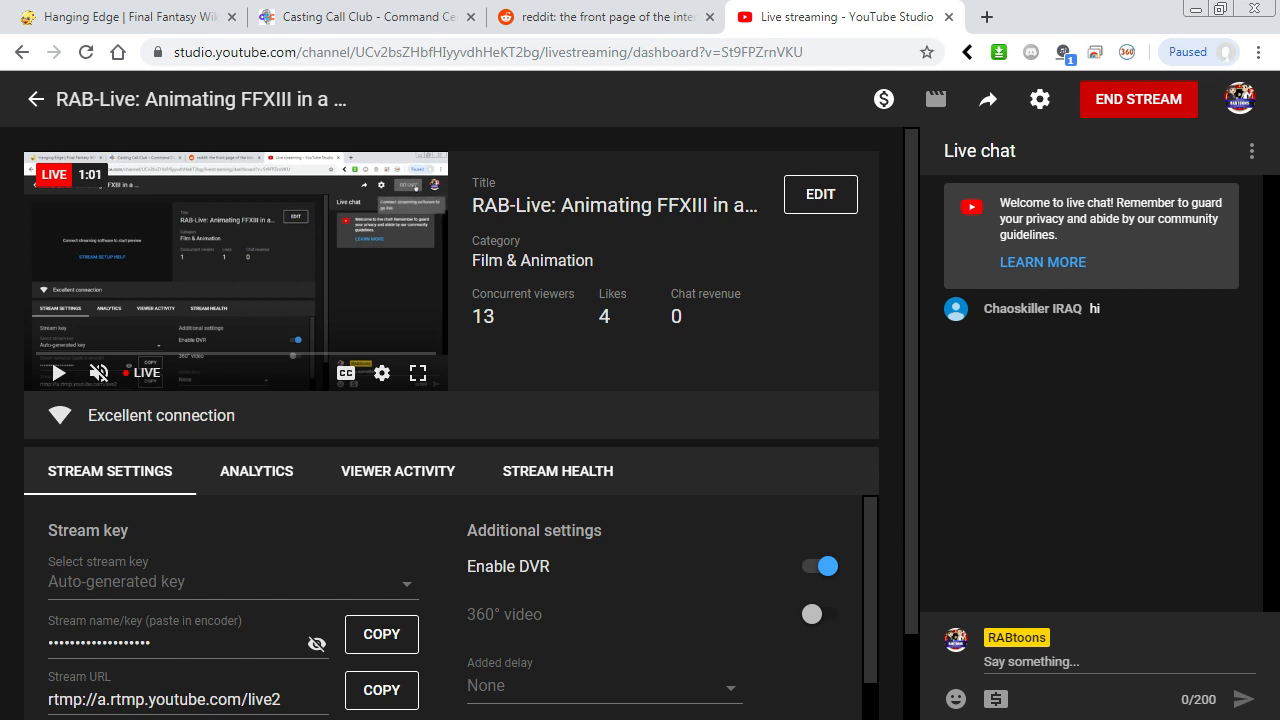
- Switch to the FFXIII Segment project in Vegas Pro and examine the tracks around the "Welcome to" sign scene at 00:01:02
key(alt+Tab)
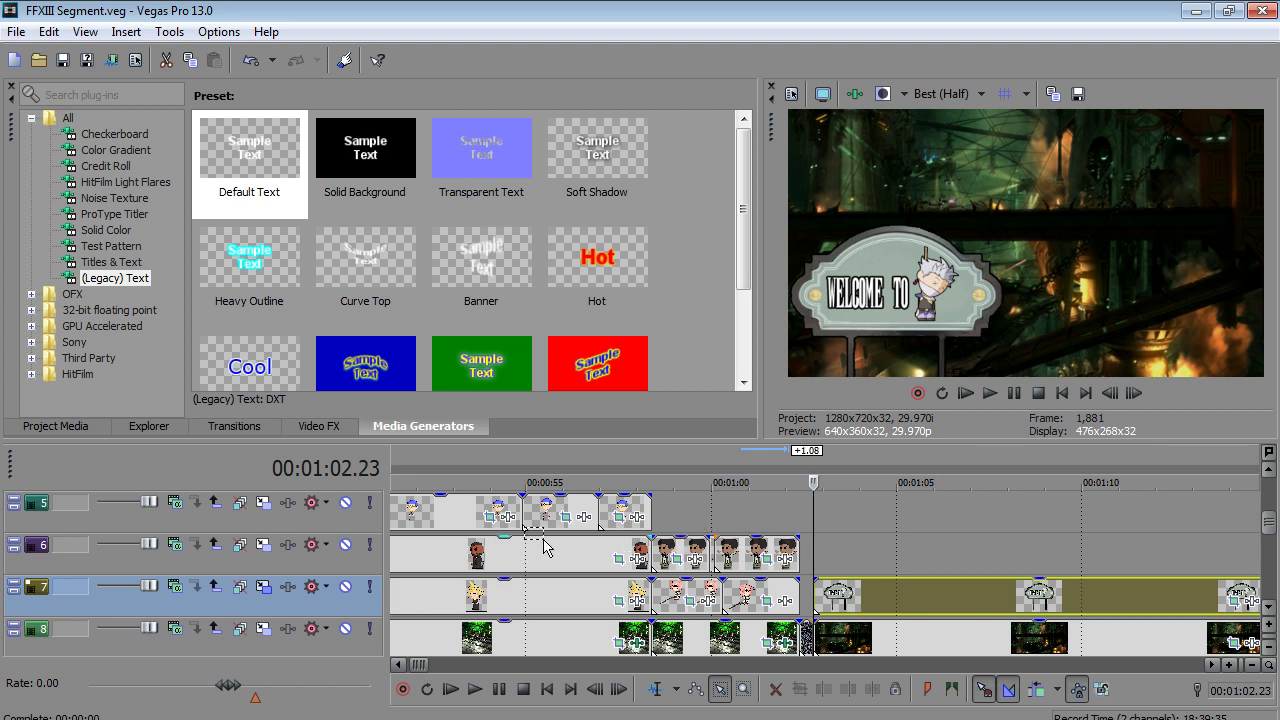
click(906, 560)
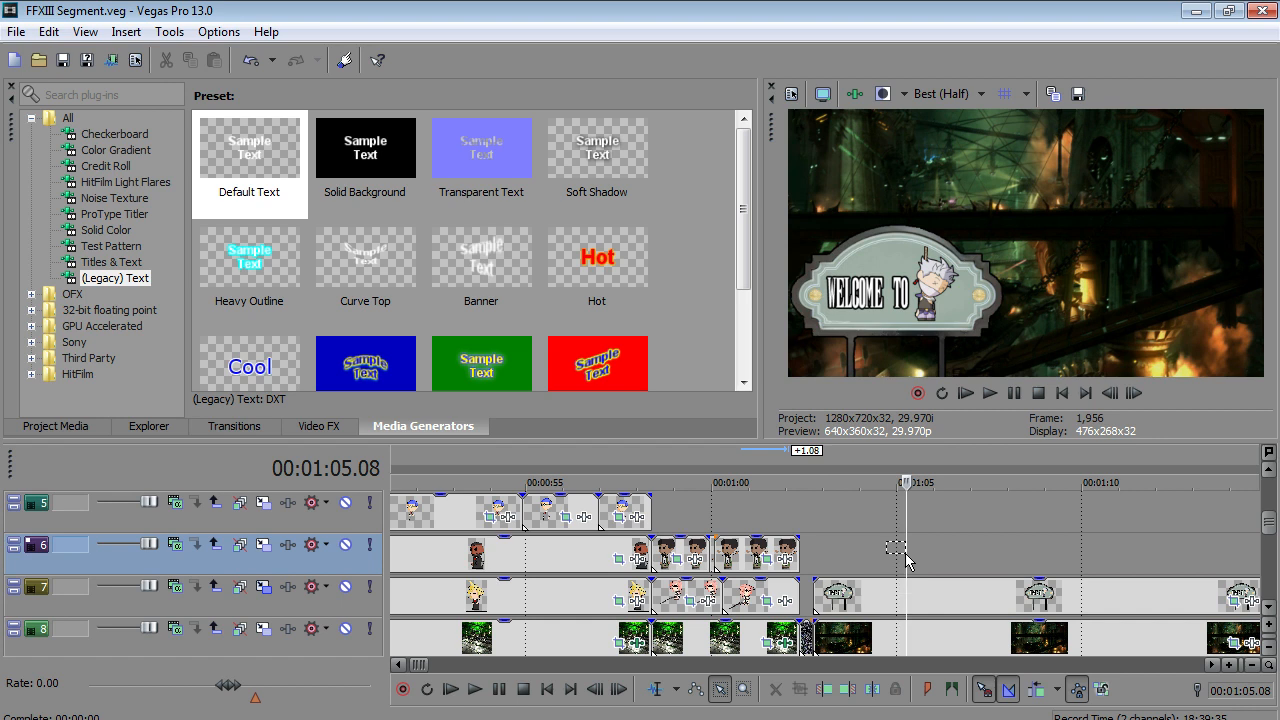
click(813, 572)
scroll(813, 572, down, 2)
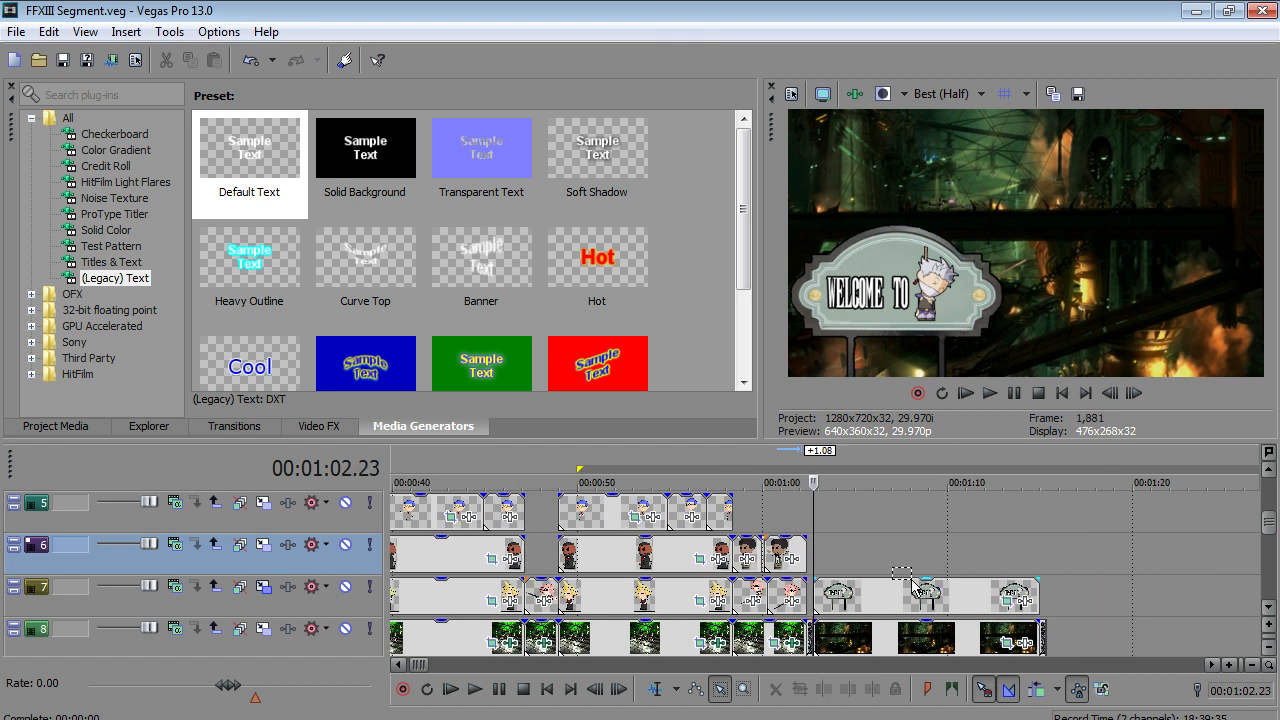
scroll(905, 577, up, 1)
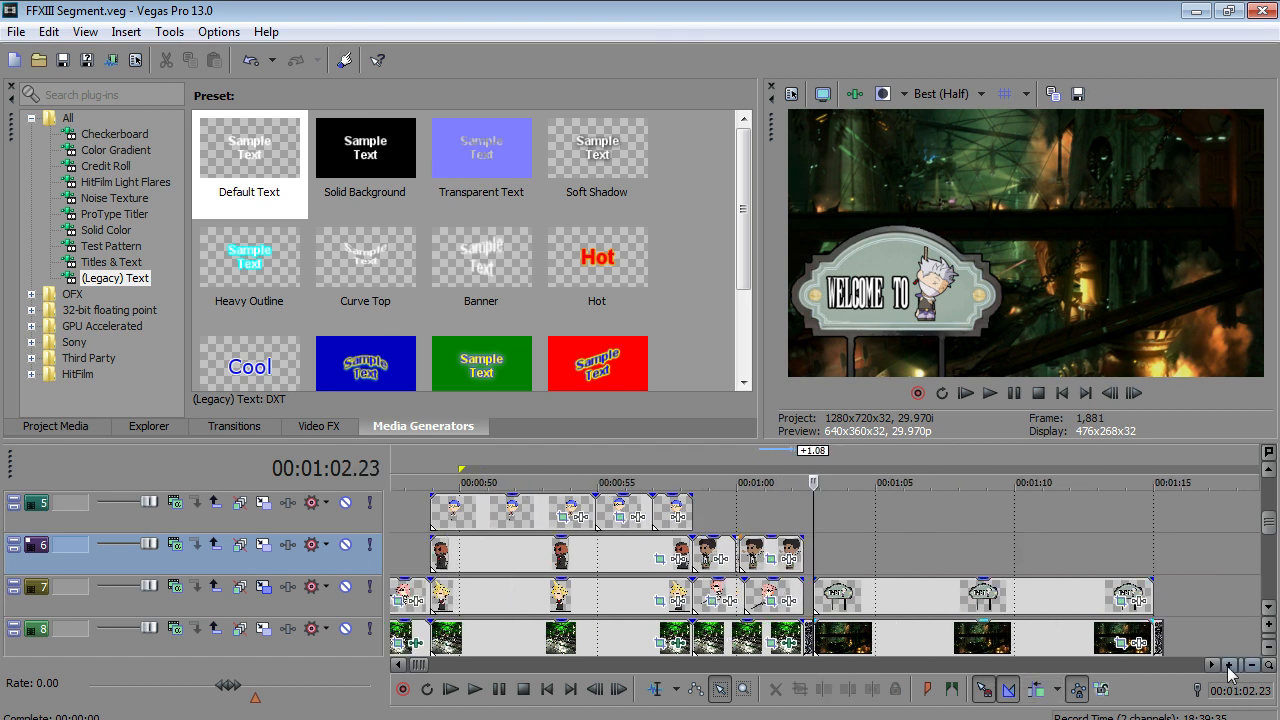
click(1213, 665)
click(1213, 665)
click(1213, 665)
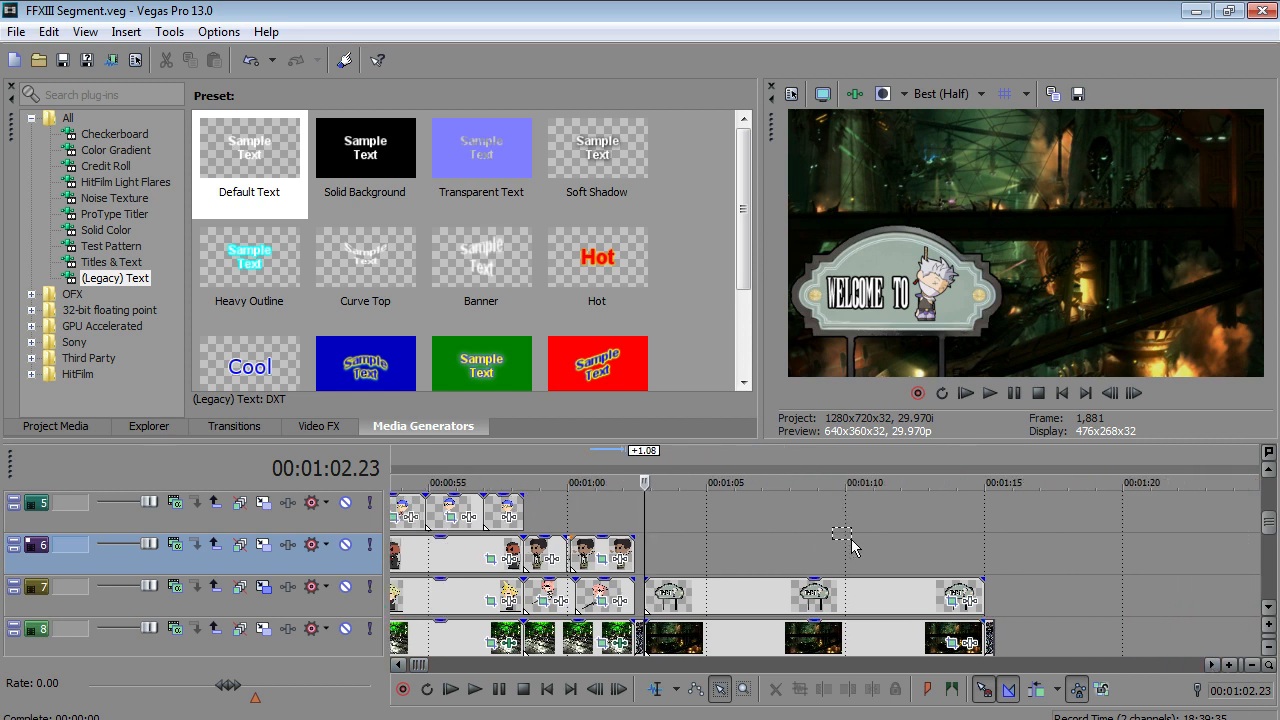
click(1269, 610)
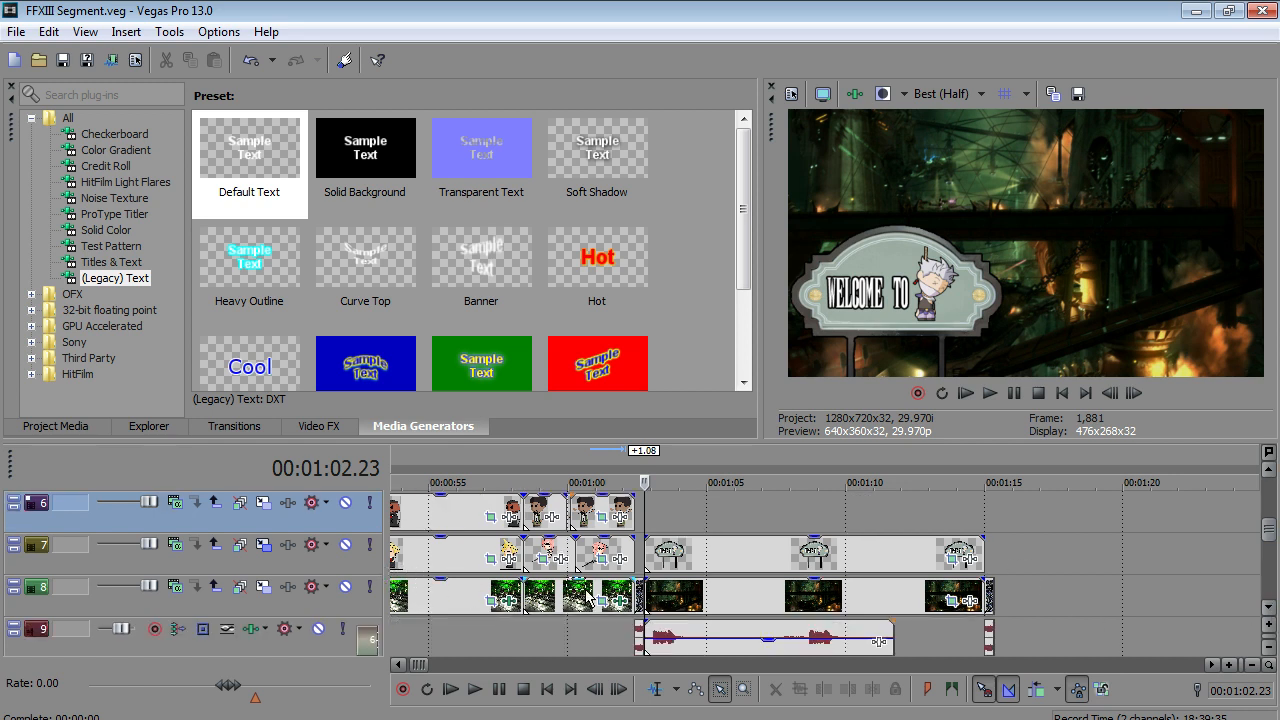
click(654, 689)
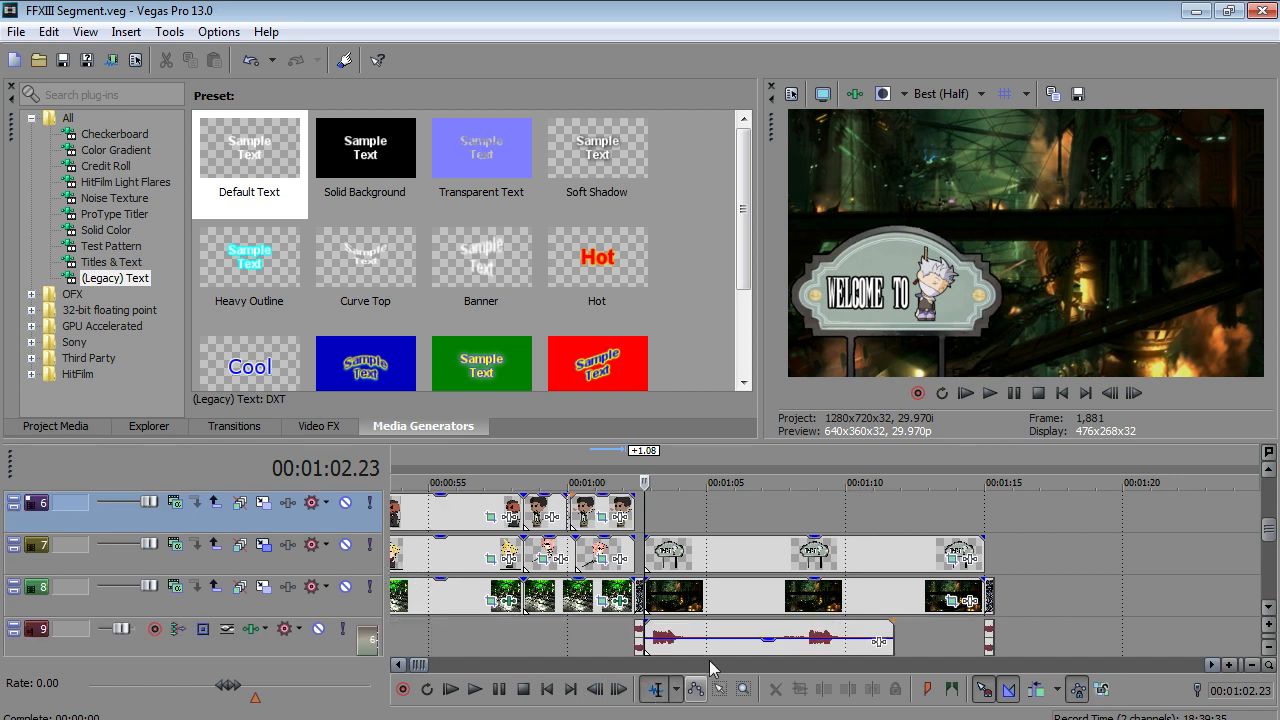
click(685, 602)
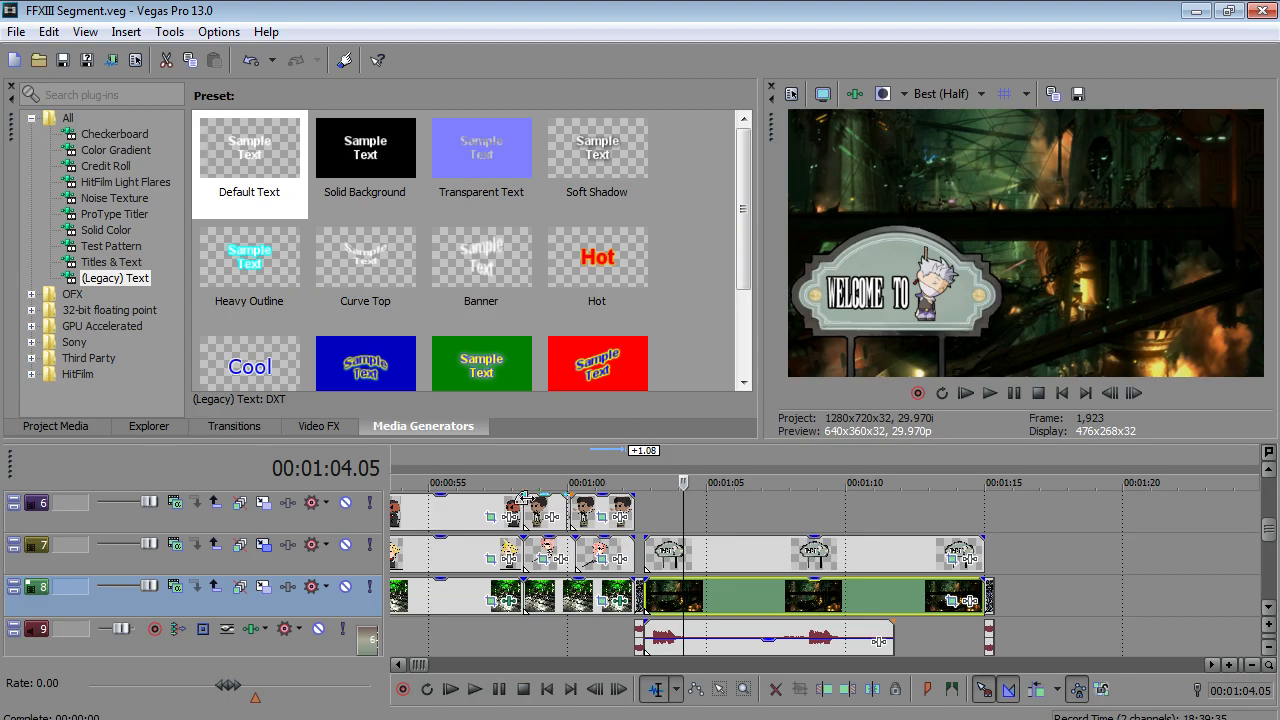
- Switch to the browser's Hanging Edge wiki page and view the "Hanging Edge amid war" image at full size
key(alt+Tab)
click(160, 12)
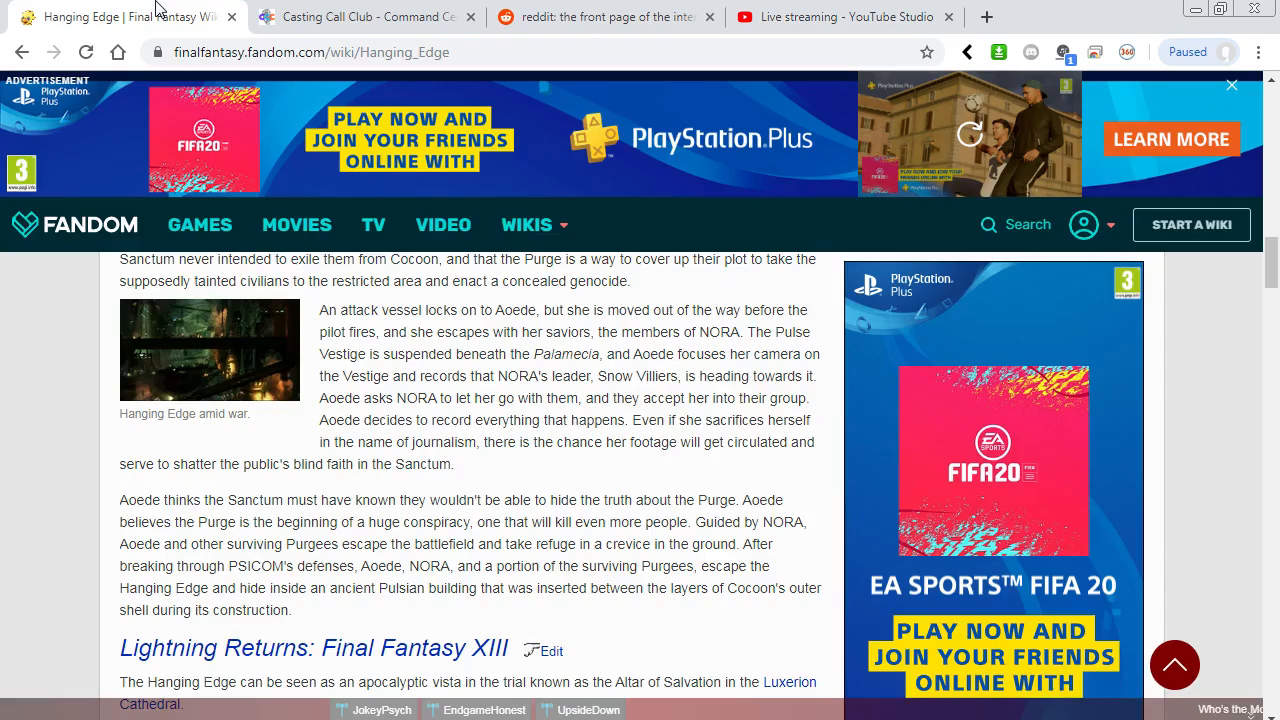
scroll(415, 522, up, 2)
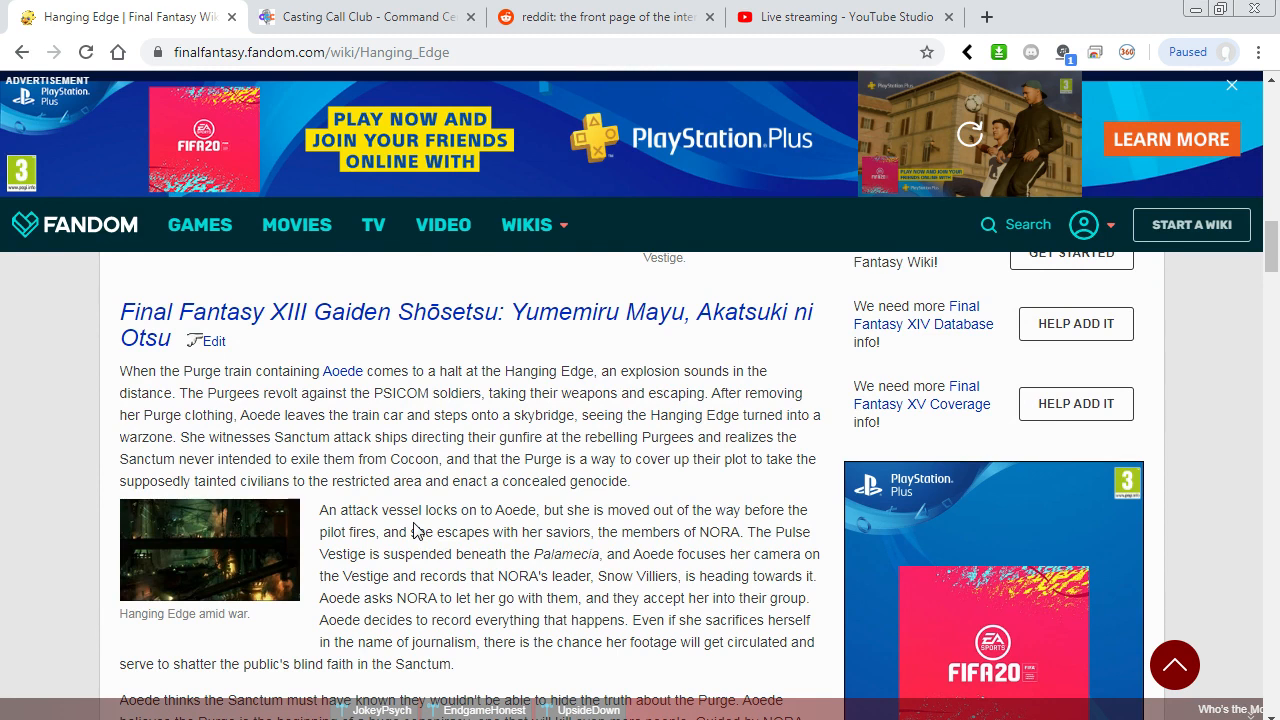
scroll(490, 541, down, 1)
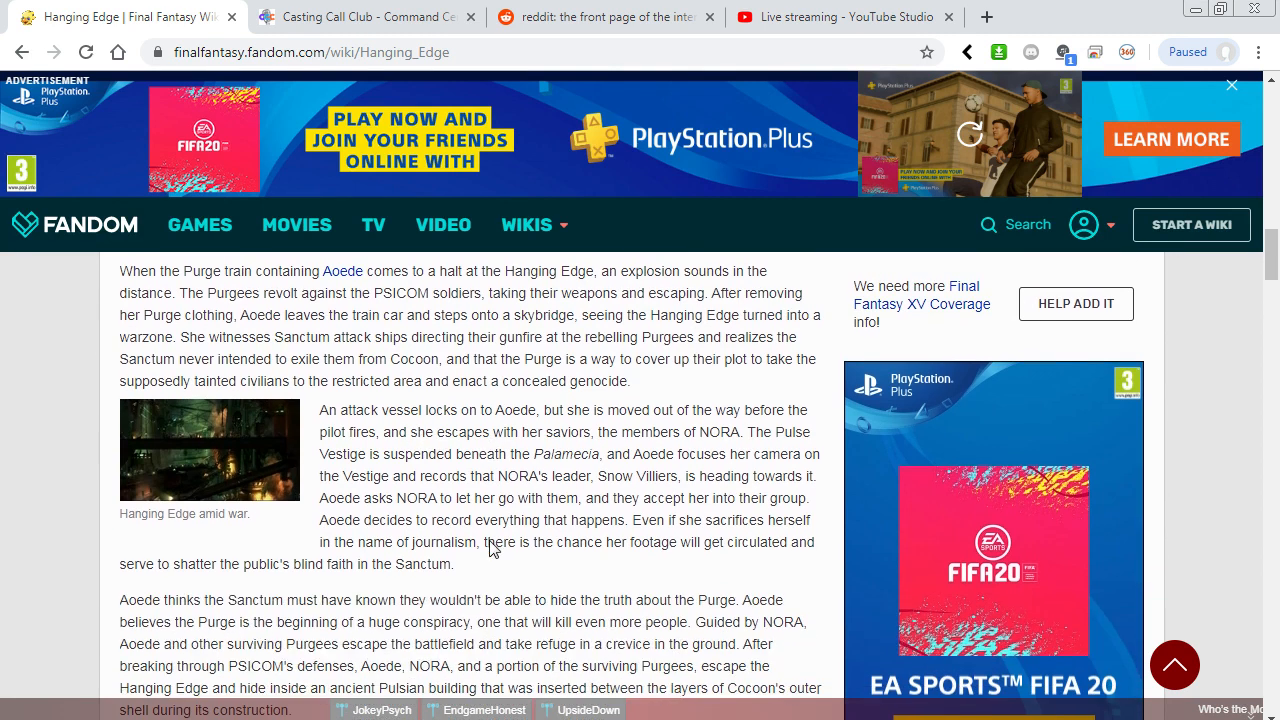
scroll(490, 541, up, 1)
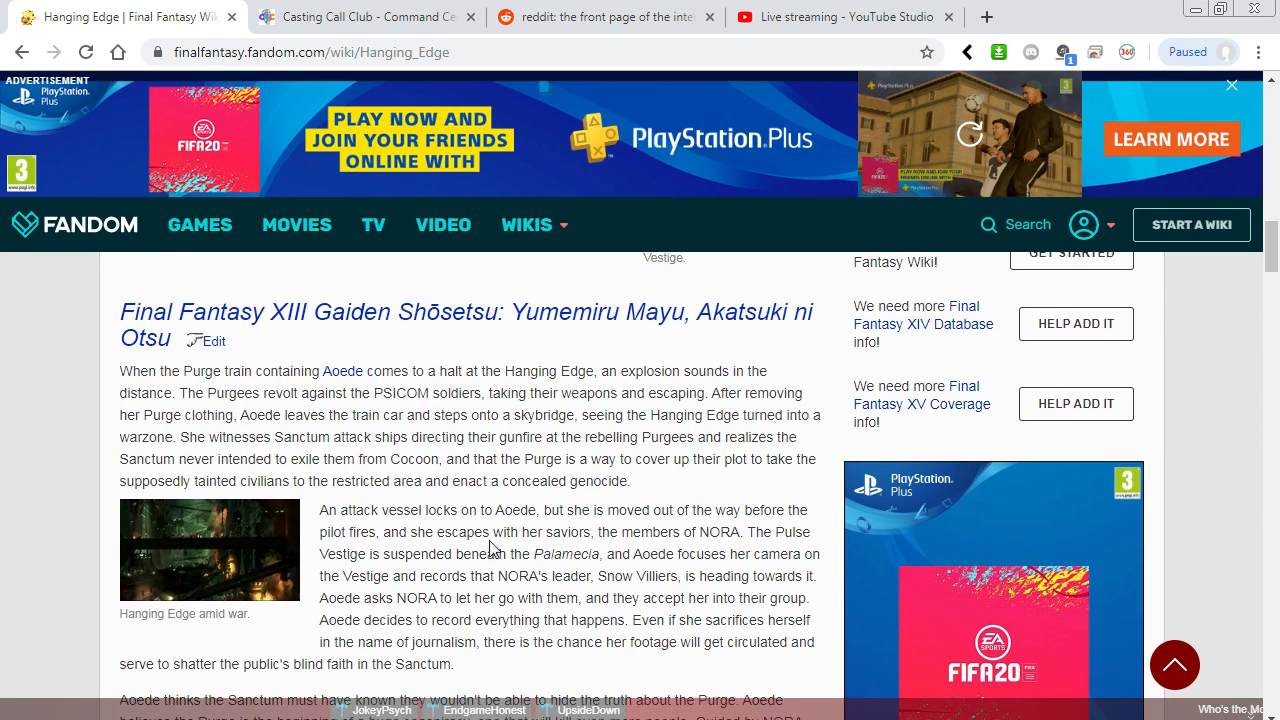
middle_click(272, 578)
click(309, 16)
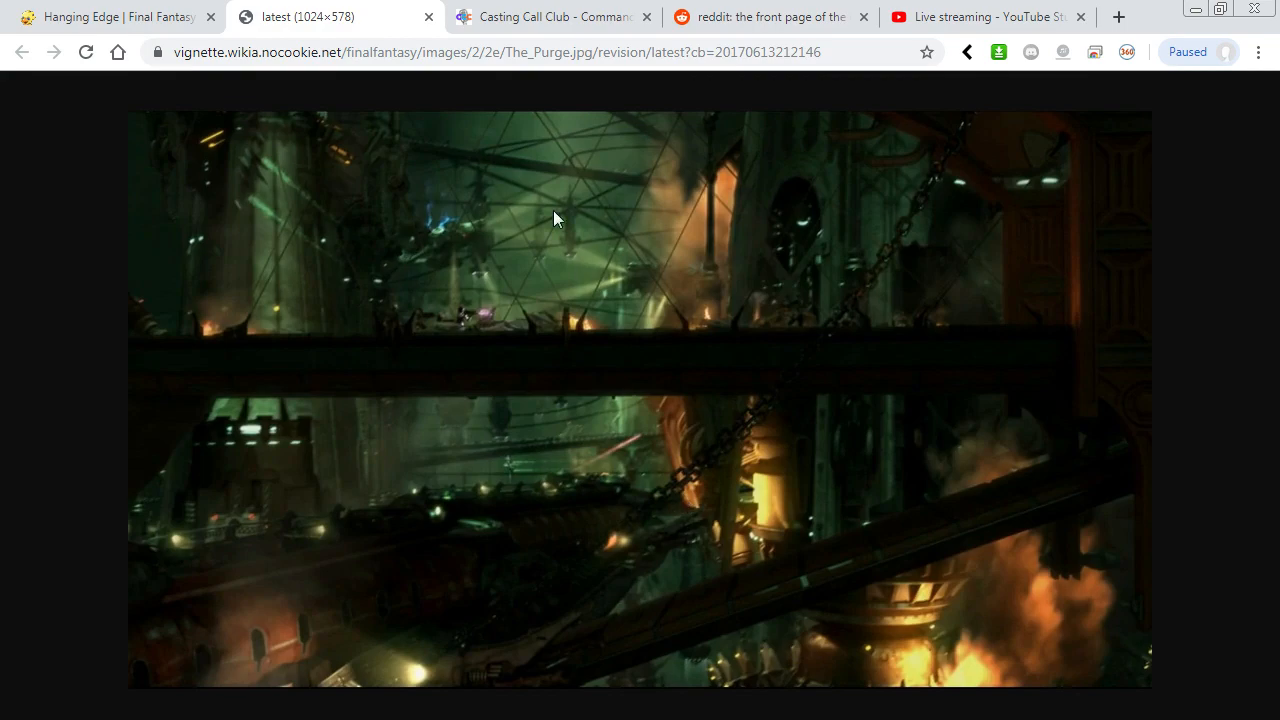
- Find the Skybridge No. 369 screenshot in the Hanging Edge page's gallery and open it at full resolution
click(143, 14)
scroll(440, 530, down, 20)
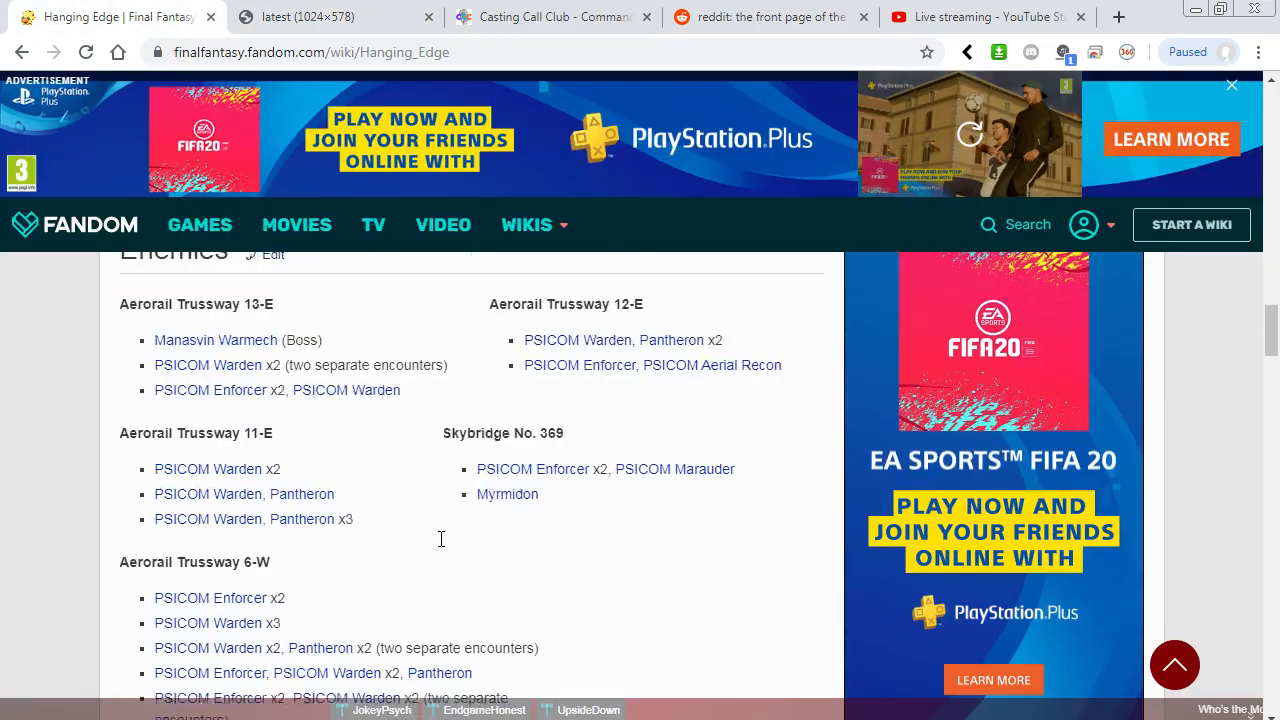
scroll(443, 518, down, 10)
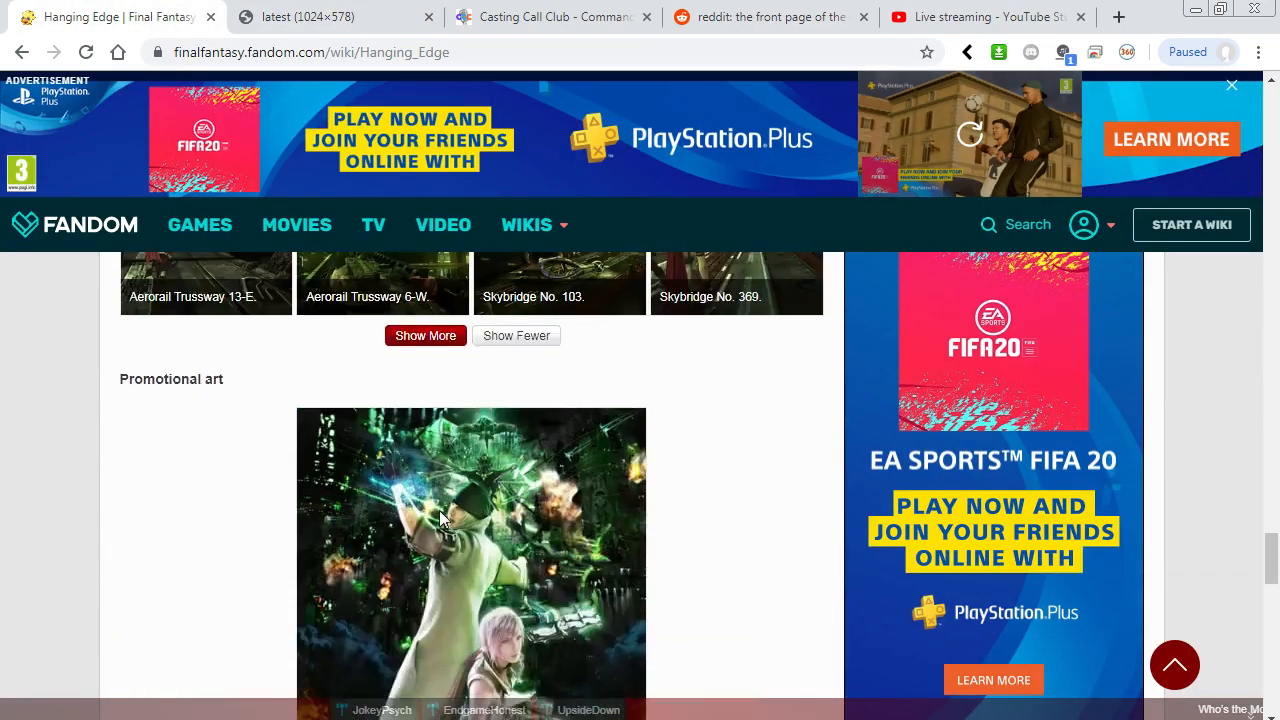
scroll(443, 520, up, 3)
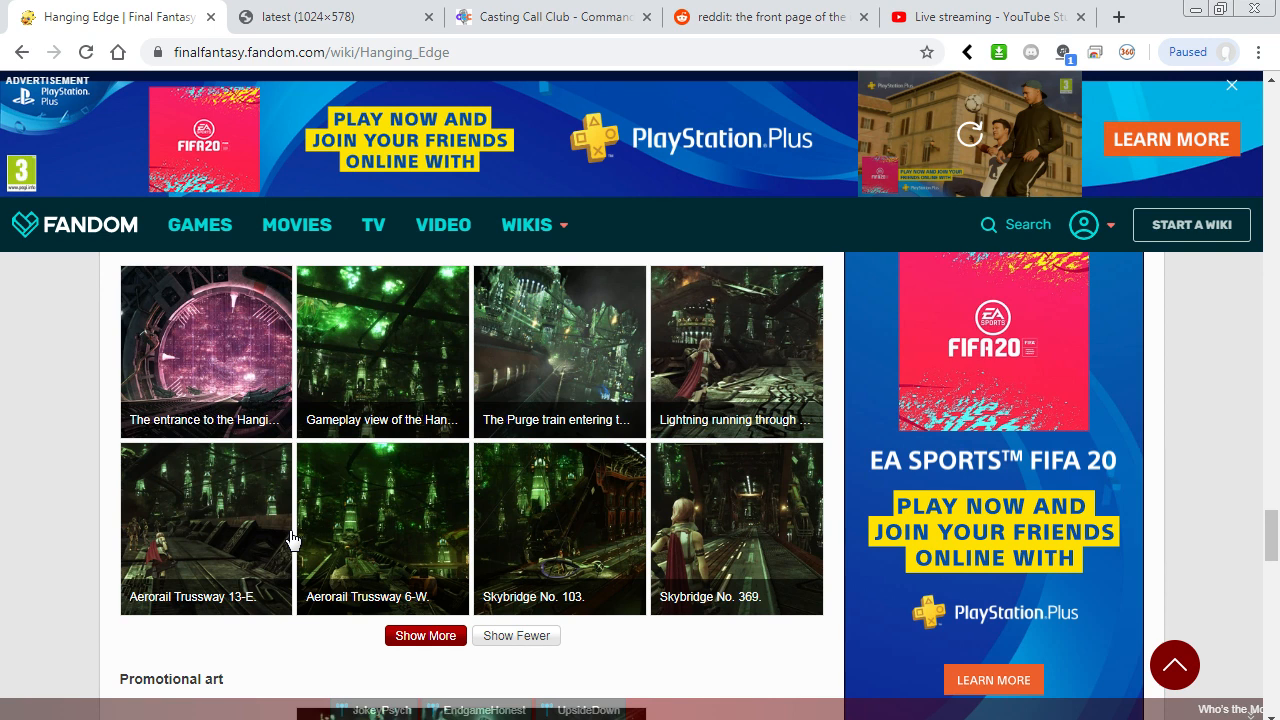
middle_click(725, 590)
click(465, 17)
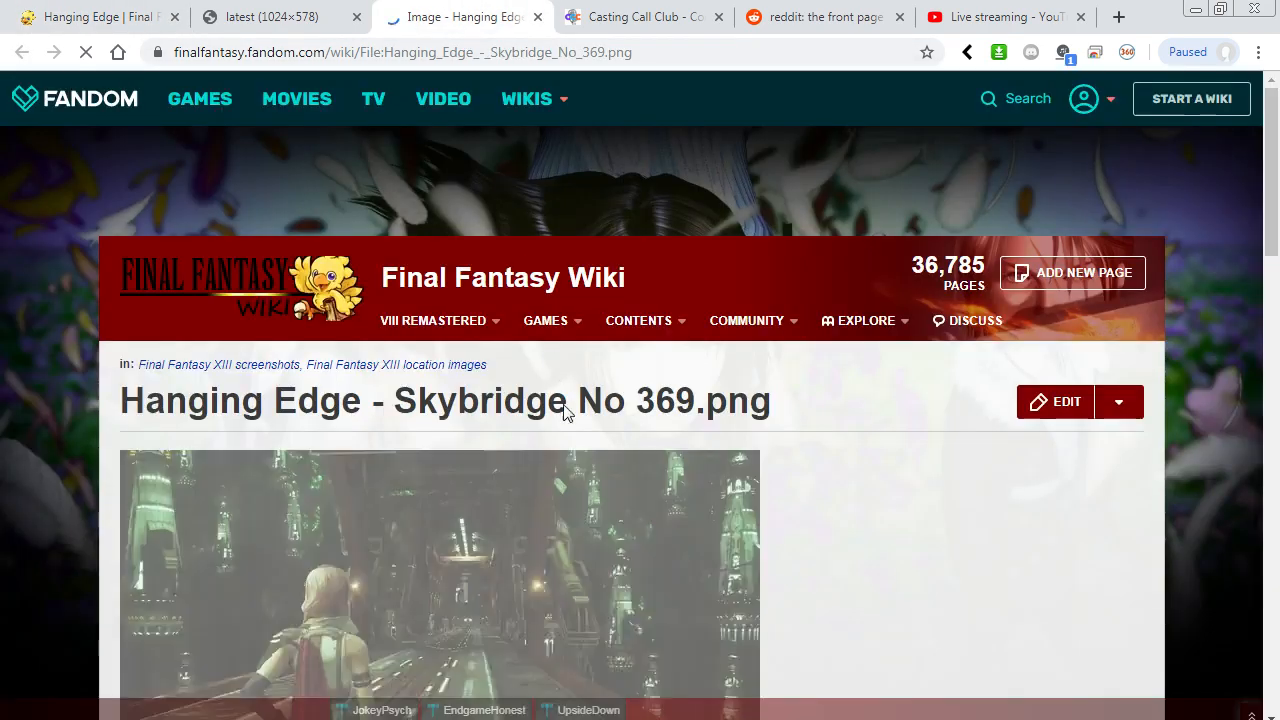
scroll(503, 432, down, 3)
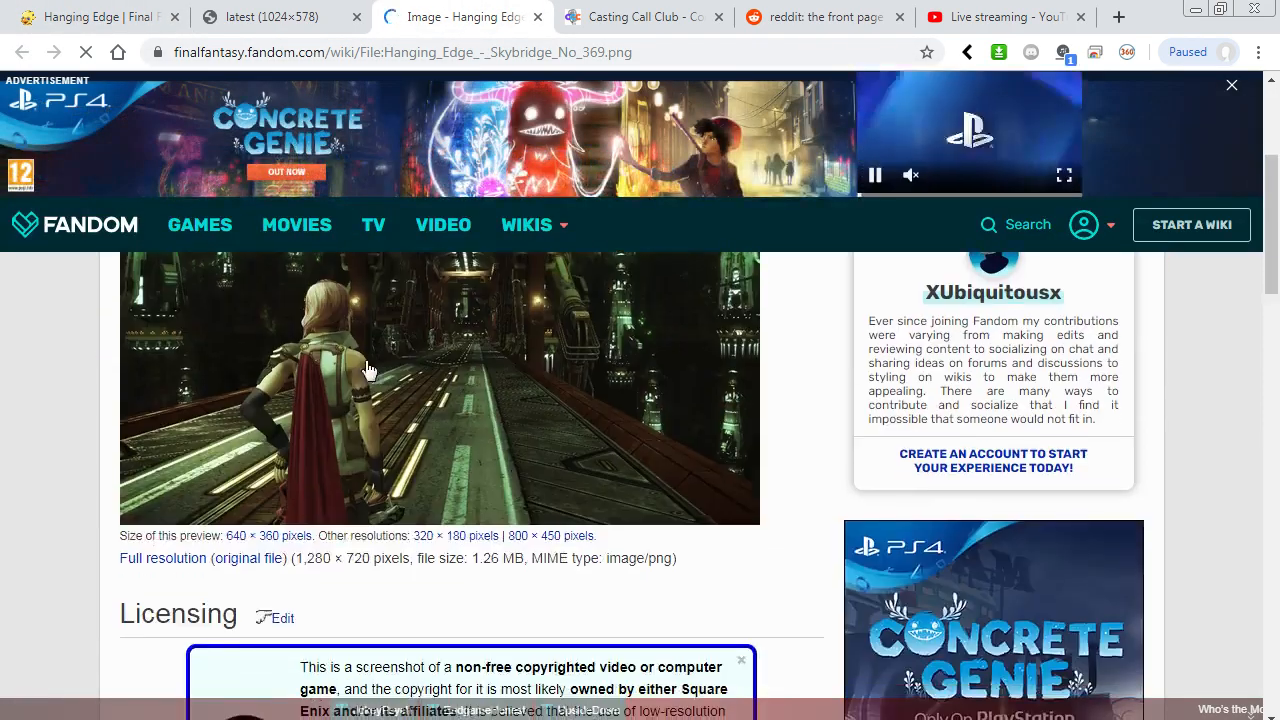
click(543, 412)
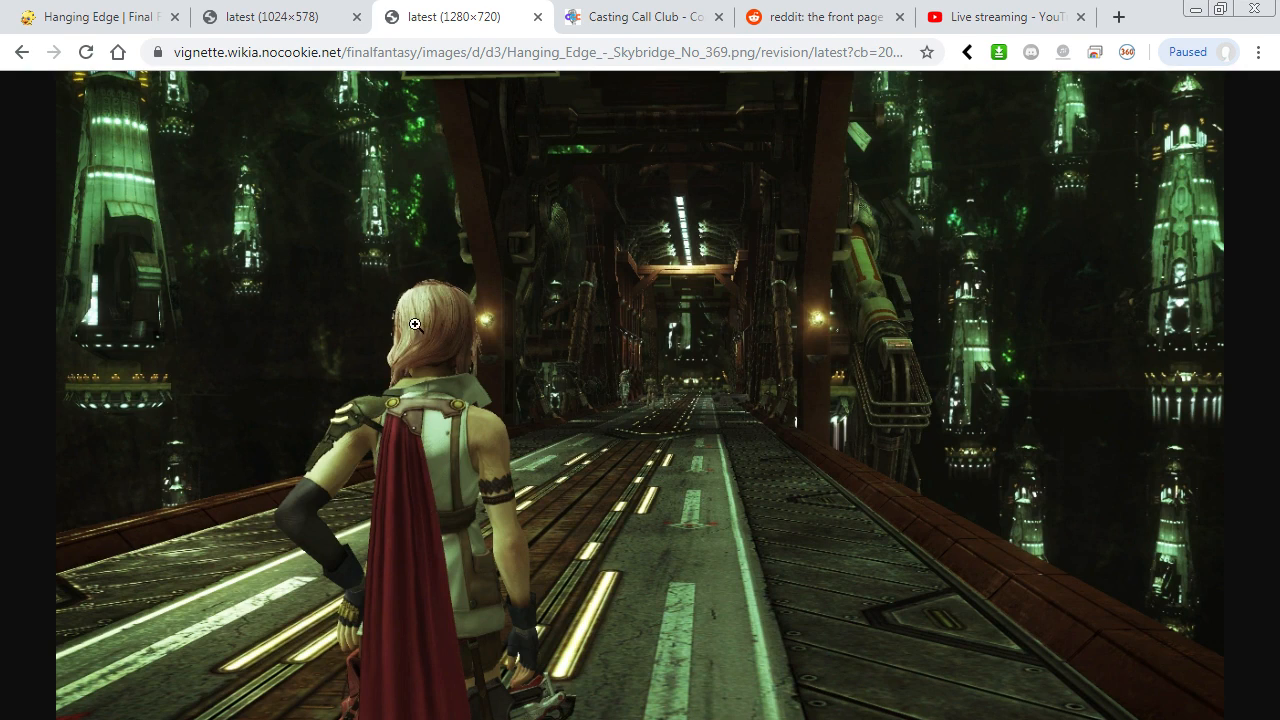
- Copy the full-resolution Skybridge No. 369 image and switch to Photoshop
right_click(438, 388)
click(515, 453)
key(alt+Tab)
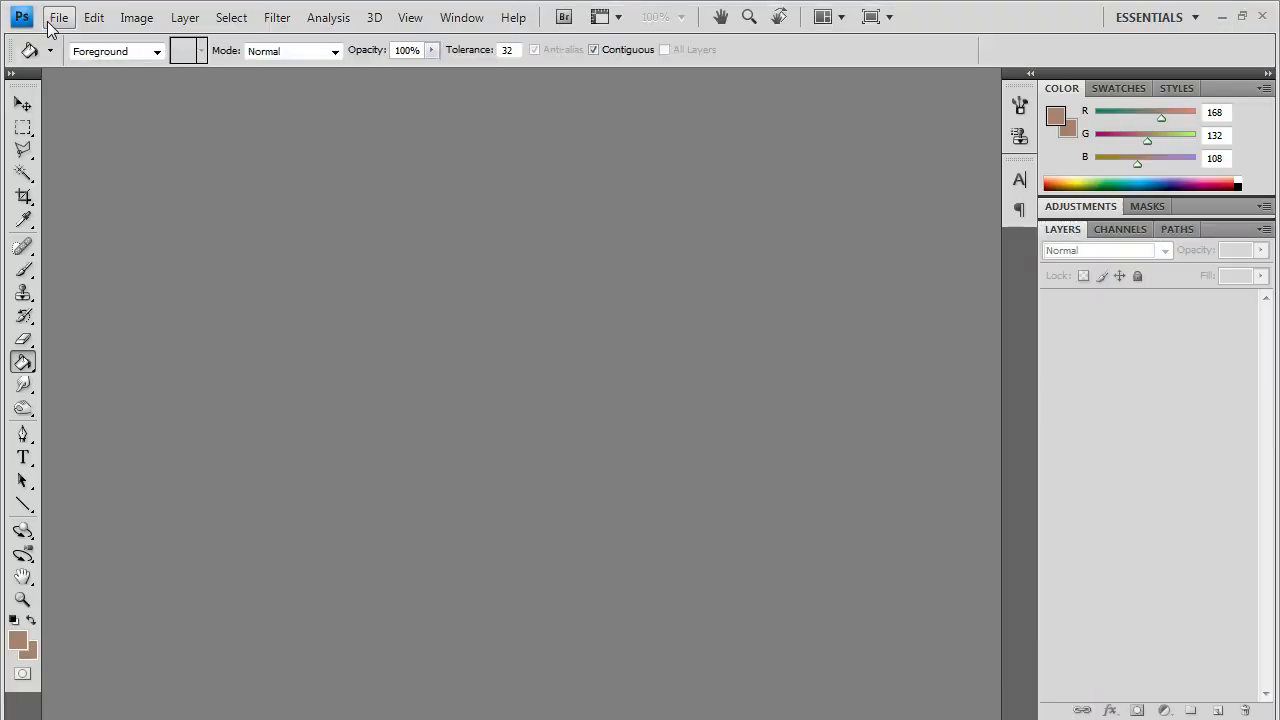
click(57, 17)
click(50, 40)
click(864, 180)
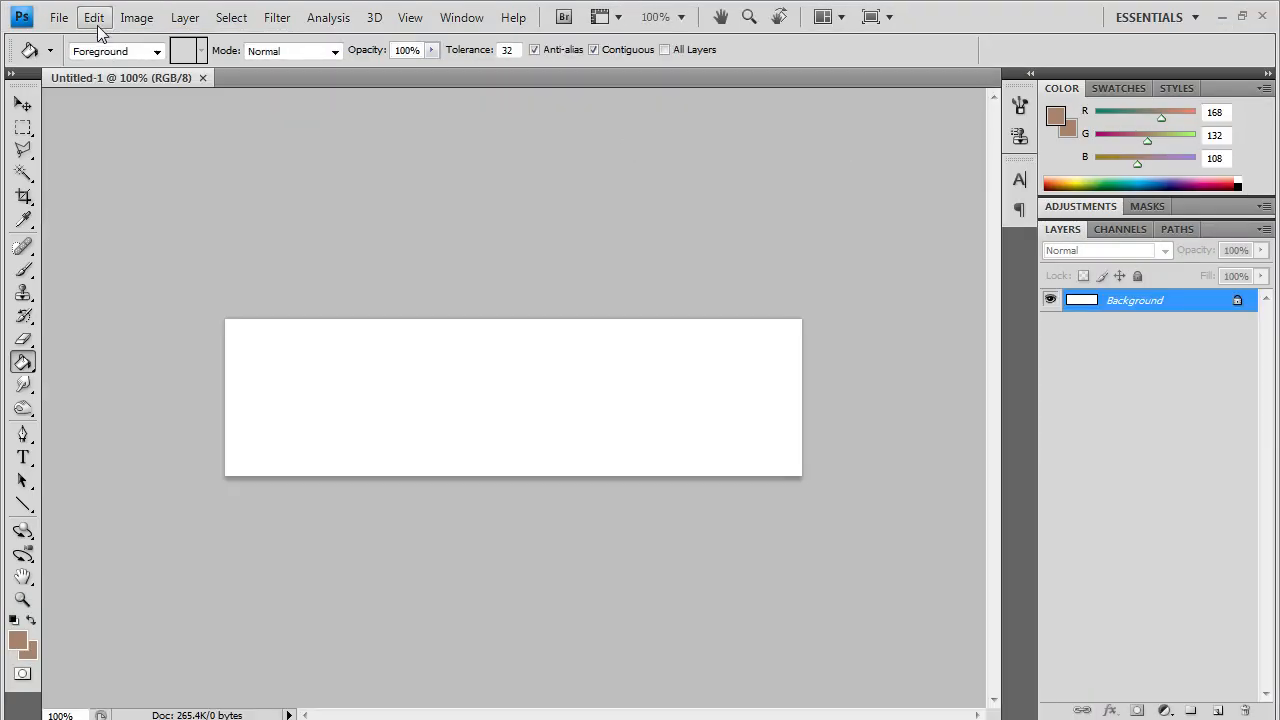
click(97, 20)
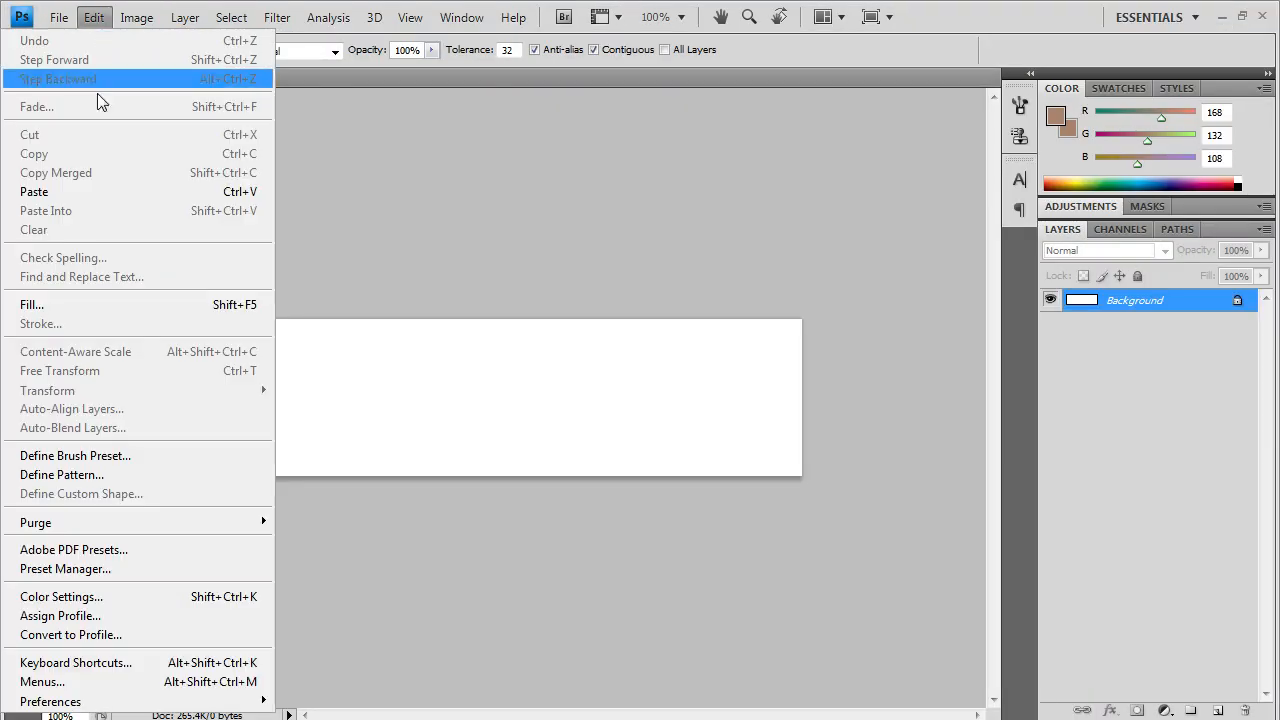
click(70, 189)
click(255, 78)
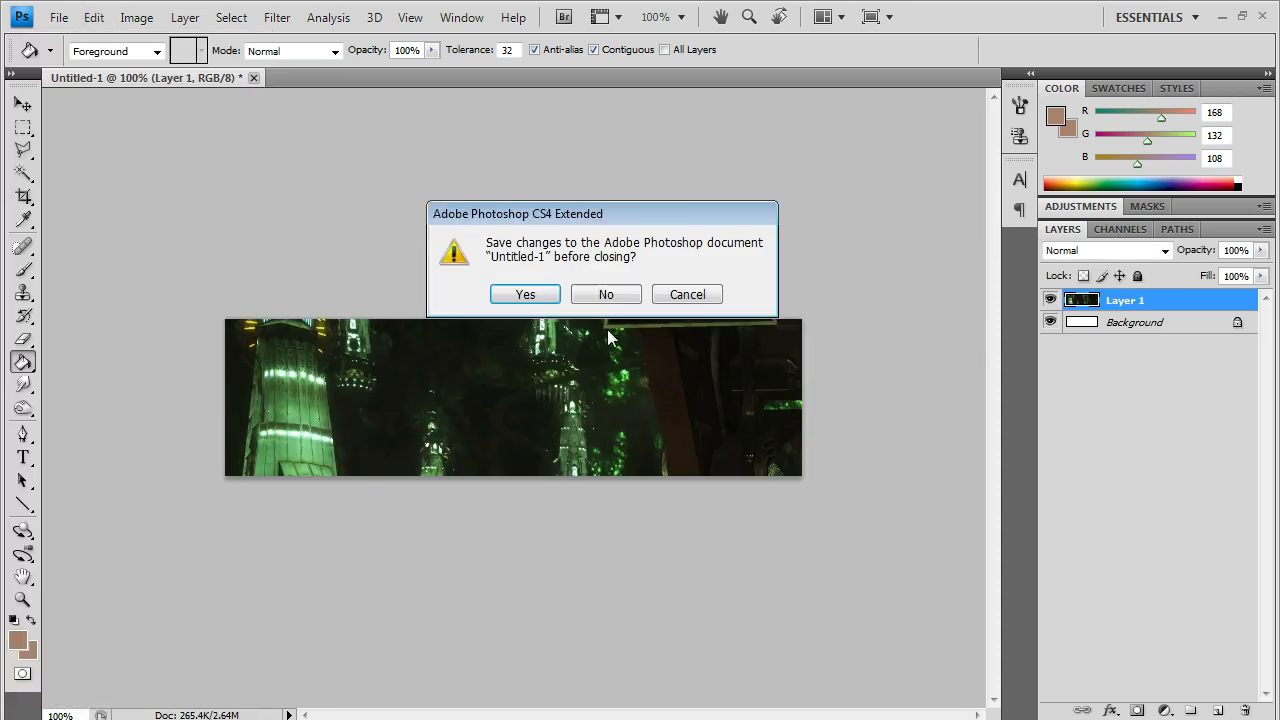
click(605, 292)
- Create a new 1280 × 720 pixel document from the Clipboard preset and paste the copied skybridge image into it
click(60, 17)
click(38, 41)
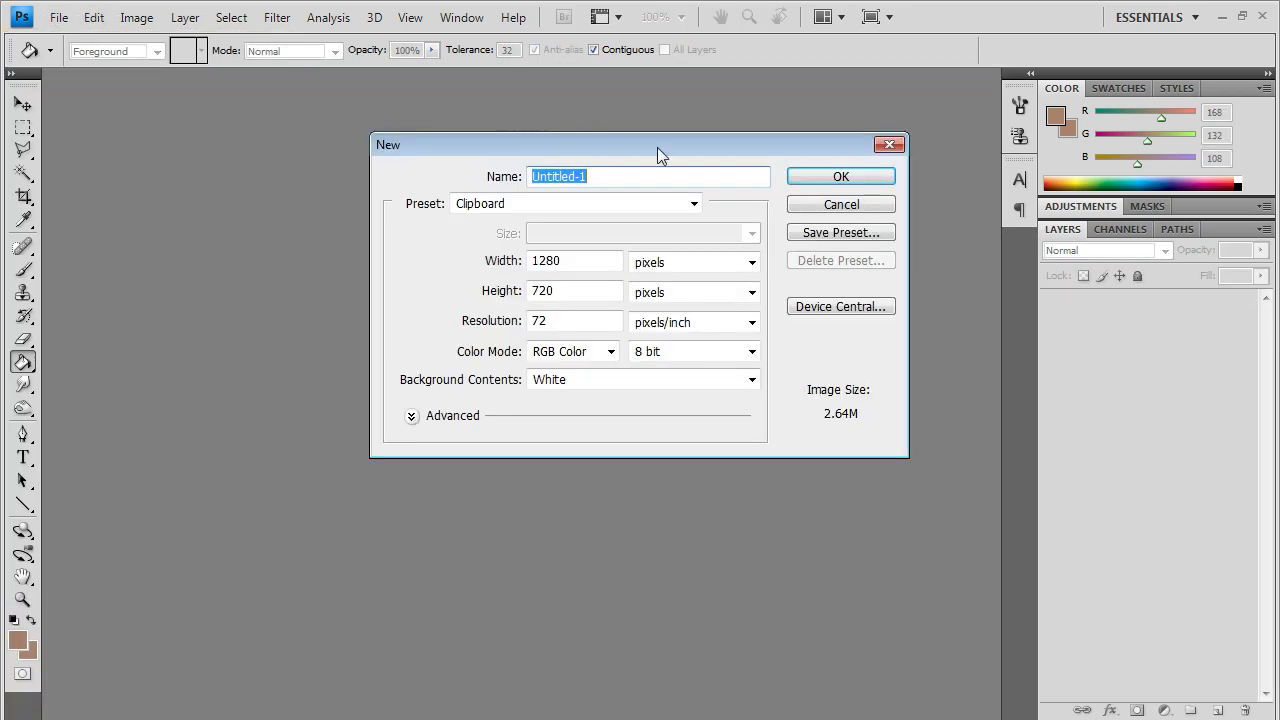
click(823, 178)
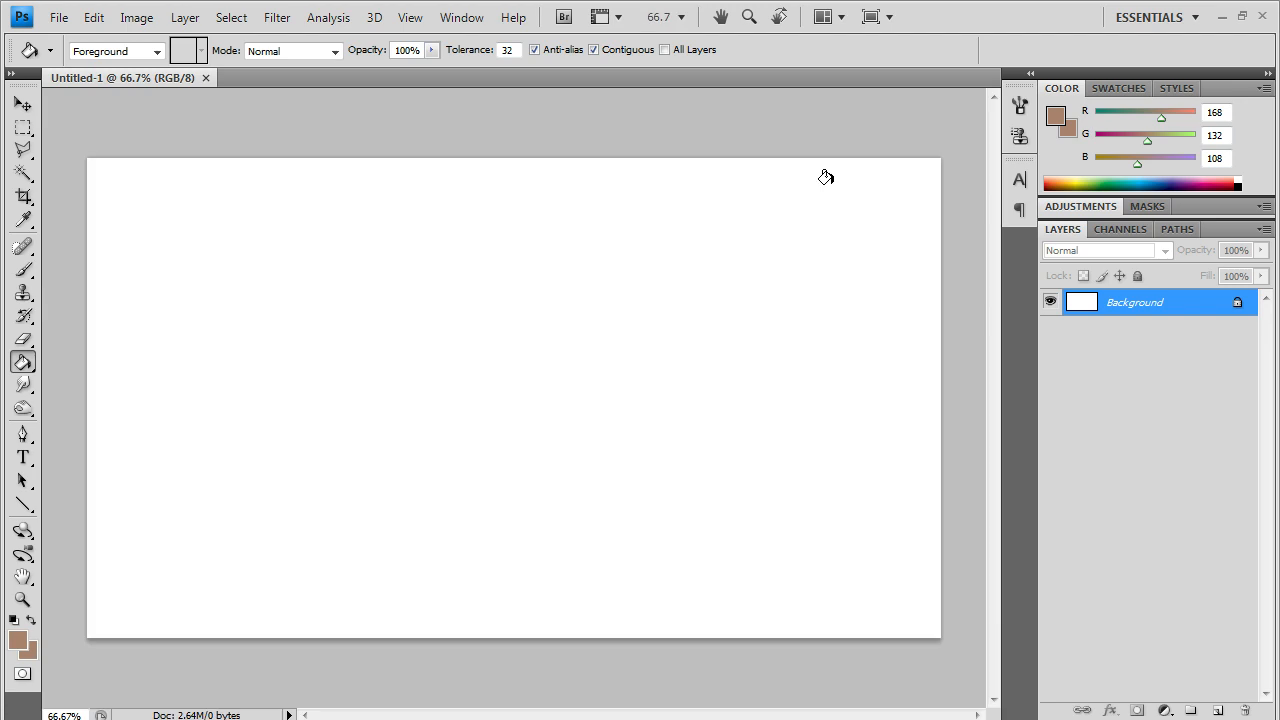
click(93, 17)
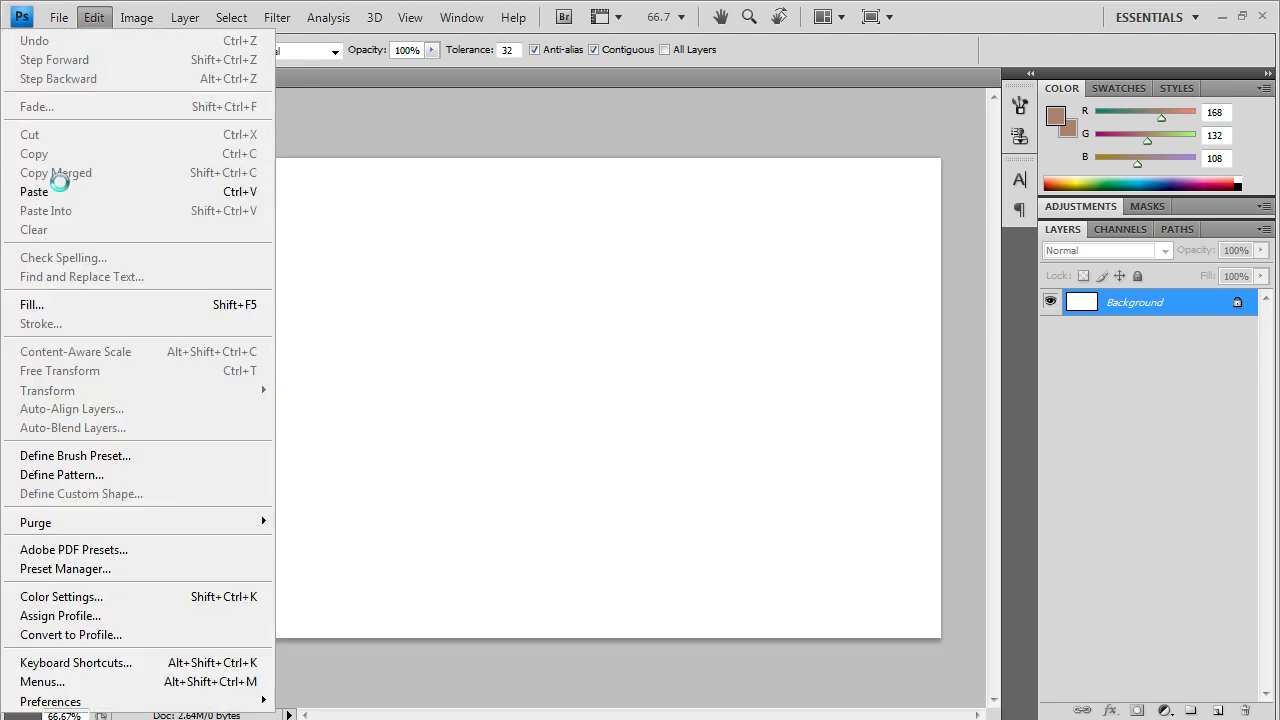
click(60, 190)
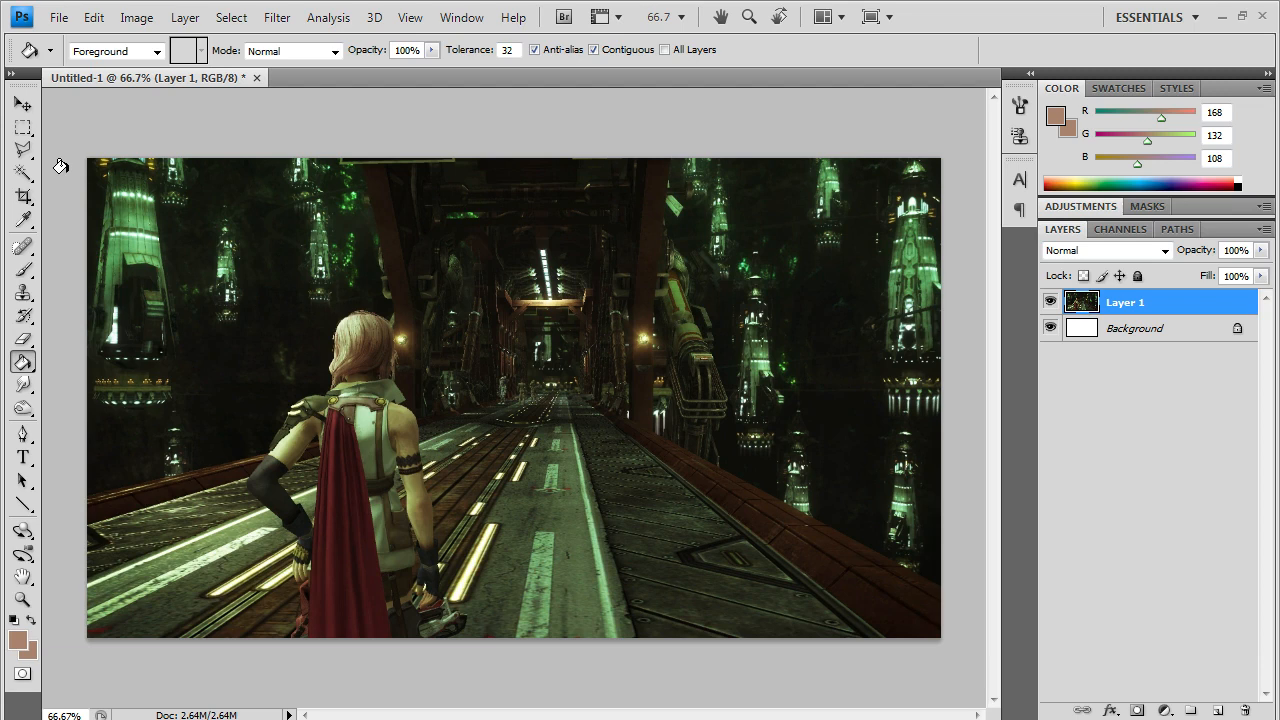
- With the Clone Stamp, cover the character's left elbow and shoulder with the neighbouring walkway, railing and dark background, undoing unsuitable strokes
click(24, 293)
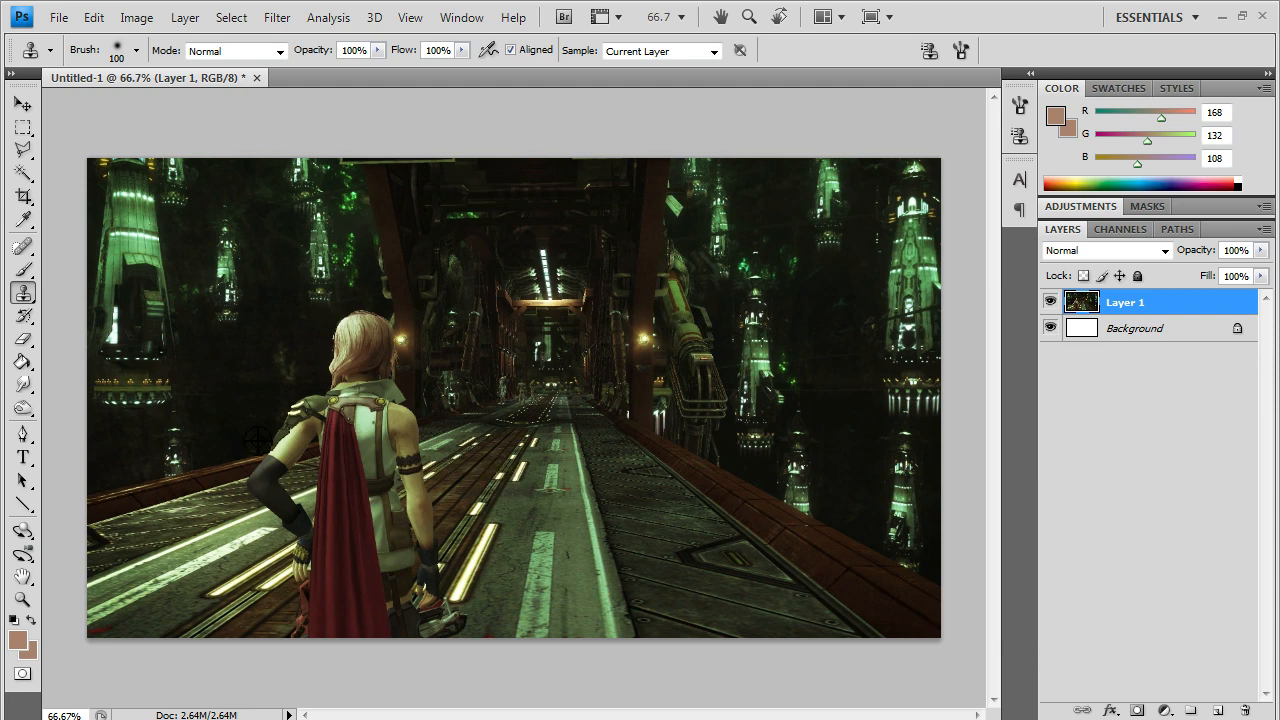
alt+click(191, 528)
mouse_move(220, 456)
mouse_down()
mouse_move(308, 435)
mouse_move(273, 427)
mouse_move(244, 485)
mouse_up()
key(ctrl+z)
alt+click(193, 525)
mouse_move(254, 498)
mouse_down()
mouse_move(242, 490)
mouse_move(255, 479)
mouse_up()
key(ctrl+z)
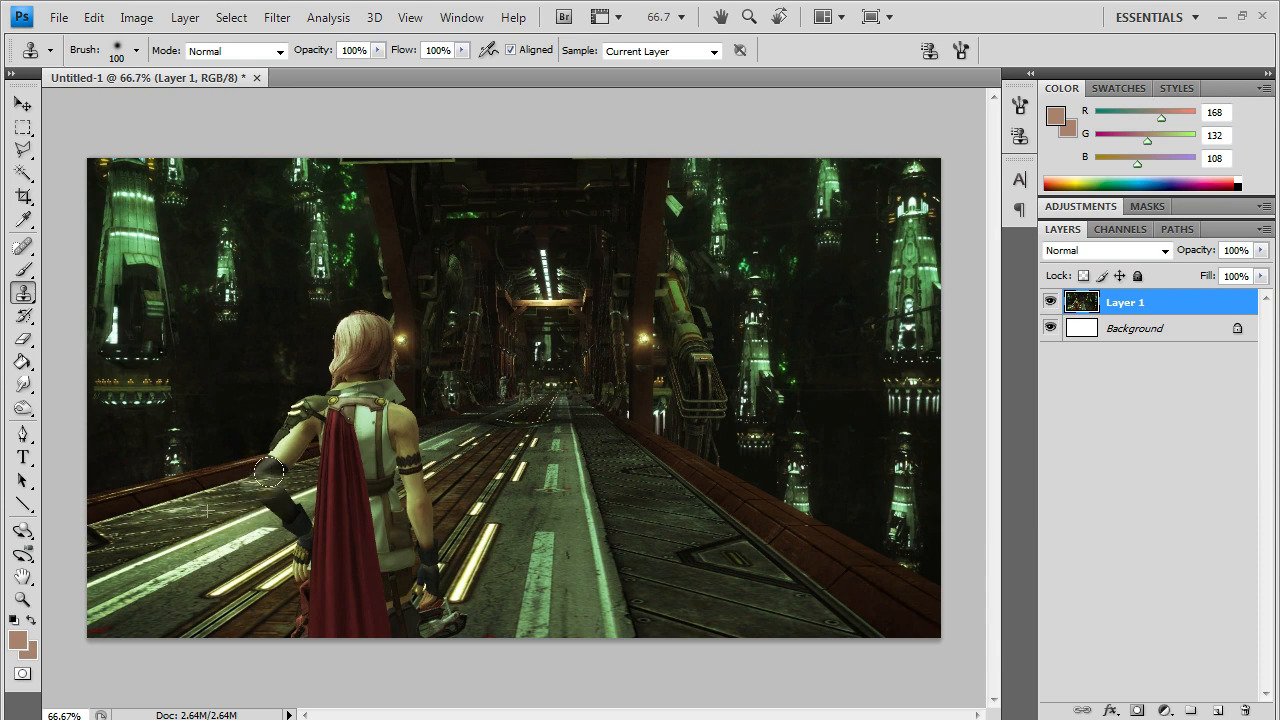
mouse_move(264, 484)
mouse_down()
mouse_move(242, 479)
mouse_move(236, 452)
mouse_move(290, 437)
mouse_move(264, 429)
mouse_move(300, 403)
mouse_move(299, 380)
mouse_up()
alt+click(191, 474)
alt+click(273, 374)
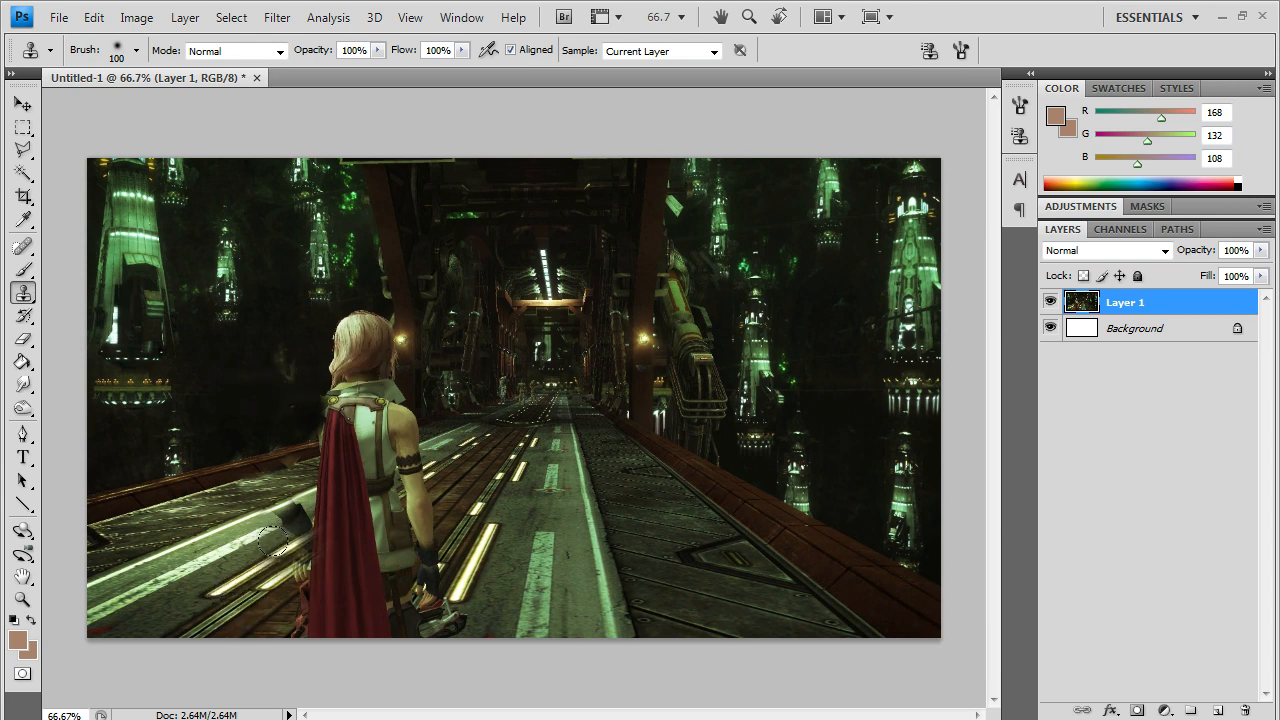
- Clone the road surface over the remaining left forearm beside the cape, undoing the misplaced strokes
alt+click(257, 578)
mouse_move(289, 541)
mouse_down()
mouse_move(298, 532)
mouse_move(275, 508)
mouse_up()
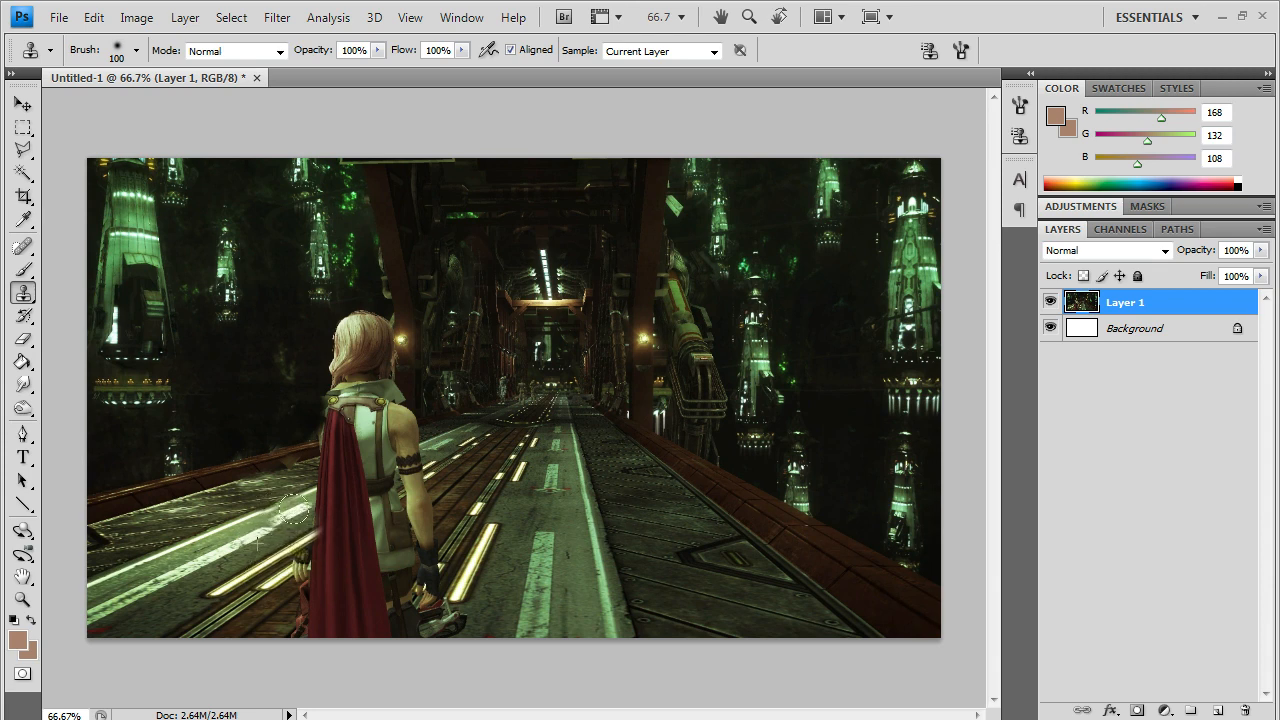
key(ctrl+alt+z)
key(ctrl+alt+z)
key(ctrl+alt+z)
key(ctrl+alt+z)
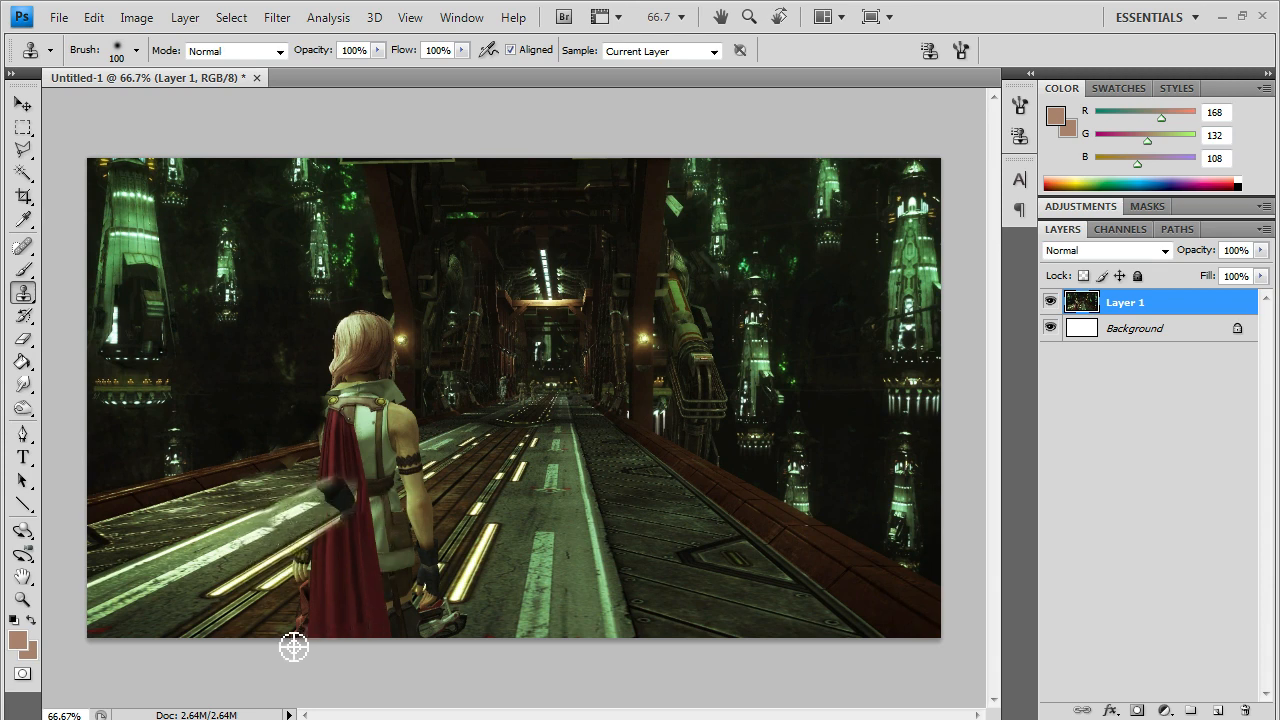
alt+click(186, 605)
drag(299, 511, 280, 506)
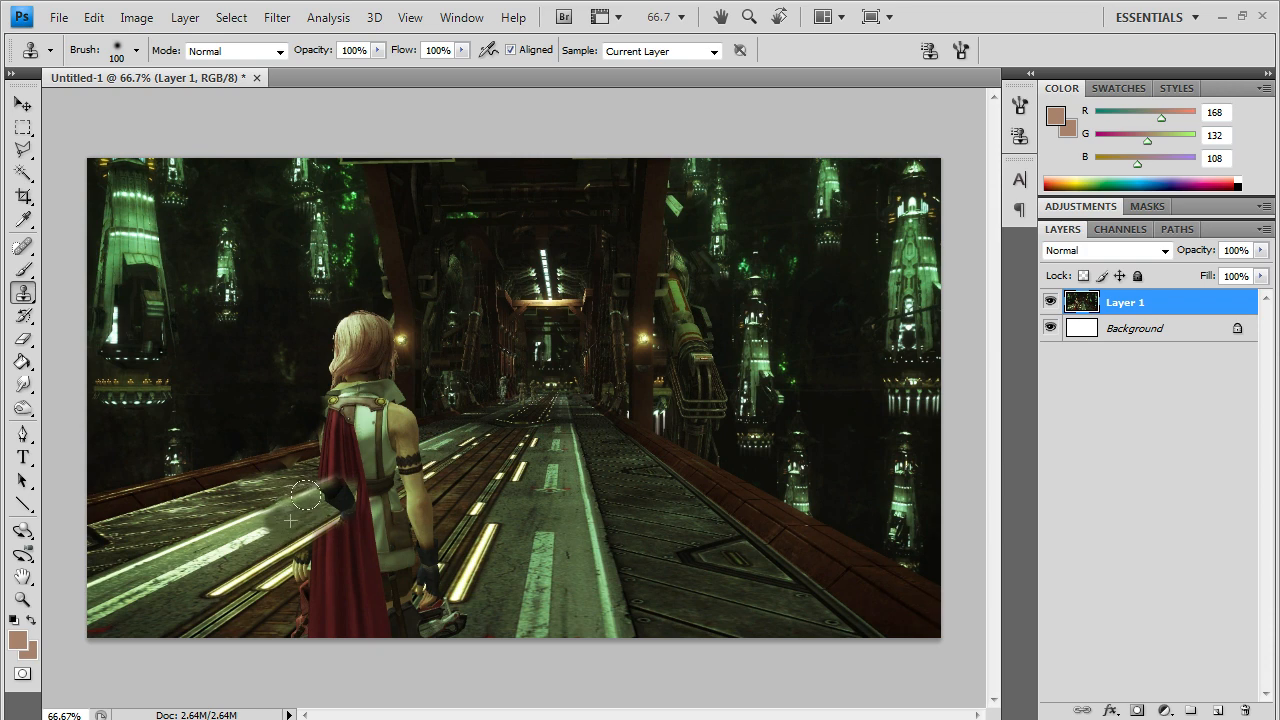
- Clone the railing, walkway and dark background over the character's head, shoulders and upper torso, undoing unsuitable strokes
alt+click(278, 488)
mouse_move(322, 457)
mouse_down()
mouse_move(331, 467)
mouse_move(321, 441)
mouse_move(360, 452)
mouse_move(340, 480)
mouse_move(308, 474)
mouse_move(366, 471)
mouse_move(277, 491)
mouse_move(366, 432)
mouse_move(372, 442)
mouse_move(406, 424)
mouse_up()
key(ctrl+alt+z)
click(374, 446)
key(ctrl+alt+z)
alt+click(236, 465)
mouse_move(320, 427)
mouse_down()
mouse_move(328, 441)
mouse_move(341, 419)
mouse_move(325, 396)
mouse_move(348, 308)
mouse_move(369, 331)
mouse_move(363, 398)
mouse_move(383, 379)
mouse_move(357, 391)
mouse_move(363, 409)
mouse_move(394, 391)
mouse_move(408, 420)
mouse_up()
alt+click(260, 458)
click(380, 424)
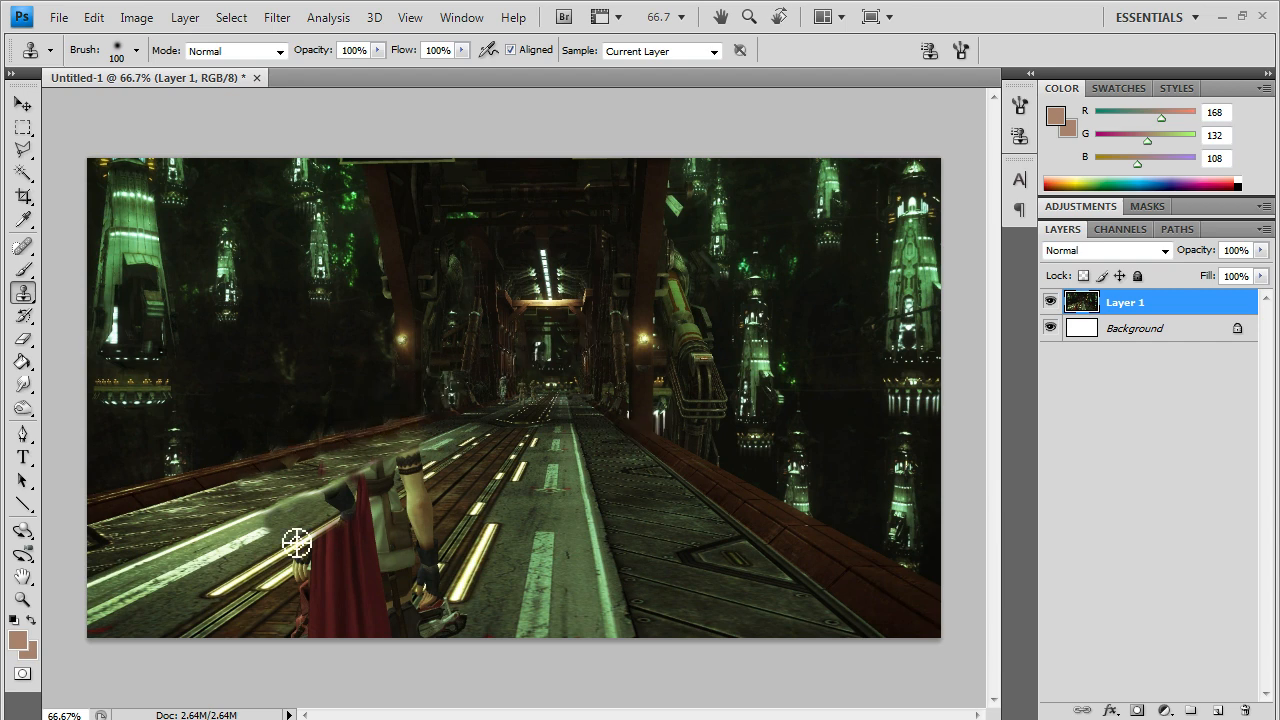
- Clone the wooden planks and road strip over the character's right forearm and lower torso beside the cape, undoing the misplaced stroke
alt+click(496, 491)
click(432, 554)
key(ctrl+z)
alt+click(477, 508)
alt+click(460, 542)
mouse_move(425, 551)
mouse_down()
mouse_move(446, 578)
mouse_move(428, 569)
mouse_move(393, 610)
mouse_move(413, 610)
mouse_move(389, 606)
mouse_move(410, 592)
mouse_move(406, 540)
mouse_move(352, 612)
mouse_up()
alt+click(474, 537)
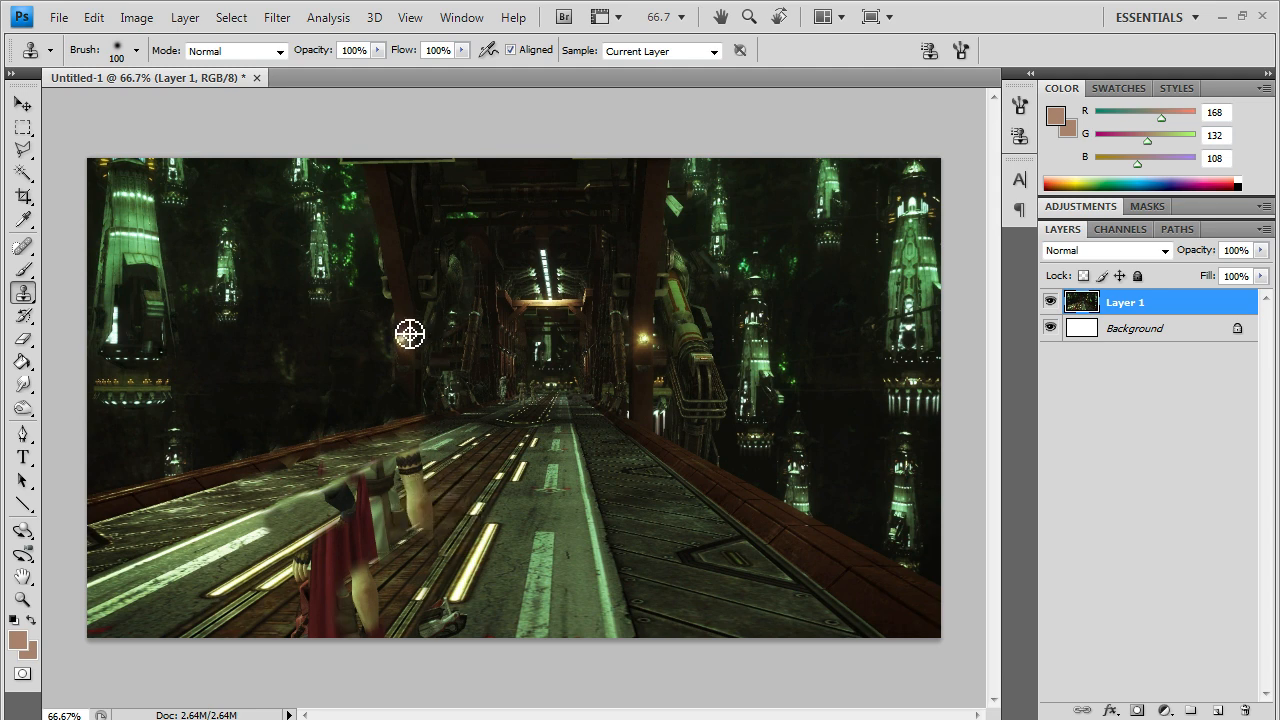
- Clone the planks and road markings over the remaining right upper arm, armband and upper waist area
alt+click(465, 481)
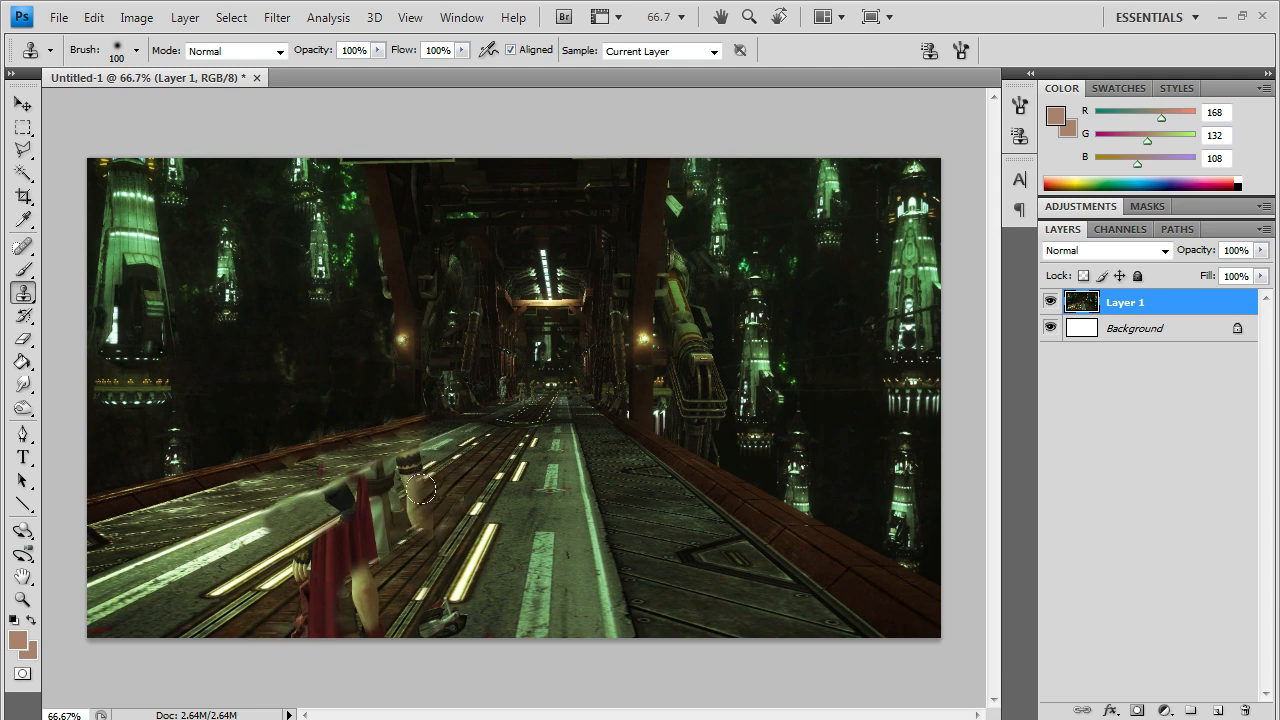
mouse_move(420, 488)
mouse_down()
mouse_move(400, 495)
mouse_move(414, 484)
mouse_up()
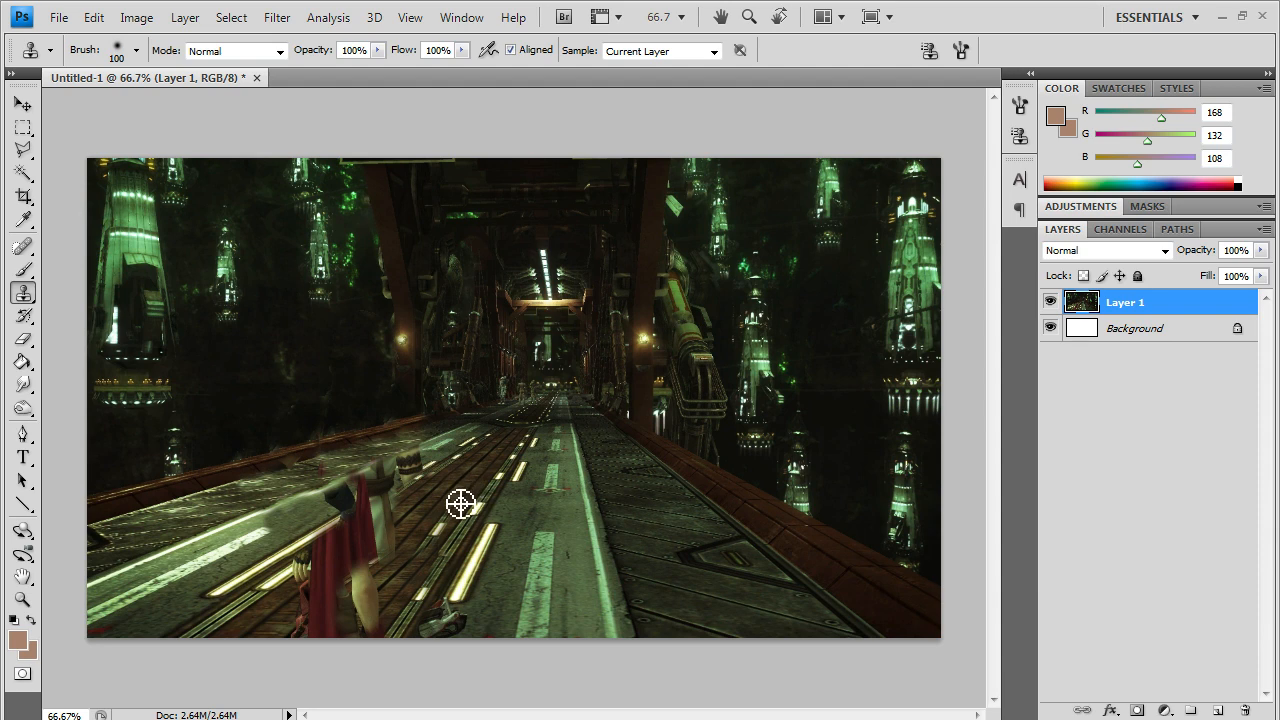
mouse_move(422, 510)
mouse_down()
mouse_move(416, 540)
mouse_move(400, 545)
mouse_move(418, 522)
mouse_move(398, 535)
mouse_move(408, 551)
mouse_move(394, 548)
mouse_move(405, 540)
mouse_up()
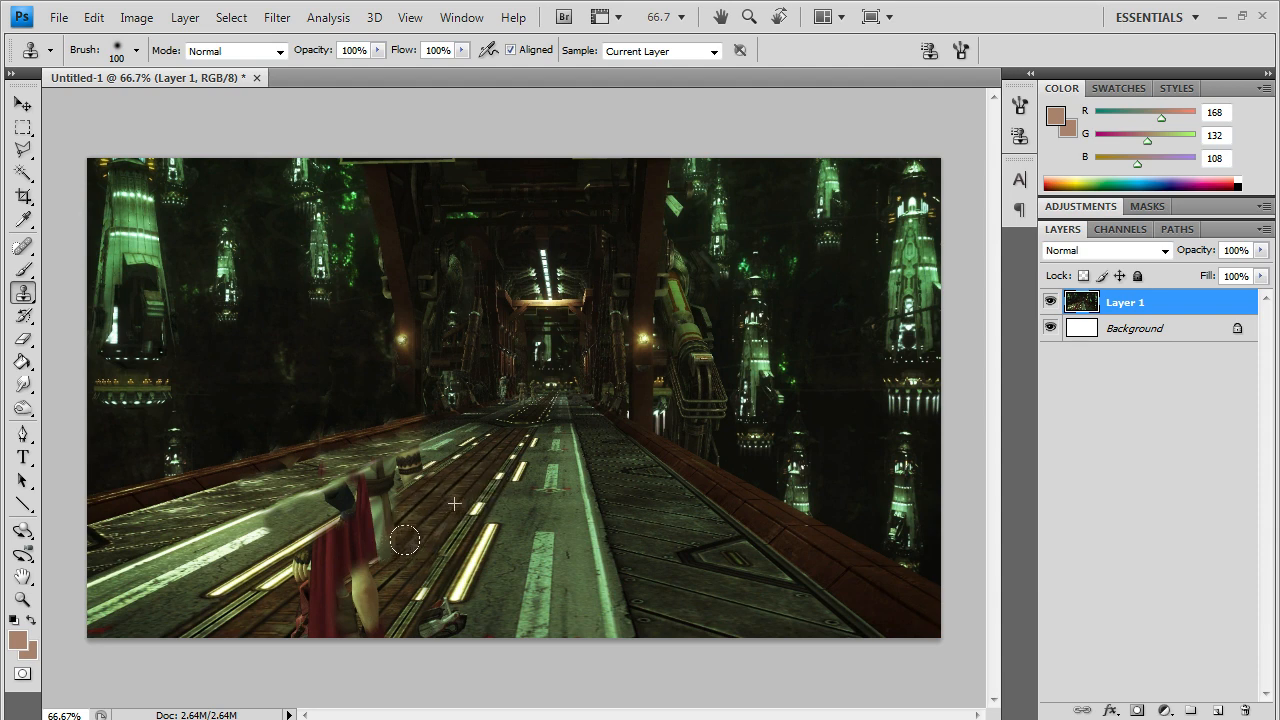
alt+click(427, 455)
mouse_move(398, 458)
mouse_down()
mouse_move(369, 471)
mouse_move(408, 442)
mouse_move(326, 491)
mouse_move(350, 476)
mouse_move(333, 478)
mouse_move(346, 476)
mouse_move(335, 491)
mouse_move(378, 477)
mouse_up()
alt+click(443, 440)
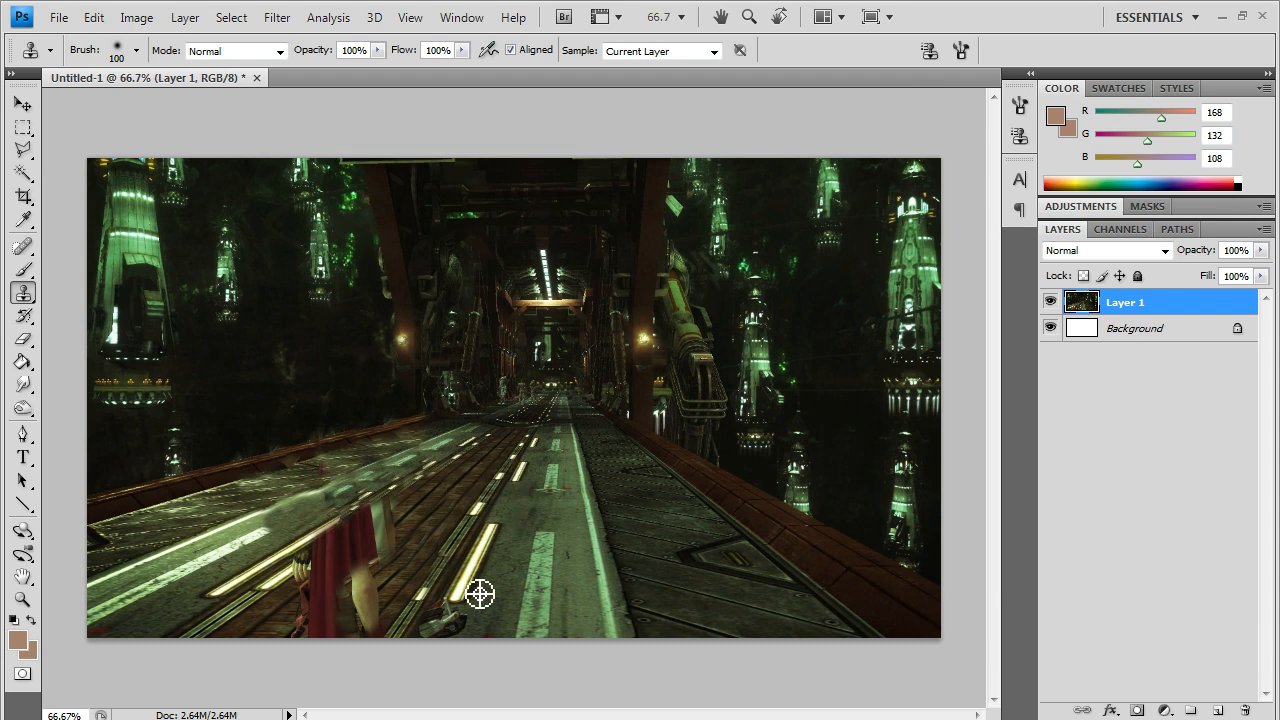
- Clone the road surface and track lines over the weapon and hand remnants at the image's lower edge
mouse_move(500, 598)
mouse_down()
mouse_move(425, 623)
mouse_move(486, 609)
mouse_up()
alt+click(443, 578)
click(405, 606)
click(403, 606)
mouse_move(409, 613)
mouse_down()
mouse_move(415, 627)
mouse_move(430, 614)
mouse_up()
alt+click(496, 611)
- Clone the wooden planks over the lower cape and the stray arm fragment beside it
alt+click(440, 504)
mouse_move(369, 521)
mouse_down()
mouse_move(395, 546)
mouse_move(369, 532)
mouse_move(354, 573)
mouse_move(368, 590)
mouse_move(300, 615)
mouse_move(349, 605)
mouse_up()
alt+click(426, 514)
alt+click(437, 508)
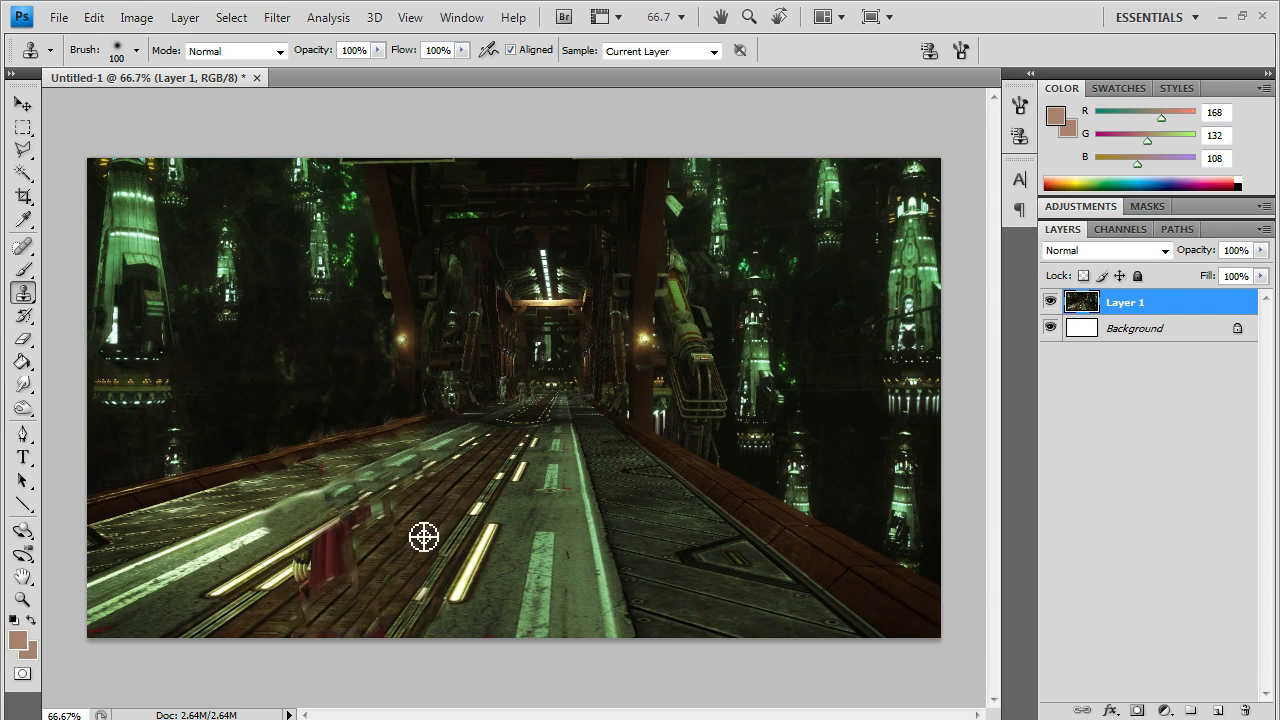
- Clone the planks and yellow light strips over the last remains of the red cape and left hand
alt+click(451, 491)
click(385, 503)
mouse_move(378, 481)
mouse_down()
mouse_move(345, 493)
mouse_move(337, 522)
mouse_move(300, 550)
mouse_move(345, 531)
mouse_up()
alt+click(423, 488)
click(314, 529)
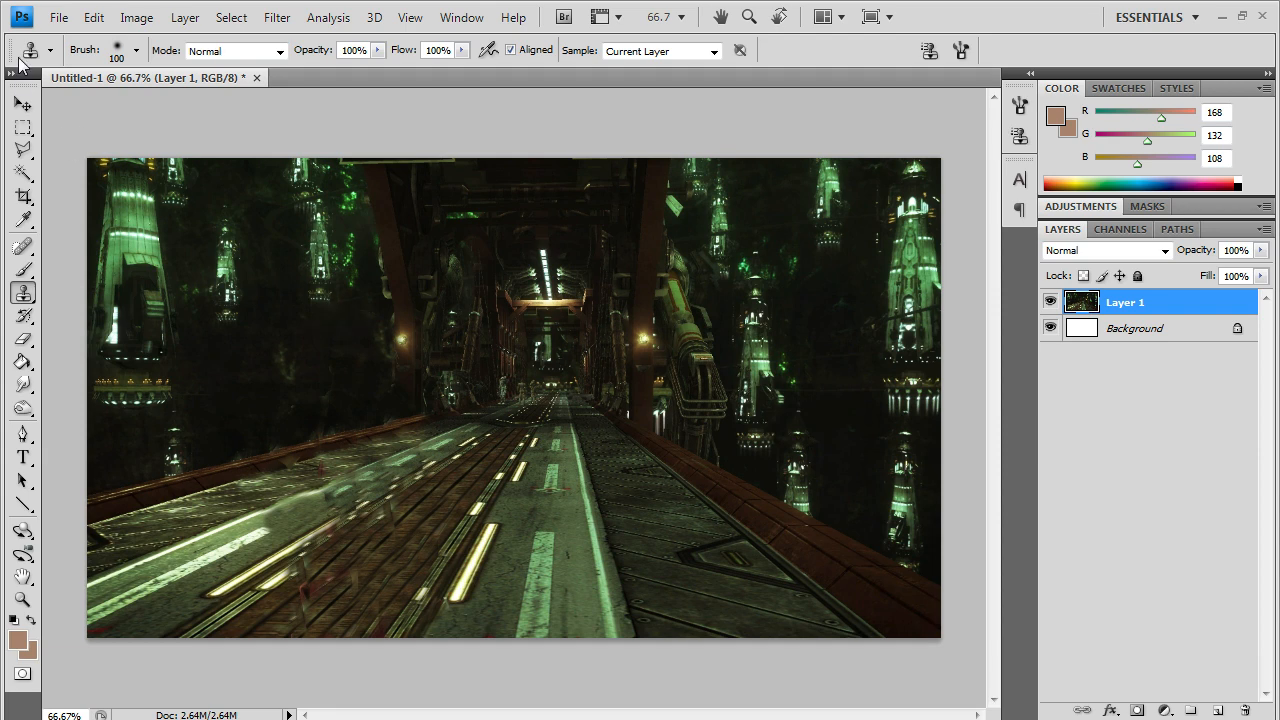
- Start saving the image under a new name and browse to the Movements folder of the FFXIII project
click(57, 18)
click(54, 286)
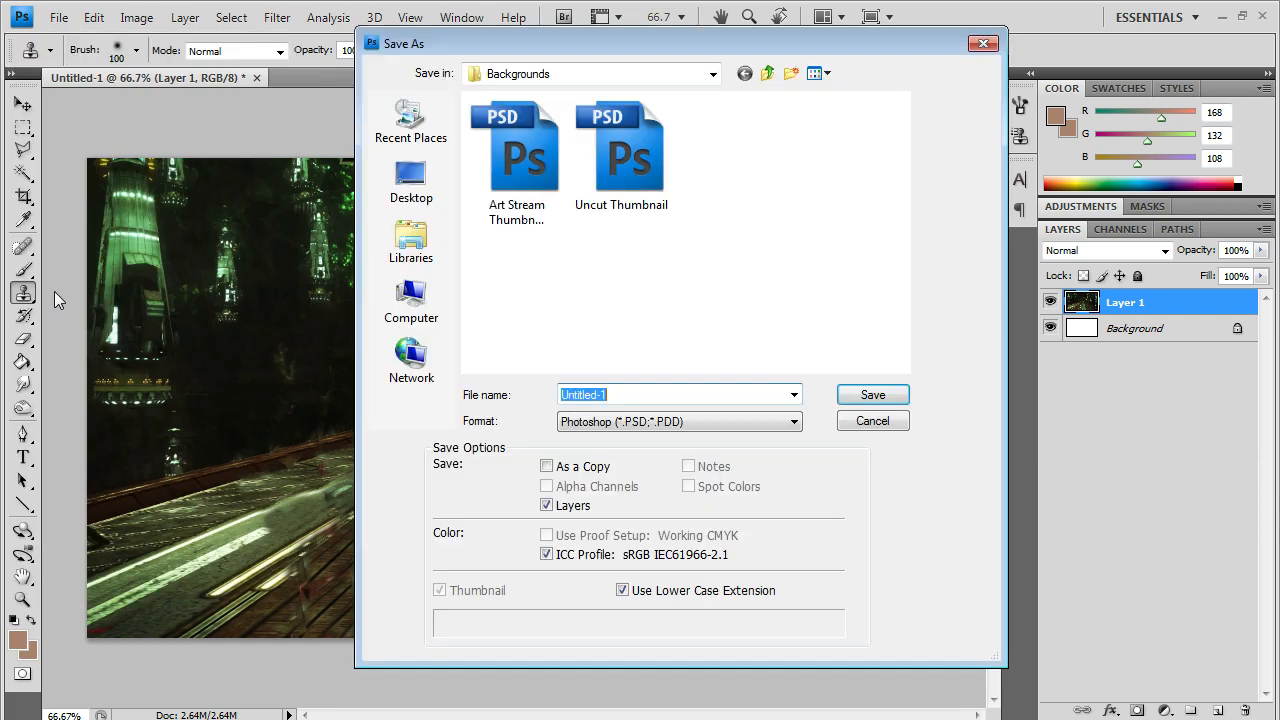
click(436, 250)
double_click(549, 143)
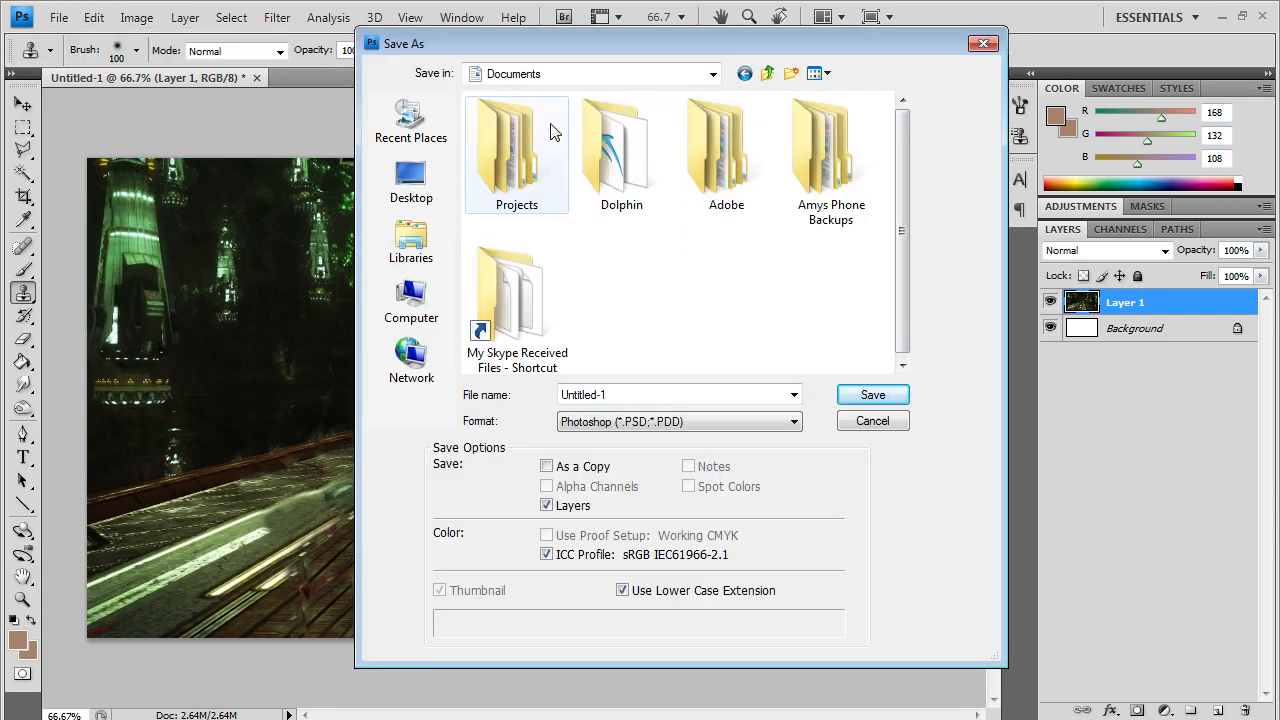
double_click(543, 147)
double_click(540, 145)
double_click(540, 145)
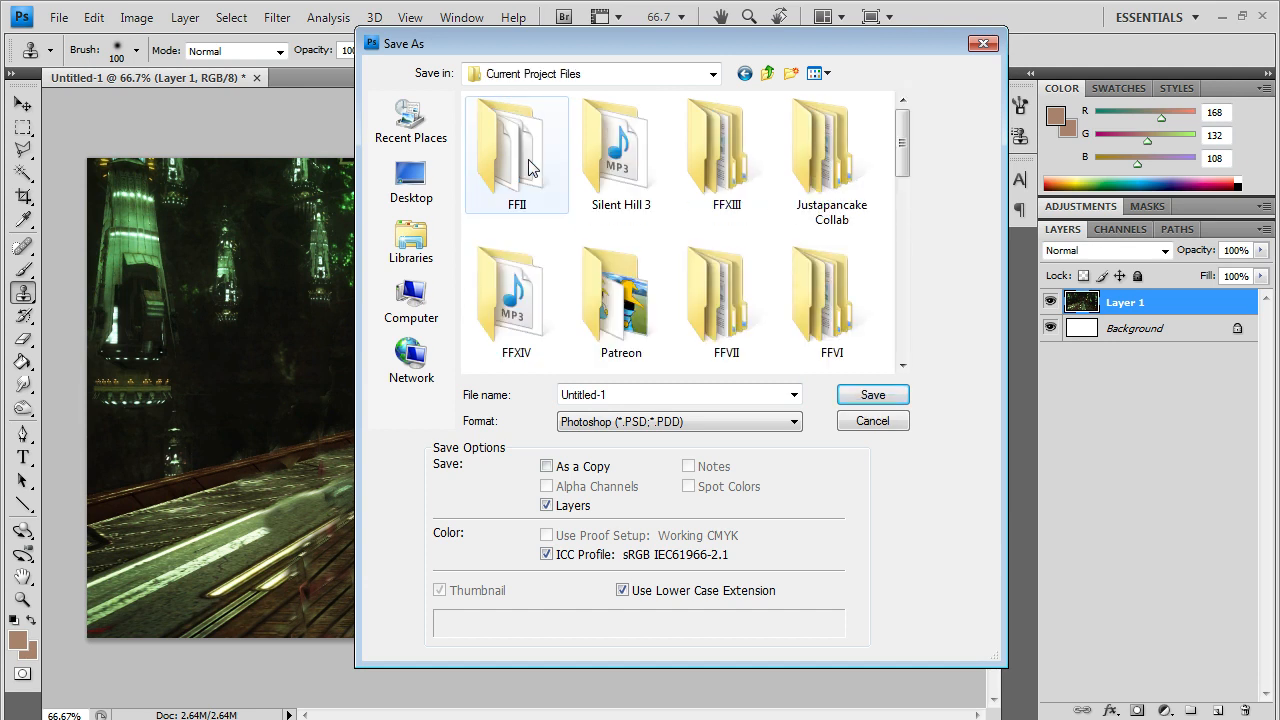
double_click(731, 172)
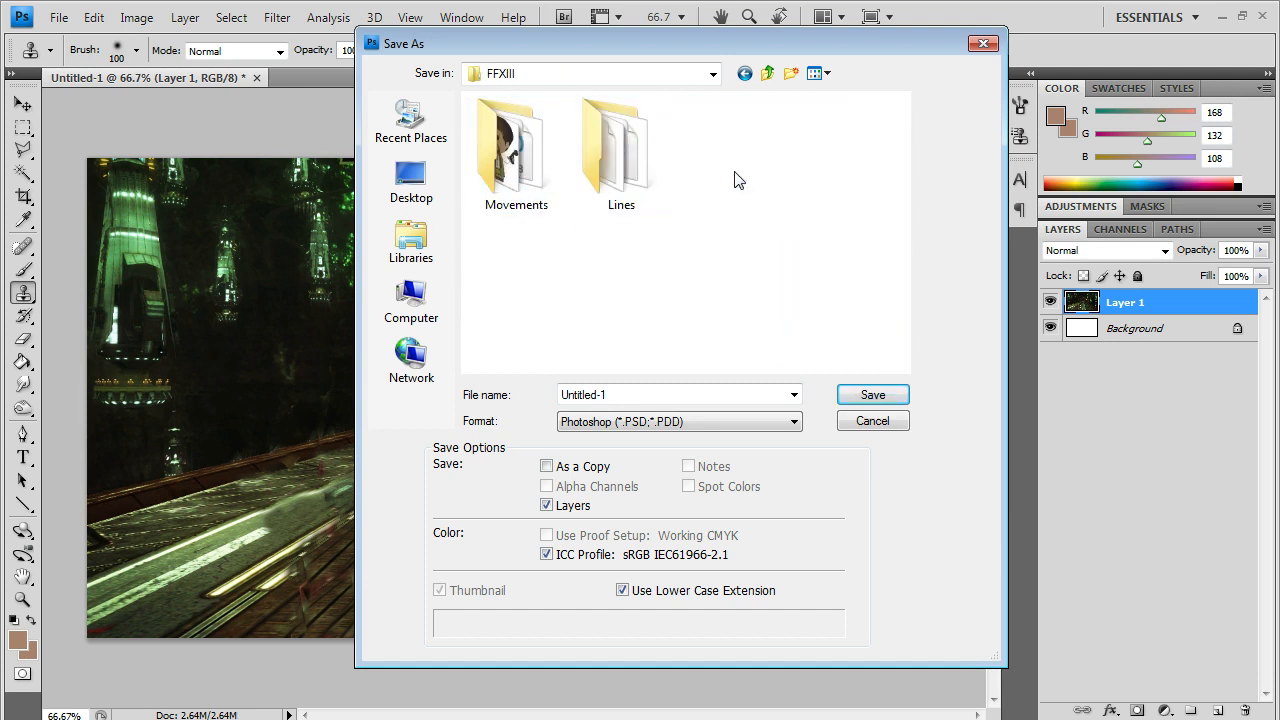
double_click(523, 175)
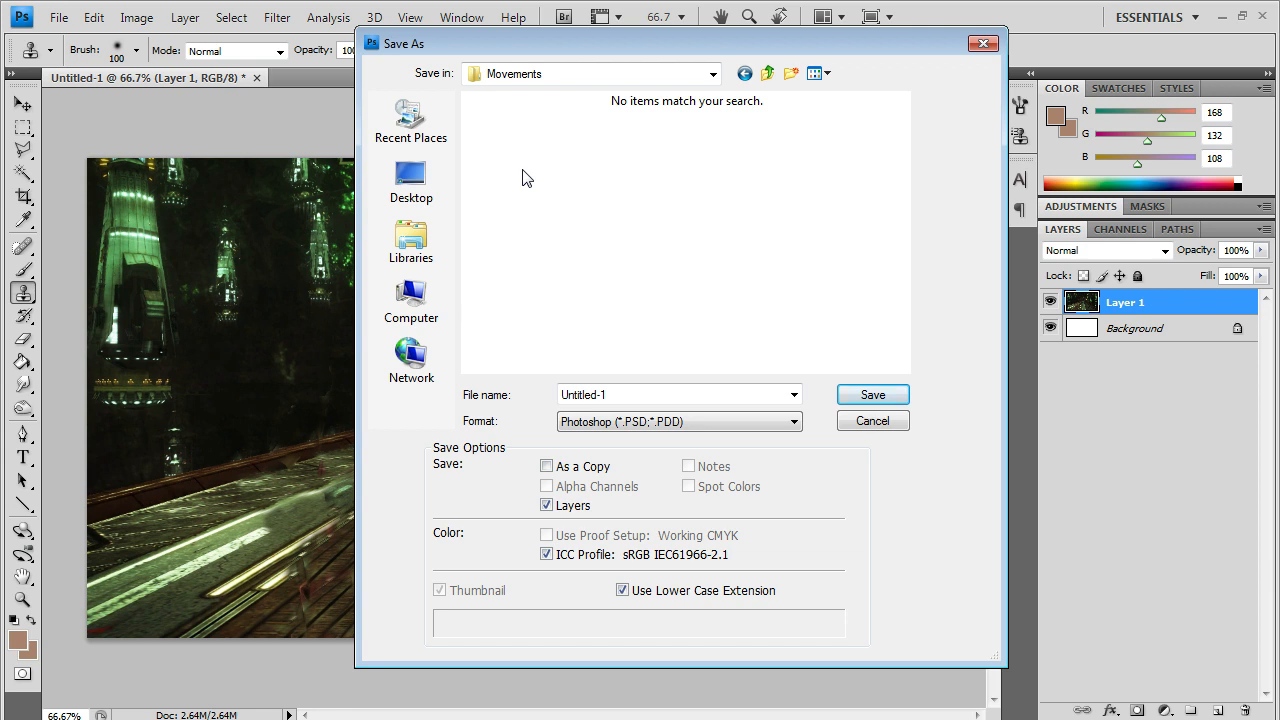
- Save the image in JPEG format as "hanging edge 1", accepting the JPEG options
click(686, 421)
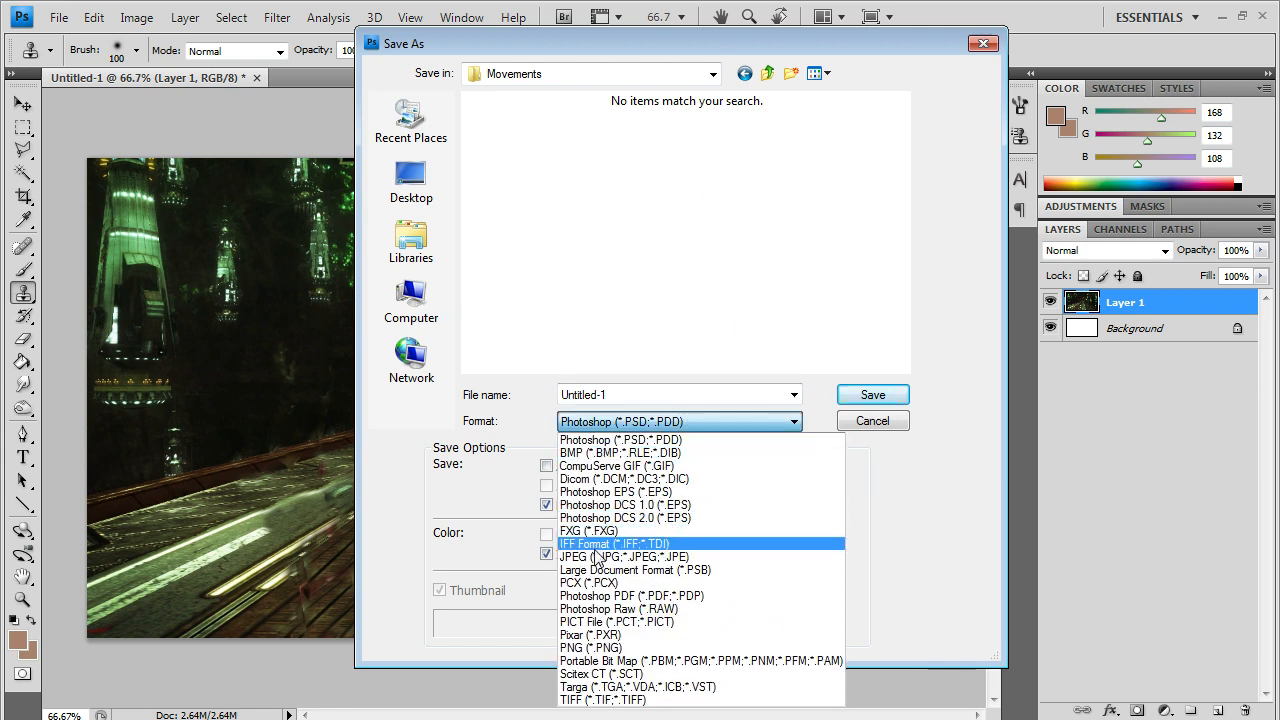
click(596, 550)
click(680, 421)
click(620, 555)
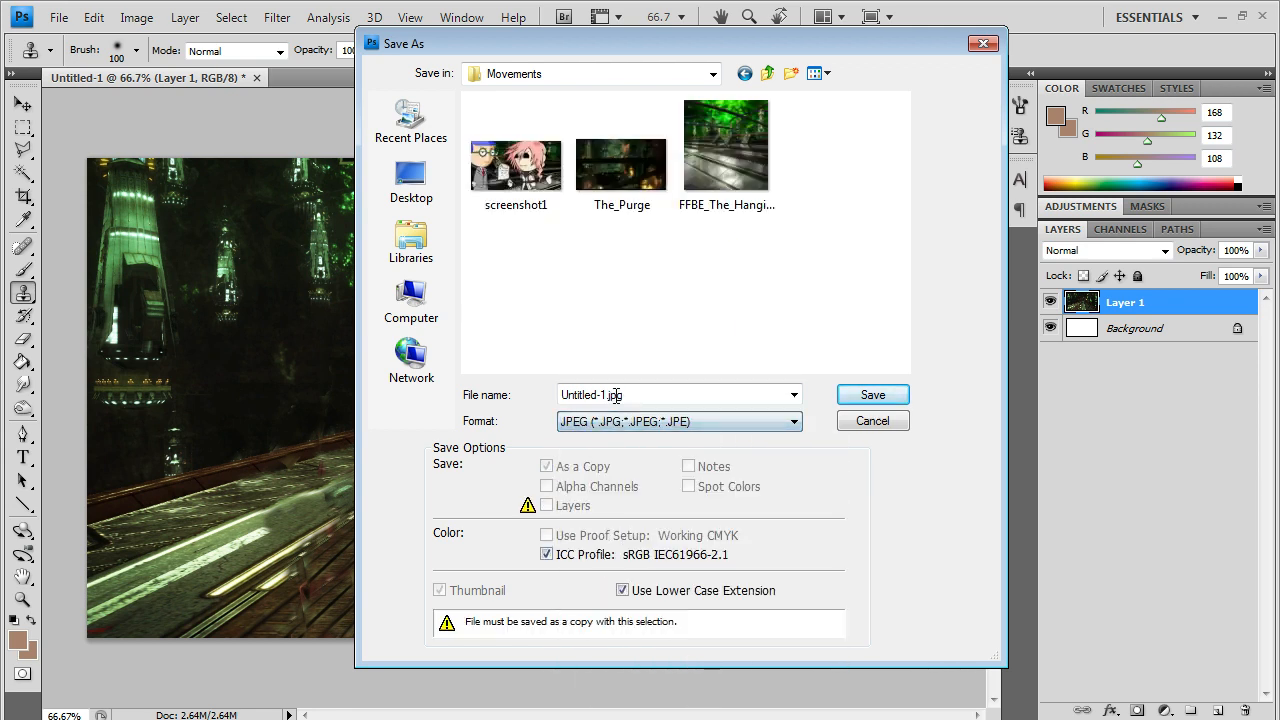
double_click(622, 394)
text(hanging edge 1)
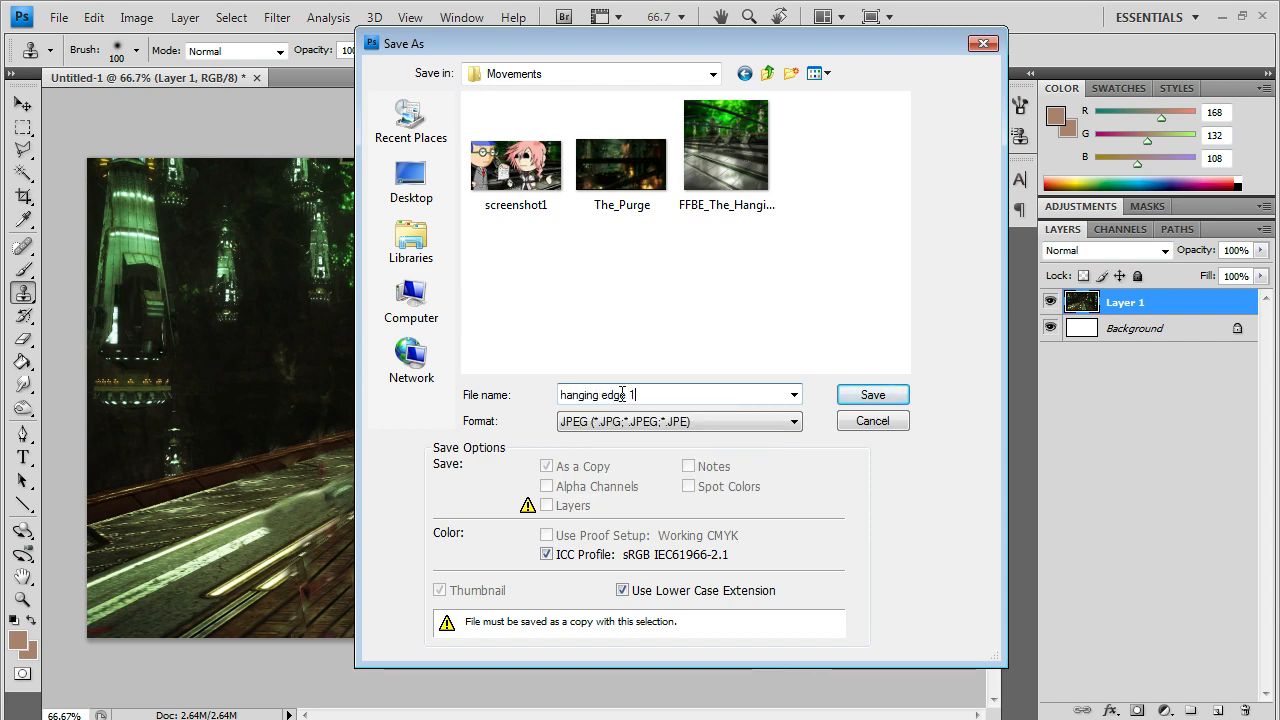
click(868, 395)
click(757, 203)
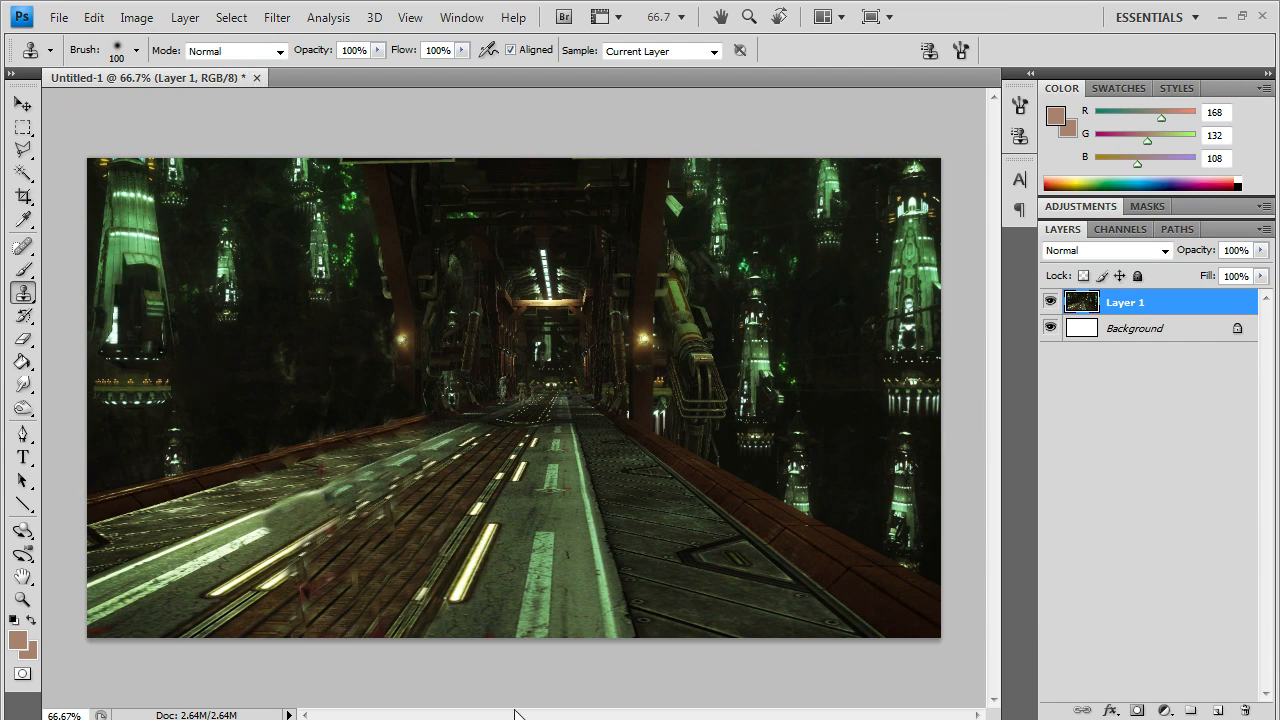
- Switch to the browser, close the two full-size Hanging Edge image tabs, and switch to Vegas Pro
key(alt+Tab)
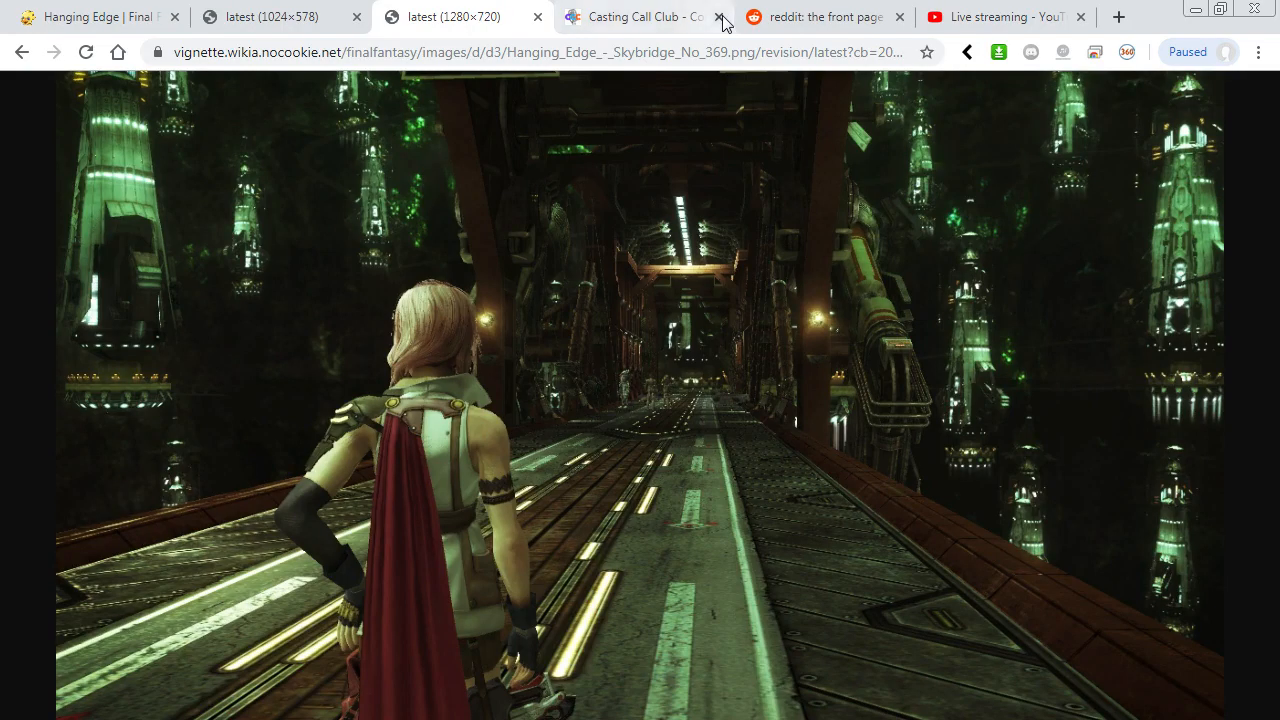
click(537, 17)
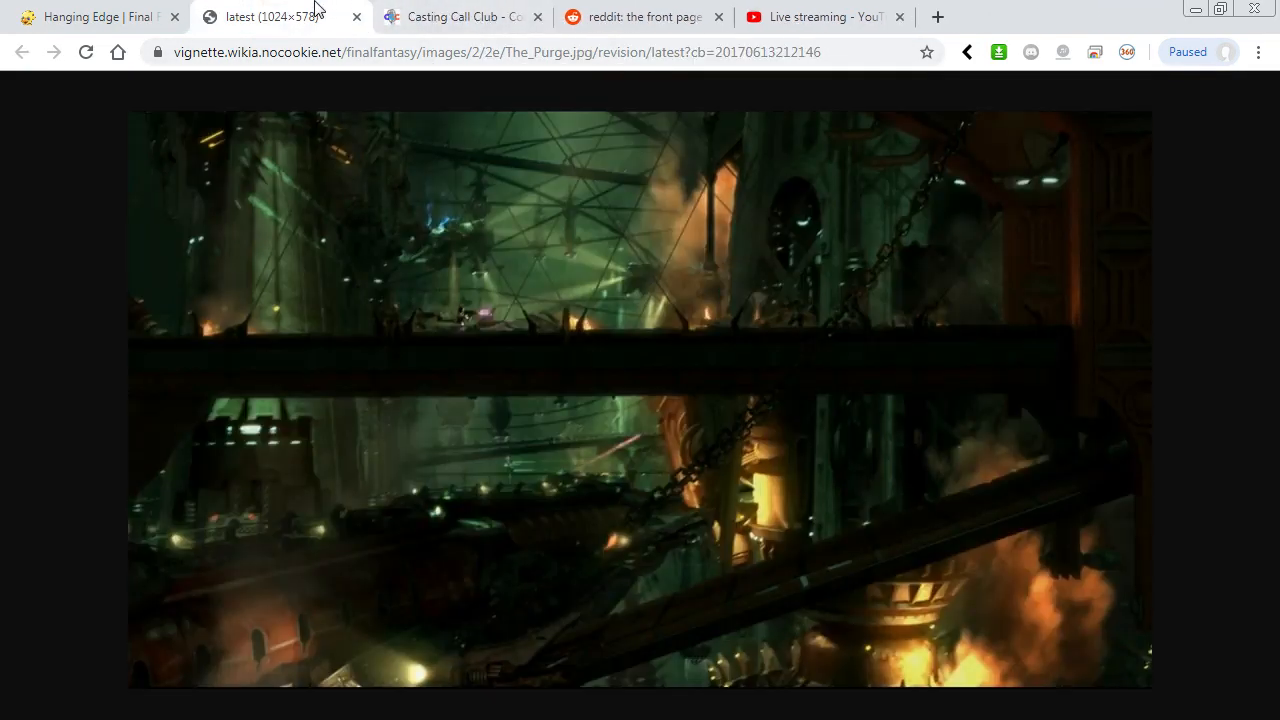
click(100, 16)
click(356, 17)
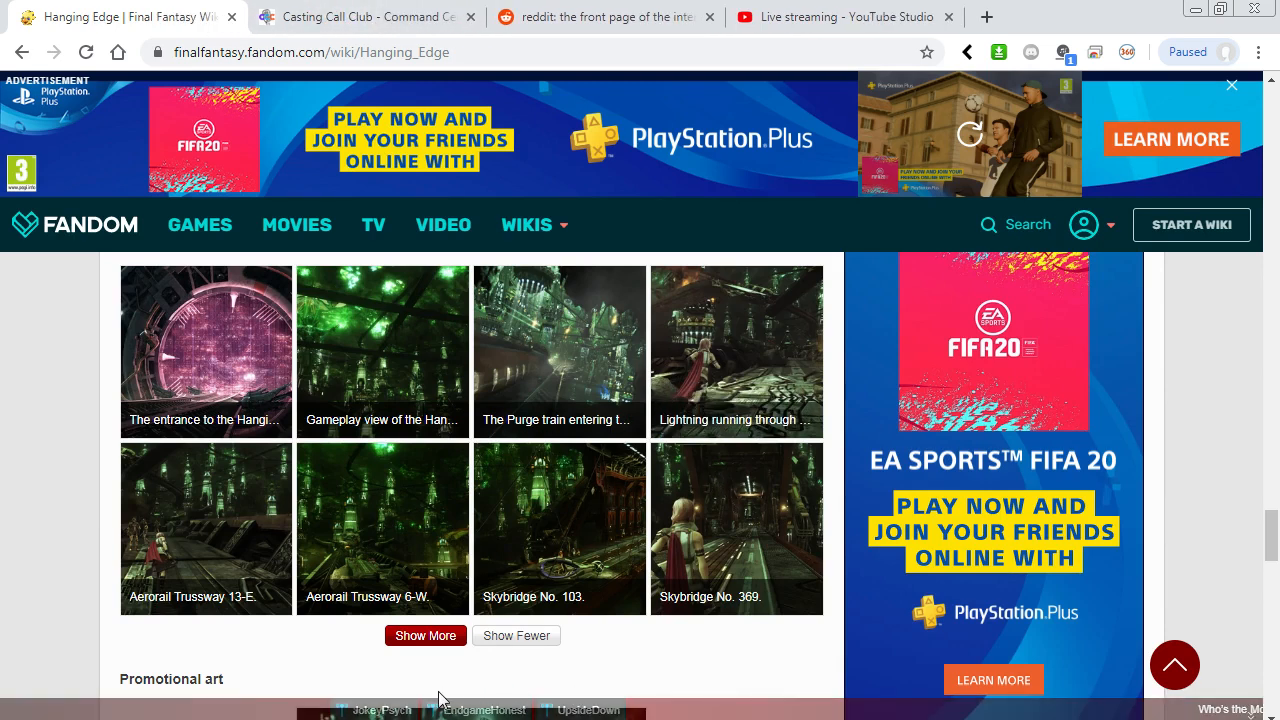
click(450, 719)
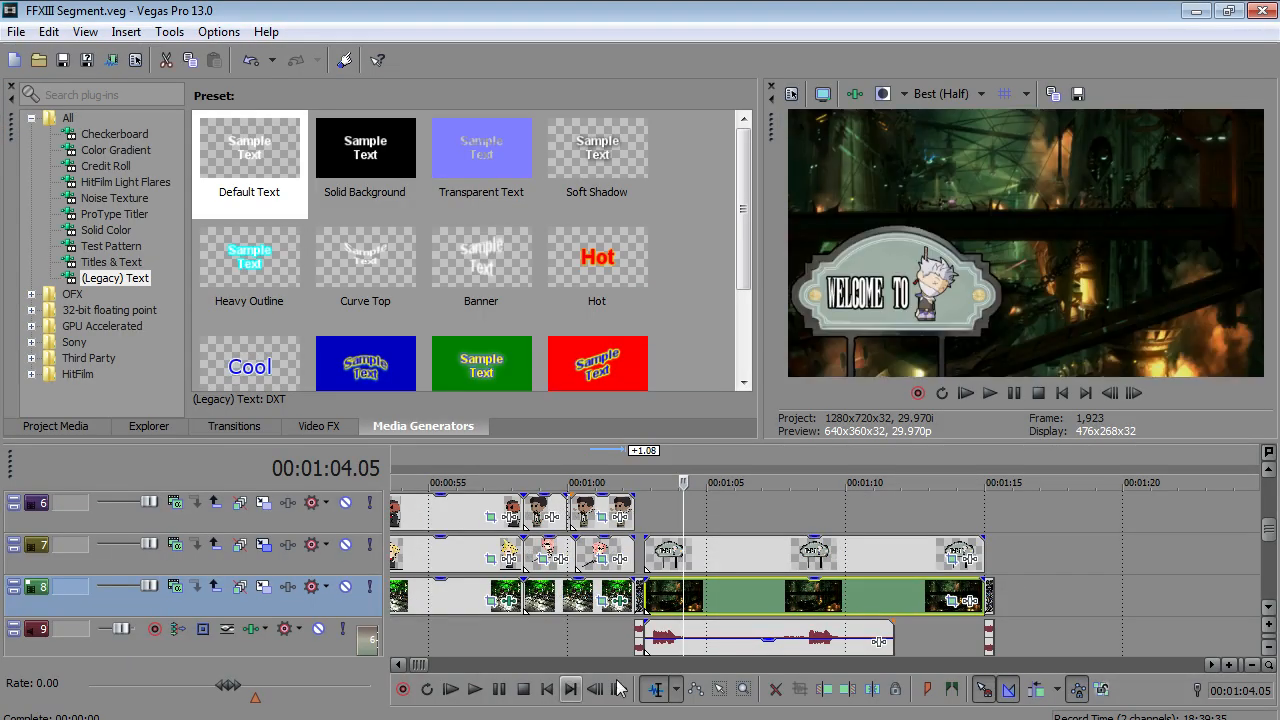
- Move the Hanging Edge sign clip on track 7 clear of the background clip, and return it to 00:01:02.23
click(803, 592)
drag(677, 547, 1077, 555)
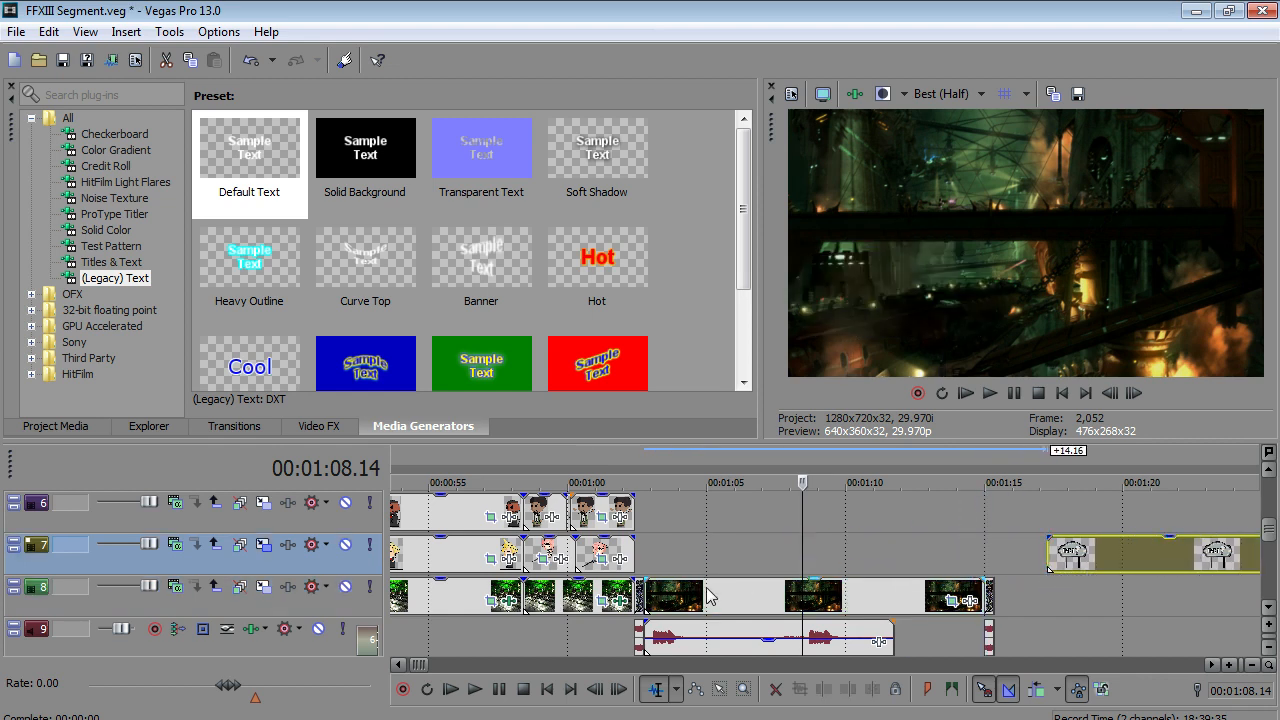
click(645, 565)
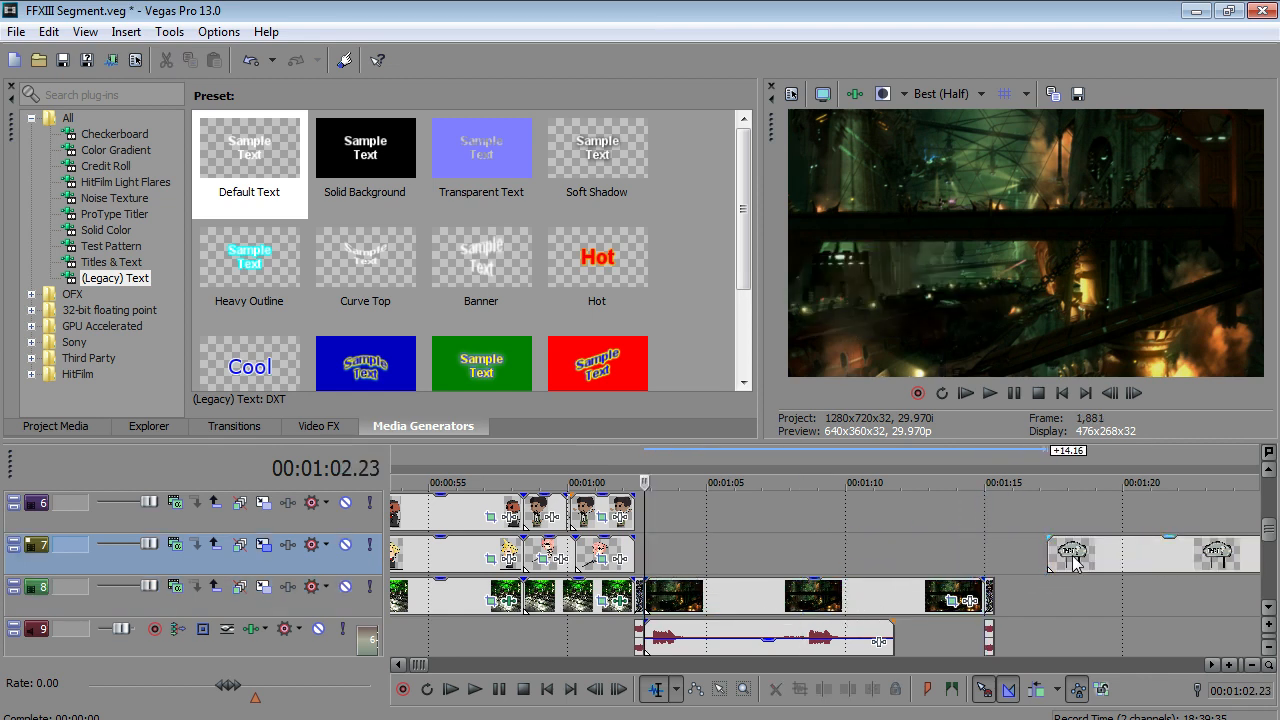
drag(1073, 563, 675, 563)
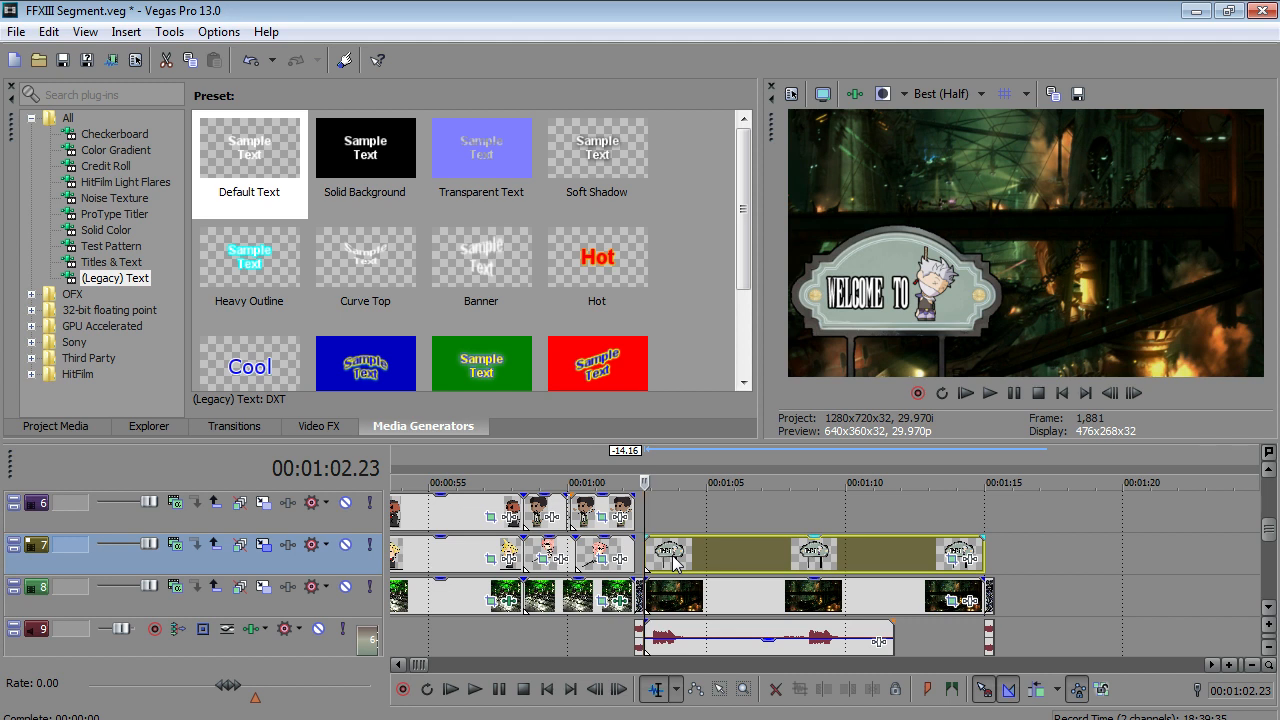
- Inspect the Hanging Edge sign clip enlarged in Event Pan/Crop, and close it without editing
right_click(844, 560)
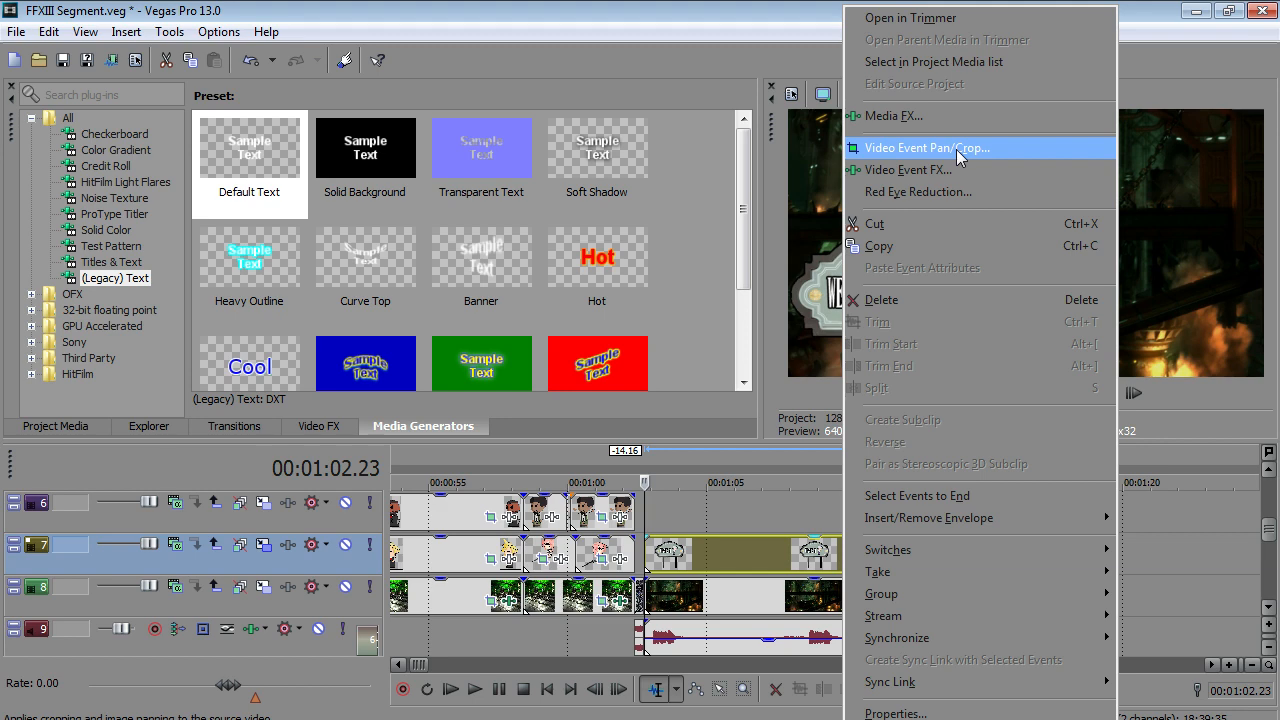
click(960, 158)
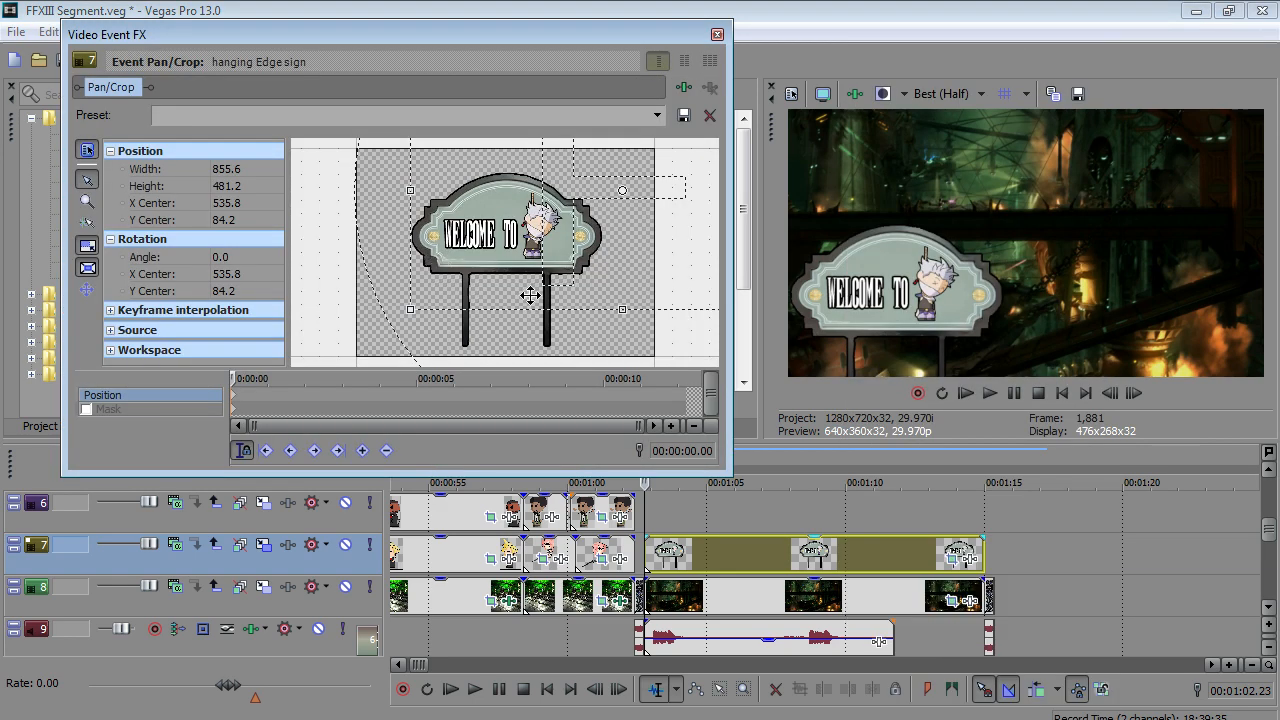
drag(727, 468, 806, 572)
scroll(533, 283, up, 5)
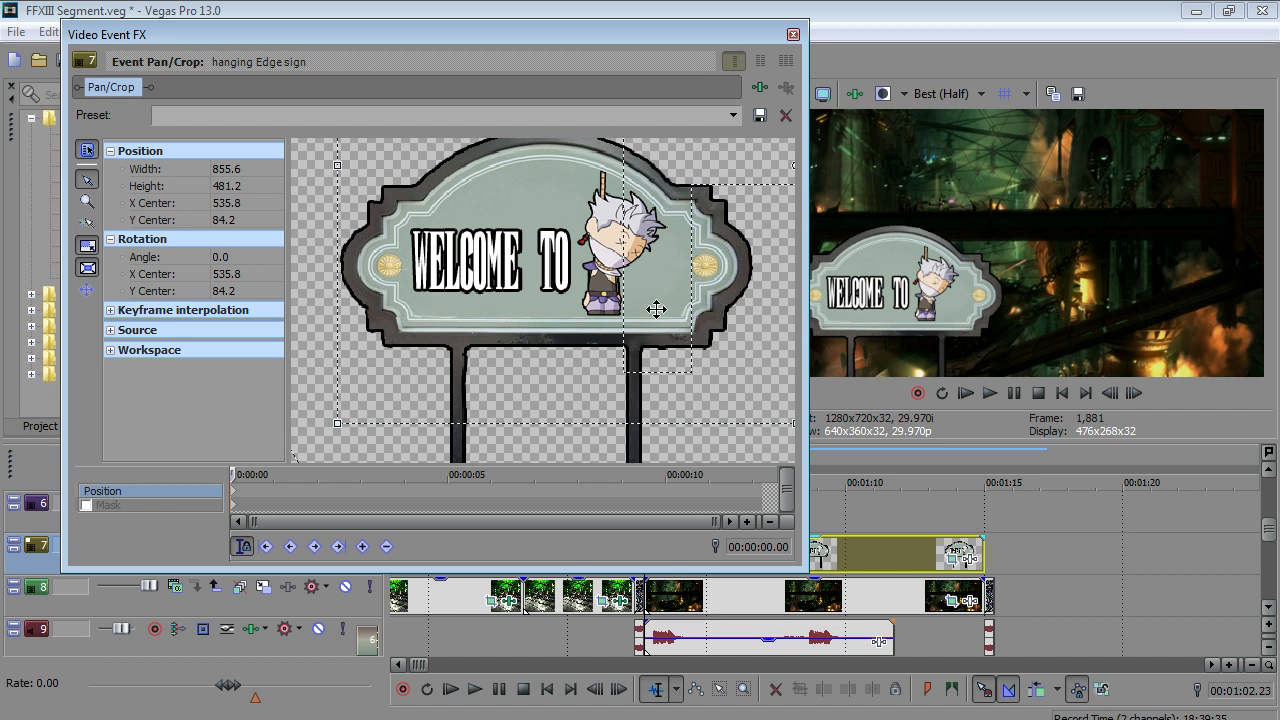
click(793, 36)
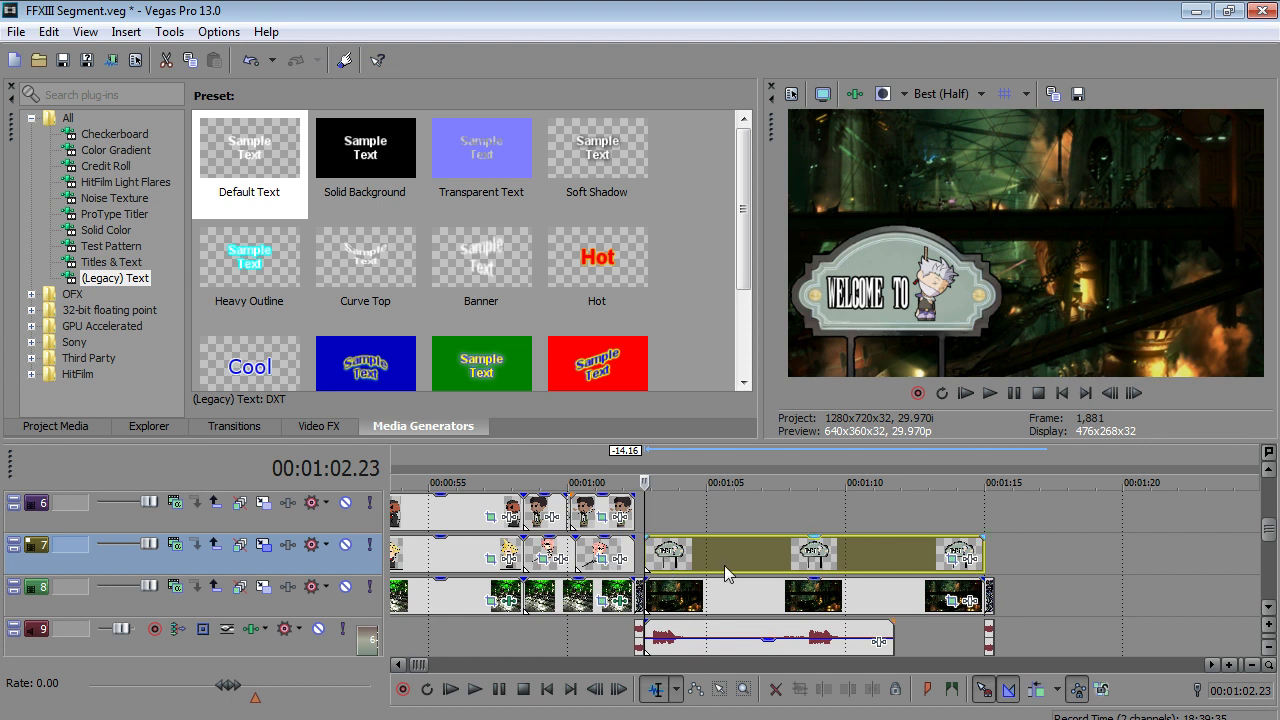
- Solo audio track 9, play its voice clip from 00:01:02.23 to the end, and turn the solo off
click(1268, 607)
click(1268, 607)
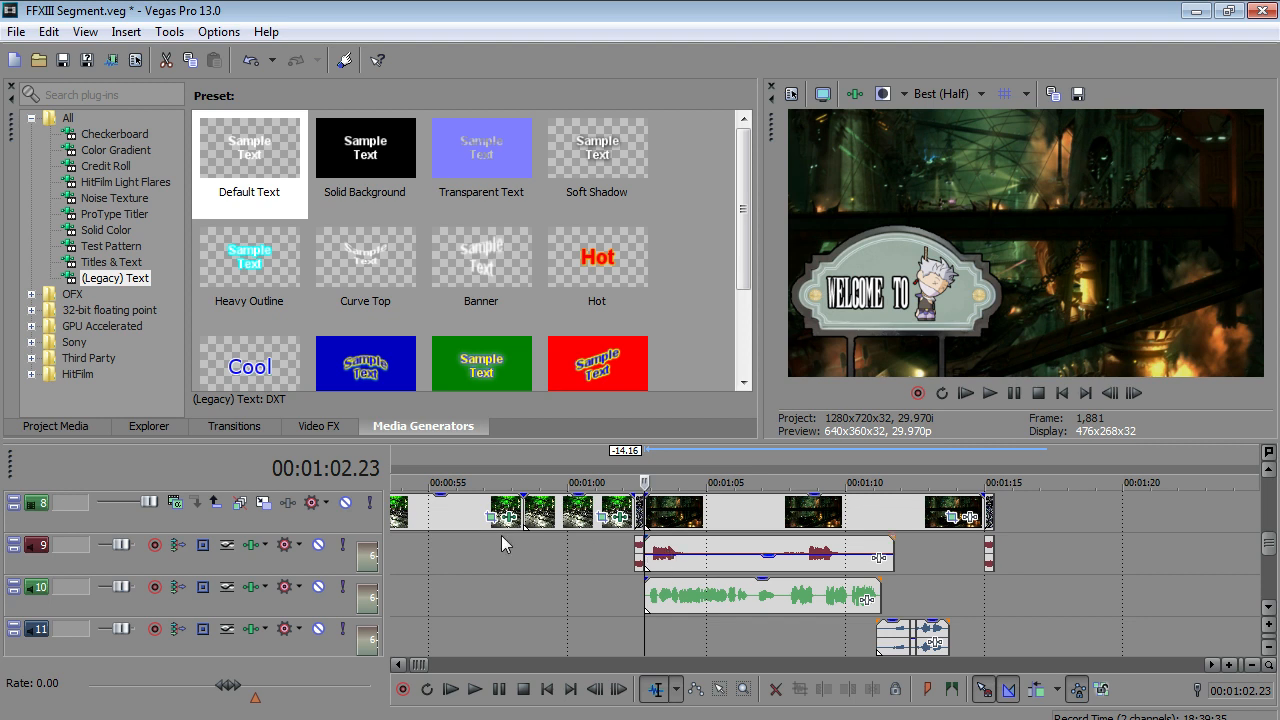
click(344, 546)
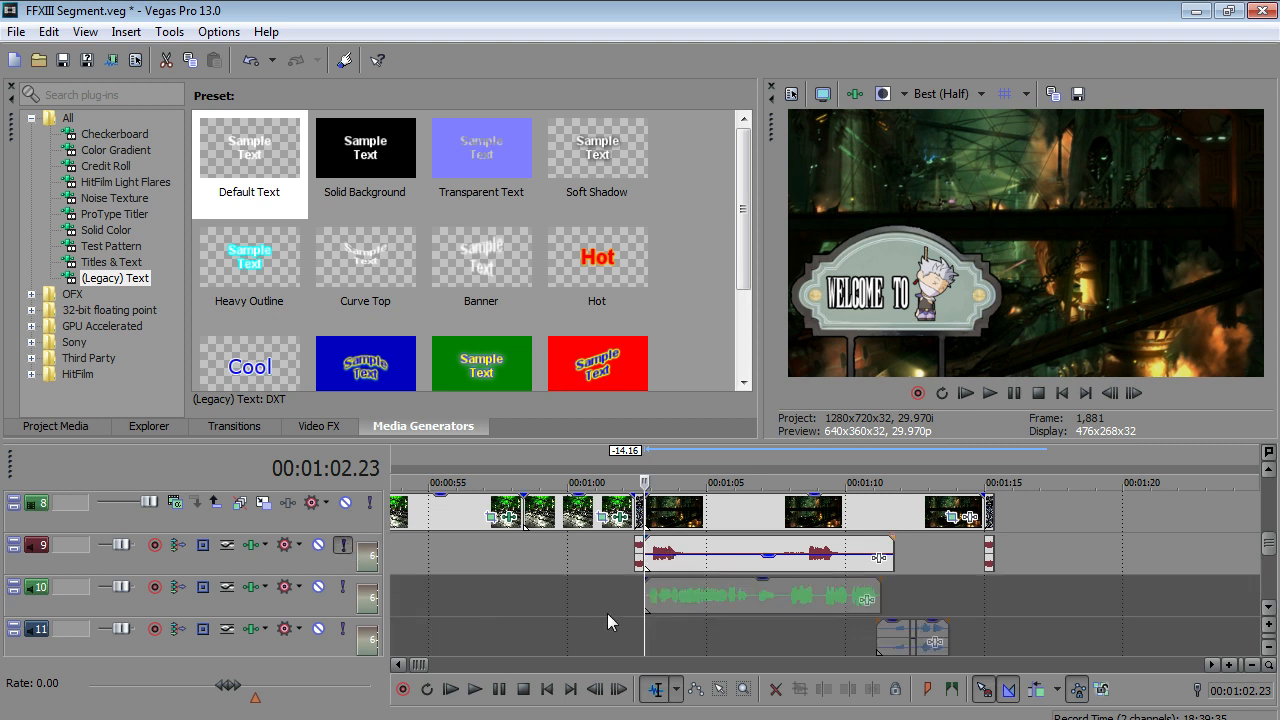
click(474, 690)
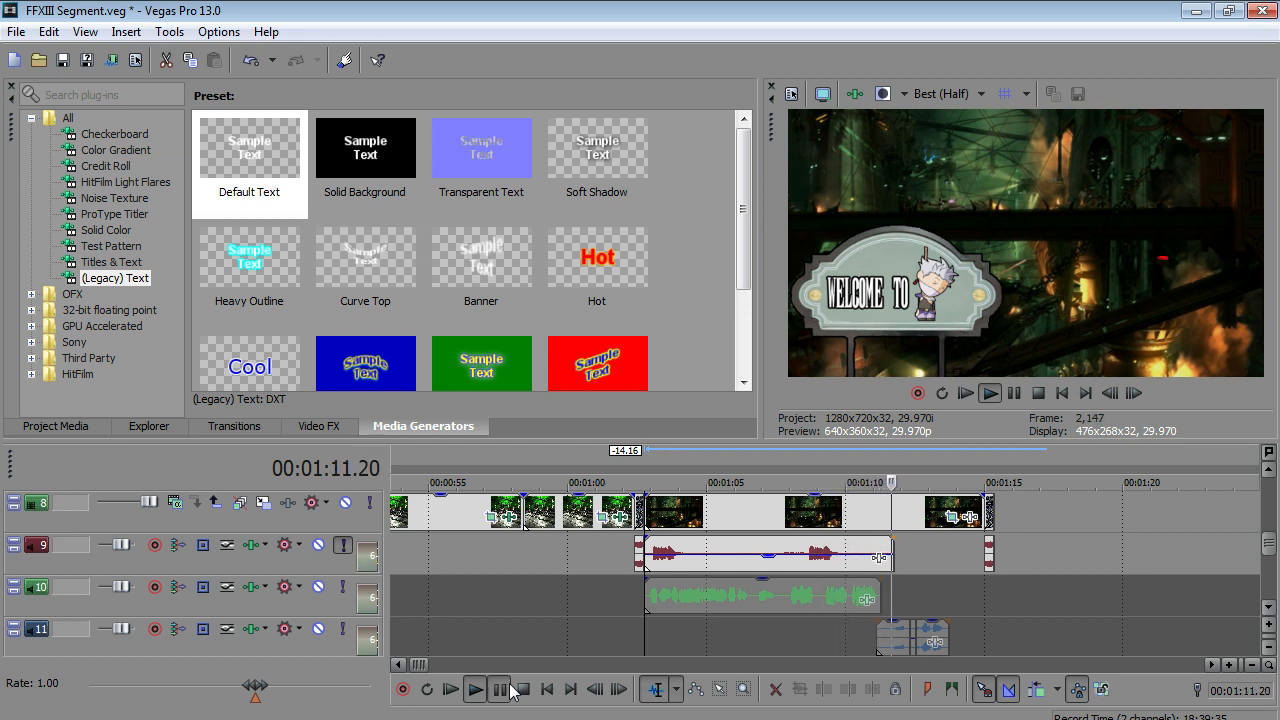
click(499, 689)
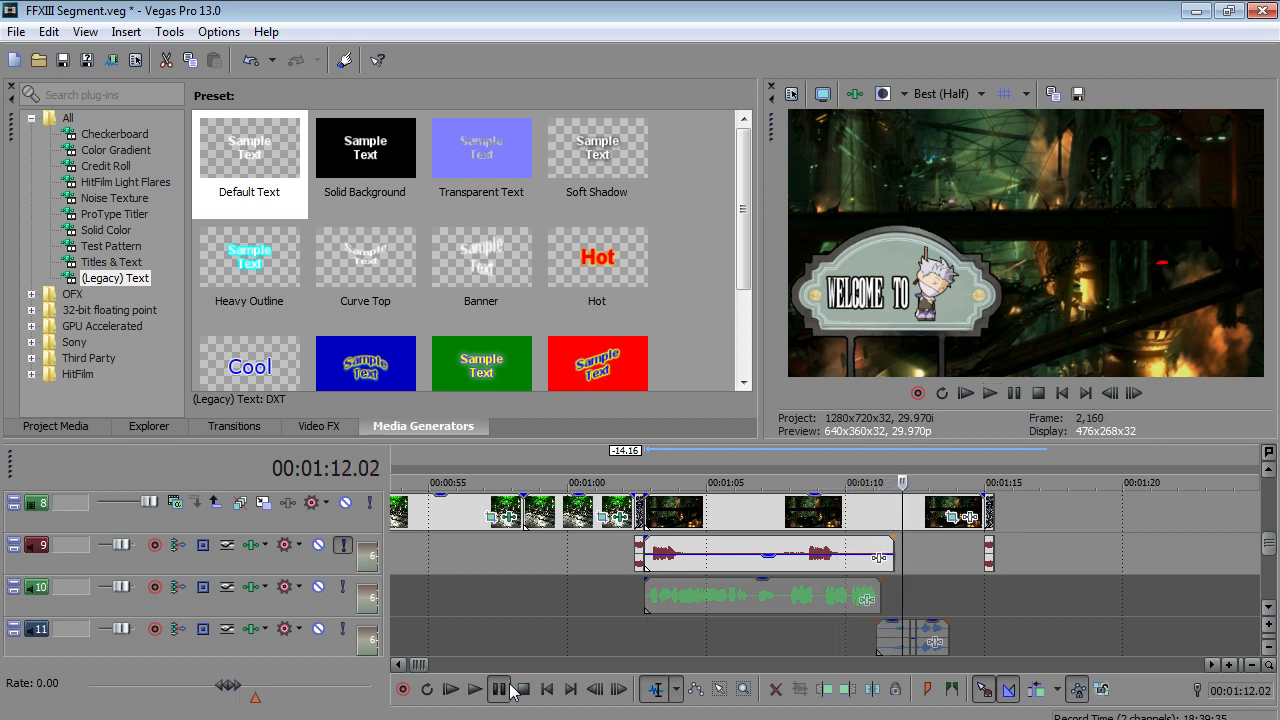
click(341, 545)
- Return the playhead to the start of the track 9 voice clip at 00:01:02.23 and open the FFXIII project's Lines folder in Windows Explorer
click(892, 542)
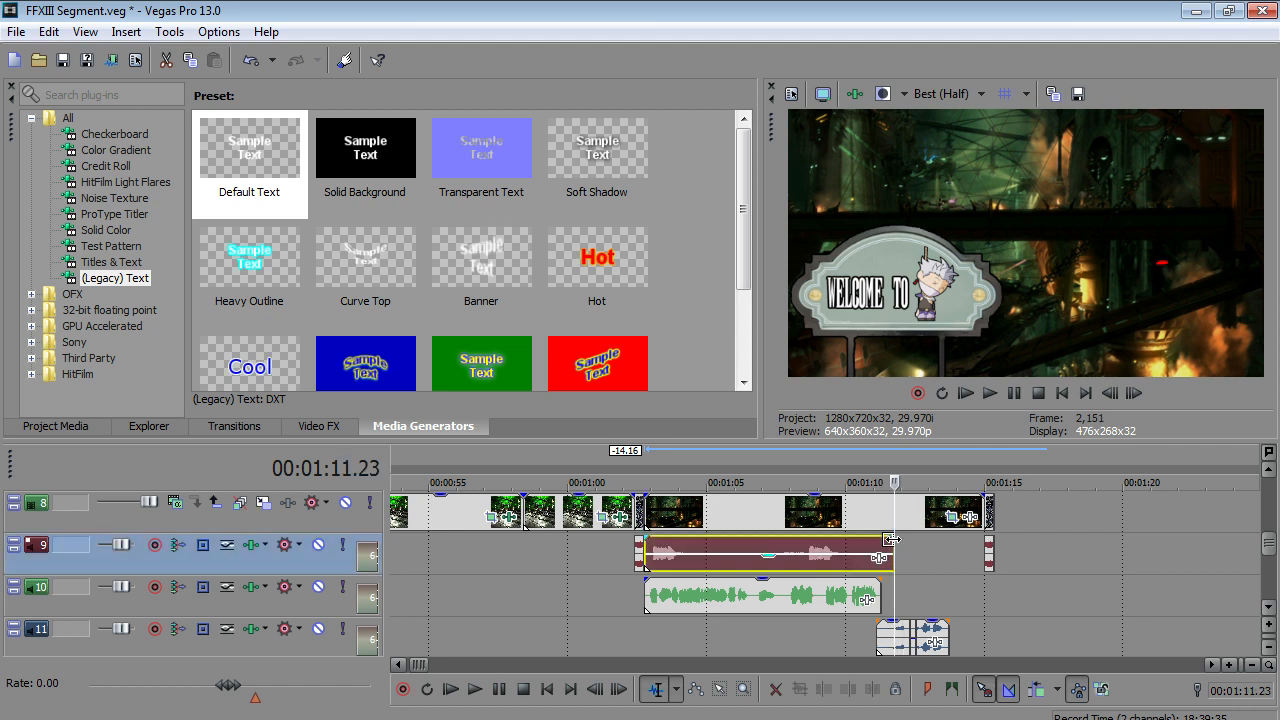
click(652, 550)
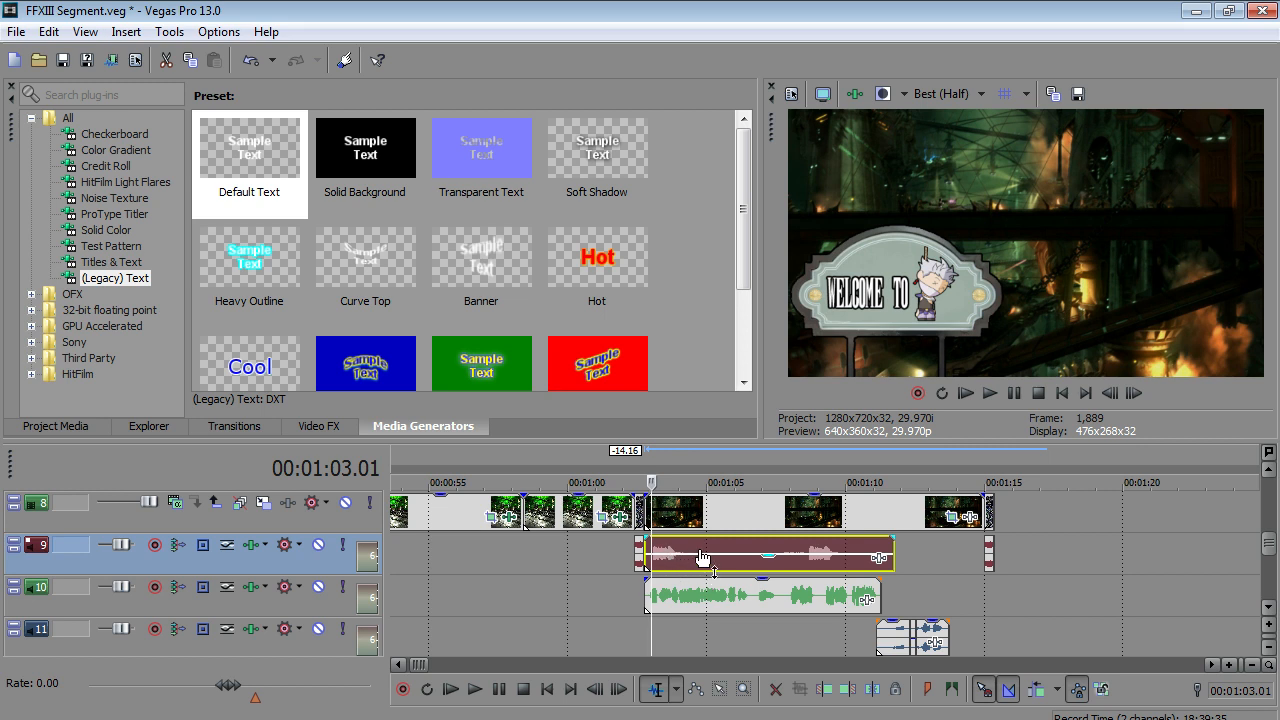
drag(686, 565, 660, 563)
click(645, 561)
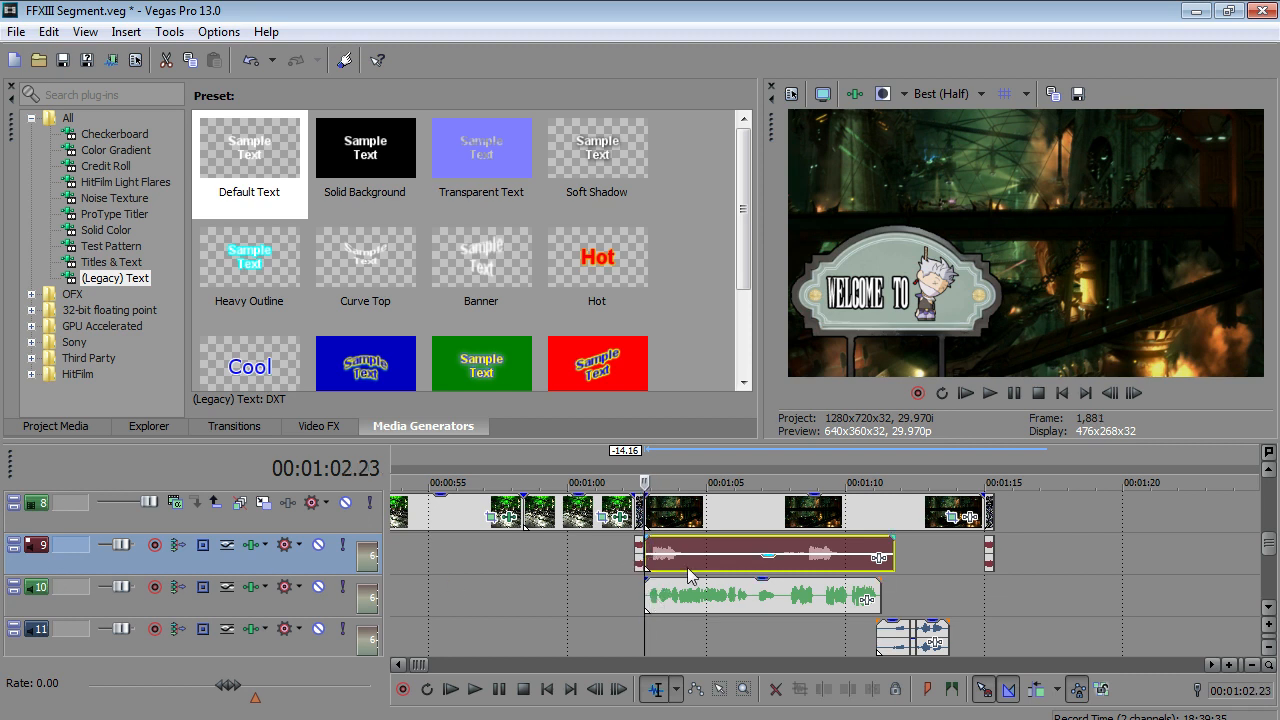
right_click(718, 603)
click(643, 596)
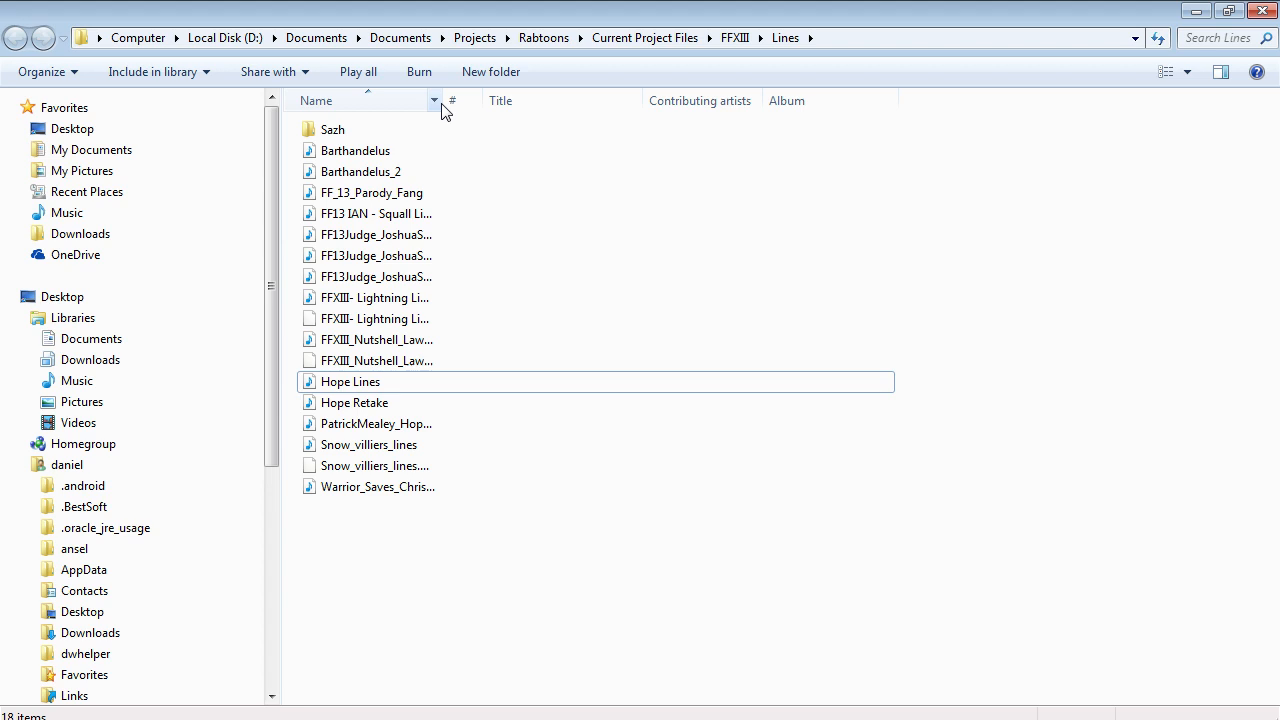
- Browse the voice recordings in the Lines folder and its Sazh wav subfolder with widened name columns, and return to Lines
drag(446, 100, 614, 100)
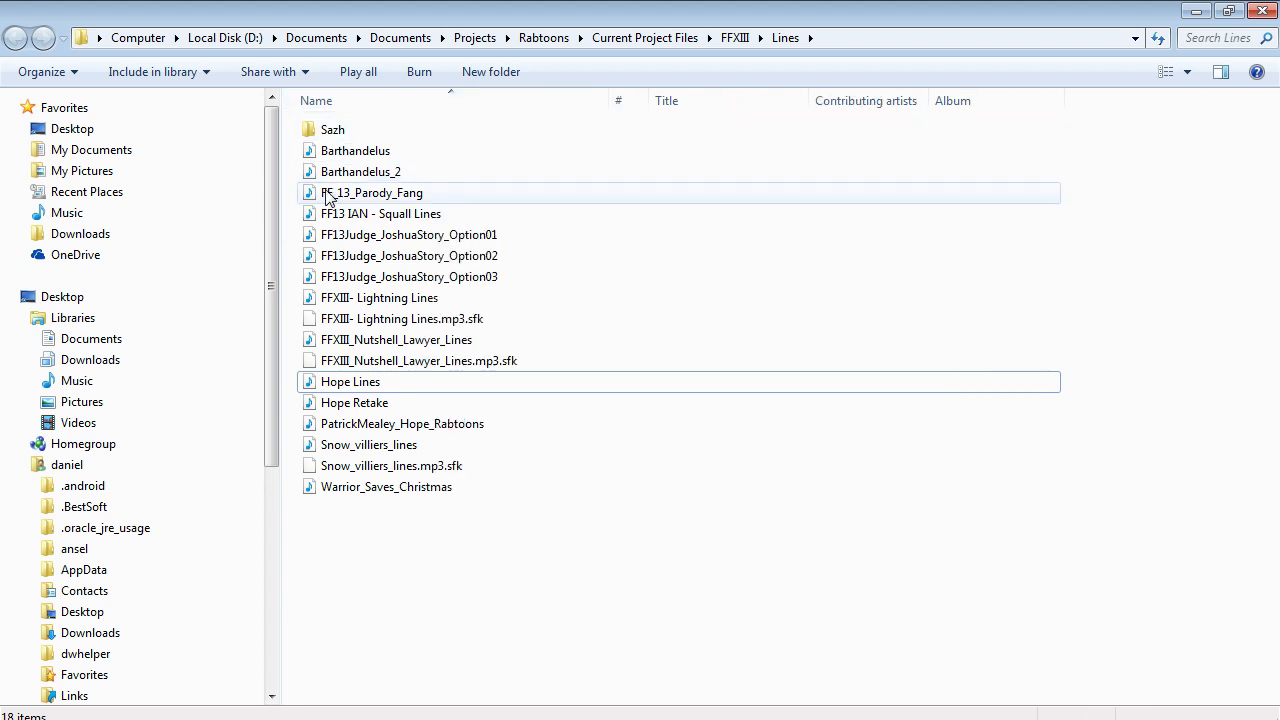
double_click(330, 132)
double_click(328, 133)
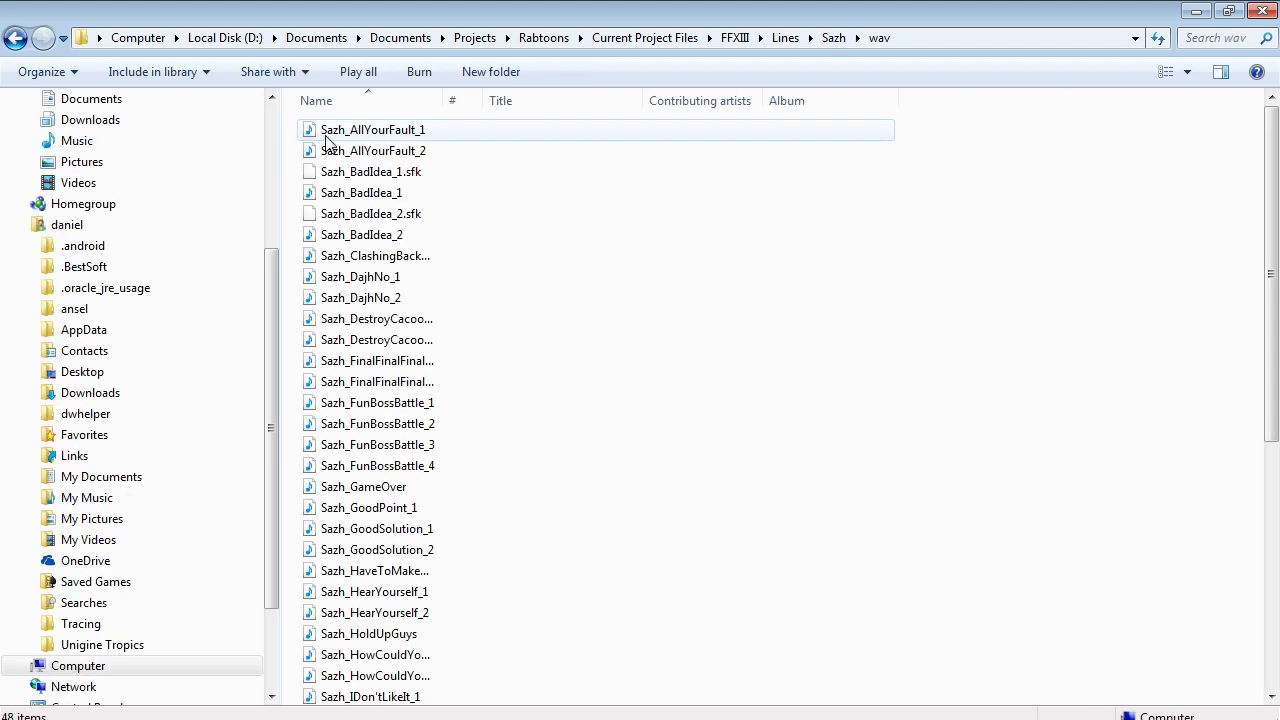
drag(444, 100, 614, 102)
scroll(428, 495, down, 7)
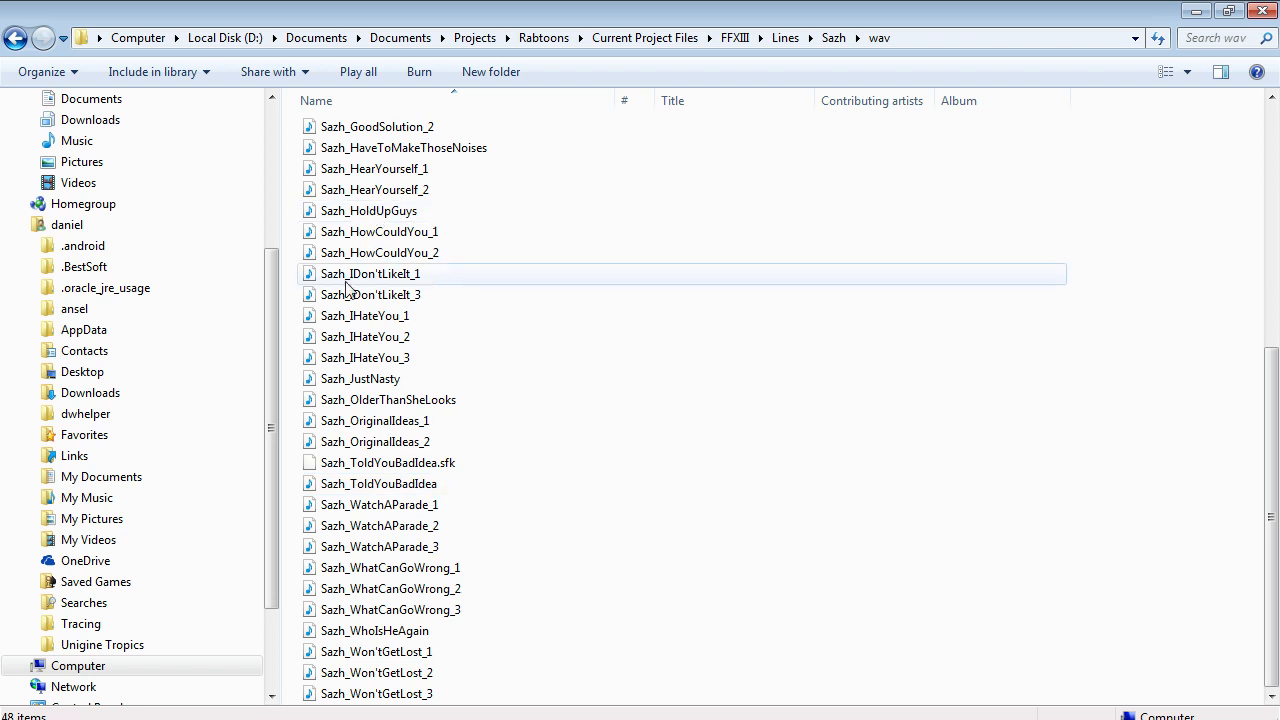
click(15, 38)
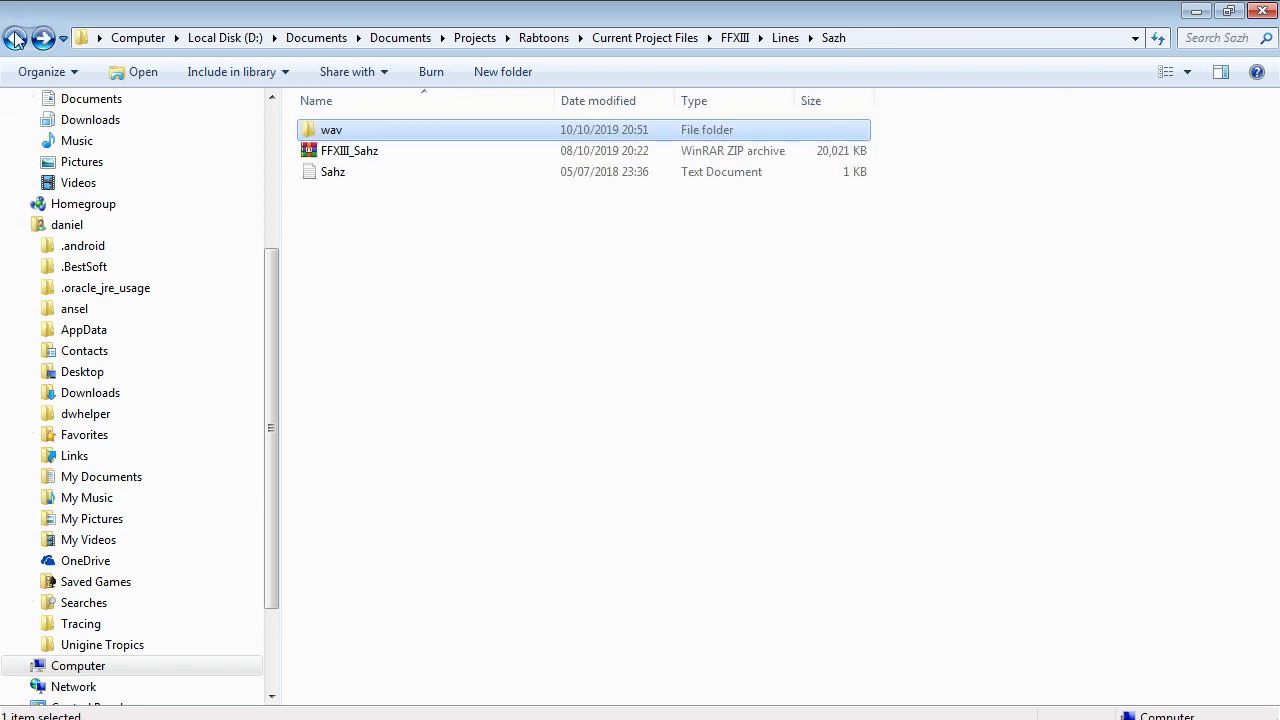
click(15, 38)
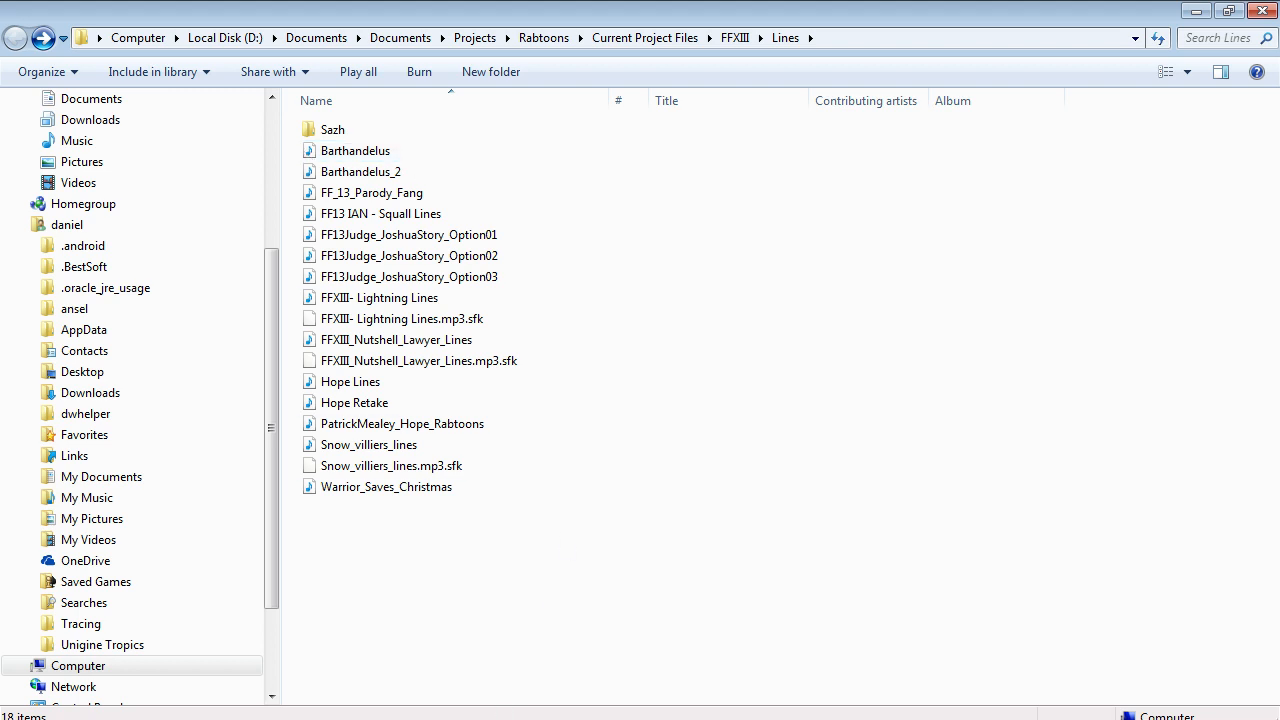
- Switch to Vegas Pro, play the track 10 voice clip from 00:01:02.23, and return the playhead to its start
key(alt+Tab)
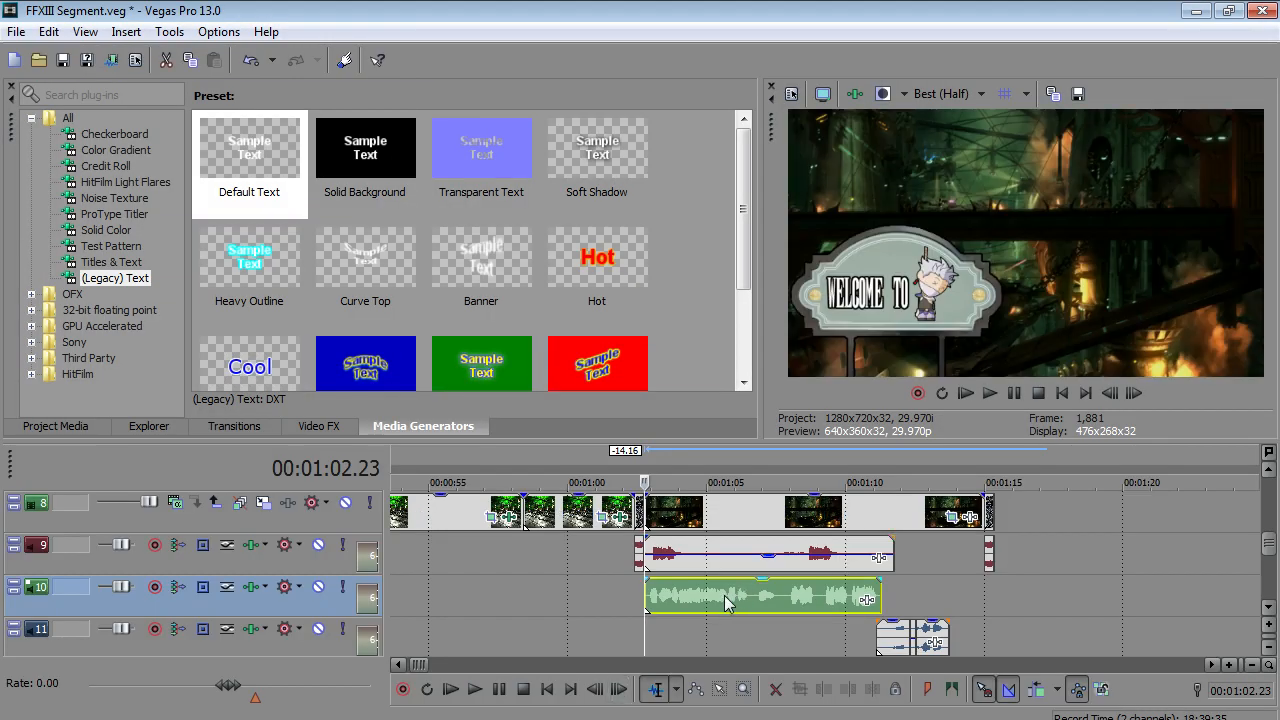
right_click(723, 597)
click(762, 712)
click(634, 584)
click(645, 585)
click(474, 689)
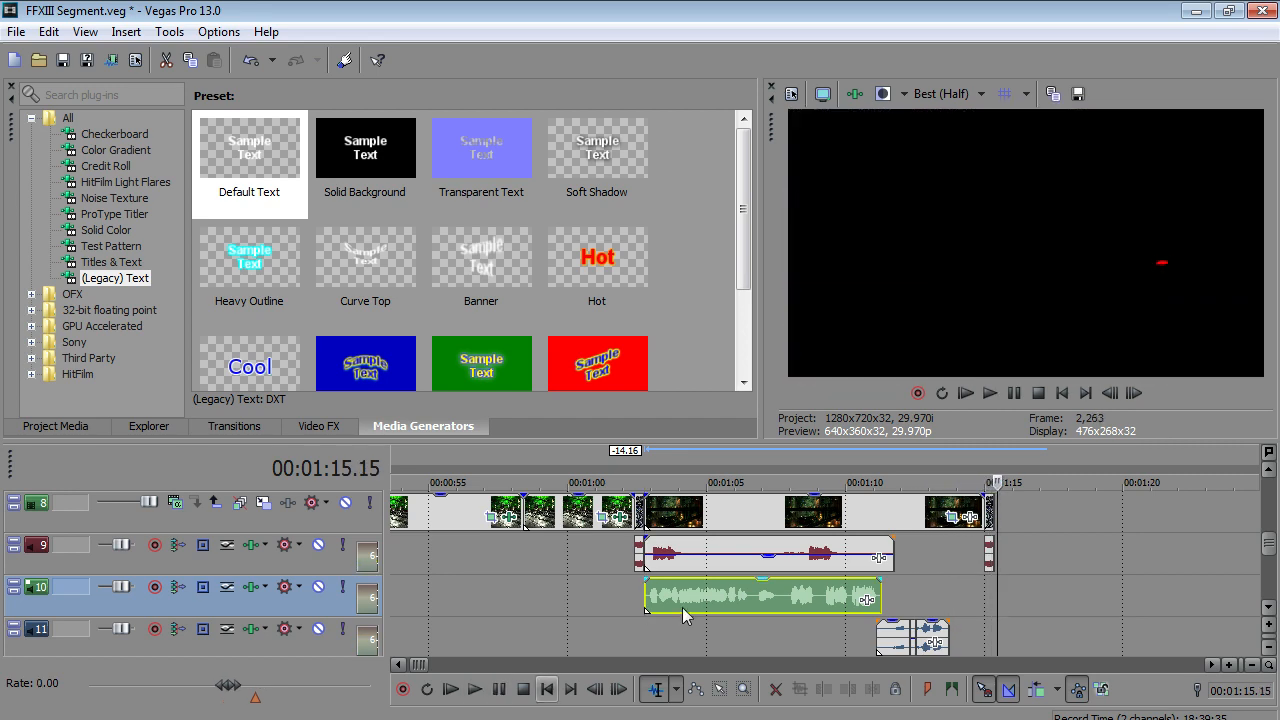
click(636, 647)
click(645, 648)
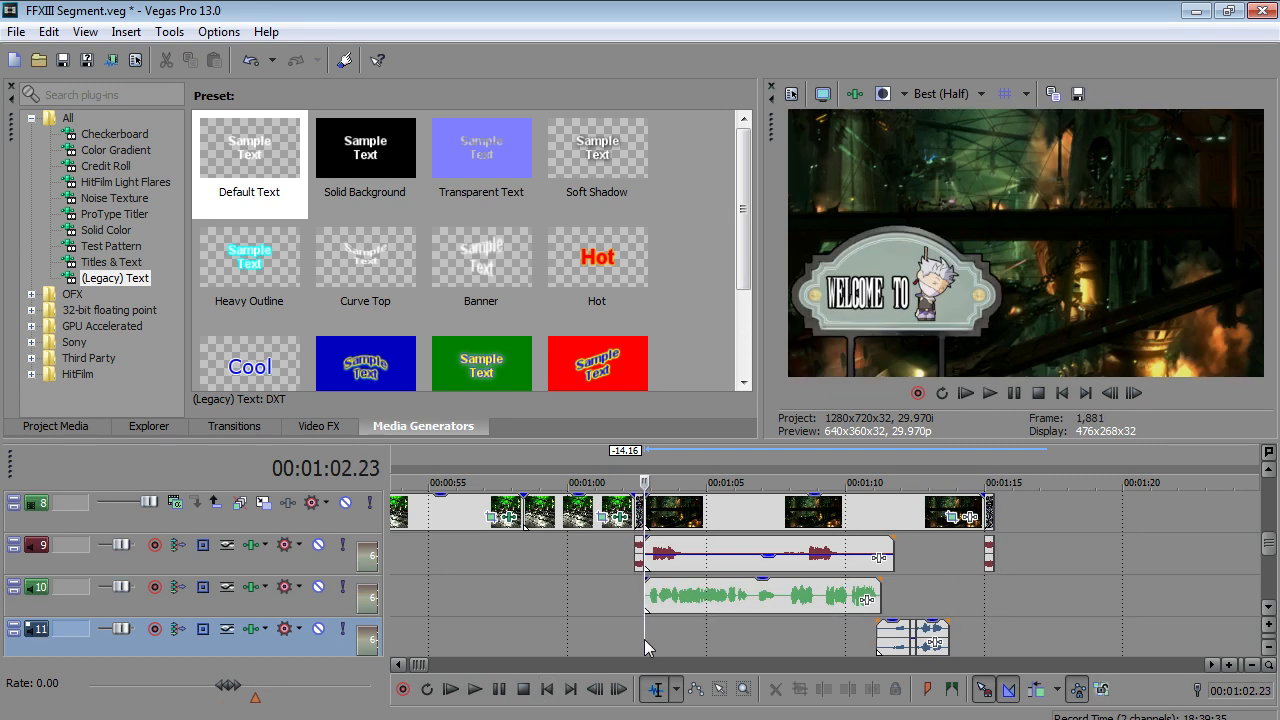
- Save the FFXIII Segment project
click(16, 33)
click(68, 136)
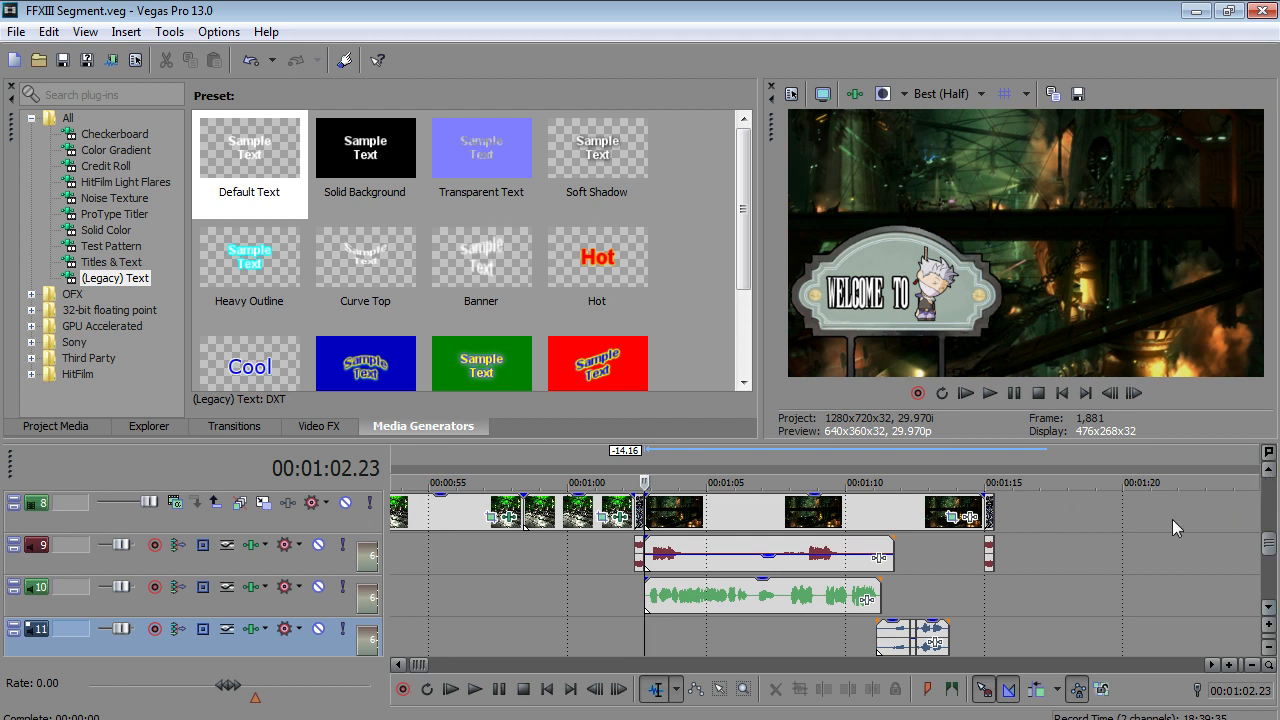
click(1268, 470)
click(1268, 470)
click(1268, 470)
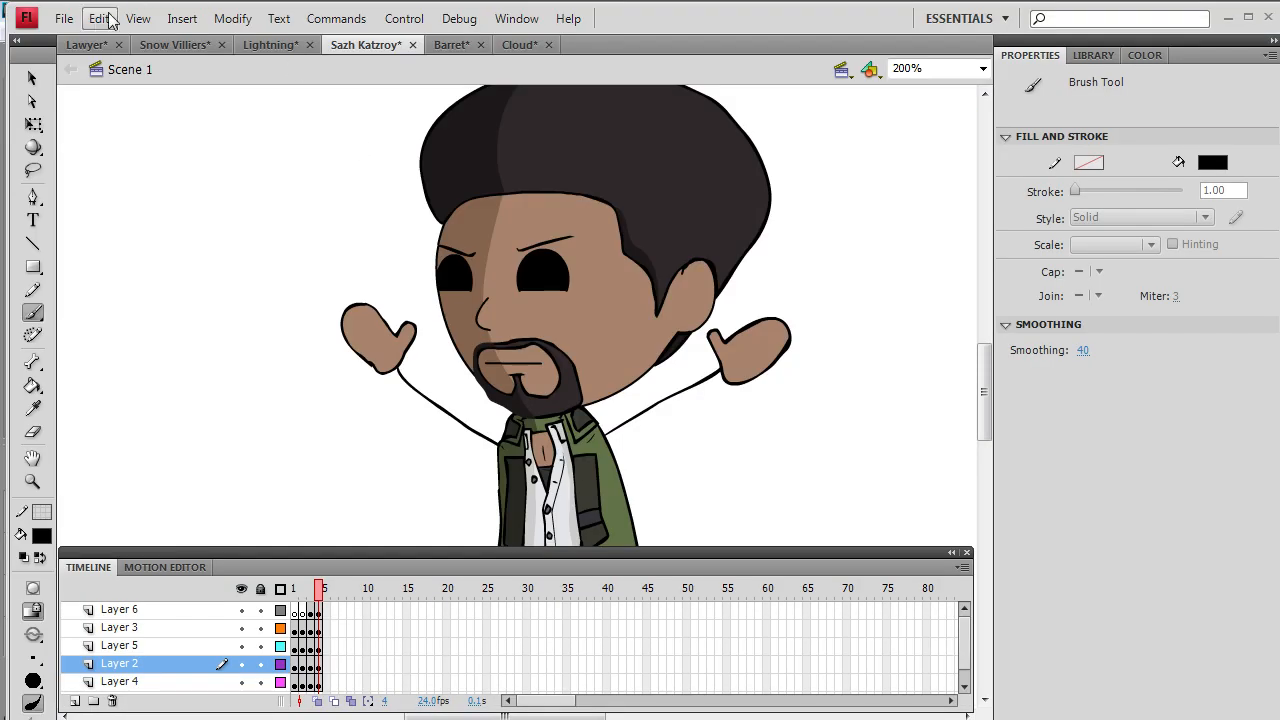
- Switch to Flash, bring up the Snow Villiers document, and activate the Selection tool with nothing selected on the stage
click(156, 46)
scroll(616, 428, down, 3)
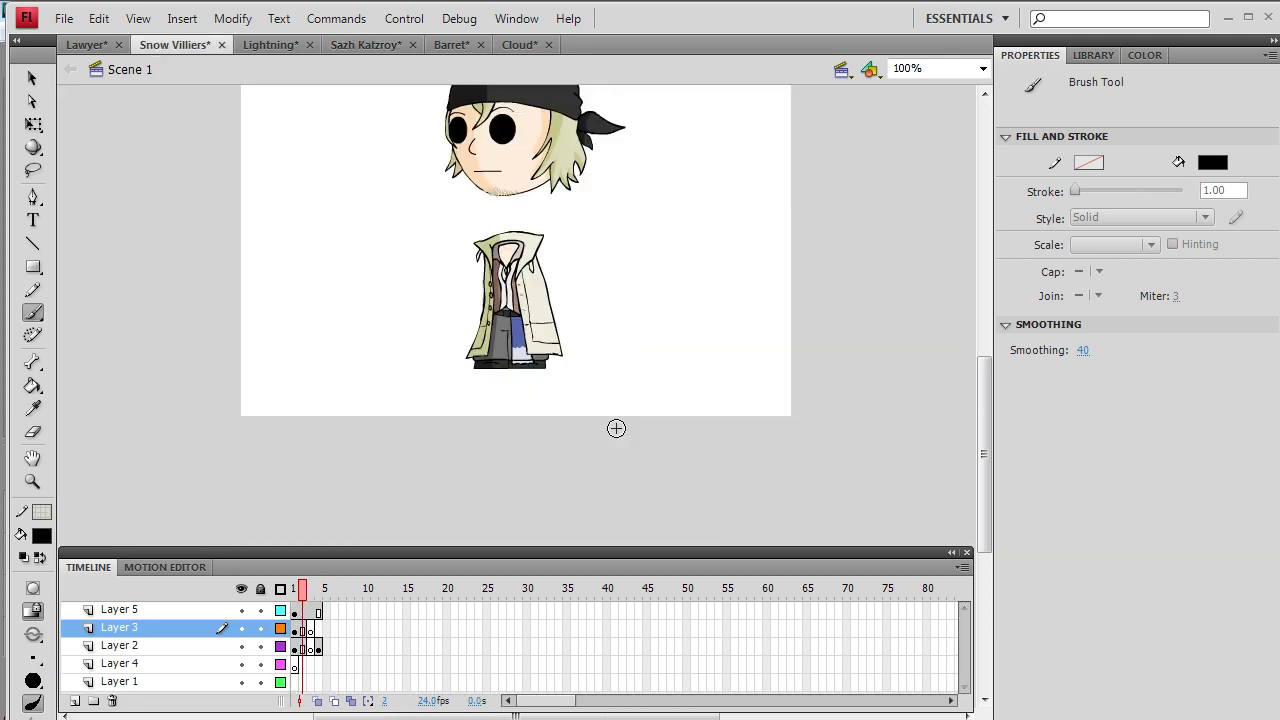
click(32, 101)
click(34, 78)
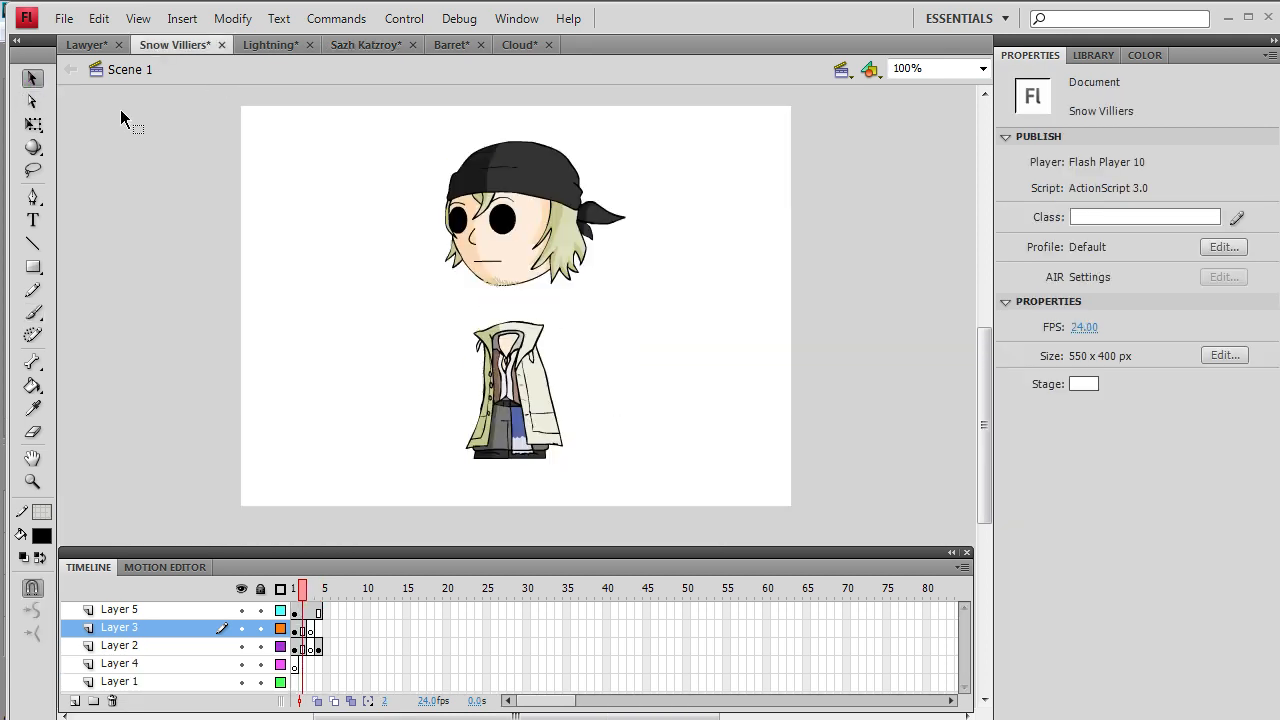
scroll(372, 291, up, 3)
drag(288, 128, 766, 408)
click(492, 396)
scroll(337, 336, down, 3)
- Remove the surplus frames 3 and 4 from Layers 5, 3 and 2
drag(301, 590, 310, 646)
click(342, 608)
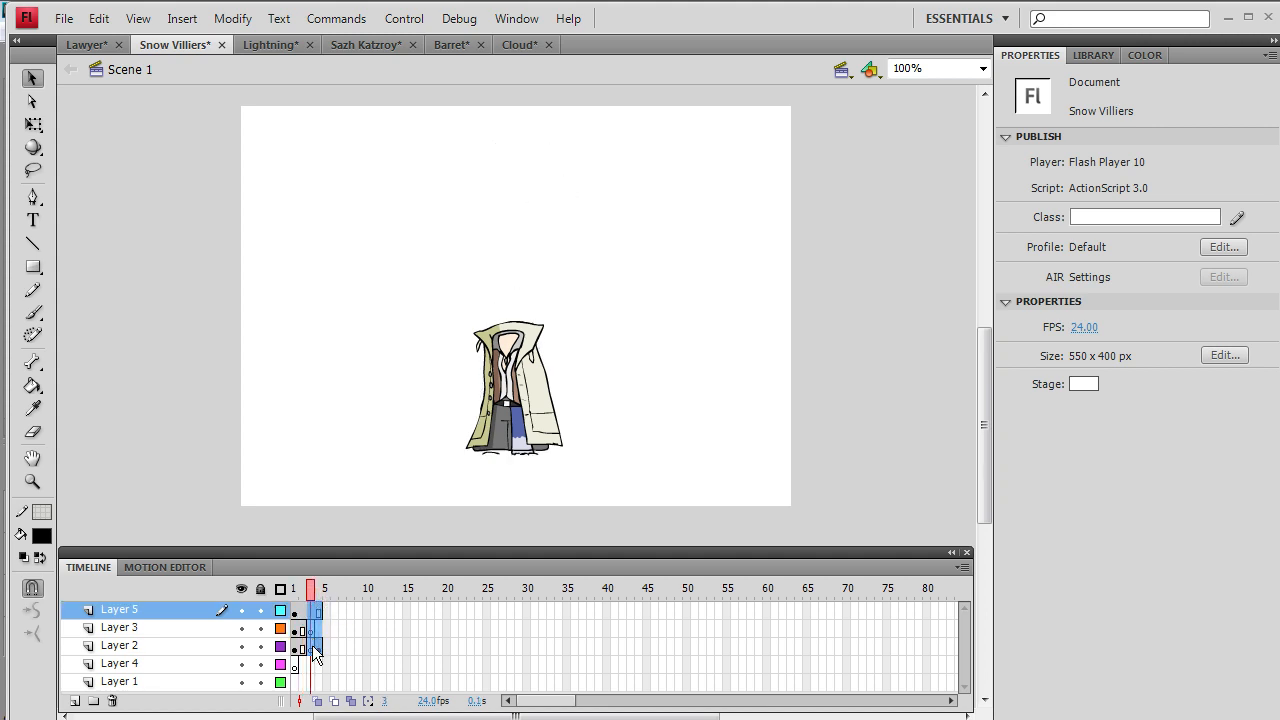
right_click(310, 646)
click(376, 218)
click(327, 627)
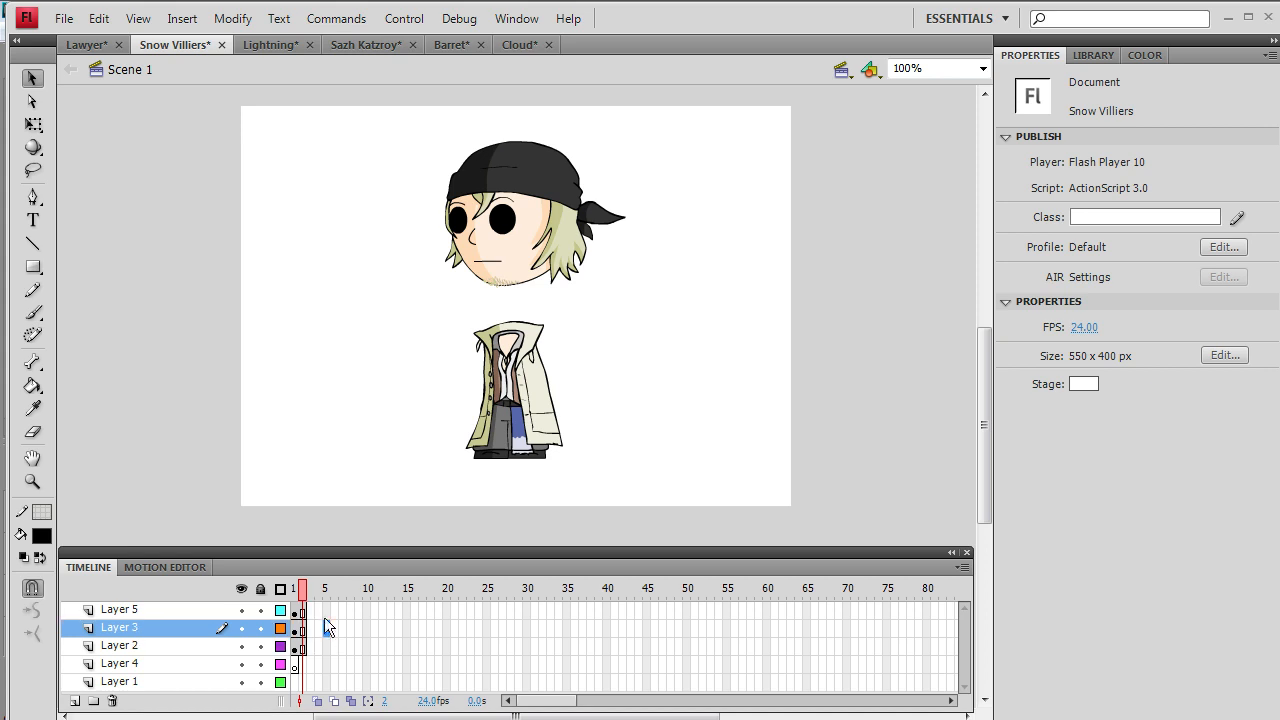
- Insert keyframes at frame 2 on Layers 5, 3 and 2
drag(304, 611, 304, 648)
right_click(304, 648)
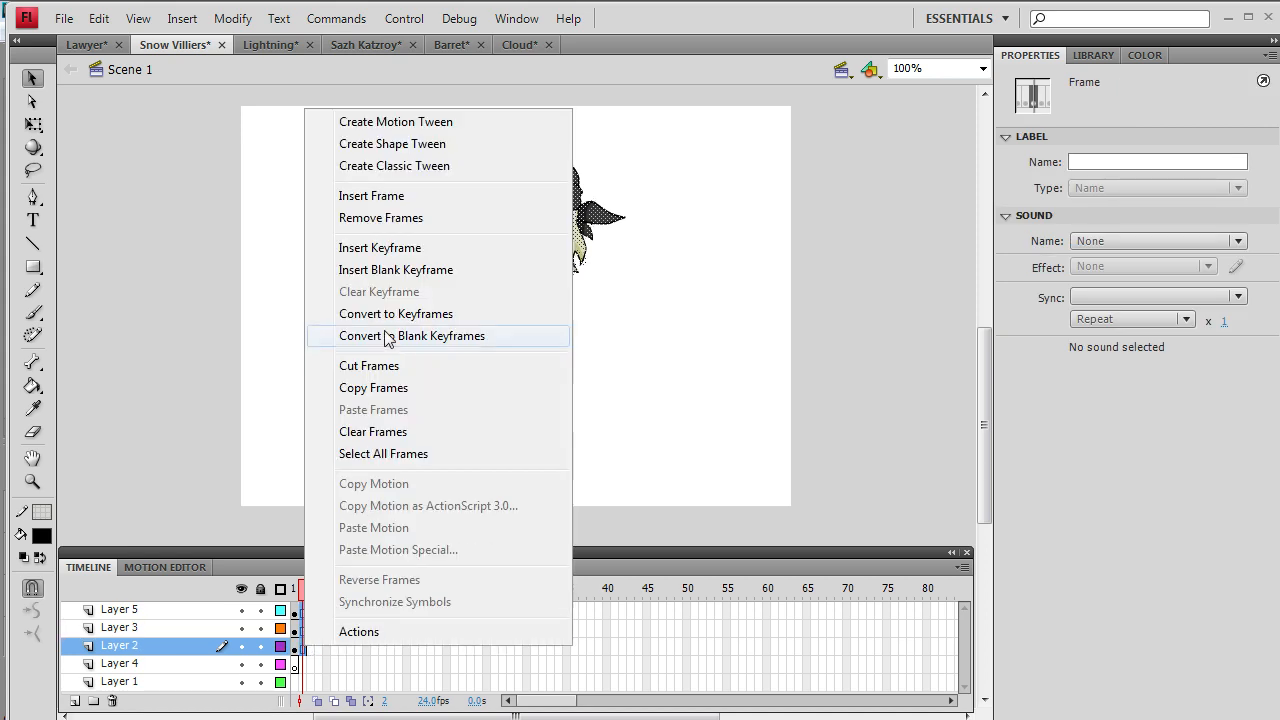
click(412, 250)
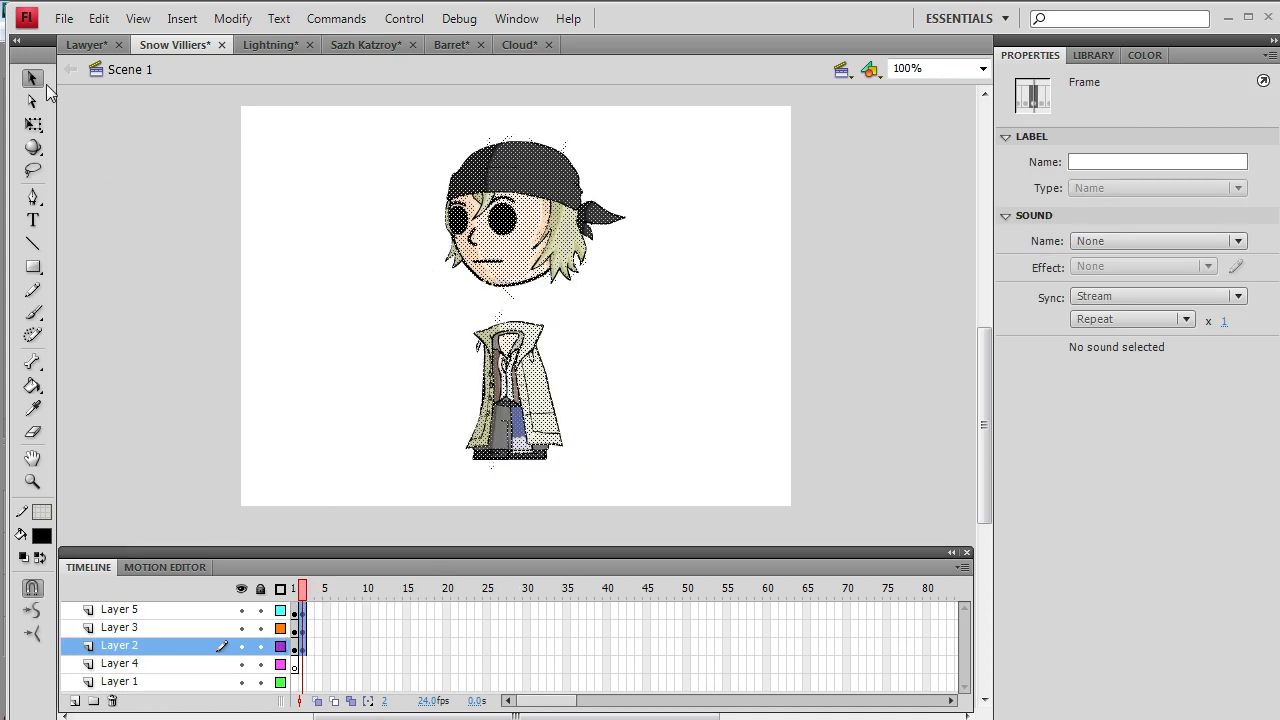
click(263, 367)
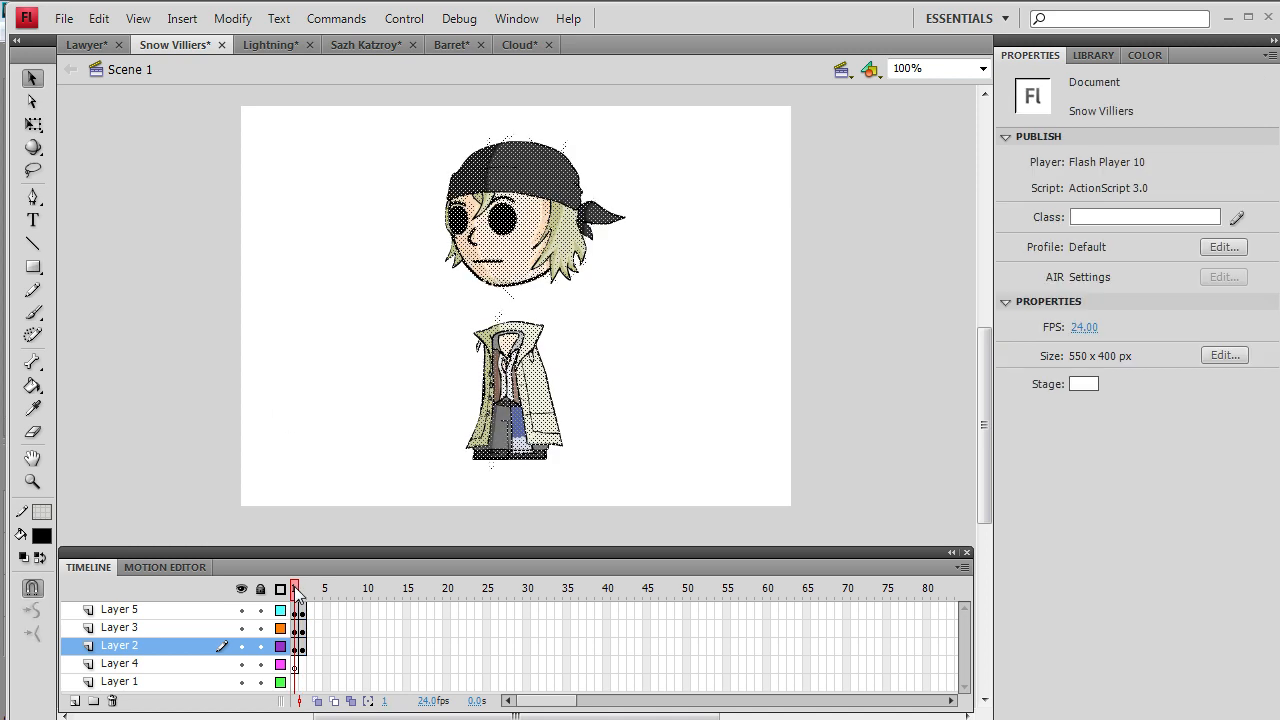
drag(305, 648, 290, 600)
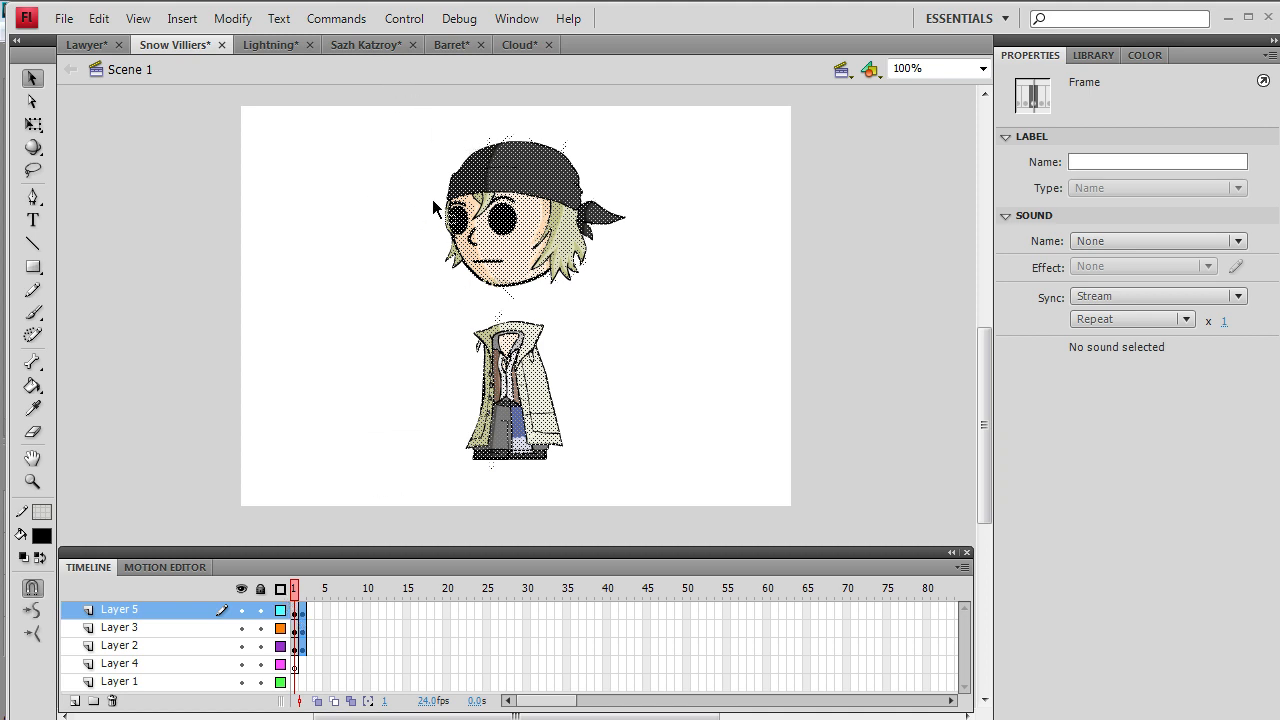
- On frame 2, lower Snow's head straight down onto the coat collar, to Y 81
click(302, 590)
drag(392, 106, 724, 297)
key(Down)
key(Down)
key(Down)
key(Down)
key(Down)
key(Down)
key(Down)
key(Down)
key(Down)
key(Down)
key(Down)
key(Down)
key(Down)
key(Down)
key(Down)
key(Down)
key(Down)
key(Down)
key(Down)
key(Down)
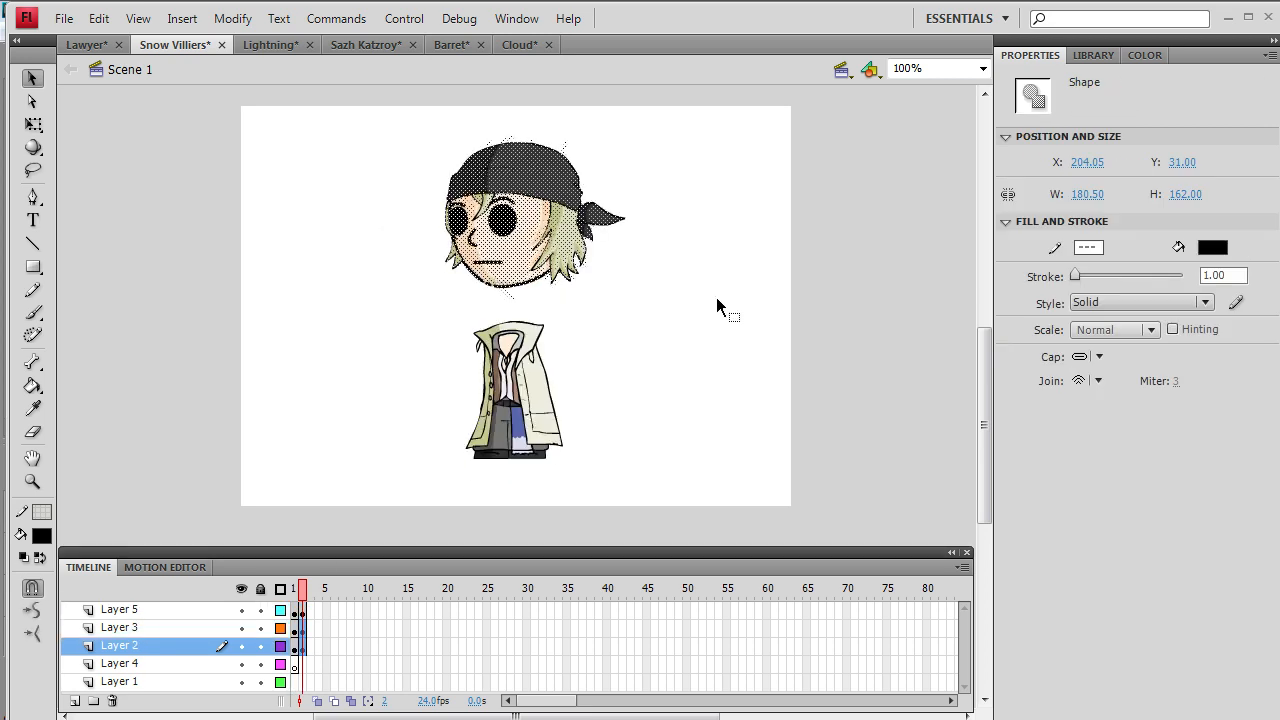
key(Down)
key(Down)
key(Down)
key(Down)
key(Down)
key(Down)
key(Down)
key(Down)
key(Down)
key(Down)
key(Down)
key(Down)
key(Down)
key(Down)
key(Down)
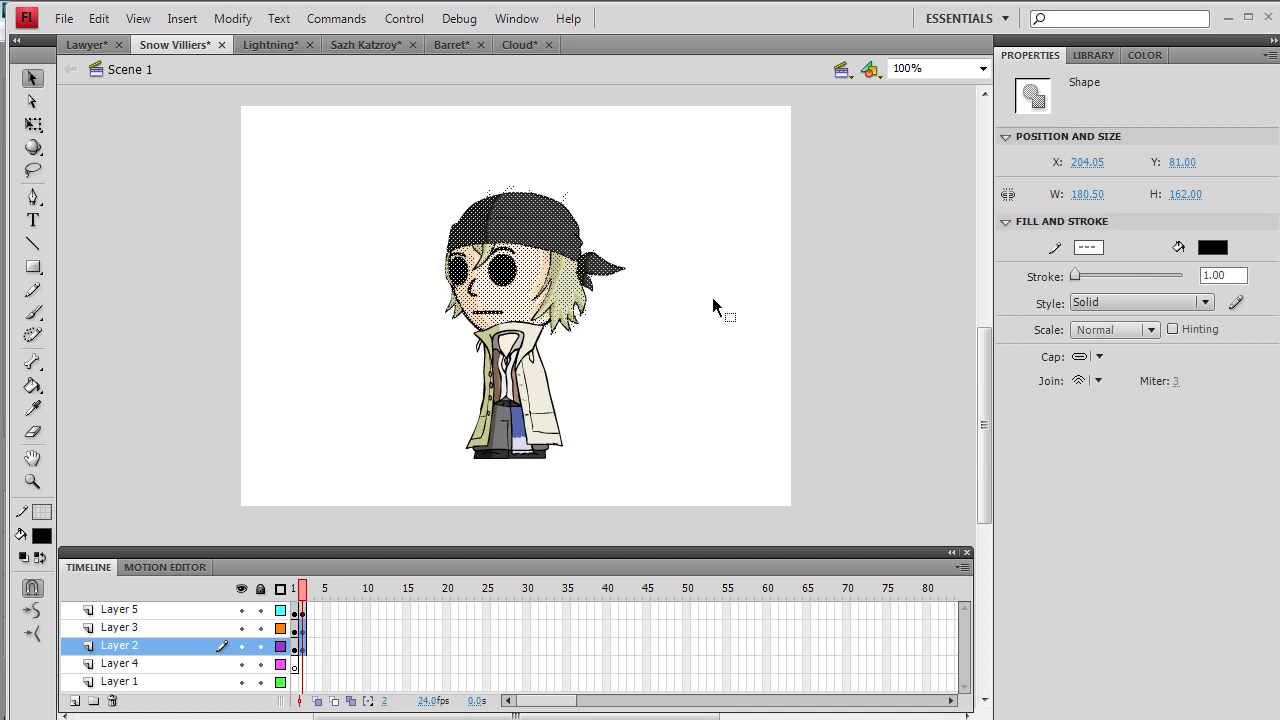
- Cut the lowered head, paste it in place on frame 2 of Layer 3, and stack Layer 3 above Layer 5
right_click(519, 269)
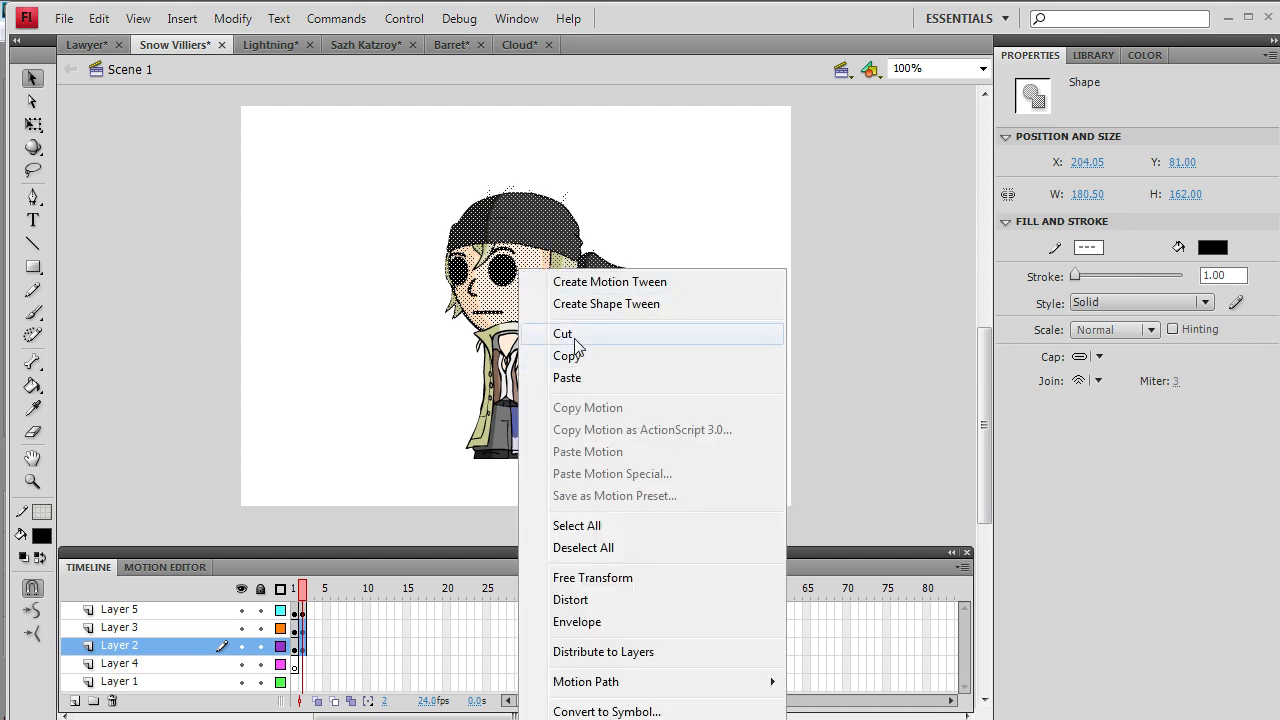
click(570, 336)
click(300, 628)
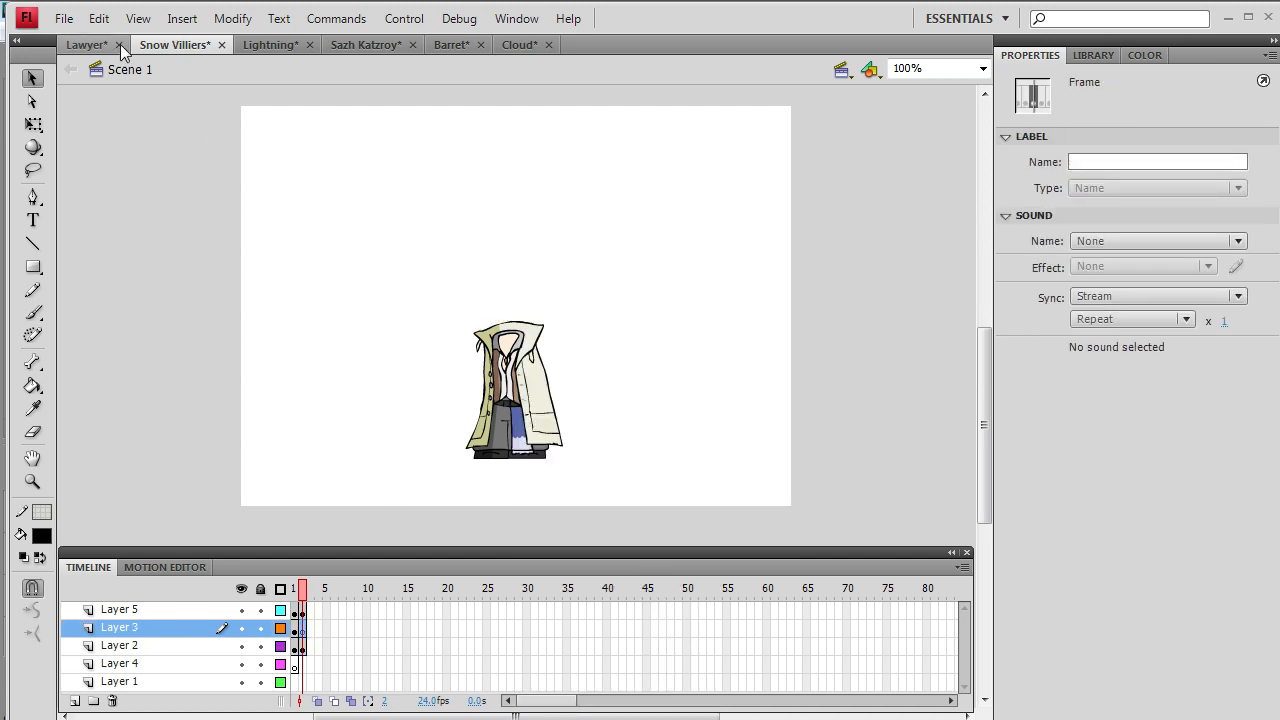
click(99, 18)
click(104, 162)
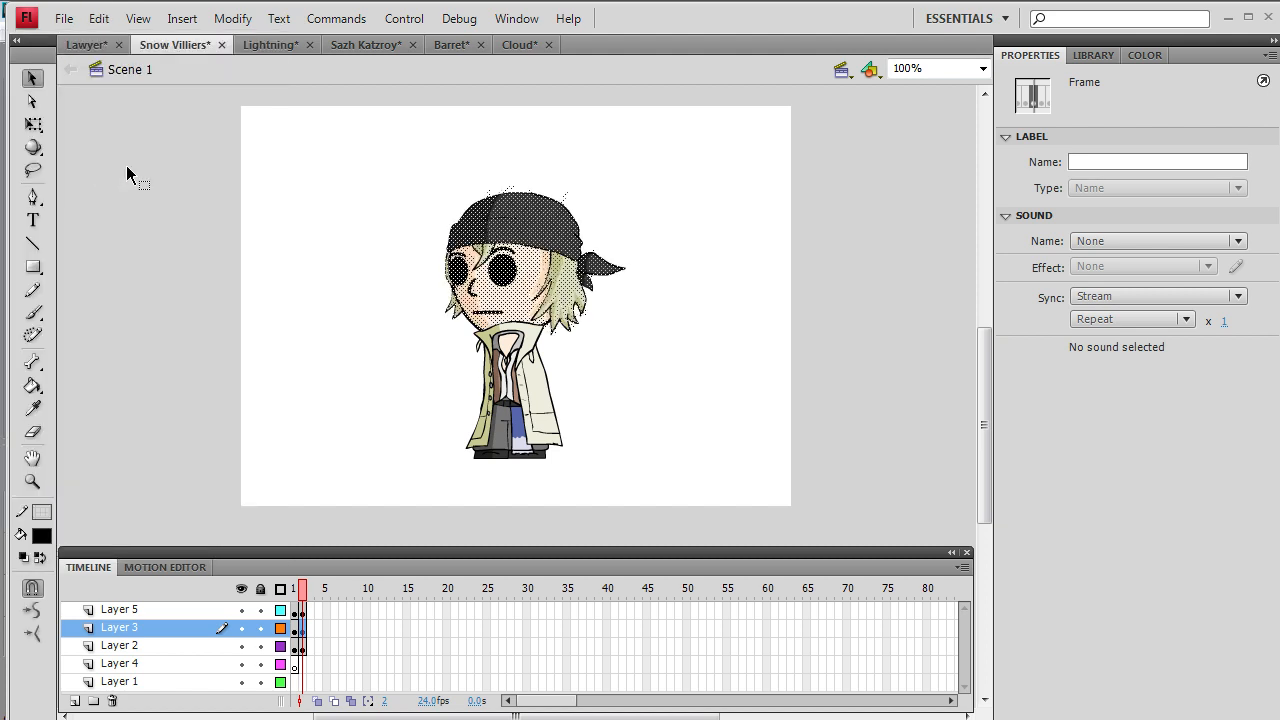
drag(201, 634, 198, 608)
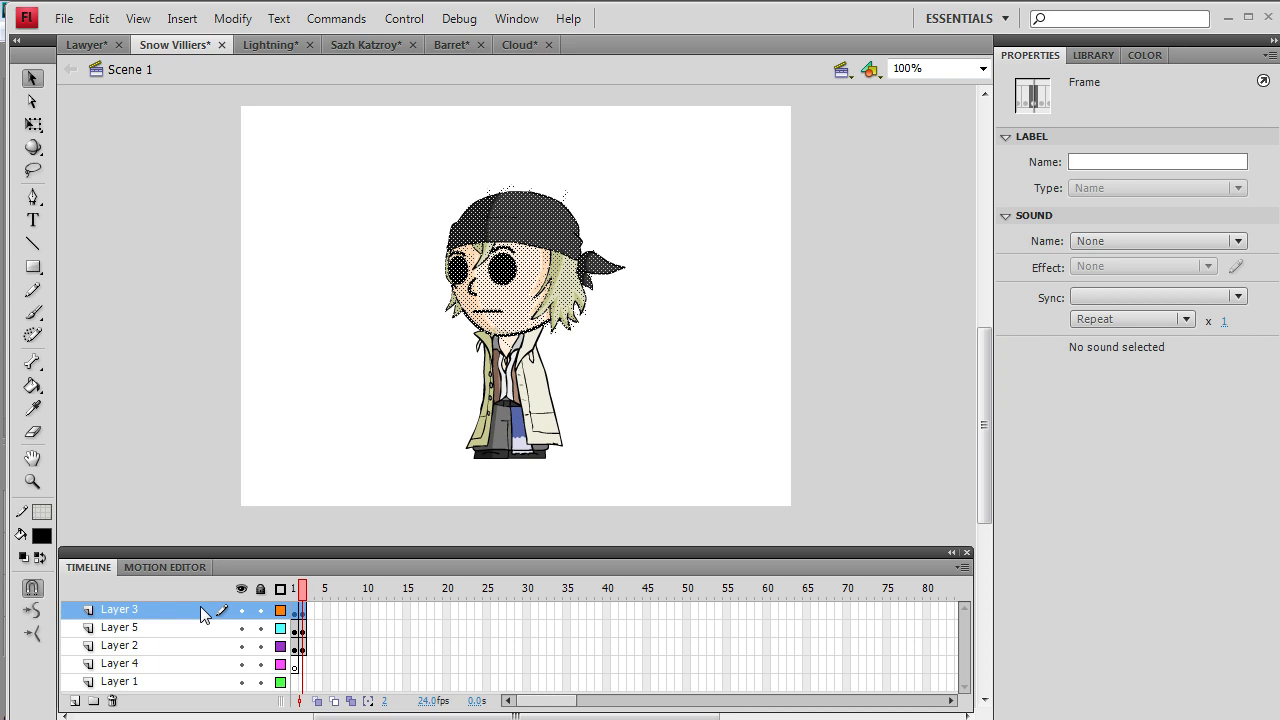
click(629, 400)
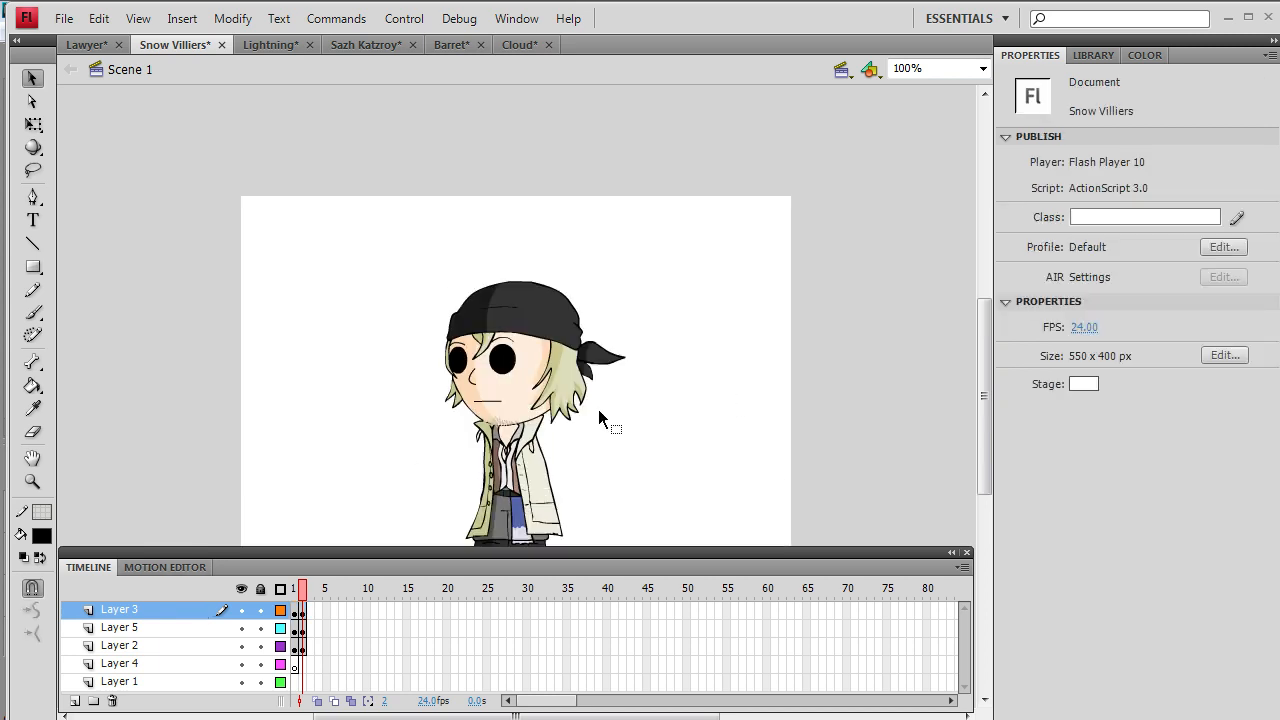
- Extend Layer 4 to frame 2 with a keyframe and move the layer above Layer 3
right_click(305, 676)
click(343, 214)
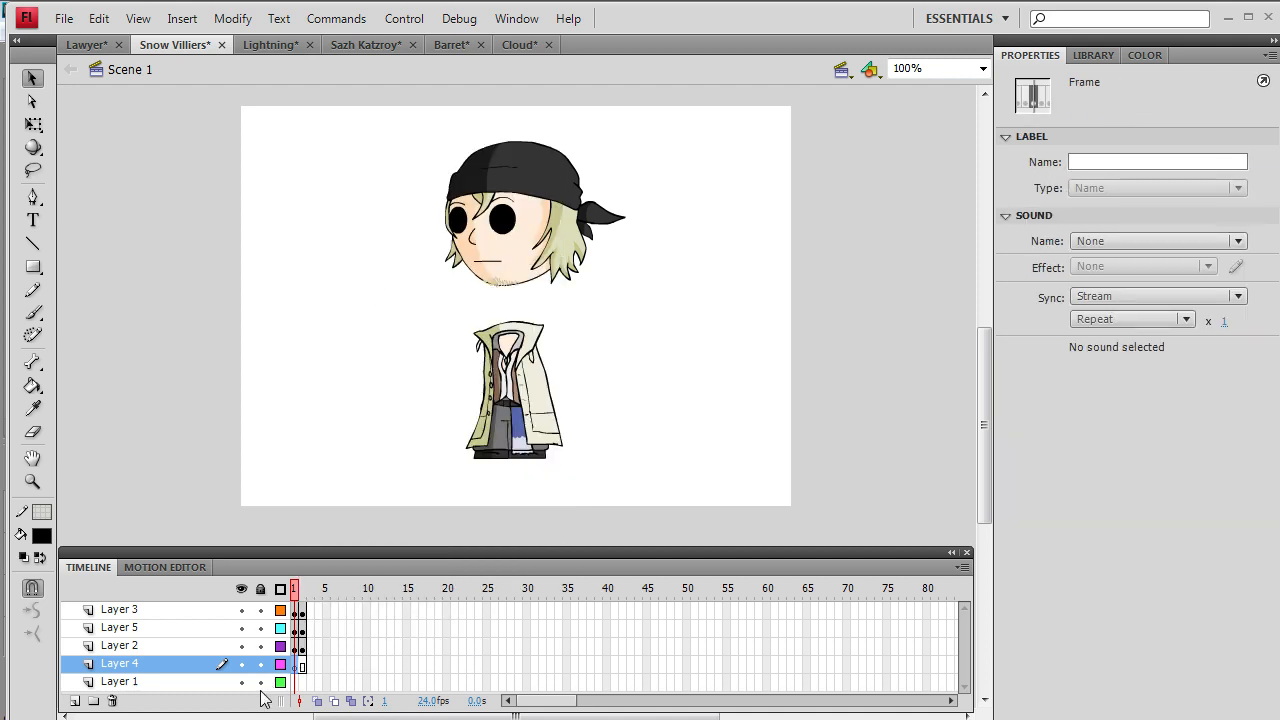
right_click(304, 678)
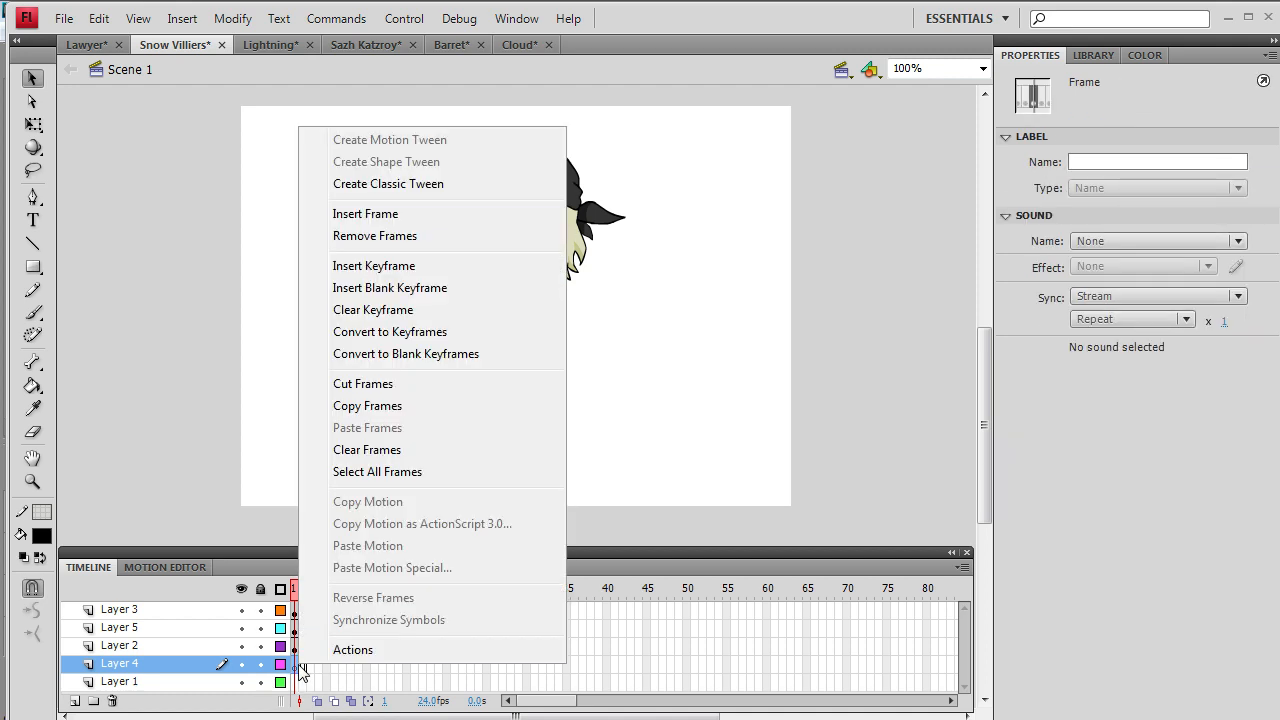
click(414, 265)
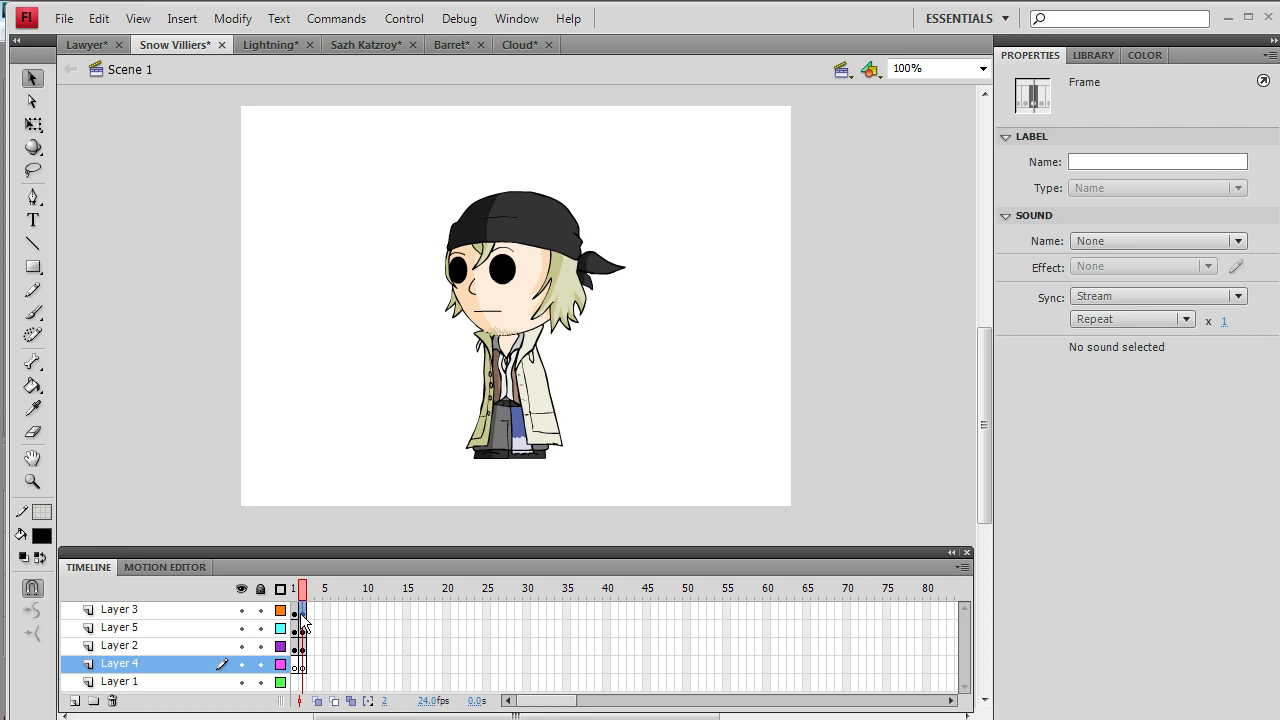
click(301, 613)
drag(203, 668, 205, 614)
- Select Snow's entire head on frame 2 and lock Layer 5
click(33, 312)
click(32, 78)
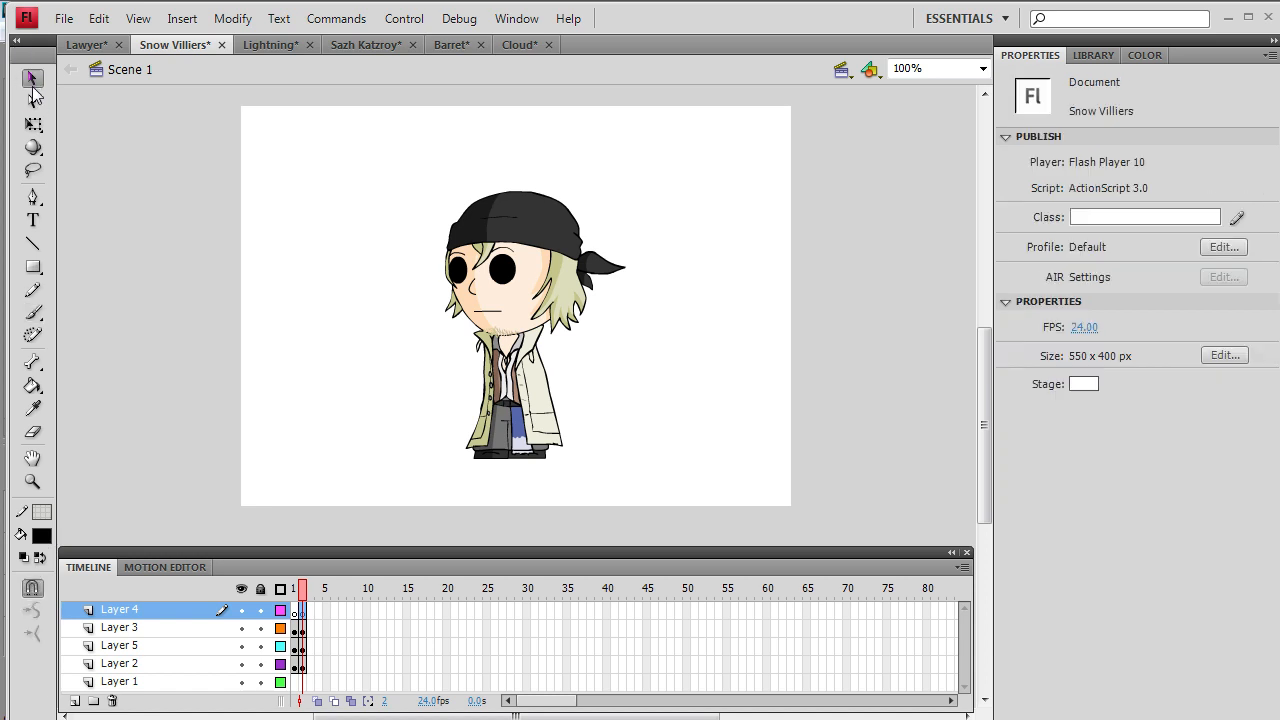
drag(383, 140, 664, 350)
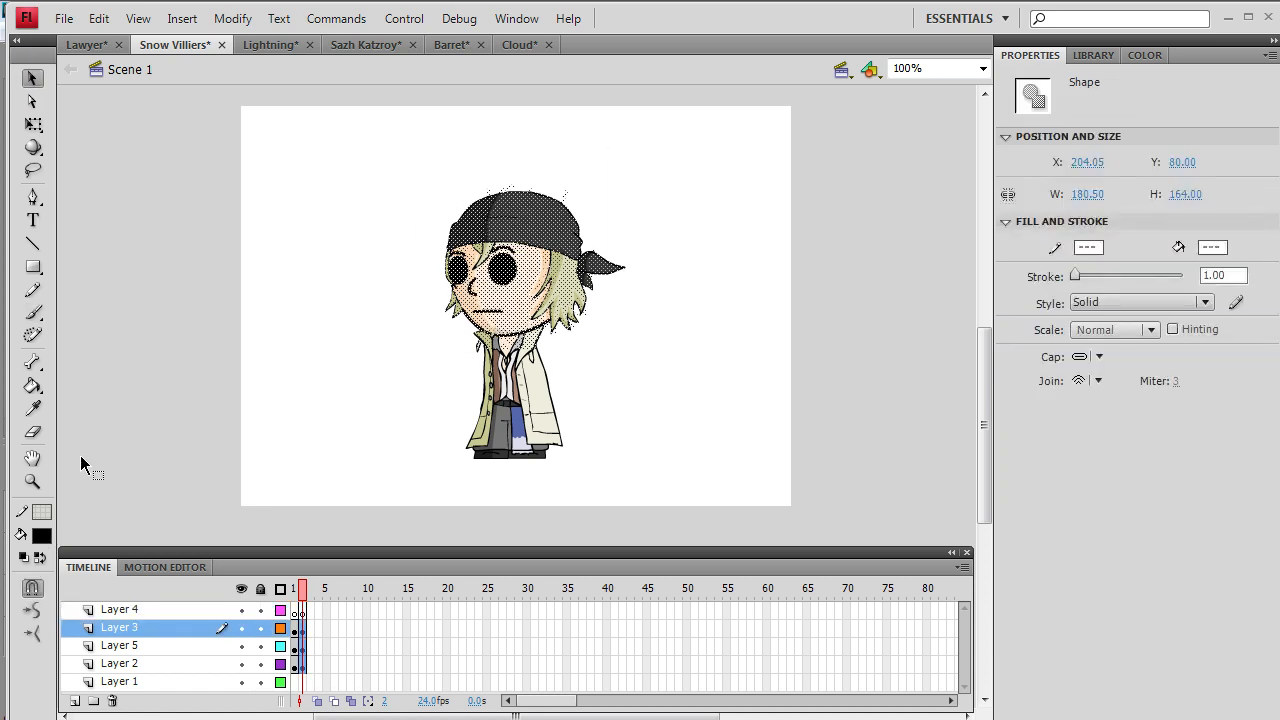
click(260, 646)
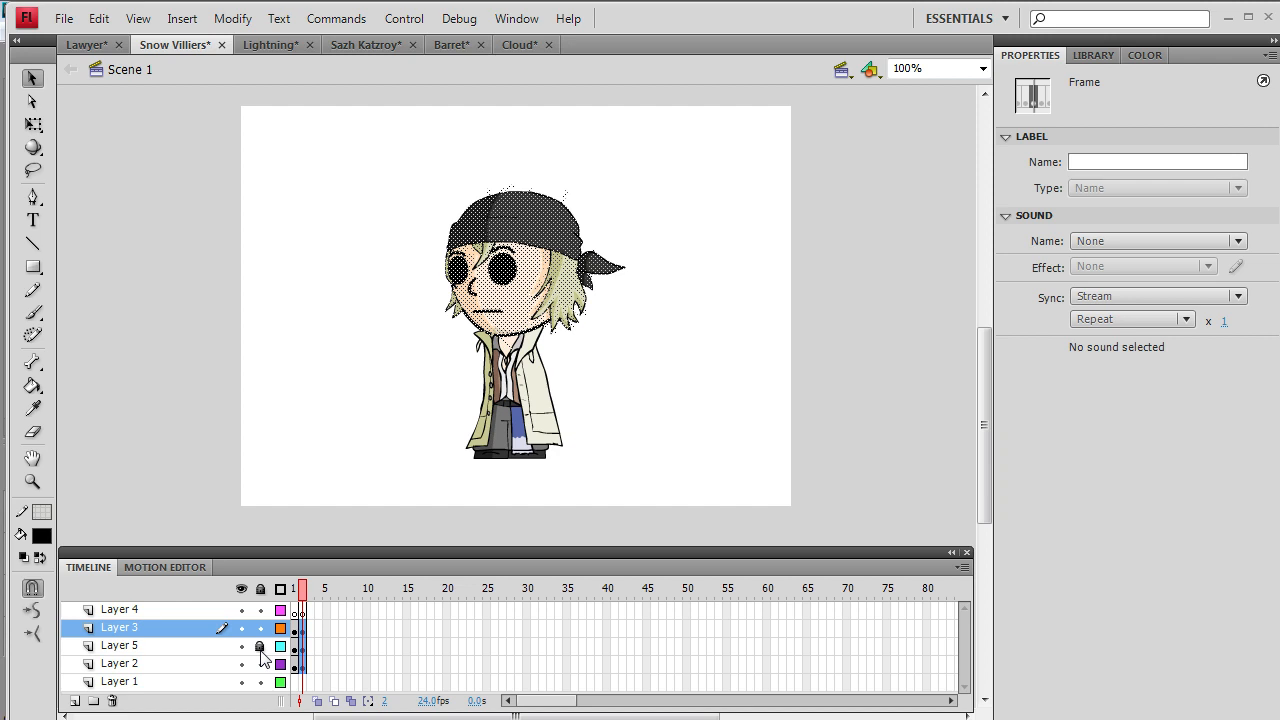
- Try to rotate Snow's head counterclockwise with Rotate and Skew, and undo the rotation
click(232, 18)
mouse_move(203, 251)
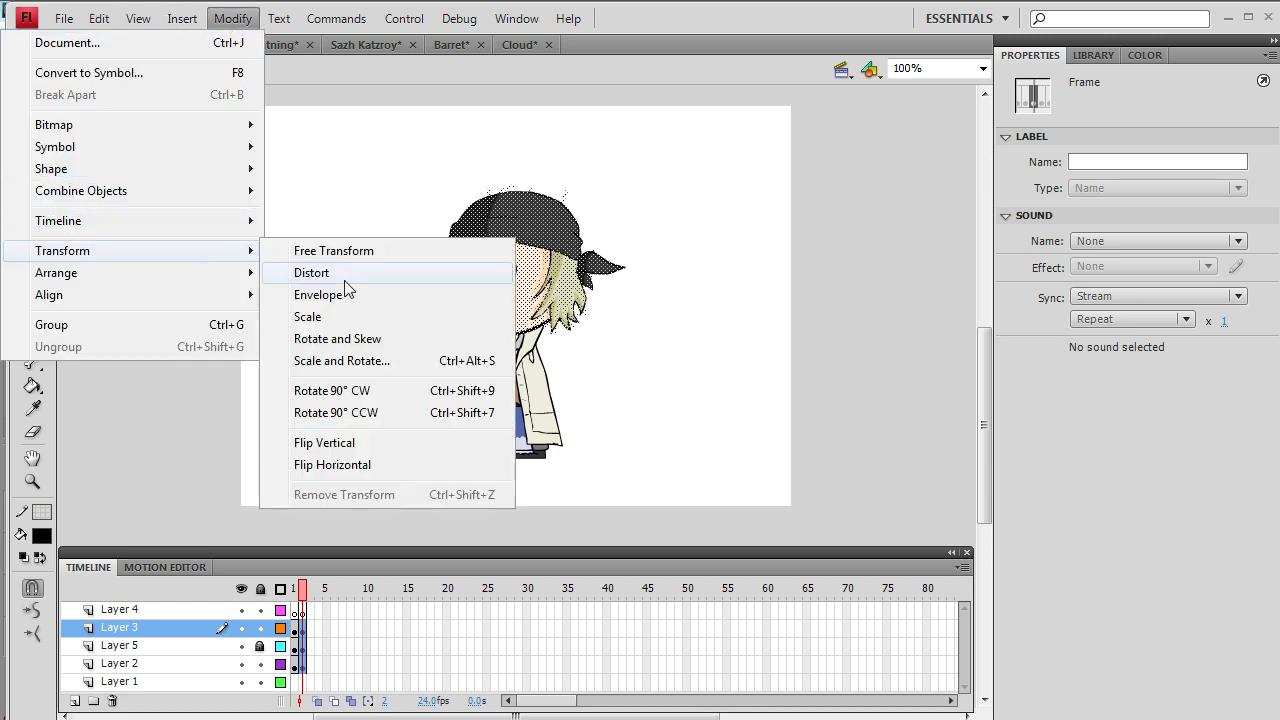
click(337, 338)
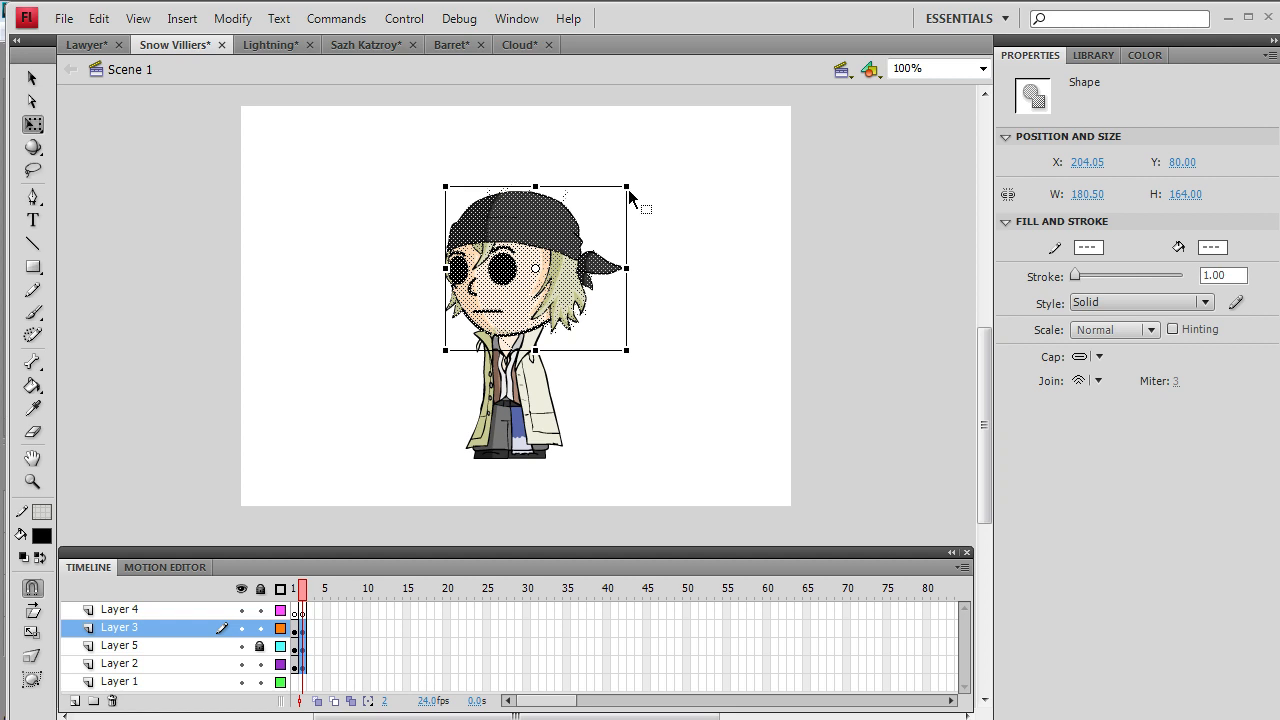
drag(633, 180, 489, 143)
click(472, 308)
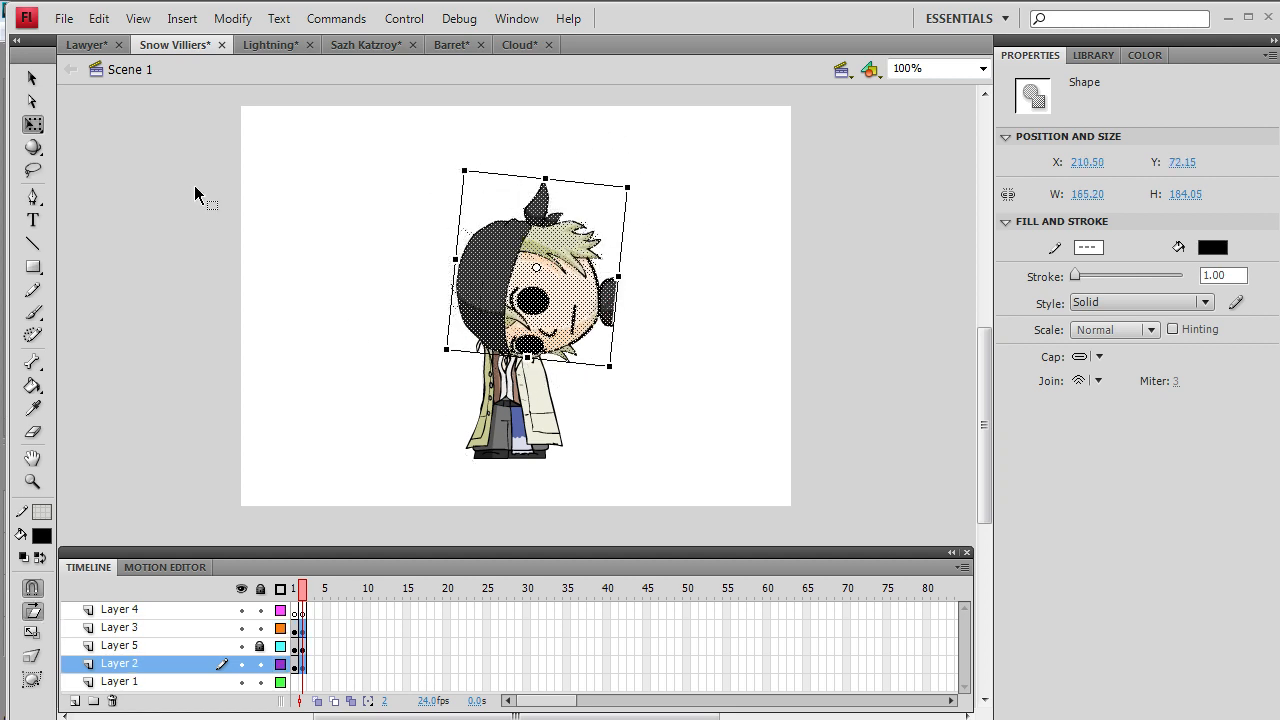
click(99, 18)
click(99, 40)
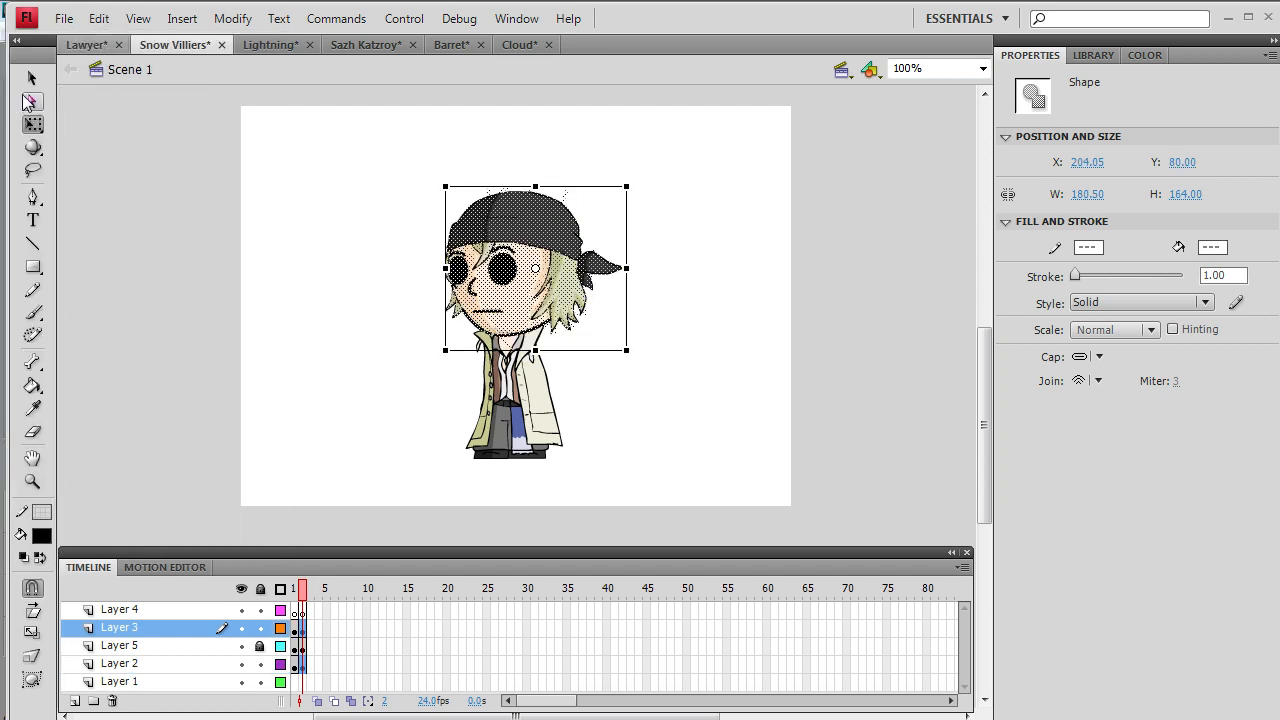
- Deselect the head and lock Layer 2 so that only the head artwork can be selected
click(212, 161)
click(241, 664)
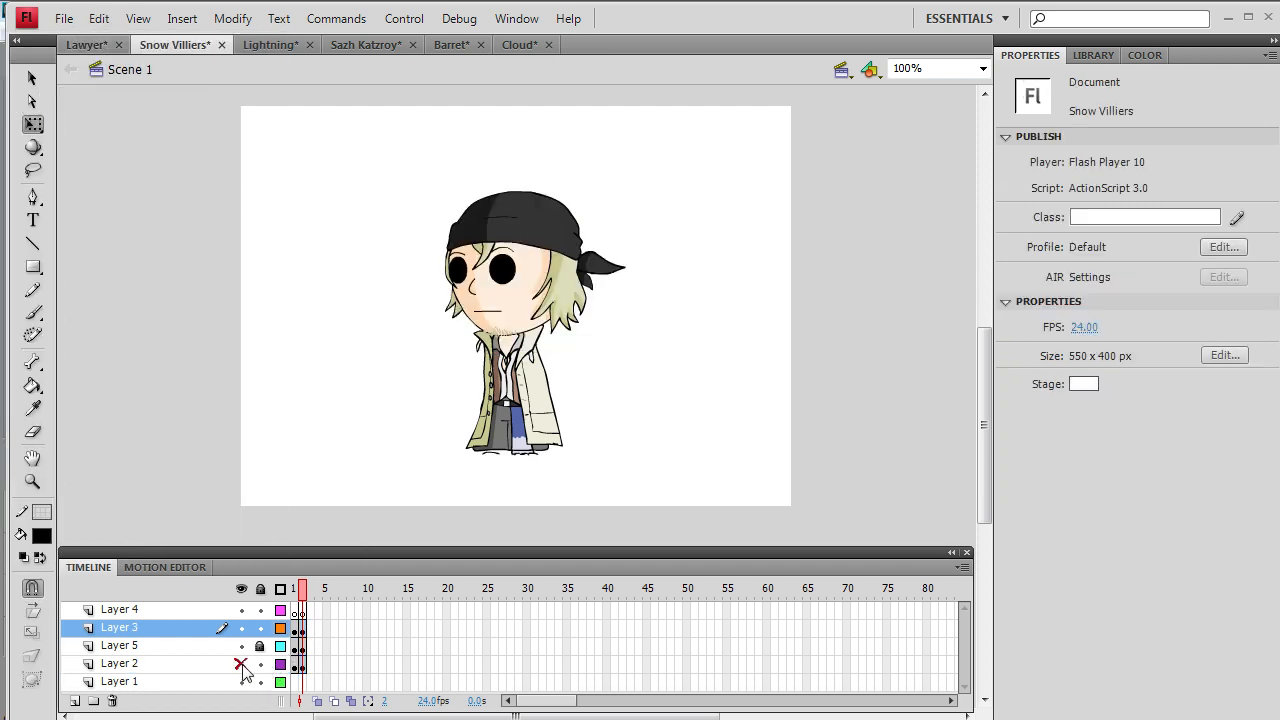
click(241, 664)
click(241, 664)
click(242, 665)
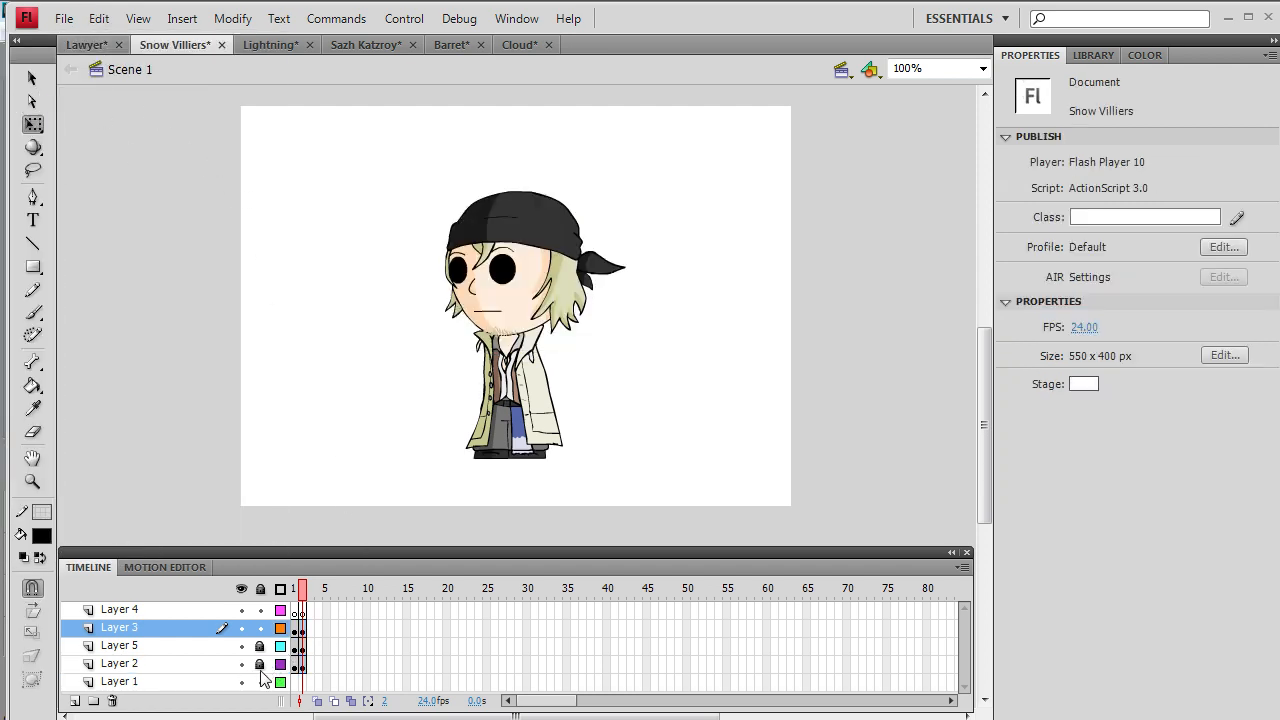
- Select Snow's whole head, rotate it counterclockwise so it tilts forward, and reposition it over the coat collar
drag(361, 148, 666, 350)
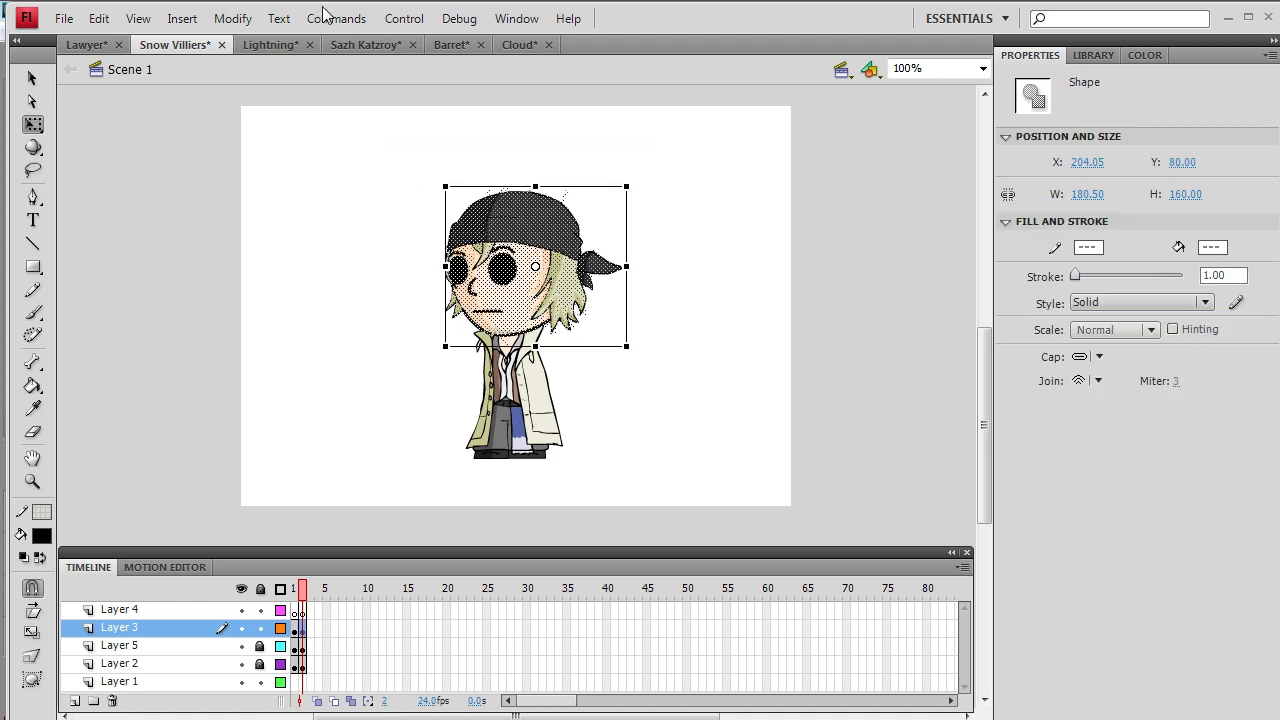
drag(640, 187, 602, 124)
drag(533, 310, 497, 316)
click(684, 340)
- Draw a slanted line across the larger eye on frame 2 of Layer 3 and fill the area below it with the sampled skin colour
click(32, 481)
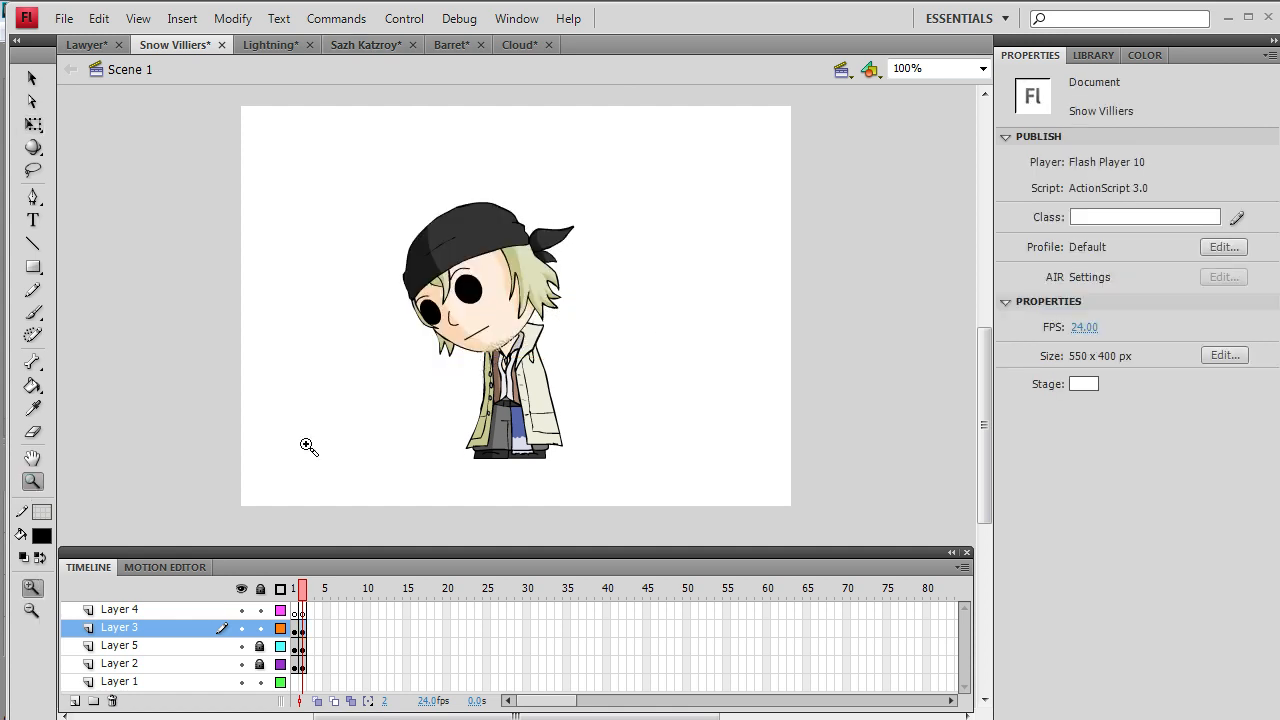
click(522, 328)
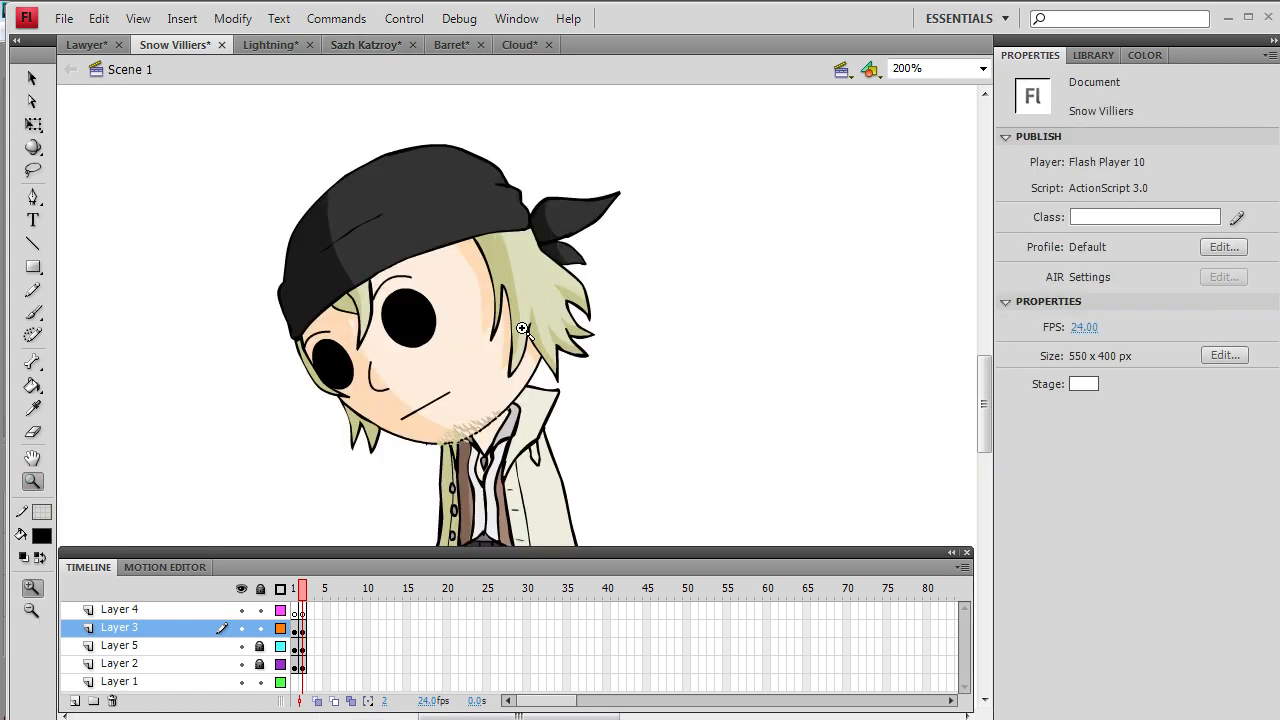
click(32, 289)
click(32, 243)
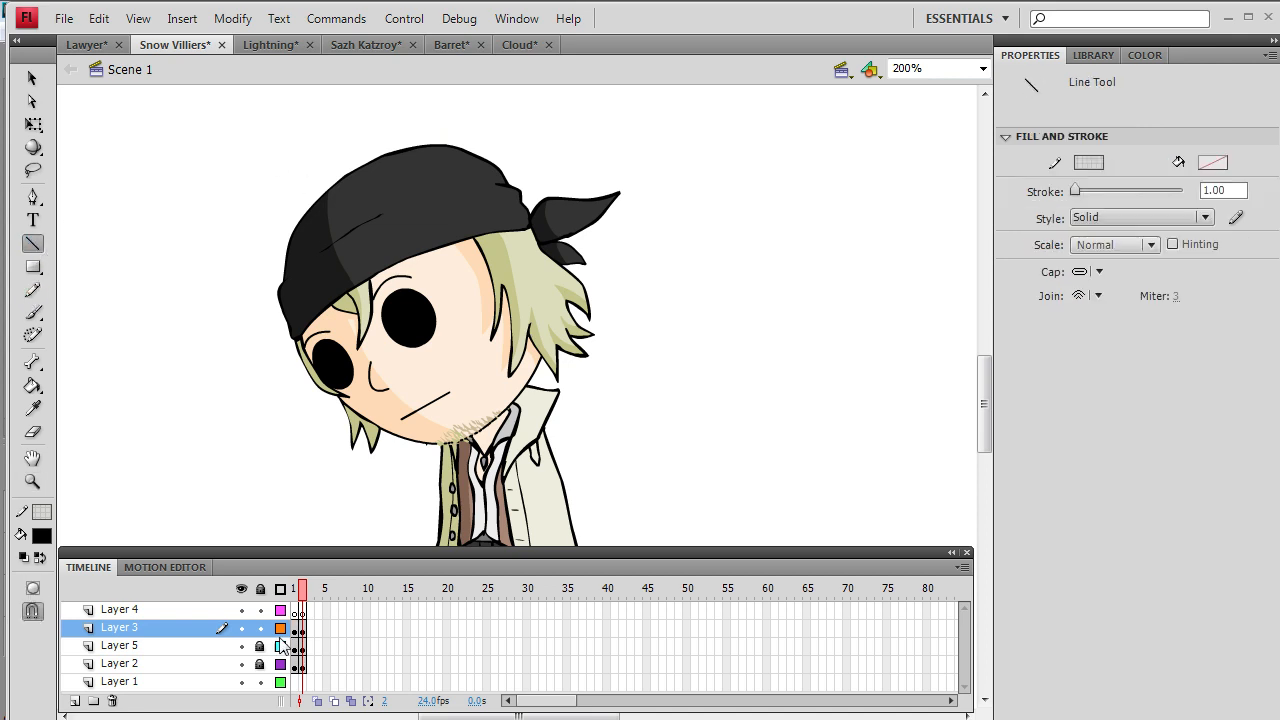
click(242, 630)
click(241, 630)
click(305, 633)
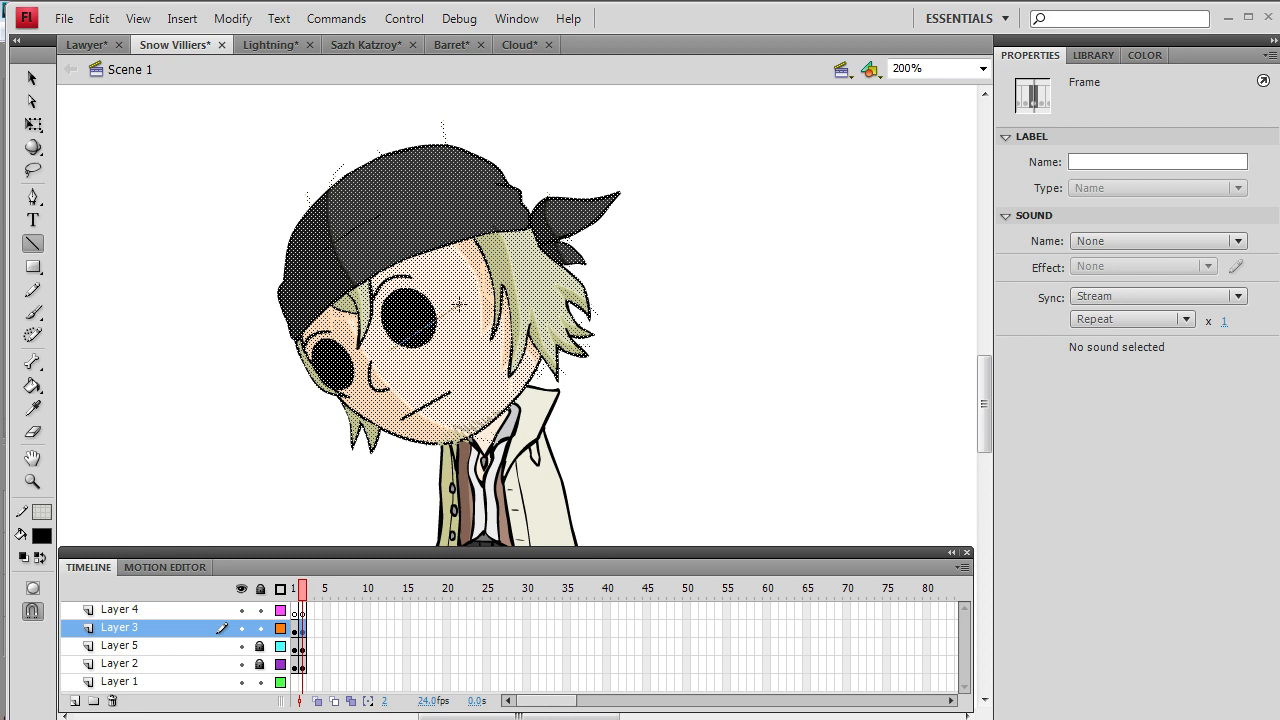
click(380, 312)
click(32, 408)
click(456, 350)
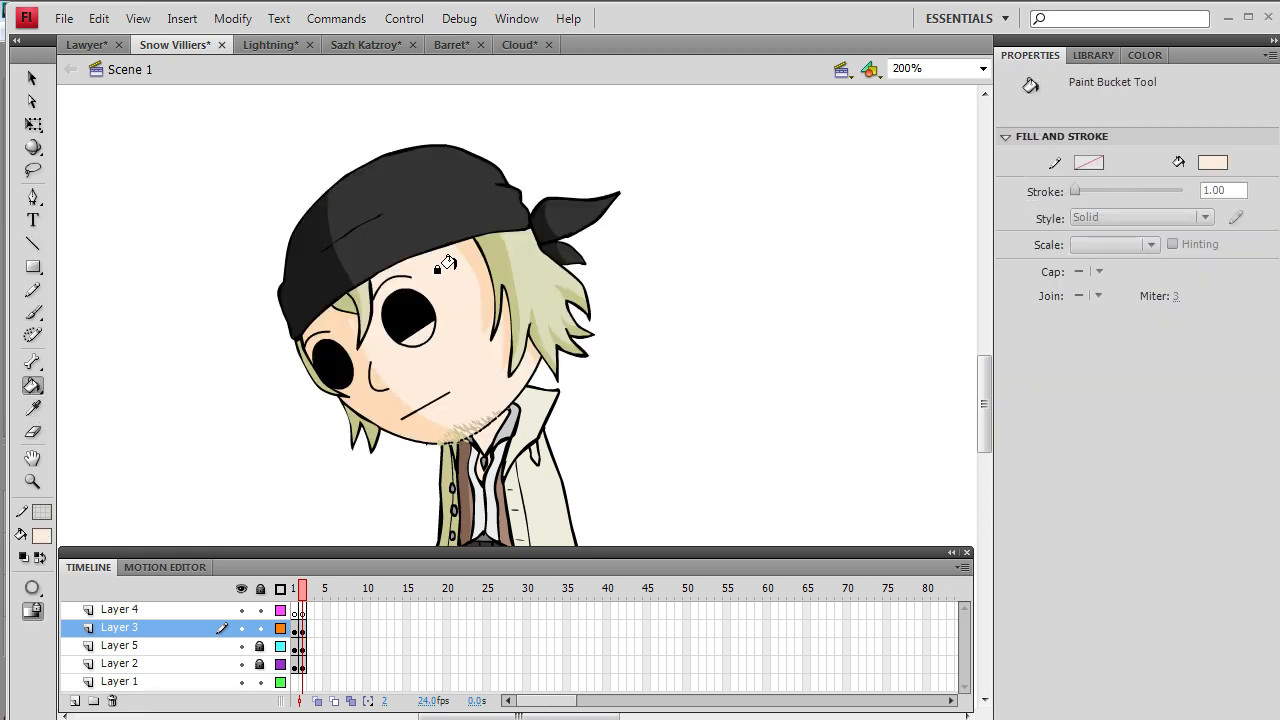
- Delete the leftover outline below the slanted cut of the larger eye
key(v)
click(427, 346)
key(Delete)
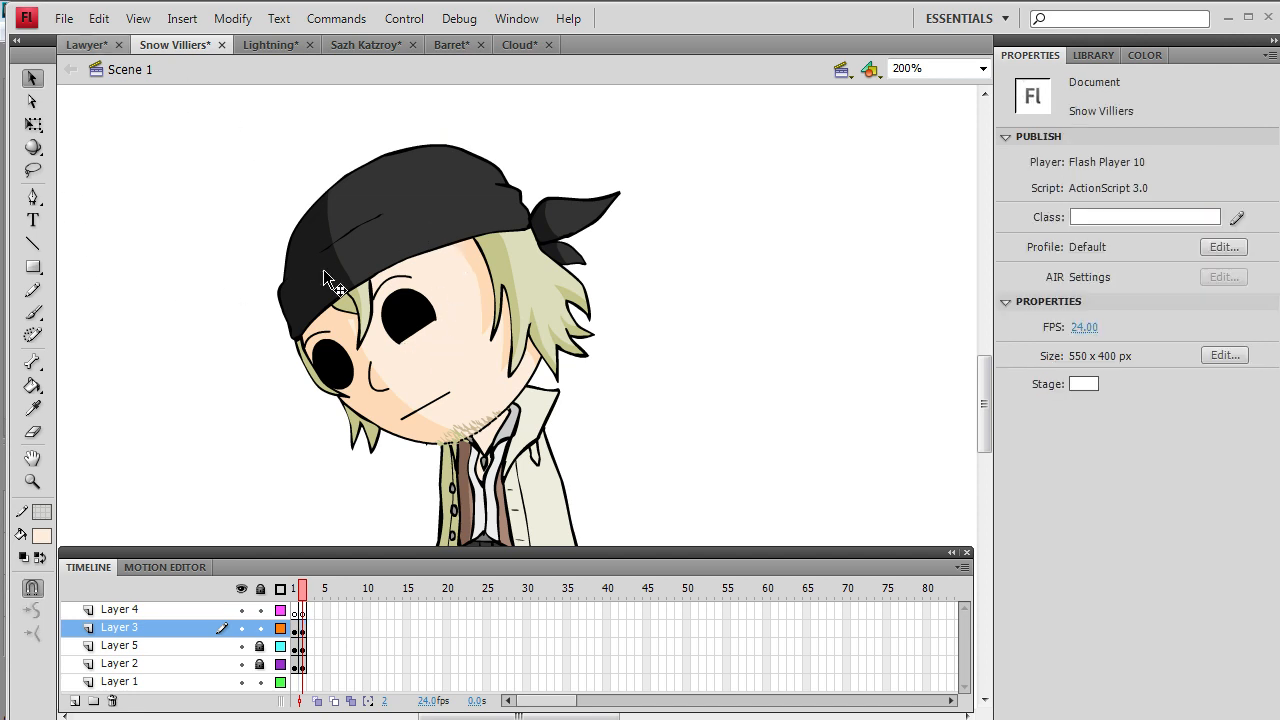
- Delete the eyebrow over the smaller eye and redraw it as a slanted, frowning stroke with the black Brush
click(325, 331)
key(Delete)
click(41, 536)
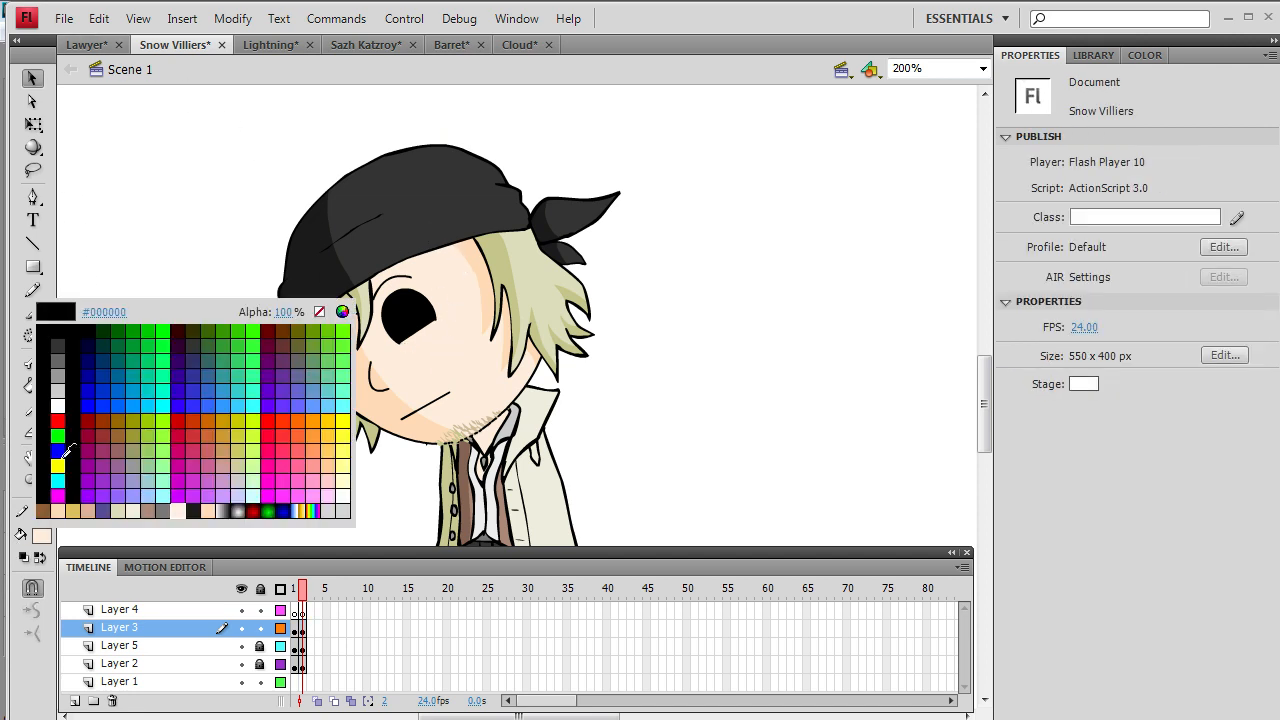
click(46, 320)
key(b)
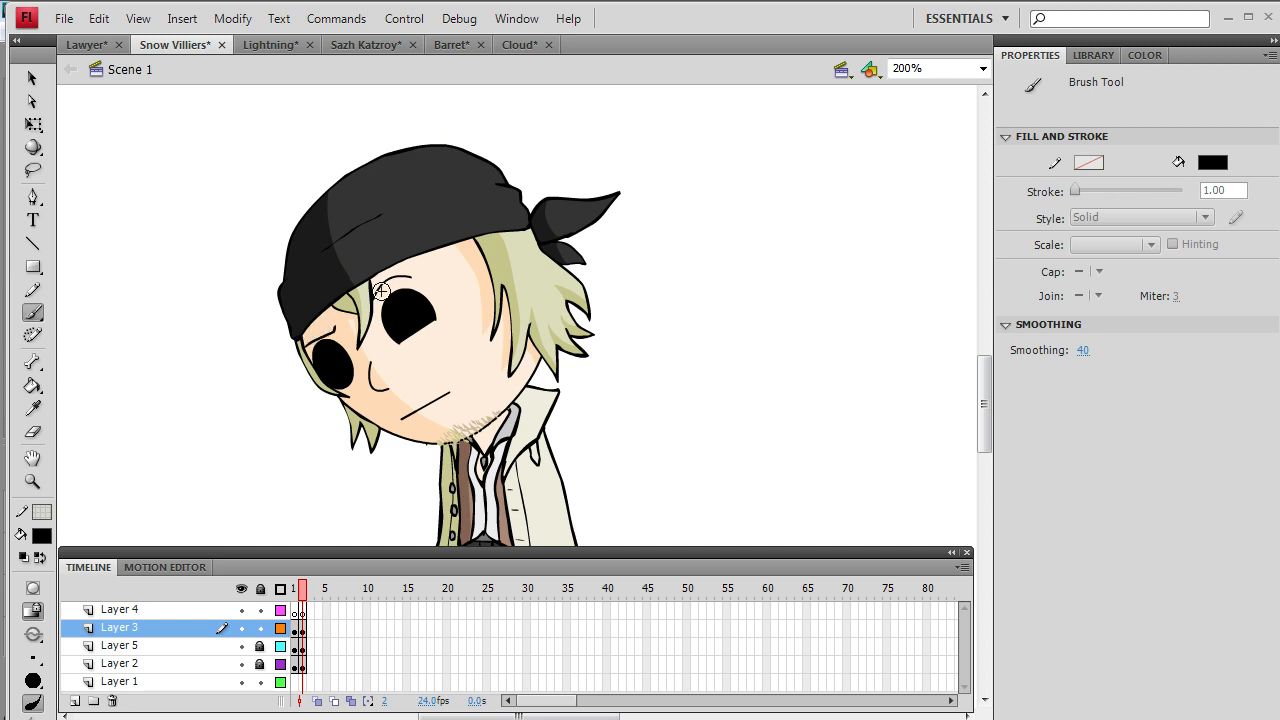
drag(983, 380, 989, 390)
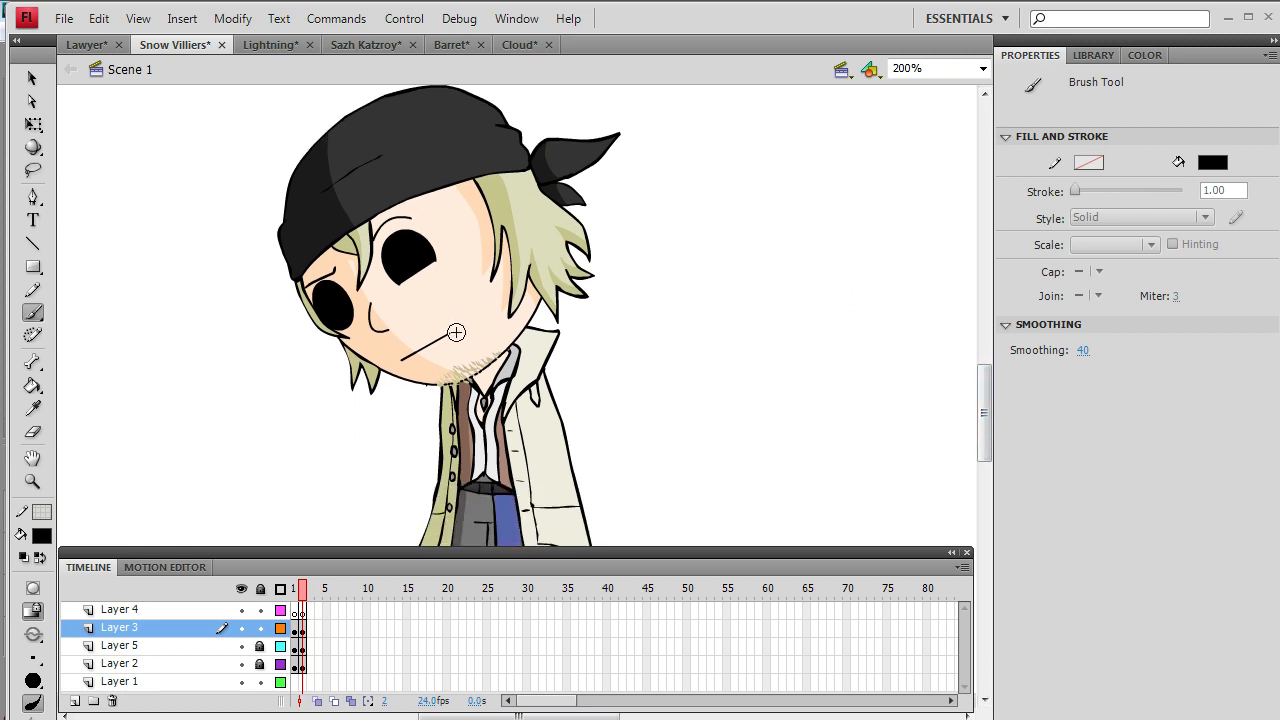
- Brush black outlines on frame 2 of Layer 4 for one hand held to the chin and a bent arm with its hand on the hip
click(301, 611)
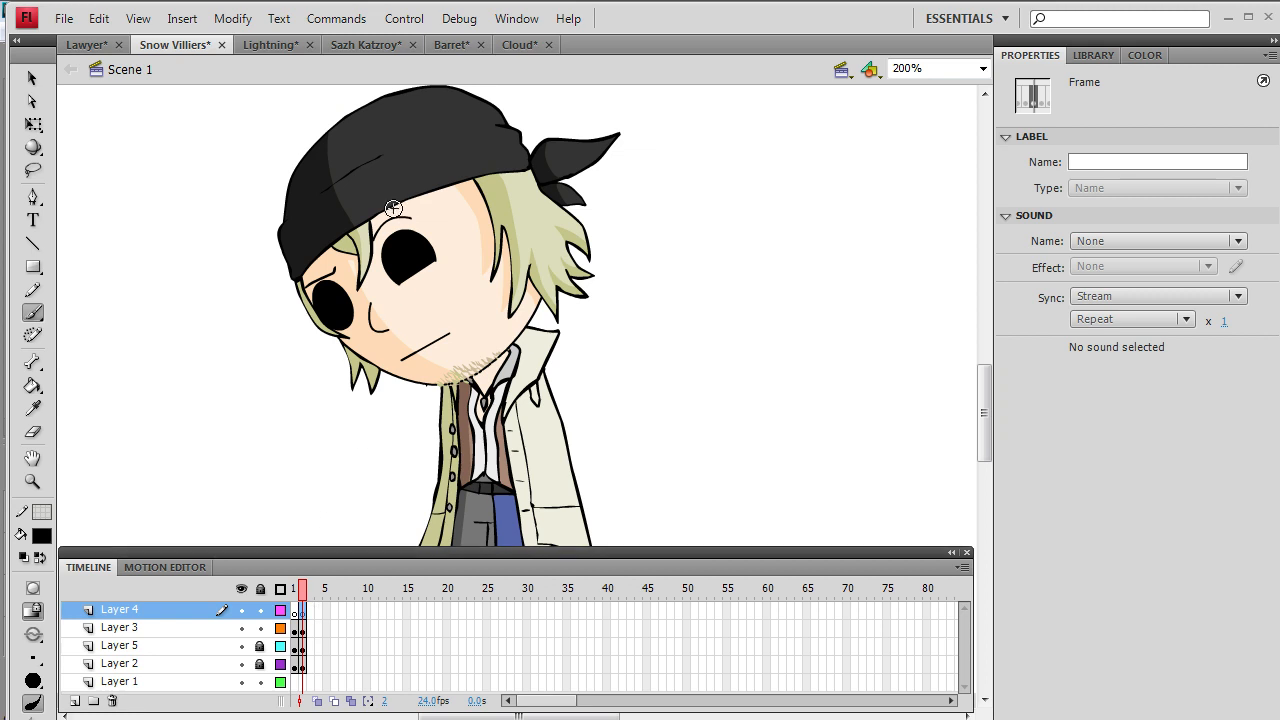
drag(394, 414, 396, 406)
drag(418, 417, 418, 416)
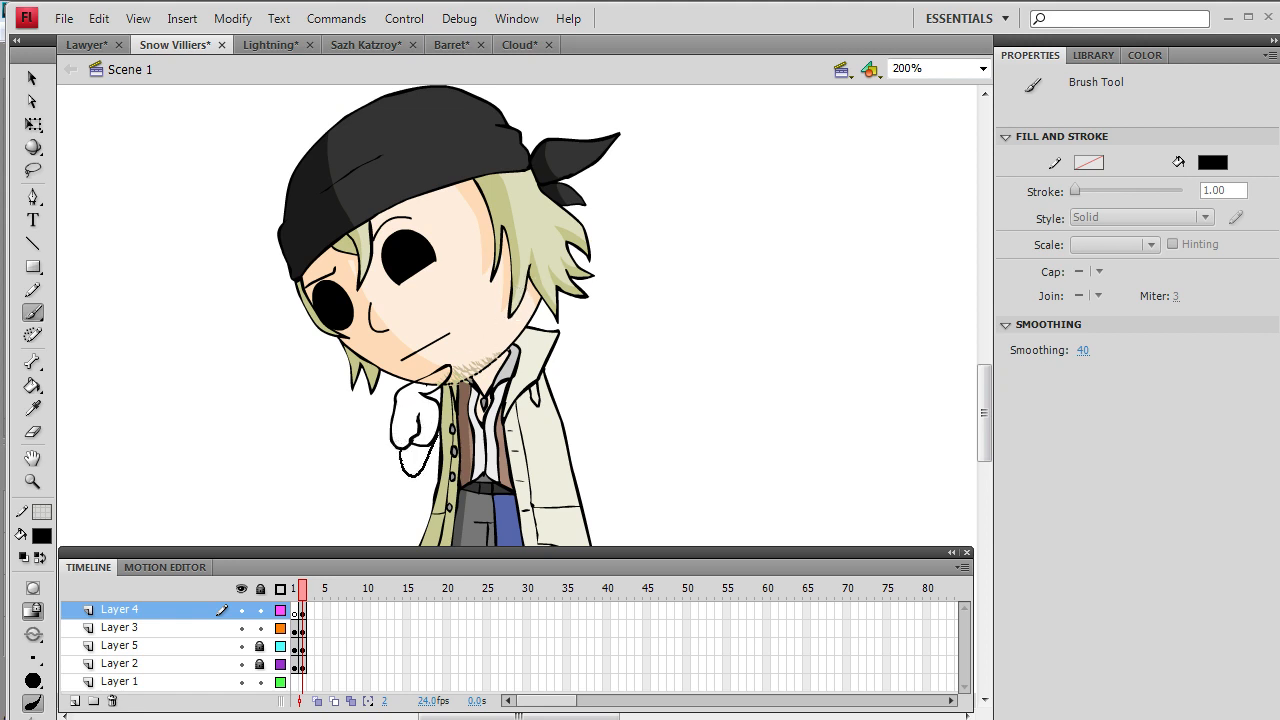
scroll(963, 383, down, 1)
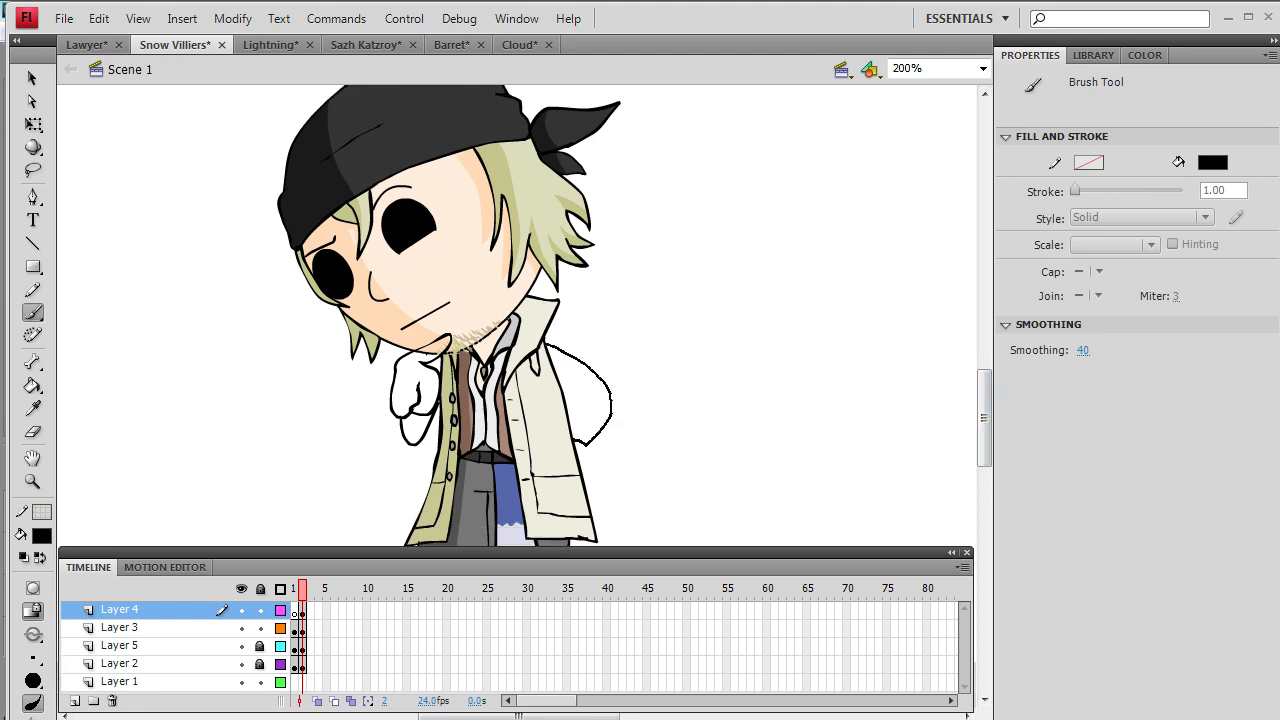
drag(594, 460, 591, 452)
- Fill both hands with the skin colour sampled from Snow's face
click(33, 408)
click(448, 275)
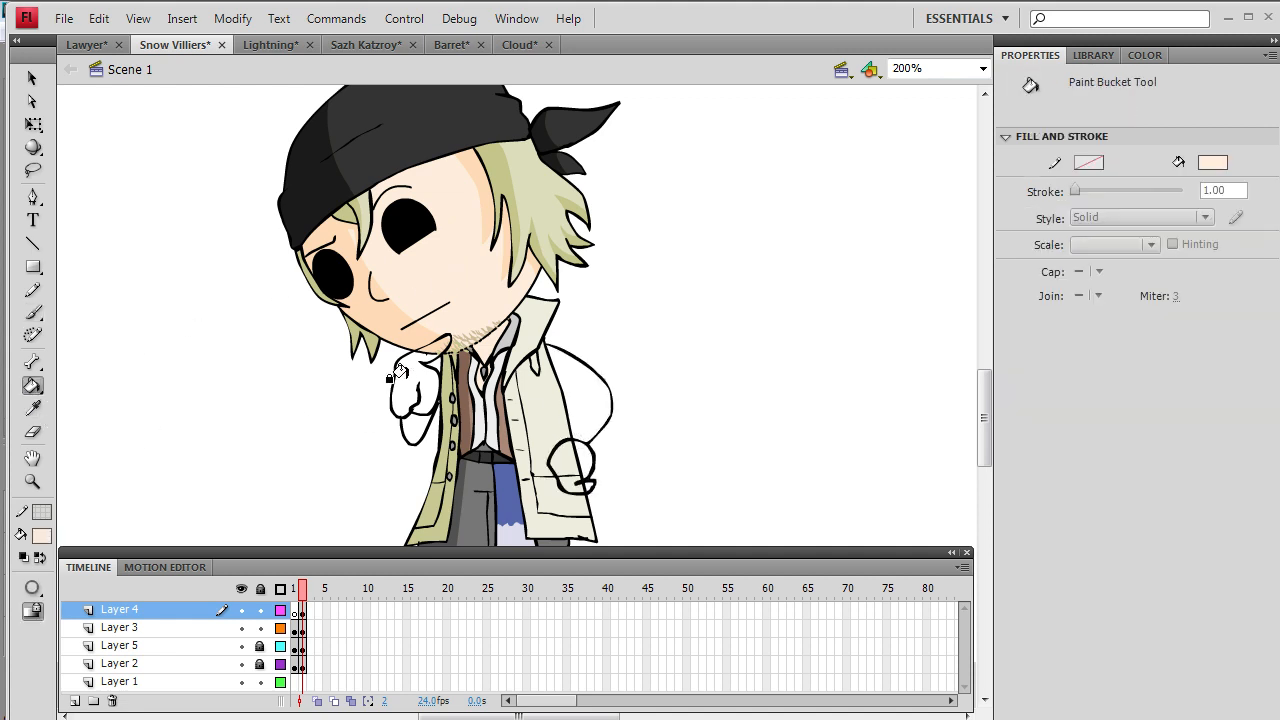
click(397, 378)
click(556, 446)
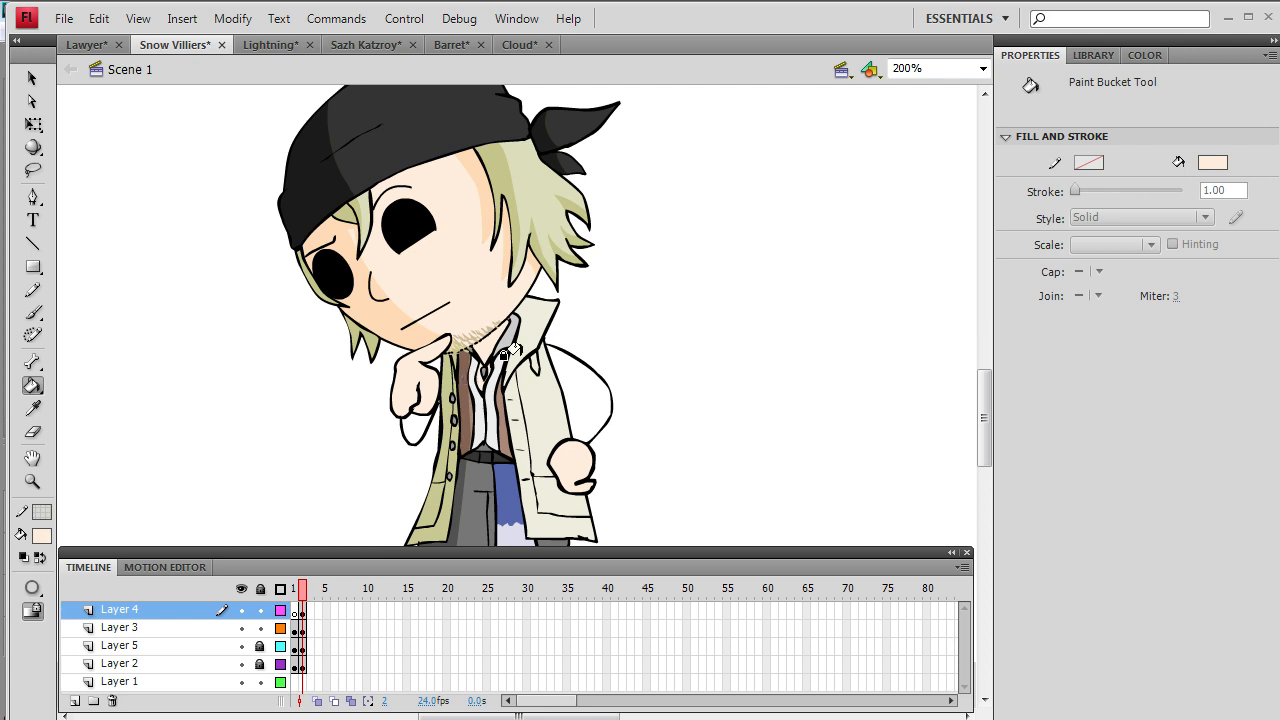
- Paint over the inner lines of the hand at the chin with skin colour and redraw its finger crease in black
click(32, 407)
click(466, 289)
click(30, 312)
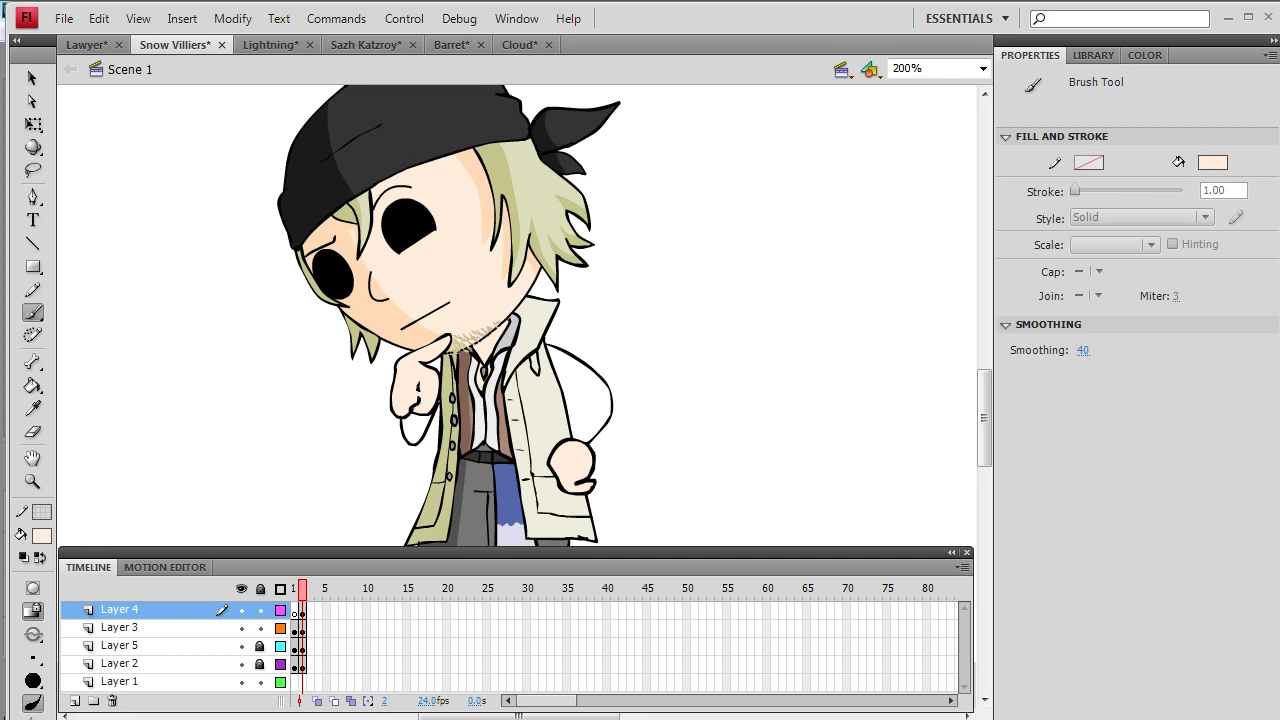
click(42, 536)
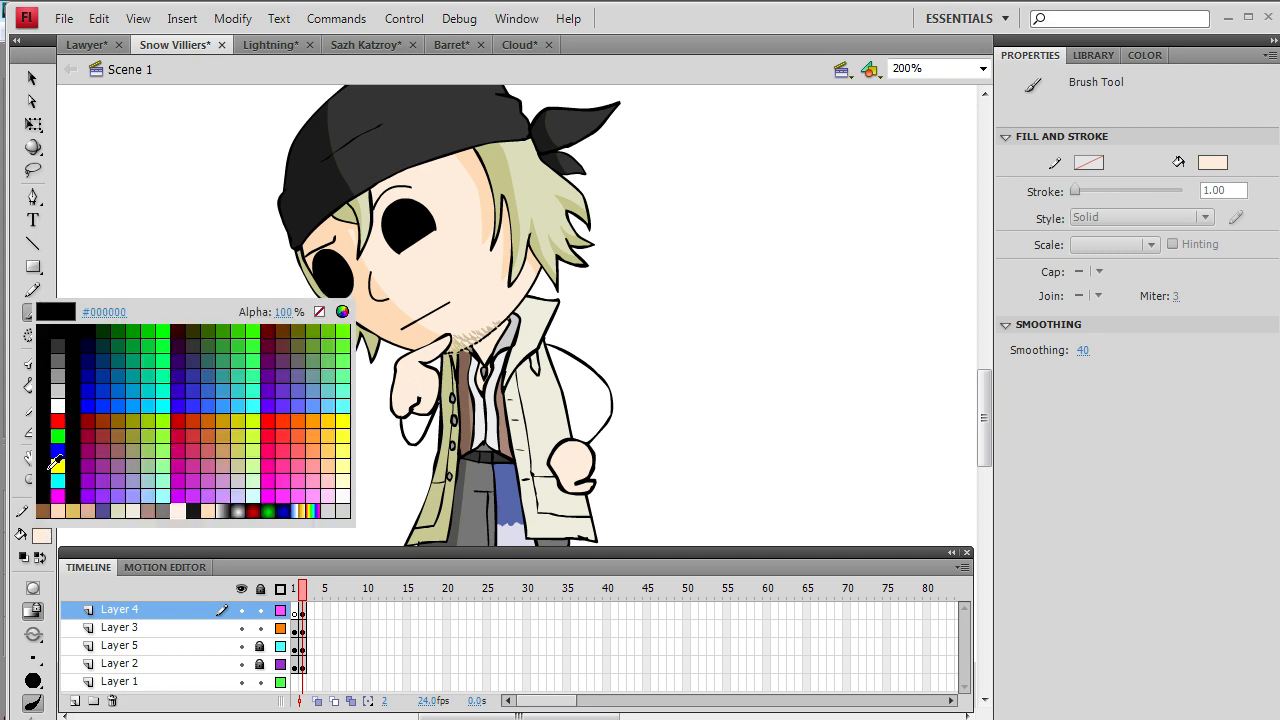
click(47, 334)
click(36, 314)
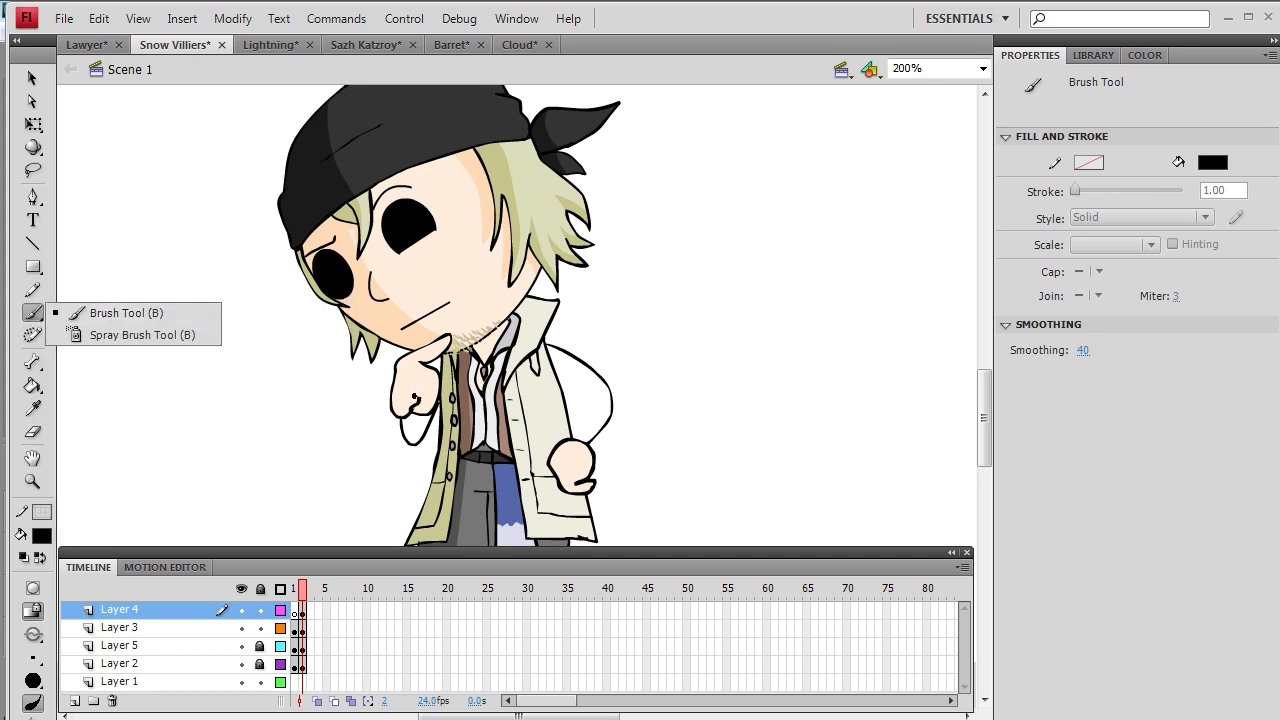
drag(413, 398, 424, 399)
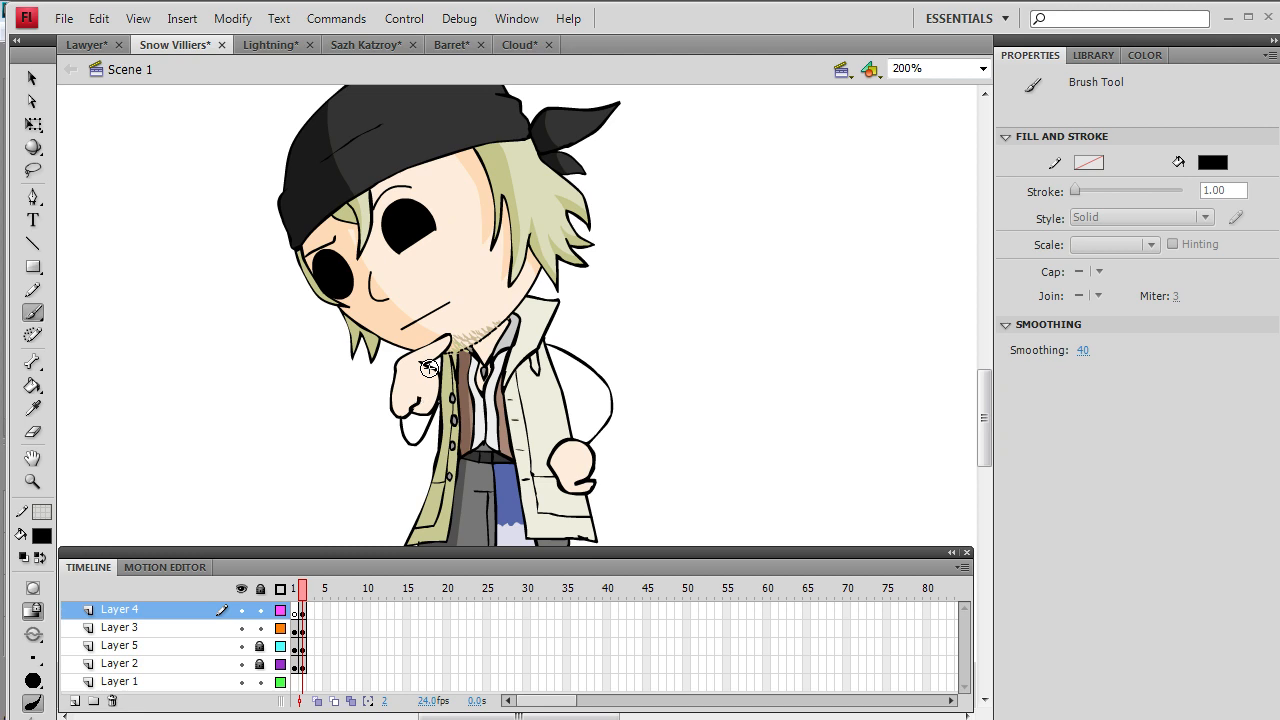
drag(414, 393, 424, 389)
- Insert a frame after frame 1 on Layers 2 to 5 and convert the new frame 2 to keyframes
click(303, 668)
drag(295, 667, 295, 611)
right_click(295, 612)
click(389, 165)
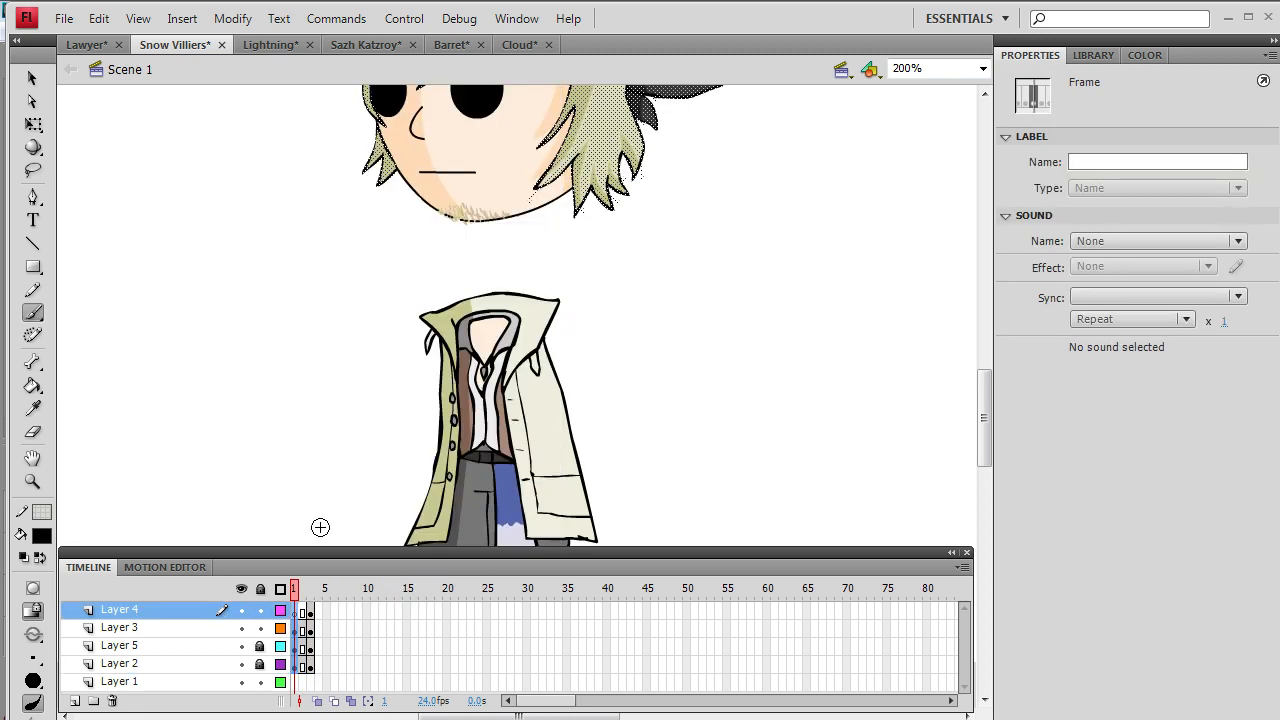
drag(303, 668, 303, 610)
right_click(303, 610)
click(397, 213)
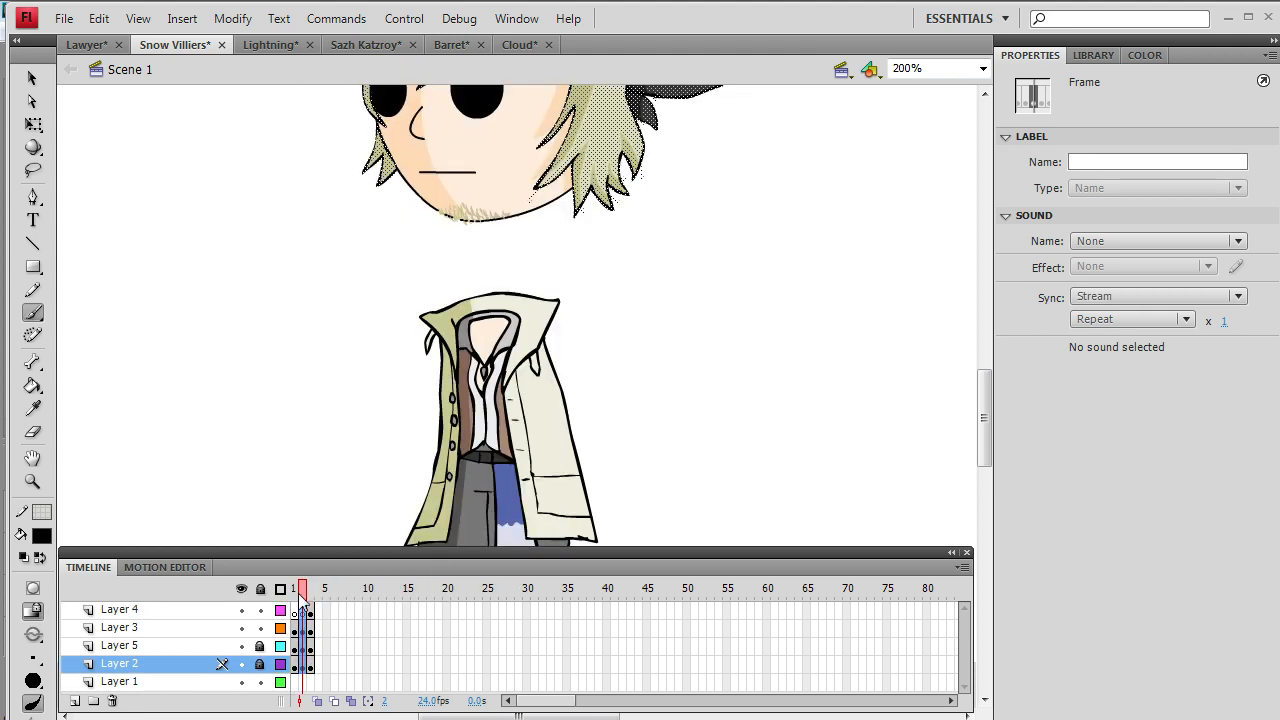
- Unlock Layers 5 and 2, cut Snow's entire head on frame 2, and paste it in place on Layer 3
scroll(308, 329, up, 3)
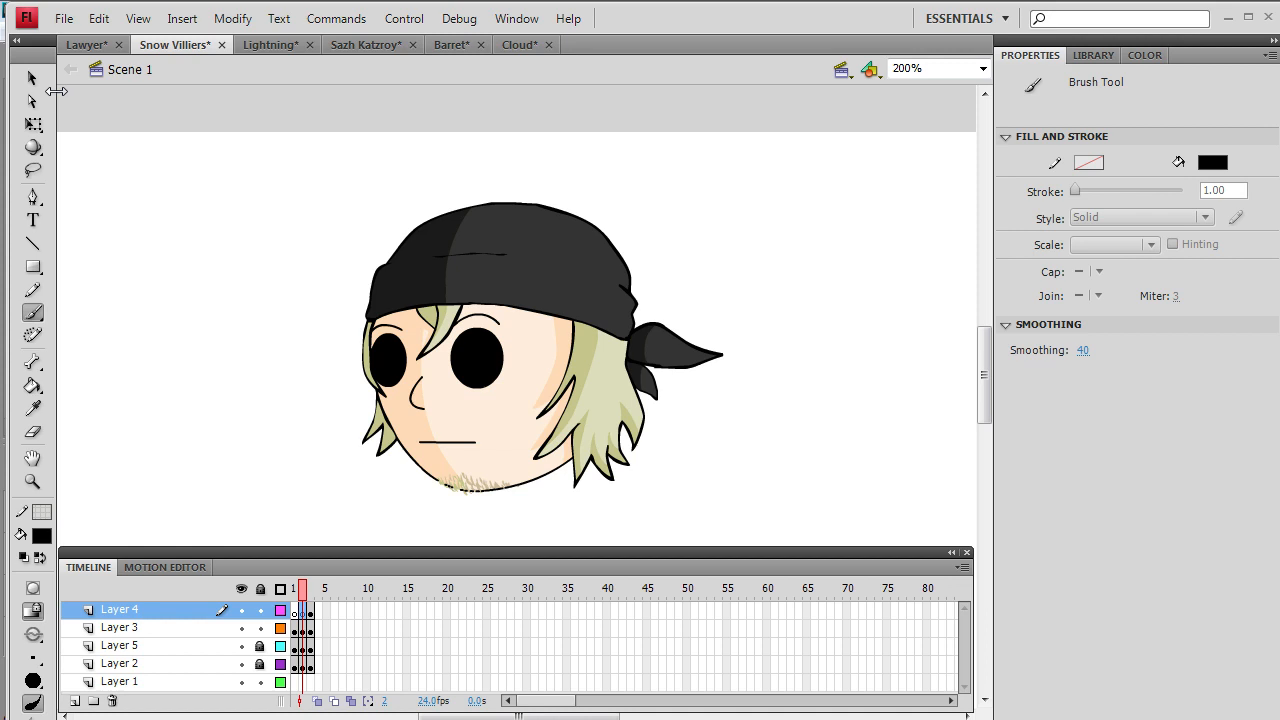
click(32, 78)
scroll(245, 330, down, 5)
scroll(245, 330, up, 3)
scroll(248, 138, up, 2)
drag(262, 162, 810, 490)
drag(251, 157, 757, 541)
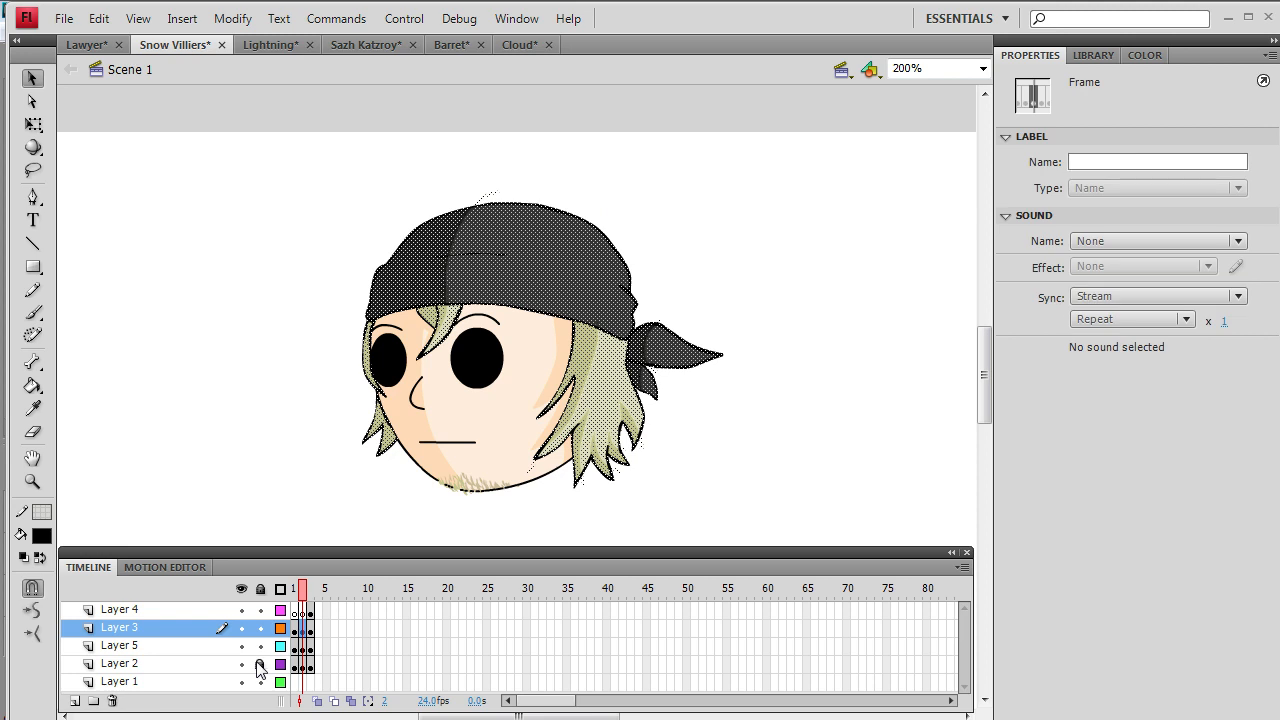
drag(237, 130, 755, 506)
scroll(755, 506, down, 4)
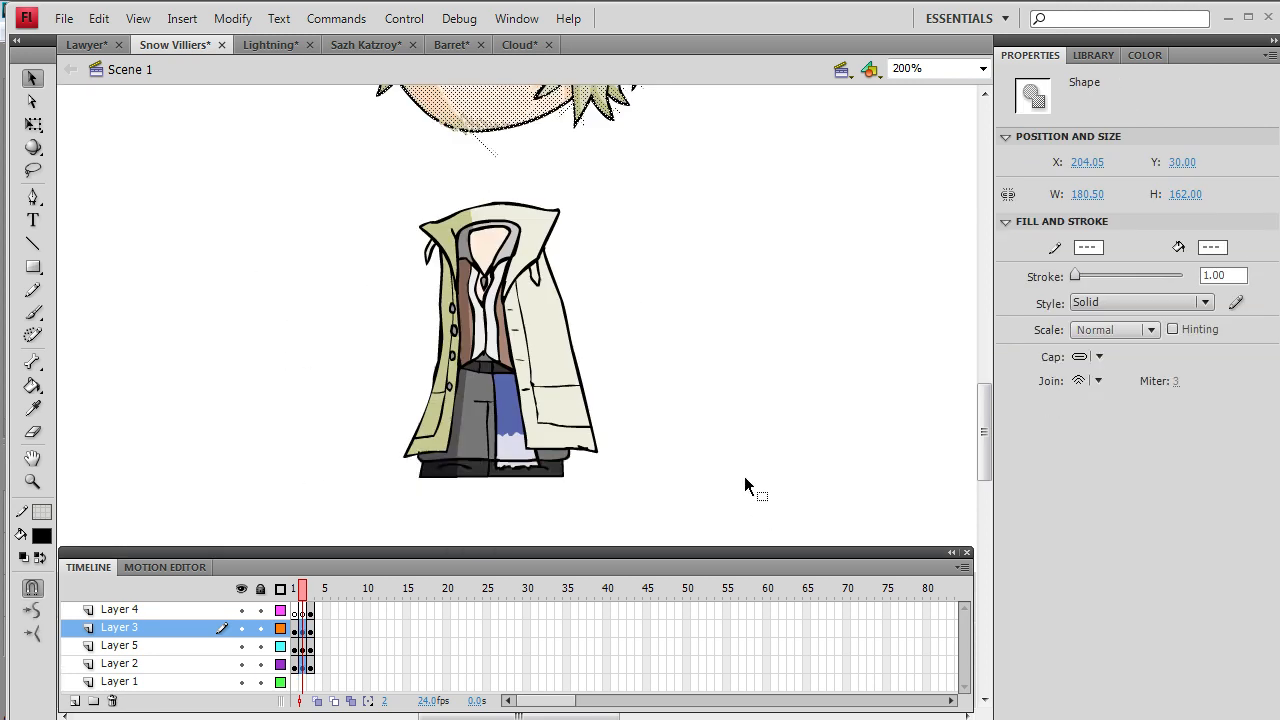
scroll(507, 279, up, 1)
right_click(496, 166)
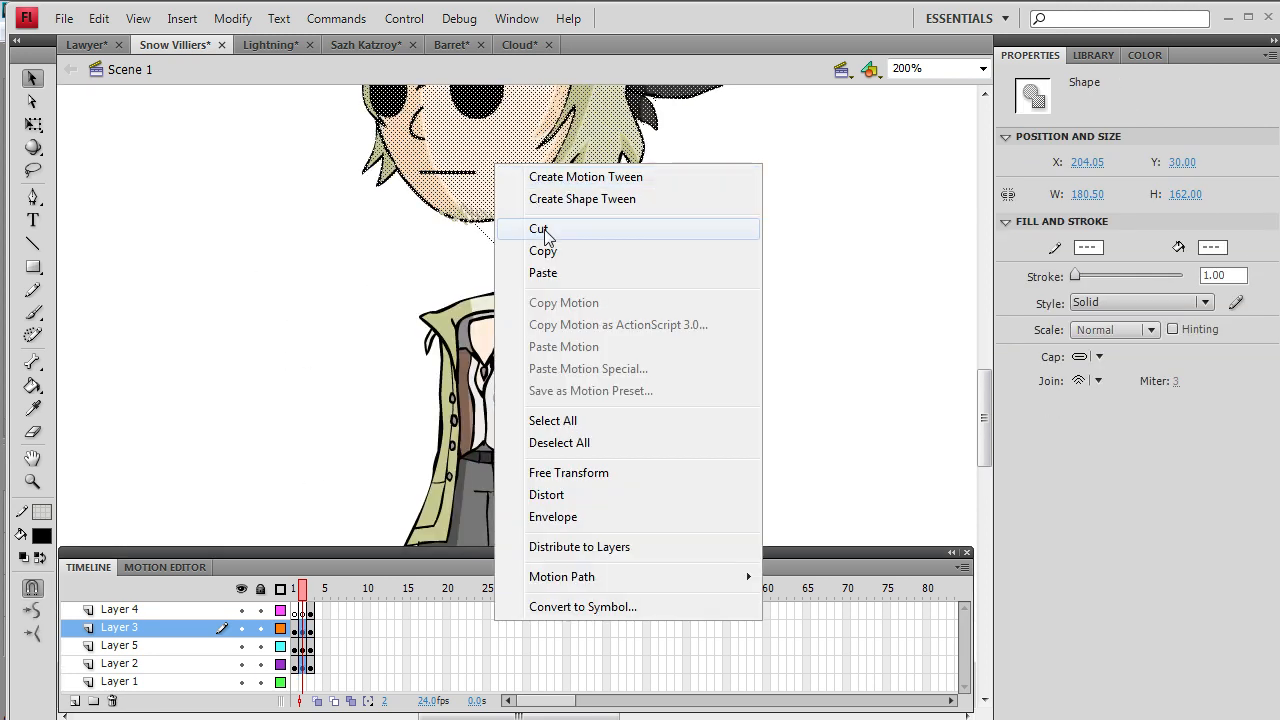
click(540, 229)
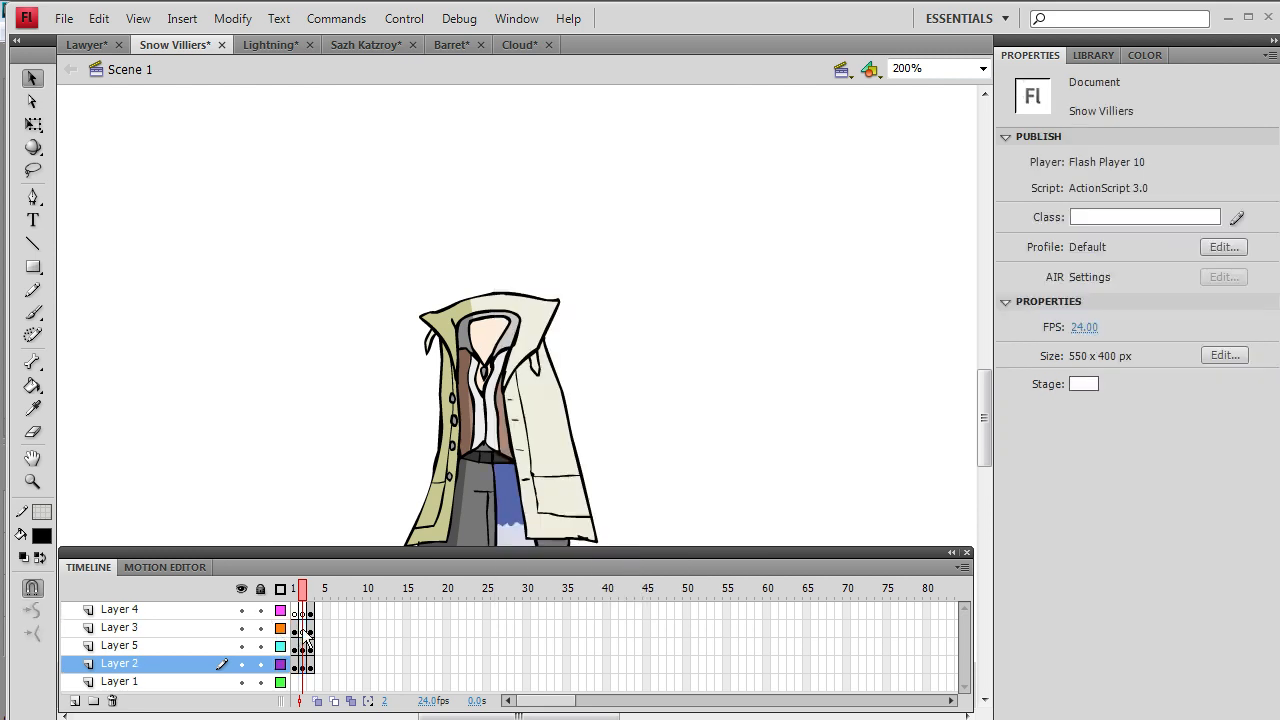
click(99, 18)
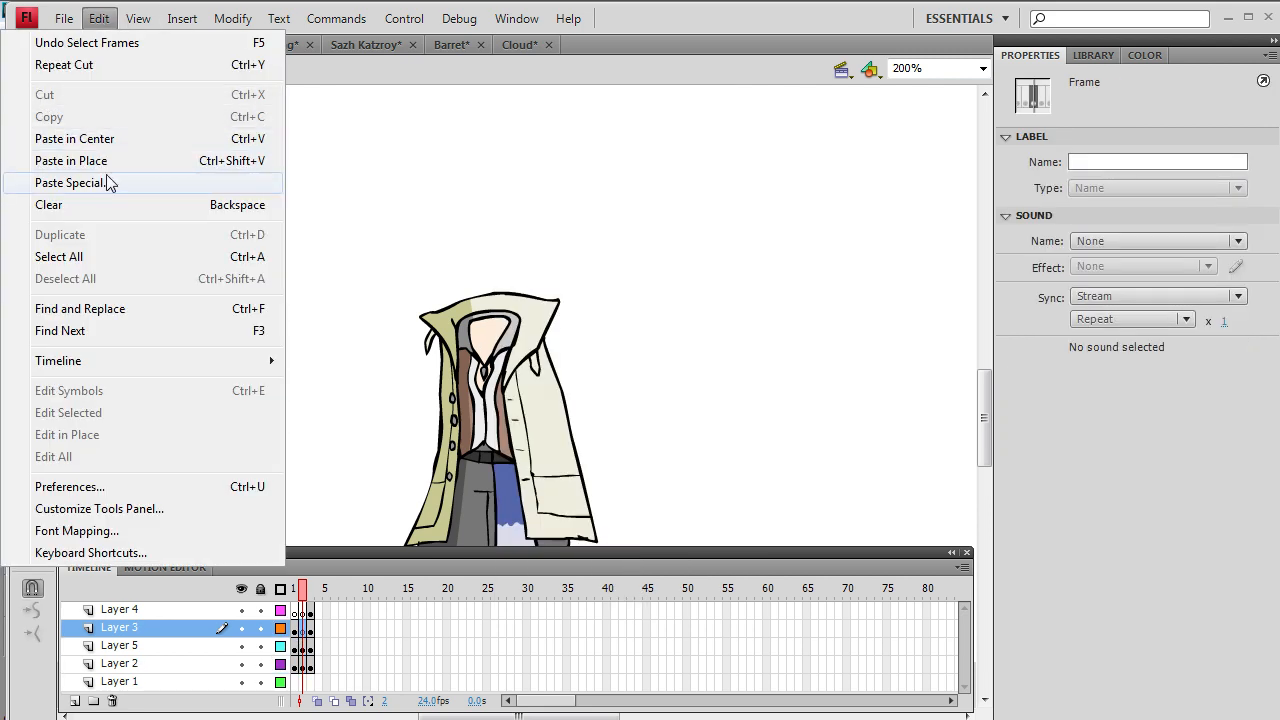
click(123, 163)
- Move the pasted head straight down until the chin rests on the coat collar, and deselect it
key(Down)
key(Down)
key(Down)
key(Down)
key(Down)
key(Down)
key(Down)
key(Down)
key(Down)
key(Down)
key(Down)
key(Down)
key(Down)
key(Down)
key(Down)
key(Down)
key(Down)
key(Down)
key(Down)
key(Down)
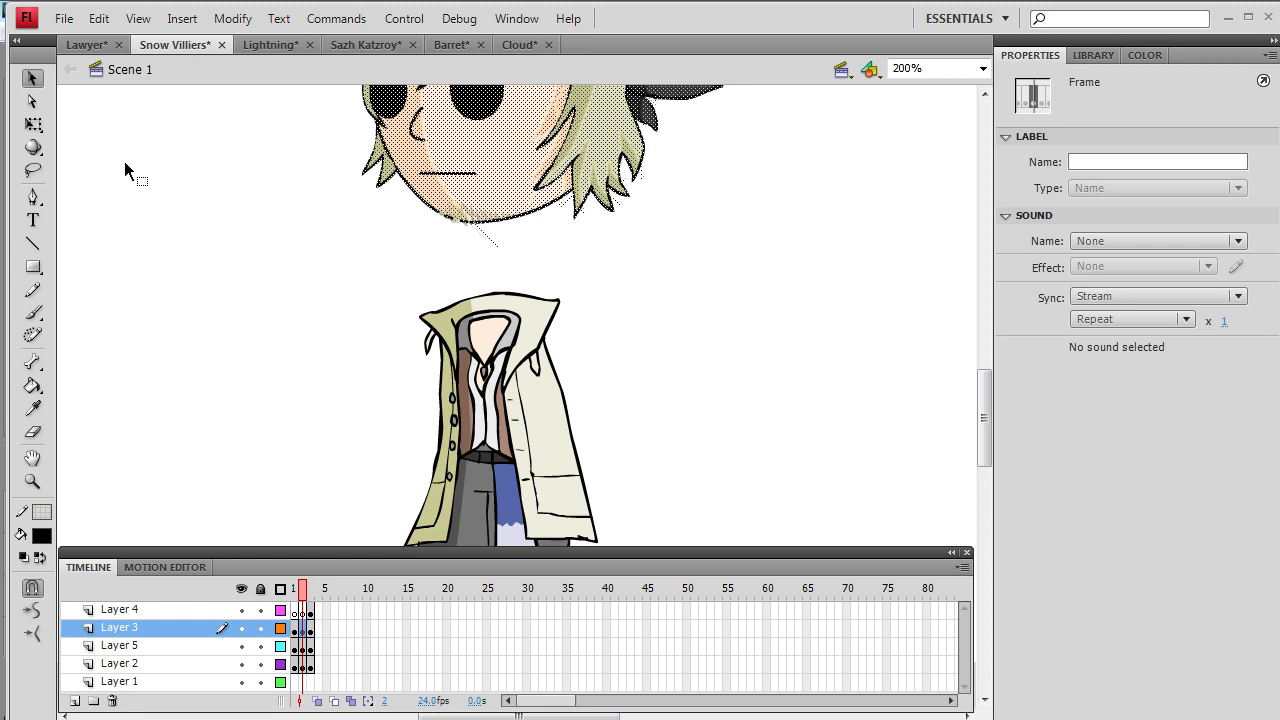
key(Down)
key(Down)
key(Down)
key(Down)
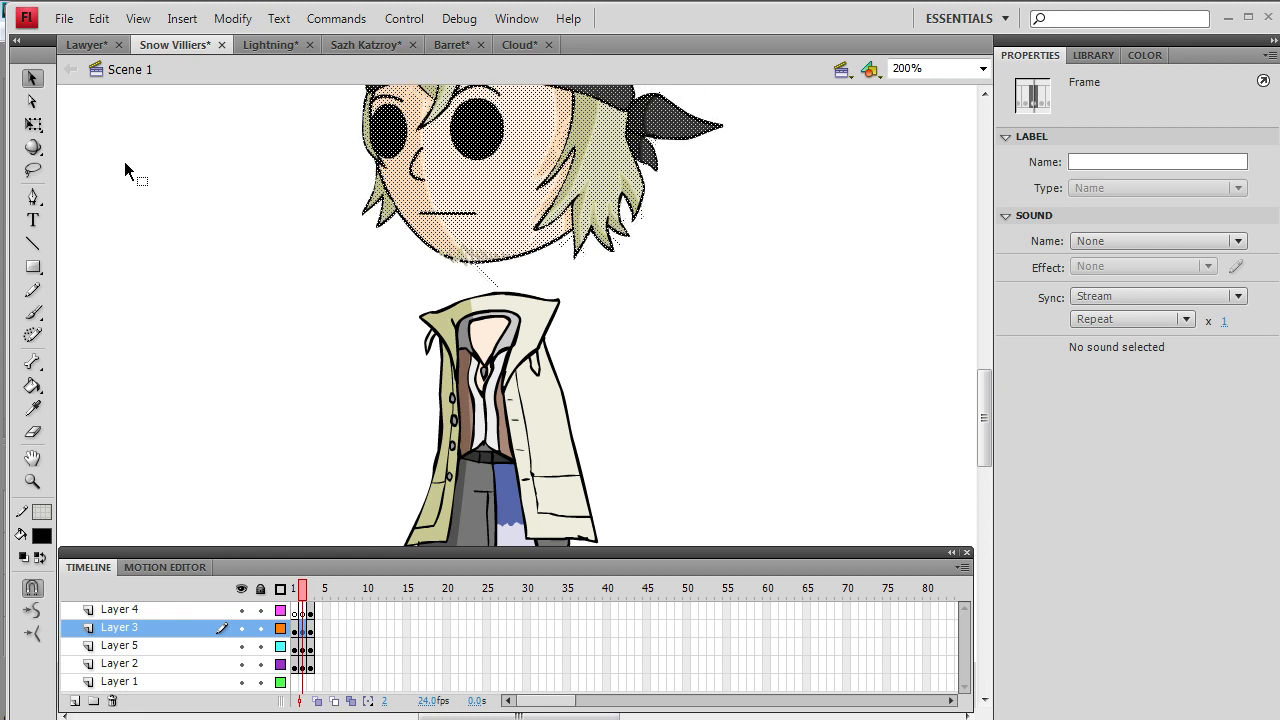
key(Down)
key(Down)
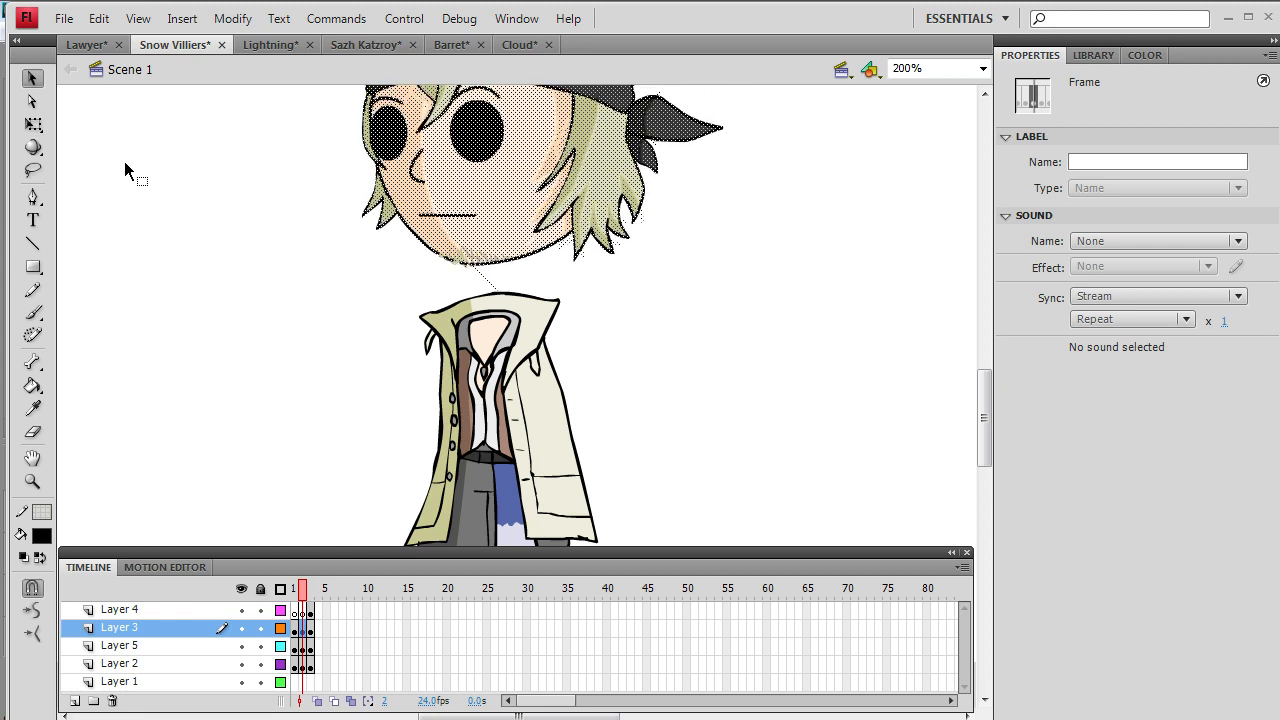
key(Down)
key(Down)
key(Down)
key(Down)
key(Down)
key(Down)
key(Down)
key(Down)
key(Down)
key(Down)
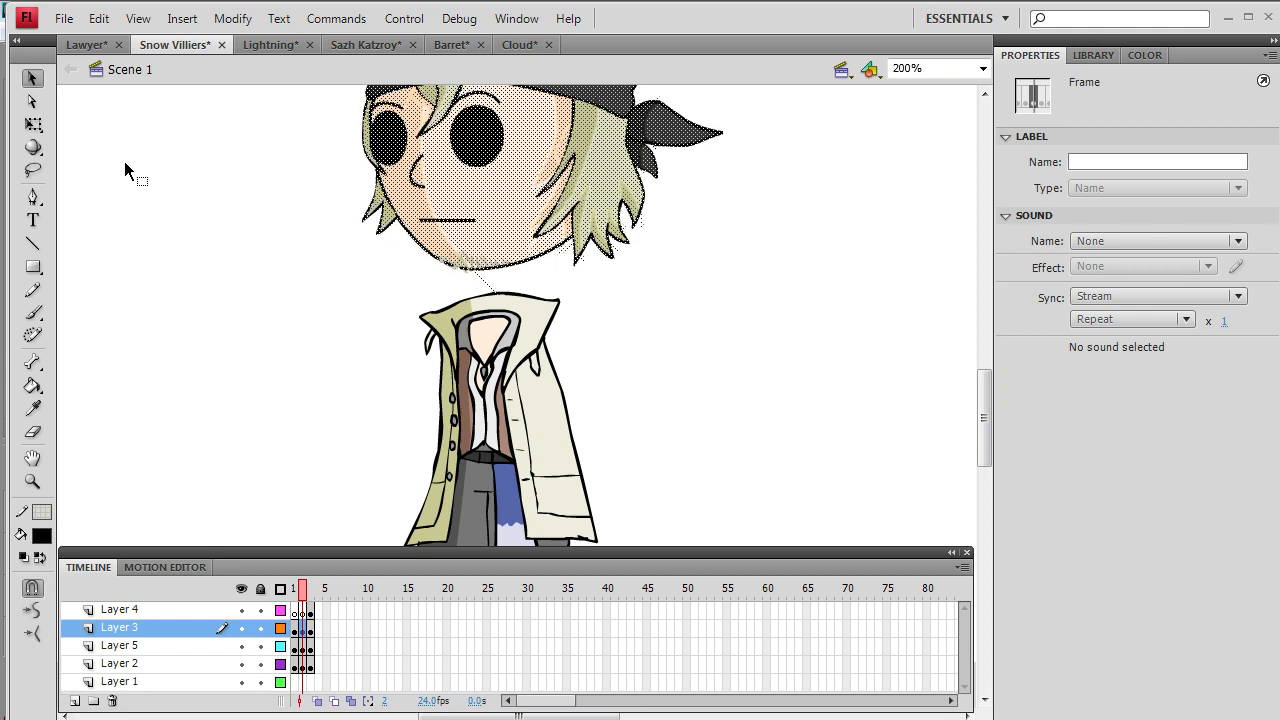
key(Down)
key(Down)
key(Down)
key(Down)
key(Down)
key(Down)
key(Down)
key(Down)
key(Down)
key(Down)
key(Down)
key(Down)
key(Down)
key(Down)
key(Down)
key(Down)
key(Down)
key(Down)
key(Down)
key(Down)
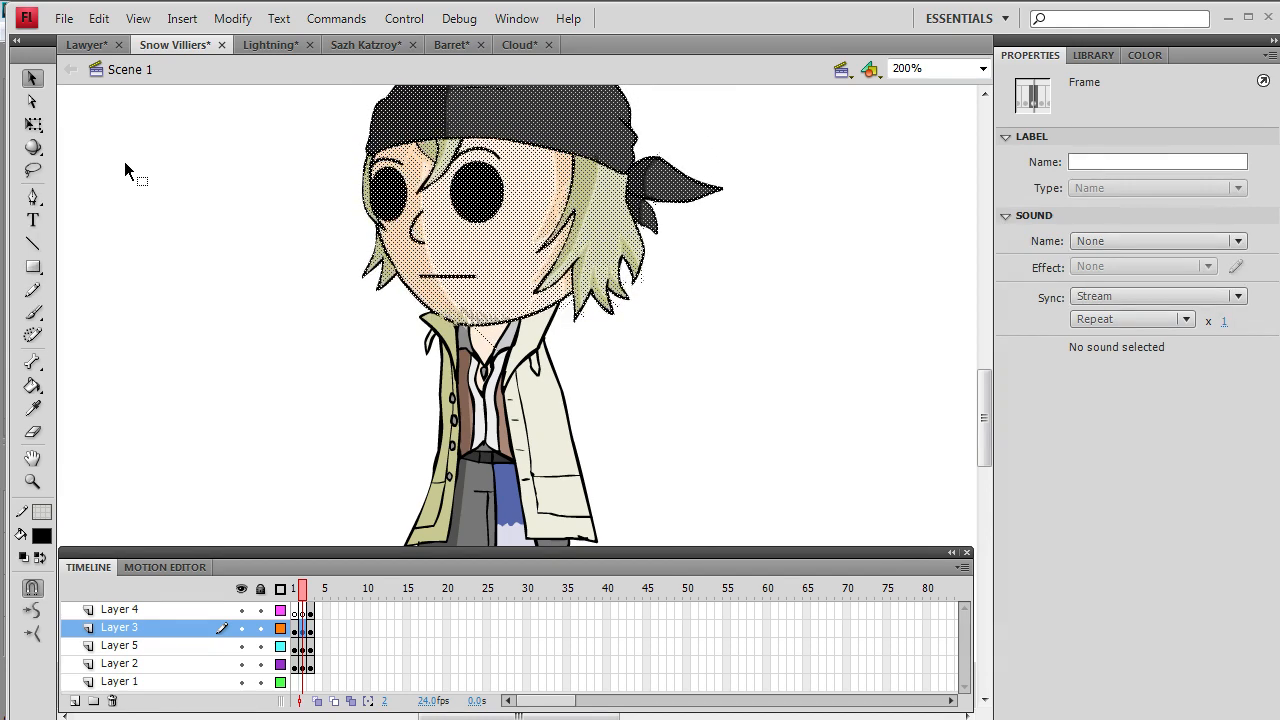
click(300, 339)
scroll(300, 339, up, 3)
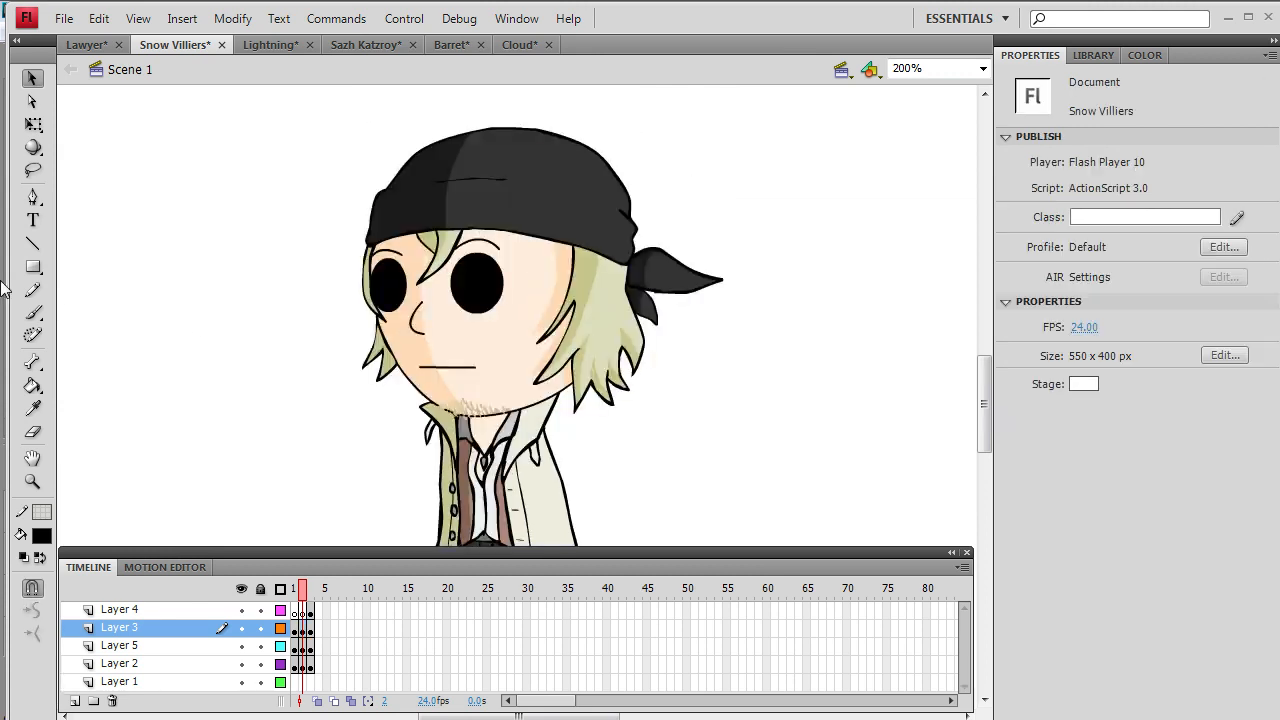
- Draw a horizontal line across both eyes on Layer 3, frame 2, and fill their lower parts with the matching shaded and light skin colours
click(34, 245)
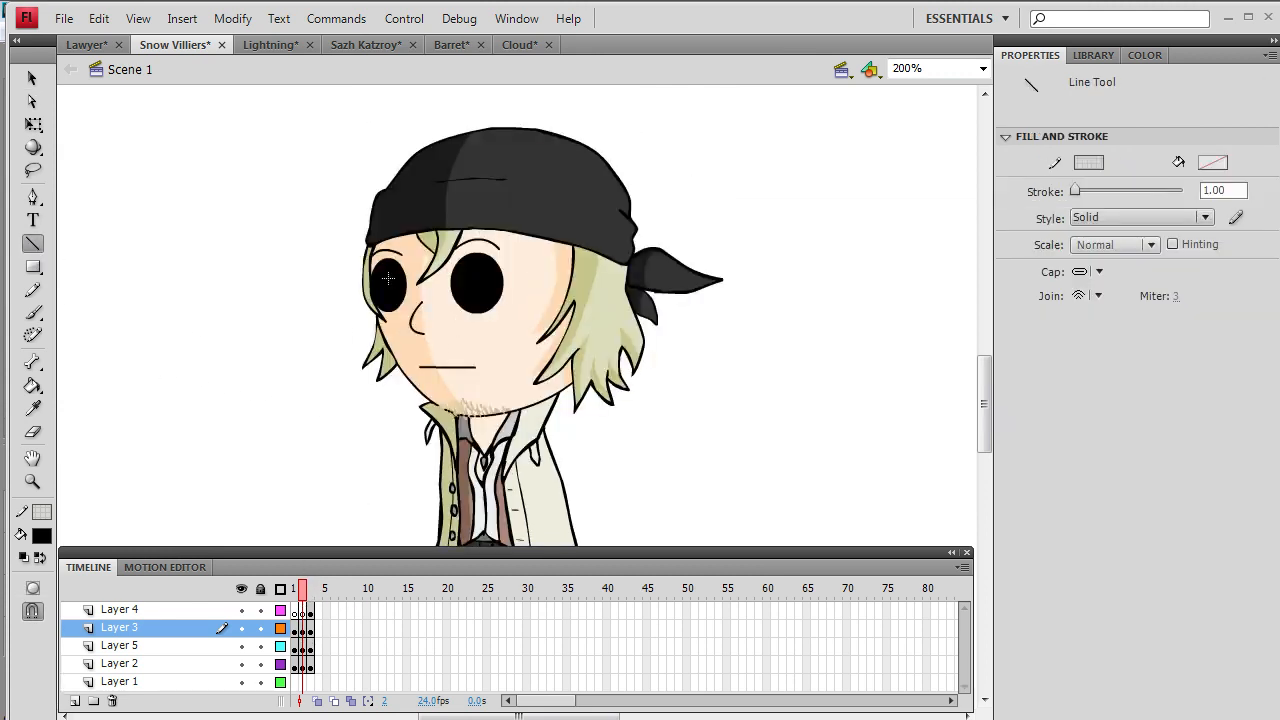
click(298, 628)
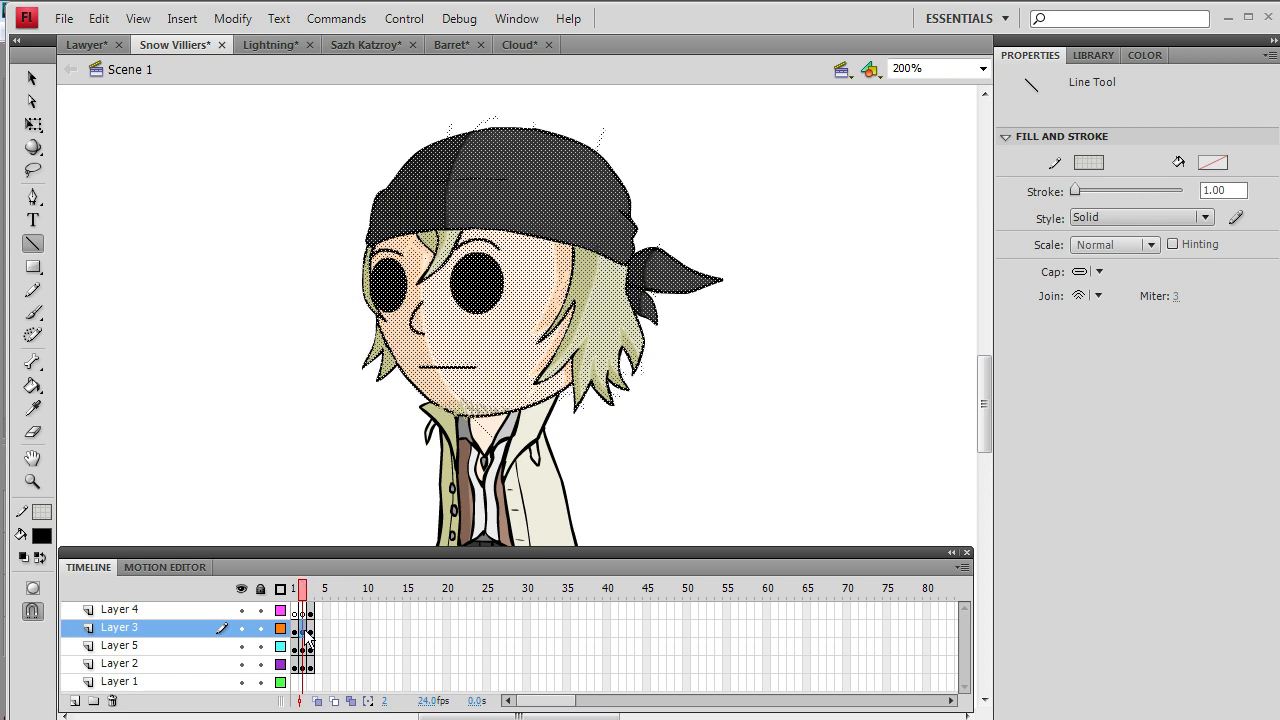
click(346, 302)
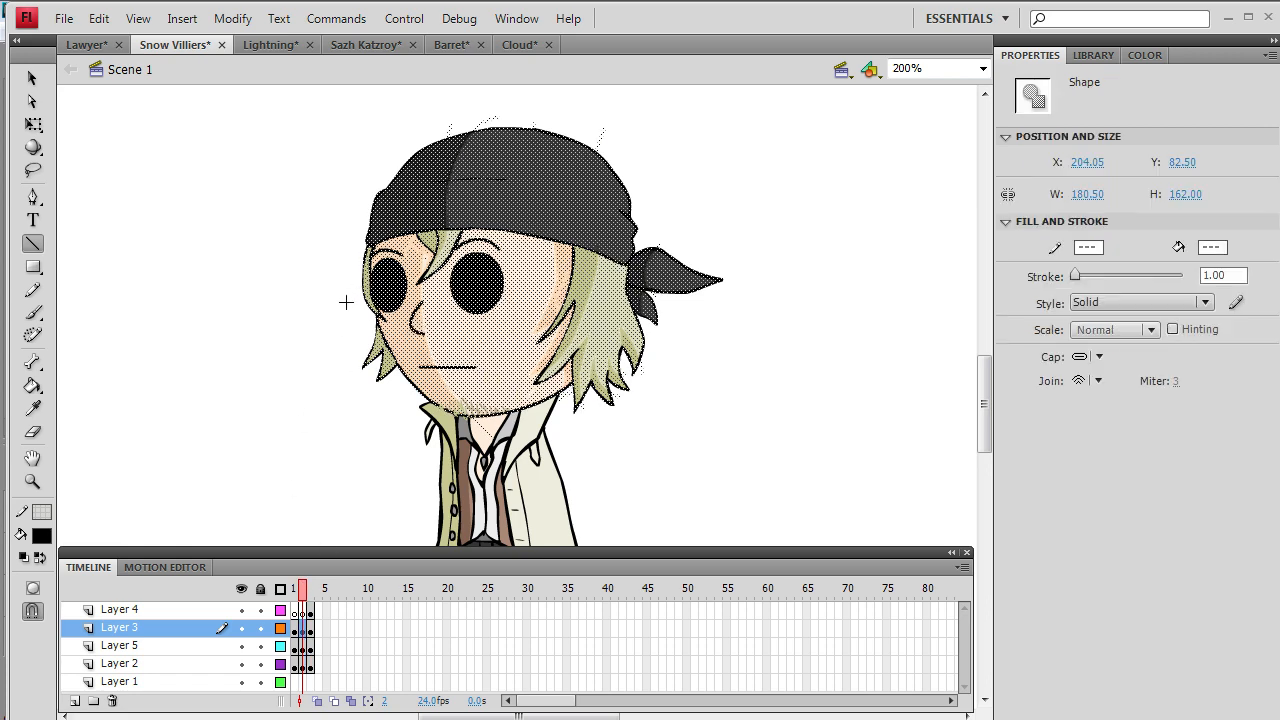
click(700, 294)
click(32, 408)
click(428, 345)
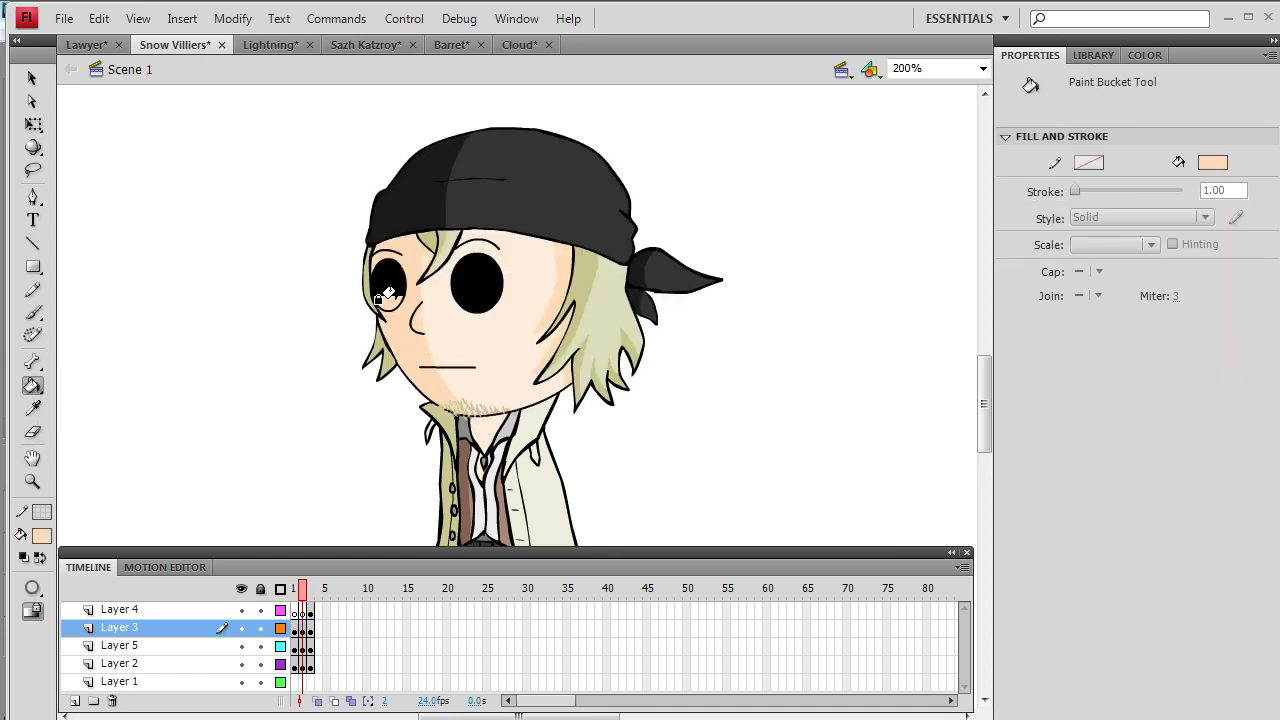
click(32, 408)
click(478, 335)
click(465, 301)
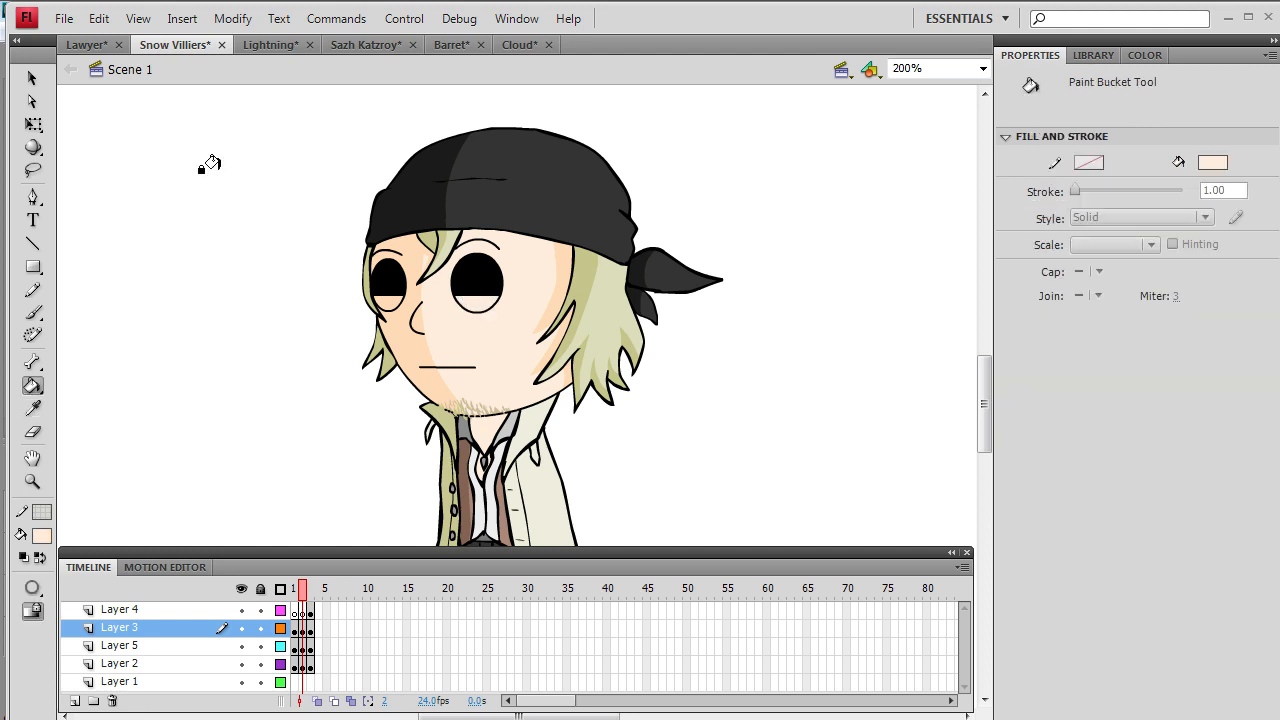
- Delete the leftover curved outlines and dividing line below the cropped eyes so that only flat-bottomed black shapes remain
click(35, 80)
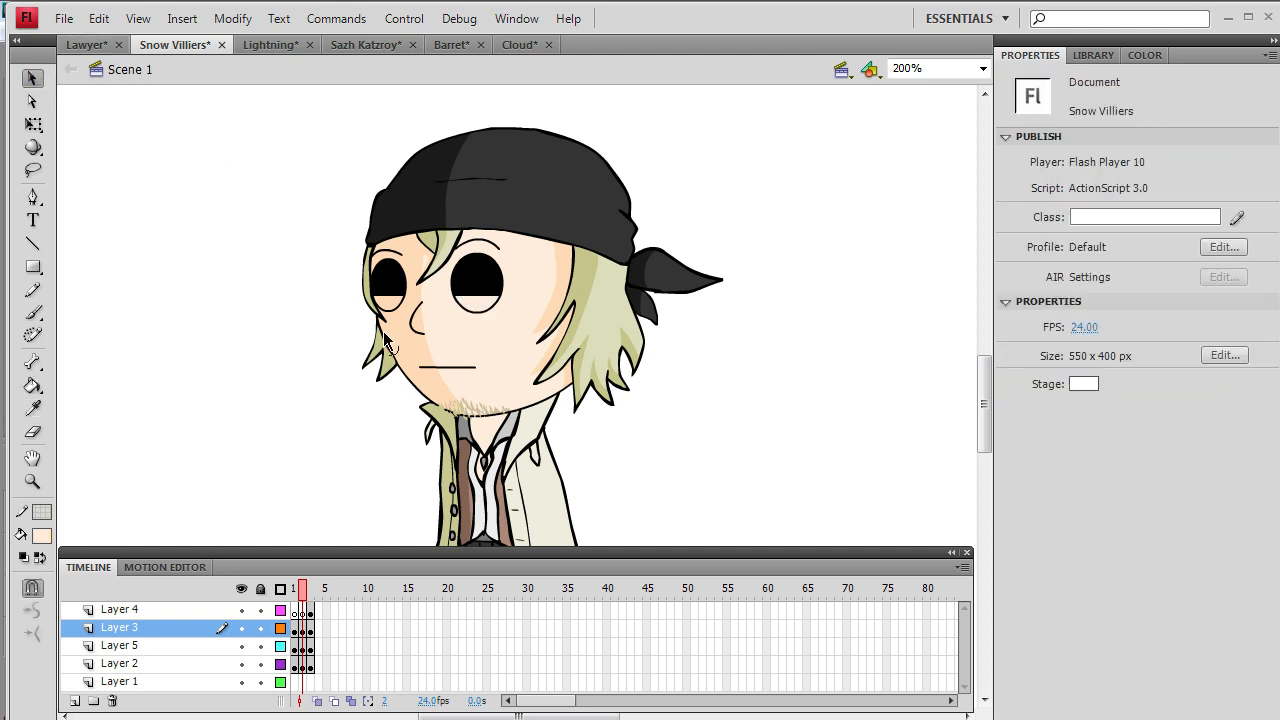
click(482, 322)
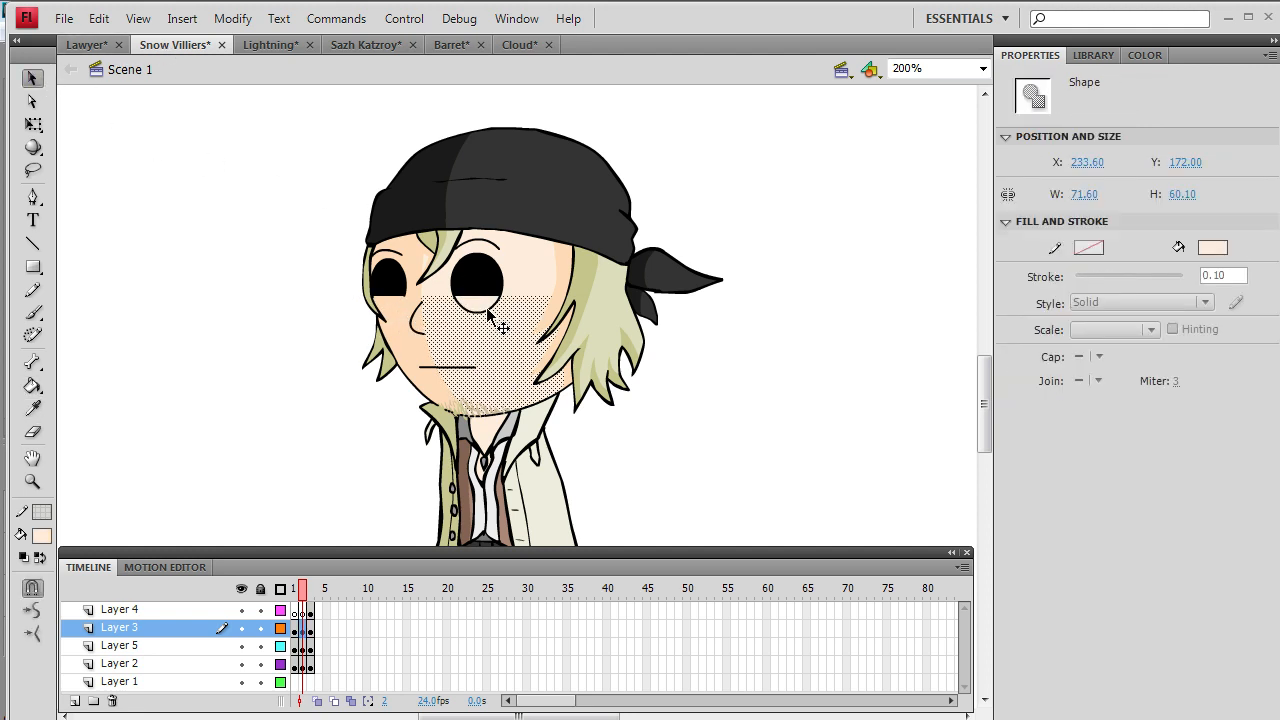
click(483, 308)
click(481, 313)
key(Delete)
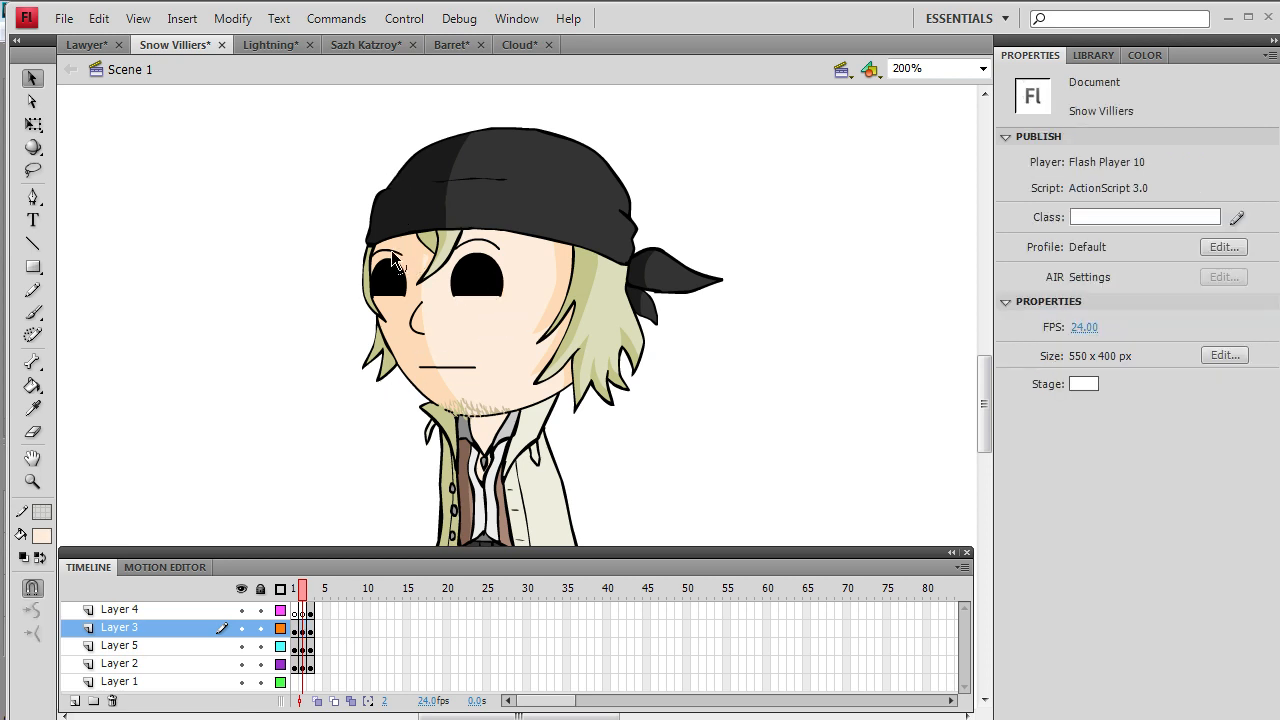
click(392, 254)
click(482, 242)
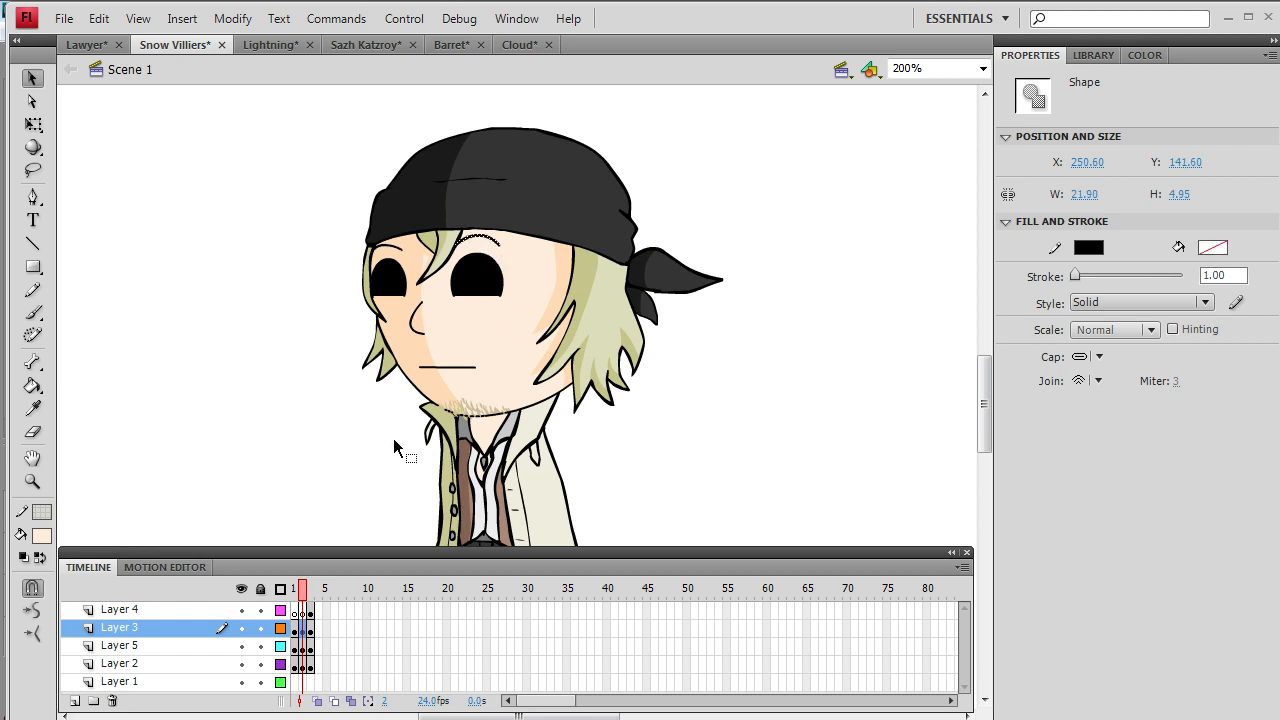
key(Delete)
- Set the fill to black and brush a small upward smirk onto the near end of the mouth
click(43, 537)
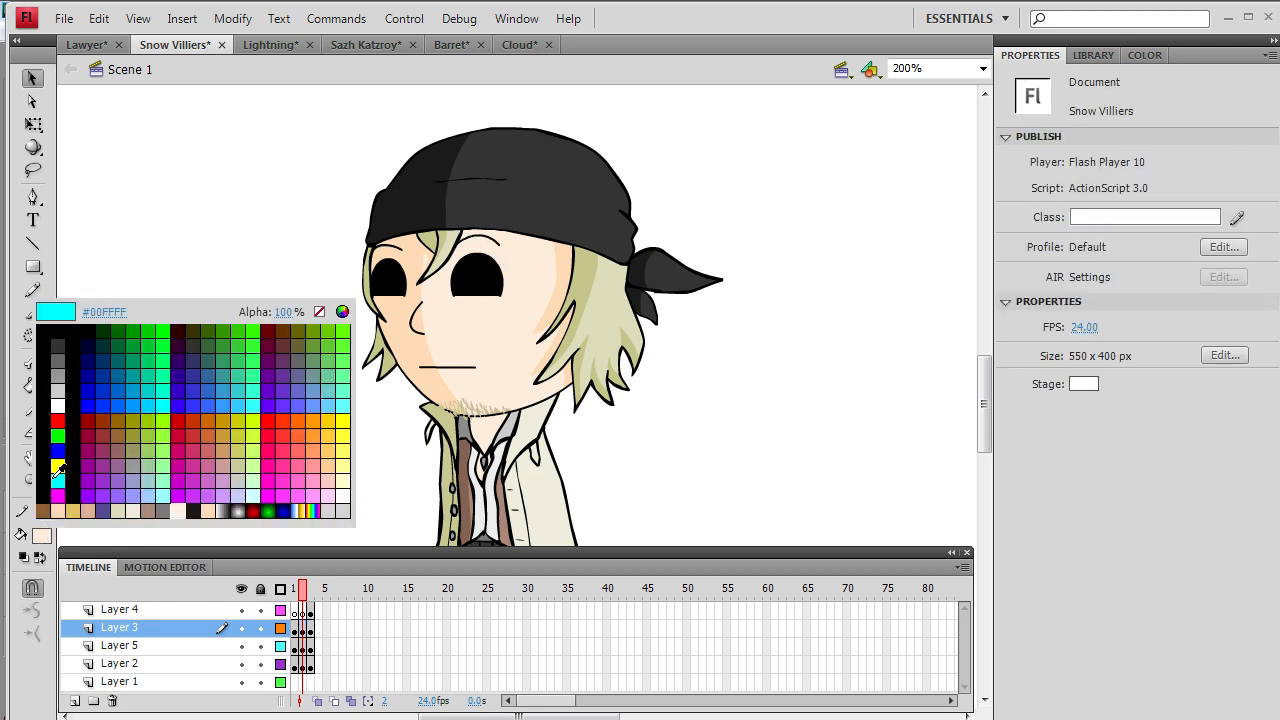
click(41, 333)
key(b)
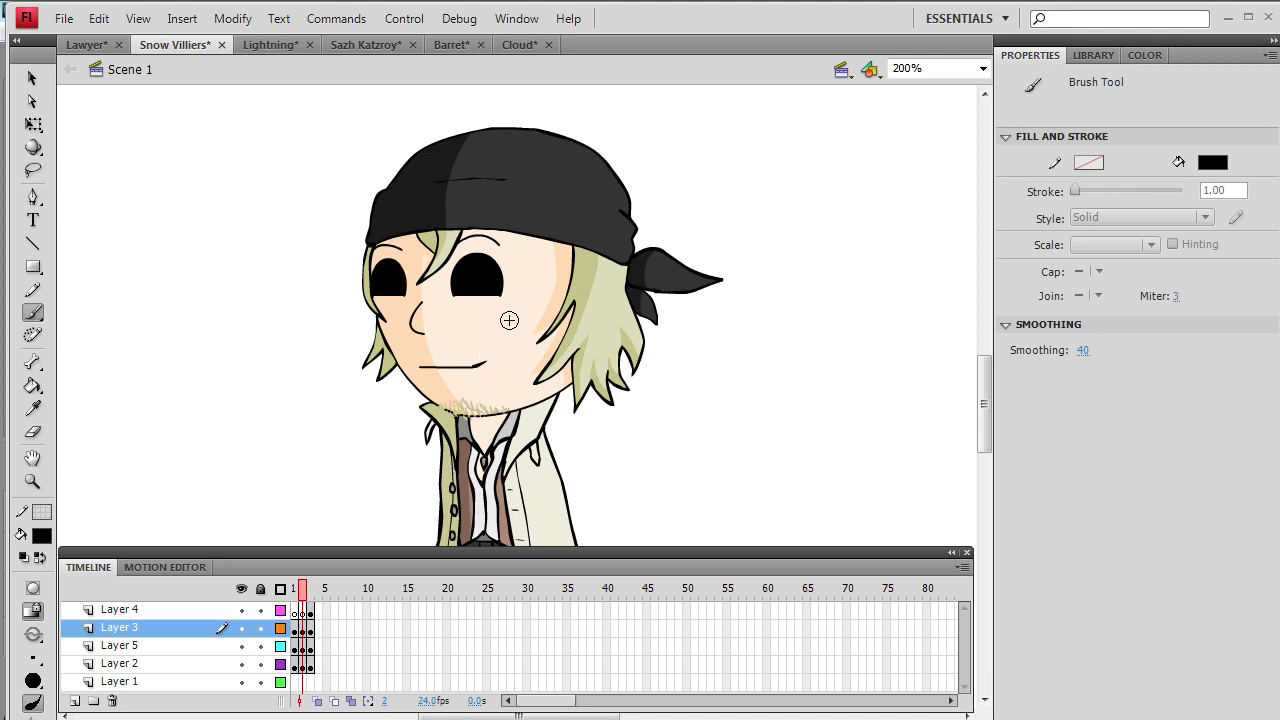
- Brush black outlines on Layer 4, frame 2, for one arm with its fist at the hip and the other arm with a raised fist
scroll(928, 369, down, 2)
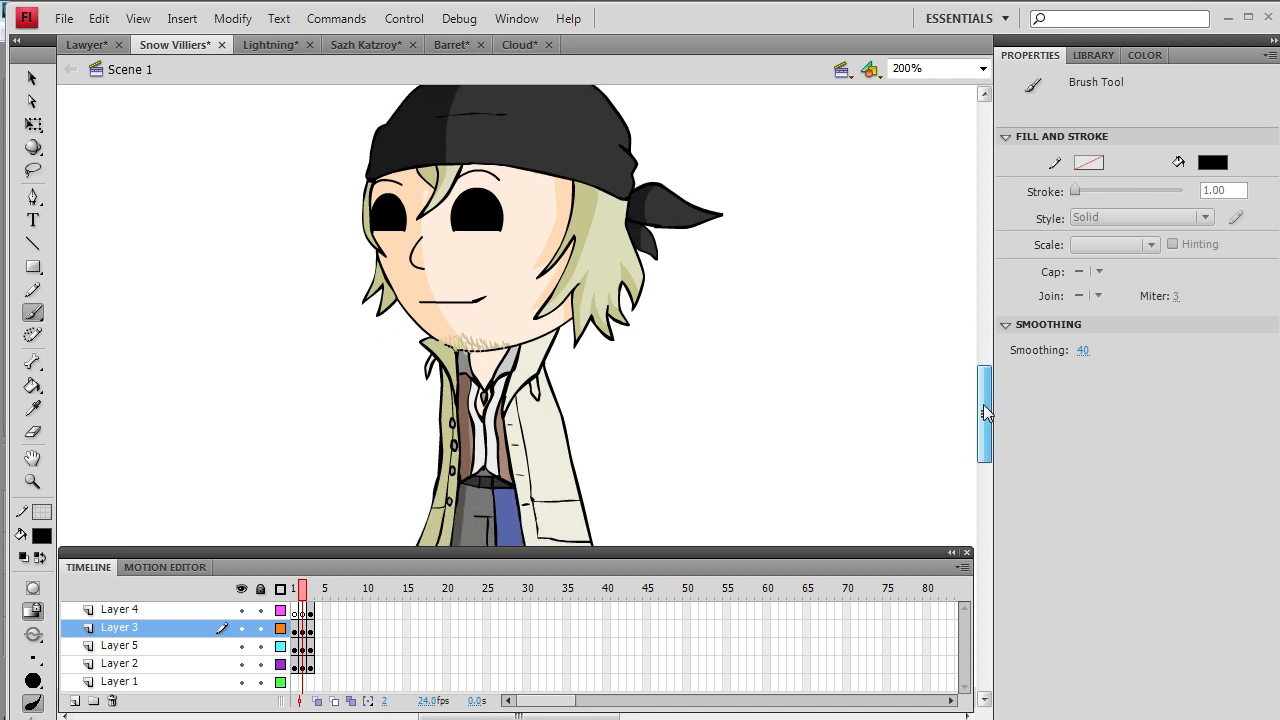
click(302, 611)
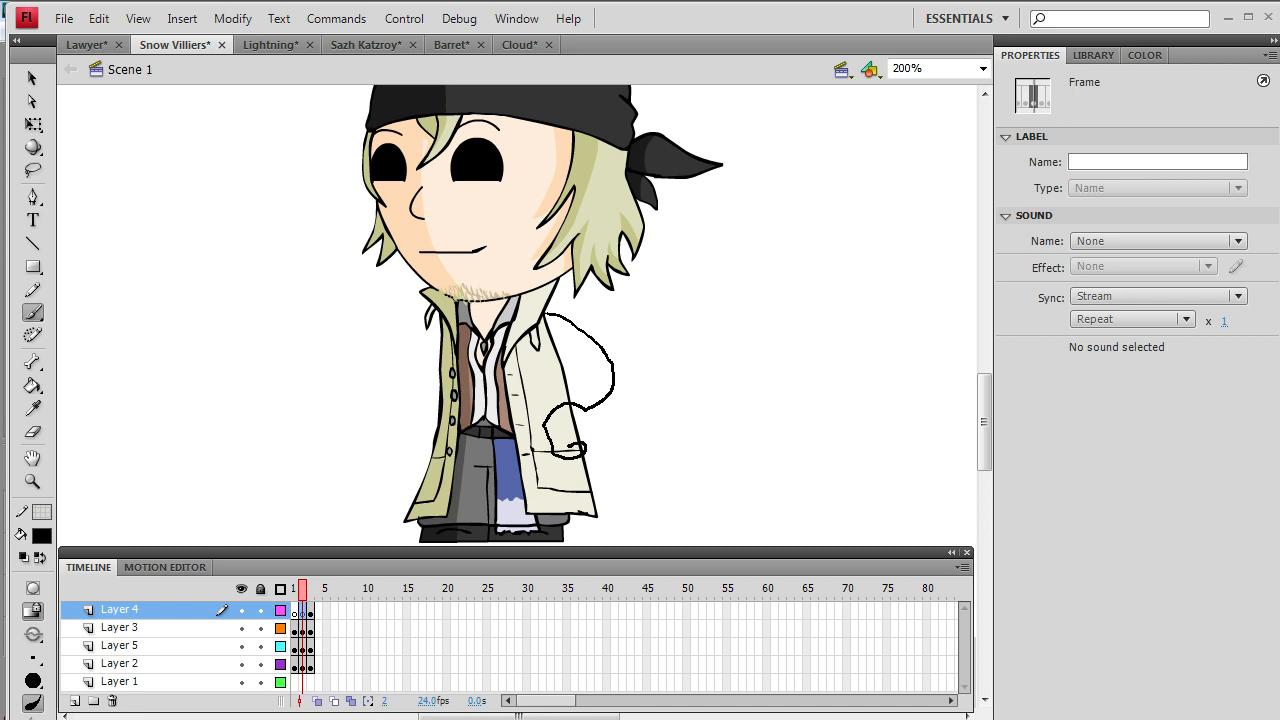
drag(590, 418, 585, 408)
drag(339, 336, 328, 321)
mouse_move(369, 273)
mouse_down()
mouse_move(377, 306)
mouse_move(349, 342)
mouse_up()
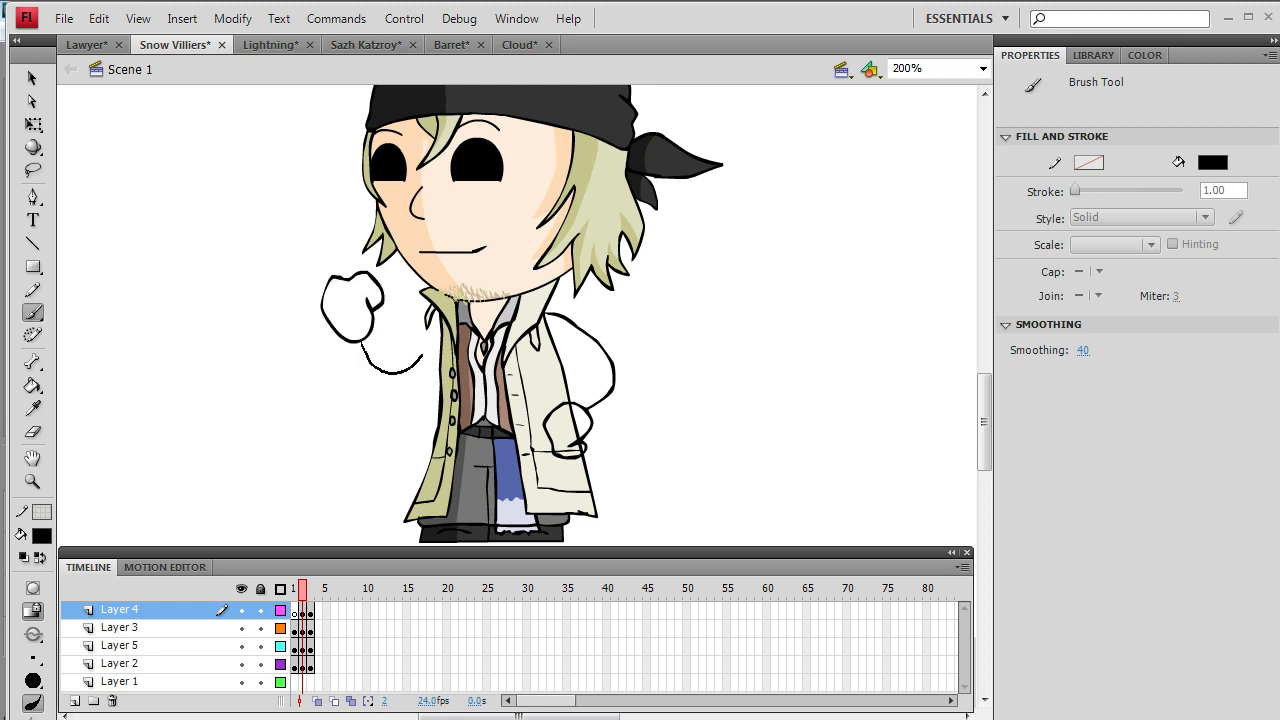
drag(436, 338, 438, 332)
- Sample the light skin colour from the face and fill both fists with it
click(32, 408)
click(488, 212)
click(350, 305)
click(563, 423)
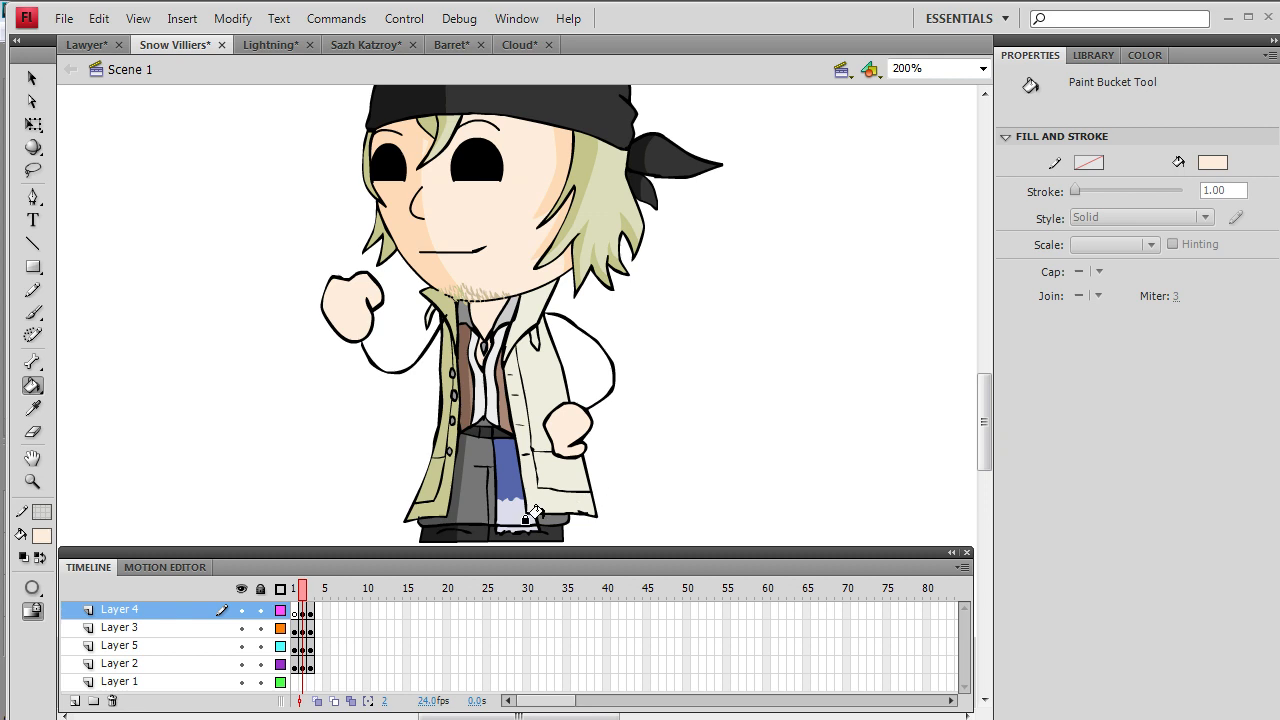
- Insert a frame after frame 1 on Layers 2 to 5 and add keyframes on the new frame 2
scroll(520, 510, up, 3)
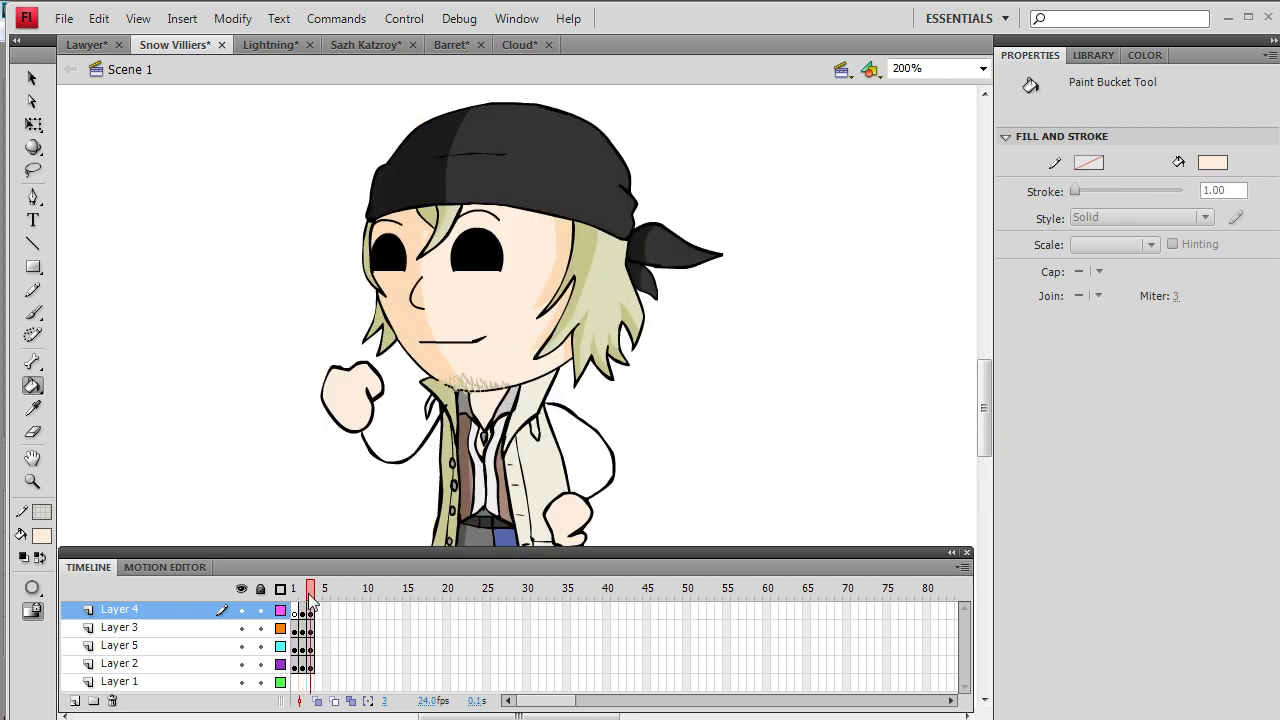
click(310, 594)
click(303, 598)
drag(296, 664, 298, 612)
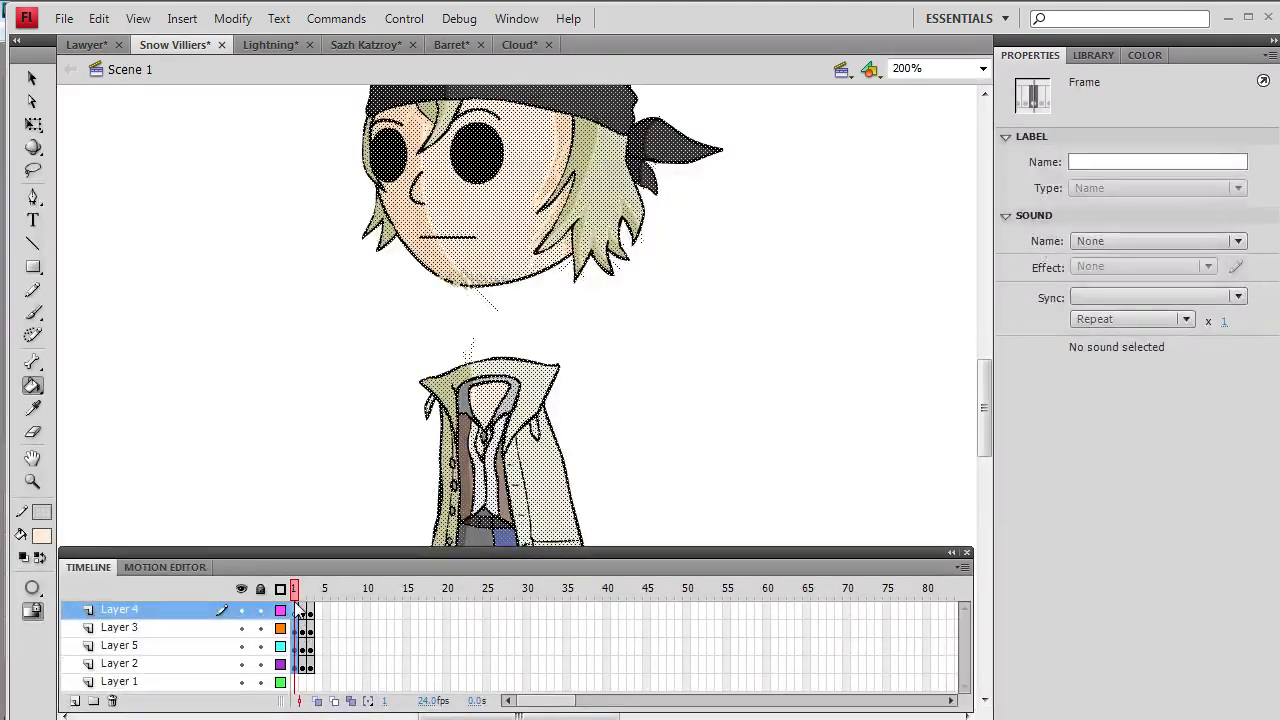
right_click(302, 617)
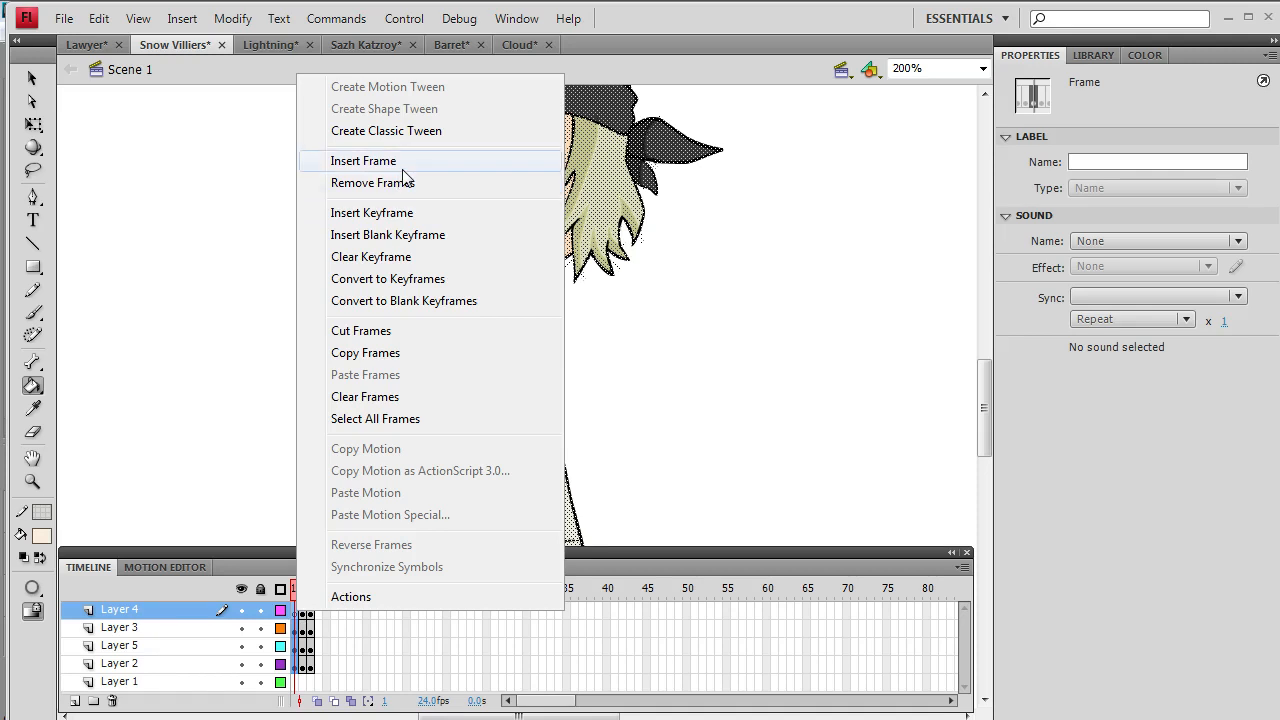
click(345, 164)
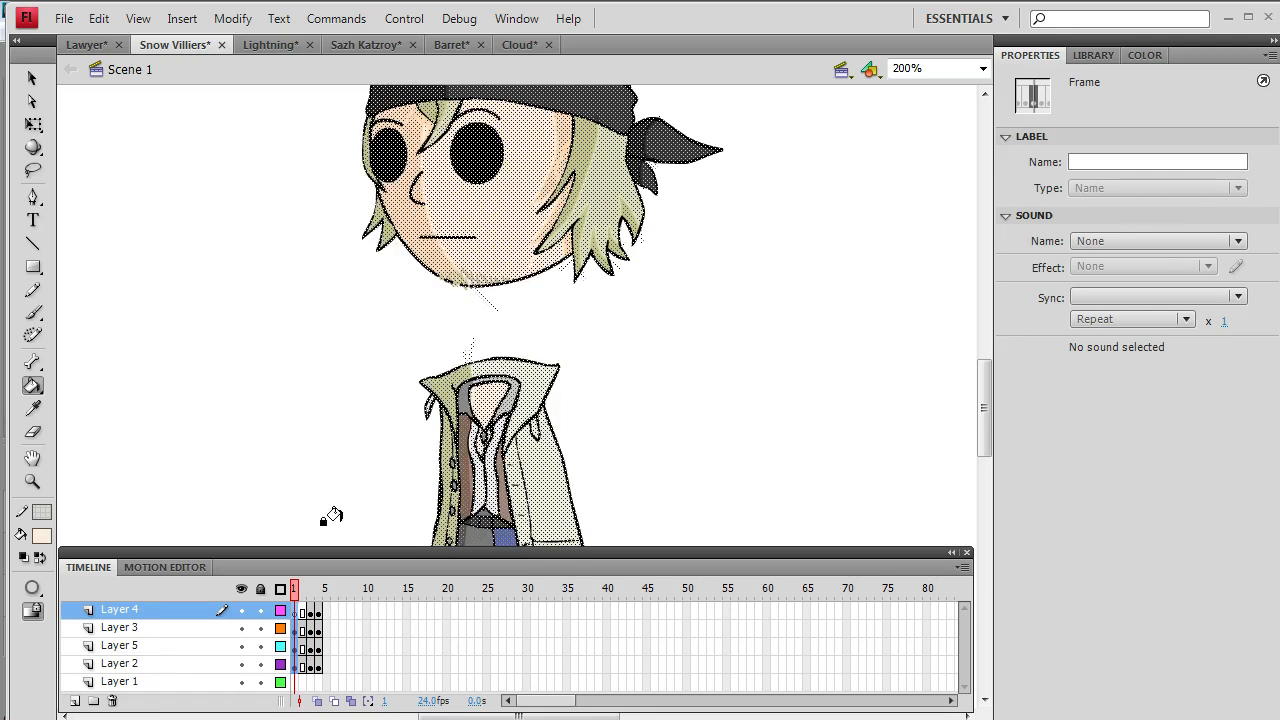
right_click(307, 666)
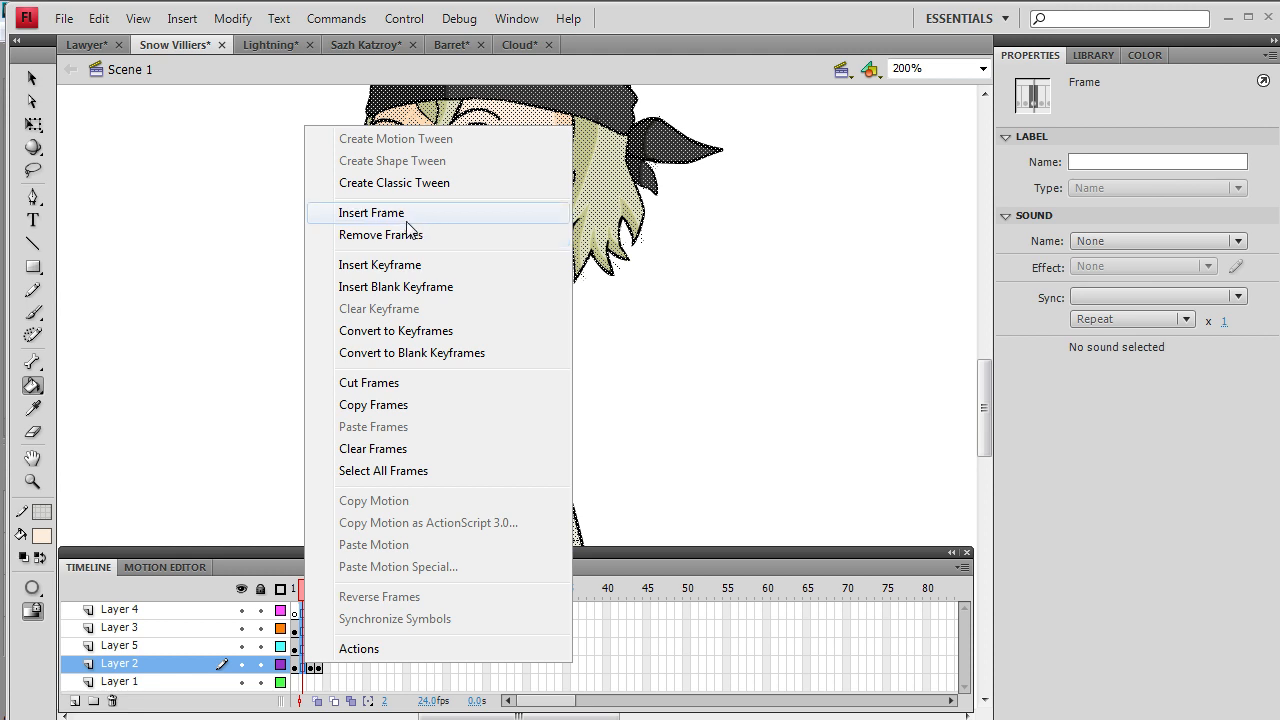
click(415, 266)
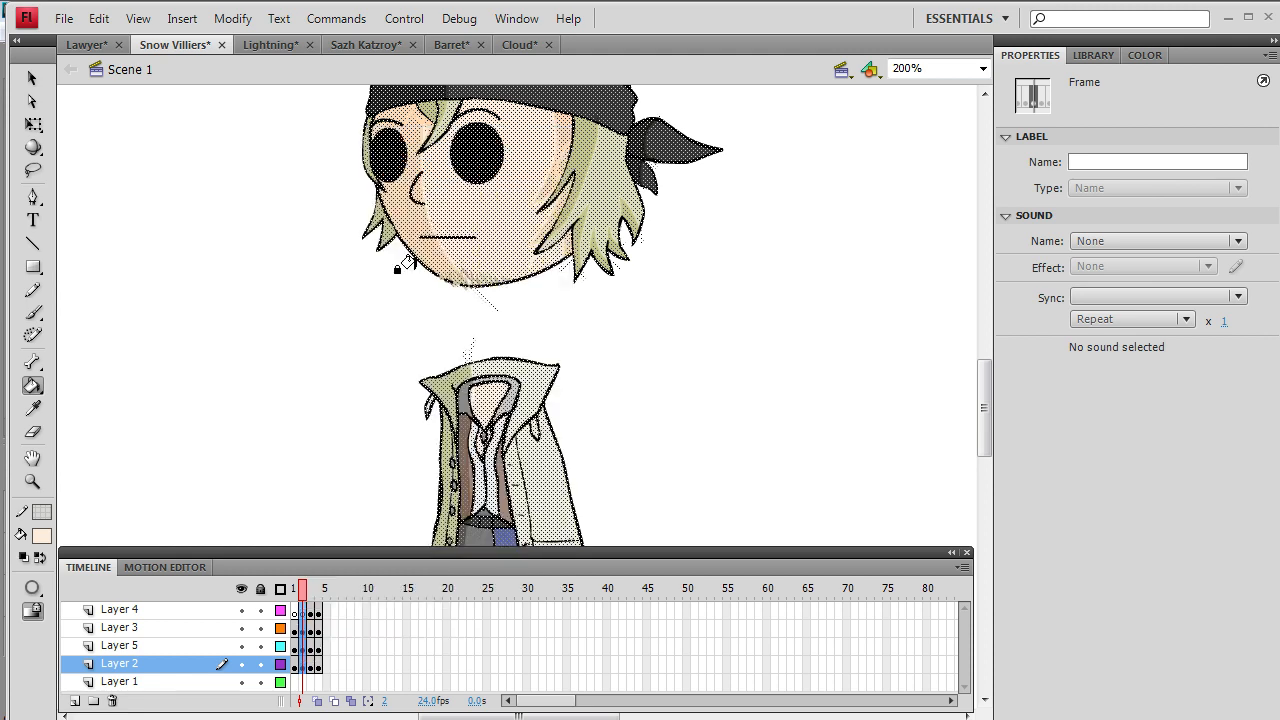
- Cut the entire head on frame 2 and paste it in place on Layer 3
click(32, 78)
scroll(218, 310, up, 5)
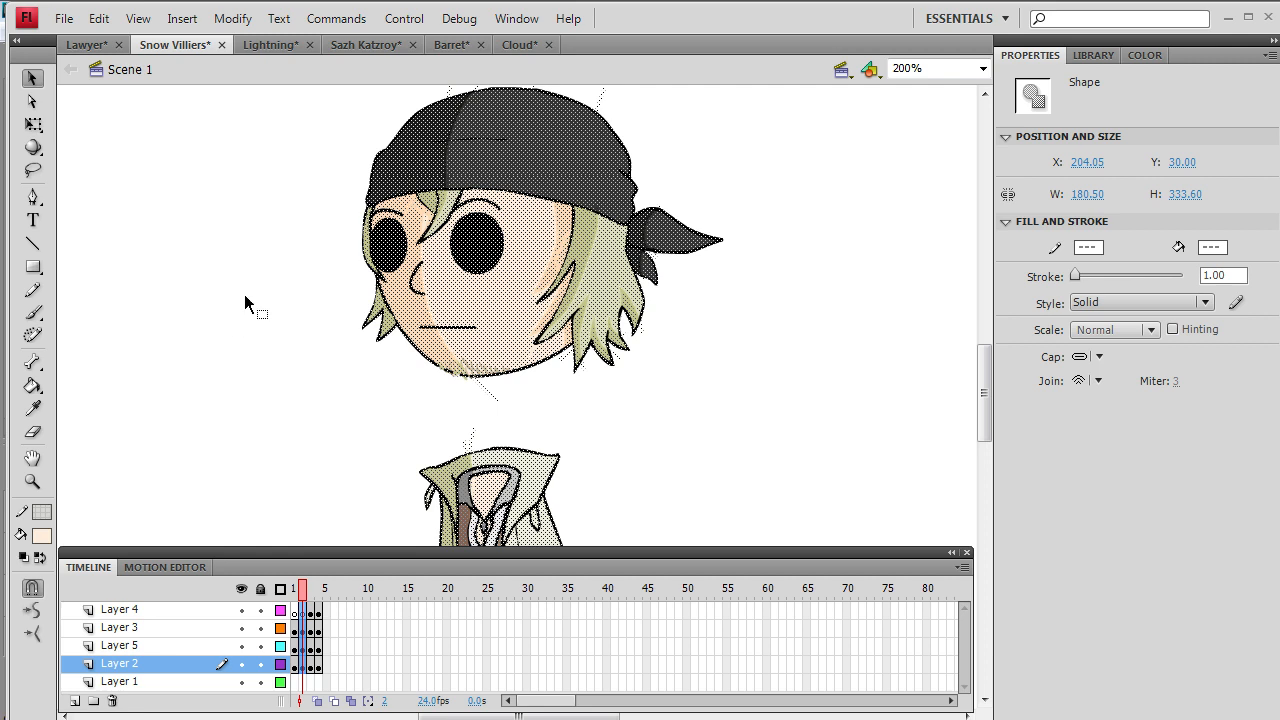
drag(252, 119, 791, 523)
right_click(599, 246)
click(657, 308)
scroll(657, 325, down, 3)
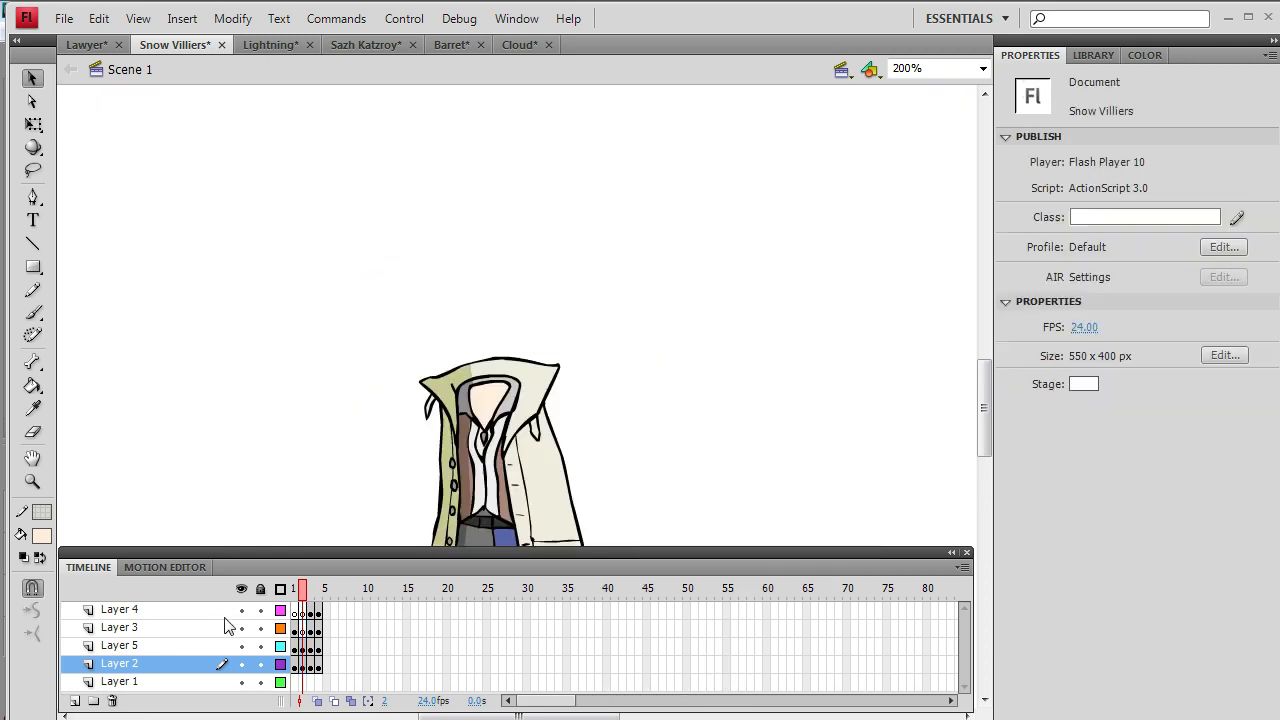
click(306, 630)
click(98, 18)
click(105, 164)
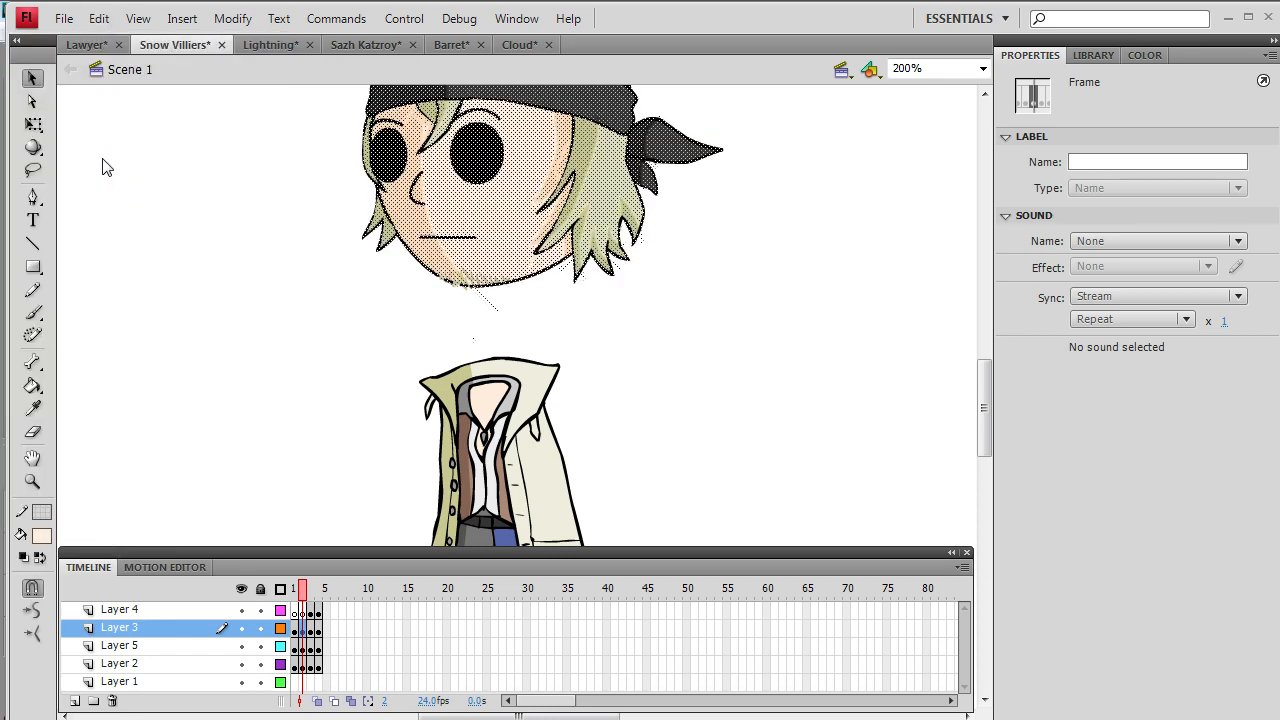
- Move the pasted head straight down until the chin rests on the coat collar, and deselect it
key(Down)
key(Down)
key(Down)
key(Down)
key(Down)
key(Down)
key(Down)
key(Down)
key(Down)
key(Down)
key(Down)
key(Down)
key(Down)
key(Down)
key(Down)
key(Down)
key(Down)
key(Down)
key(Down)
key(Down)
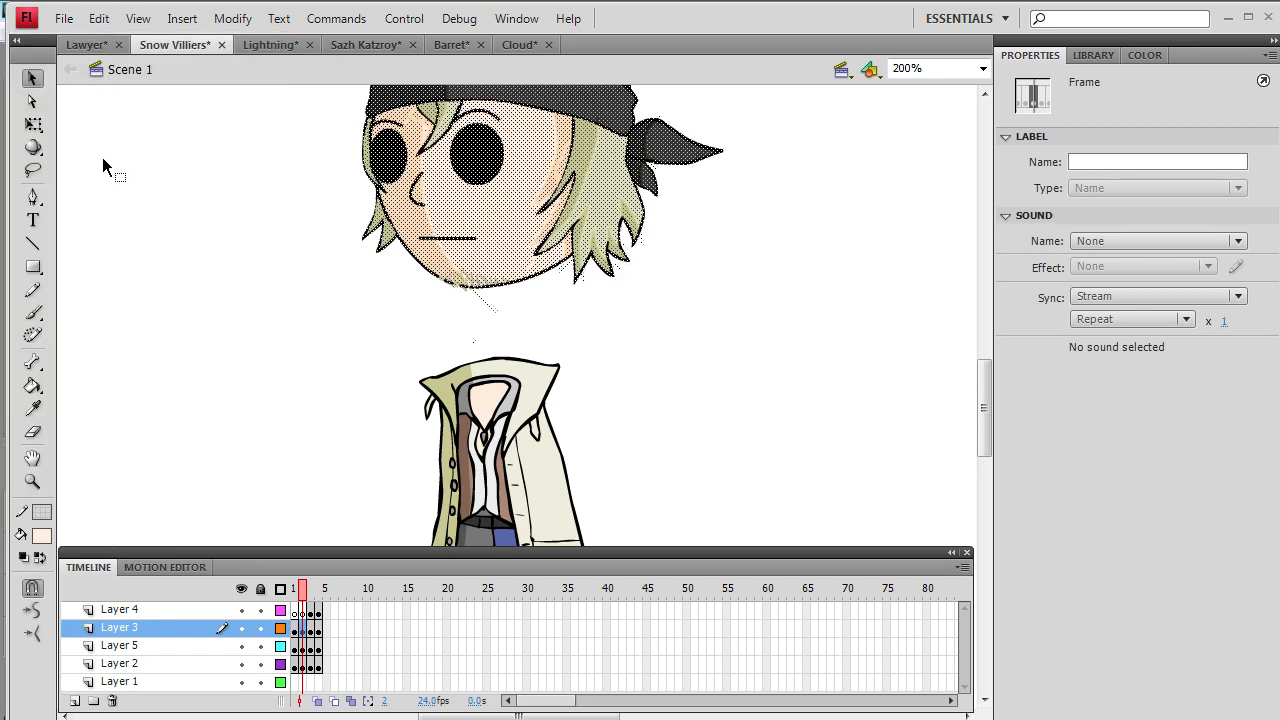
key(Down)
key(Down)
key(Down)
key(Down)
key(Down)
key(Down)
key(Down)
key(Down)
key(Down)
key(Down)
key(Down)
key(Down)
key(Down)
key(Down)
key(Down)
key(Down)
key(Down)
key(Down)
key(Down)
key(Down)
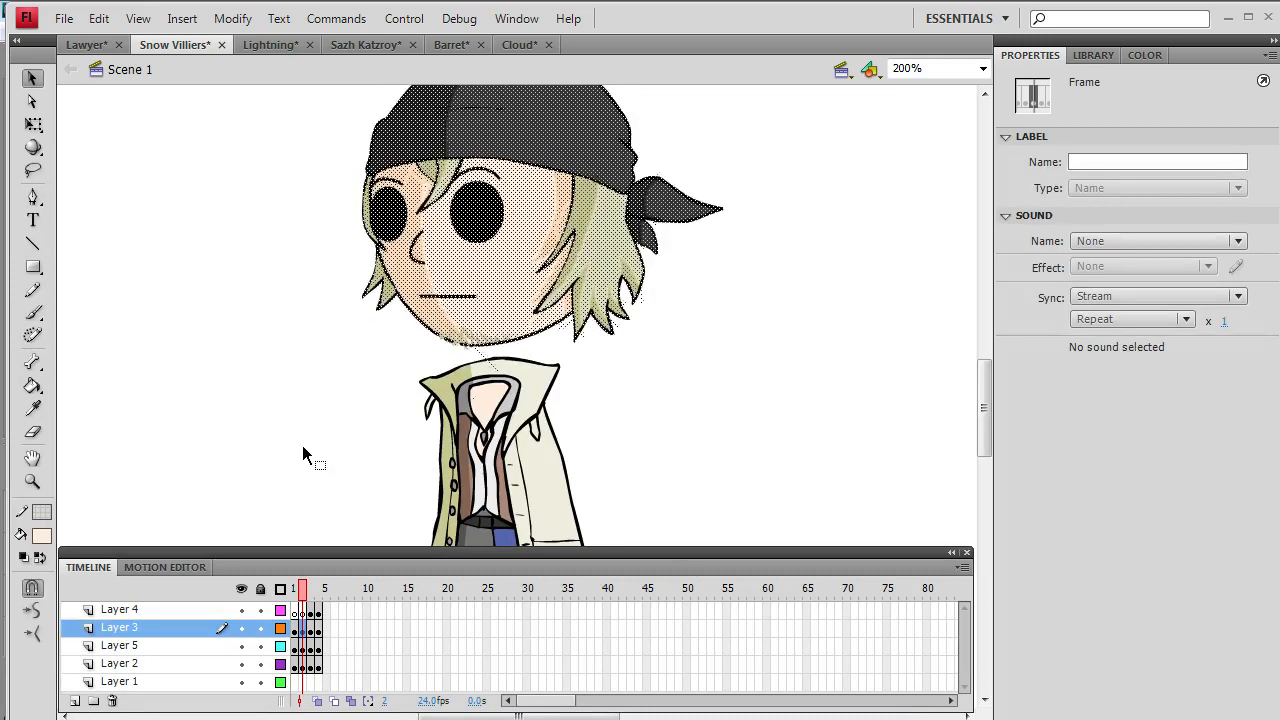
key(Down)
key(Down)
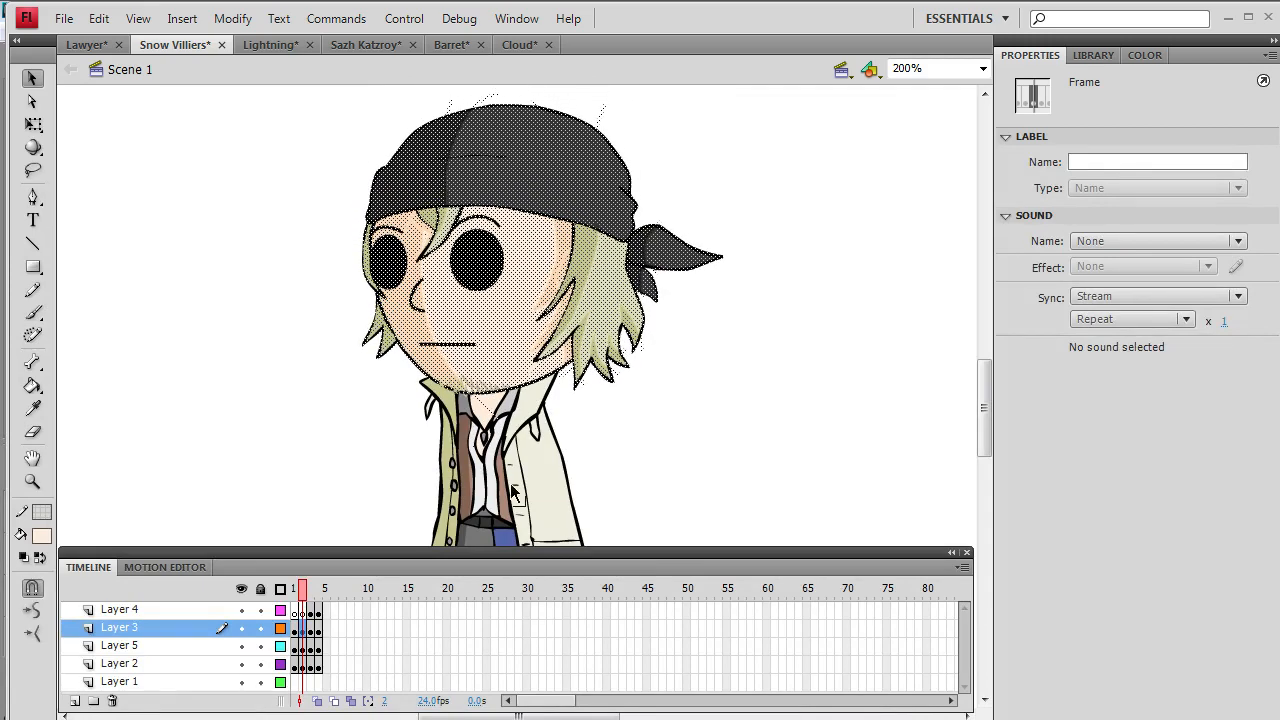
click(712, 403)
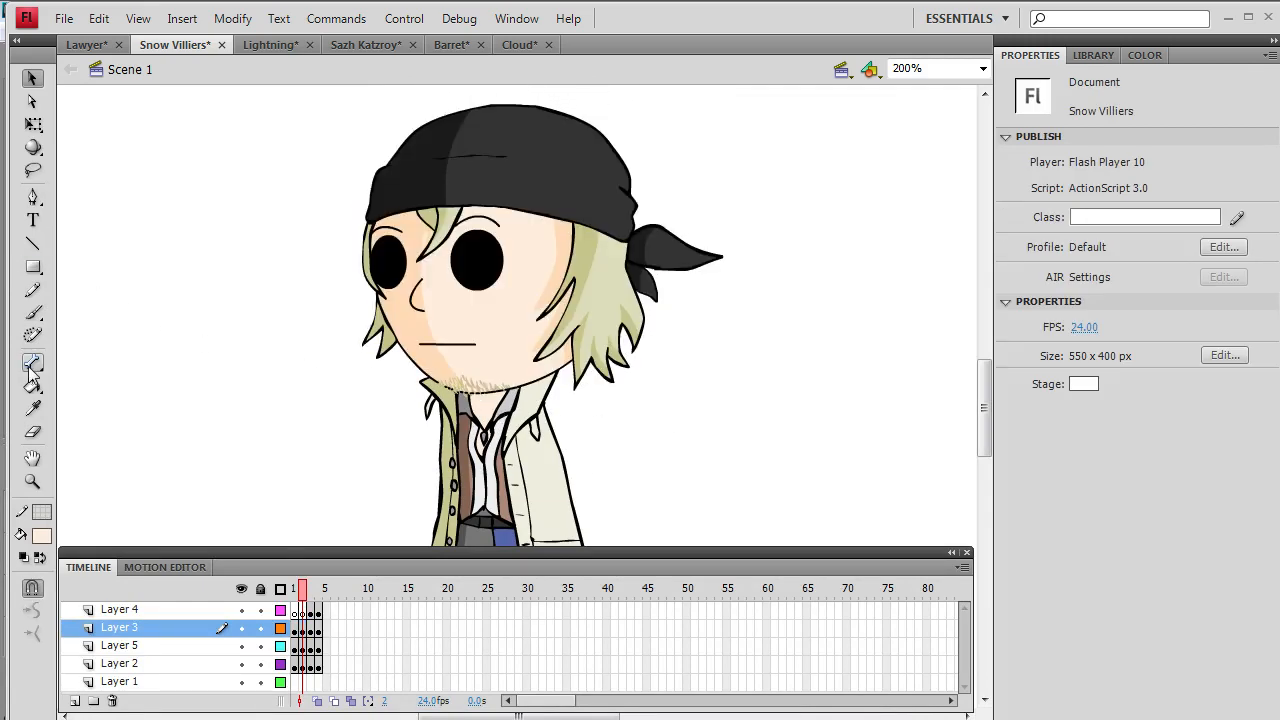
- Sample the shaded skin colour beside the nose as the fill colour
click(33, 408)
click(407, 333)
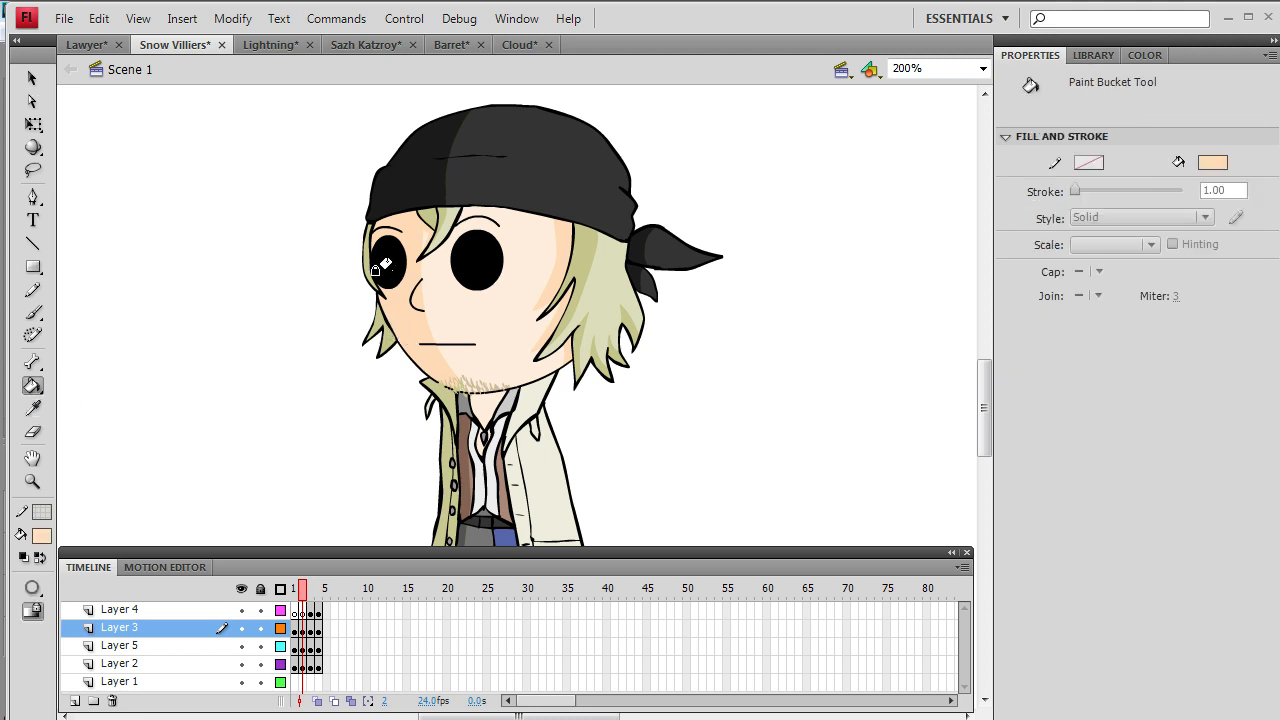
click(388, 262)
click(99, 19)
click(99, 19)
click(108, 41)
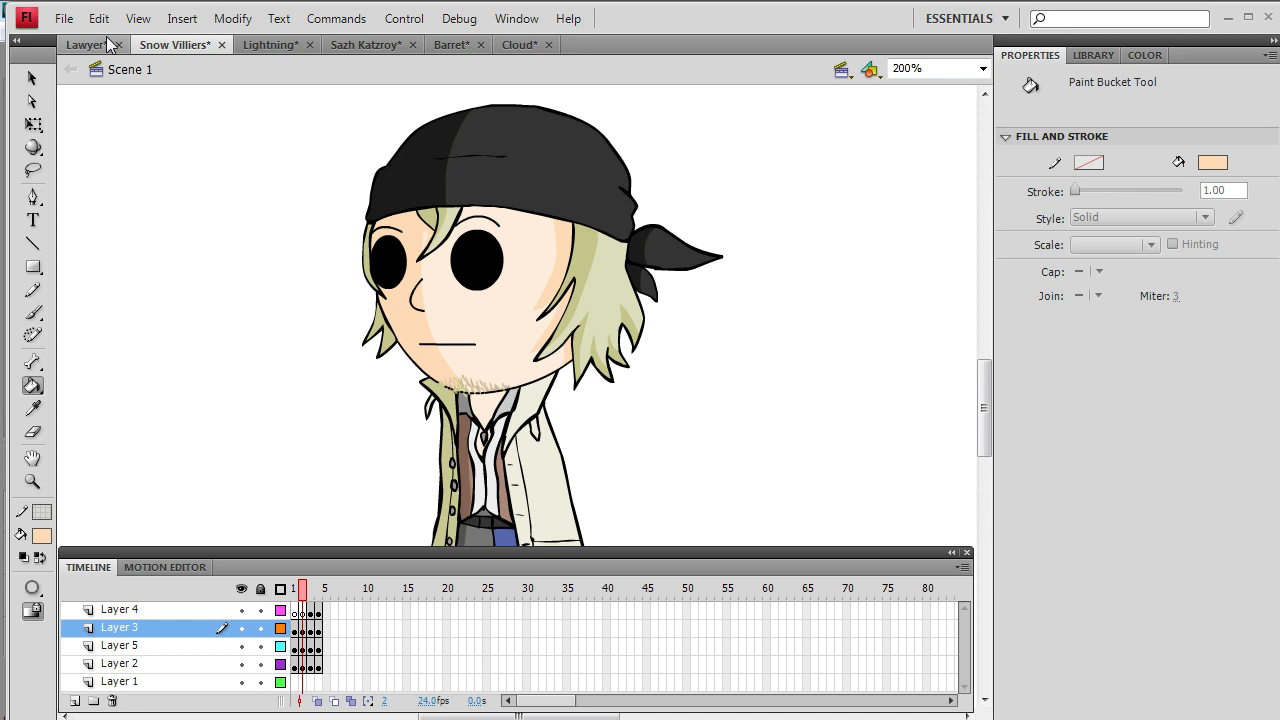
- Trace the far eye's edge with the Pencil tool, and fill the far eye with shaded skin and the near eye with light skin
key(y)
click(299, 628)
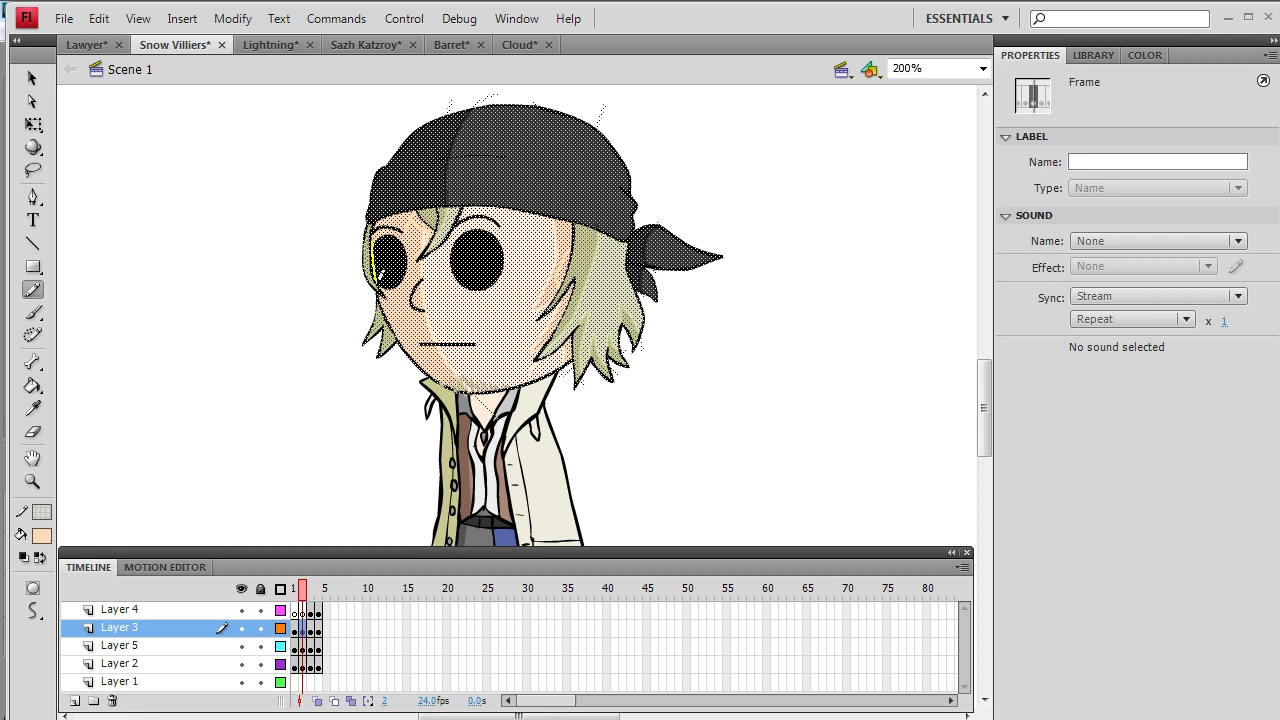
drag(388, 293, 391, 300)
click(33, 386)
click(385, 250)
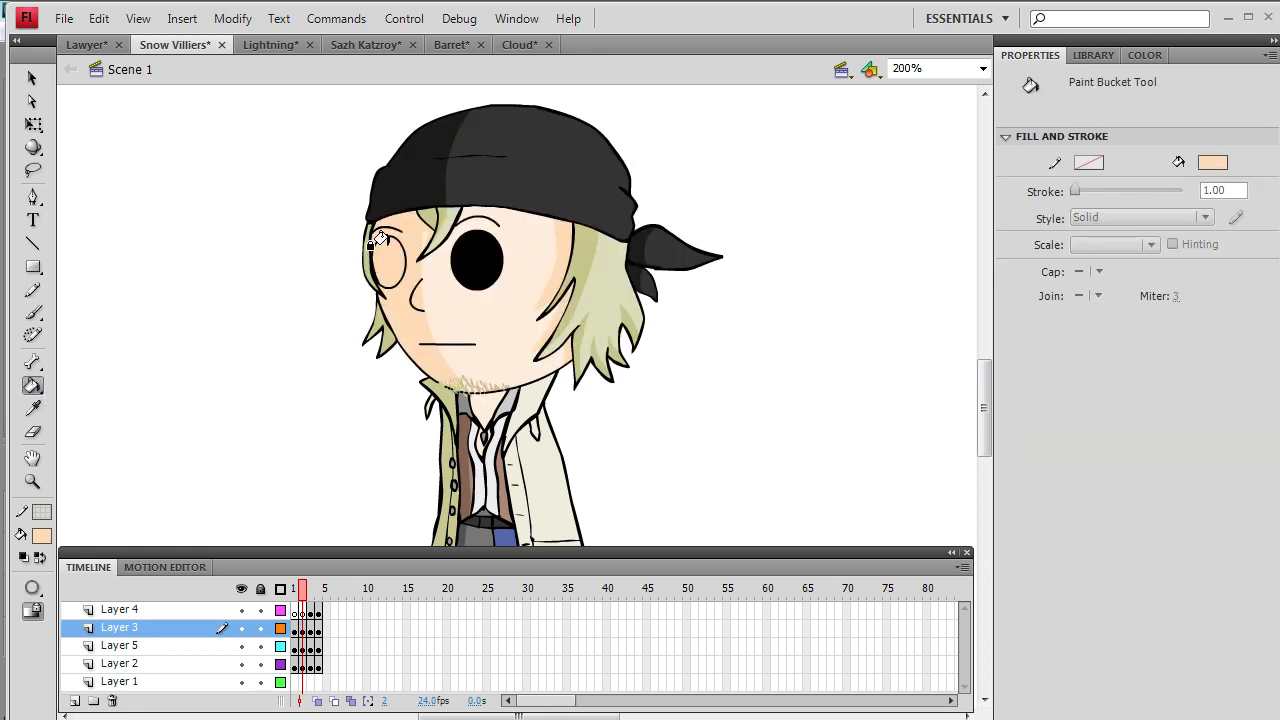
click(476, 258)
- Delete the remaining oval outlines of both eyes
click(31, 78)
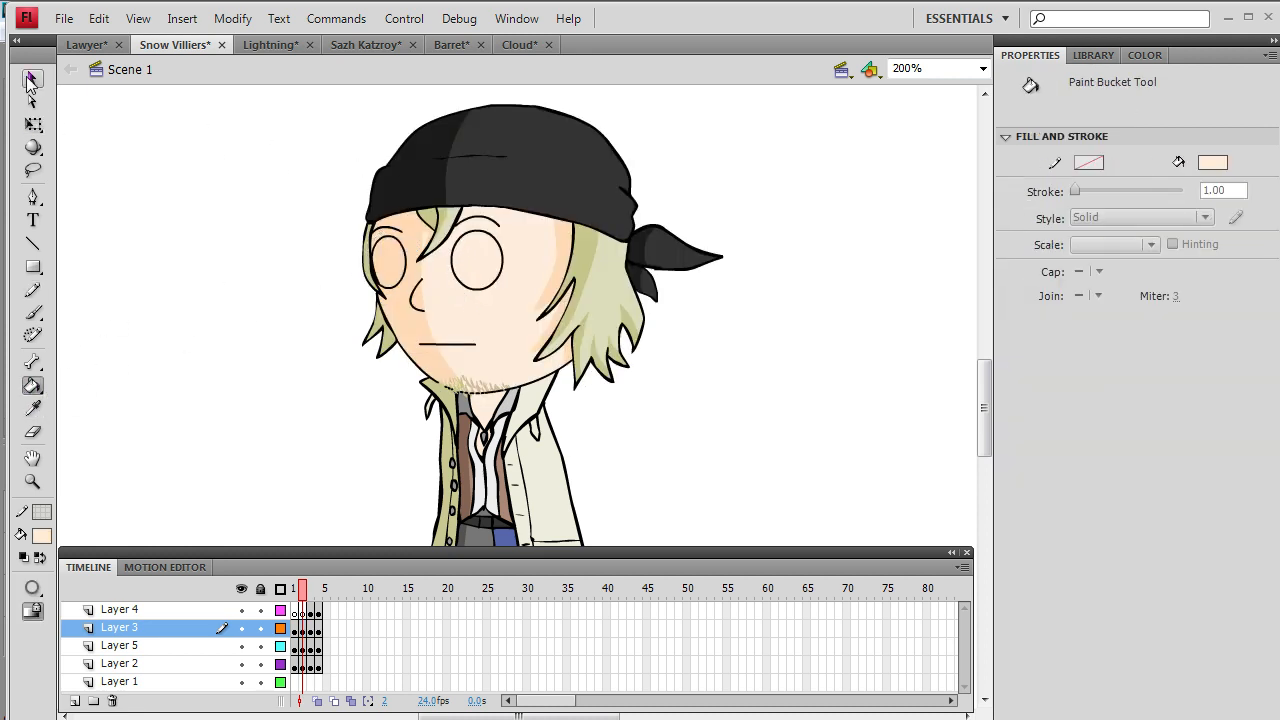
click(402, 251)
key(Delete)
click(472, 236)
key(Delete)
- Set the fill to black and brush two arched lines as closed eyes on the face
click(42, 536)
click(66, 340)
click(33, 312)
drag(378, 263, 400, 271)
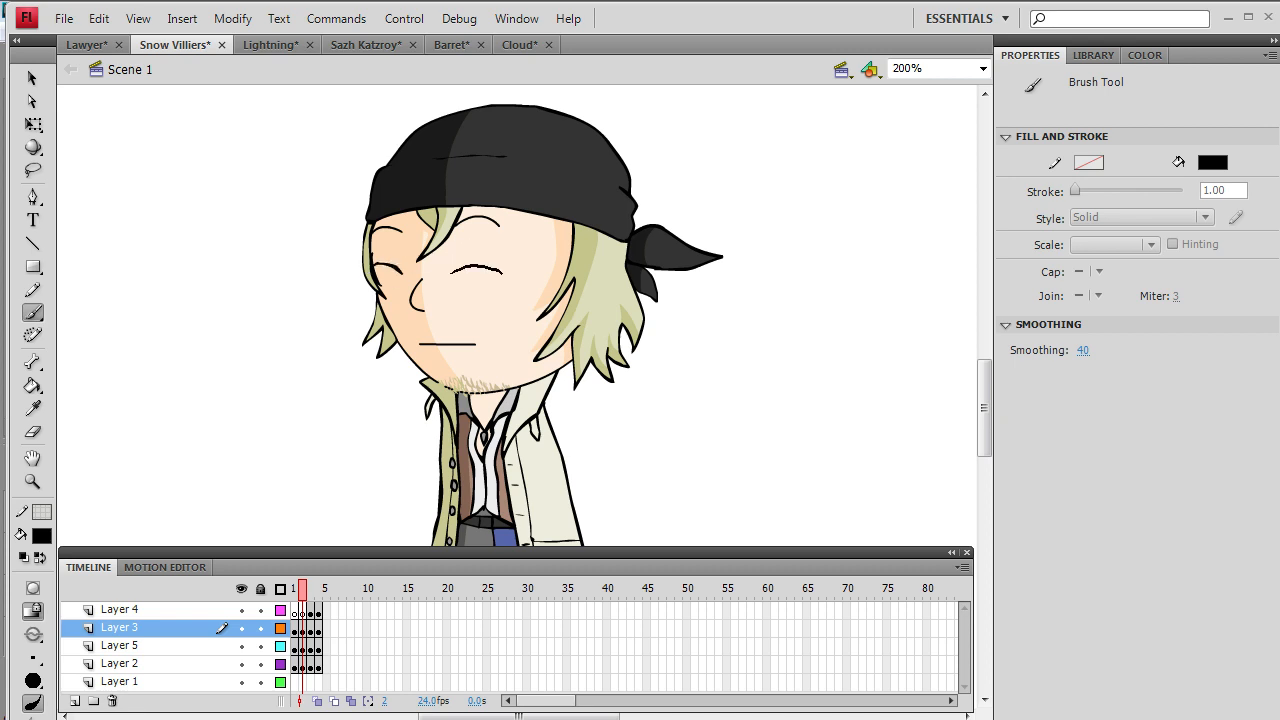
- Brush two outstretched arms with hands on Layer 4 in frame 2, and fill both hands with light skin sampled from the face
click(303, 610)
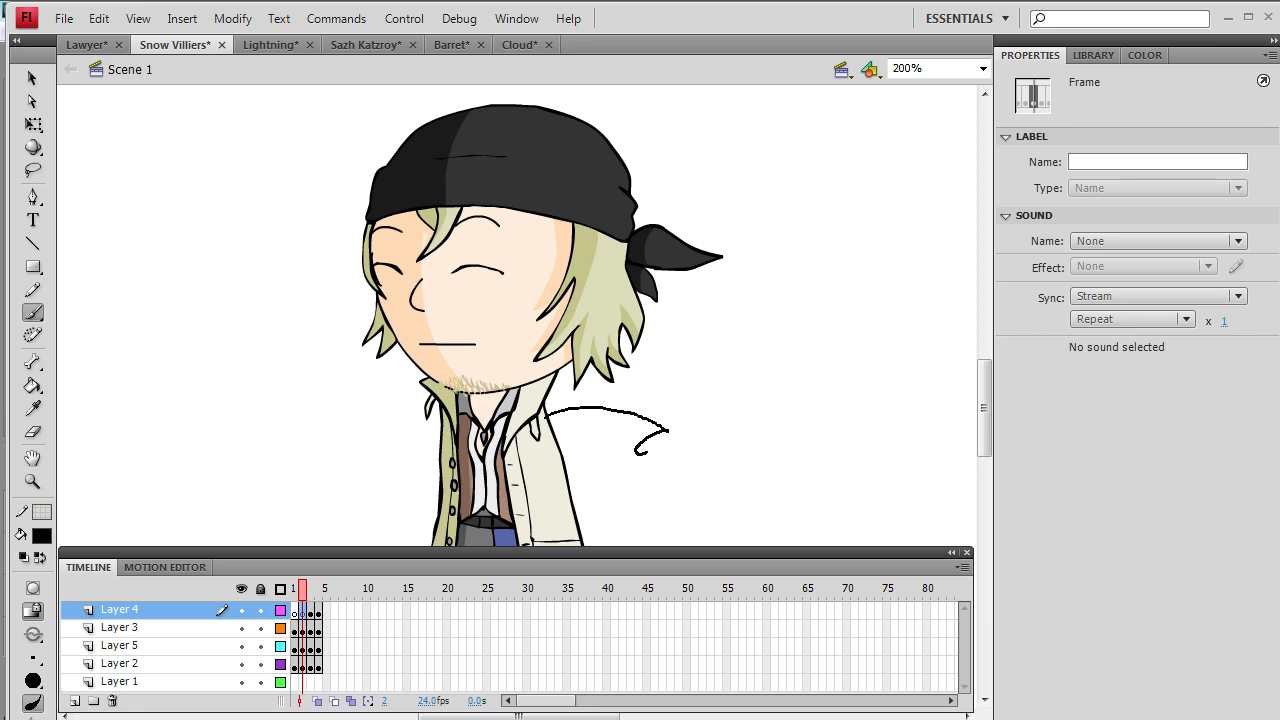
drag(700, 440, 668, 430)
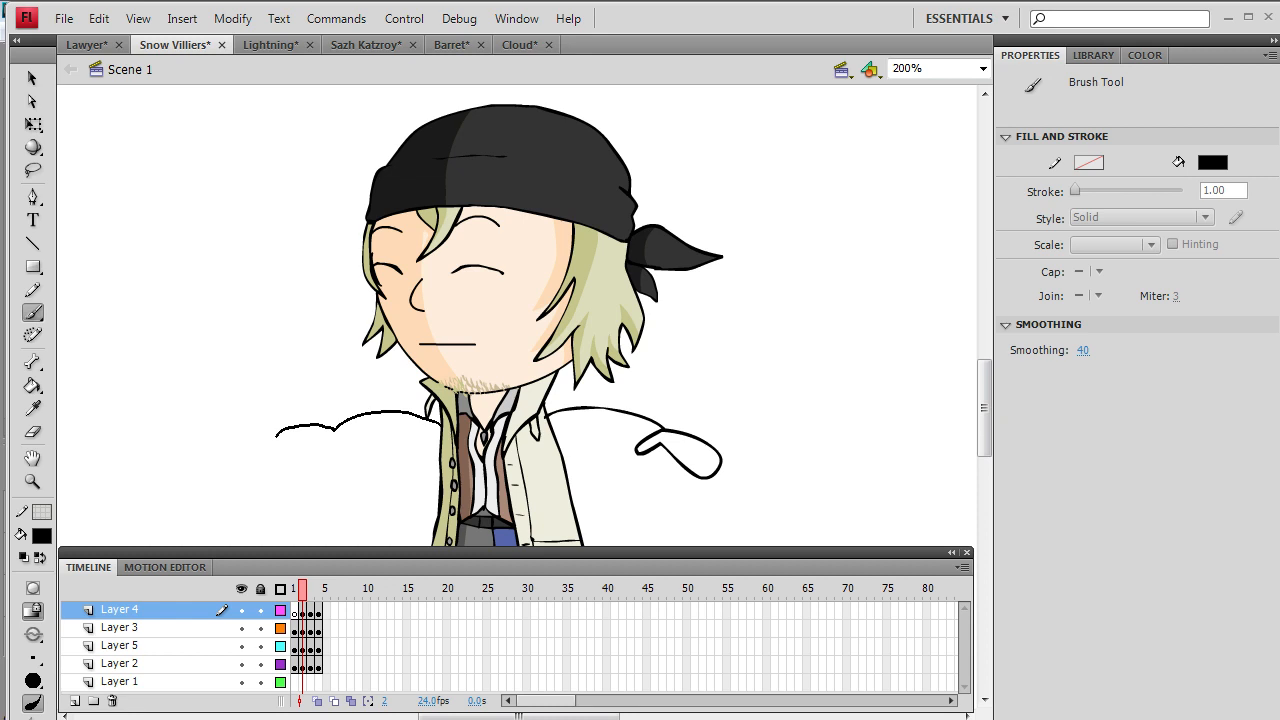
click(33, 408)
click(491, 321)
click(310, 438)
click(664, 423)
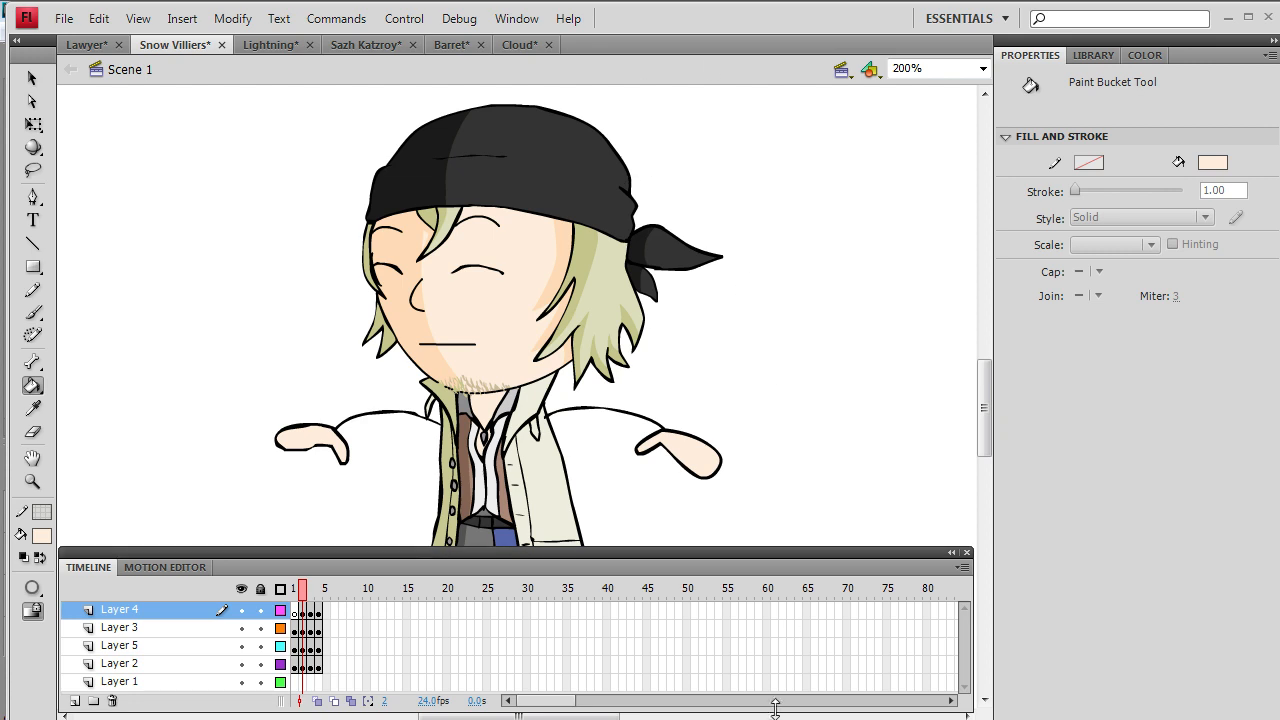
click(63, 18)
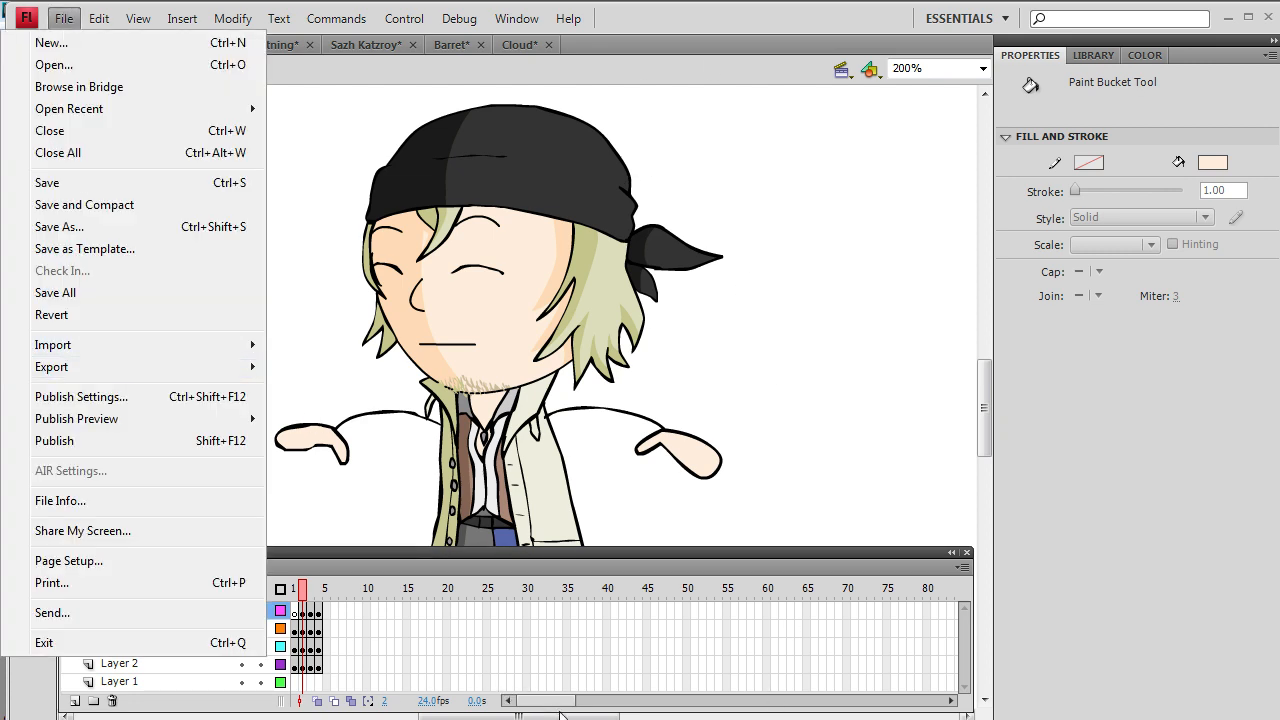
click(510, 699)
- Insert an extra frame after frame 3 on the character layers and make frame 4 a keyframe copy of the smirking fist pose
mouse_move(313, 589)
mouse_down()
mouse_move(295, 590)
mouse_move(315, 597)
mouse_up()
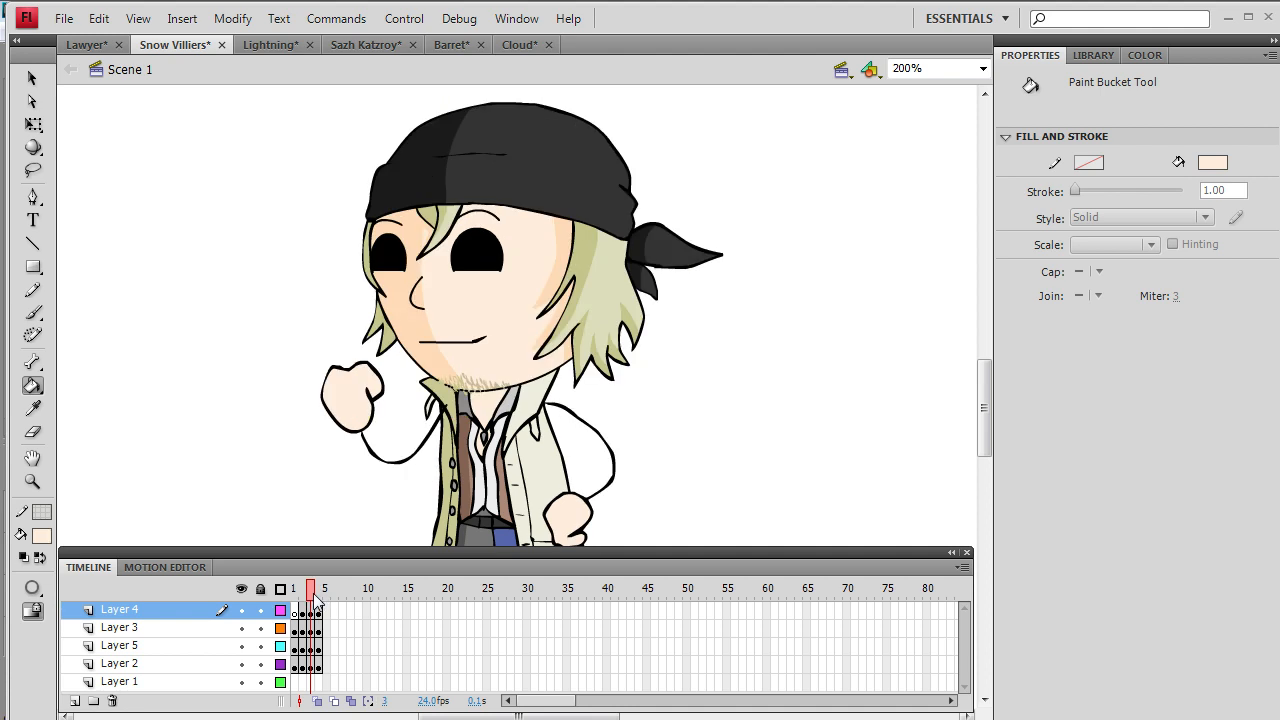
click(314, 597)
drag(315, 672, 311, 610)
right_click(311, 642)
click(386, 163)
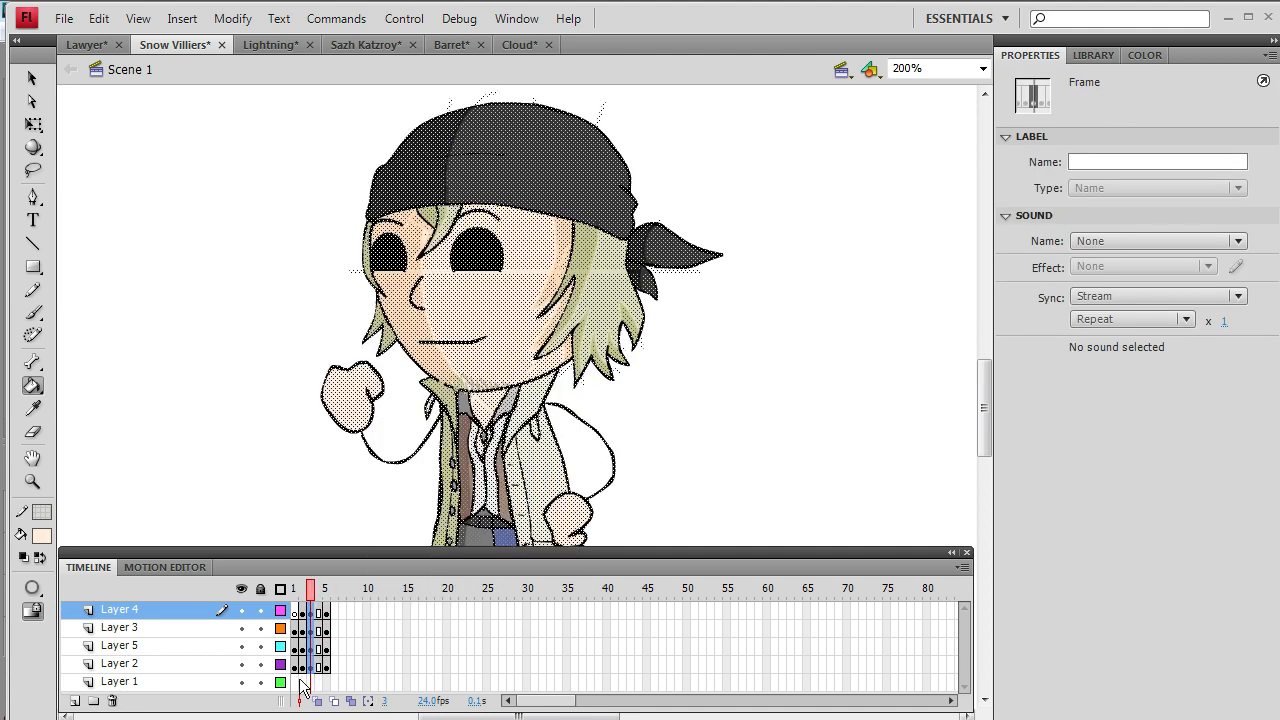
drag(317, 667, 317, 612)
right_click(317, 612)
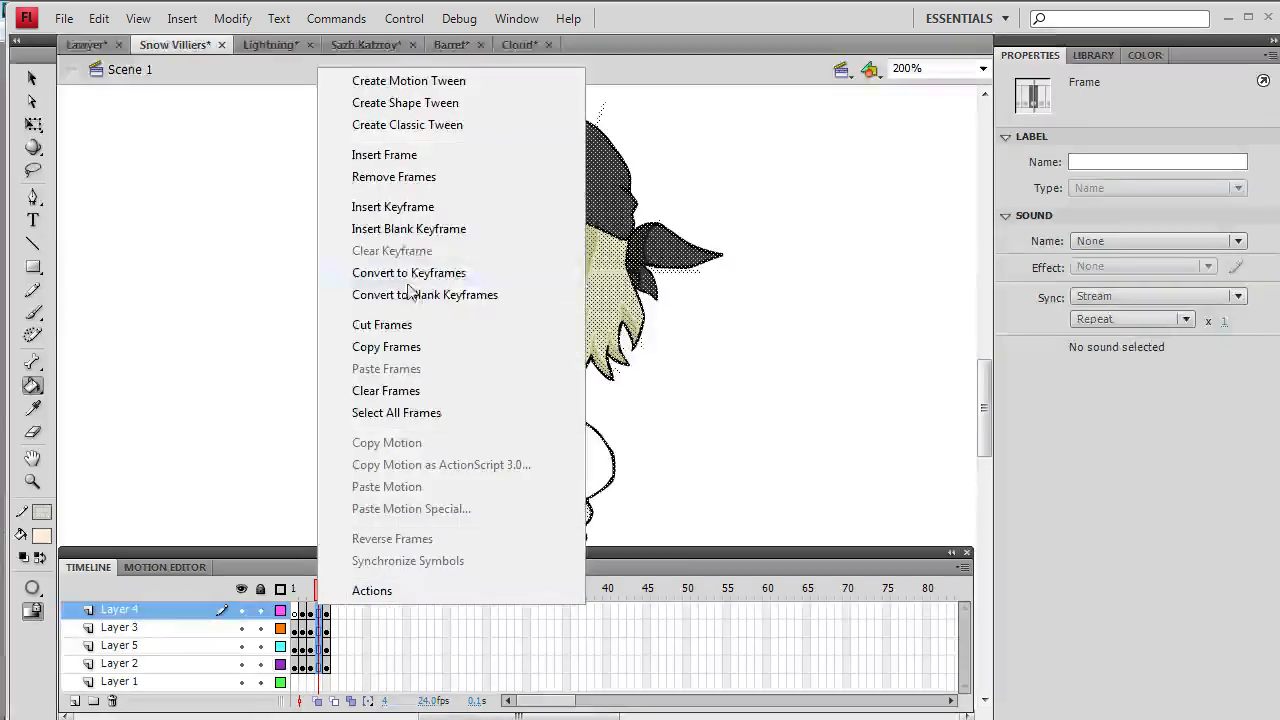
click(440, 216)
- Delete the arm with the raised fist from the character in frame 4
click(33, 79)
click(208, 320)
scroll(208, 320, down, 3)
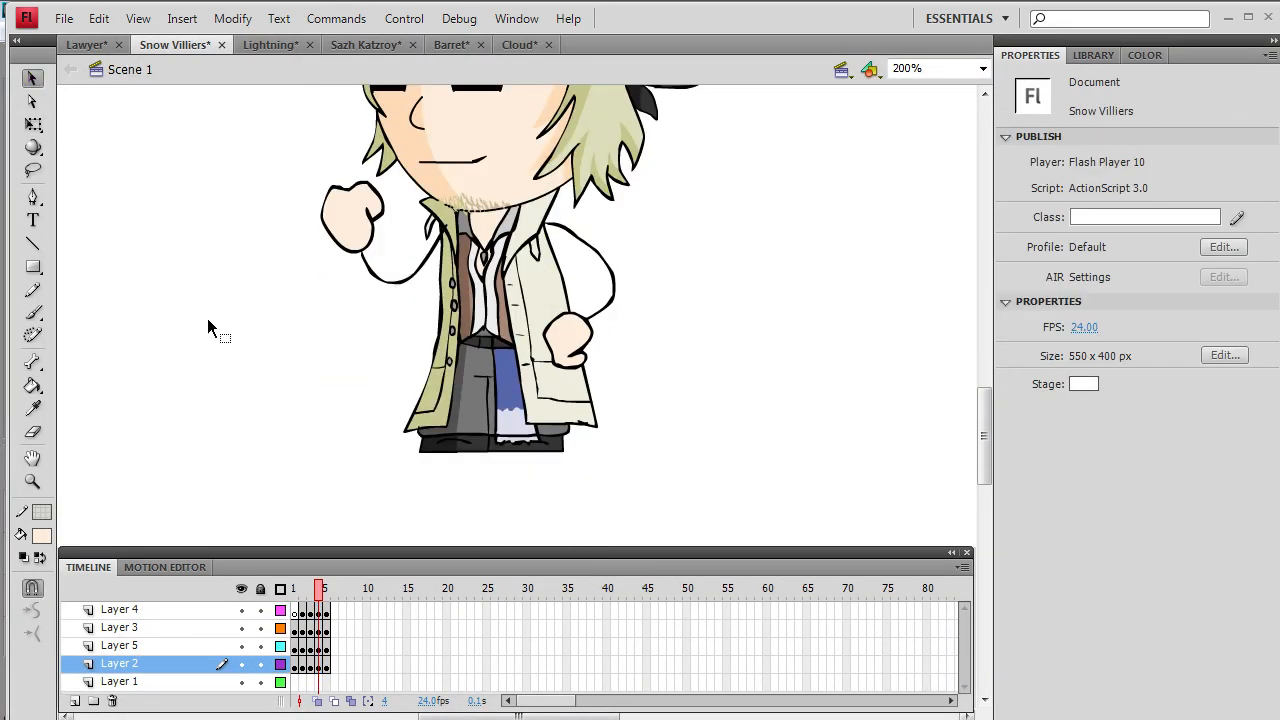
click(364, 254)
key(Delete)
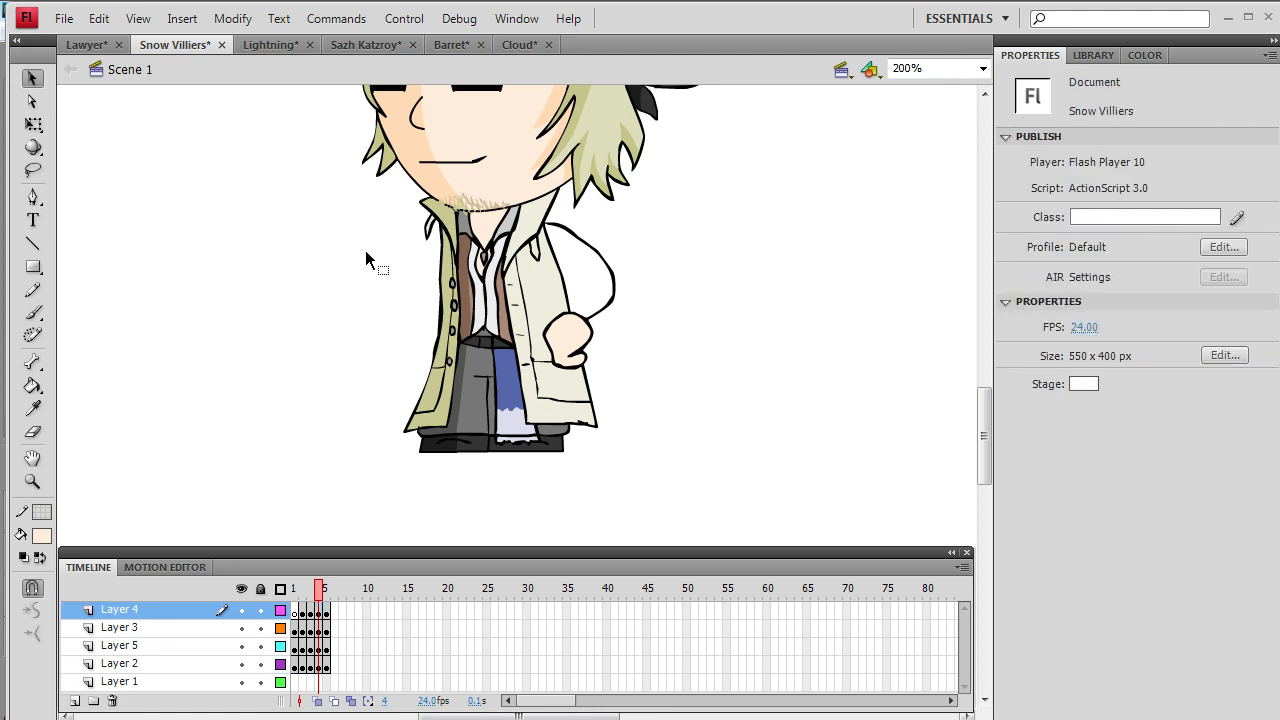
- Brush a black-outlined bent arm with its hand on the hip in place of the removed one, and fill the hand with light skin
click(41, 536)
click(45, 257)
key(b)
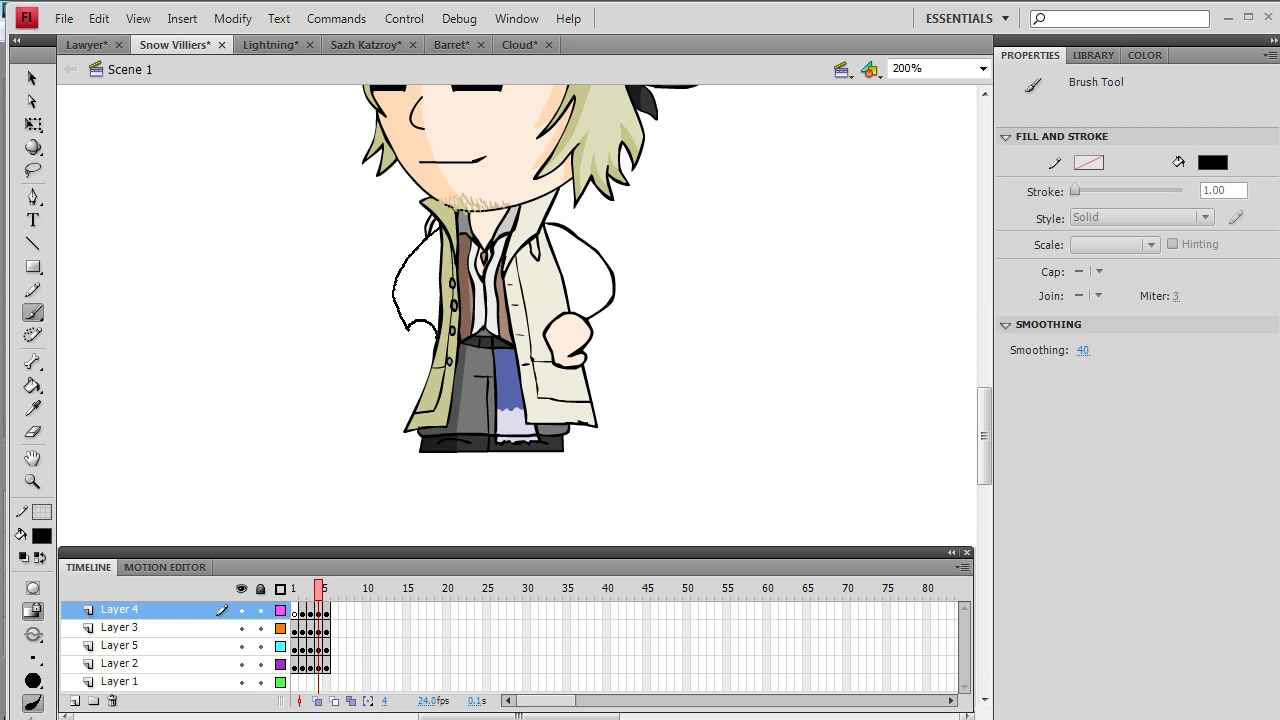
drag(410, 356, 432, 370)
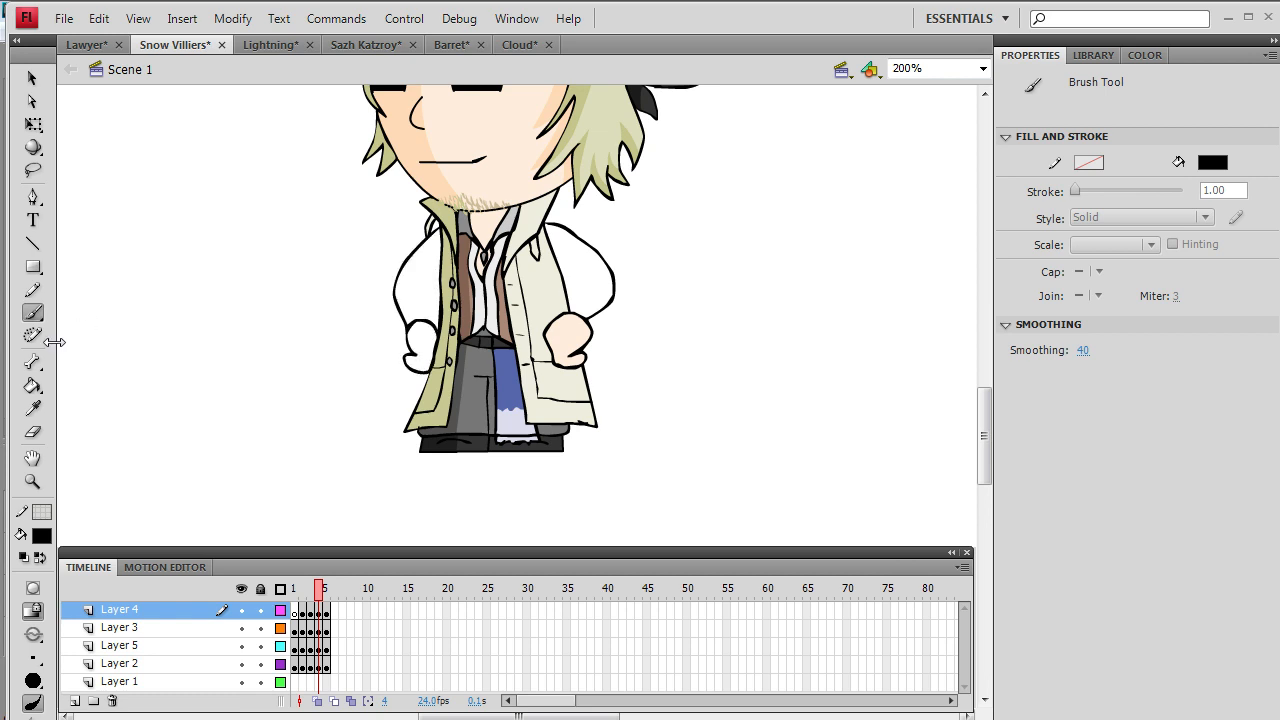
click(33, 408)
click(500, 170)
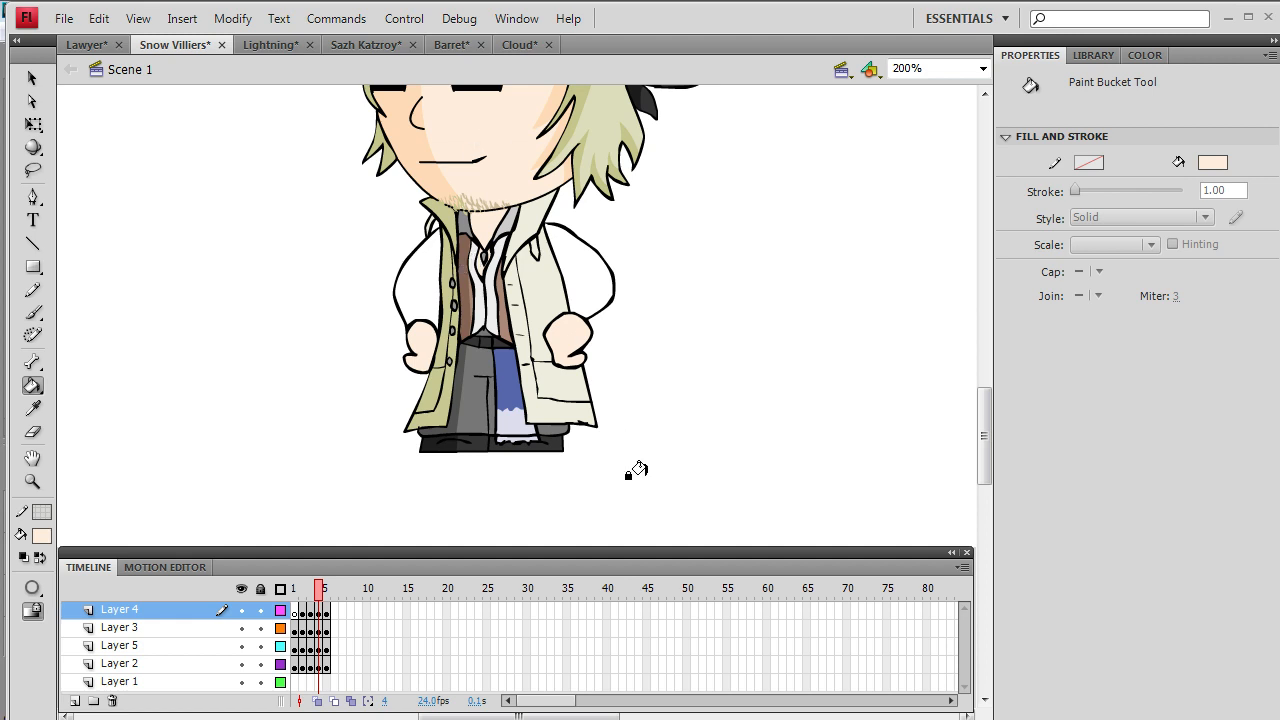
scroll(637, 466, up, 3)
scroll(637, 466, down, 3)
scroll(637, 470, up, 3)
scroll(637, 474, down, 2)
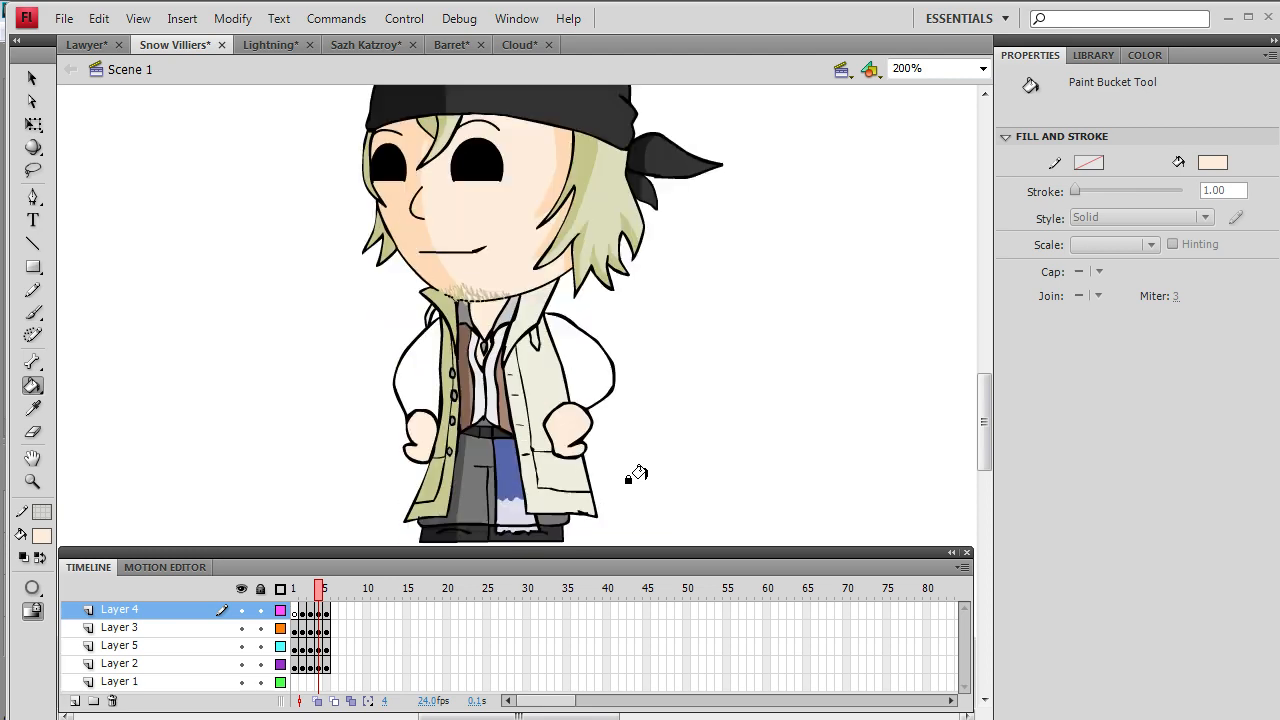
scroll(637, 474, up, 2)
scroll(637, 474, down, 2)
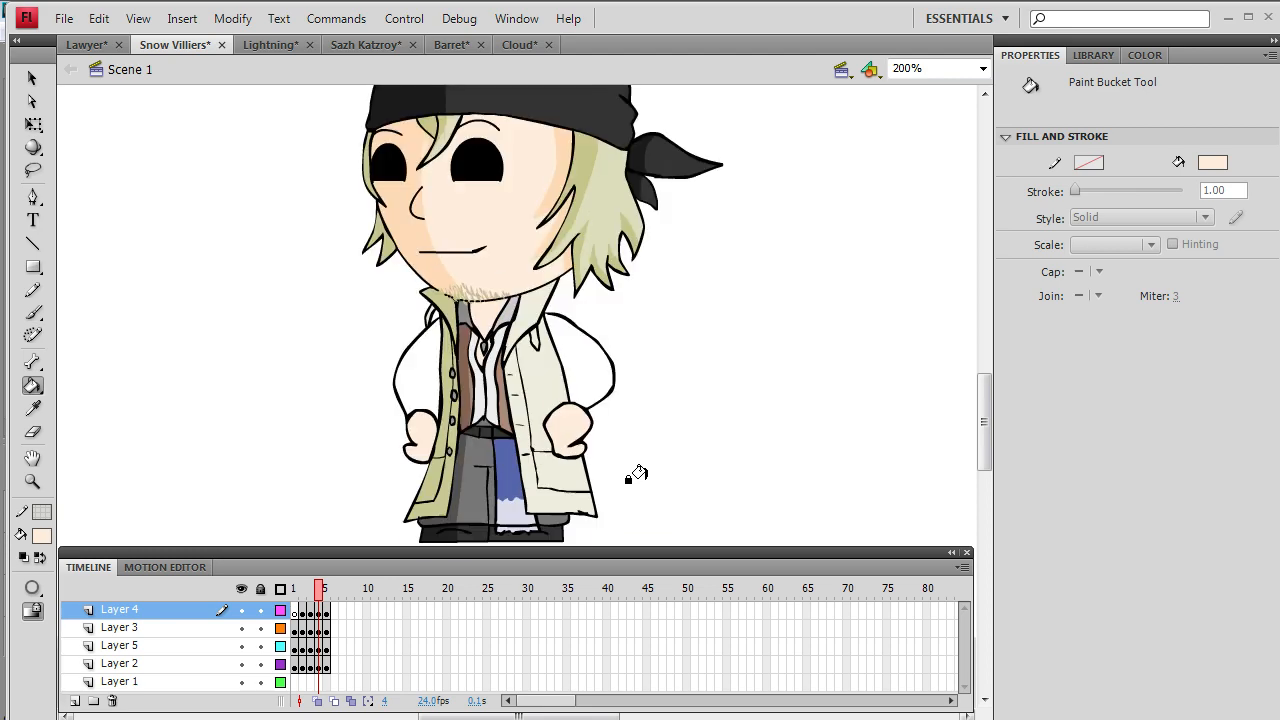
- Insert an extra frame after frame 1 on the character layers and make frame 2 a keyframe copy of the base pose
drag(322, 597, 297, 616)
drag(298, 678, 298, 617)
right_click(298, 618)
click(398, 168)
drag(302, 666, 305, 610)
right_click(305, 606)
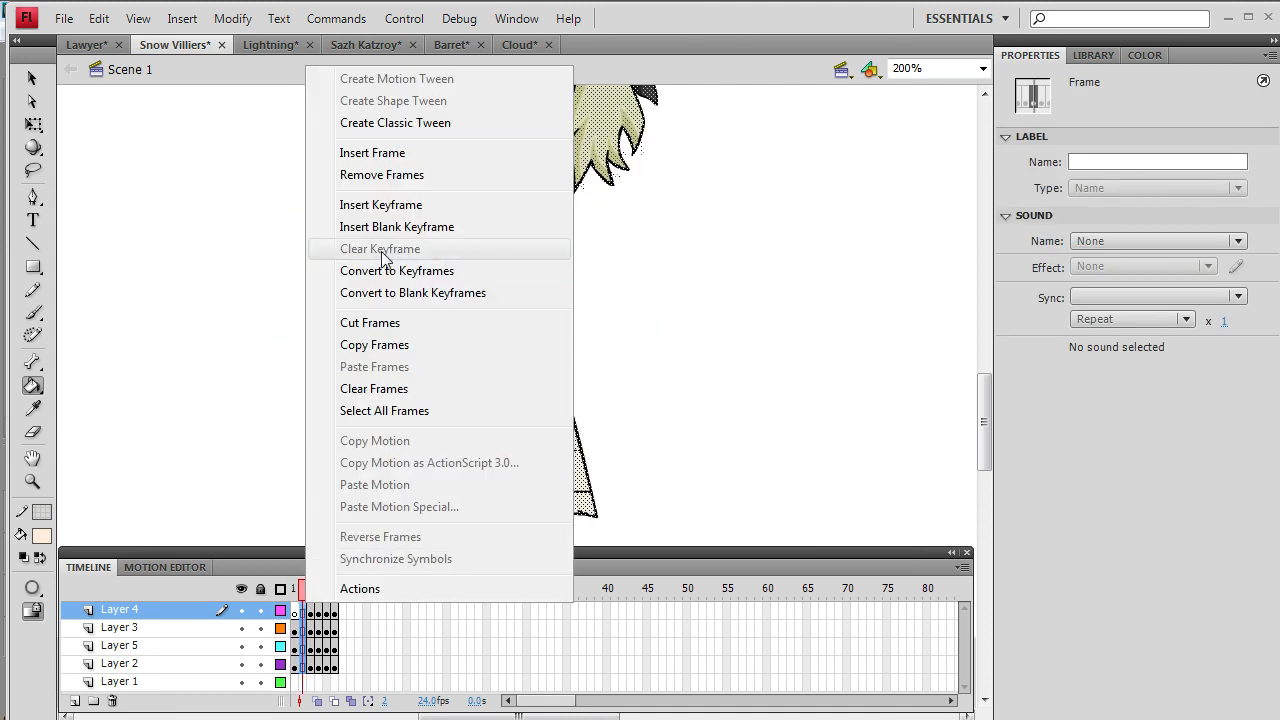
click(381, 205)
- Cut the head from the character in frame 2 and paste it in place on Layer 3
scroll(400, 286, up, 3)
key(v)
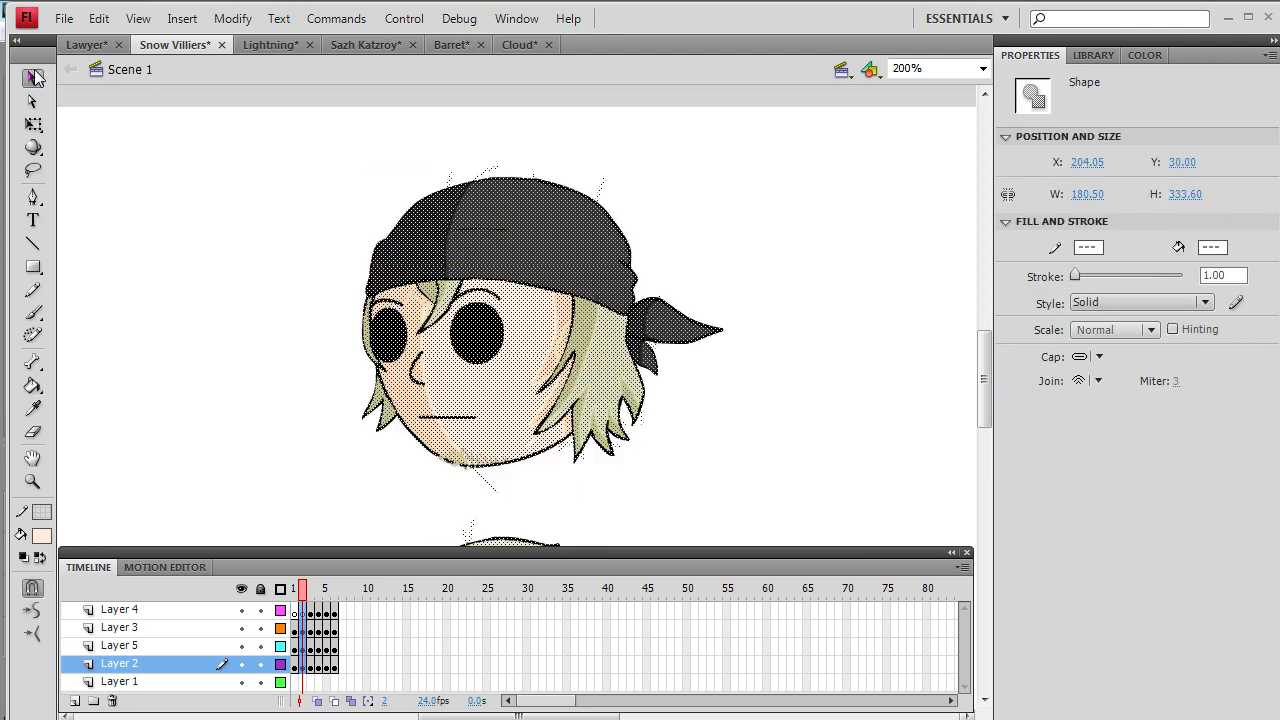
click(336, 150)
drag(336, 150, 774, 486)
scroll(590, 350, down, 3)
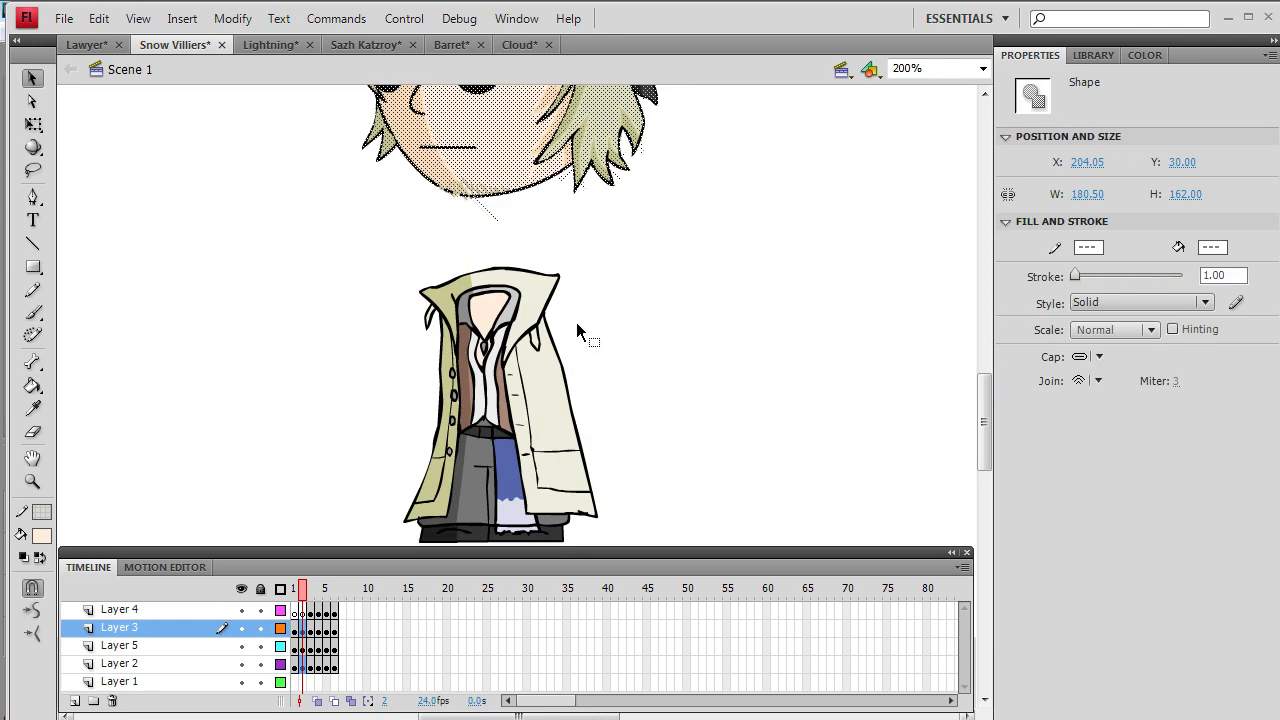
key(Delete)
click(303, 628)
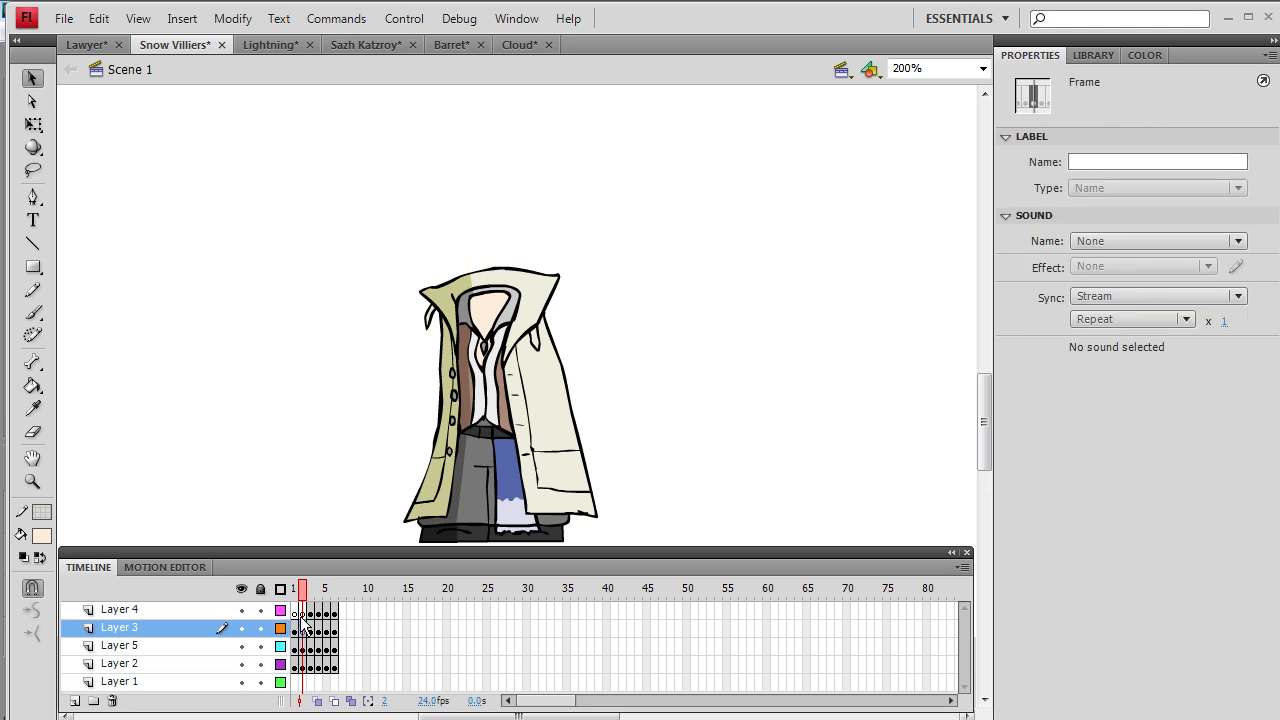
click(100, 16)
click(120, 163)
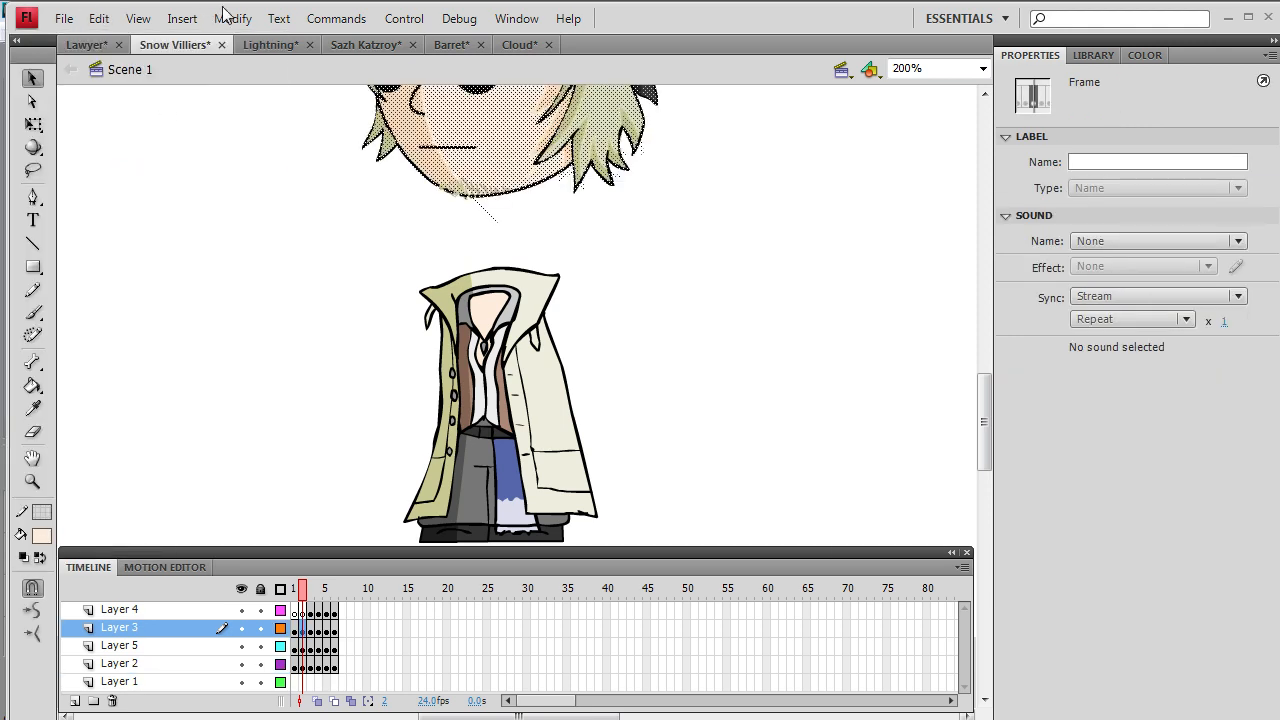
- Rotate the head counterclockwise so it hangs forward, and move it down onto the coat collar
click(232, 18)
mouse_move(230, 251)
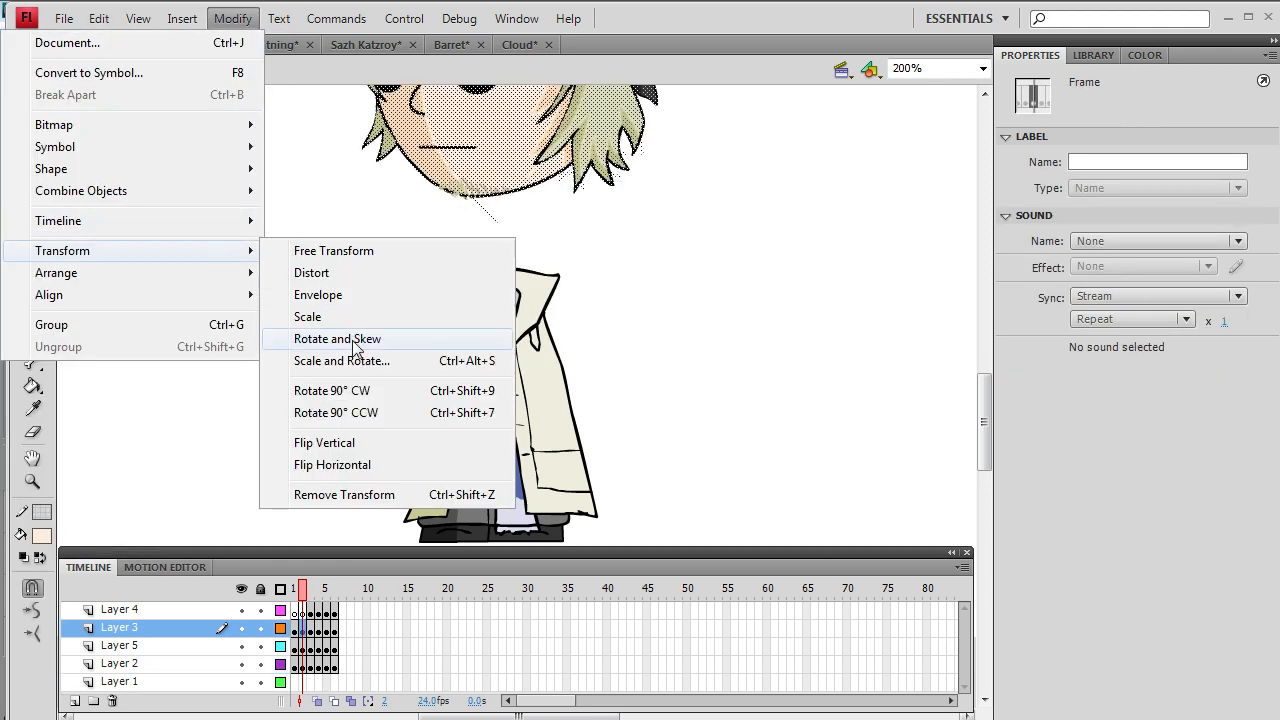
click(343, 333)
drag(734, 240, 784, 168)
drag(560, 230, 448, 363)
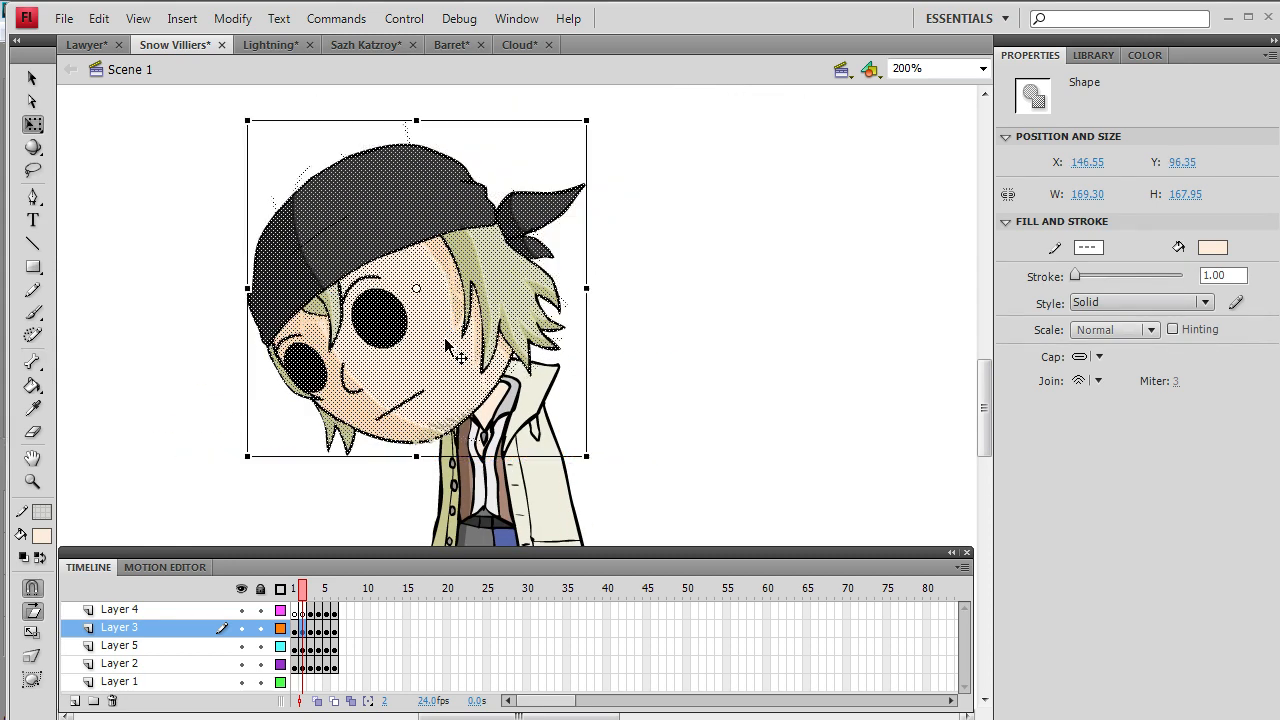
click(619, 358)
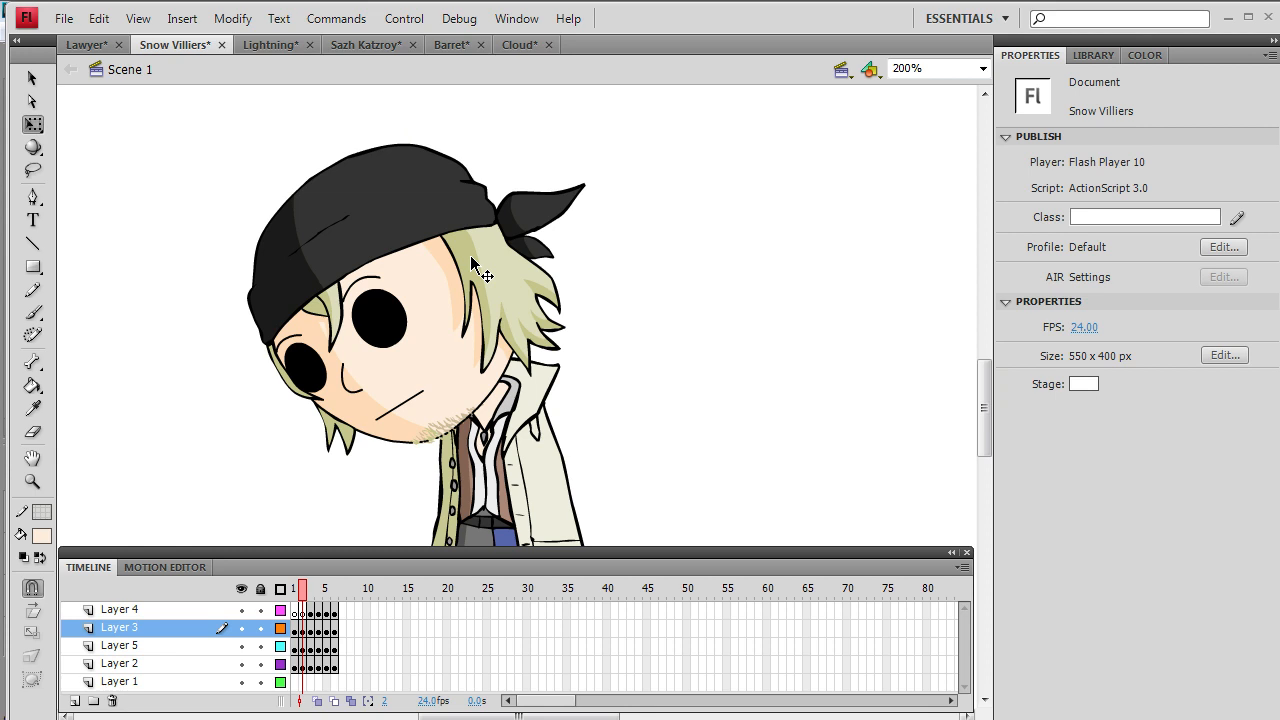
- Cut off the lower part of both eyes with straight lines, filling the far one with shaded skin and the near one with light skin
click(33, 244)
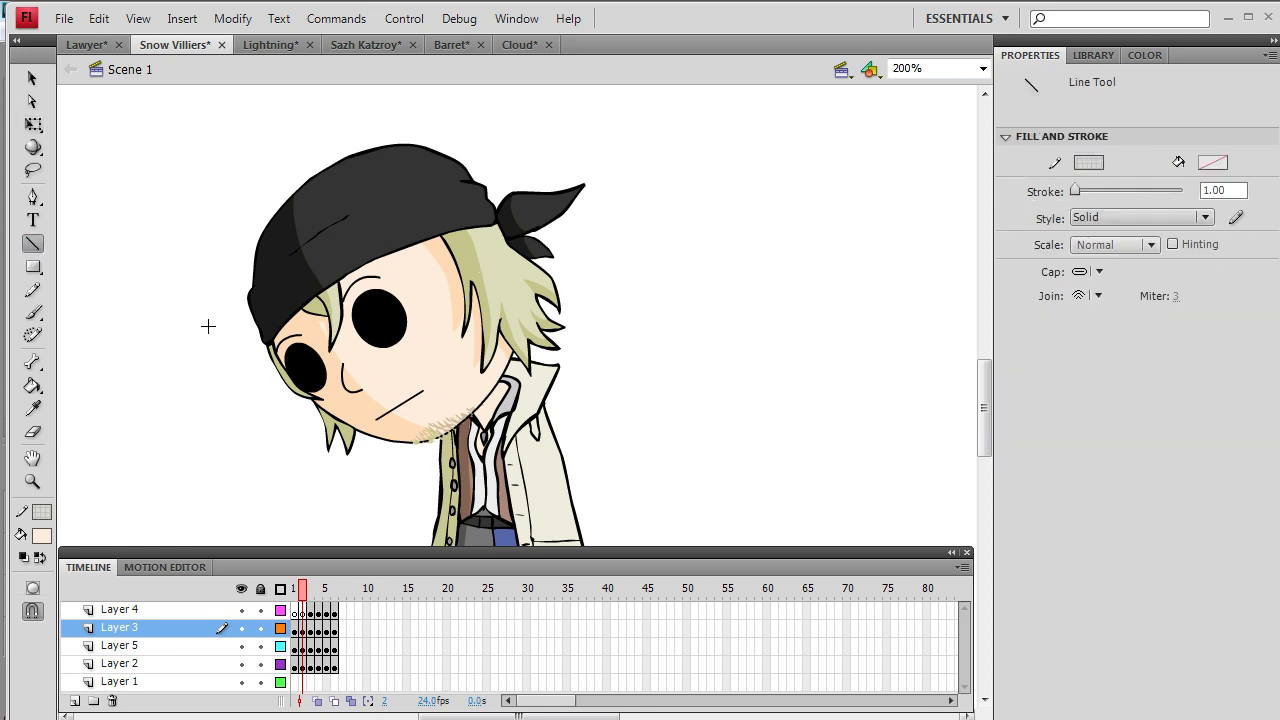
click(302, 632)
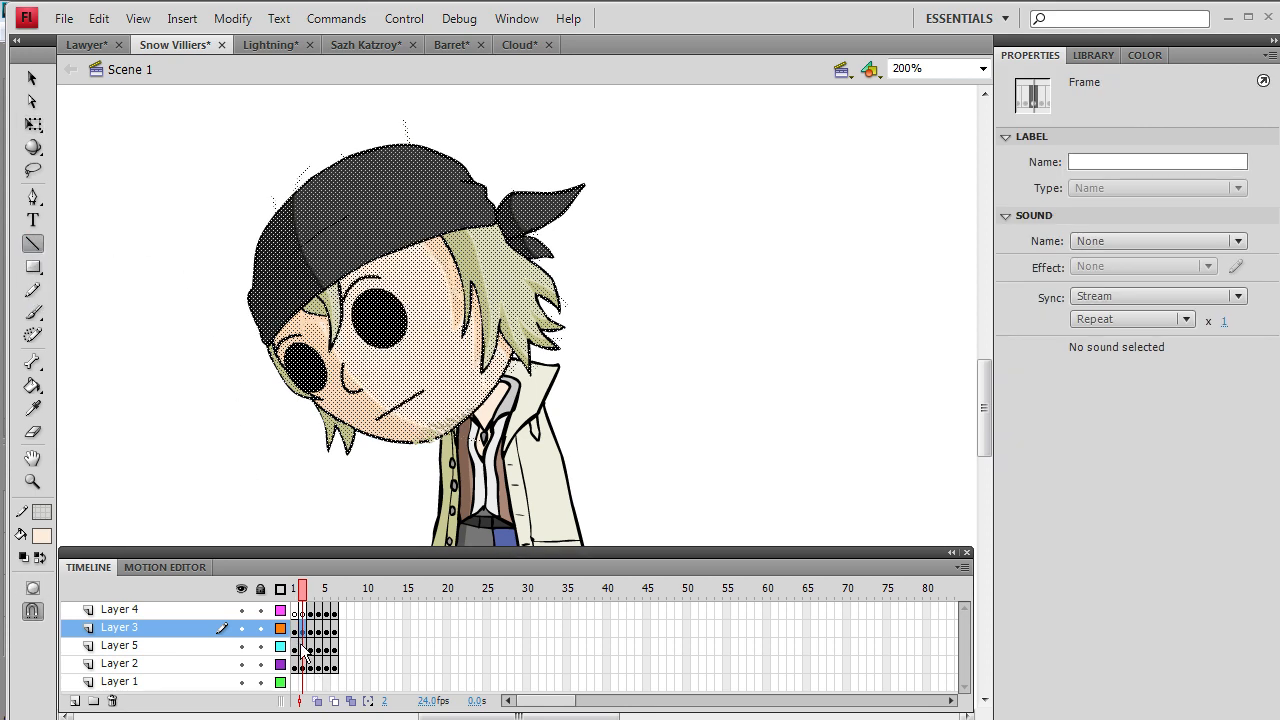
click(428, 298)
key(i)
click(340, 385)
click(33, 408)
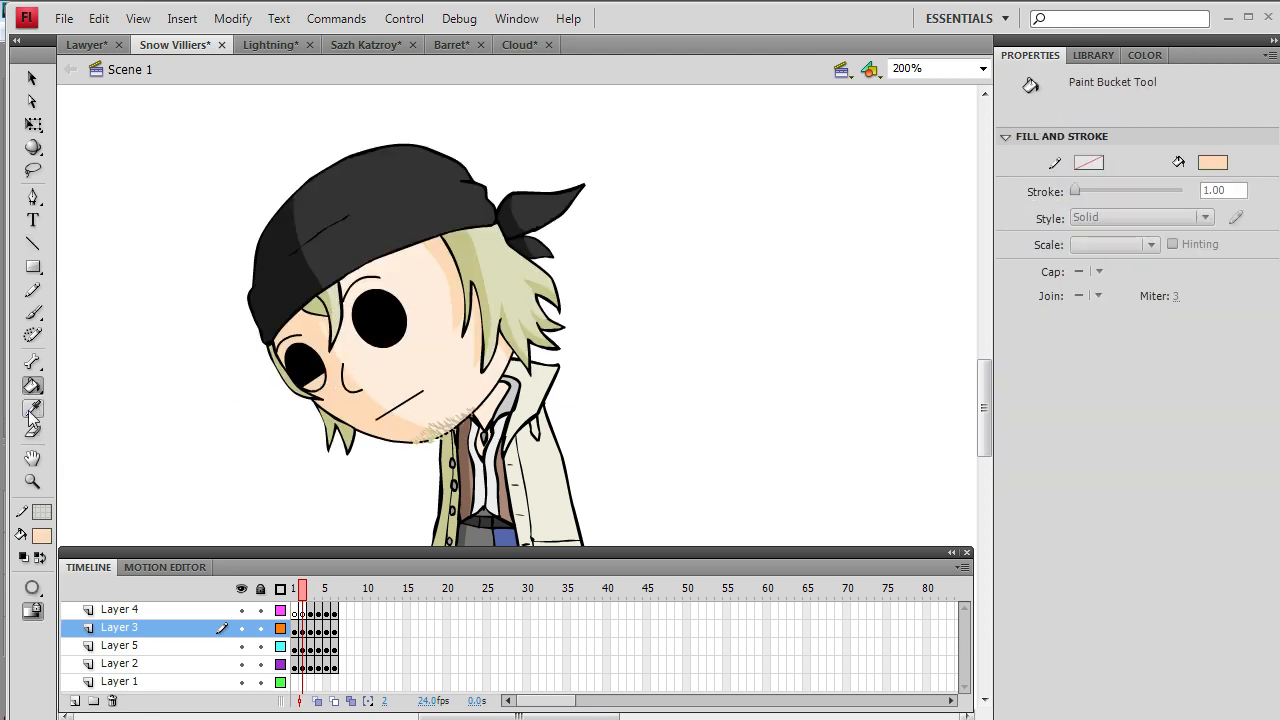
click(400, 350)
- Delete the leftover lower outlines of both eyes and the two arched eyebrows
click(31, 78)
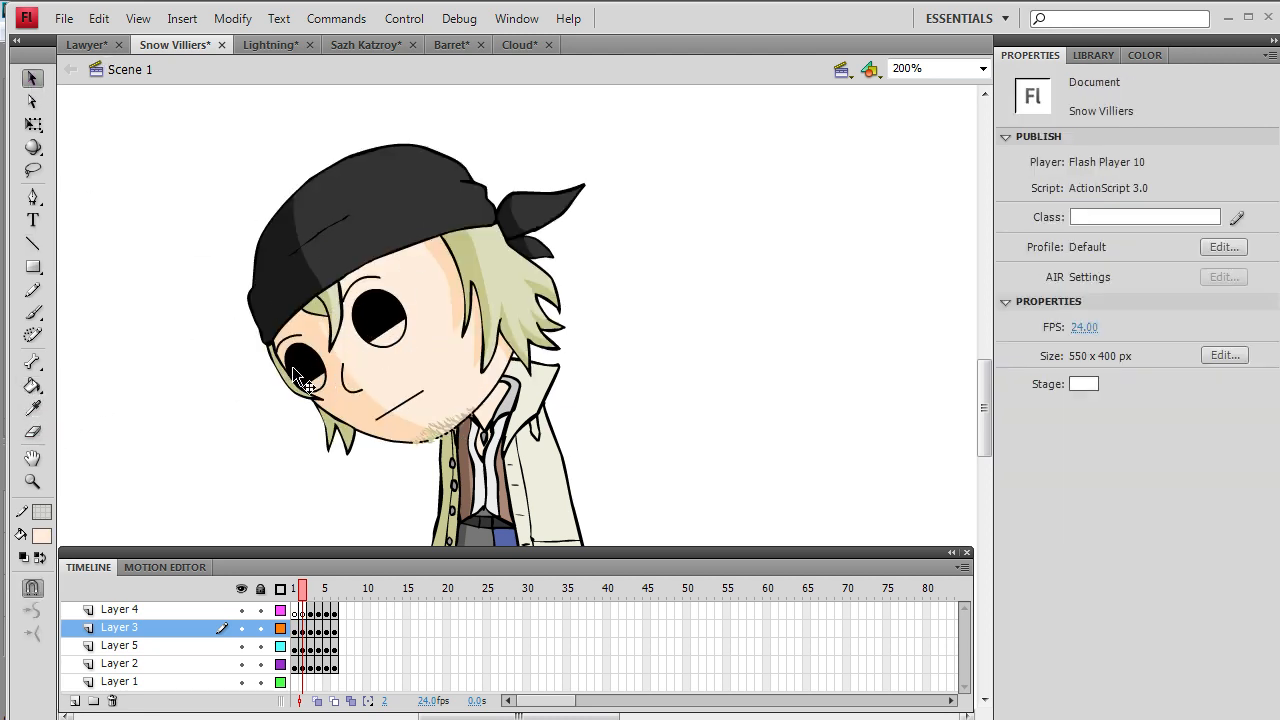
click(320, 386)
click(398, 343)
key(Delete)
click(299, 336)
key(Delete)
click(356, 280)
key(Delete)
- Set the fill to black and brush two slanted frowning eyebrows and a downturned corner on the mouth
click(42, 538)
click(42, 340)
click(33, 313)
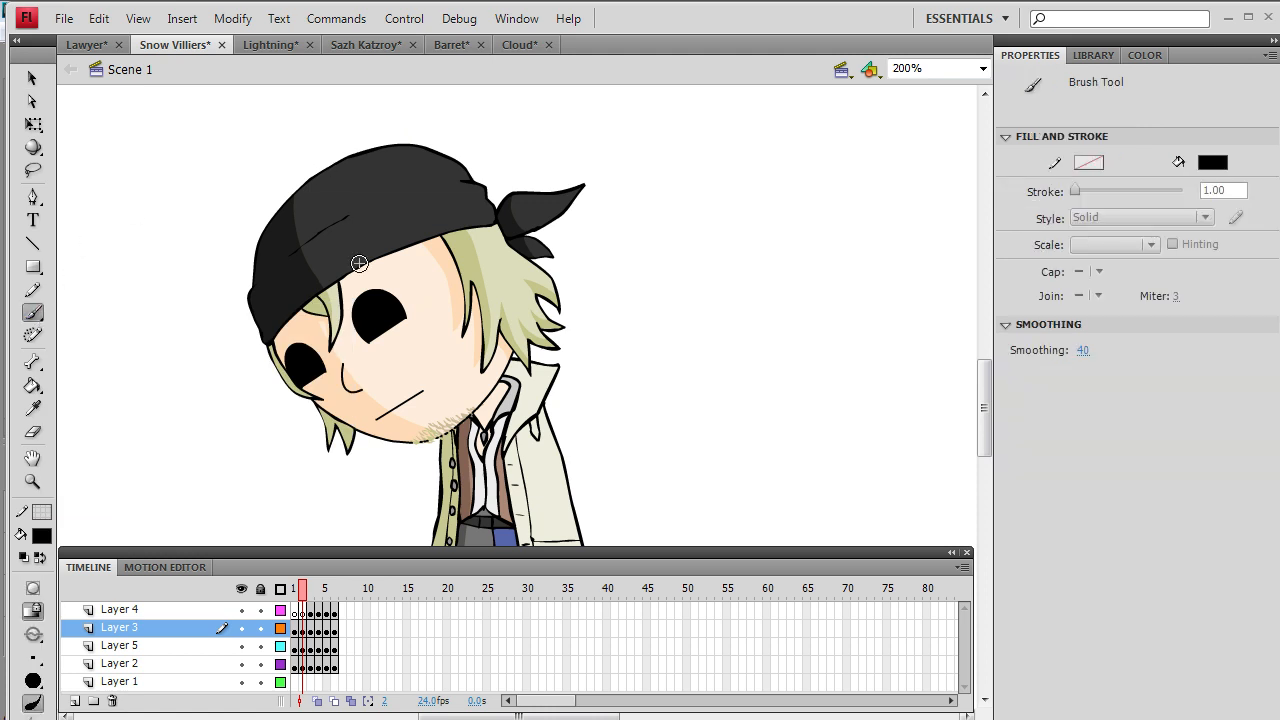
drag(304, 332, 309, 327)
drag(389, 280, 390, 279)
drag(428, 392, 430, 392)
- Brush limp arms with hands hanging down beside the coat on Layer 4 in frame 2
scroll(972, 380, down, 3)
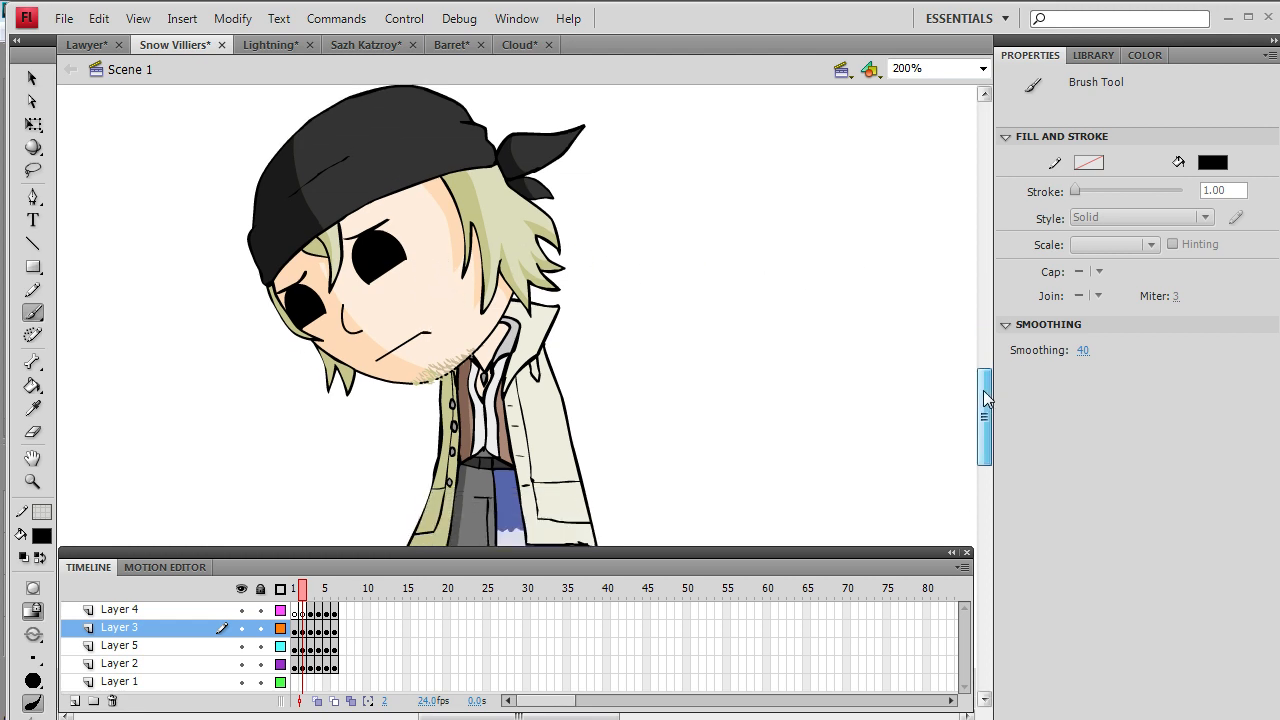
click(307, 609)
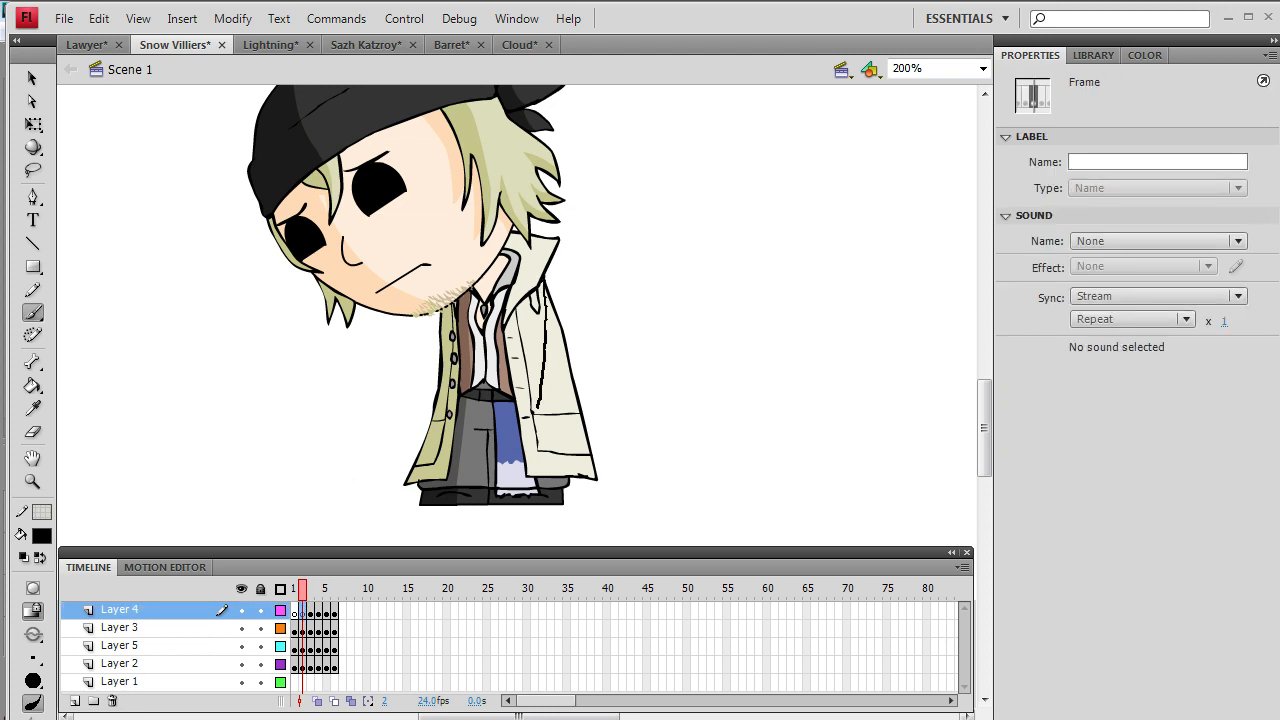
drag(551, 401, 554, 401)
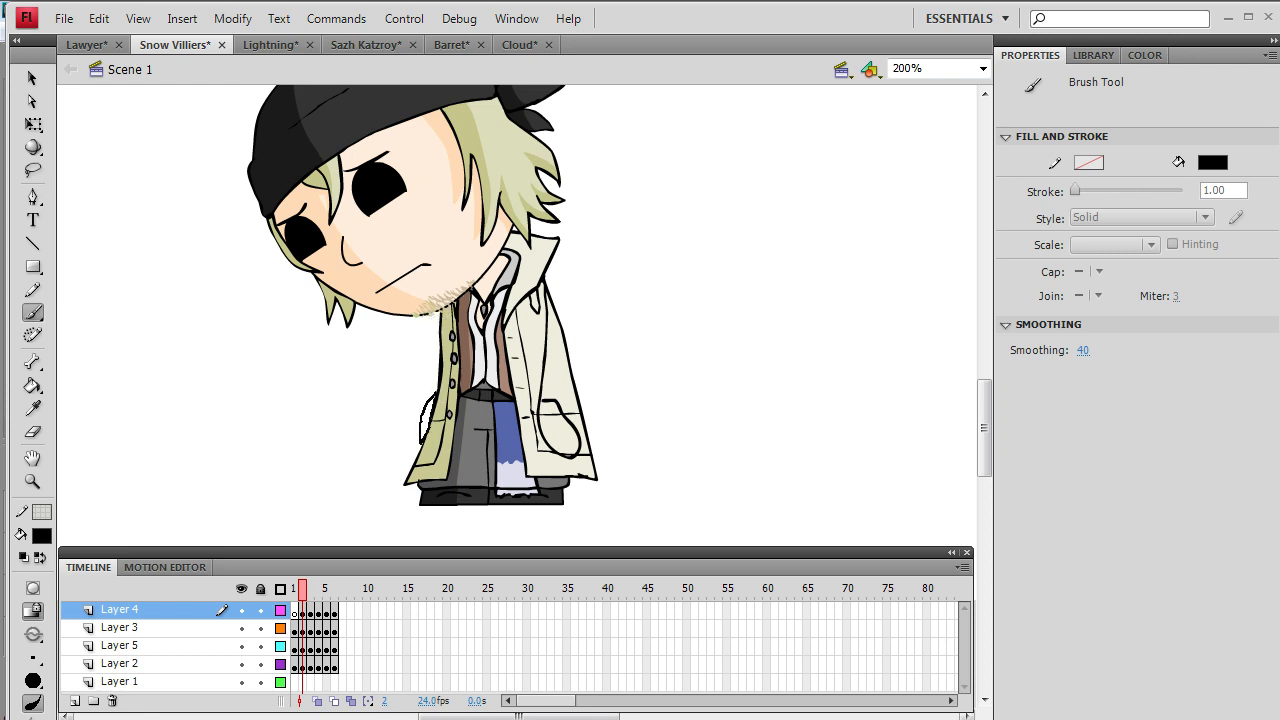
- Fill both hanging hands with the light skin colour sampled from the face
click(32, 408)
click(434, 246)
click(428, 417)
click(556, 426)
click(41, 536)
click(41, 322)
click(33, 312)
click(33, 408)
click(422, 240)
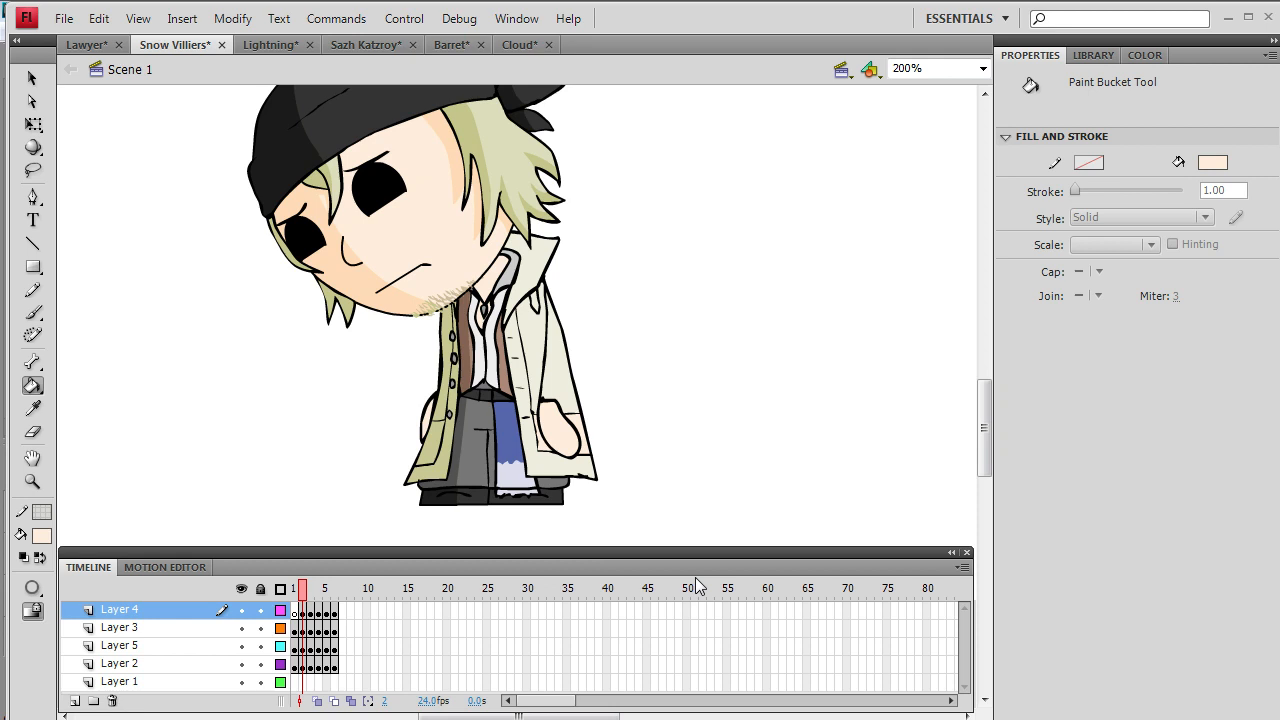
click(310, 595)
mouse_move(310, 597)
mouse_down()
mouse_move(334, 597)
mouse_move(296, 597)
mouse_move(343, 600)
mouse_move(302, 597)
mouse_up()
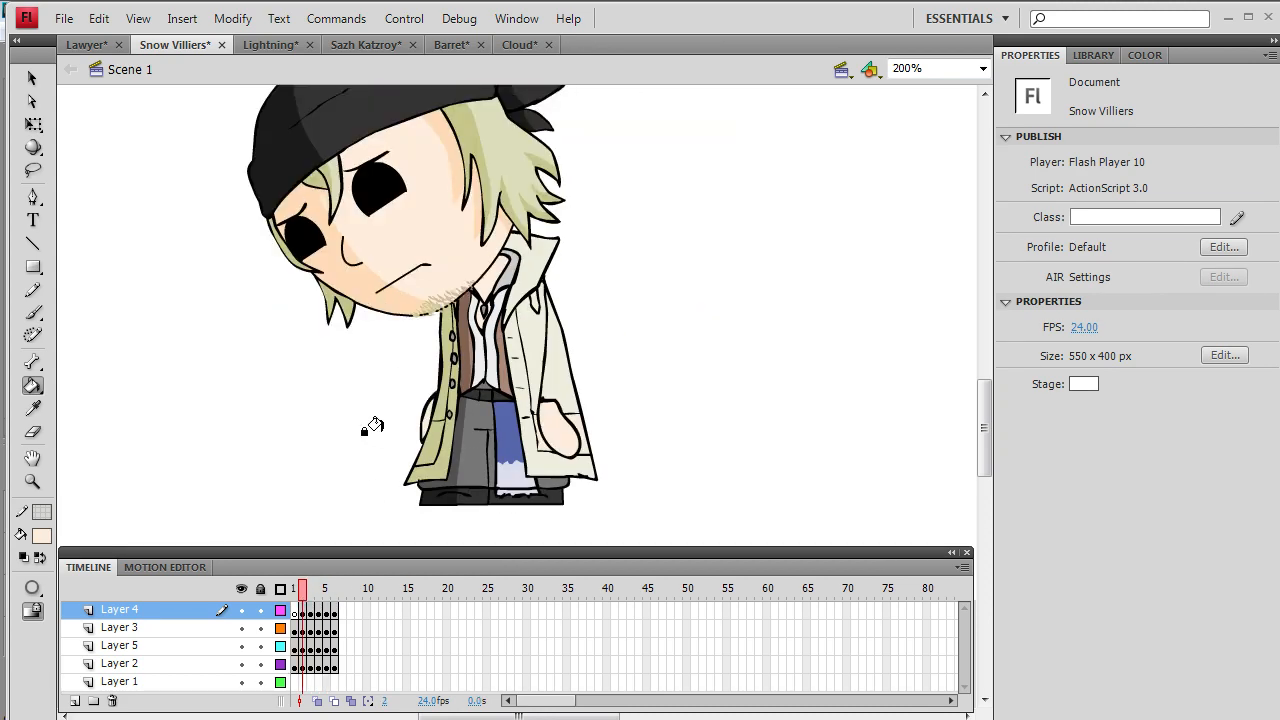
scroll(370, 425, up, 3)
scroll(368, 426, down, 3)
scroll(371, 429, up, 3)
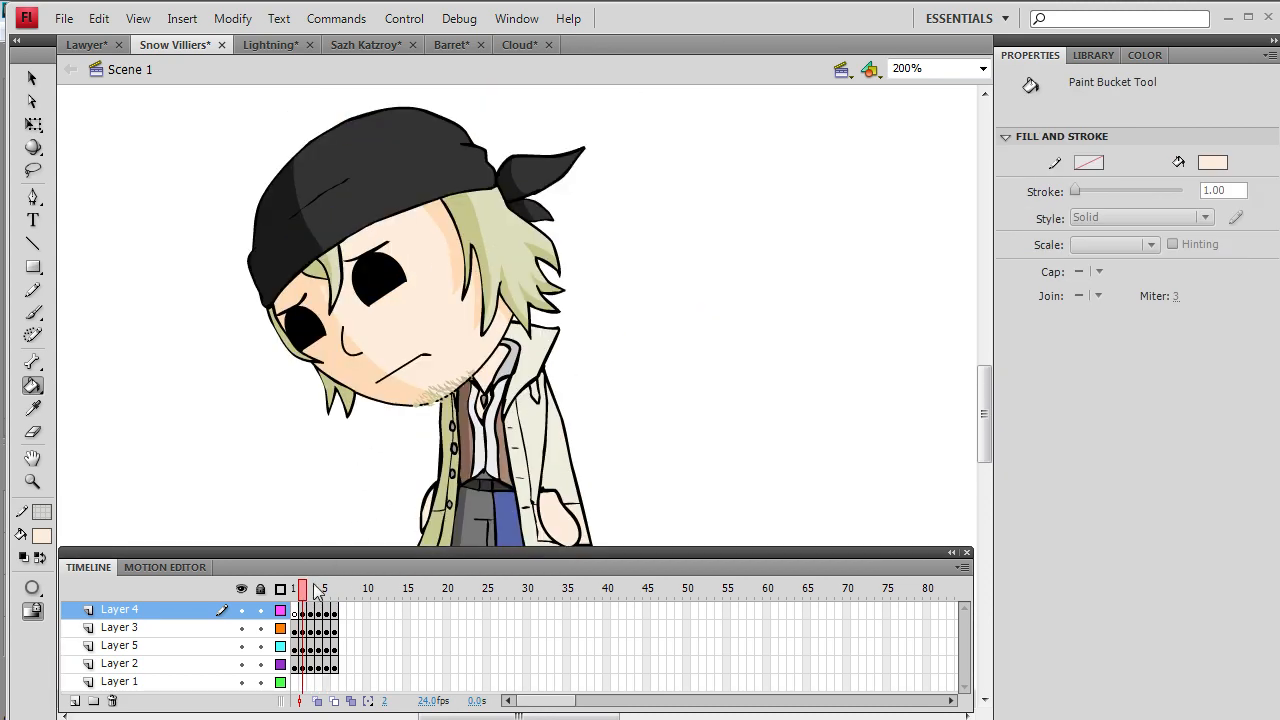
mouse_move(303, 591)
mouse_down()
mouse_move(337, 598)
mouse_move(301, 589)
mouse_up()
click(63, 18)
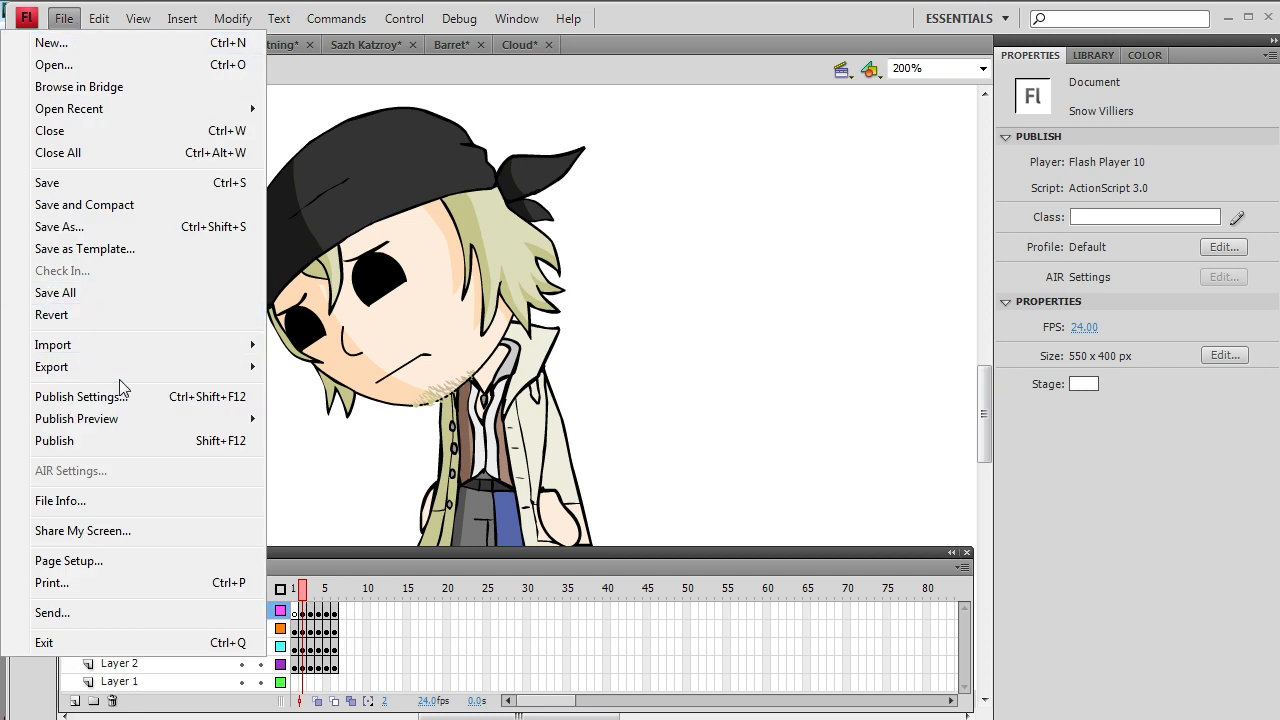
mouse_move(147, 366)
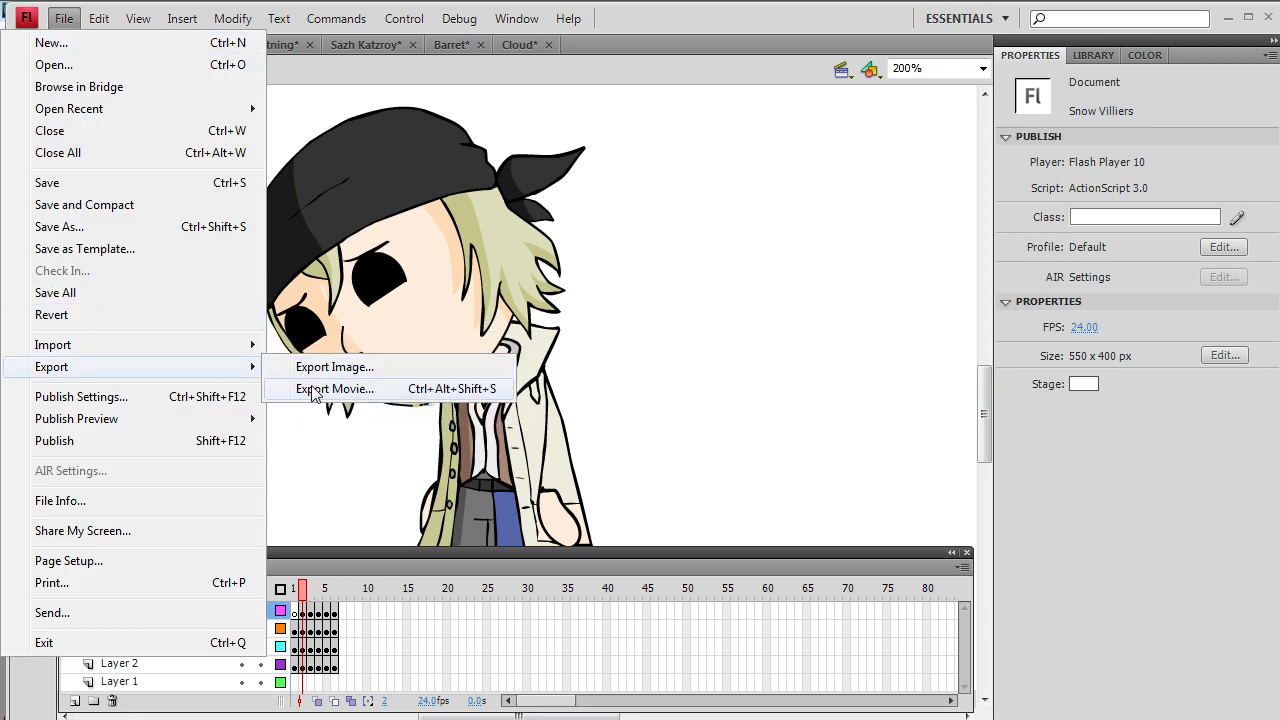
click(350, 389)
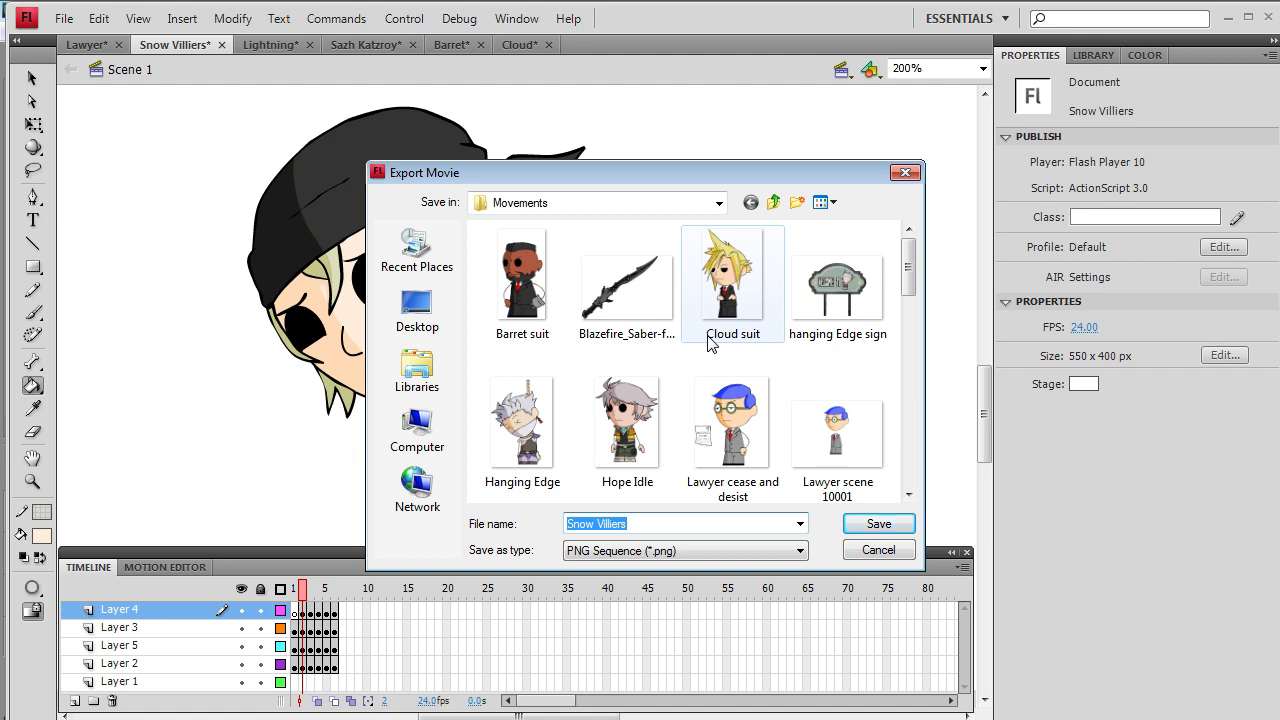
click(895, 173)
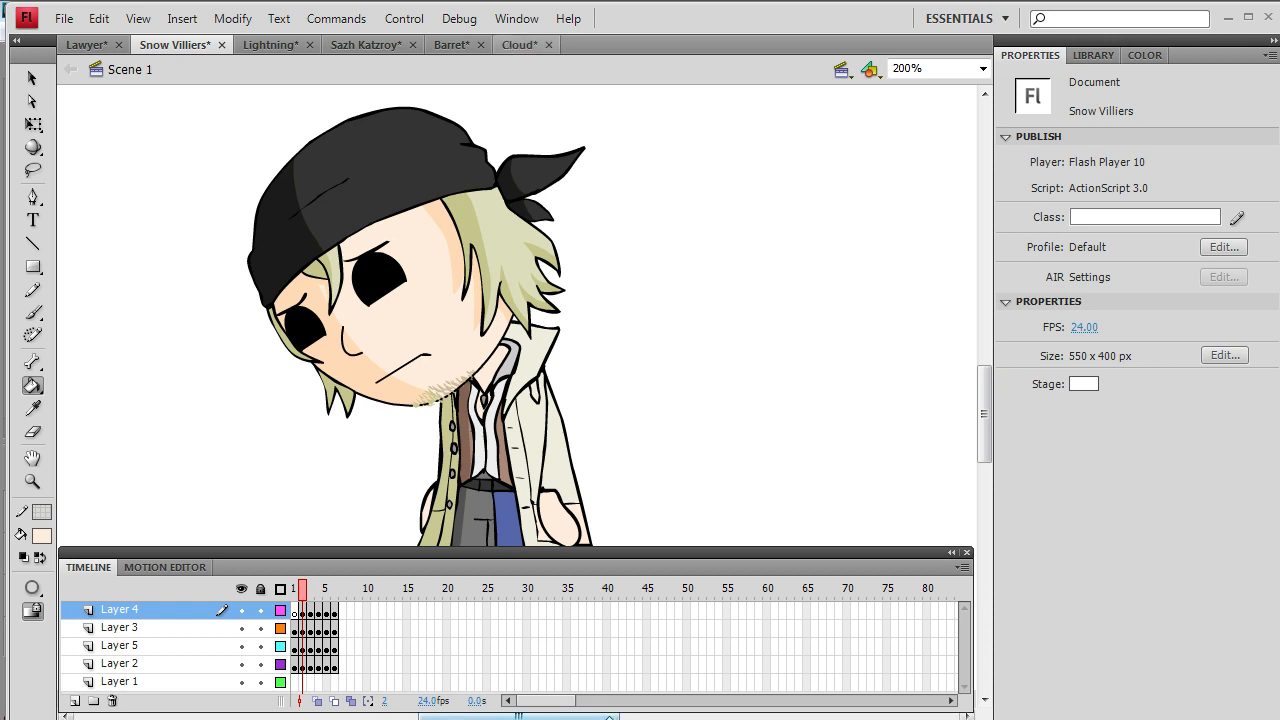
- Switch to the Movements folder in Windows Explorer and examine the pose images already exported for the scene
key(alt+Tab)
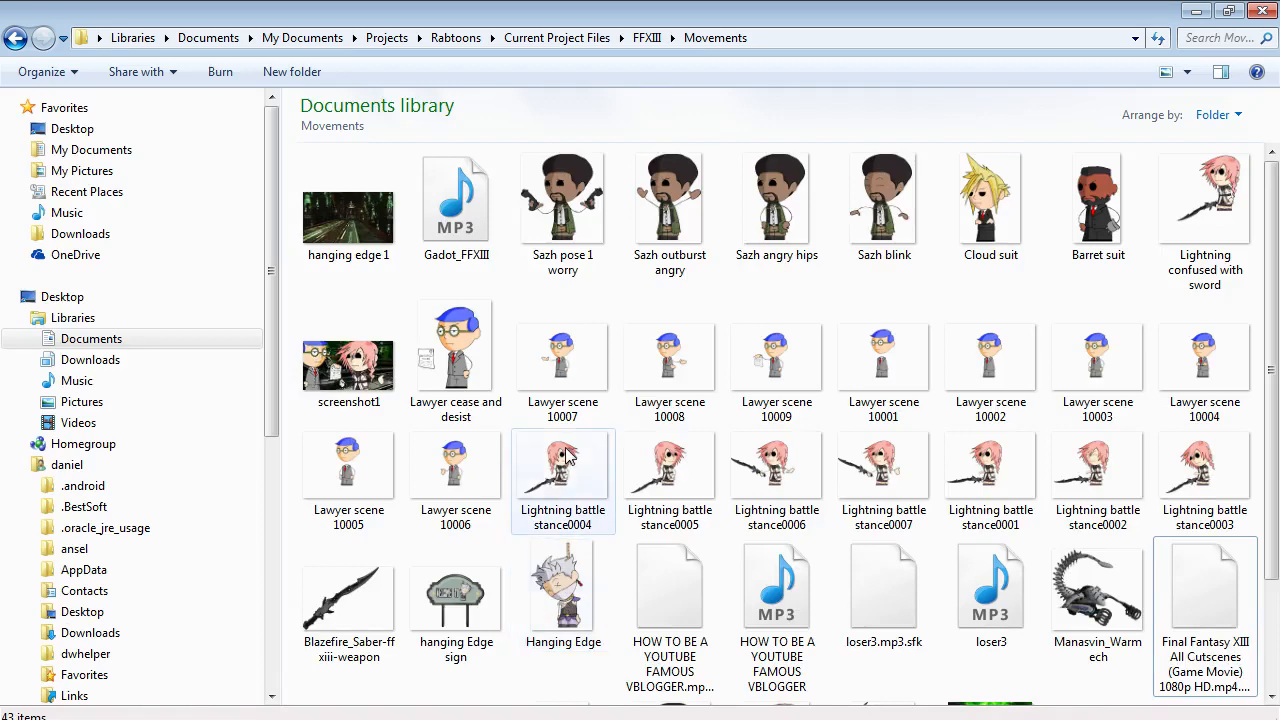
scroll(565, 445, down, 2)
scroll(565, 449, up, 2)
scroll(565, 449, down, 2)
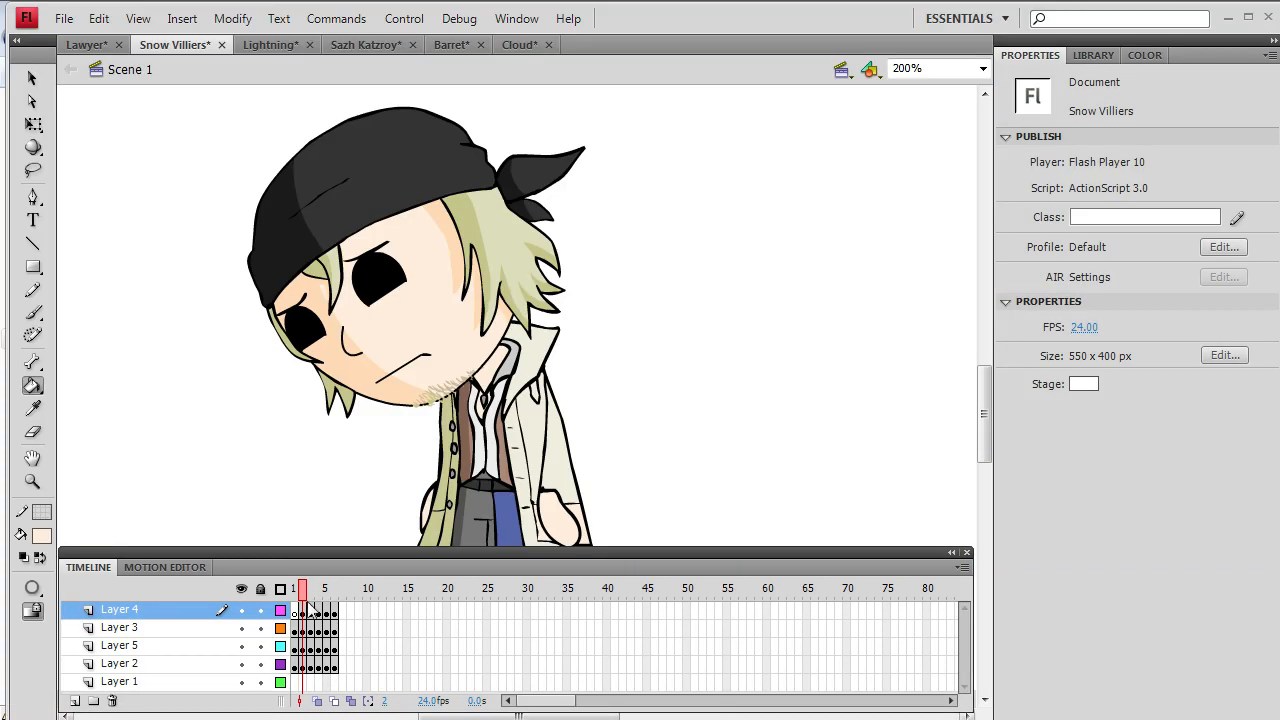
- Return to the Snow Villiers document in Flash and scrub between frames 2 and 4 to review the poses
click(310, 607)
click(305, 601)
drag(302, 597, 320, 597)
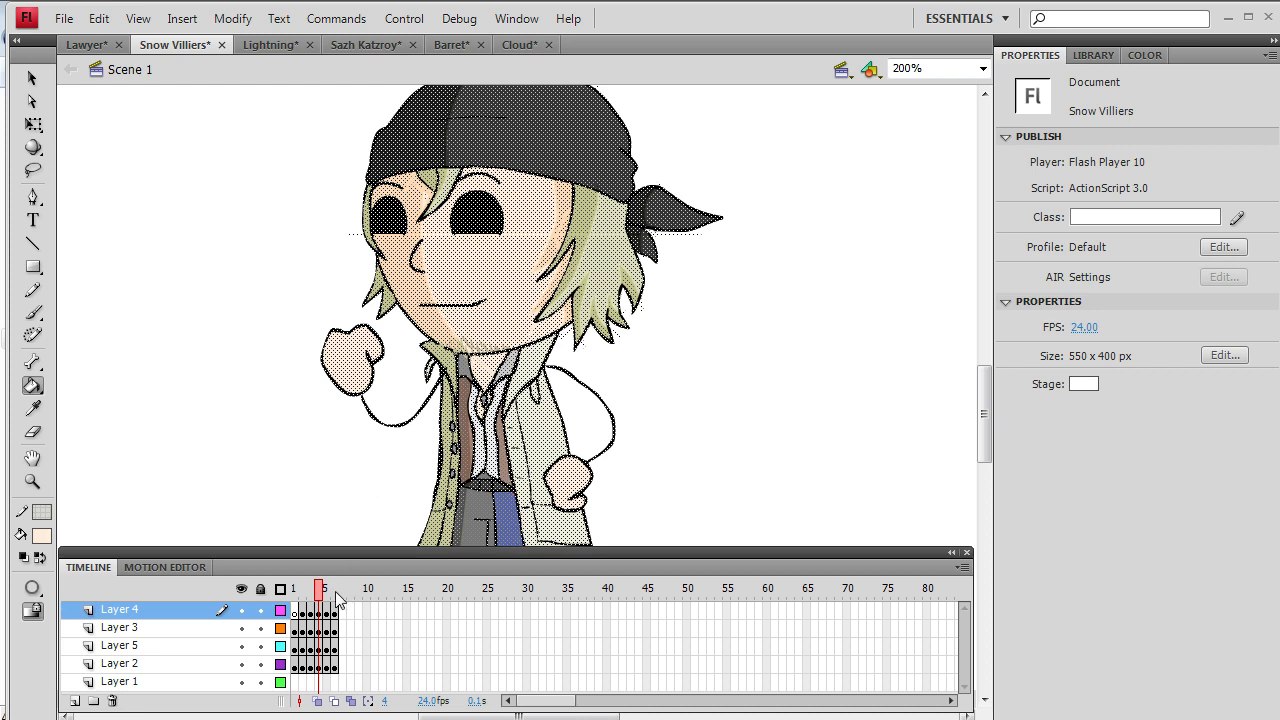
mouse_move(322, 594)
mouse_down()
mouse_move(337, 594)
mouse_move(303, 605)
mouse_up()
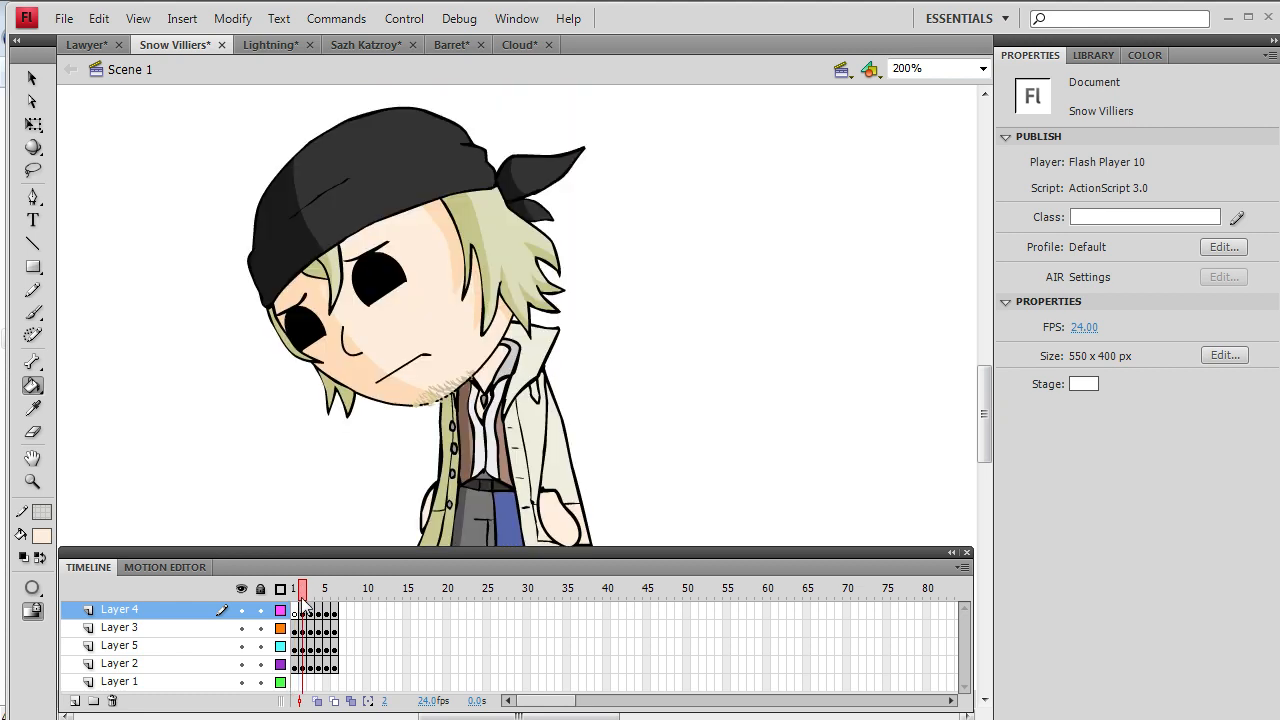
- Export the chin-on-hand pose in frame 6 as a PNG image named "Snow deep in thought" in the Movements folder
drag(305, 605, 337, 605)
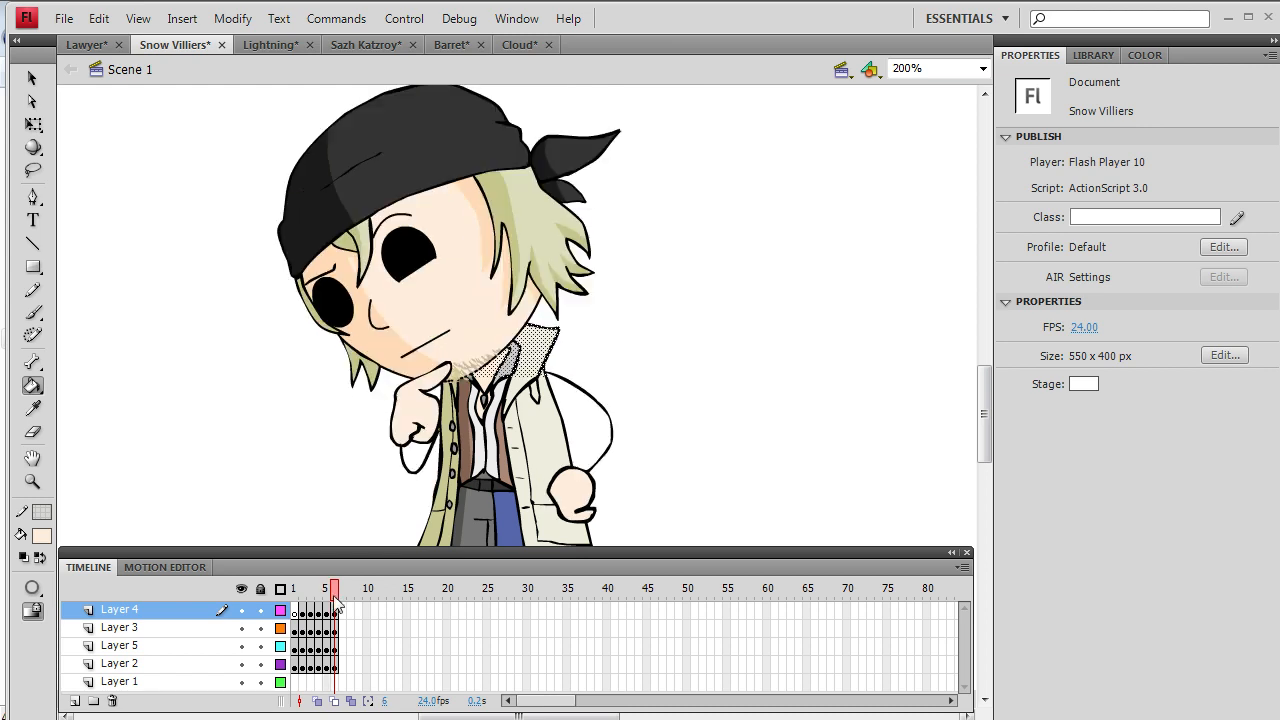
click(63, 18)
mouse_move(230, 363)
click(340, 363)
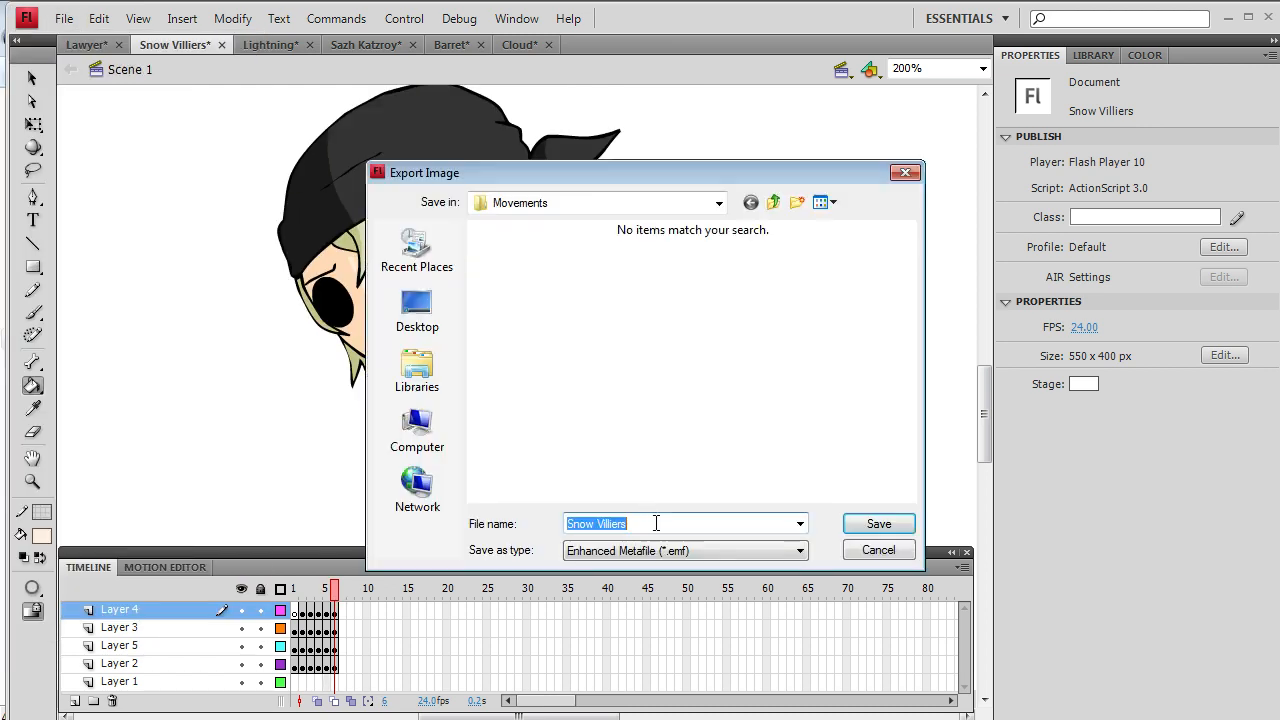
click(660, 550)
click(608, 659)
drag(652, 524, 596, 576)
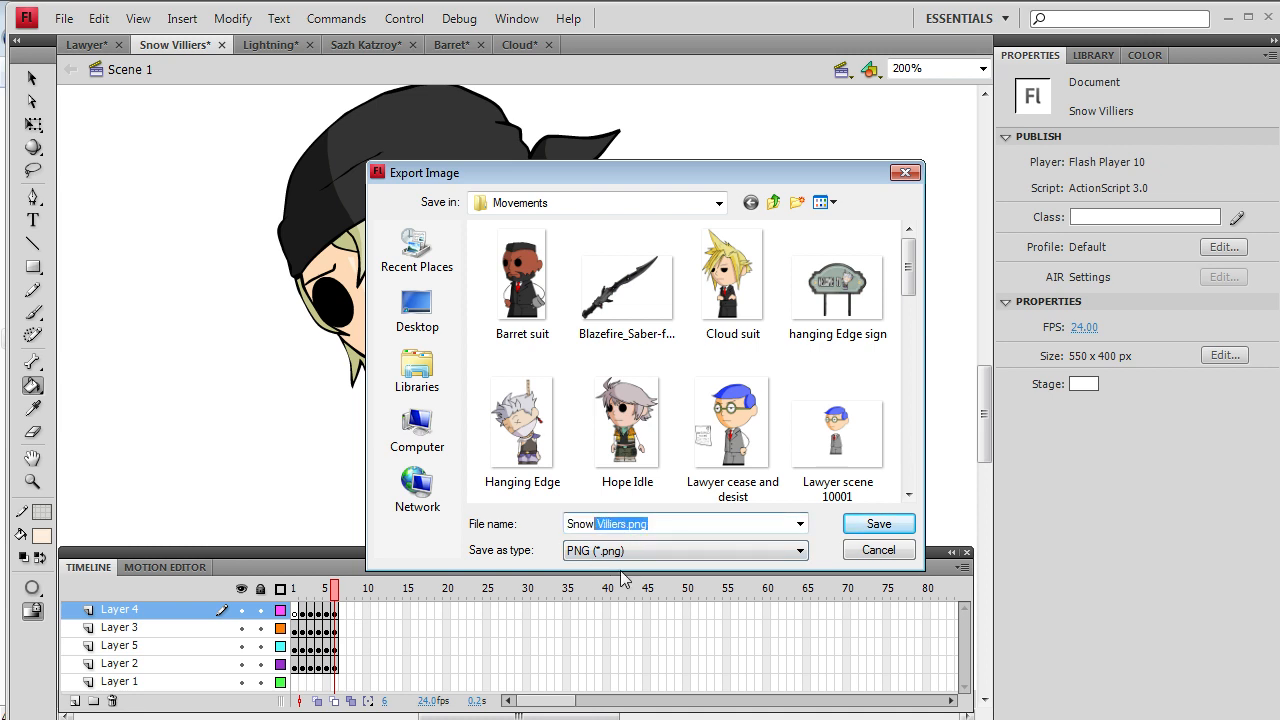
key(BackSpace)
text(deep in thought)
click(879, 523)
click(800, 287)
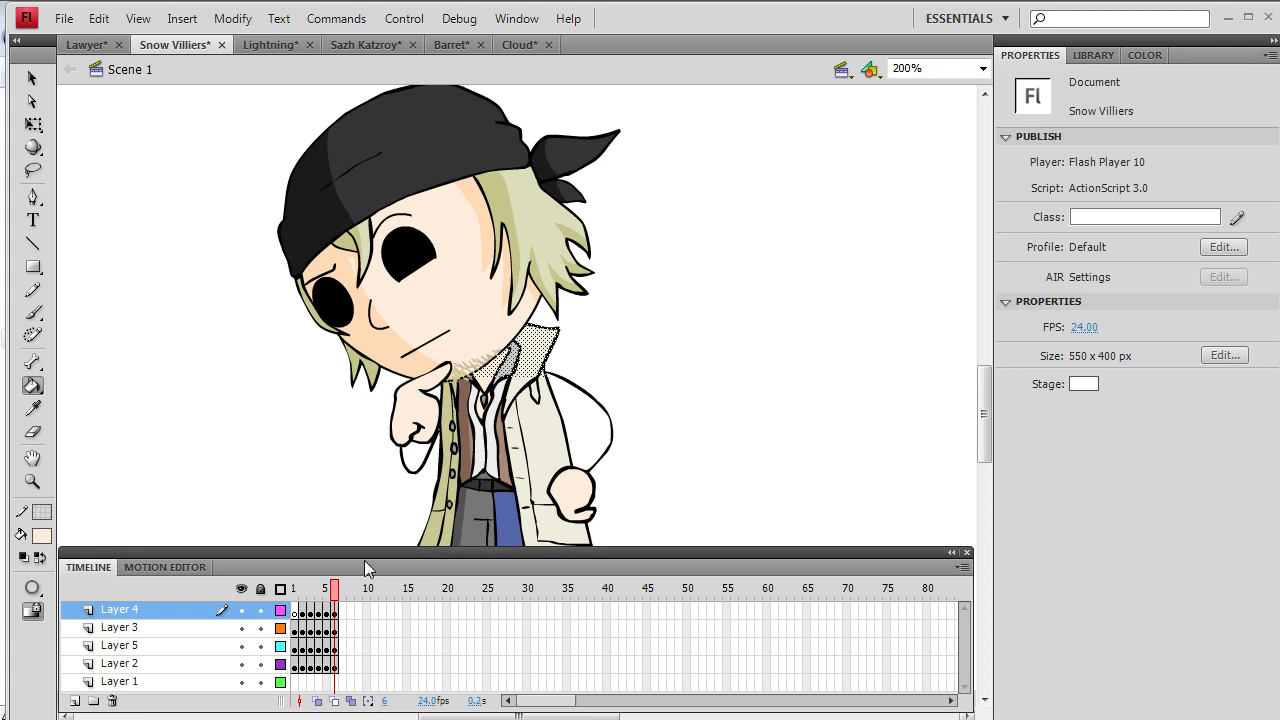
- Export the raised-fist pose in frame 4 as a PNG image named "Snow happy 1"
click(327, 591)
click(321, 592)
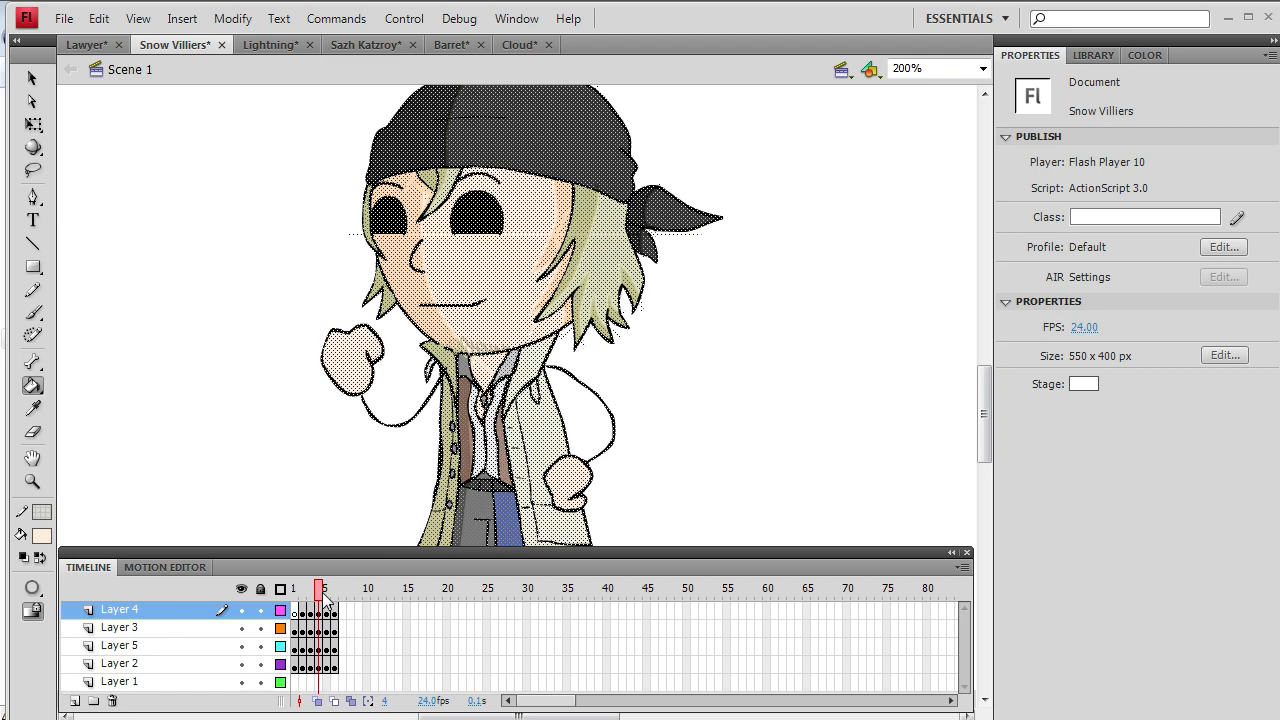
click(327, 592)
click(321, 592)
click(63, 18)
mouse_move(60, 366)
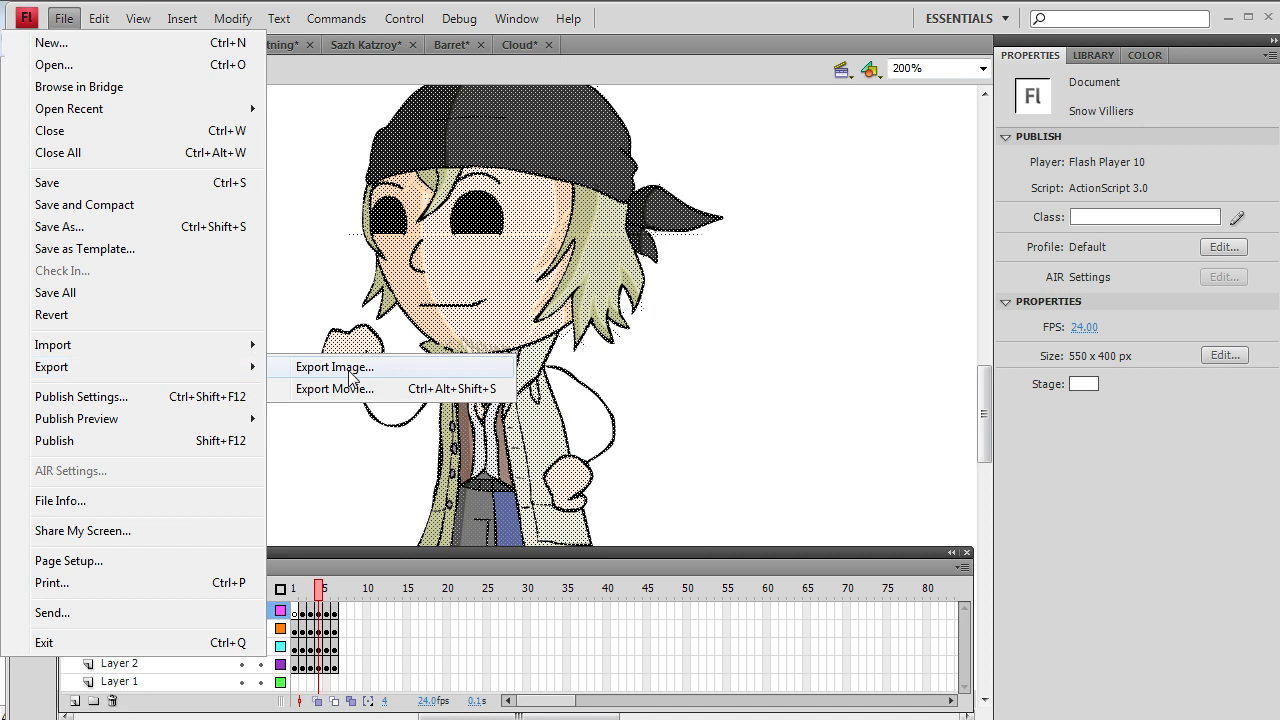
click(347, 368)
click(655, 550)
click(600, 660)
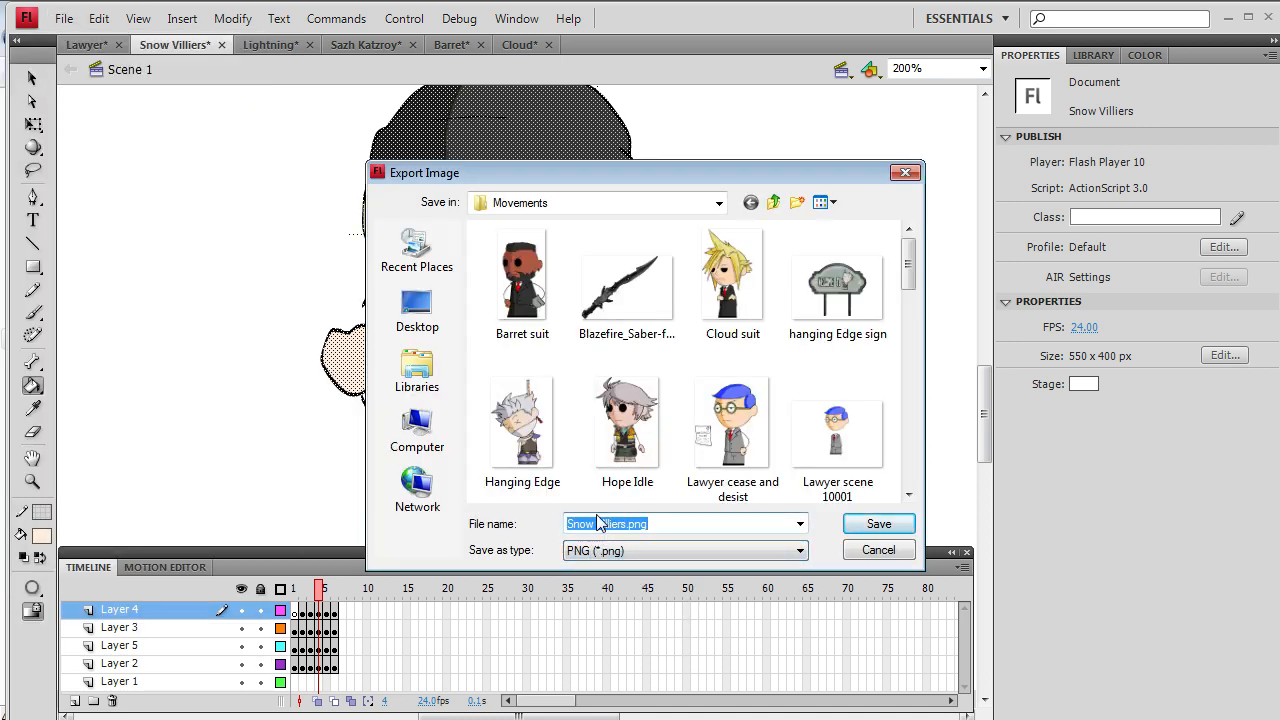
drag(600, 524, 688, 520)
text(ha)
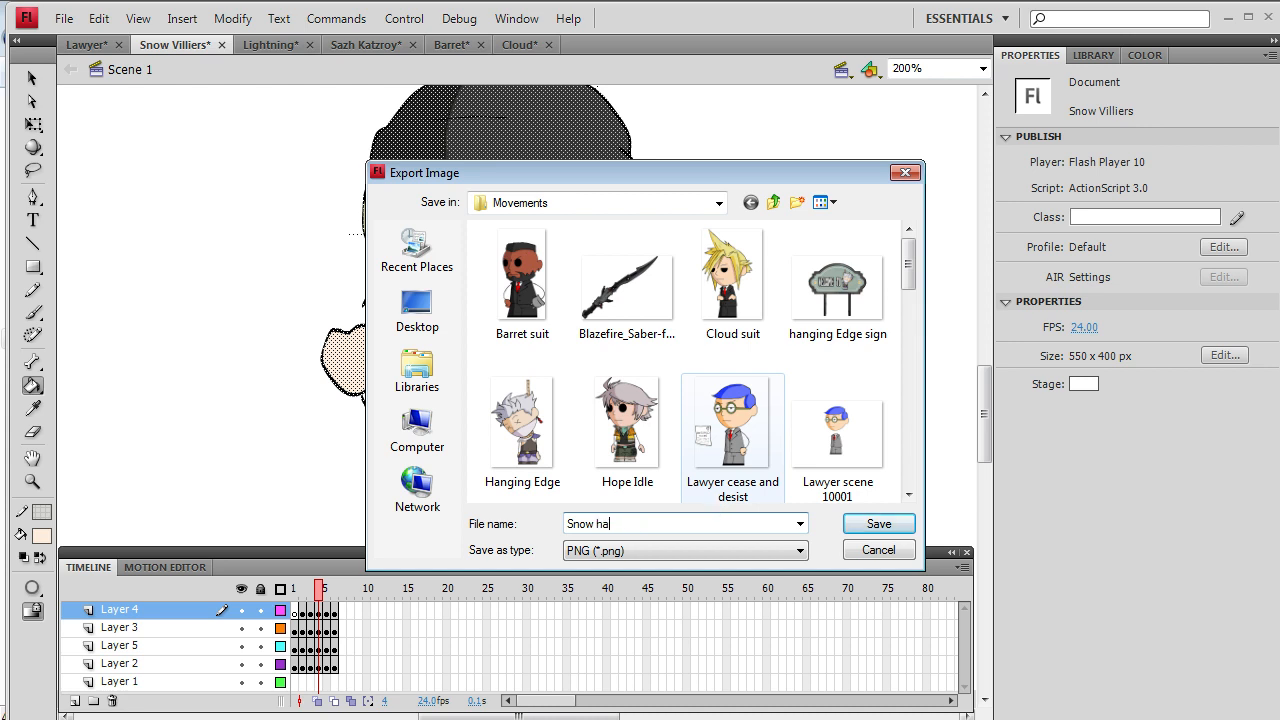
text(ppy 1)
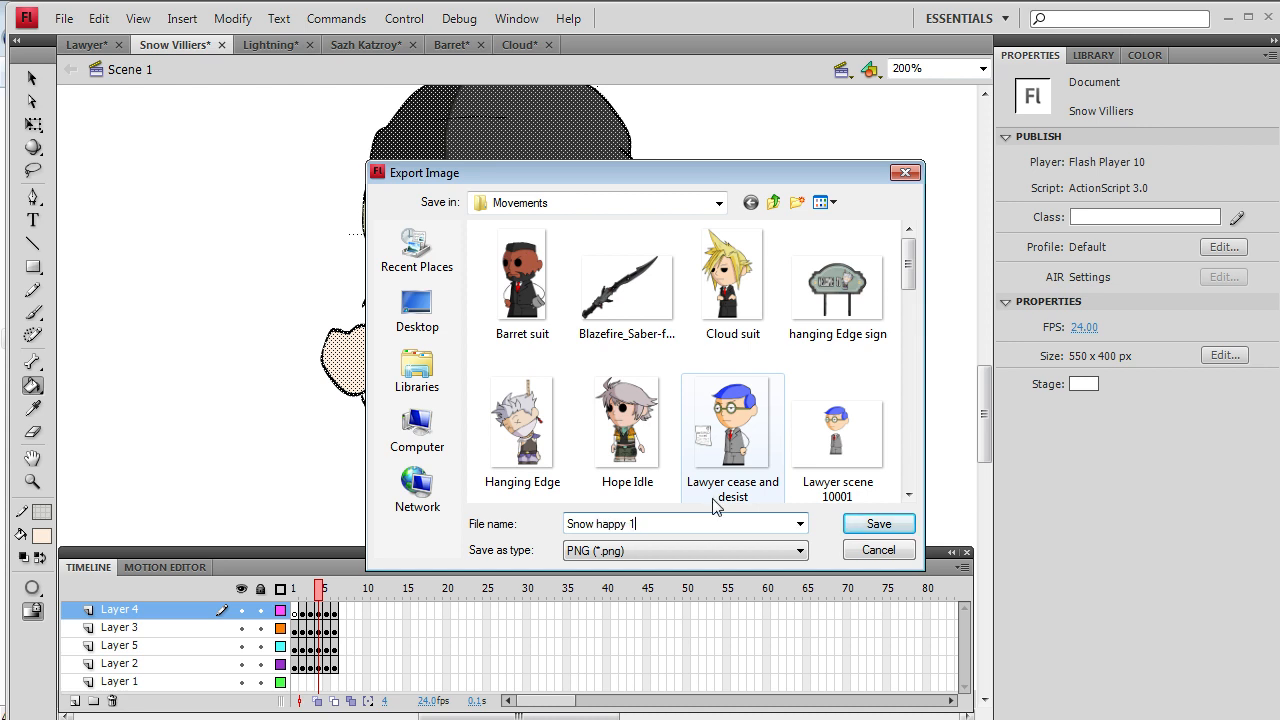
click(866, 522)
click(760, 288)
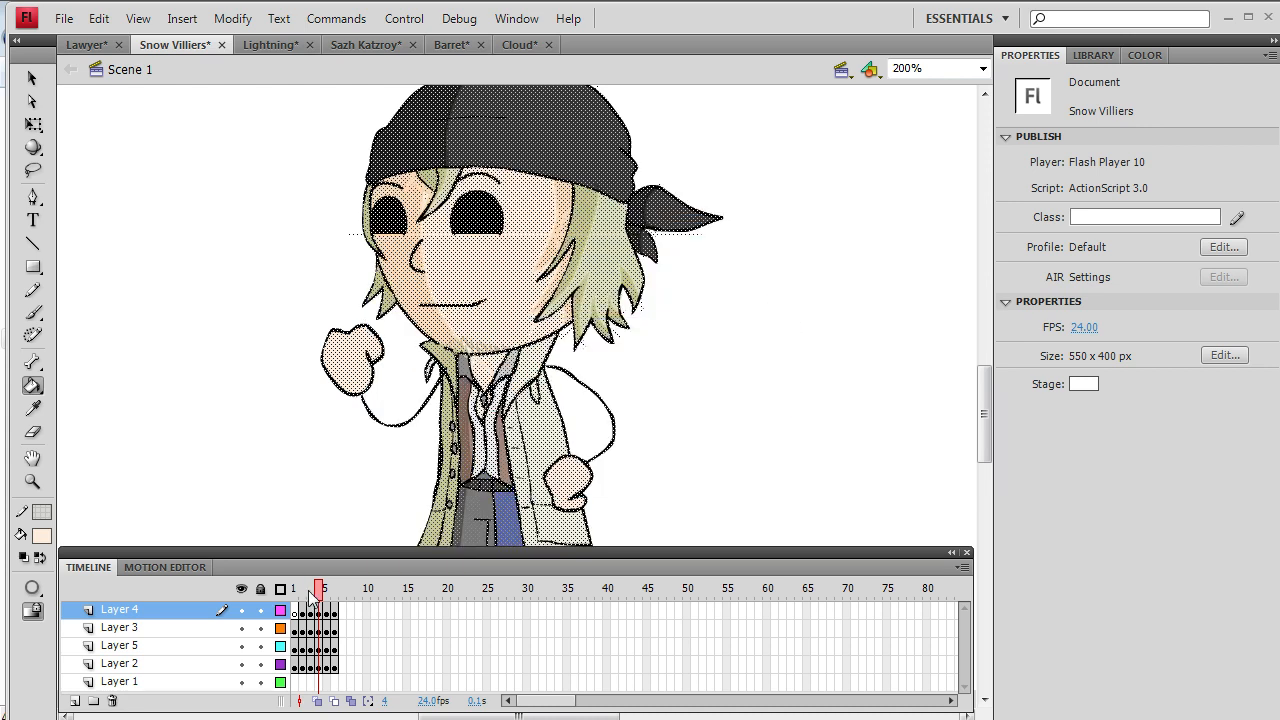
- Export the hands-on-hips pose in frame 5 as a PNG image named "Snow happy 2"
click(324, 590)
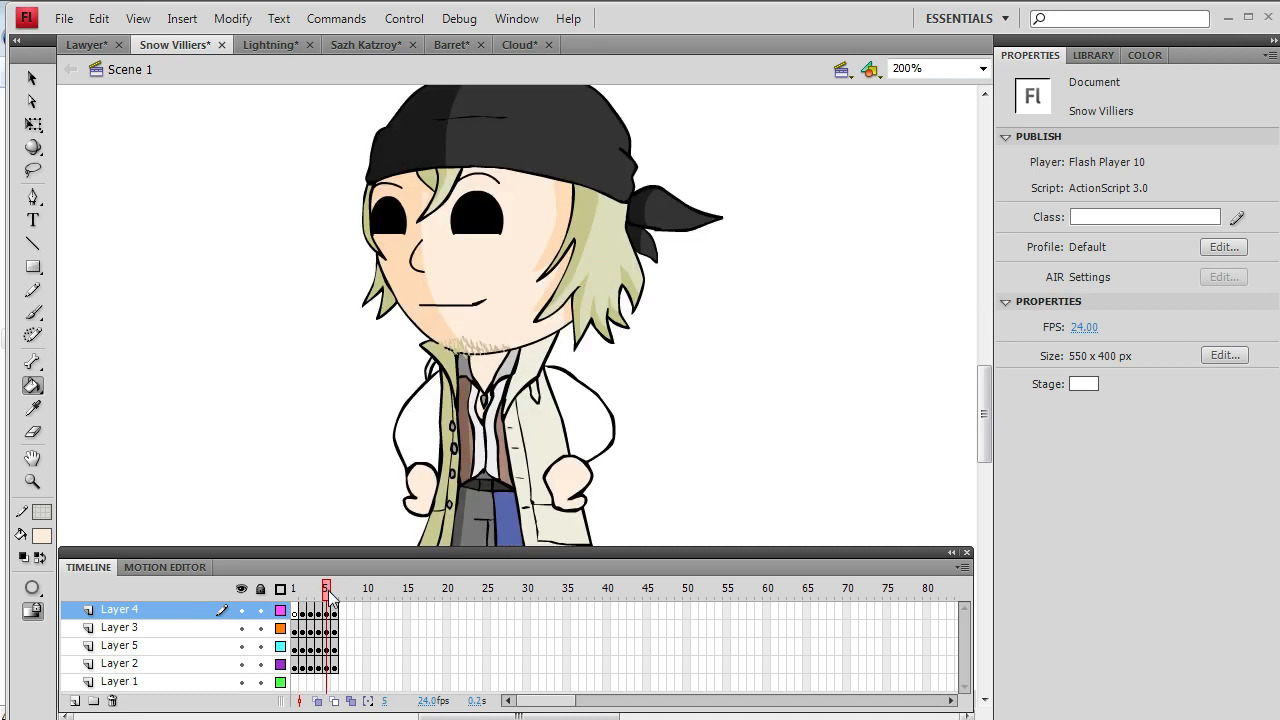
click(63, 18)
mouse_move(150, 366)
click(340, 366)
click(640, 550)
click(600, 660)
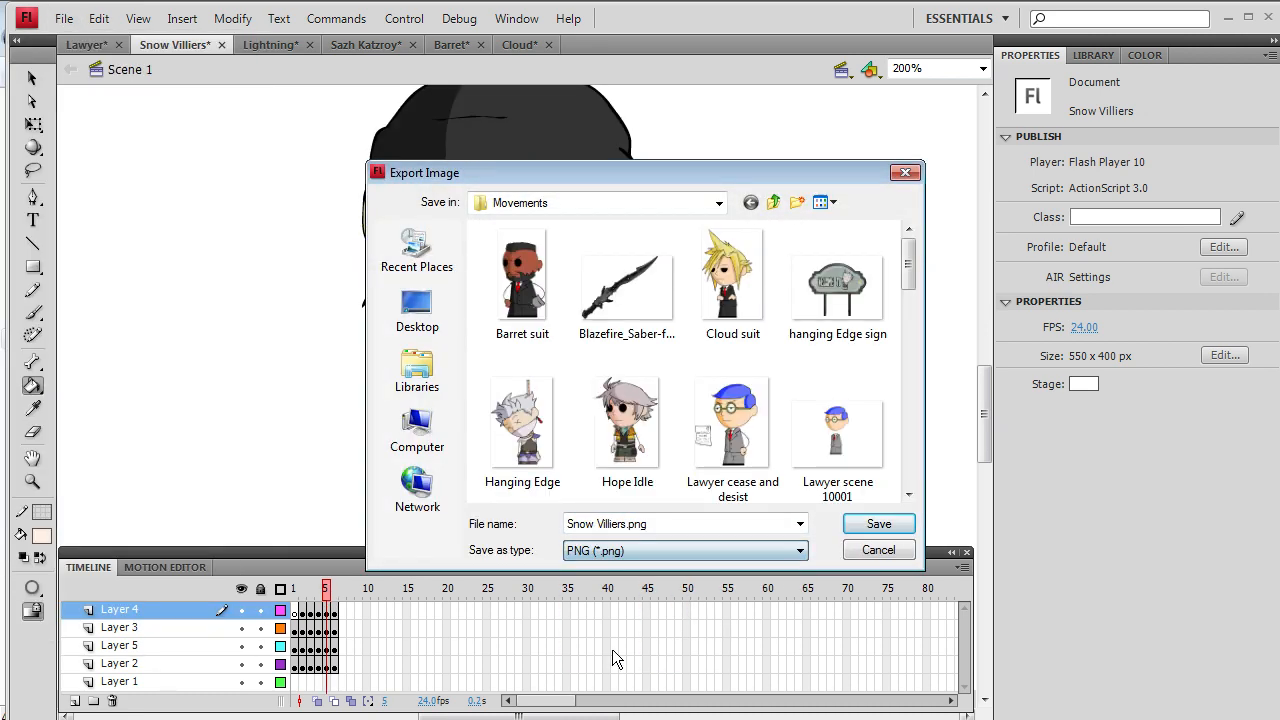
double_click(620, 524)
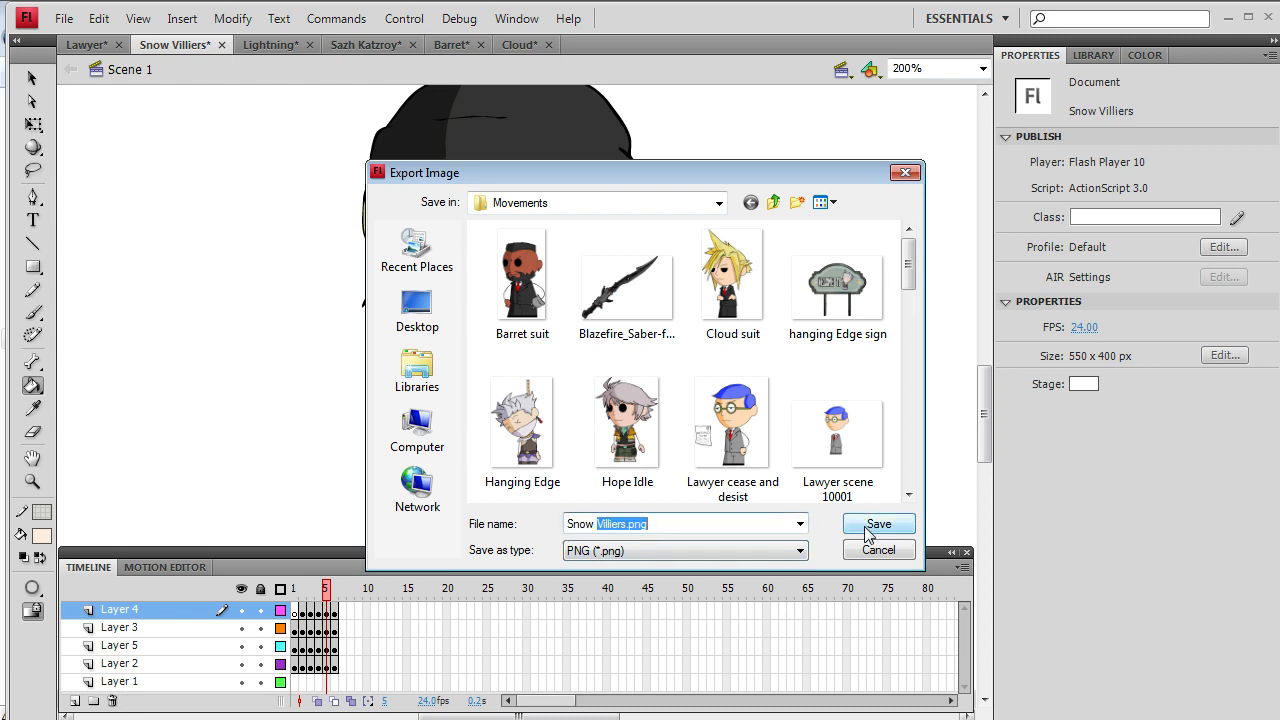
text(happy 2)
click(879, 523)
click(785, 287)
- Export the closed-eyes, arms-out pose in frame 3 as a PNG image named "Snow blinking"
drag(326, 583, 310, 584)
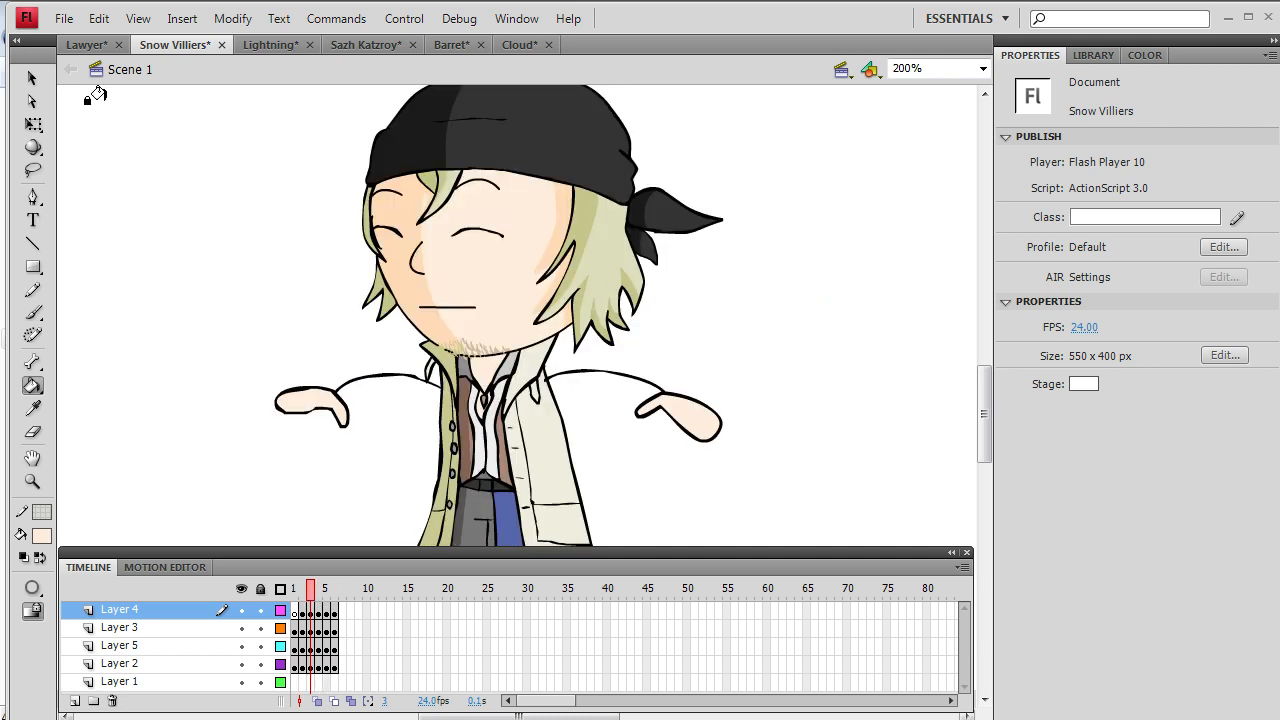
click(99, 18)
mouse_move(63, 18)
mouse_move(86, 366)
click(318, 368)
click(645, 550)
click(600, 660)
click(600, 525)
double_click(757, 525)
text(blinking)
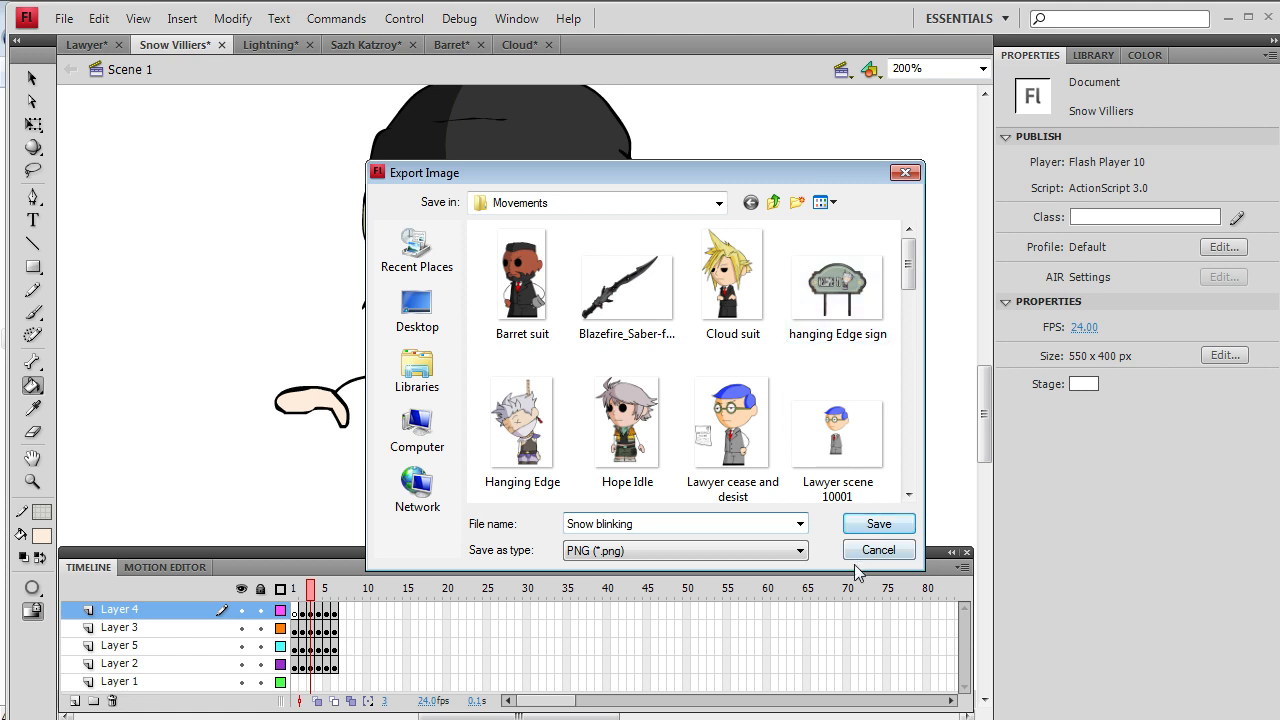
click(877, 528)
click(795, 283)
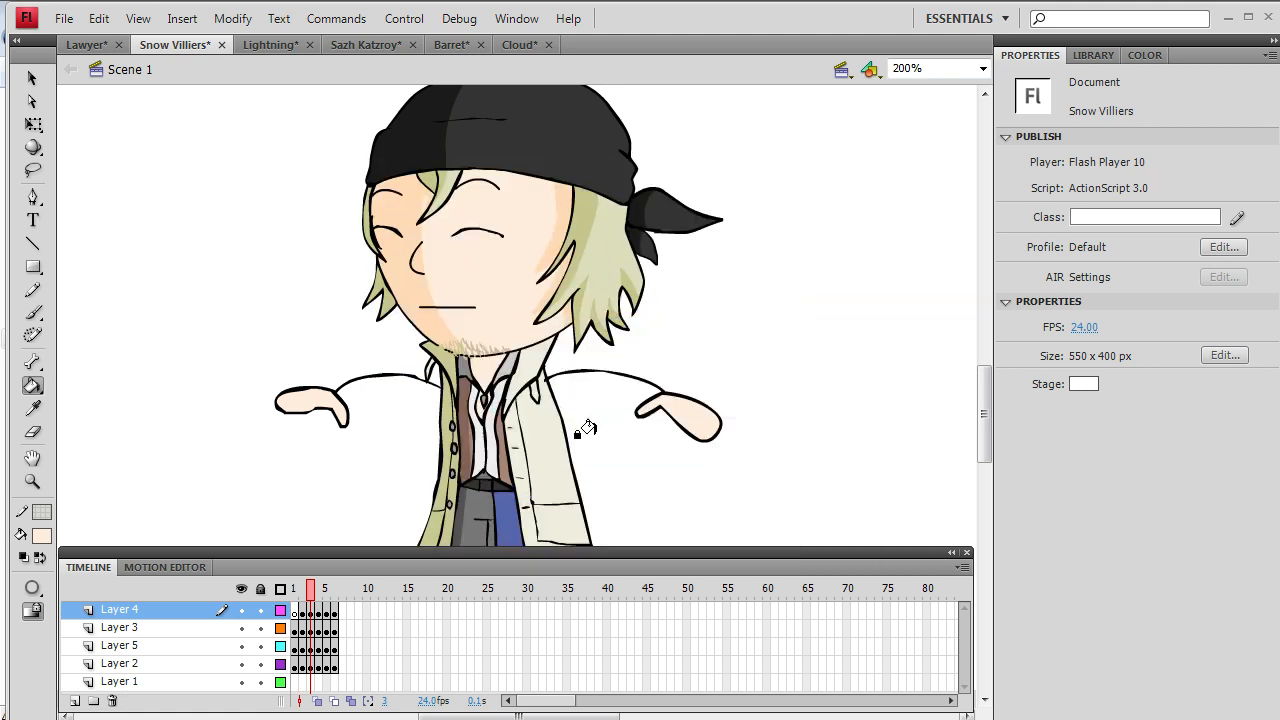
- Export the dejected pose in frame 2 as a PNG image named "Snow depressed"
click(304, 591)
drag(307, 592, 304, 592)
click(63, 18)
mouse_move(255, 367)
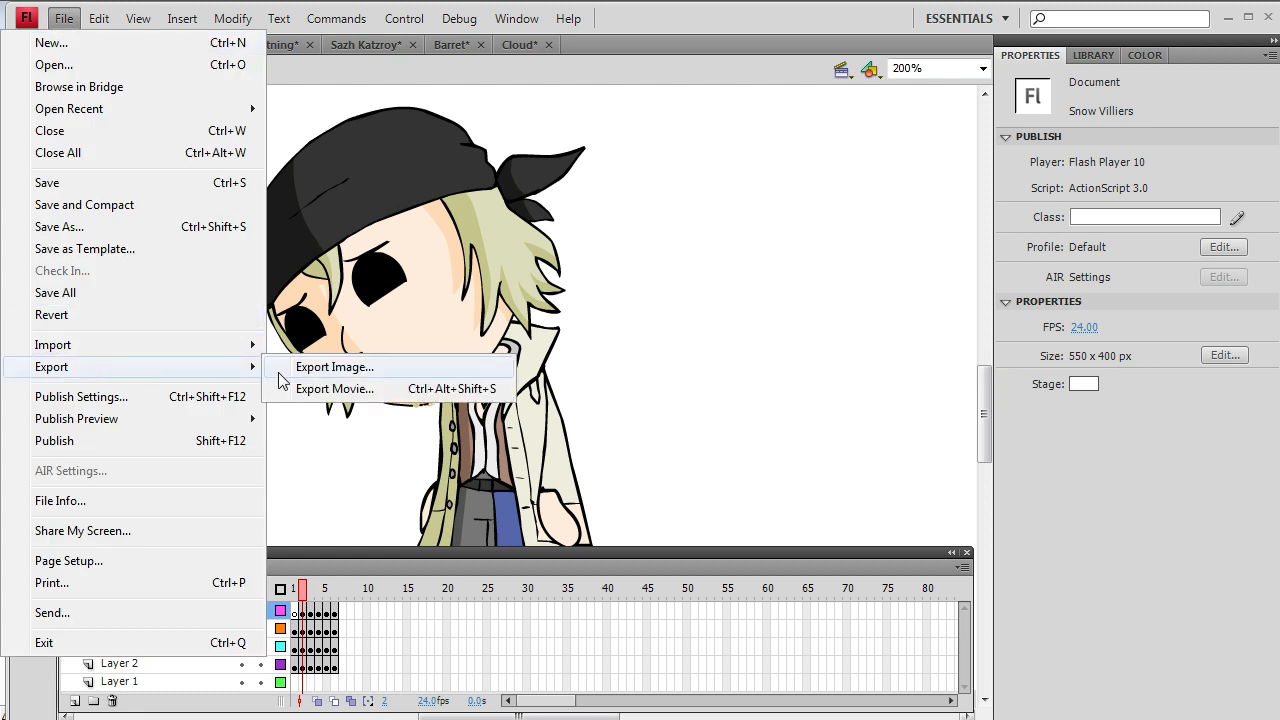
click(300, 367)
click(632, 552)
click(625, 659)
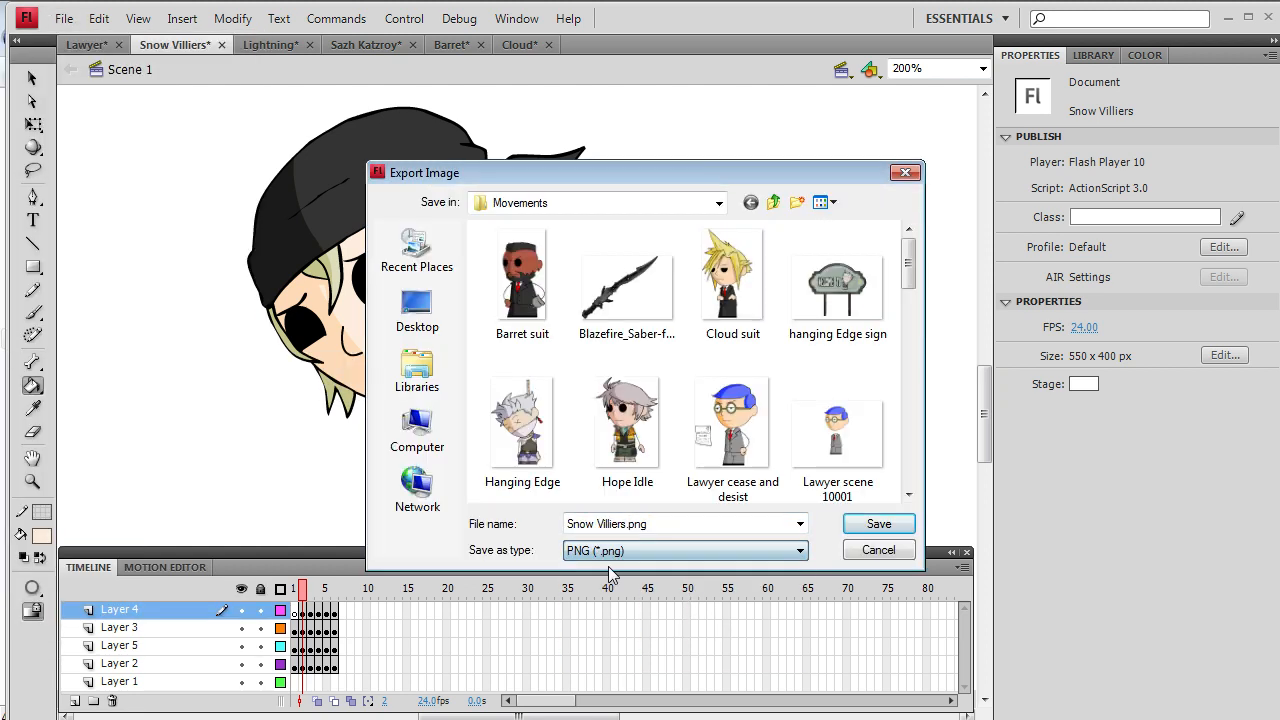
drag(595, 523, 743, 521)
key(BackSpace)
text(depressed)
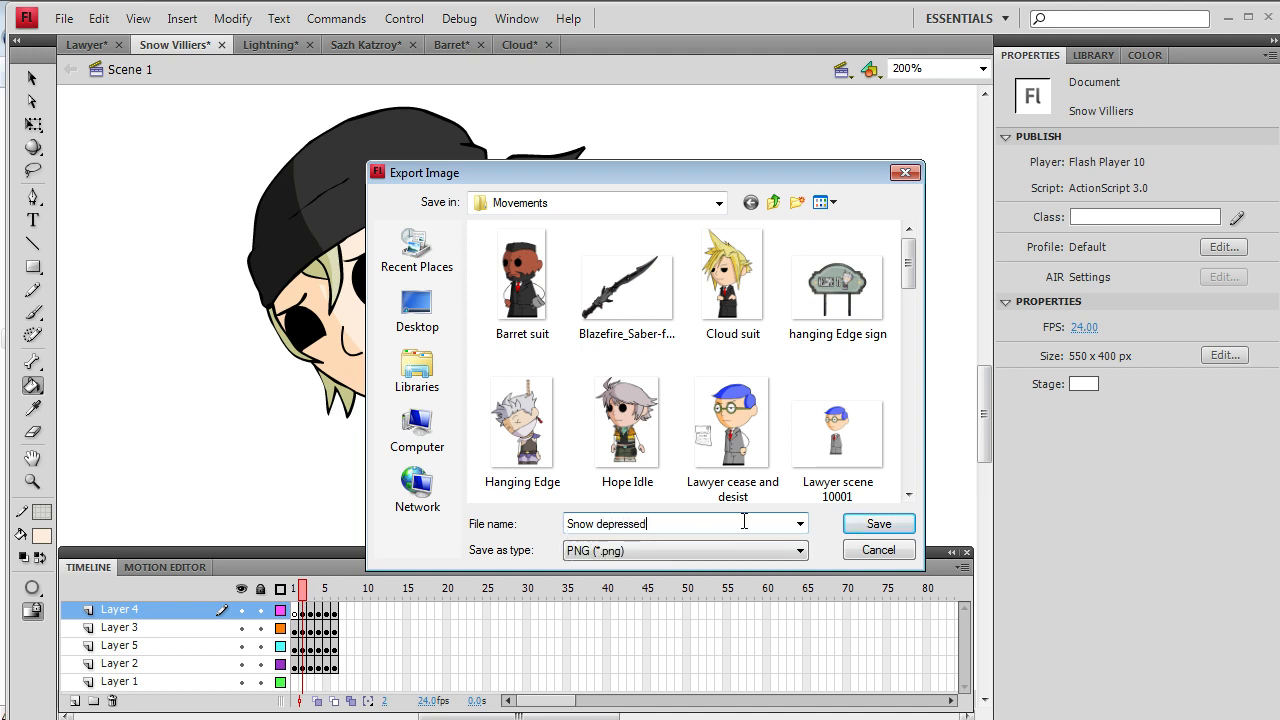
click(850, 528)
click(808, 287)
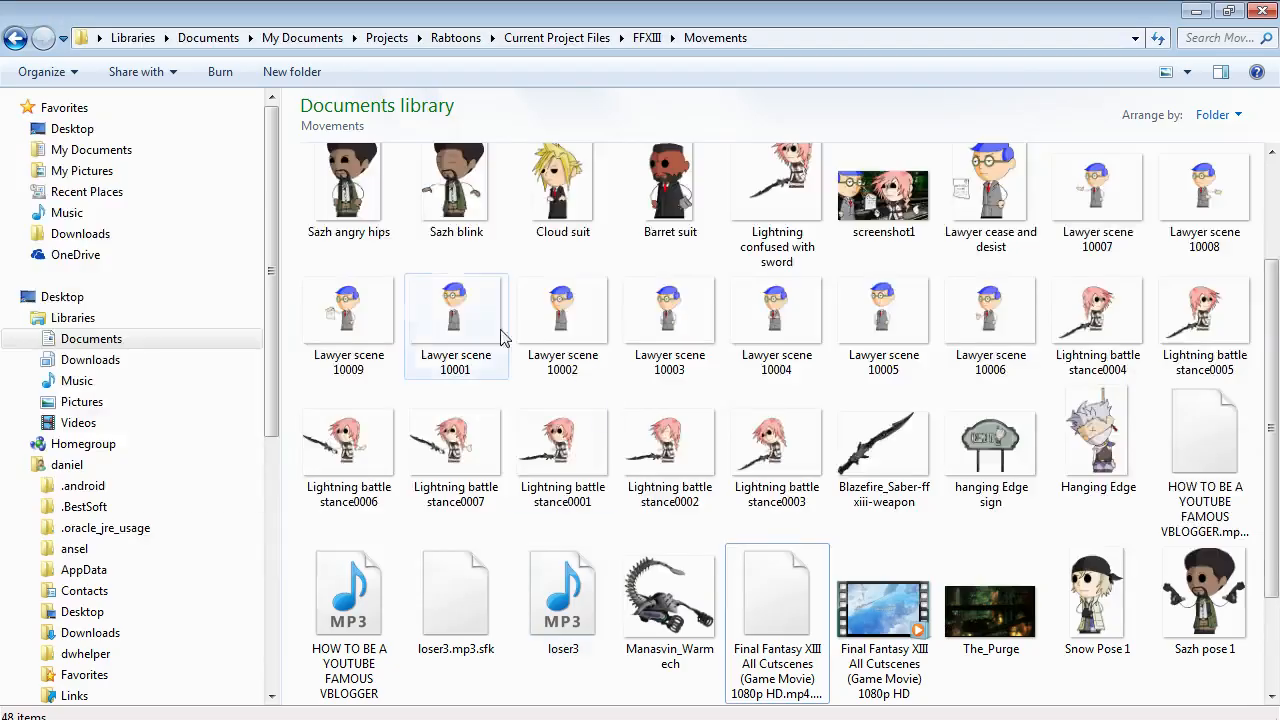
- Switch to the Movements folder in Windows Explorer and check the newly exported Snow pose images
scroll(540, 440, up, 2)
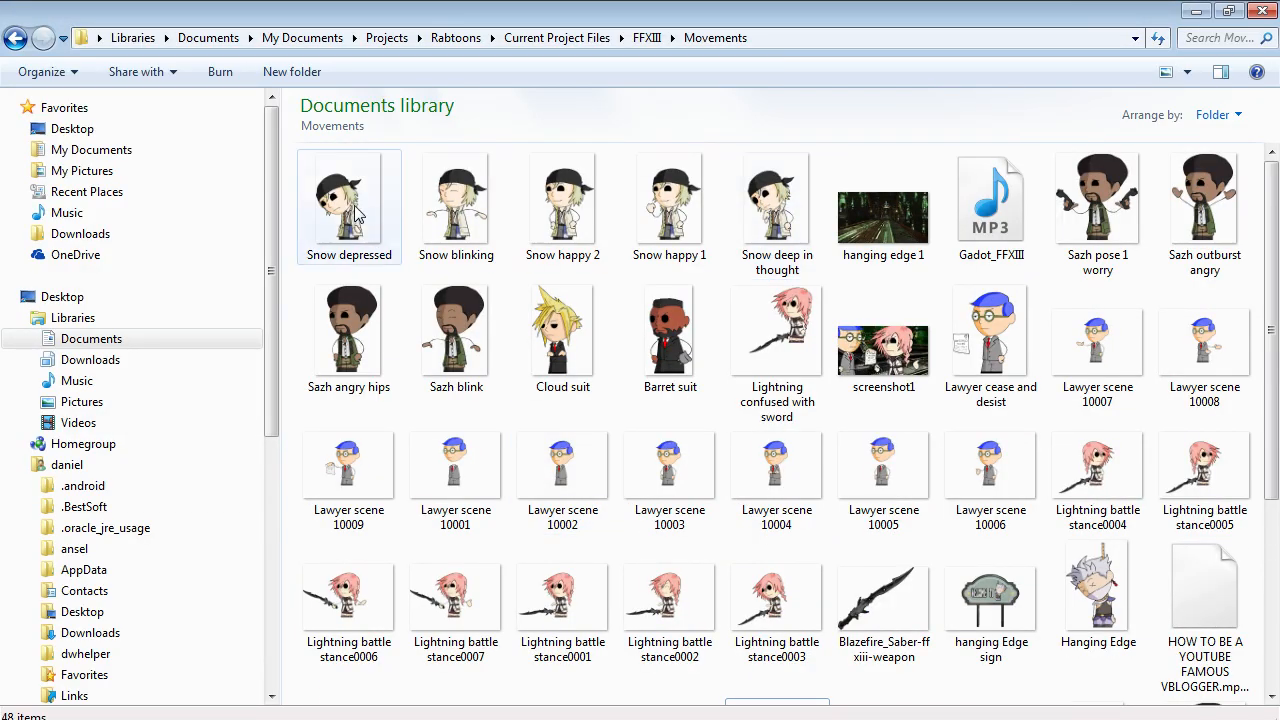
right_click(301, 268)
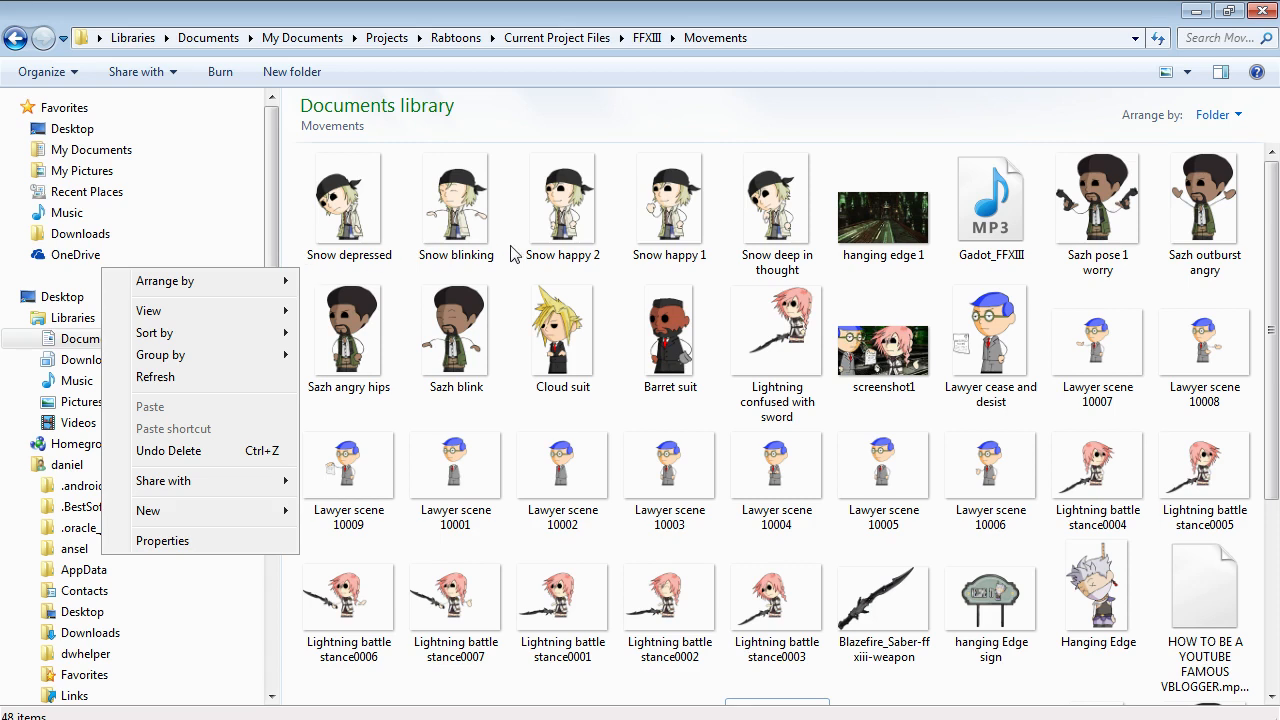
click(815, 258)
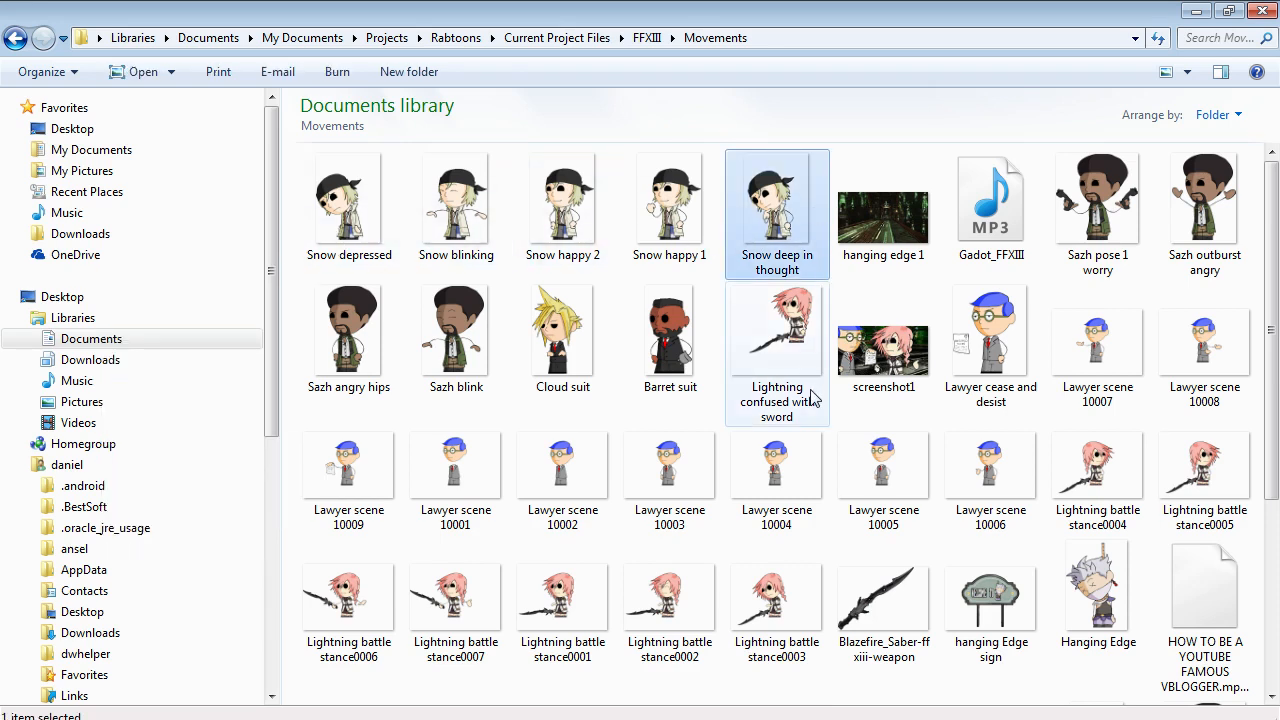
click(289, 252)
right_click(290, 252)
key(Escape)
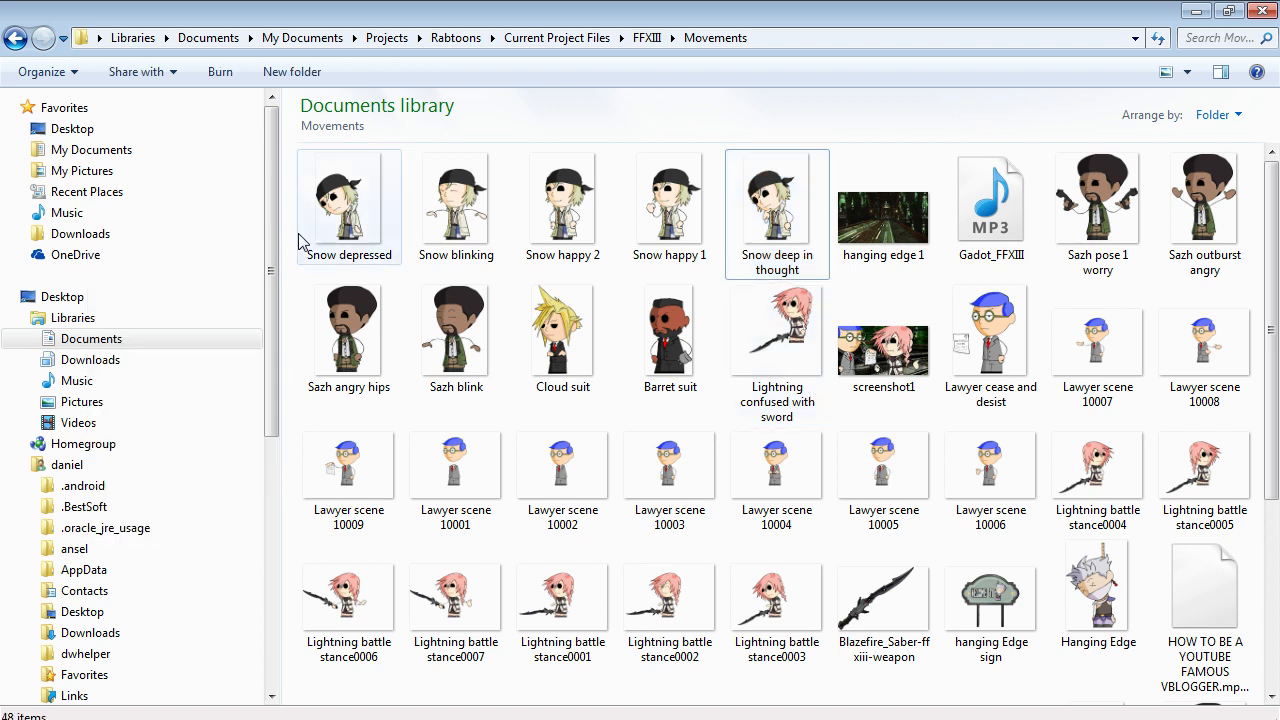
- Search the Movements folder for "sazh" and clear the search so the full folder is listed
click(1226, 37)
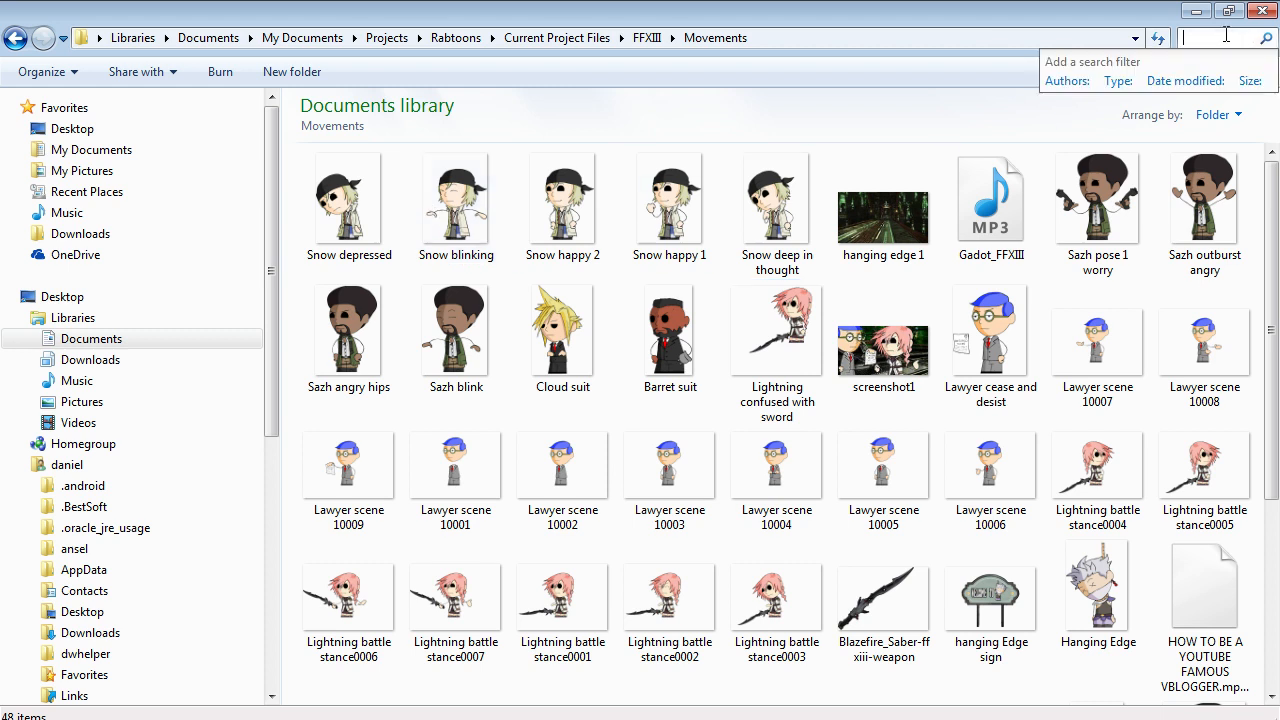
text(sazh)
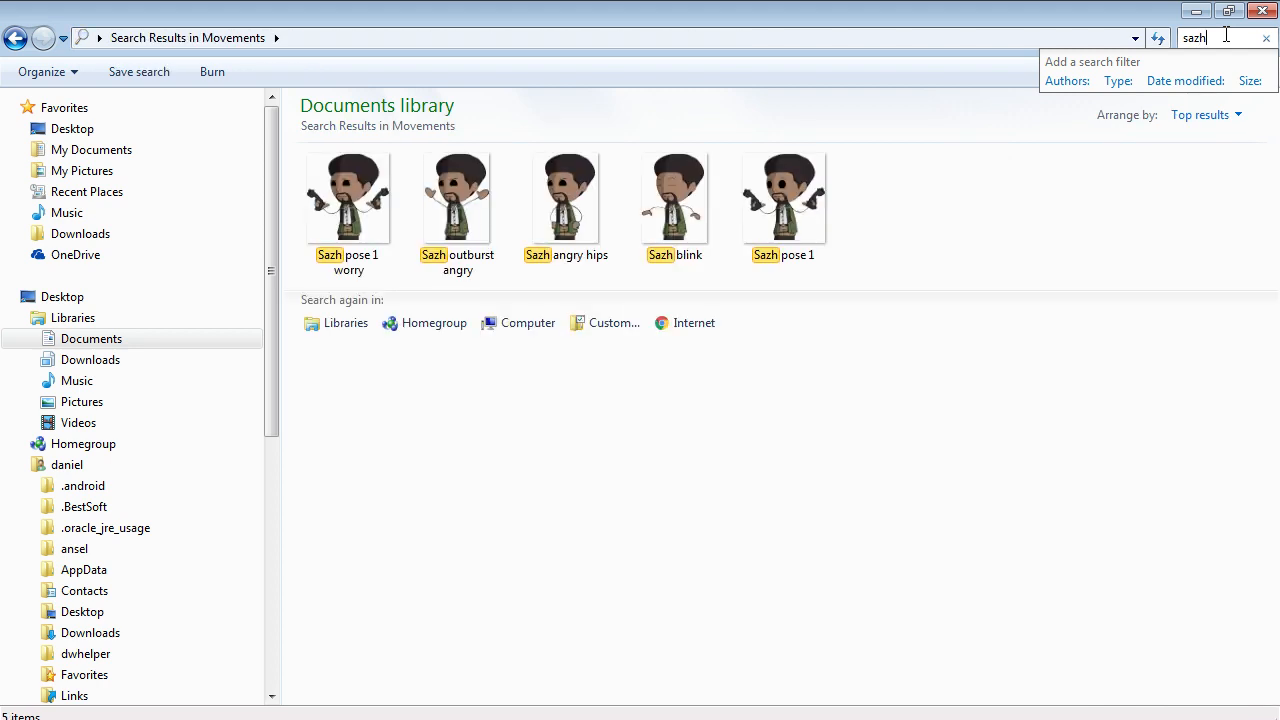
key(BackSpace)
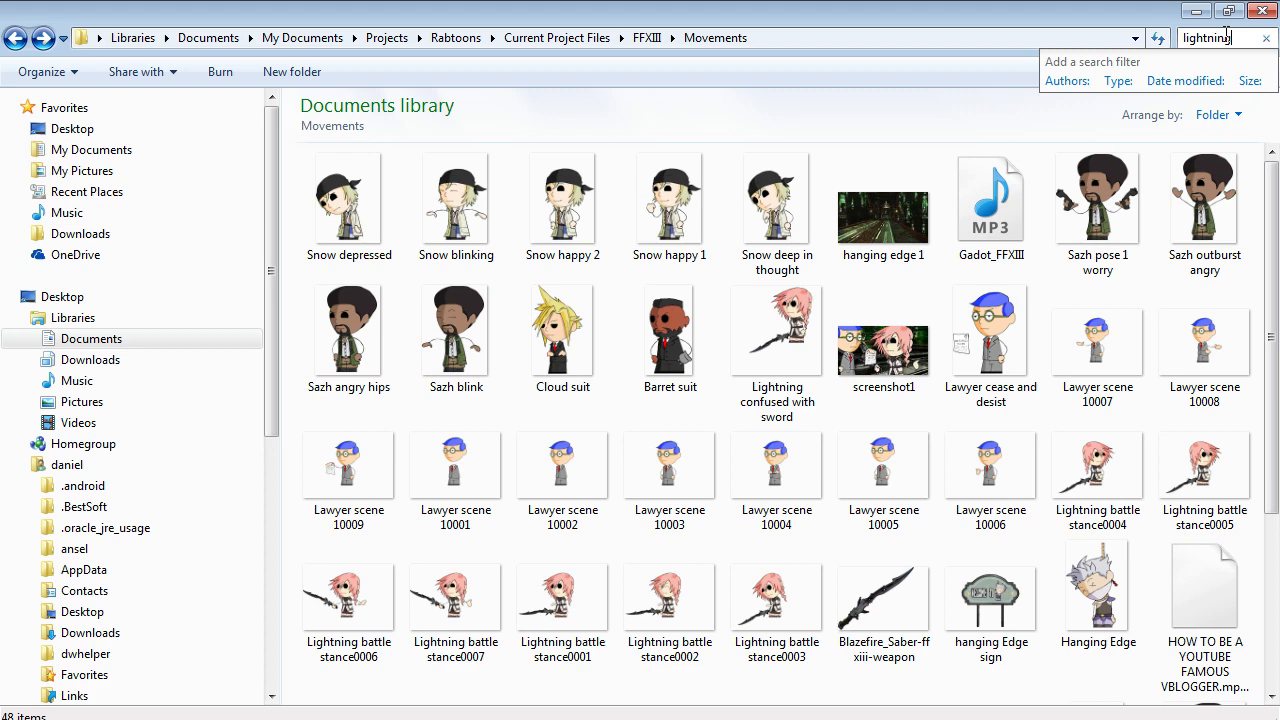
key(BackSpace)
key(BackSpace)
key(BackSpace)
key(BackSpace)
key(BackSpace)
key(BackSpace)
key(BackSpace)
key(BackSpace)
key(BackSpace)
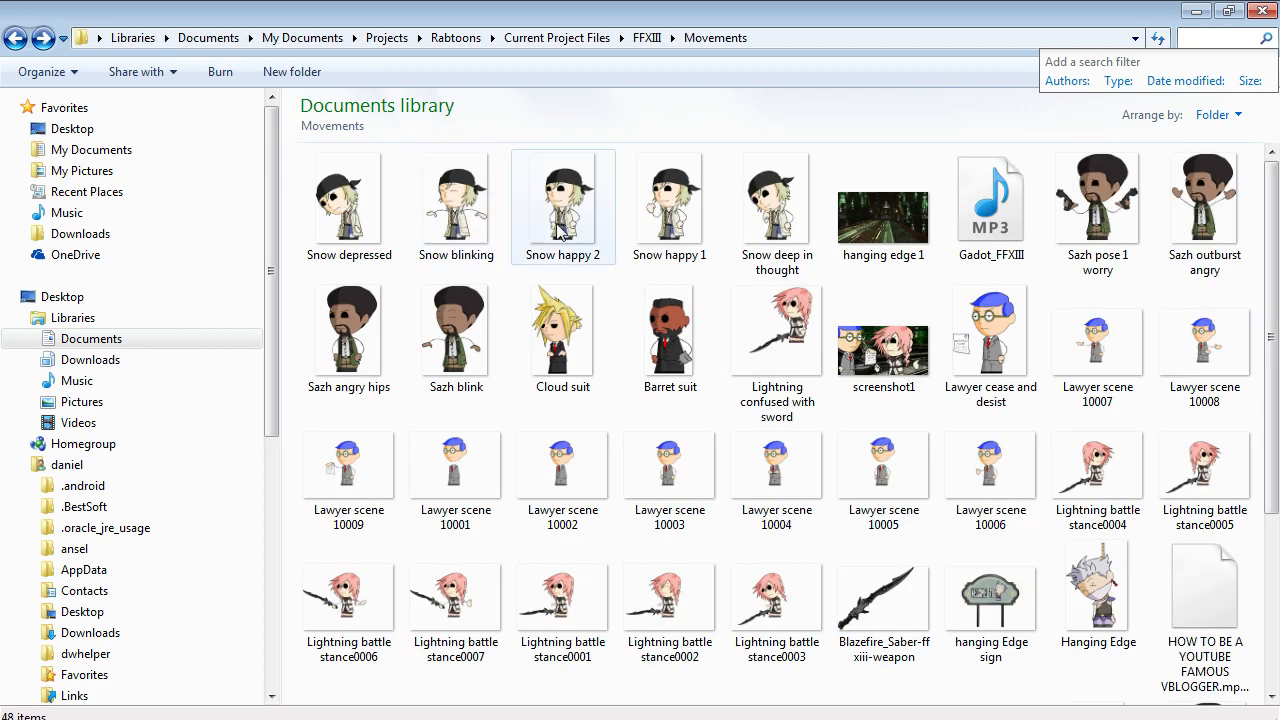
- Select the five Snow pose images and add them to track 6 of the Vegas Pro timeline, starting at 00:01:02.23
click(645, 212)
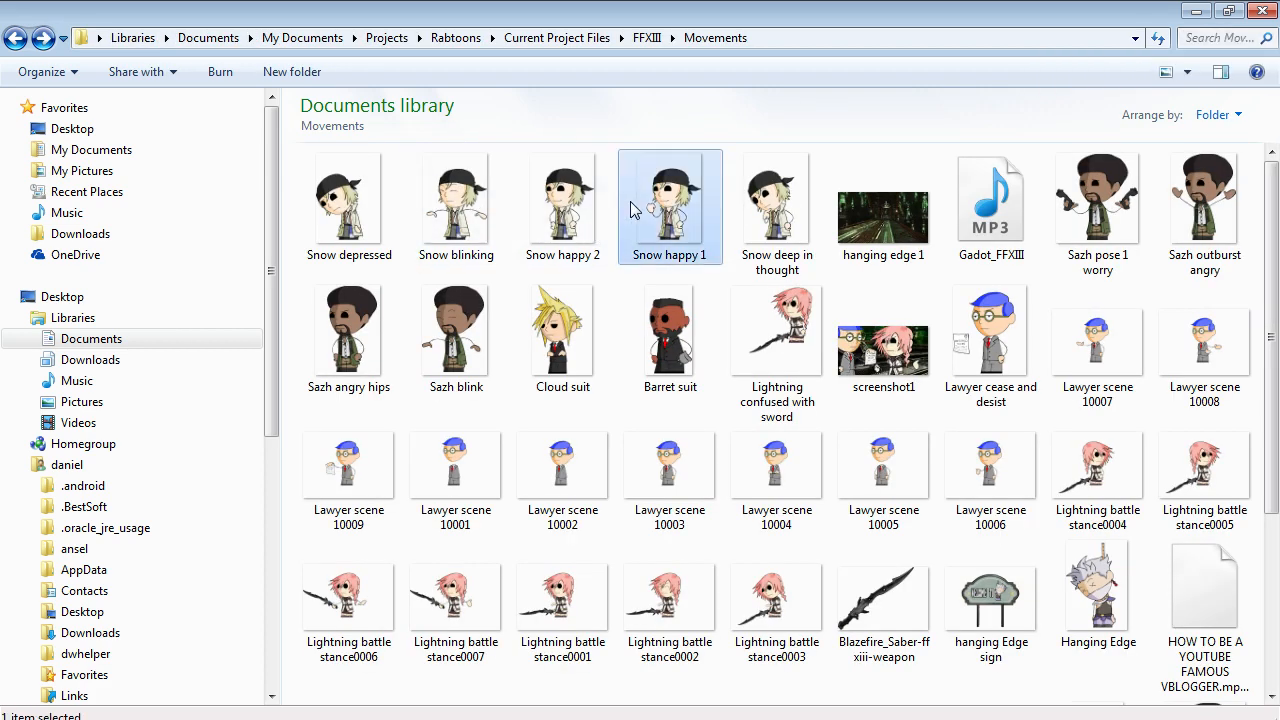
click(787, 222)
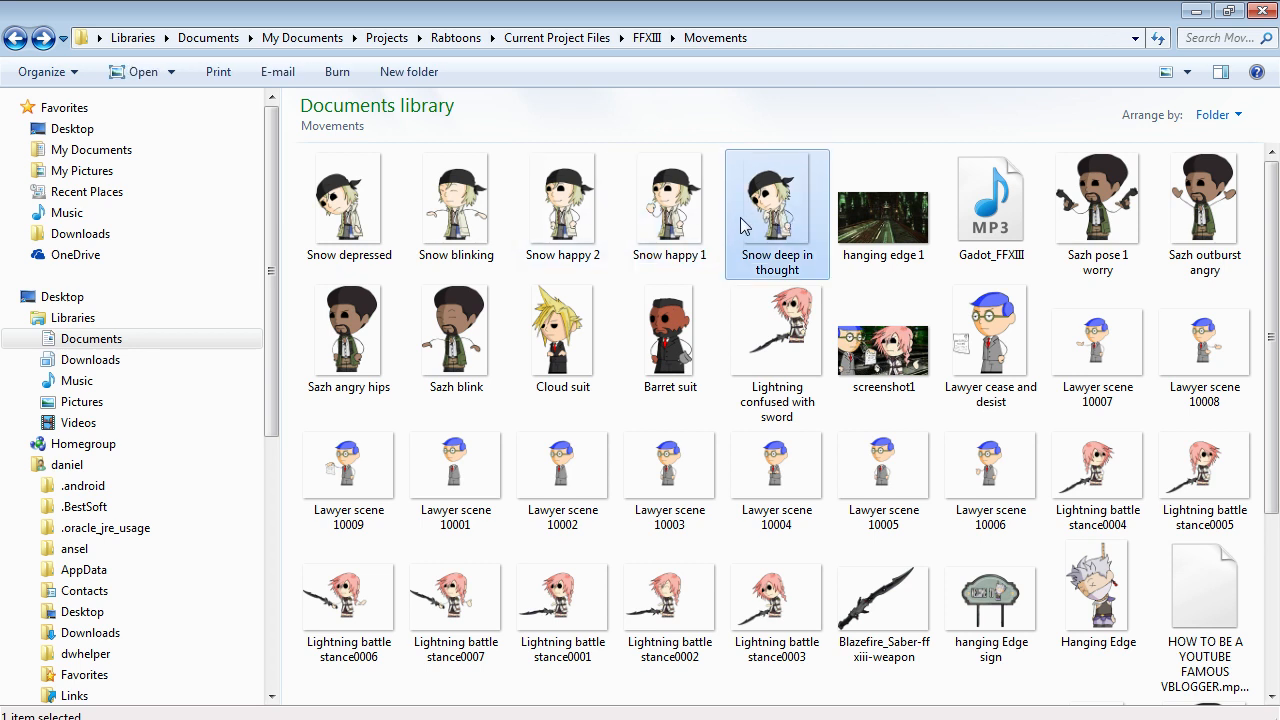
ctrl+click(693, 212)
ctrl+click(563, 212)
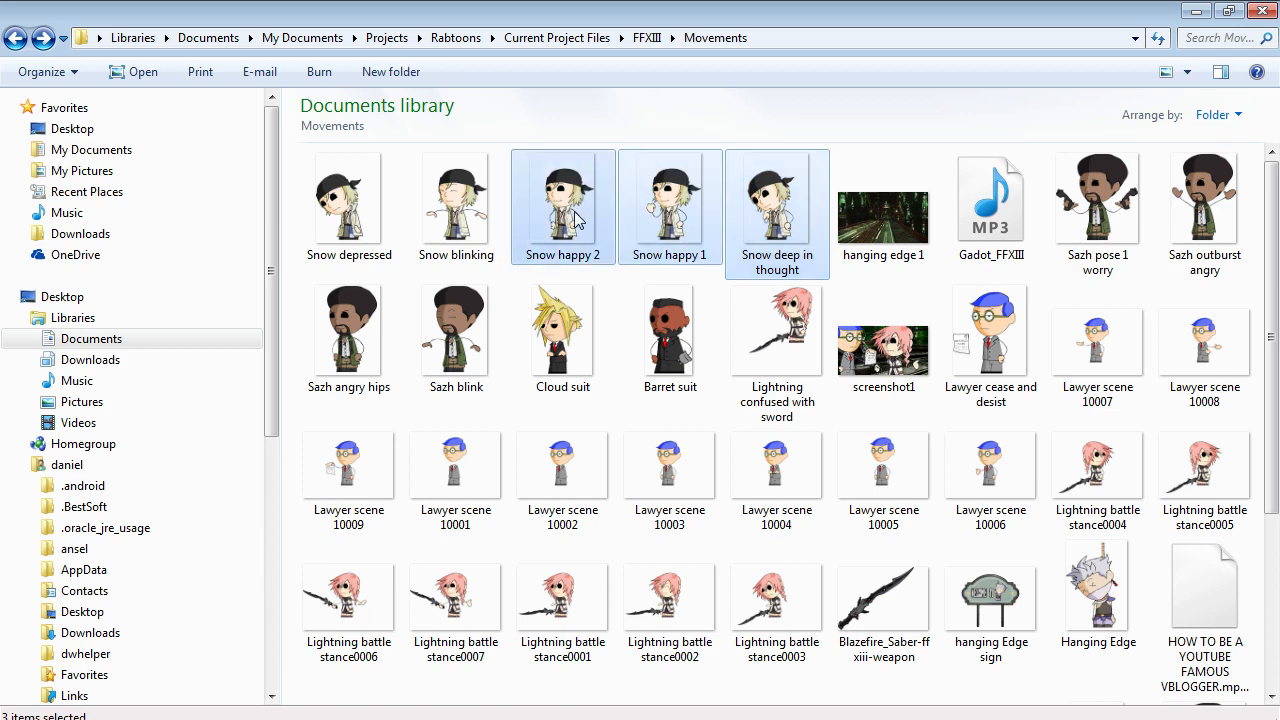
ctrl+click(463, 222)
ctrl+click(330, 220)
scroll(428, 705, down, 1)
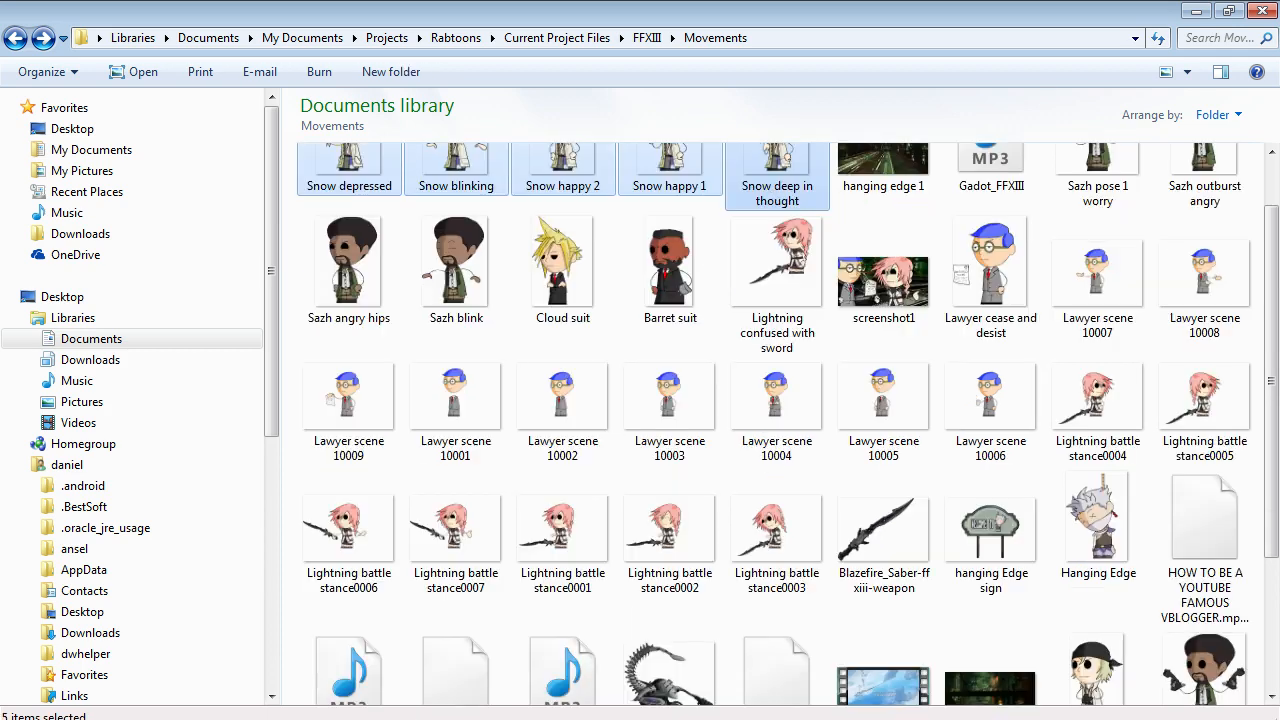
drag(428, 719, 657, 575)
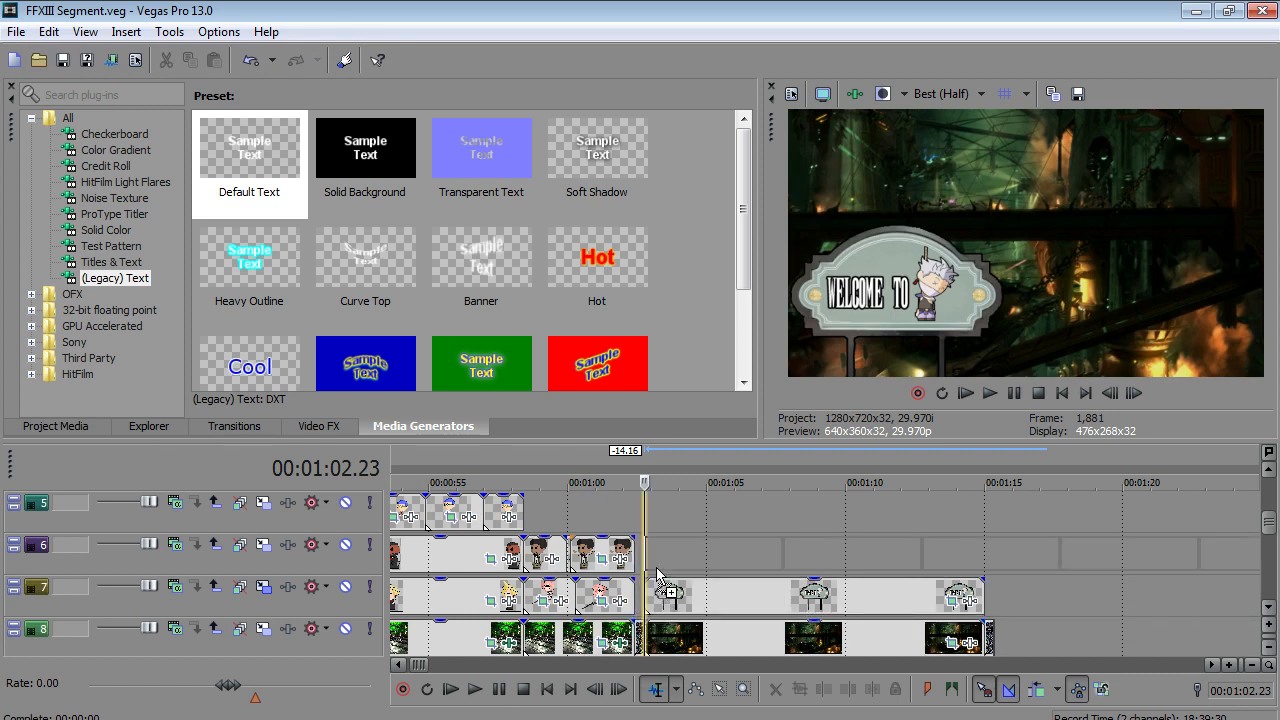
drag(657, 575, 657, 575)
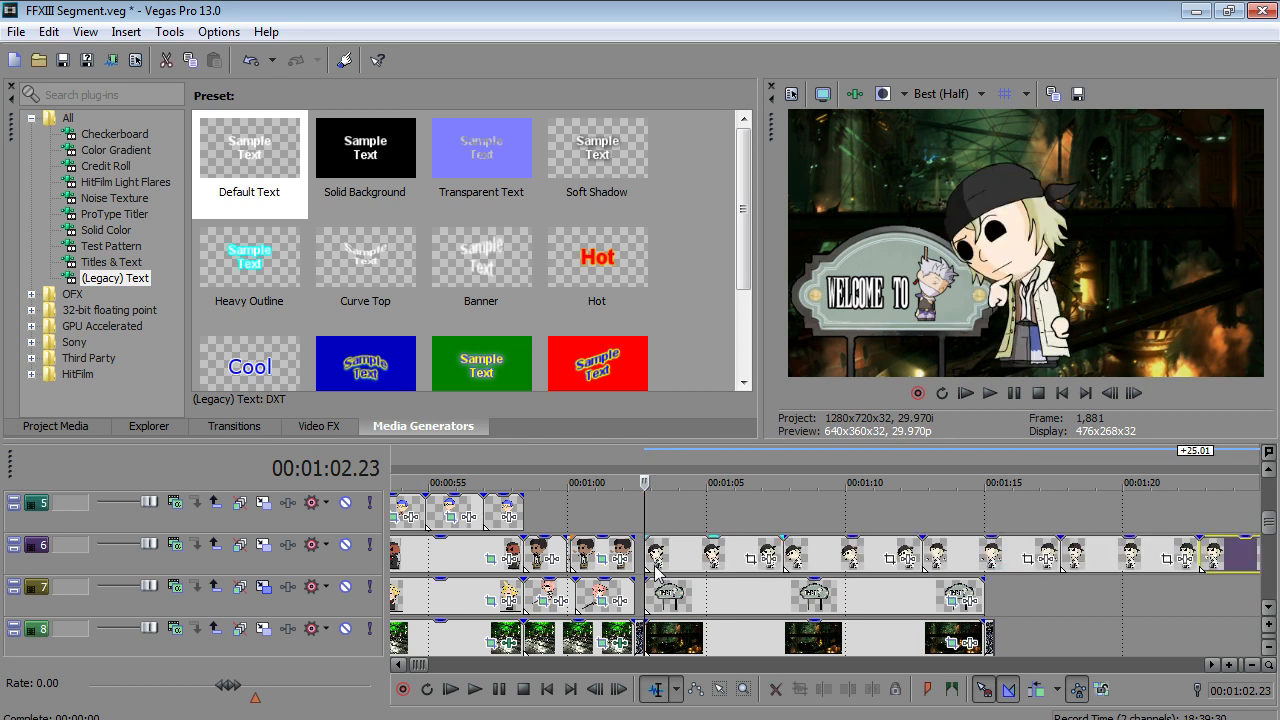
- Preview each newly placed Snow clip on track 6 to identify which pose it shows
click(715, 530)
scroll(715, 530, down, 3)
scroll(715, 530, up, 2)
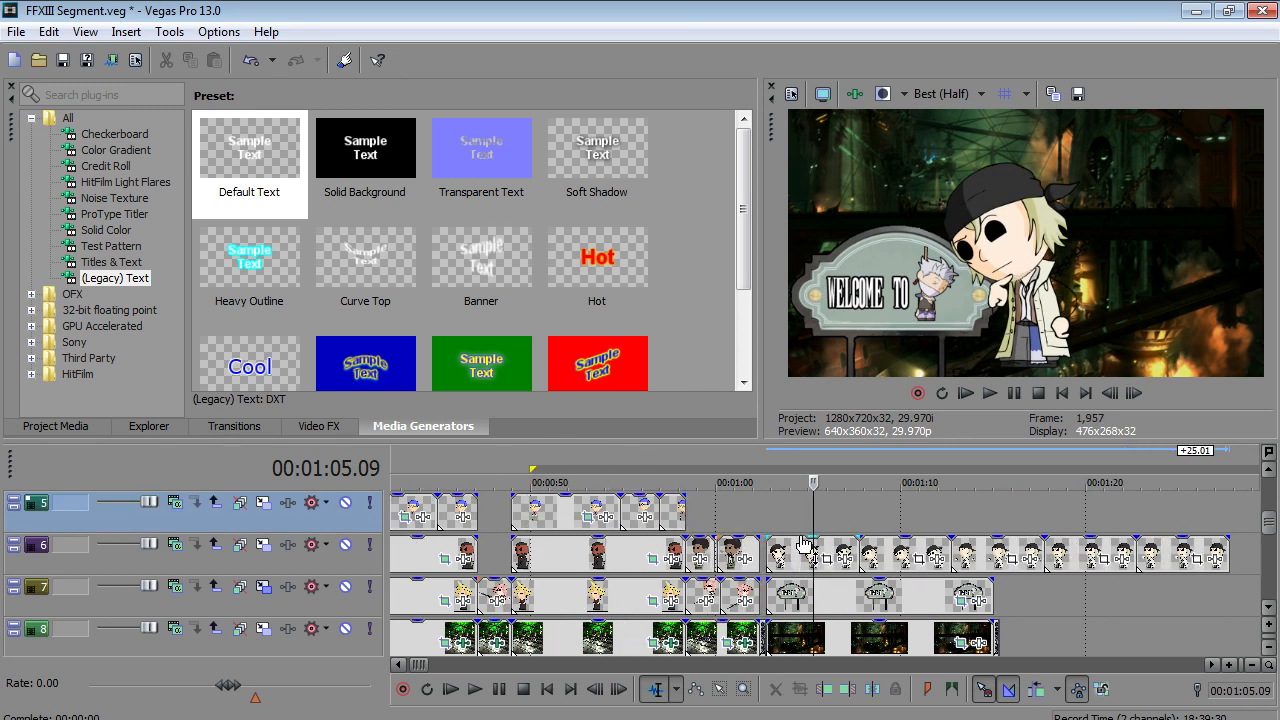
click(899, 521)
click(963, 522)
click(1075, 523)
click(1208, 509)
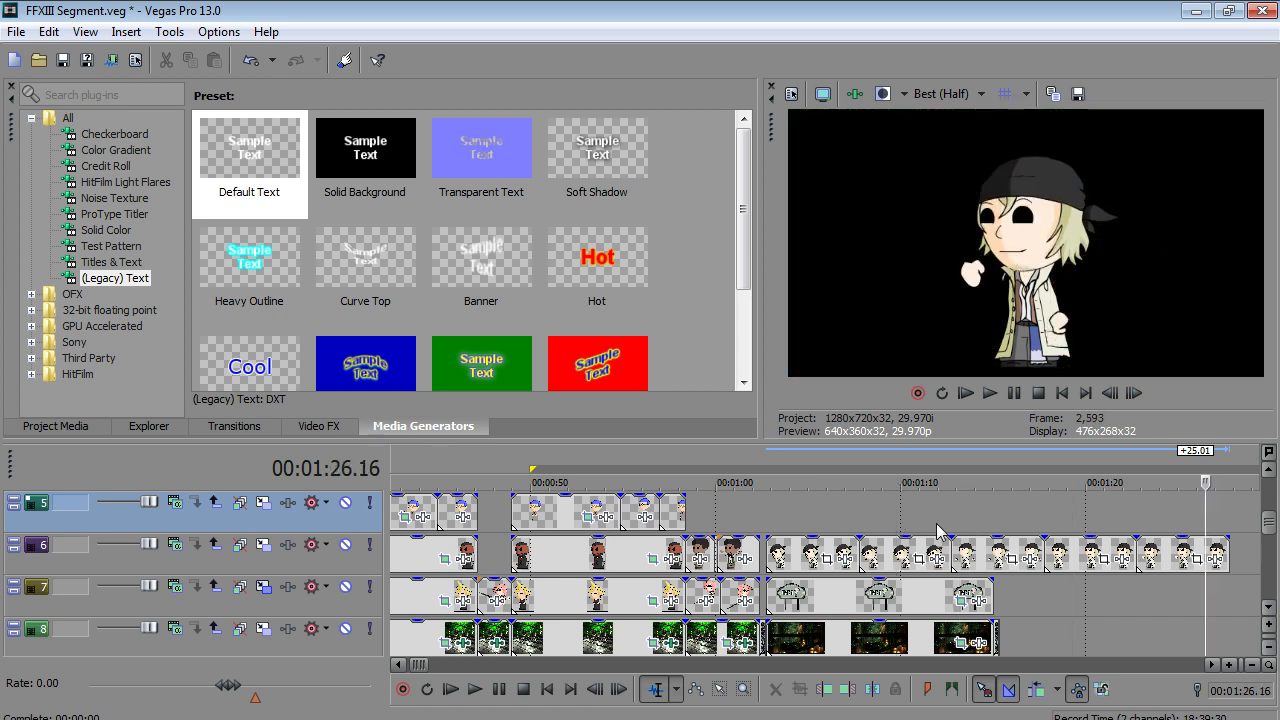
click(775, 528)
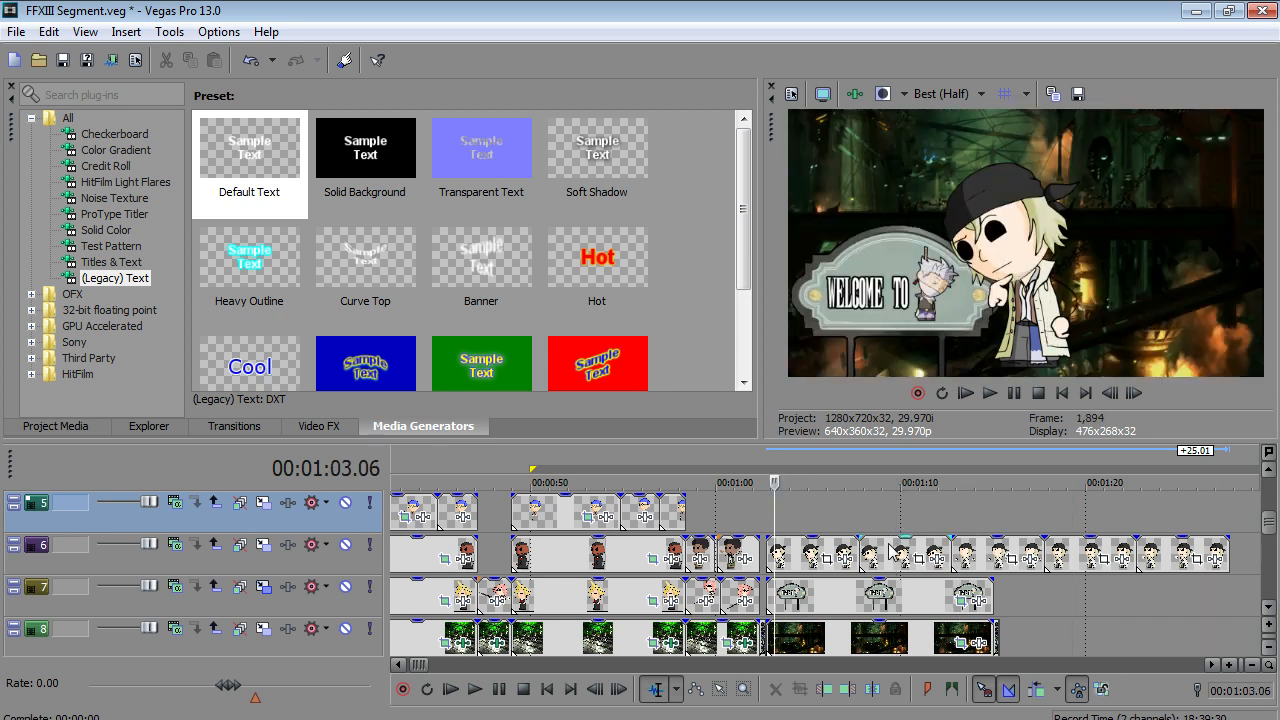
- Rearrange the Snow clips on track 6 so the blinking clip directly follows the deep-in-thought clip, with the remaining clips spaced apart
click(895, 551)
drag(947, 562, 1180, 555)
click(845, 527)
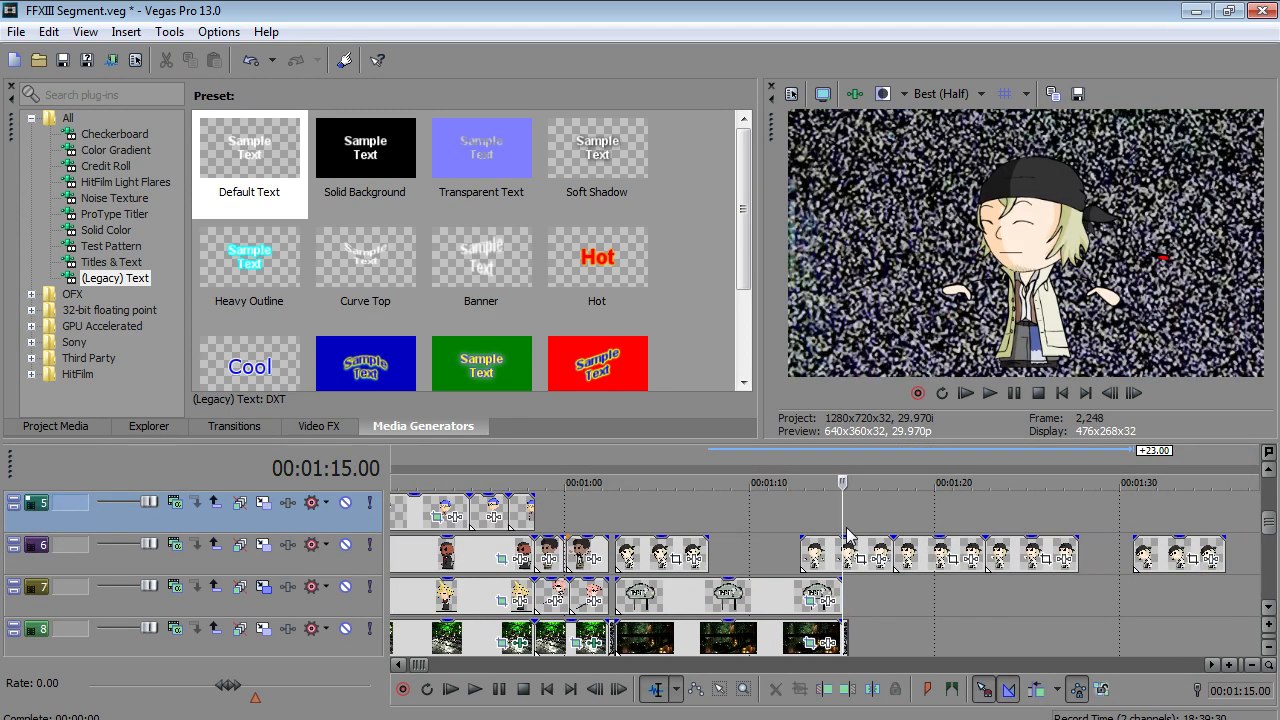
click(920, 528)
drag(829, 553, 1071, 553)
drag(955, 553, 868, 553)
drag(1096, 551, 761, 553)
drag(850, 555, 876, 553)
click(894, 517)
click(1009, 526)
click(876, 553)
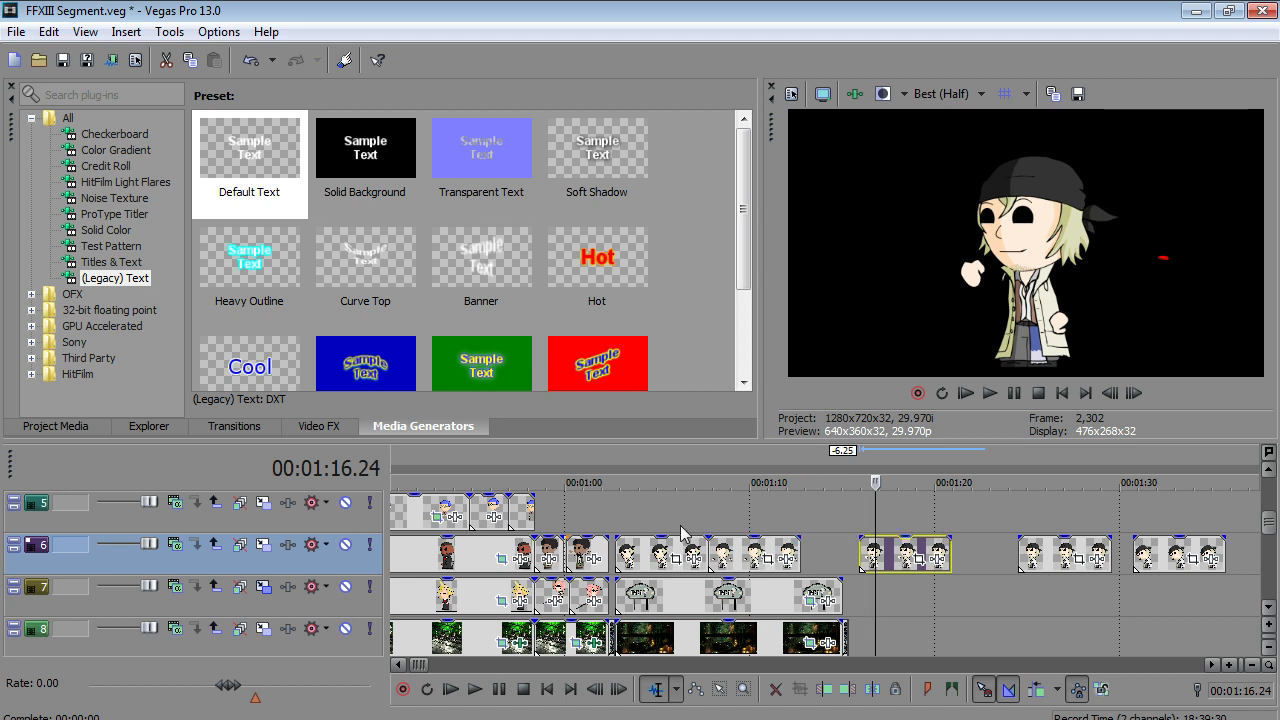
- Open Event Pan/Crop for the "Snow deep in thought" clip and set the crop width to 1280 and height to 720
click(616, 525)
click(640, 563)
right_click(640, 563)
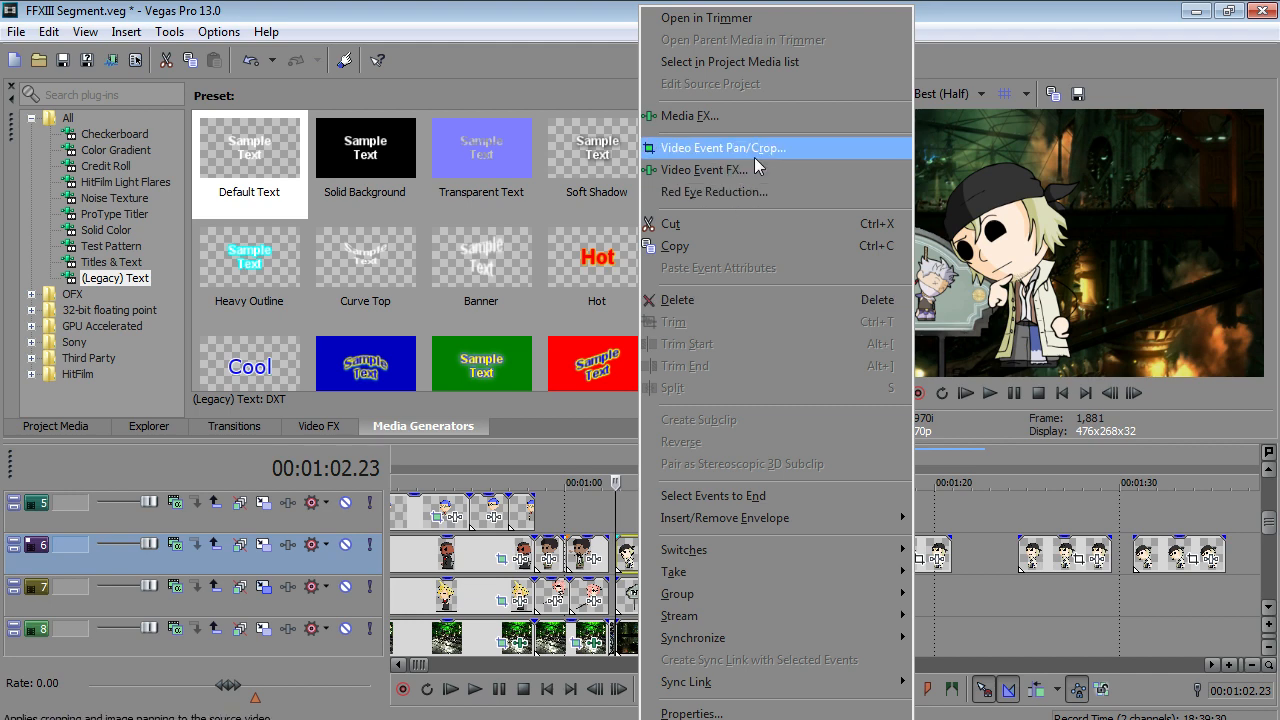
click(754, 157)
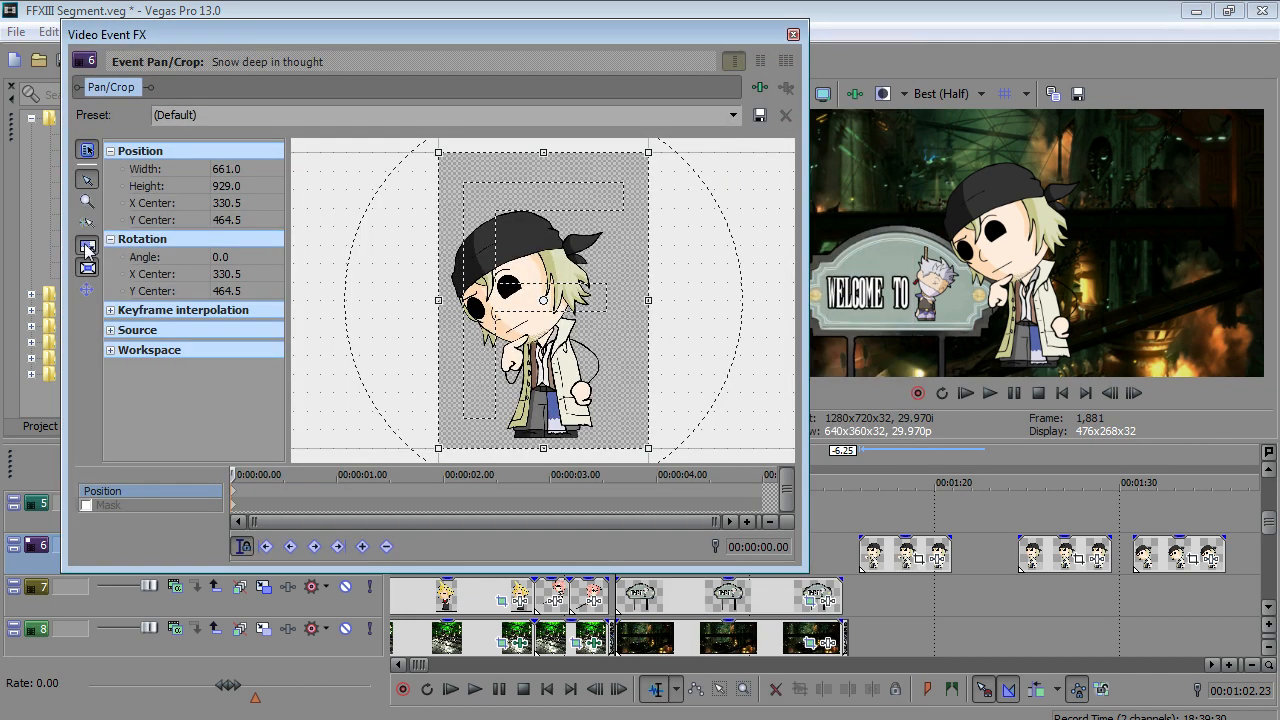
double_click(228, 169)
text(1280)
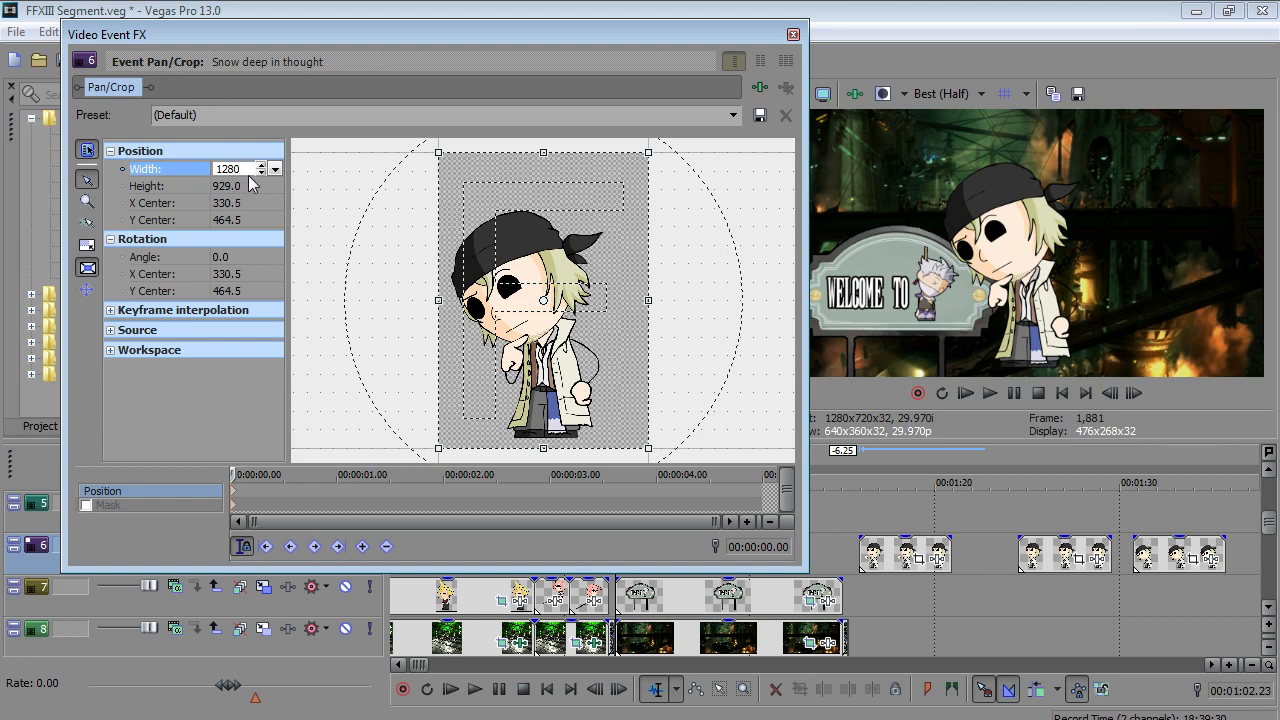
click(520, 234)
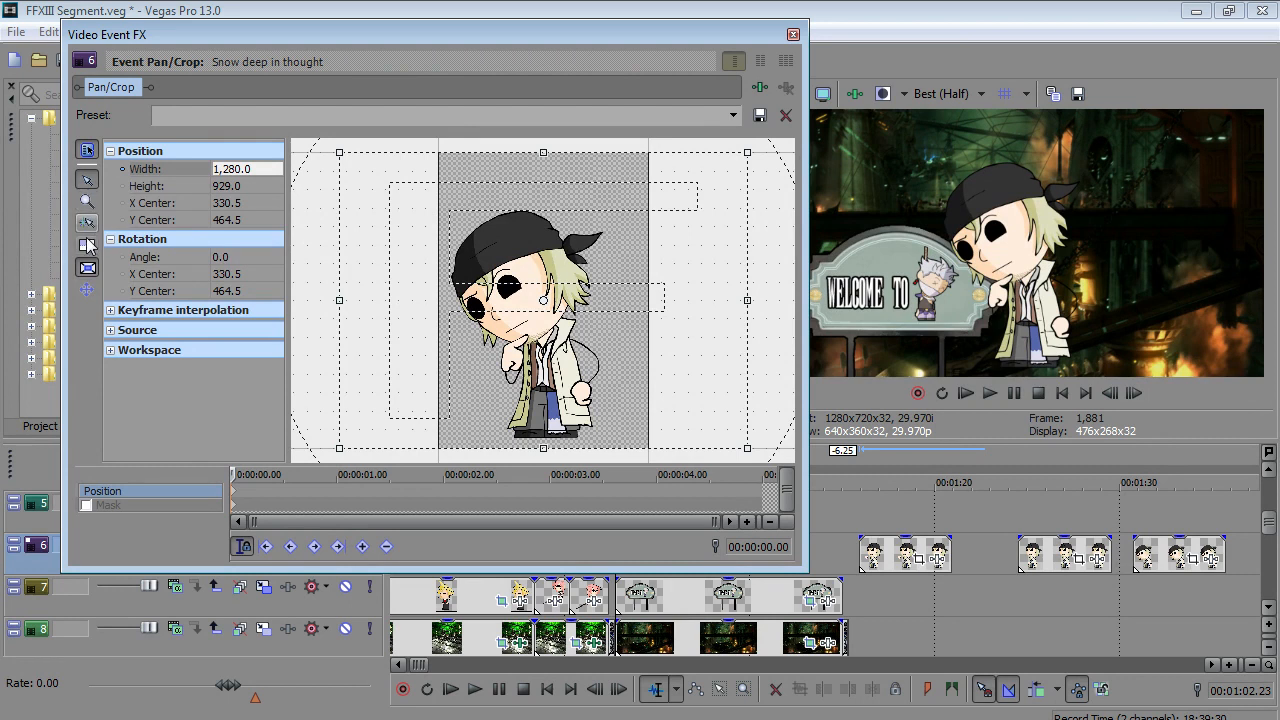
double_click(235, 186)
text(72)
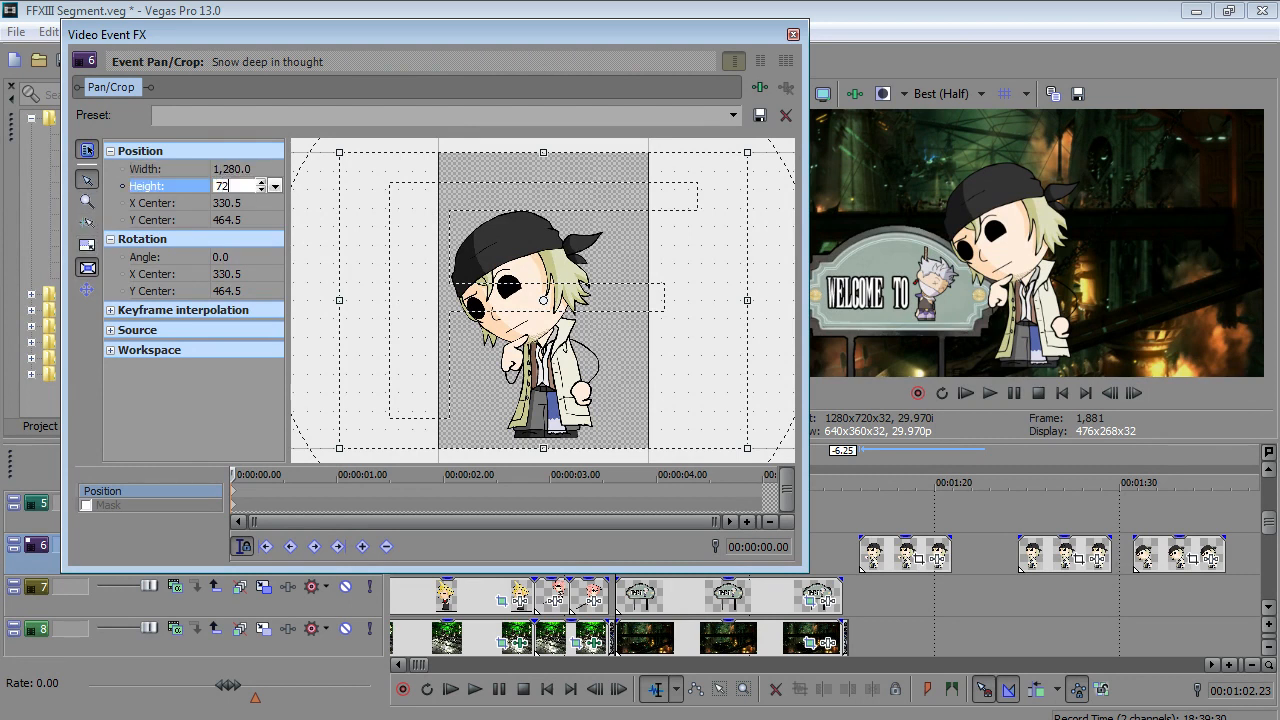
text(0)
click(500, 270)
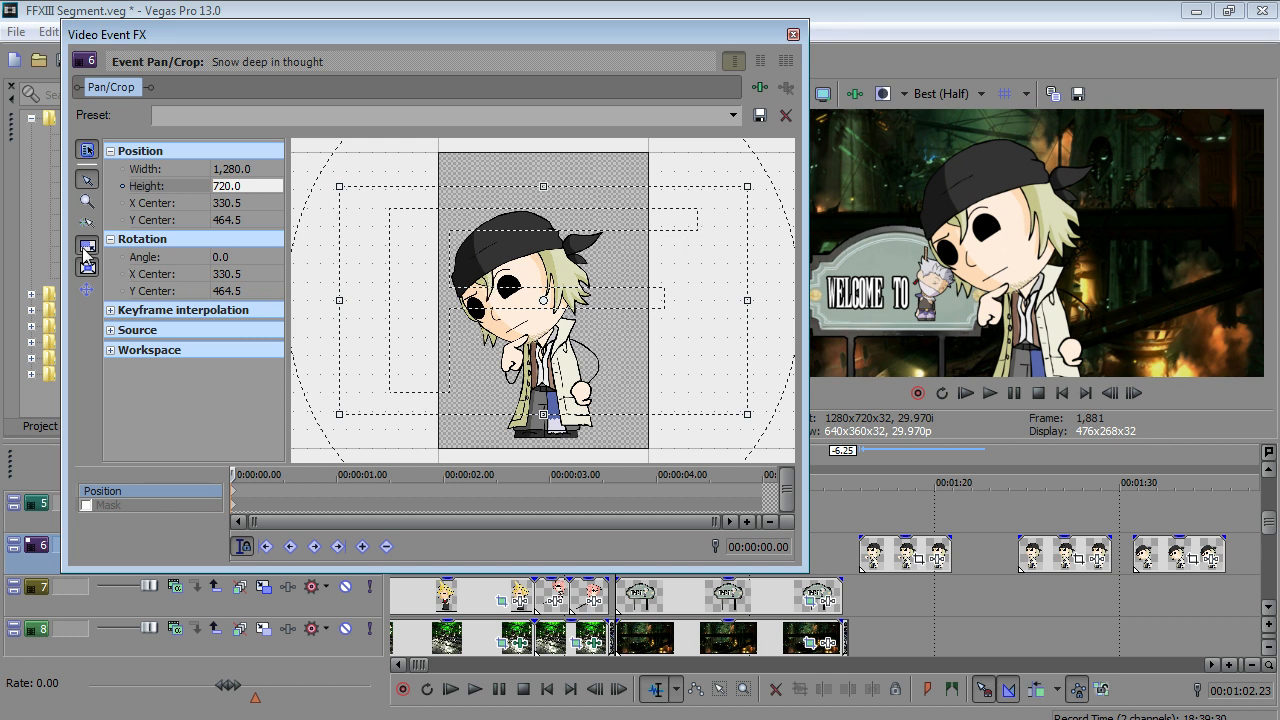
- Shrink the crop frame proportionally to about 904 by 508 and centre it at about X 282, Y 524 to enlarge Snow beside the sign
drag(482, 281, 433, 307)
scroll(433, 307, down, 2)
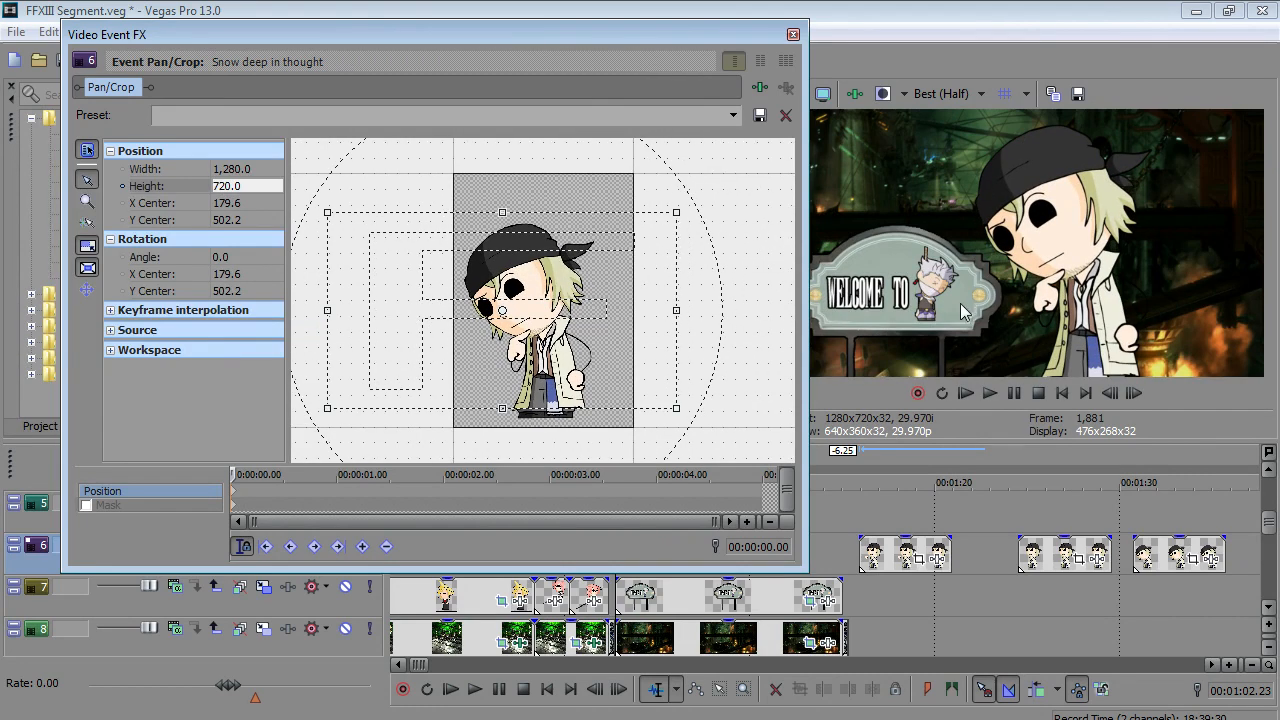
drag(807, 285, 777, 287)
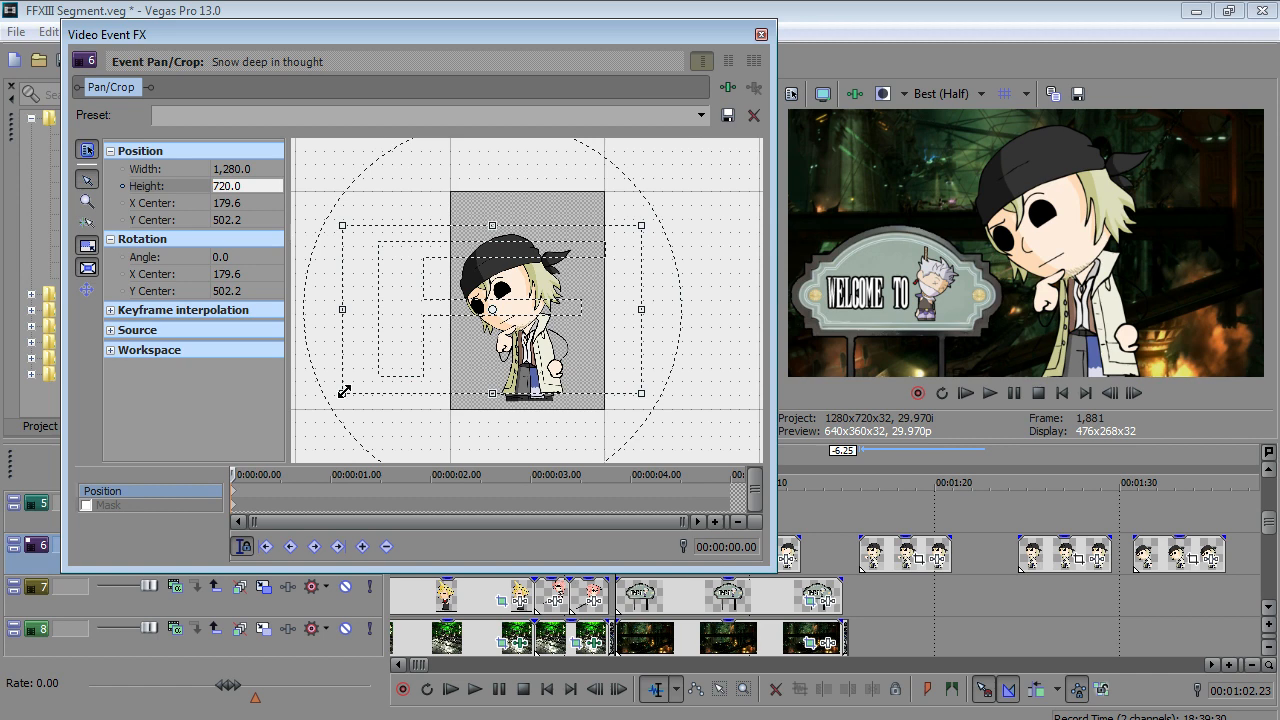
drag(341, 393, 383, 394)
drag(502, 340, 525, 340)
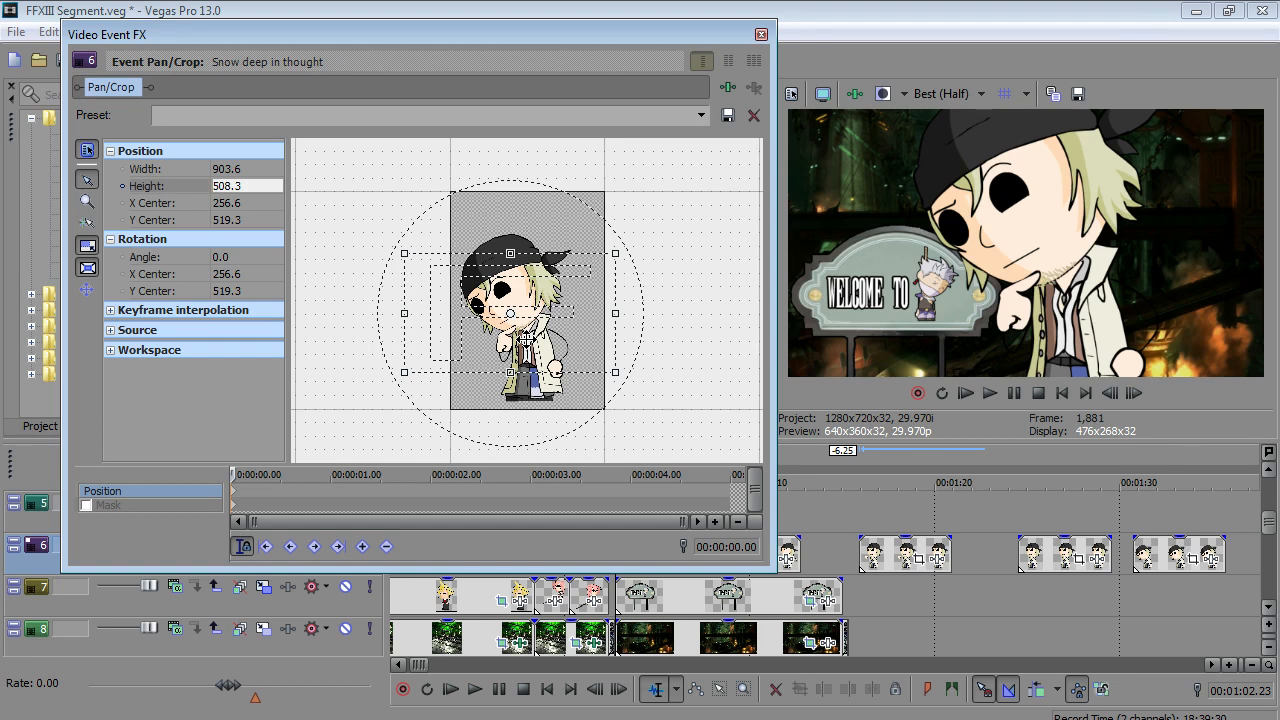
drag(525, 341, 529, 343)
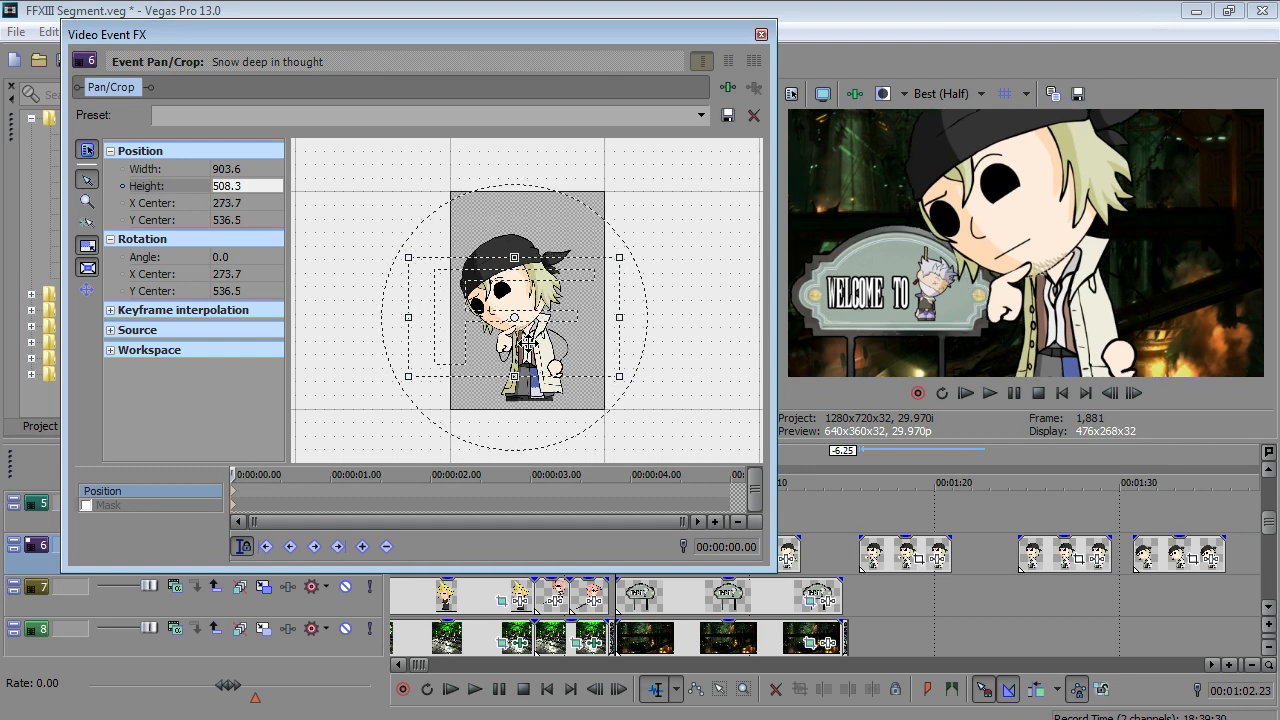
key(Up)
key(Up)
key(Up)
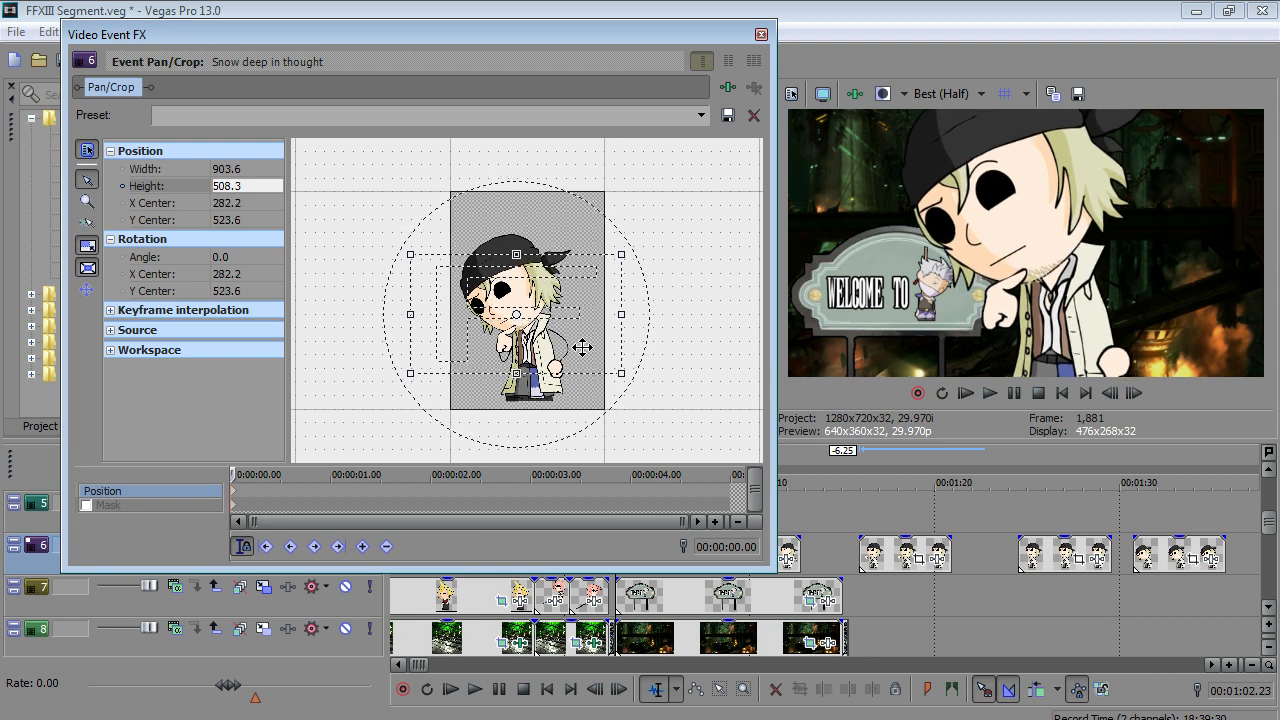
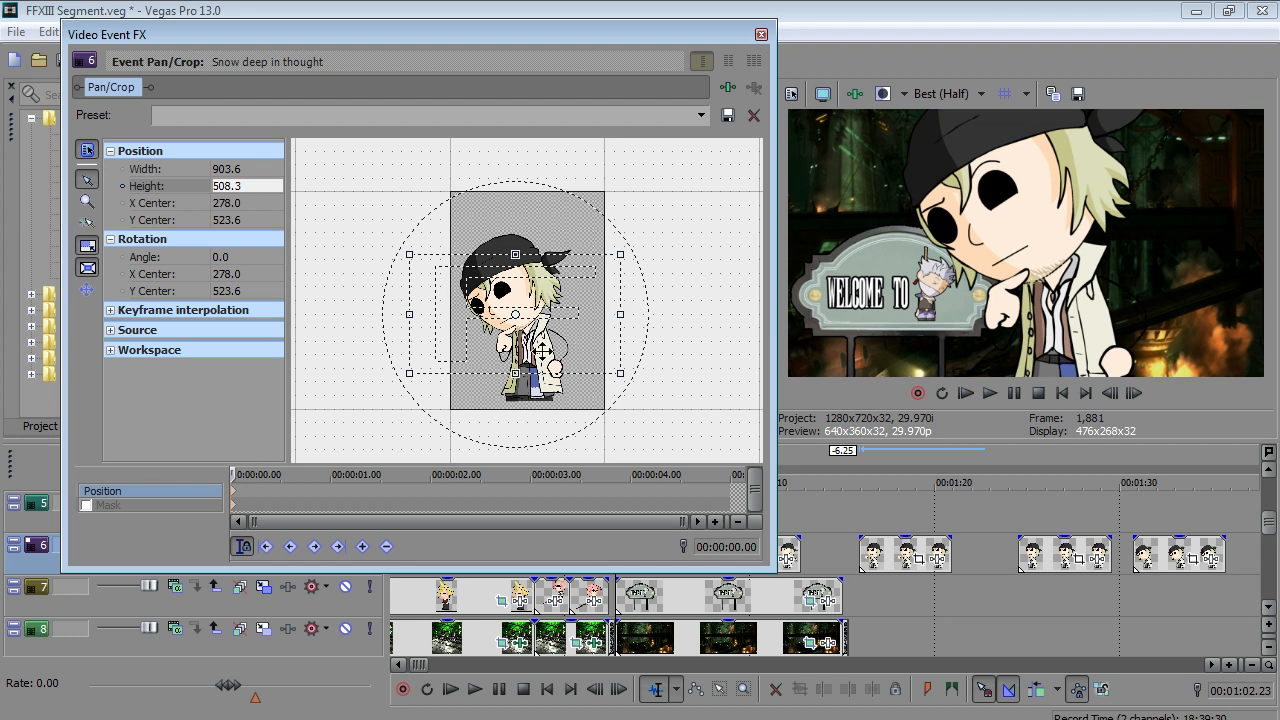
drag(541, 350, 541, 349)
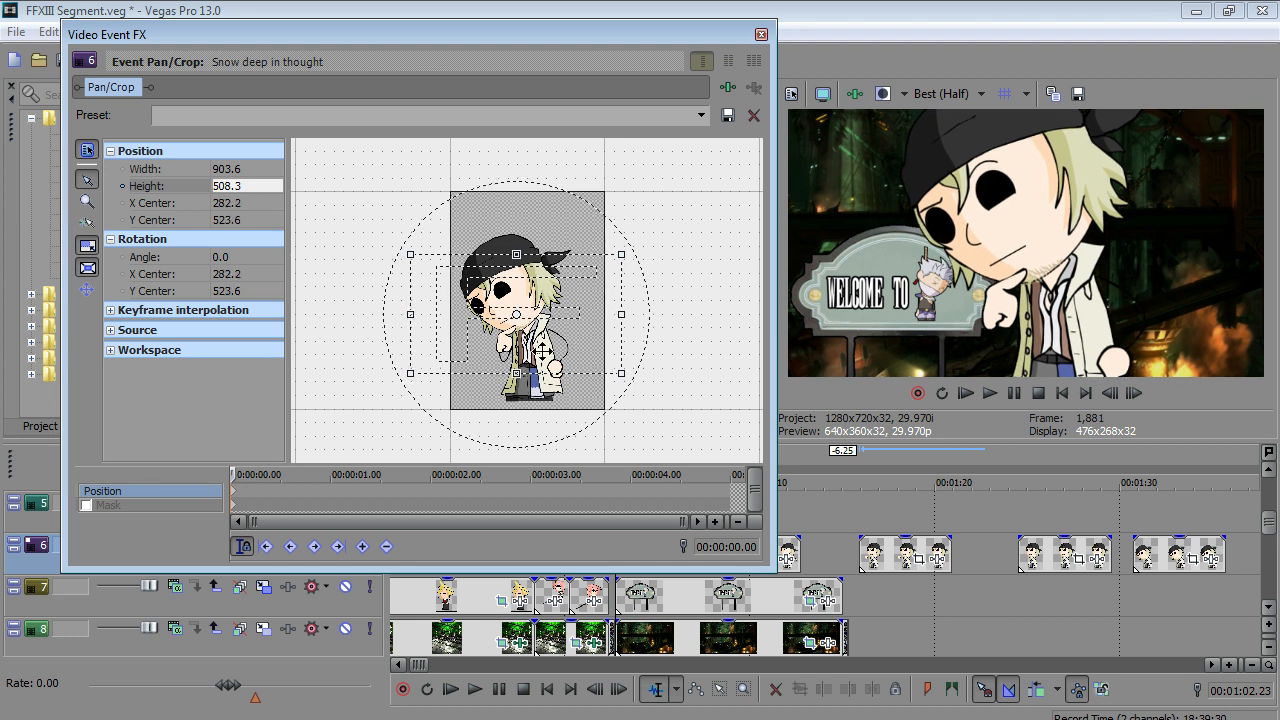
click(760, 36)
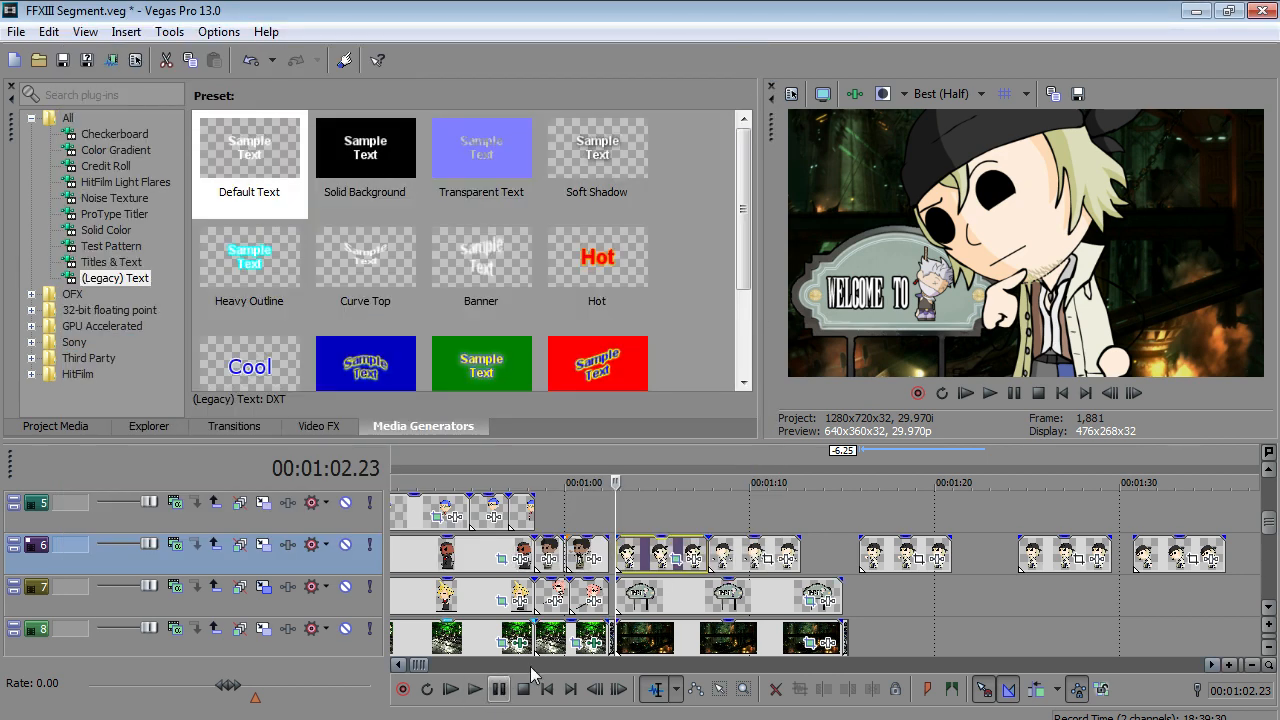
- Copy the deep-in-thought clip and play the scene from 00:01:02.23 into the blinking clip
right_click(665, 557)
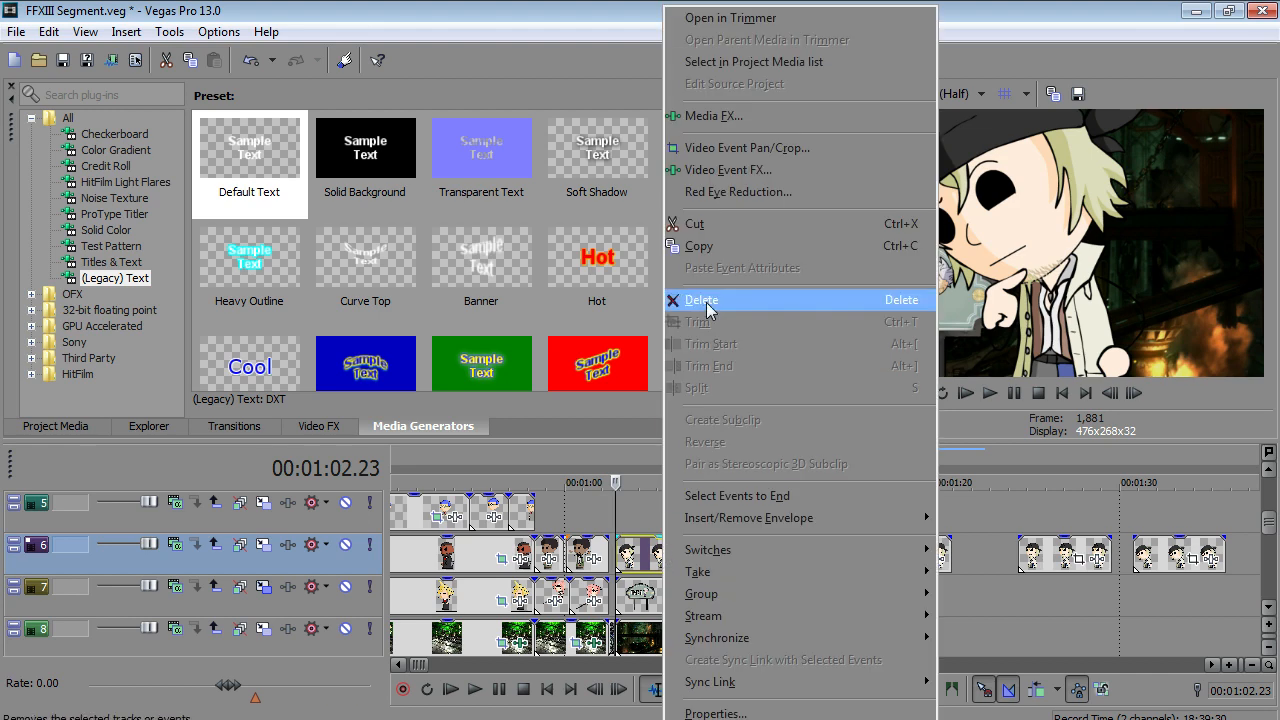
click(697, 246)
right_click(657, 550)
click(700, 247)
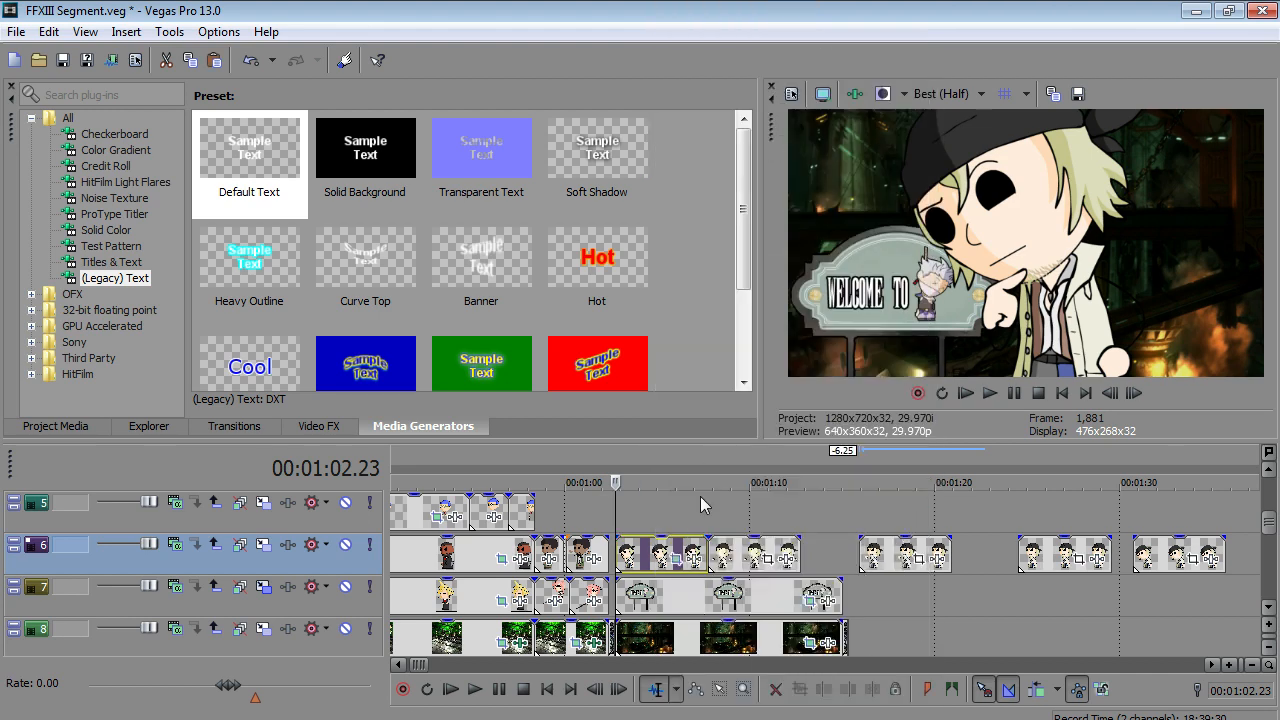
click(474, 691)
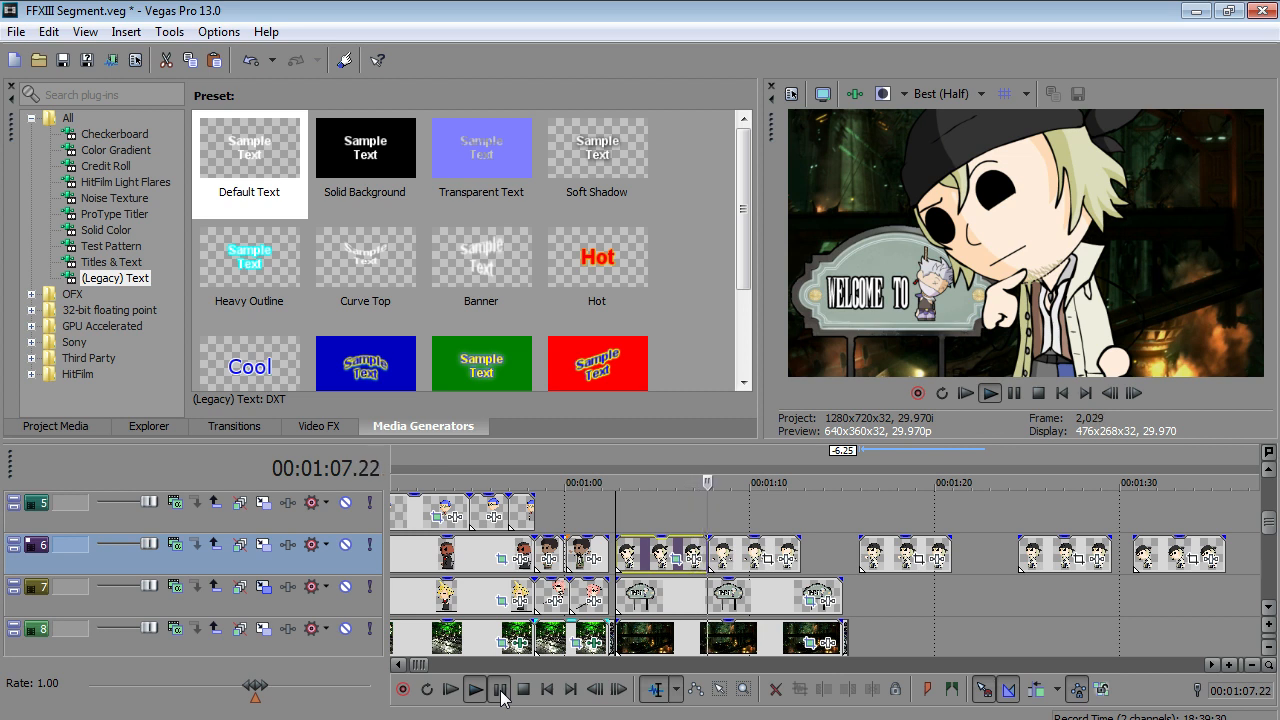
click(499, 690)
click(499, 690)
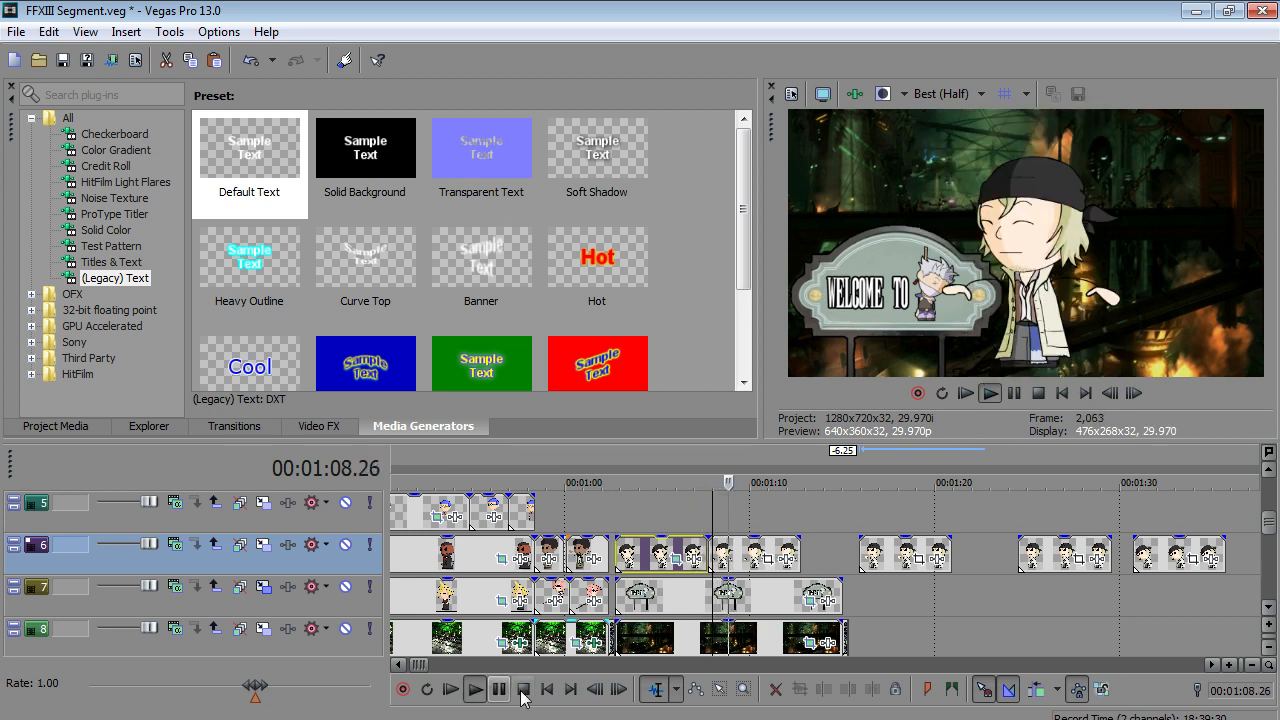
click(523, 690)
- Align the blinking Snow clip with the end of the deep-in-thought clip and paste the copied event attributes onto it
scroll(688, 610, up, 2)
mouse_move(836, 554)
mouse_down()
mouse_move(847, 554)
mouse_move(813, 553)
mouse_up()
scroll(813, 553, up, 3)
click(829, 556)
right_click(849, 556)
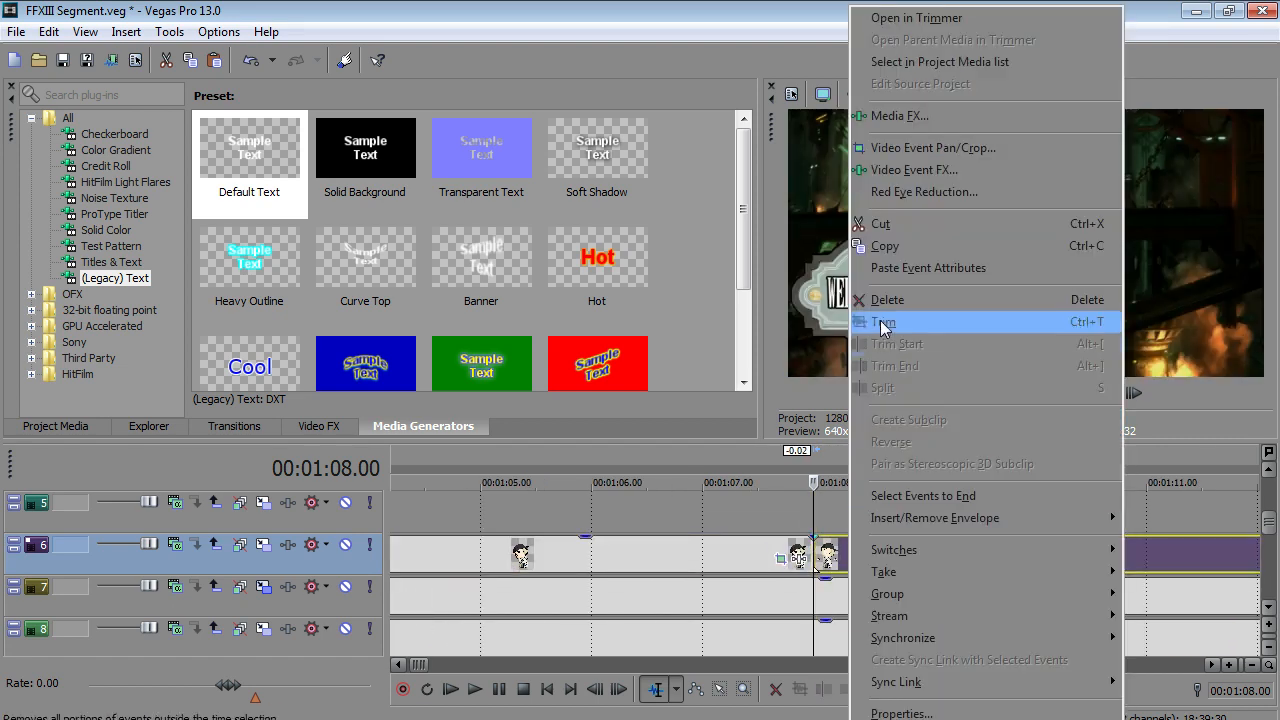
click(910, 270)
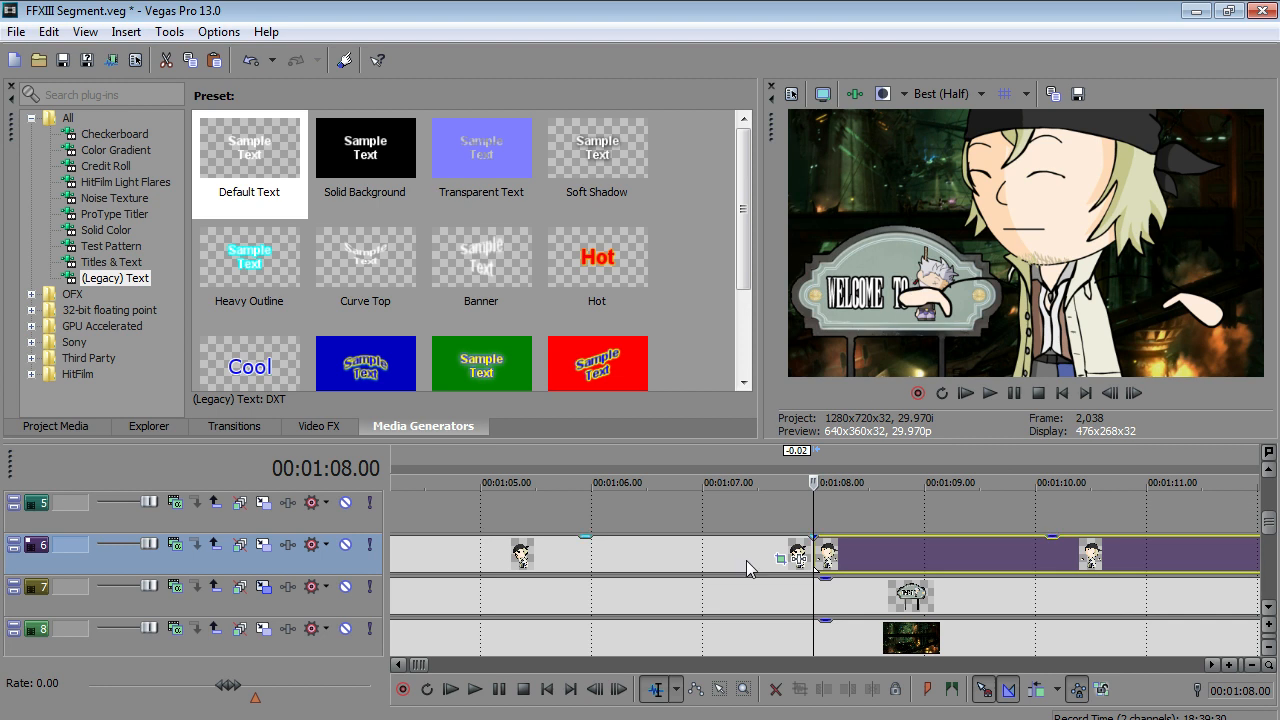
- Step frame by frame across the cut between the deep-in-thought and blinking Snow clips around 00:01:08.00
click(741, 563)
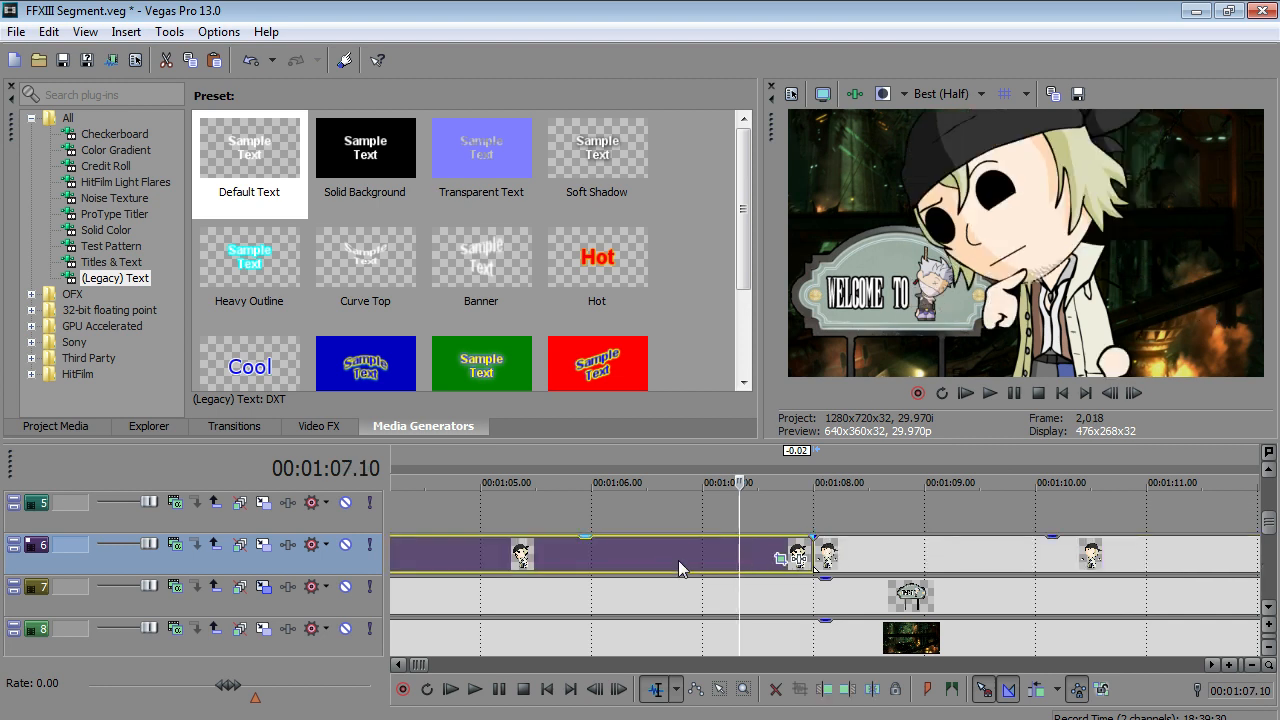
scroll(679, 570, down, 2)
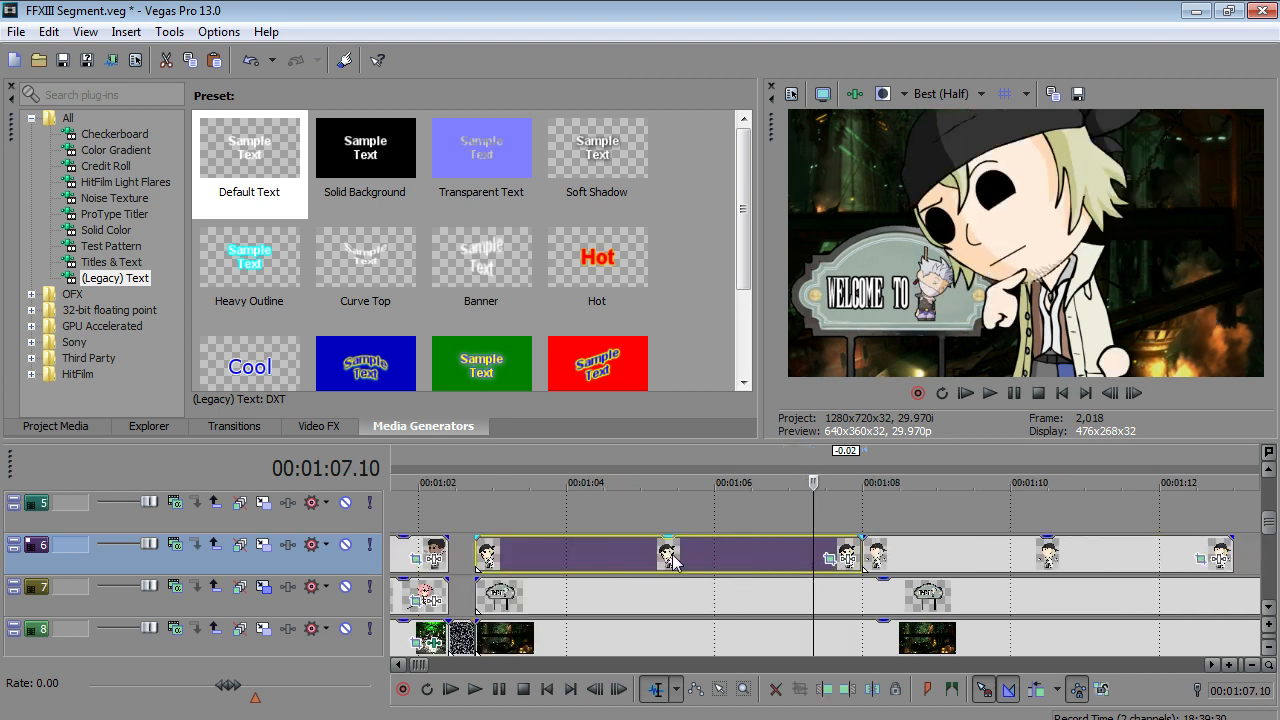
click(868, 545)
scroll(867, 549, down, 1)
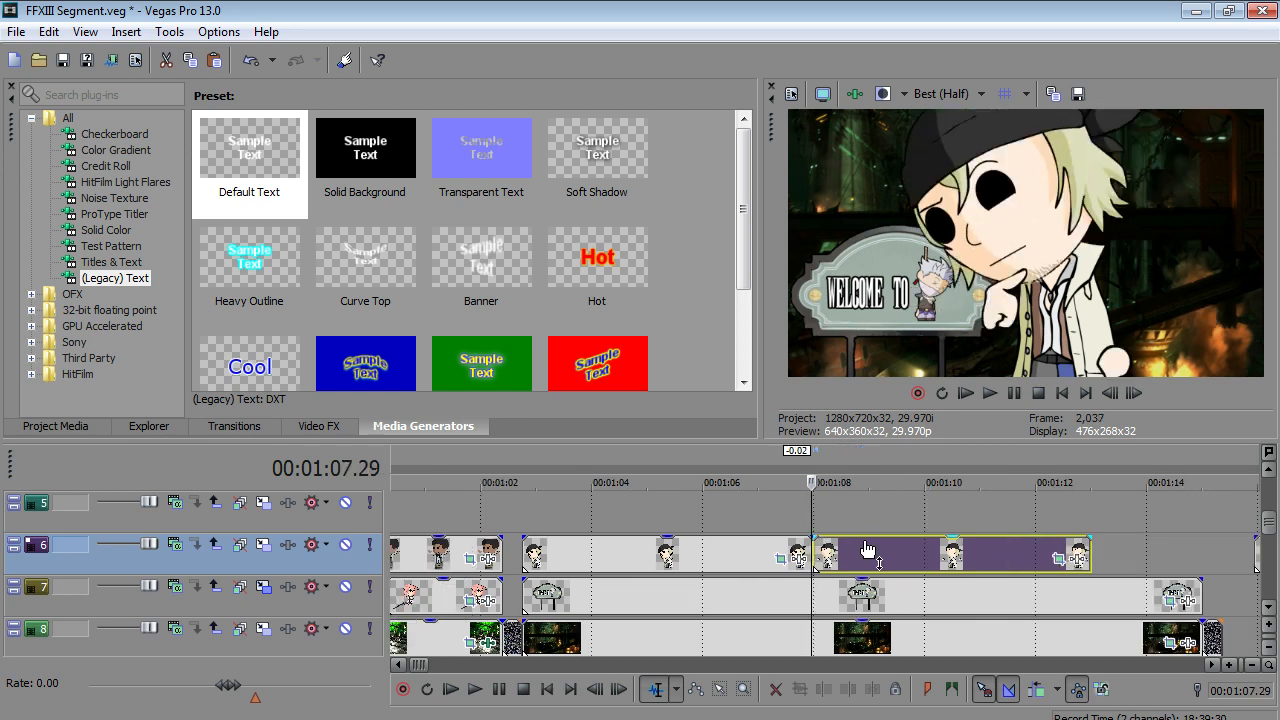
key(Left)
key(Right)
key(Left)
key(Right)
key(Right)
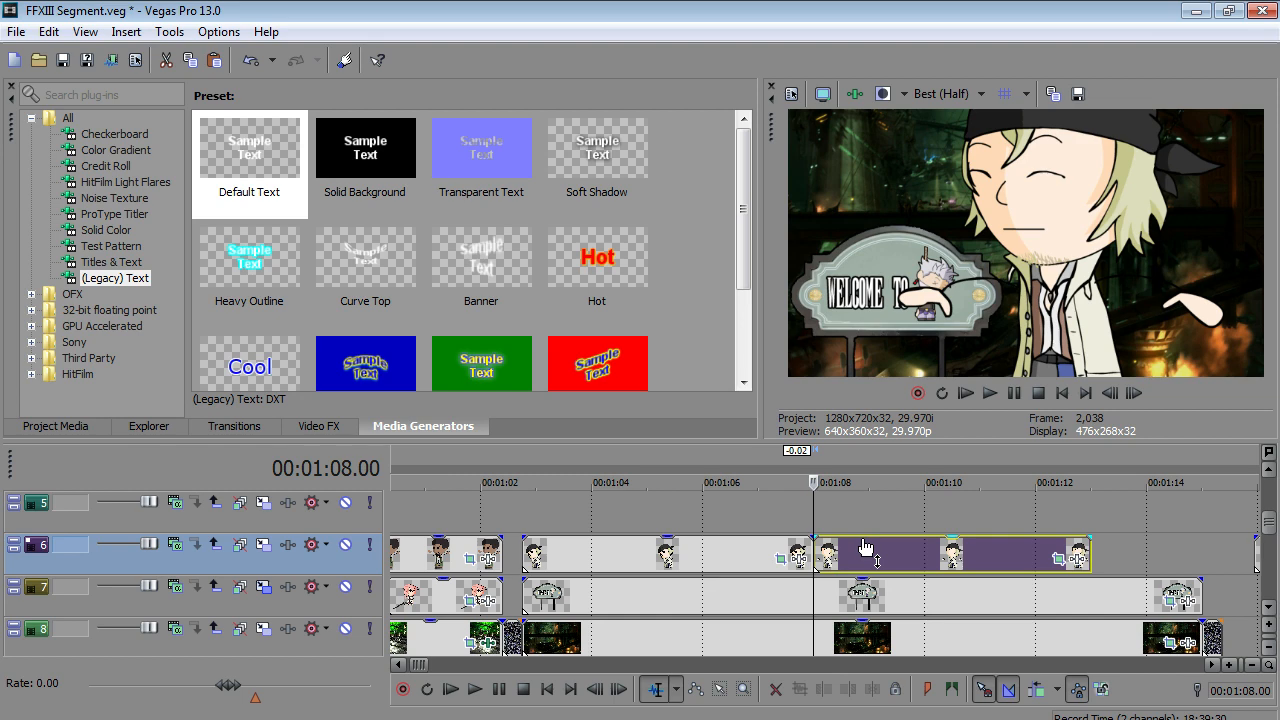
- In Event Pan/Crop for the blinking Snow clip, add a keyframe at frame 3 with the crop centre raised to about Y 489
click(1060, 561)
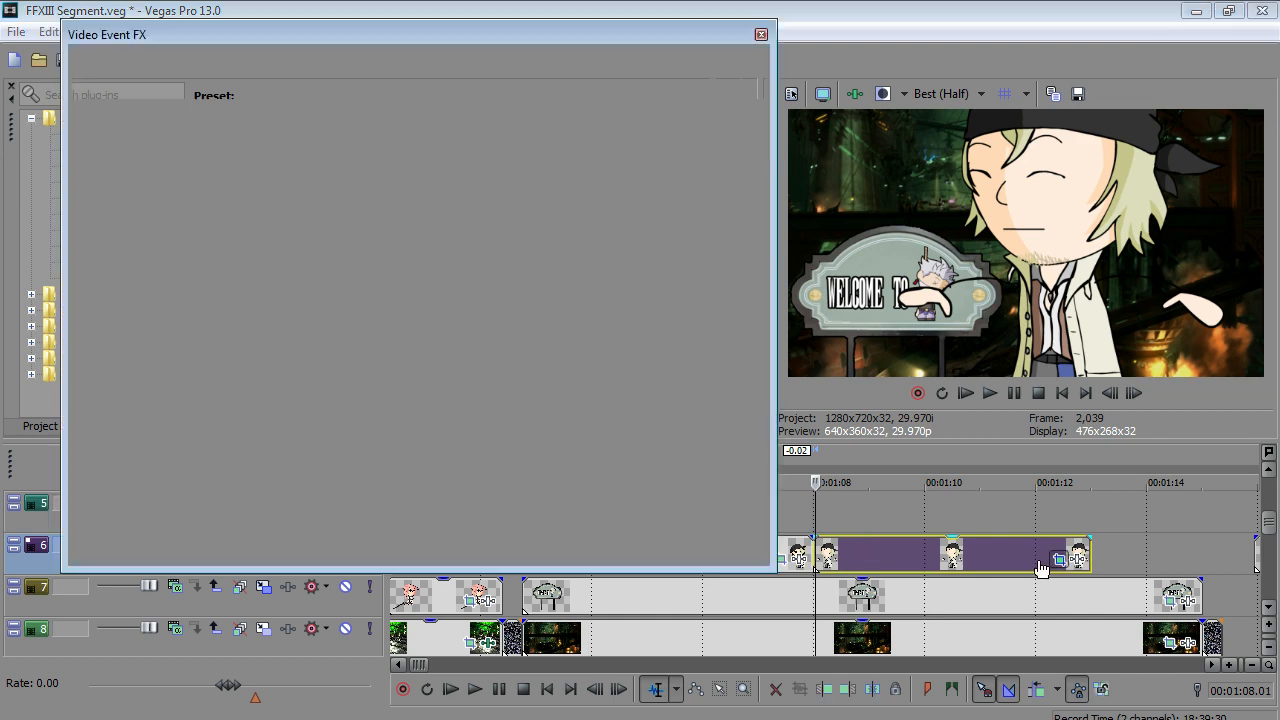
click(235, 492)
key(Right)
key(Right)
key(Right)
key(Right)
key(Right)
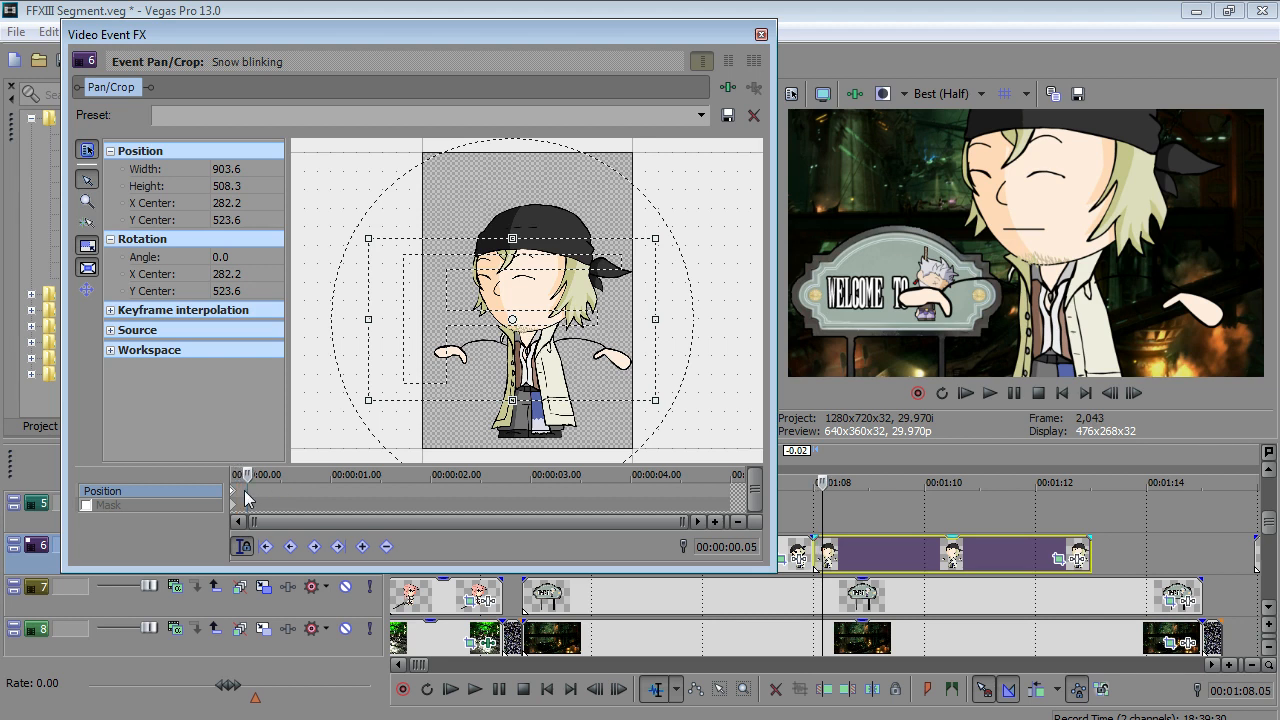
click(240, 497)
key(Right)
key(Right)
key(Right)
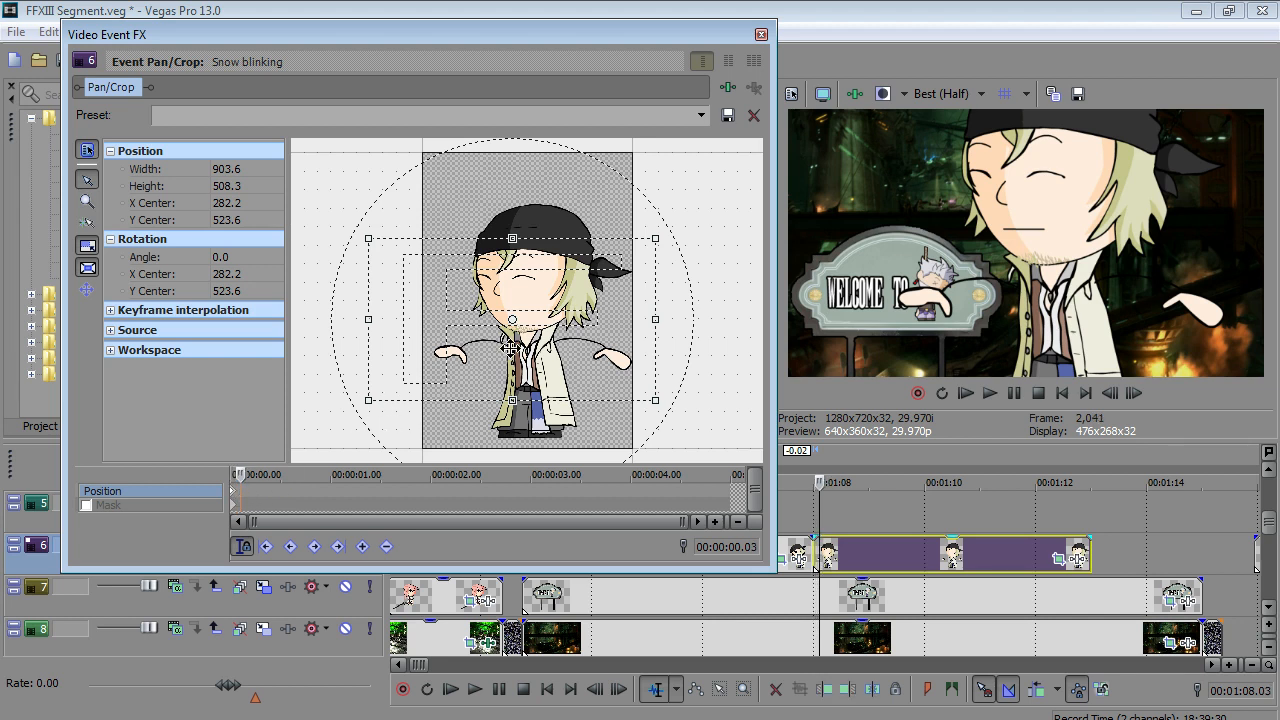
drag(510, 347, 510, 345)
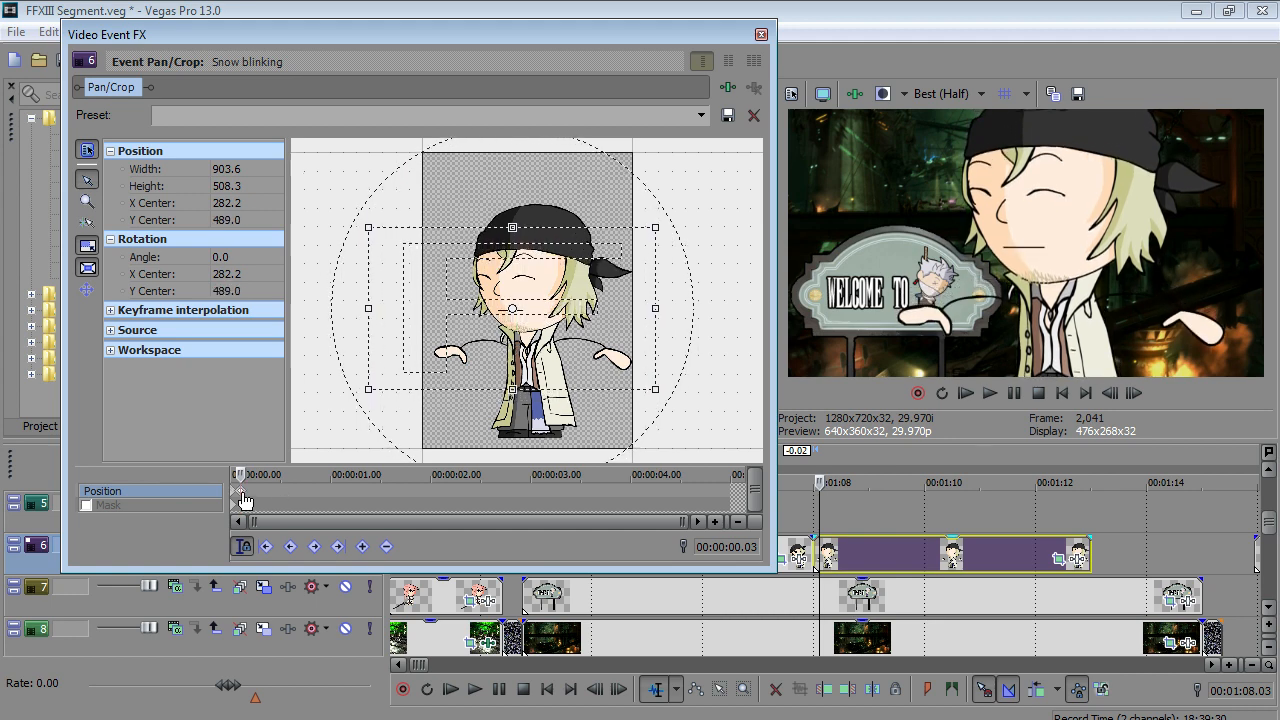
- Trim the end of the blinking Snow clip so it lasts only about four frames
drag(1089, 558, 817, 564)
click(815, 521)
scroll(815, 519, down, 2)
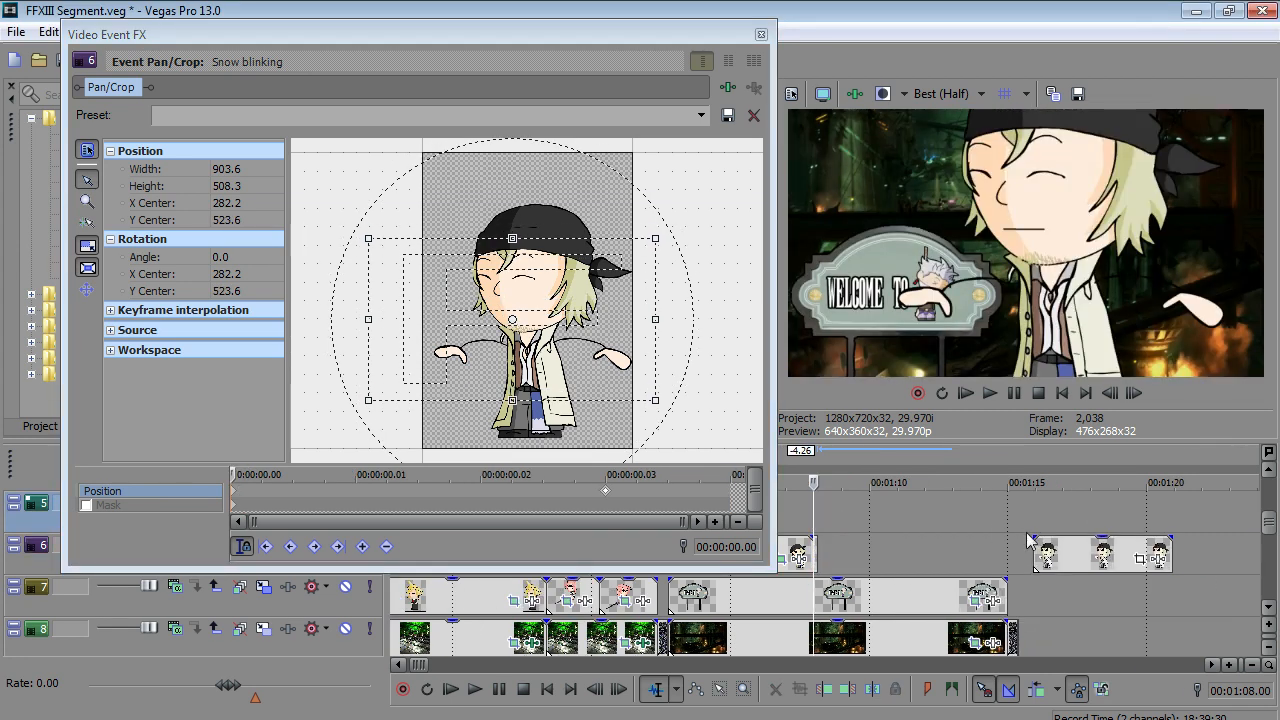
- Place the Snow happy 2 clip on track 6 right after the blinking clip and paste the copied event attributes onto it
drag(1047, 555, 973, 513)
scroll(1000, 530, down, 2)
click(1058, 553)
drag(1058, 553, 829, 524)
right_click(829, 524)
click(901, 274)
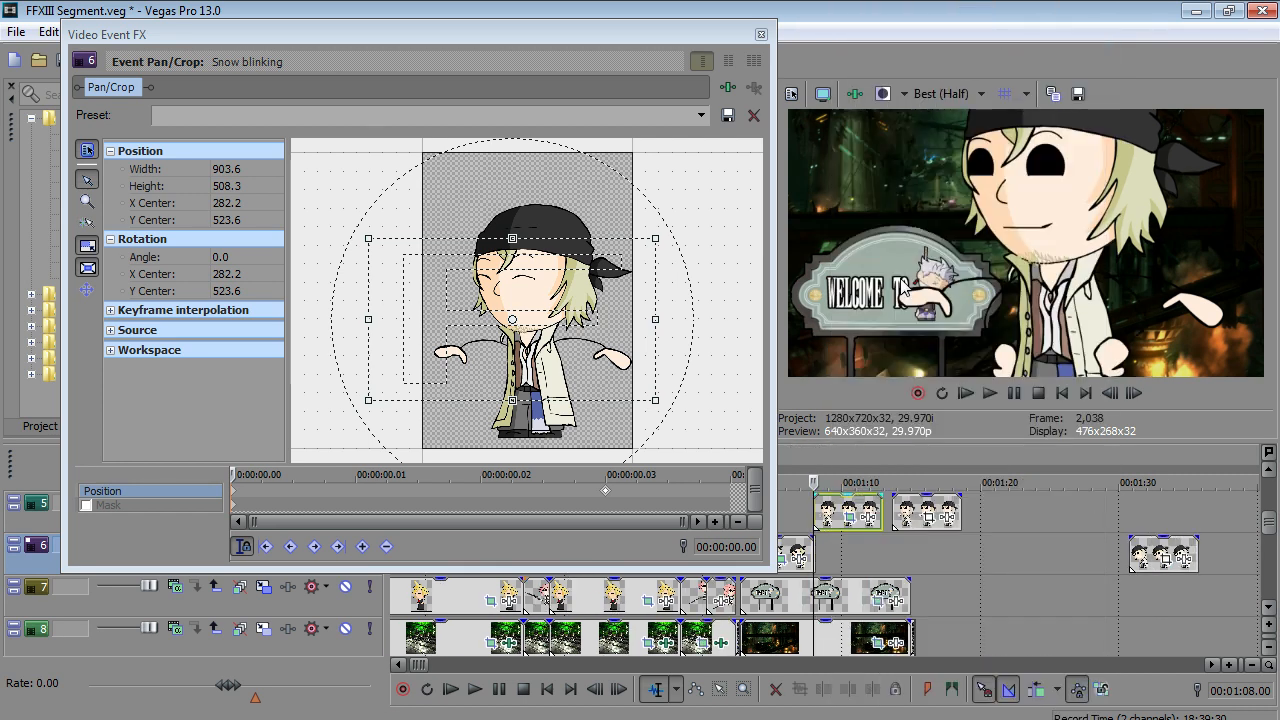
scroll(852, 518, up, 3)
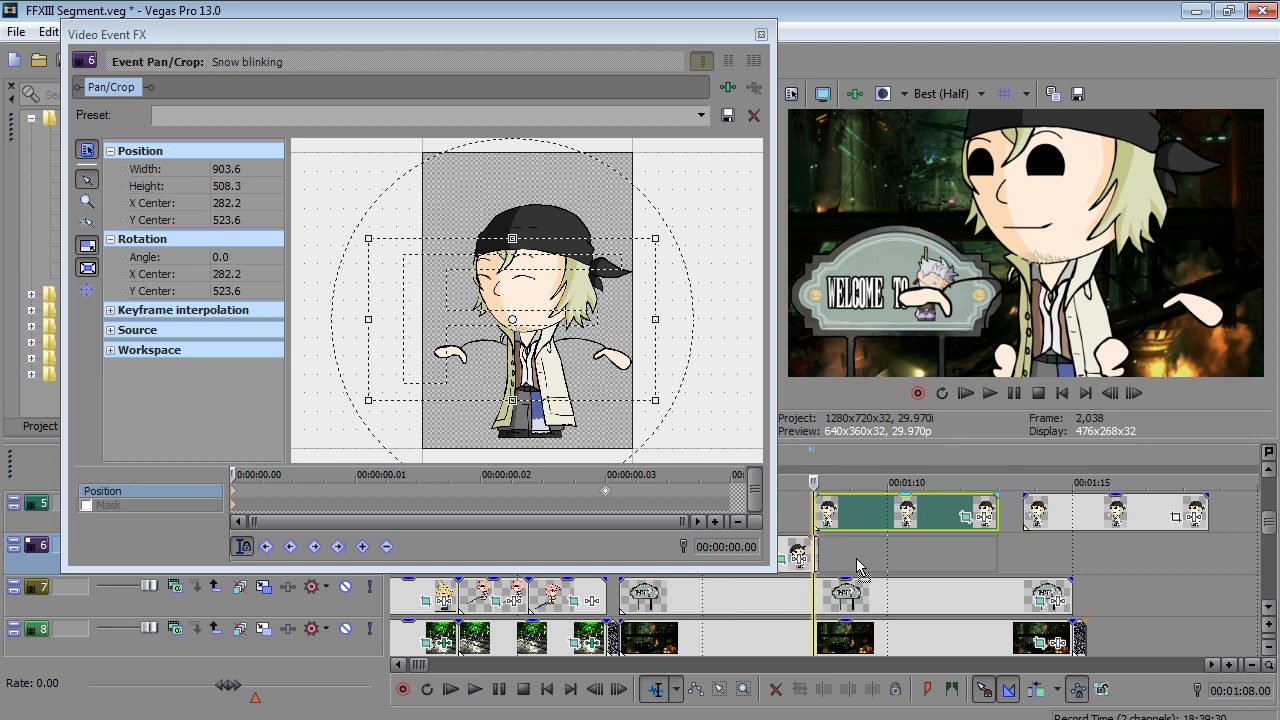
drag(826, 505, 823, 538)
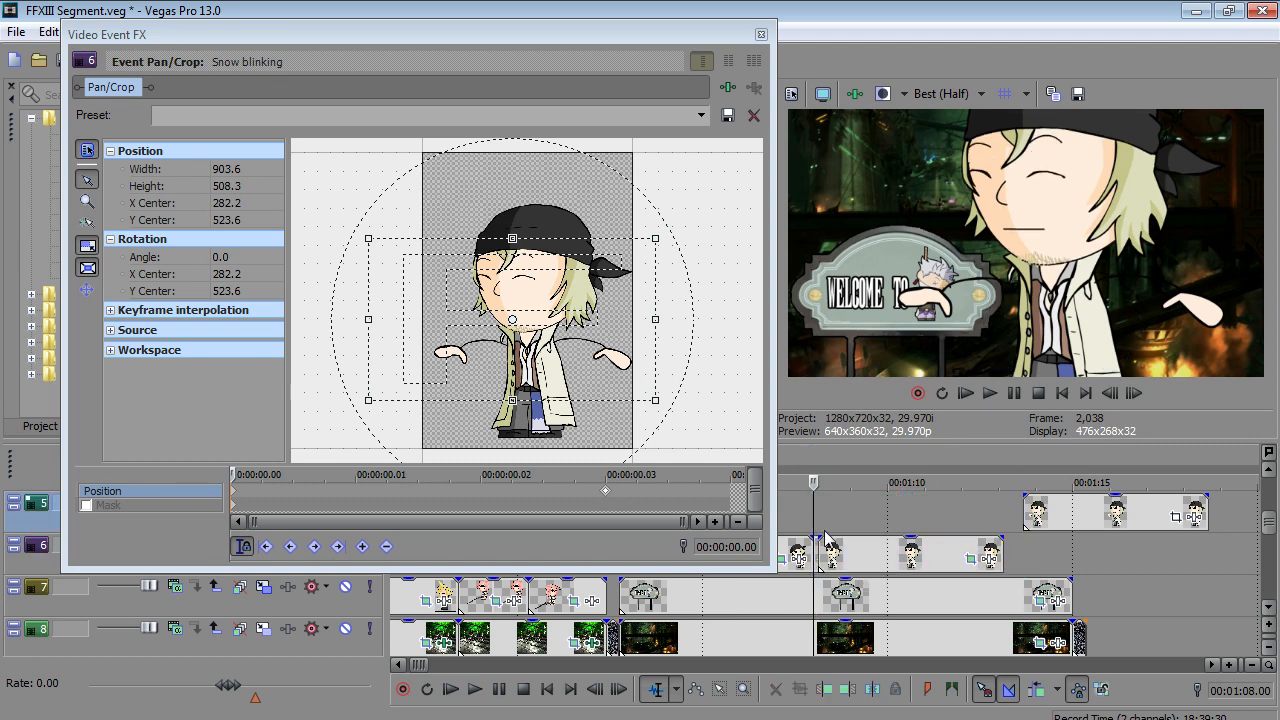
- Add bounce keyframes to the Snow happy 2 crop at frames 4, 8 and 11, with Y centres of about 533, 511 and 517
click(819, 545)
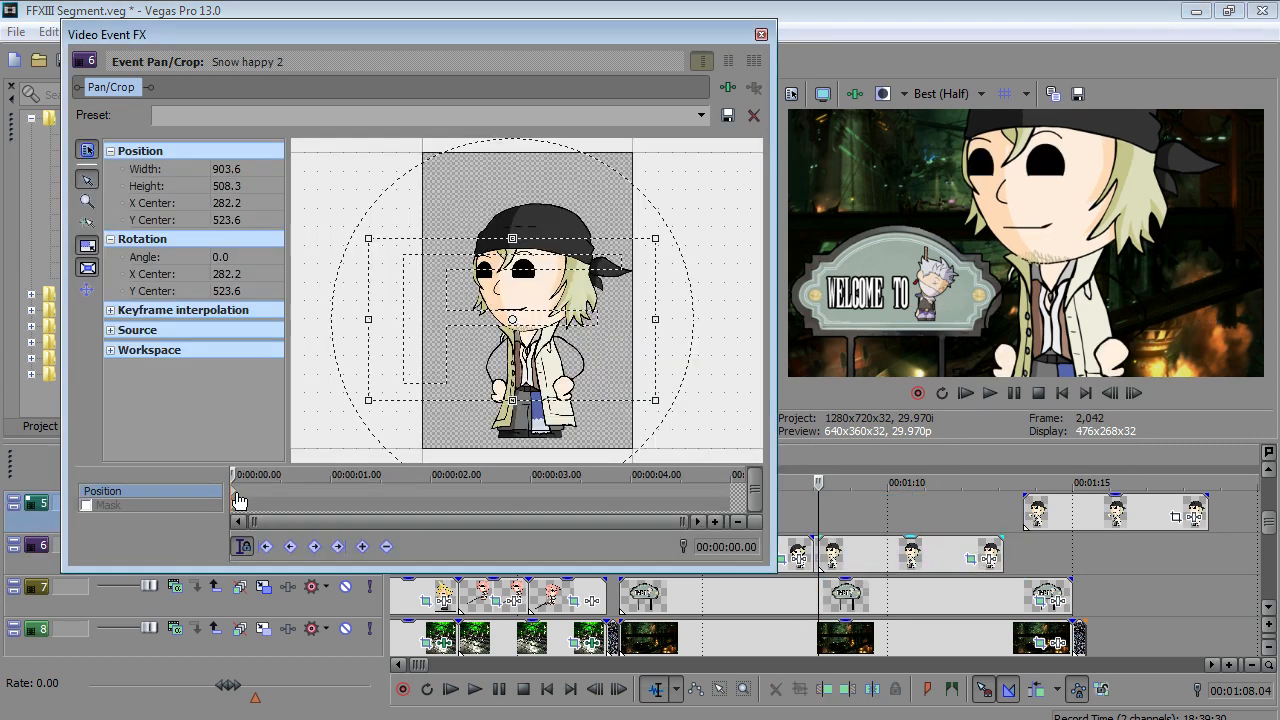
click(242, 499)
drag(508, 355, 478, 369)
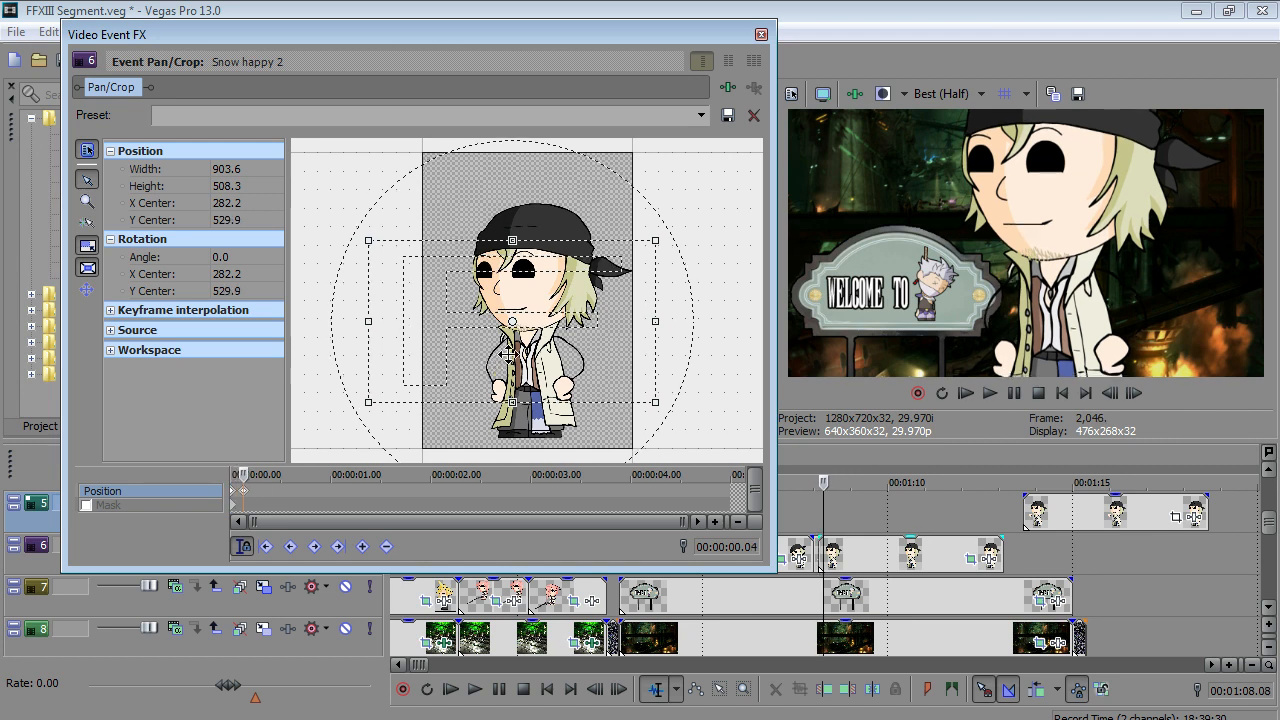
key(Right)
key(Right)
key(Right)
key(Right)
drag(553, 339, 553, 332)
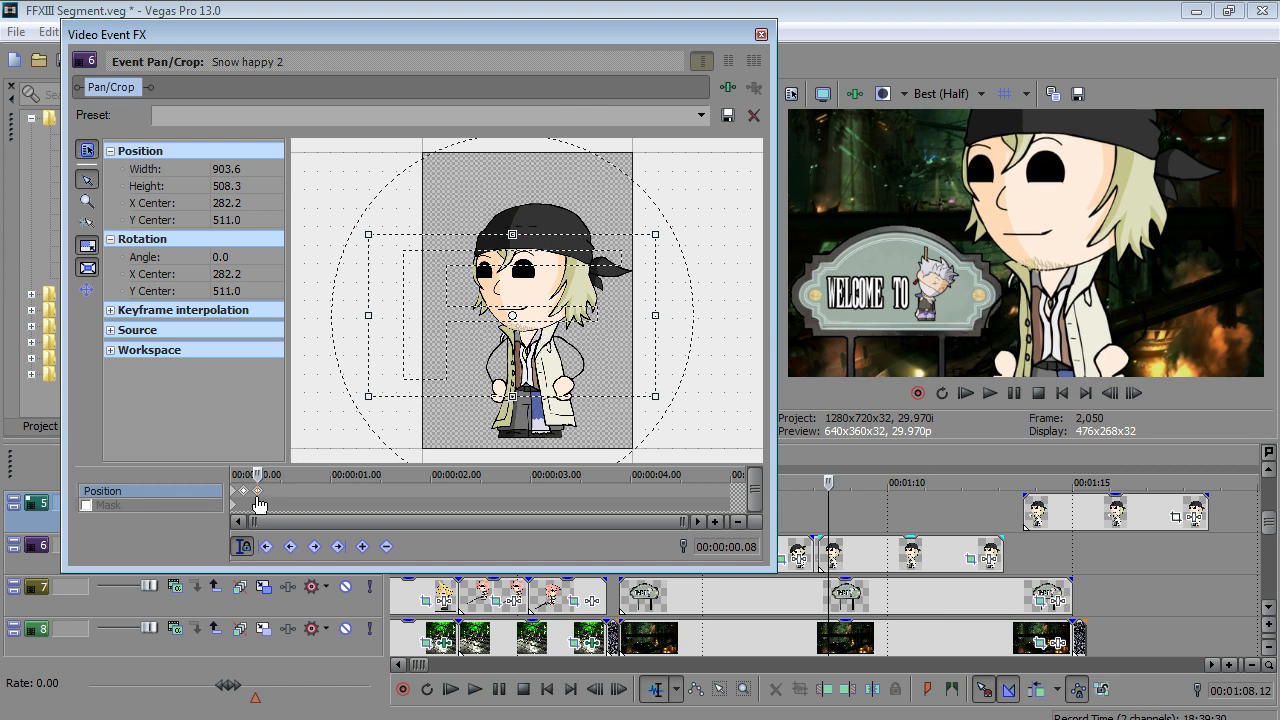
click(267, 495)
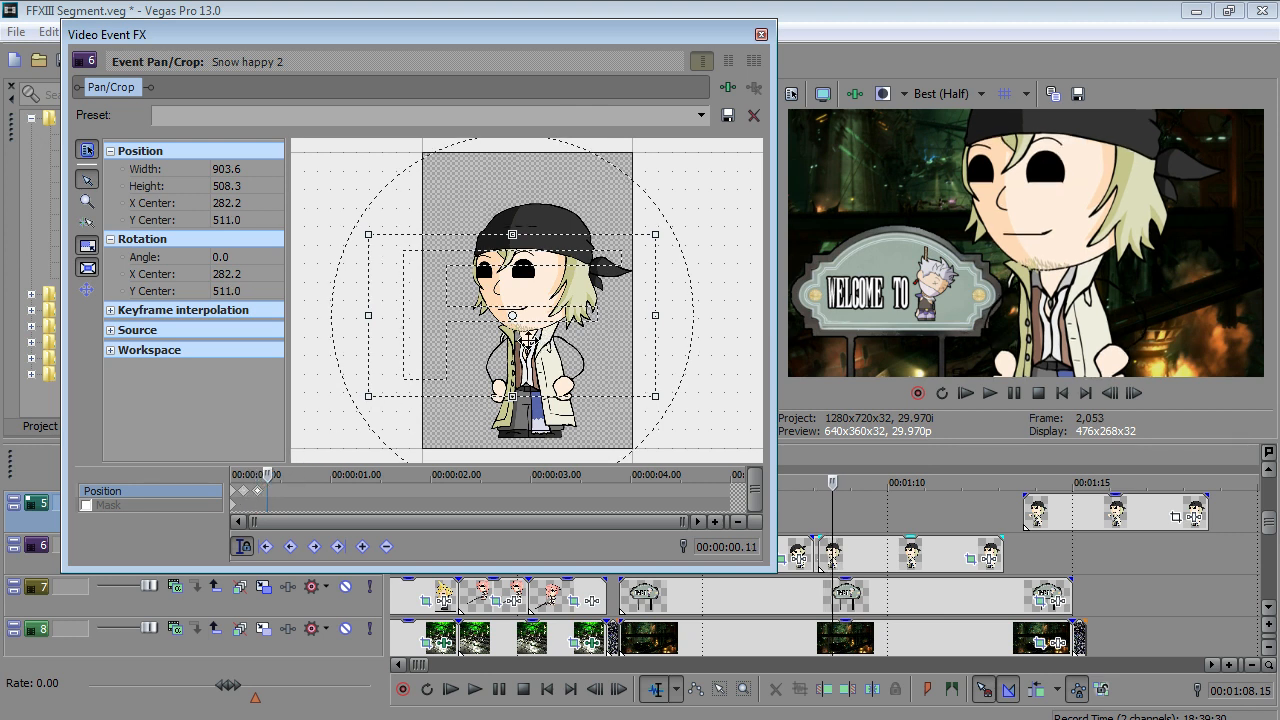
- Play the blink and the Snow happy 2 bounce from 00:01:08.00 to check the motion
click(817, 518)
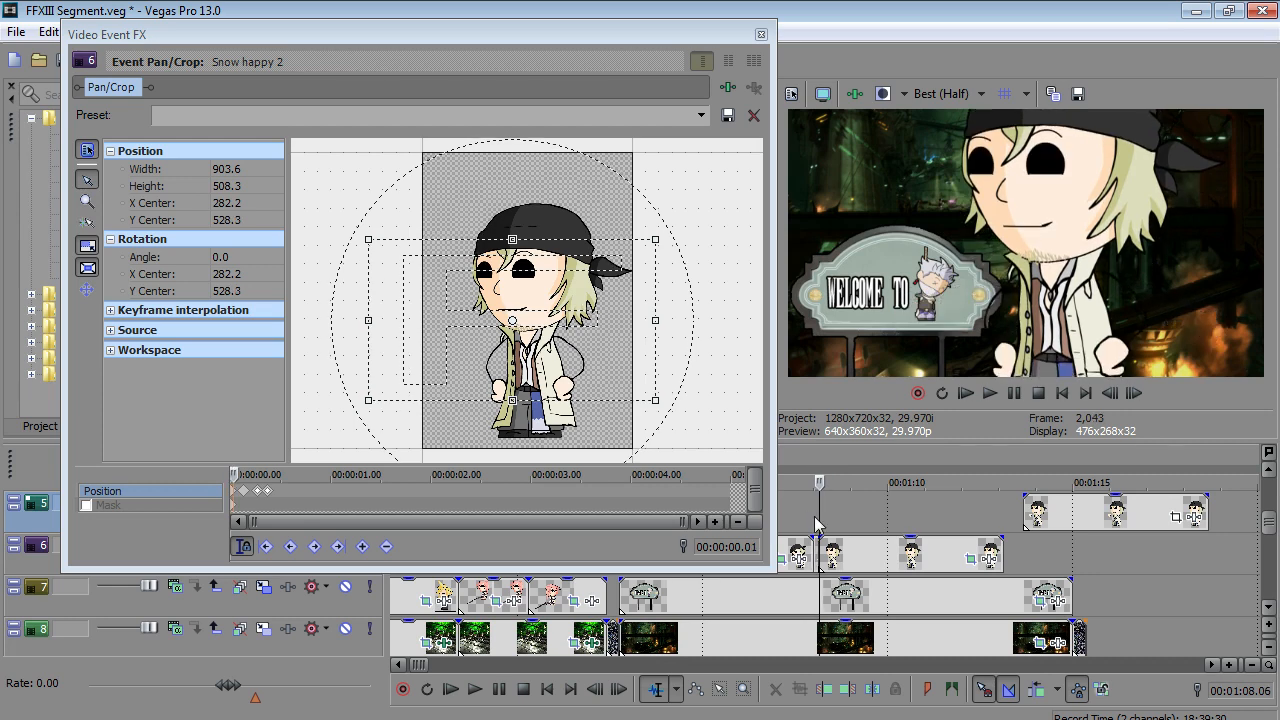
click(824, 545)
key(space)
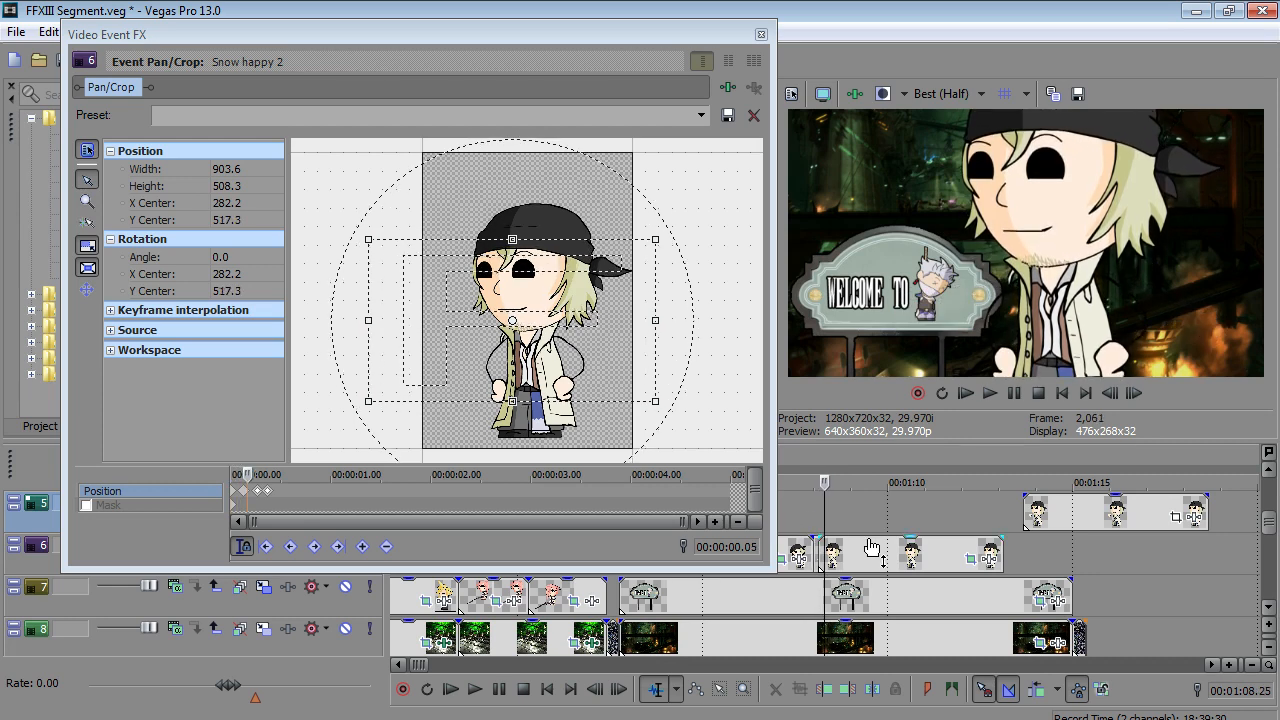
click(475, 689)
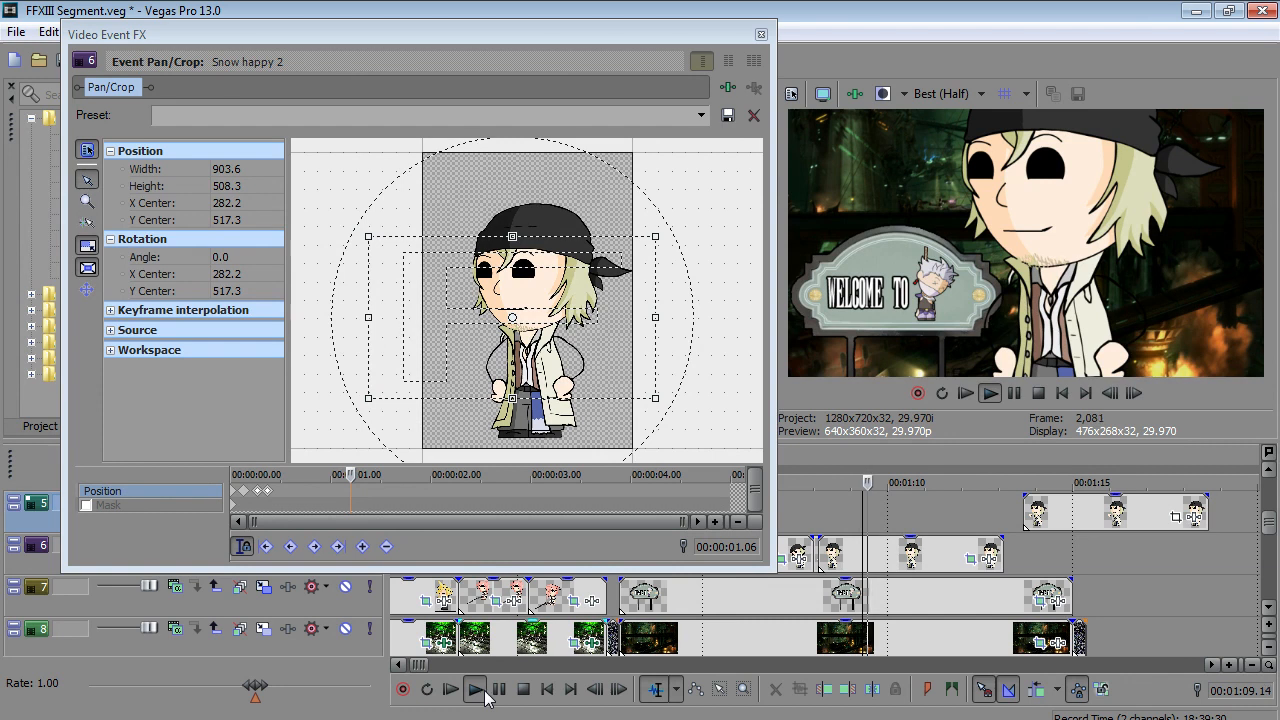
click(494, 692)
click(813, 545)
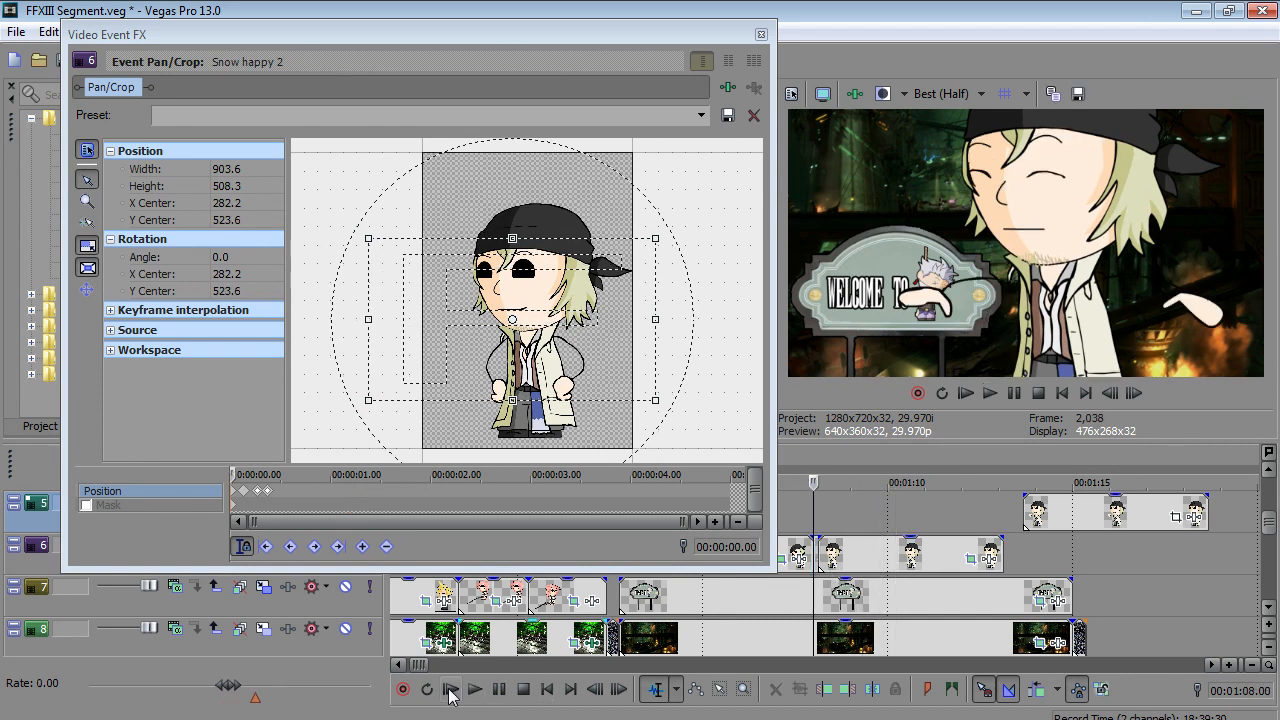
click(475, 690)
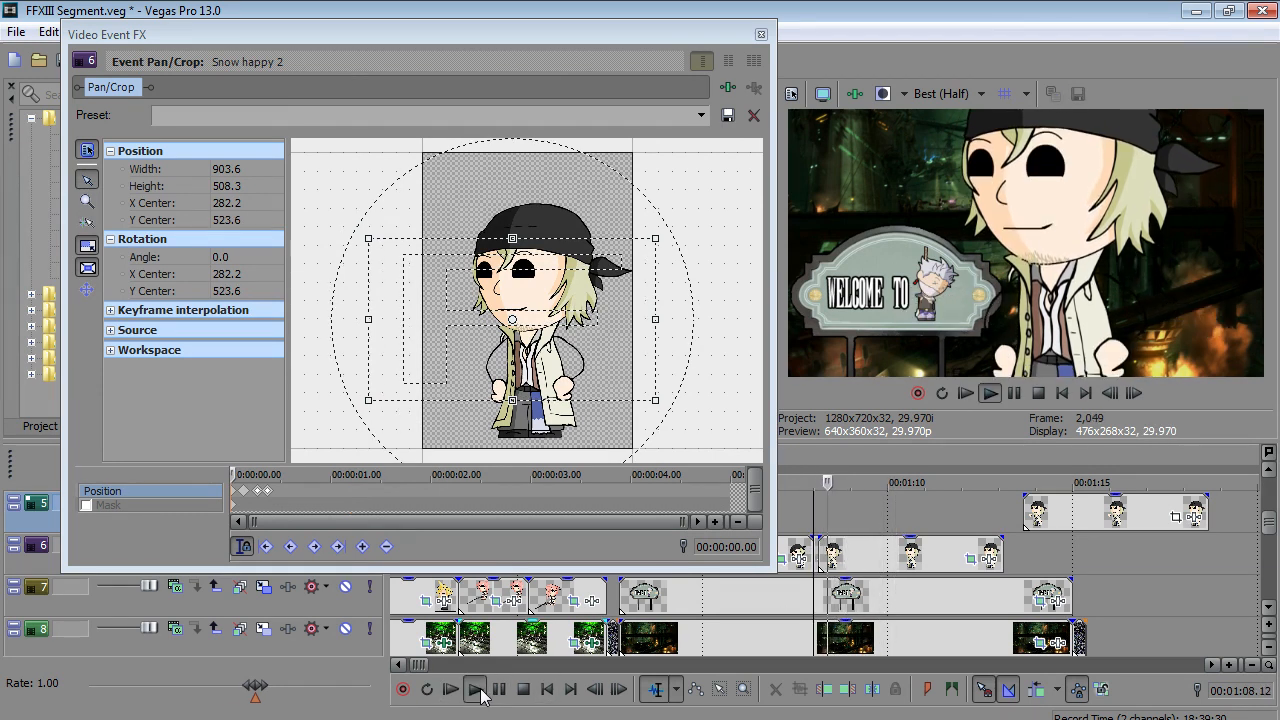
click(497, 690)
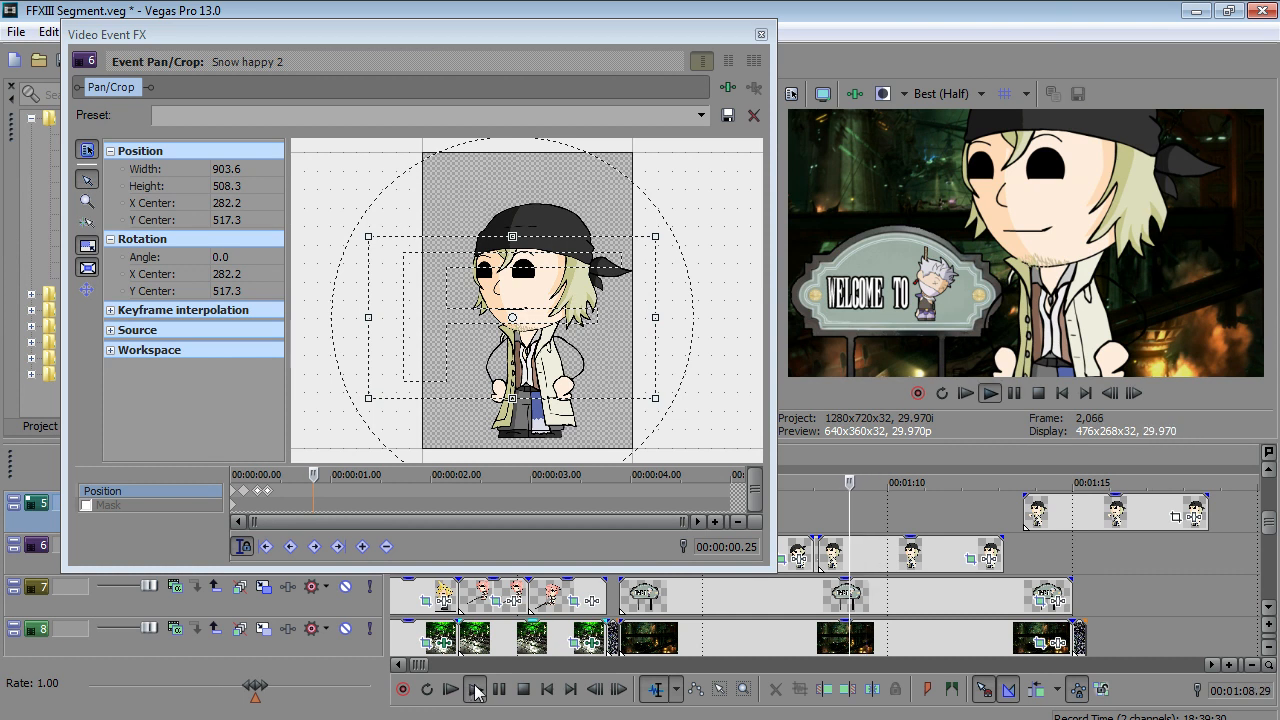
- Trim the Snow happy 2 clip to end at about 00:01:09.08 and move the Snow happy 1 clip directly after it on track 6
drag(1002, 553, 858, 563)
drag(1045, 522, 886, 556)
- Copy the Snow happy 2 clip's event attributes onto the Snow happy 1 clip and play across the cut from 00:01:09.03
right_click(827, 550)
click(858, 248)
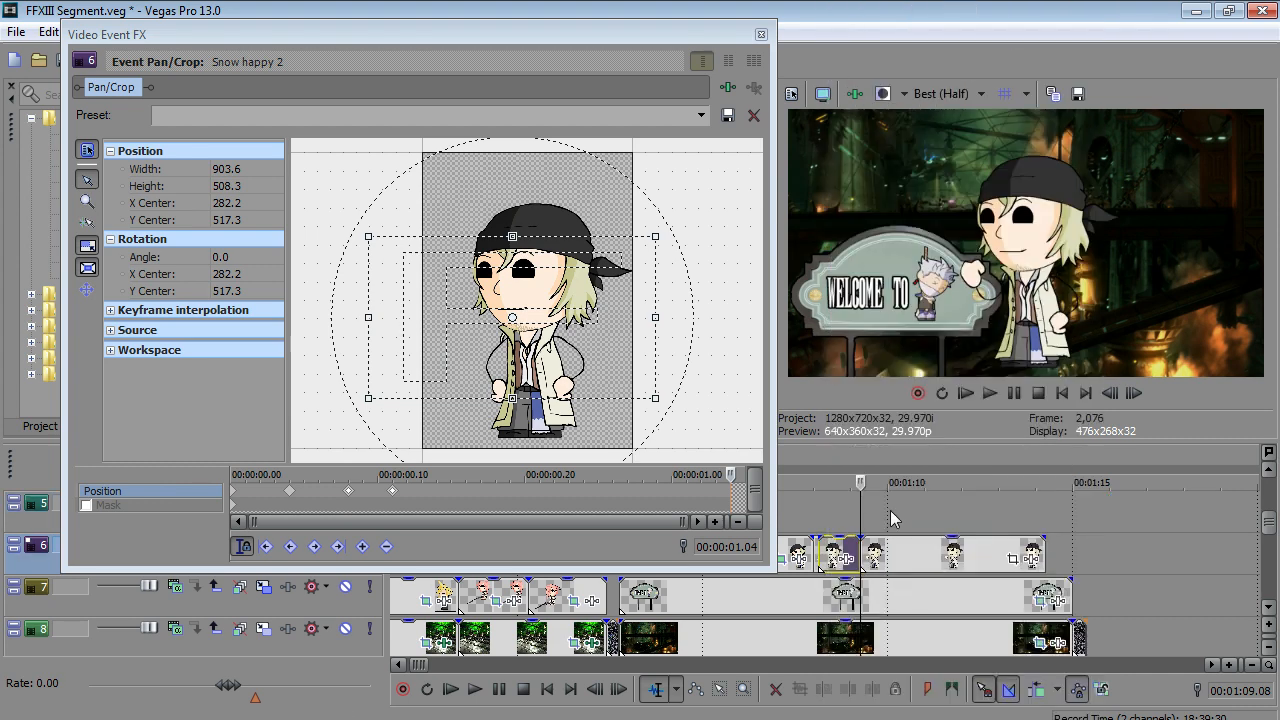
right_click(885, 554)
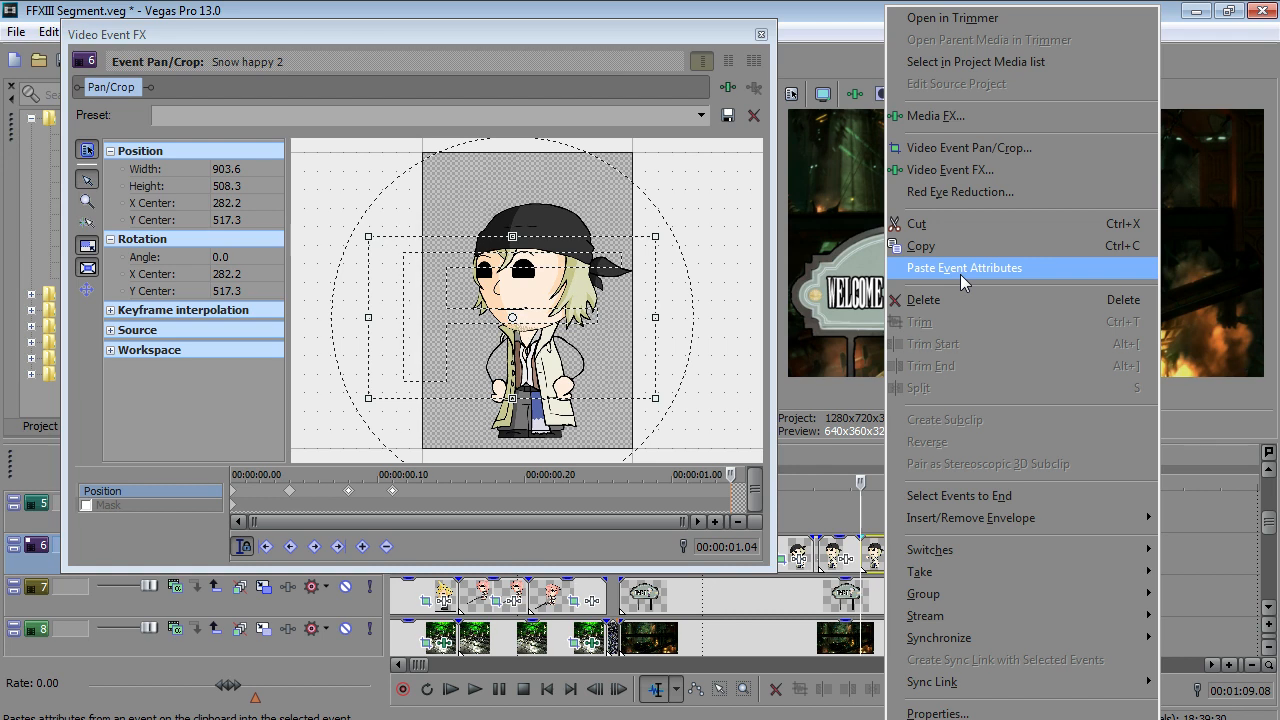
click(960, 274)
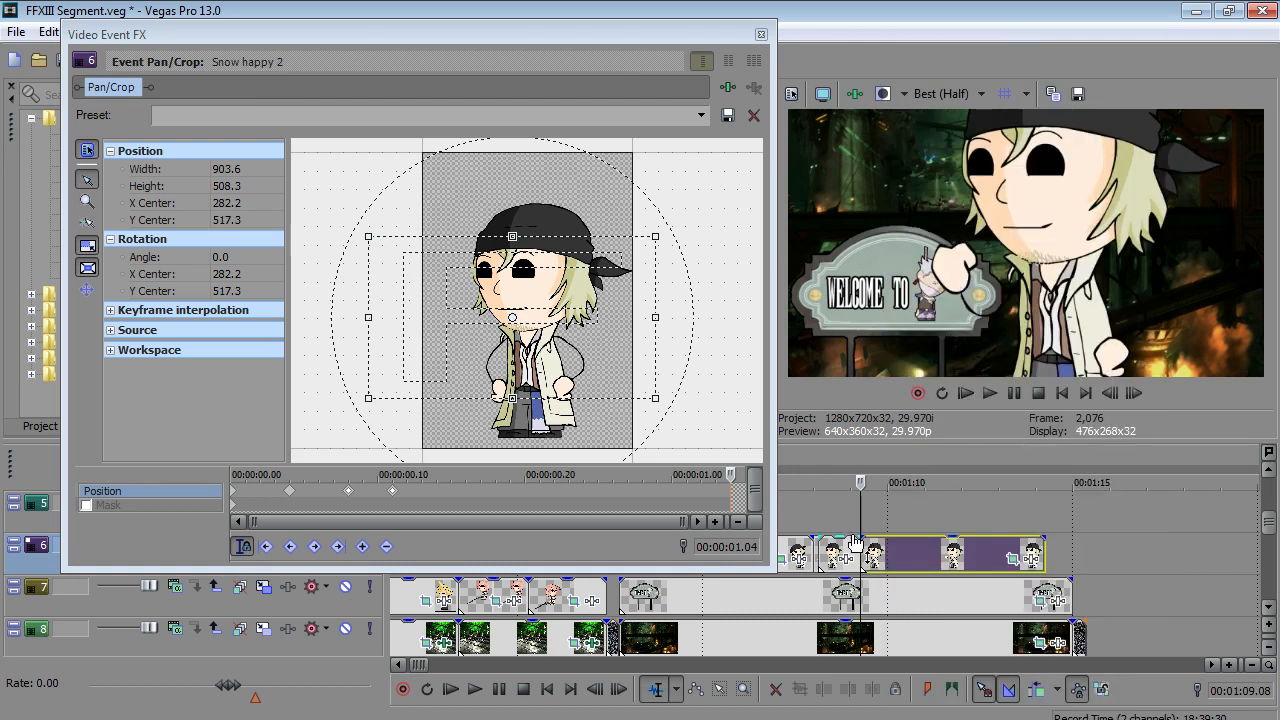
scroll(852, 532, up, 1)
click(801, 523)
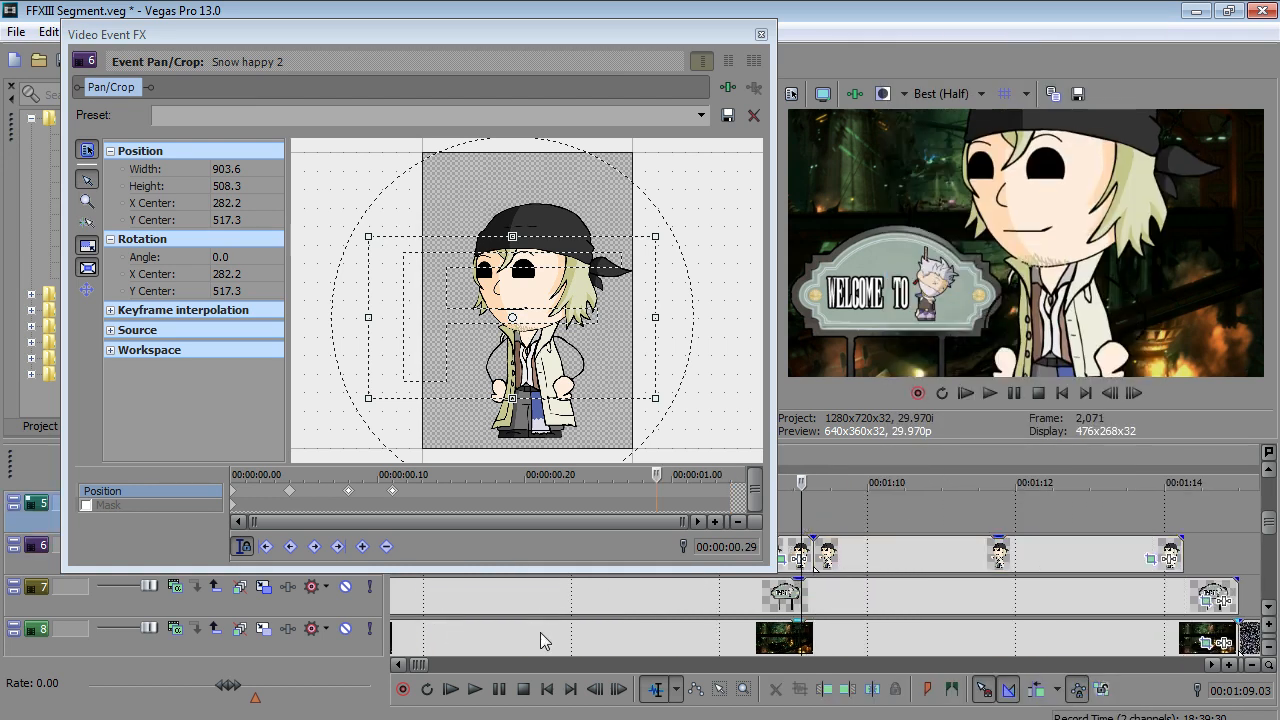
click(476, 691)
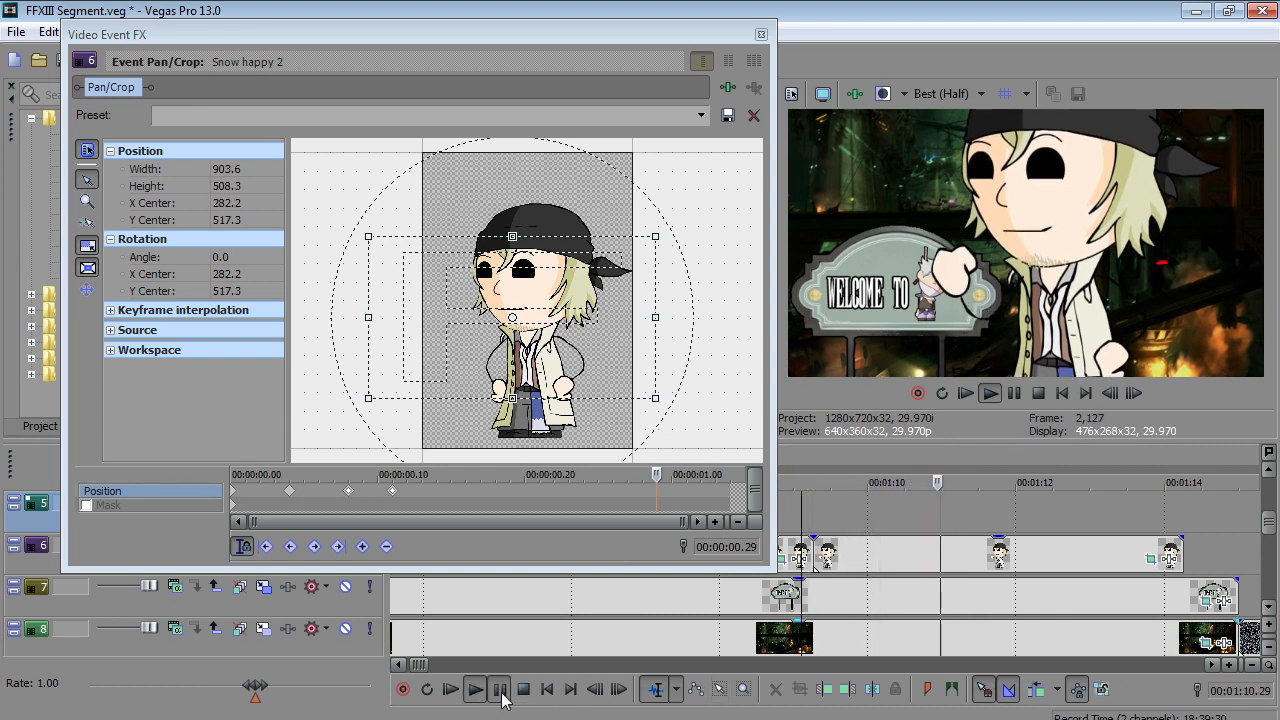
click(501, 692)
- Open Event Pan/Crop for Snow happy 1 and delete the three pasted keyframes after the initial one
click(1150, 558)
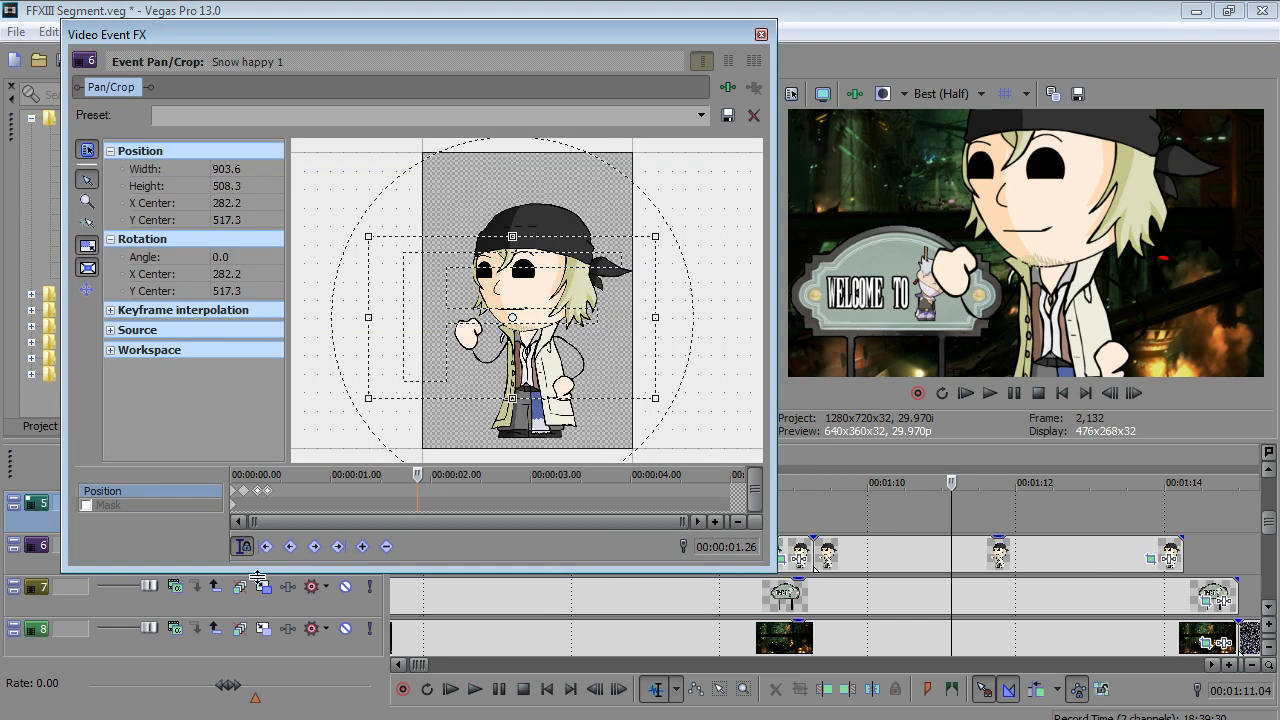
click(243, 491)
scroll(243, 494, up, 2)
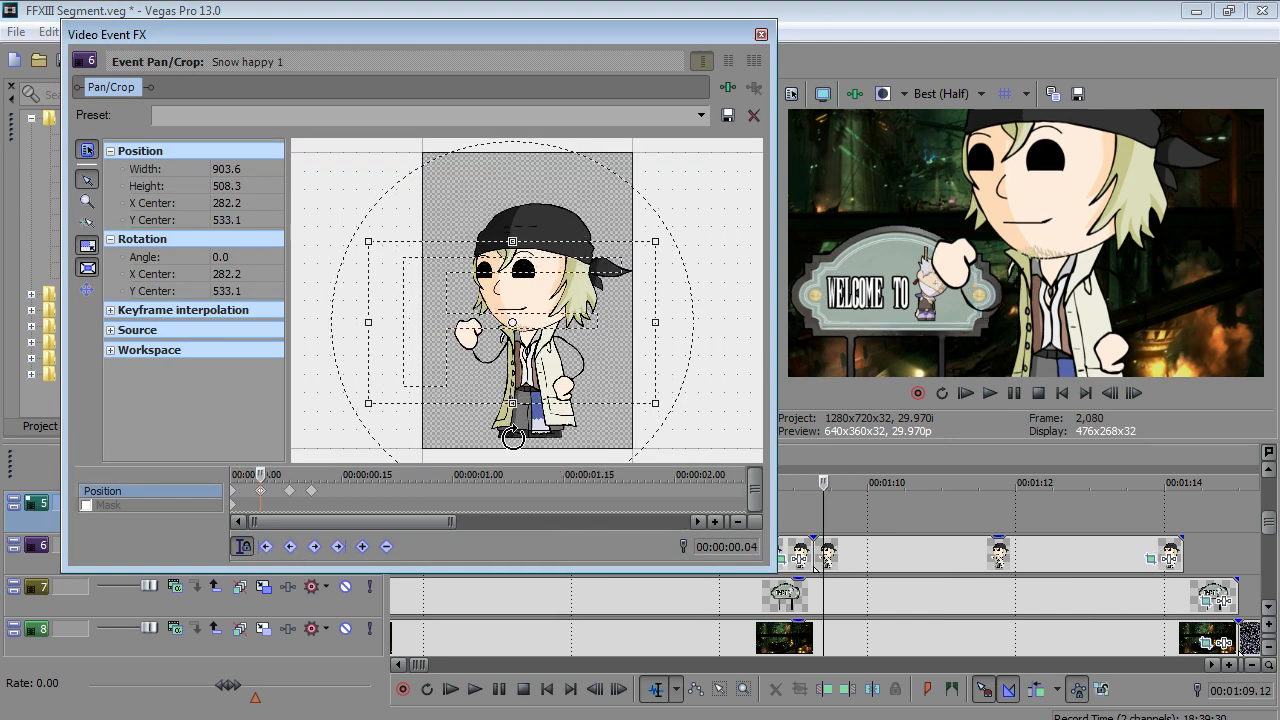
drag(340, 495, 254, 495)
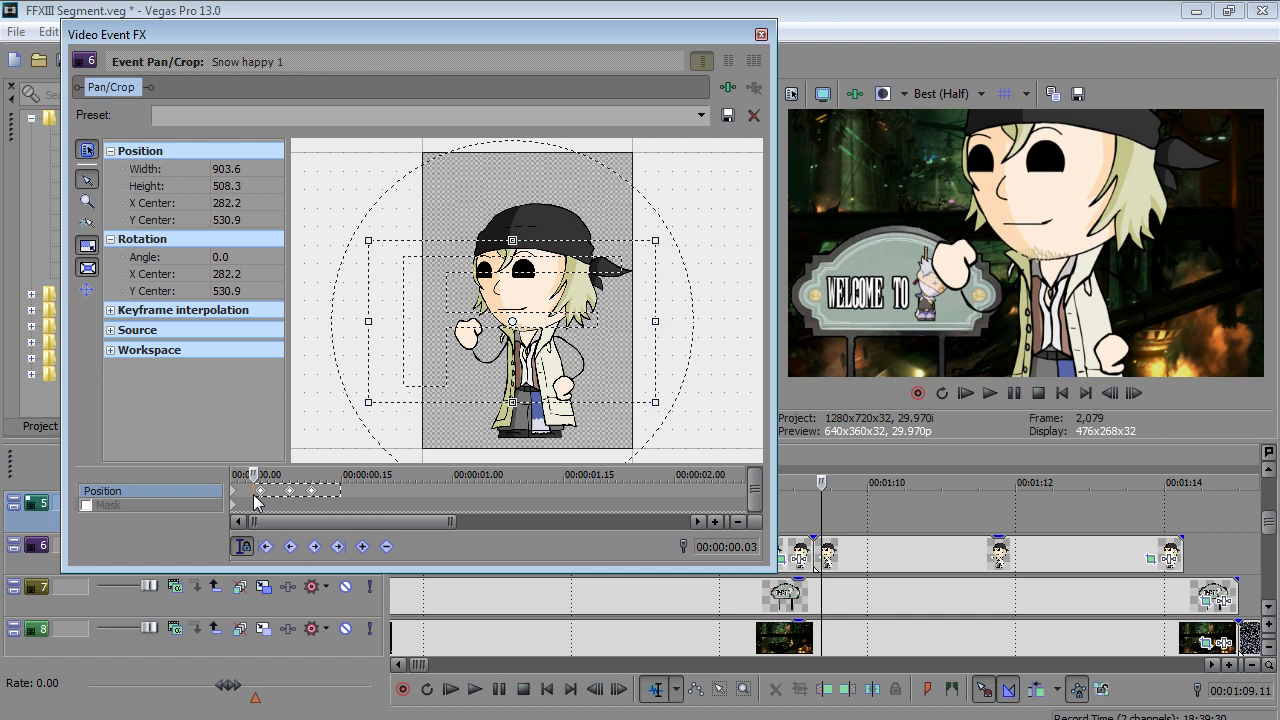
key(Delete)
- Add Snow happy 1 keyframes at frames 5, 11 and 14, tilting the crop about -14.7 degrees and ending centred at about X 251, Y 524
click(265, 495)
drag(502, 432, 540, 425)
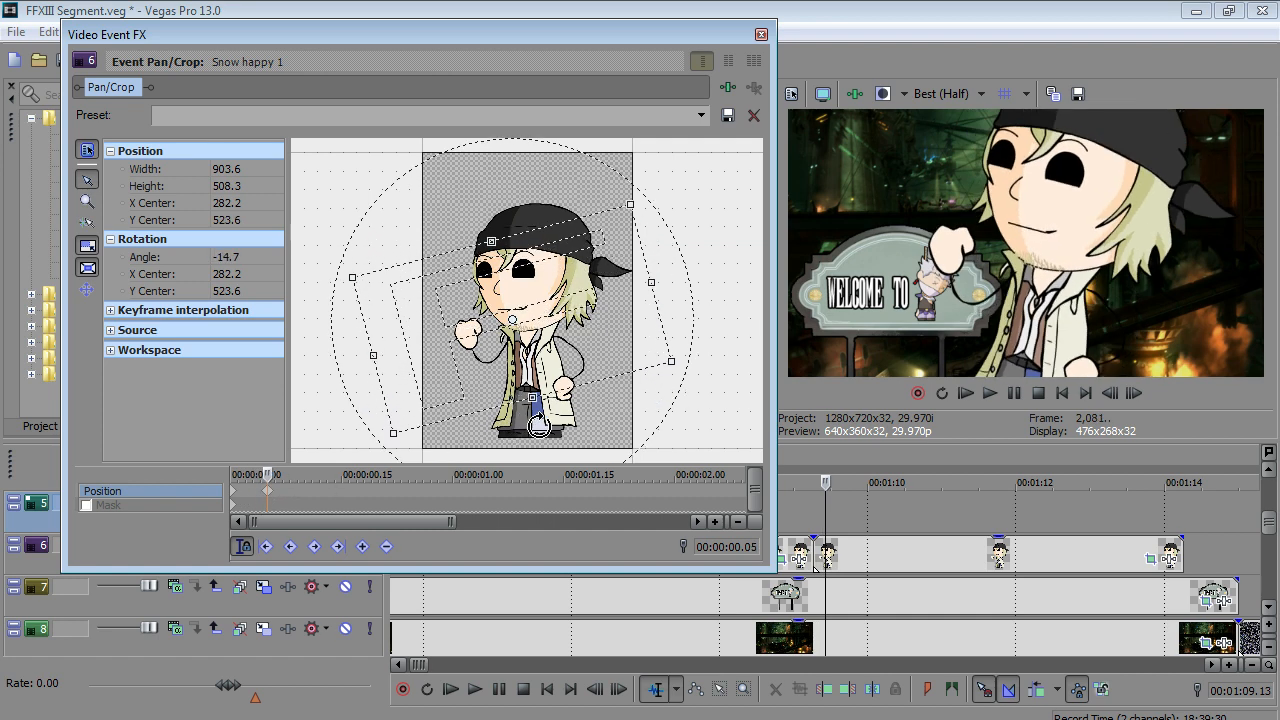
drag(499, 372, 494, 356)
click(280, 495)
click(311, 492)
drag(466, 380, 515, 340)
click(334, 490)
- Play the scene through the Snow happy 1 clip to check its tilt and sideways movement
click(814, 525)
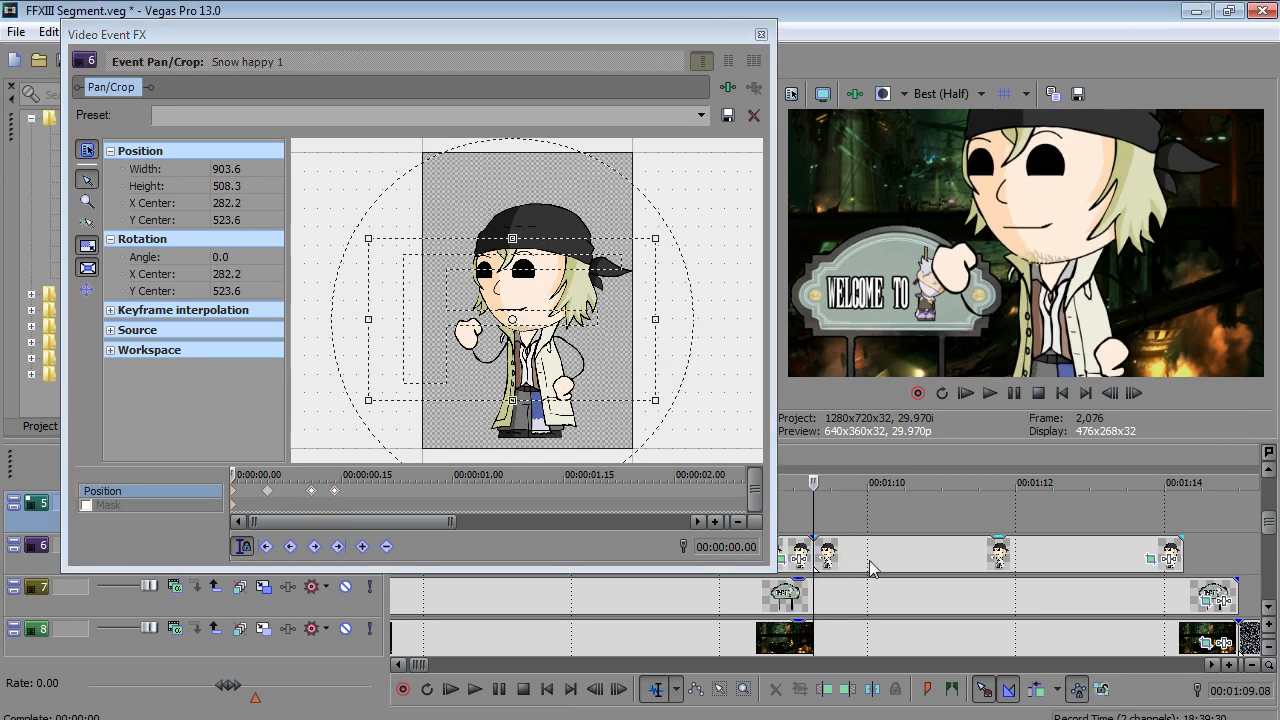
scroll(814, 588, down, 1)
click(808, 595)
click(476, 690)
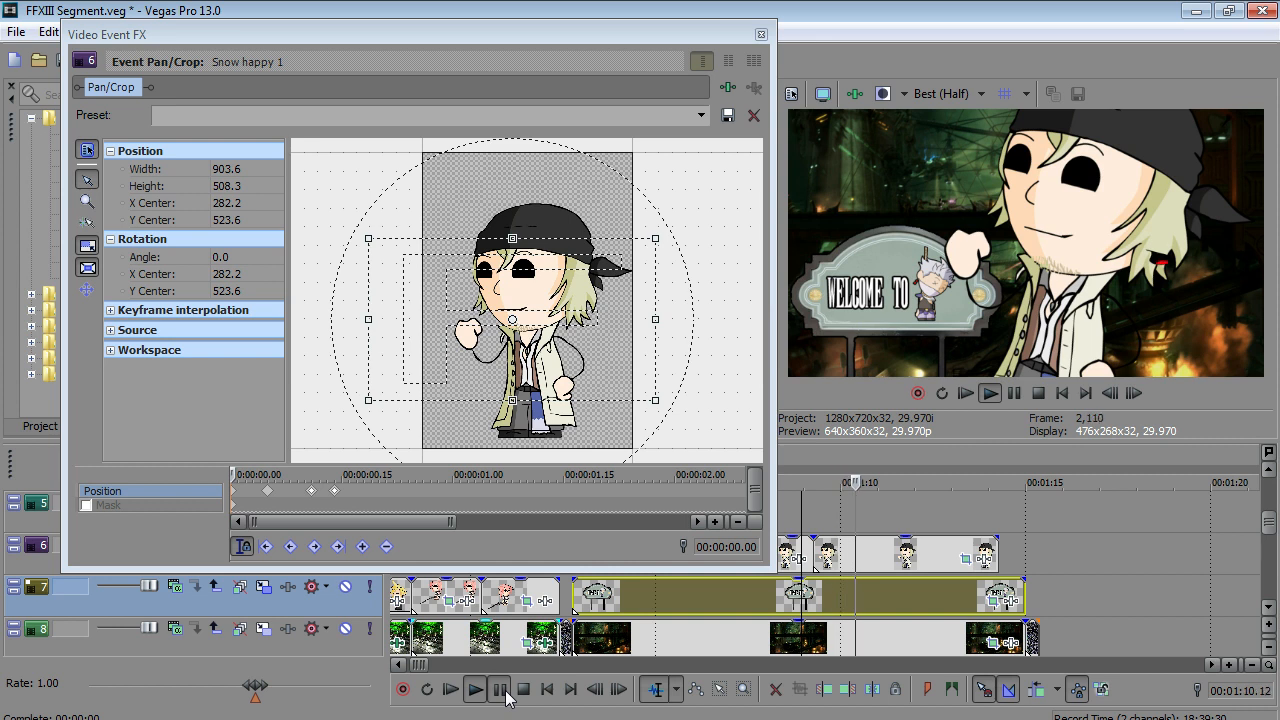
click(505, 694)
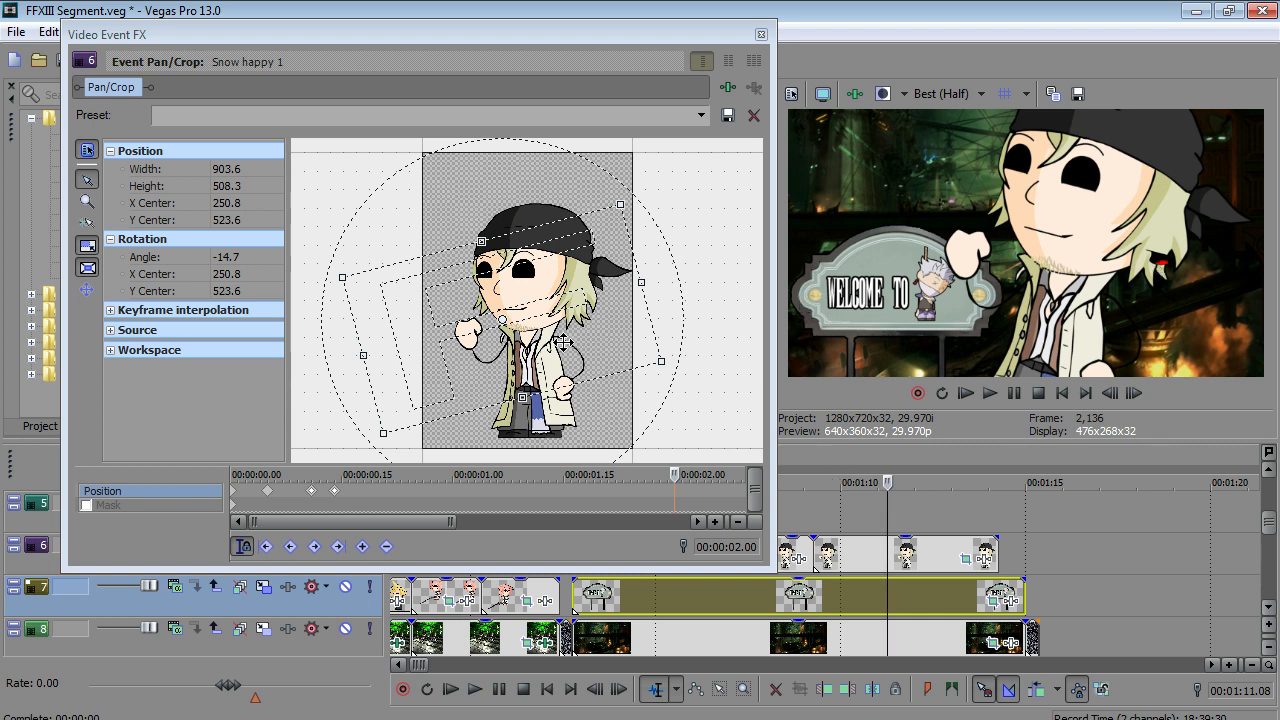
click(492, 696)
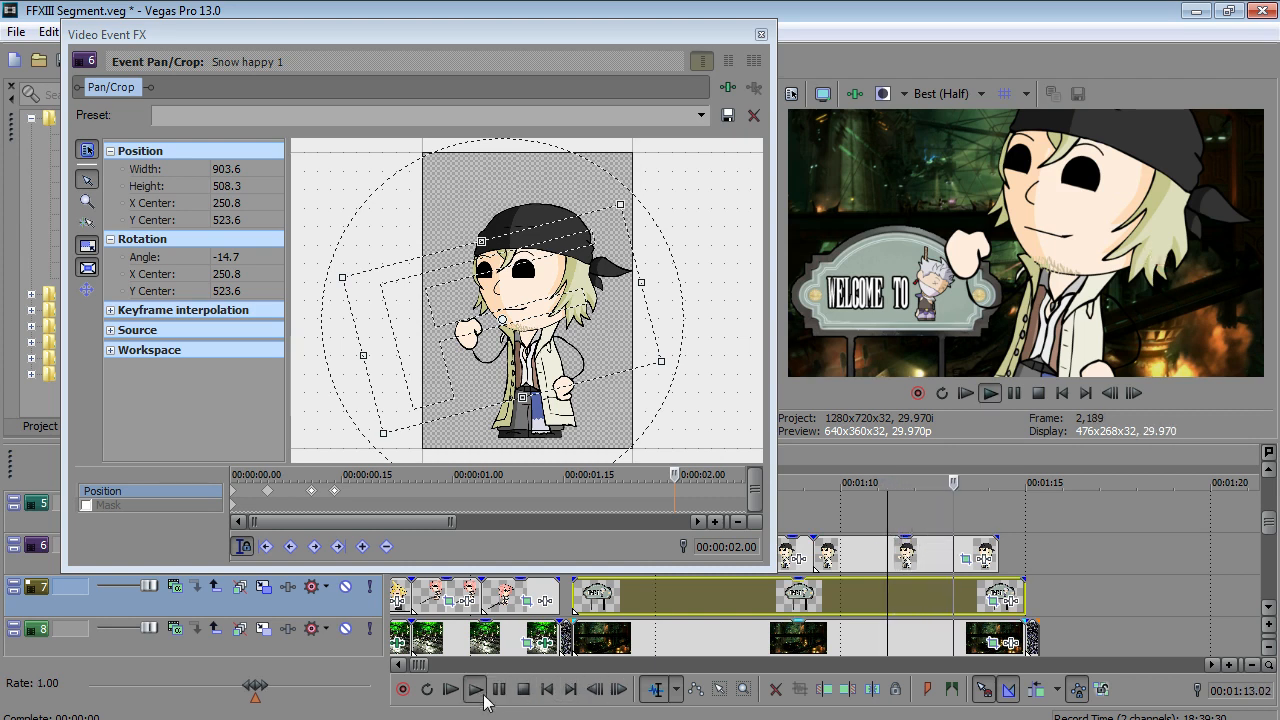
- Play from the Snow happy 1 clip, trim its end to 00:01:13.24 and close its Event Pan/Crop window
click(484, 695)
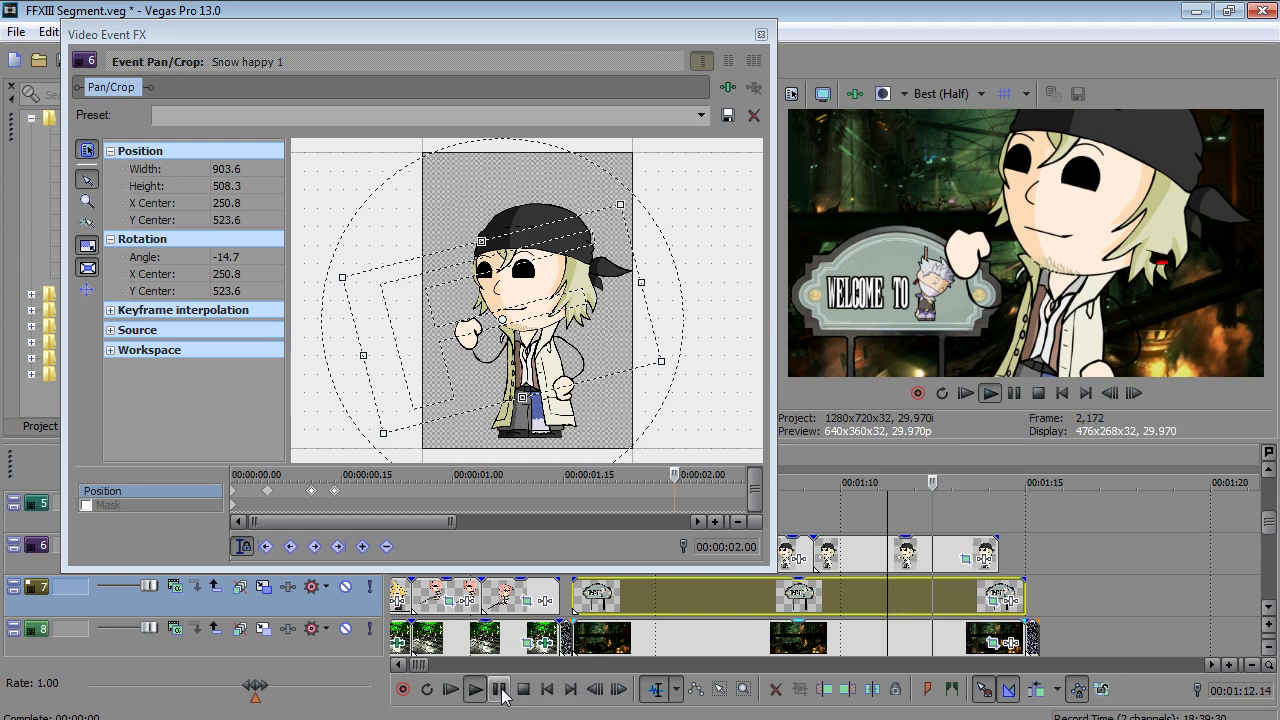
click(501, 694)
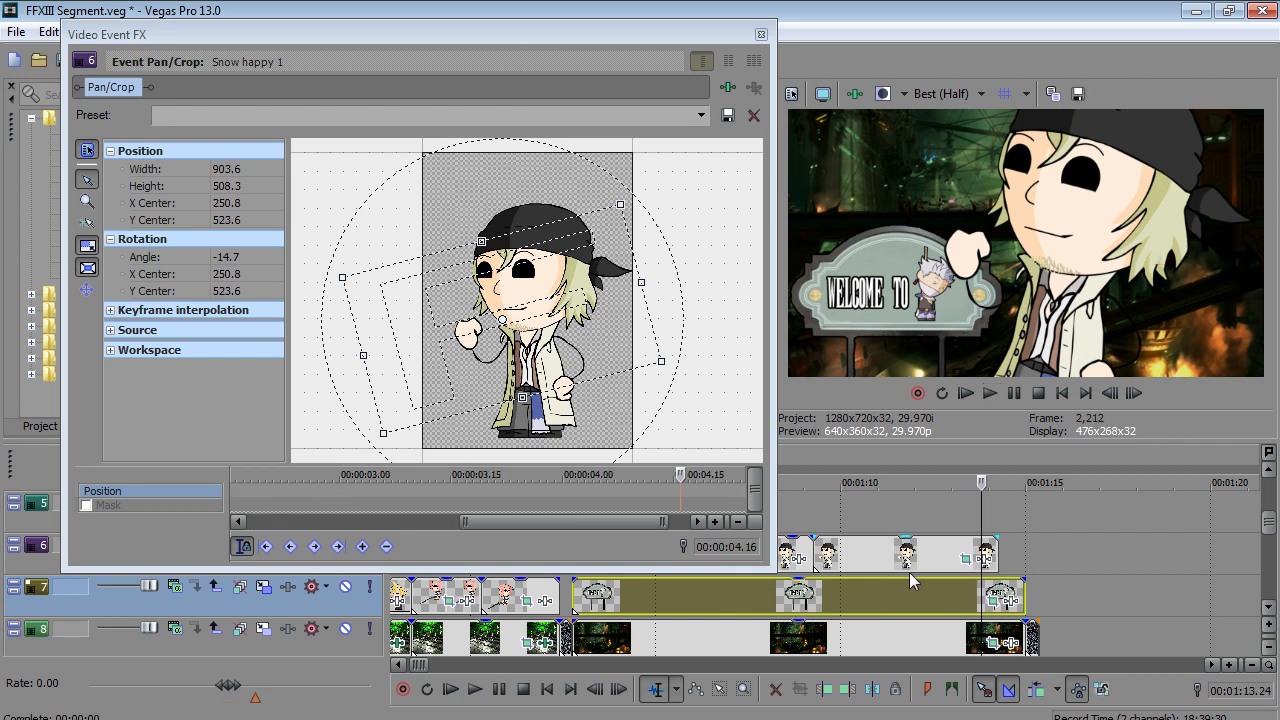
drag(998, 569, 976, 572)
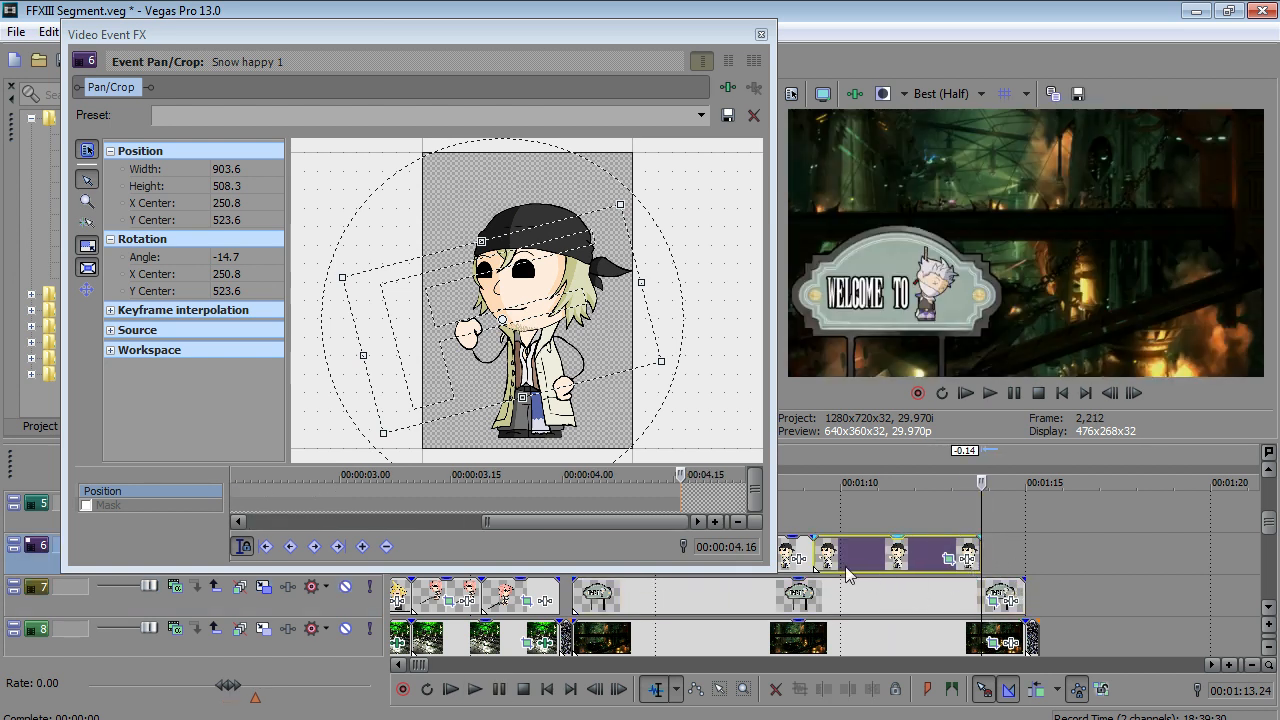
click(759, 36)
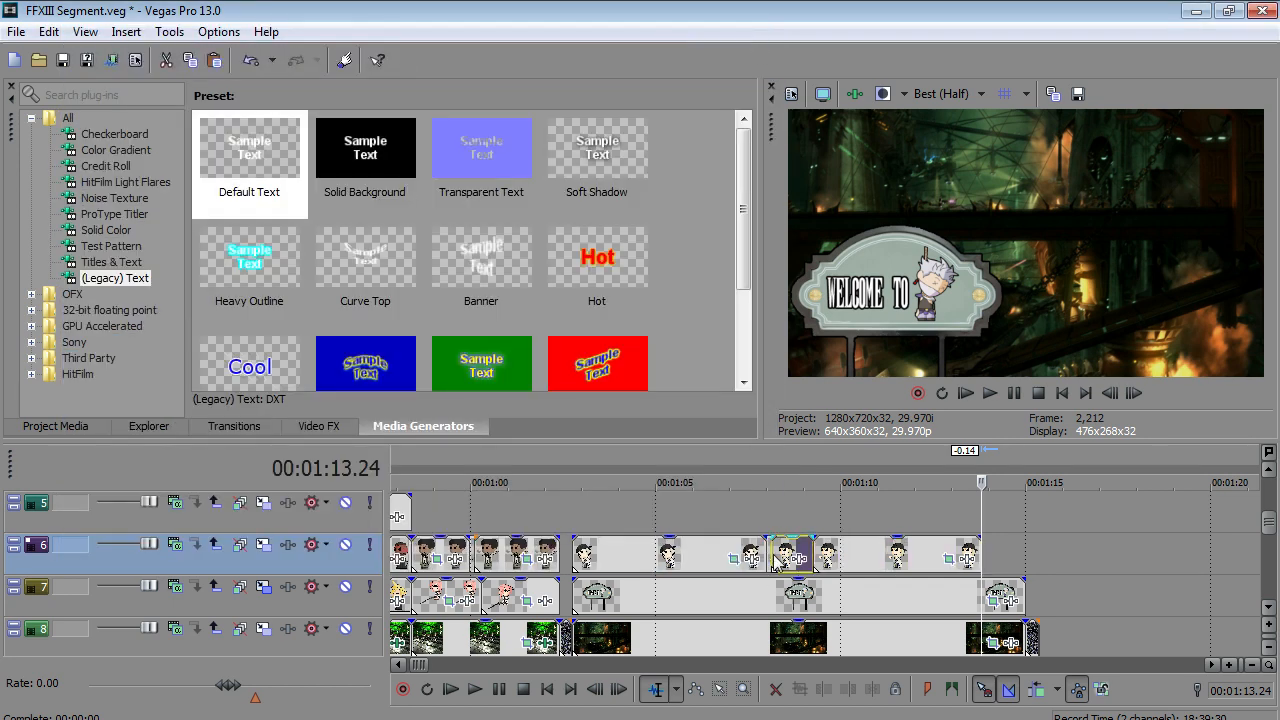
- Copy the short blink clip from before the previous pose to the end of Snow happy 1, with Snow depressed following at 00:01:13.28
right_click(770, 556)
click(810, 313)
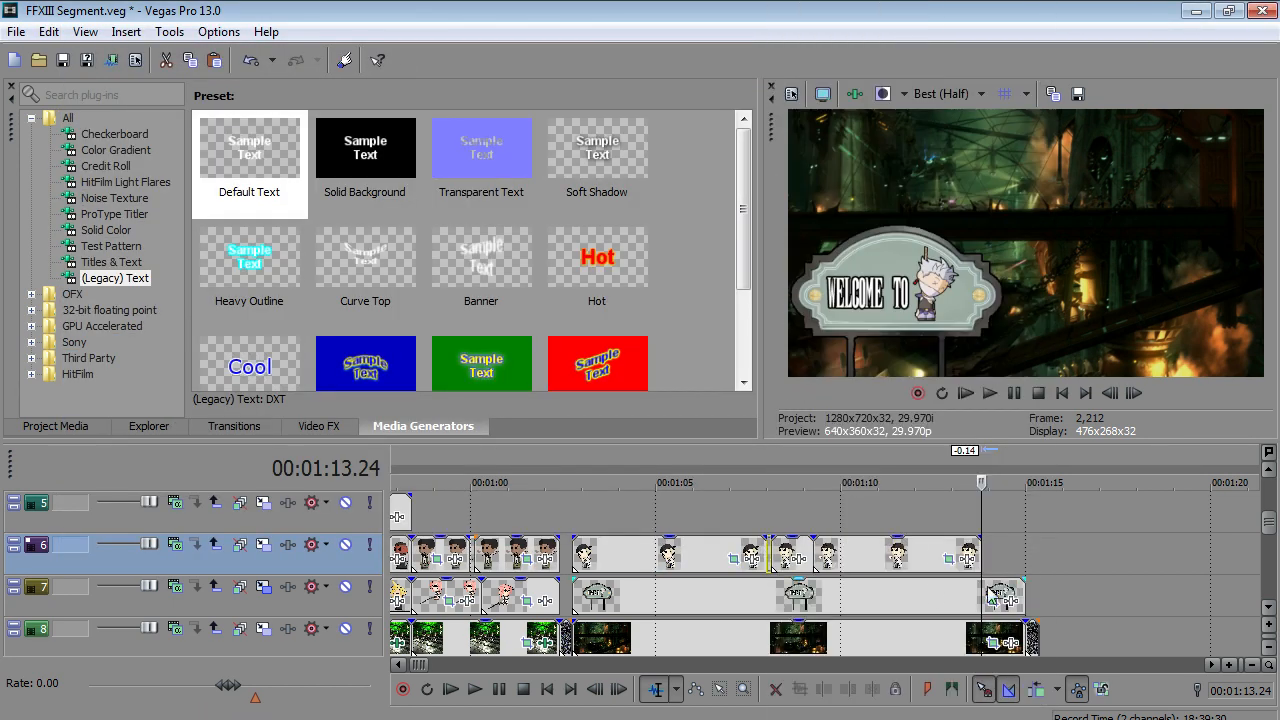
right_click(1004, 556)
click(1030, 194)
scroll(999, 563, down, 4)
drag(986, 555, 848, 557)
scroll(860, 558, up, 4)
click(819, 528)
scroll(820, 530, up, 3)
- Copy the Snow happy 1 clip's event attributes onto the Snow depressed clip
right_click(760, 557)
click(795, 245)
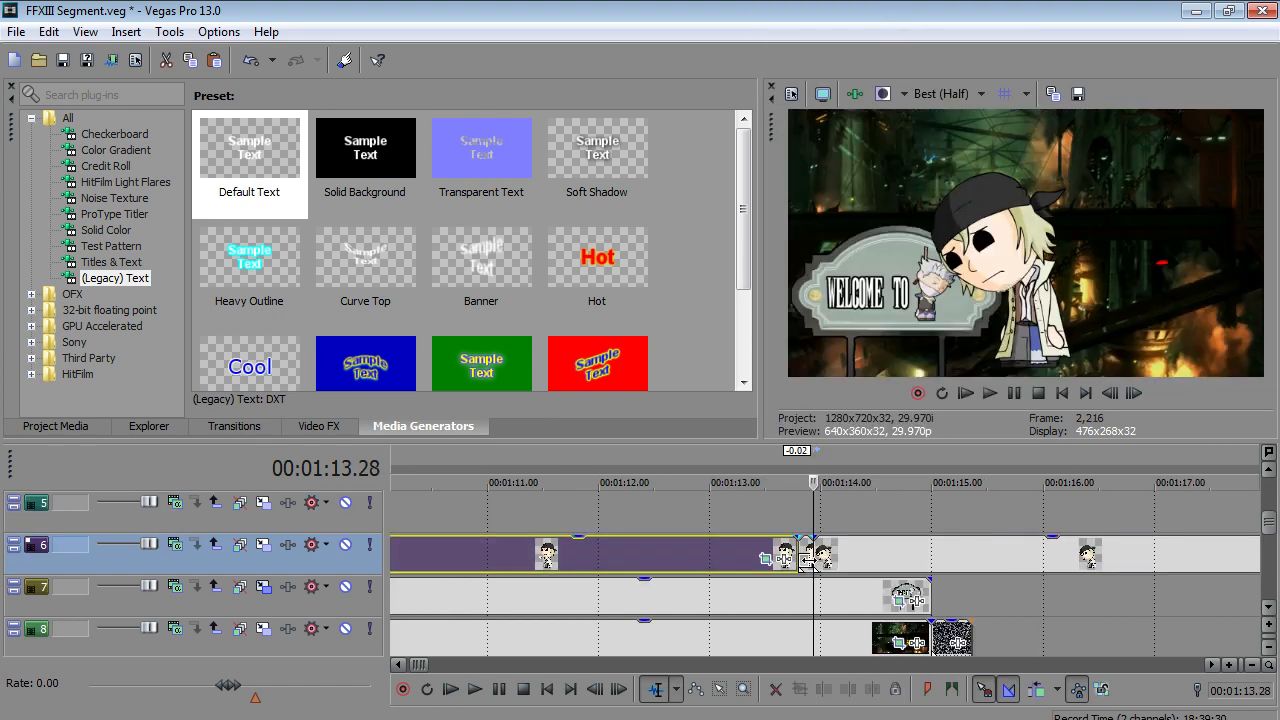
click(850, 557)
right_click(865, 557)
click(945, 270)
- Open Event Pan/Crop for Snow depressed and delete the pasted keyframes after the initial one
right_click(857, 557)
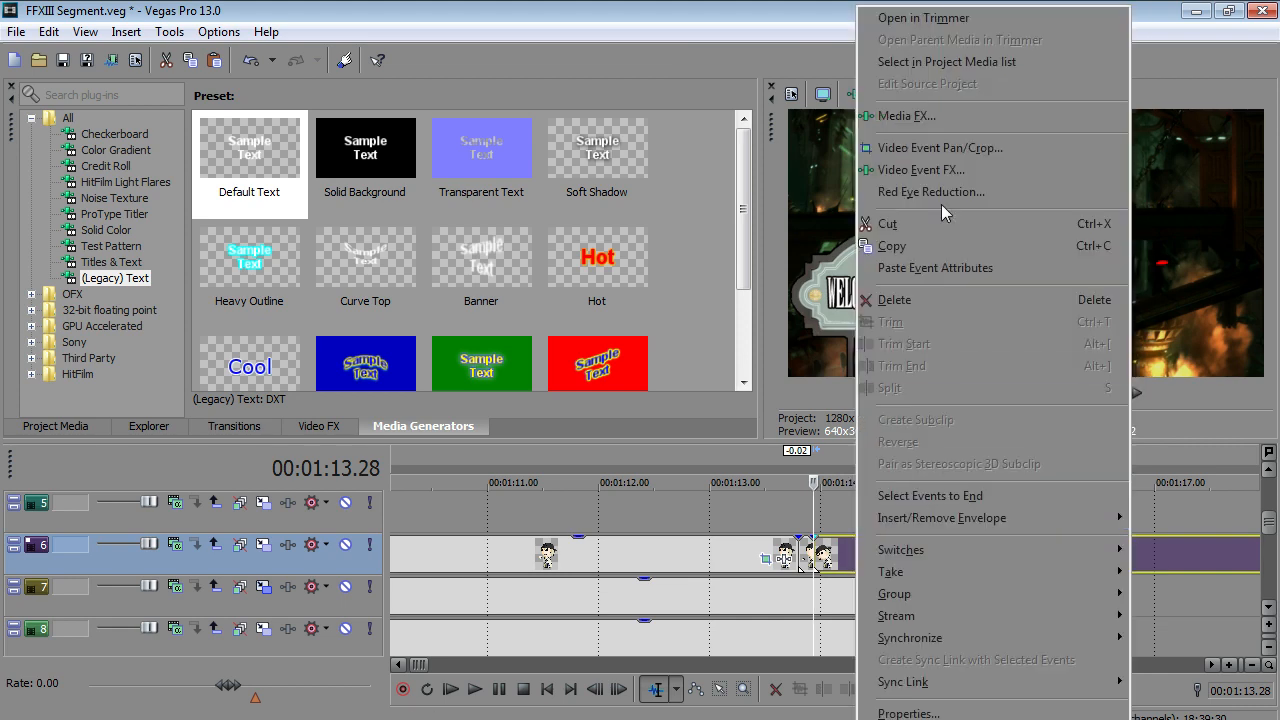
click(921, 169)
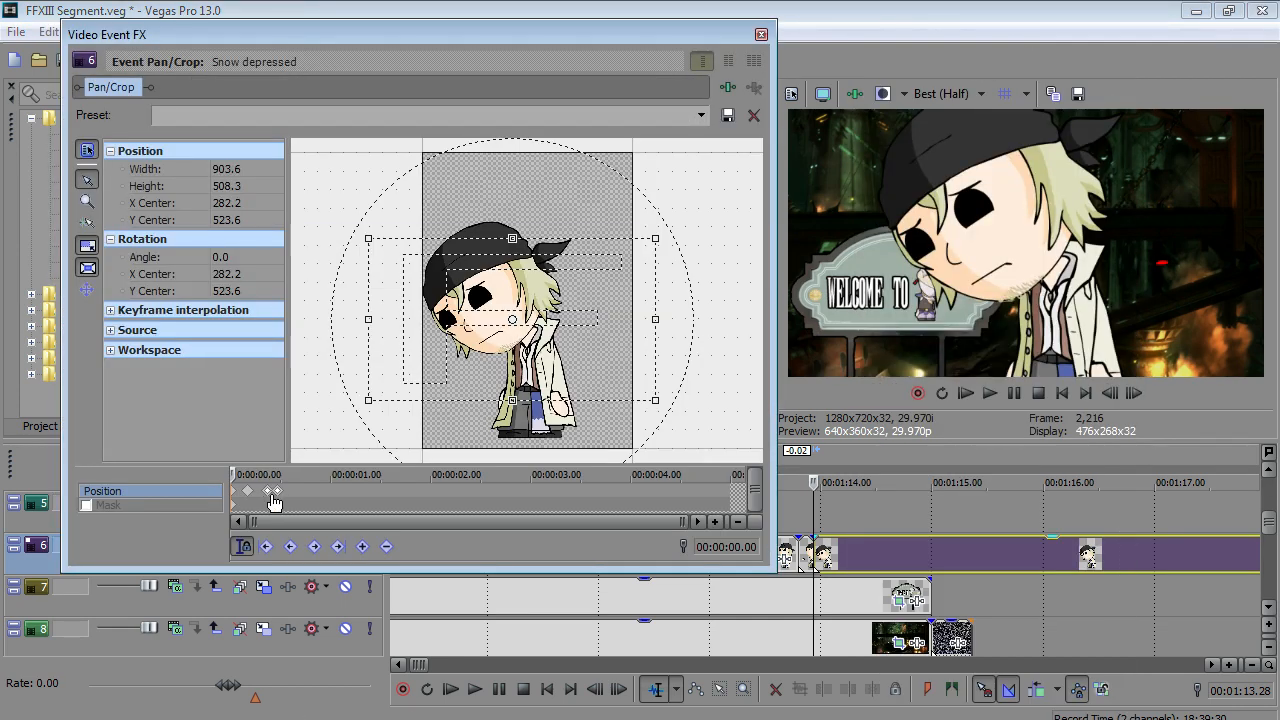
click(268, 497)
key(Delete)
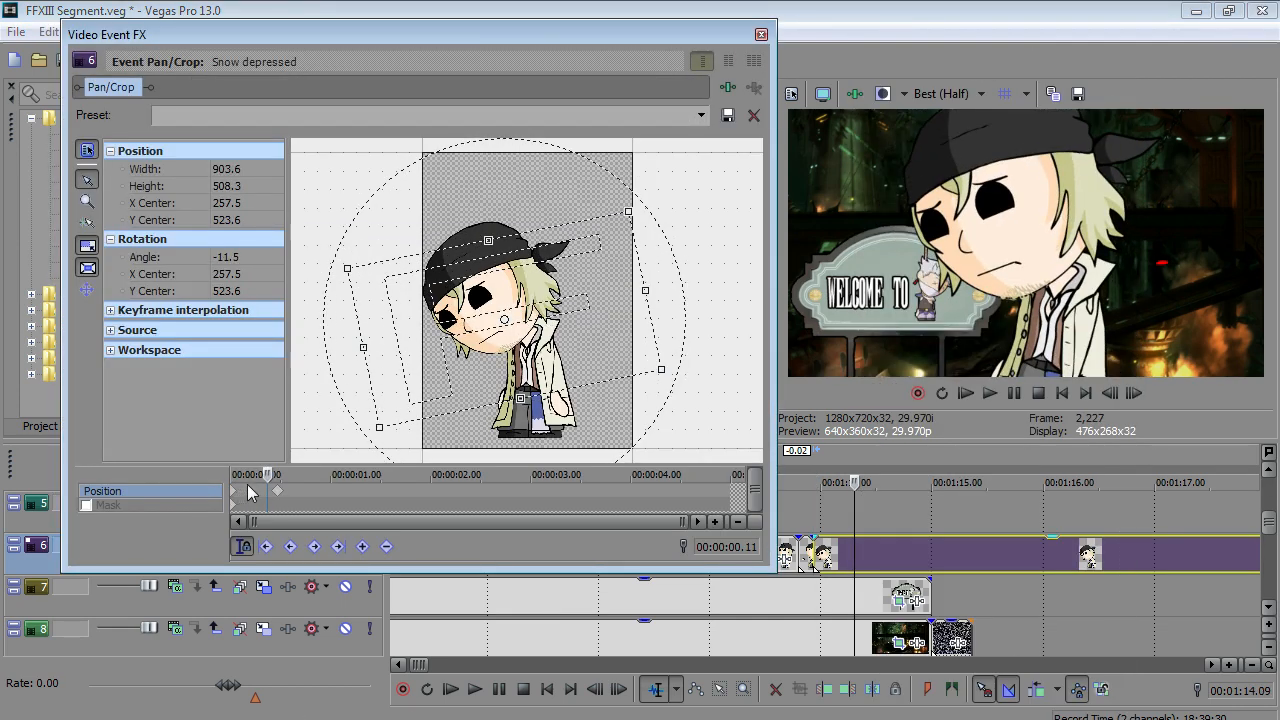
- Add Snow depressed keyframes at frames 5 and 9, tilting the crop about 17.9 degrees and centring it at about X 364, Y 480
click(233, 497)
key(Right)
key(Right)
key(Right)
key(Right)
key(Right)
drag(547, 425, 483, 435)
drag(505, 372, 552, 307)
key(Right)
key(Right)
key(Right)
key(Right)
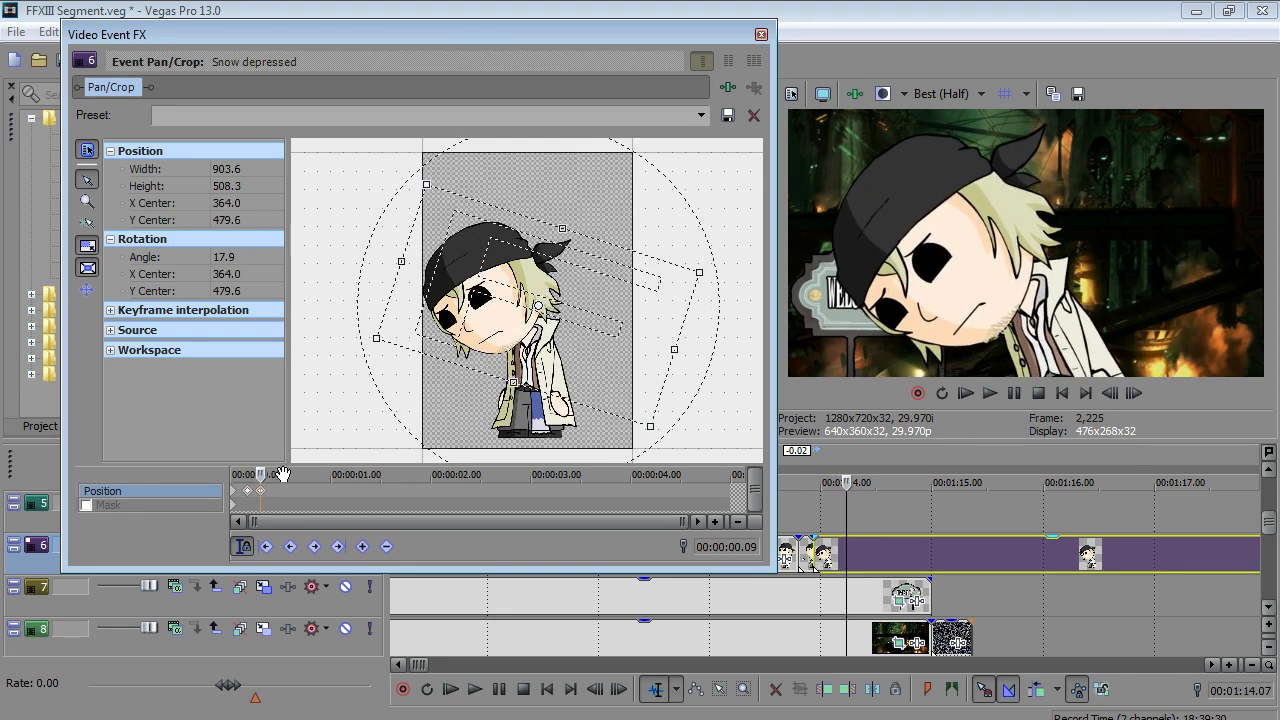
- Close Event Pan/Crop and trim the Snow depressed clip to end with the scene at 00:01:15.00
click(908, 563)
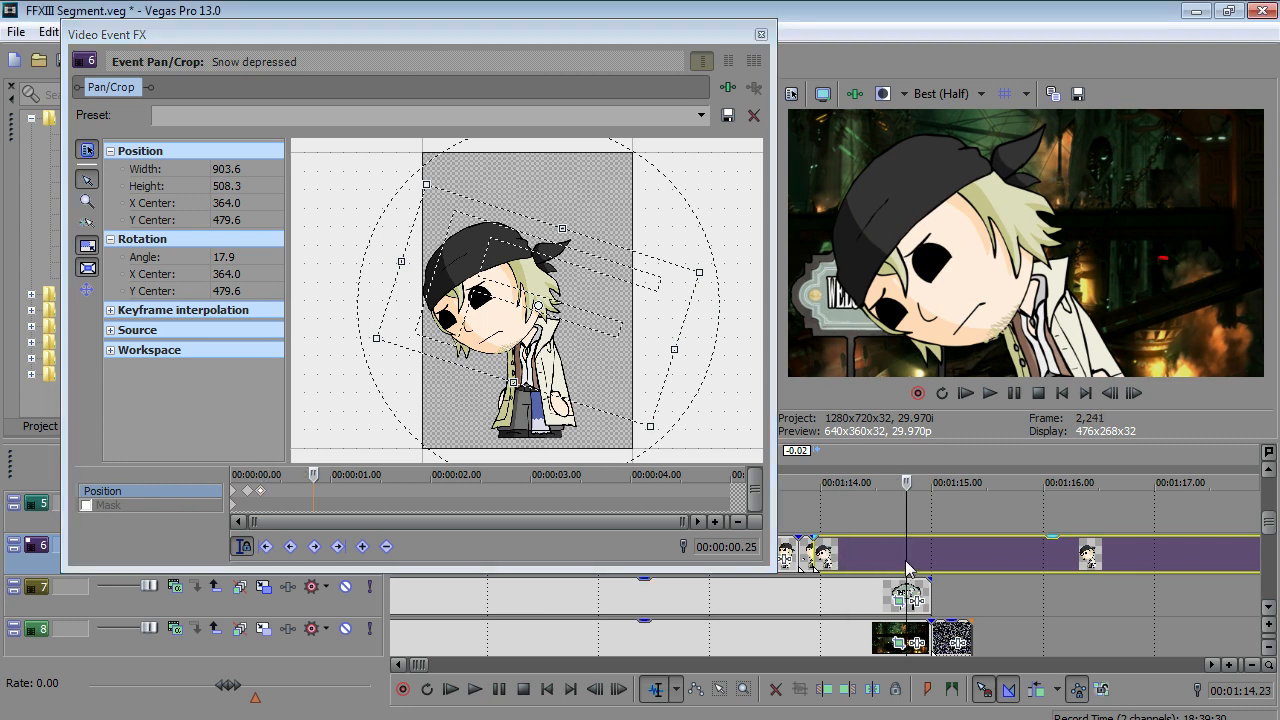
scroll(908, 563, down, 1)
click(761, 34)
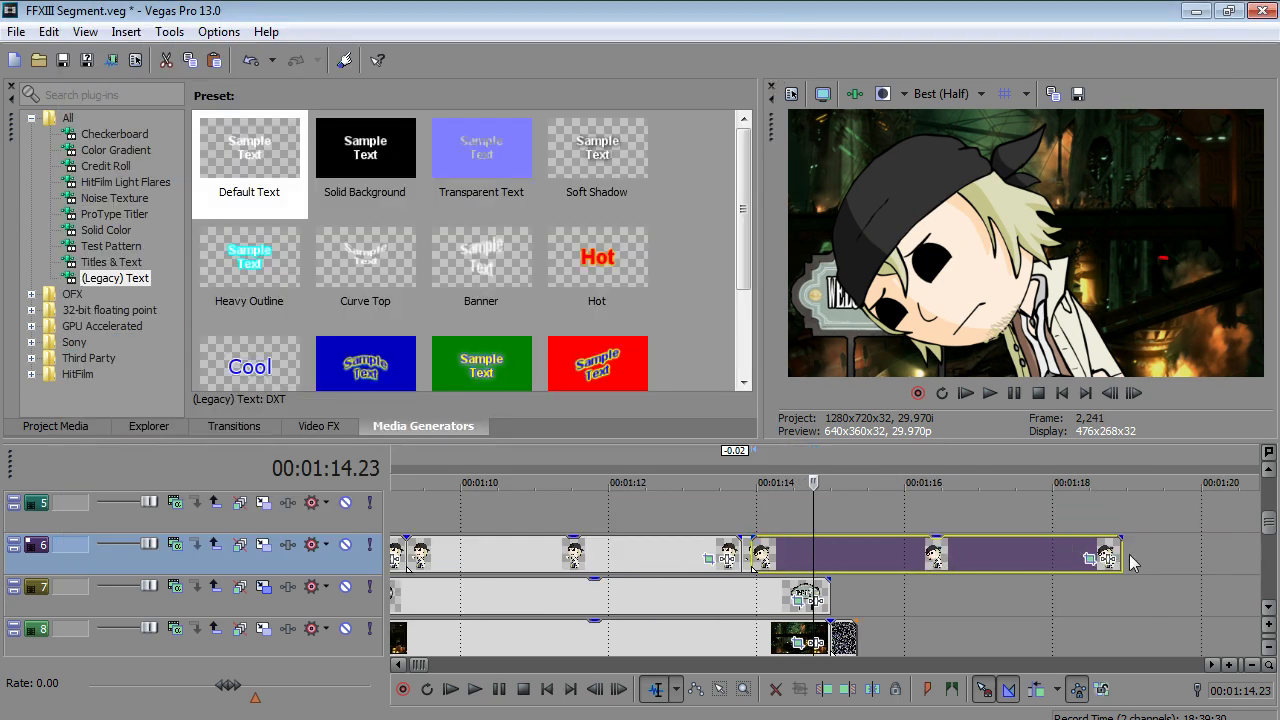
drag(1120, 560, 1013, 550)
click(831, 556)
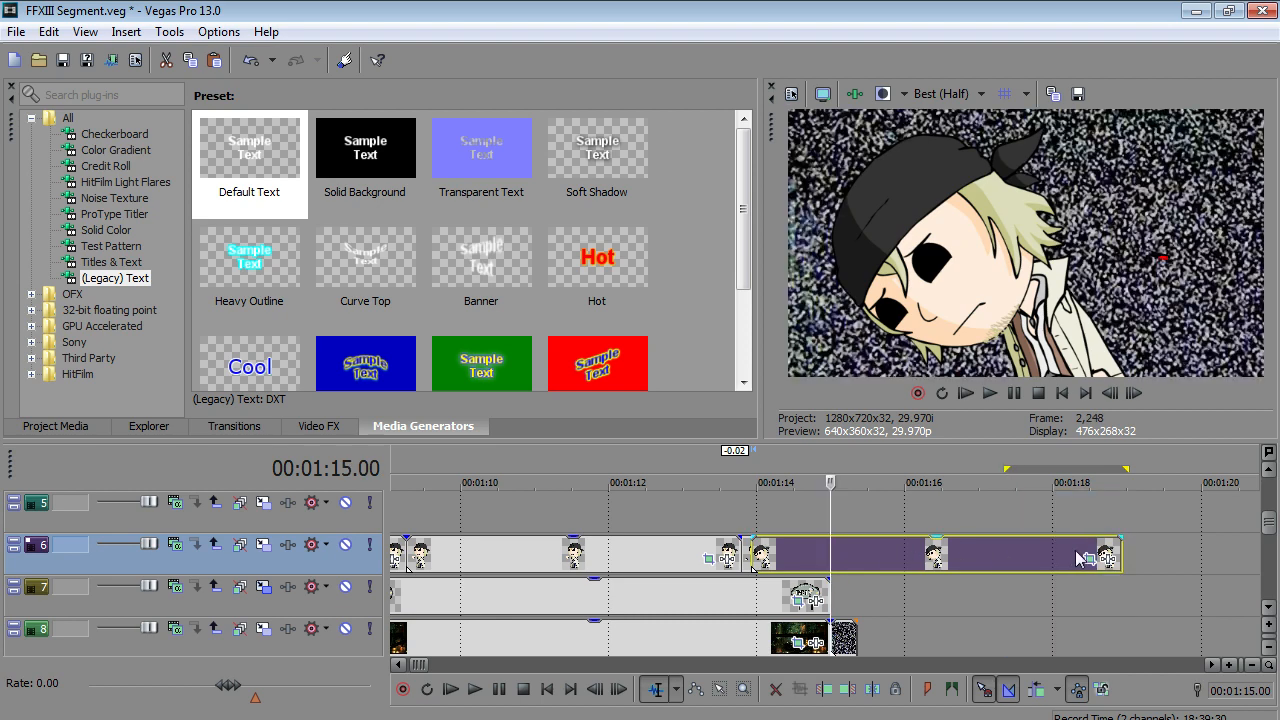
drag(1115, 546, 824, 562)
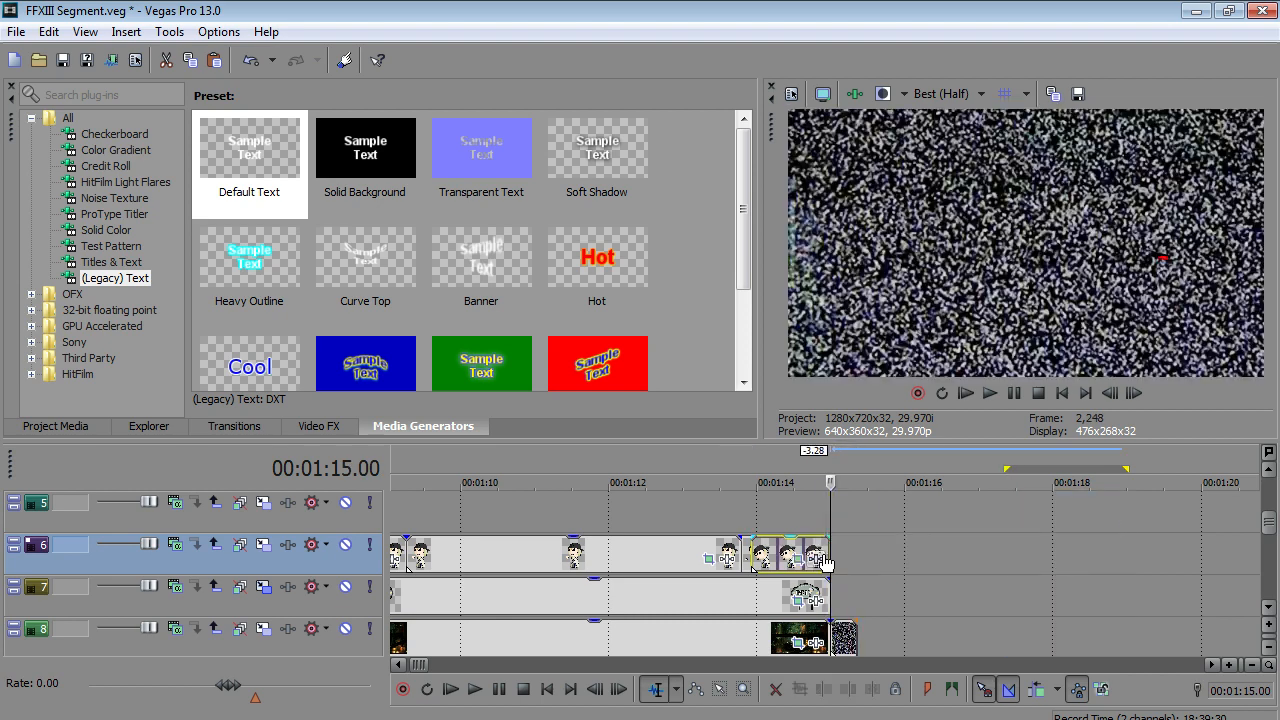
- Save the project with the cursor at the scene start, 00:01:02.23, and play the whole scene through
scroll(820, 560, down, 4)
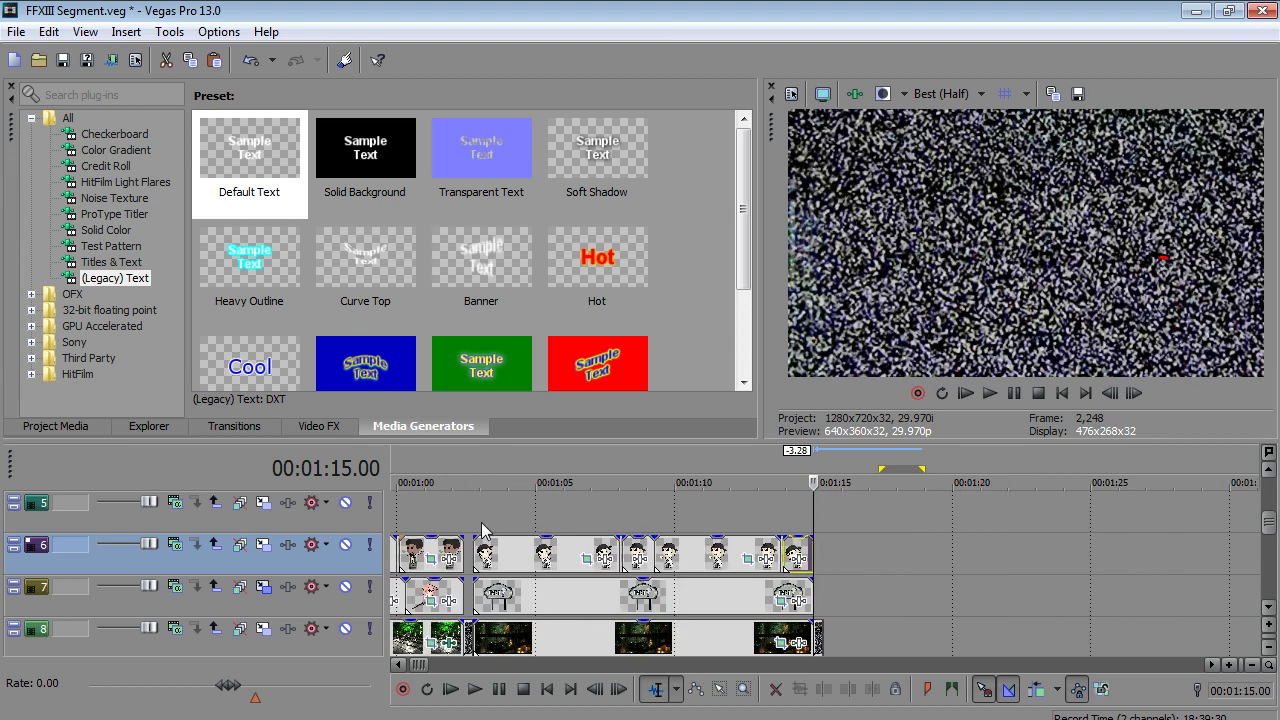
click(481, 527)
click(474, 527)
click(16, 32)
click(41, 129)
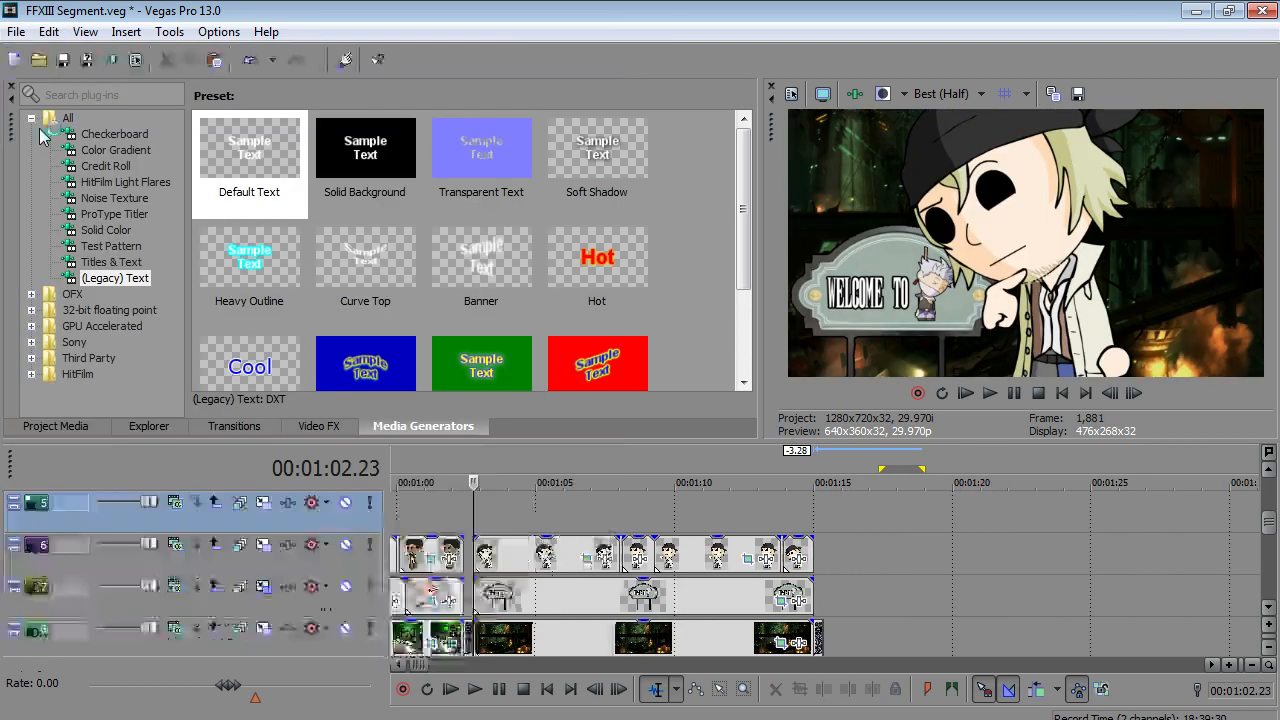
click(988, 394)
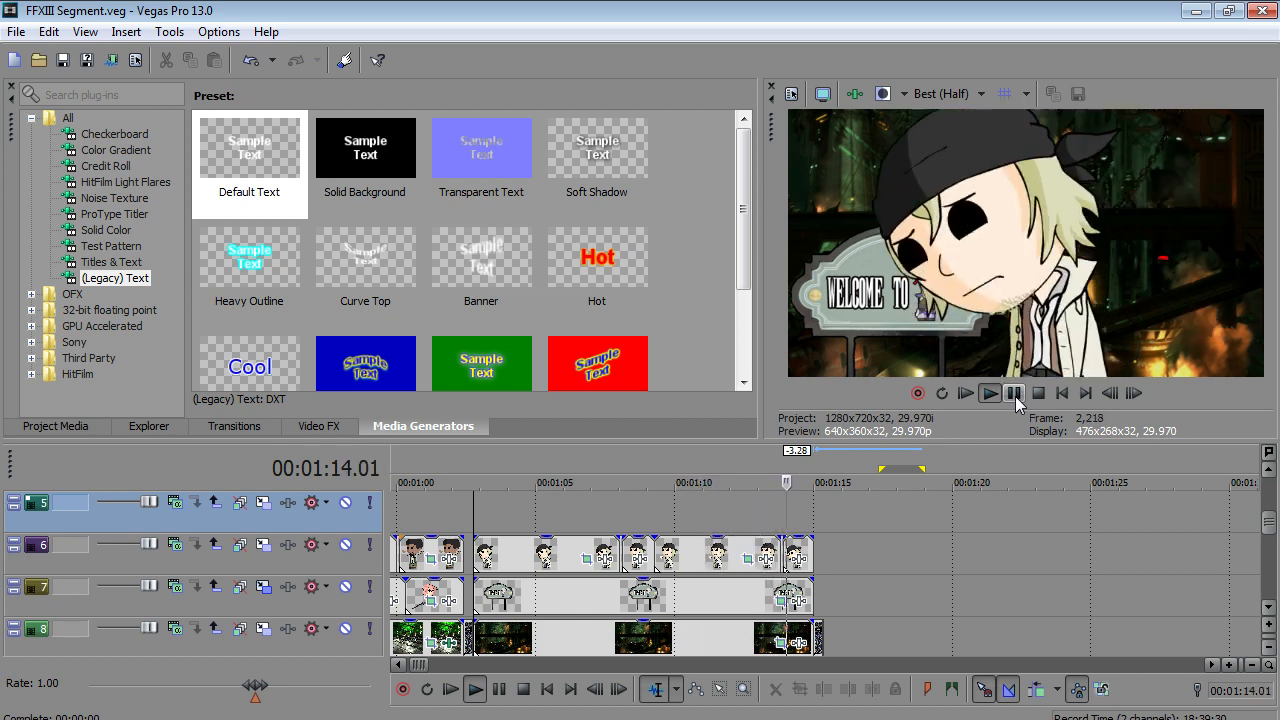
click(1014, 393)
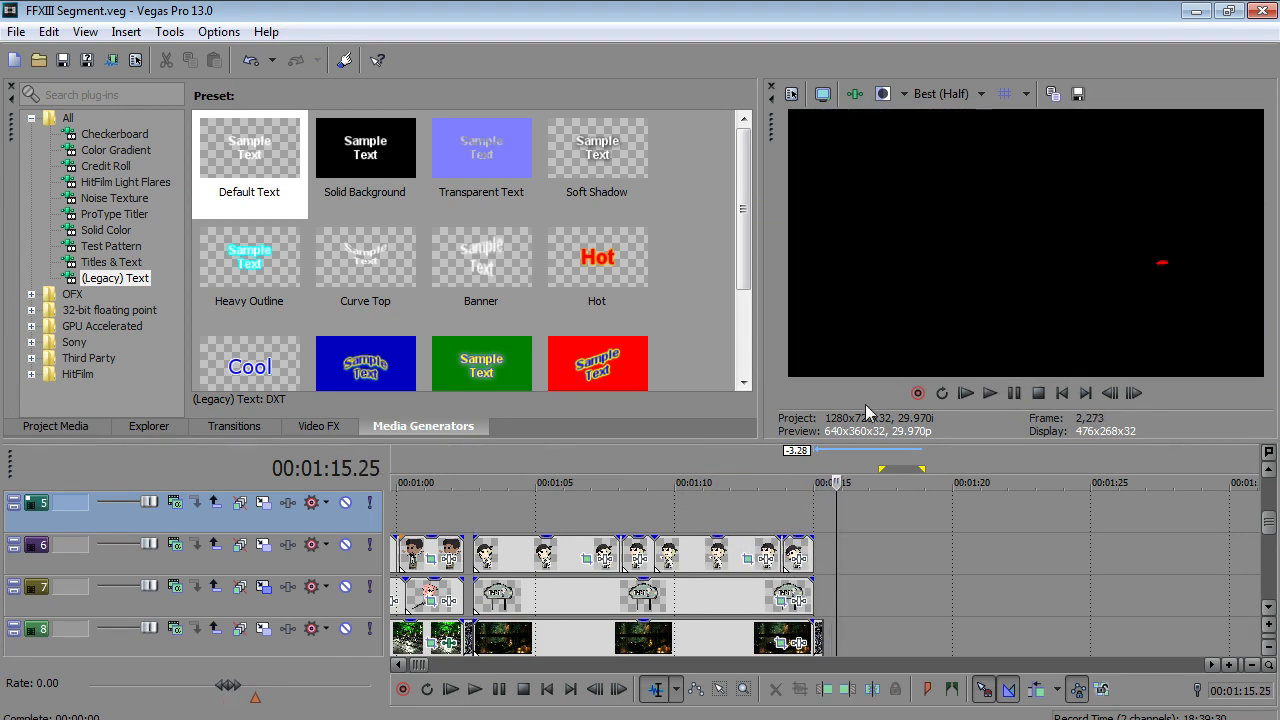
- Set the cursor where the speech starts on audio track 10, at 00:01:02.29, bring the uppermost tracks into view and save the project
click(473, 519)
scroll(473, 518, up, 2)
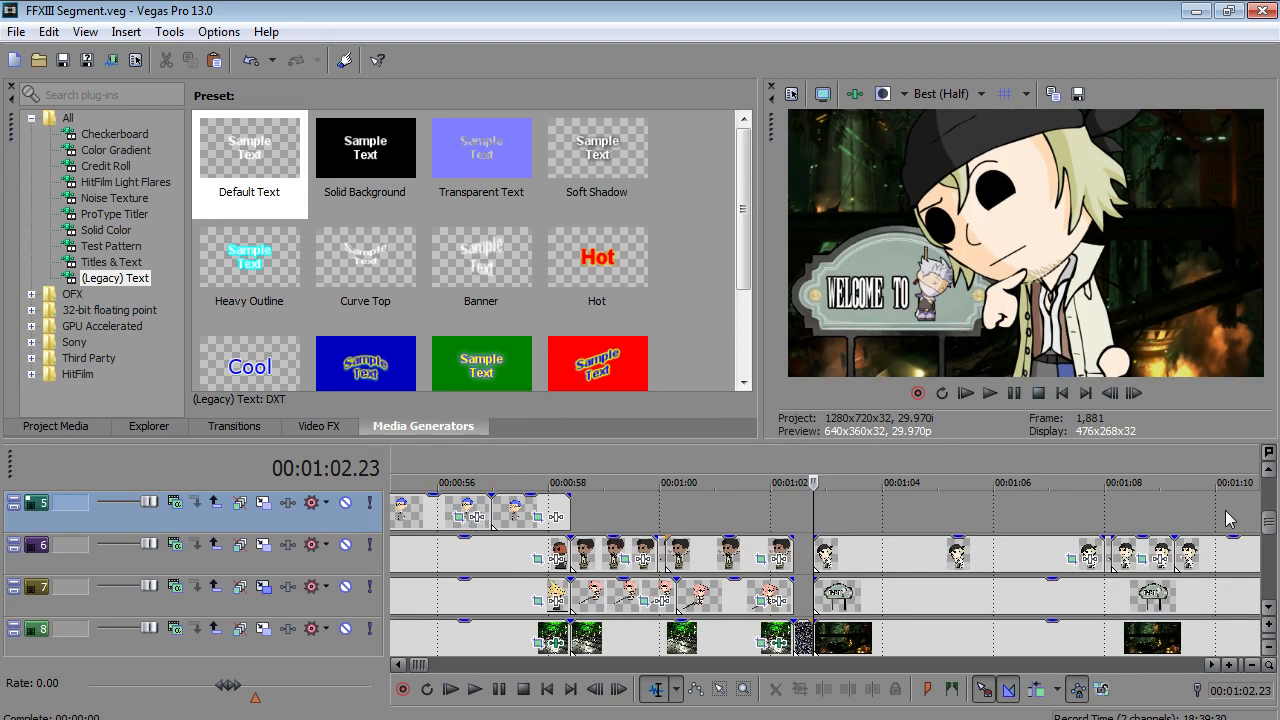
scroll(959, 607, down, 1)
scroll(959, 607, up, 2)
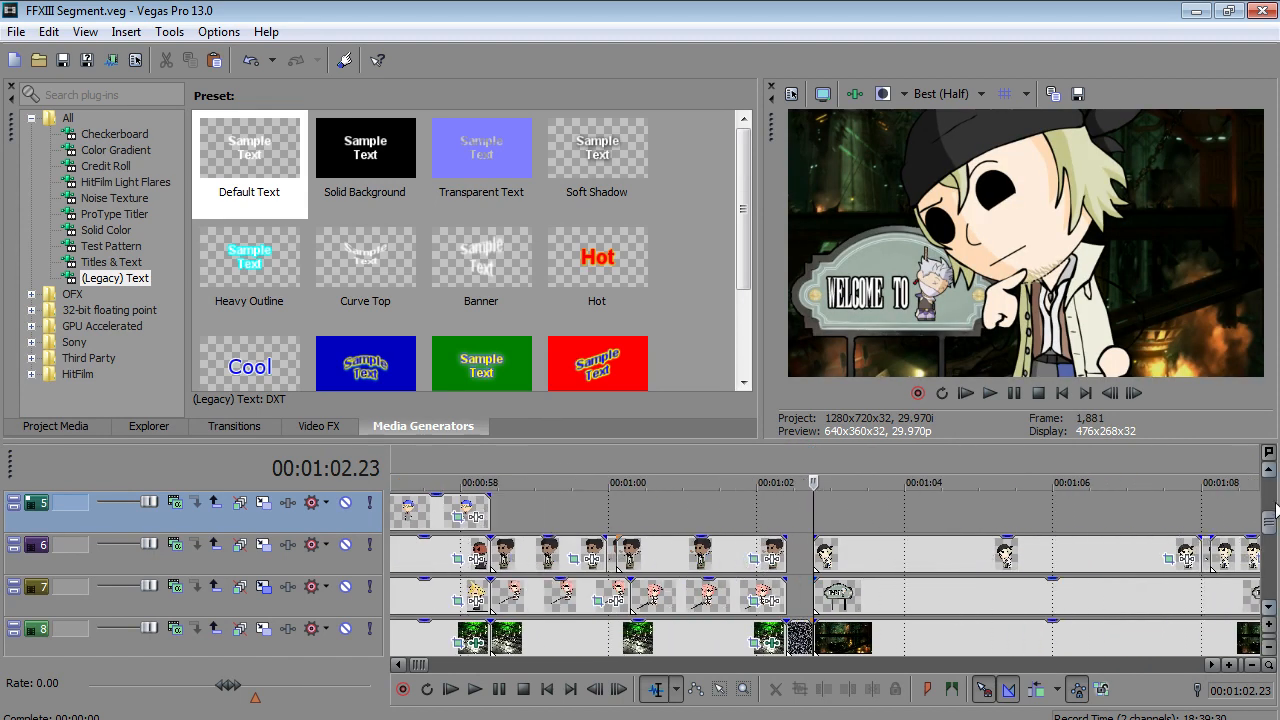
scroll(754, 628, down, 2)
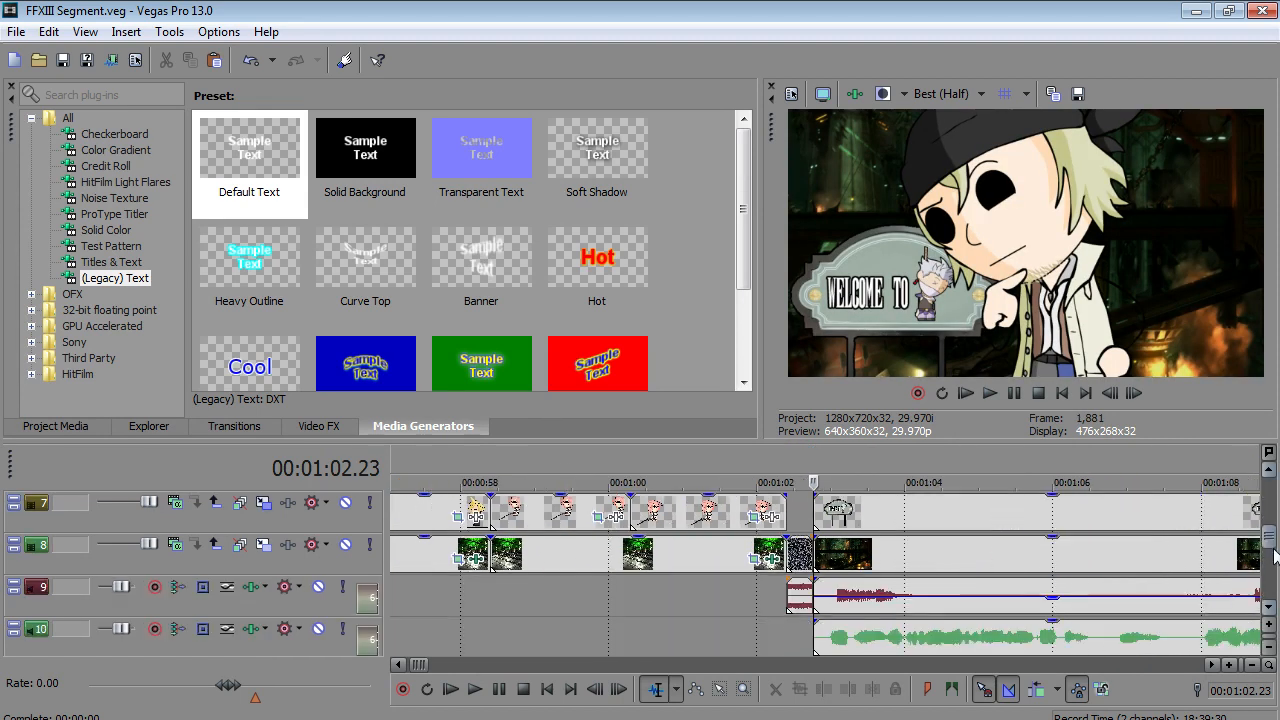
click(828, 640)
drag(1270, 545, 1272, 486)
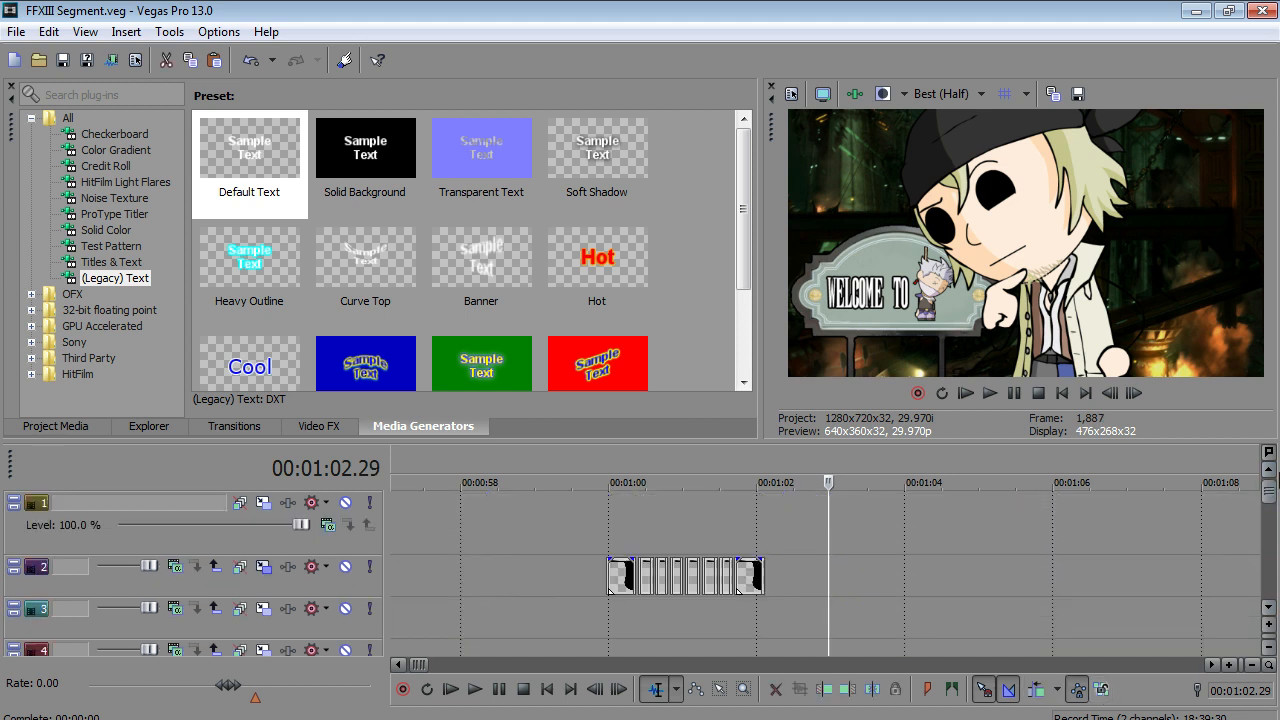
scroll(929, 546, down, 1)
scroll(929, 546, up, 1)
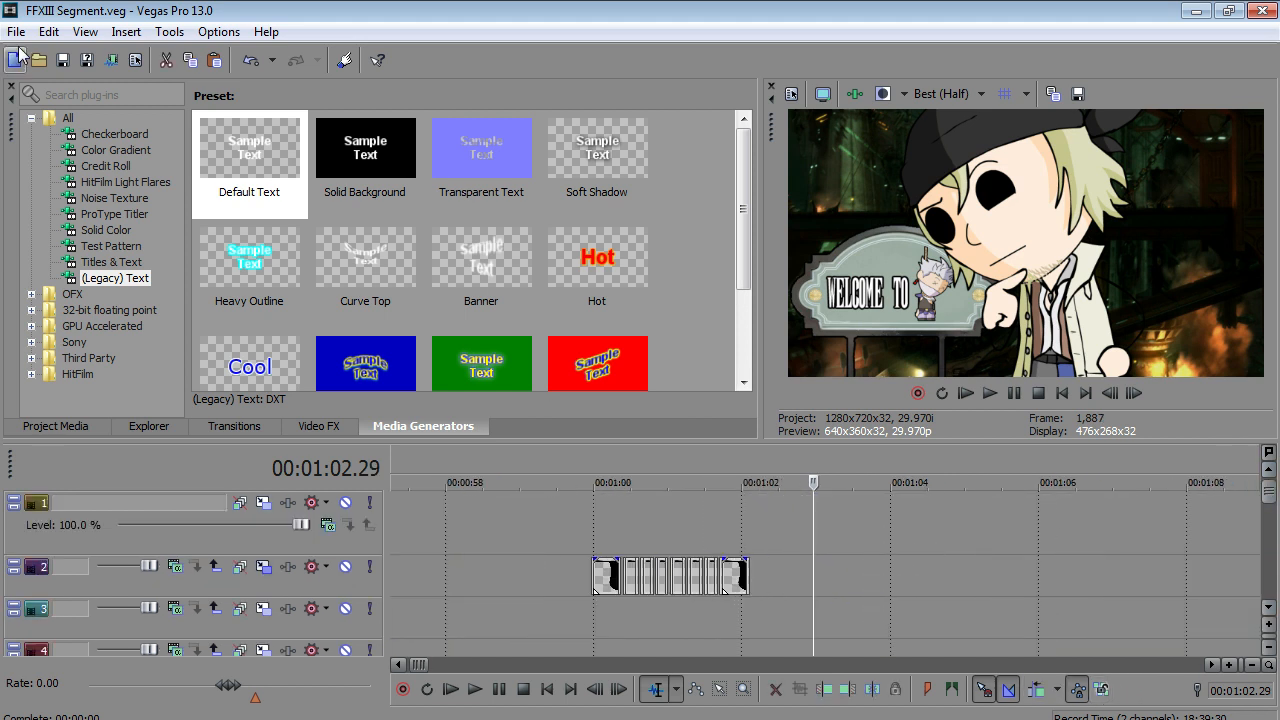
click(16, 32)
click(46, 130)
- Switch to Windows Explorer, browse to the Rabtoons Templates folder and open the M2 Regular mouth image
key(super)
key(super)
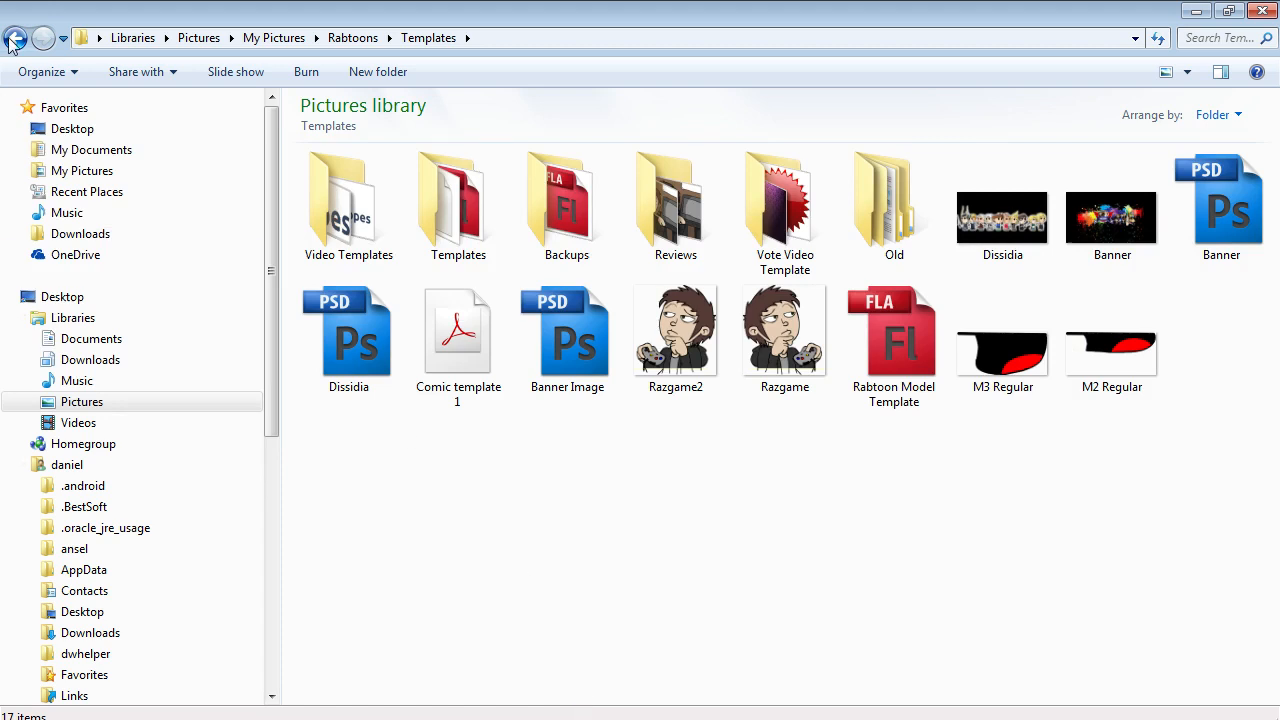
click(14, 38)
click(14, 38)
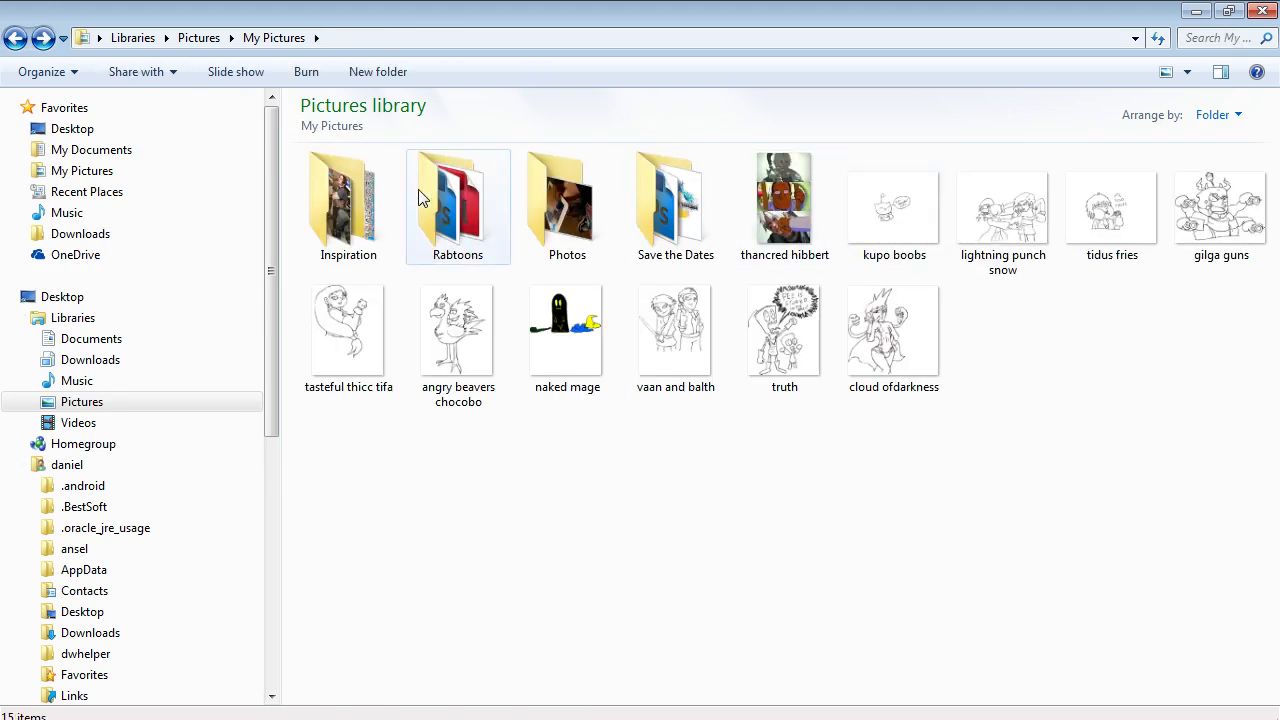
double_click(466, 205)
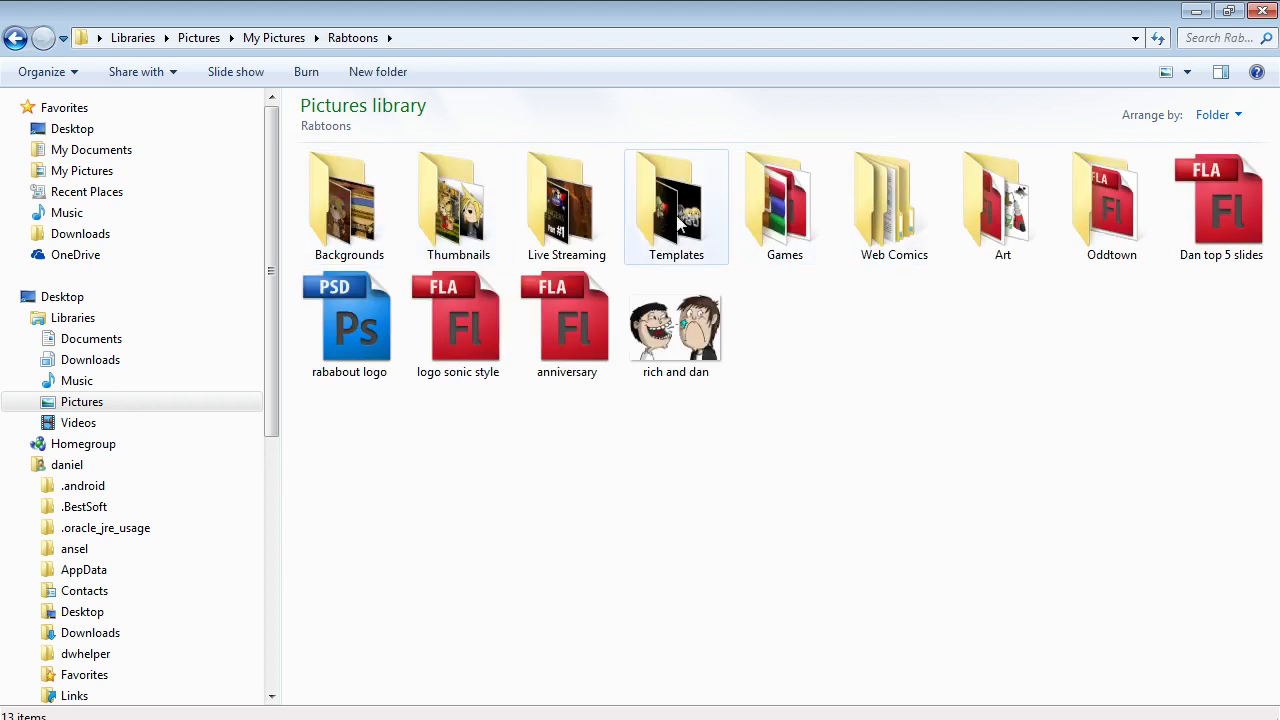
double_click(644, 224)
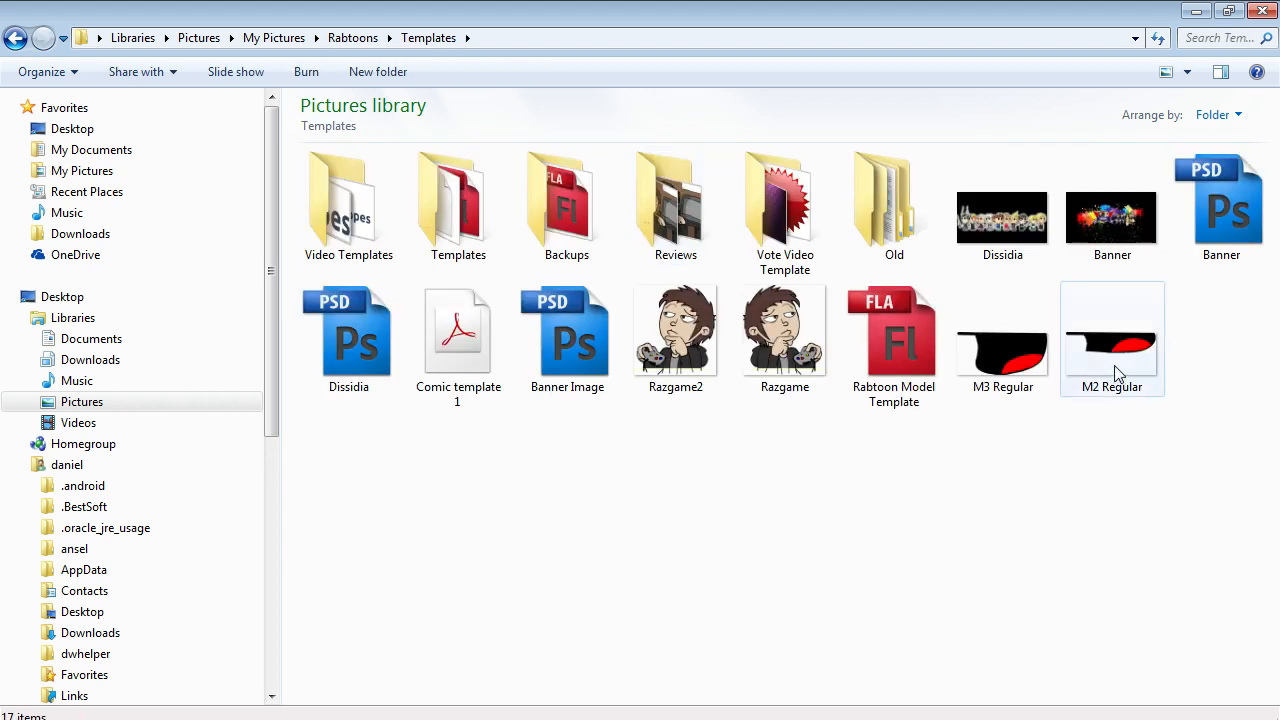
click(1115, 366)
double_click(1114, 365)
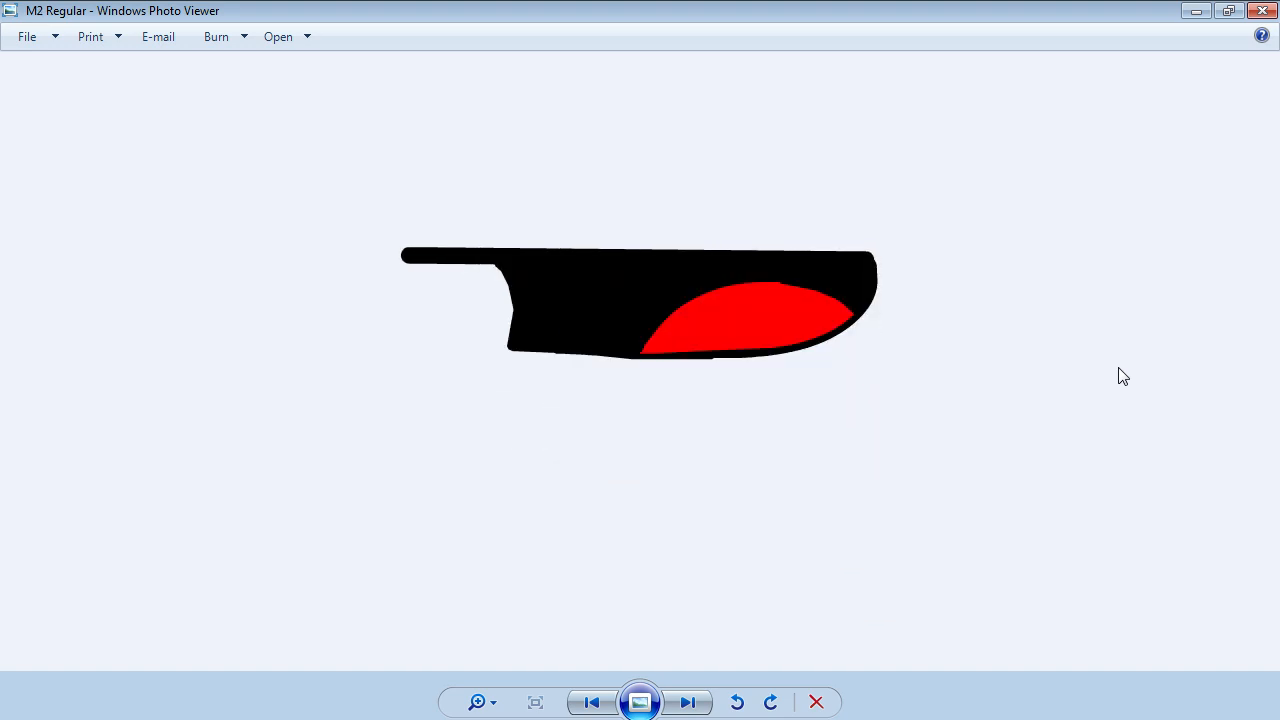
- Compare the M2 Regular mouth shape with the neighbouring M3 Regular image, flipping back and forth, and close the image viewer
key(Right)
key(Left)
key(Left)
key(Left)
key(Right)
key(Right)
key(Right)
key(Right)
key(Left)
key(Left)
key(Right)
key(Left)
key(Right)
key(Left)
click(1262, 10)
- Return to Vegas Pro and place a Red solid color event on track 3 beneath the mouth clips at about 00:01:09.23
drag(1171, 431, 1026, 360)
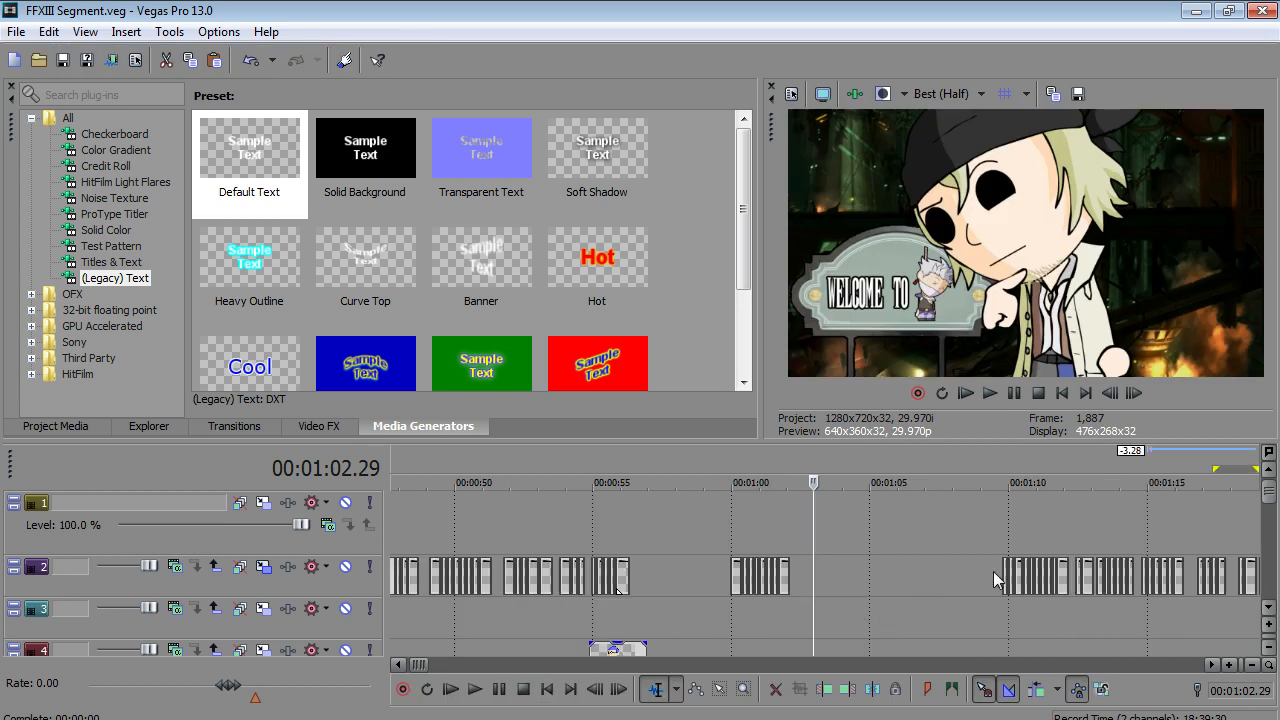
click(995, 580)
scroll(820, 585, up, 6)
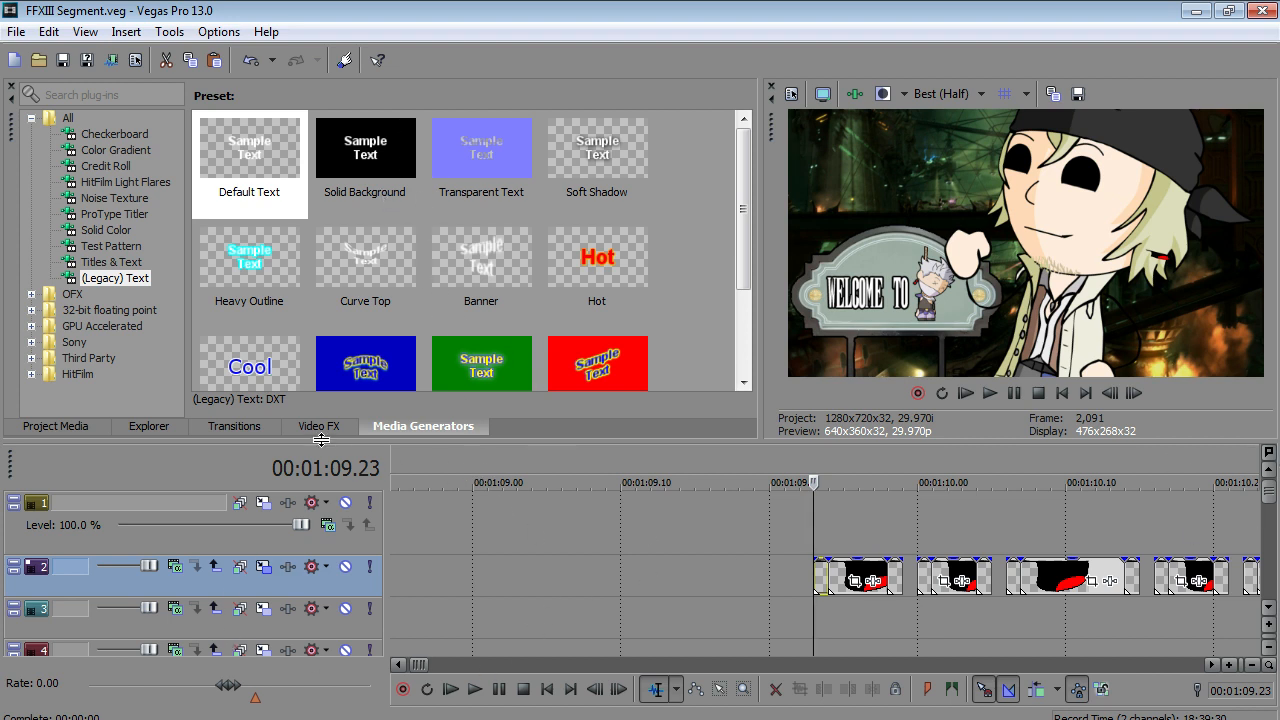
click(114, 229)
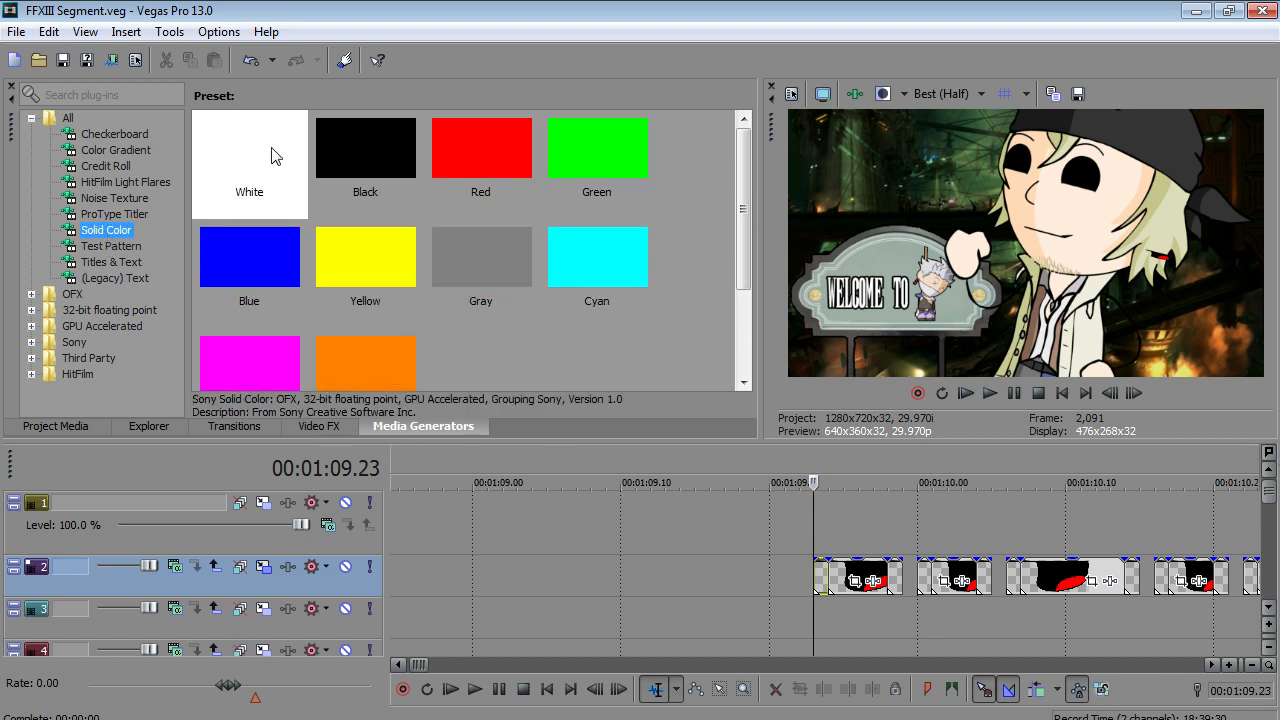
drag(480, 165, 815, 615)
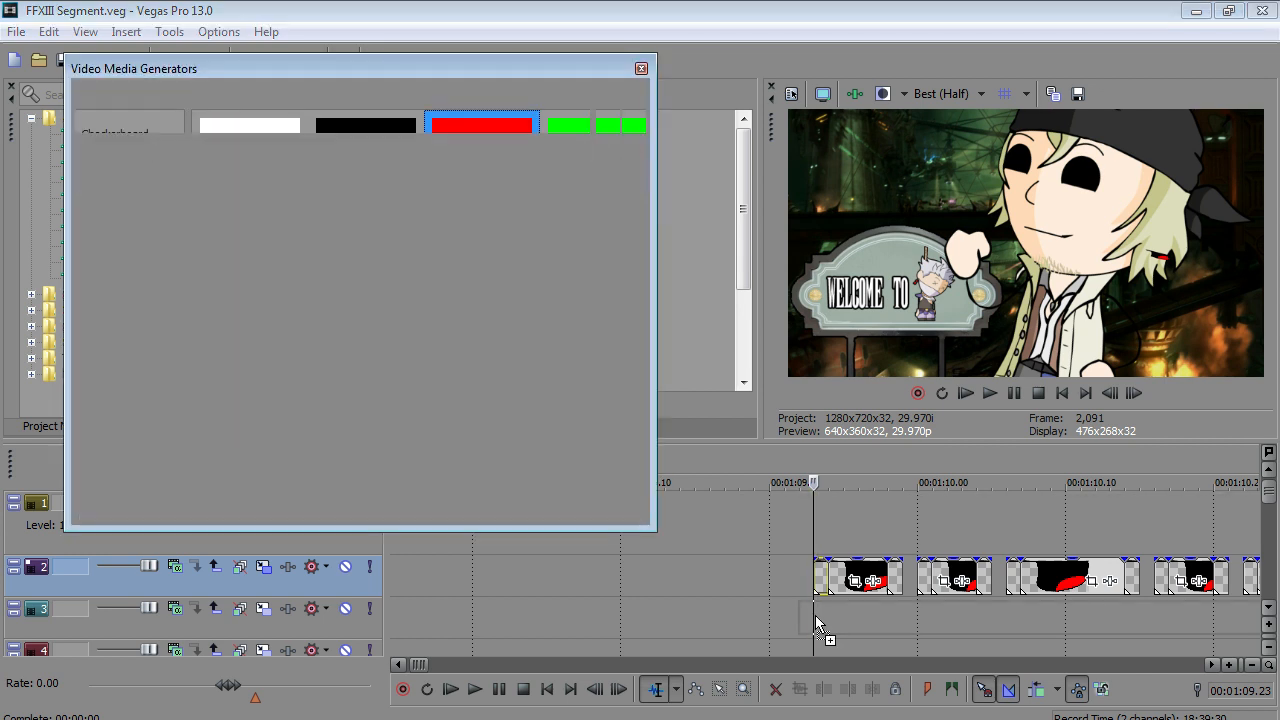
click(641, 69)
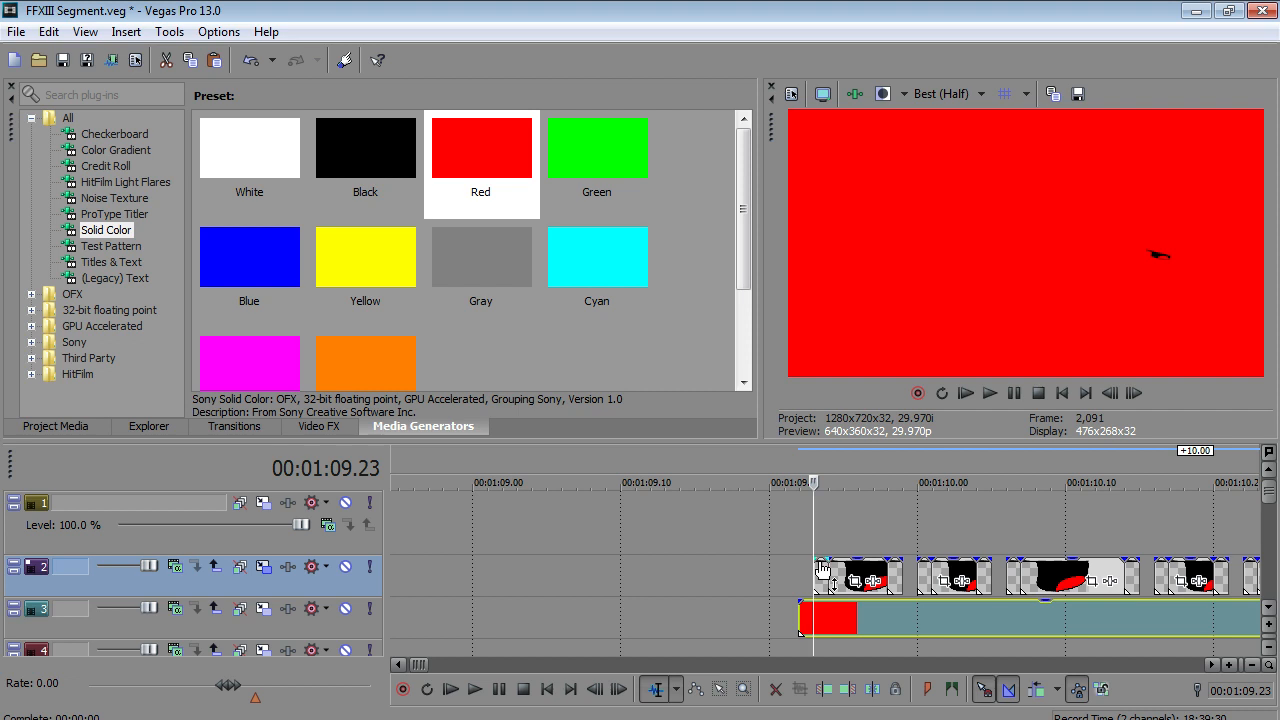
- Step frame by frame from 00:01:09.23 to 00:01:09.29 to examine the track 2 mouth shapes against the red background
click(813, 577)
key(Right)
key(Right)
key(Right)
key(Right)
key(Right)
key(Left)
key(Left)
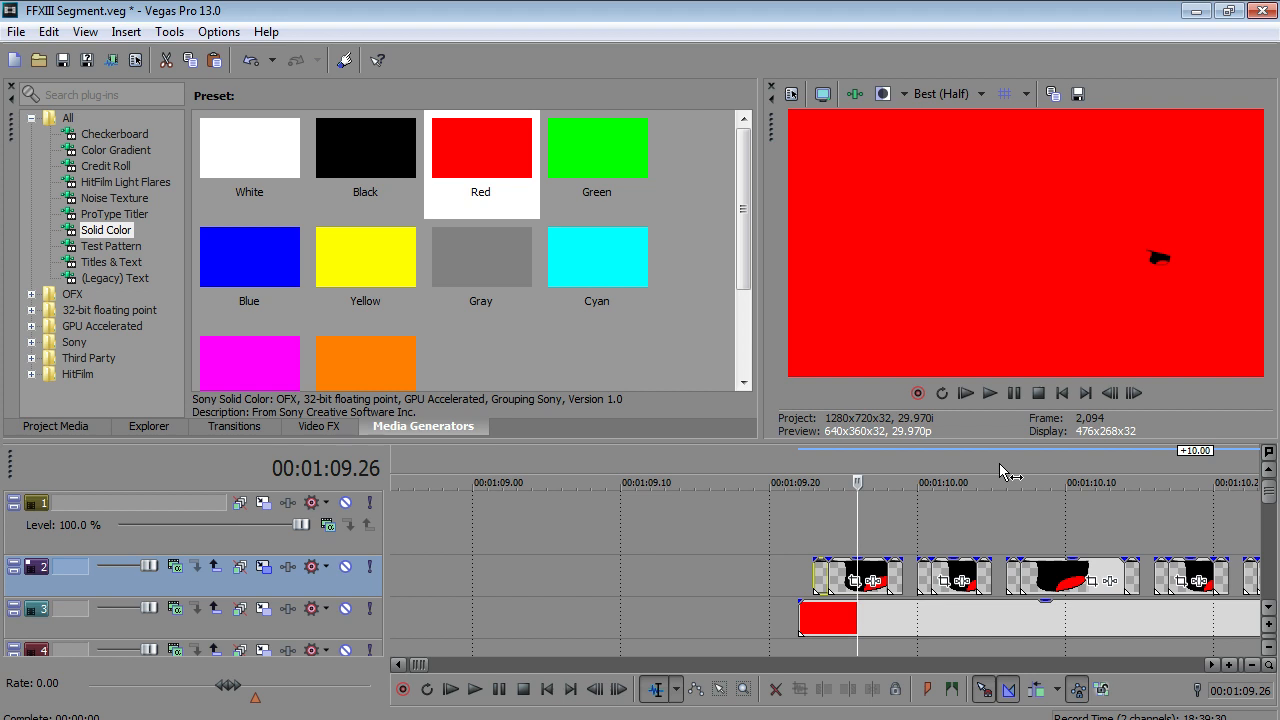
key(Right)
key(Right)
key(Right)
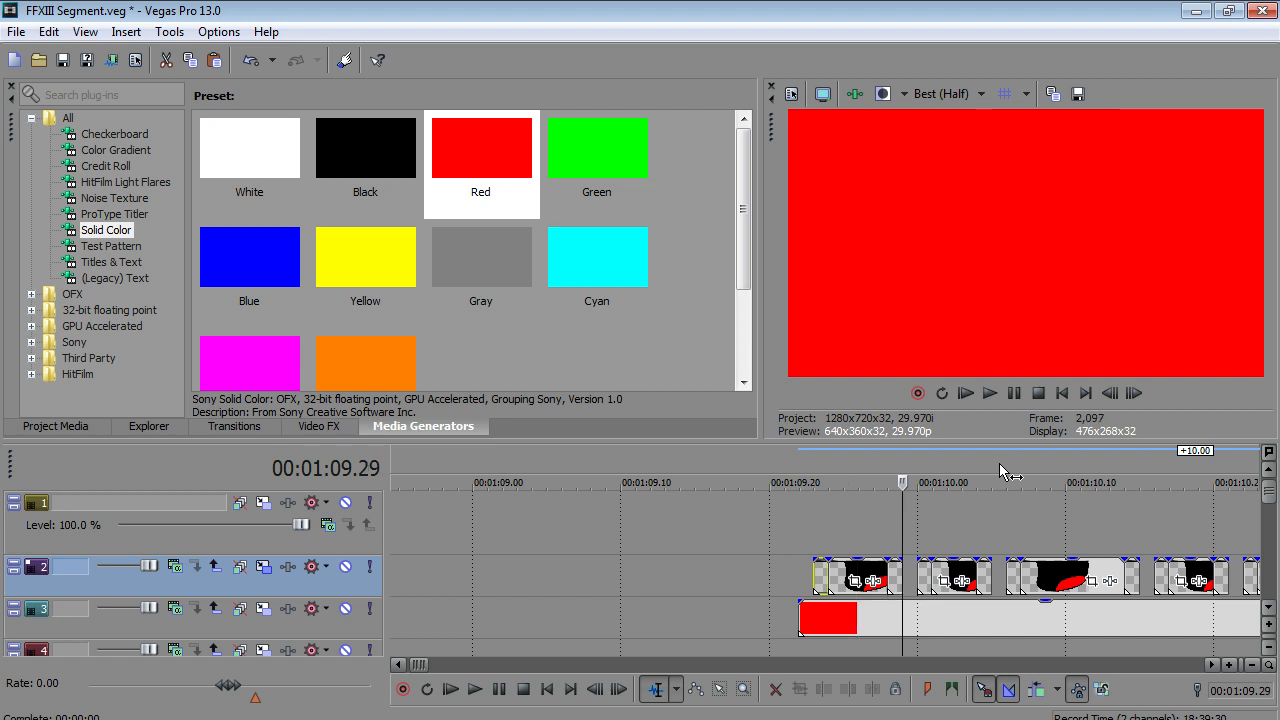
- Step back and forth frame by frame around 00:01:09.25 to compare the opening track 2 mouth shapes over the red event
key(Right)
key(Left)
key(Left)
key(Left)
key(Left)
key(Left)
key(Left)
key(Left)
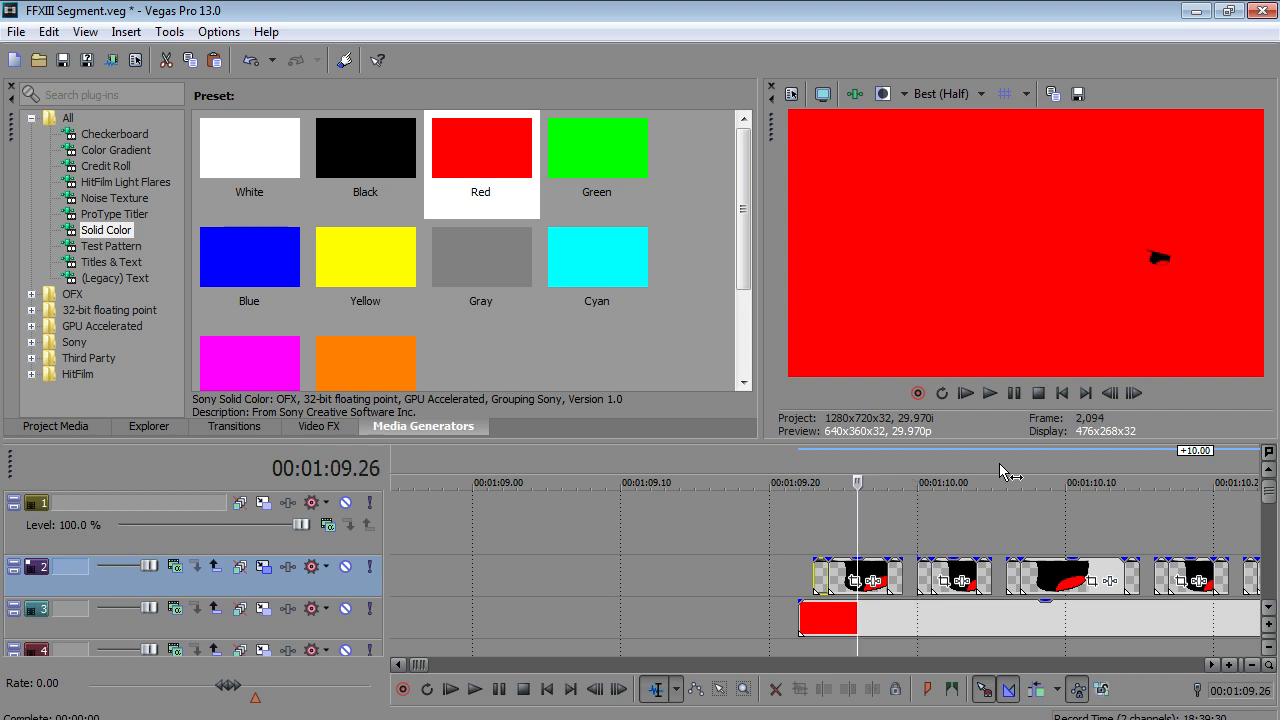
key(Left)
key(Right)
key(Right)
key(Right)
key(Right)
key(Right)
key(Right)
key(Right)
key(Left)
key(Left)
key(Left)
key(Left)
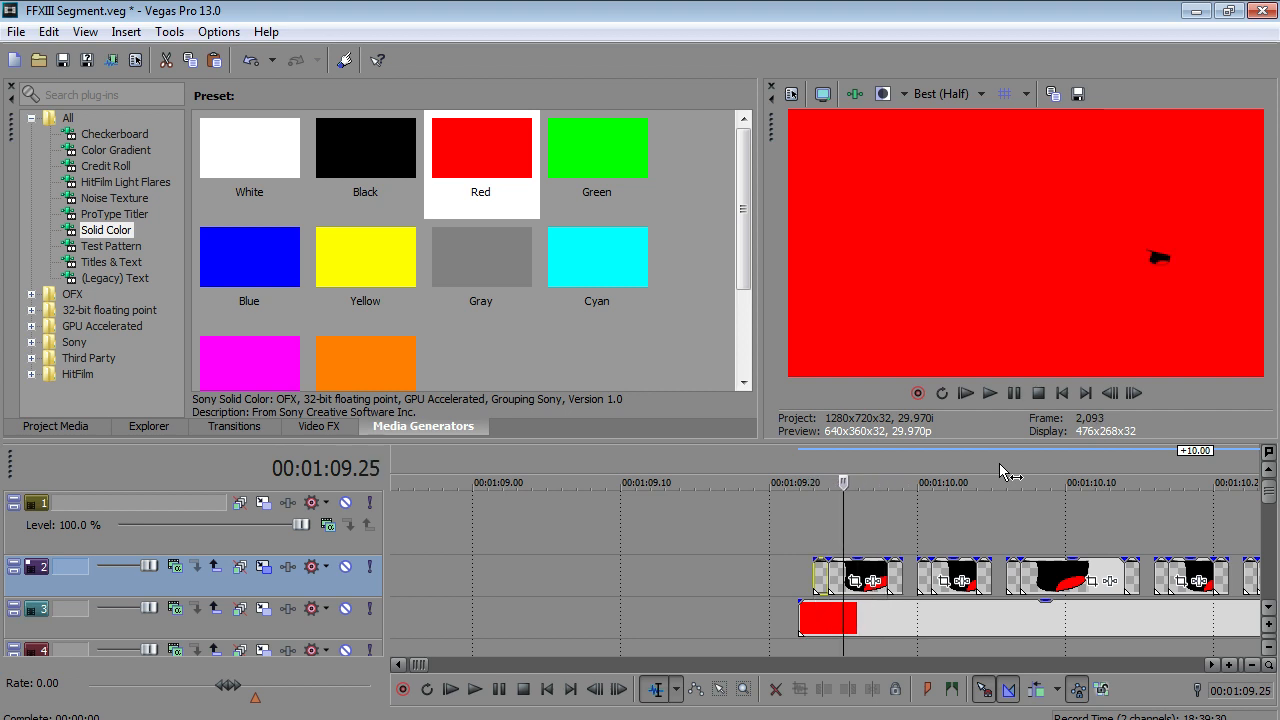
key(Left)
key(Left)
- Delete the Red solid color event from track 3
click(874, 633)
key(Delete)
scroll(874, 633, down, 5)
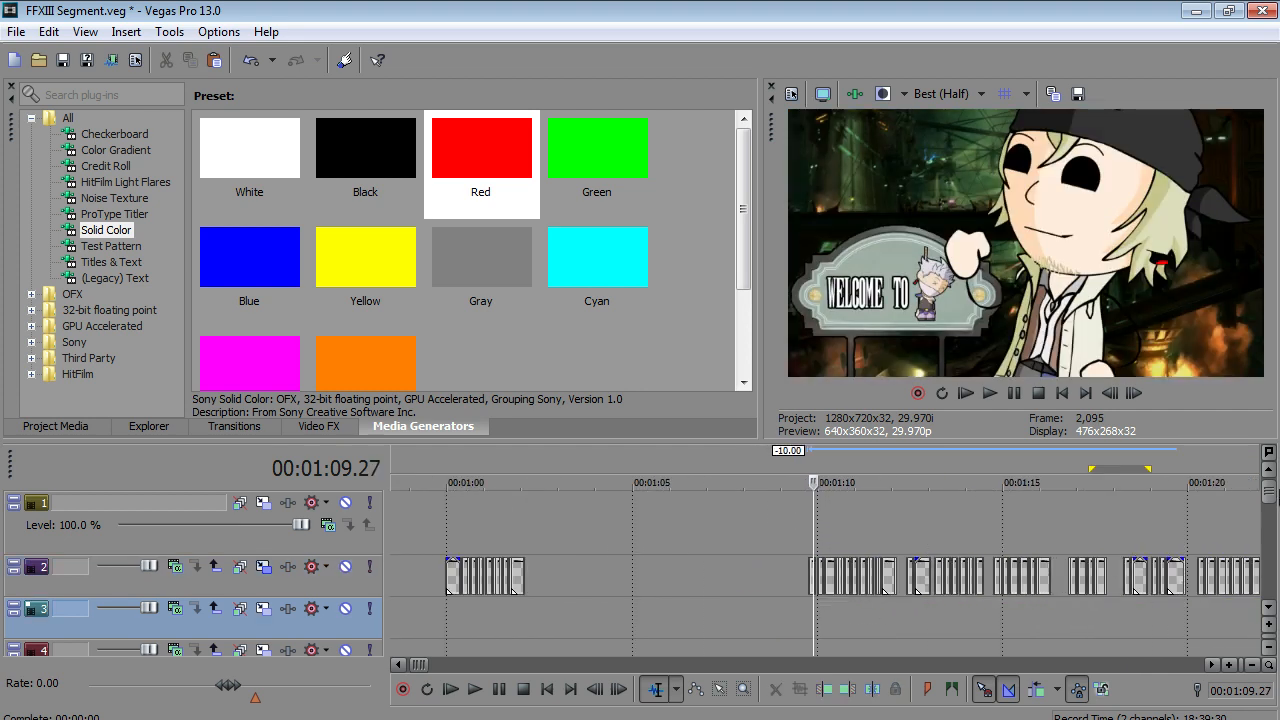
- Locate the start of the dialogue audio on track 10 and place the playhead there at 00:01:02.29
drag(1270, 492, 1233, 556)
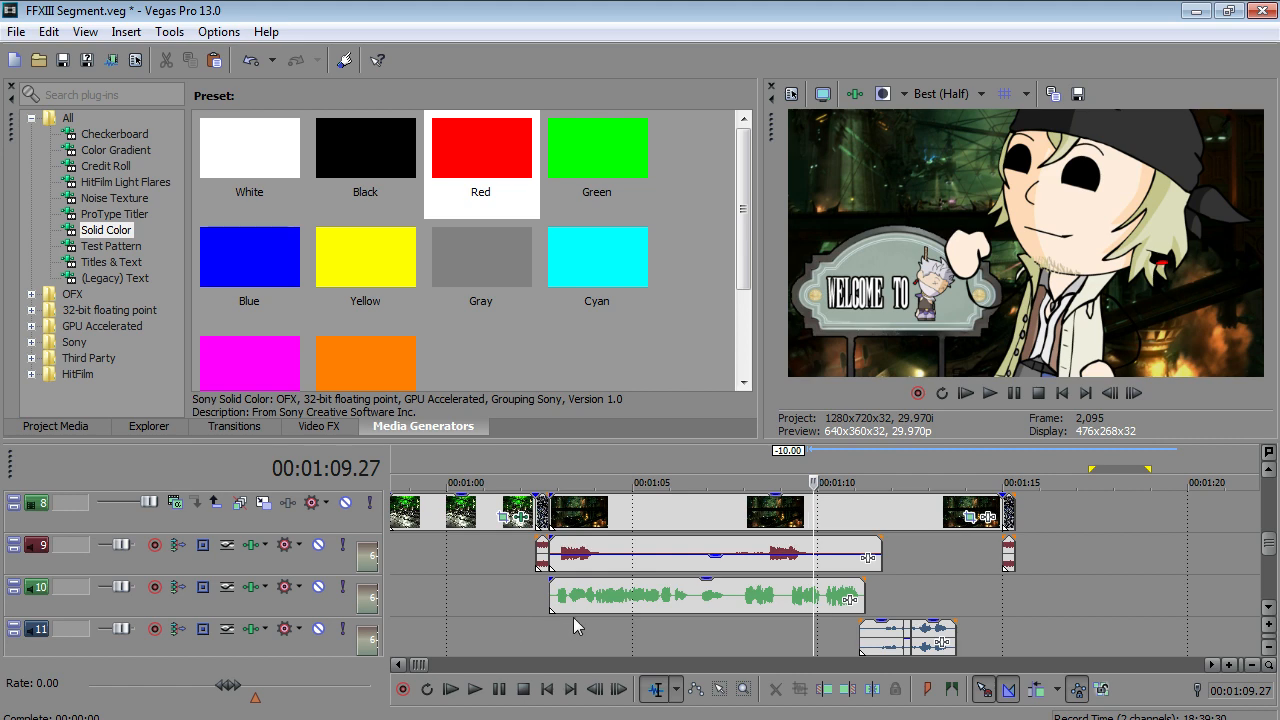
click(569, 617)
scroll(569, 617, up, 3)
click(779, 617)
drag(1268, 545, 1275, 475)
scroll(960, 580, down, 5)
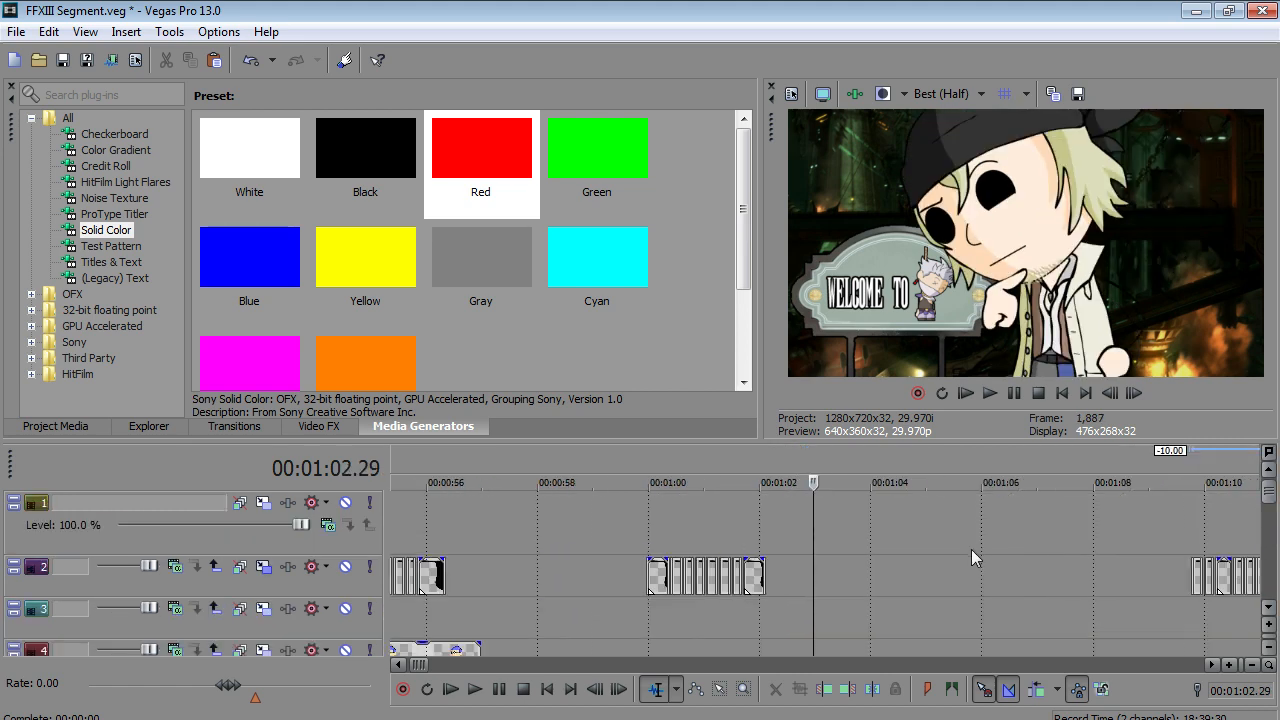
- Cut the group of track 2 mouth clips starting near 00:01:09.23 and paste it on track 2 at 00:01:02.29
click(720, 689)
drag(957, 584, 1070, 571)
right_click(1053, 580)
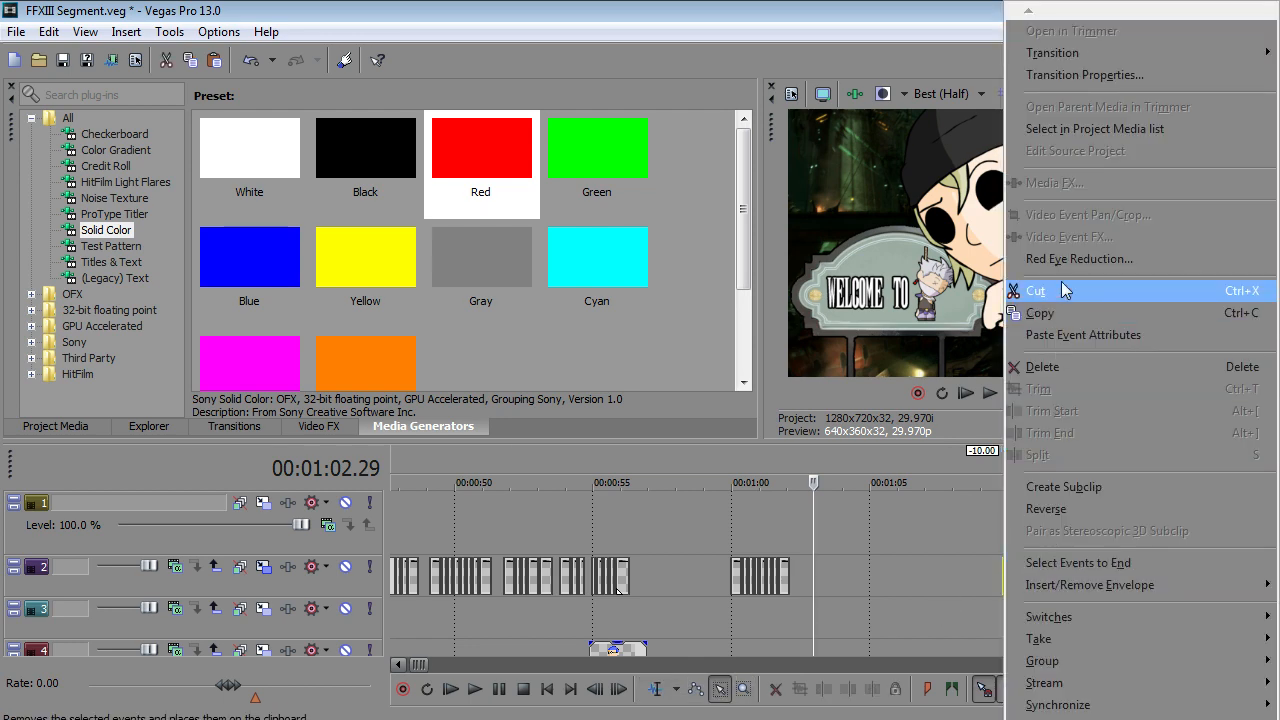
click(1036, 290)
right_click(820, 582)
click(852, 229)
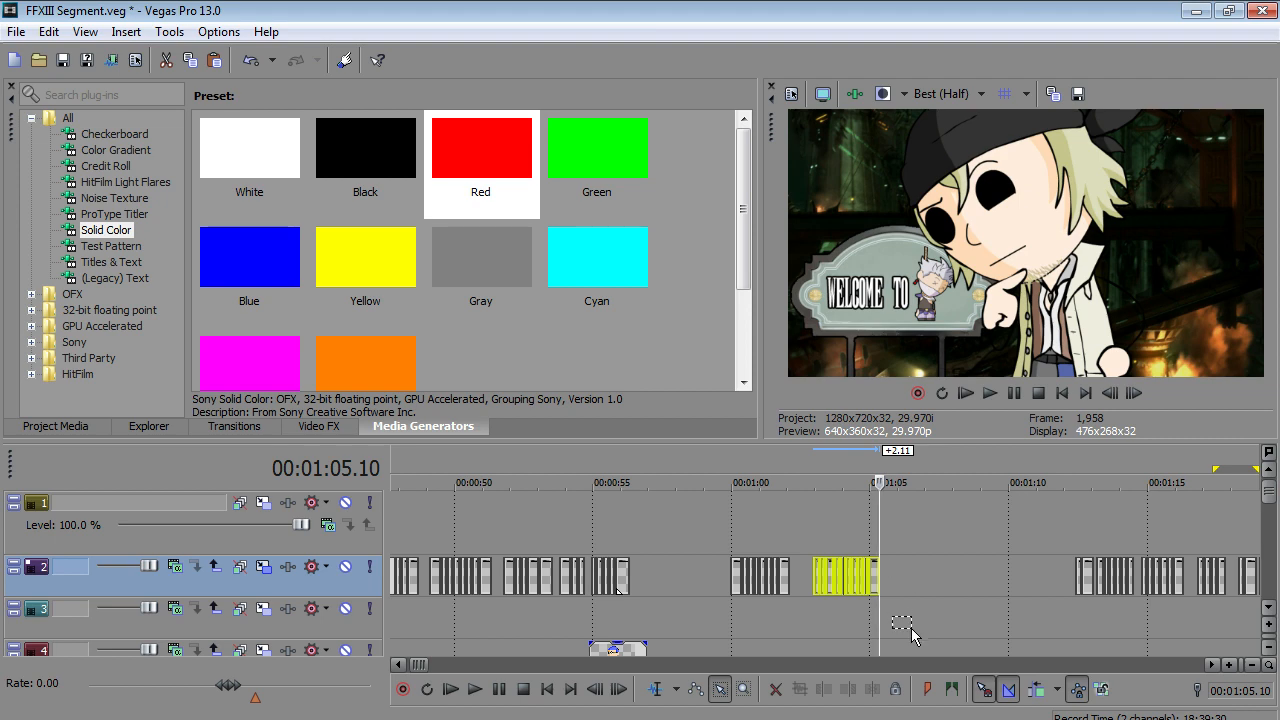
- Return the playhead to 00:01:02.29 at the start of the pasted mouth clips
scroll(910, 632, down, 10)
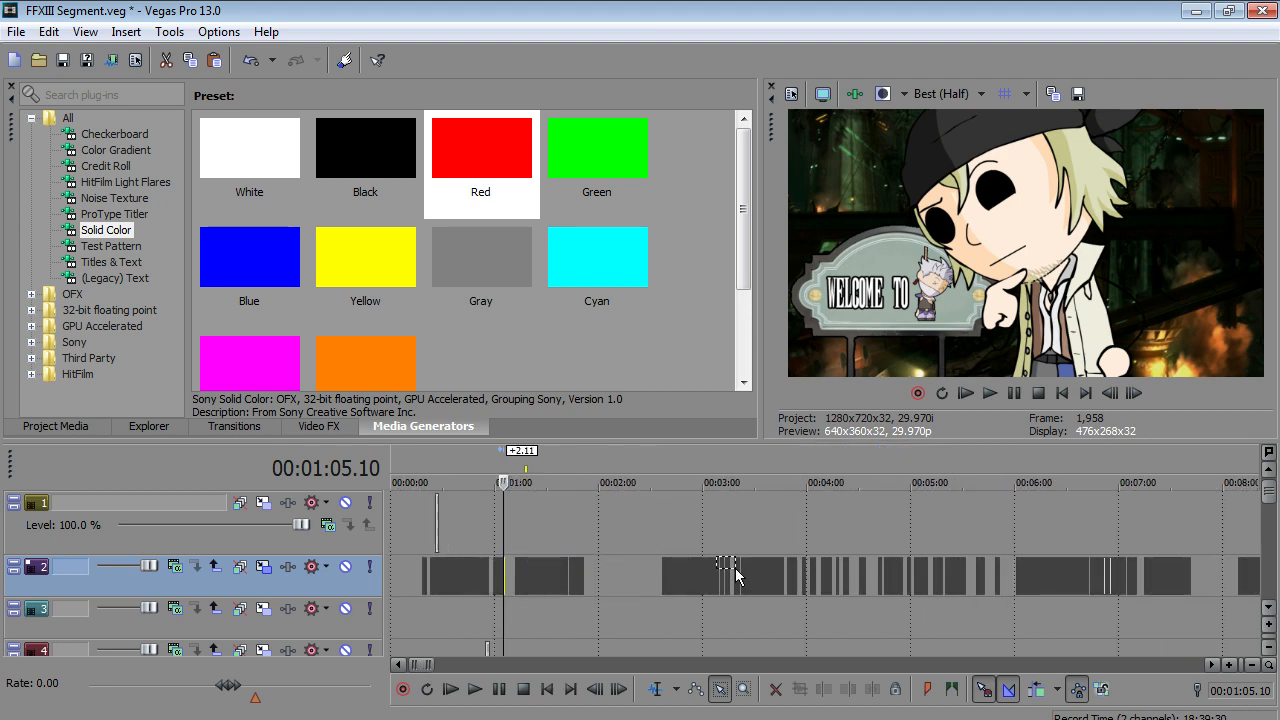
scroll(702, 575, down, 5)
scroll(1030, 570, up, 15)
click(467, 549)
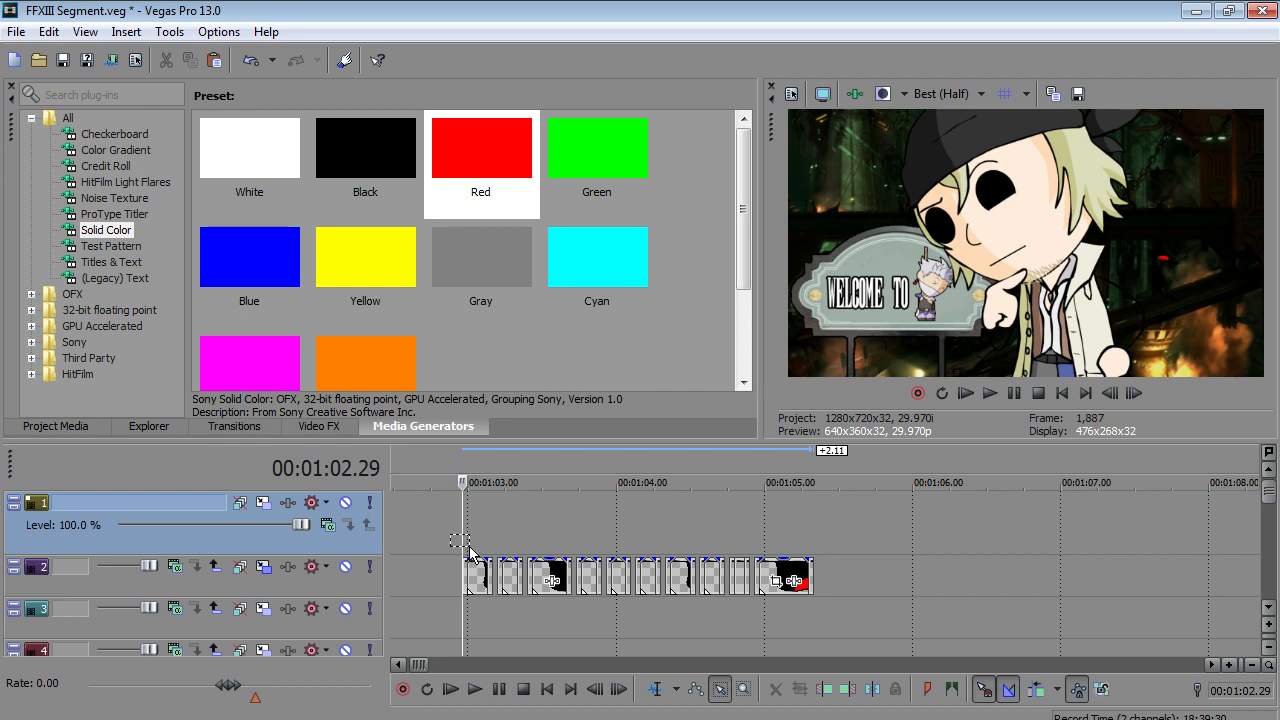
- Examine how the track 2 mouth clips are spread over the timeline and line up with the character tracks below
scroll(731, 605, down, 10)
scroll(731, 605, down, 8)
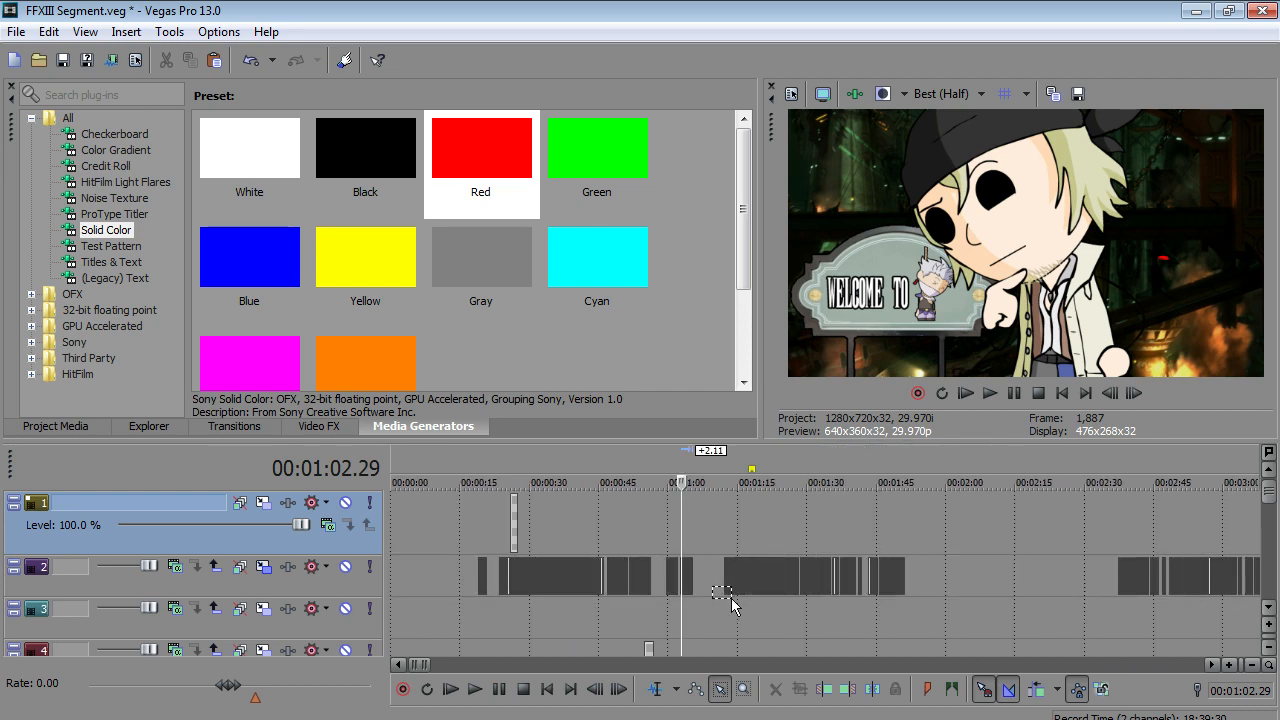
scroll(446, 640, down, 3)
scroll(446, 640, up, 7)
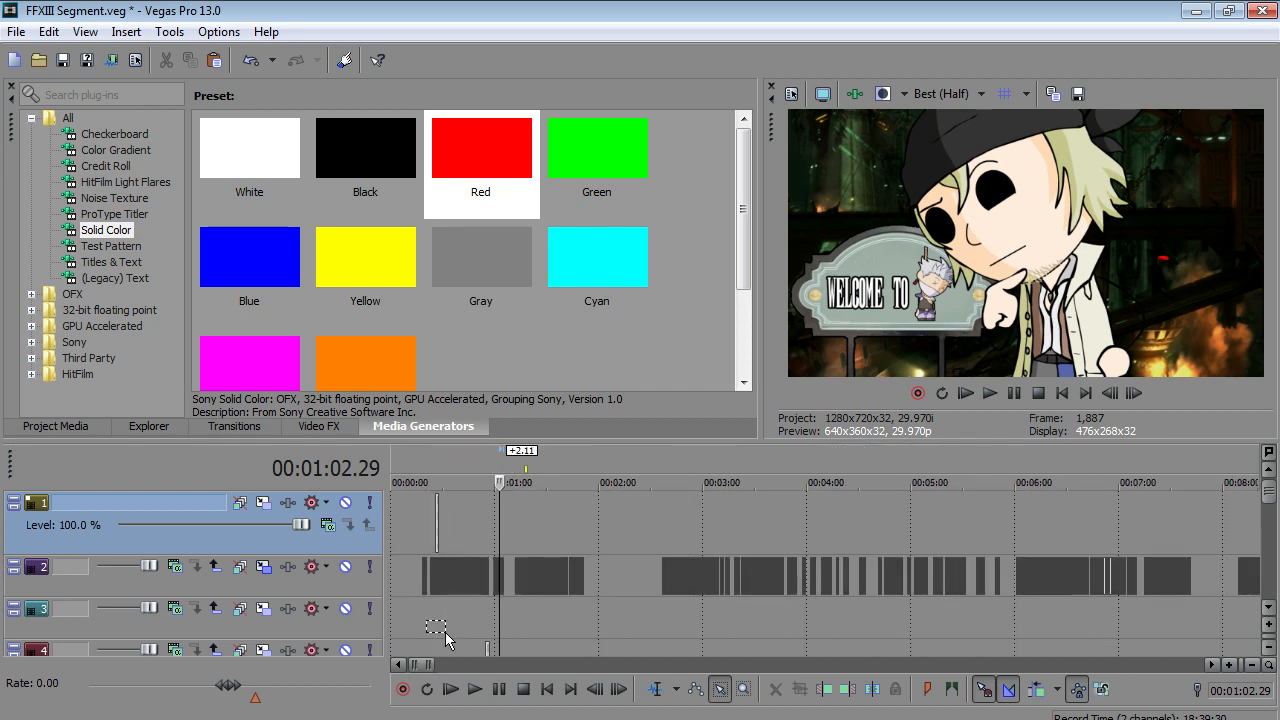
mouse_move(1266, 497)
mouse_down()
mouse_move(1270, 543)
mouse_move(1268, 492)
mouse_up()
scroll(845, 562, up, 5)
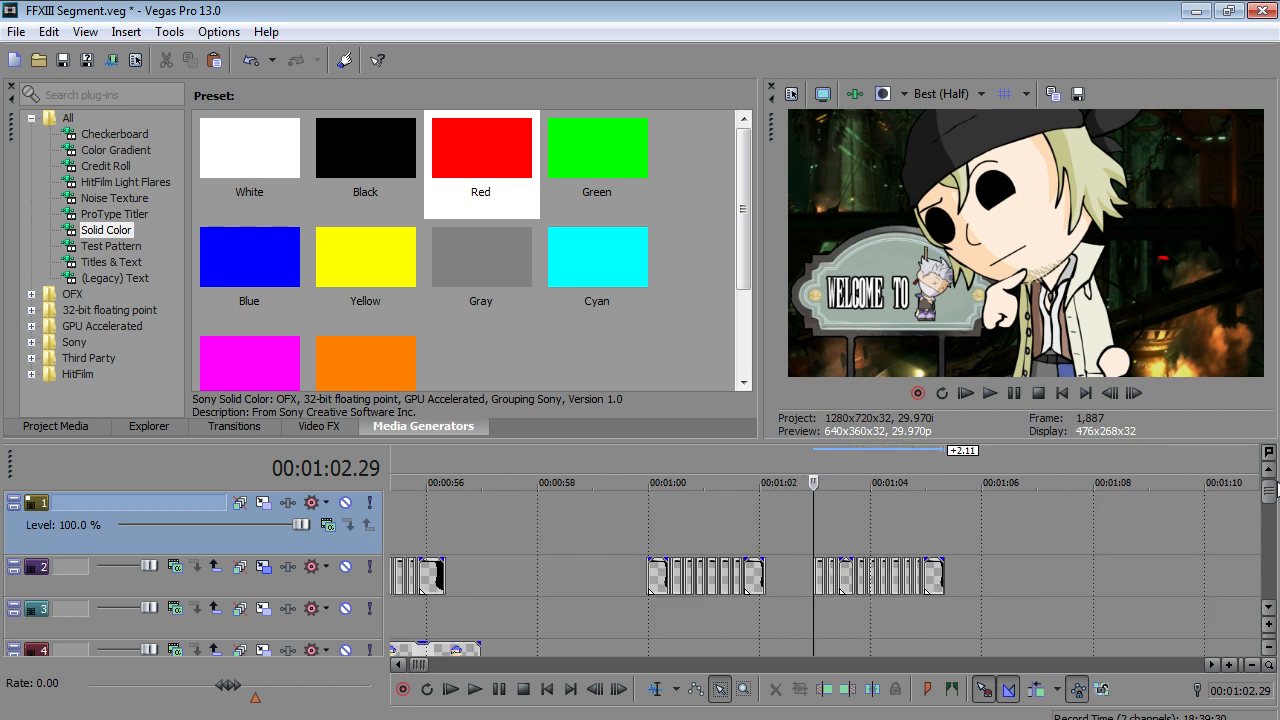
scroll(800, 640, down, 4)
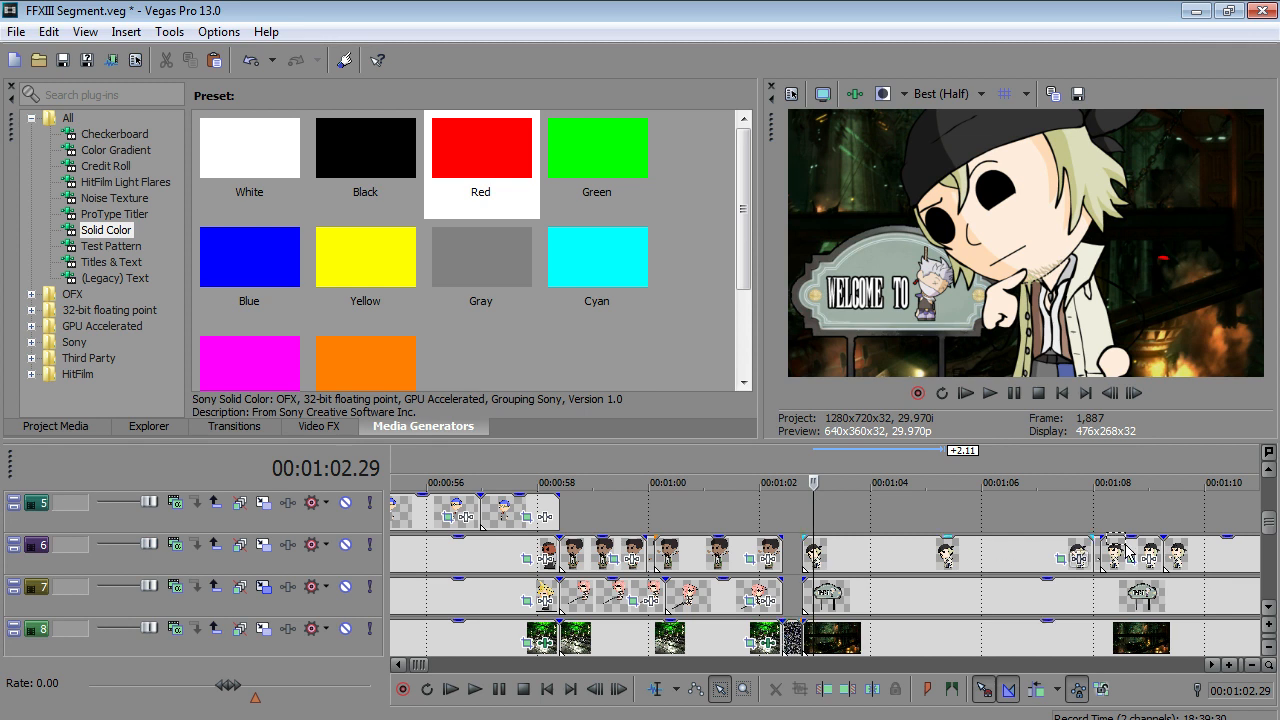
scroll(1270, 510, up, 3)
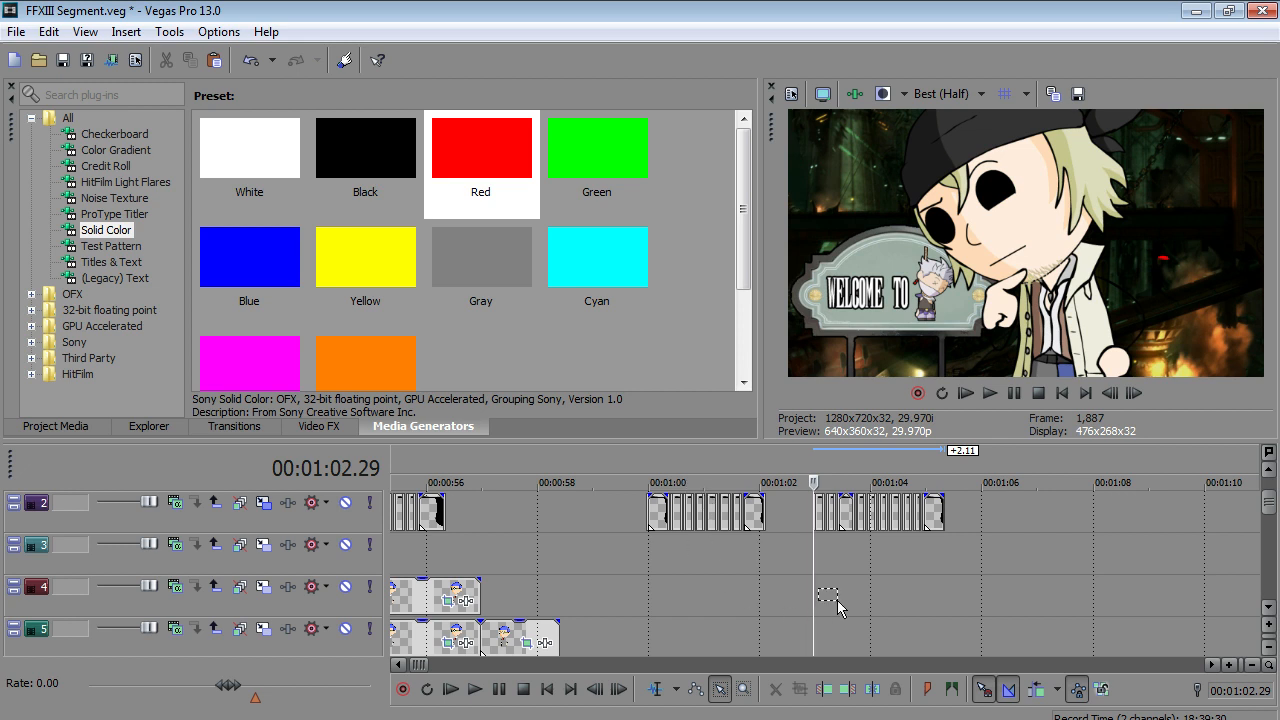
scroll(851, 560, up, 4)
scroll(851, 558, down, 4)
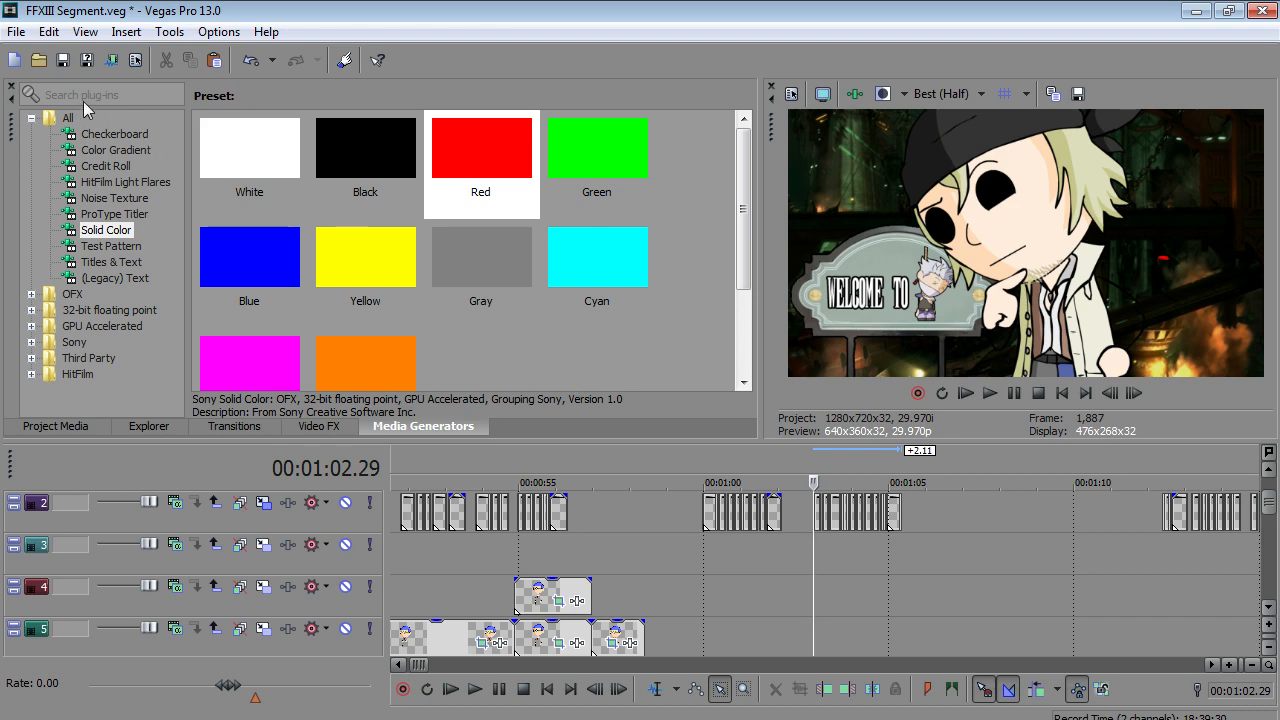
- Save the FFXIII Segment project
click(16, 31)
click(30, 130)
key(super)
click(369, 127)
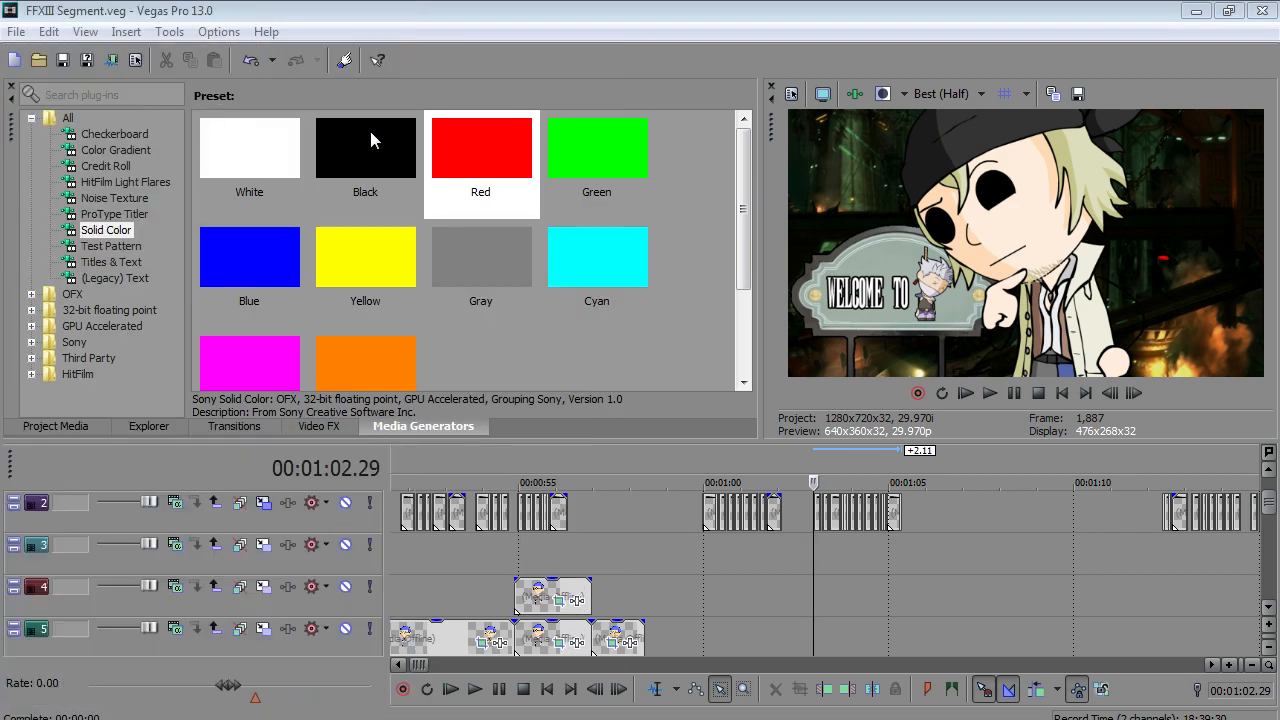
- Open the Nutshell Format project from the Rabtoons folder inside Projects
double_click(392, 235)
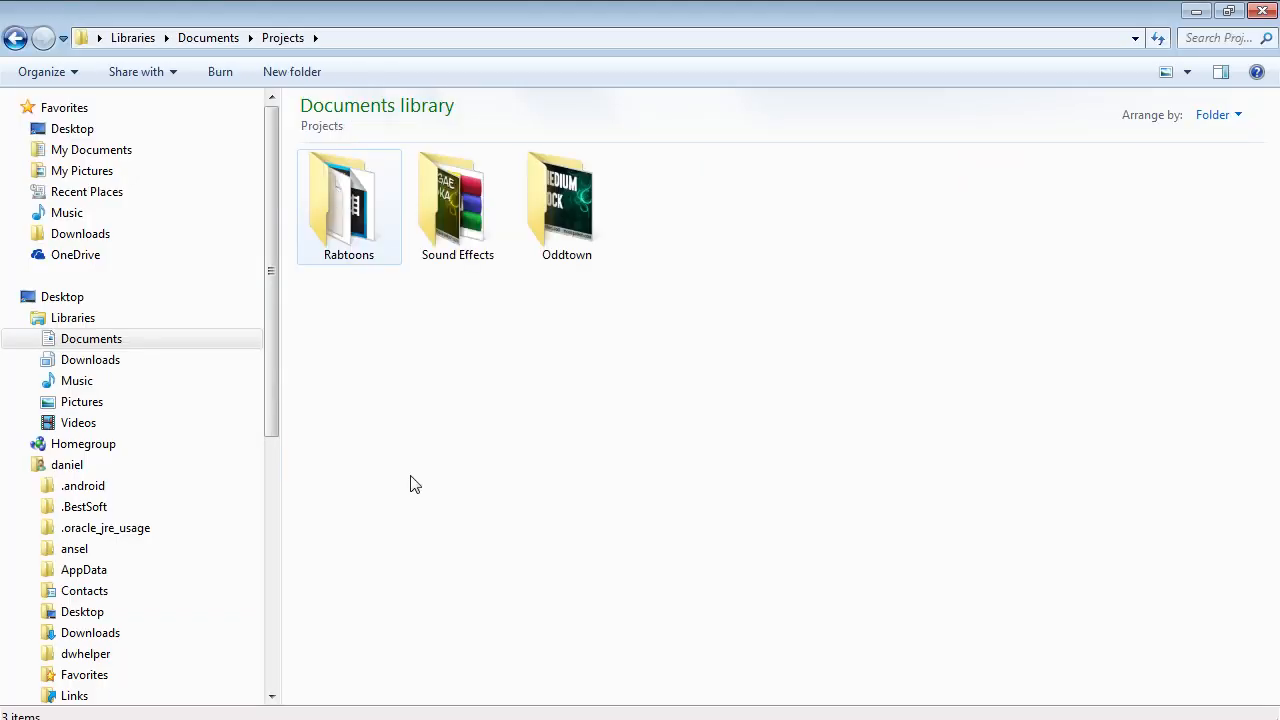
double_click(383, 217)
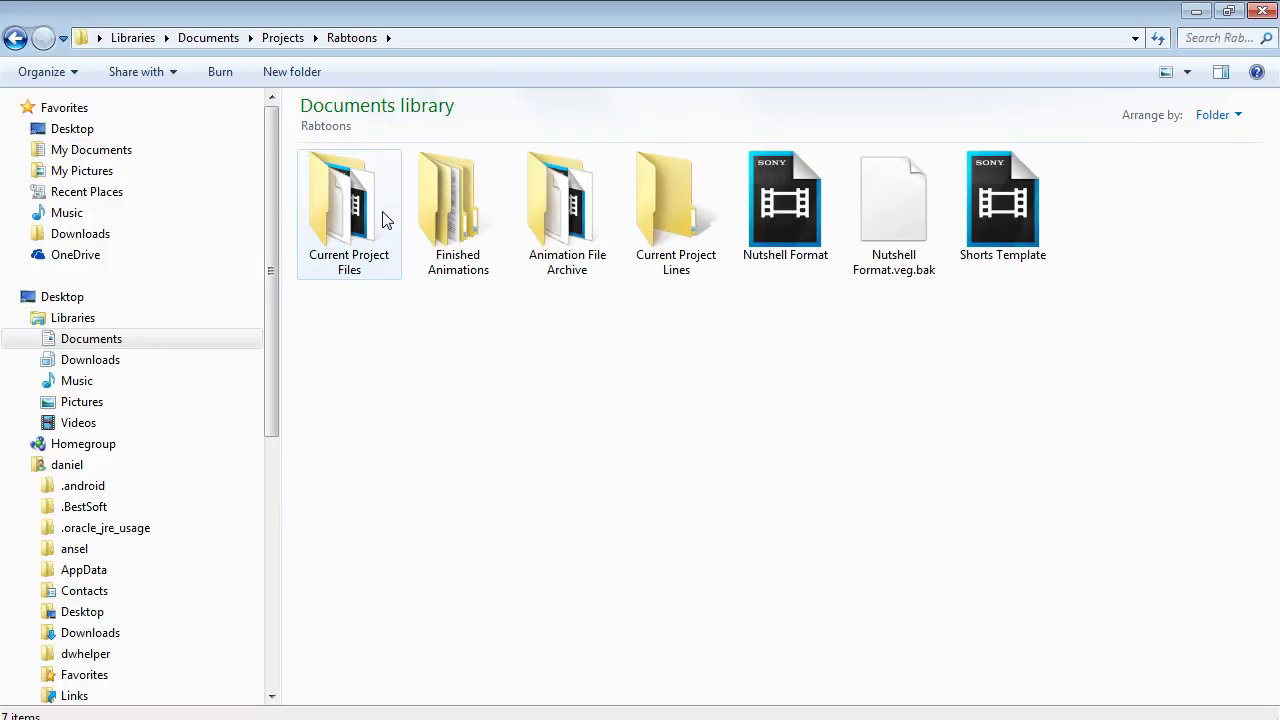
double_click(768, 238)
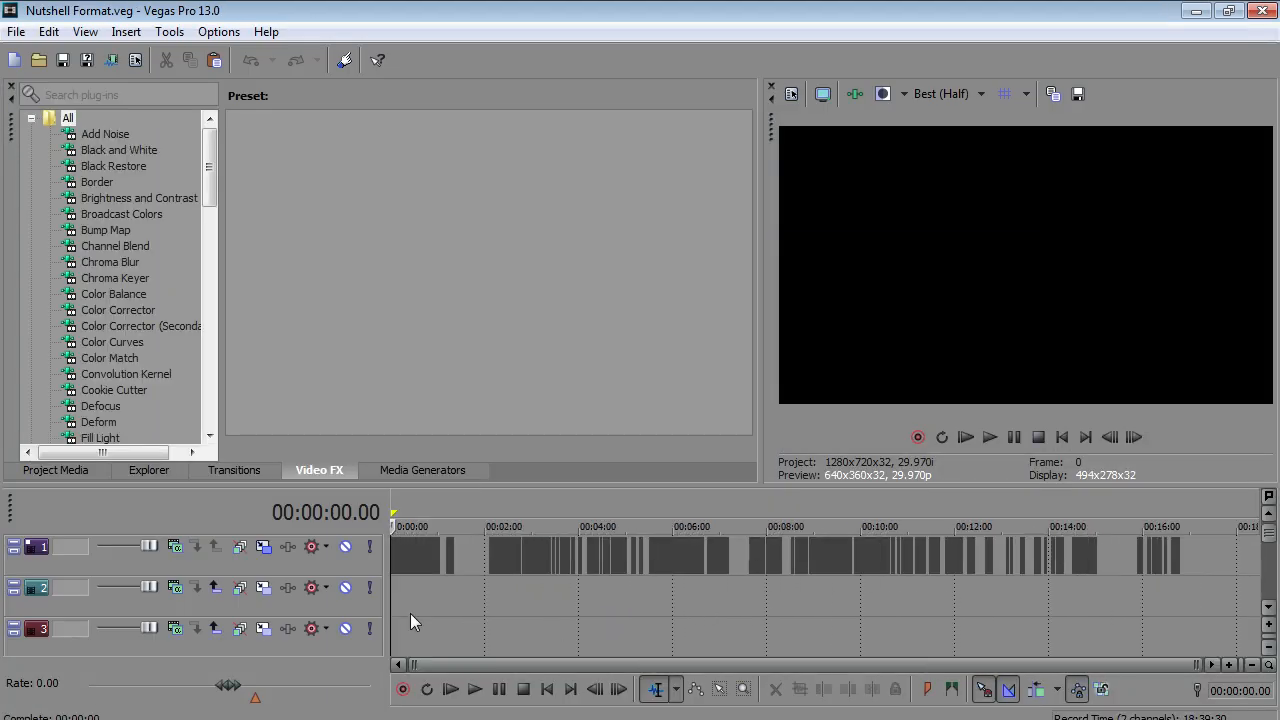
- Examine the sequence of mouth-movement clips on track 1 at several points along the timeline
scroll(410, 613, up, 4)
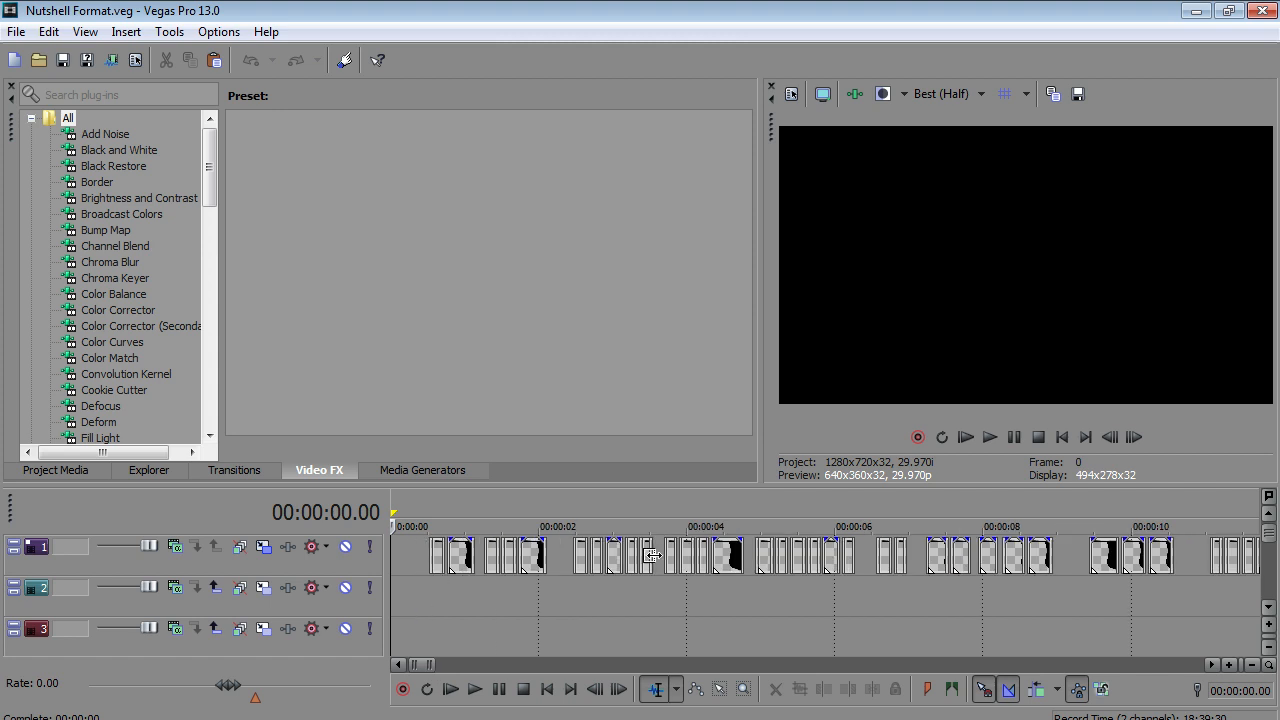
scroll(650, 556, down, 6)
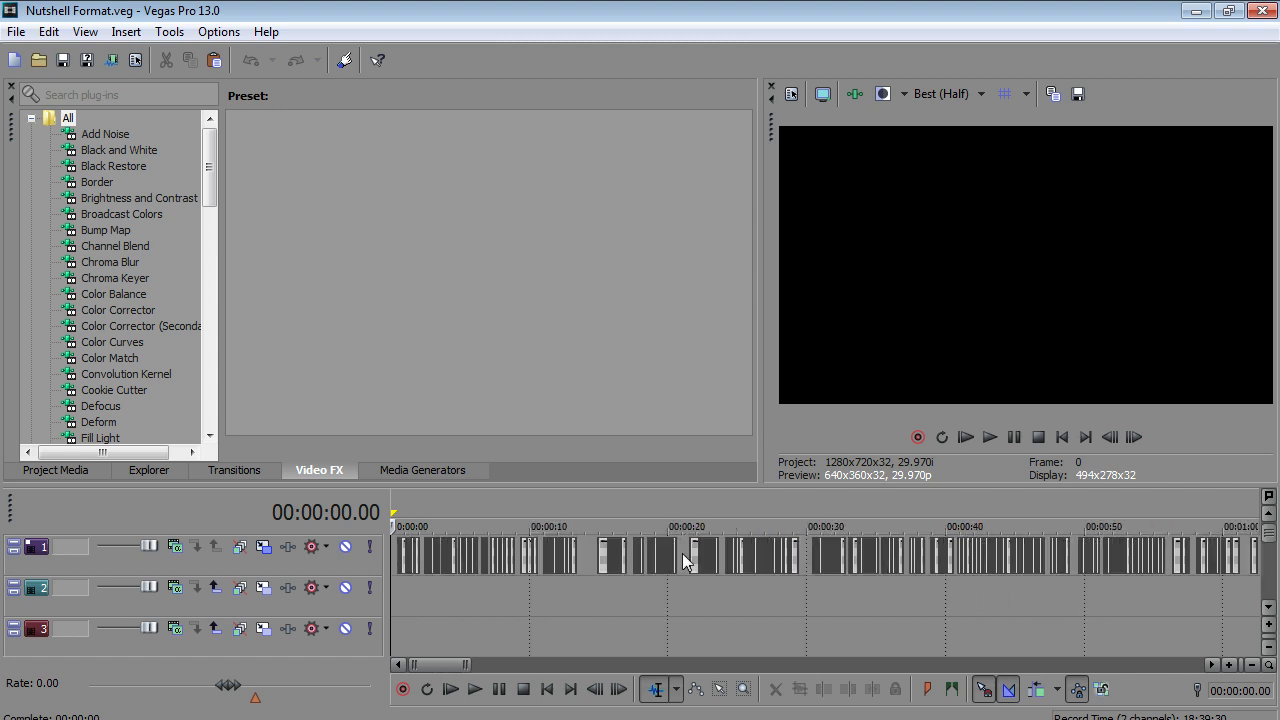
scroll(683, 560, up, 9)
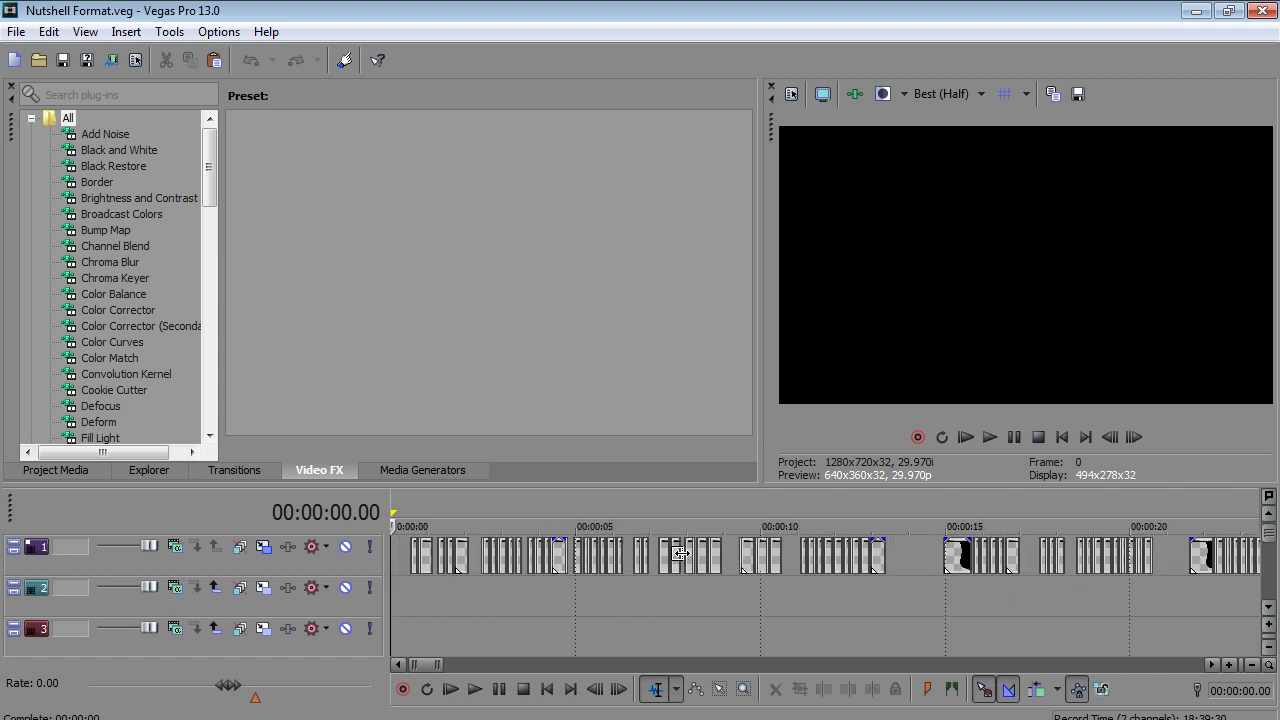
click(512, 587)
key(space)
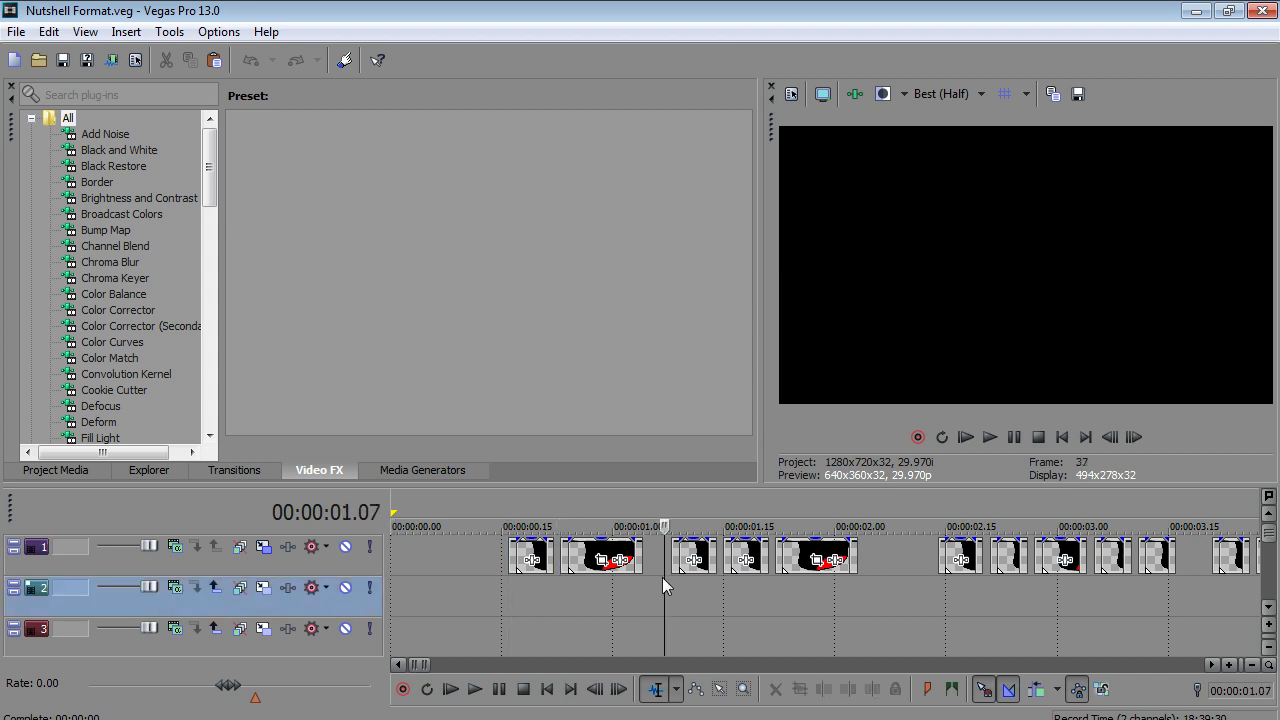
scroll(780, 582, down, 4)
click(818, 580)
scroll(812, 580, up, 3)
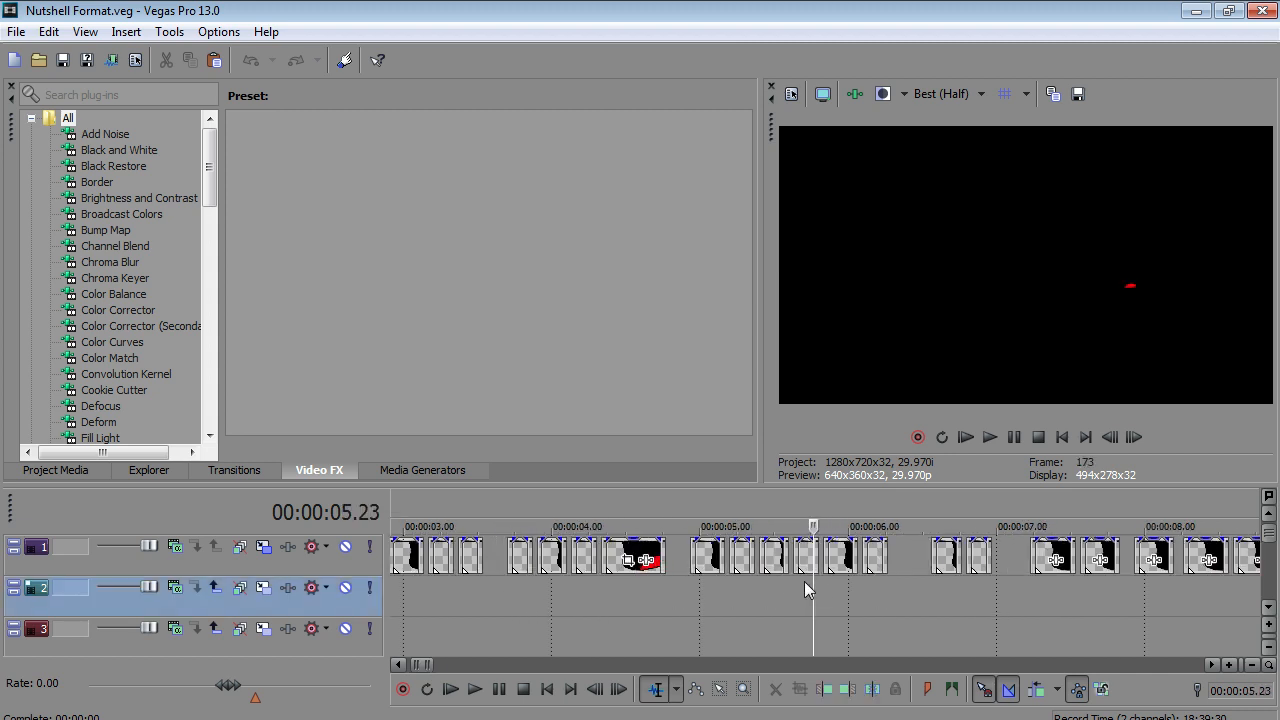
click(665, 594)
click(730, 589)
click(798, 587)
click(882, 587)
scroll(888, 588, down, 2)
click(886, 590)
click(1008, 593)
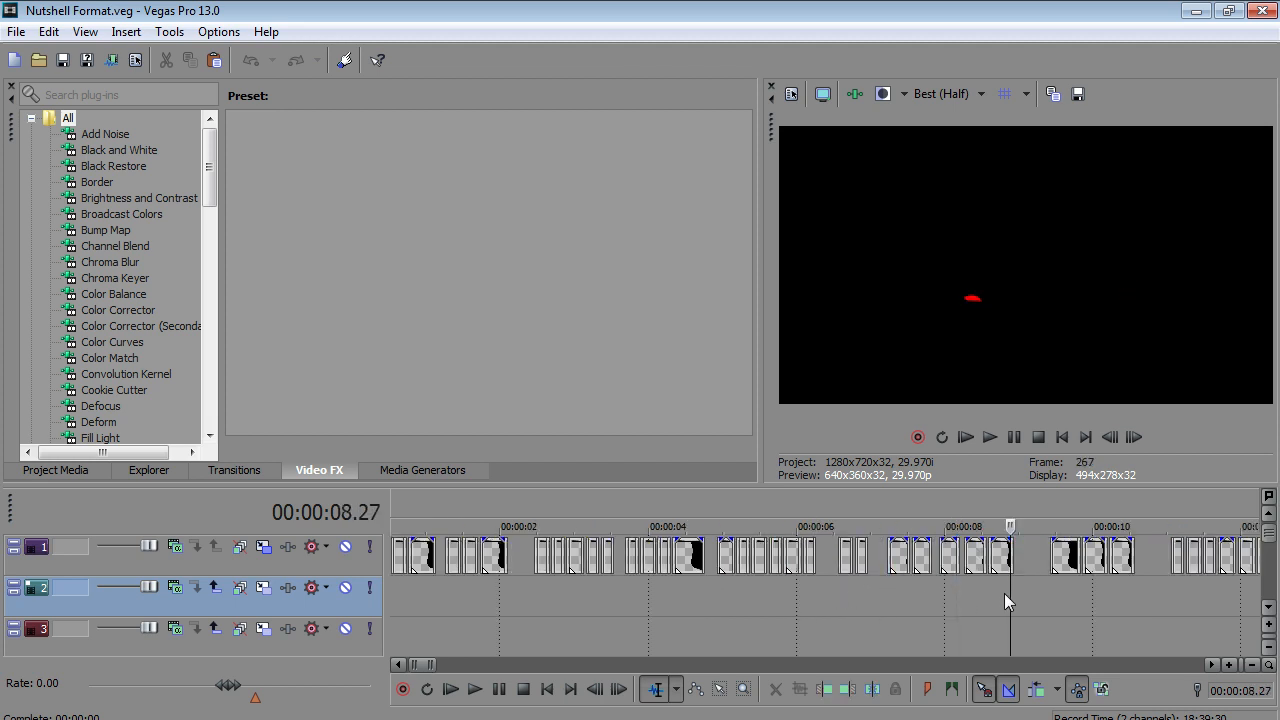
scroll(1004, 593, down, 4)
click(796, 599)
- Move the short mouth clip at 00:00:21.18 back to 00:00:21.01 and extend the following clip's start to meet it
scroll(796, 599, up, 5)
scroll(505, 598, down, 2)
click(548, 585)
scroll(552, 585, up, 3)
scroll(816, 567, up, 2)
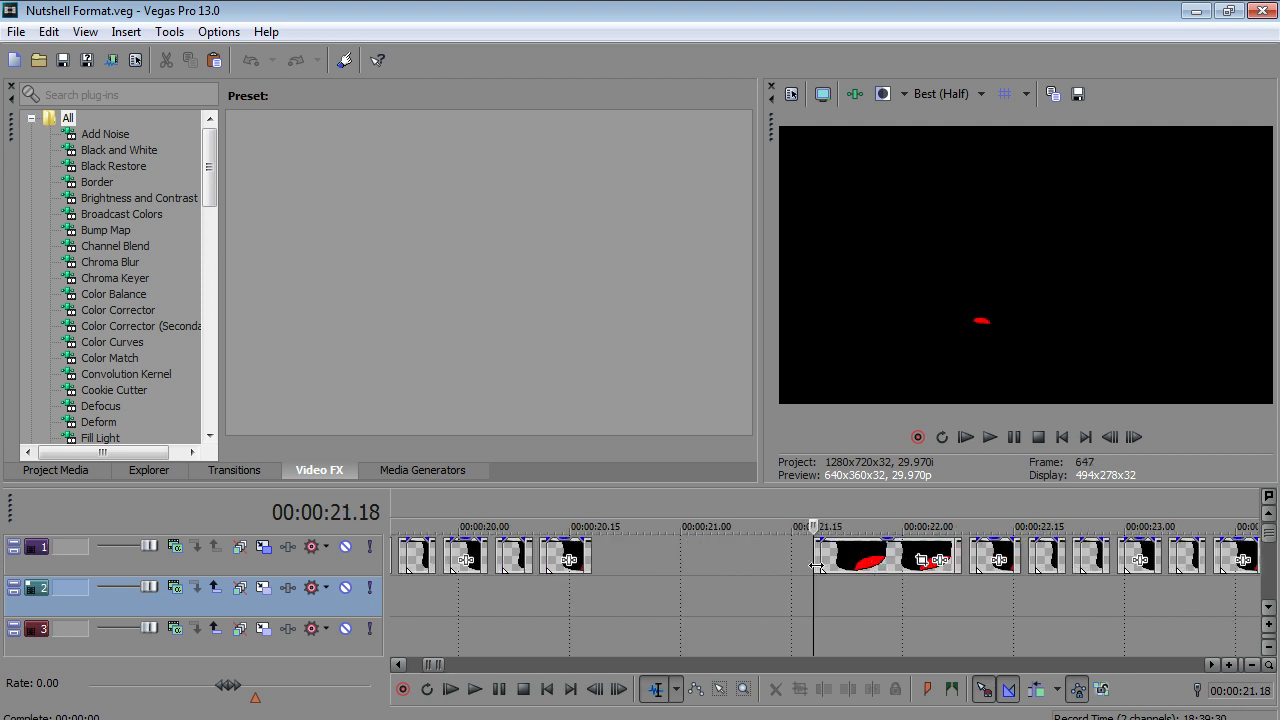
scroll(816, 557, up, 2)
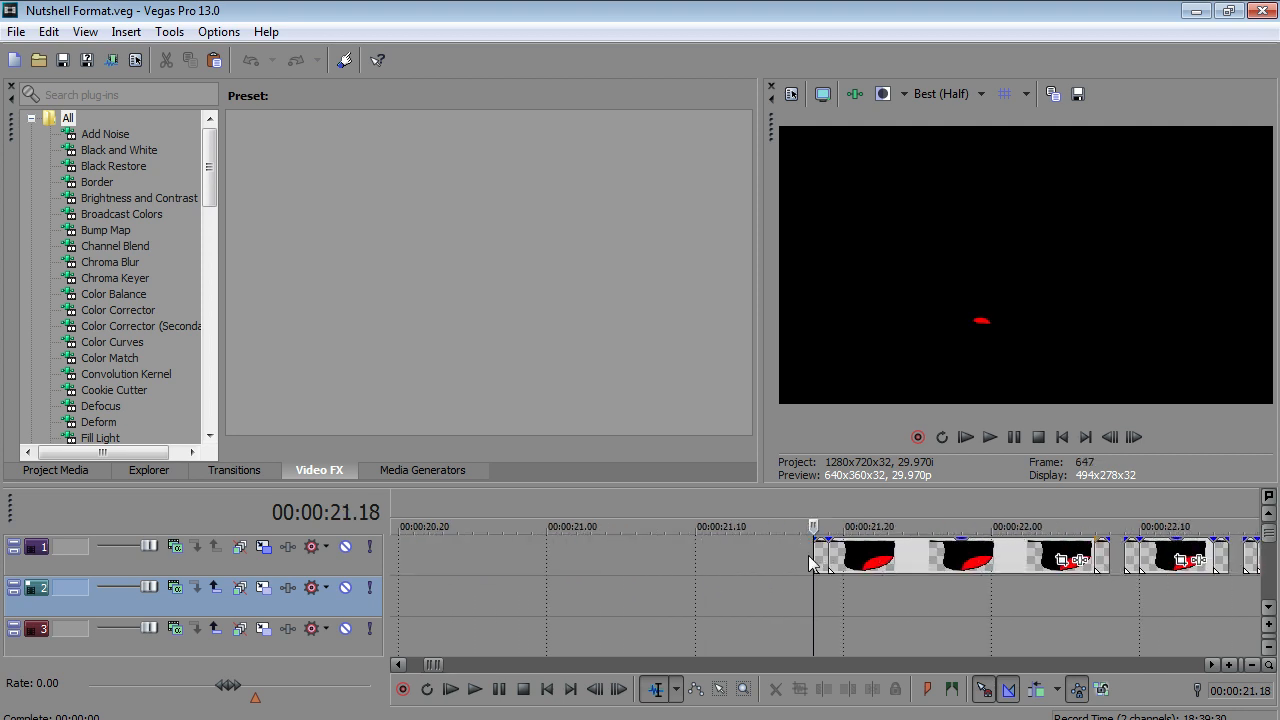
drag(814, 557, 630, 565)
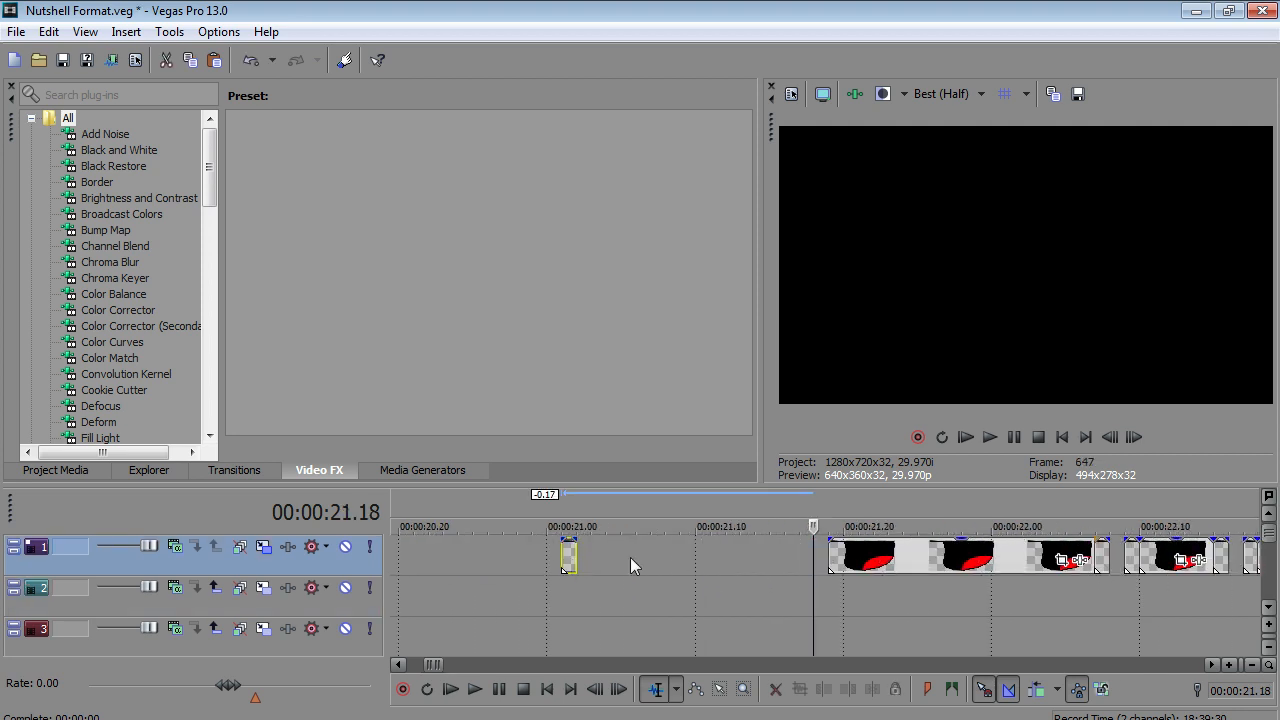
drag(830, 560, 565, 560)
click(538, 581)
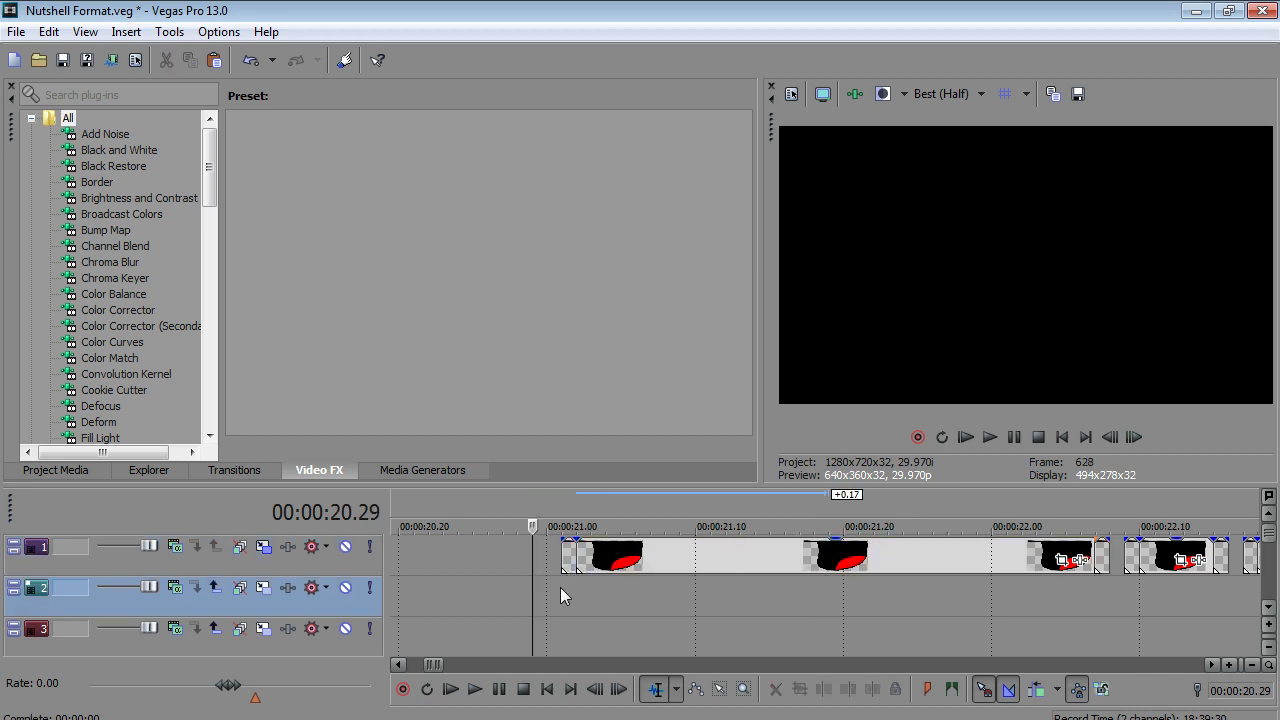
click(547, 589)
scroll(547, 589, down, 3)
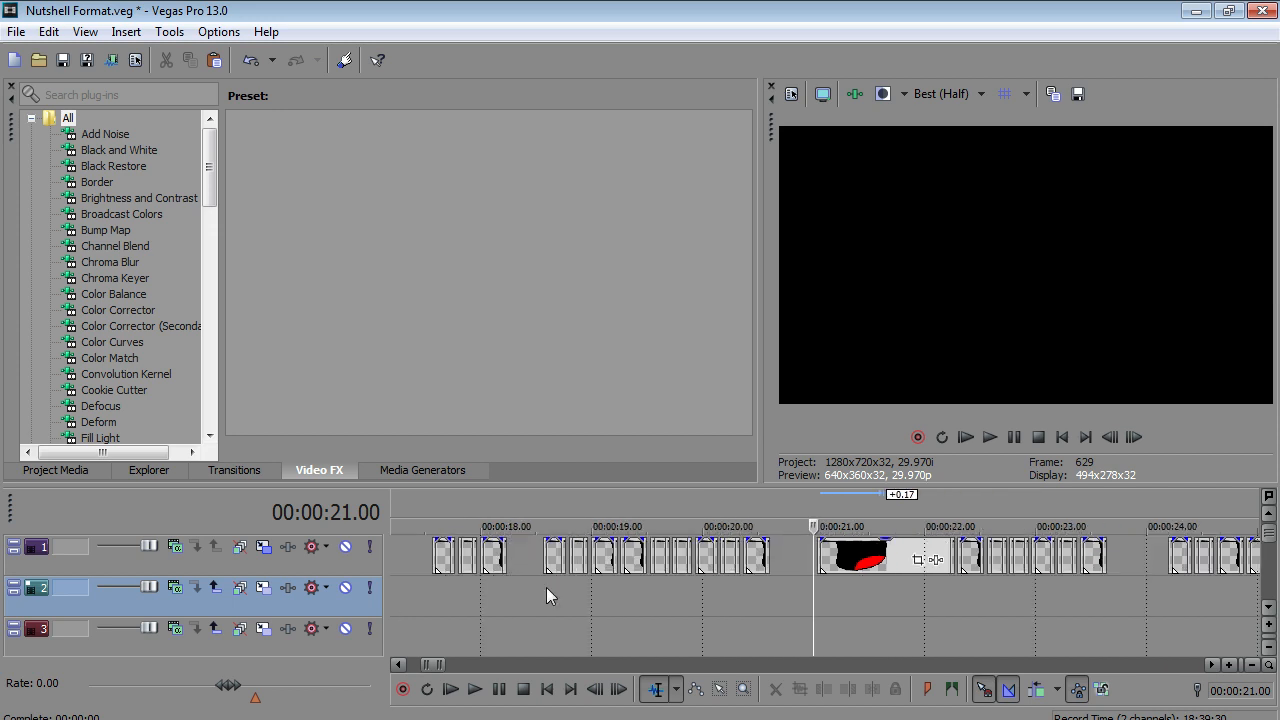
- Play the static-noise transition clip on track 7 at about 00:00:38
scroll(546, 587, down, 7)
drag(1268, 533, 1254, 574)
scroll(1257, 582, up, 2)
click(745, 559)
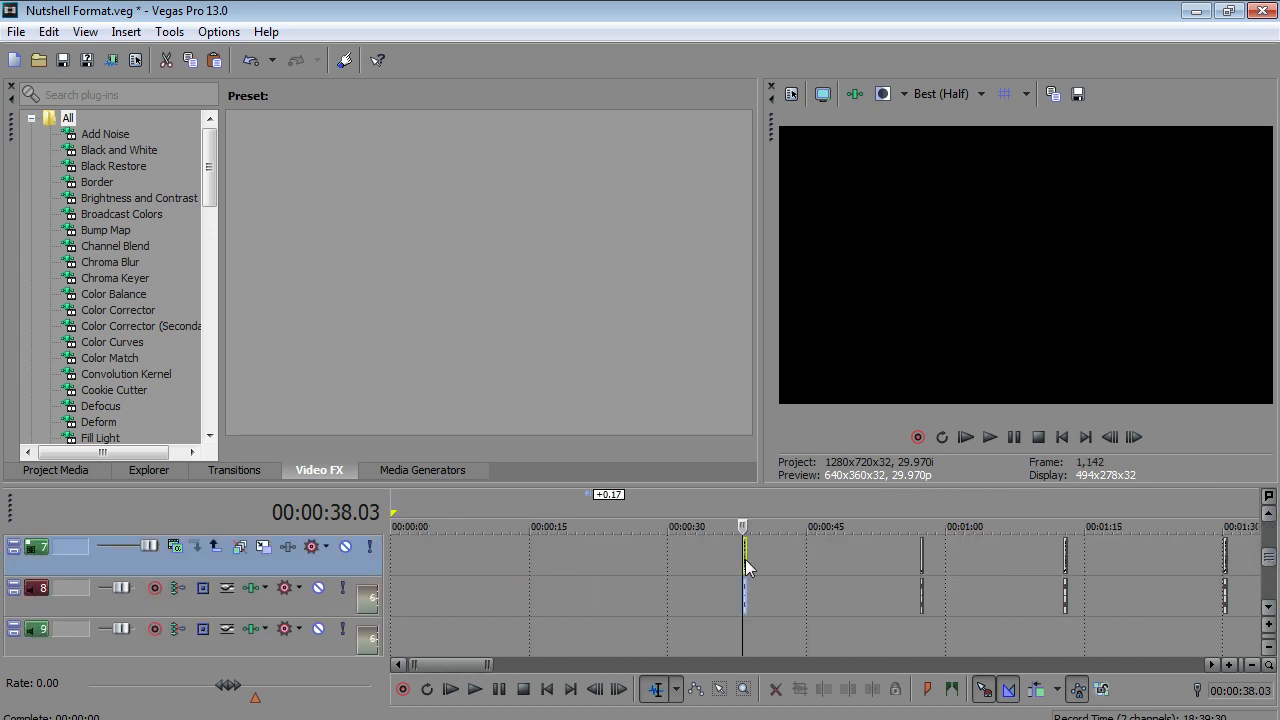
scroll(675, 600, up, 3)
click(475, 689)
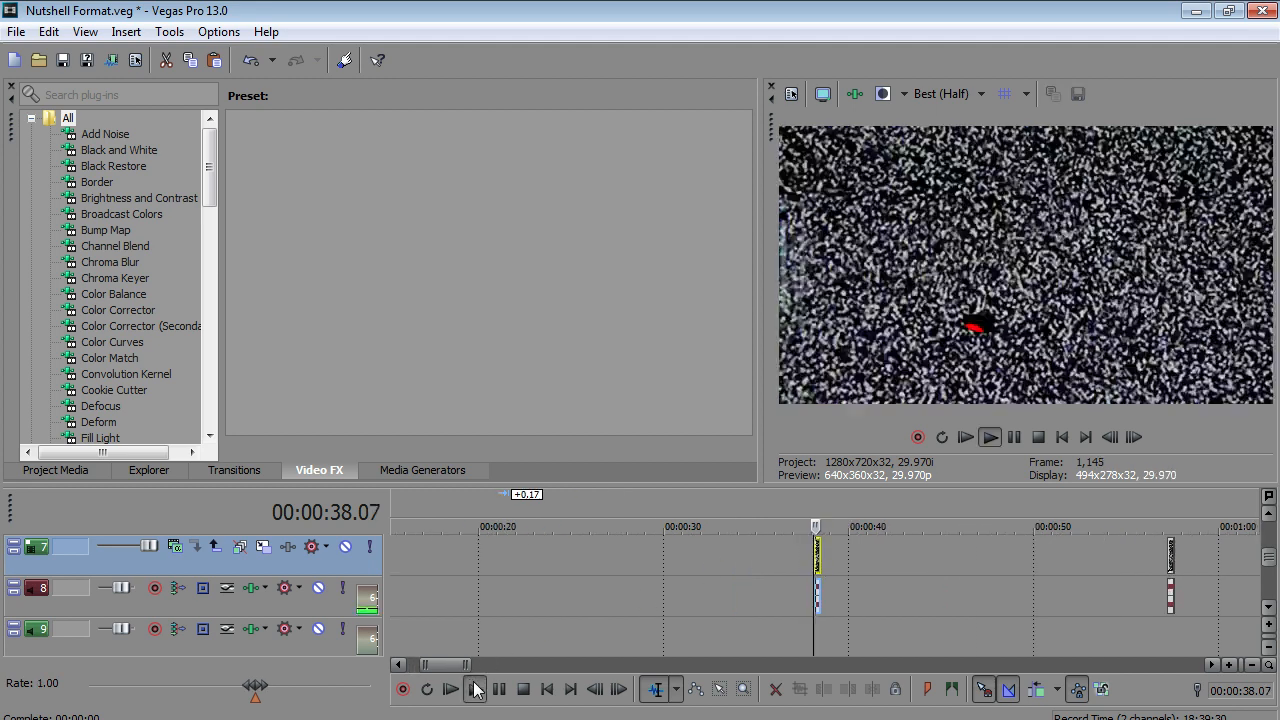
- Preview the next static transition on track 7 from 00:00:57.00 and pause playback
scroll(1109, 579, down, 3)
click(918, 549)
scroll(850, 557, up, 3)
scroll(801, 557, up, 1)
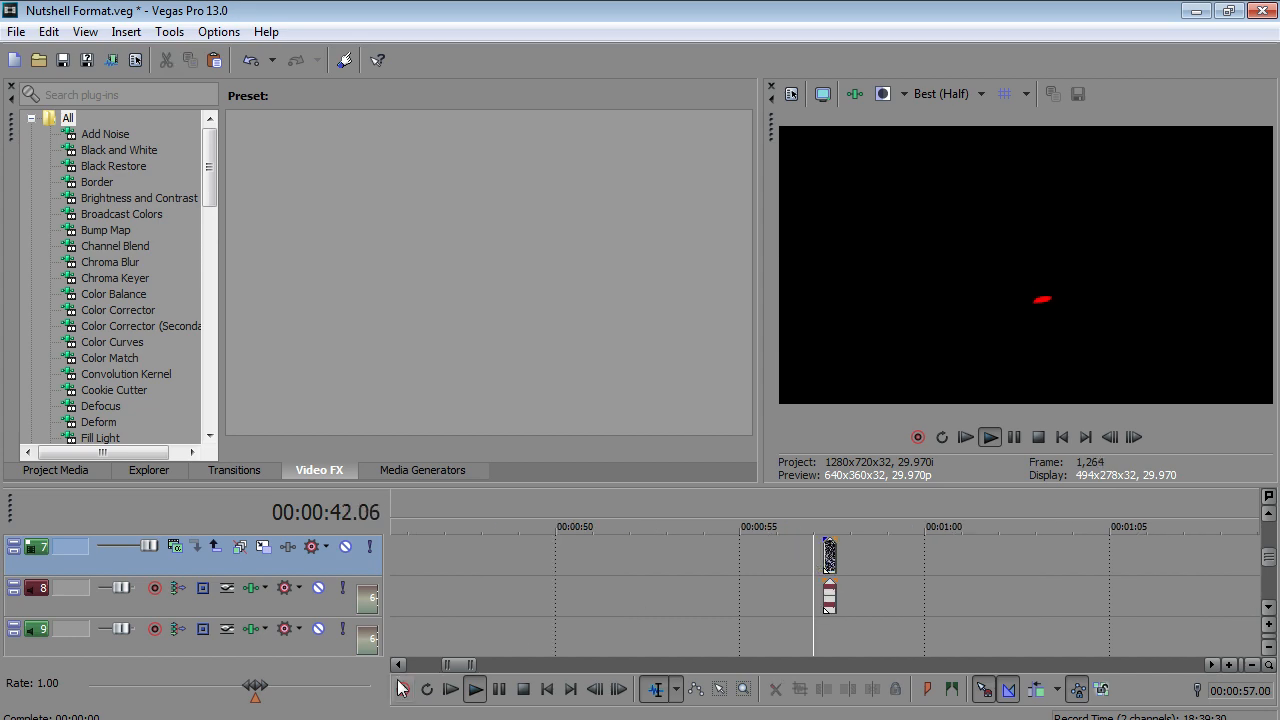
click(475, 689)
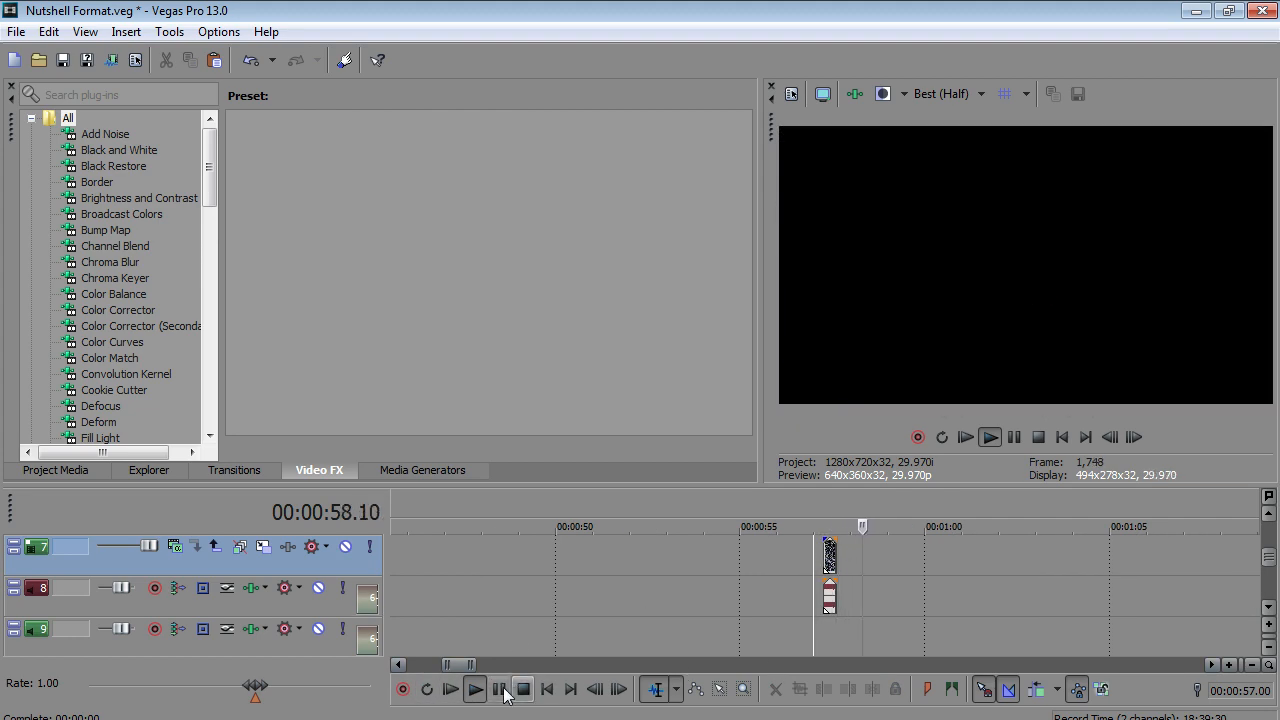
click(501, 691)
scroll(691, 605, down, 6)
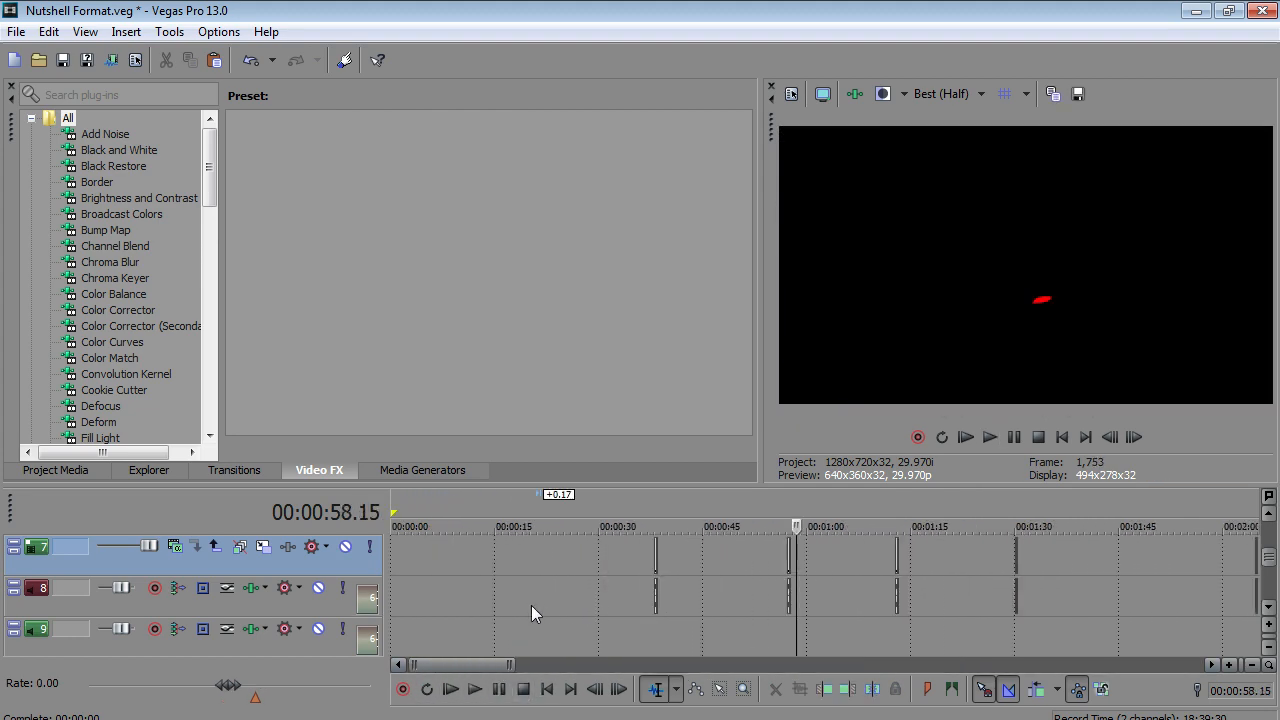
- Close the Nutshell Format project without saving and return to the FFXIII Segment project
click(1262, 10)
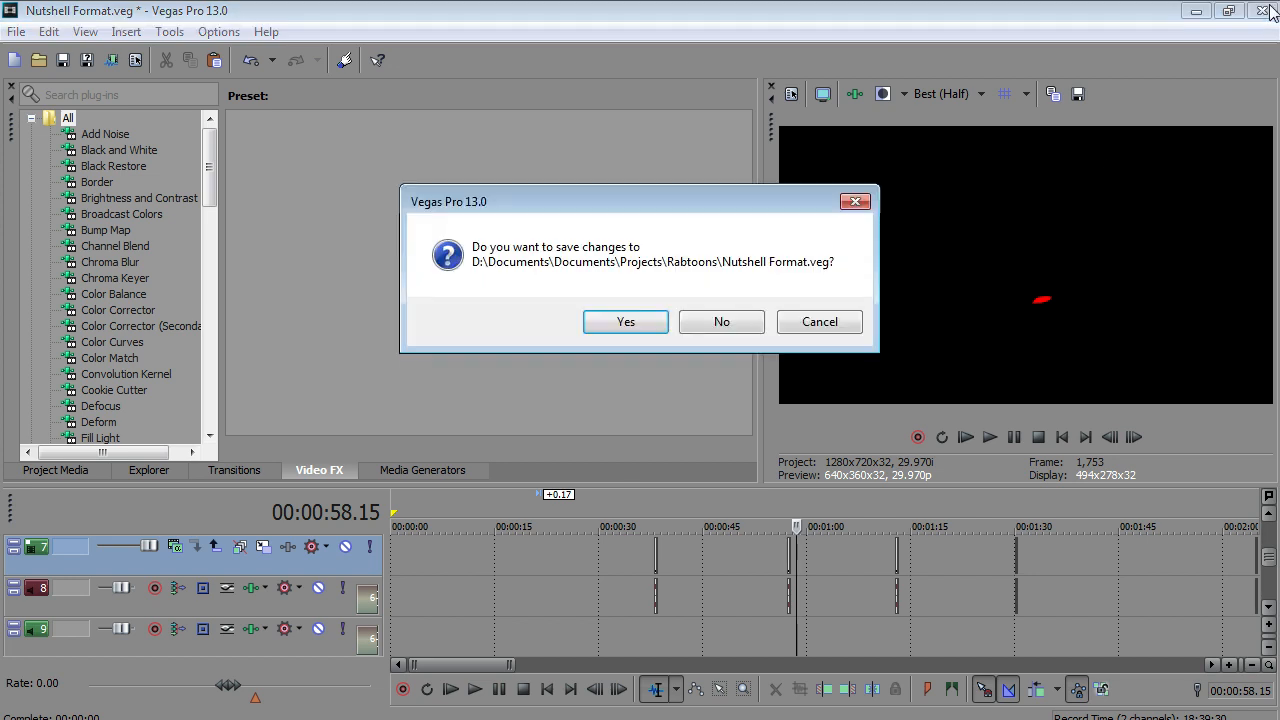
click(722, 322)
click(727, 335)
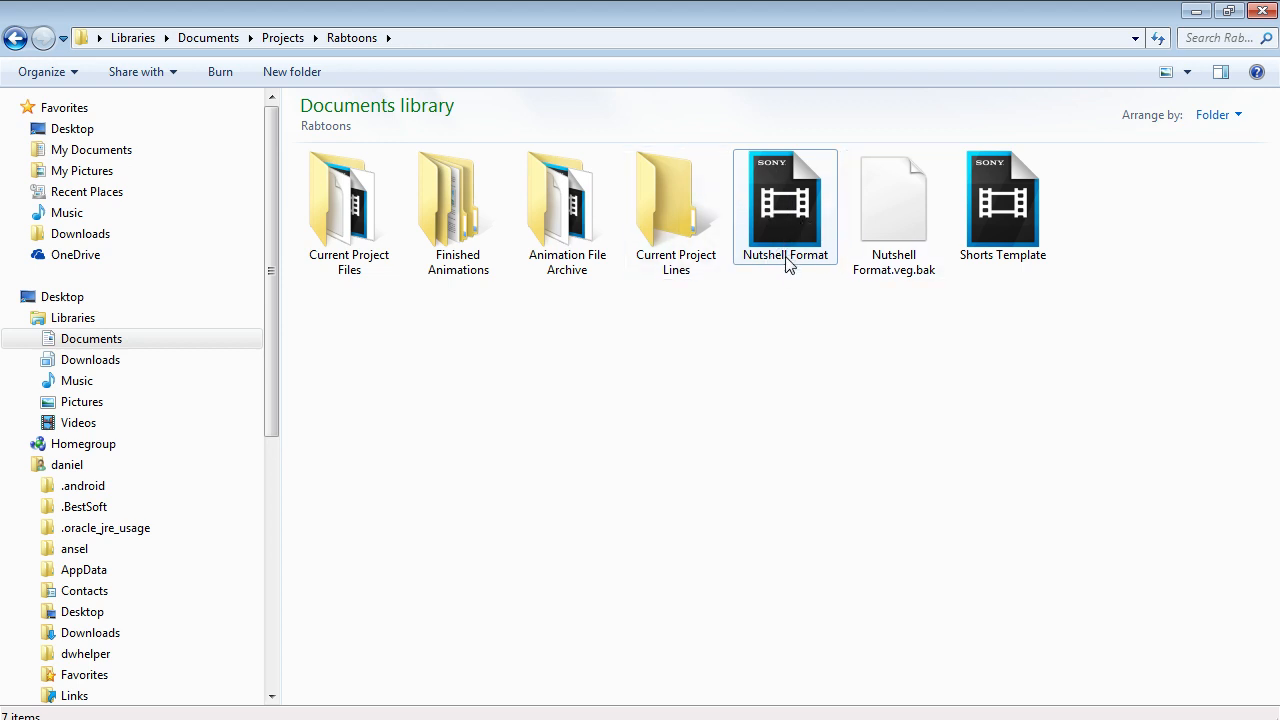
click(1196, 11)
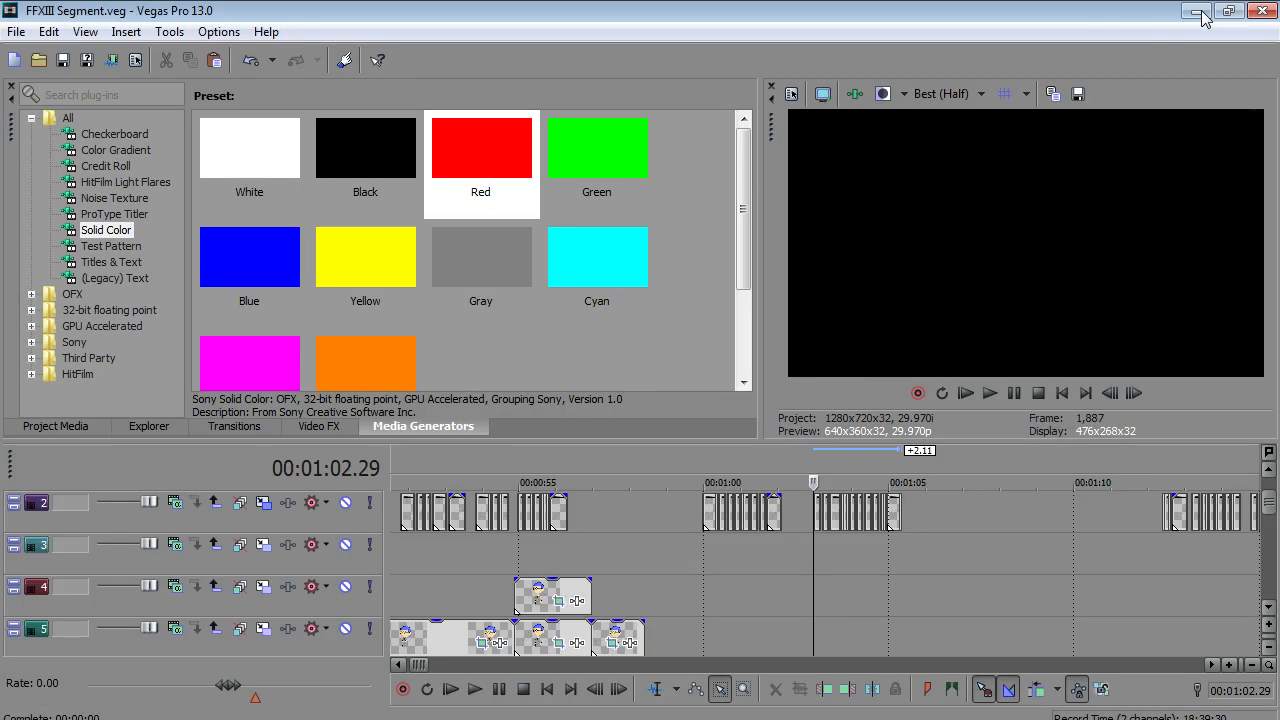
- Open Track Motion for track 2 and add a position keyframe at 00:01:02.29
scroll(750, 560, up, 5)
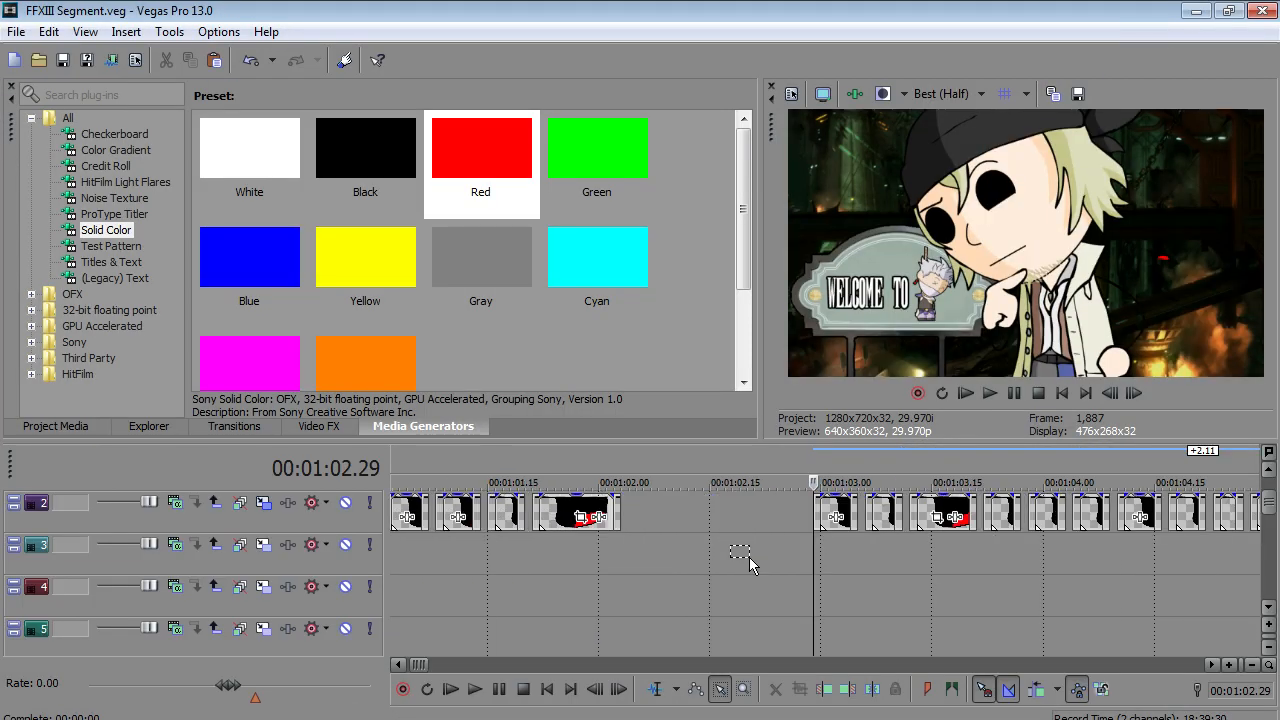
click(177, 503)
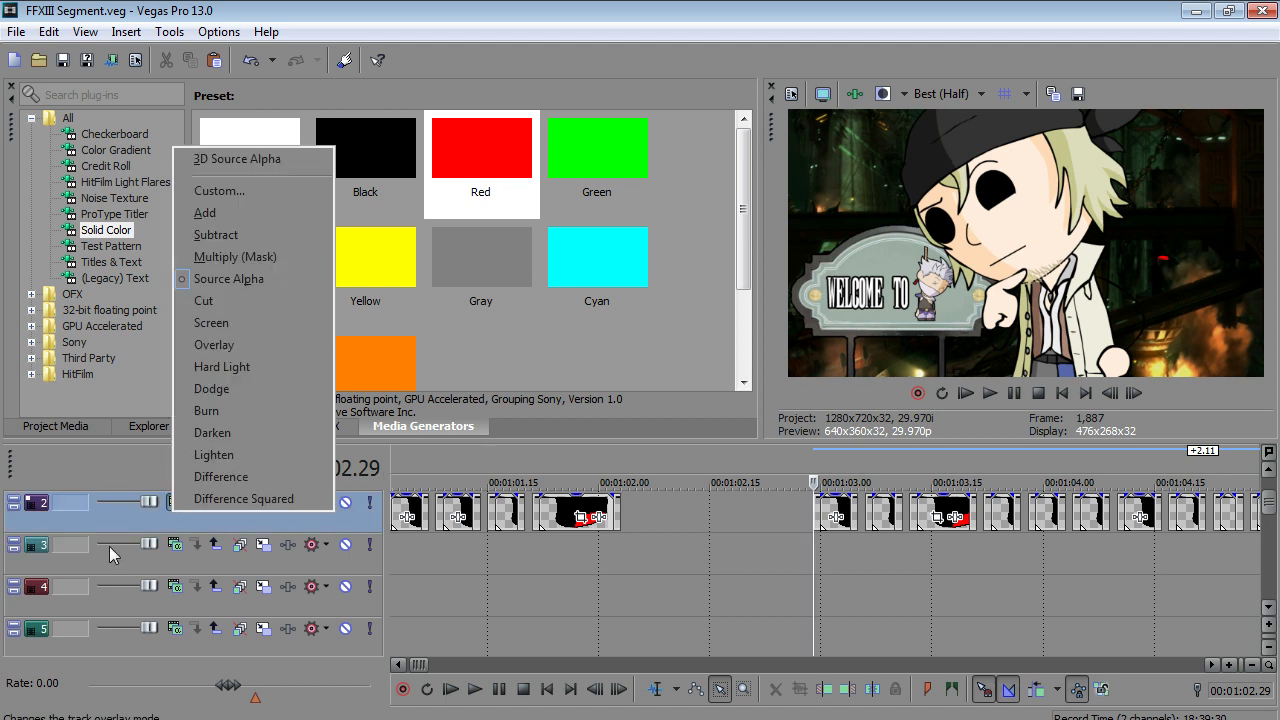
click(148, 522)
click(263, 503)
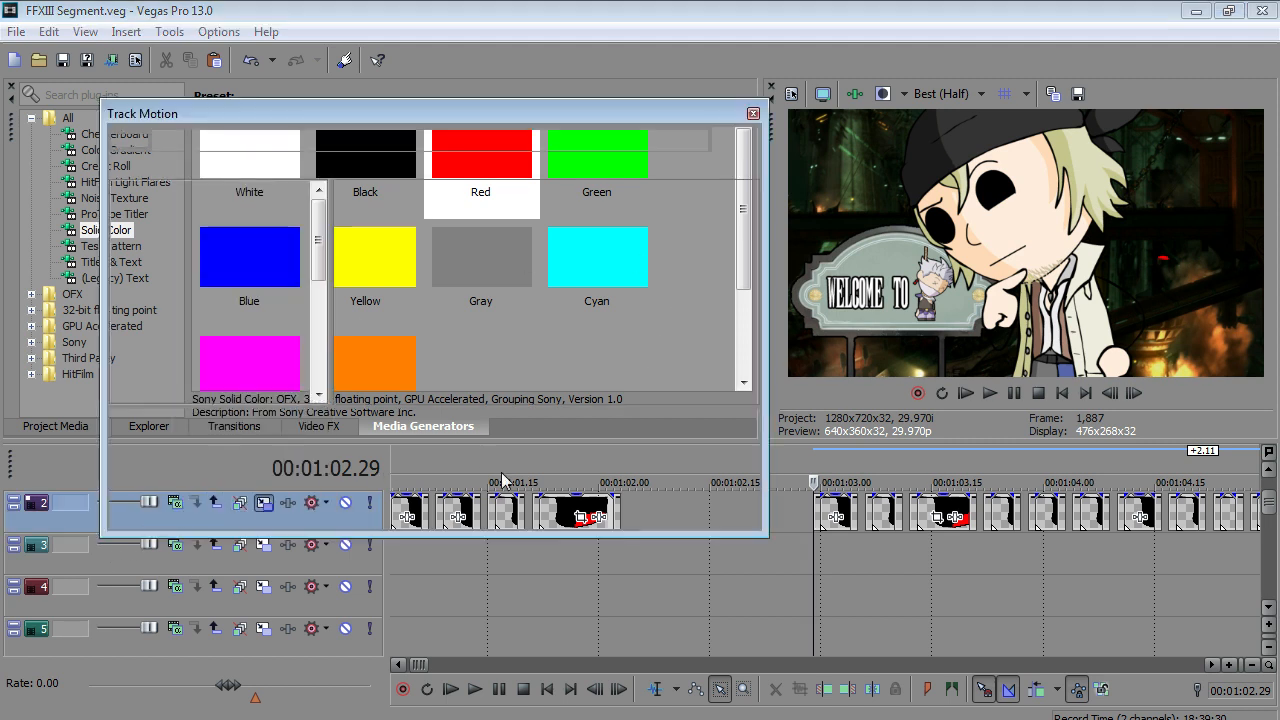
click(600, 298)
scroll(602, 299, up, 3)
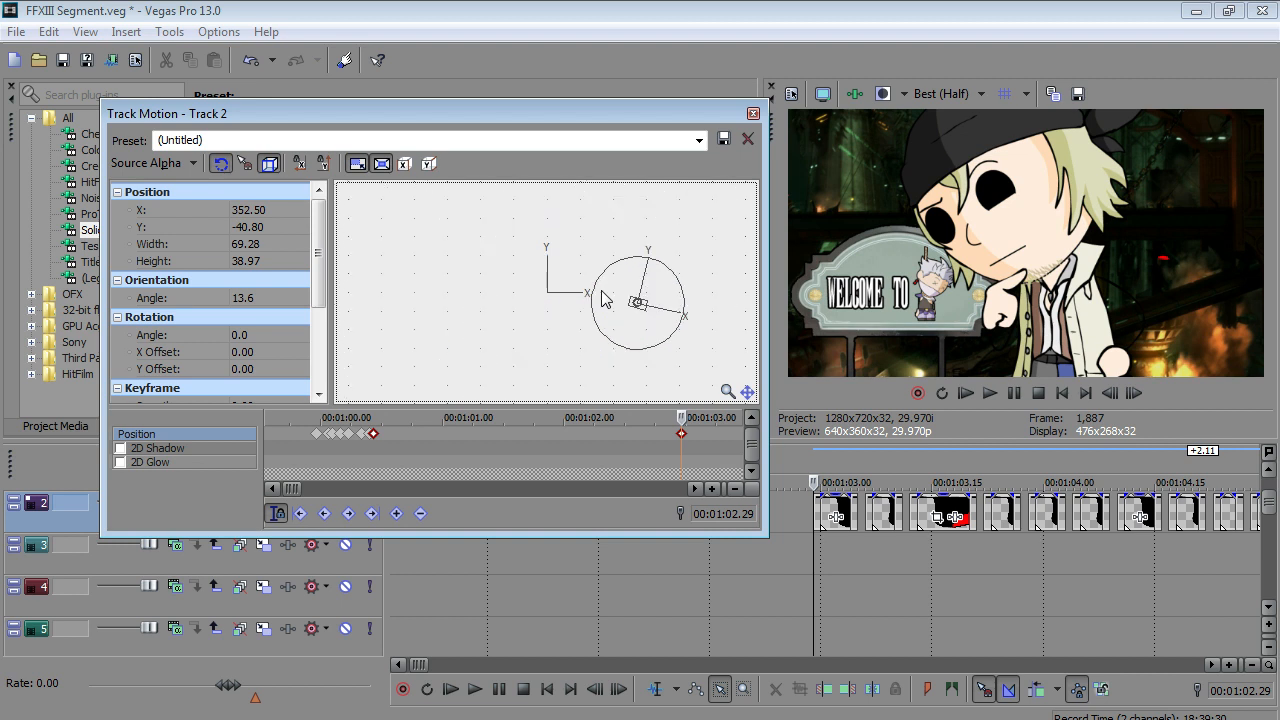
scroll(359, 444, down, 2)
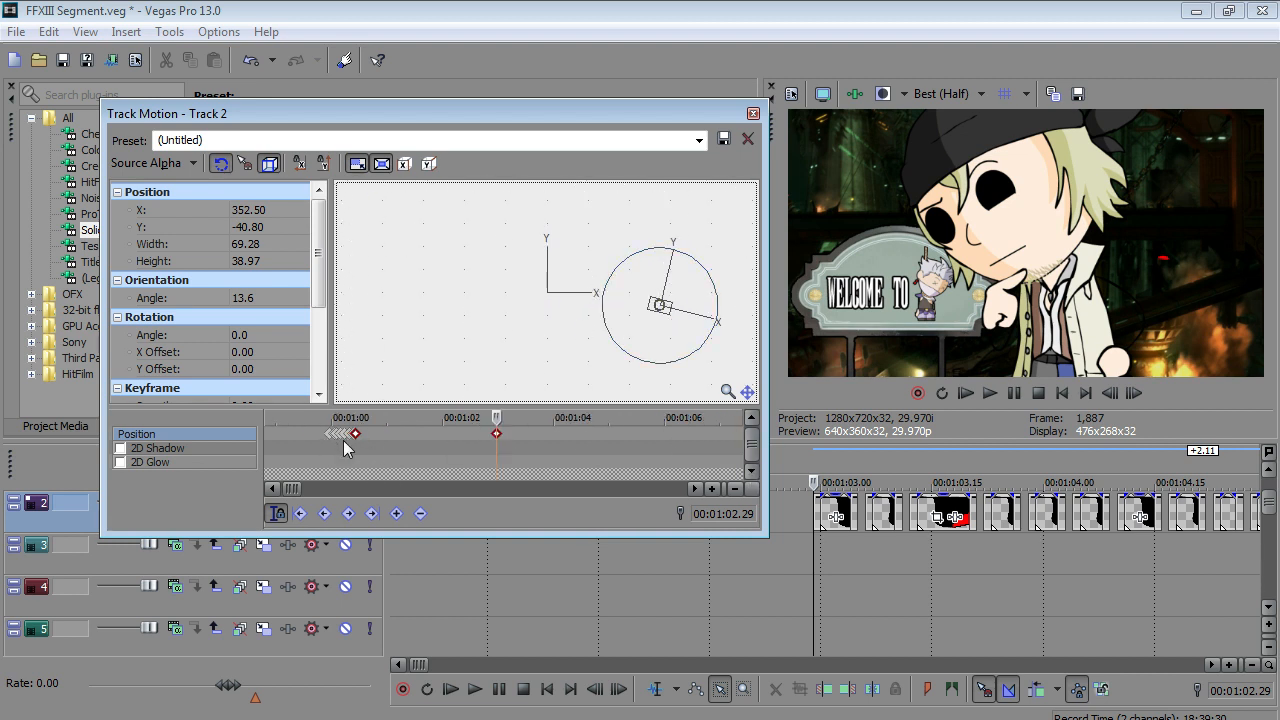
click(496, 440)
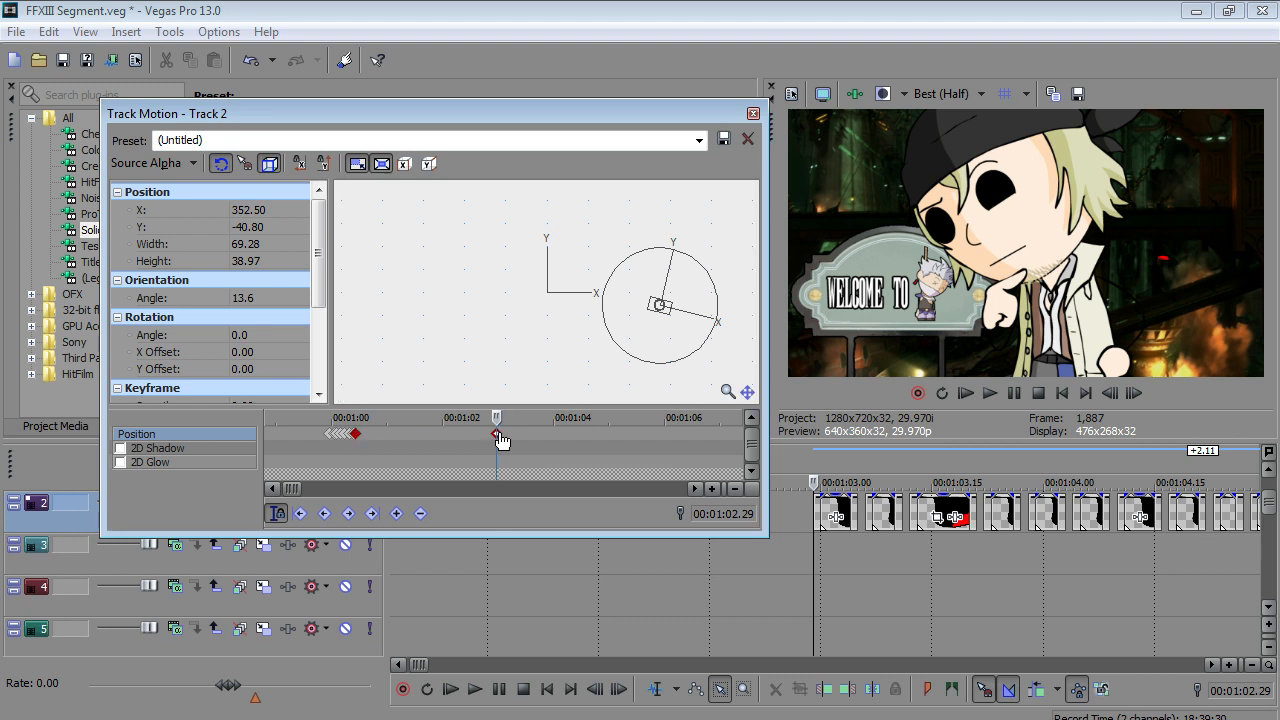
- Flip the track 2 mouth box horizontally and move it to about X 31.52, Y -60.51 on the character's face
scroll(497, 436, up, 2)
scroll(620, 340, up, 2)
drag(594, 326, 309, 278)
scroll(503, 306, up, 2)
right_click(524, 277)
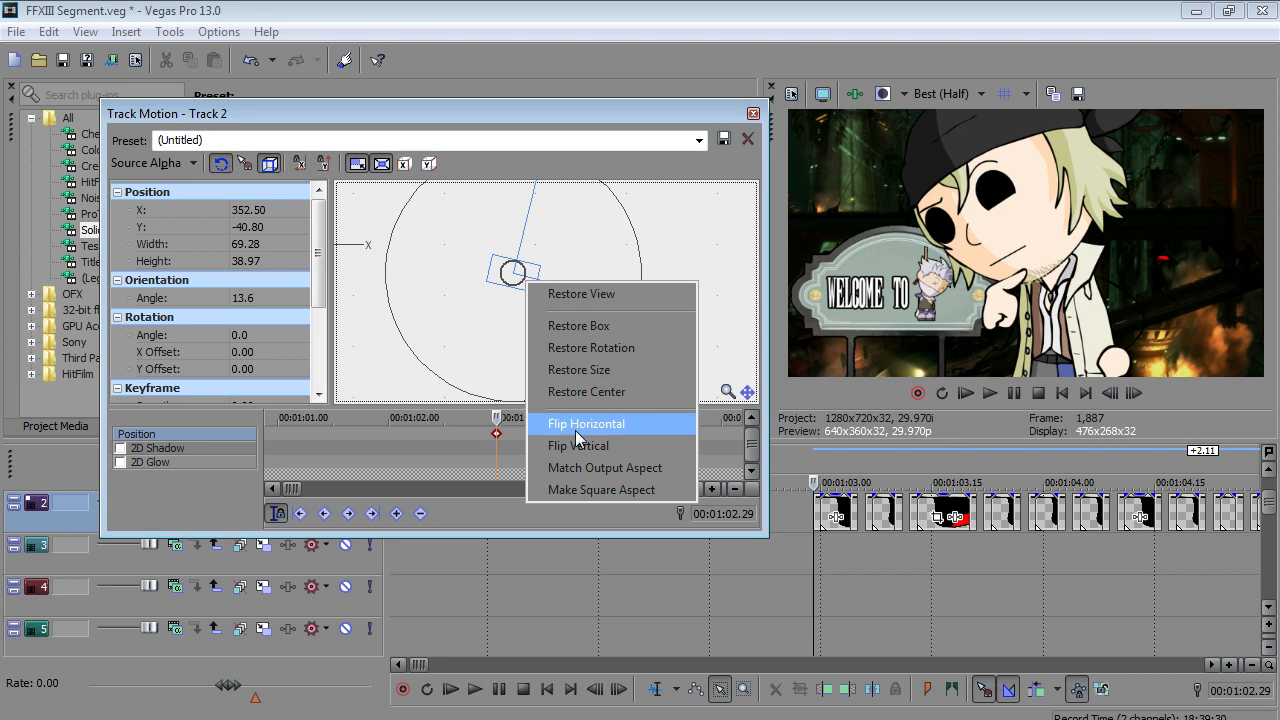
click(582, 425)
drag(506, 285, 289, 302)
- Flip the mouth box horizontally again and rotate it to about -29.4 degrees
right_click(554, 255)
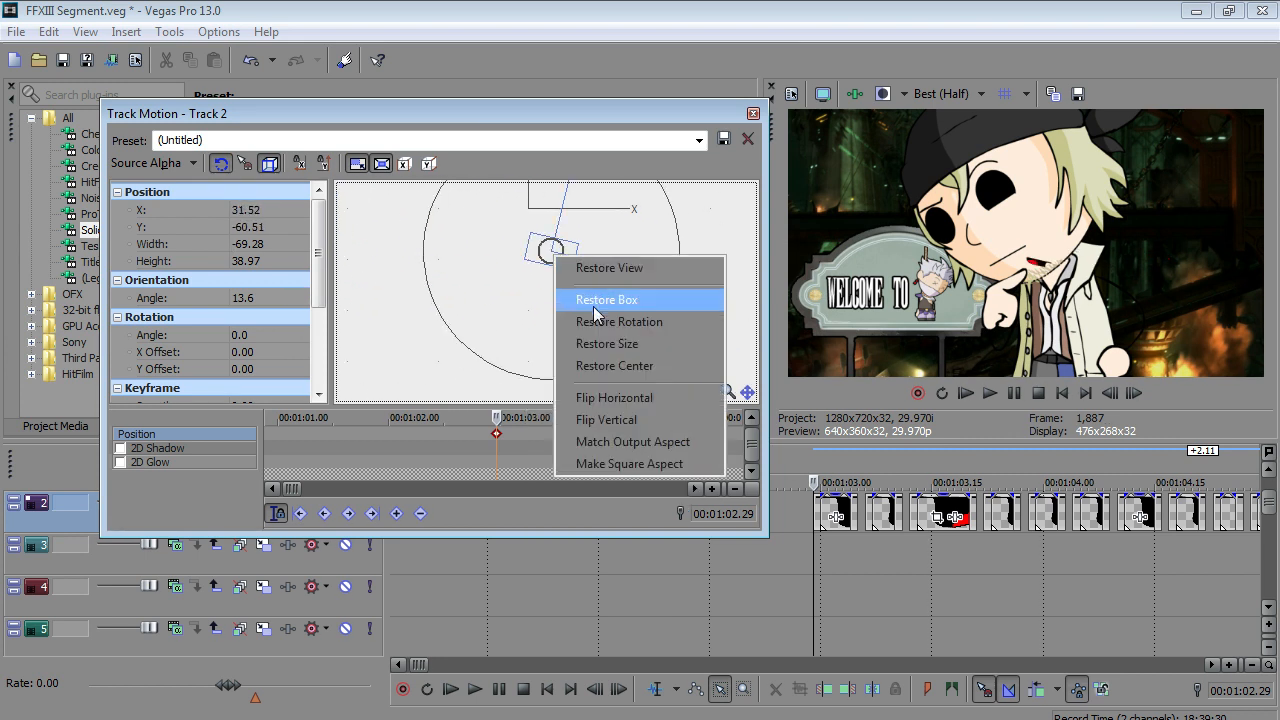
click(598, 398)
drag(640, 349, 705, 263)
- Enlarge the mouth box to about 118.08 by 66.42 and nudge it down to X -24.79, Y -50.65
mouse_move(554, 254)
mouse_down()
mouse_move(514, 242)
mouse_move(563, 247)
mouse_up()
key(Down)
key(Down)
key(Down)
key(Down)
key(Down)
key(Down)
key(Down)
key(Down)
key(Down)
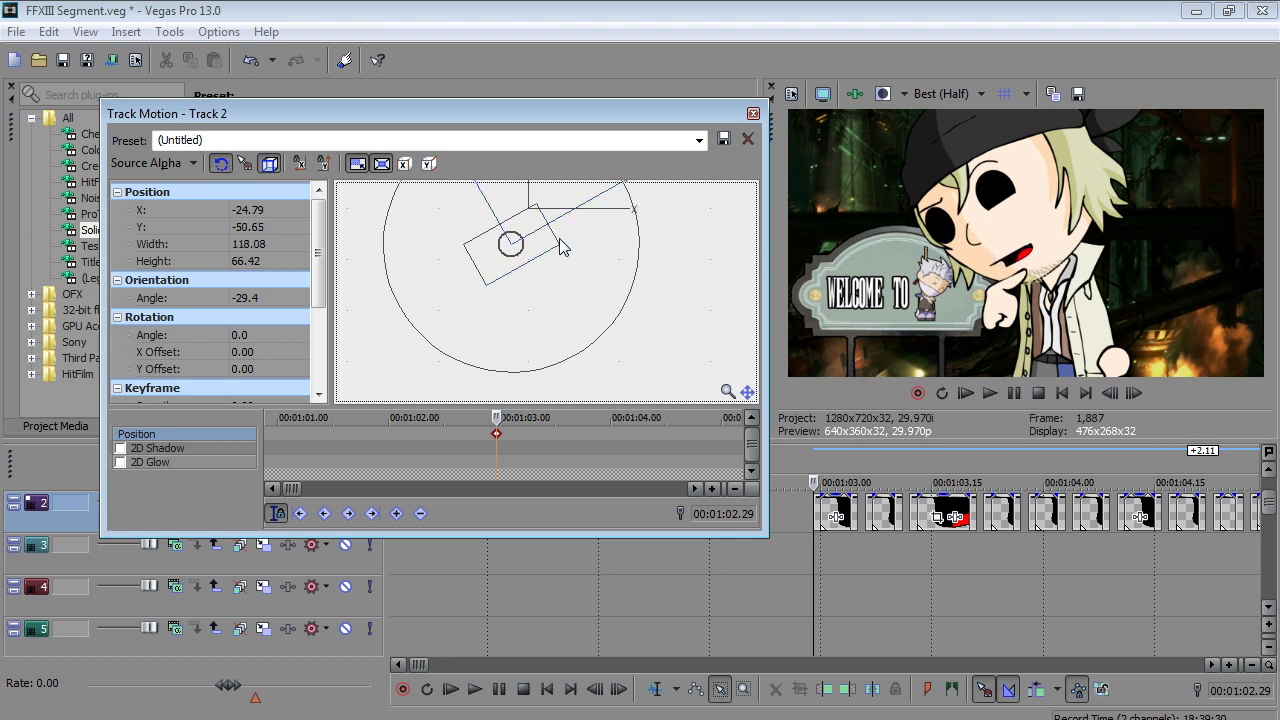
- Fine-tune the mouth box to 98.43 by 55.37 at -29.1 degrees, positioned at X -29.01, Y -53.47
key(Left)
key(Left)
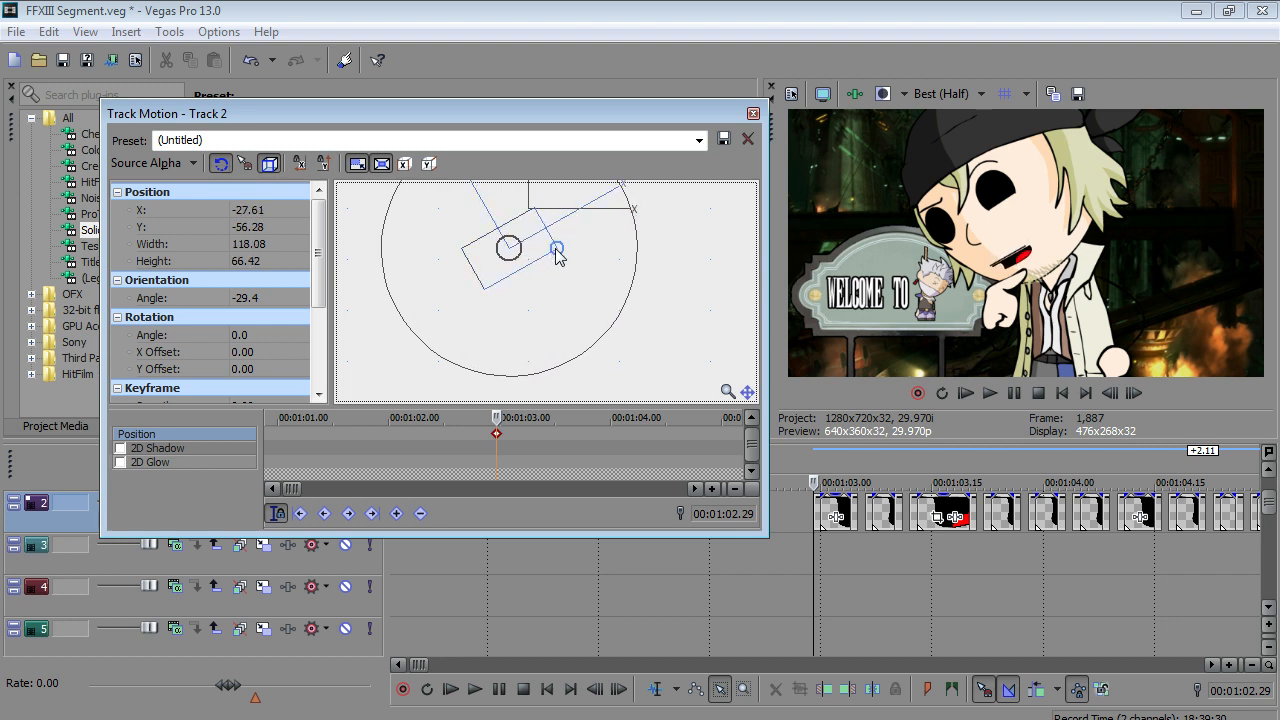
mouse_move(559, 257)
mouse_down()
mouse_move(657, 251)
mouse_move(550, 256)
mouse_up()
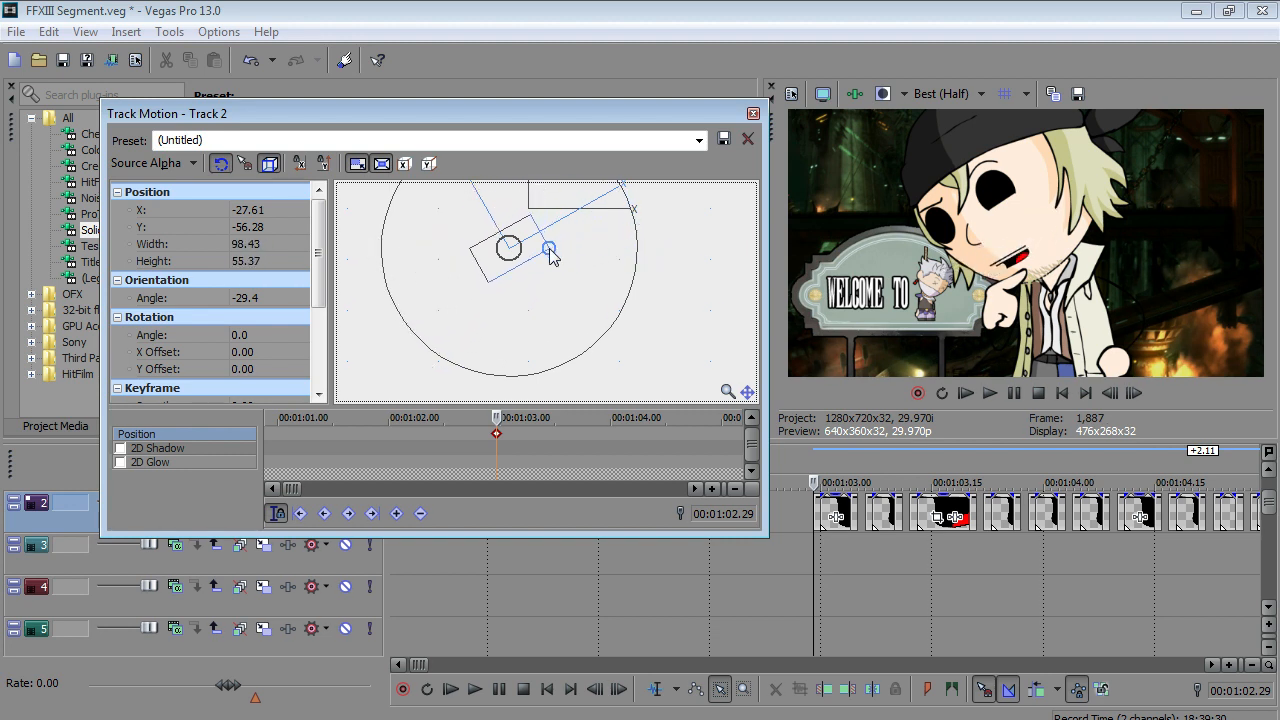
mouse_move(627, 291)
mouse_down()
mouse_move(657, 286)
mouse_move(634, 292)
mouse_up()
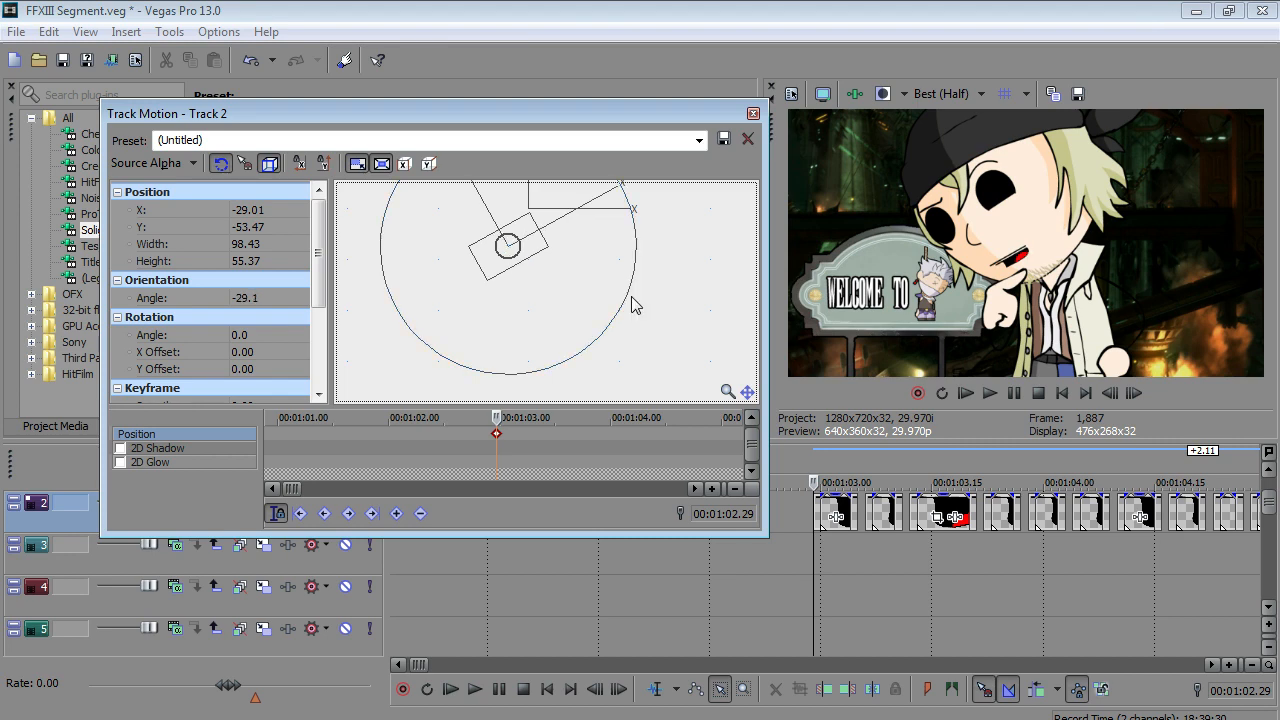
- Open Event Pan/Crop for the Snow deep in thought clip on track 6
mouse_move(1268, 512)
mouse_down()
mouse_move(1268, 558)
mouse_move(1266, 508)
mouse_move(1266, 523)
mouse_up()
drag(841, 530, 822, 556)
right_click(822, 556)
click(871, 150)
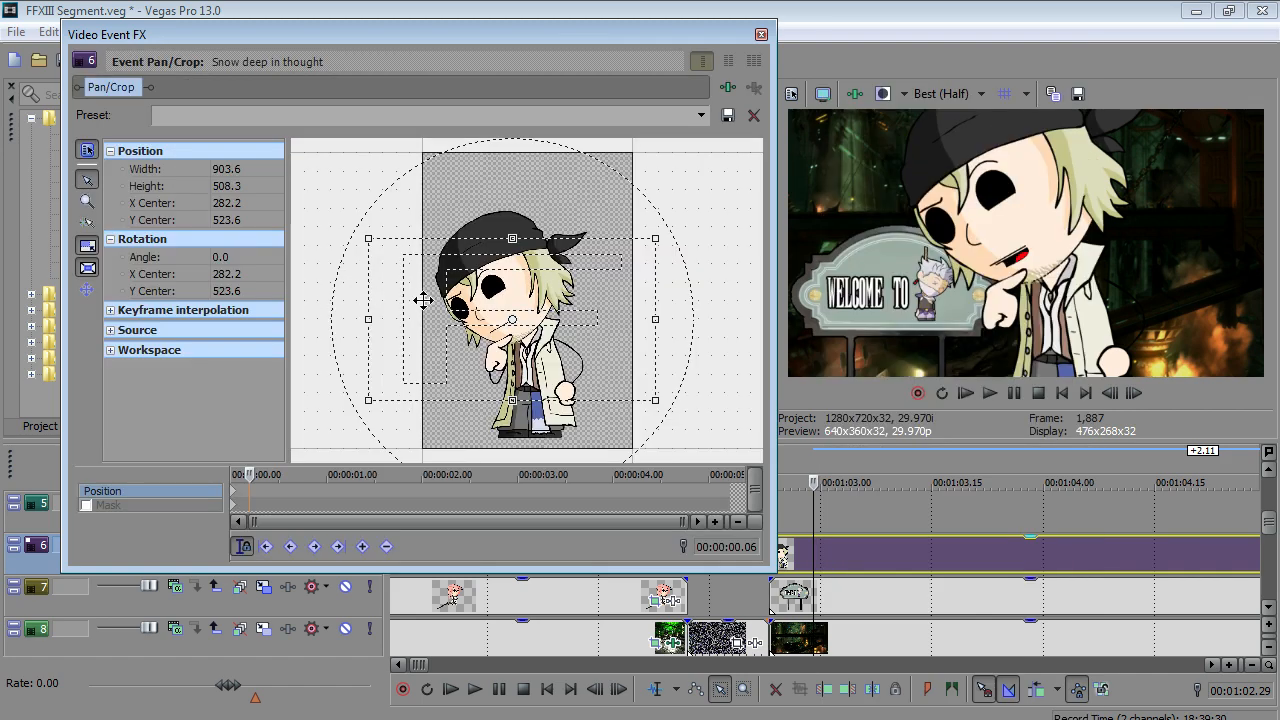
- Close the Event Pan/Crop window of the Snow deep in thought clip and the Track Motion window
click(224, 260)
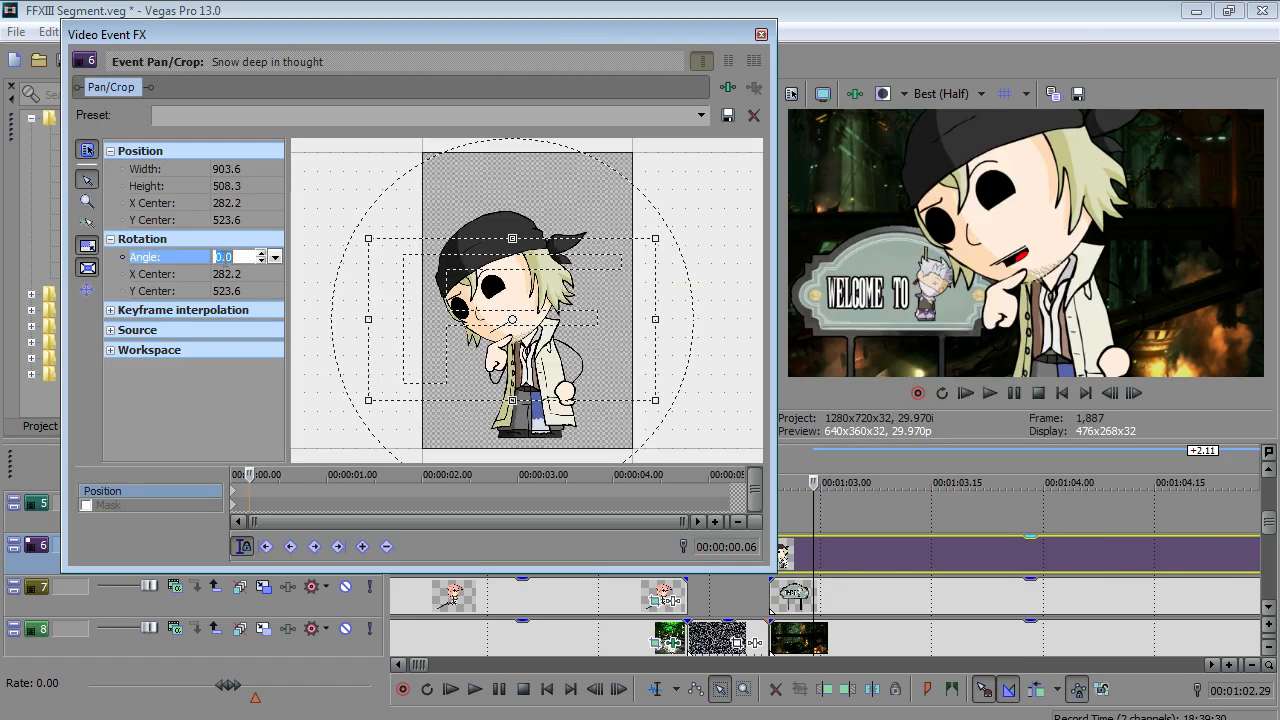
right_click(226, 258)
click(45, 330)
click(761, 34)
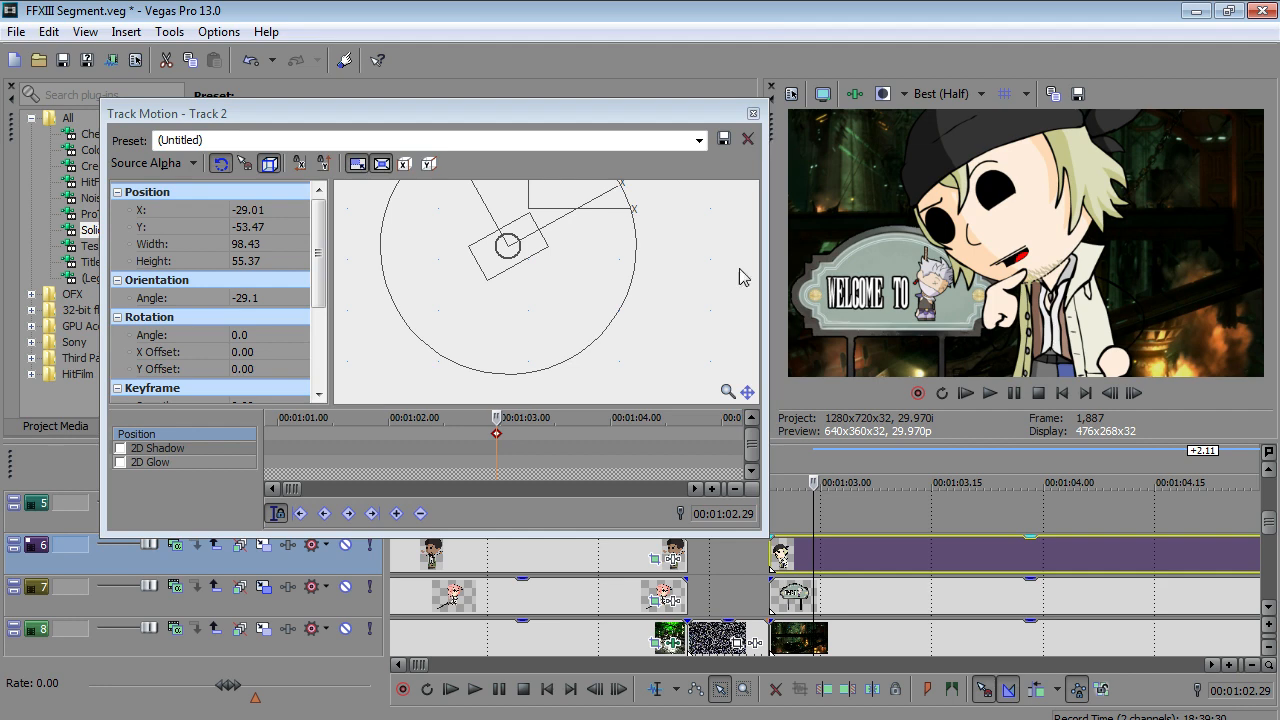
click(753, 113)
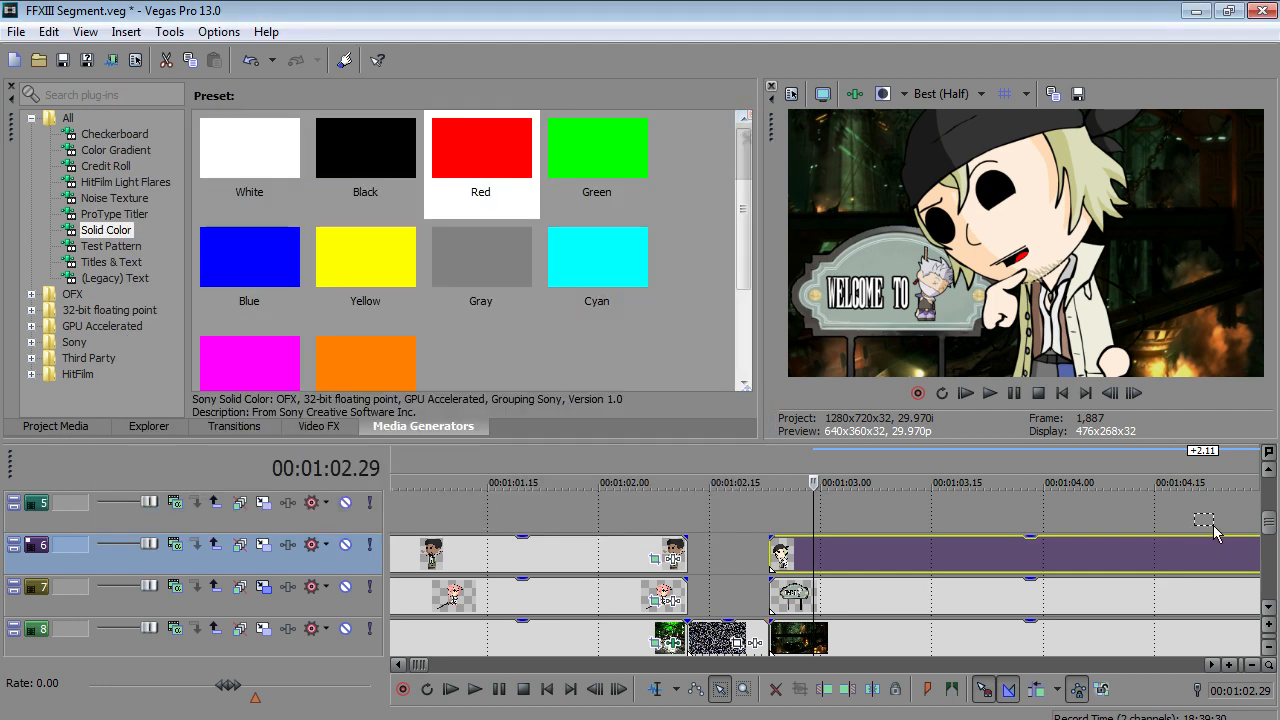
- Reopen Track Motion for track 2 at the 00:01:02.29 position keyframe
drag(1267, 528, 1267, 492)
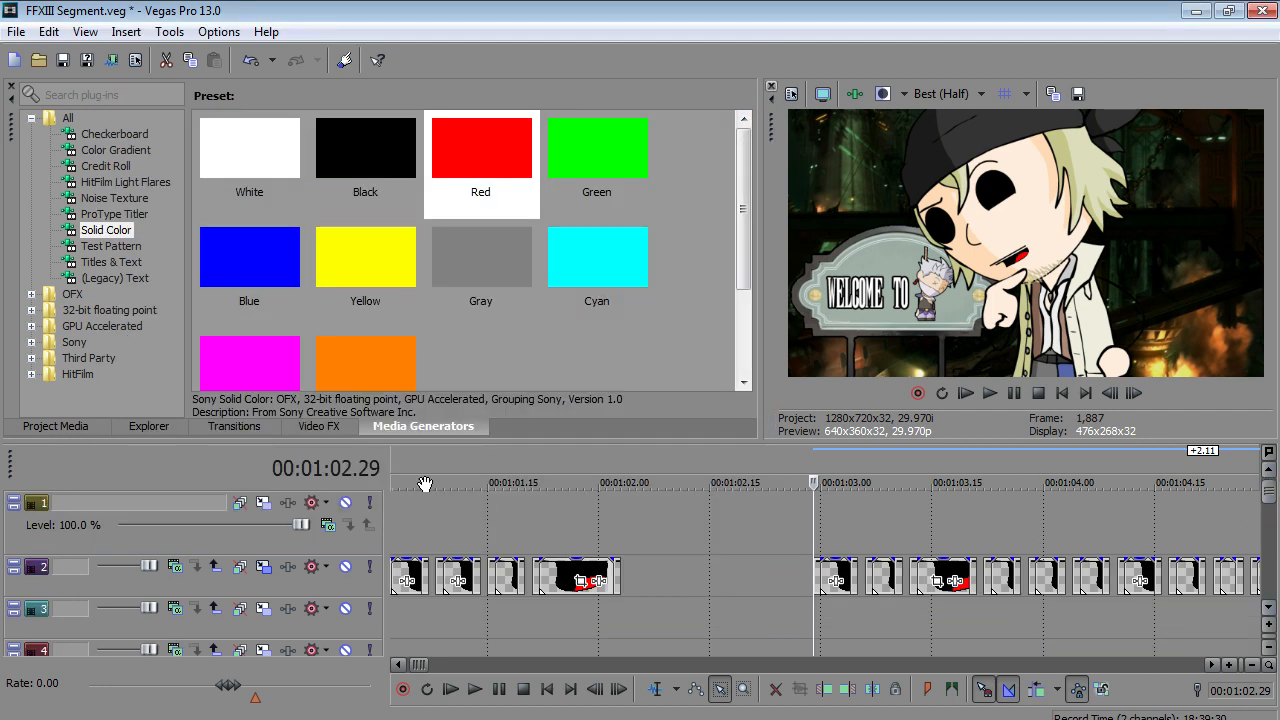
click(262, 568)
click(263, 567)
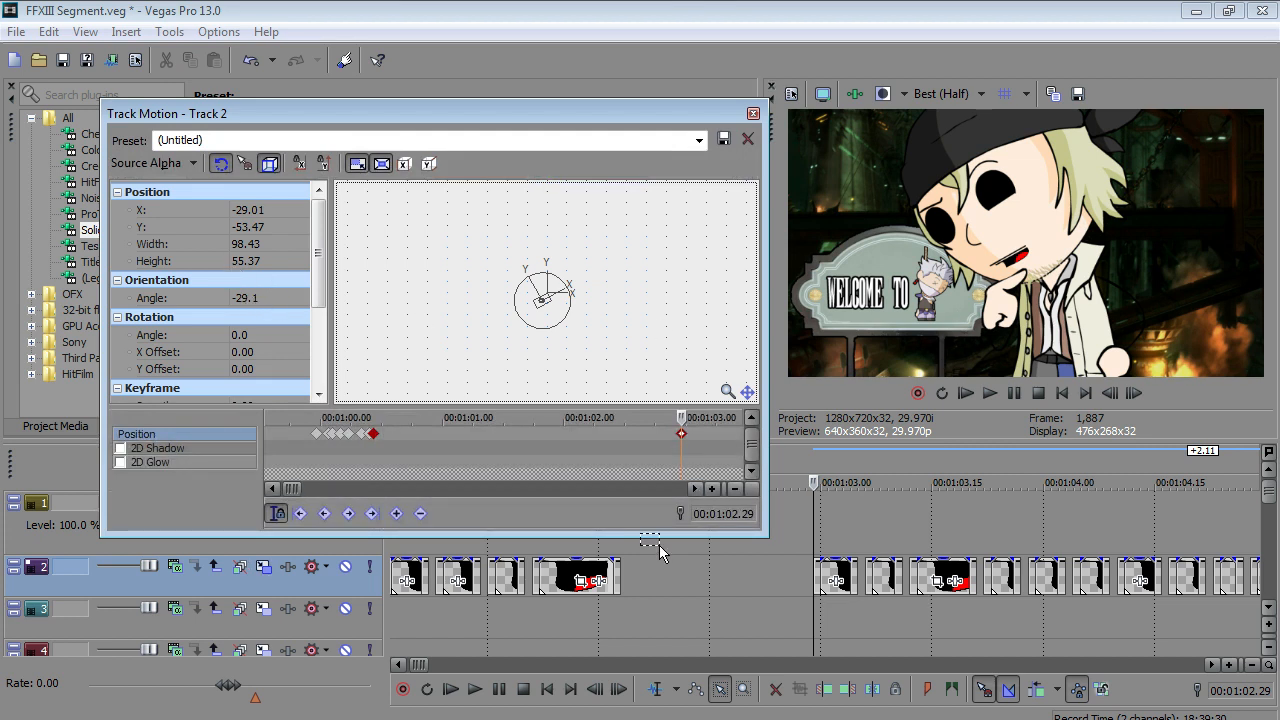
click(683, 437)
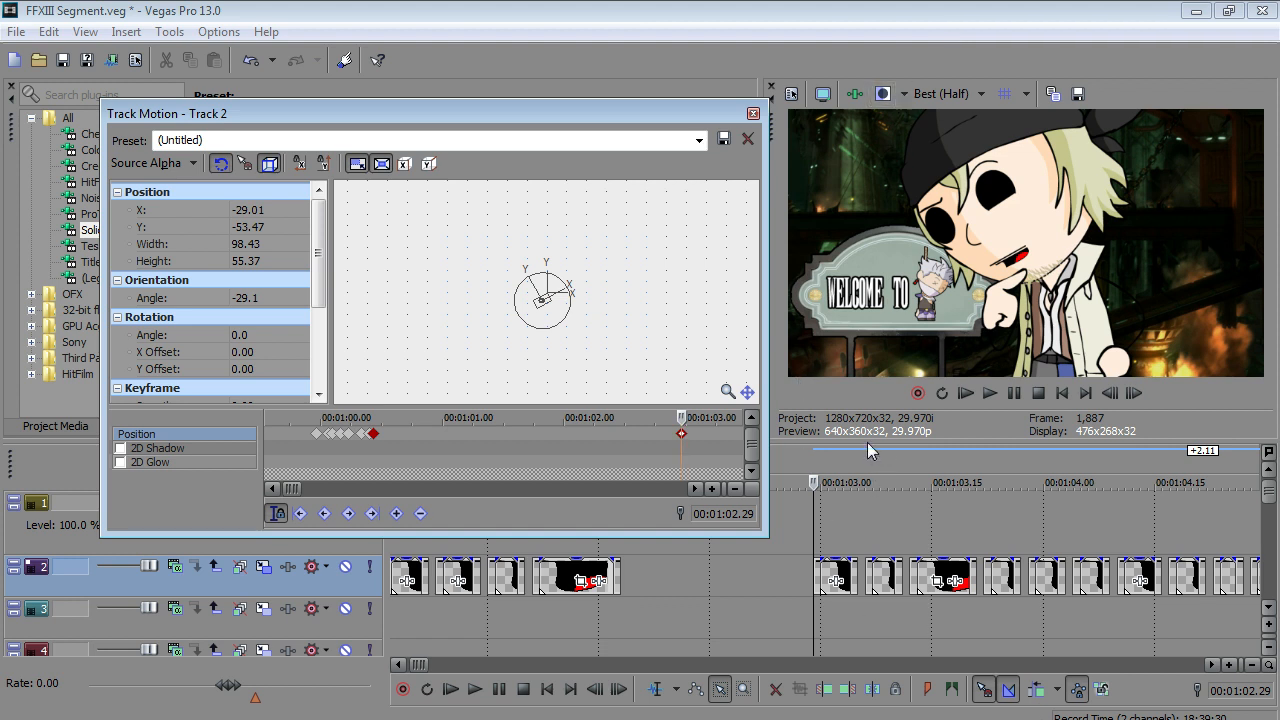
- Nudge the mouth box at the 00:01:02.29 keyframe up and slightly left to X -30.23, Y -48.59
click(545, 300)
scroll(546, 300, up, 2)
scroll(546, 299, up, 6)
drag(546, 326, 546, 325)
key(Up)
key(Up)
key(Left)
key(Up)
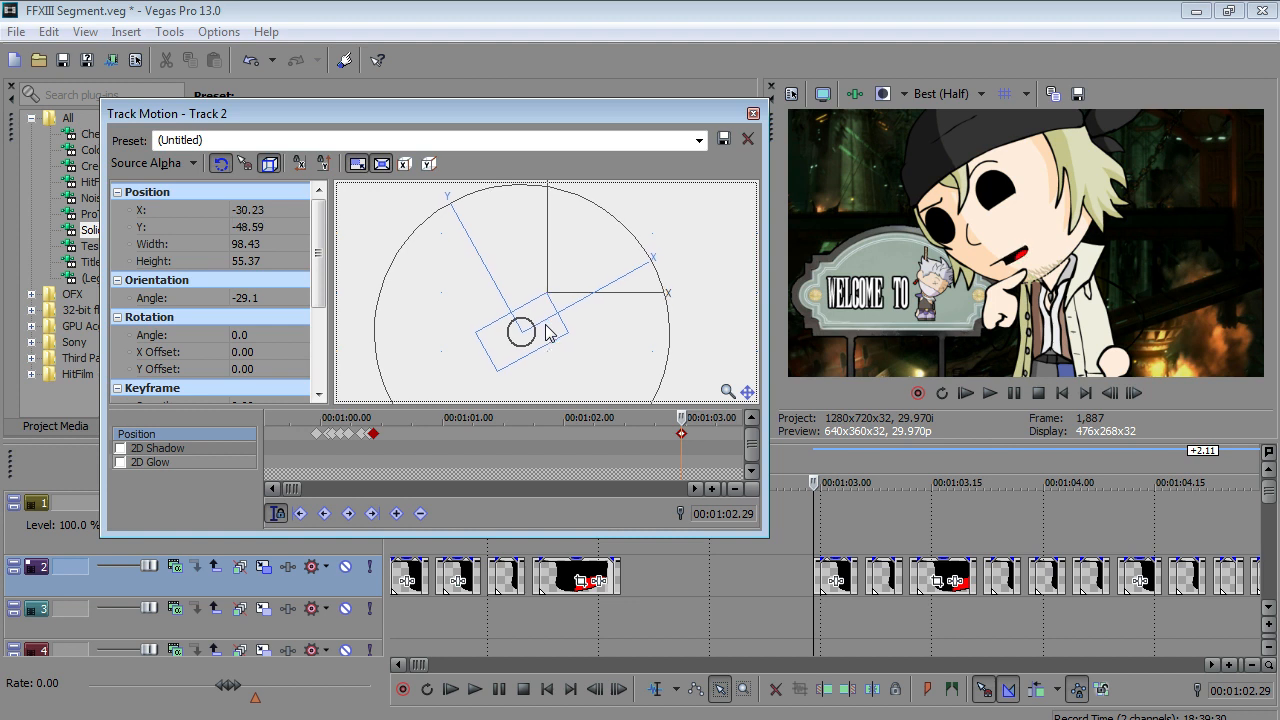
- Step through and play back the mouth movement from 00:01:02.29 to check its fit and timing on Snow's face
click(818, 585)
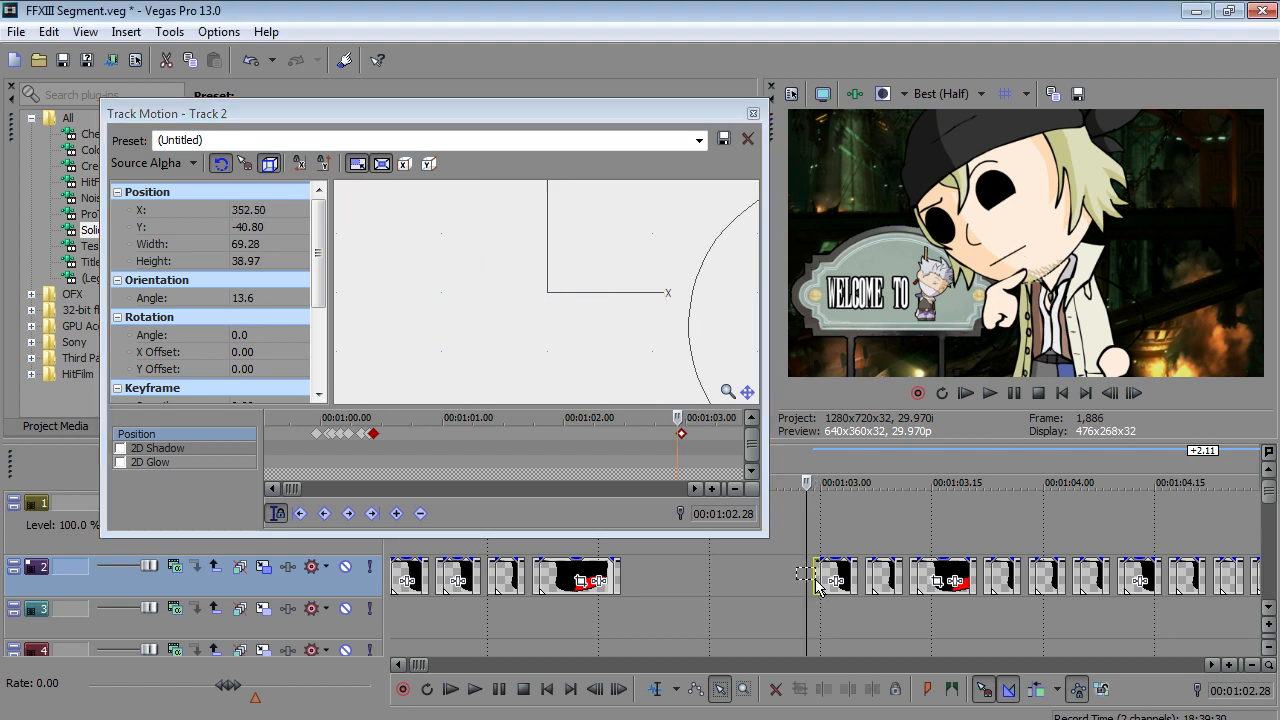
key(Right)
key(Right)
key(Right)
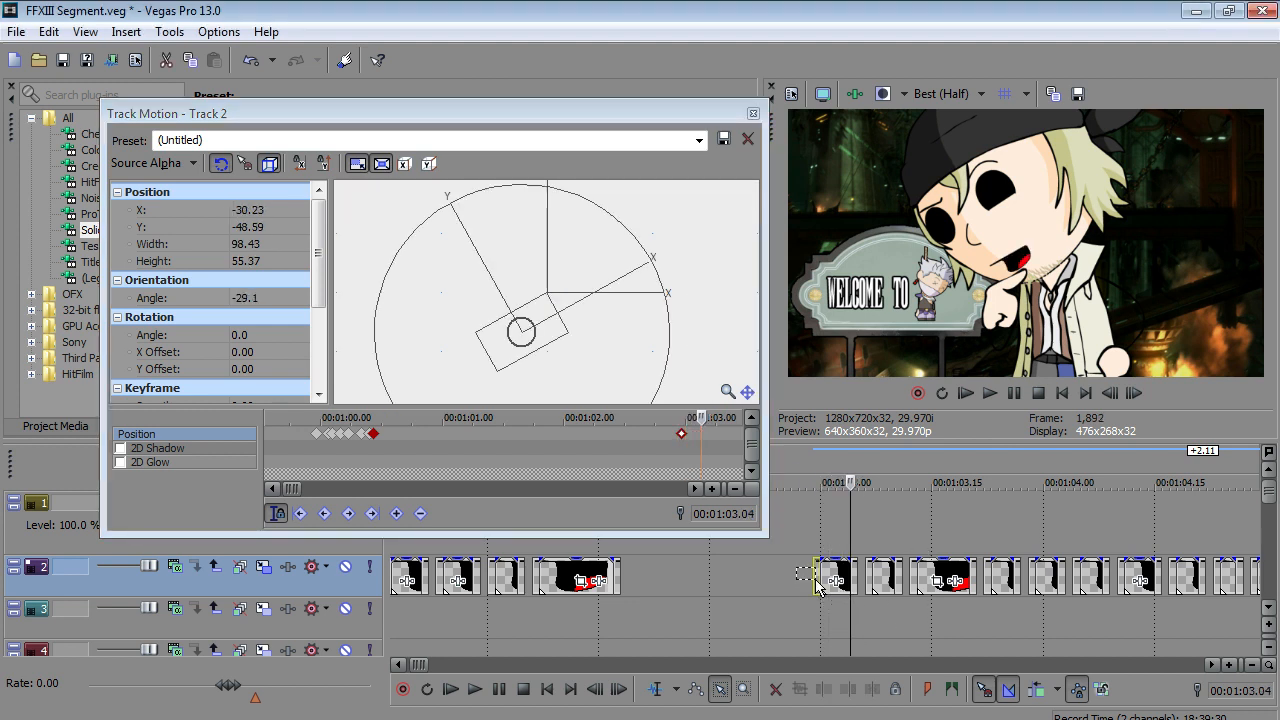
scroll(815, 586, down, 2)
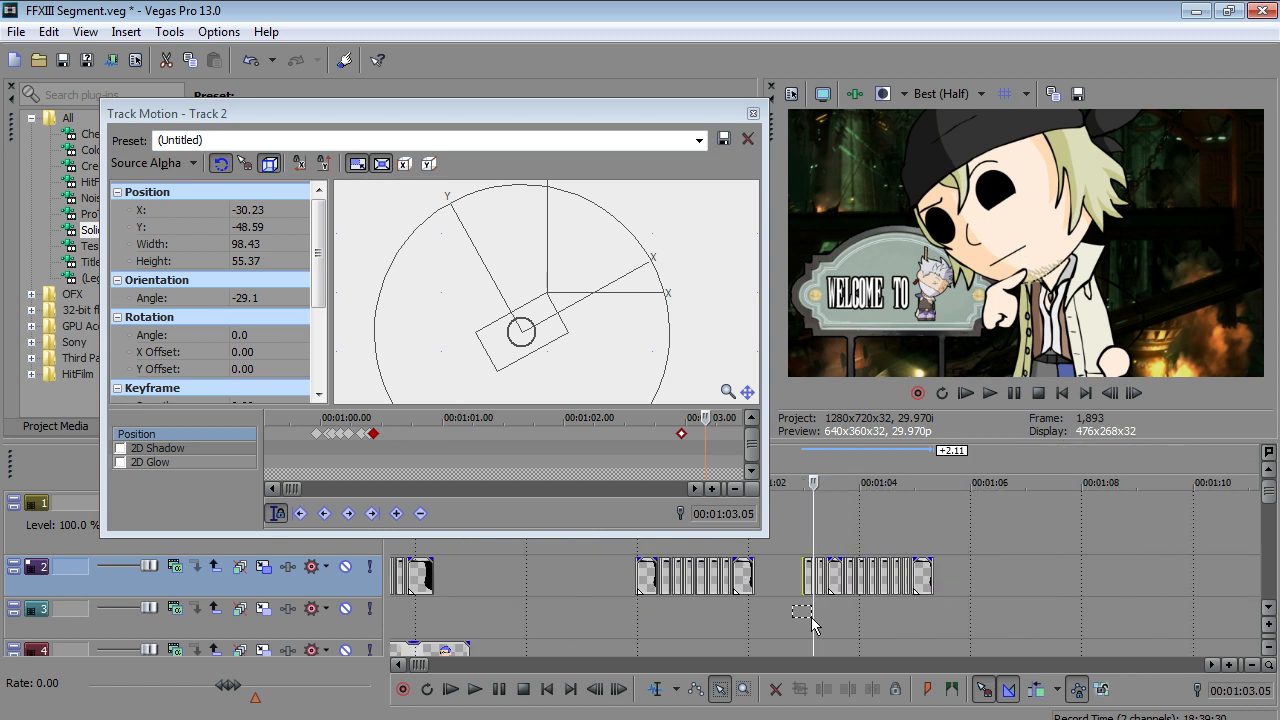
scroll(799, 614, up, 4)
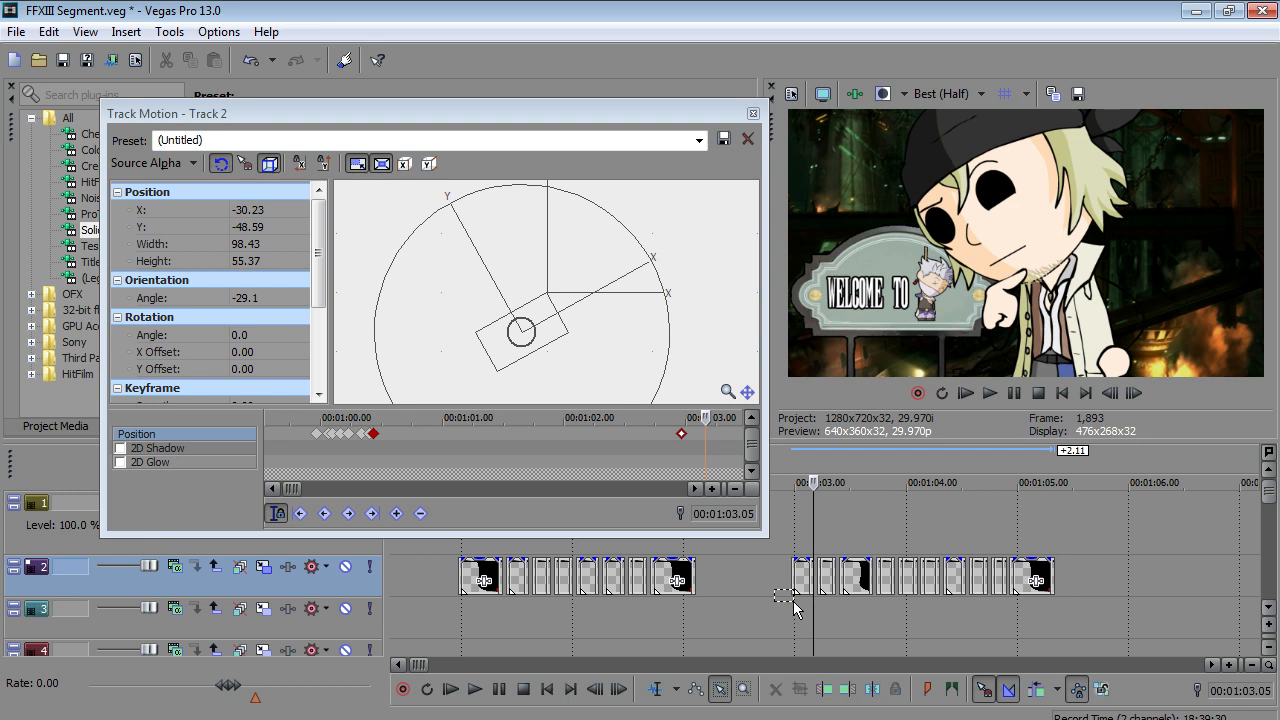
click(789, 612)
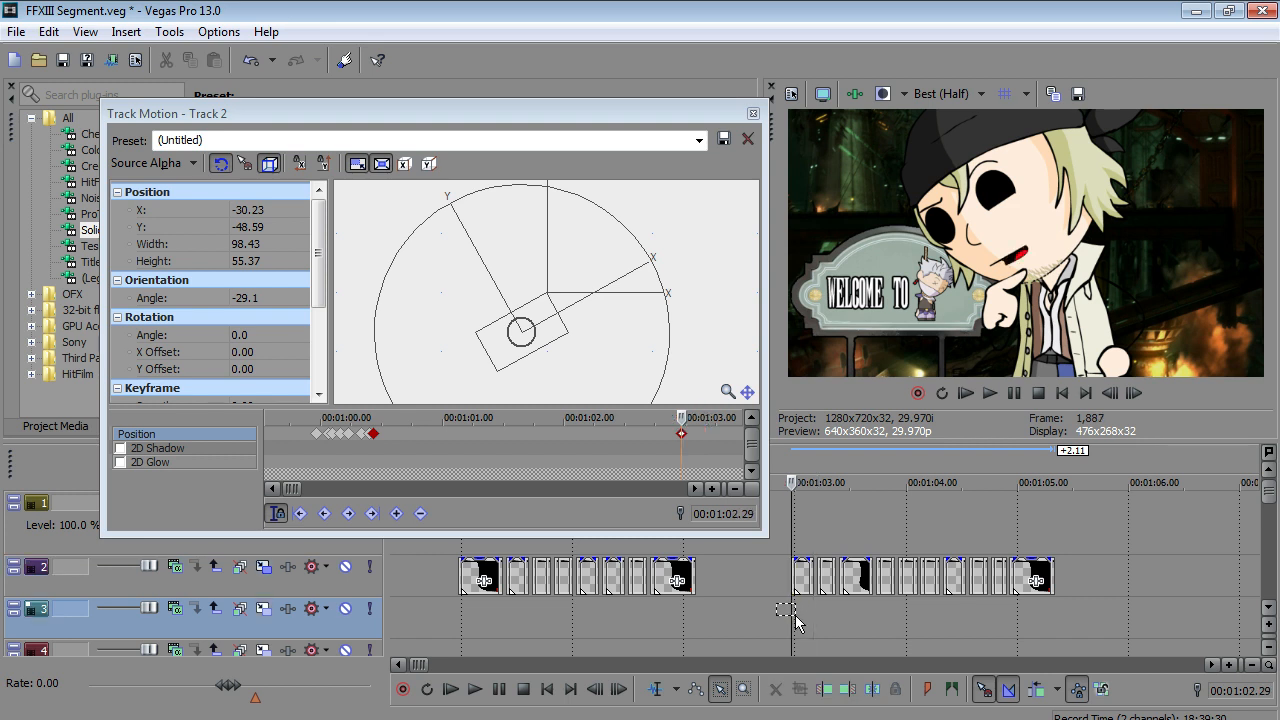
click(475, 690)
click(499, 689)
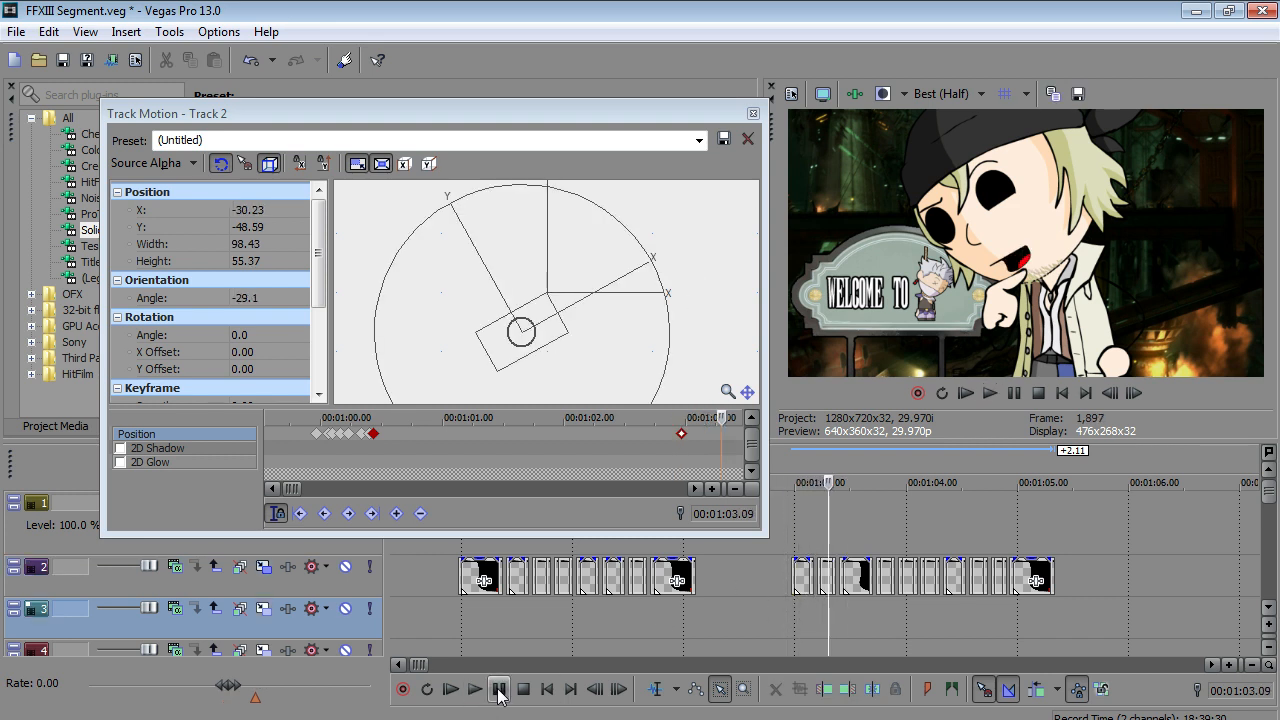
- Move the track 2 mouth clips from the second mouth movement onward 4 frames later, starting at 00:01:03.10
scroll(726, 604, up, 2)
scroll(932, 572, down, 2)
drag(1094, 562, 1113, 574)
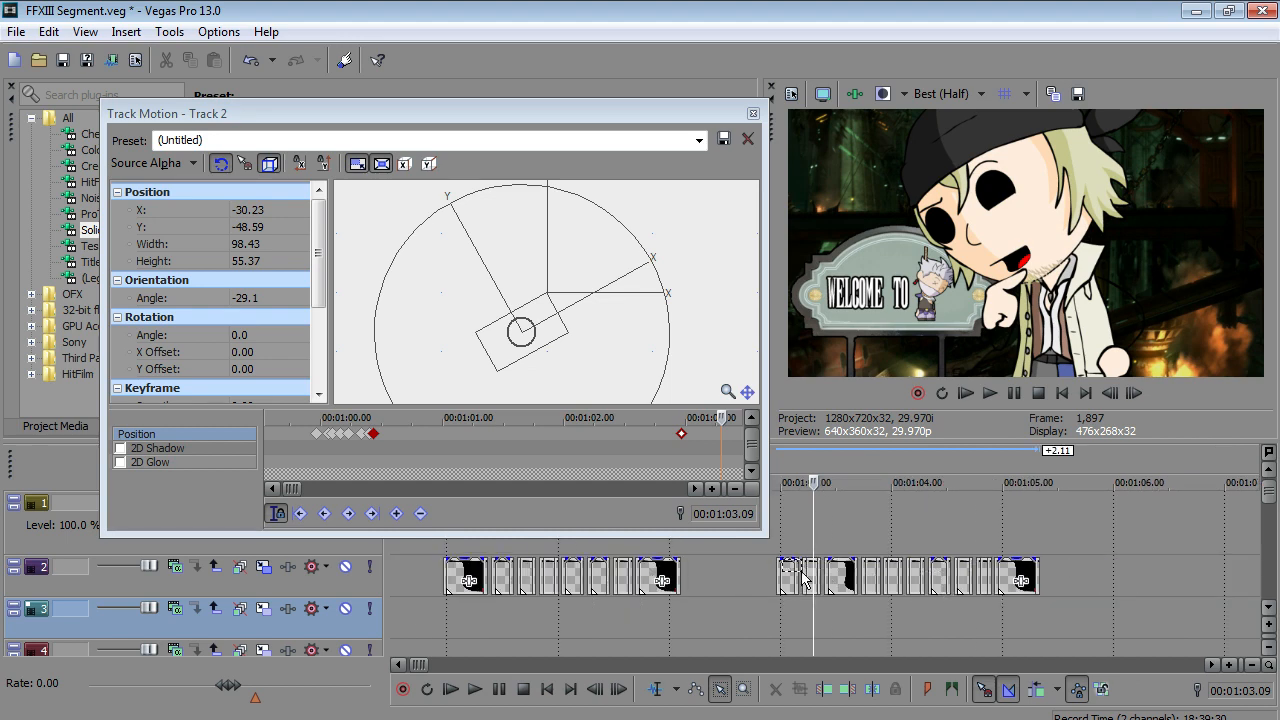
drag(810, 578, 803, 578)
scroll(805, 578, up, 5)
drag(968, 580, 1087, 580)
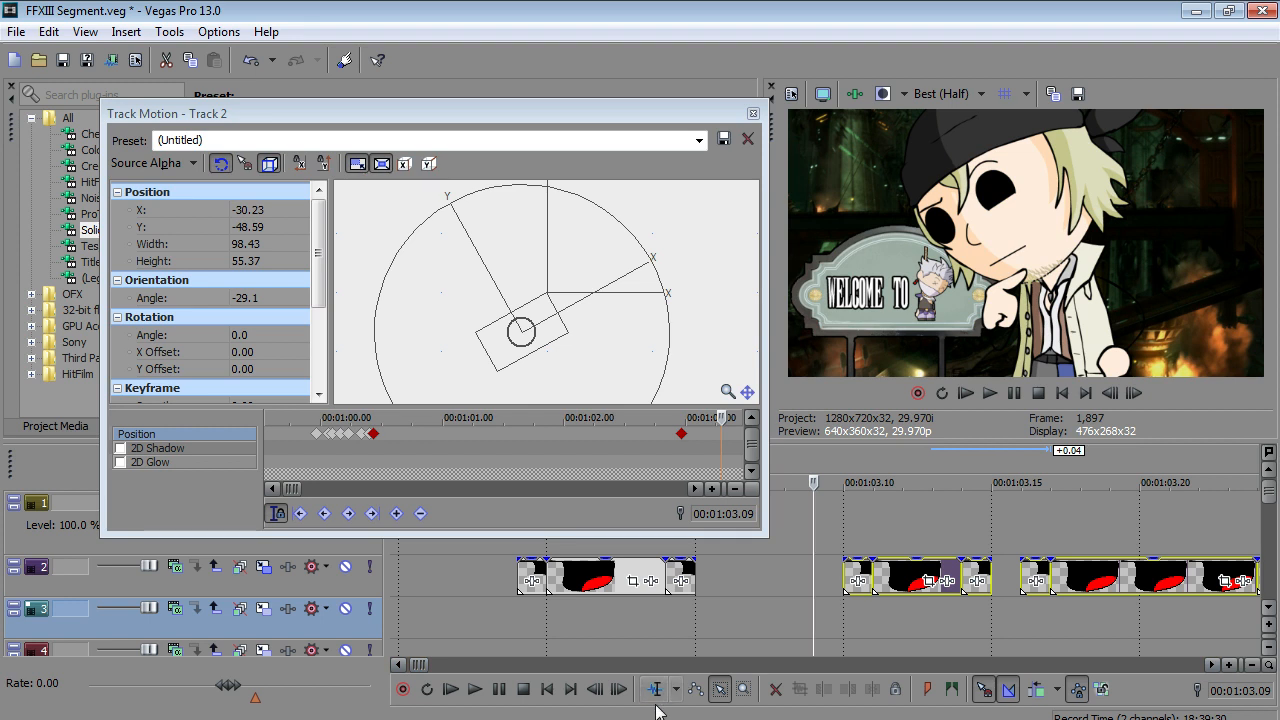
- Move the first mouth movement's closing clip 4 frames later to 00:01:03.09, extend the open-mouth clip to meet it, and preview the timing
click(682, 581)
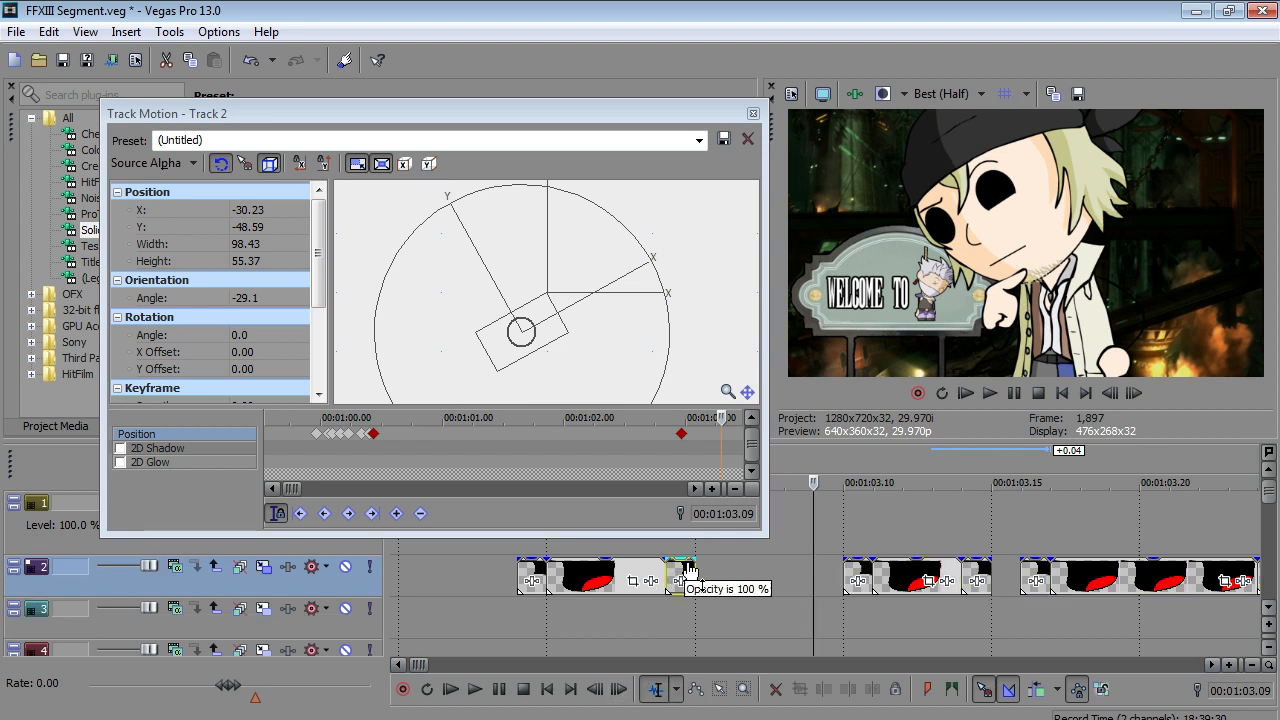
drag(716, 580, 793, 583)
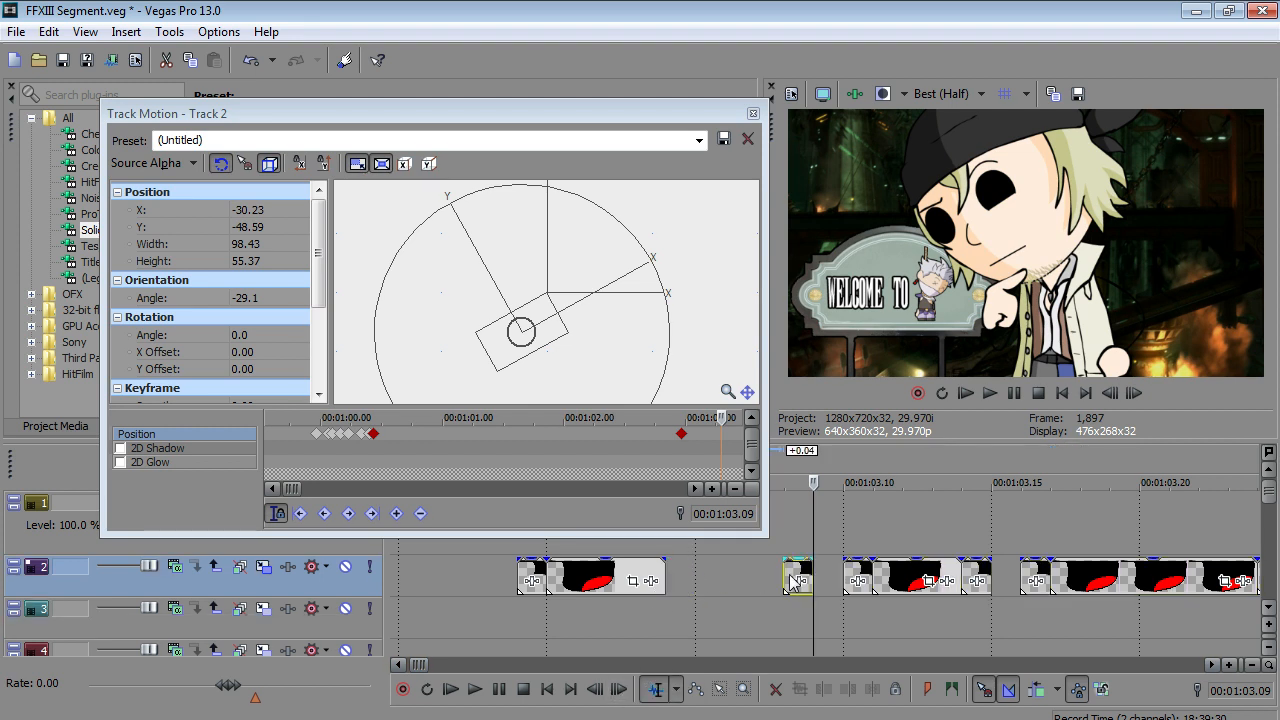
drag(659, 578, 777, 580)
scroll(776, 580, down, 2)
click(481, 689)
click(499, 689)
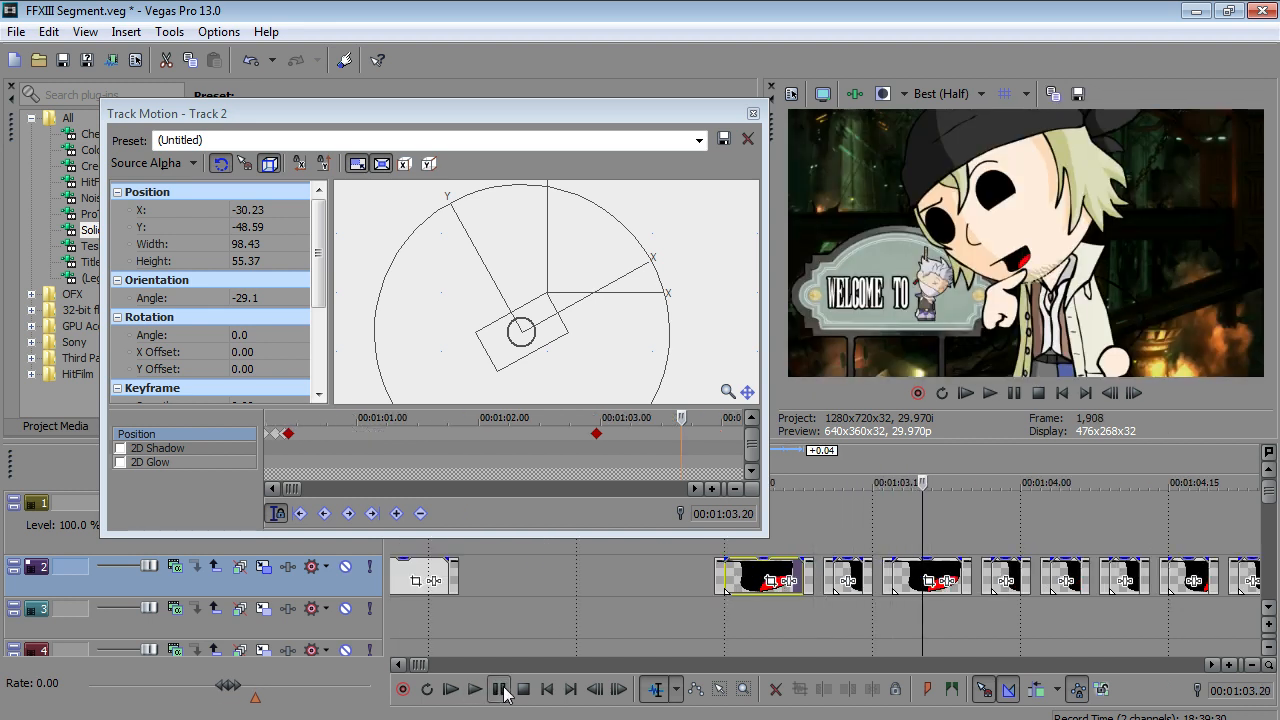
- Delete the short second mouth movement on track 2, just before 00:01:03.20
click(720, 689)
scroll(890, 627, down, 2)
drag(1045, 588, 806, 580)
click(1143, 572)
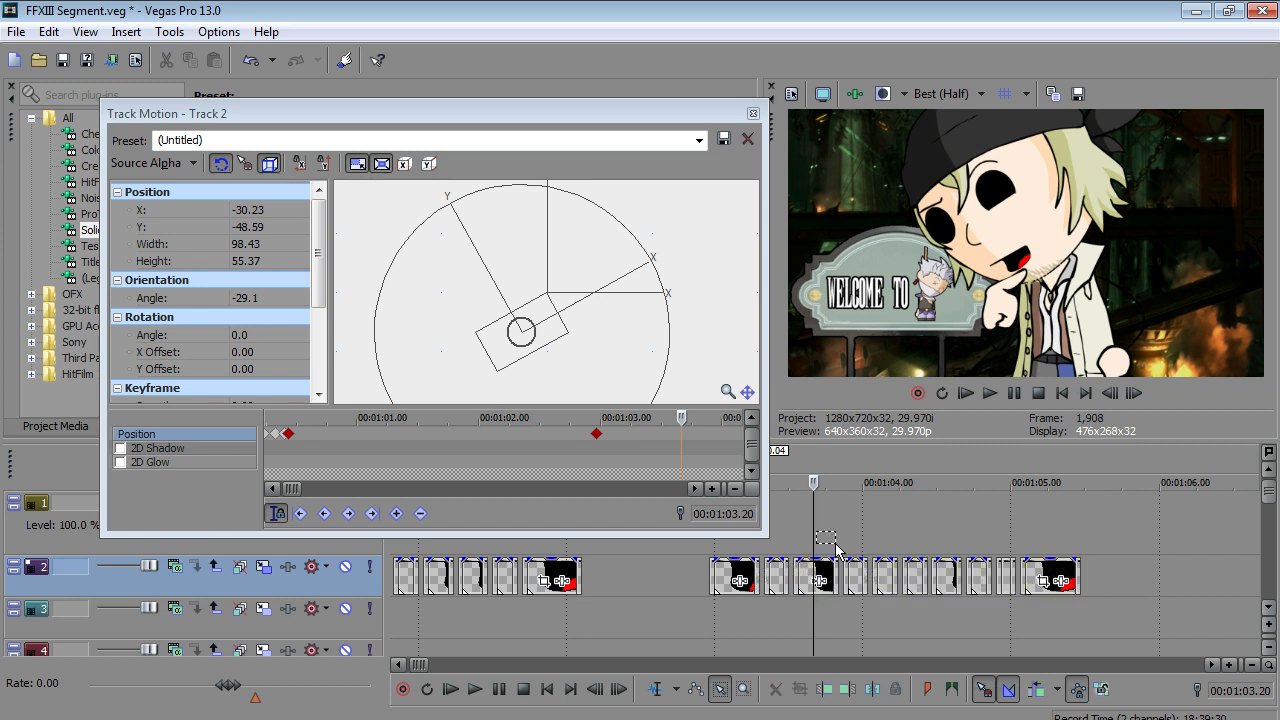
scroll(770, 565, up, 2)
click(757, 580)
key(Delete)
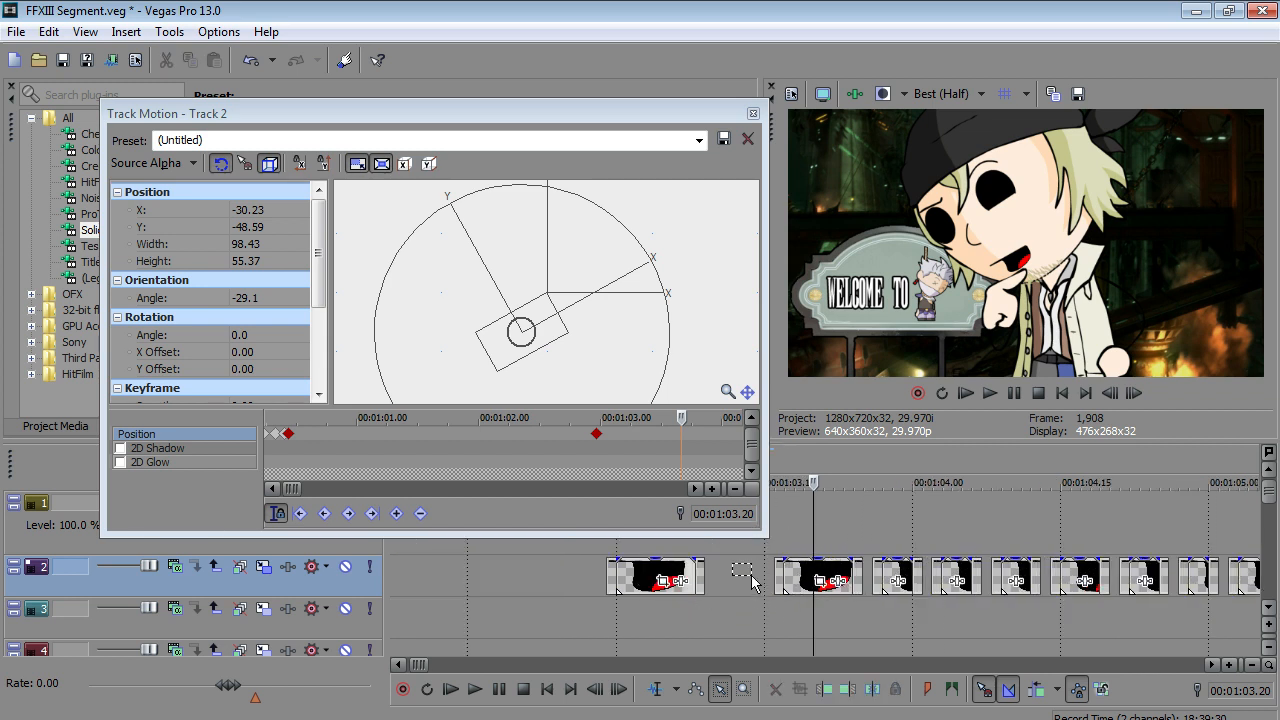
- Close the gap by moving the next mouth movement and all following mouth clips 6 frames earlier, with the following clips starting at 00:01:03.20
click(860, 573)
drag(833, 580, 776, 584)
scroll(882, 590, down, 3)
drag(1010, 572, 828, 575)
scroll(828, 583, up, 4)
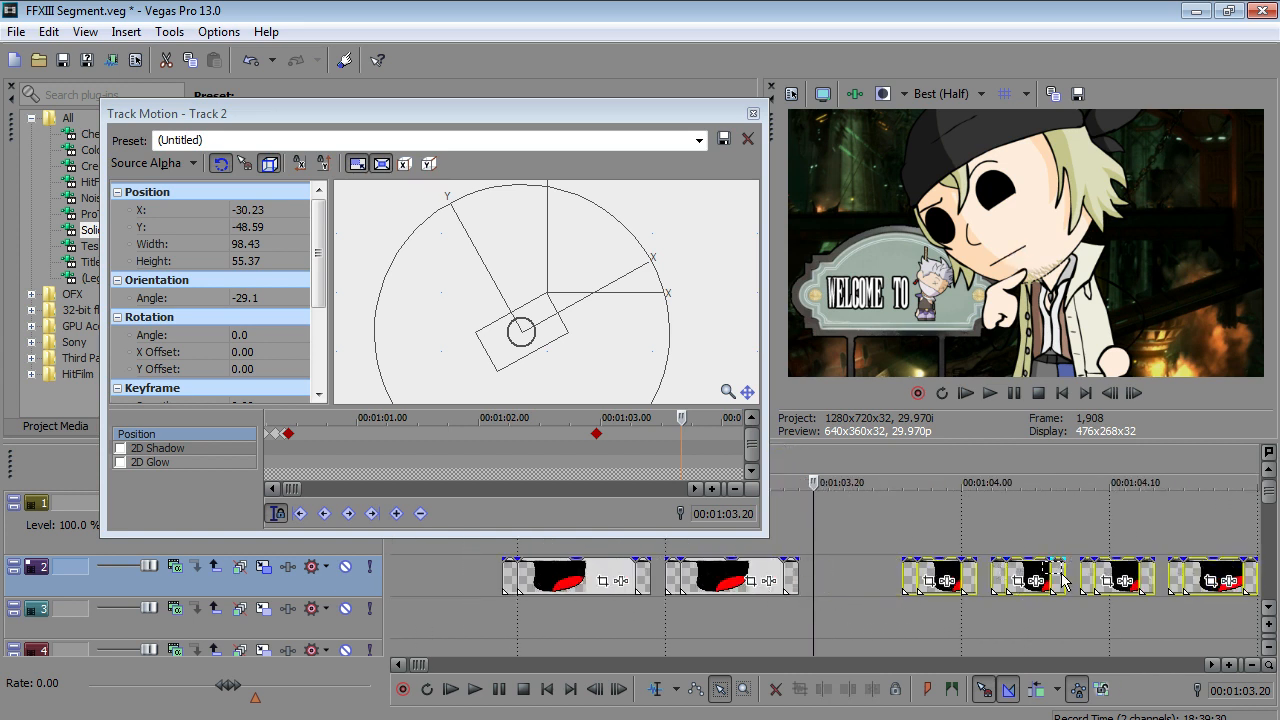
scroll(1105, 588, up, 2)
drag(1045, 578, 857, 590)
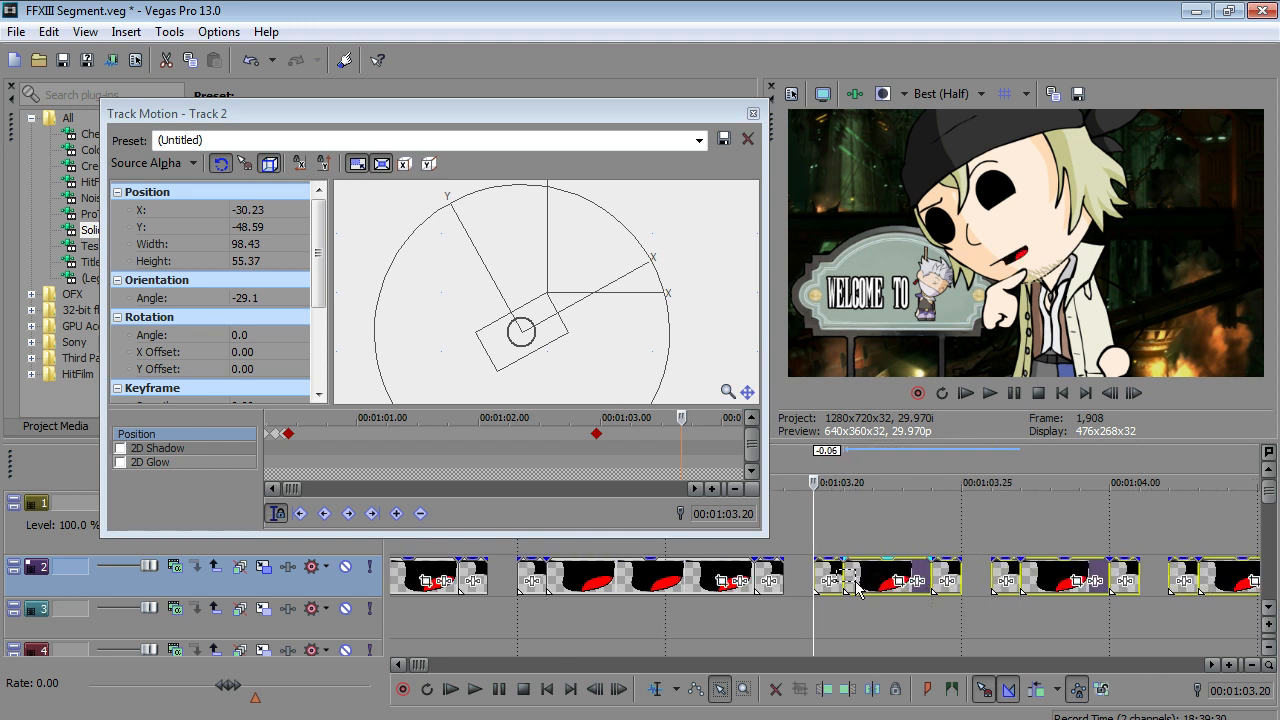
scroll(857, 590, down, 2)
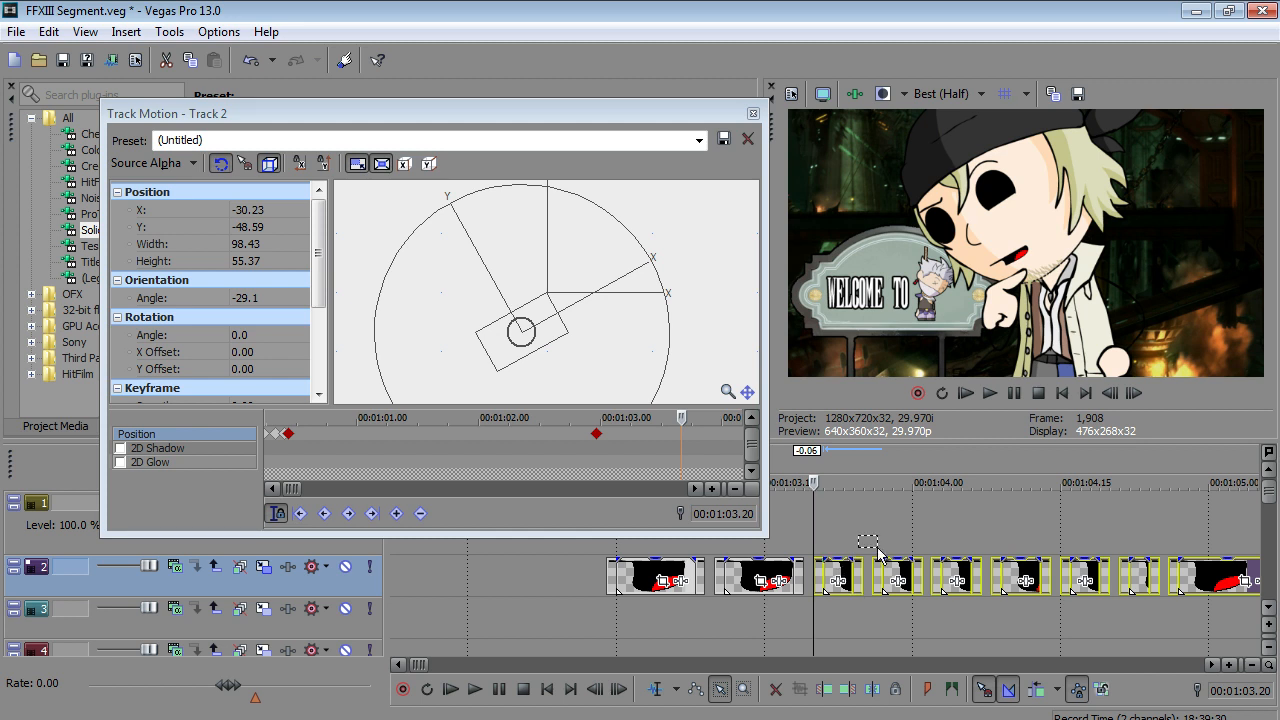
- Play back the tightened mouth movements from 00:01:03.19 to check them against the dialogue
click(818, 562)
key(Left)
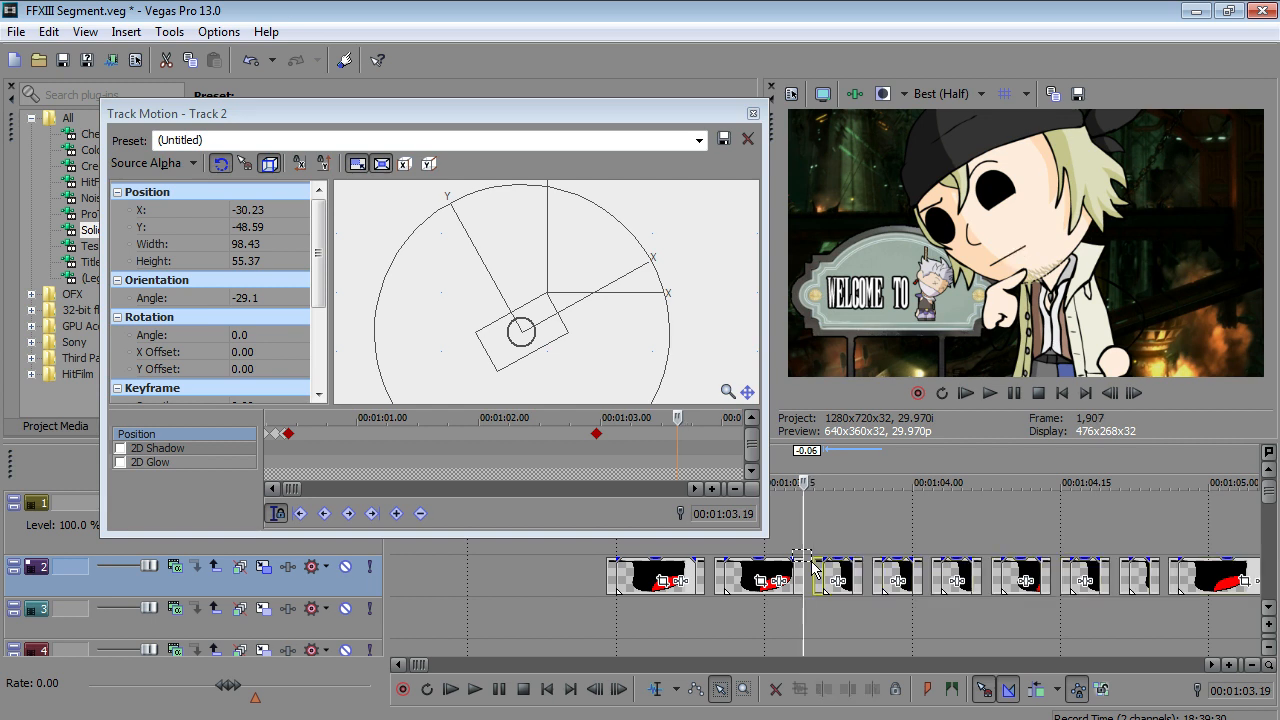
scroll(812, 560, down, 3)
scroll(812, 560, up, 2)
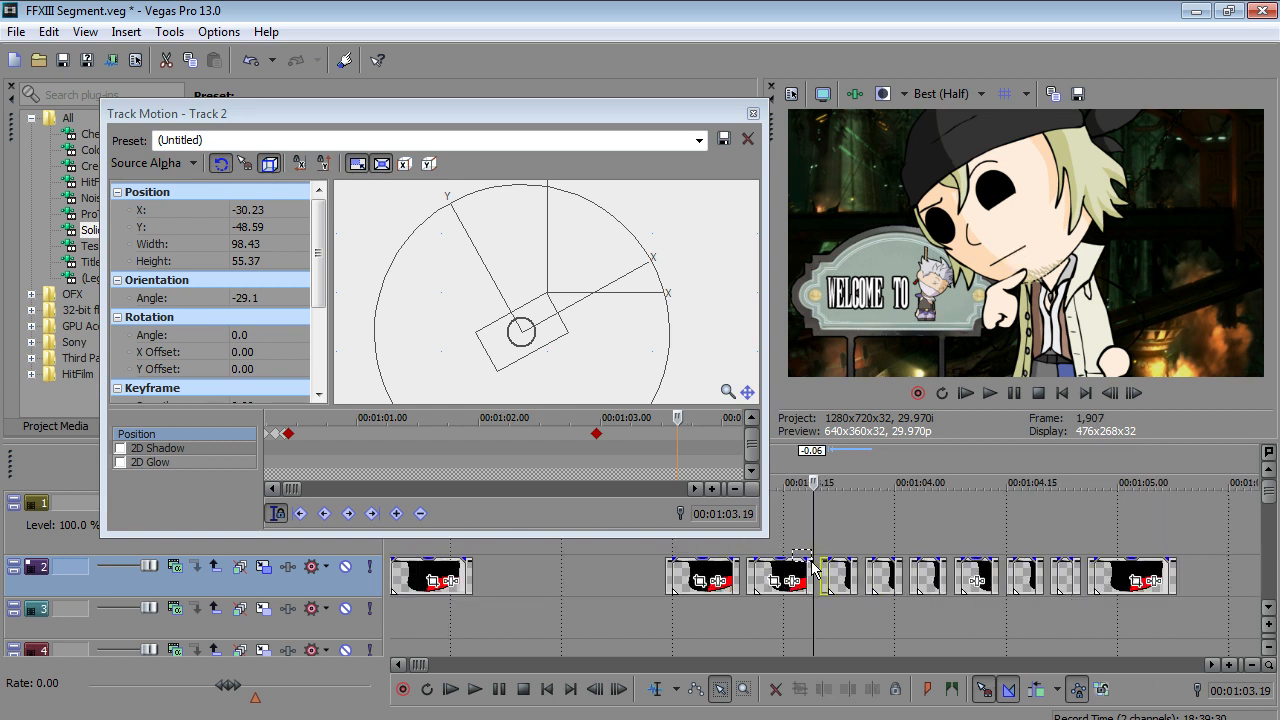
click(479, 692)
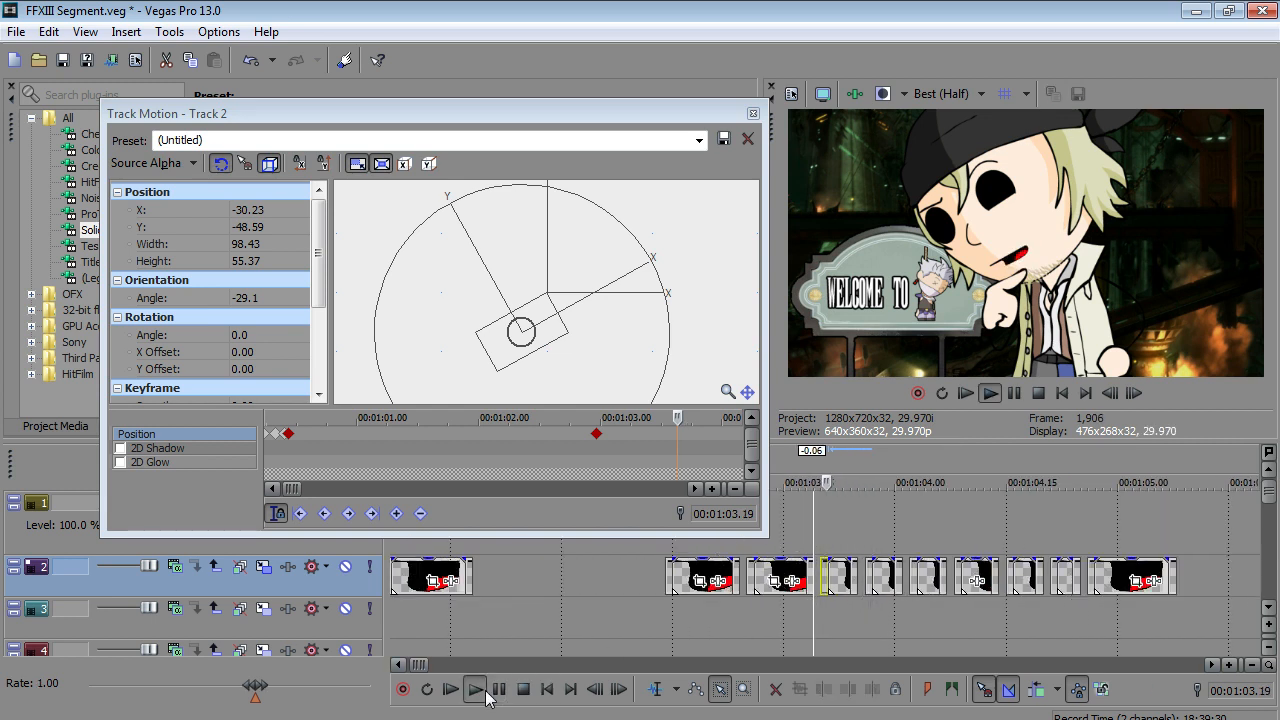
click(498, 689)
- Move the mouth clips starting at 00:01:03.20 3 frames later and play back the new timing
drag(893, 577, 840, 588)
scroll(823, 579, up, 2)
scroll(775, 593, down, 2)
key(Left)
click(475, 689)
click(494, 690)
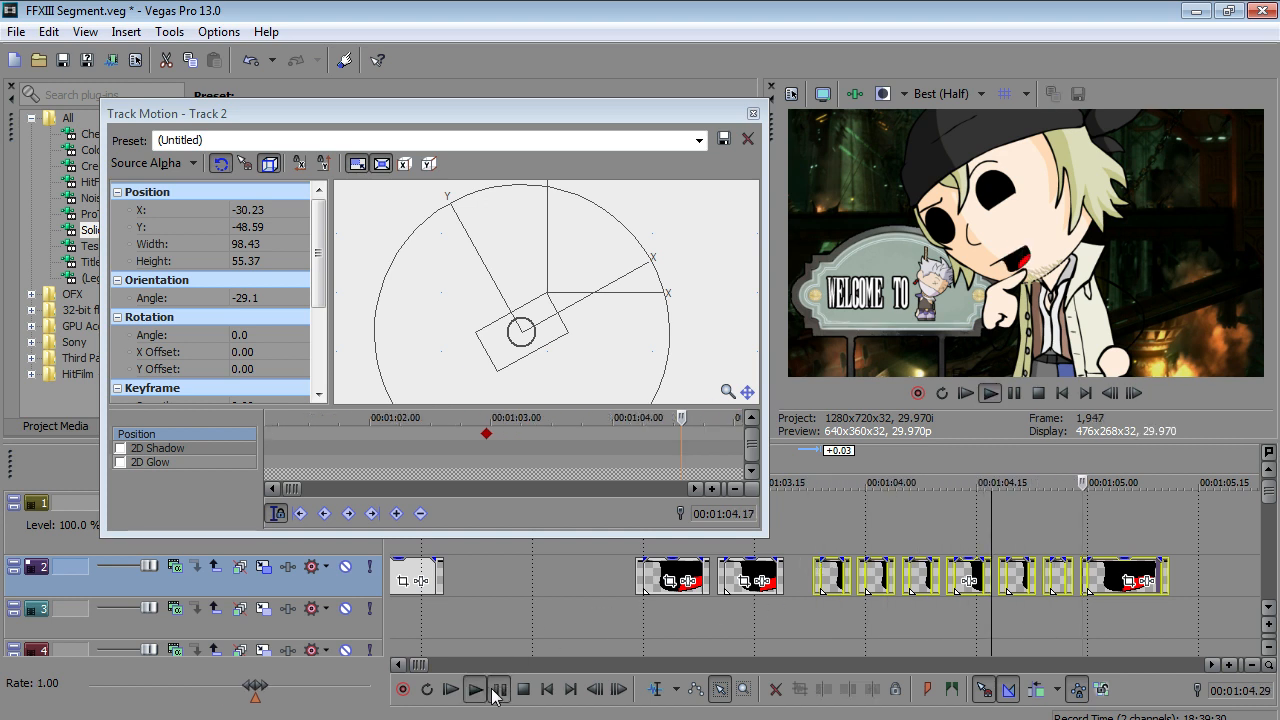
click(494, 690)
- Shorten the last mouth movement of this group by 3 frames and place the playhead at 00:01:05.09
click(655, 689)
drag(857, 572, 820, 583)
key(Right)
click(722, 687)
key(Right)
- Cut the run of short mouth clips on track 2 around 00:01:13.11
scroll(880, 610, down, 6)
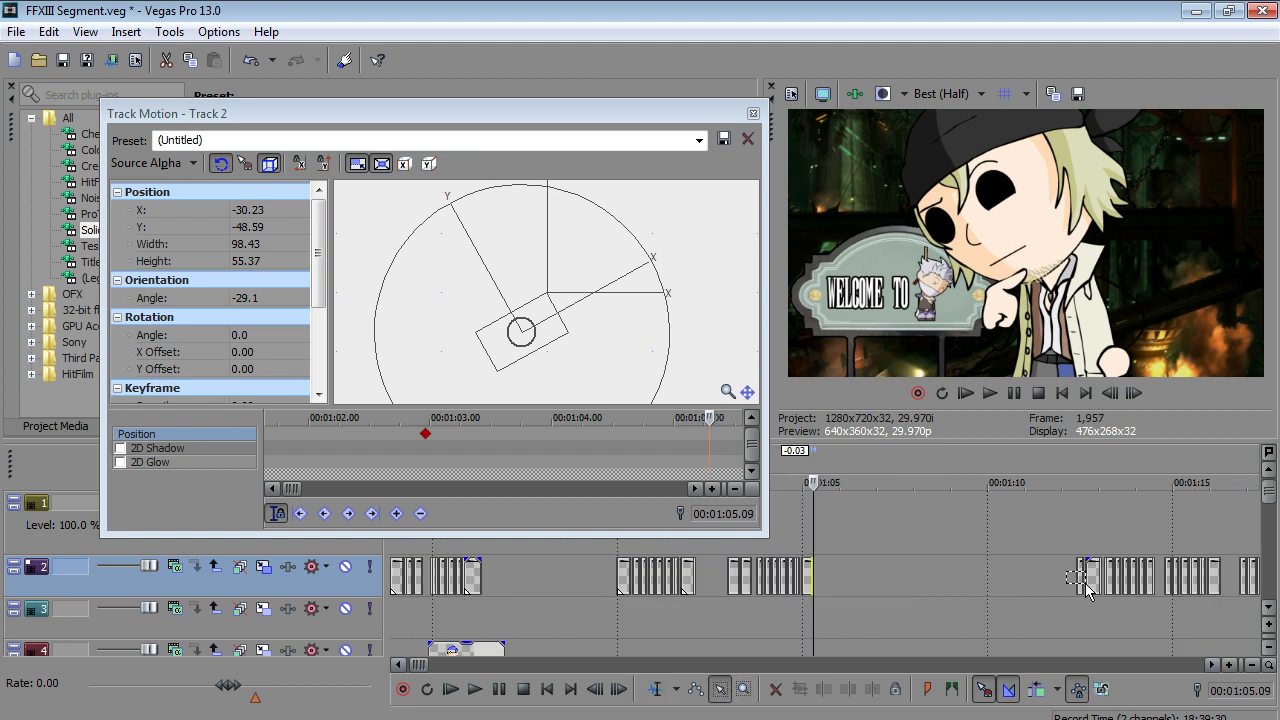
click(1110, 570)
scroll(1111, 570, up, 1)
scroll(1112, 572, up, 1)
drag(960, 574, 797, 590)
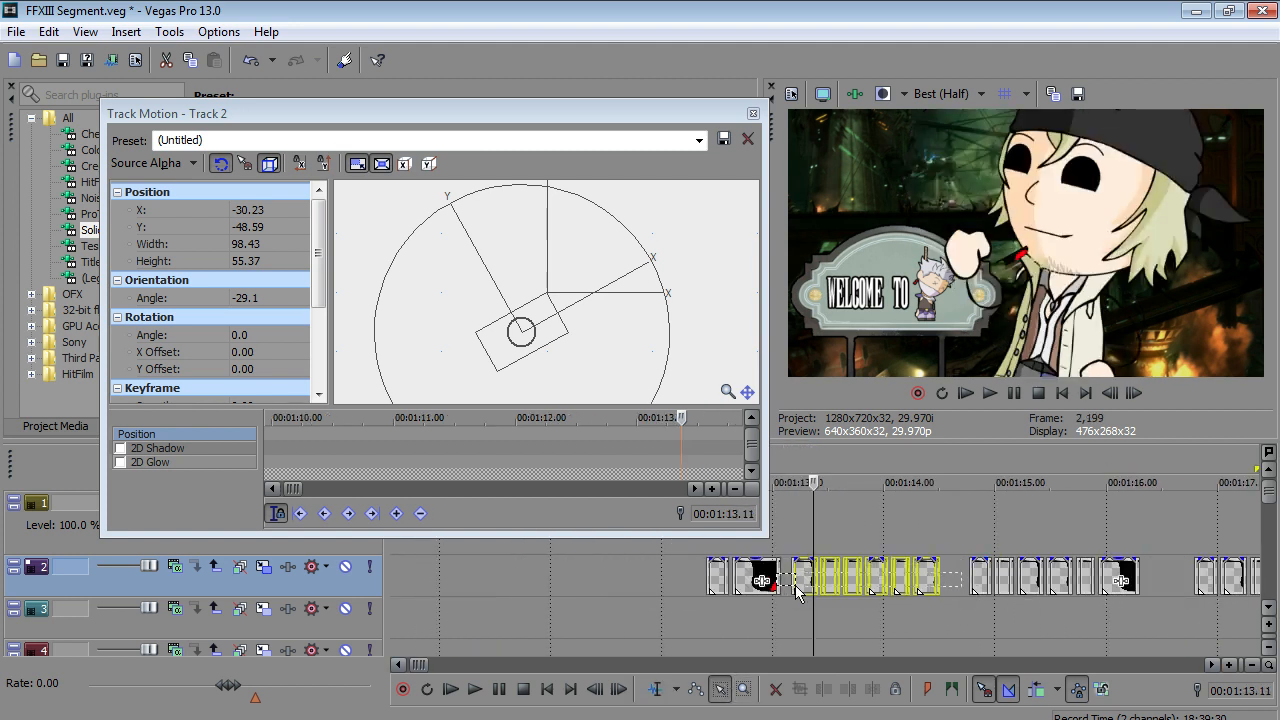
right_click(795, 583)
click(836, 293)
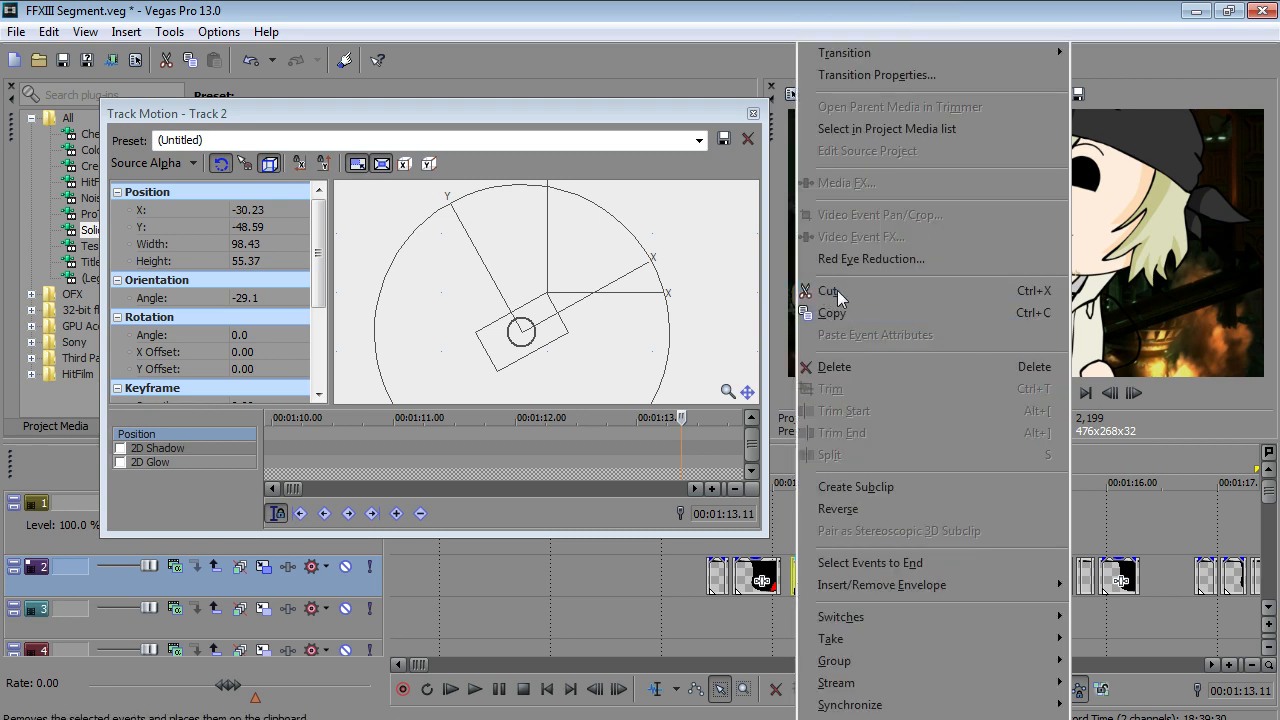
- Paste the cut mouth clips on track 2 at 00:01:05.09, right after the last mouth movement
scroll(793, 601, down, 2)
click(519, 581)
scroll(519, 581, up, 2)
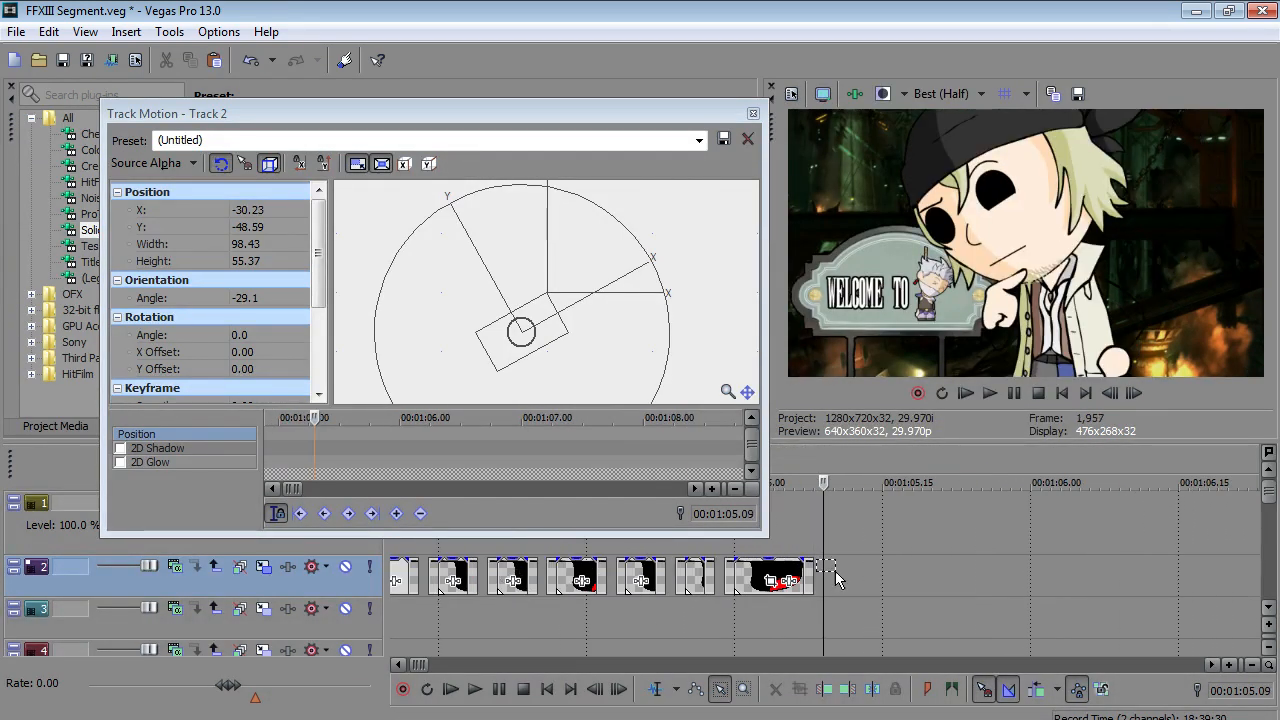
right_click(857, 566)
click(944, 226)
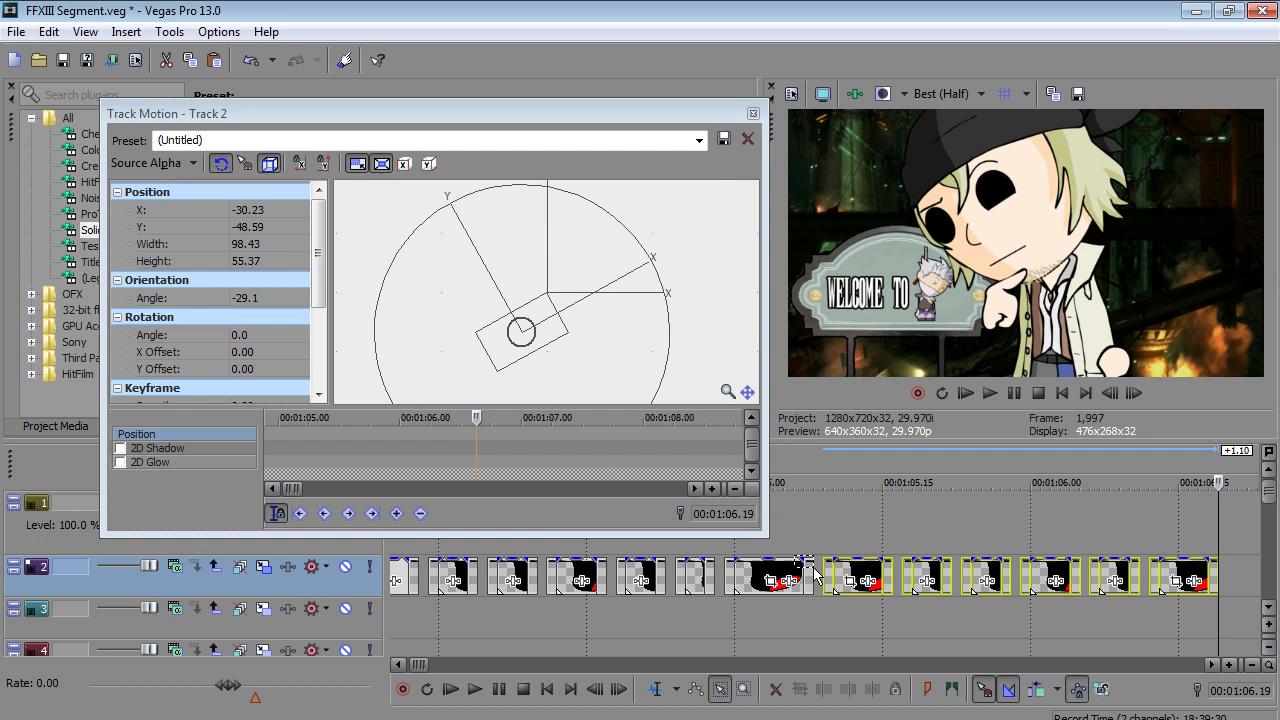
- Play back the pasted mouth movements from 00:01:05.08 to check their timing
click(813, 576)
scroll(815, 574, down, 4)
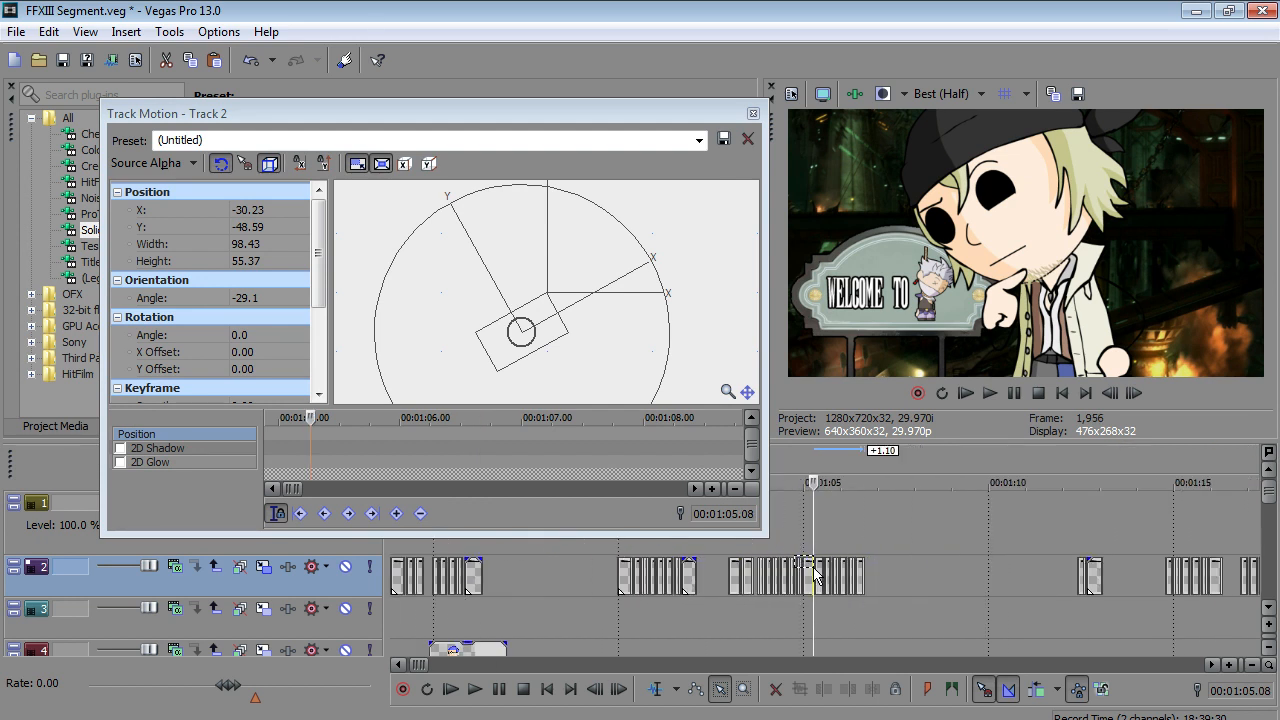
scroll(815, 574, up, 4)
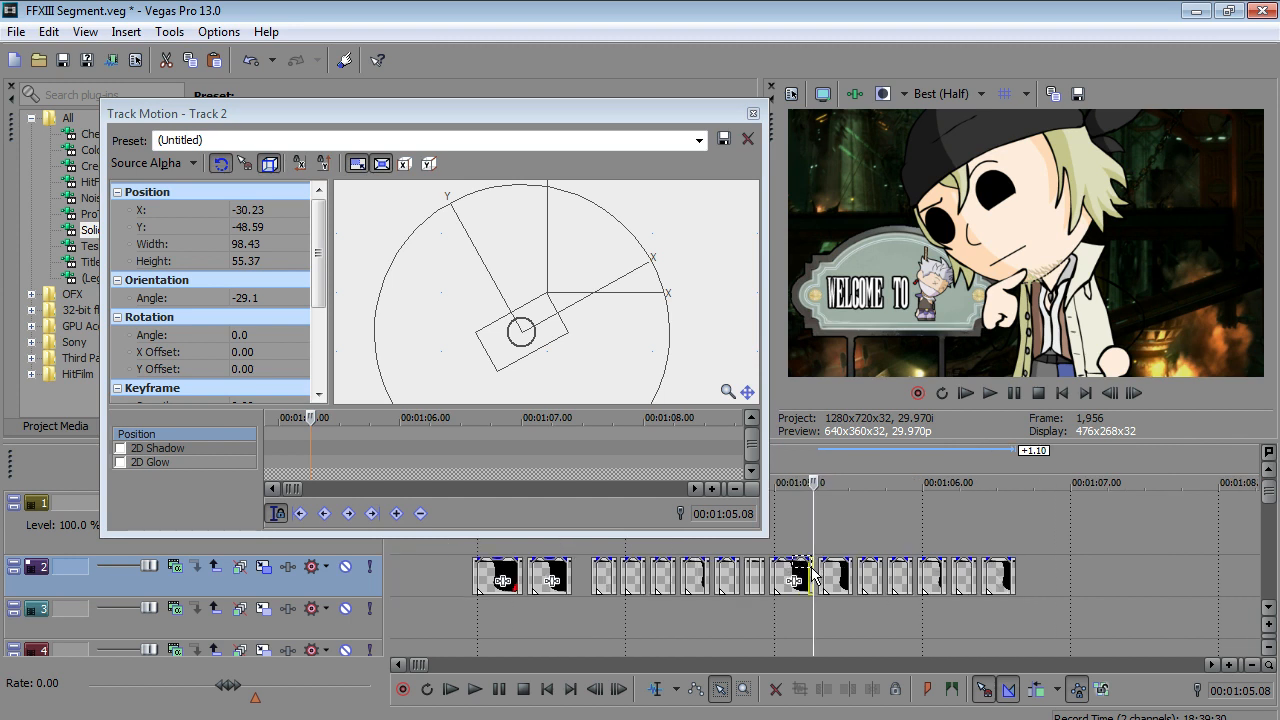
click(474, 690)
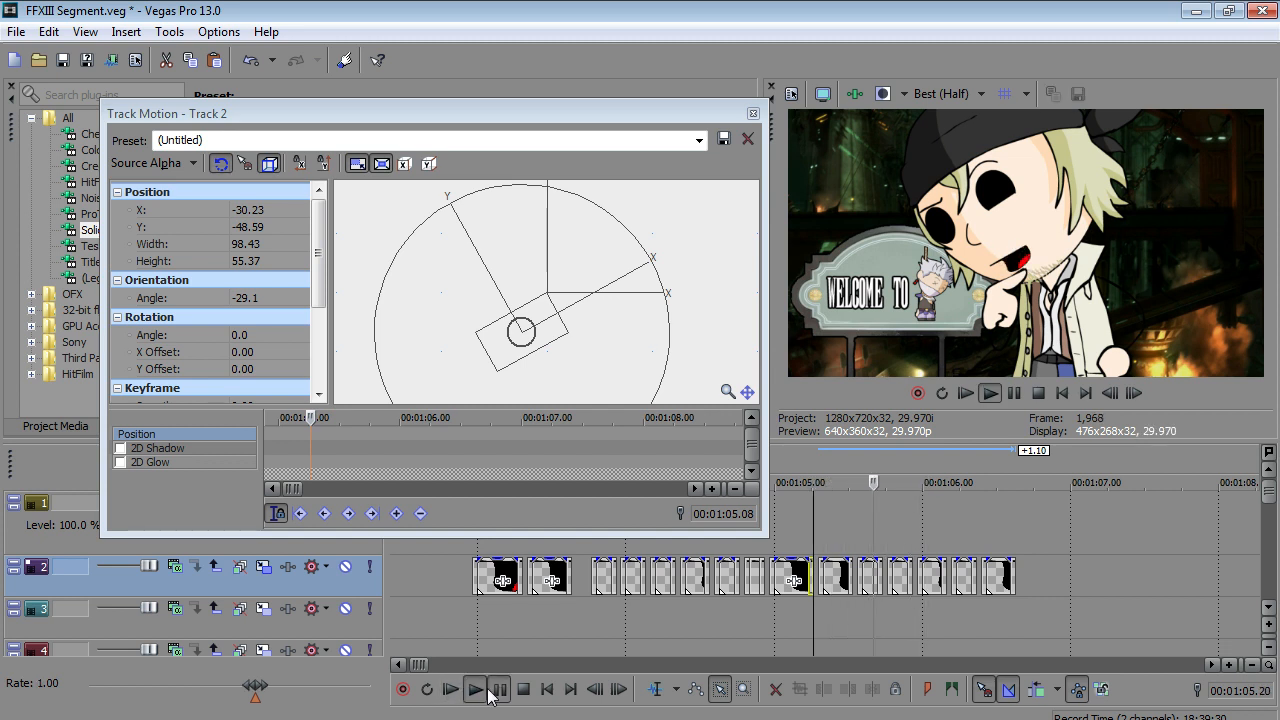
- Play back the pasted mouth movements on track 2 in short bursts up to 00:01:06.16 to check their timing
click(498, 690)
click(478, 690)
click(497, 692)
click(480, 690)
click(494, 691)
click(475, 690)
click(497, 691)
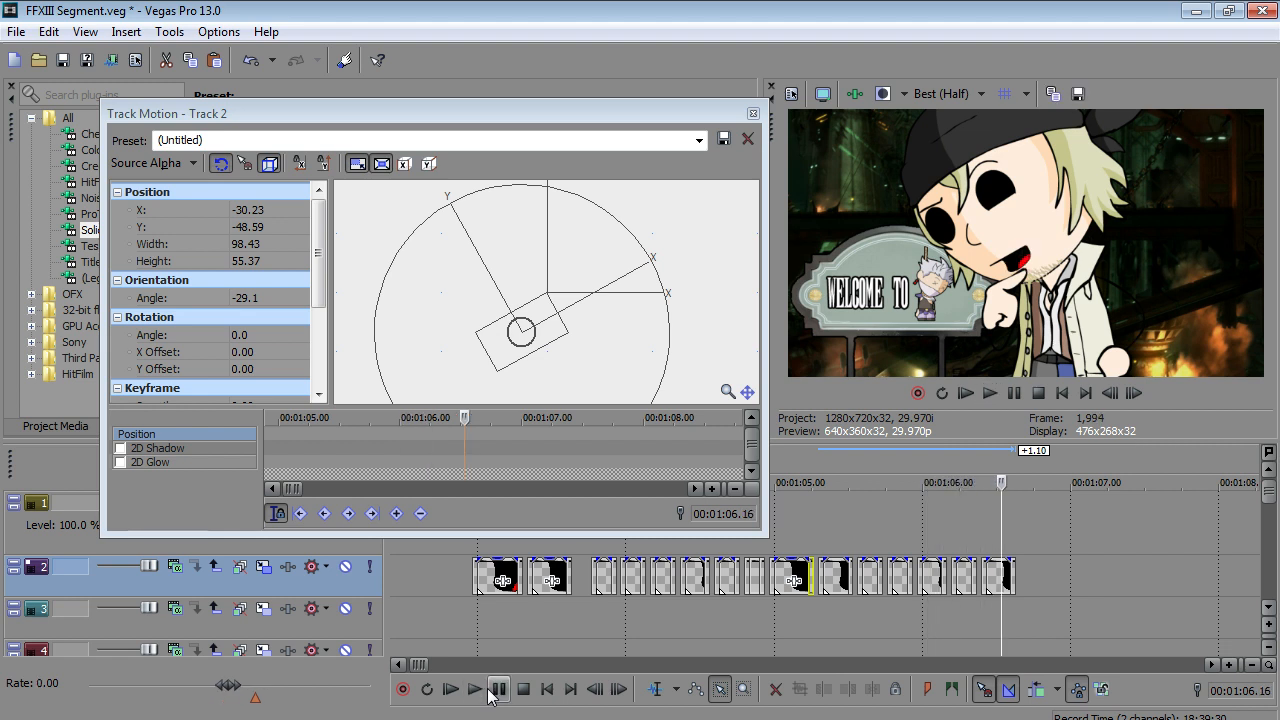
- Delete the surplus mouth clips around 00:01:06.16 and extend the preceding open-mouth clip by 8 frames to meet the closing clip
scroll(850, 545, up, 2)
drag(850, 545, 778, 585)
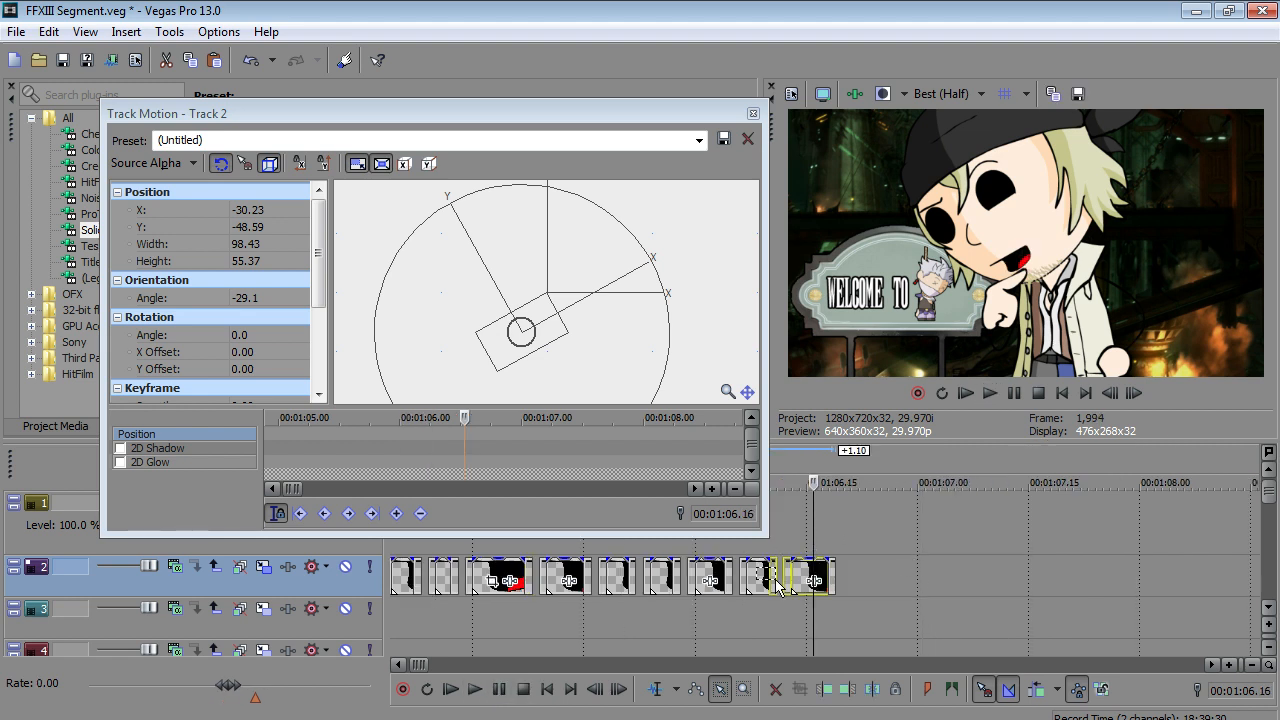
key(Delete)
click(655, 690)
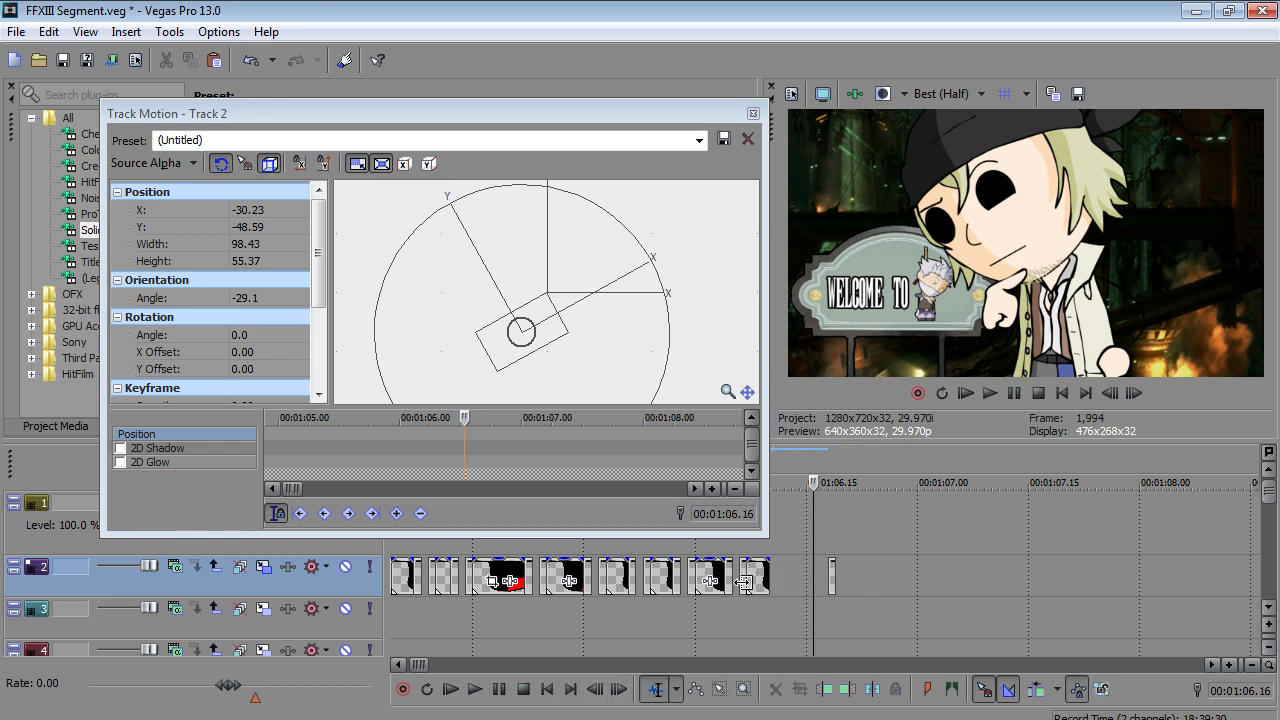
drag(768, 576, 830, 579)
scroll(826, 579, down, 2)
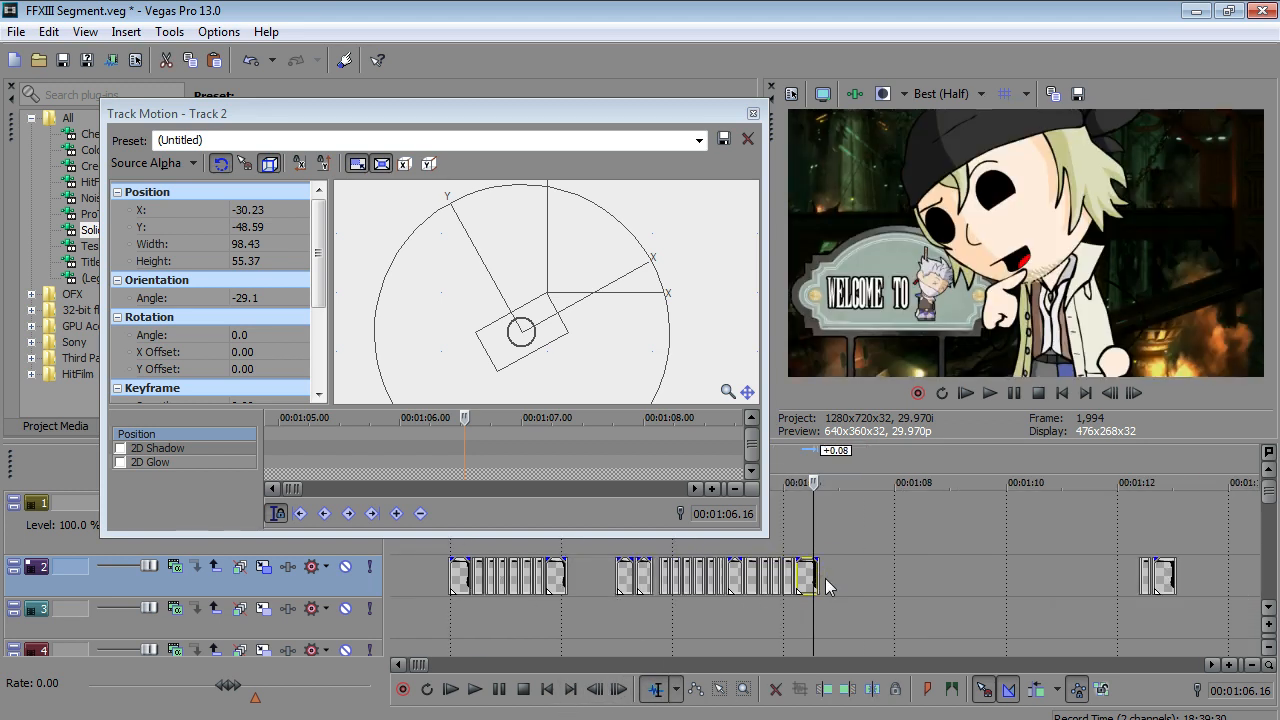
- Play back the revised mouth movements up to 00:01:06.22 and save the project
click(621, 609)
click(475, 689)
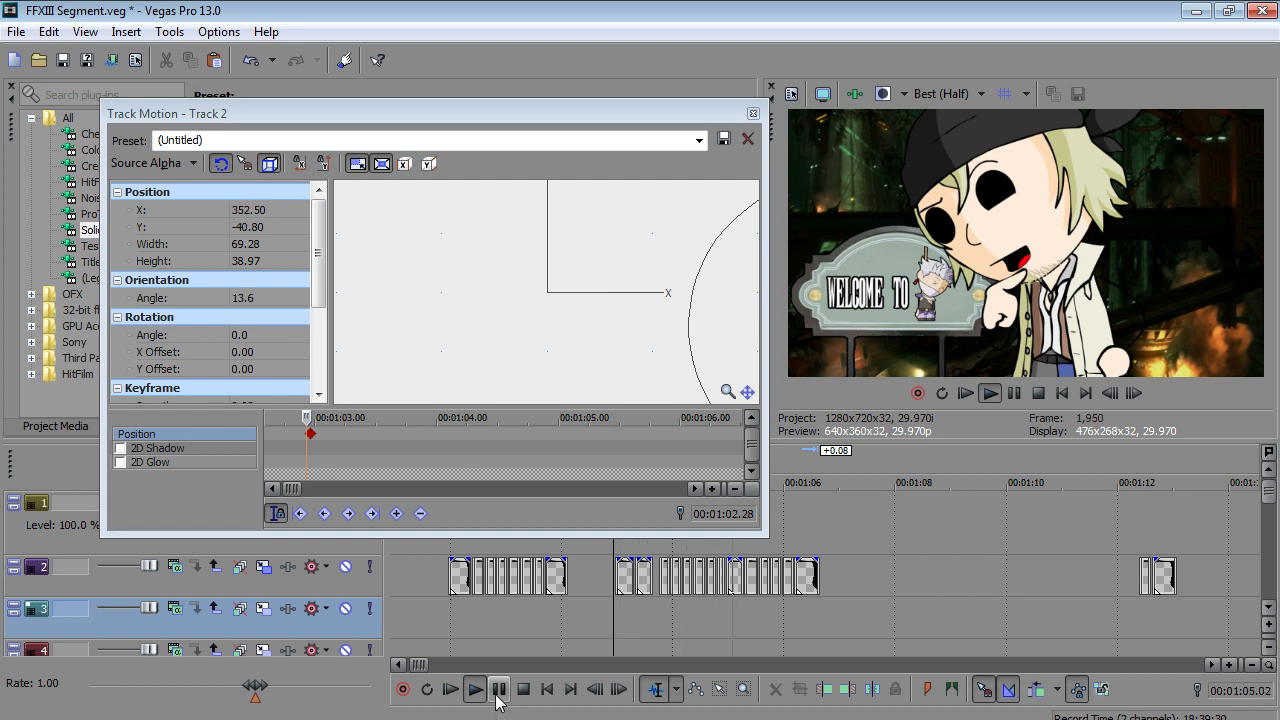
click(498, 690)
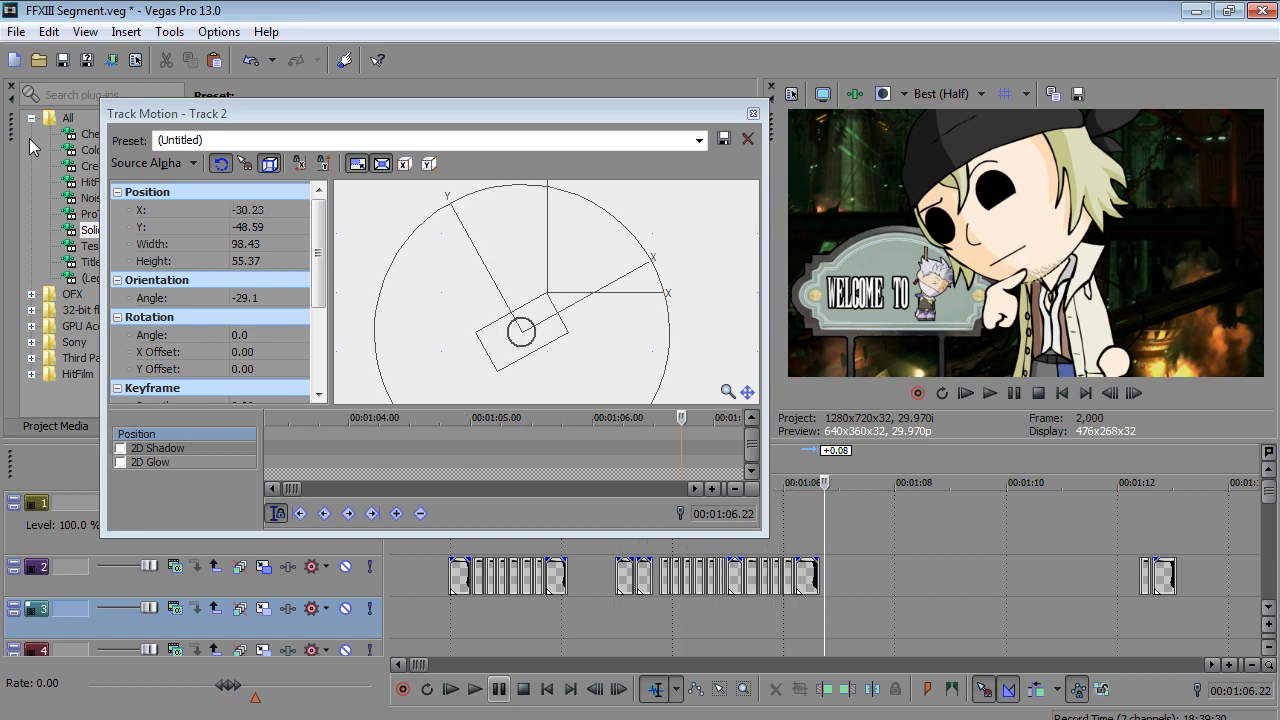
click(16, 32)
click(40, 129)
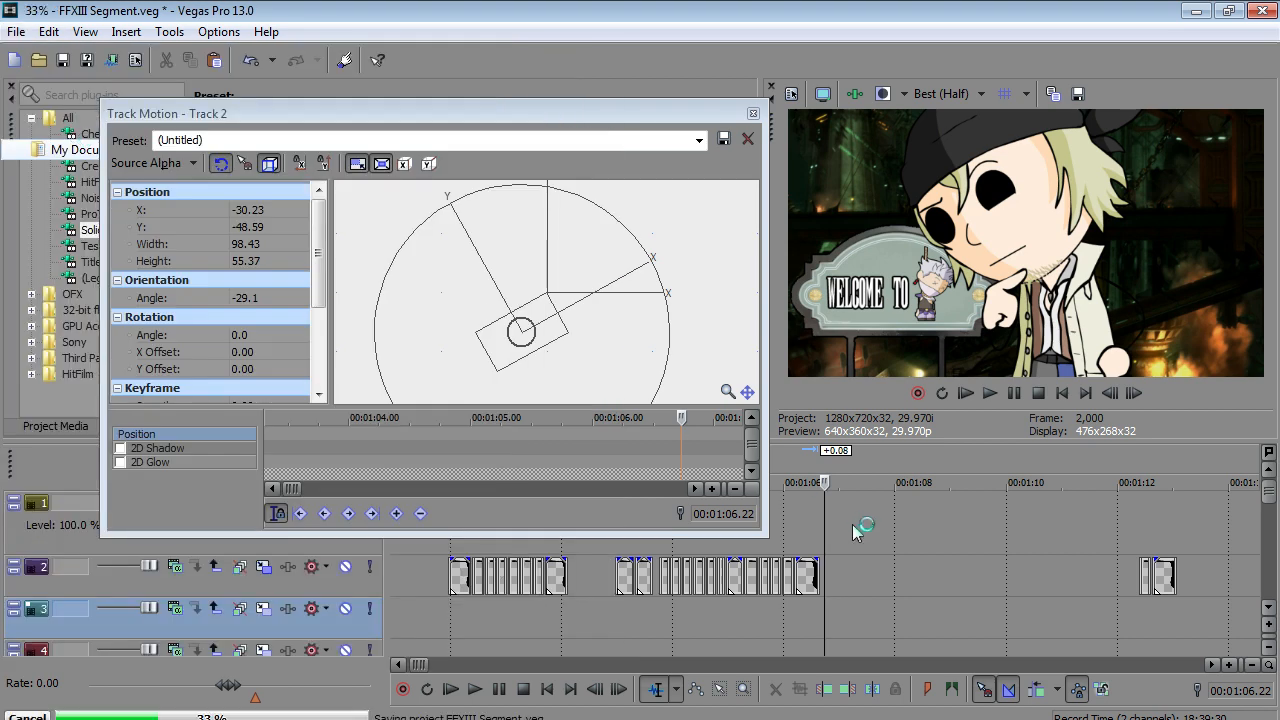
- Examine the dialogue waveform on track 10 frame by frame from about 00:01:05.24 and place the playhead at 00:01:06.26
click(1268, 550)
click(1268, 550)
scroll(805, 618, up, 2)
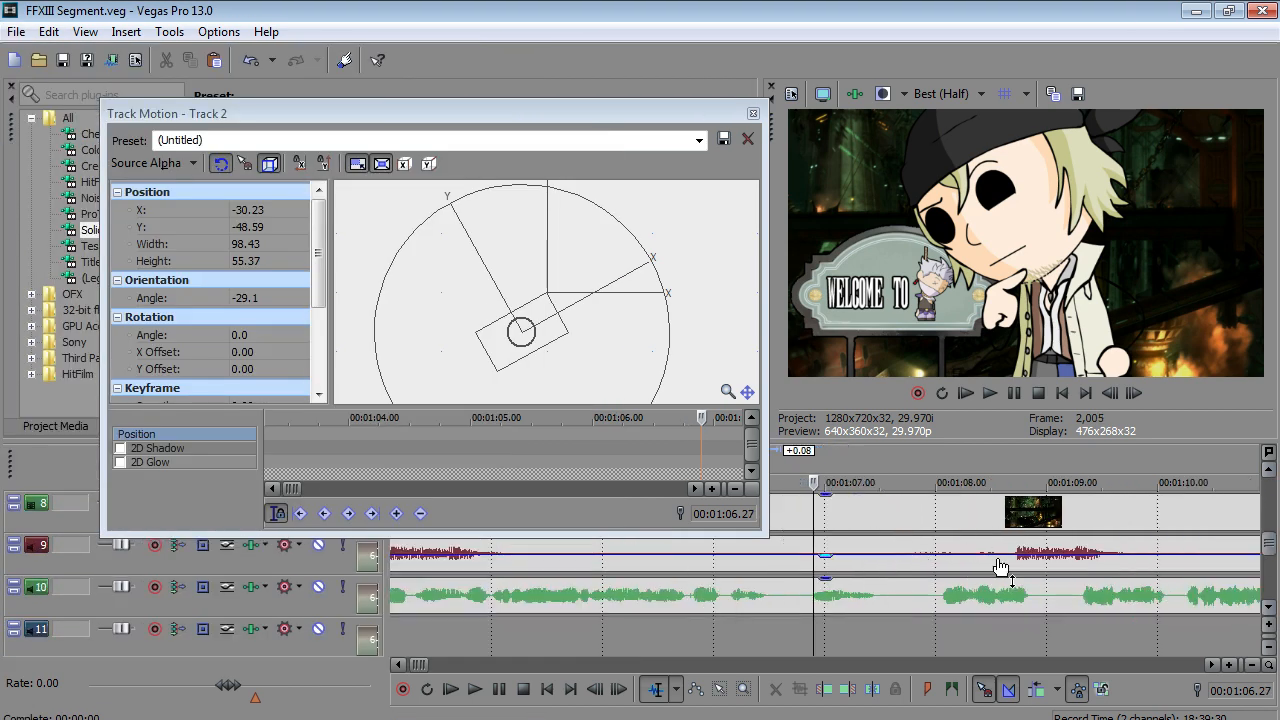
key(Left)
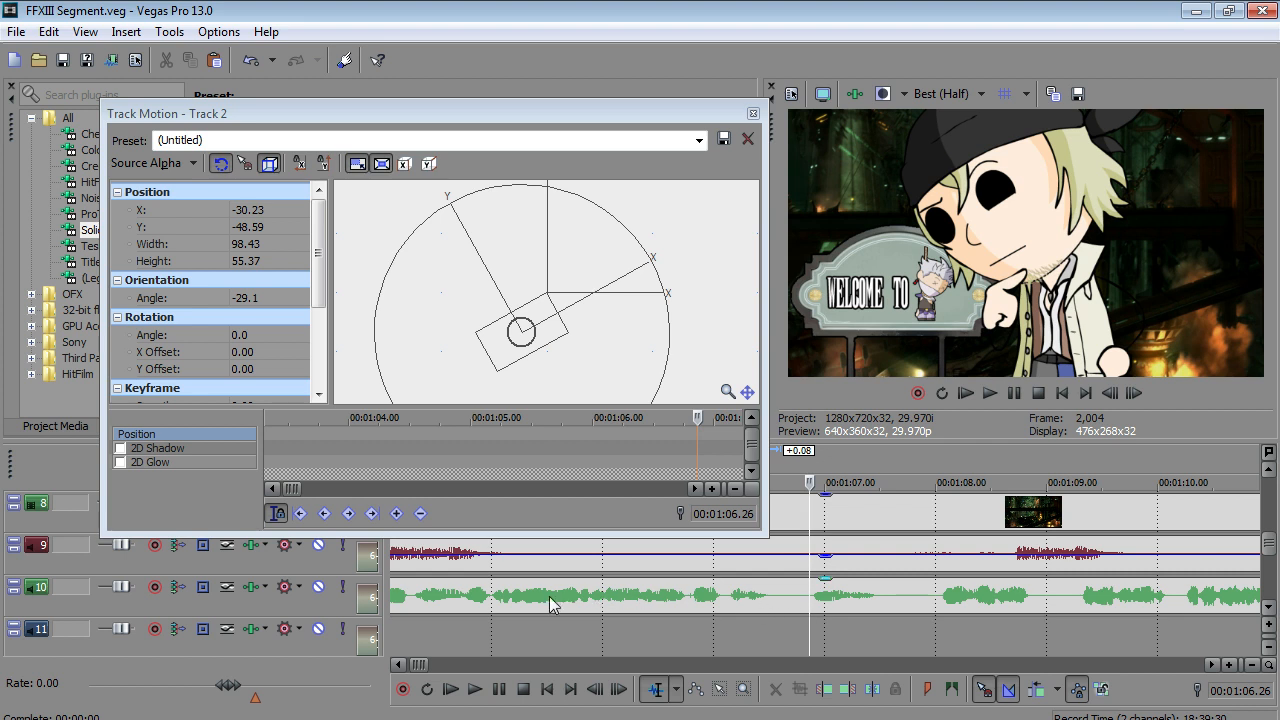
scroll(795, 620, down, 2)
scroll(789, 622, up, 3)
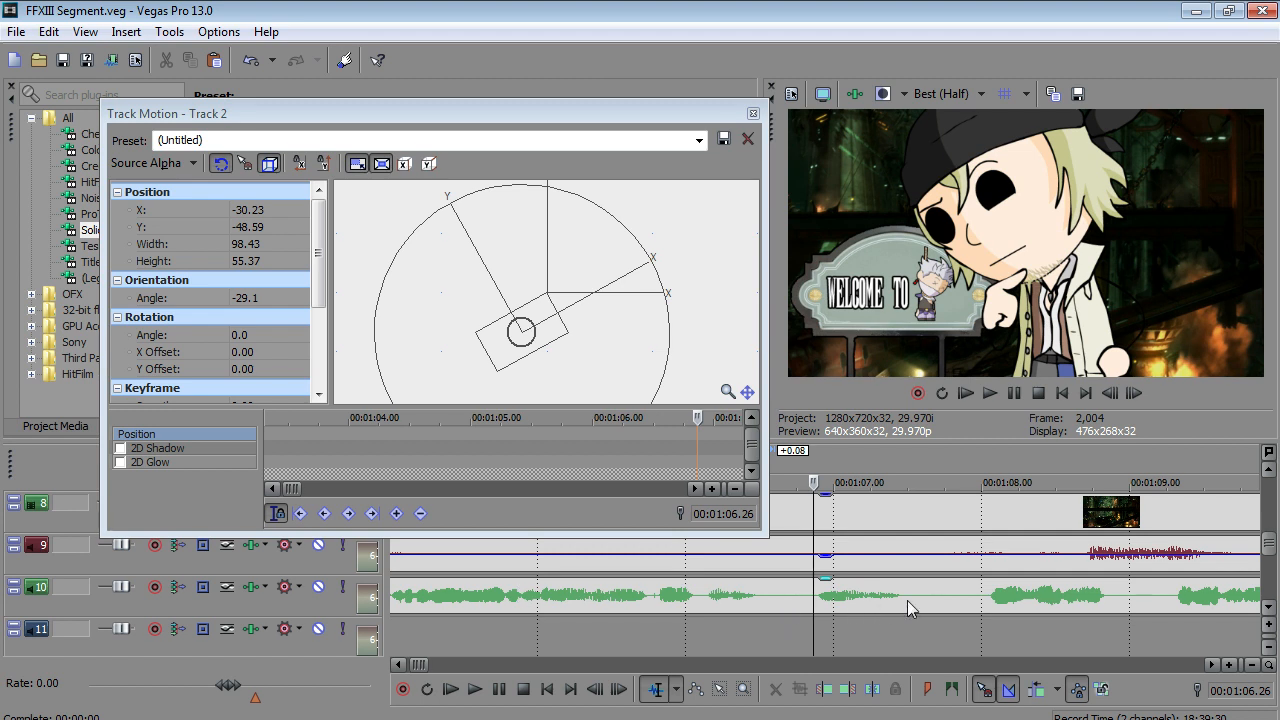
click(650, 612)
key(Right)
key(Right)
key(Right)
key(Right)
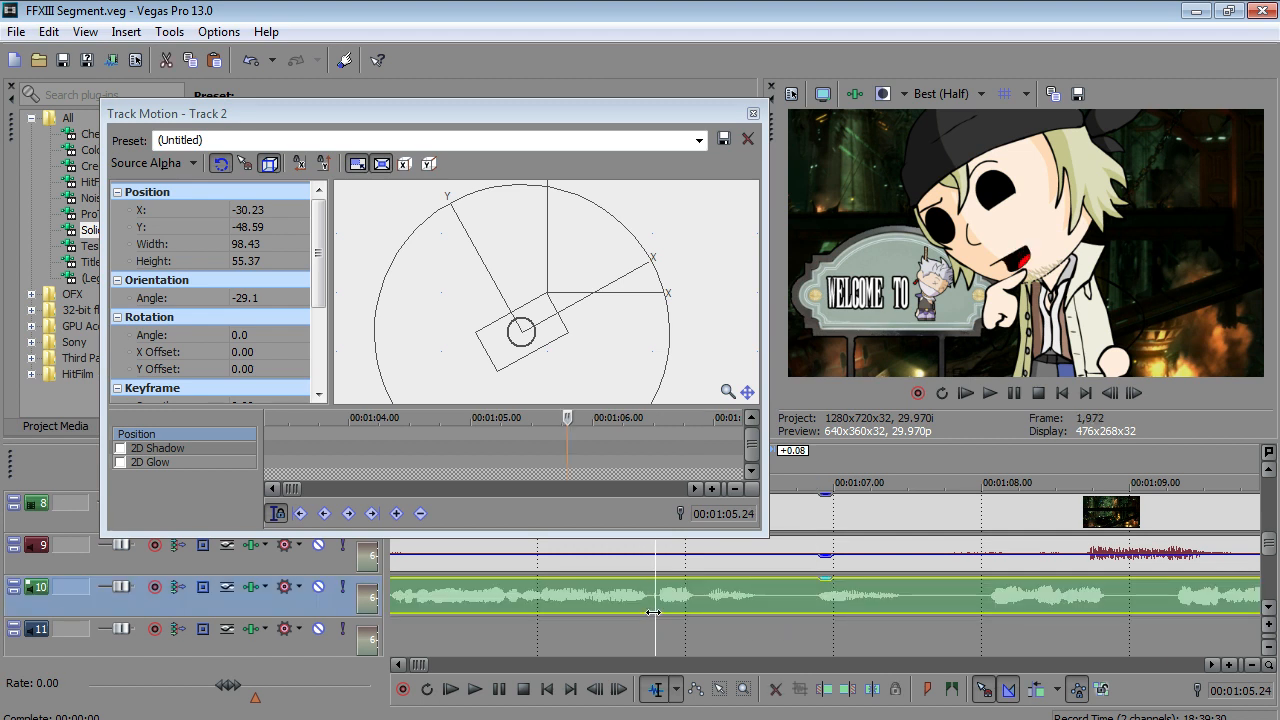
key(Right)
key(Right)
key(Right)
key(Right)
key(Right)
key(Right)
key(Right)
key(Right)
key(Right)
key(Right)
key(Right)
key(Right)
key(Right)
key(Right)
key(Right)
key(Right)
key(Right)
key(Right)
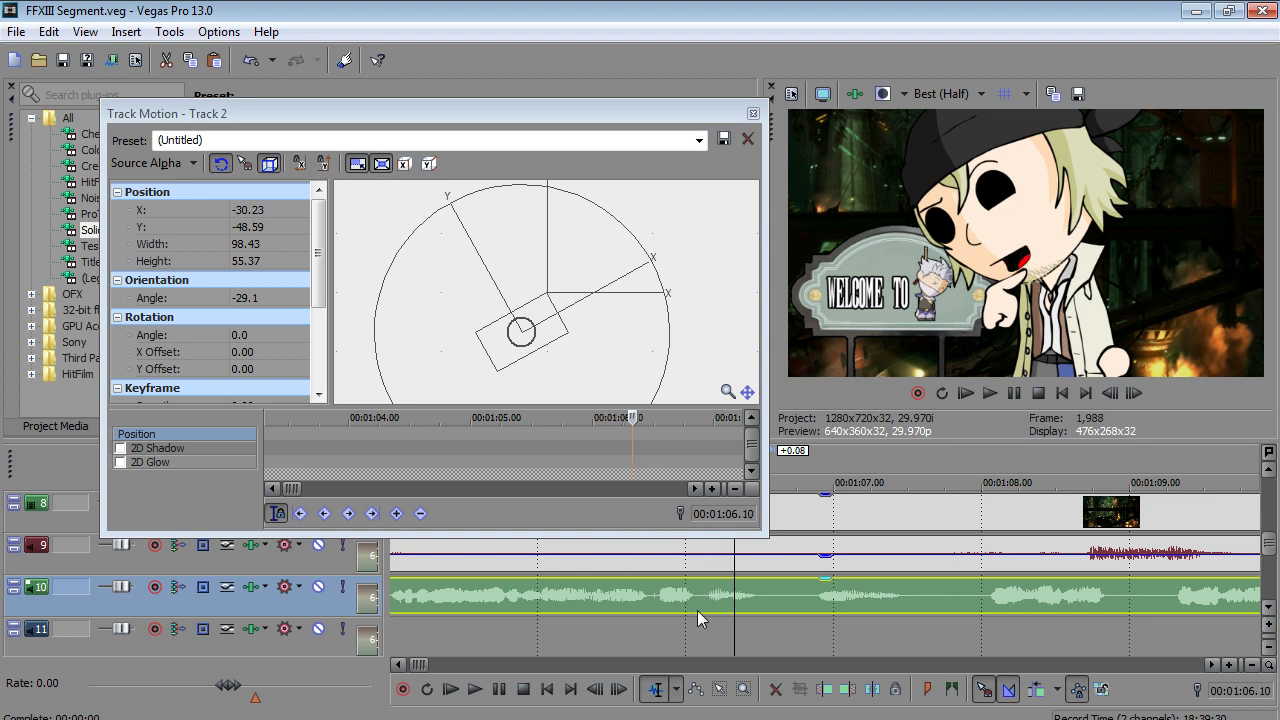
key(Right)
key(Right)
key(Right)
key(Right)
key(Right)
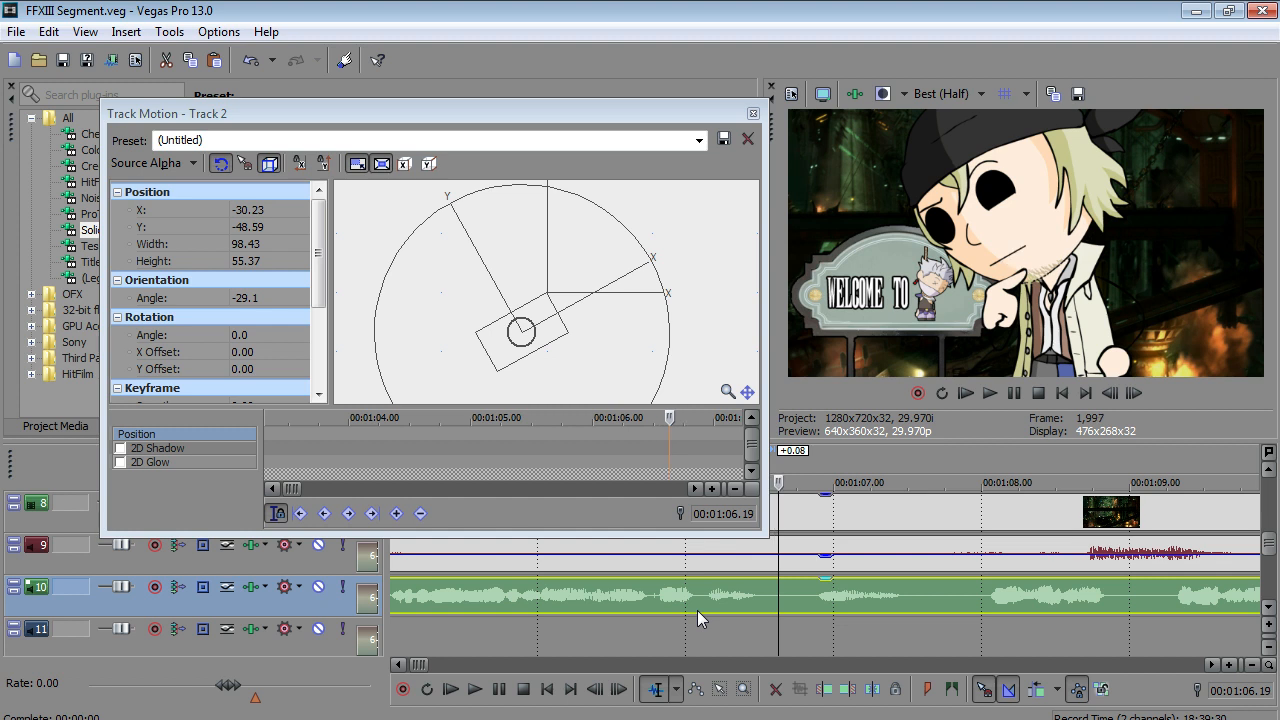
click(814, 628)
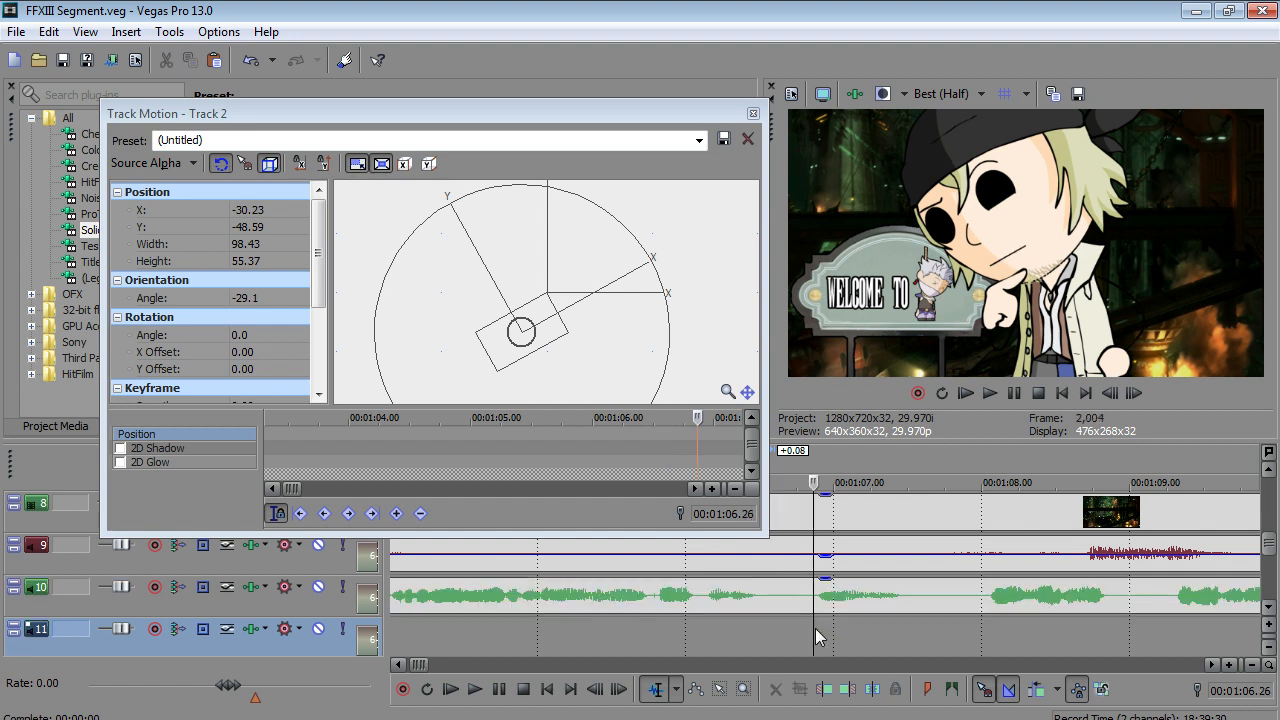
- Move the pair of mouth clips near 00:01:12 on track 2 back to 00:01:06.26 and play them against the dialogue
drag(1269, 543, 1278, 497)
scroll(930, 668, down, 5)
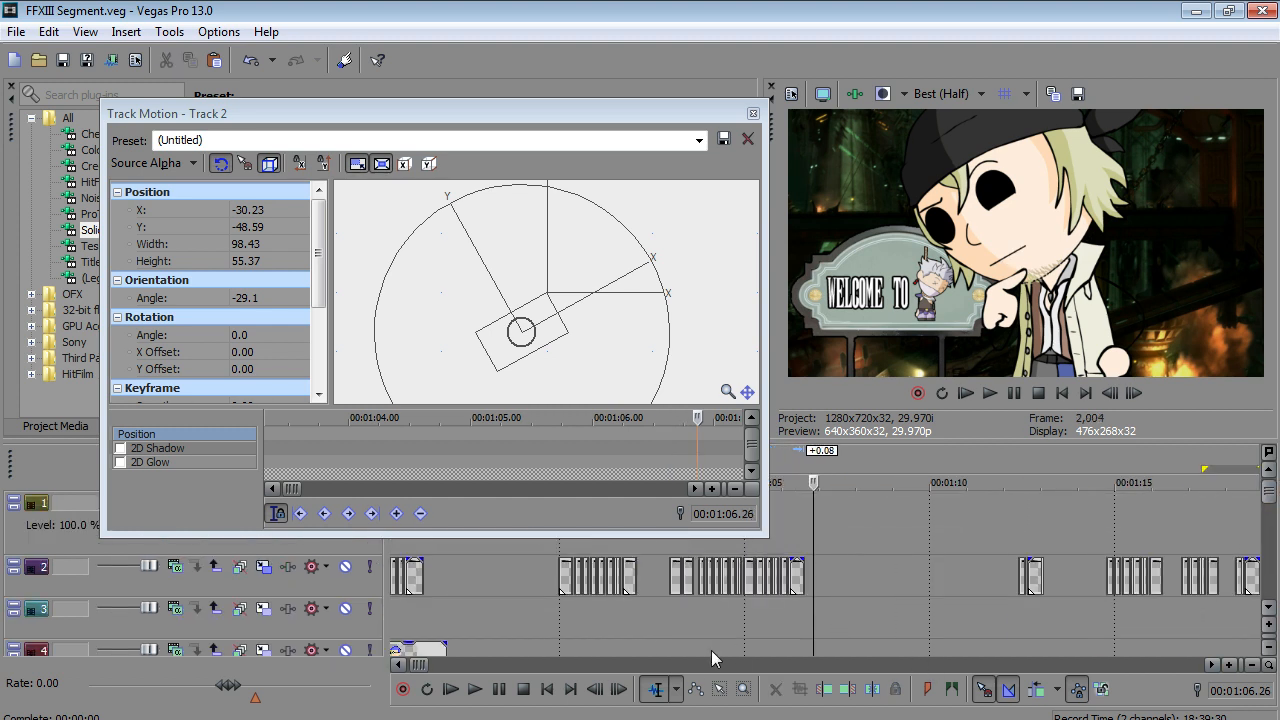
click(720, 689)
drag(1009, 556, 832, 581)
scroll(832, 581, up, 4)
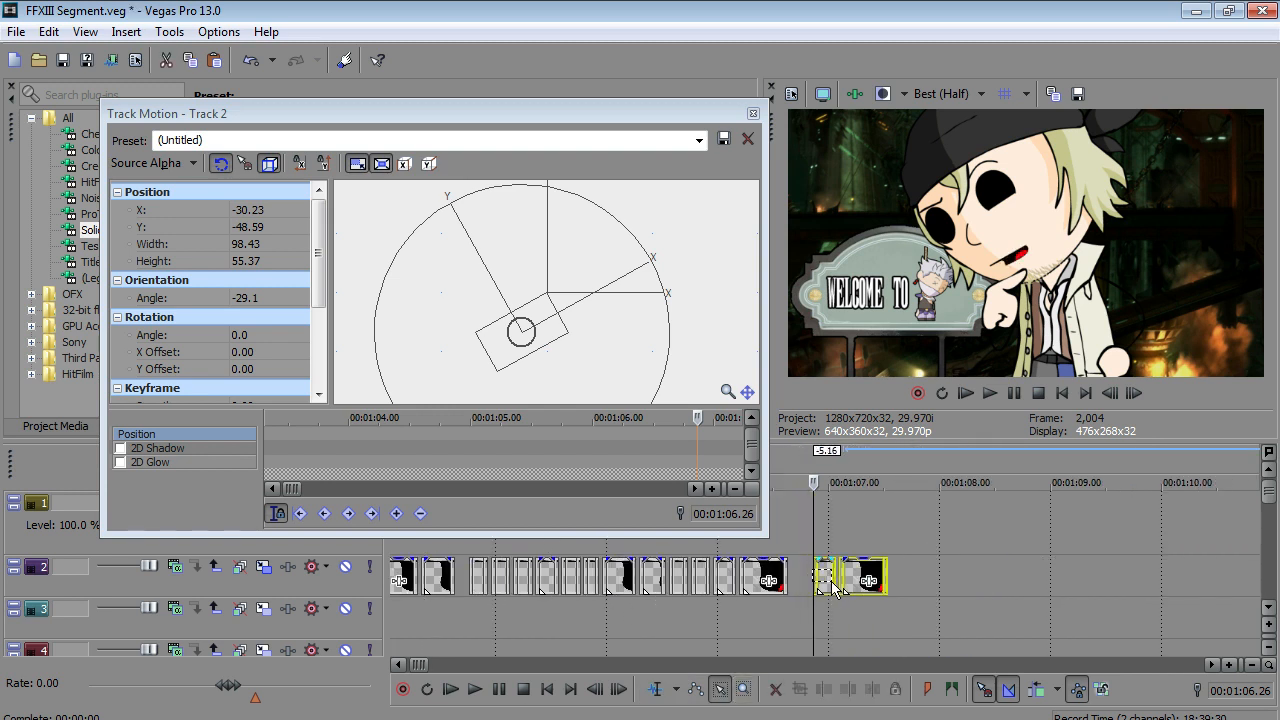
key(Left)
click(474, 689)
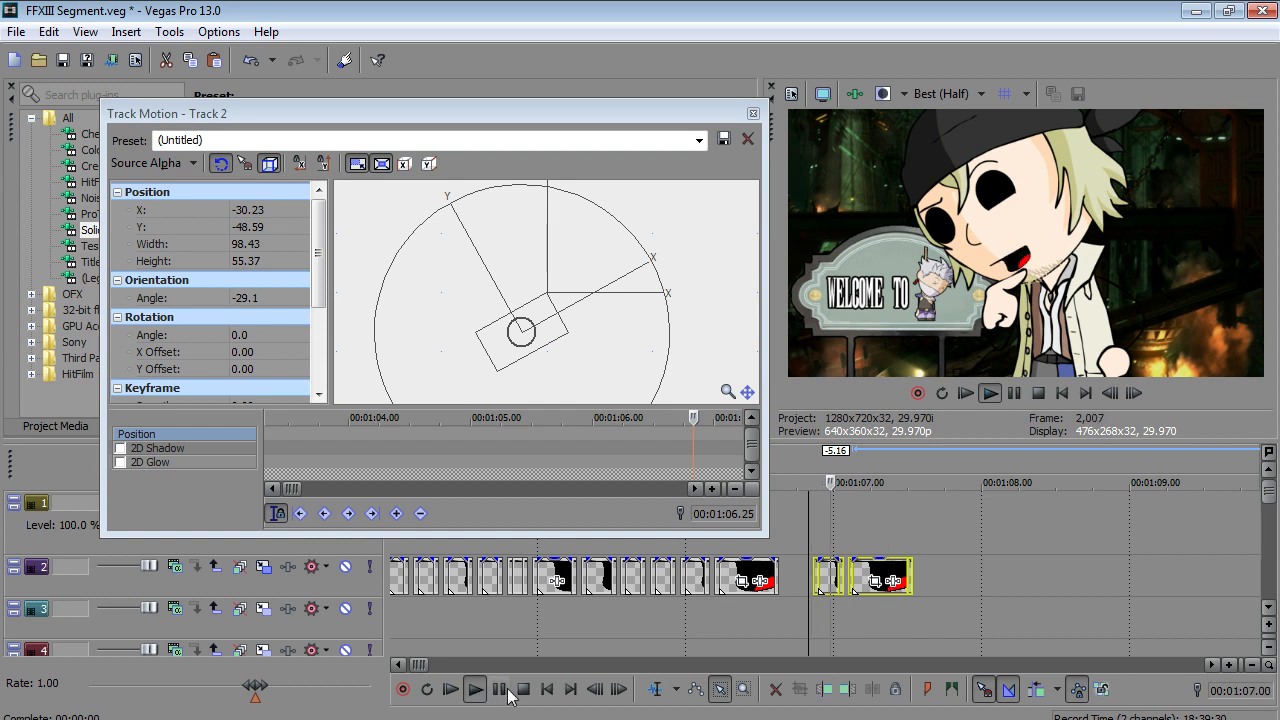
- Move the pair of mouth clips on track 2 to 00:01:08.01 and play them back from 00:01:08.00
drag(805, 567, 1140, 577)
mouse_move(1269, 494)
mouse_down()
mouse_move(1272, 560)
mouse_move(1272, 492)
mouse_up()
click(988, 588)
drag(1040, 571, 1249, 577)
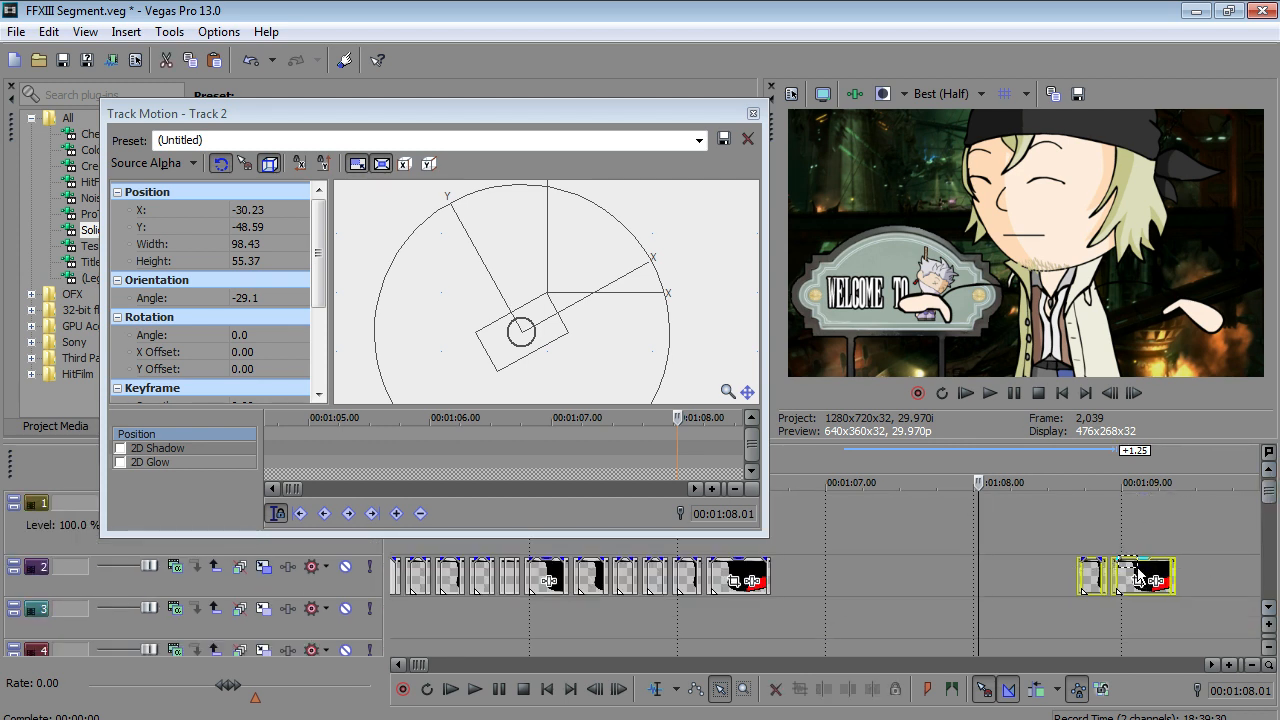
drag(1122, 572, 1024, 572)
key(Left)
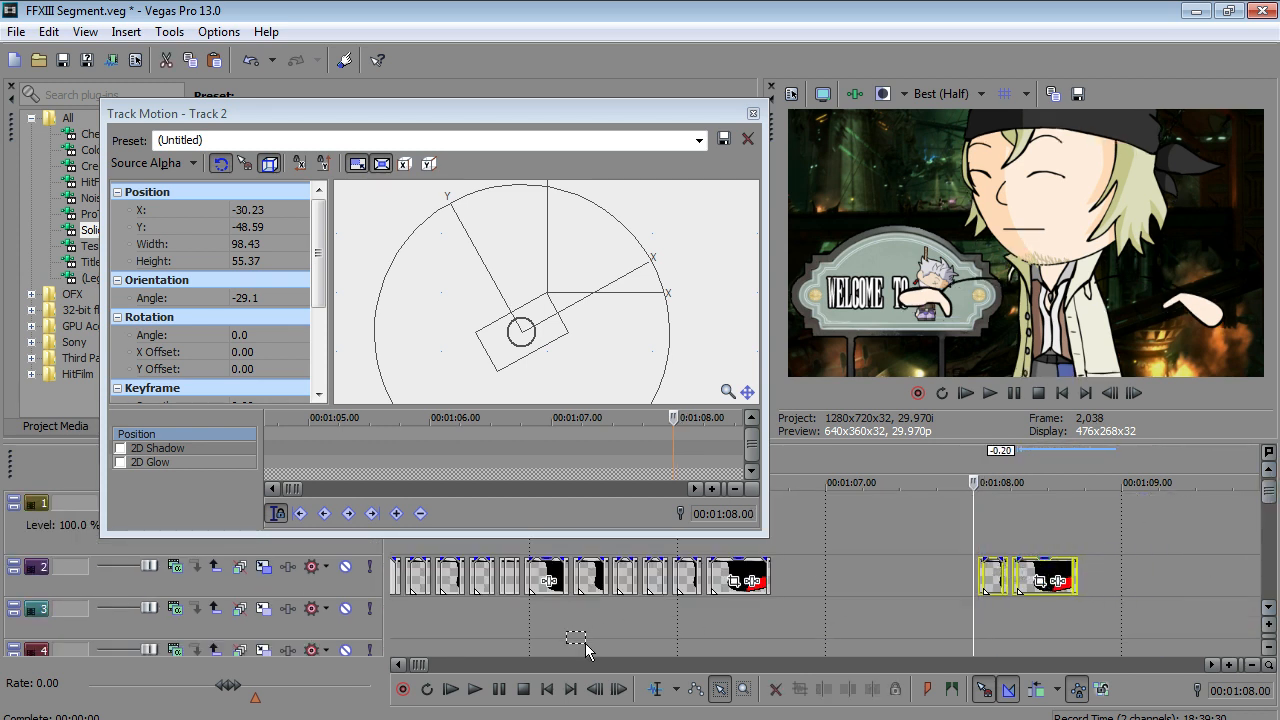
key(space)
click(496, 689)
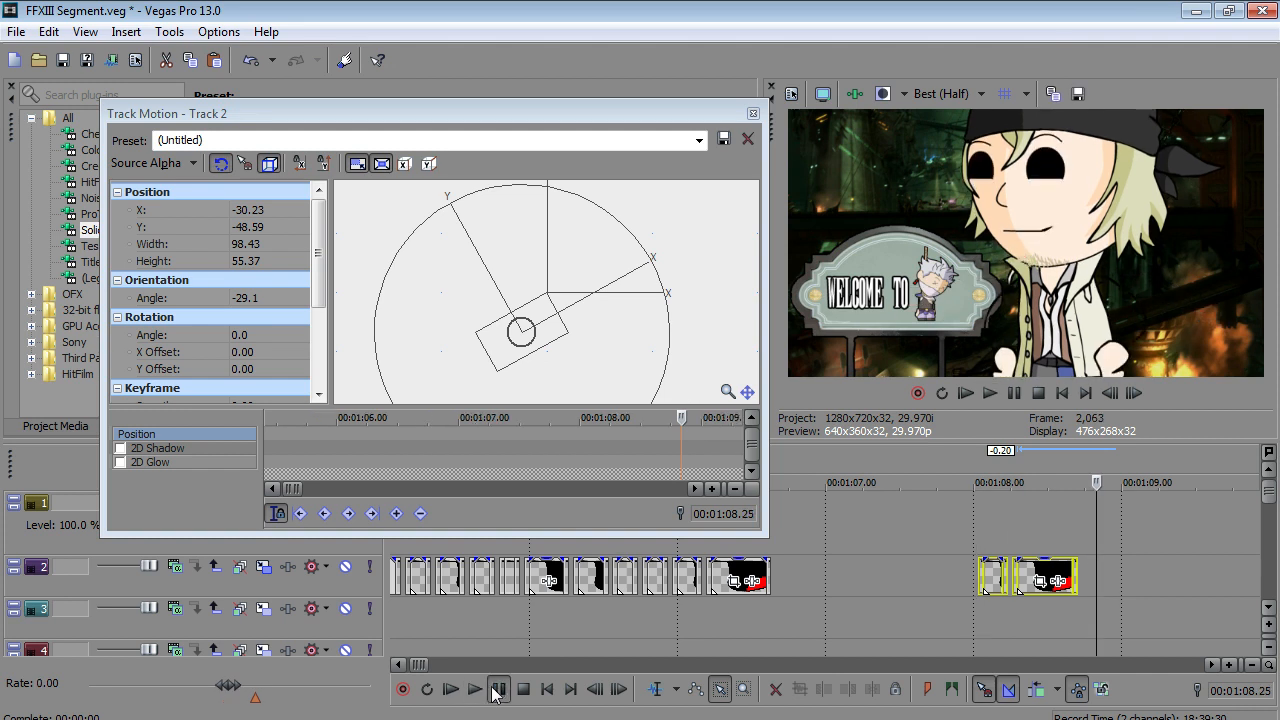
- Shift the closing piece of the last mouth movement 4 frames later and extend the open-mouth clip to meet it
scroll(966, 614, up, 1)
drag(950, 603, 970, 616)
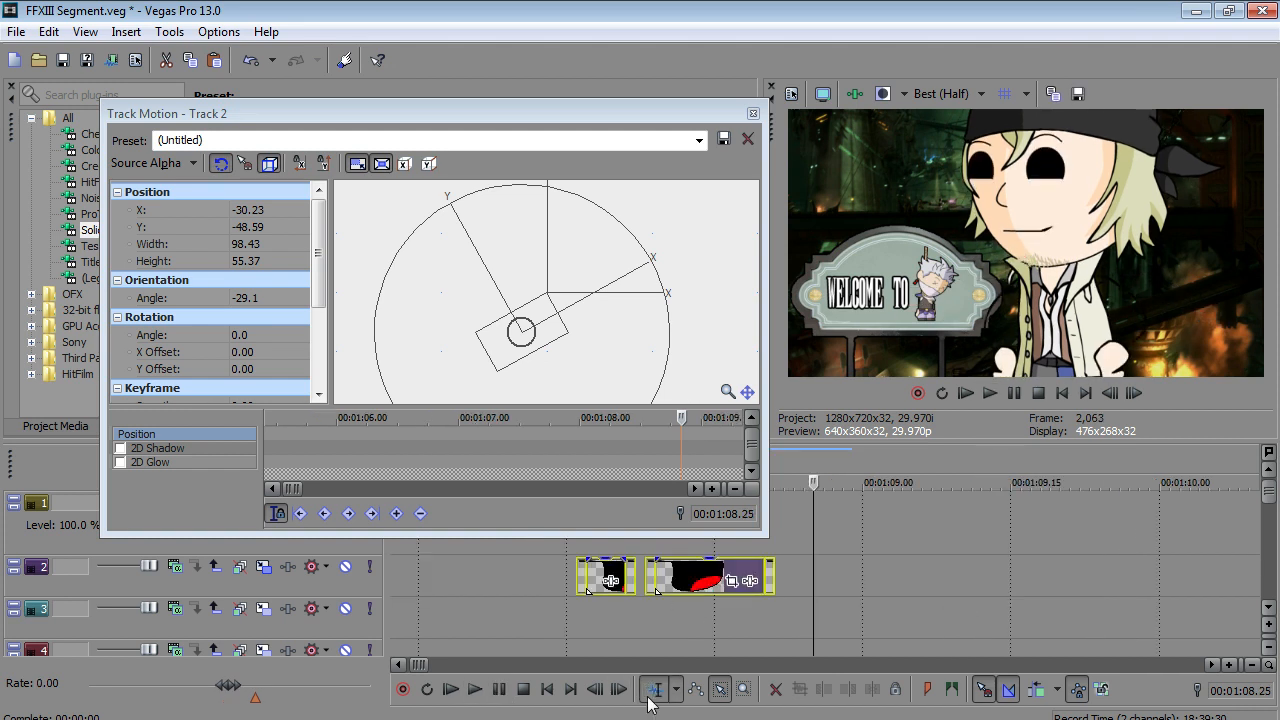
click(768, 580)
scroll(769, 581, up, 2)
click(655, 689)
drag(909, 582, 938, 575)
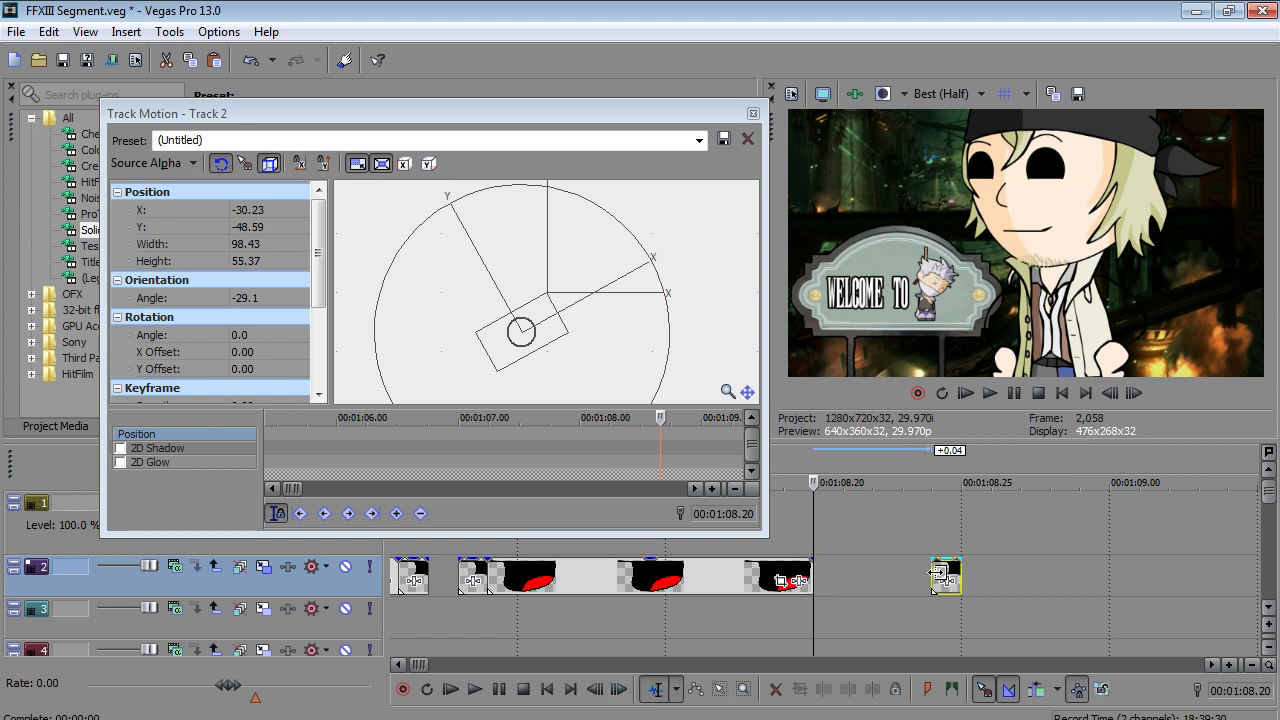
scroll(808, 588, down, 4)
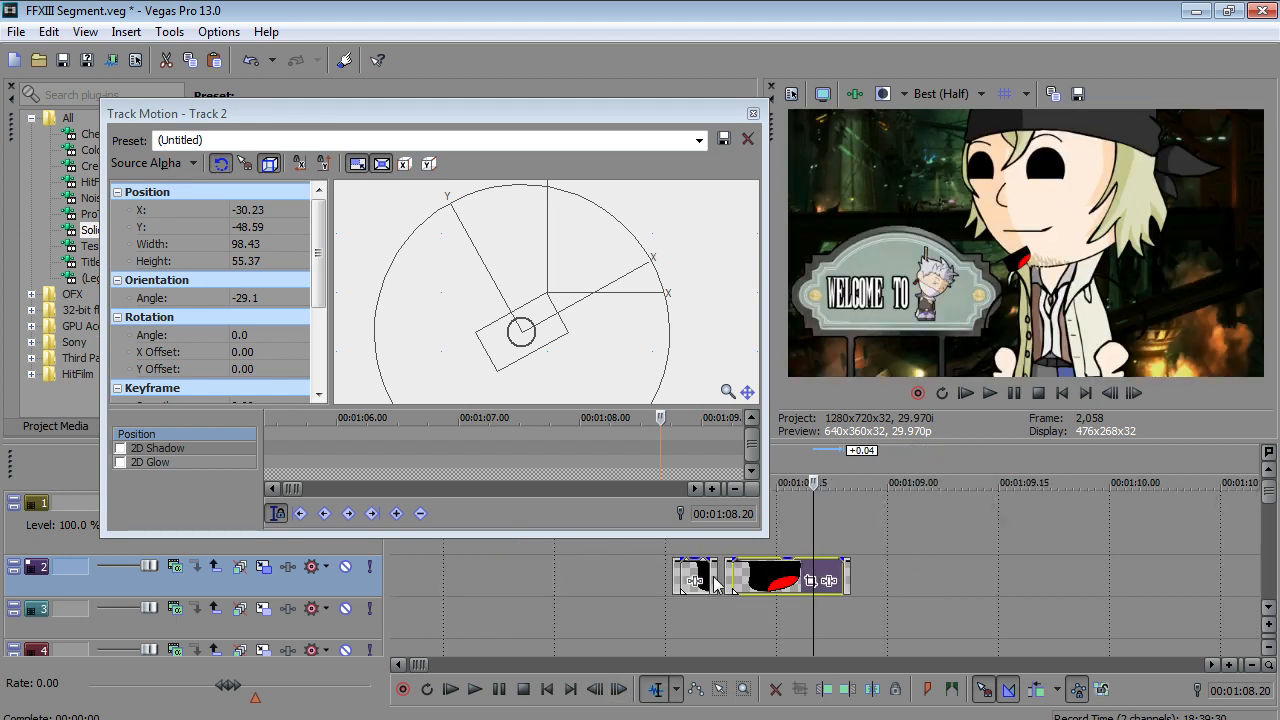
- Play back the lengthened mouth movement from 00:01:08.00 to check its timing
click(669, 600)
click(475, 689)
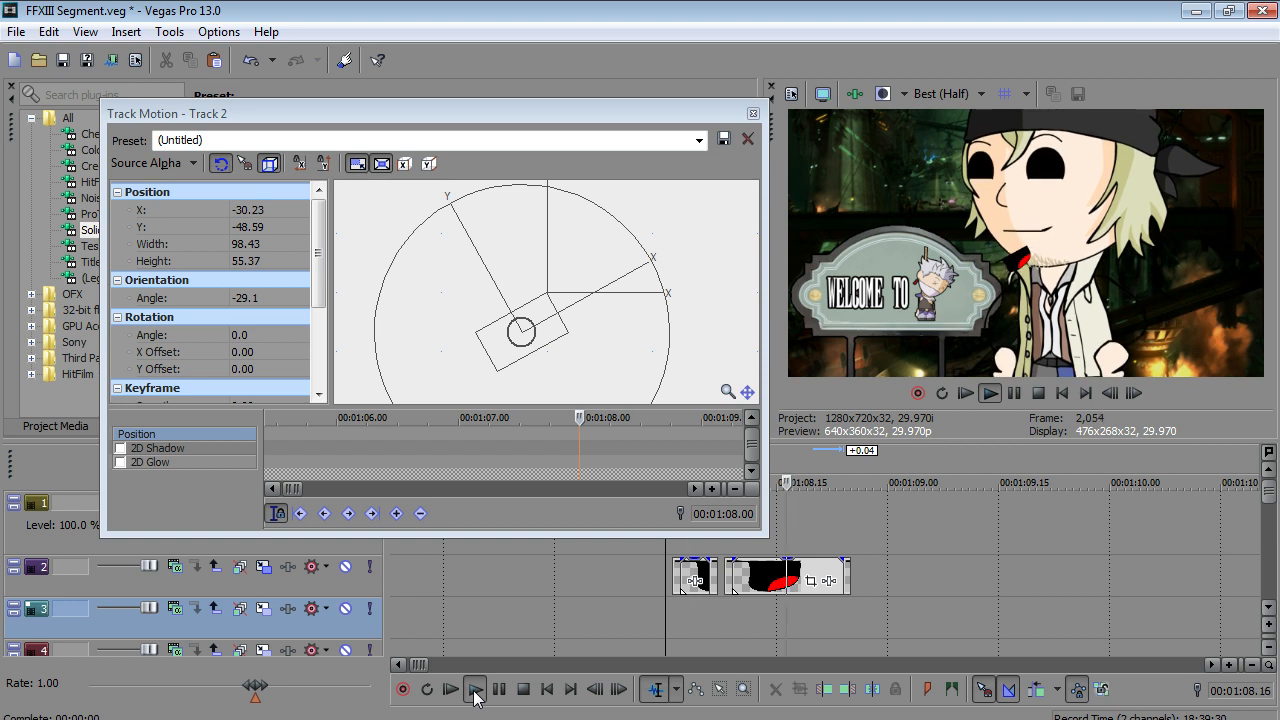
click(494, 690)
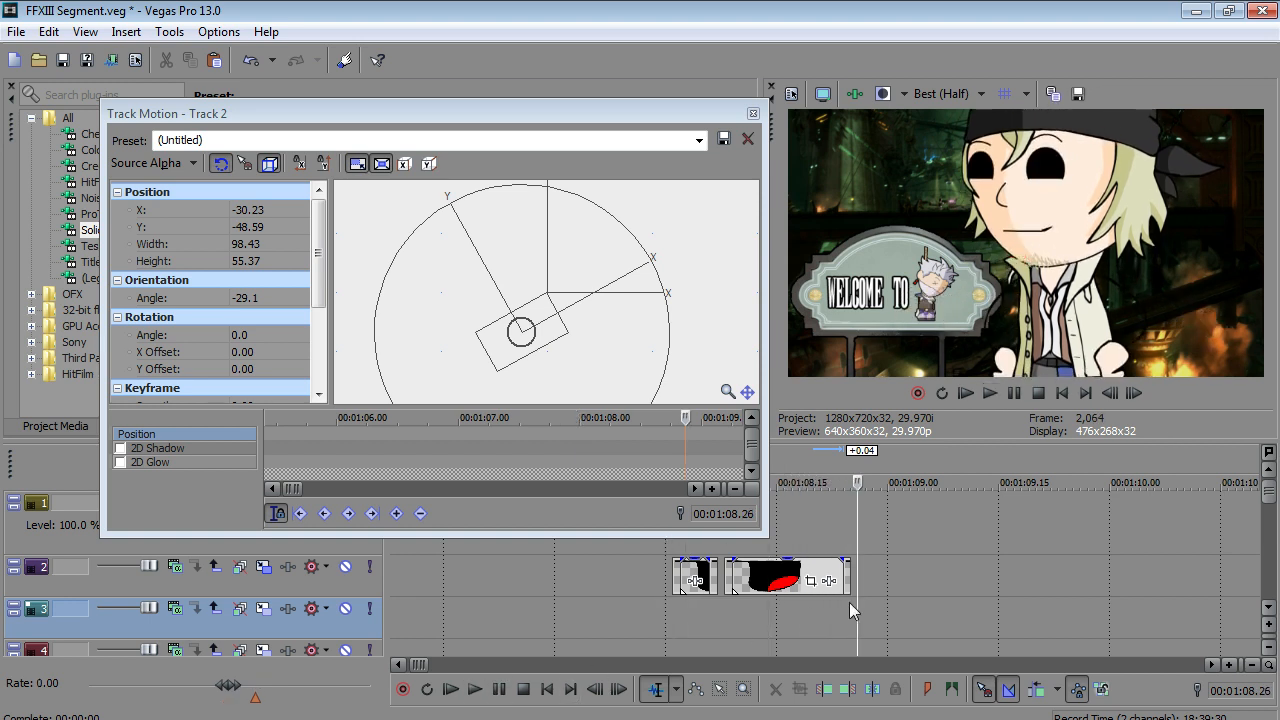
- At 00:01:08.01, set track 2's orientation angle to 0 and move the mouth onto Snow's face at about X 1.44, Y -1.08
click(667, 612)
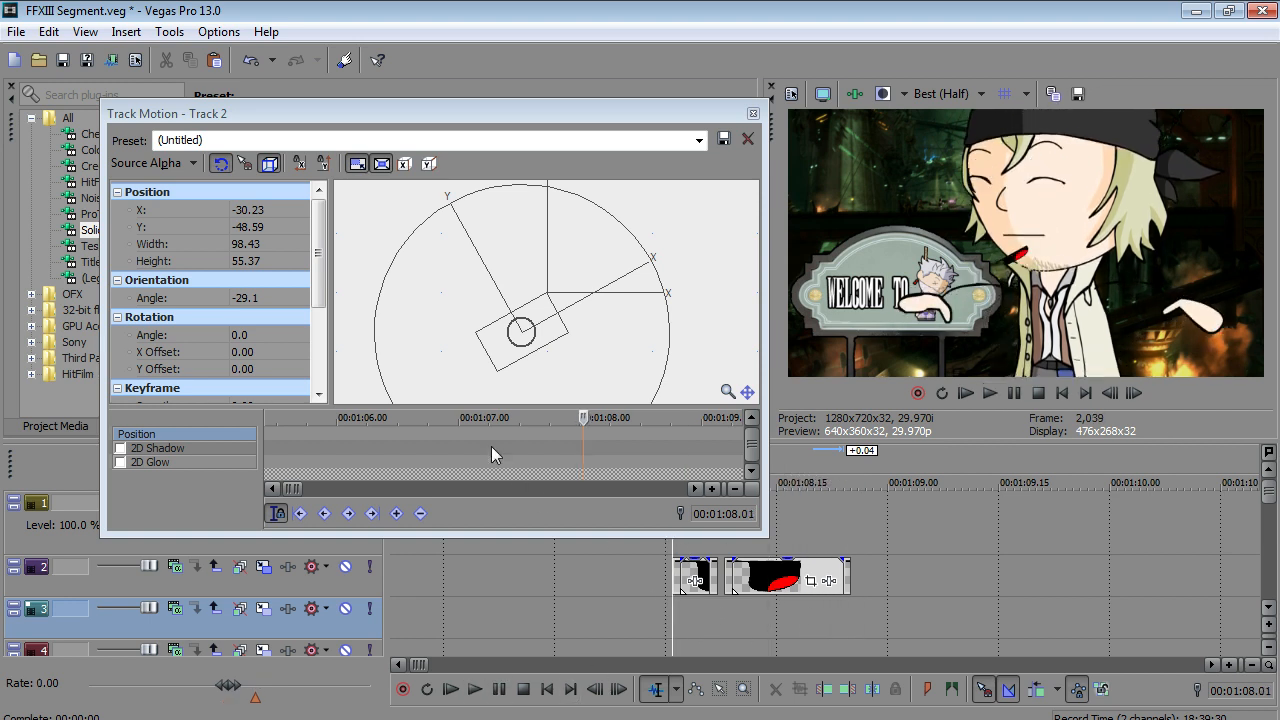
scroll(491, 446, down, 5)
scroll(491, 446, up, 5)
double_click(260, 298)
text(0)
key(Return)
drag(520, 354, 546, 318)
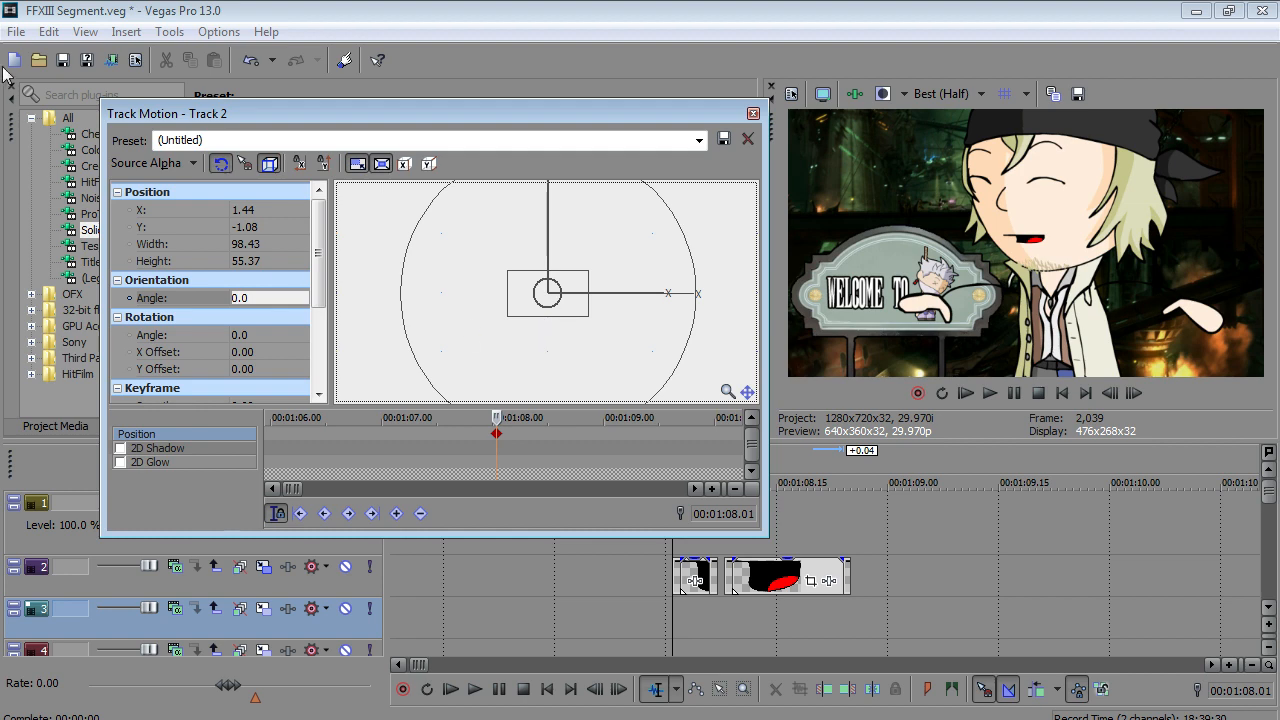
- Save the project and play back the repositioned mouth from 00:01:08.00
click(15, 31)
click(47, 128)
click(676, 556)
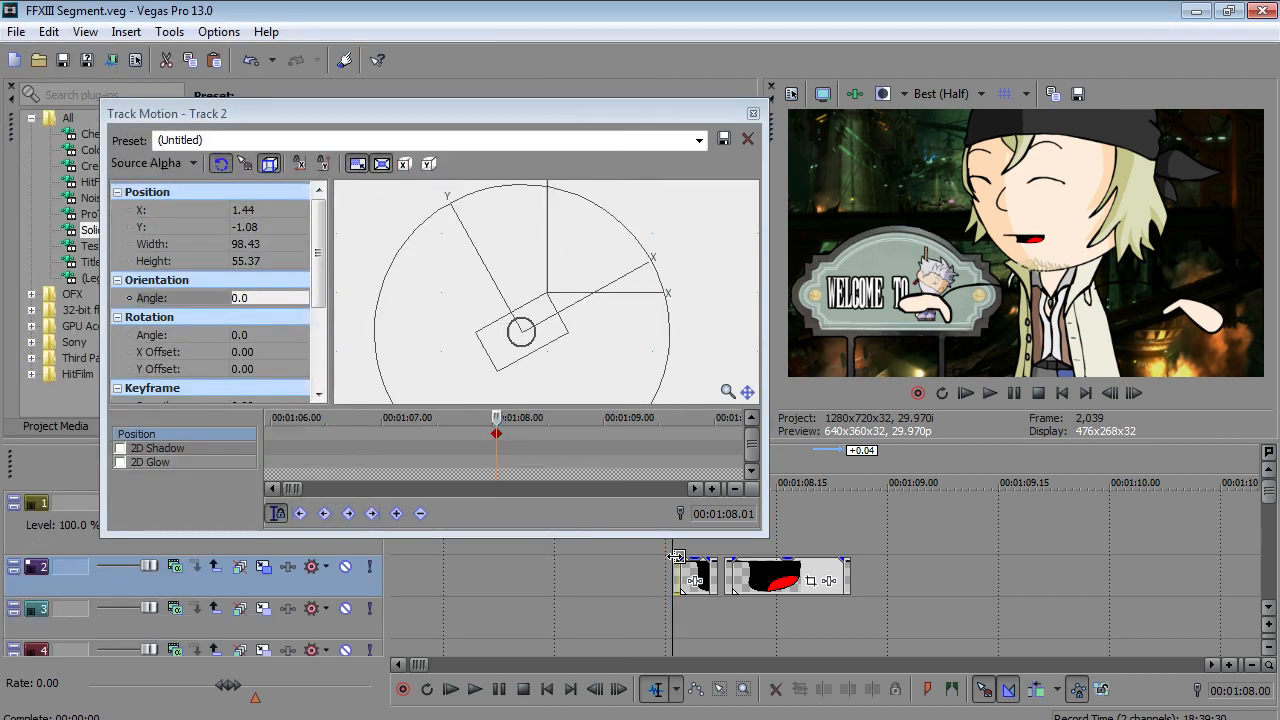
click(474, 689)
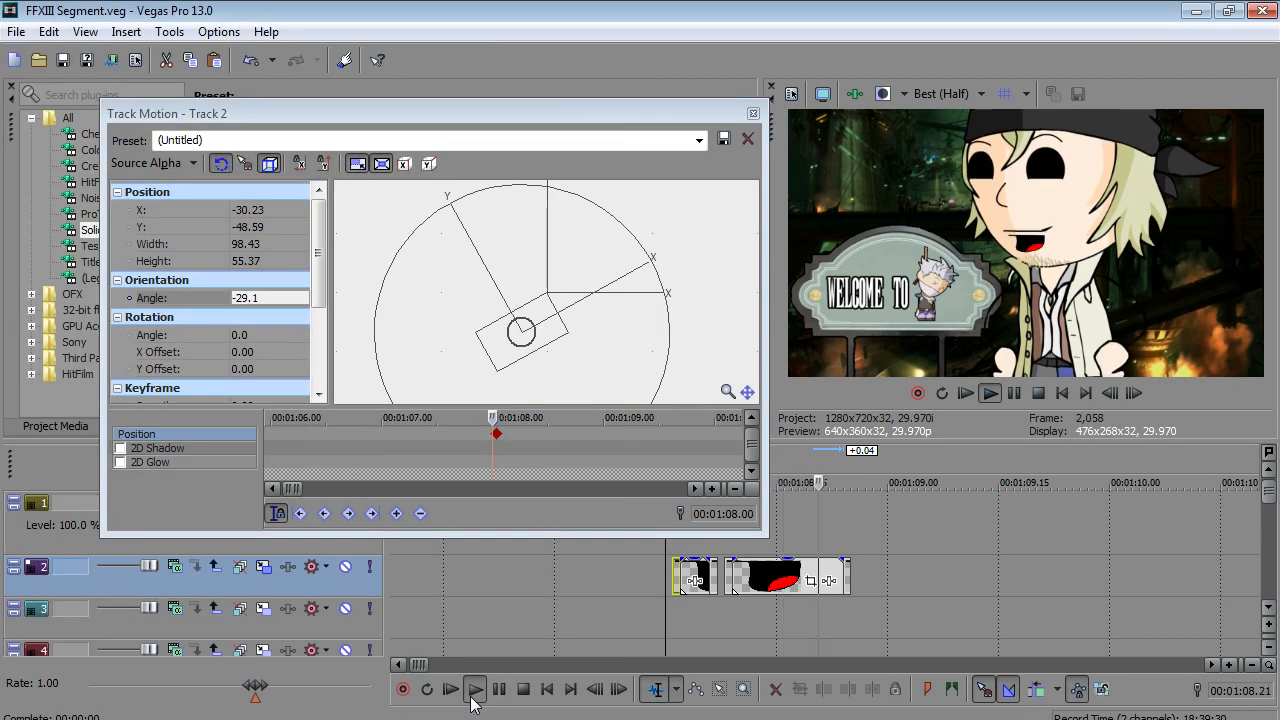
click(499, 689)
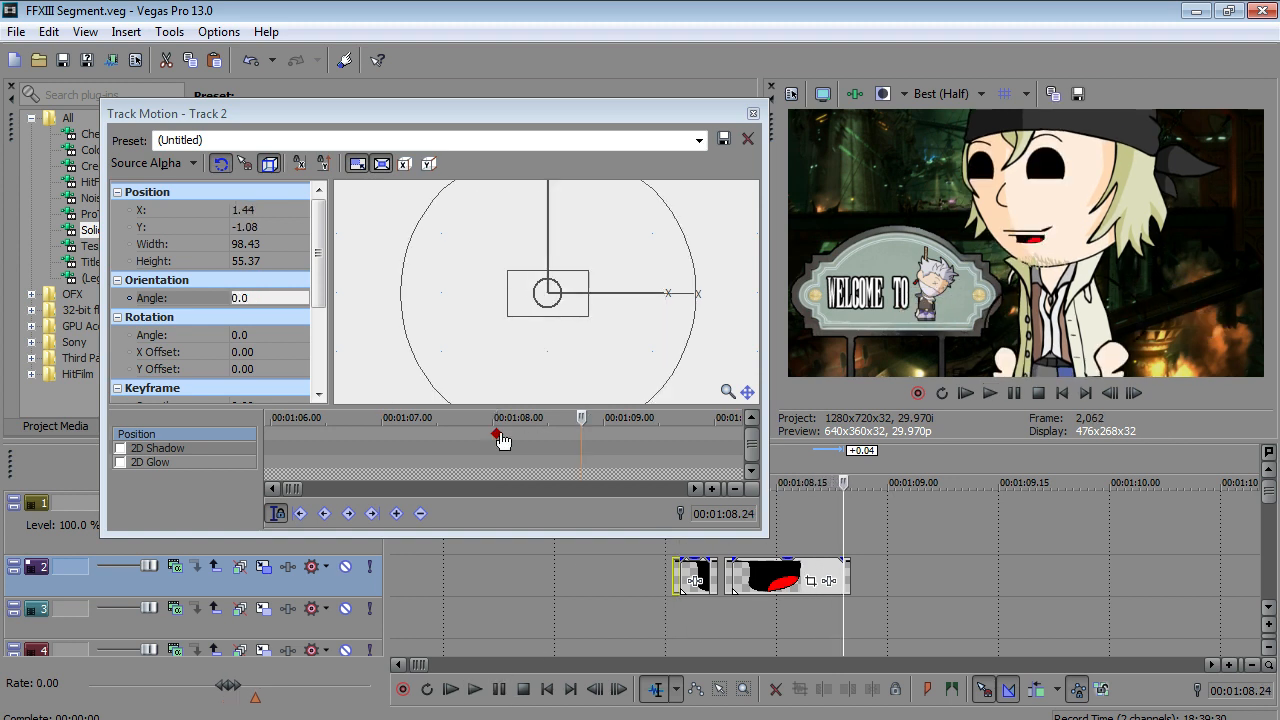
- Change the curve type of the 00:01:08.01 position keyframe and lower the mouth to Y -33.98 at 00:01:08.03
right_click(500, 437)
click(537, 558)
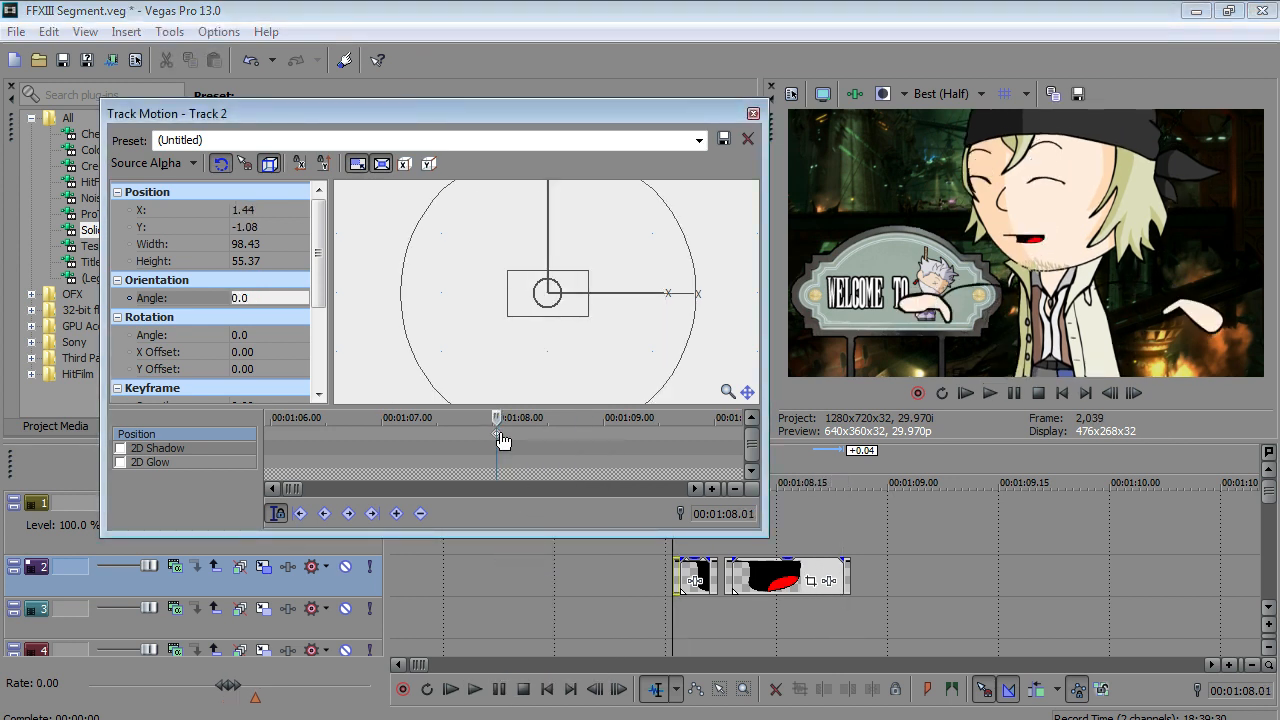
key(Right)
key(Right)
key(Right)
key(Left)
drag(551, 282, 551, 283)
key(Down)
key(Down)
key(Down)
key(Down)
key(Down)
key(Down)
key(Down)
key(Down)
key(Down)
key(Down)
key(Down)
key(Down)
key(Down)
key(Down)
key(Down)
key(Down)
key(Down)
key(Down)
key(Down)
key(Down)
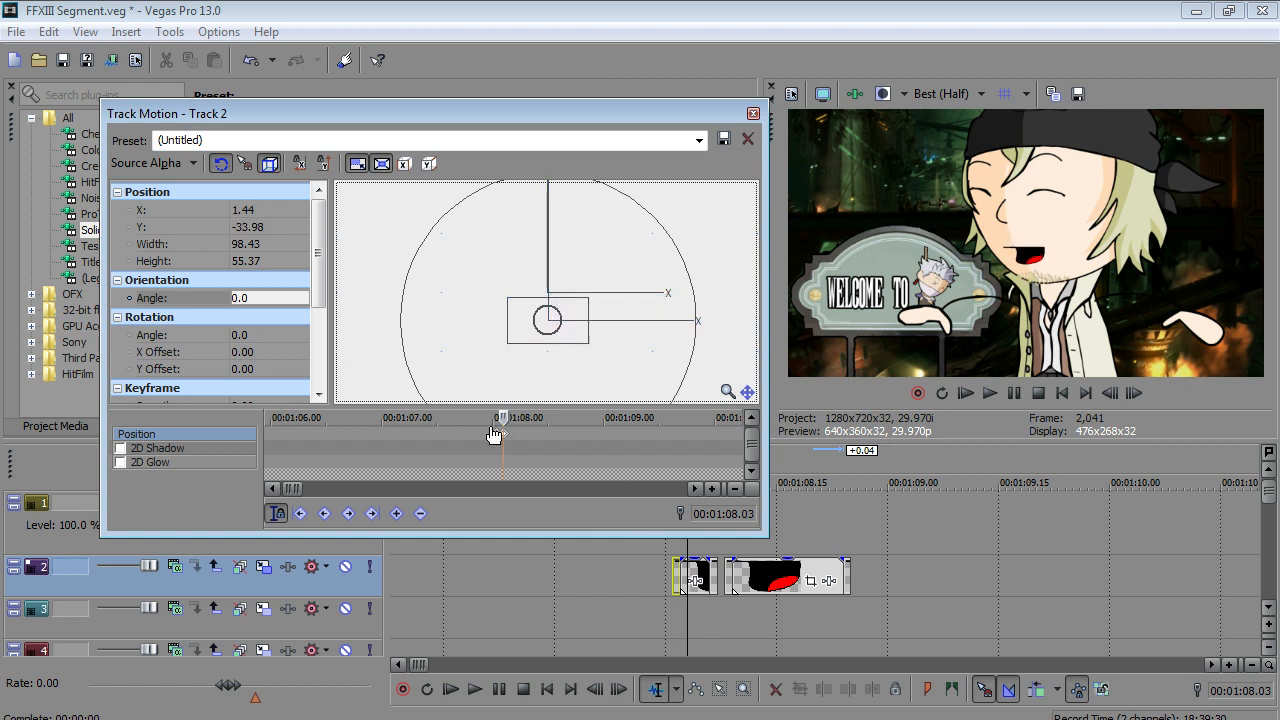
- Check the neighbouring frames and raise the mouth to Y 22.06 at 00:01:08.04 to fit Snow's upright head
key(Right)
key(Right)
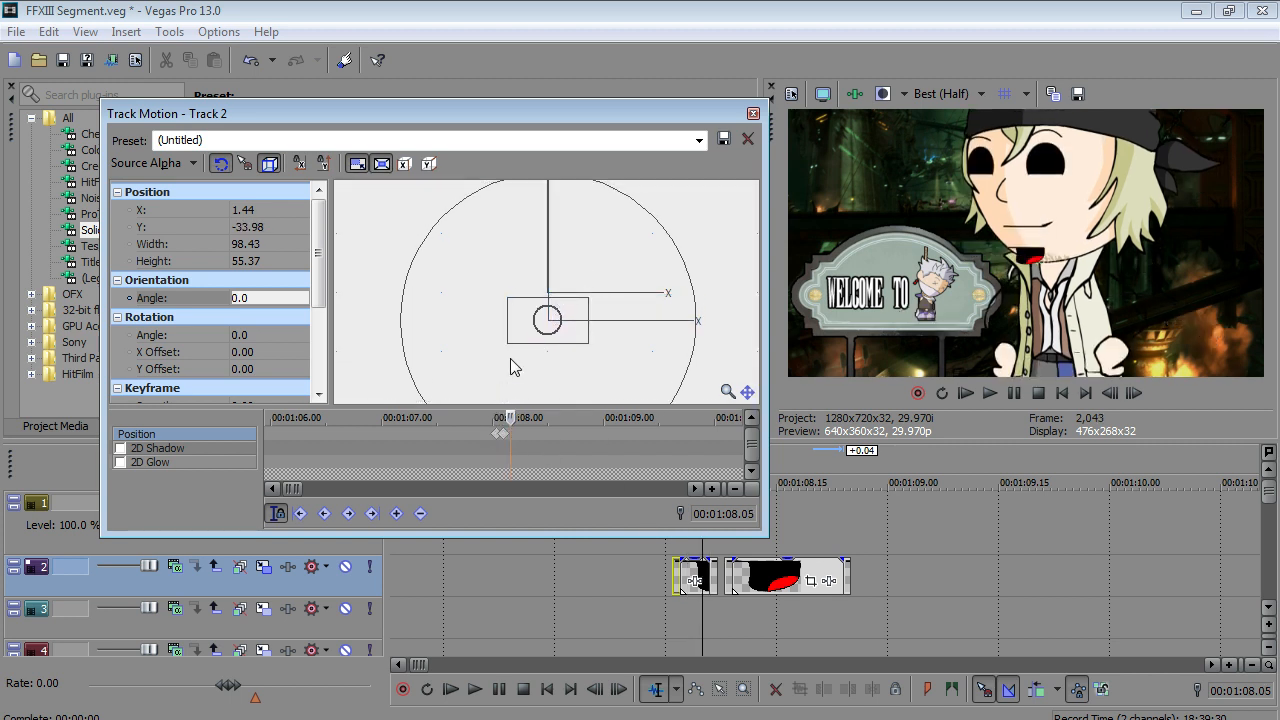
key(Left)
key(Left)
key(Right)
click(595, 329)
key(Up)
key(Up)
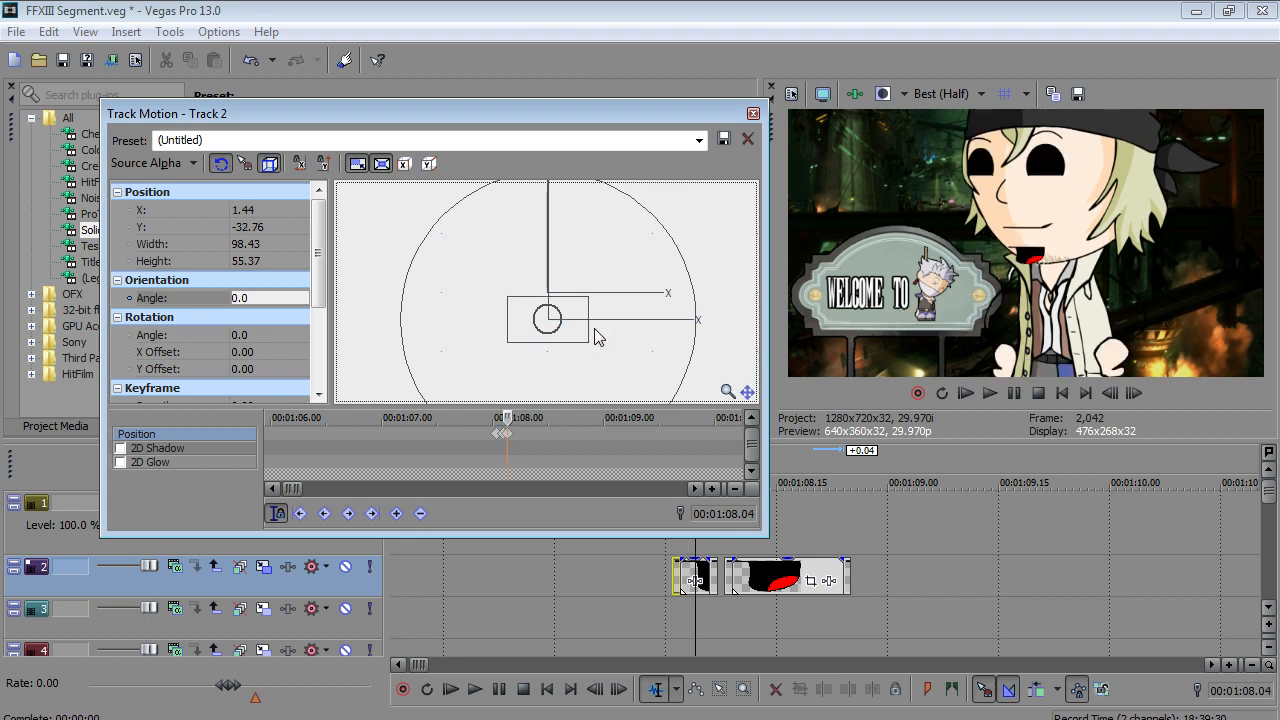
key(Up)
key(Up)
key(Up)
key(Up)
key(Up)
key(Up)
key(Up)
key(Up)
key(Up)
key(Up)
key(Up)
key(Up)
key(Up)
key(Up)
key(Up)
key(Up)
key(Up)
key(Up)
key(Up)
key(Up)
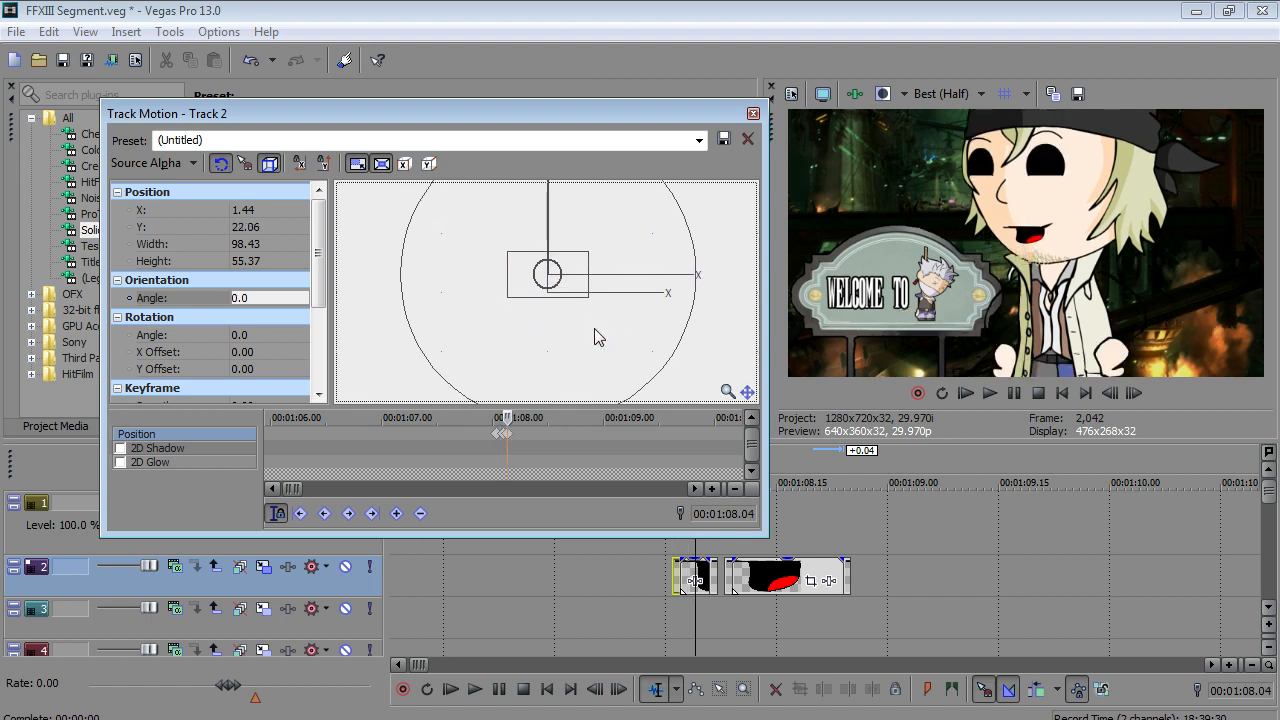
- Fine-tune track 2's mouth to Y 19.63 at 00:01:08.04 and raise it to Y 31.81 at 00:01:08.08
click(512, 446)
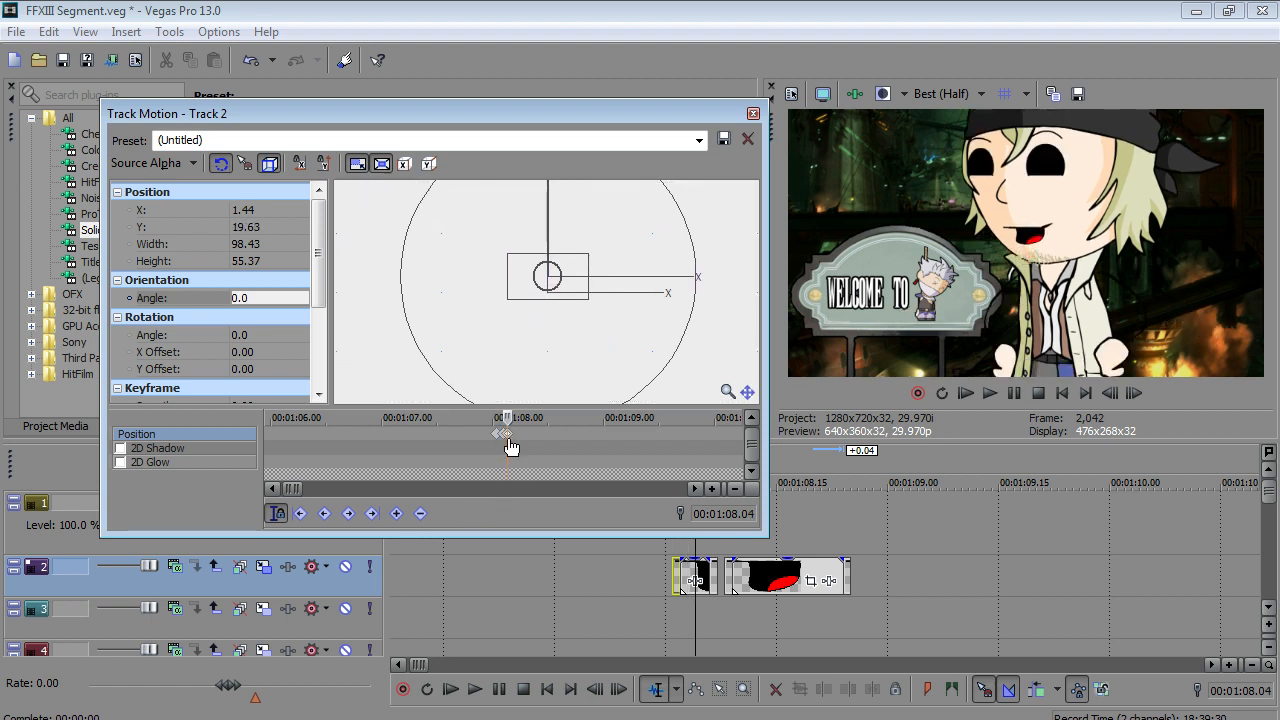
key(Right)
key(Right)
key(Right)
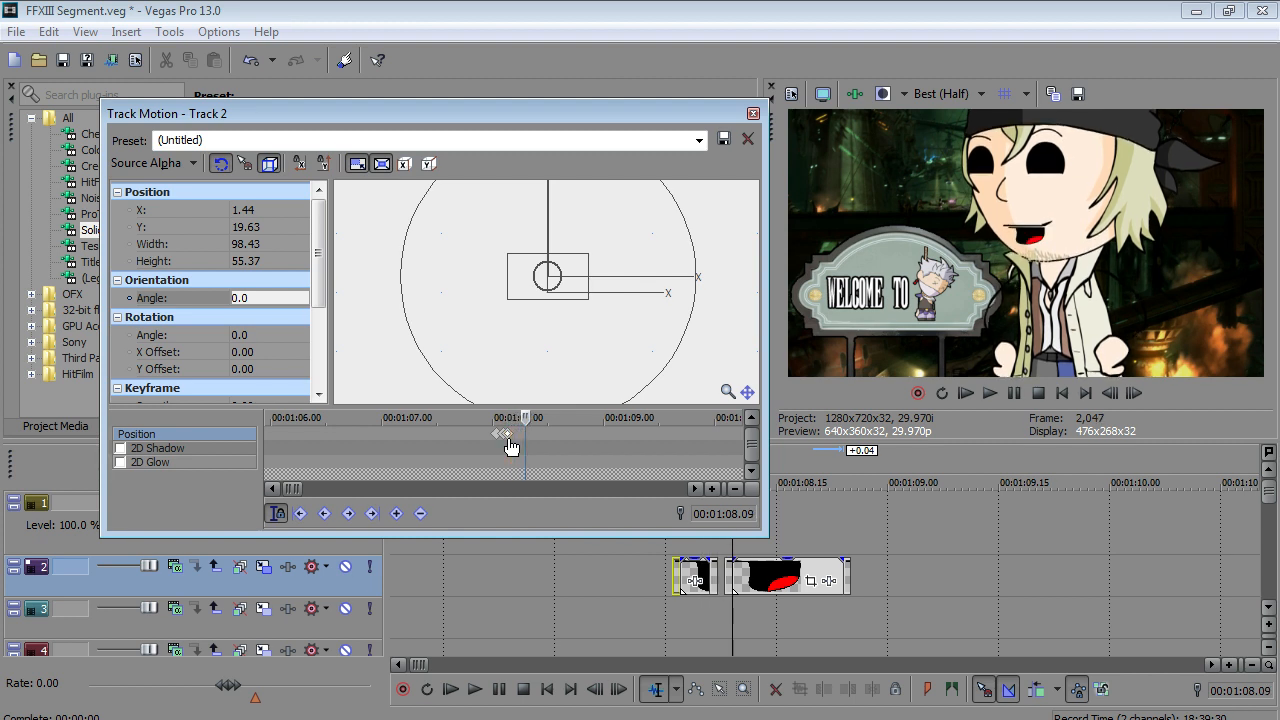
click(524, 280)
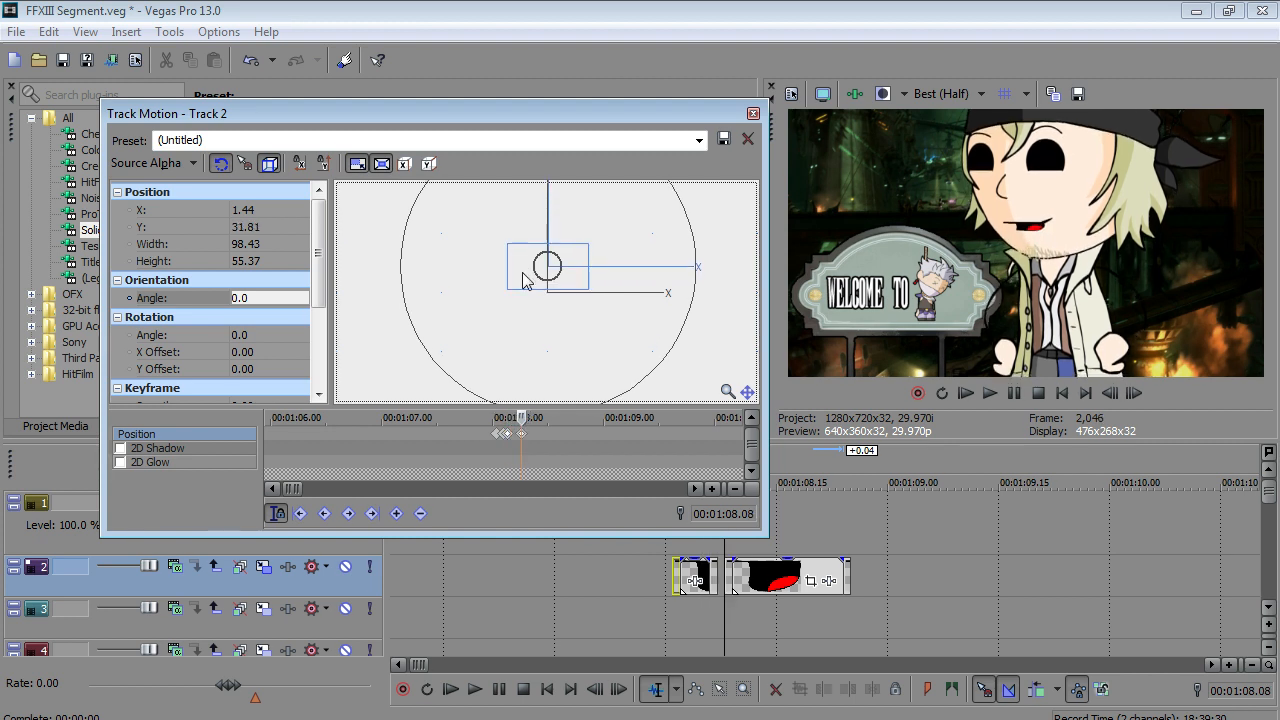
- Step through the following frames and lower the mouth to Y 2.57 at 00:01:08.12
click(520, 440)
key(Right)
key(Right)
key(Right)
key(Right)
key(Right)
key(Right)
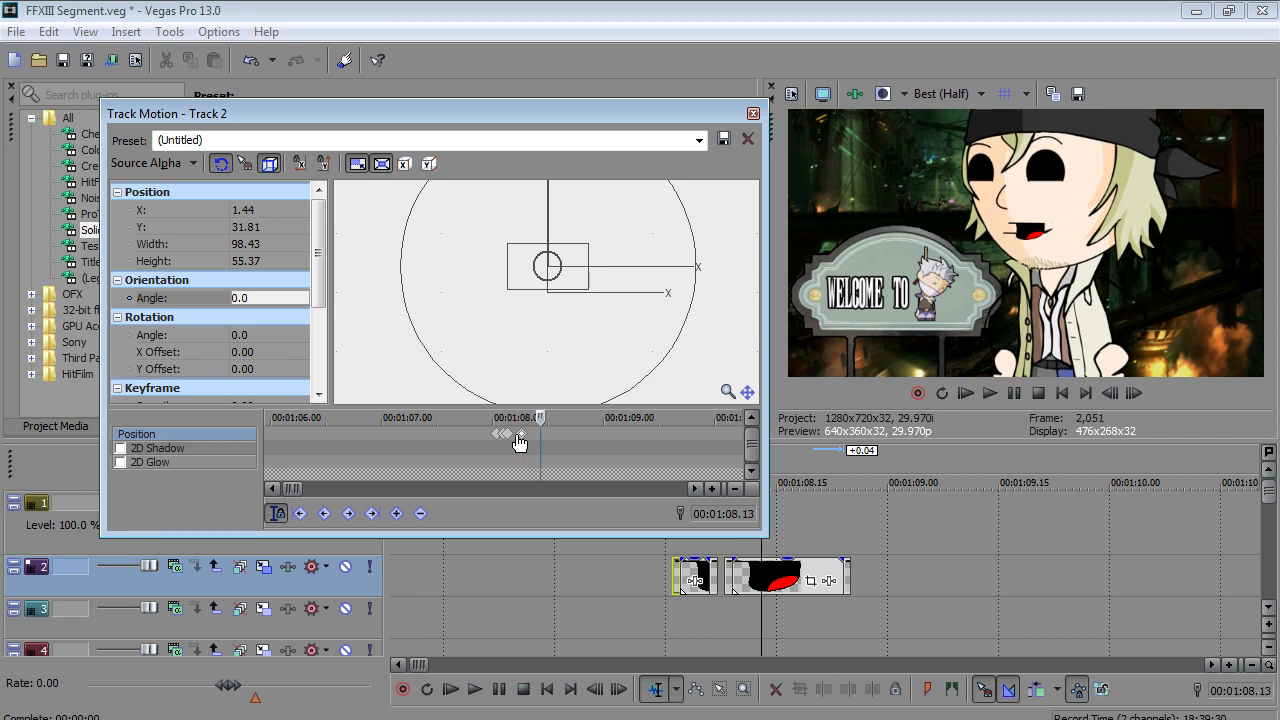
key(Left)
key(Left)
key(Left)
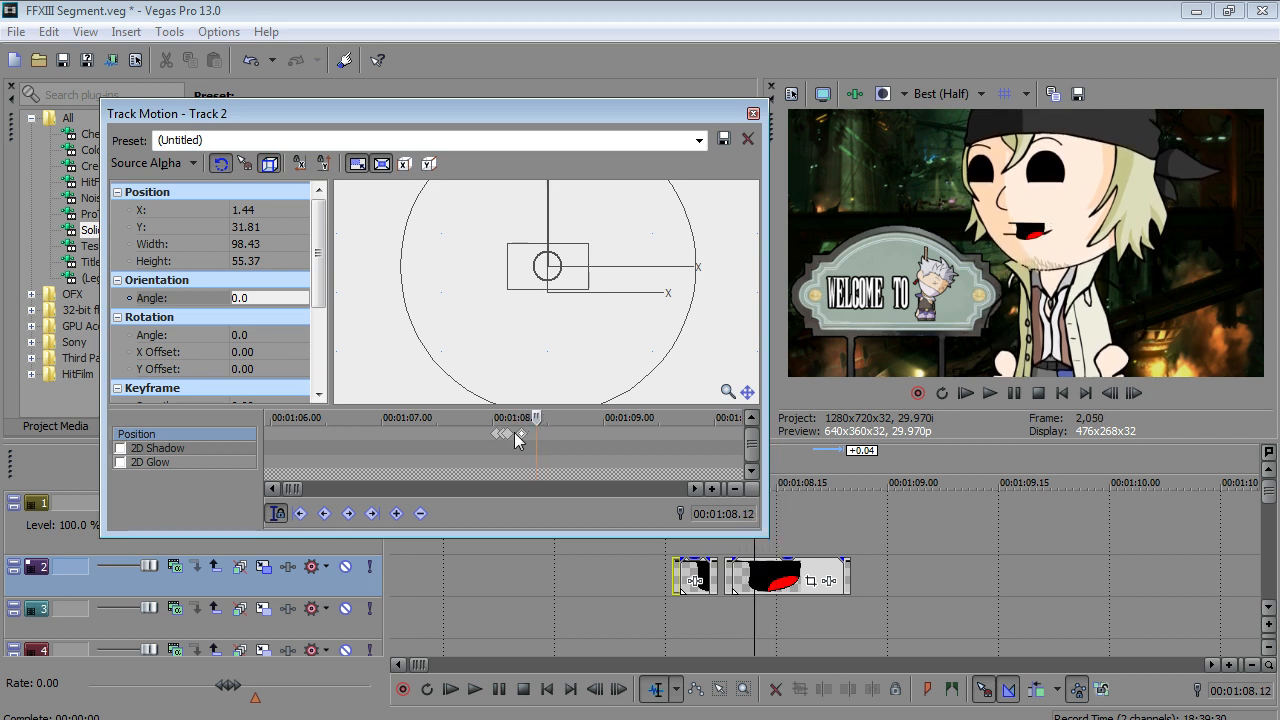
drag(555, 250, 557, 275)
- Set the mouth's position to Y 9.88 at 00:01:08.15 and save the project
key(Right)
key(Right)
key(Right)
key(Right)
key(Left)
key(Left)
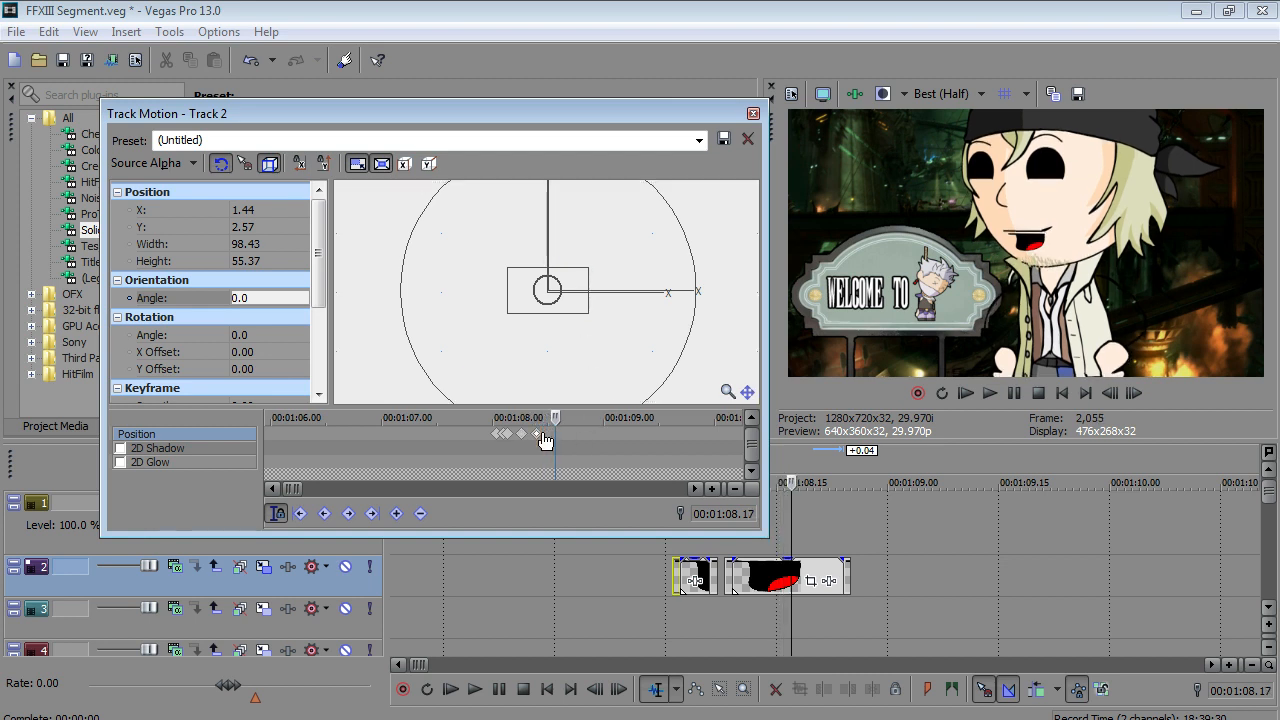
drag(543, 303, 545, 307)
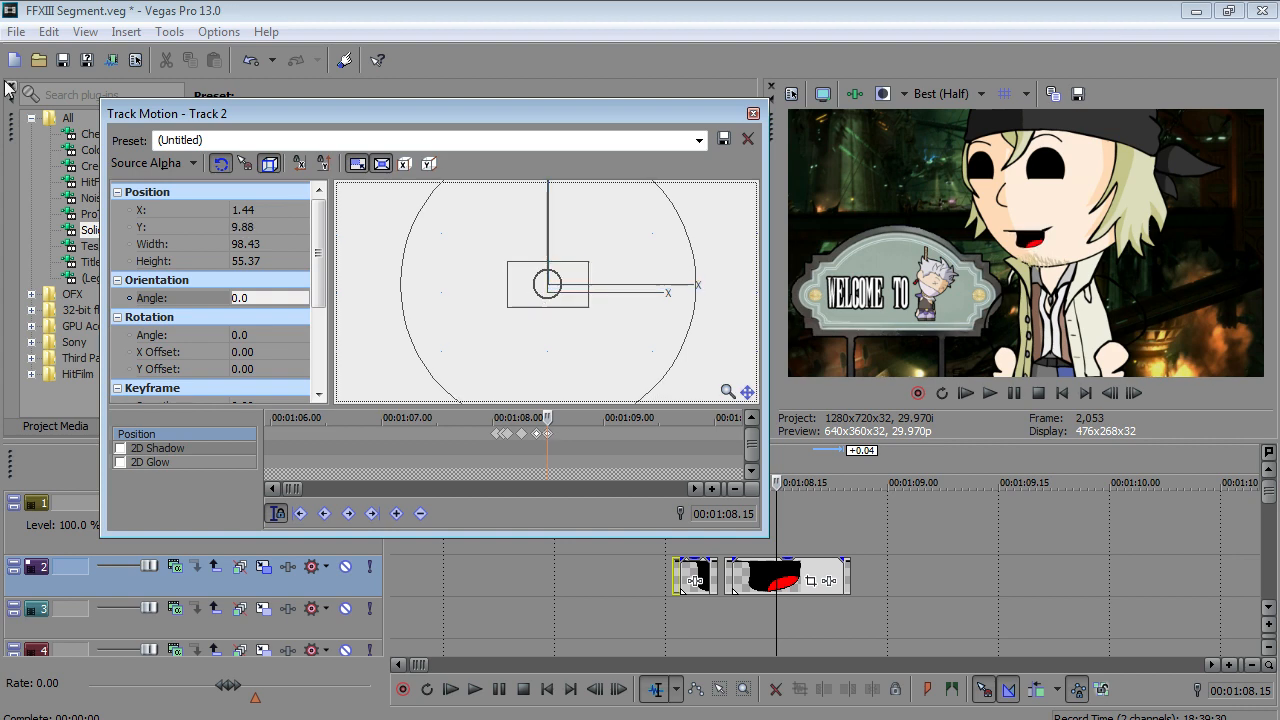
click(16, 31)
click(85, 148)
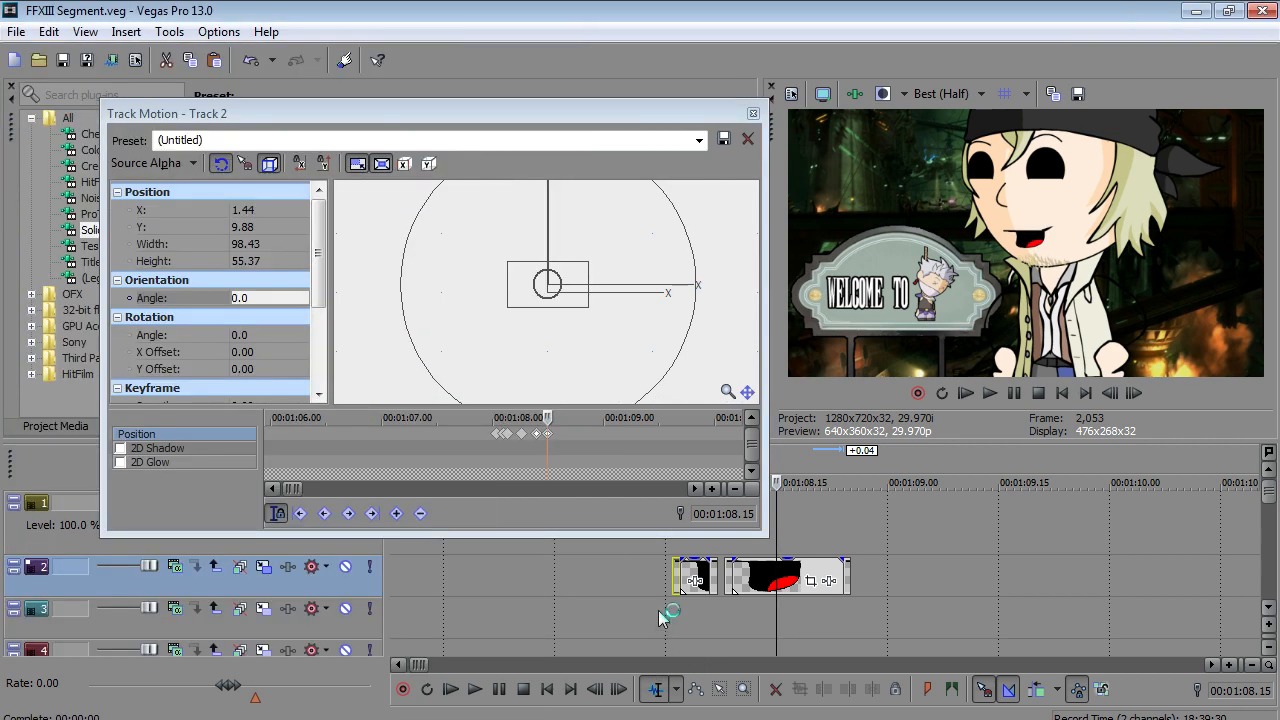
- Play back the mouth's motion from 00:01:08.00 and check it frame by frame back to 00:01:08.01
click(671, 609)
scroll(671, 609, down, 3)
key(Left)
click(478, 691)
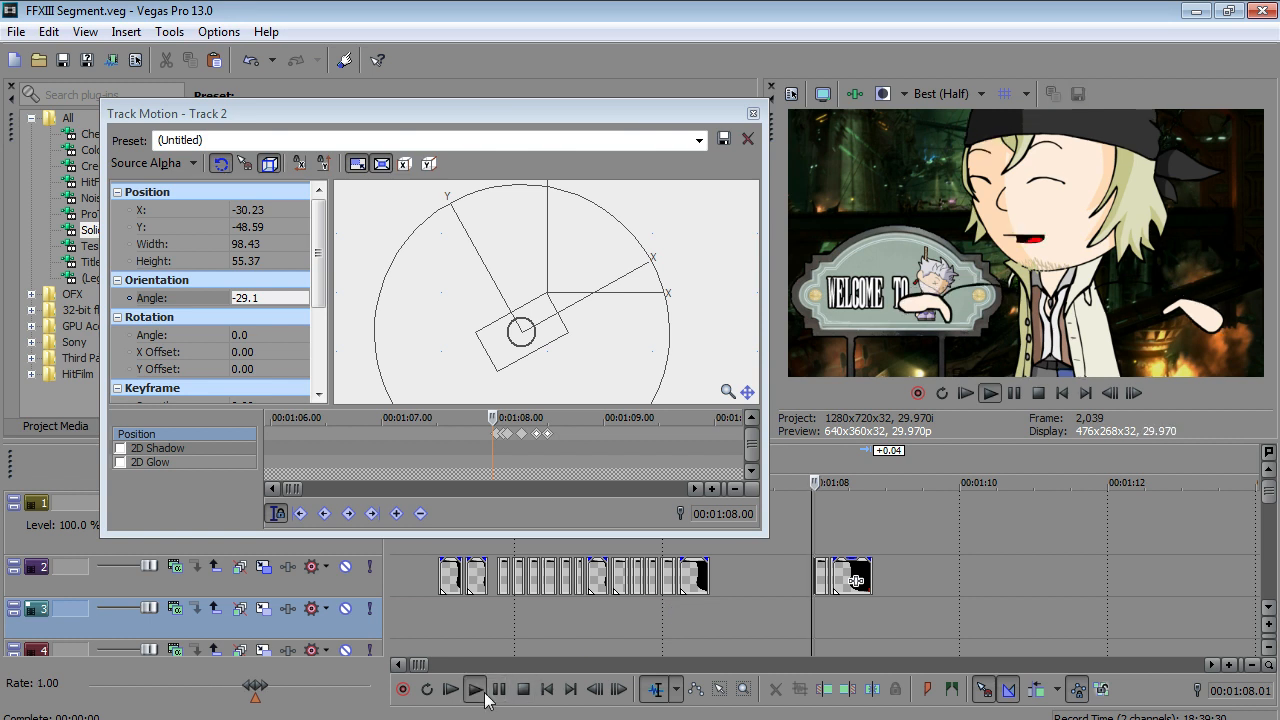
click(496, 690)
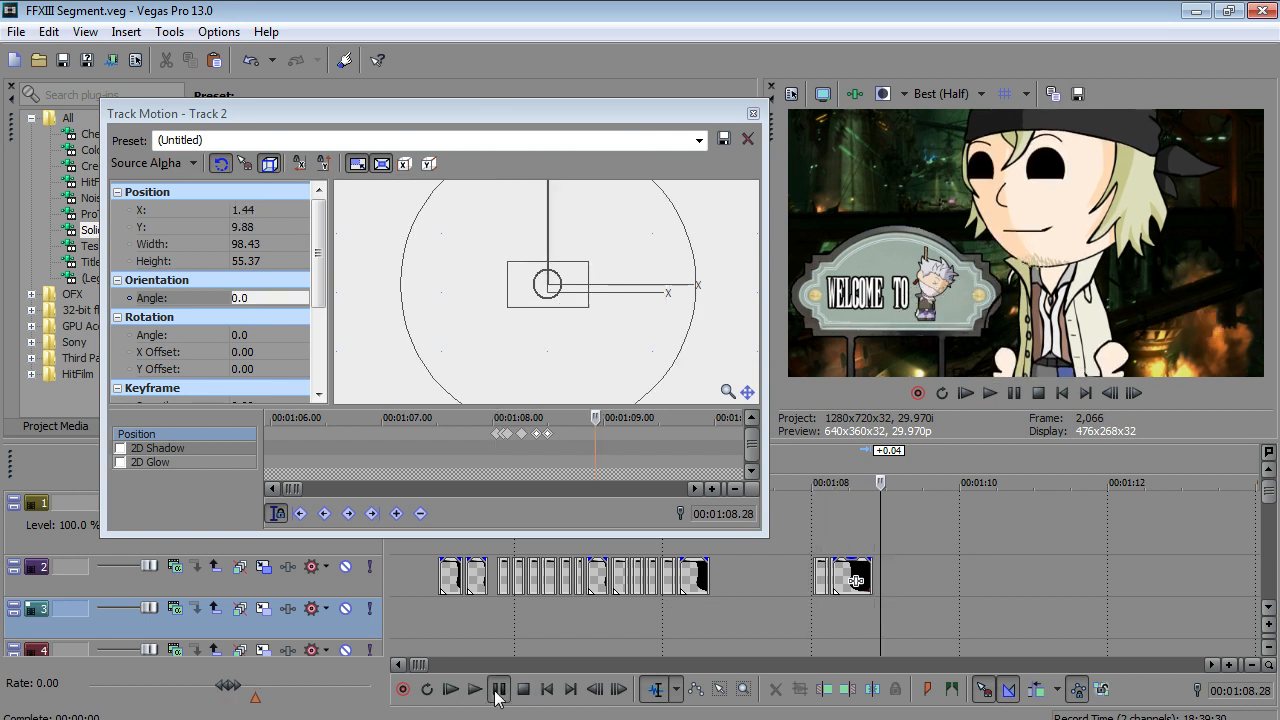
key(Left)
key(Left)
key(Left)
key(Left)
key(Left)
key(Left)
key(Left)
key(Left)
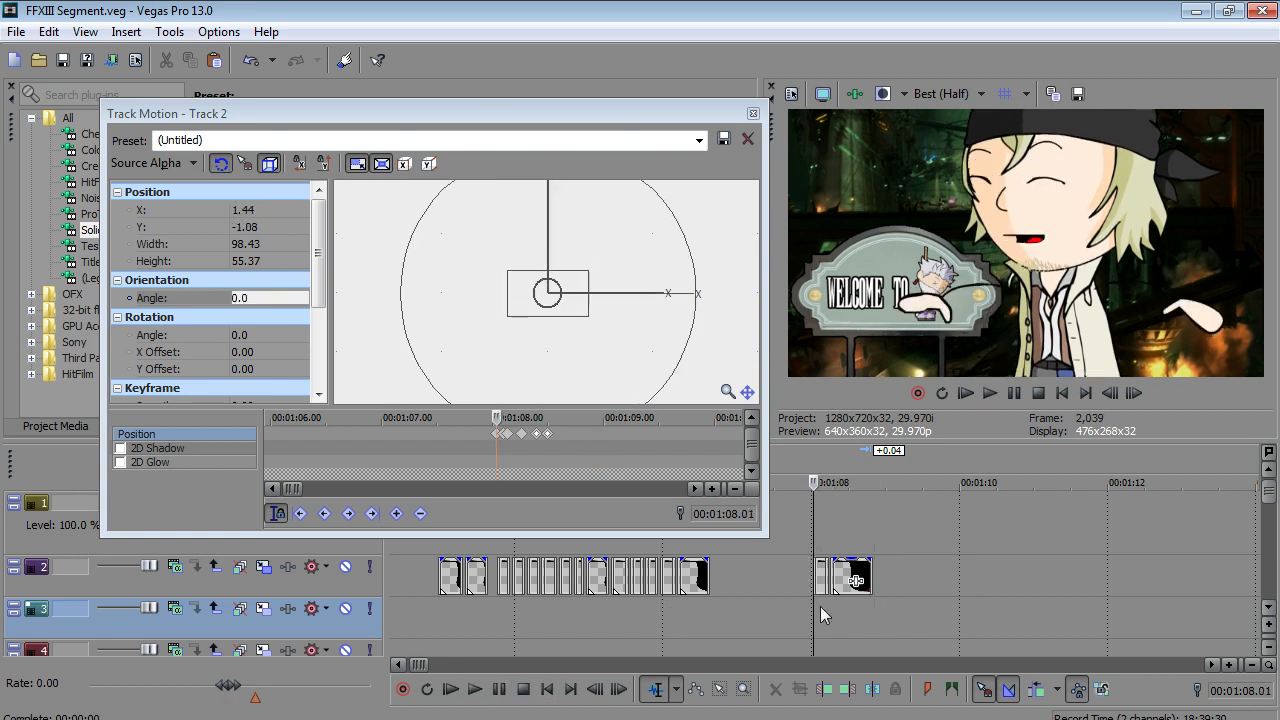
- Try Linear interpolation on track 2's position keyframe at 00:01:02.29
click(692, 612)
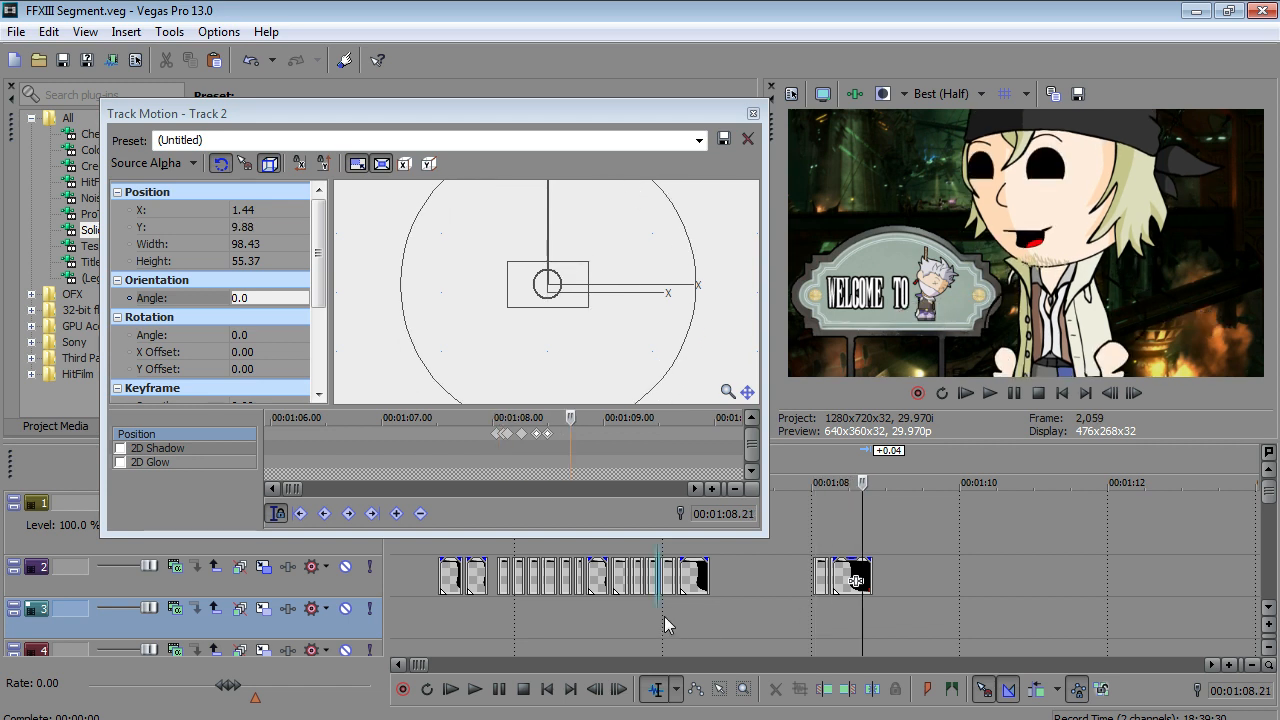
scroll(336, 477, down, 3)
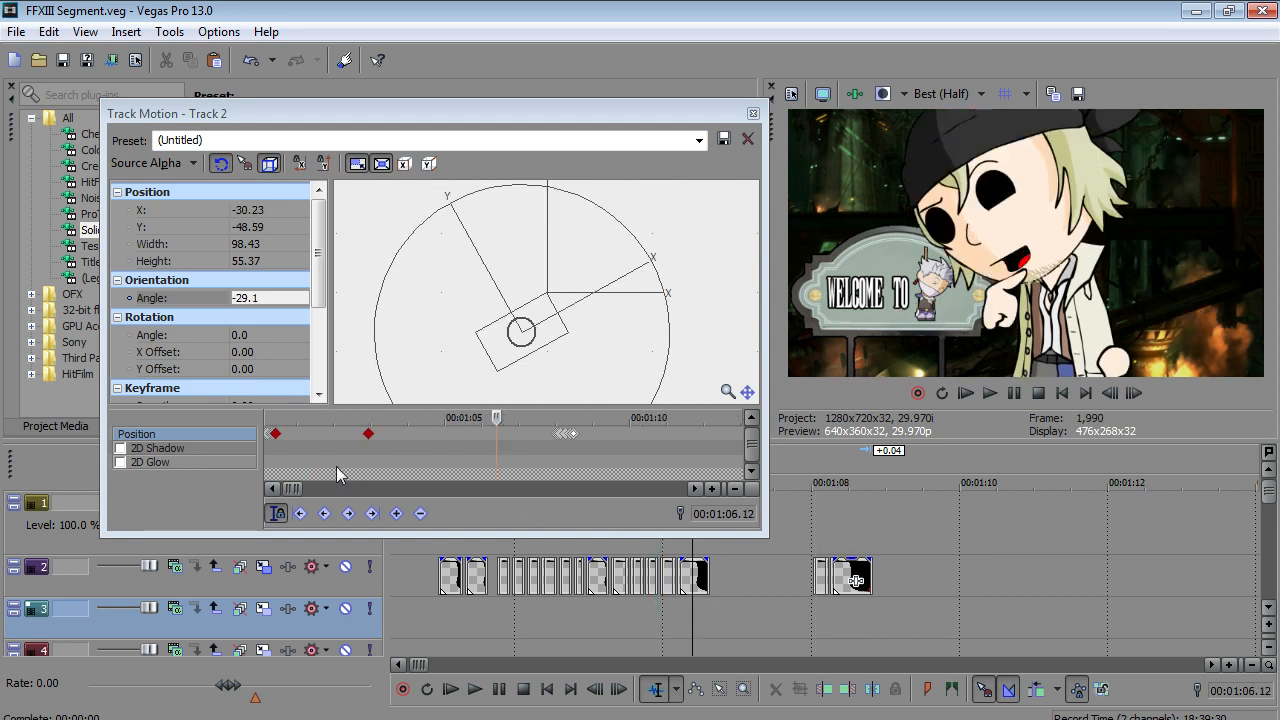
click(369, 434)
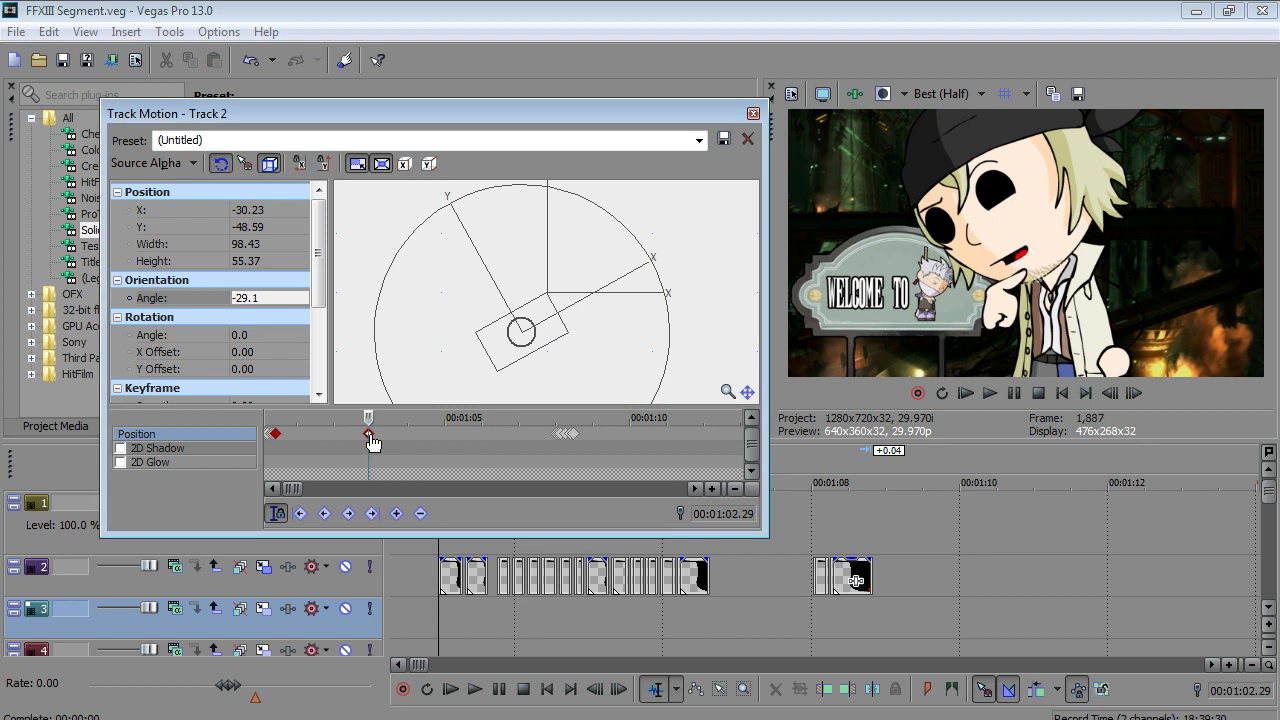
right_click(369, 435)
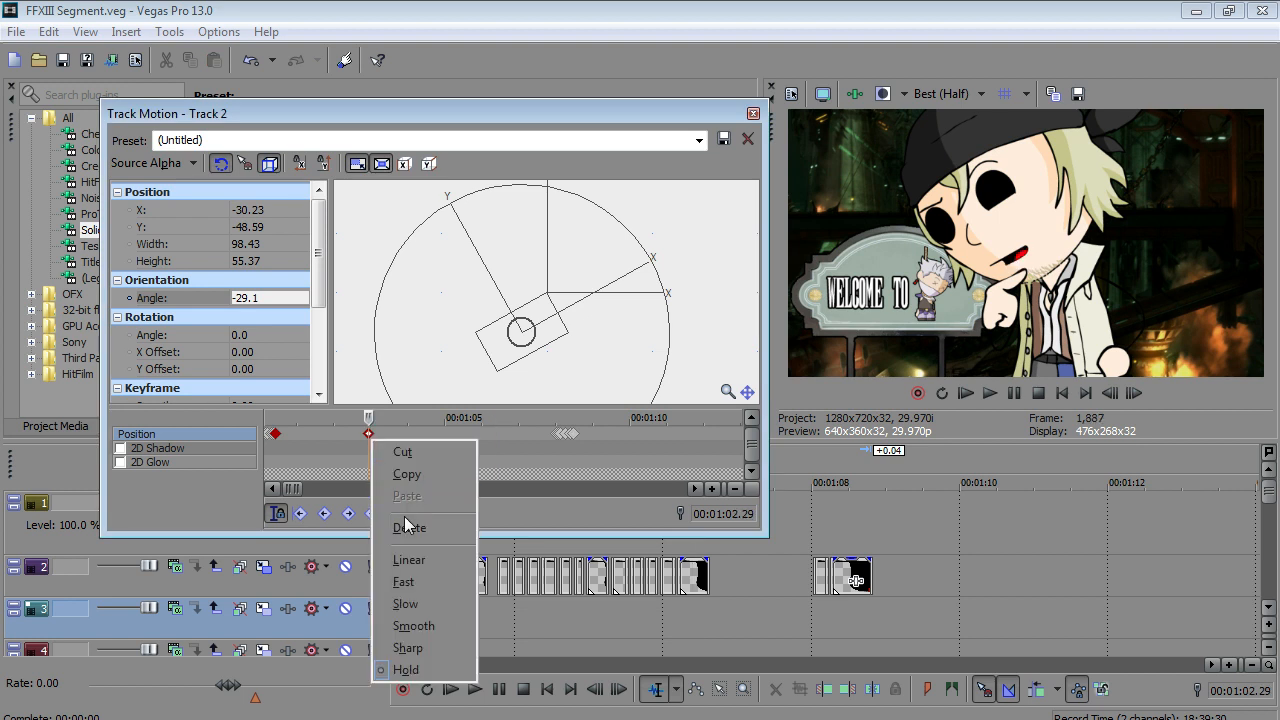
click(368, 437)
right_click(369, 437)
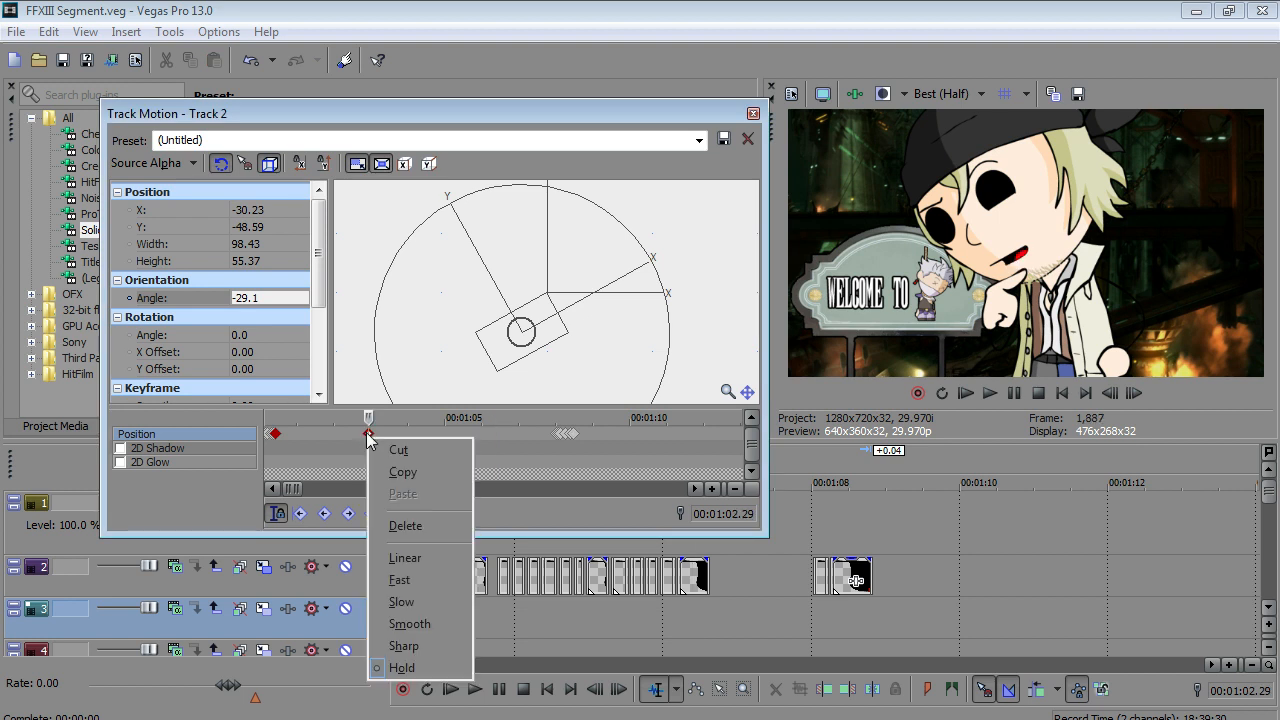
click(418, 566)
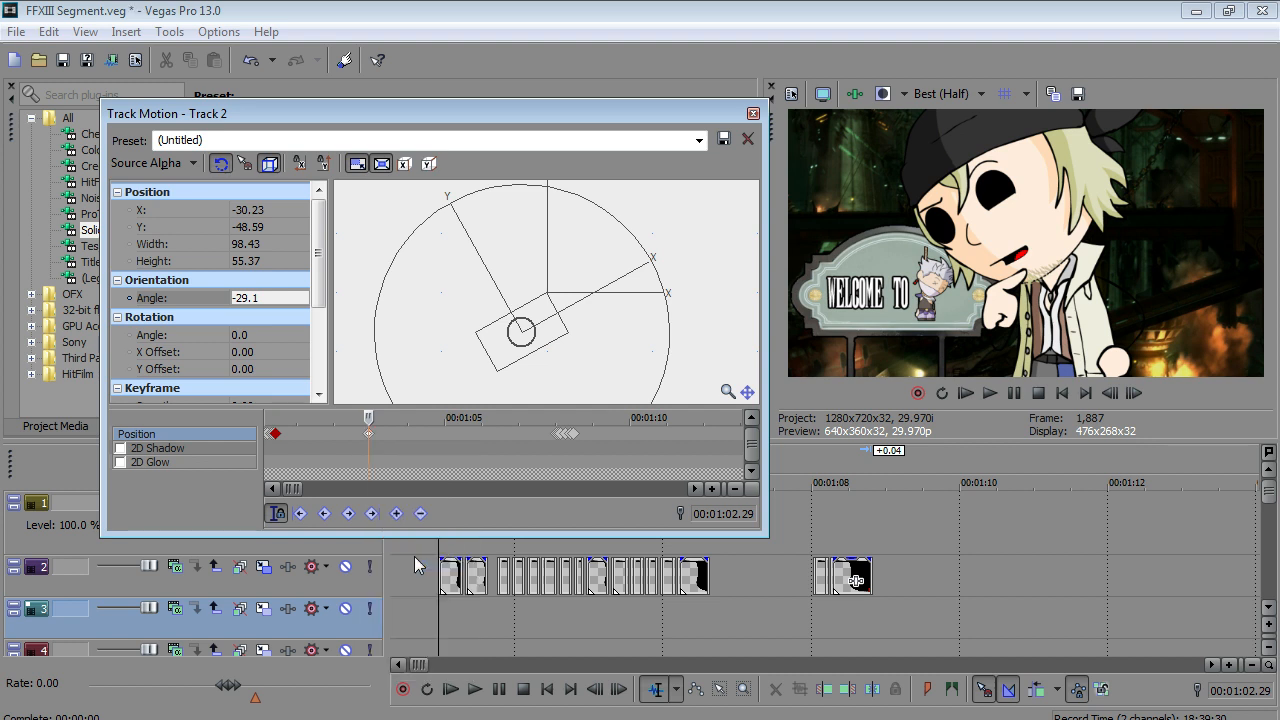
- Switch the 00:01:02.29 keyframe to Hold and back to Linear, and play the section through to 00:01:08.26
right_click(366, 434)
click(417, 665)
right_click(370, 434)
click(440, 558)
scroll(466, 612, down, 1)
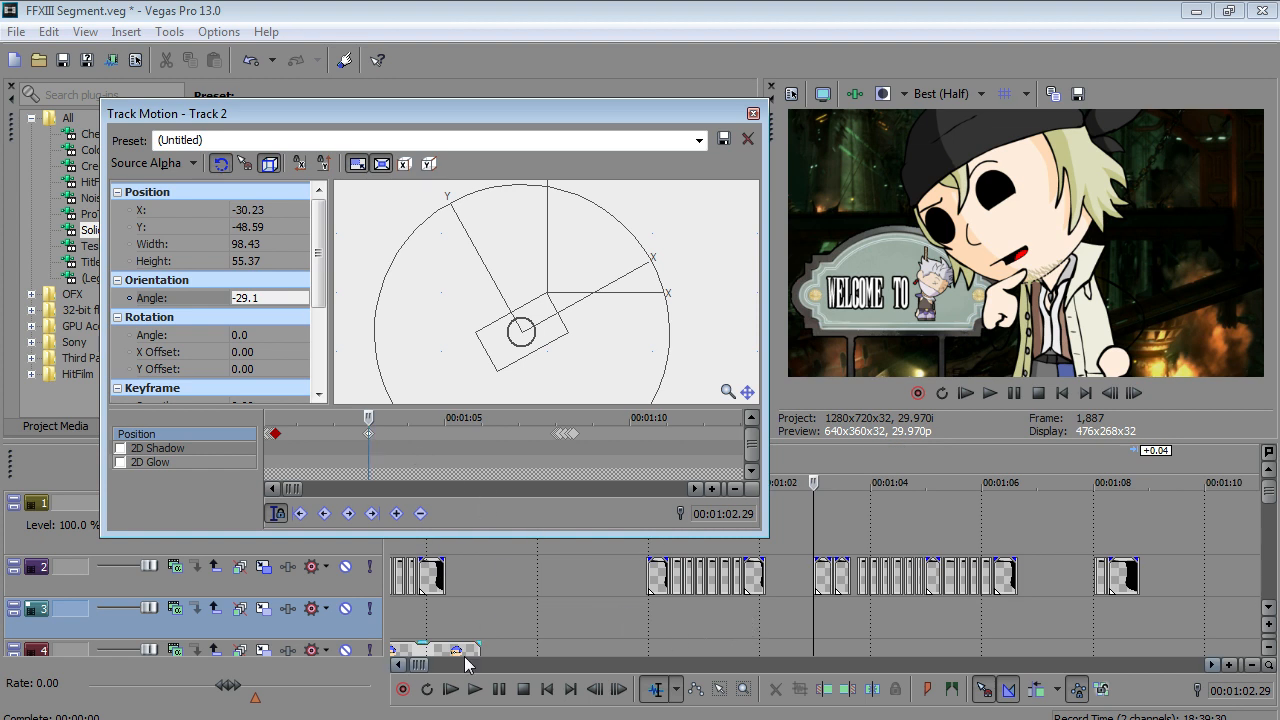
click(475, 689)
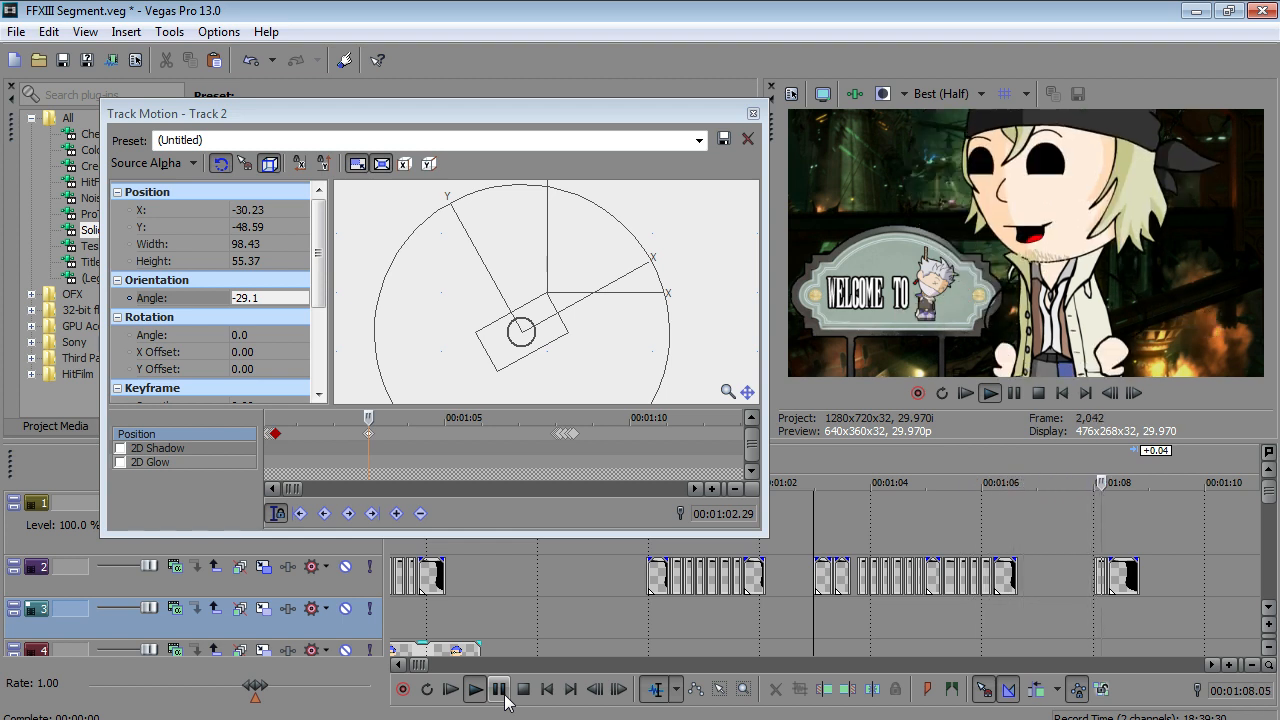
click(505, 694)
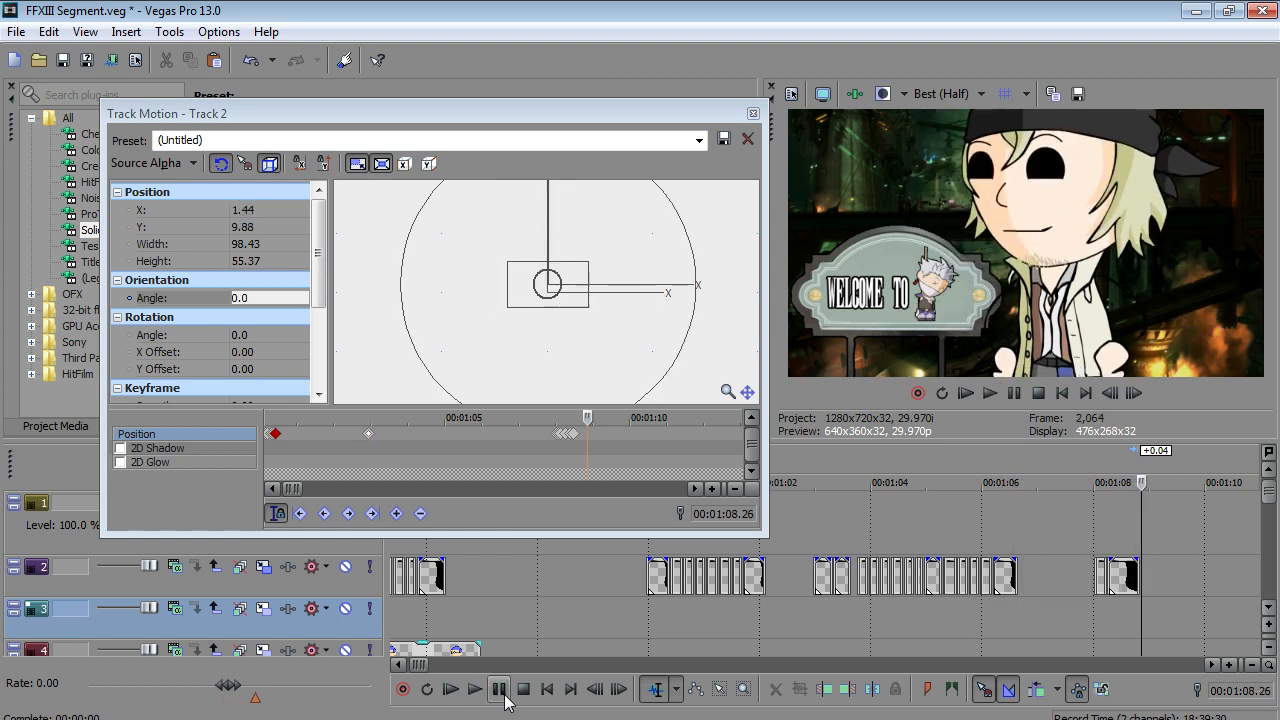
- Compare Hold and Linear again on the 00:01:02.29 position keyframe and leave it on Hold
click(370, 434)
right_click(370, 440)
click(432, 666)
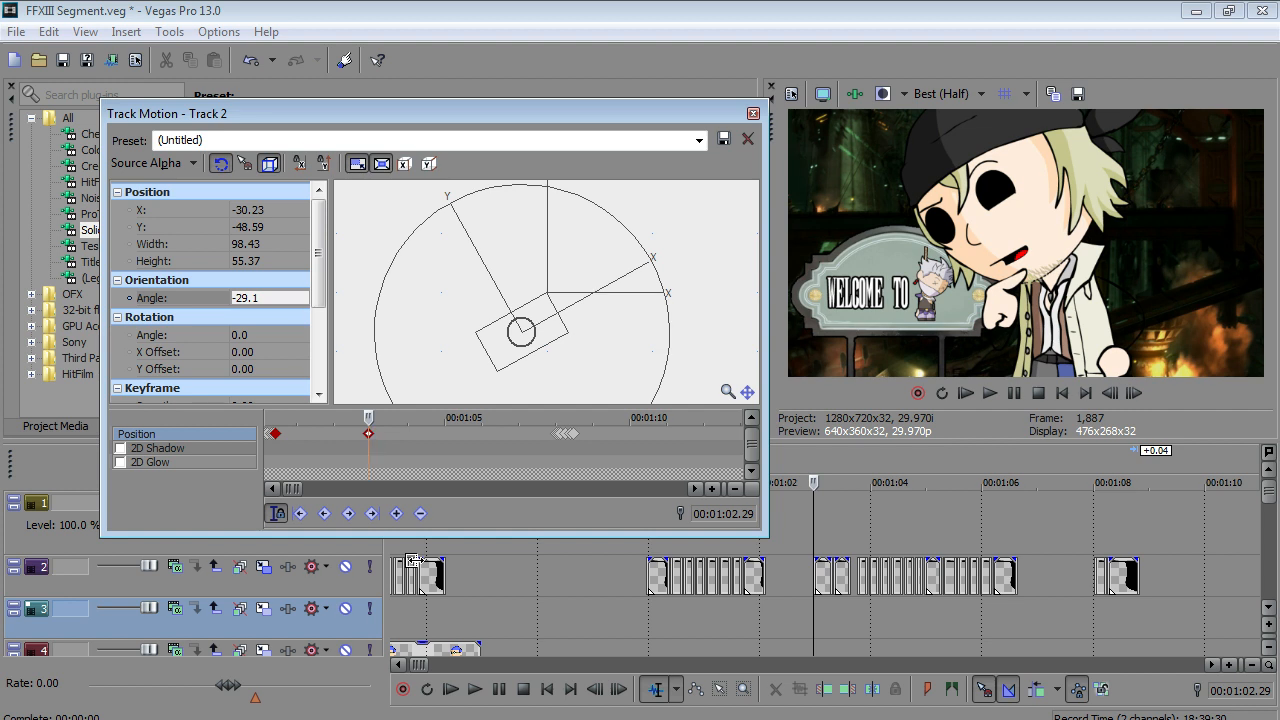
right_click(370, 440)
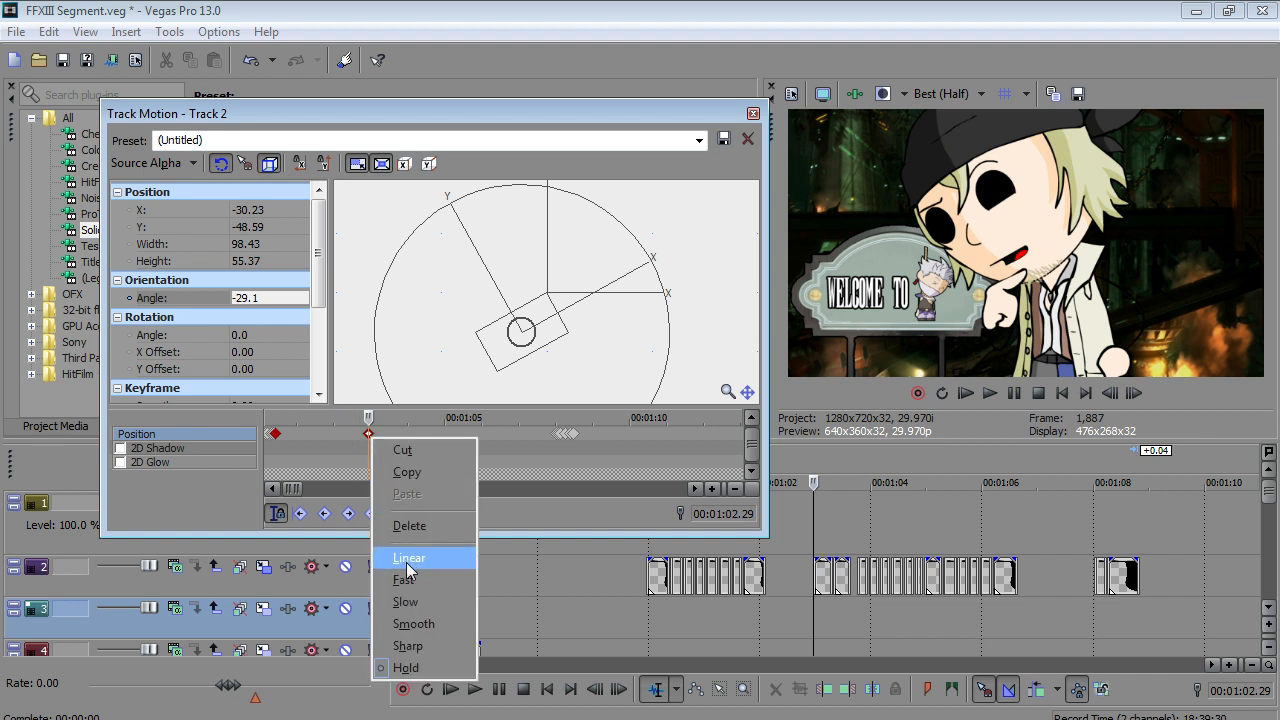
click(407, 562)
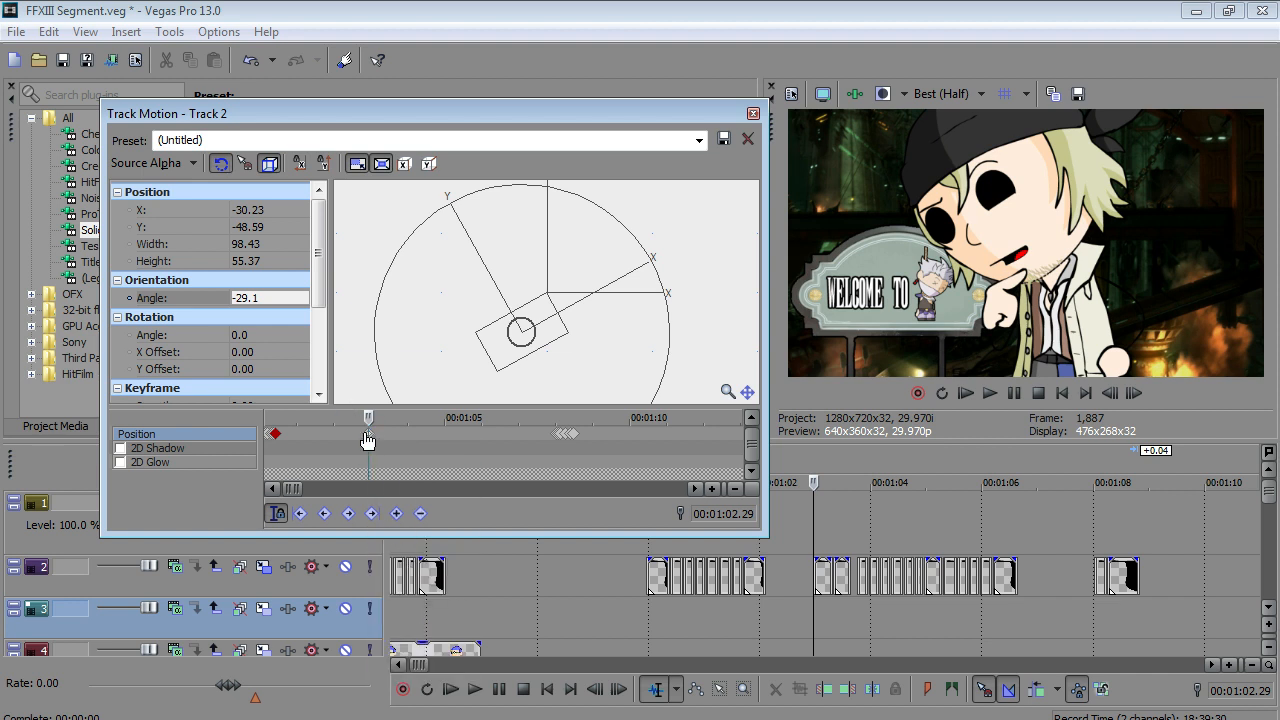
right_click(367, 434)
click(418, 666)
scroll(362, 440, down, 4)
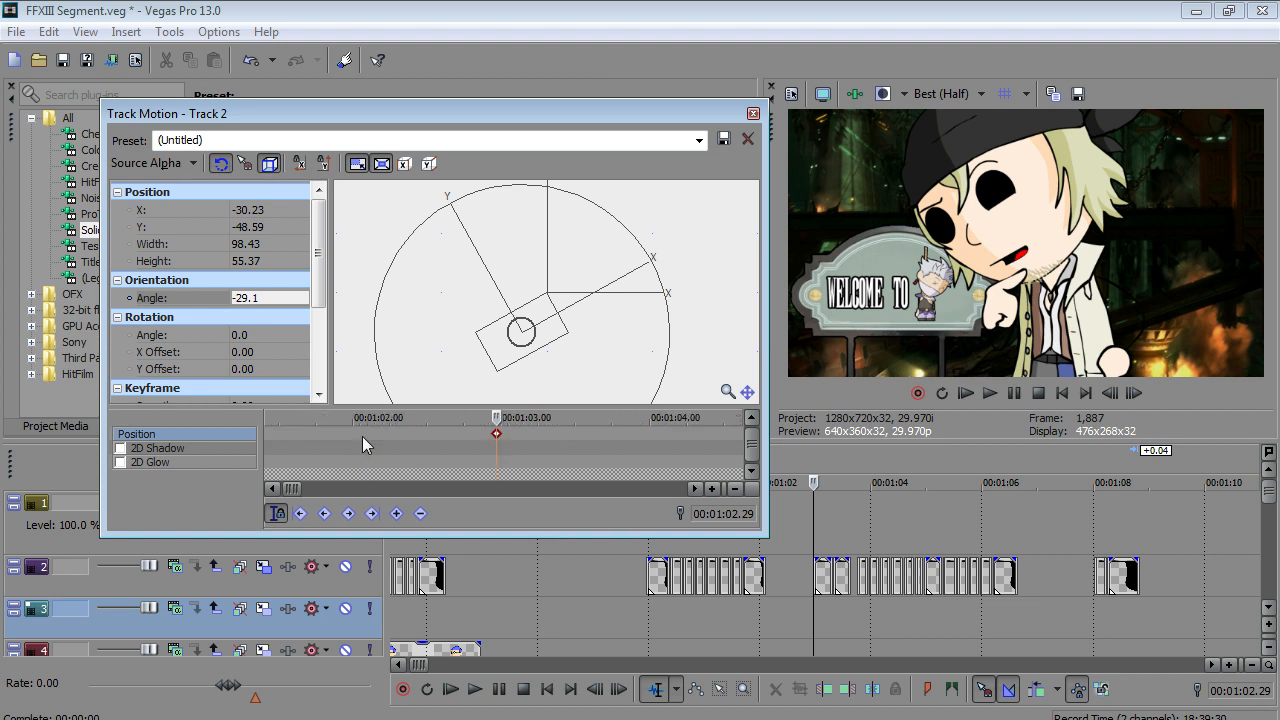
- Add a Linear position keyframe on track 2 at 00:01:06.18 and shift it to 00:01:06.02
click(1014, 524)
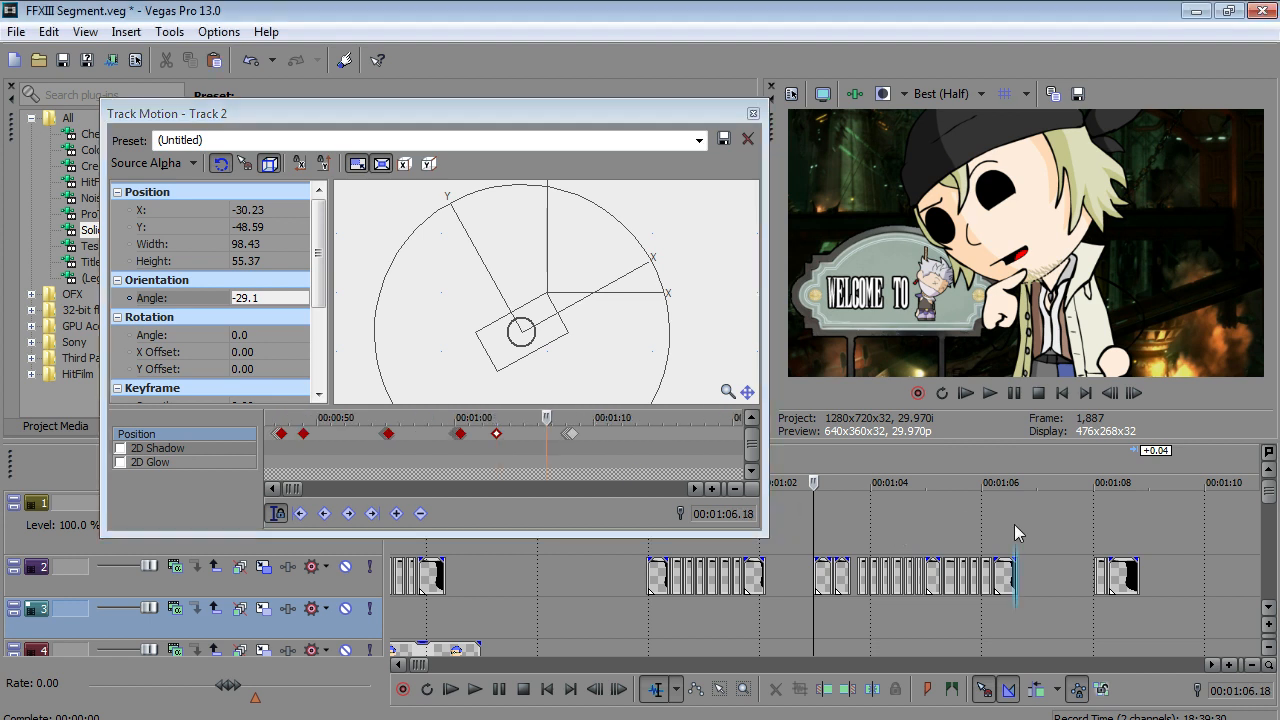
double_click(546, 434)
right_click(546, 434)
click(590, 561)
drag(548, 443, 551, 443)
scroll(596, 416, up, 4)
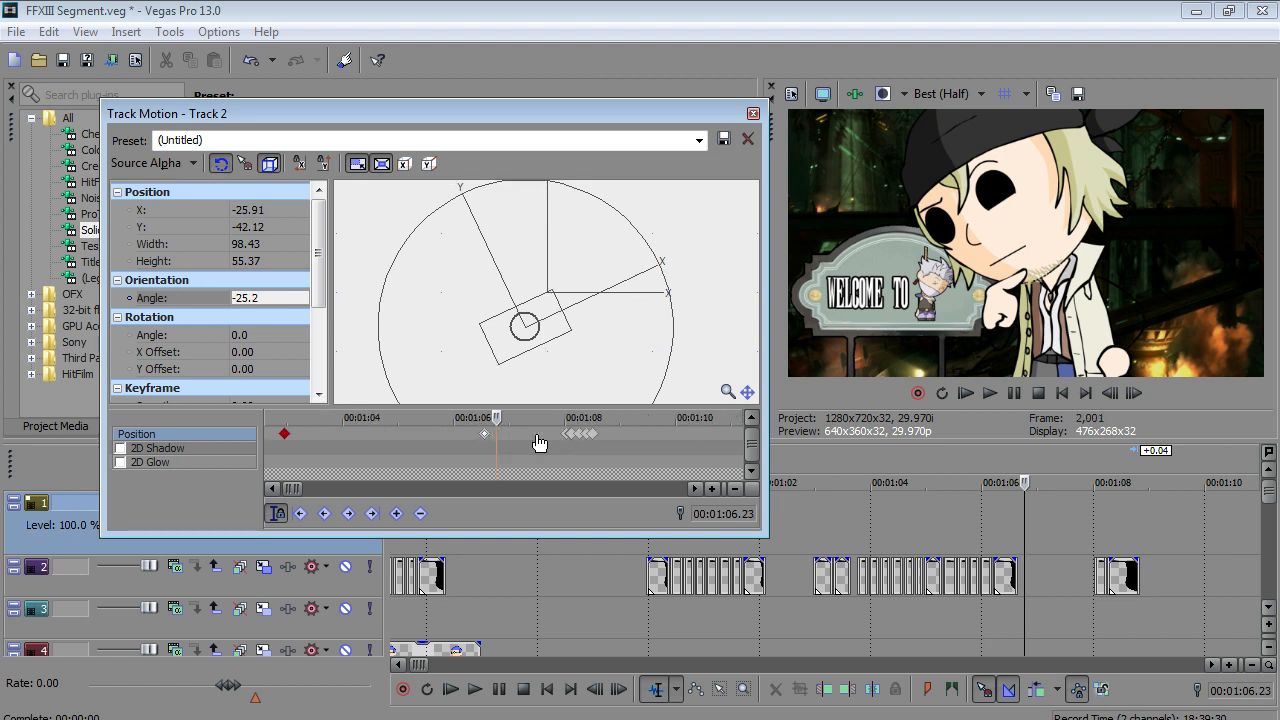
drag(475, 433, 447, 440)
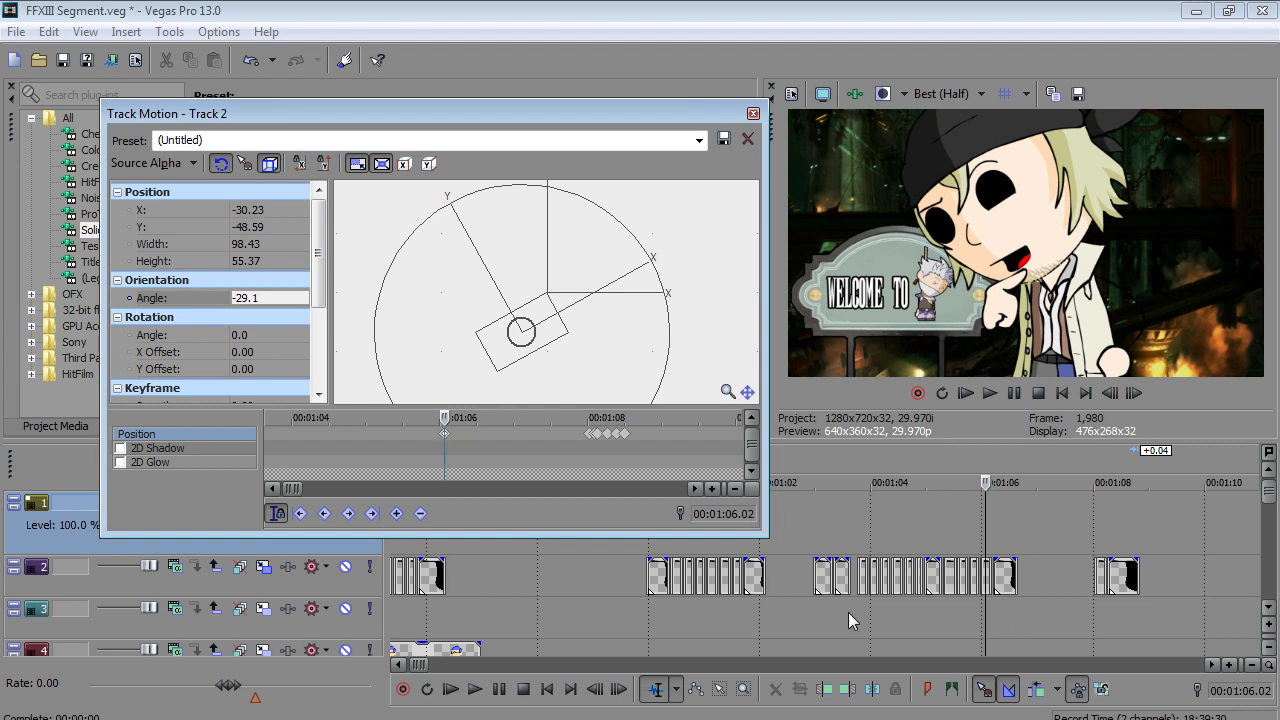
- Play back the section from 00:01:02.29 and delete the added position keyframe at 00:01:06.02
click(810, 612)
click(475, 689)
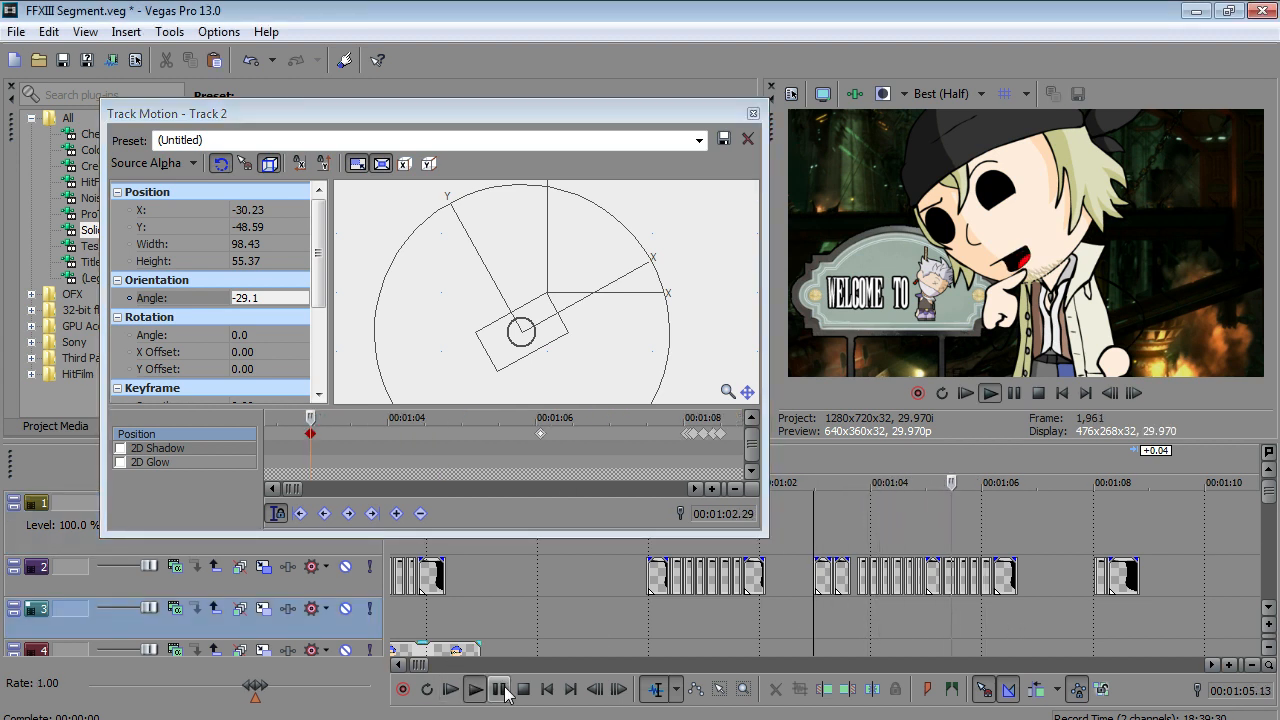
click(499, 689)
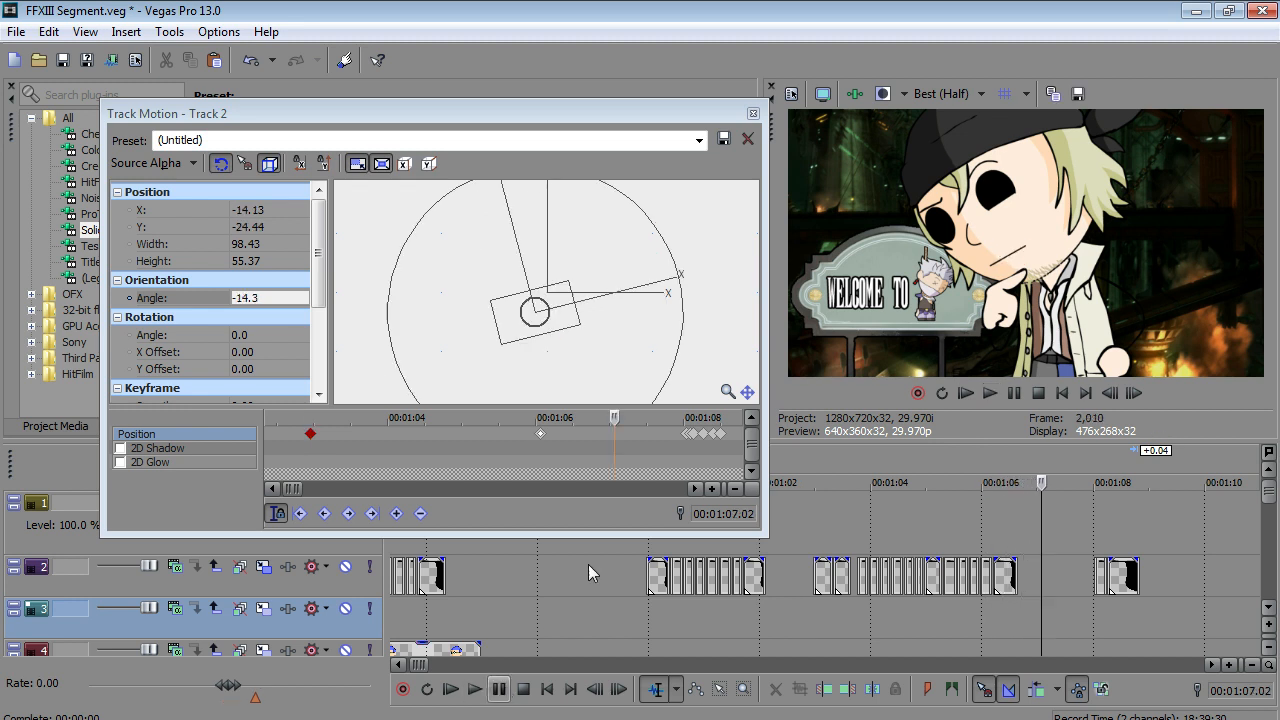
click(540, 436)
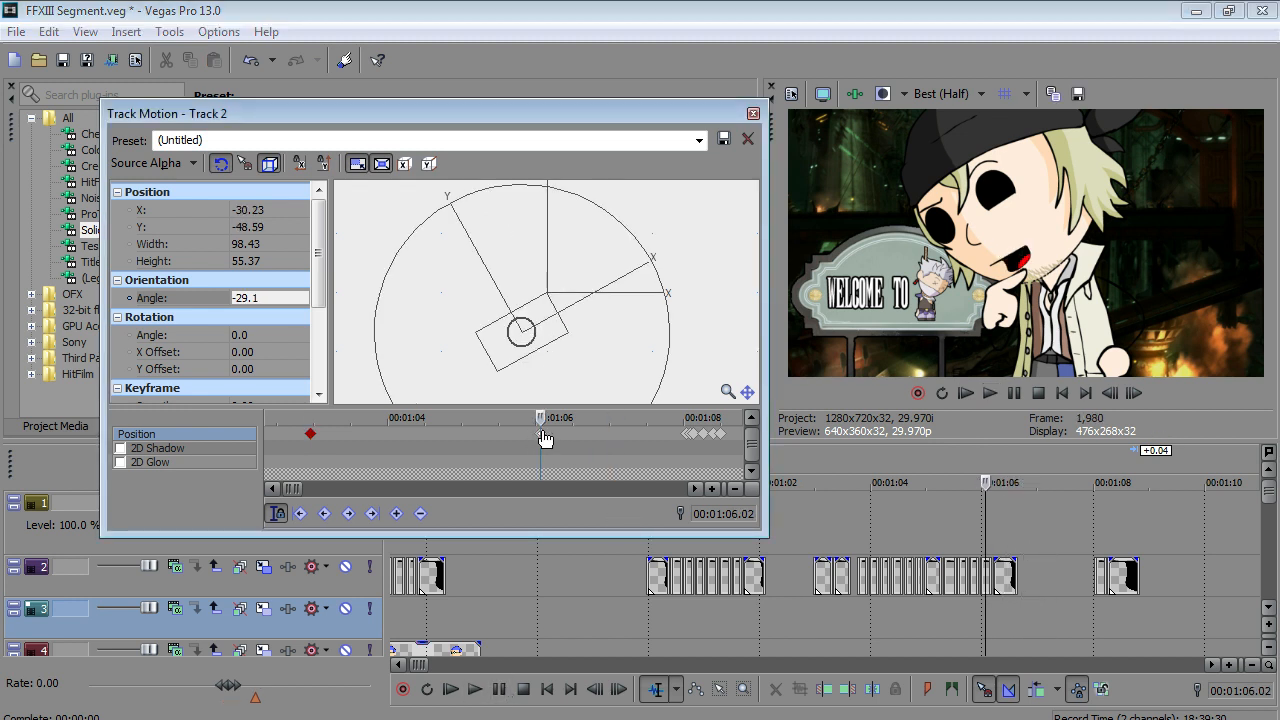
right_click(543, 435)
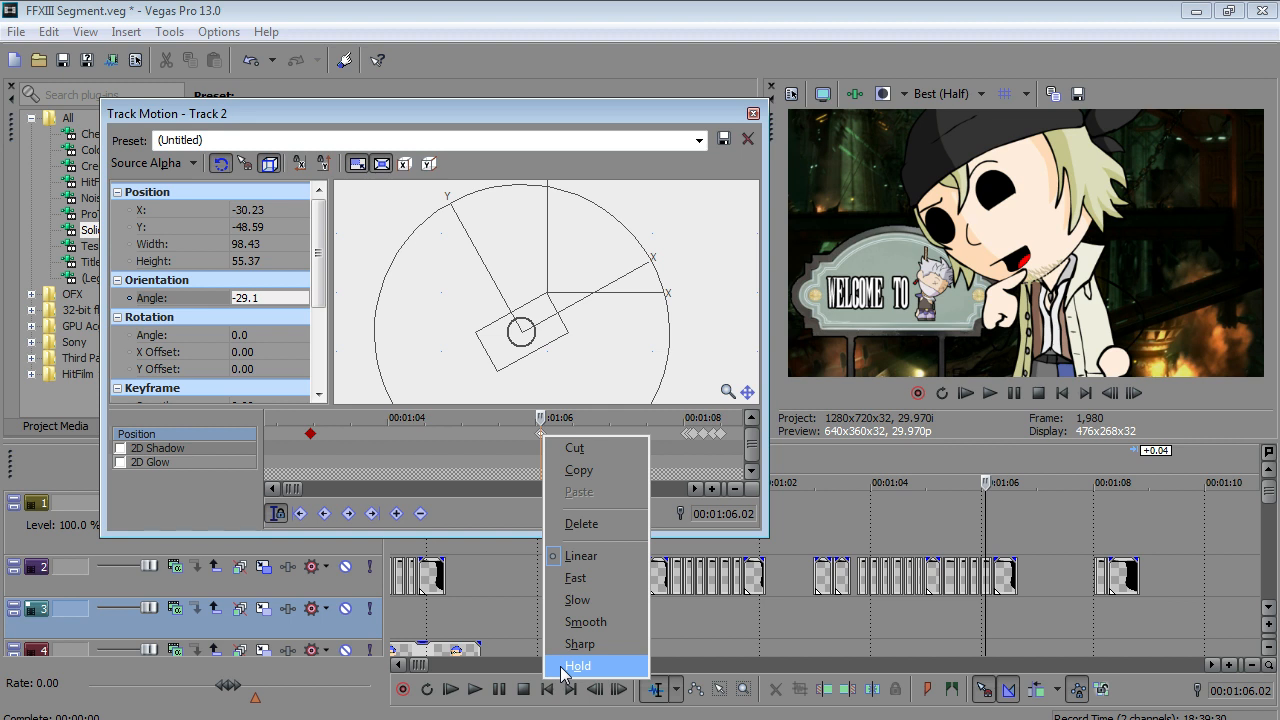
click(506, 470)
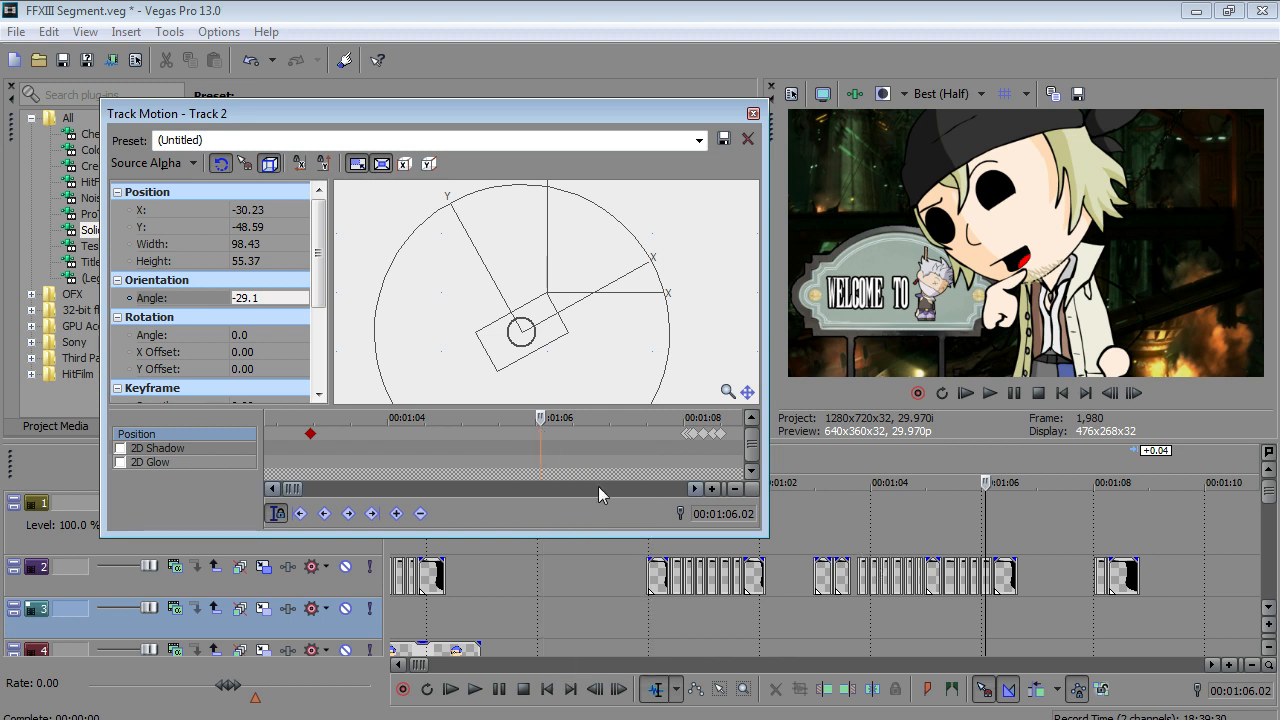
scroll(524, 444, down, 3)
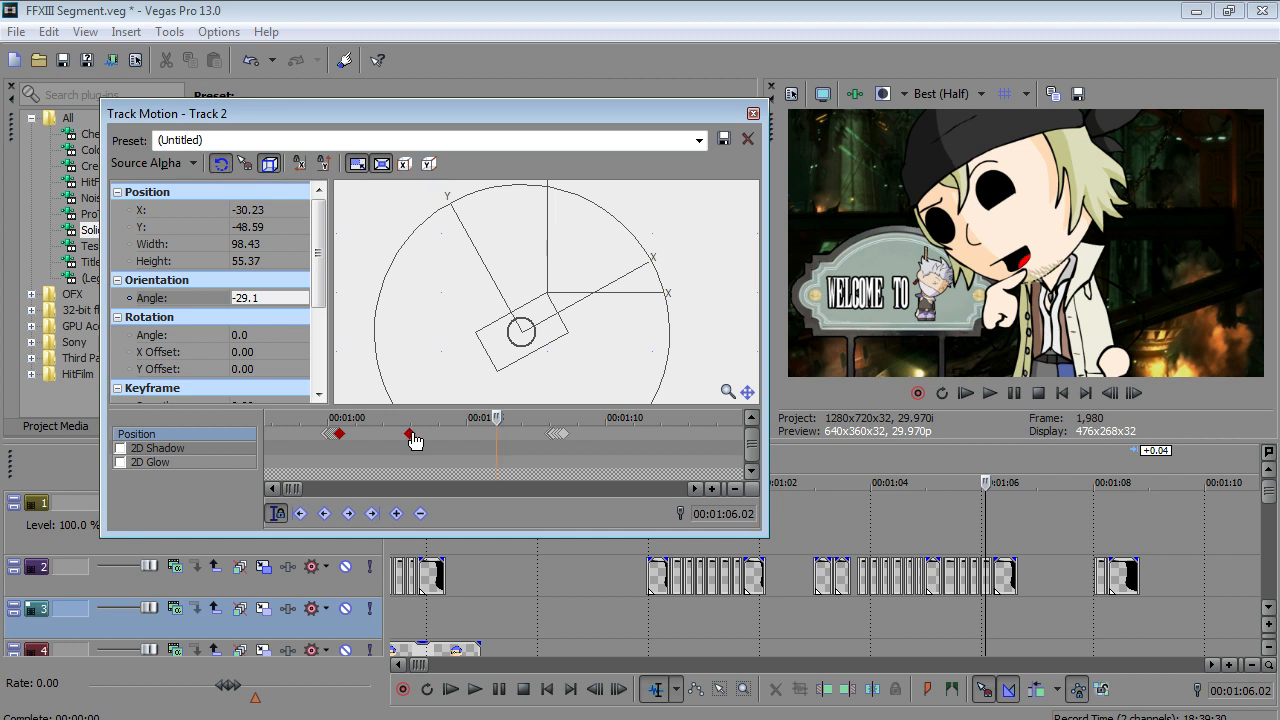
- Save the project and place the playhead at 00:01:06.18, at the end of the middle mouth clips
click(20, 36)
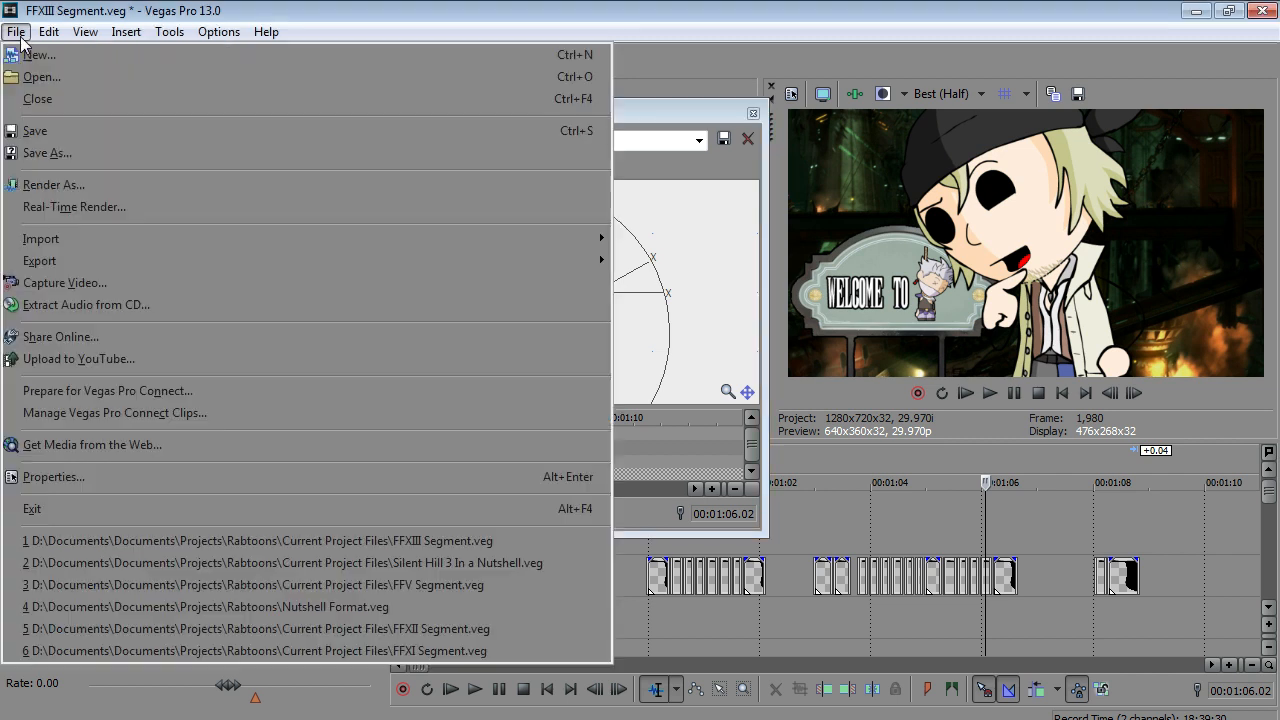
click(40, 127)
click(1016, 620)
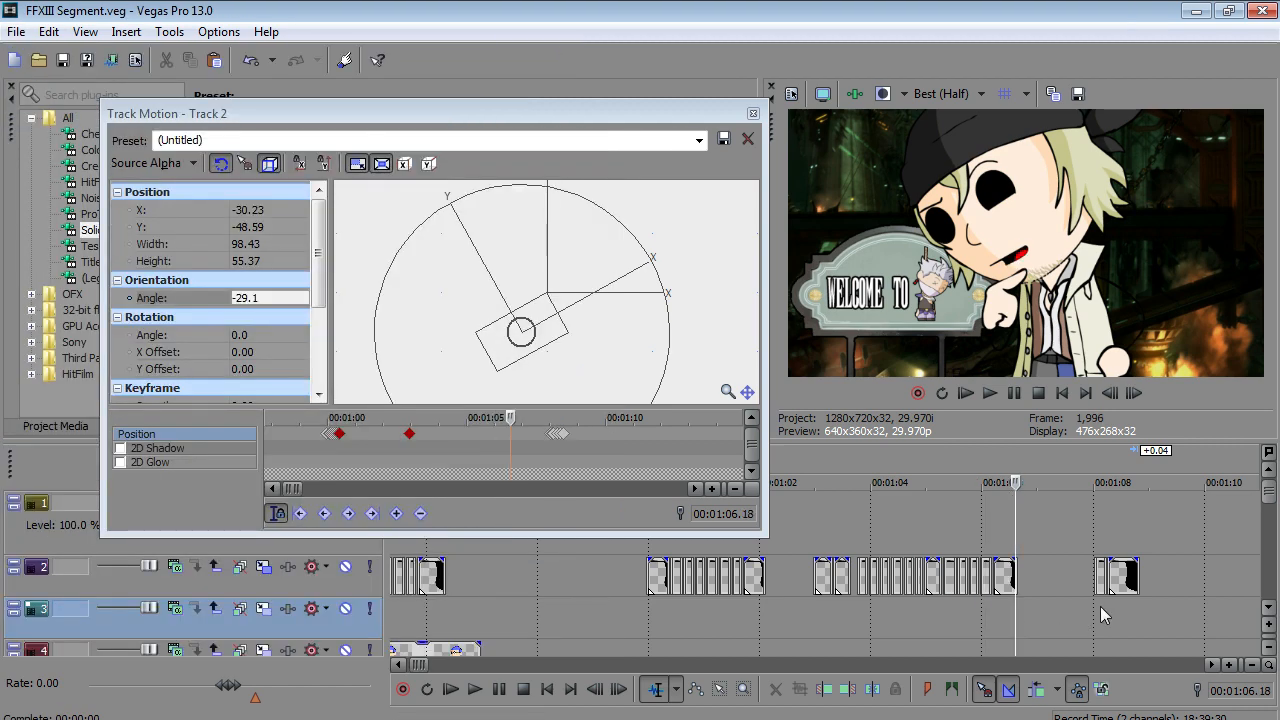
- Play back the mouth clips around 00:01:08.01 against Snow's animation
click(1095, 608)
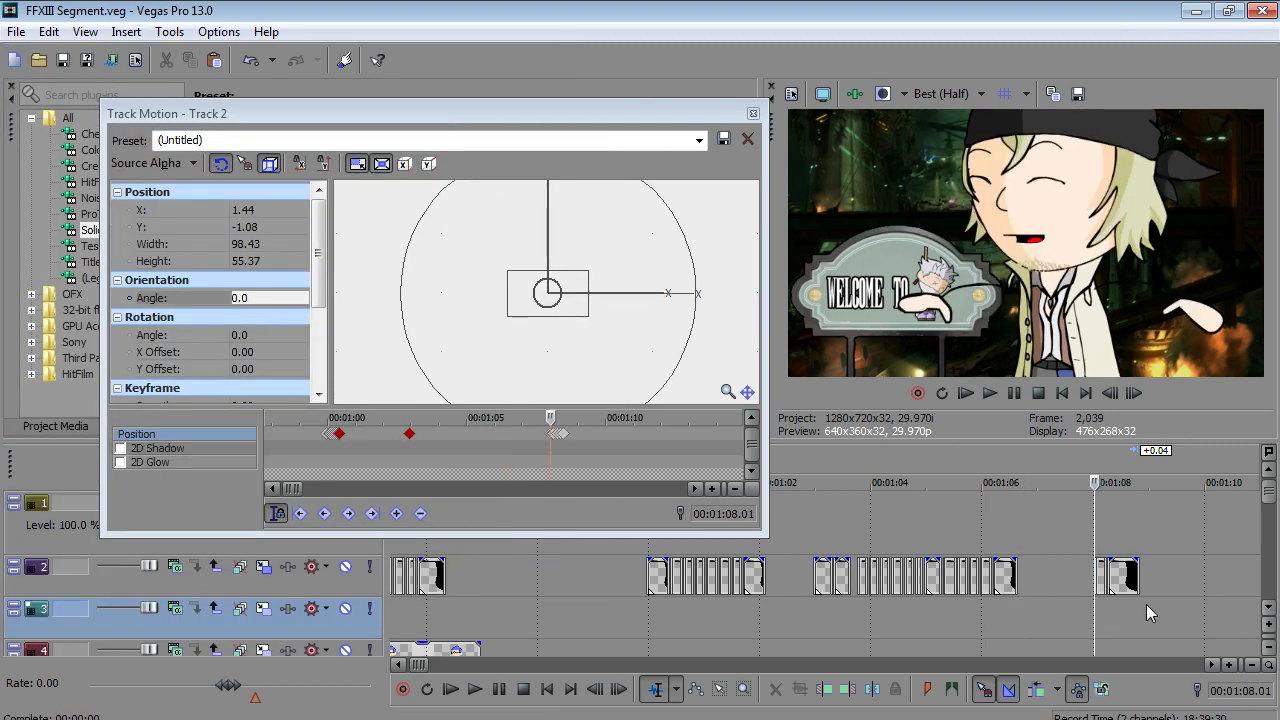
key(space)
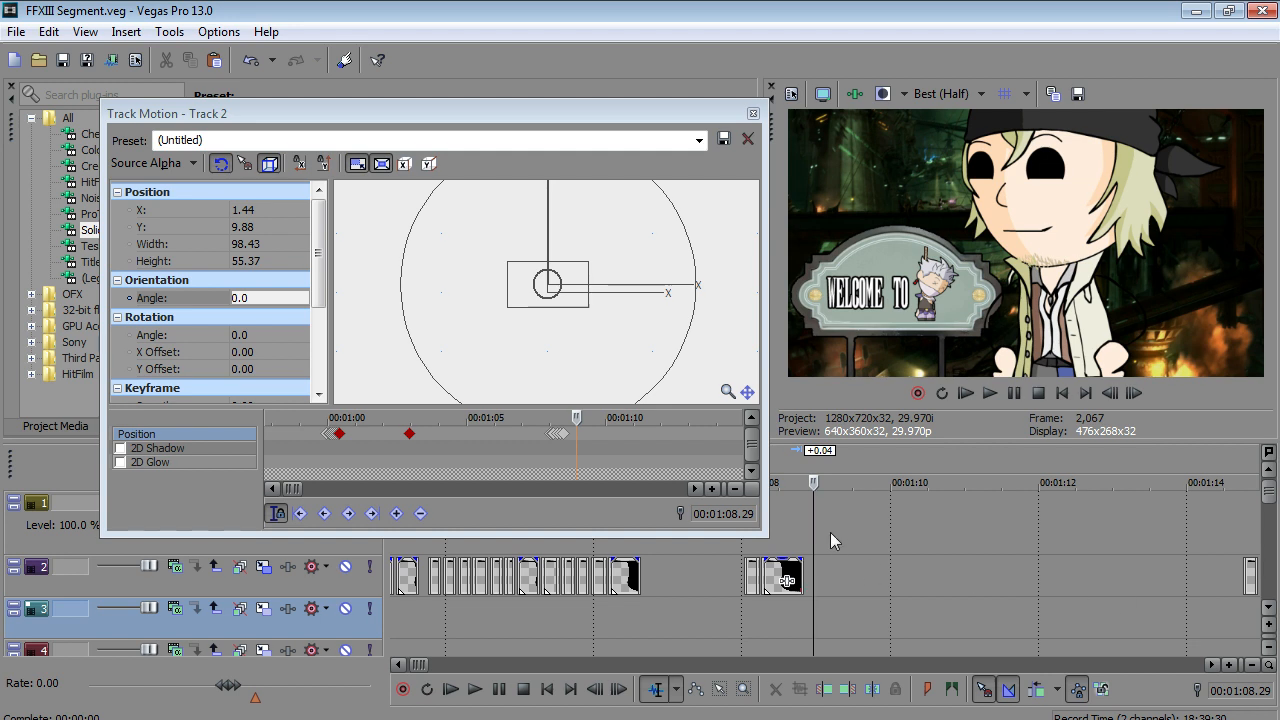
scroll(838, 568, down, 2)
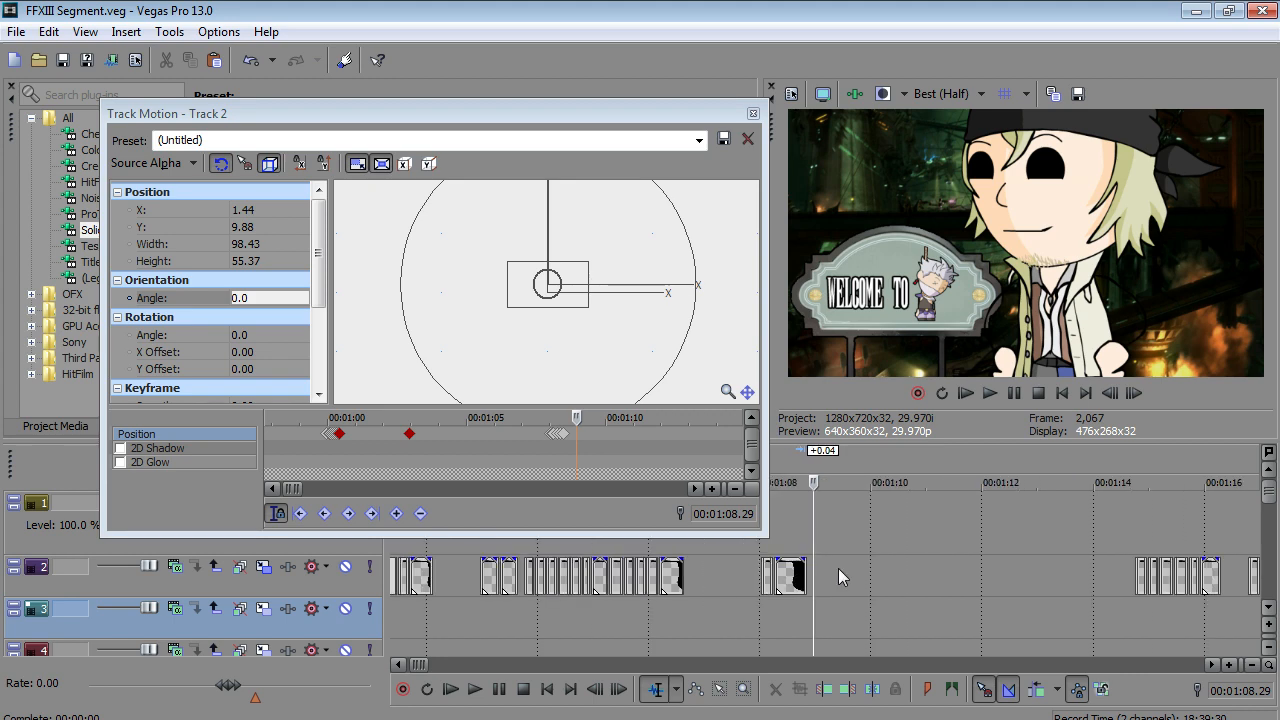
click(1164, 596)
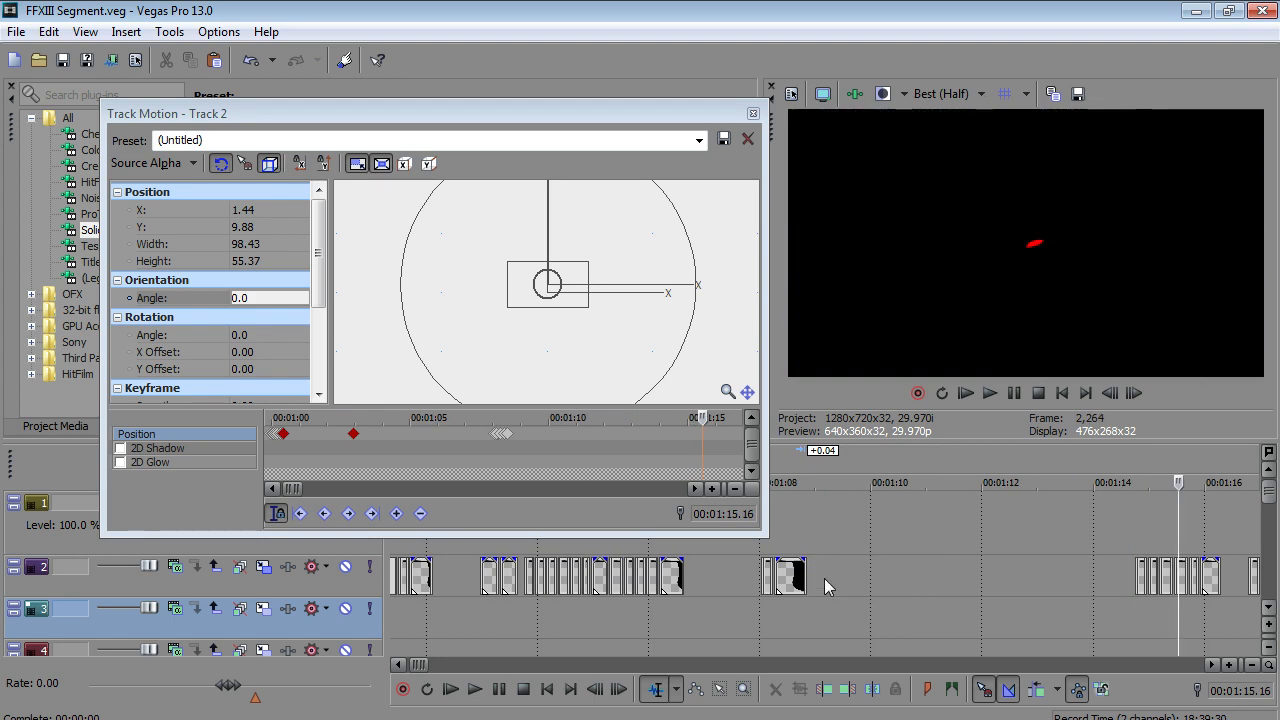
click(748, 604)
click(476, 689)
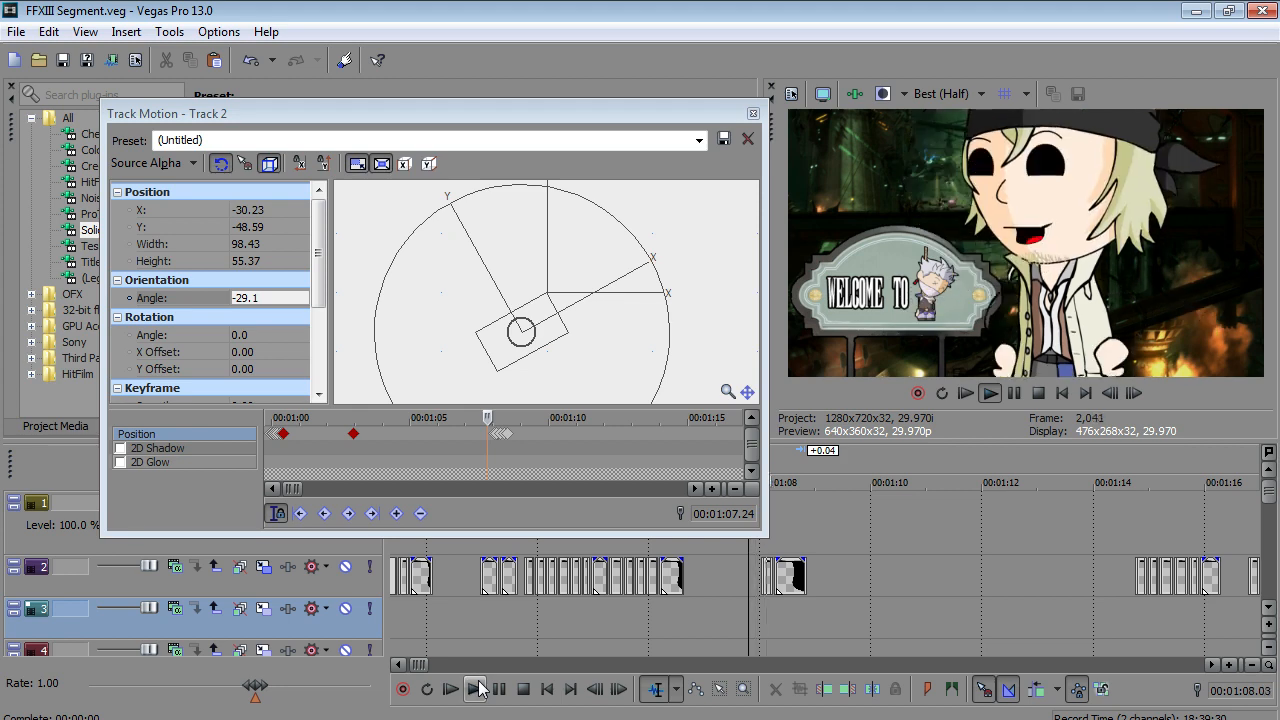
click(496, 690)
- Check the dialogue waveform and move the next group of six mouth clips on track 2 to start at 00:01:09.08
key(alt+Left)
key(alt+Left)
key(alt+Left)
key(alt+Left)
drag(1268, 500, 1260, 560)
key(alt+Left)
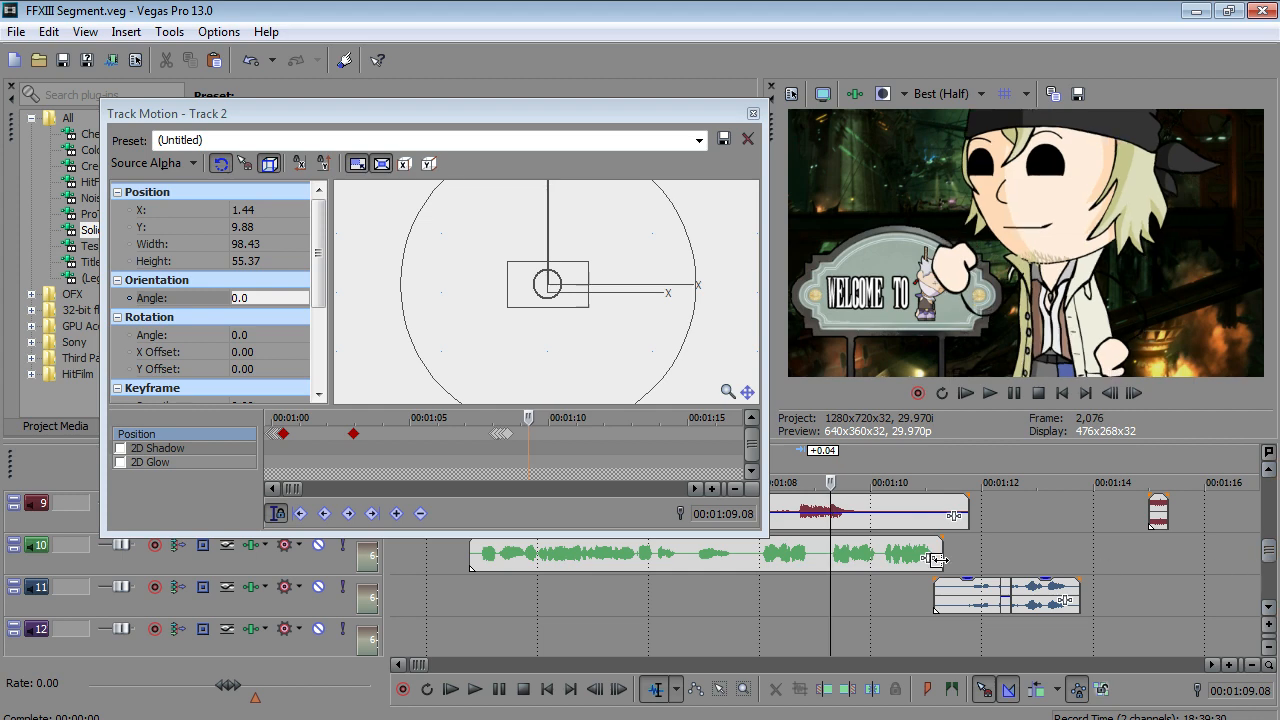
click(474, 689)
click(523, 689)
drag(1268, 538, 1268, 484)
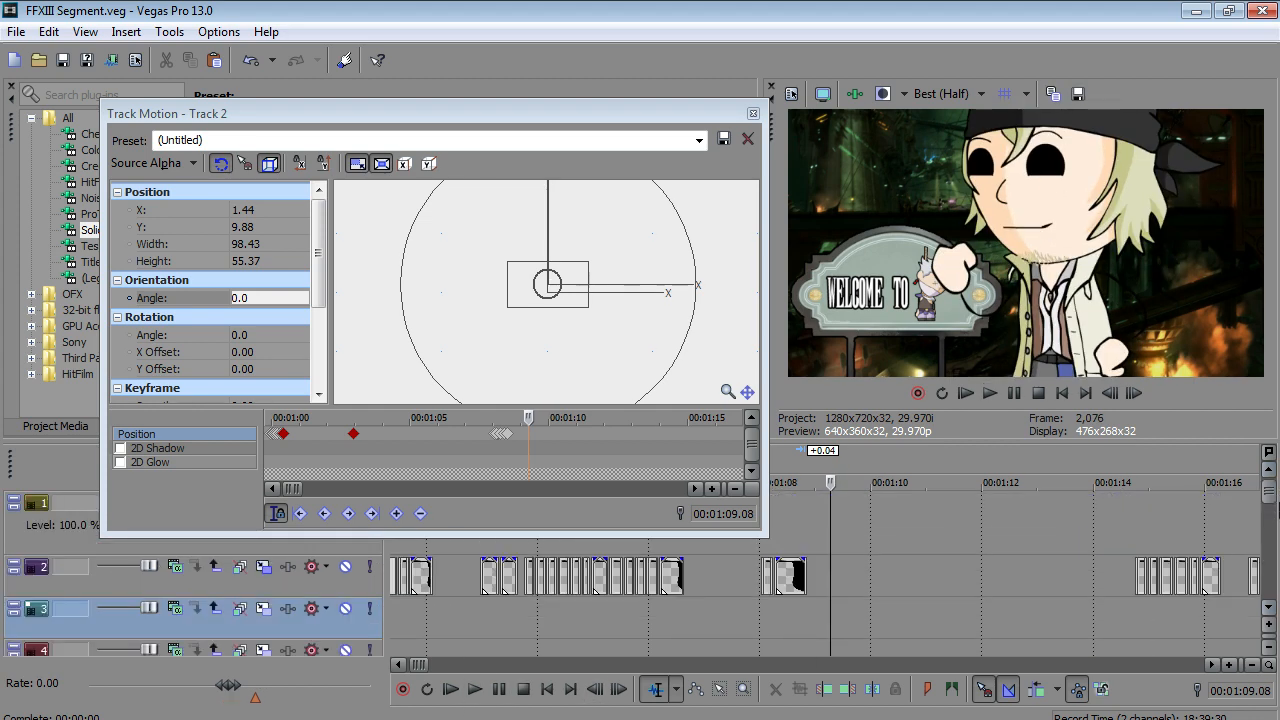
click(719, 689)
drag(1108, 568, 915, 590)
scroll(915, 590, up, 4)
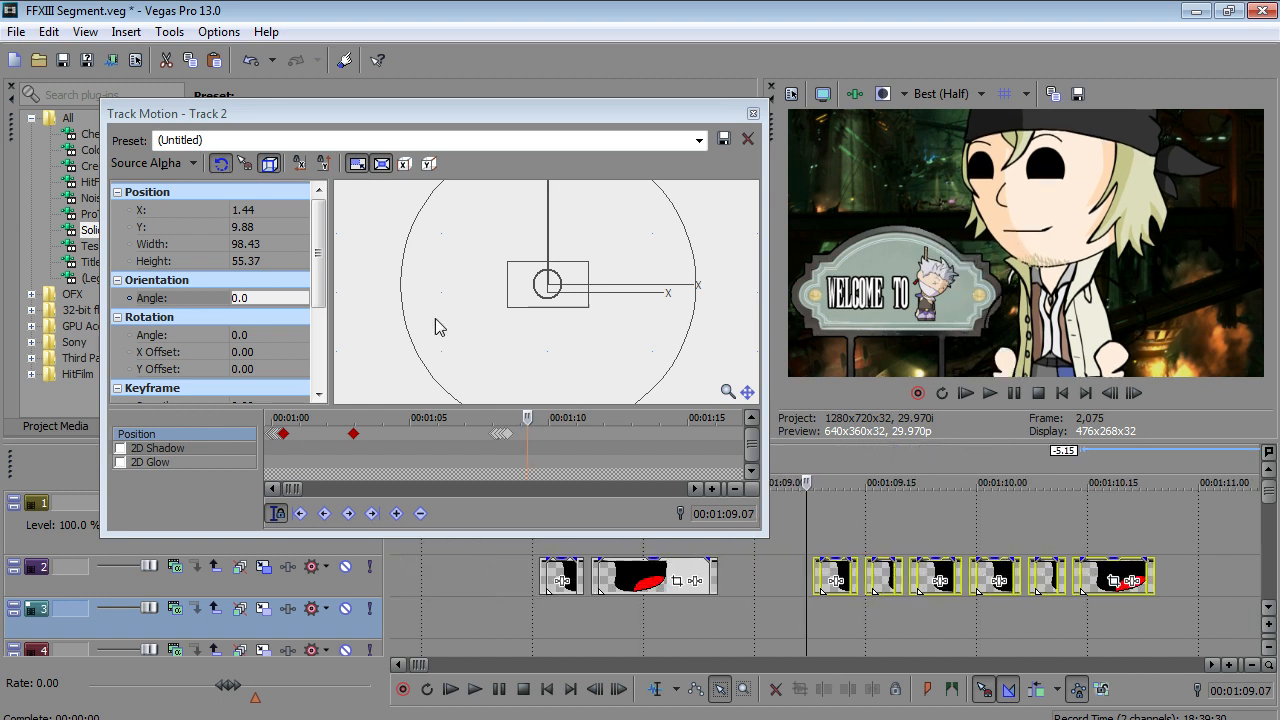
- Set the 00:01:08.15 position keyframe to Hold and raise the mouth track to Y 19.63 at 00:01:09.08
right_click(506, 435)
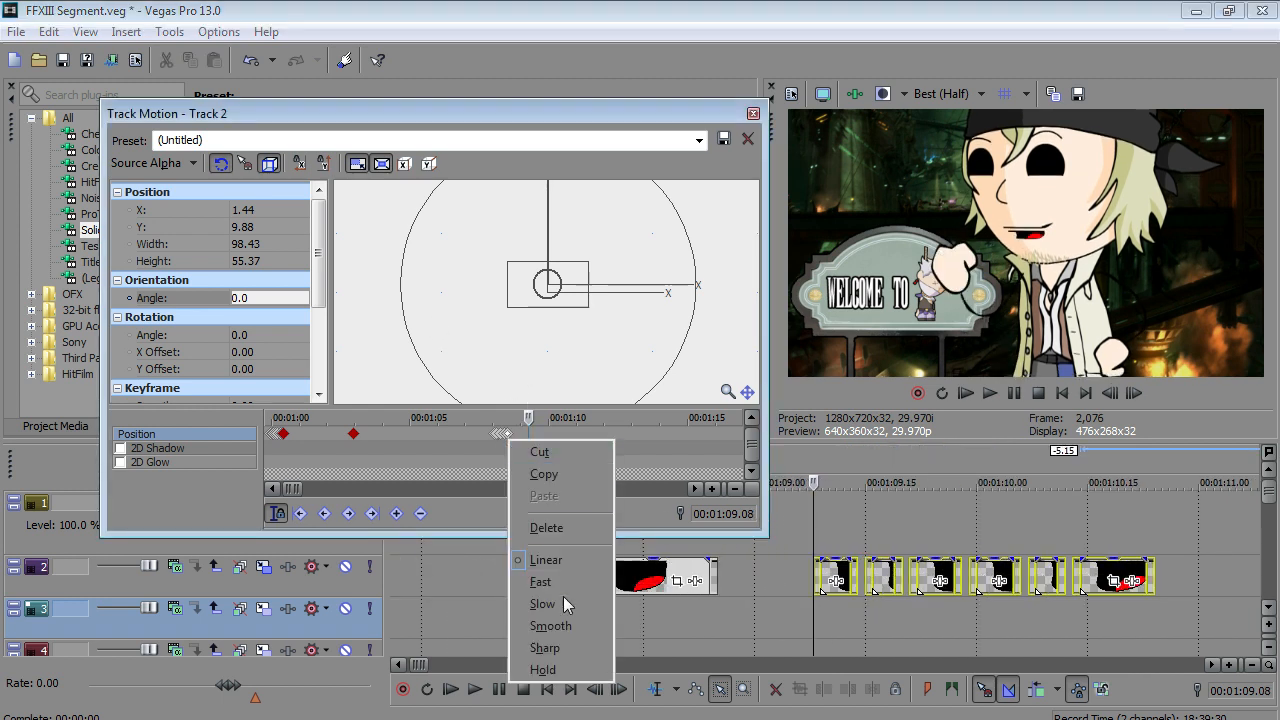
click(543, 669)
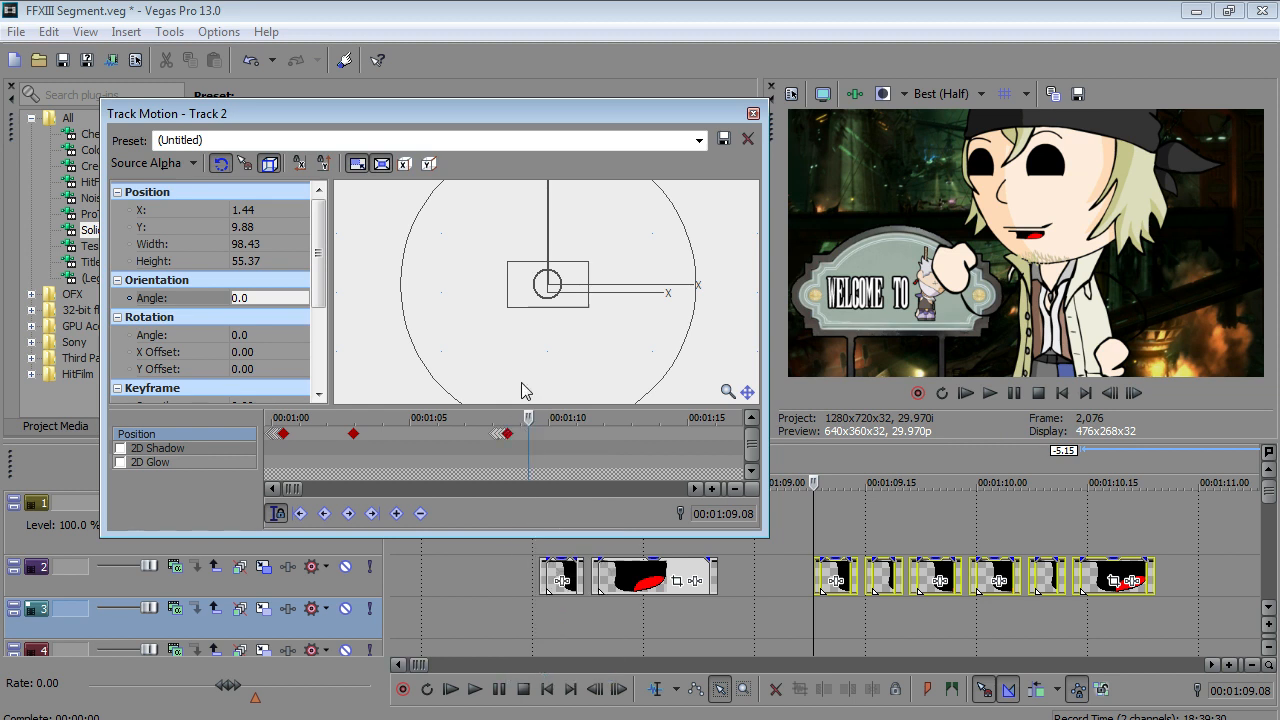
drag(543, 264, 540, 252)
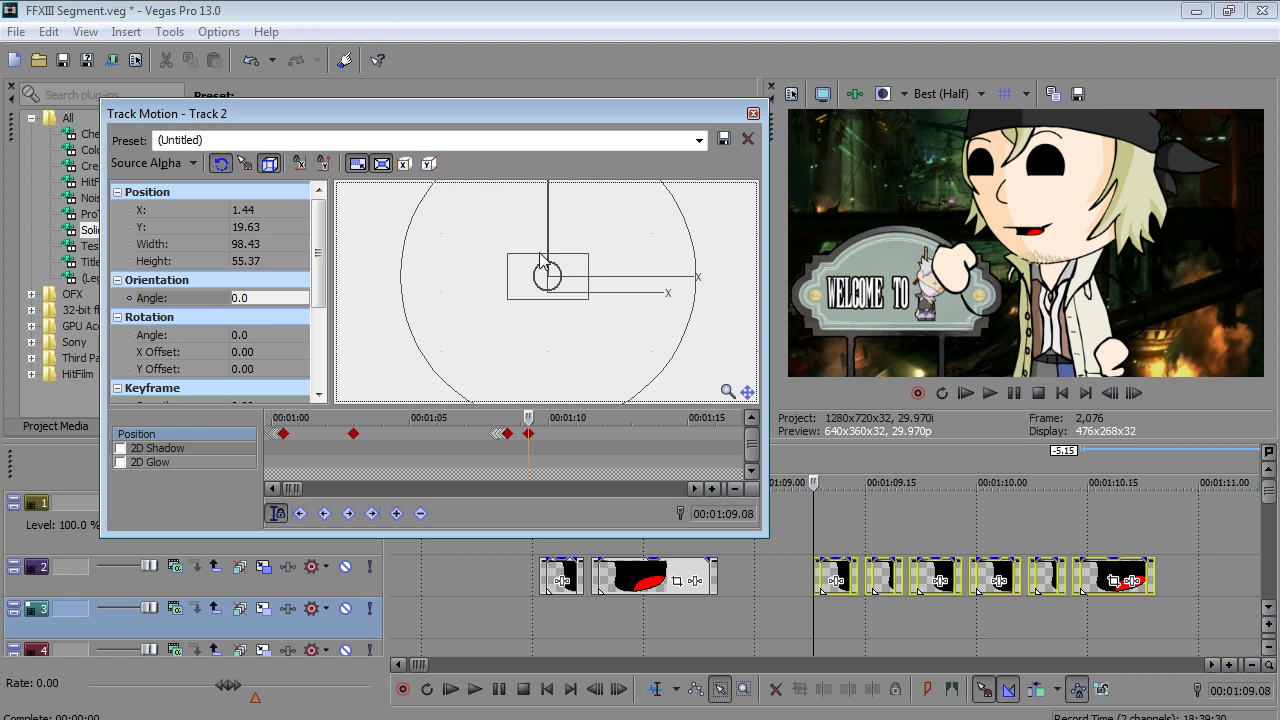
click(528, 433)
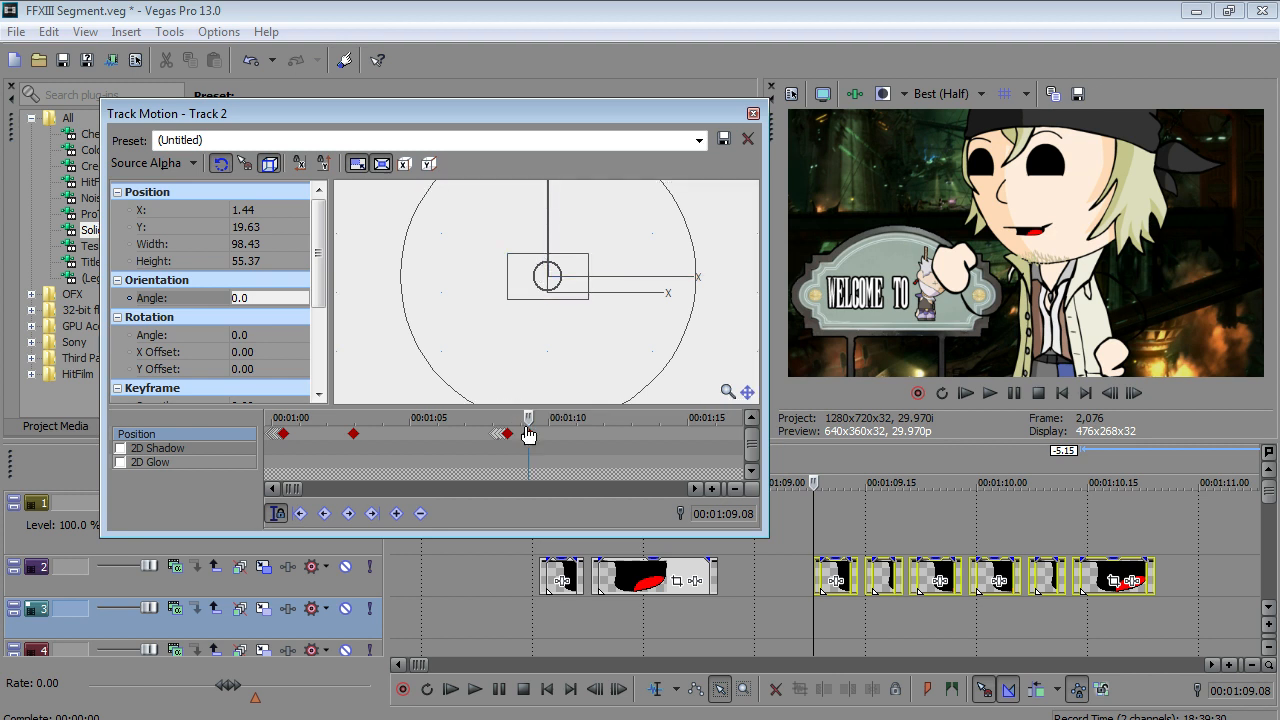
click(813, 588)
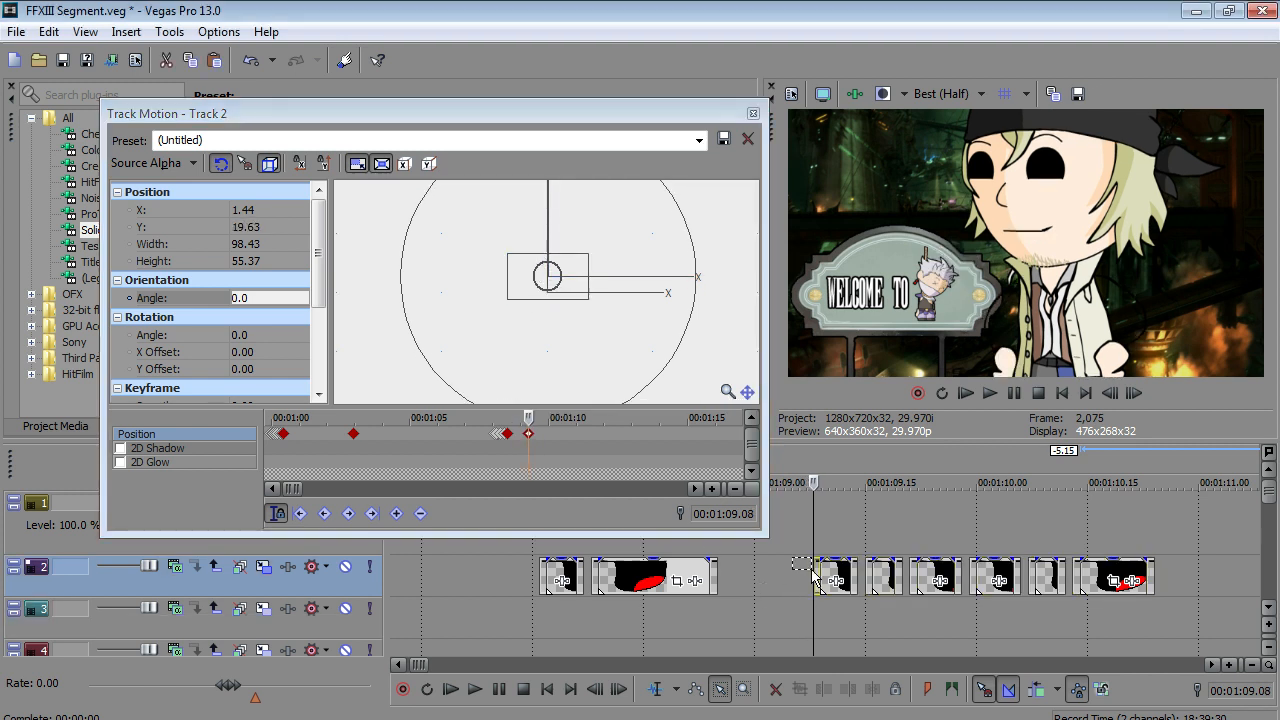
- Add a position keyframe at 00:01:09.13 with the mouth rotated to 16.8 and moved to about X 52.61, Y 35.46
scroll(500, 450, up, 4)
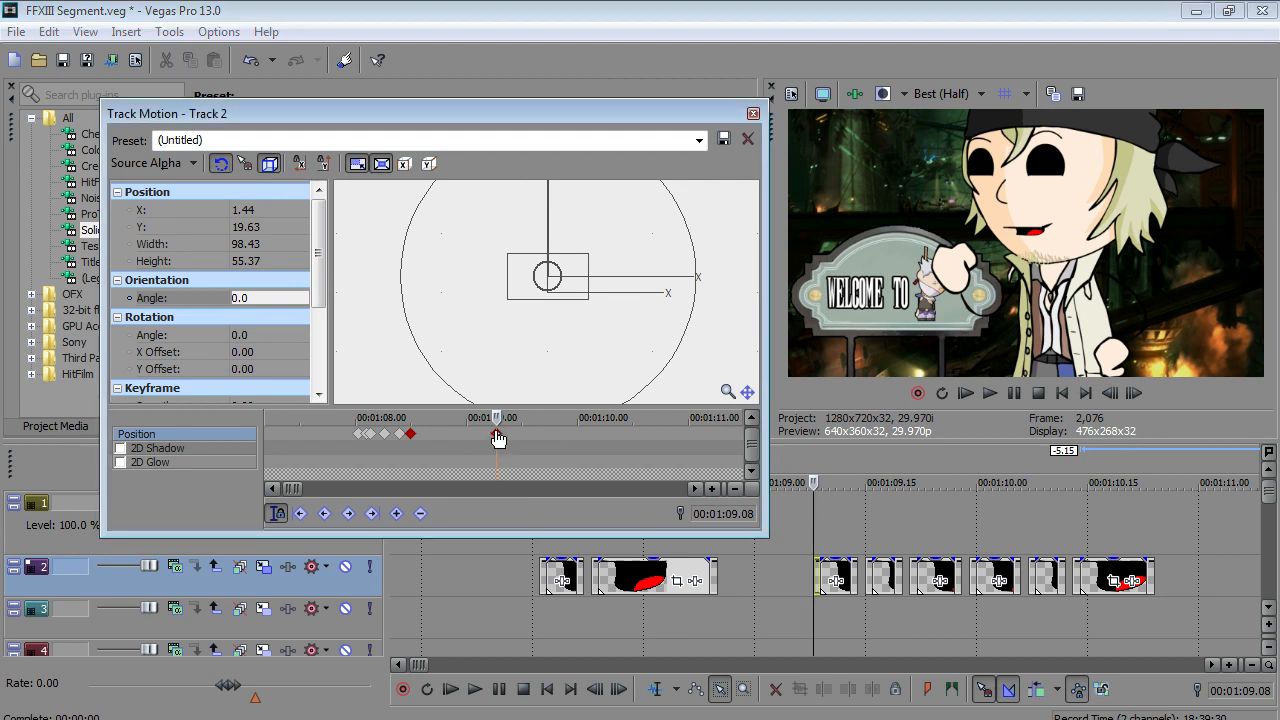
key(Right)
key(Right)
key(Right)
key(Left)
key(Left)
key(Right)
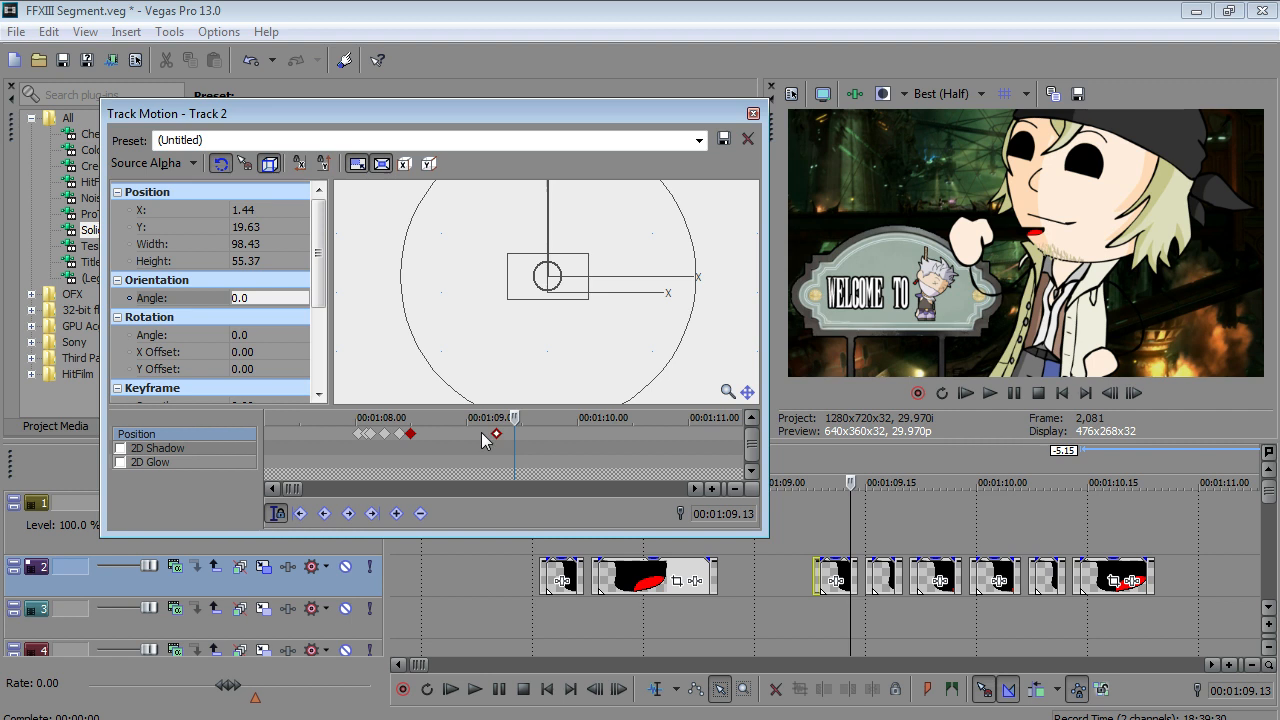
drag(680, 200, 699, 244)
drag(571, 277, 616, 265)
drag(617, 265, 617, 262)
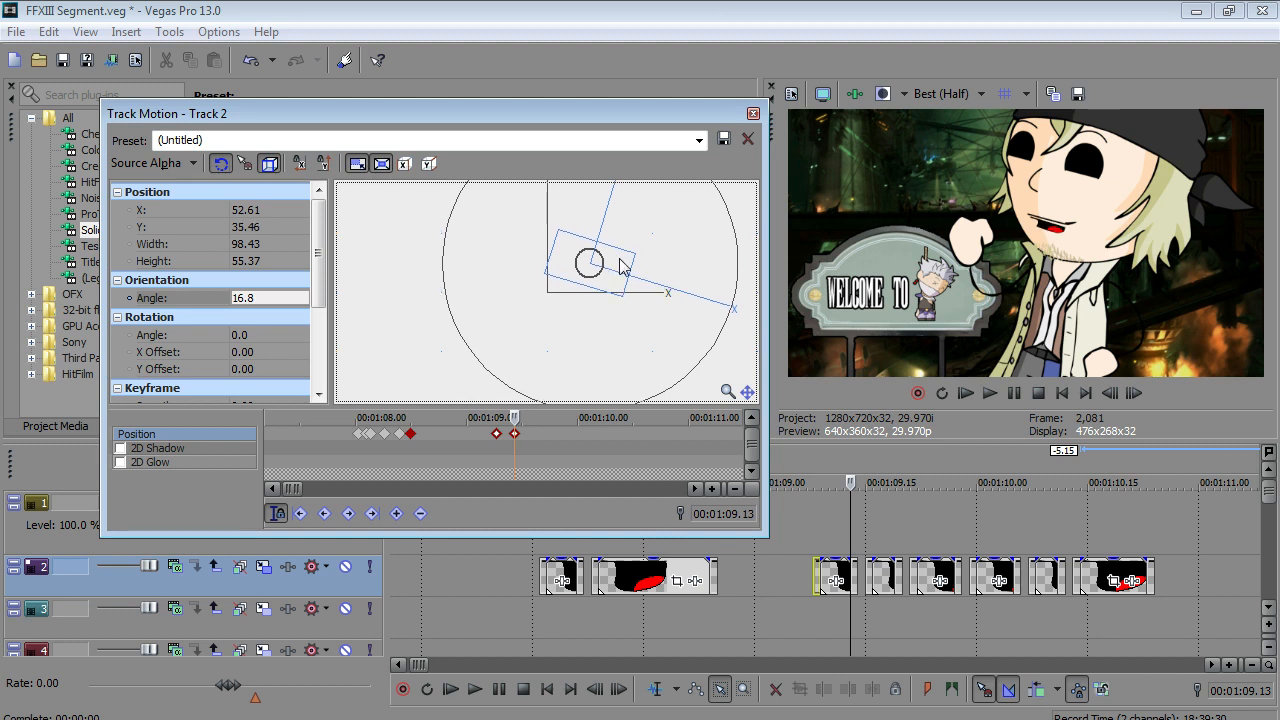
- Fine-tune the 00:01:09.13 keyframe to an angle of 13.7 and a position of X 55.04, Y 42.77
drag(672, 385, 691, 378)
key(Right)
key(Right)
key(Up)
key(Up)
key(Up)
key(Up)
key(Up)
key(Up)
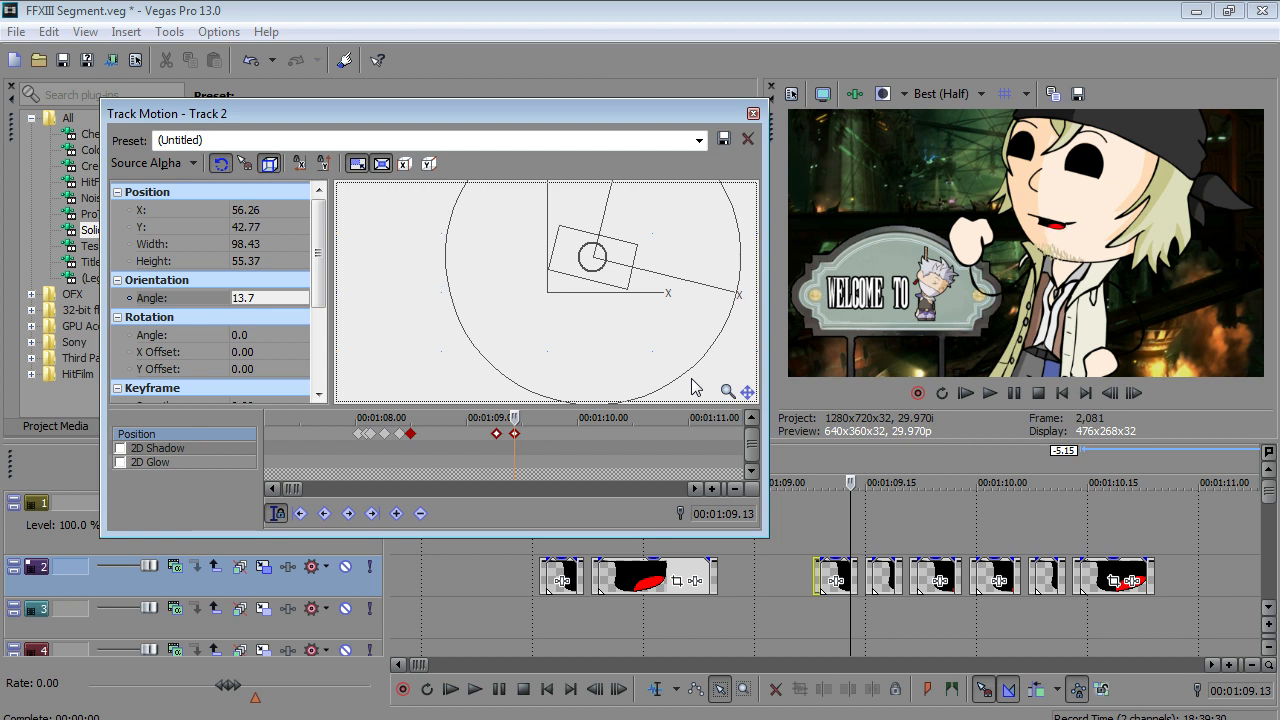
- Set the 00:01:09.08 position keyframe to Linear so the mouth glides with the turning head
click(519, 436)
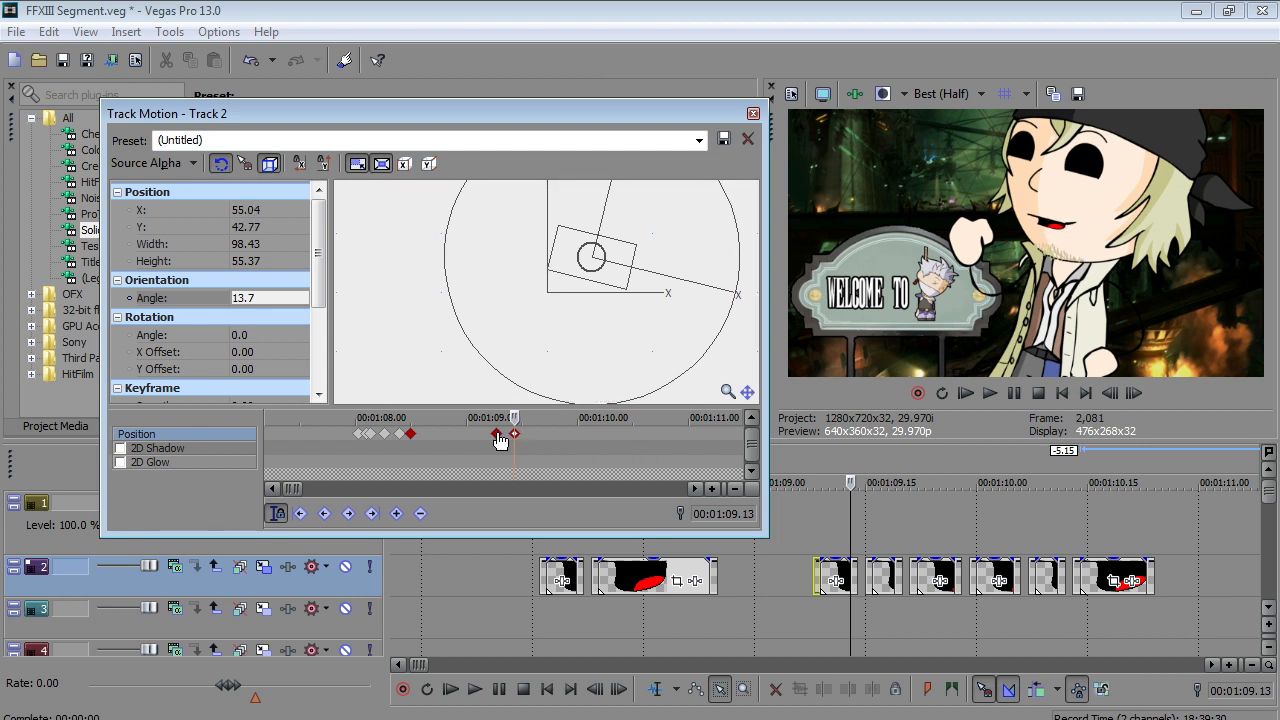
right_click(497, 437)
click(536, 557)
click(498, 436)
- Step through the head turn and add a position keyframe at 00:01:09.10 with X 22.88, Y 30.10
scroll(499, 441, up, 2)
key(Right)
key(Right)
key(Right)
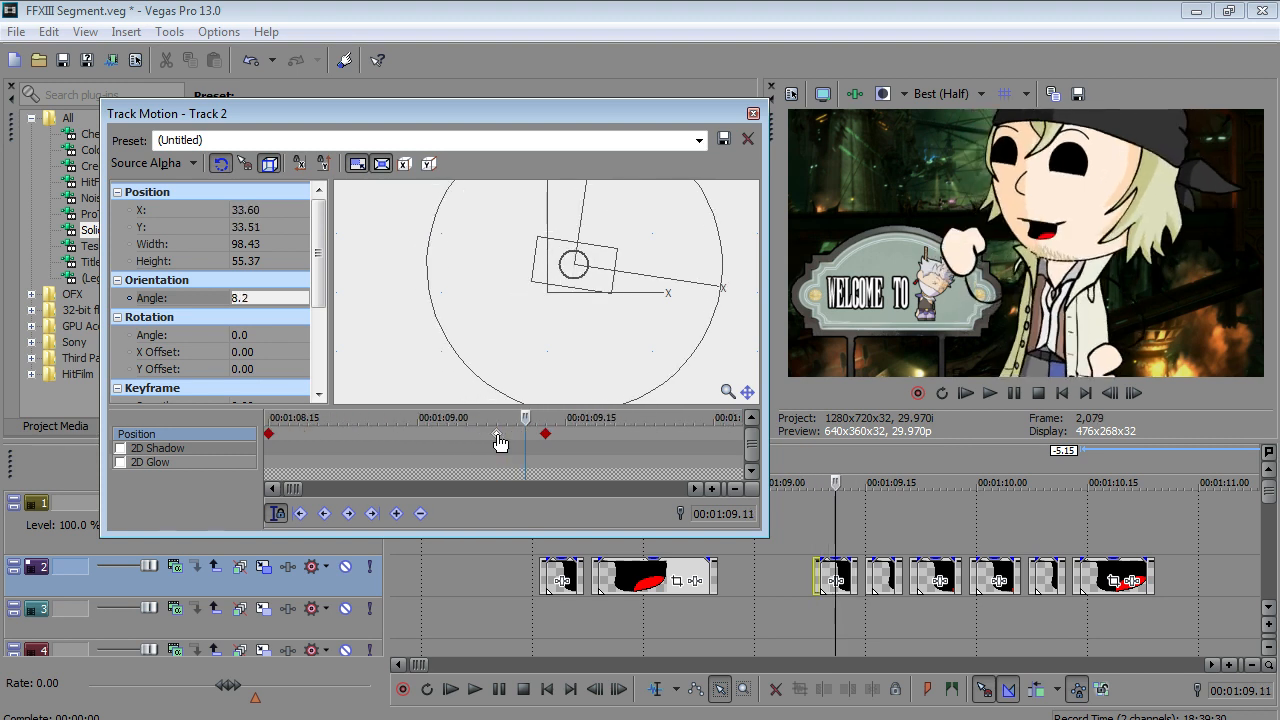
key(Left)
click(584, 279)
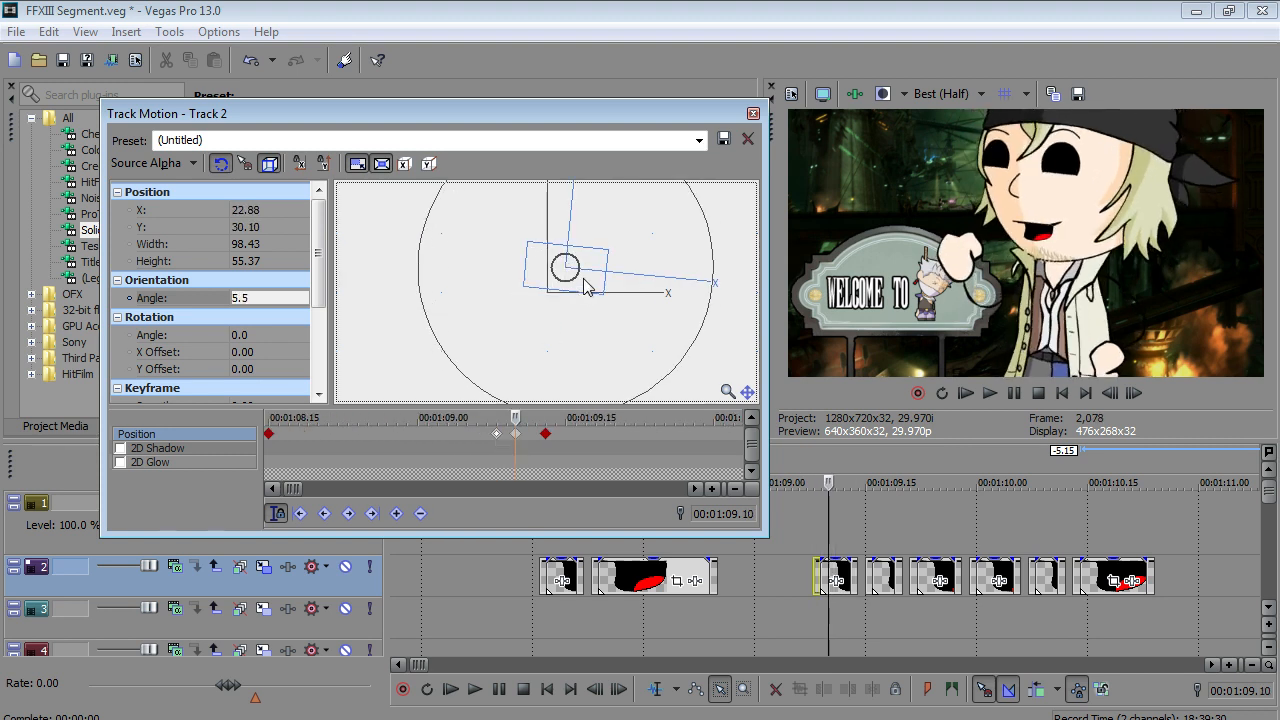
- Add a position keyframe at 00:01:09.19 and lower the mouth track to Y 0.13
click(514, 435)
key(Right)
key(Right)
key(Right)
key(Right)
key(Right)
key(Right)
key(Right)
key(Right)
key(Right)
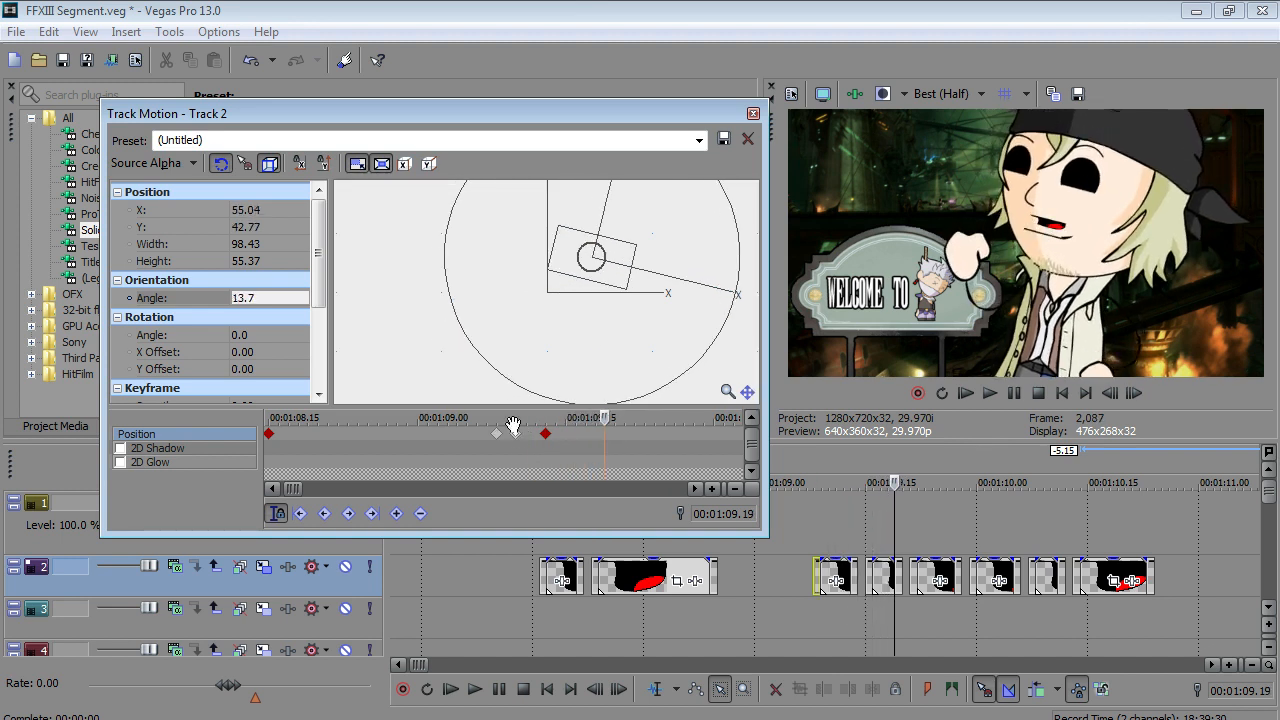
click(588, 240)
key(Down)
key(Down)
key(Down)
key(Down)
key(Down)
key(Down)
key(Down)
key(Down)
key(Down)
key(Down)
key(Down)
key(Down)
key(Down)
key(Down)
key(Down)
key(Down)
key(Down)
key(Down)
key(Down)
key(Down)
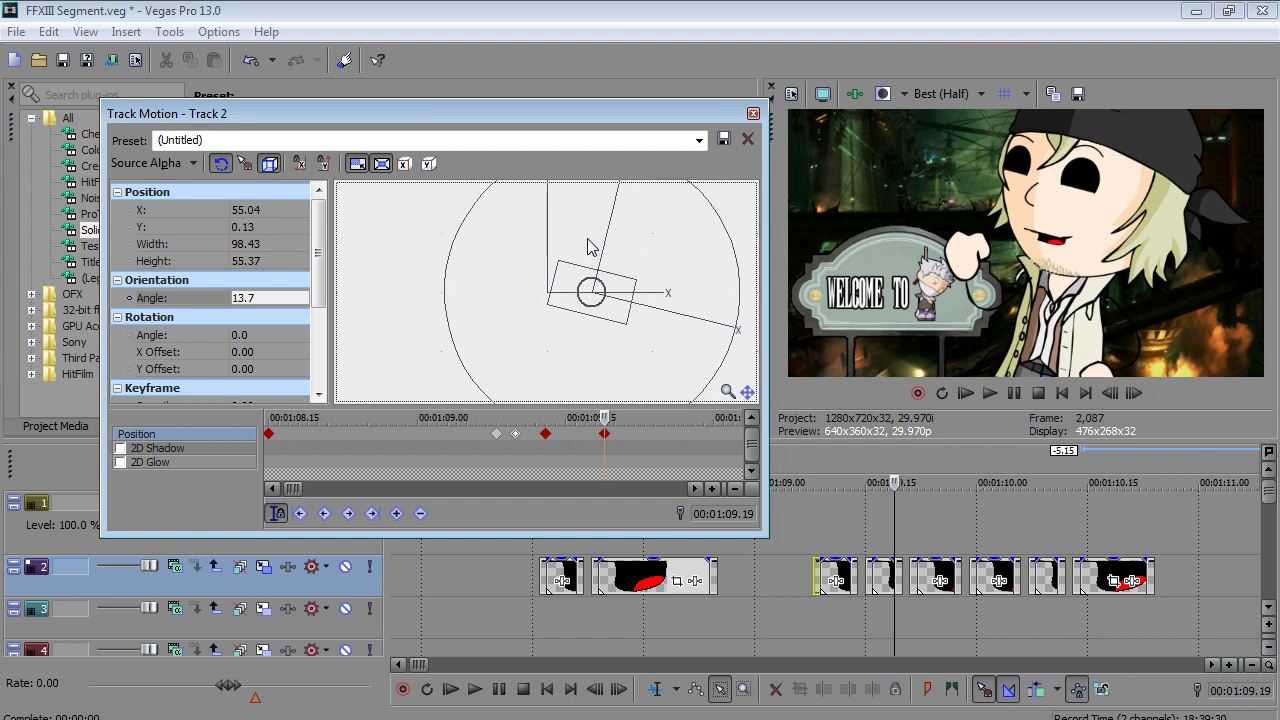
- Nudge the mouth track at 00:01:09.19 to X 47.73, Y 3.79
key(Up)
key(Left)
key(Left)
key(Left)
key(Left)
key(Left)
key(Left)
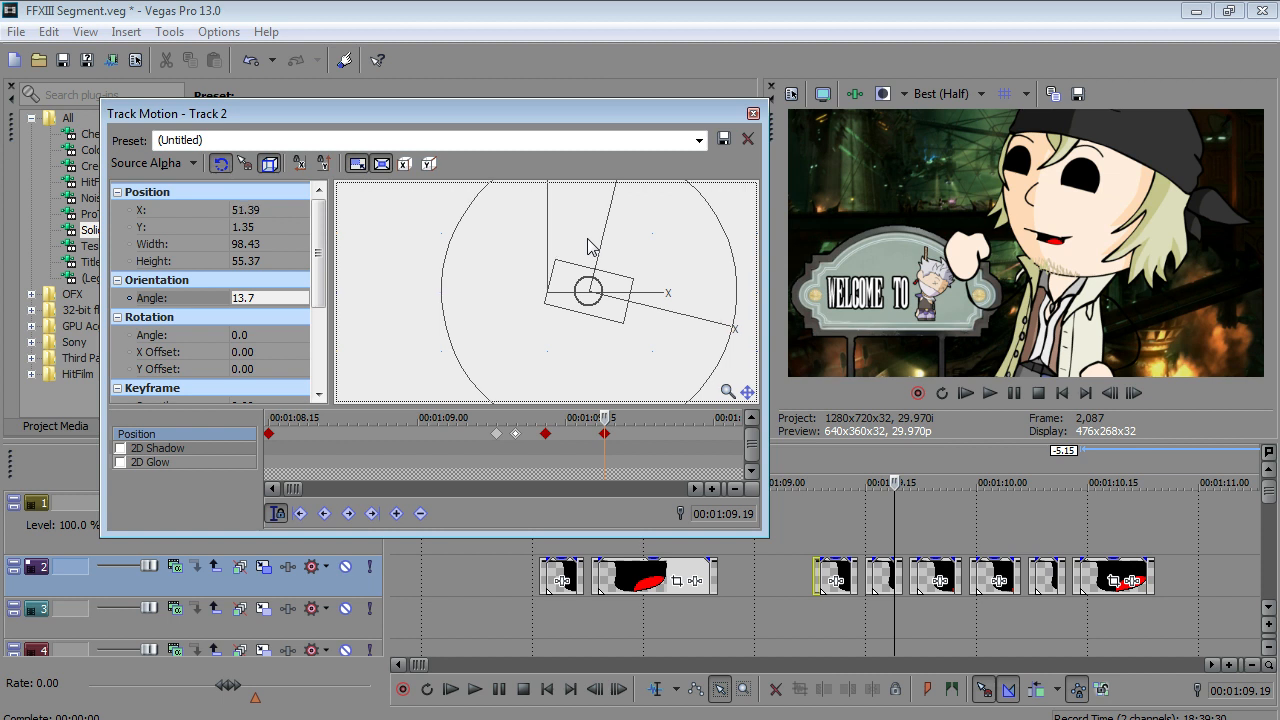
key(Up)
key(Up)
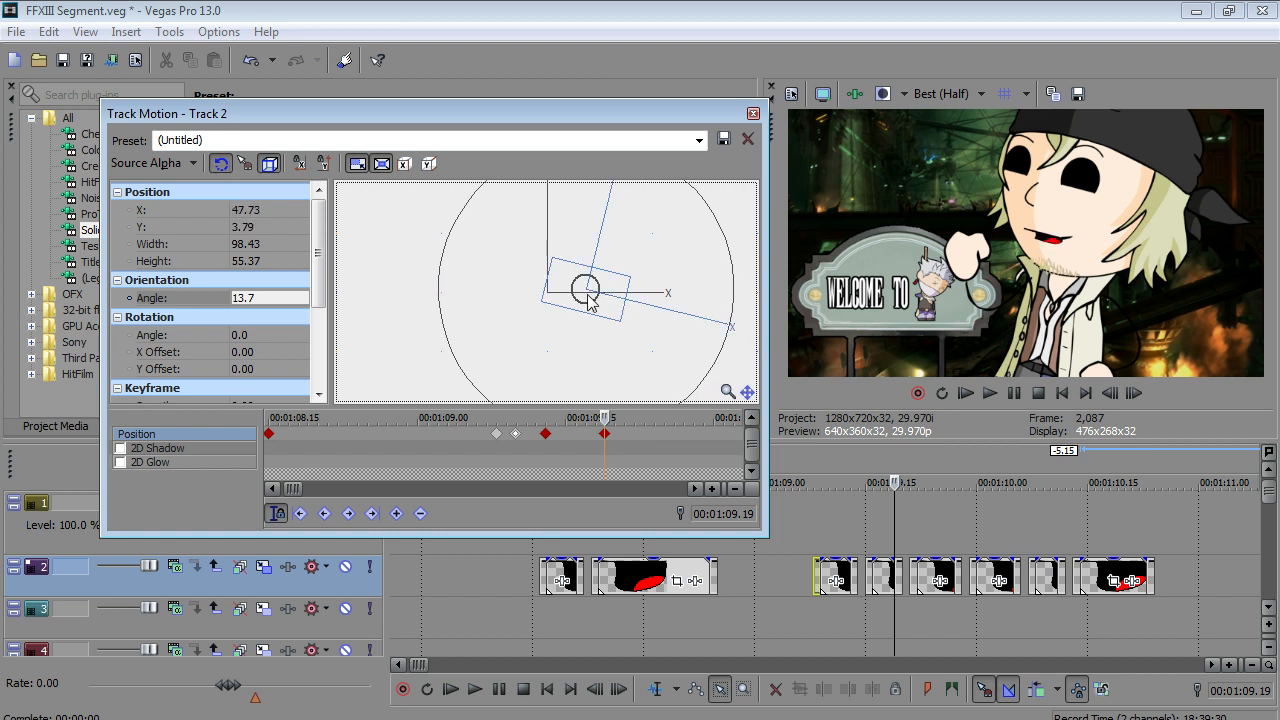
- Set the 00:01:09.13 position keyframe to Linear and play back the section that follows it
right_click(546, 434)
key(Escape)
click(554, 440)
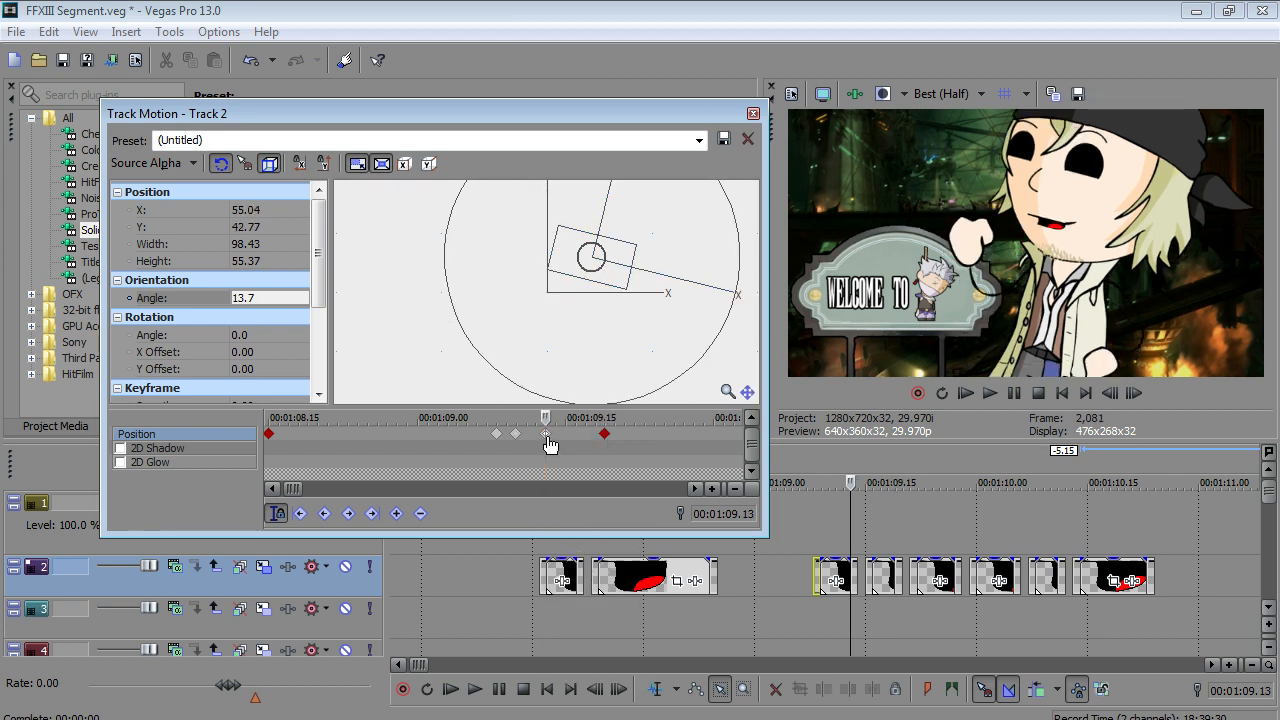
key(space)
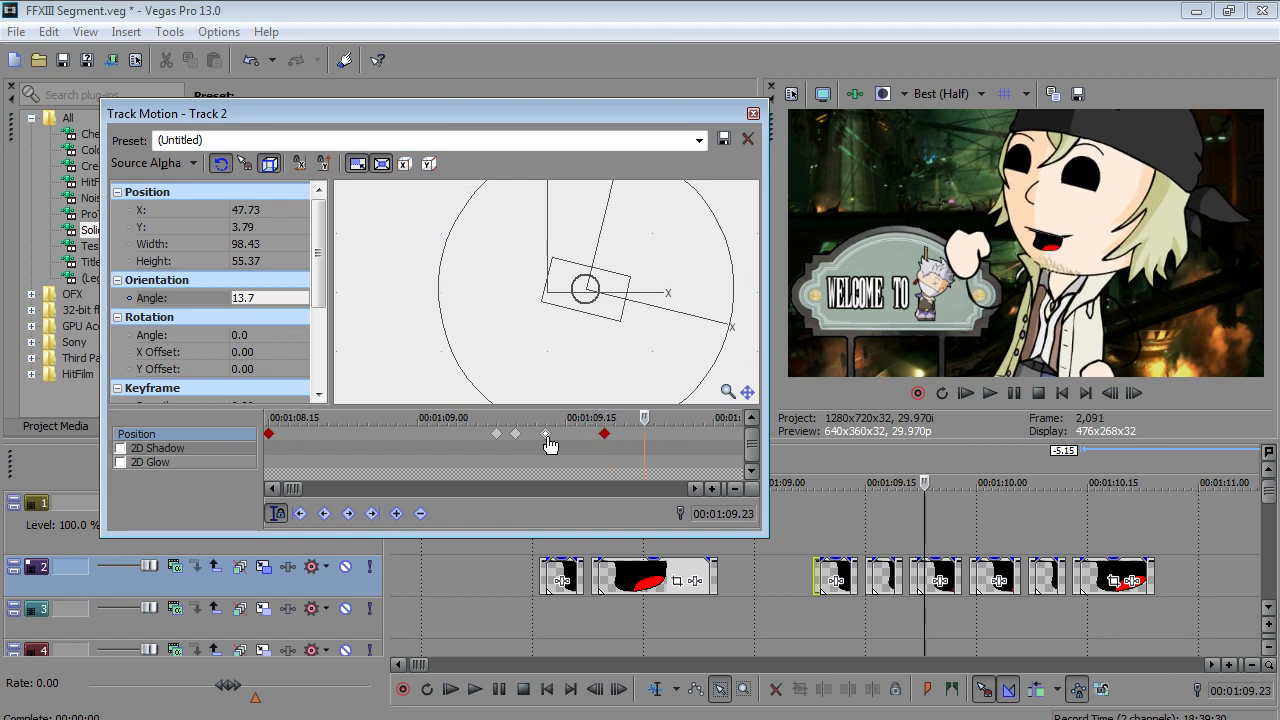
- Raise the mouth track to Y 7.44 at 00:01:09.22 and set the 00:01:09.19 keyframe to Linear
key(Right)
drag(586, 289, 586, 286)
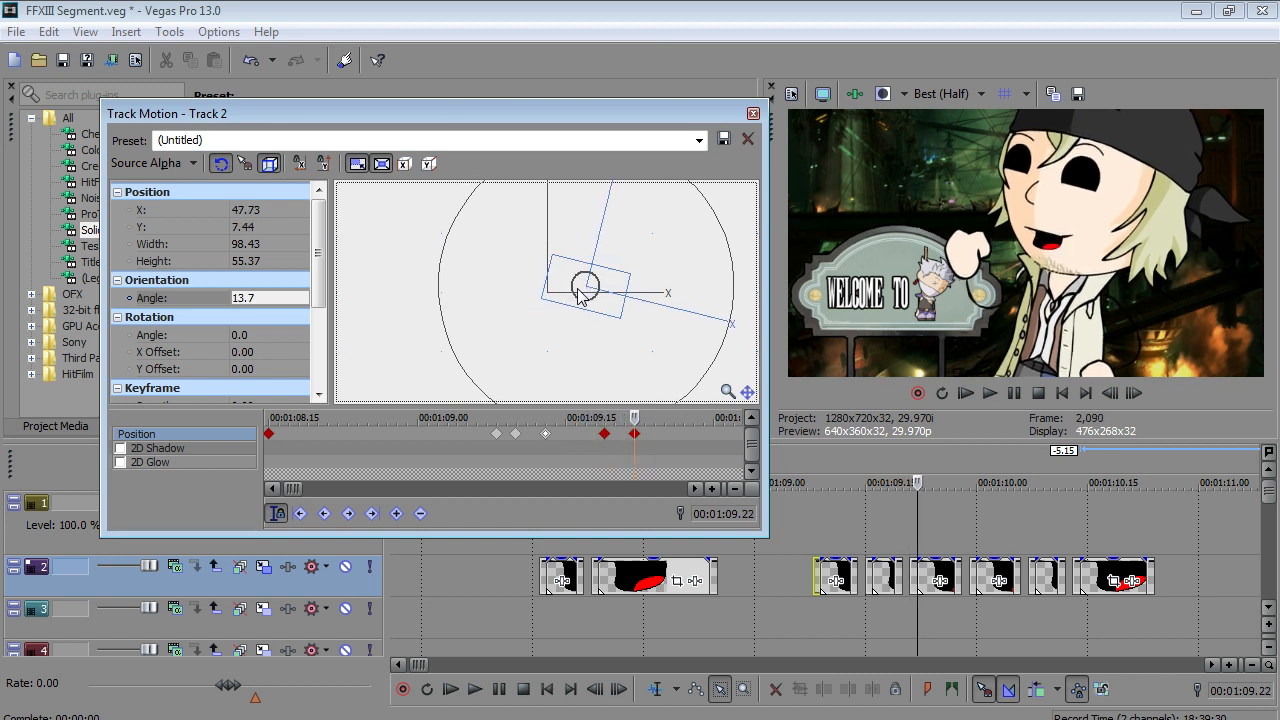
right_click(604, 434)
click(622, 525)
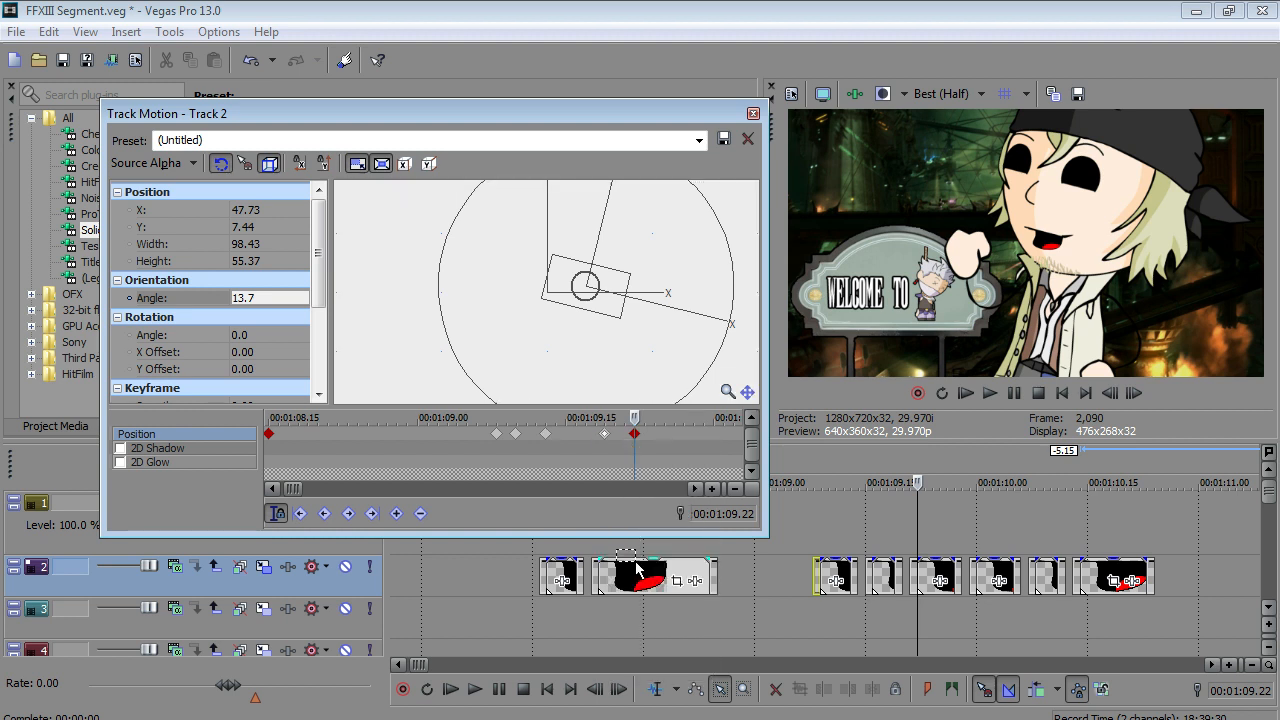
- Step through the frames from 00:01:09.19 and play back the section to check the mouth against the dialogue
click(604, 436)
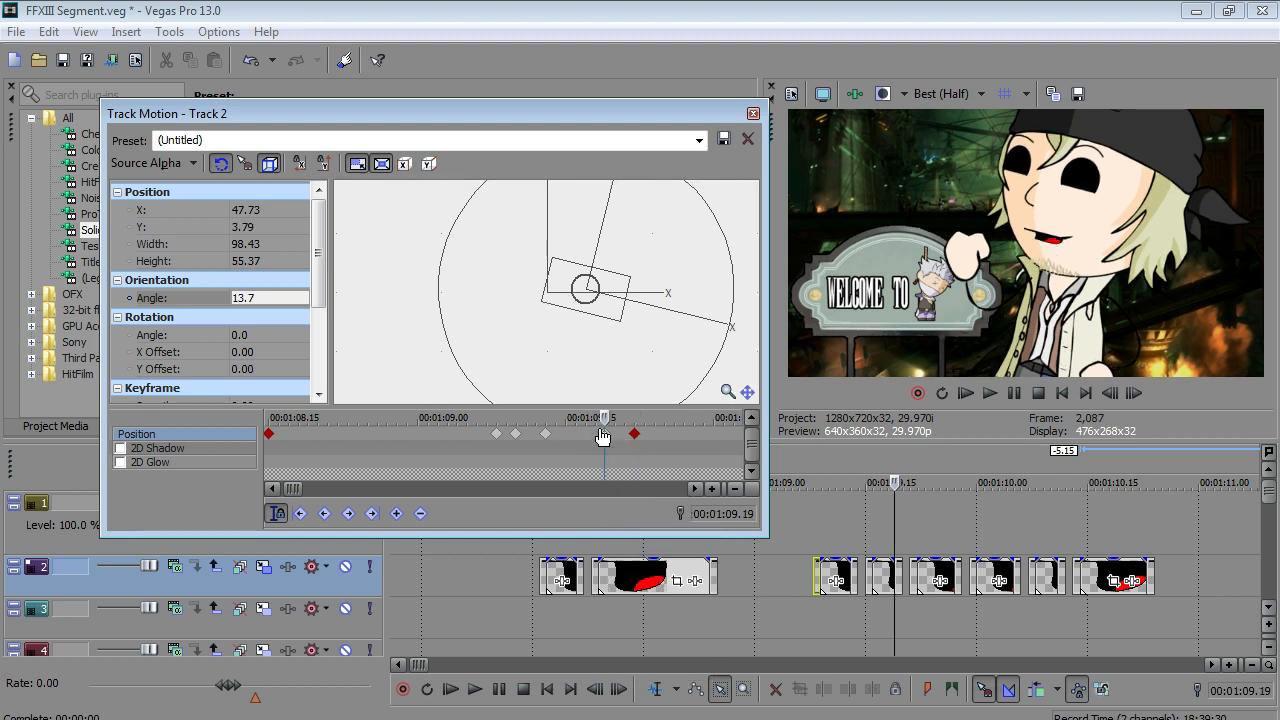
key(Right)
key(Right)
key(Right)
key(Right)
key(Right)
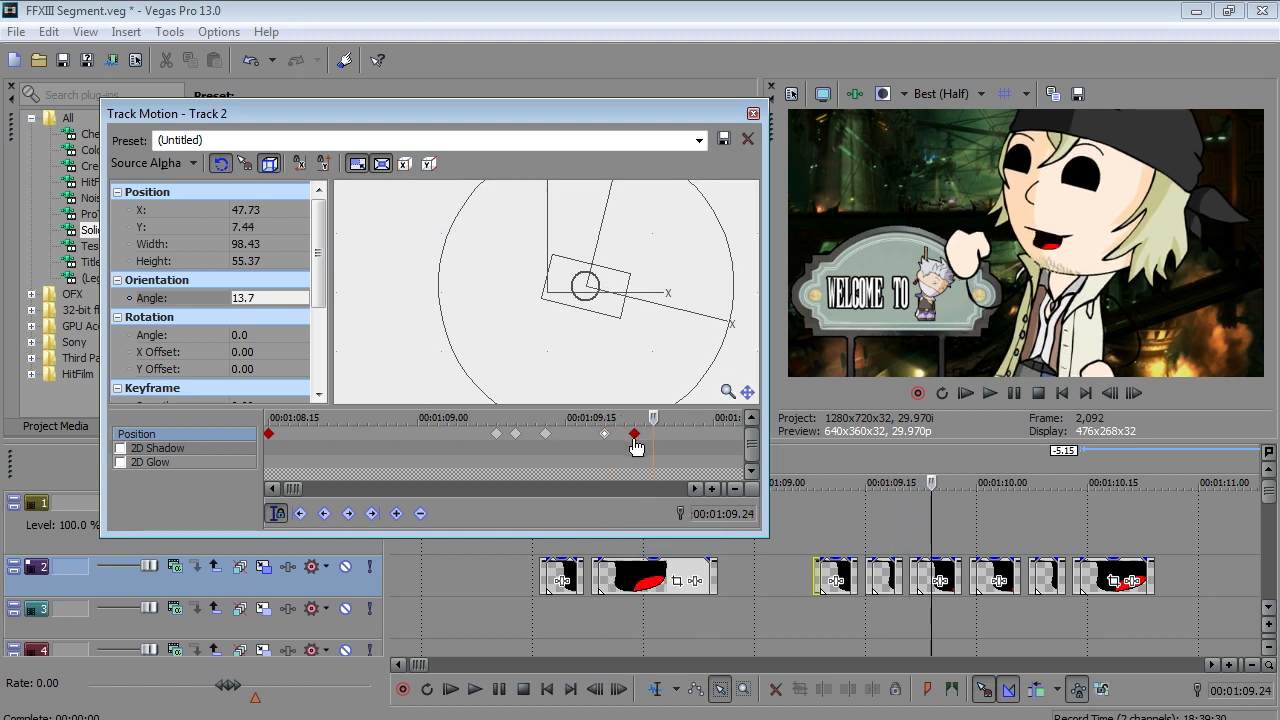
click(799, 549)
click(476, 690)
click(497, 690)
click(495, 691)
click(495, 691)
- Delete the surplus middle mouth clips in the group starting at 00:01:09.08 and place the open-mouth clip right after its first two clips
drag(926, 601, 945, 613)
key(Right)
key(Right)
drag(983, 549, 824, 586)
key(Delete)
click(655, 689)
scroll(1014, 580, down, 1)
click(722, 687)
key(Delete)
click(675, 612)
- Play back the shortened mouth group and place the playhead at 00:01:10.07, just after its last clip
click(472, 690)
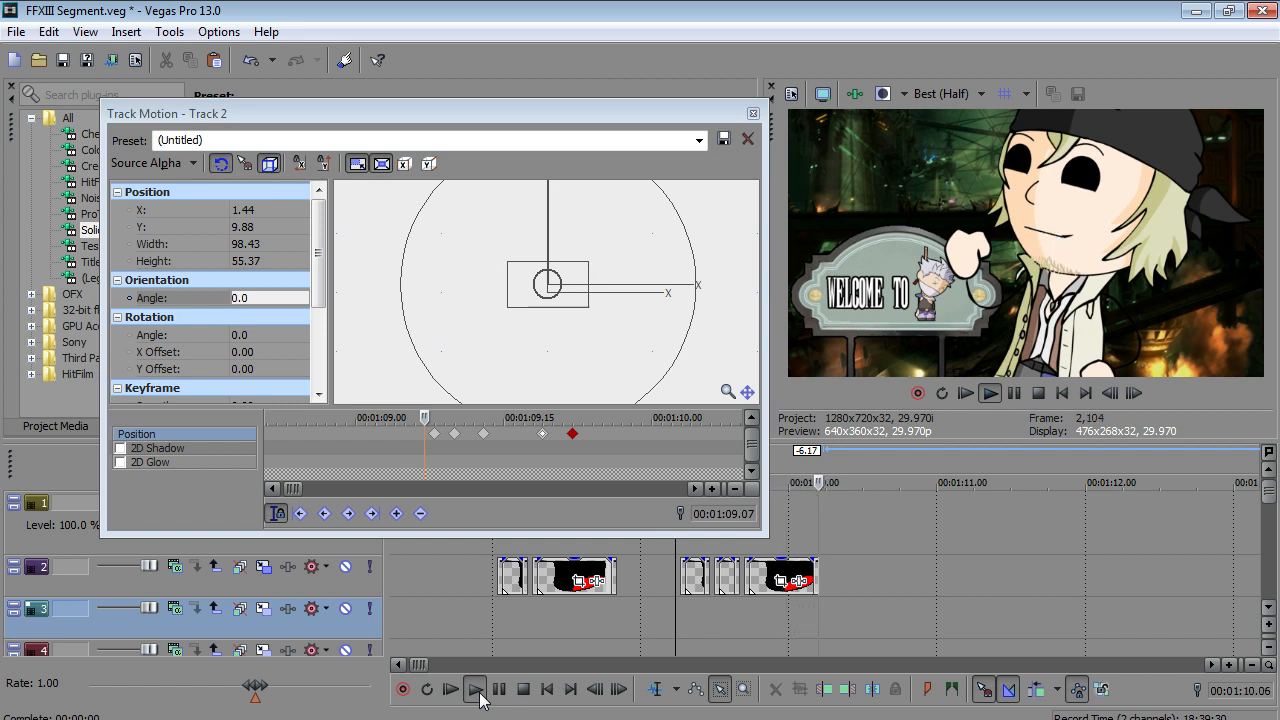
click(497, 690)
key(Right)
key(Right)
key(Right)
key(Right)
key(Right)
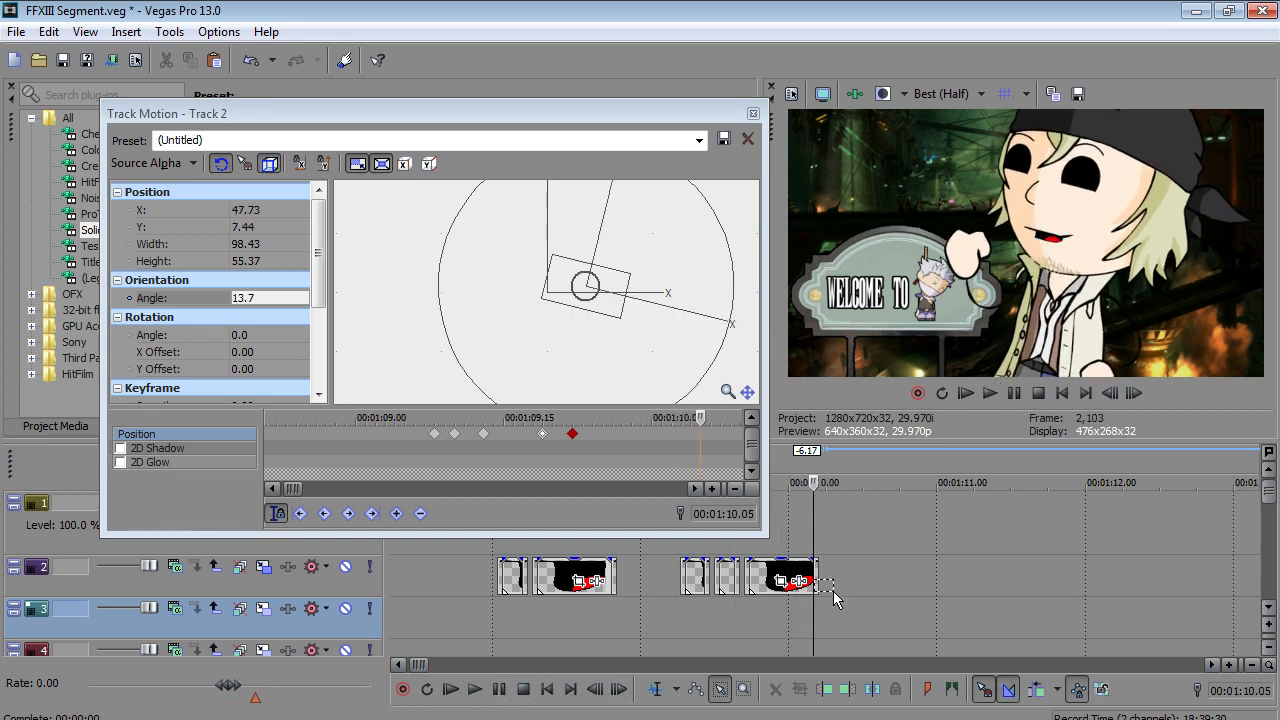
key(Right)
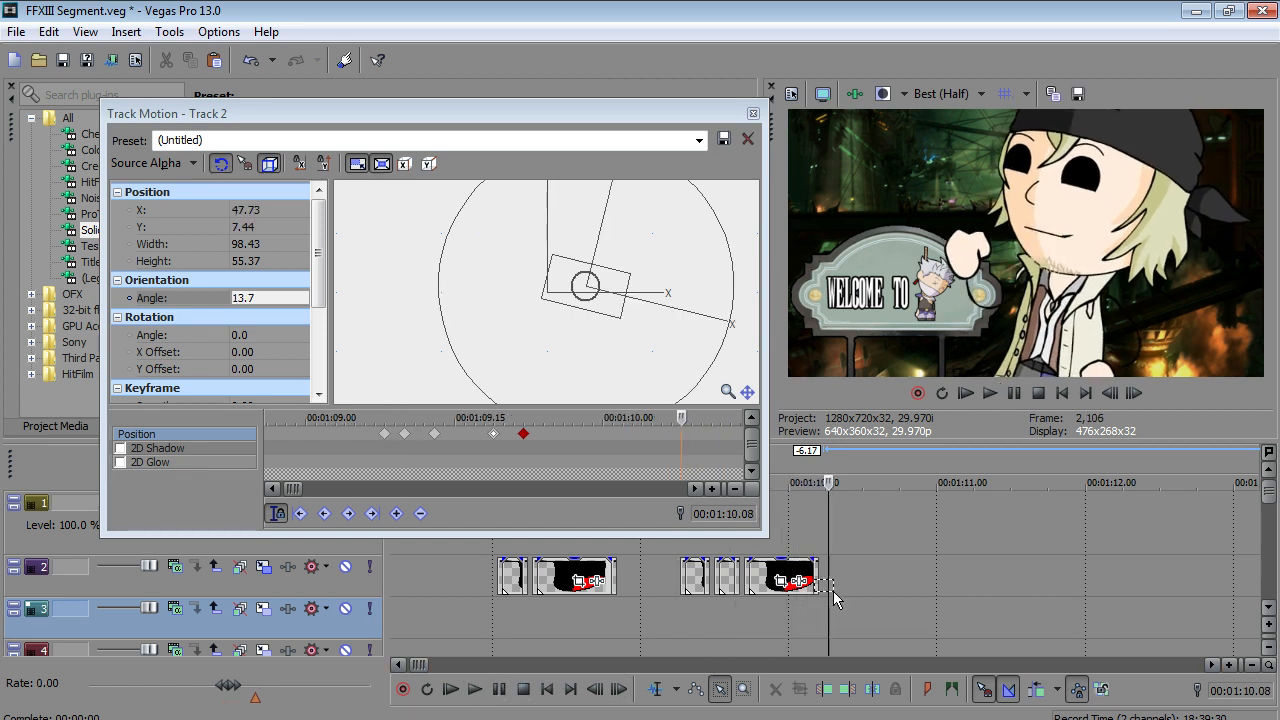
click(523, 689)
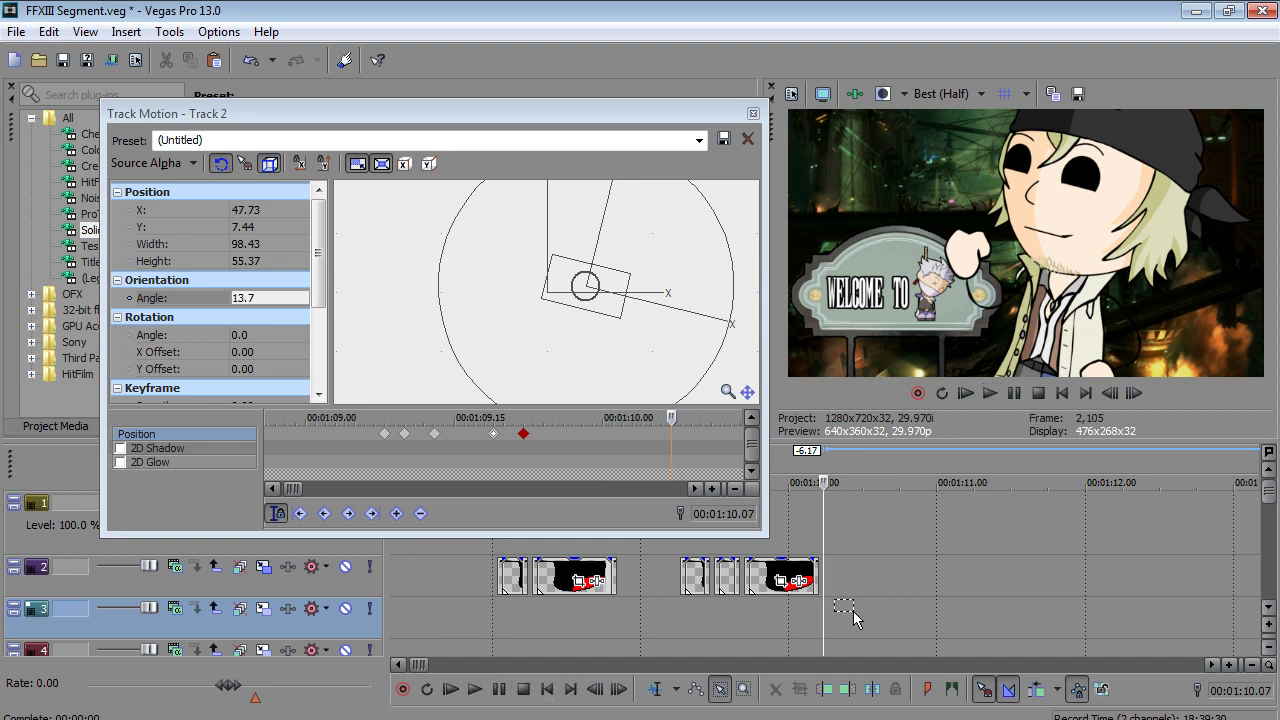
- Move the next four mouth clips on track 2 to start at 00:01:10.07 and play them back
scroll(791, 626, down, 3)
drag(902, 576, 921, 587)
drag(1014, 563, 840, 586)
scroll(844, 586, up, 3)
key(Left)
click(474, 690)
click(499, 690)
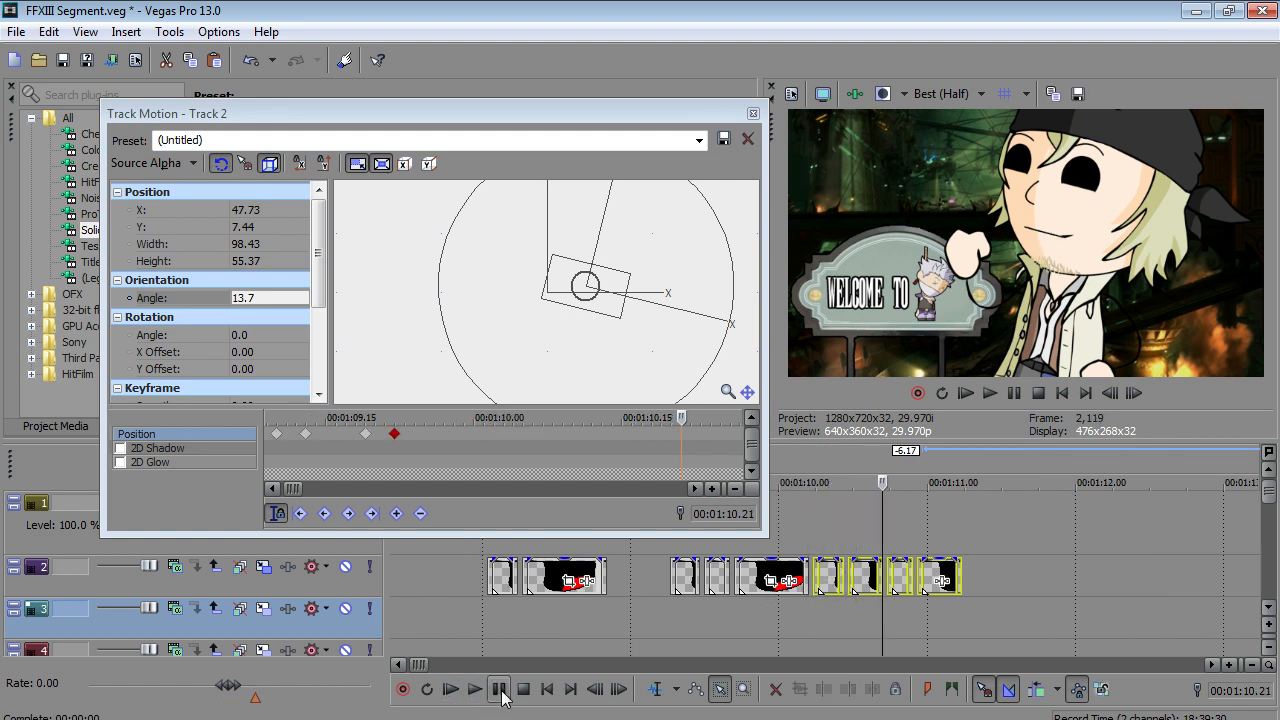
- Delete the surplus mouth clip from the last group on track 2, leaving the open-mouth clip at its end, and play it back
click(501, 690)
click(501, 690)
click(501, 690)
click(501, 690)
drag(941, 536, 951, 578)
key(Delete)
click(656, 689)
drag(853, 535, 853, 535)
click(597, 616)
click(475, 689)
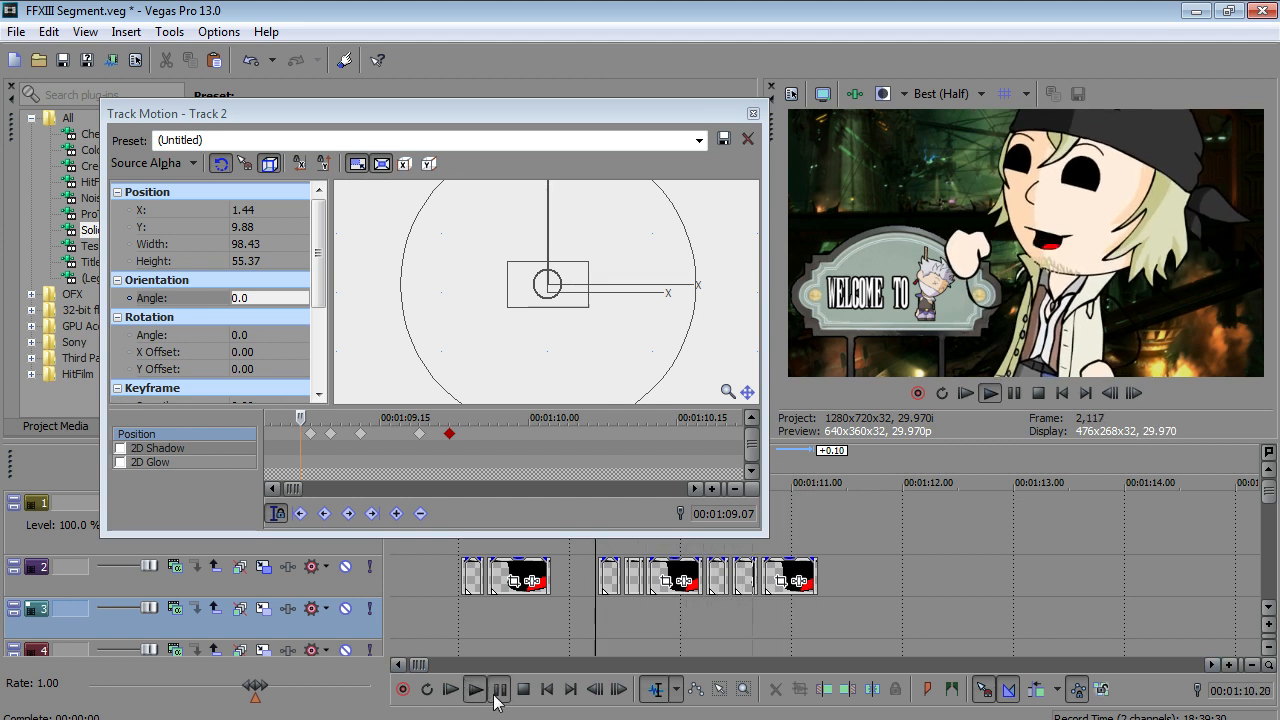
- Save the project and close the Track Motion window for track 2
click(16, 31)
click(71, 131)
click(753, 114)
- Play back Snow's whole scene from 00:01:02.23 to check the finished mouth animation
scroll(855, 620, down, 5)
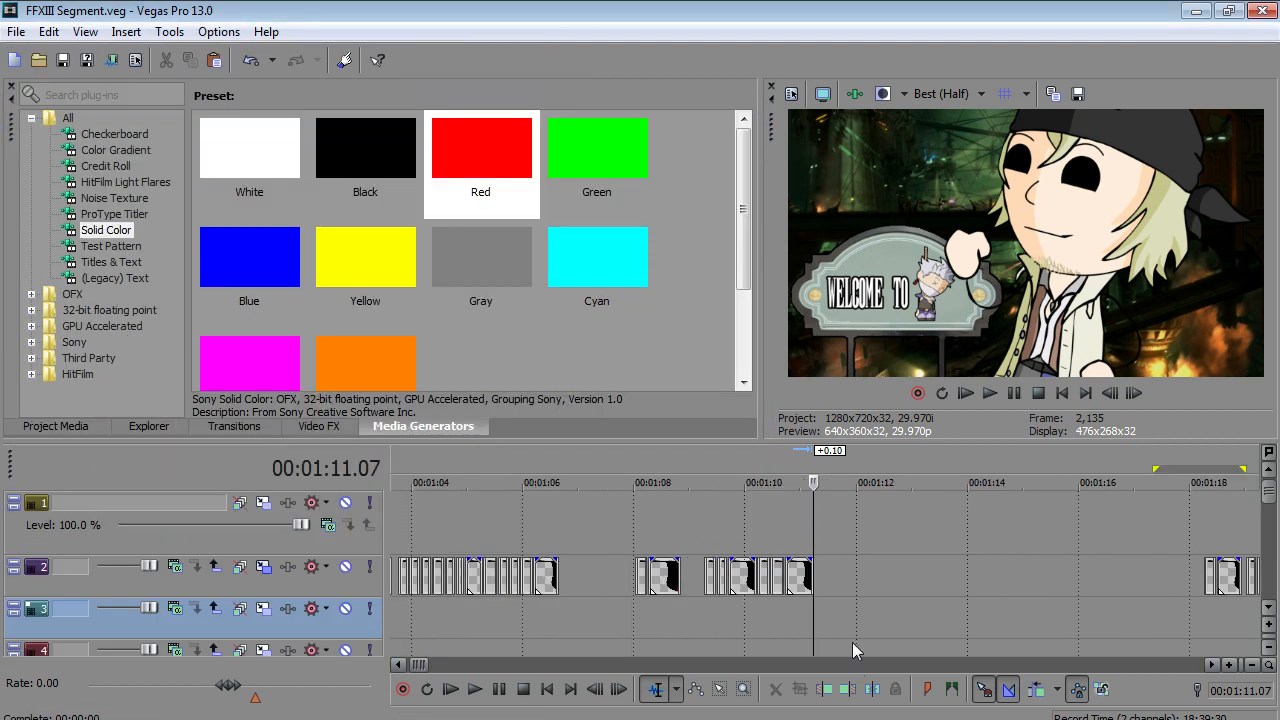
click(1275, 508)
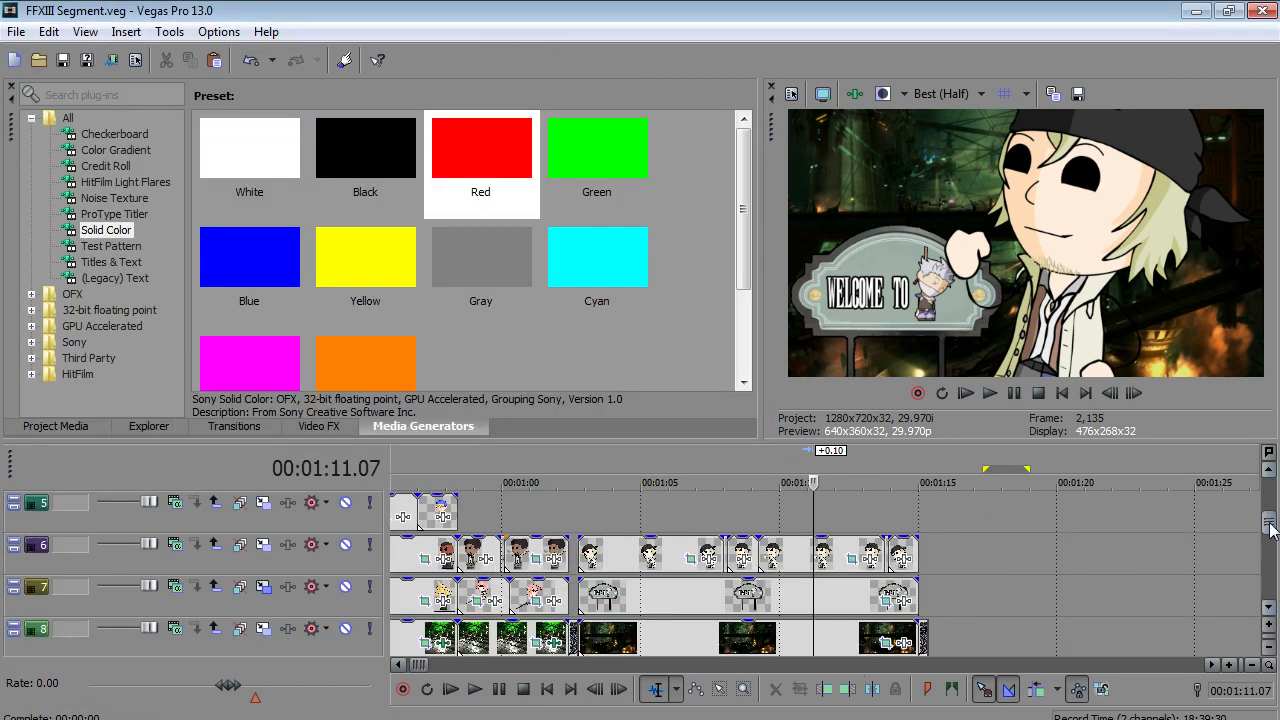
click(577, 502)
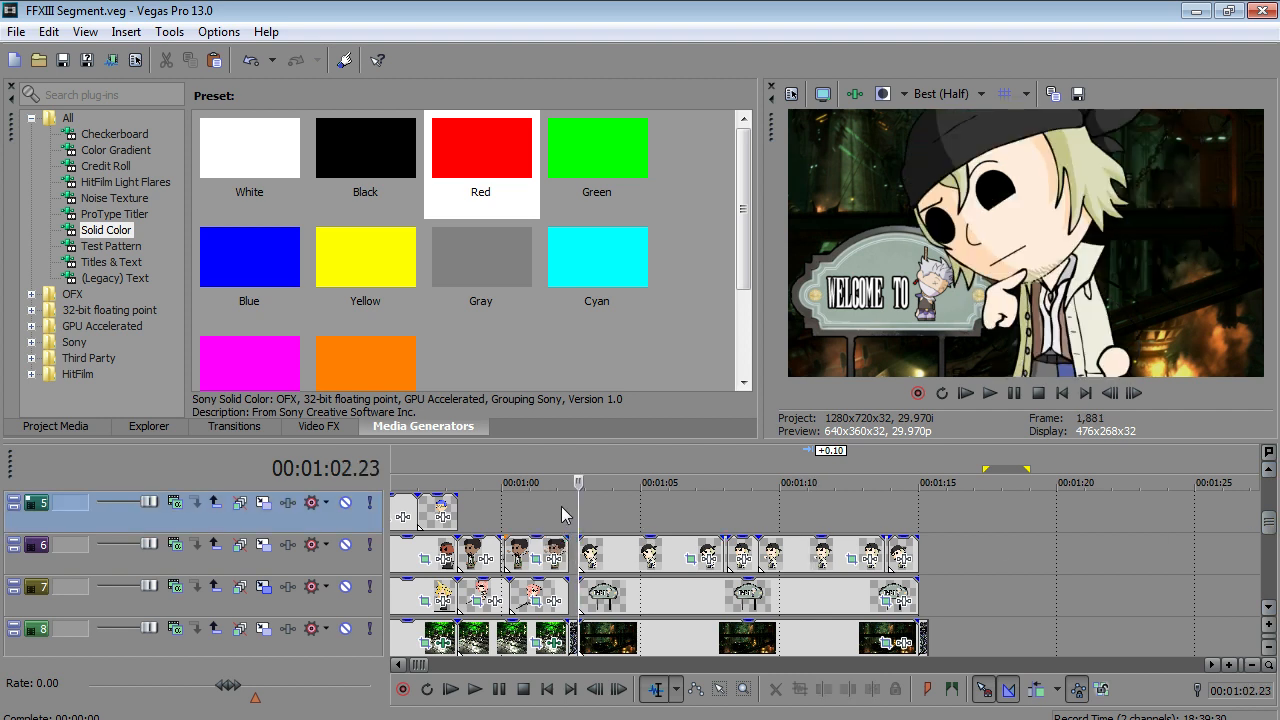
click(475, 689)
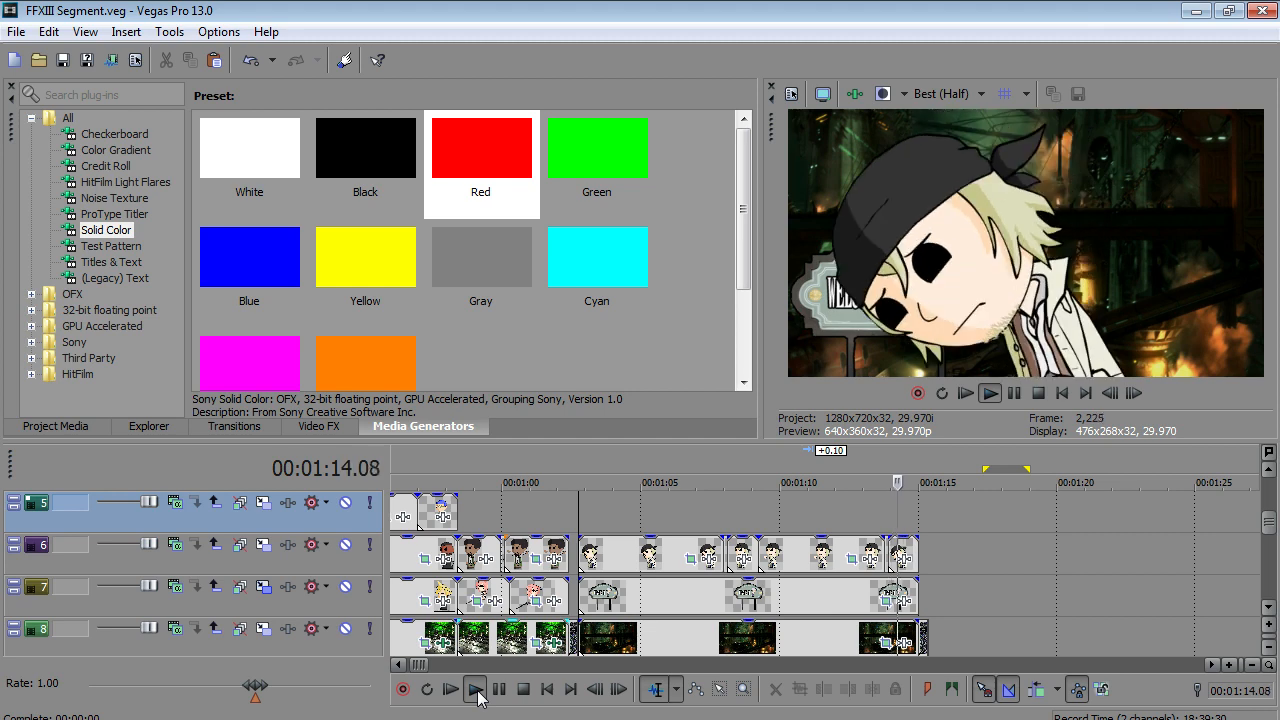
click(505, 695)
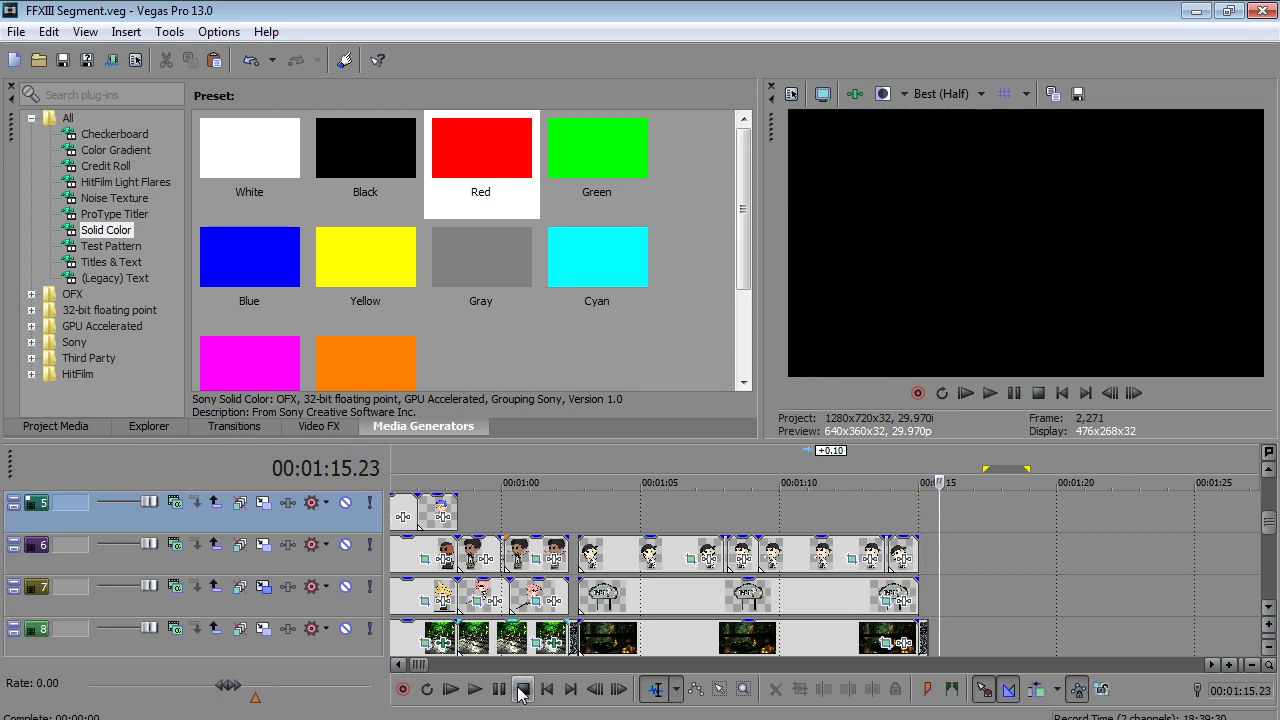
- Step back frame by frame from the empty section to the end of Snow's scene at 00:01:14.27
key(Left)
key(Left)
key(Left)
key(Left)
key(Left)
key(Left)
key(Left)
key(Left)
key(Left)
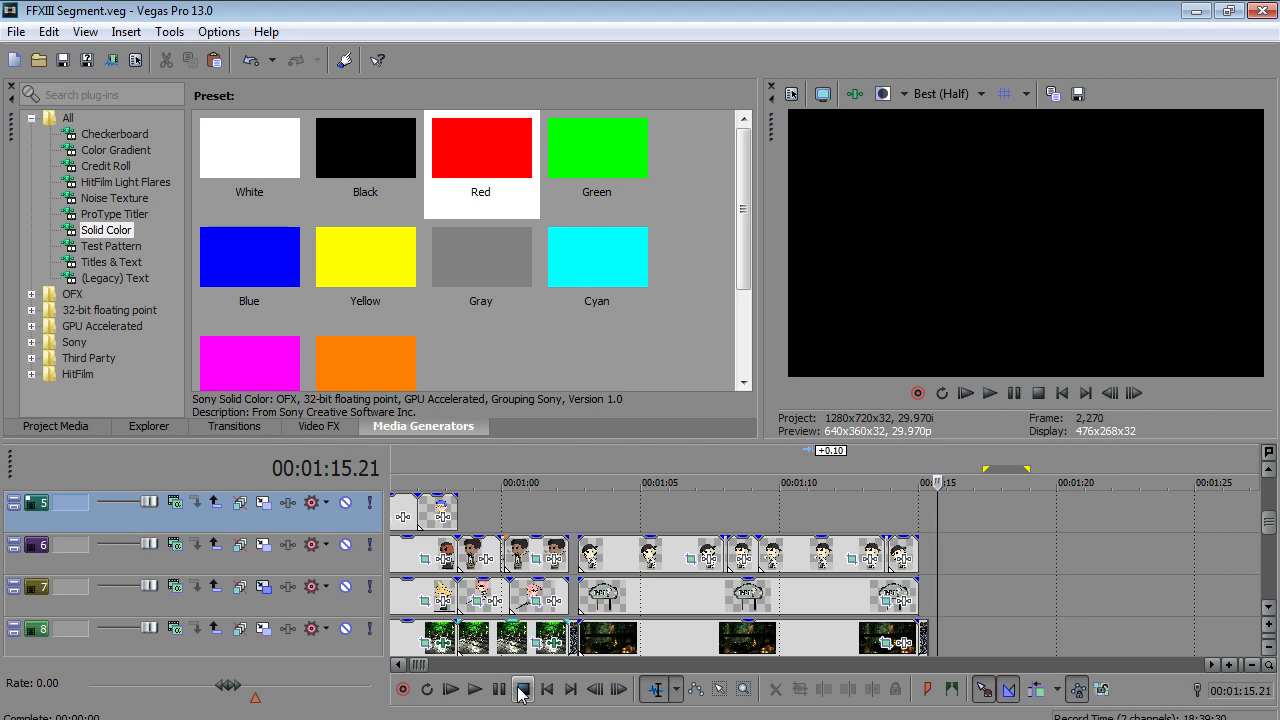
key(Left)
key(Left)
key(Left)
key(Left)
key(Left)
key(Left)
key(Left)
key(Left)
key(Left)
key(Left)
key(Left)
key(Left)
key(Left)
key(Left)
key(Left)
key(Left)
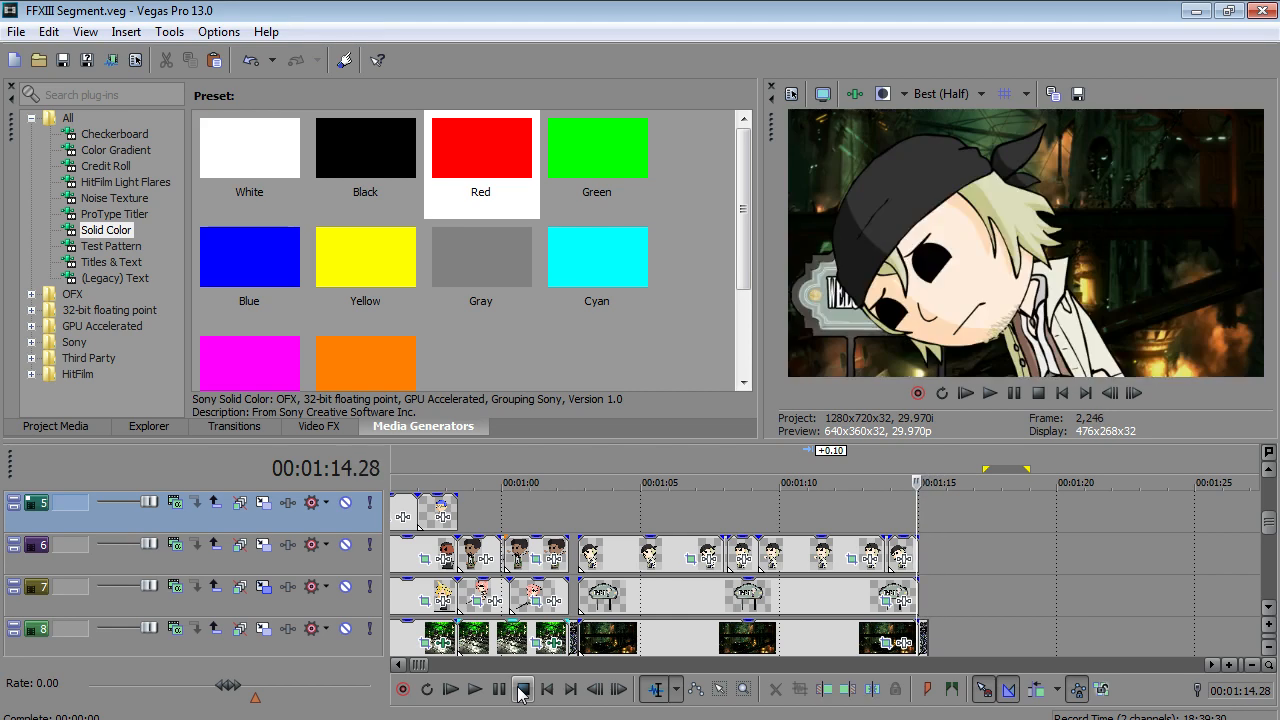
key(Down)
key(Left)
key(Left)
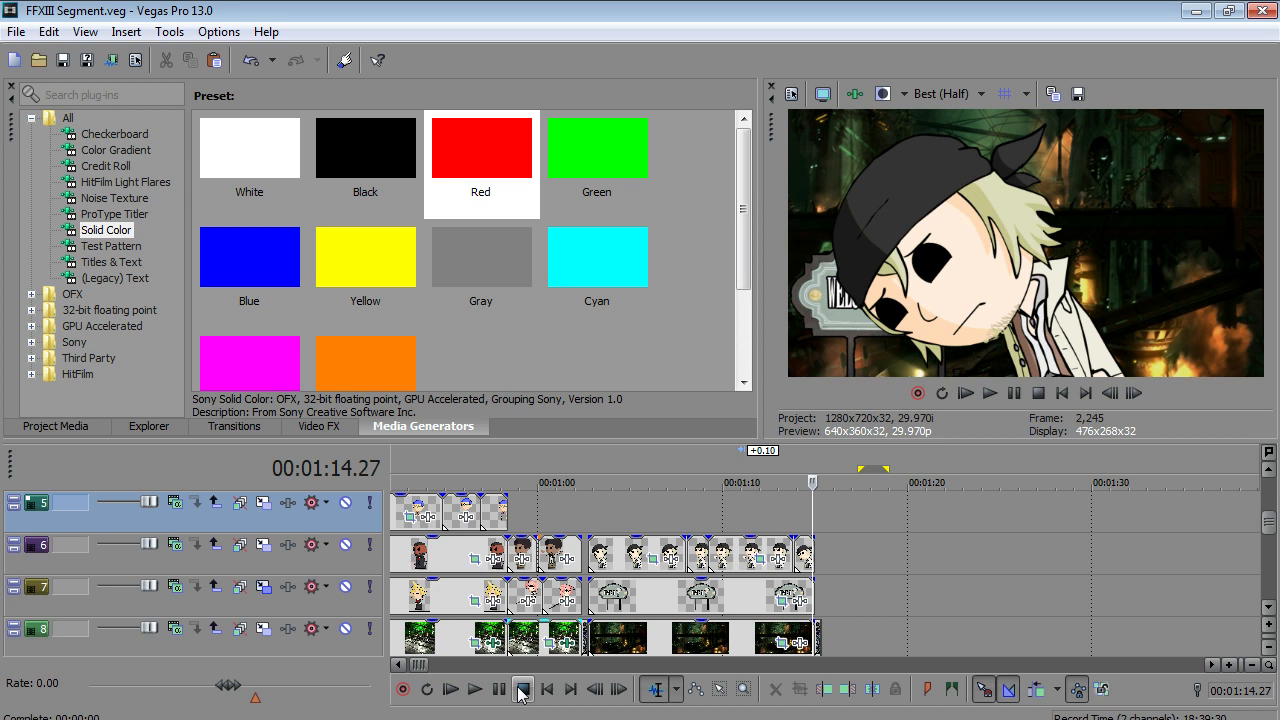
- Place the playhead at 00:01:15.11, the end of the static clip on track 8
click(598, 592)
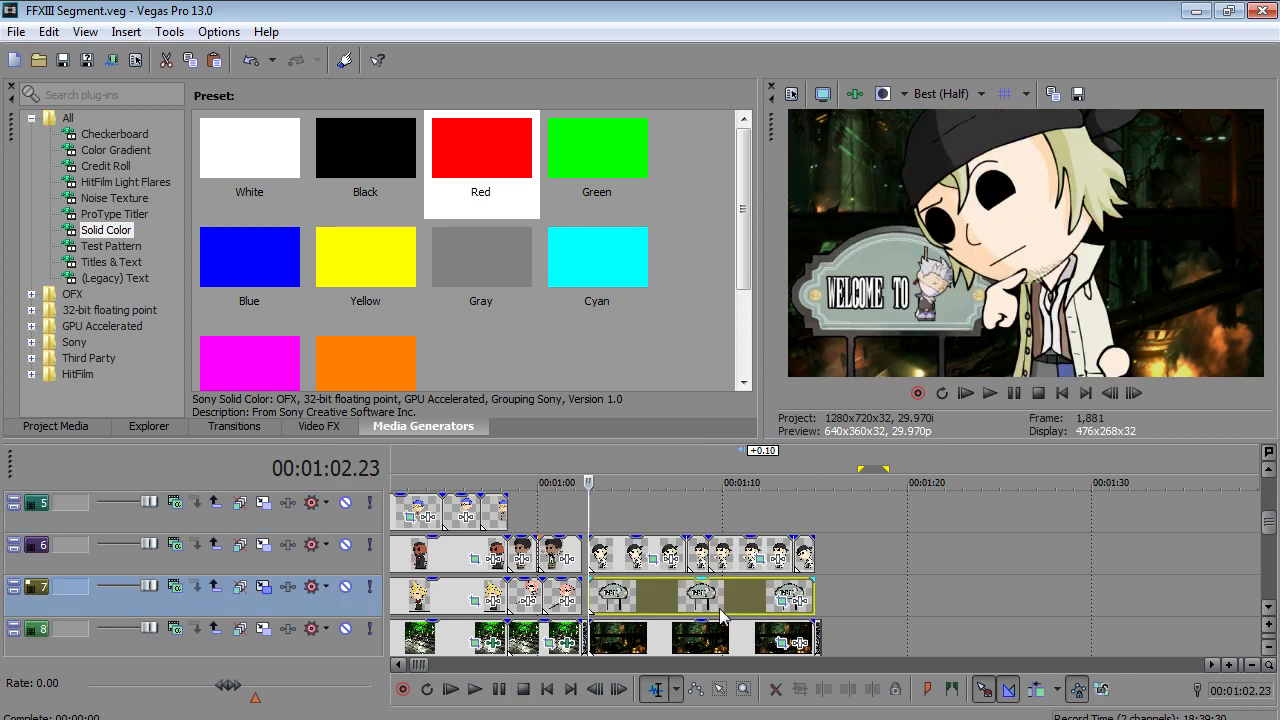
click(821, 610)
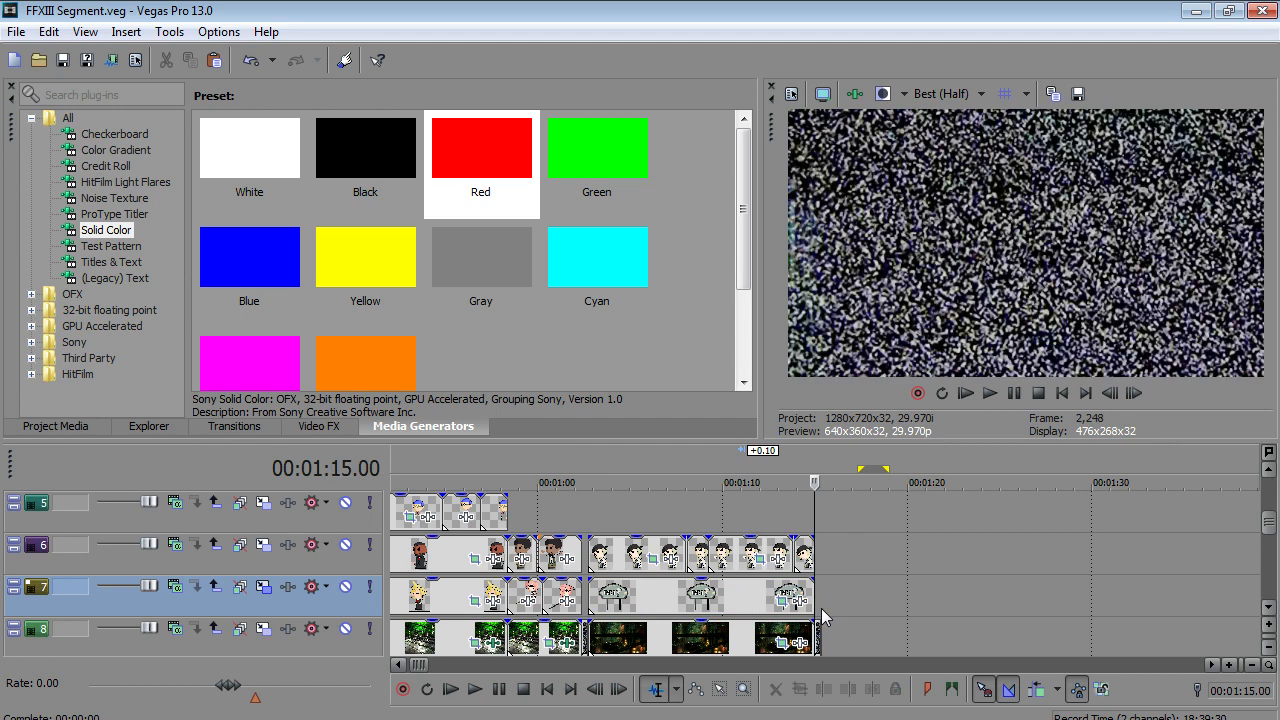
click(831, 608)
scroll(831, 608, up, 3)
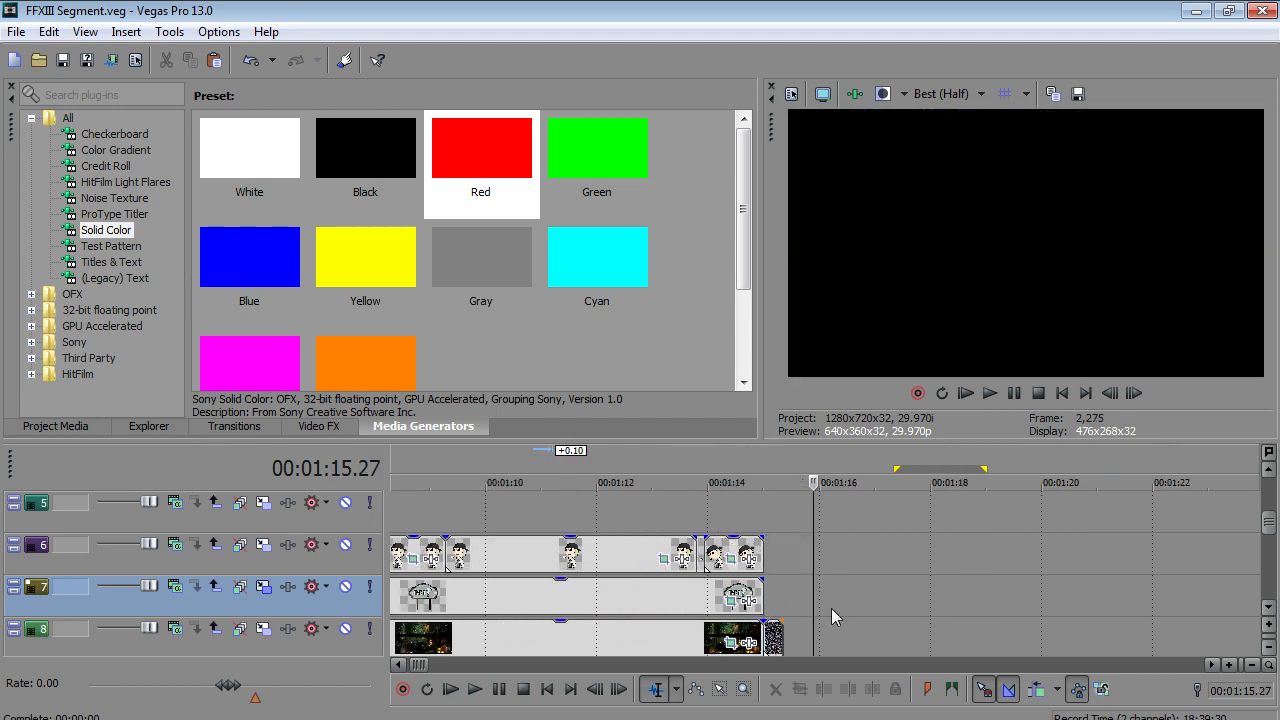
click(783, 610)
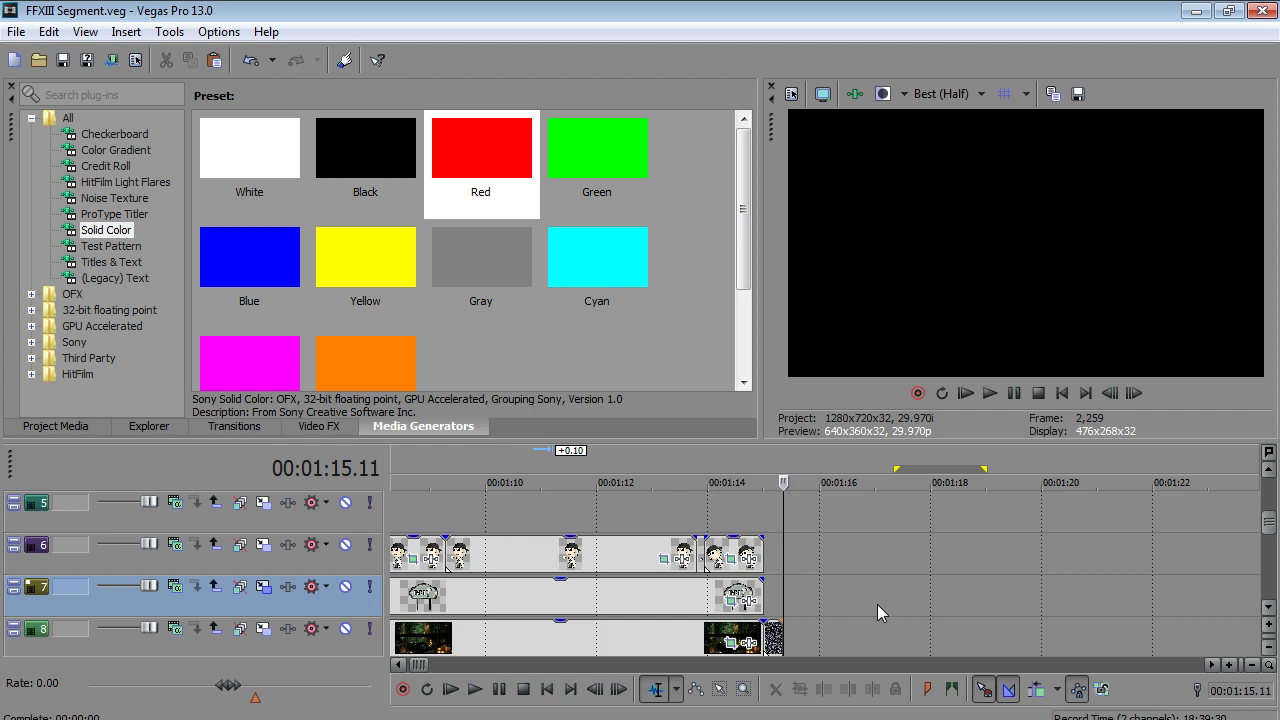
scroll(877, 604, down, 1)
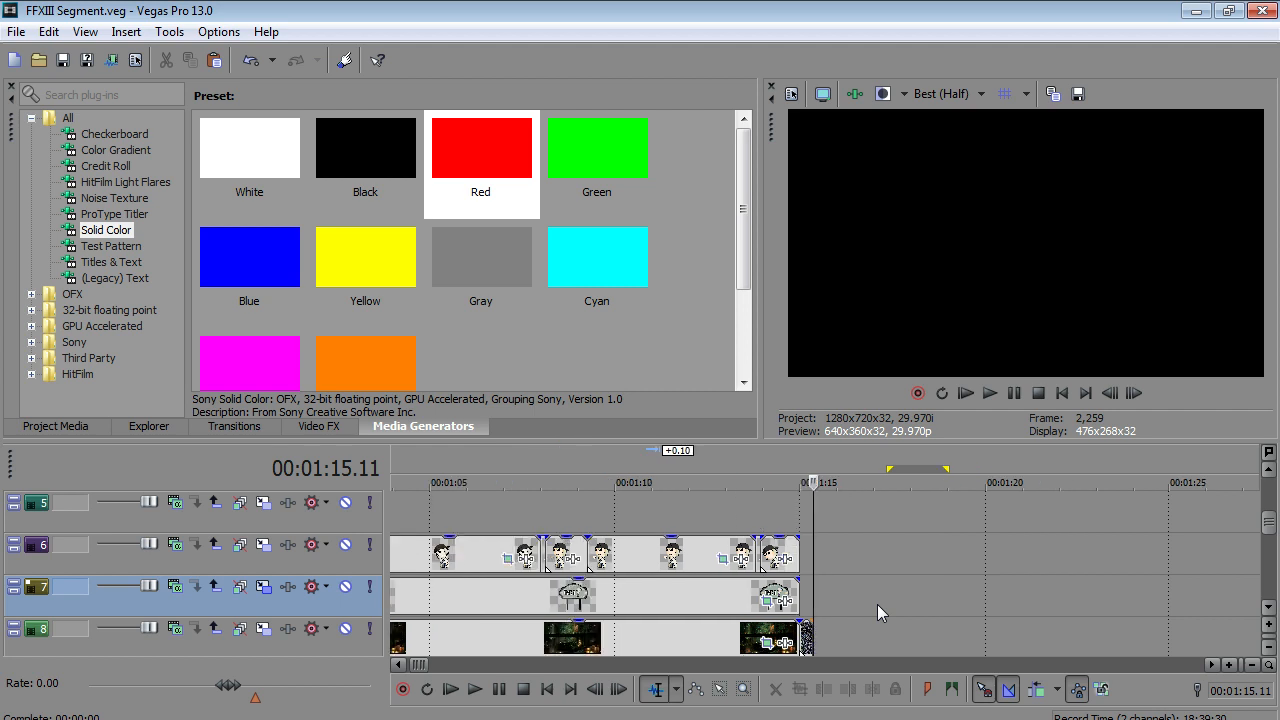
scroll(877, 604, down, 1)
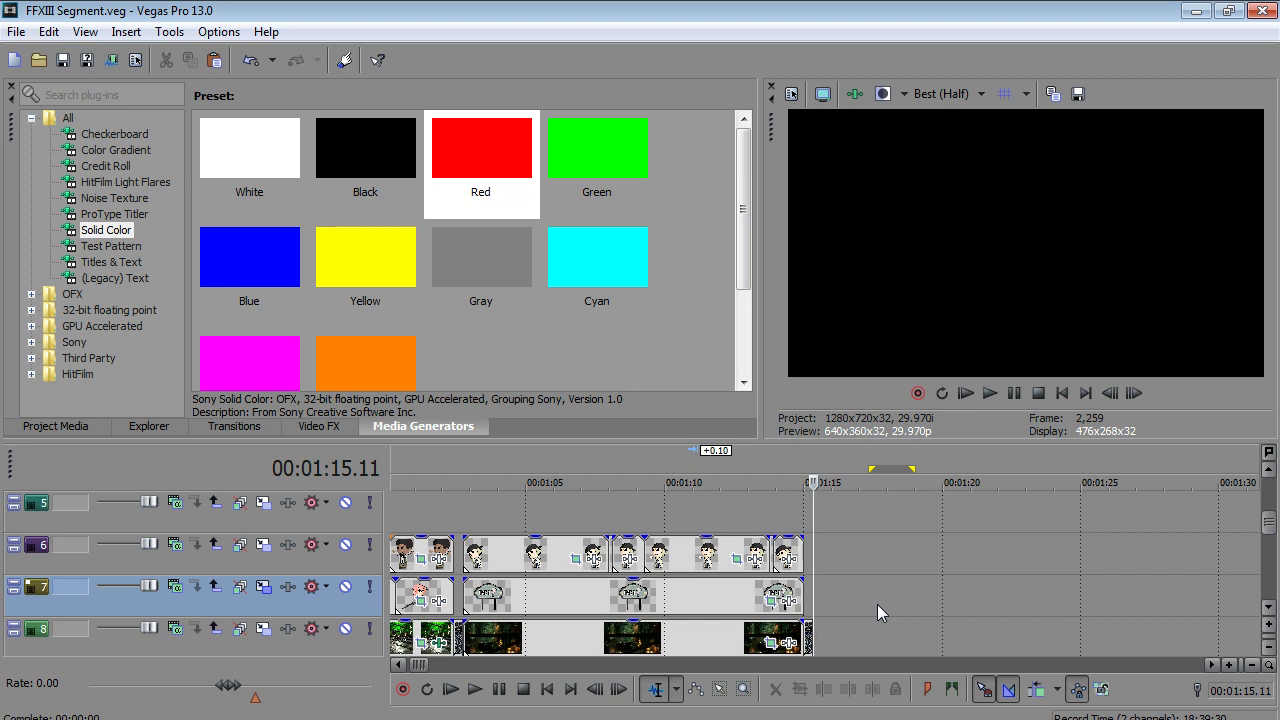
- Add the "hanging edge 1" picture from the Movements folder to track 8, starting at 00:01:15.11
scroll(877, 604, down, 3)
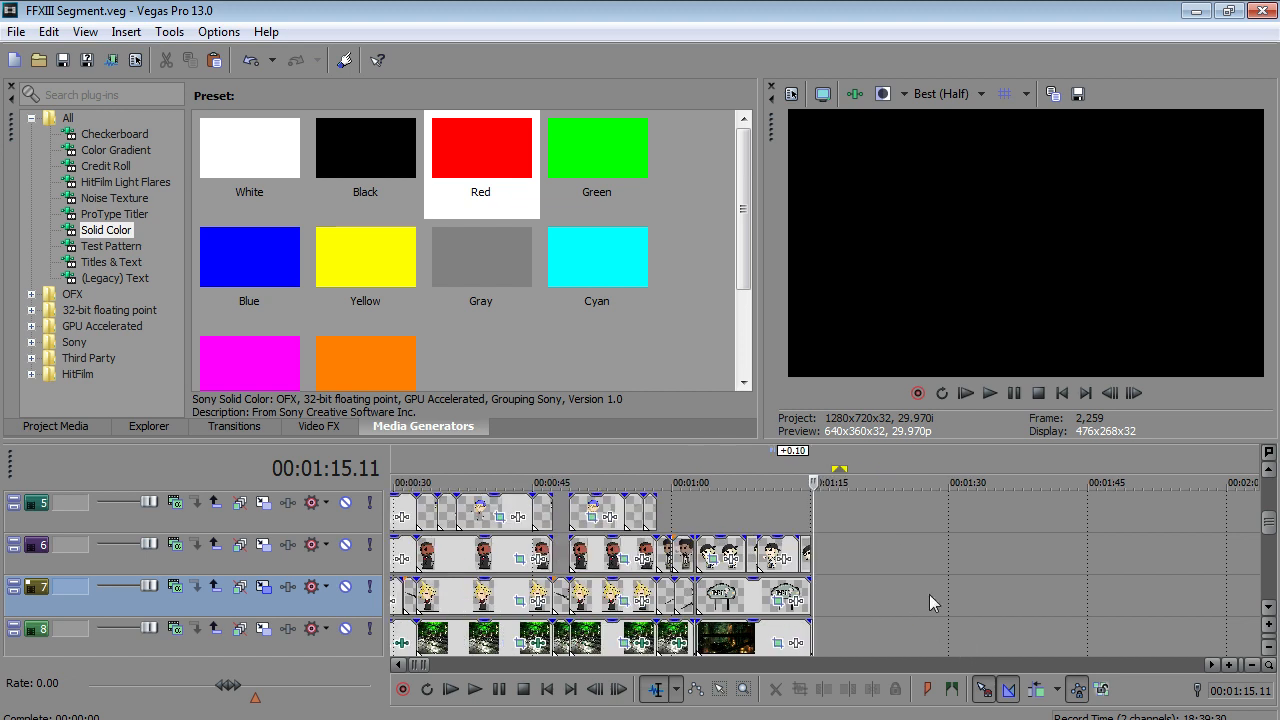
click(1268, 607)
click(1268, 607)
scroll(993, 556, up, 3)
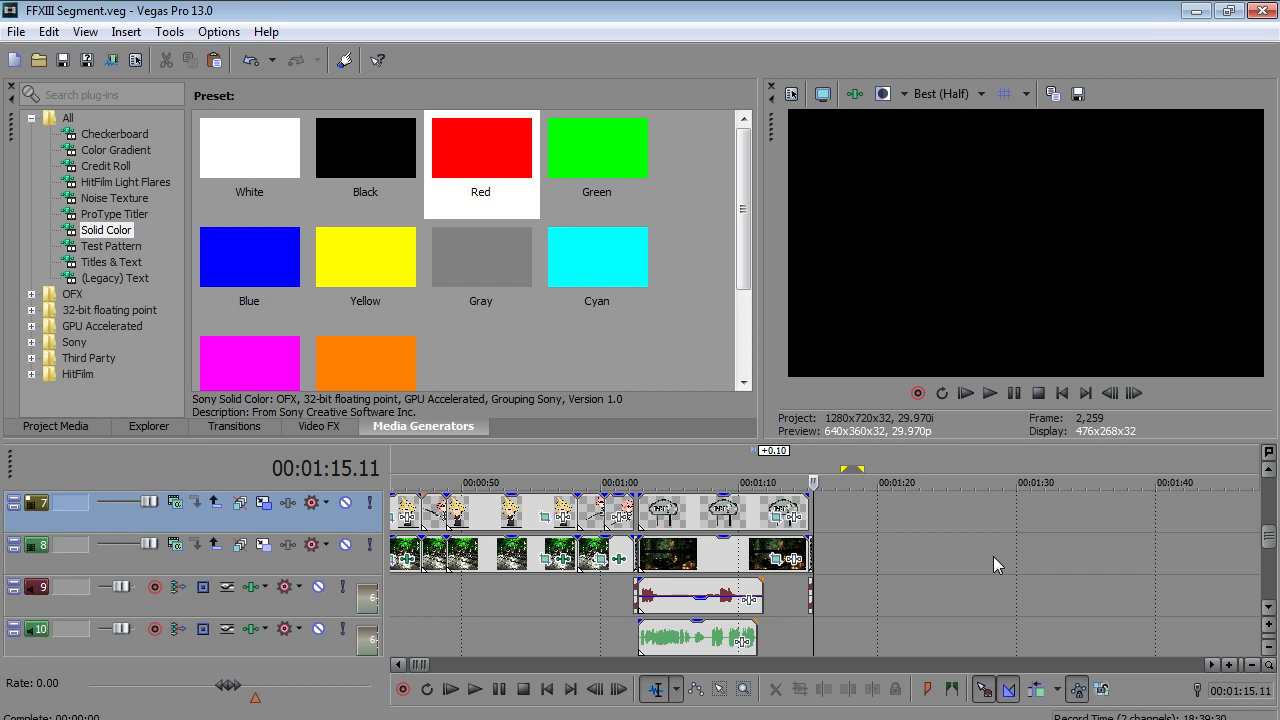
click(819, 550)
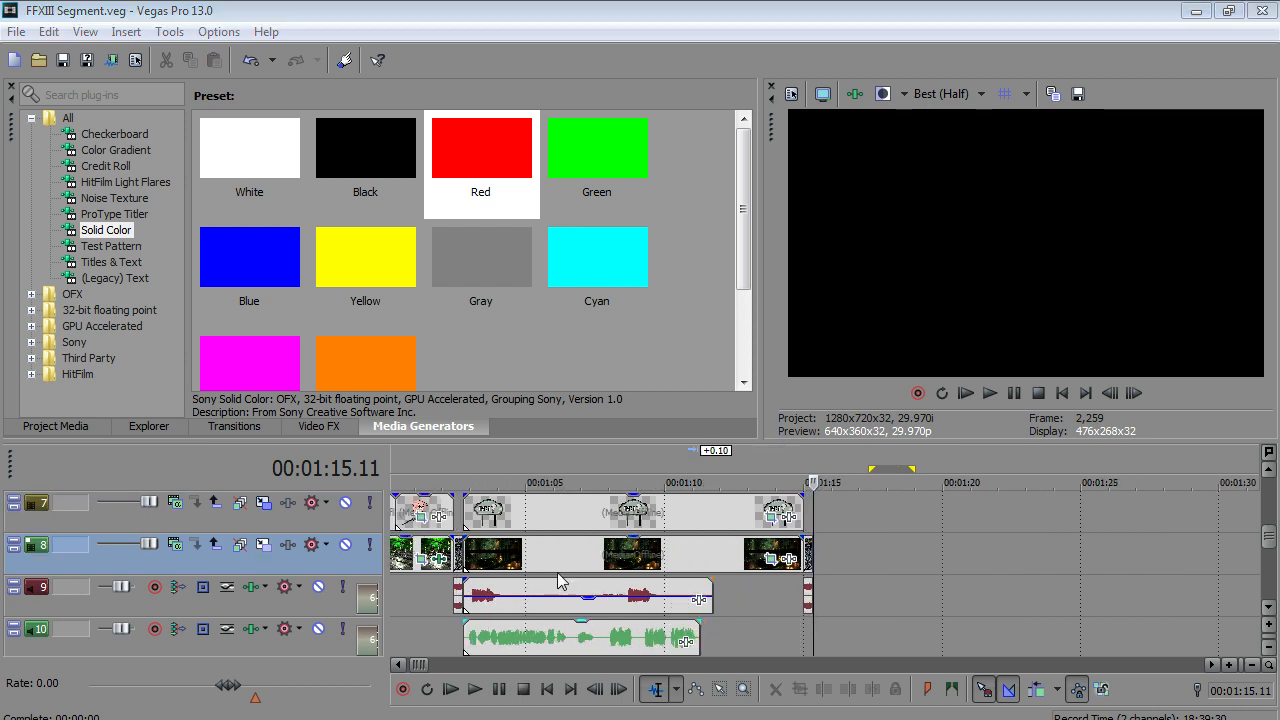
key(alt+Tab)
click(574, 322)
scroll(574, 322, up, 1)
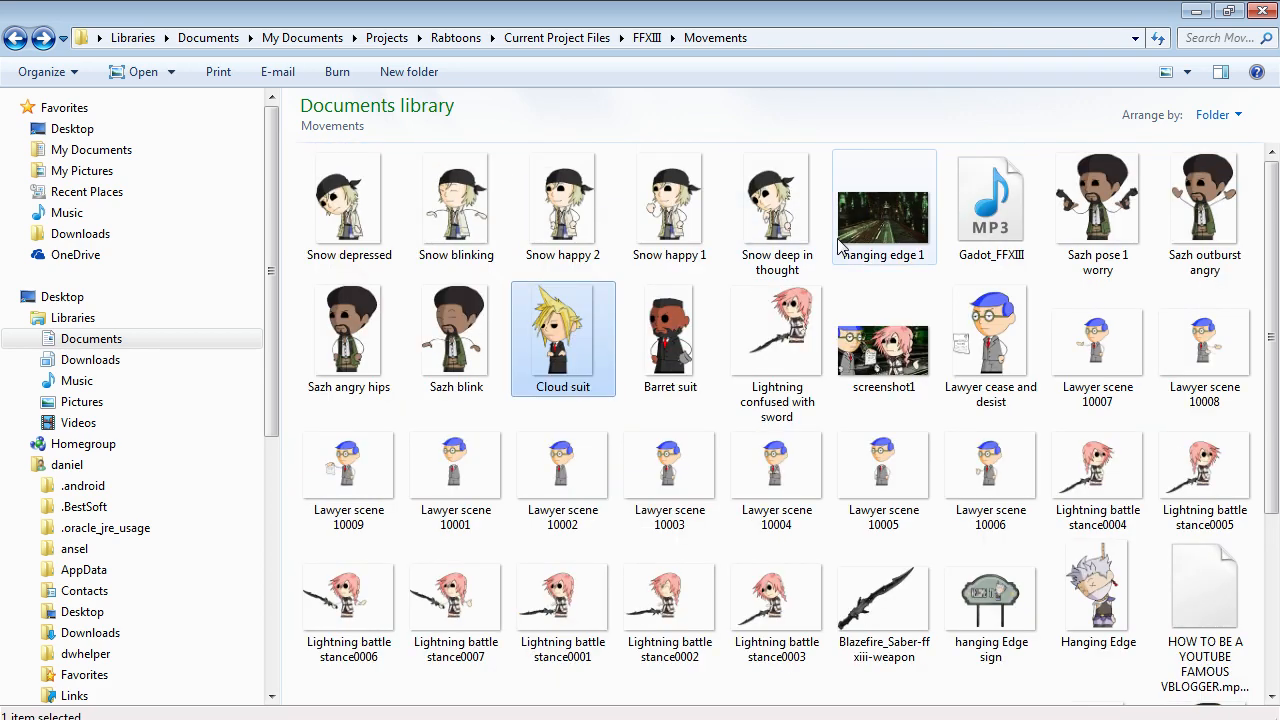
click(872, 225)
scroll(489, 708, down, 1)
drag(872, 160, 824, 547)
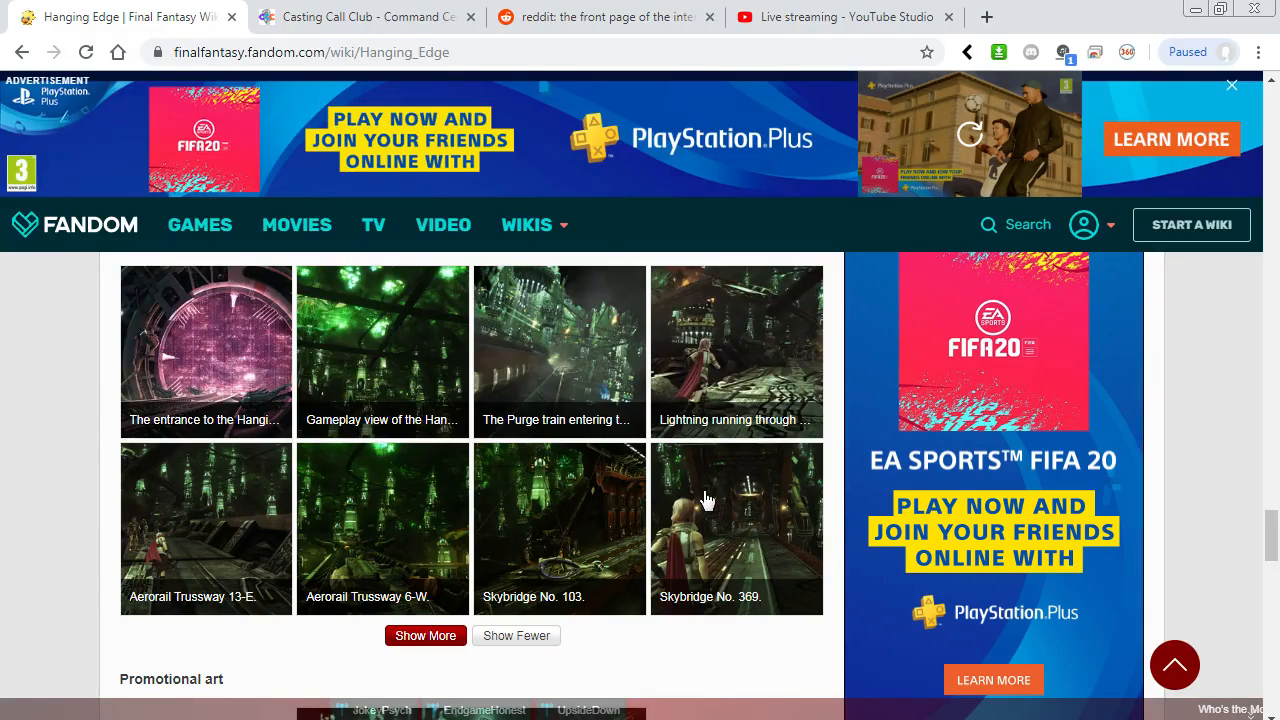
click(705, 497)
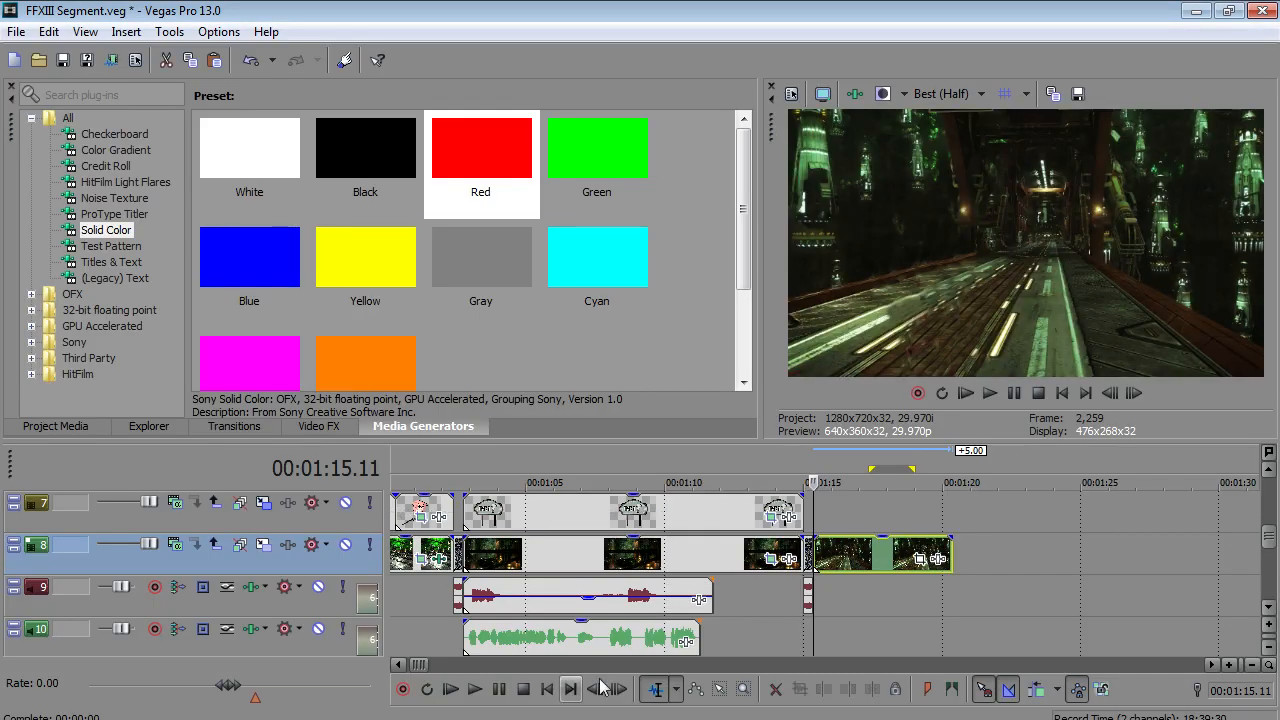
- Extend the end of the new background picture on track 8 by 6 seconds 18 frames
key(Left)
key(Right)
drag(951, 556, 1135, 556)
- Add the Gadot_FFXIII audio file from the Movements folder to track 9 at 00:01:15.11 and play its beginning
mouse_move(1268, 538)
mouse_down()
mouse_move(1268, 561)
mouse_move(1268, 546)
mouse_up()
scroll(993, 568, down, 2)
scroll(993, 568, down, 1)
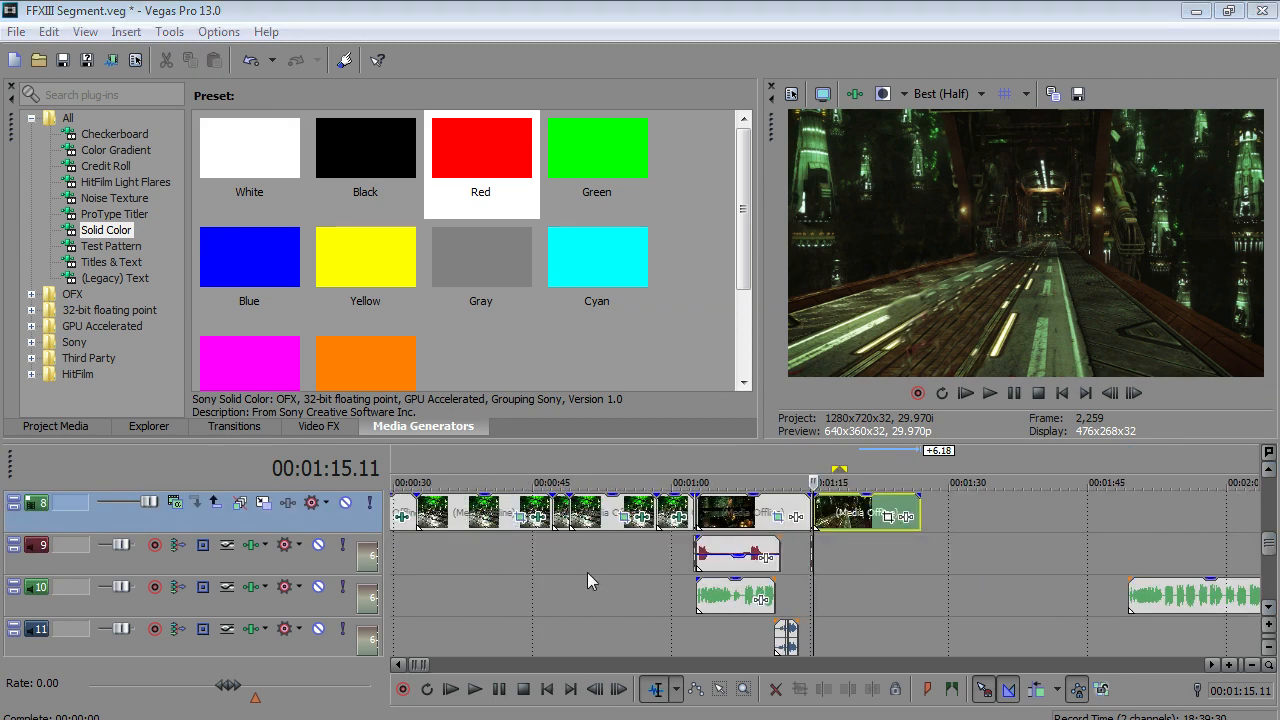
key(alt+Tab)
scroll(590, 540, up, 1)
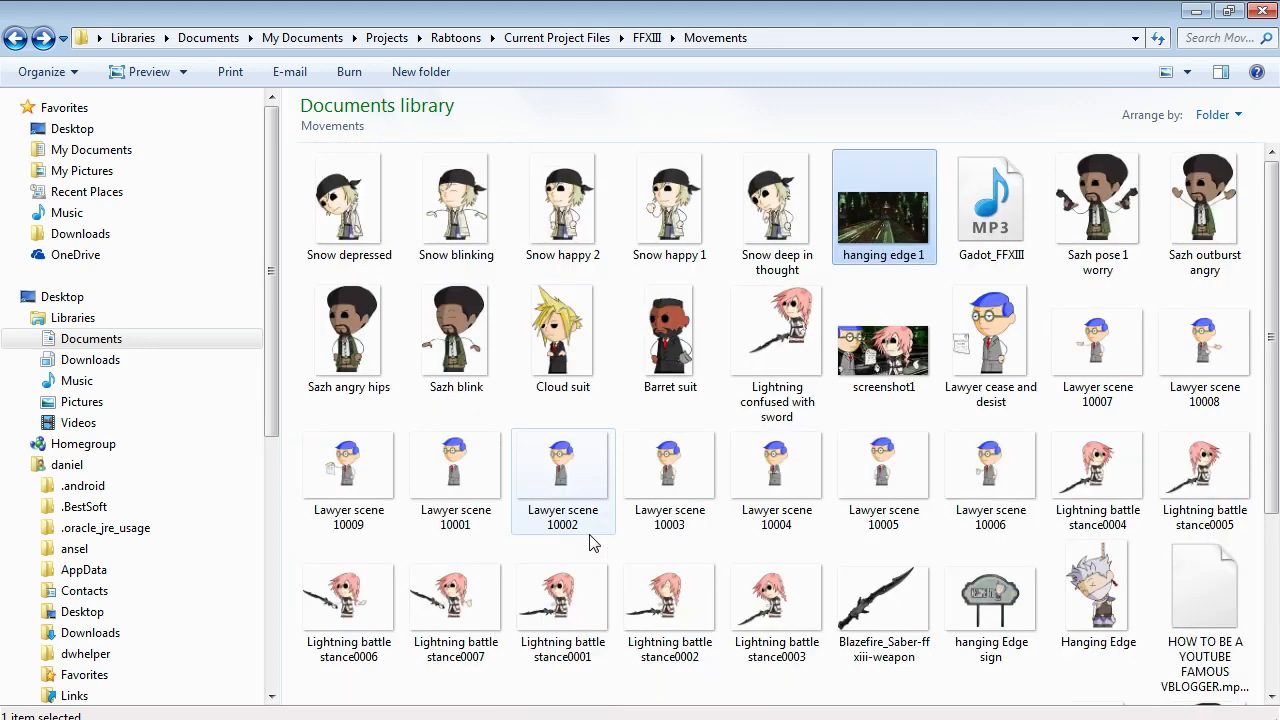
click(985, 232)
drag(985, 232, 832, 553)
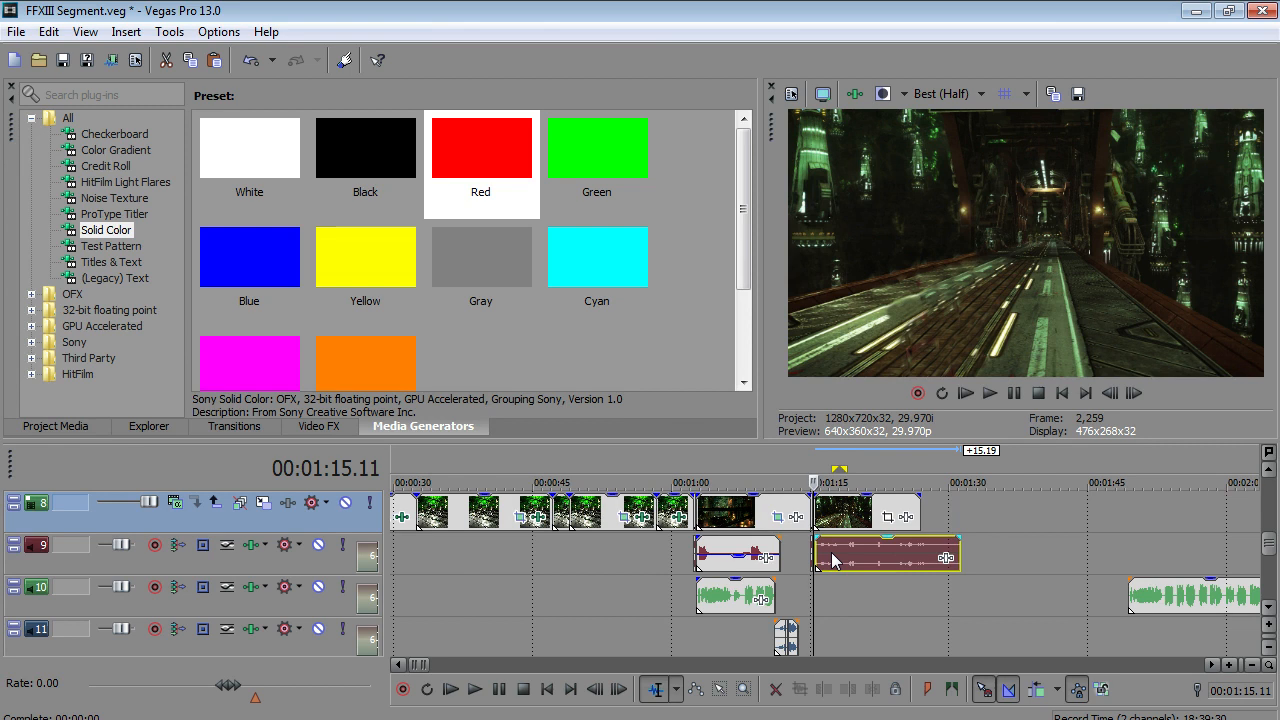
scroll(832, 560, up, 4)
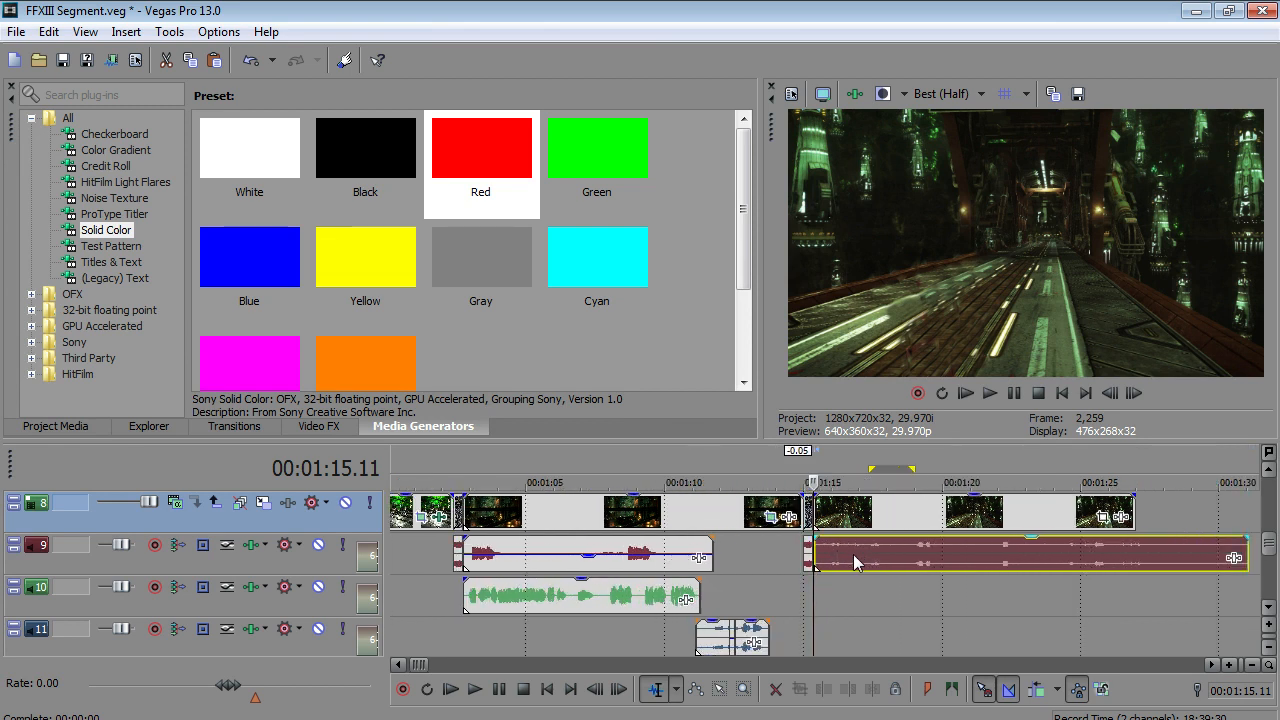
click(475, 689)
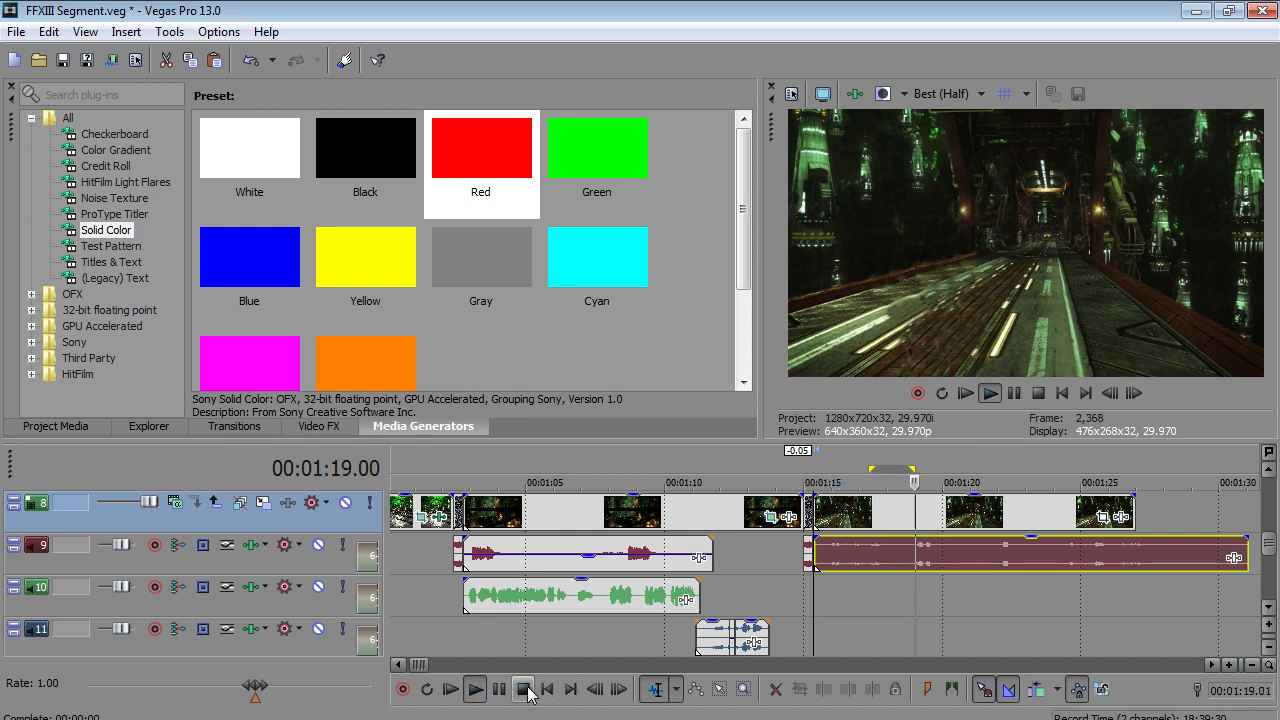
click(523, 689)
- Move the Gadot_FFXIII audio clip to track 14 at 00:01:15.11 and play it up to 00:01:20.05
scroll(843, 557, down, 5)
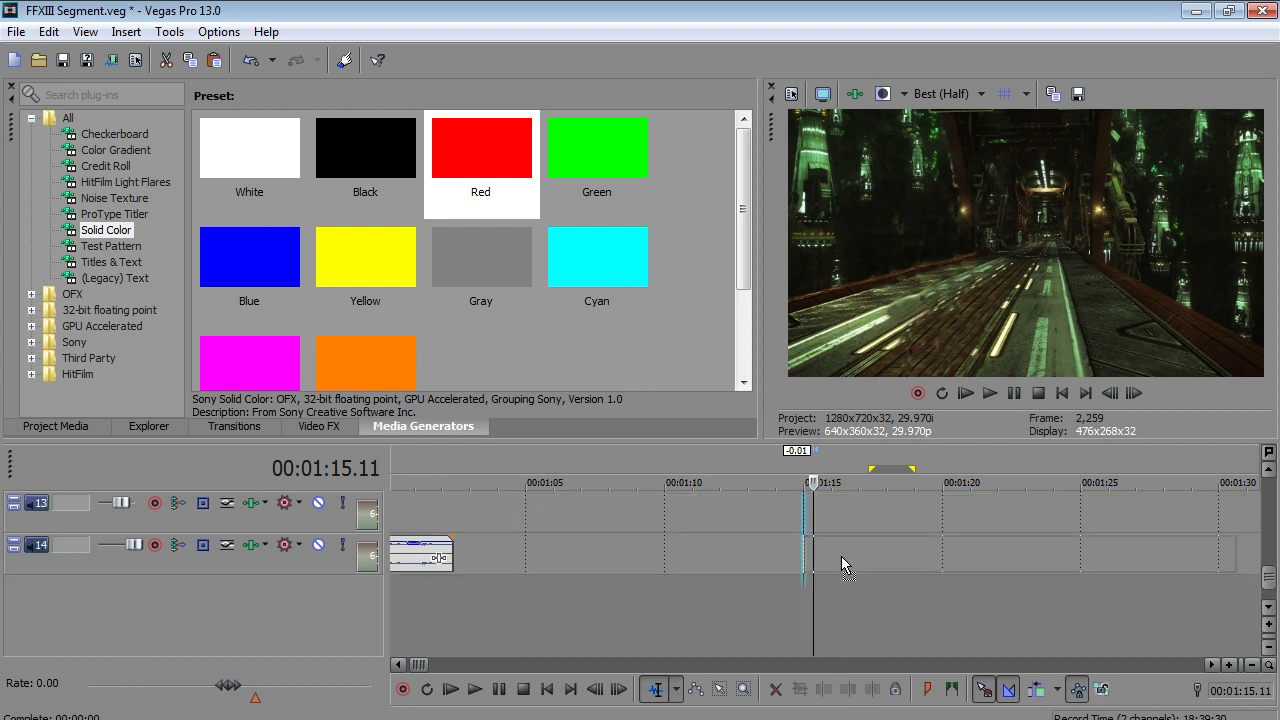
key(ctrl+v)
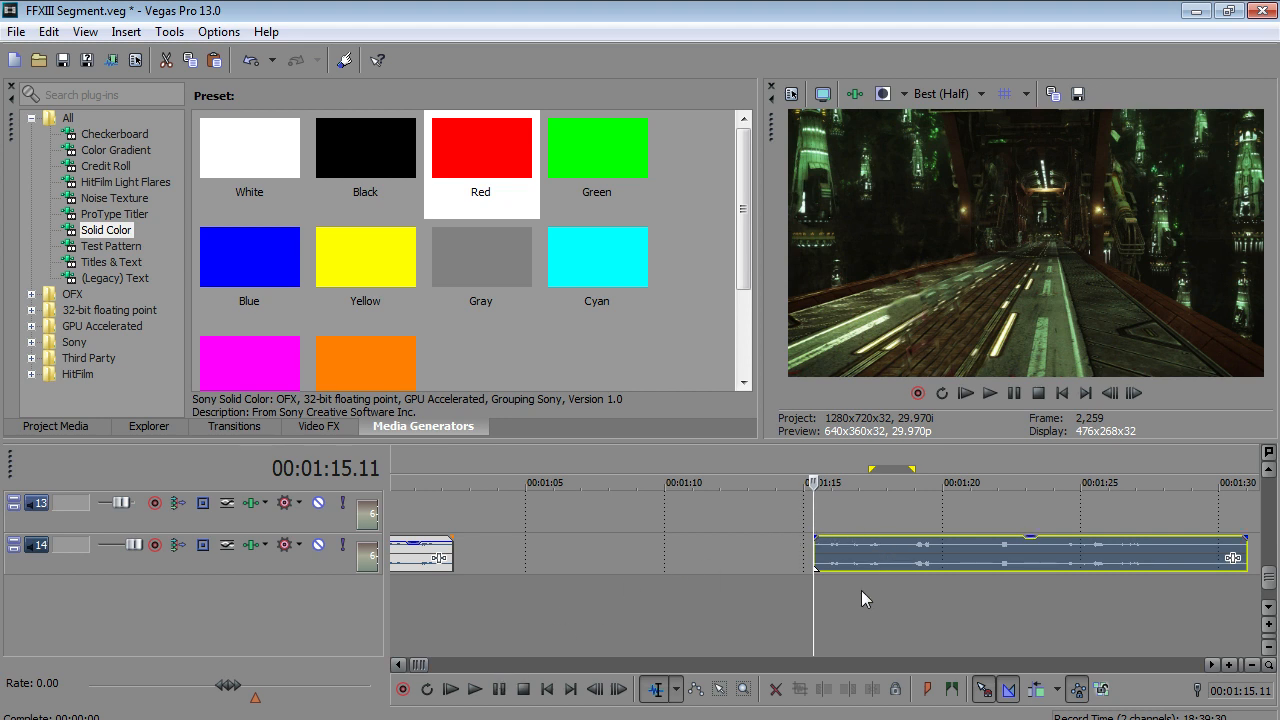
click(475, 689)
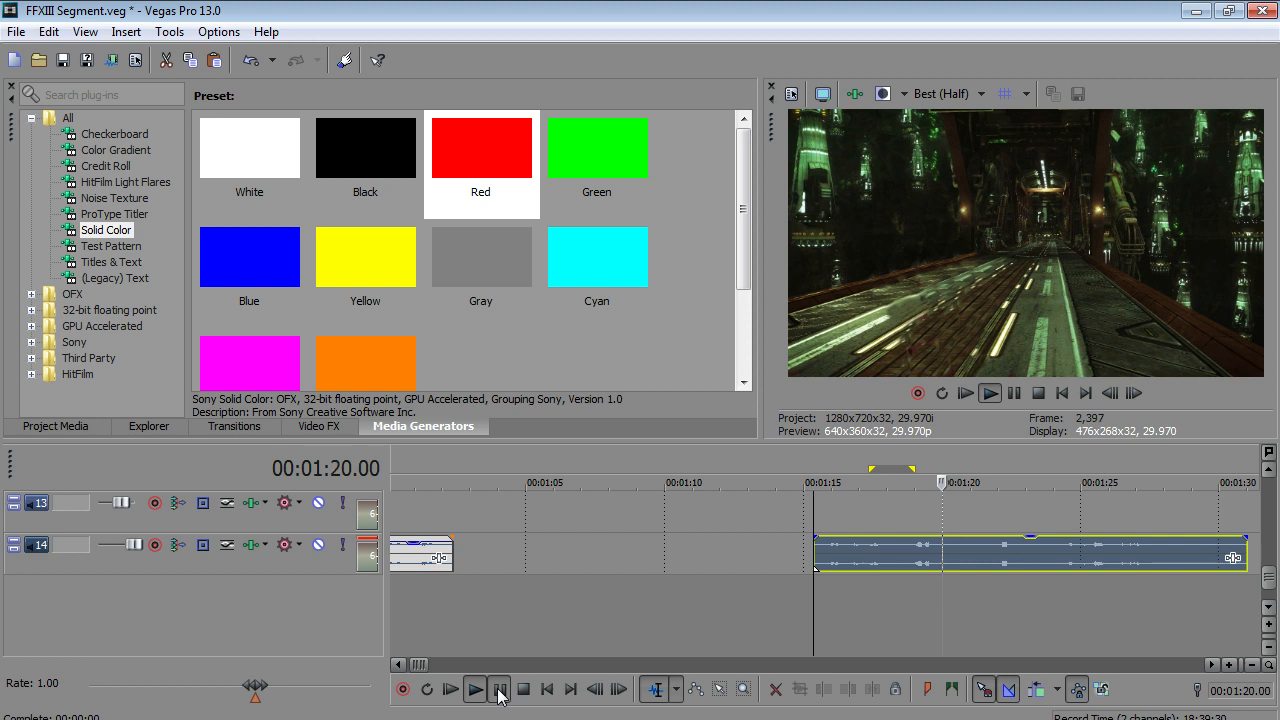
click(498, 691)
- Split the Gadot audio clip on track 14 at 00:01:20.05 and move its second part 9 seconds 14 frames later
click(48, 31)
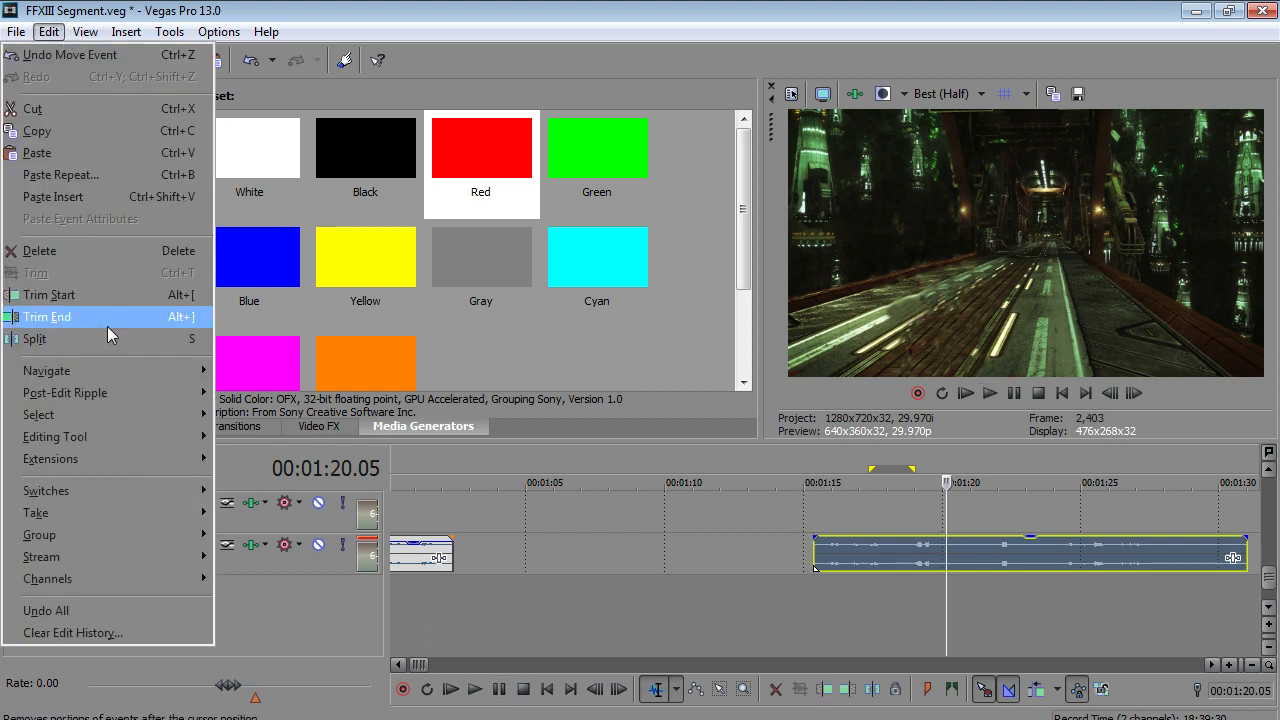
click(107, 328)
click(813, 532)
click(811, 524)
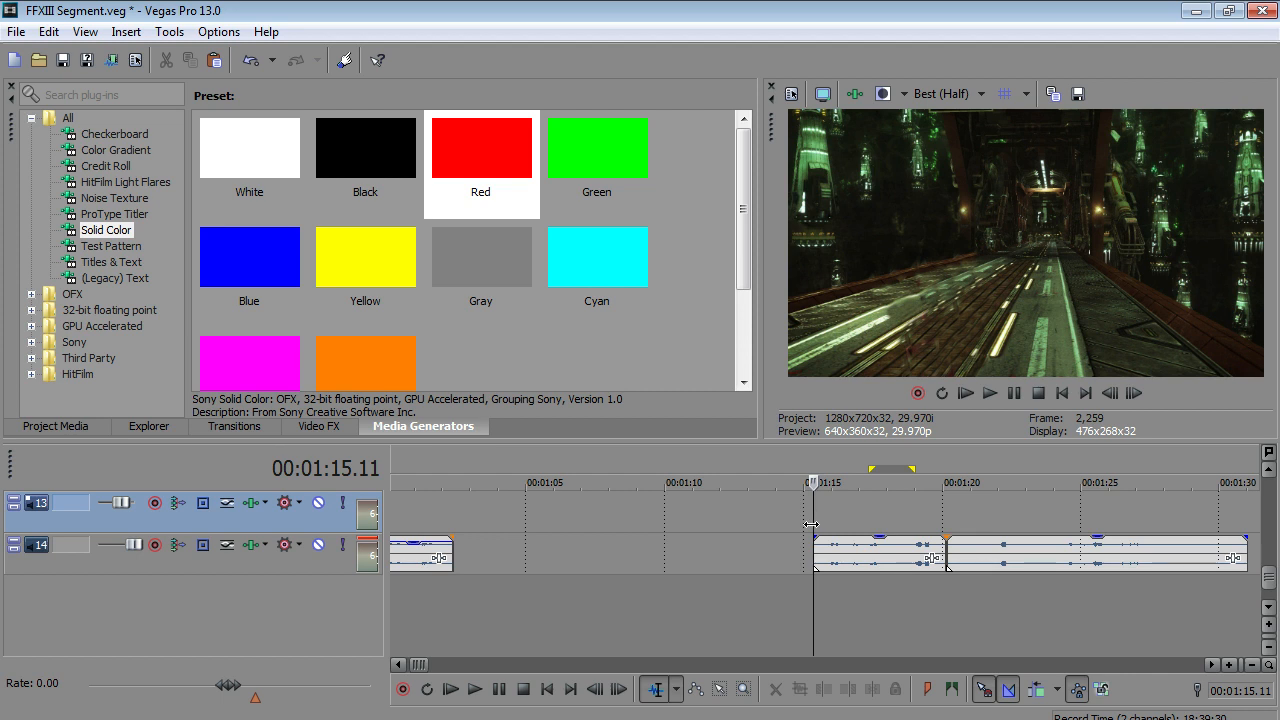
scroll(930, 557, down, 3)
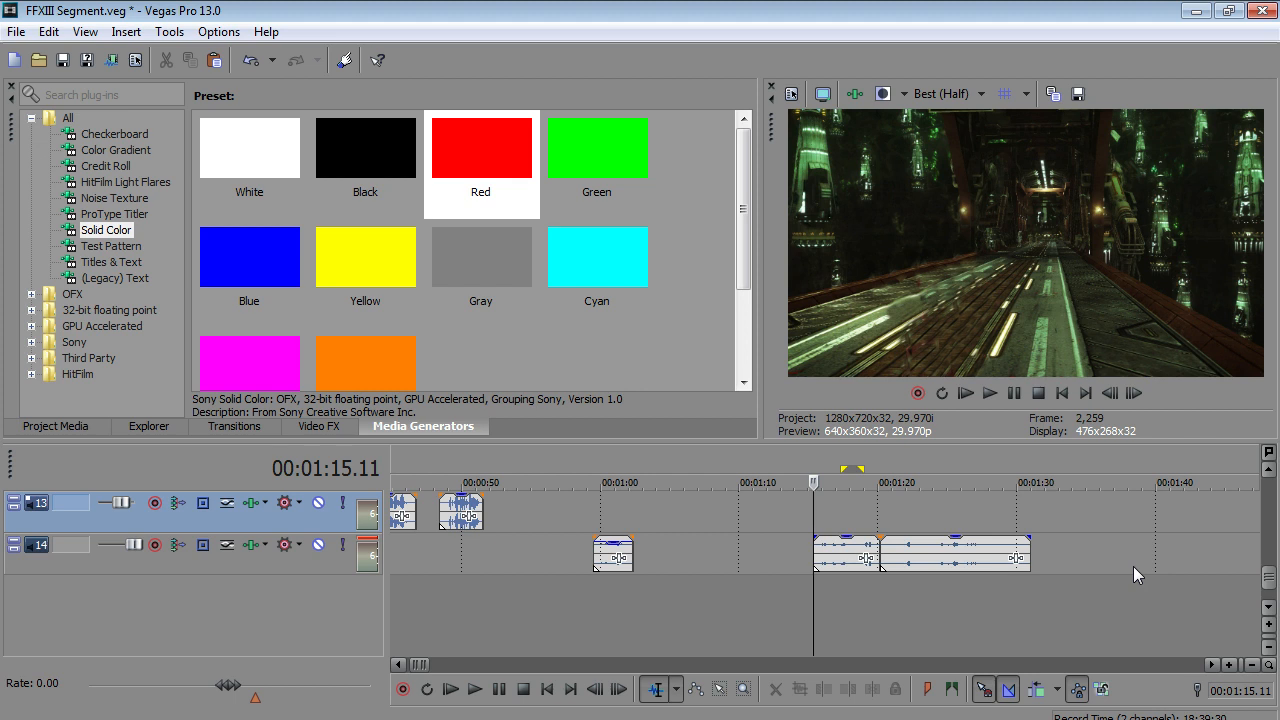
drag(894, 550, 1026, 551)
- Solo track 10, move the FFXIII_Nutshell_Lawyer_Lines audio clip from track 10 down to track 11, and view its properties
mouse_move(1274, 594)
mouse_down()
mouse_move(1274, 555)
mouse_move(1274, 570)
mouse_up()
scroll(768, 607, down, 5)
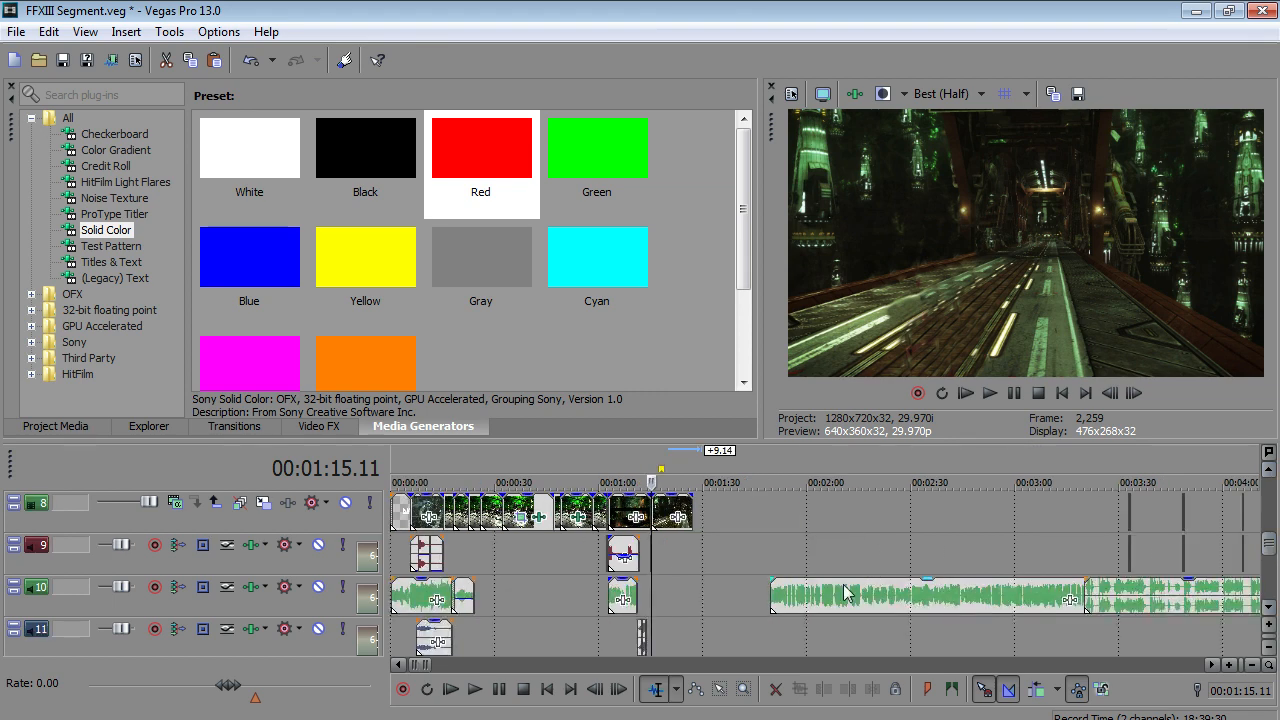
click(768, 607)
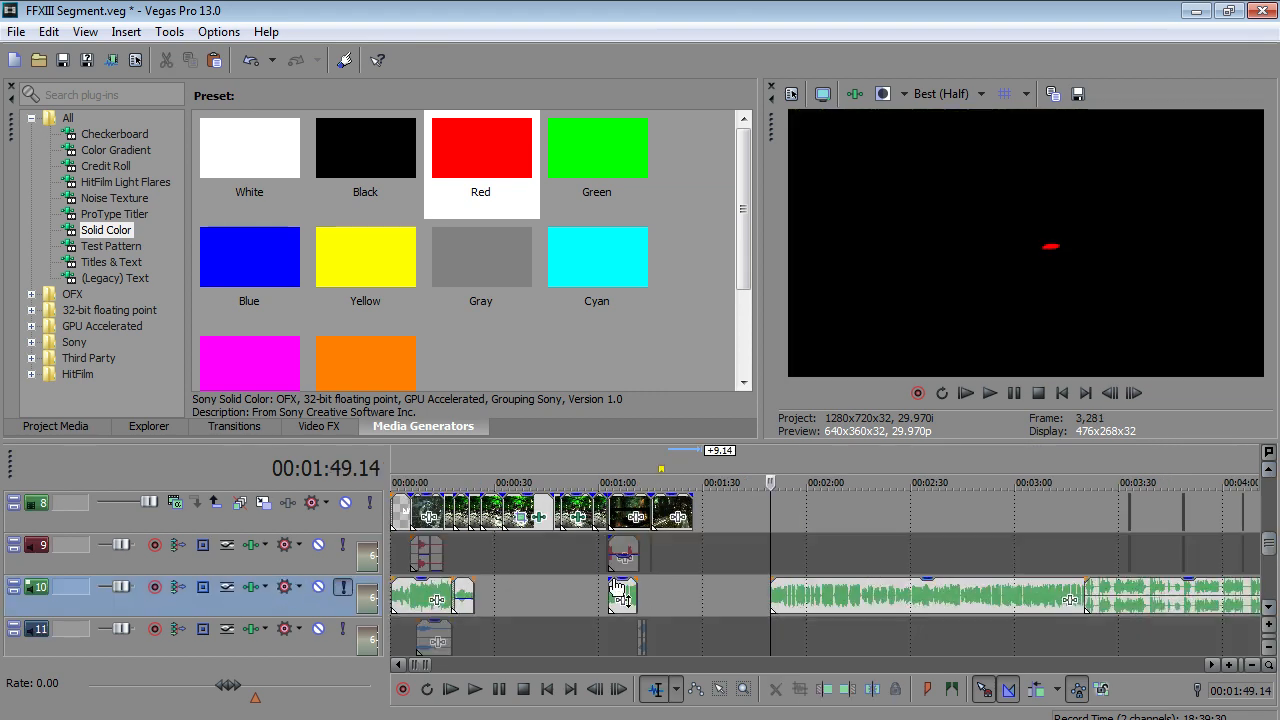
scroll(926, 590, up, 1)
scroll(926, 594, down, 2)
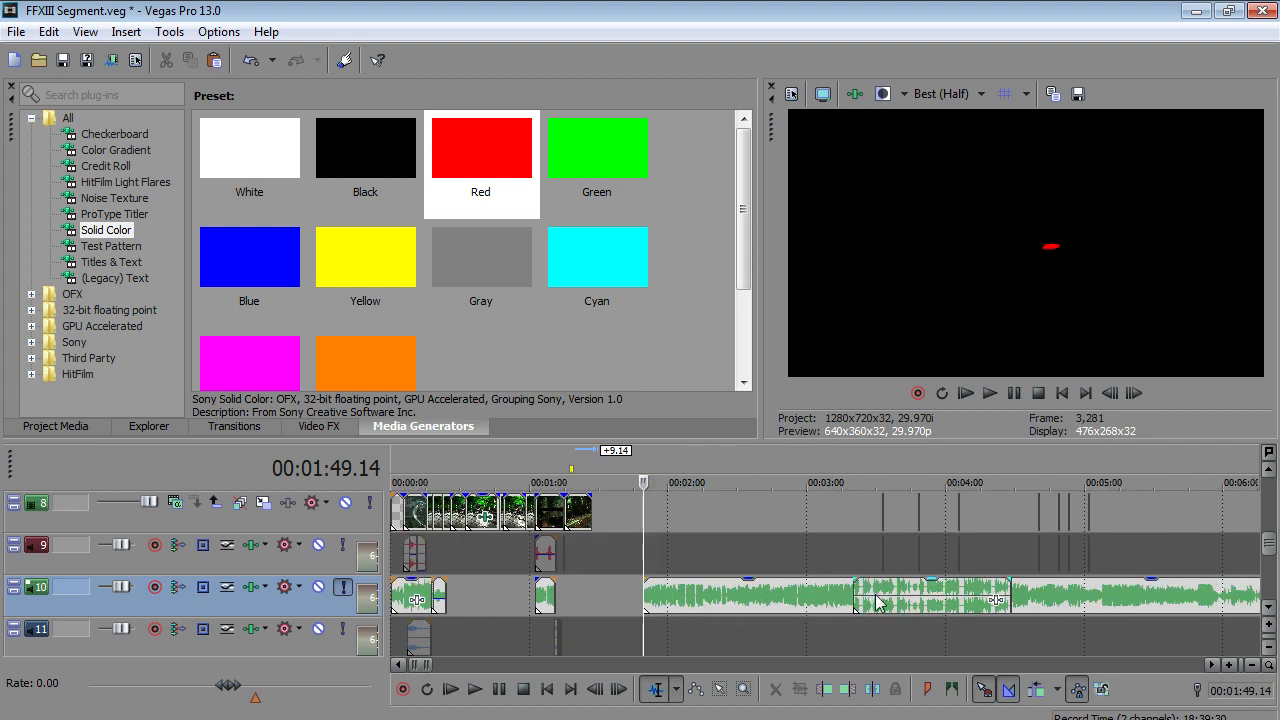
drag(878, 597, 892, 636)
right_click(892, 640)
click(954, 712)
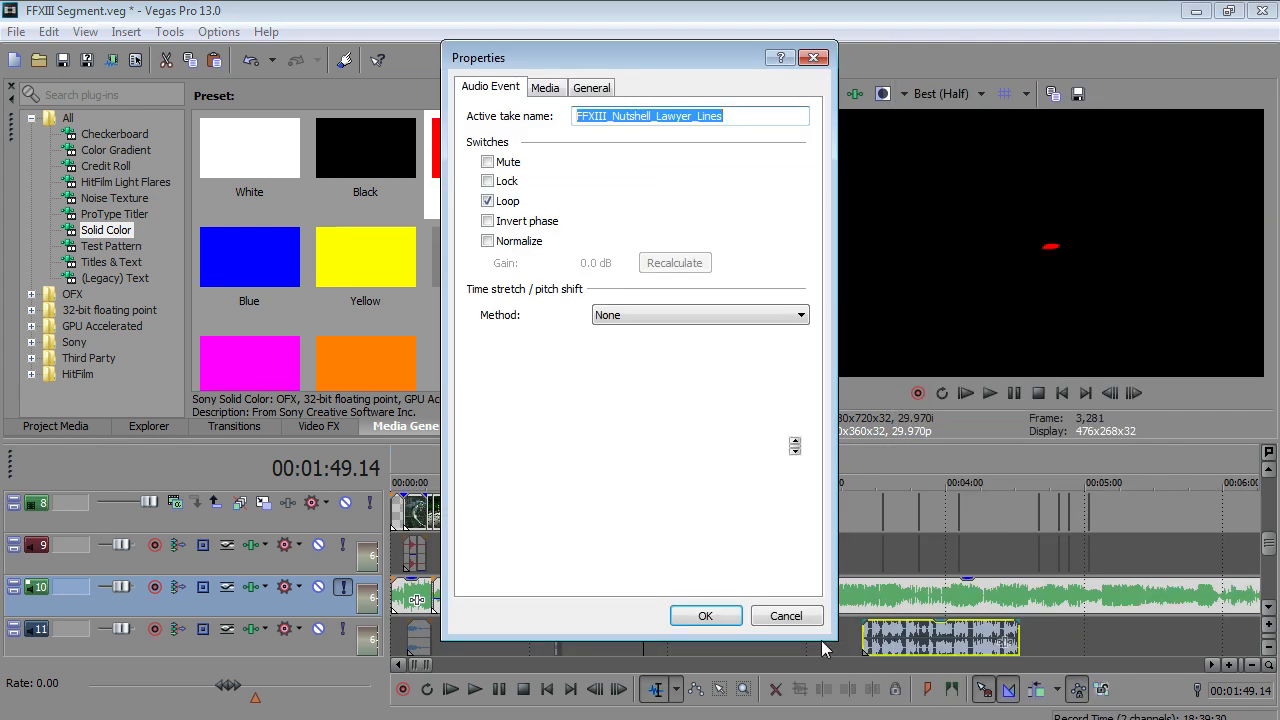
click(786, 616)
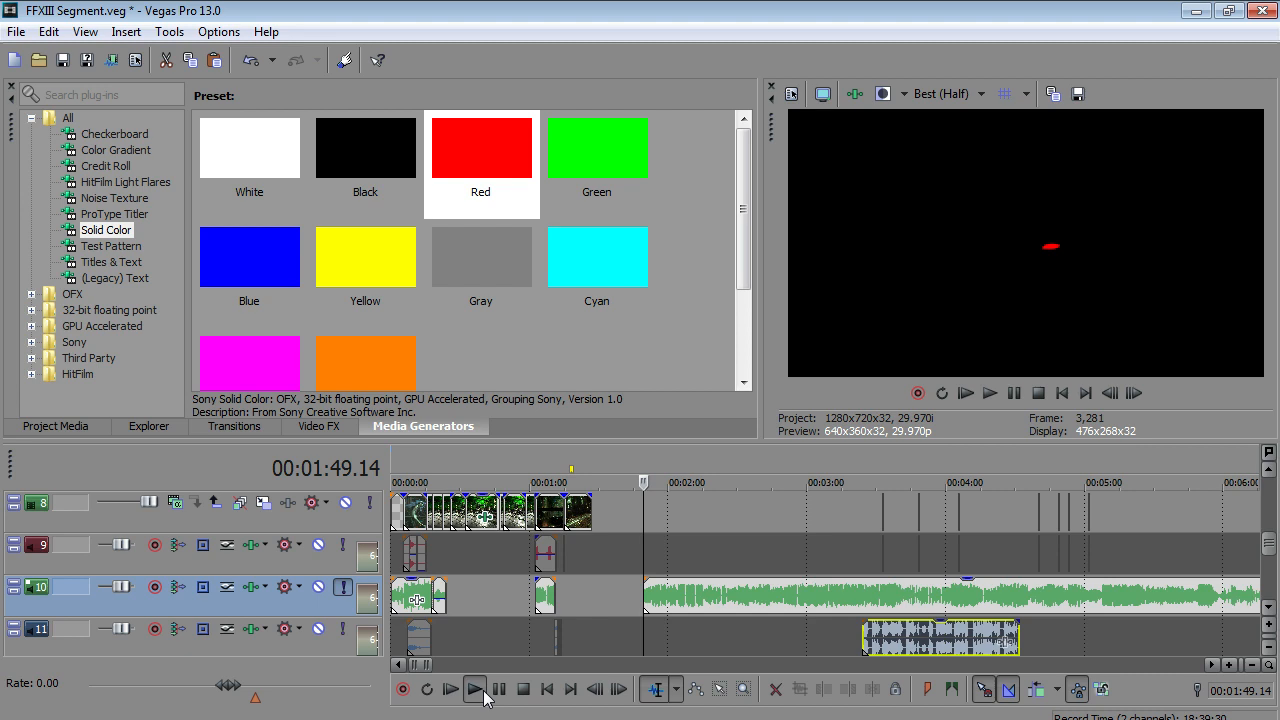
- Play the long voice clip on track 10 from 00:01:49.14, shift it 1 second 29 frames earlier and trim 7 seconds 11 frames off its start
click(474, 689)
scroll(917, 646, up, 6)
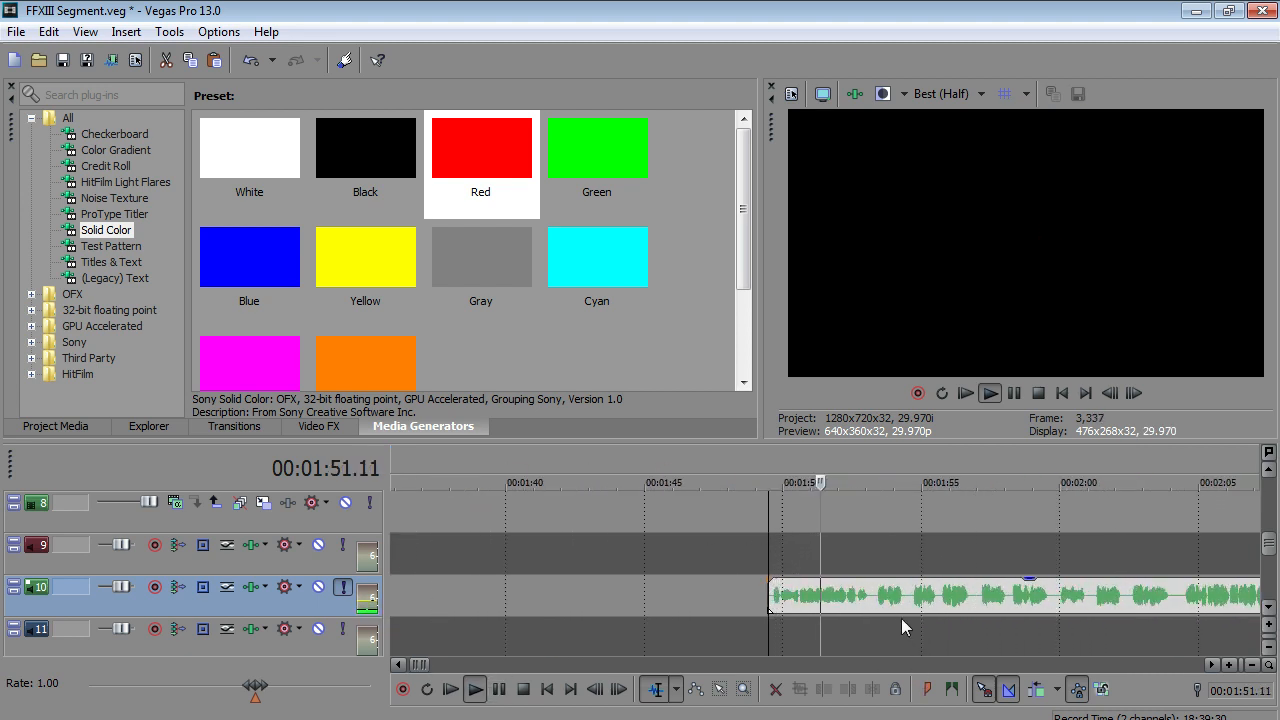
click(873, 606)
drag(873, 606, 833, 604)
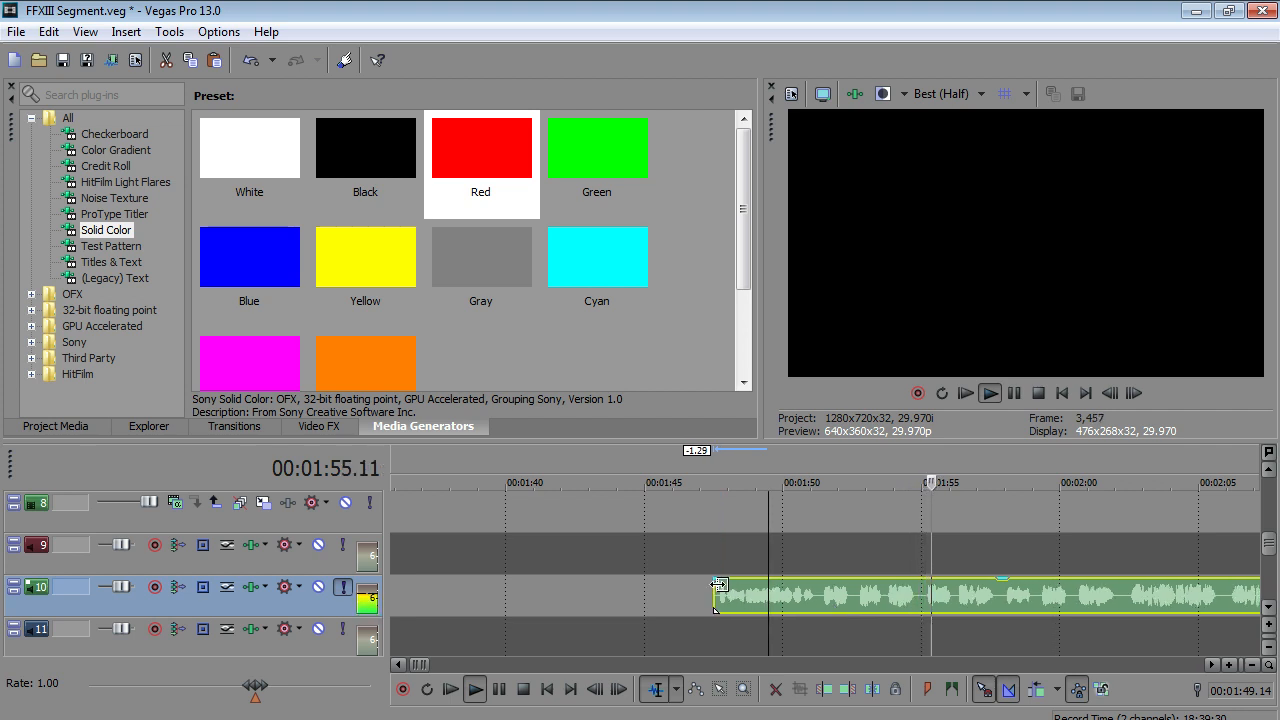
drag(714, 587, 918, 590)
click(518, 692)
- Play the voice clip on track 10 from 00:01:57.29 and trim another 7 seconds 13 frames off its start
click(1005, 598)
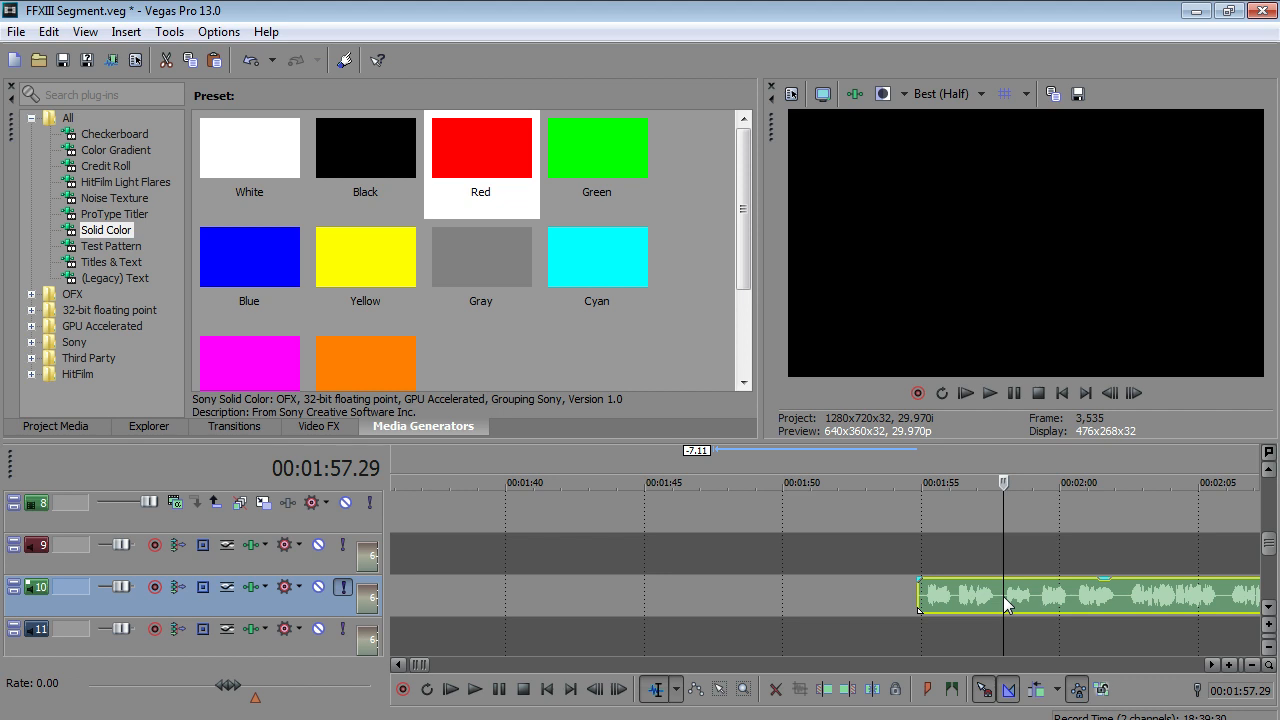
click(475, 689)
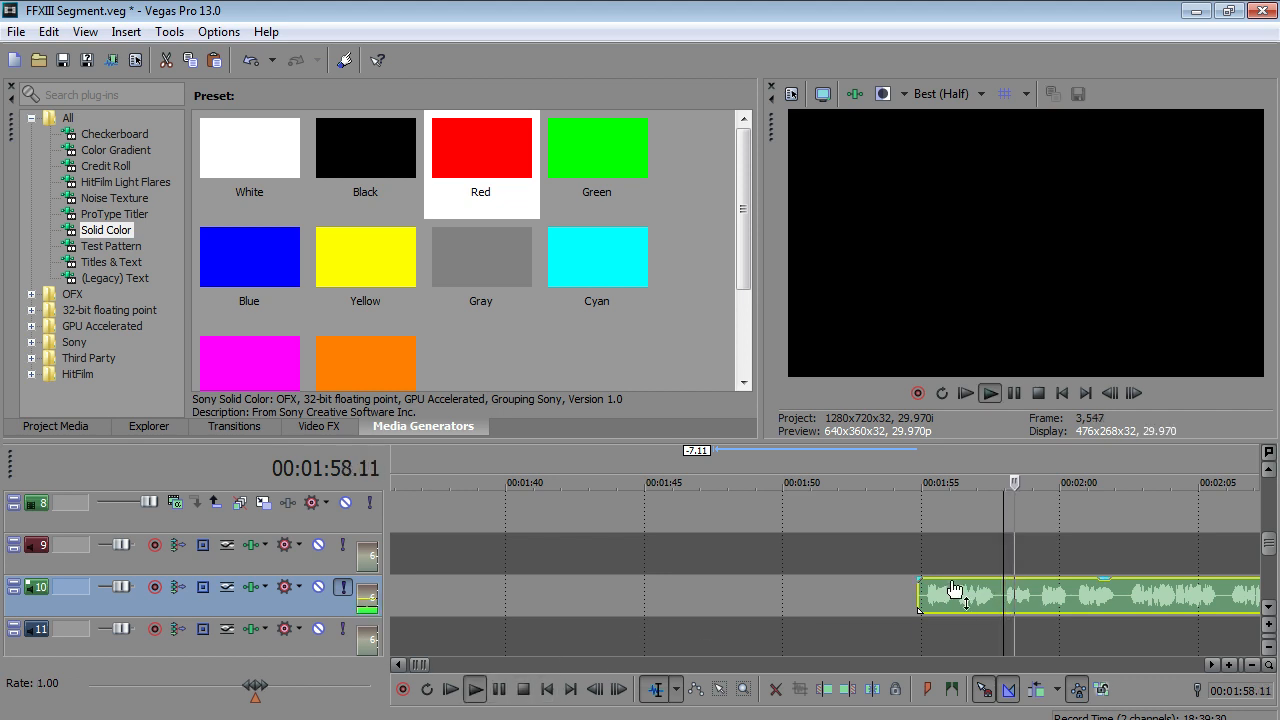
scroll(977, 602, up, 1)
scroll(817, 600, down, 1)
drag(866, 598, 829, 604)
drag(643, 604, 851, 604)
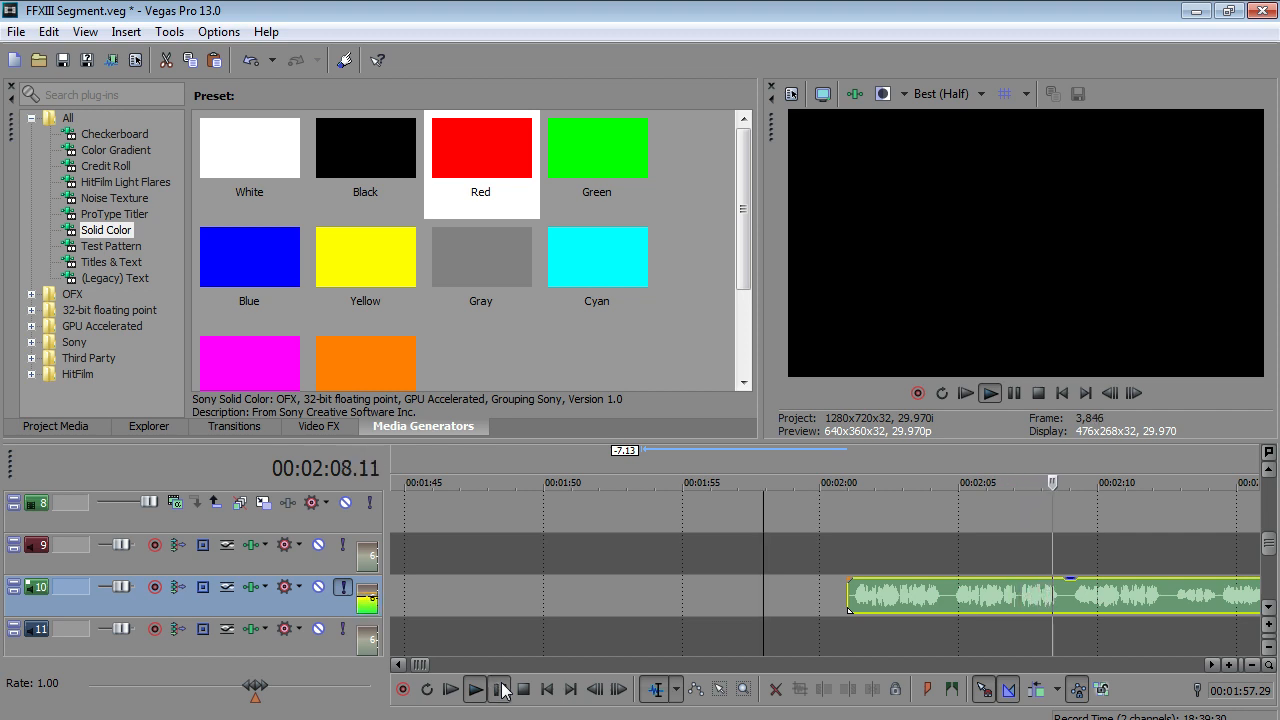
click(499, 689)
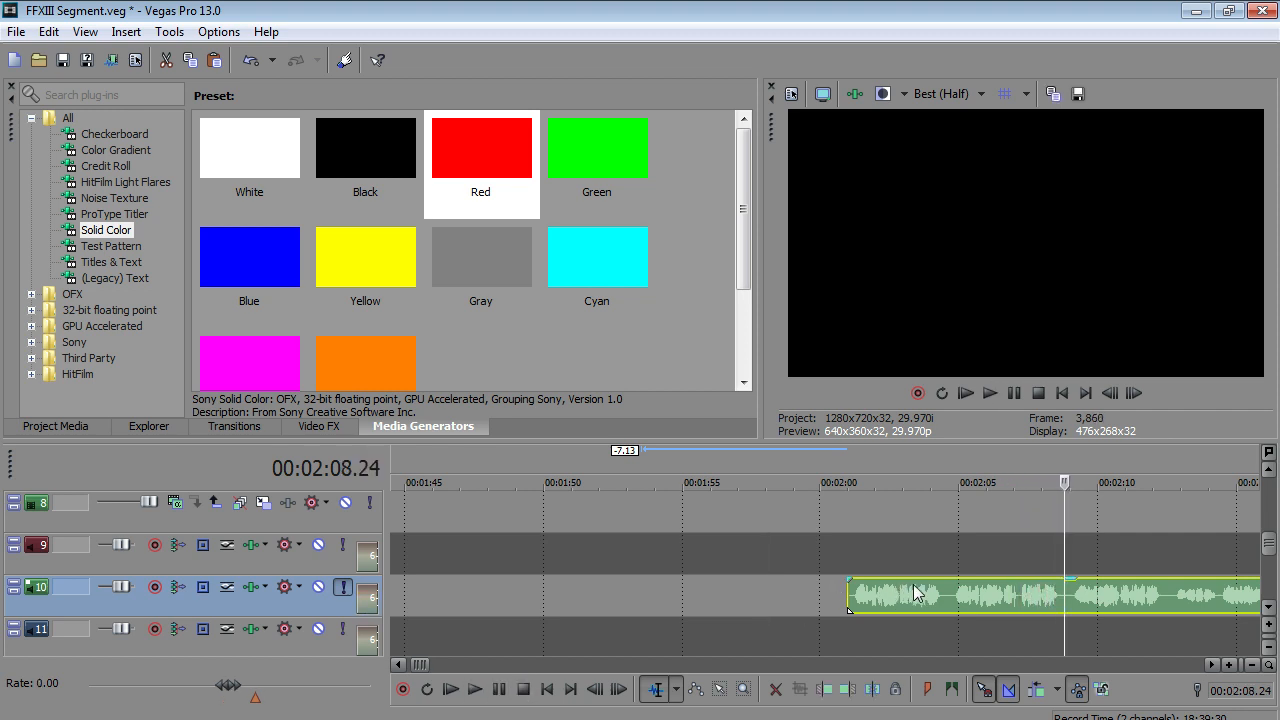
- Split the voice clip on track 10 at 00:02:04.20 and move its first part 42 seconds 21 frames earlier
click(950, 600)
click(48, 31)
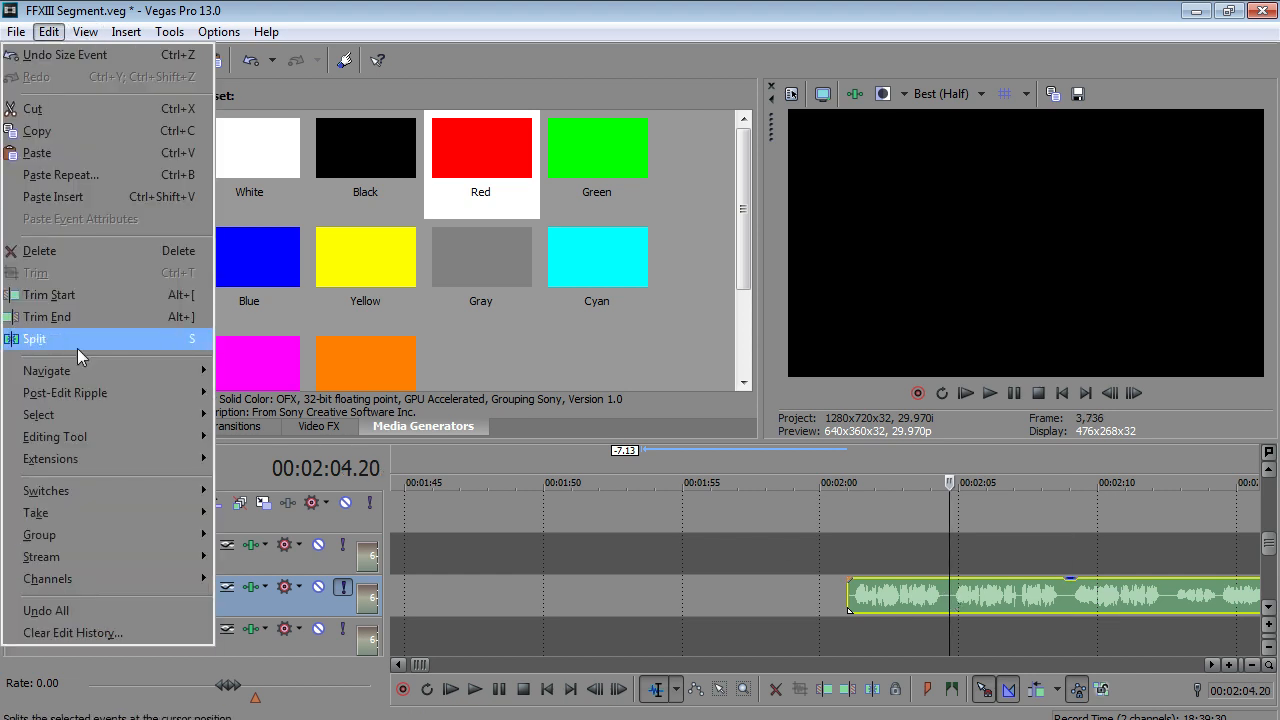
click(60, 338)
scroll(772, 592, down, 3)
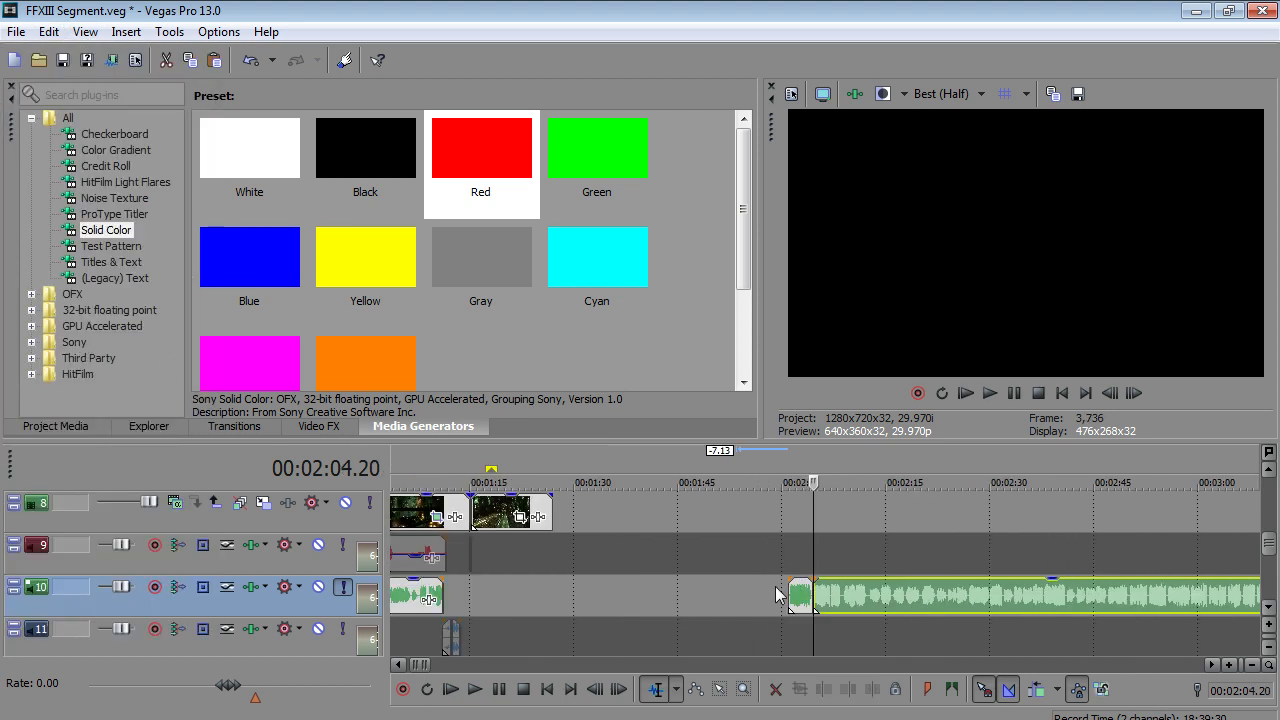
drag(800, 600, 467, 596)
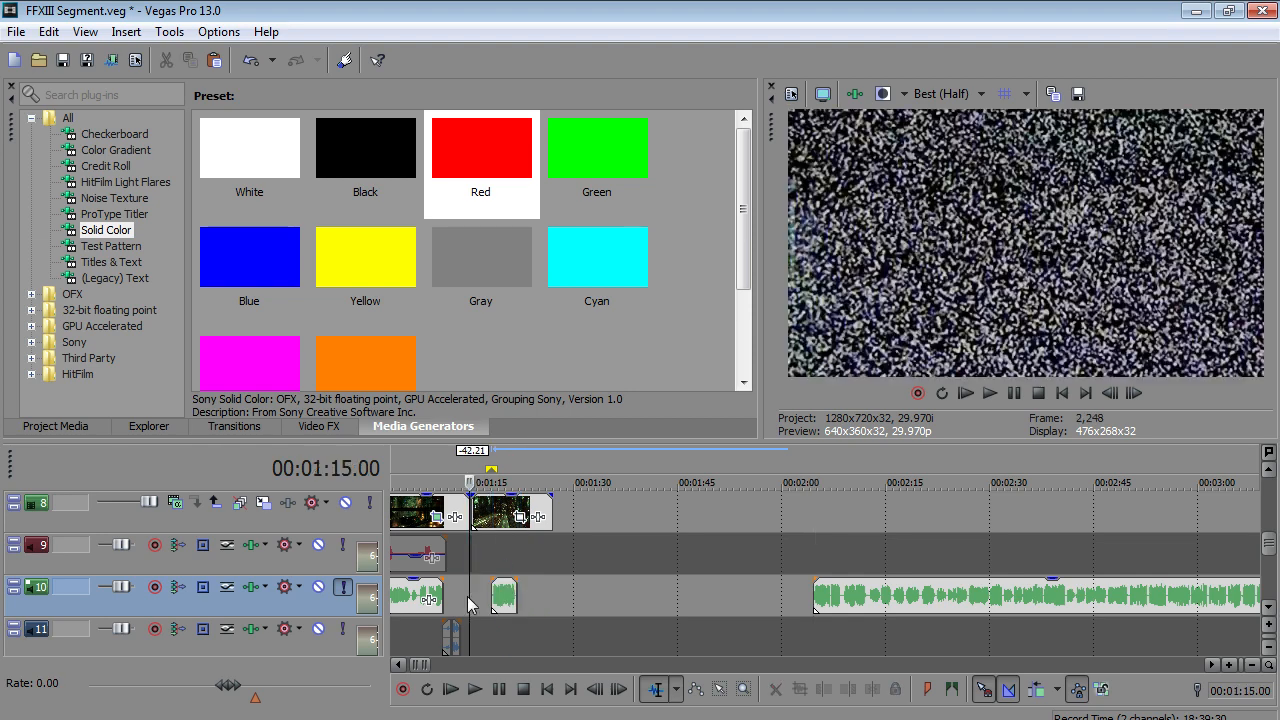
- Move the bridge background on track 8 4 seconds 24 frames later and place the static transition with its audio directly before it
scroll(465, 594, up, 3)
scroll(465, 594, up, 2)
scroll(352, 597, up, 1)
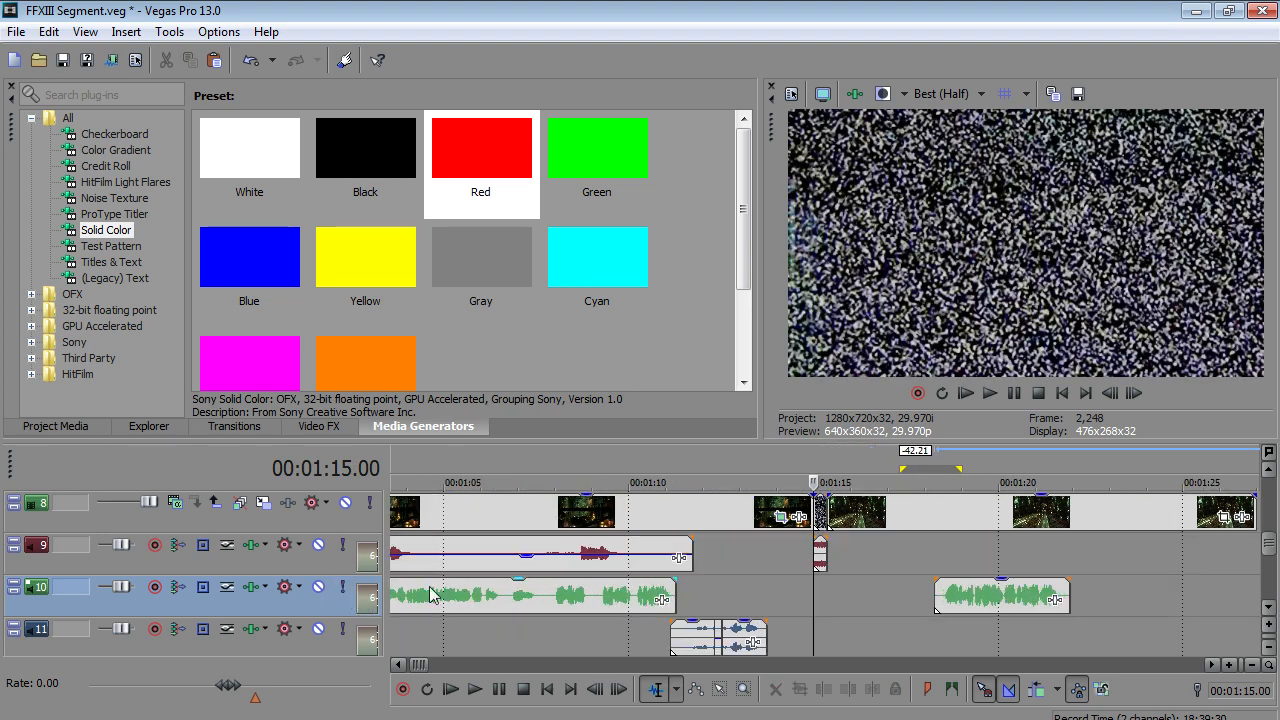
click(760, 594)
drag(888, 514, 1066, 515)
click(826, 513)
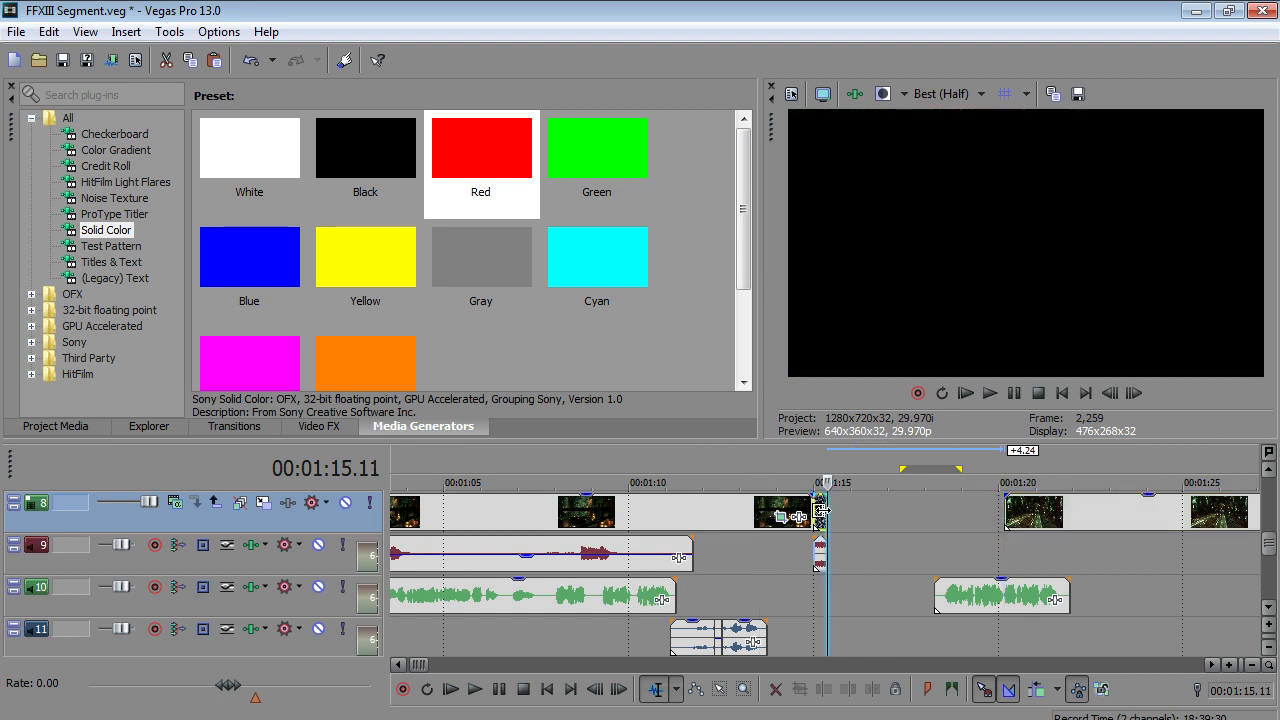
scroll(818, 515, up, 3)
drag(786, 512, 1126, 513)
scroll(1126, 513, down, 2)
drag(972, 514, 1070, 514)
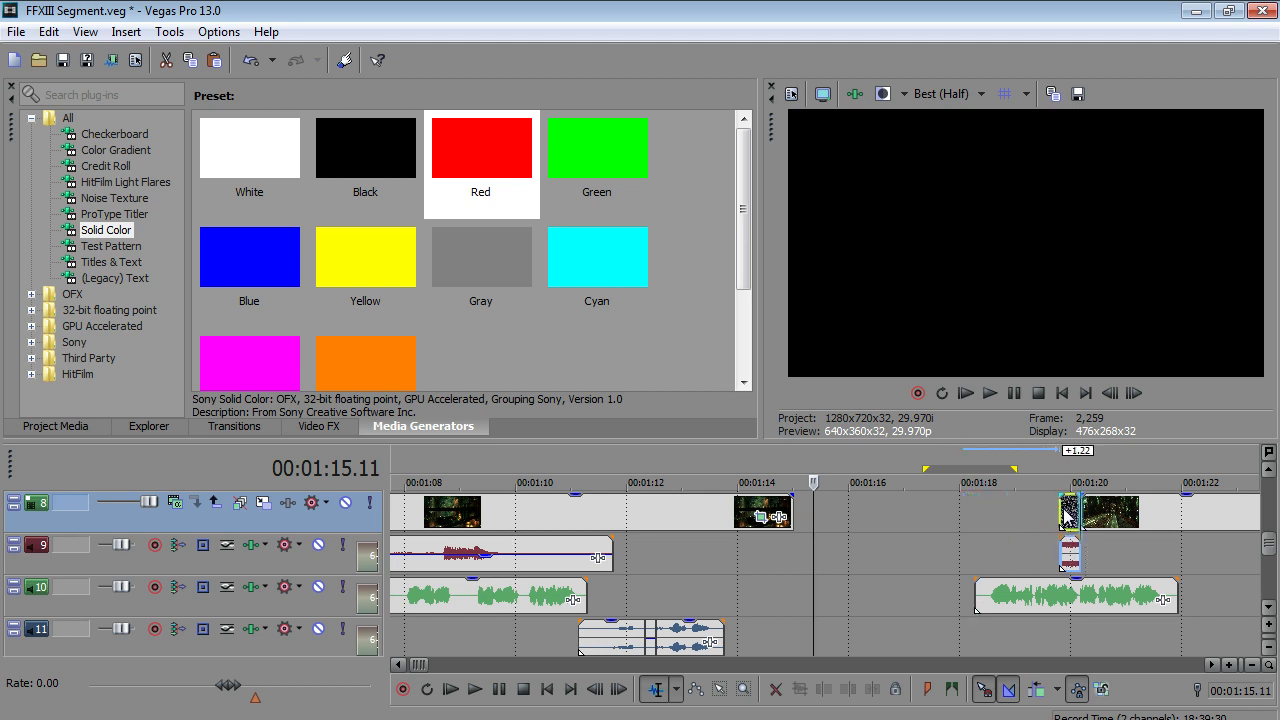
- Move the short voice clip on track 10 to 00:01:13.16 and extend the preceding background on track 8 to about 00:01:18
drag(1021, 598, 758, 598)
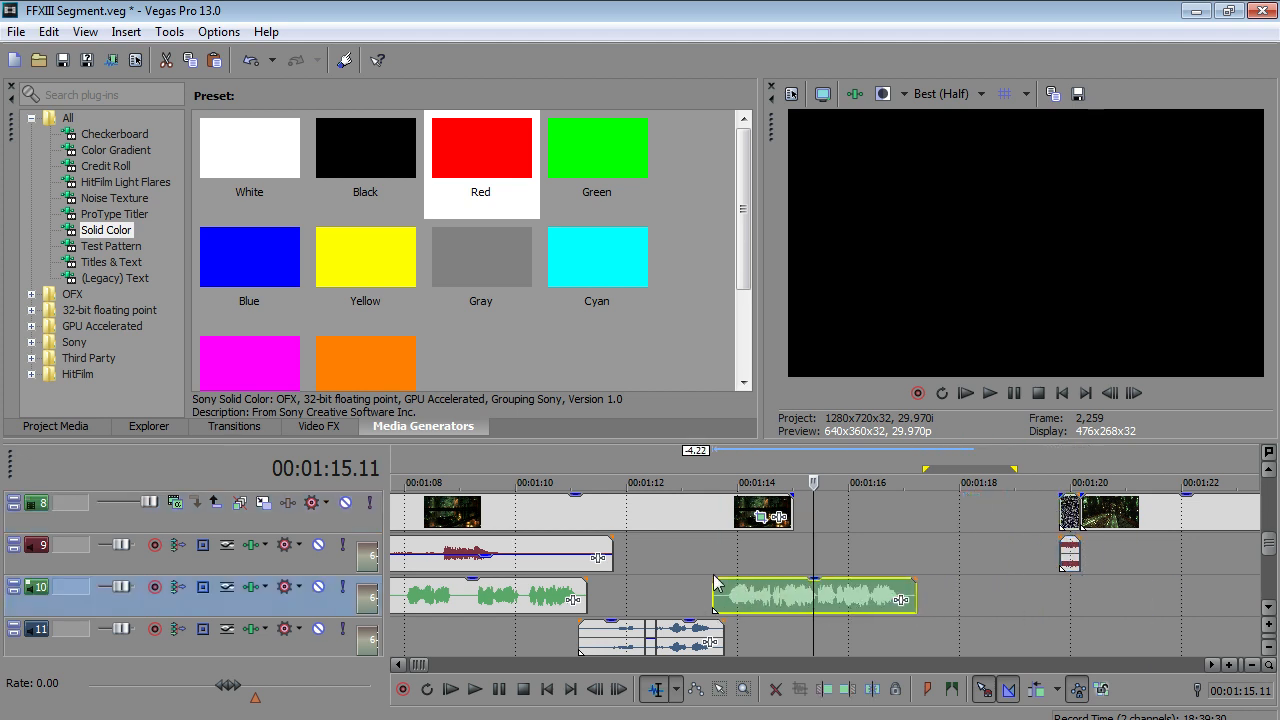
click(714, 570)
drag(792, 514, 957, 514)
mouse_move(741, 607)
mouse_down()
mouse_move(763, 607)
mouse_move(741, 607)
mouse_up()
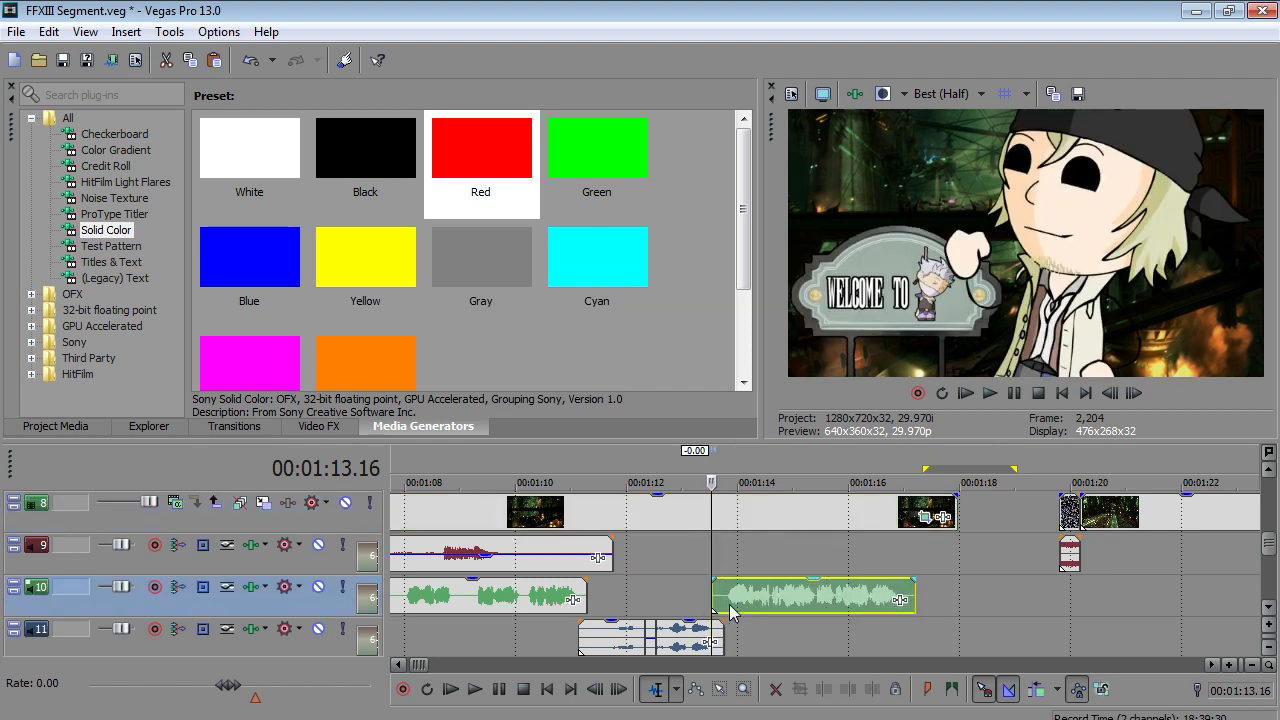
- Play the scene from just before the short voice clip to 00:01:16.28 to check the line's timing
click(476, 689)
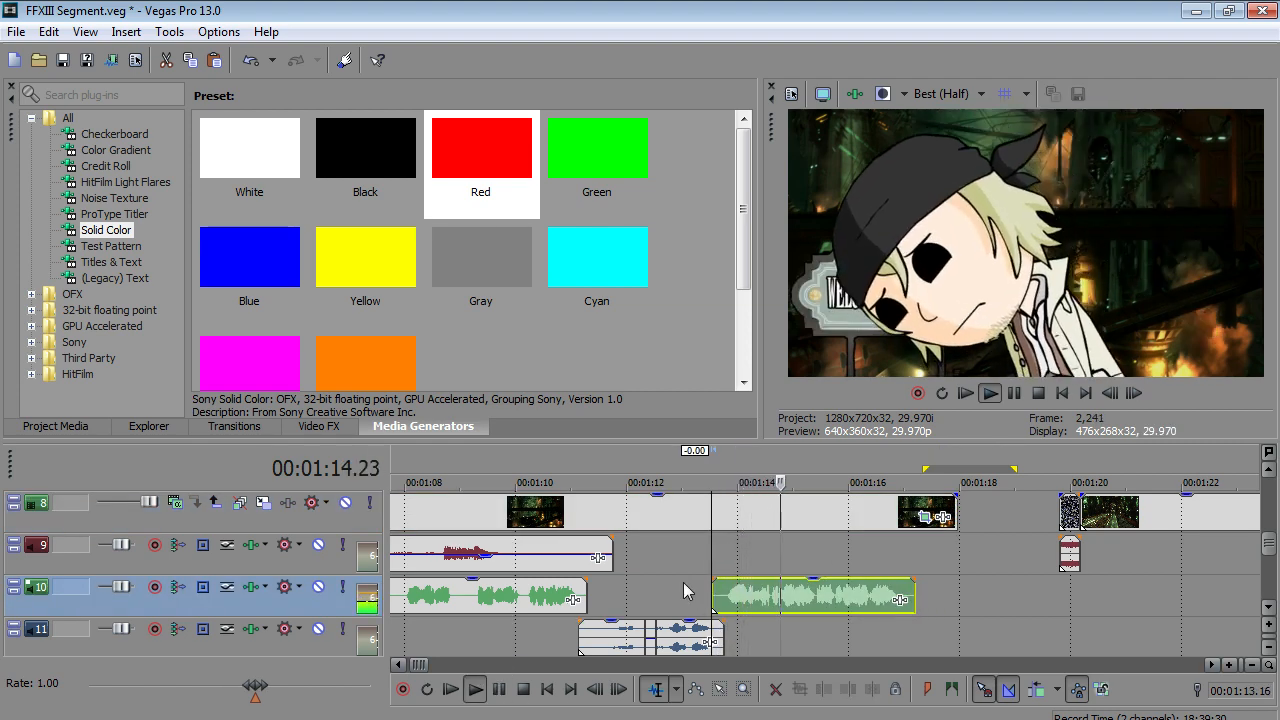
click(684, 590)
click(475, 689)
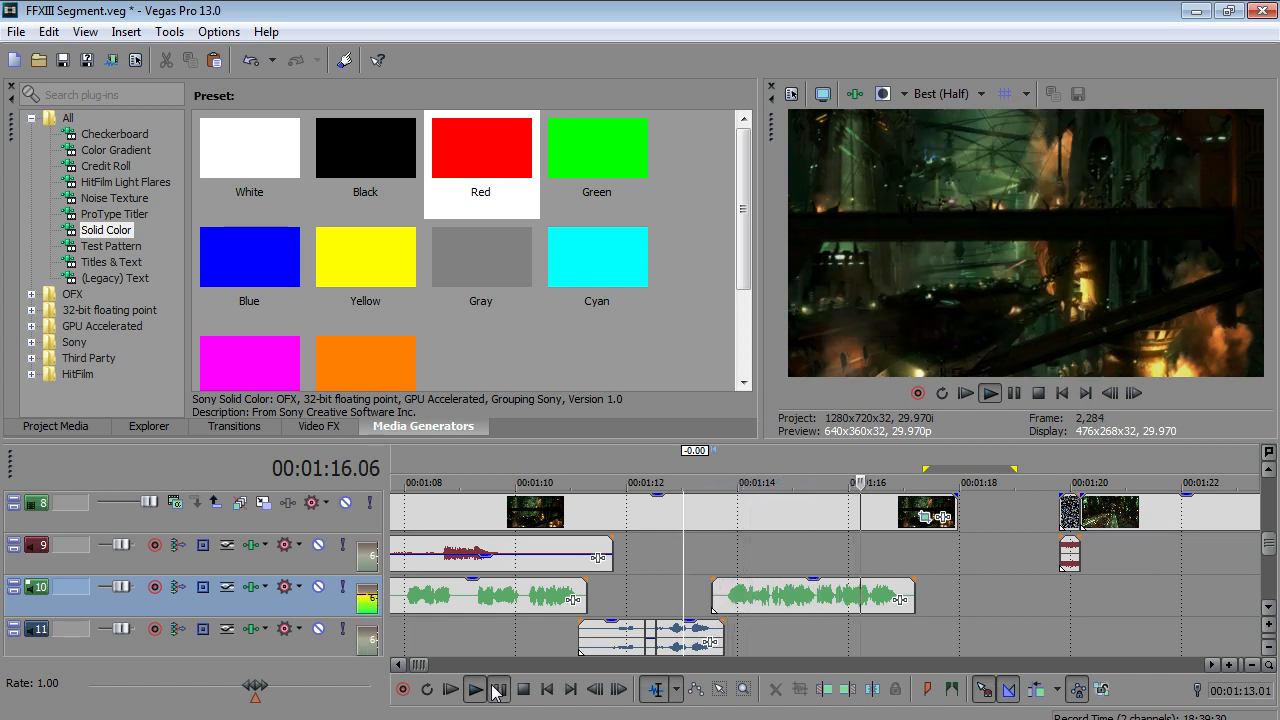
click(496, 689)
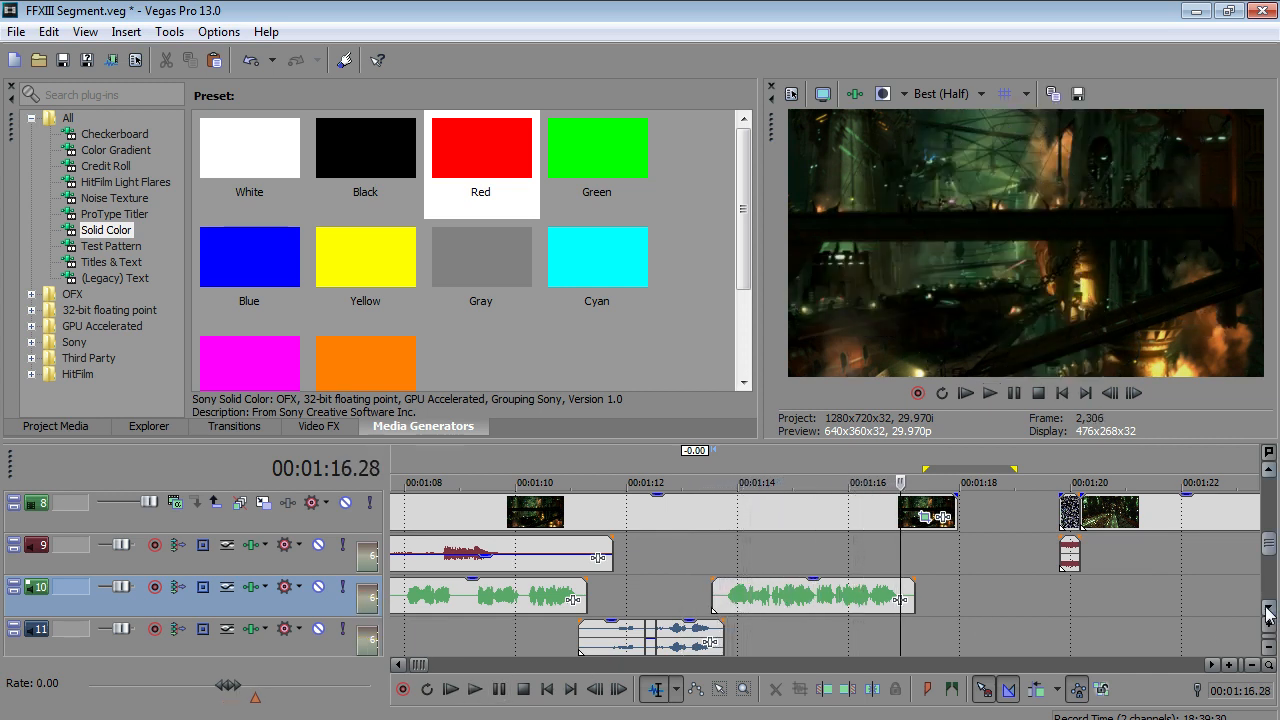
- Move the first Gadot audio clip on track 14 4 seconds 27 frames later
click(1268, 608)
scroll(831, 637, down, 1)
drag(793, 636, 930, 636)
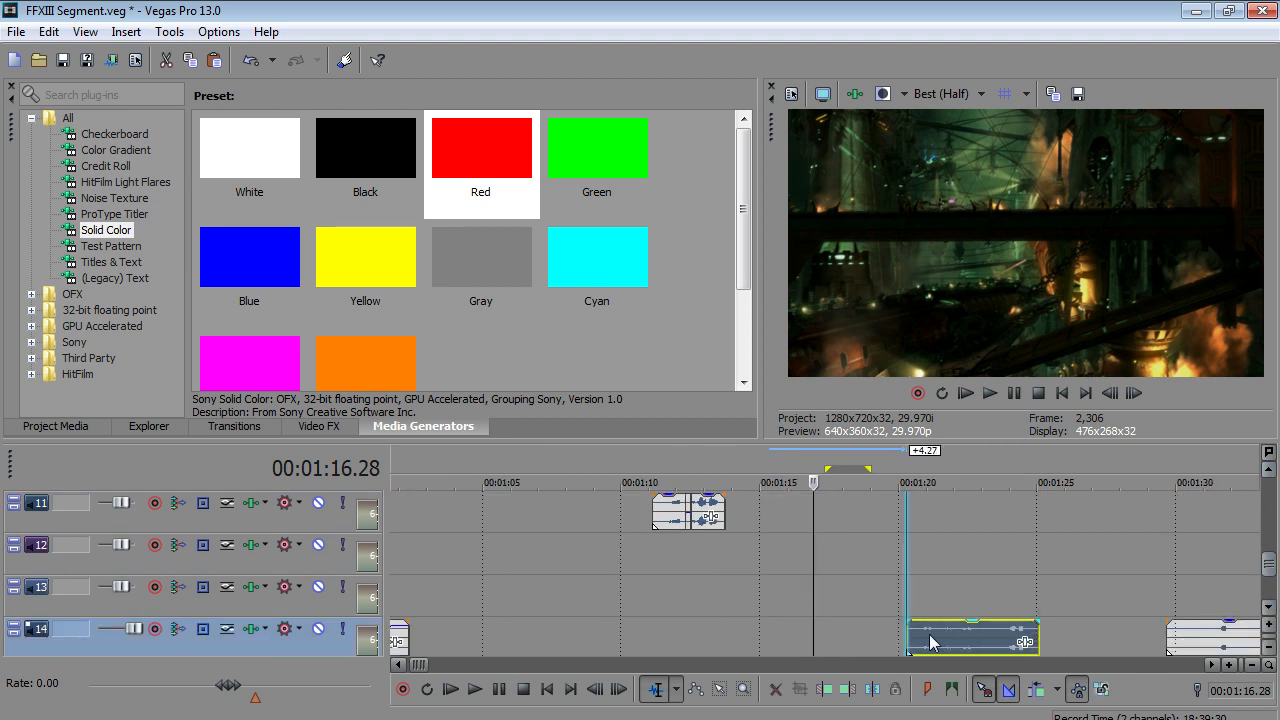
- Trim the earlier background on track 8 to end at 00:01:17.06 and move the static transition and bridge background 2 seconds 18 frames earlier behind it
scroll(832, 530, up, 4)
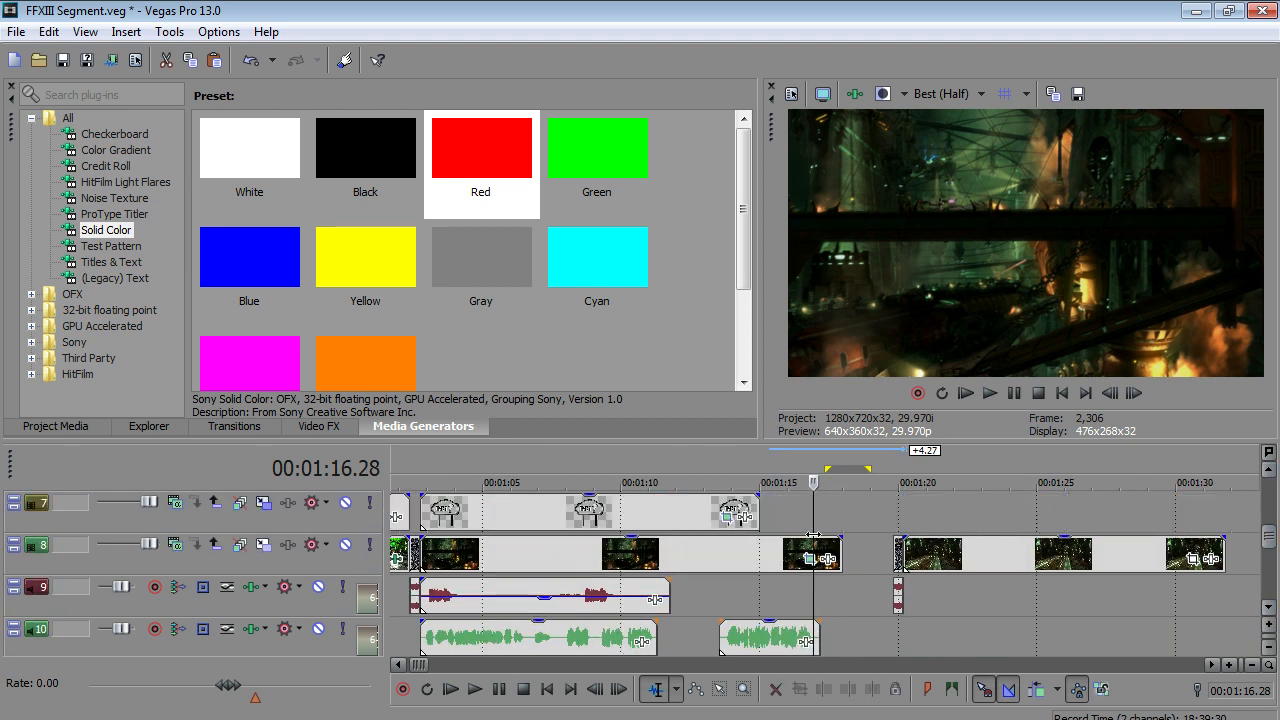
click(820, 600)
drag(840, 560, 816, 575)
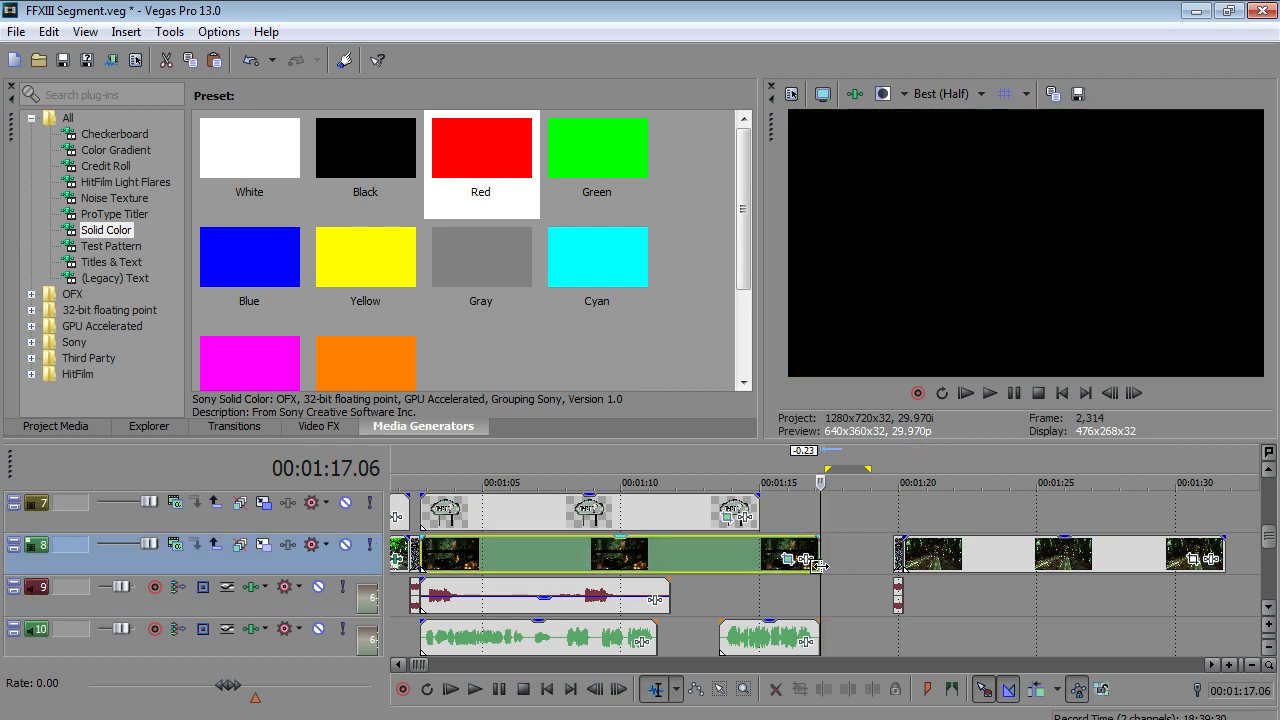
drag(898, 560, 853, 562)
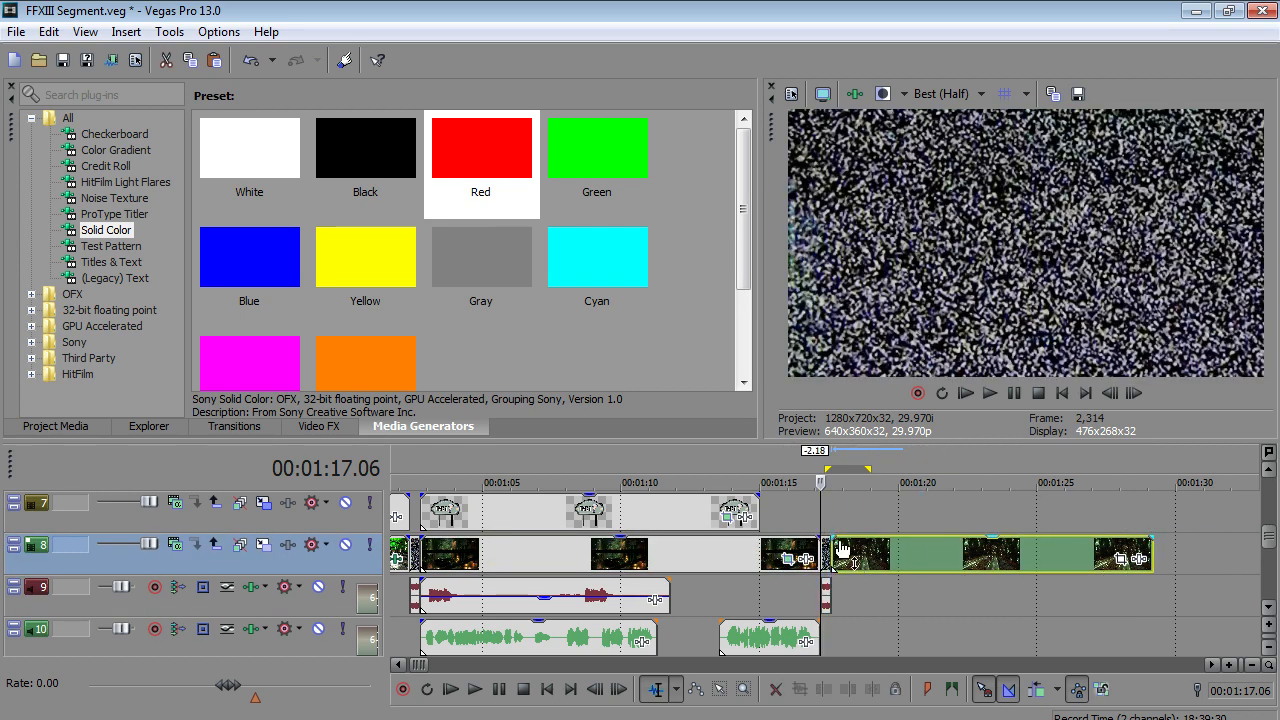
- Extend the end of the picture on track 7 by 2 seconds 6 frames and move the first Gadot audio clip on track 14 to 00:01:17.17
click(831, 502)
drag(757, 517, 820, 517)
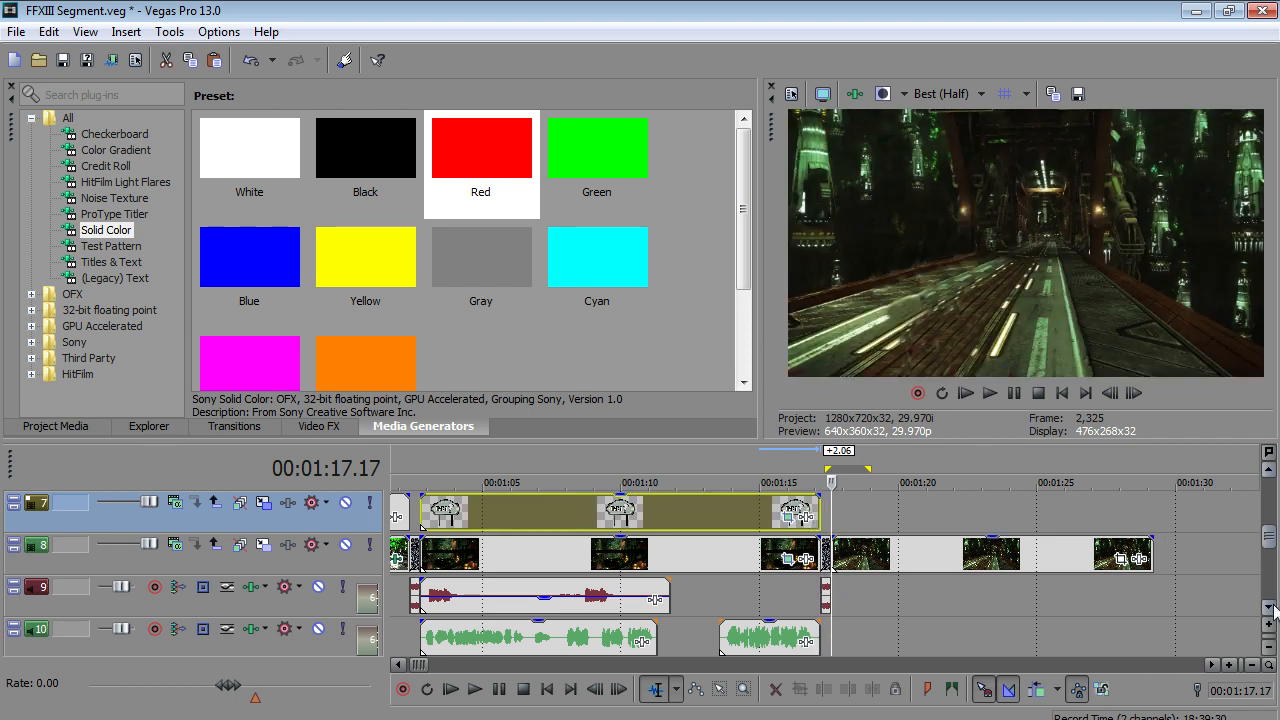
scroll(1268, 606, down, 5)
drag(949, 600, 885, 600)
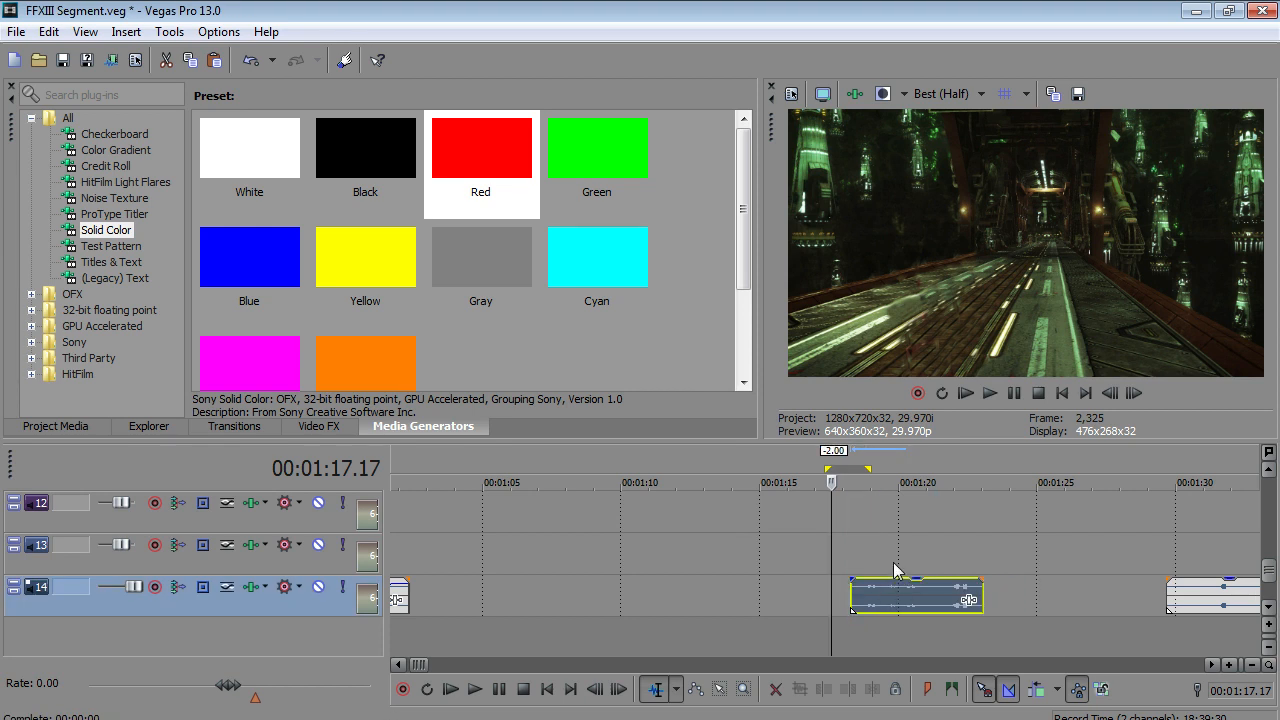
mouse_move(899, 600)
mouse_down()
mouse_move(882, 612)
mouse_move(887, 602)
mouse_up()
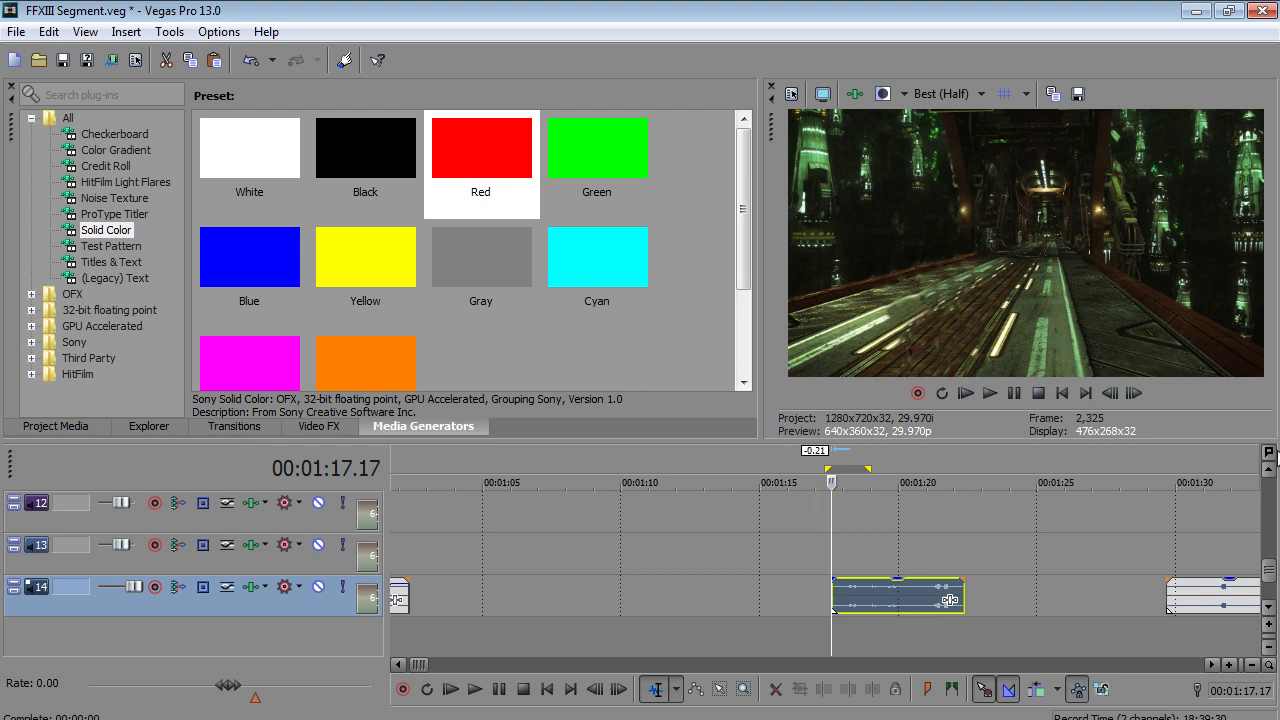
- Box-select the sign scene and bridge scene clips on tracks 8 to 11, and save the project
click(1270, 474)
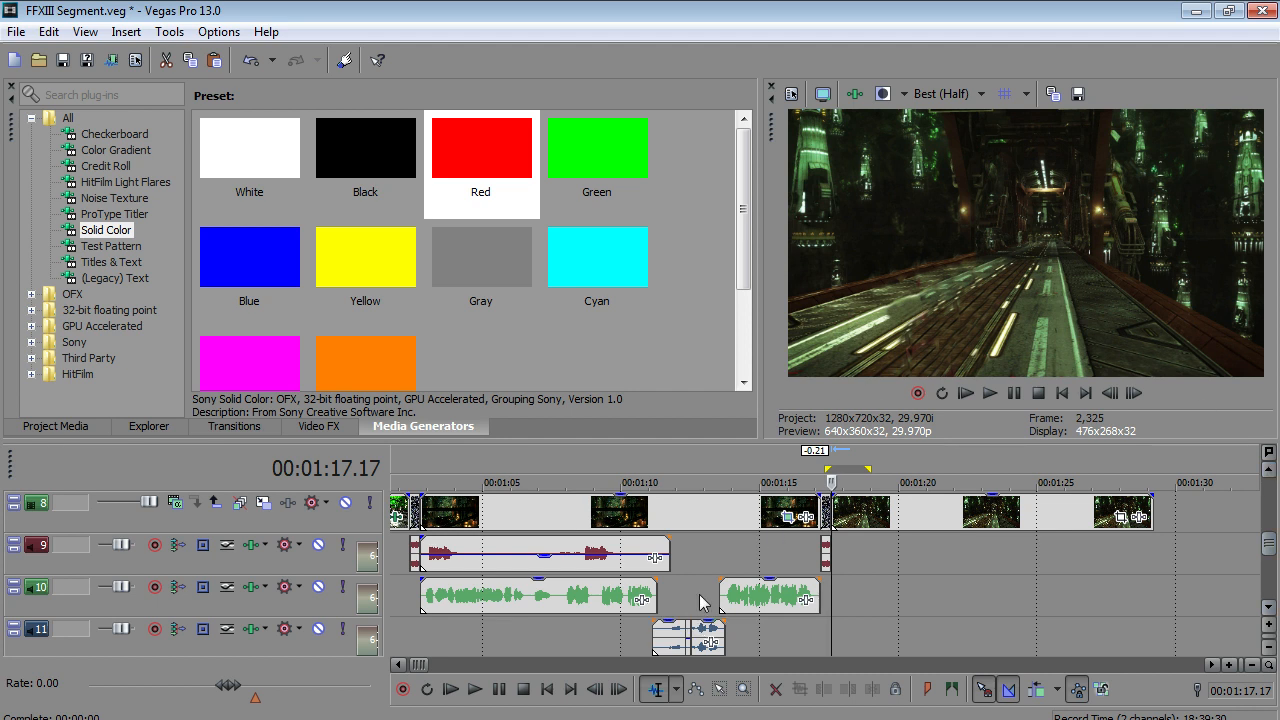
click(713, 544)
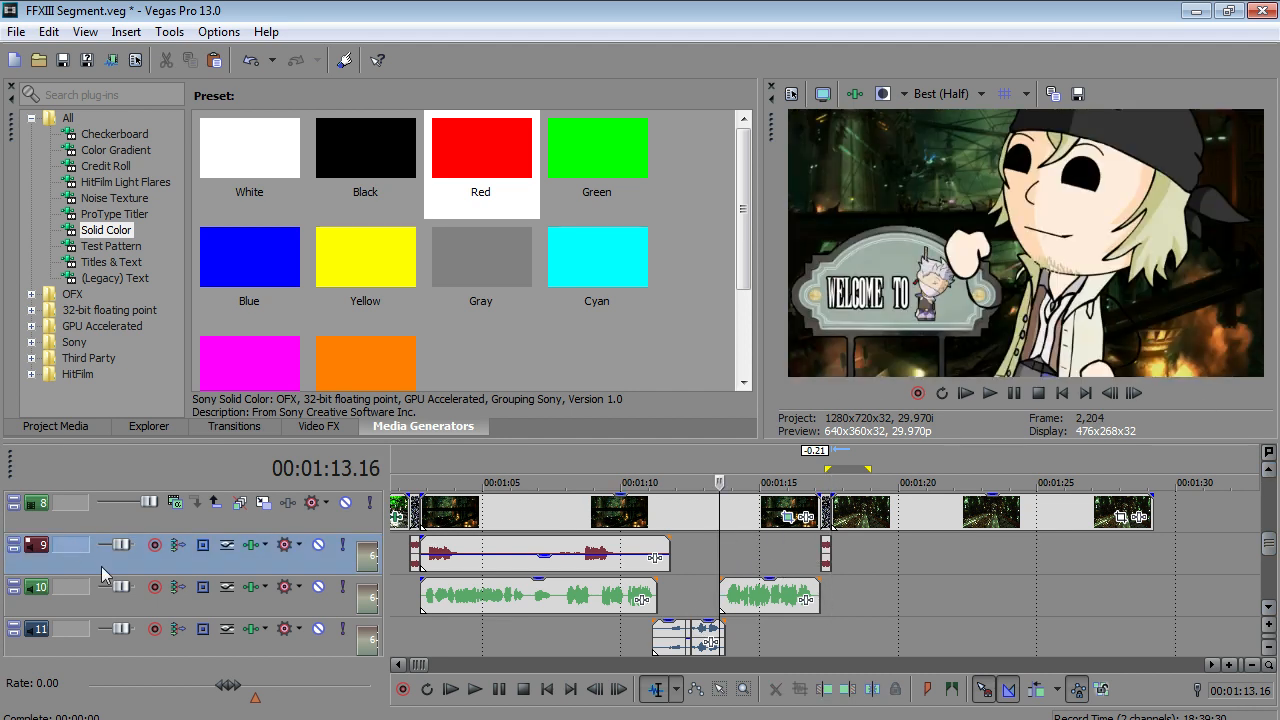
click(720, 689)
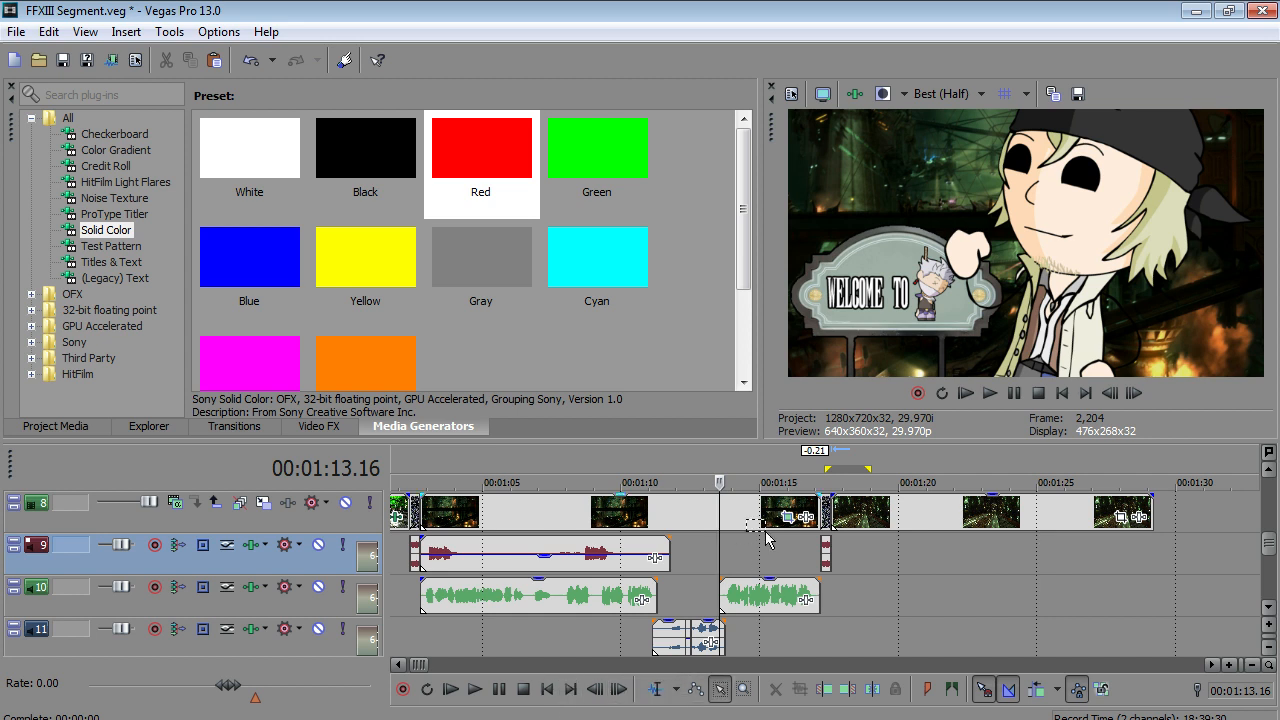
scroll(1130, 527, down, 5)
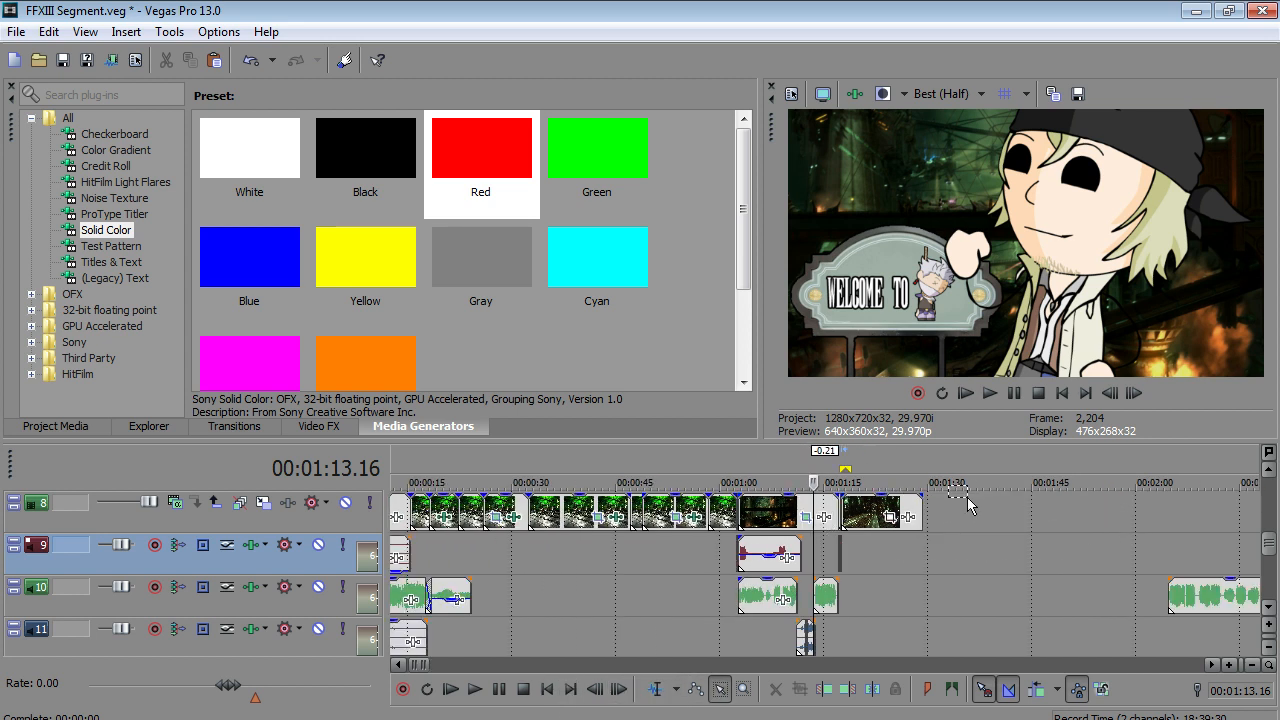
drag(757, 597, 740, 657)
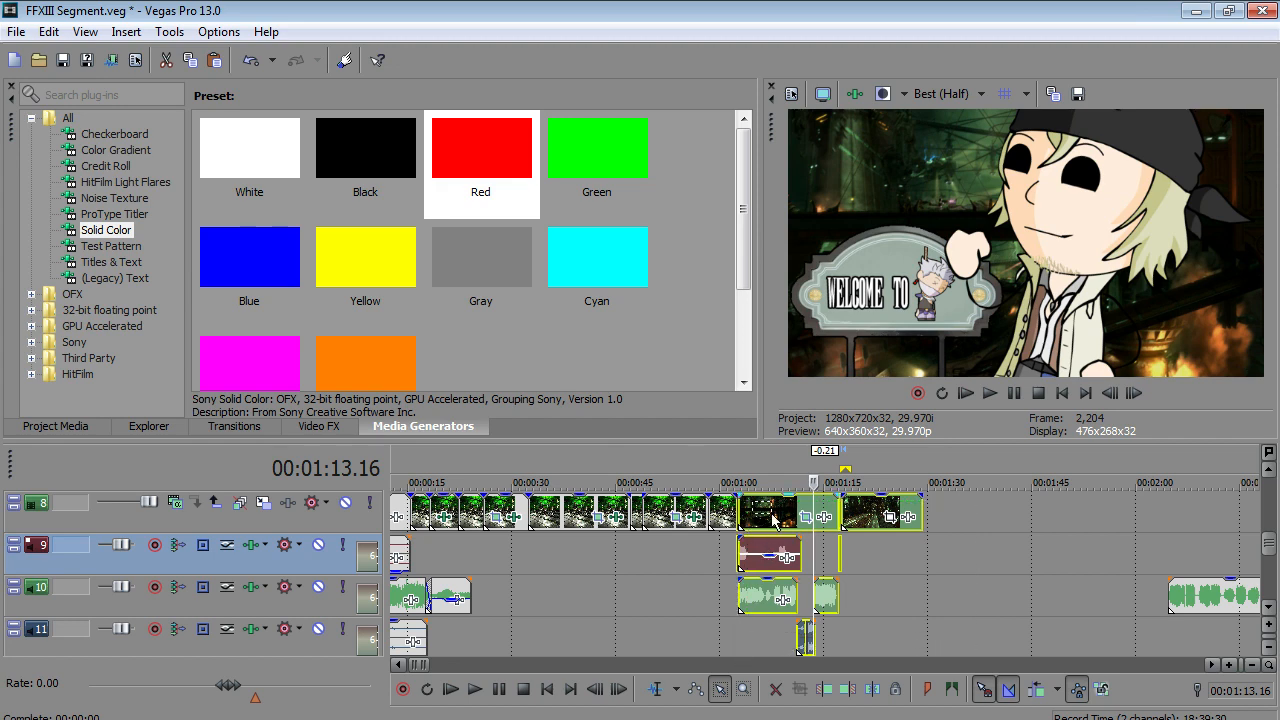
mouse_move(1266, 554)
mouse_down()
mouse_move(1263, 575)
mouse_move(1263, 526)
mouse_move(1264, 546)
mouse_up()
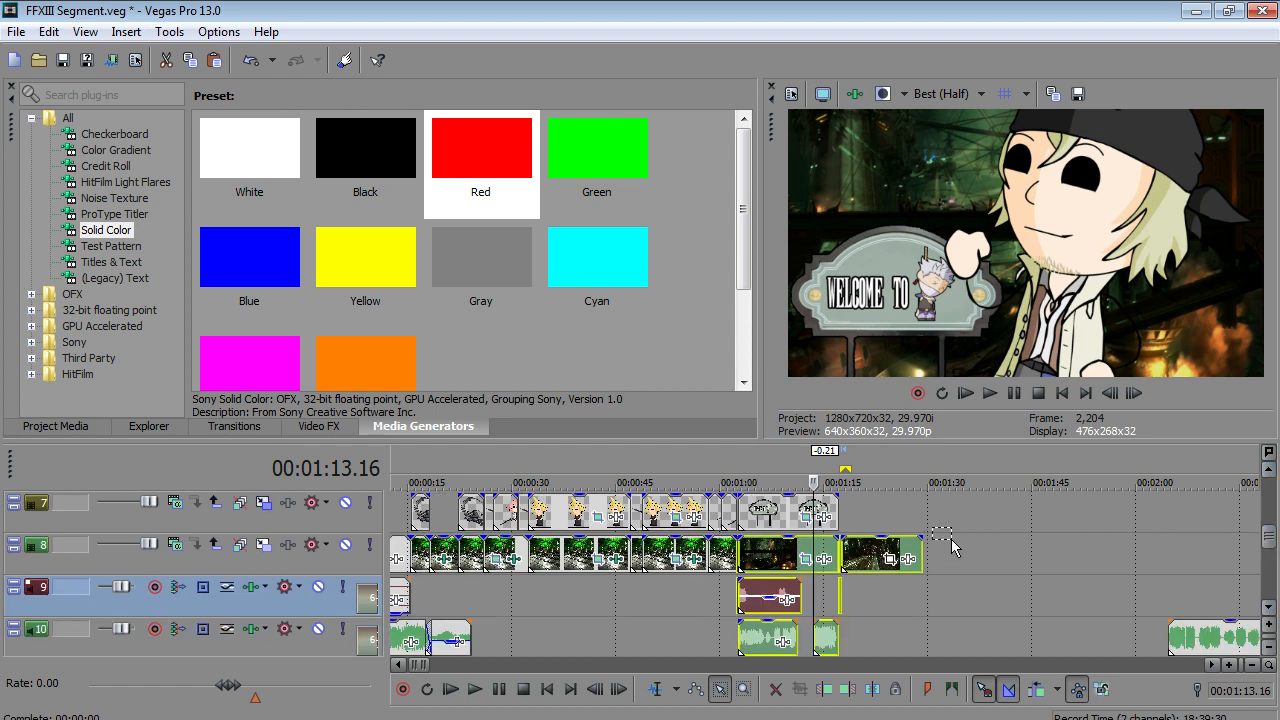
click(1265, 467)
click(1268, 469)
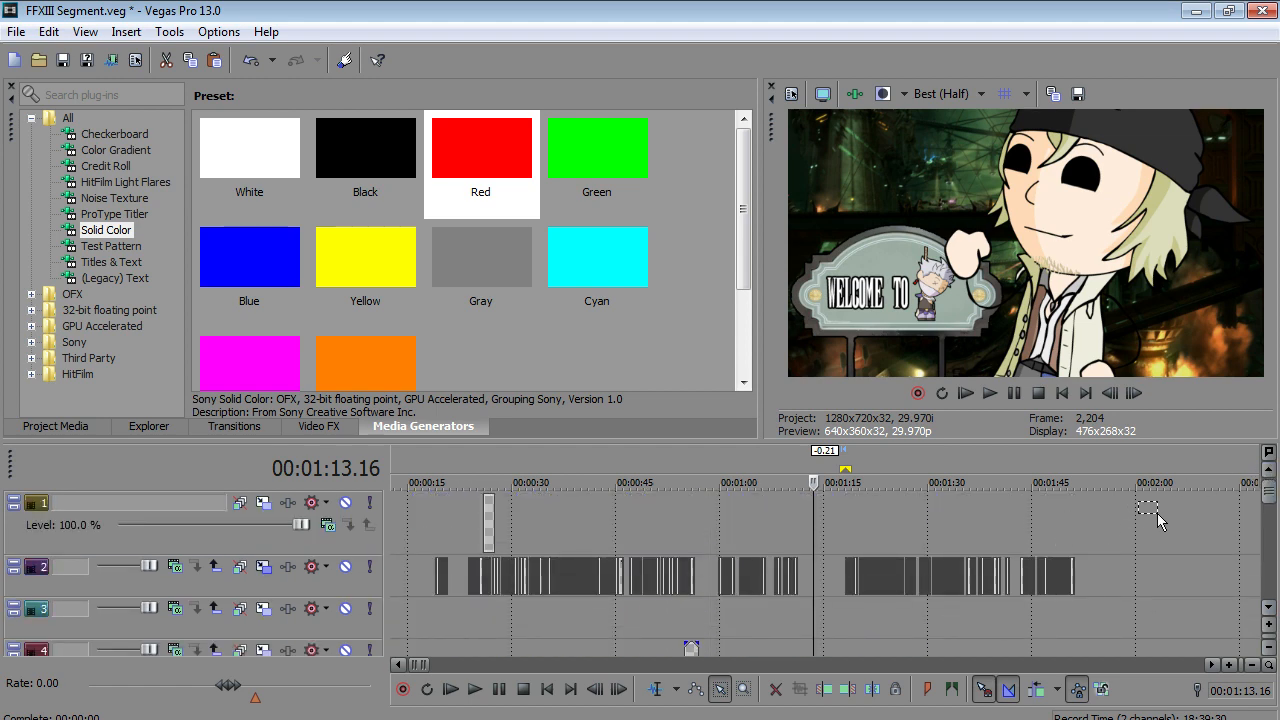
click(16, 31)
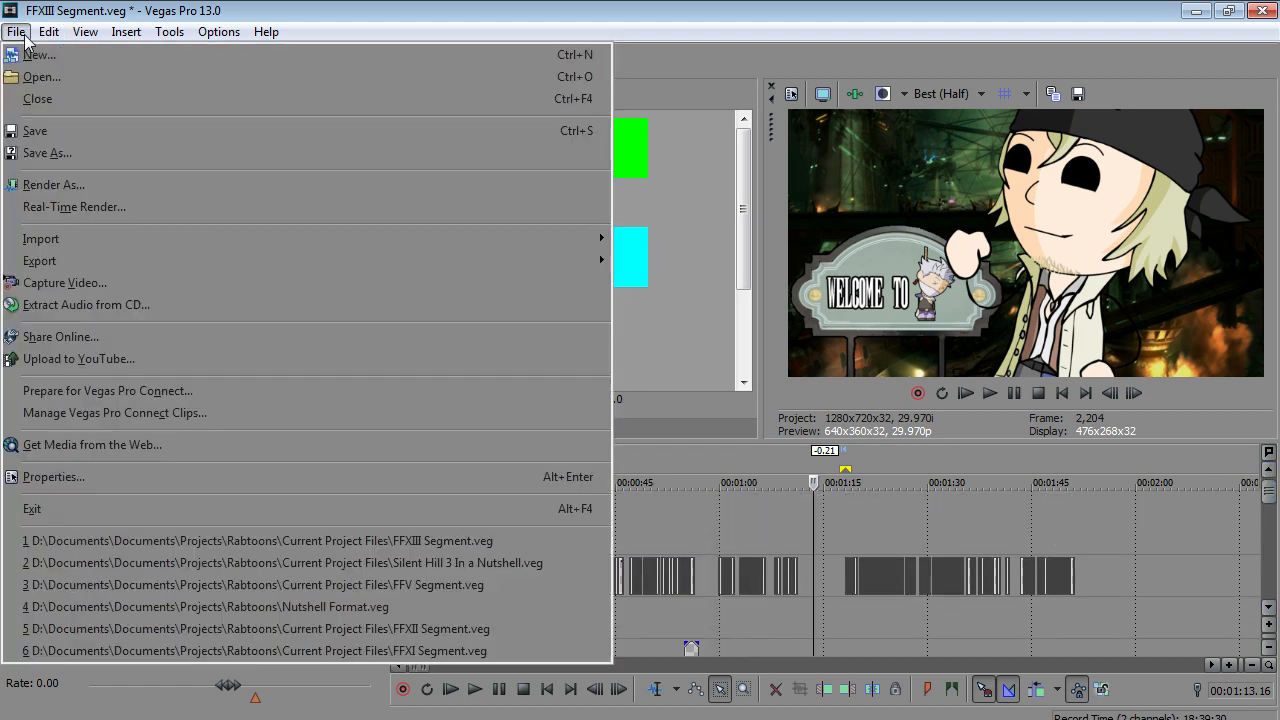
click(40, 130)
- Try to move all sign and bridge scene events 57 seconds 16 frames later and 25 seconds 12 frames back, and undo both moves
scroll(824, 600, down, 6)
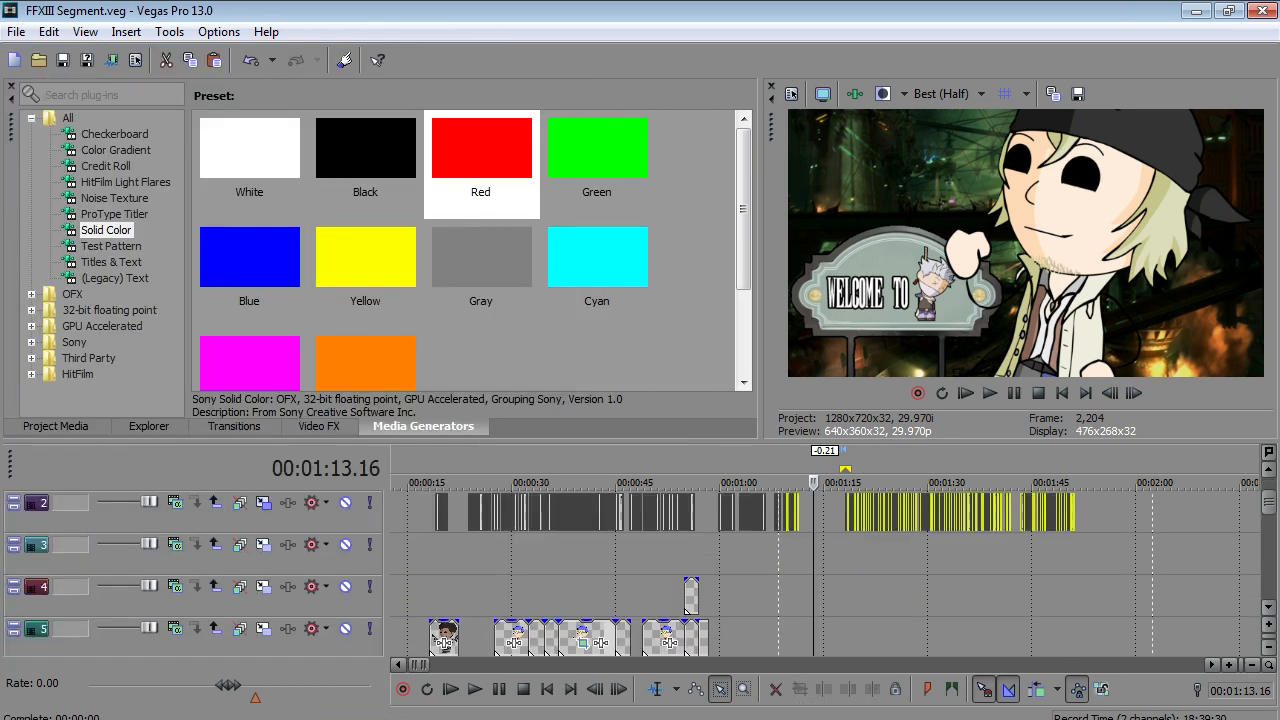
scroll(657, 574, down, 3)
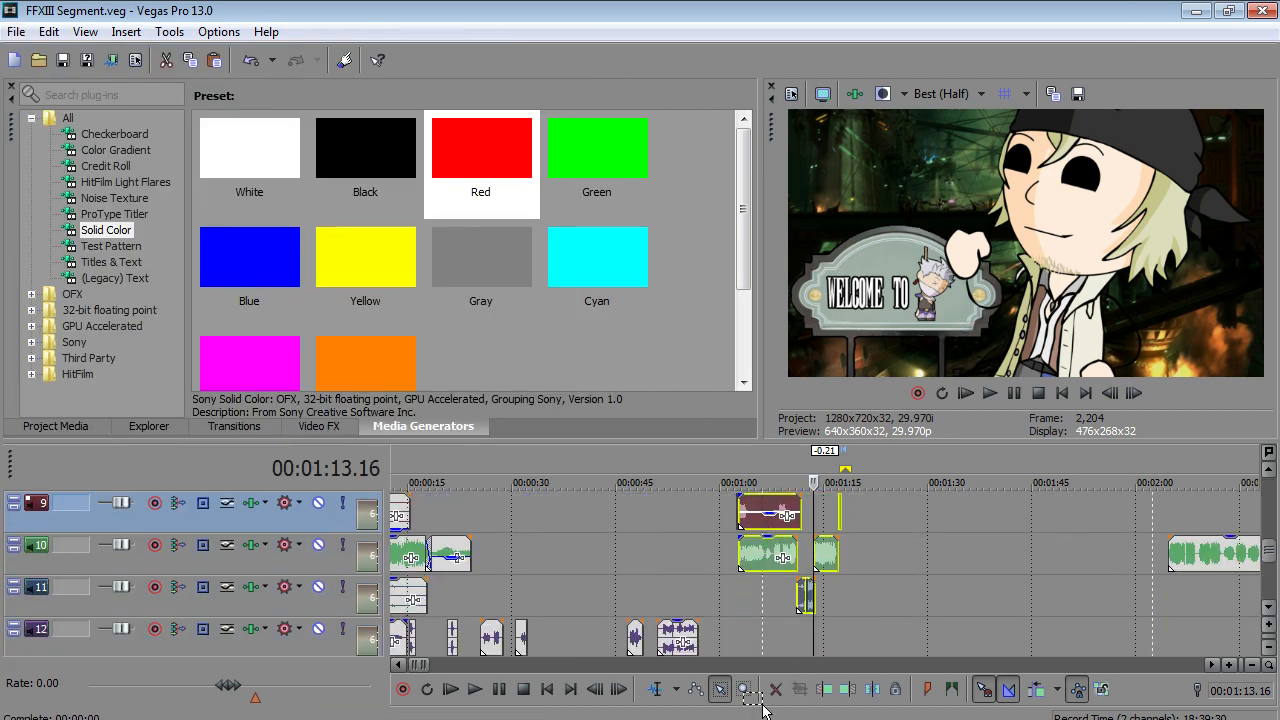
scroll(747, 678, down, 1)
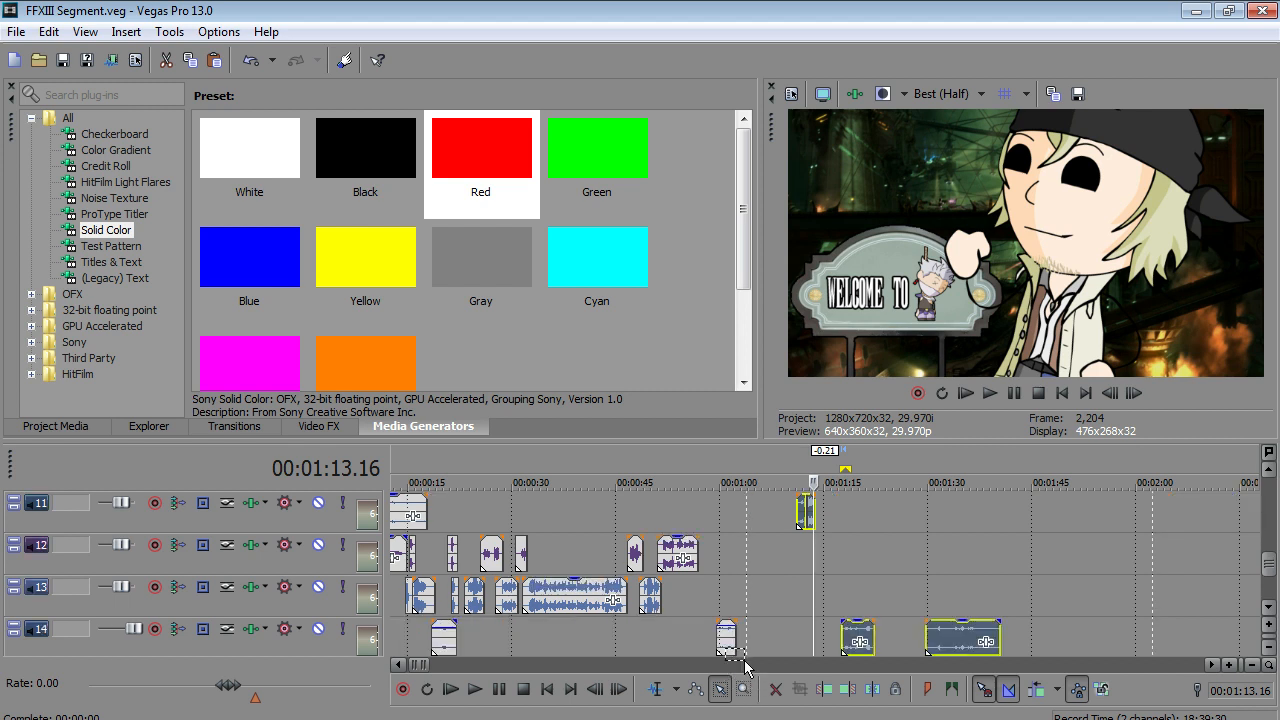
drag(1274, 570, 1270, 535)
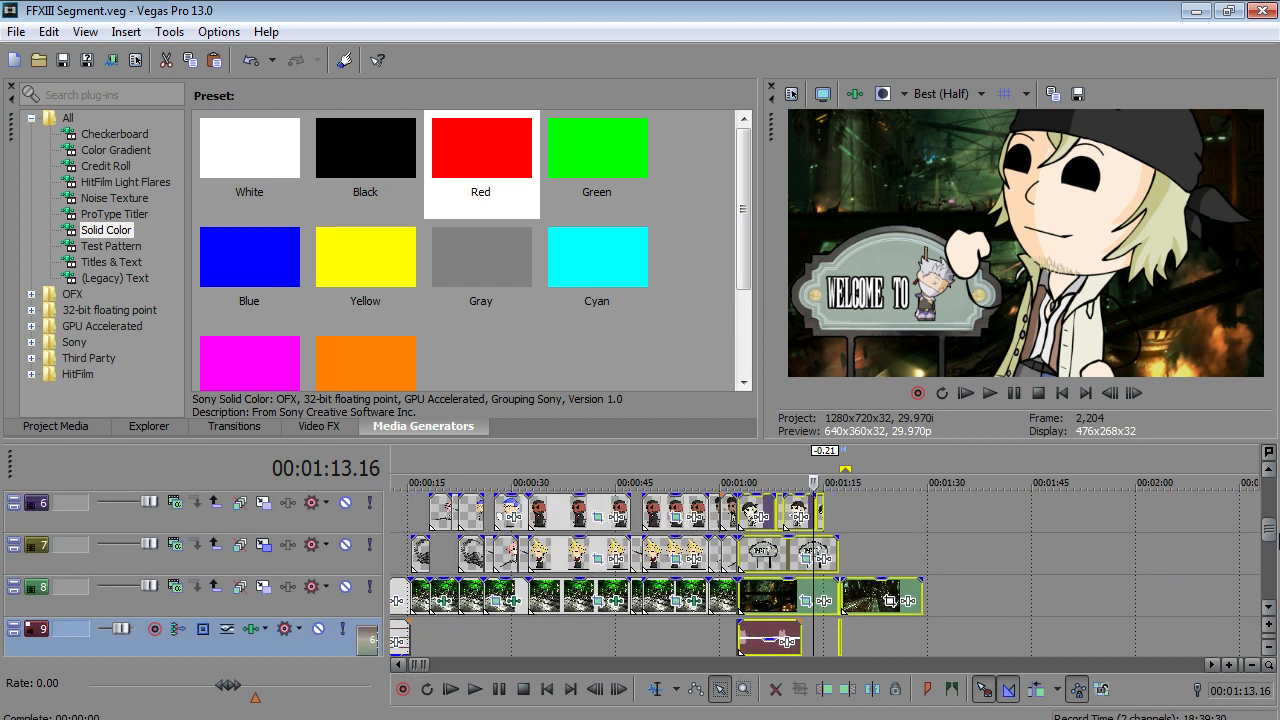
drag(757, 607, 913, 608)
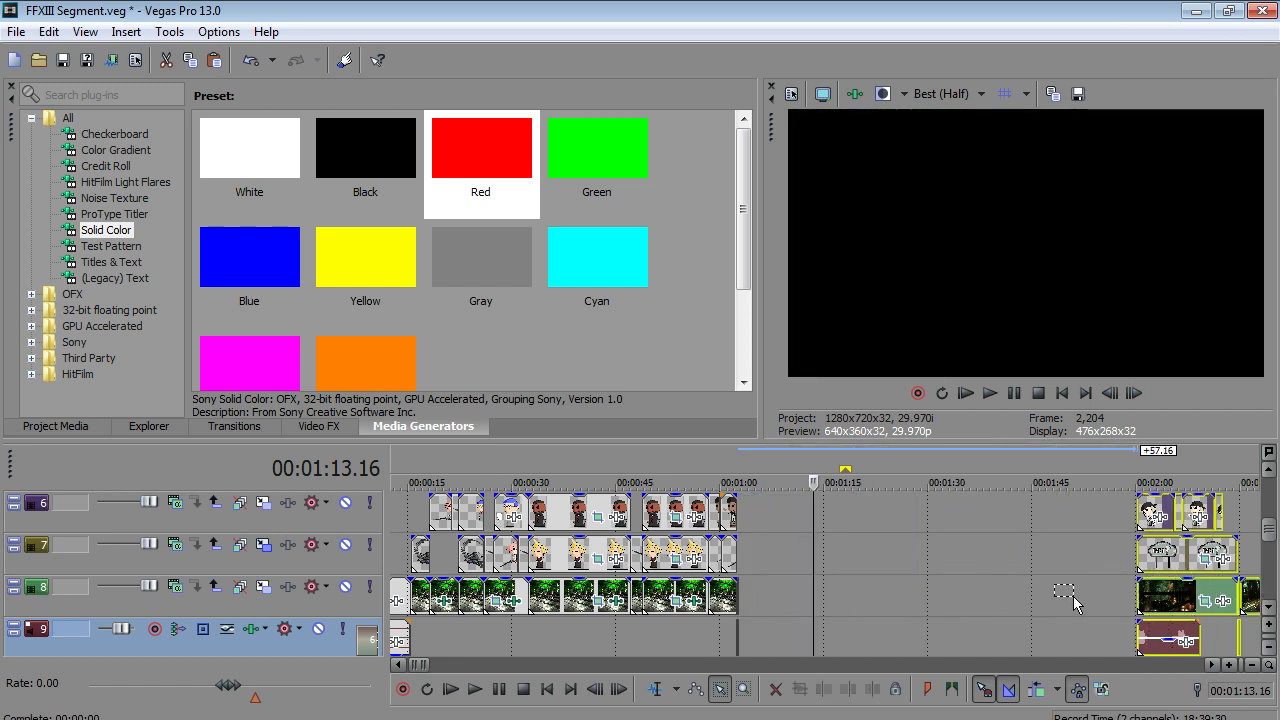
drag(1127, 607, 1015, 612)
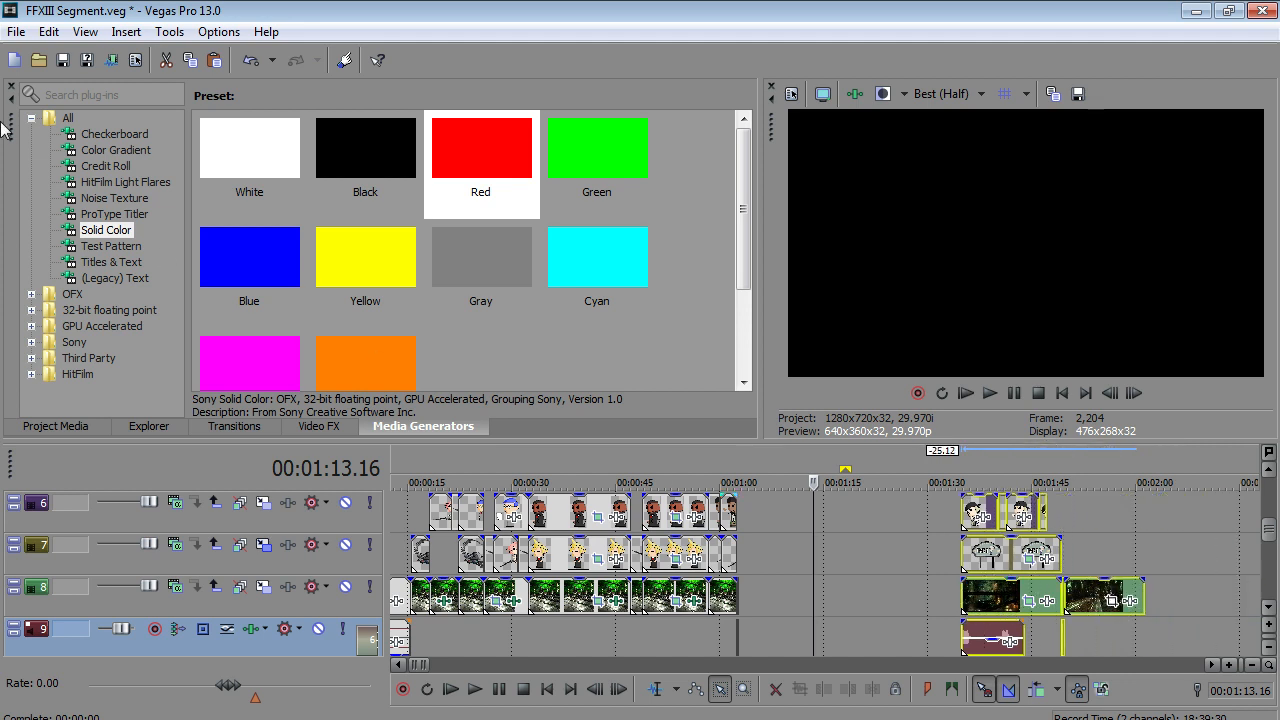
click(49, 31)
click(68, 54)
click(60, 37)
click(70, 74)
- Play the sign scene from about 00:01:07 to 00:01:11.10 to review its dialogue
scroll(848, 613, up, 4)
click(892, 515)
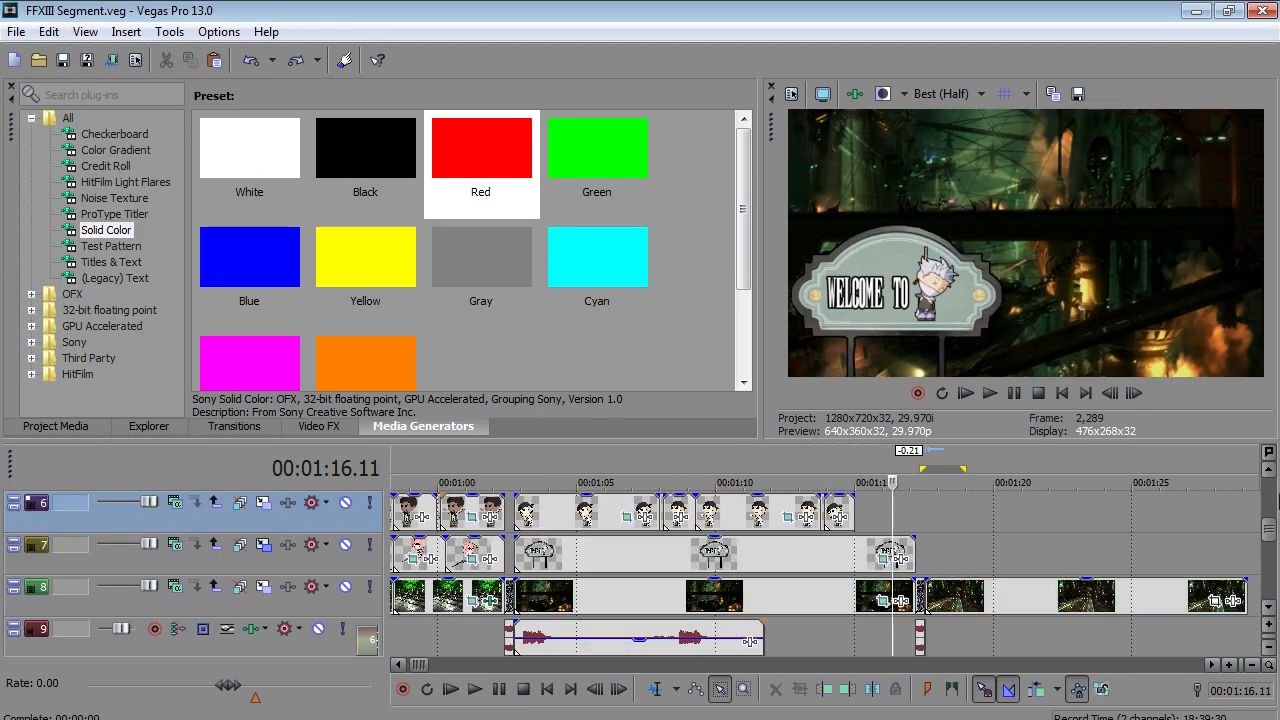
click(727, 604)
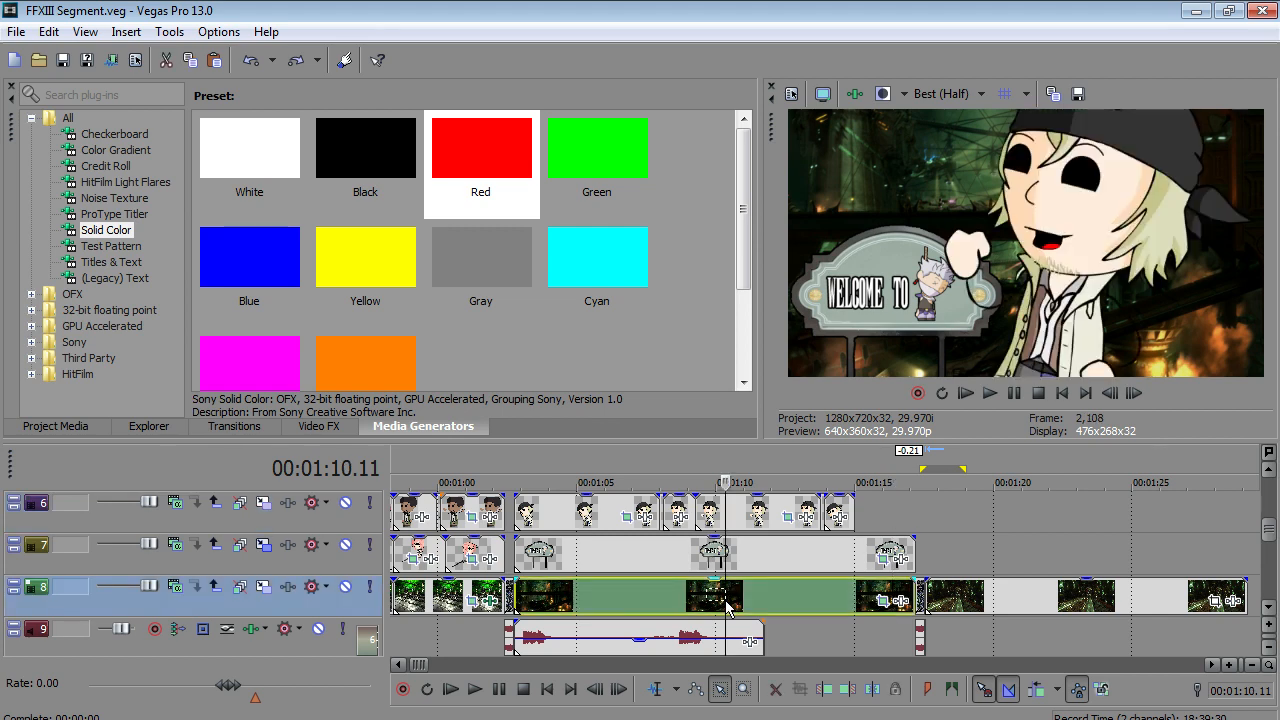
click(640, 612)
click(475, 689)
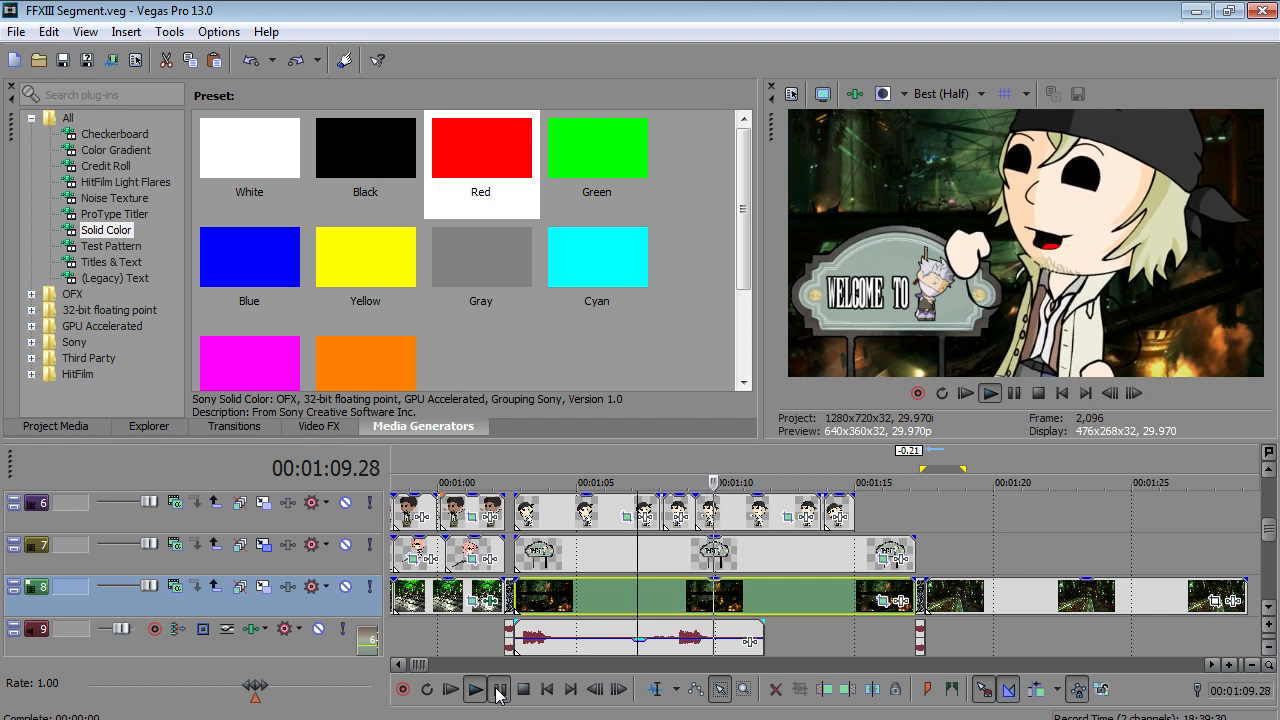
click(499, 690)
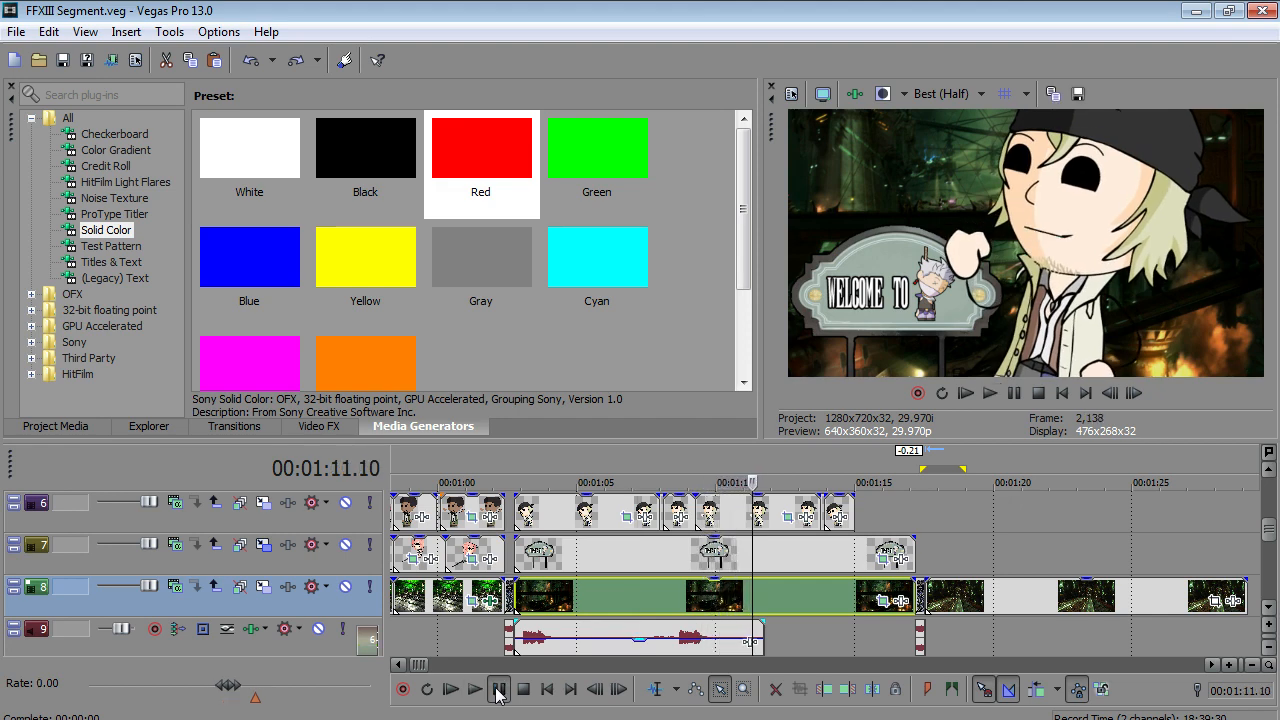
- Play the end of the sign scene from about 00:01:12 to 00:01:16.27, just before the static transition
click(929, 549)
scroll(929, 549, down, 1)
scroll(1274, 535, up, 1)
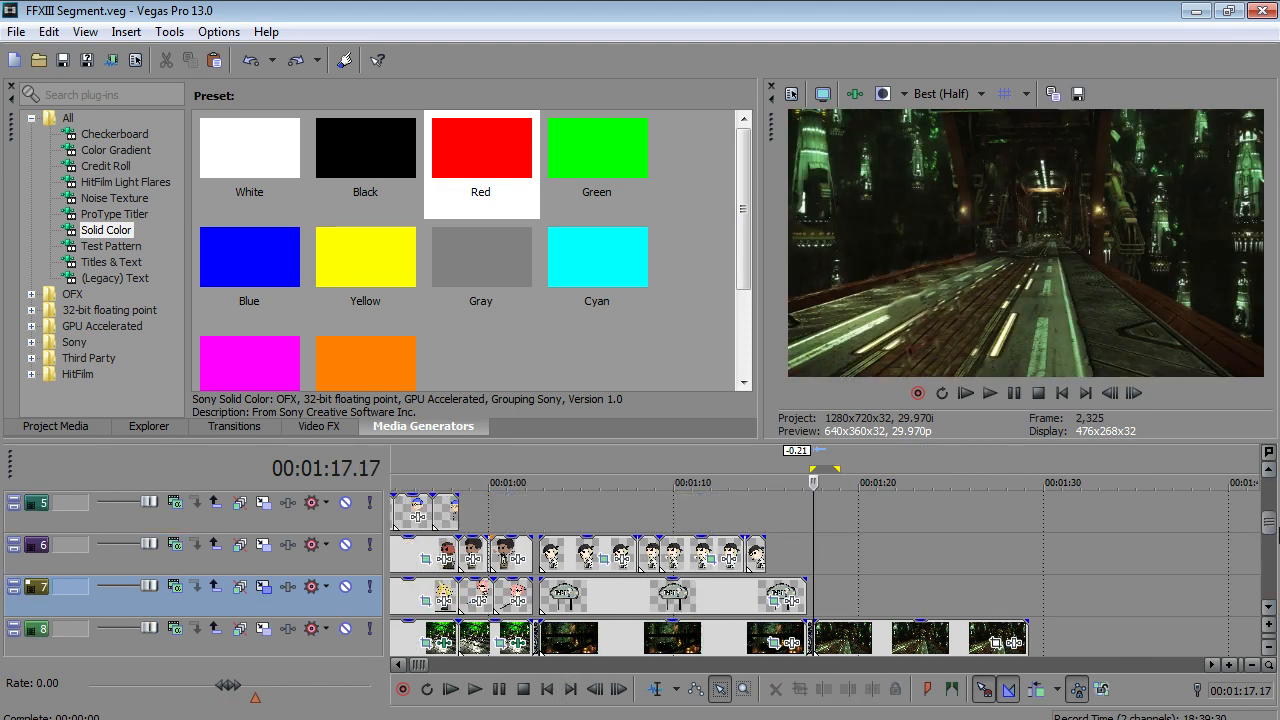
click(722, 600)
click(475, 690)
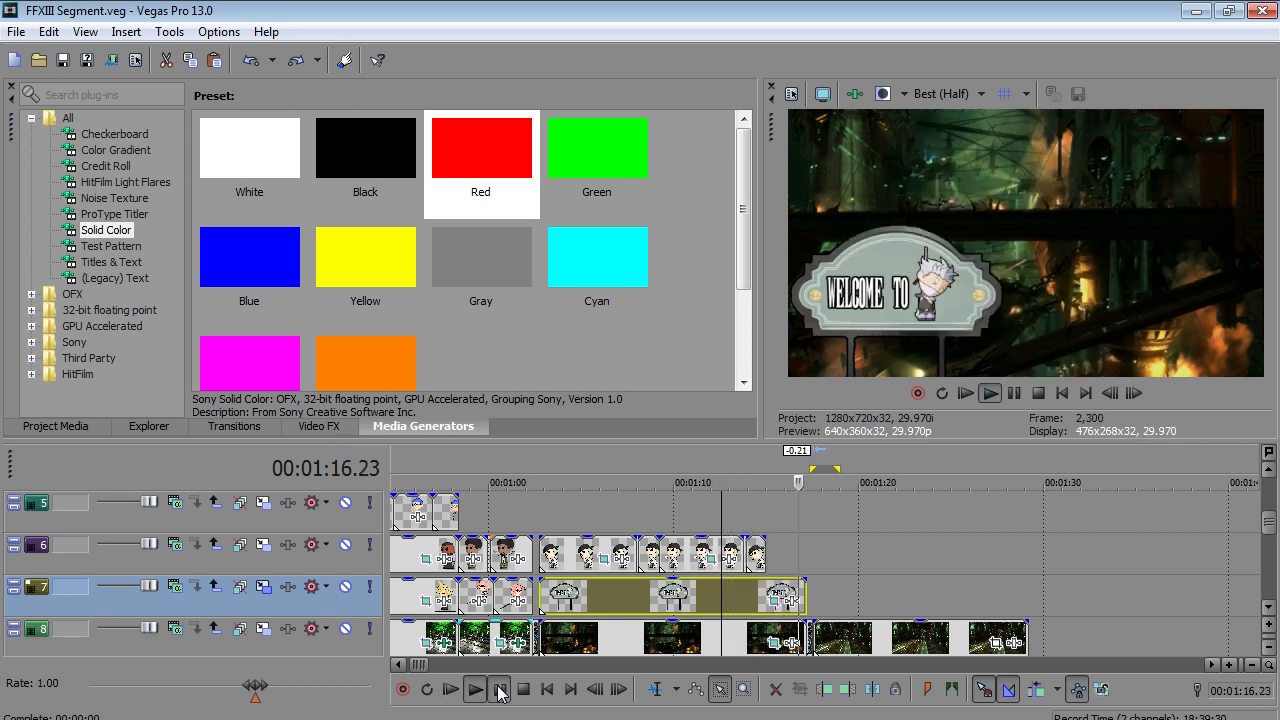
click(499, 690)
- Copy the short clip between the two voice parts on track 11 and paste it on track 9 at 00:01:14.15
scroll(562, 525, up, 4)
scroll(815, 600, down, 4)
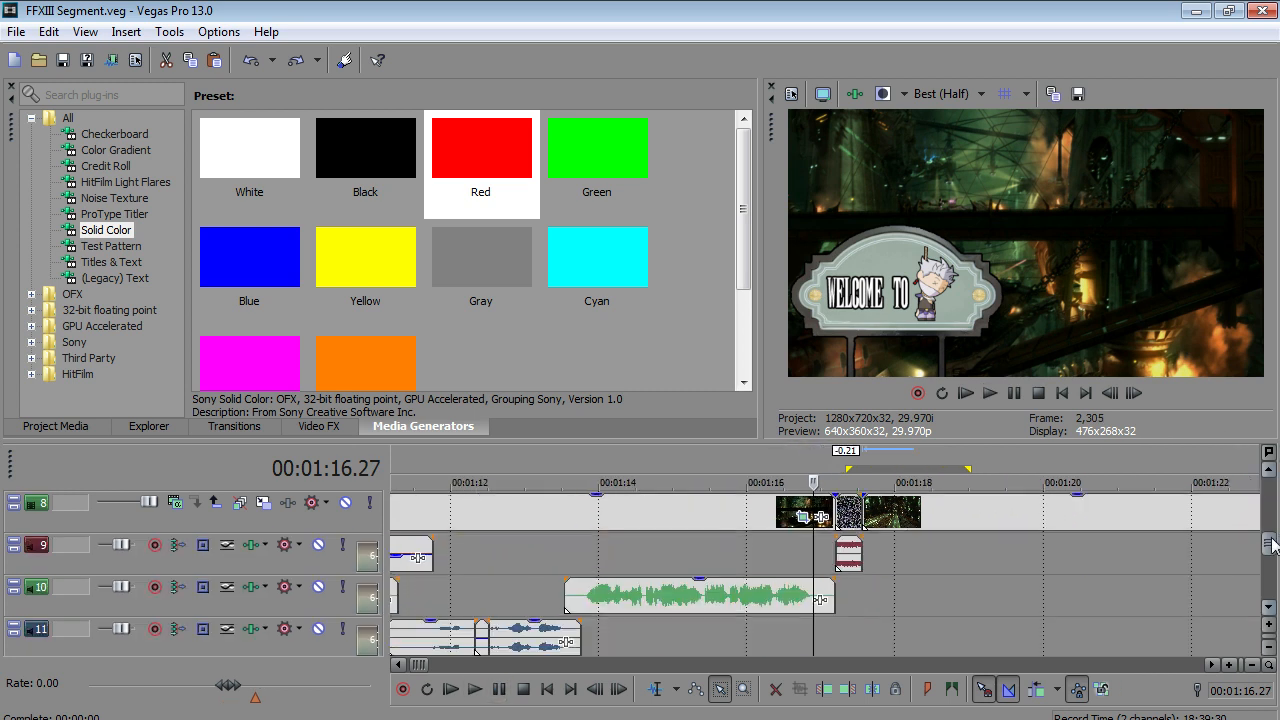
key(d)
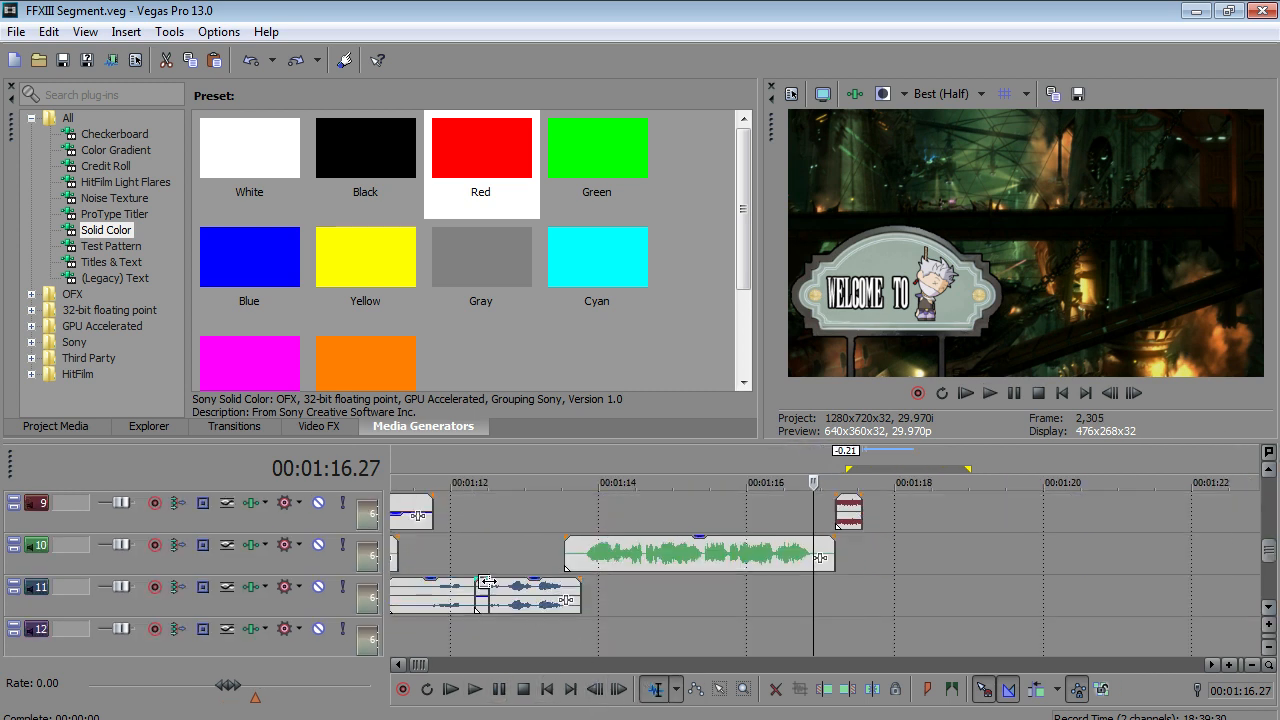
right_click(483, 595)
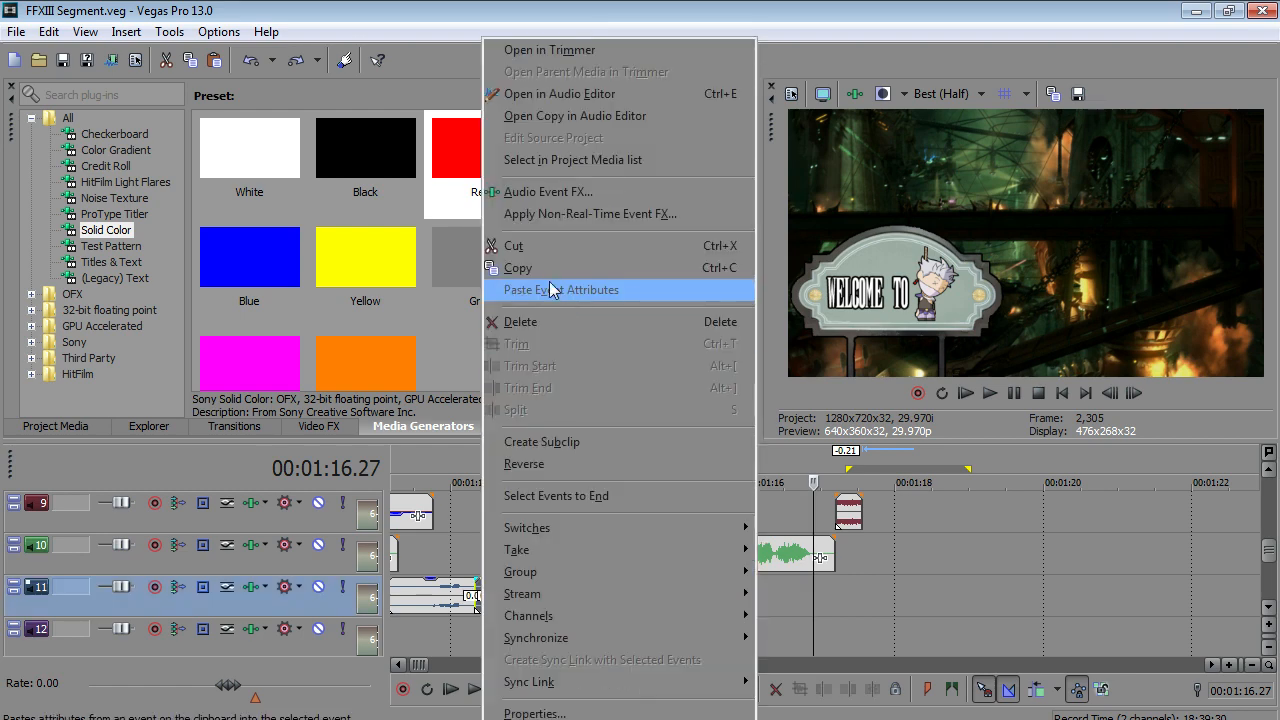
click(554, 276)
click(608, 515)
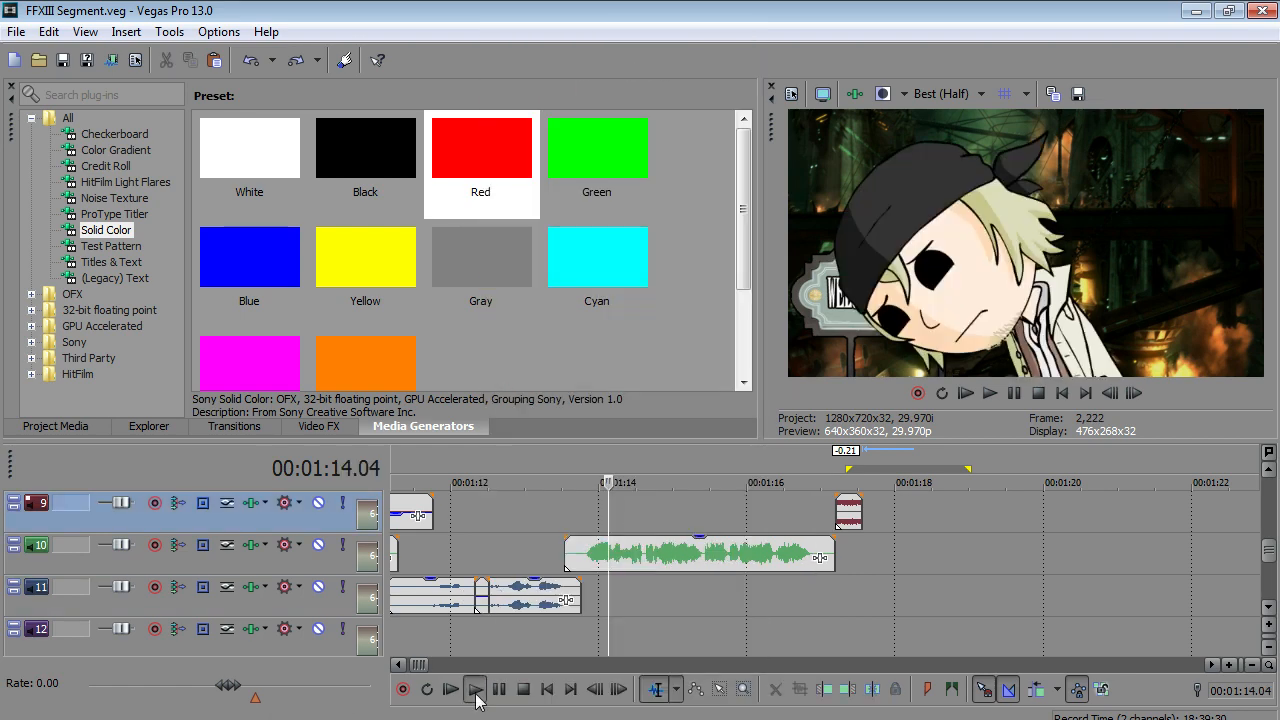
click(475, 689)
click(499, 689)
scroll(600, 590, up, 3)
right_click(873, 505)
click(930, 210)
- Play the voice line around the pasted clip and move that clip onto the track 10 voice line at 00:01:14.12
click(751, 499)
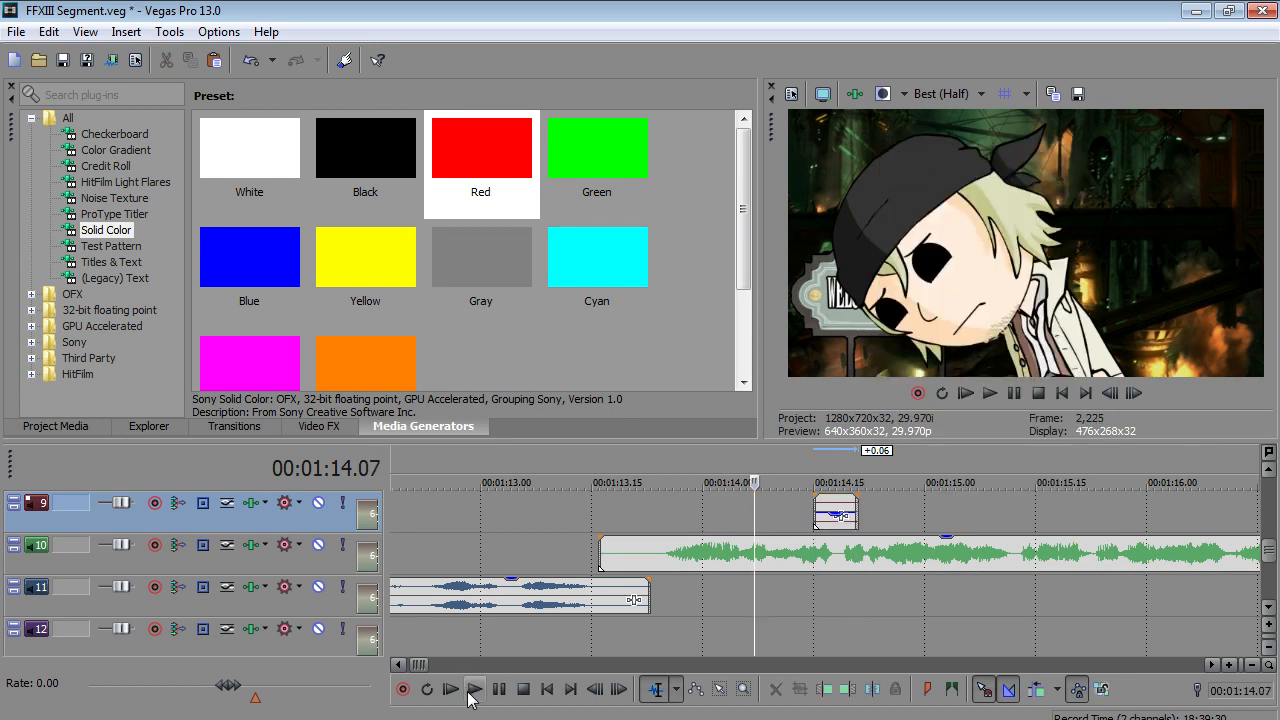
click(474, 689)
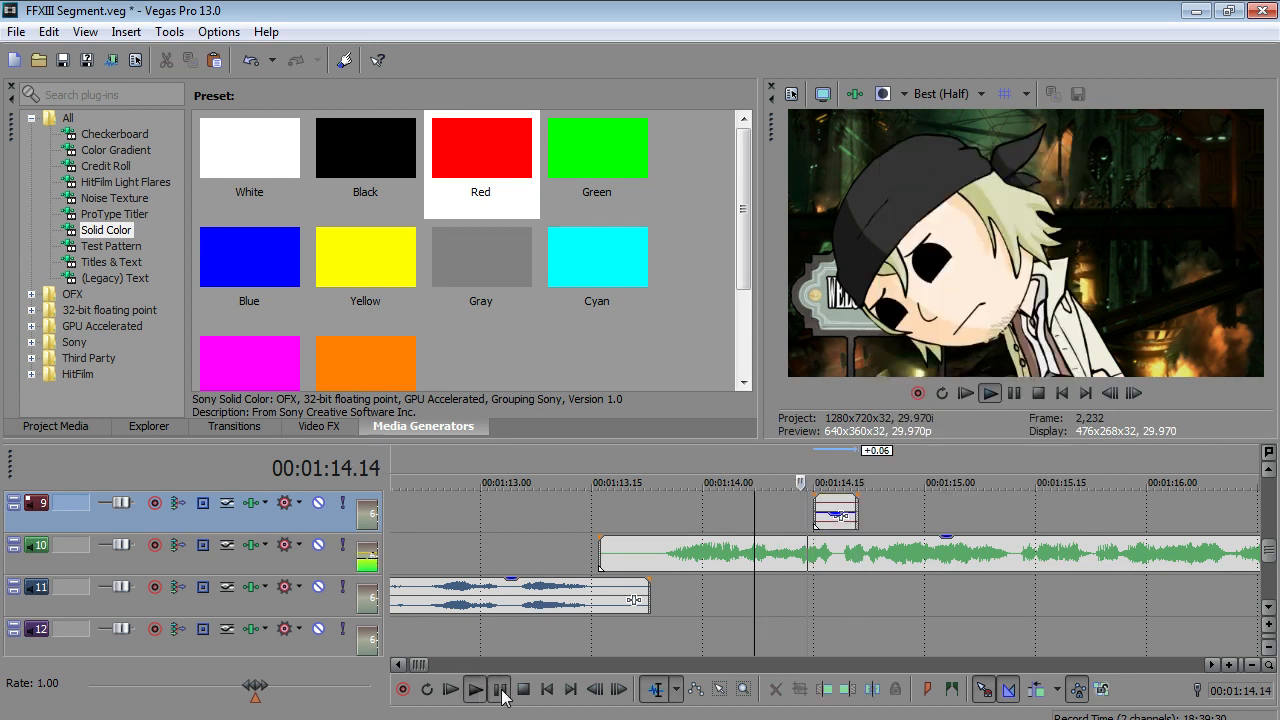
drag(838, 504, 812, 550)
click(790, 523)
scroll(788, 523, down, 1)
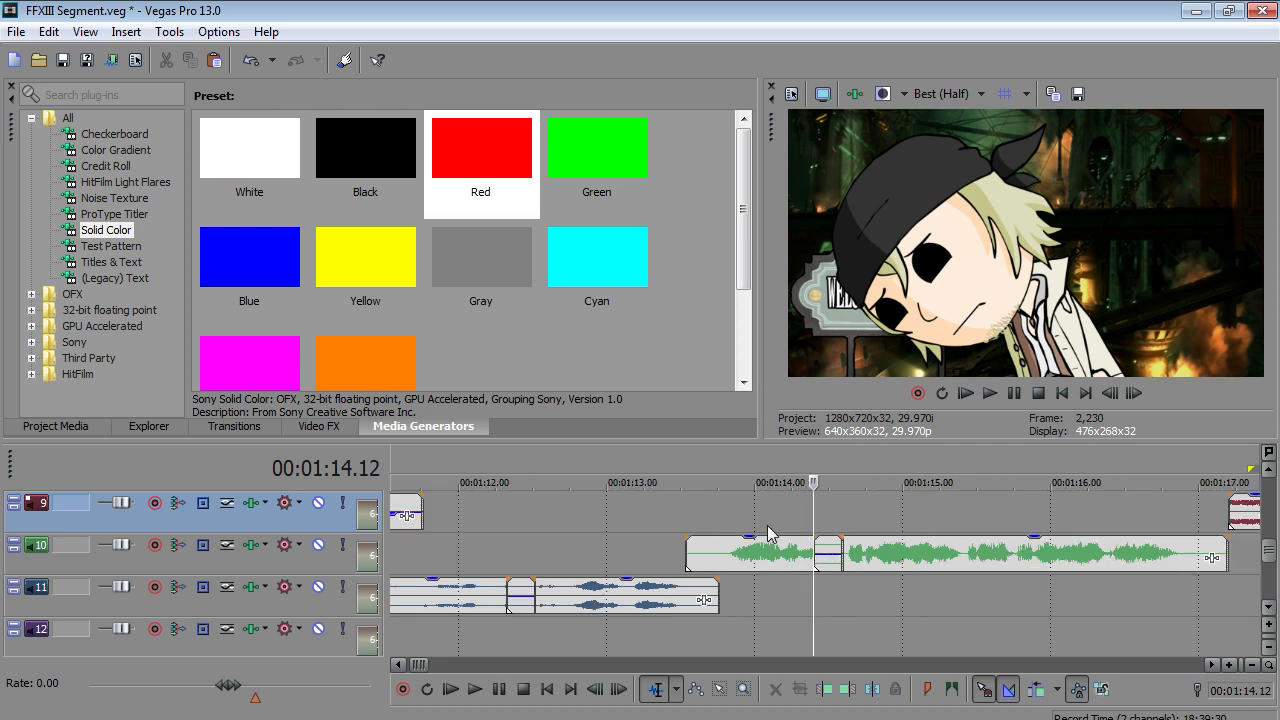
- Play from about 00:01:12.08 to 00:01:15.00 to compare the short clips on tracks 11 and 10
click(774, 531)
click(829, 561)
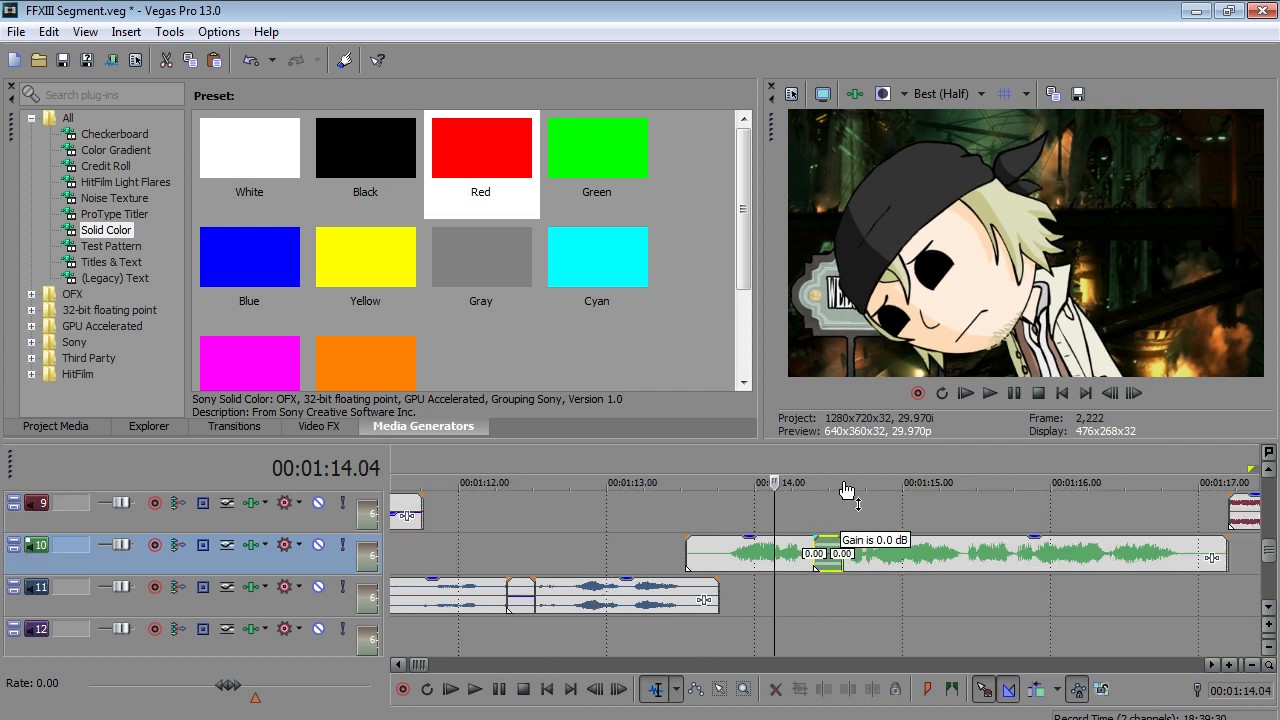
click(524, 606)
click(495, 547)
key(Right)
click(474, 690)
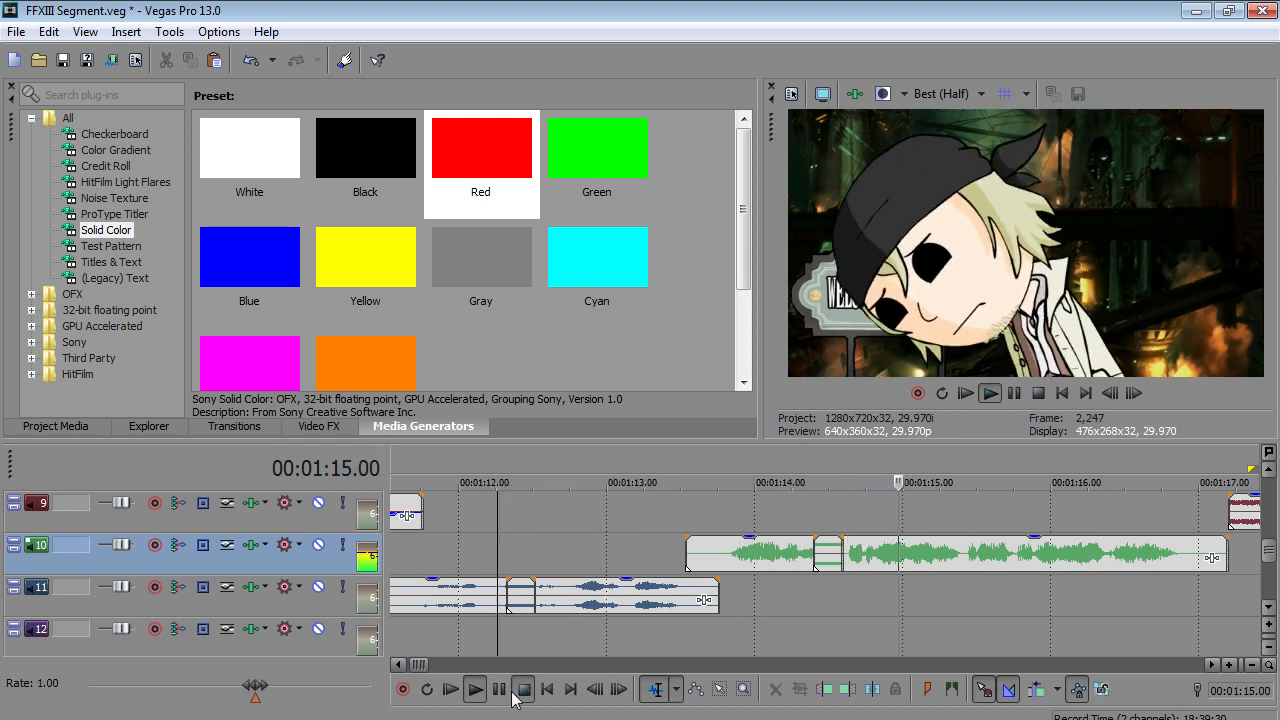
click(523, 690)
- Replay the line from 00:01:14.04 and extend the end of the short track 10 clip by 2 frames to 00:01:14.20
click(776, 508)
click(474, 690)
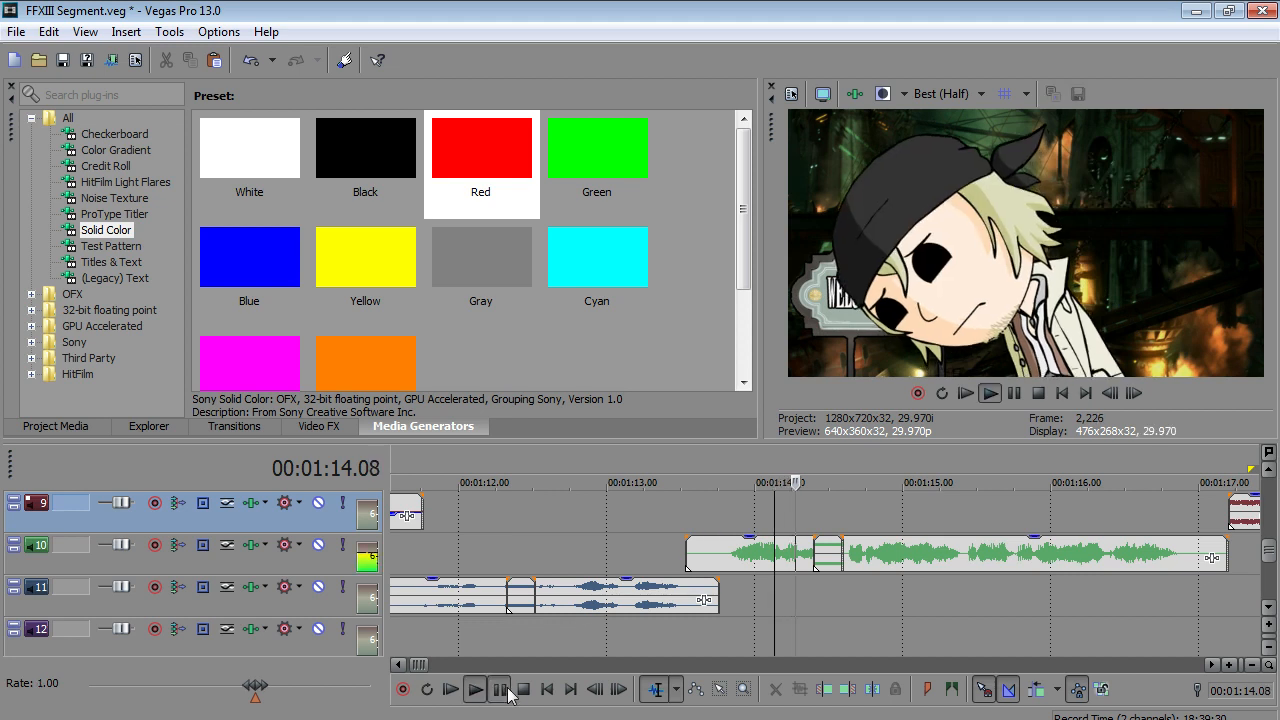
click(506, 690)
scroll(793, 560, up, 3)
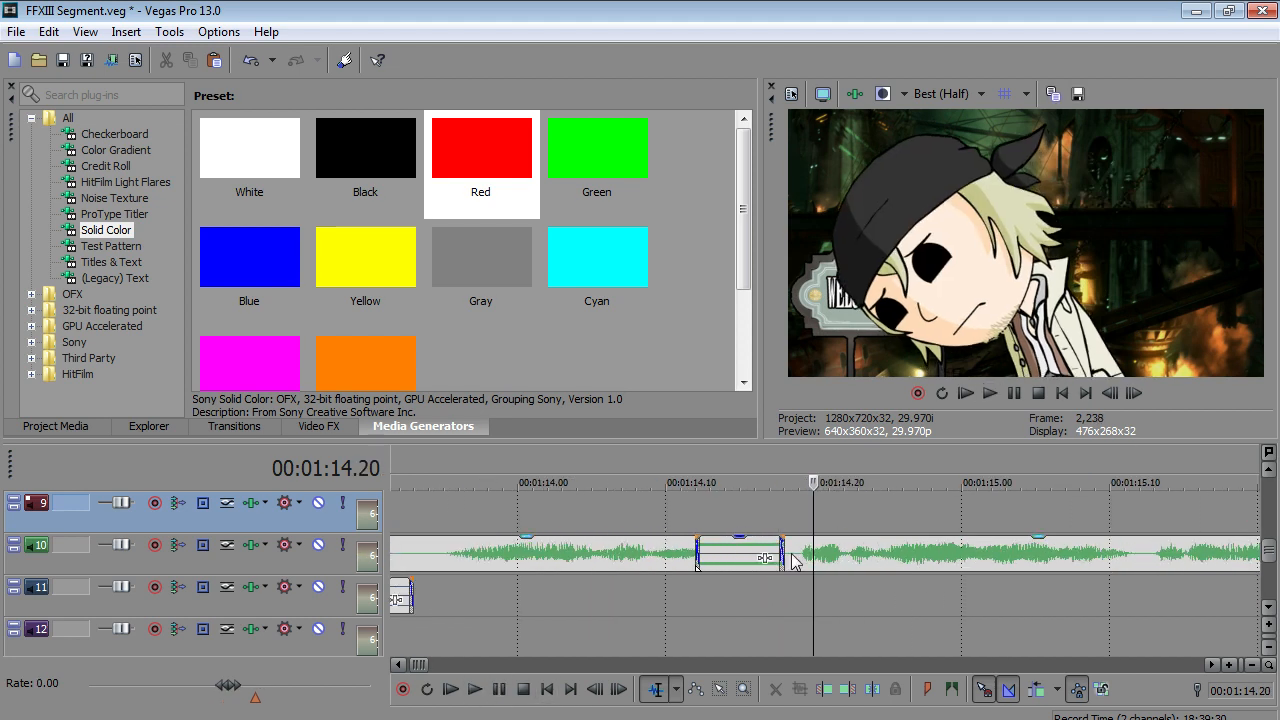
drag(784, 549, 812, 549)
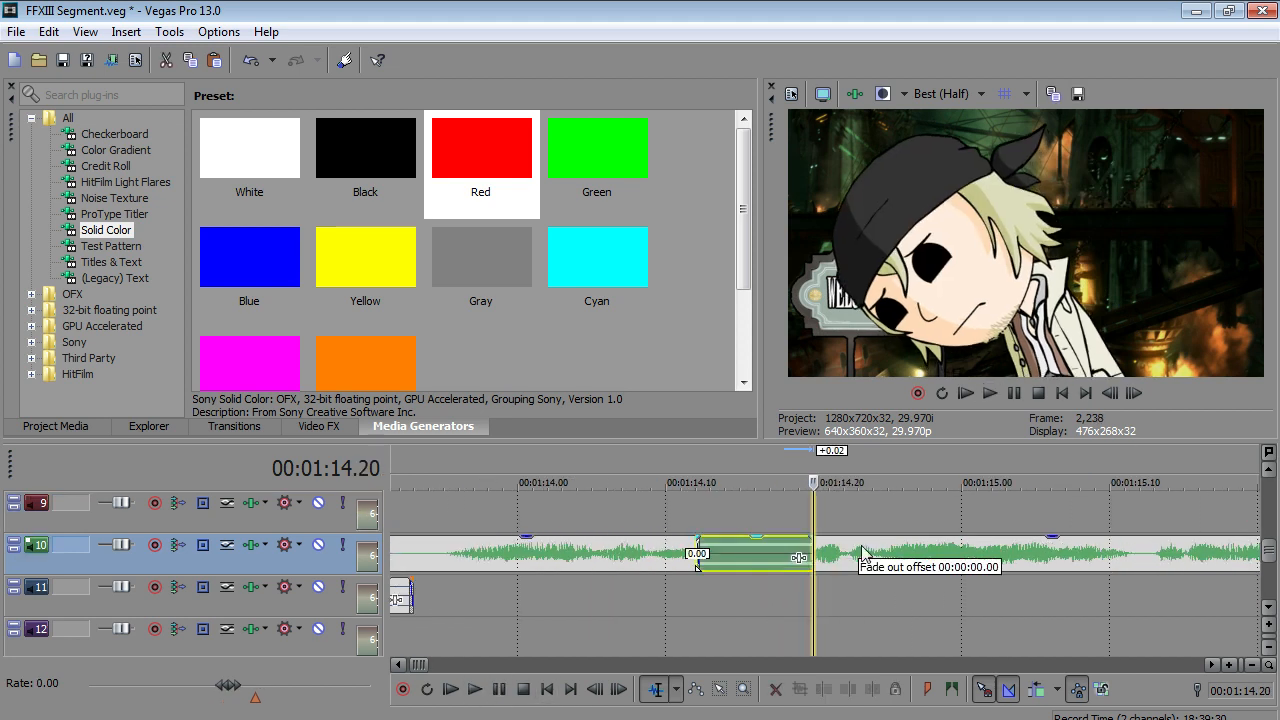
- Play Snow's line on track 10 from 00:01:13.24 to check the extended short clip
scroll(680, 553, down, 2)
click(717, 507)
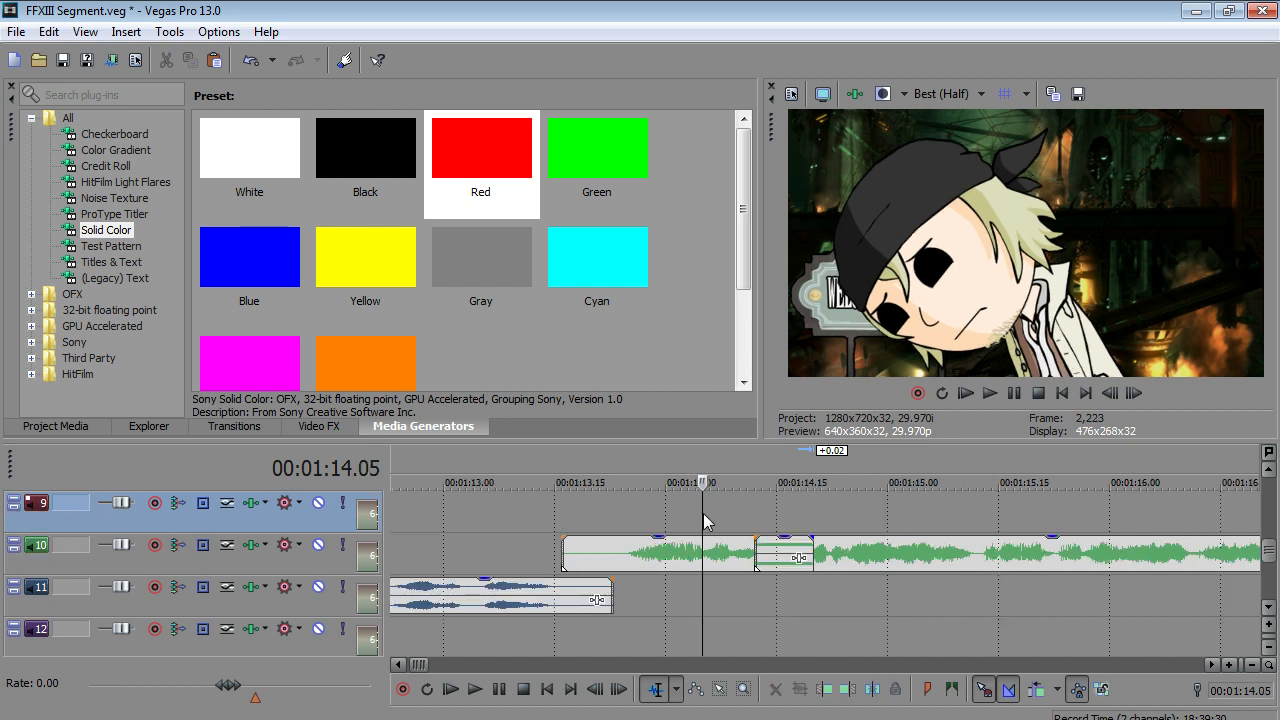
click(623, 527)
click(474, 690)
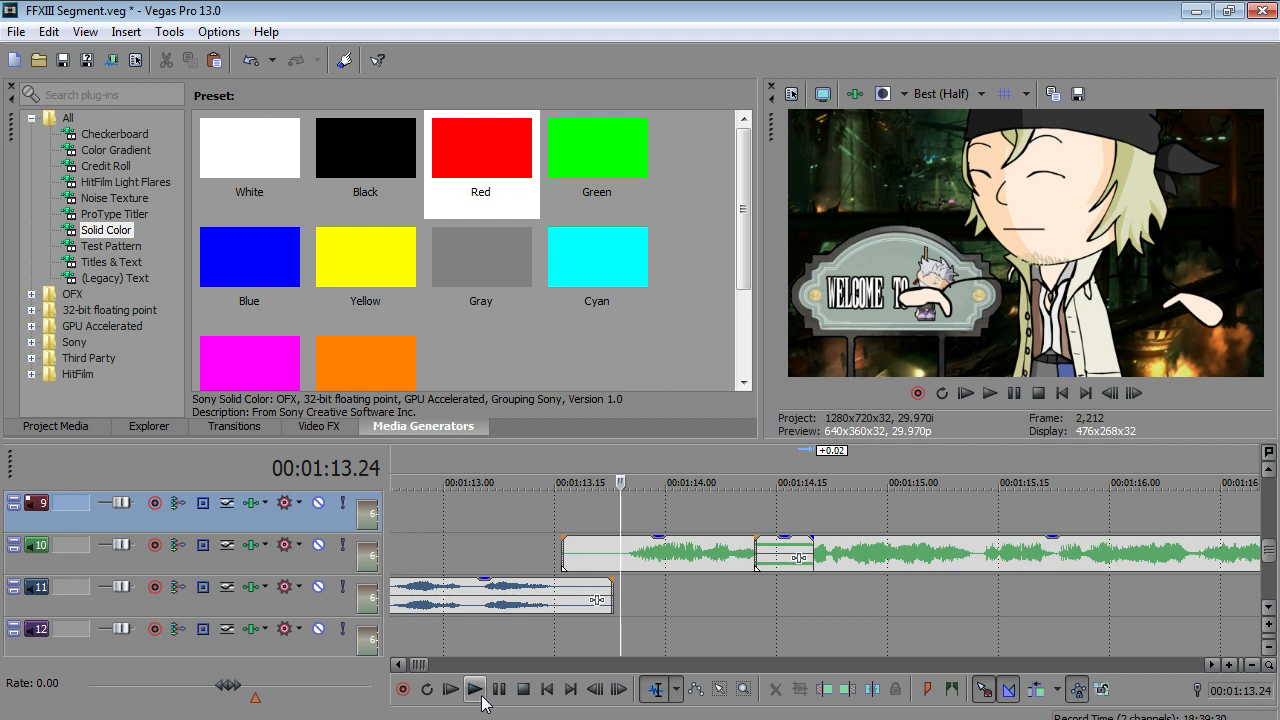
click(476, 690)
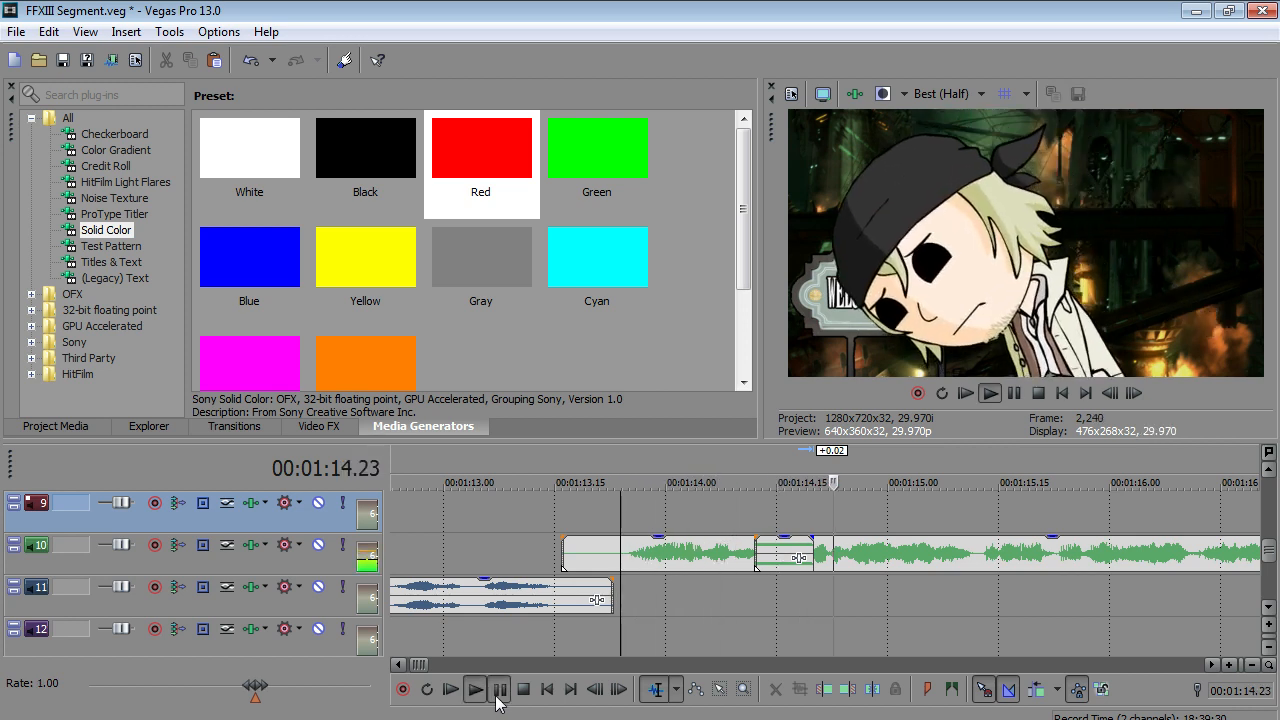
click(500, 695)
- Paste the short clip on track 9 at 00:01:15.14 and move it down onto the track 10 voice line
click(991, 532)
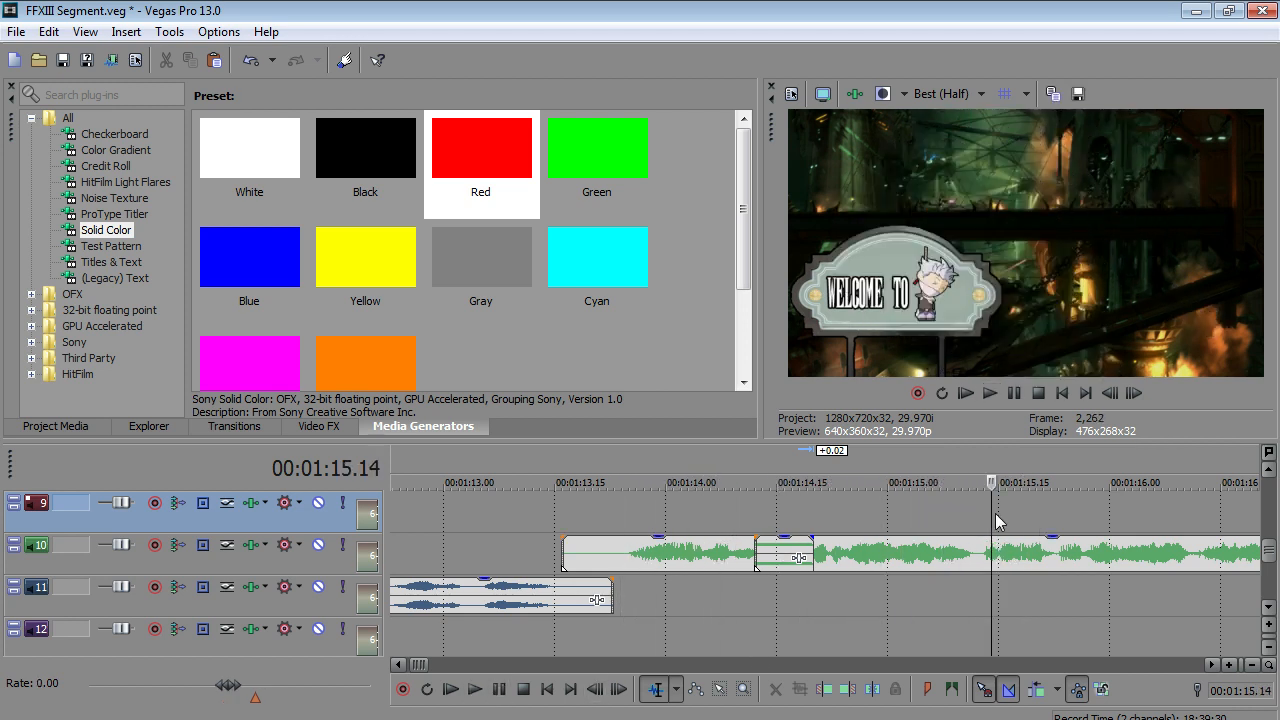
right_click(997, 512)
click(1100, 162)
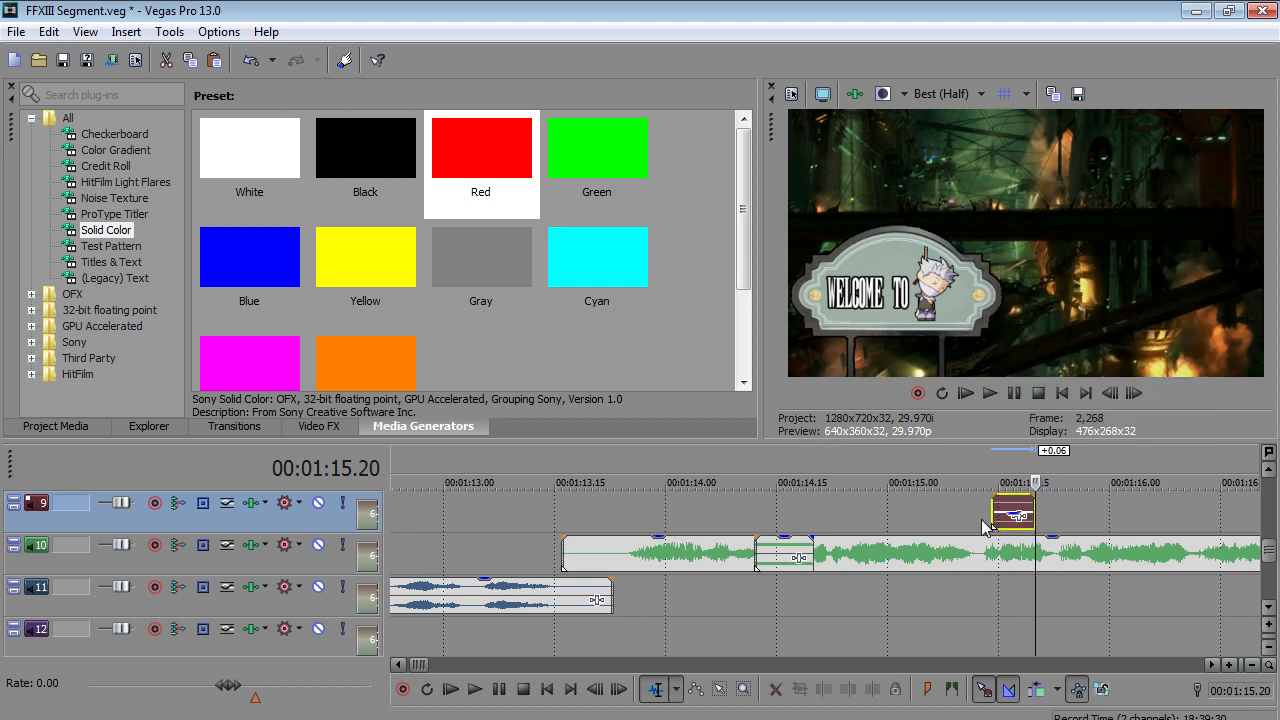
click(991, 540)
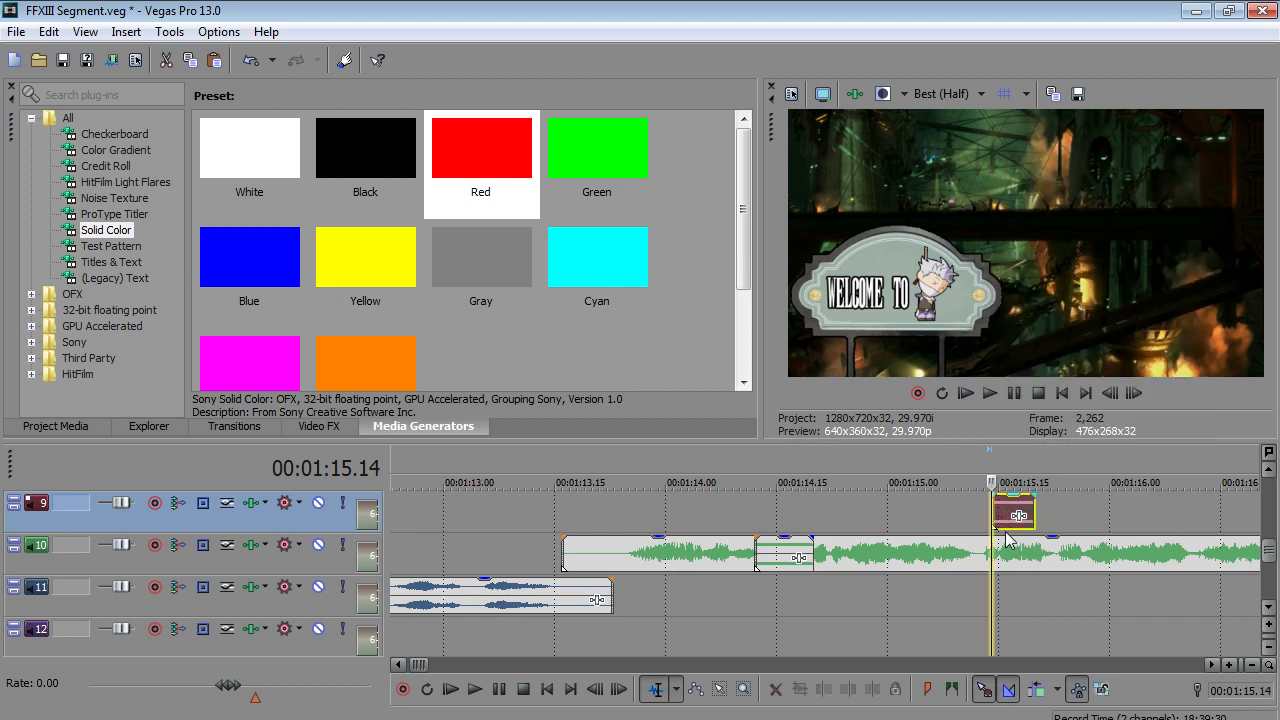
drag(1006, 534, 1010, 550)
- Play the voice line around the pasted clip and extend that clip's end by 2 frames to about 00:01:15.22
click(985, 530)
key(Left)
key(Left)
click(481, 690)
click(497, 691)
drag(1044, 563, 1052, 565)
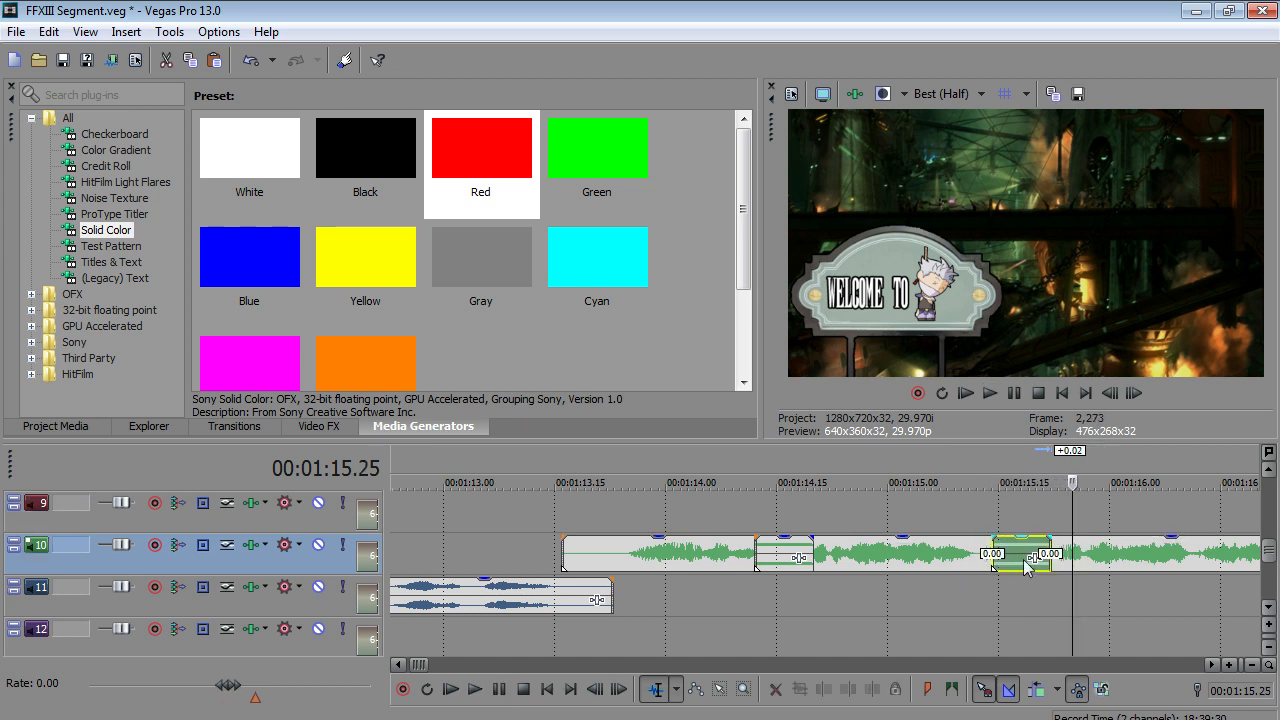
- Replay the rest of the line from about 00:01:15.03 and from 00:01:15.10, and save the project
click(909, 495)
click(475, 689)
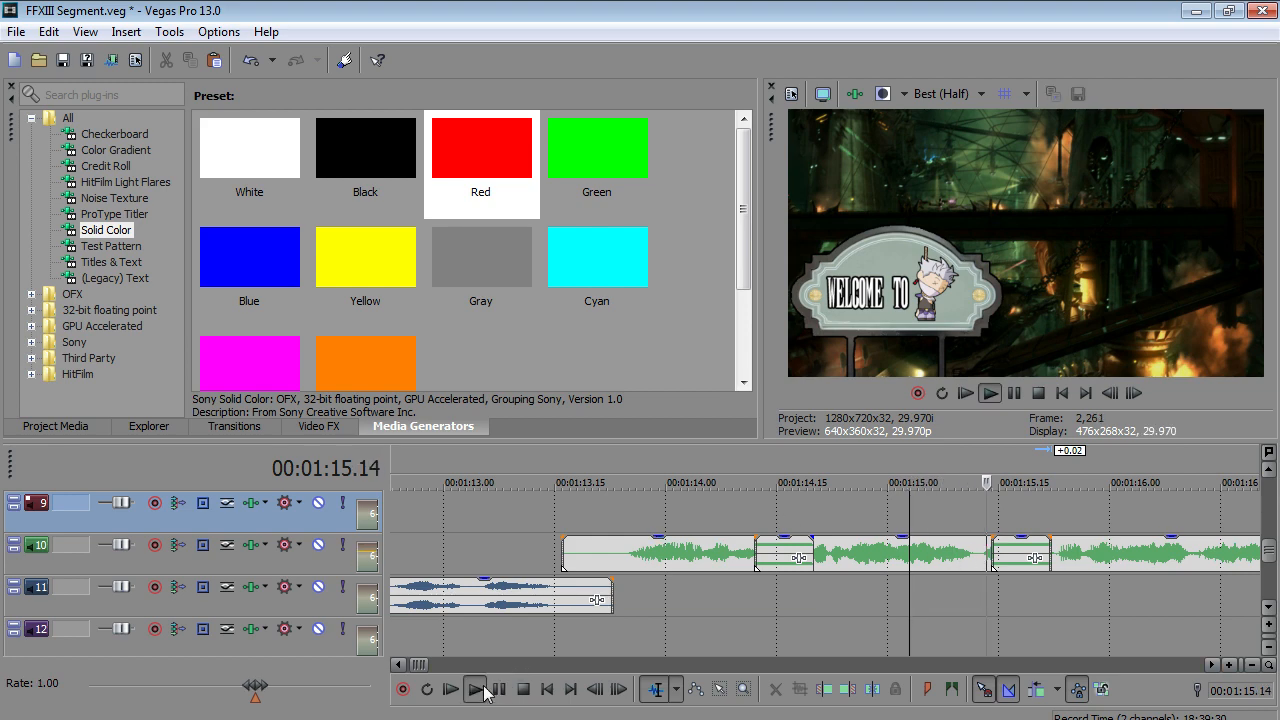
click(499, 689)
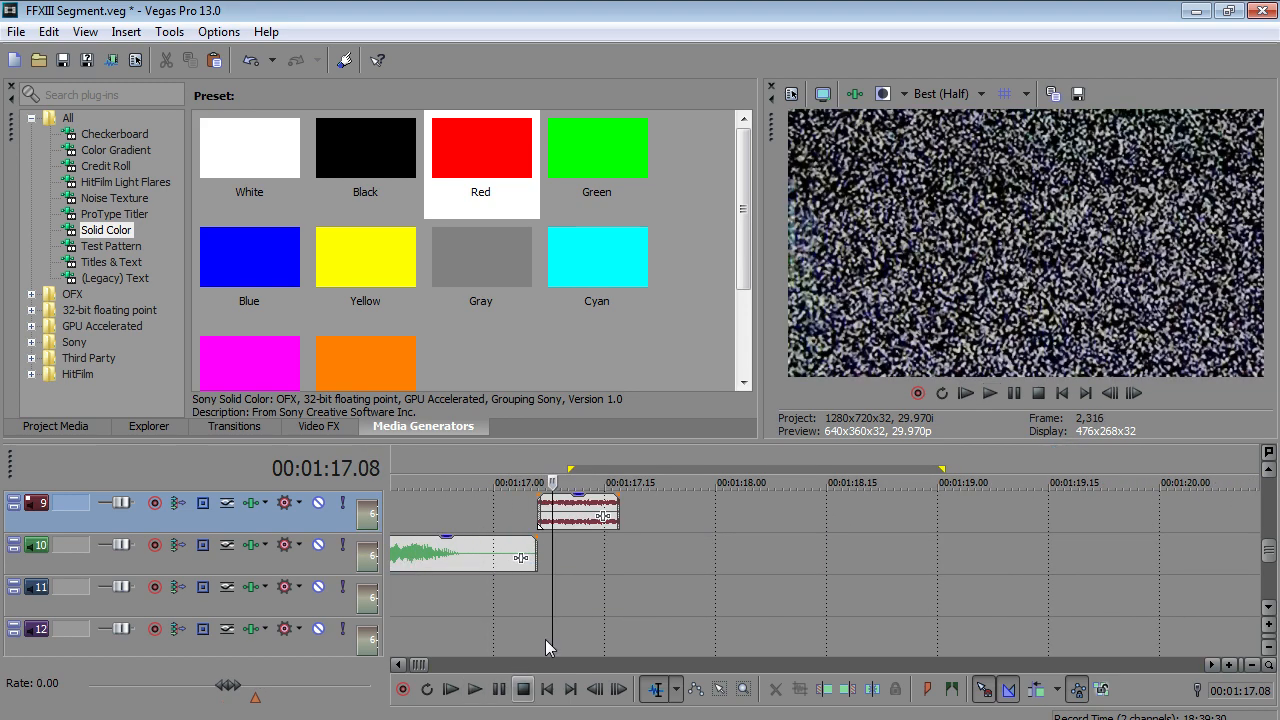
scroll(680, 575, down, 2)
click(669, 591)
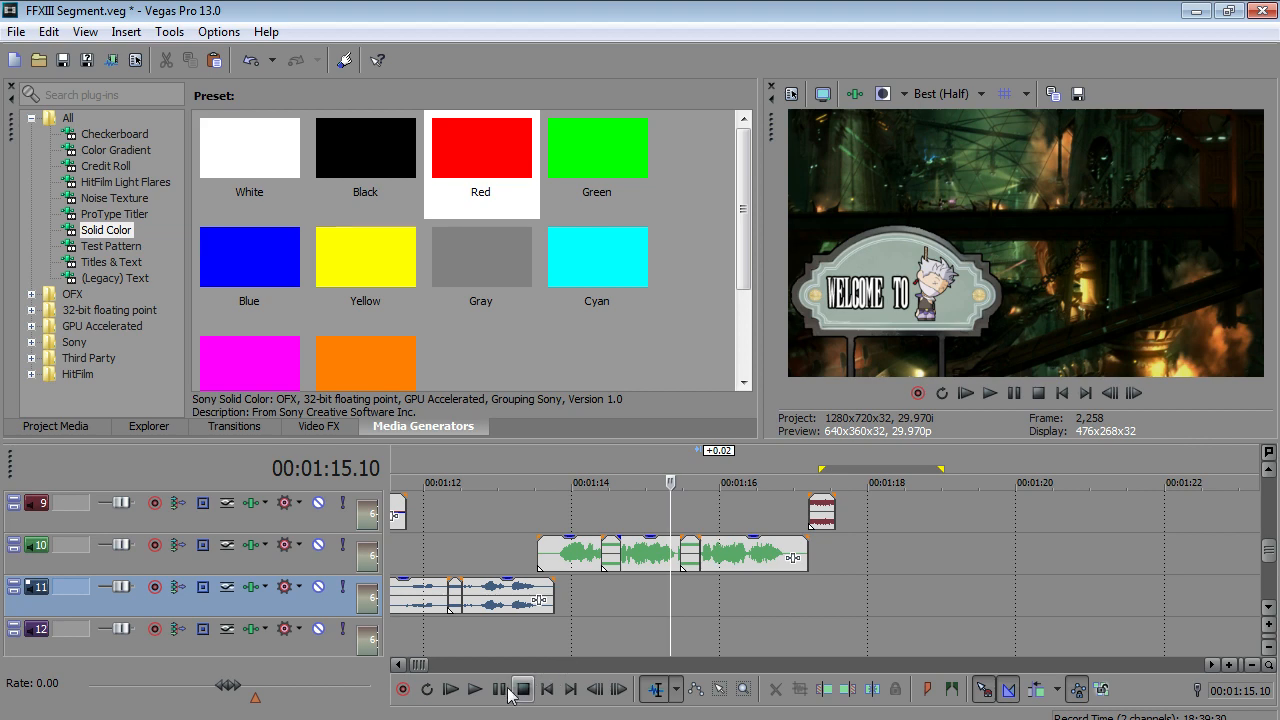
click(486, 689)
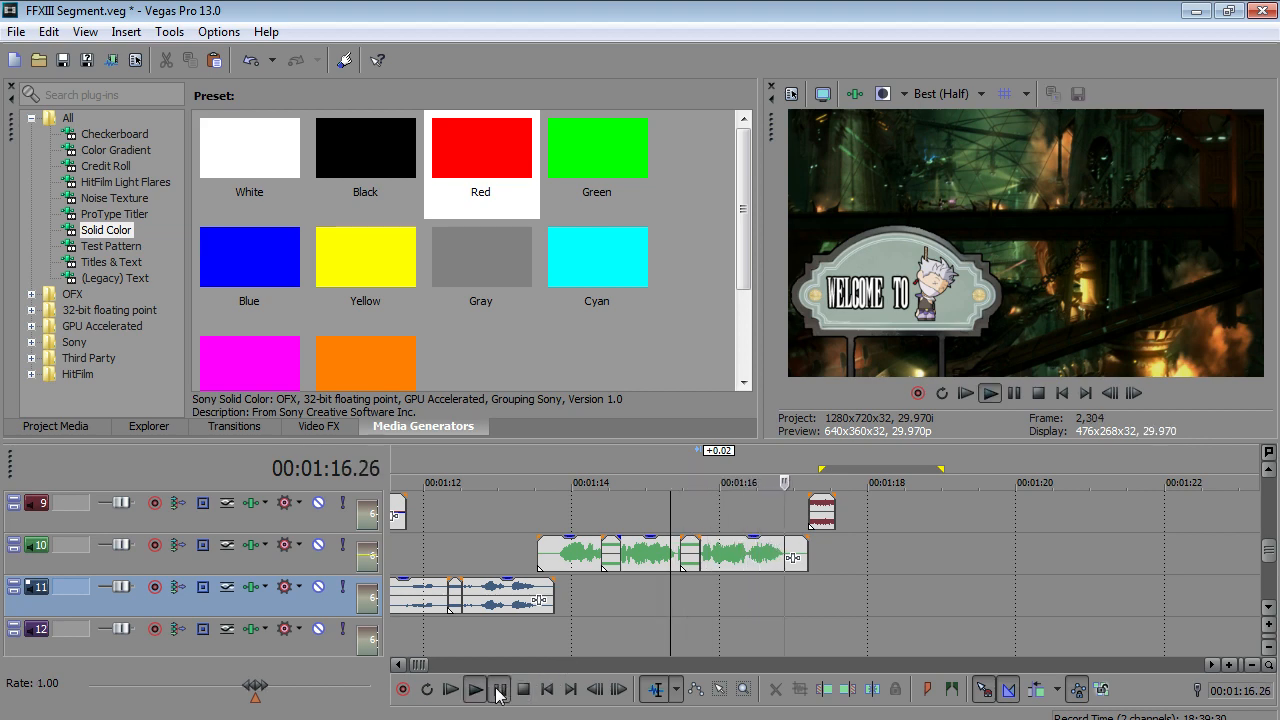
click(499, 689)
click(16, 31)
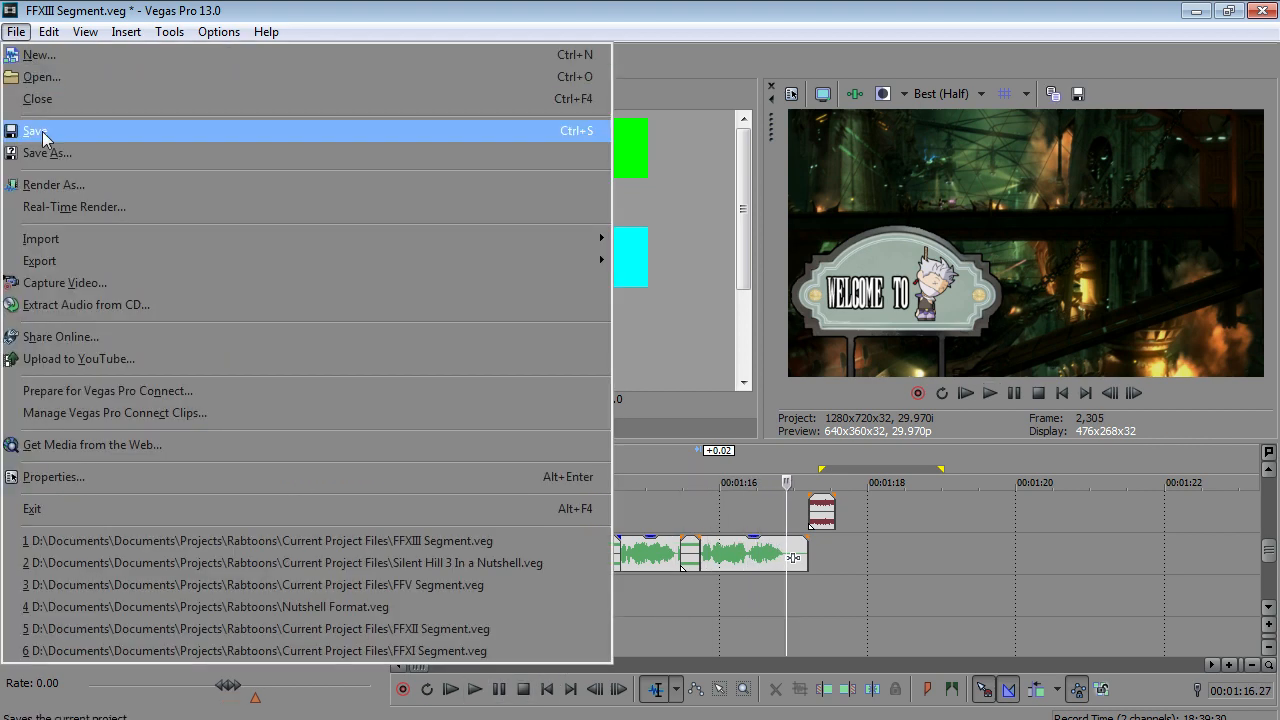
click(18, 129)
- Examine the frames on tracks 7 and 8 around the change from the sign scene to the bridge scene
click(810, 600)
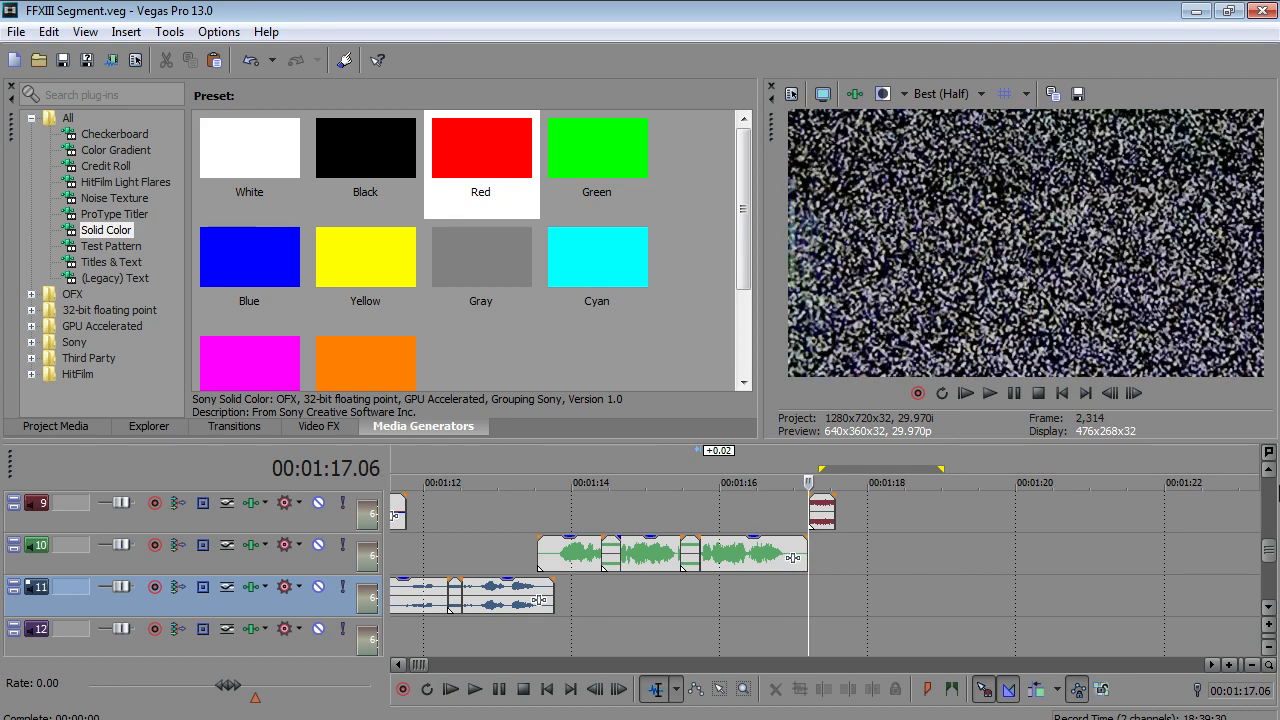
click(1268, 472)
click(1268, 472)
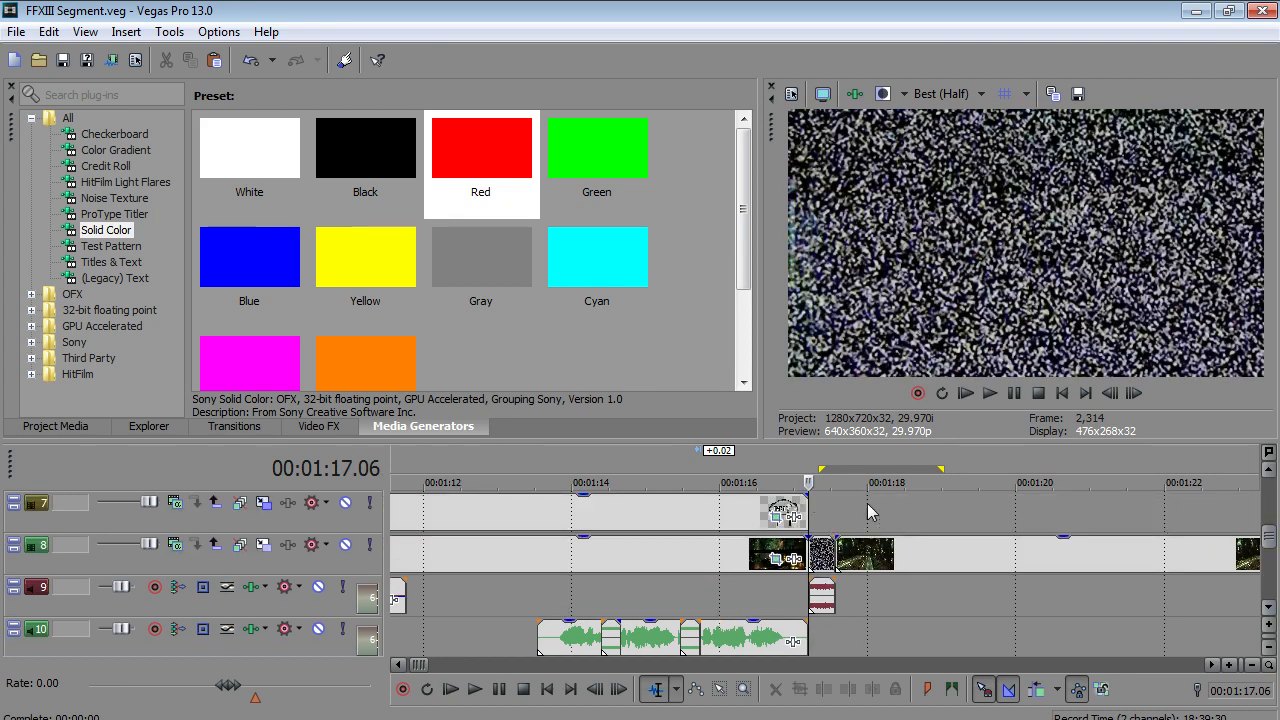
click(755, 514)
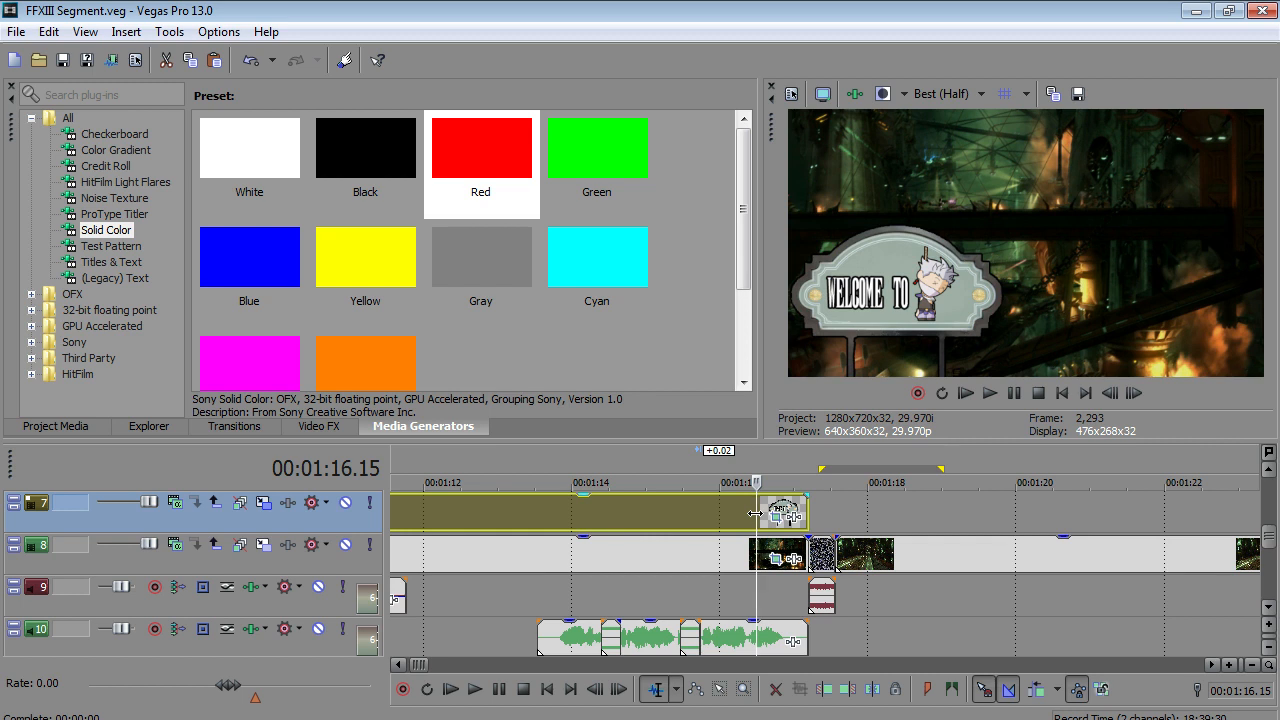
click(835, 513)
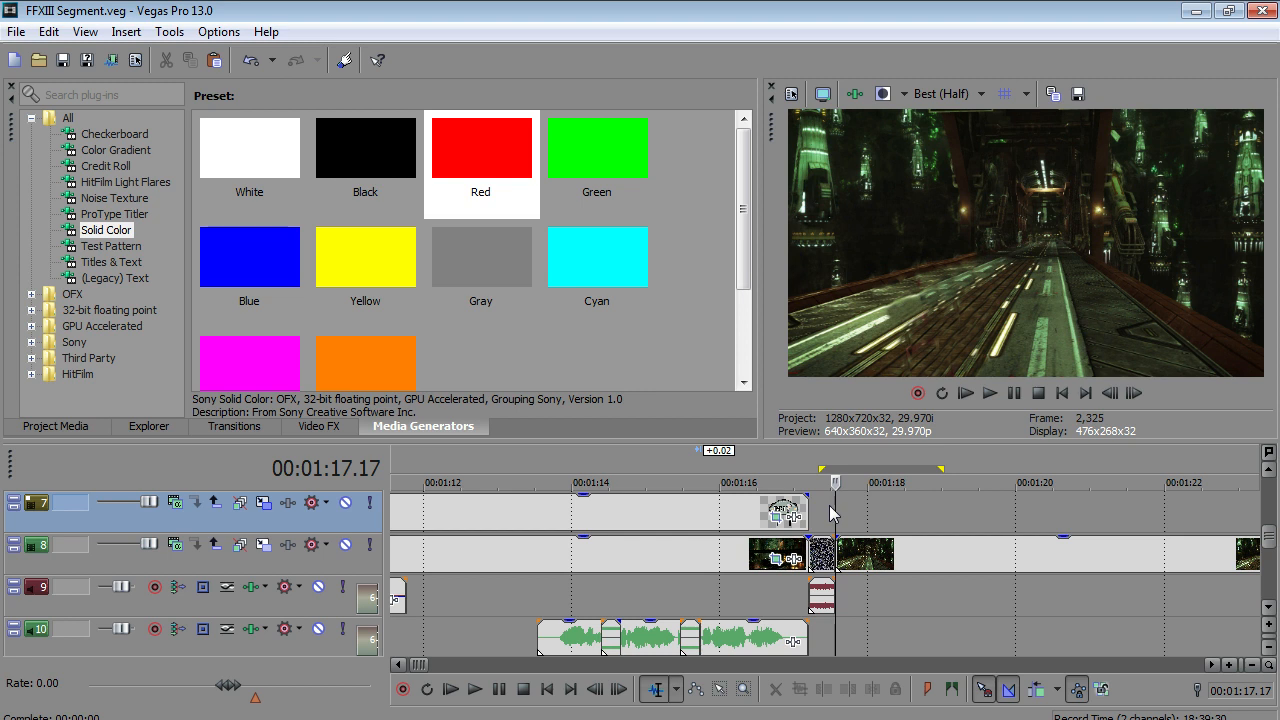
click(681, 566)
- Delete the last Snow clip on track 6, which starts at about 00:01:13.28, and save the project
click(1267, 470)
click(1267, 470)
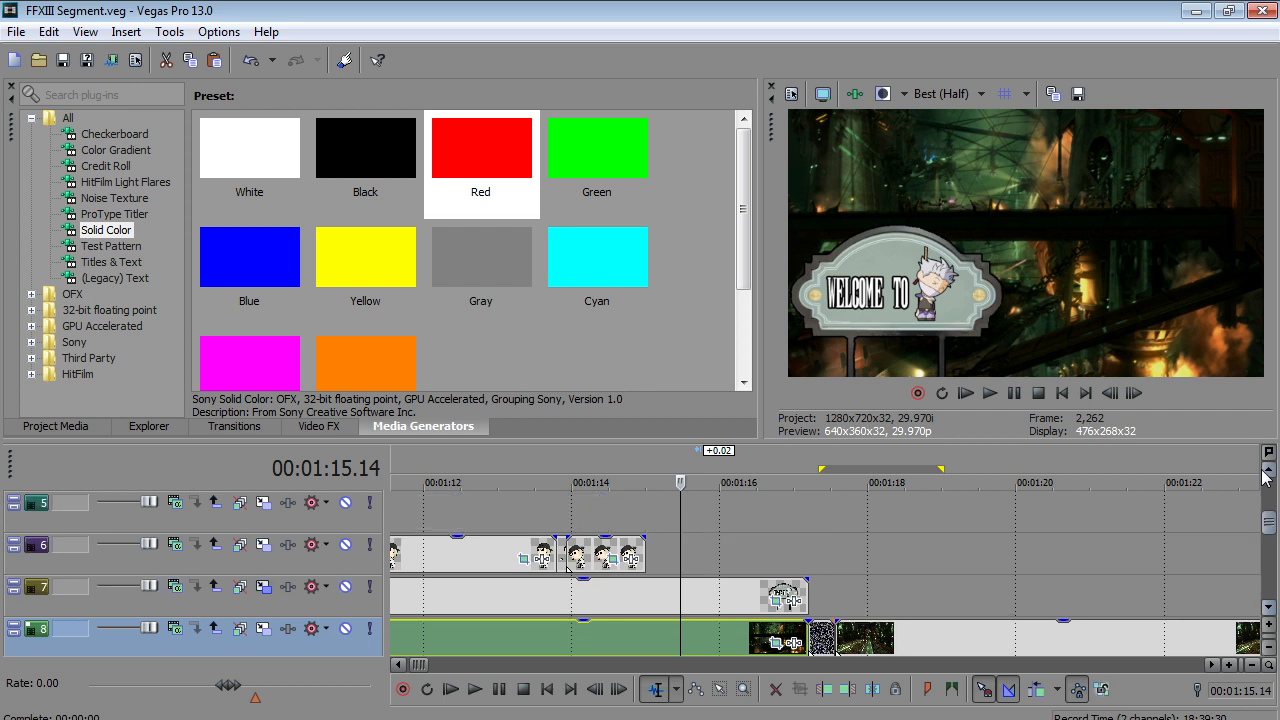
click(569, 518)
click(584, 553)
key(Delete)
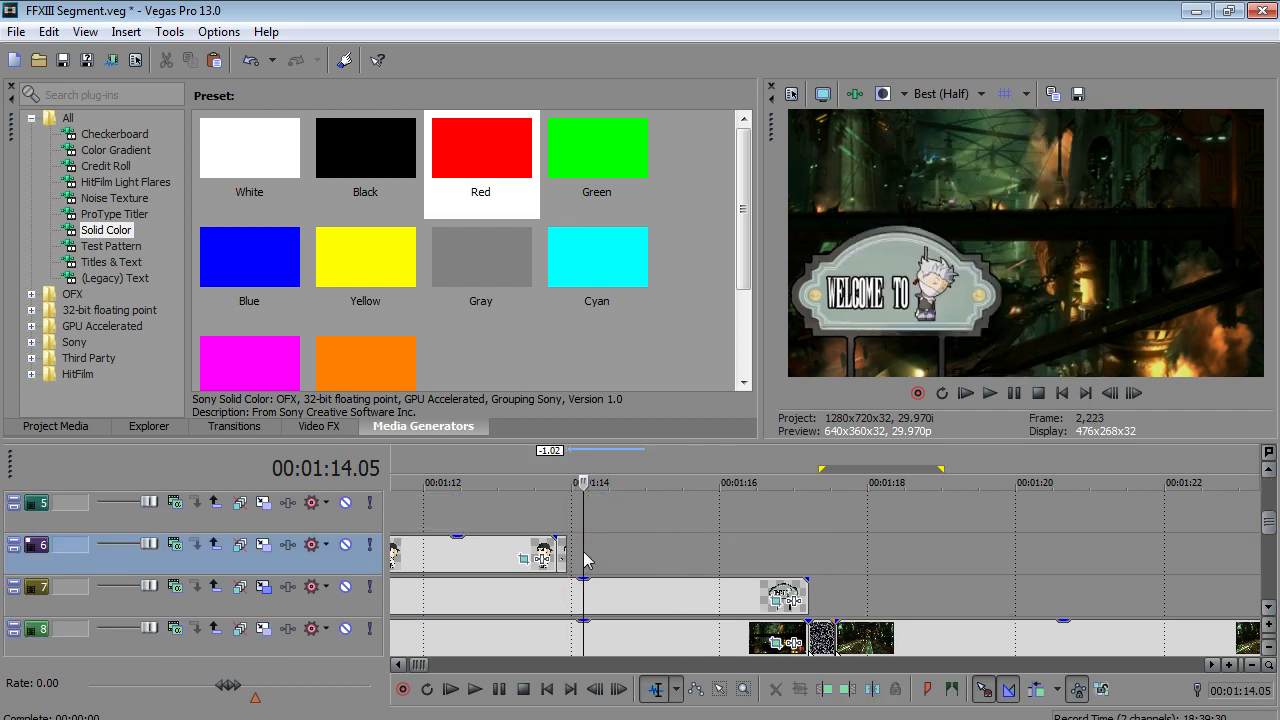
click(566, 553)
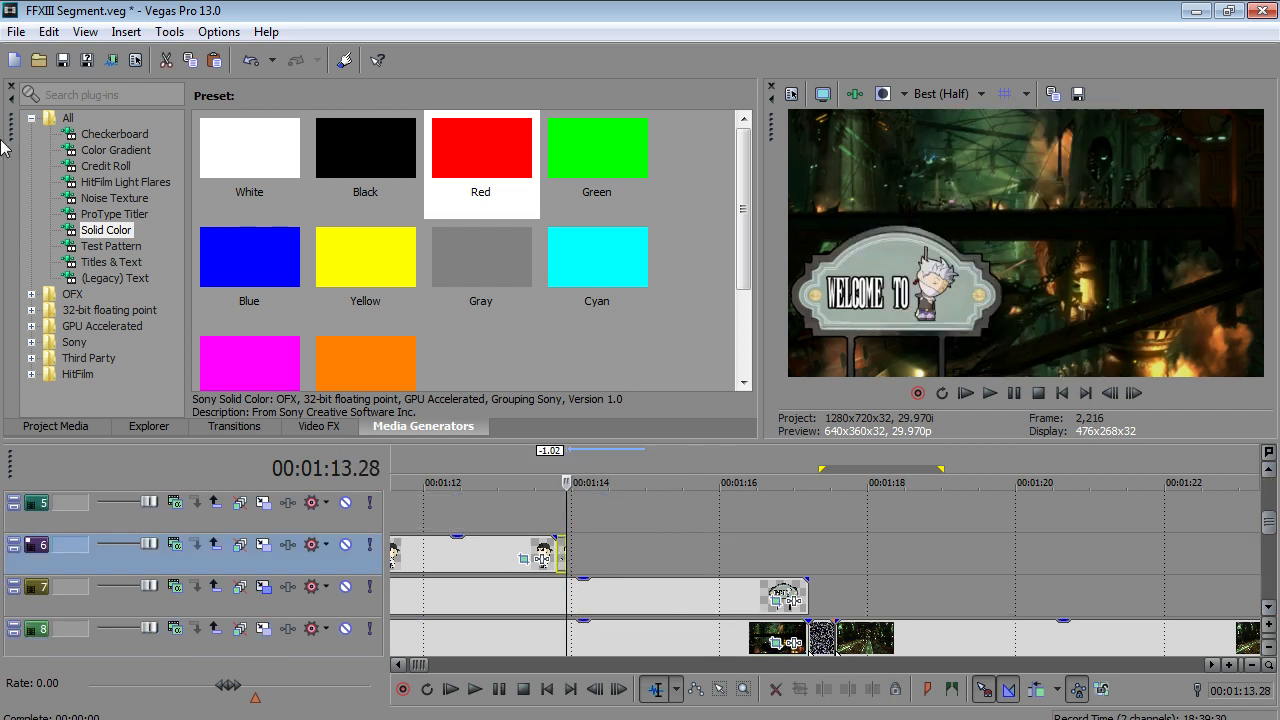
click(15, 32)
click(30, 129)
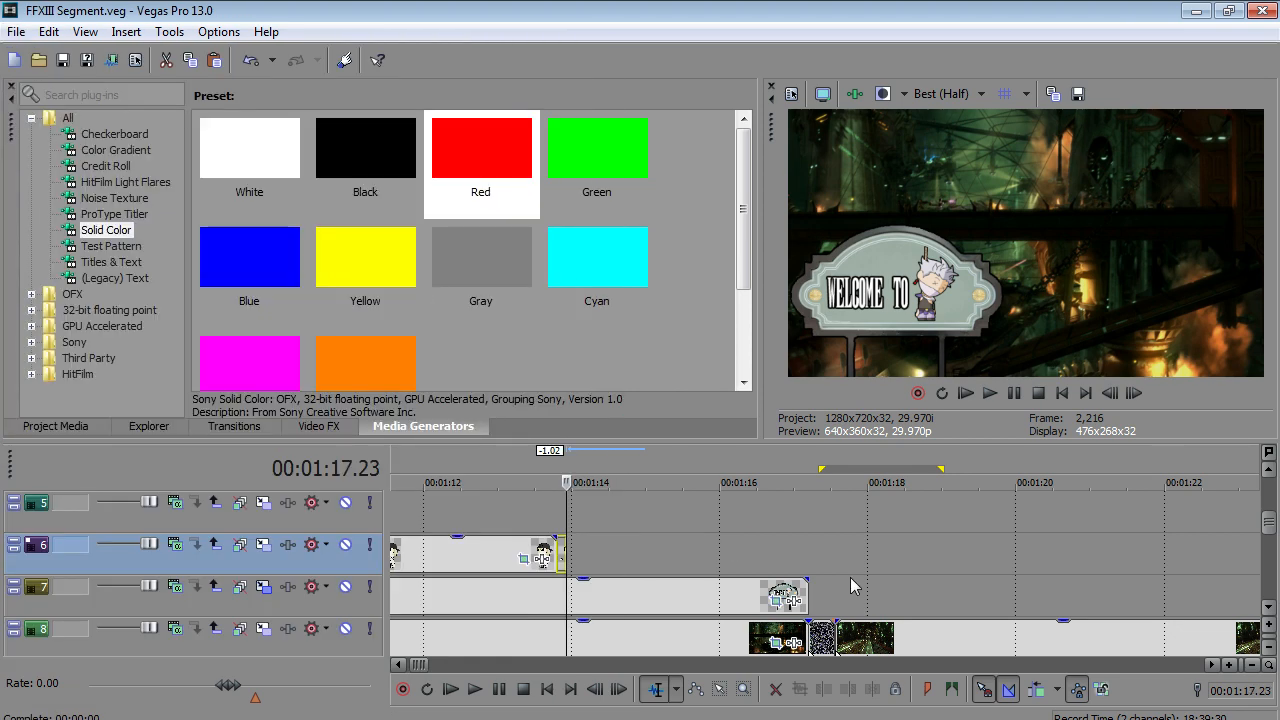
- Solo track 10 and listen to its long voice recording from 00:01:40.15
click(849, 591)
click(840, 590)
scroll(840, 590, down, 3)
scroll(1276, 614, down, 7)
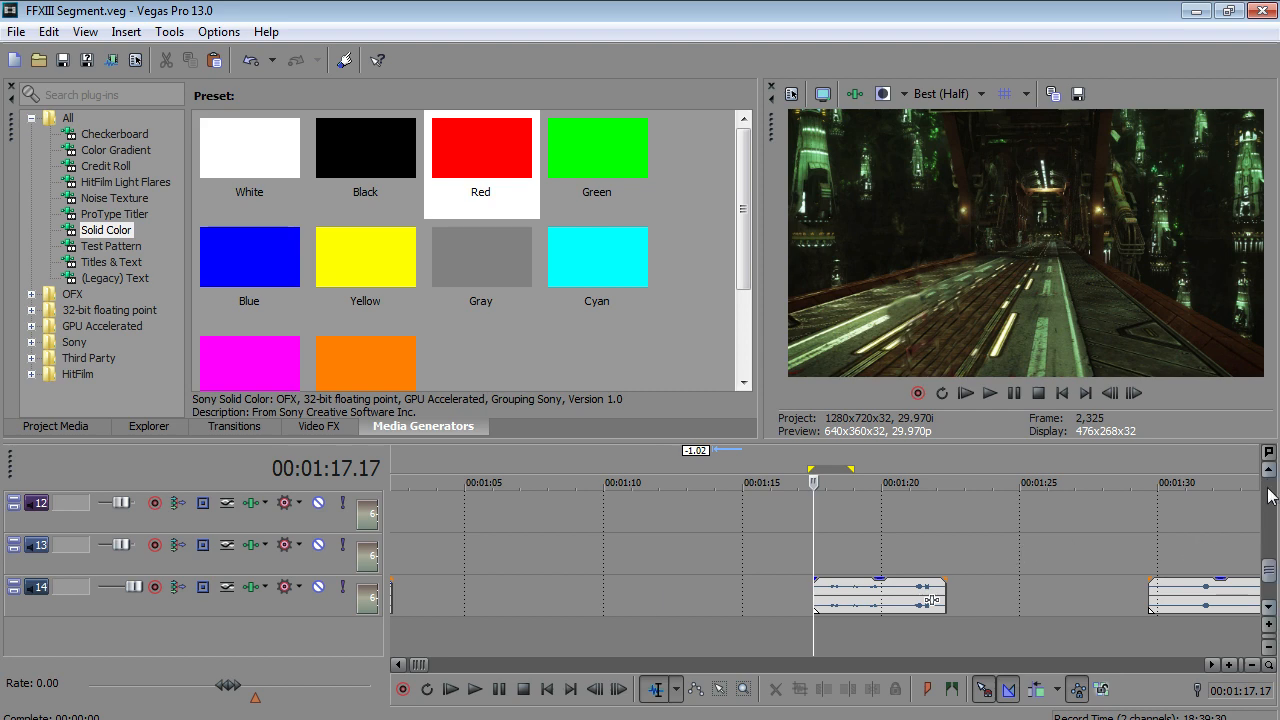
scroll(981, 549, up, 2)
scroll(981, 549, down, 5)
scroll(981, 541, down, 2)
drag(865, 520, 808, 513)
click(737, 501)
click(475, 689)
scroll(820, 551, up, 4)
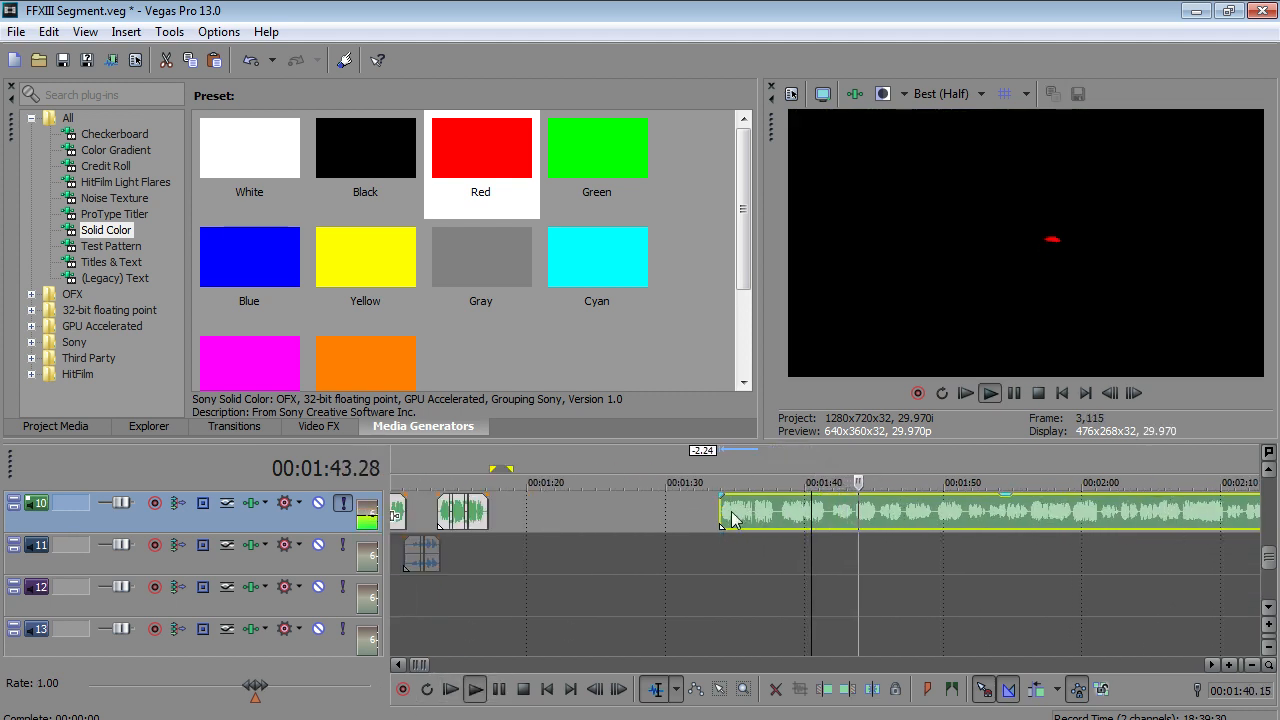
- Trim the start of the long track 10 recording to about 00:01:45, split it at 00:01:49.09 and turn off the track's solo
drag(721, 518, 884, 525)
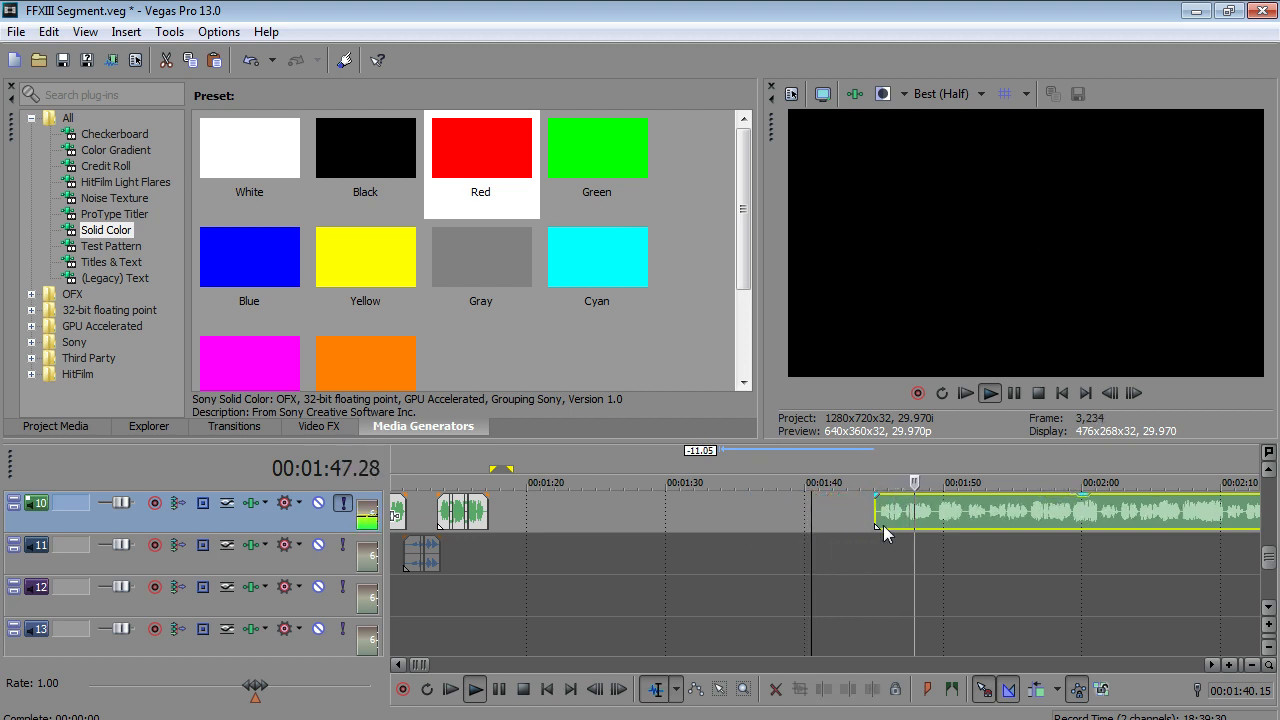
scroll(1030, 515, up, 2)
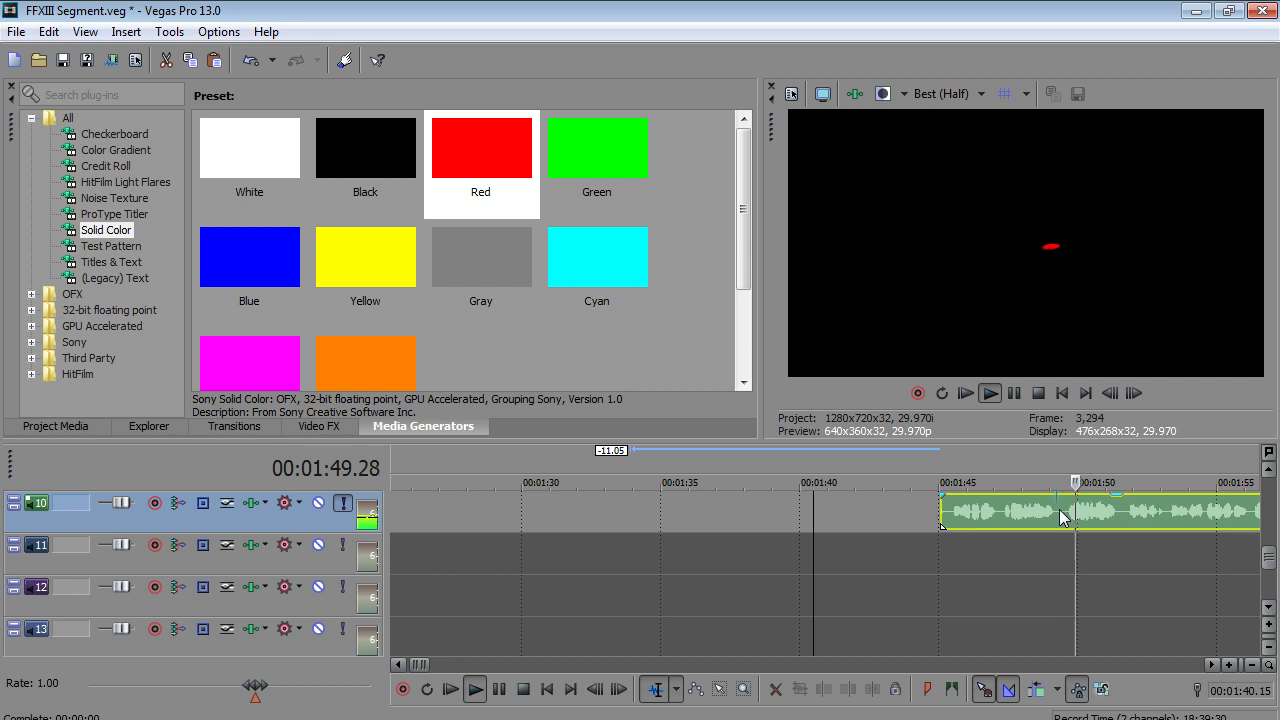
click(48, 31)
click(124, 300)
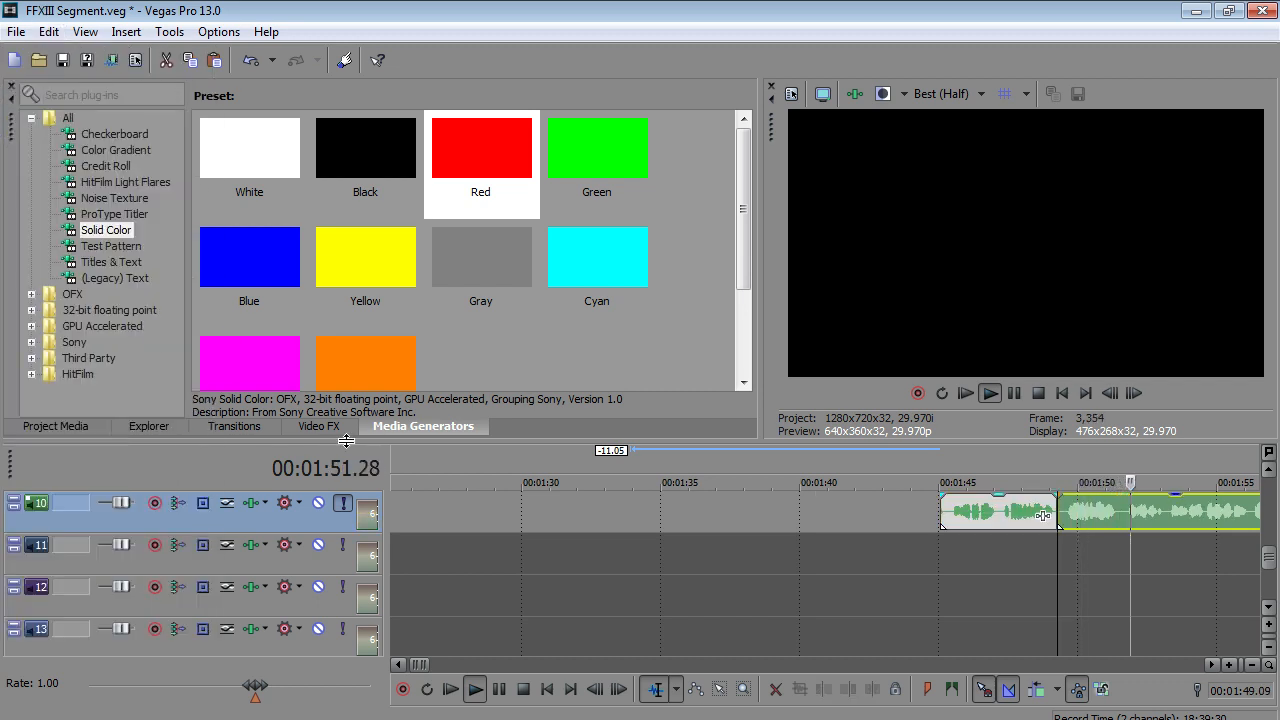
scroll(608, 534, down, 3)
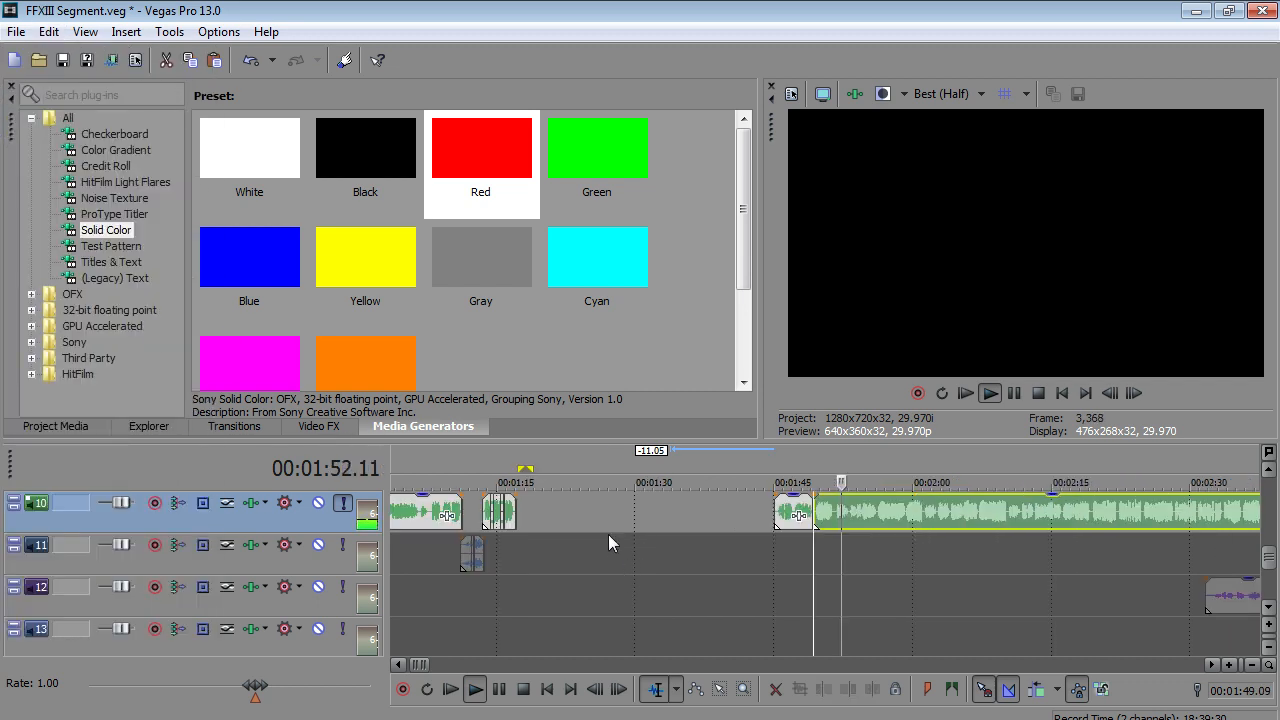
click(342, 503)
click(523, 689)
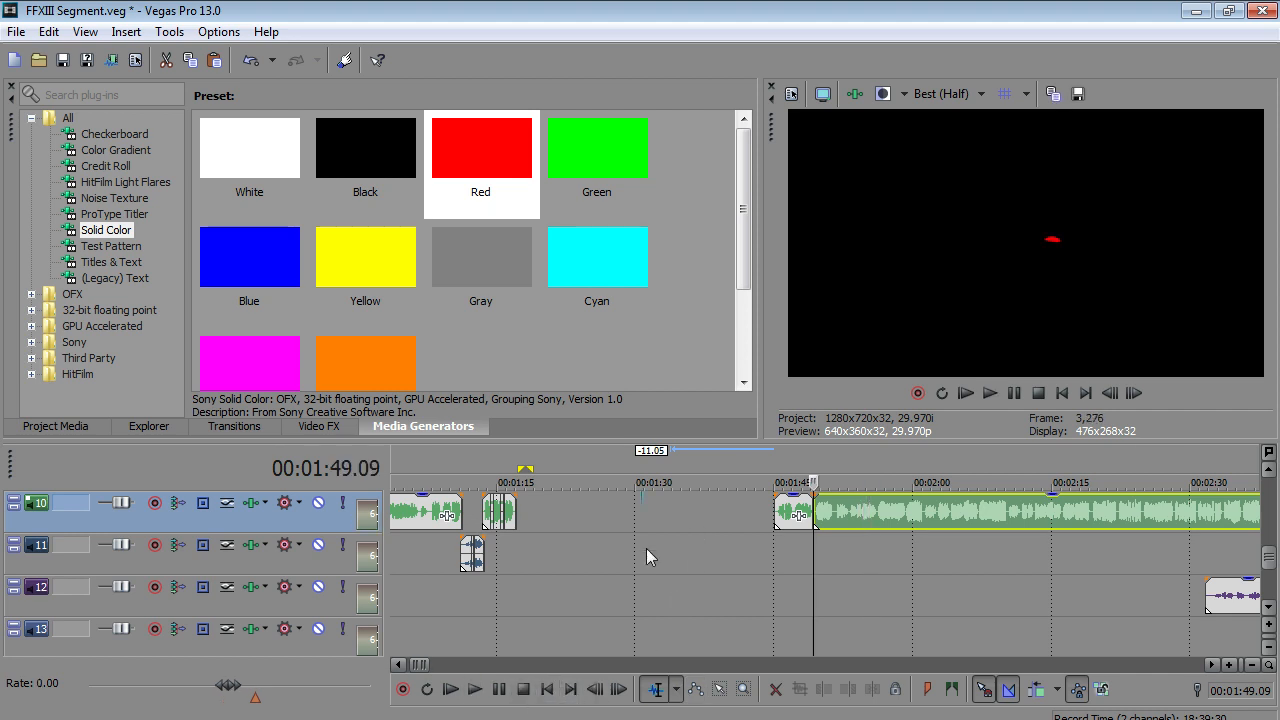
- Move the separated voice piece onto track 13 at about 00:01:22.12, right after the bridge scene's track 14 clip
drag(580, 524, 574, 556)
click(559, 556)
scroll(559, 556, up, 1)
click(708, 544)
click(722, 544)
- Play the bridge audio, trimming 2 frames off the track 13 voice clip's start and ending the track 14 clip at 00:01:22.07
click(478, 689)
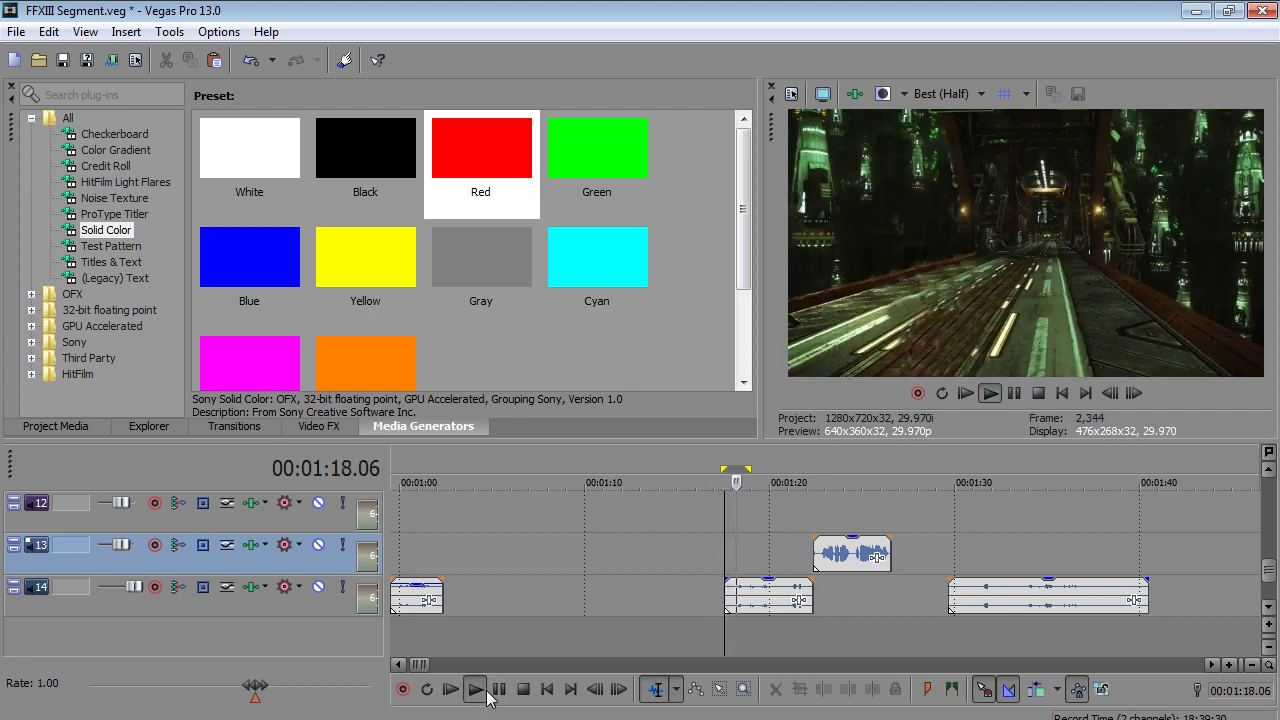
scroll(820, 611, up, 1)
drag(926, 556, 931, 575)
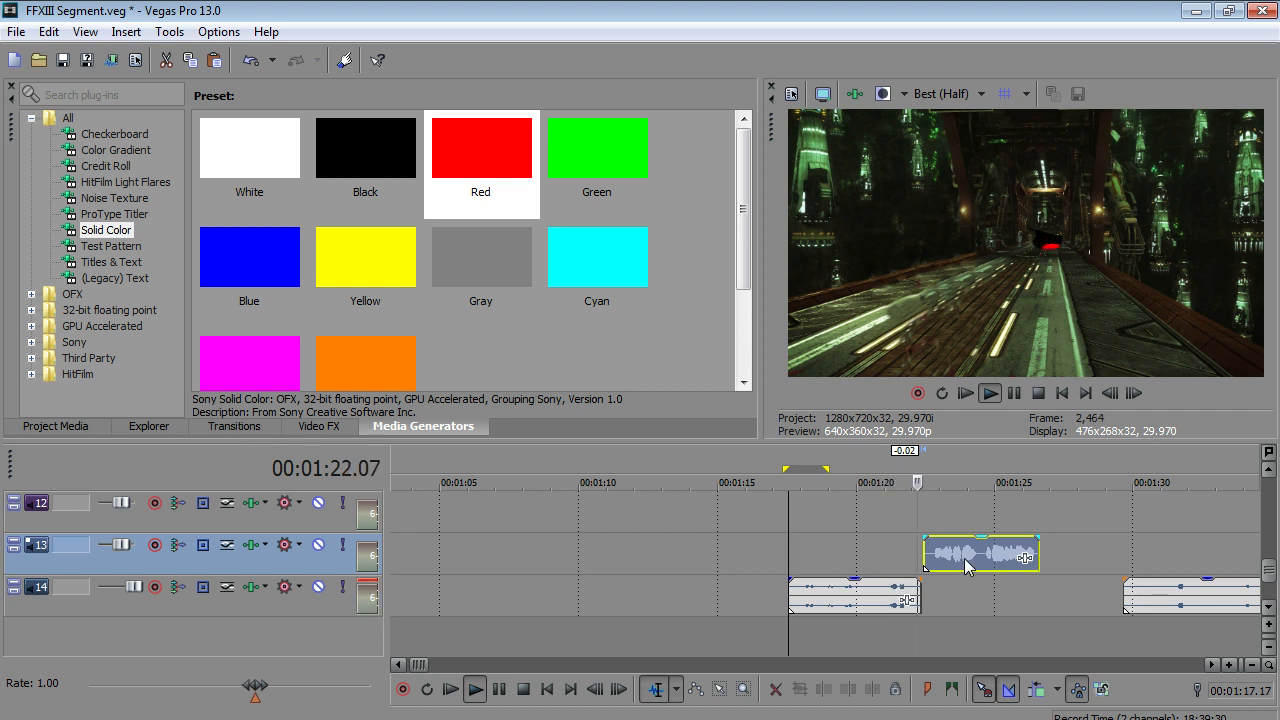
scroll(1040, 652, up, 2)
click(1040, 652)
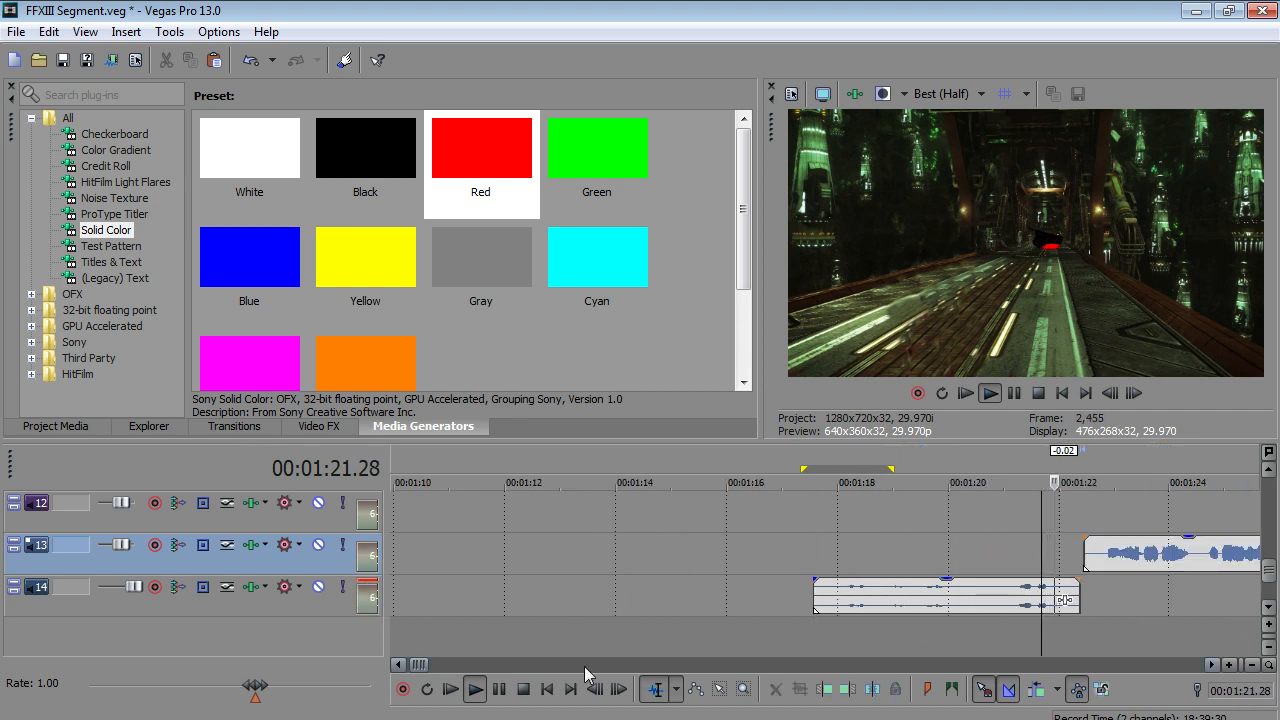
click(477, 690)
click(497, 692)
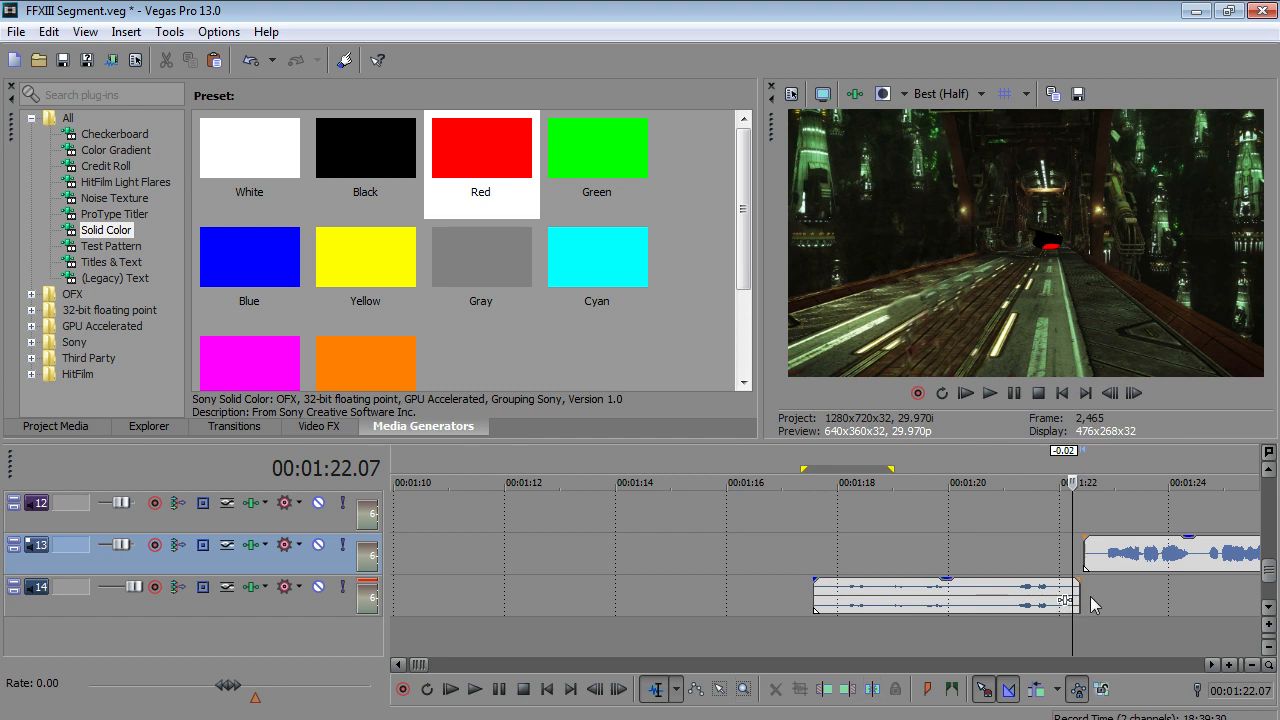
drag(1079, 600, 1072, 601)
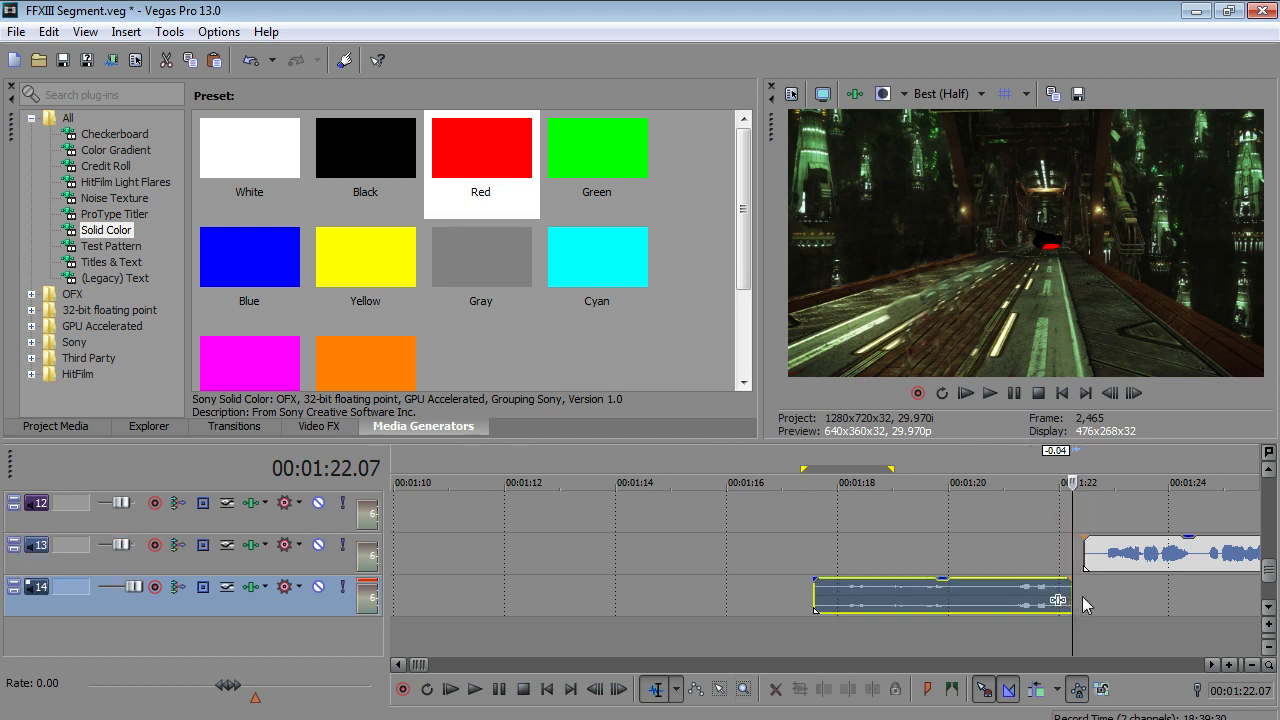
- Move the track 13 voice clip 12 frames earlier to about 00:01:22.02 and play it through to 00:01:26.08
scroll(1060, 592, down, 1)
scroll(880, 566, up, 2)
drag(866, 564, 848, 566)
click(755, 566)
click(451, 689)
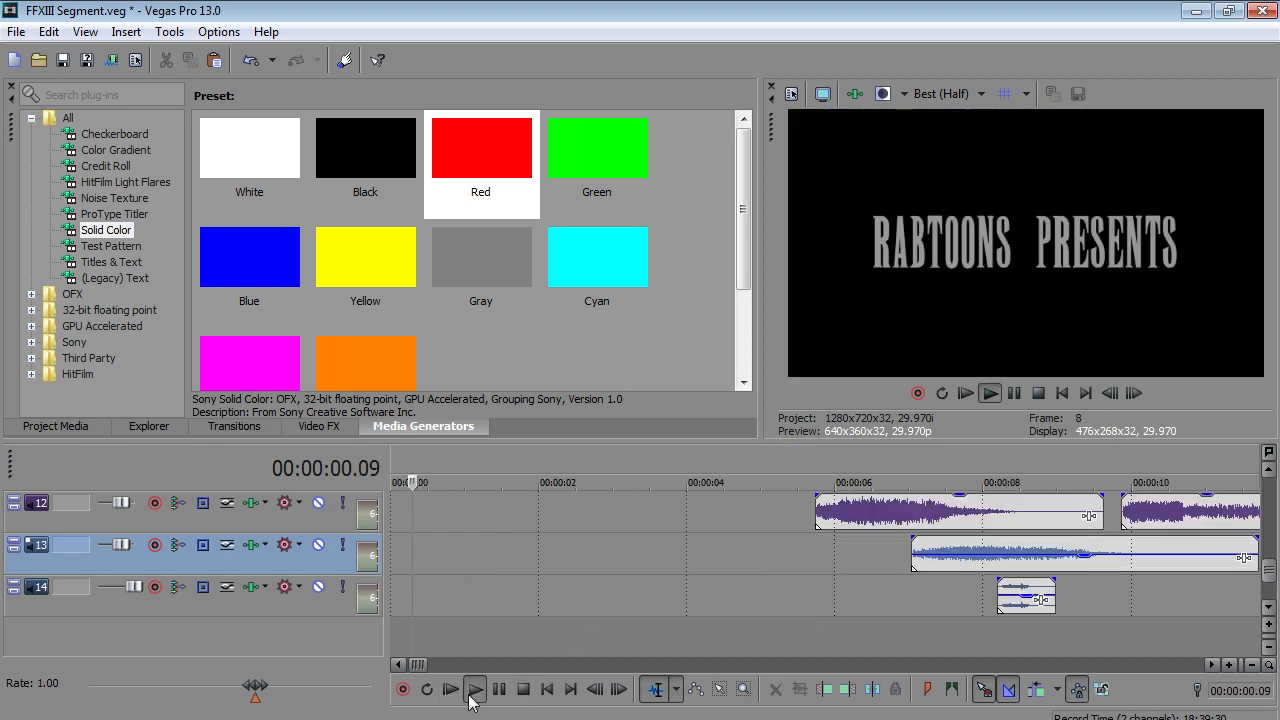
click(475, 689)
scroll(528, 610, down, 2)
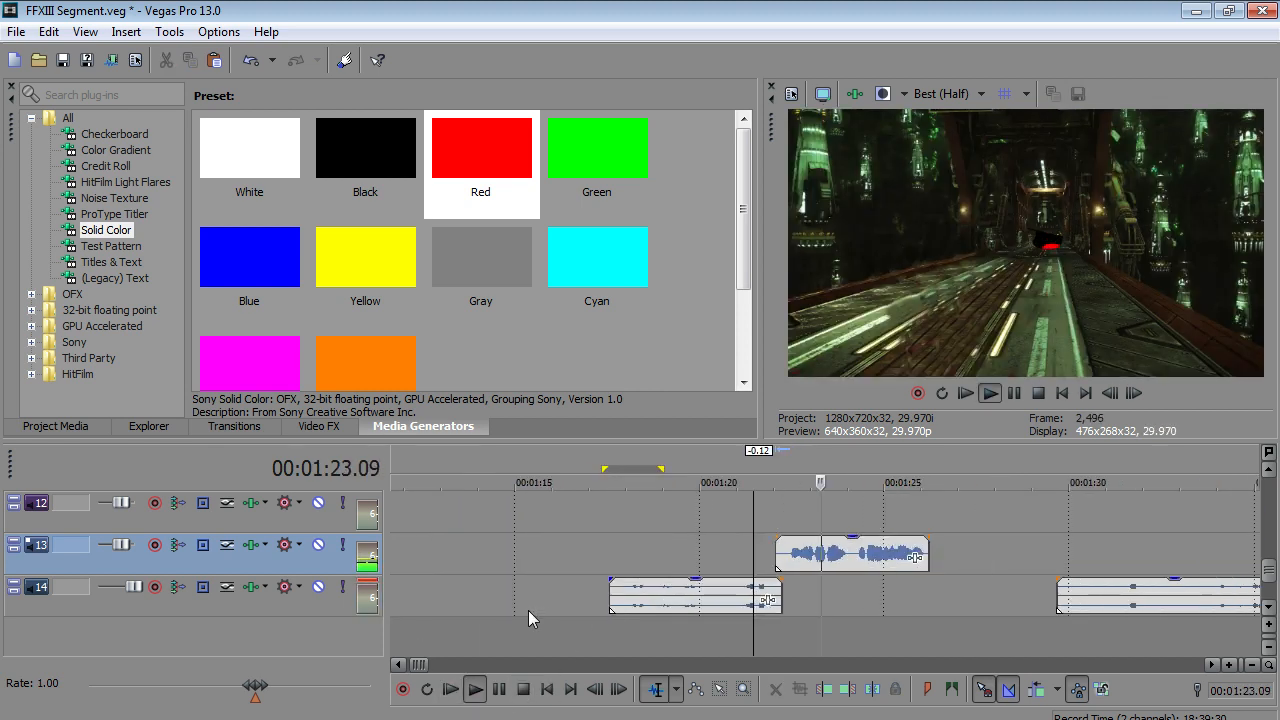
click(497, 690)
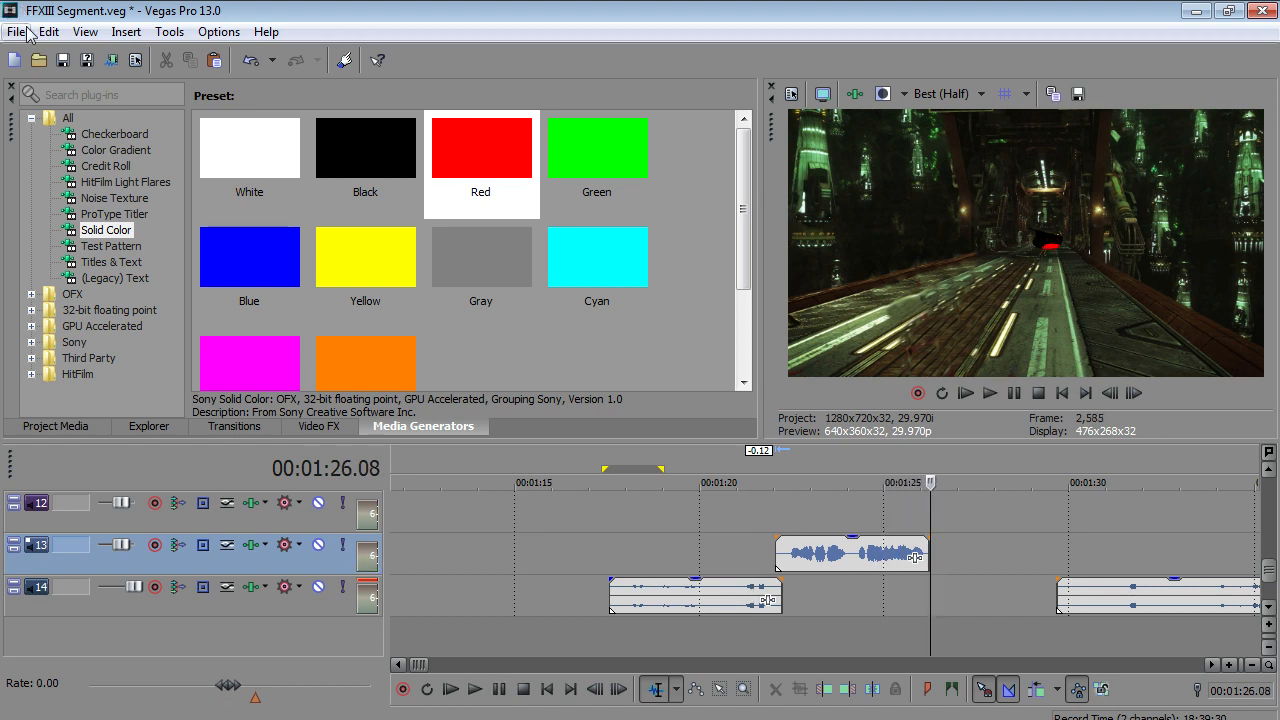
- Save the FFXIII Segment project
click(16, 31)
click(80, 136)
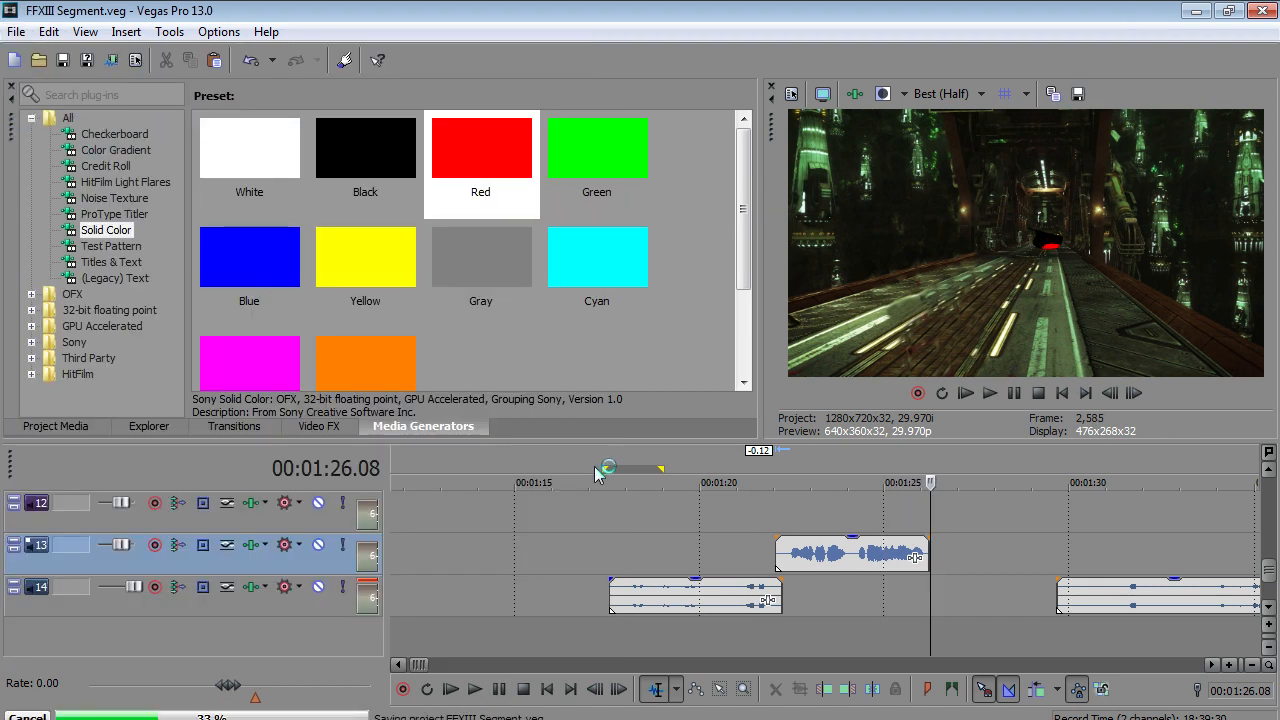
click(934, 514)
scroll(934, 514, down, 3)
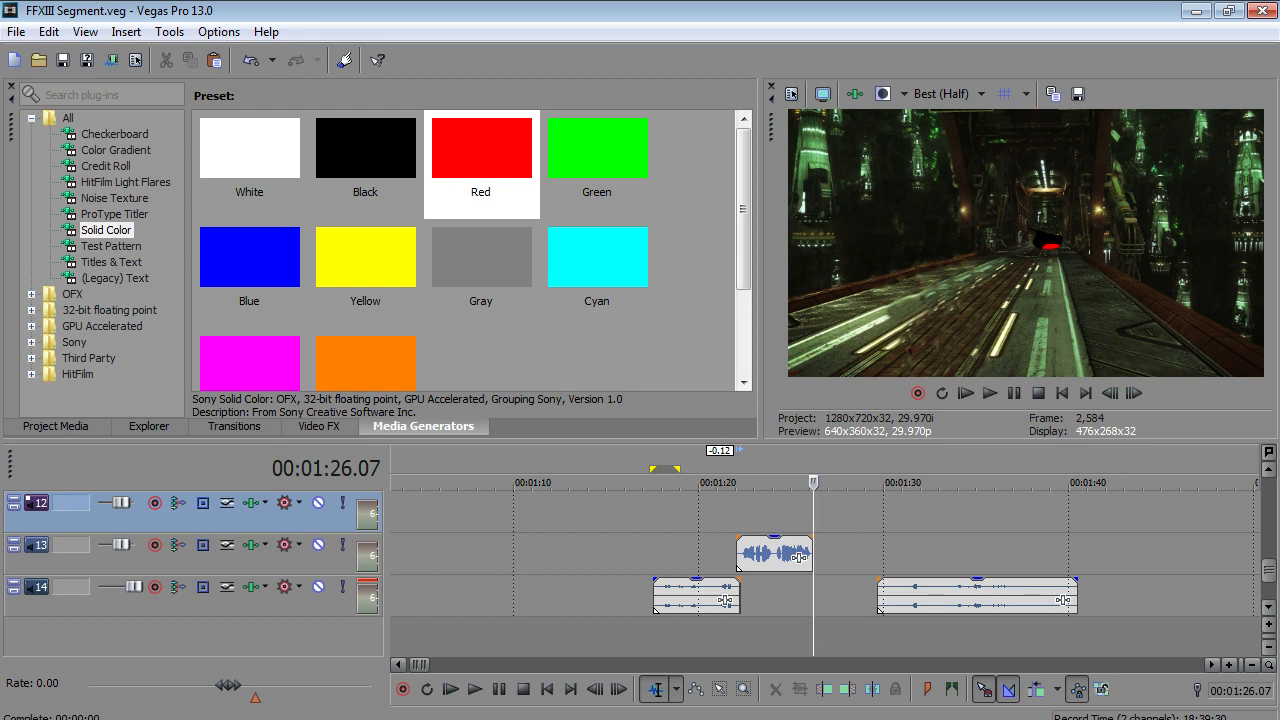
- Switch to the Word script and strike through the finished lines from "Snow: I'm a hero!" to the -CUT- before Gadot's first line
key(alt+Tab)
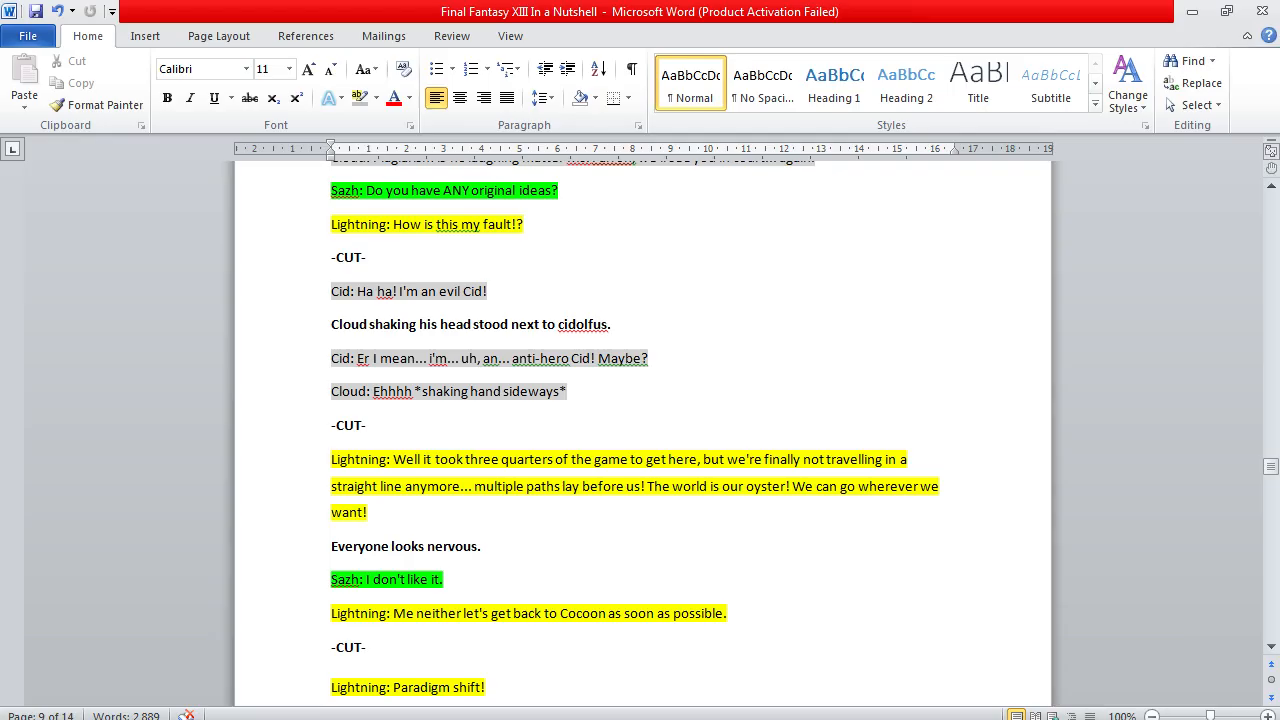
scroll(450, 511, down, 1)
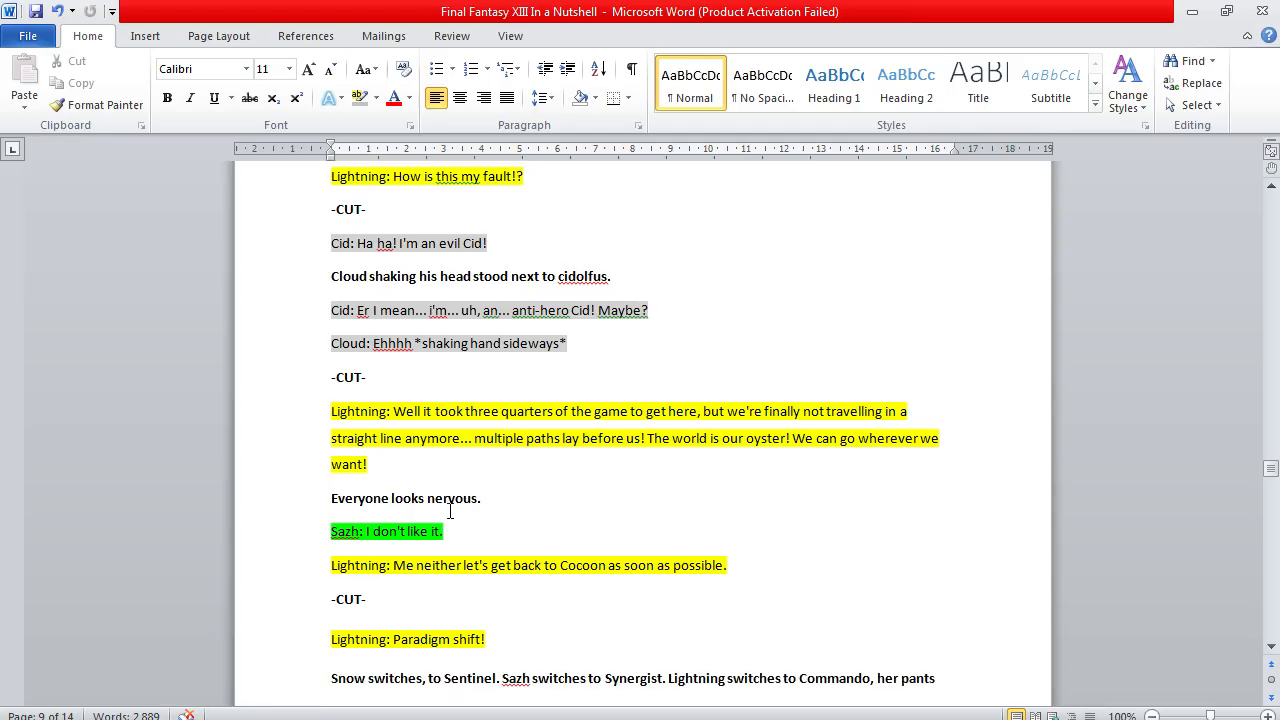
scroll(450, 511, up, 1)
scroll(450, 511, up, 1)
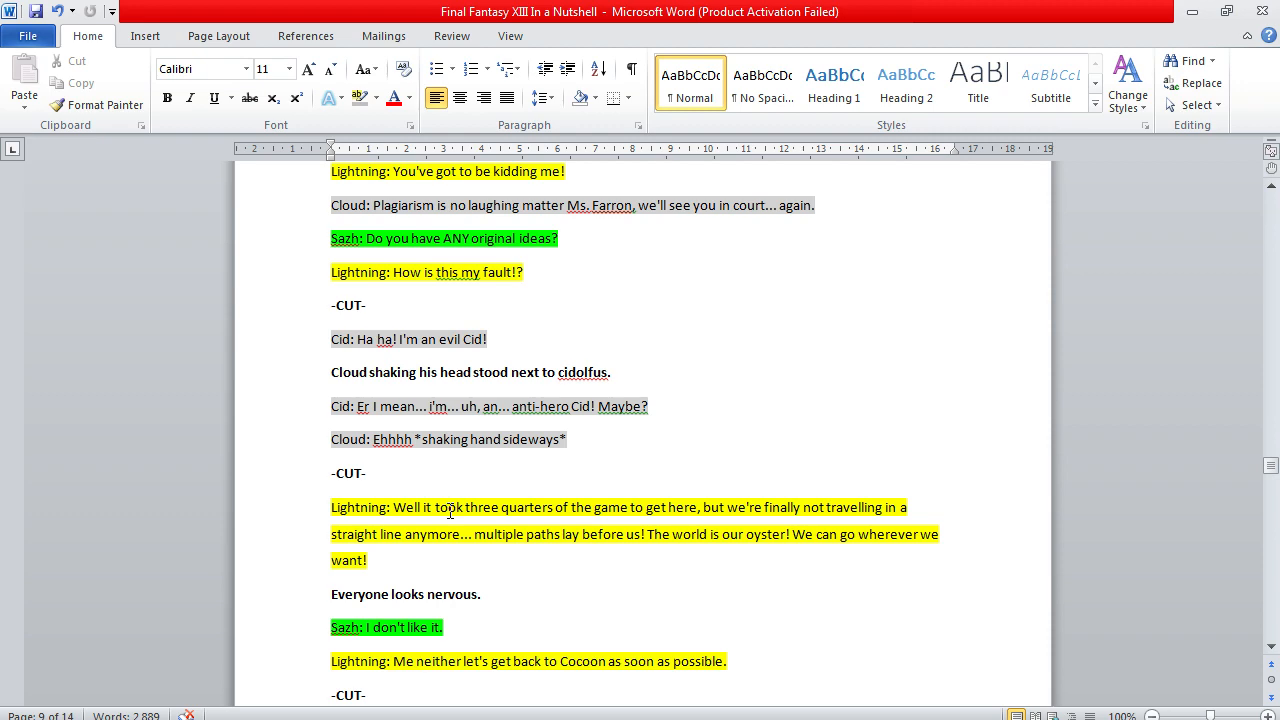
scroll(450, 511, up, 4)
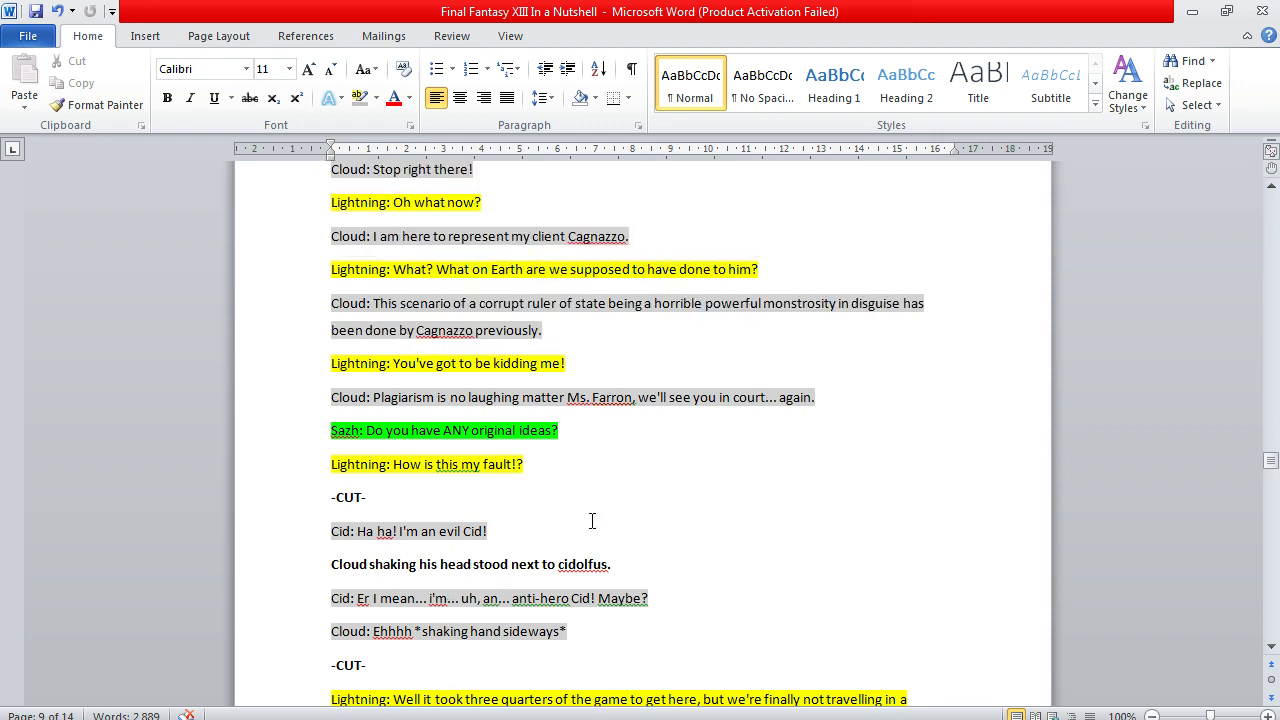
drag(1270, 458, 1272, 231)
scroll(841, 281, down, 2)
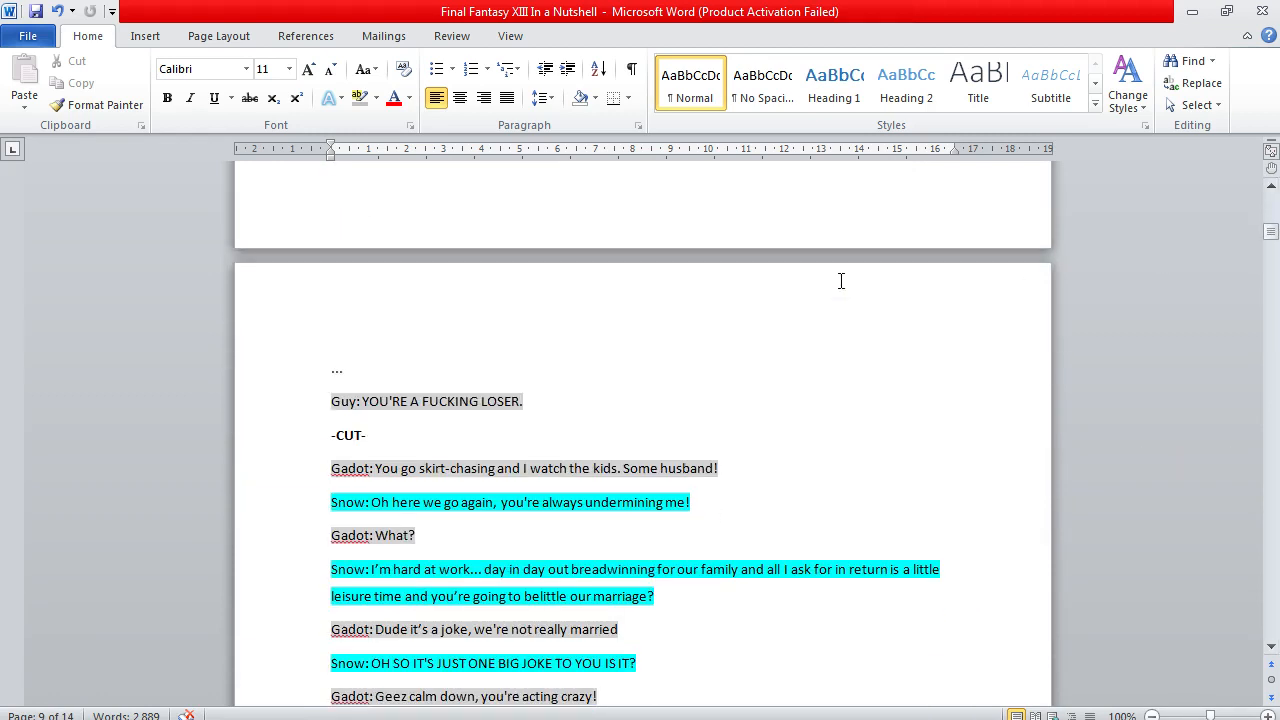
scroll(841, 281, down, 1)
scroll(840, 280, up, 4)
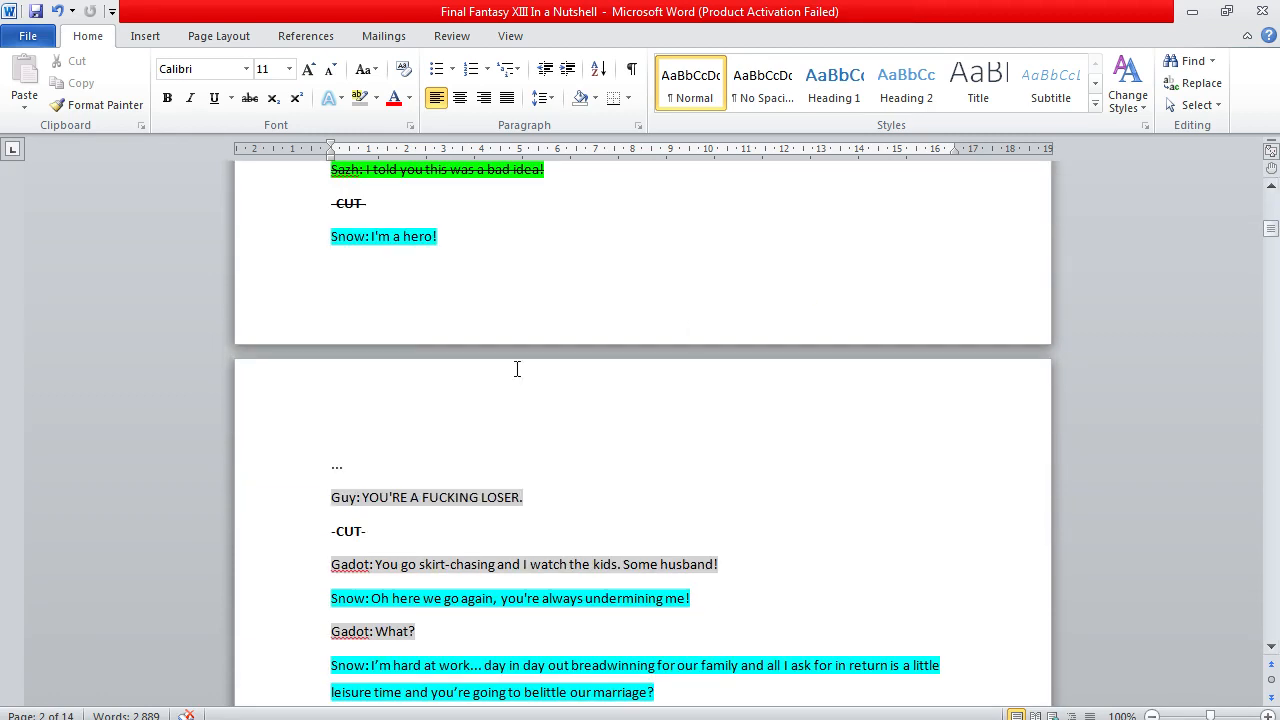
click(401, 236)
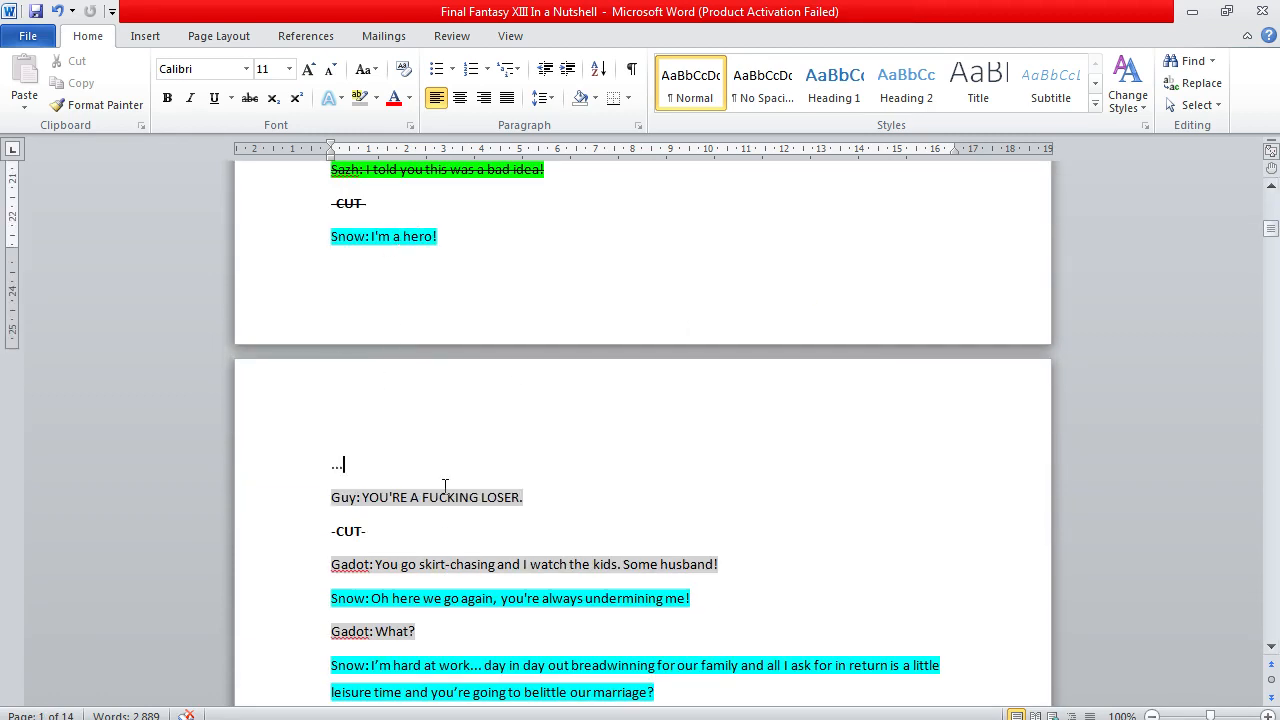
drag(397, 531, 203, 271)
click(250, 97)
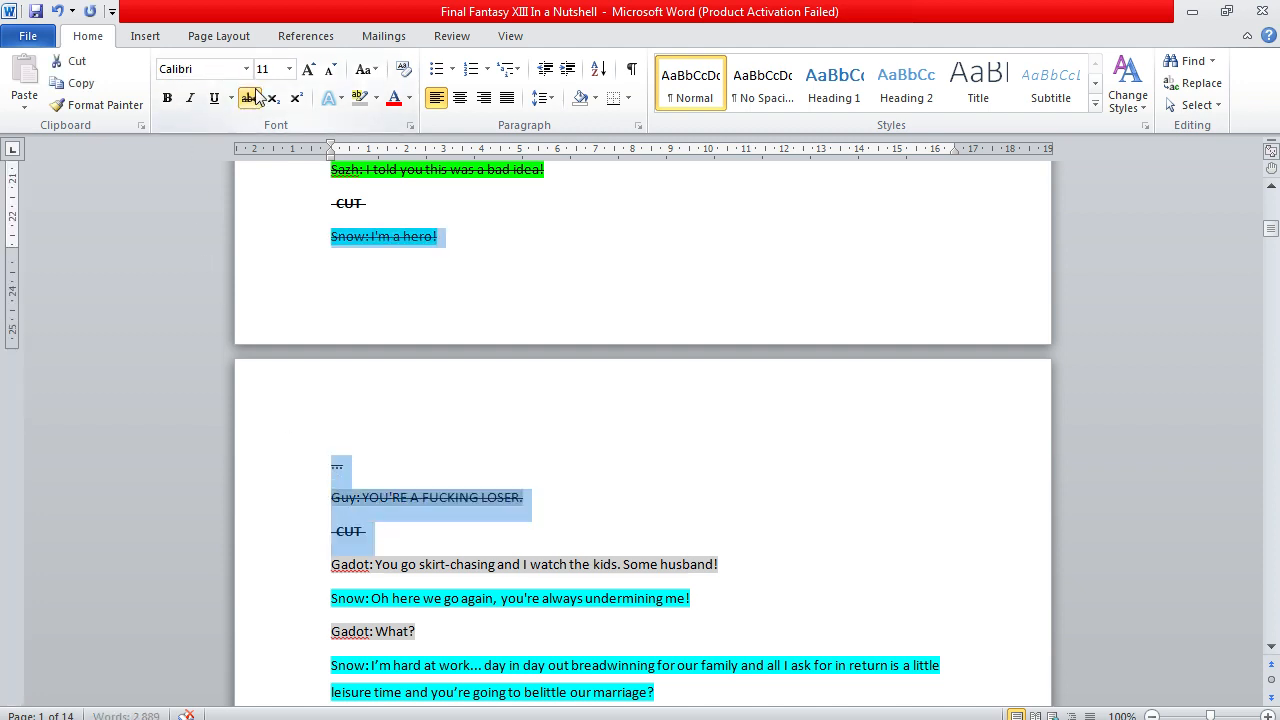
click(480, 476)
- Read through the Gadot and Snow marriage argument in the script, down to "Cut to Court."
scroll(480, 476, down, 1)
scroll(481, 475, down, 2)
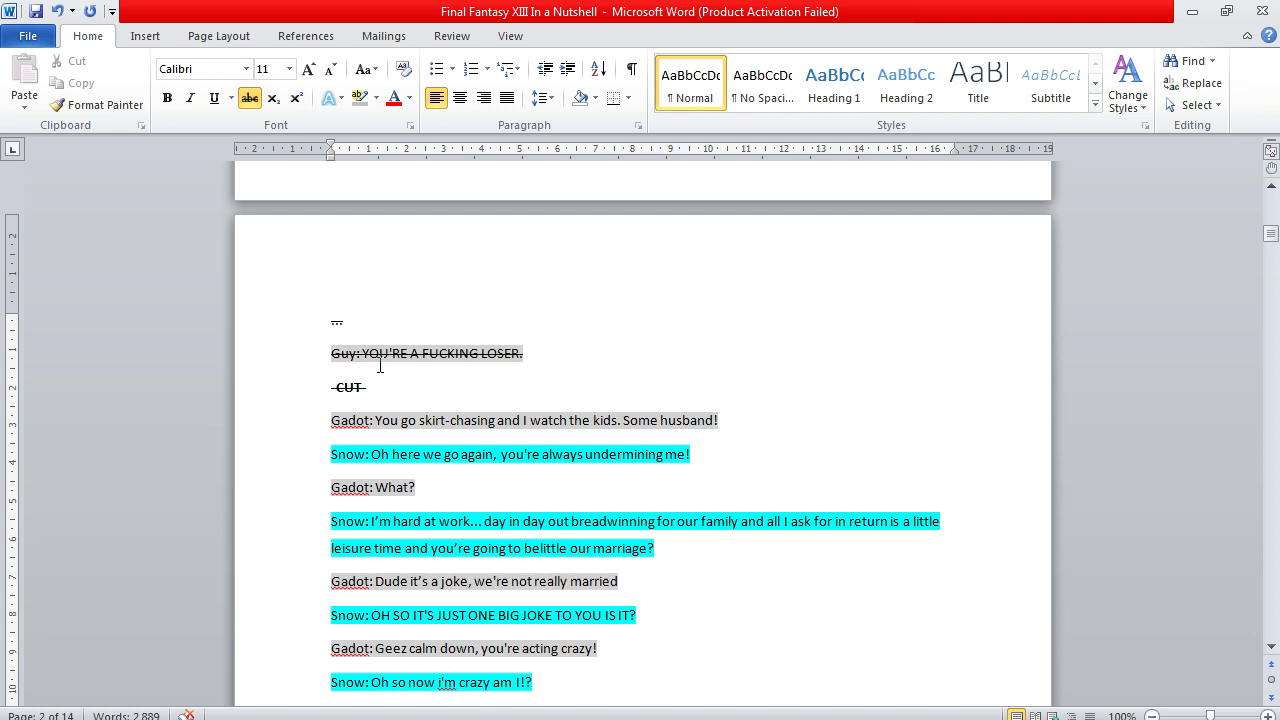
click(427, 408)
scroll(427, 408, down, 2)
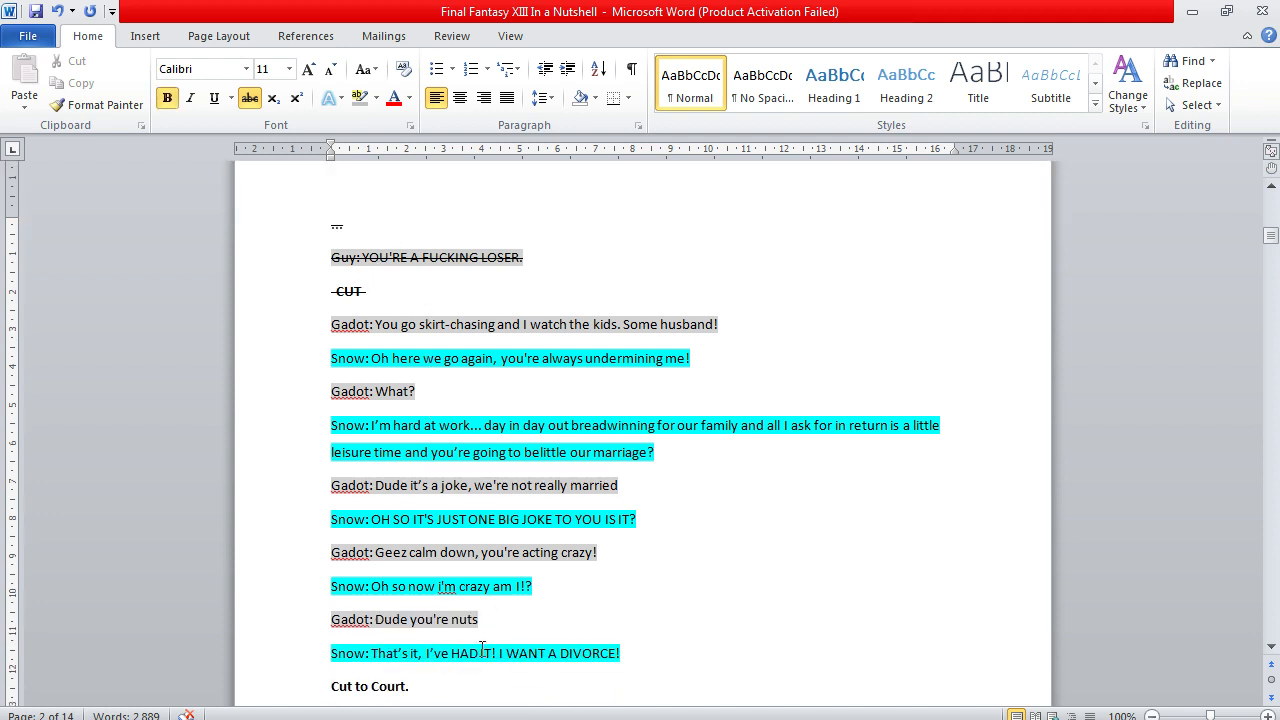
drag(698, 660, 400, 300)
click(411, 342)
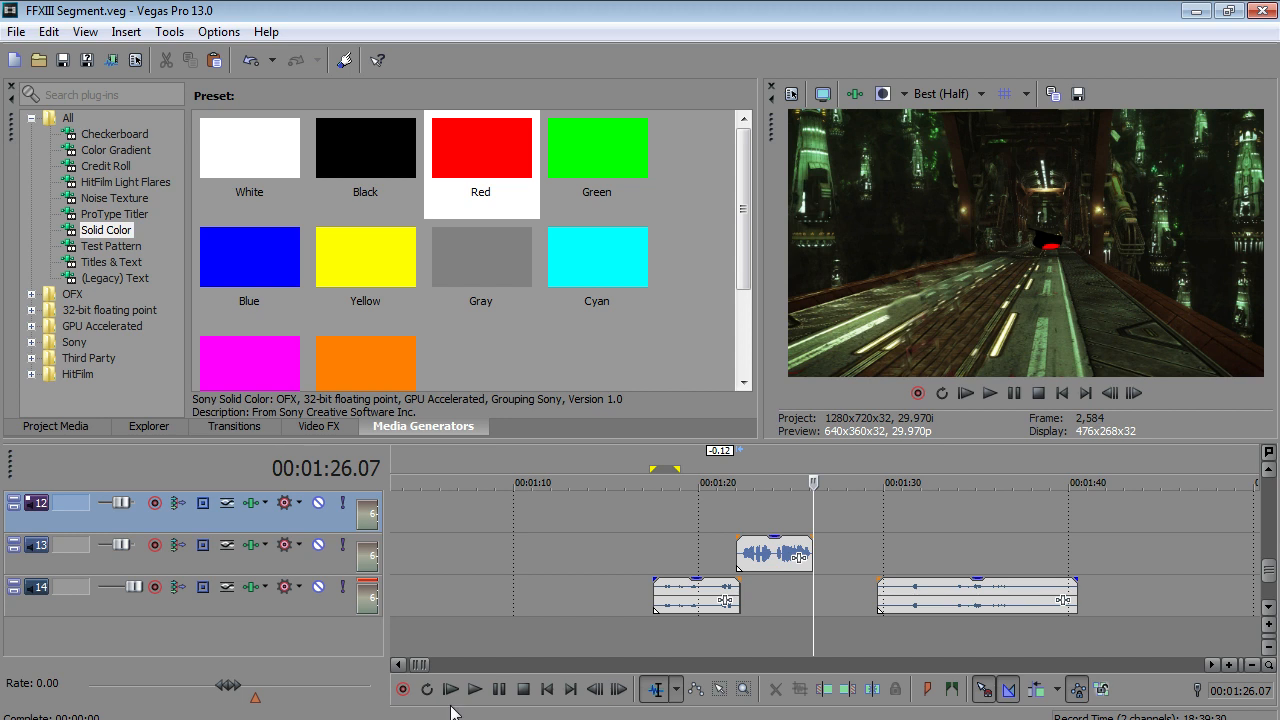
- Back in Vegas Pro, move the second track 14 clip earlier to directly follow the track 13 voice clip, and play the join from 00:01:25.13
click(749, 633)
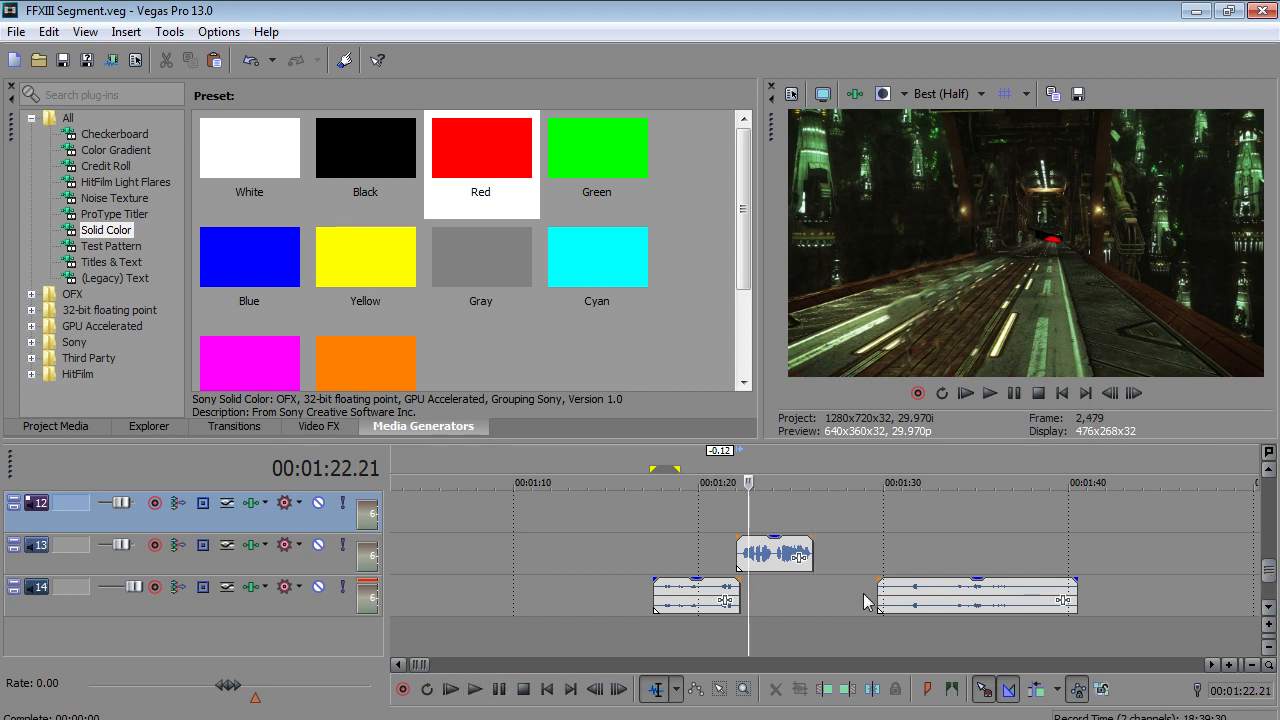
click(910, 598)
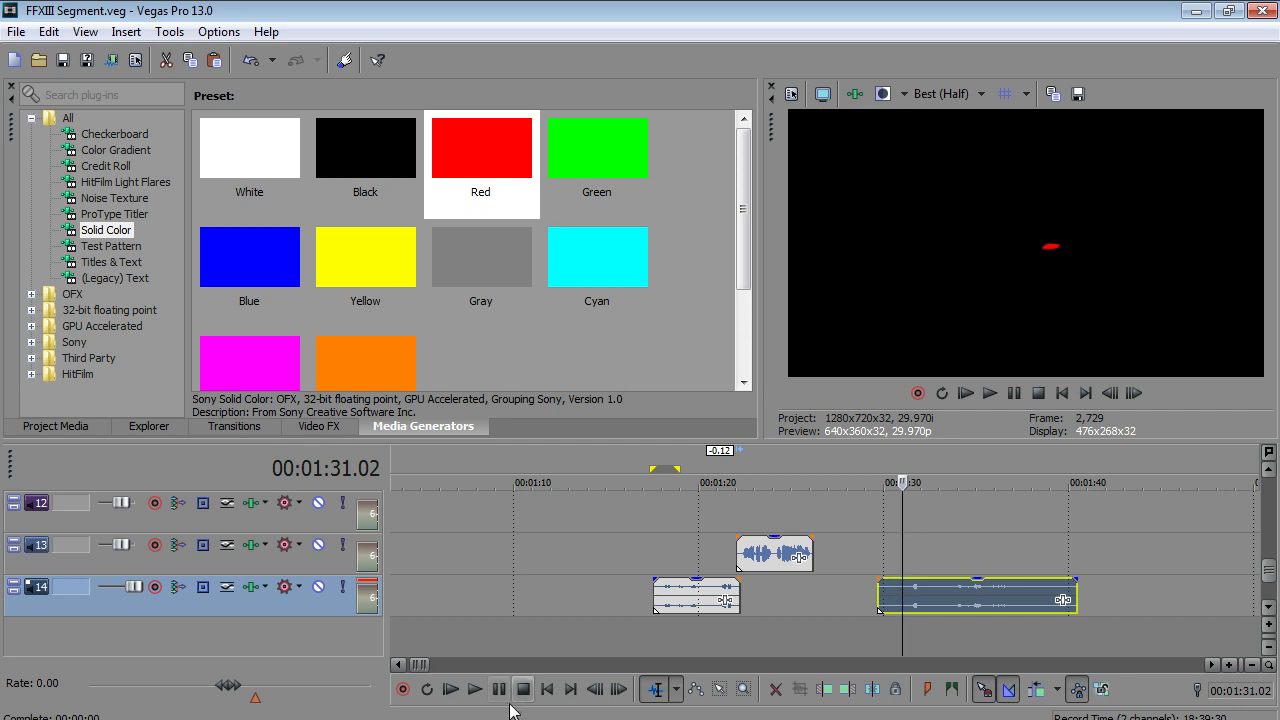
key(space)
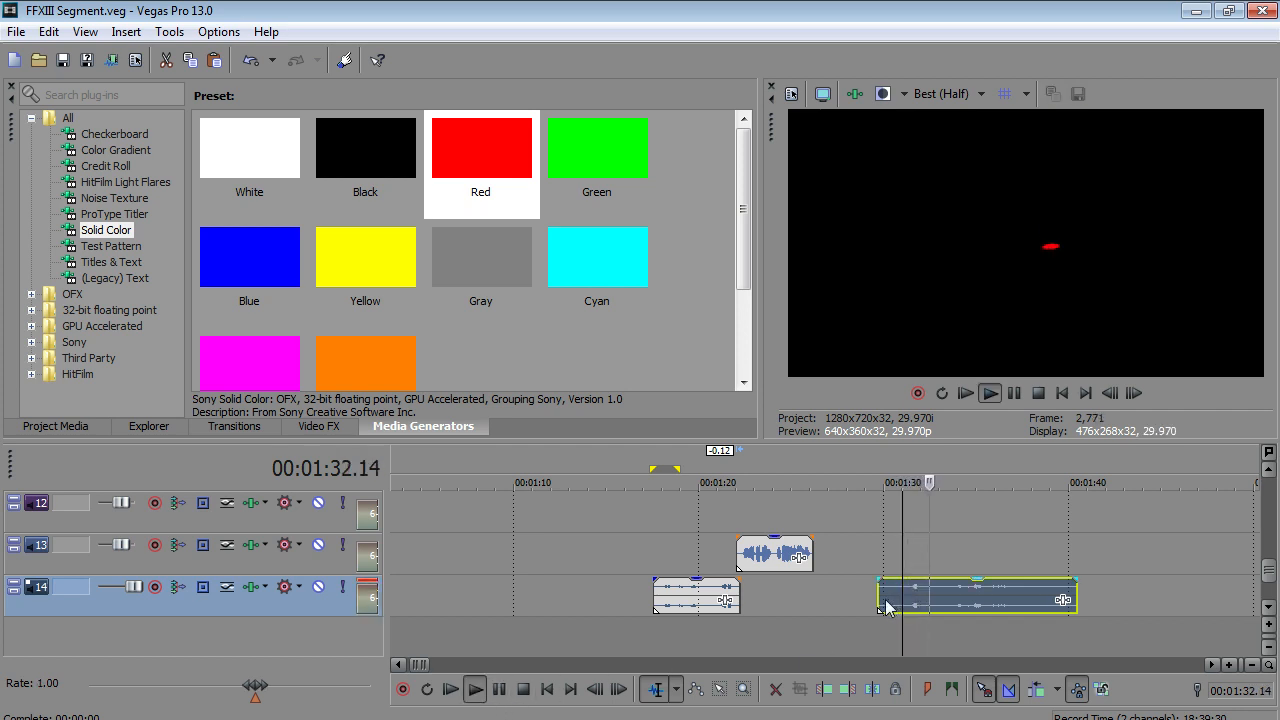
drag(879, 600, 839, 606)
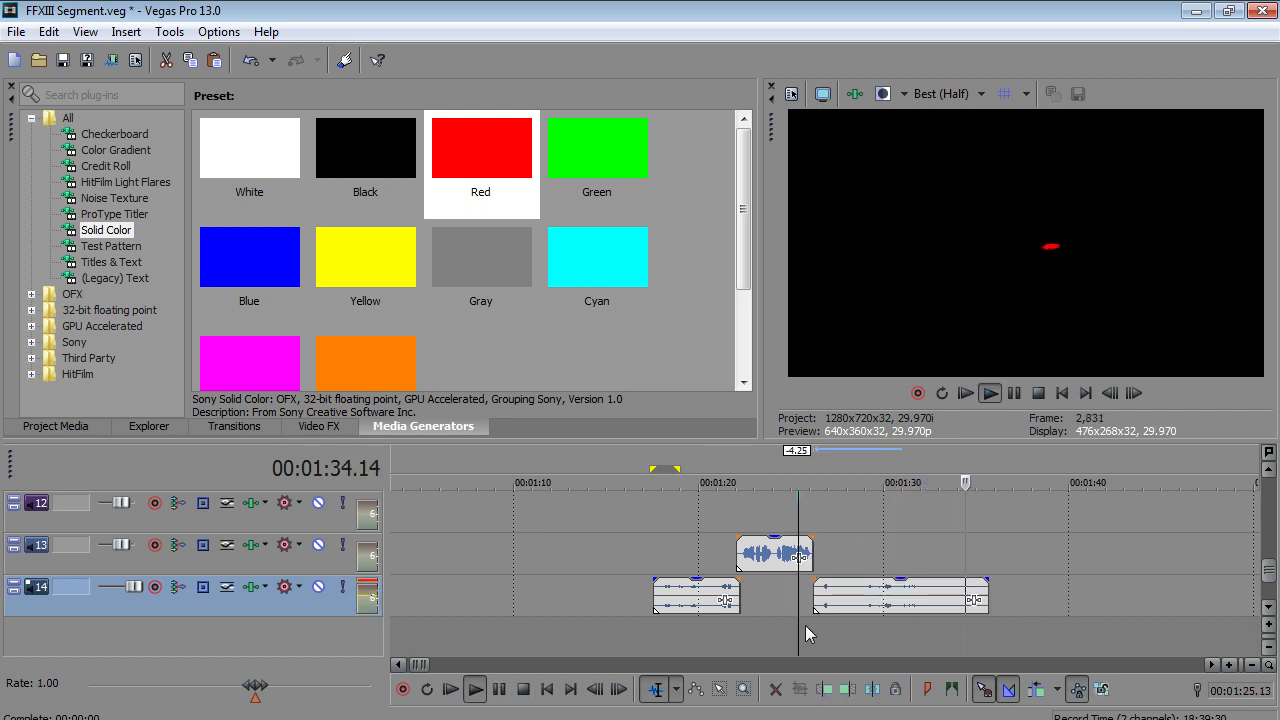
click(798, 634)
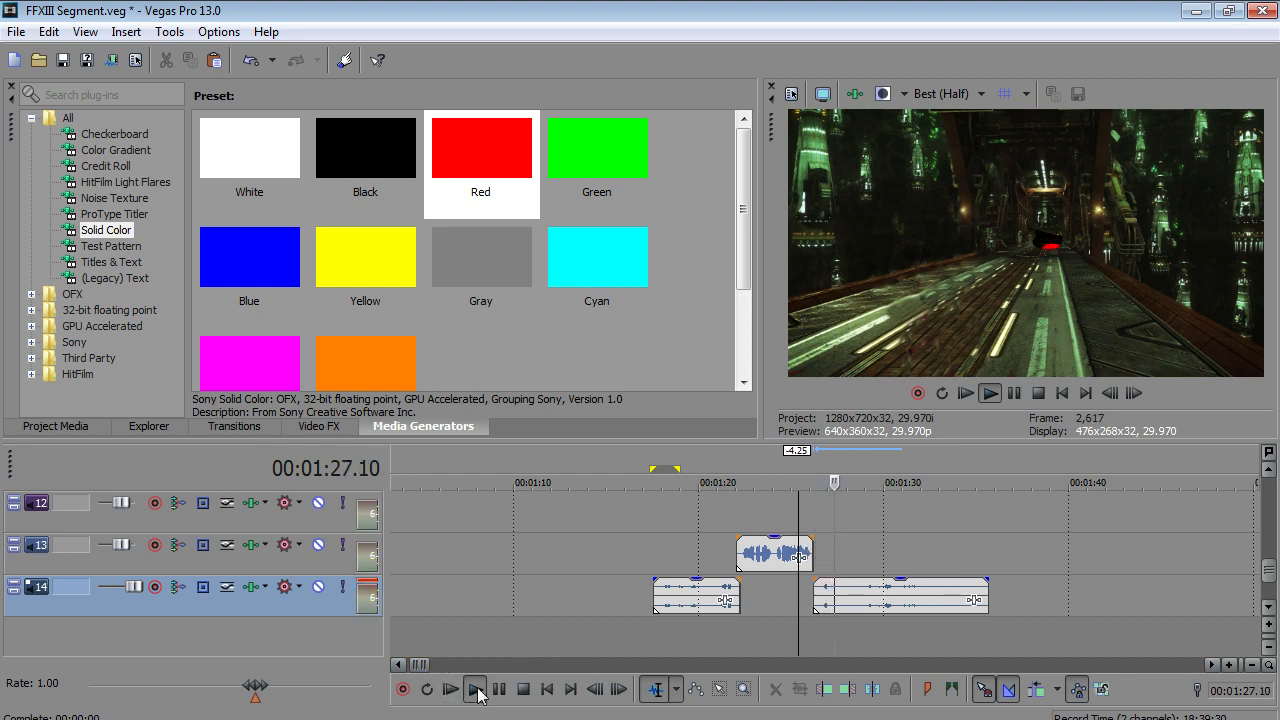
click(515, 694)
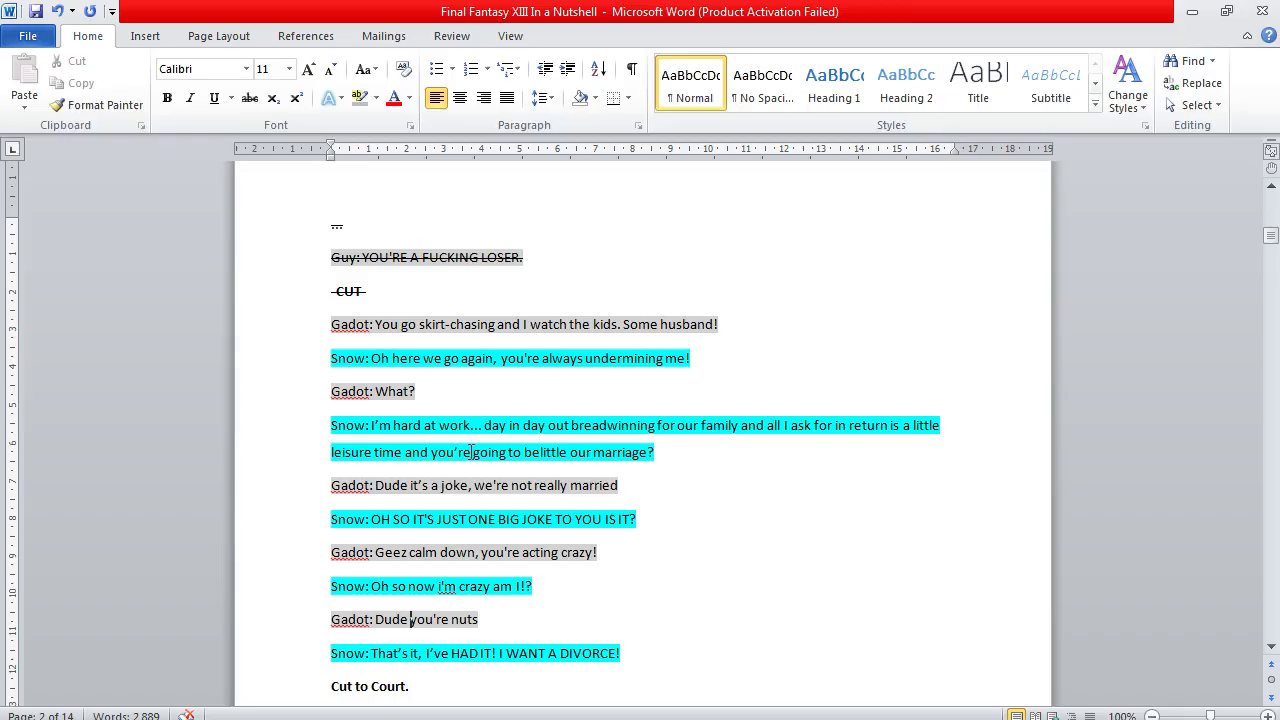
- In the Word script, strike through the three lines from "Gadot: You go skirt-chasing" to "Gadot: What?"
drag(507, 405, 324, 326)
click(250, 98)
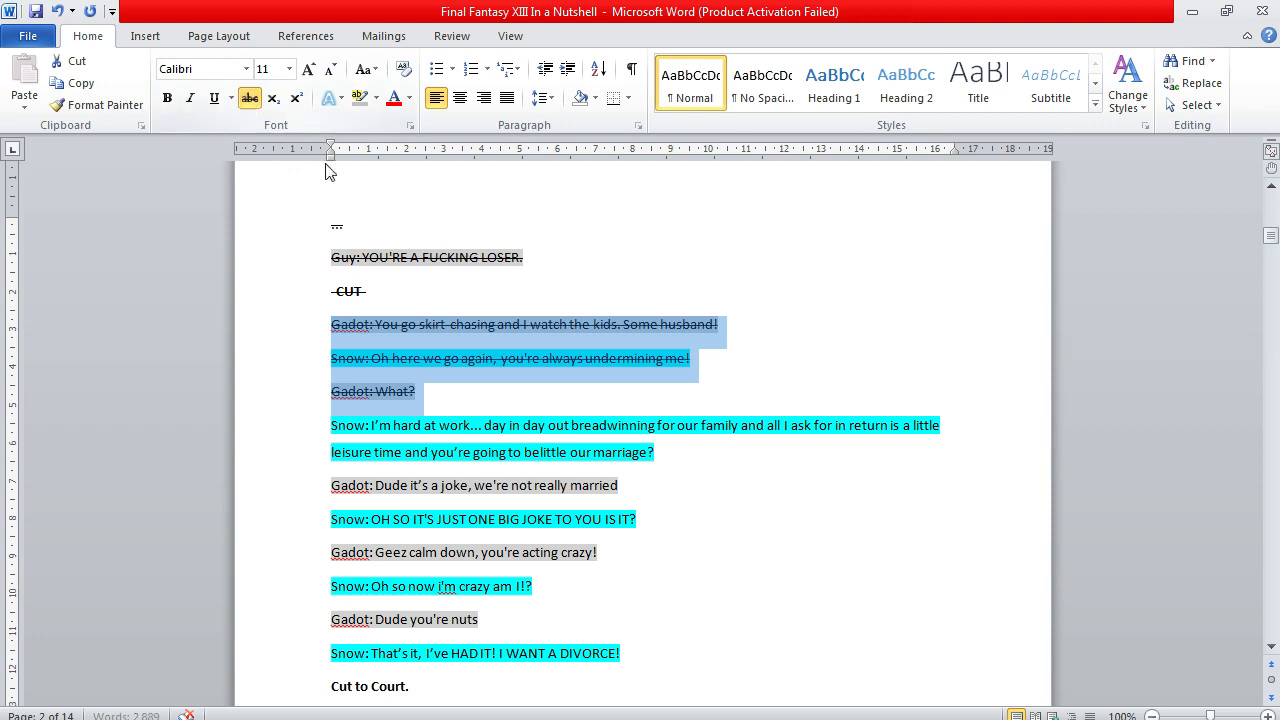
click(525, 360)
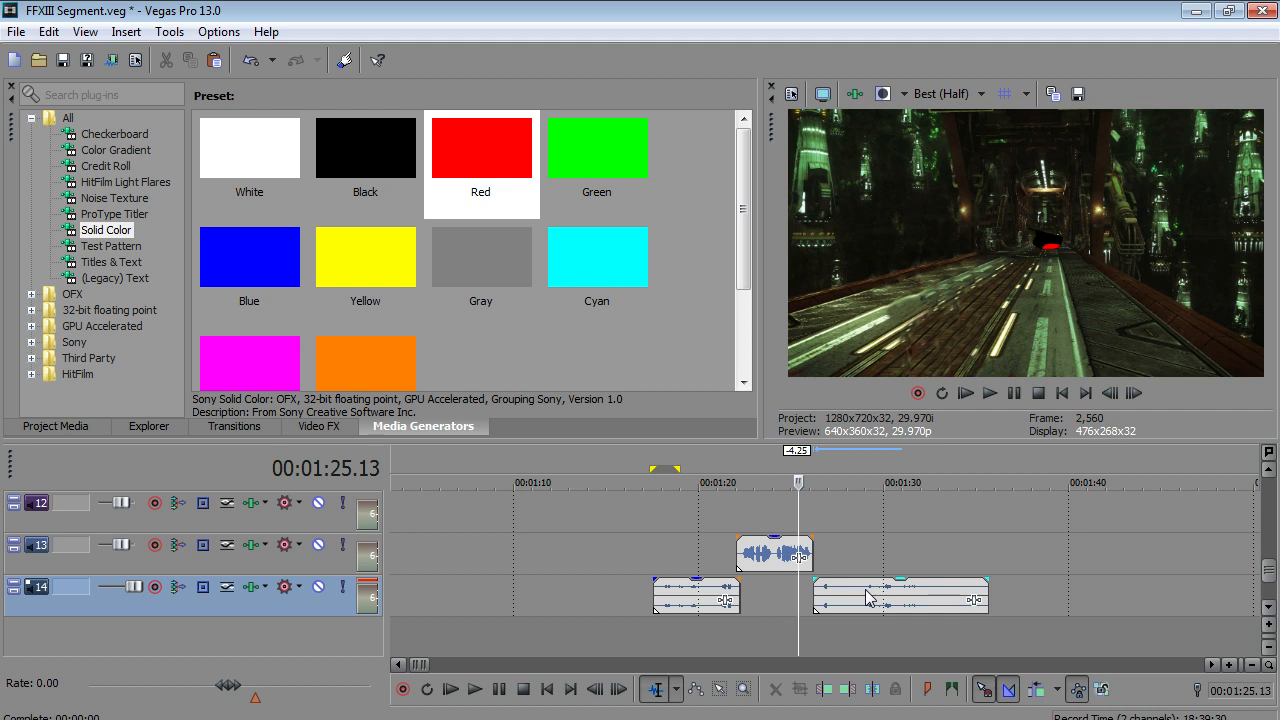
- In Vegas Pro, play from 00:01:25.13 across the join between the track 13 voice clip and the following track 14 clip
scroll(855, 623, up, 3)
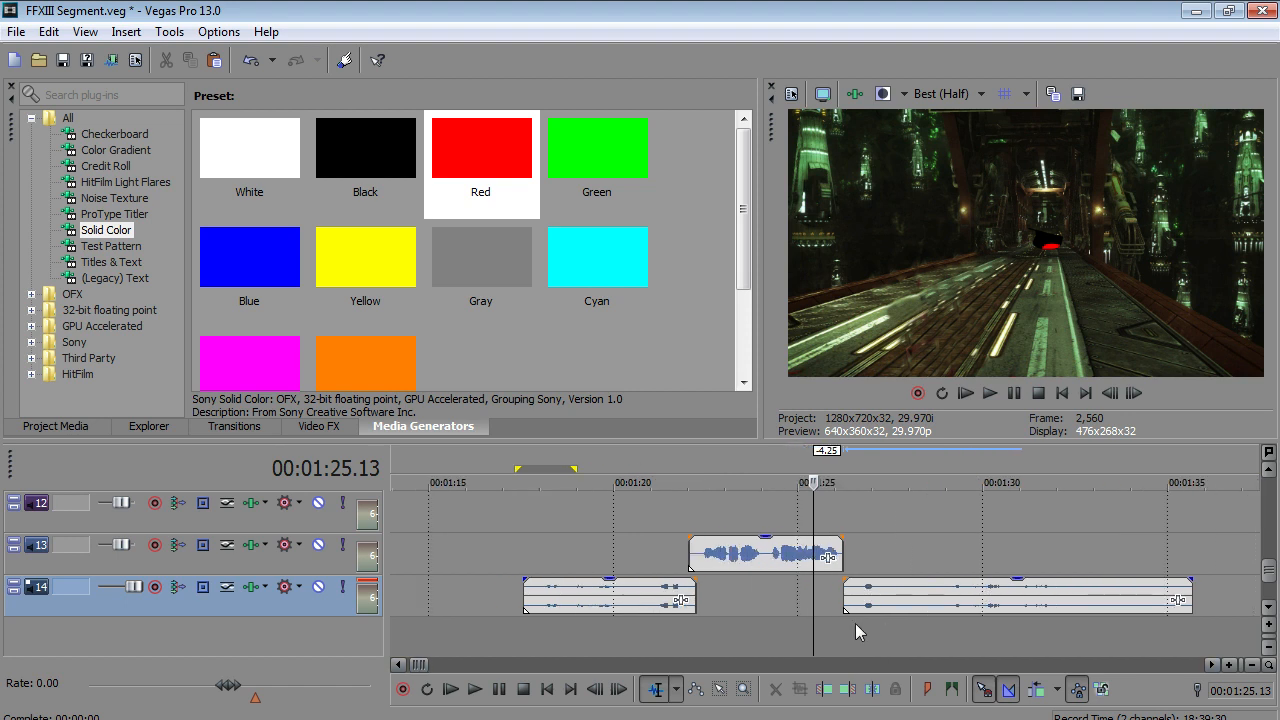
click(487, 692)
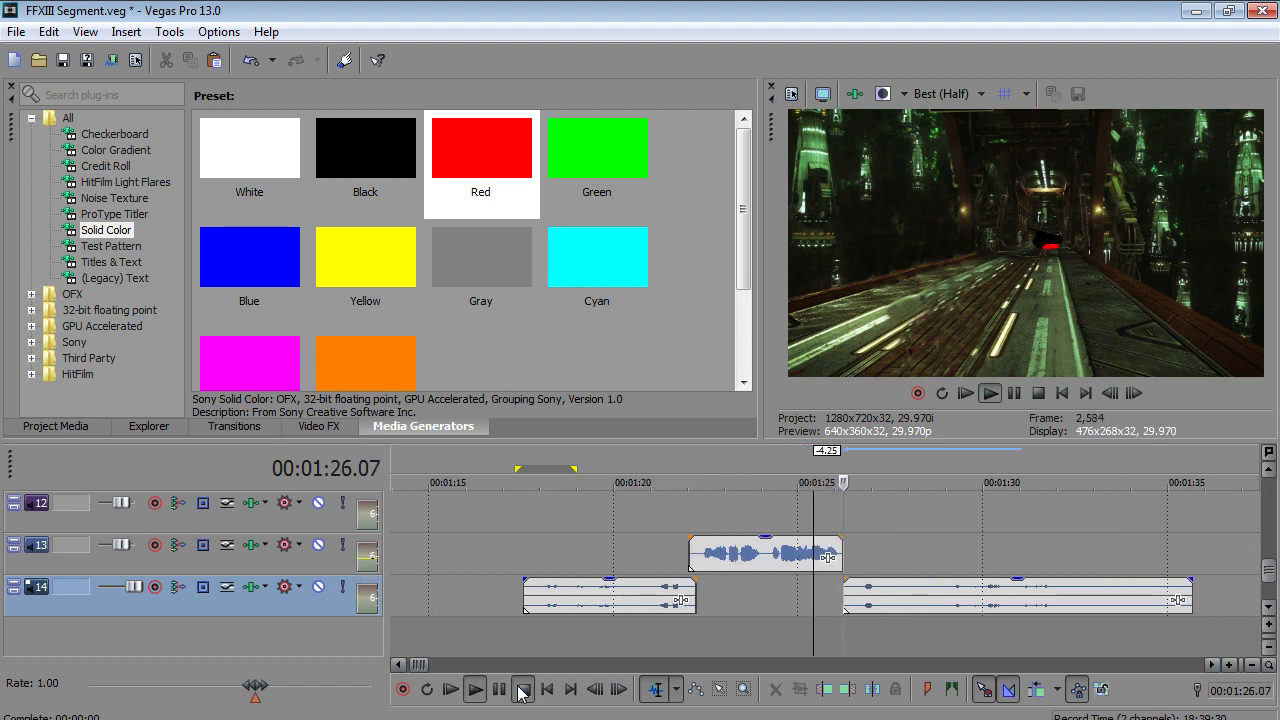
click(522, 692)
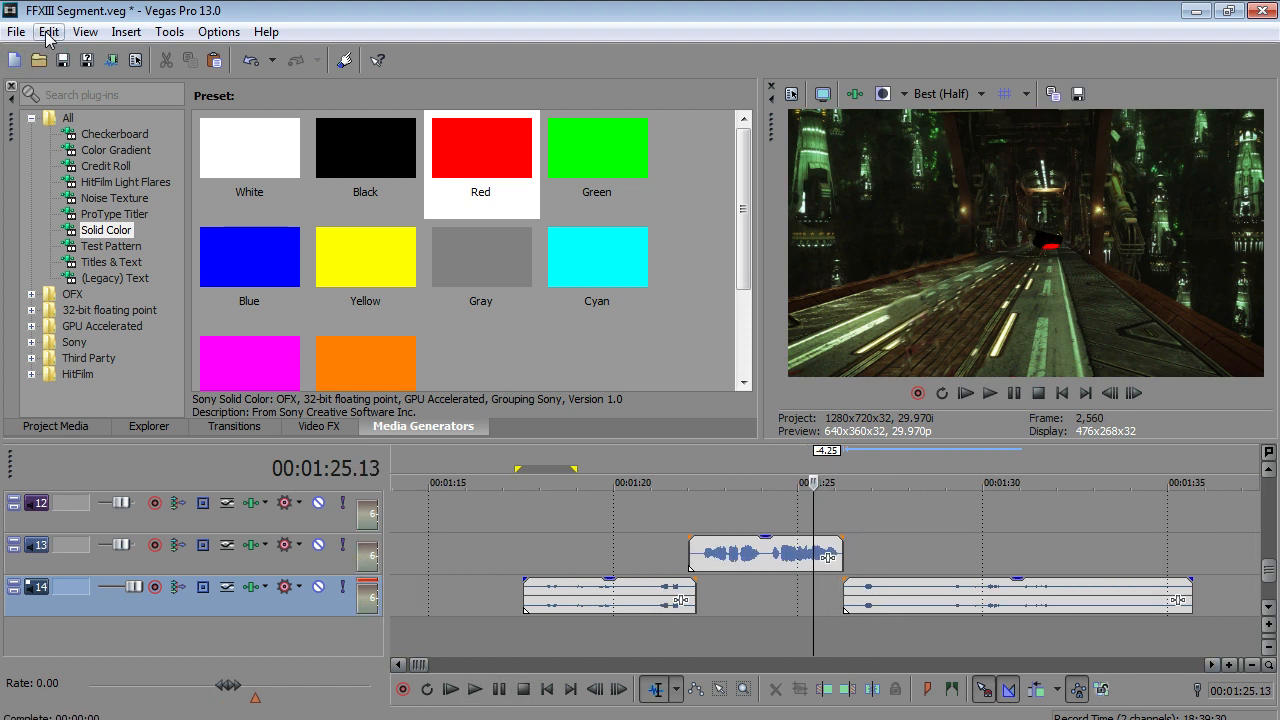
click(48, 31)
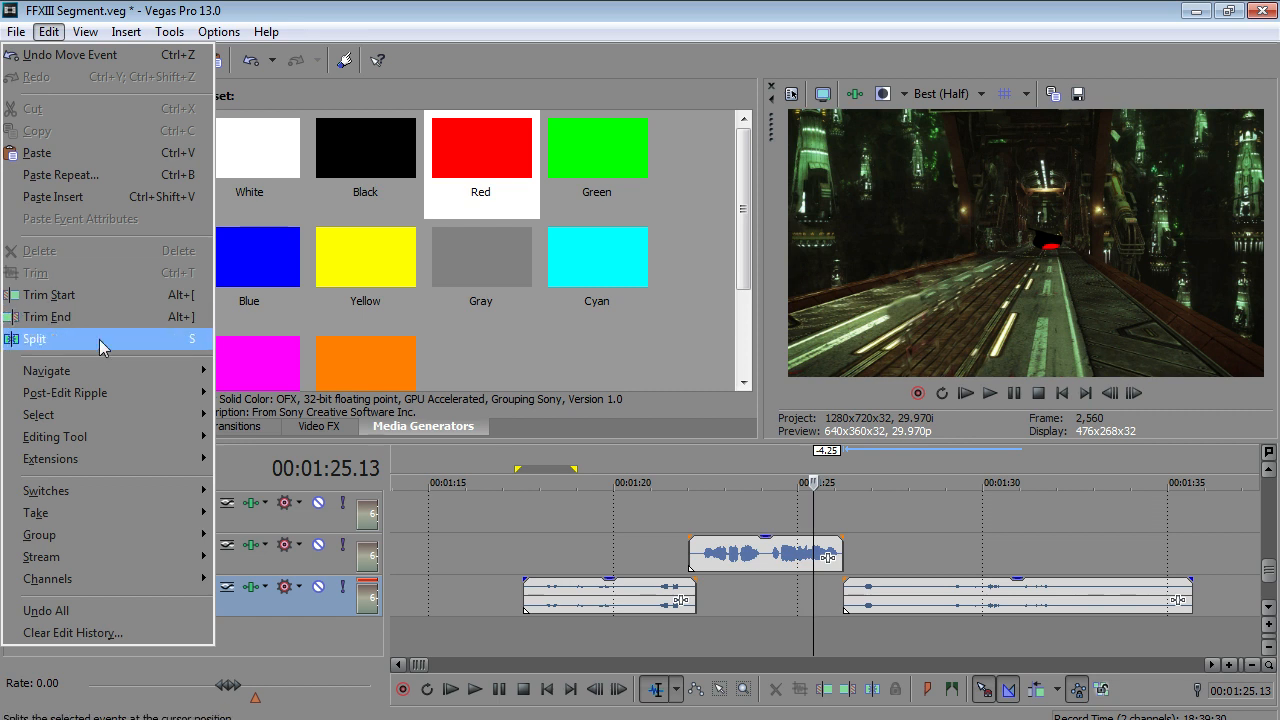
click(99, 339)
- Split the second track 14 clip at 00:01:27.19 and move the piece after the cut 3 seconds 13 frames later
click(870, 618)
click(475, 690)
click(506, 690)
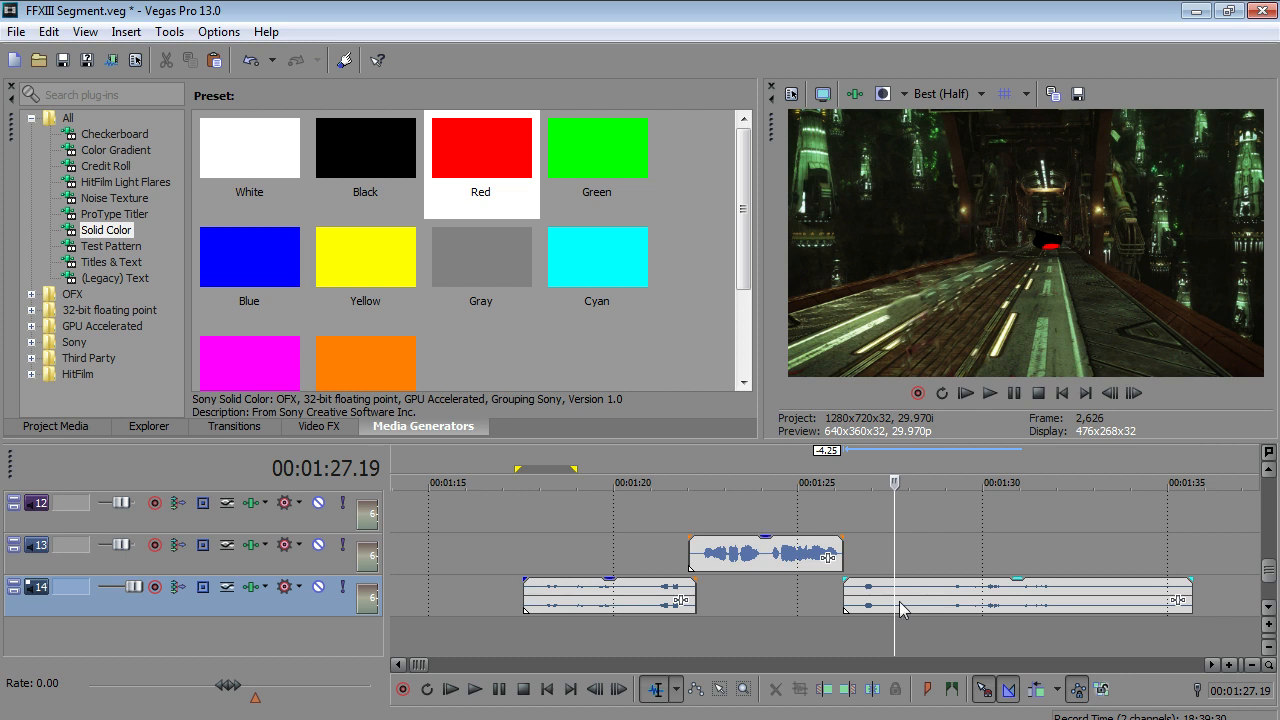
click(899, 604)
click(47, 31)
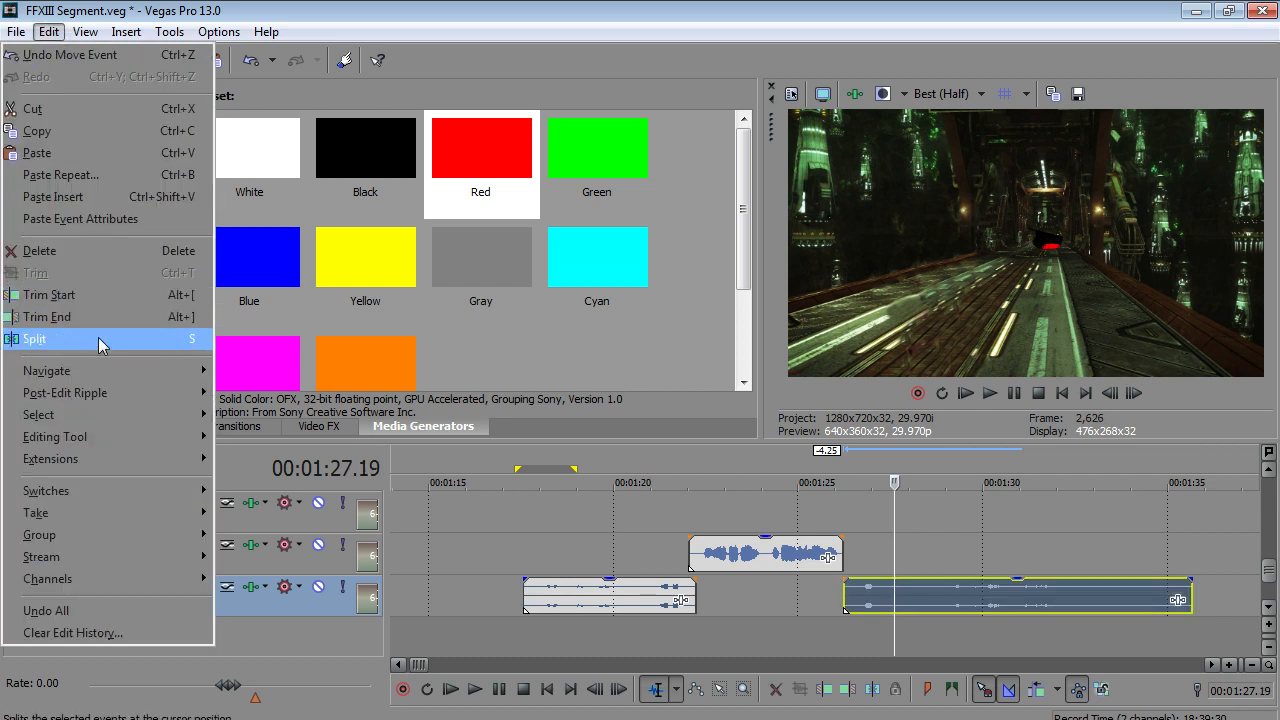
click(99, 339)
drag(950, 614, 1086, 594)
- Place the cursor on track 9 at the start of the bridge scene, 00:01:17.17
drag(1270, 568, 1271, 536)
click(522, 597)
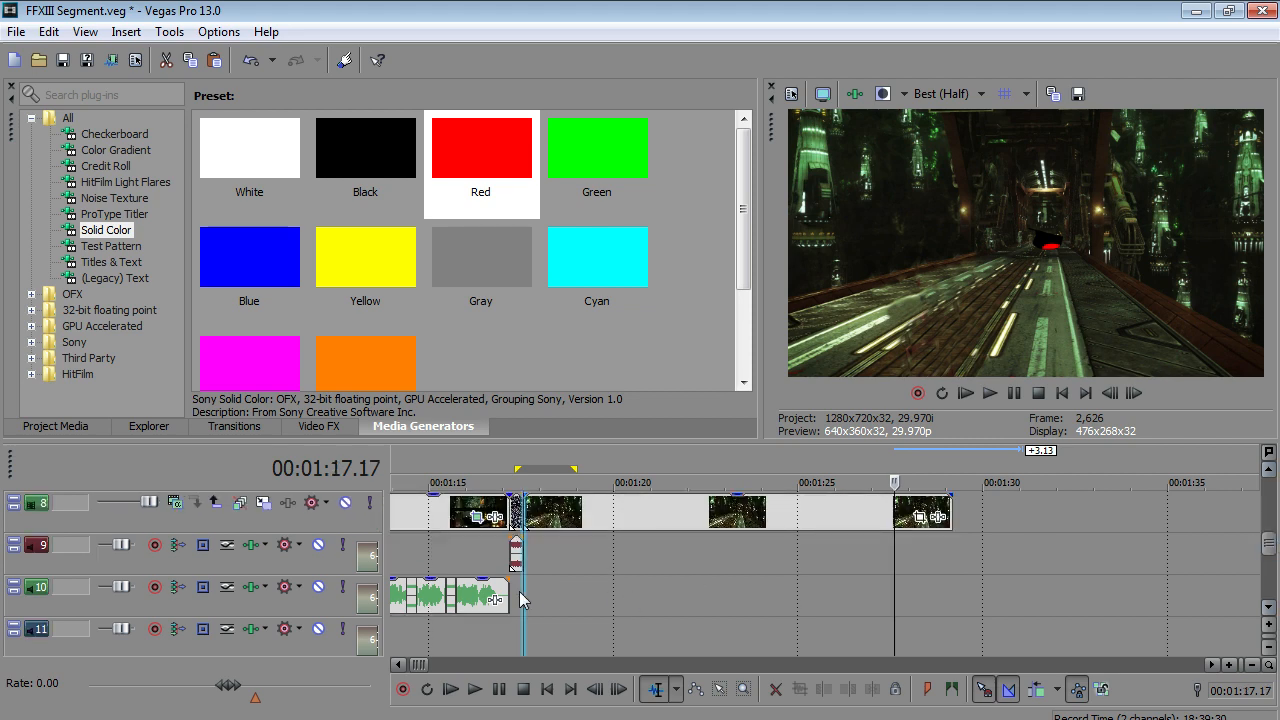
scroll(577, 585, down, 2)
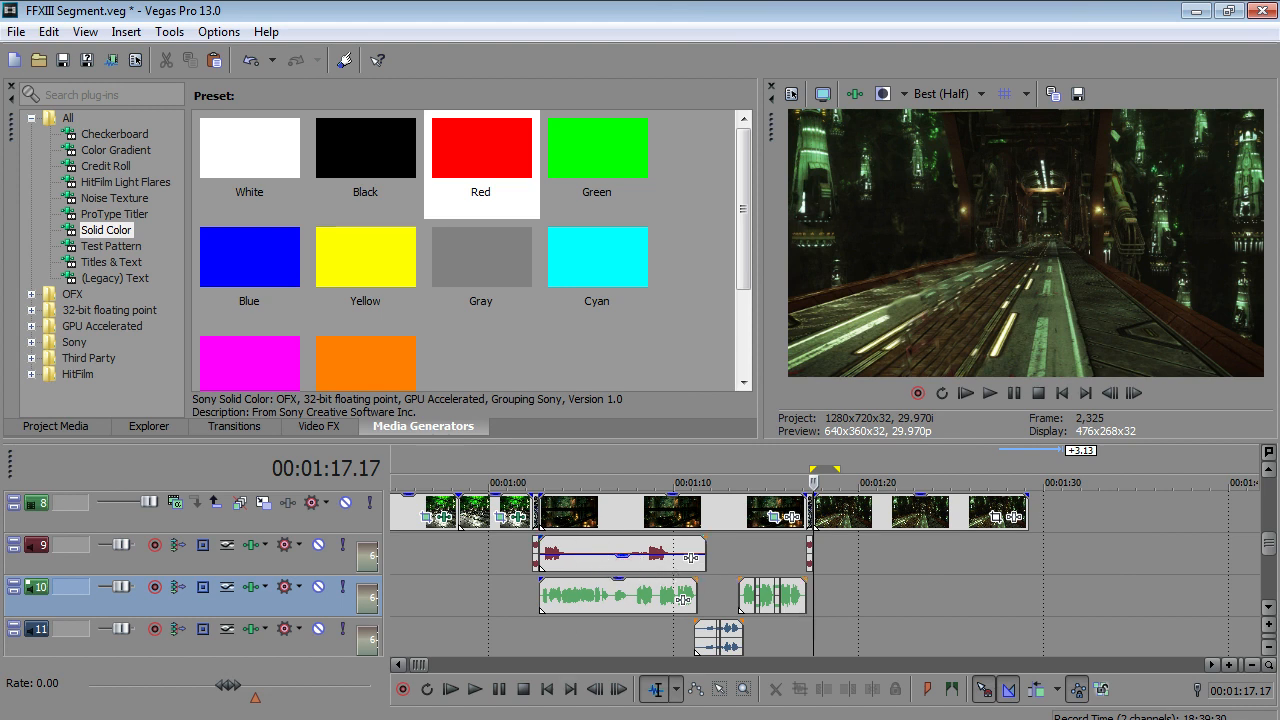
click(819, 559)
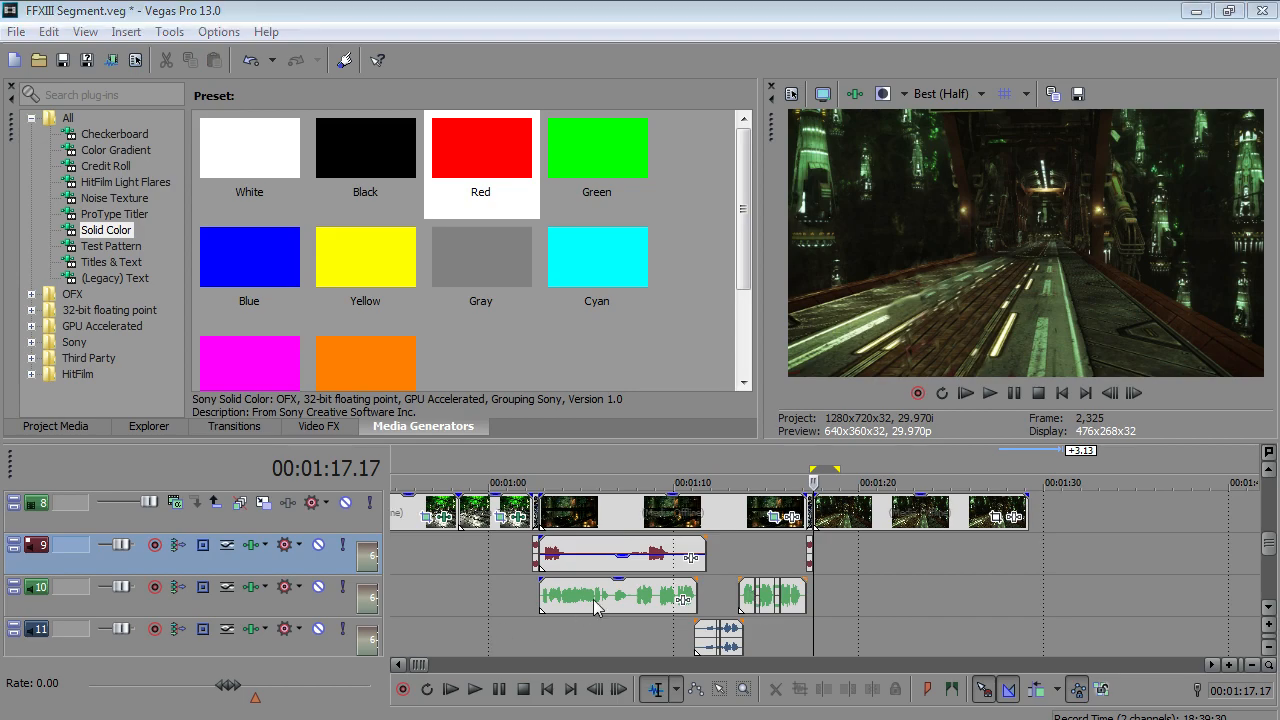
- Switch to the FINAL FANTASY XIII Original Soundtrack folder and preview the track "1-05 Saber's Edge", closing the player again
key(alt+Tab)
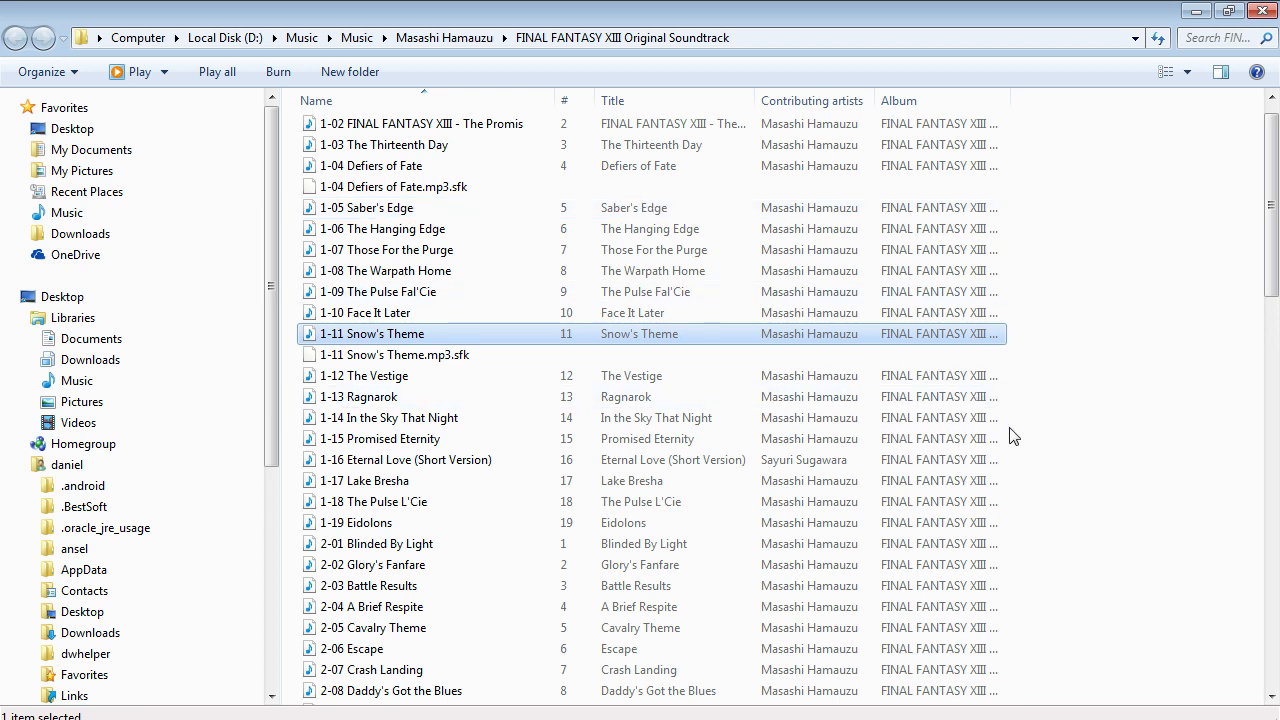
click(1091, 352)
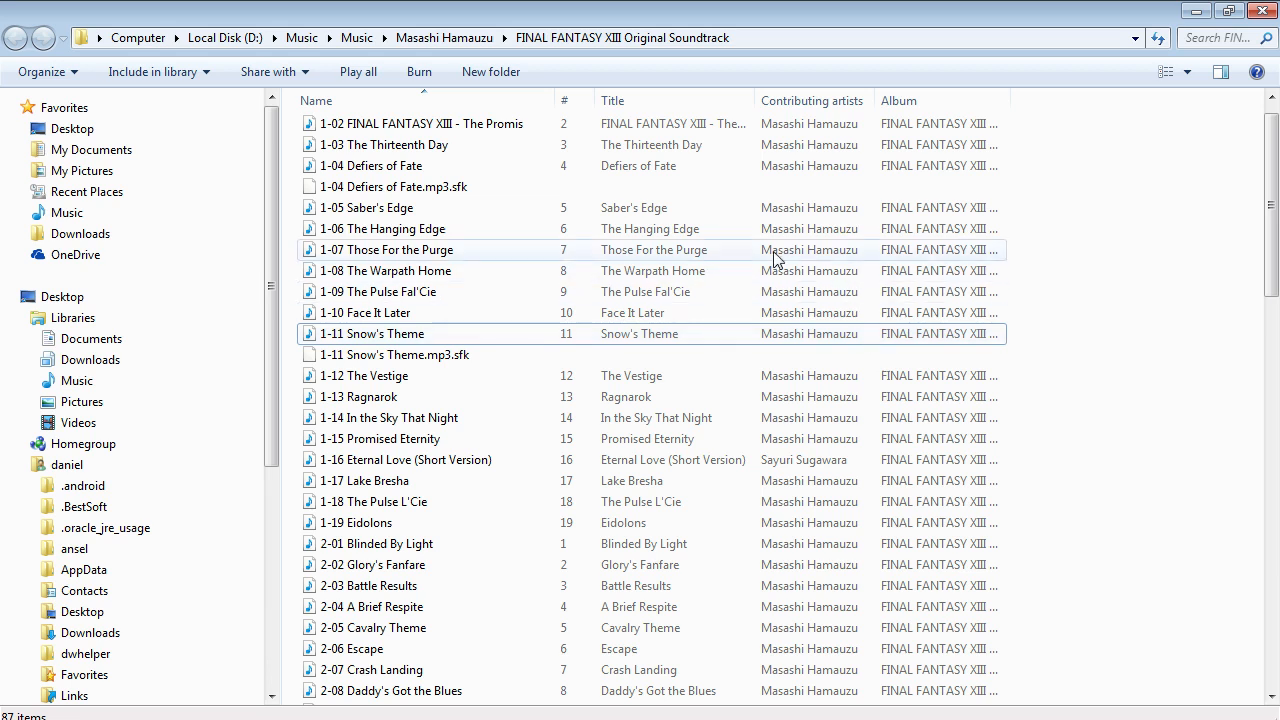
scroll(403, 360, up, 1)
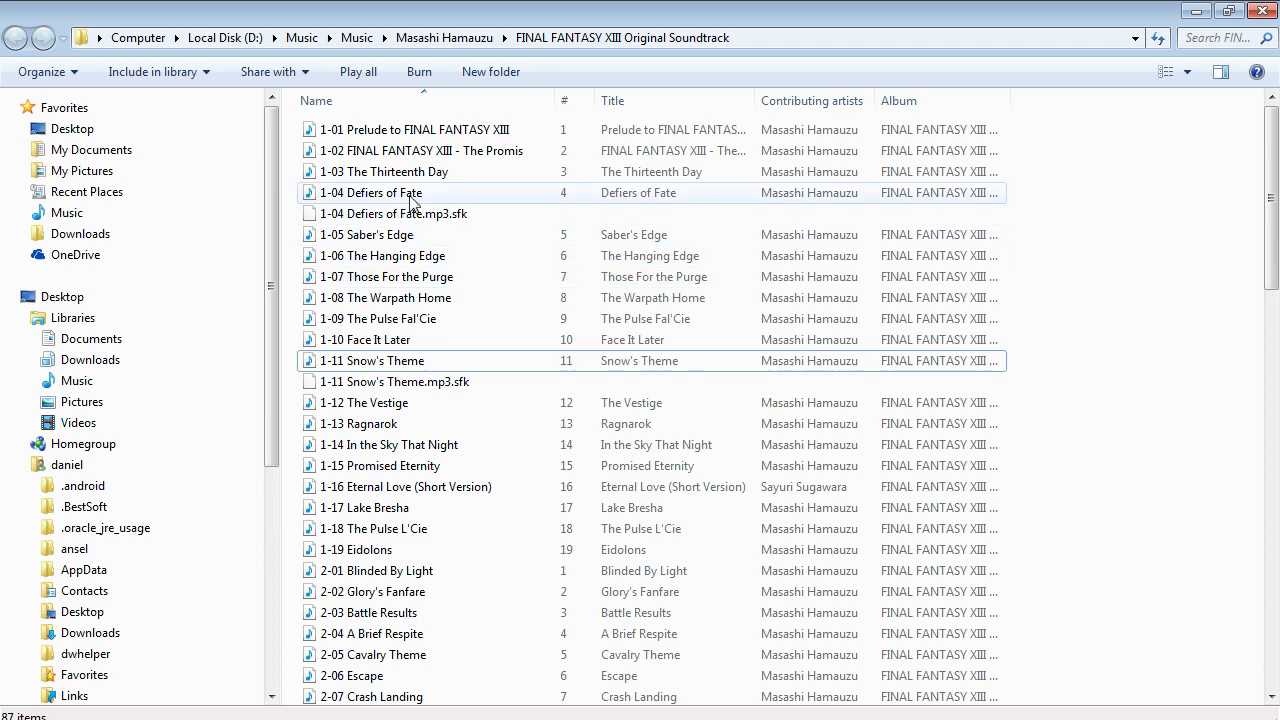
double_click(386, 234)
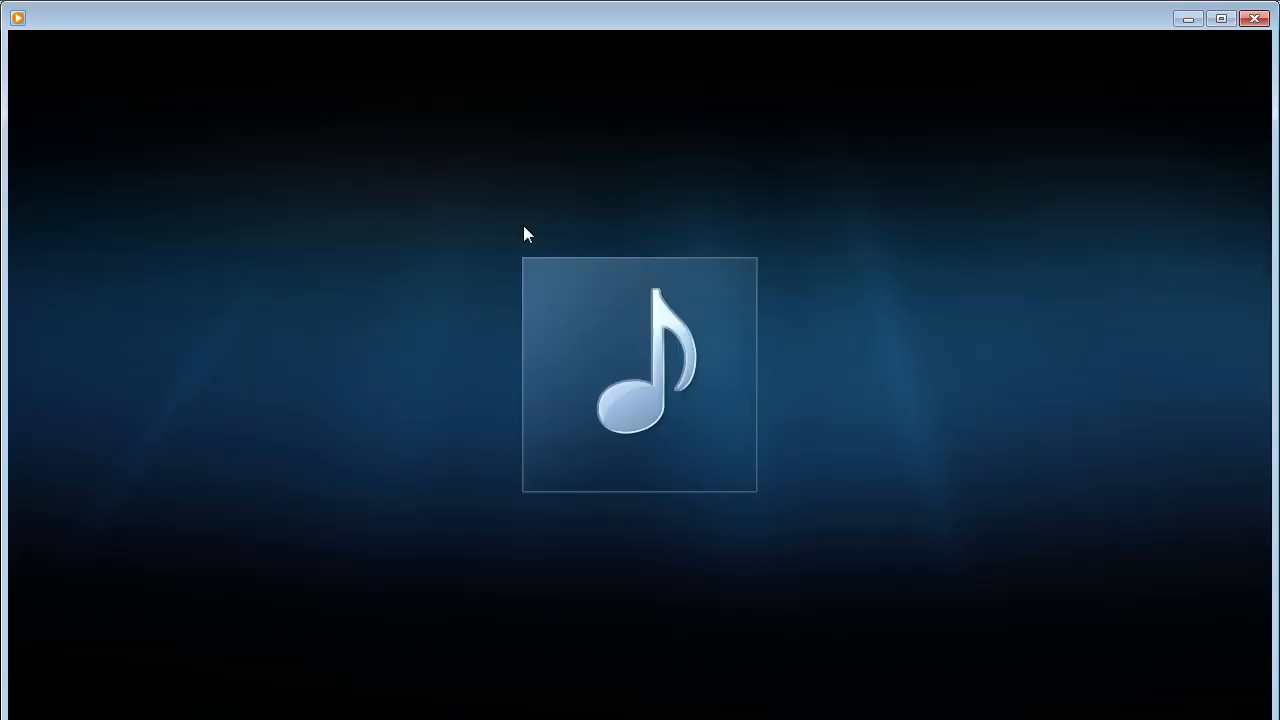
click(1254, 17)
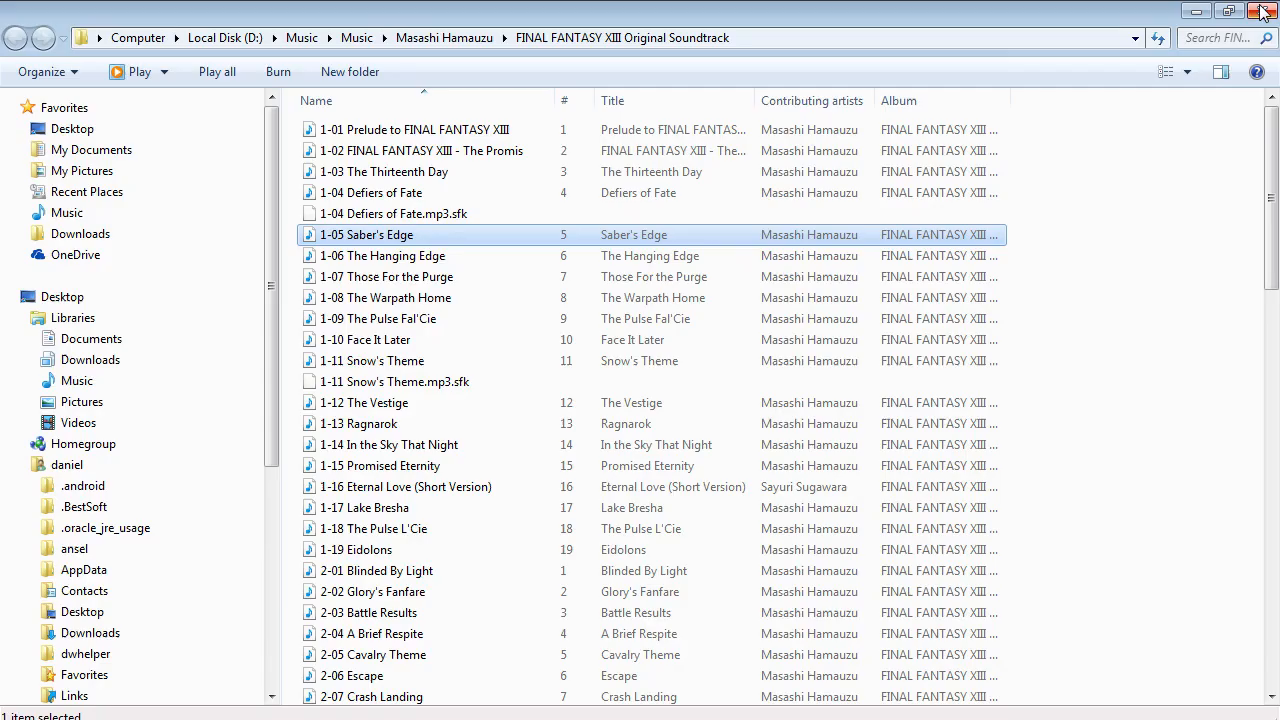
- Preview the soundtrack tracks "1-07 Those For the Purge" and "1-06 The Hanging Edge", closing the player after each
click(382, 280)
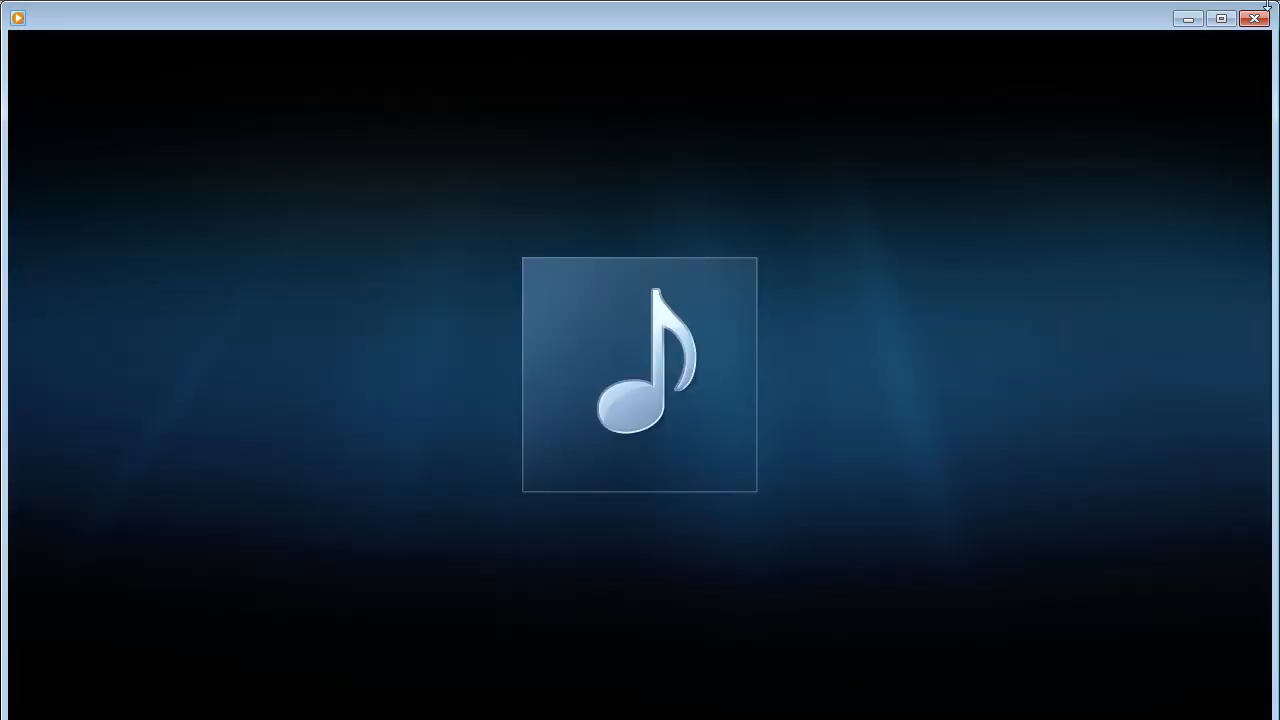
click(1254, 18)
double_click(388, 262)
click(1253, 19)
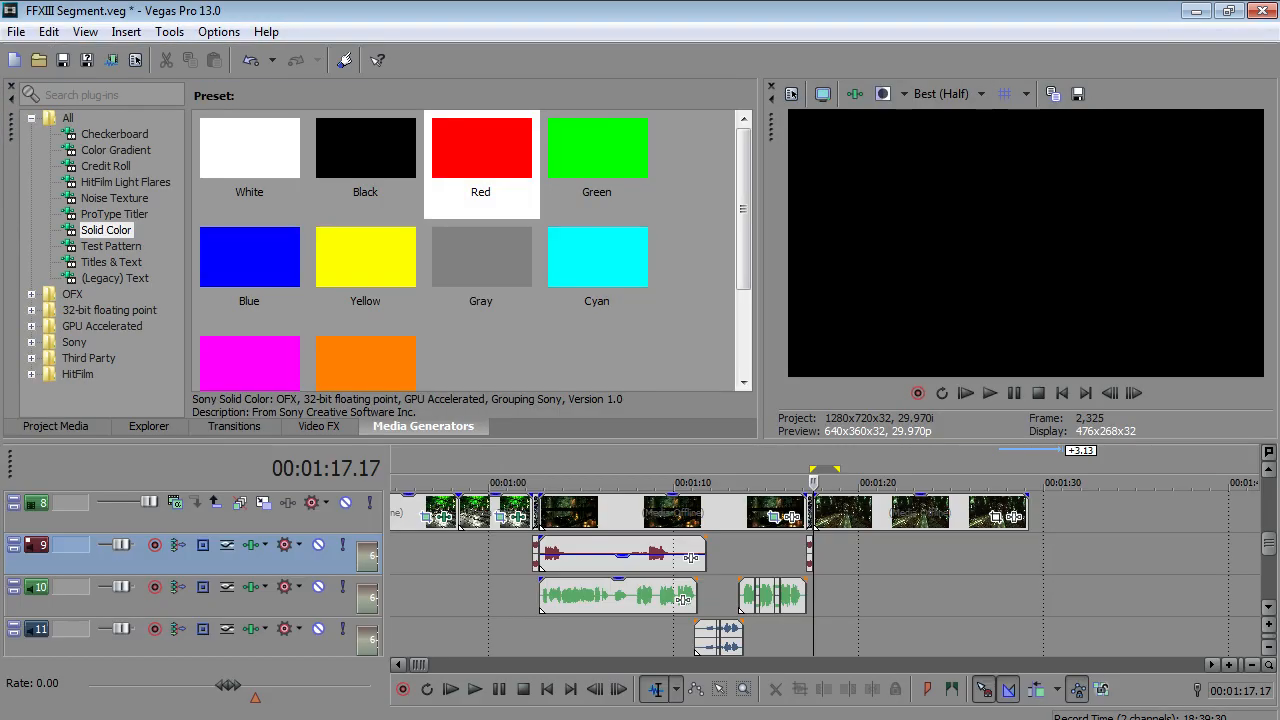
- Add the chosen soundtrack music to track 9 at 00:01:17.17 and set the clip's channels to Combine
drag(656, 690, 817, 556)
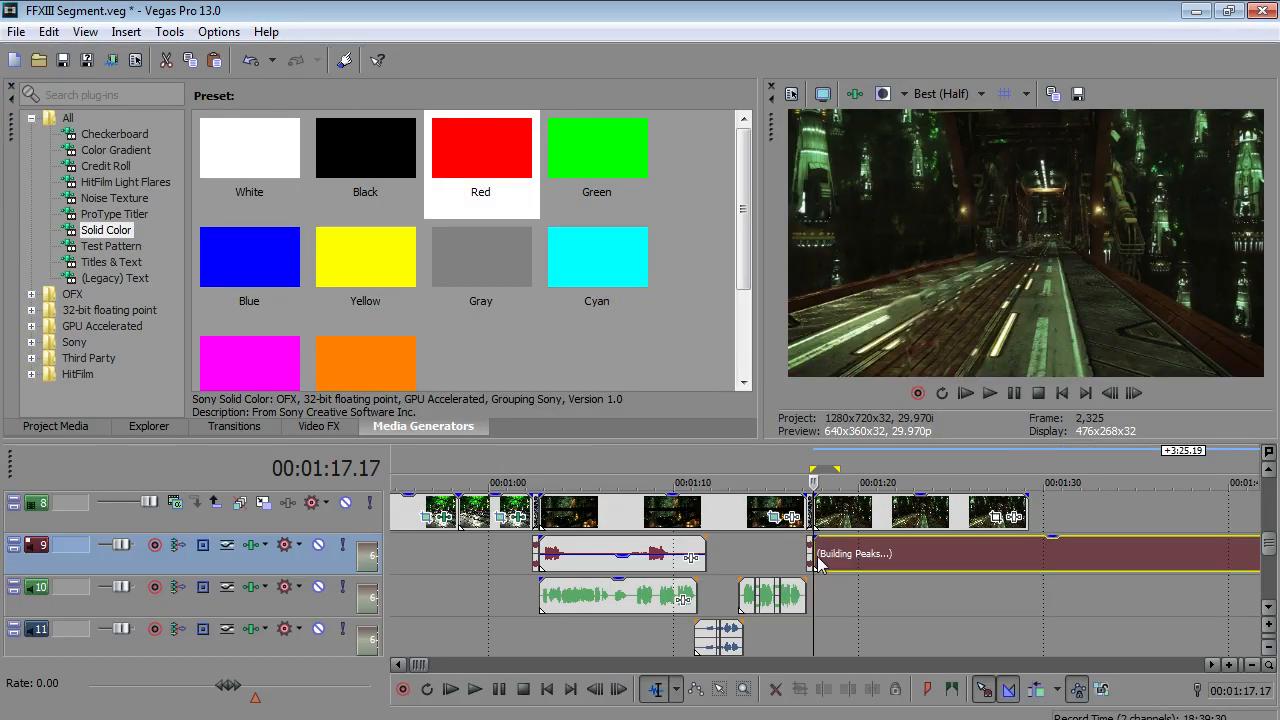
right_click(817, 556)
mouse_move(873, 618)
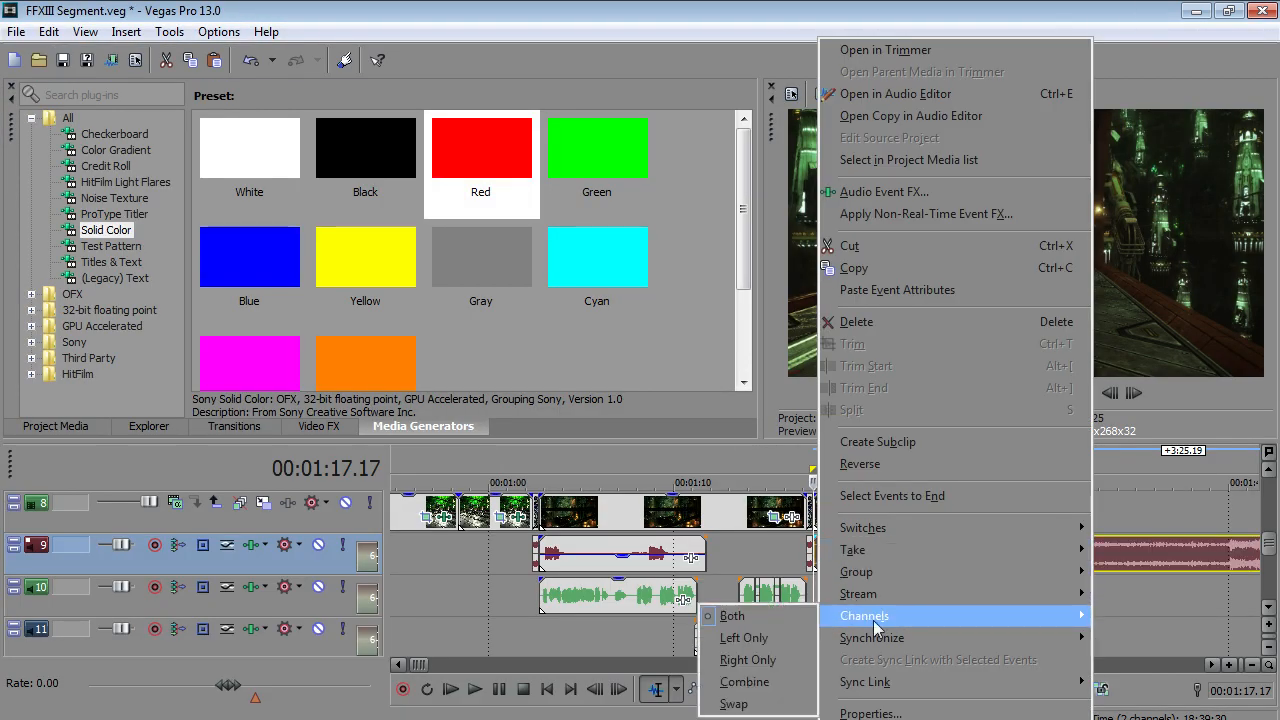
click(741, 684)
- Play the bridge scene from 00:01:17.17, lower the gain of the music clip on track 9, and pause at 00:01:27.12
key(space)
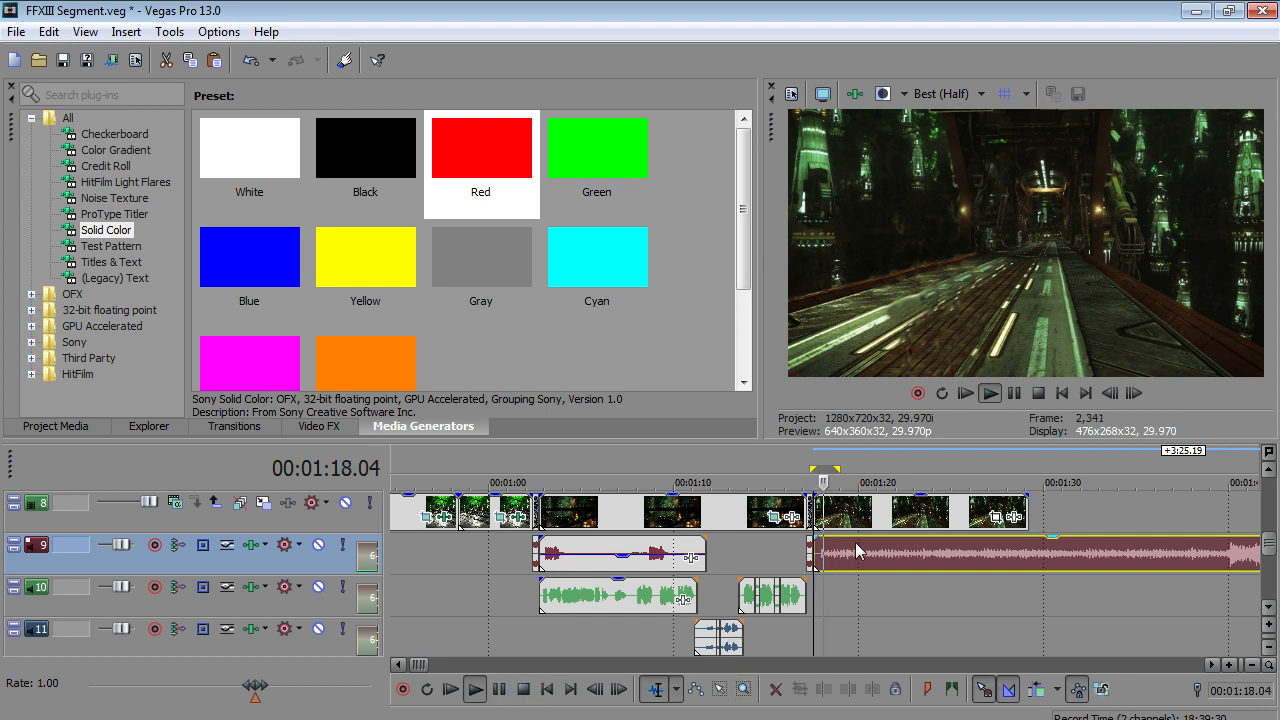
drag(868, 550, 860, 570)
click(499, 692)
click(499, 692)
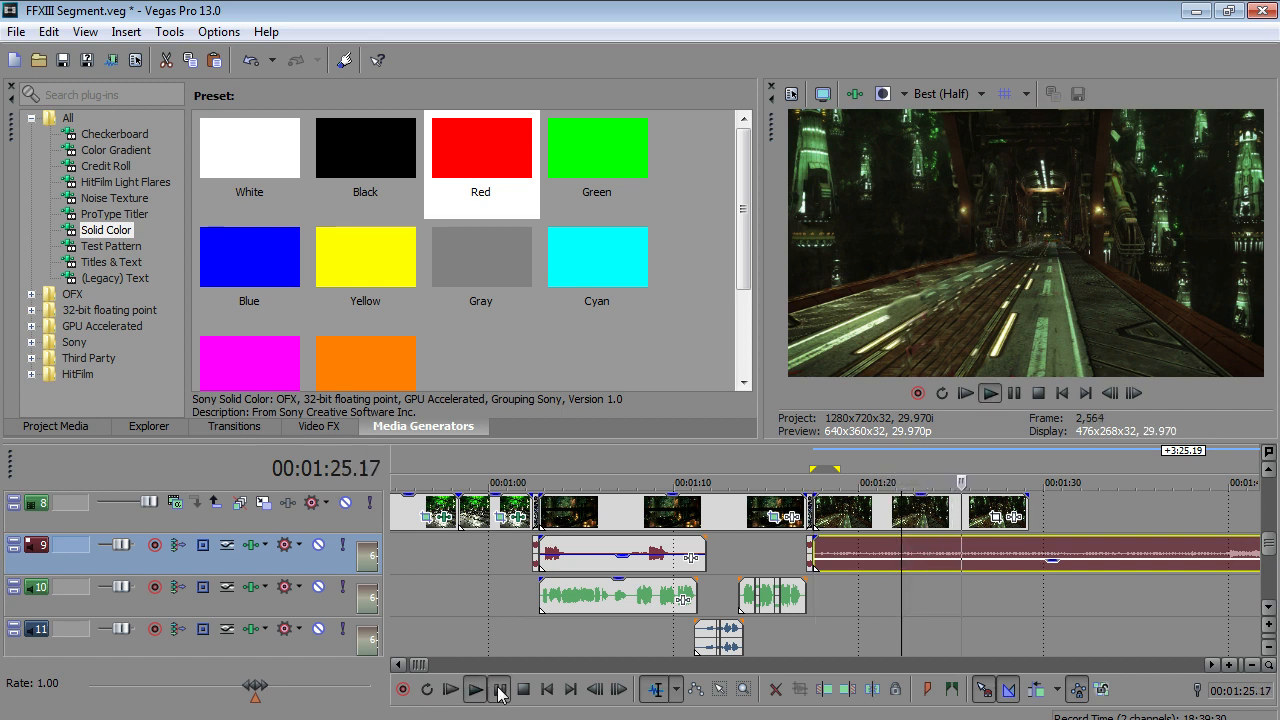
click(499, 692)
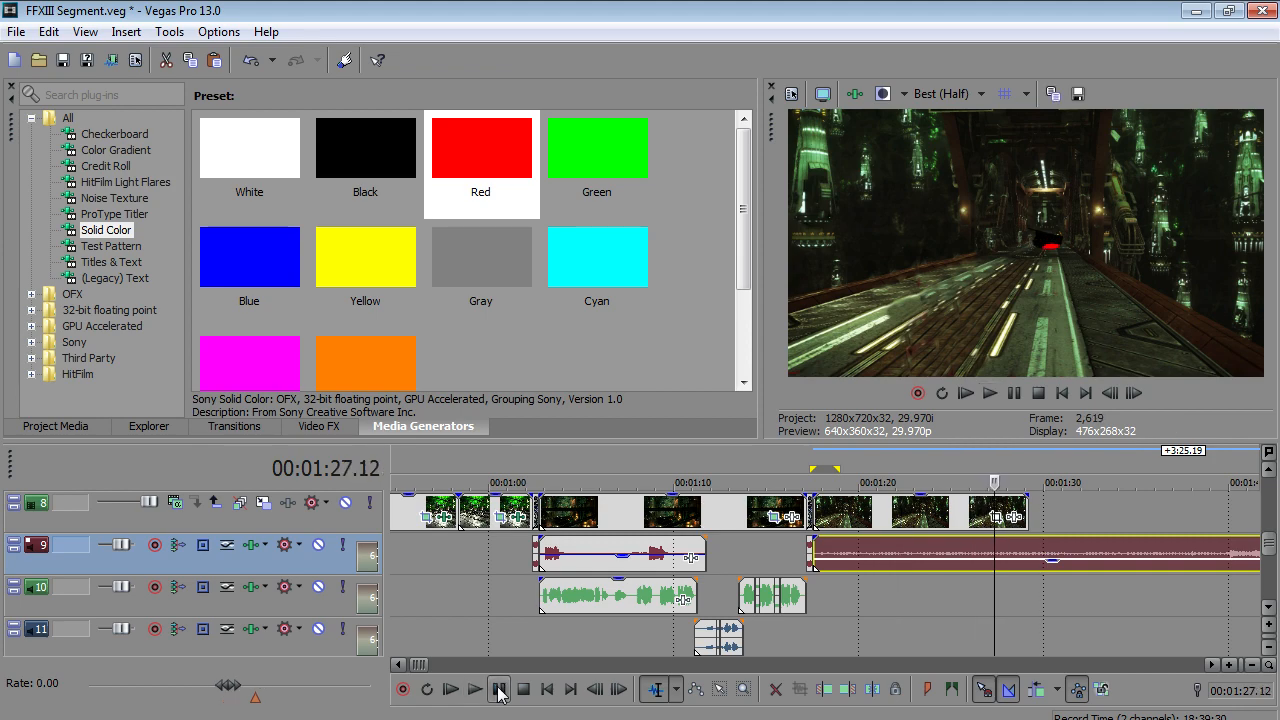
- Switch to the Word script, check Snow's next line after "Gadot: What?", and return to Vegas Pro
key(alt+Tab)
click(576, 456)
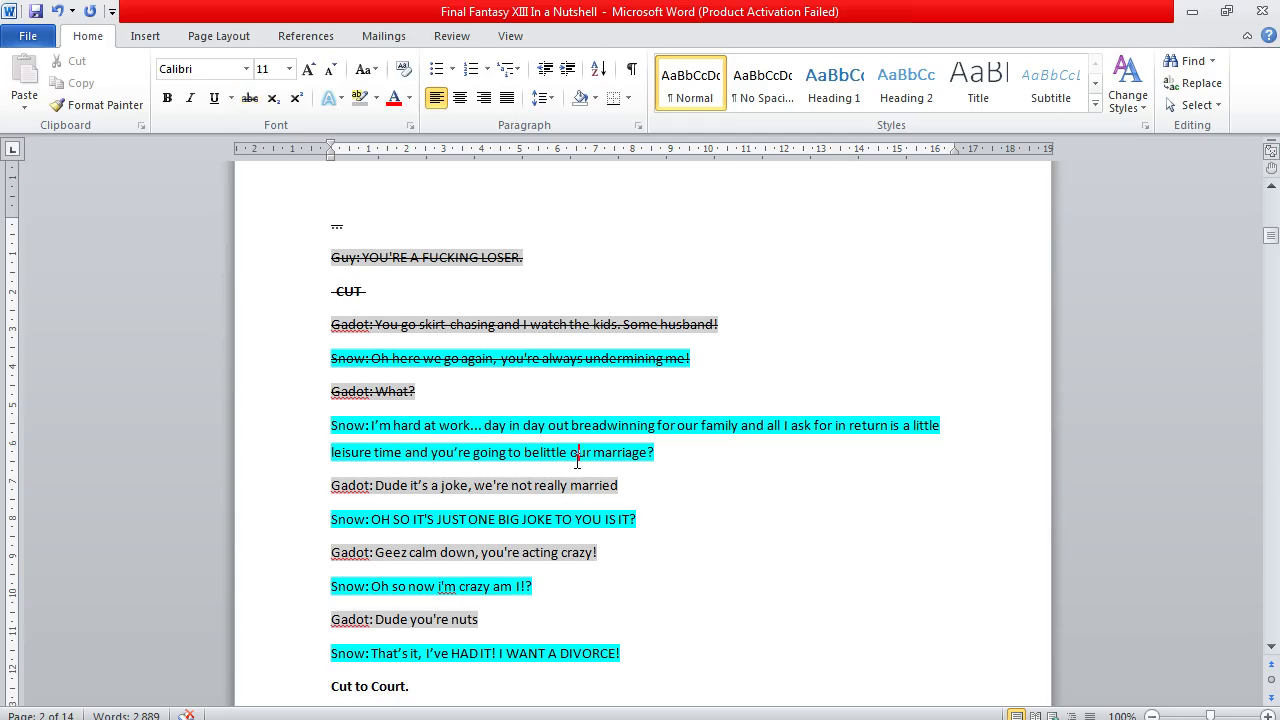
key(alt+Tab)
- Solo track 10, play its long voice clip from 00:01:49.09, and trim 2 seconds 6 frames off the clip's start
scroll(1065, 610, down, 2)
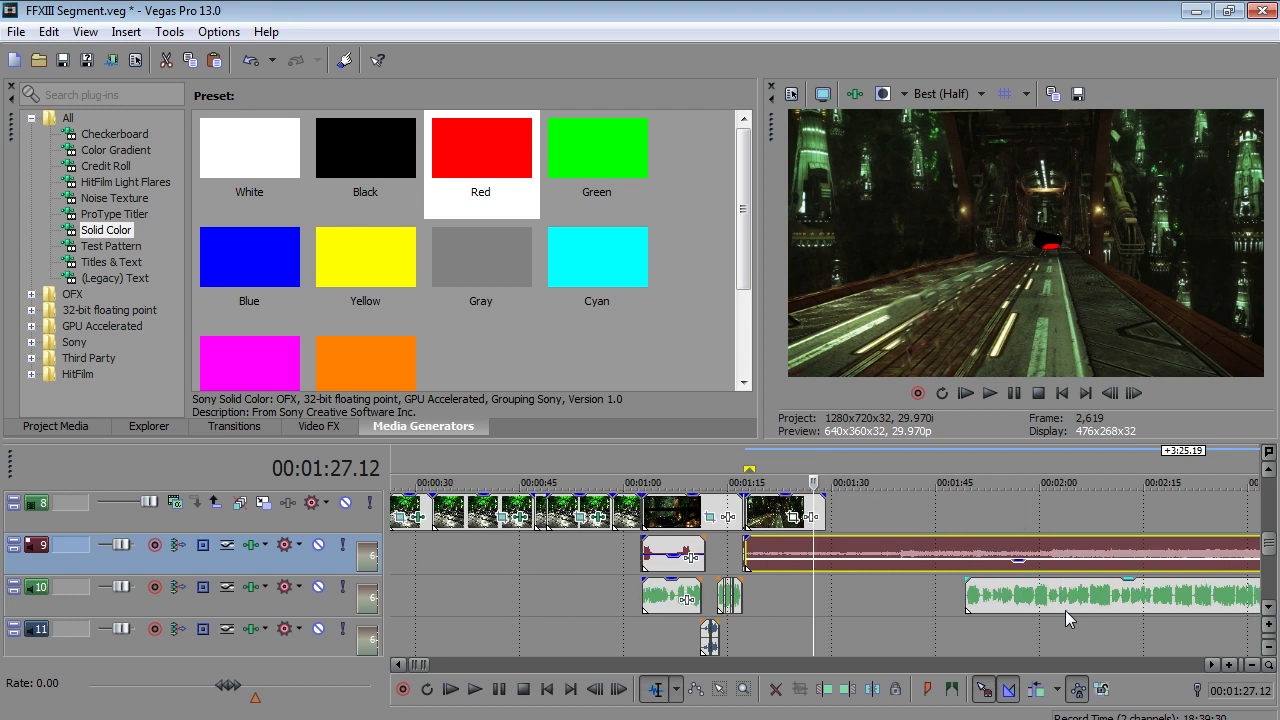
click(967, 600)
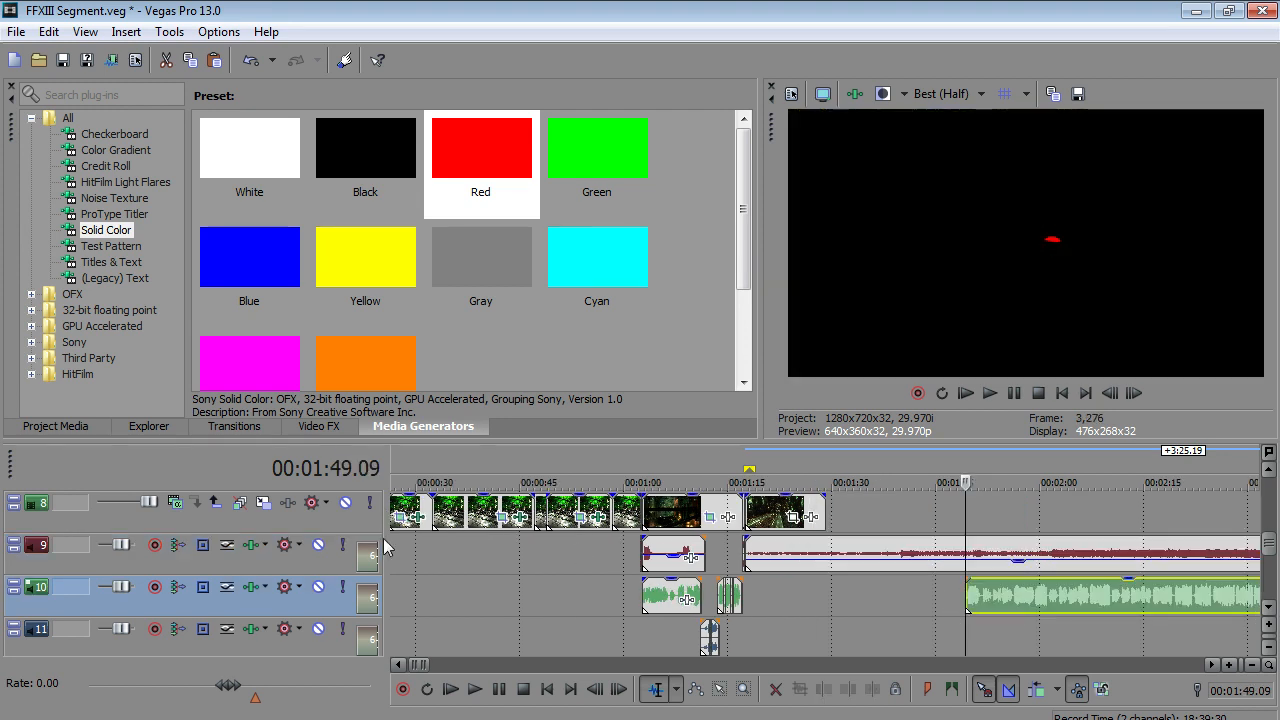
click(343, 587)
click(484, 687)
scroll(855, 620, up, 3)
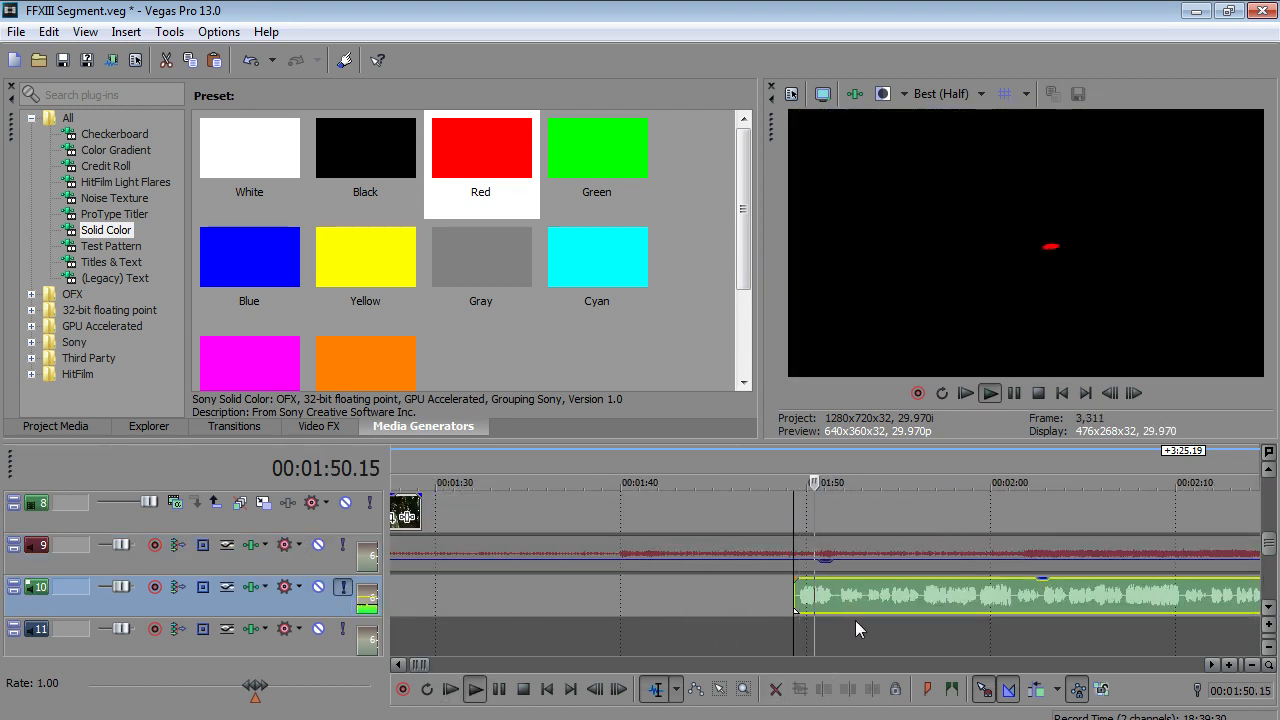
drag(751, 600, 835, 602)
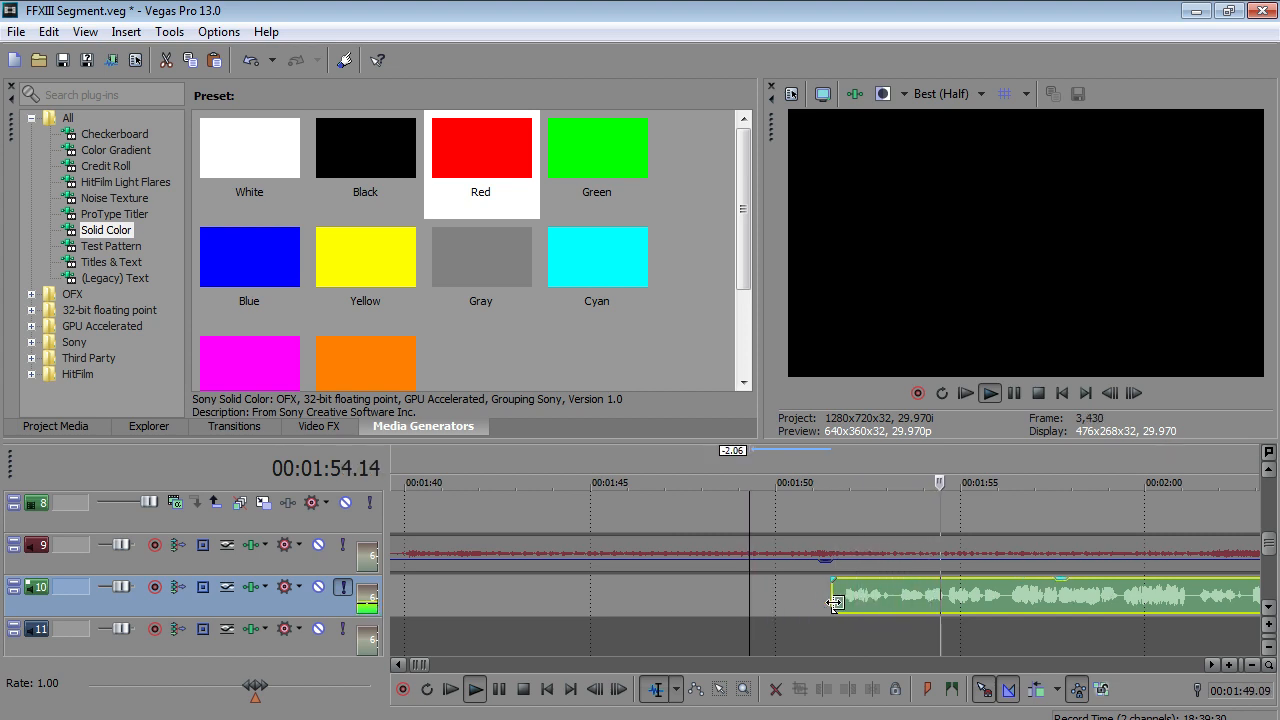
- Split the long voice clip on track 10 at 00:02:01.08
scroll(835, 602, down, 2)
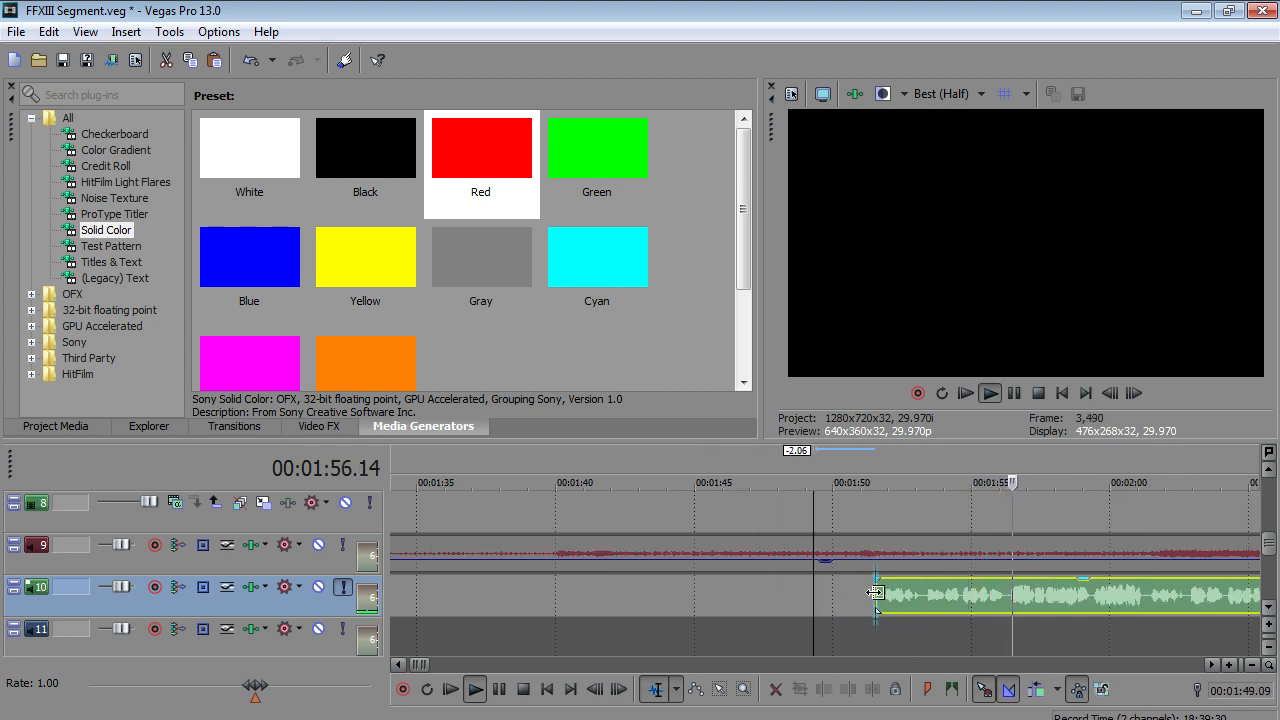
scroll(855, 605, down, 2)
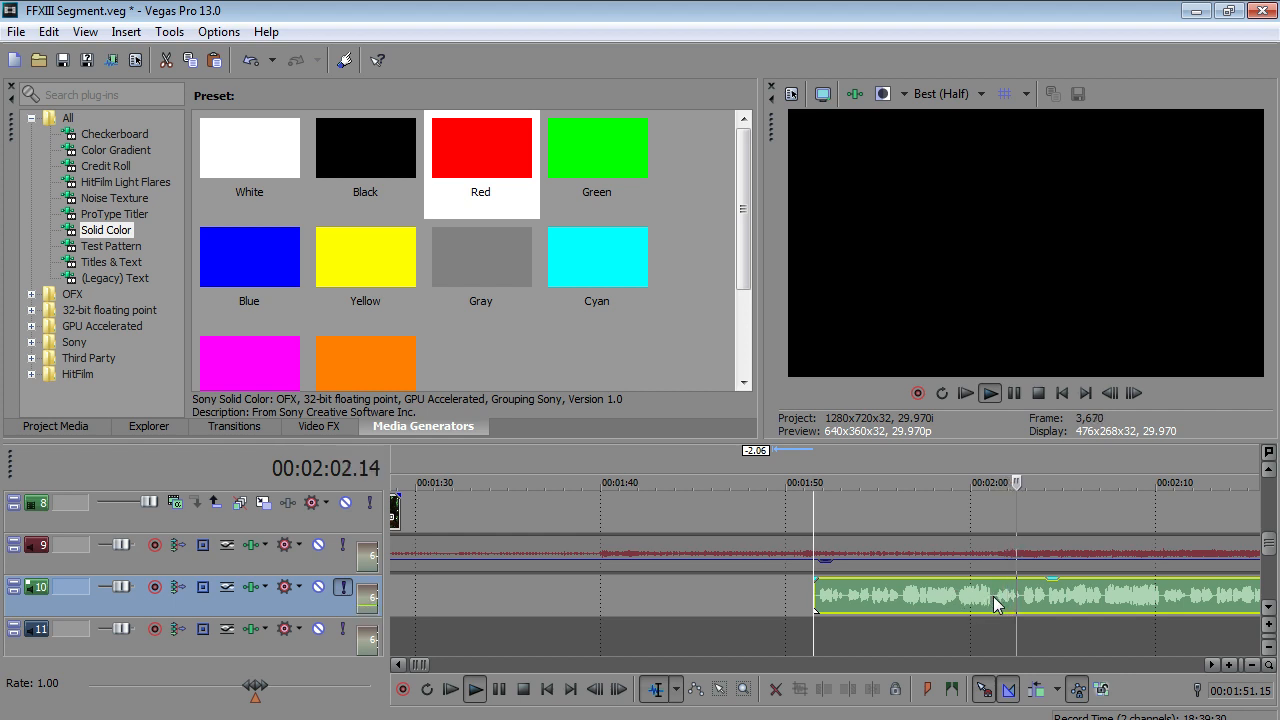
scroll(993, 597, up, 3)
click(45, 31)
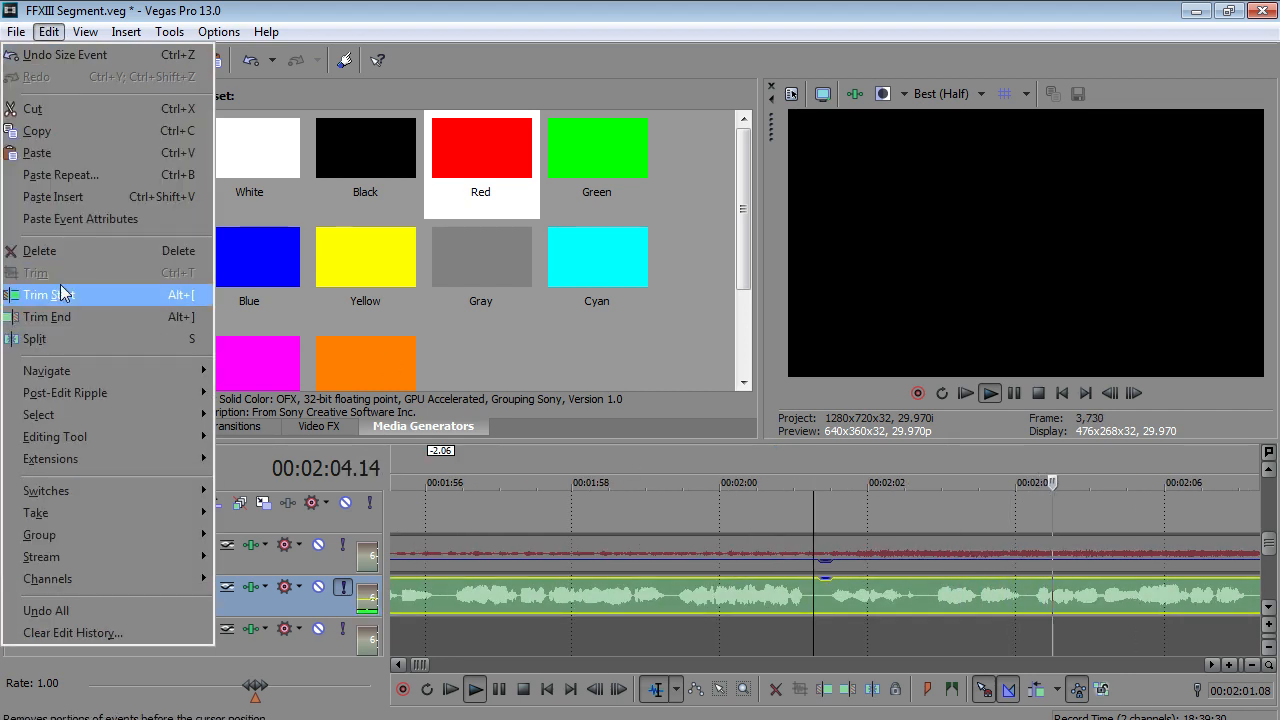
click(60, 337)
- Move the voice piece before the cut 22 seconds 10 frames earlier, to the end of the bridge video on track 8
scroll(686, 557, down, 3)
scroll(696, 550, down, 2)
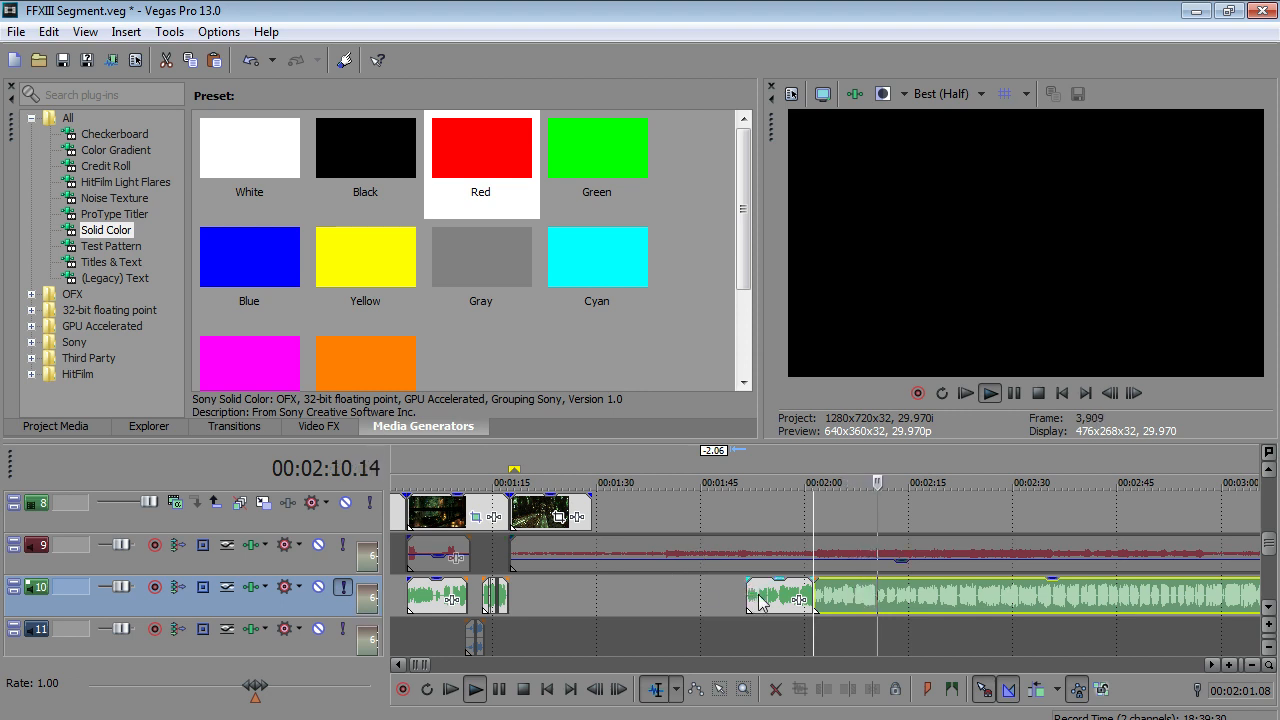
drag(758, 600, 600, 600)
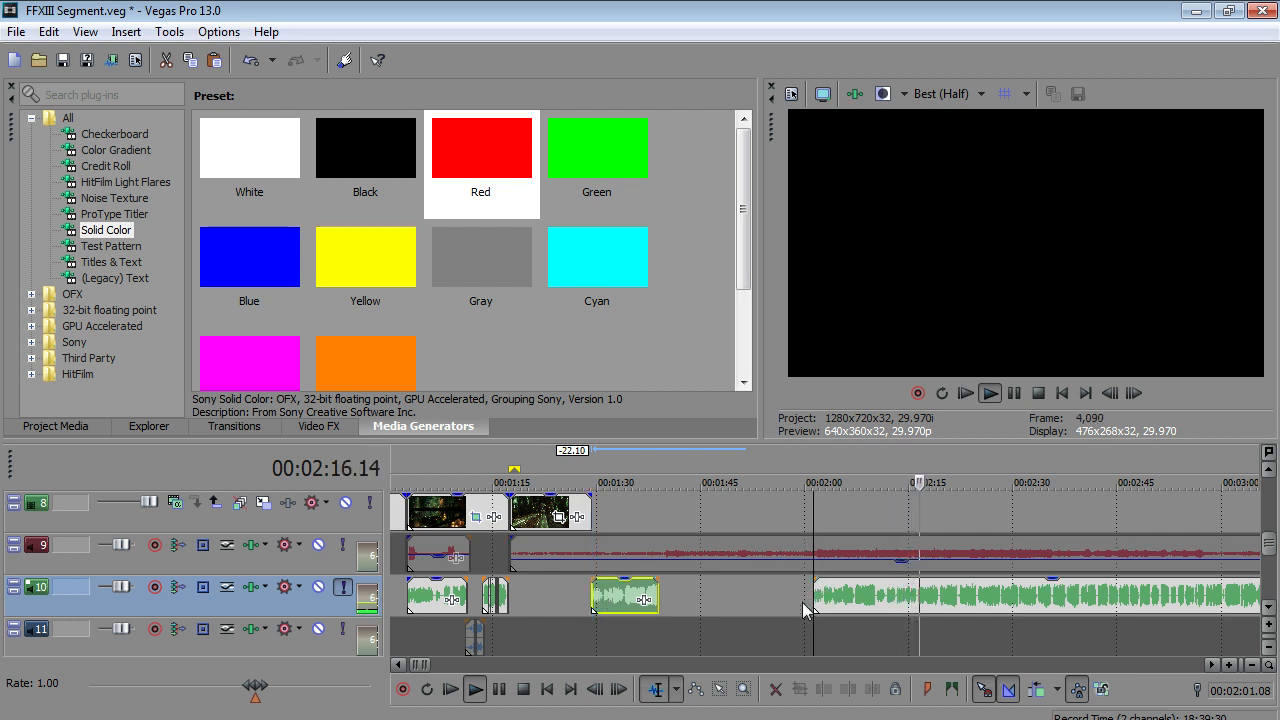
- Trim 20 seconds 23 frames off the start of the remaining track 10 voice clip and split it at 00:02:24.29
drag(815, 598, 937, 612)
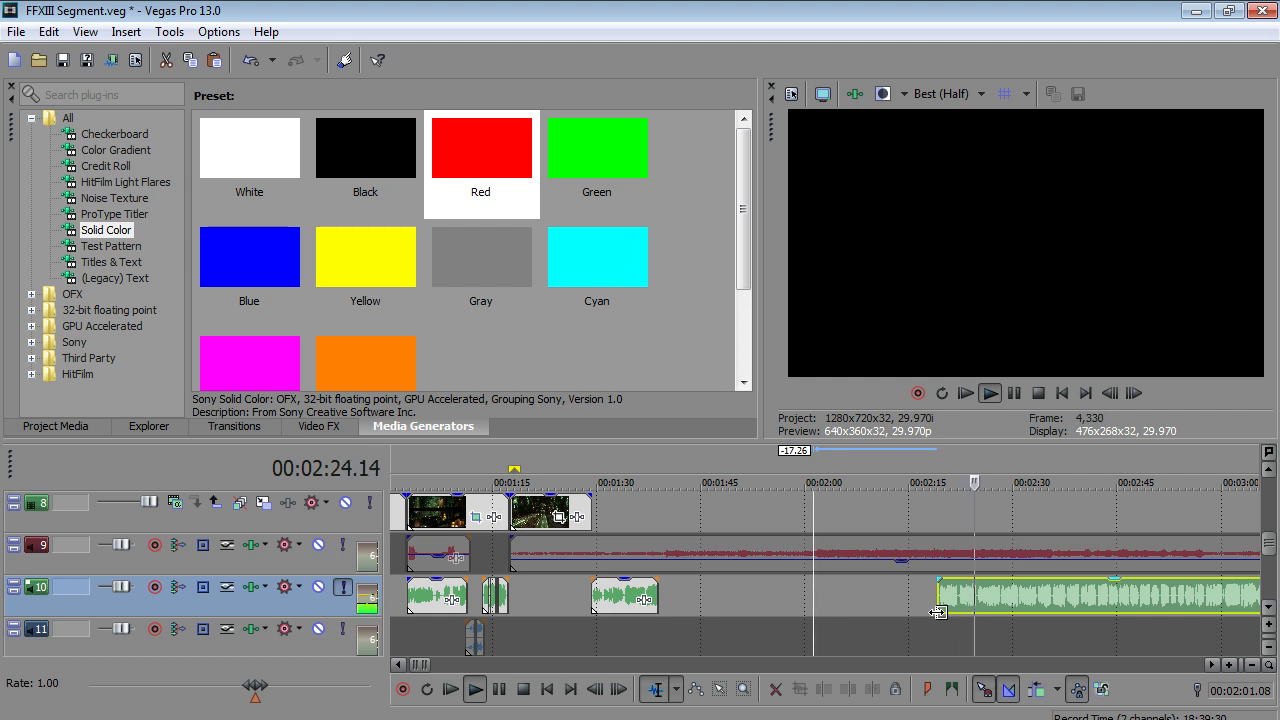
drag(938, 612, 958, 614)
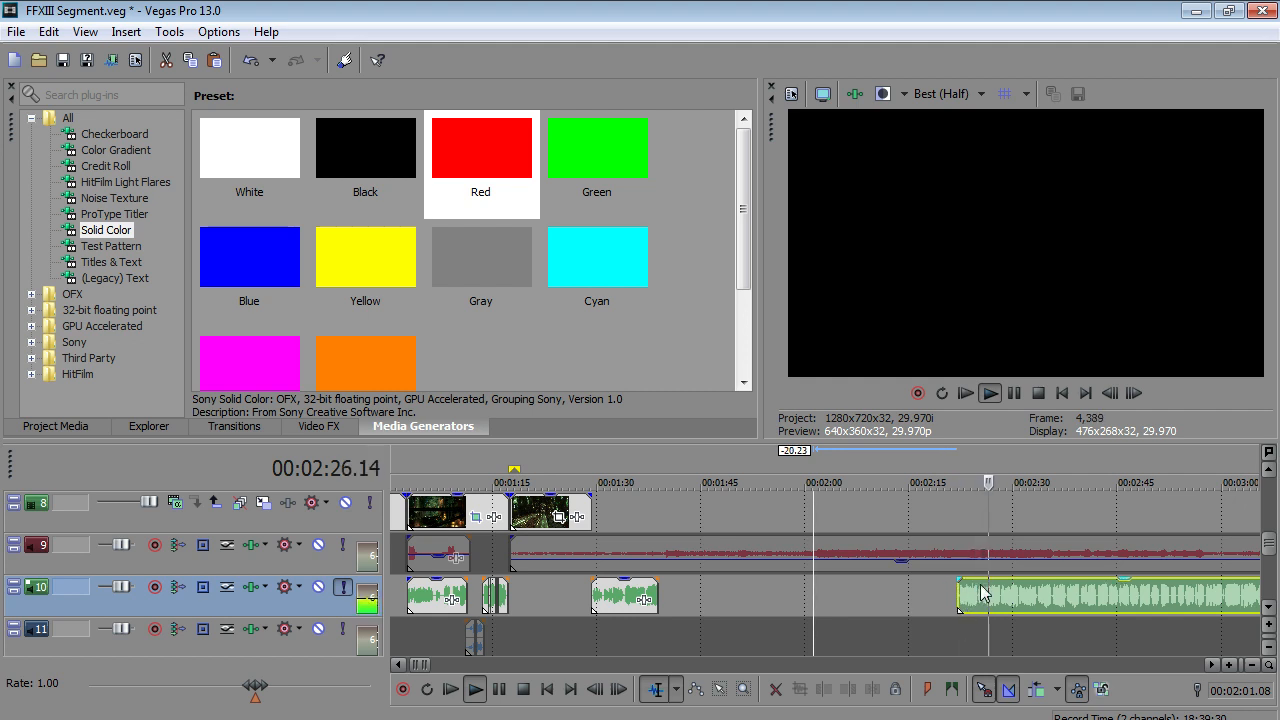
scroll(980, 592, up, 6)
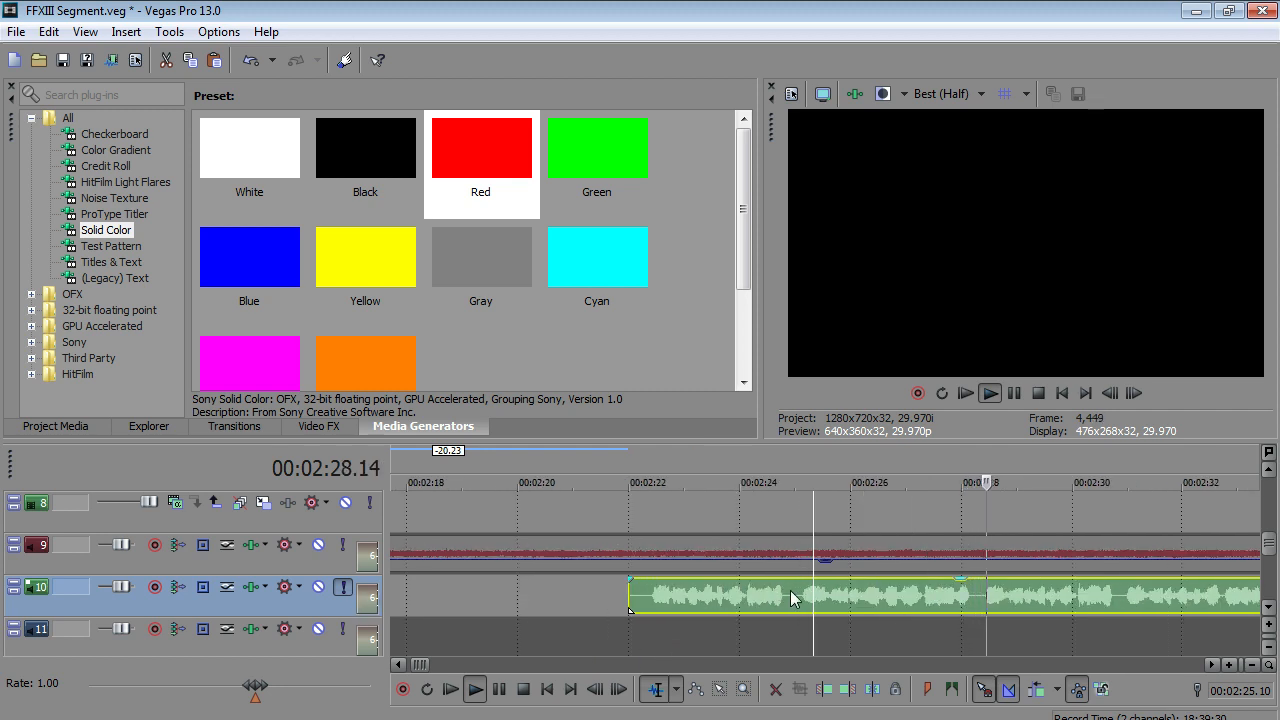
click(48, 31)
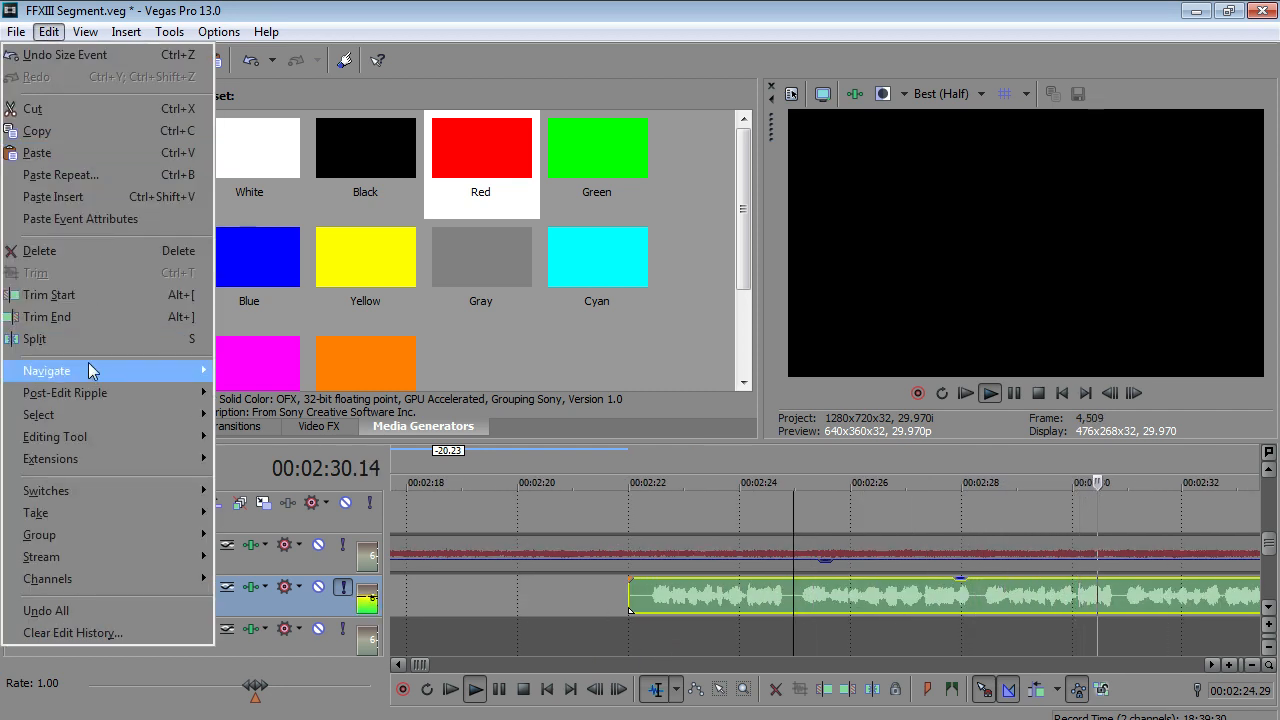
click(35, 339)
scroll(800, 596, down, 2)
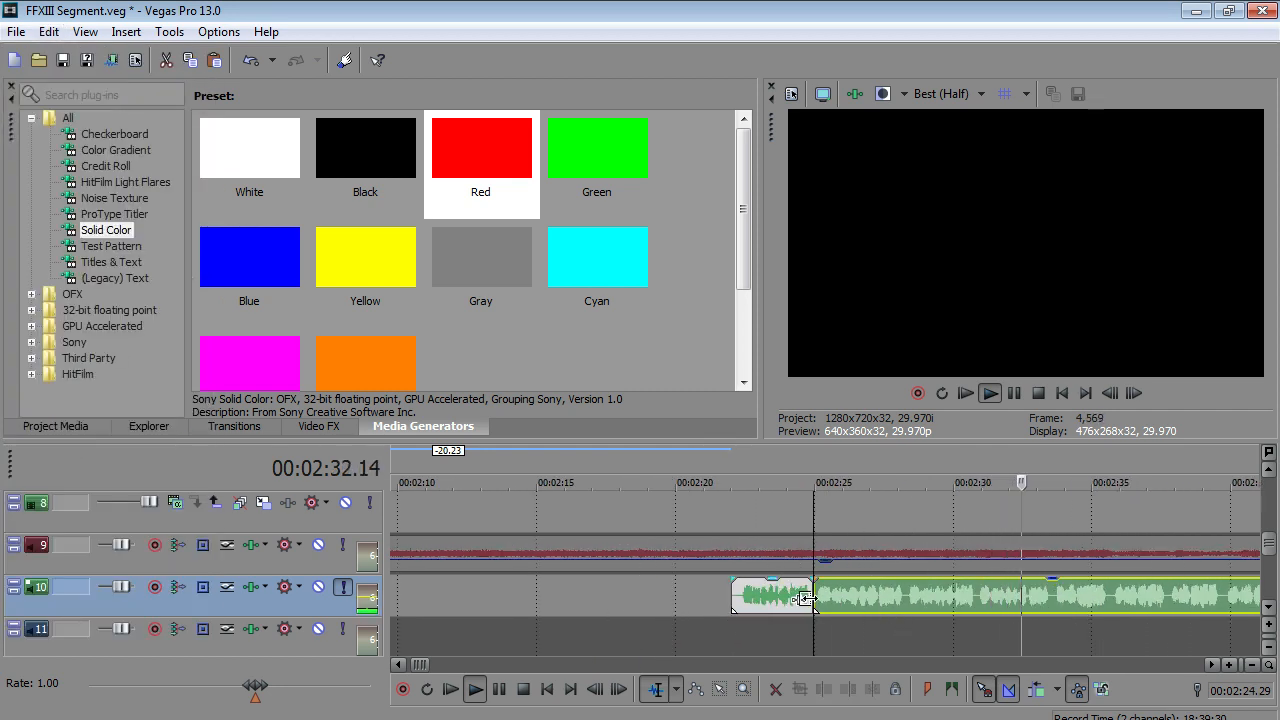
- Play back the short clip on track 10 just before 00:02:25
click(740, 604)
click(474, 690)
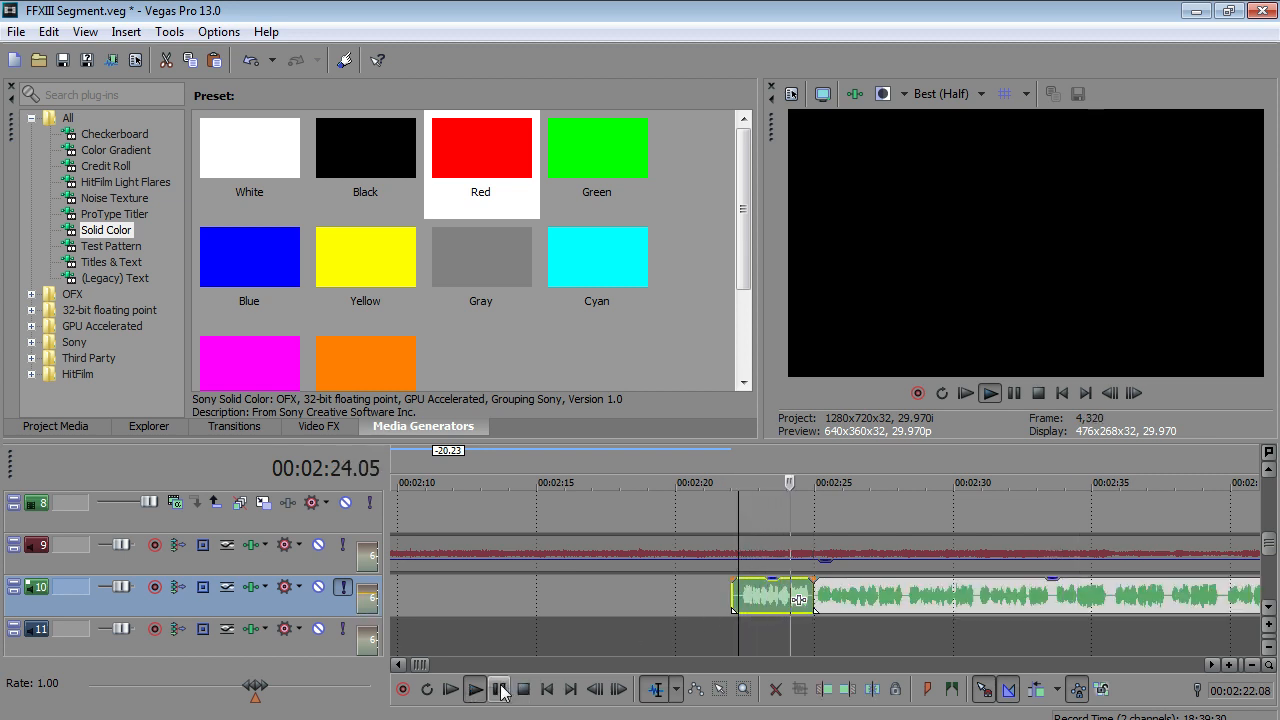
click(500, 690)
scroll(584, 598, down, 3)
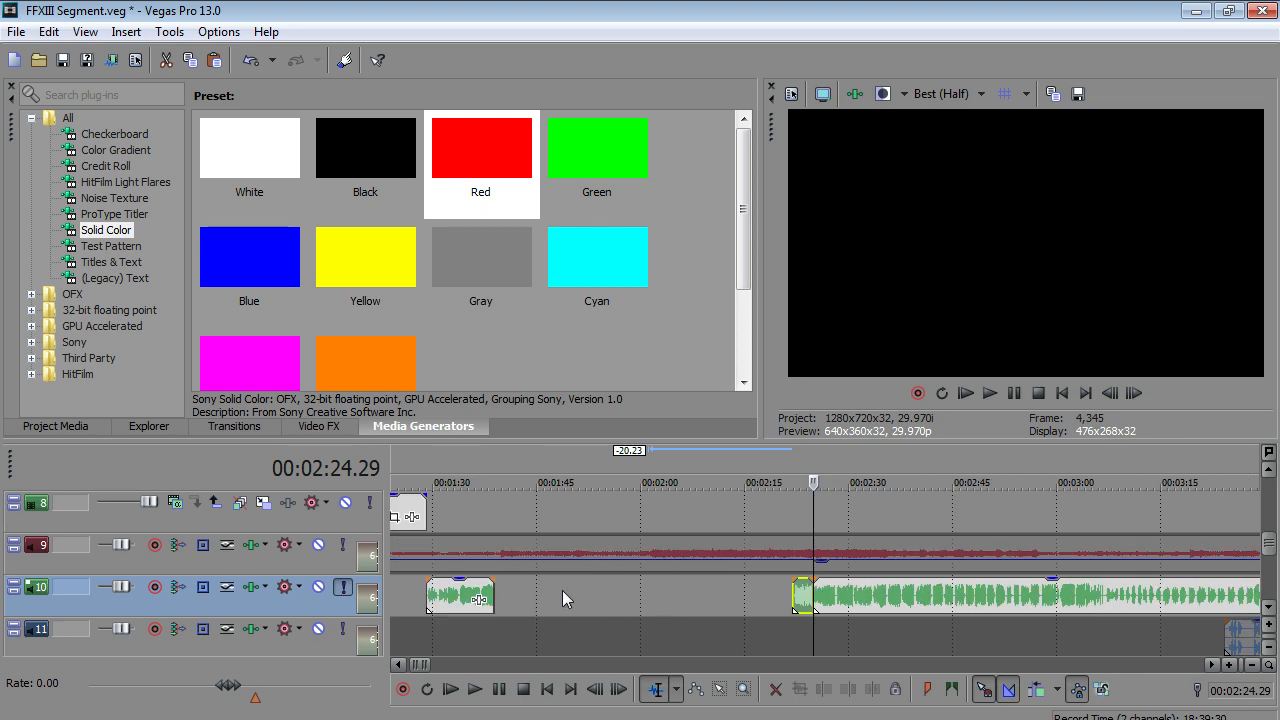
- Turn off solo on track 10 and move its clip near 00:01:29 down to track 13, starting slightly earlier
click(449, 596)
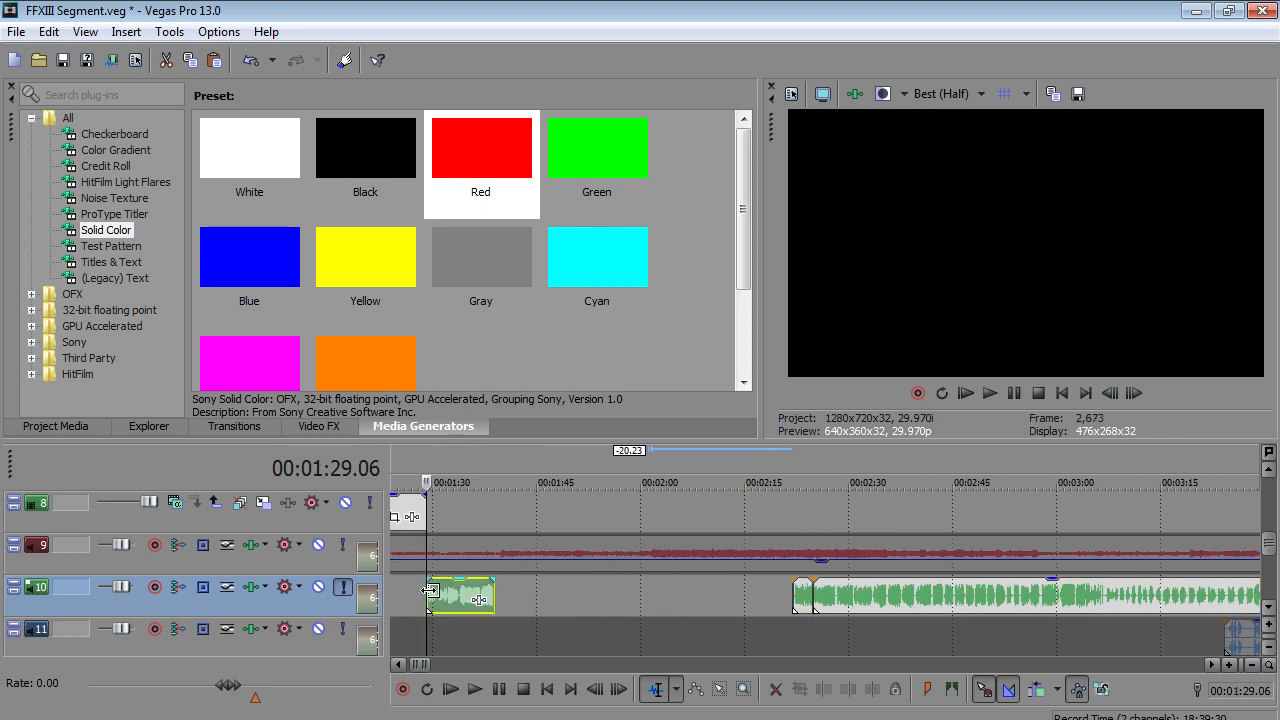
click(343, 588)
click(742, 596)
scroll(742, 596, up, 1)
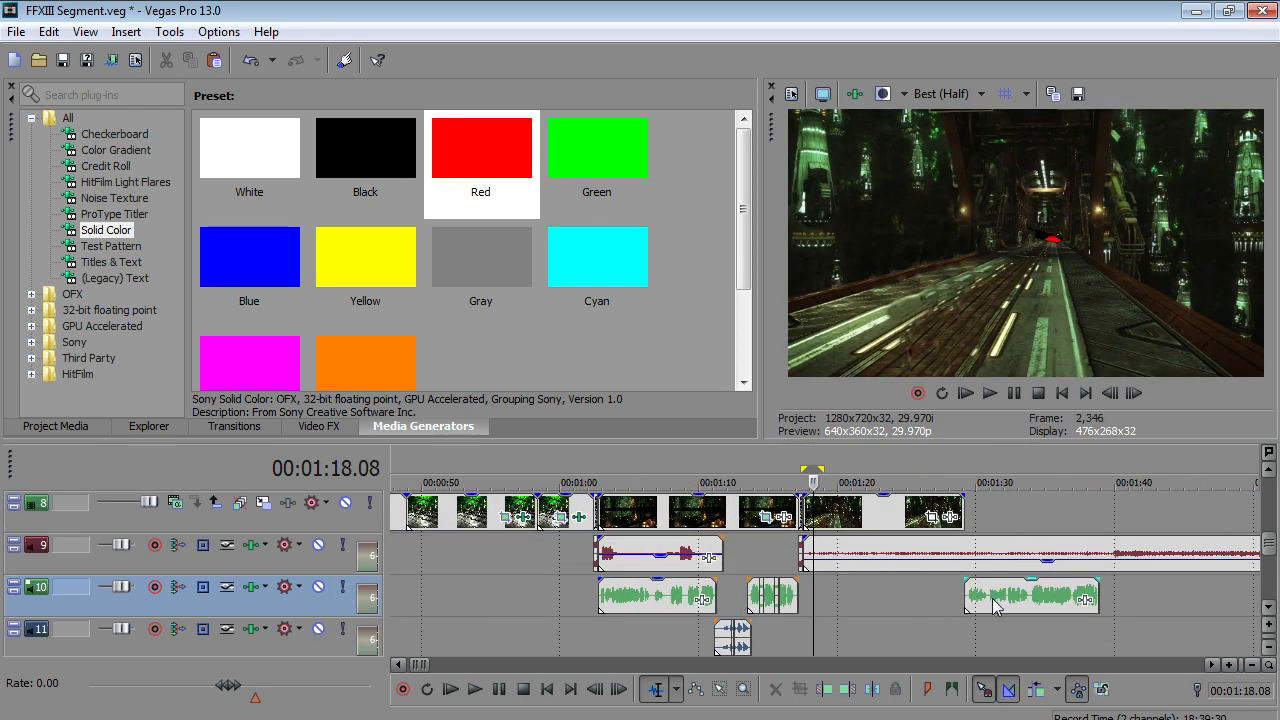
scroll(990, 595, down, 4)
click(972, 570)
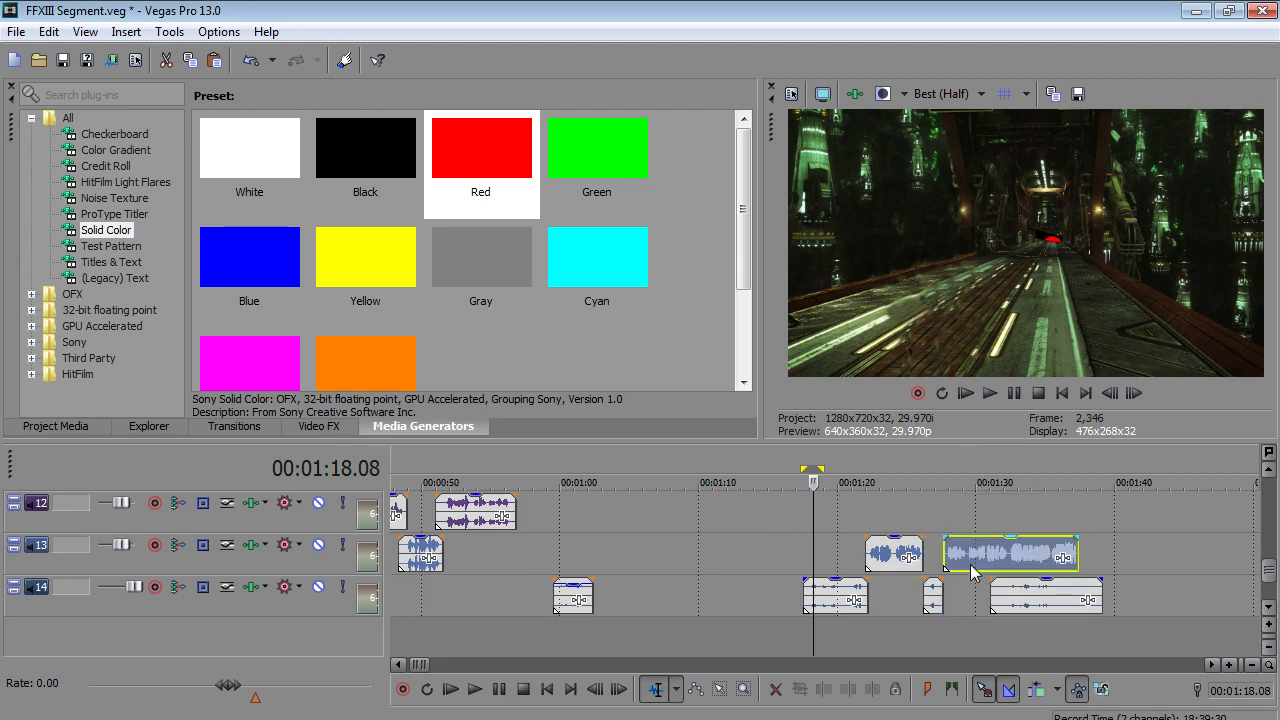
- Move the long track 14 clip 6.09 later, so it starts where the track 13 clip ends, and play it back
scroll(980, 605, up, 1)
click(1050, 634)
drag(978, 602, 1138, 592)
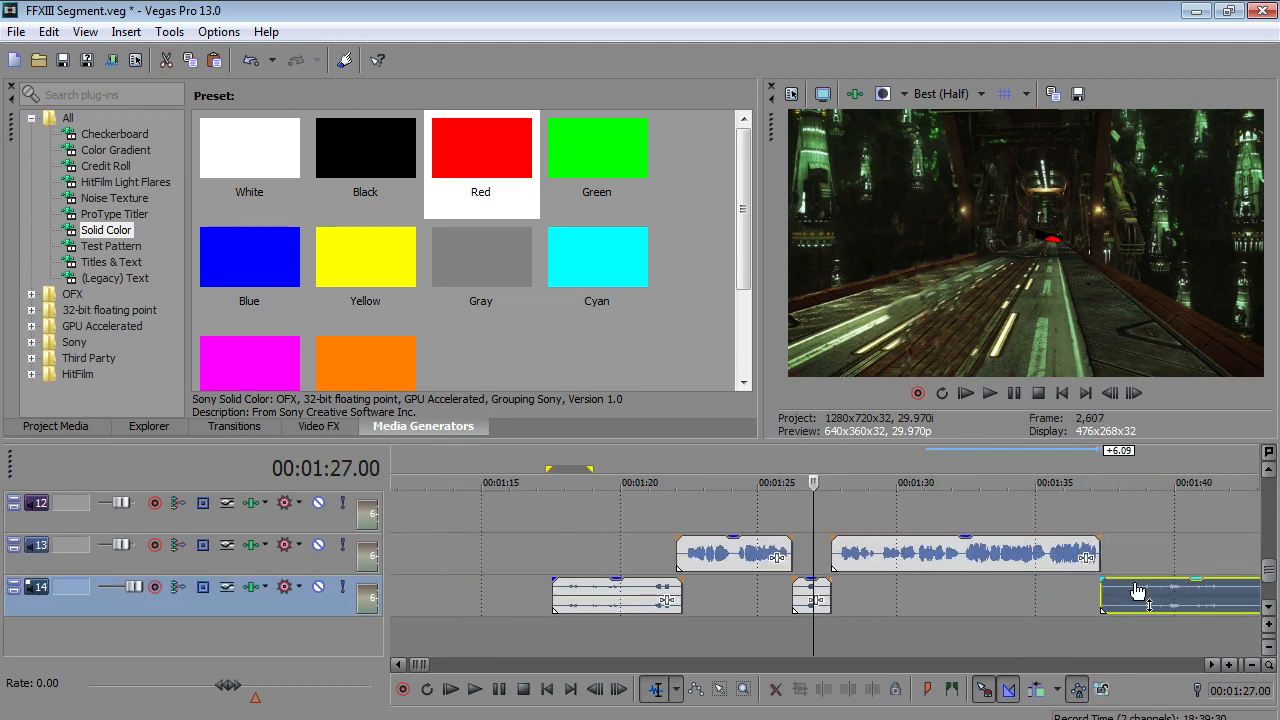
click(479, 688)
- Shift the long track 13 clip earlier to overlap the short track 14 clip, fine-tune its position, and listen to the result
scroll(771, 600, up, 1)
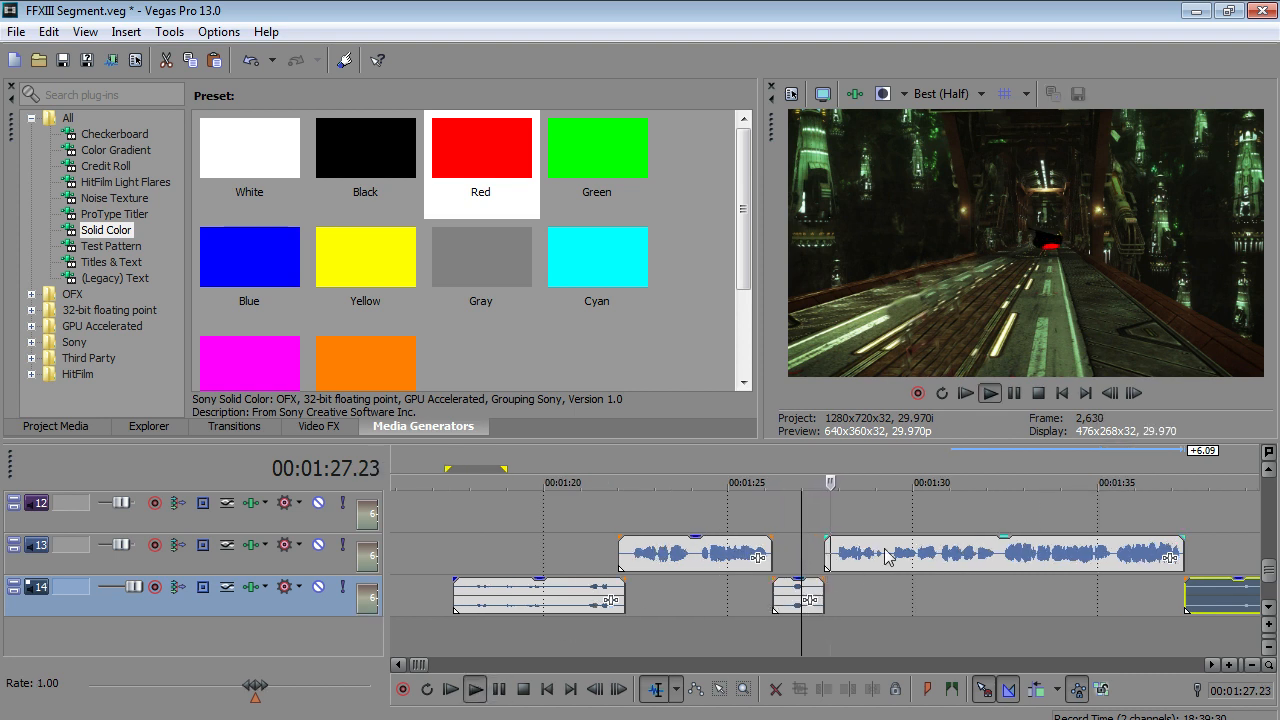
drag(886, 554, 863, 564)
click(788, 644)
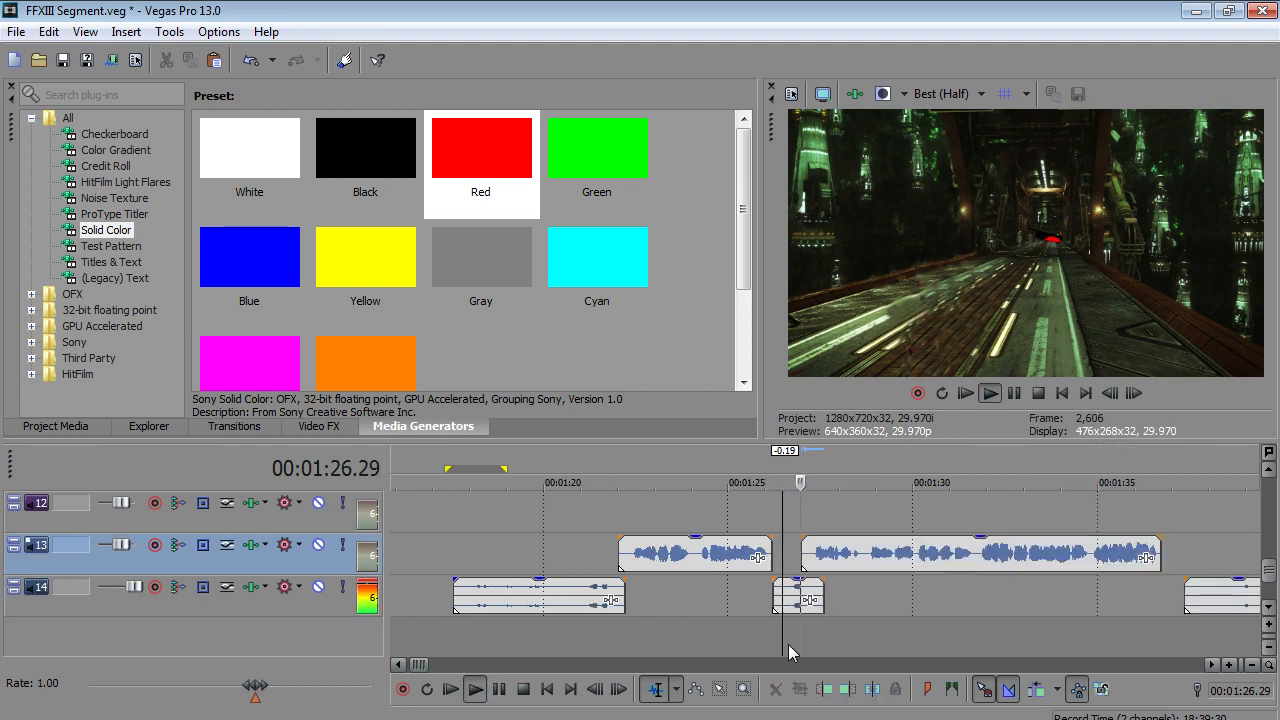
scroll(860, 582, up, 2)
drag(824, 568, 844, 568)
click(727, 641)
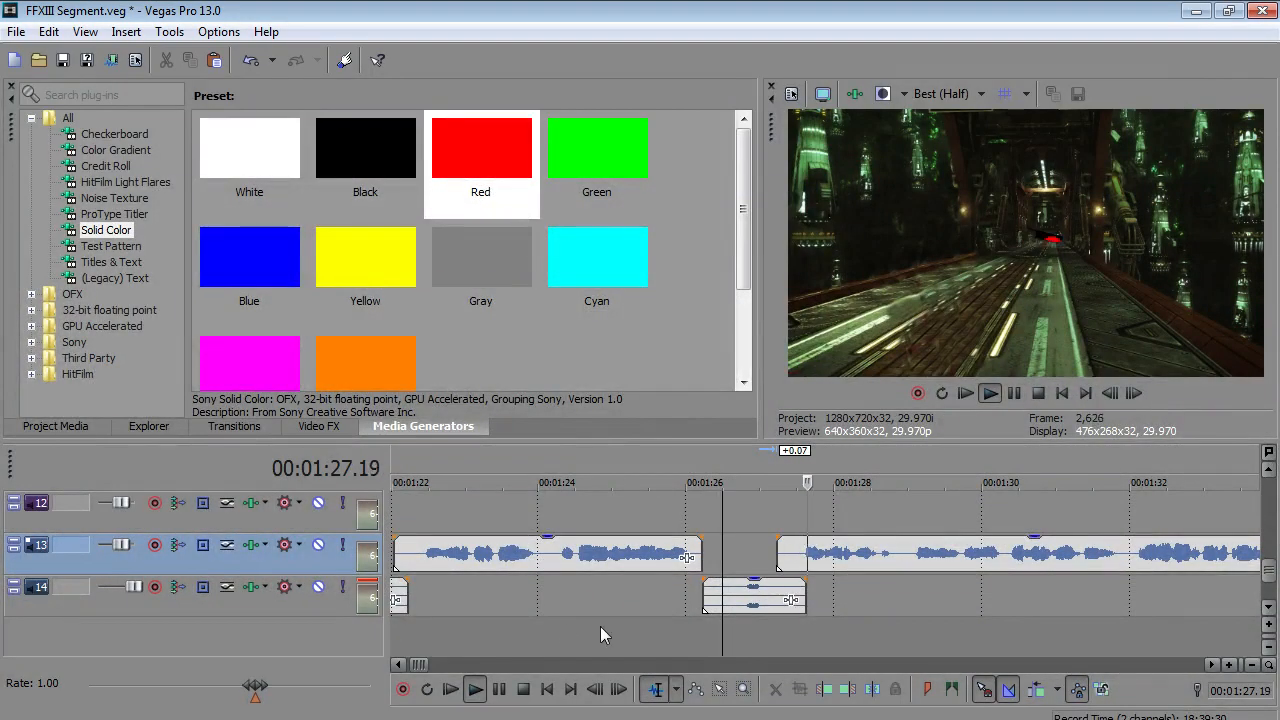
scroll(800, 550, down, 2)
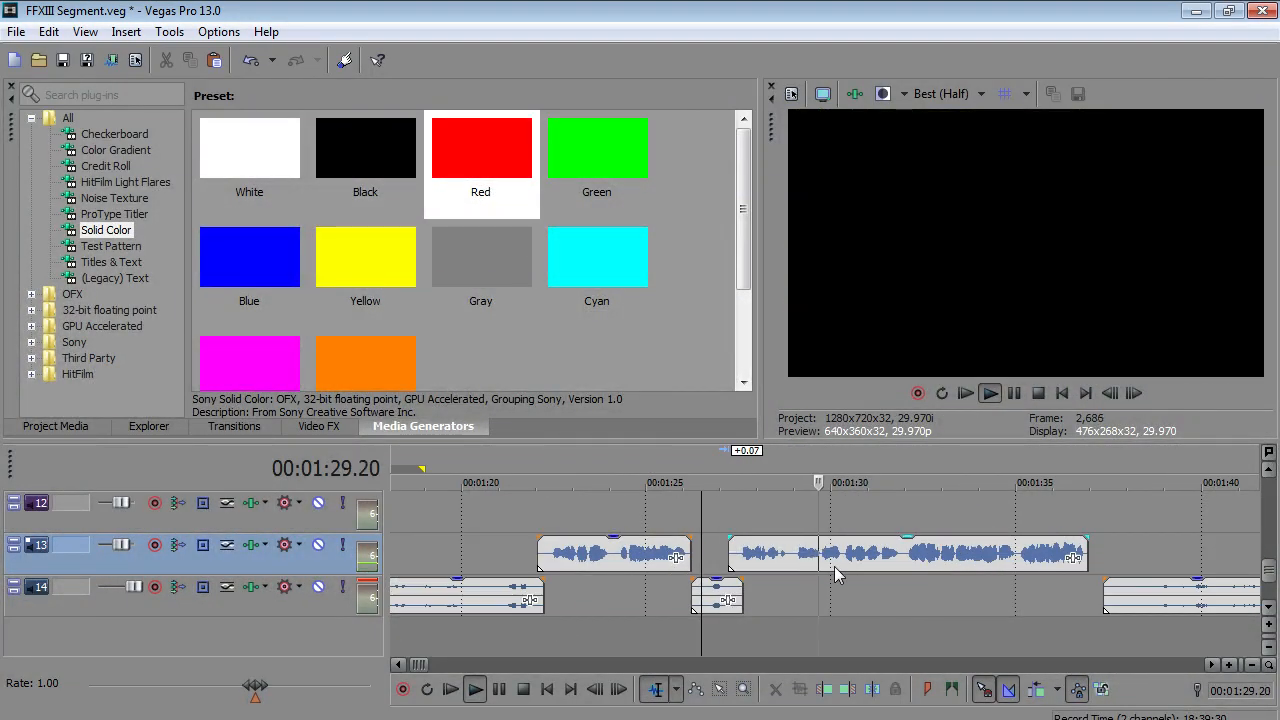
click(960, 630)
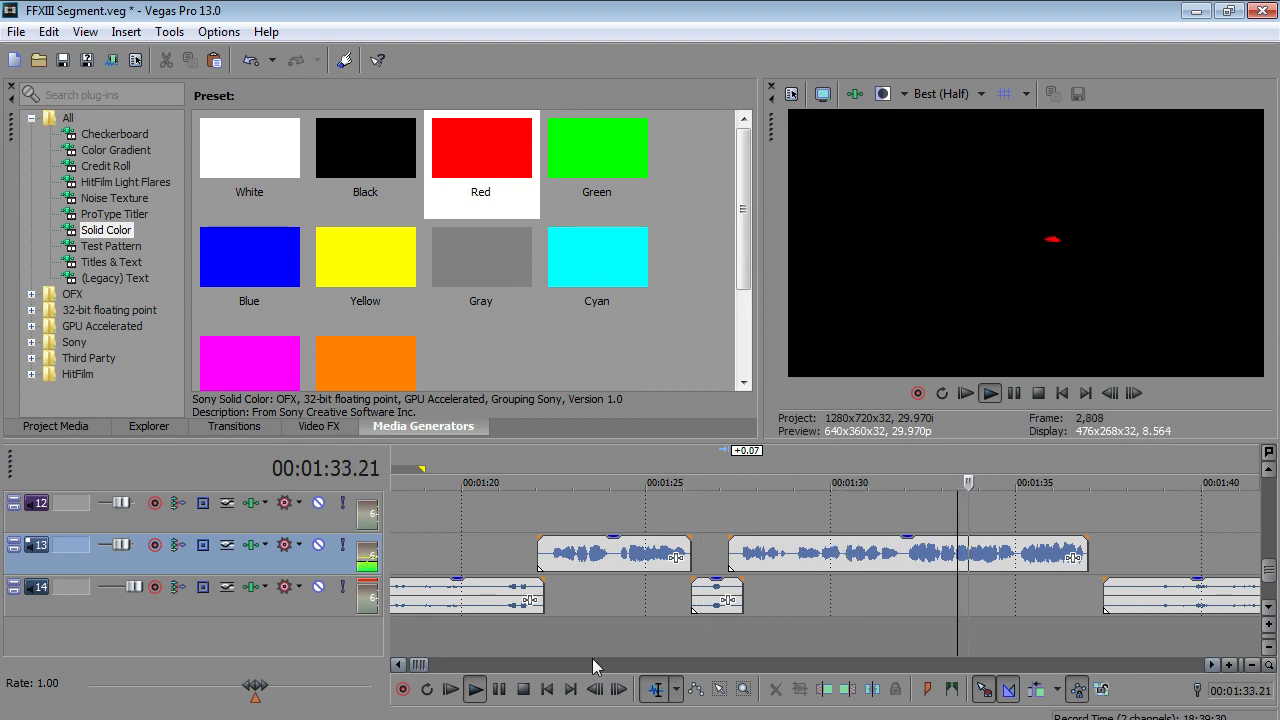
- Move the last track 14 clip 1.14 earlier to overlap the end of the track 13 clip, and play it back
click(500, 692)
drag(1158, 605, 1105, 628)
click(478, 689)
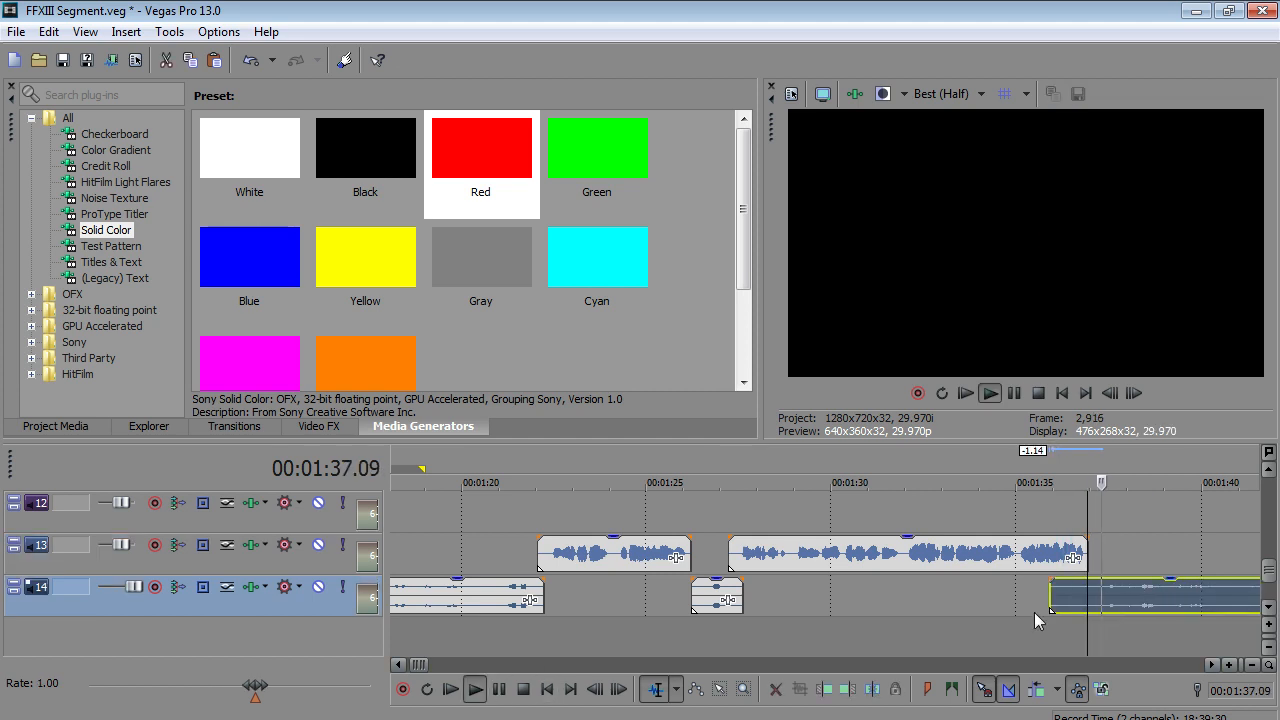
scroll(1037, 619, up, 2)
scroll(714, 610, down, 2)
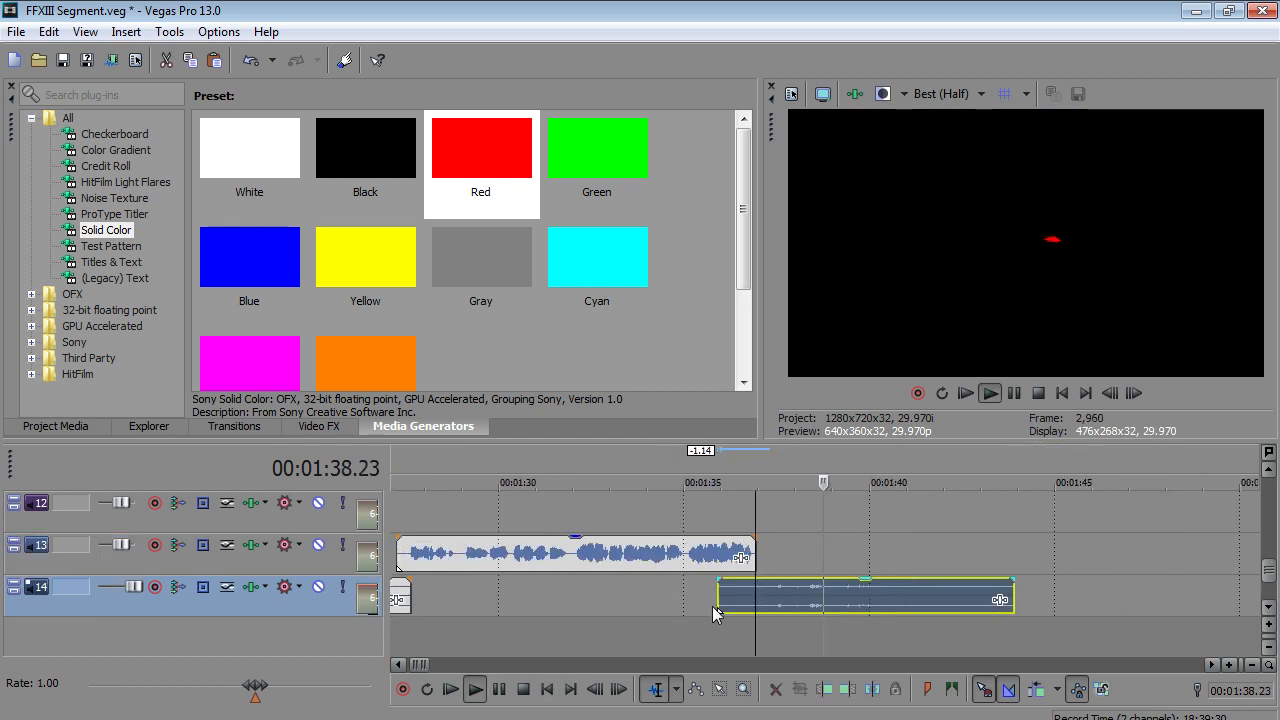
- Trim the end of the last track 14 clip back to 00:01:40.17, check the playback, and save the project
click(500, 692)
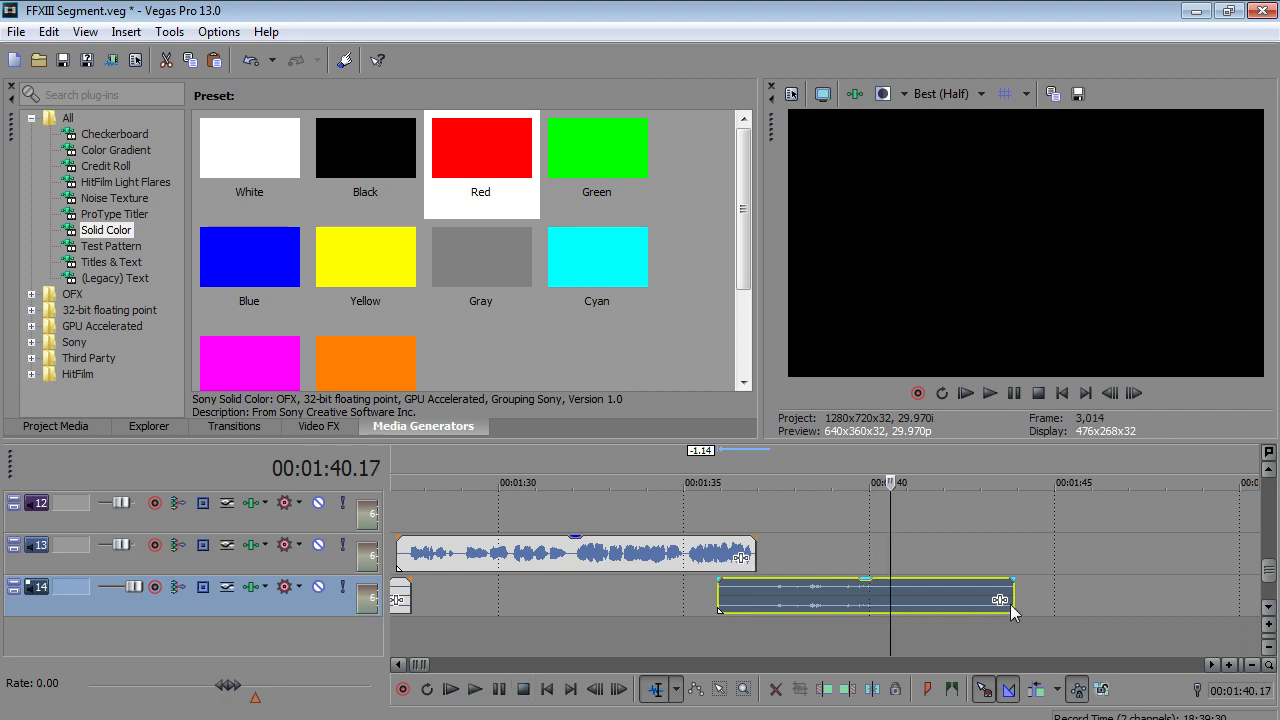
click(476, 689)
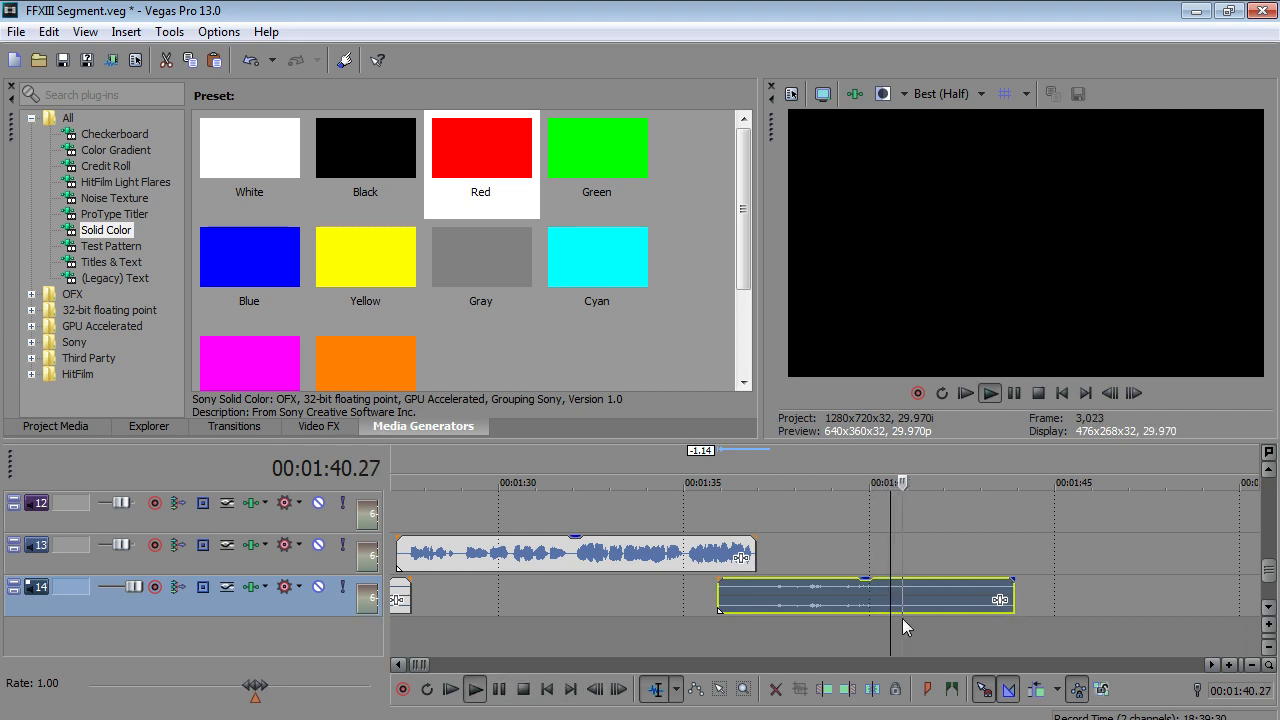
drag(1013, 598, 888, 598)
click(782, 636)
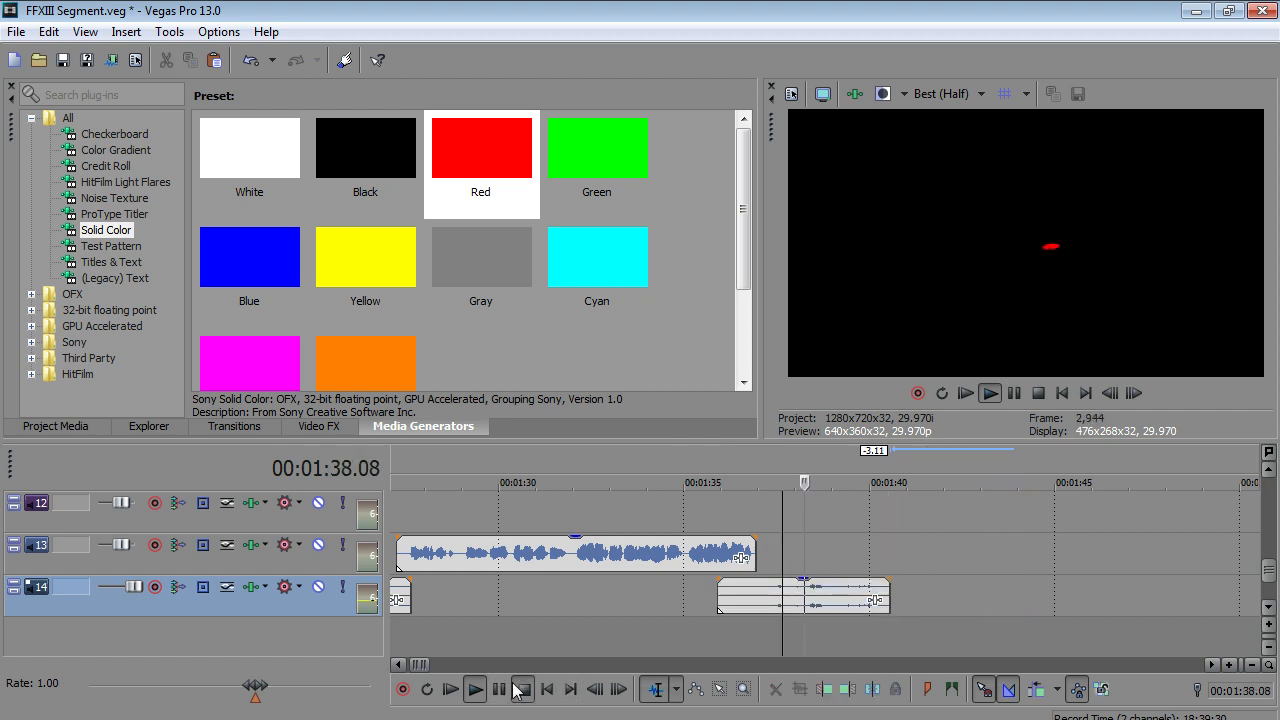
click(522, 689)
click(22, 32)
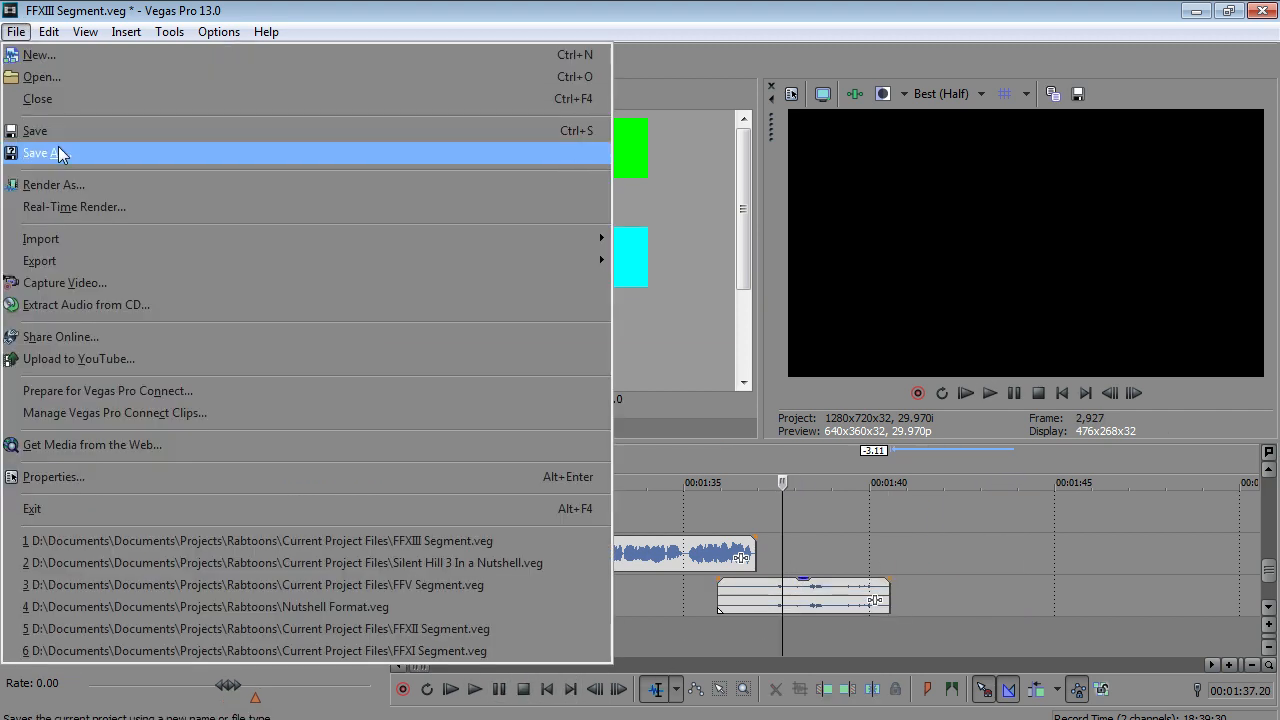
click(62, 129)
- Trim the start of the last track 14 clip to 00:01:36.13 and save the project
click(730, 630)
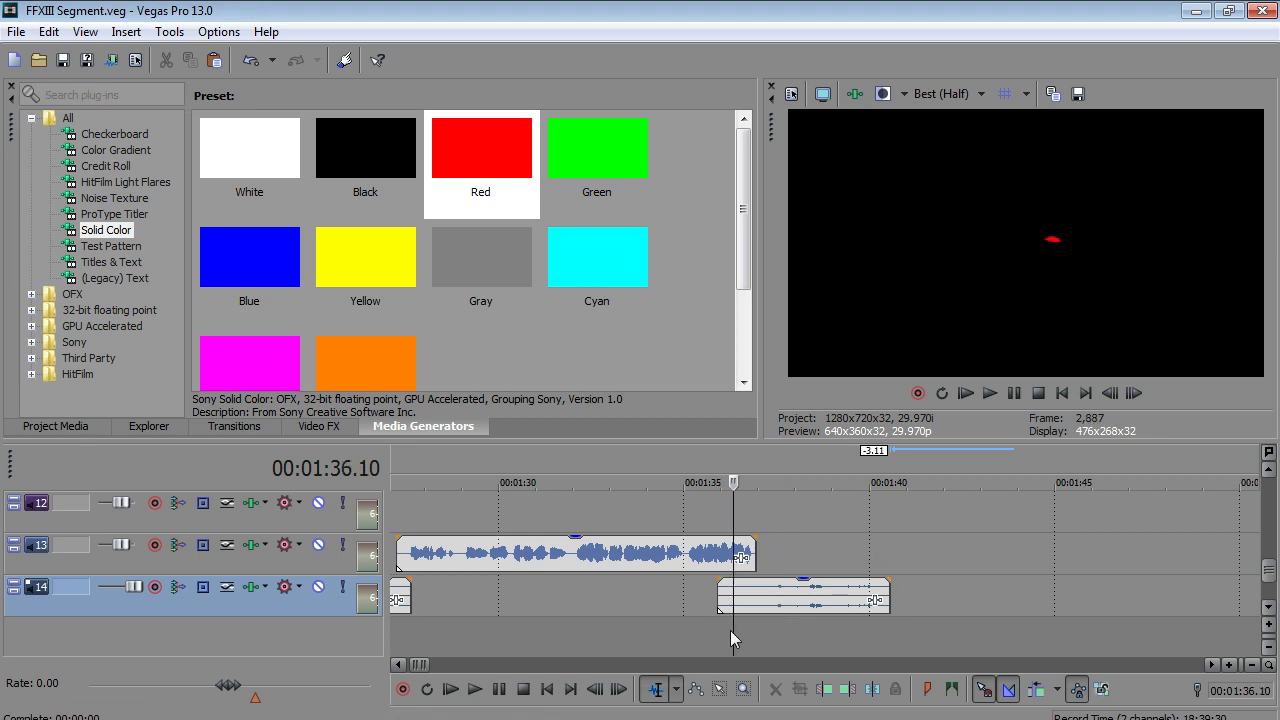
drag(719, 598, 742, 604)
click(743, 597)
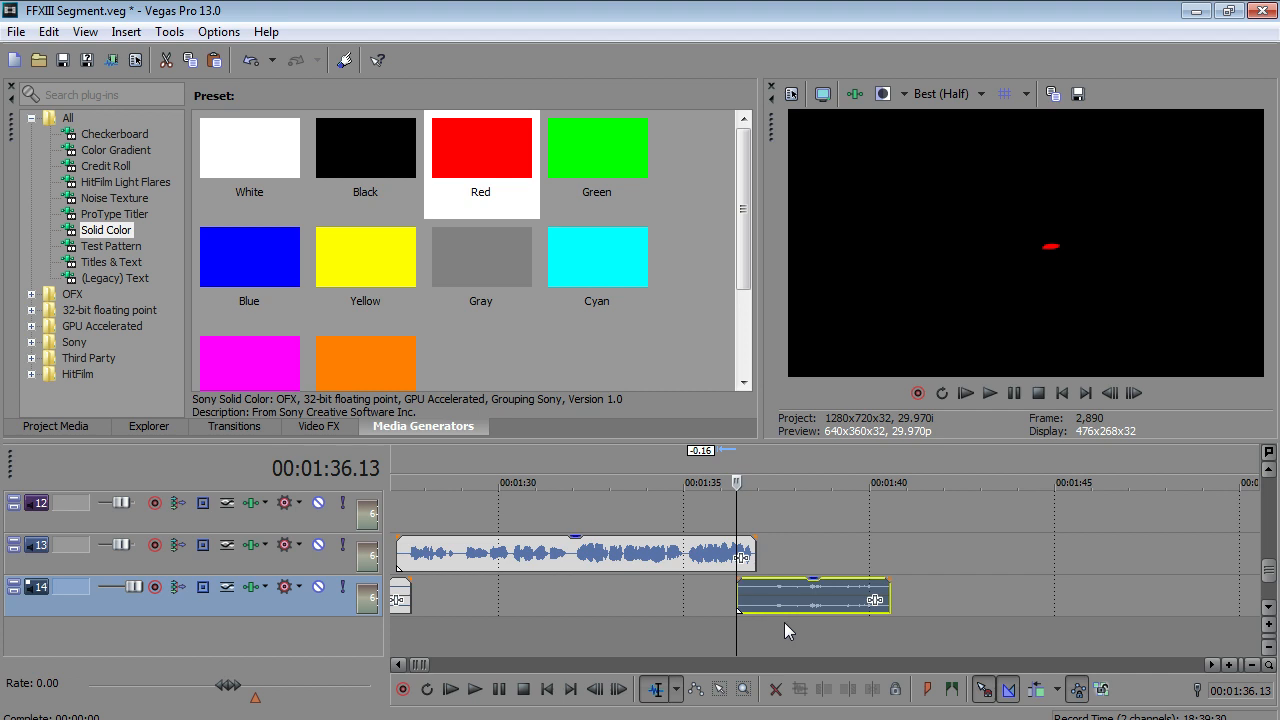
click(22, 31)
click(45, 129)
- Lower the gain of the long audio event on track 9 and play the section from 00:01:17.17
scroll(674, 523, down, 2)
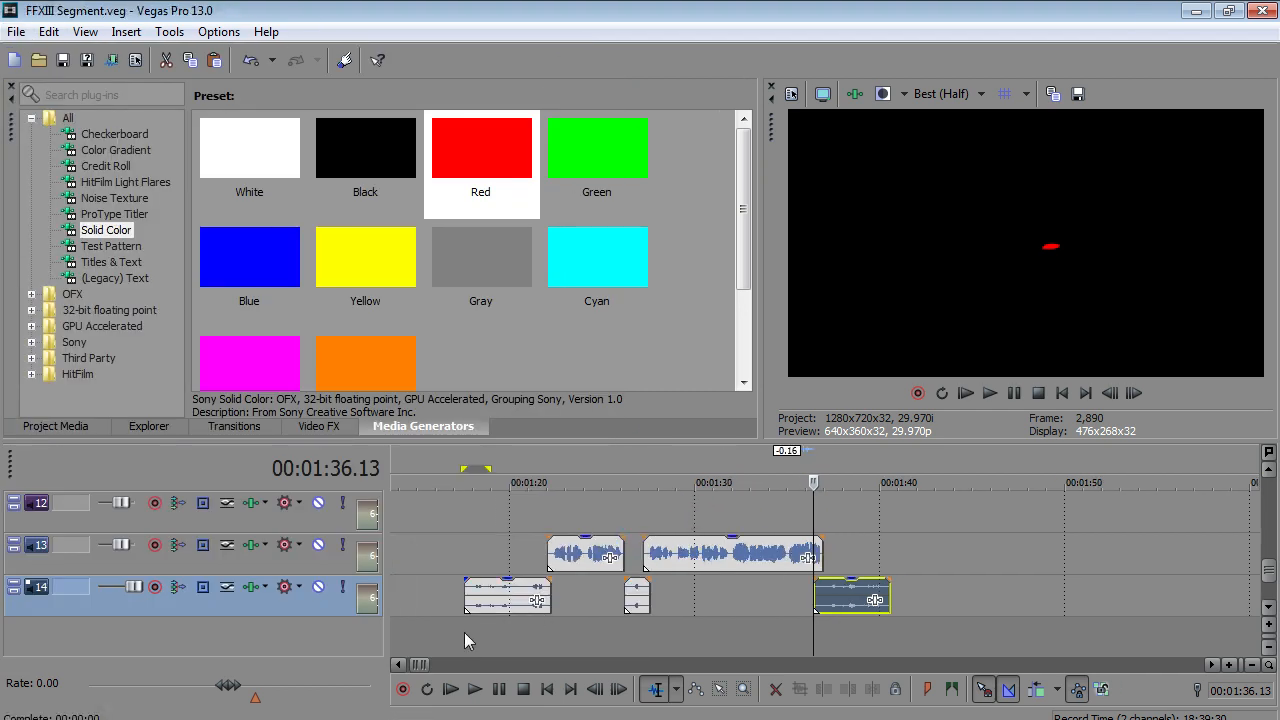
click(464, 628)
drag(1269, 576, 1277, 550)
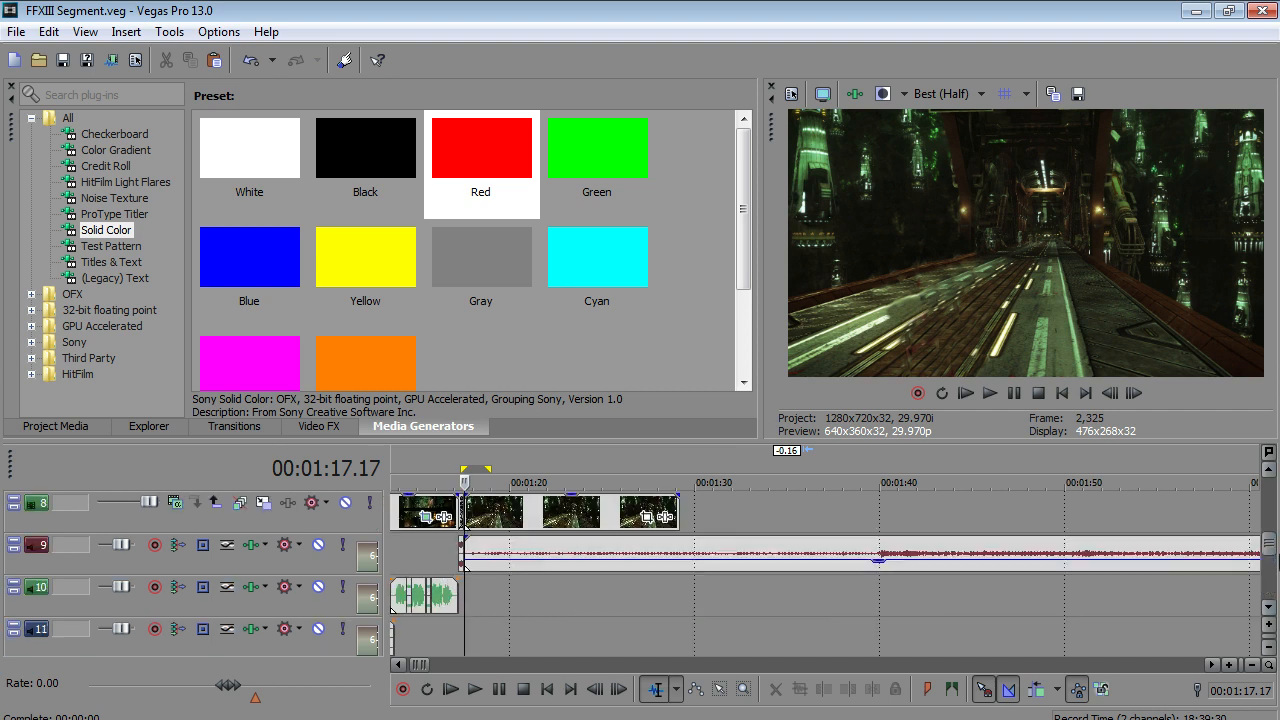
drag(528, 567, 506, 567)
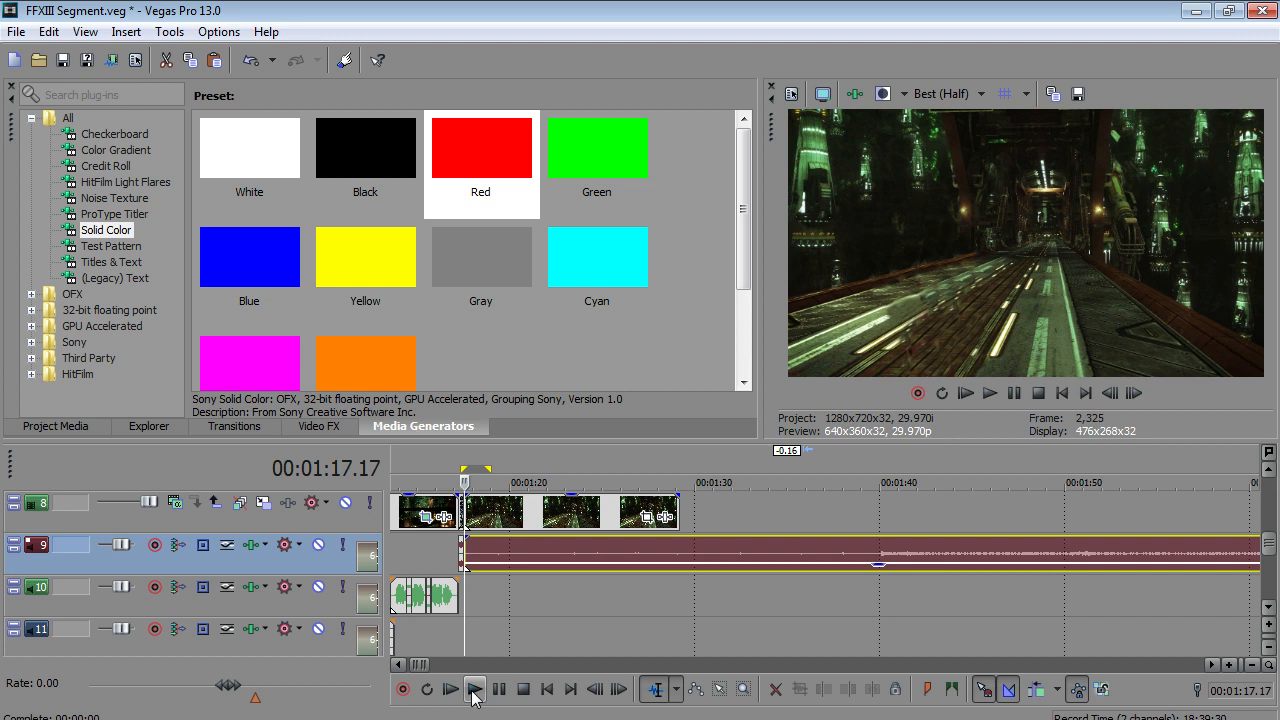
click(473, 691)
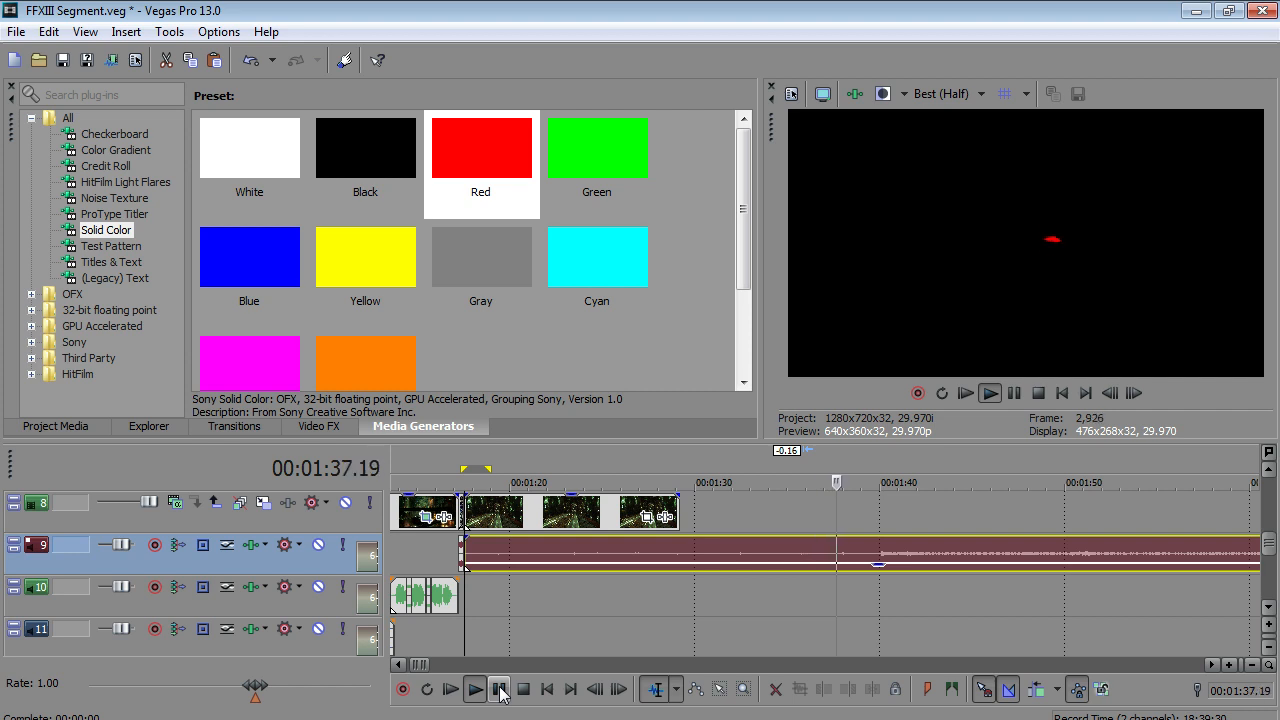
click(499, 690)
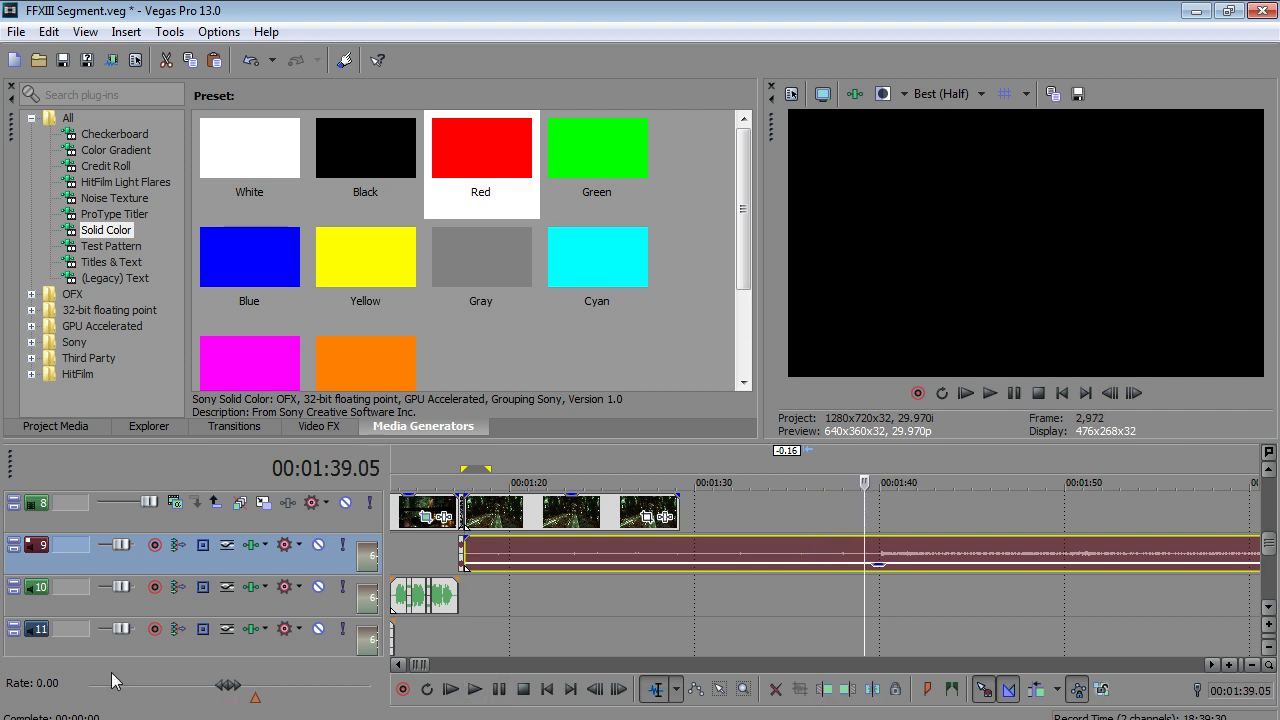
- Move the next track 13 clip earlier to start where the last track 14 clip ends, and play it back
mouse_move(1270, 550)
mouse_down()
mouse_move(1271, 573)
mouse_move(1271, 553)
mouse_up()
scroll(989, 561, down, 3)
drag(1019, 555, 921, 556)
scroll(818, 568, up, 4)
click(476, 689)
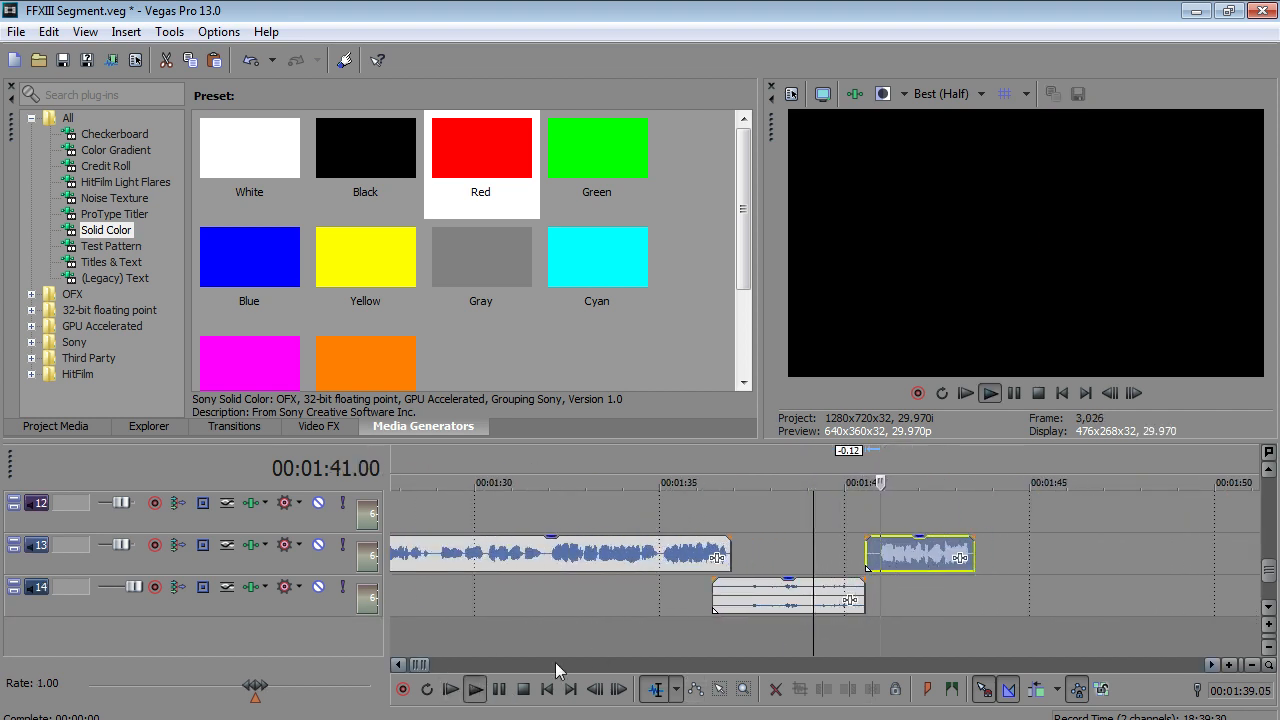
click(500, 689)
- Switch to the Word script and strike through the lines from "I'm hard at work" through "OH SO IT'S JUST ONE BIG JOKE TO YOU IS IT?"
key(alt+Tab)
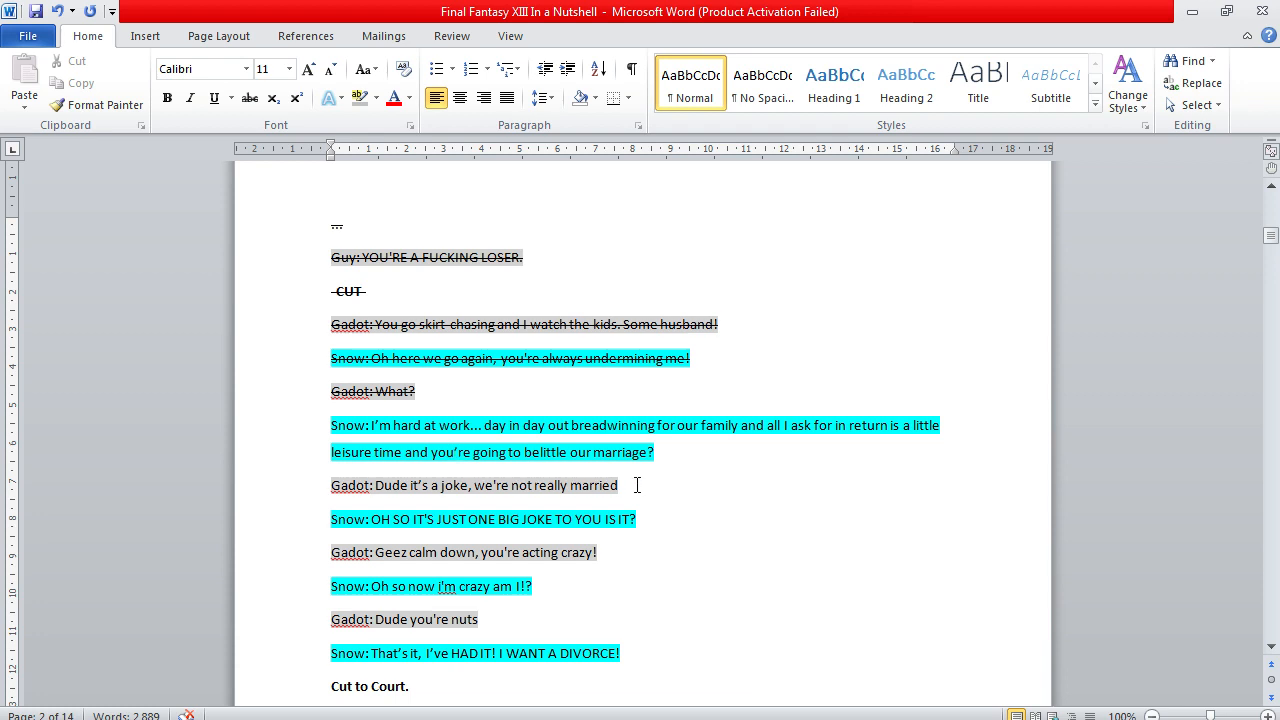
drag(637, 485, 289, 427)
drag(650, 518, 298, 427)
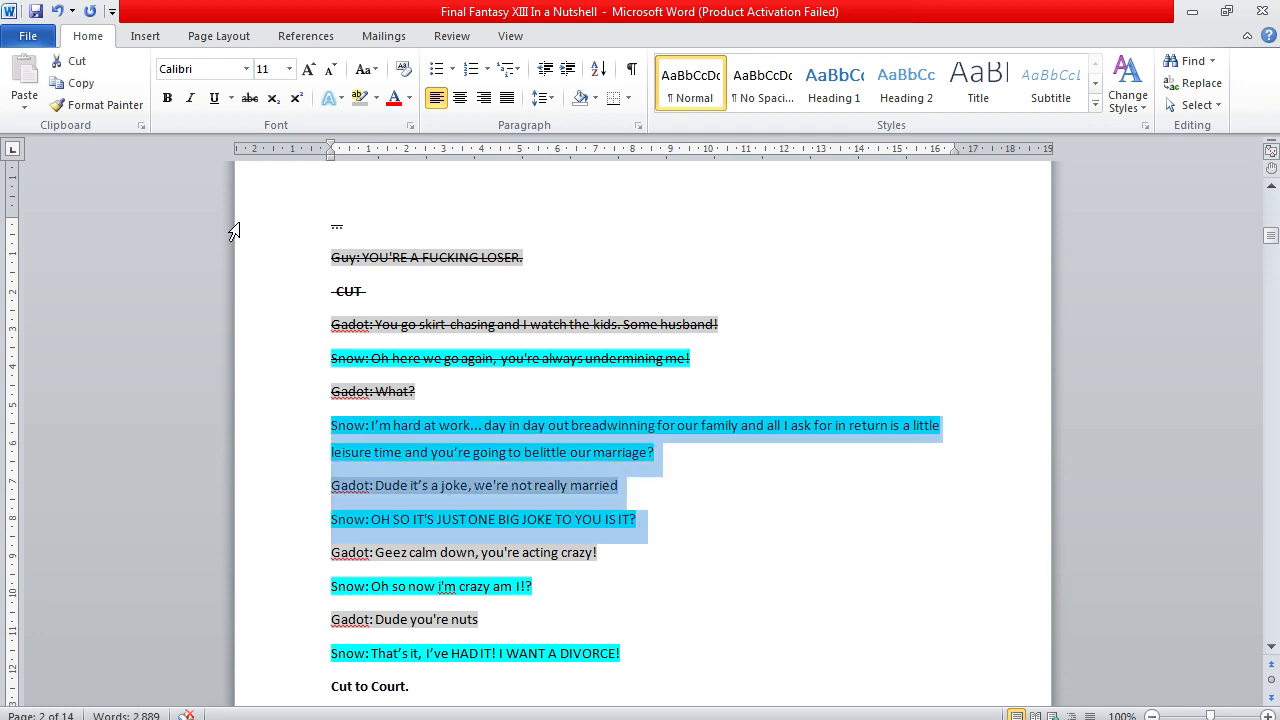
click(248, 100)
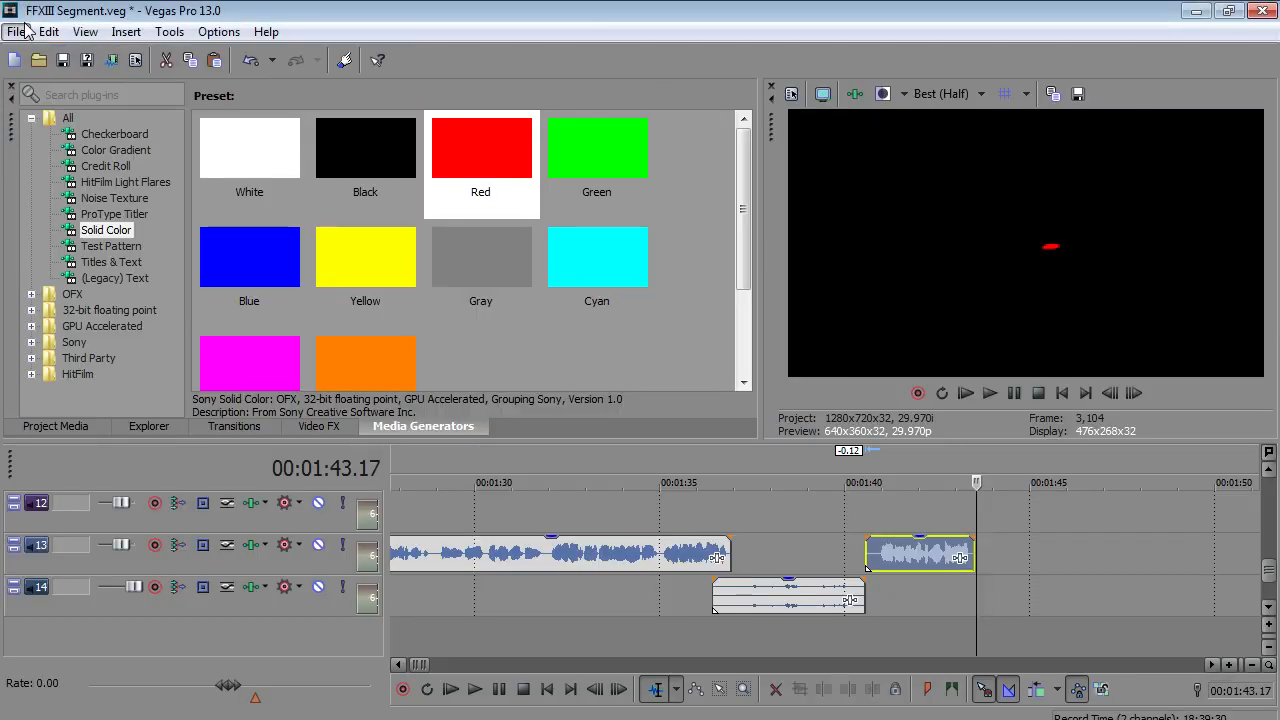
- Return to Vegas Pro and save the project
click(22, 31)
click(35, 131)
- Review the dialogue timing on tracks 13 and 14, playing from 00:01:24.09 through the short track 14 clip
click(898, 626)
scroll(902, 626, down, 3)
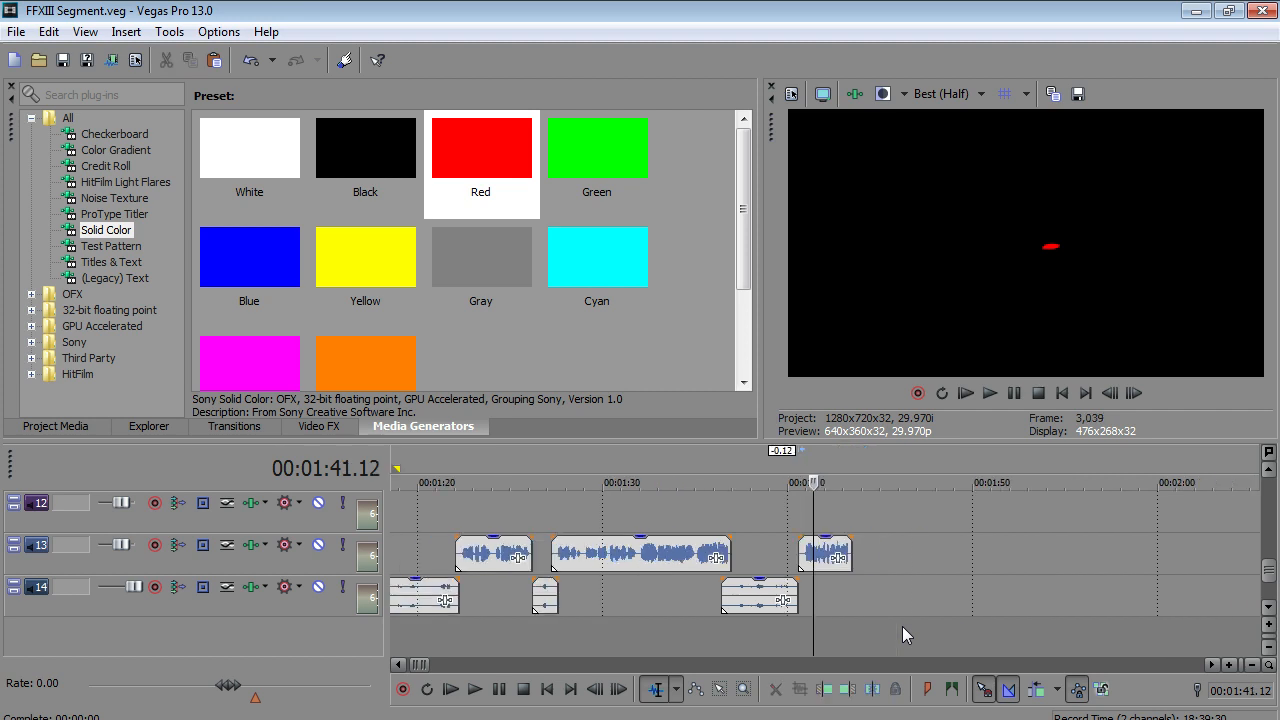
click(779, 628)
click(821, 622)
click(744, 630)
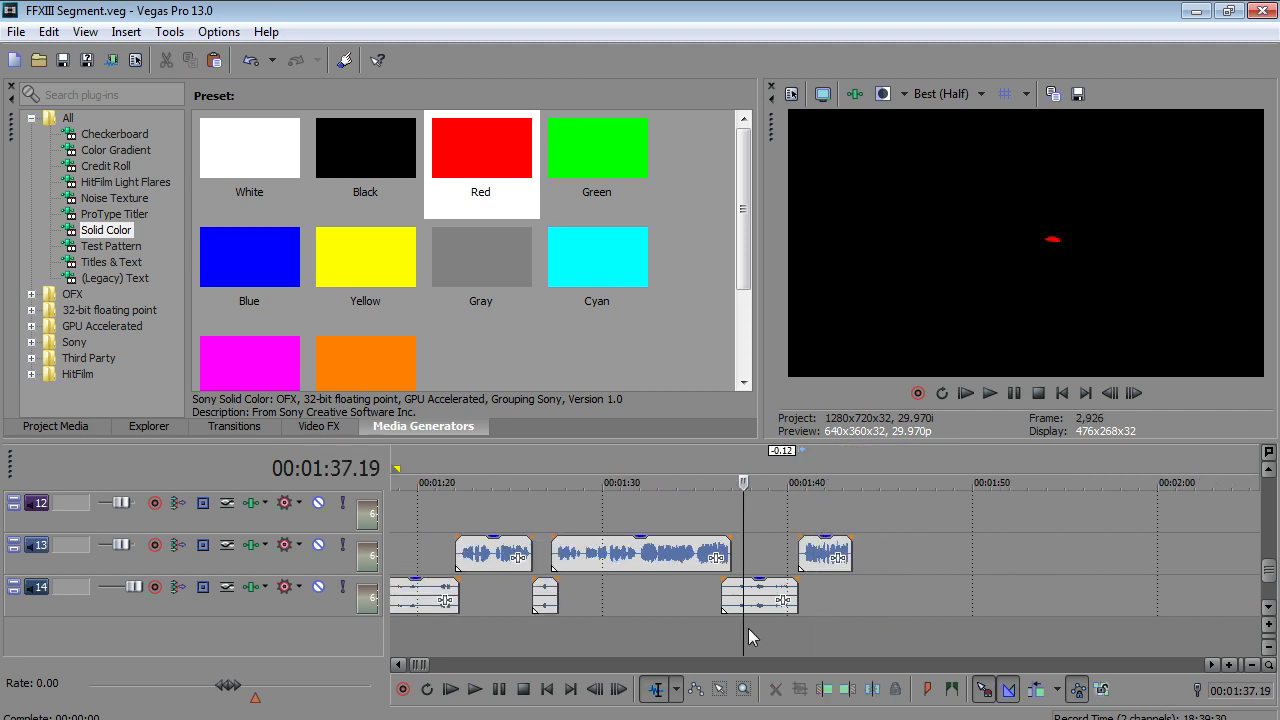
click(595, 615)
scroll(598, 614, down, 2)
scroll(598, 614, up, 3)
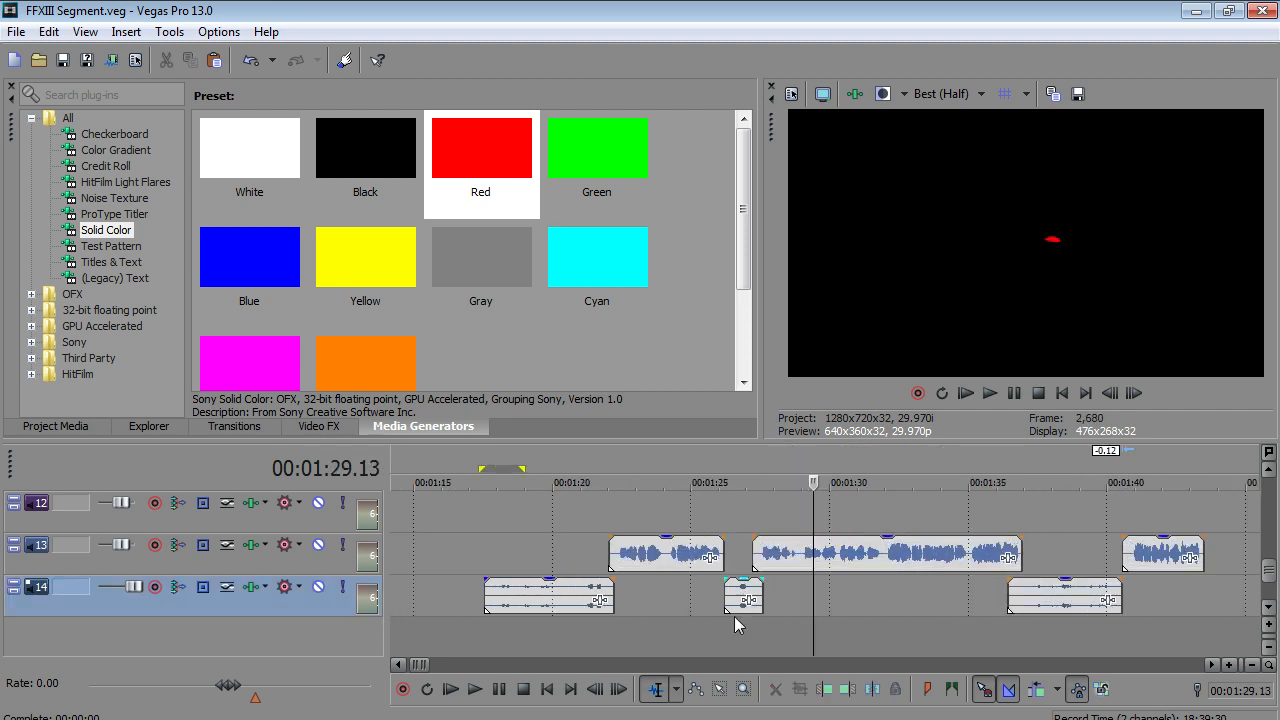
click(734, 608)
scroll(732, 616, up, 2)
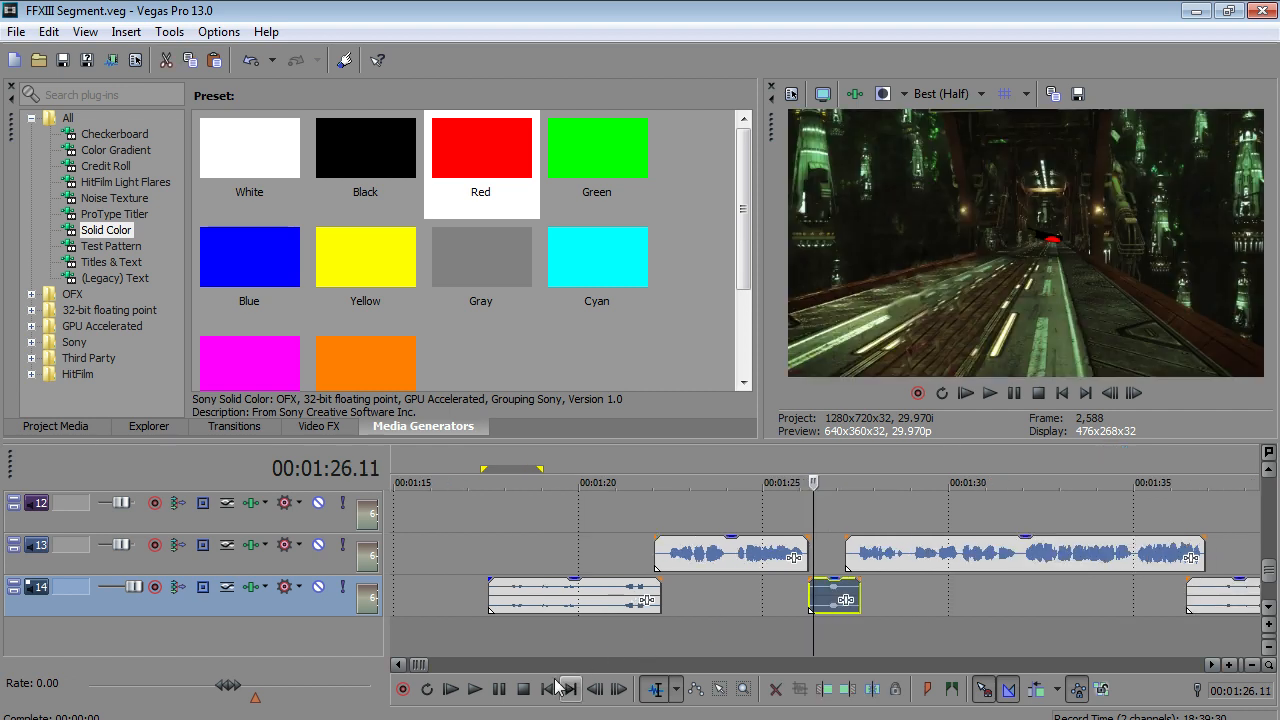
click(736, 633)
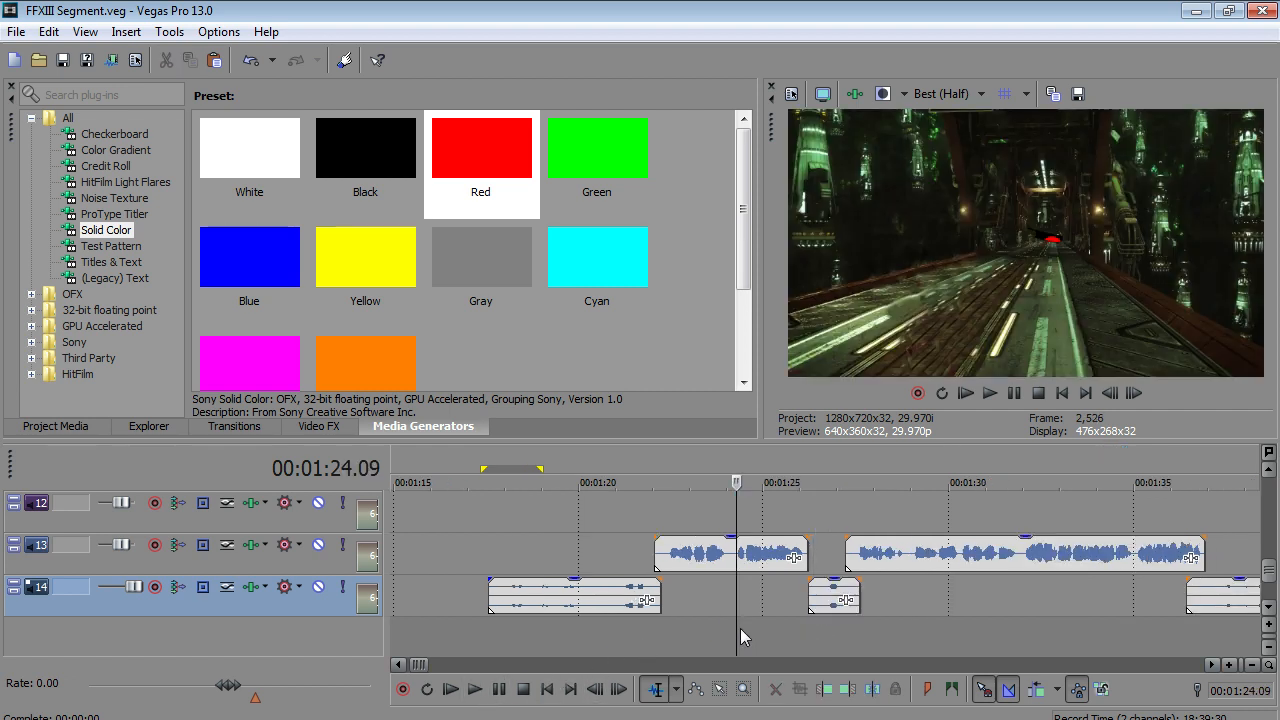
click(476, 690)
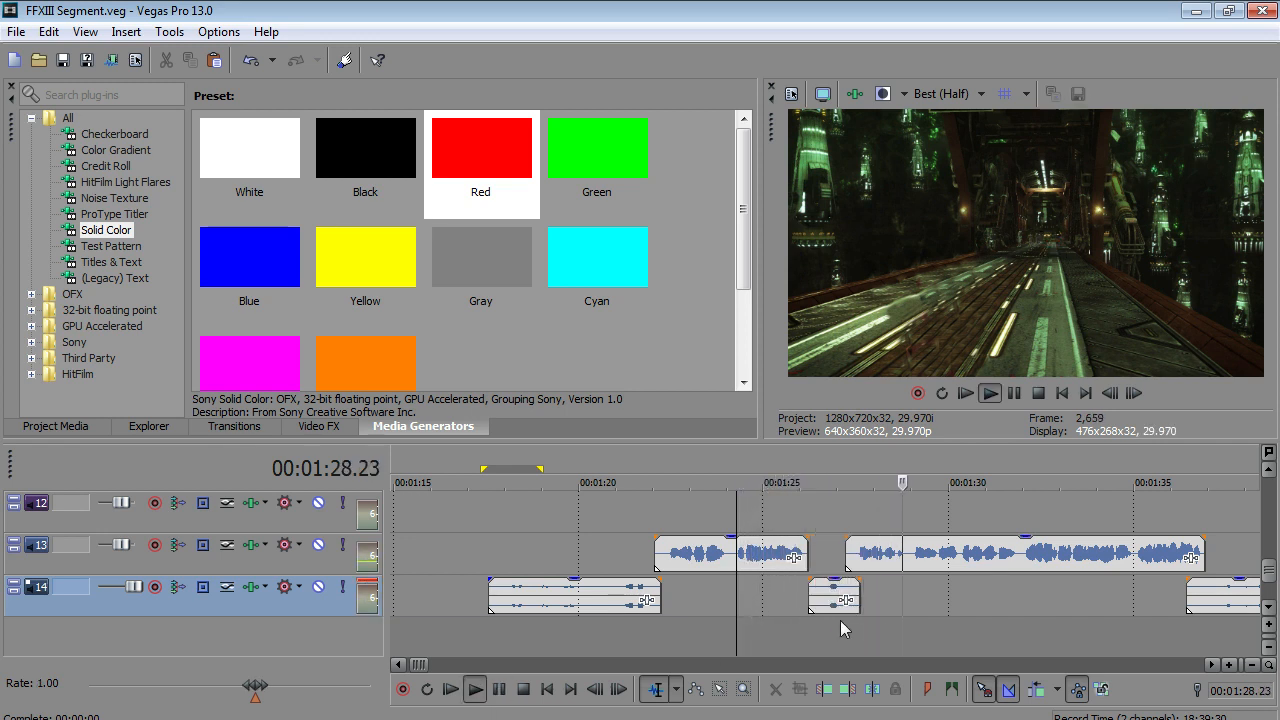
click(500, 690)
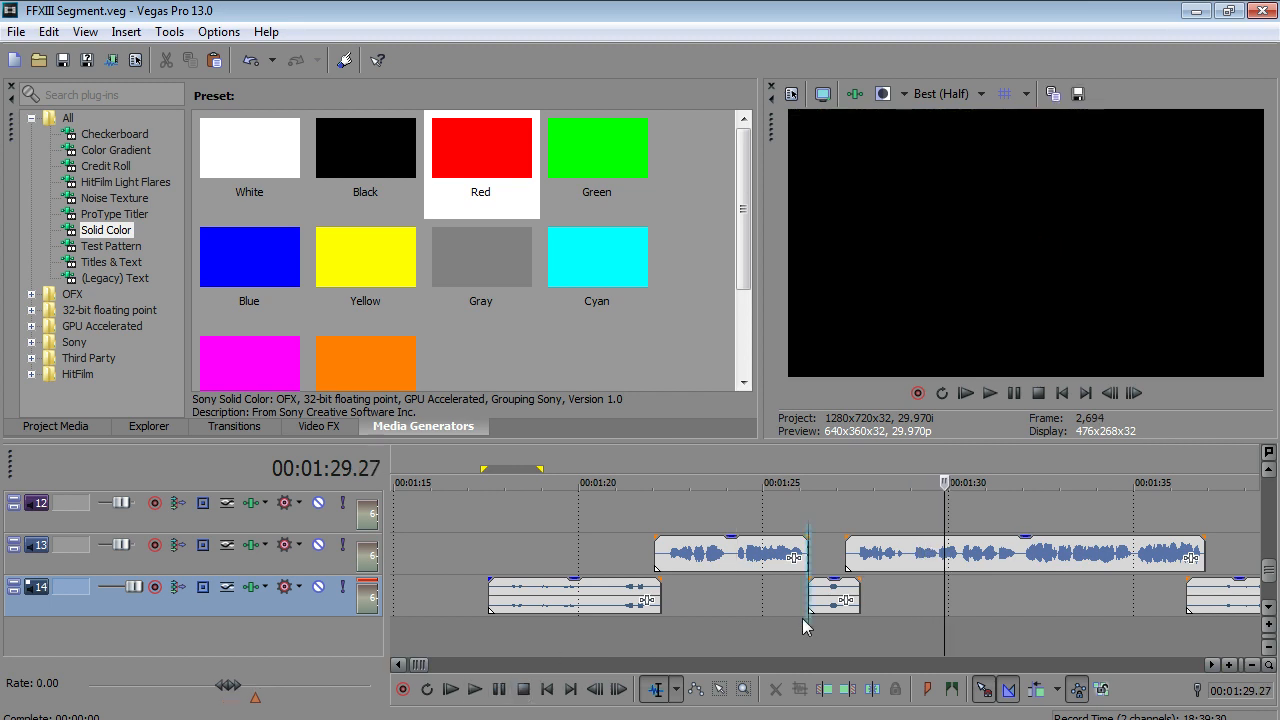
- Play the dialogue on tracks 13 and 14 from 00:01:17.17 through the end of the last voice clip
click(803, 620)
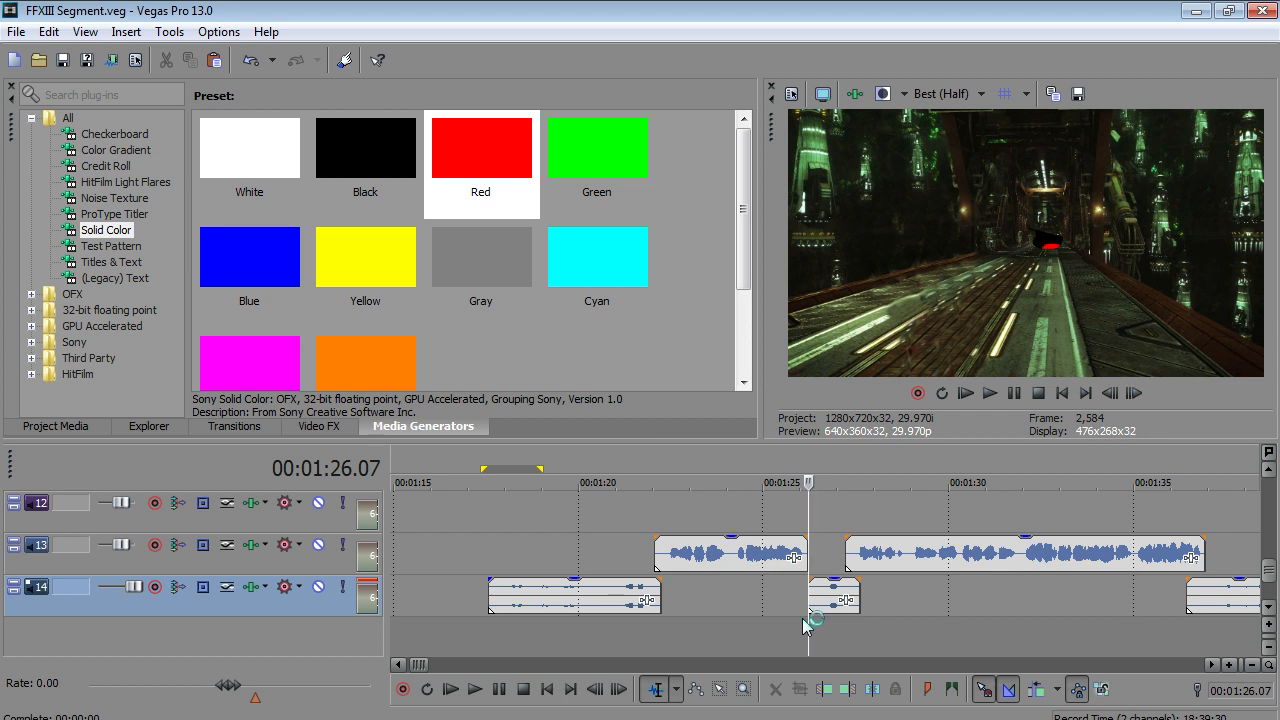
click(489, 628)
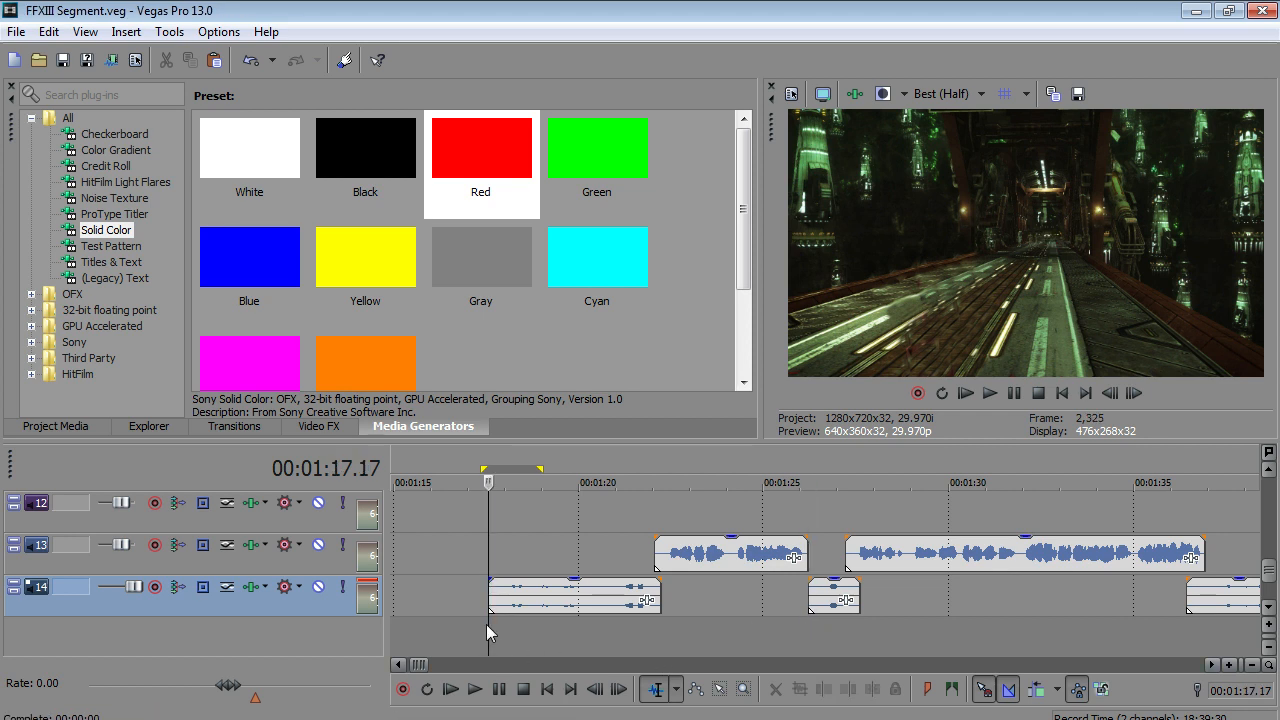
scroll(490, 632, down, 3)
click(476, 689)
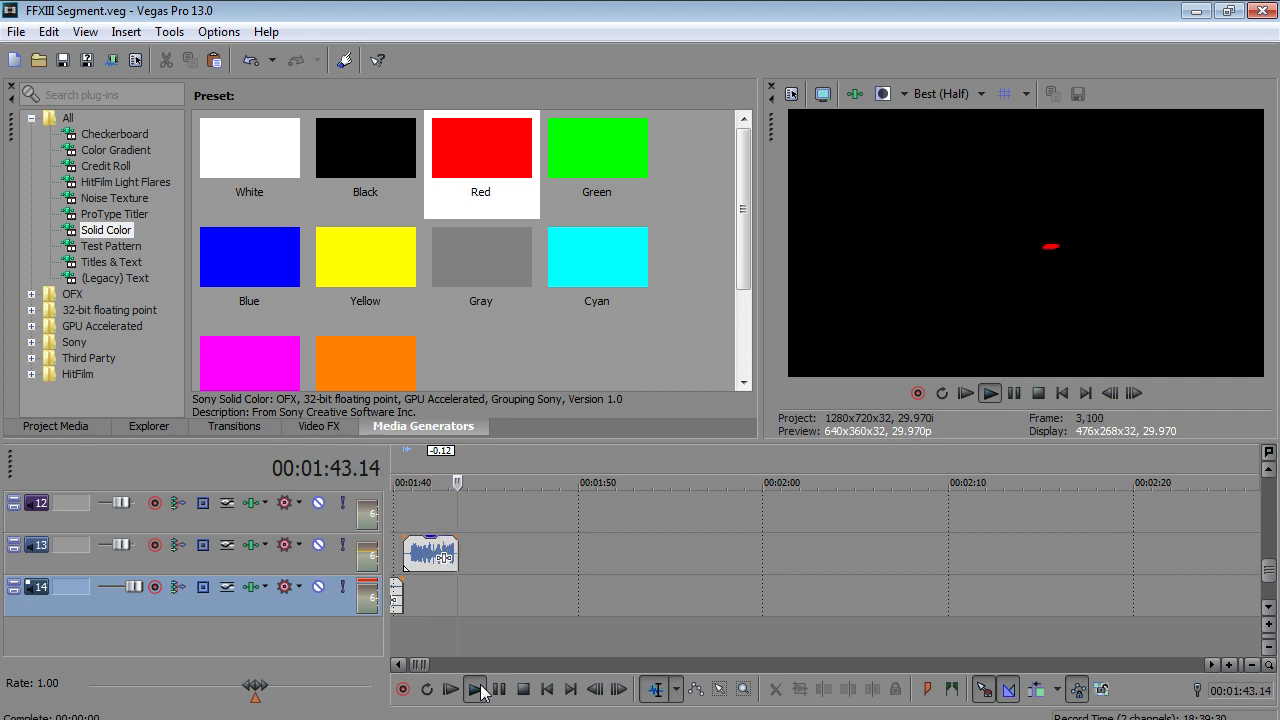
click(499, 689)
scroll(766, 550, down, 1)
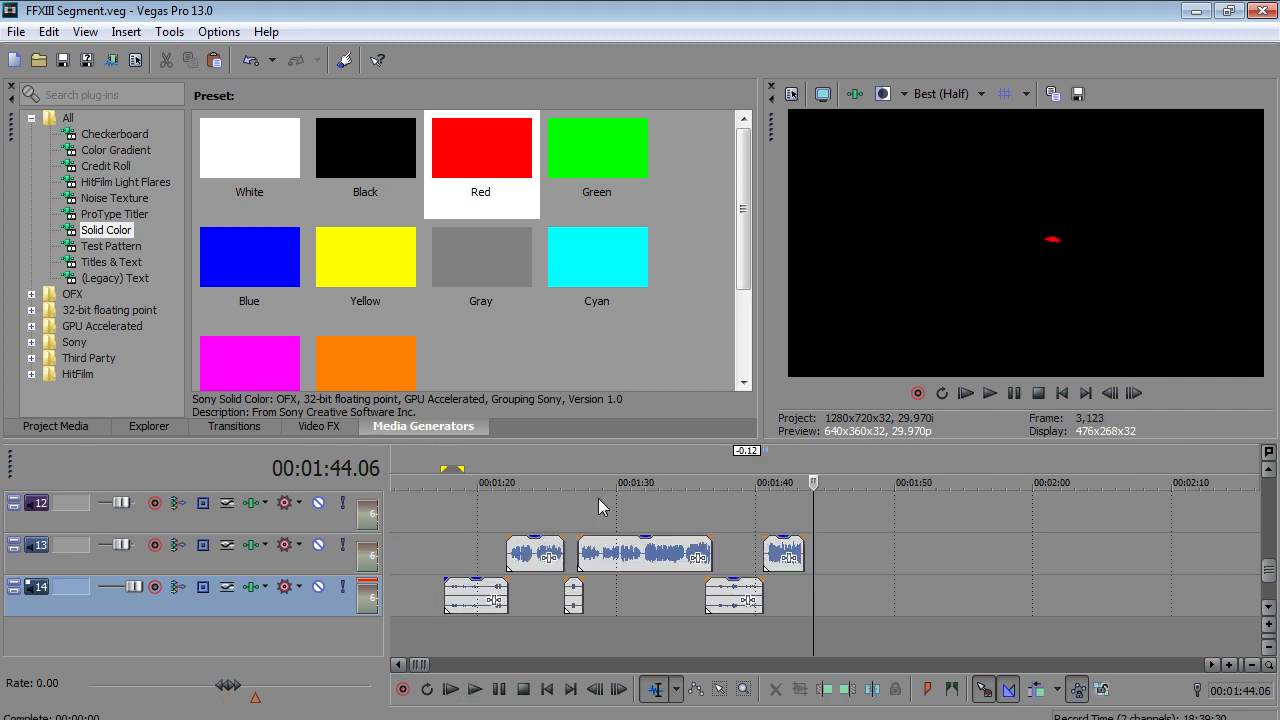
- Crop the "hanging edge 1" clip on track 8 to about 766.9 by 431.4, centred at about 392.4, 354.0
click(515, 495)
click(1269, 470)
click(1269, 470)
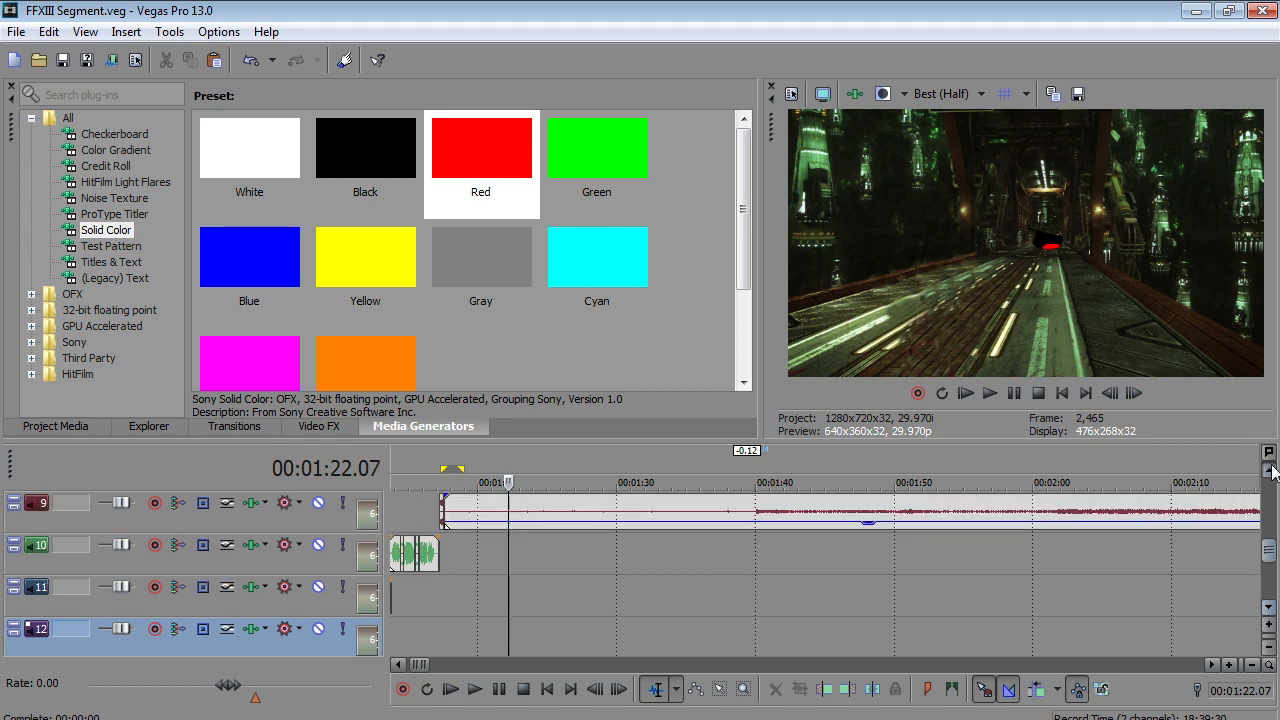
click(1269, 470)
click(1269, 470)
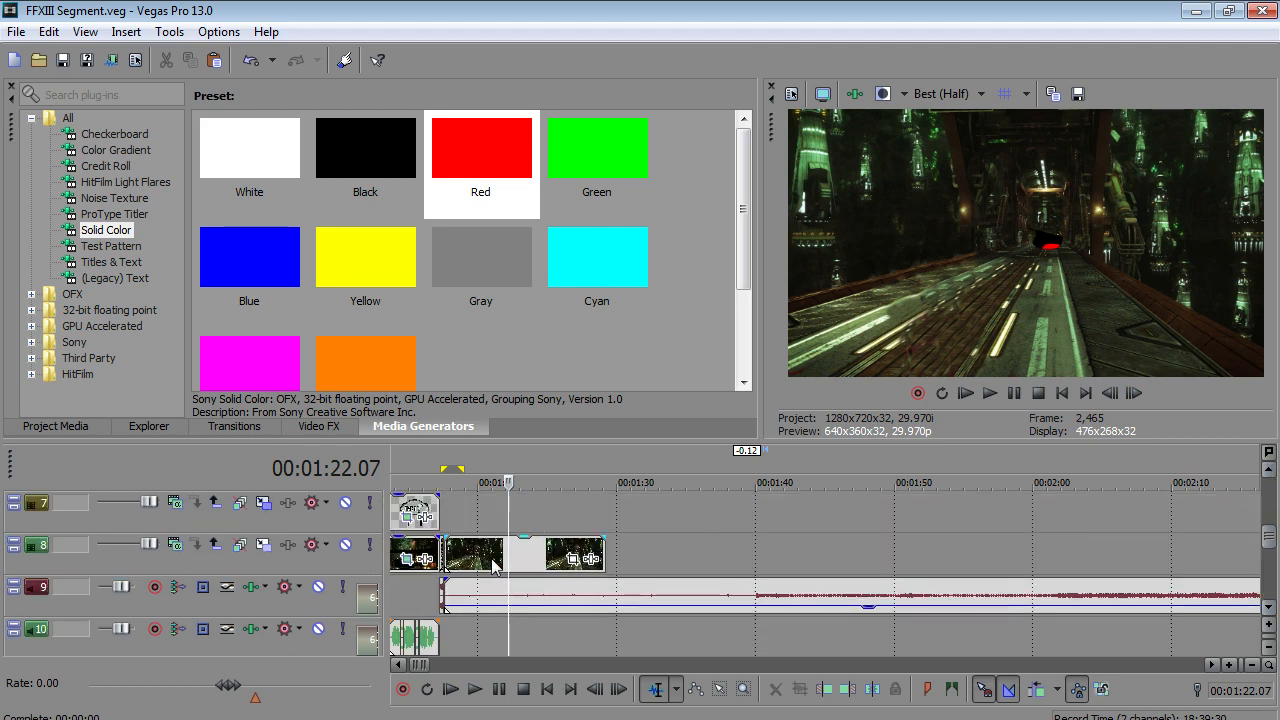
click(448, 554)
scroll(450, 558, up, 2)
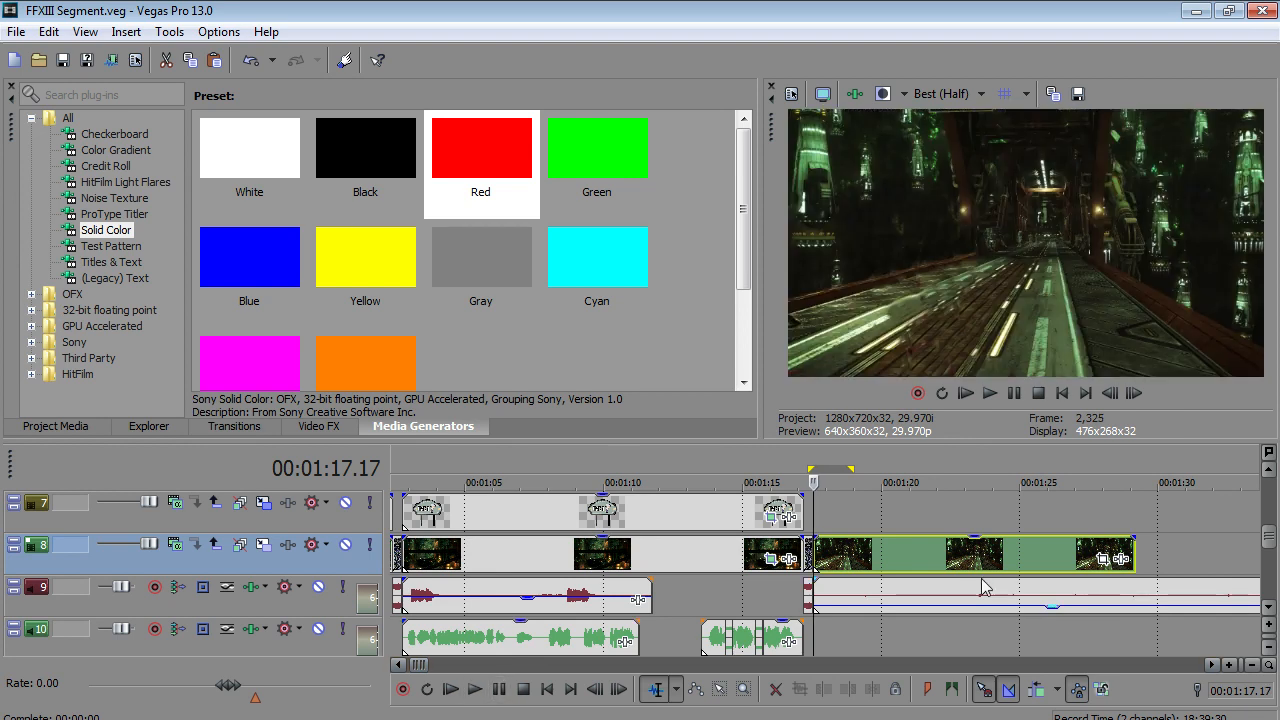
click(1102, 559)
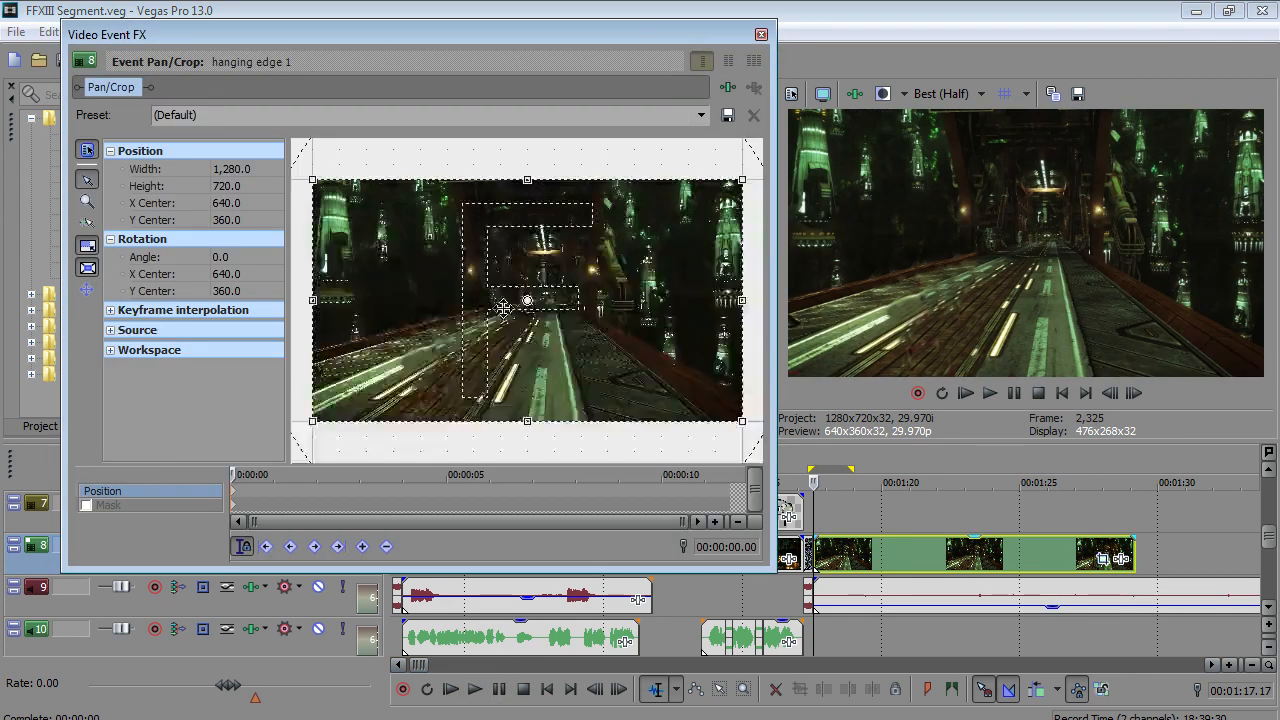
drag(313, 419, 398, 374)
drag(553, 318, 471, 316)
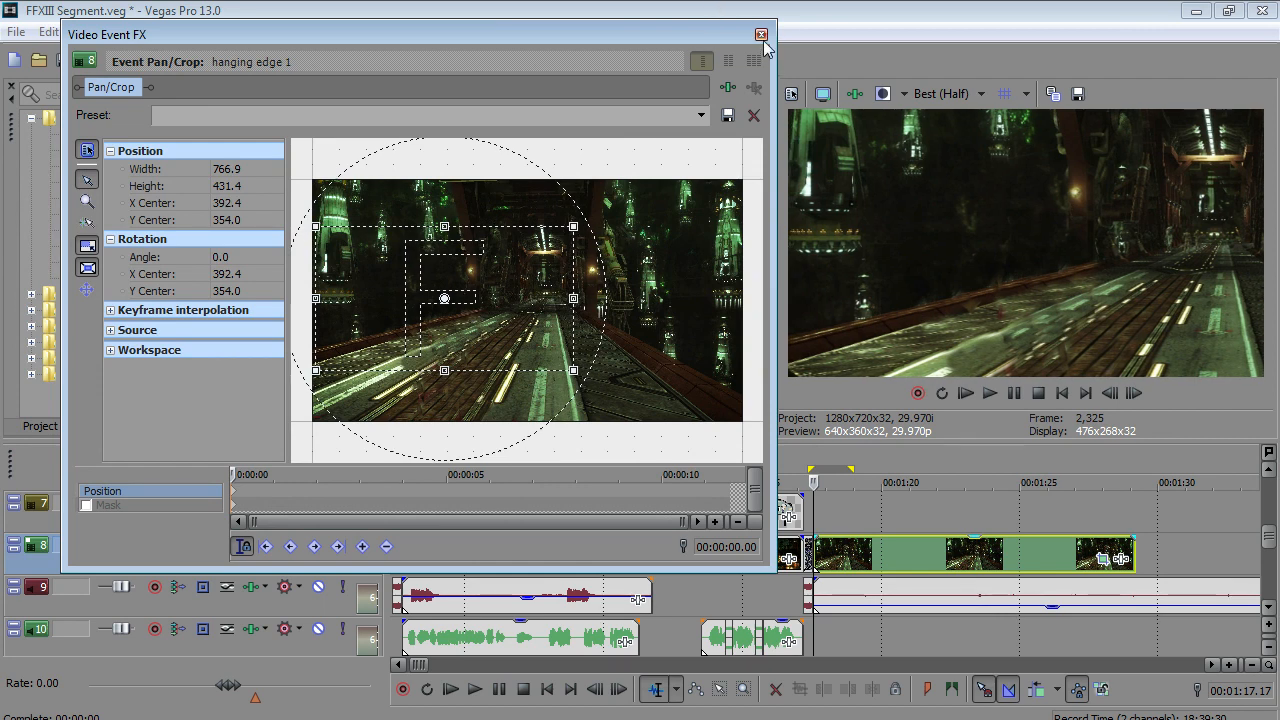
click(761, 35)
- Play the first line over the cropped track 8 clip and trim the clip's end to 00:01:22.11
click(475, 689)
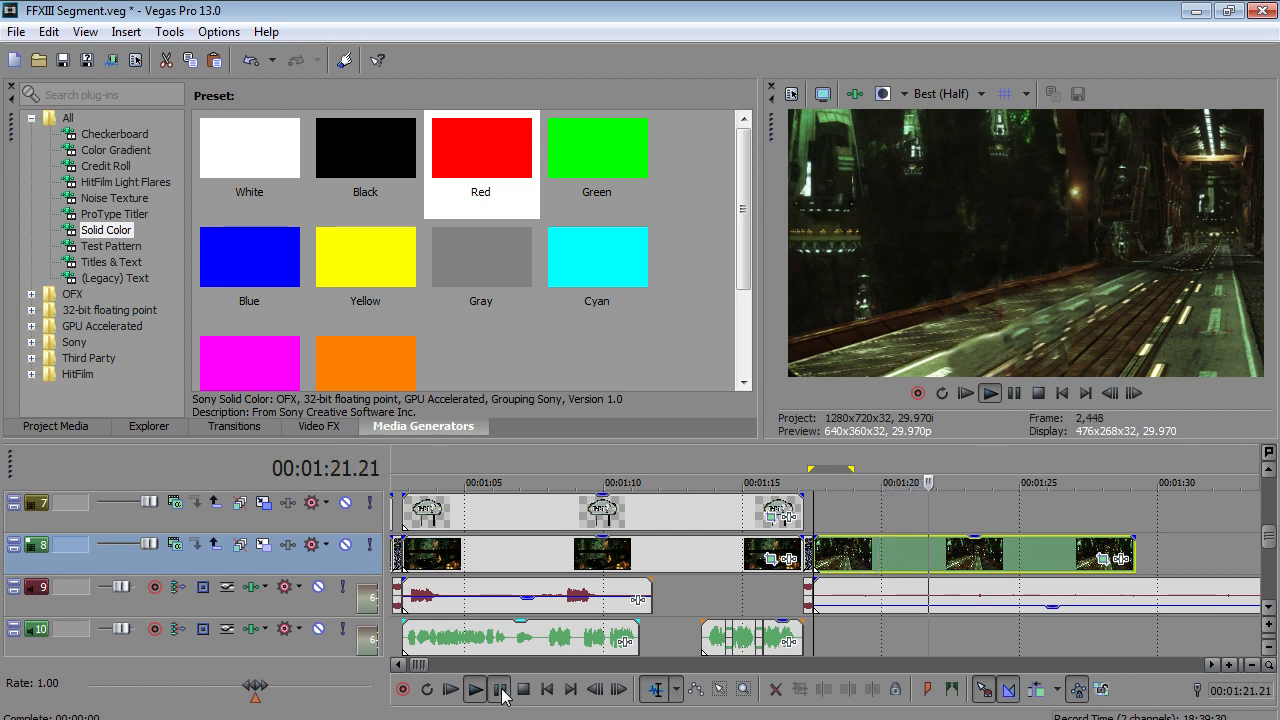
key(space)
drag(1133, 553, 944, 553)
- Copy the cropped track 8 clip and paste it at 00:01:22.11, directly after the original
right_click(901, 559)
click(945, 249)
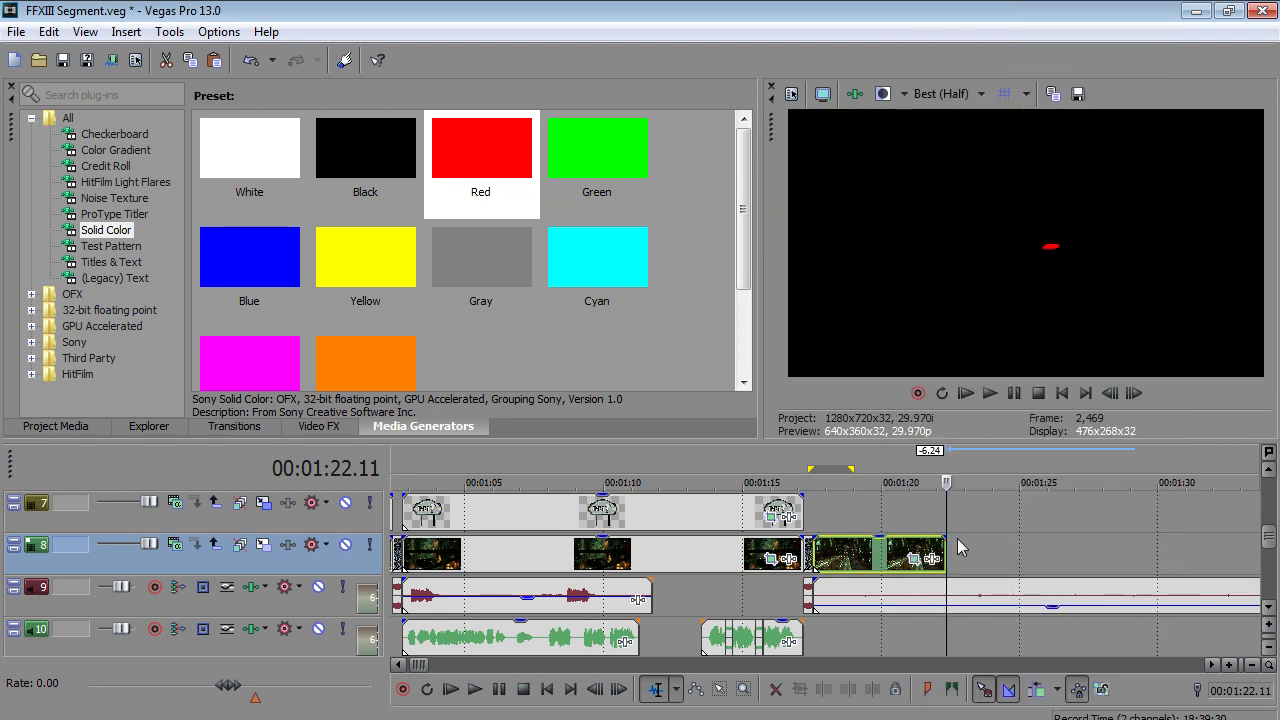
right_click(958, 547)
click(1030, 198)
click(953, 492)
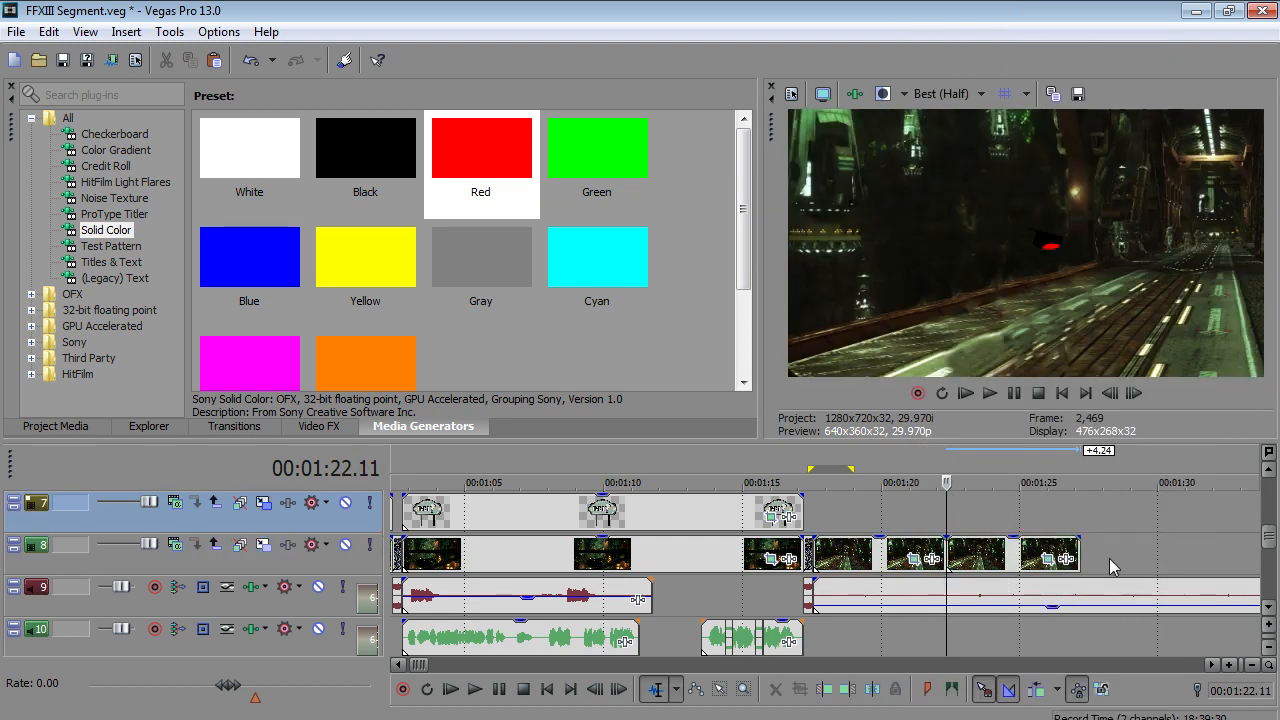
- Flip the pasted clip's Pan/Crop frame horizontally, centre it at about 860.7, 366.0, and play the cut between the two shots
click(1052, 566)
right_click(511, 292)
click(601, 352)
drag(458, 314, 615, 318)
click(761, 35)
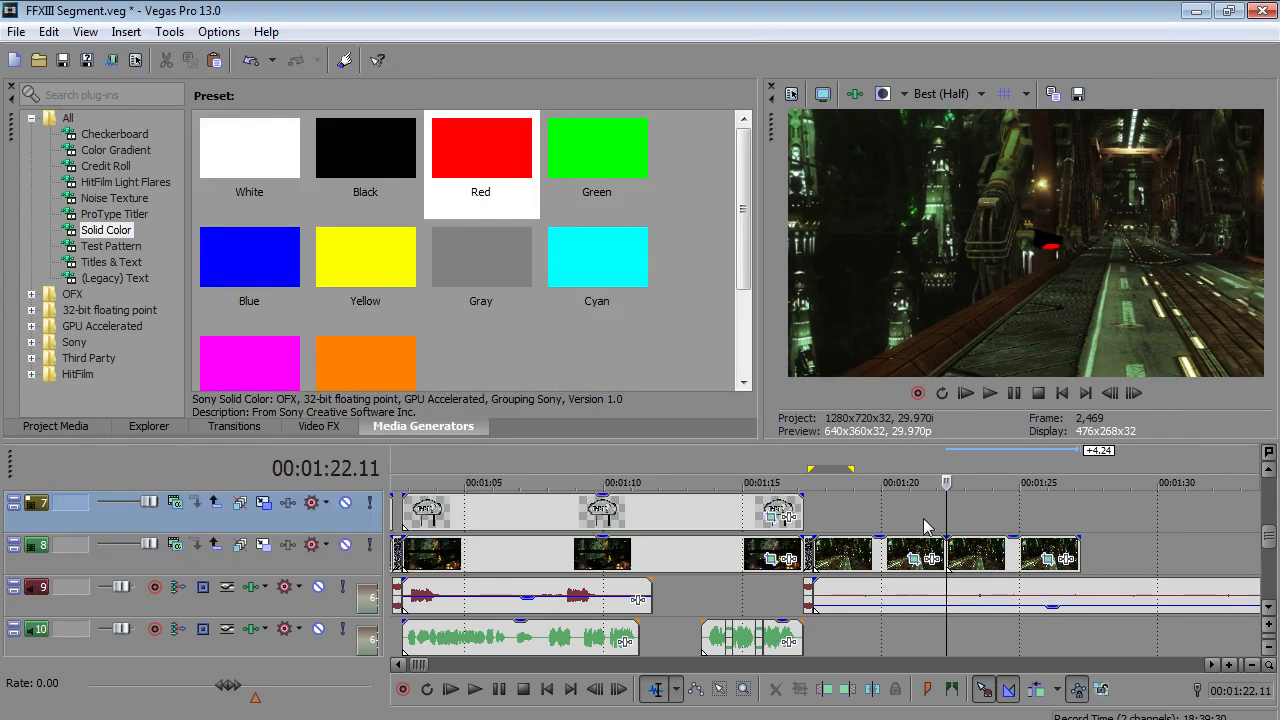
click(921, 527)
click(476, 690)
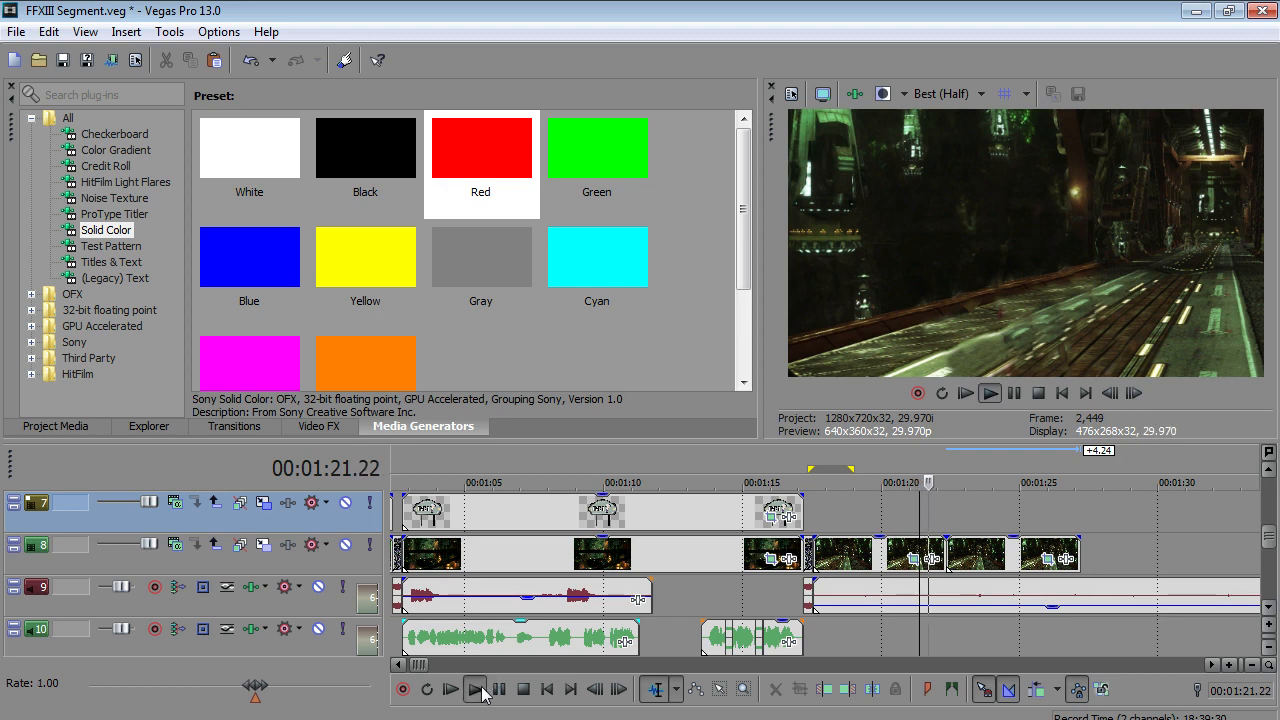
click(478, 690)
- Reopen the second shot's Pan/Crop at its first keyframe and reverse the frame's horizontal flip
click(1064, 561)
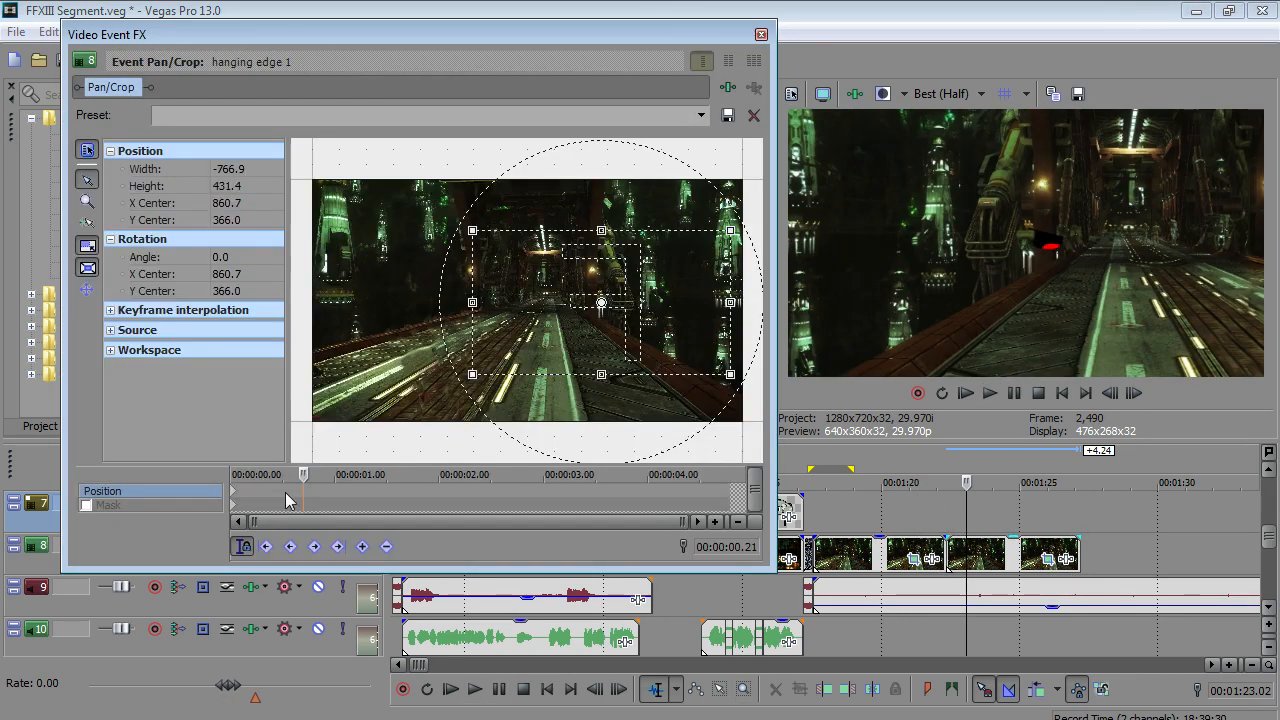
click(237, 488)
right_click(579, 337)
click(680, 395)
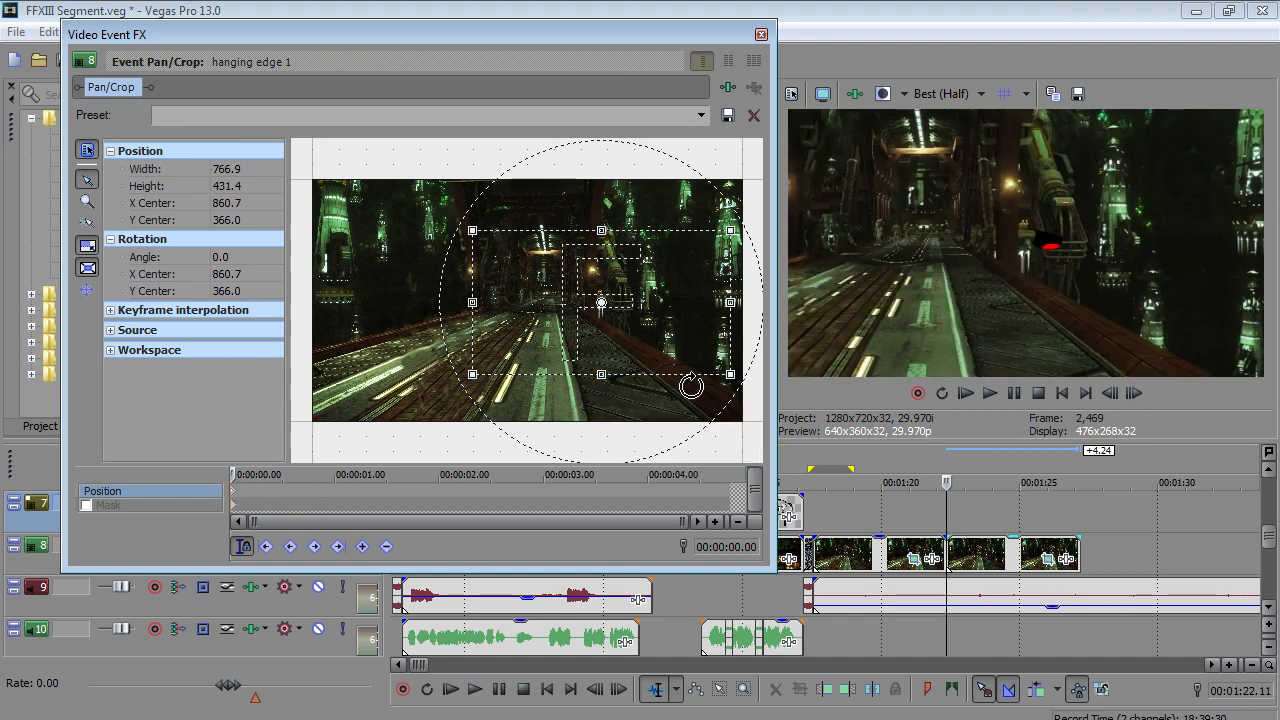
- Play the cut into the second shot and trim that clip's end to about 00:01:26.12 on track 8
click(936, 626)
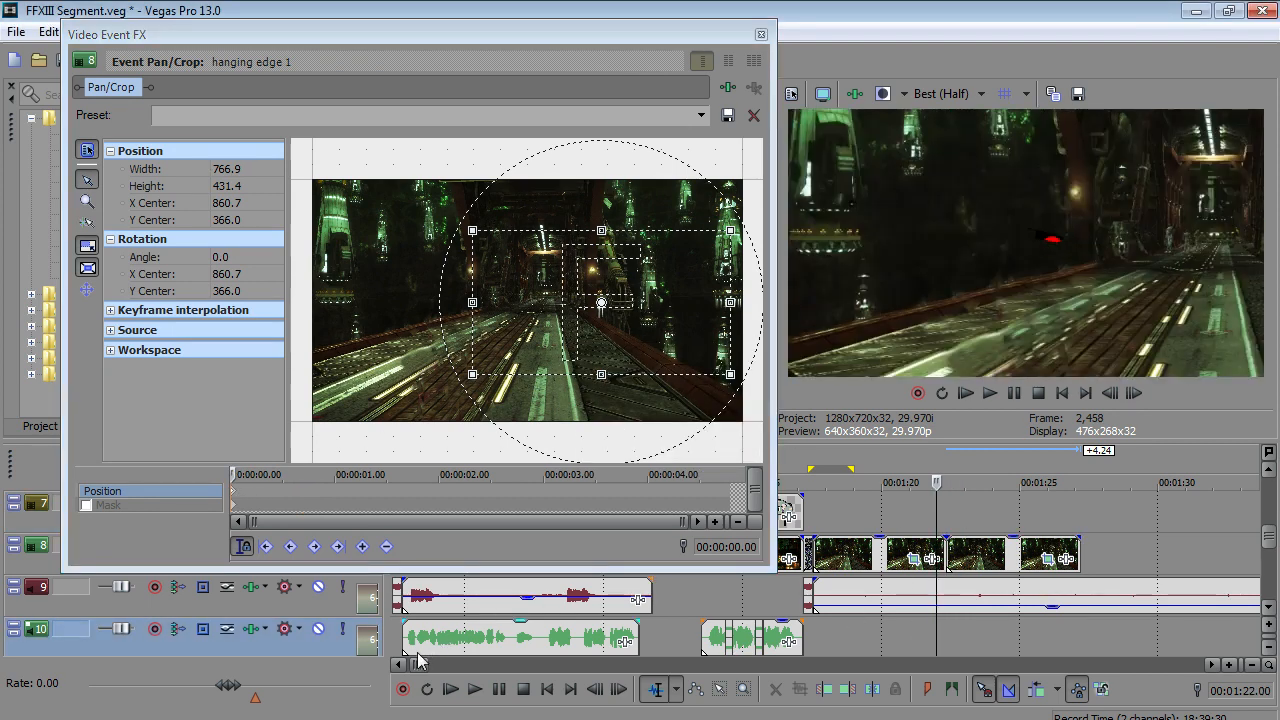
click(474, 689)
click(491, 692)
click(490, 693)
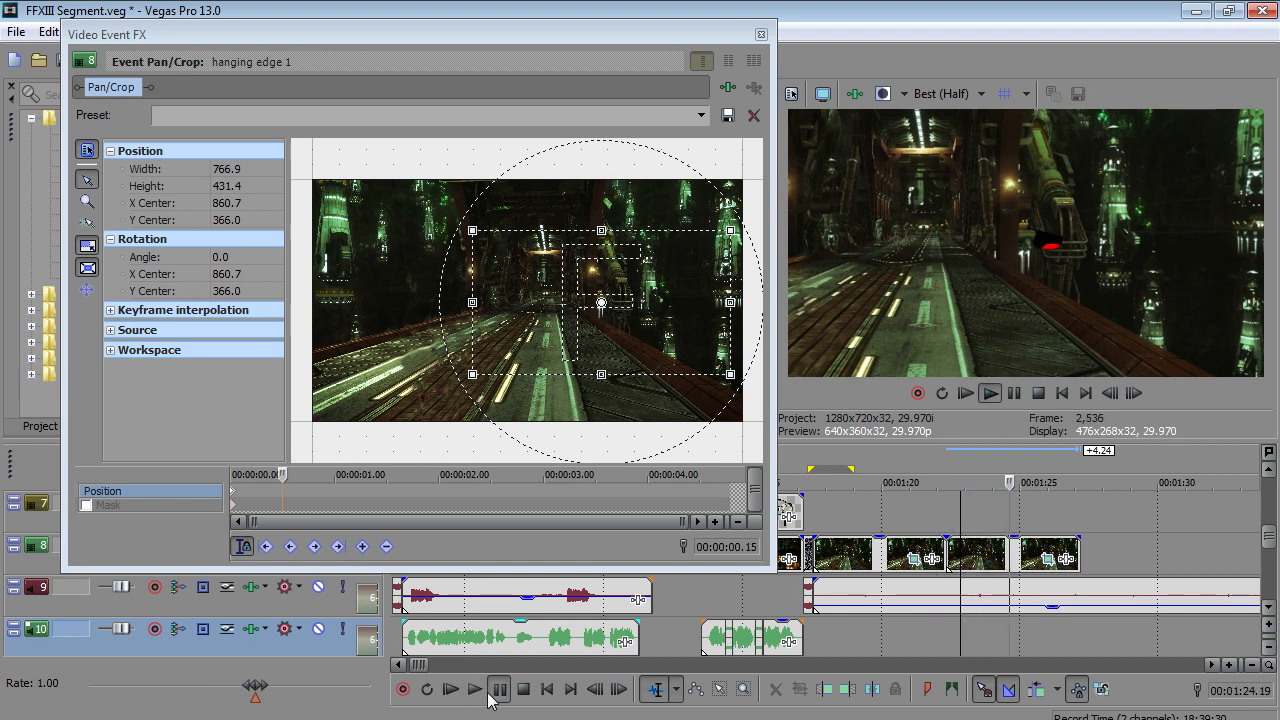
click(491, 697)
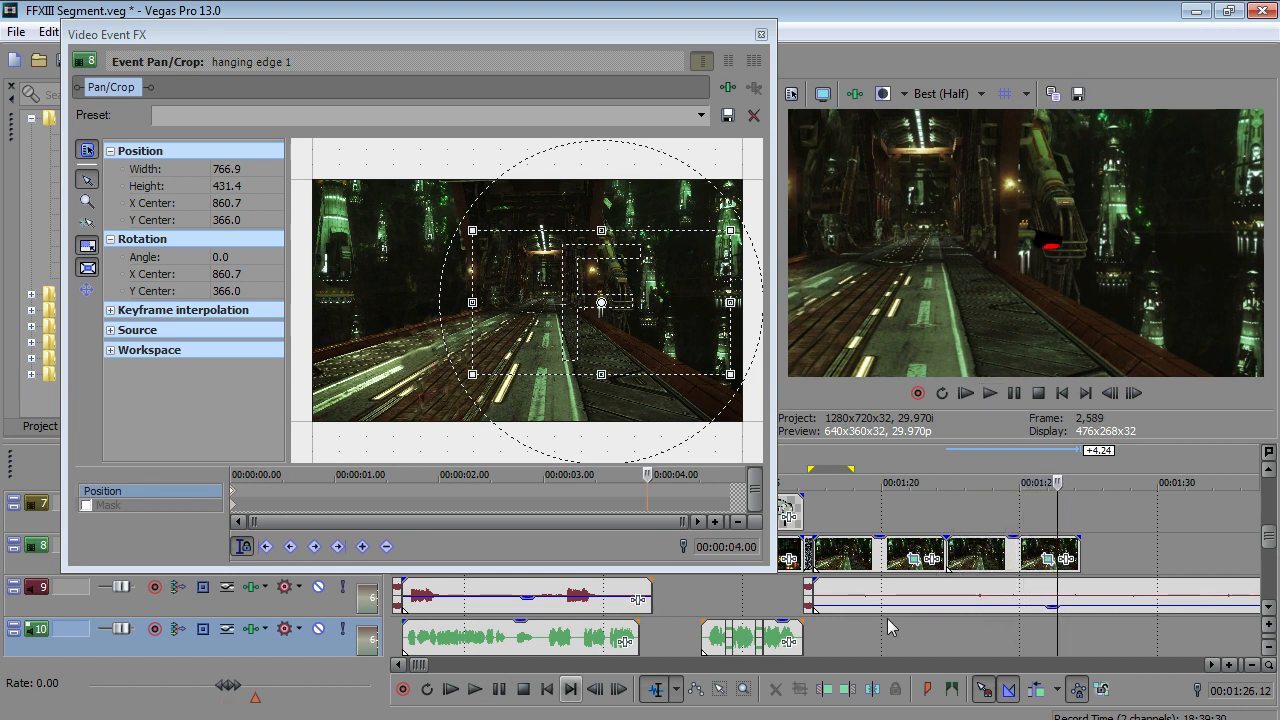
drag(1079, 554, 1057, 554)
- Copy the first cropped shot on track 8 and paste it directly after the second shot
right_click(895, 554)
click(944, 249)
right_click(1035, 554)
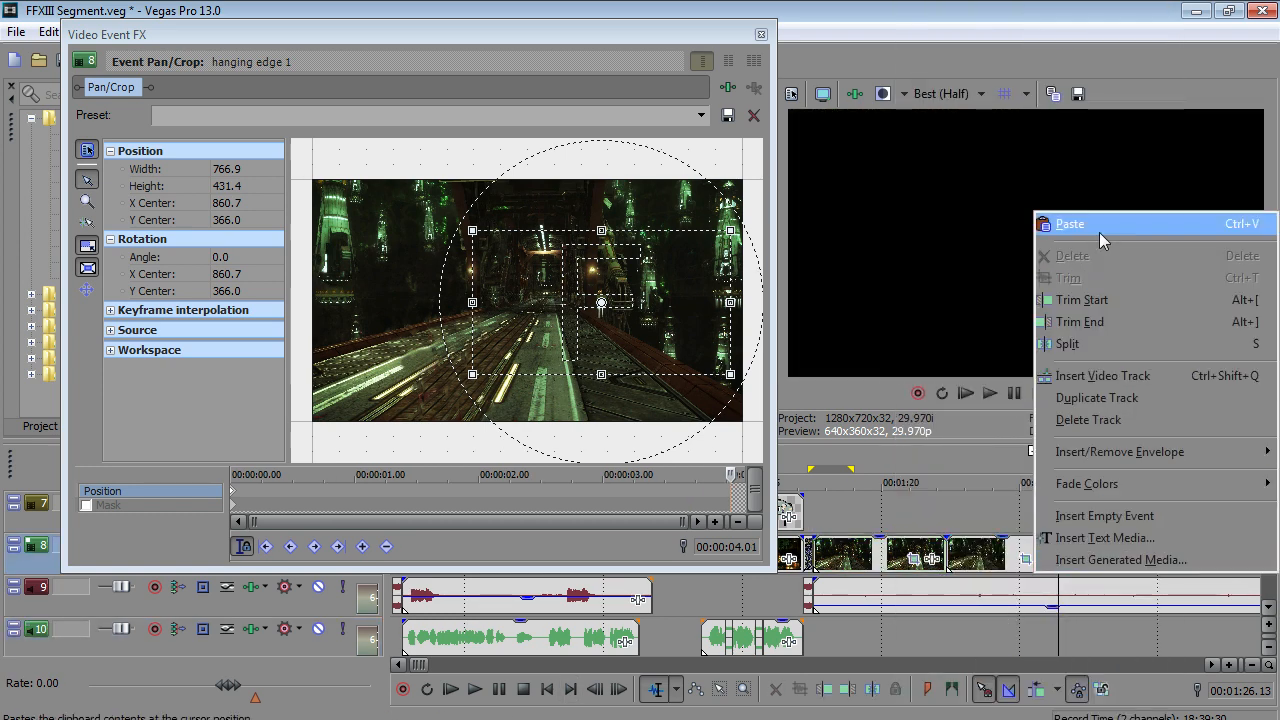
click(1100, 222)
click(1062, 507)
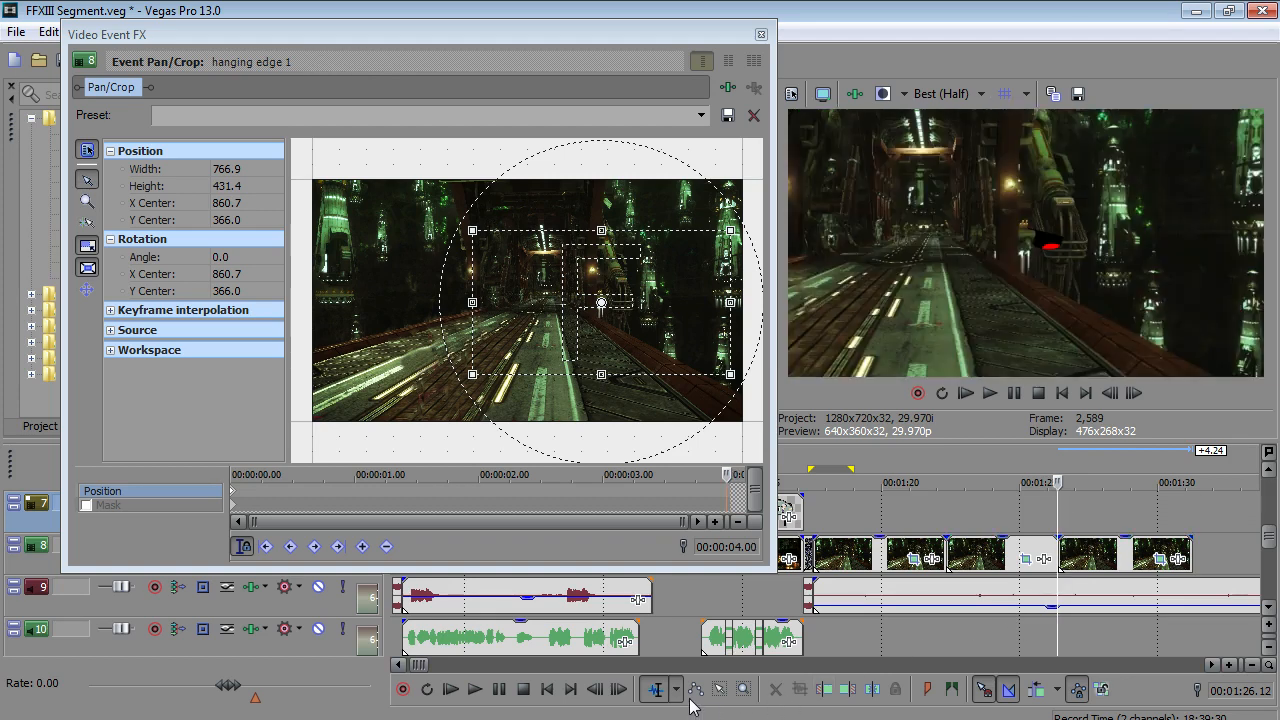
- Play the dialogue over the third shot and trim its end to 00:01:27.16
click(474, 689)
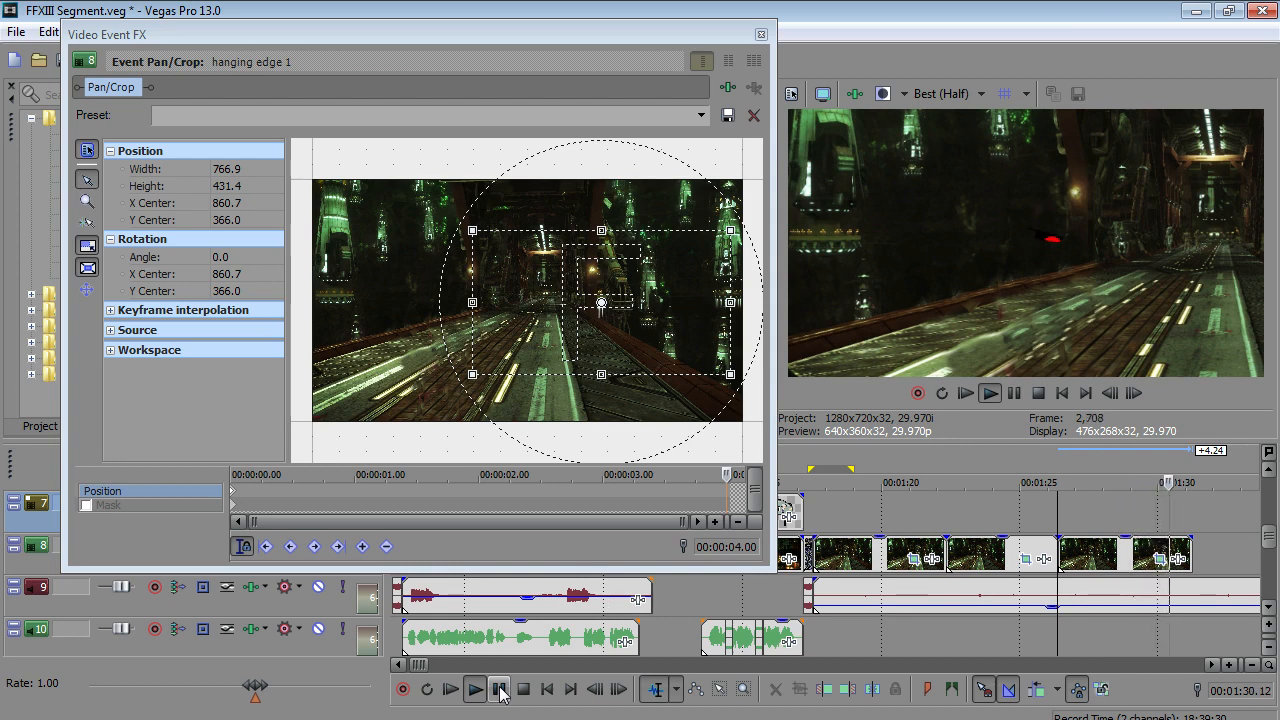
click(501, 693)
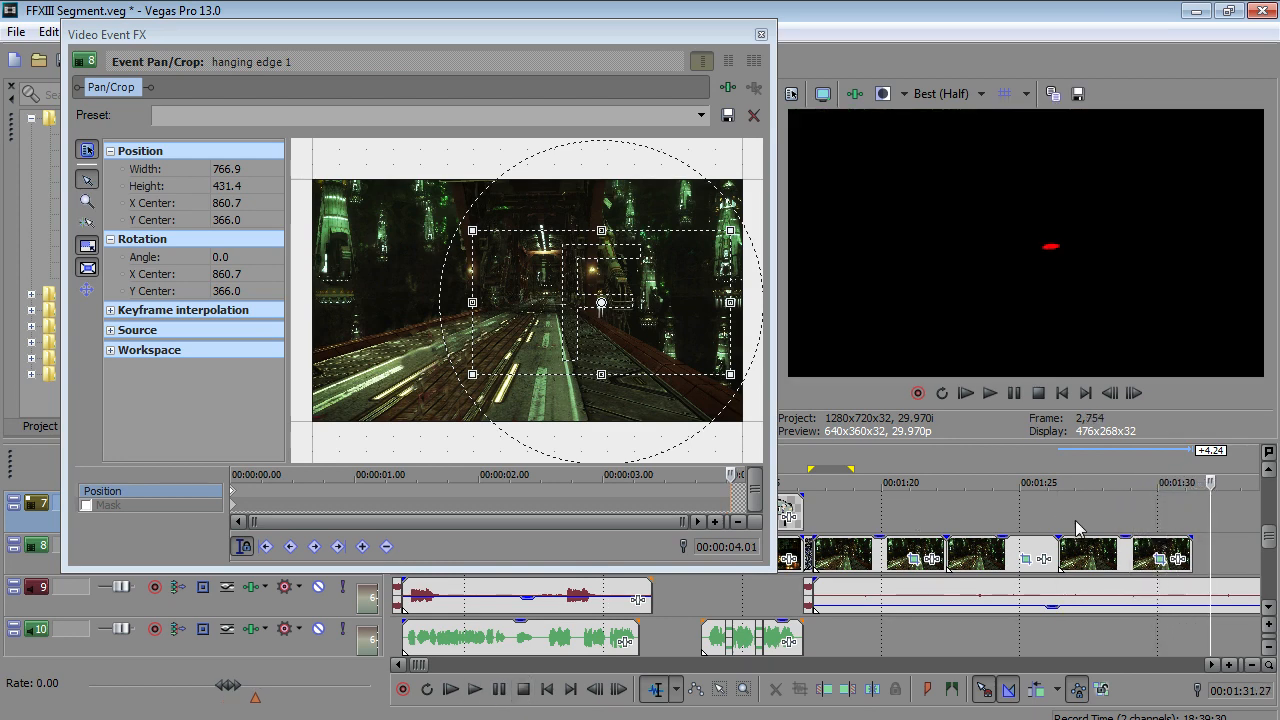
click(475, 689)
click(501, 693)
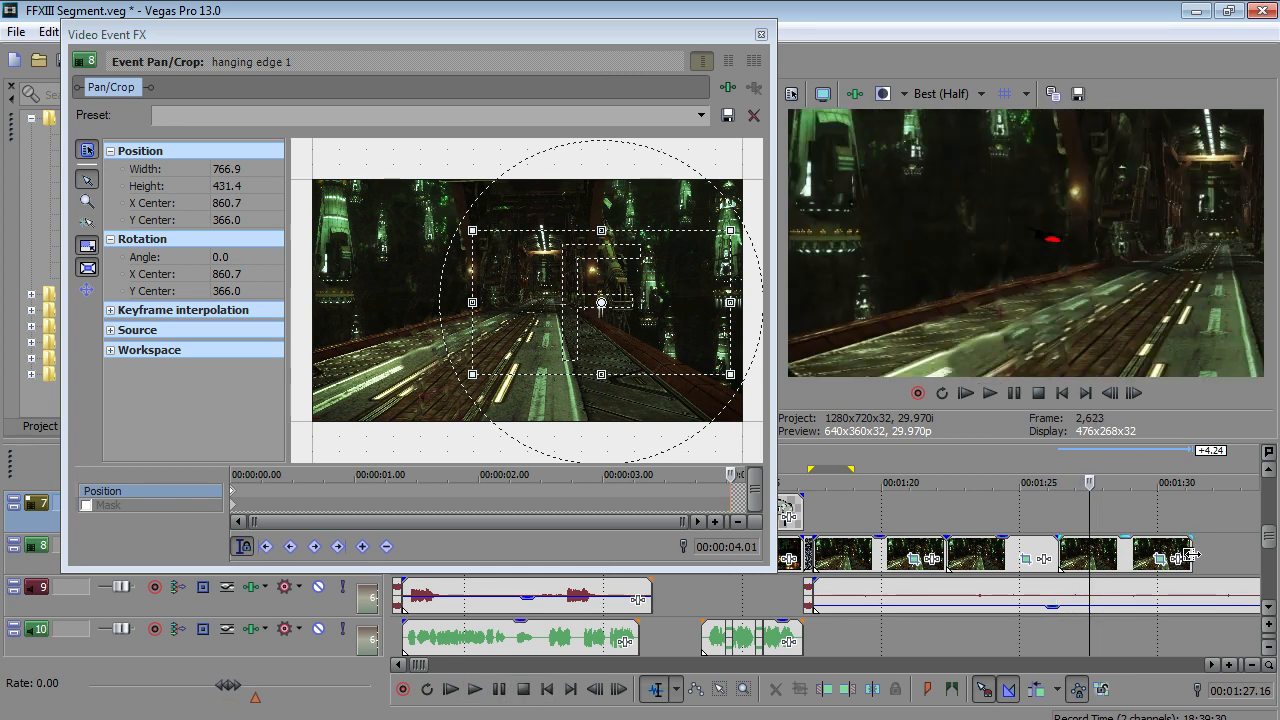
- Copy the second shot on track 8 and paste it at 00:01:27.16, directly after the short third shot
right_click(995, 553)
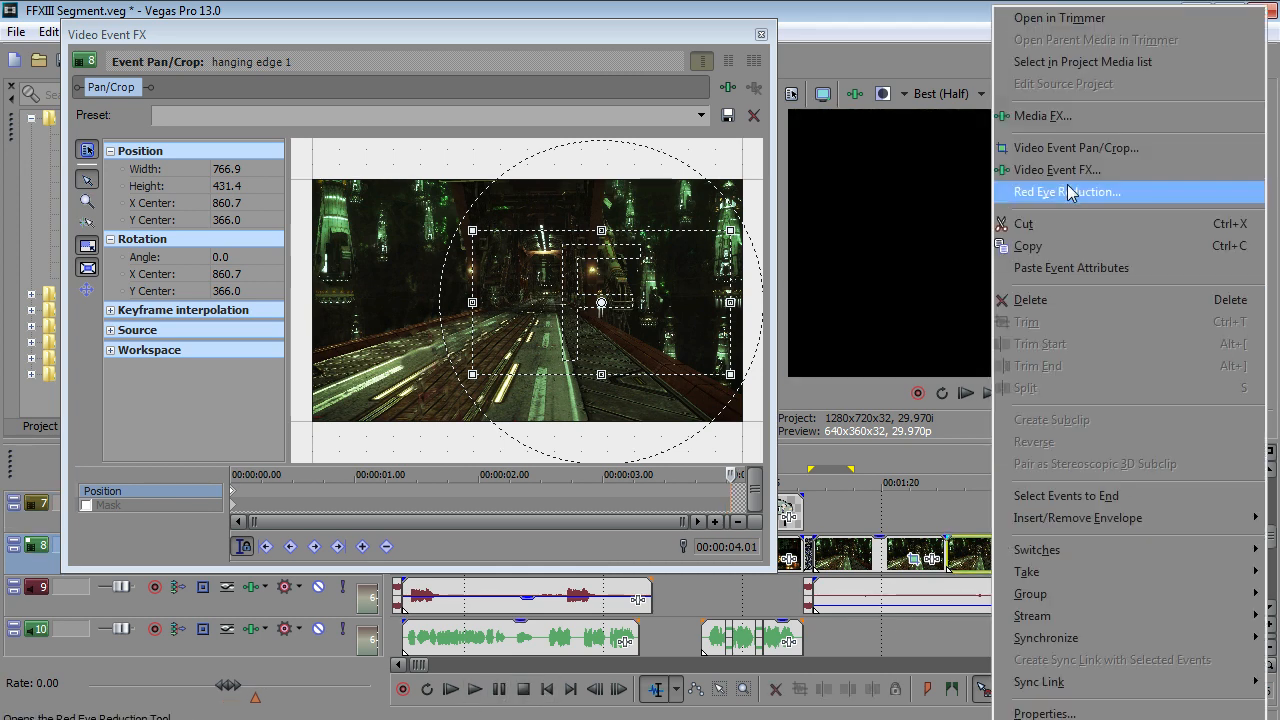
click(1033, 246)
right_click(1129, 556)
click(1149, 210)
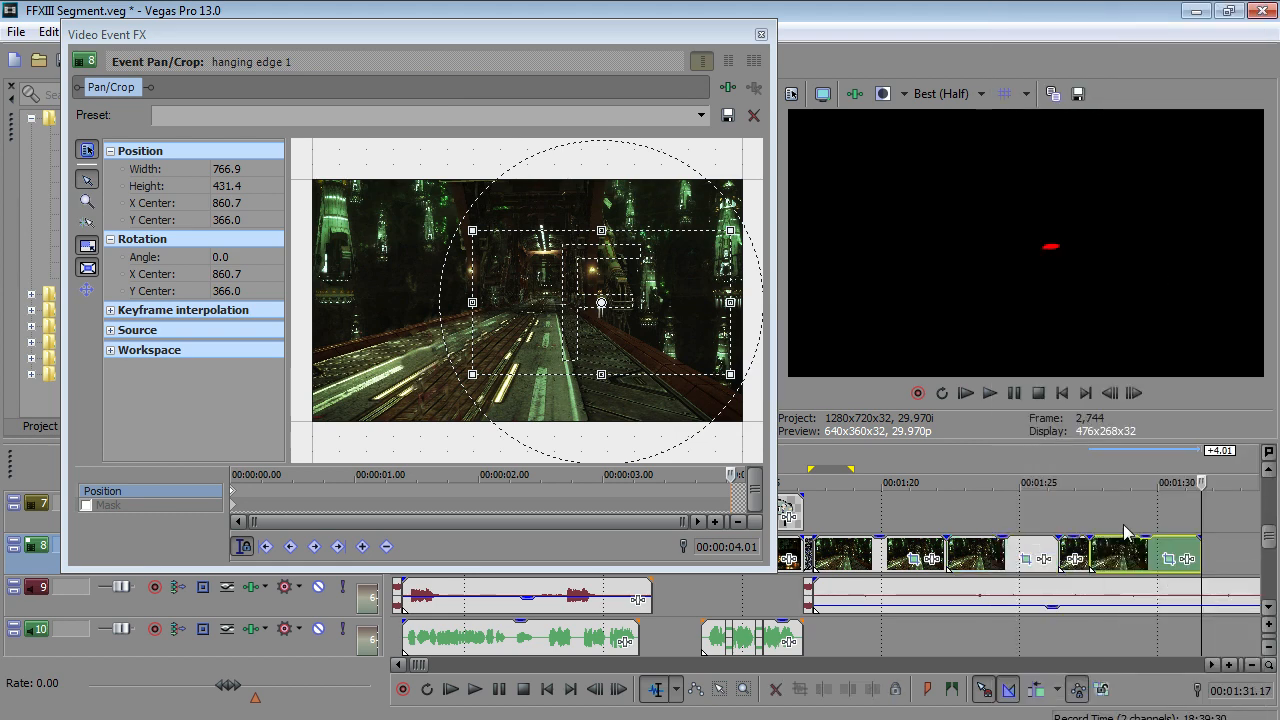
click(1081, 530)
- Play through the long line, close the Pan/Crop window, and extend the fourth shot's end to 00:01:36.29
click(475, 689)
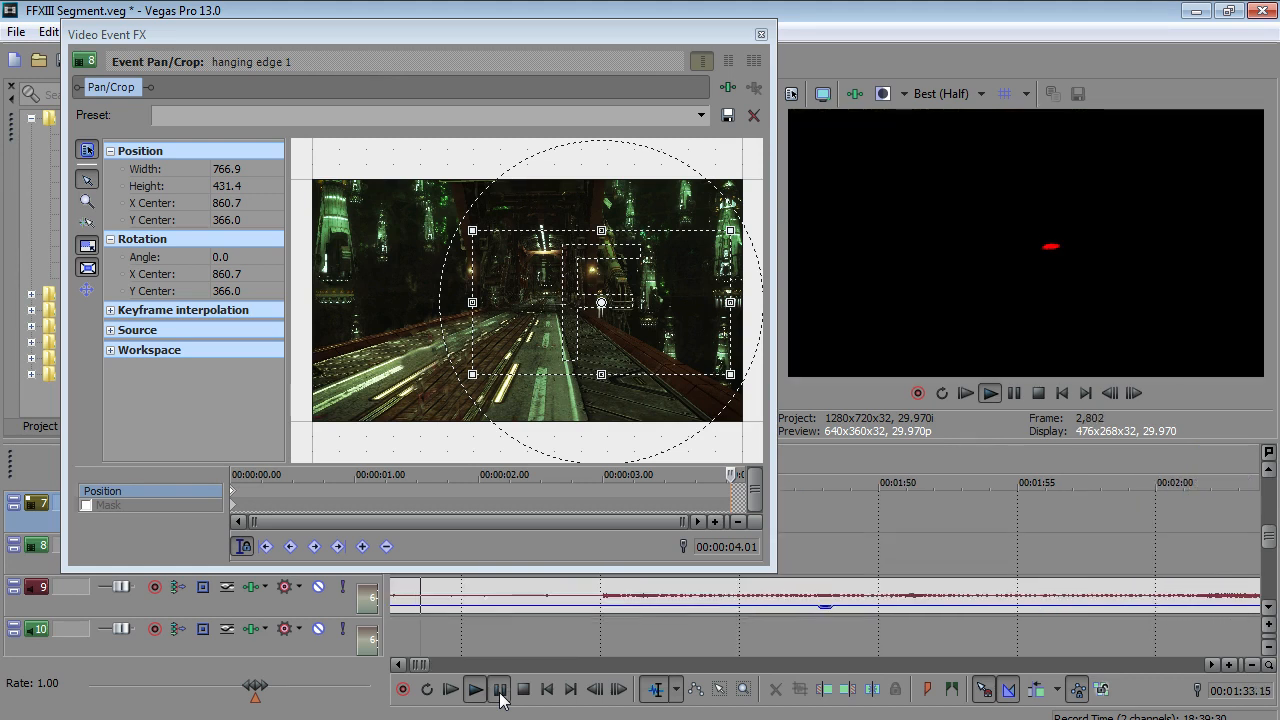
click(500, 690)
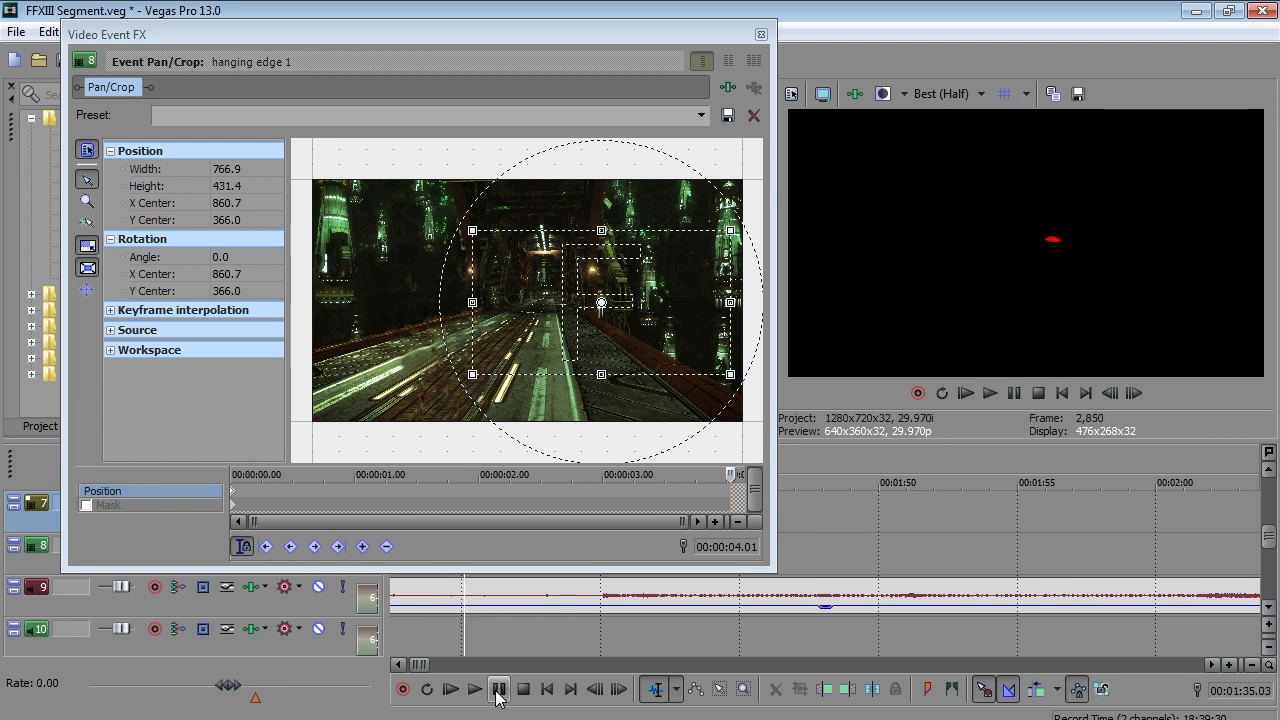
click(496, 690)
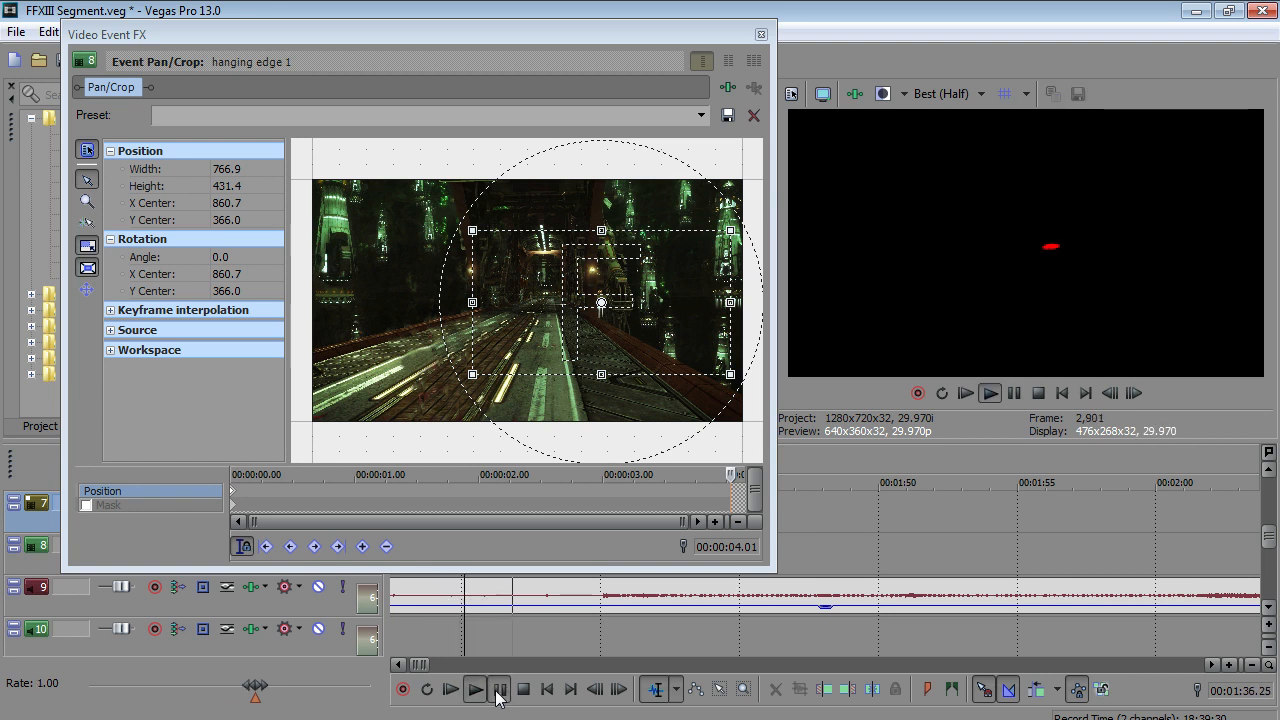
click(761, 34)
scroll(500, 578, down, 2)
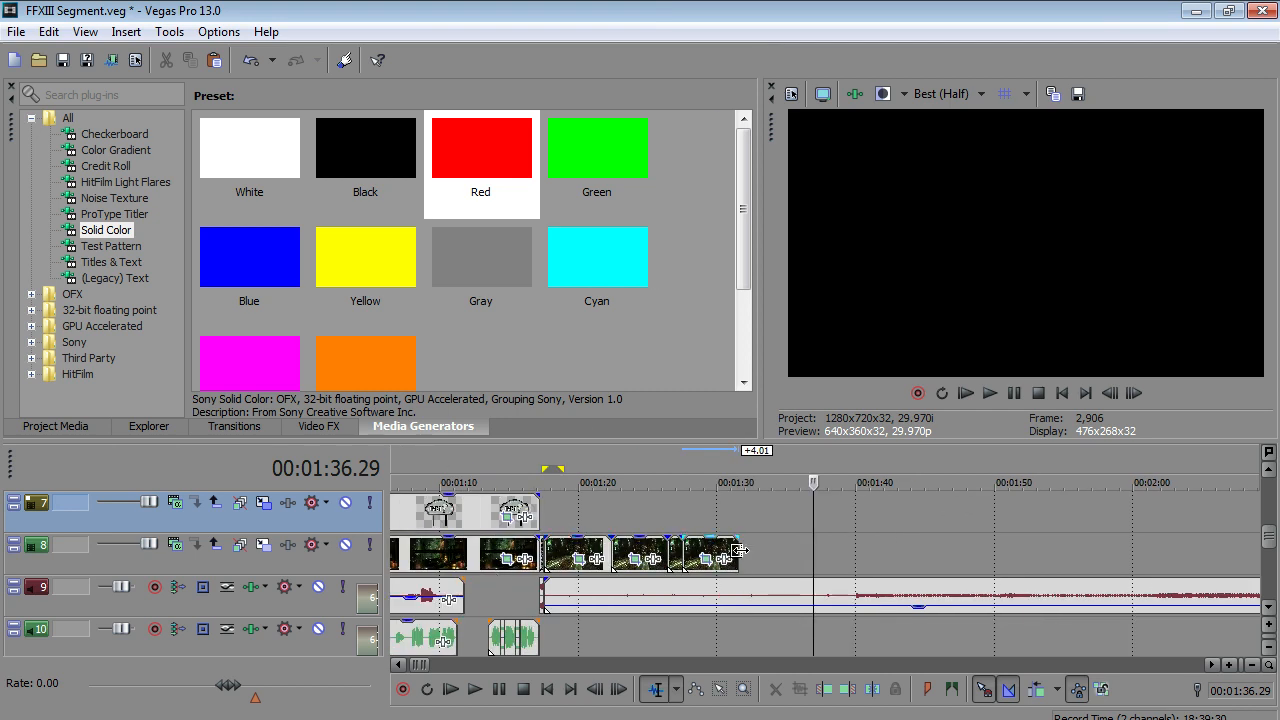
drag(738, 553, 814, 553)
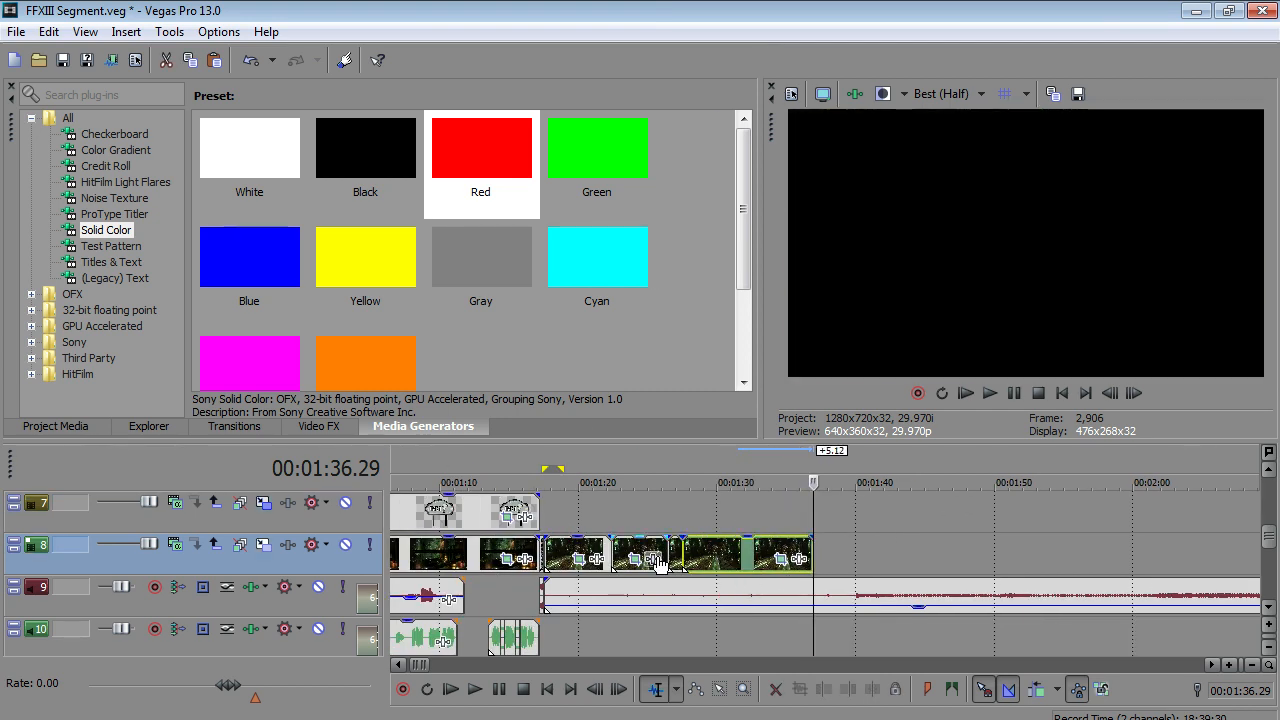
- Cut the short third shot on track 8, undo the cut, and paste the shot at 00:01:36.29
right_click(676, 550)
click(779, 228)
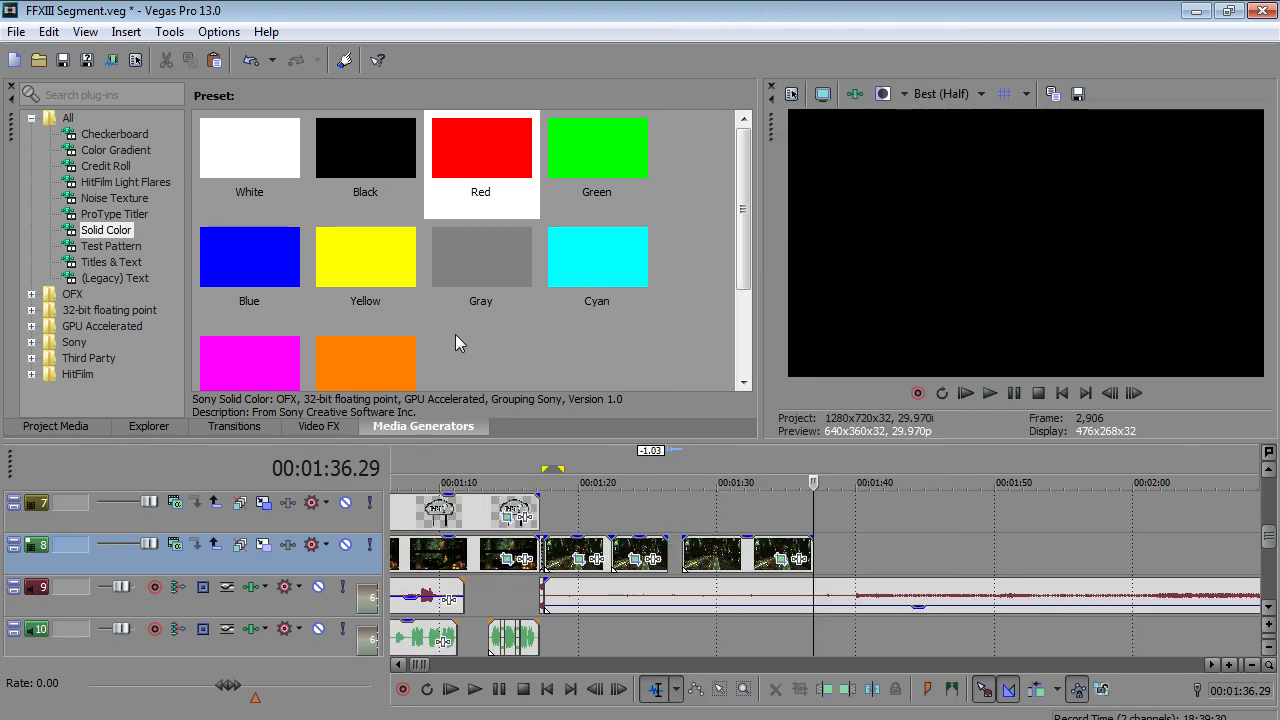
click(48, 31)
click(60, 54)
right_click(862, 556)
click(909, 212)
- Play the next line and extend the last short shot on track 8 to end at 00:01:40.18
click(475, 689)
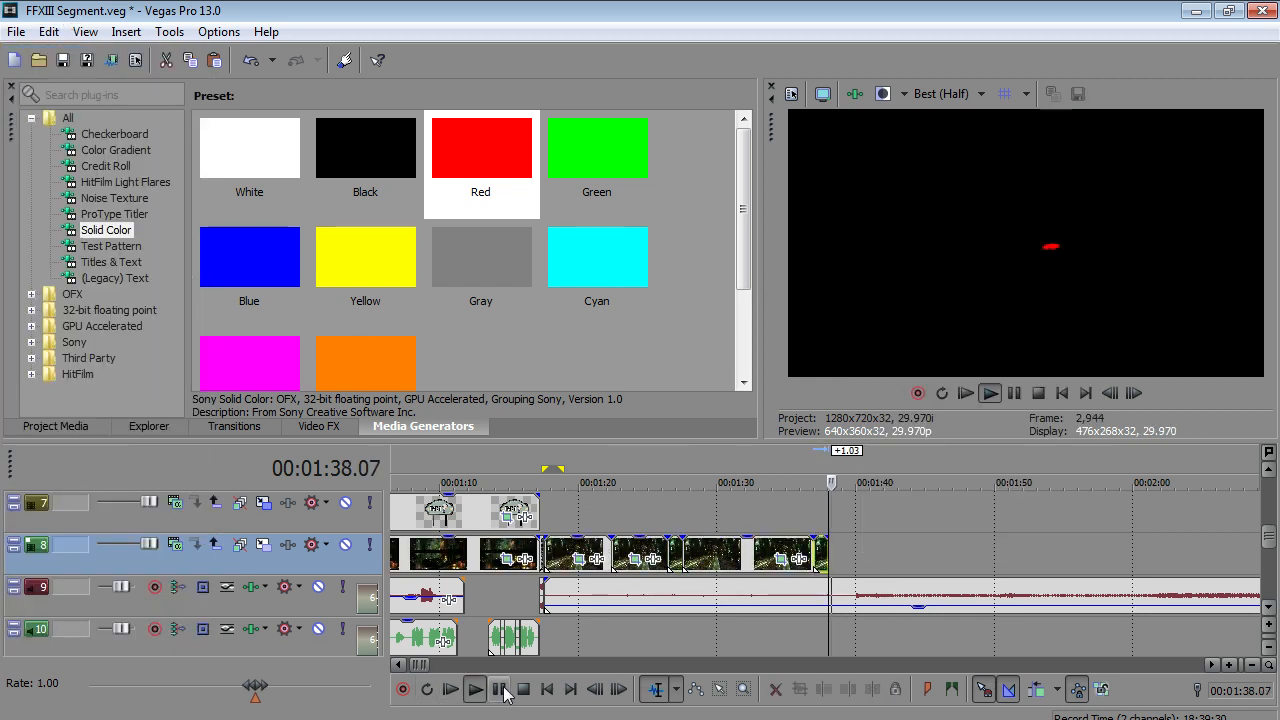
click(500, 692)
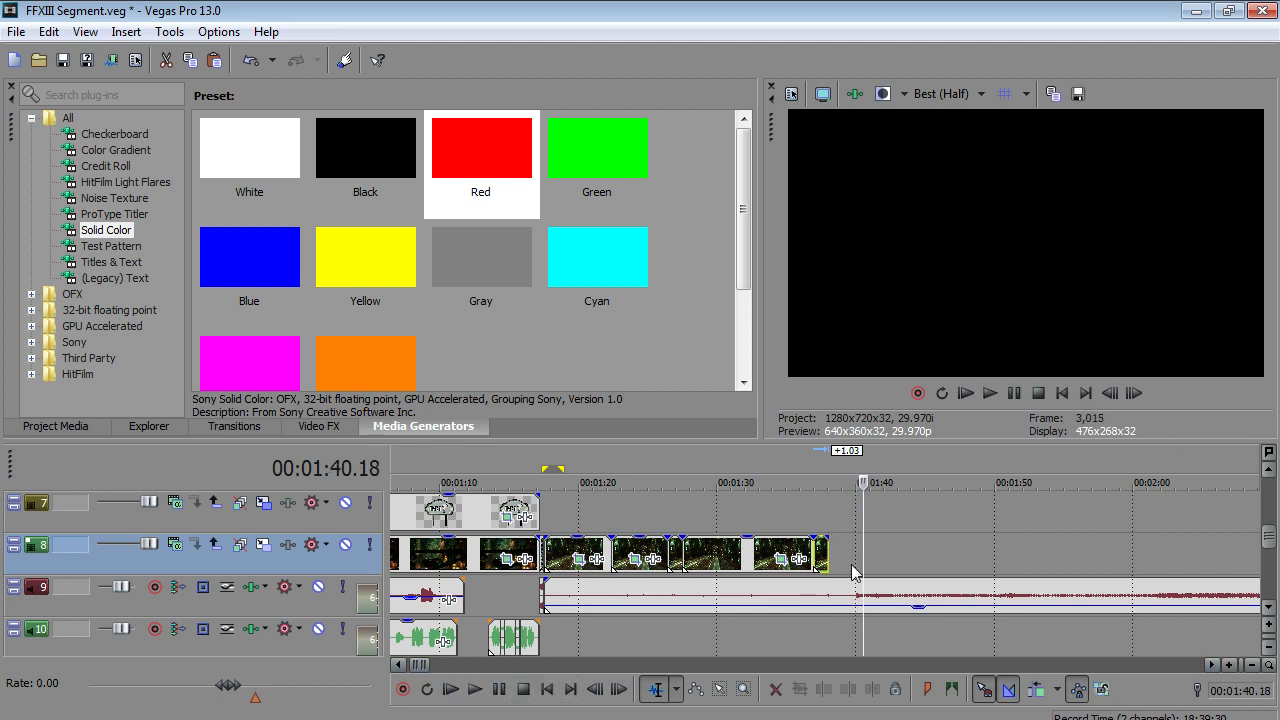
- Copy the long fourth shot on track 8 and paste it at 00:01:40.18, directly after the last short shot
right_click(728, 566)
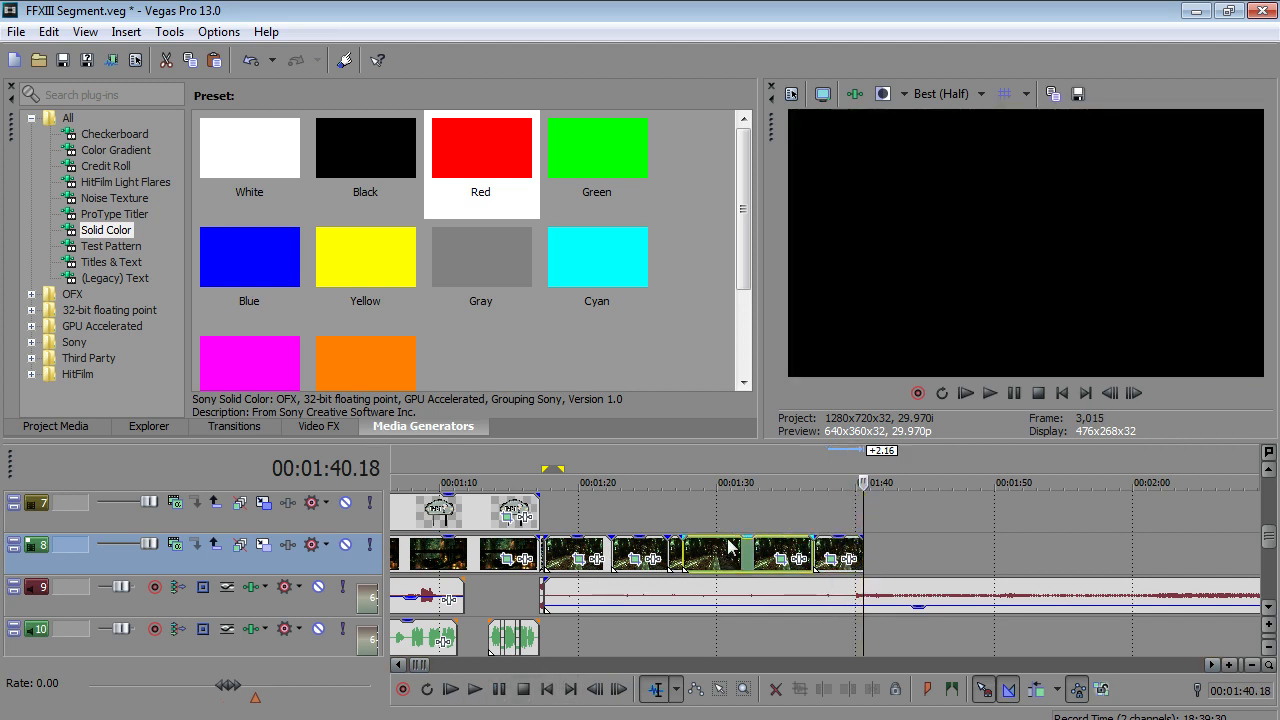
click(777, 245)
right_click(926, 546)
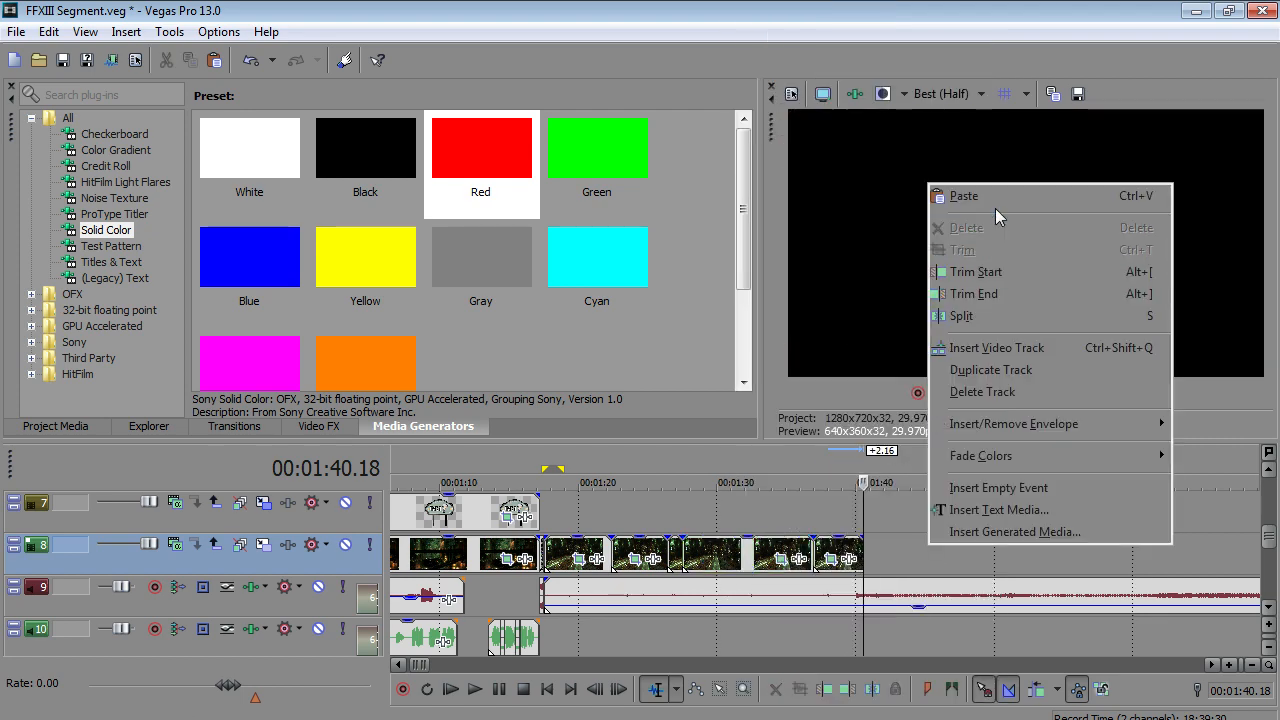
click(1015, 200)
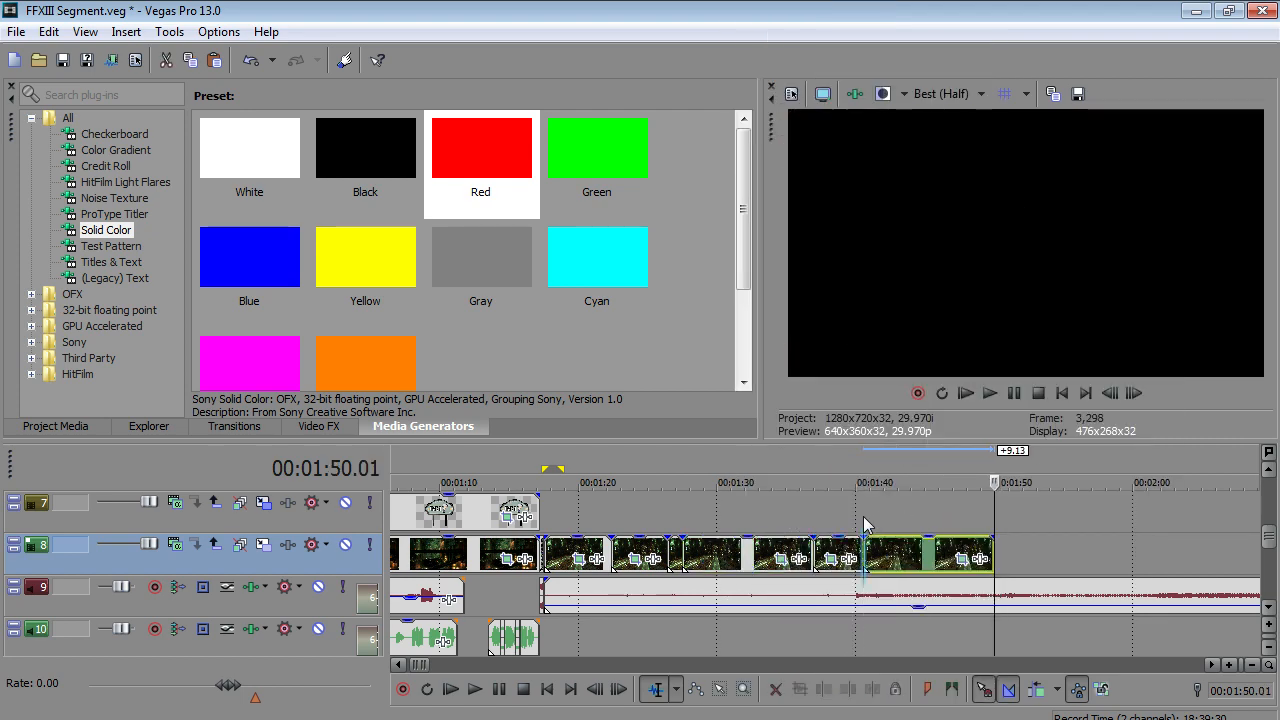
- Play the next line from 00:01:40.18 and shorten the newly pasted shot on track 8 to end at 00:01:43.22
click(866, 525)
click(474, 689)
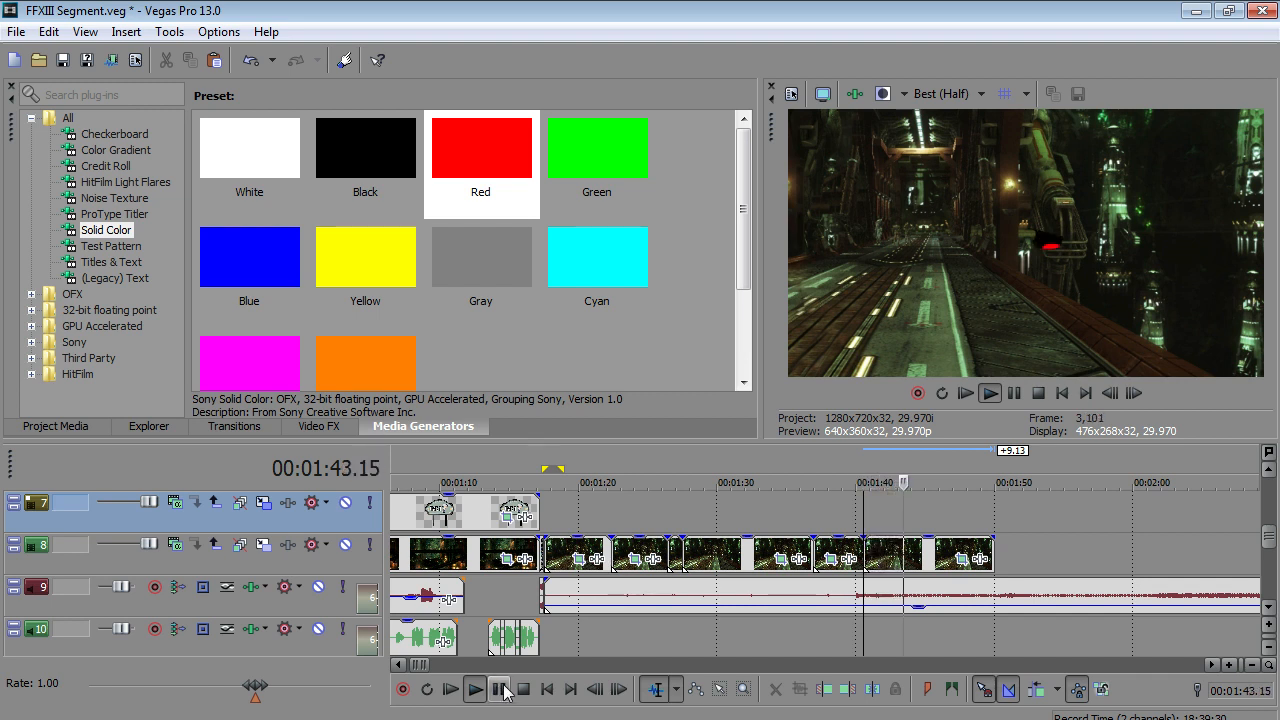
click(505, 692)
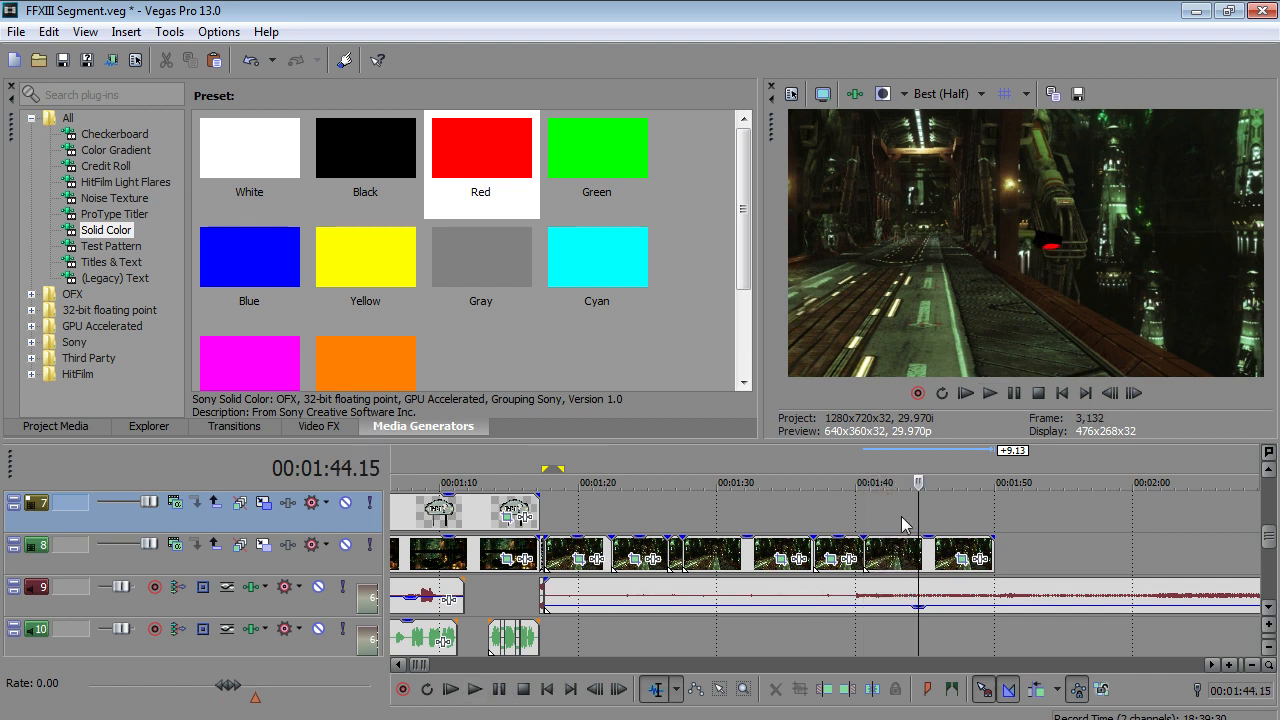
click(849, 530)
click(862, 530)
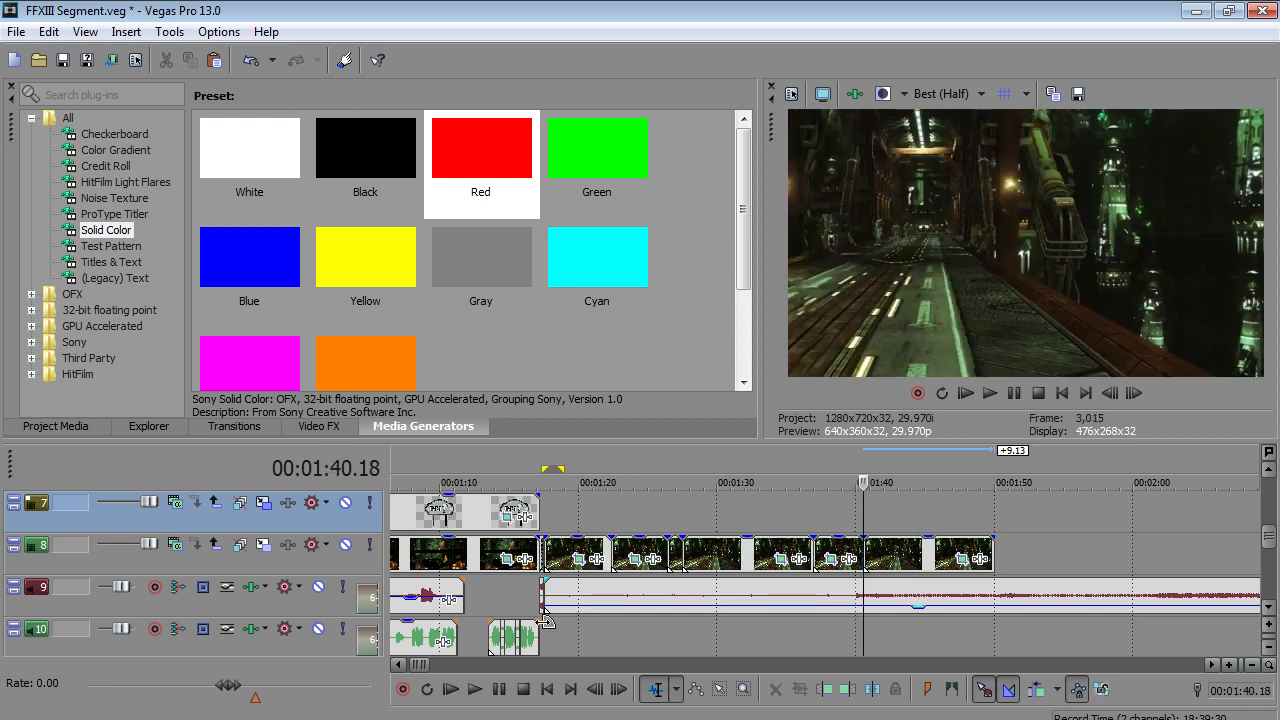
click(474, 689)
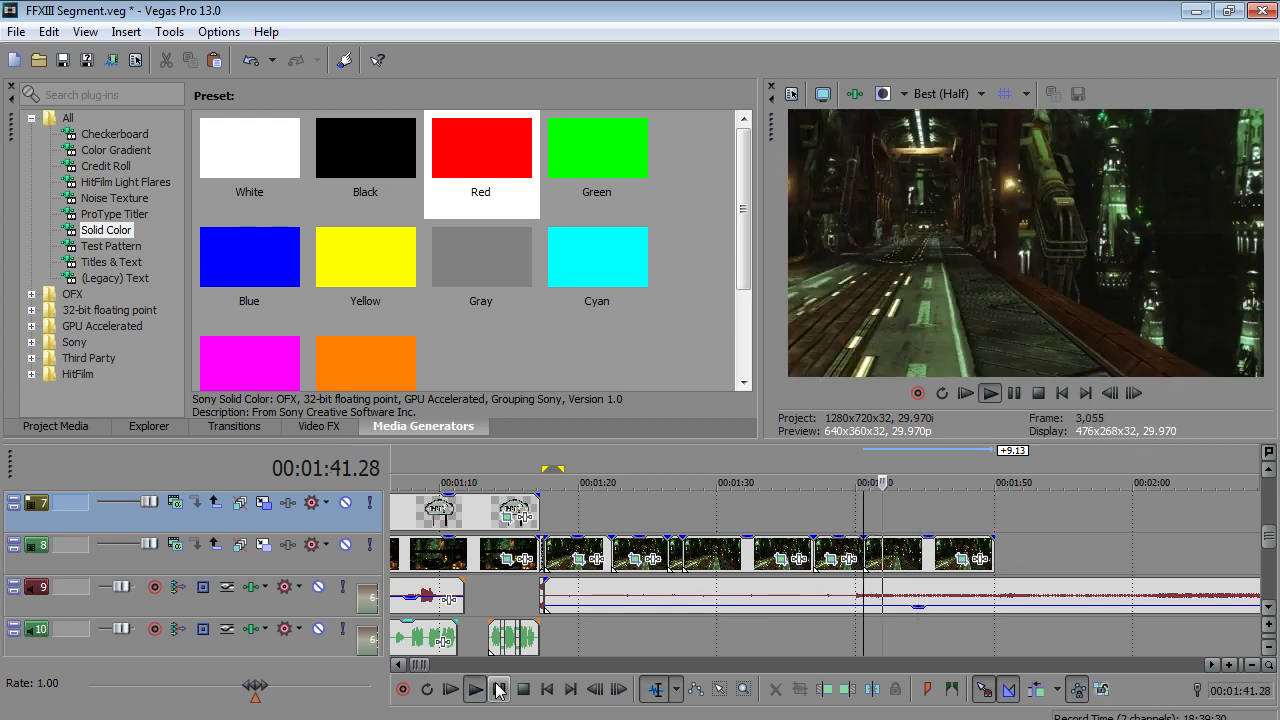
click(498, 690)
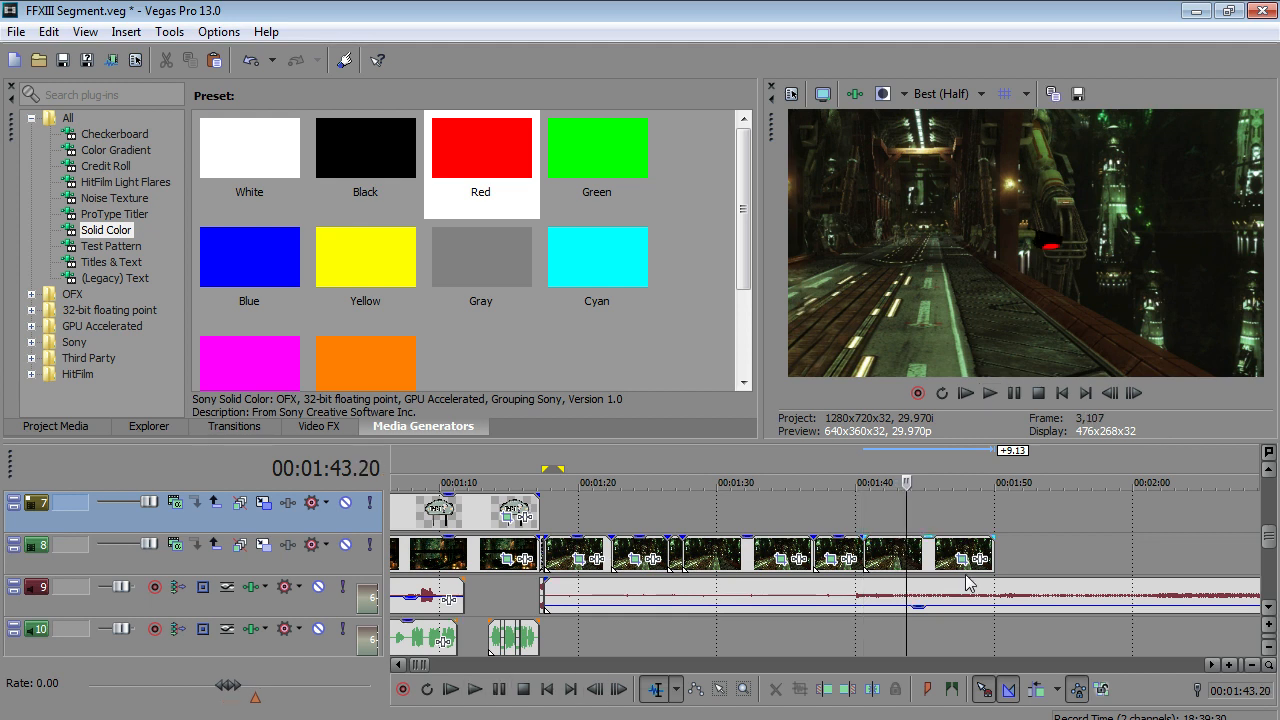
drag(993, 557, 912, 572)
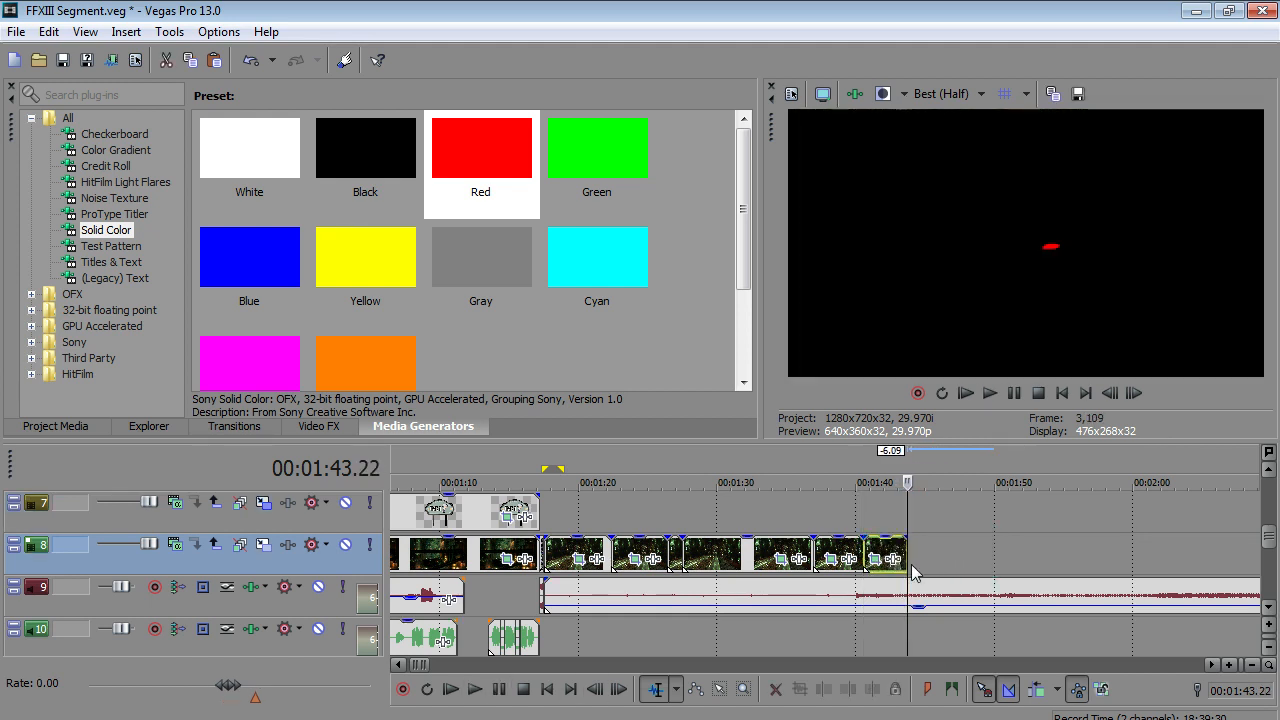
- Trim the end of the long audio clip on track 9 to 00:01:36.13, where the second voice clip on track 14 begins
click(842, 632)
scroll(842, 632, up, 2)
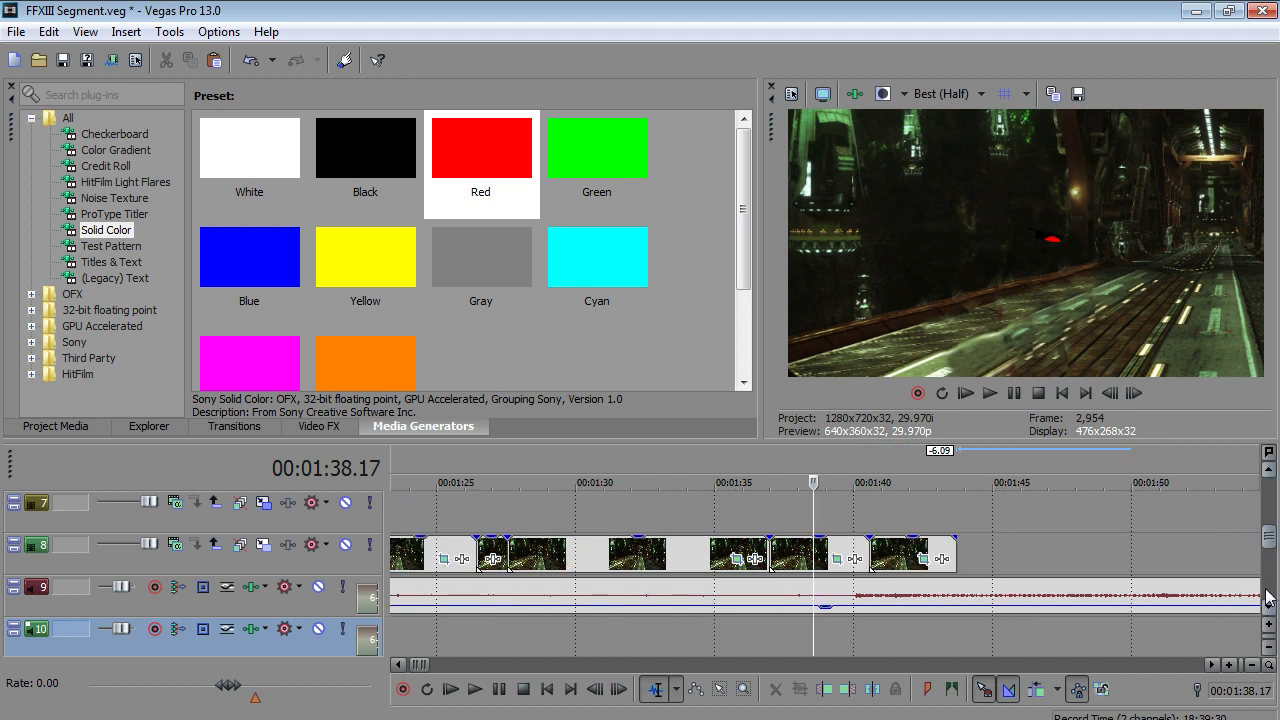
drag(1268, 538, 1275, 582)
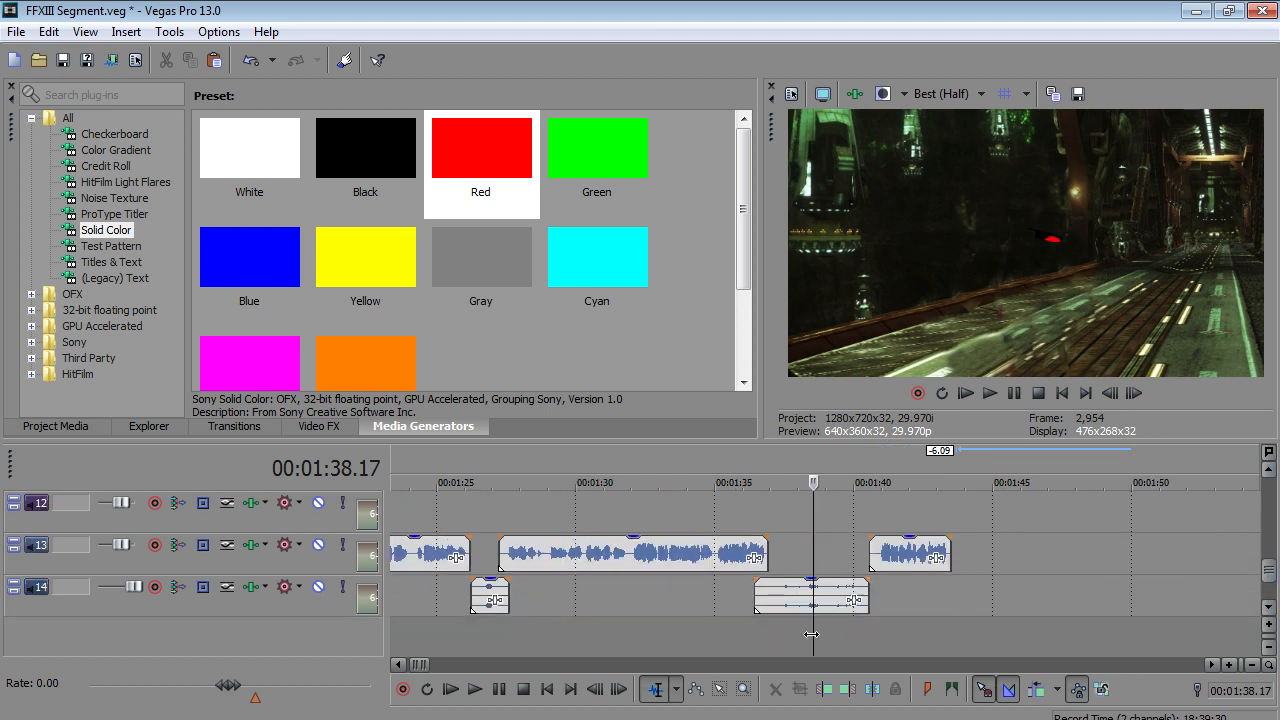
click(725, 604)
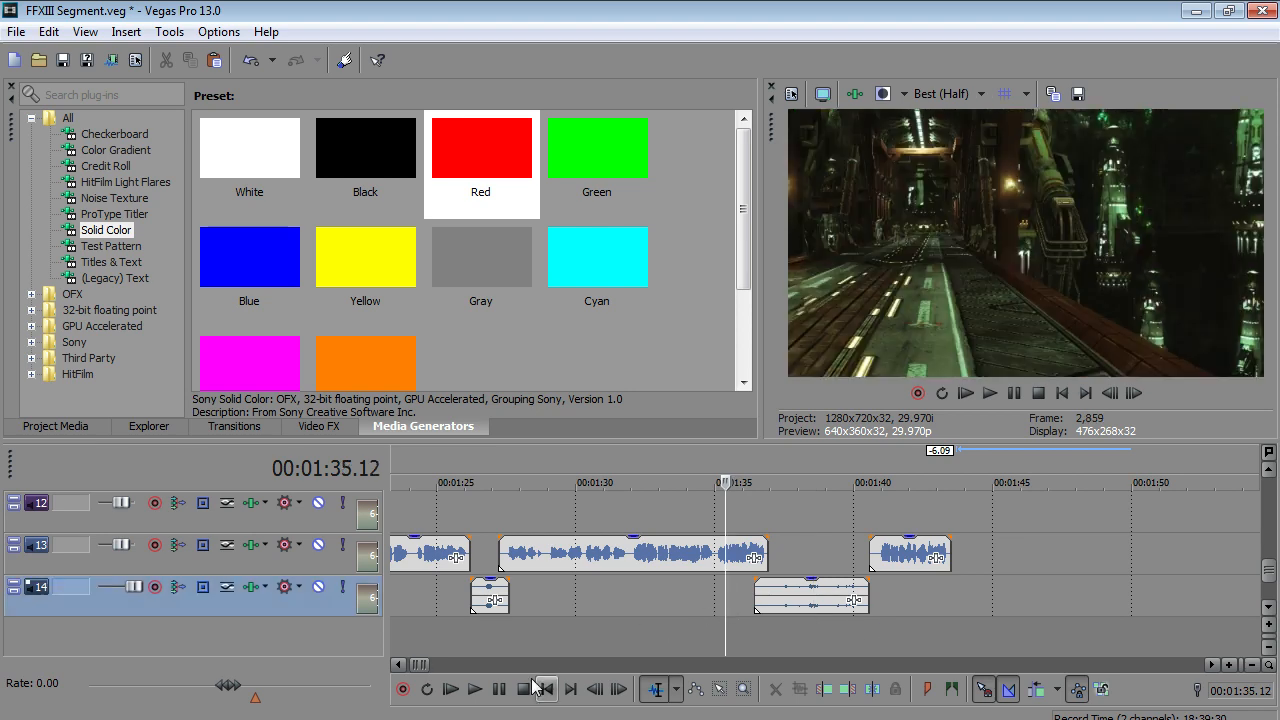
click(758, 521)
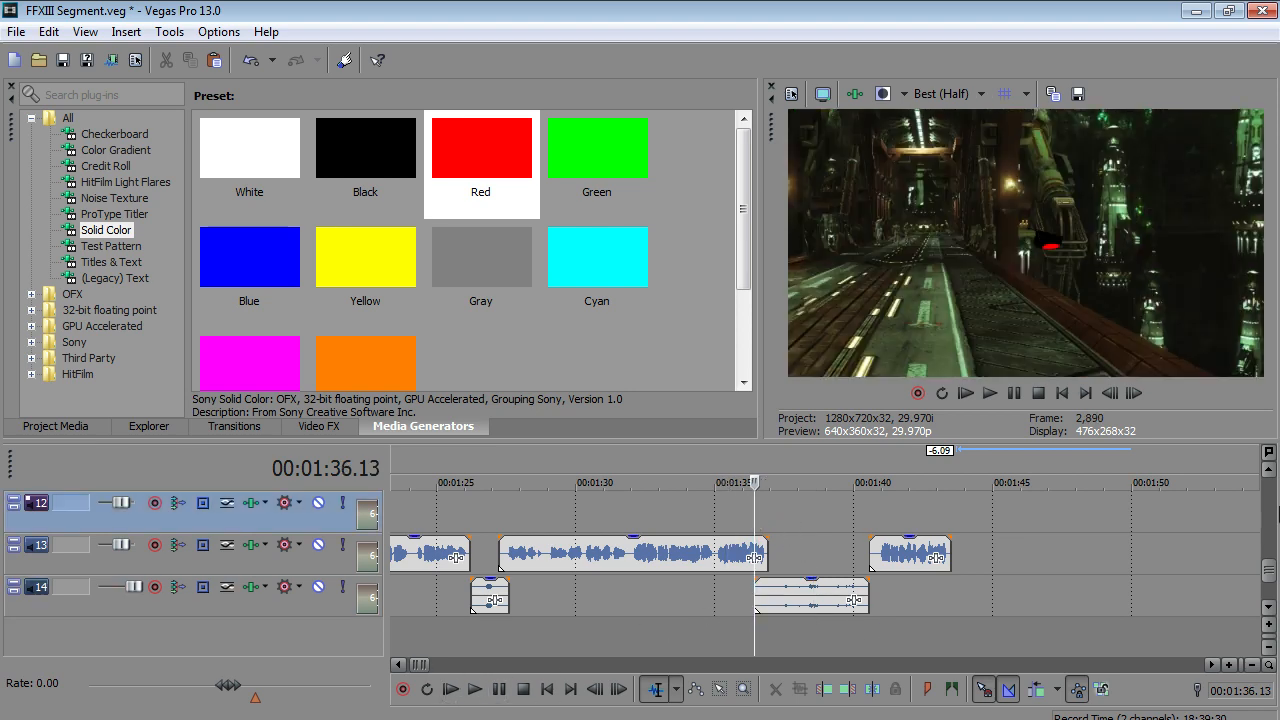
scroll(1273, 478, up, 3)
scroll(983, 530, down, 5)
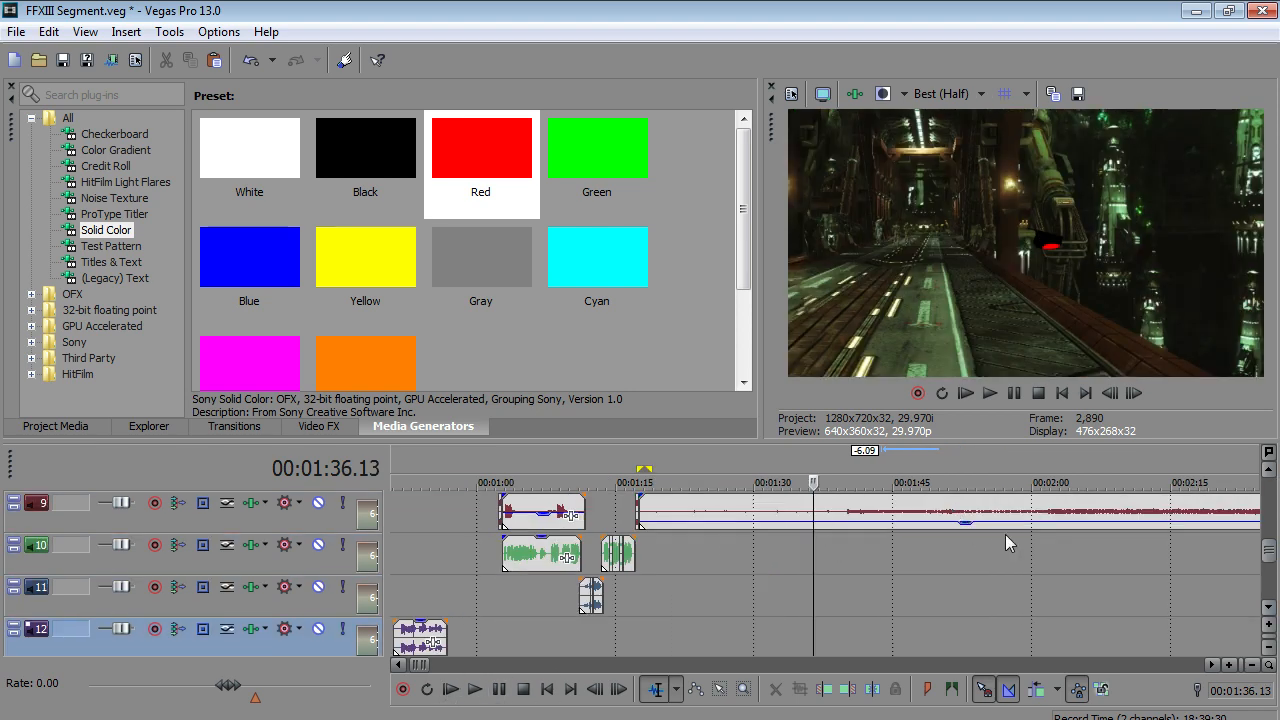
scroll(848, 518, up, 5)
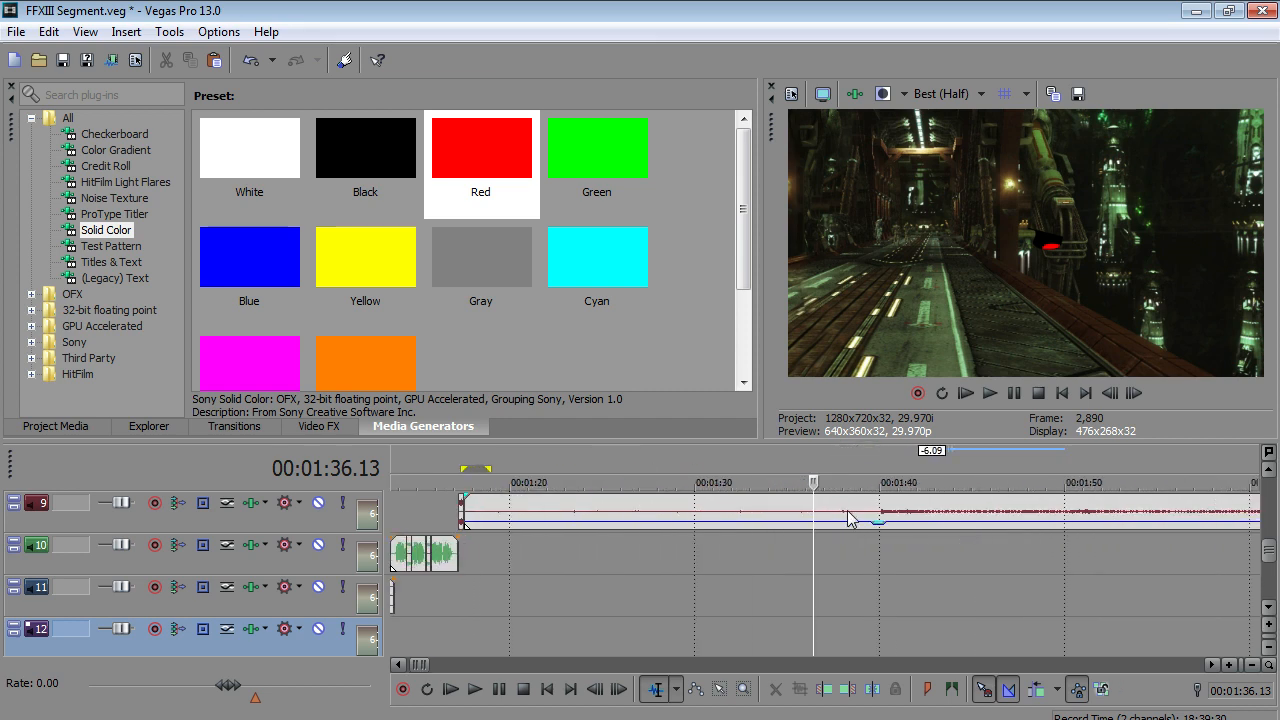
click(813, 502)
click(47, 32)
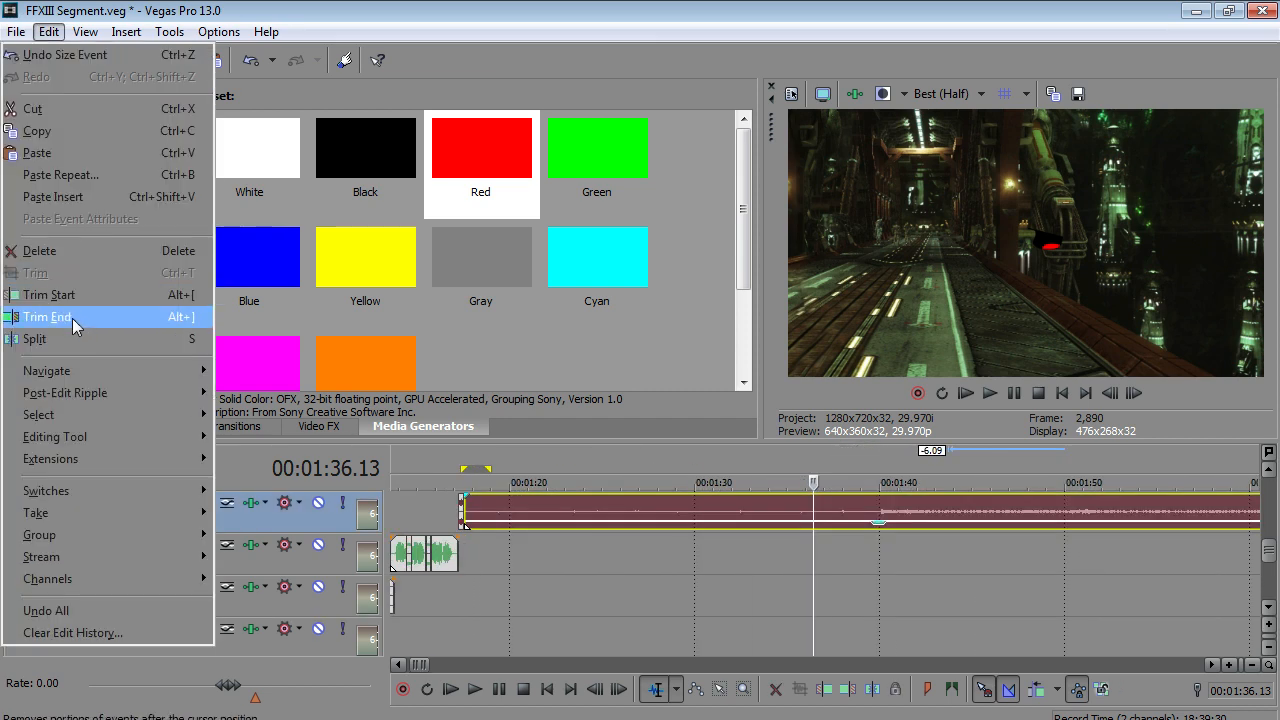
click(45, 260)
click(844, 527)
key(Delete)
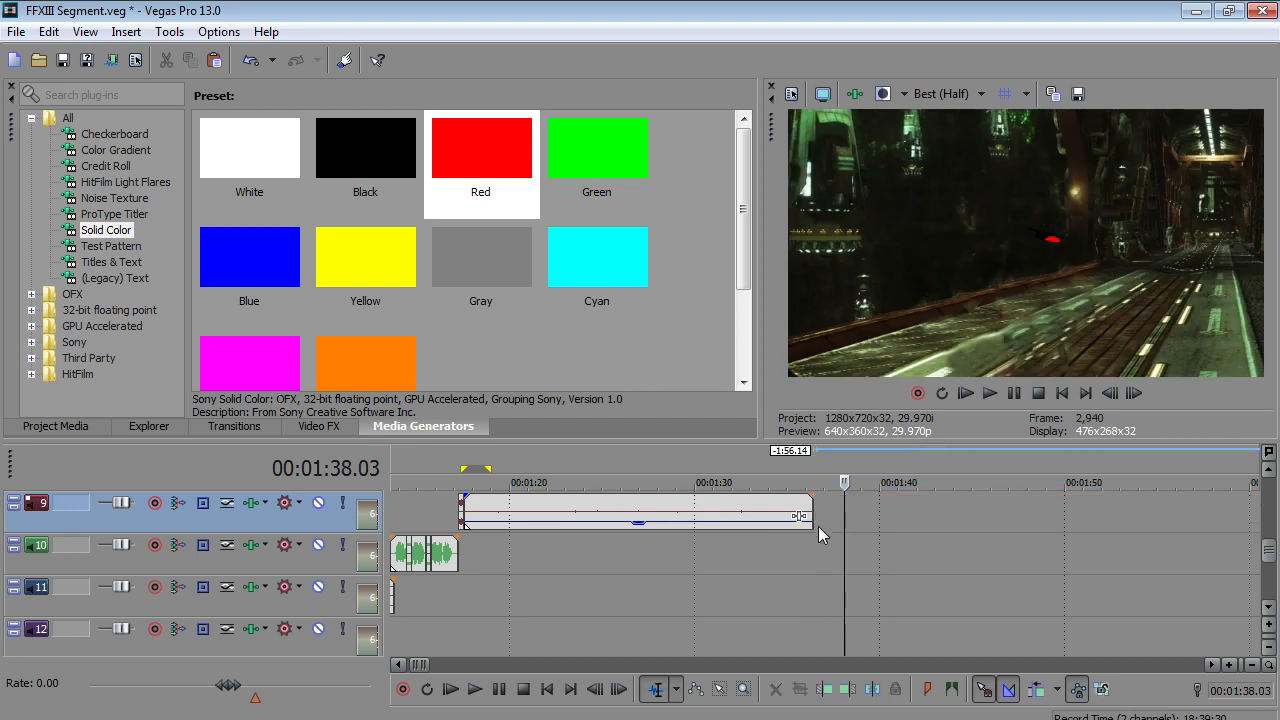
- Add a fade-out to the trimmed track 9 clip starting at about 00:01:28.29 and choose its fade curve
click(812, 515)
drag(812, 515, 682, 528)
click(682, 510)
right_click(688, 517)
mouse_move(771, 31)
click(627, 74)
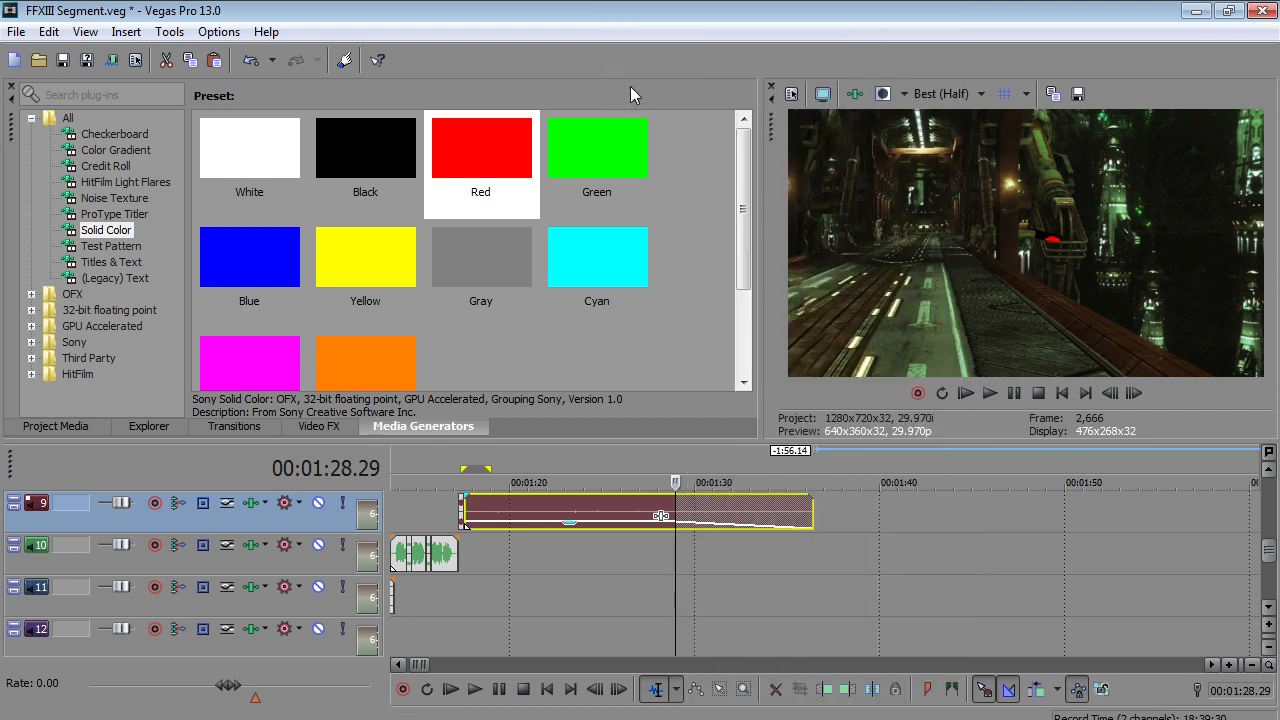
- Play through the fade-out on track 9 and save the project
click(663, 565)
click(476, 689)
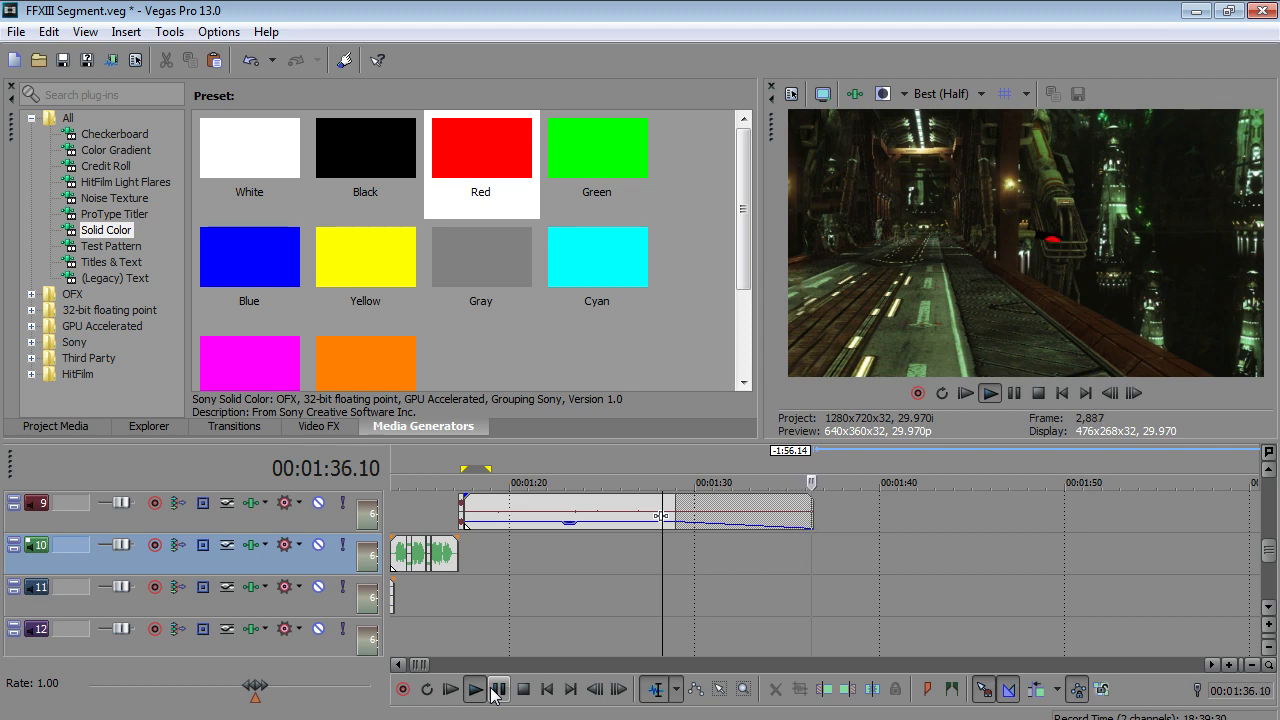
click(498, 689)
click(16, 31)
click(20, 128)
- Place the playback cursor at 00:01:17.17, at the start of the first background shot on track 8
click(1268, 467)
click(1268, 467)
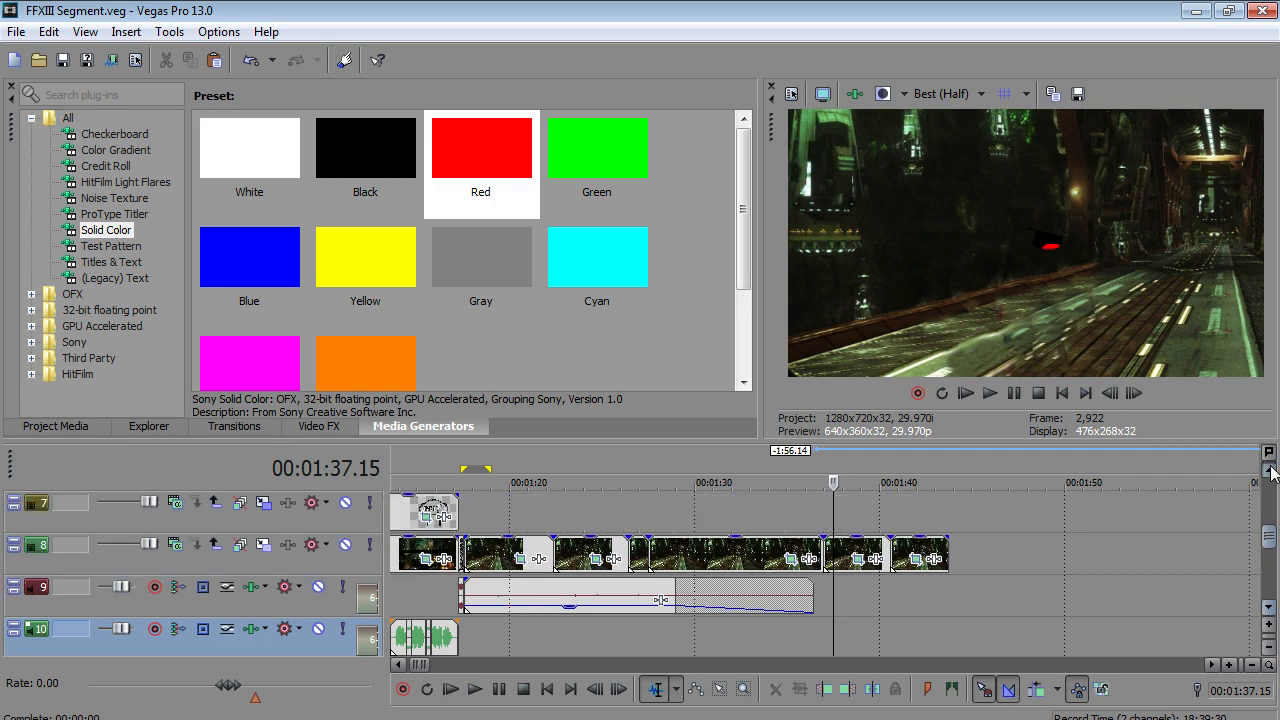
click(465, 510)
click(477, 510)
scroll(477, 510, up, 2)
click(793, 512)
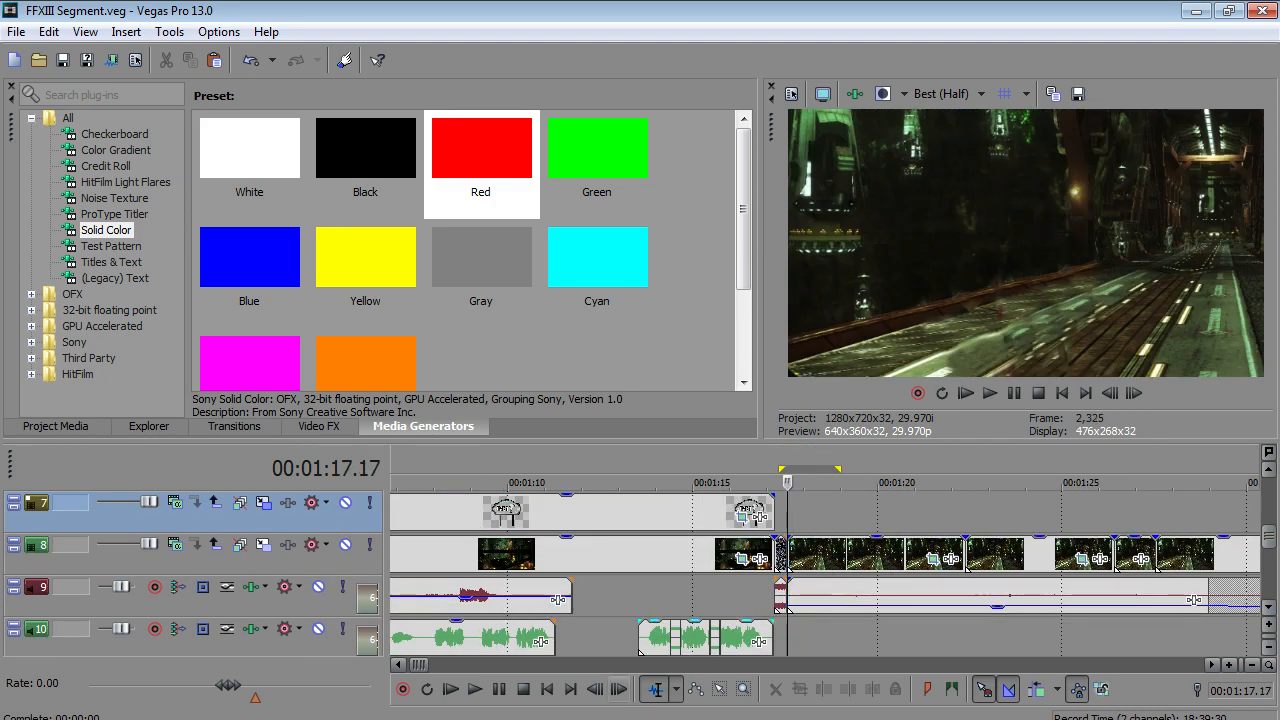
- Switch to Adobe Flash and open the Gadot character file from the FFXIII folder
key(alt+Tab)
click(63, 18)
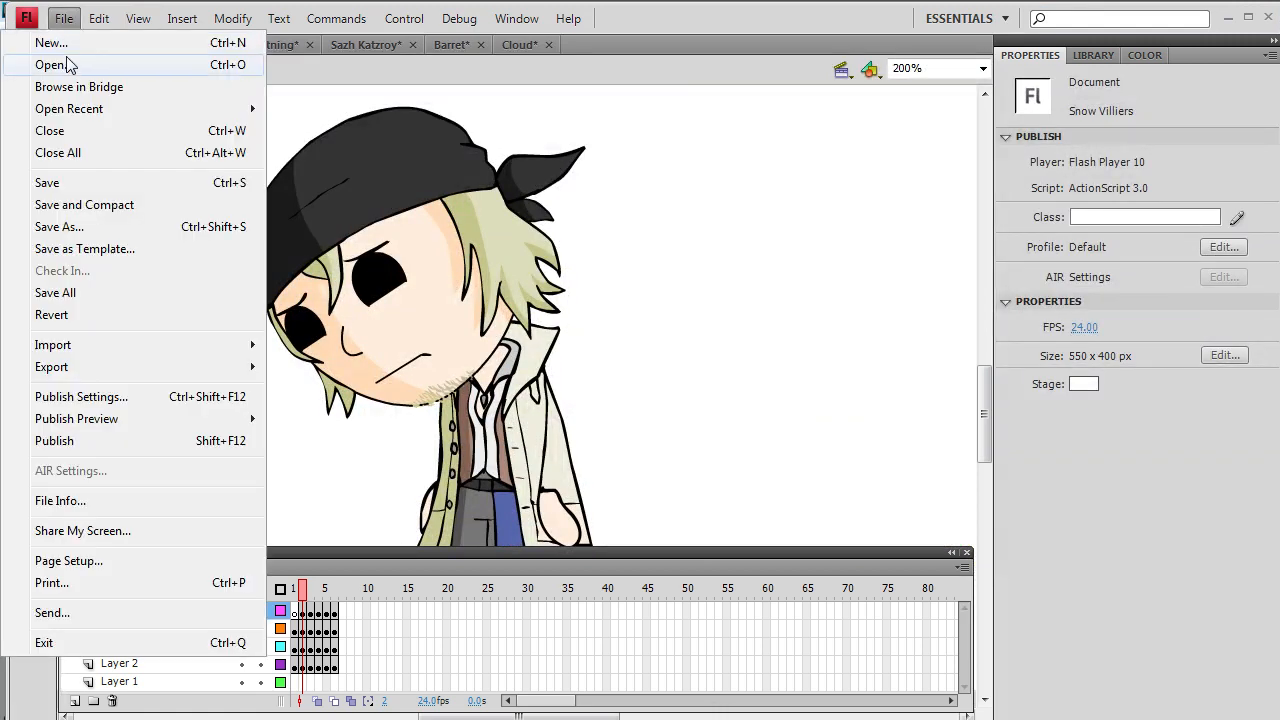
click(66, 58)
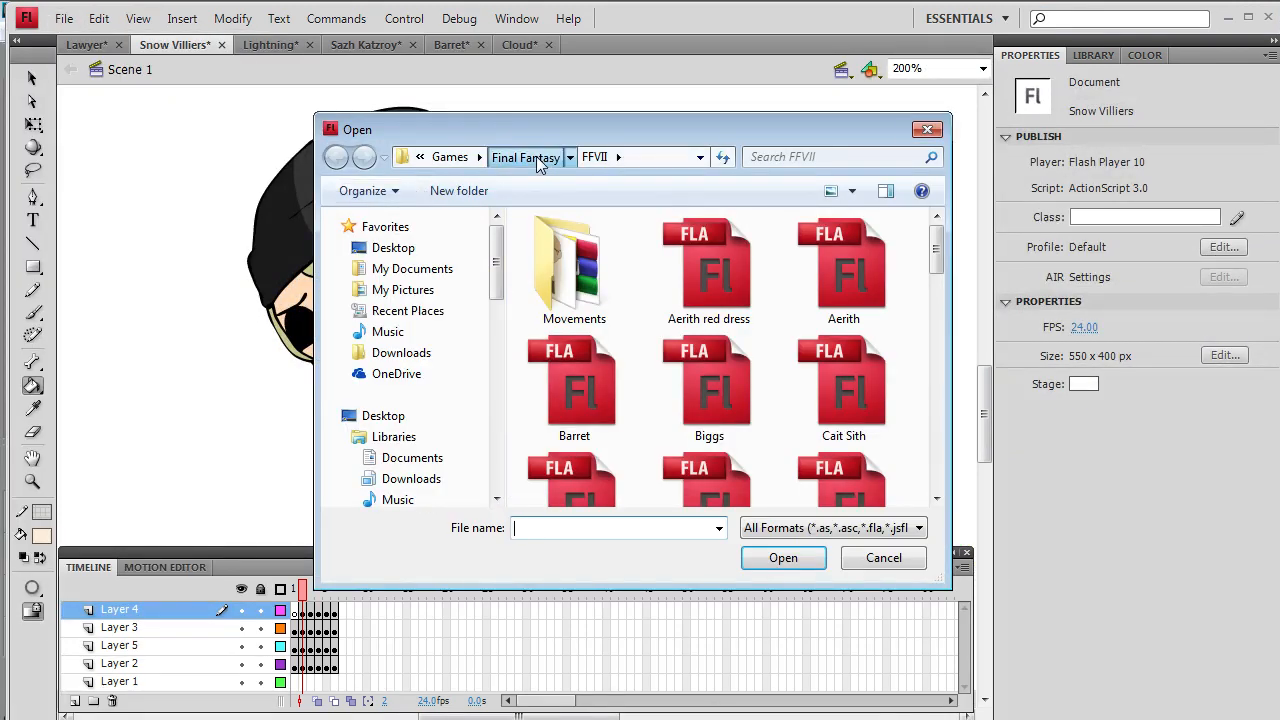
click(530, 157)
scroll(863, 441, down, 3)
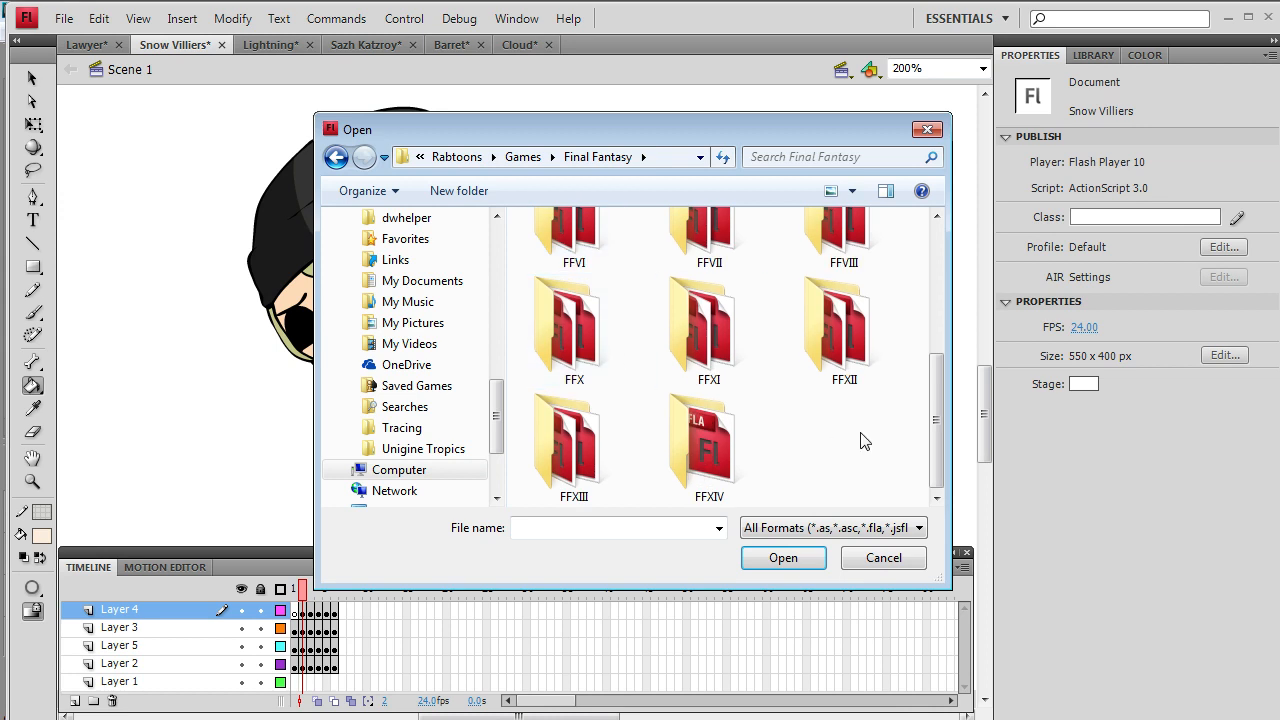
double_click(572, 445)
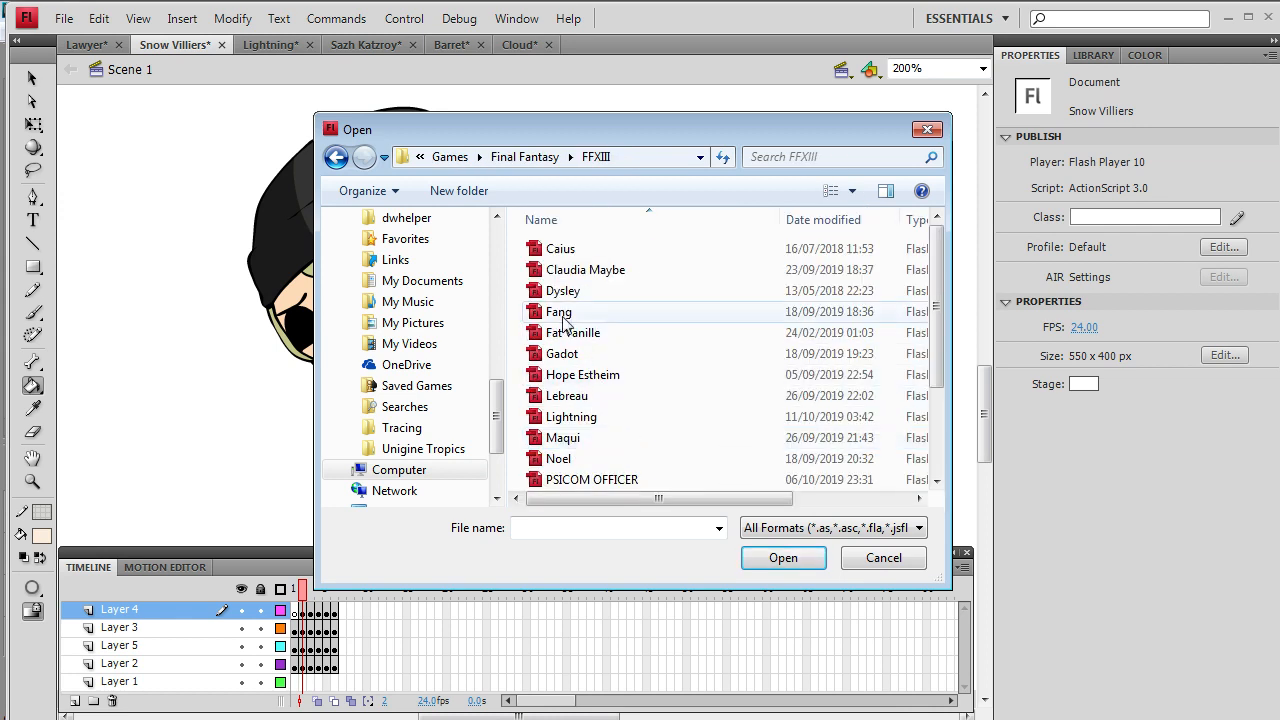
double_click(556, 356)
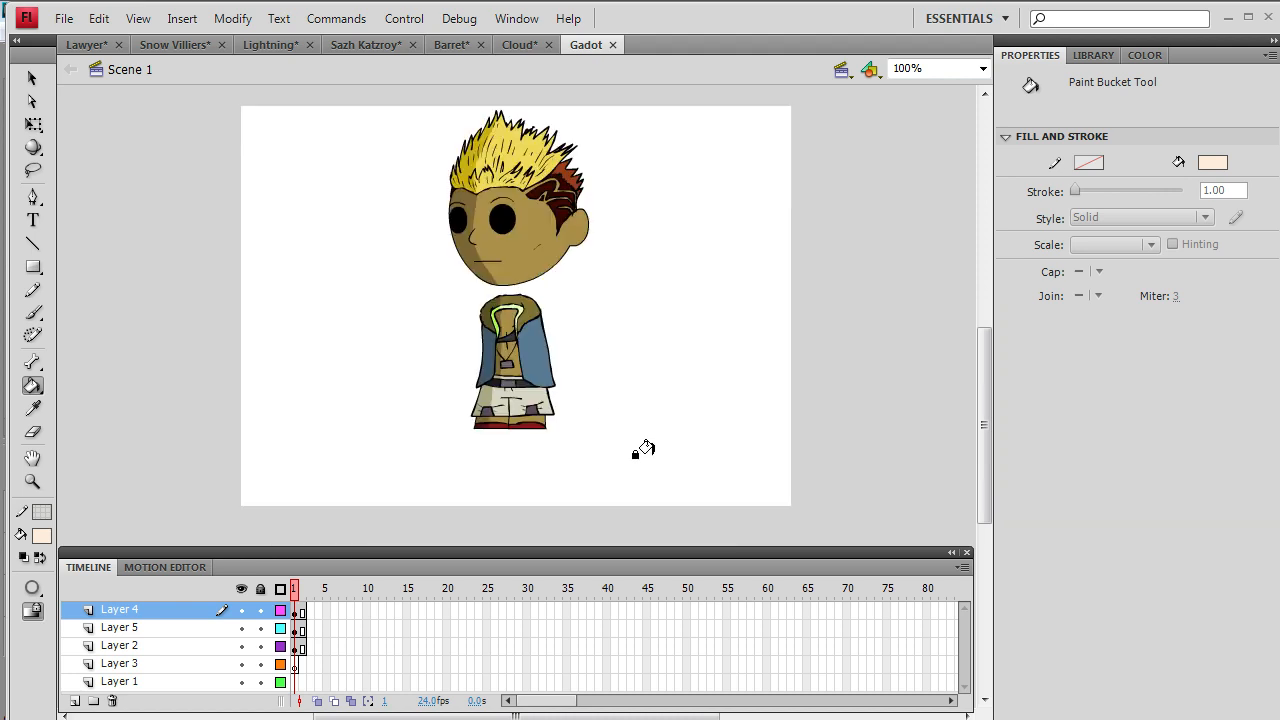
- Extend Layer 3 to frame 2 and move the layer to the top of the layer stack
click(34, 77)
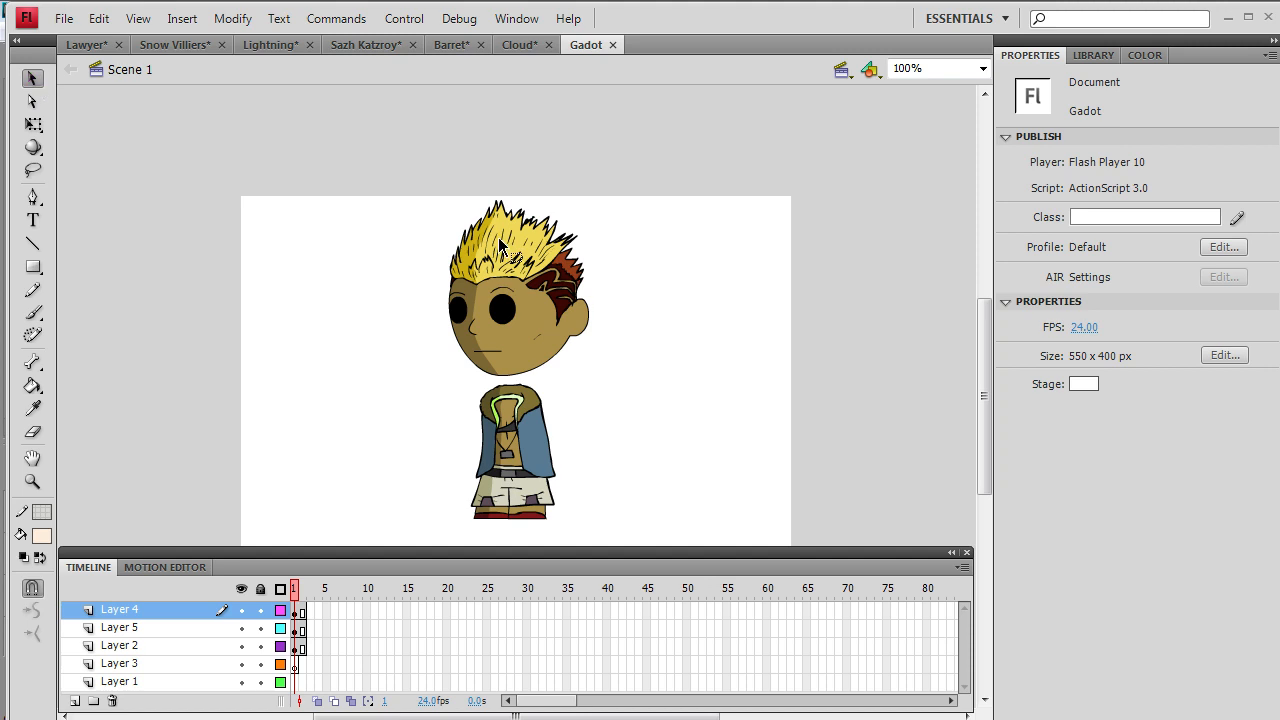
right_click(300, 666)
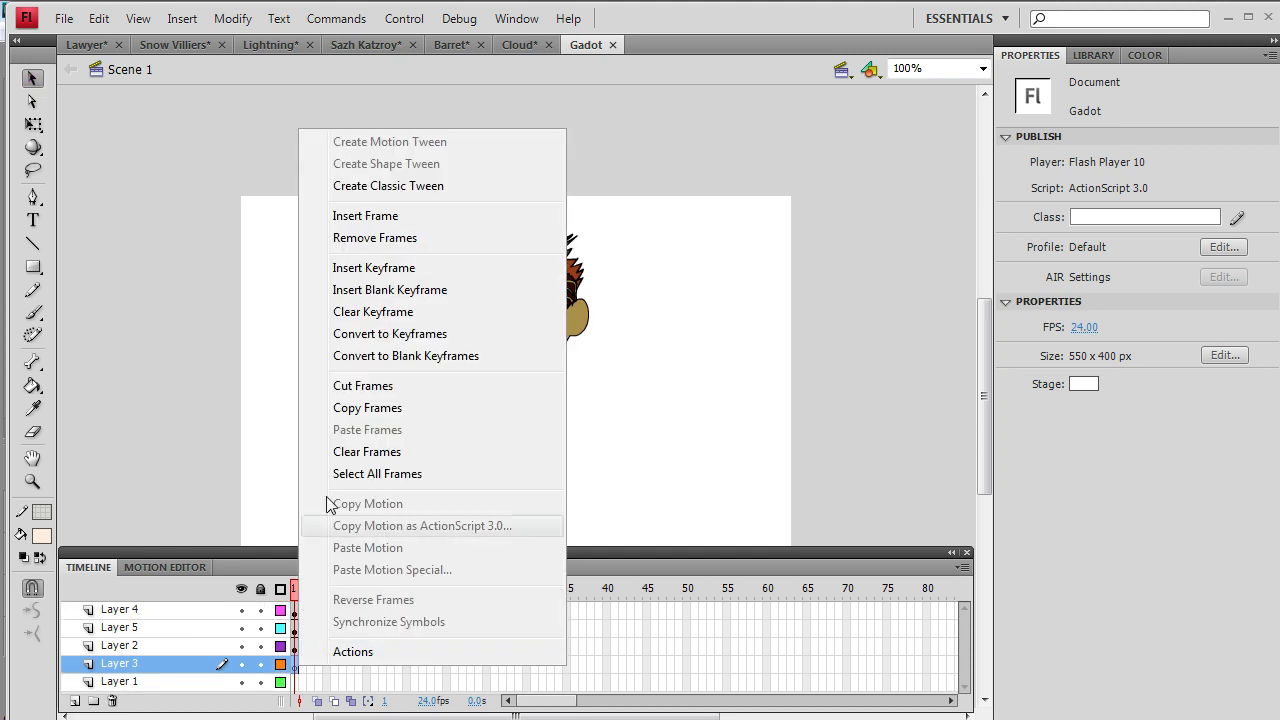
click(353, 213)
drag(183, 673, 194, 606)
- Insert keyframes at frame 2 on Layers 3, 4, 5 and 2
drag(302, 662, 306, 628)
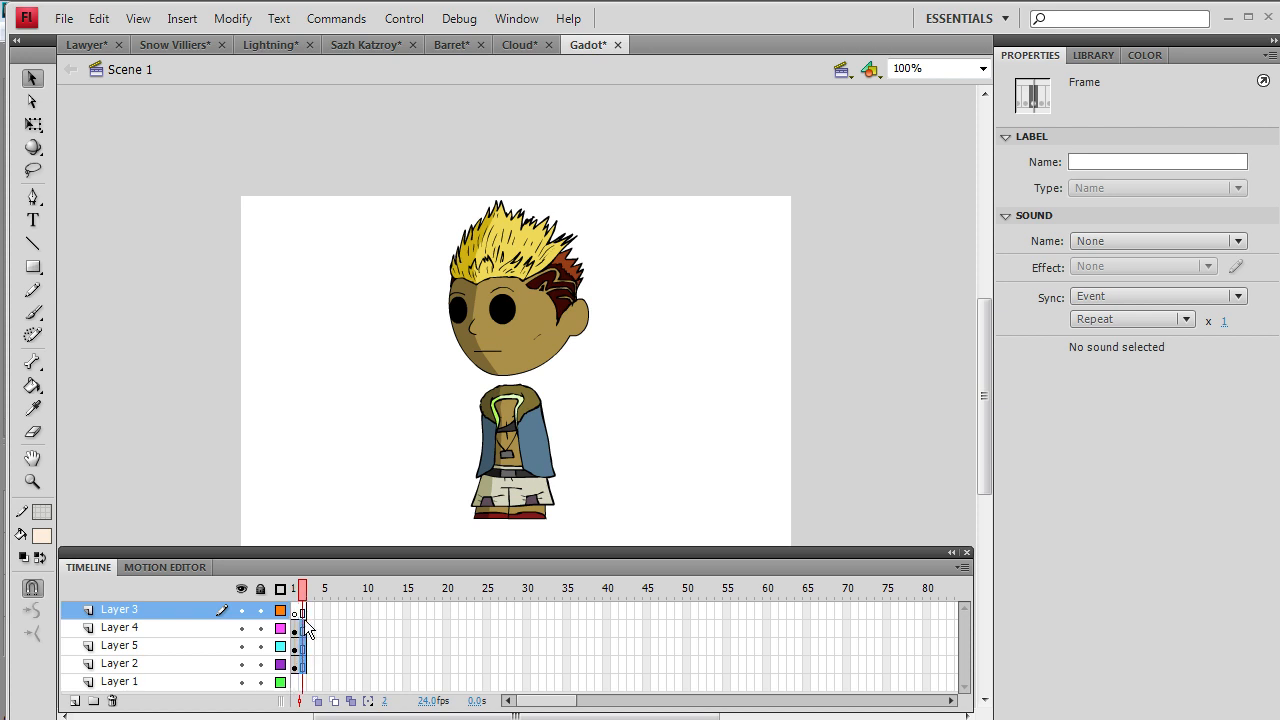
right_click(306, 620)
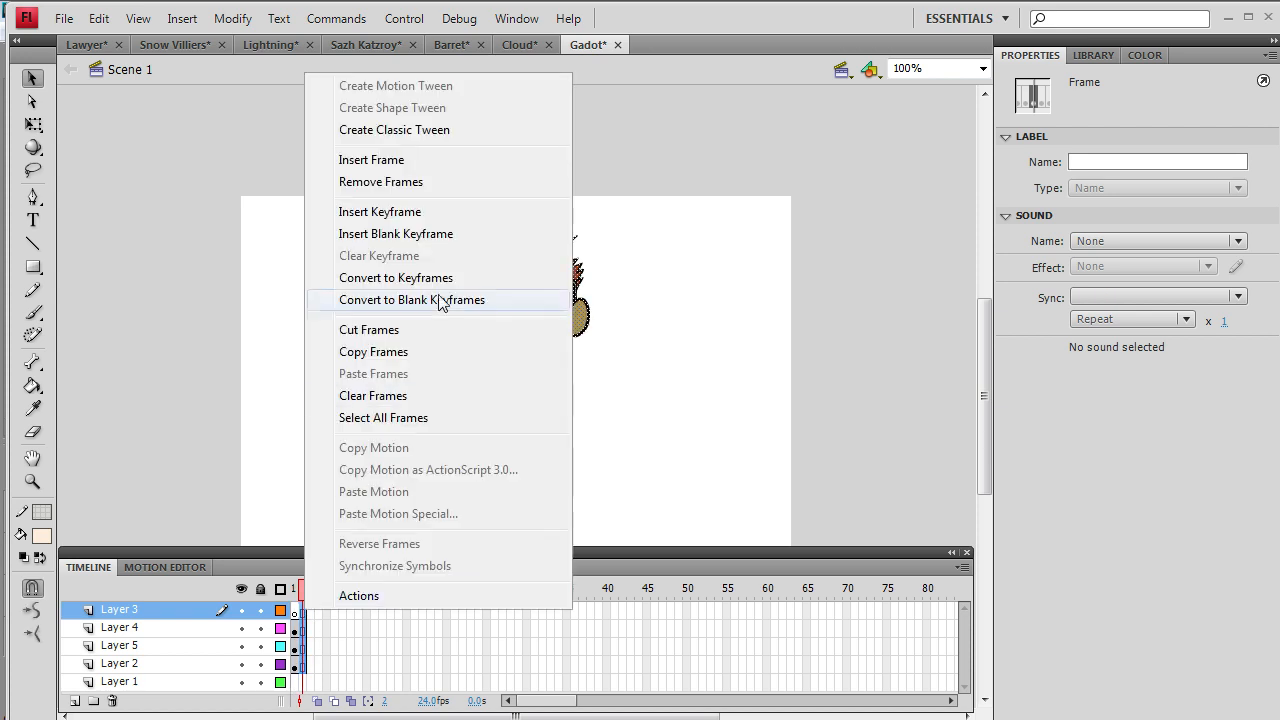
click(480, 212)
- Select Gadot's head in frame 2 and nudge it down 20 px so it sits on the body
drag(399, 175, 692, 385)
key(Down)
key(Down)
key(Down)
key(Down)
key(Down)
key(Down)
key(Down)
key(Down)
key(Down)
key(Down)
key(Down)
key(Down)
key(Down)
key(Down)
key(Down)
key(Down)
key(Down)
key(Down)
key(Down)
key(Down)
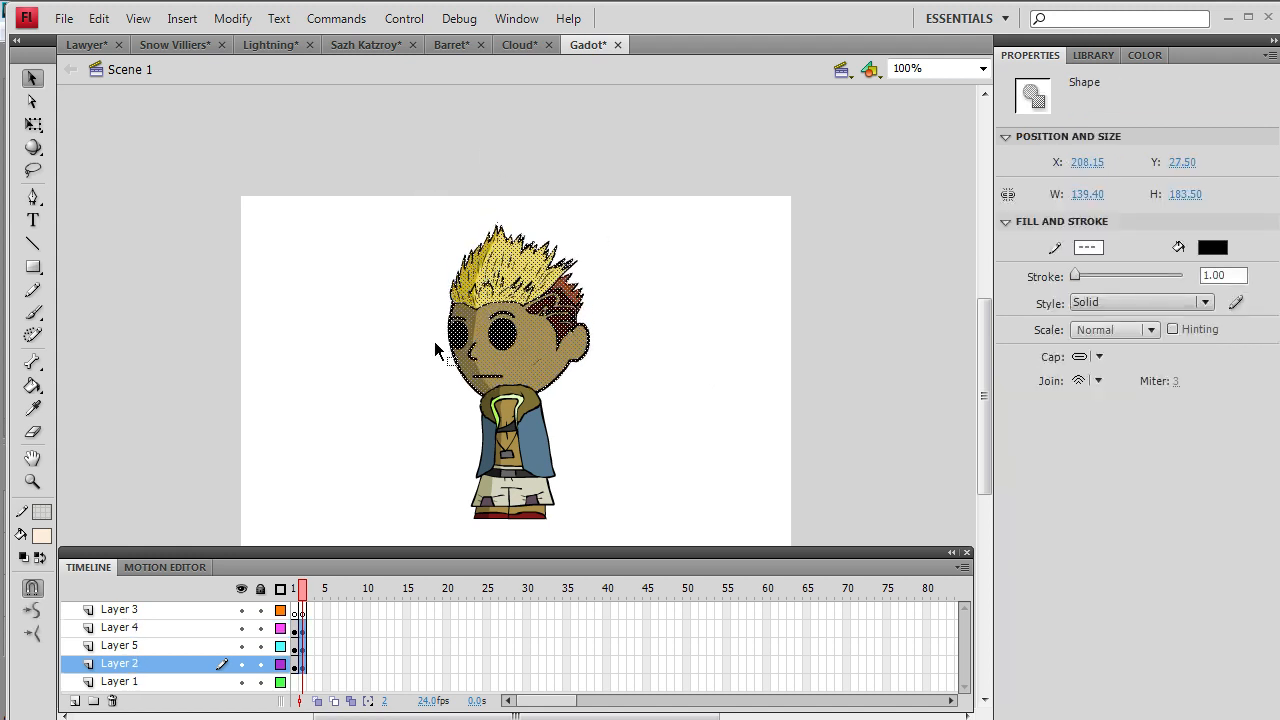
- Cut the selected head and paste it in place on Layer 4 at frame 2, keeping its lowered position
right_click(505, 355)
click(525, 333)
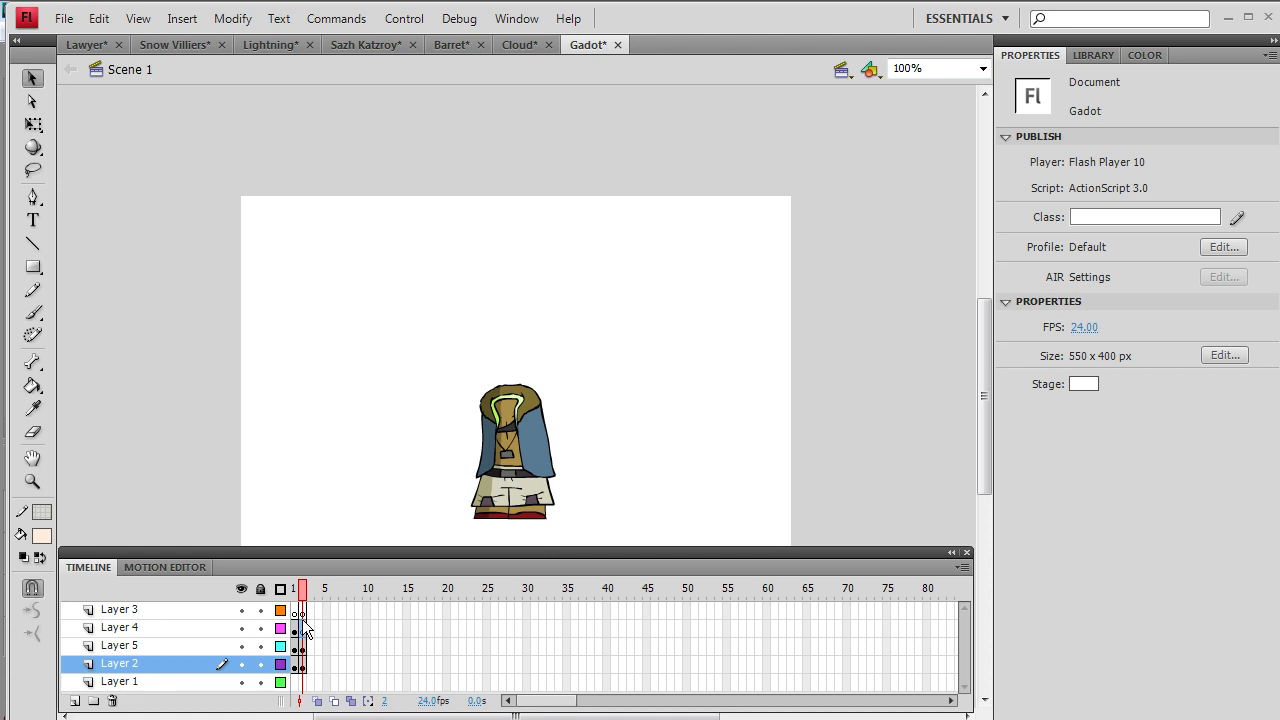
click(305, 628)
click(100, 18)
click(85, 163)
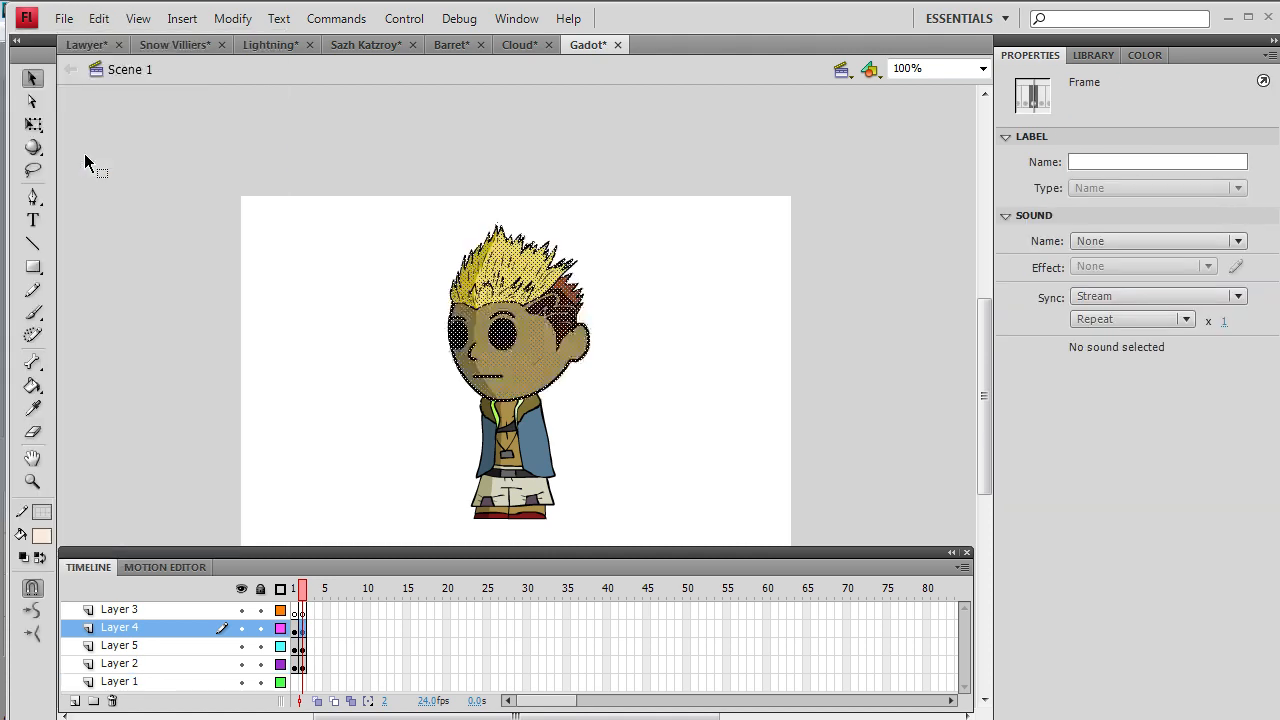
drag(517, 282, 516, 275)
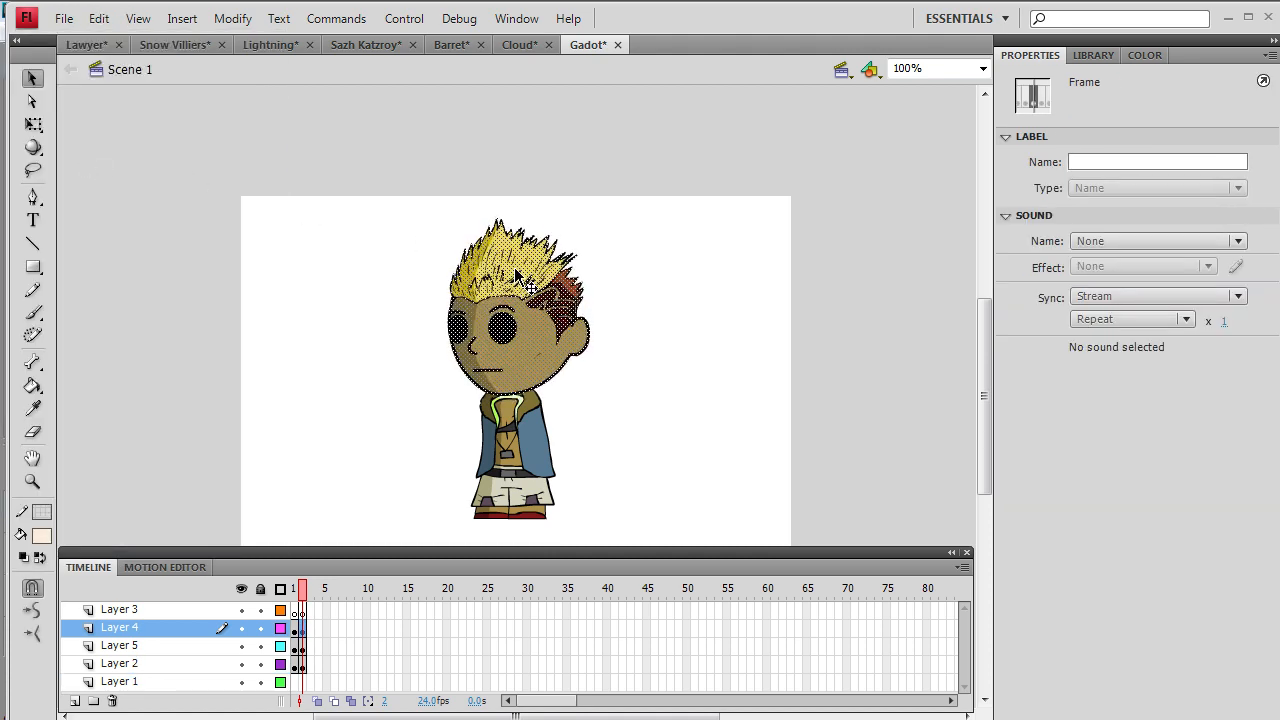
click(612, 413)
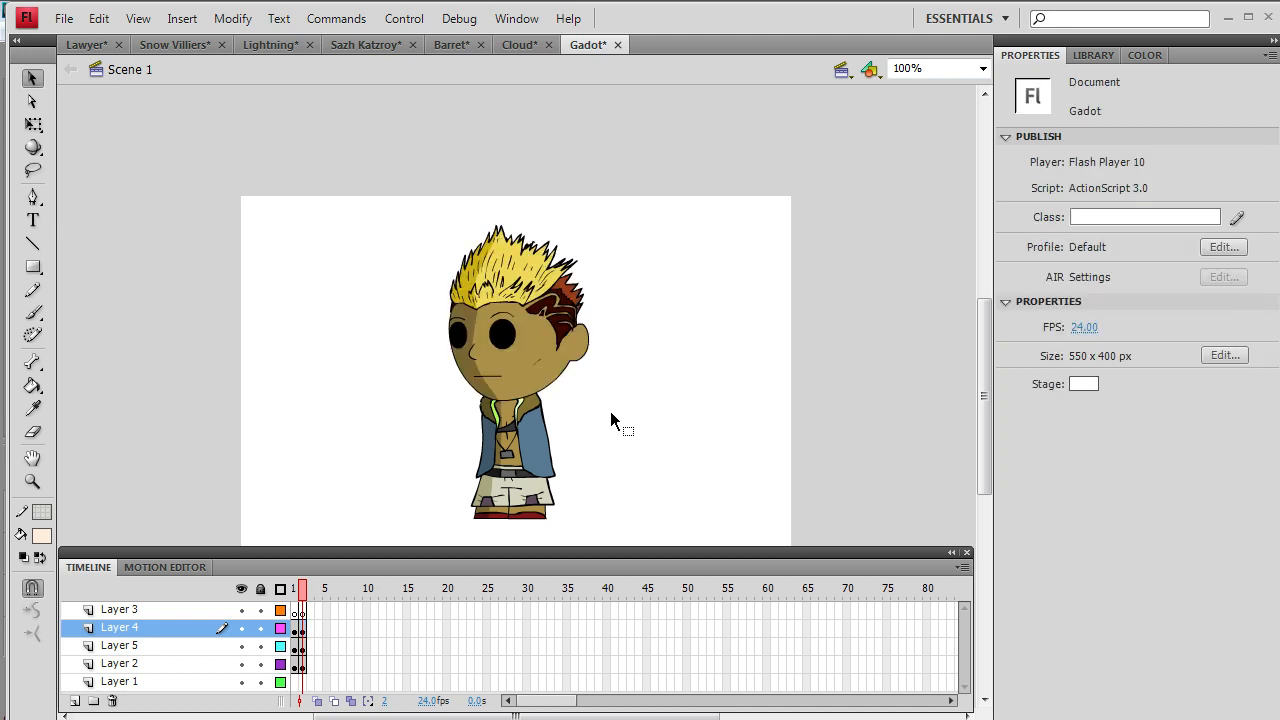
- Draw a horizontal line across both of Gadot's eyes on Layer 4 at frame 2 with the Line tool
click(32, 481)
click(536, 377)
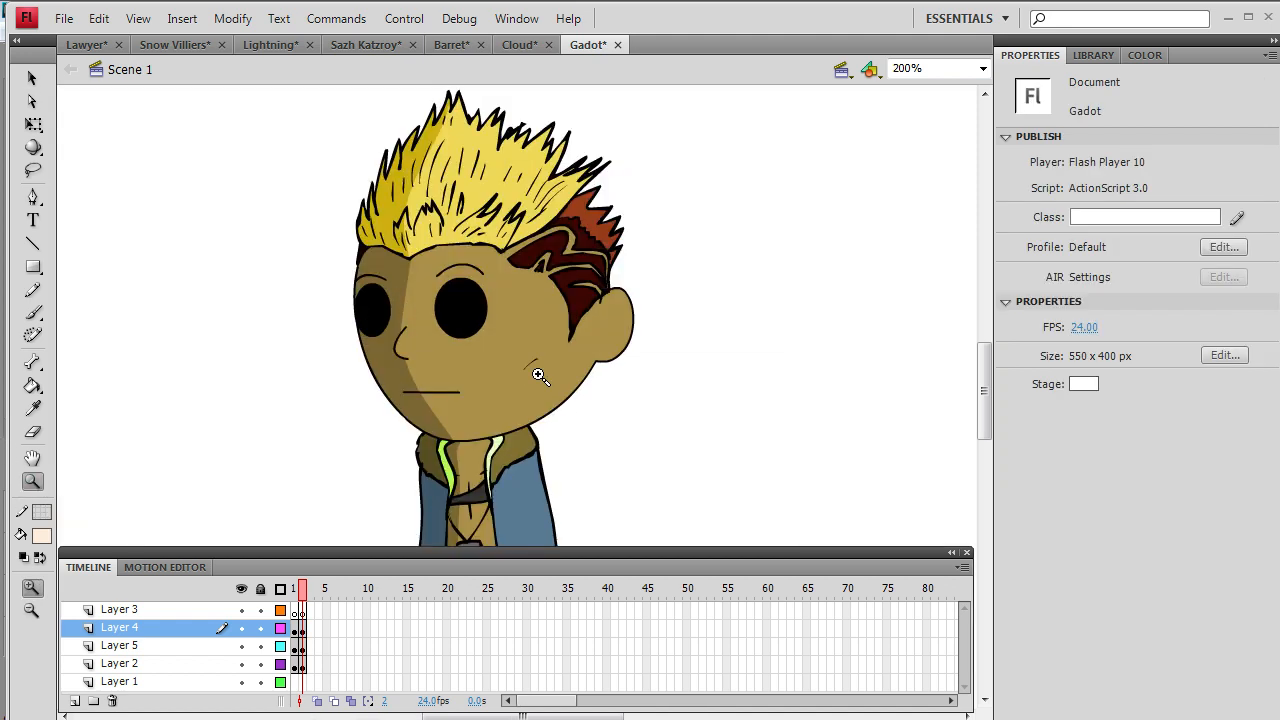
click(160, 609)
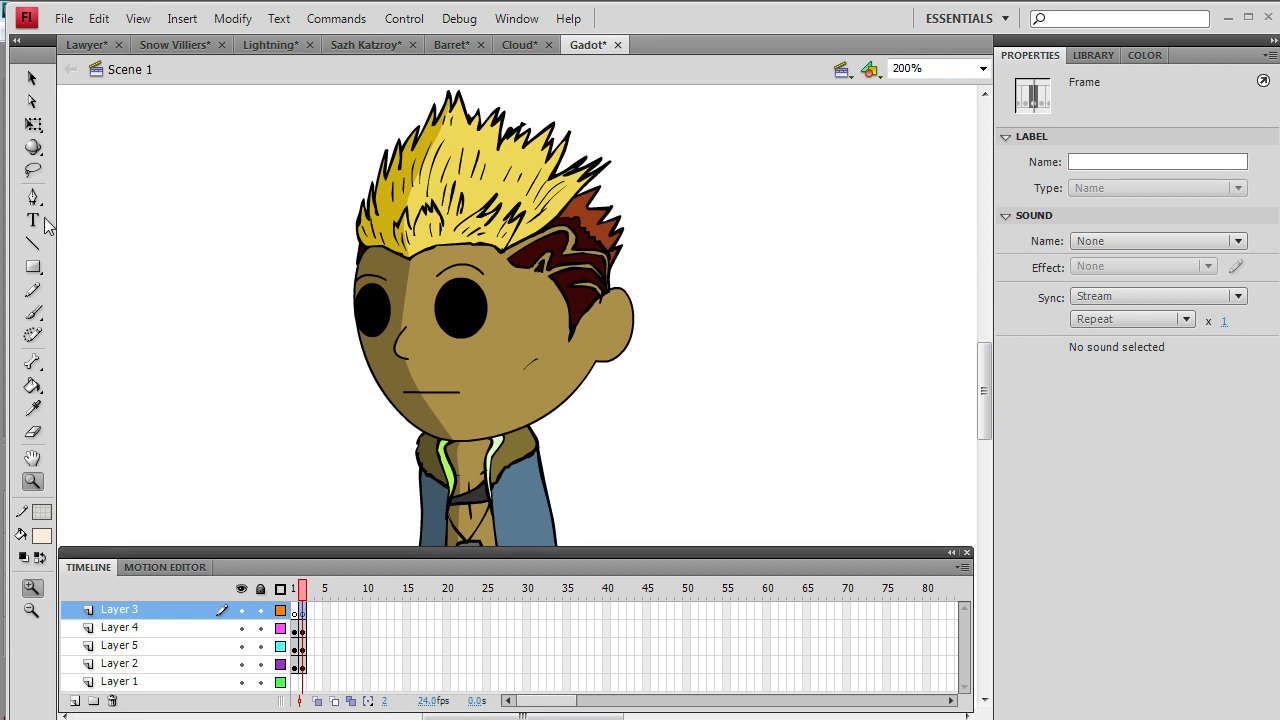
click(32, 243)
click(300, 627)
click(300, 645)
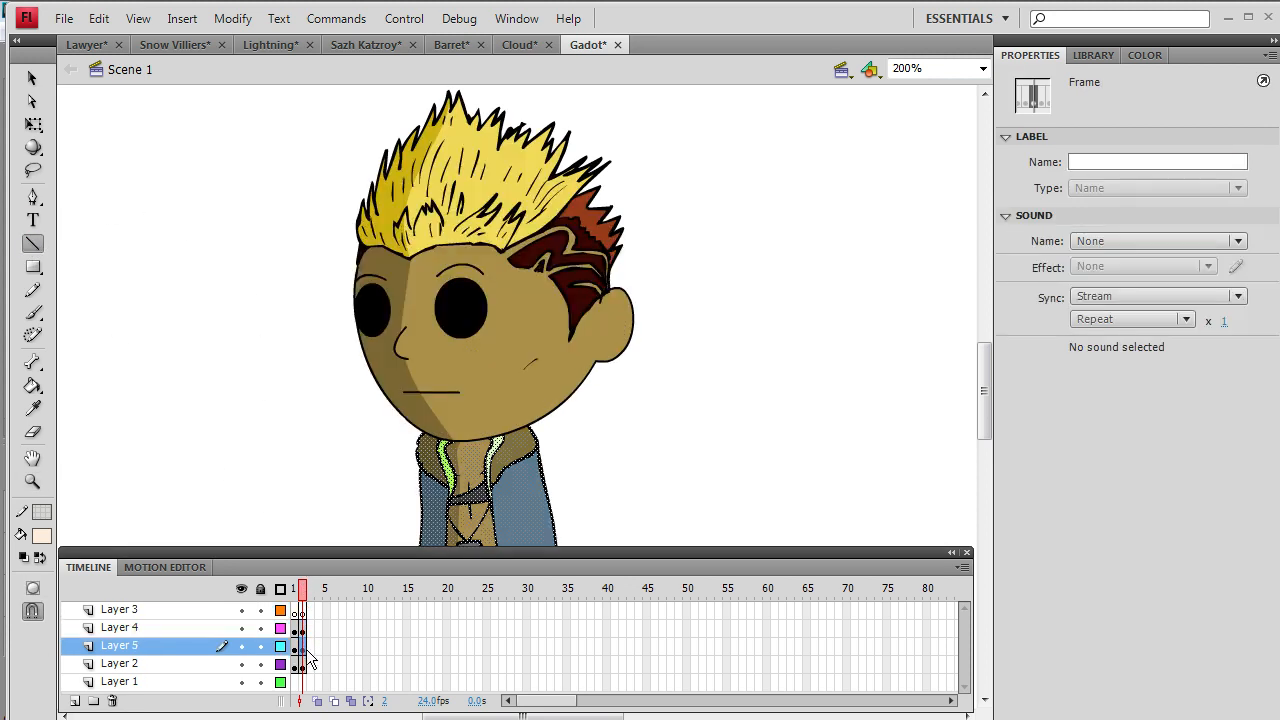
click(300, 627)
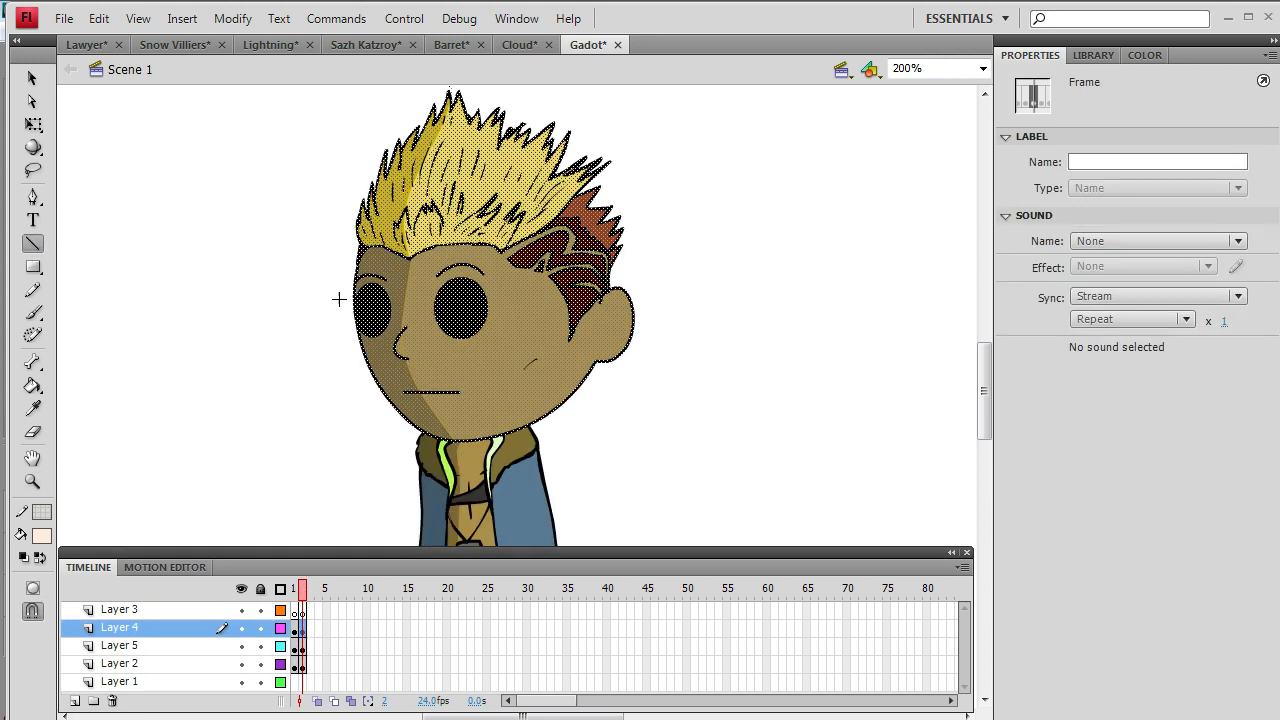
drag(368, 298, 657, 297)
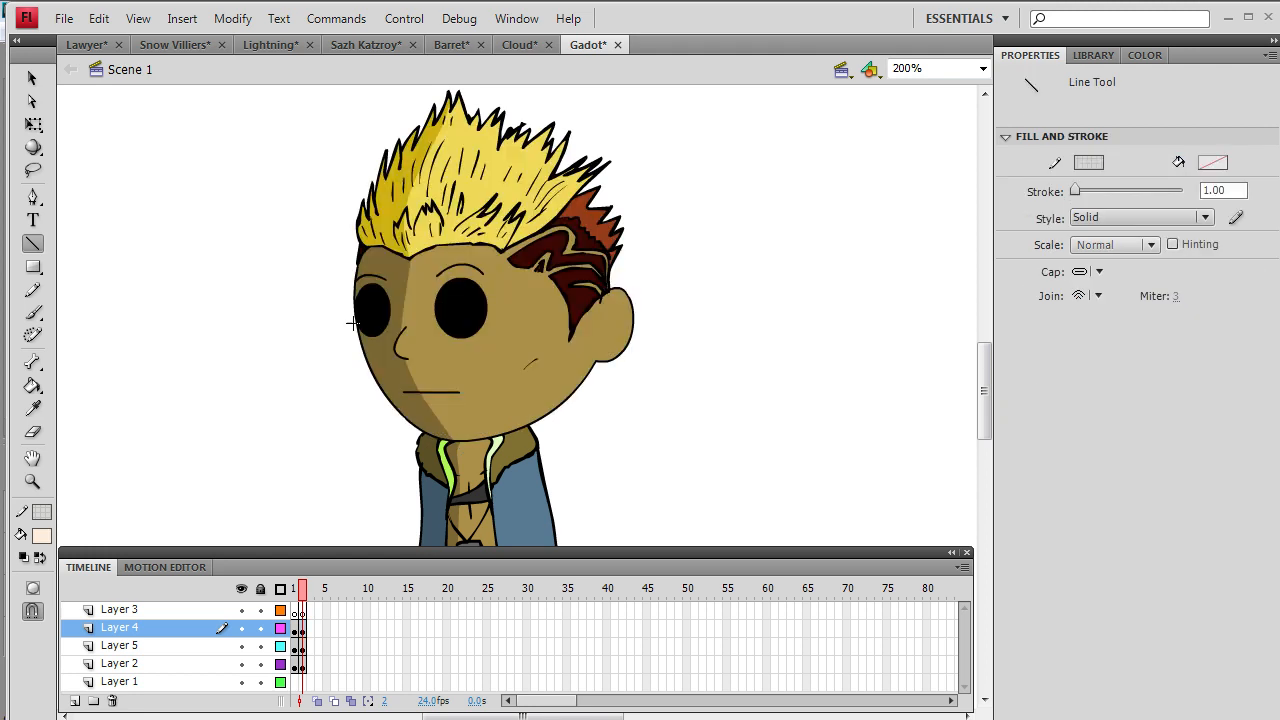
- Fill the upper part of each eye with the adjacent shaded or lit skin tone to form half-closed eyelids
click(33, 408)
click(391, 349)
click(371, 288)
click(35, 409)
click(433, 330)
click(446, 288)
- Delete the leftover curved outlines above both half-closed eyes
click(32, 78)
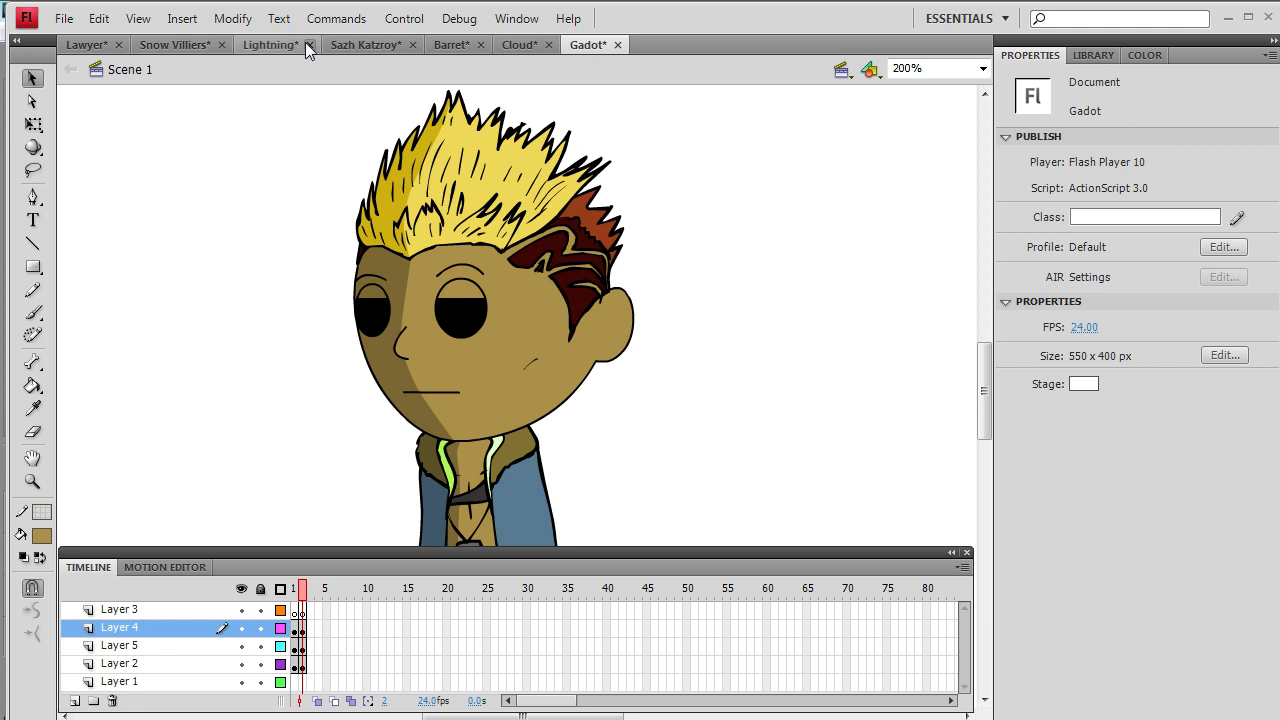
click(380, 289)
key(Delete)
click(445, 282)
key(Delete)
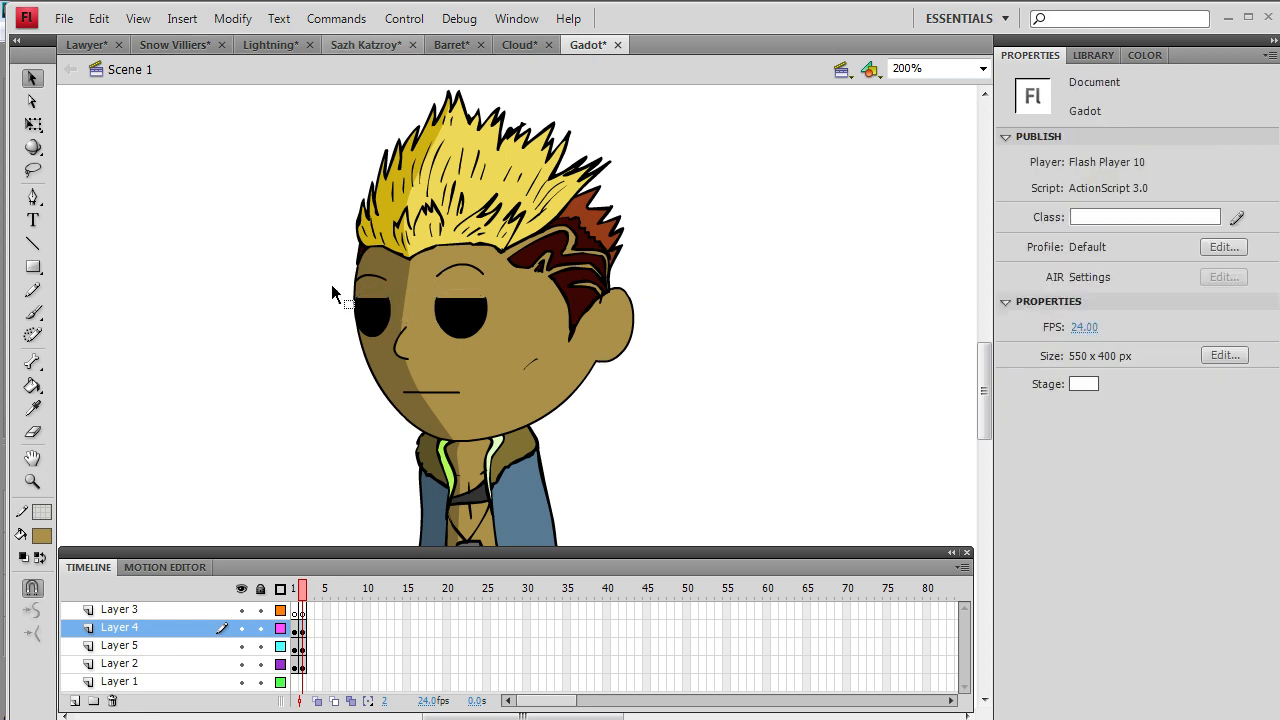
- Redraw the eyebrow on the shaded side as a flat black brush stroke and curl the mouth's end into a smirk
click(386, 298)
key(Delete)
click(42, 536)
click(57, 338)
click(33, 312)
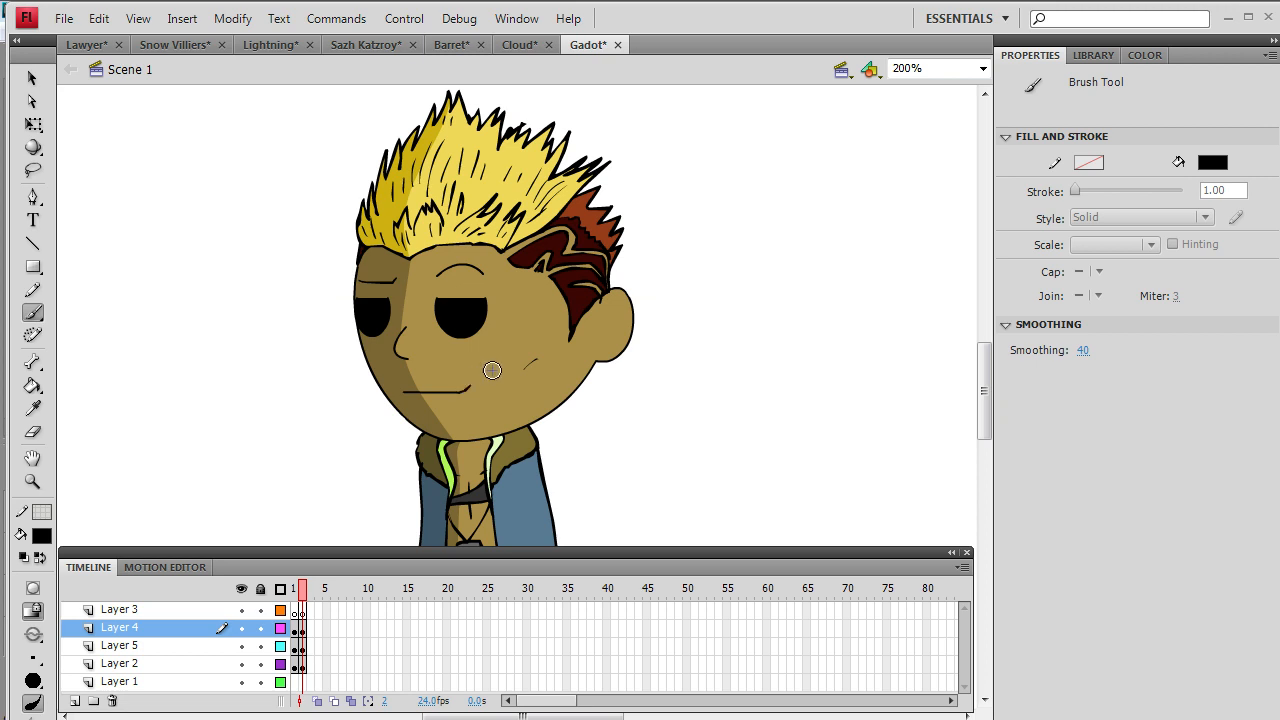
- Select the curved eyebrow above the larger eye and nudge it up 3 px
scroll(982, 384, down, 1)
key(v)
click(470, 245)
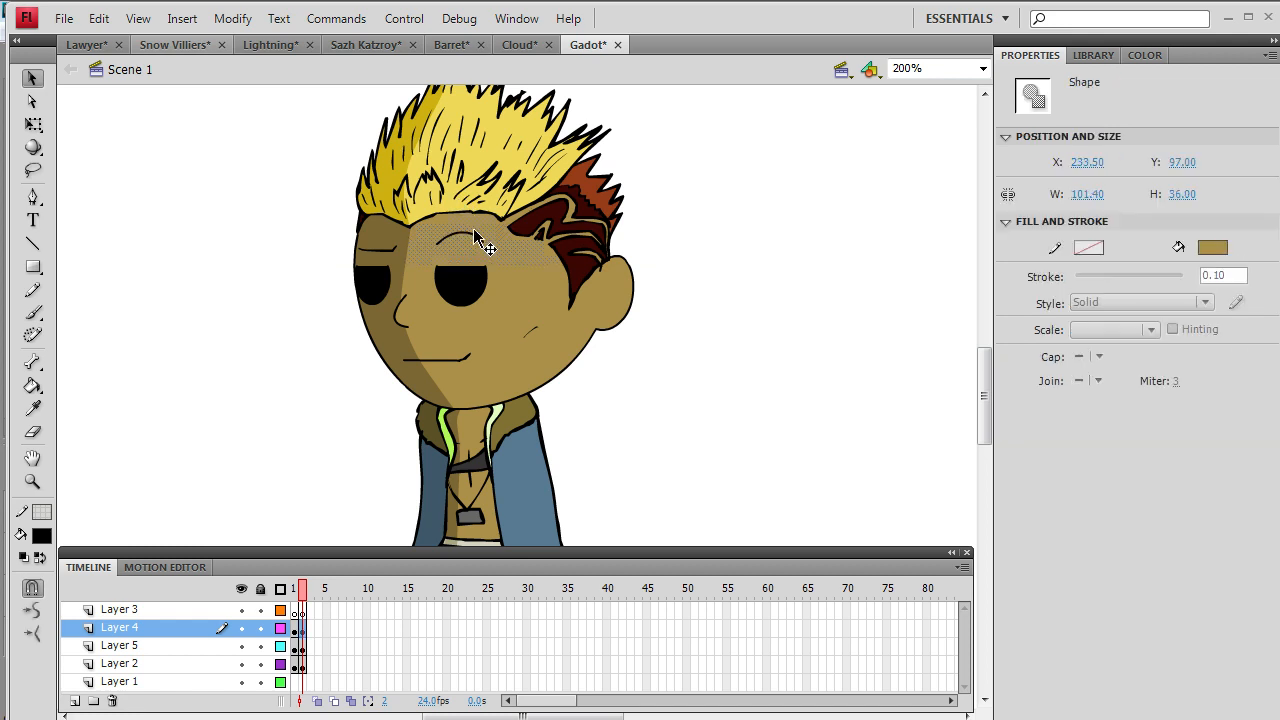
click(100, 20)
click(140, 38)
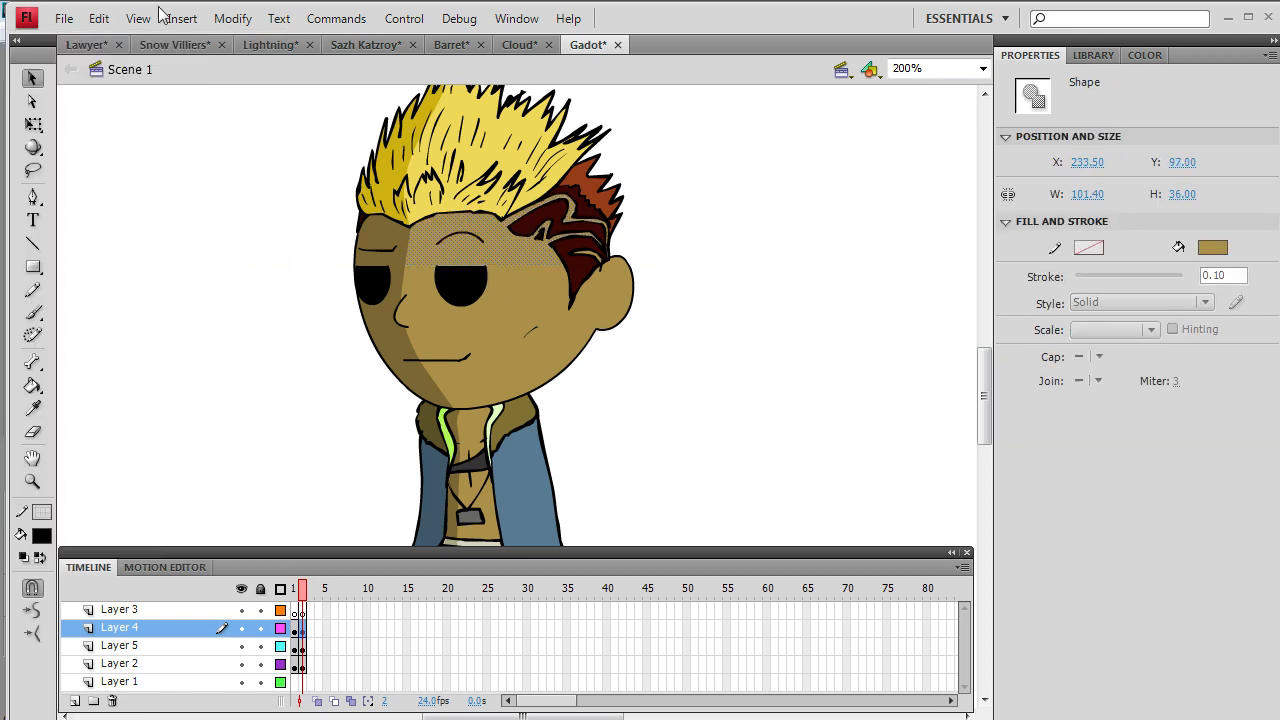
click(311, 341)
click(465, 239)
click(469, 233)
key(Up)
key(Up)
key(Up)
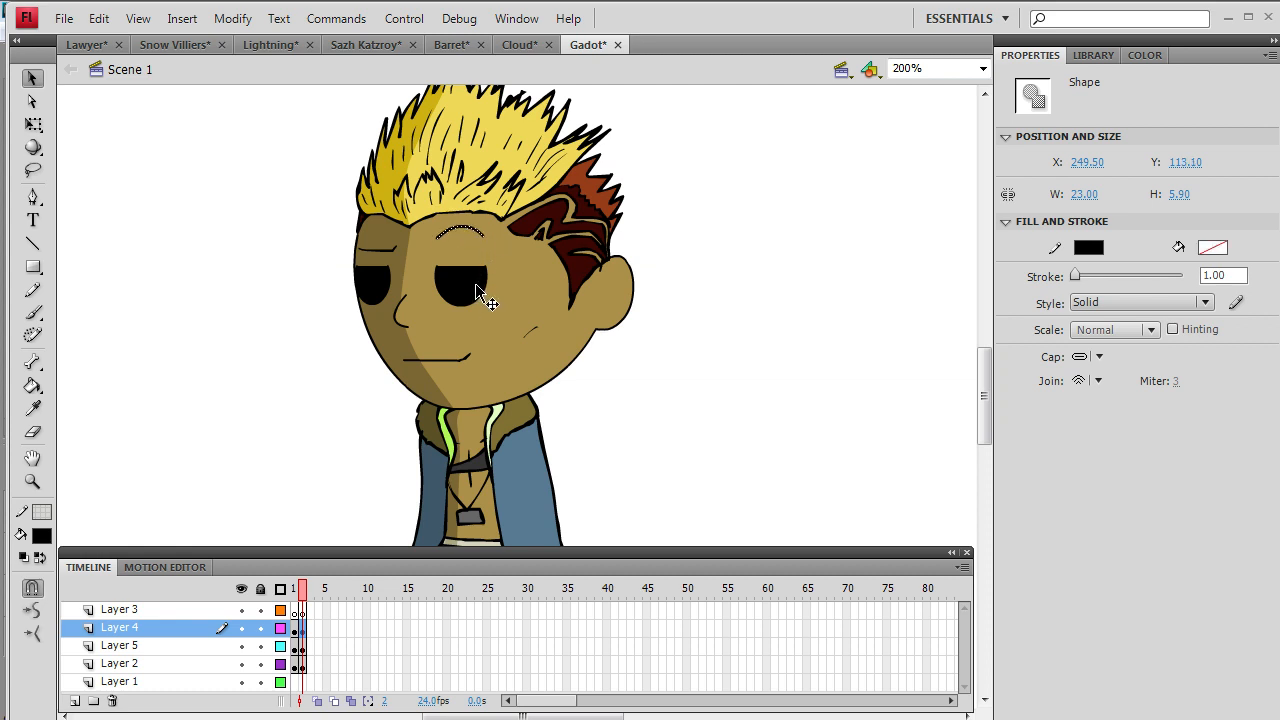
- Draw Gadot's arms with a black brush on Layer 3 at frame 2, one hand on the hip and the other arm outstretched
click(323, 470)
click(41, 536)
click(44, 334)
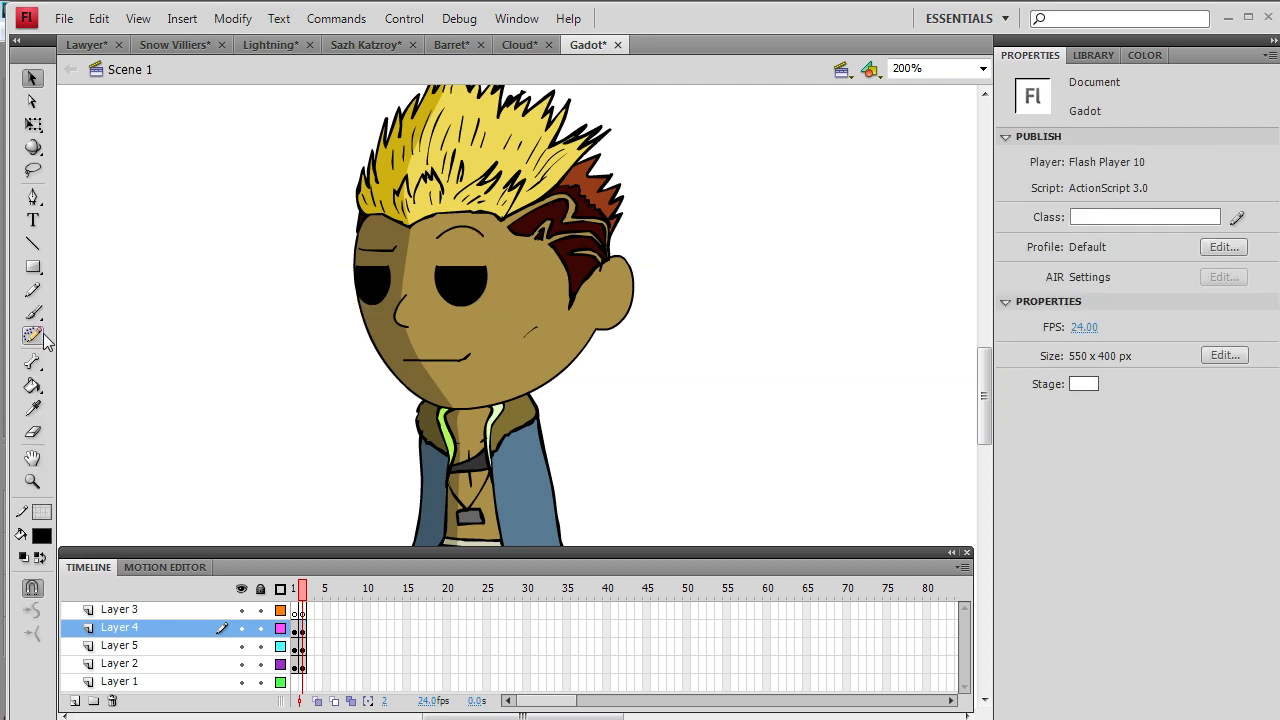
click(33, 312)
scroll(956, 416, down, 3)
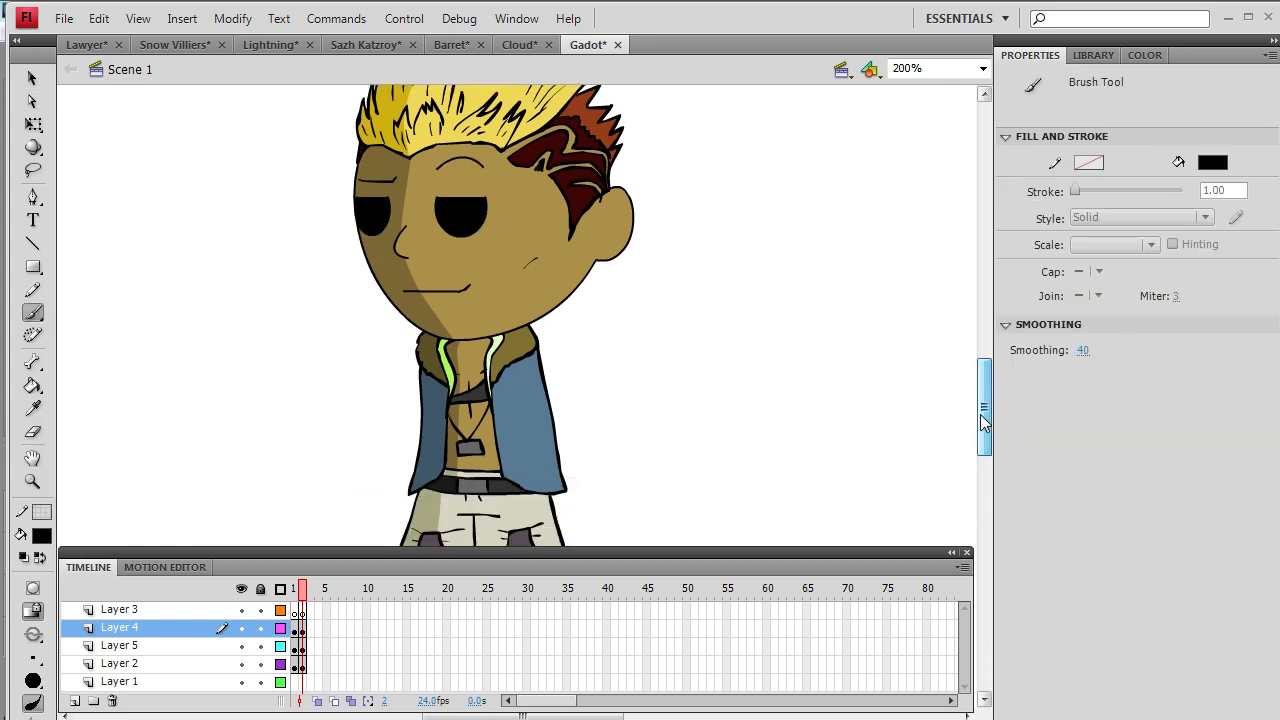
click(300, 611)
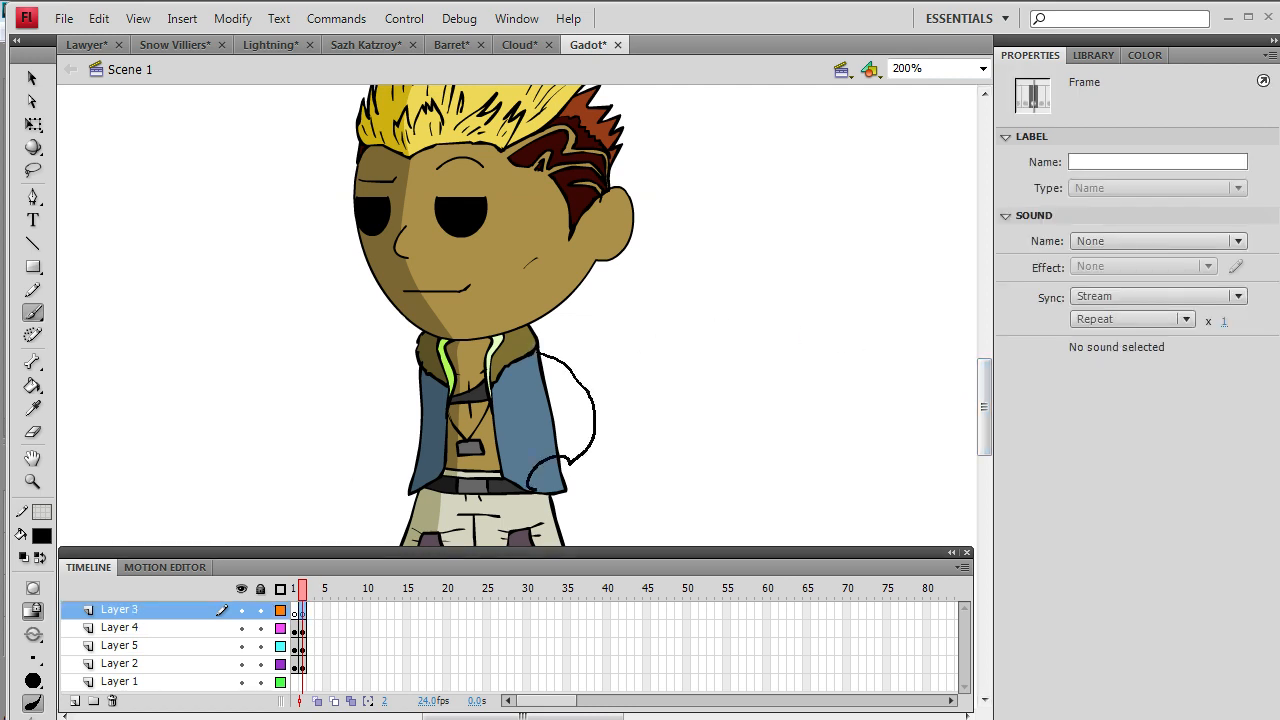
drag(570, 462, 574, 460)
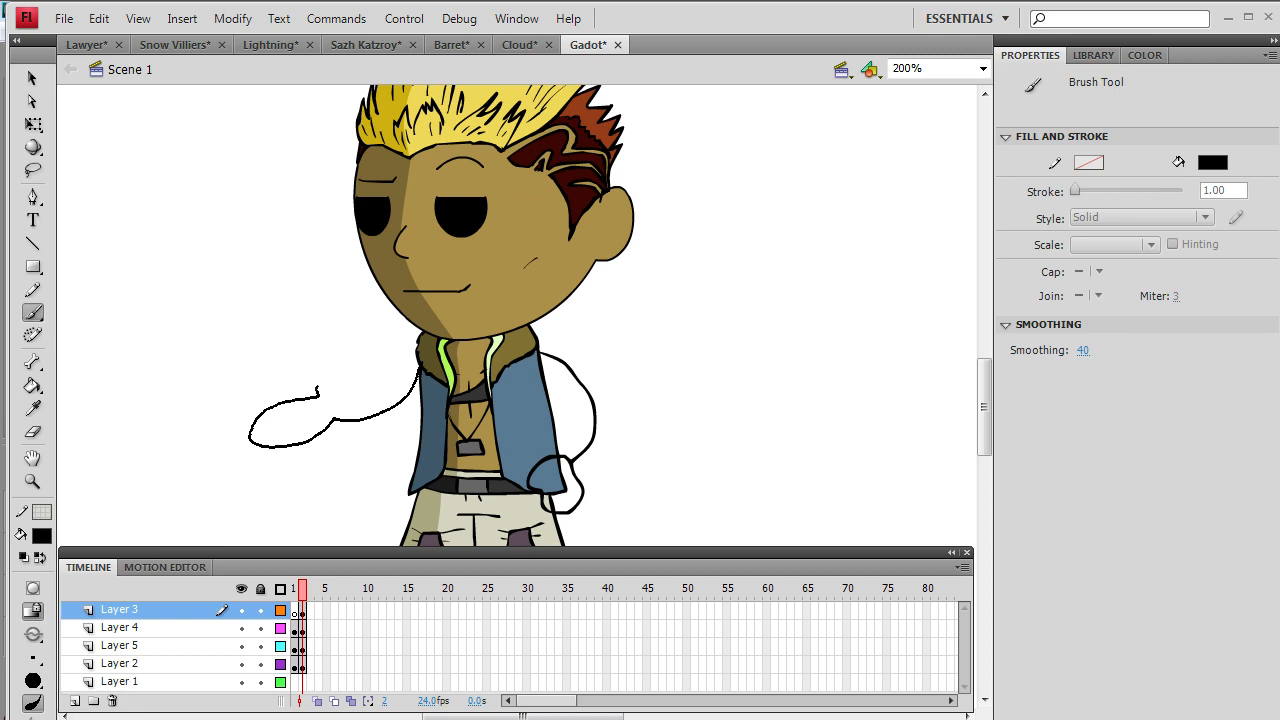
- Fill both hands in frame 2 with the skin tone sampled from the face
click(32, 408)
click(493, 264)
click(314, 393)
click(533, 462)
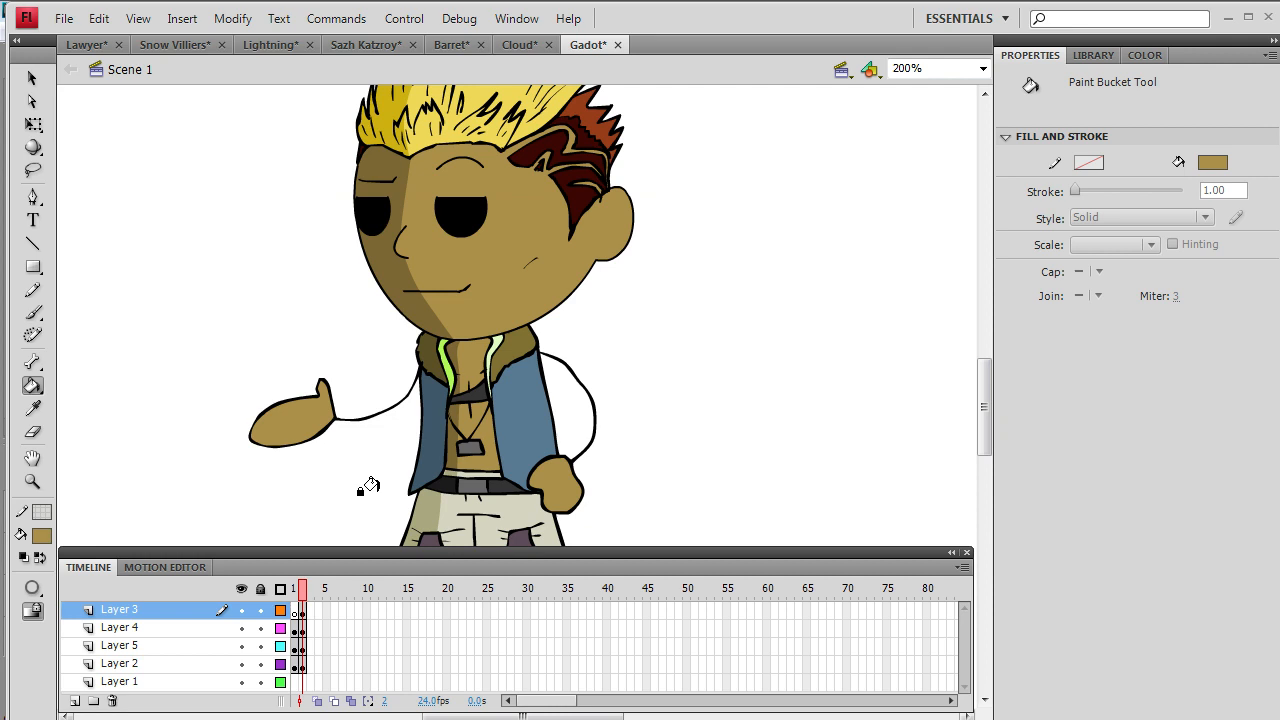
- Insert keyframes at frame 3 on Layers 3, 4, 5 and 2
drag(305, 675, 308, 612)
right_click(303, 664)
click(447, 163)
right_click(308, 614)
click(391, 211)
- Delete the outstretched arm and its hand from Layer 3 at frame 3
click(32, 78)
click(333, 387)
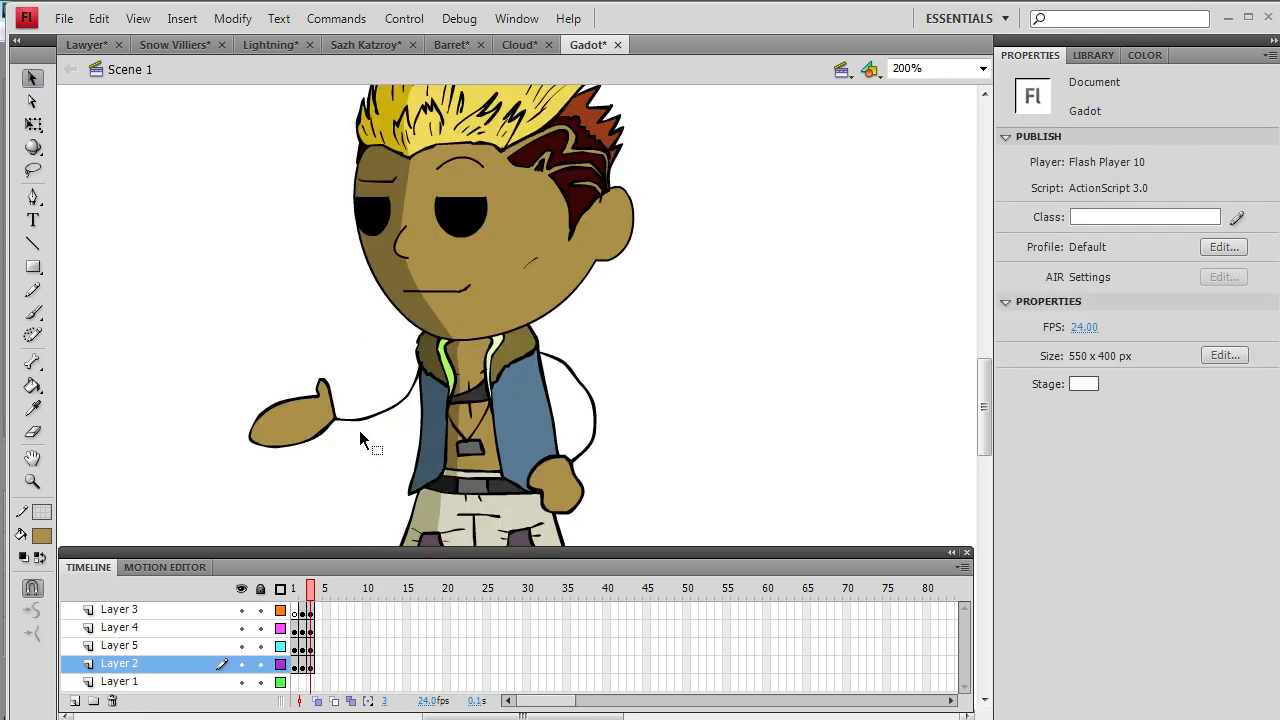
click(336, 420)
key(Delete)
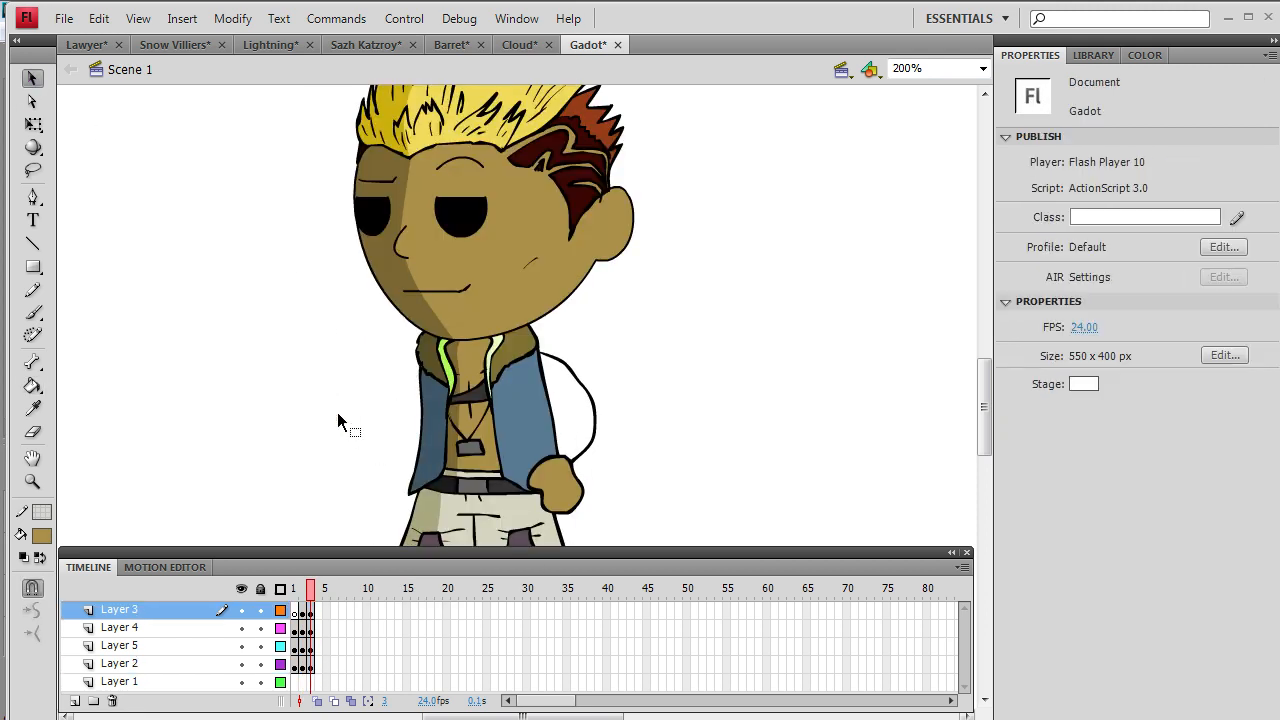
- Draw a bent arm with the thumb pointing back at Gadot using a black brush on Layer 3 at frame 3
click(43, 538)
click(48, 332)
click(33, 312)
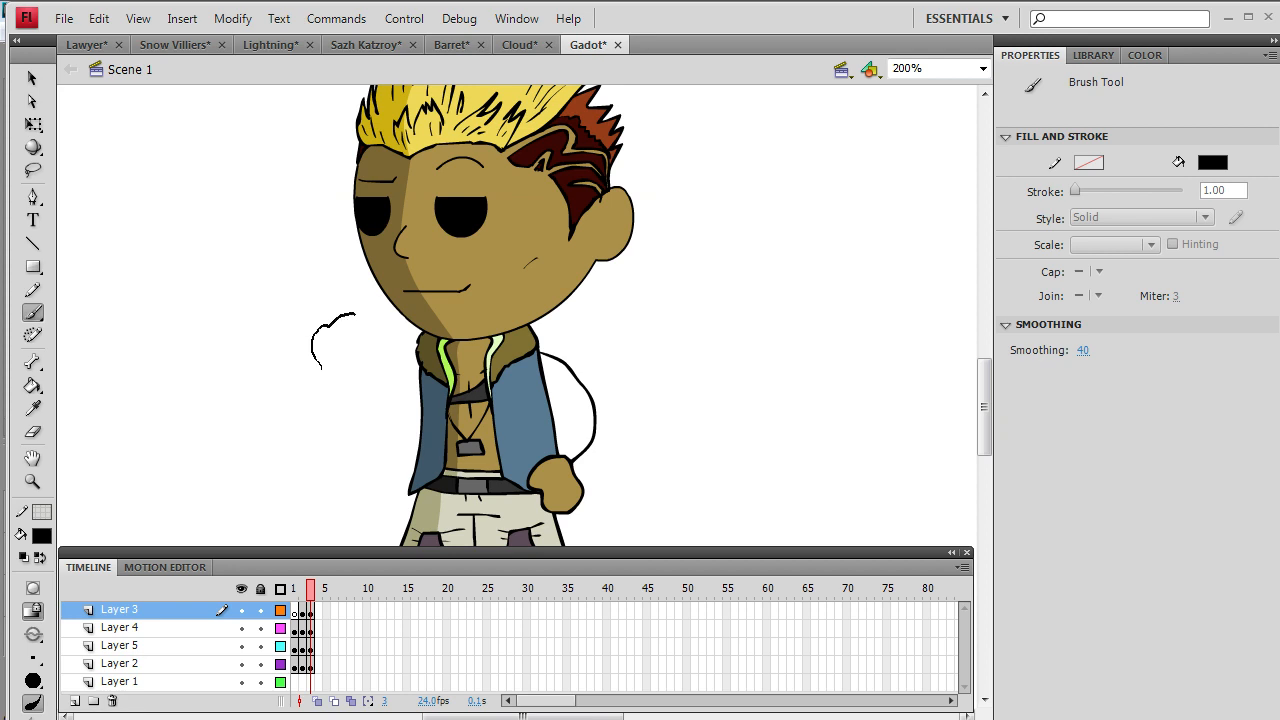
drag(321, 367, 321, 368)
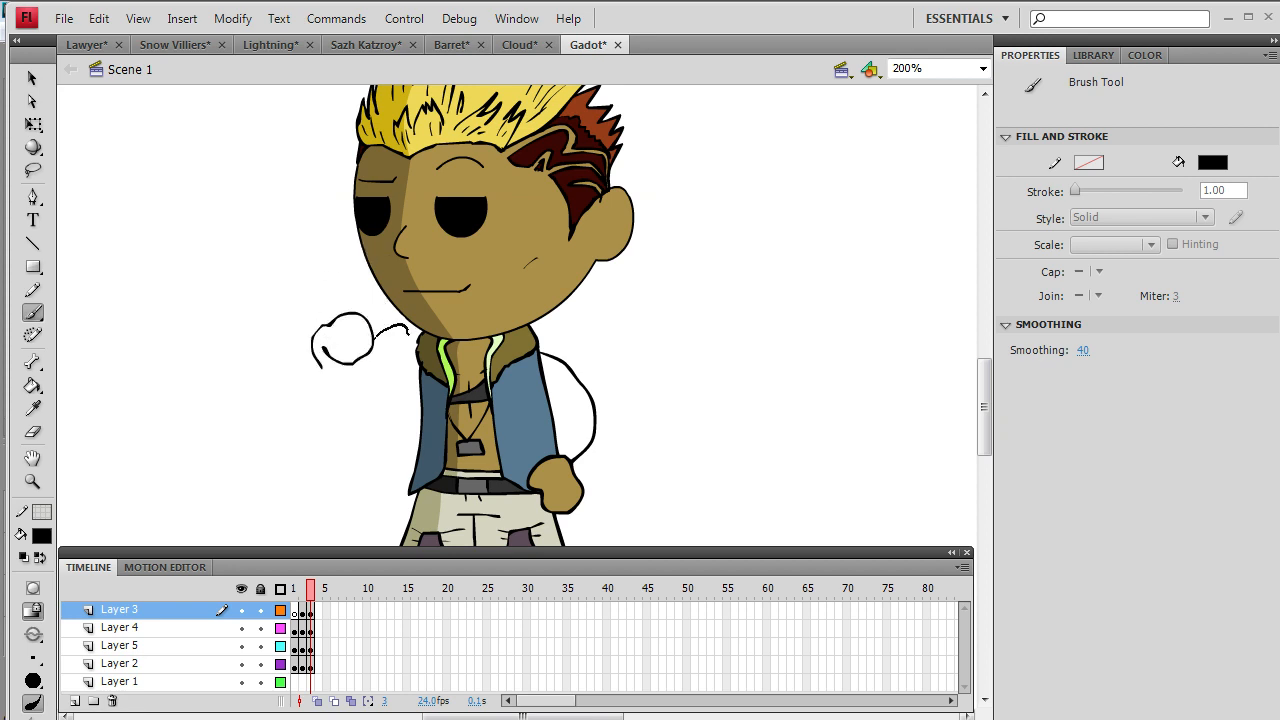
drag(322, 366, 321, 365)
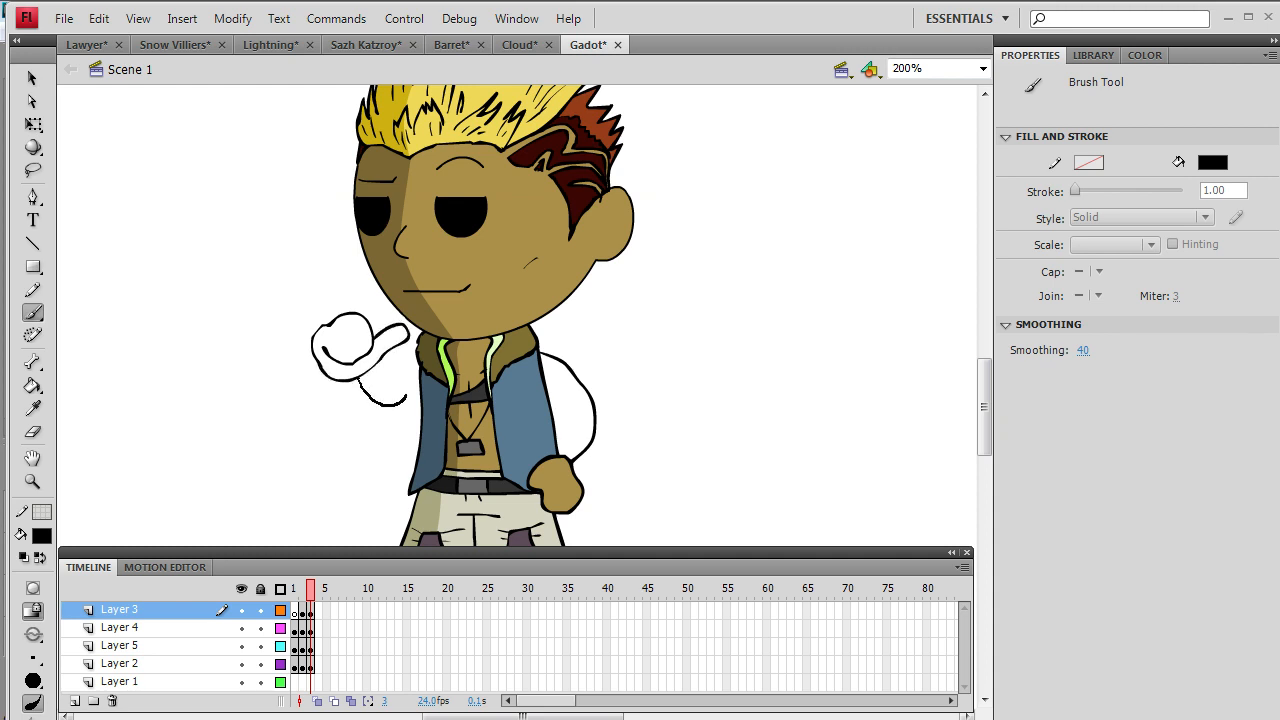
drag(415, 374, 416, 372)
- Fill the thumb-pointing hand with the skin tone sampled from the face
click(32, 408)
click(507, 279)
click(390, 319)
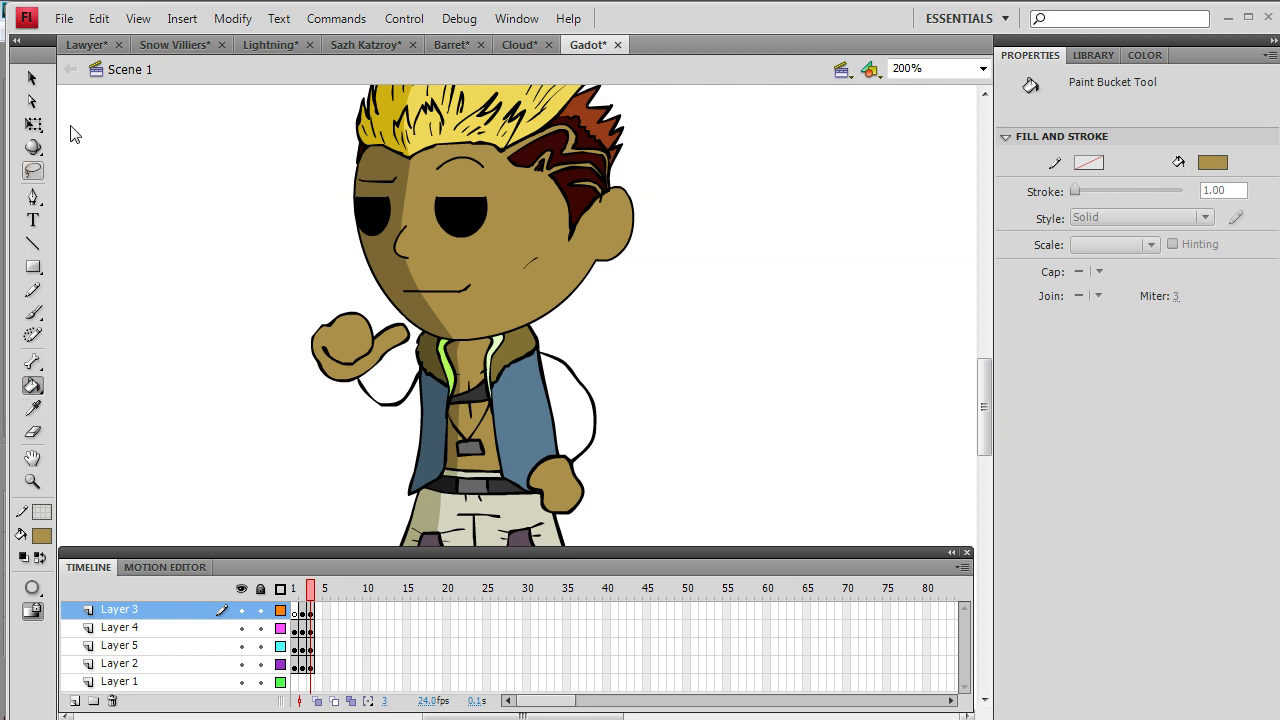
- Switch to Vegas Pro and play the segment from 00:01:17.17 to review the dialogue audio, pausing around 00:01:21.10
mouse_move(313, 590)
mouse_down()
mouse_move(295, 590)
mouse_move(314, 600)
mouse_up()
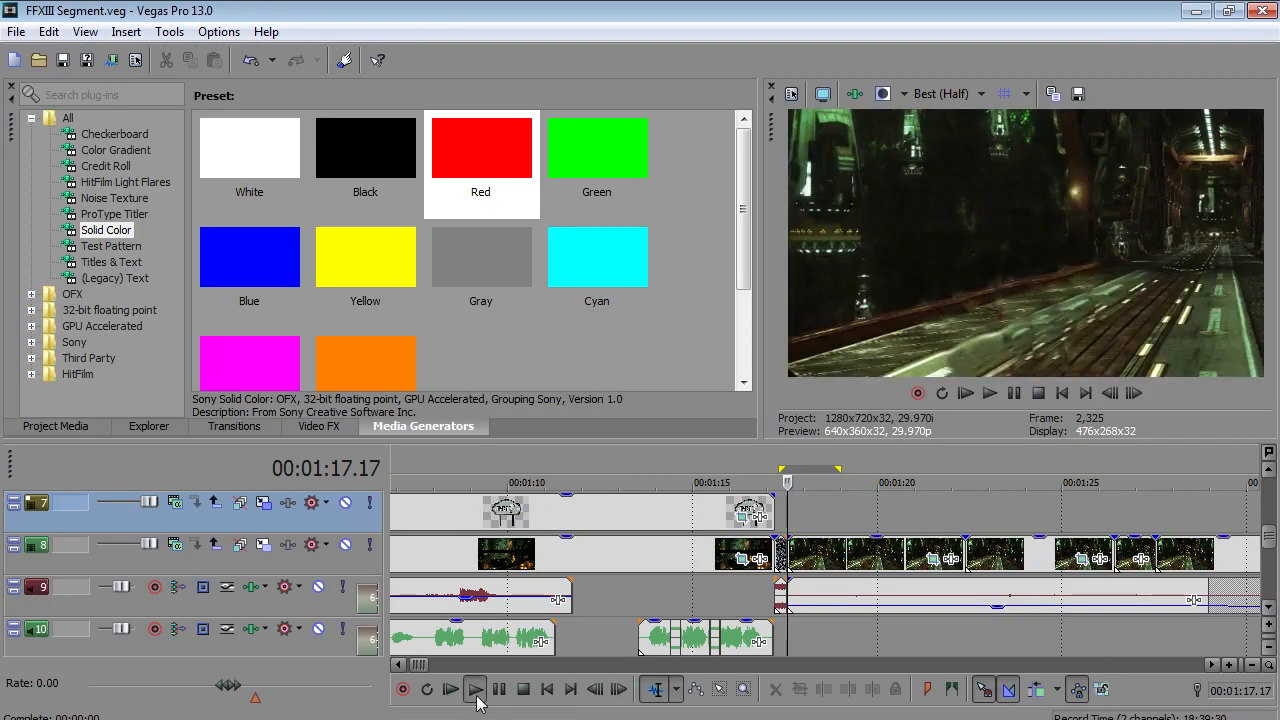
click(474, 689)
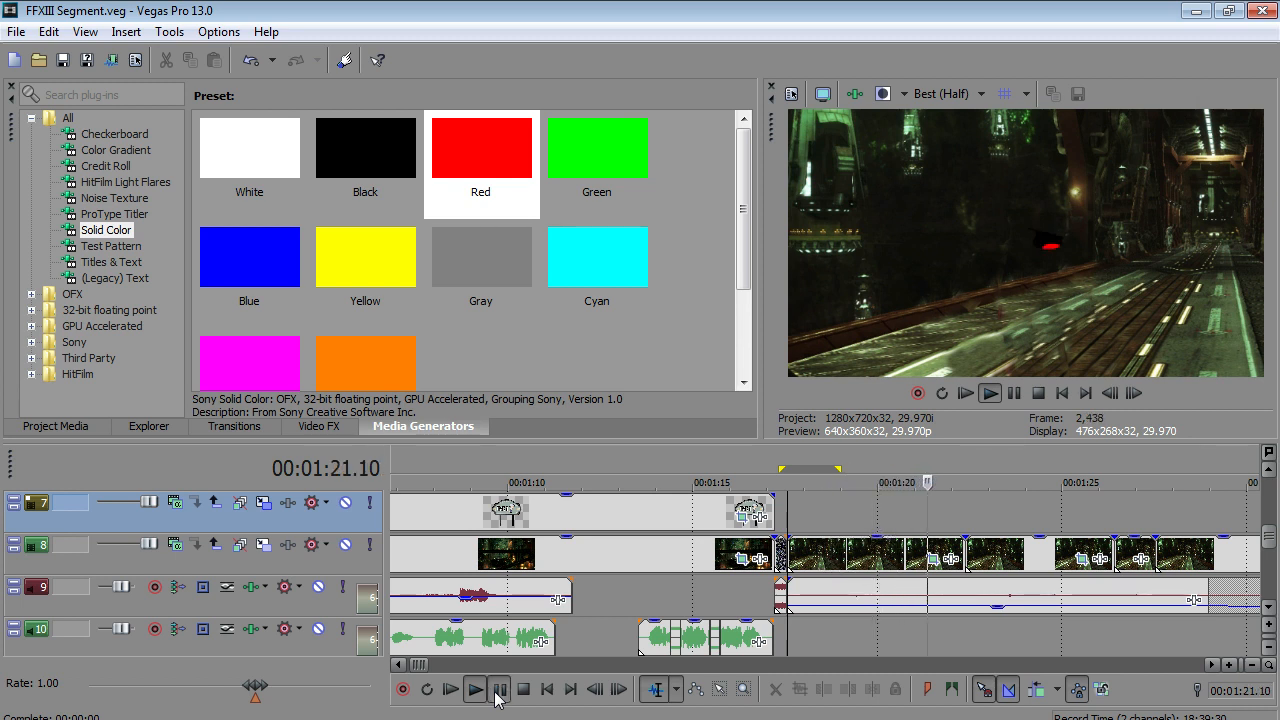
click(497, 690)
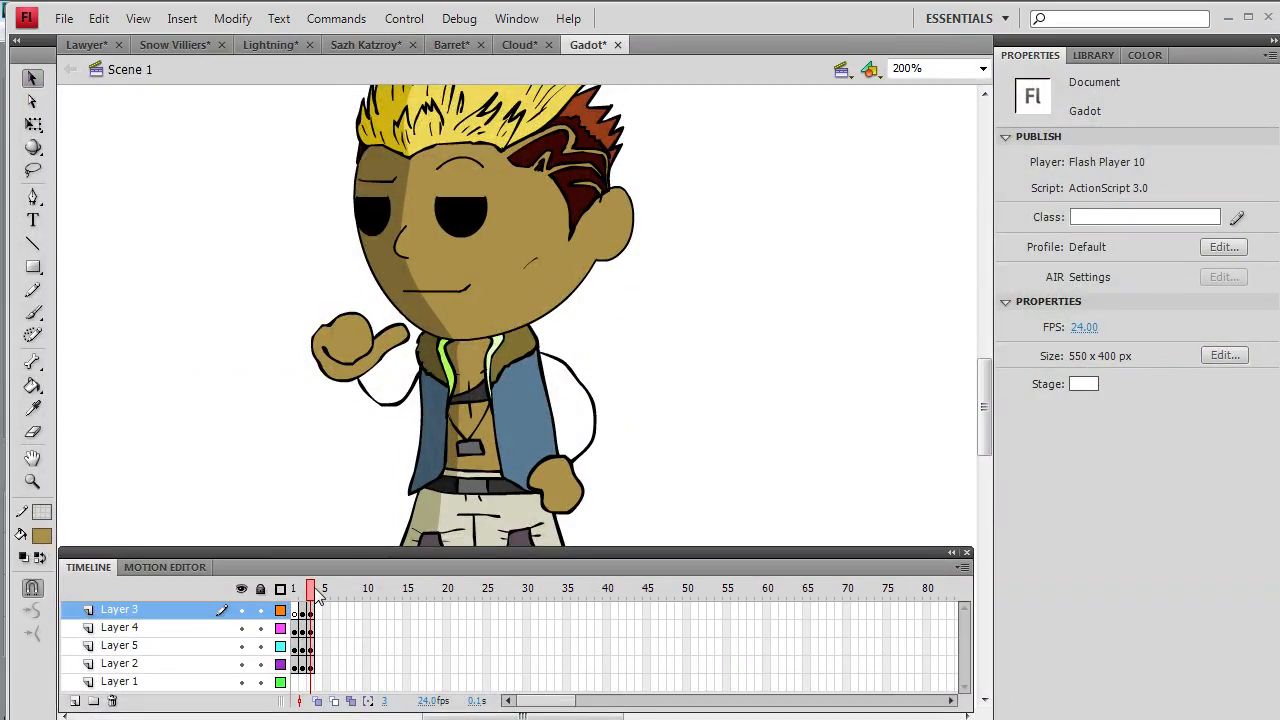
- Return to Flash, insert a frame after frame 1 on Layers 3, 4, 5 and 2, and make the new frame 2 a keyframe
drag(318, 598, 295, 600)
drag(296, 666, 298, 614)
right_click(297, 636)
click(366, 163)
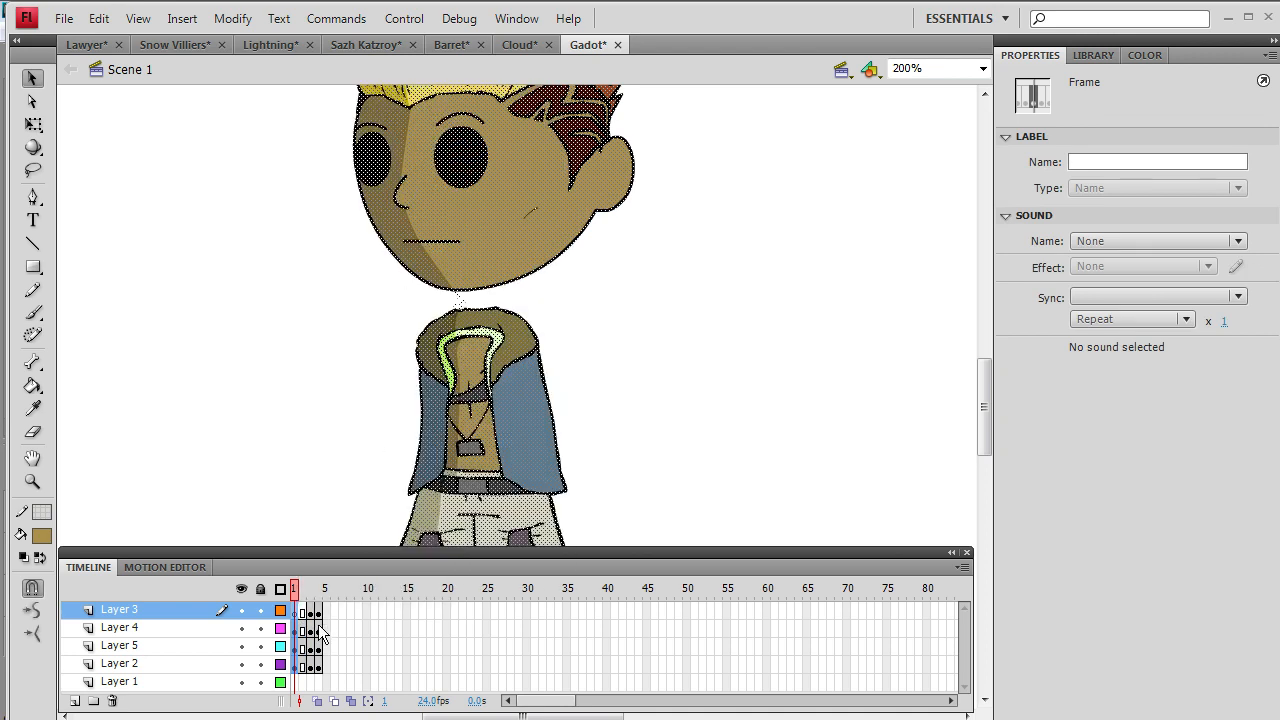
drag(303, 668, 302, 606)
right_click(302, 604)
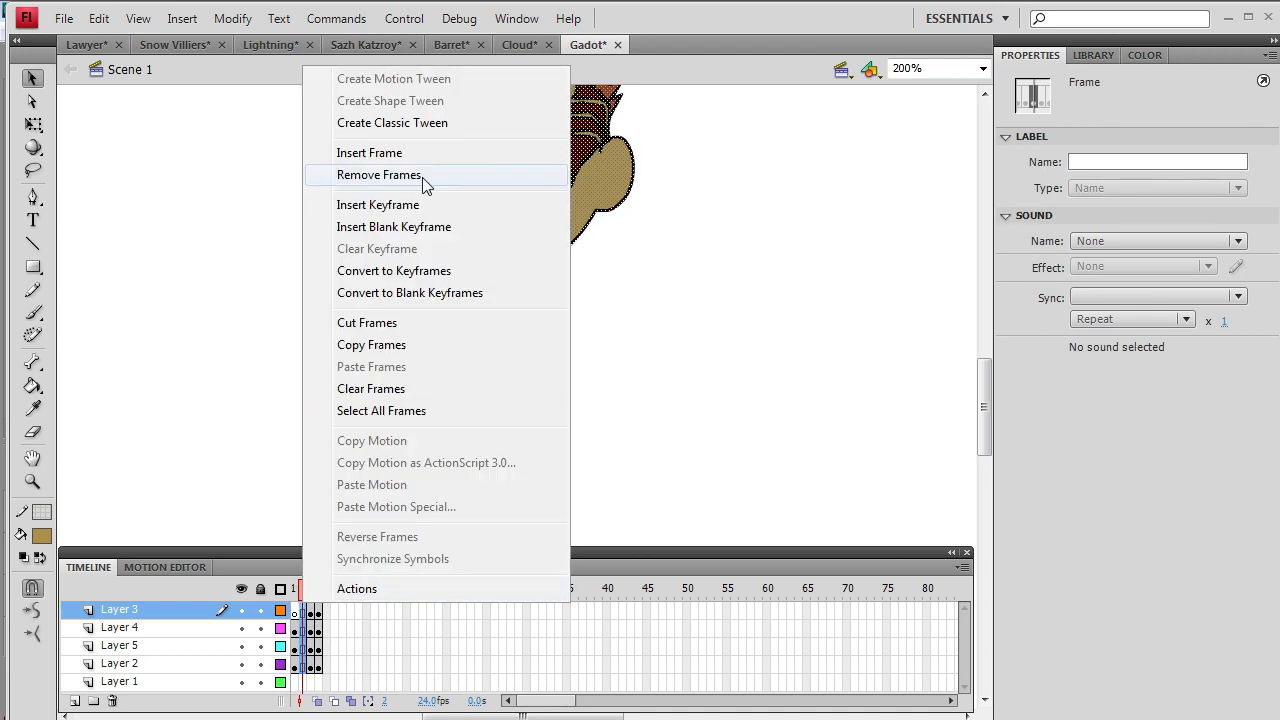
click(424, 204)
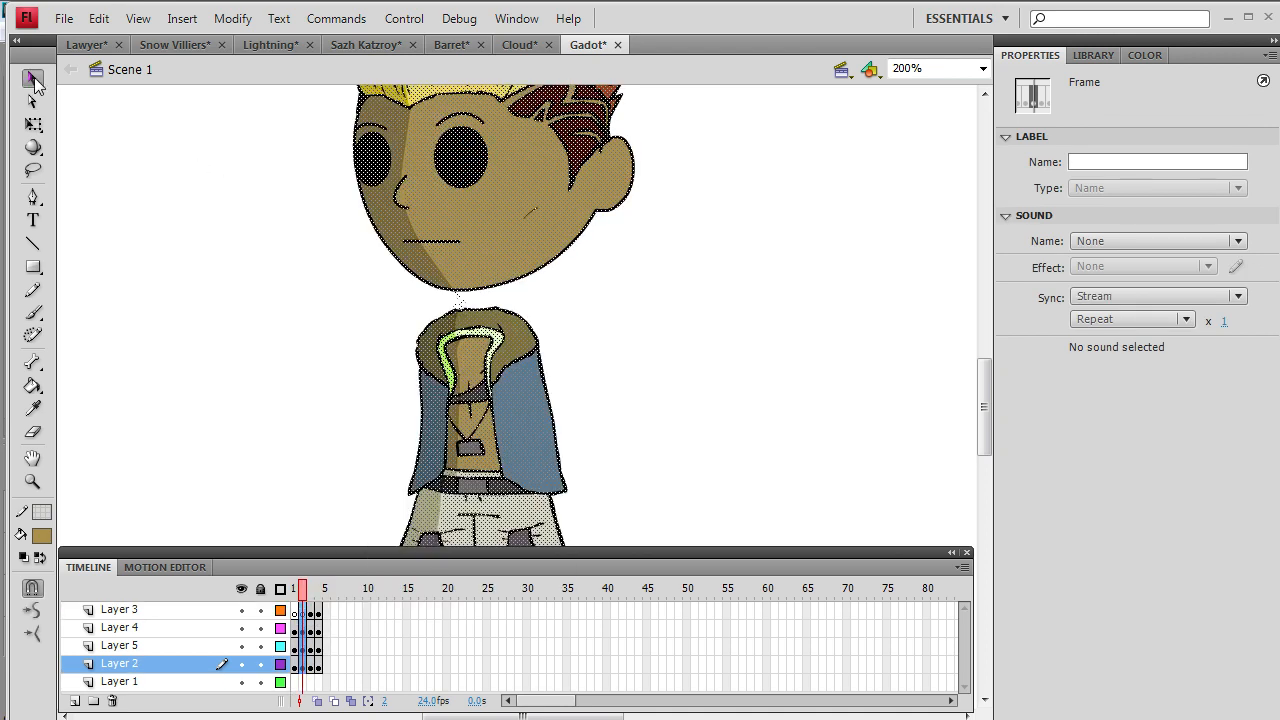
- Cut Gadot's head at frame 2 and paste it in place on Layer 4
click(250, 252)
scroll(247, 259, up, 3)
drag(239, 184, 720, 561)
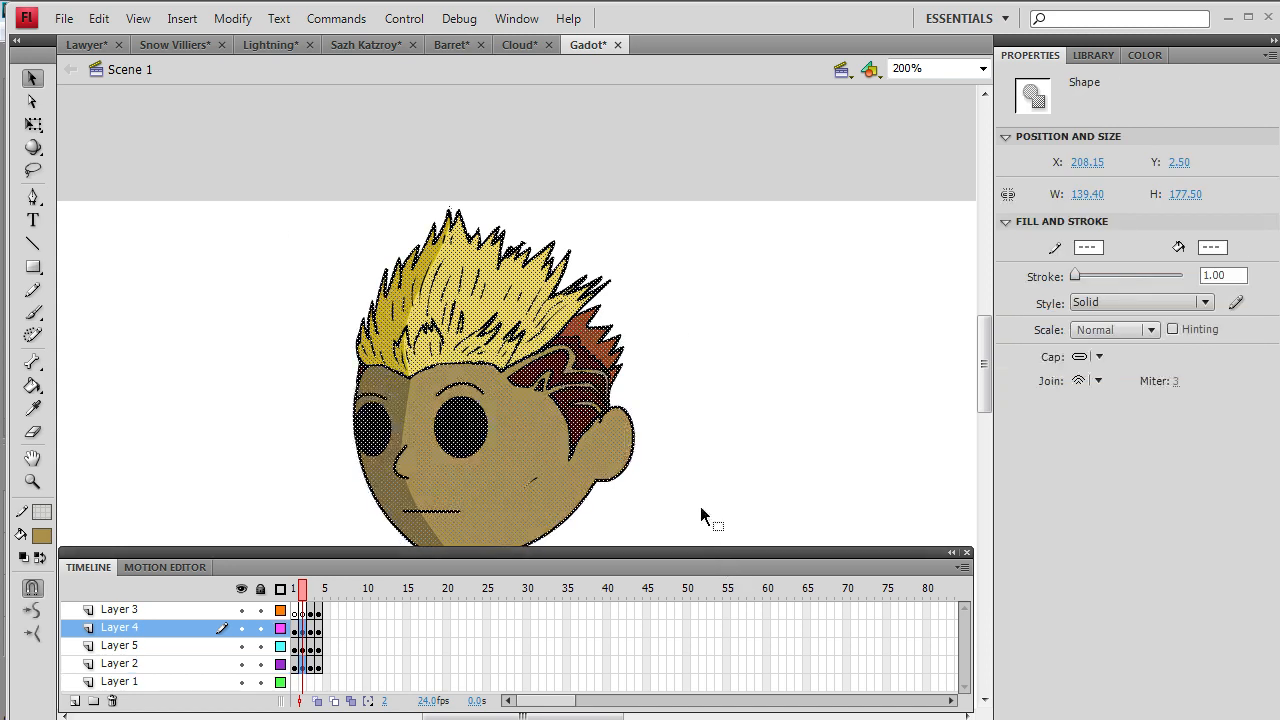
scroll(700, 510, down, 3)
right_click(452, 335)
click(496, 336)
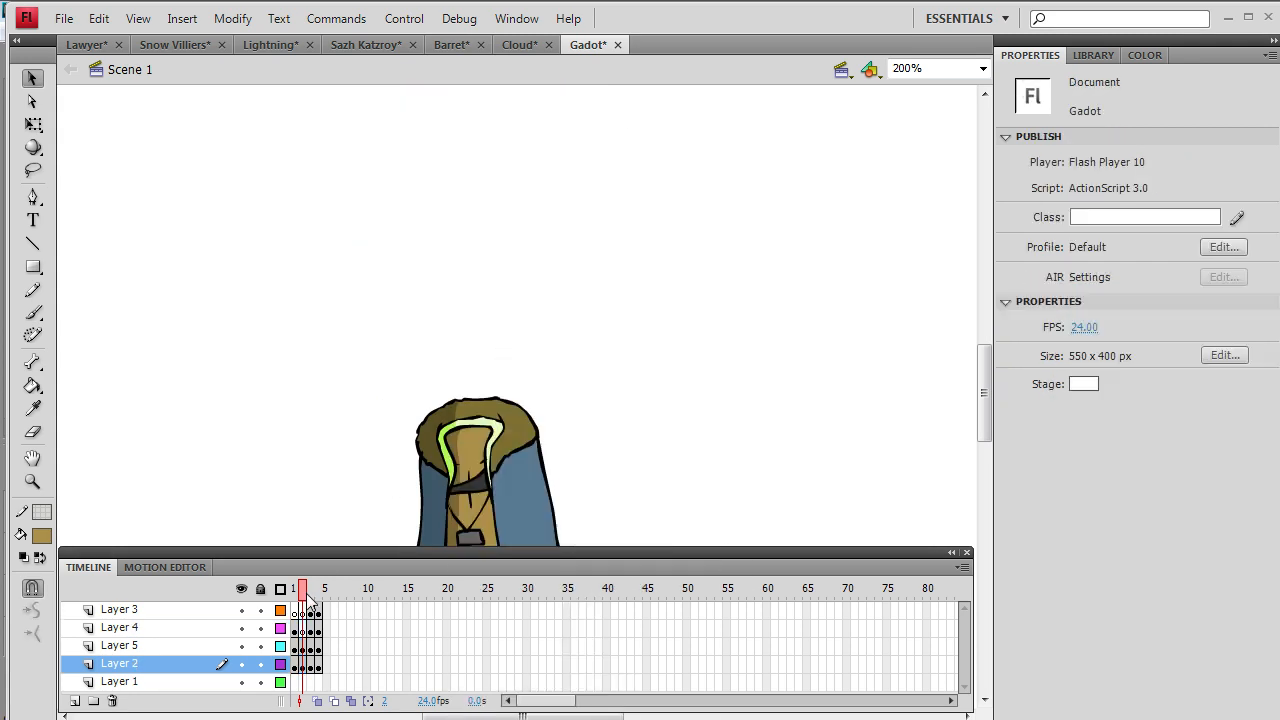
click(310, 627)
click(99, 18)
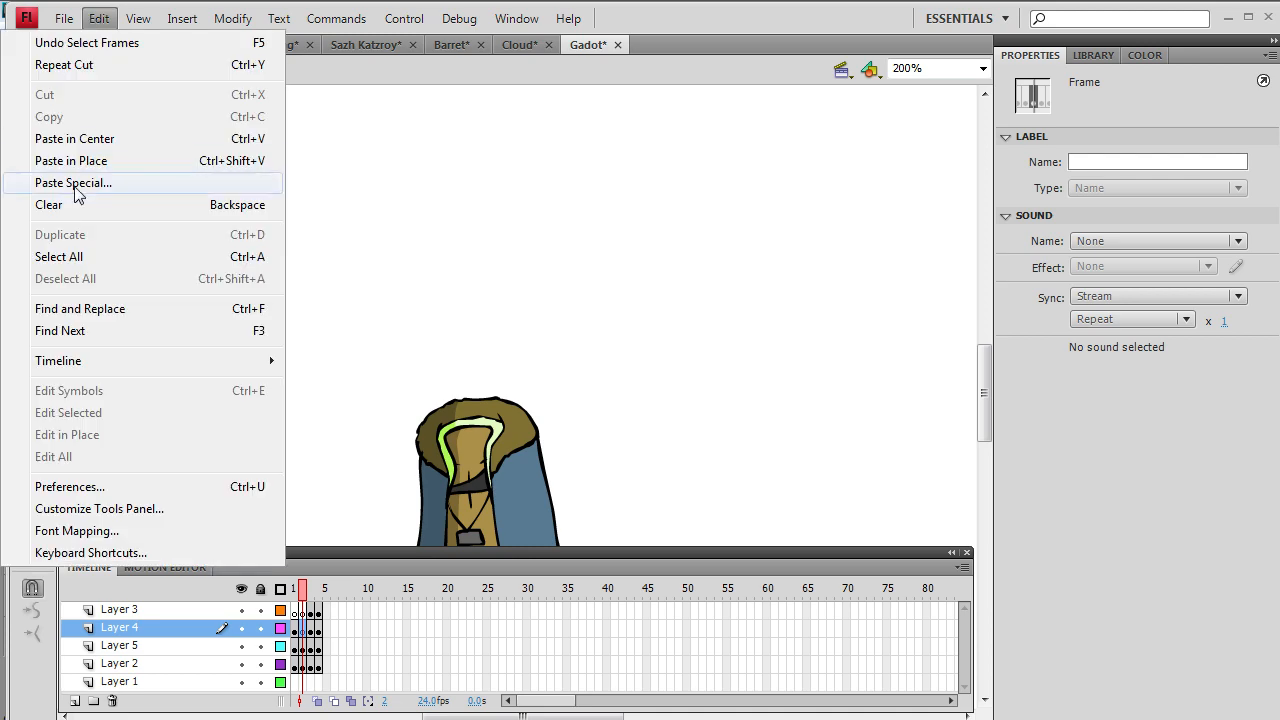
click(85, 160)
- Nudge the pasted head down to Y 28 so it sits on the body's collar
key(Down)
key(Down)
key(Down)
key(Down)
key(Down)
key(Down)
key(Down)
key(Down)
key(Down)
key(Down)
key(Down)
key(Down)
key(Down)
key(Down)
key(Down)
key(Down)
key(Down)
key(Down)
key(Down)
key(Down)
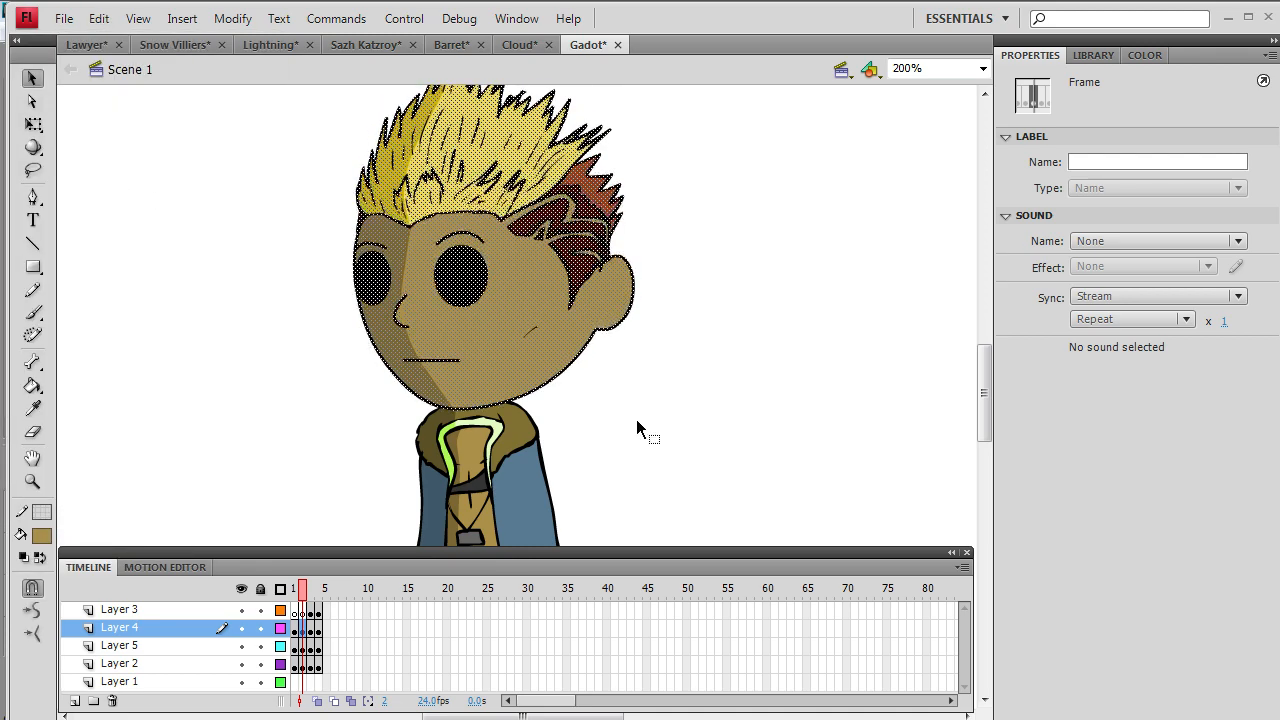
key(Down)
key(Down)
key(Down)
key(Down)
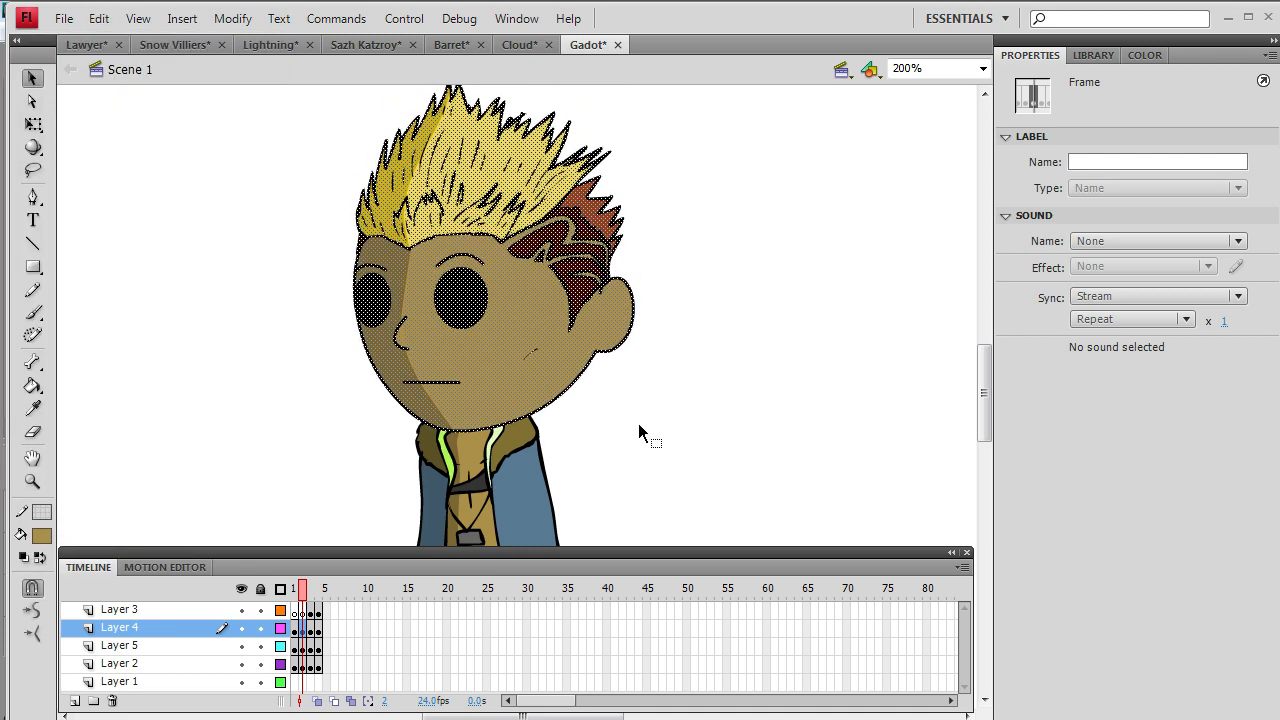
- Rotate the head slightly clockwise and reposition it over the collar in frame 2
click(232, 18)
mouse_move(200, 250)
click(455, 337)
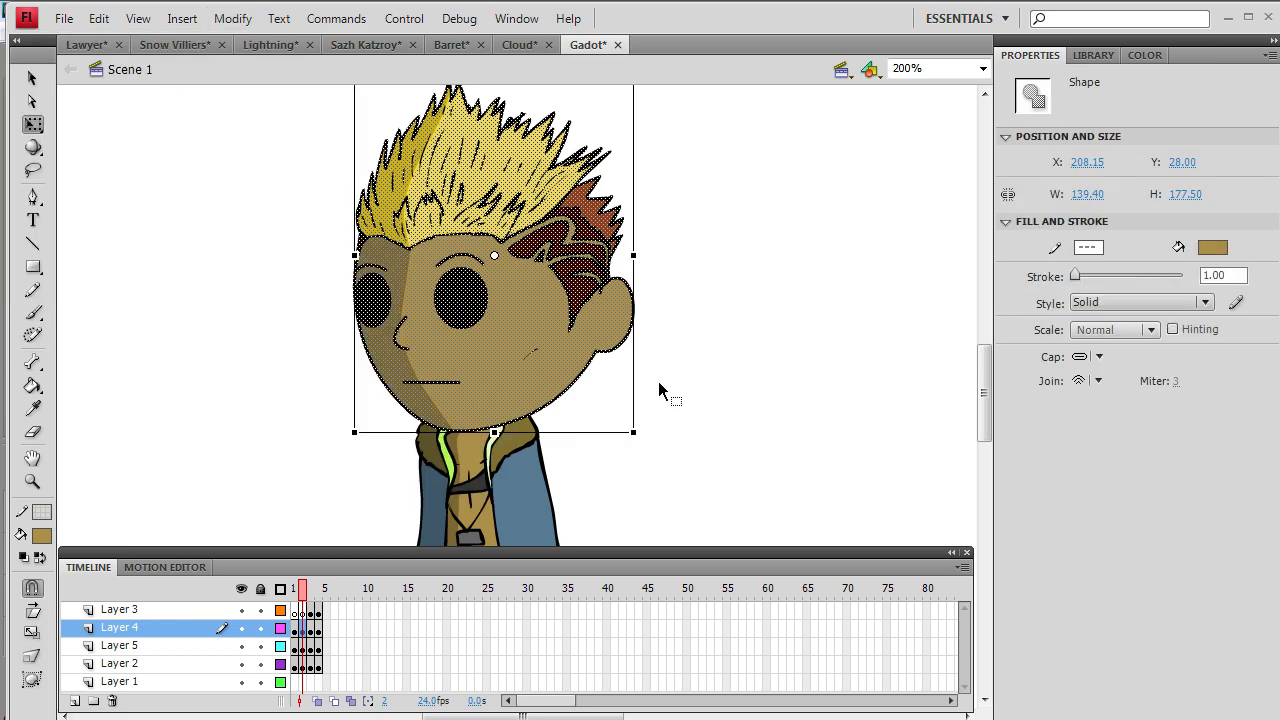
drag(639, 431, 606, 460)
drag(491, 368, 500, 393)
click(718, 435)
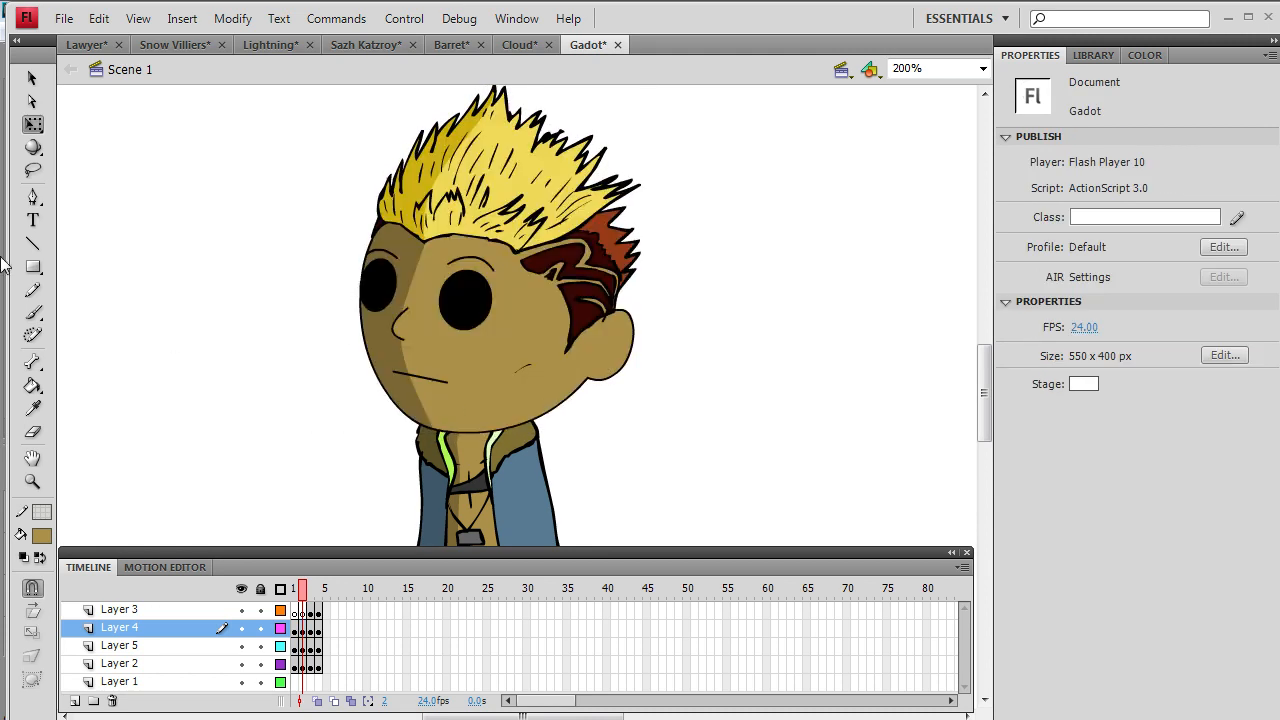
- Draw a slightly slanted line across both of Gadot's eyes at frame 2 and fill the parts below it with the matching skin tones
click(33, 244)
mouse_move(348, 292)
mouse_down()
mouse_move(649, 357)
mouse_move(668, 349)
mouse_up()
click(33, 386)
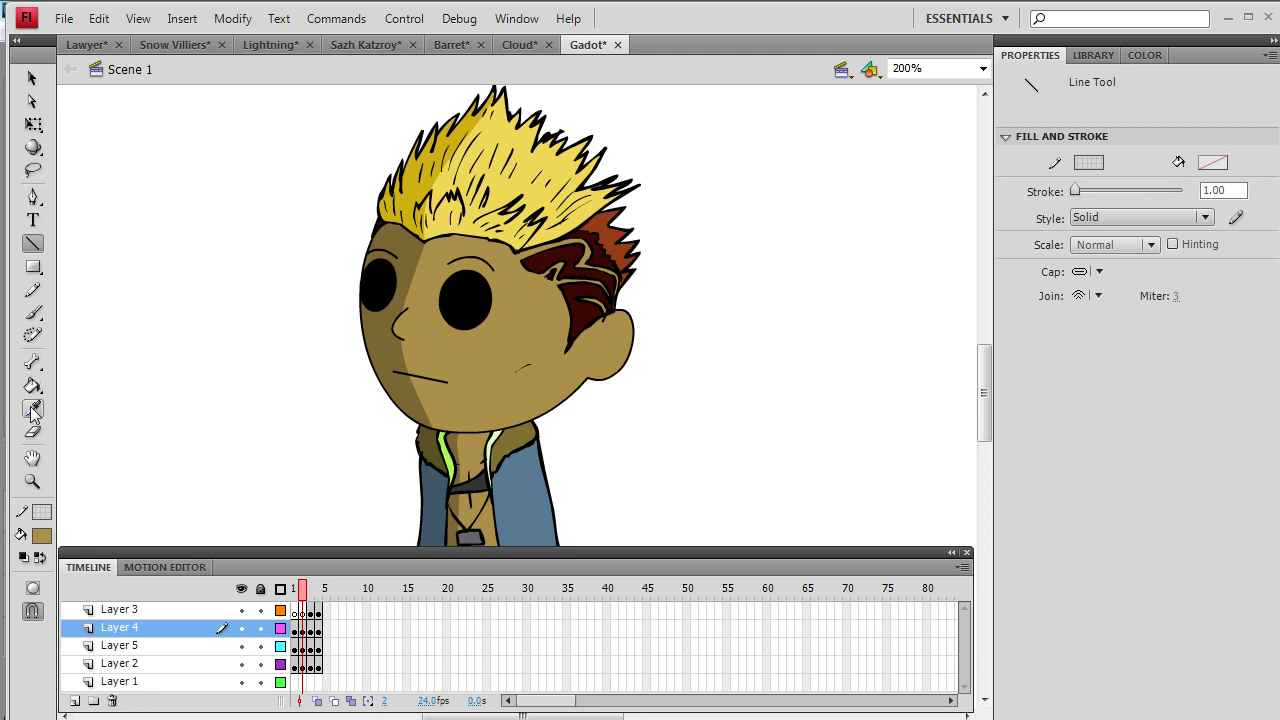
click(33, 408)
click(453, 356)
click(447, 319)
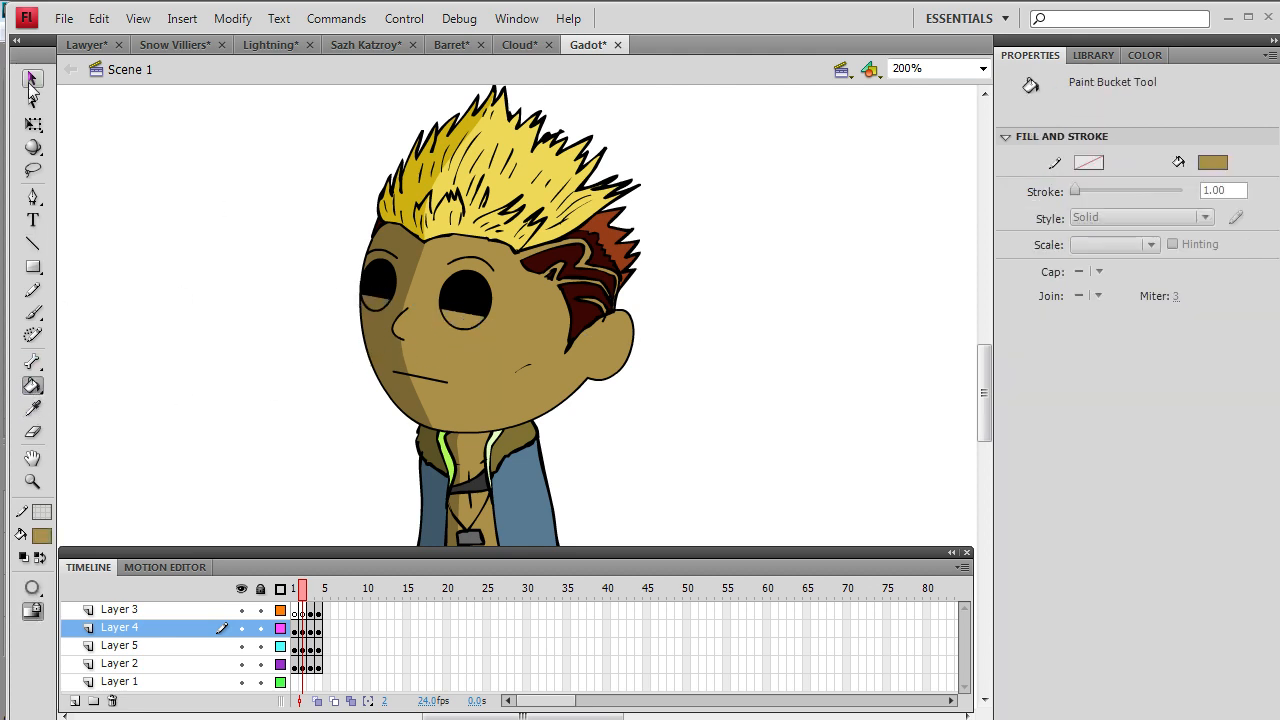
- Delete the leftover line segments and the lower eye outlines so only the half-lidded black shapes remain
click(31, 78)
click(382, 314)
click(386, 307)
key(Delete)
click(450, 323)
key(Delete)
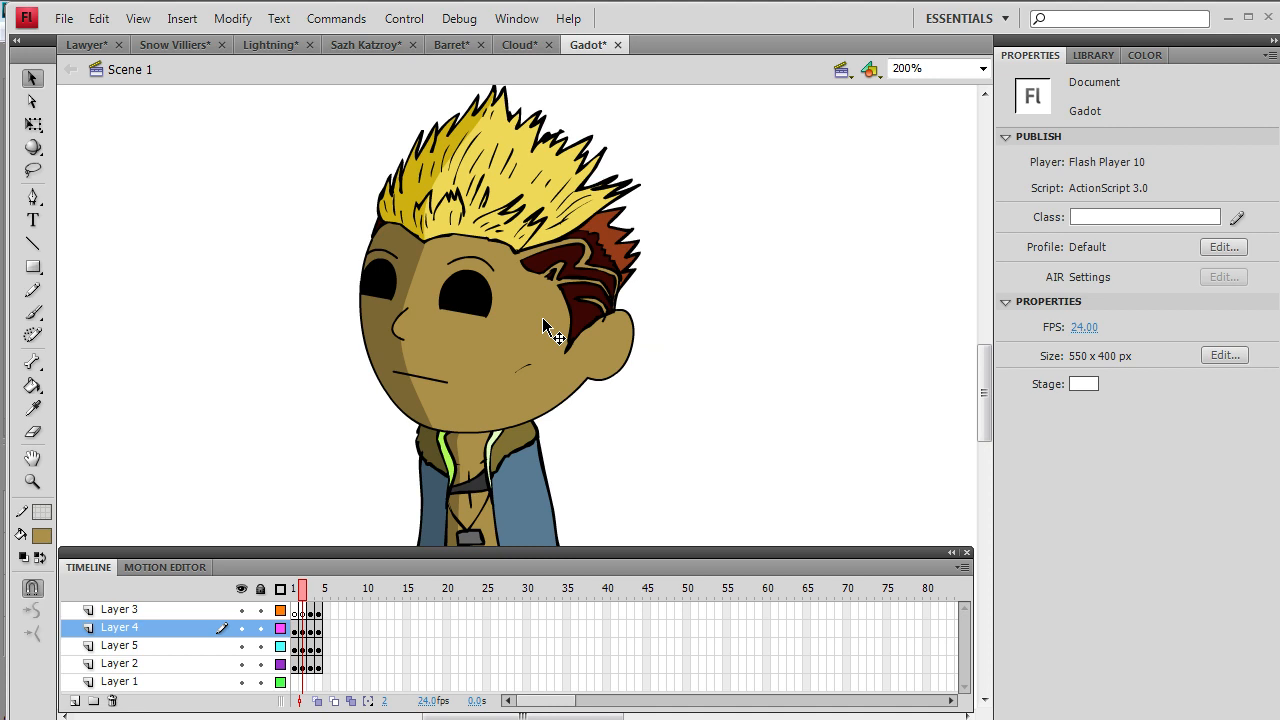
- Brush black outlines of two outstretched arms with open, thumbs-up-turned hands on Layer 3 at frame 2
click(41, 536)
click(40, 328)
click(33, 312)
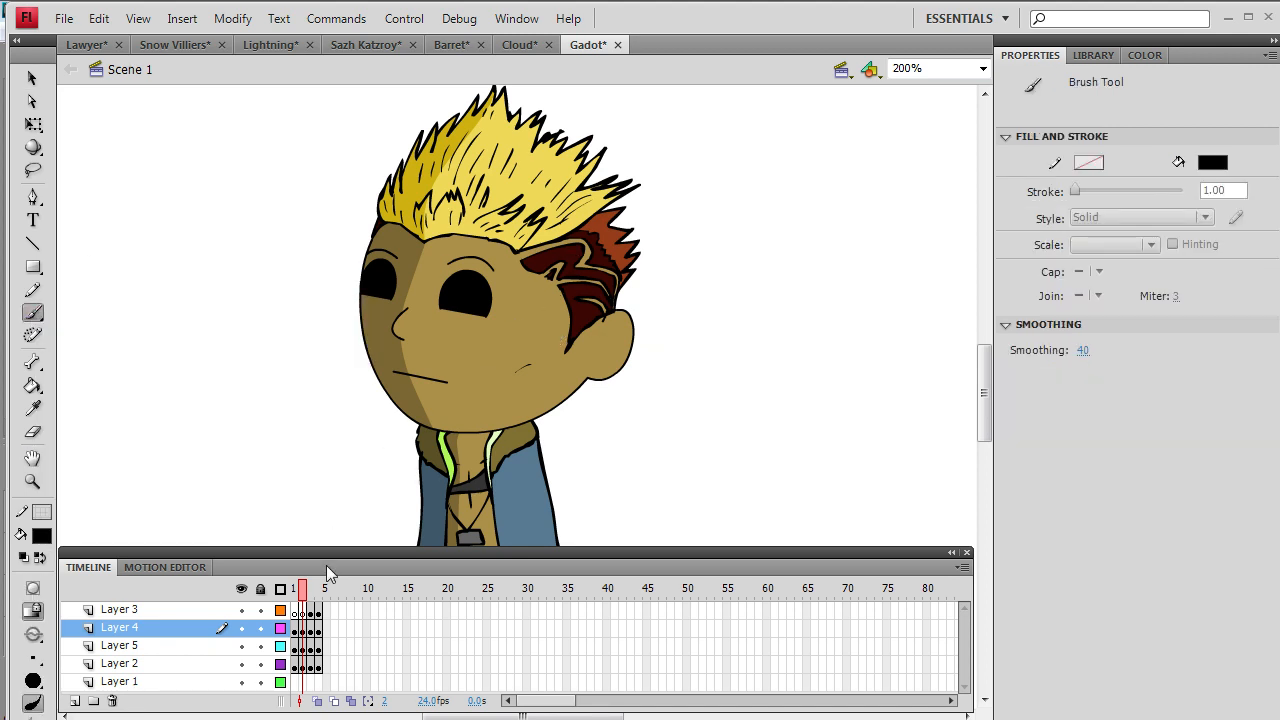
click(303, 610)
drag(984, 398, 984, 416)
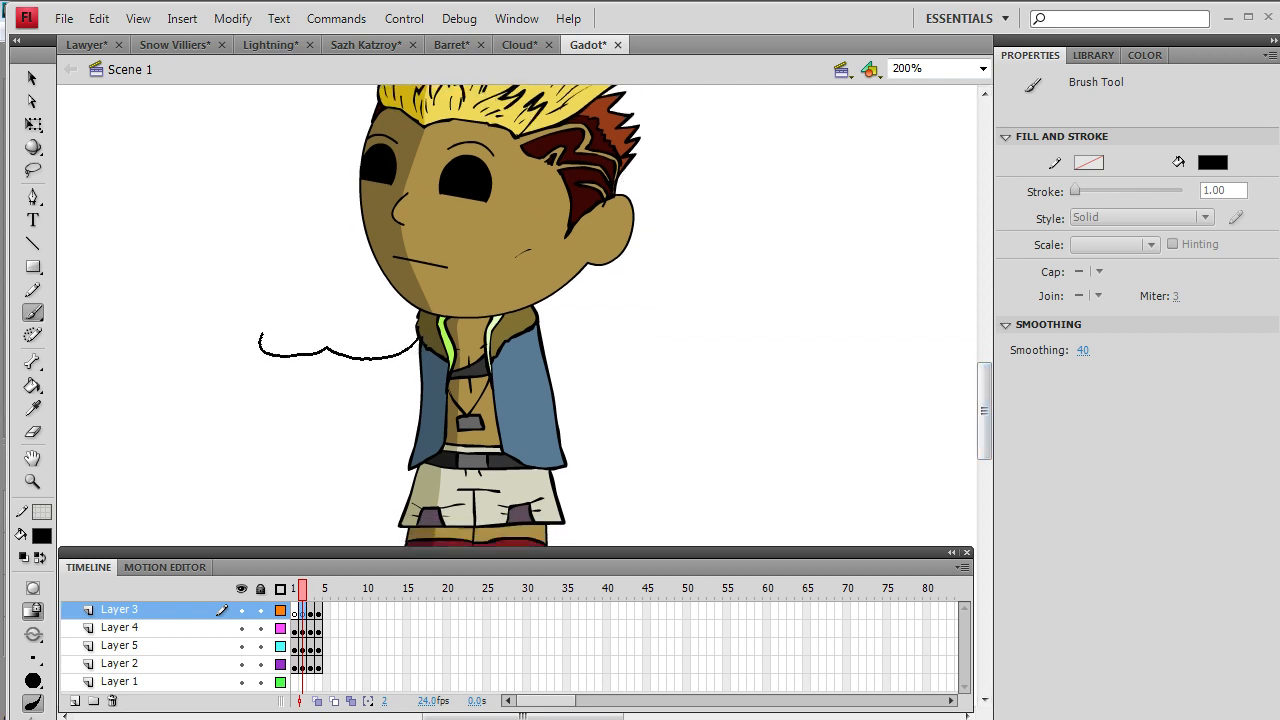
drag(337, 306, 330, 346)
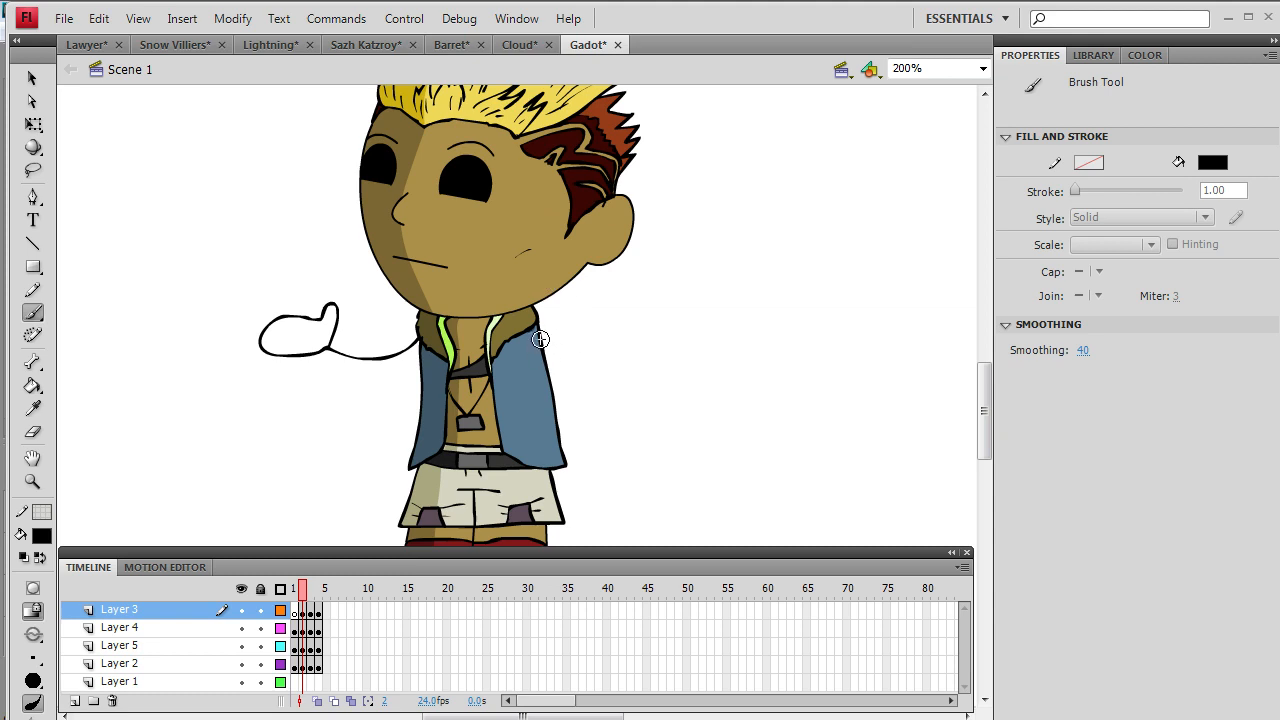
mouse_move(586, 357)
mouse_down()
mouse_move(631, 352)
mouse_move(686, 302)
mouse_up()
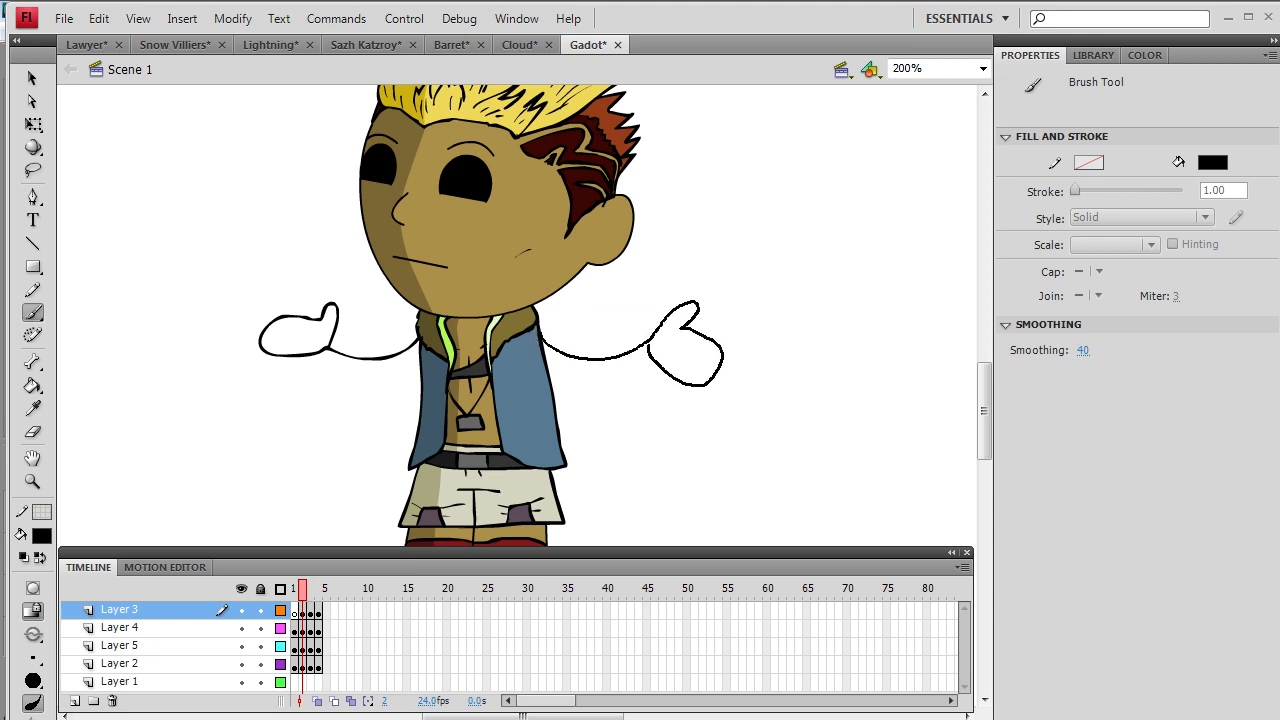
- Brush a lowered stroke onto the eyebrow over the shaded eye and an upturned corner on the mouth on Layer 4
click(33, 78)
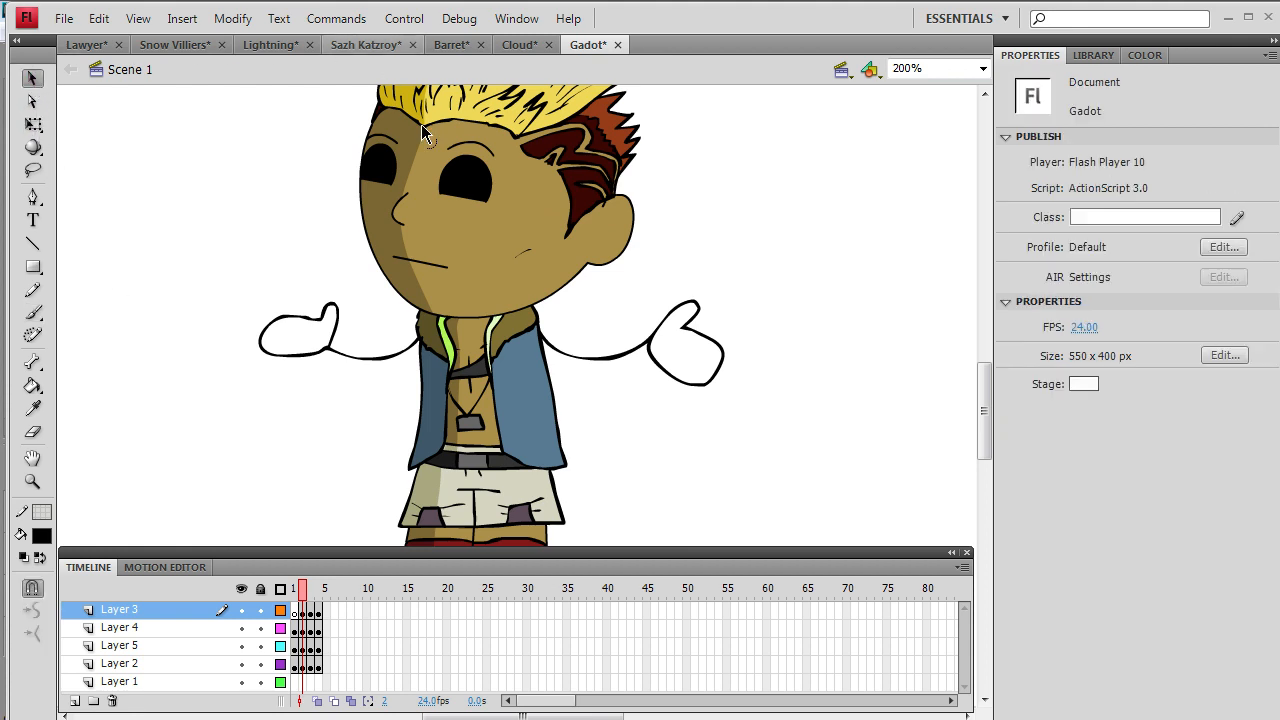
click(395, 148)
key(b)
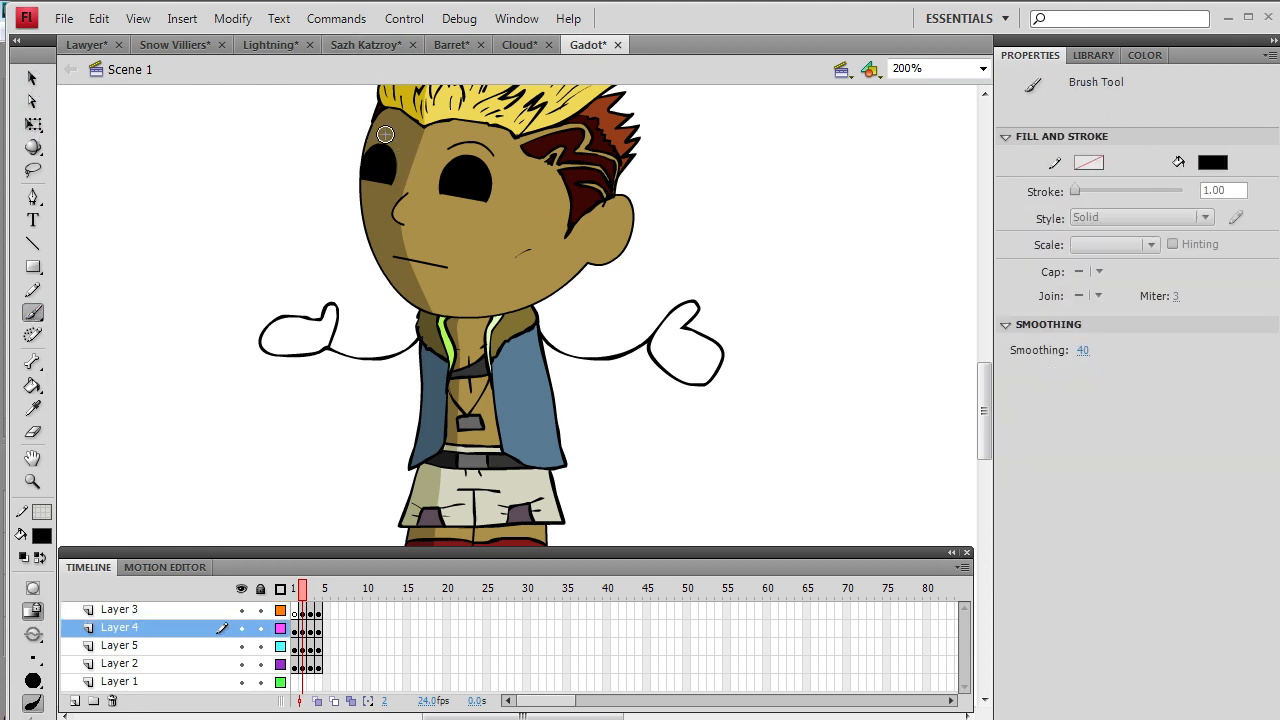
drag(398, 145, 405, 144)
drag(456, 266, 461, 261)
- Sample the face's skin colour and fill both hands with it
click(33, 408)
click(478, 250)
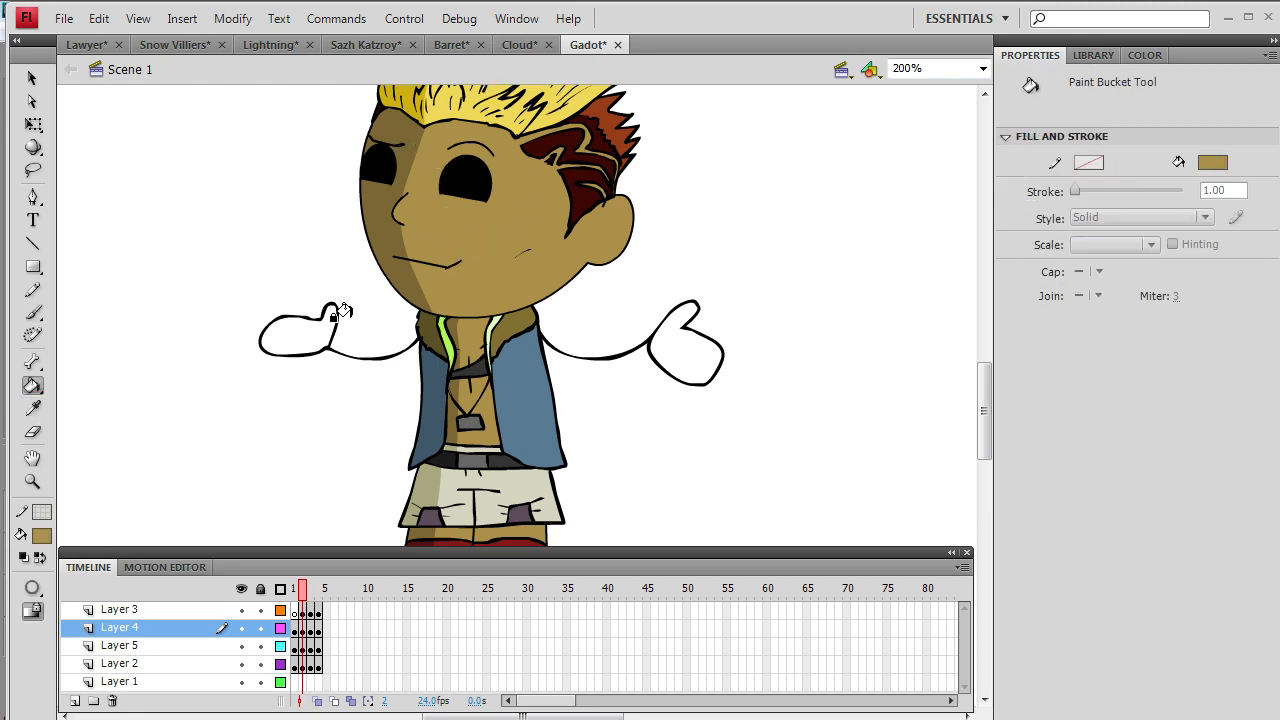
click(322, 325)
click(660, 335)
- Insert a frame after frame 1 on Layers 3, 4, 5 and 2, and convert the new frame 2 into a keyframe
drag(306, 594, 312, 603)
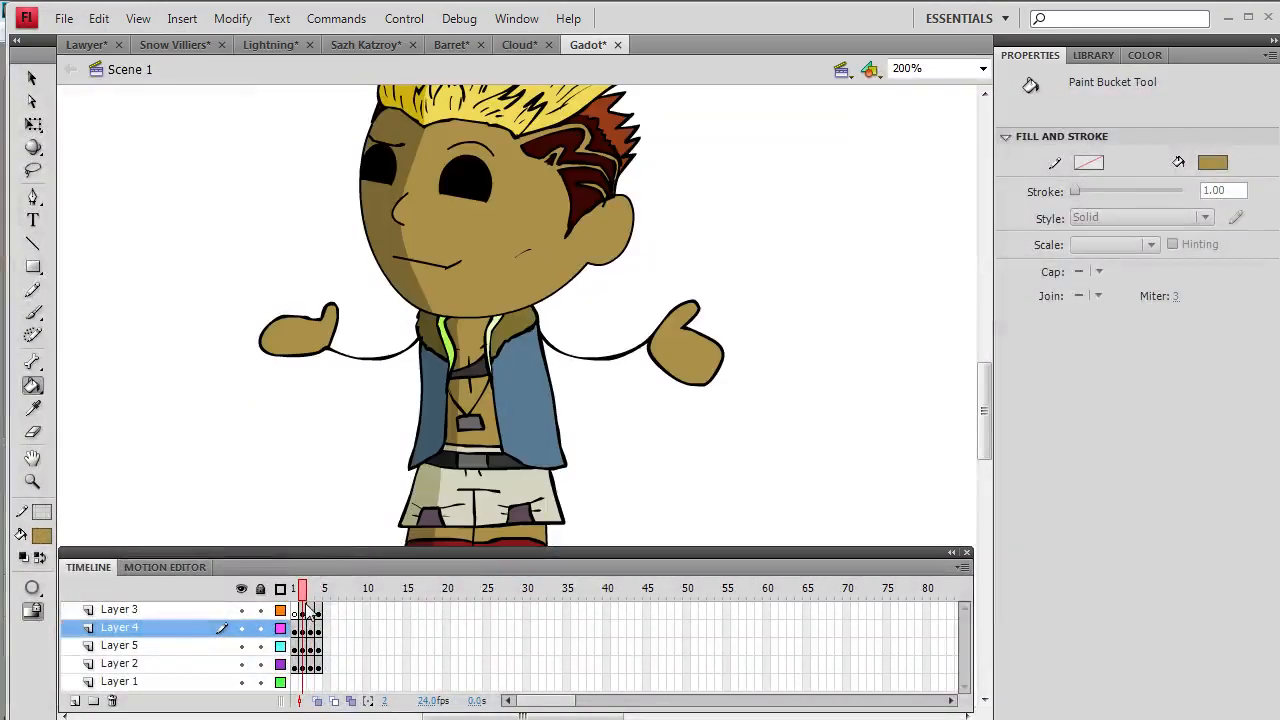
click(295, 589)
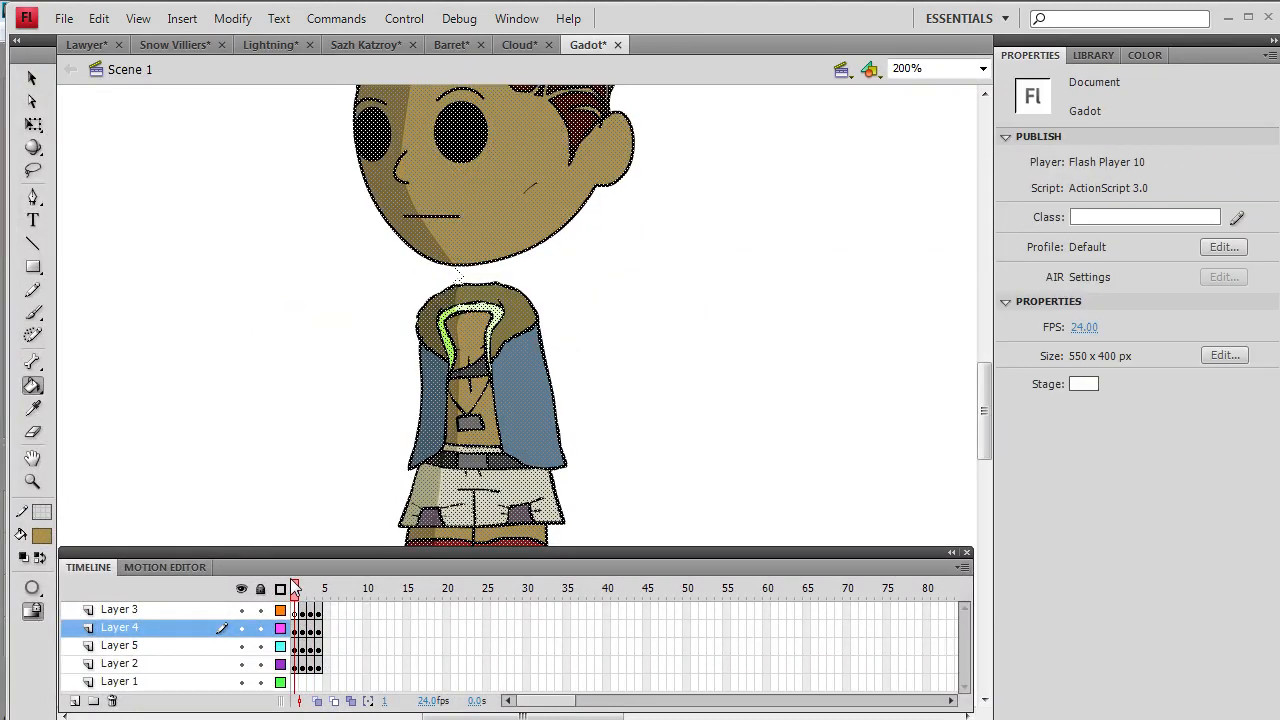
drag(296, 613, 297, 668)
click(297, 665)
right_click(297, 665)
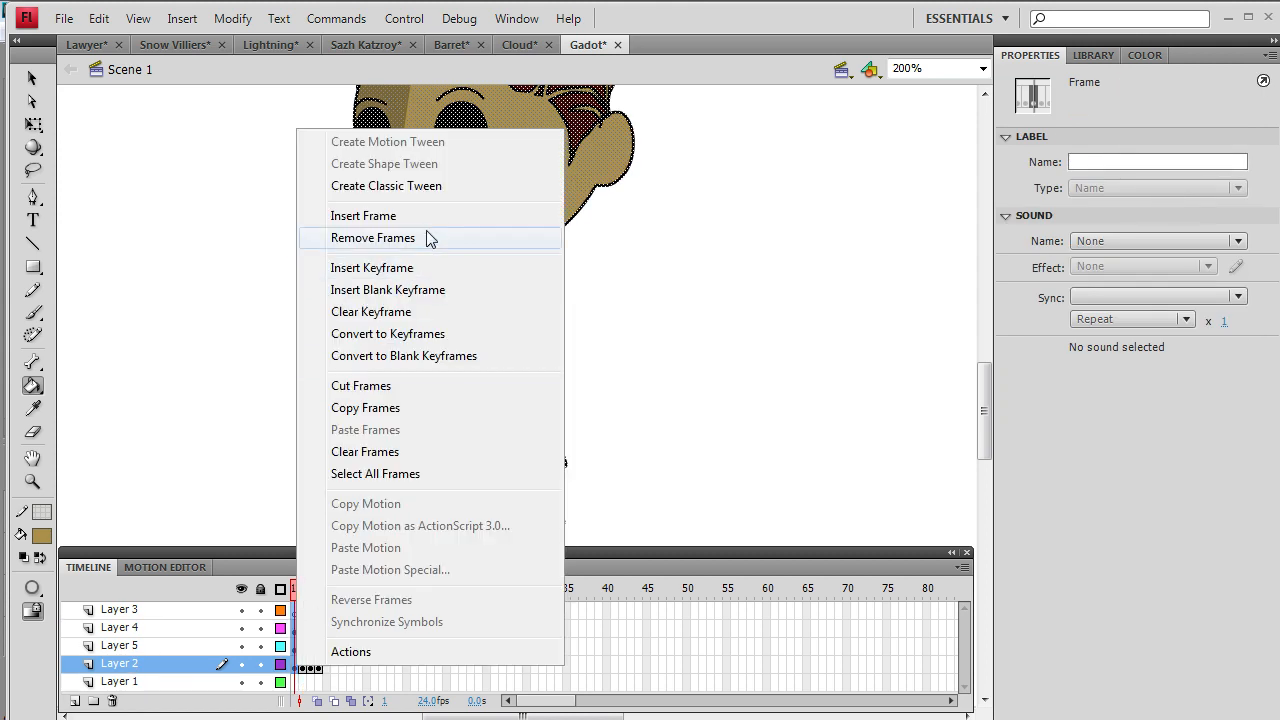
click(435, 225)
drag(306, 668, 301, 609)
right_click(303, 619)
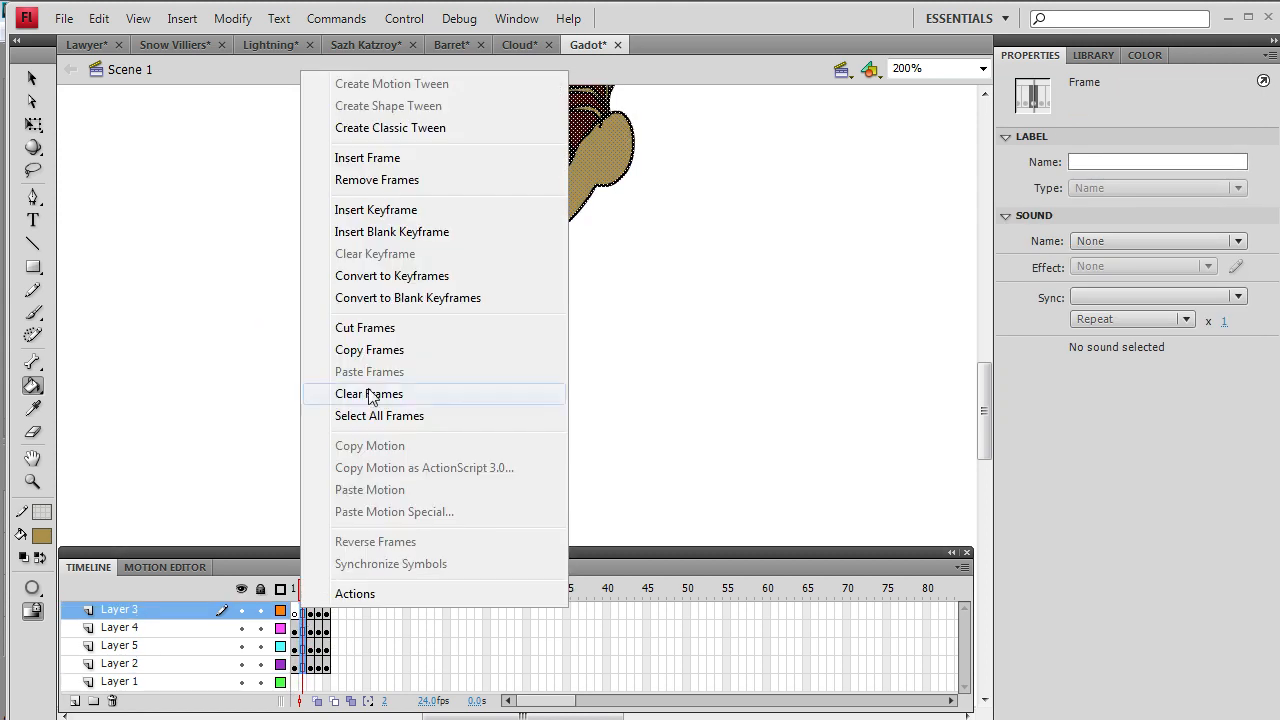
click(420, 209)
- Select Gadot's whole head at the new frame 2 and nudge it down towards the collar
click(31, 80)
click(314, 253)
scroll(314, 253, up, 3)
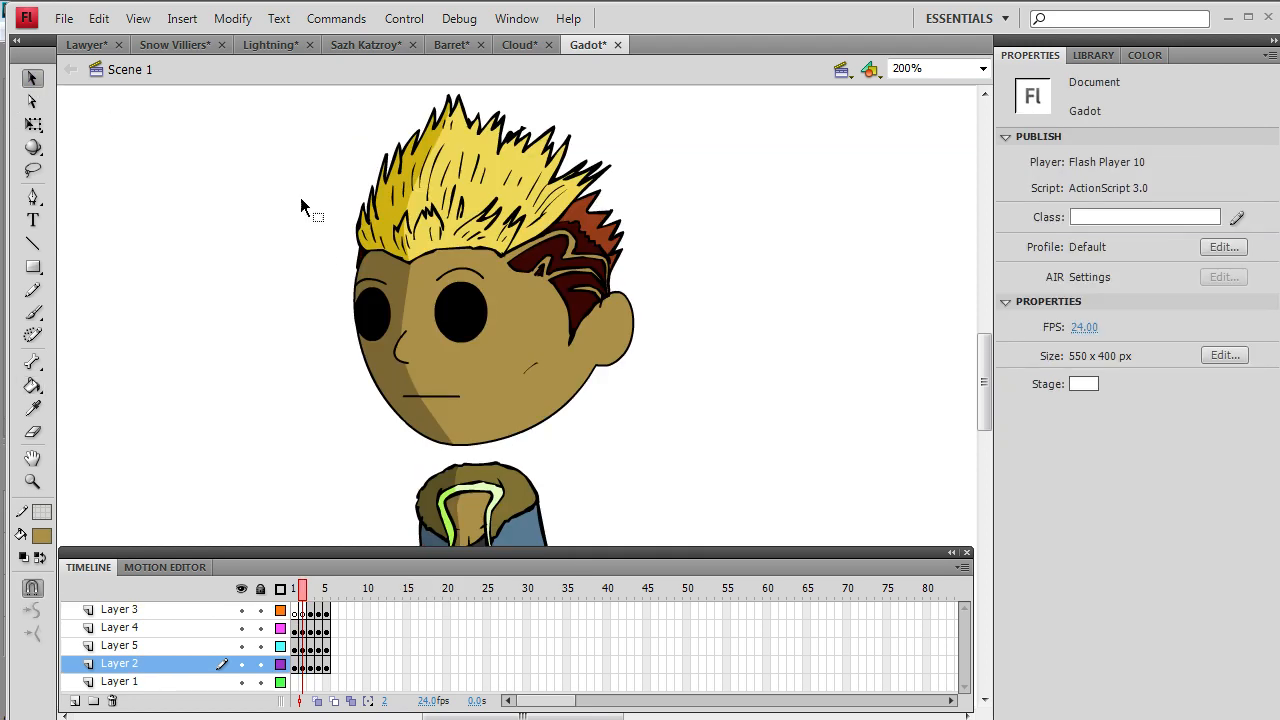
drag(266, 93, 652, 221)
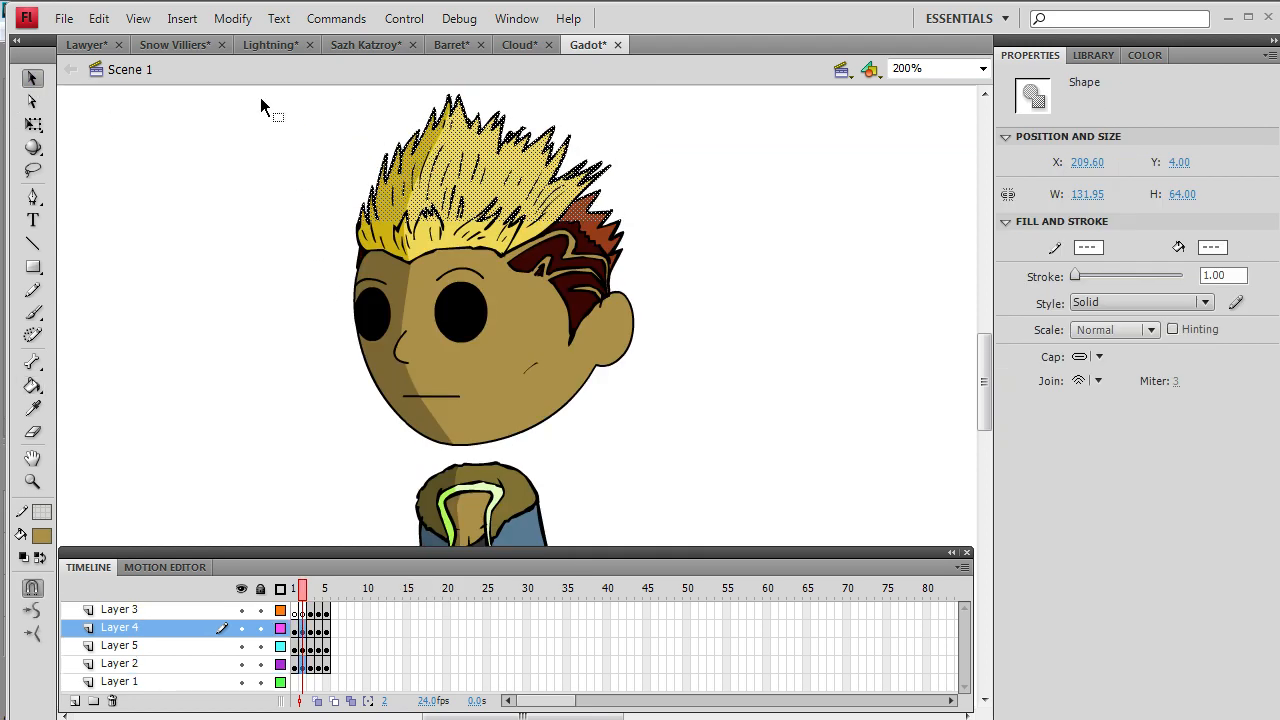
drag(248, 88, 736, 456)
scroll(736, 456, down, 3)
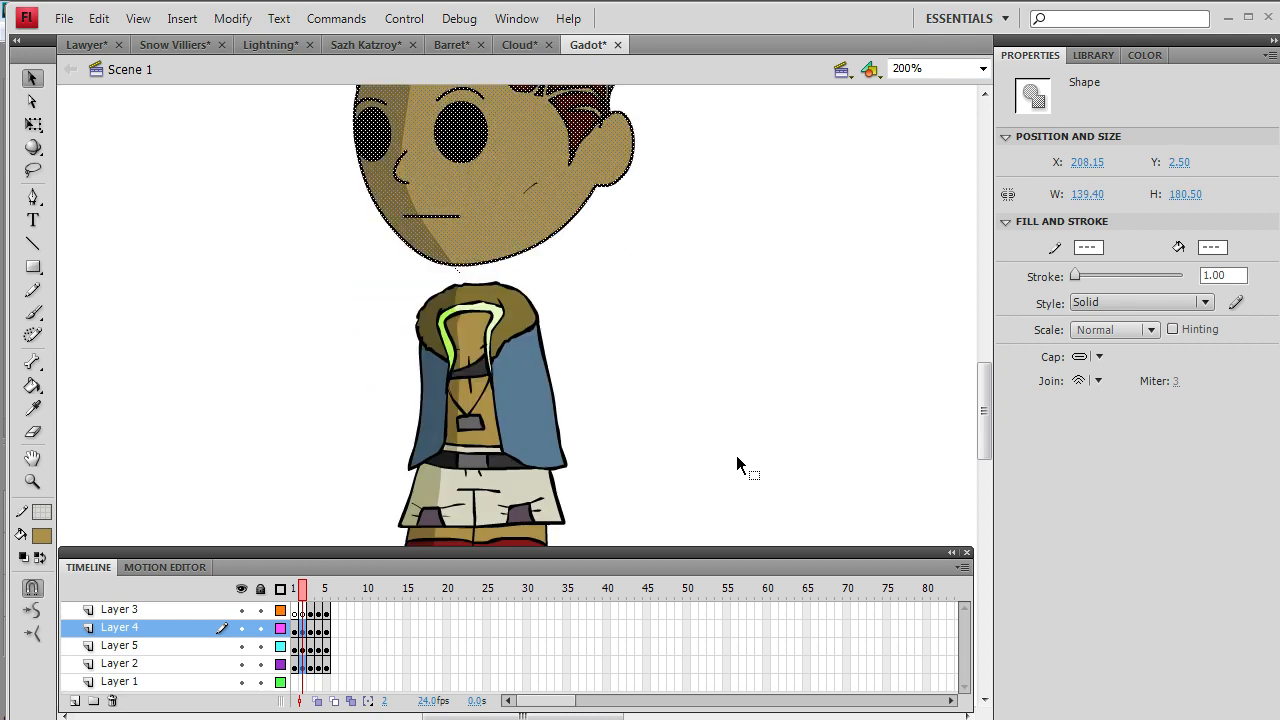
key(Down)
key(Down)
key(Down)
key(Down)
key(Down)
key(Down)
key(Down)
key(Down)
key(Down)
key(Down)
key(Down)
key(Down)
- Cut the selected head and paste it in place on Layer 4 at frame 2
right_click(541, 249)
click(548, 314)
click(297, 610)
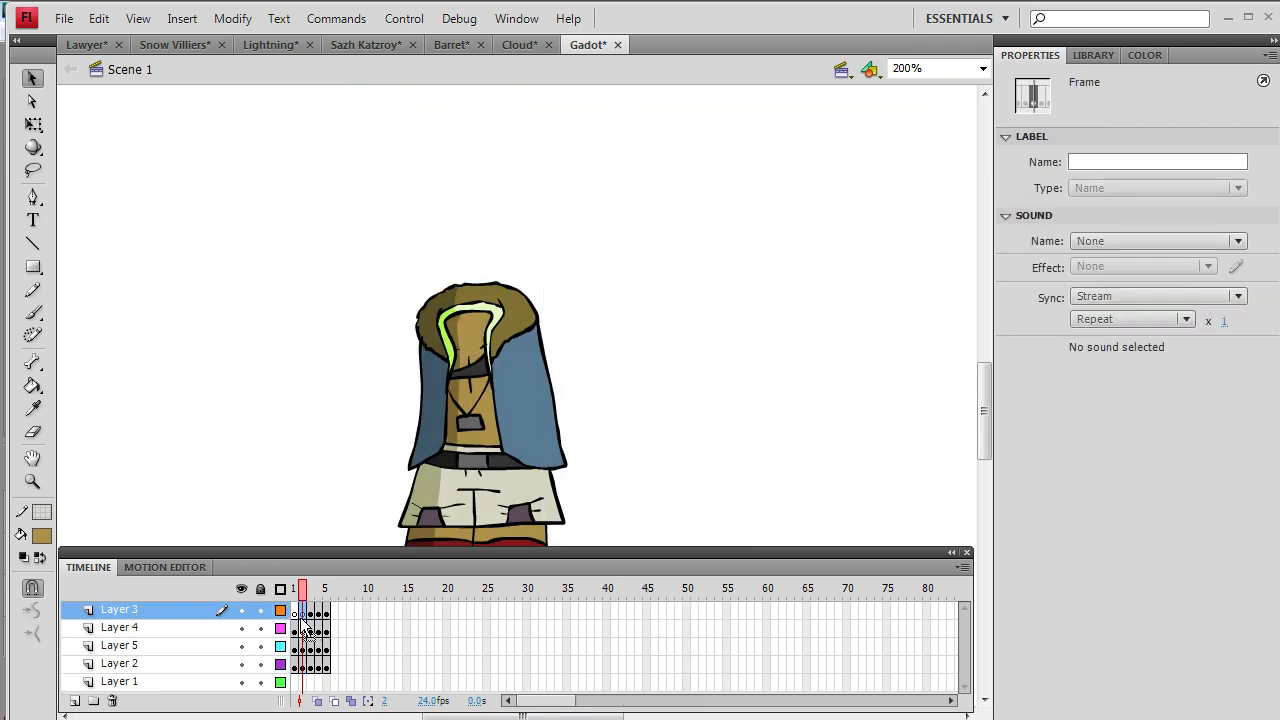
click(297, 628)
key(ctrl+shift+v)
click(302, 630)
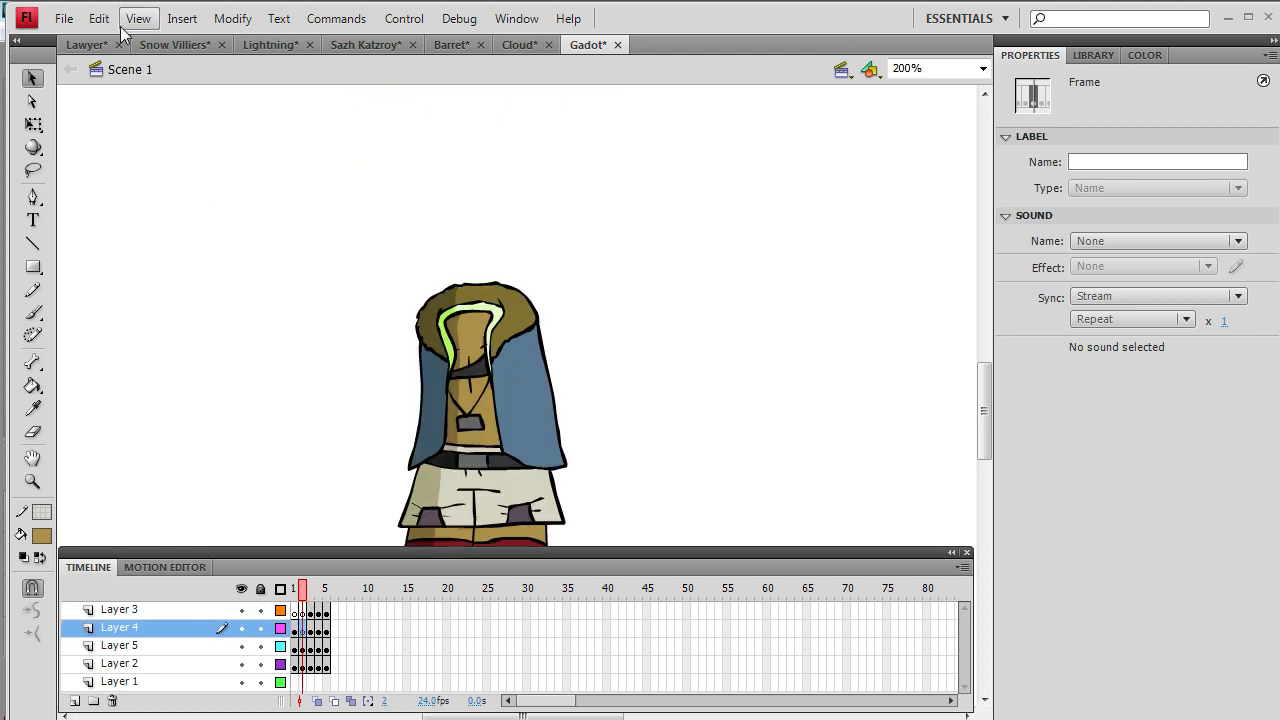
click(99, 18)
click(102, 161)
- Nudge the pasted head down until it rests on the jacket collar, and deselect it
key(Down)
key(Down)
key(Down)
key(Down)
key(Down)
key(Down)
key(Down)
key(Down)
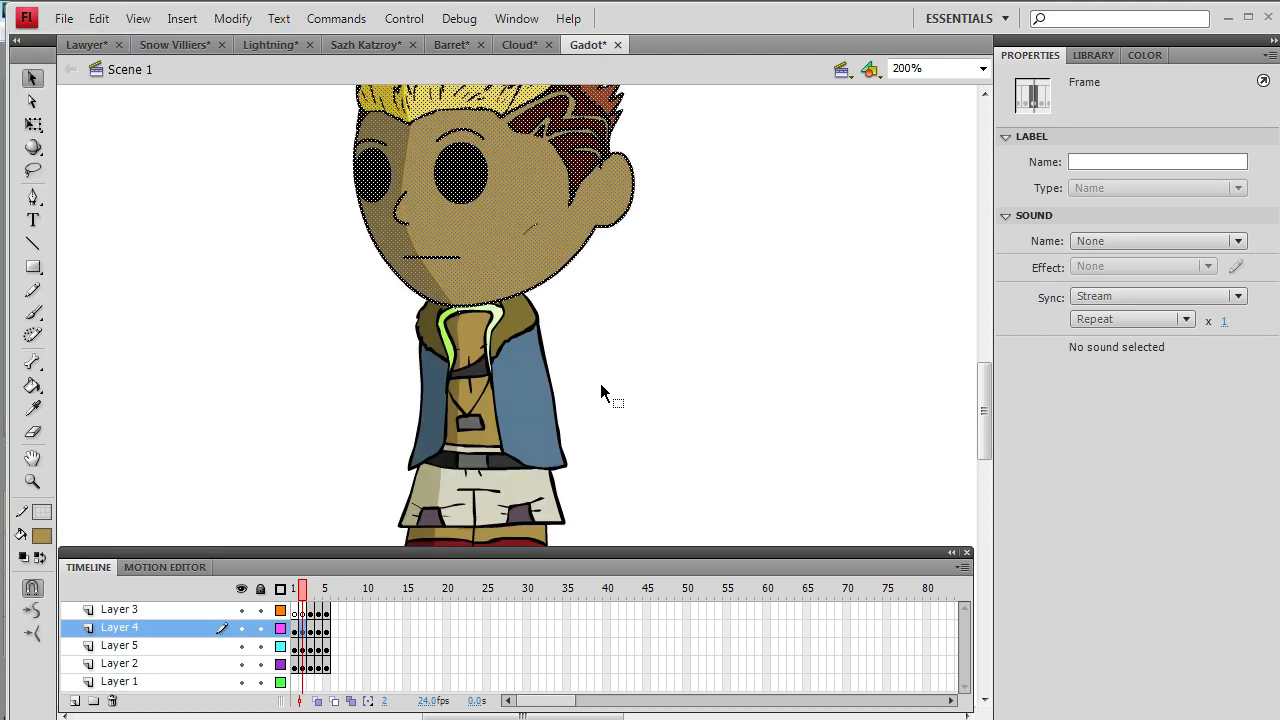
click(633, 372)
- Fill both black eyes with skin colour, sampling the lit side of the face for the larger eye
click(32, 386)
click(370, 203)
click(32, 408)
click(497, 244)
click(465, 186)
- Delete the remaining outlines of both eyes
click(32, 78)
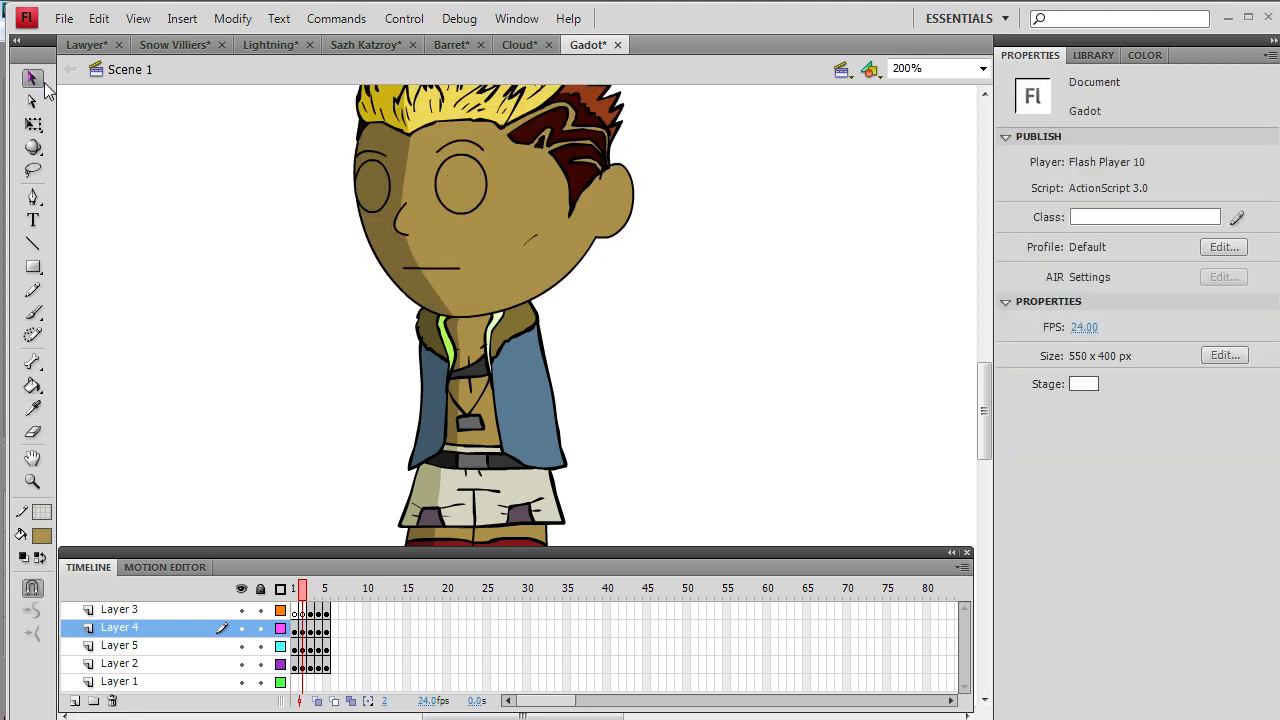
click(382, 172)
double_click(370, 170)
key(Delete)
click(446, 159)
key(Delete)
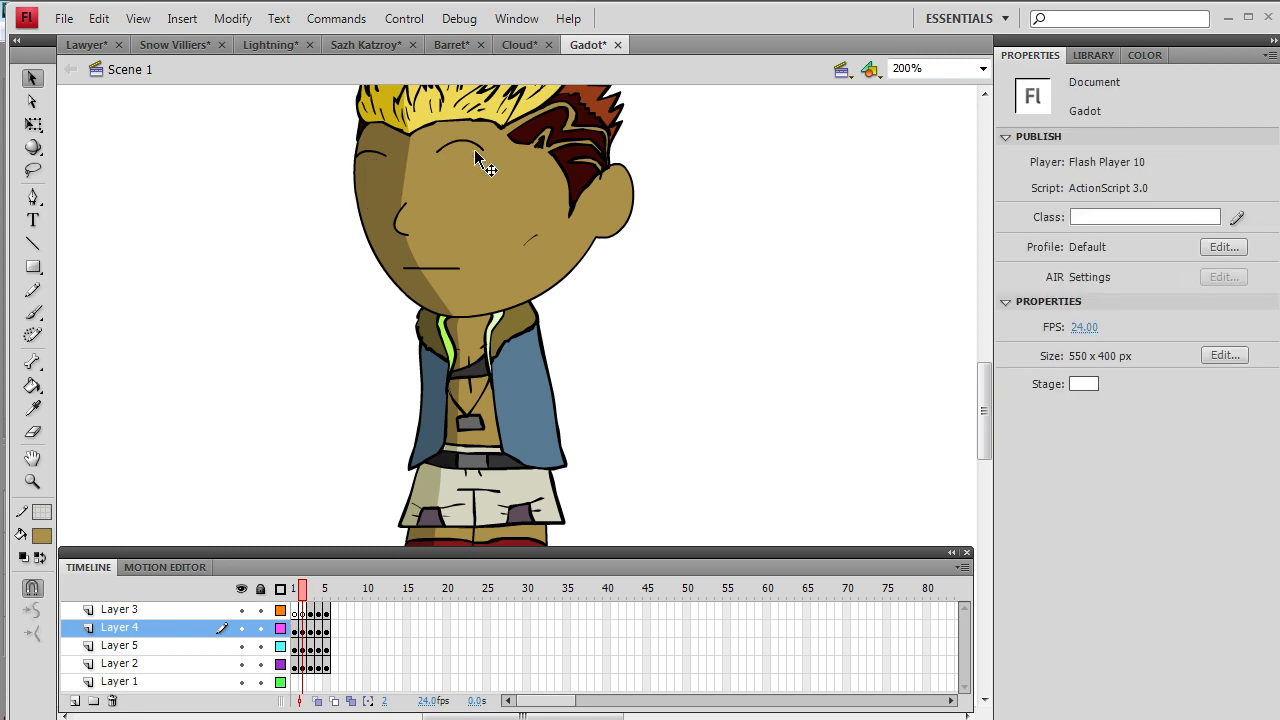
- Brush a black downward-curving closed-eye line in place of each eye on Layer 4
click(41, 536)
click(50, 333)
click(32, 312)
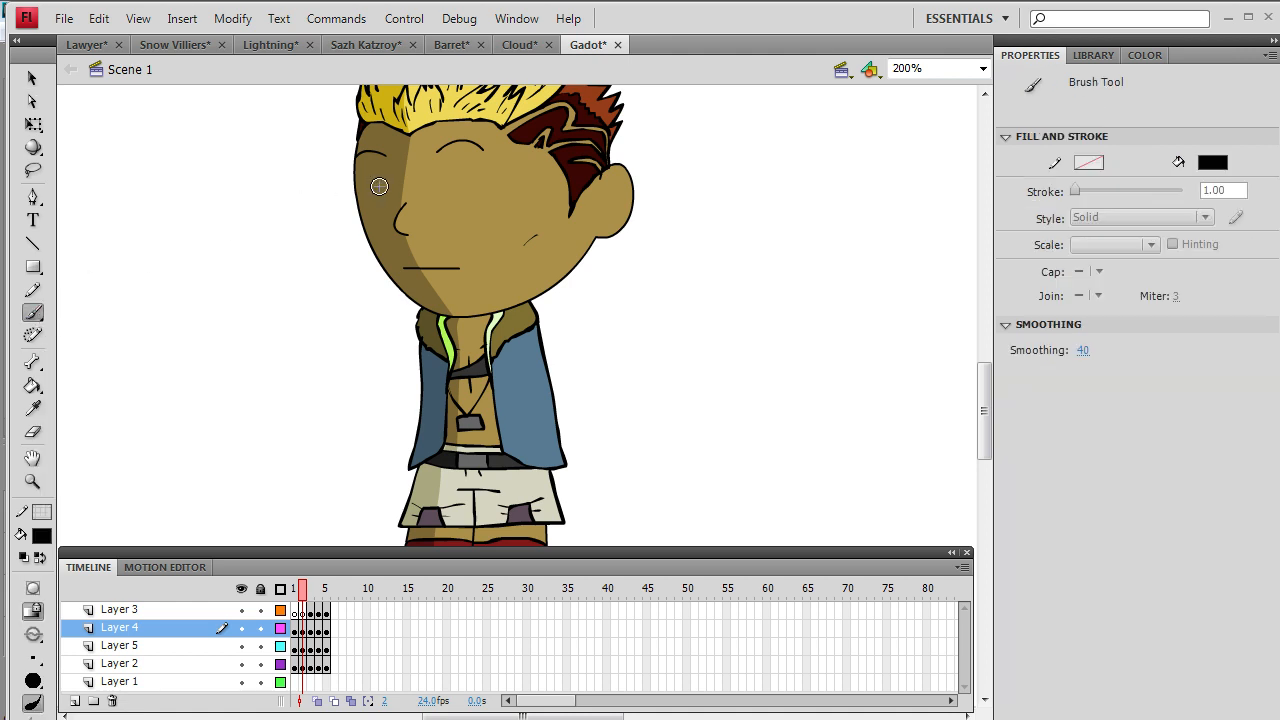
drag(357, 198, 491, 192)
- Brush black outlines of two raised arms with drooping hands on Layer 3 at frame 2
click(302, 611)
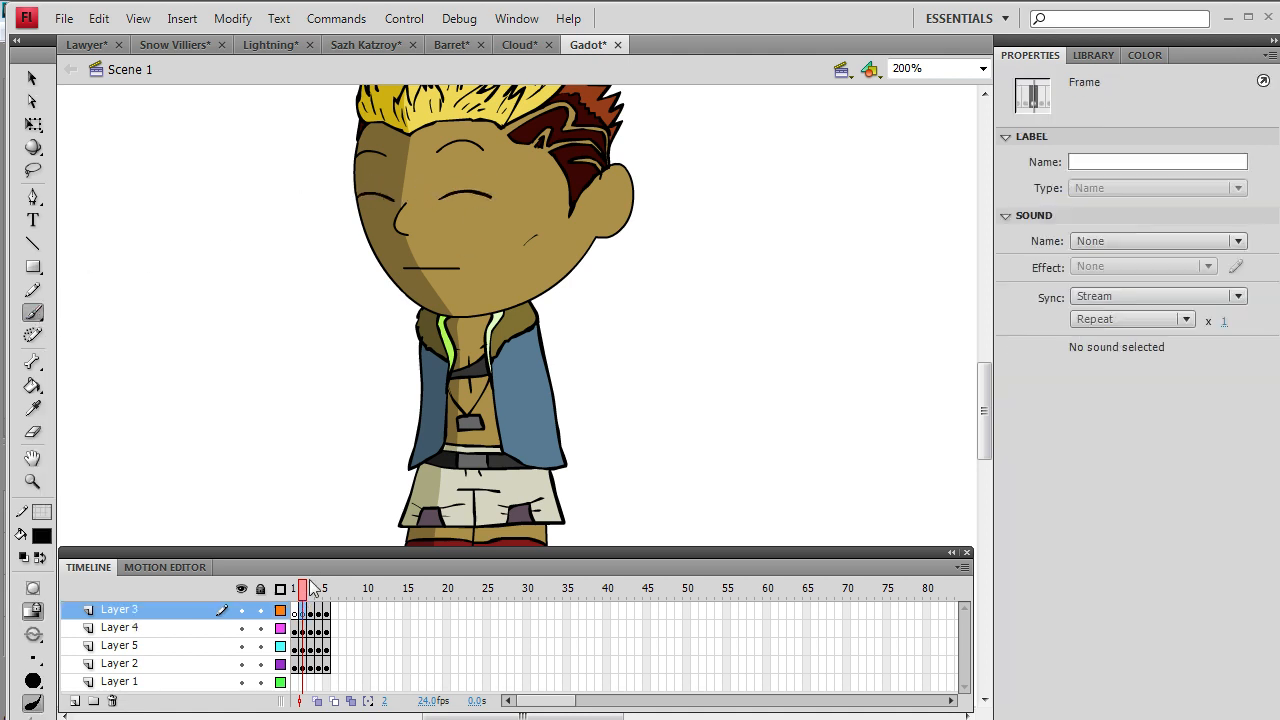
mouse_move(418, 343)
mouse_down()
mouse_move(345, 335)
mouse_move(261, 360)
mouse_move(273, 377)
mouse_move(330, 378)
mouse_up()
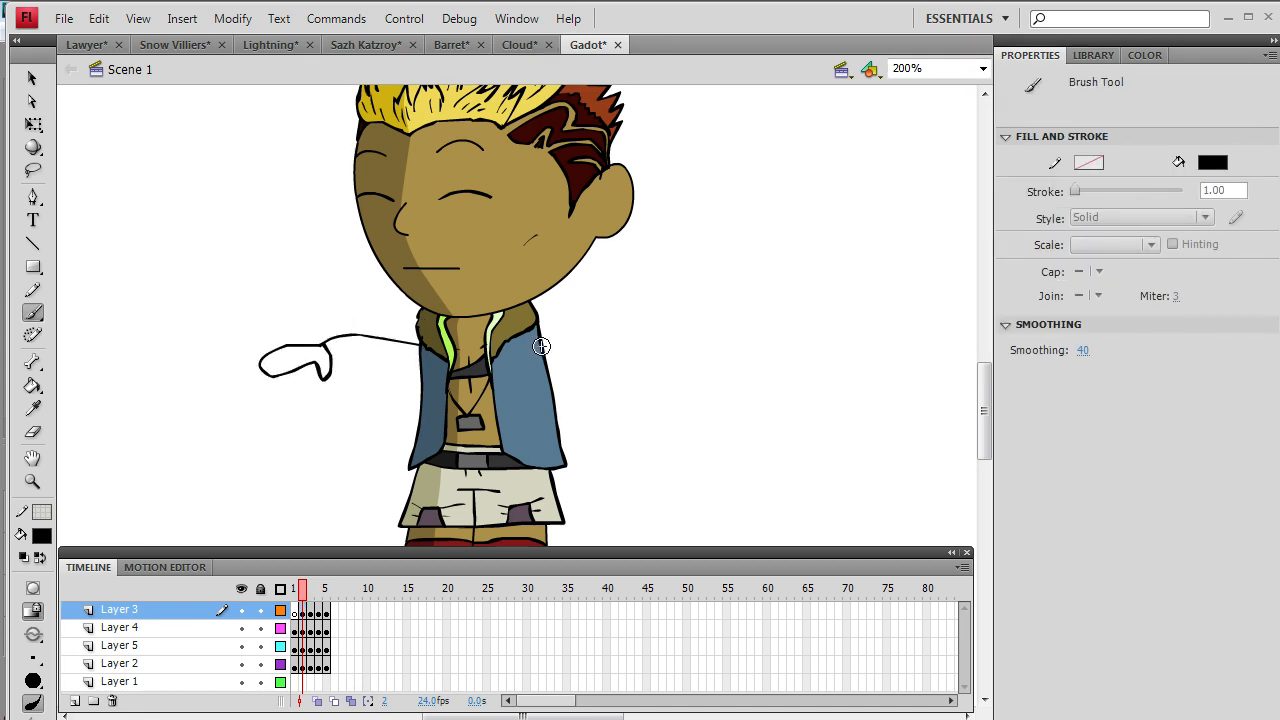
mouse_move(540, 345)
mouse_down()
mouse_move(596, 333)
mouse_move(690, 368)
mouse_up()
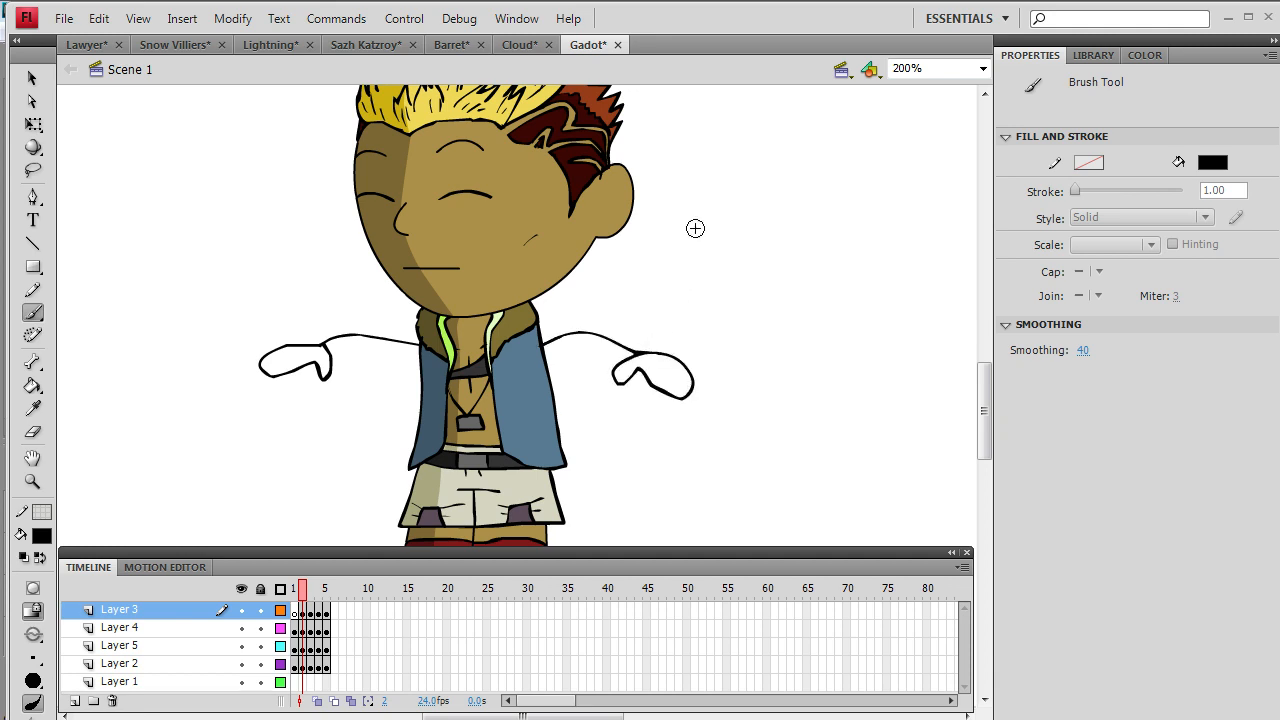
- Fill both drooping hands with the skin colour sampled from the face
click(32, 408)
click(479, 243)
click(337, 362)
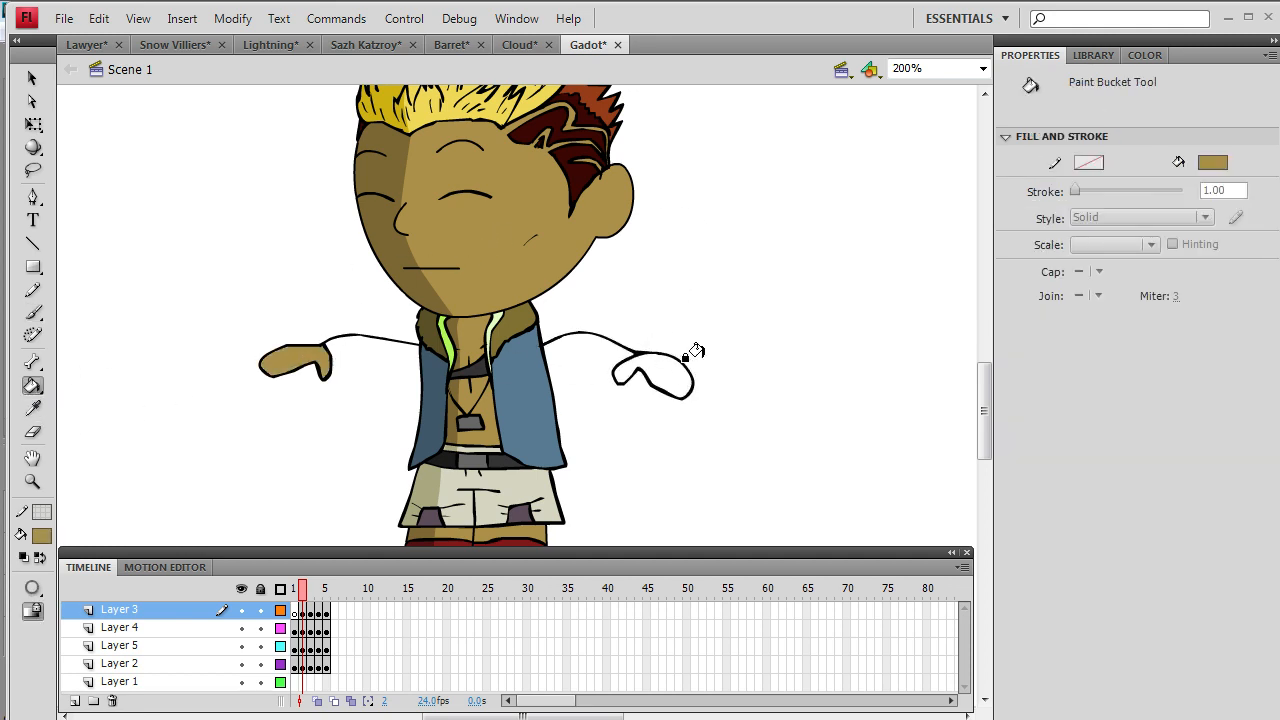
click(648, 376)
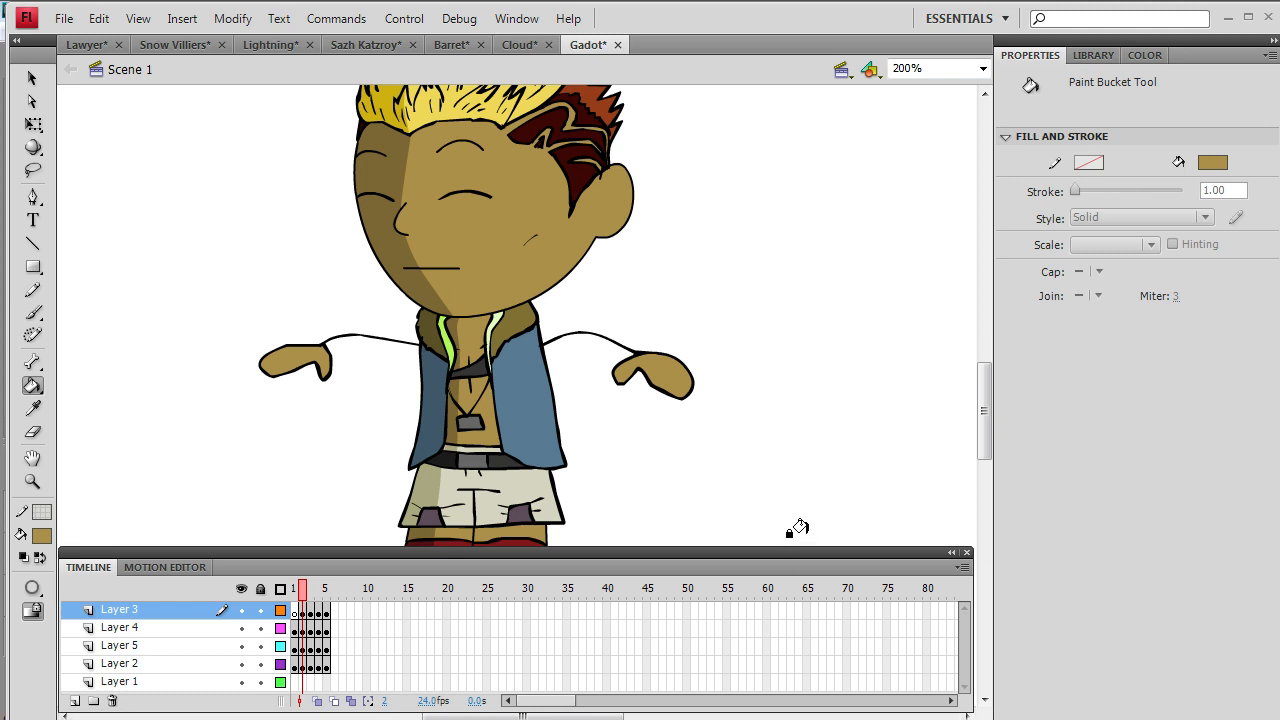
- Return to frame 1, insert another frame after it on Layers 3, 4, 5 and 2, and make the new frame 2 a keyframe
mouse_move(986, 420)
mouse_down()
mouse_move(986, 463)
mouse_move(994, 420)
mouse_up()
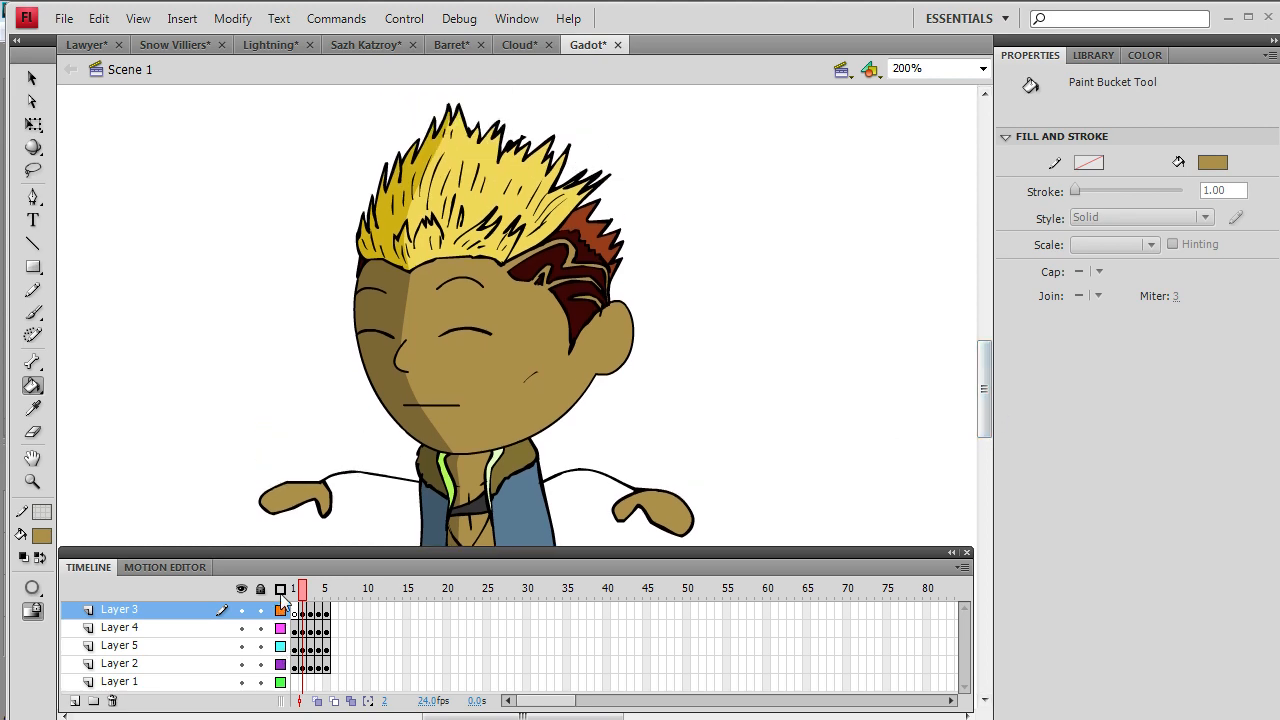
mouse_move(301, 592)
mouse_down()
mouse_move(323, 600)
mouse_move(298, 614)
mouse_move(323, 616)
mouse_move(300, 620)
mouse_move(328, 626)
mouse_move(297, 630)
mouse_move(320, 592)
mouse_move(294, 593)
mouse_up()
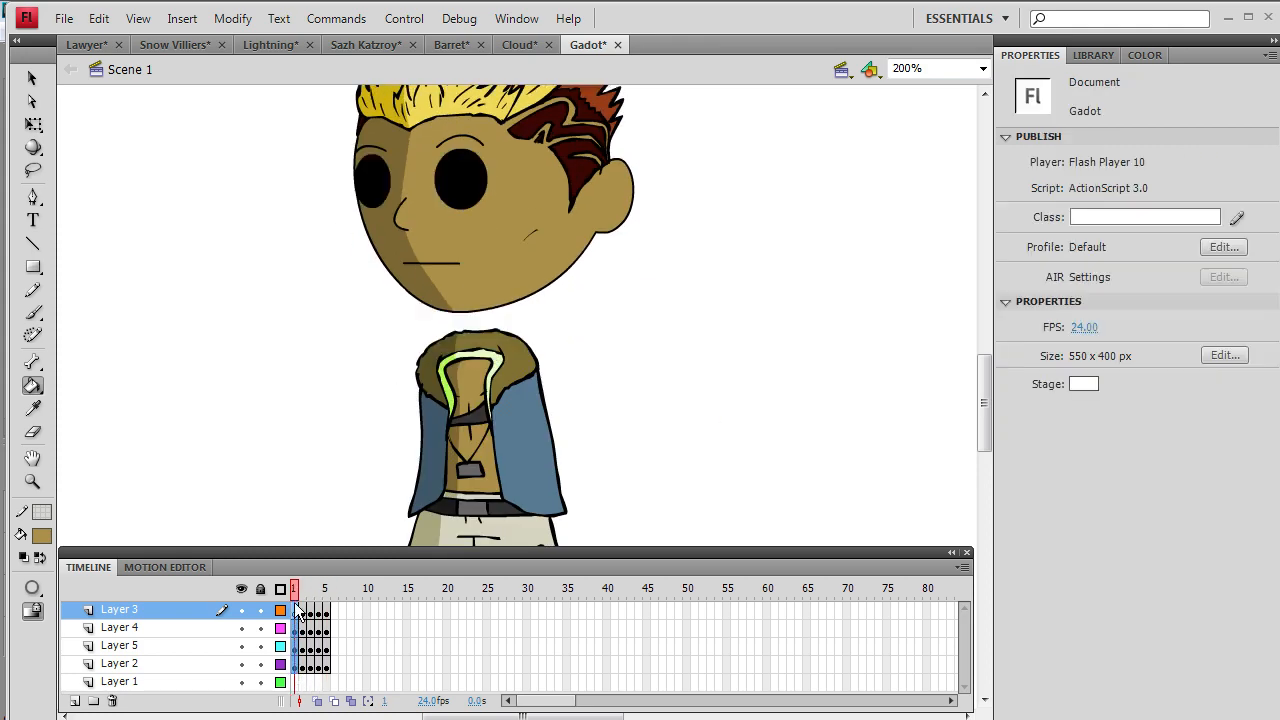
right_click(297, 612)
click(443, 166)
drag(305, 667, 303, 610)
right_click(303, 610)
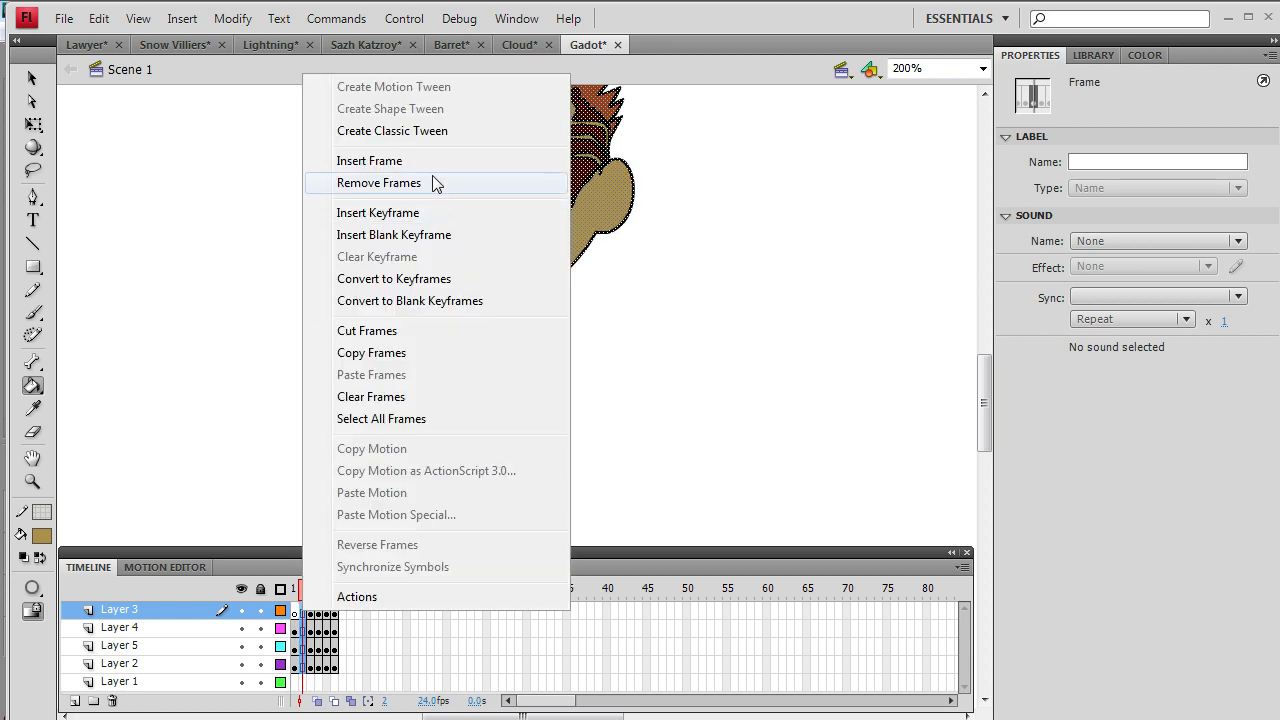
click(434, 211)
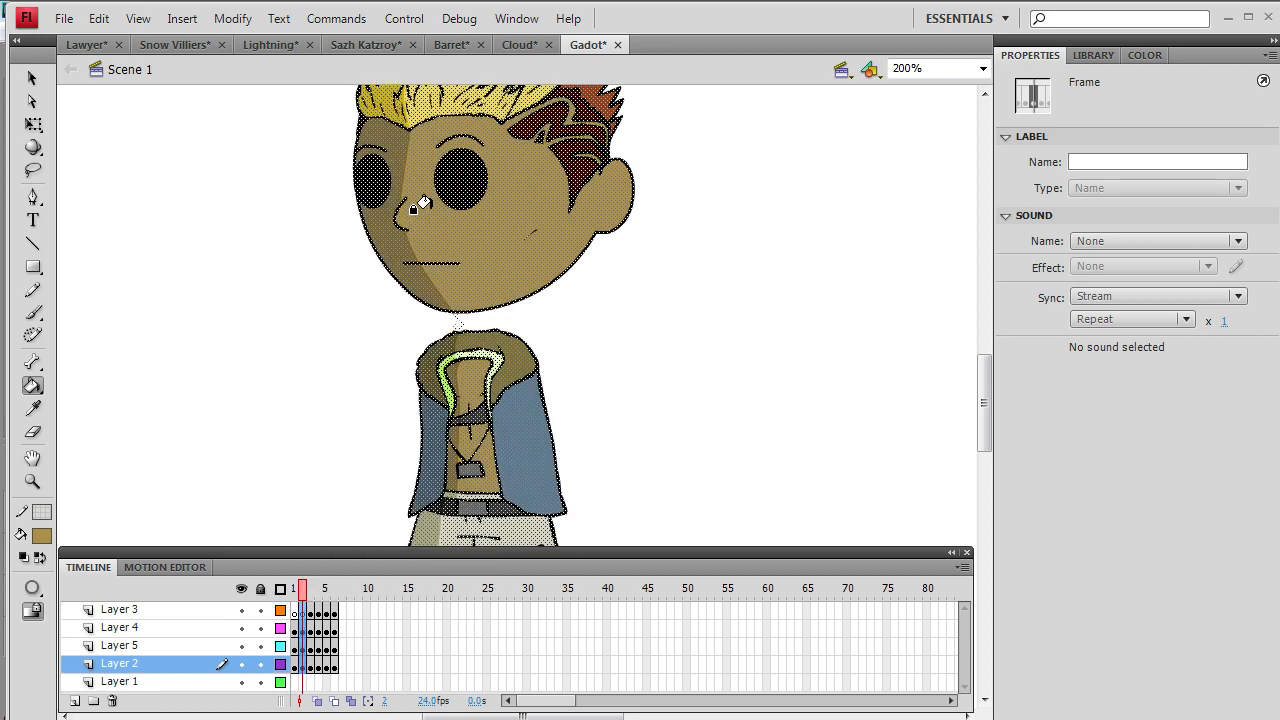
- Cut Gadot's head from the new frame 2 and paste it in place on Layer 4
click(30, 77)
scroll(186, 278, up, 3)
drag(250, 122, 763, 510)
right_click(521, 271)
click(590, 336)
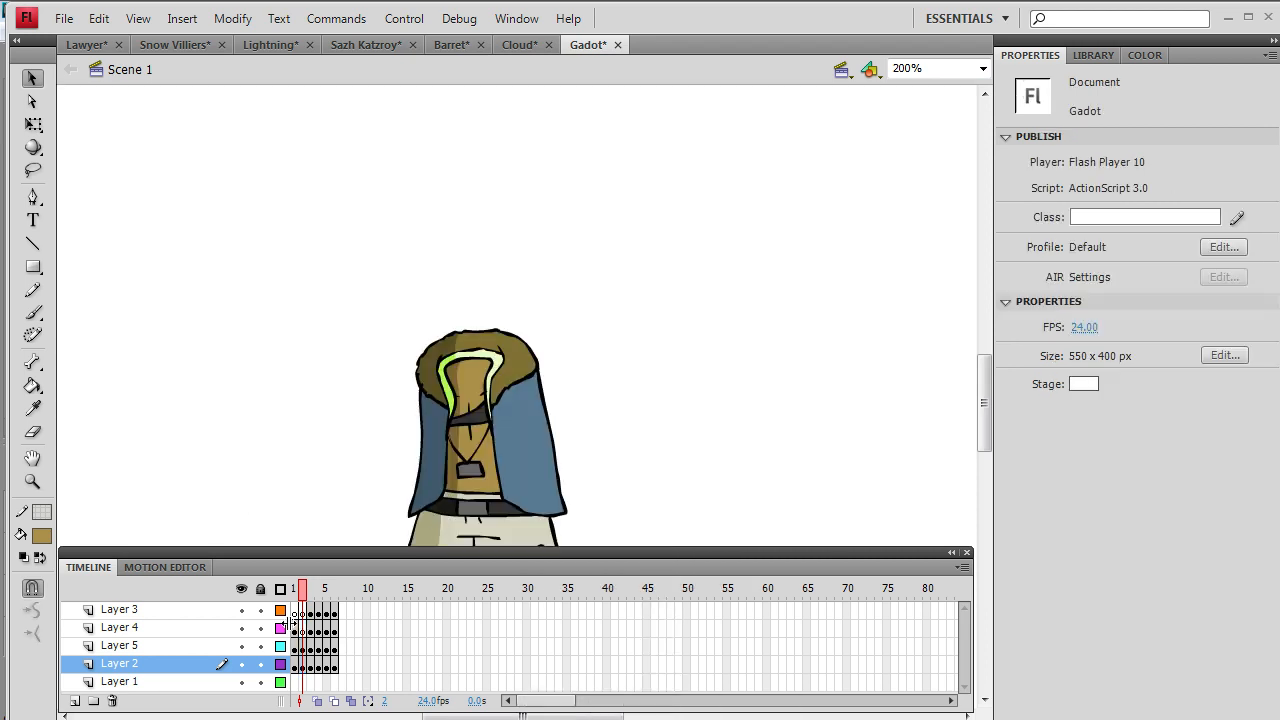
click(296, 627)
click(98, 18)
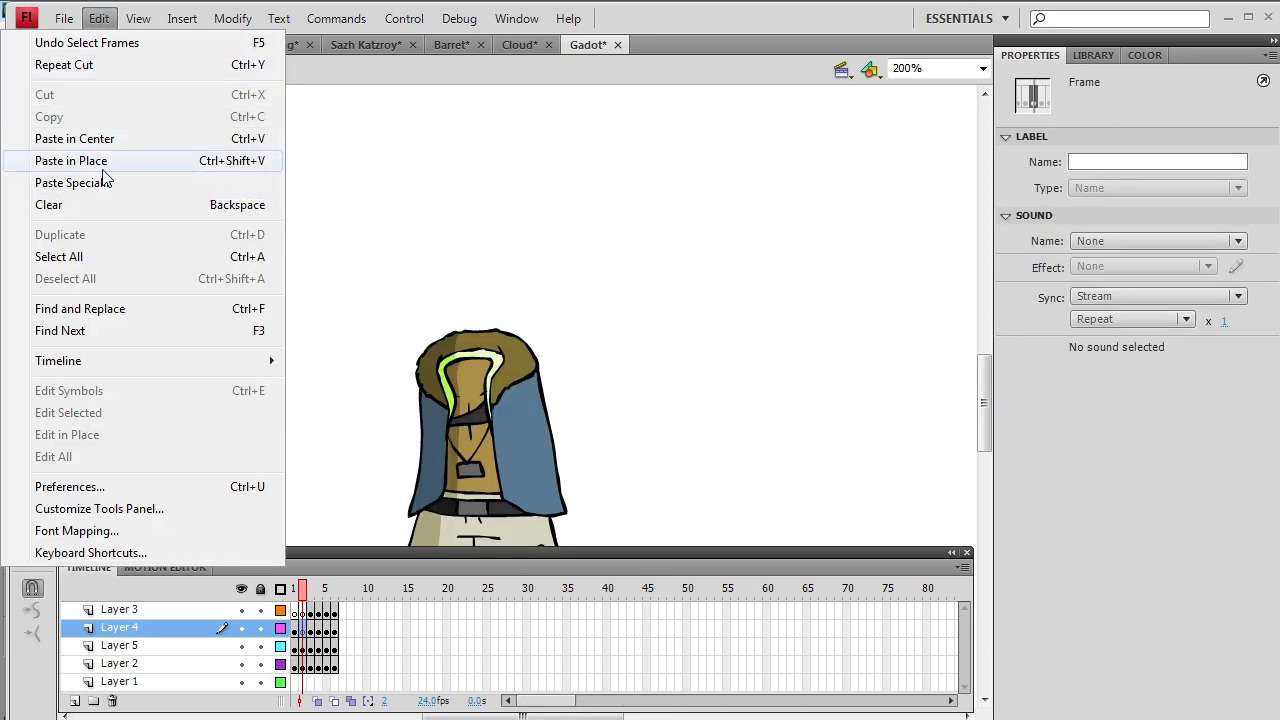
click(112, 157)
- Nudge Gadot's pasted head straight down until the chin overlaps the jacket collar, and deselect it
key(Down)
key(Down)
key(Down)
key(Down)
key(Down)
key(Down)
key(Down)
key(Down)
key(Down)
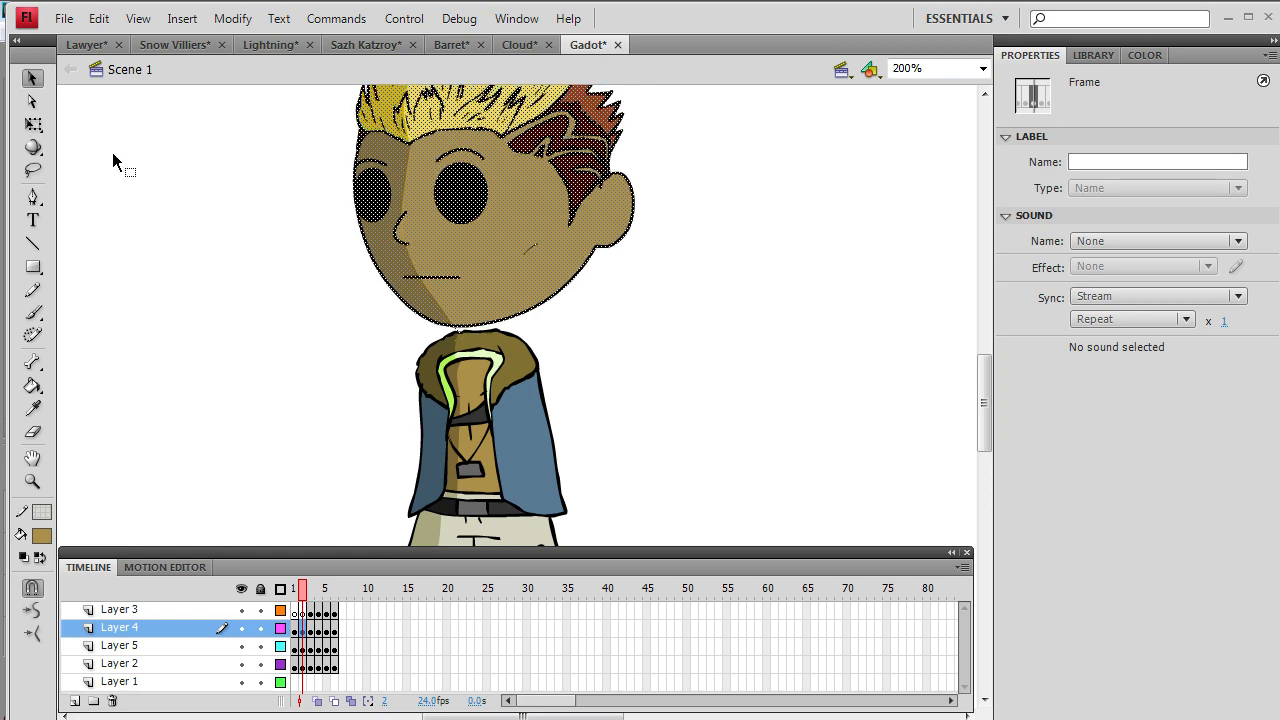
key(Down)
key(Down)
key(Down)
key(Down)
key(Down)
key(Down)
key(Down)
key(Down)
key(Down)
key(Down)
key(Down)
key(Down)
key(Down)
key(Down)
key(Down)
key(Down)
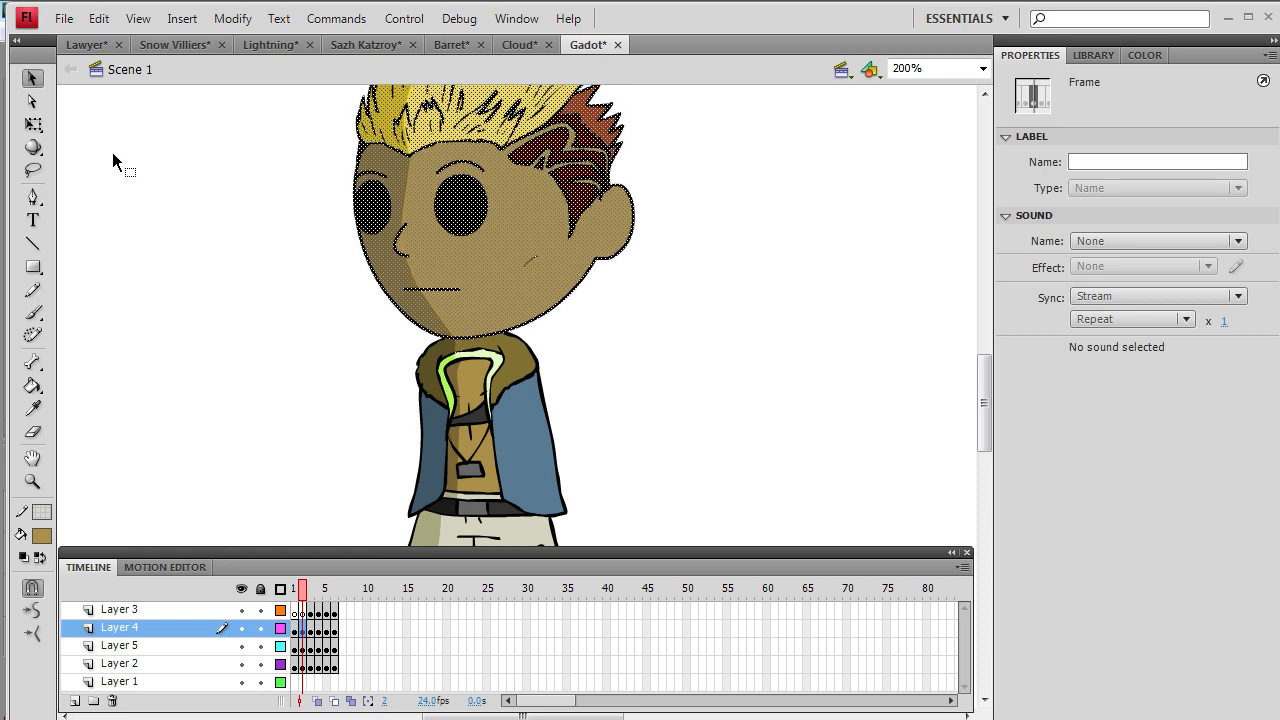
key(Down)
key(Down)
key(Down)
key(Down)
key(Down)
key(Down)
key(Down)
key(Down)
key(Up)
key(Up)
key(Up)
key(Up)
key(Up)
key(Up)
key(Up)
key(Up)
key(Up)
key(Up)
key(Up)
key(Up)
key(Up)
key(Up)
key(Up)
key(Up)
key(Down)
key(Down)
key(Down)
key(Down)
key(Down)
key(Down)
key(Down)
key(Down)
click(622, 380)
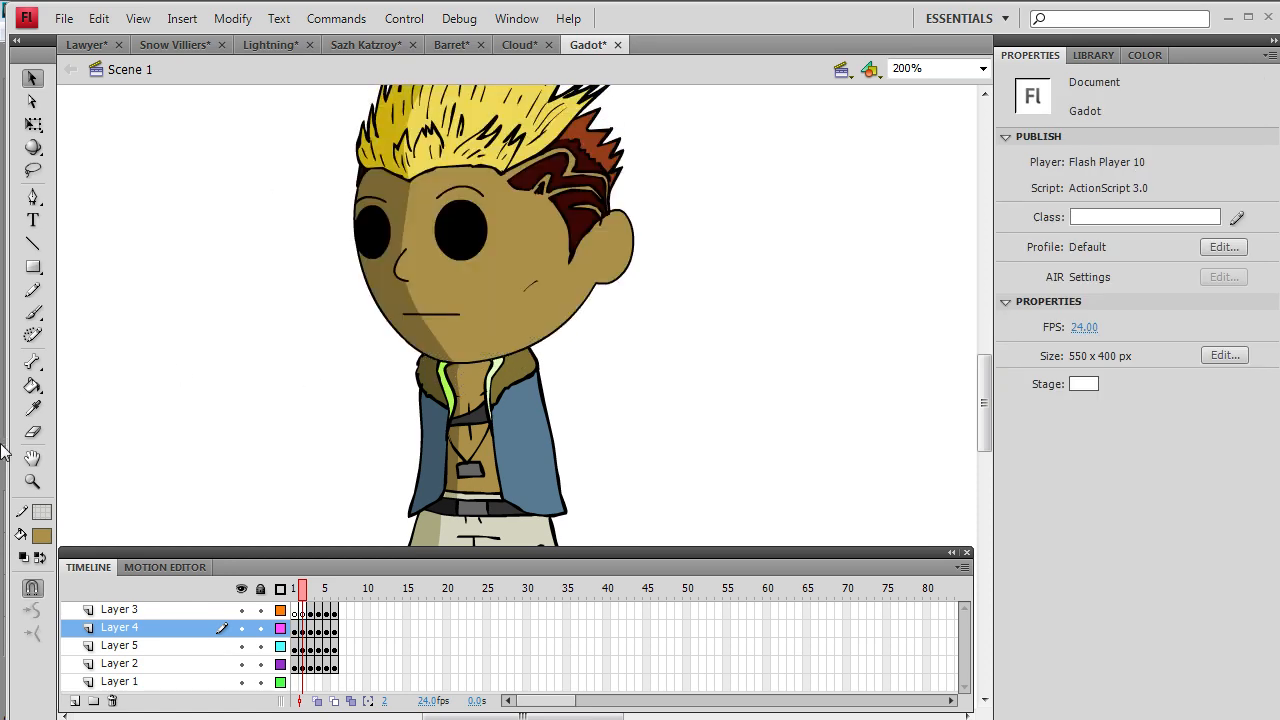
- Cut the far eye flat with a horizontal line, recolour its lower part in the sampled shadow skin tone, and delete the leftover outline
click(34, 250)
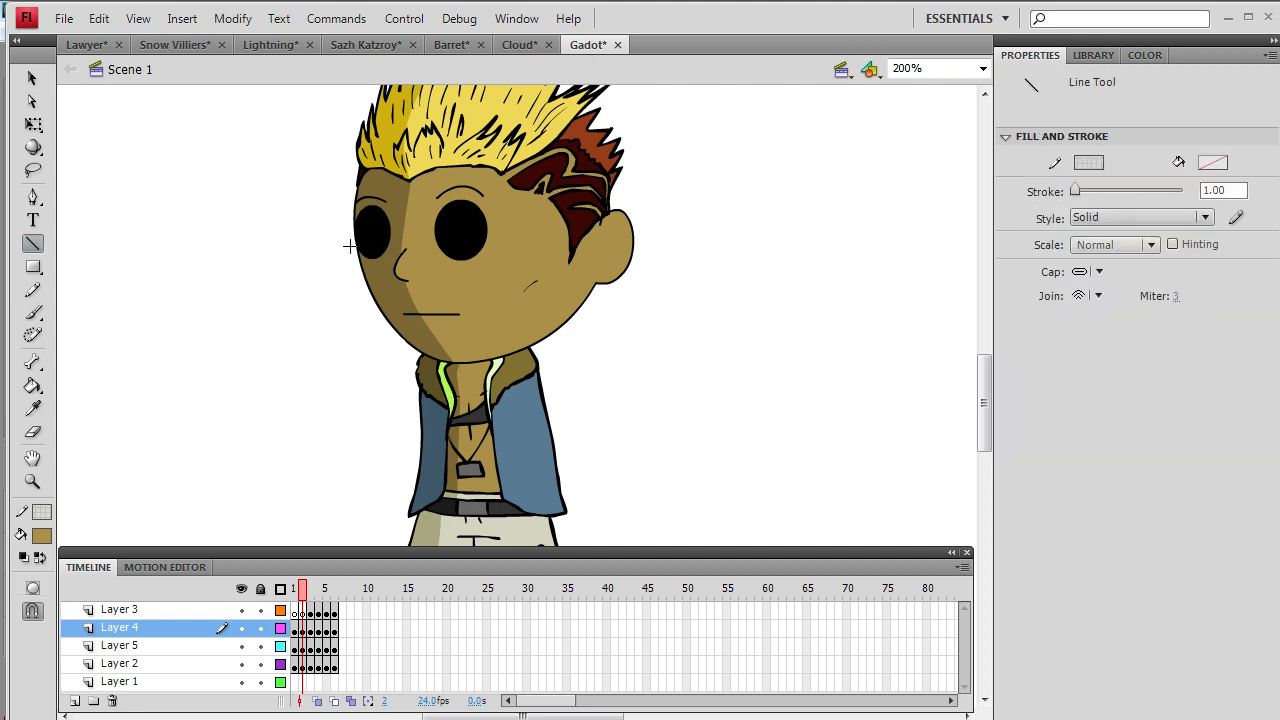
key(i)
click(381, 277)
click(28, 78)
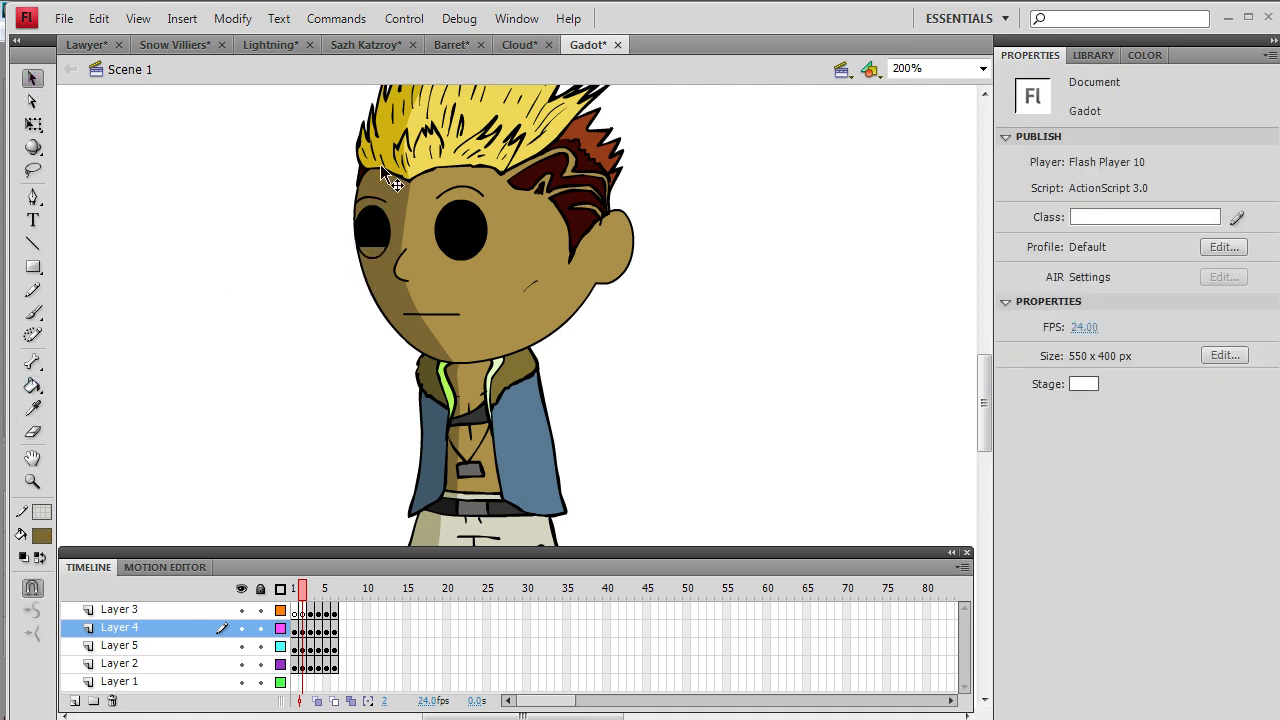
click(376, 256)
key(Delete)
- Replace the curved eyebrow above the near eye with a black brushed brow slanting down toward the nose
click(459, 187)
key(Delete)
click(42, 512)
click(47, 342)
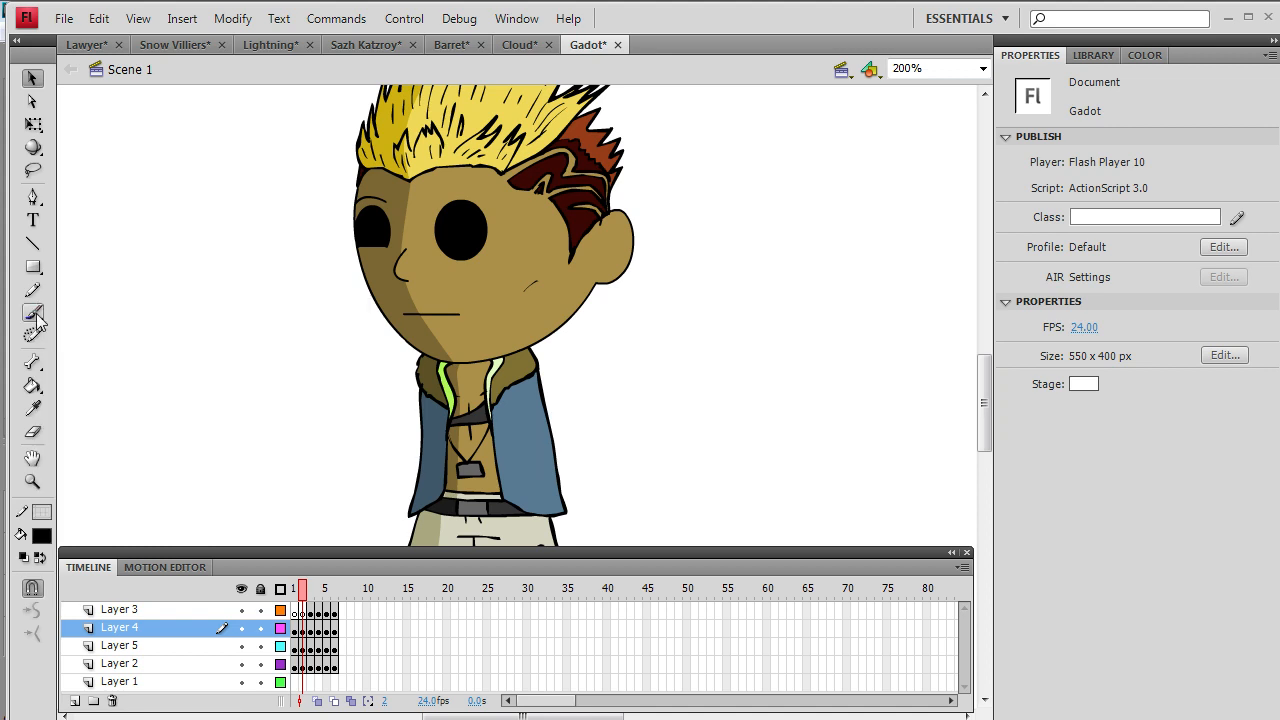
key(b)
drag(434, 202, 490, 191)
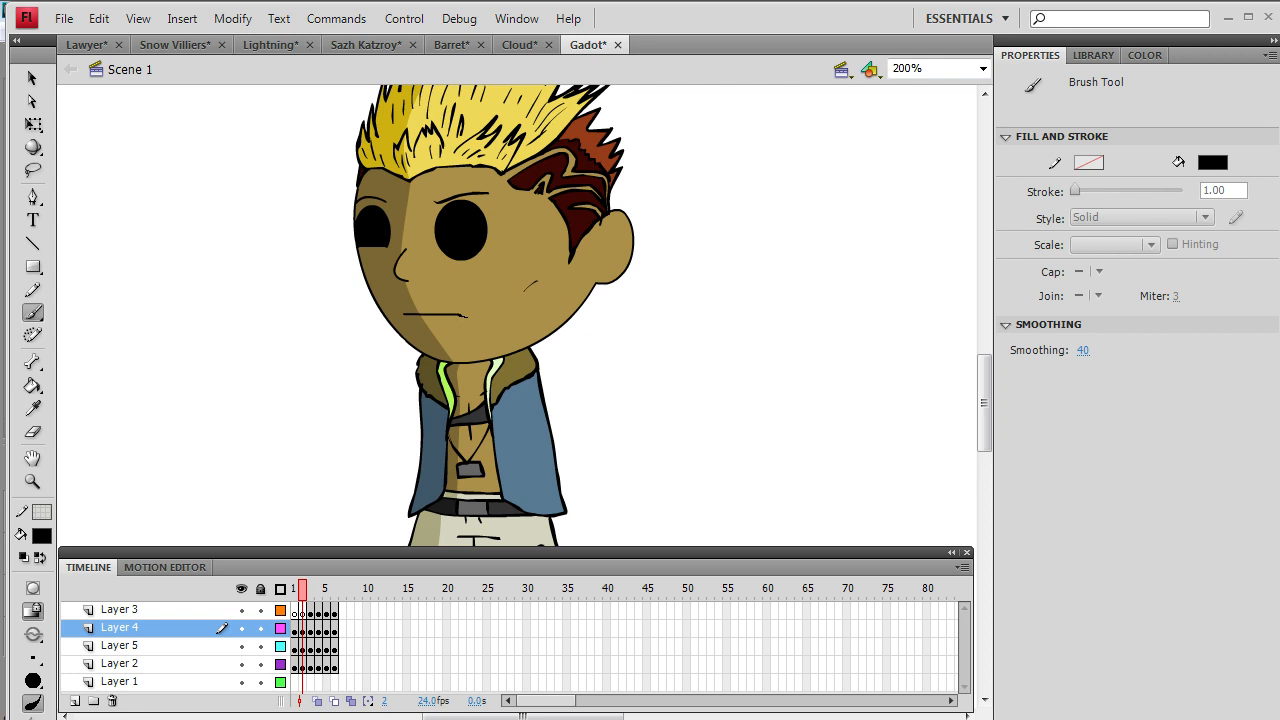
- Brush black outlines of two bent arms with hands held at waist height on Layer 3 at frame 2
click(304, 610)
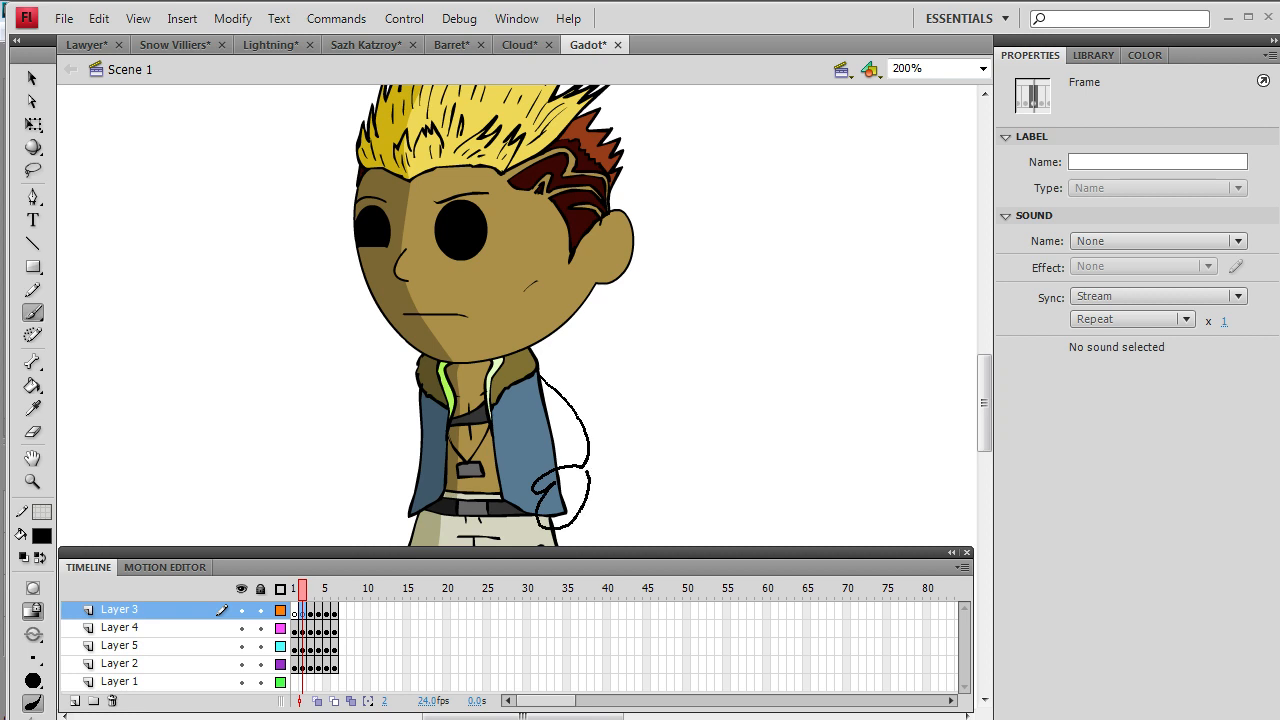
drag(588, 474, 584, 466)
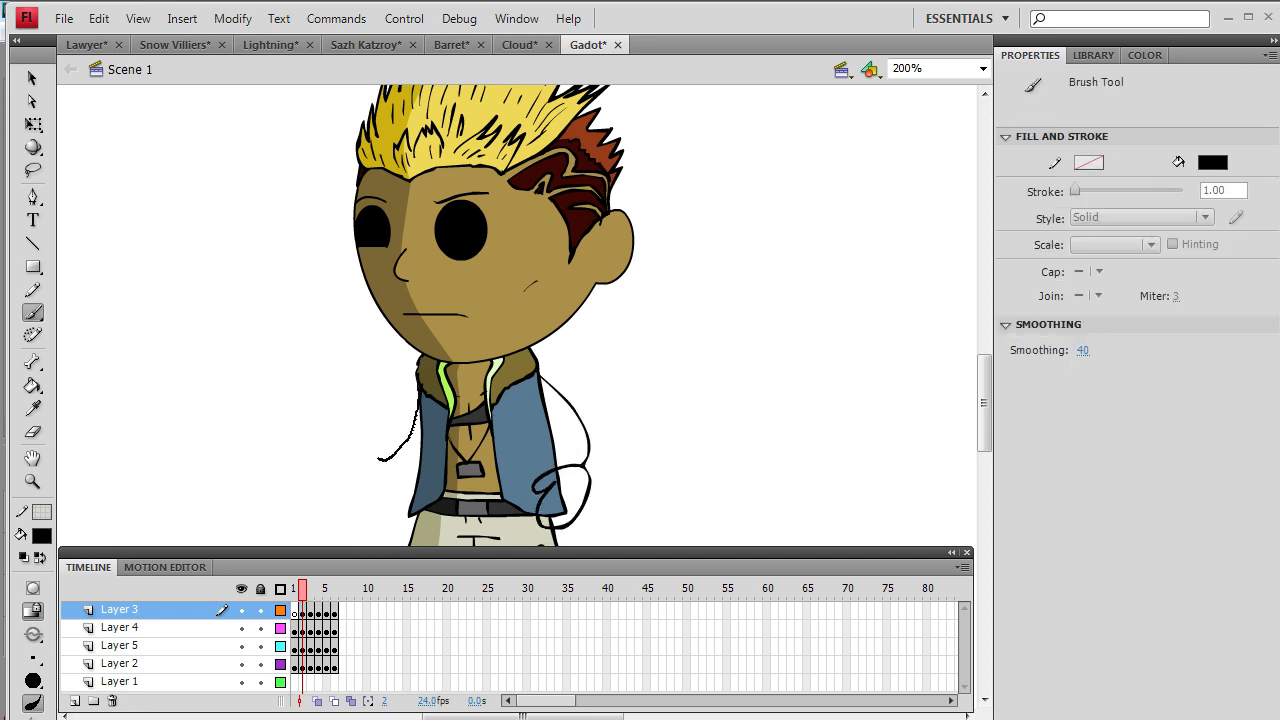
drag(342, 475, 341, 475)
key(ctrl+z)
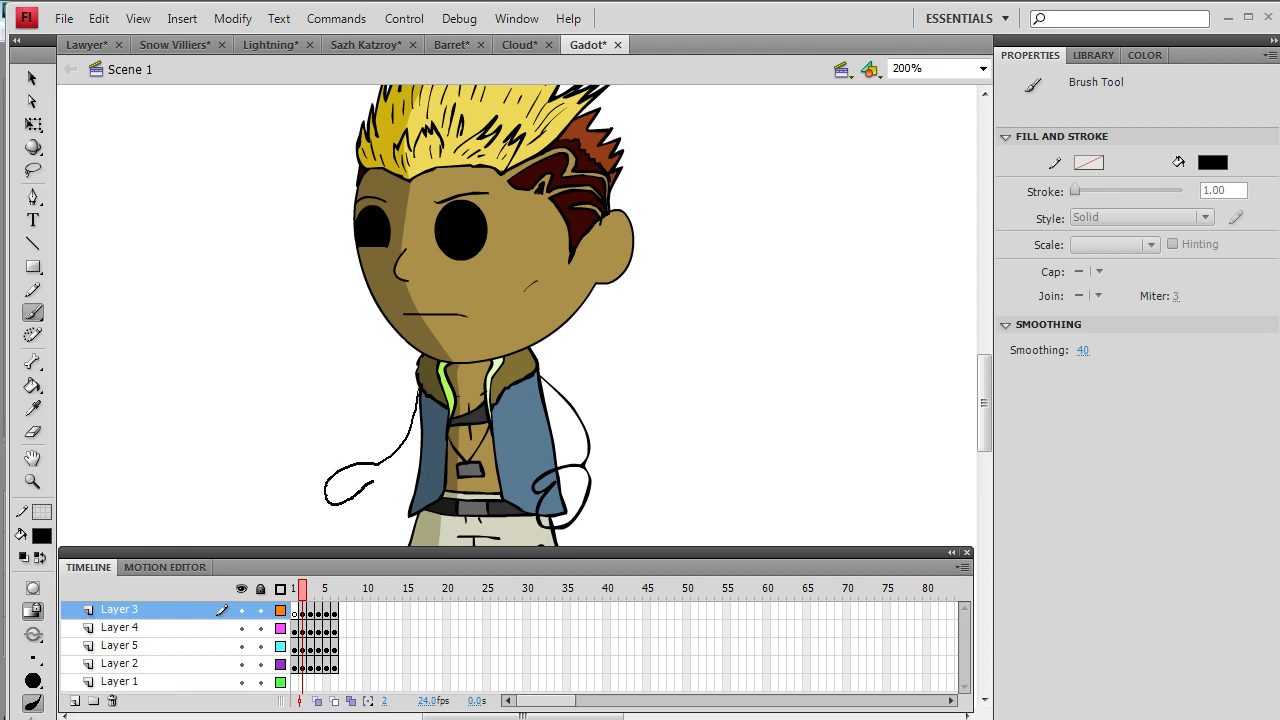
- Fill both hands on frame 2 with the skin colour sampled from the face
click(33, 408)
click(460, 295)
click(344, 480)
click(546, 494)
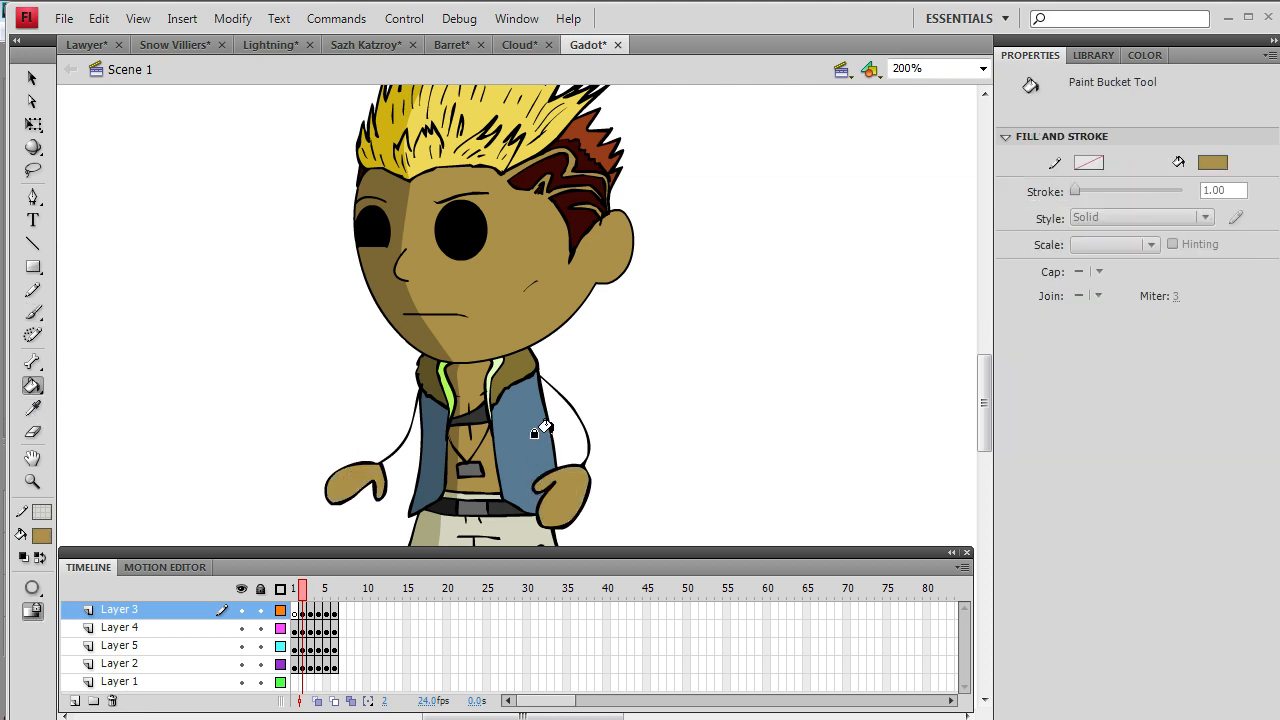
- Add a keyframe at frame 3 on Layers 3, 4, 5 and 2, and delete the arms from Layer 3 there
drag(300, 660, 301, 613)
right_click(301, 613)
click(405, 167)
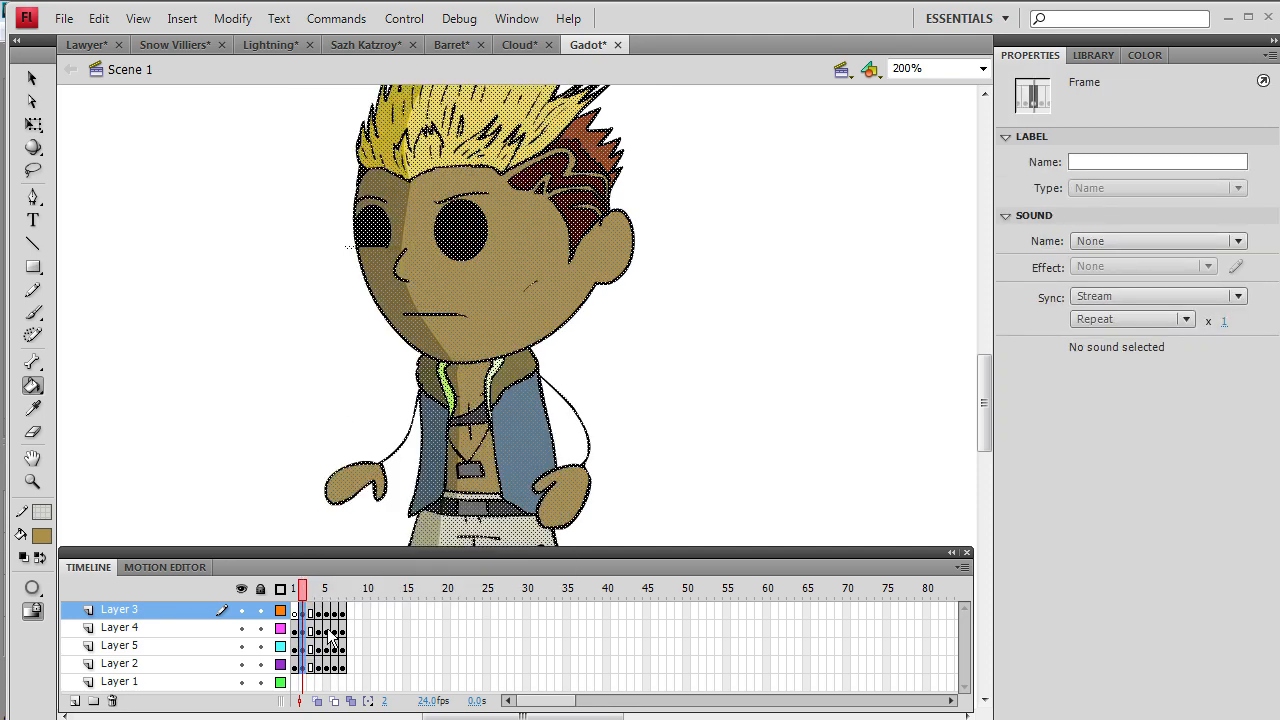
drag(313, 666, 312, 612)
right_click(312, 610)
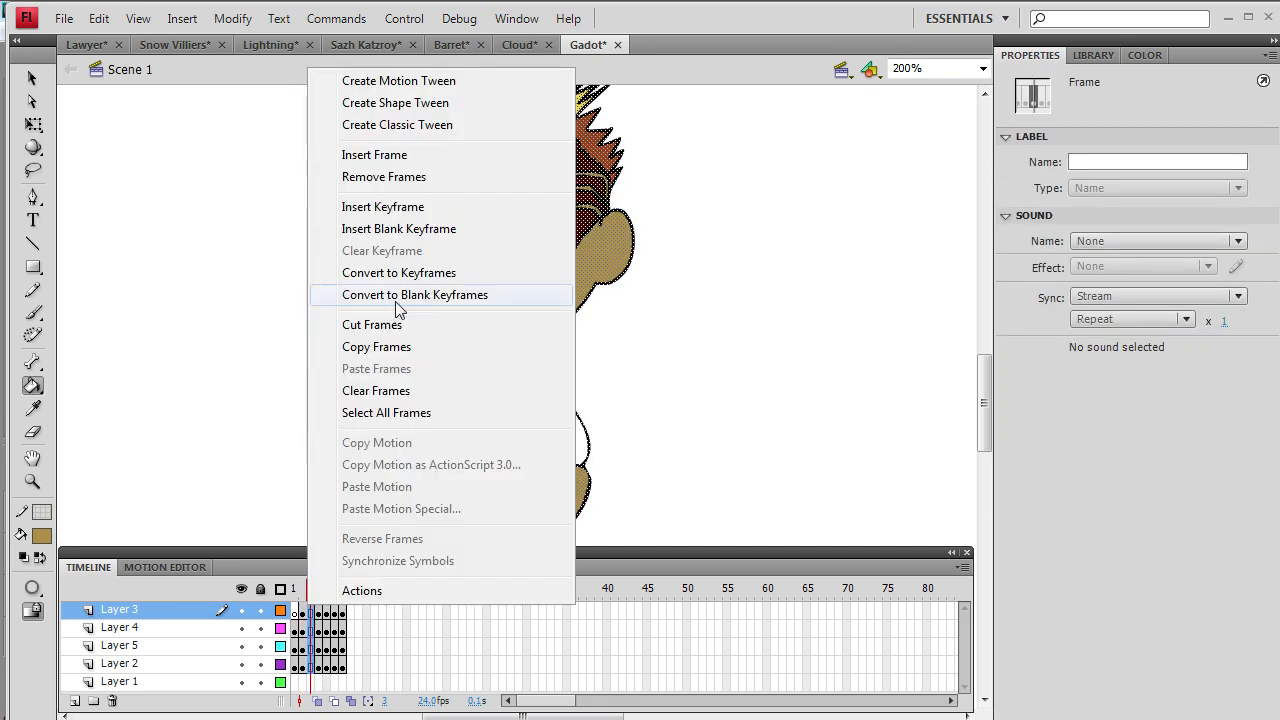
click(445, 207)
click(32, 78)
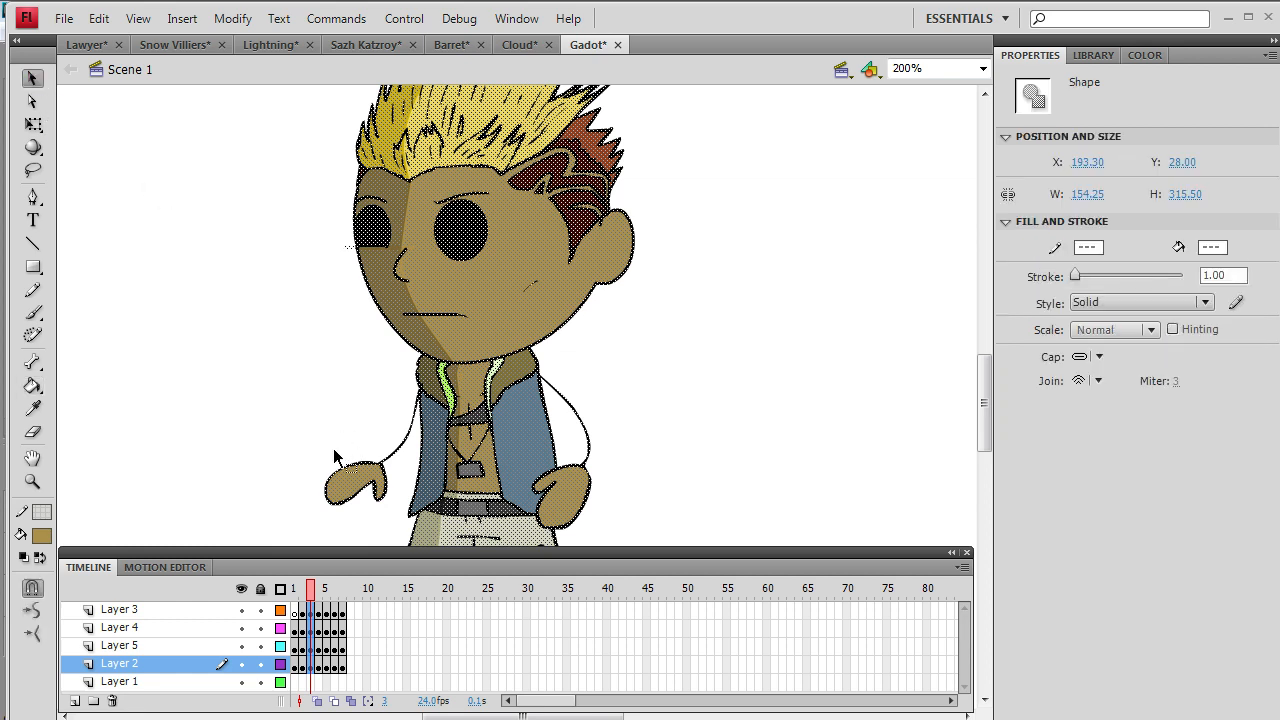
click(310, 612)
key(Delete)
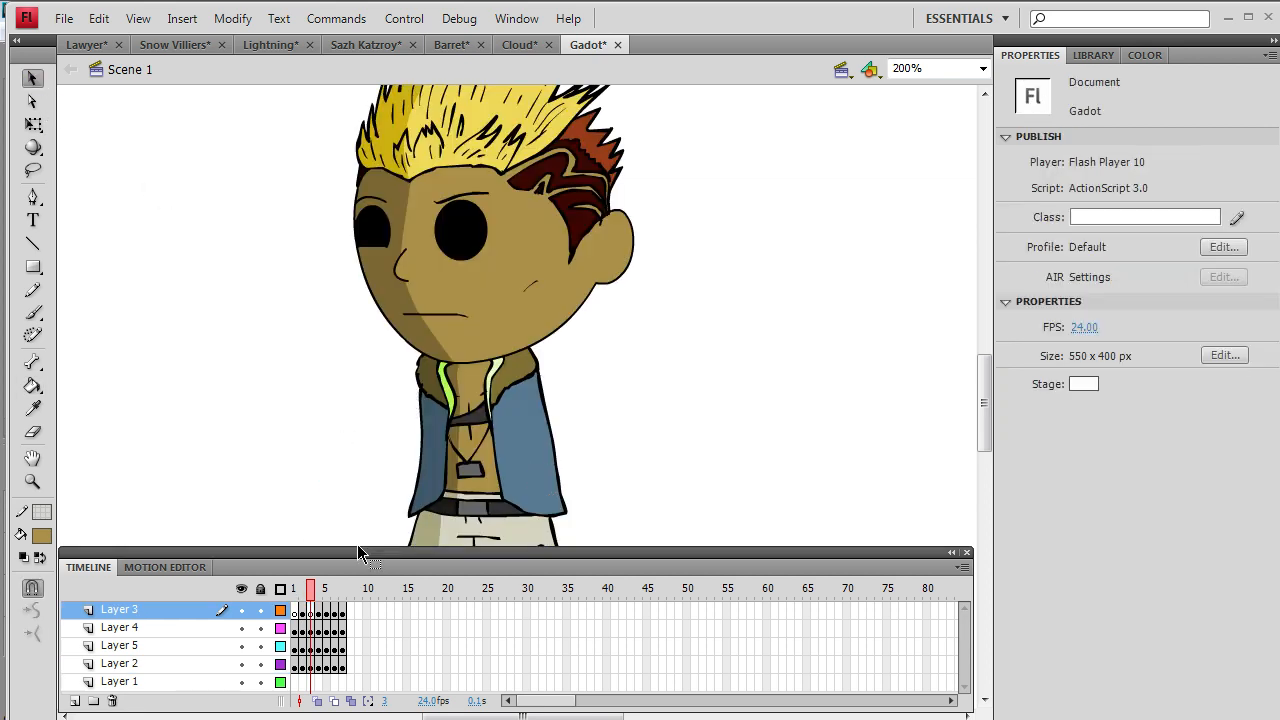
- Brush black outlines of two lowered arms with open hands and thumbs pointing outward on Layer 3 at frame 3
click(42, 538)
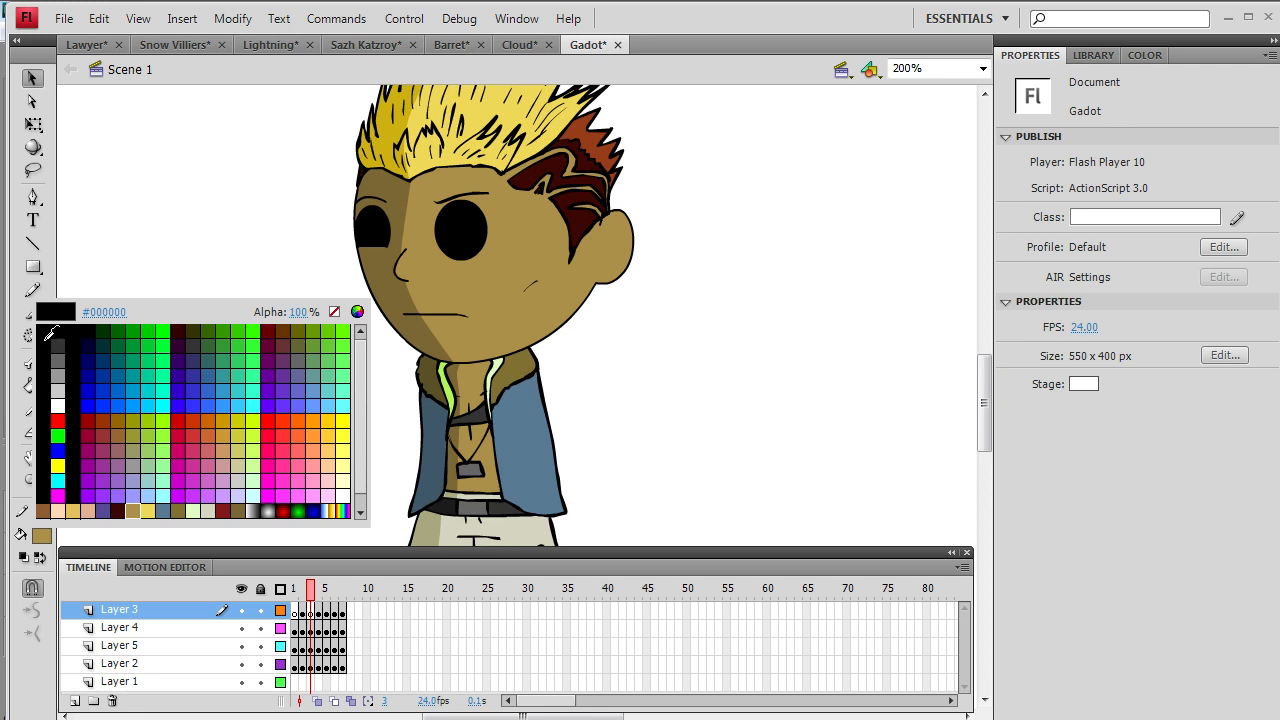
click(60, 349)
click(33, 312)
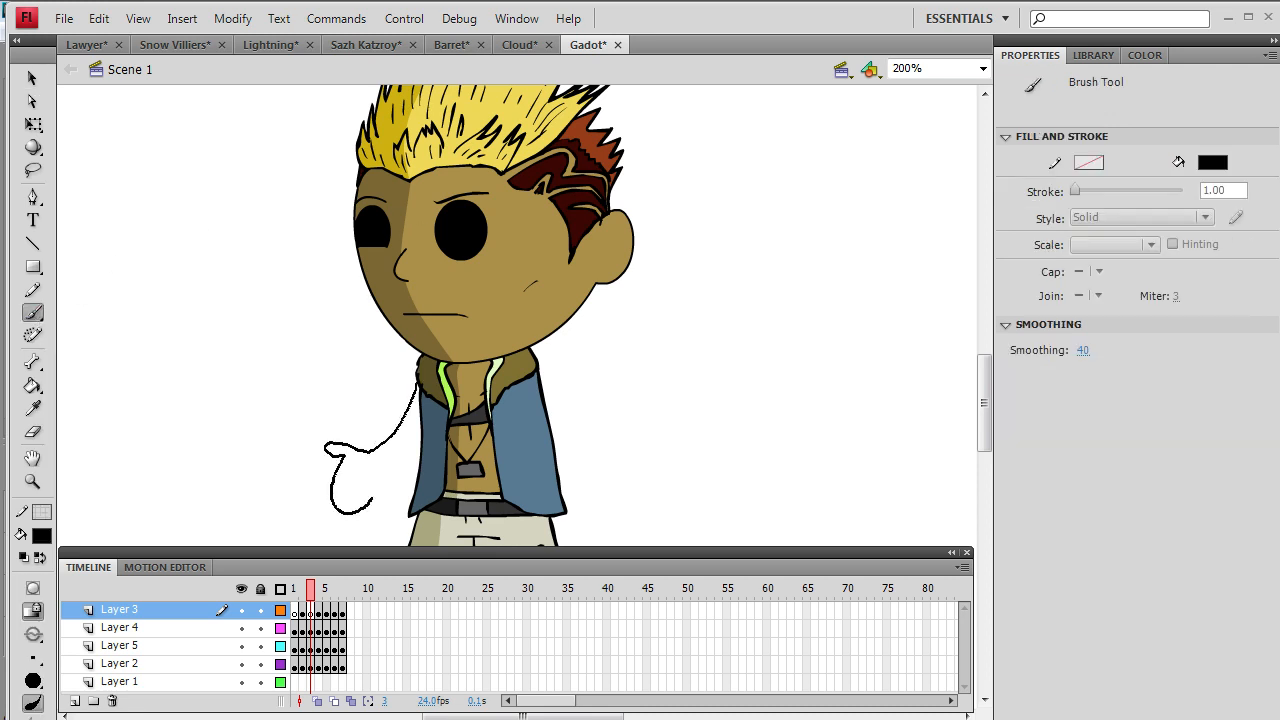
drag(380, 455, 381, 456)
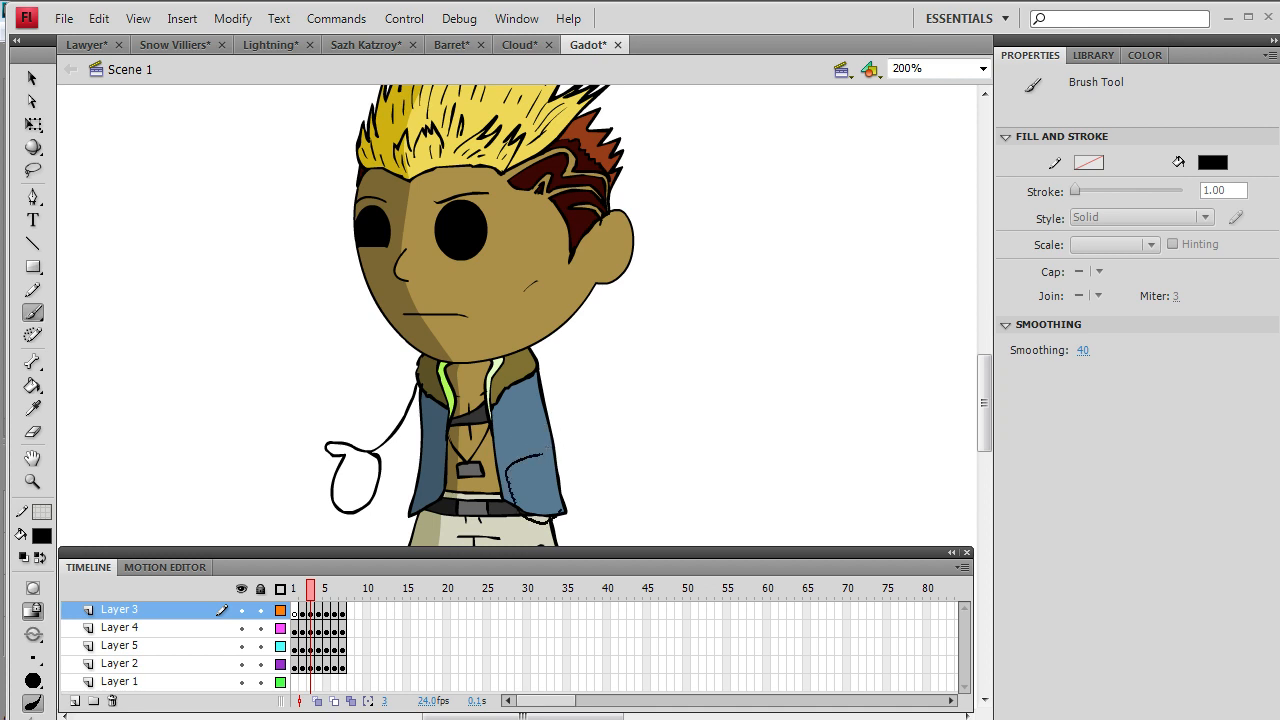
drag(543, 454, 541, 454)
- Fill both open hands on frame 3 with the skin colour sampled from the face
click(33, 408)
click(448, 298)
click(352, 480)
click(545, 482)
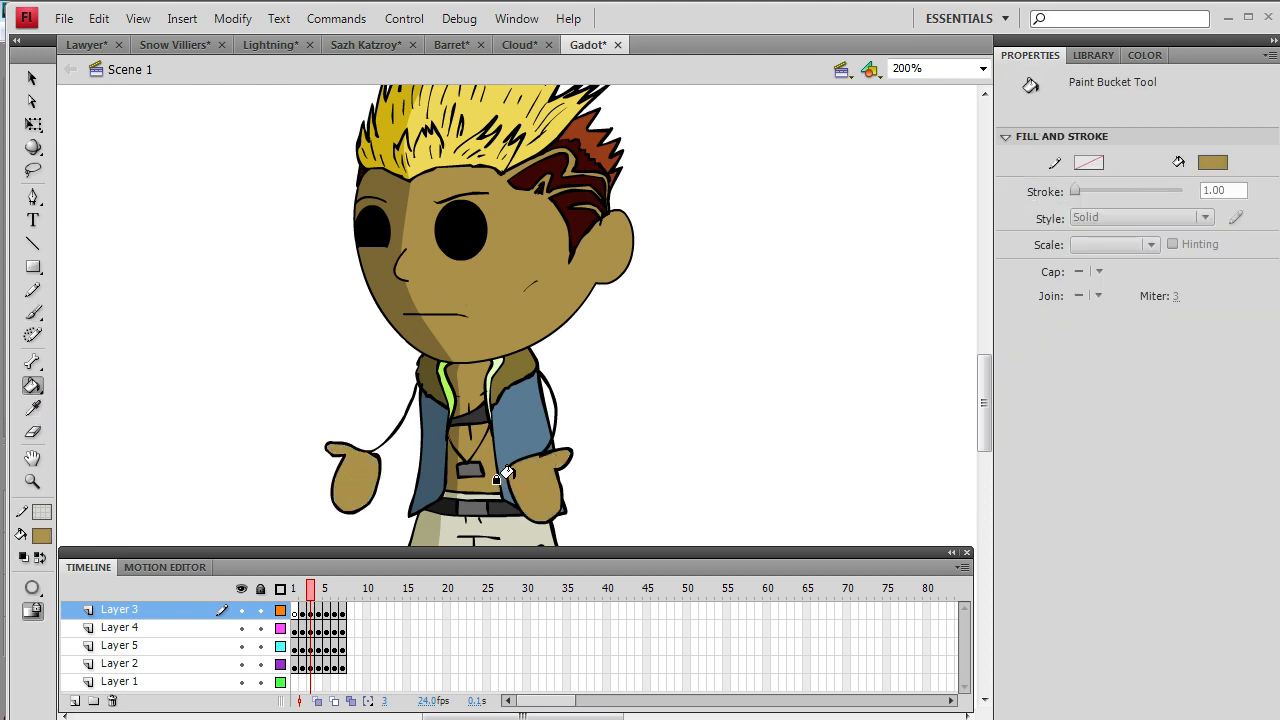
- Add a keyframe at frame 4 on Layers 3, 4, 5 and 2, and clear the arms from Layer 3 there
drag(316, 666, 314, 616)
click(310, 618)
right_click(309, 610)
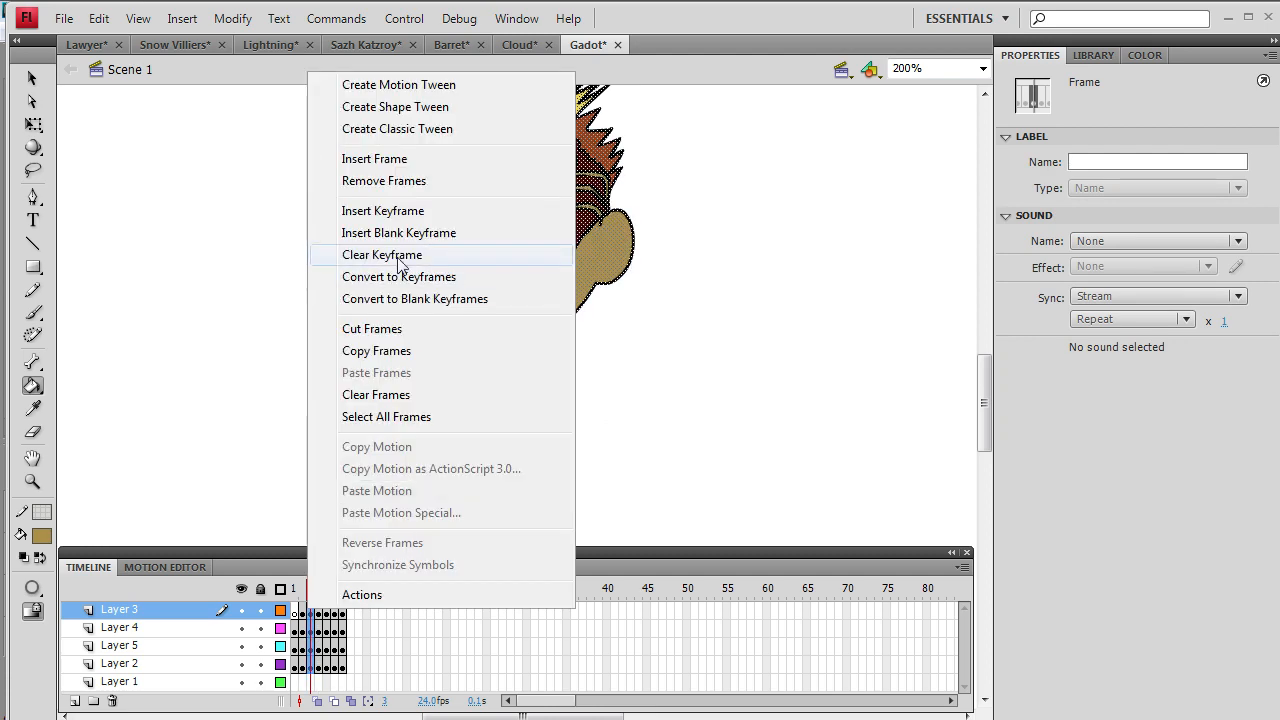
click(418, 162)
drag(319, 667, 317, 613)
right_click(317, 612)
click(400, 215)
key(v)
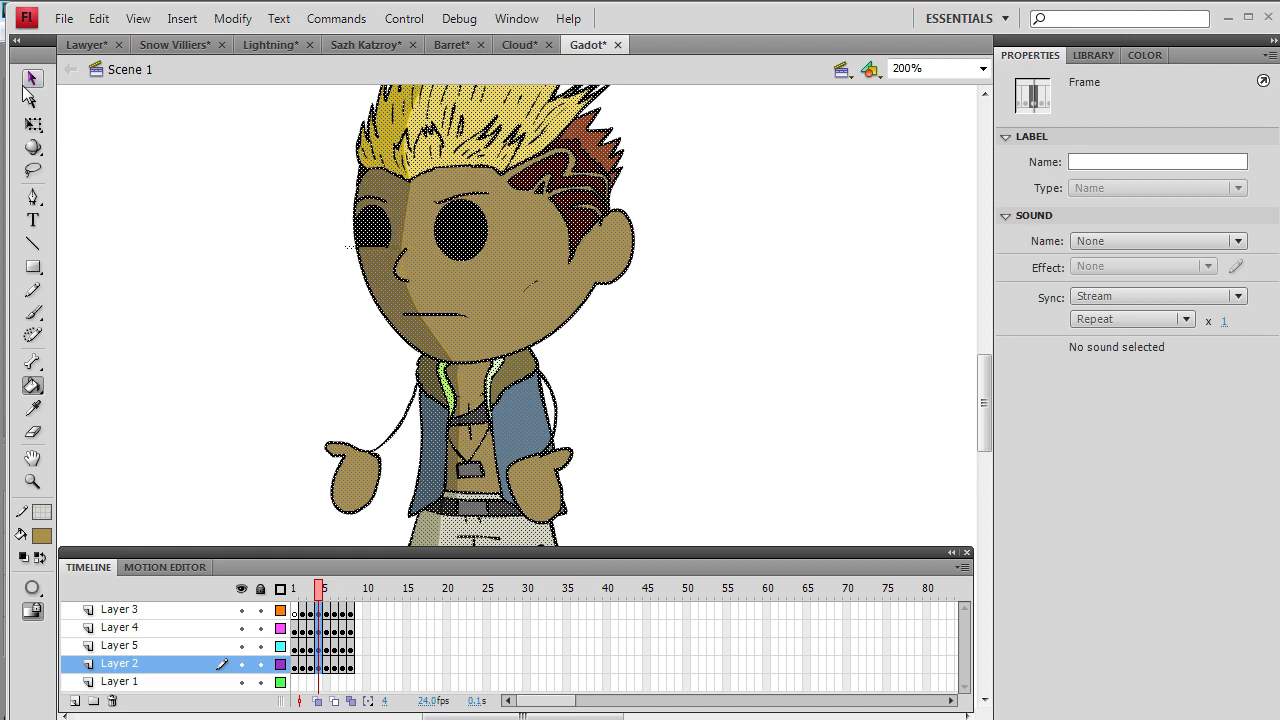
click(325, 614)
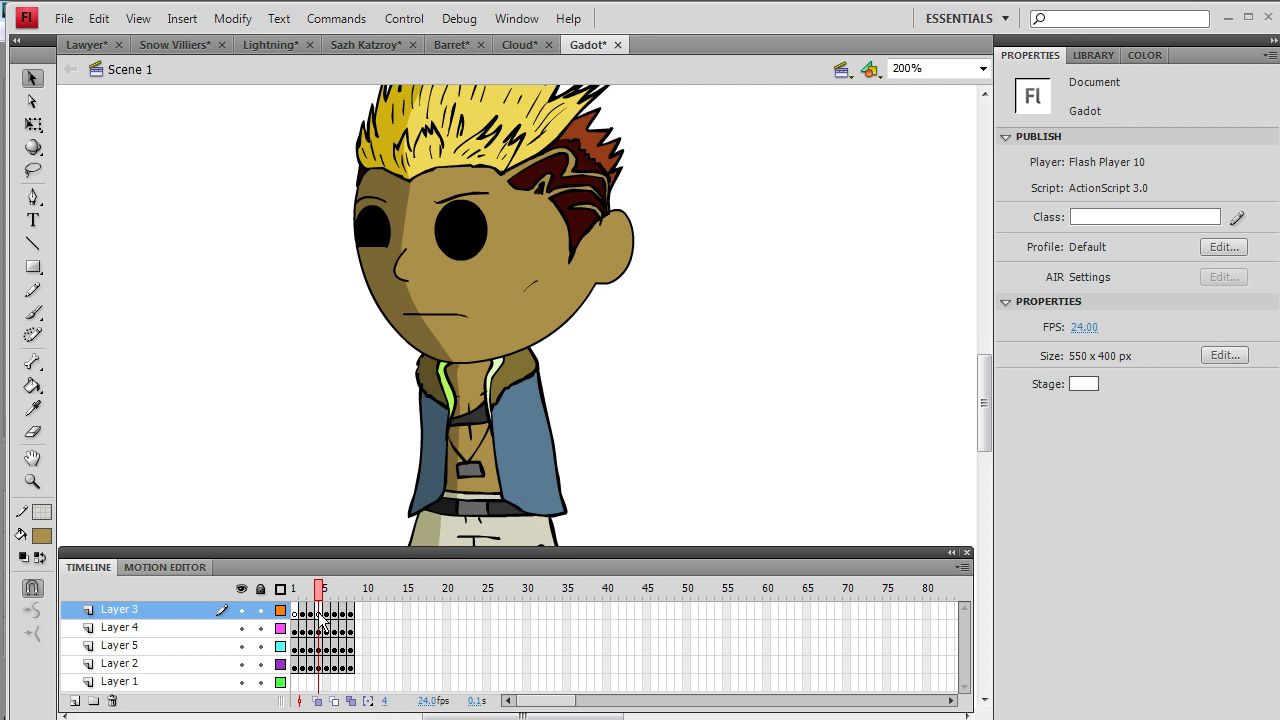
- Brush black outlines of two arms spread wide with thumbs up on Layer 3 at frame 4
click(42, 536)
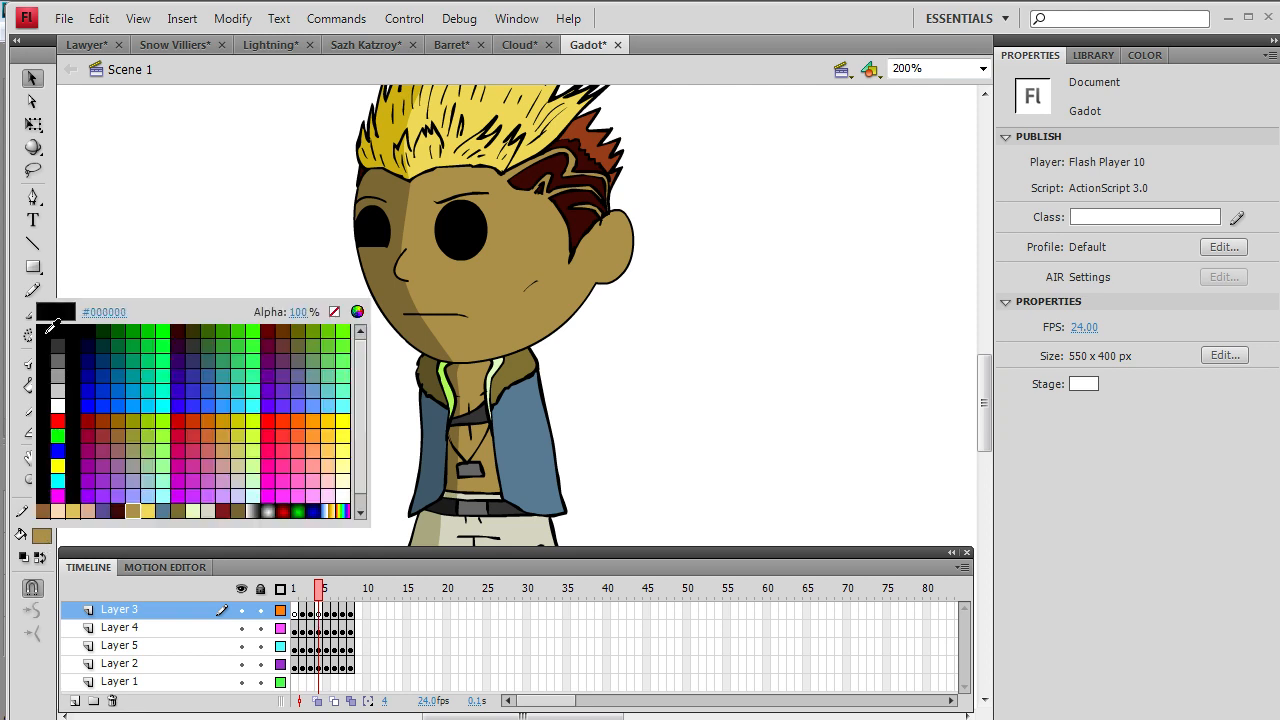
click(39, 327)
click(33, 312)
click(318, 580)
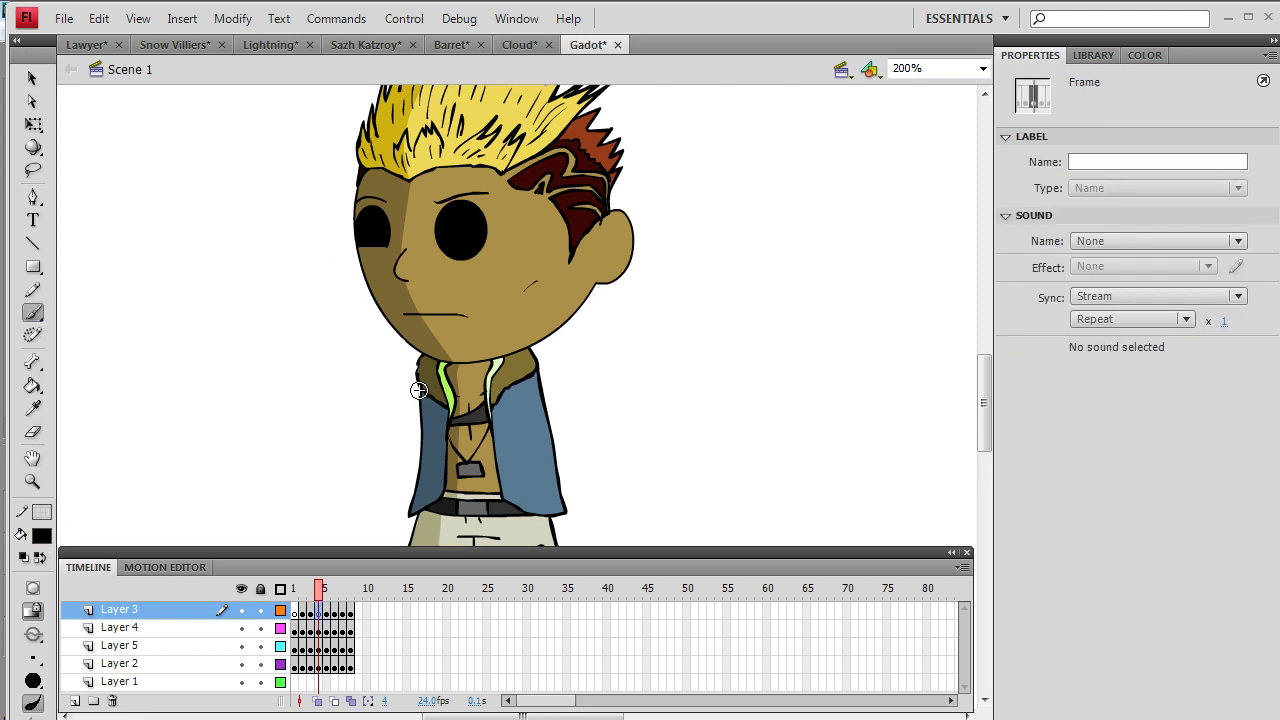
drag(321, 598, 319, 600)
drag(332, 433, 326, 431)
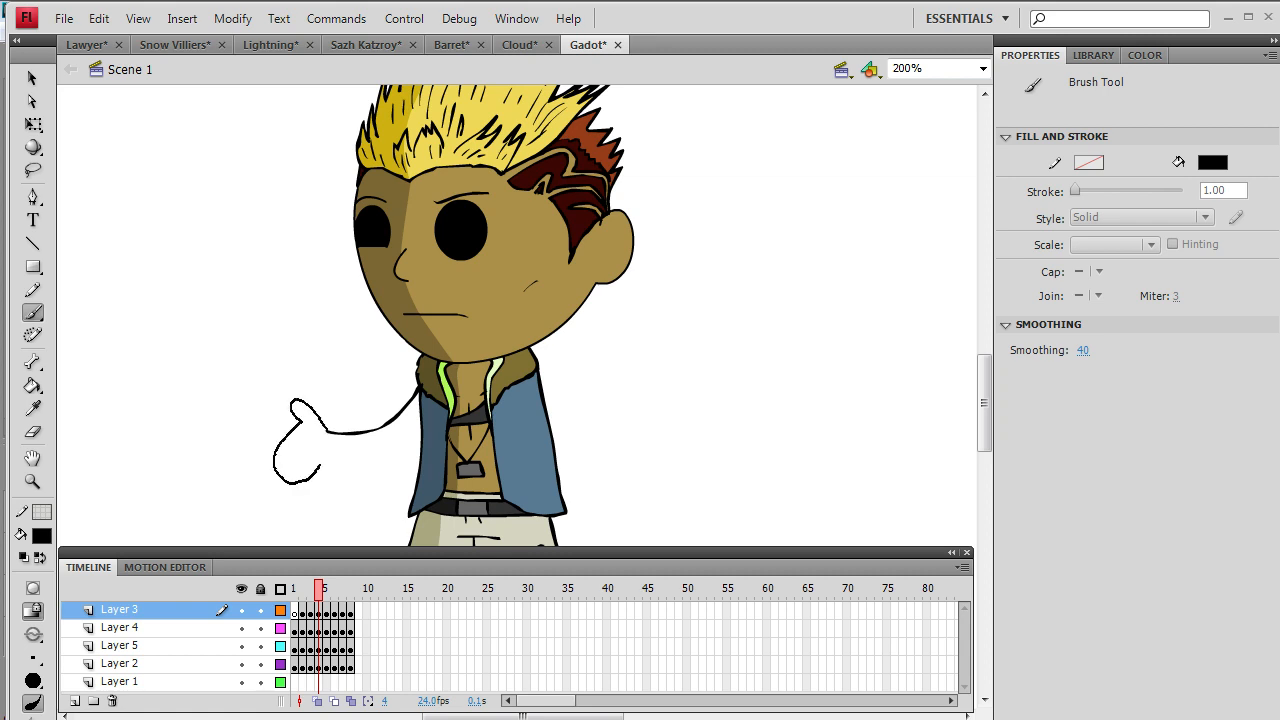
drag(329, 432, 331, 436)
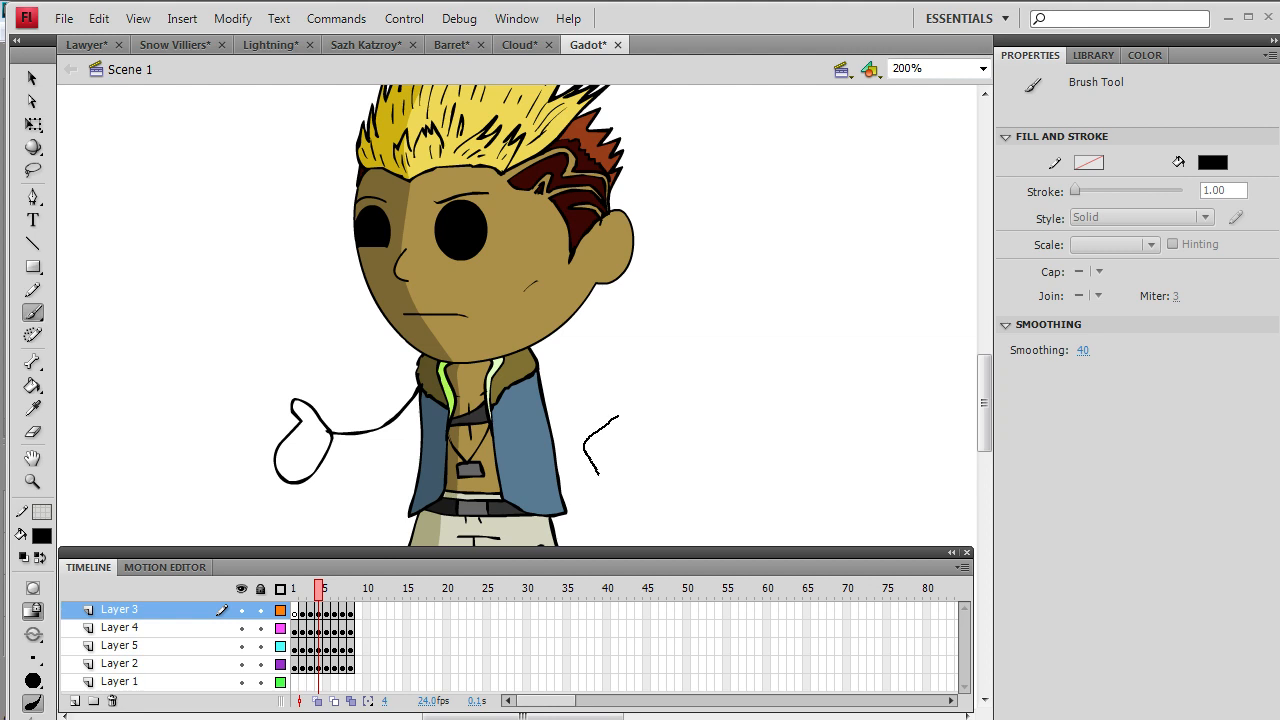
drag(622, 410, 625, 407)
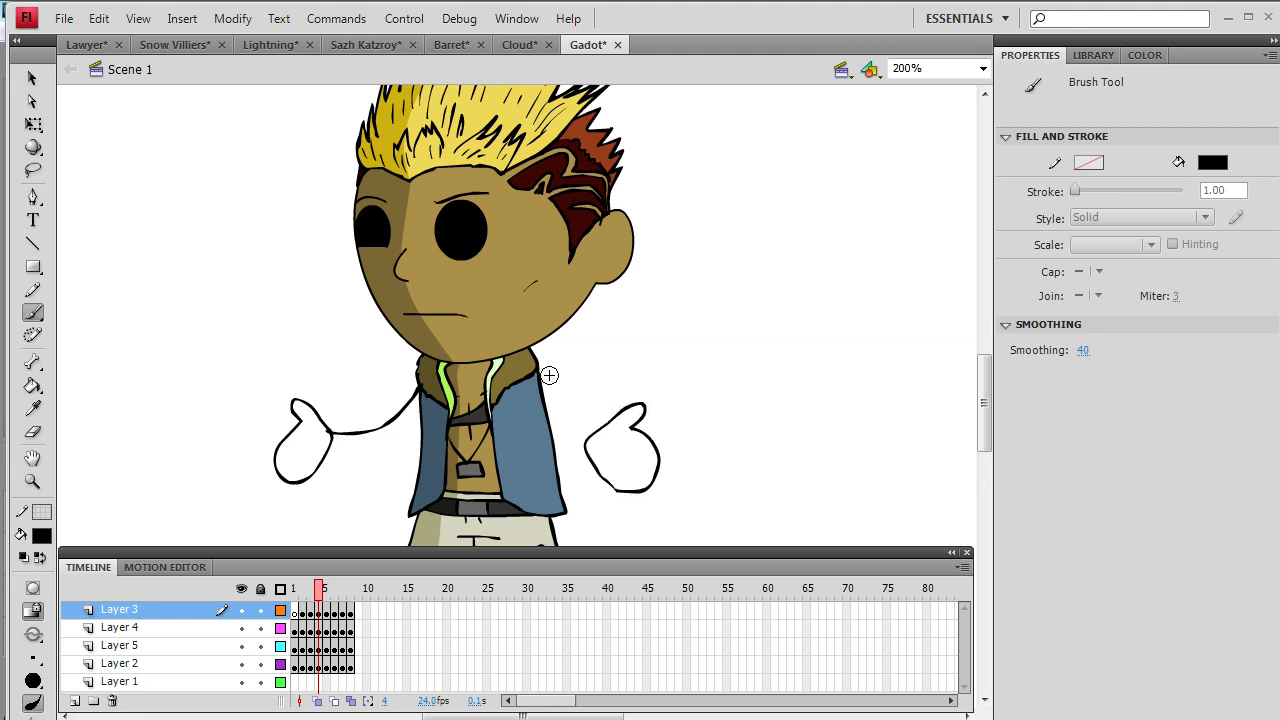
- Fill both outstretched hands on frame 4 with the skin colour sampled from the face
click(32, 408)
click(483, 305)
click(306, 445)
click(610, 435)
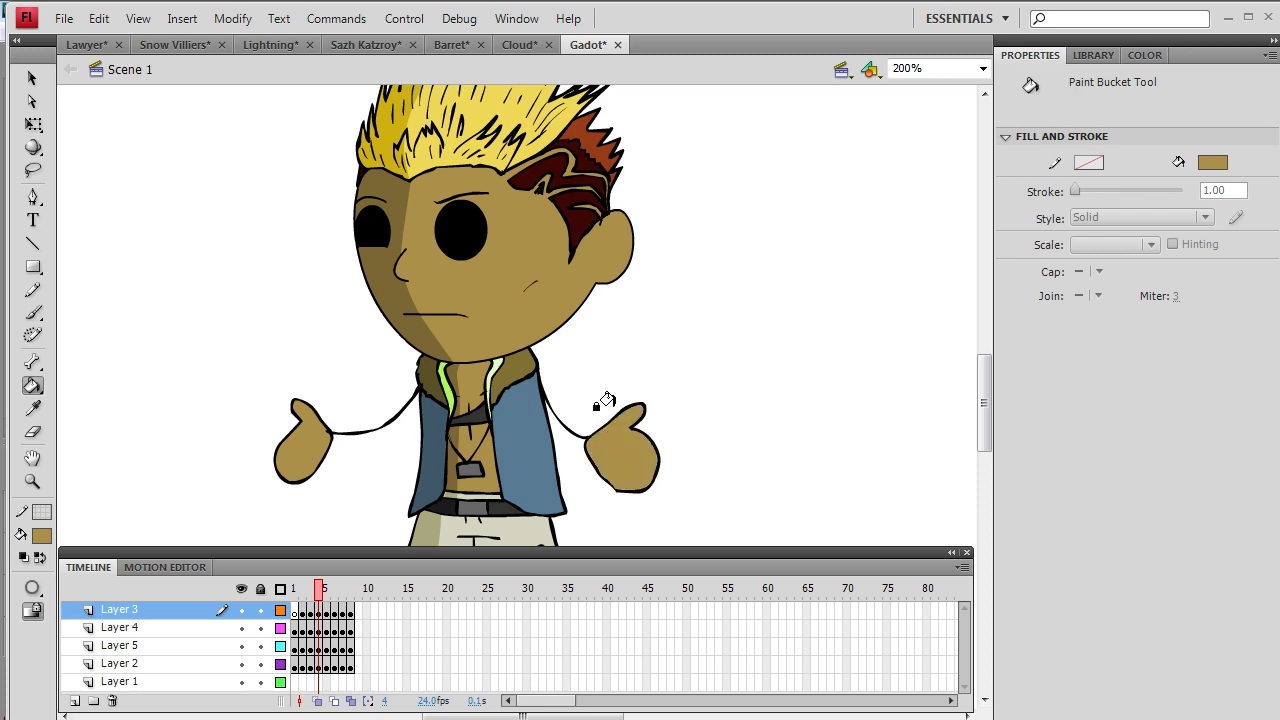
- Remove frame 1, the armless pose with the raised head, from Layers 3, 4, 5 and 2
drag(325, 593, 291, 618)
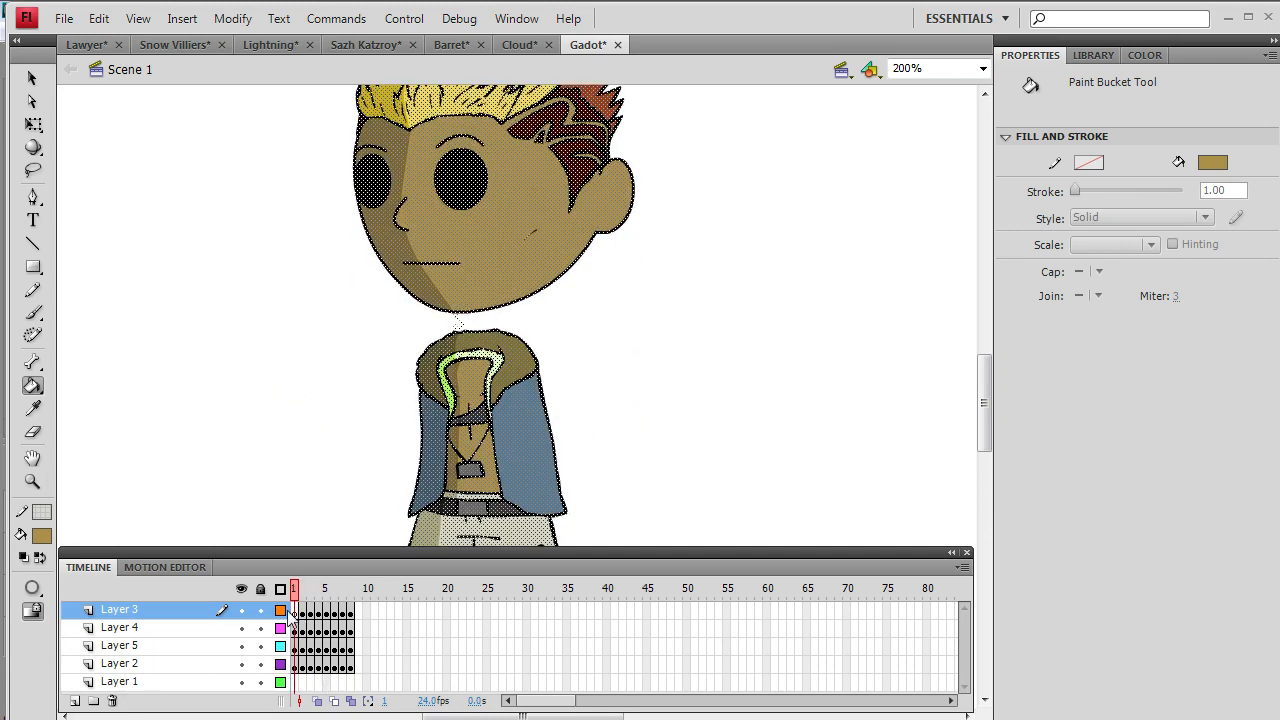
click(296, 662)
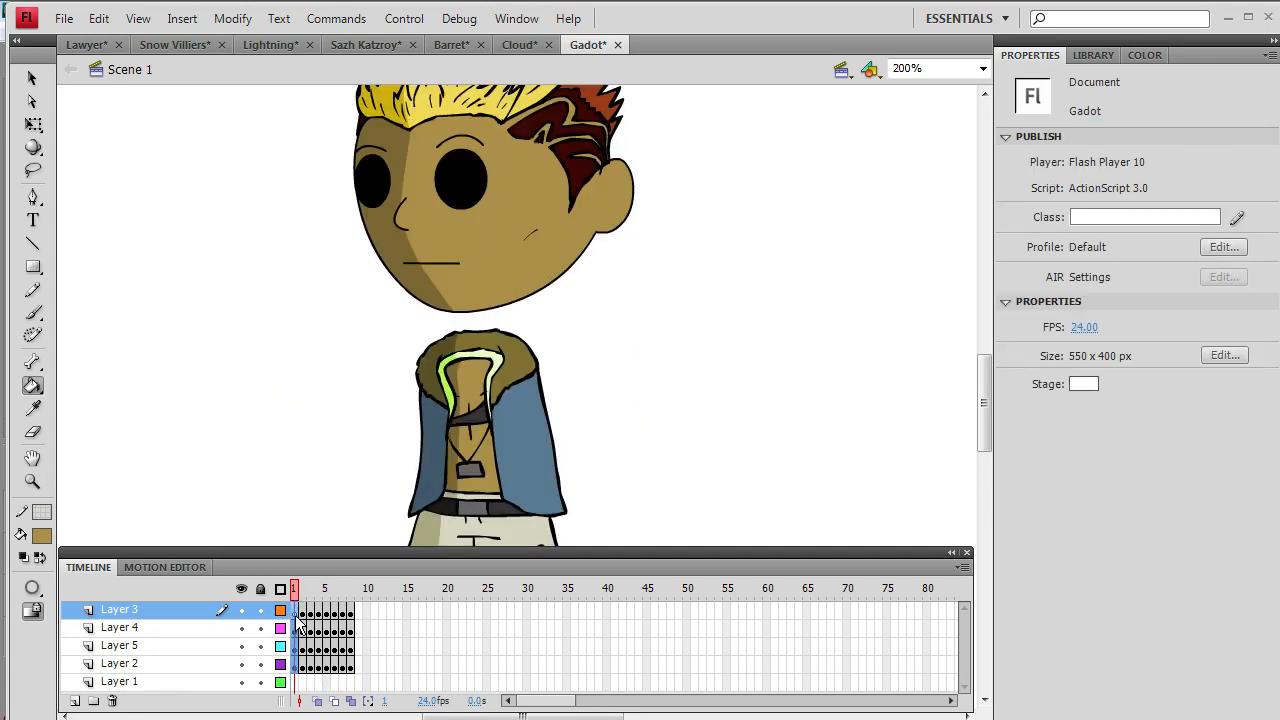
right_click(296, 612)
click(420, 188)
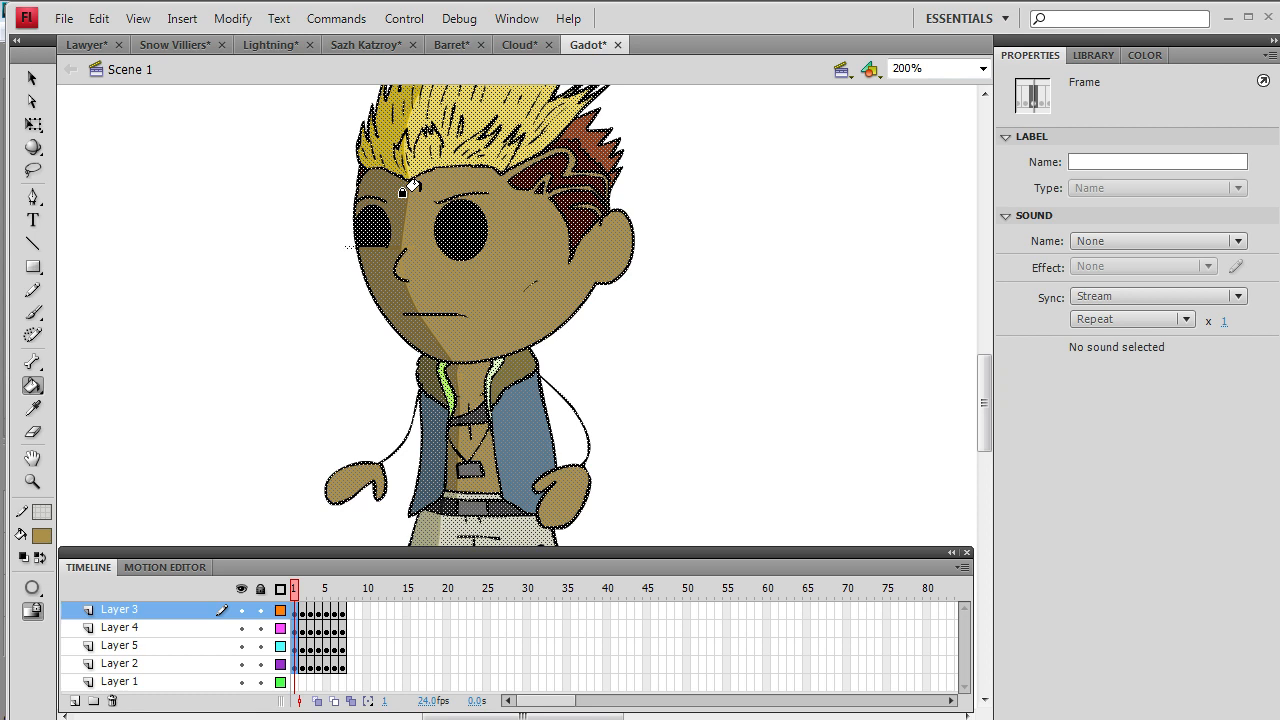
- Export the movie as a PNG sequence named "Gadot Scene 1" in the Movements folder
click(64, 16)
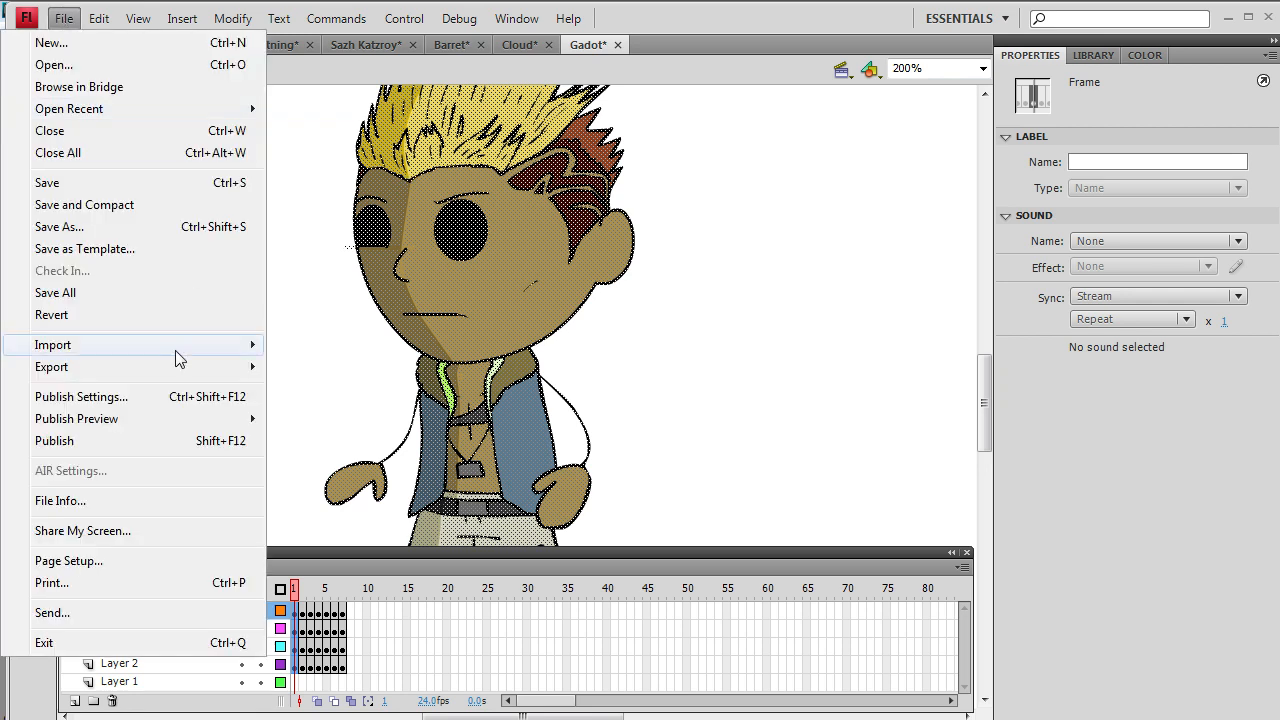
mouse_move(171, 366)
click(362, 389)
click(645, 552)
click(630, 560)
click(627, 524)
click(627, 524)
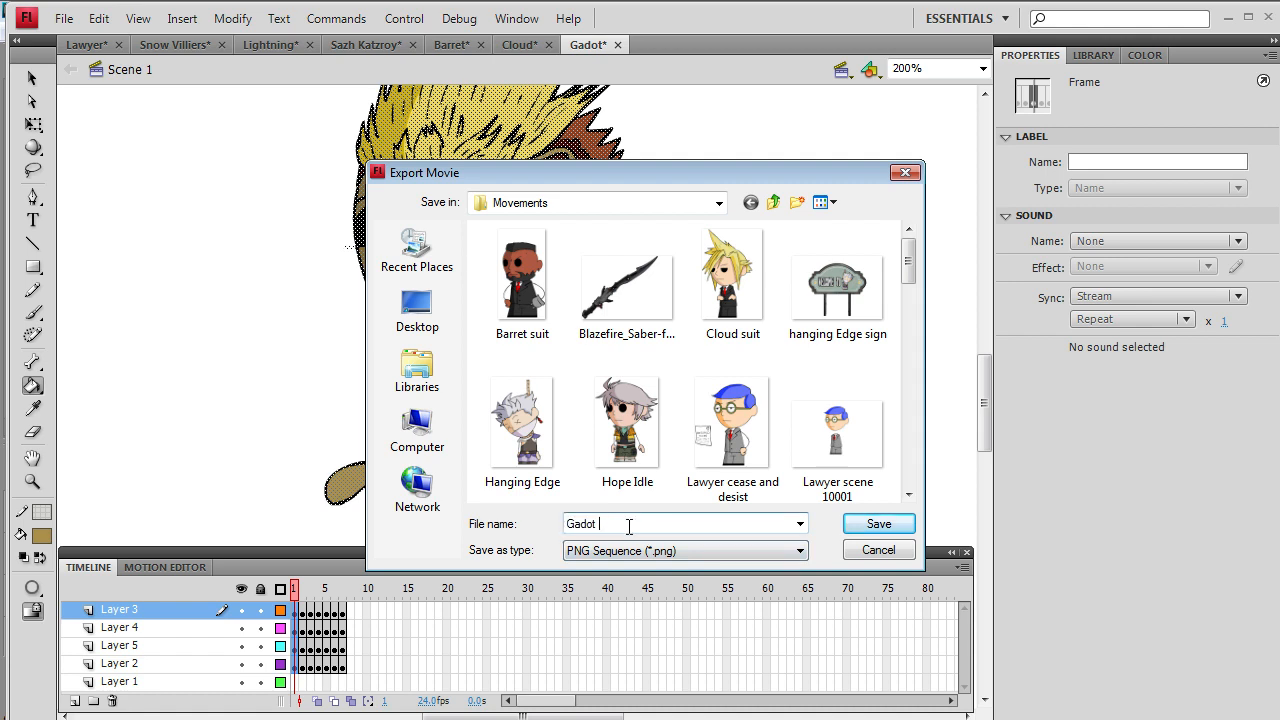
text(Scene 1)
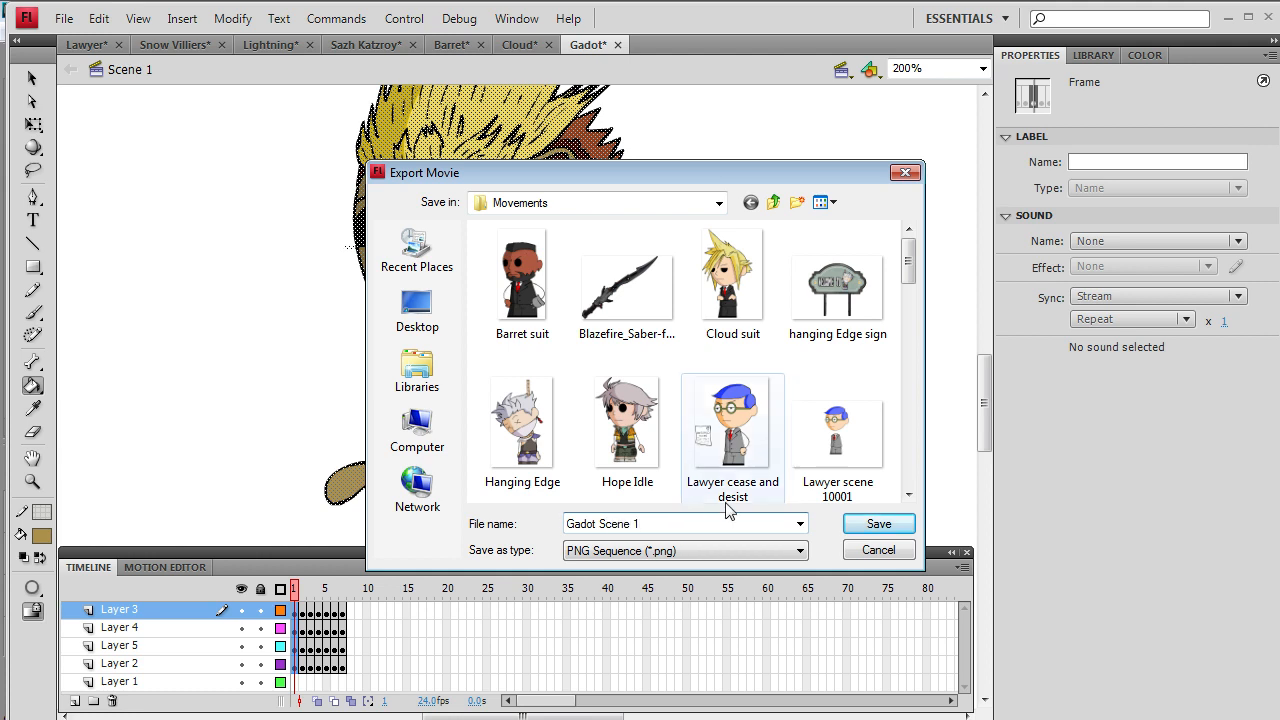
click(897, 525)
click(786, 286)
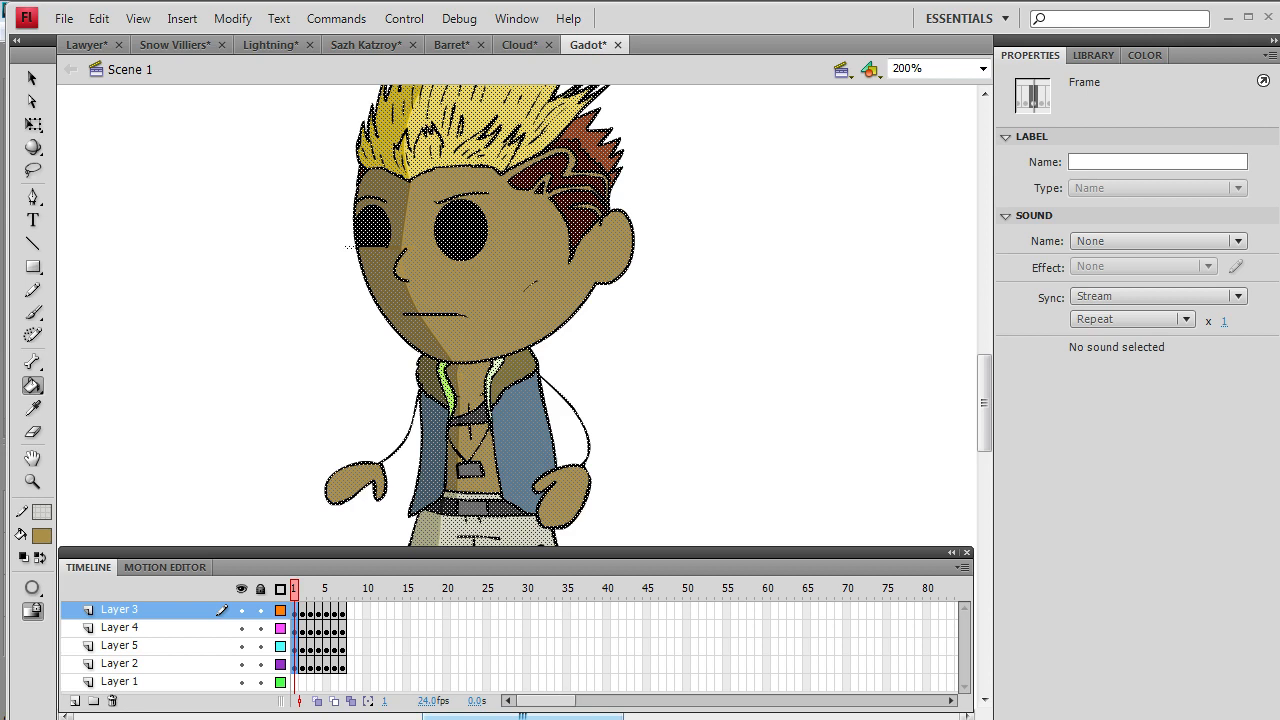
- Switch to the Movements folder and add all seven Gadot Scene images to track 7 in Vegas at 1:17.17
key(alt+Tab)
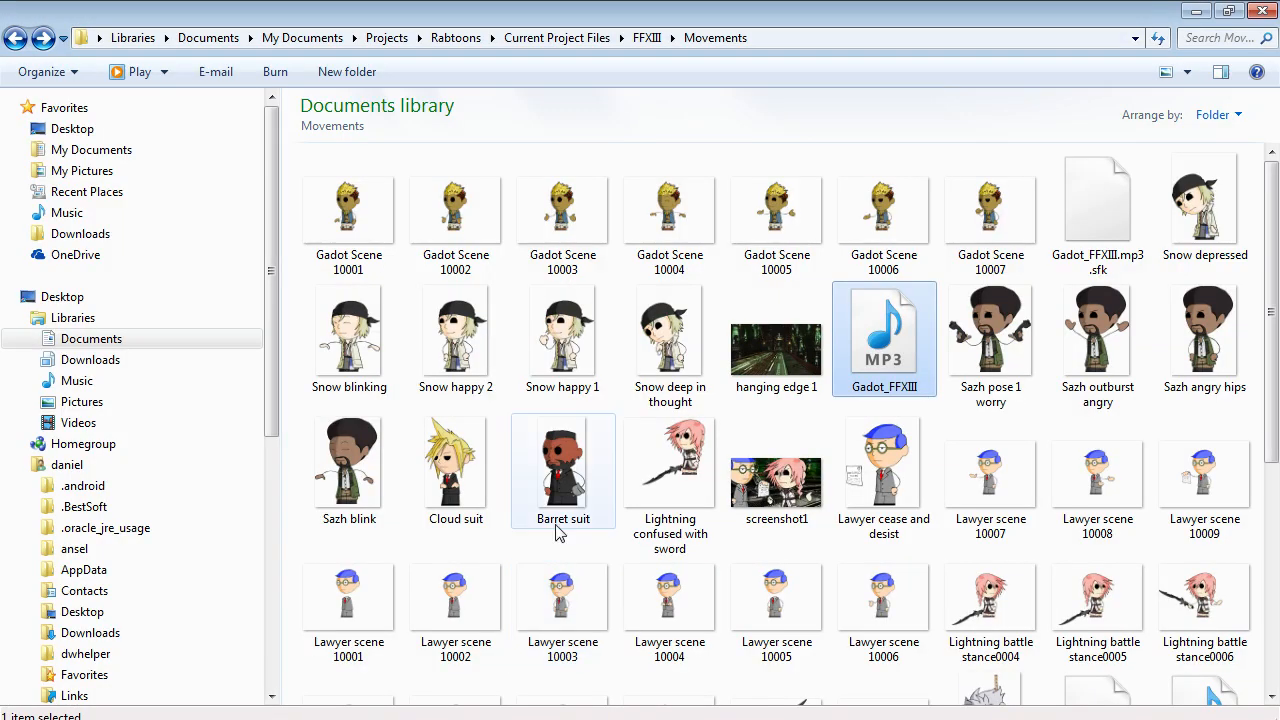
click(395, 228)
ctrl+click(440, 218)
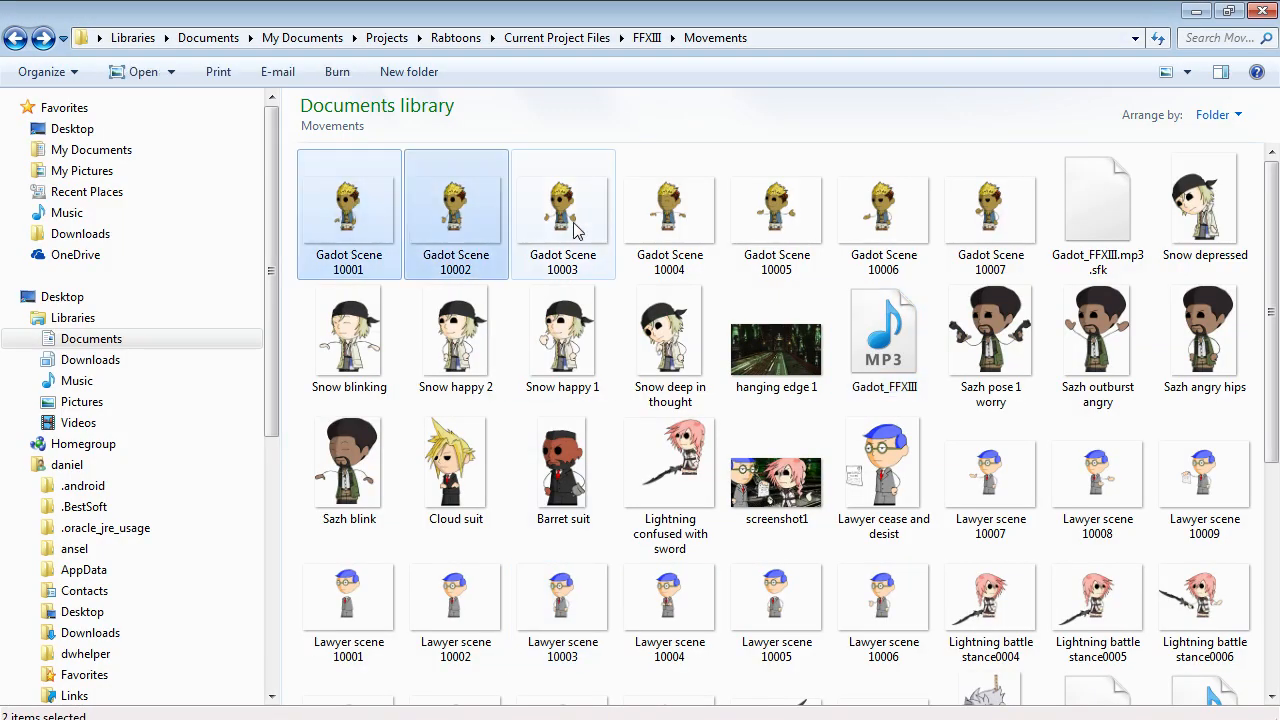
ctrl+click(571, 223)
ctrl+click(690, 230)
ctrl+click(780, 226)
ctrl+click(885, 226)
ctrl+click(957, 230)
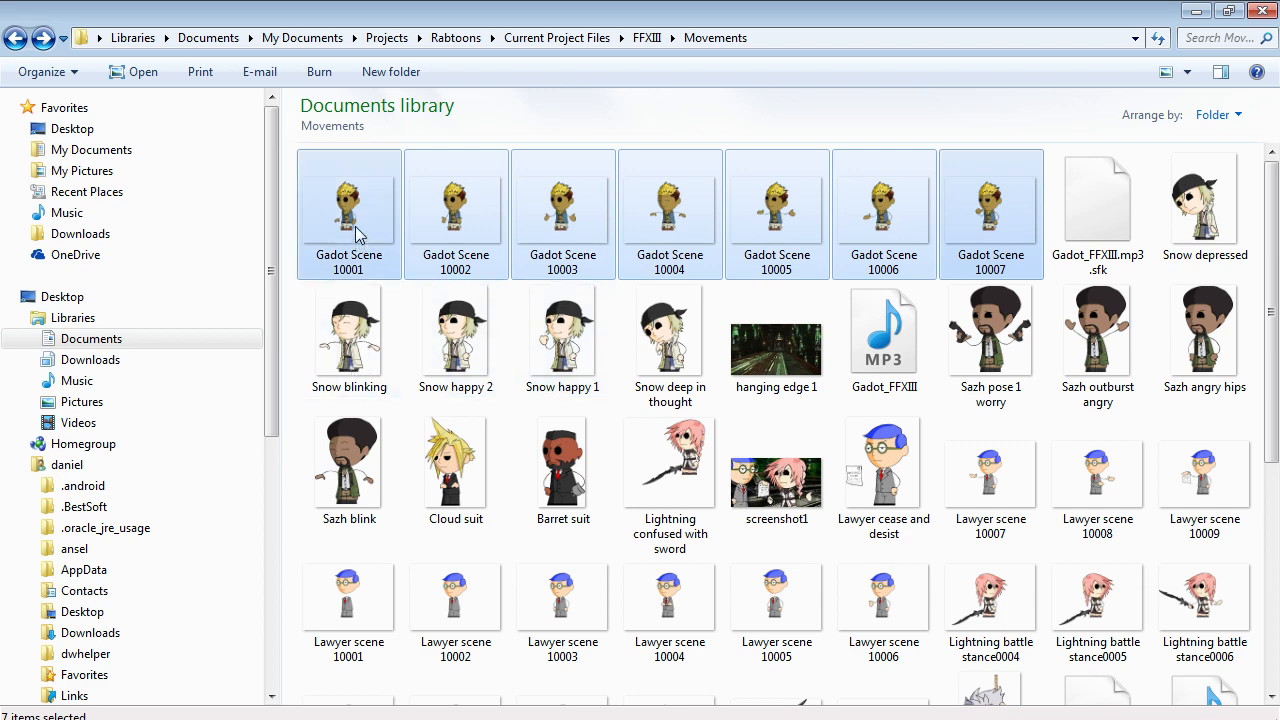
drag(349, 215, 791, 508)
click(795, 508)
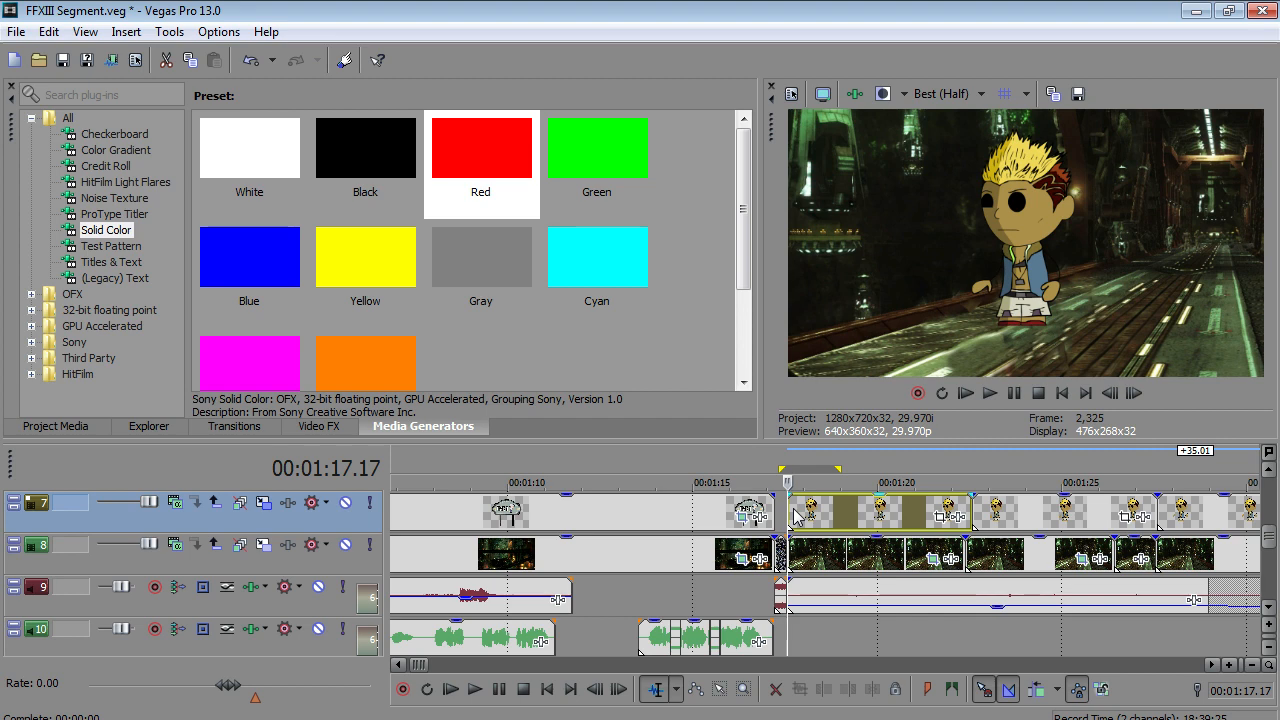
- Unlock the crop's aspect ratio for the Gadot Scene 10001 event and set its crop to 1280 by 720
scroll(795, 508, up, 2)
right_click(838, 510)
click(927, 150)
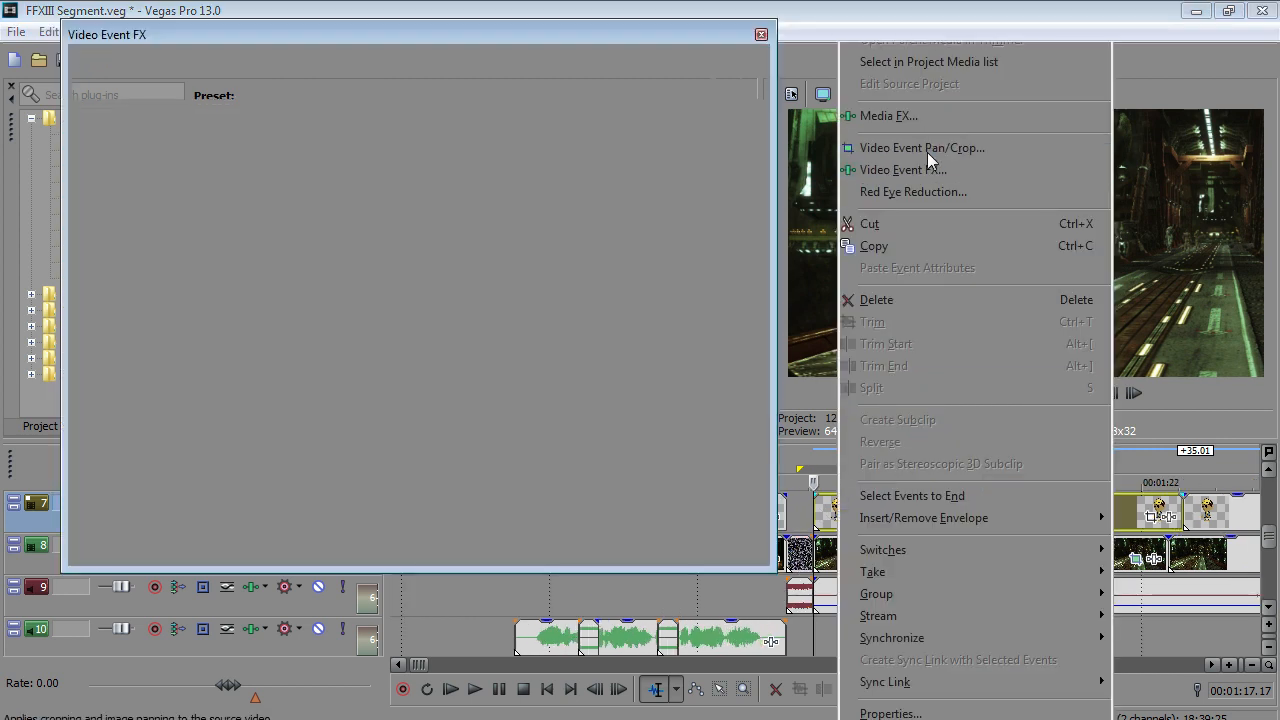
click(87, 245)
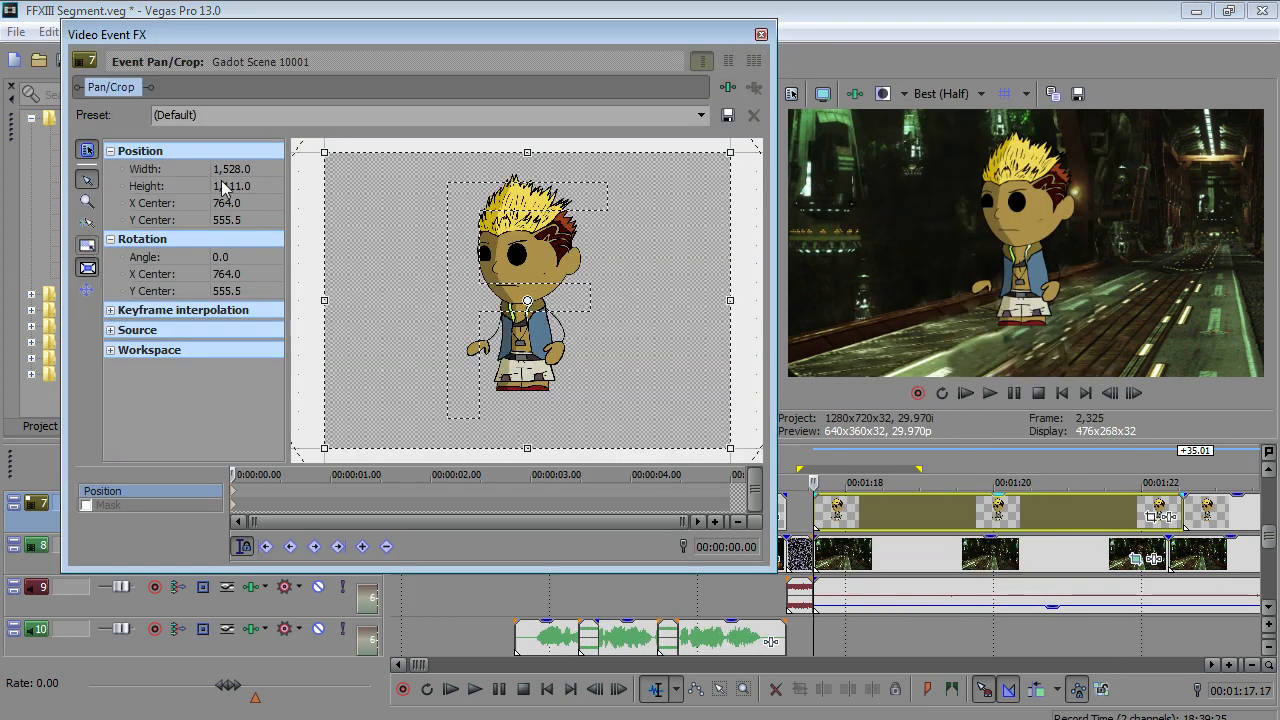
click(230, 169)
text(1280)
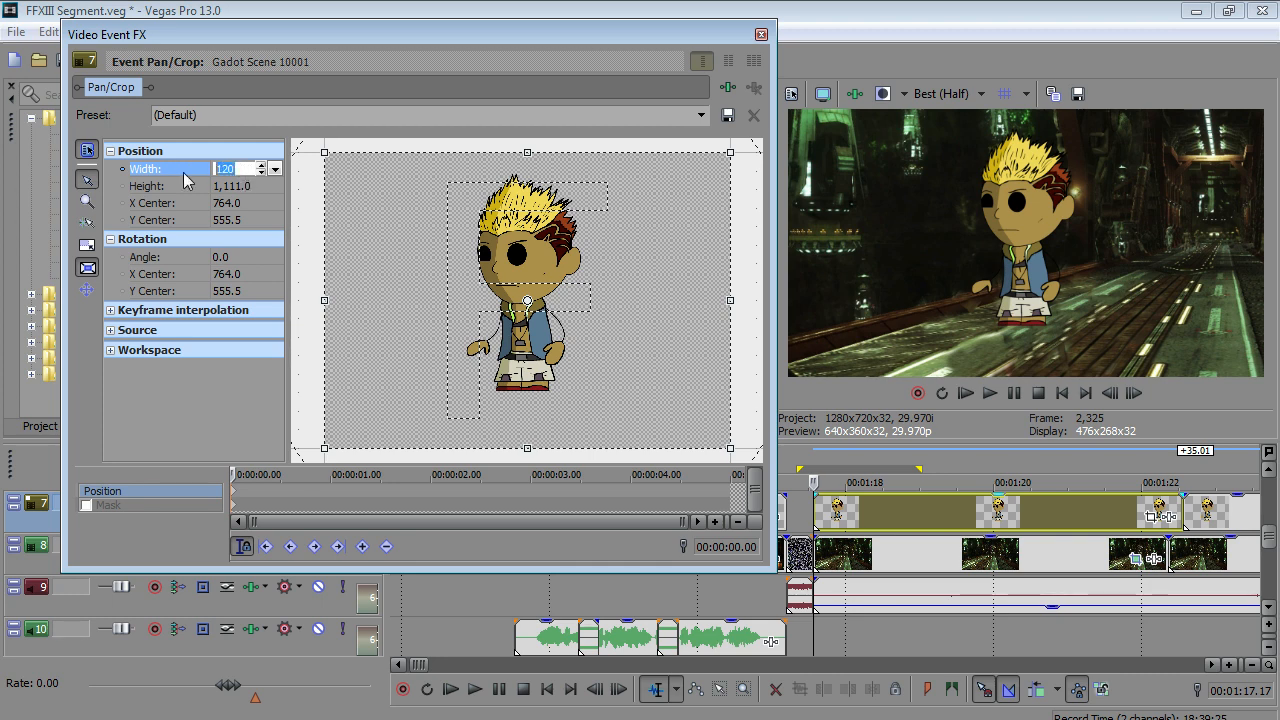
key(Tab)
text(720)
key(Return)
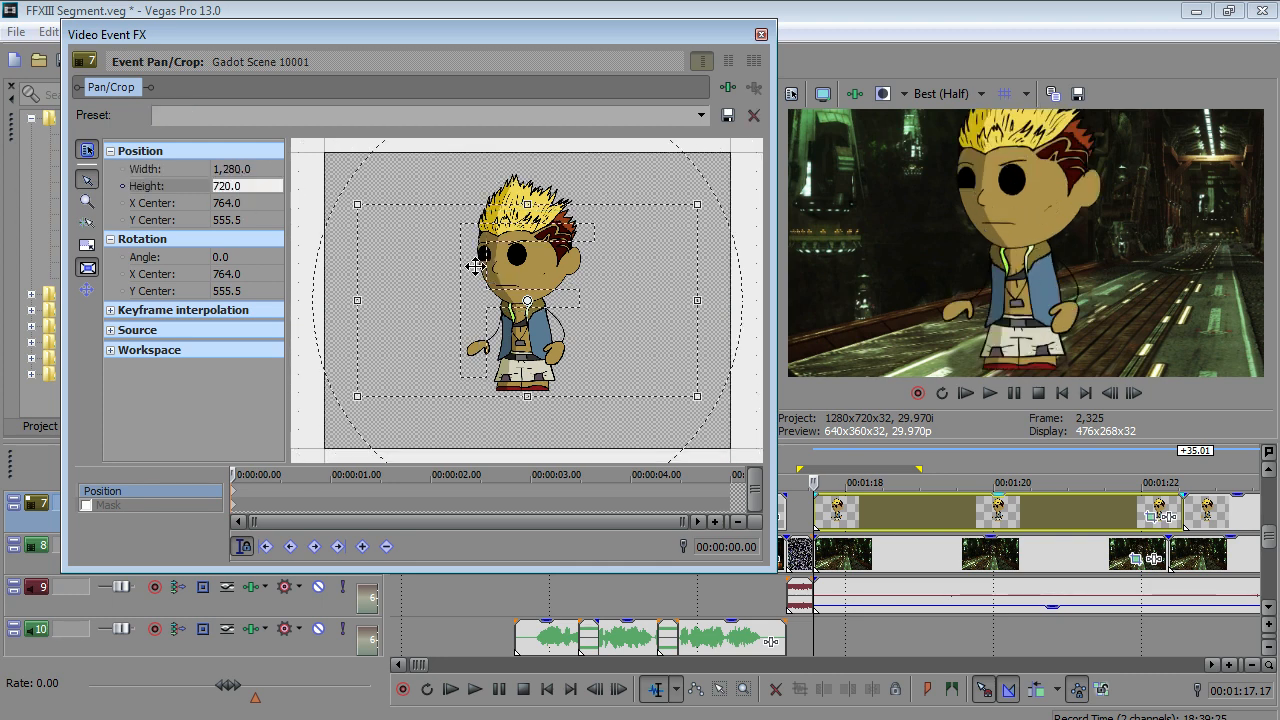
- Flip the Gadot Scene 10001 crop horizontally, shrink it to about 964 by 542, and shift it for a close-up
right_click(429, 268)
click(480, 326)
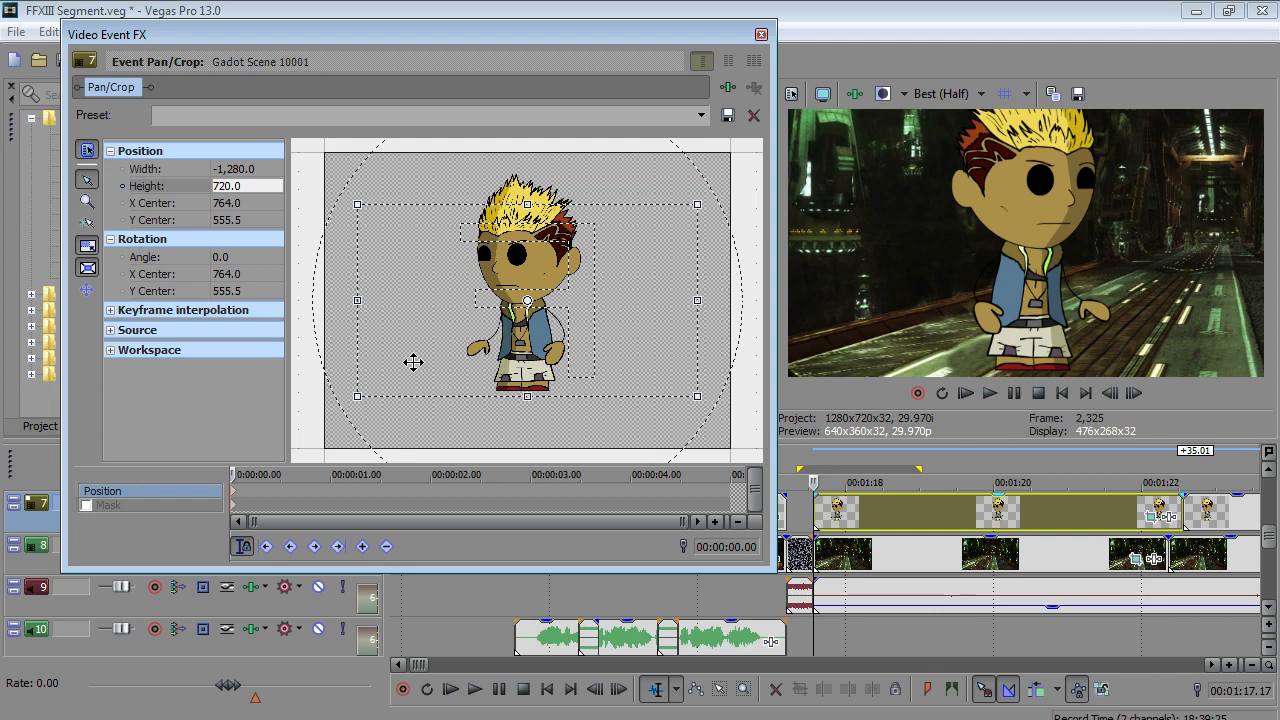
drag(360, 394, 404, 379)
drag(499, 299, 461, 287)
scroll(945, 462, down, 3)
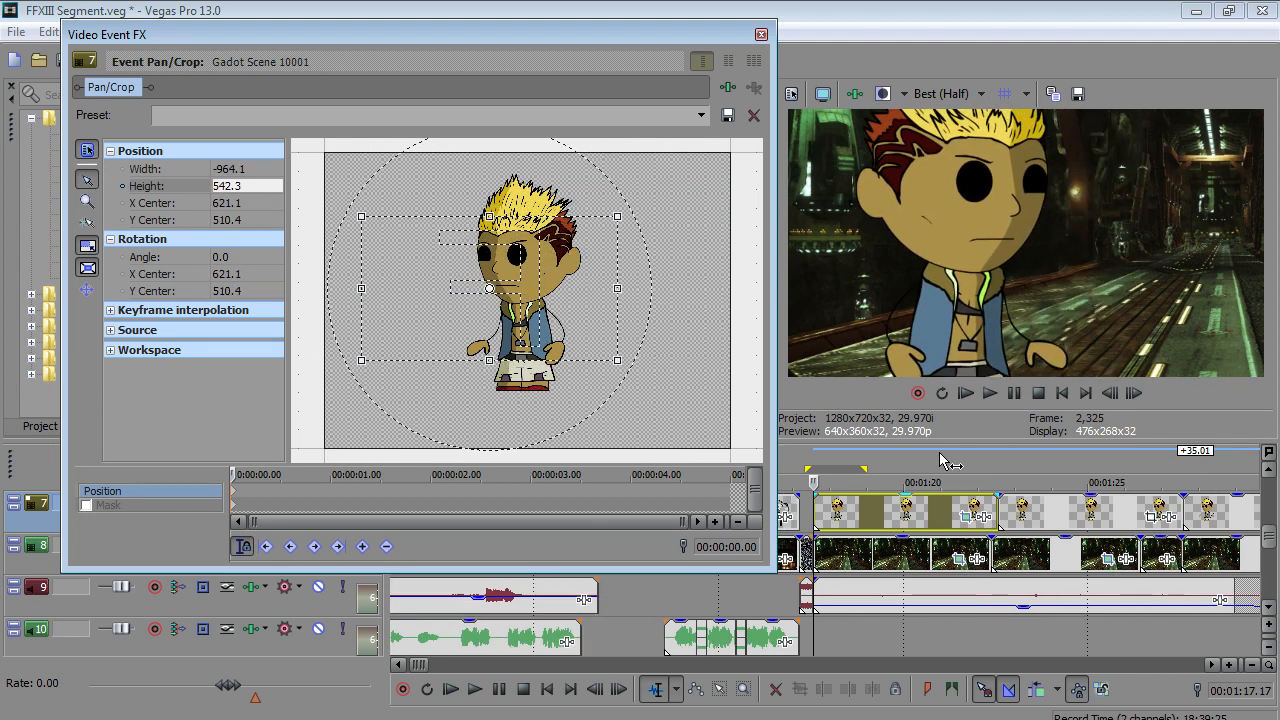
click(761, 34)
- Park the first three Gadot poses further along on tracks 5 and 6, at about 1:46 and 1:50
drag(905, 520, 1180, 514)
scroll(840, 515, down, 2)
click(723, 530)
click(775, 525)
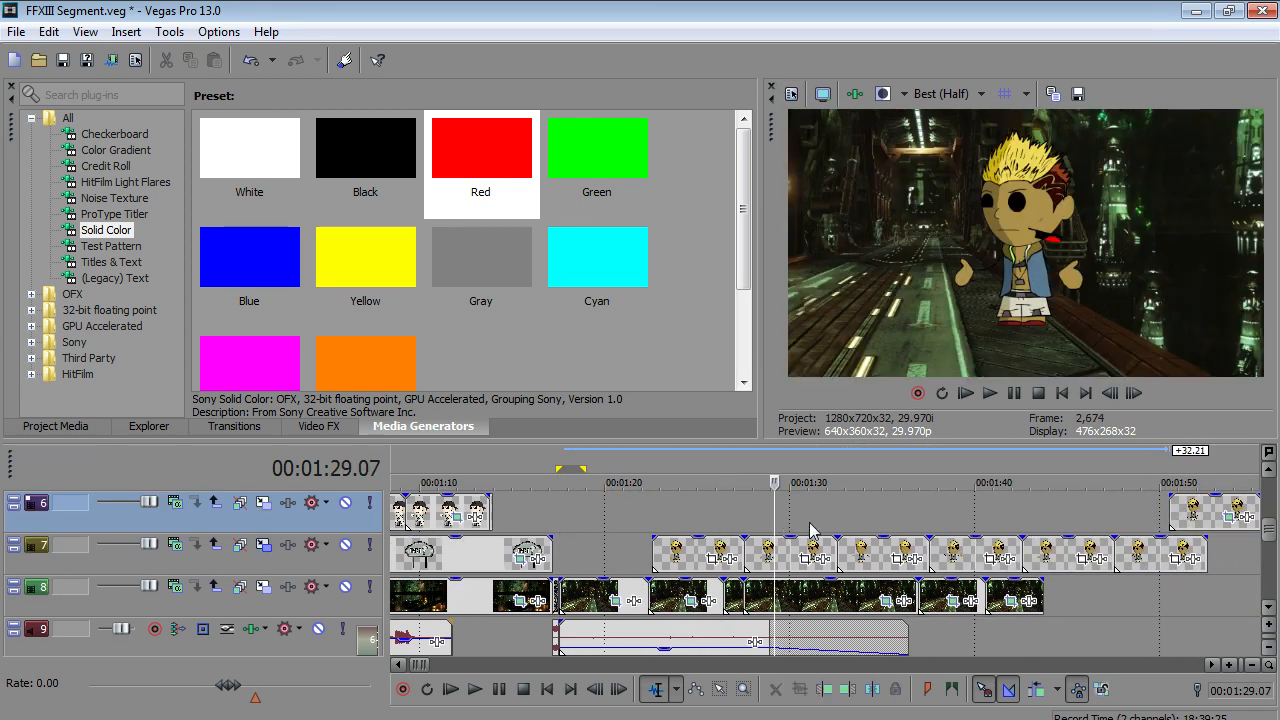
drag(676, 556, 1101, 516)
click(885, 554)
click(963, 559)
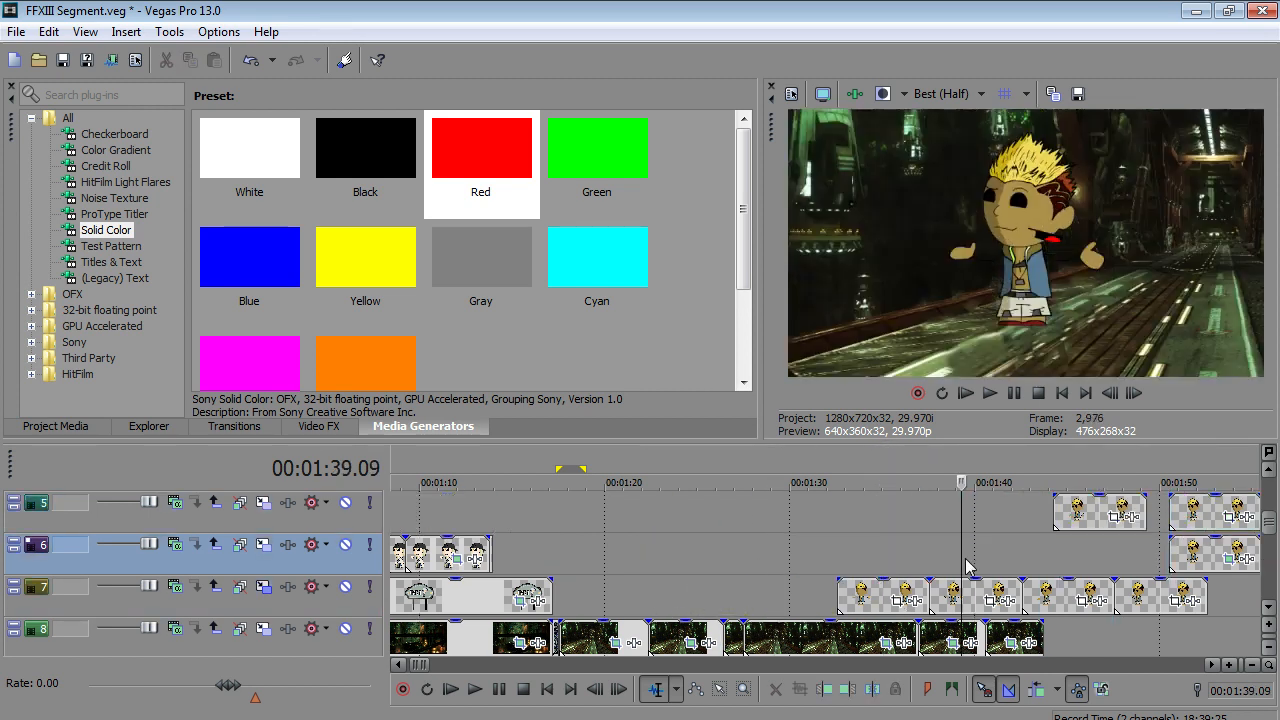
click(1051, 565)
click(1129, 563)
drag(1081, 503, 1129, 524)
click(1042, 527)
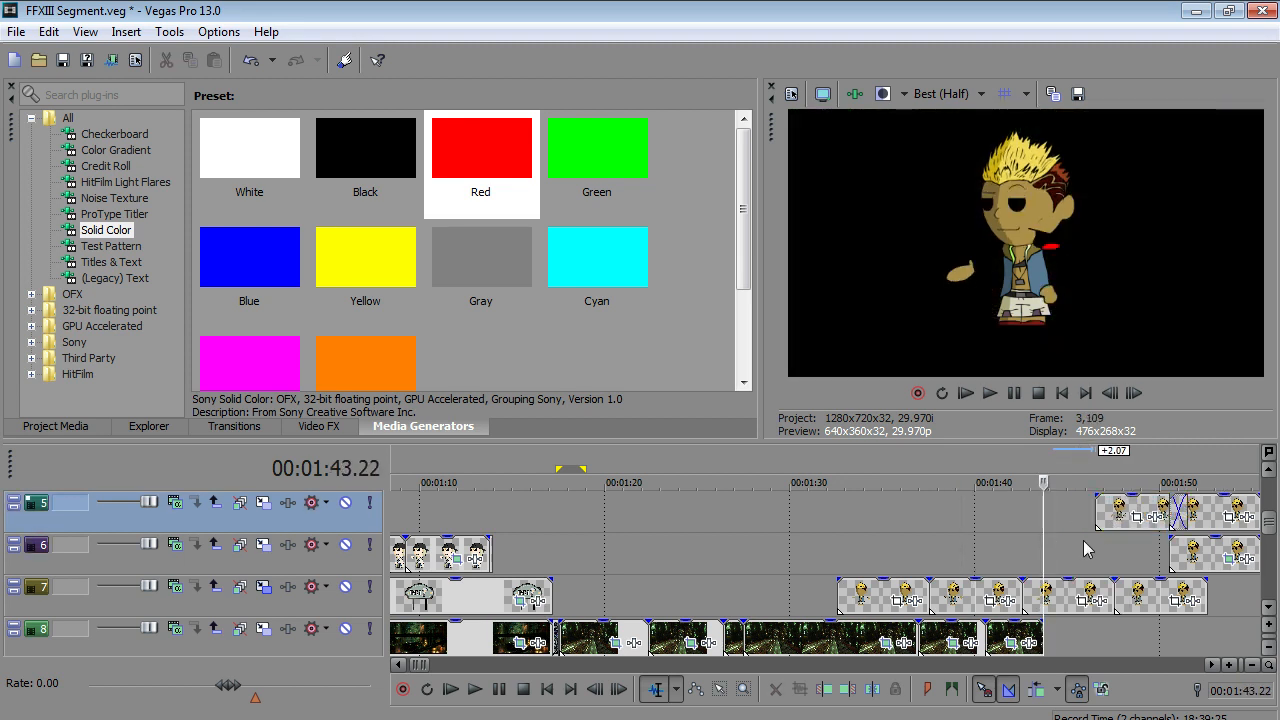
- Move the last two Gadot poses on track 7 back to about 1:17, with Gadot Scene 10006 before 10007
click(1129, 597)
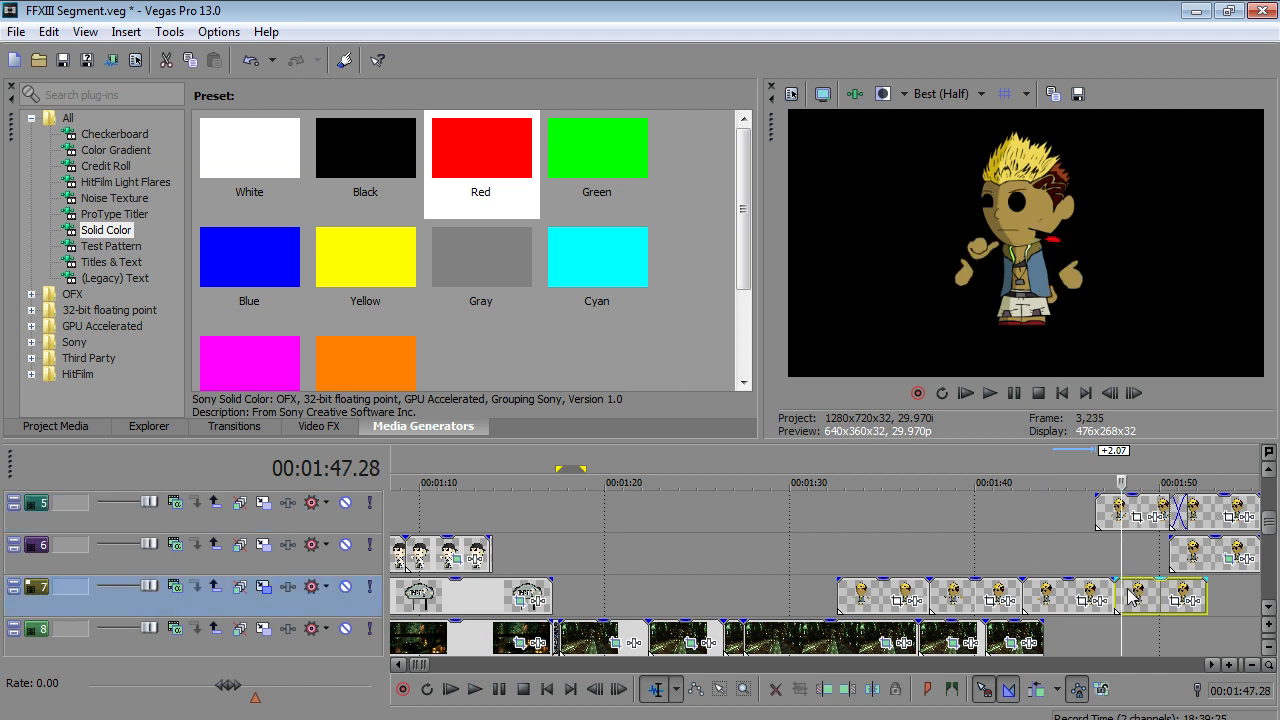
drag(1139, 594, 706, 604)
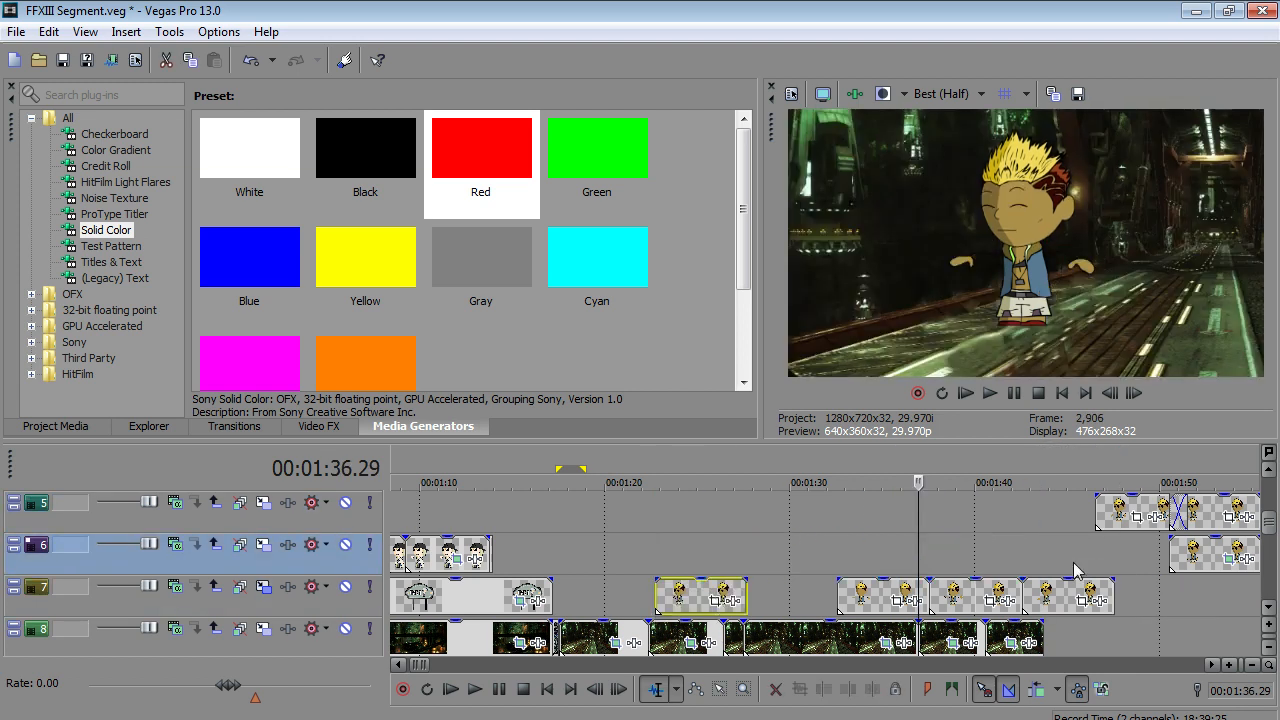
drag(1045, 600, 594, 620)
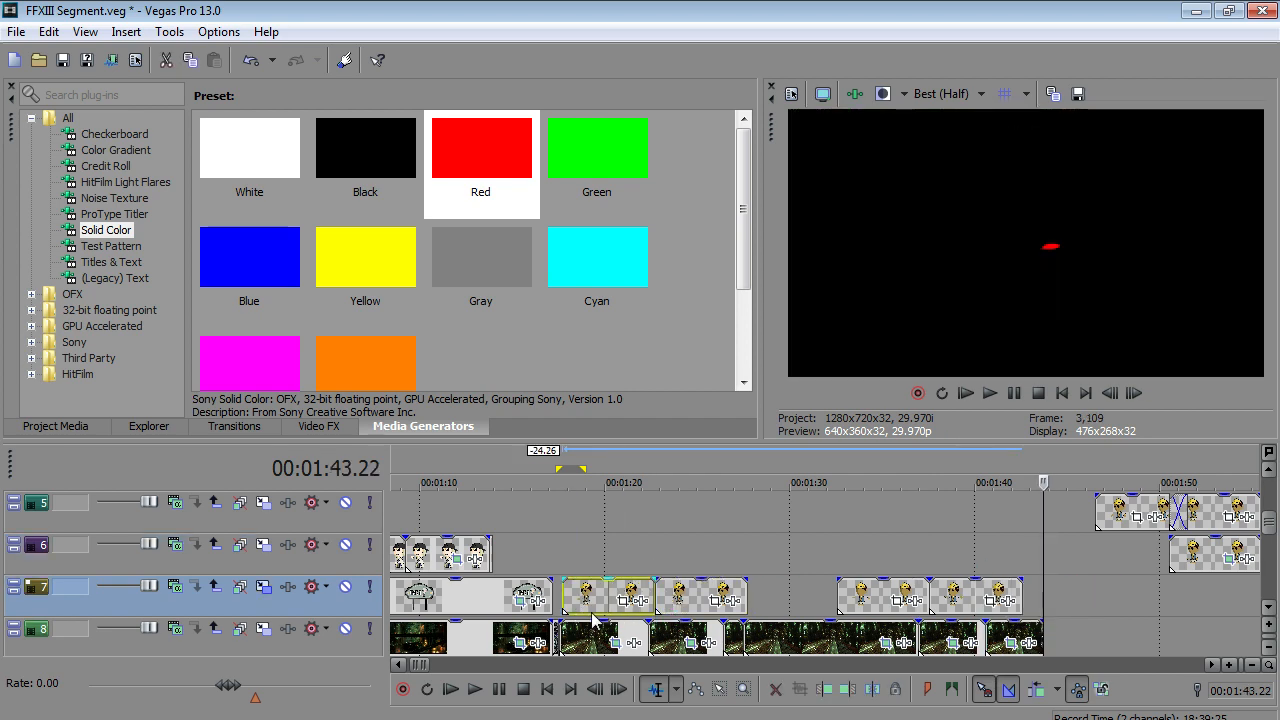
- Nudge the Gadot Scene 10006 pose earlier to start at 1:17.17
click(562, 588)
scroll(562, 588, up, 1)
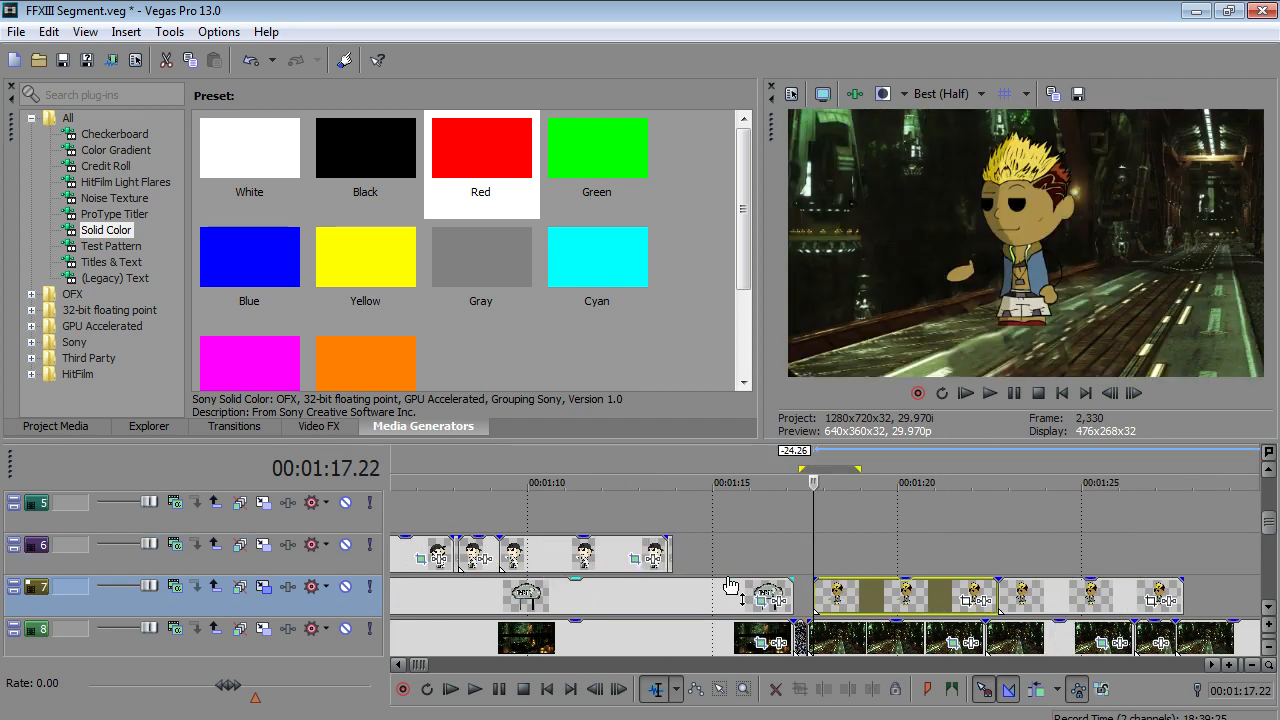
key(Left)
key(Left)
scroll(829, 590, up, 1)
scroll(824, 598, up, 1)
click(804, 590)
drag(842, 594, 825, 594)
- Move the earlier parked pose on track 5 back by 7.13 seconds, near the remaining track 7 poses
scroll(826, 594, down, 4)
click(994, 600)
right_click(998, 598)
click(904, 566)
click(1078, 565)
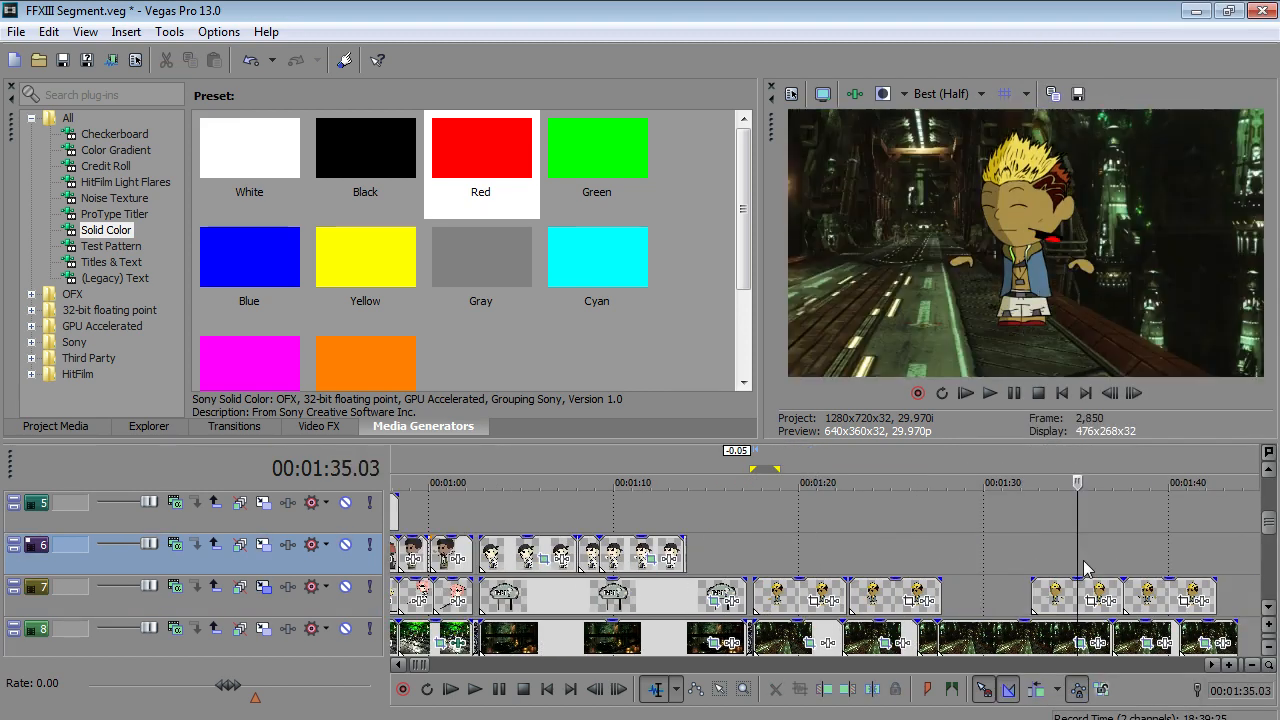
click(1134, 570)
scroll(1120, 565, down, 3)
click(895, 512)
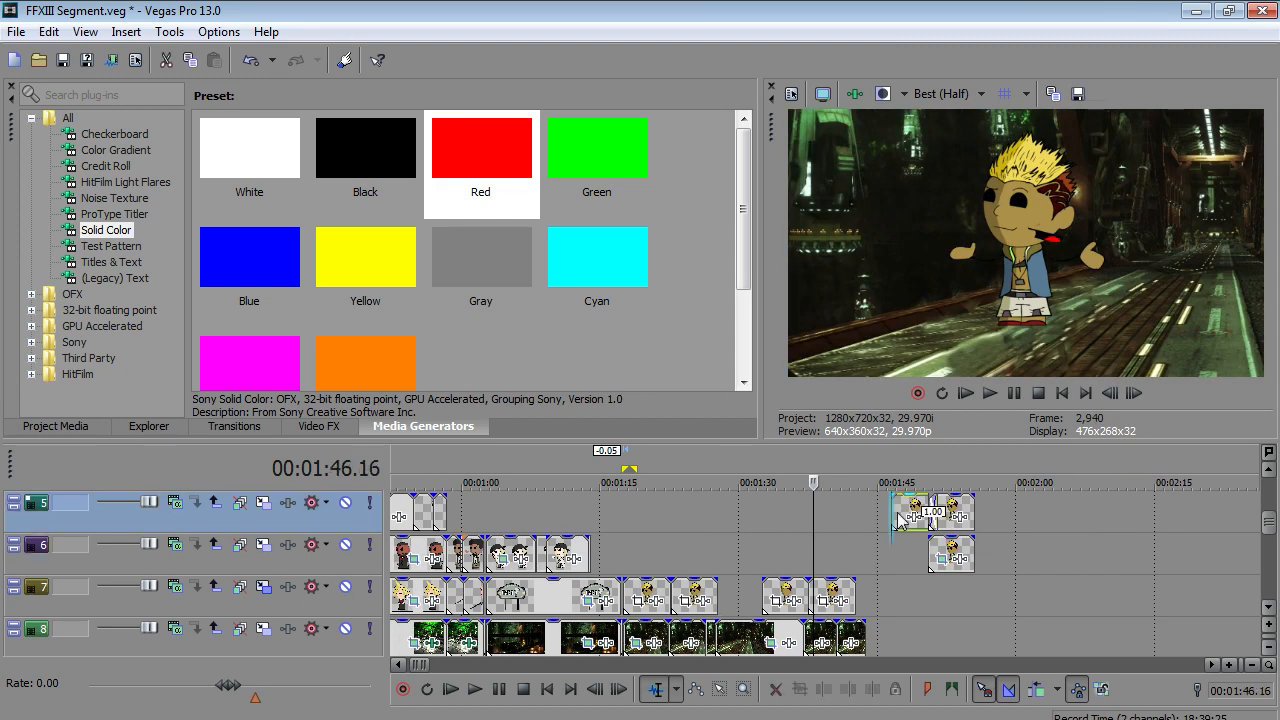
drag(895, 512, 827, 512)
click(957, 512)
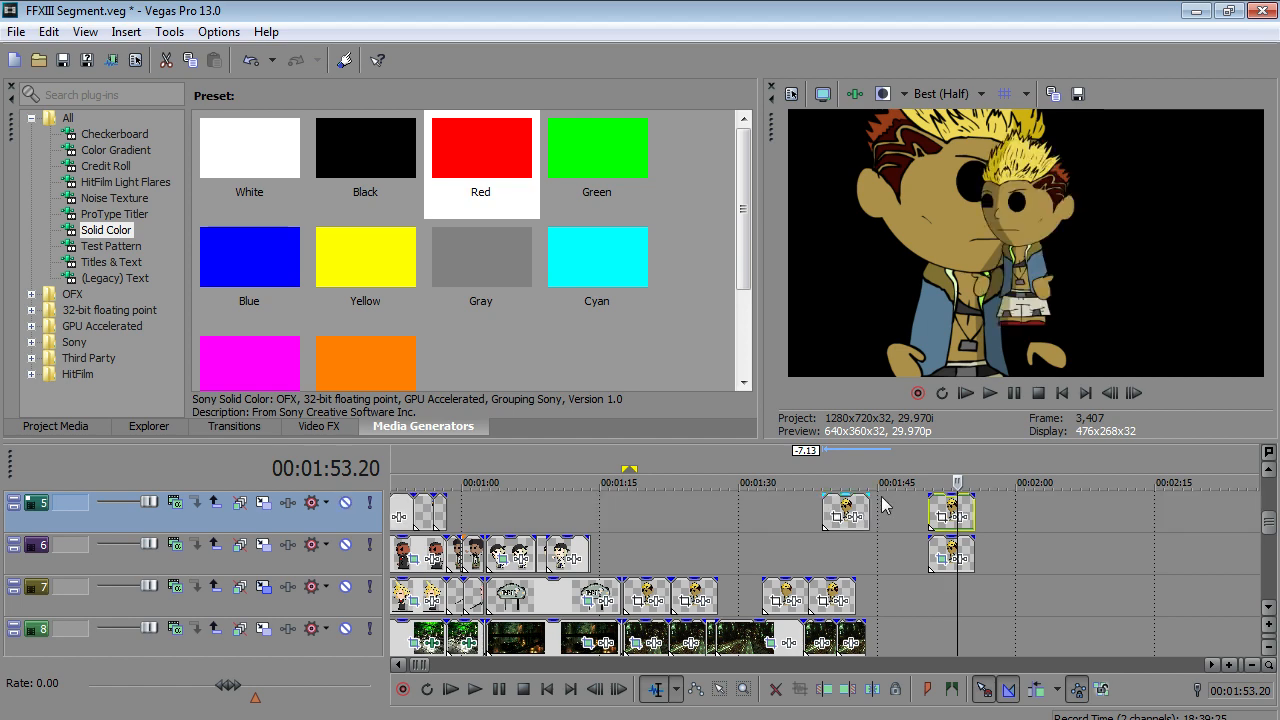
- Copy the cropped Gadot event on track 6 and paste its attributes onto the first pose at 1:17.17
right_click(934, 553)
click(978, 250)
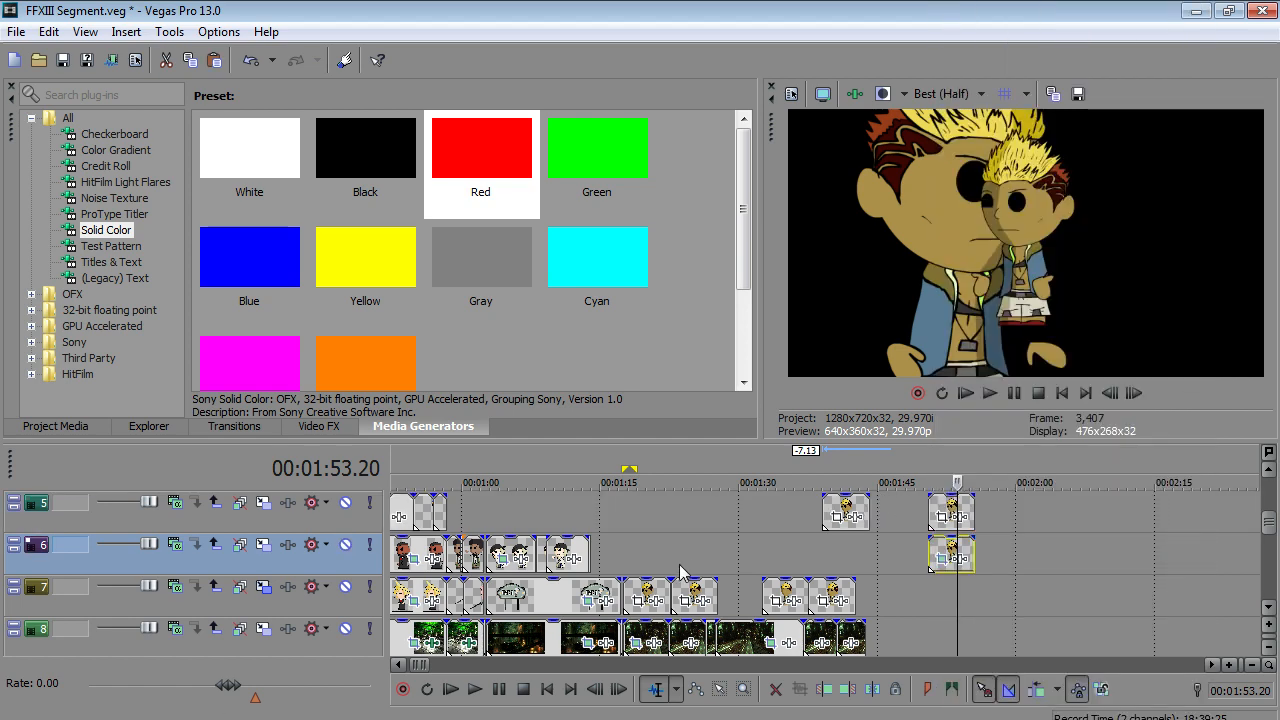
click(633, 563)
scroll(634, 562, up, 3)
right_click(843, 598)
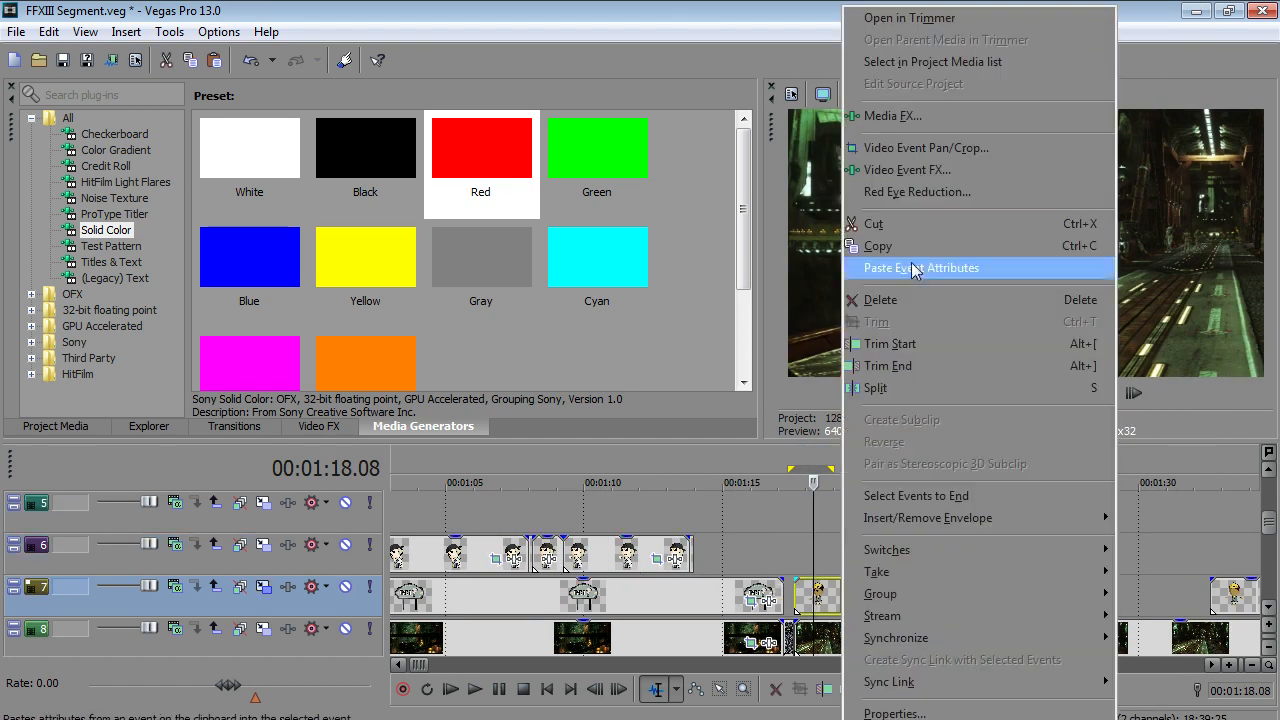
click(912, 252)
click(783, 568)
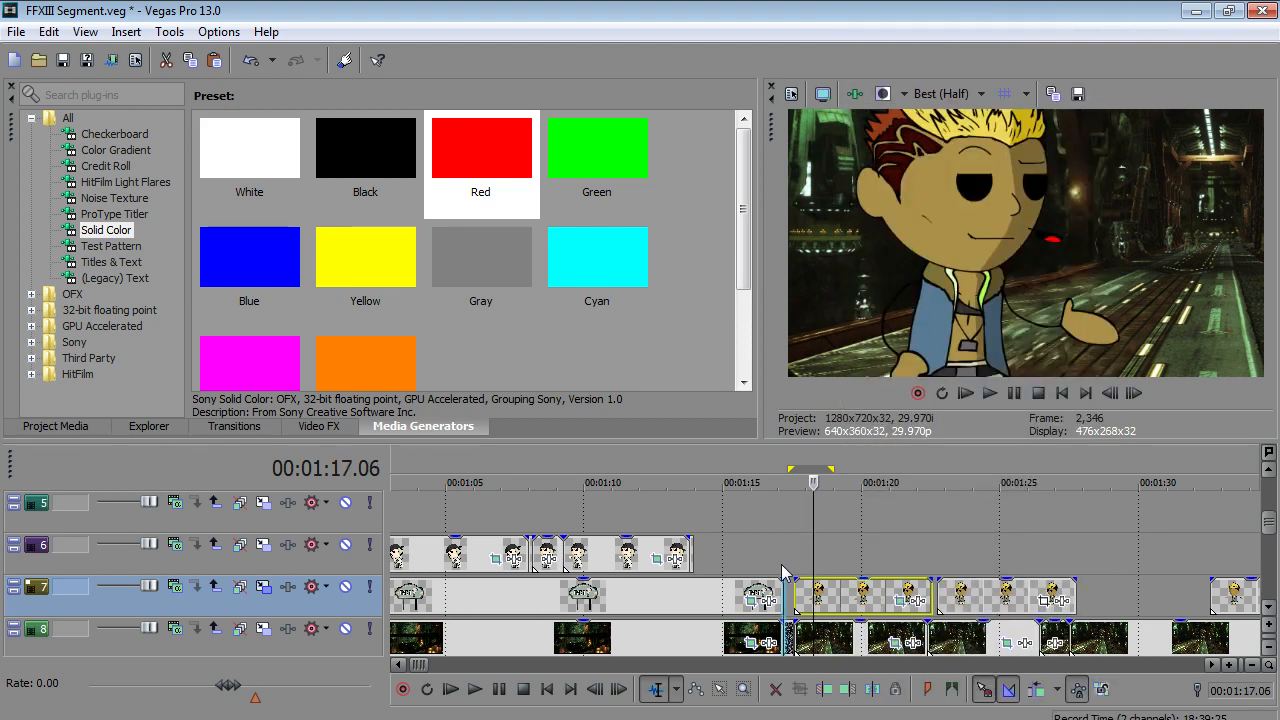
- Play and step through Gadot's shot from 1:17.17 to find the moment for changing his pose
click(797, 566)
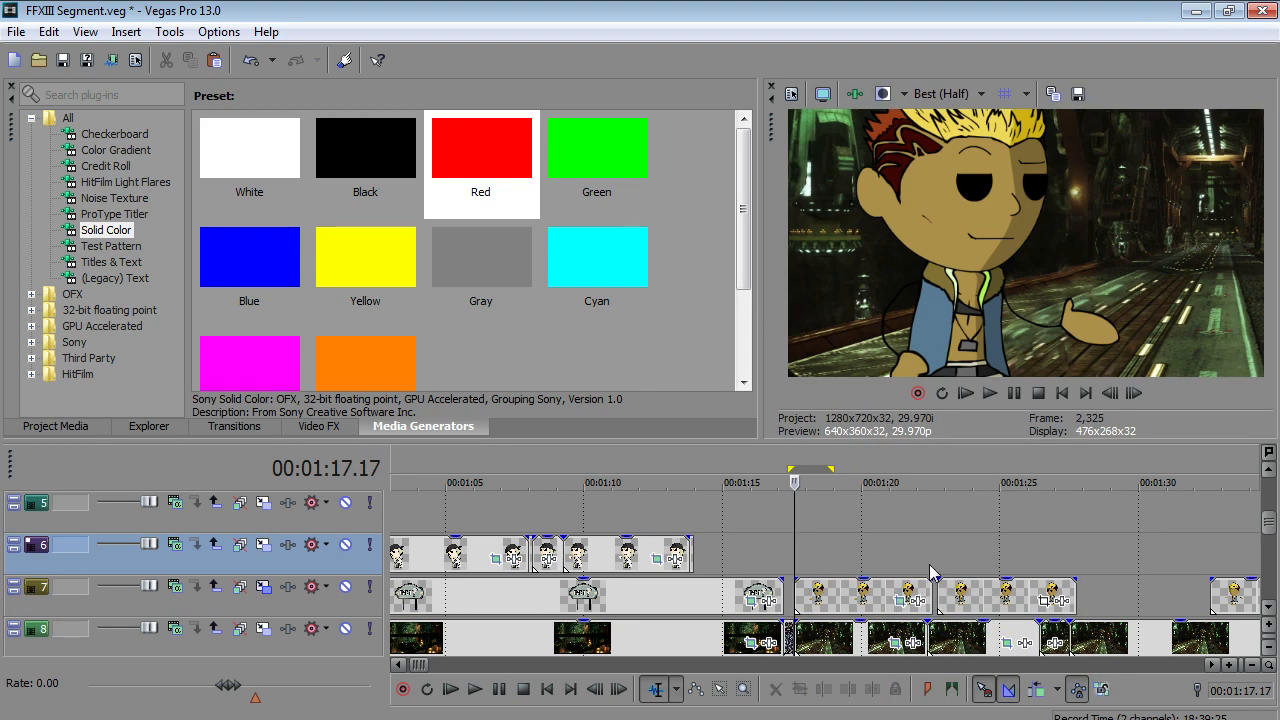
click(824, 603)
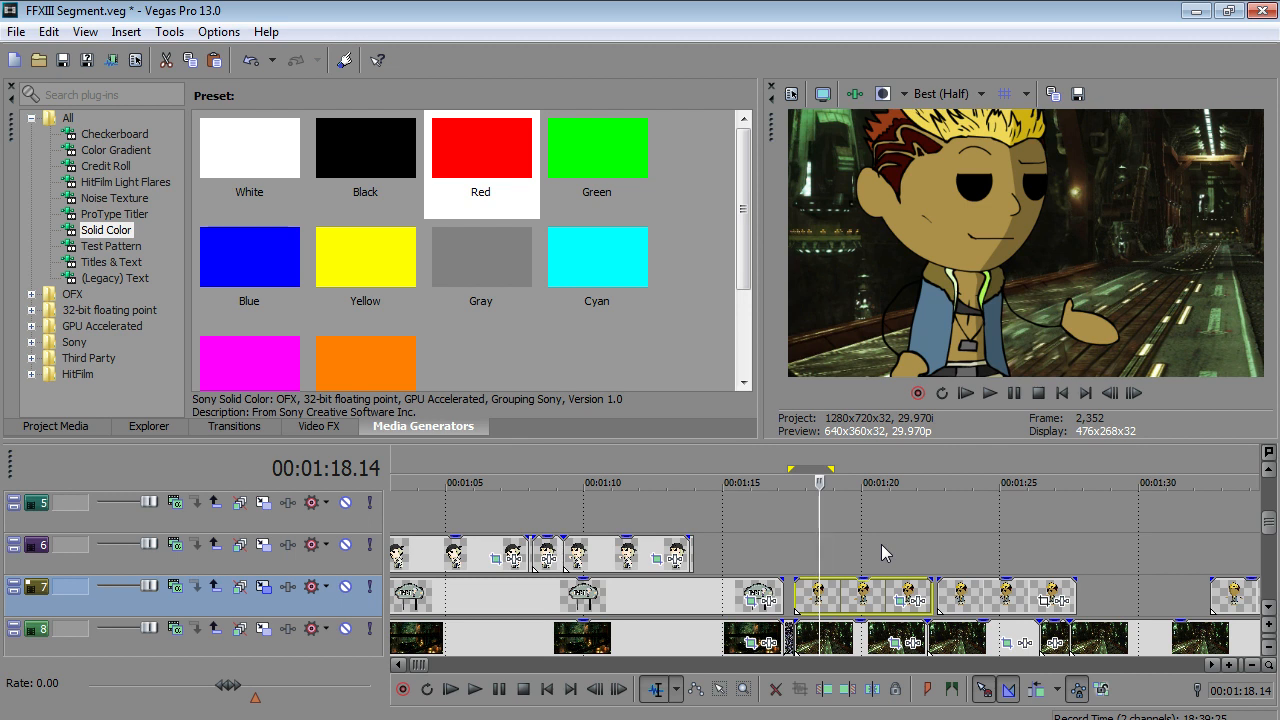
key(Right)
key(Right)
key(Right)
key(Right)
key(Right)
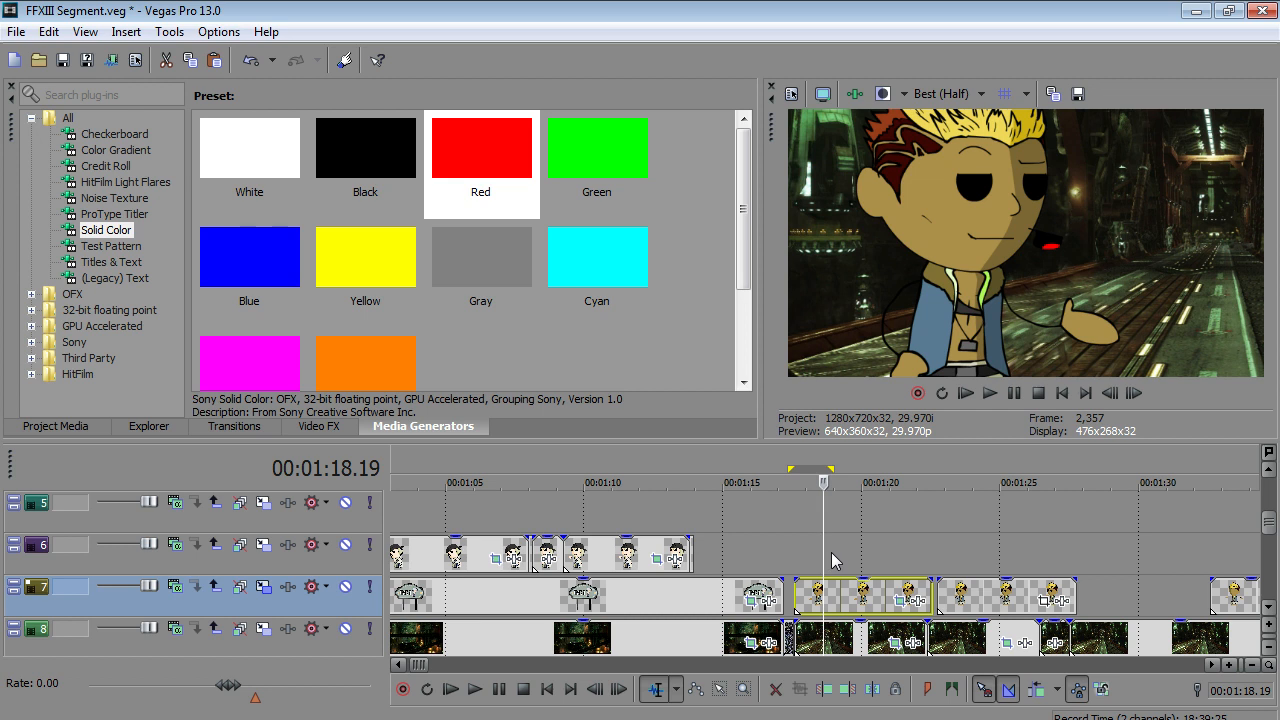
key(Right)
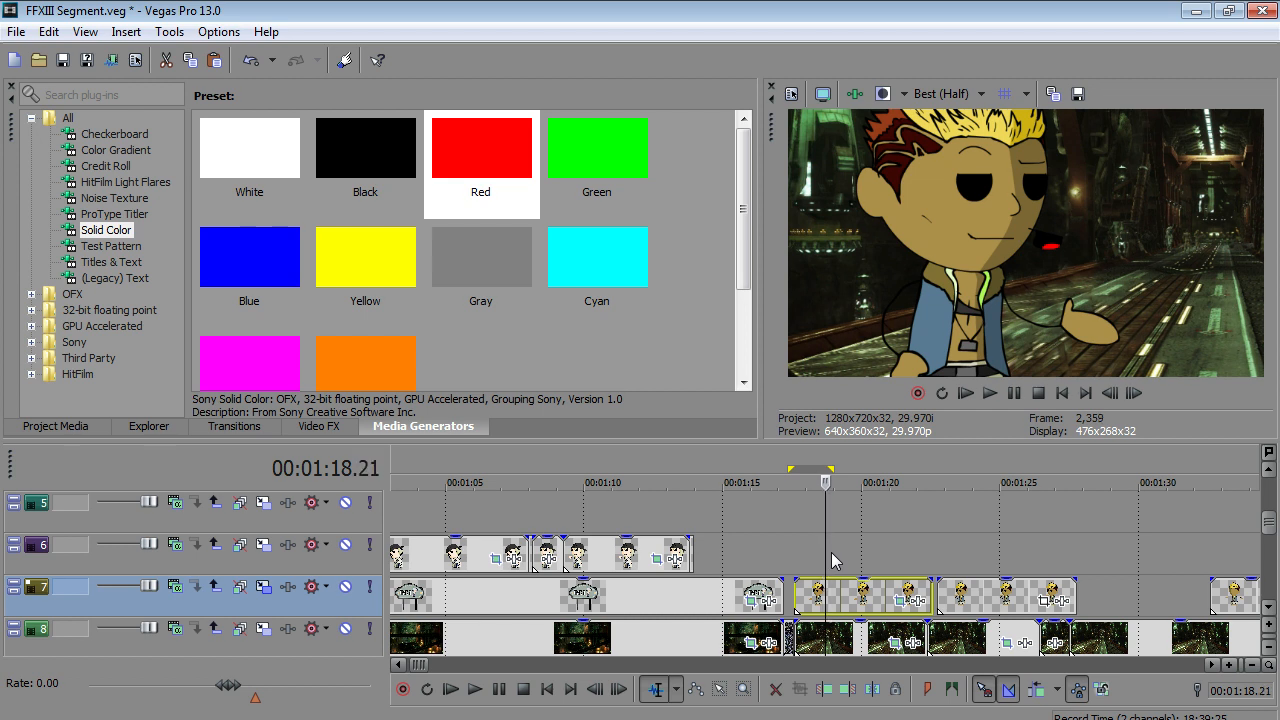
click(795, 561)
key(space)
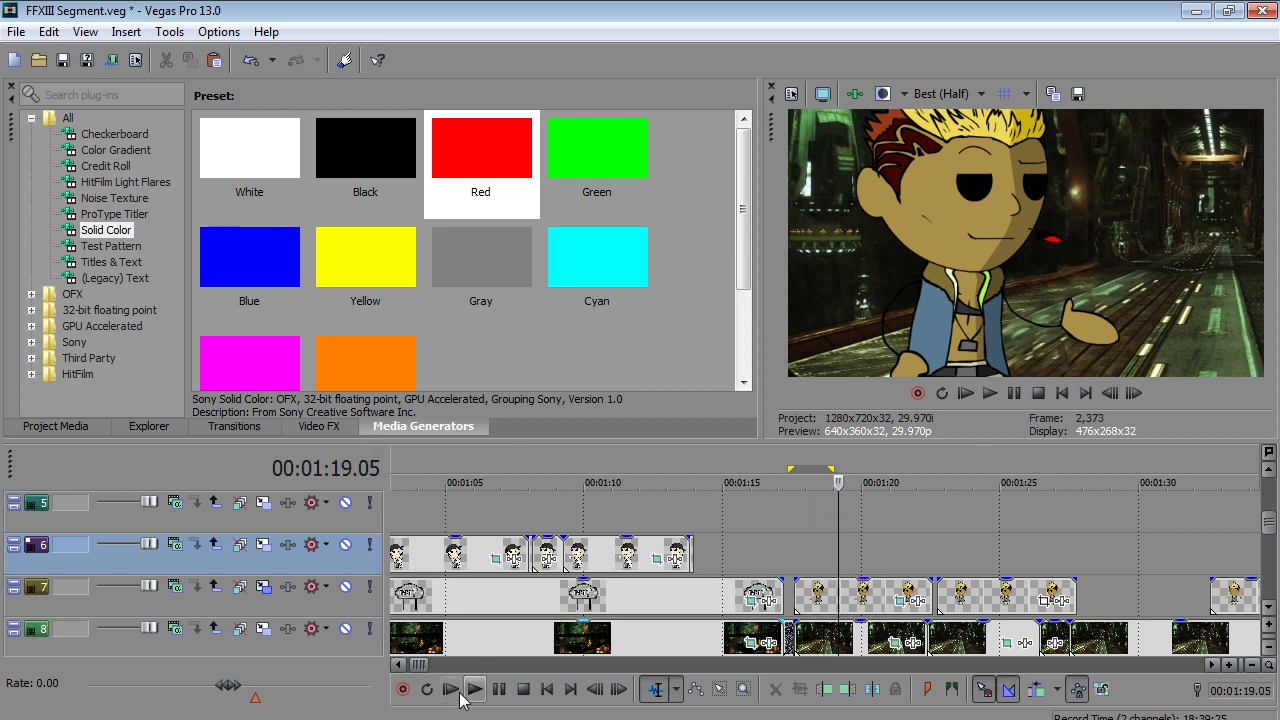
click(497, 689)
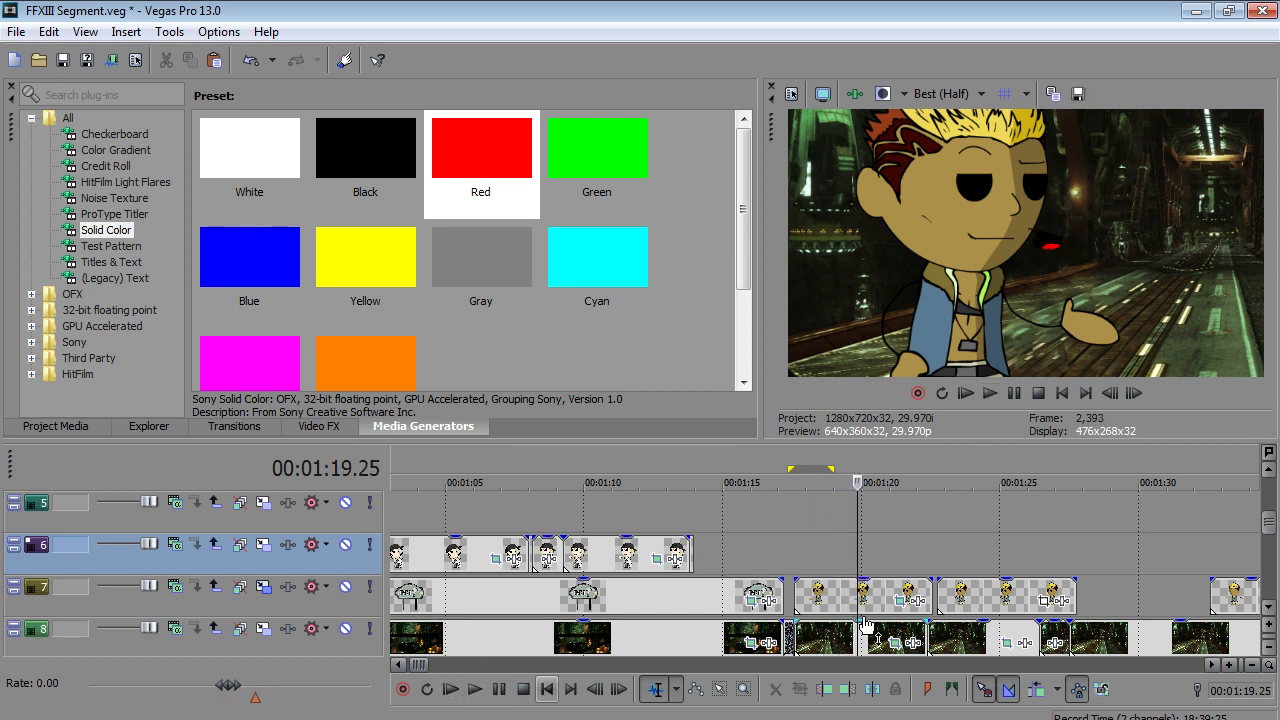
click(523, 689)
click(475, 689)
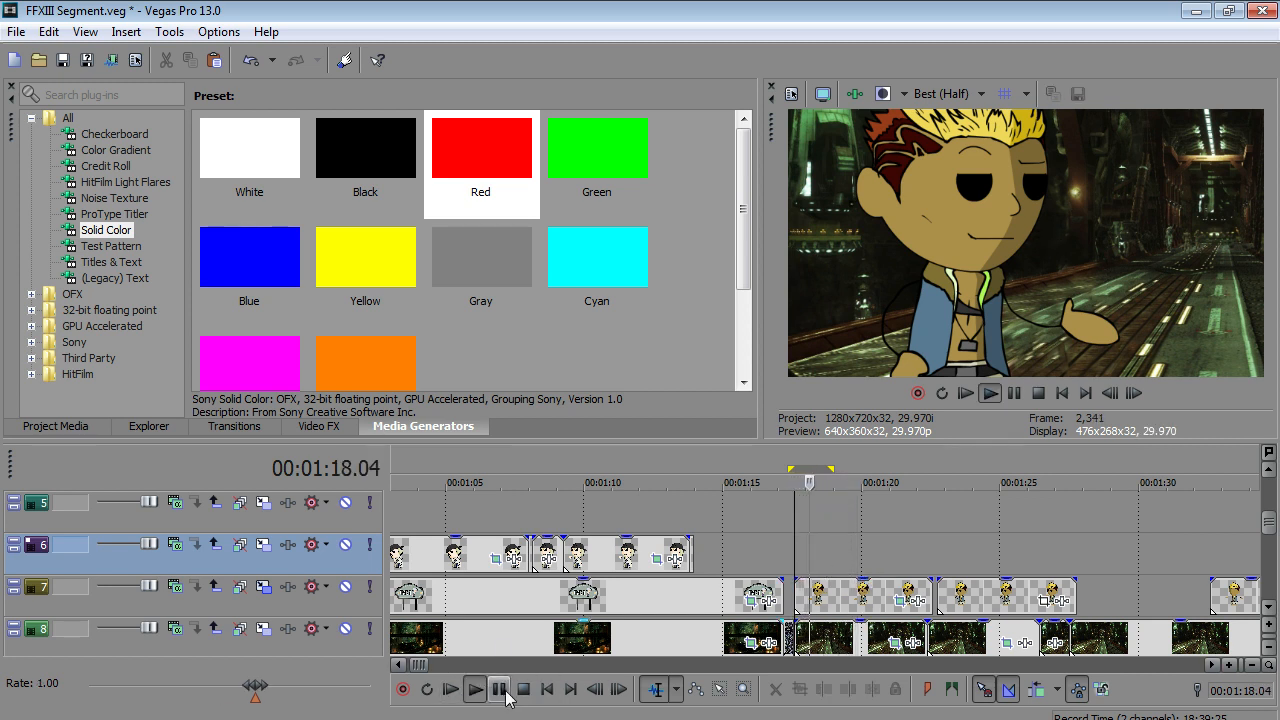
click(500, 689)
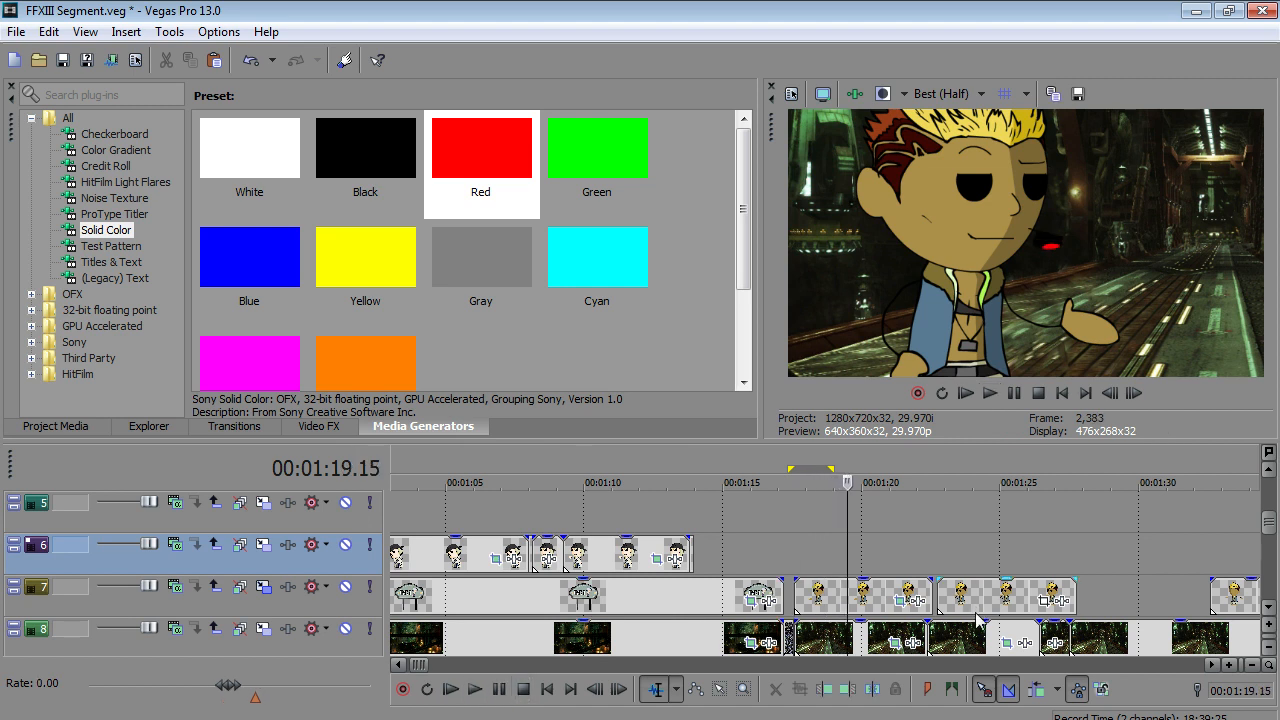
- Trim the first Gadot pose to end at 1:19.15 and move Gadot Scene 10007 directly against it
drag(932, 598, 847, 598)
click(961, 596)
drag(968, 598, 880, 598)
- Paste the copied close-up attributes onto the Gadot Scene 10007 event starting at 1:19.15
click(832, 606)
right_click(828, 603)
click(859, 585)
right_click(861, 585)
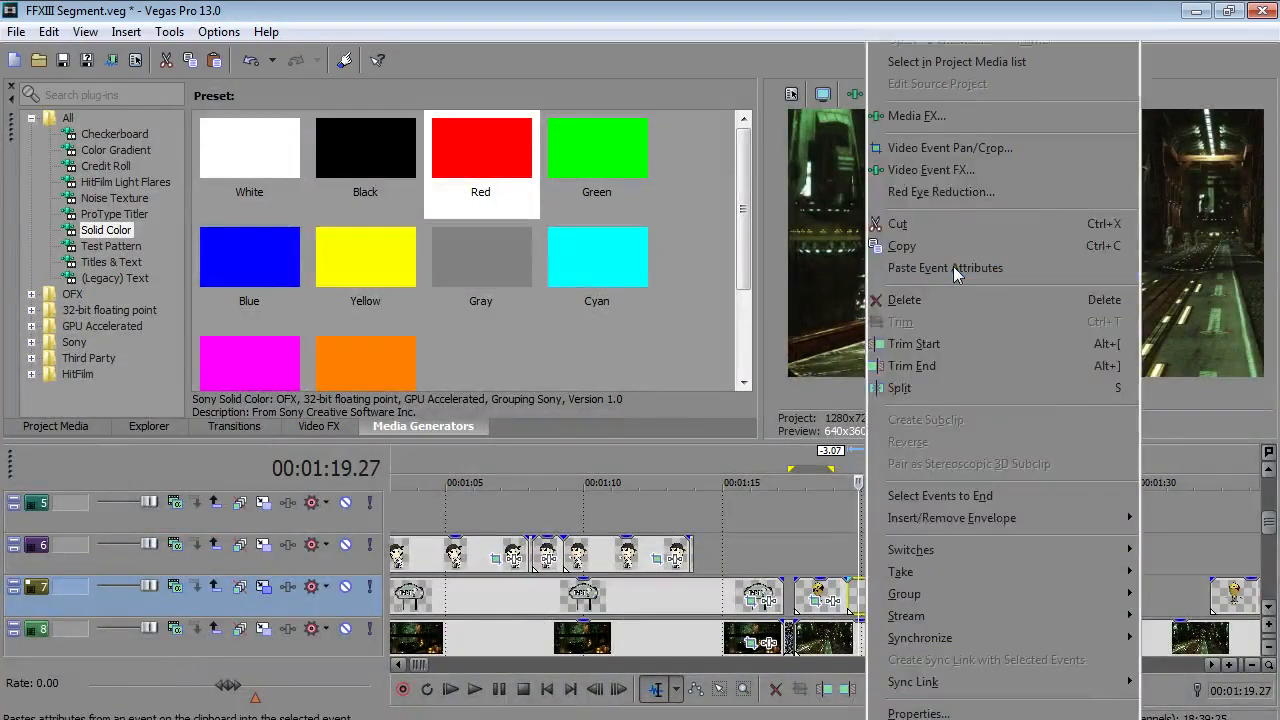
click(953, 268)
click(849, 546)
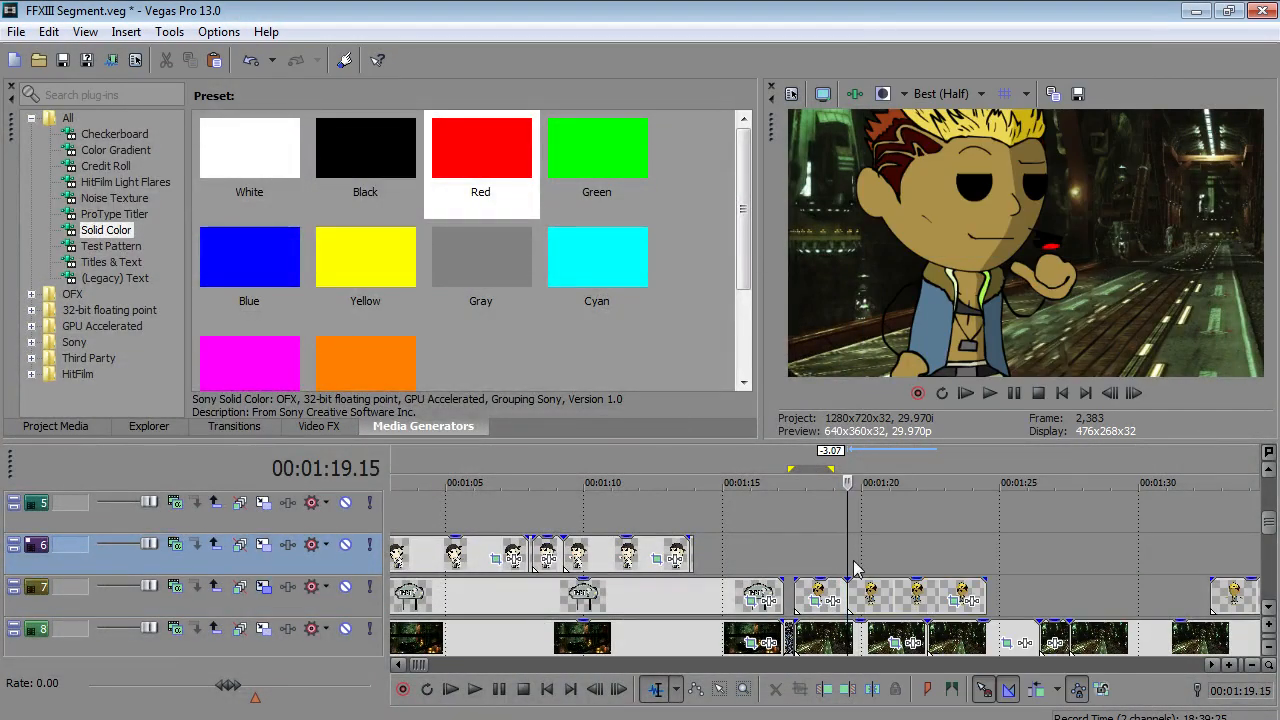
- Keyframe small shifts of the Gadot Scene 10007 crop over its first frames for a quick movement
click(962, 599)
key(Right)
key(Right)
key(Right)
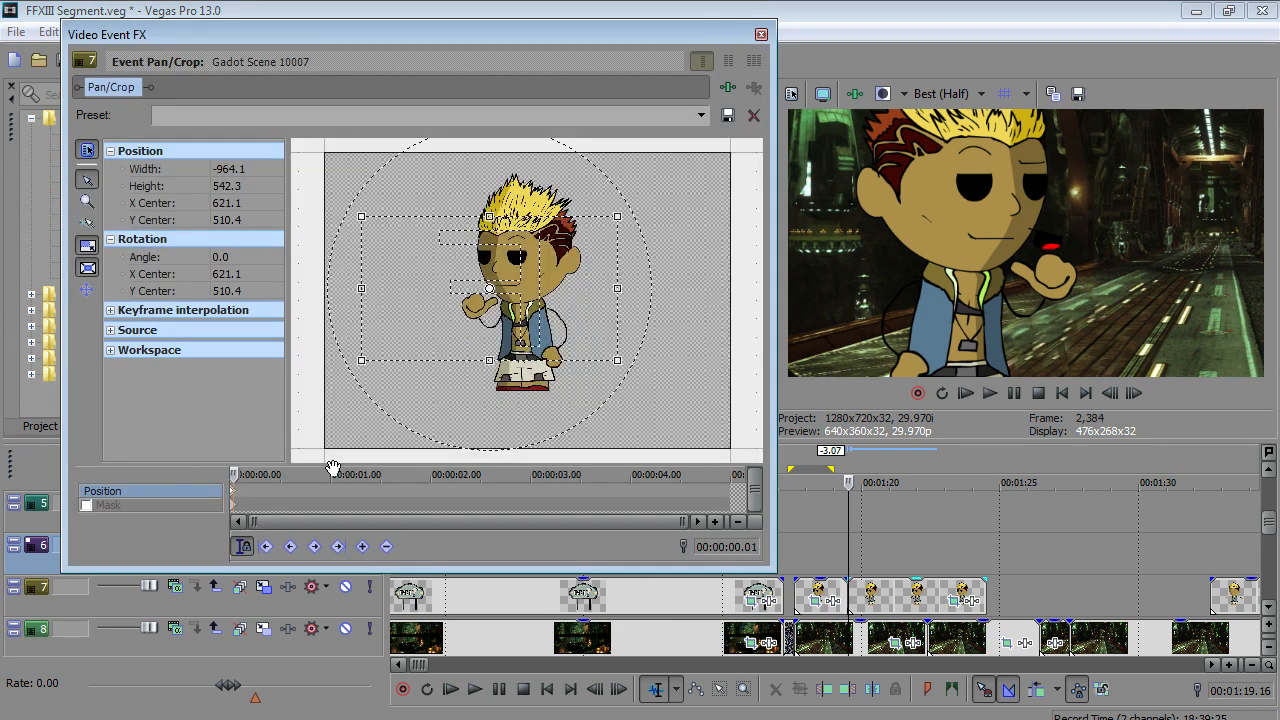
key(Right)
drag(473, 408, 495, 412)
drag(487, 340, 437, 302)
key(Right)
key(Right)
key(Right)
key(Right)
key(Right)
key(Right)
key(Right)
click(846, 560)
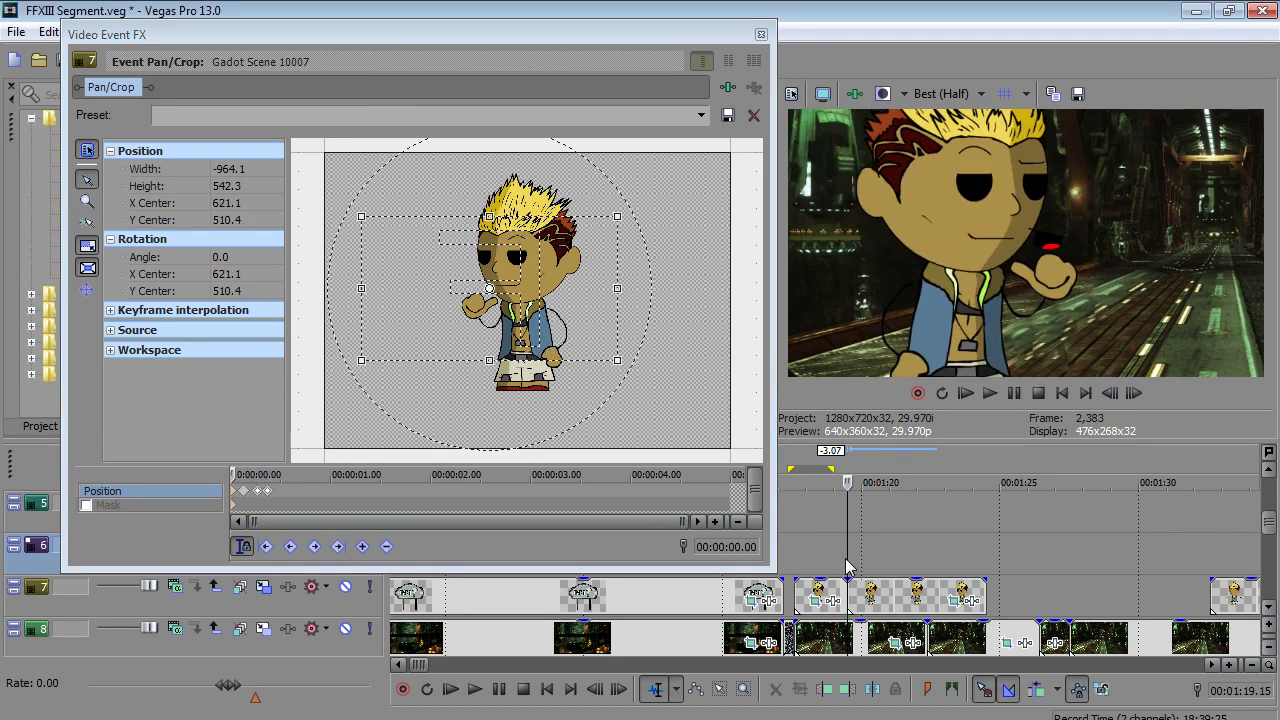
- Play Gadot's shot from 1:19.15 and trim the Gadot Scene 10007 event to end at 1:21.05
click(475, 689)
click(499, 689)
click(499, 689)
click(499, 689)
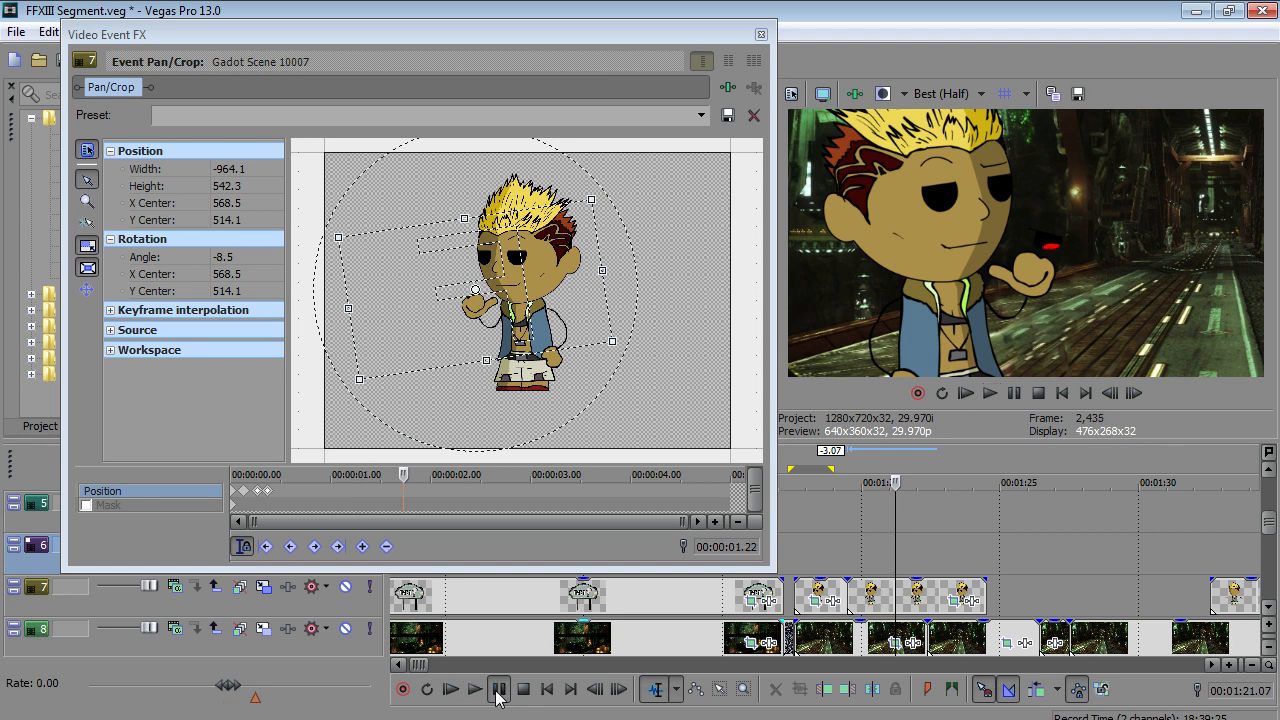
click(888, 601)
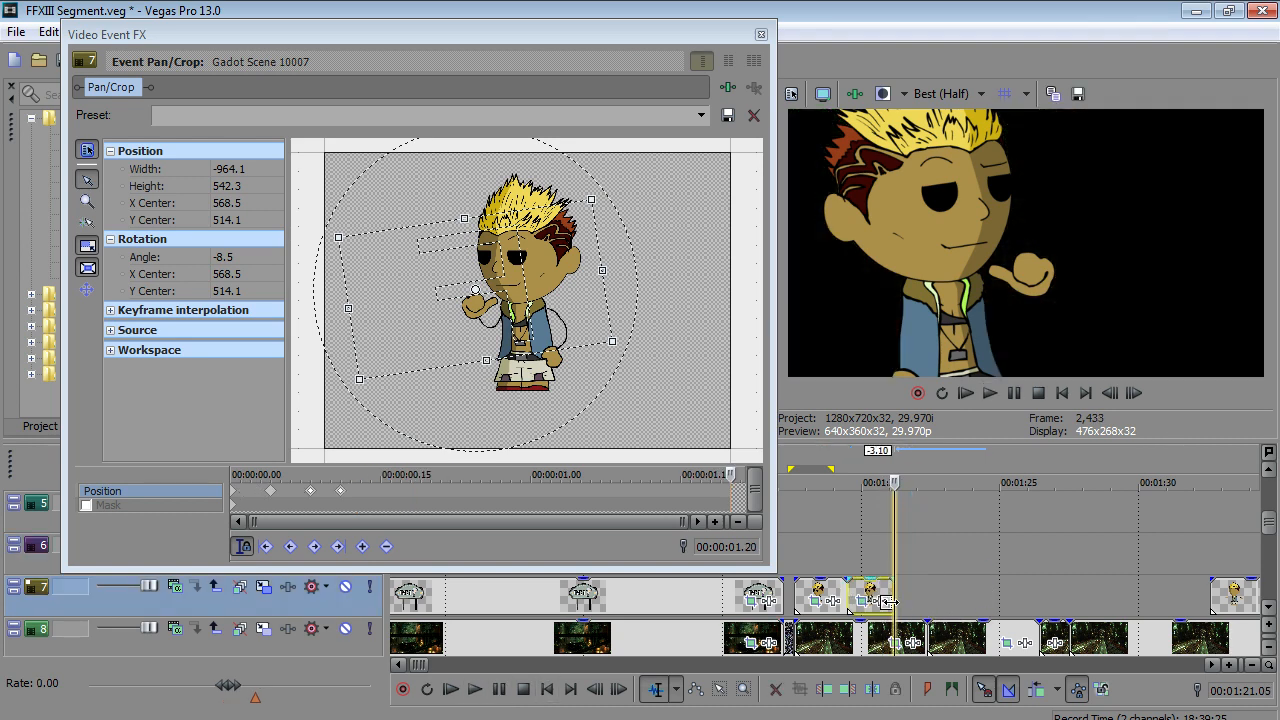
- Copy the trimmed Gadot Scene 10007 event and move the Gadot Scene 10004 event directly against its end at 1:21.05
right_click(818, 600)
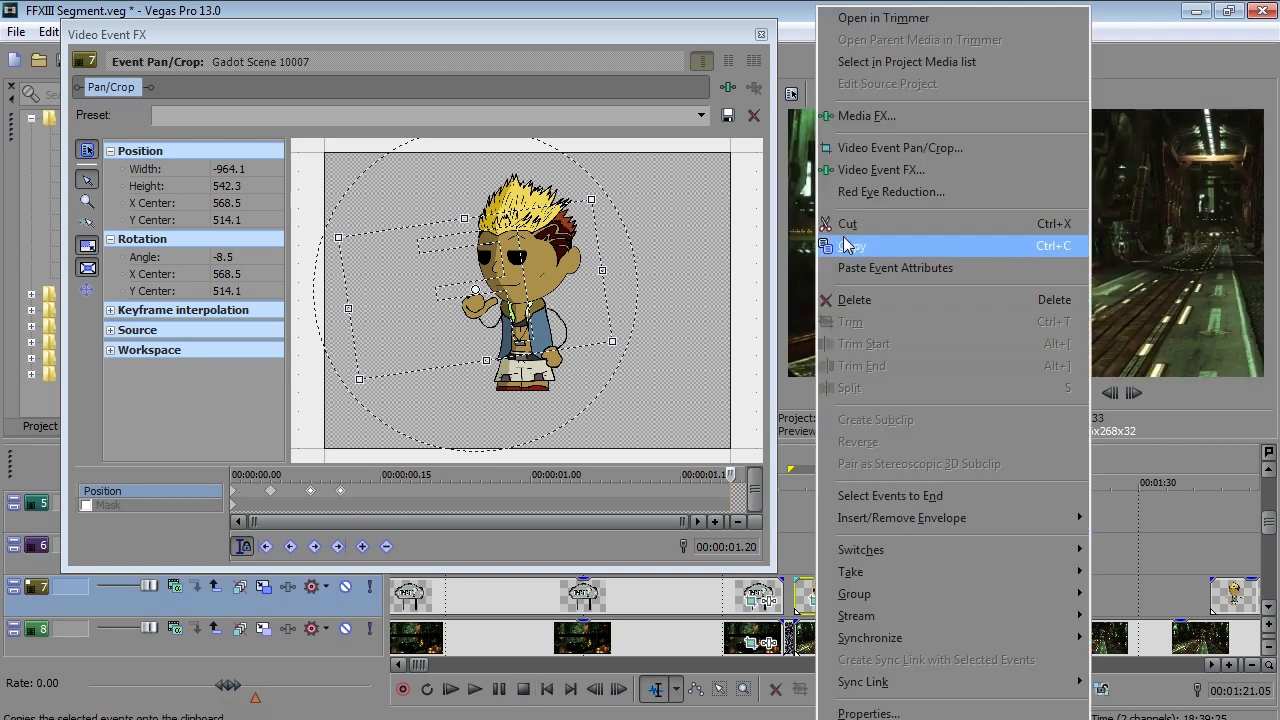
click(340, 491)
right_click(866, 600)
click(912, 246)
click(895, 568)
scroll(895, 568, down, 2)
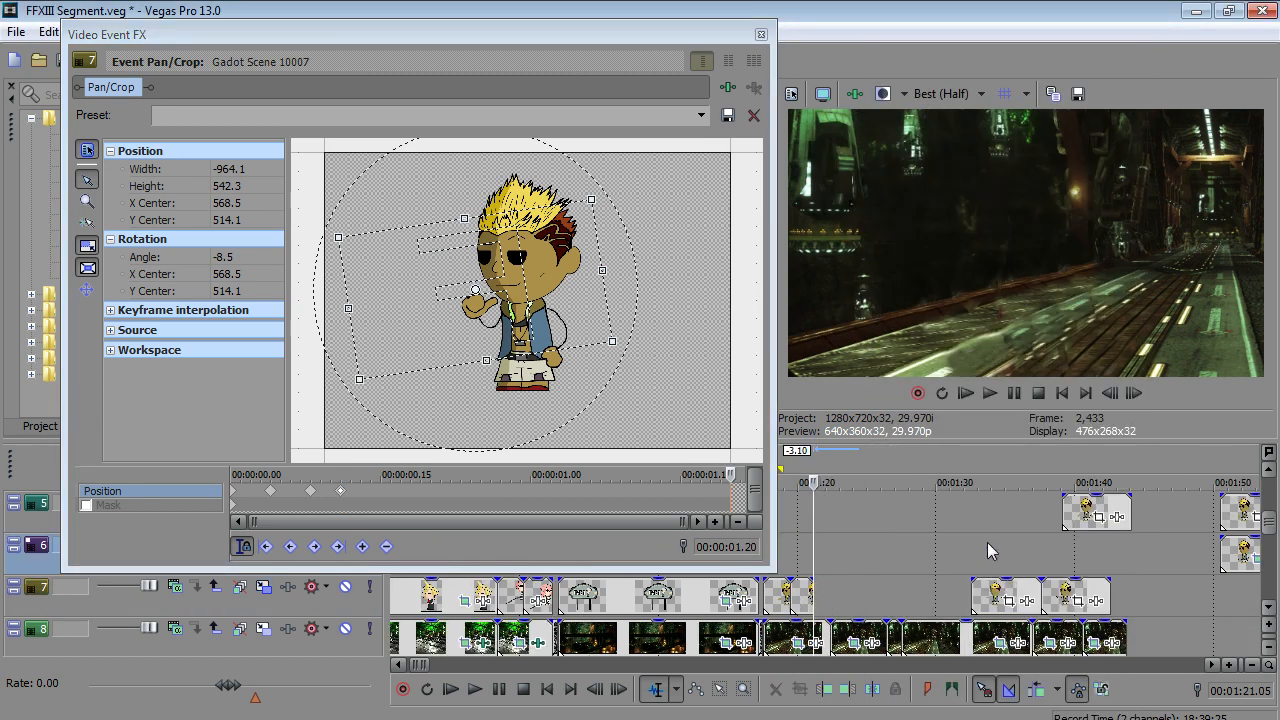
click(984, 545)
drag(990, 588, 817, 564)
click(816, 564)
scroll(816, 564, up, 2)
- Paste the copied attributes onto Gadot Scene 10004 and delete its extra crop keyframes, keeping only the framing tilted -8.5 degrees
right_click(877, 606)
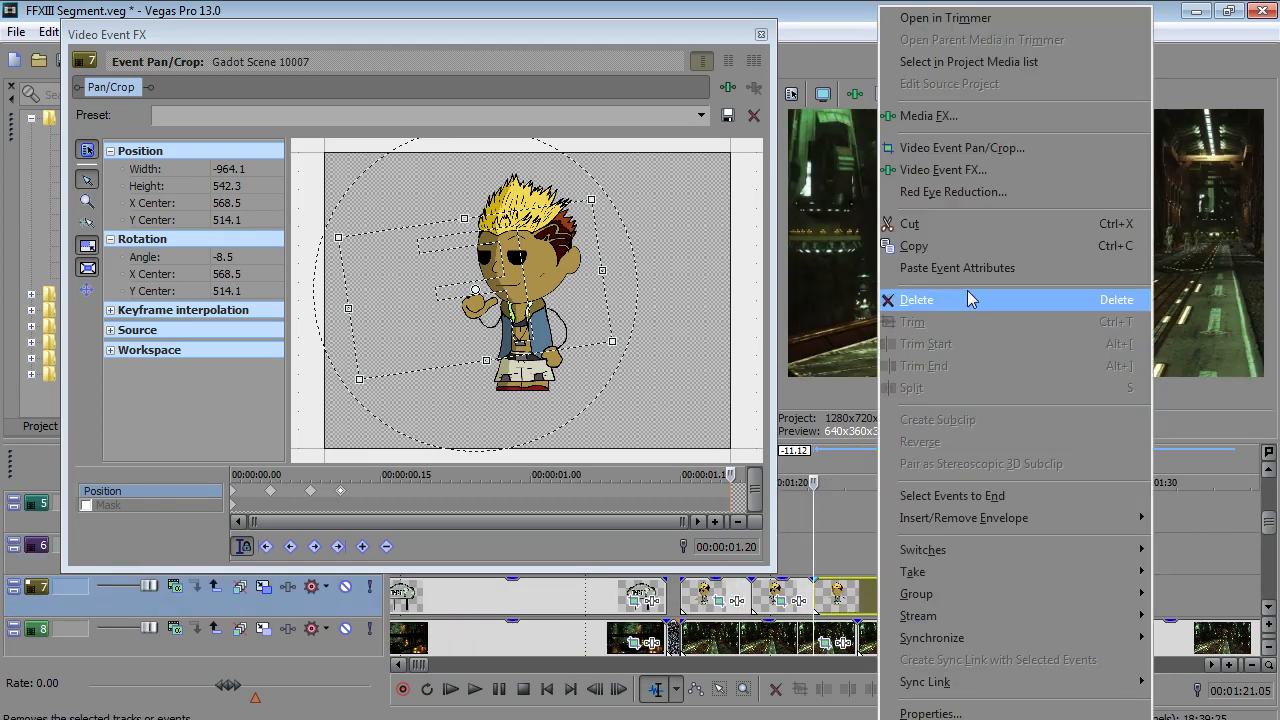
click(985, 277)
click(960, 602)
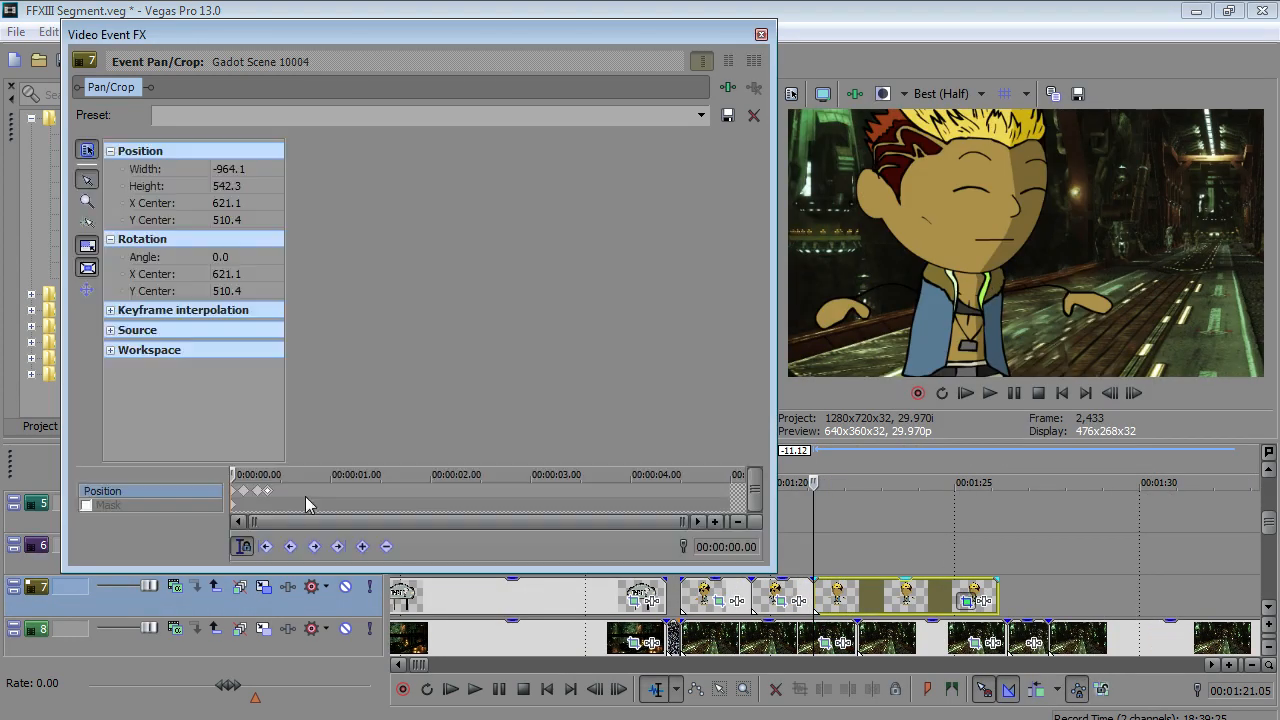
click(257, 492)
drag(243, 491, 223, 494)
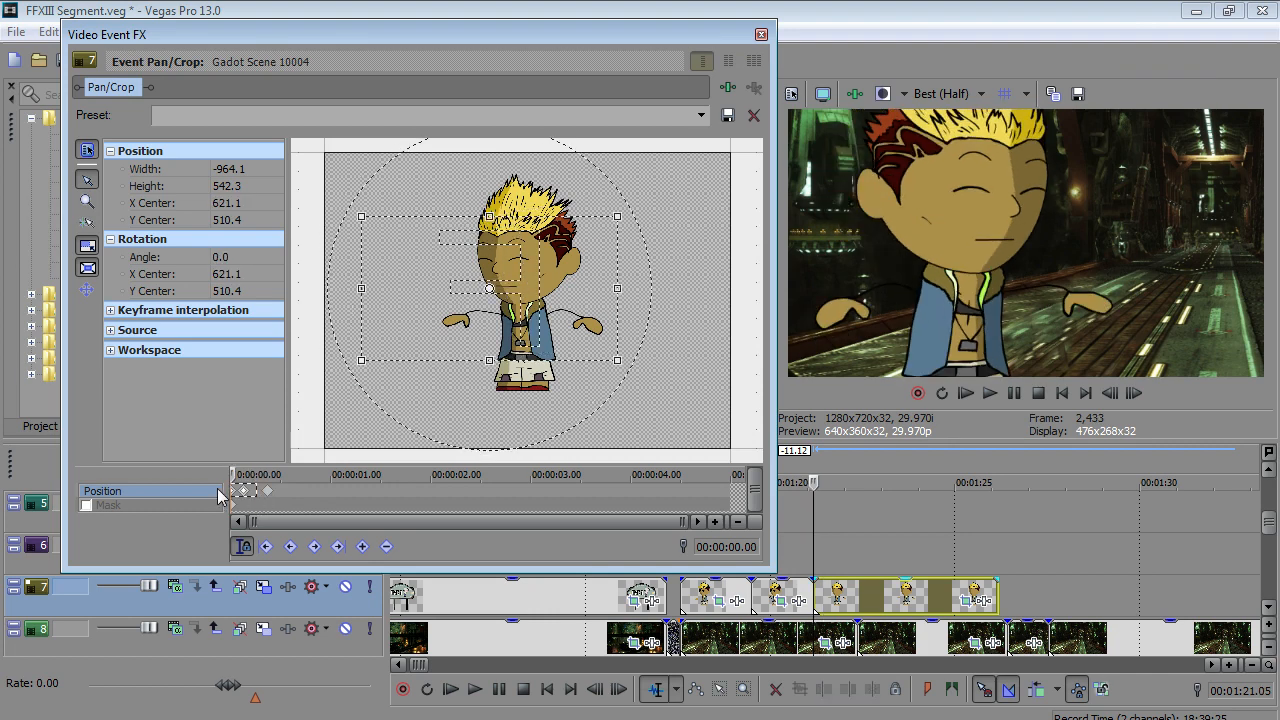
click(246, 494)
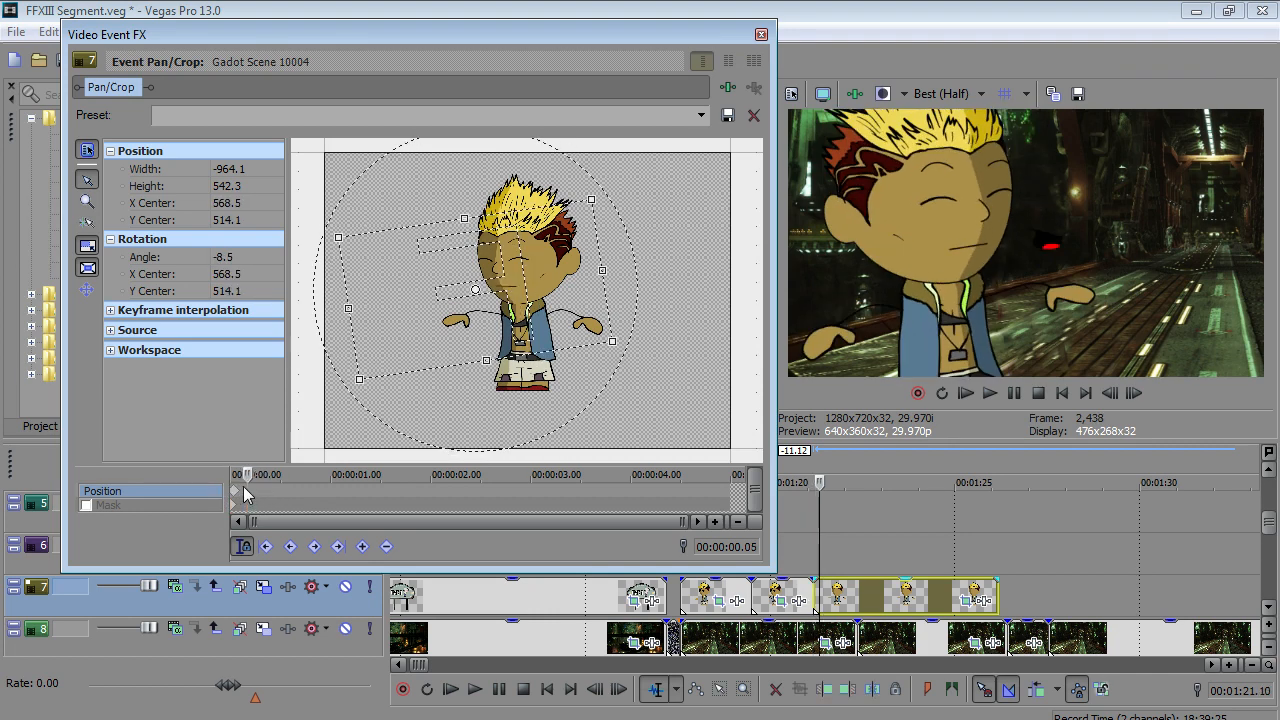
- Keyframe a vertical shift of the Gadot Scene 10004 crop to Y center 484.1 at frame 3
click(235, 492)
key(Right)
key(Right)
key(Right)
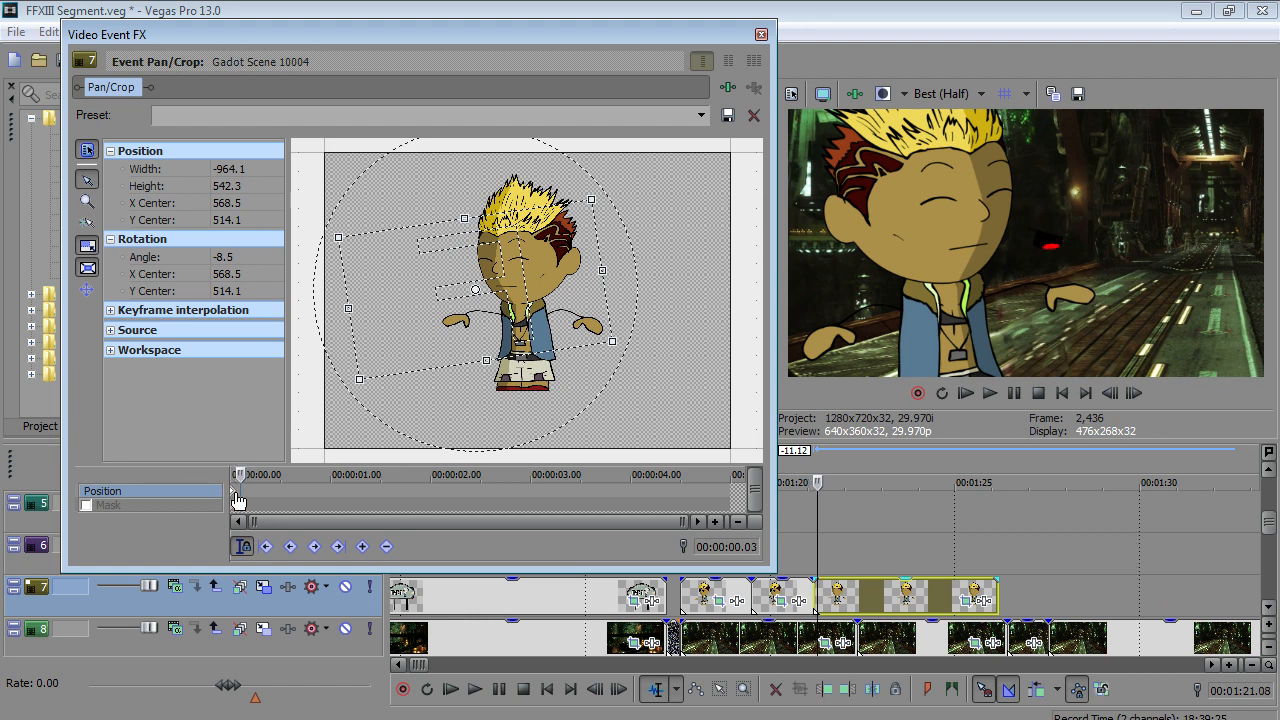
key(Up)
key(Up)
key(Up)
key(Up)
key(Up)
key(Up)
key(Up)
key(Up)
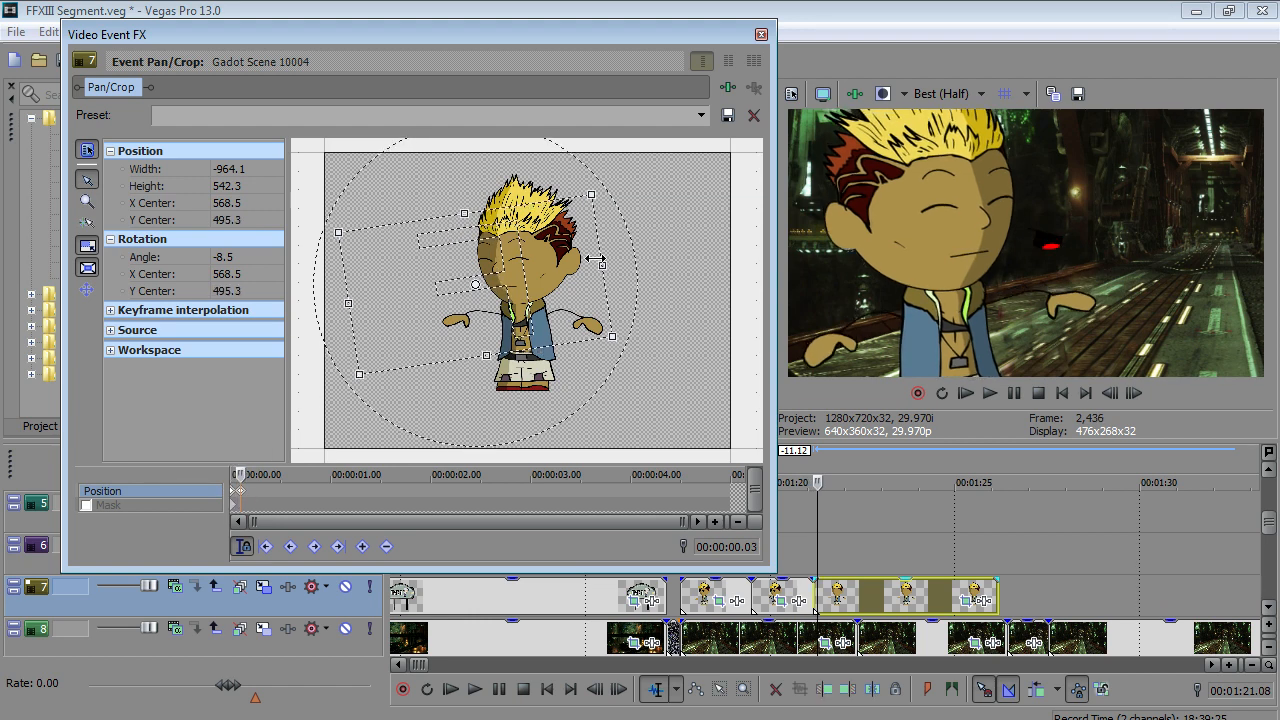
key(Right)
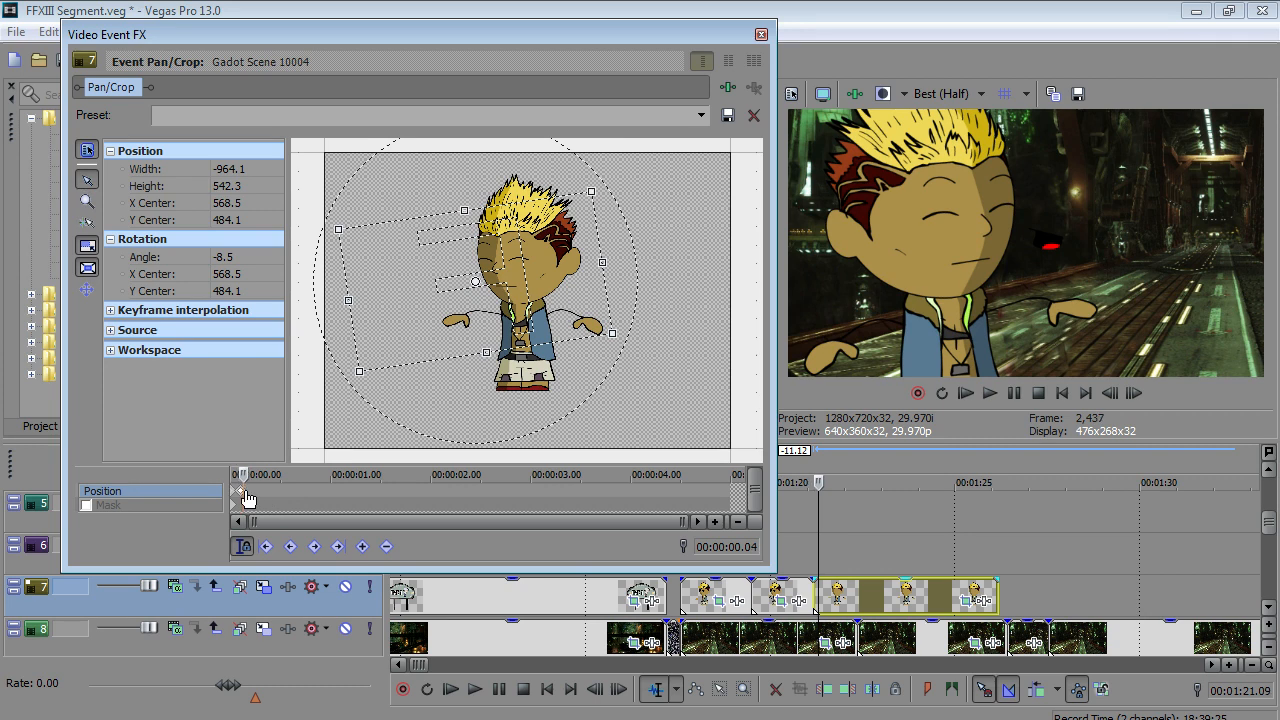
- Trim Gadot Scene 10004 to end at 1:21.09 and move the Gadot Scene 10005 event directly against it
drag(996, 597, 825, 597)
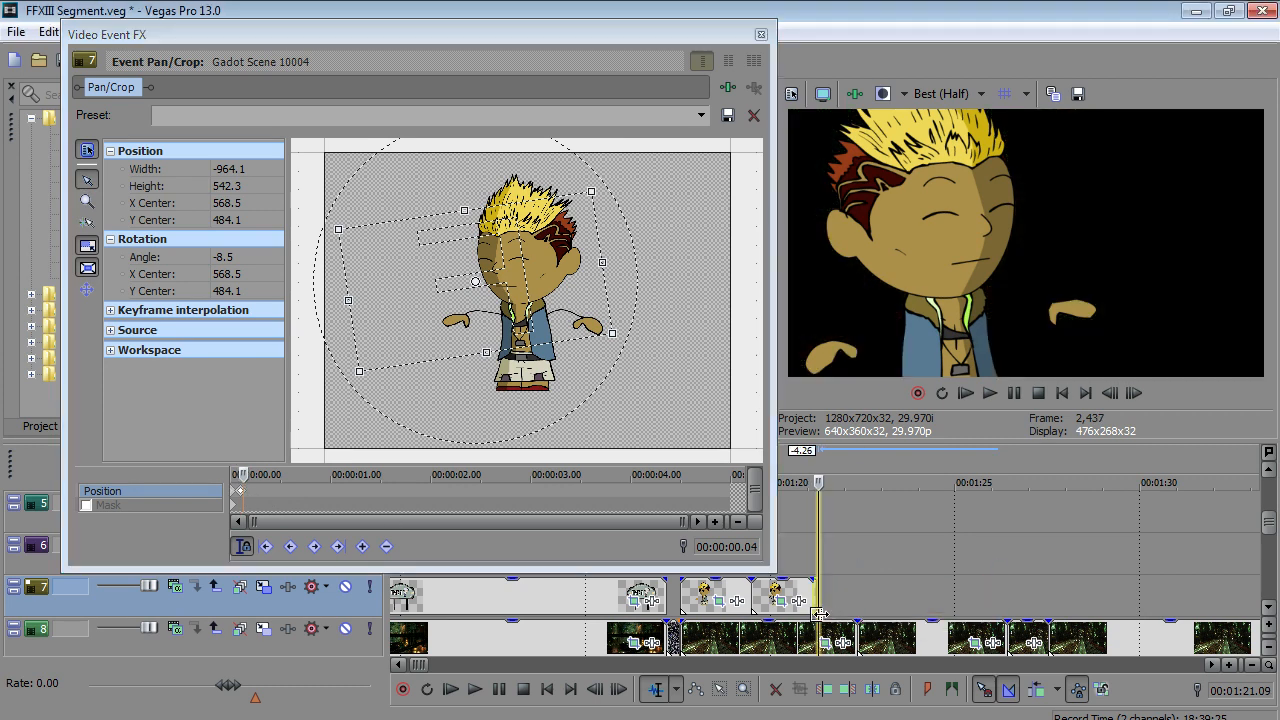
scroll(887, 605, down, 3)
click(1040, 565)
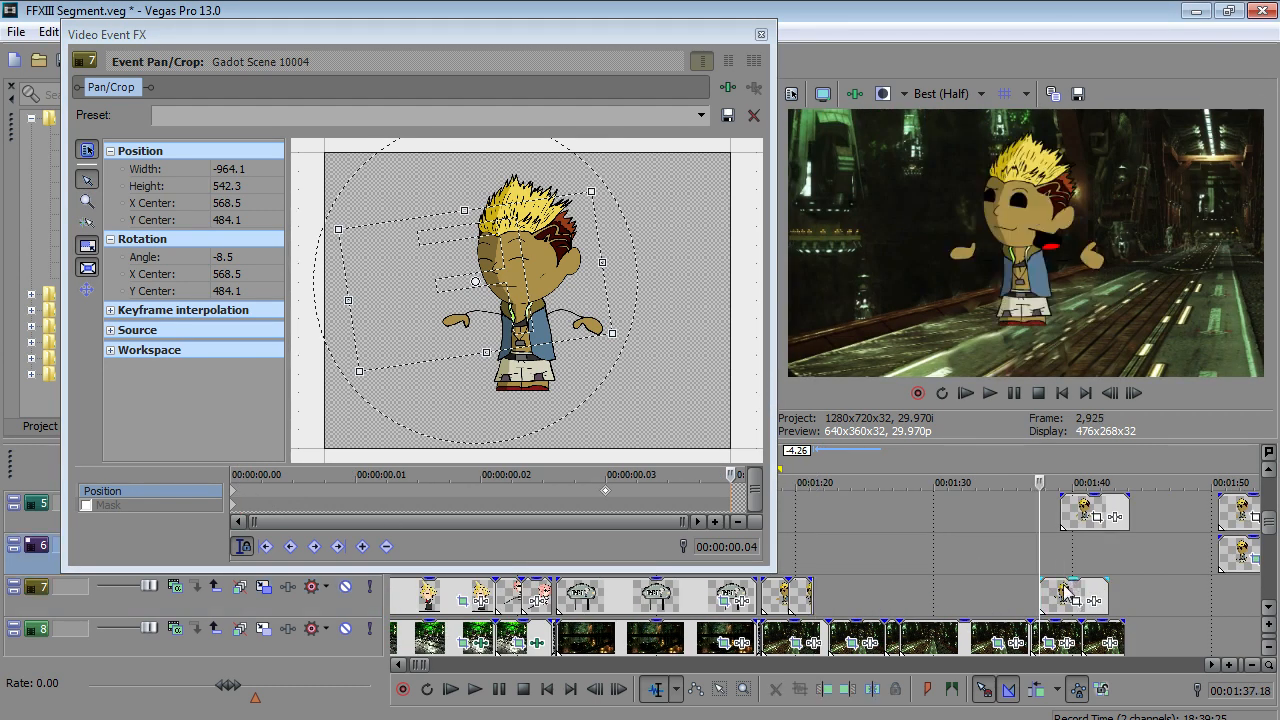
drag(1045, 597, 833, 597)
click(809, 566)
scroll(808, 565, up, 3)
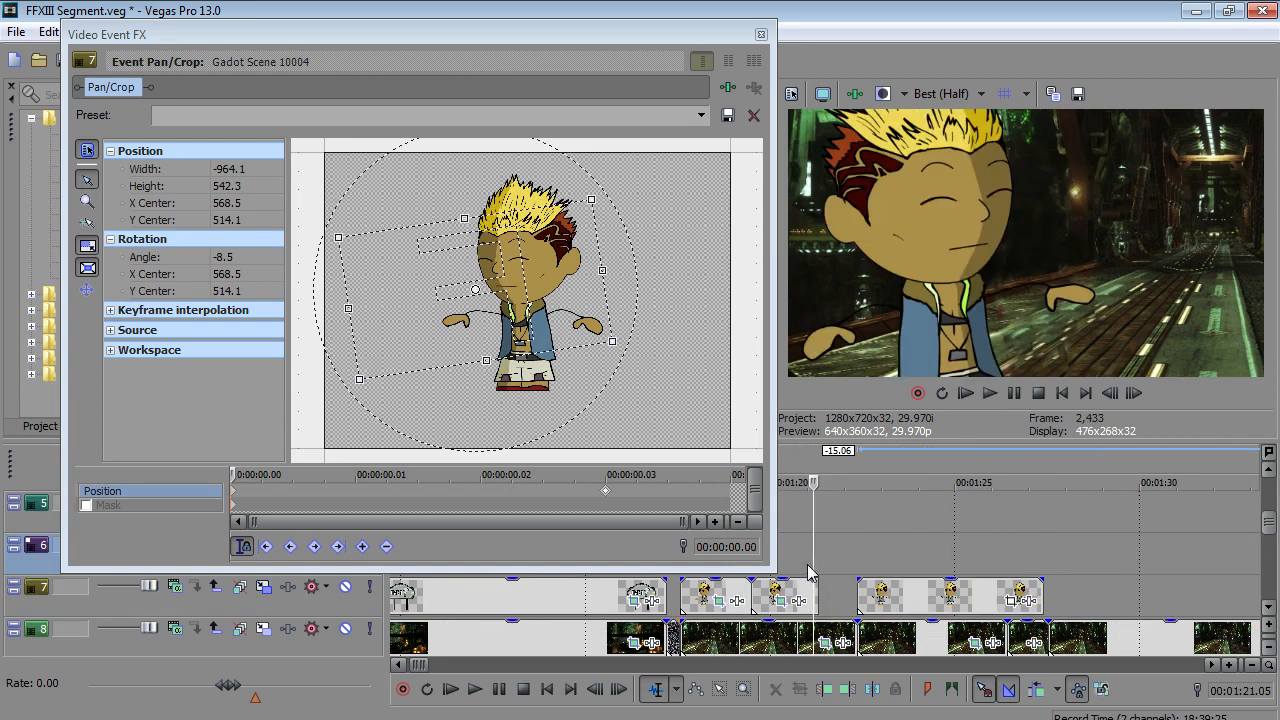
scroll(817, 570, up, 2)
click(826, 566)
drag(951, 595, 871, 598)
- Paste the copied attributes onto Gadot Scene 10005, trim it to the background cut, and delete its extra crop keyframes
right_click(871, 598)
click(943, 266)
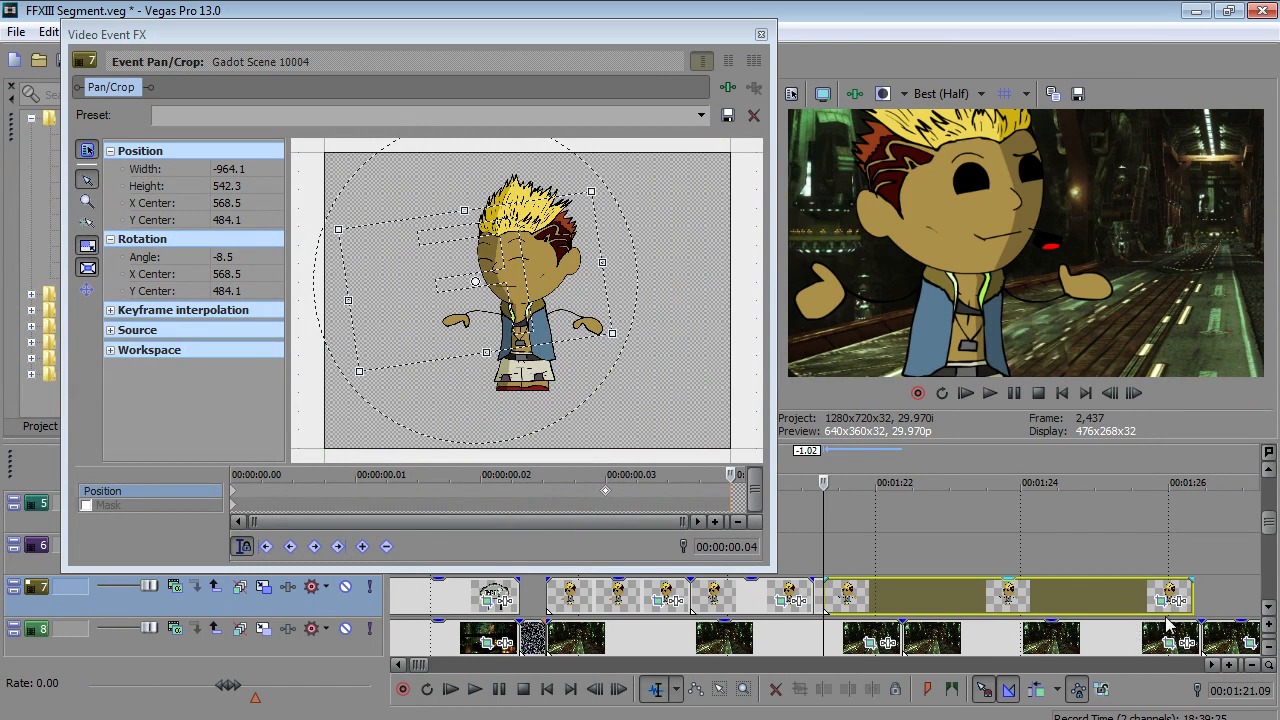
drag(1190, 600, 902, 604)
click(823, 563)
click(876, 600)
key(Delete)
- Keyframe small vertical shifts of the Gadot Scene 10005 crop at frames 4, 8 and 11, ending at Y center 514.1
key(Right)
key(Right)
key(Right)
key(Right)
drag(453, 355, 453, 359)
key(Right)
key(Right)
key(Right)
key(Right)
click(509, 300)
key(Up)
key(Up)
key(Up)
key(Up)
key(Up)
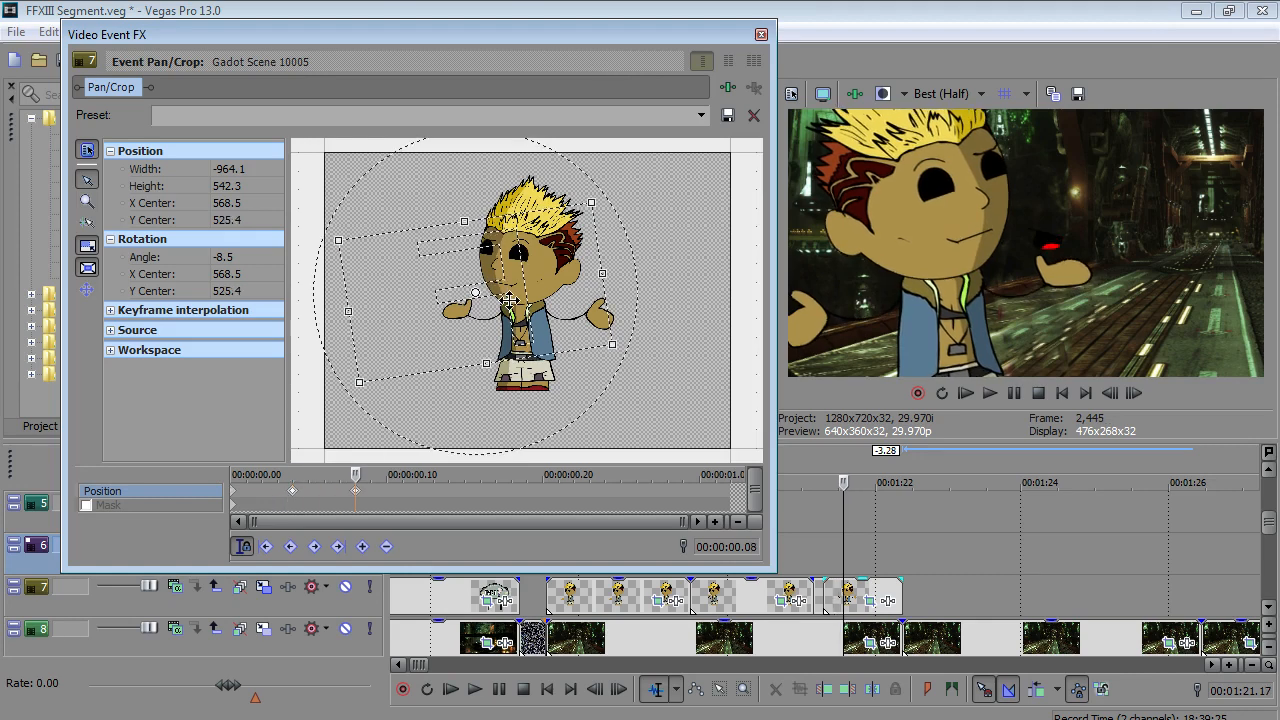
key(Right)
key(Right)
key(Right)
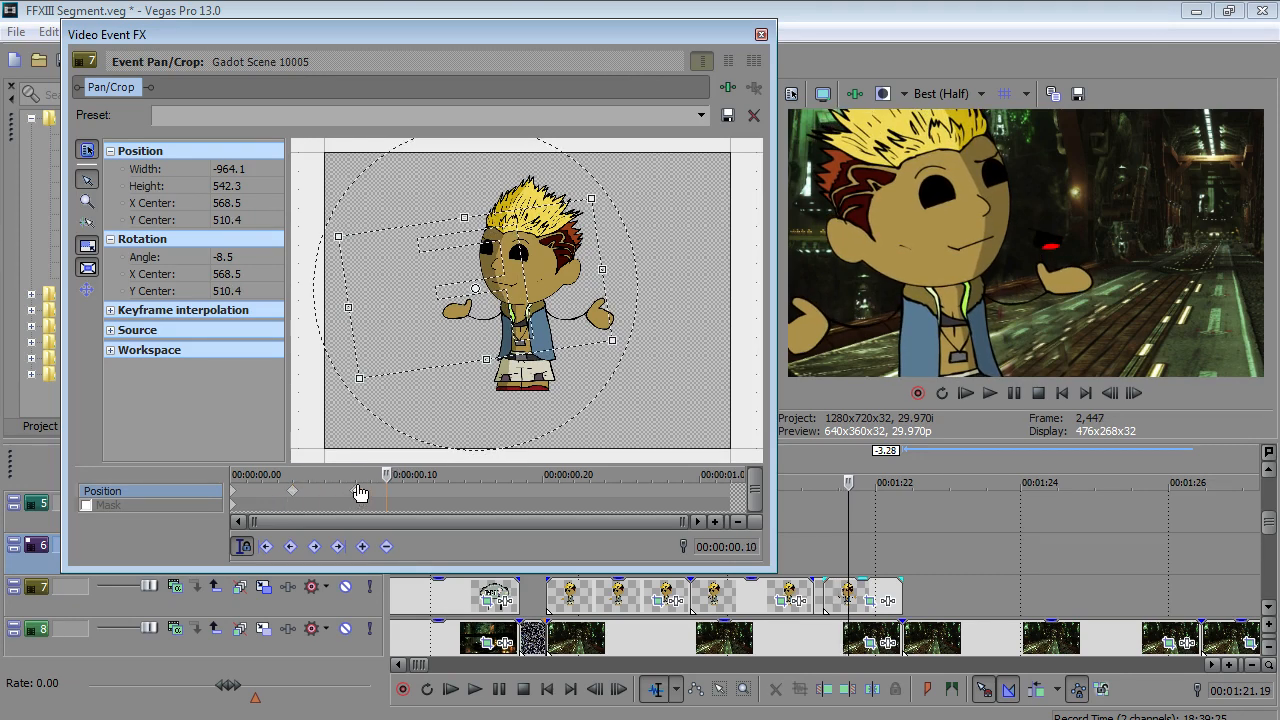
key(Down)
- Play back Gadot's latest pose changes from 1:21.02 to check their movement
click(850, 562)
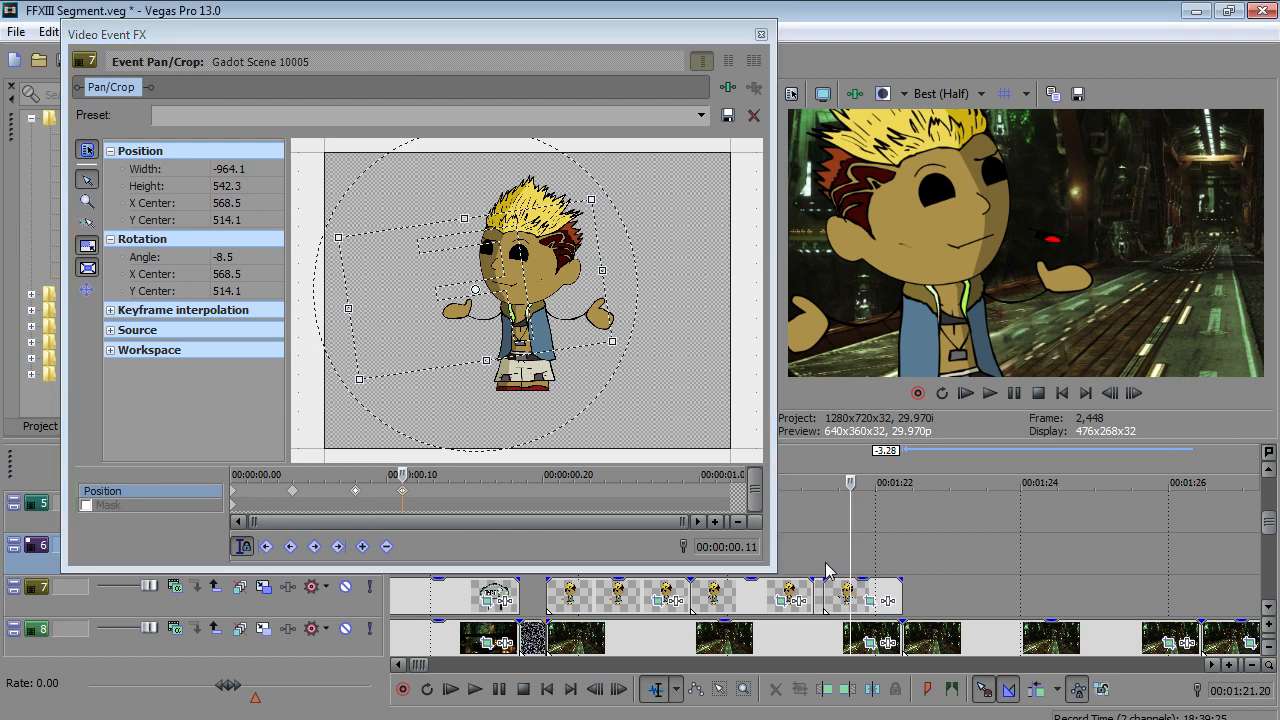
click(818, 571)
scroll(818, 571, down, 2)
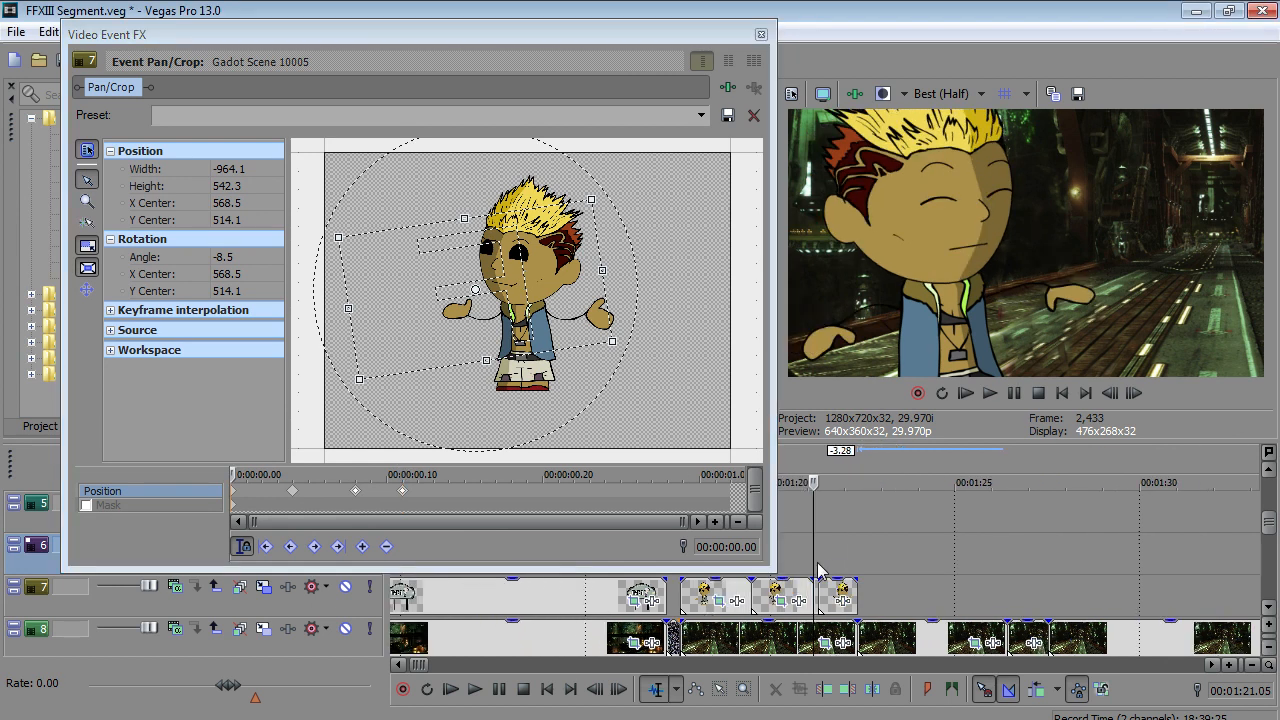
scroll(818, 571, up, 2)
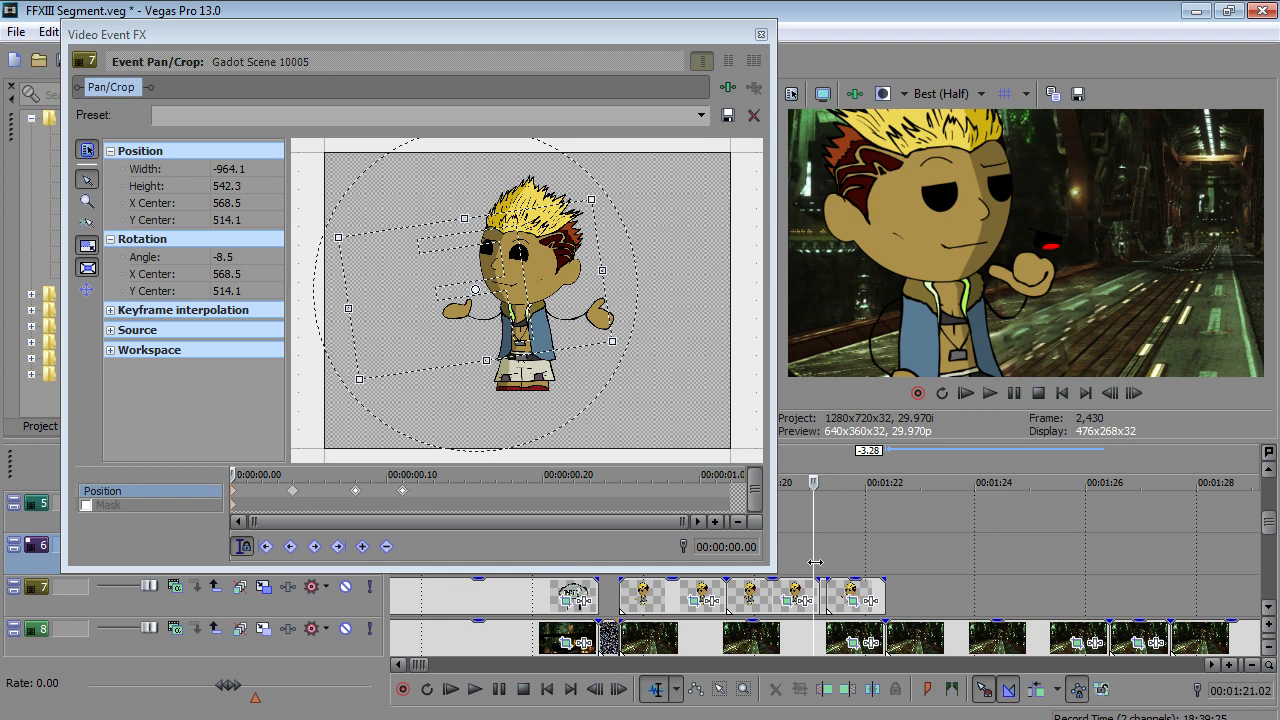
key(space)
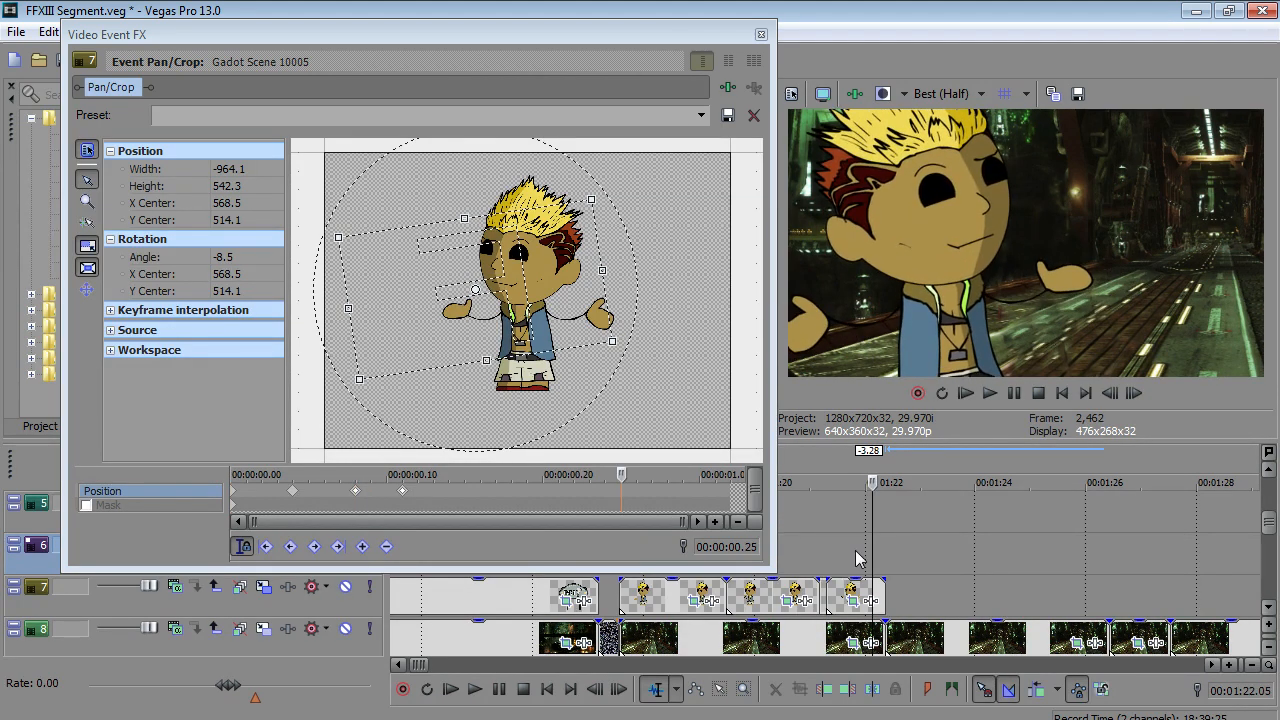
click(680, 590)
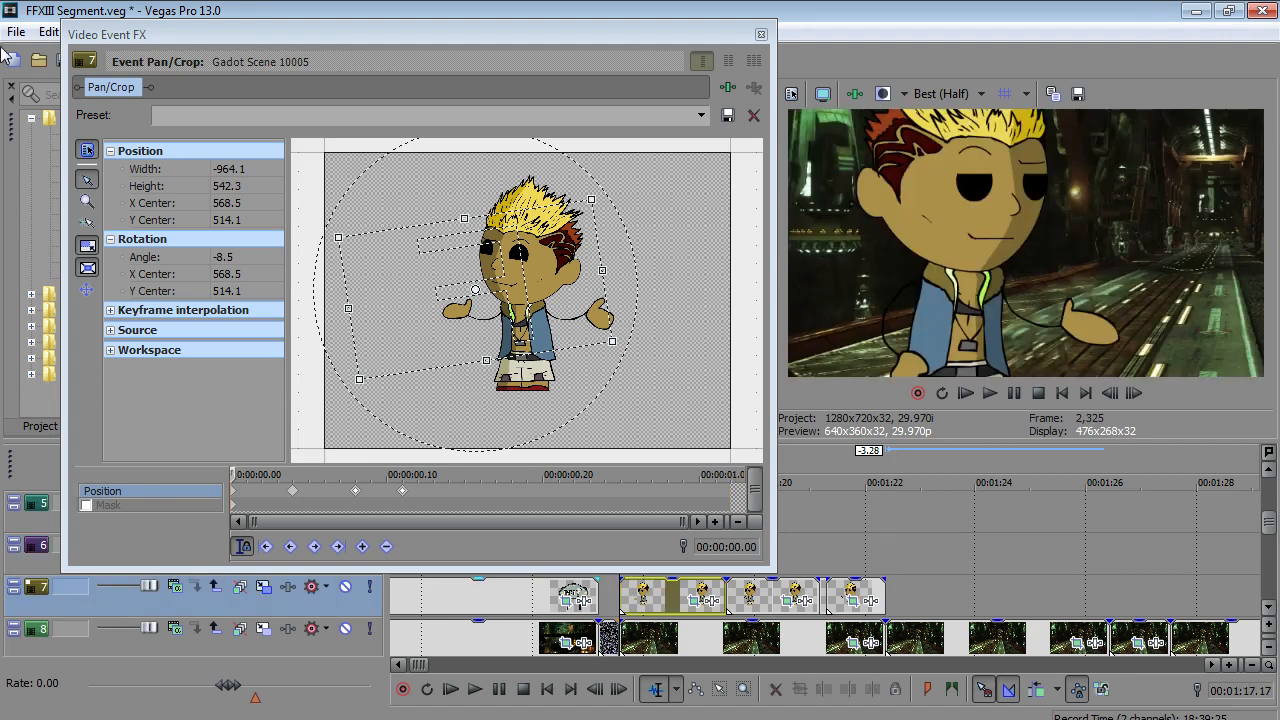
- Save the FFXIII Segment project
click(16, 33)
click(80, 132)
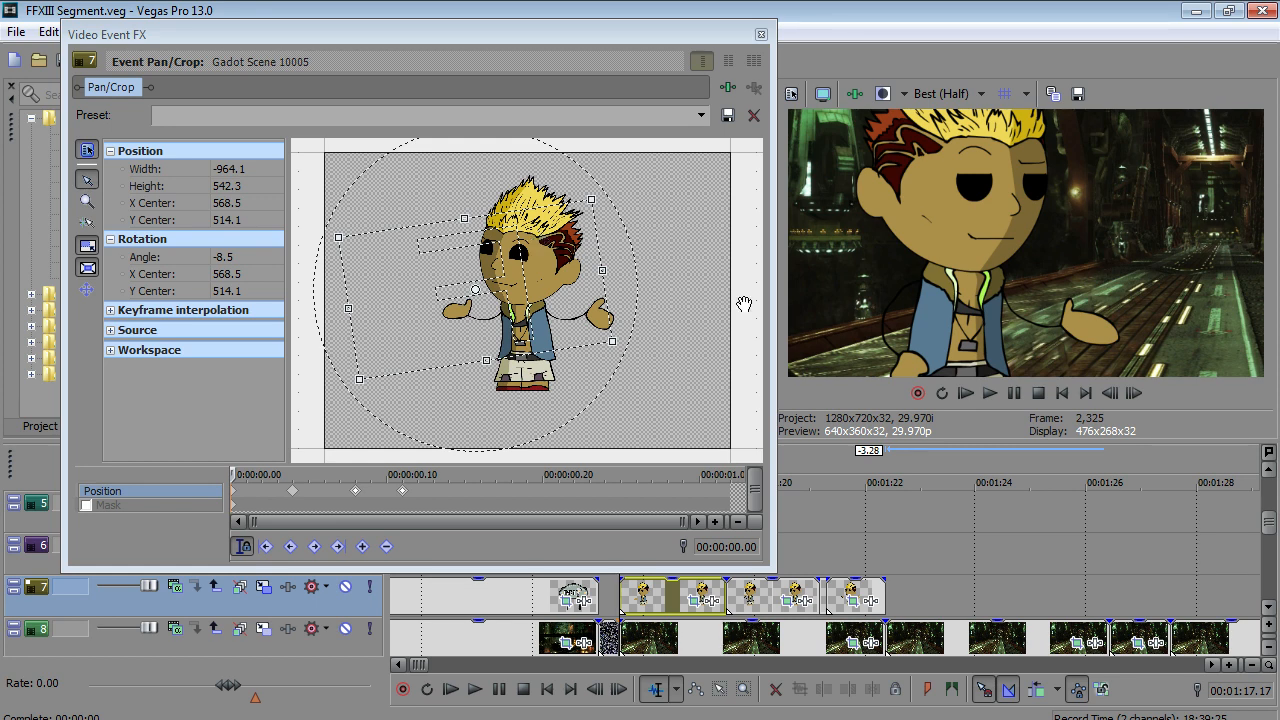
click(16, 31)
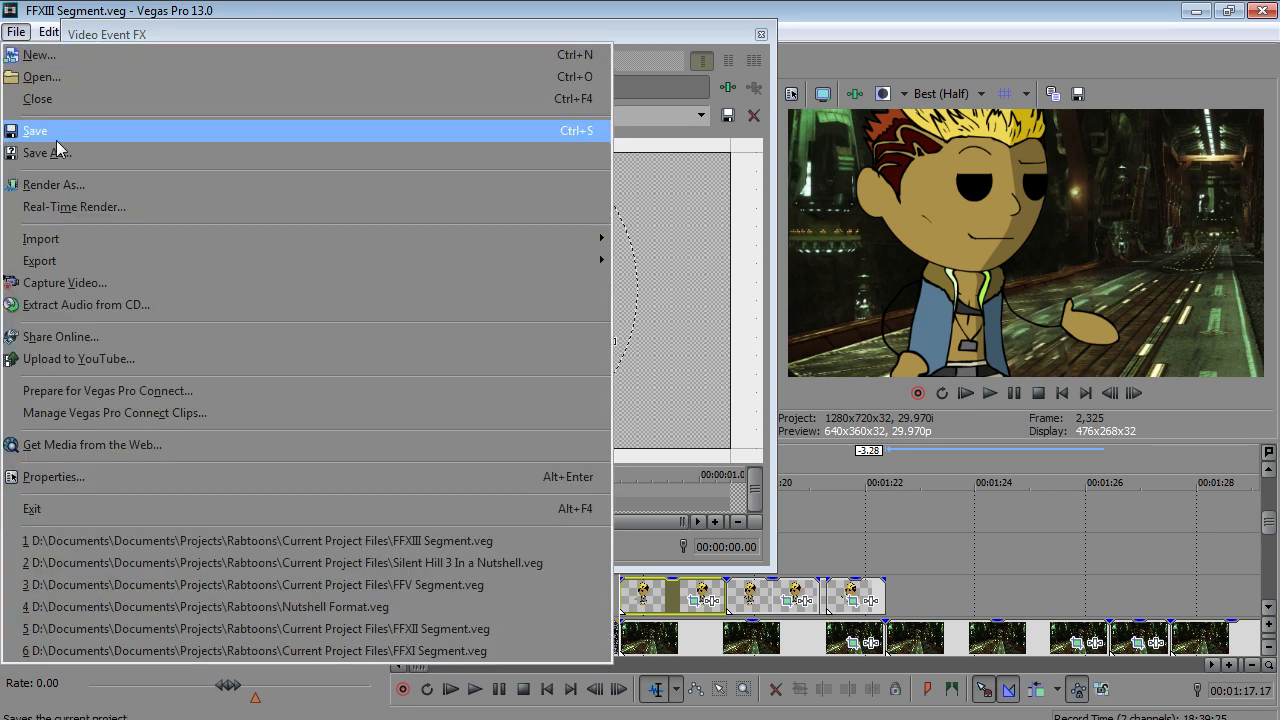
click(30, 128)
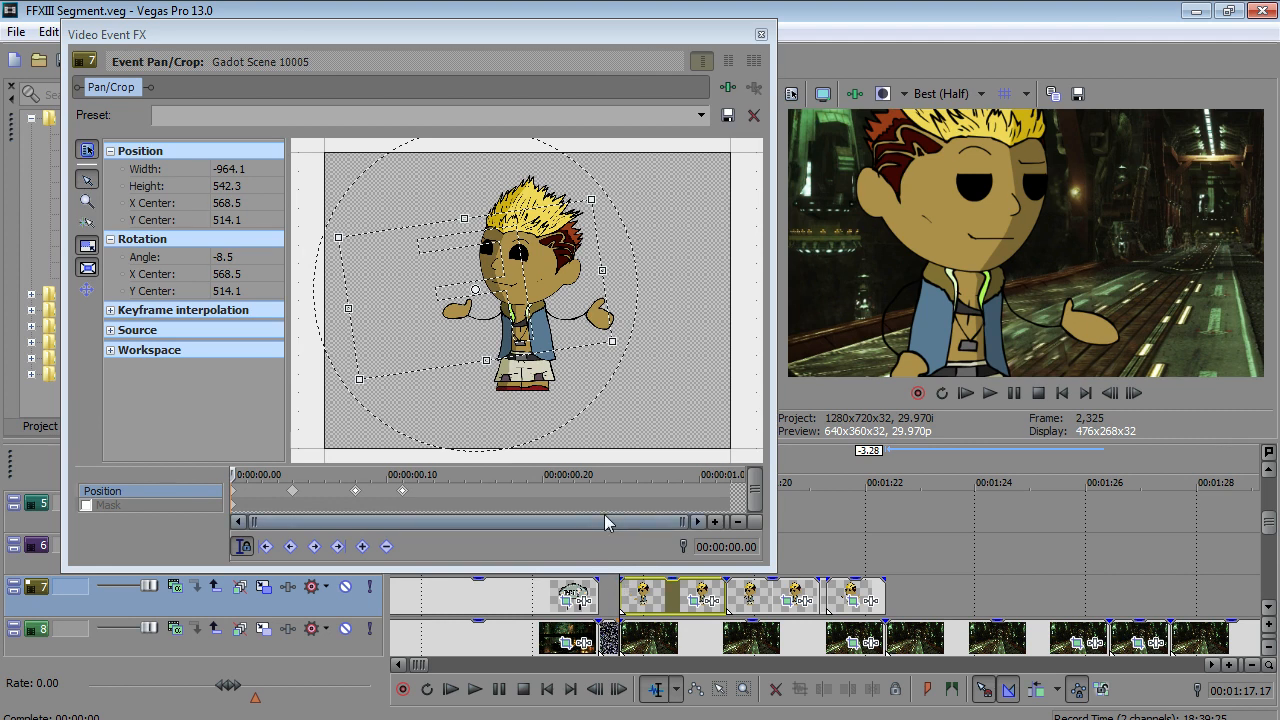
- Play Gadot's whole shot twice from 1:17.17 to review the timing of his poses
scroll(723, 613, down, 1)
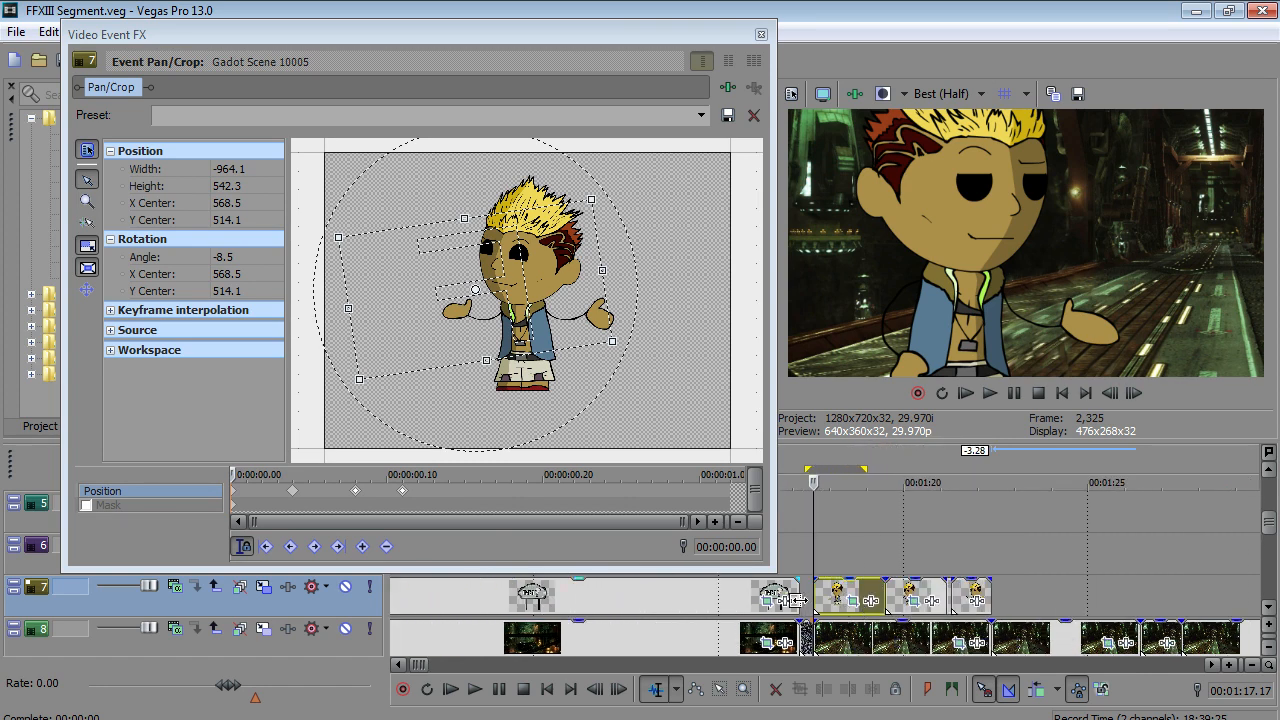
click(800, 567)
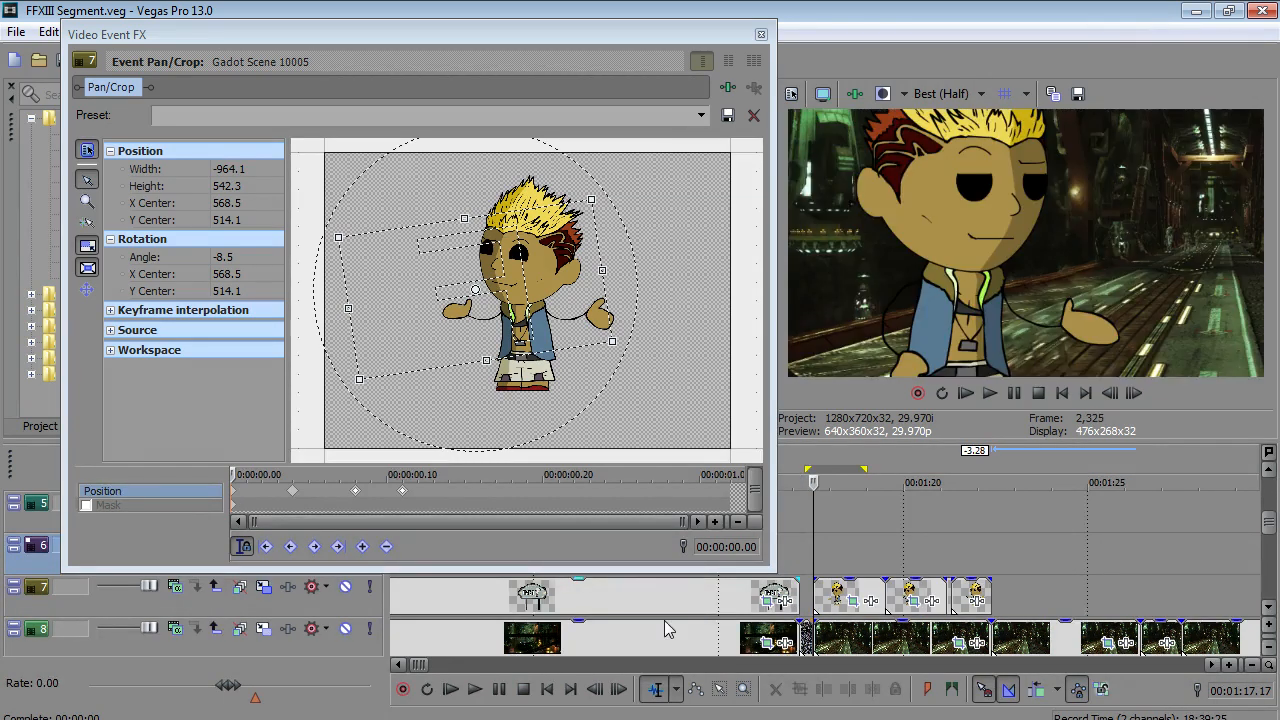
click(474, 689)
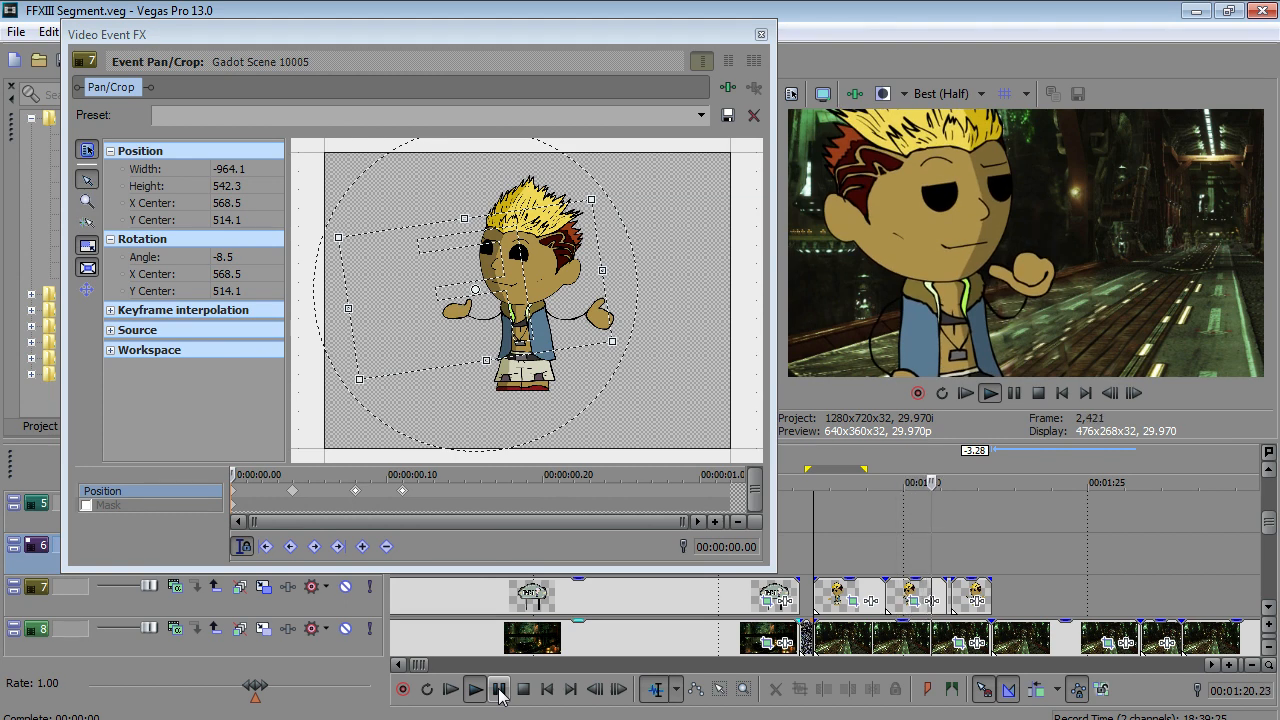
click(499, 689)
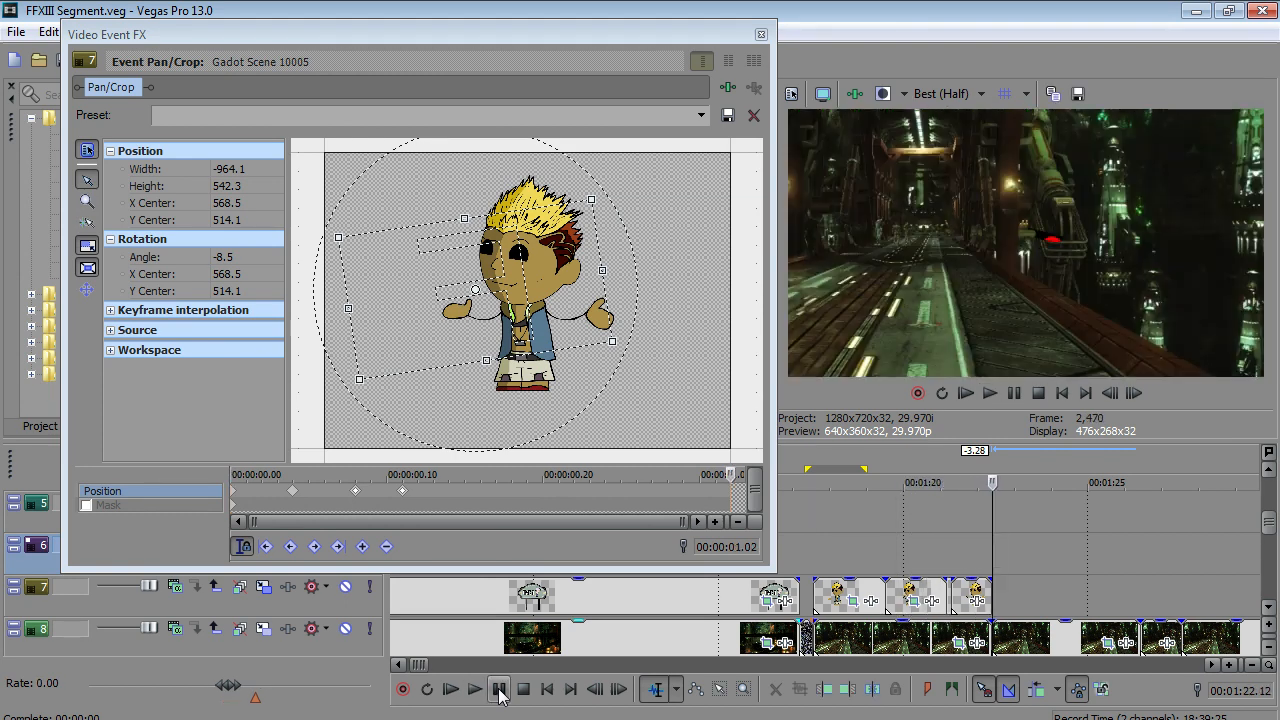
click(806, 567)
click(815, 563)
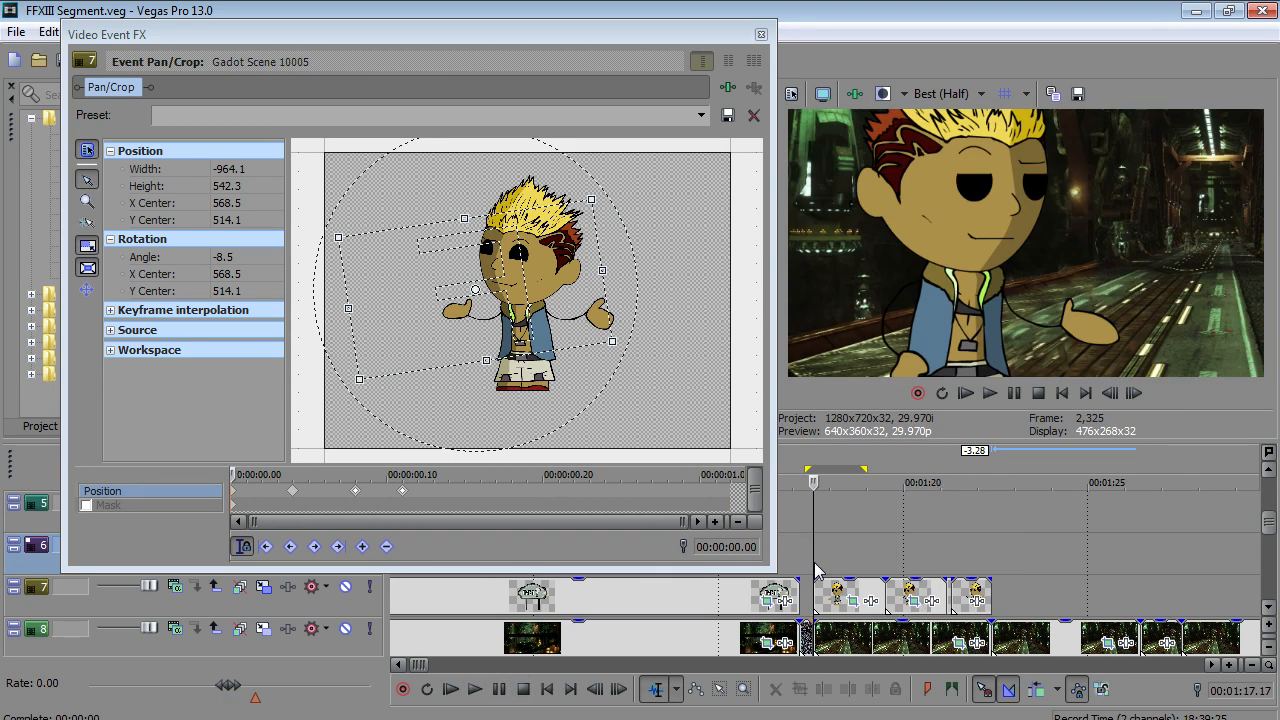
click(478, 688)
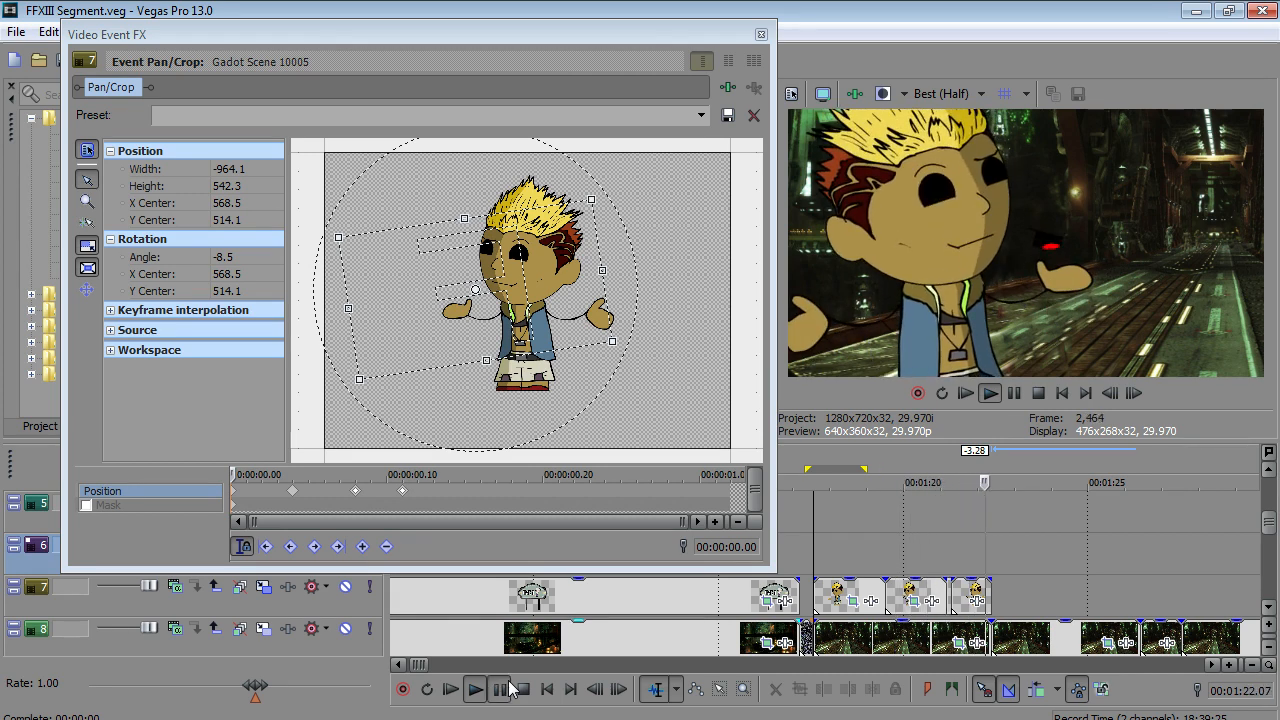
click(508, 684)
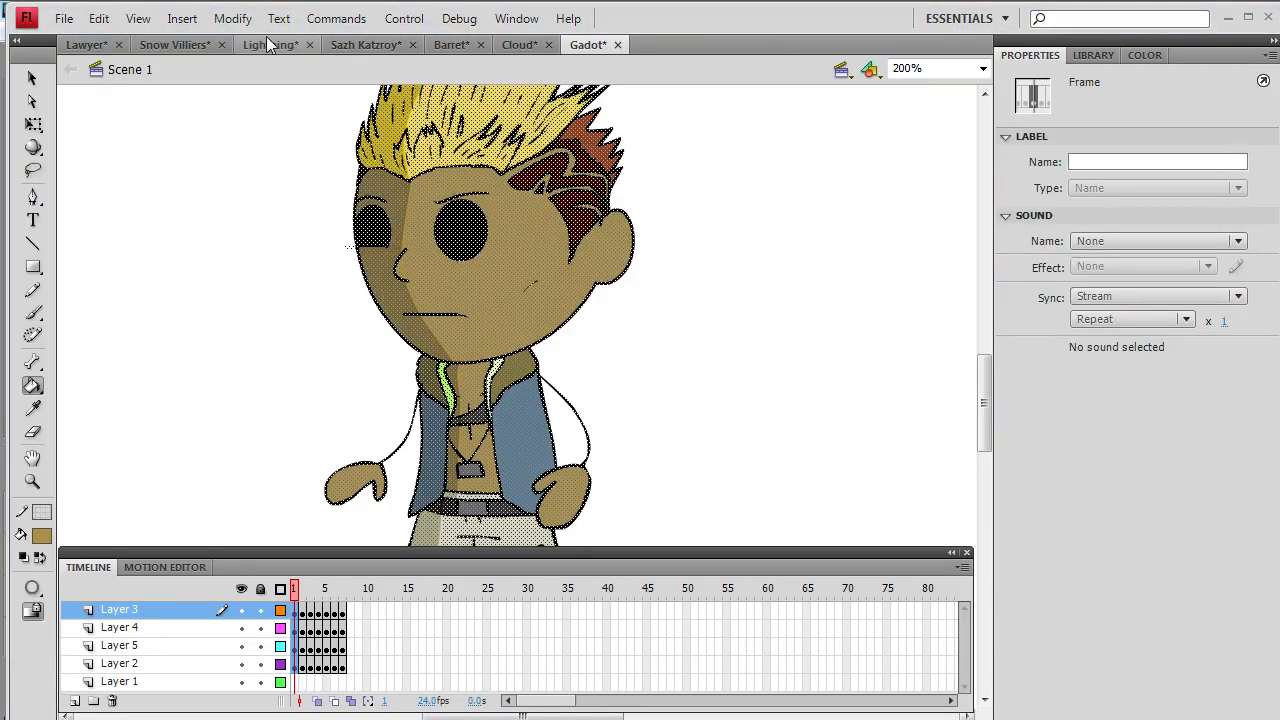
- Open the Snow Villiers document at frame 5, the hands-on-hips pose, and delete both of his curved eyebrows
click(158, 48)
click(38, 80)
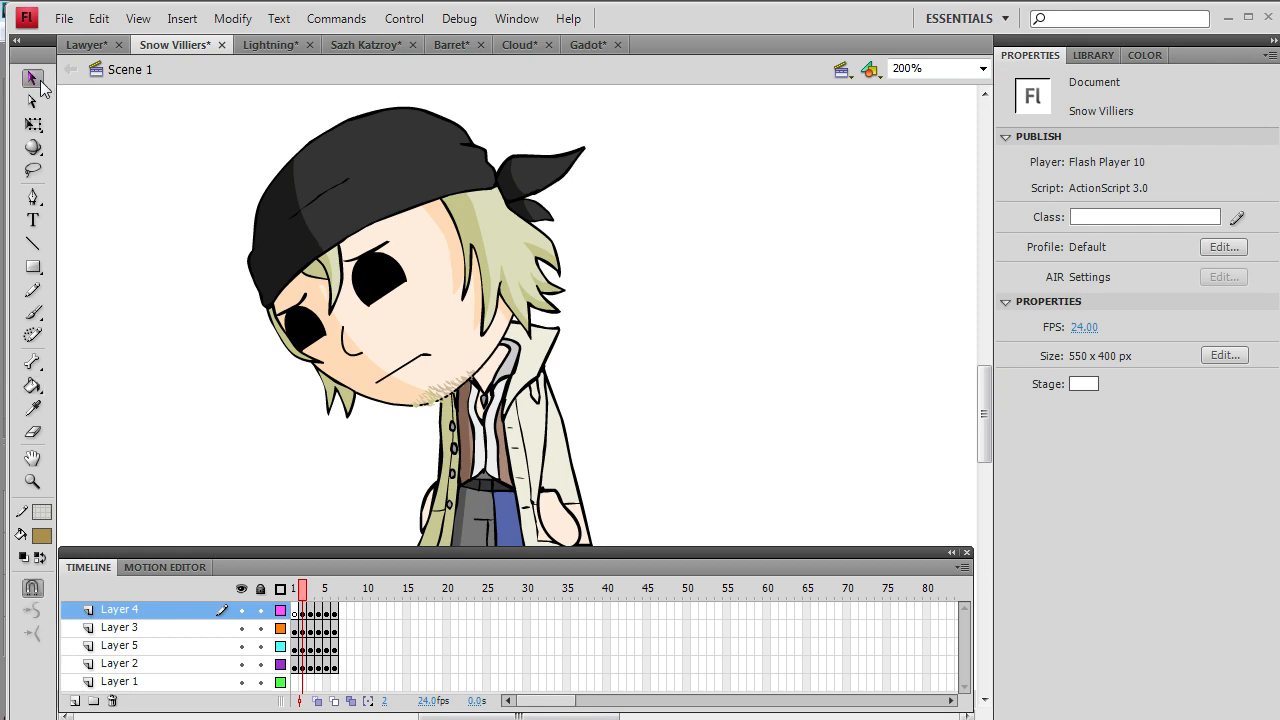
mouse_move(306, 592)
mouse_down()
mouse_move(294, 590)
mouse_move(334, 590)
mouse_move(320, 588)
mouse_up()
drag(310, 588, 331, 585)
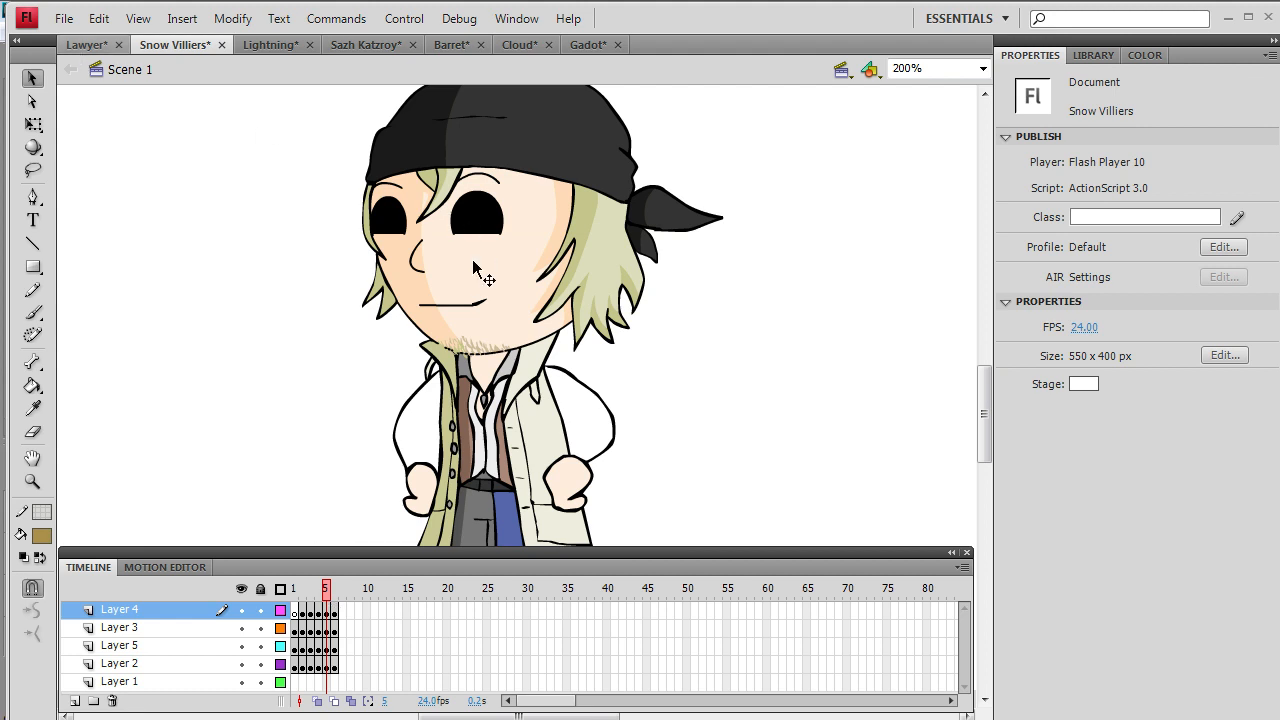
click(390, 188)
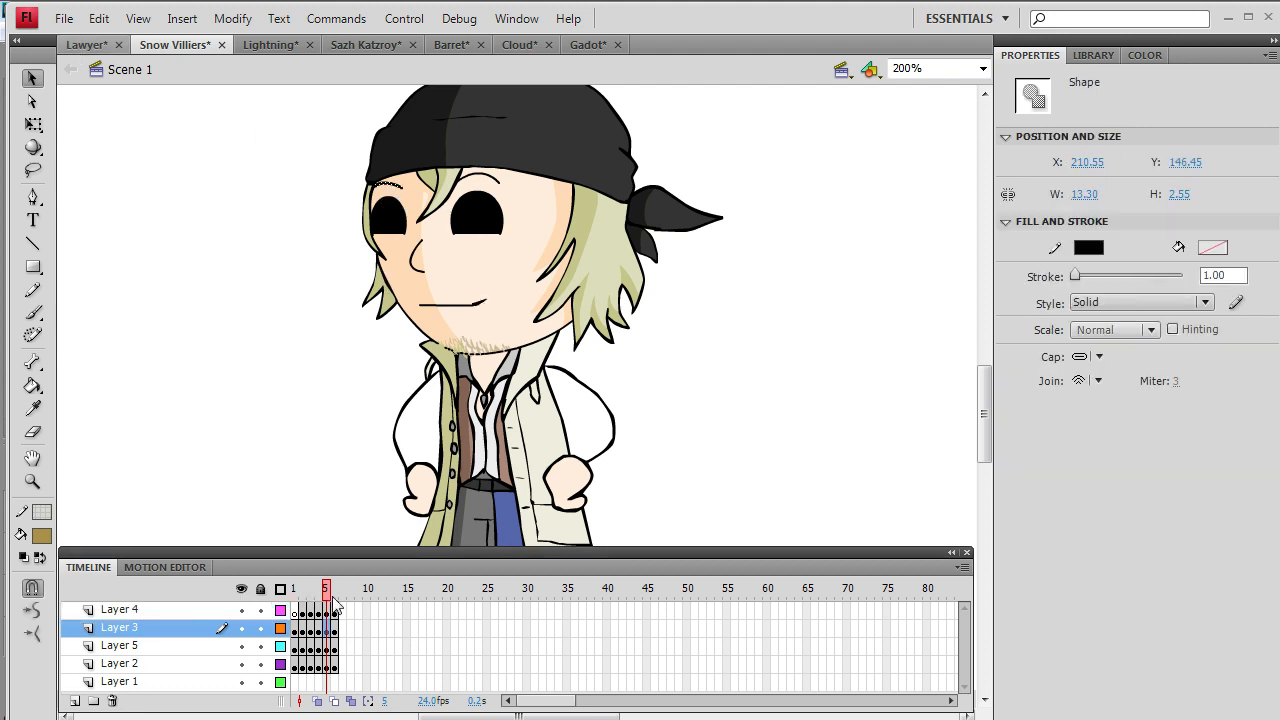
click(400, 366)
click(481, 176)
key(Delete)
- Brush black, angry eyebrows slanting down toward the nose above both of Snow's eyes on frame 5
click(41, 536)
click(44, 328)
click(33, 312)
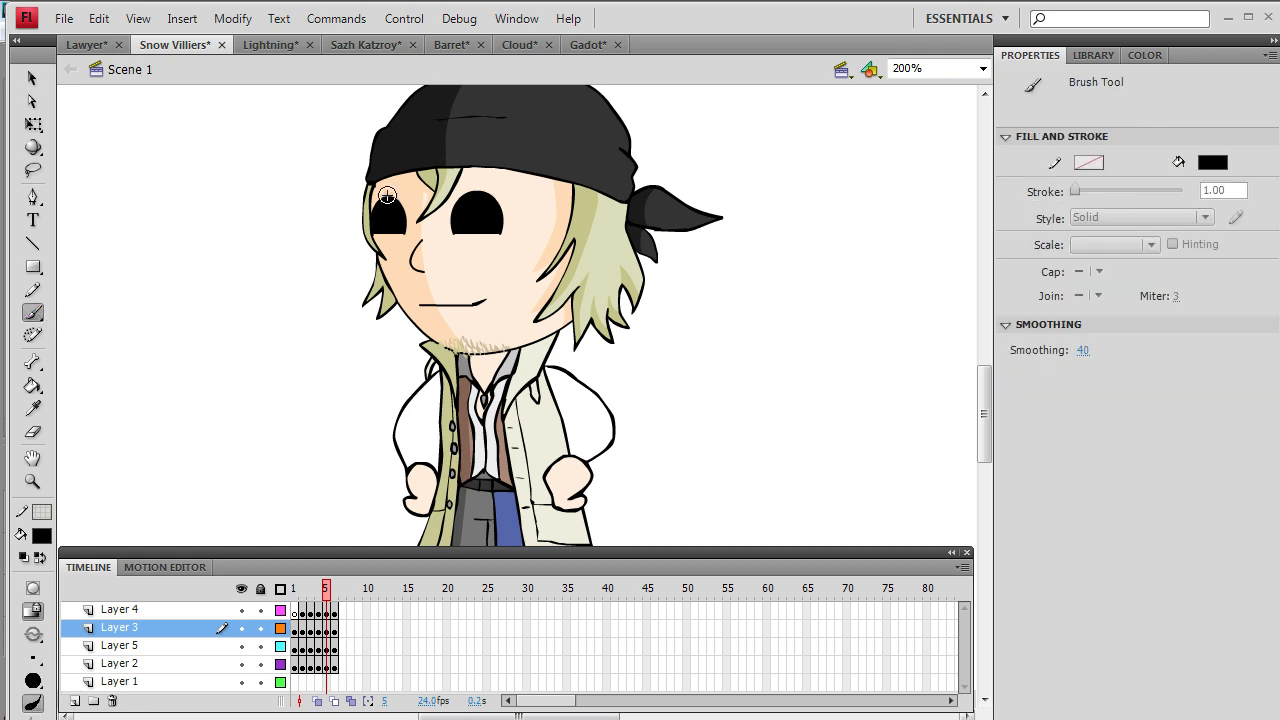
drag(406, 202, 456, 192)
- Cover the smirking corner of Snow's mouth with sampled skin colour and brush a small black downturned corner instead
click(32, 408)
click(484, 292)
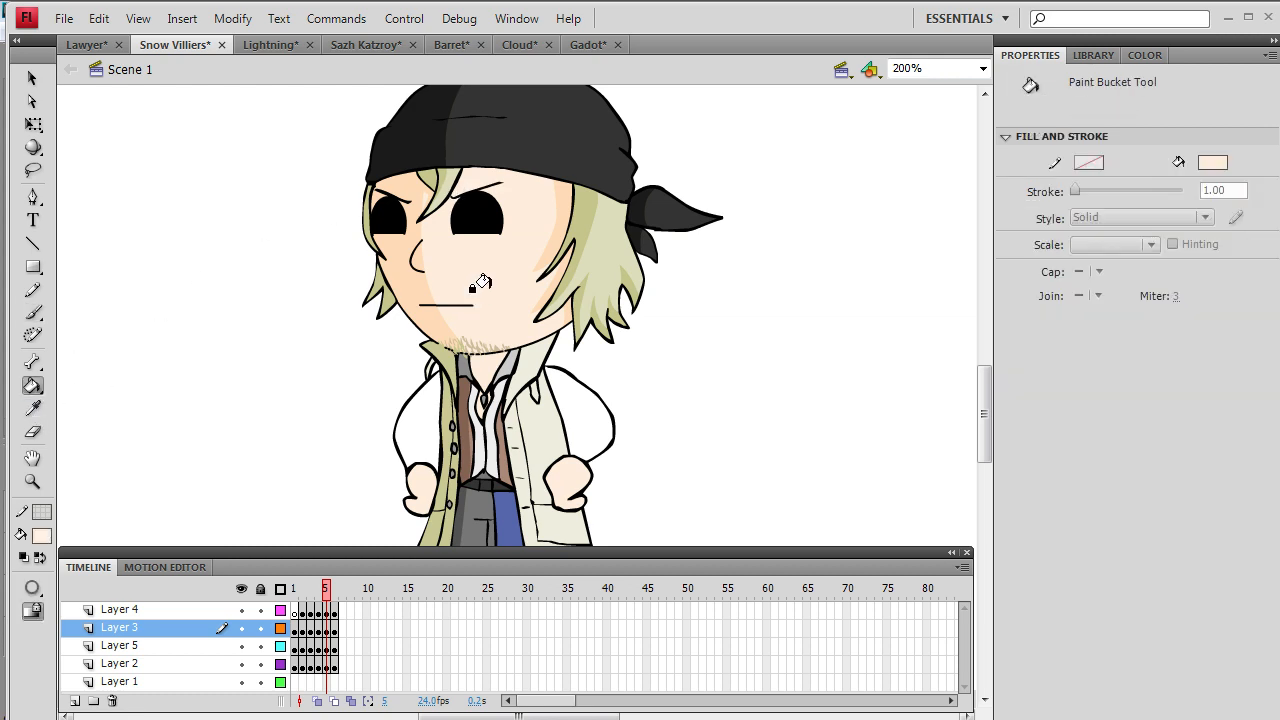
click(41, 536)
click(40, 333)
click(33, 312)
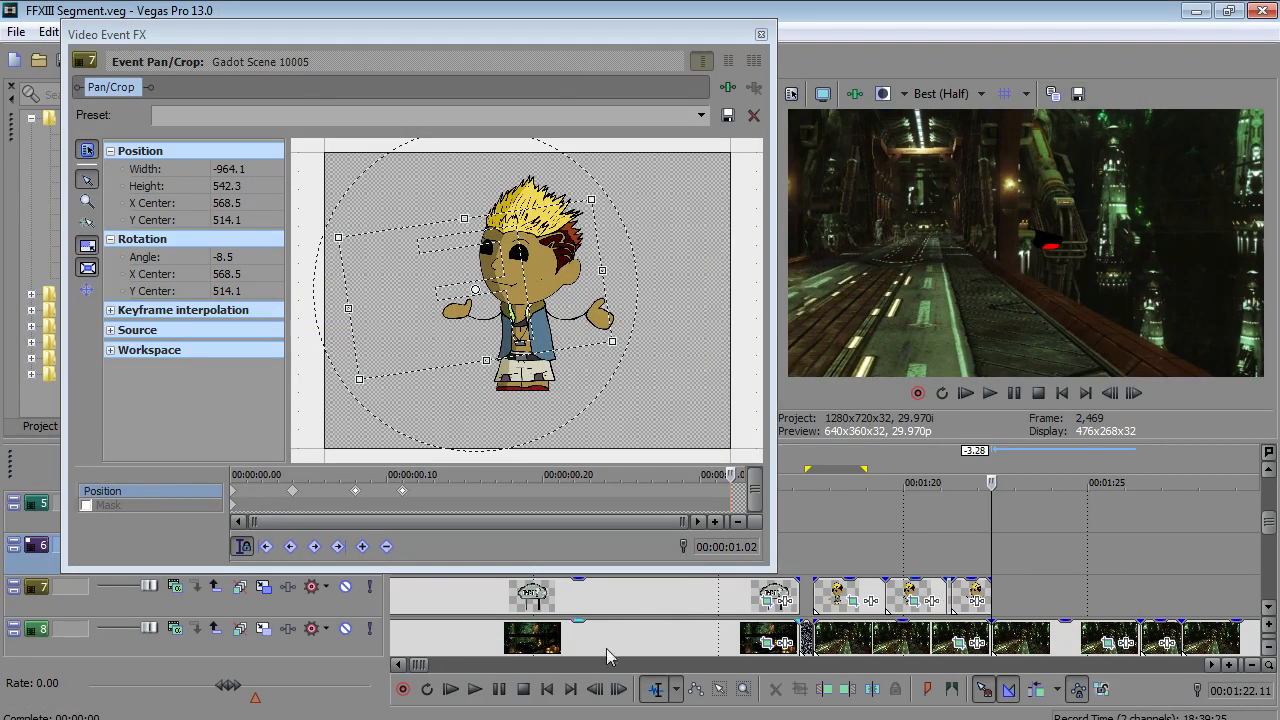
click(499, 691)
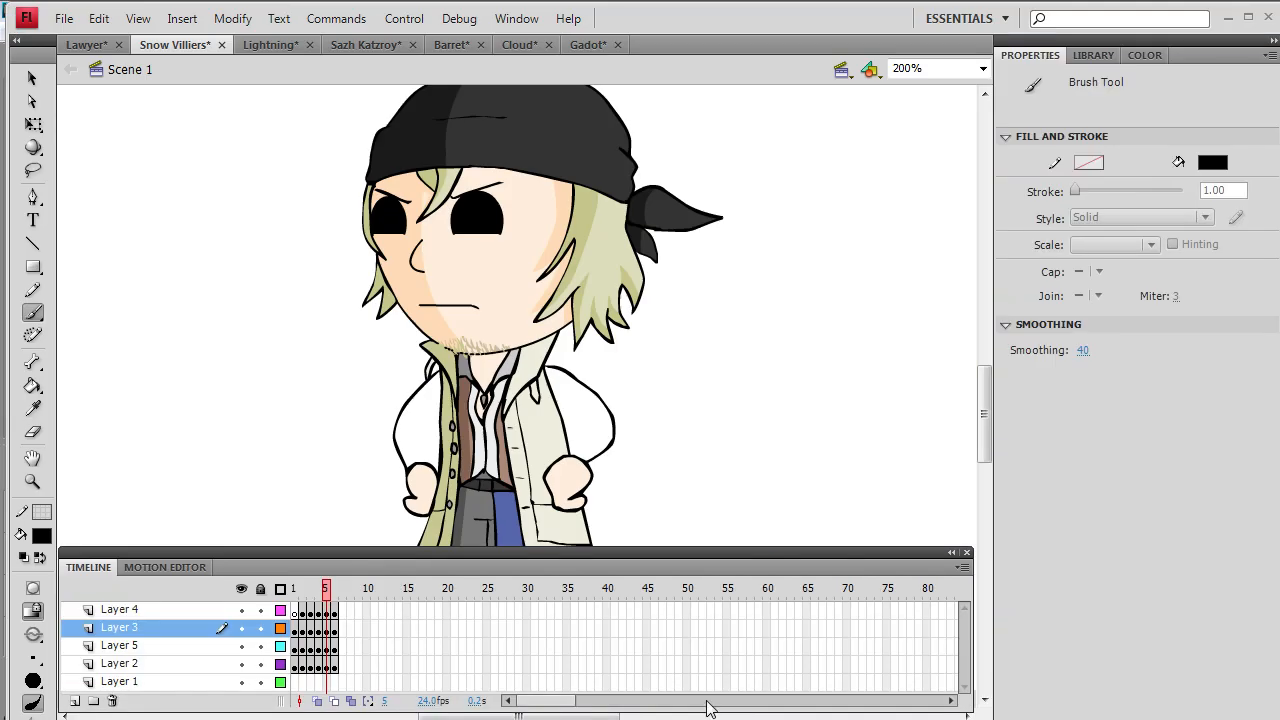
- Duplicate Snow's angry frame 5 as a new frame 6 across Layers 4, 3, 5 and 2
drag(334, 669, 331, 613)
right_click(331, 613)
click(443, 157)
drag(334, 668, 336, 617)
right_click(336, 617)
click(446, 217)
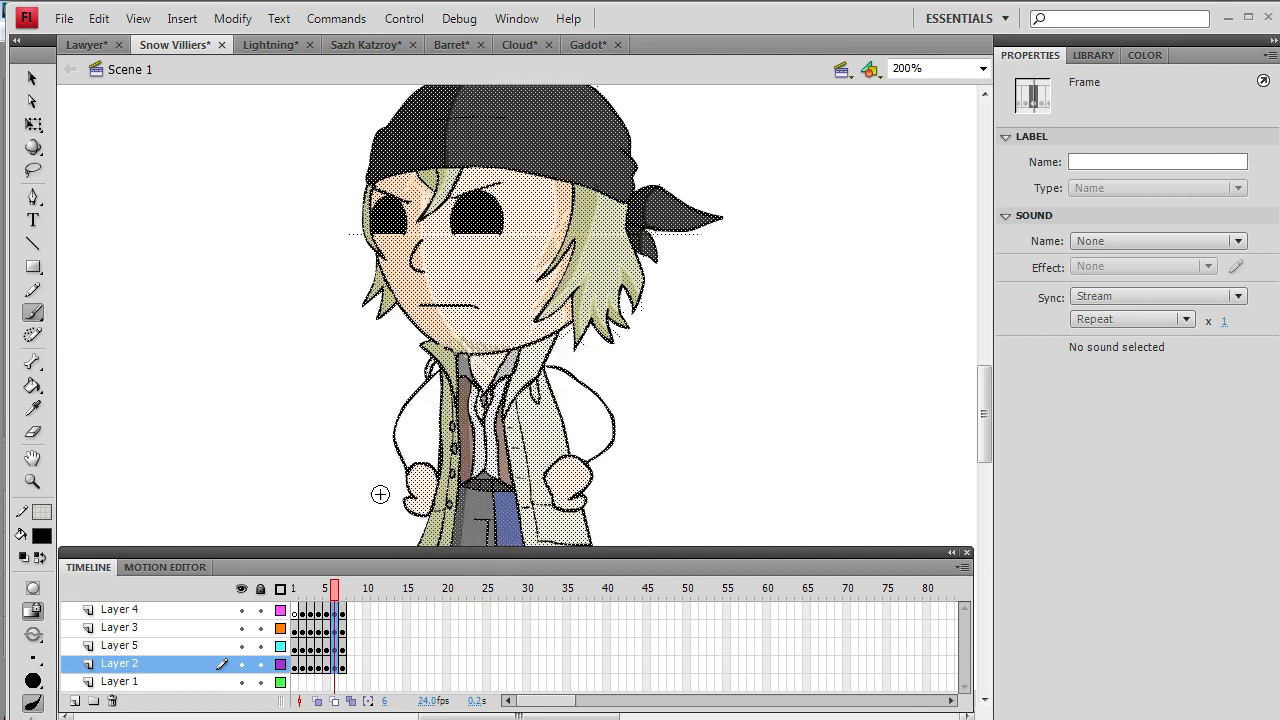
- Replace Snow's arms on frame 6 with one outstretched and one bent in front of the coat, filling both hands with sampled skin colour
click(340, 612)
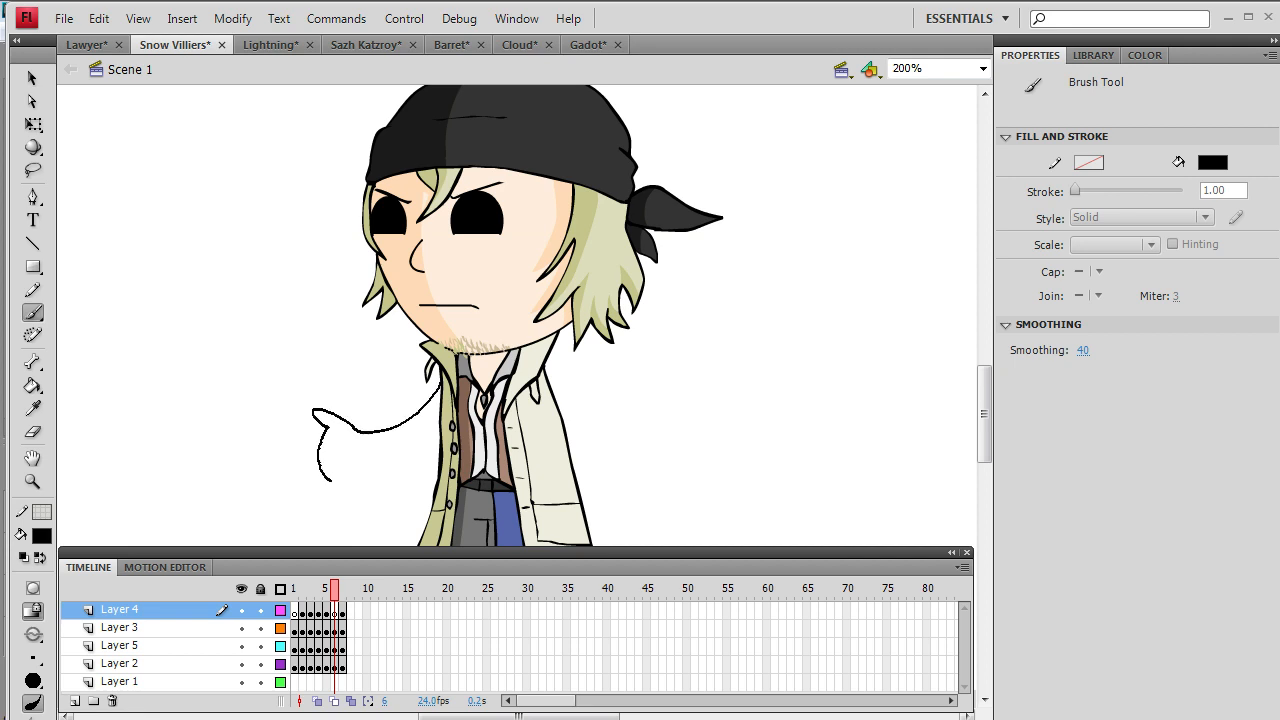
drag(360, 452, 362, 444)
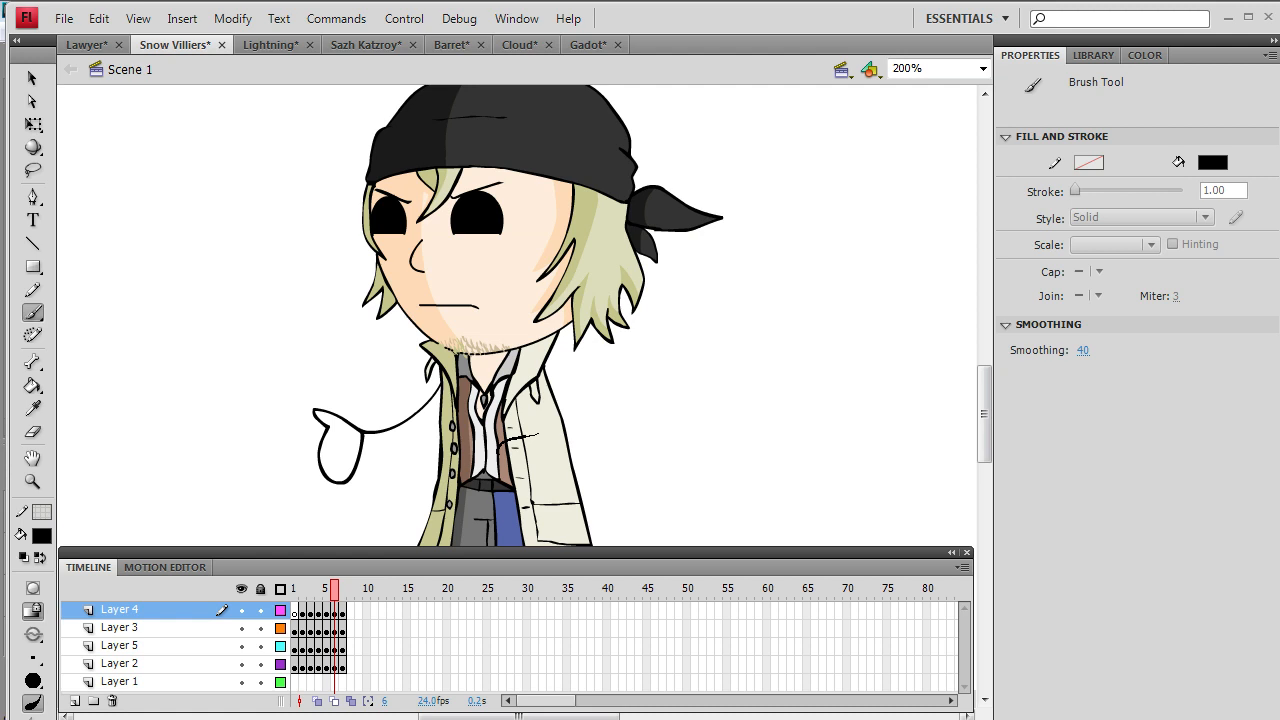
drag(550, 425, 552, 430)
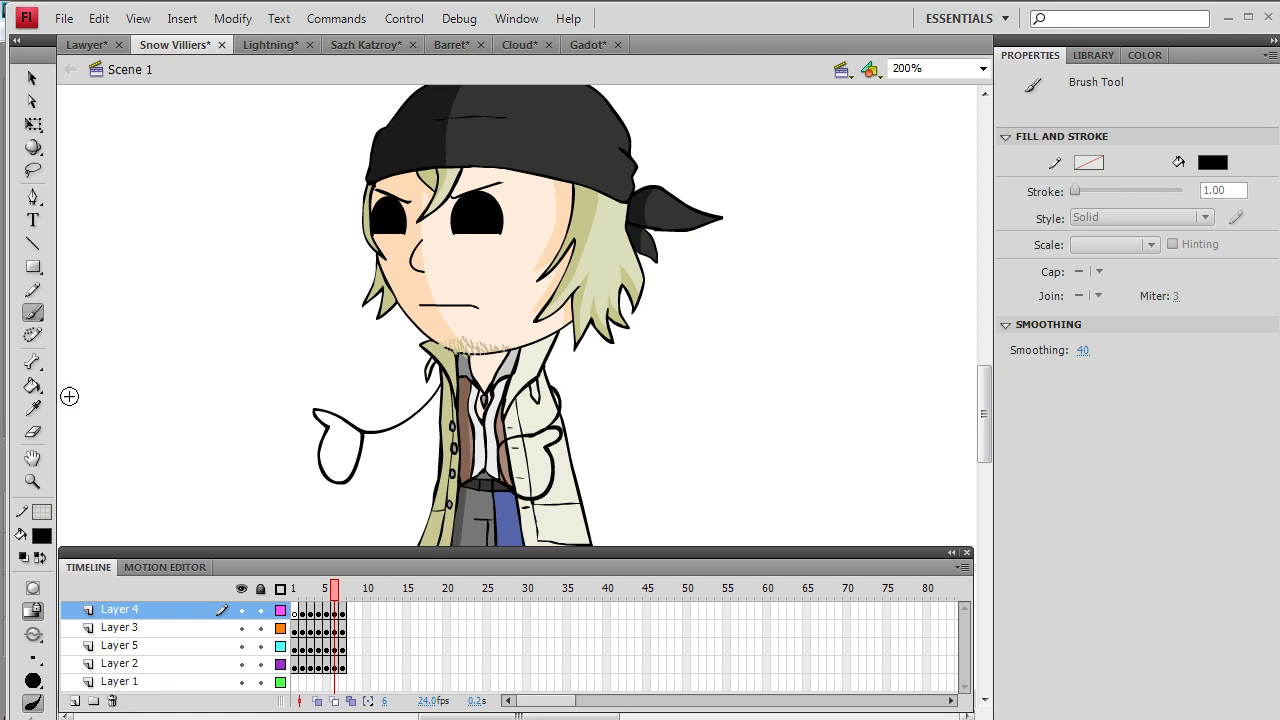
click(32, 408)
click(468, 285)
click(326, 442)
click(521, 437)
mouse_move(333, 593)
mouse_down()
mouse_move(328, 606)
mouse_move(334, 590)
mouse_up()
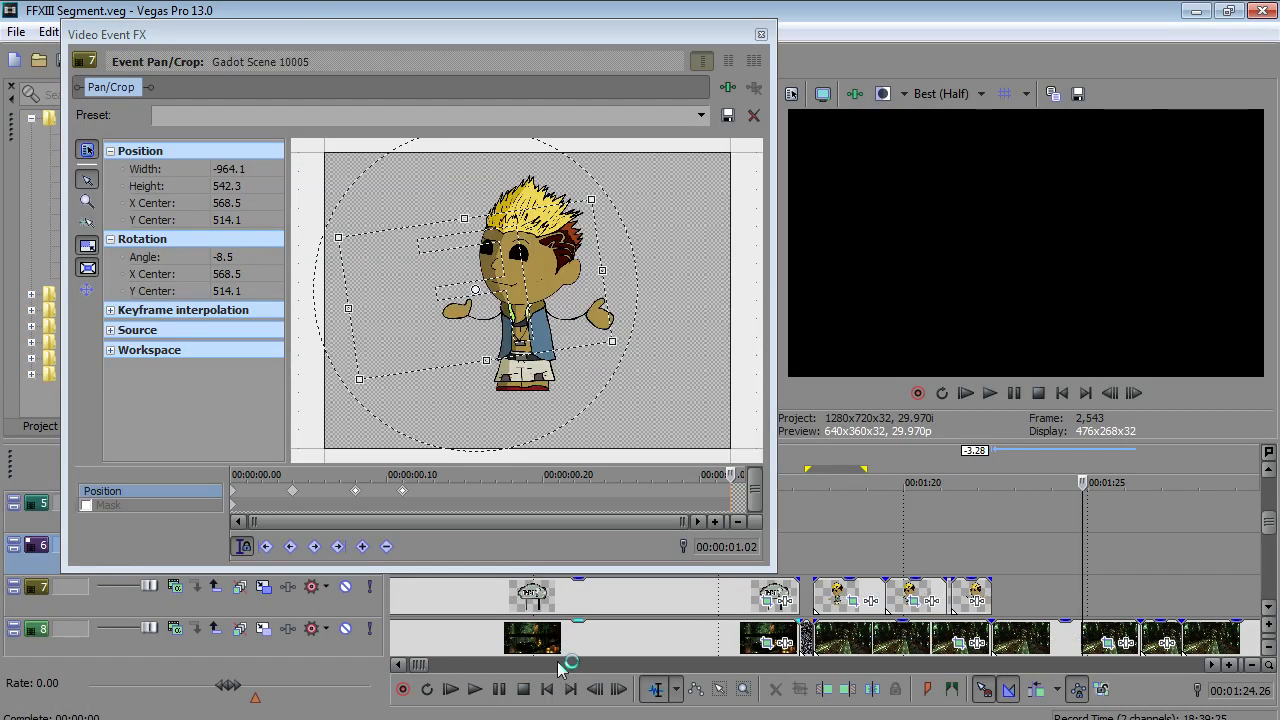
- Switch to Vegas and play the empty shot after Gadot's last pose from 1:22.19 to hear Snow's dialogue
click(1003, 559)
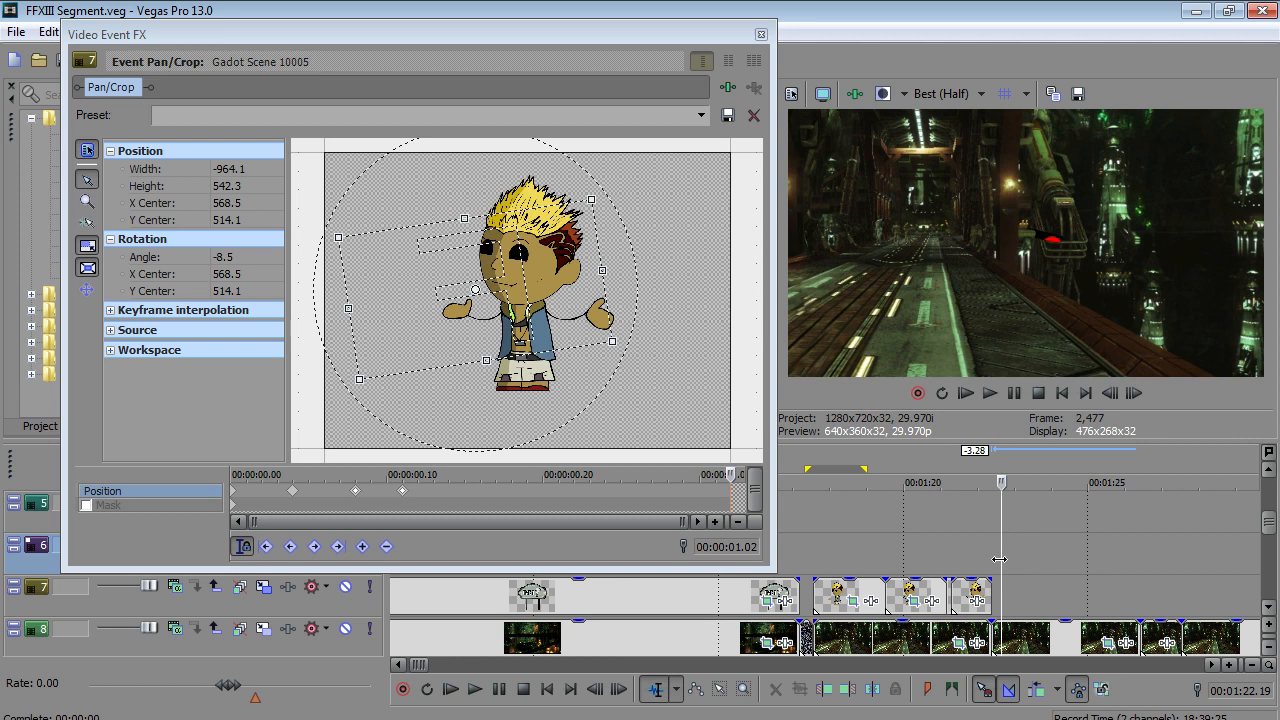
click(475, 698)
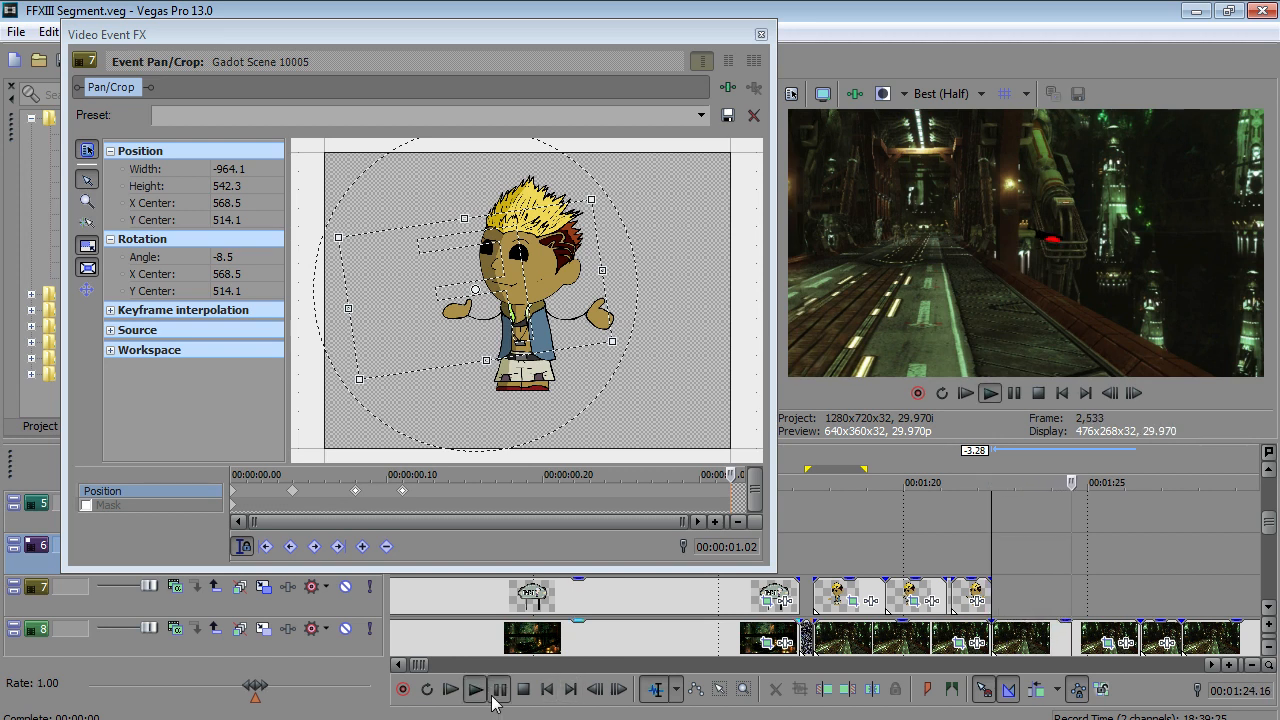
click(494, 697)
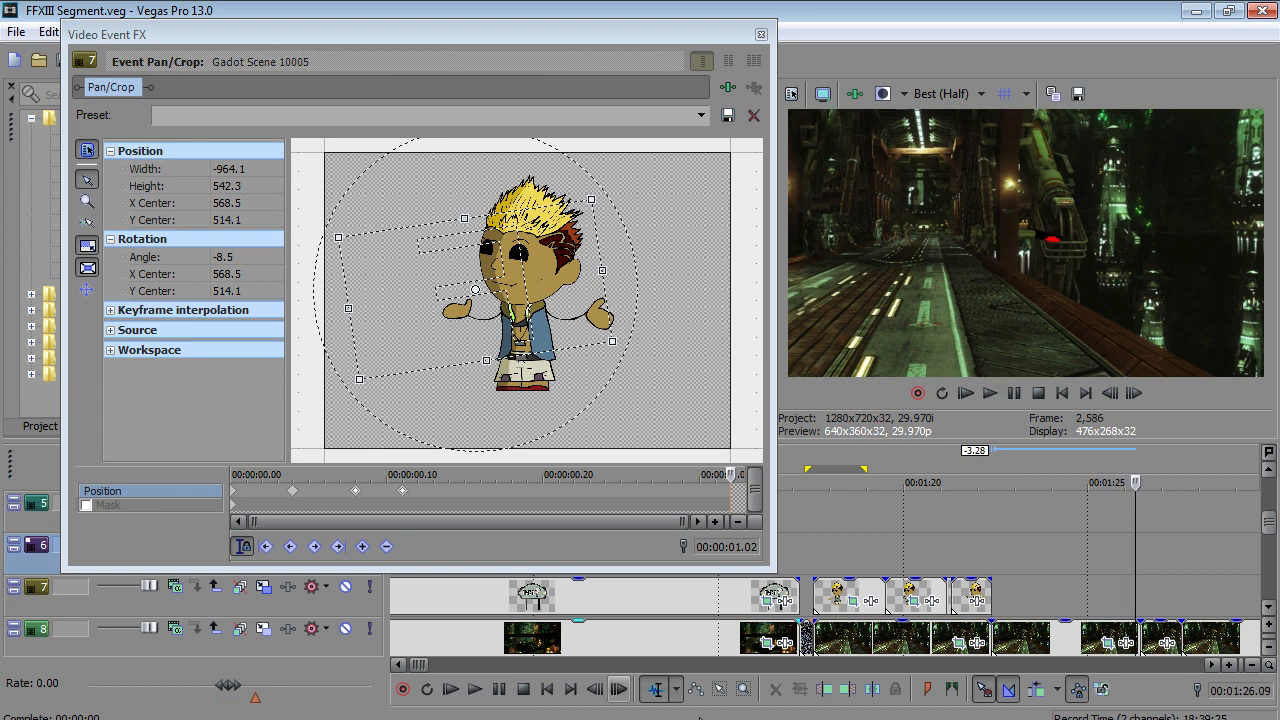
- Switch to Flash and export frame 5 as the PNG image "Snow angry hands on hips" in the Movements folder
key(alt+Tab)
click(326, 589)
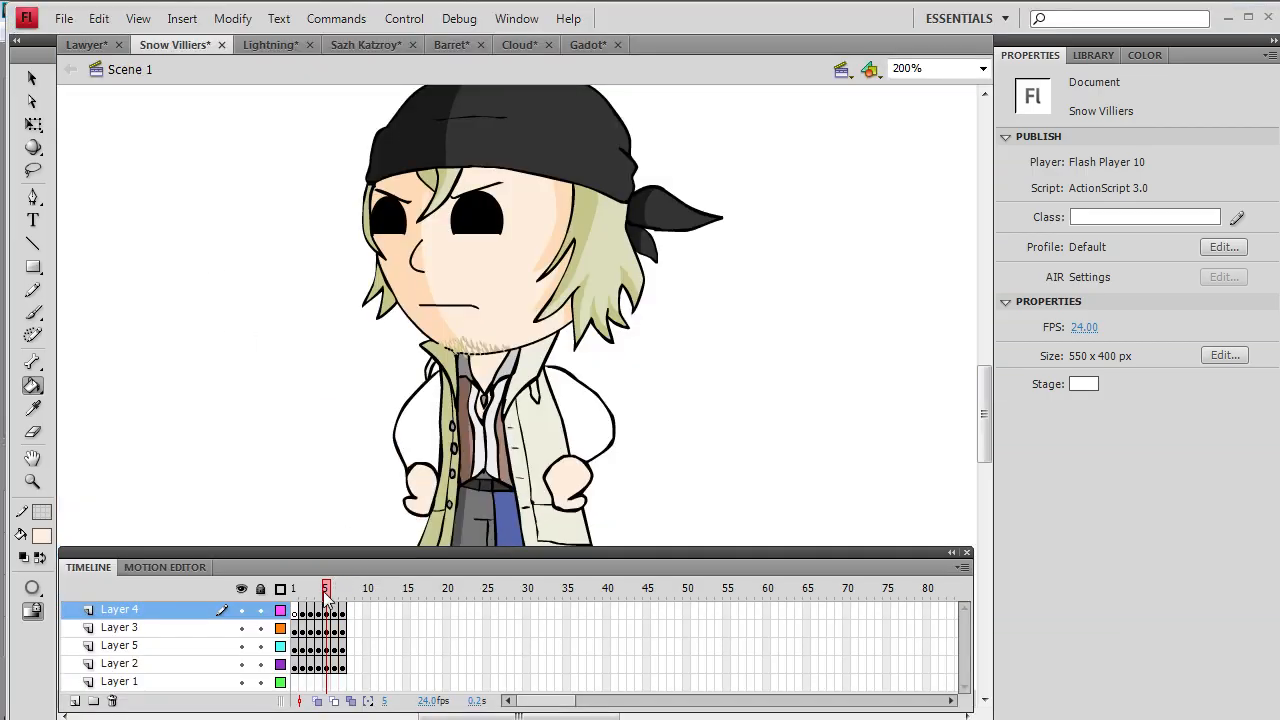
click(63, 18)
mouse_move(166, 381)
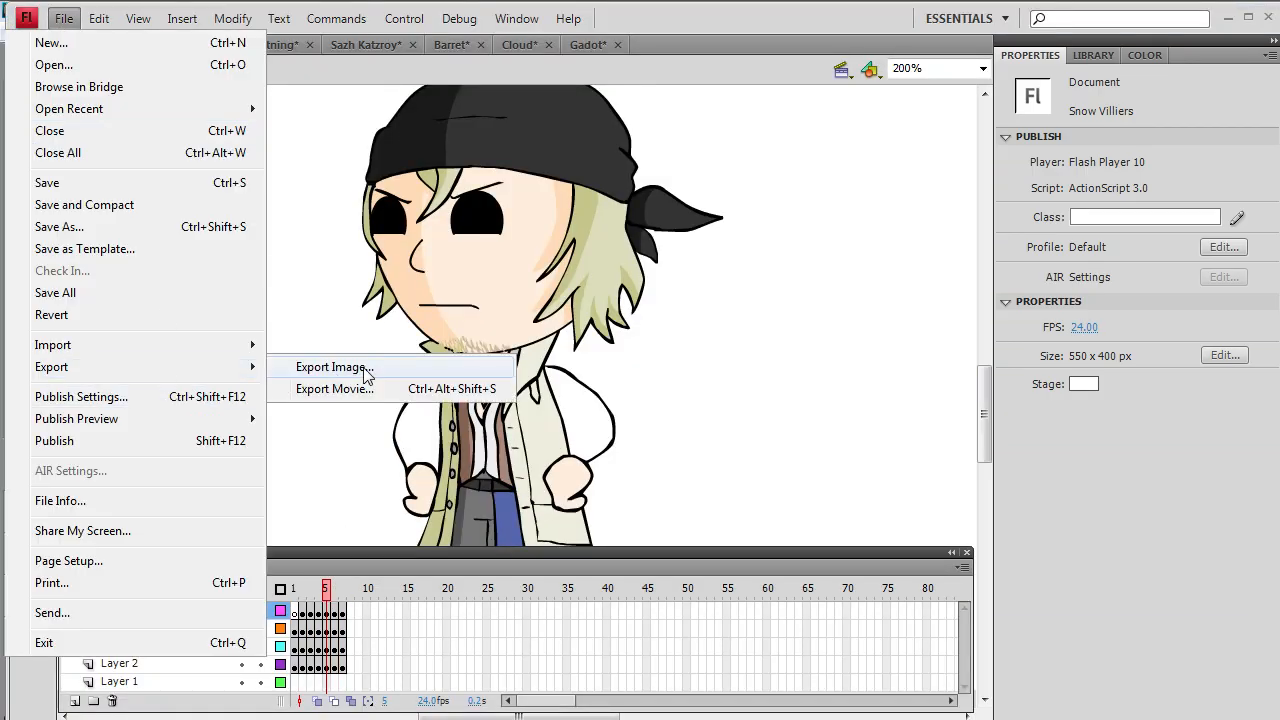
click(366, 368)
click(630, 551)
click(595, 661)
drag(655, 524, 598, 578)
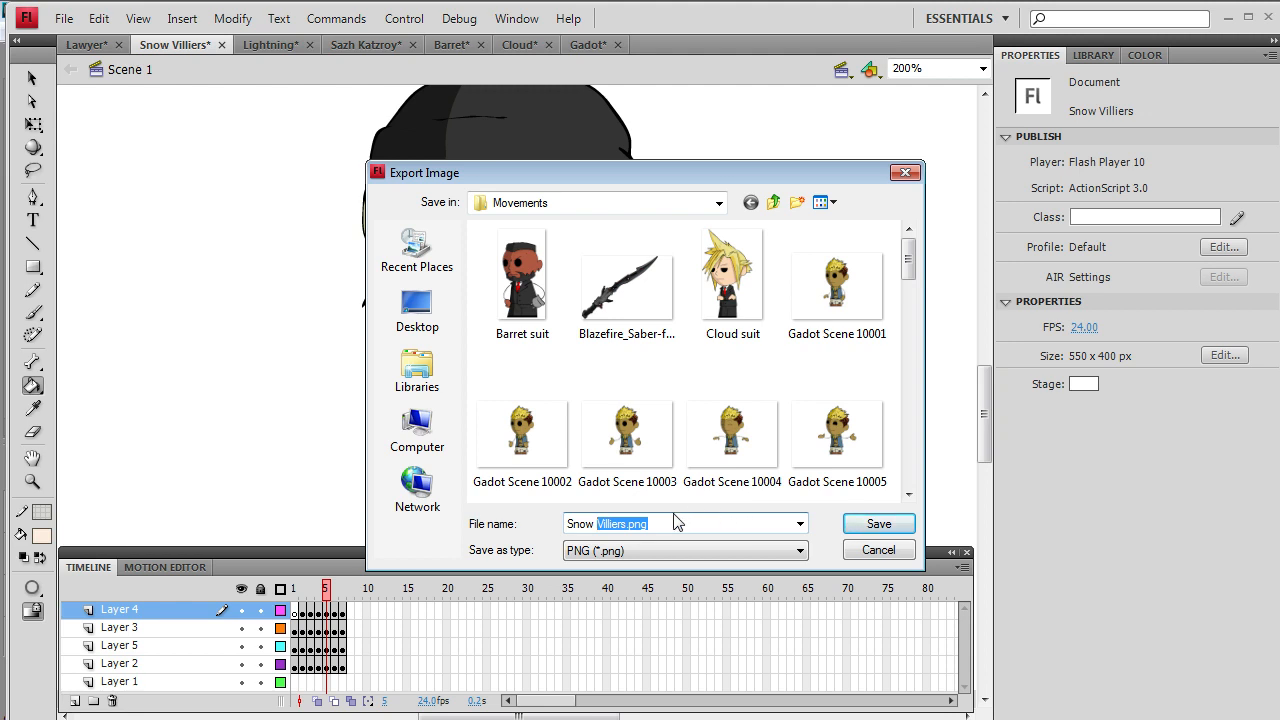
text(angry hands on hips)
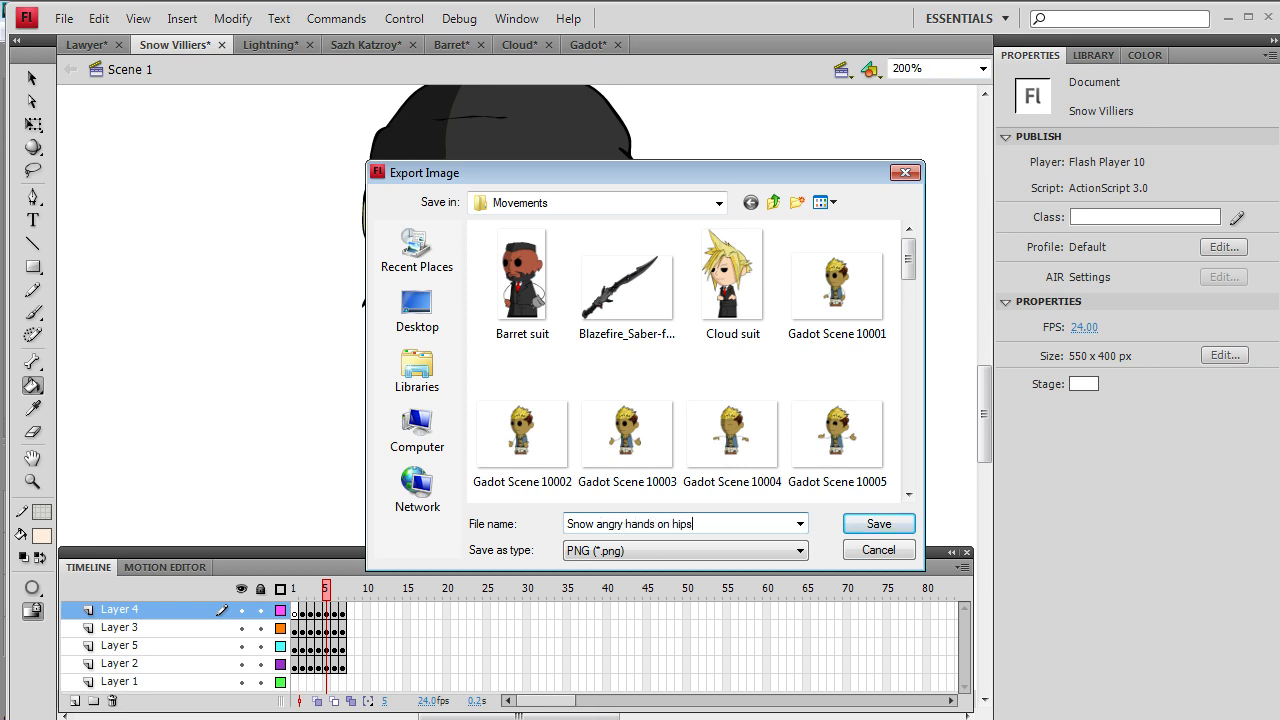
click(878, 526)
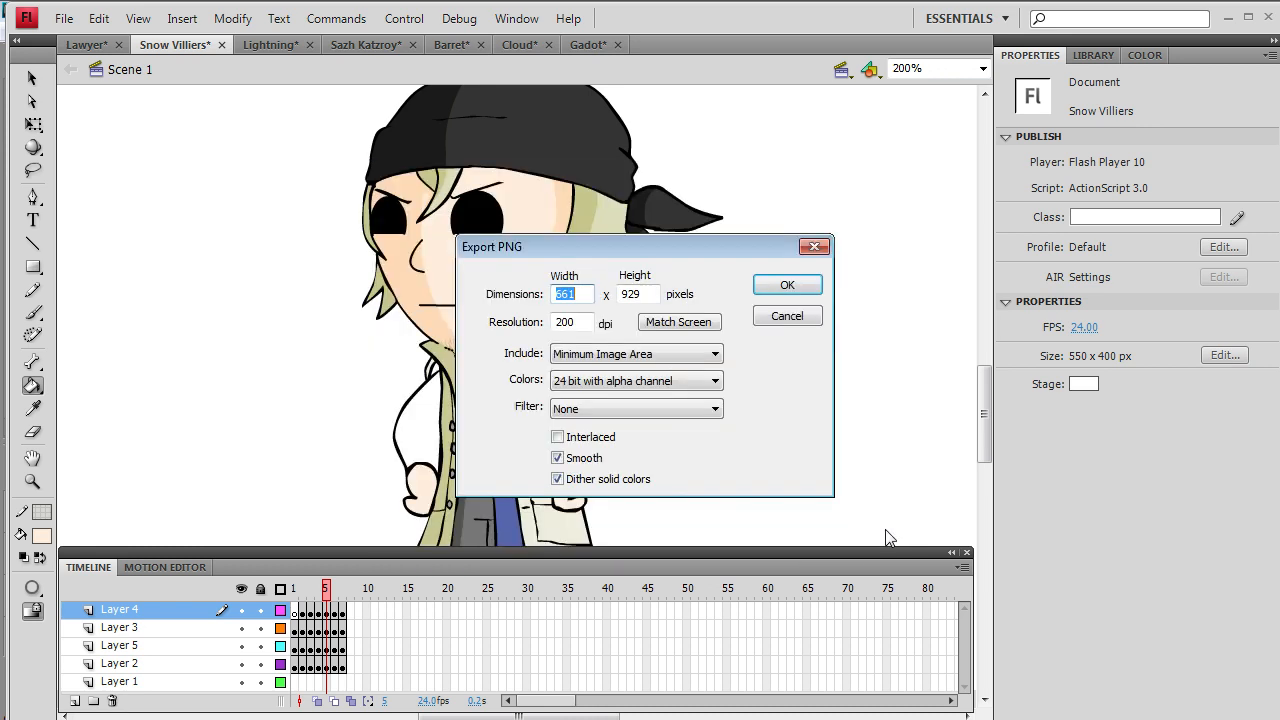
click(787, 285)
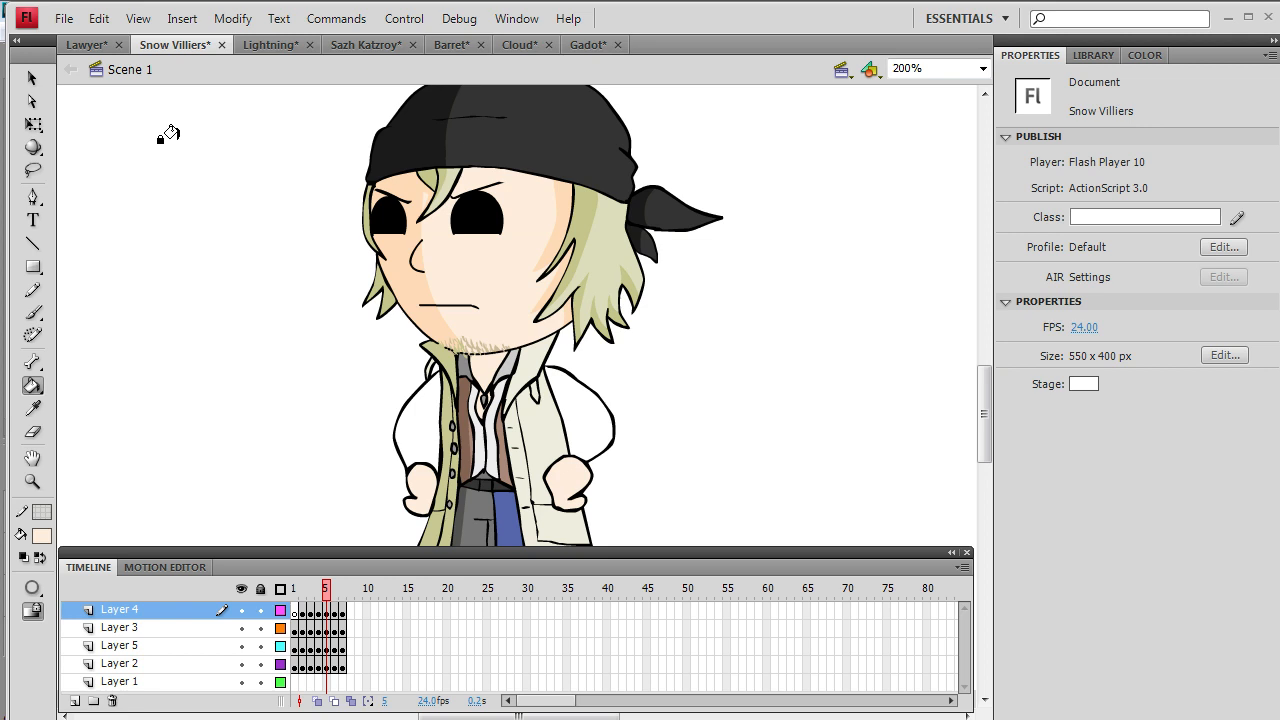
- Export frame 6 as the PNG image "Snow angry 2" in the Movements folder
click(335, 593)
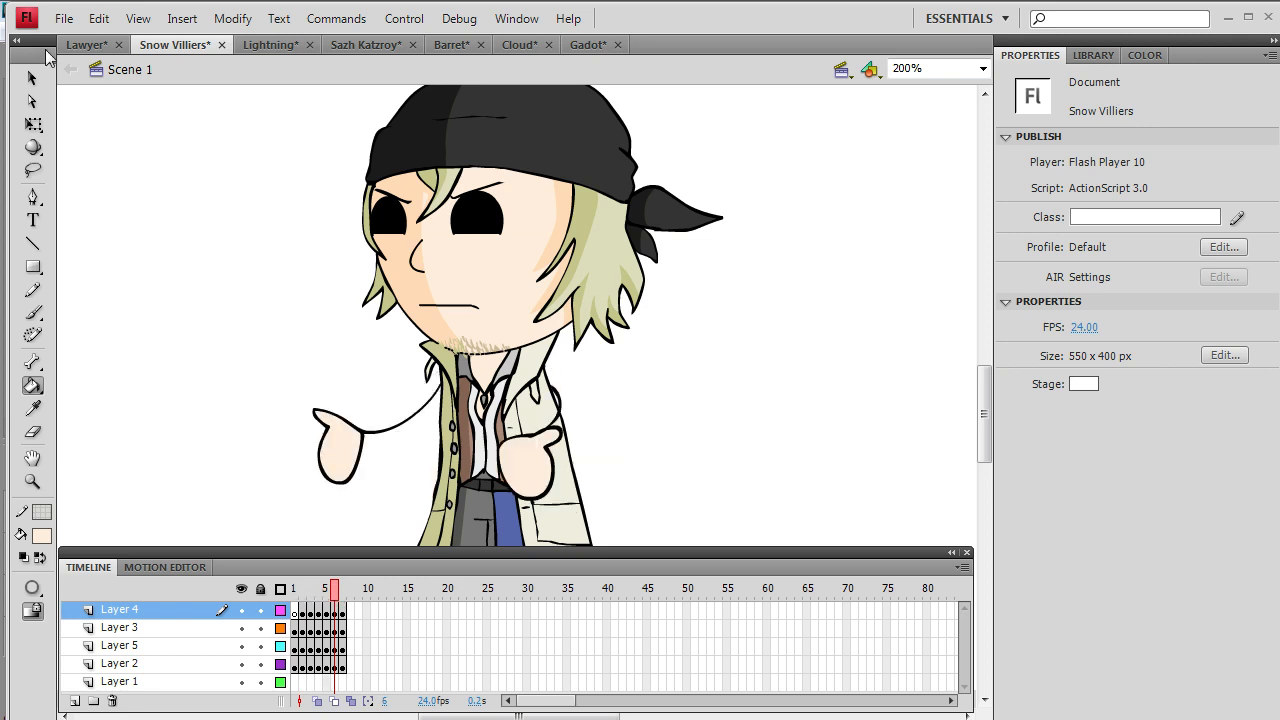
click(63, 18)
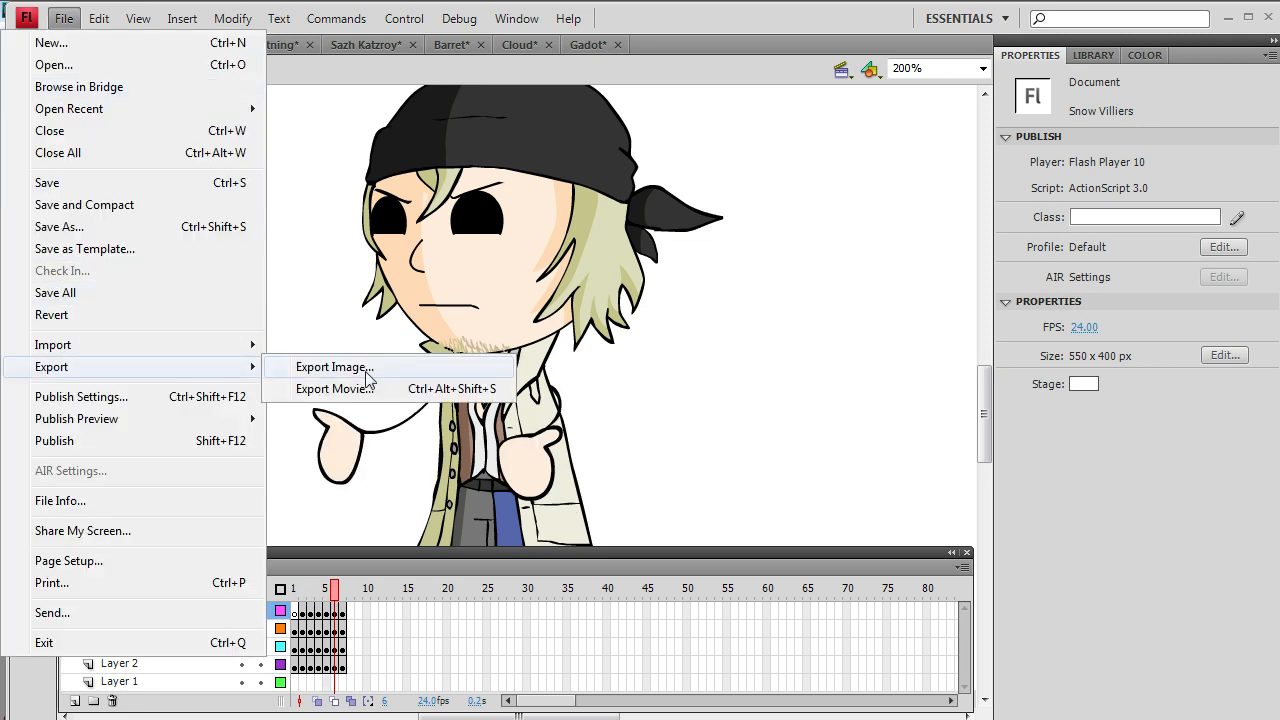
click(366, 369)
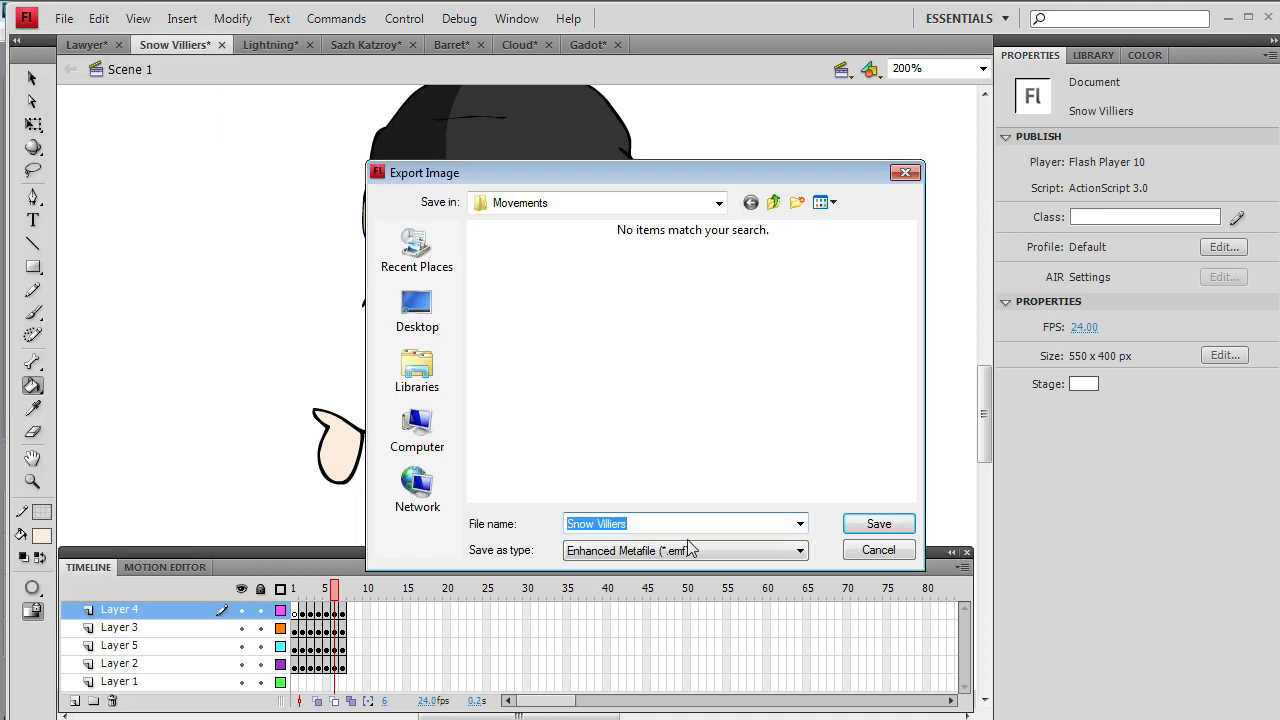
click(665, 558)
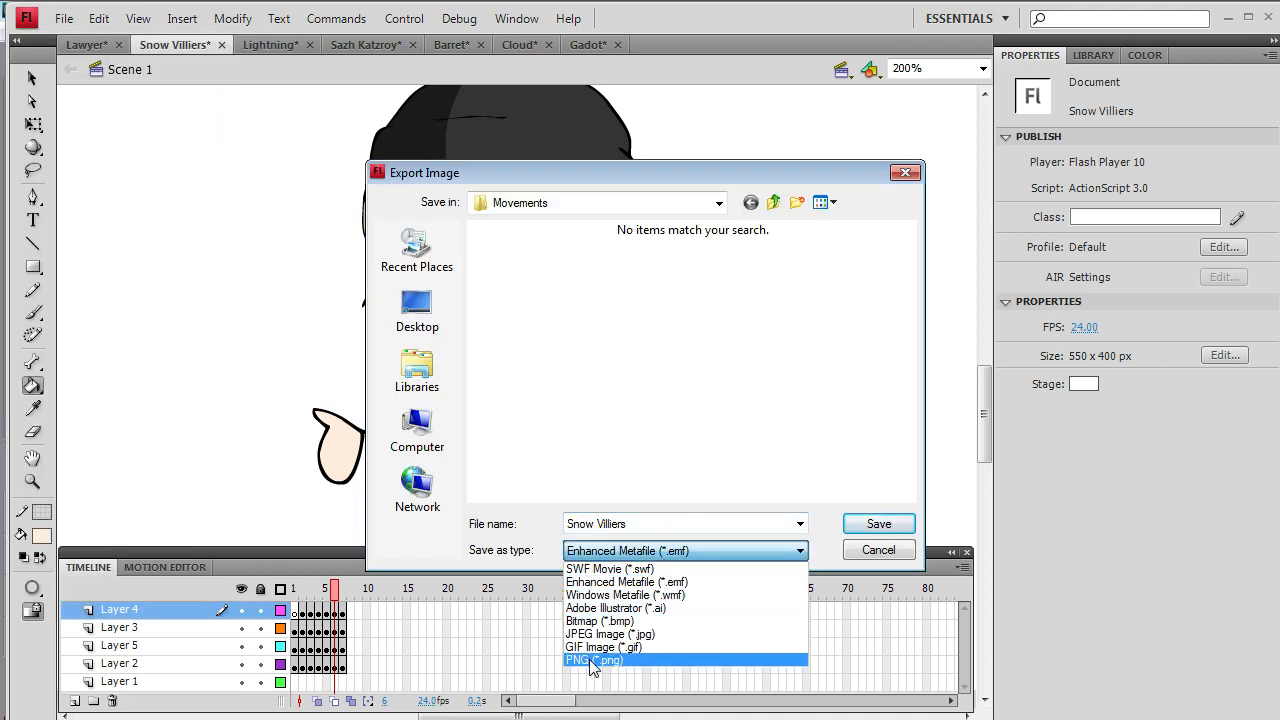
click(596, 661)
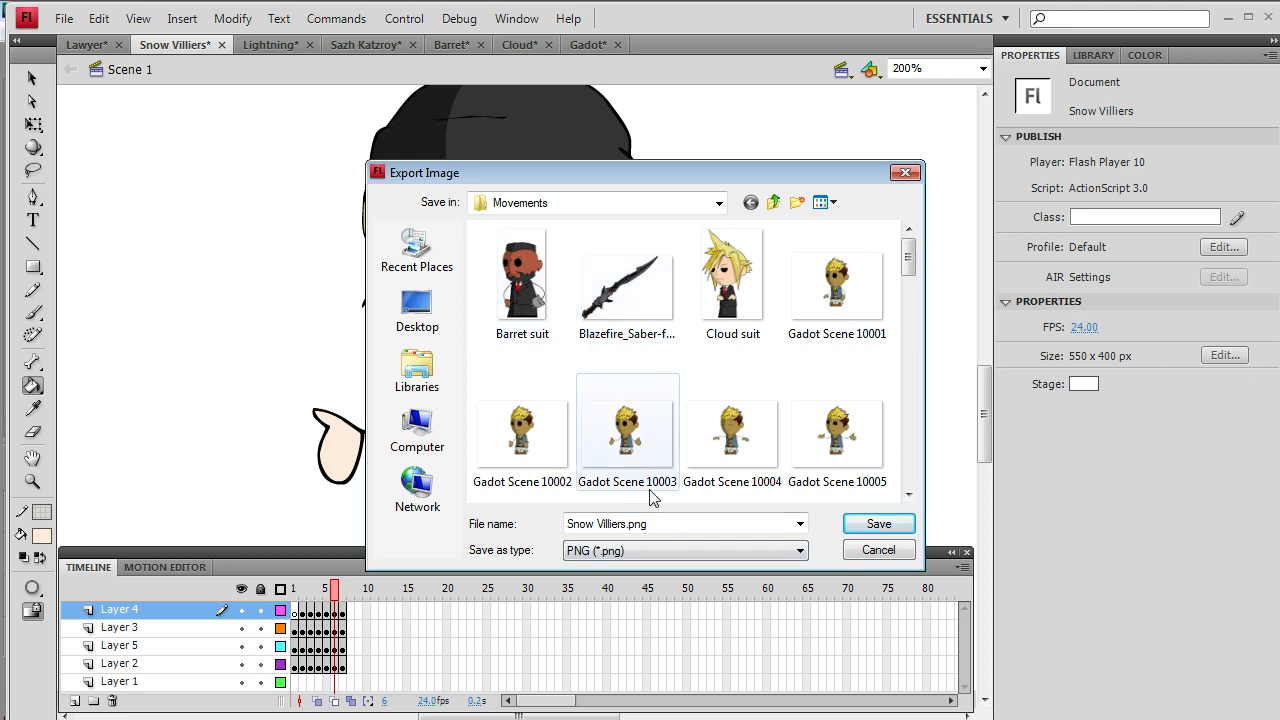
triple_click(655, 523)
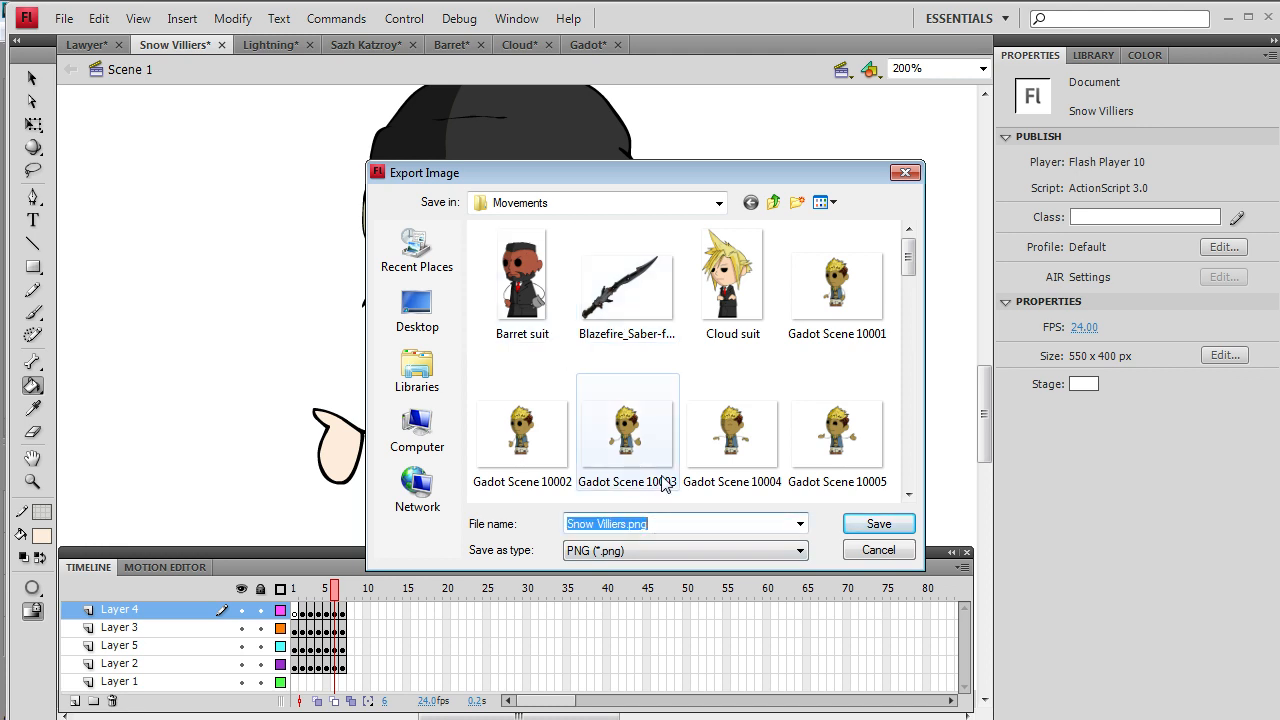
text(Snow angry 2)
key(BackSpace)
text(2)
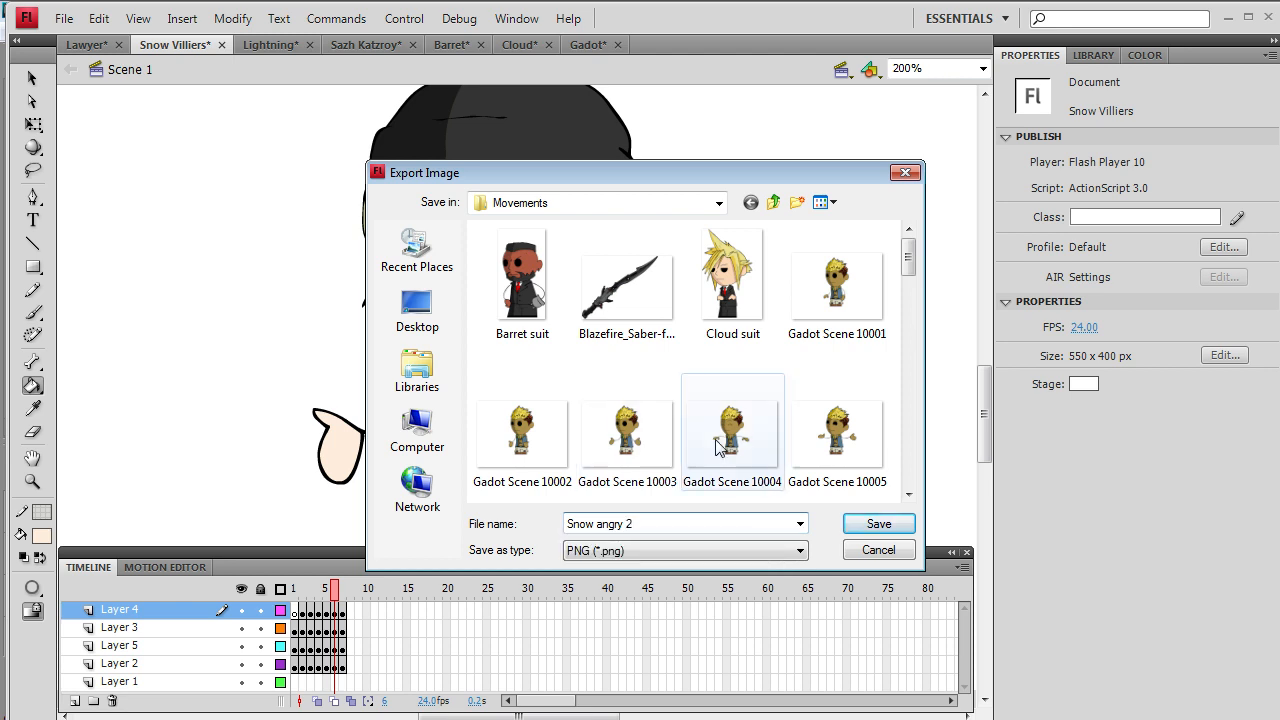
click(868, 522)
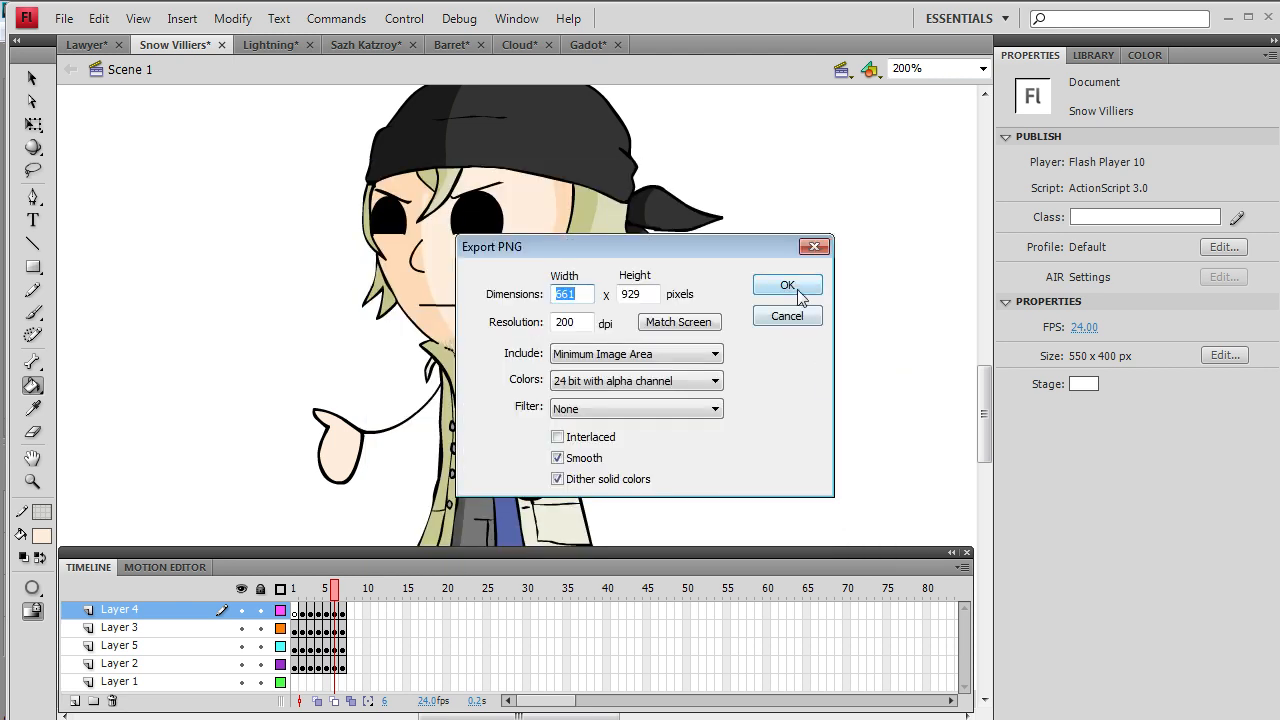
click(788, 287)
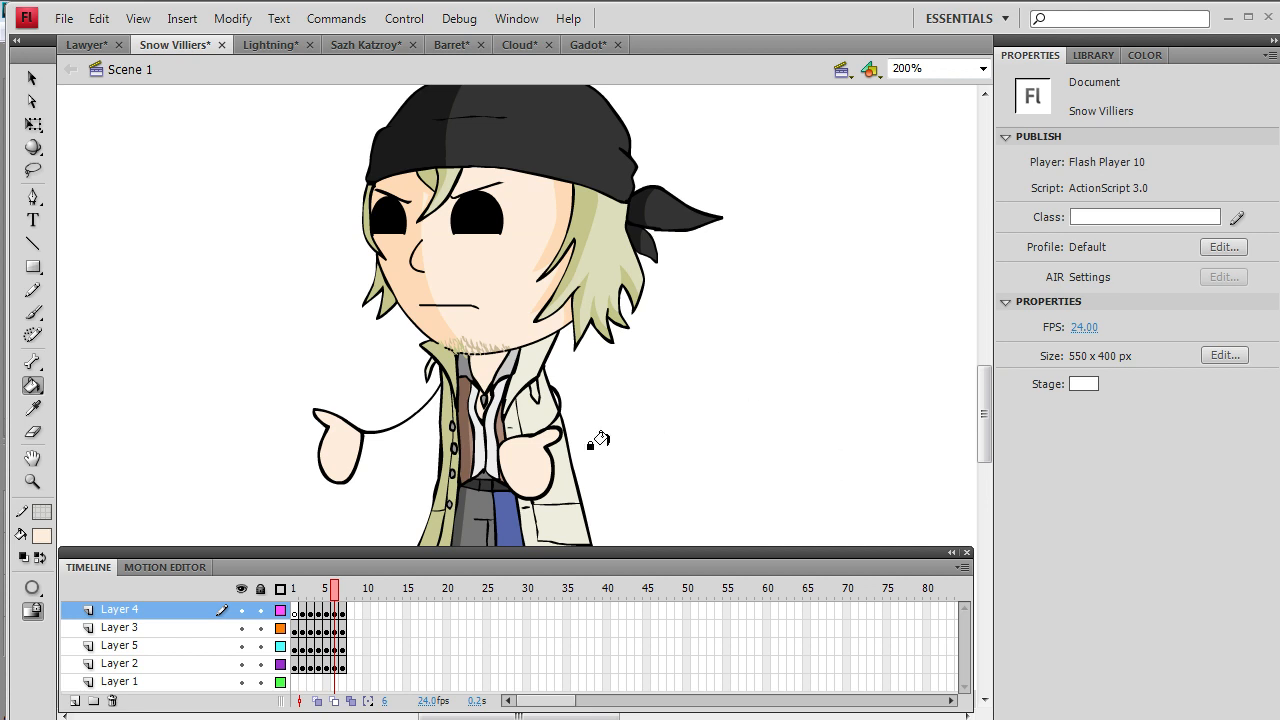
- Add Snow angry 2, Snow angry hands on hips and Snow blinking from the Movements folder to Vegas track 7, starting at 1:22.11 after Gadot's last pose
mouse_move(992, 421)
mouse_down()
mouse_move(985, 449)
mouse_move(995, 417)
mouse_up()
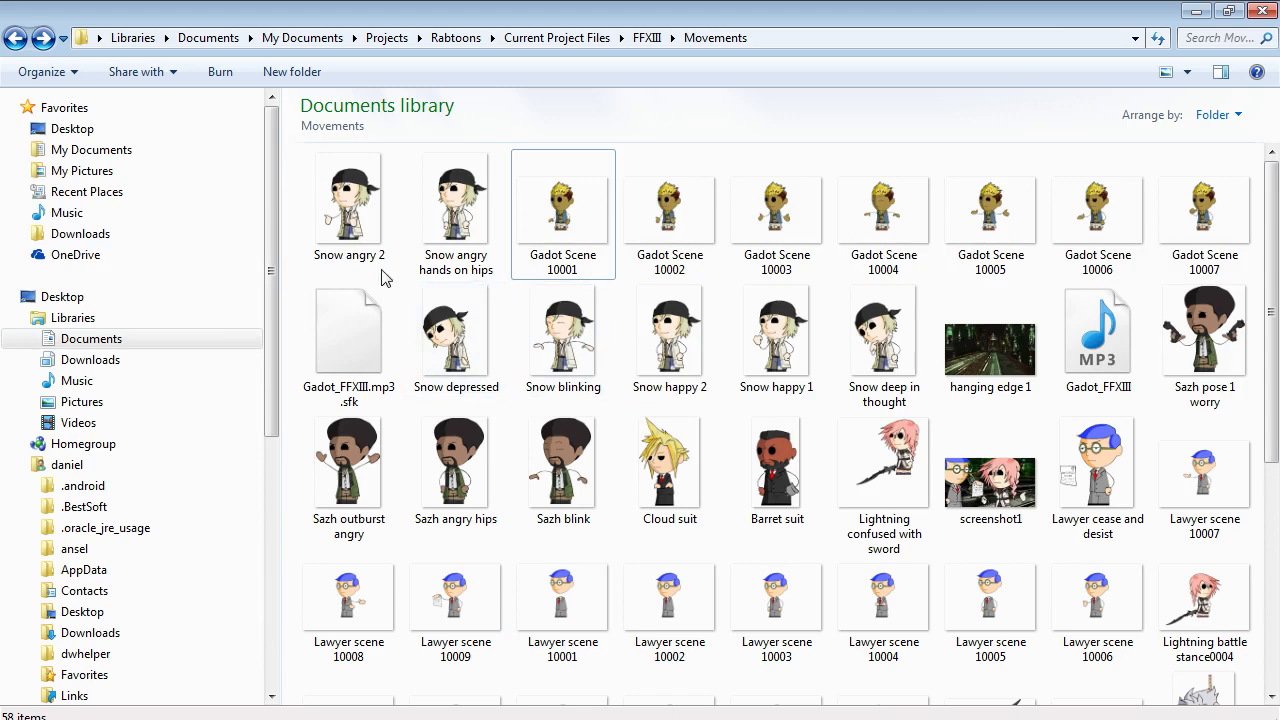
click(443, 214)
ctrl+click(372, 226)
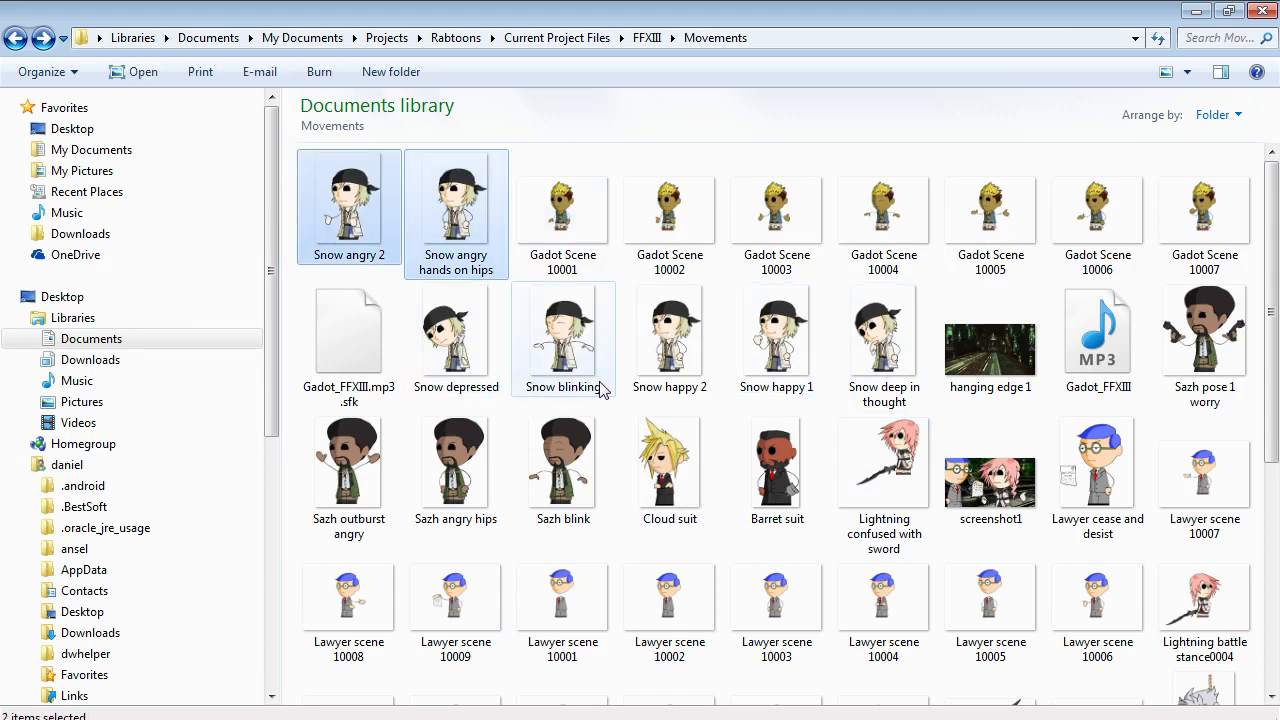
ctrl+click(584, 356)
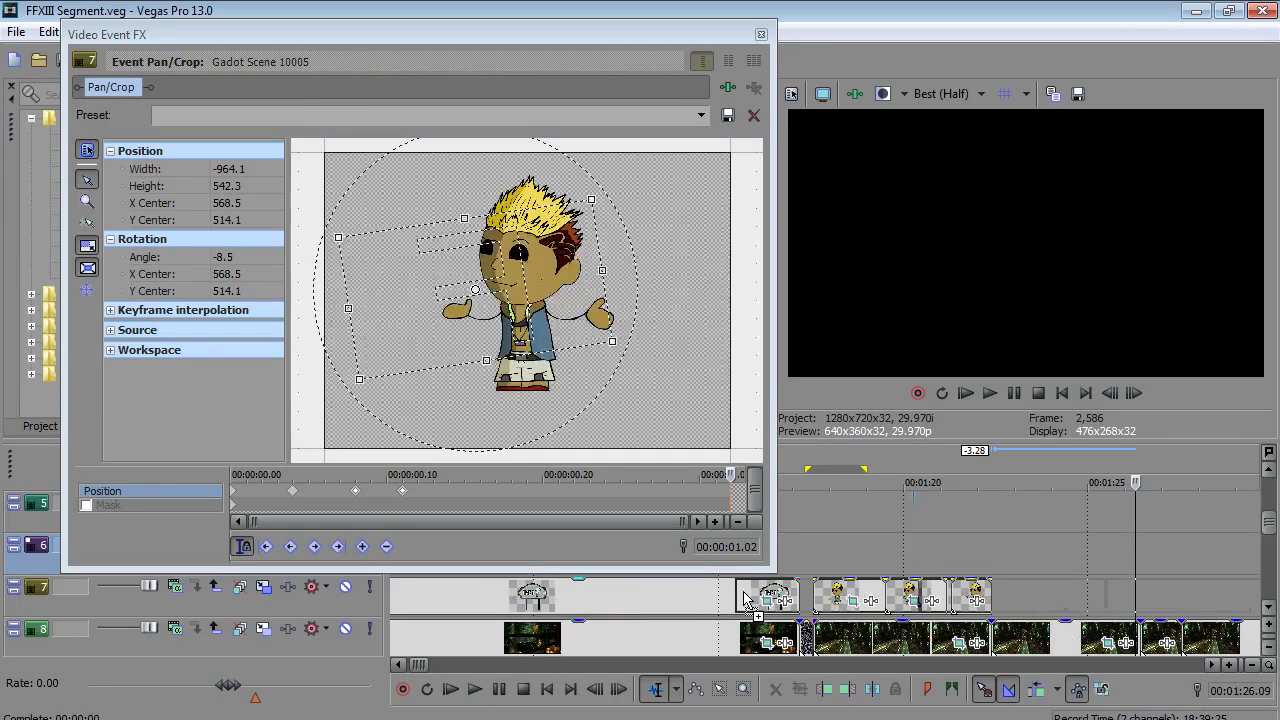
drag(1010, 595, 932, 602)
click(993, 569)
scroll(993, 569, up, 2)
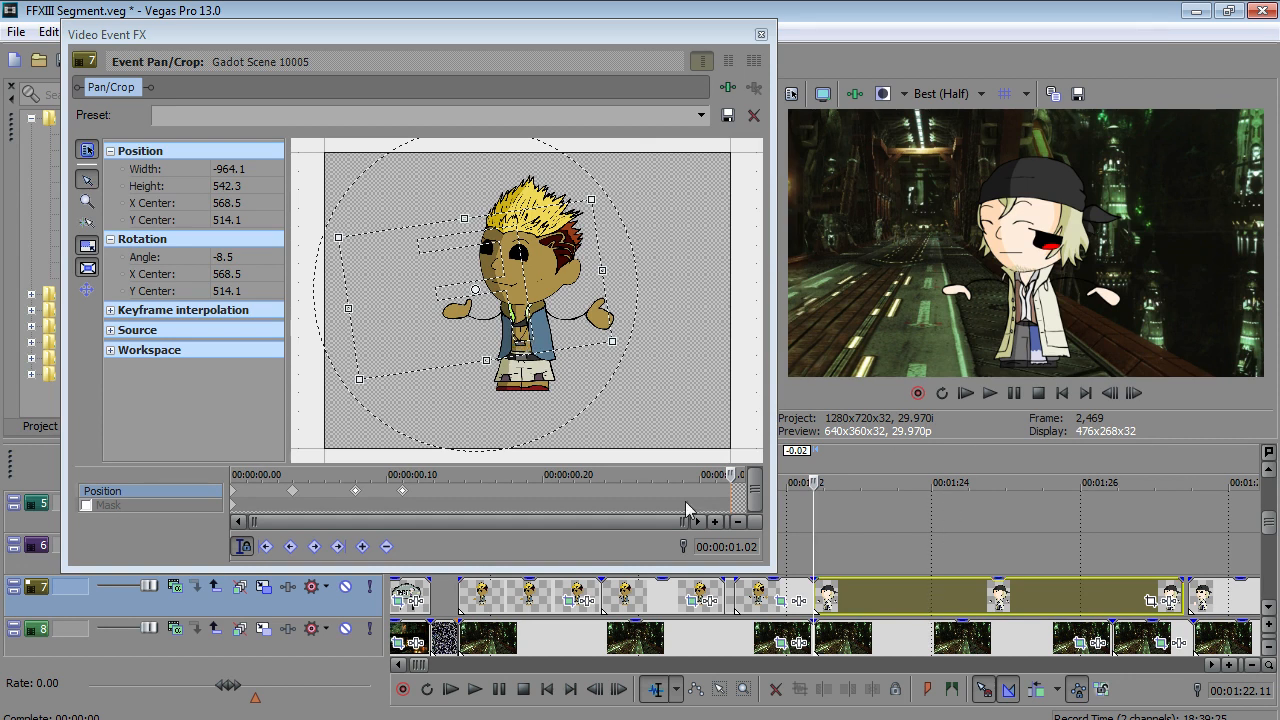
- Set the Pan/Crop width to 1,280 and height to 720 for the Snow blinking event starting at 1:22.11 on track 7
right_click(824, 597)
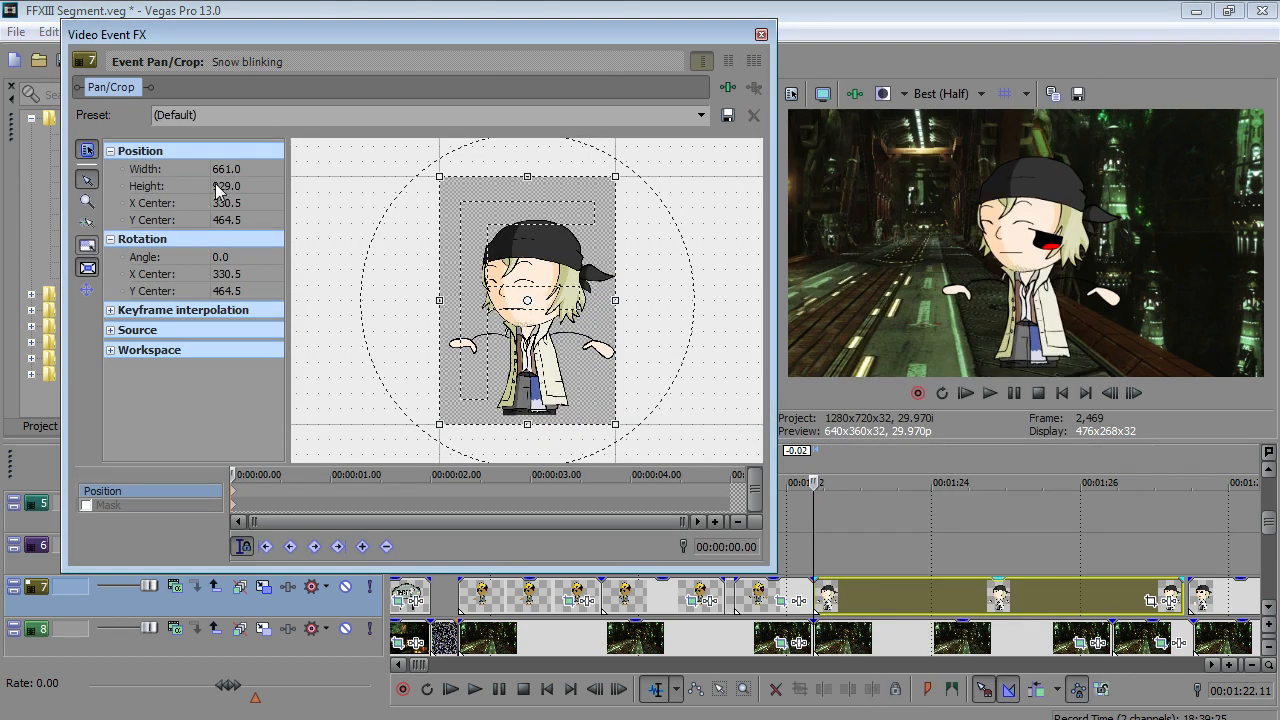
click(226, 175)
text(1,280)
key(Tab)
text(720)
key(Return)
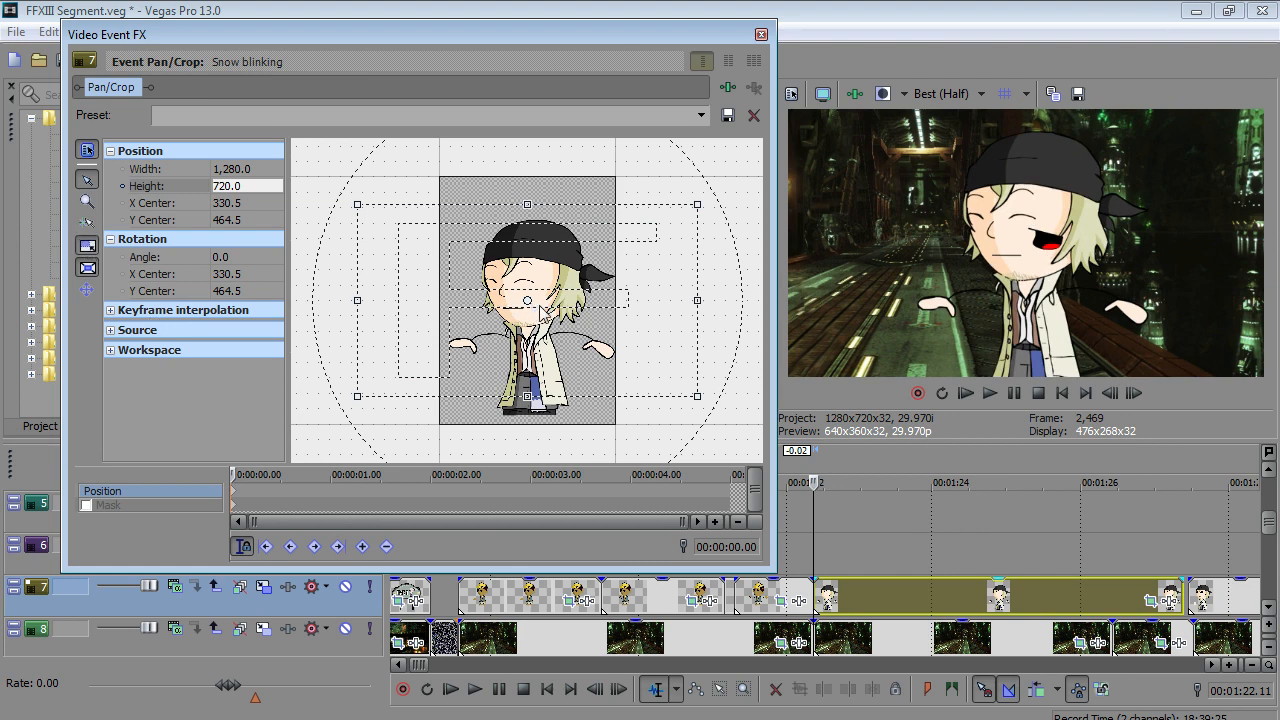
click(799, 558)
click(812, 572)
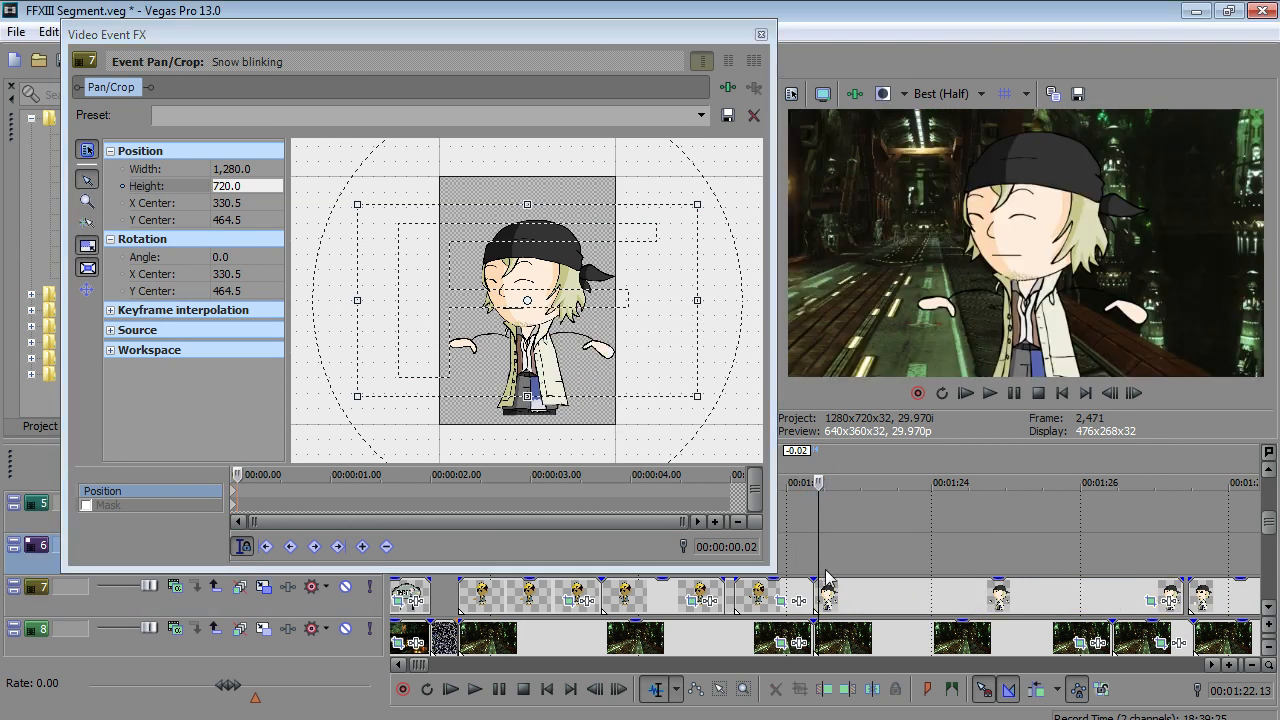
- Flip the Snow blinking event horizontally and shift its crop frame to a centre of about 74.8, 479.5
right_click(488, 330)
click(552, 386)
drag(457, 340, 389, 343)
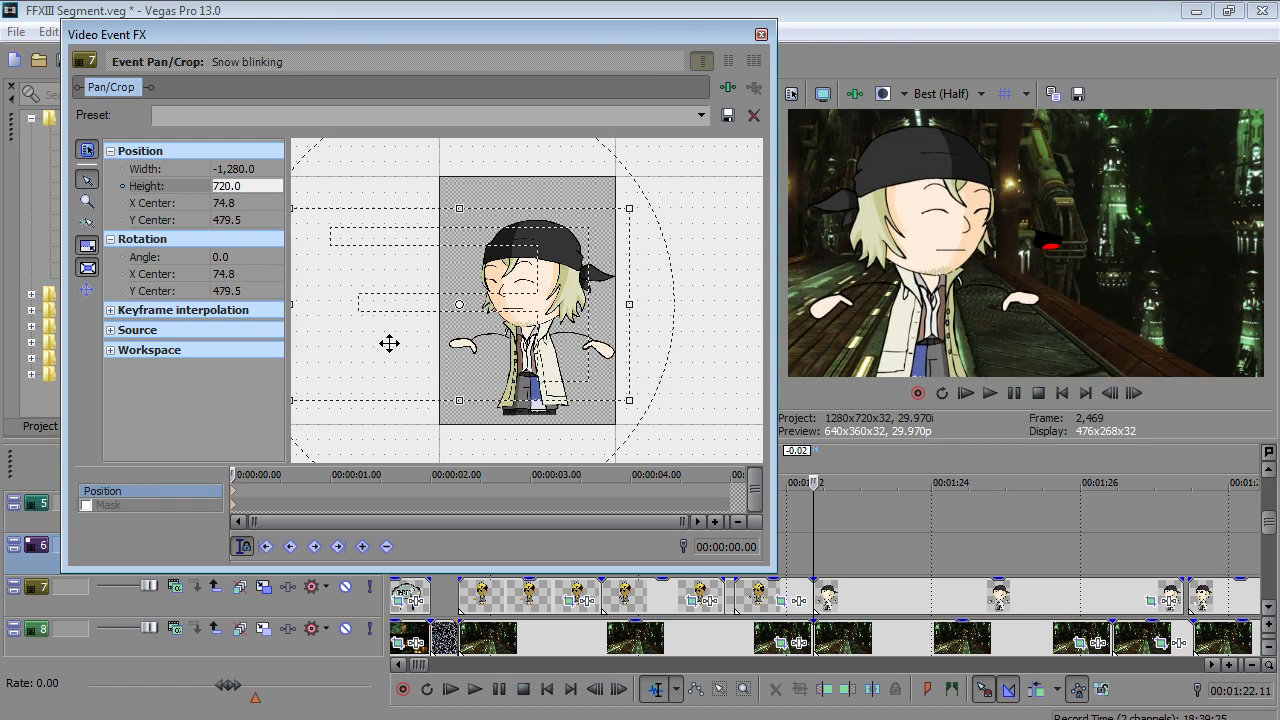
- Compare Gadot's last shot with Snow's, and try flipping the hanging edge 1 background event at 1:22.11 horizontally
click(755, 645)
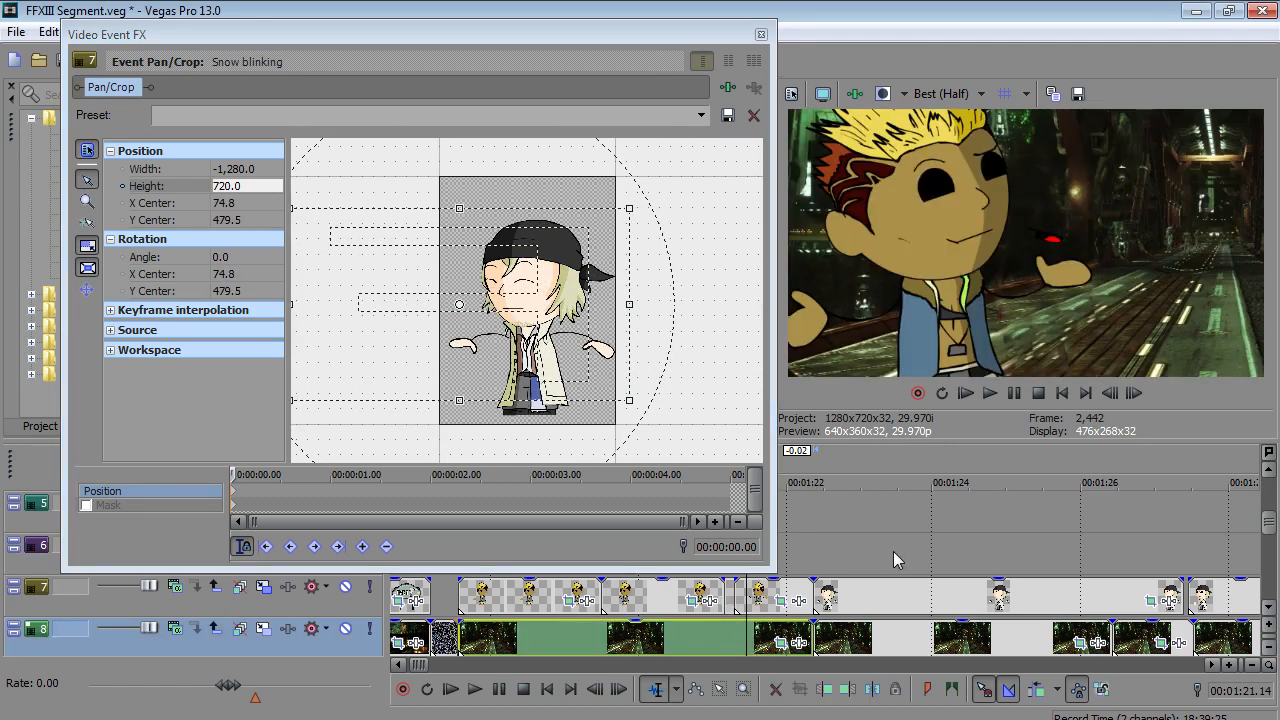
click(890, 553)
click(783, 542)
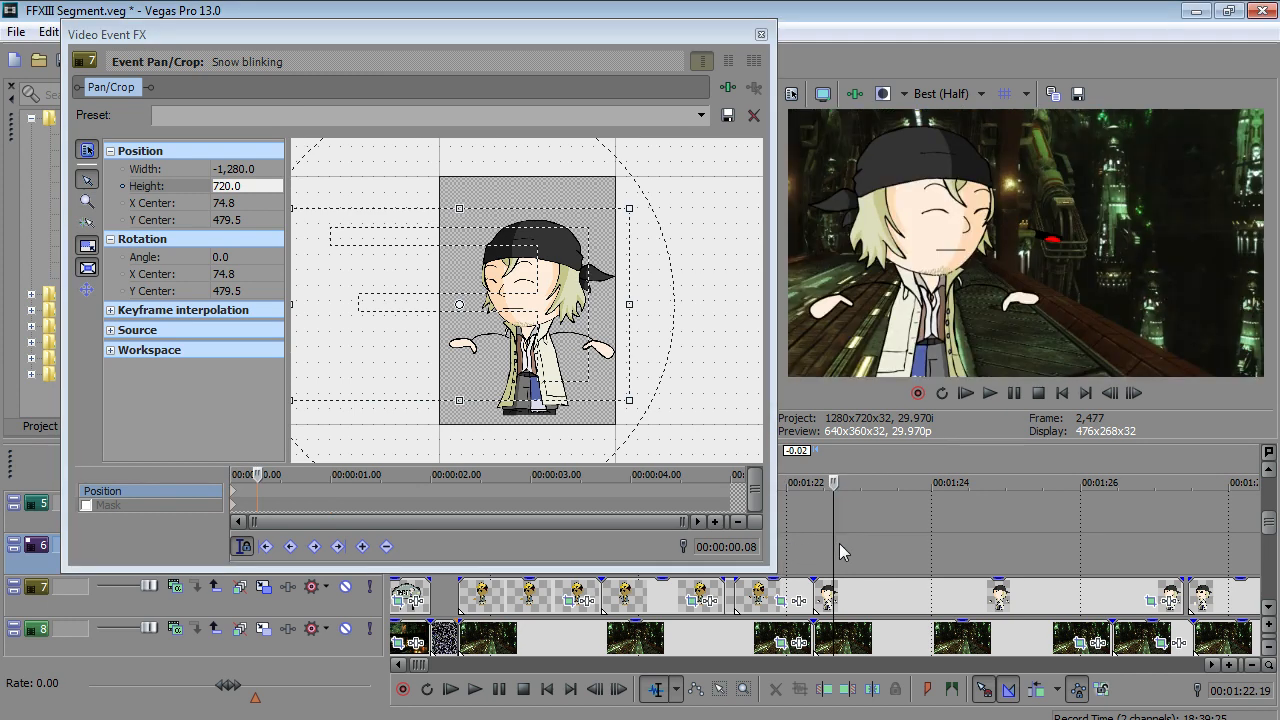
click(756, 648)
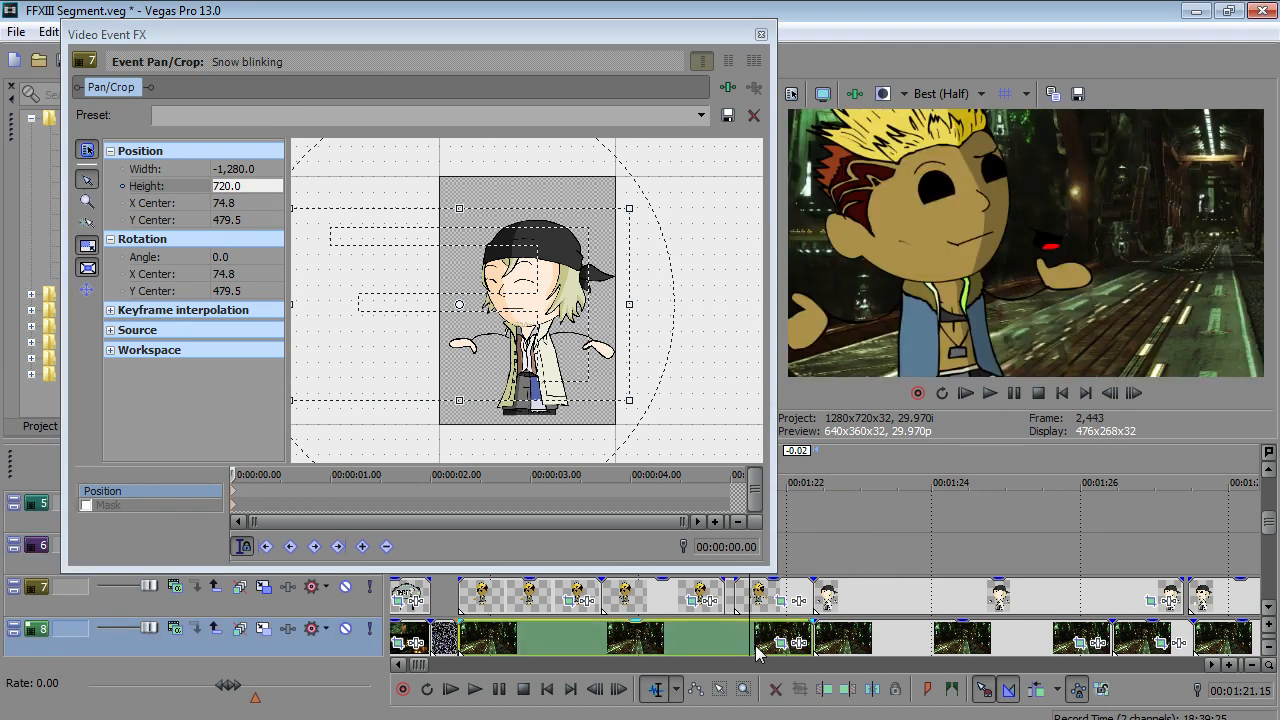
scroll(756, 648, down, 2)
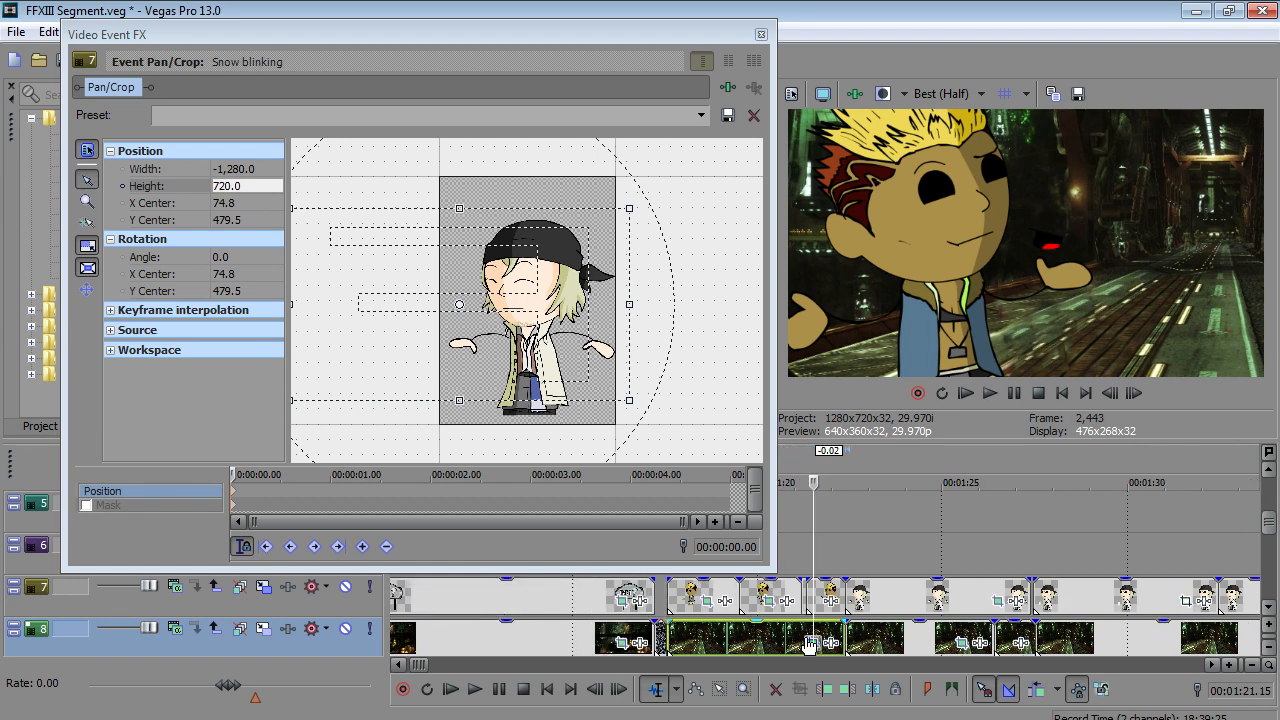
click(845, 640)
right_click(873, 645)
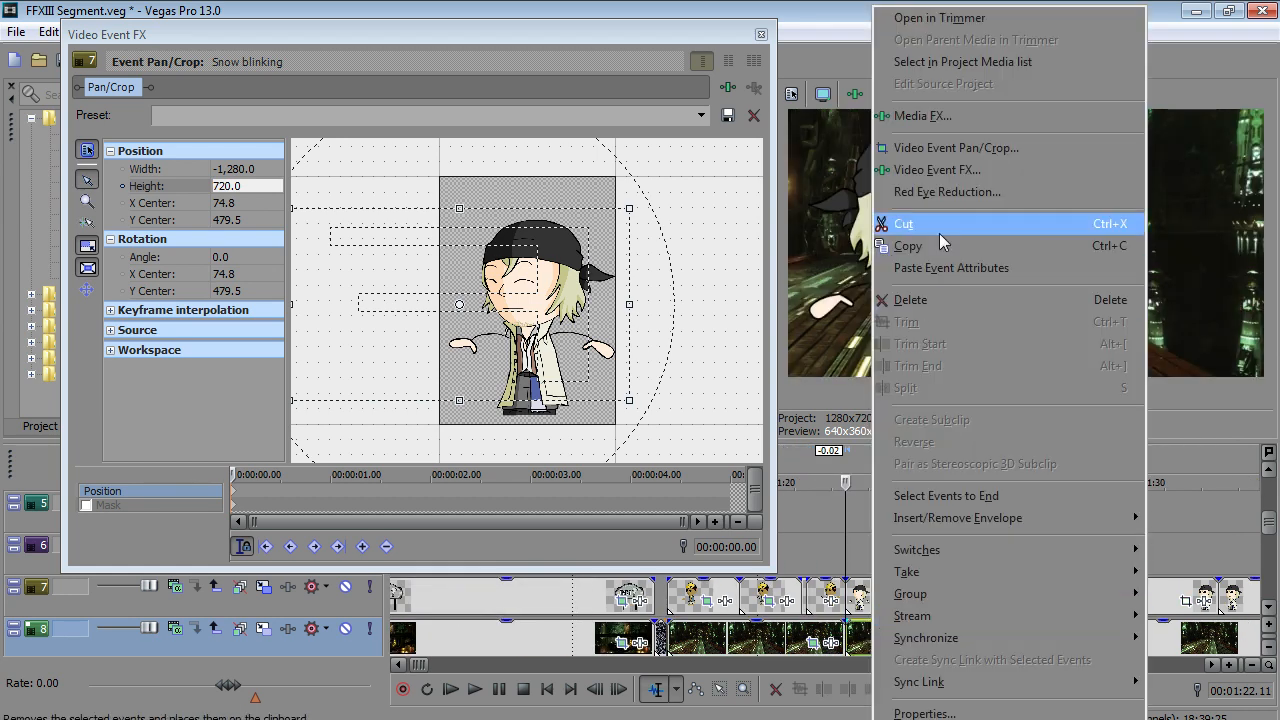
click(1021, 150)
right_click(577, 286)
click(643, 344)
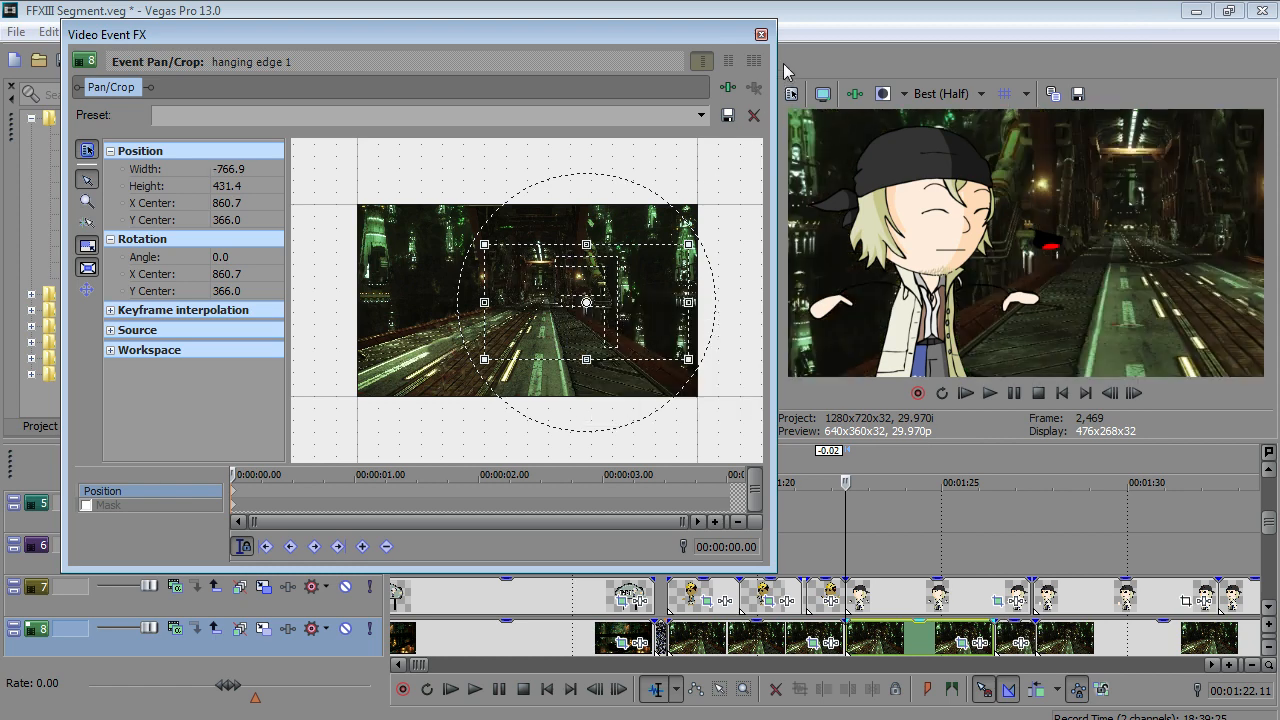
- Close the background's Pan/Crop window and undo its horizontal flip
click(761, 34)
key(Left)
key(Right)
click(48, 31)
click(60, 51)
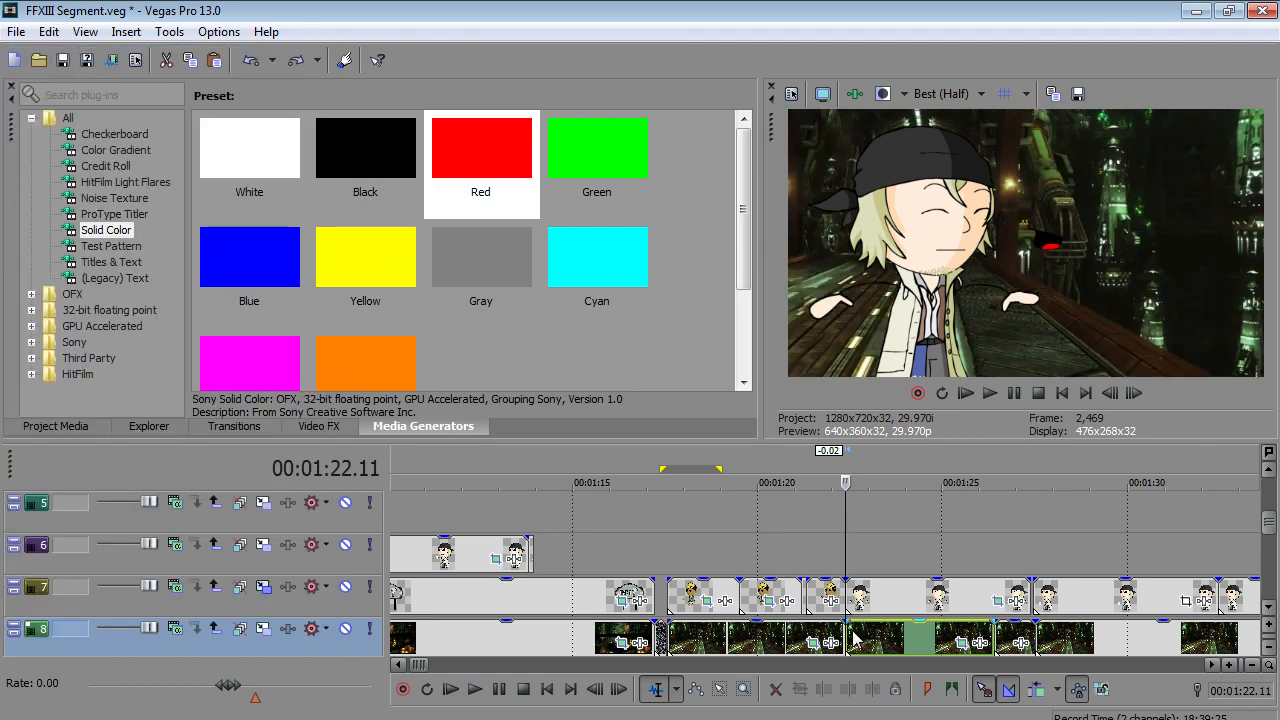
- Tighten the Snow blinking crop to about 1,027.9 by 578.2 and reframe it around a centre of about 305.9, 511.1
click(842, 553)
key(Right)
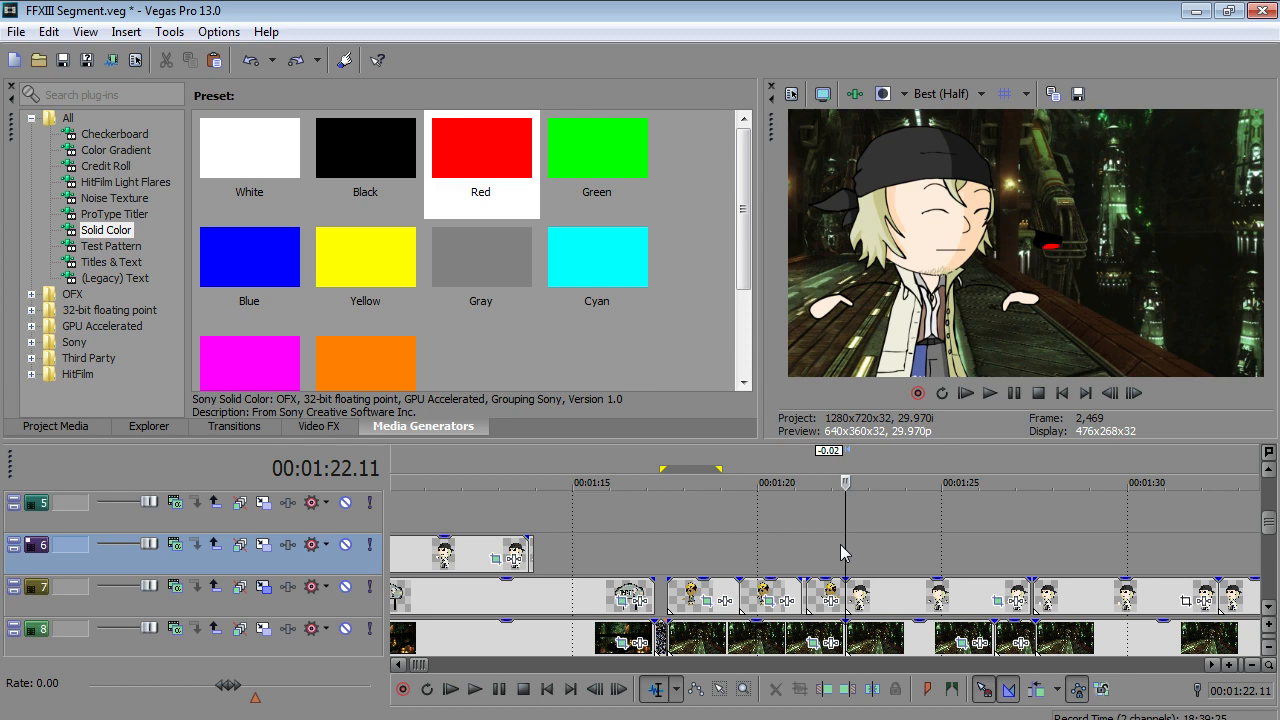
key(Left)
scroll(840, 553, up, 3)
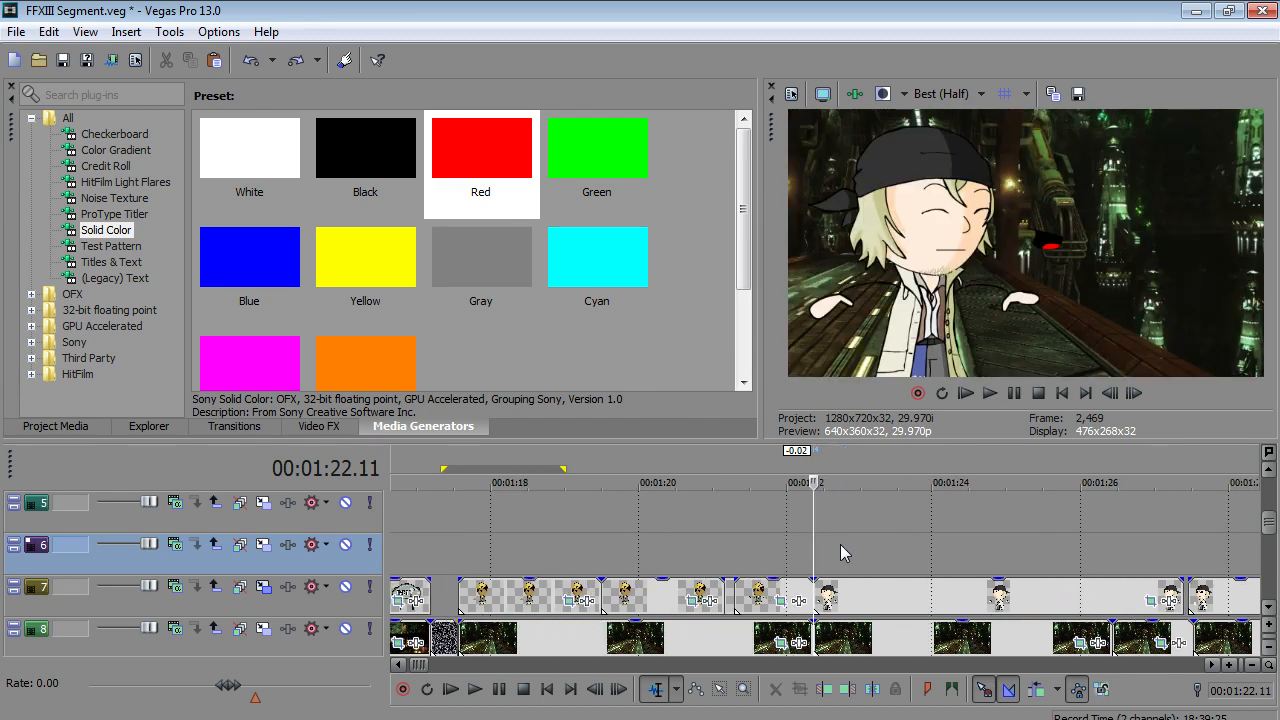
right_click(970, 598)
click(1119, 153)
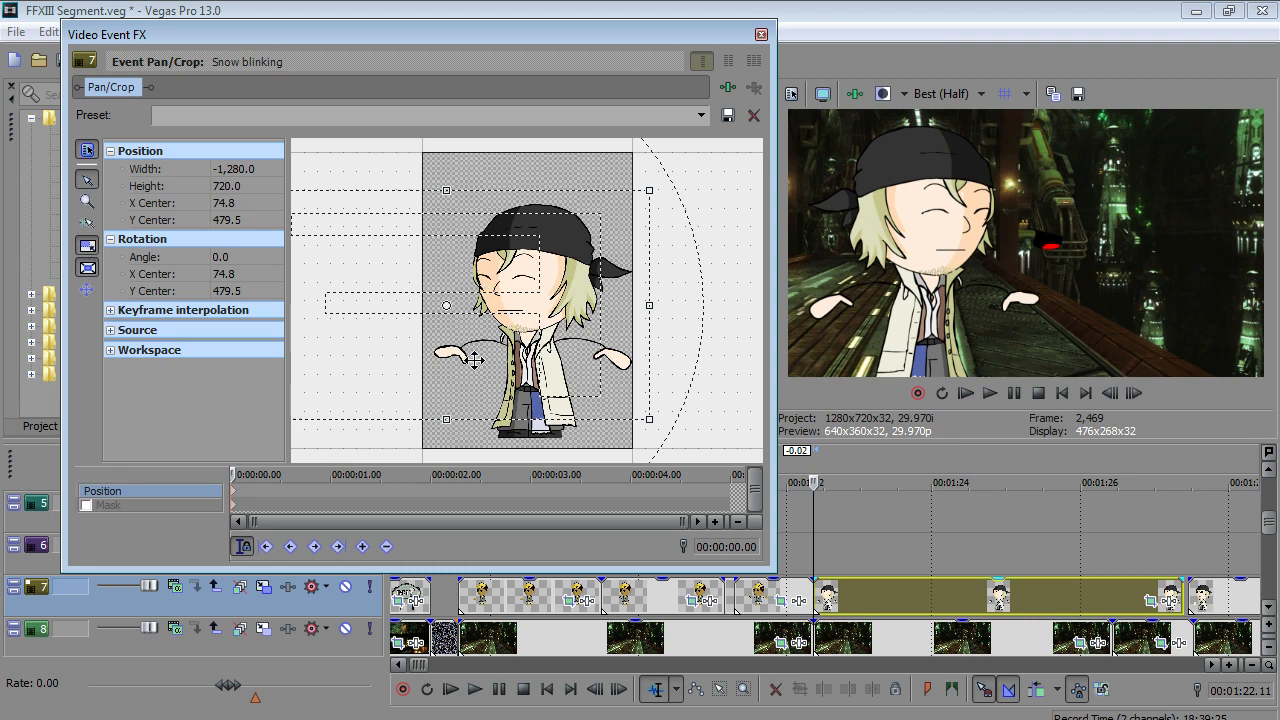
scroll(470, 358, down, 3)
drag(353, 373, 380, 363)
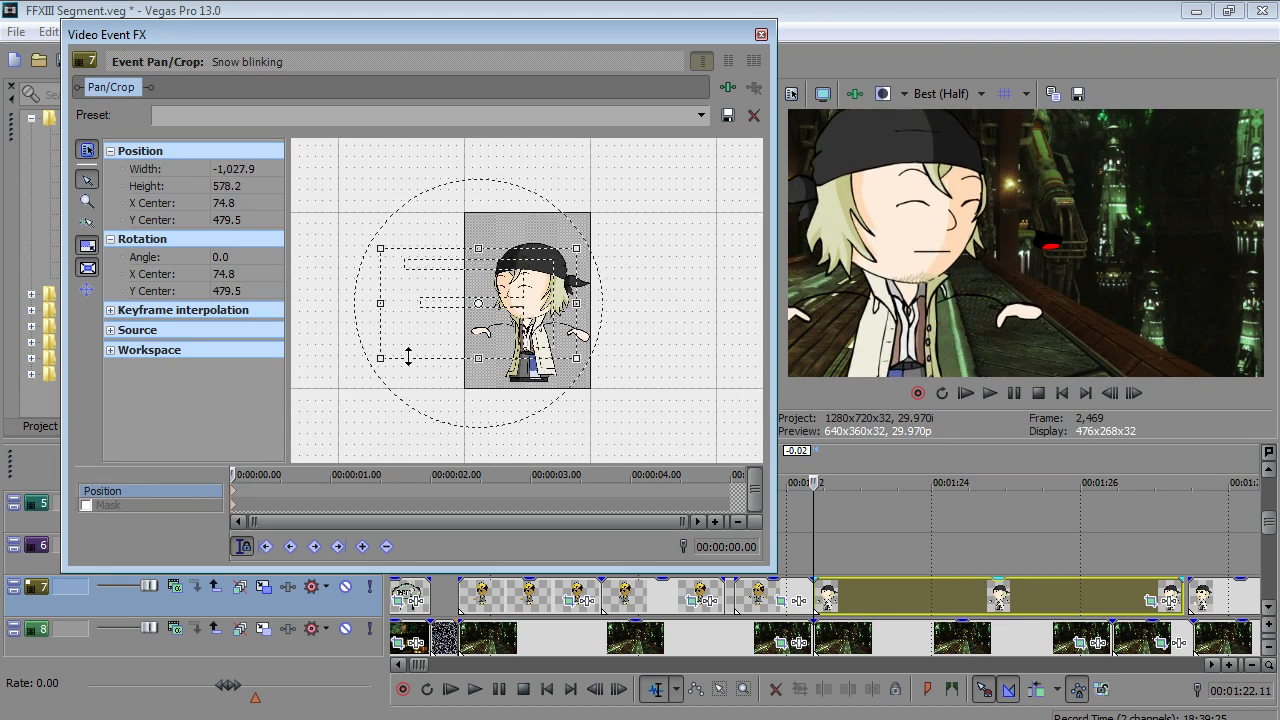
drag(434, 331, 508, 332)
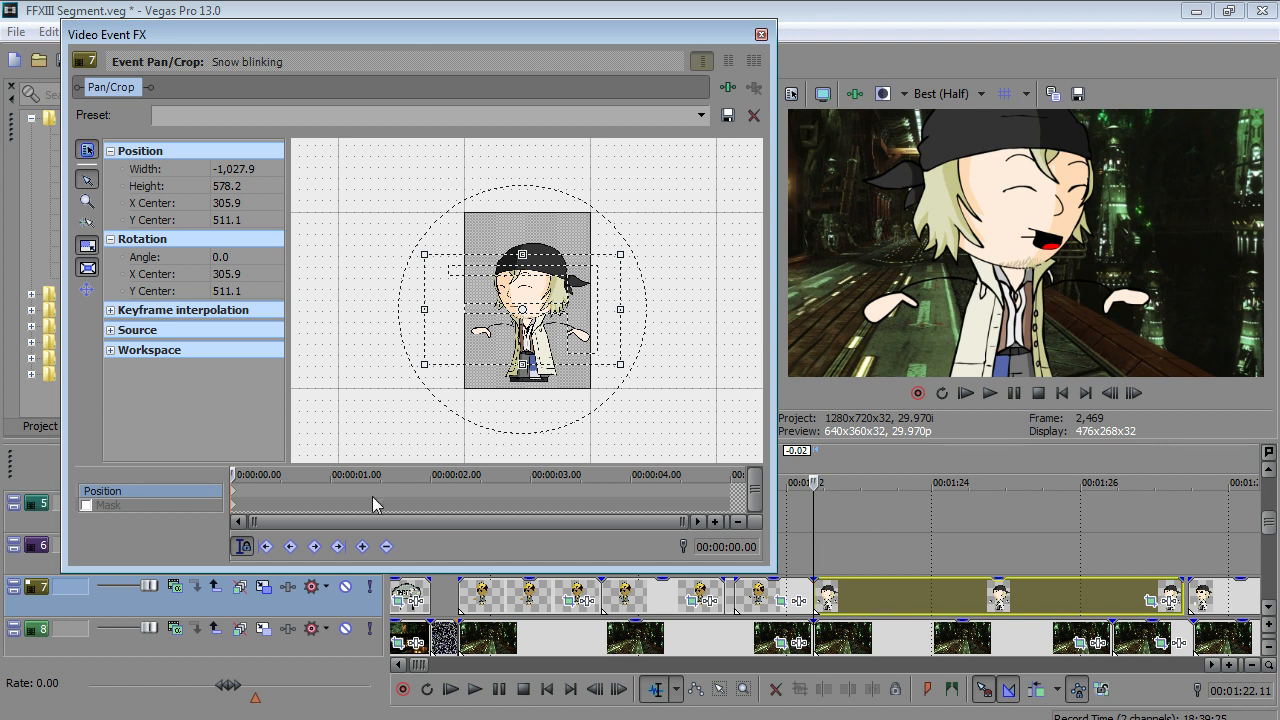
- Add a Snow blinking position keyframe at frame 3 with Y centre about 469.0, and trim the event to end at 1:22.15
click(239, 494)
drag(511, 325, 510, 318)
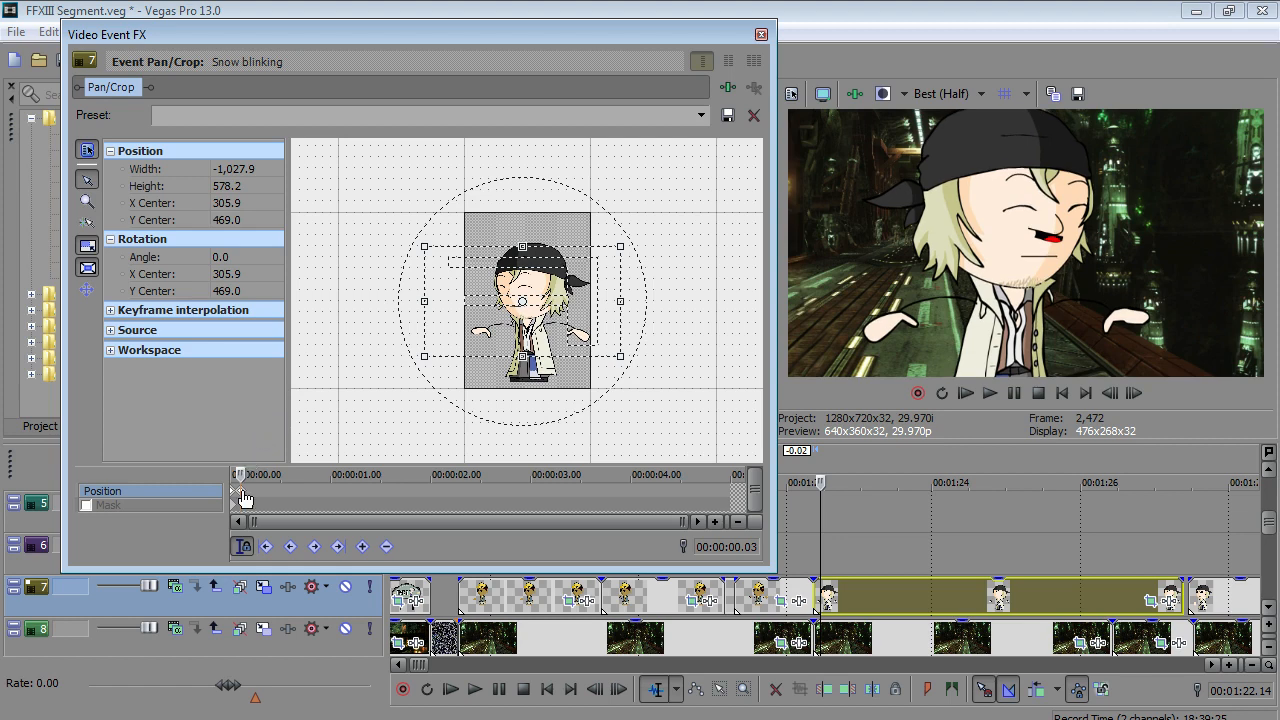
scroll(888, 584, down, 3)
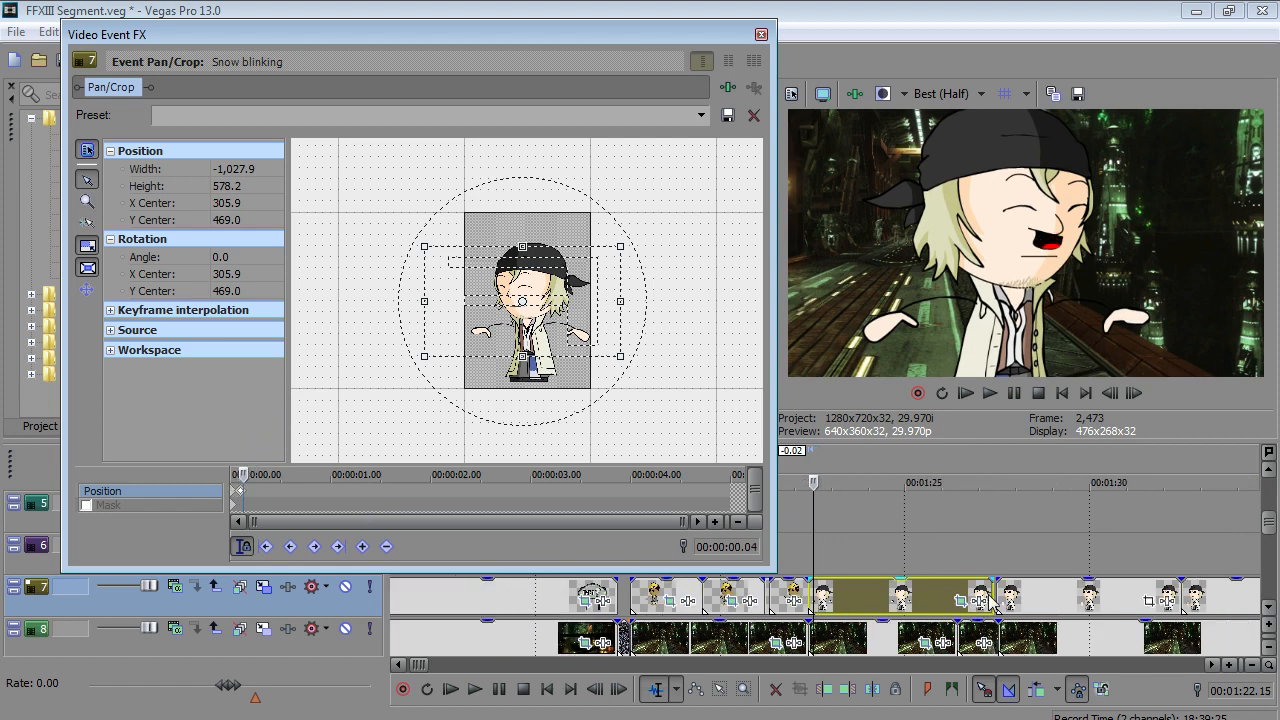
drag(990, 593, 813, 604)
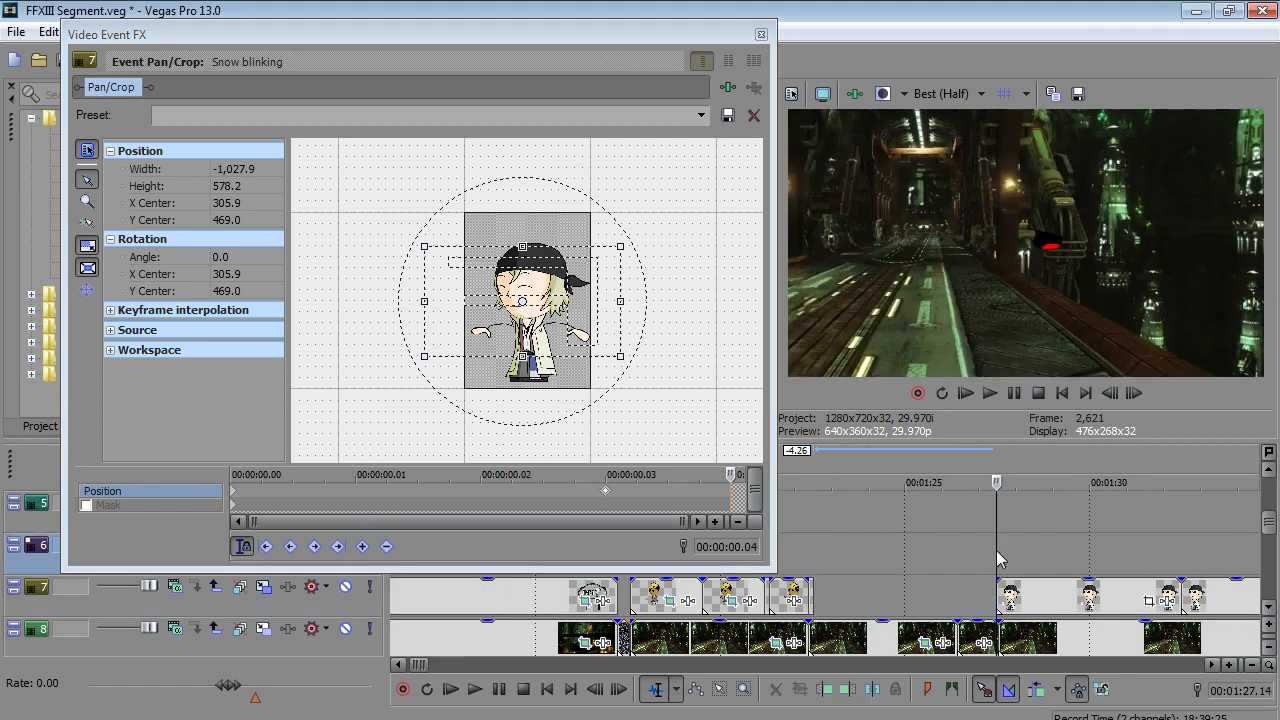
- Preview Snow's two angry poses and move the Snow angry hands on hips event to just after the trimmed Snow blinking event
click(996, 560)
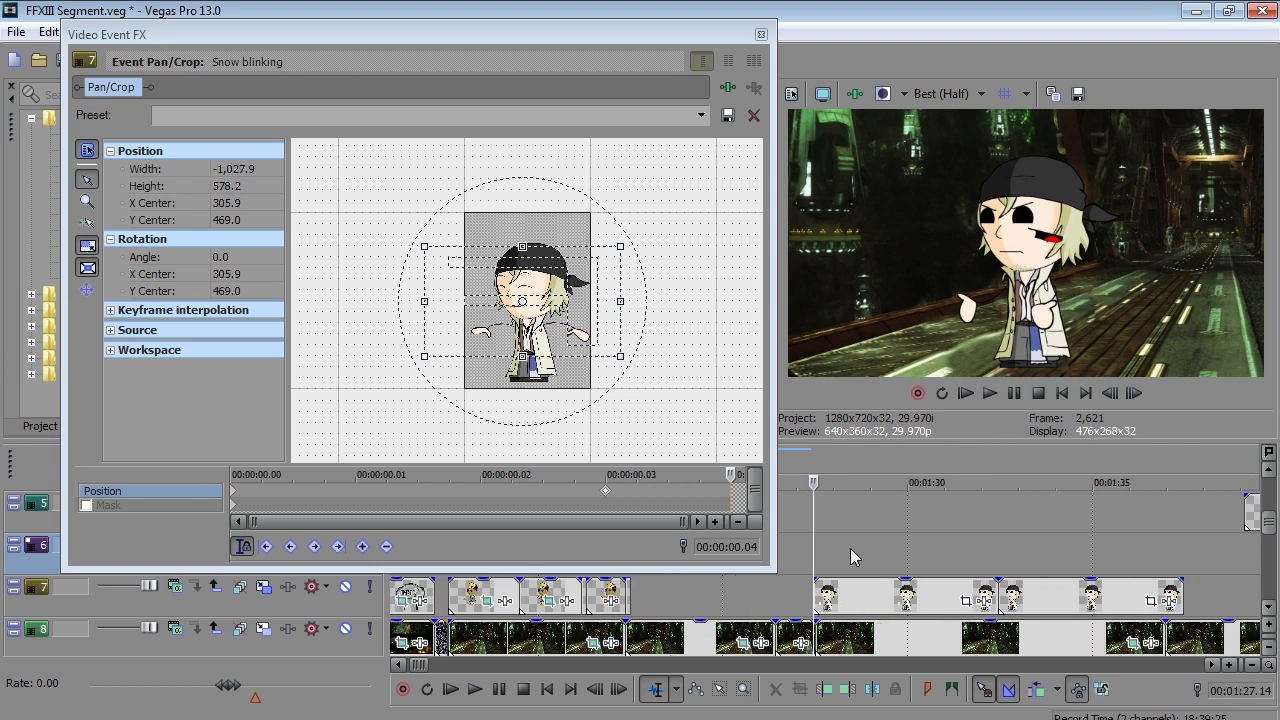
key(space)
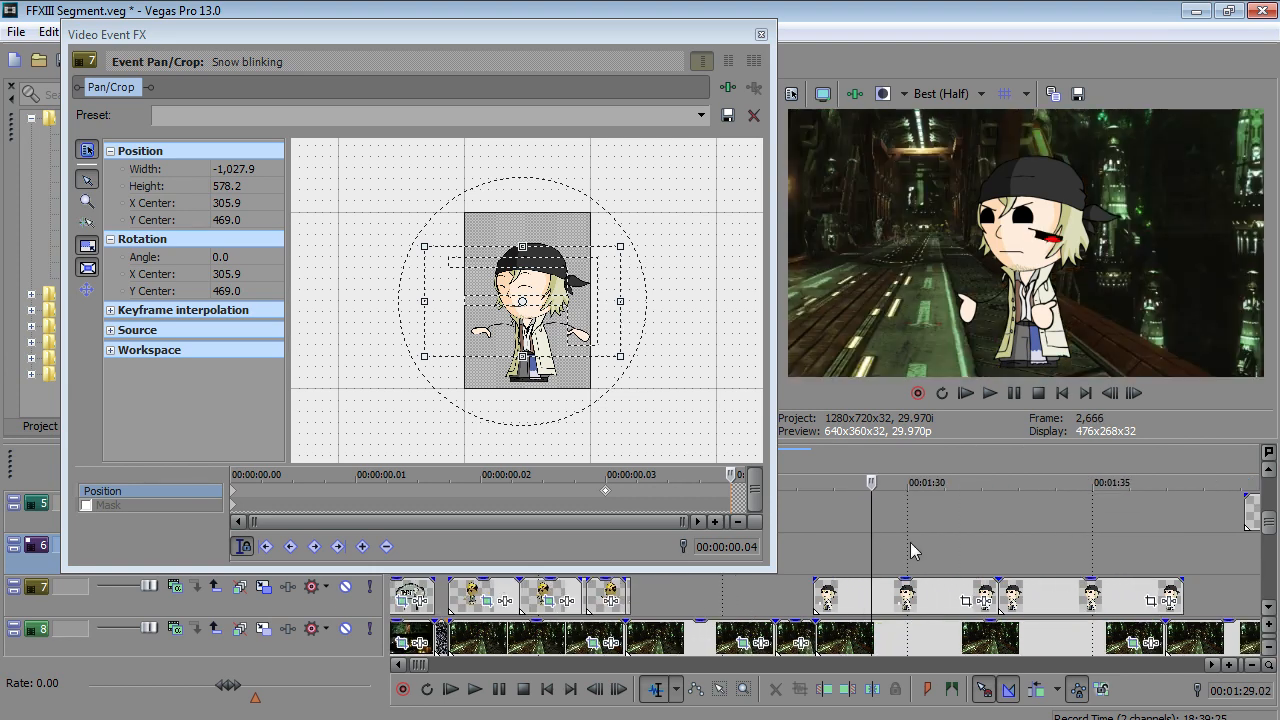
click(998, 553)
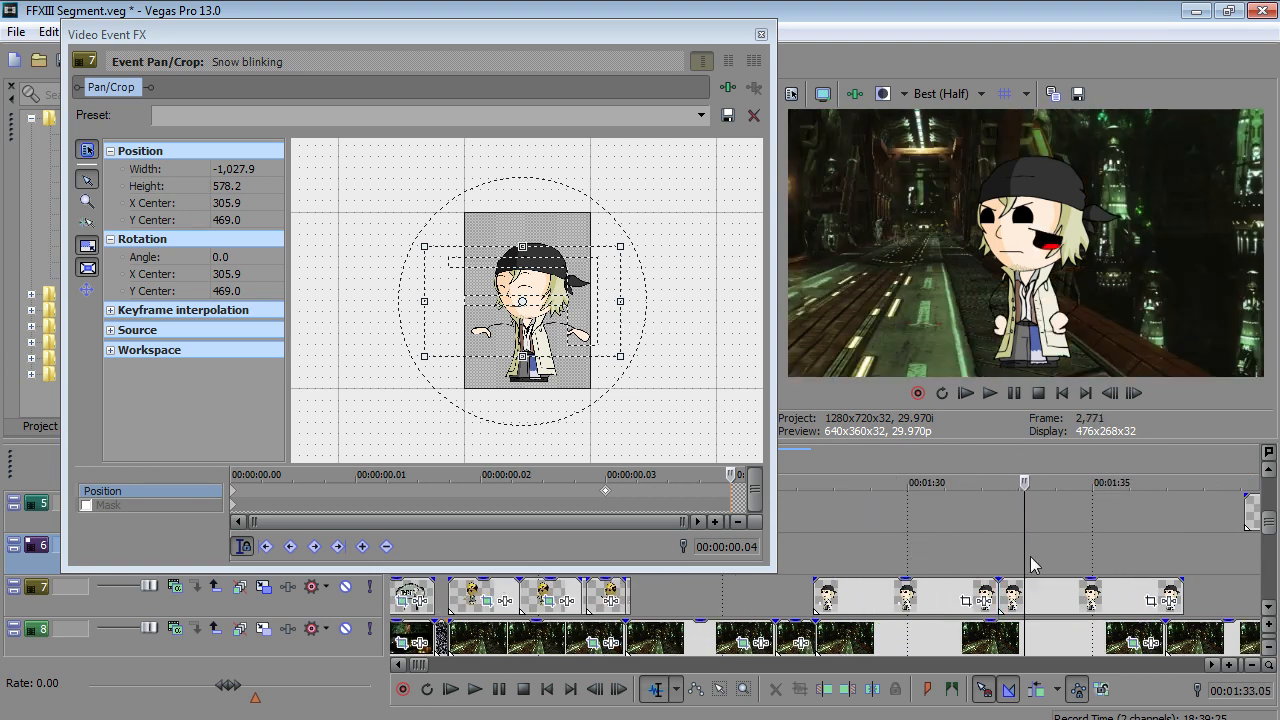
click(1033, 597)
drag(732, 568, 671, 597)
click(626, 598)
scroll(634, 606, up, 4)
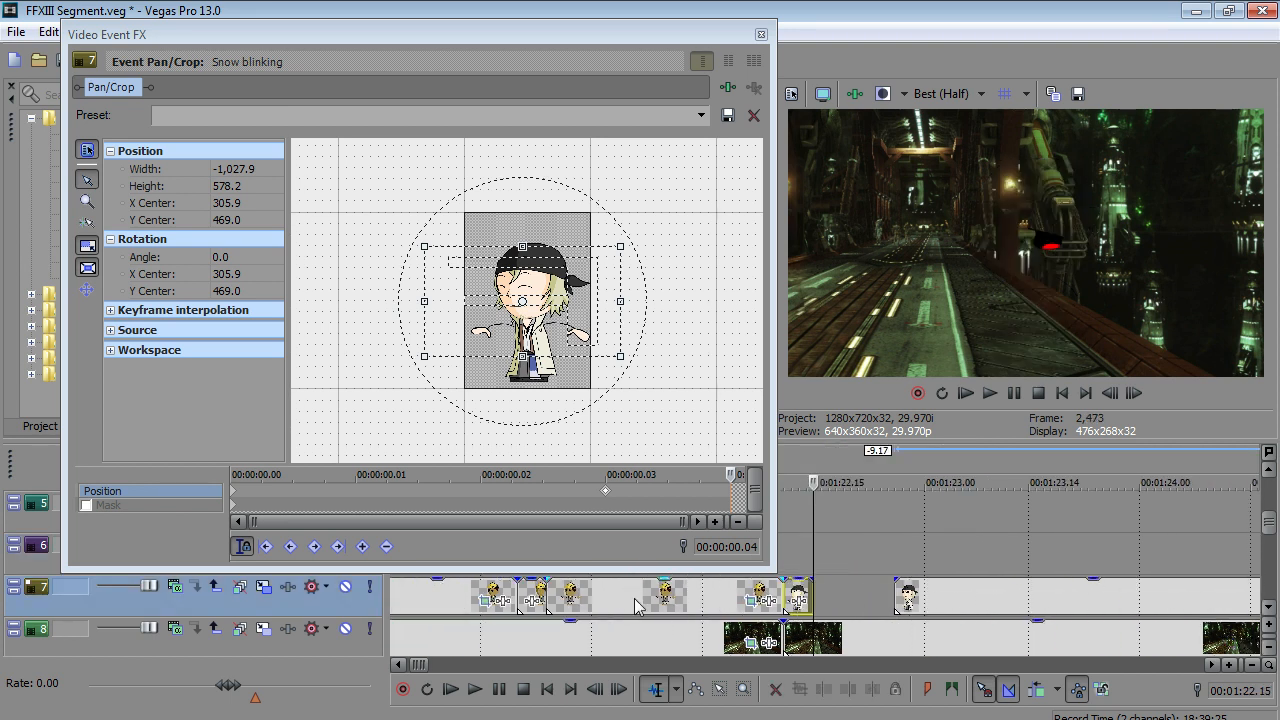
- Return to 1:22.11 and copy the Pan/Crop width value of the Snow blinking event
right_click(801, 585)
click(787, 571)
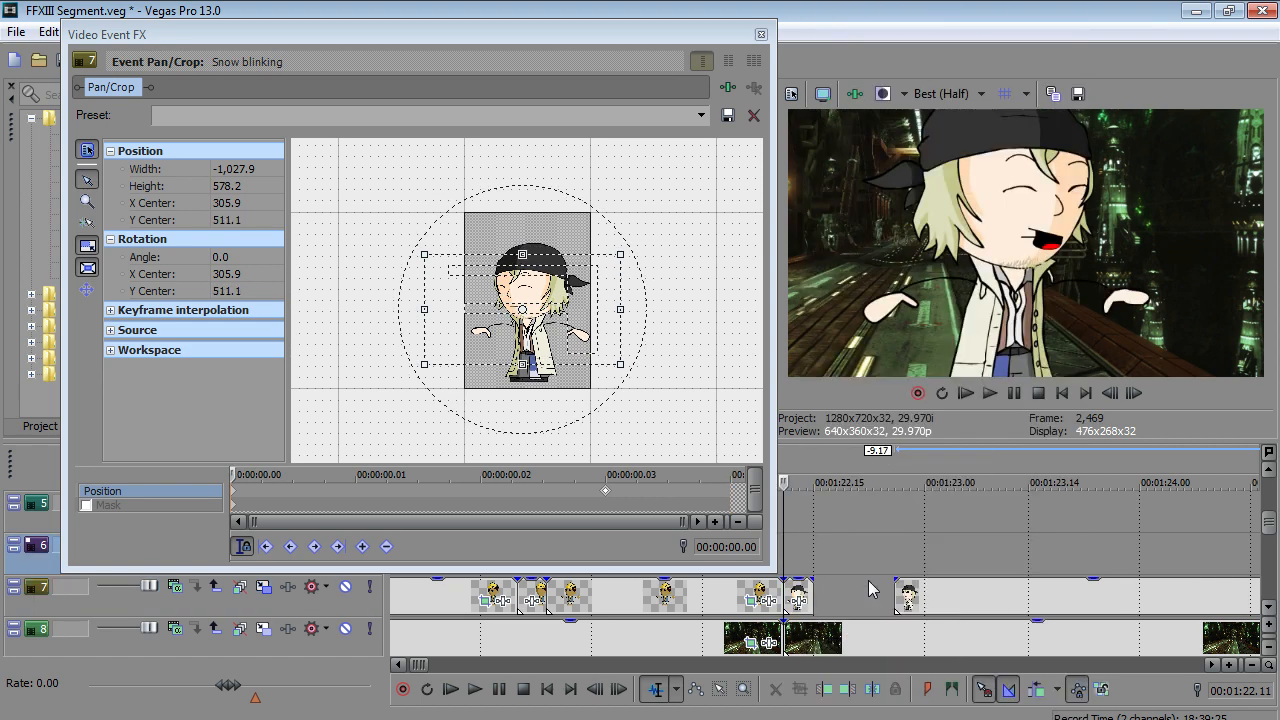
click(232, 170)
right_click(263, 160)
click(165, 236)
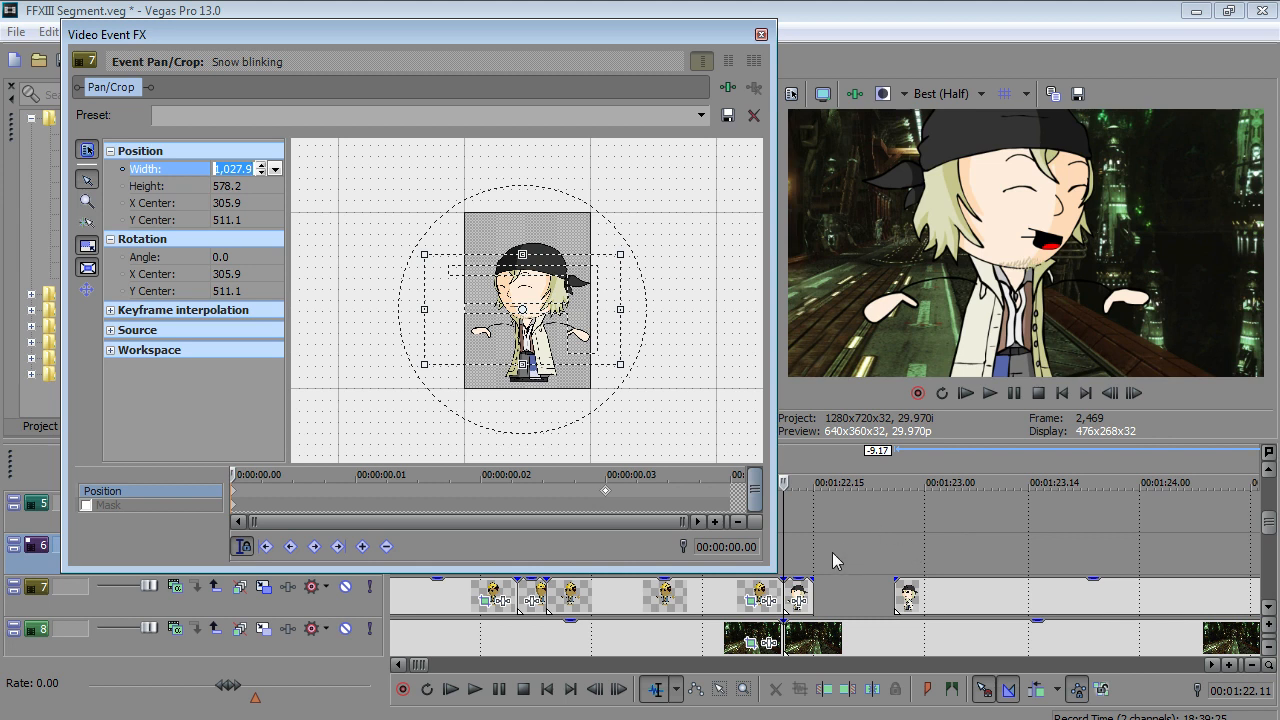
- Move the Snow angry hands on hips event to track 6, starting at 1:22.11 above Snow blinking
click(922, 607)
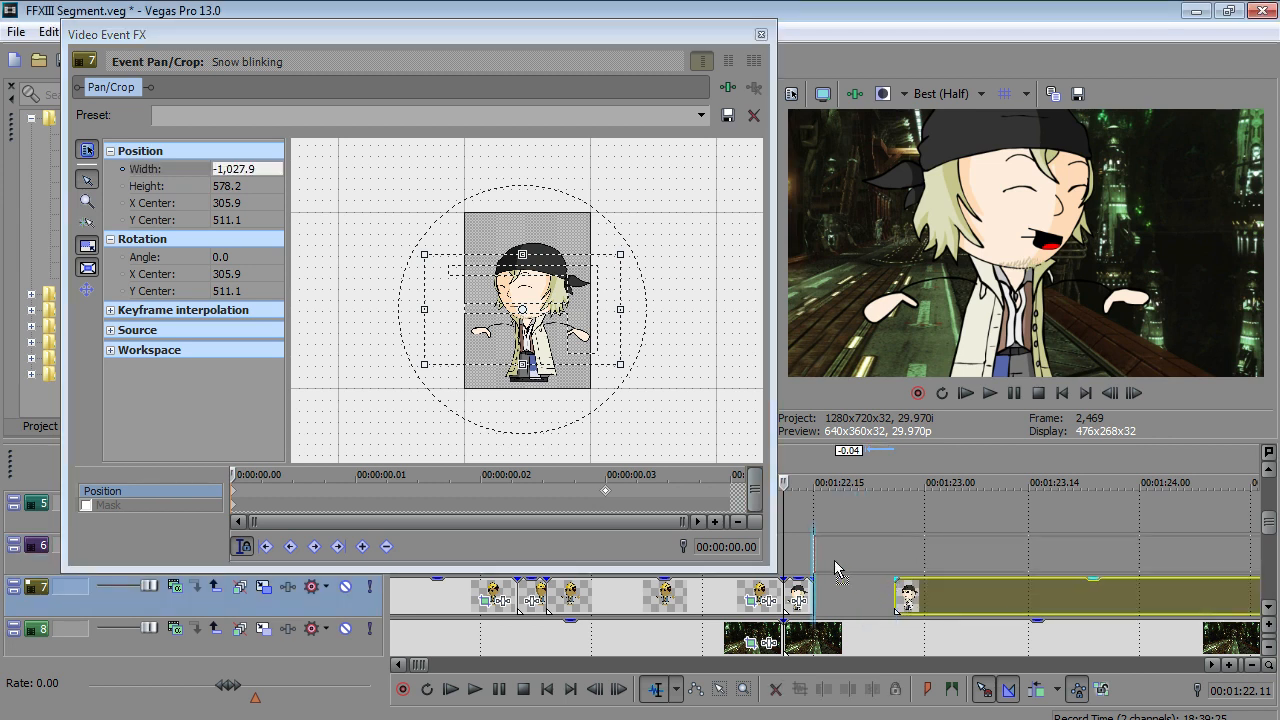
mouse_move(820, 573)
mouse_down()
mouse_move(838, 596)
mouse_move(823, 570)
mouse_up()
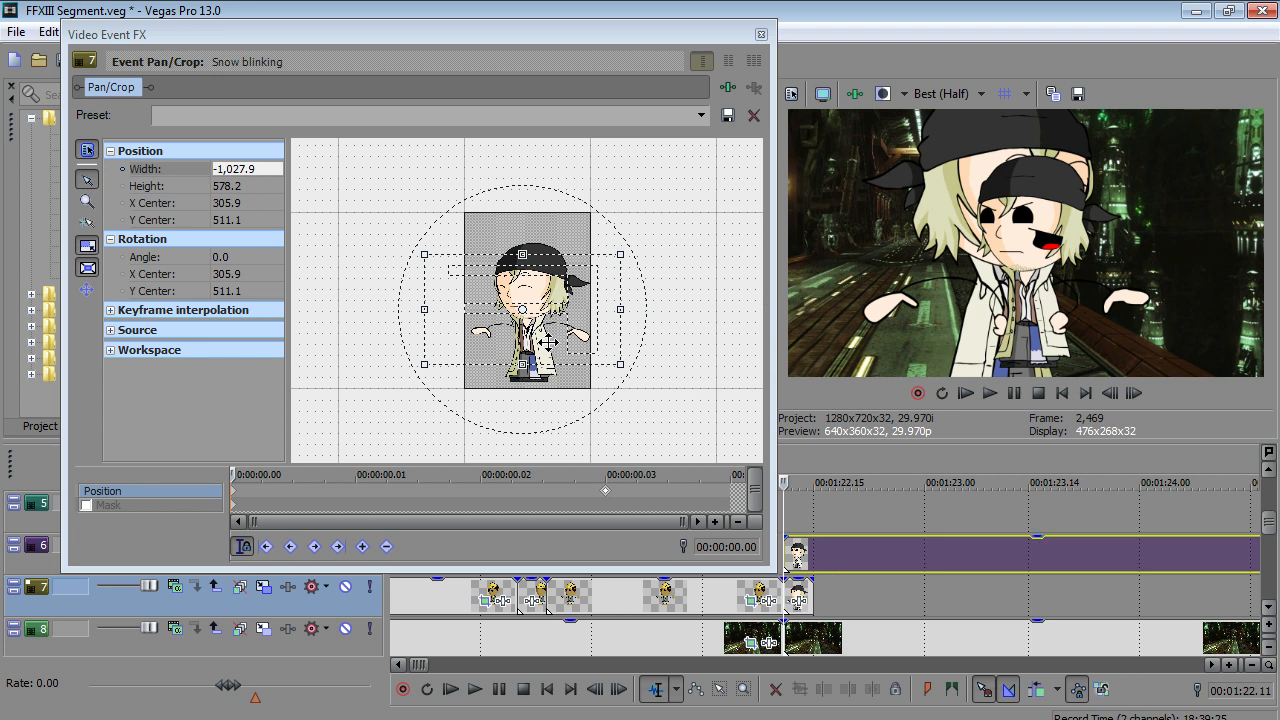
- Set the Snow angry hands on hips crop to 1,280 by 720, flip it horizontally and centre it at about 236, 538
right_click(825, 556)
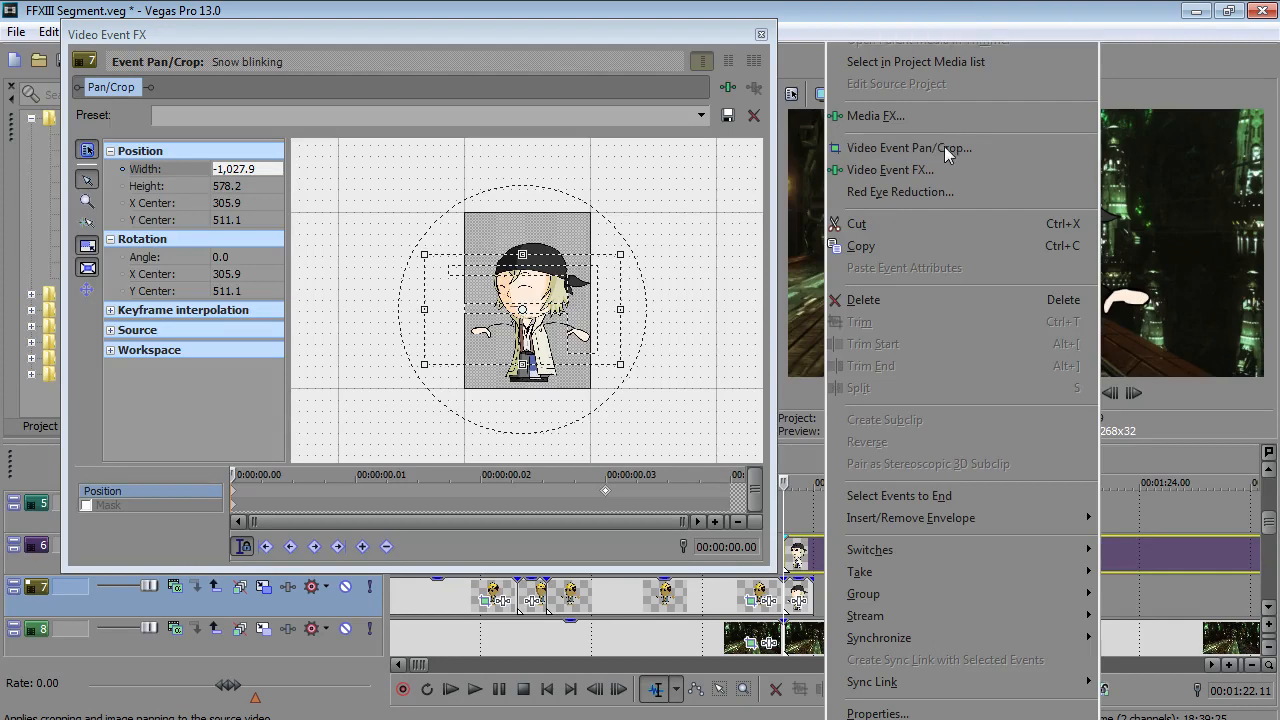
click(915, 116)
click(226, 169)
text(1,280)
key(Tab)
text(720)
key(Return)
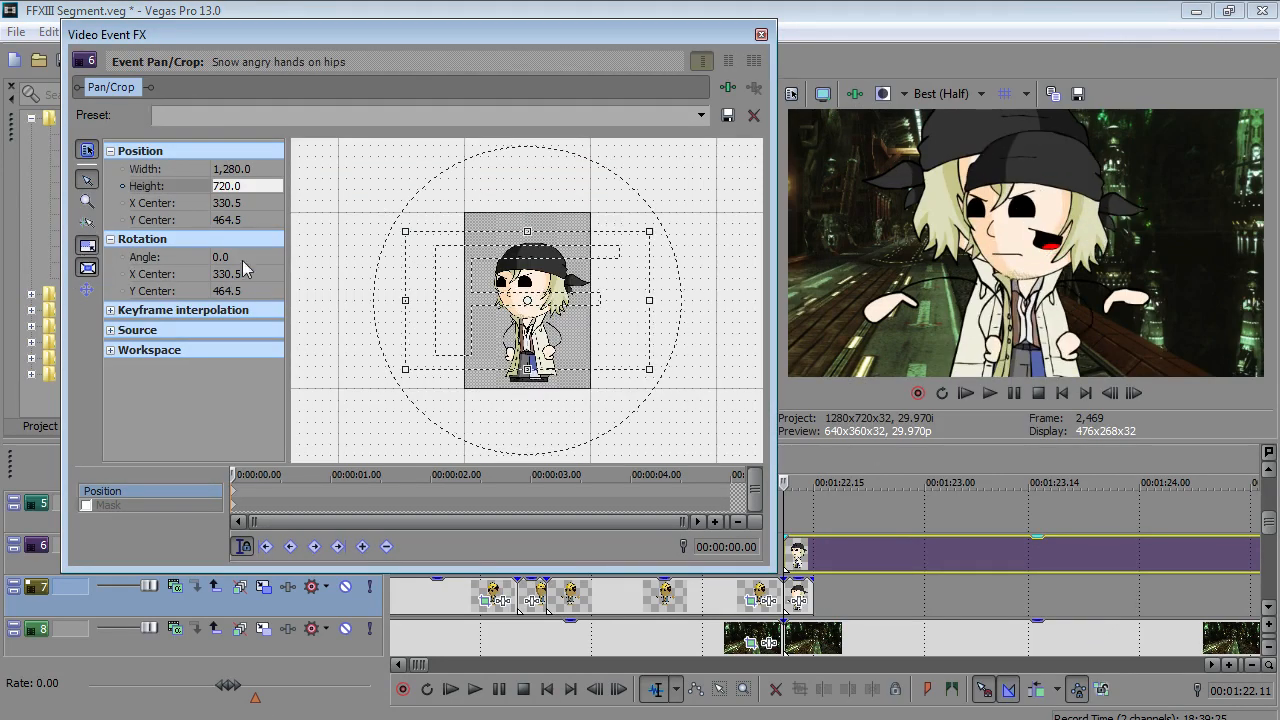
right_click(556, 268)
click(600, 321)
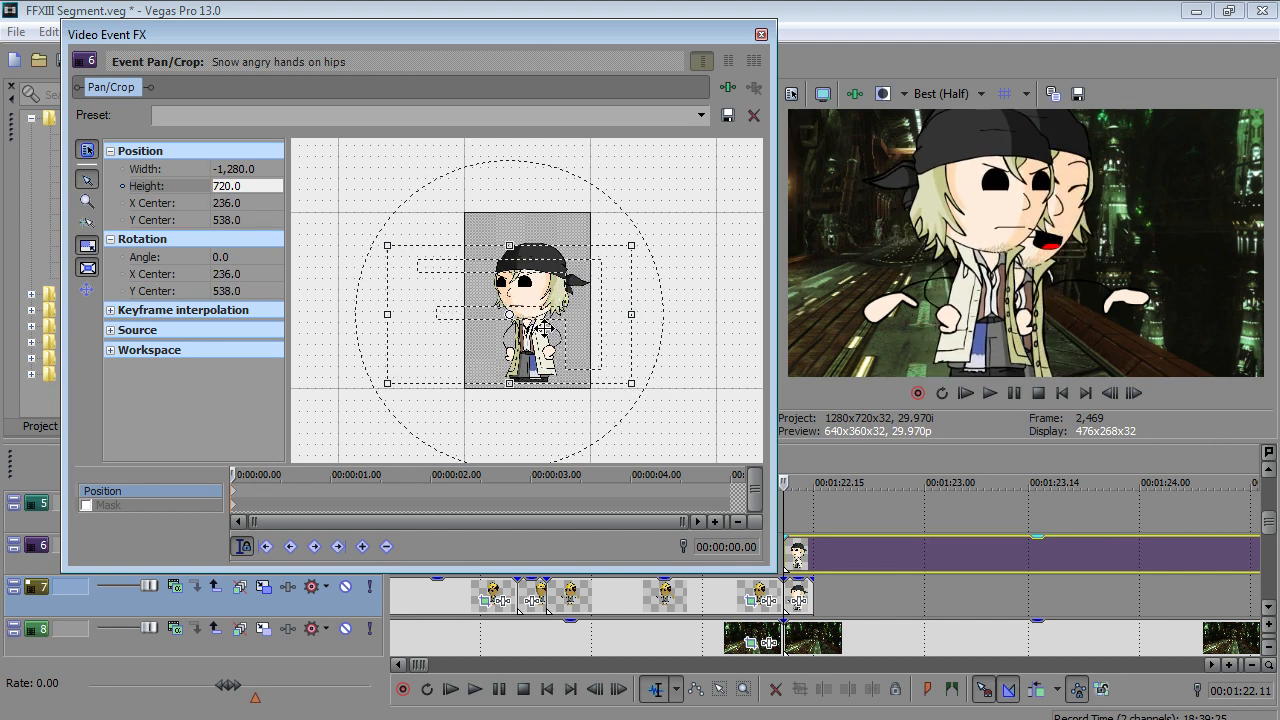
- Try to paste the copied width into the hands on hips crop, and move that event's start to 1:22.15
click(253, 165)
right_click(242, 163)
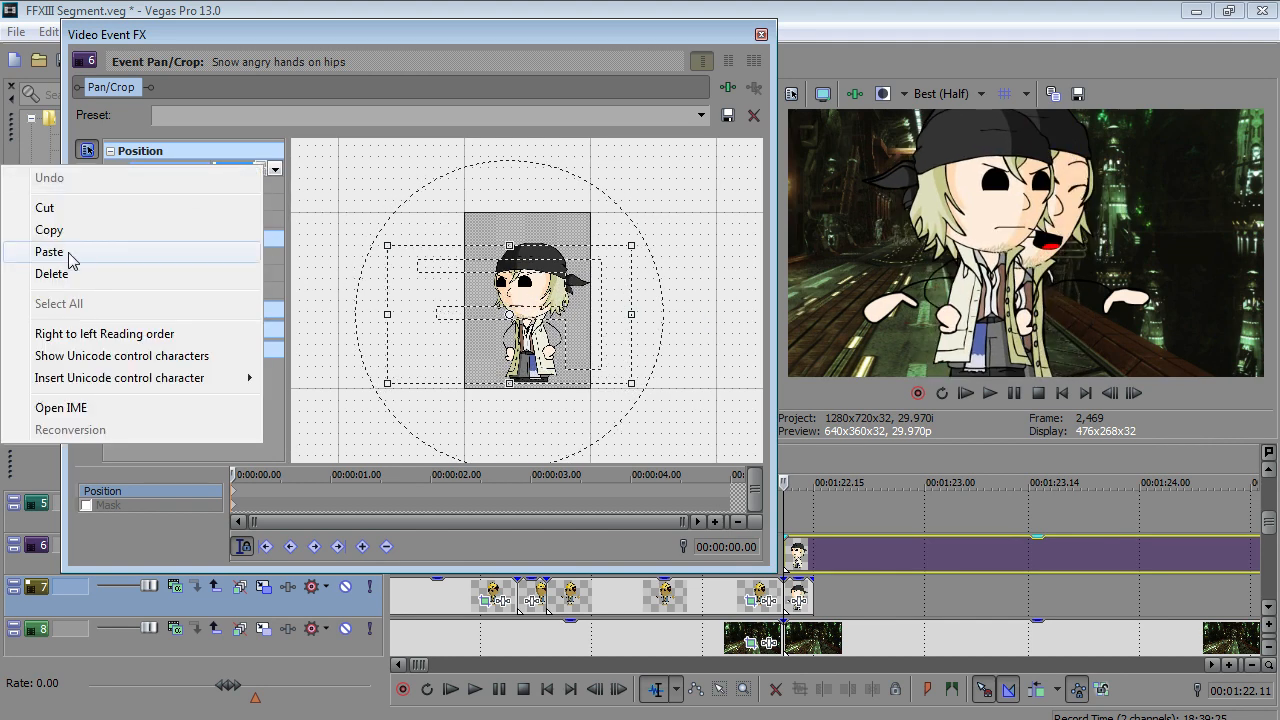
click(542, 331)
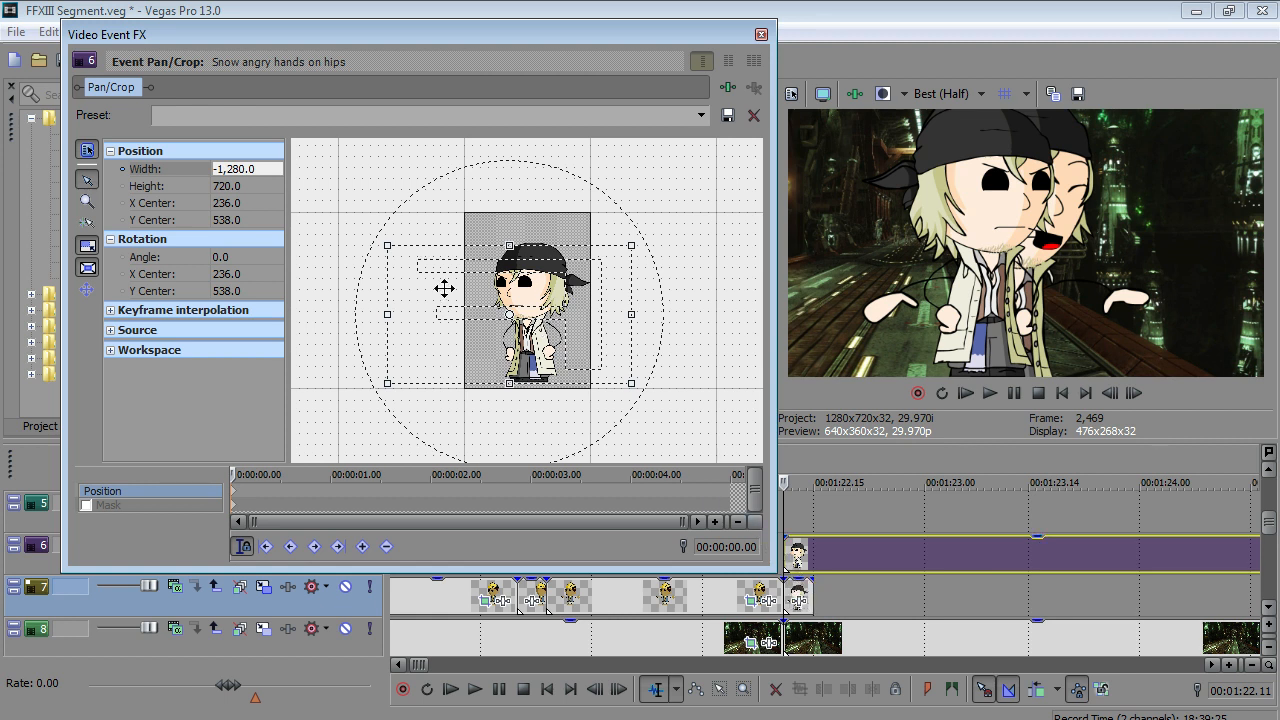
drag(787, 568, 815, 578)
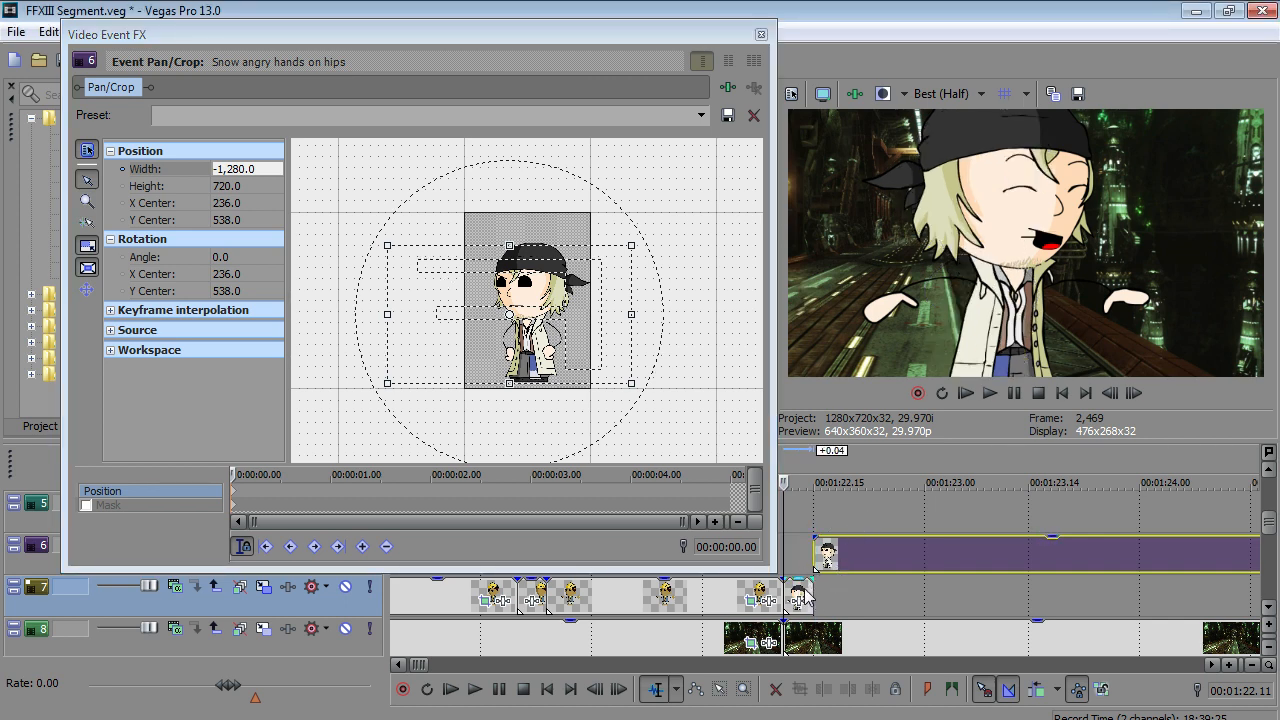
- Copy the Pan/Crop width value of the Snow blinking event
right_click(815, 578)
click(926, 150)
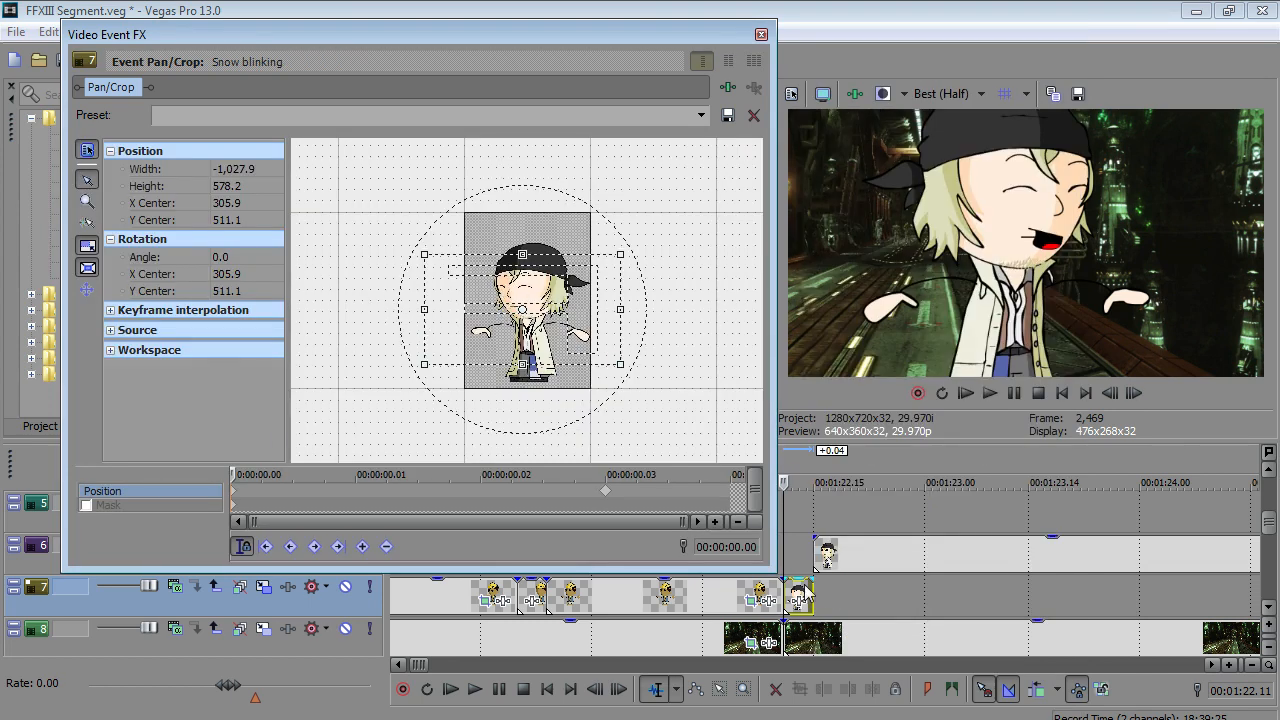
click(228, 168)
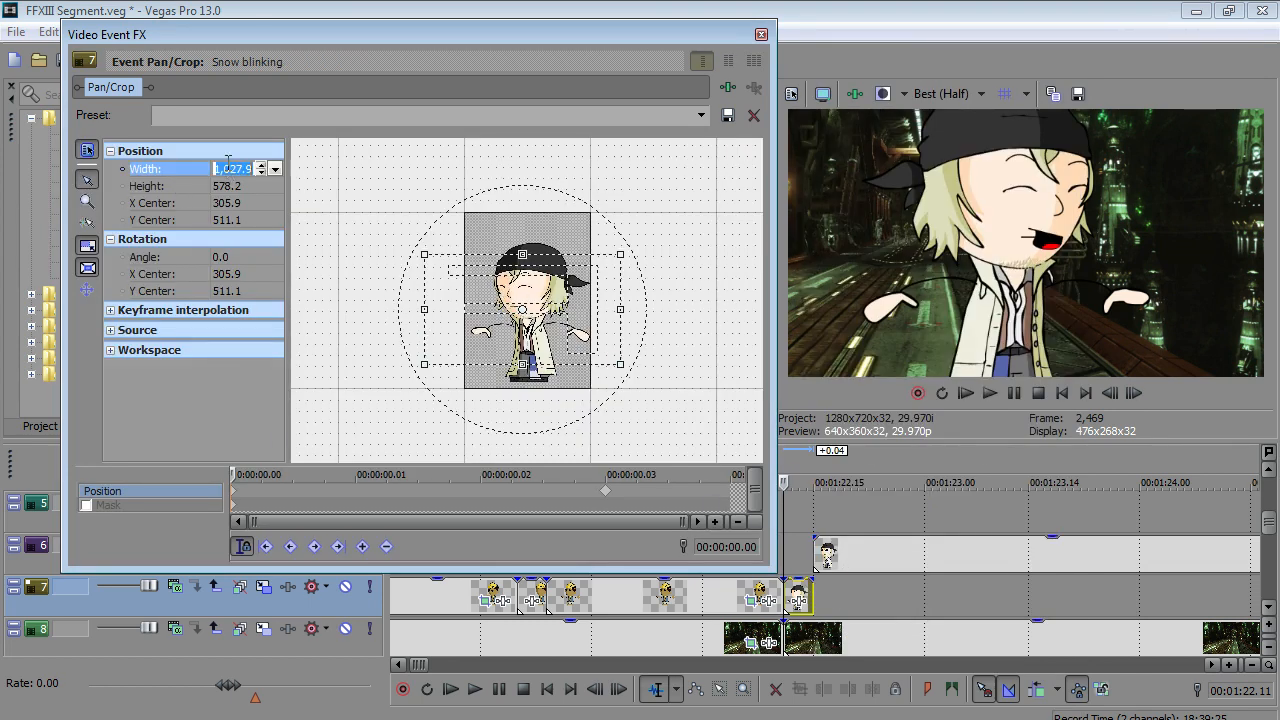
right_click(230, 172)
click(150, 227)
- Paste the copied width of -1,027.9 into the Pan/Crop of the Snow angry hands on hips event
click(830, 555)
right_click(830, 555)
click(943, 146)
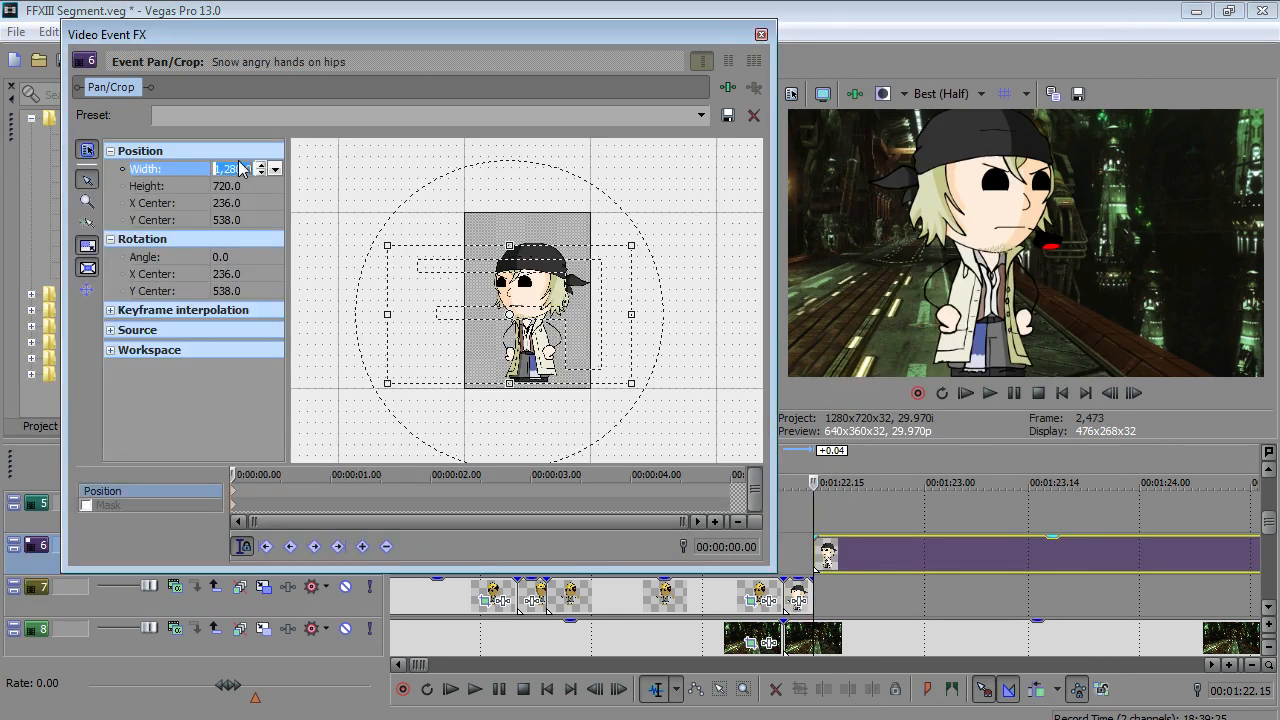
right_click(234, 165)
click(150, 250)
- Move the hands on hips event's start back to 1:22.11 and centre its crop at about 304, 512 to match Snow blinking
click(788, 548)
drag(844, 558, 813, 557)
drag(464, 305, 480, 299)
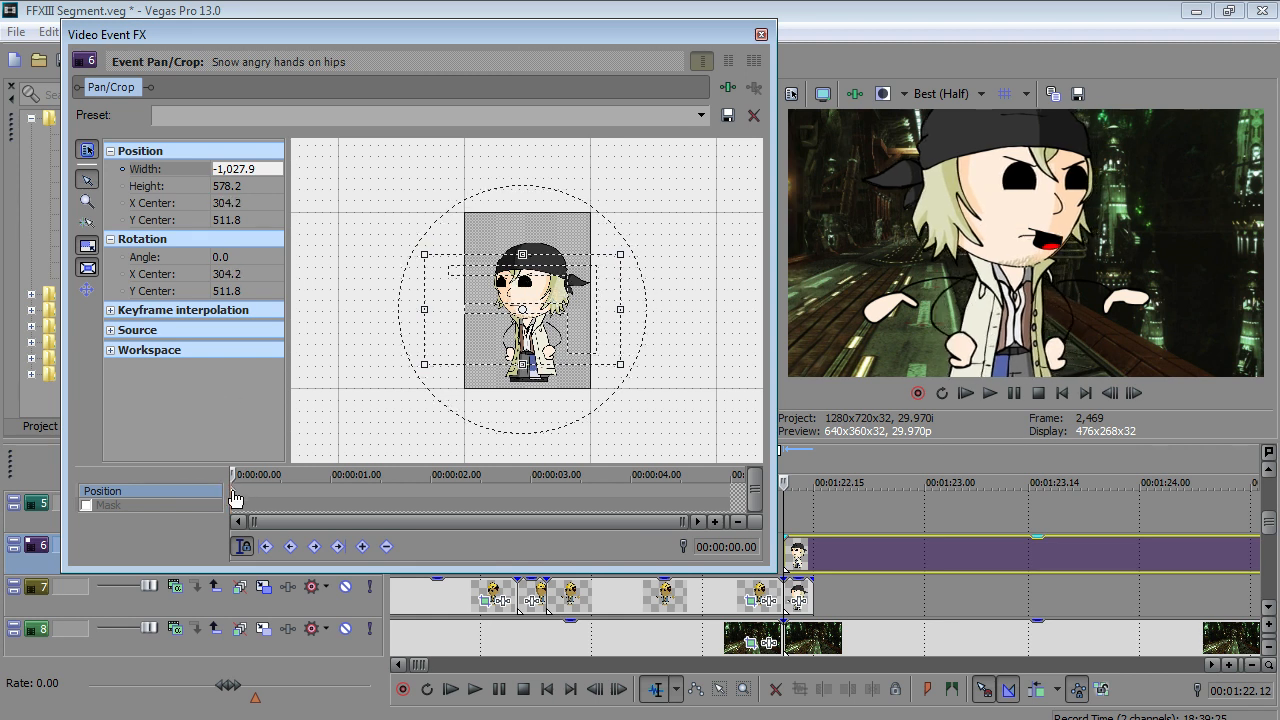
- Keyframe the hands on hips crop at frame 3, rotated to about -4.7 degrees and centred at about 252, 527
key(Right)
key(Right)
key(Right)
drag(530, 409, 538, 408)
drag(531, 346, 518, 349)
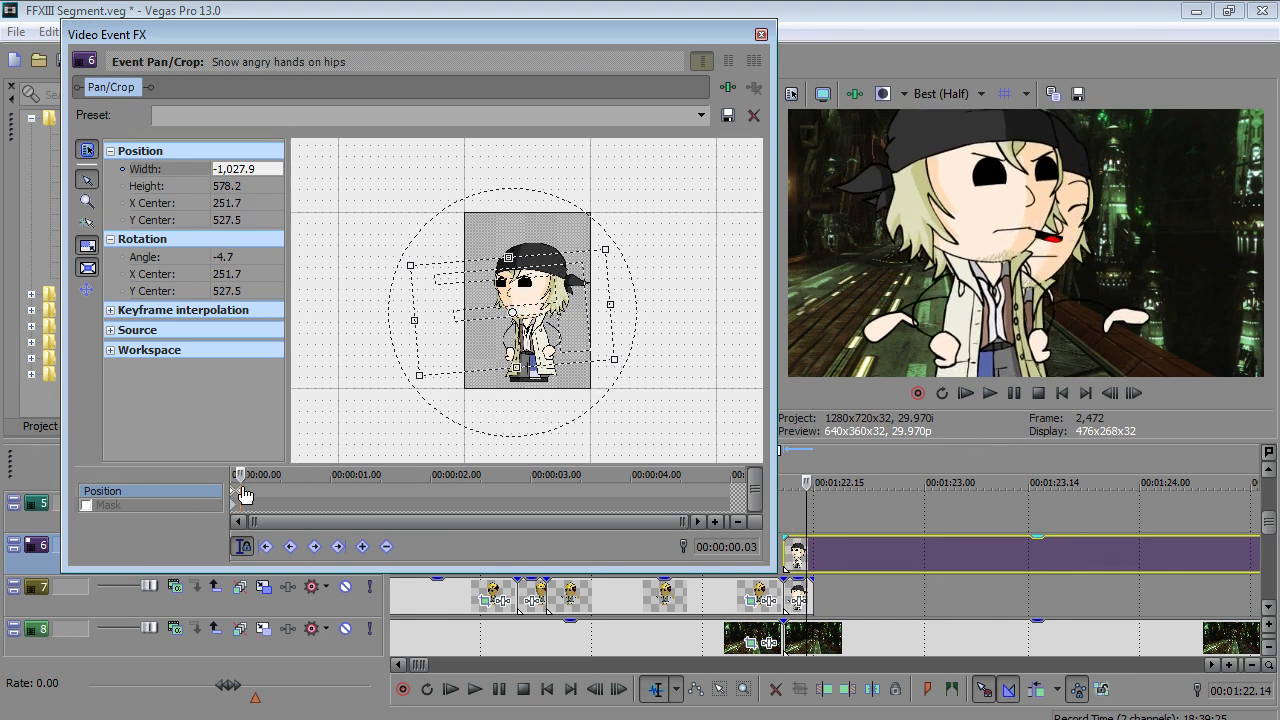
- Keyframe the hands on hips crop at frame 7 with its vertical centre at about 501
key(Right)
key(Right)
key(Right)
key(Right)
drag(436, 376, 436, 371)
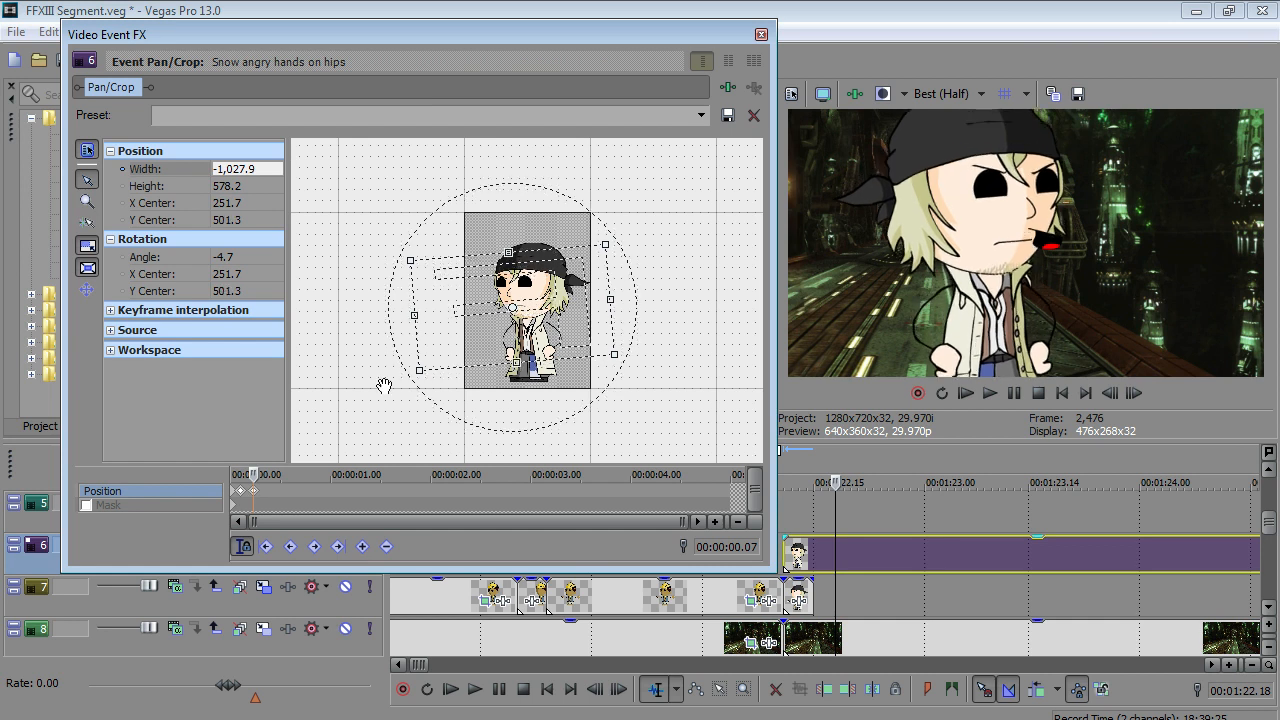
- Keyframe the hands on hips crop at frame 10 with its vertical centre at about 506.5
key(Right)
key(Right)
key(Right)
drag(504, 322, 504, 323)
- Move the hands on hips event down to track 7 so that it starts at 1:22.15, right after Snow blinking
click(786, 584)
drag(818, 560, 848, 608)
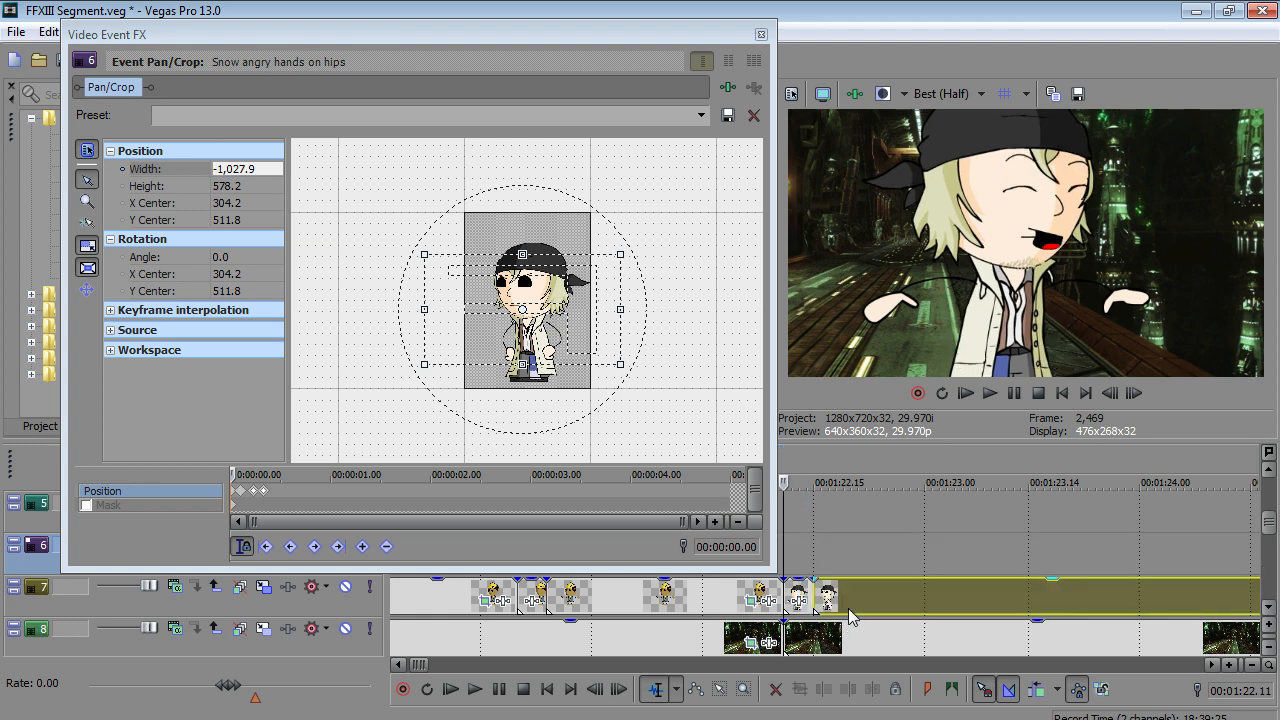
scroll(848, 608, down, 1)
- Compare the frames on either side of the cut from Gadot to Snow at 1:22.11
key(Left)
key(Right)
key(Left)
key(Right)
key(Left)
key(Right)
key(Left)
key(Right)
key(Left)
key(Right)
key(Left)
key(Right)
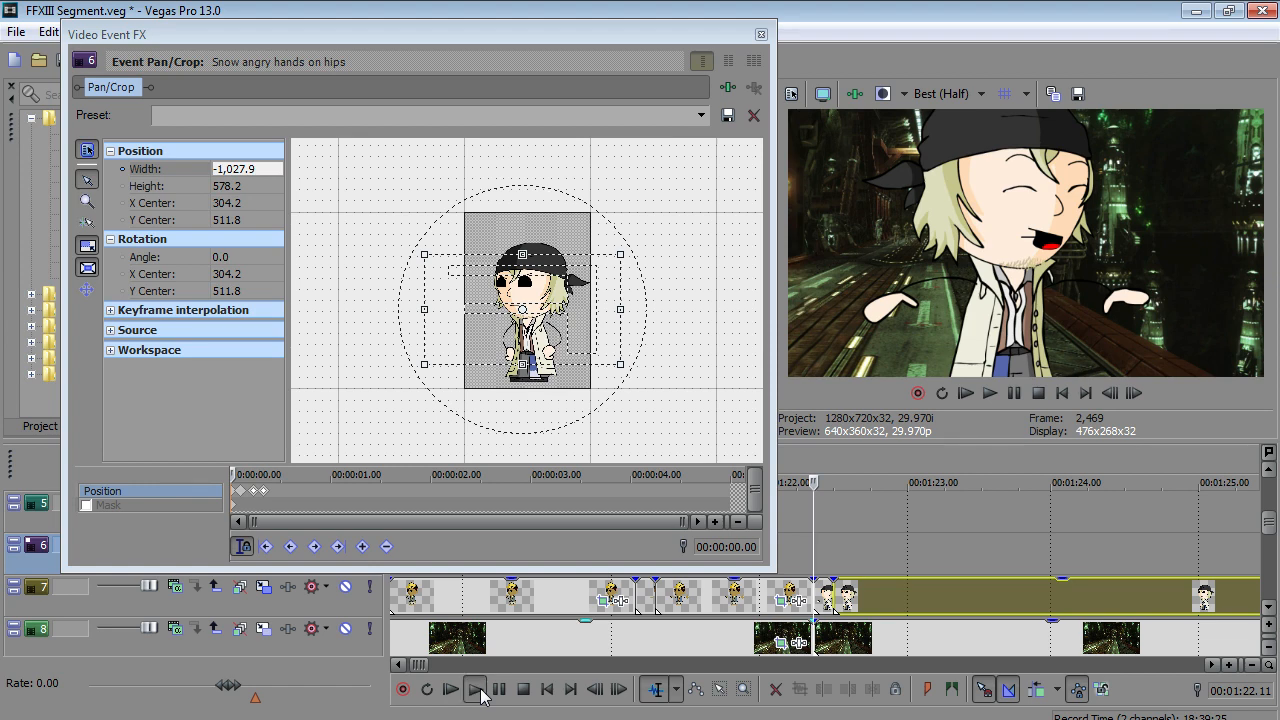
- Trim the hands on hips event to end at 1:24.03 and place the Snow angry 2 event directly after it
click(476, 690)
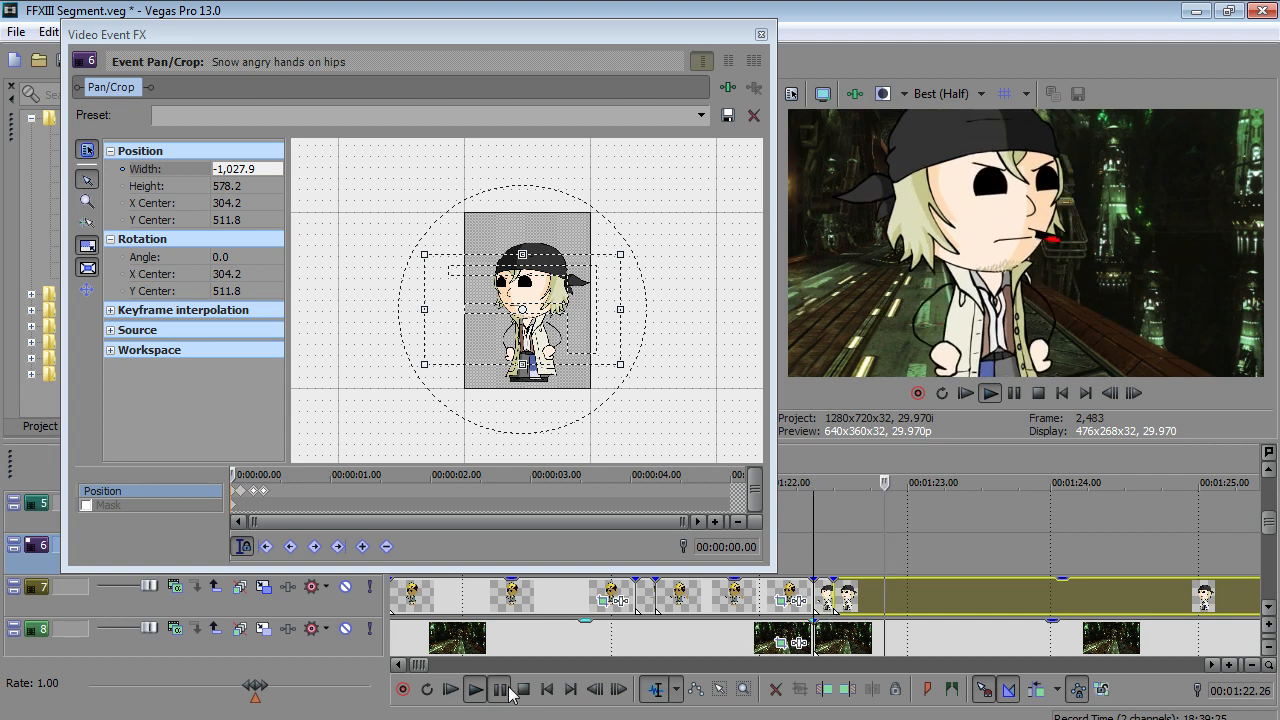
click(500, 690)
click(476, 690)
click(523, 689)
scroll(1008, 604, down, 3)
key(Right)
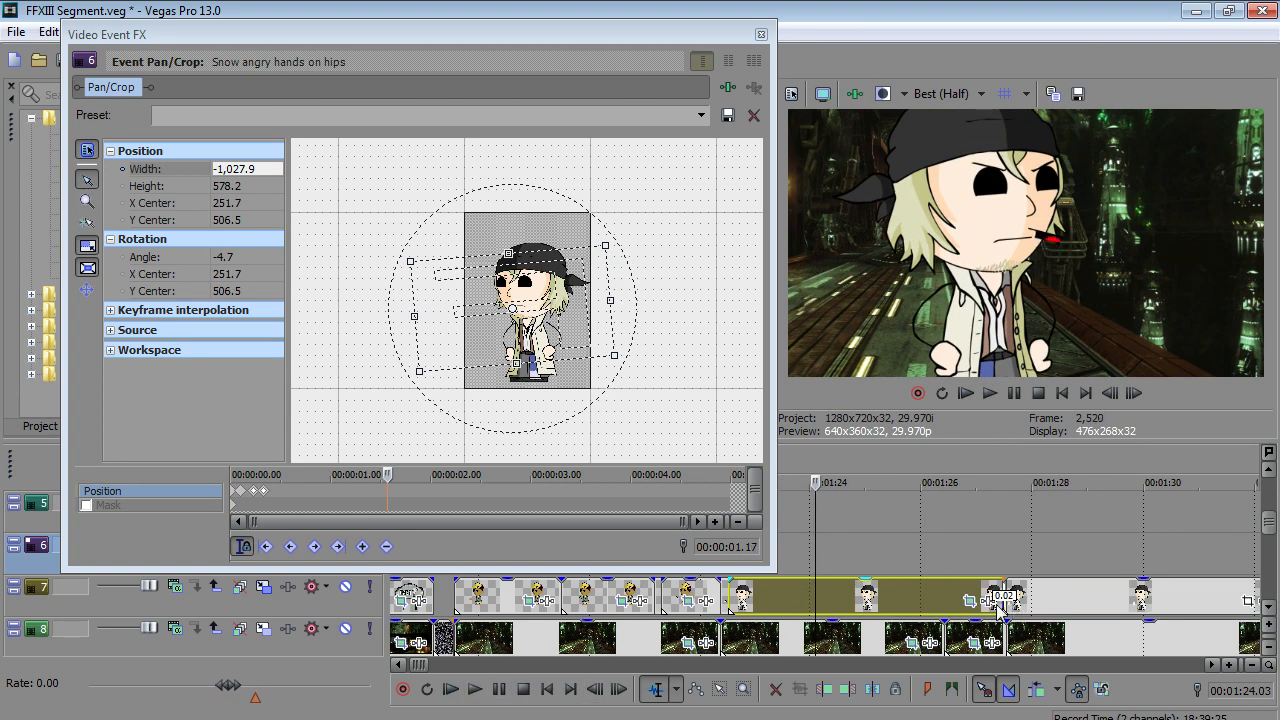
drag(1009, 596, 815, 597)
drag(1160, 596, 853, 598)
- Copy the hands on hips event's attributes onto the Snow angry 2 event
right_click(773, 605)
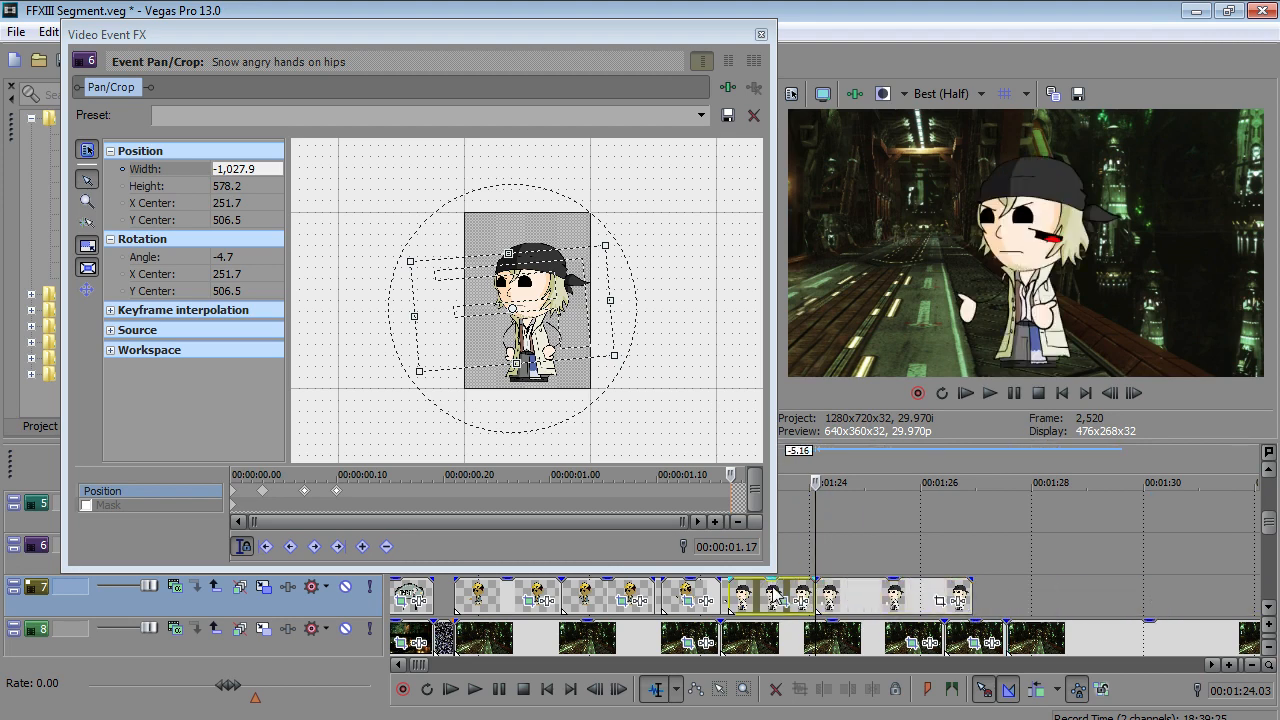
click(838, 247)
right_click(848, 598)
click(926, 267)
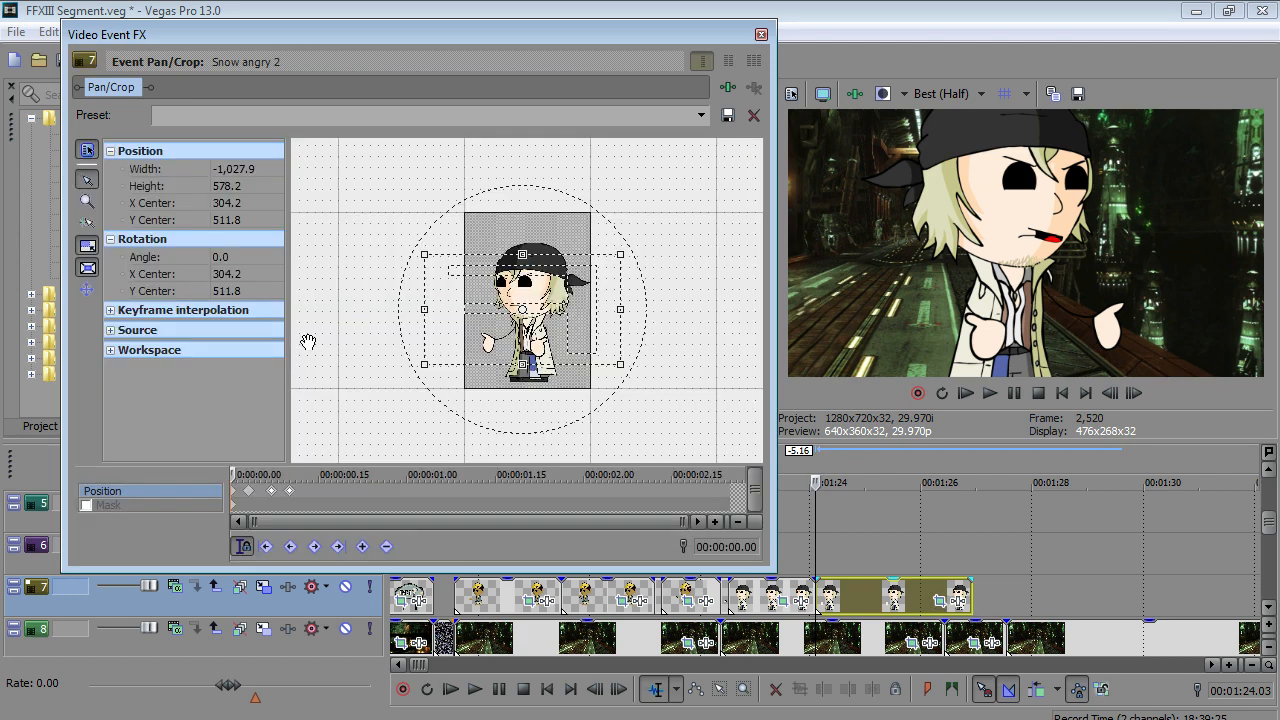
- Delete the surplus Pan/Crop keyframes of Snow angry 2, keeping the tilted crop centred at 251.7, 506.5 as its start
click(273, 491)
key(Delete)
click(234, 491)
click(290, 493)
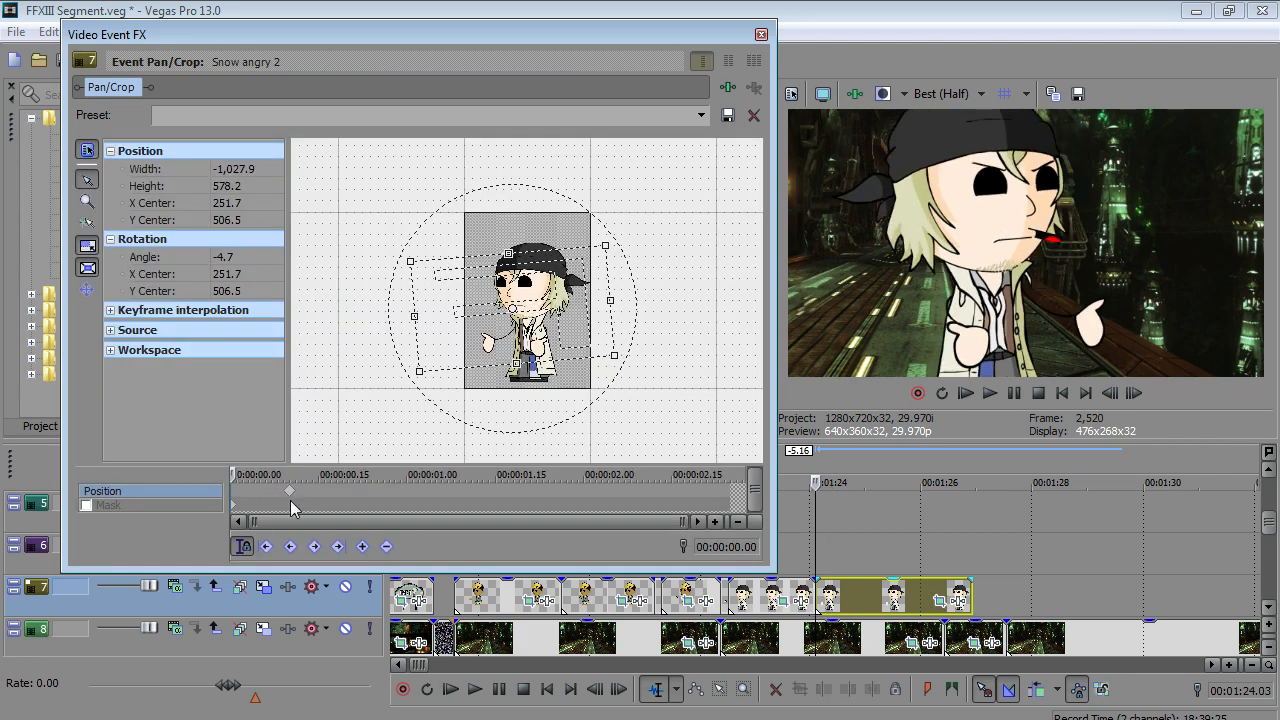
key(Delete)
- Keyframe the Snow angry 2 crop at frame 4 with its vertical centre at about 522
click(238, 494)
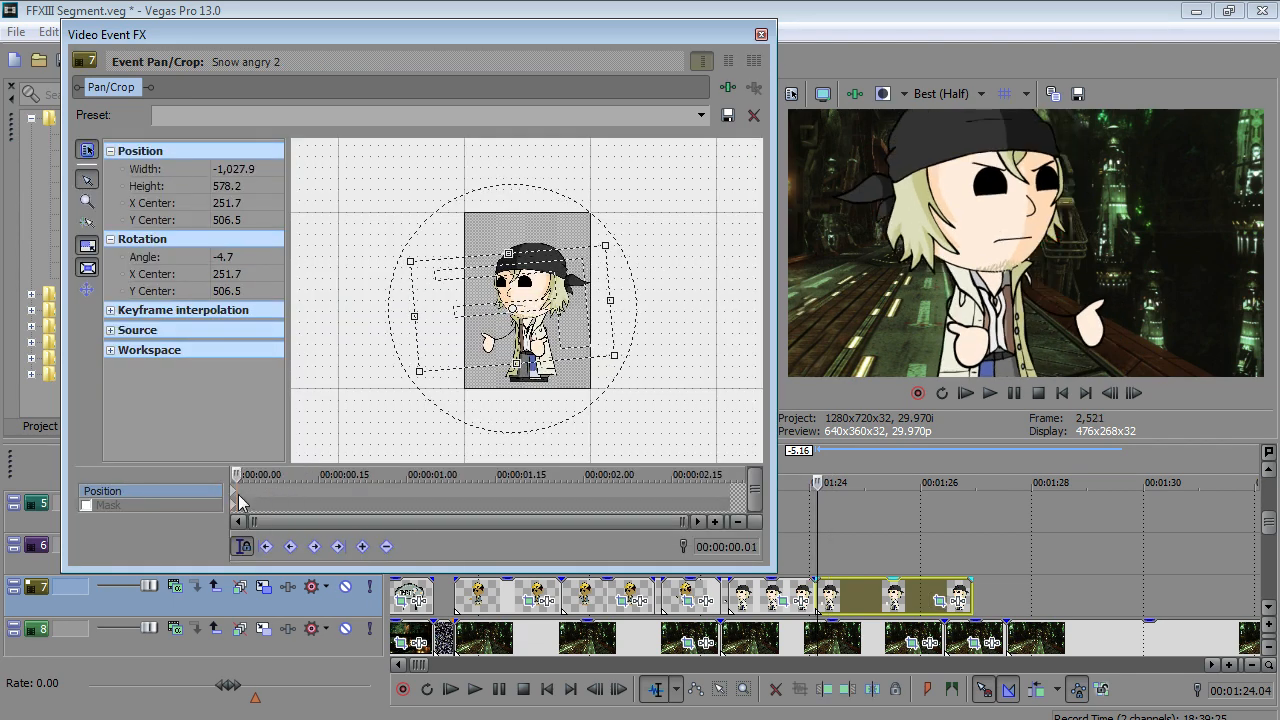
click(234, 492)
click(241, 487)
key(Right)
key(Right)
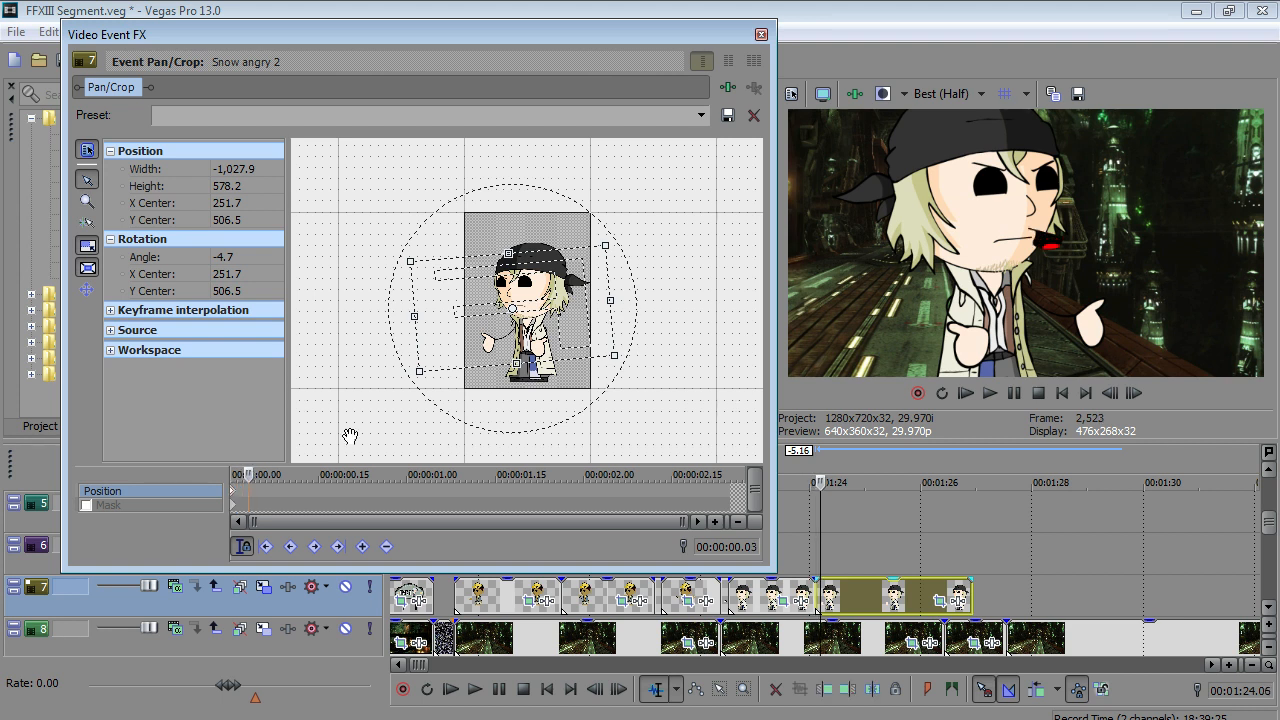
drag(512, 306, 512, 309)
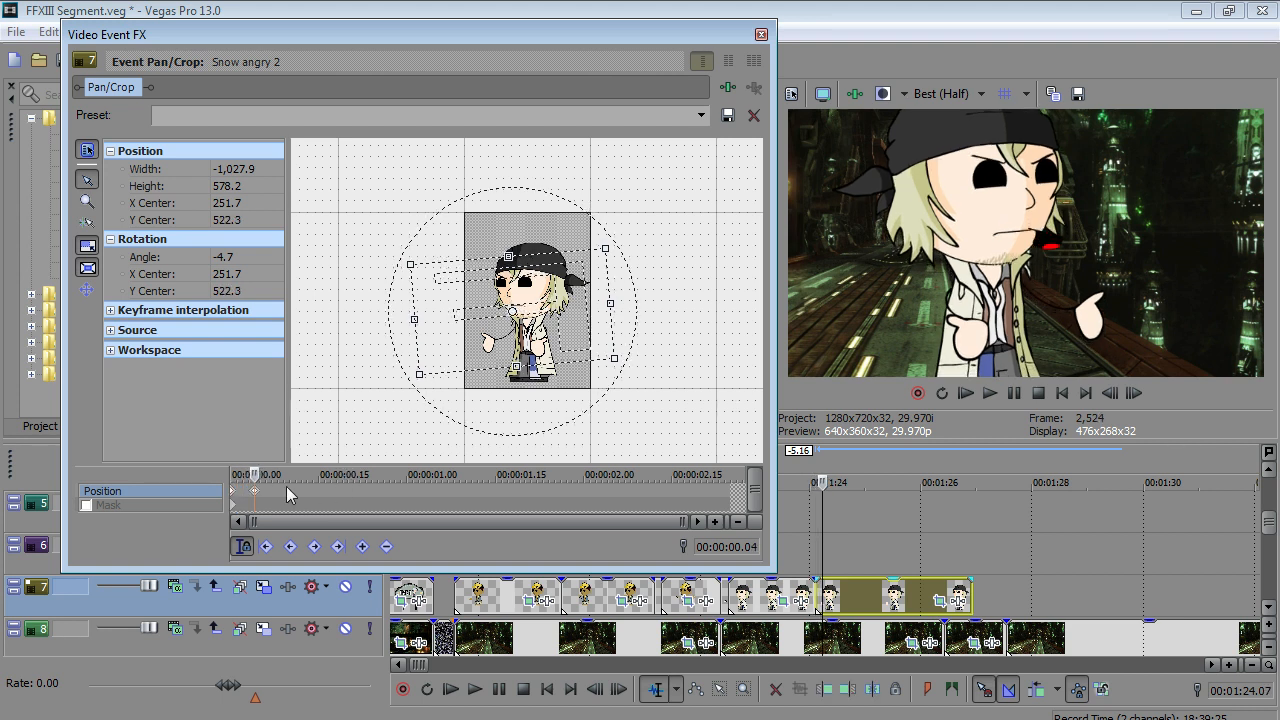
- Keyframe the Snow angry 2 crop at frame 8 with its vertical centre back at about 506.5
key(Right)
key(Right)
key(Right)
key(Right)
drag(499, 340, 500, 336)
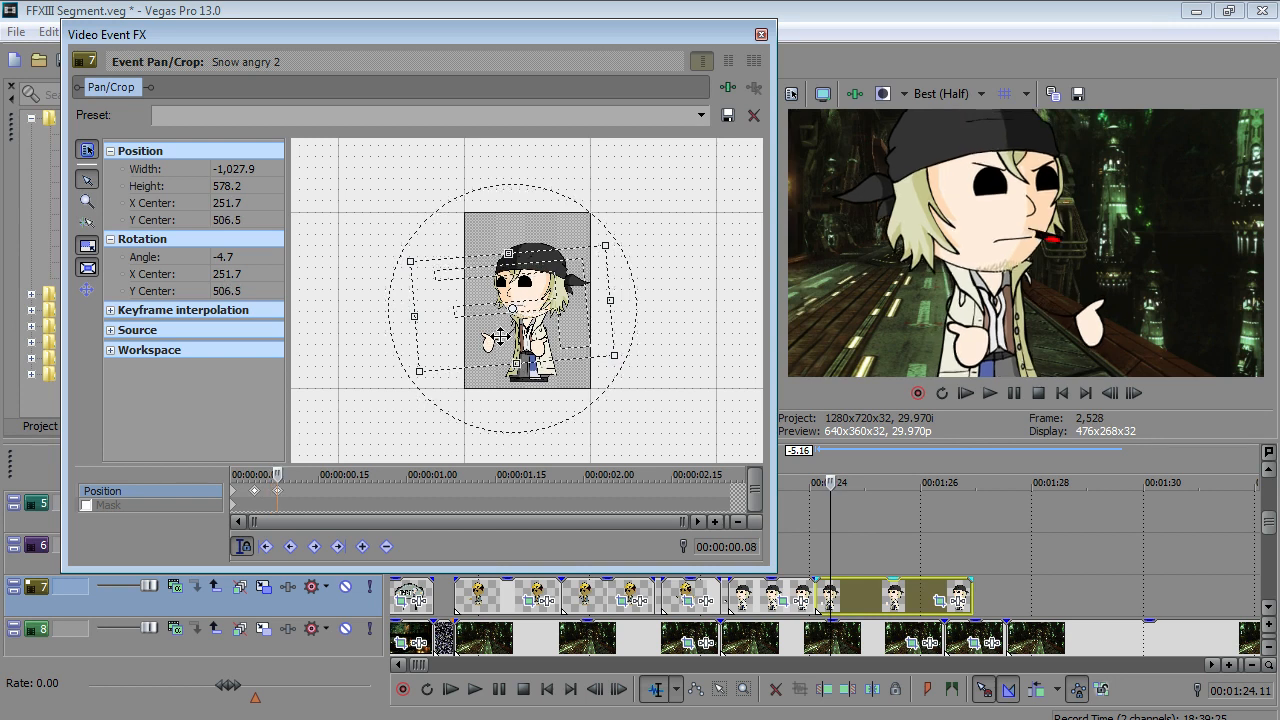
- Add a pan/crop keyframe at 00:00:00.11 on the Snow angry 2 event with Y Center 511.8
key(Right)
key(Right)
key(Right)
drag(474, 284, 474, 289)
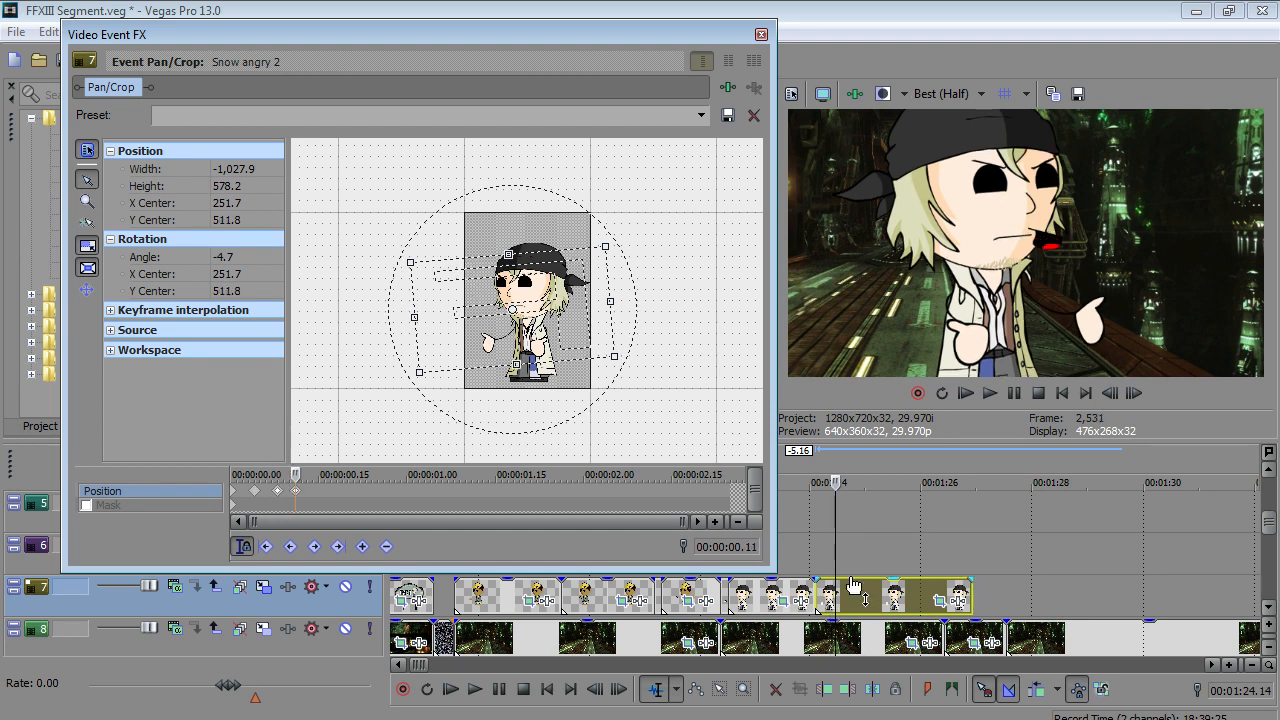
- Play back the Snow angry 2 event from its beginning to check the bobbing motion
click(814, 556)
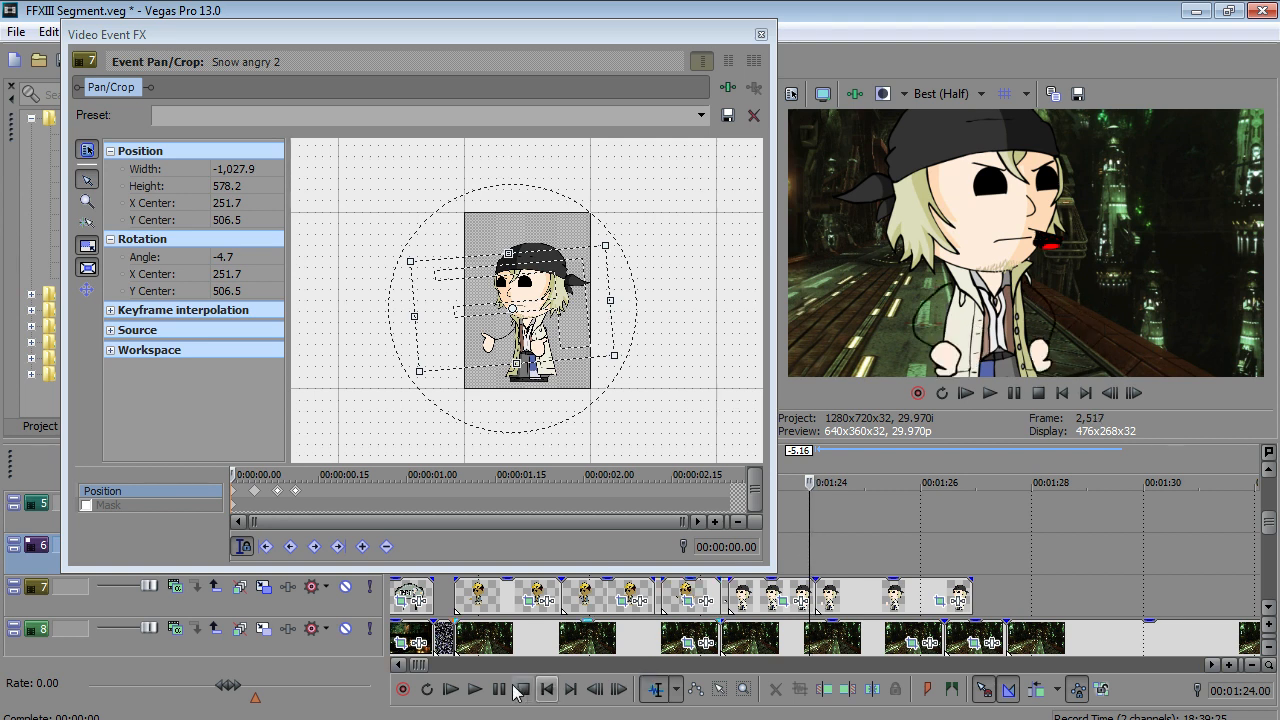
click(474, 690)
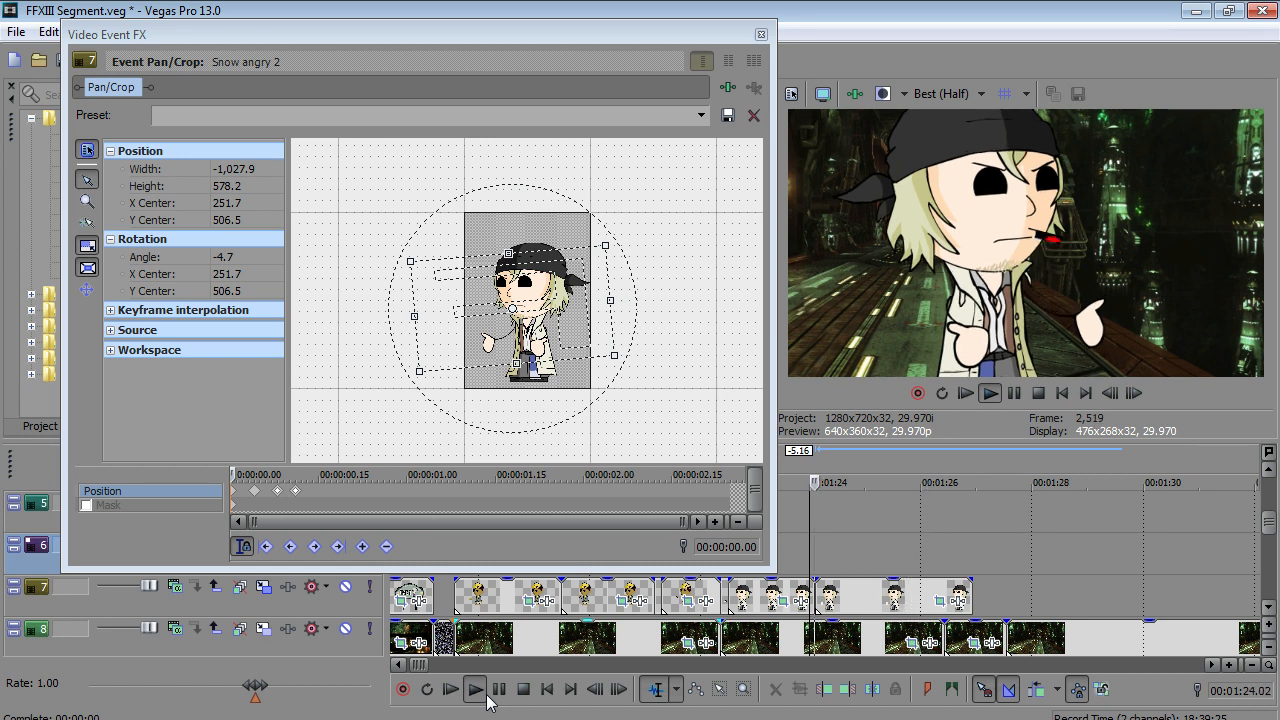
click(501, 701)
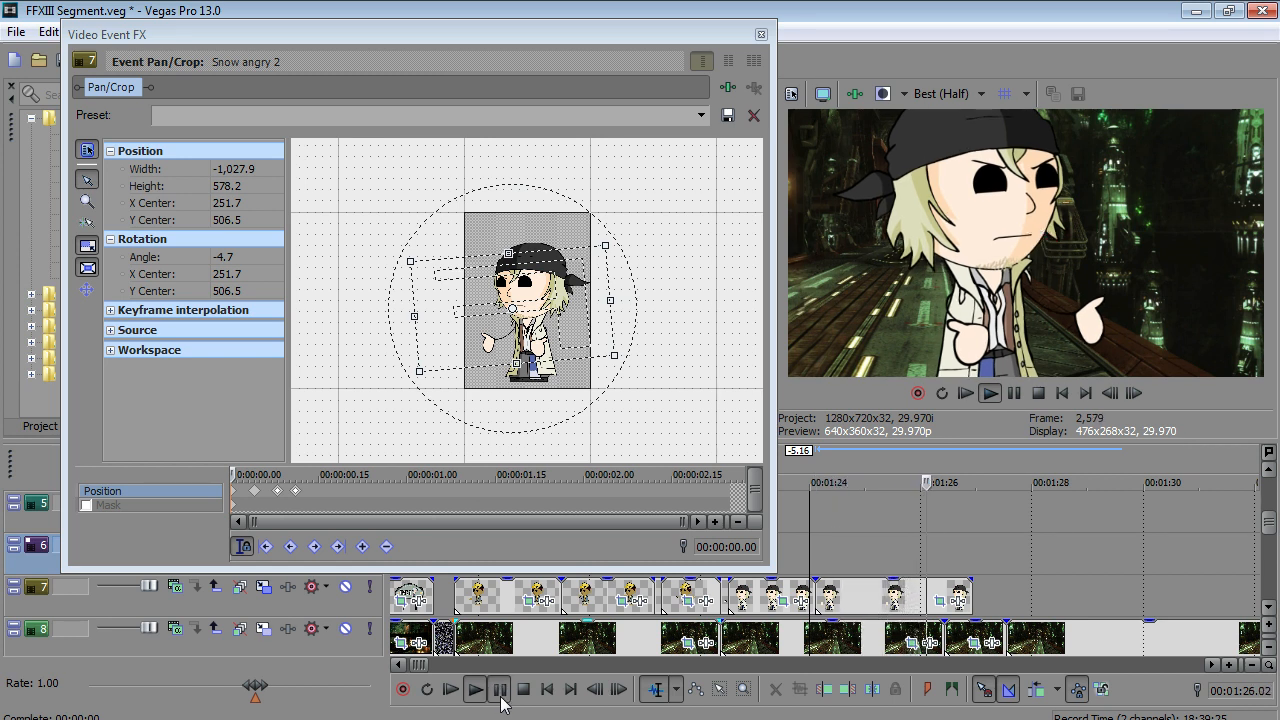
click(500, 697)
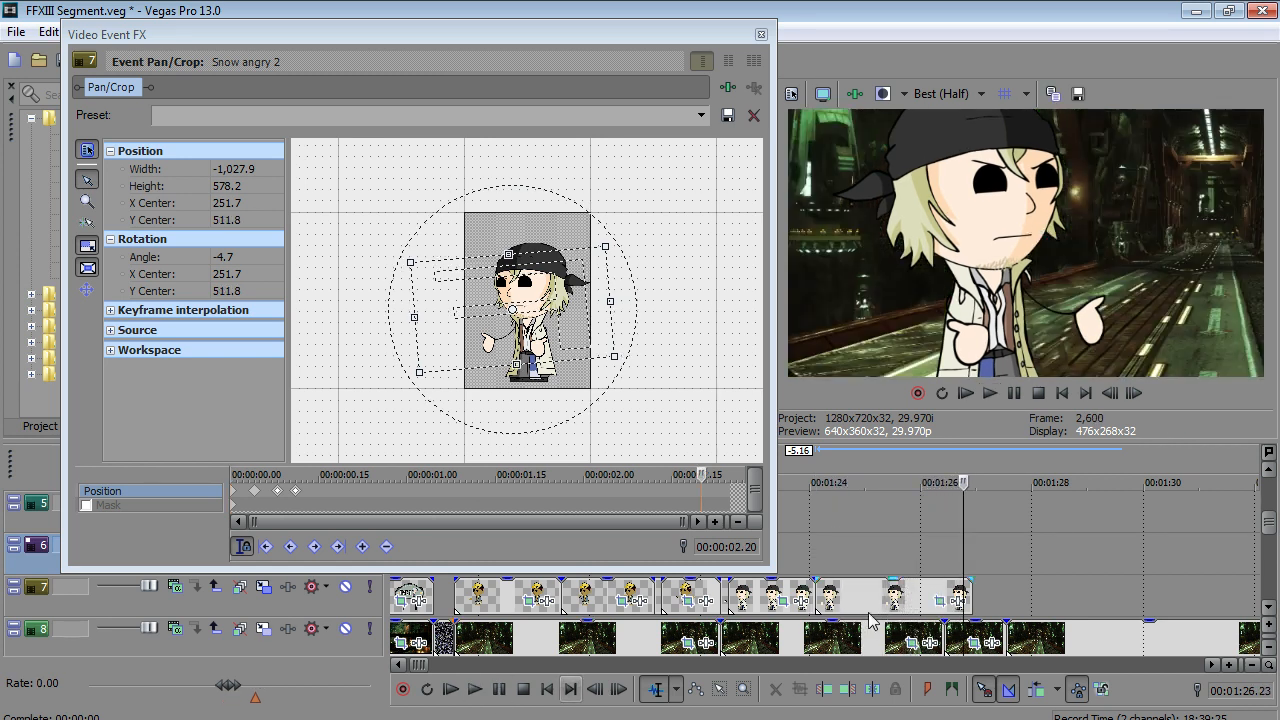
- Trim the end of the Snow angry 2 event on track 7 back to 00:01:26.13, in line with the background cut
click(946, 598)
drag(972, 591, 946, 586)
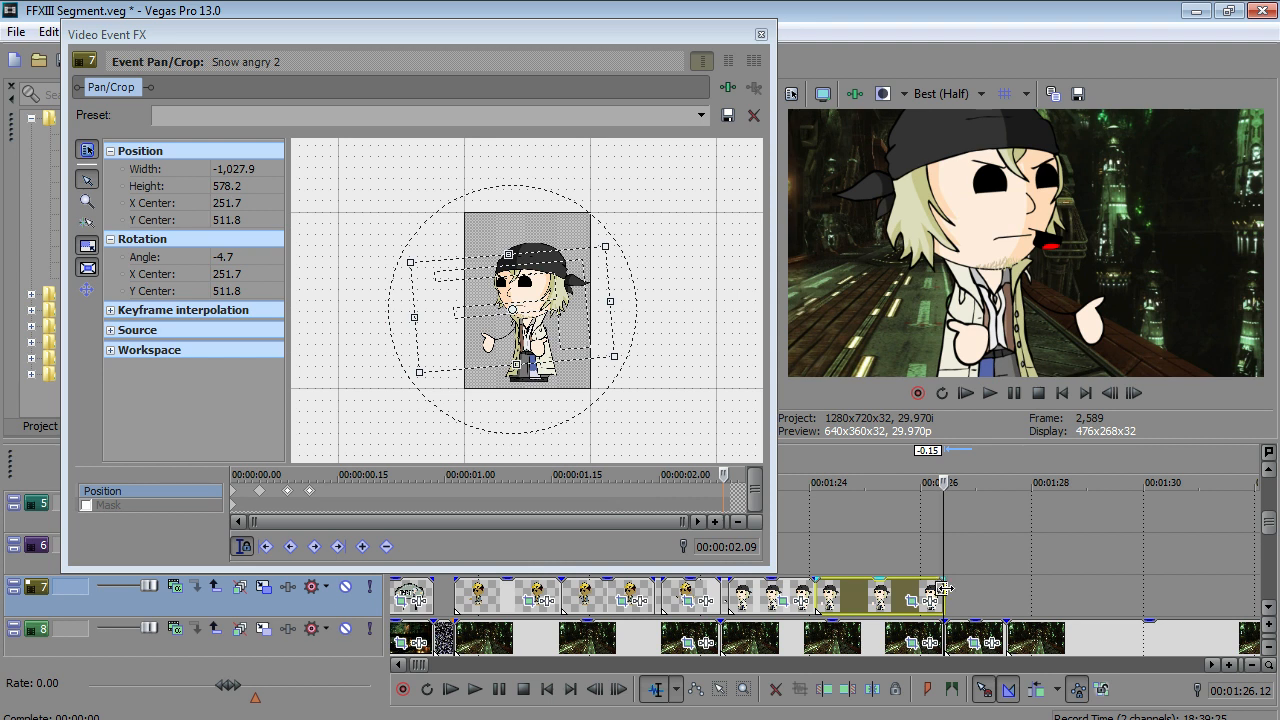
click(948, 567)
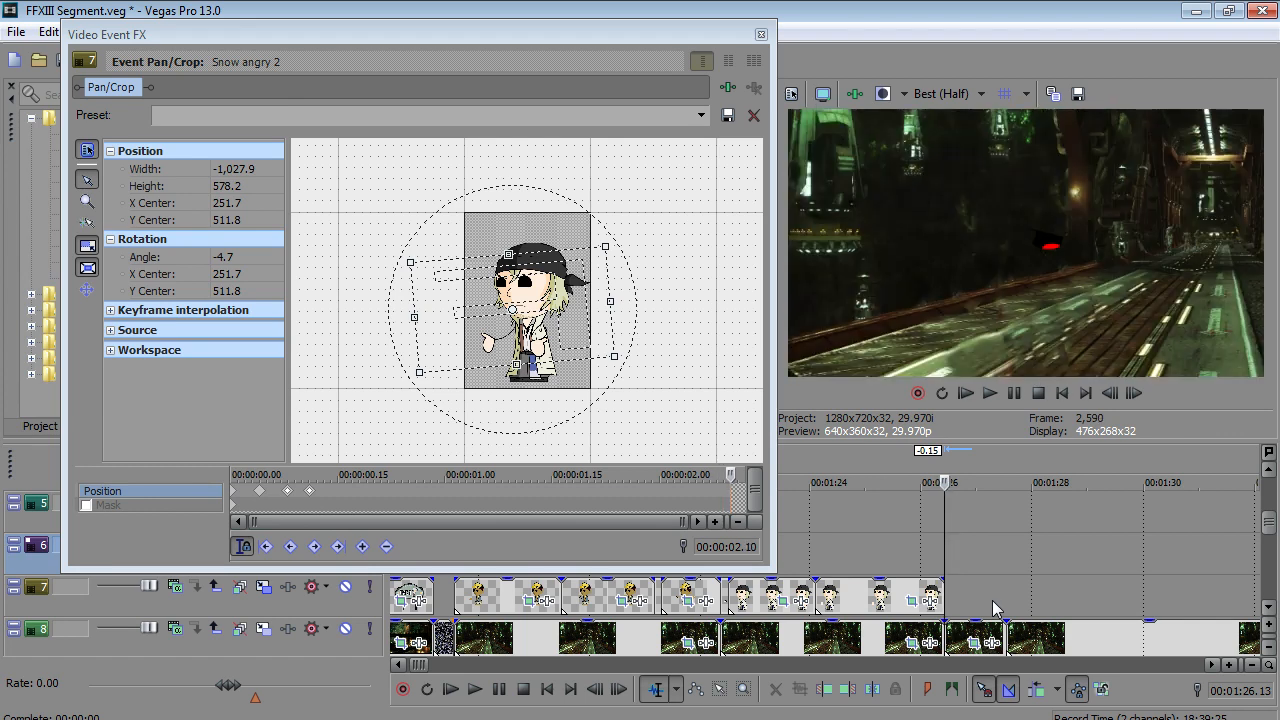
key(Left)
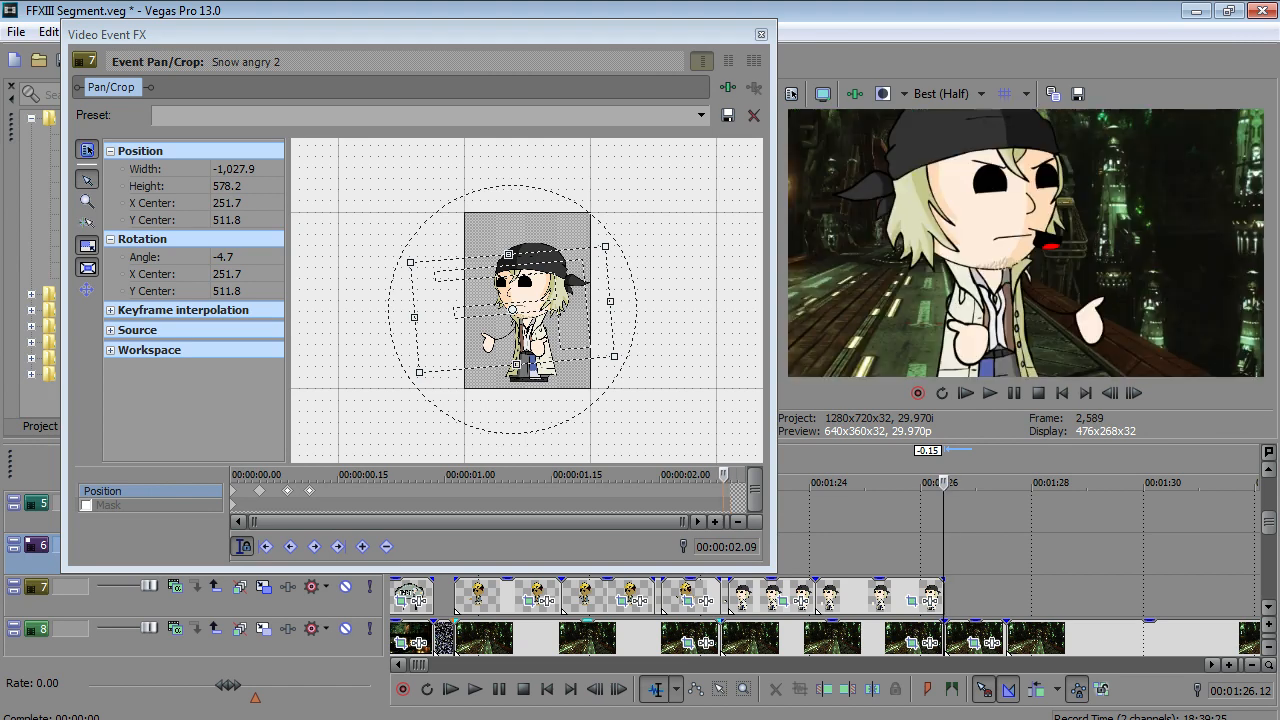
key(Right)
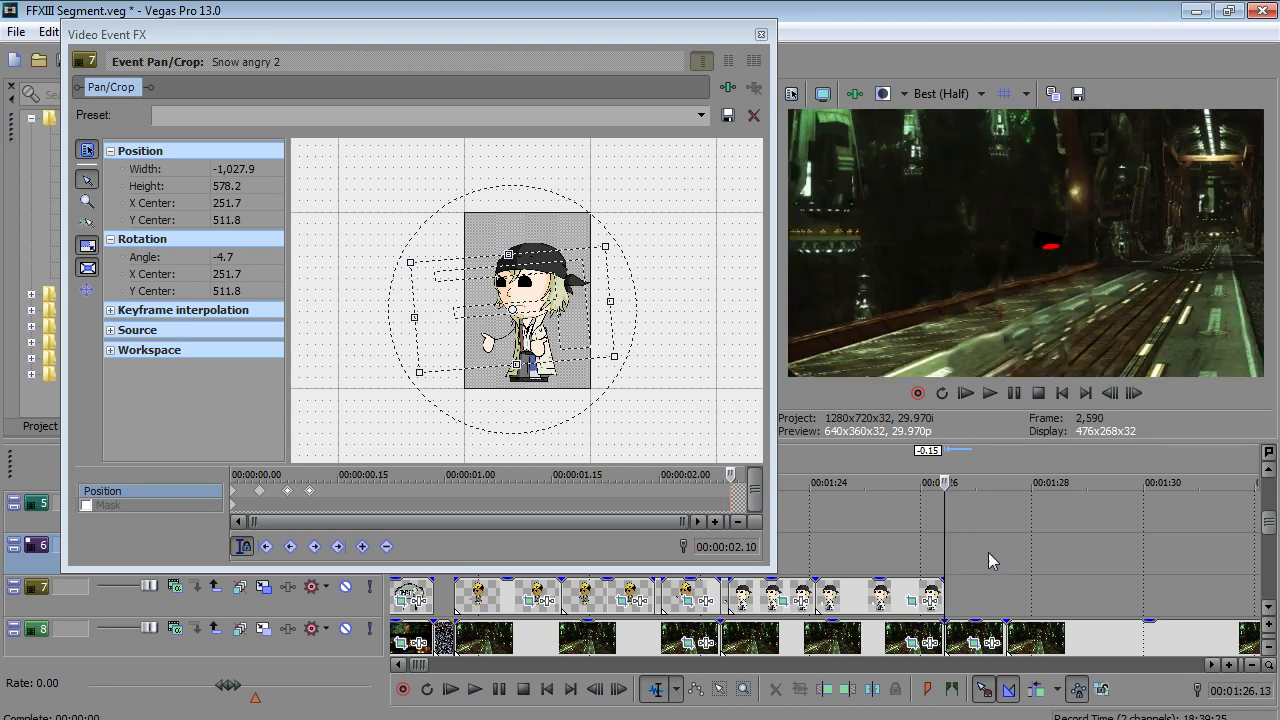
- Copy the short closed-eyes event at 00:01:21.08 and paste it on track 7 directly after the Snow angry 2 event
scroll(786, 575, down, 1)
click(612, 592)
scroll(621, 592, up, 3)
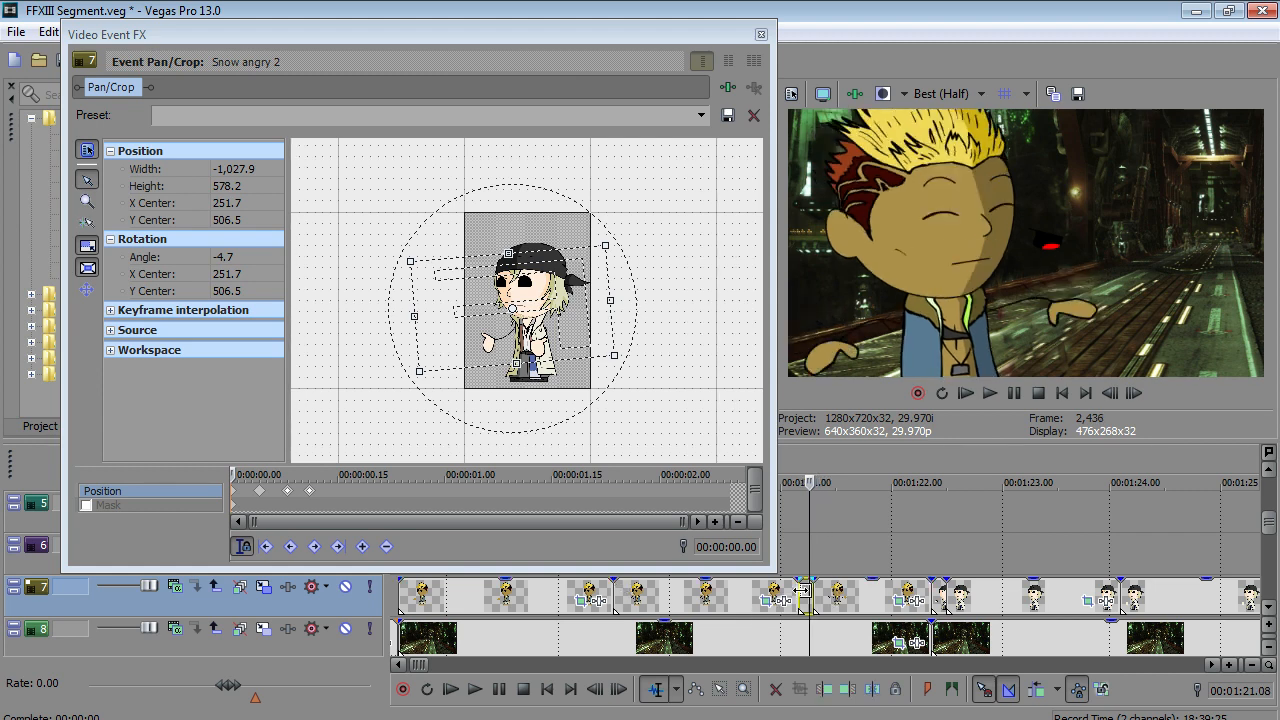
right_click(805, 595)
click(832, 290)
scroll(862, 504, down, 2)
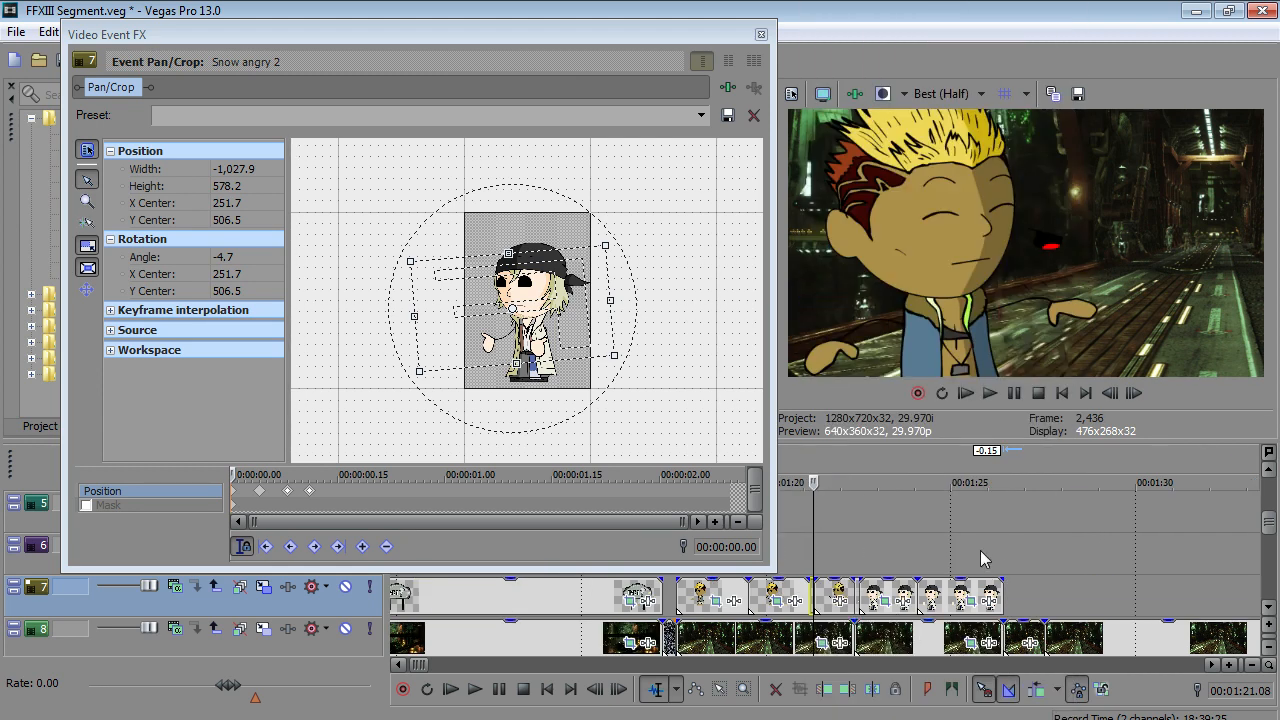
click(1002, 547)
right_click(1022, 602)
click(1090, 262)
- Move the track 5 Gadot clip near 1:51 onto track 7 after the closed-eyes event and trim its end to the background cut
scroll(1100, 542, down, 3)
scroll(1014, 596, up, 2)
scroll(1014, 596, down, 2)
click(1010, 516)
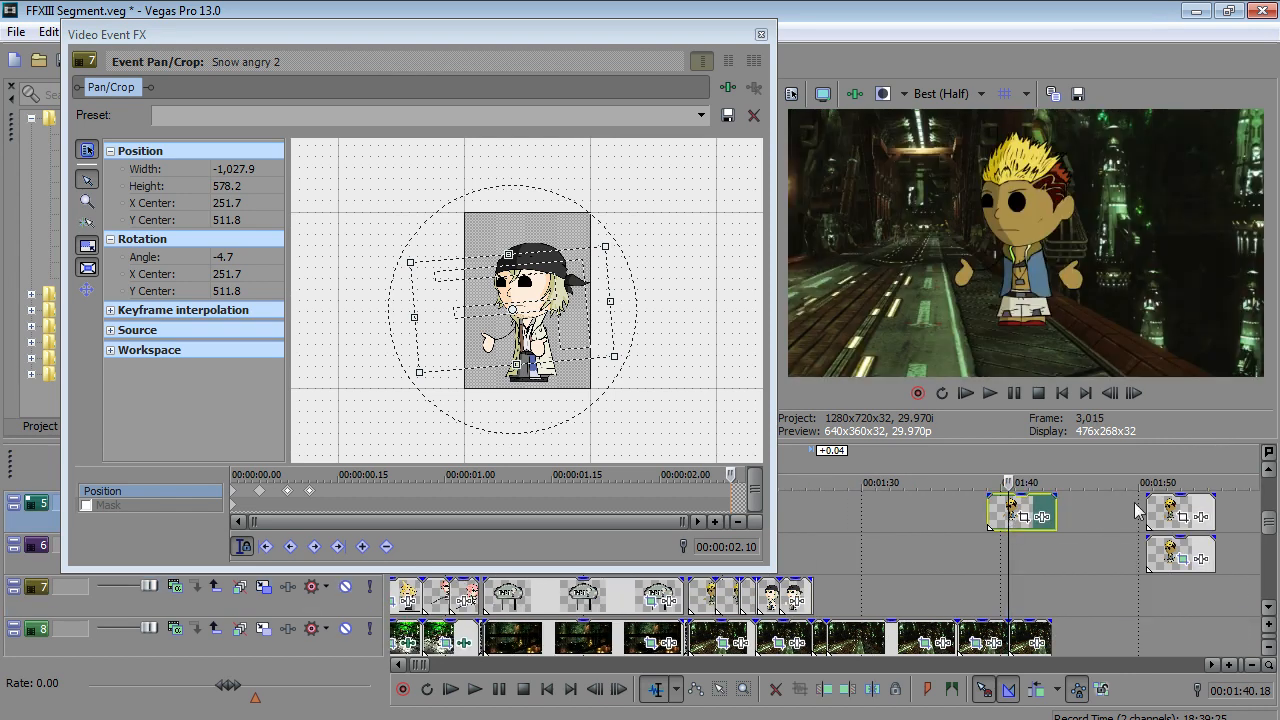
click(1172, 514)
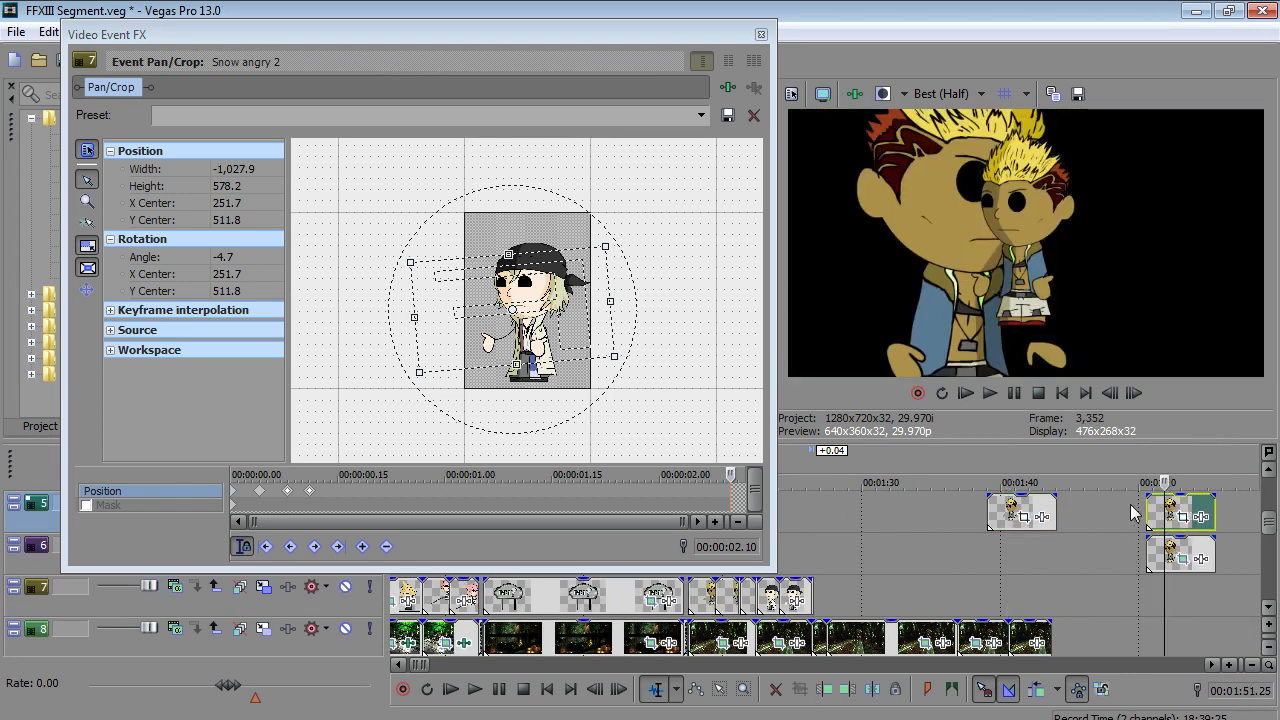
drag(1182, 502, 839, 610)
scroll(820, 608, up, 3)
click(742, 606)
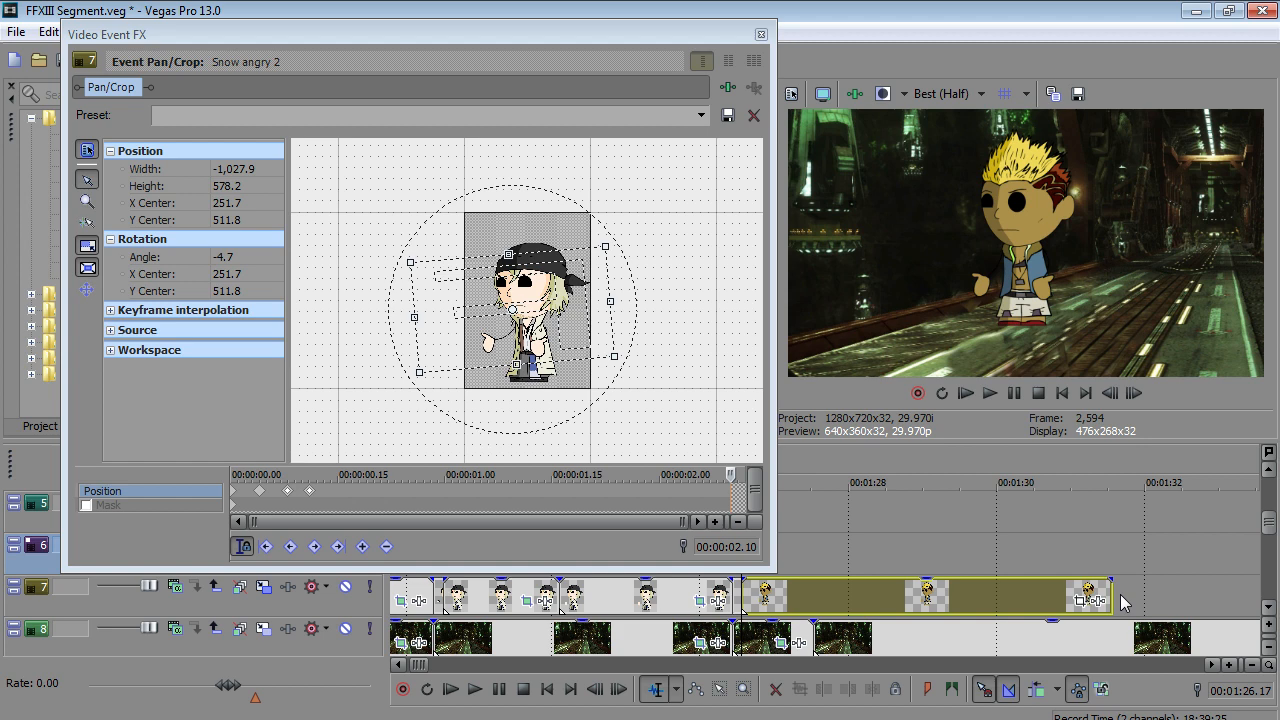
drag(1112, 600, 822, 610)
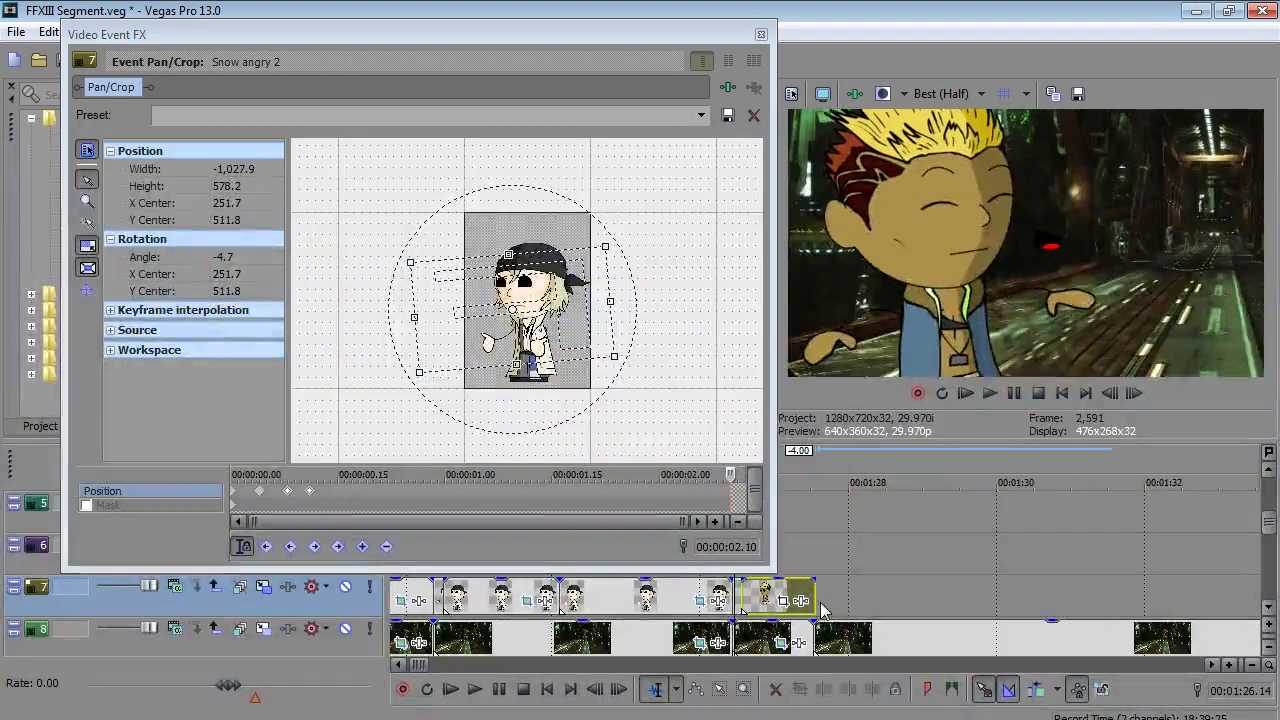
- Copy the closed-eyes event and paste its event attributes onto the Gadot clip that follows it
key(Left)
key(Right)
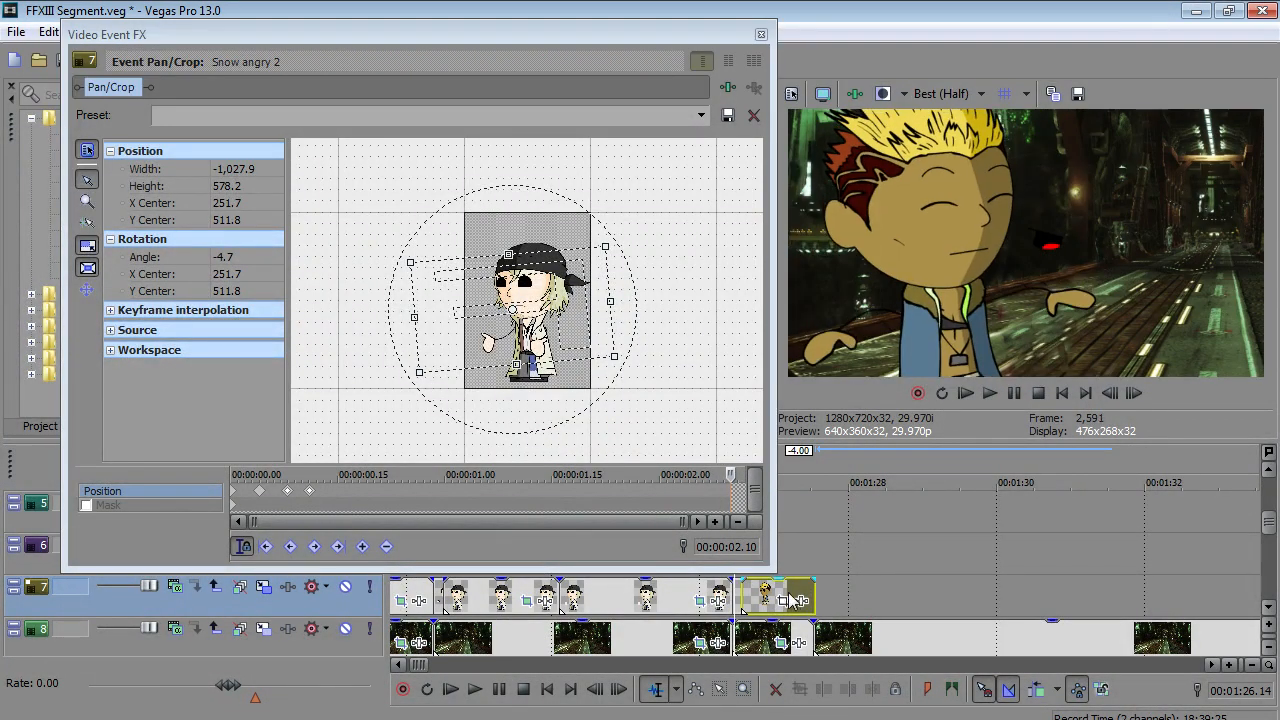
key(Right)
key(Right)
key(Right)
key(Right)
right_click(742, 597)
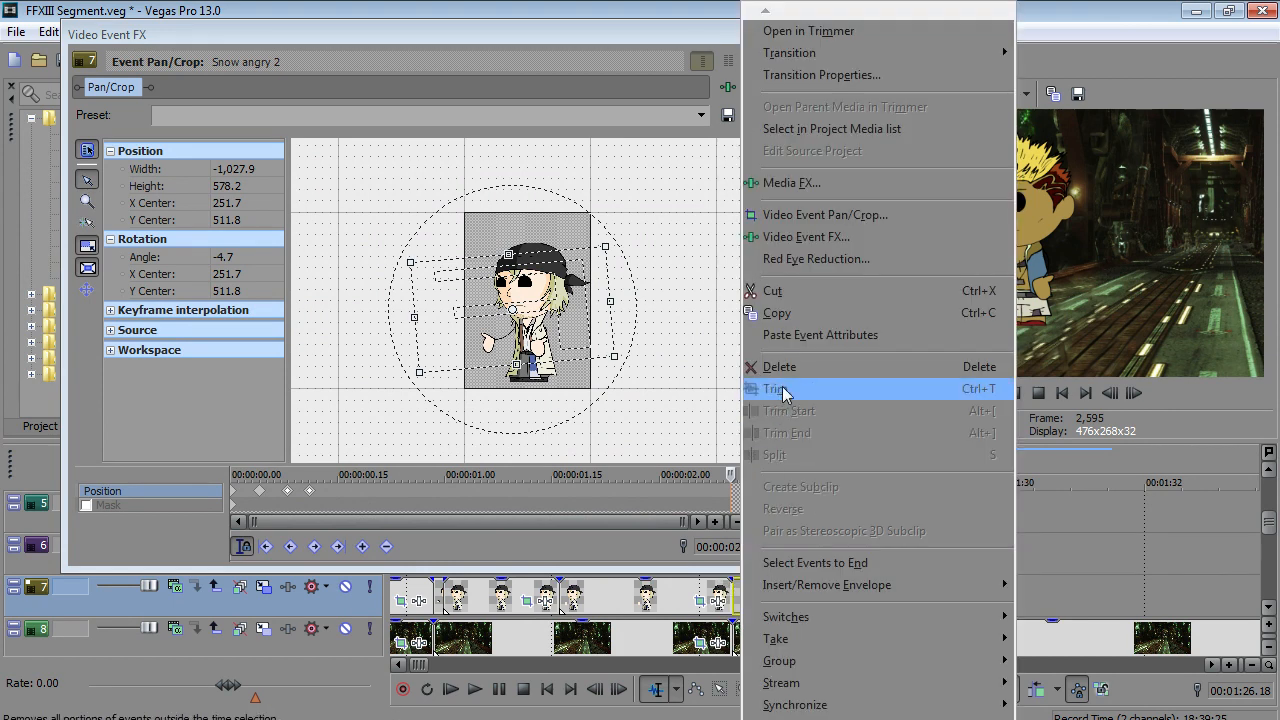
click(800, 313)
right_click(770, 597)
click(880, 278)
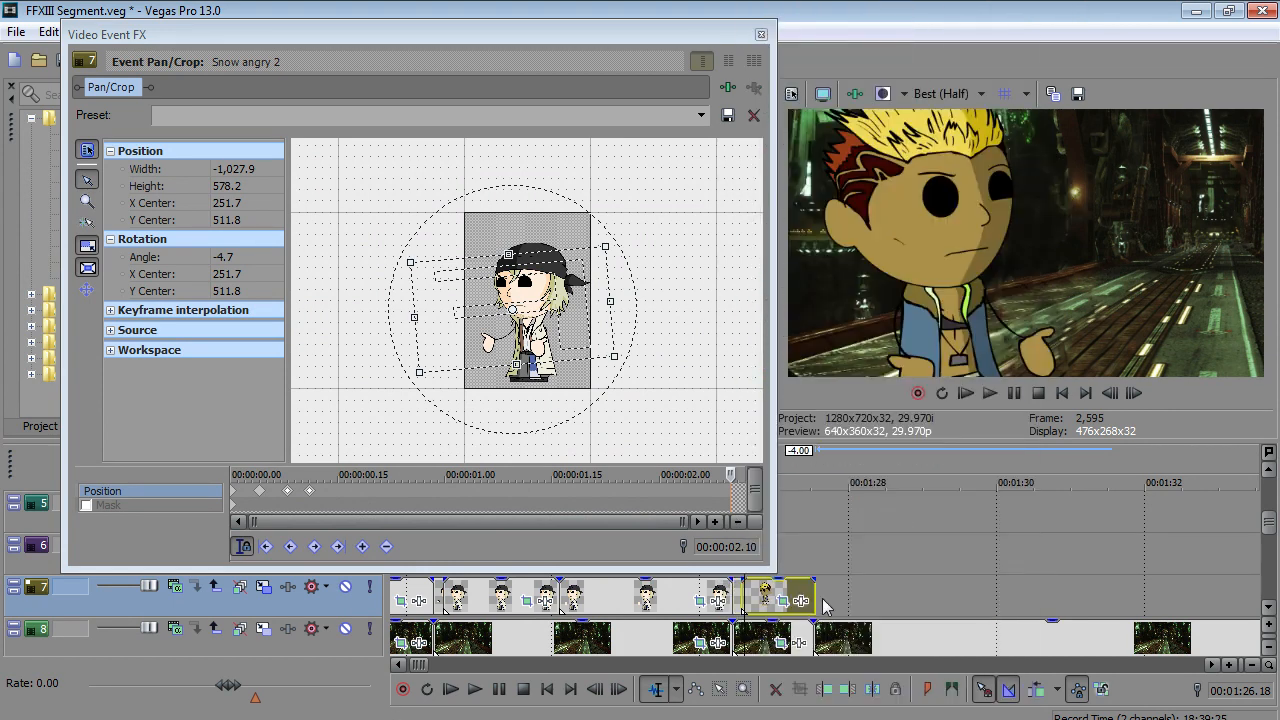
- Rework the Gadot Scene 10002 pan/crop keyframes, using Y Center 514.1 at the start and 529.9 at 00:00:00.04
click(782, 600)
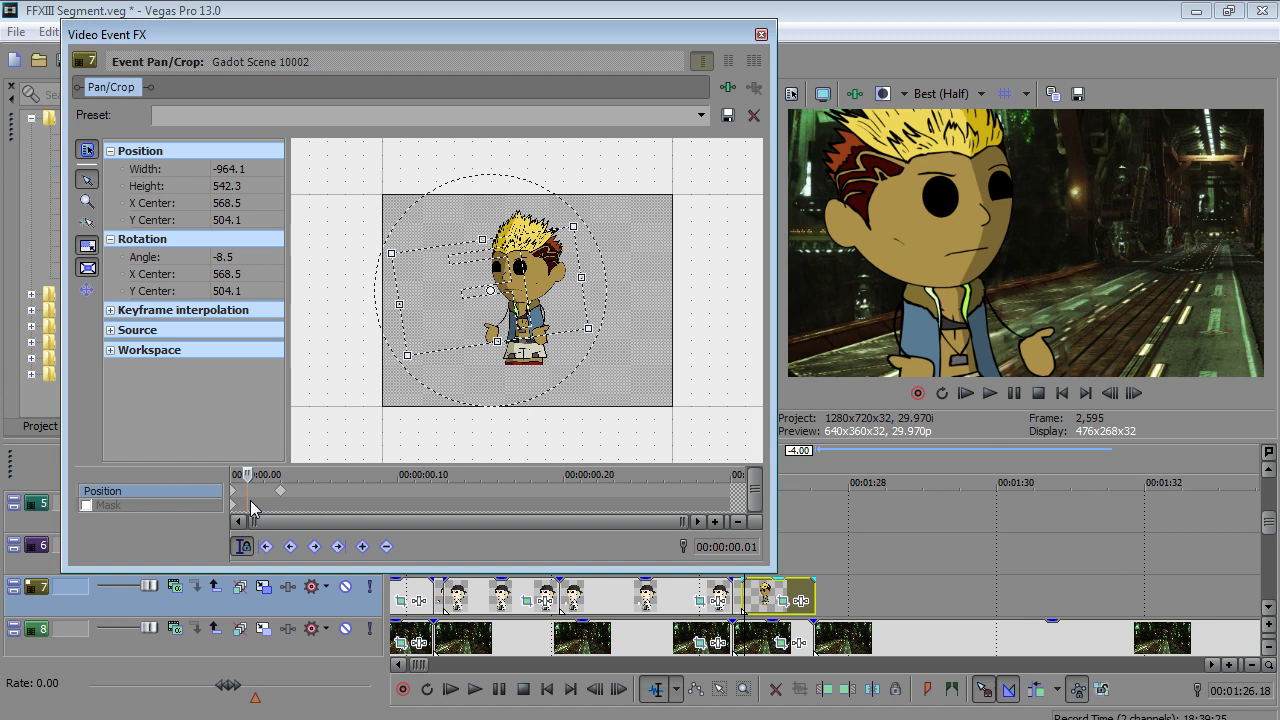
key(Right)
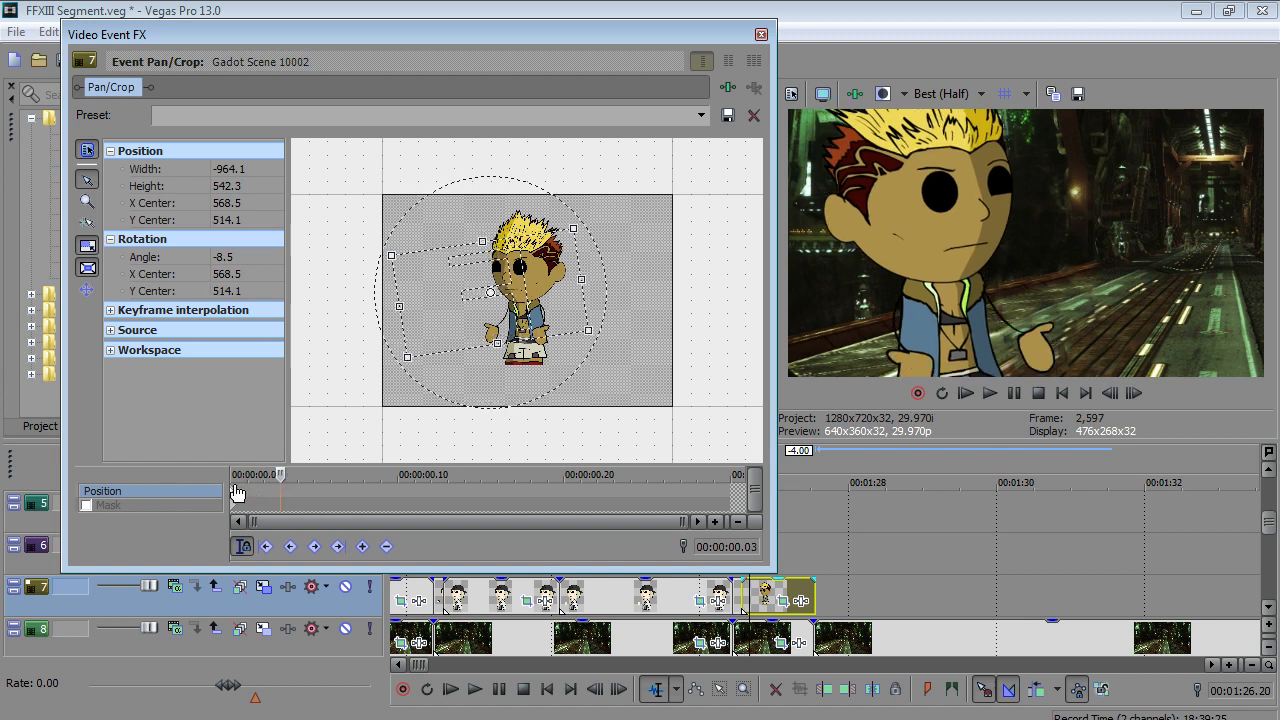
click(298, 505)
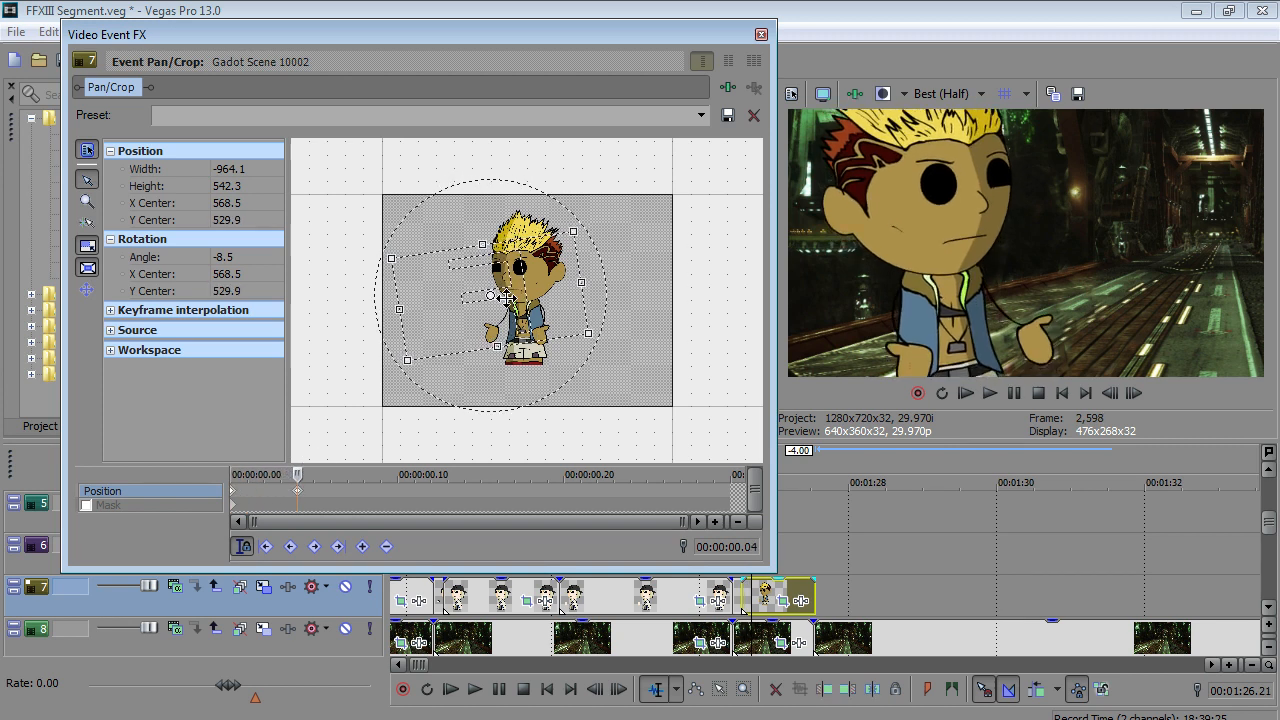
- Add further position keyframes at 00:00:00.09 and 00:00:00.12 to continue the Gadot clip's bobbing motion
key(Right)
key(Right)
key(Right)
key(Right)
key(Right)
drag(503, 331, 480, 320)
key(Right)
key(Right)
key(Right)
- Play back the closed-eyes event and the Gadot clip from 00:01:26.12
click(738, 628)
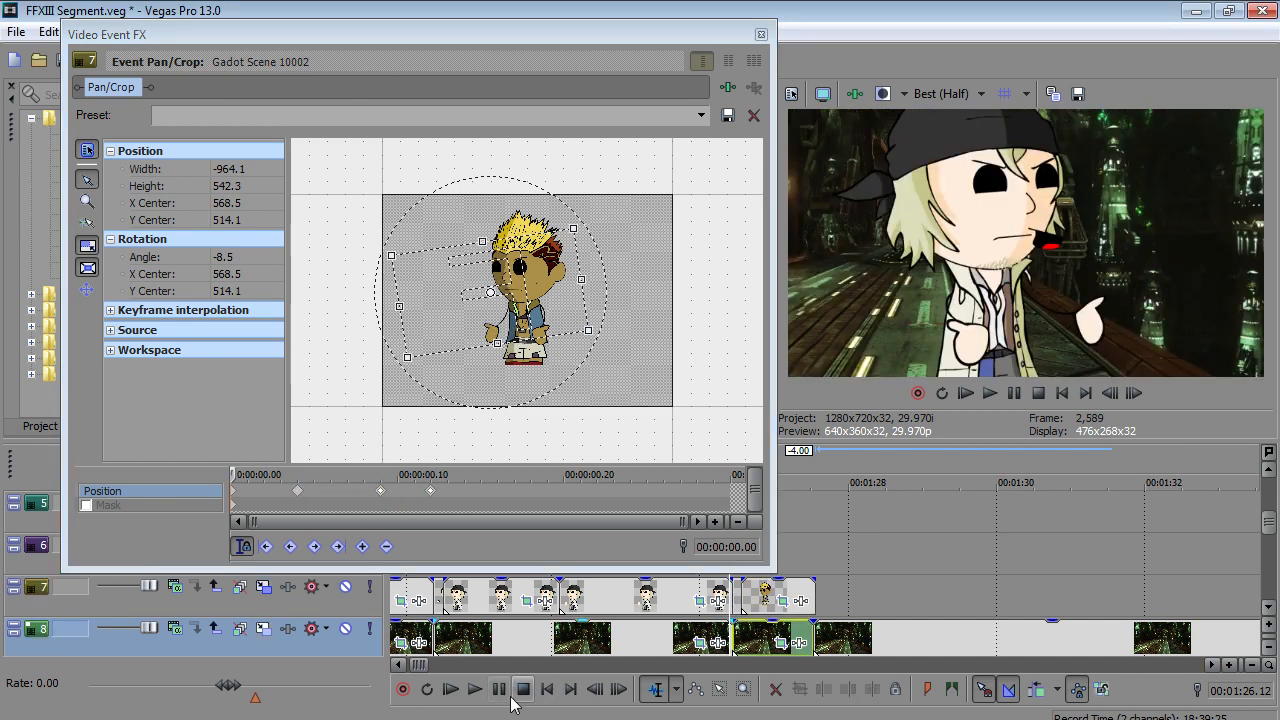
click(476, 690)
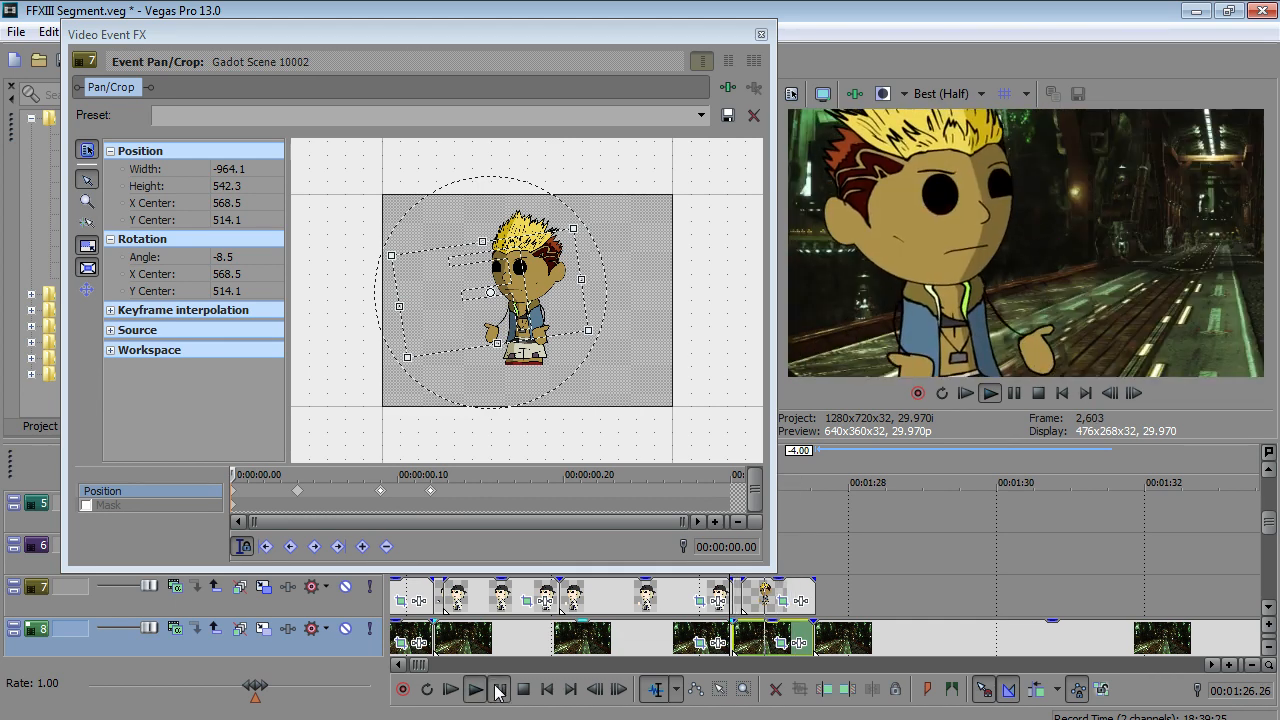
click(498, 690)
- Cut the animated Gadot clip from track 7 and paste it onto the empty part of track 6 near 1:46
click(738, 598)
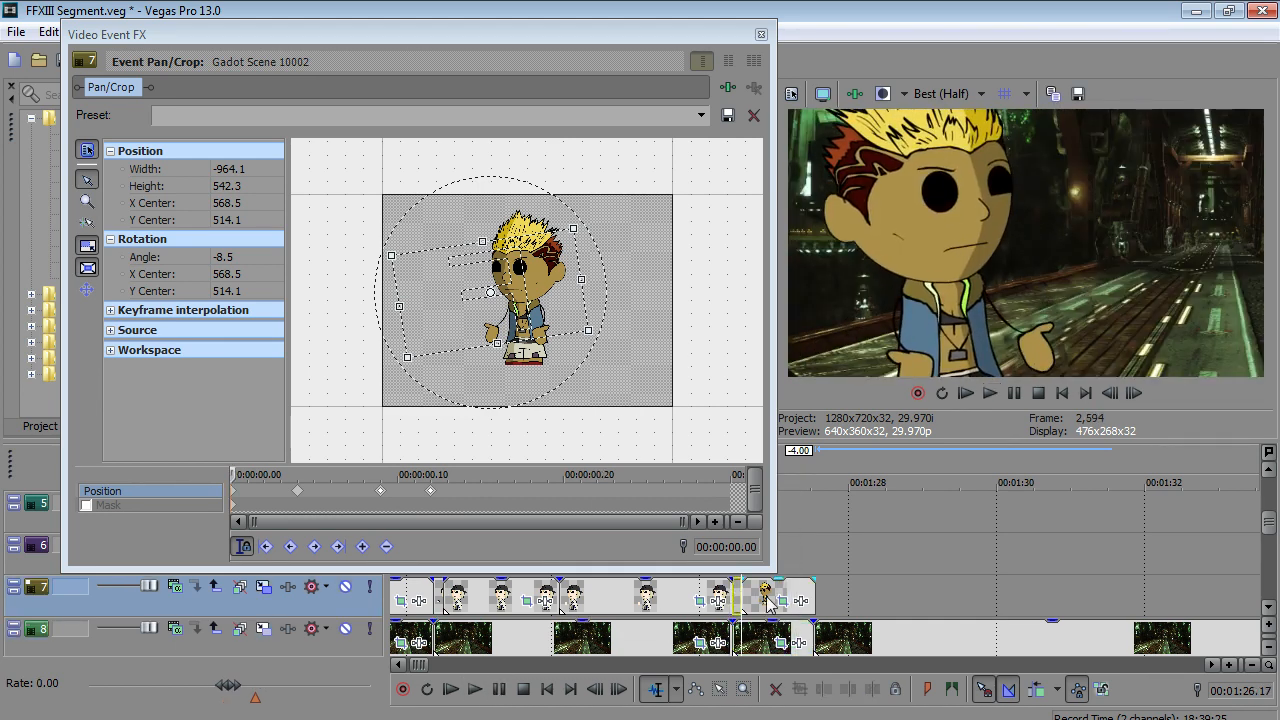
right_click(777, 600)
click(834, 232)
scroll(900, 603, down, 3)
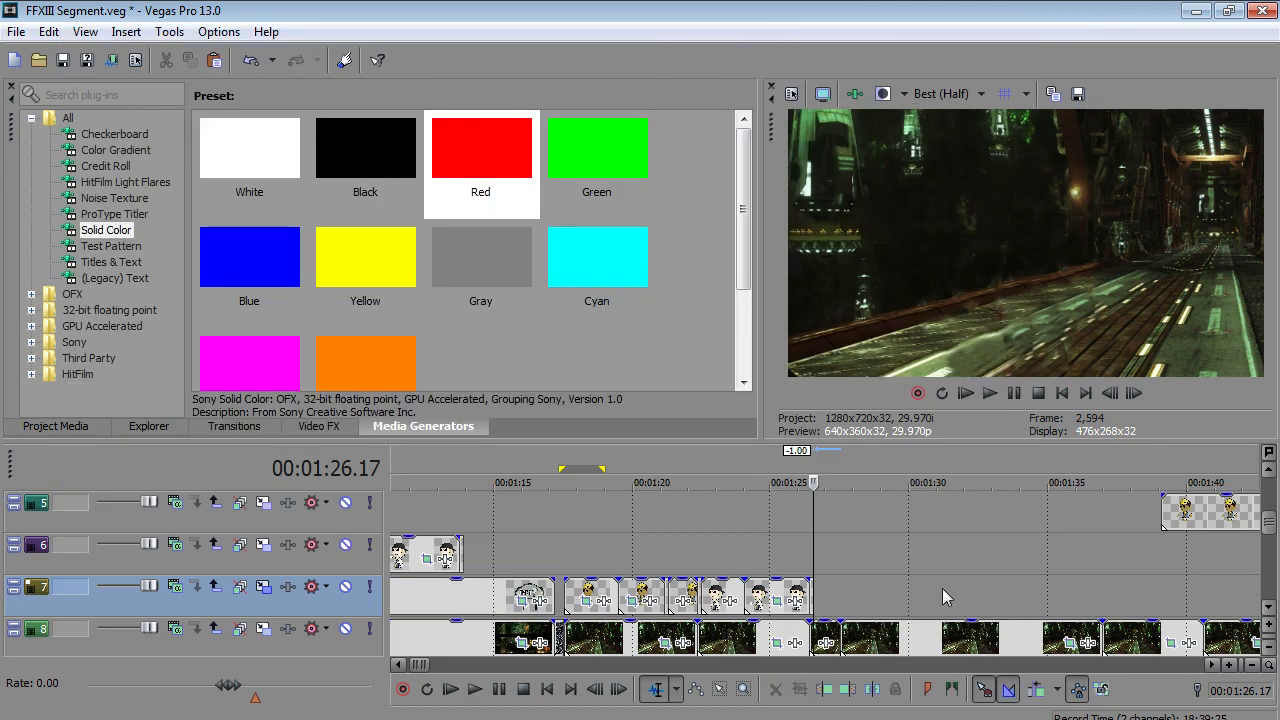
scroll(1204, 568, down, 2)
right_click(1087, 548)
click(1131, 255)
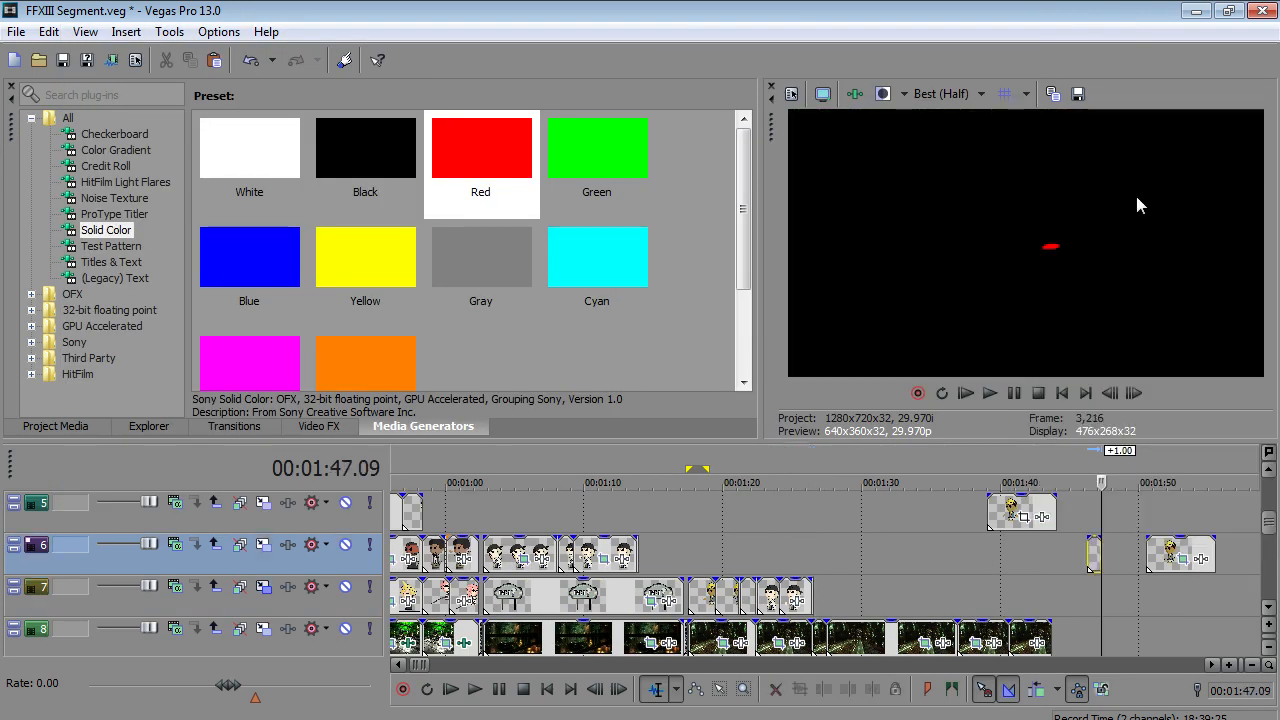
- Move the Gadot clip near 1:51 on track 6 down to track 7, starting directly after the closed-eyes event at 00:01:26.17
click(1160, 552)
drag(1160, 552, 838, 600)
click(814, 592)
scroll(812, 592, up, 6)
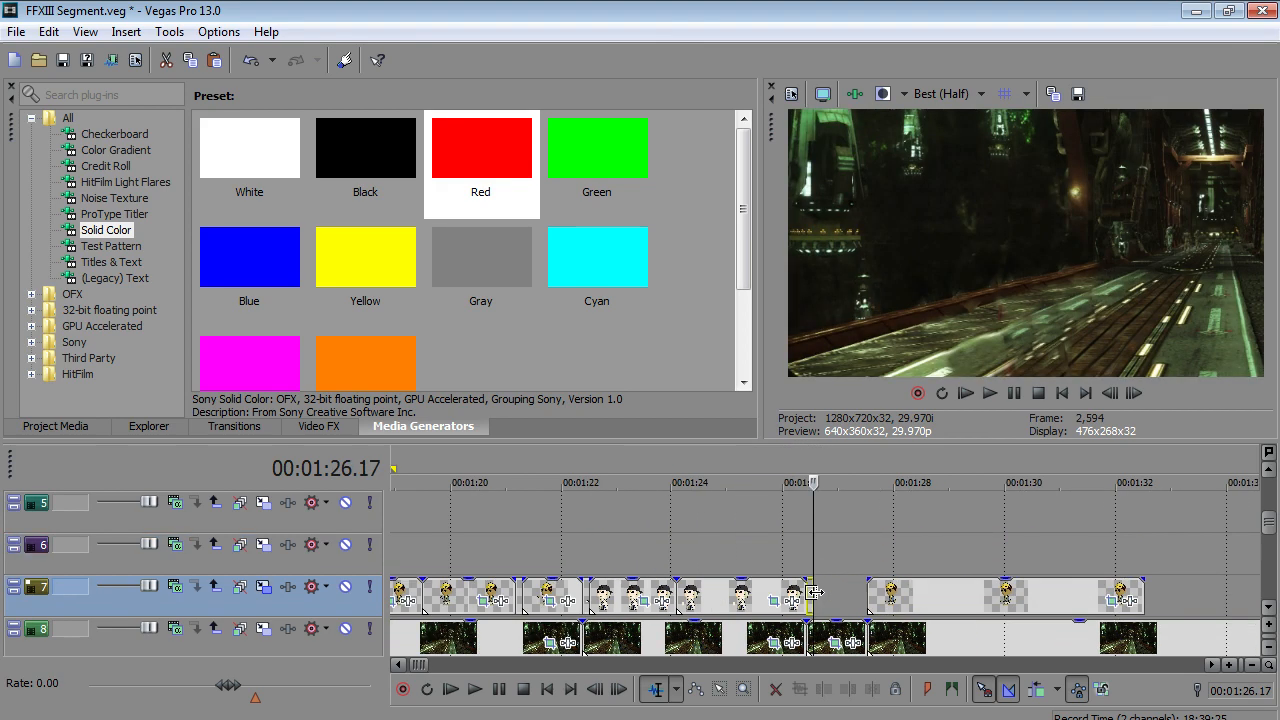
drag(984, 596, 845, 597)
- Paste the animated clip's event attributes onto the moved Gadot clip and trim its end to the background cut at 00:01:27.16
right_click(849, 597)
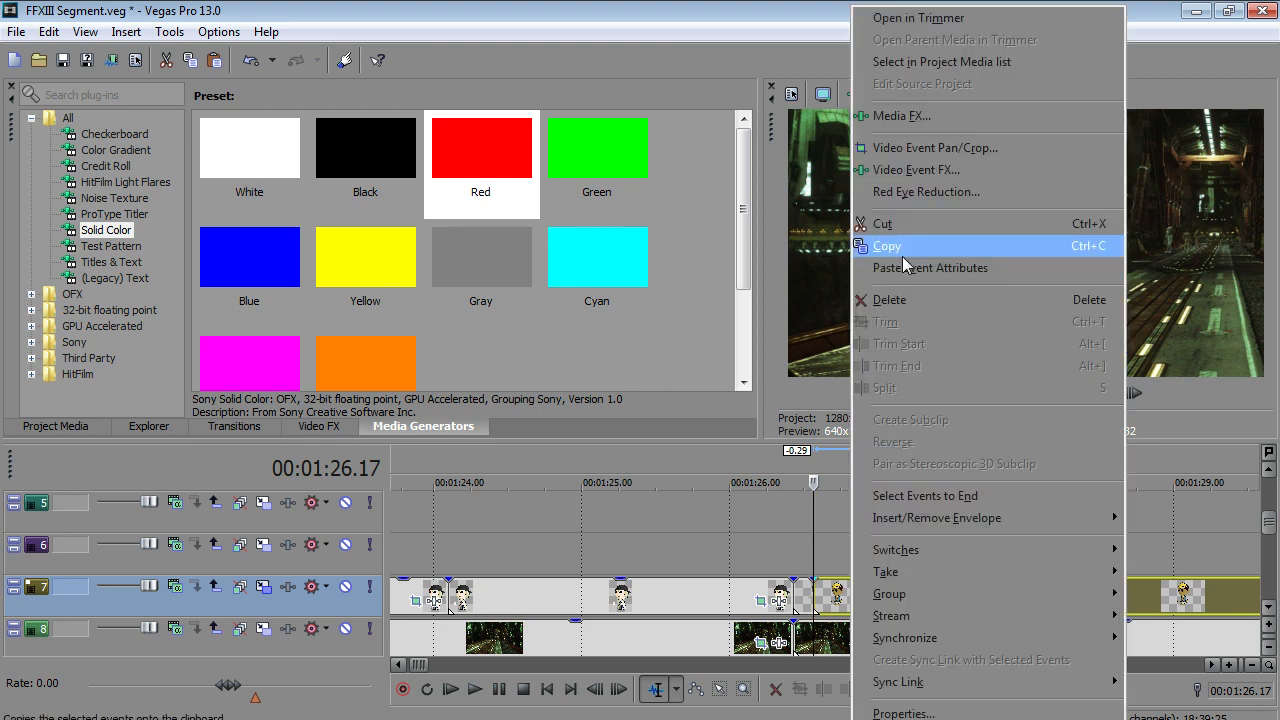
click(902, 265)
key(Left)
key(Right)
scroll(963, 510, down, 3)
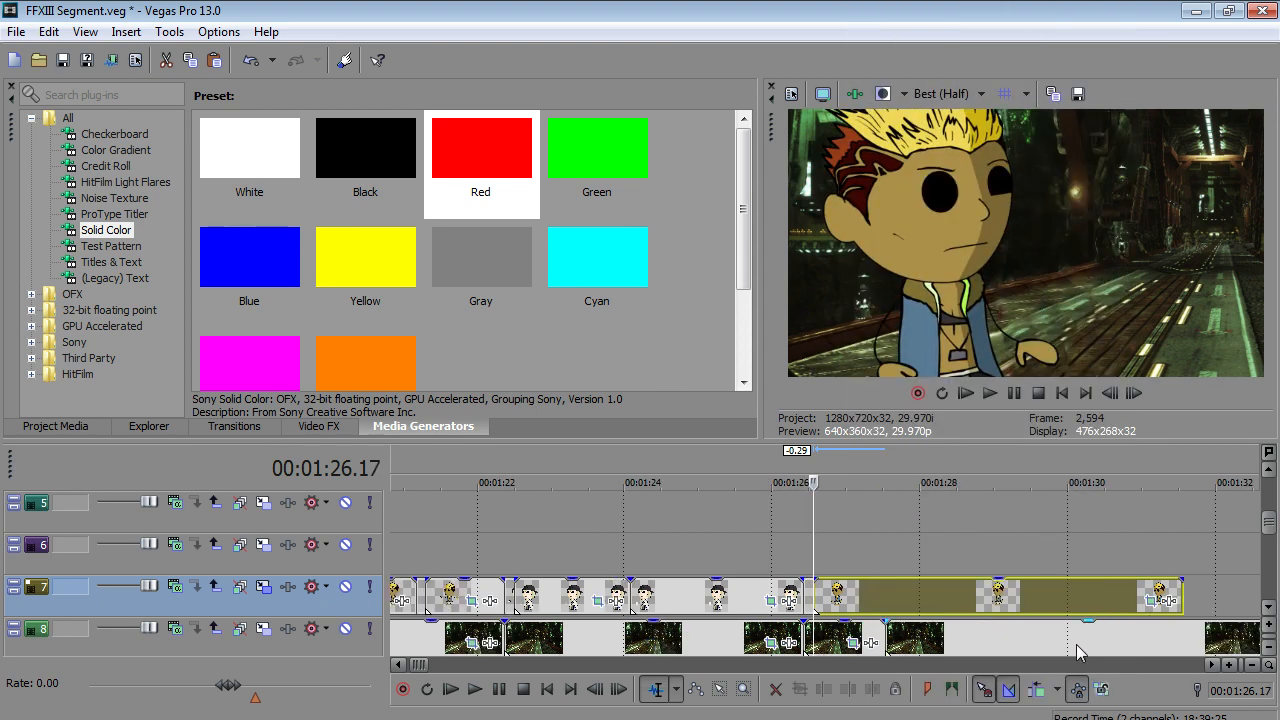
scroll(1034, 646, down, 1)
drag(1091, 598, 866, 596)
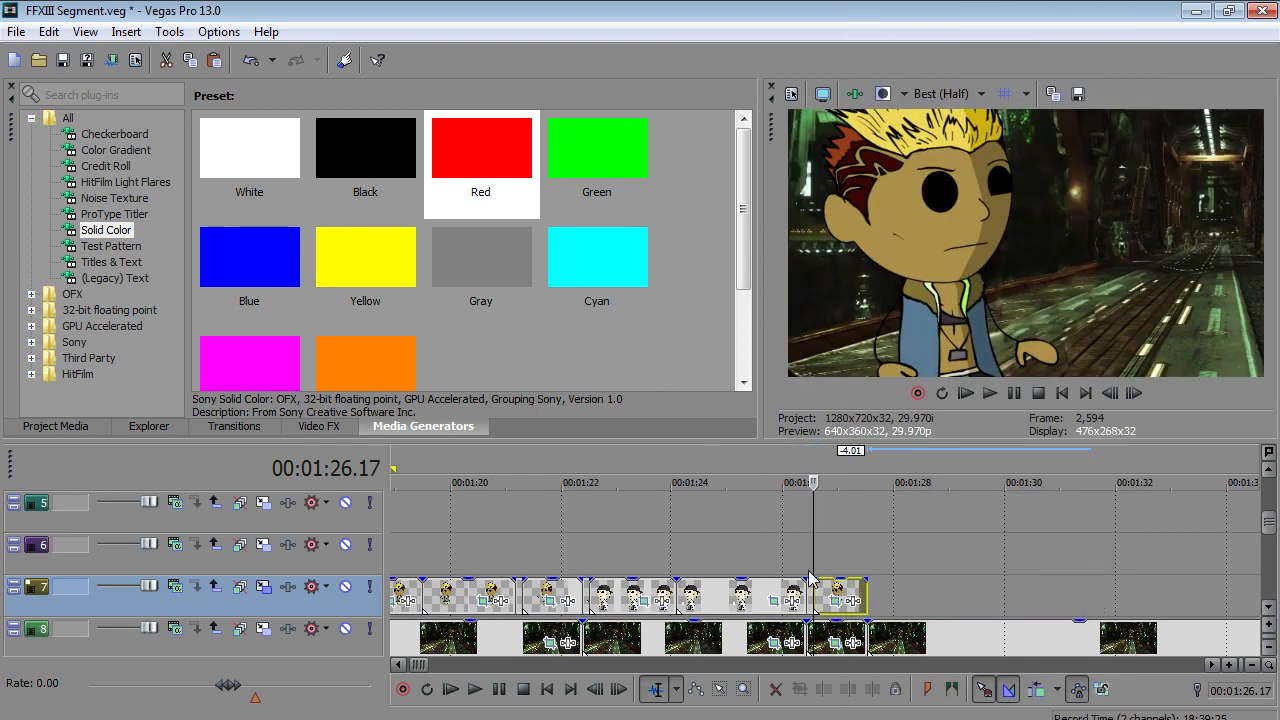
- Play back the replaced Gadot clip from the closed-eyes event onward
click(806, 545)
click(491, 694)
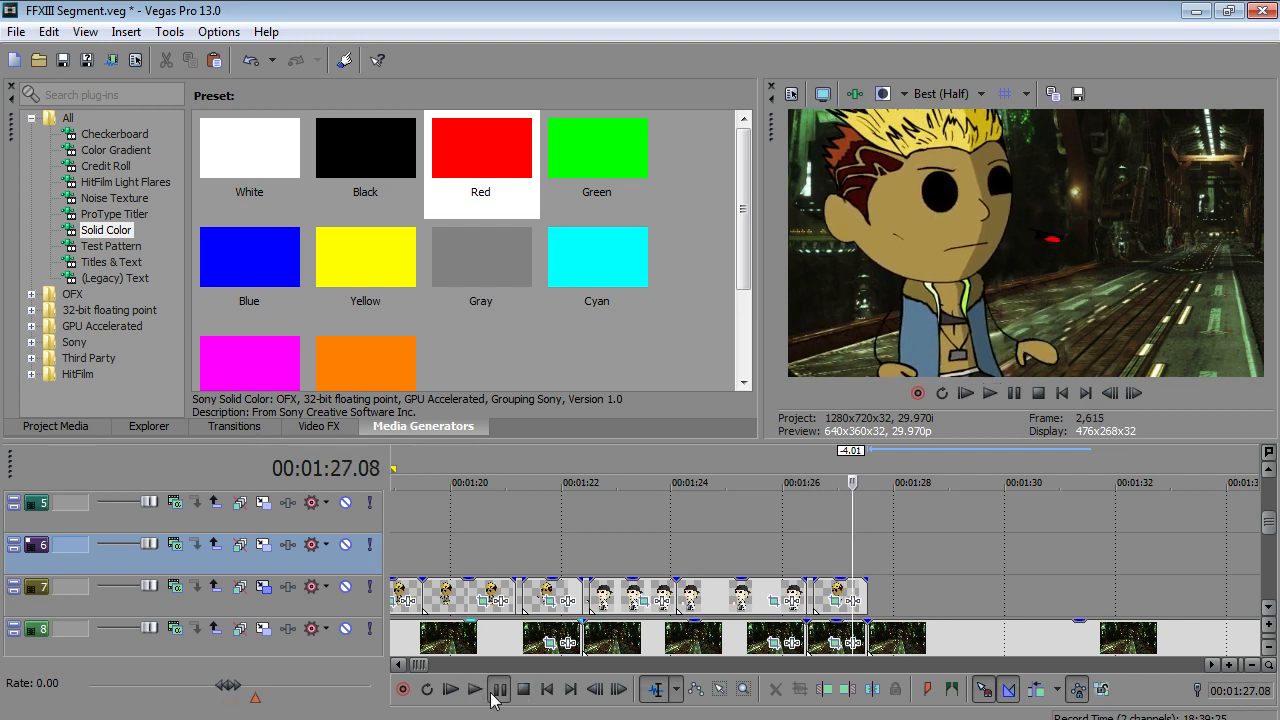
click(493, 692)
- Place the playhead at the Gadot clip's end, 00:01:27.16, and play the following background section
click(870, 563)
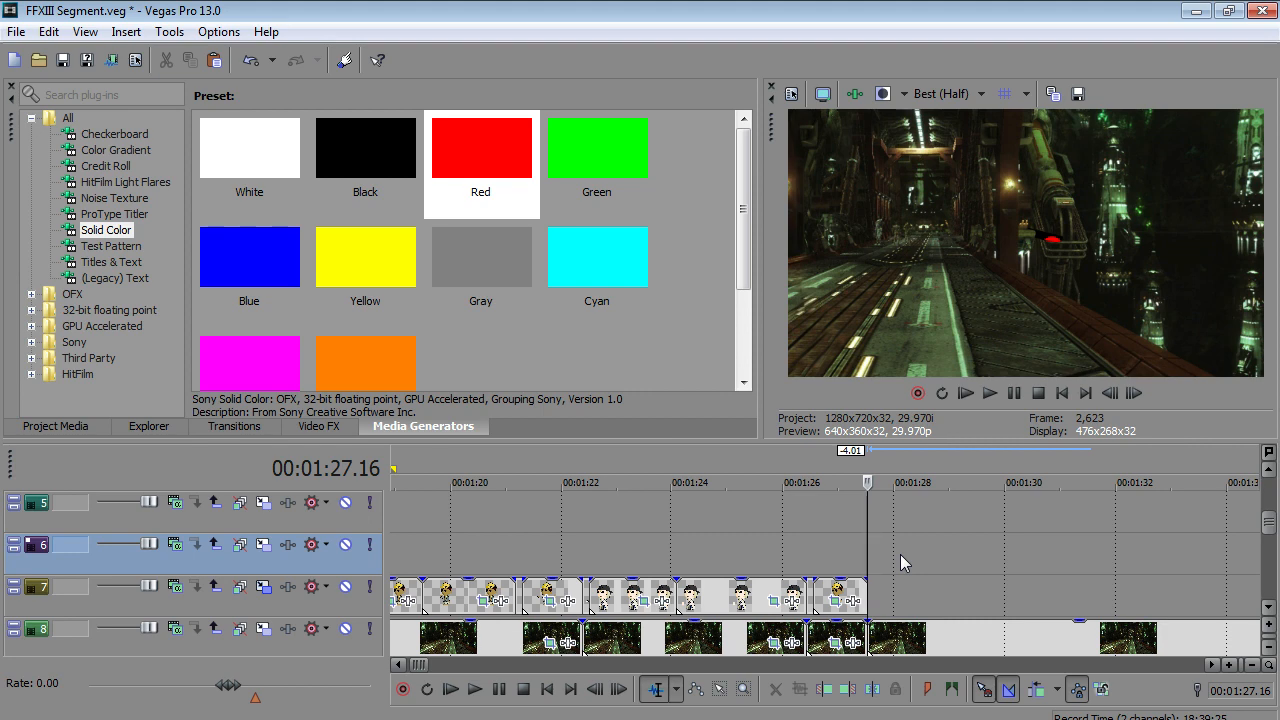
click(808, 567)
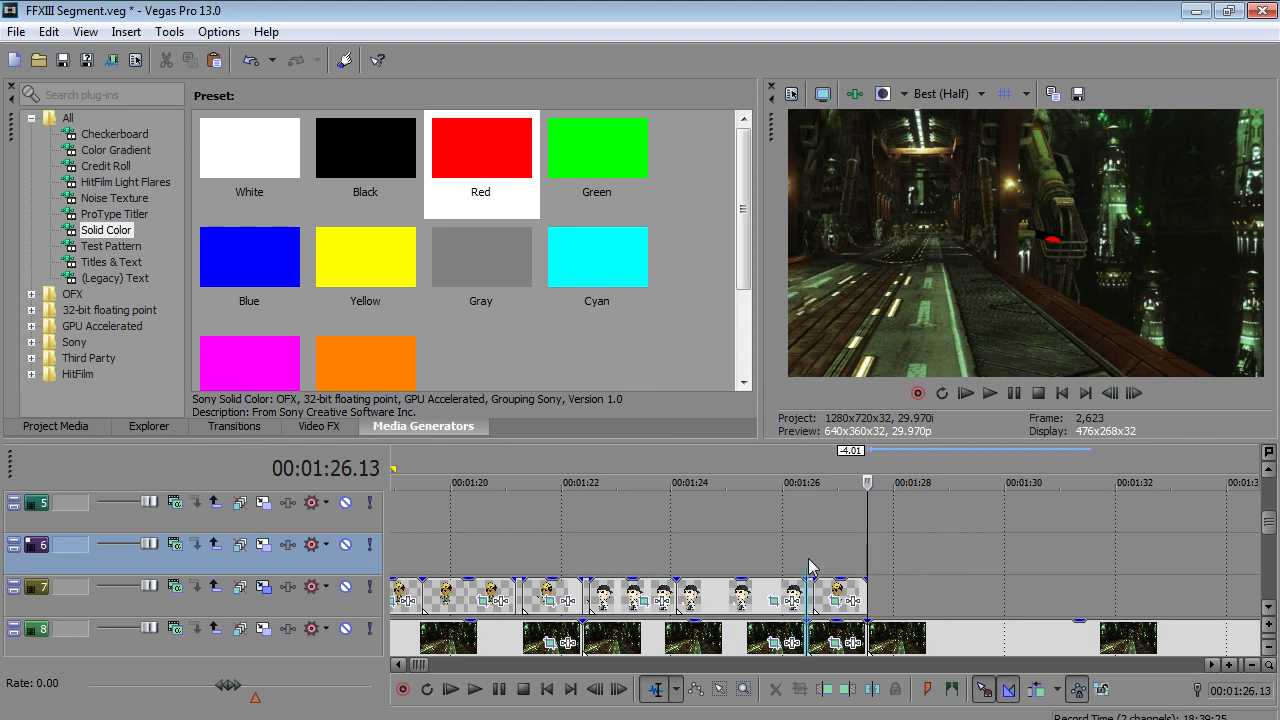
click(868, 563)
key(Left)
key(Right)
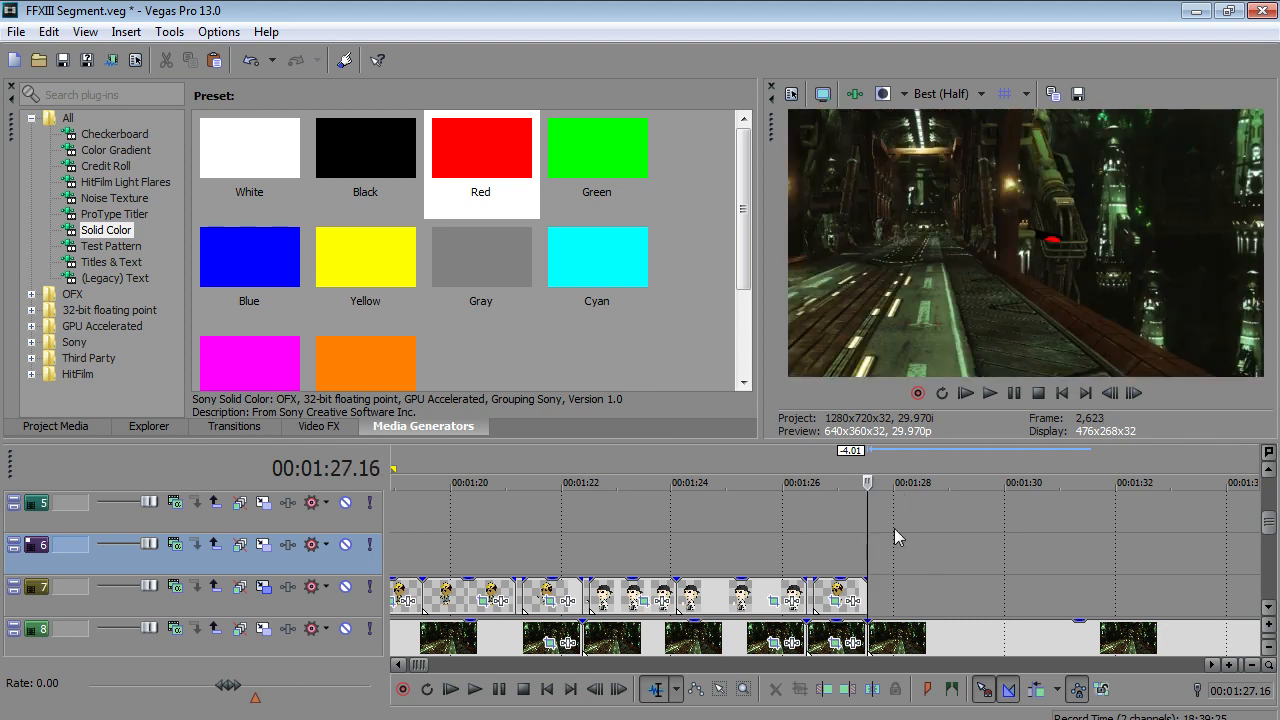
scroll(846, 534, down, 2)
click(475, 689)
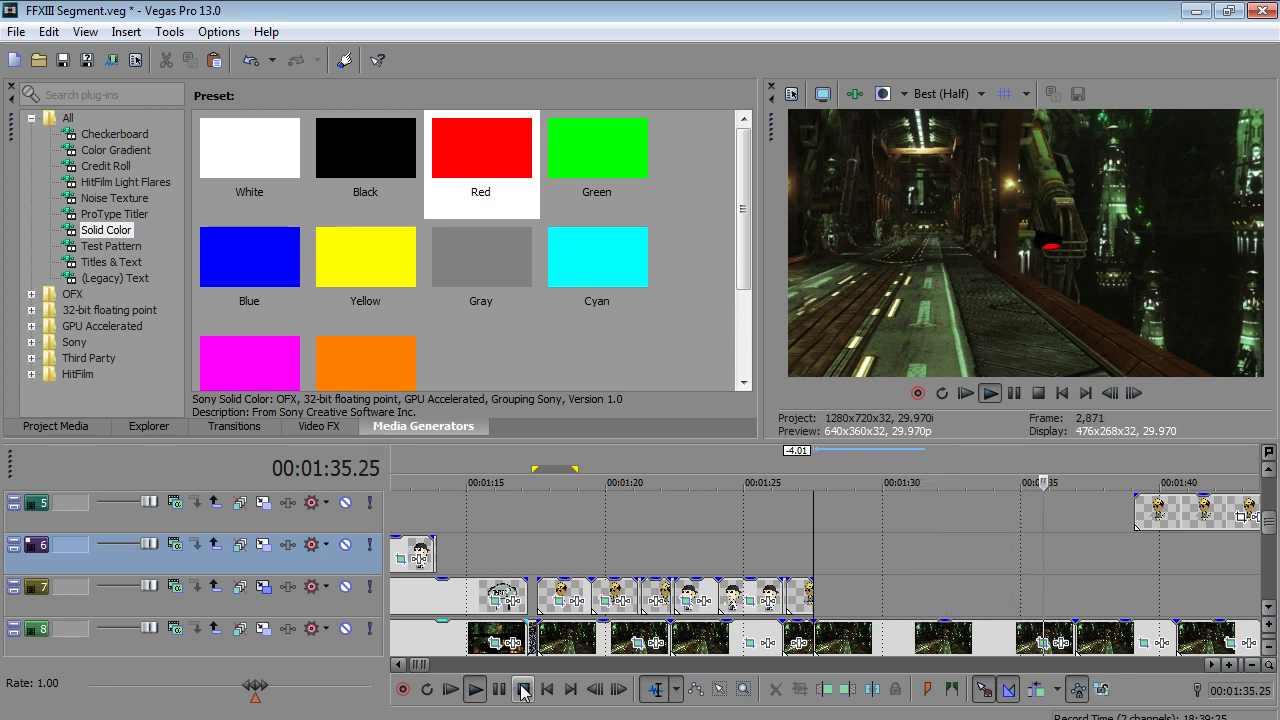
- Stop playback and place the playhead on the Snow clip at 00:01:24.18
click(522, 690)
click(742, 556)
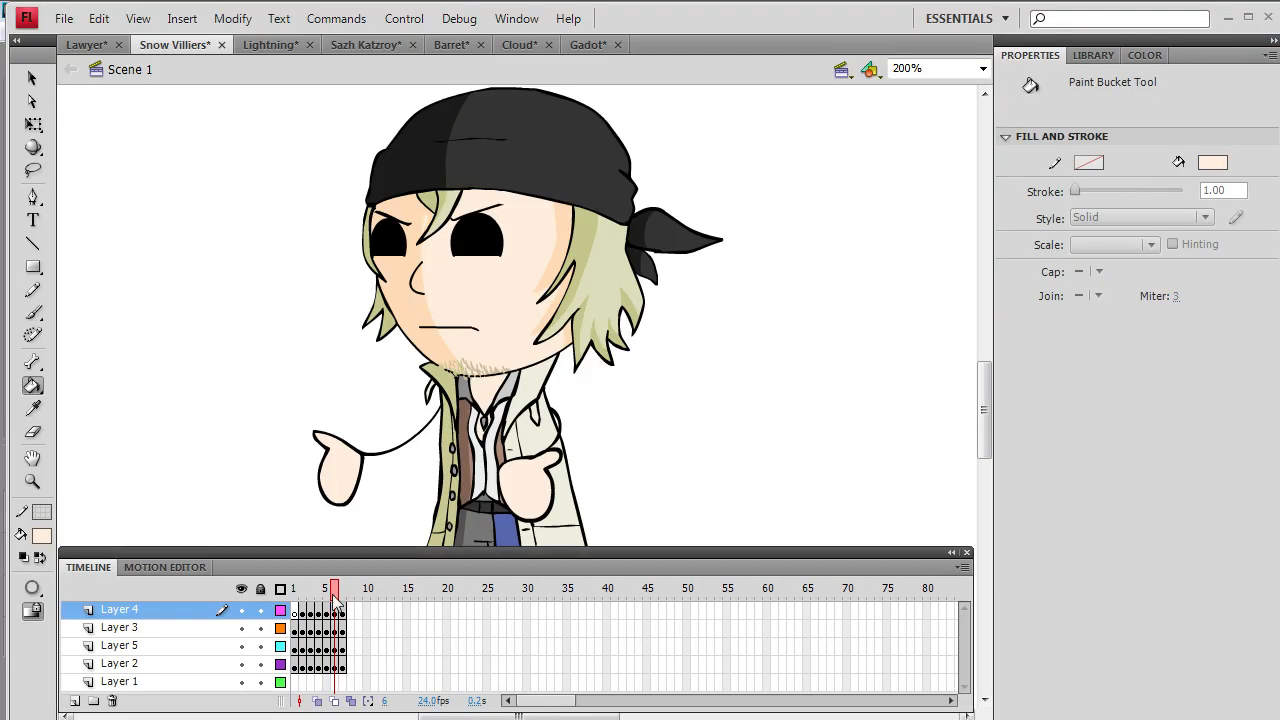
- Switch to the Snow Villiers document in Flash and insert a frame after frame 6 across Layers 2 to 5
mouse_move(338, 606)
mouse_down()
mouse_move(325, 606)
mouse_move(336, 608)
mouse_up()
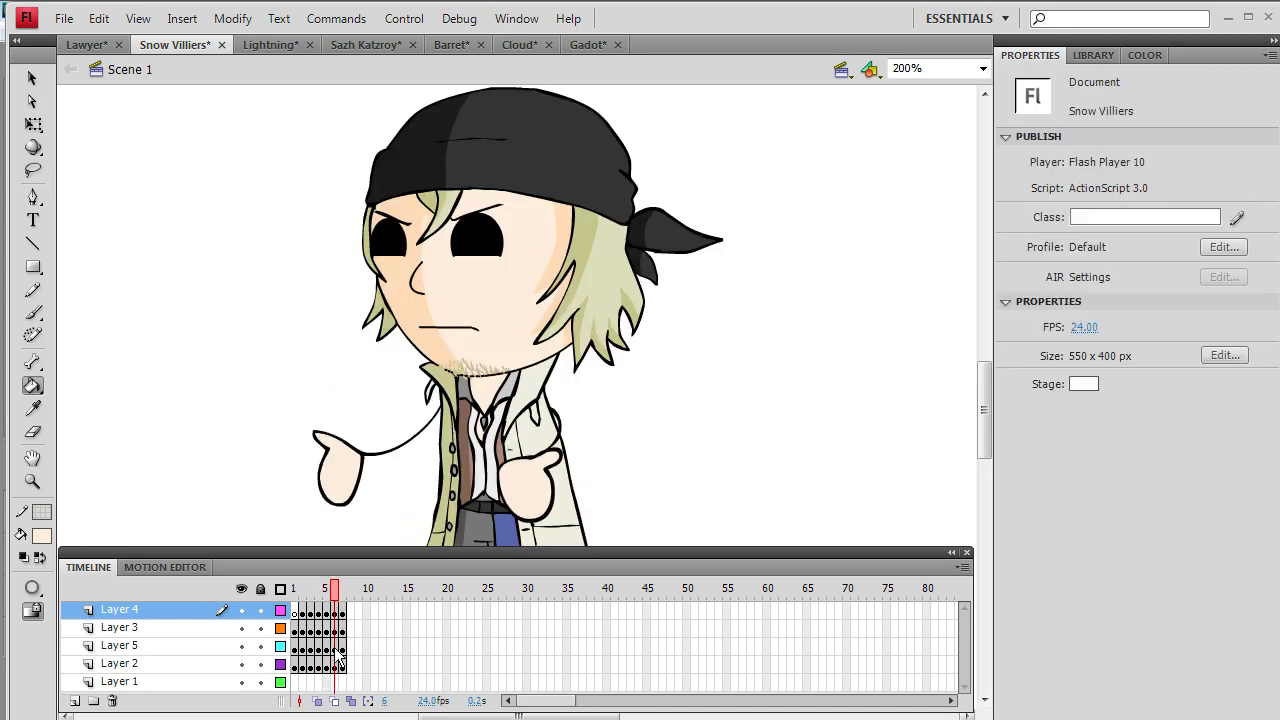
drag(338, 678, 338, 610)
right_click(338, 610)
click(471, 166)
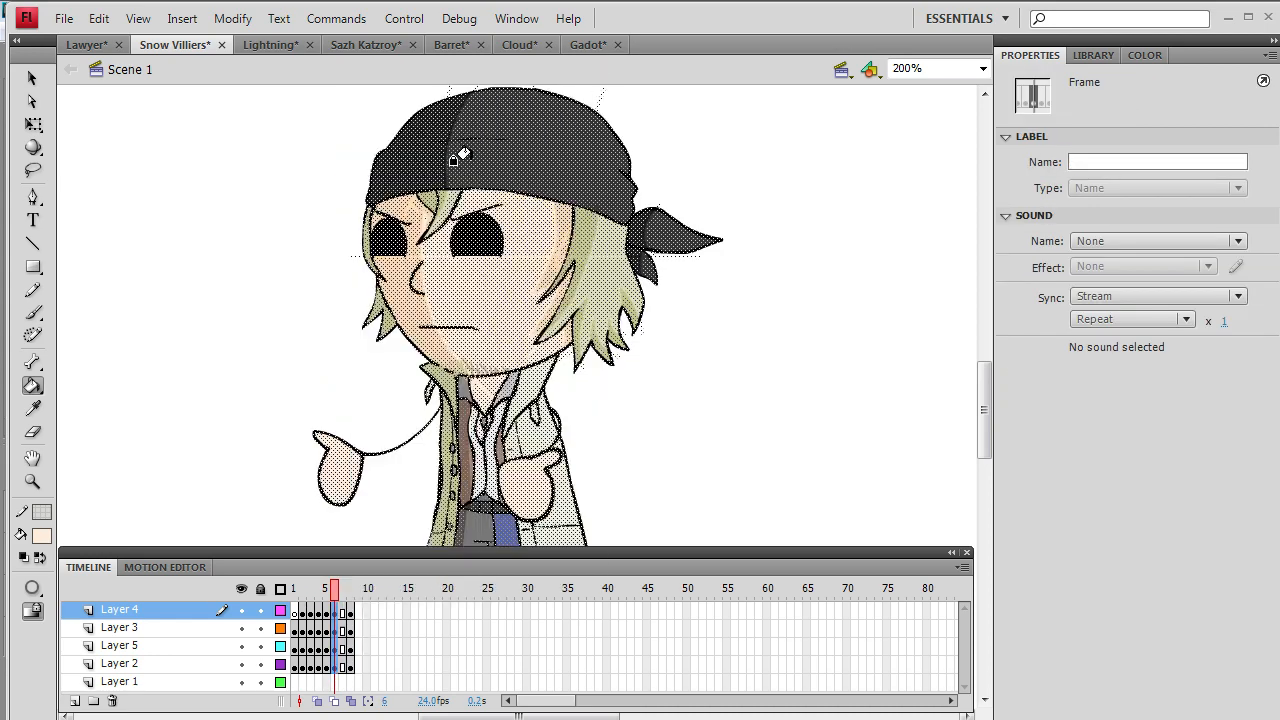
- Insert a keyframe at frame 7 of Layer 4 and delete the arms and hands there
drag(344, 681, 344, 610)
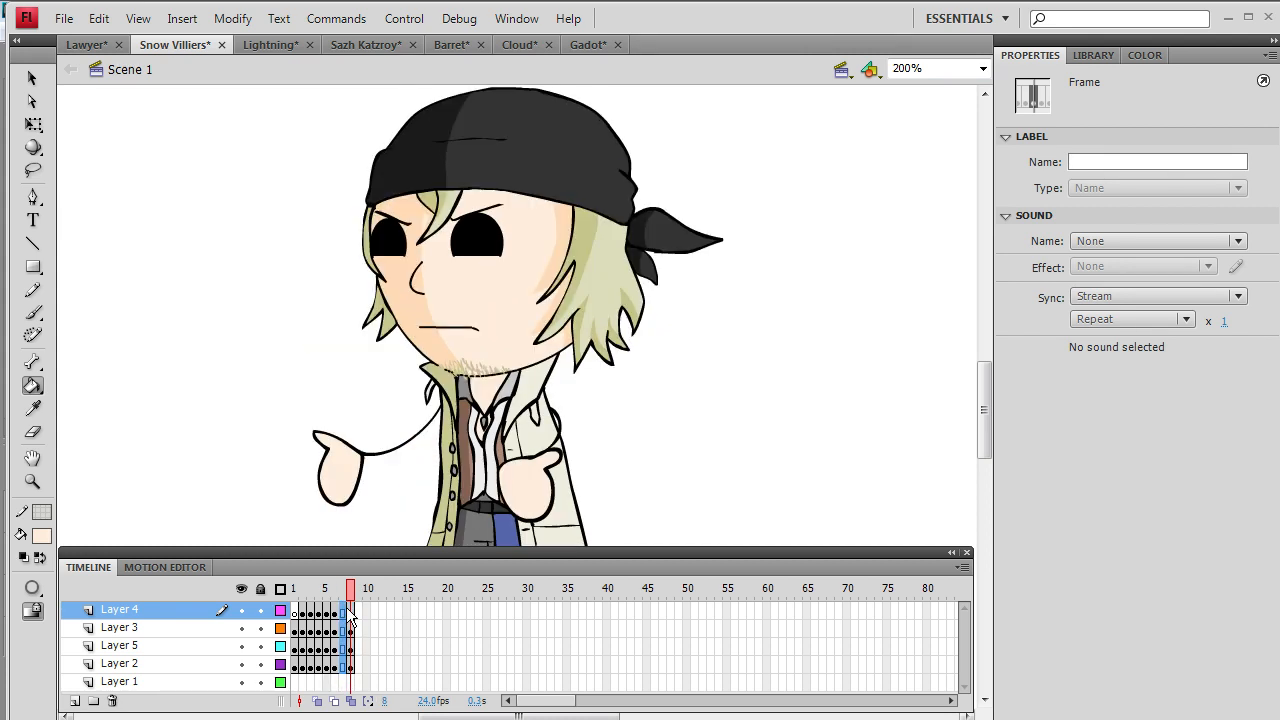
right_click(346, 609)
click(455, 210)
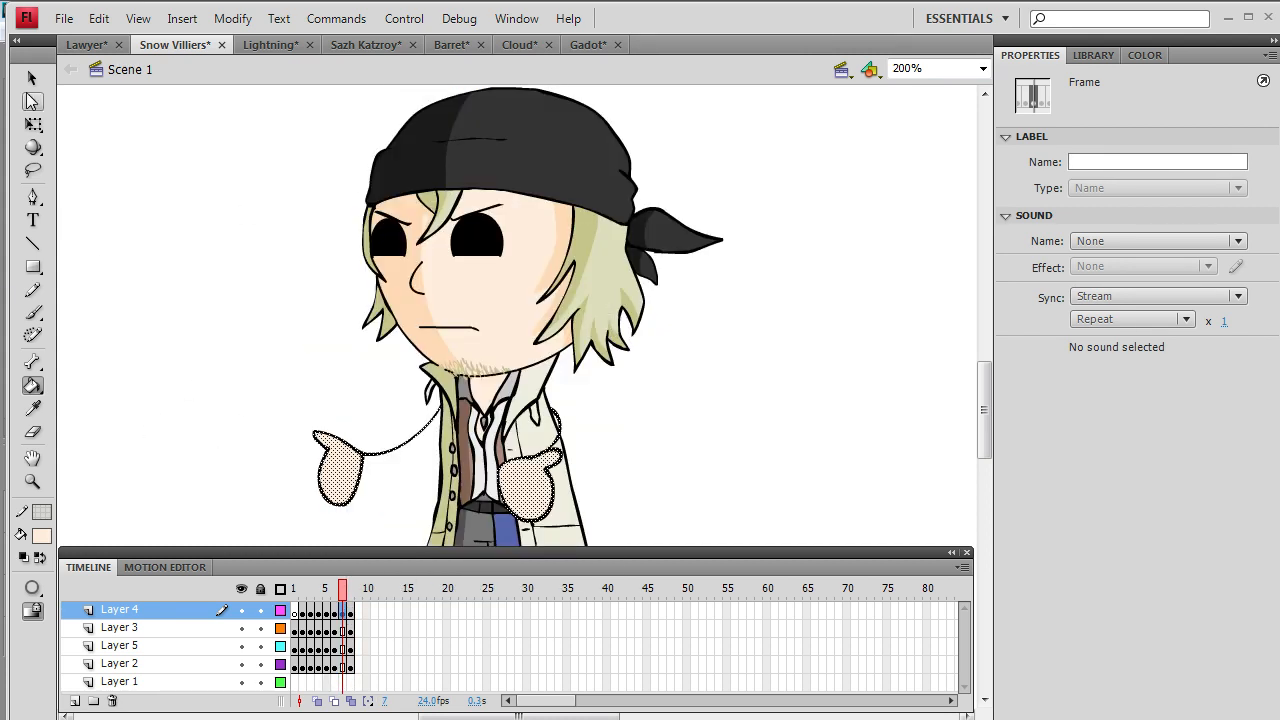
click(31, 80)
key(Delete)
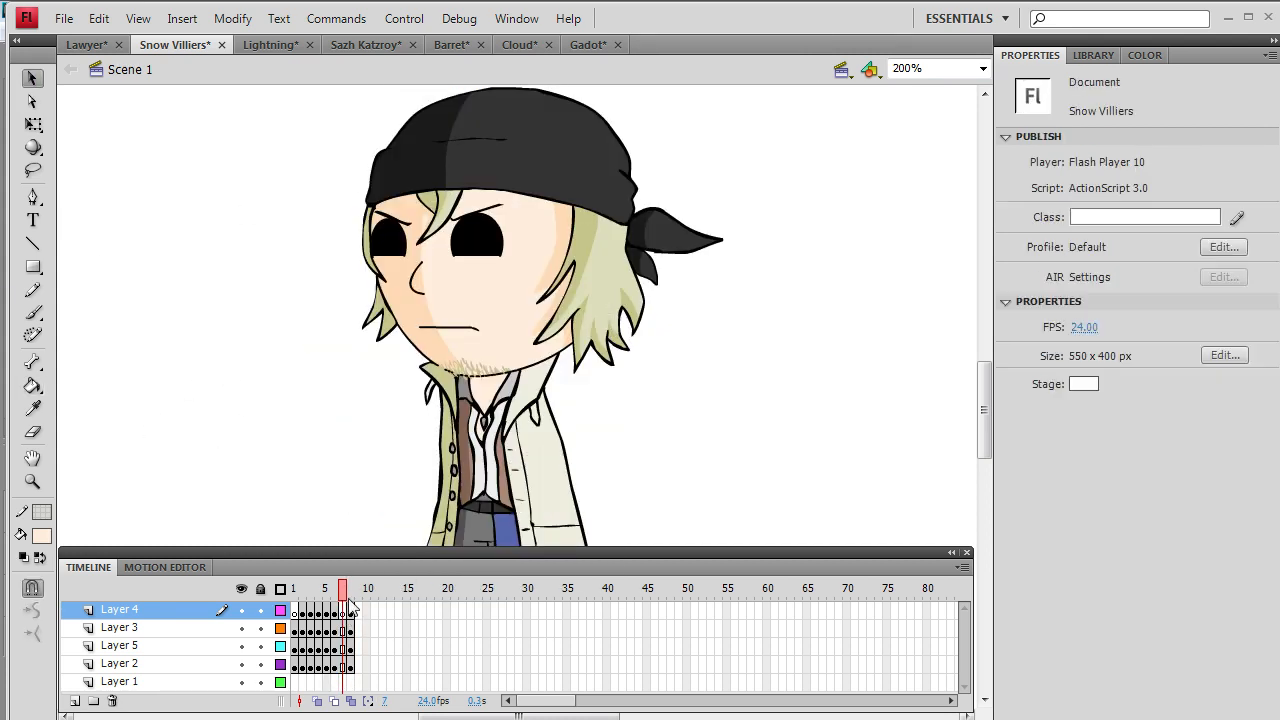
- Paint both arms spread outward with open hands on frame 7 of Layer 4, using a black brush
click(41, 536)
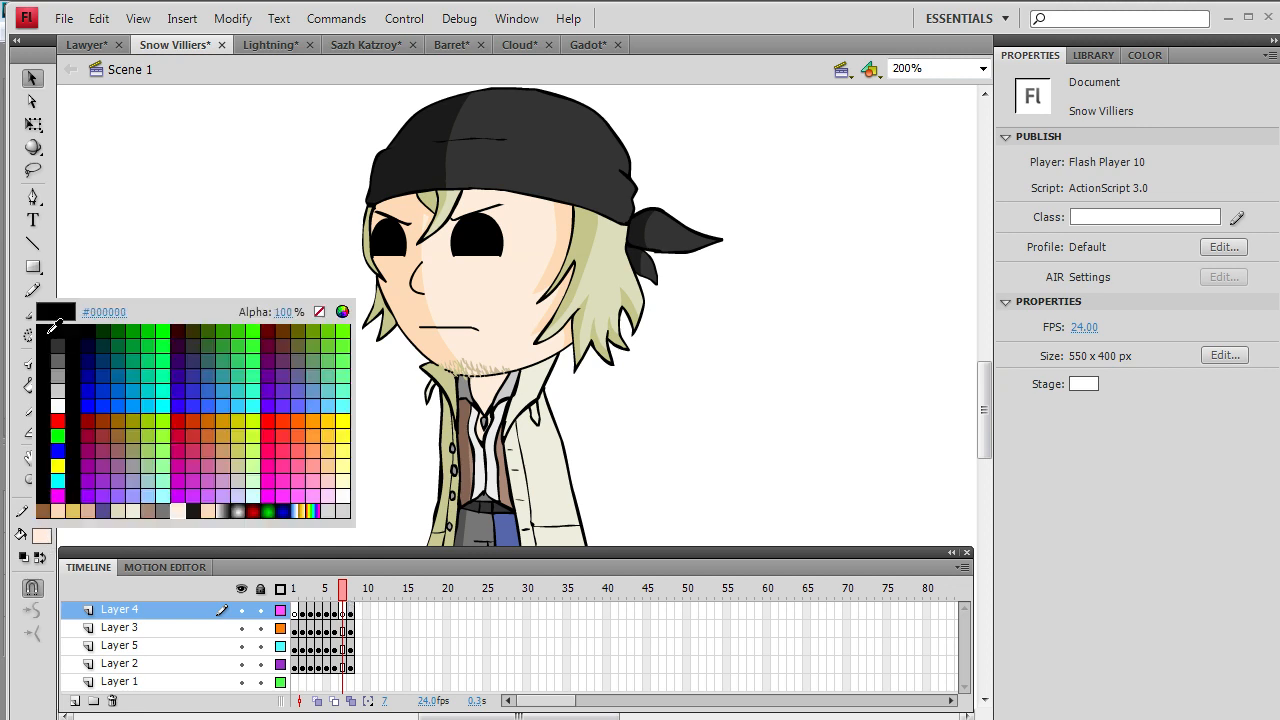
click(41, 322)
key(b)
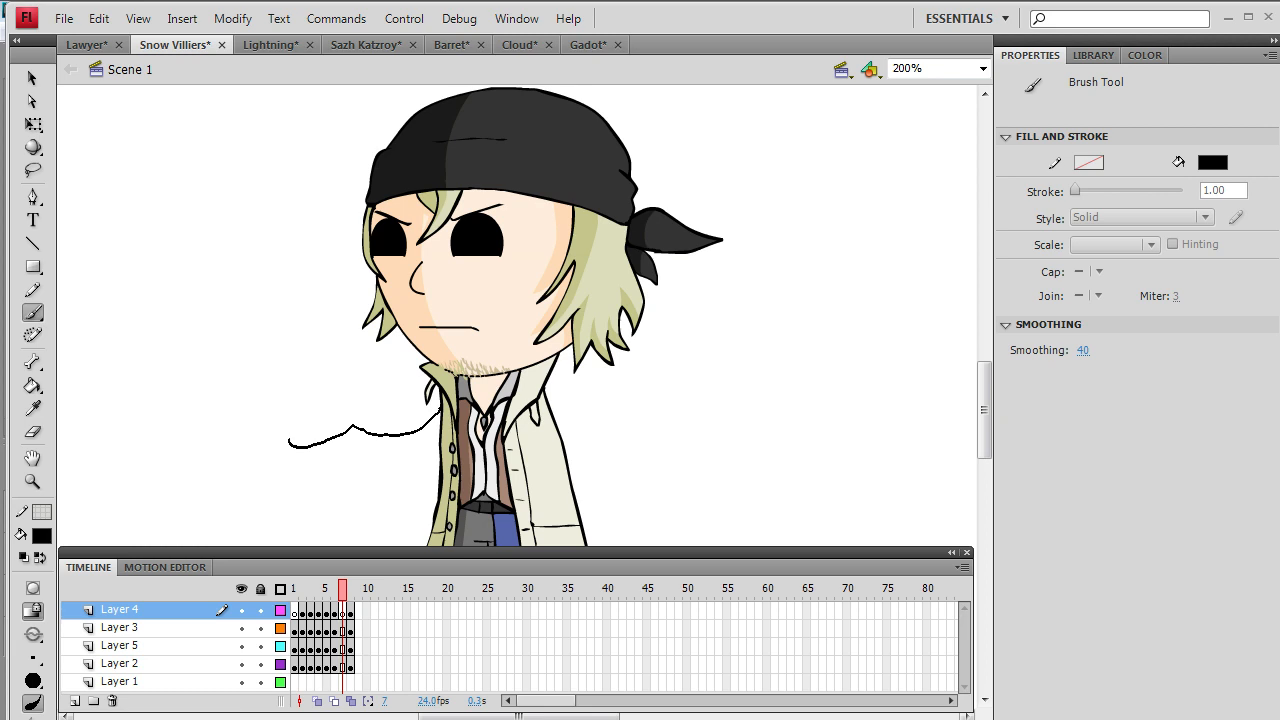
drag(406, 436, 440, 422)
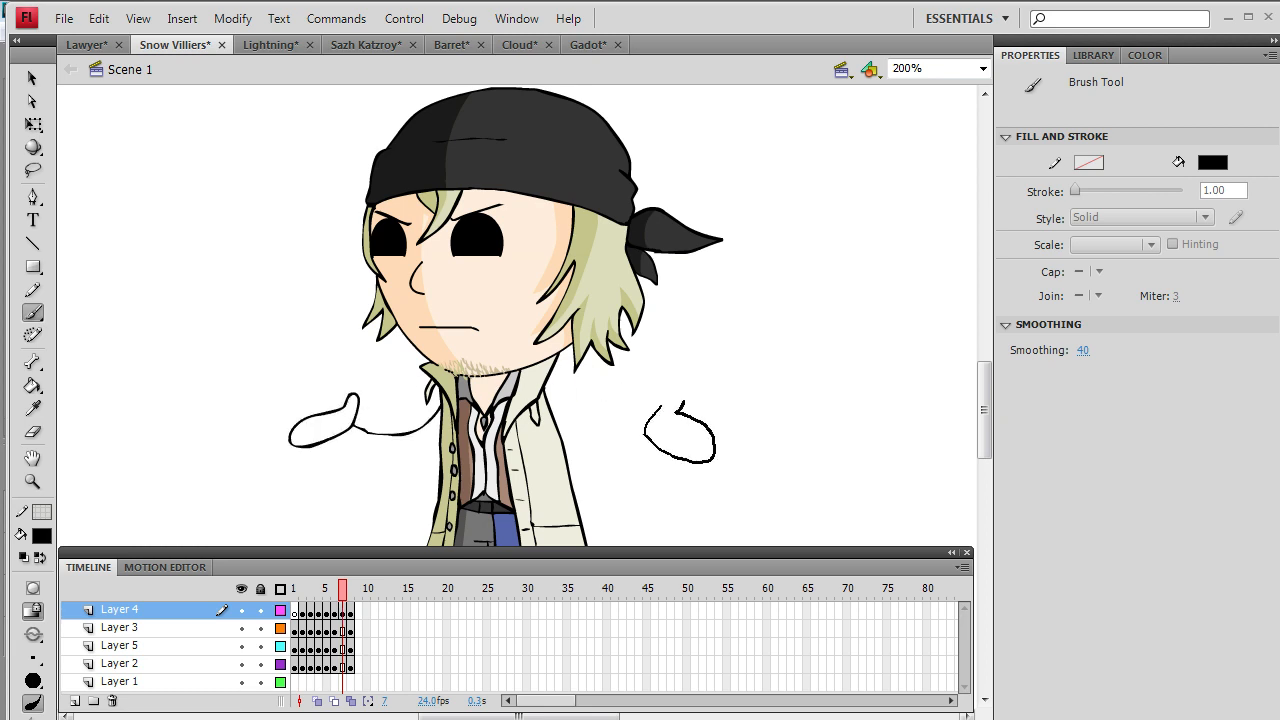
drag(658, 408, 648, 424)
click(343, 590)
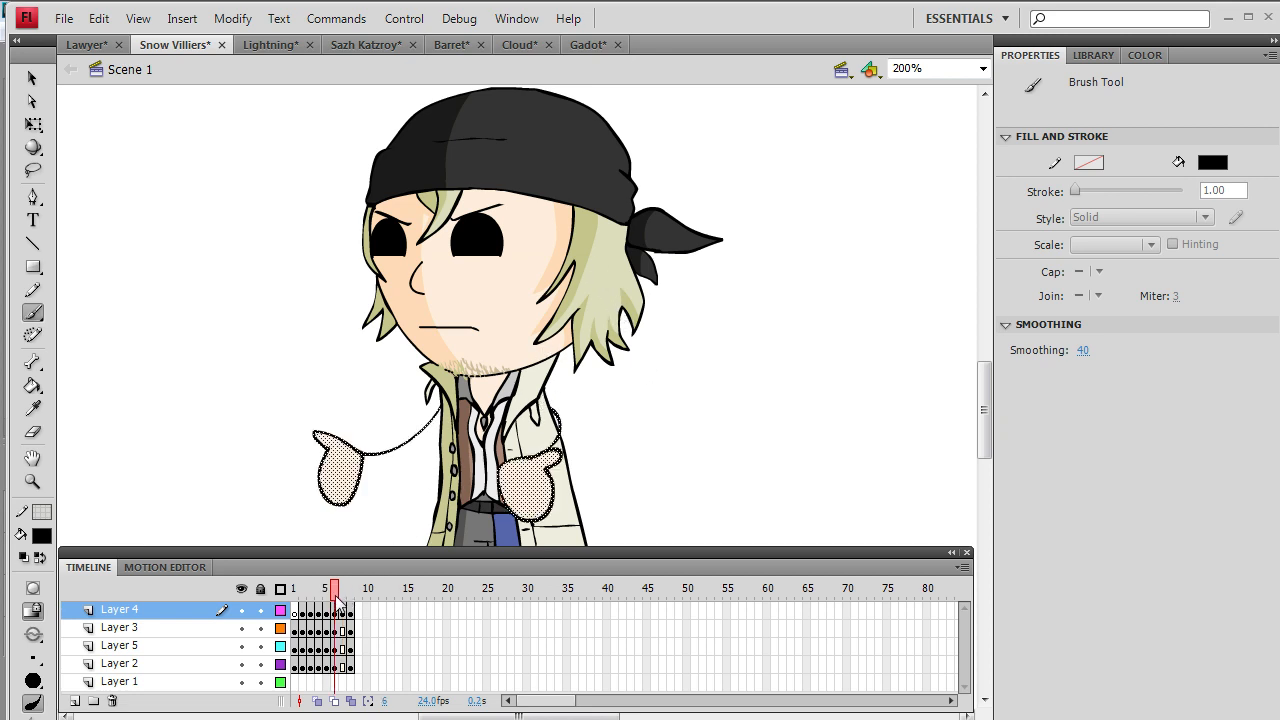
- Fill both open hands on frame 7 with the skin colour sampled from Snow's face
click(33, 408)
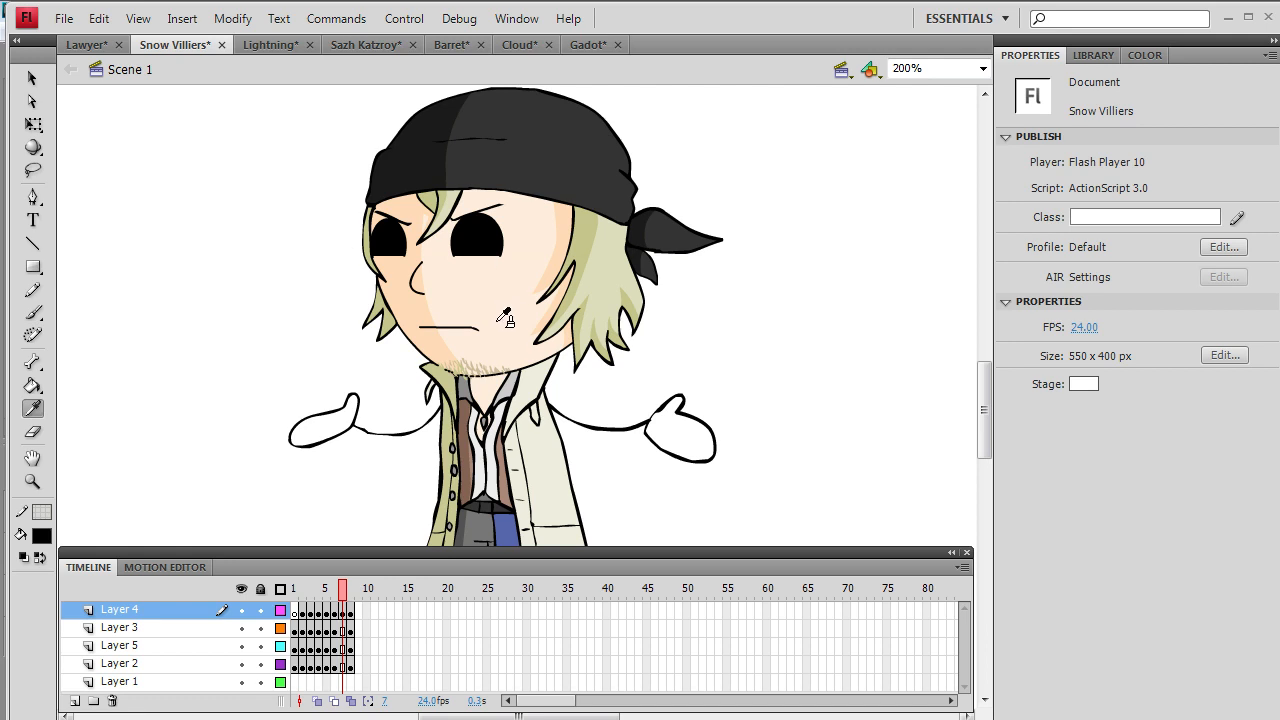
click(500, 319)
click(325, 418)
click(673, 434)
drag(343, 590, 343, 590)
- Insert a frame after frame 7 across Layers 2 to 5
drag(343, 665, 343, 610)
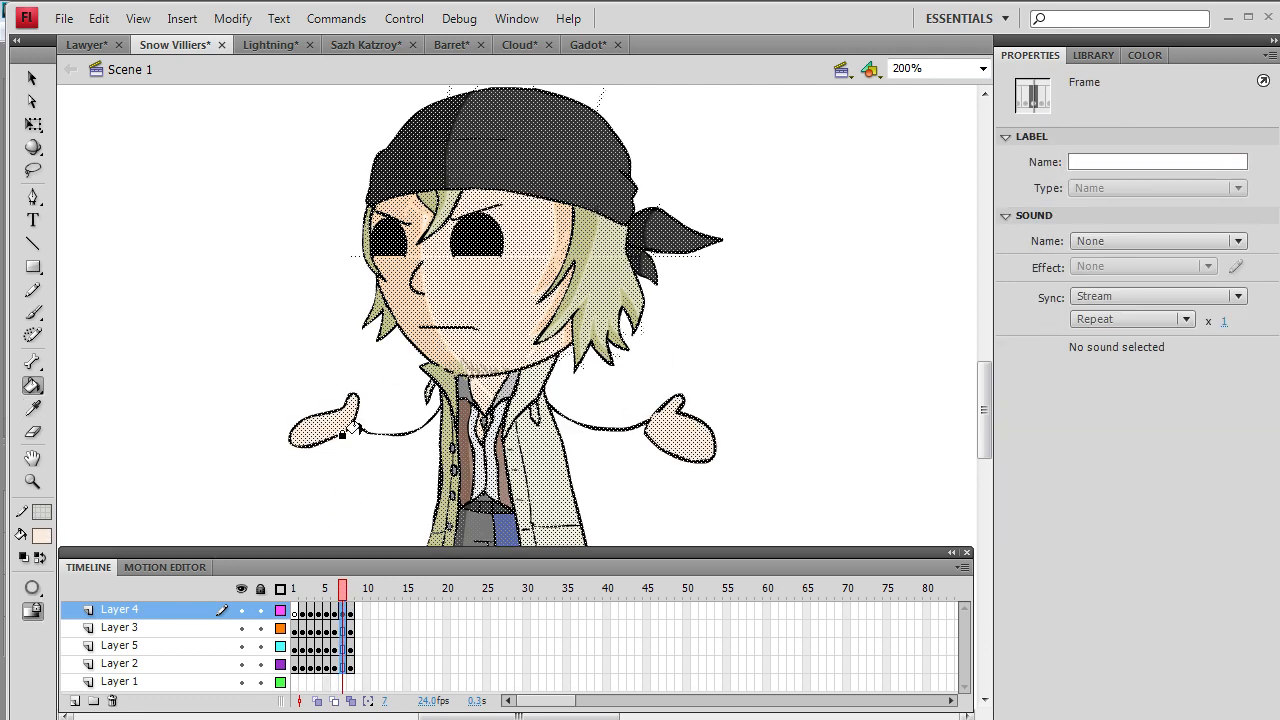
click(182, 18)
mouse_move(243, 146)
click(255, 197)
- Insert a keyframe at frame 8 of Layer 4 and delete the spread arms and hands from it
click(352, 611)
click(182, 18)
mouse_move(190, 146)
click(250, 217)
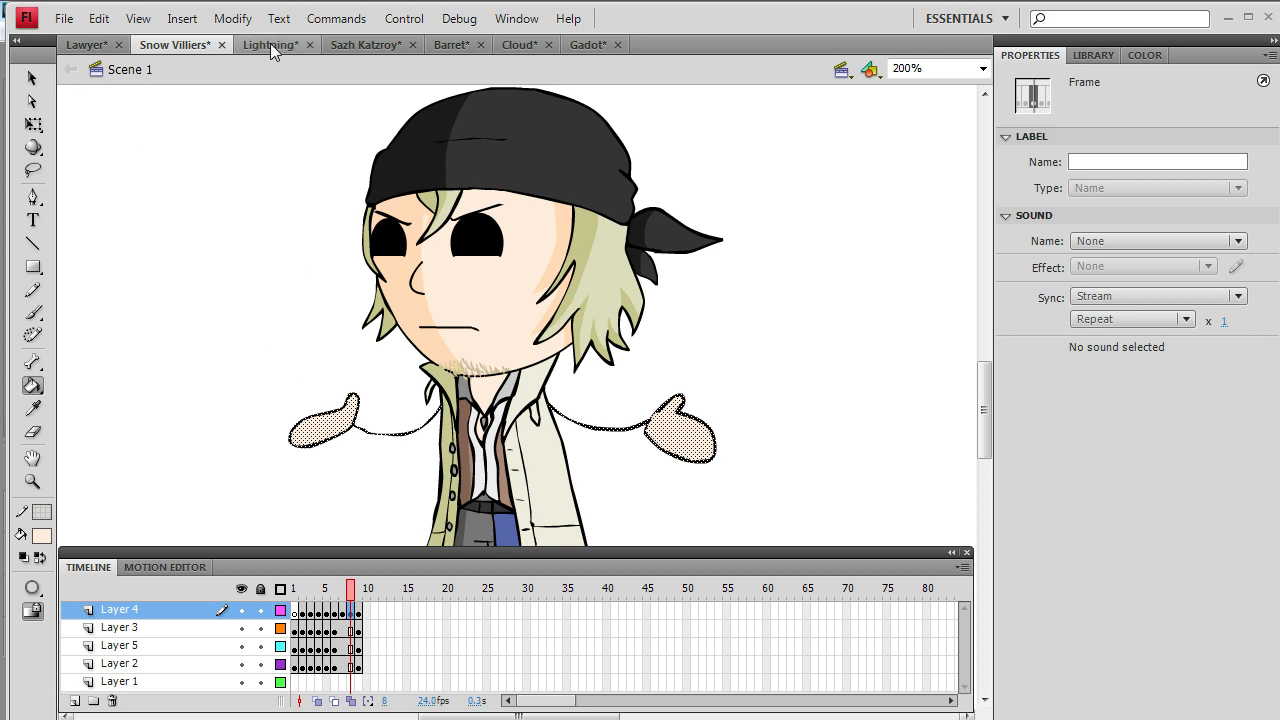
key(Delete)
mouse_move(349, 600)
mouse_down()
mouse_move(334, 603)
mouse_move(346, 603)
mouse_up()
click(351, 605)
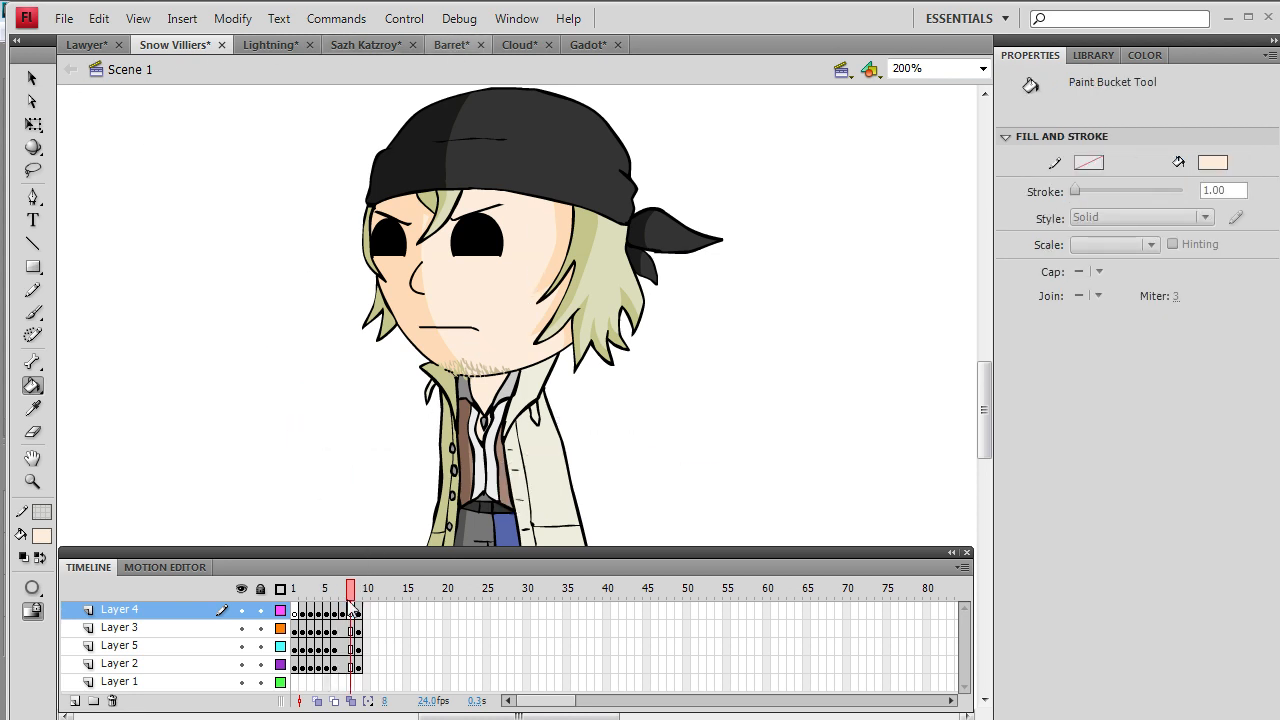
scroll(986, 397, down, 2)
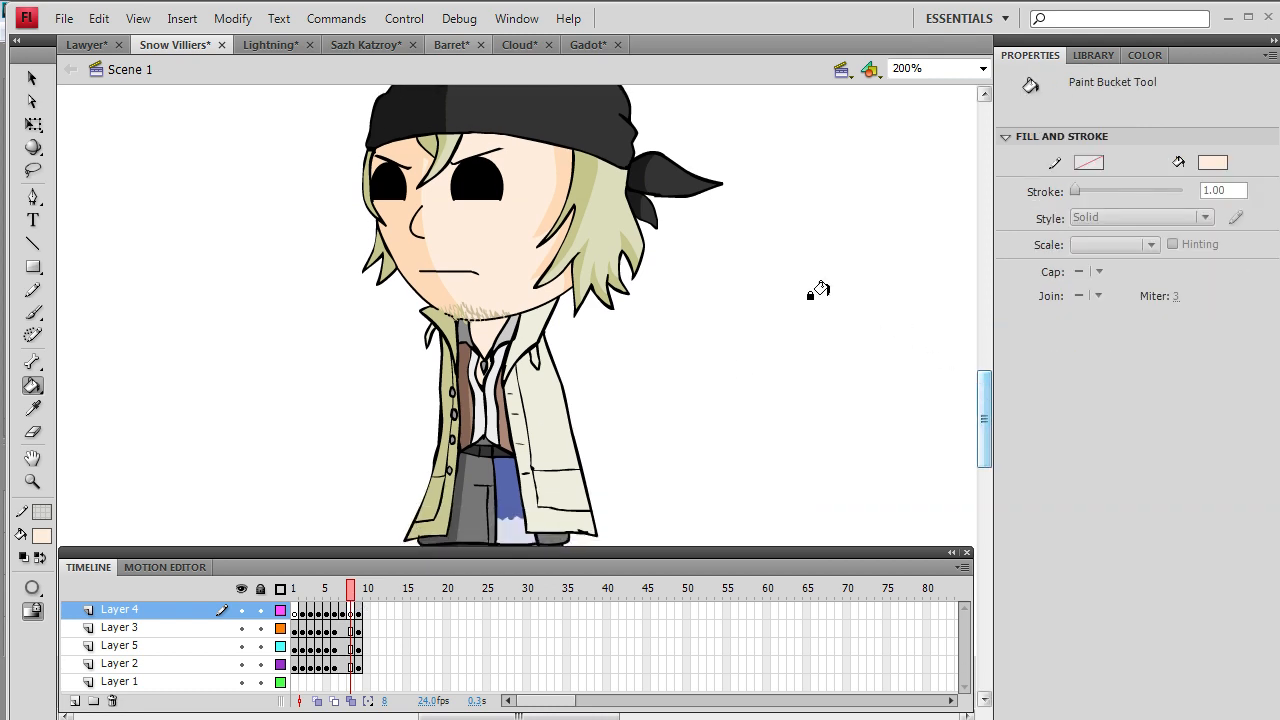
- Paint one lowered arm with a fist and one arm pointing sideways on frame 8, in black, using frame 9's pose as reference
click(41, 536)
click(45, 333)
click(33, 313)
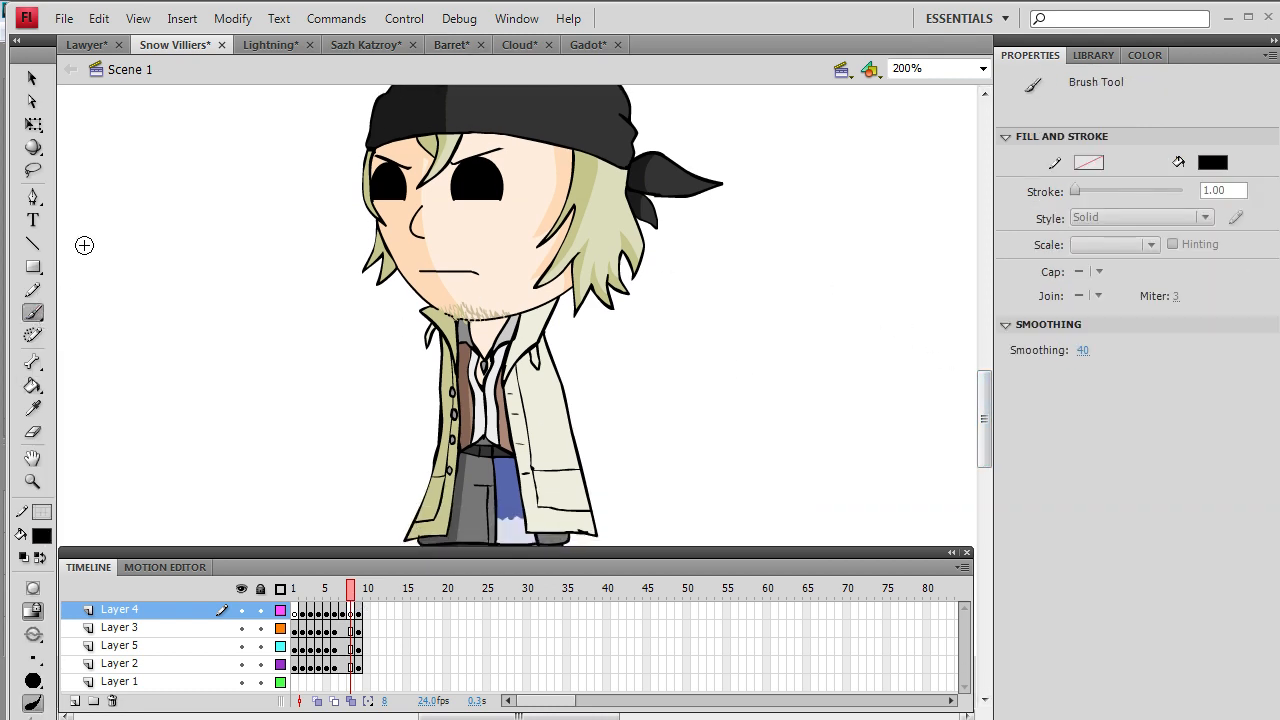
click(358, 613)
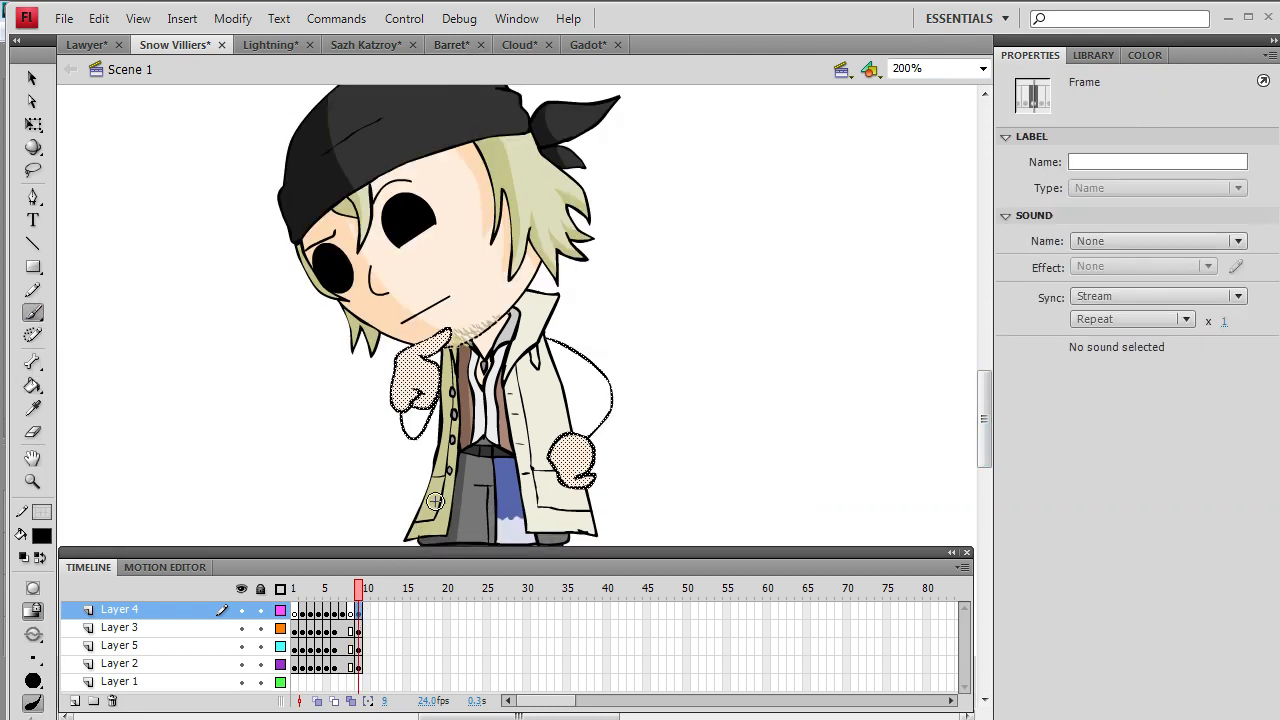
click(350, 612)
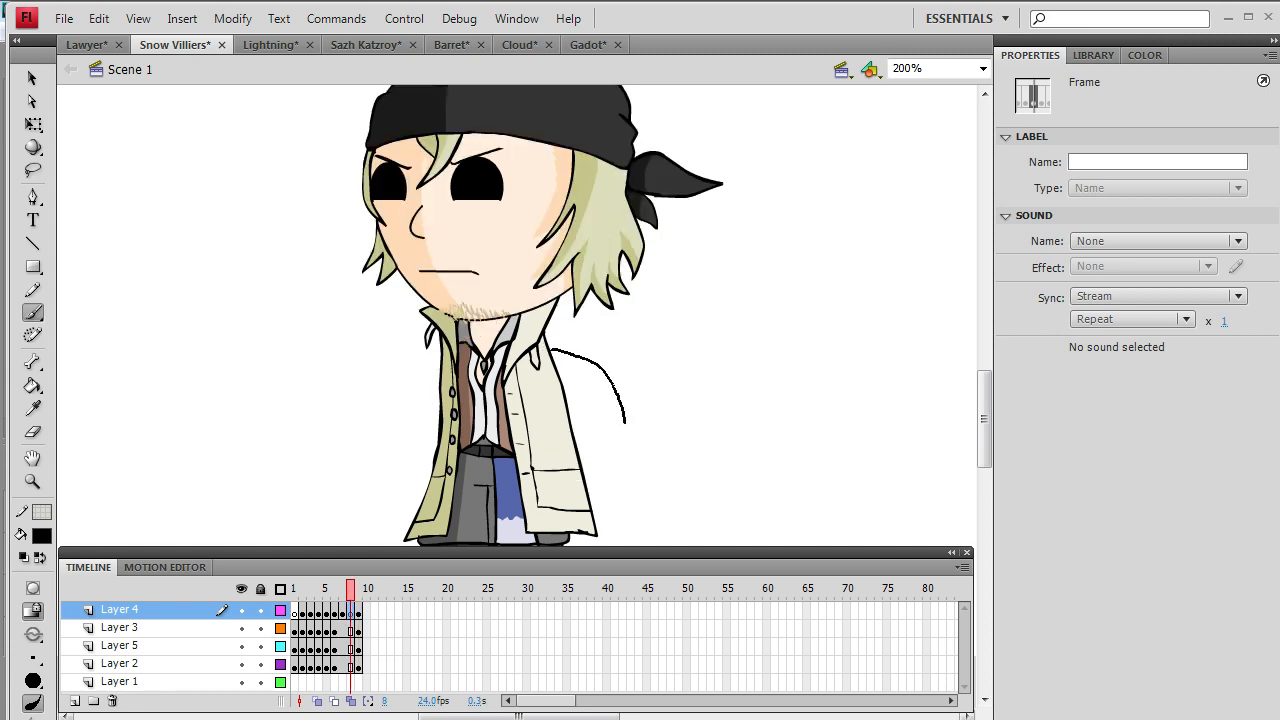
mouse_move(618, 468)
mouse_down()
mouse_move(654, 471)
mouse_move(626, 429)
mouse_up()
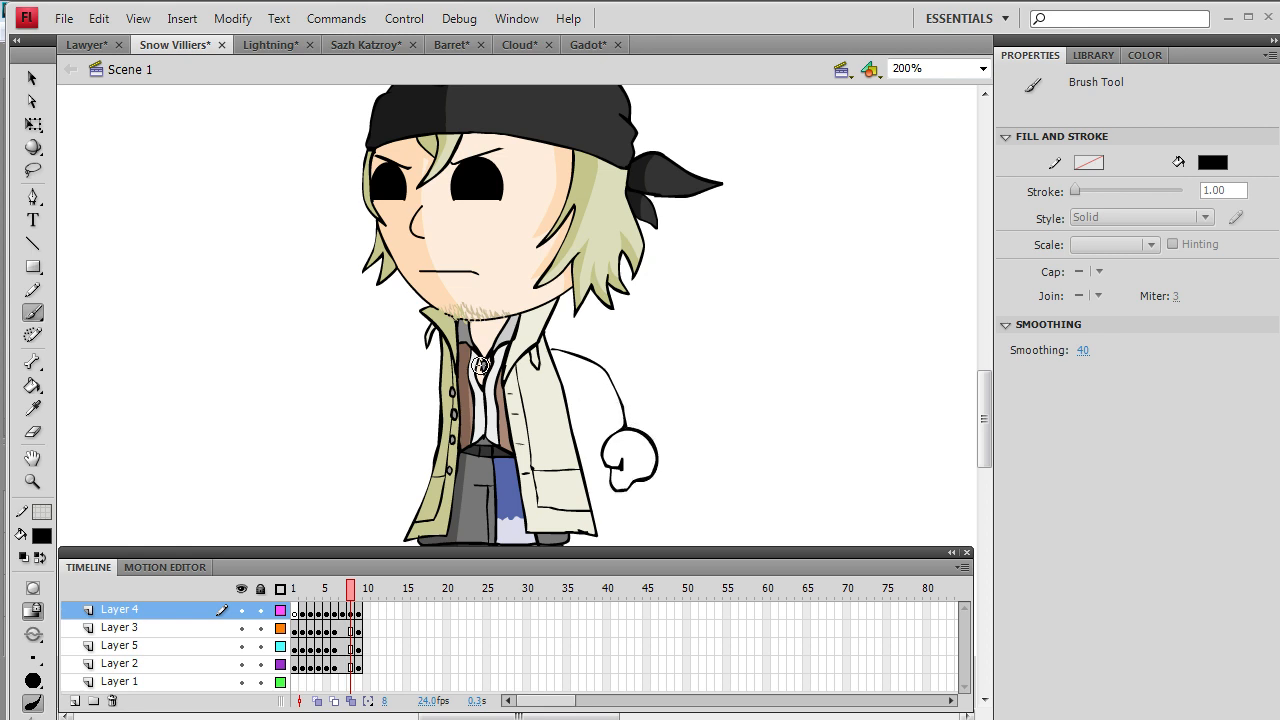
drag(318, 356, 312, 348)
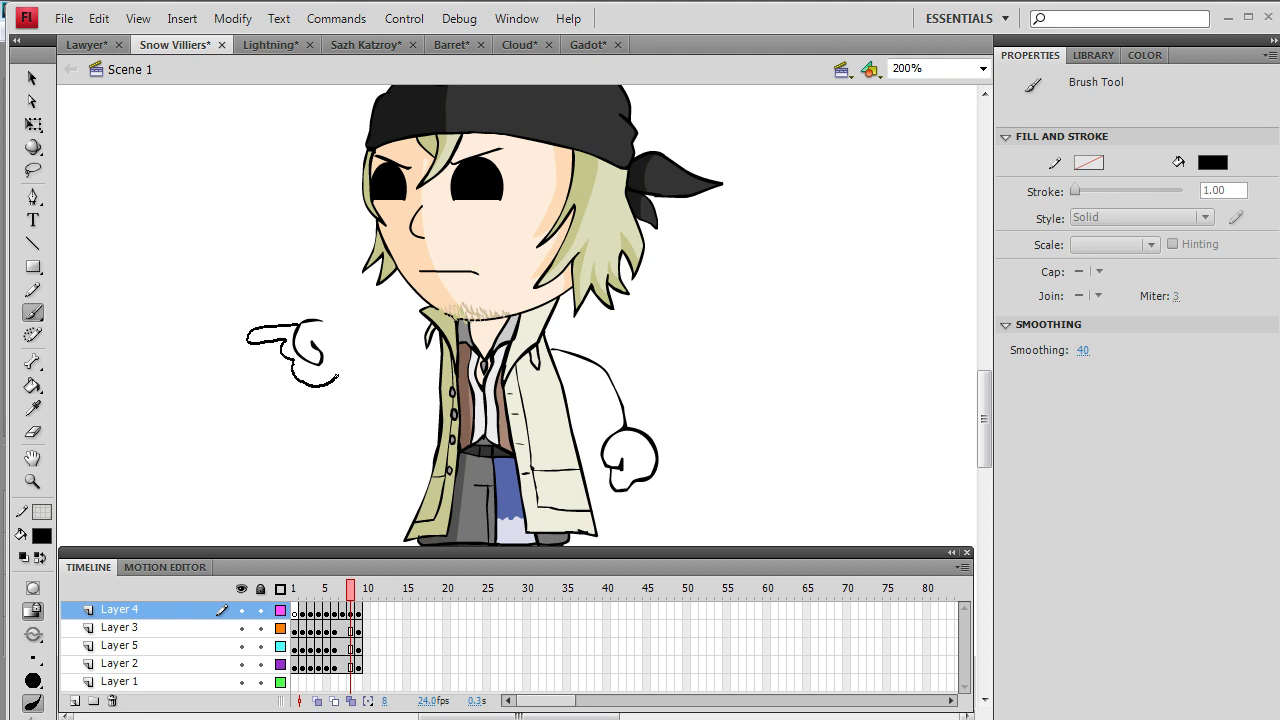
drag(323, 340, 322, 337)
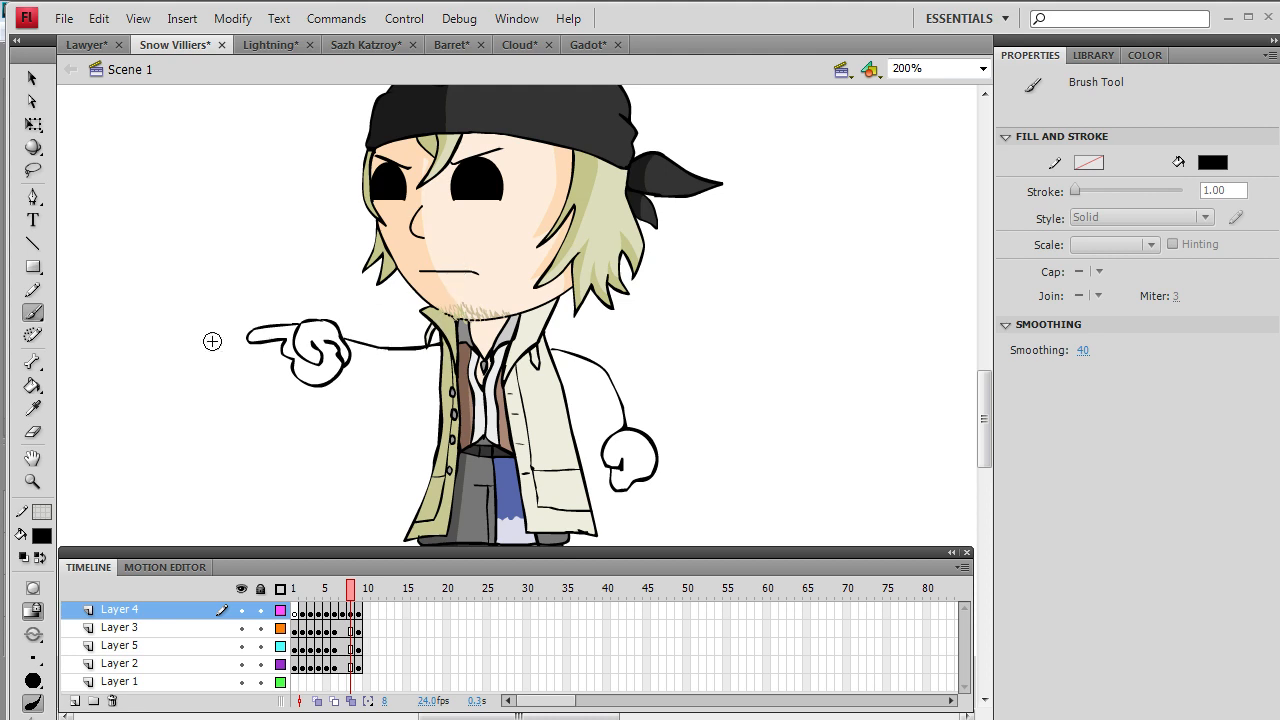
- Fill the pointing hand and the fist on frame 8 with the skin colour sampled from the face
click(33, 408)
click(476, 232)
click(300, 348)
click(628, 456)
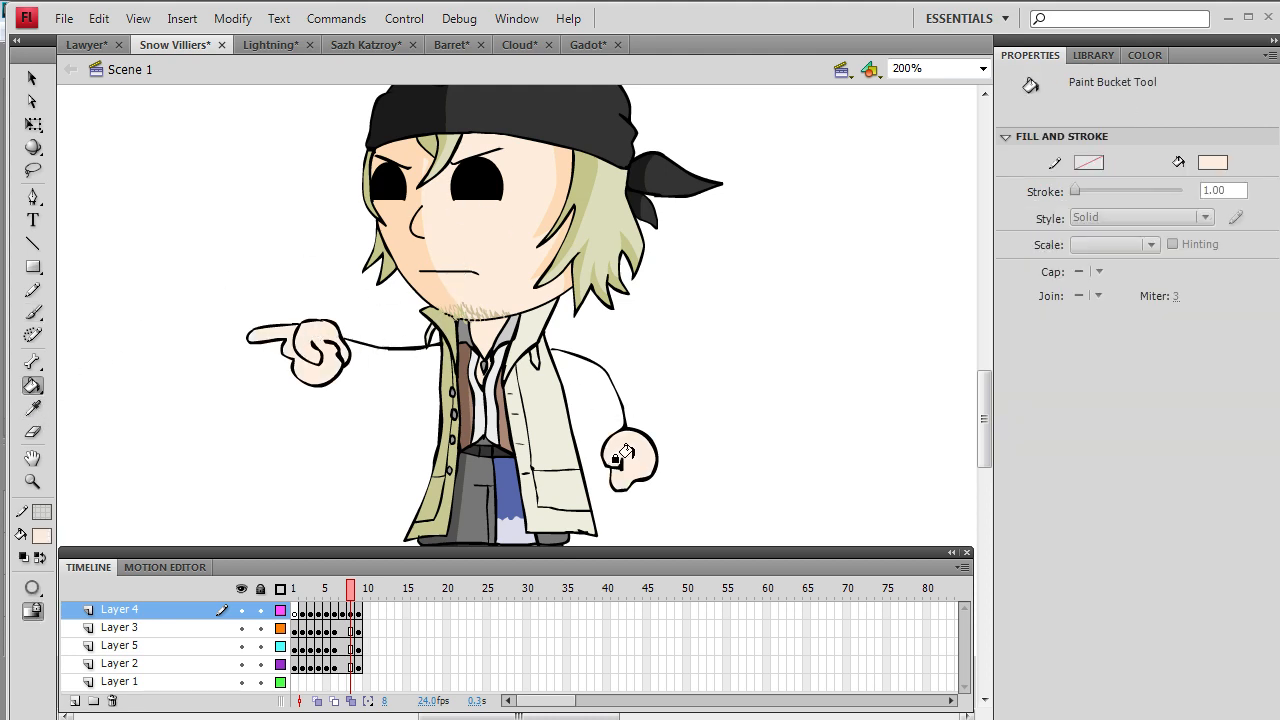
- Return to the Brush tool with a black fill and scrub back from frame 8 to compare the poses
click(41, 535)
click(40, 340)
key(b)
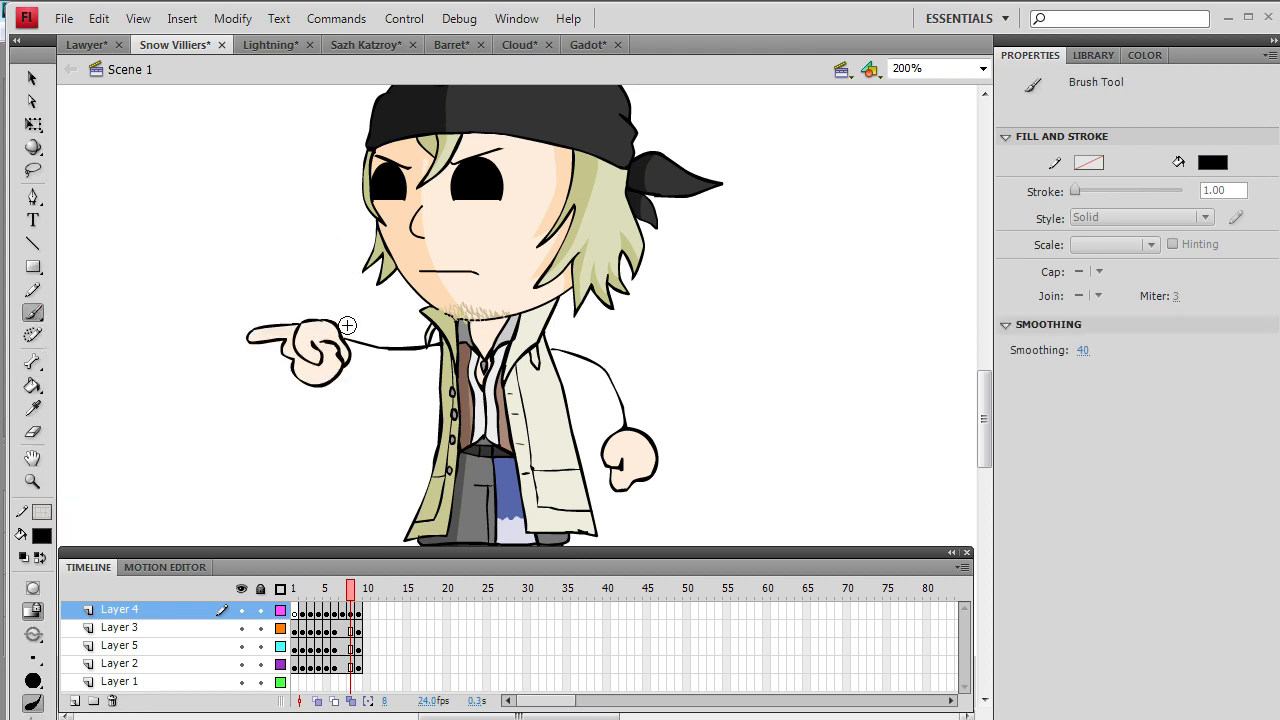
mouse_move(349, 600)
mouse_down()
mouse_move(332, 606)
mouse_move(355, 614)
mouse_move(340, 577)
mouse_up()
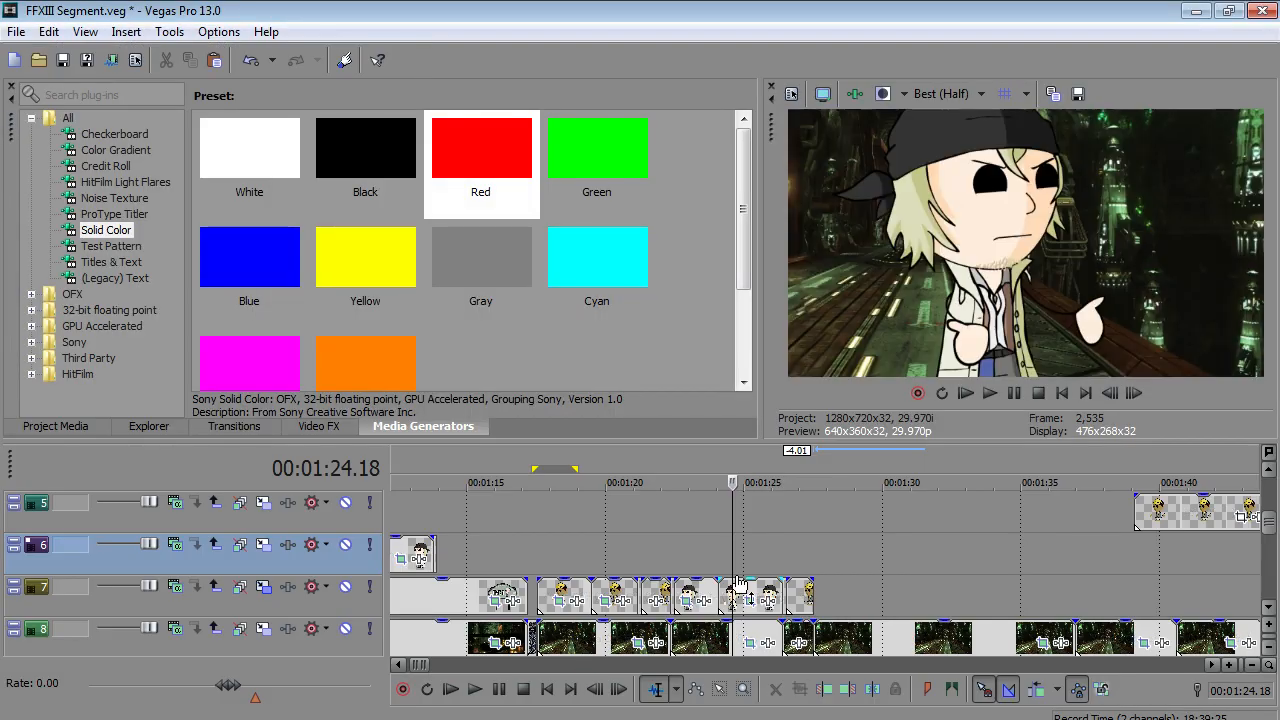
- Switch to Vegas Pro and play the background section from the Gadot clip's end at 00:01:27.16
click(817, 562)
click(813, 566)
click(476, 690)
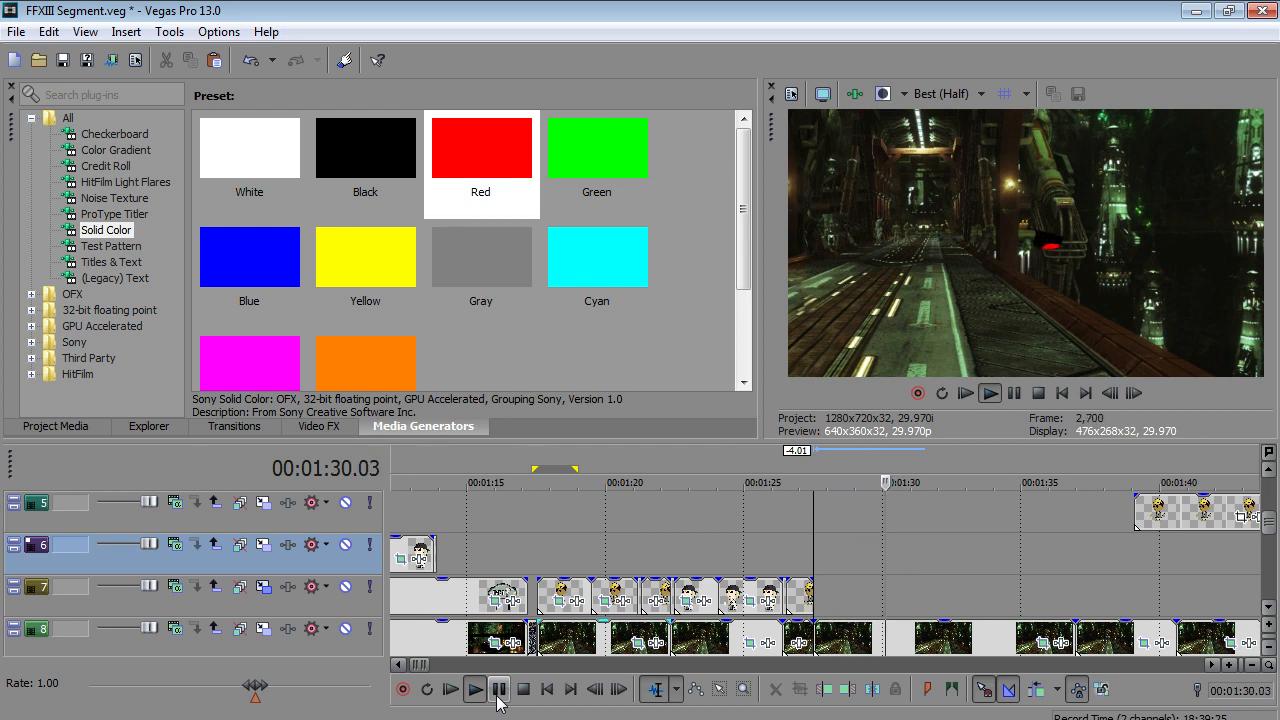
click(514, 690)
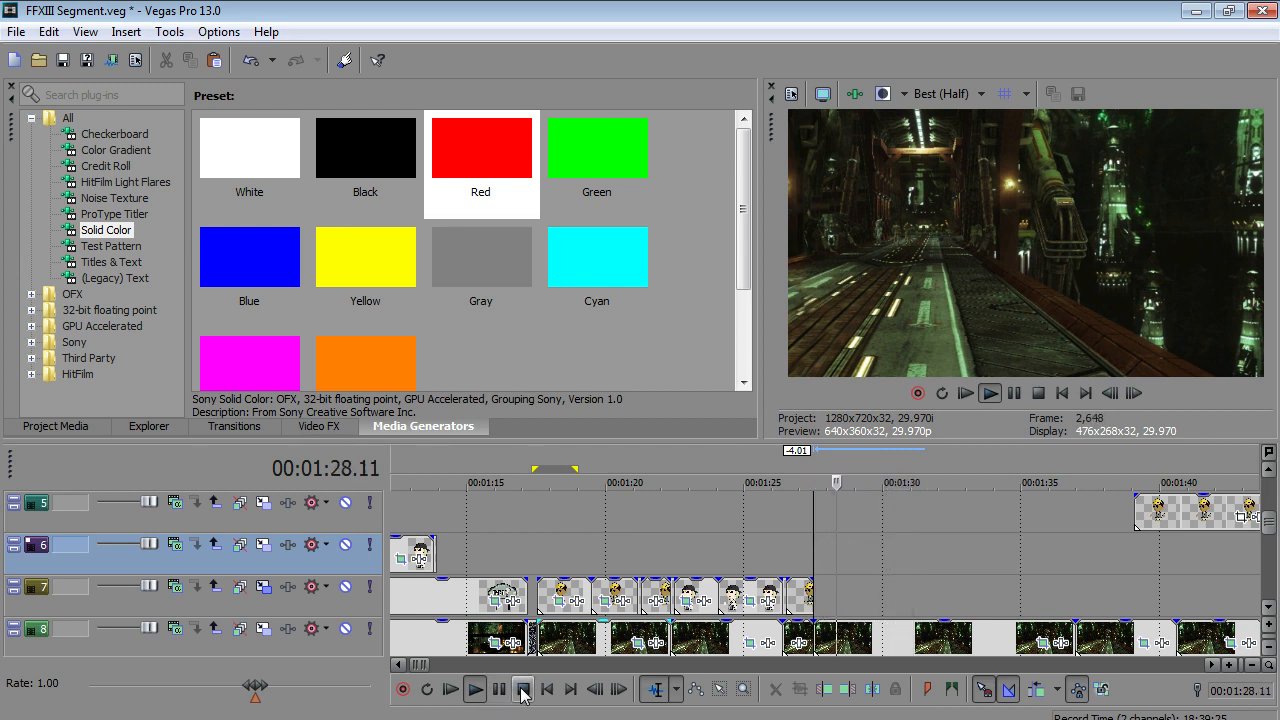
click(522, 690)
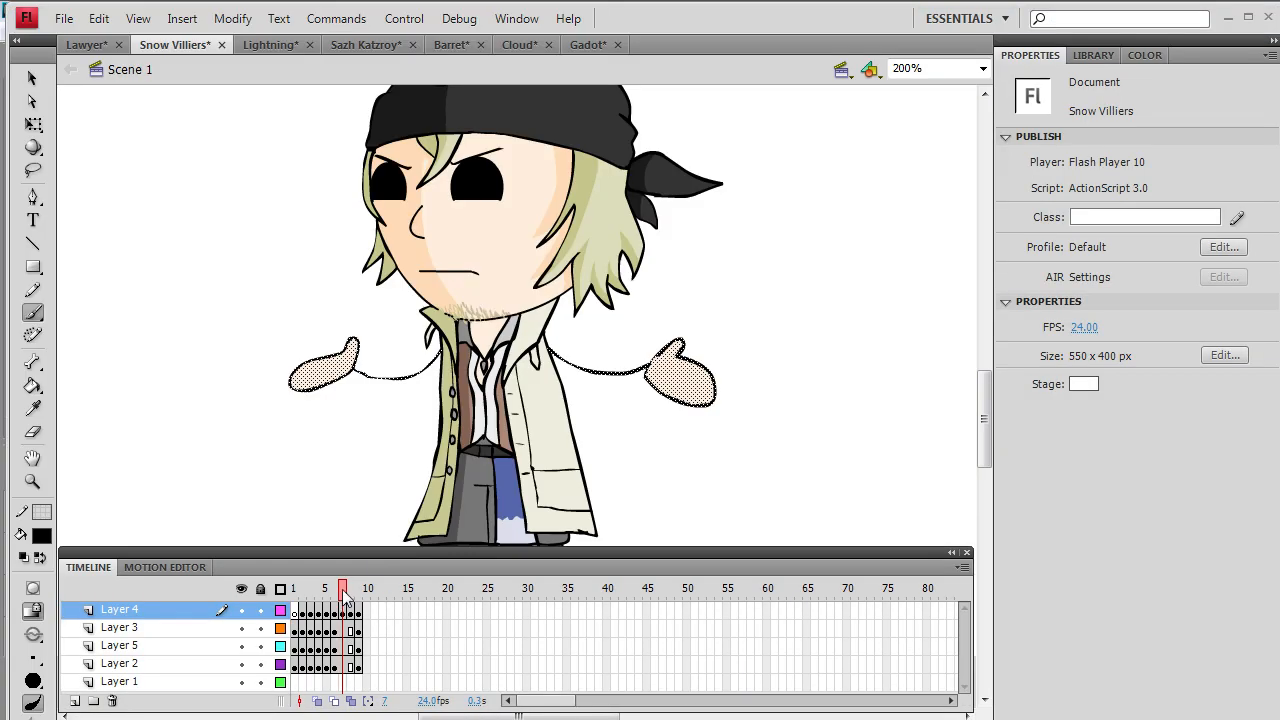
mouse_move(345, 595)
mouse_down()
mouse_move(332, 594)
mouse_move(353, 596)
mouse_up()
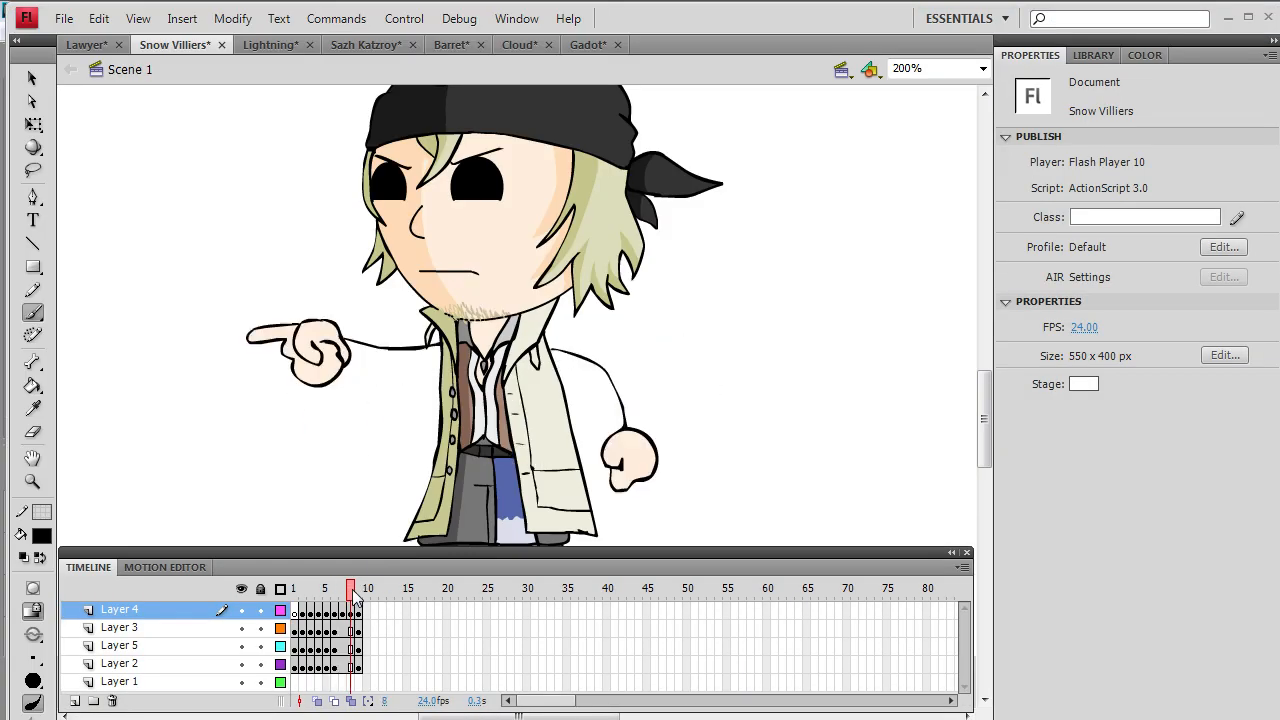
drag(352, 670, 352, 612)
right_click(352, 612)
click(463, 220)
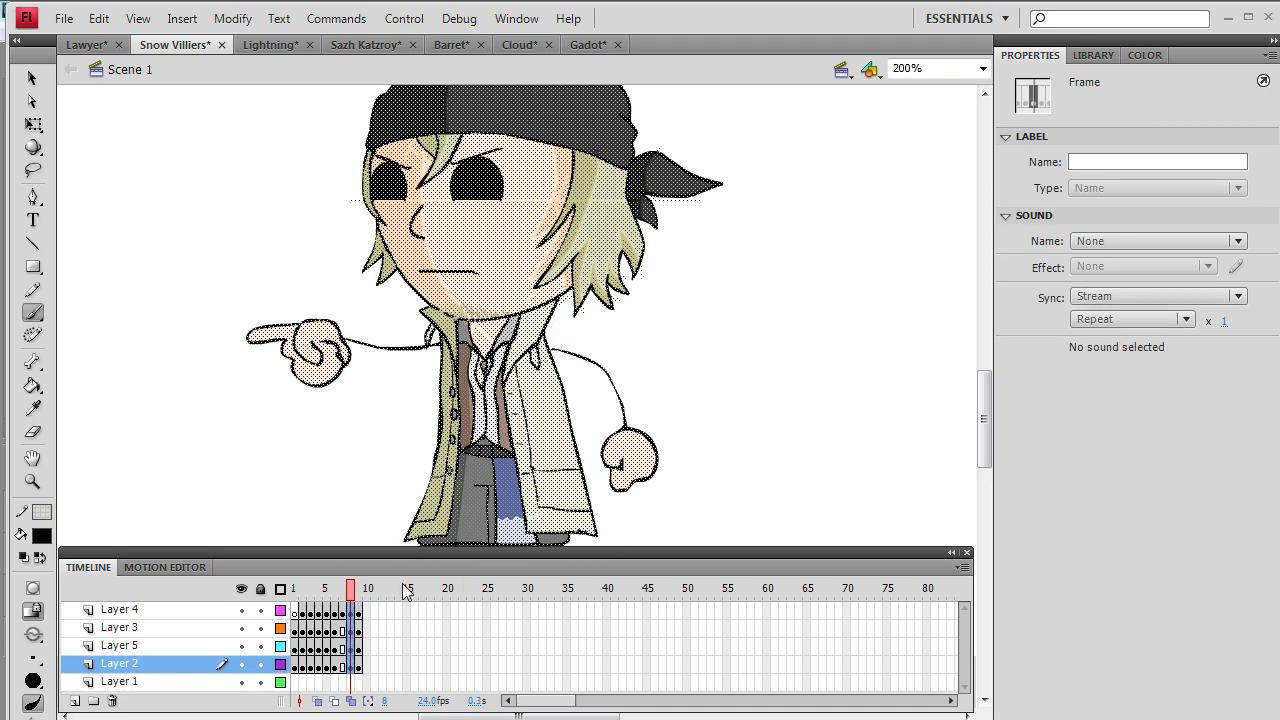
click(99, 18)
click(99, 18)
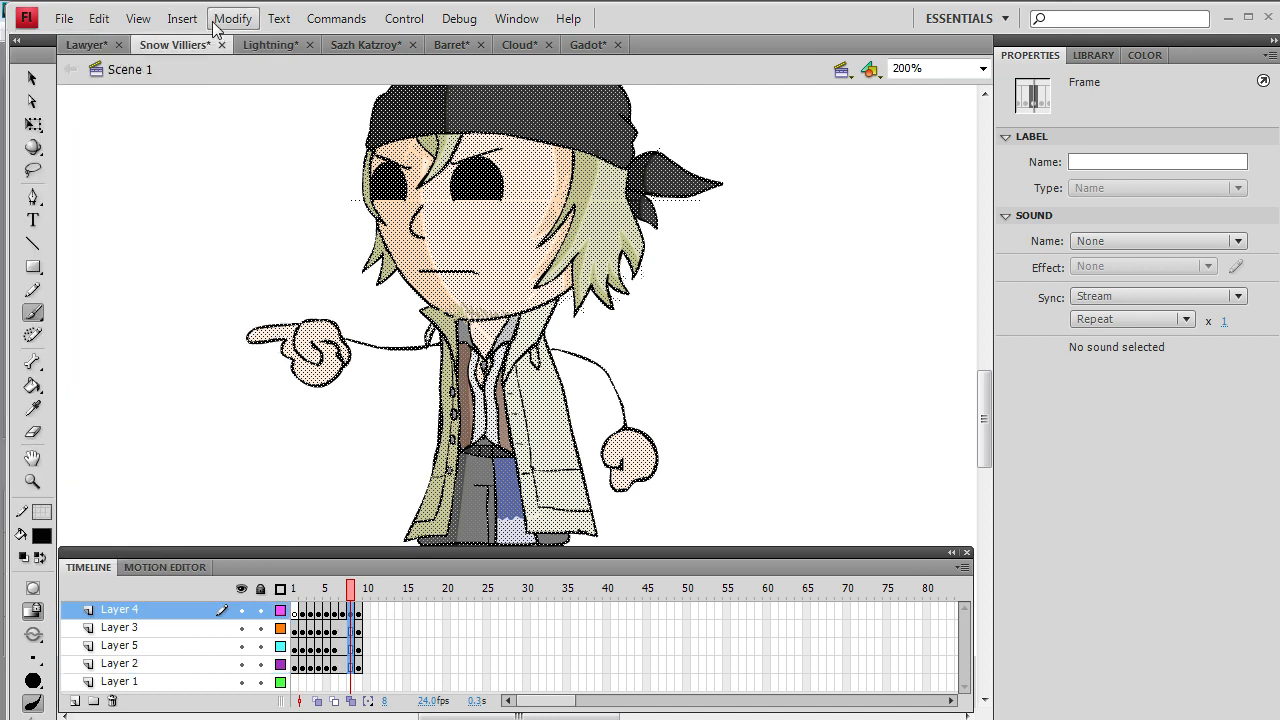
- Insert a frame after frame 8 across Layers 2 to 5 of the Snow Villiers document in Flash
click(182, 18)
mouse_move(143, 150)
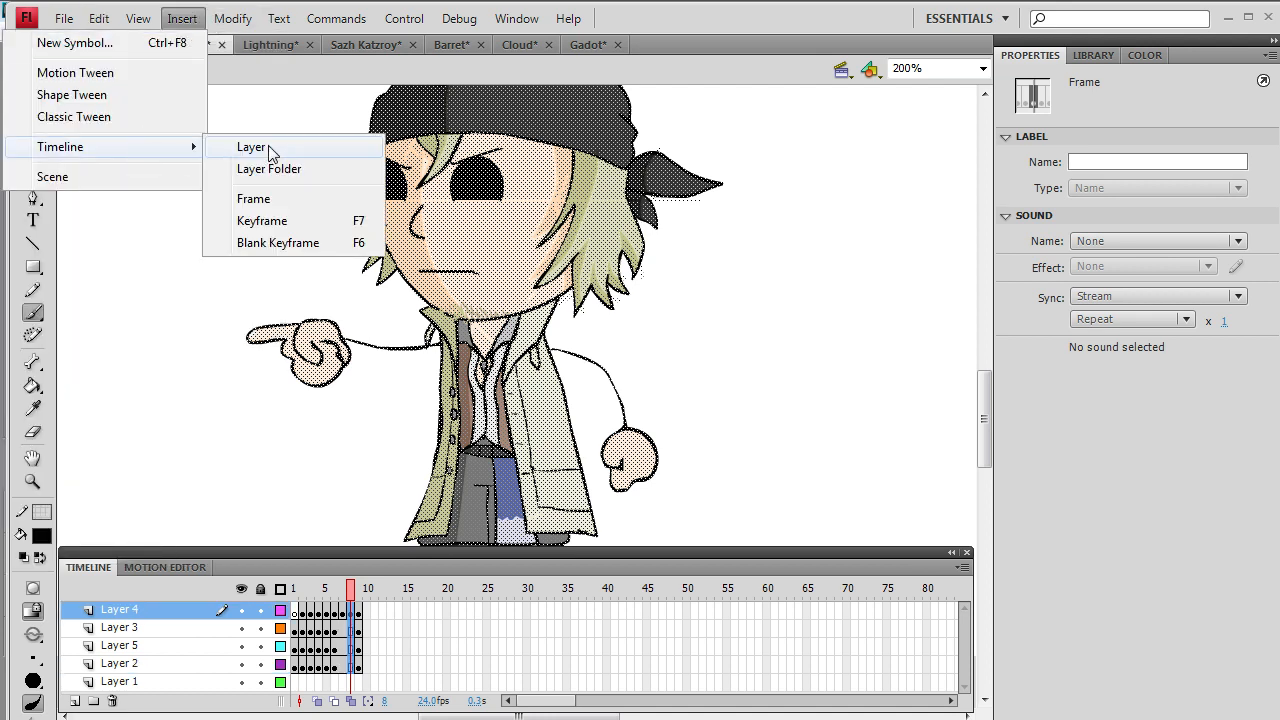
click(179, 26)
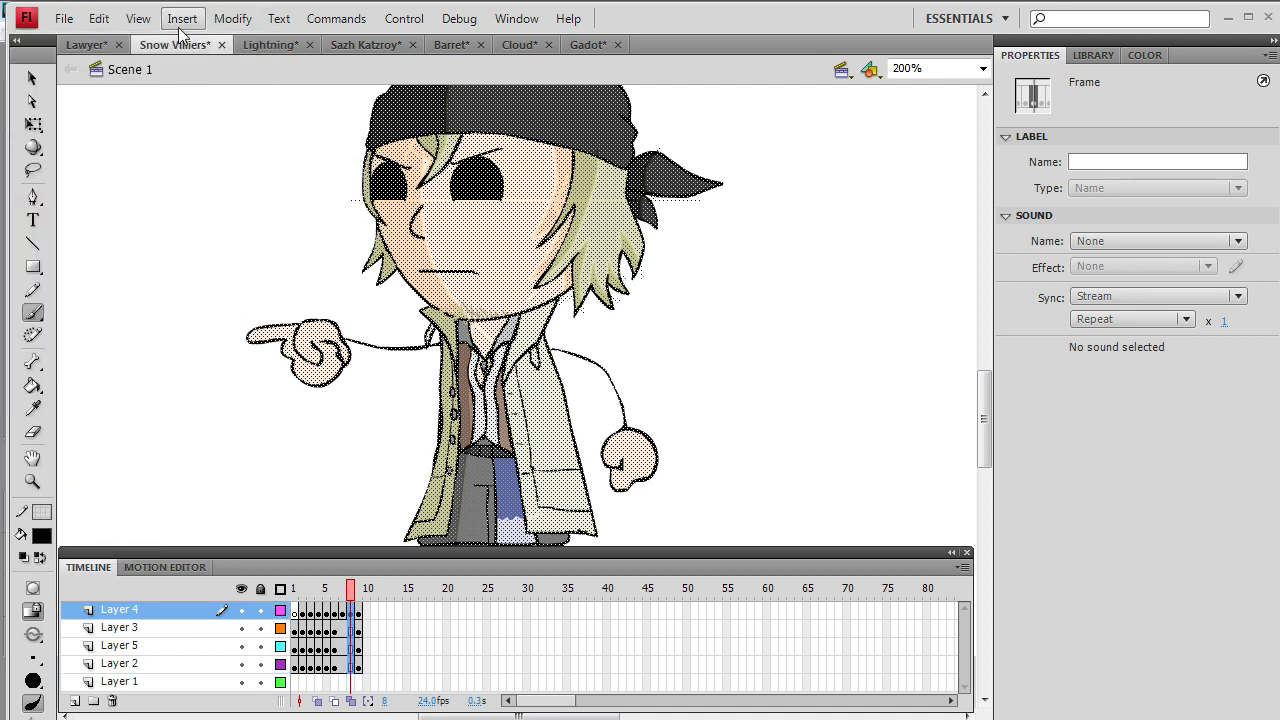
click(180, 20)
mouse_move(183, 146)
click(250, 195)
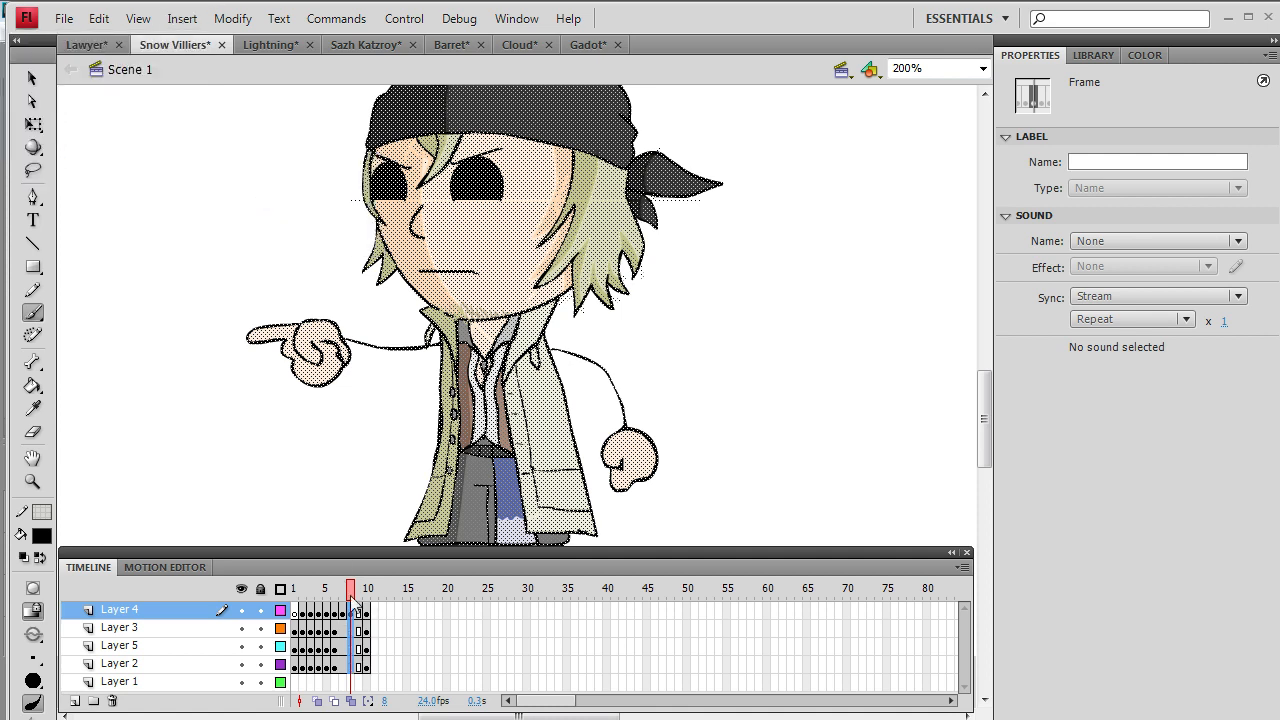
- Insert a keyframe at frame 9 of Layer 4 and add a frame after frame 9 across Layers 2 to 5
right_click(360, 609)
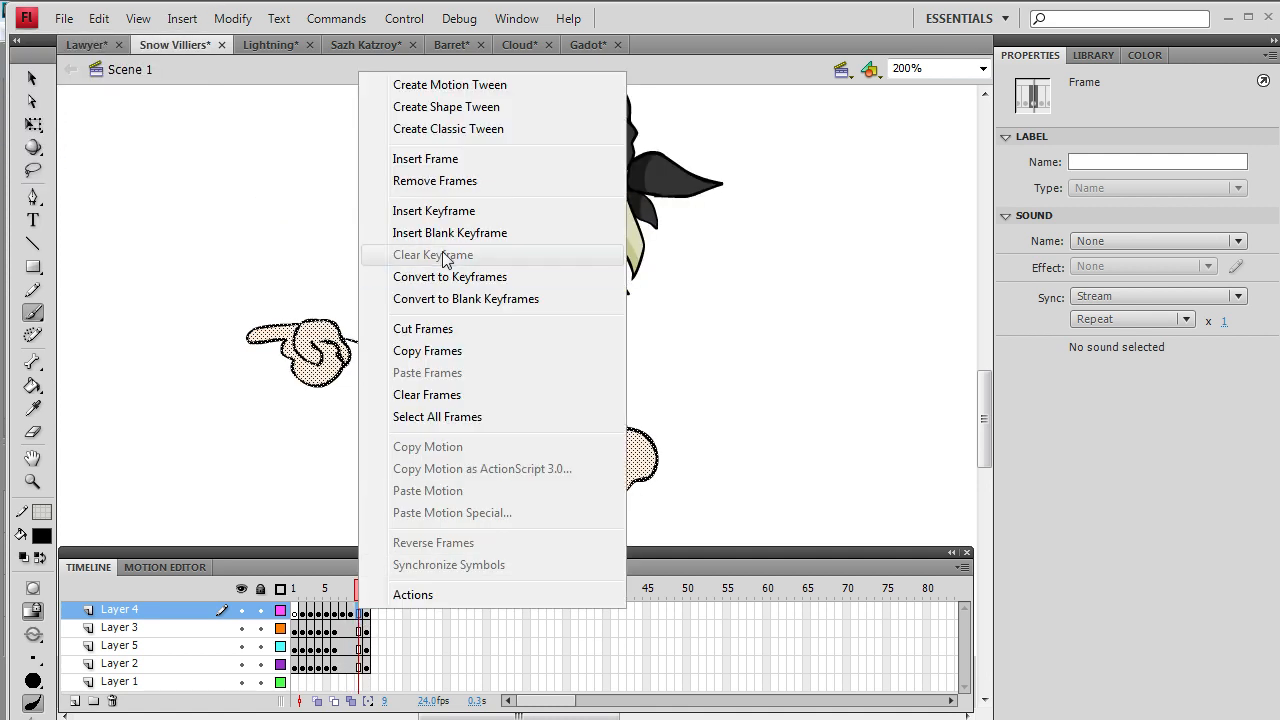
click(487, 219)
drag(358, 677, 360, 609)
right_click(360, 609)
click(460, 170)
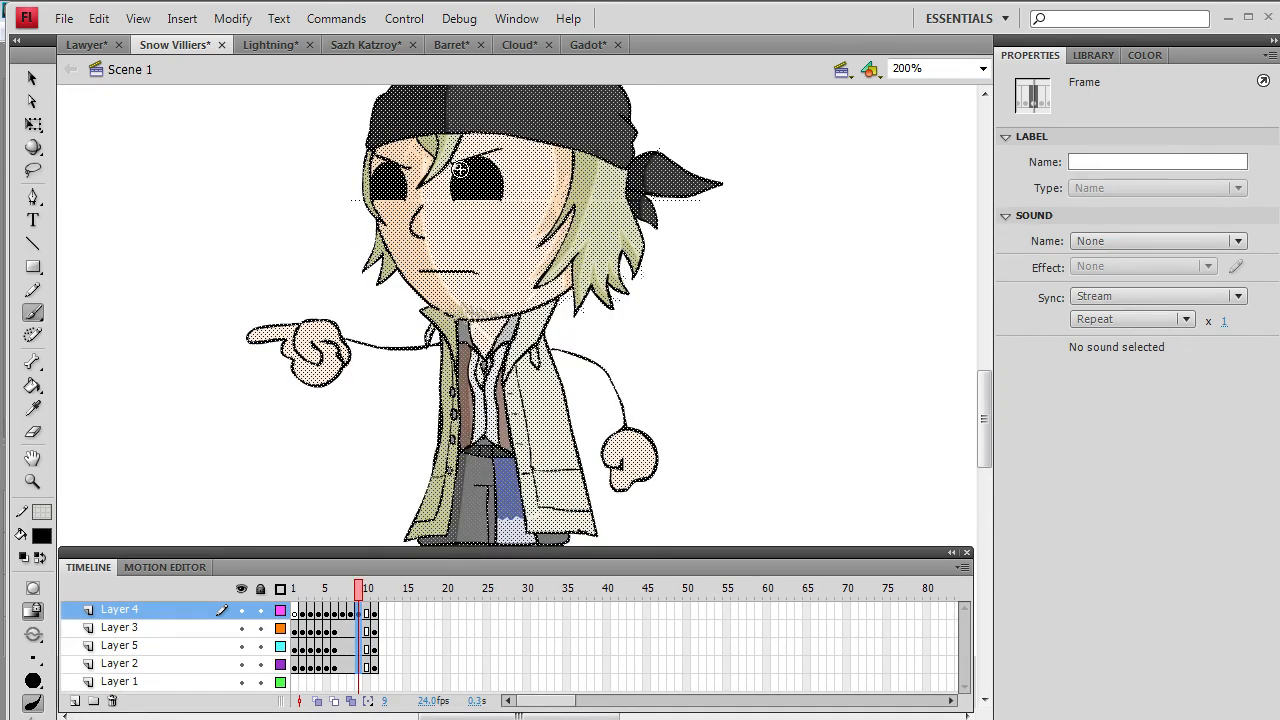
- Insert a keyframe at frame 10 of Layer 4 and clear the arm drawings from frames 9 and 10
click(367, 610)
right_click(367, 610)
click(445, 212)
click(359, 607)
key(Delete)
click(366, 607)
key(Delete)
- Brush black outlines of both arms with thumb-and-mitten hands on frames 9 and 10 of Layer 4, giving each frame a different pose
click(359, 609)
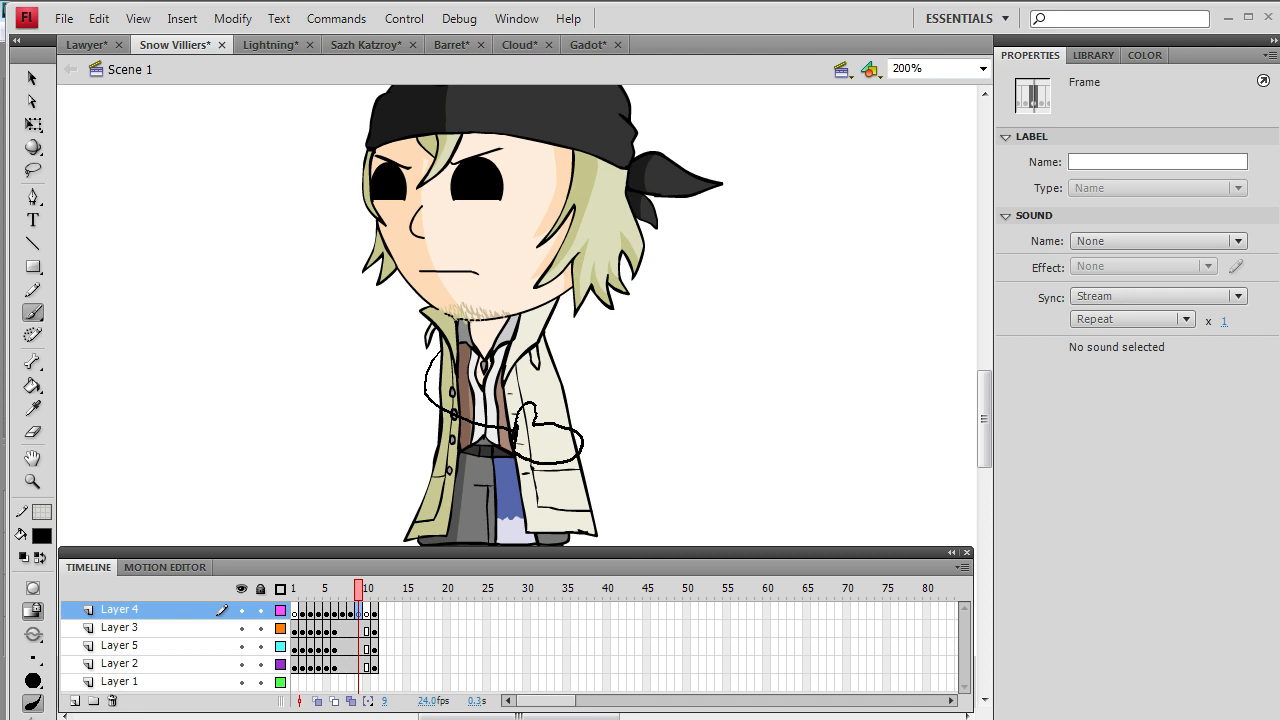
key(ctrl+shift+a)
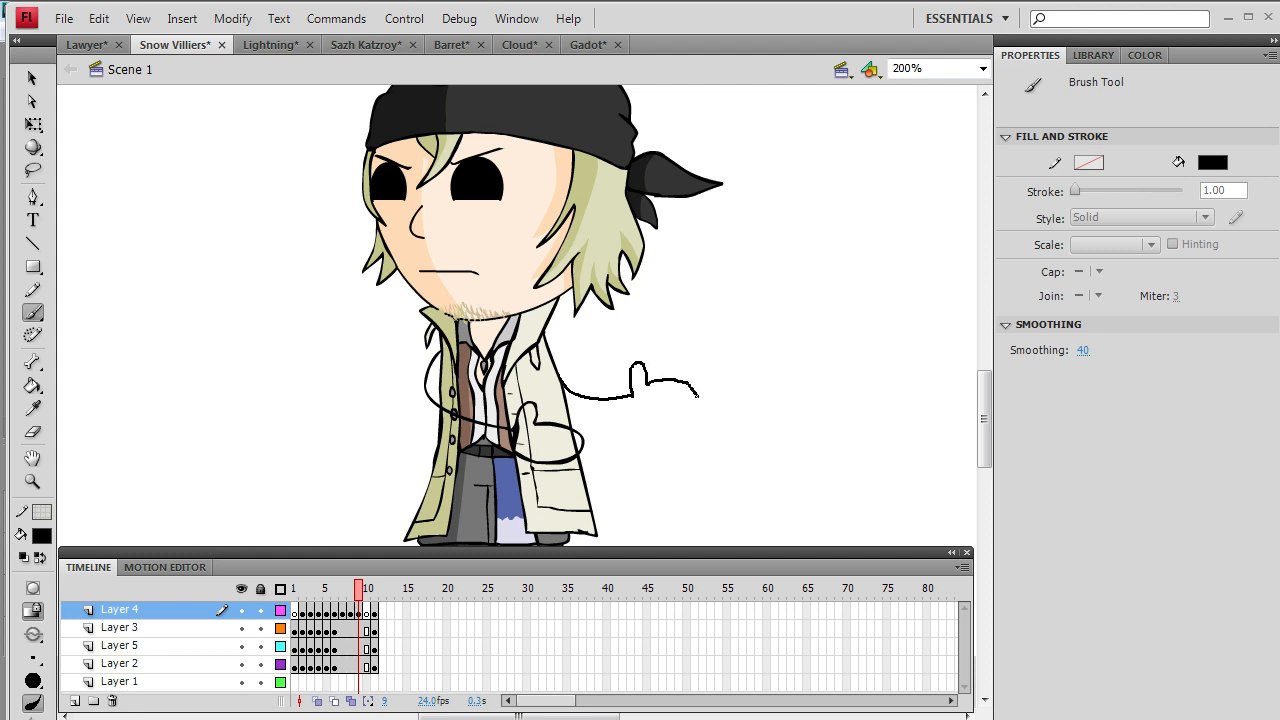
click(365, 590)
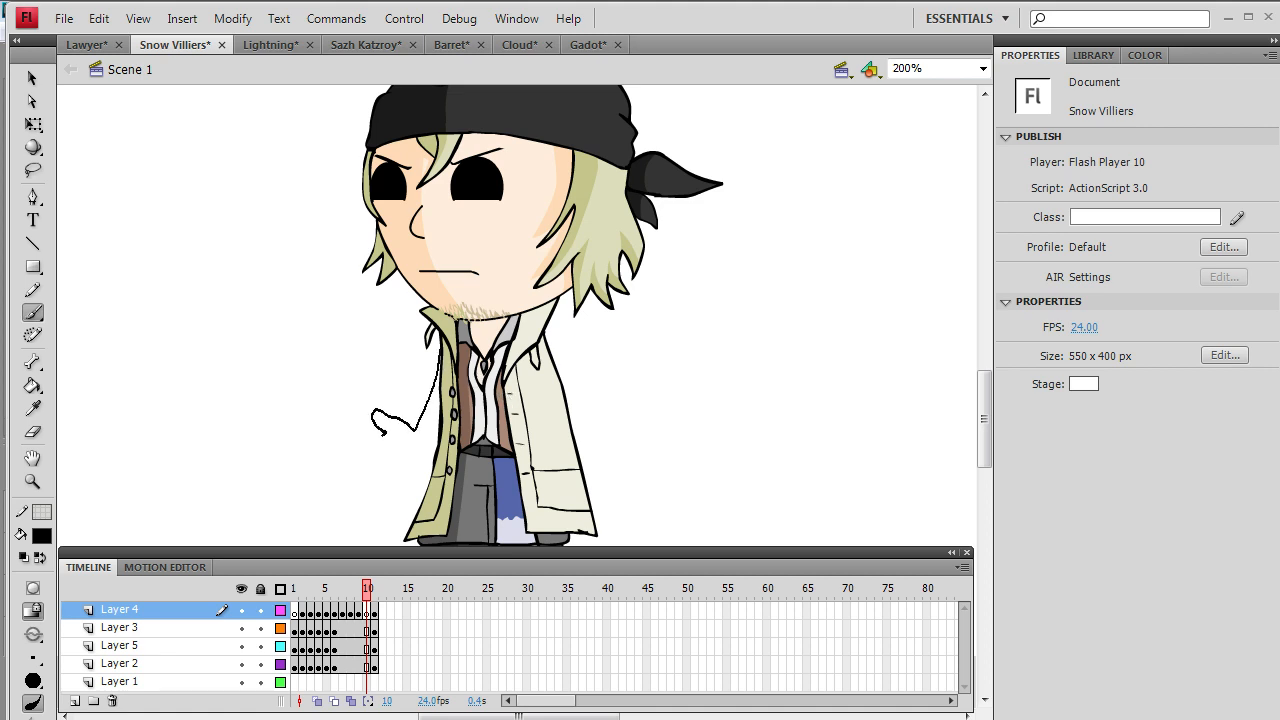
drag(417, 437, 414, 431)
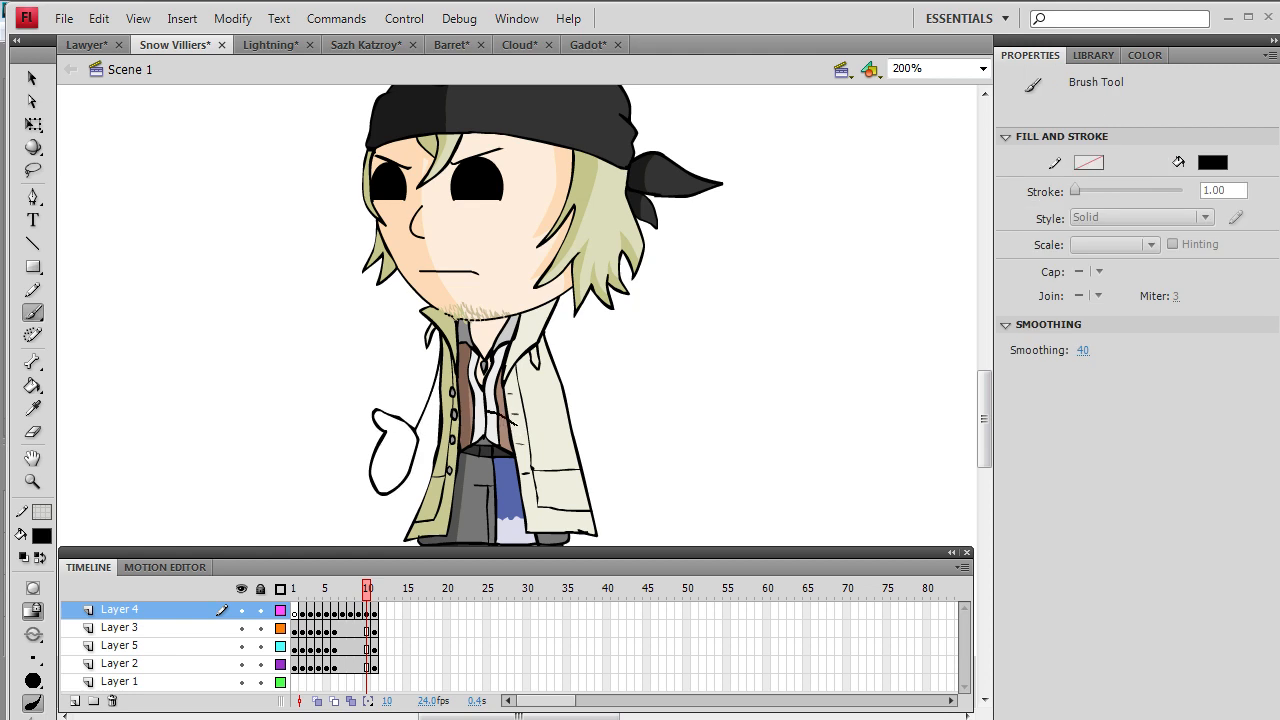
drag(485, 428, 522, 428)
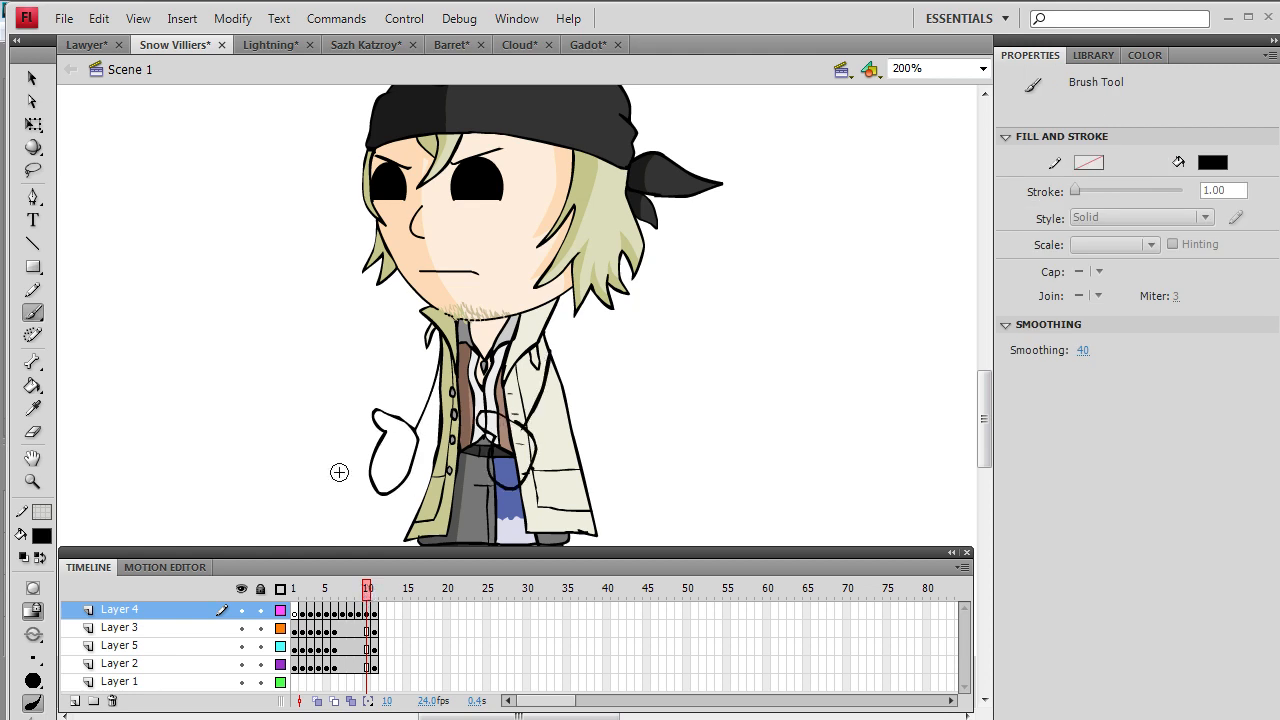
click(232, 18)
mouse_move(182, 18)
mouse_move(183, 151)
click(250, 143)
click(99, 18)
click(106, 40)
- Insert a frame after frame 10 across Layers 2 to 5 and a keyframe at frame 11 of Layer 4
click(182, 18)
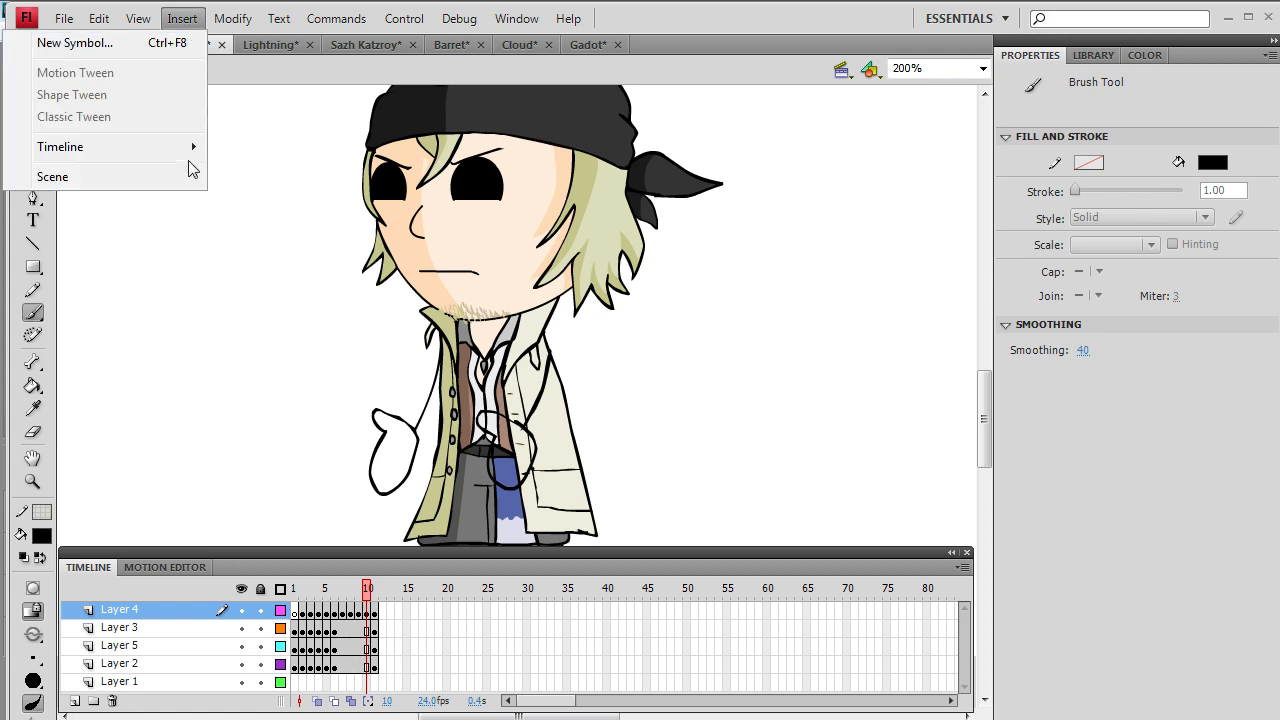
drag(371, 668, 370, 608)
click(182, 18)
mouse_move(166, 150)
click(253, 198)
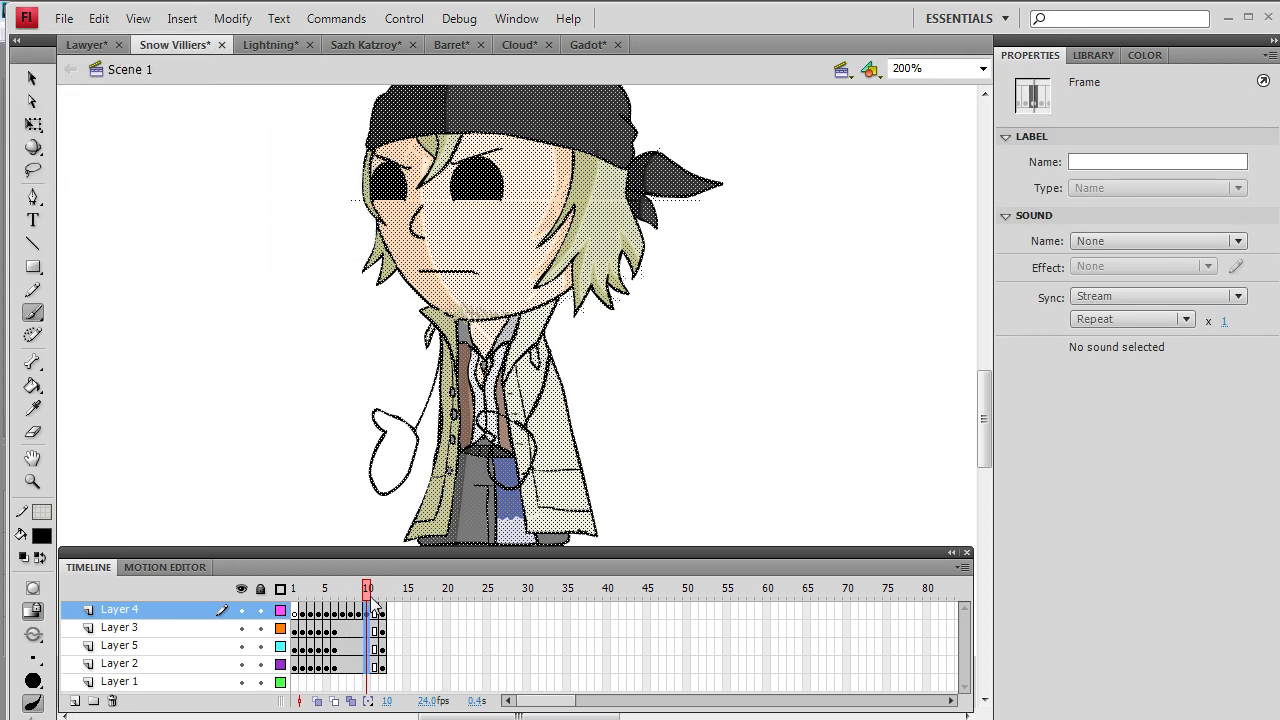
click(182, 18)
mouse_move(166, 150)
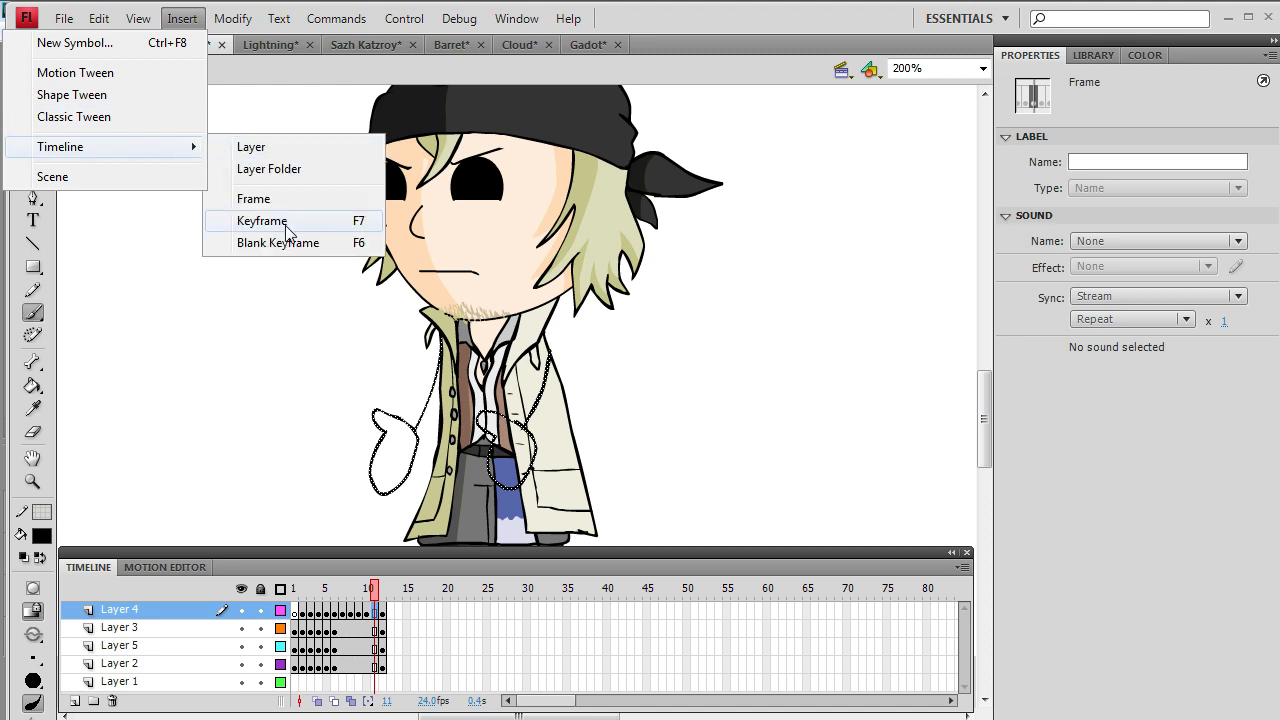
click(251, 220)
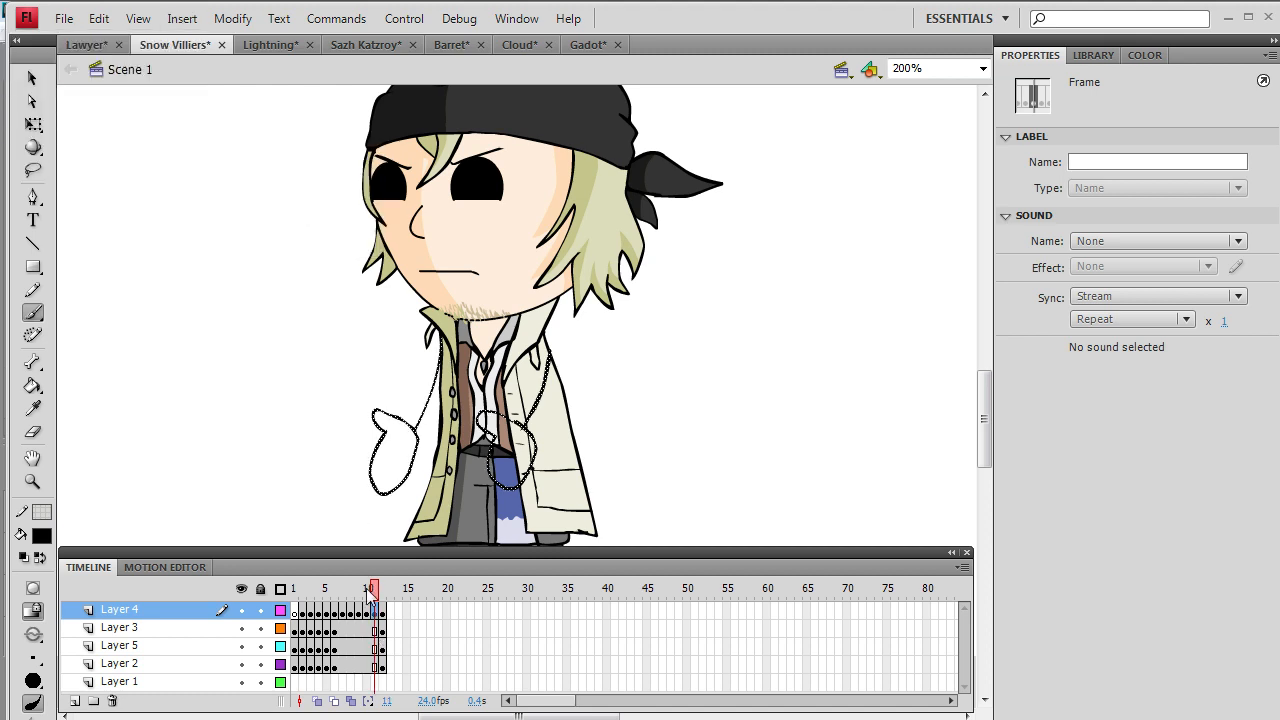
- Replace the arms on frame 11 of Layer 4 with brushed outlines of one arm stretched outward and the other bent across the coat
click(369, 594)
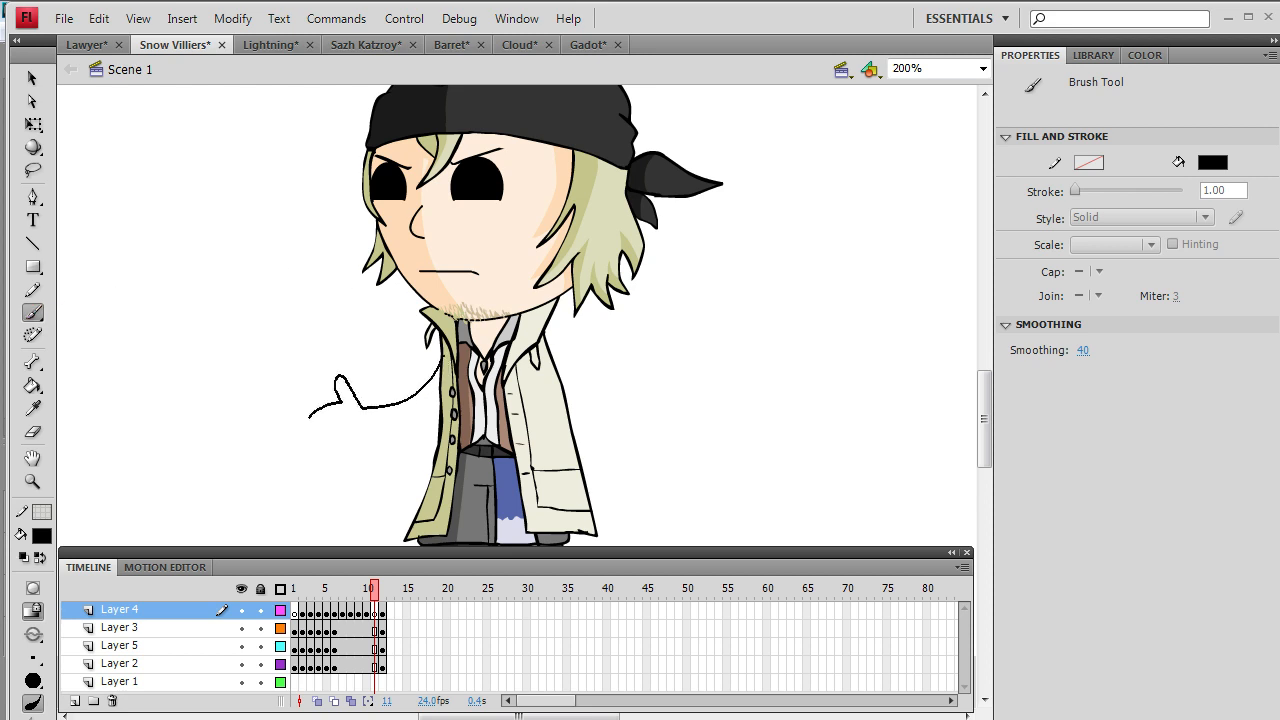
drag(366, 408, 366, 408)
mouse_move(471, 415)
mouse_down()
mouse_move(443, 432)
mouse_move(473, 414)
mouse_up()
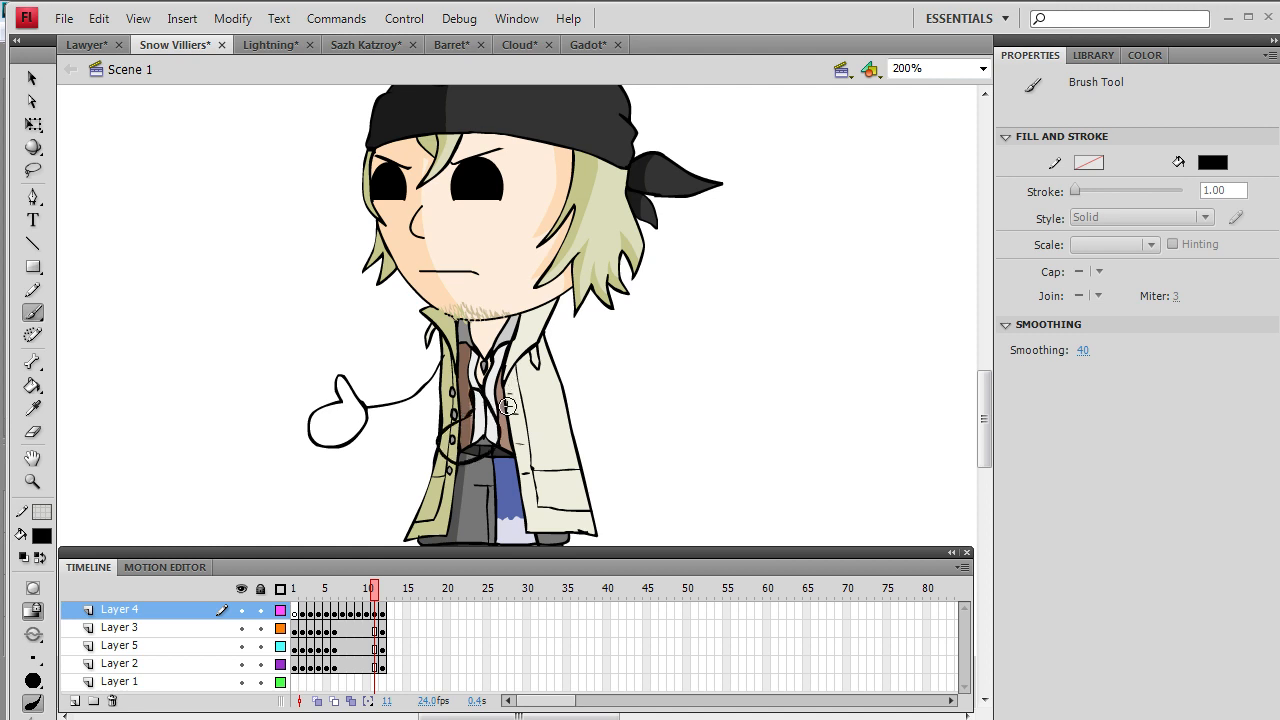
- Sample the light skin colour from Snow's face and fill both hands with it on frames 11, 10 and 9
click(32, 408)
click(456, 266)
click(340, 423)
click(457, 431)
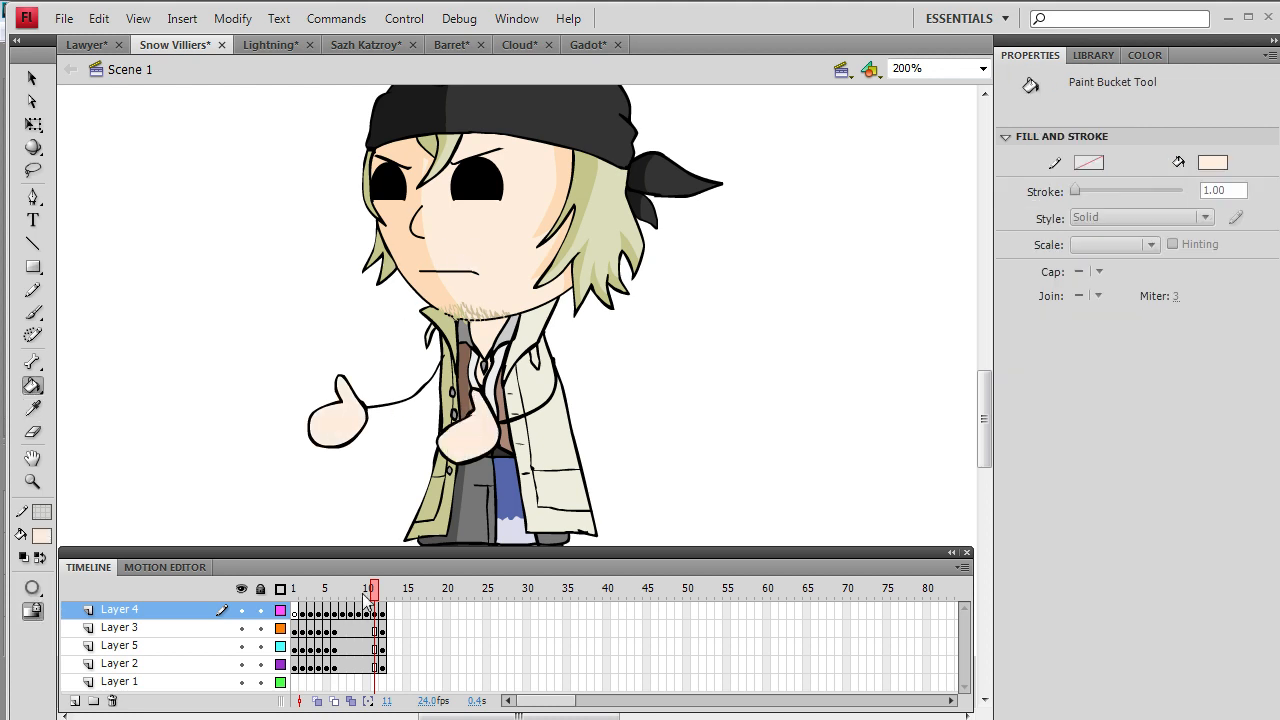
click(368, 592)
click(408, 452)
click(505, 428)
click(358, 588)
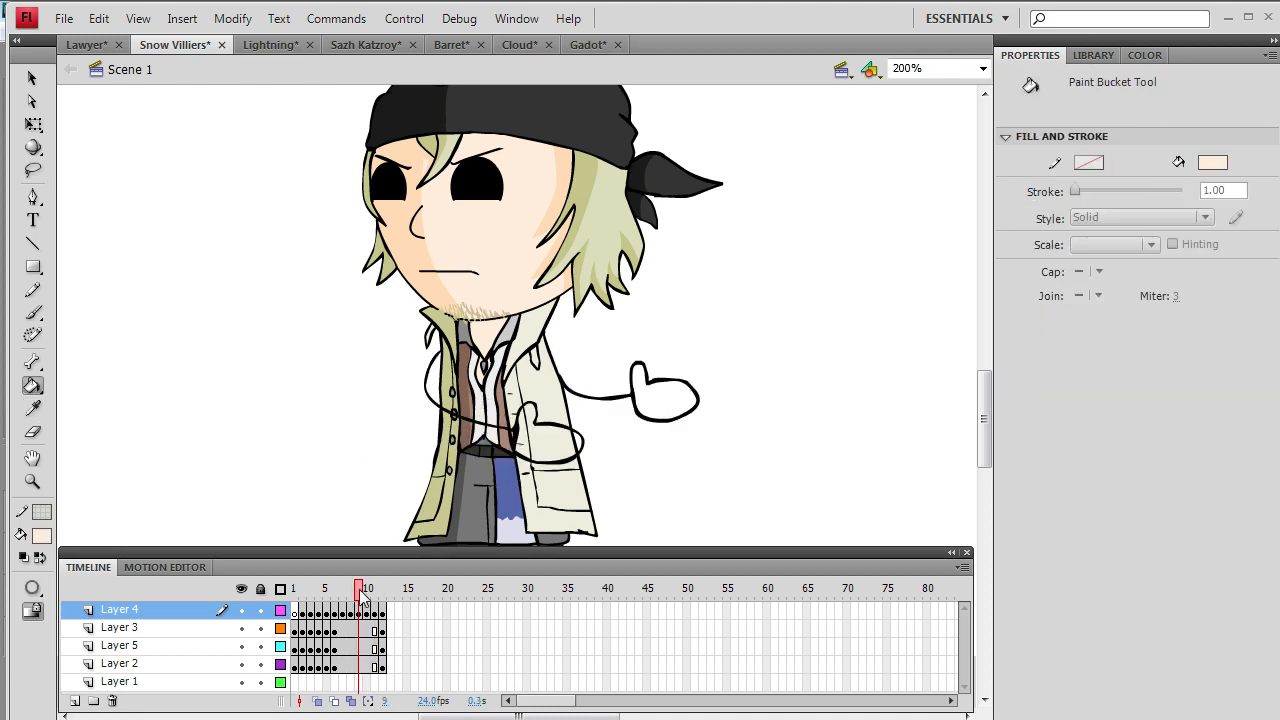
click(633, 365)
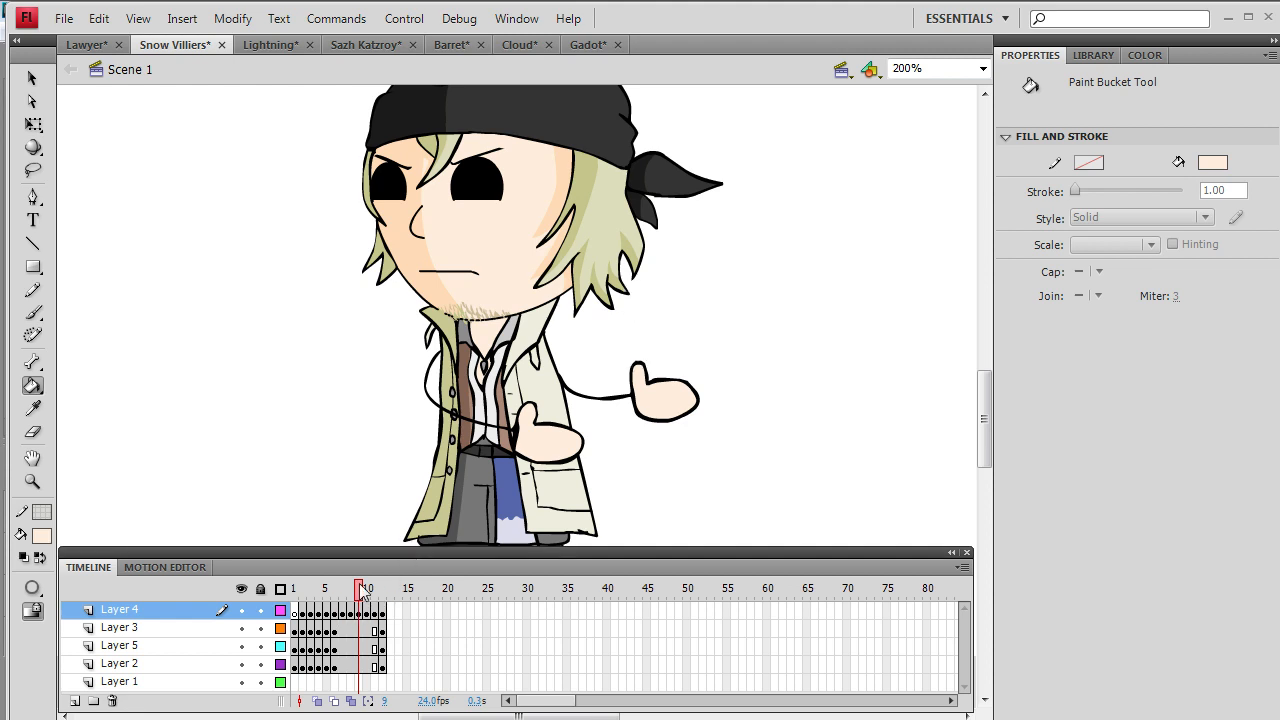
- Export frame 7 to the Movements folder as a PNG image named "Snow angry 1", copying the file name and keeping the default PNG settings
mouse_move(362, 590)
mouse_down()
mouse_move(350, 590)
mouse_move(380, 589)
mouse_move(346, 590)
mouse_move(383, 598)
mouse_move(327, 603)
mouse_move(342, 603)
mouse_up()
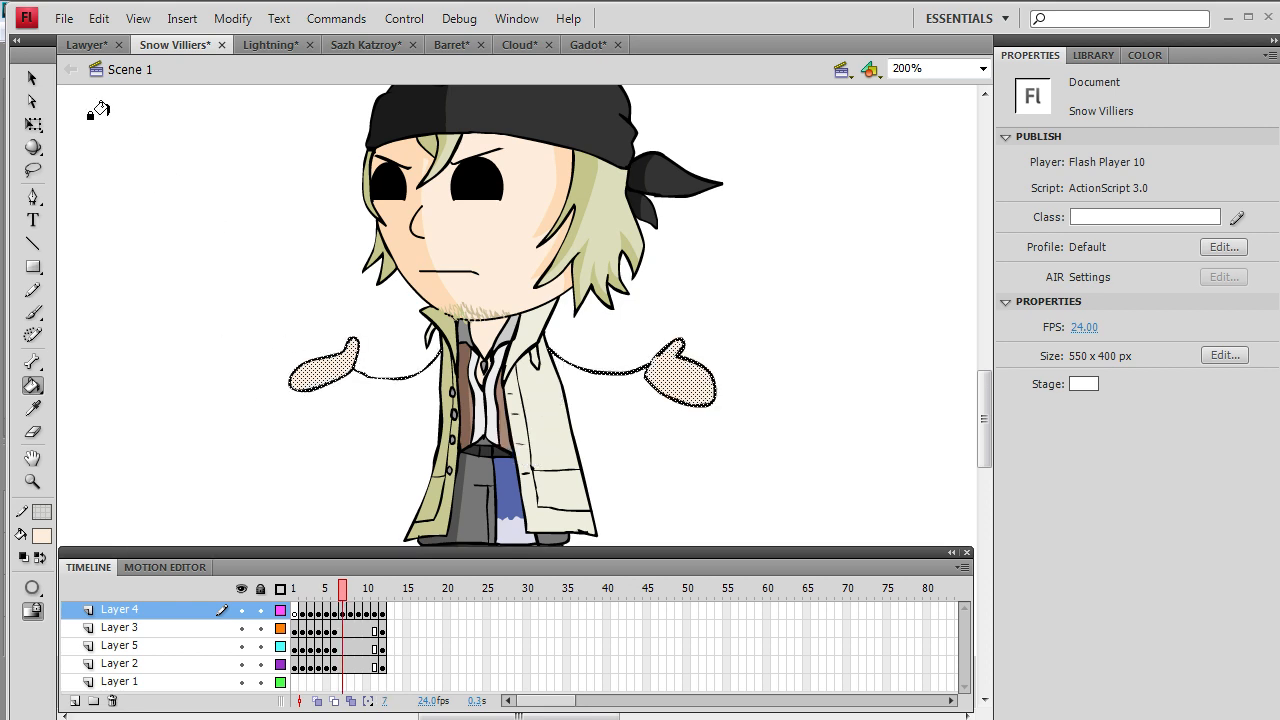
click(61, 20)
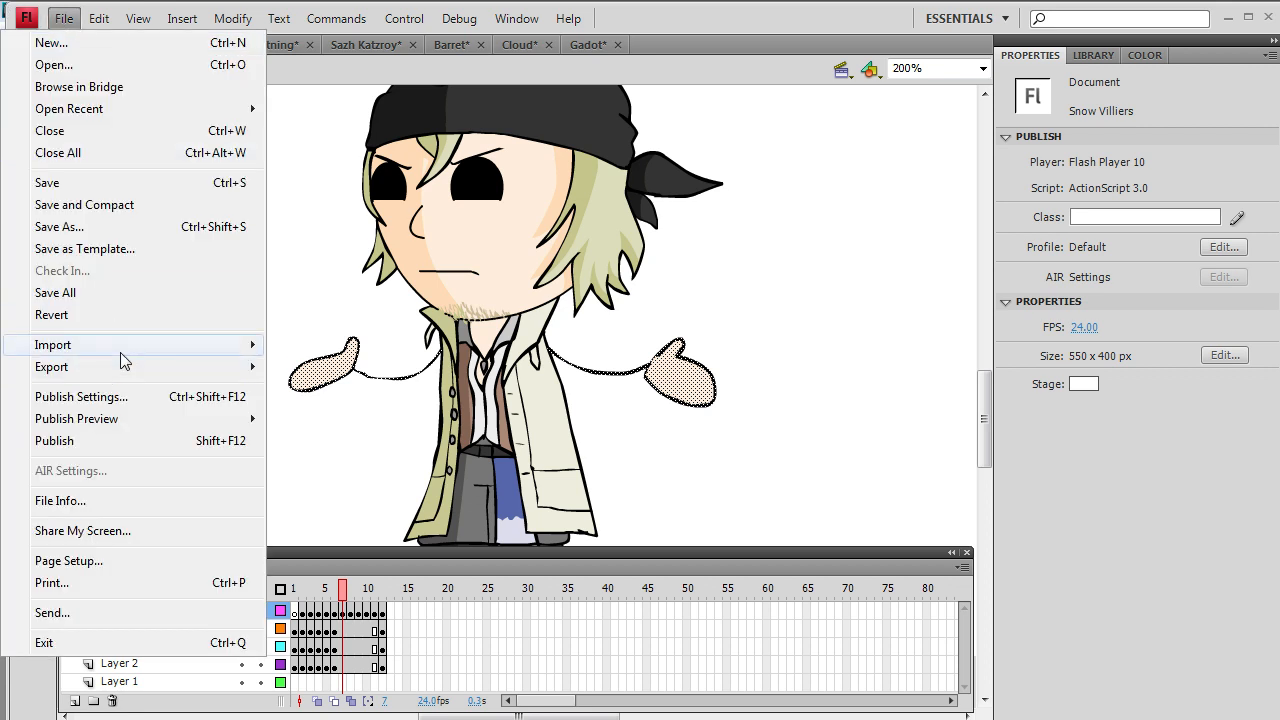
mouse_move(134, 366)
click(334, 367)
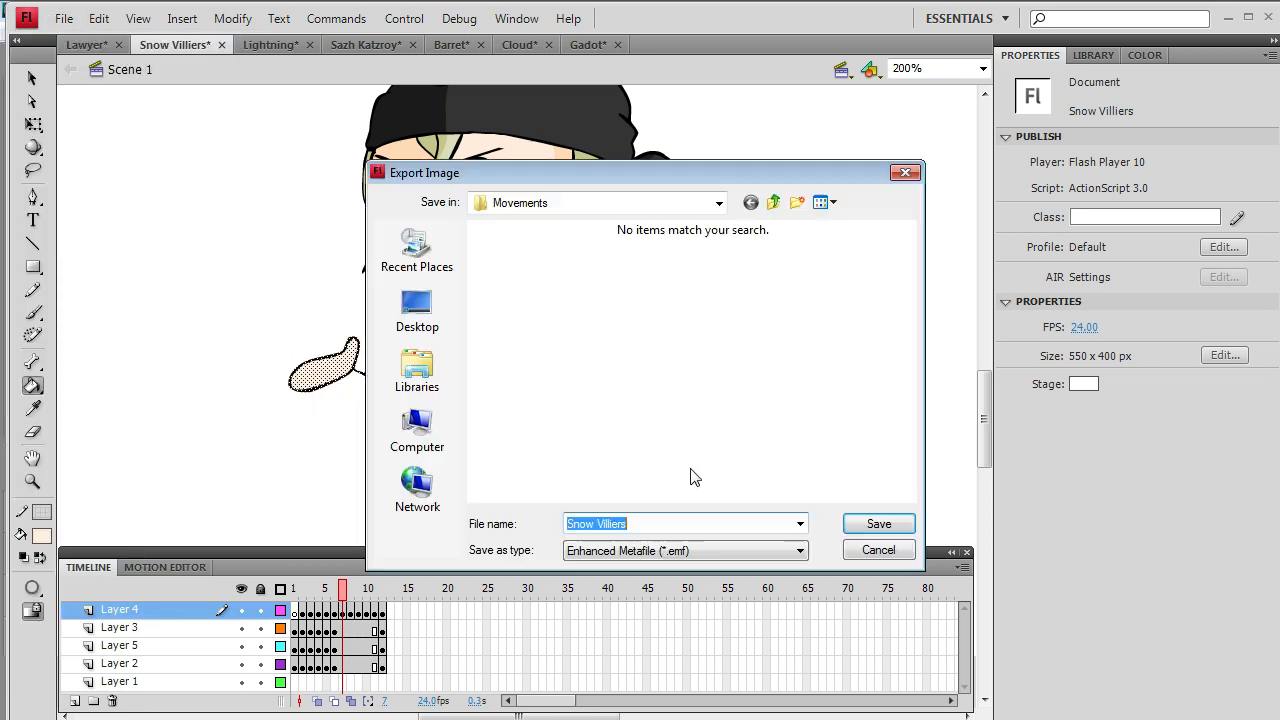
click(665, 550)
click(602, 660)
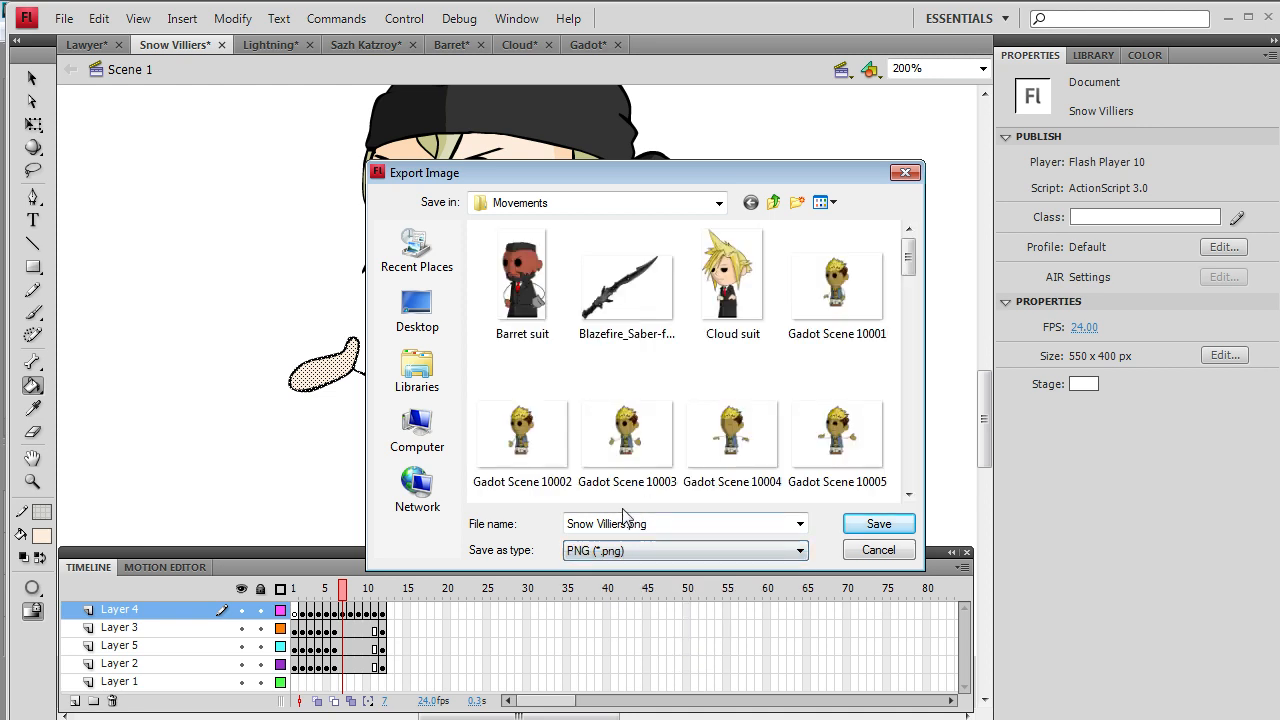
drag(664, 524, 606, 560)
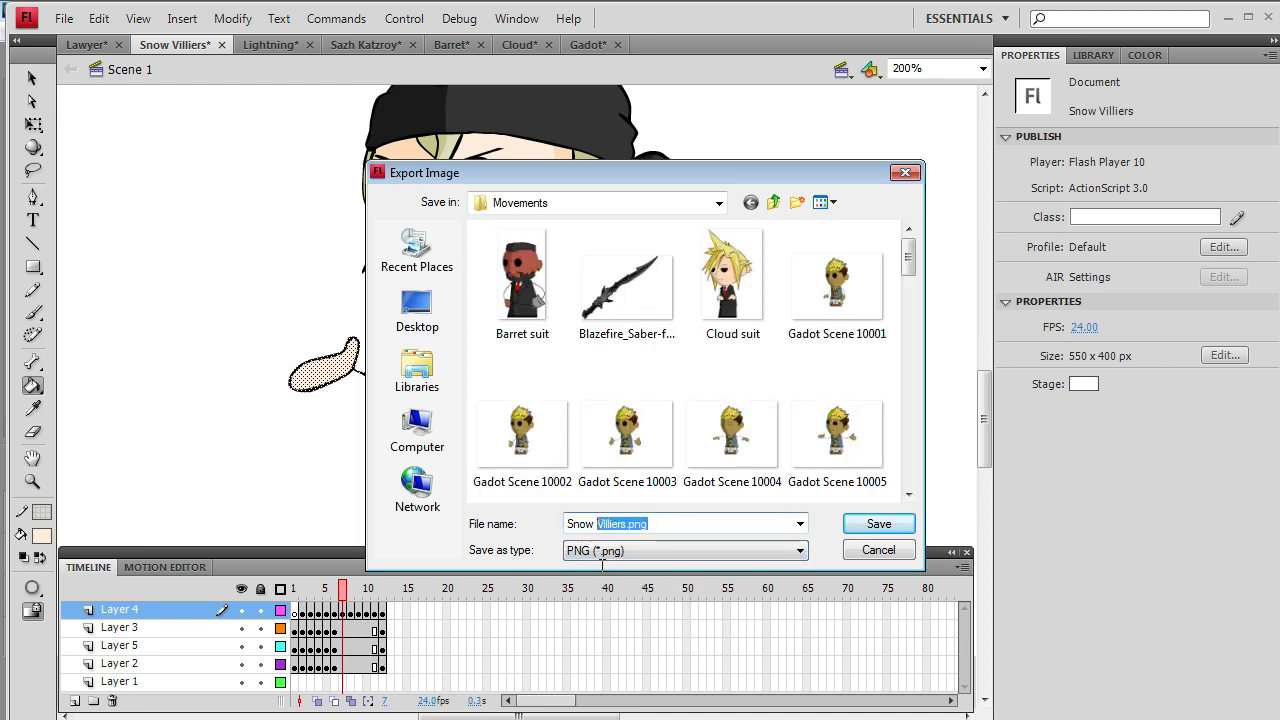
text(angry 1)
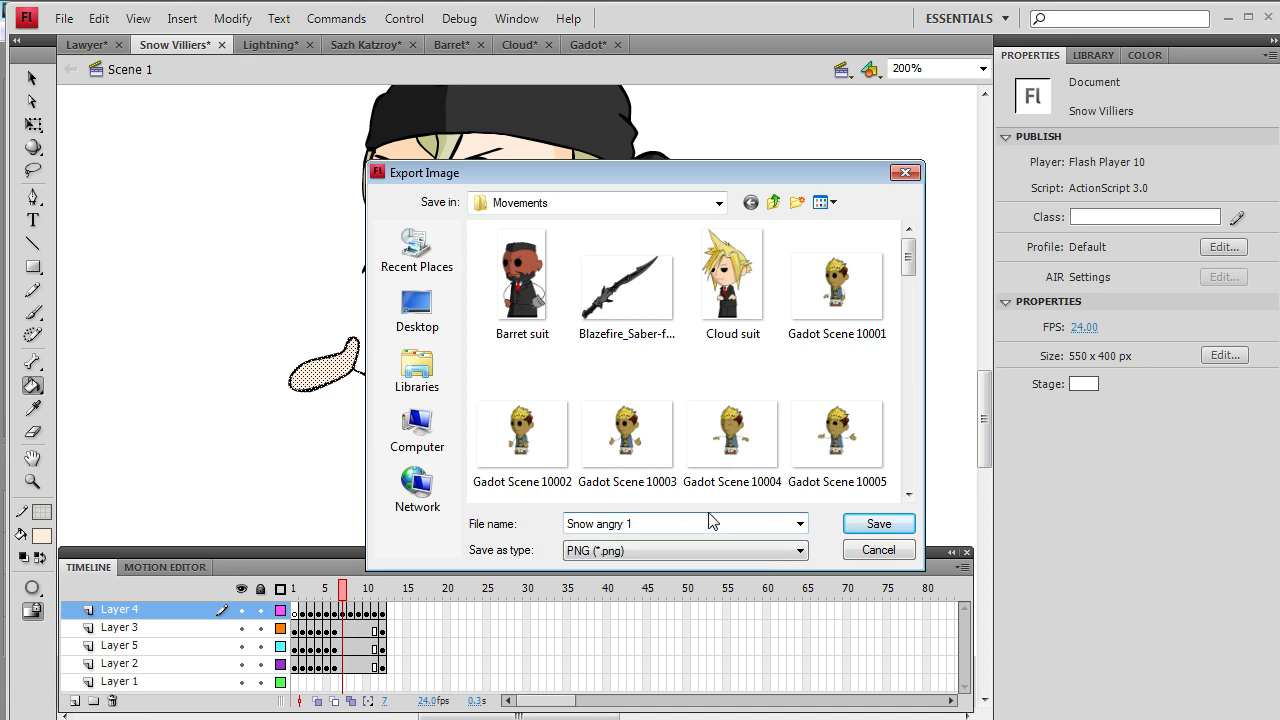
drag(660, 523, 495, 522)
key(ctrl+c)
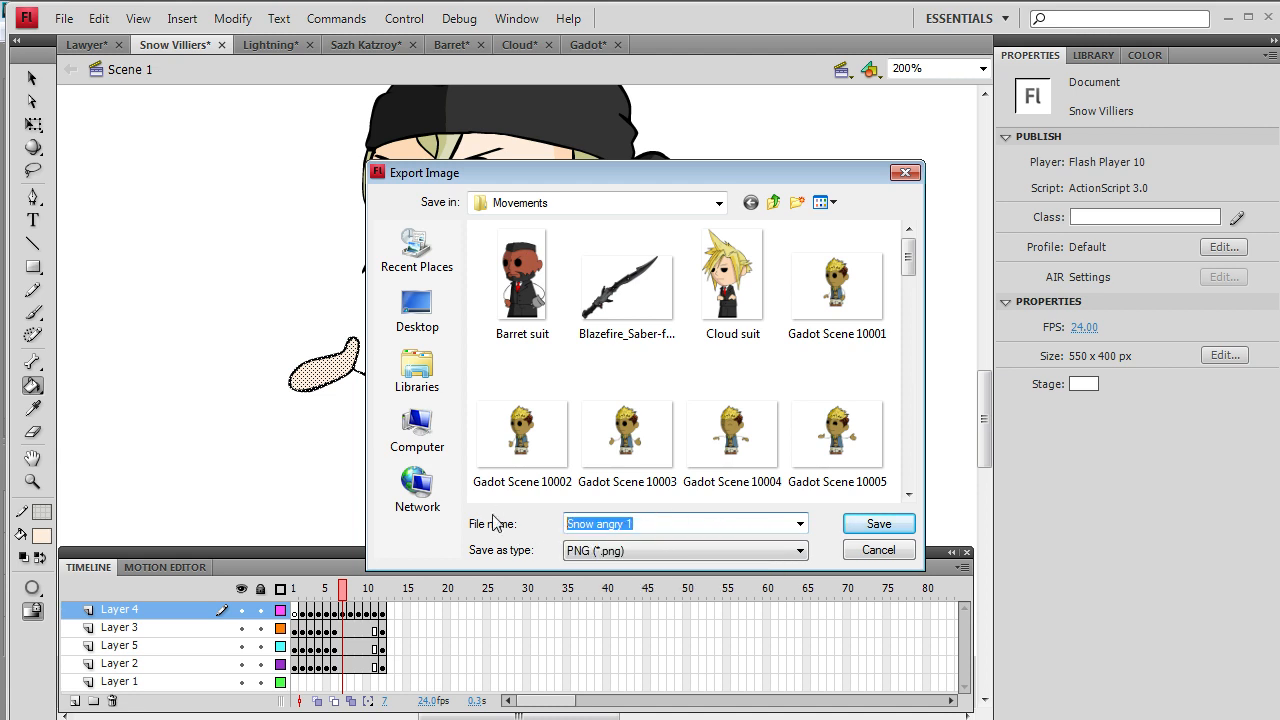
click(866, 526)
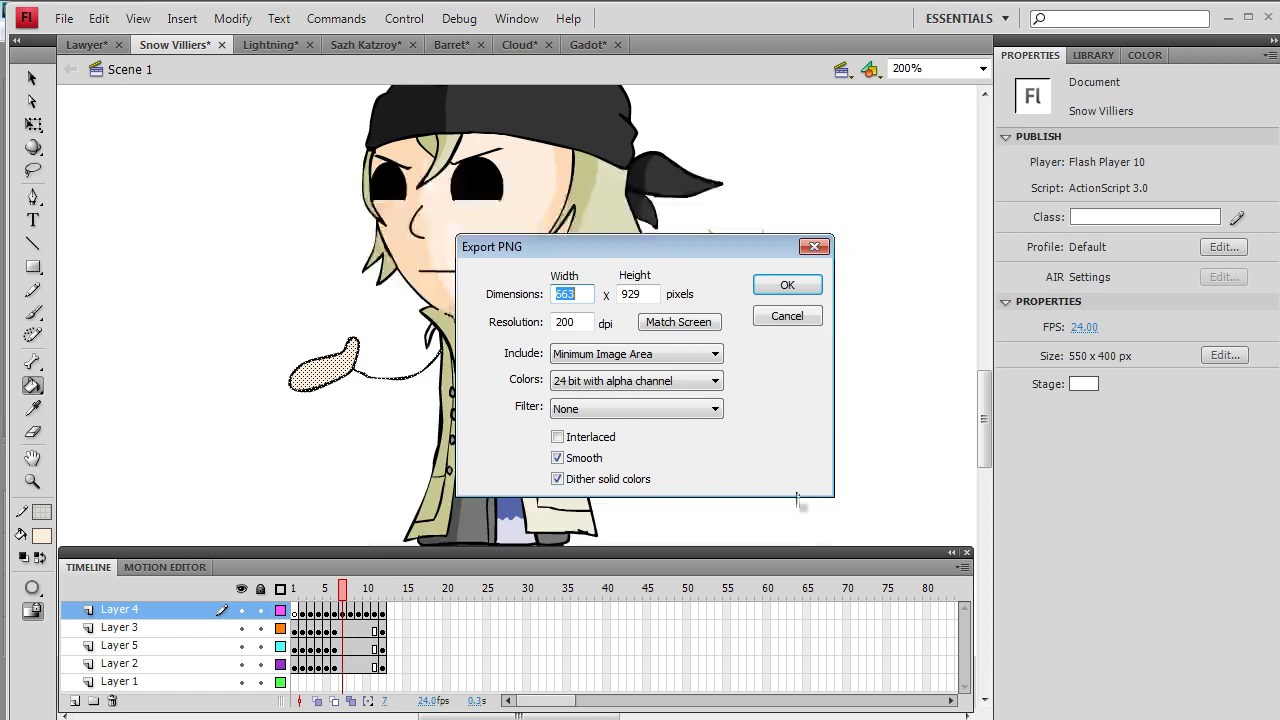
click(797, 294)
- Export the pointing pose on frame 8 to the Movements folder as a PNG image named "Snow angry point"
click(349, 590)
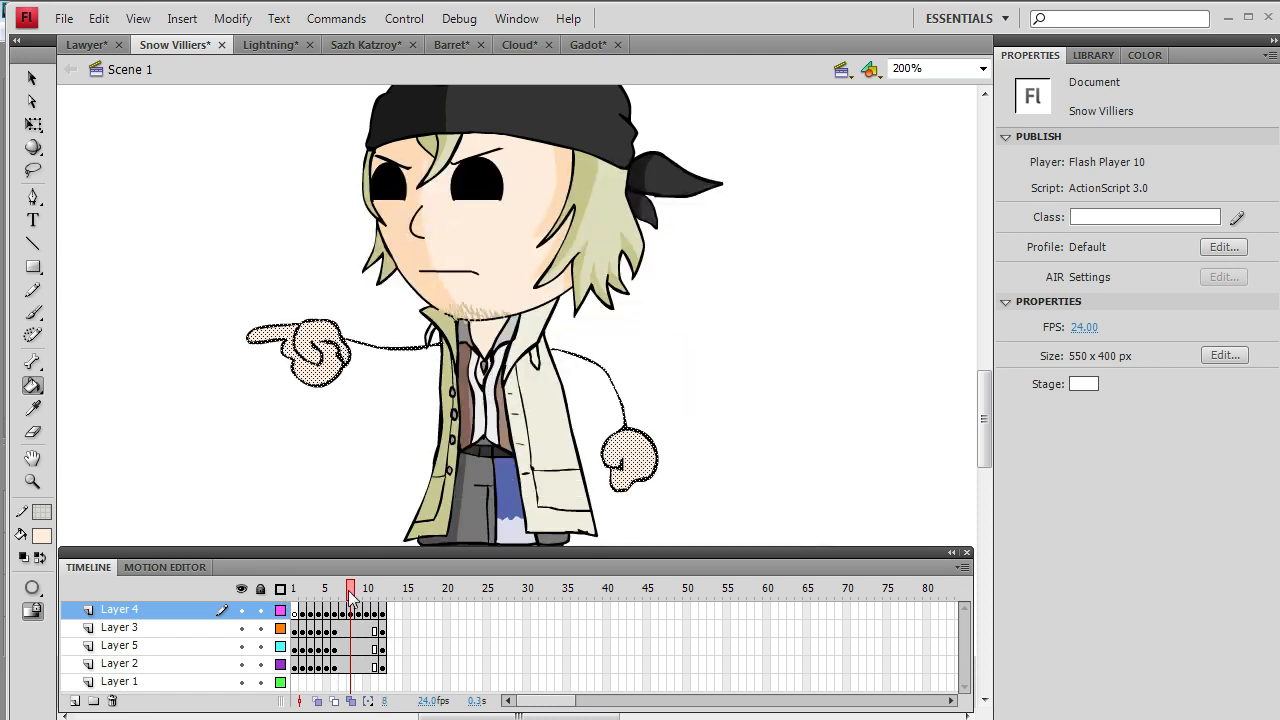
click(63, 18)
mouse_move(242, 368)
click(335, 368)
click(685, 550)
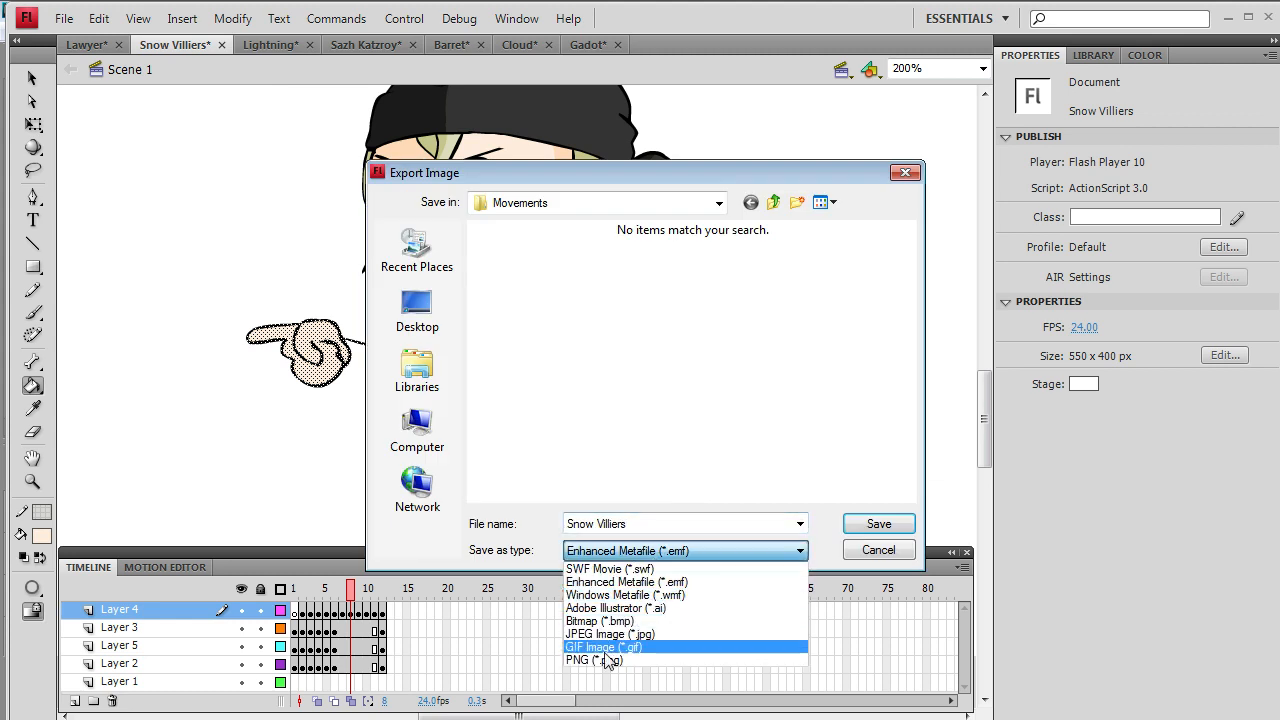
click(594, 661)
click(676, 524)
key(ctrl+v)
mouse_move(688, 525)
mouse_down()
mouse_move(598, 550)
mouse_move(680, 523)
mouse_up()
click(607, 546)
text(pon)
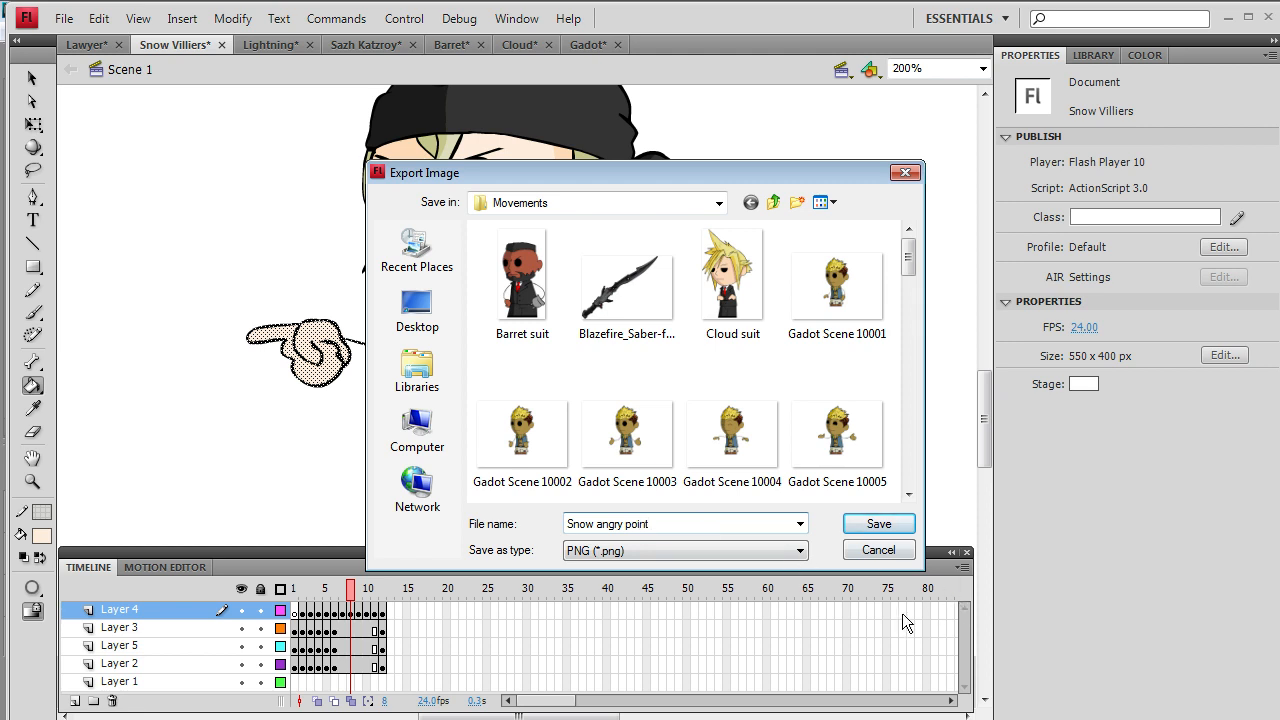
click(872, 524)
click(781, 285)
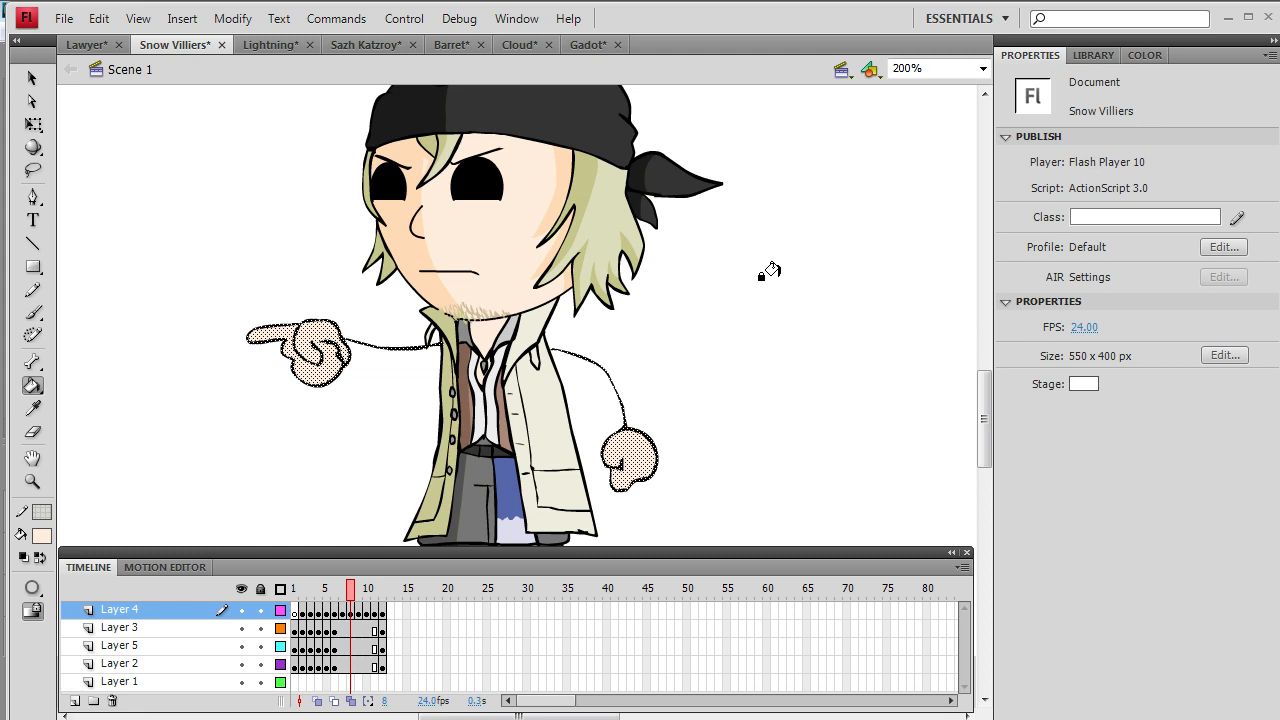
- Export the pose on frame 9 to the Movements folder as a PNG image named "Snow day in"
click(358, 590)
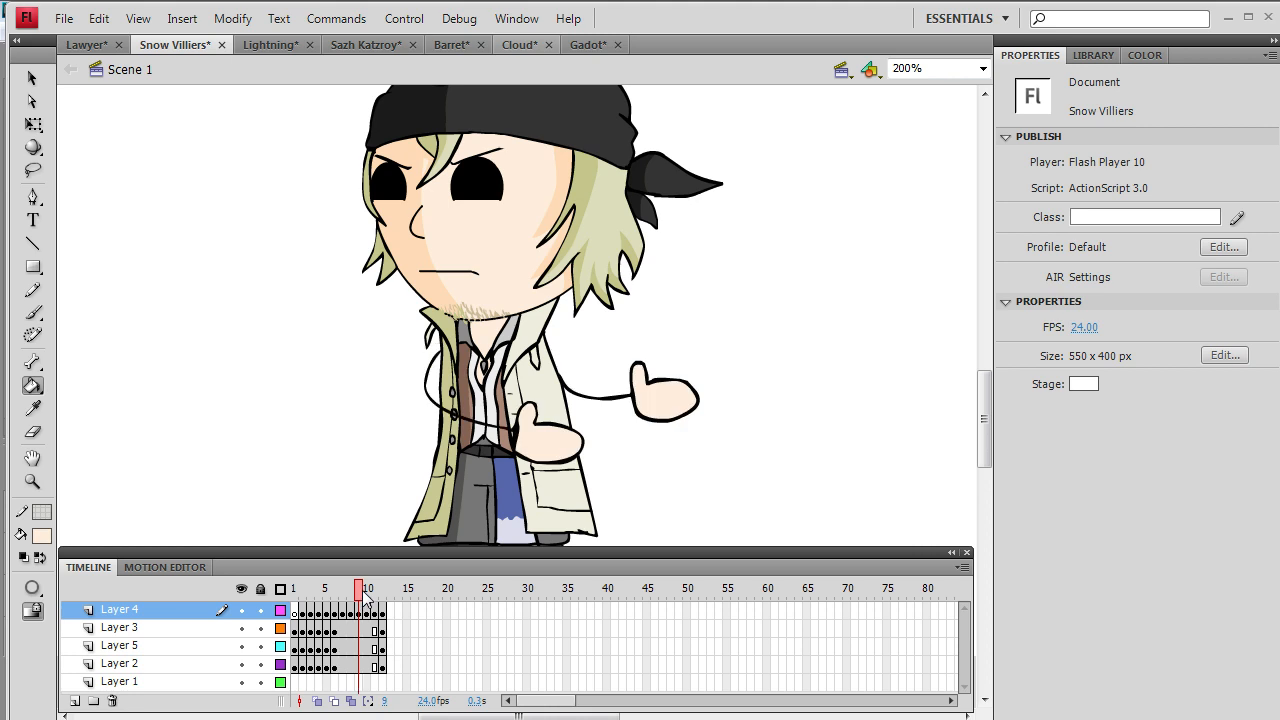
click(63, 18)
mouse_move(128, 368)
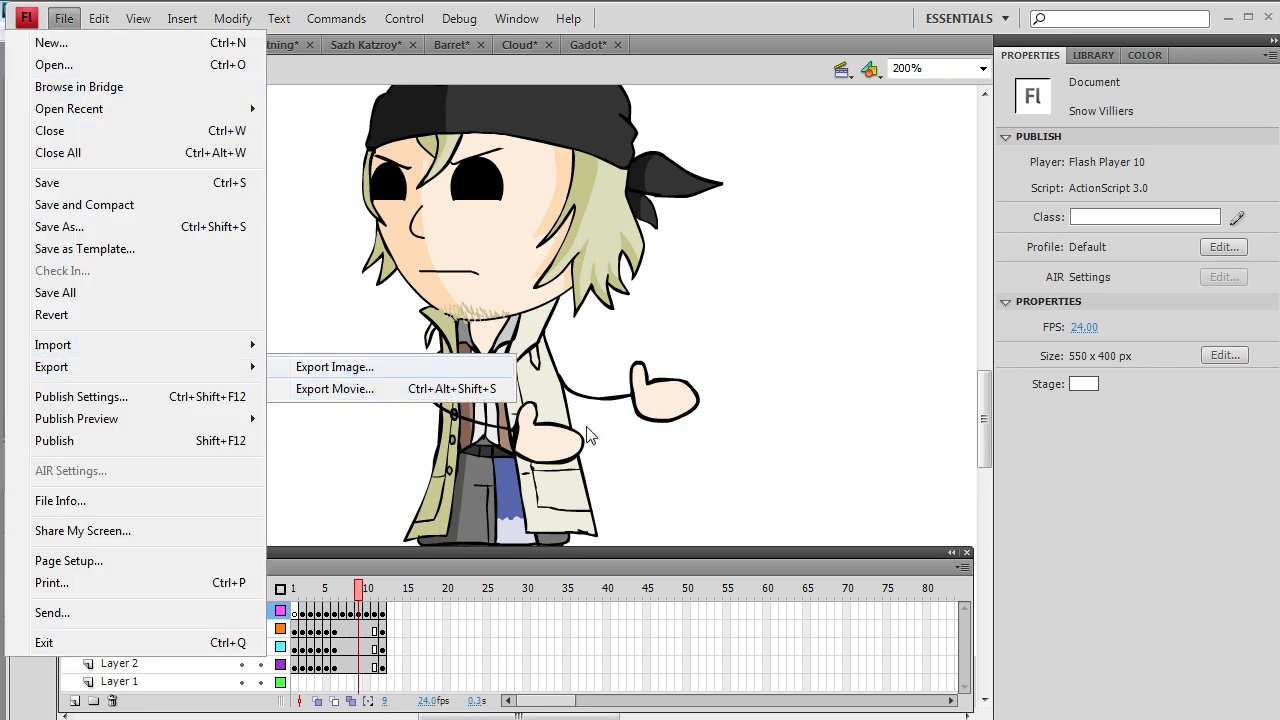
click(350, 366)
click(630, 551)
click(598, 659)
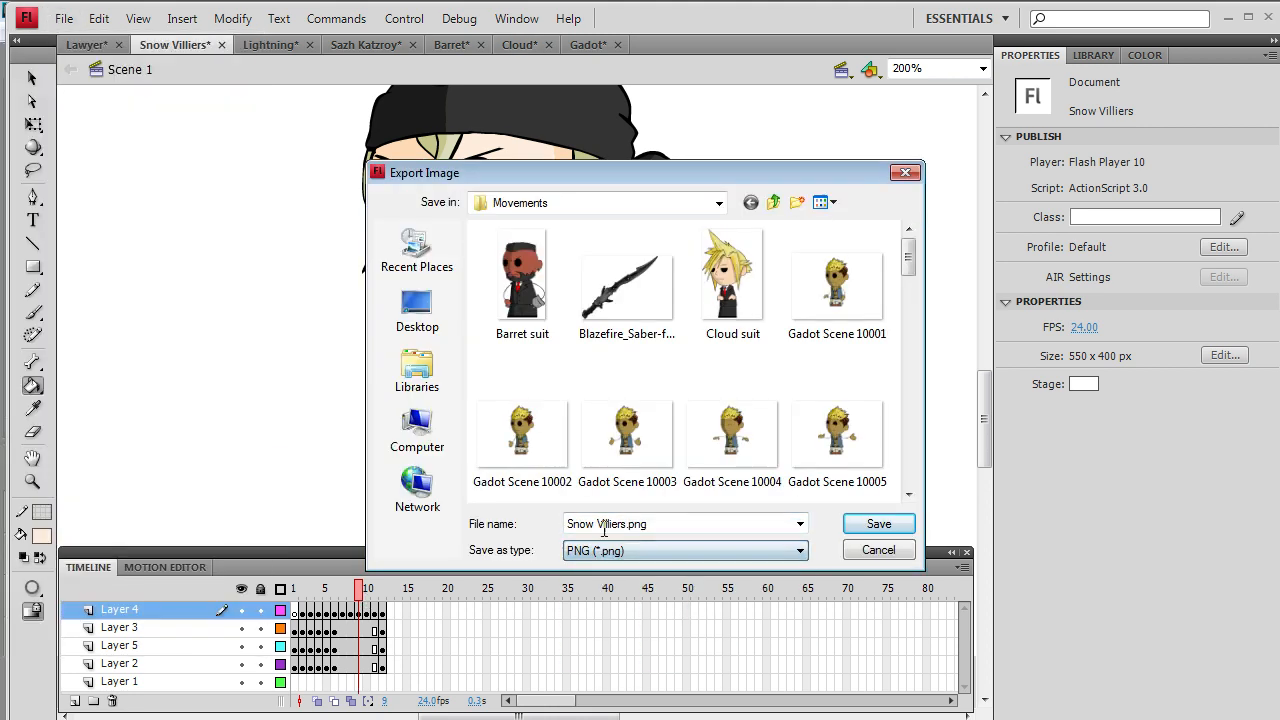
key(BackSpace)
text(day )
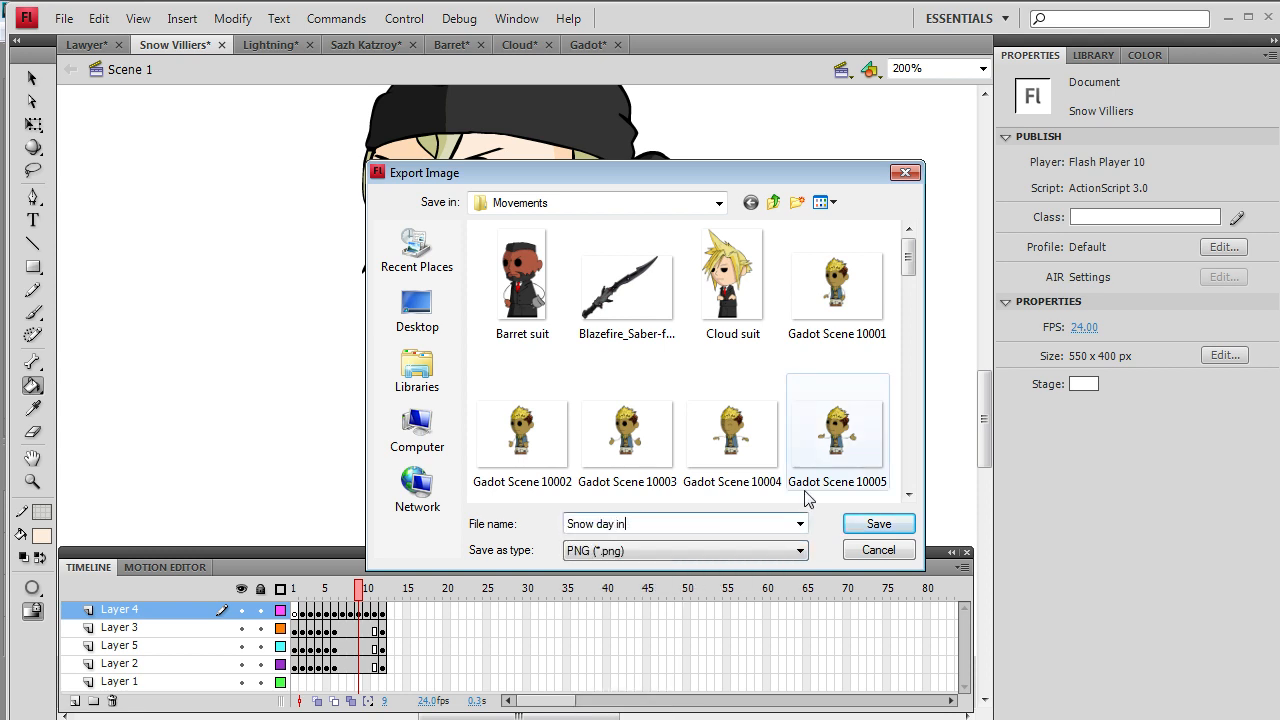
text(in)
click(862, 525)
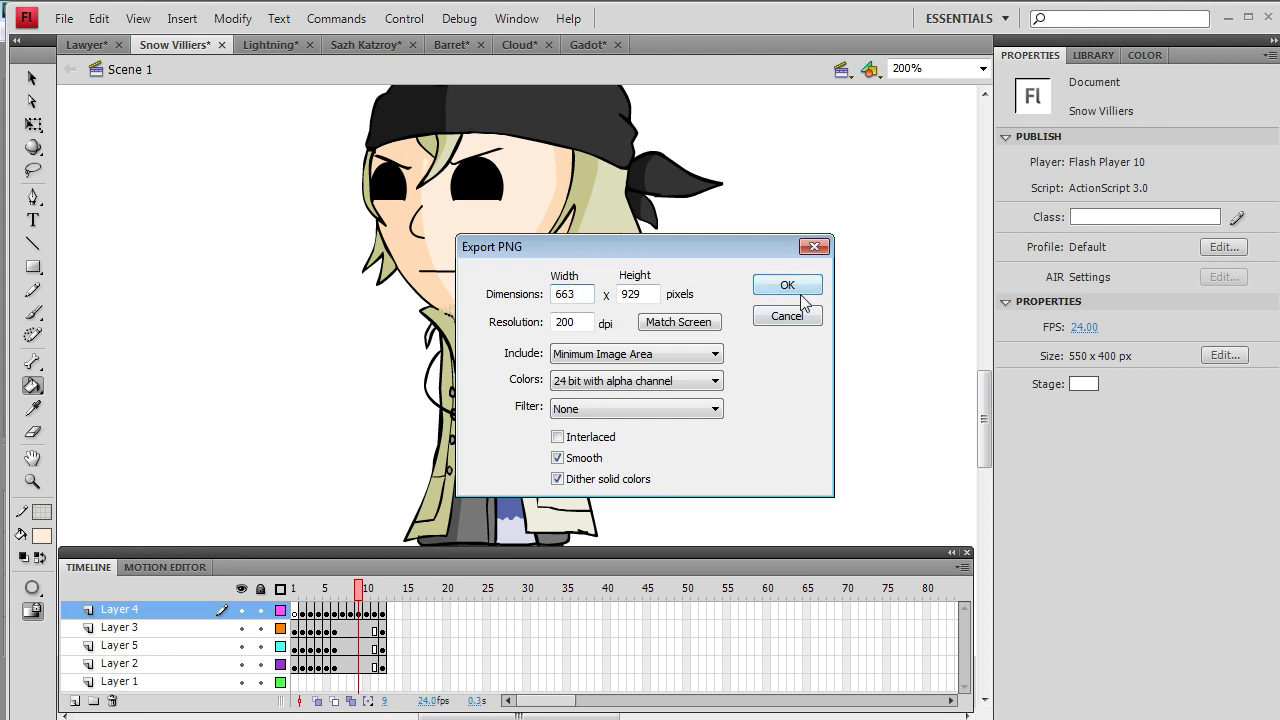
click(788, 290)
- Export the pose on frame 10 to the Movements folder as a PNG image named "Snow day", keeping the default PNG settings
click(368, 590)
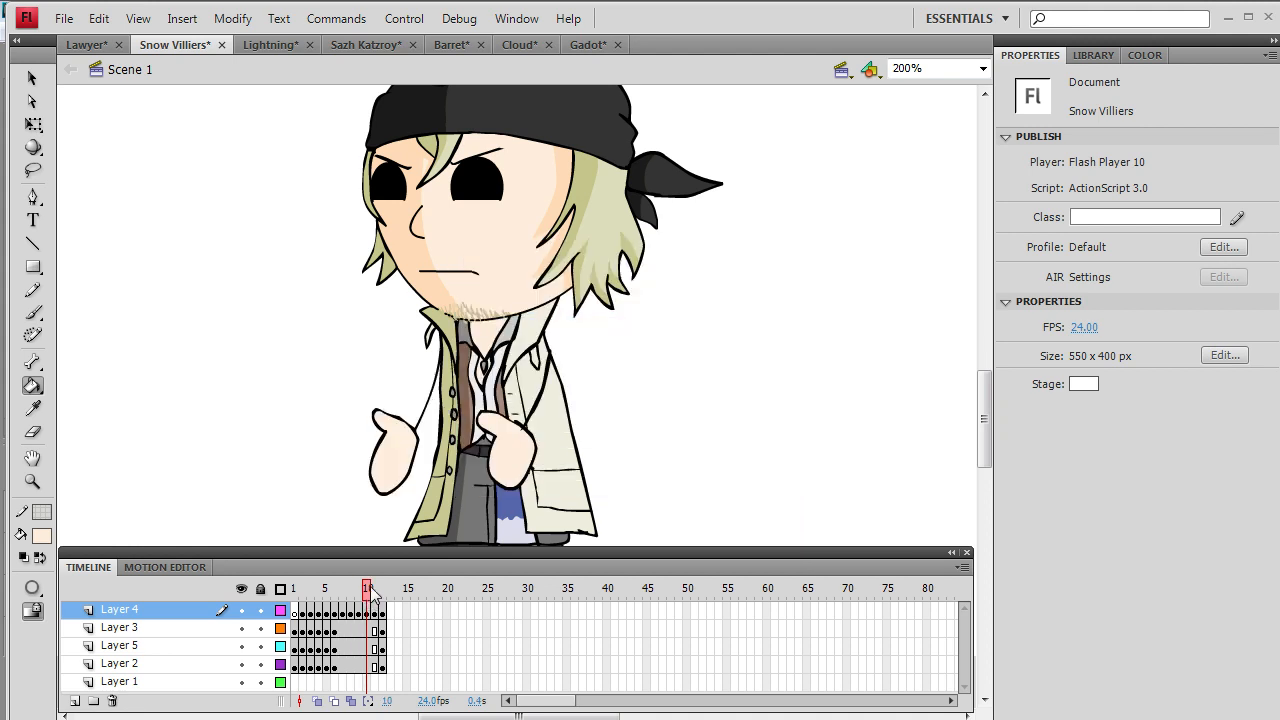
click(63, 18)
click(274, 370)
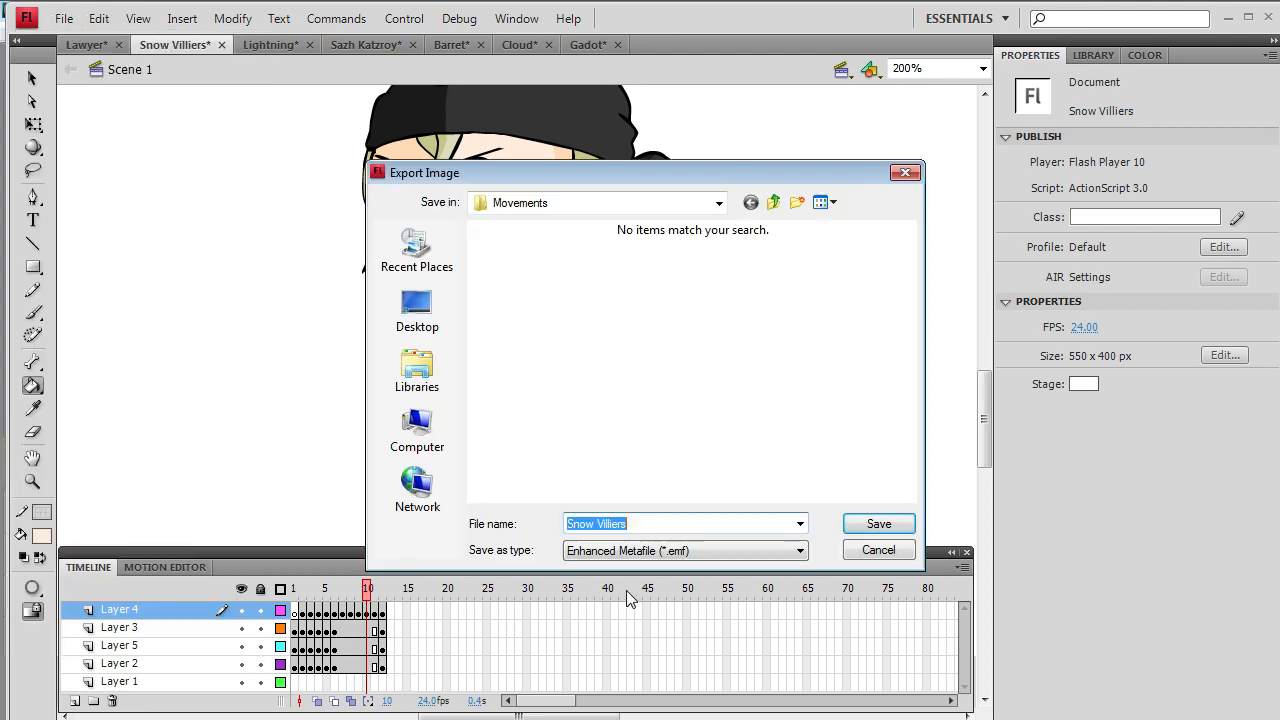
click(658, 552)
click(612, 661)
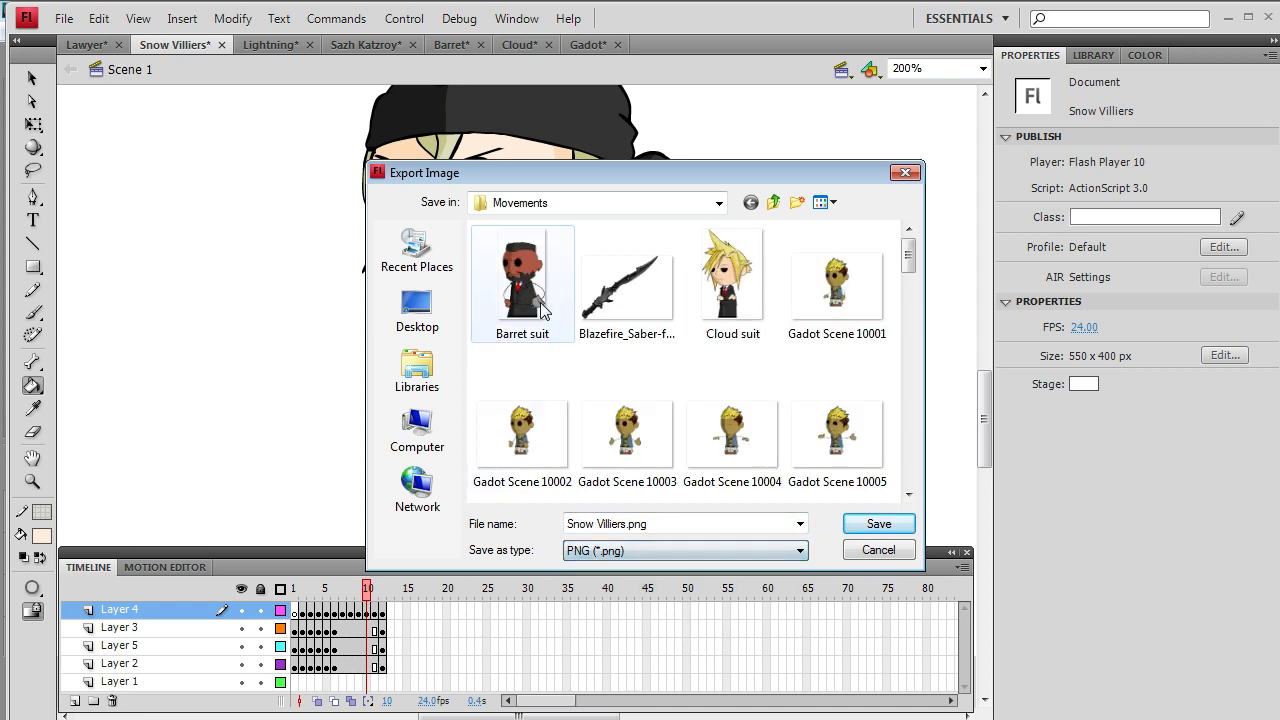
drag(650, 524, 604, 545)
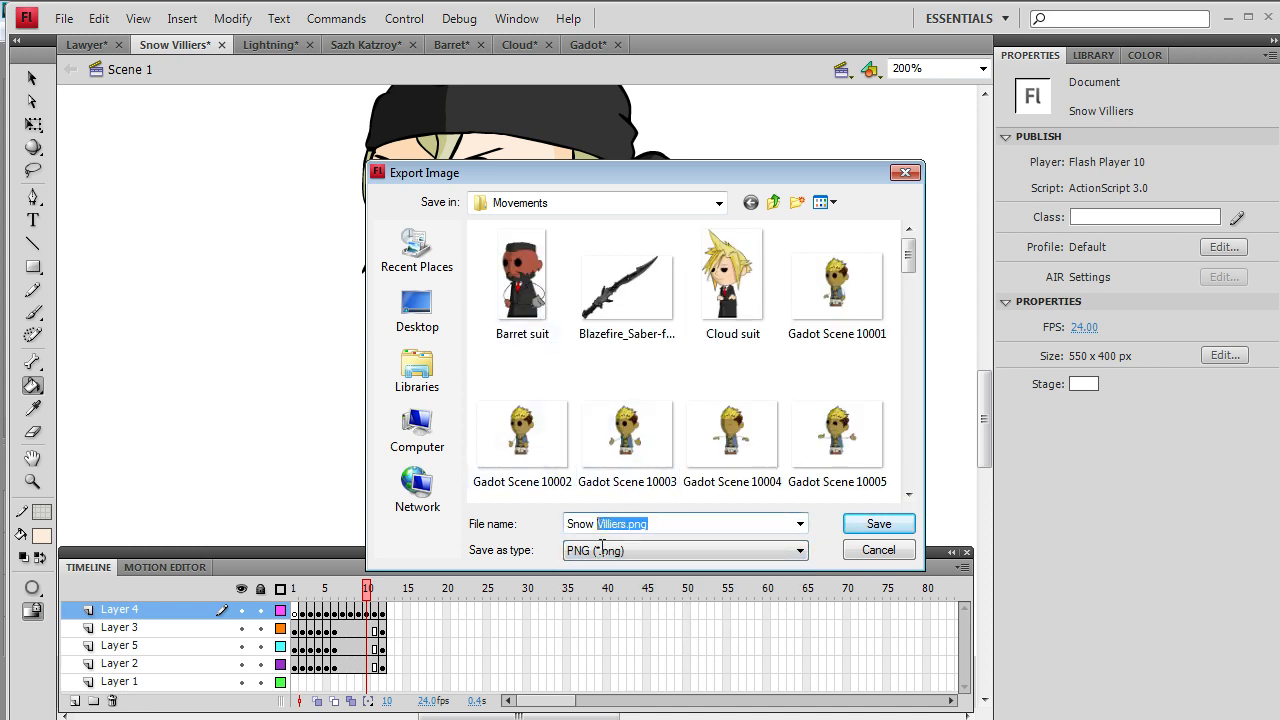
text(day)
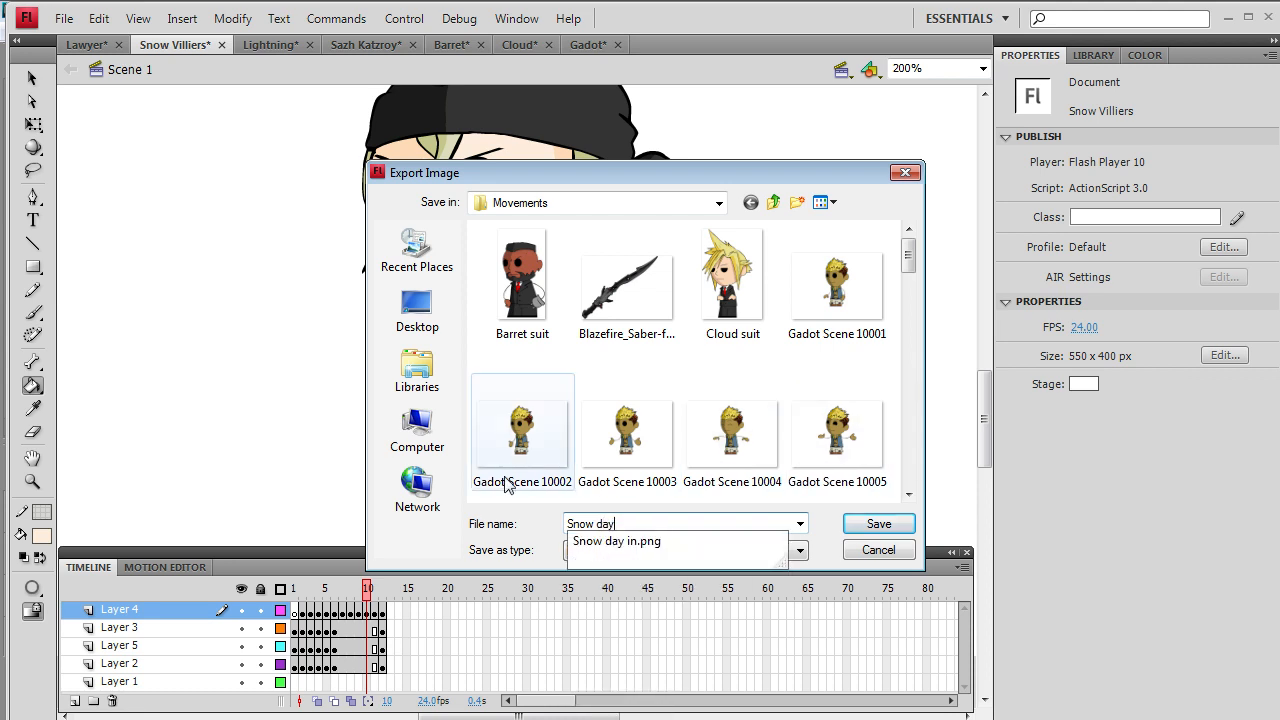
click(432, 540)
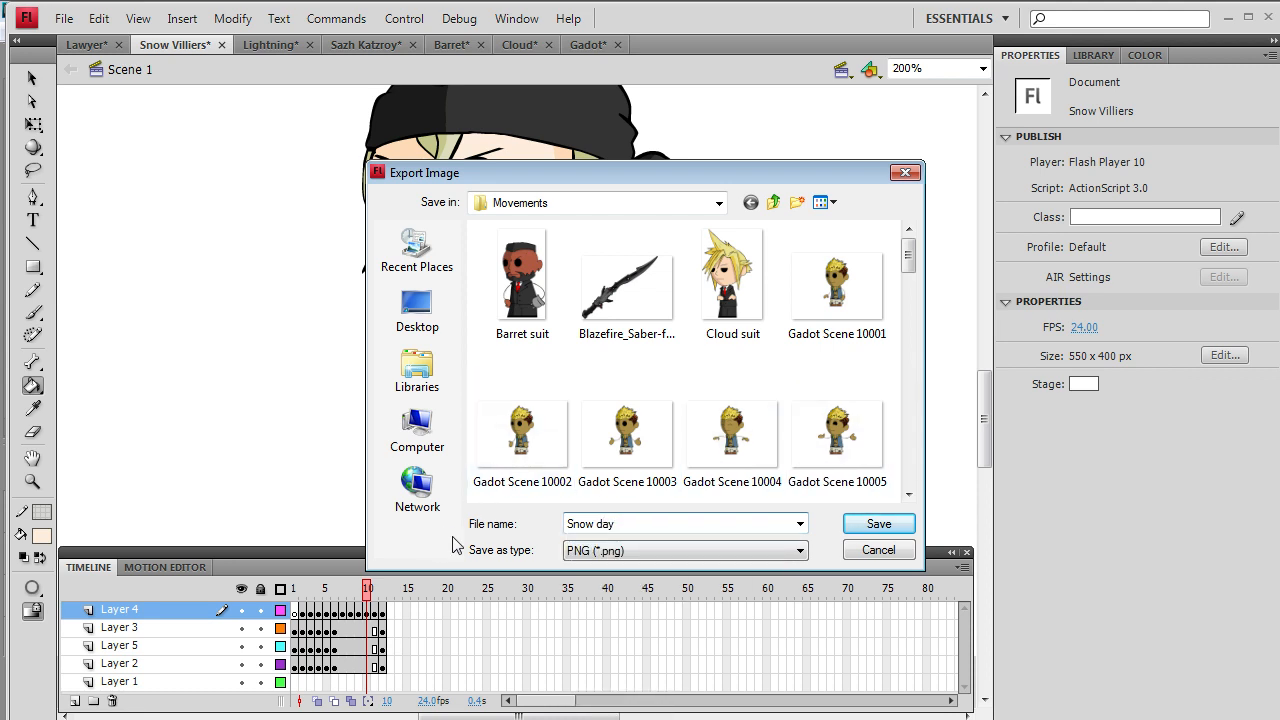
click(876, 527)
click(786, 285)
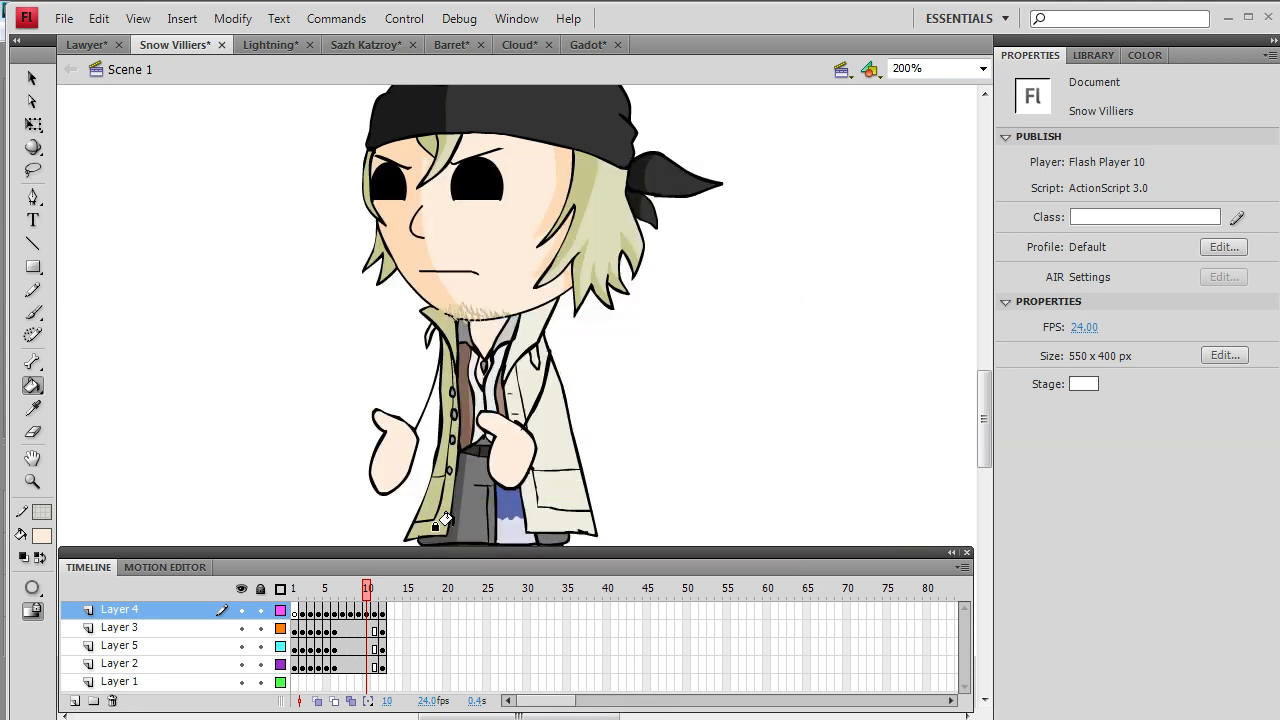
- Export the arms-out pose on frame 11 to the Movements folder as a PNG image named "Snow day out"
drag(368, 592, 376, 593)
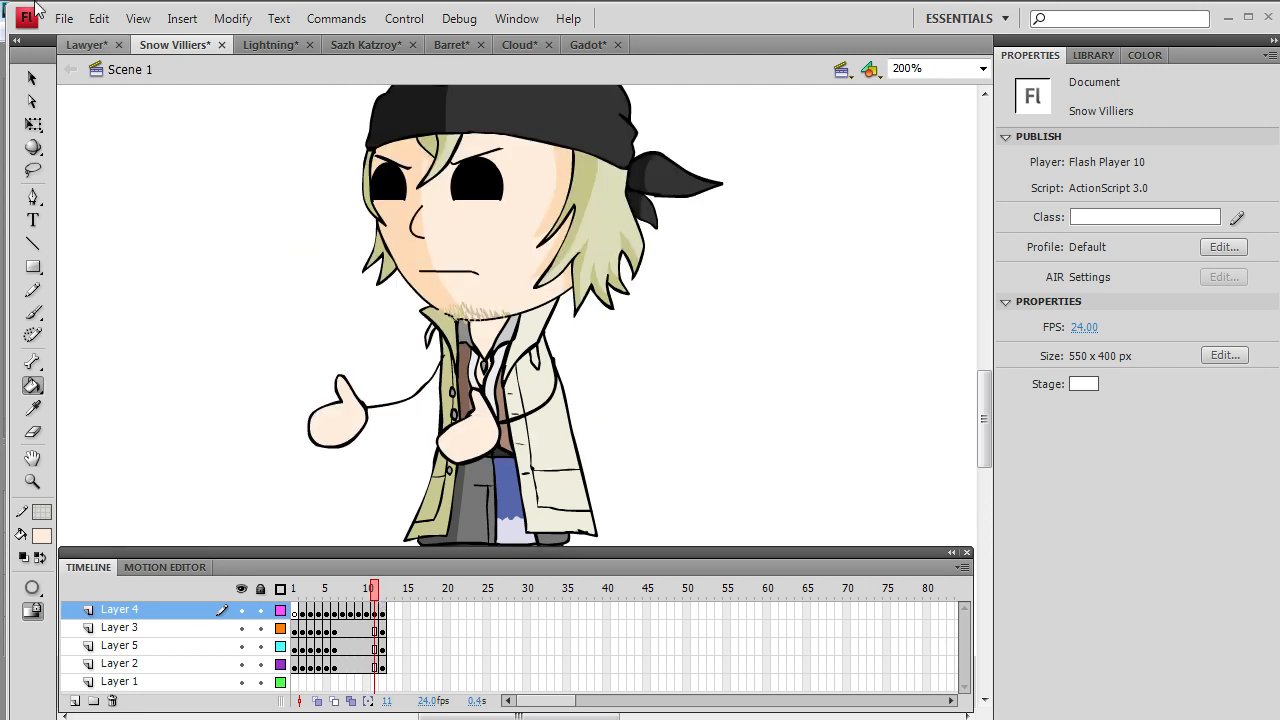
click(63, 18)
mouse_move(142, 367)
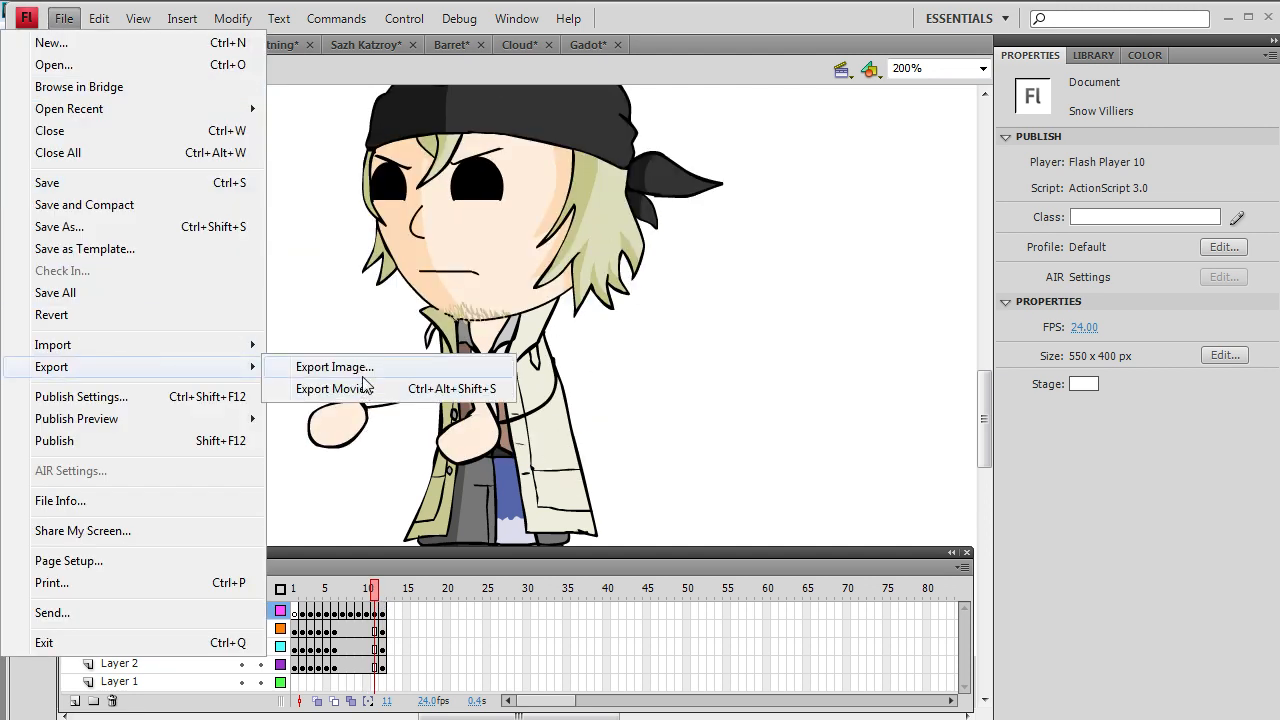
click(335, 367)
click(625, 550)
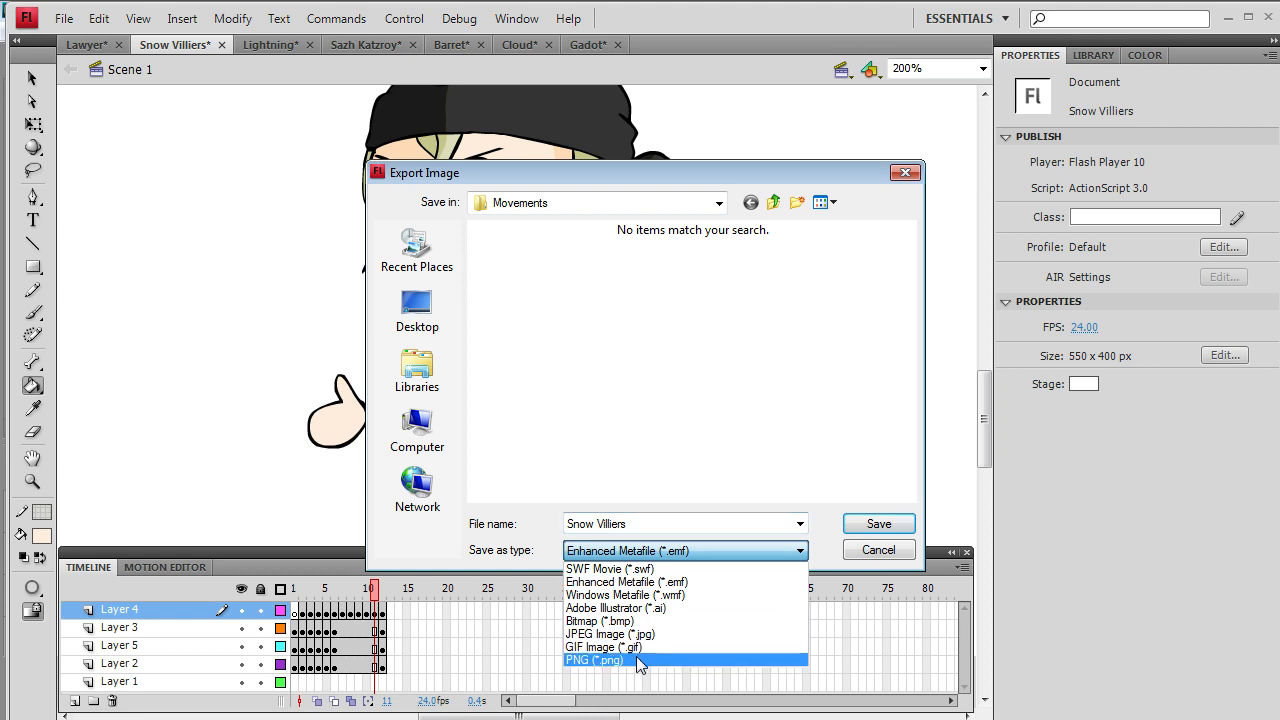
click(640, 660)
click(661, 528)
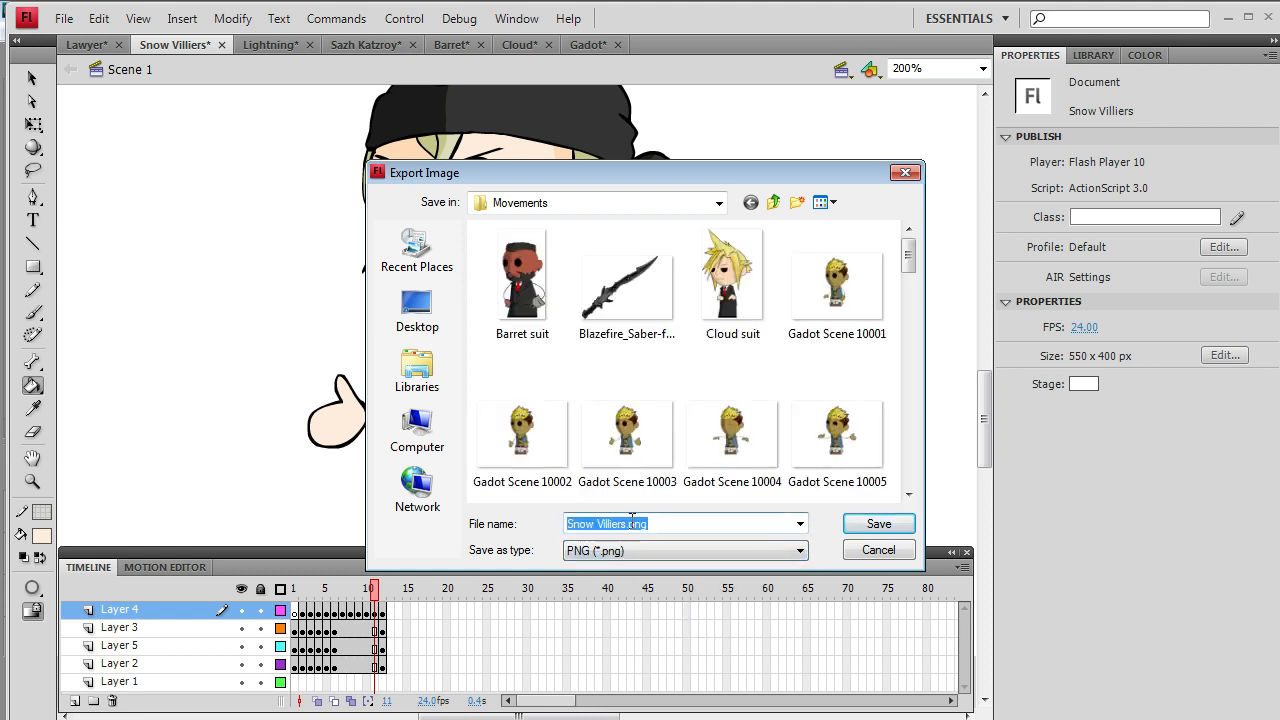
drag(603, 530, 752, 528)
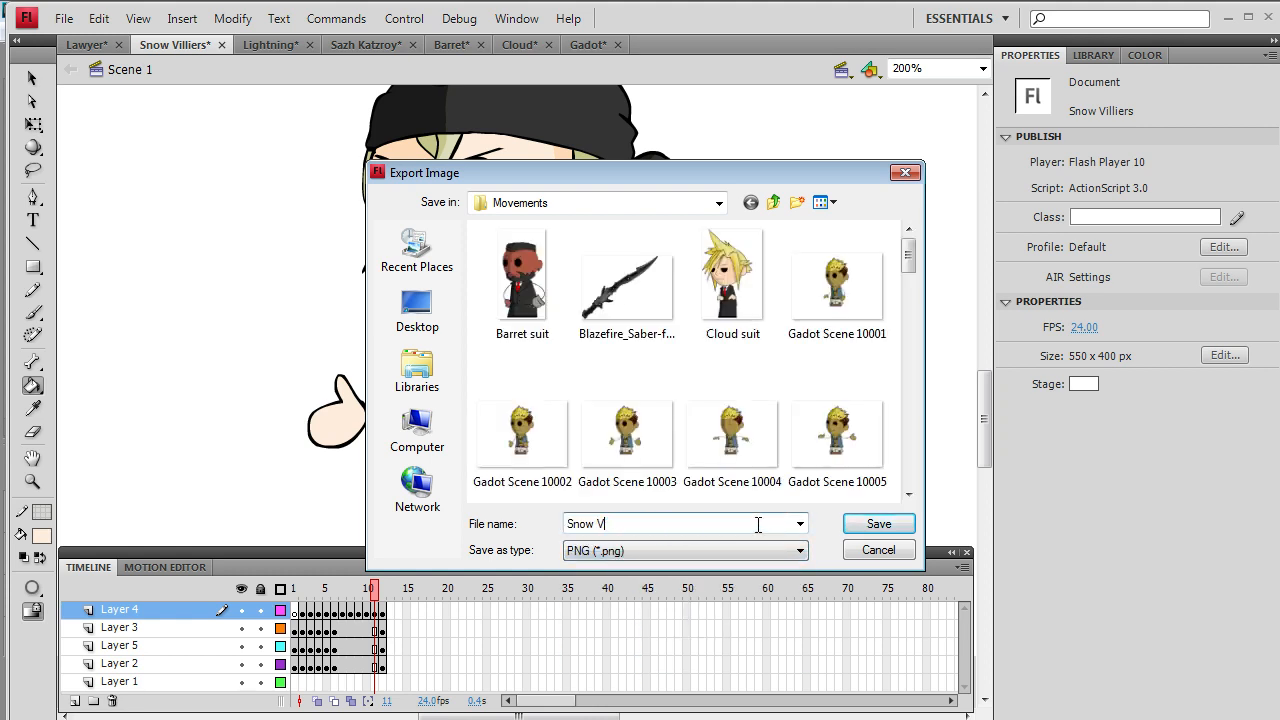
key(BackSpace)
text(day iyt)
key(BackSpace)
key(BackSpace)
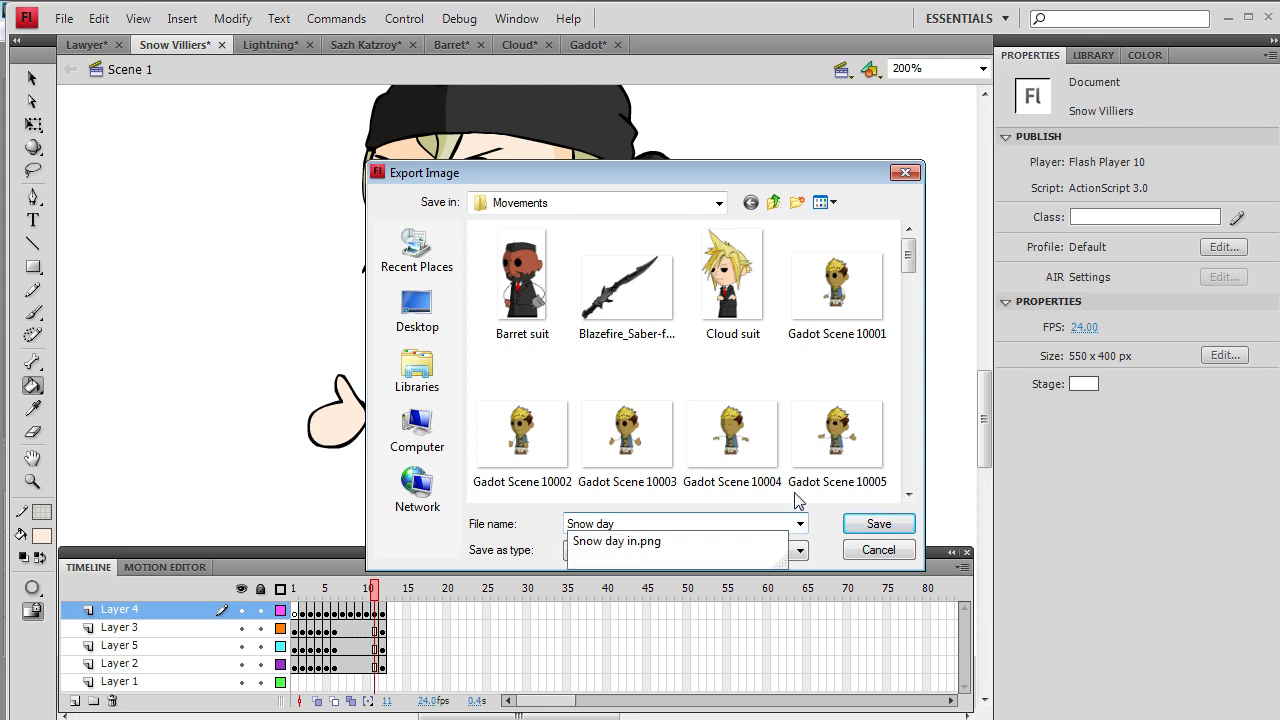
text(ou)
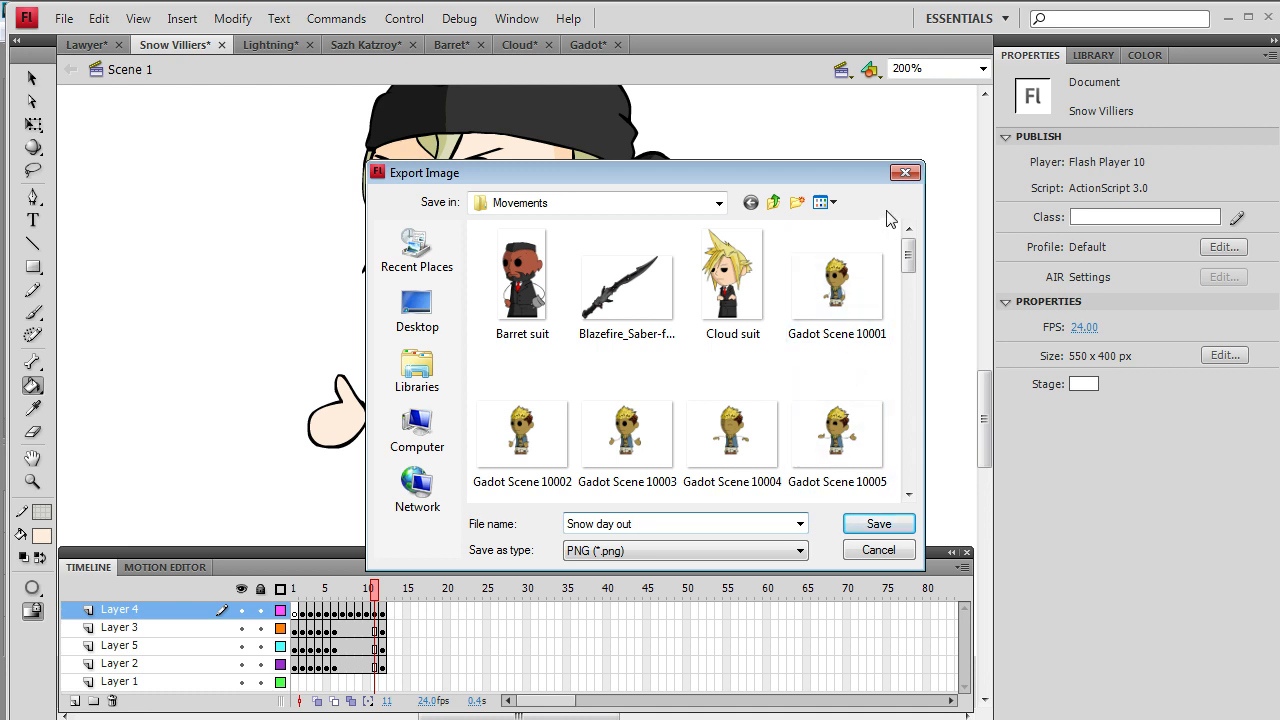
text(t)
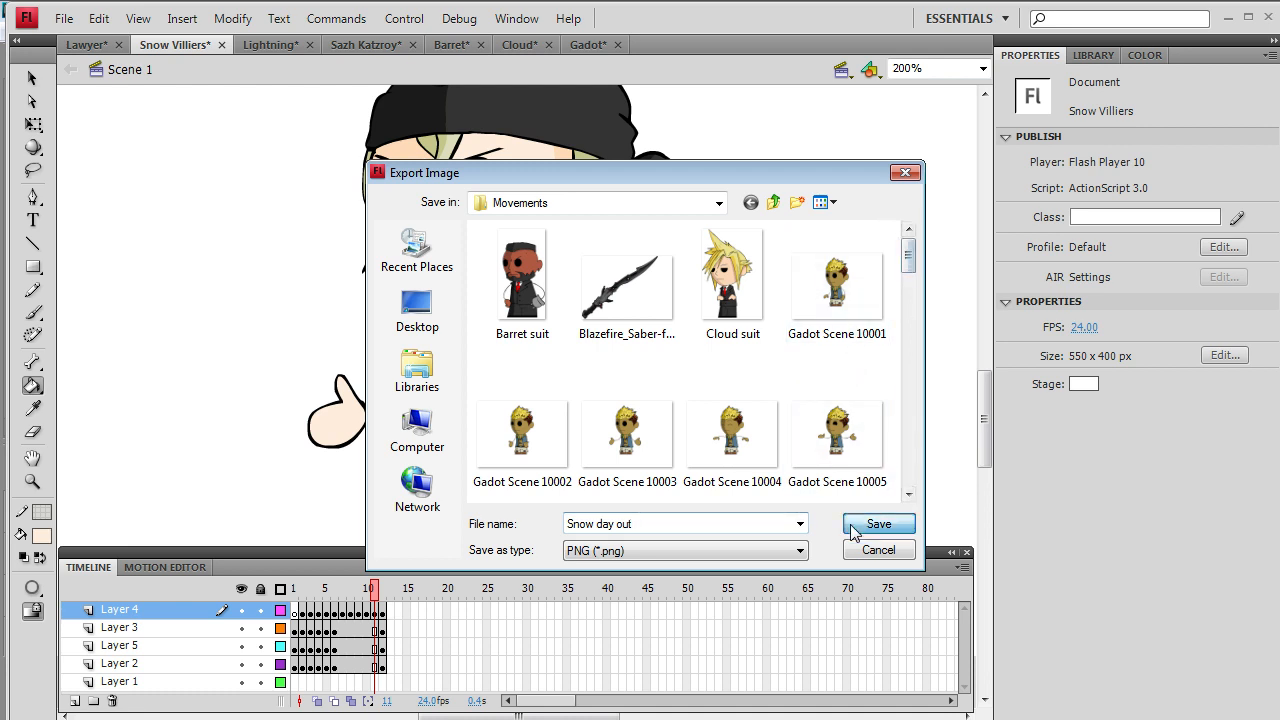
click(878, 523)
click(787, 286)
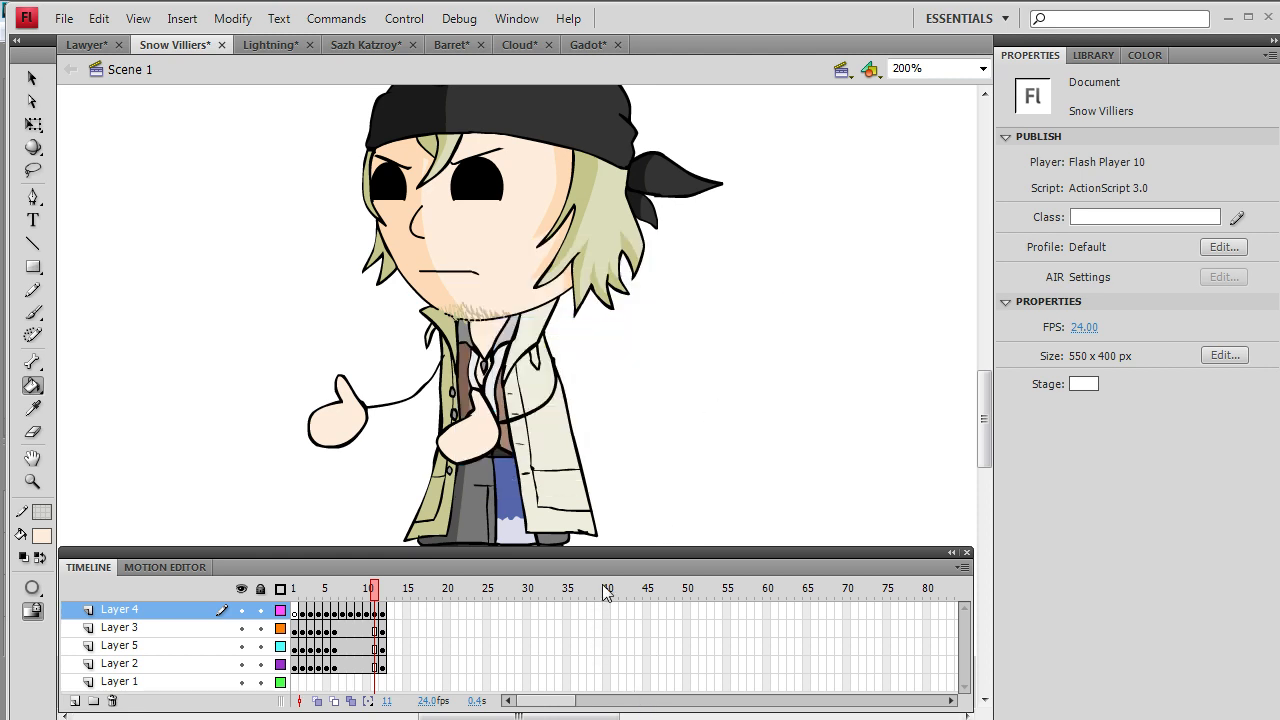
- Add the images Snow angry 1, angry point, day in, day, day out and angry 2 from the Movements folder to Vegas track 7 at 00:01:27.16
key(alt+Tab)
click(746, 223)
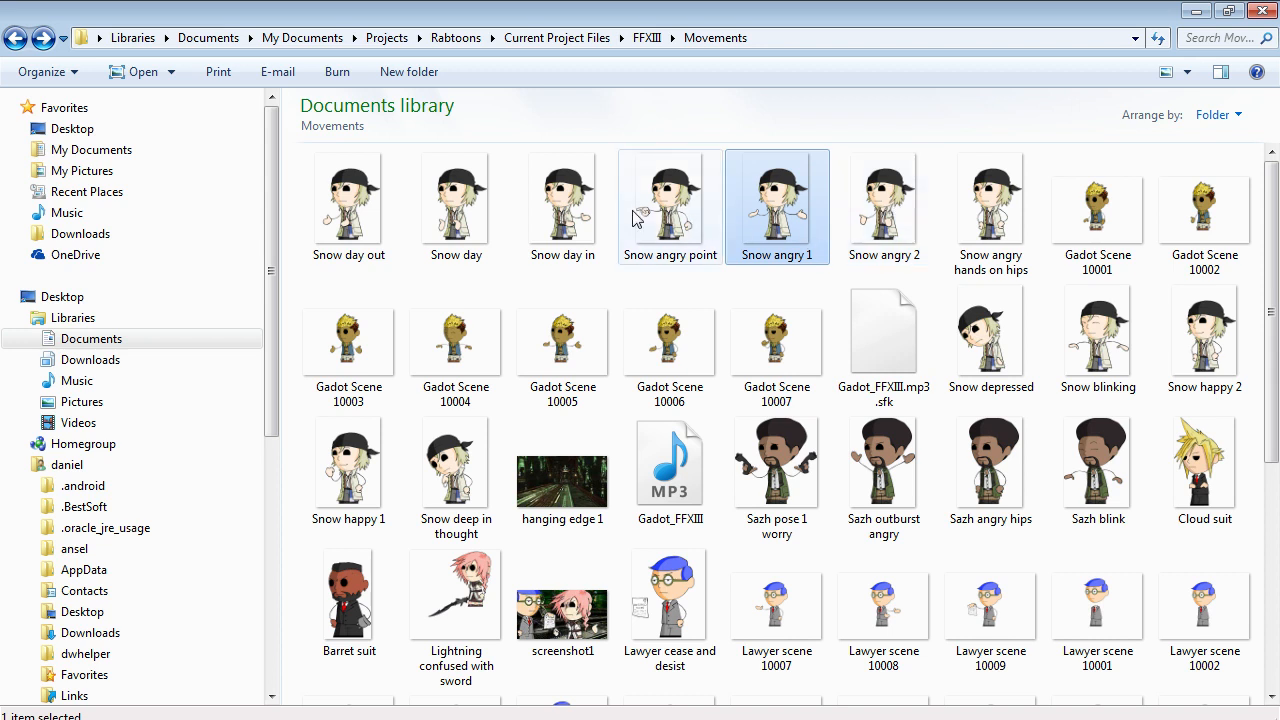
ctrl+click(662, 220)
ctrl+click(560, 215)
ctrl+click(449, 220)
ctrl+click(345, 215)
ctrl+click(862, 218)
drag(862, 218, 830, 612)
- Copy the Pan/Crop width value from the earlier "Snow angry 2" event on track 7 and close its settings
click(811, 570)
key(Right)
click(754, 604)
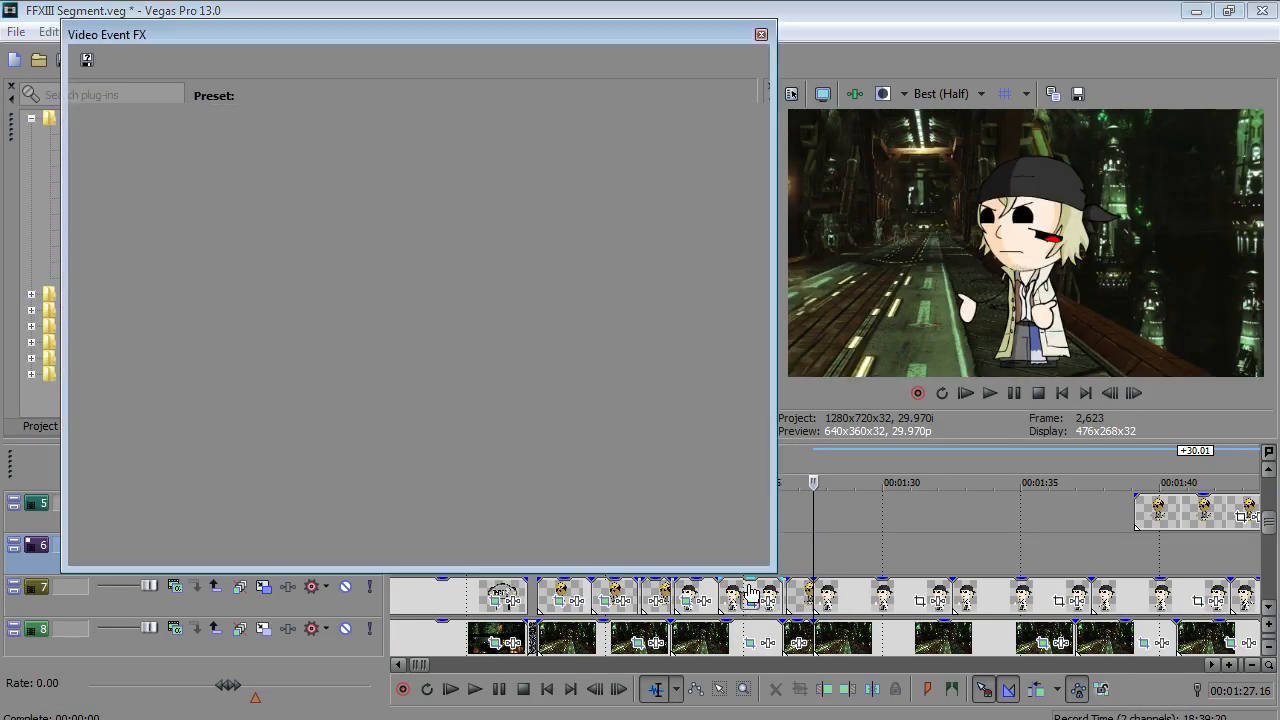
double_click(236, 168)
right_click(236, 168)
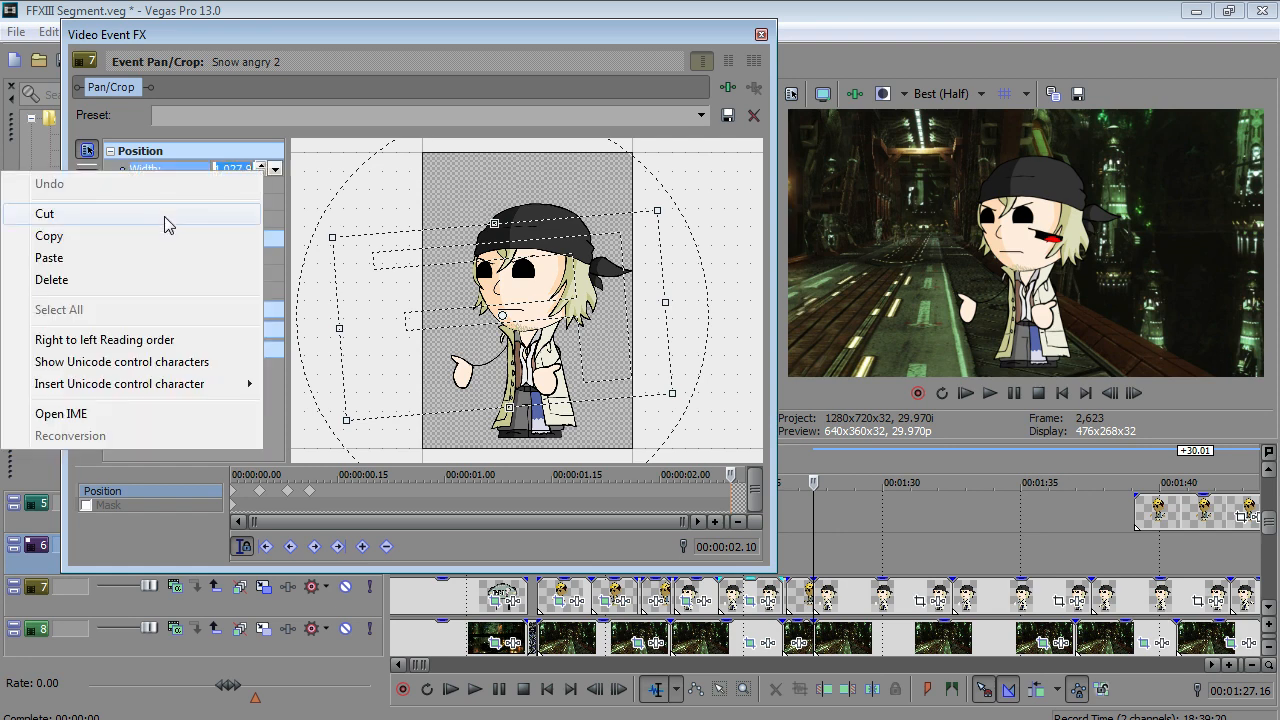
click(152, 236)
click(712, 600)
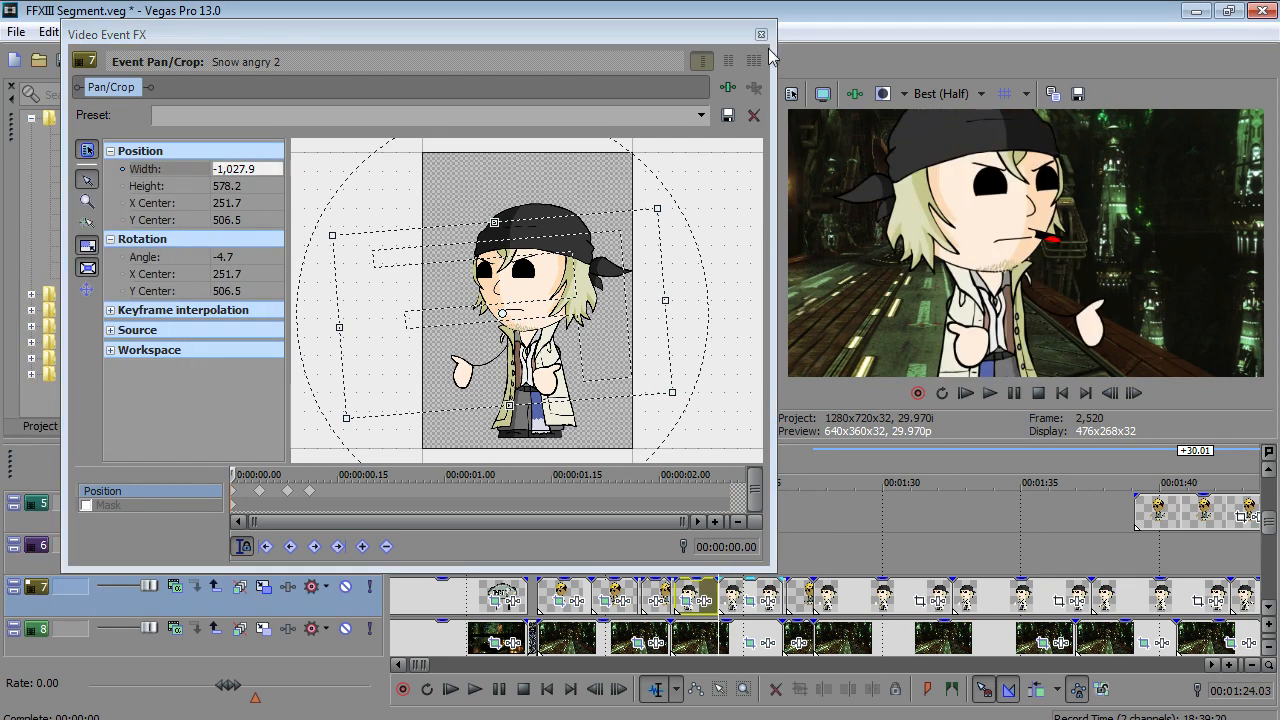
click(761, 34)
- Move the new "Snow angry 2" event to track 6 above the earlier Snow shot and set its Pan/Crop frame to 1,280 by 720
drag(856, 604, 767, 563)
right_click(767, 563)
click(866, 153)
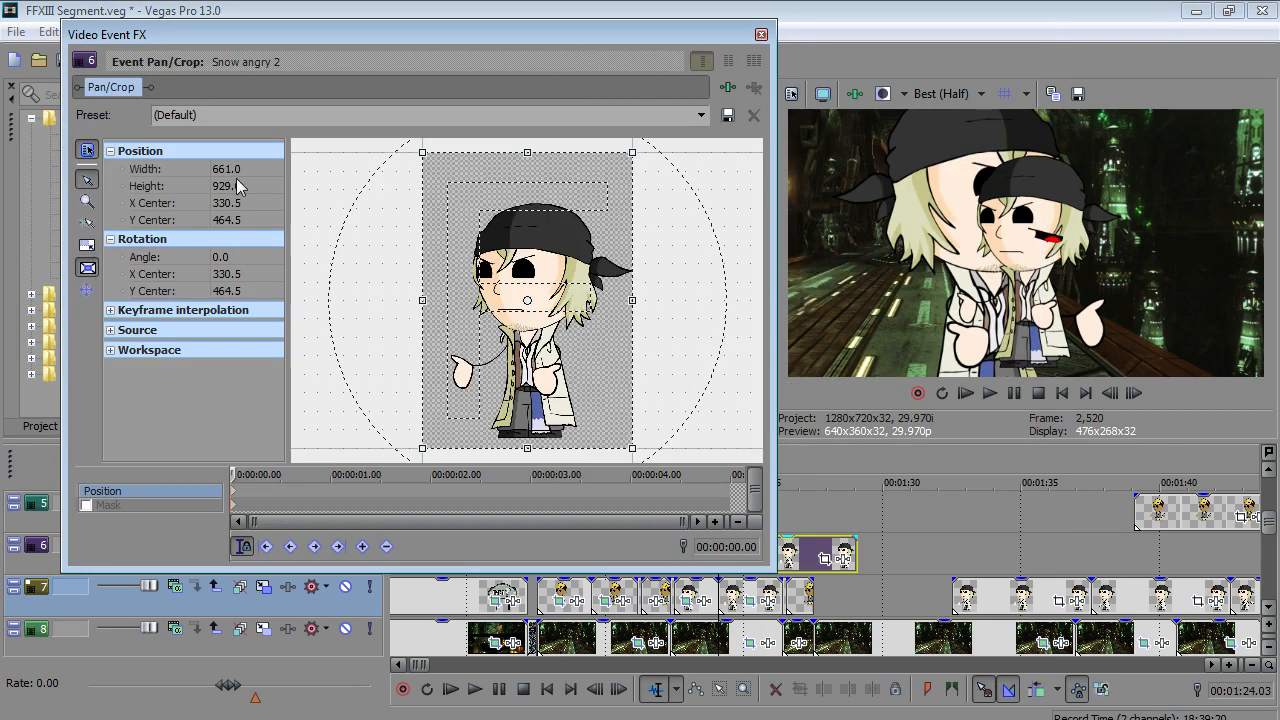
double_click(228, 169)
text(1,2)
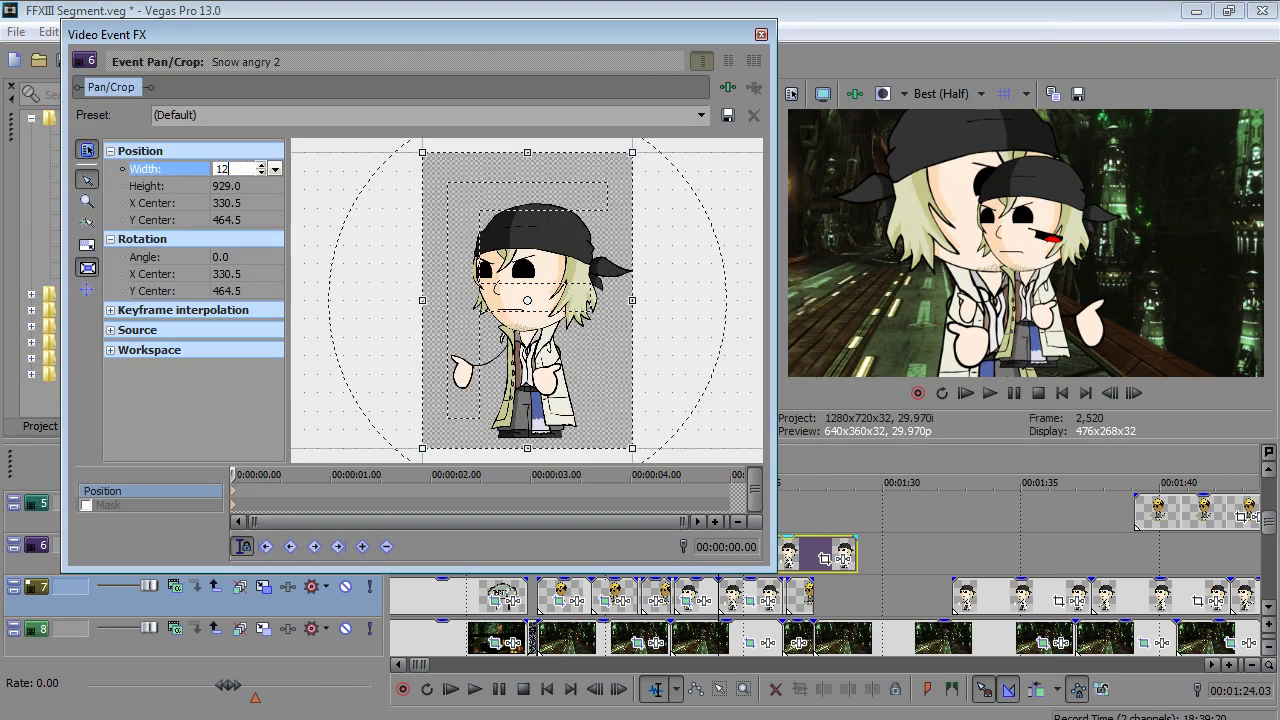
text(80)
key(Tab)
text(720)
key(Return)
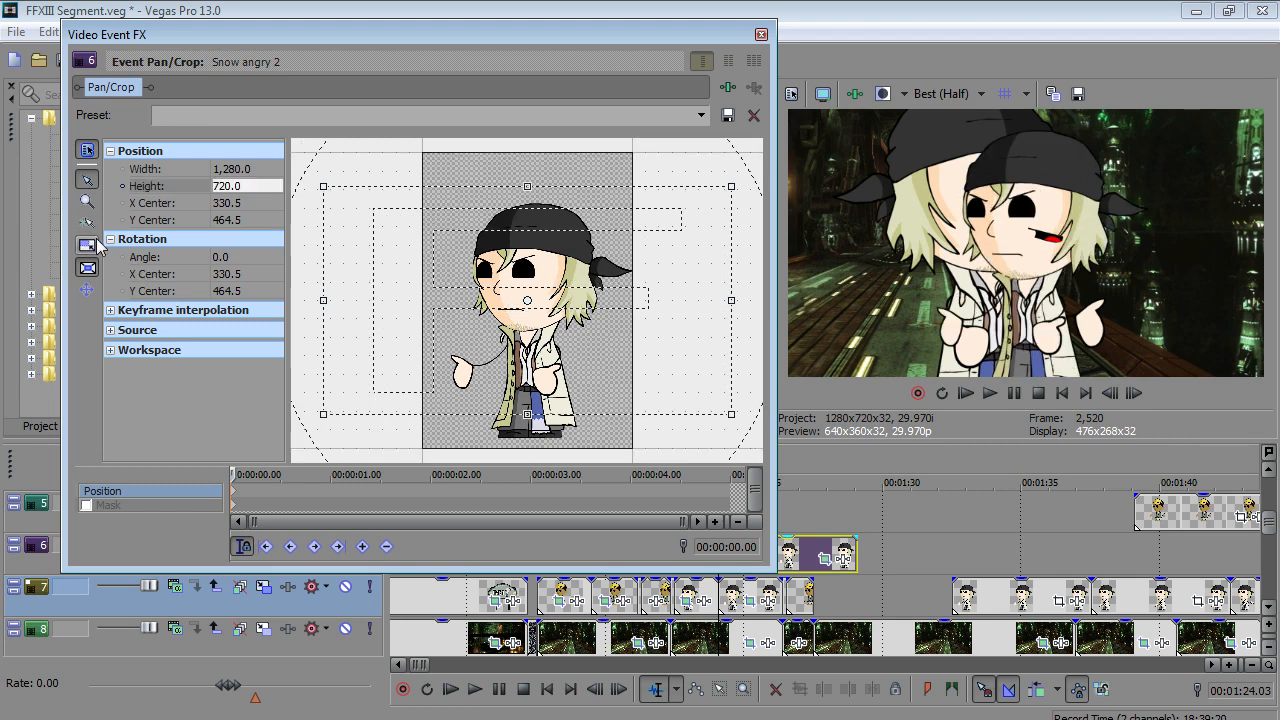
- Paste the copied width into the new event's Pan/Crop for a mirrored -1,027.9 frame and shift its centre to about 261.3, 477.1
double_click(228, 169)
right_click(228, 170)
click(75, 254)
key(Return)
right_click(484, 270)
click(552, 334)
drag(542, 341, 537, 350)
- Move the adjusted "Snow angry 2" event back to track 7, starting at 00:01:27.16 right after the Gadot clip
click(813, 591)
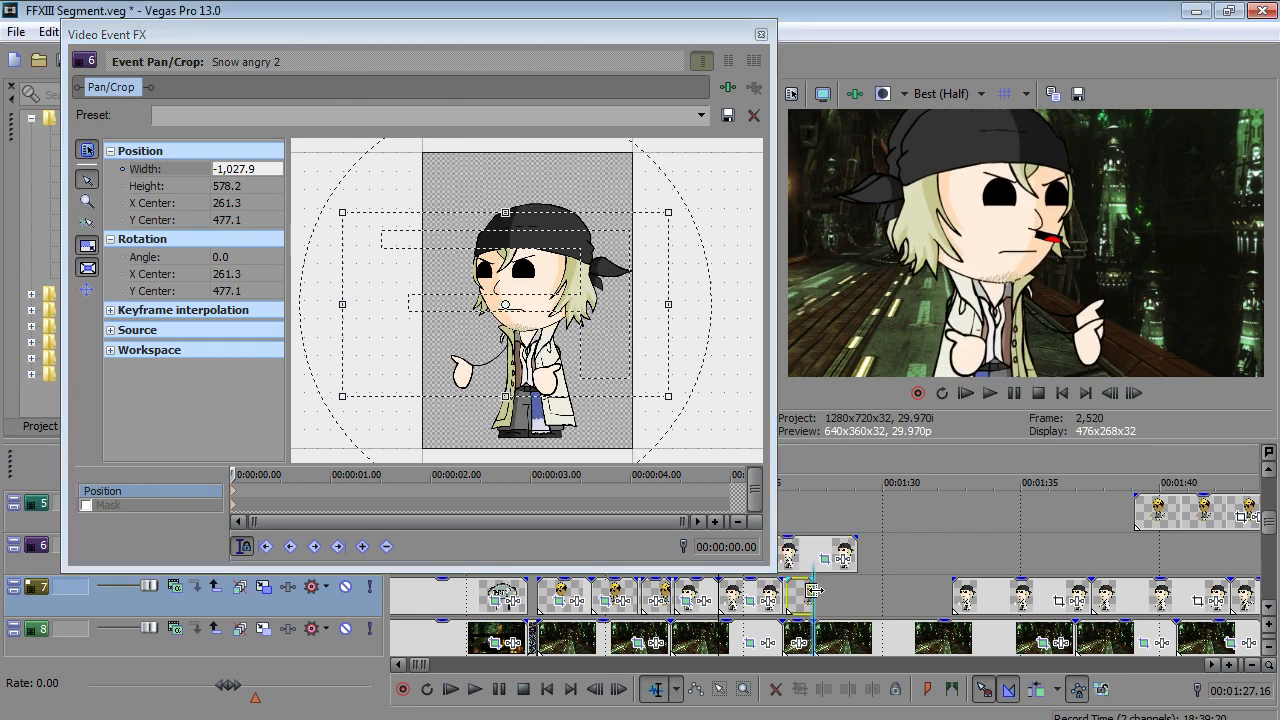
drag(801, 555, 890, 606)
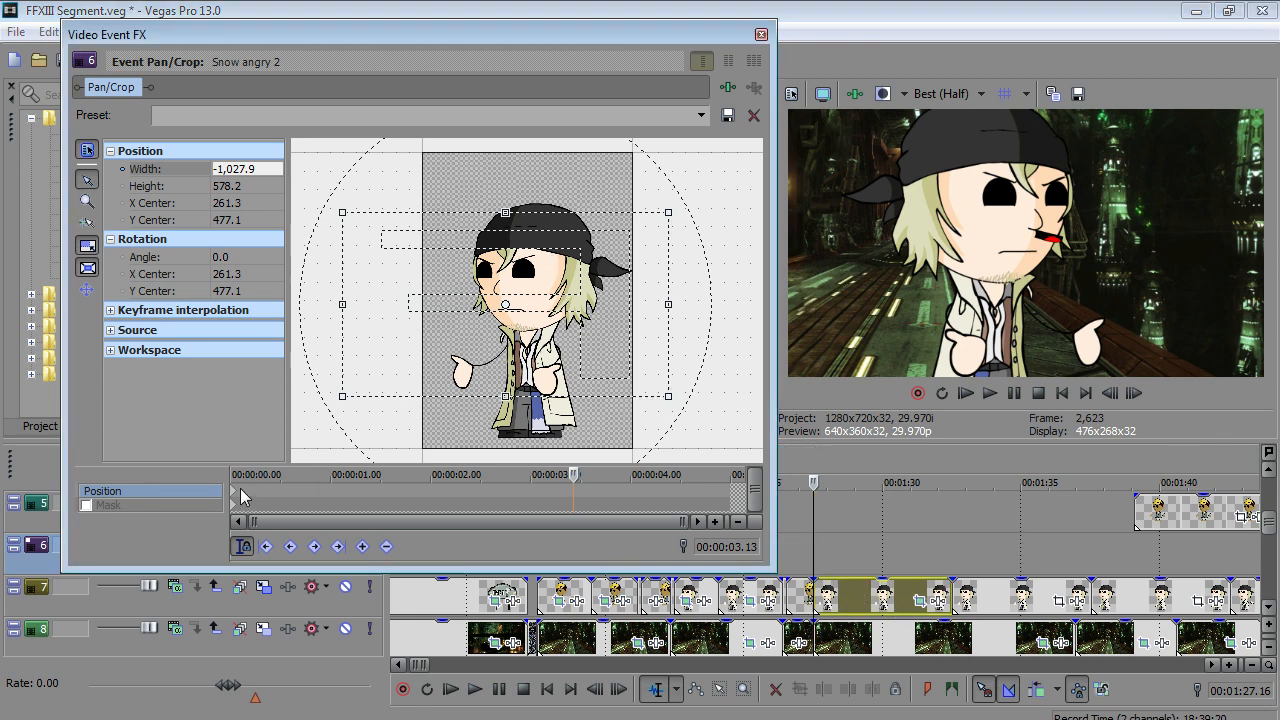
click(1004, 562)
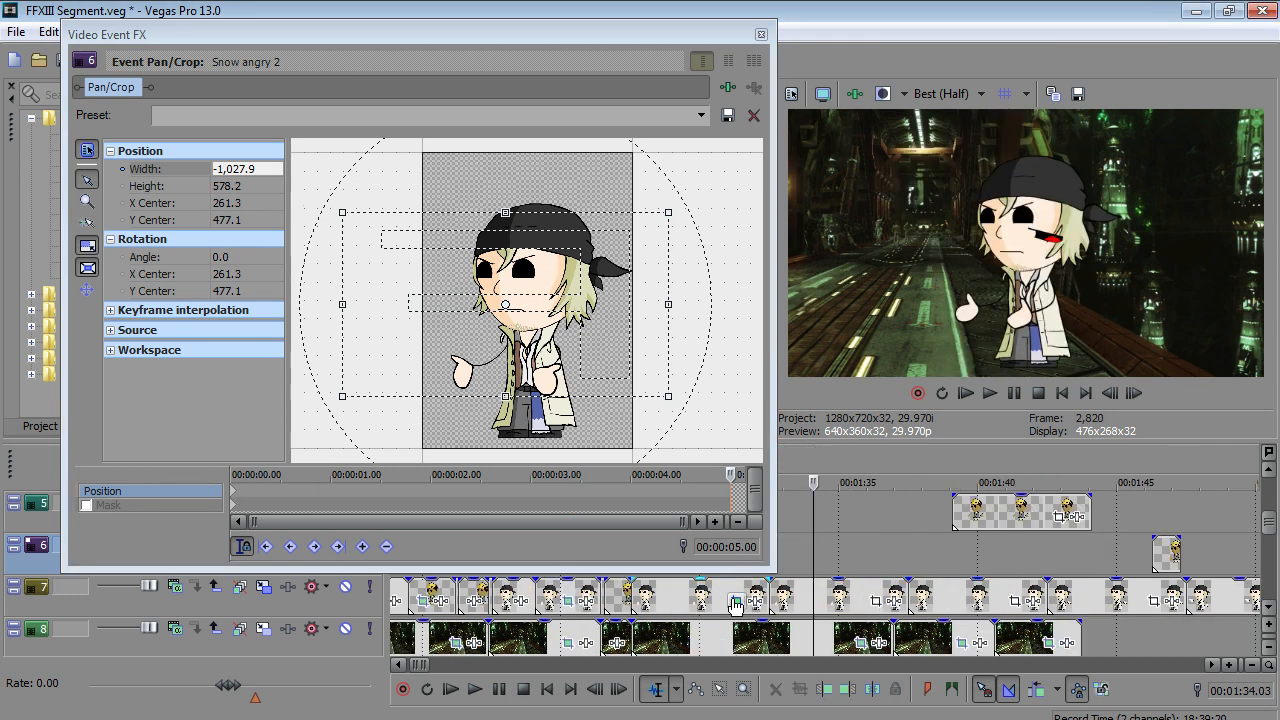
click(634, 592)
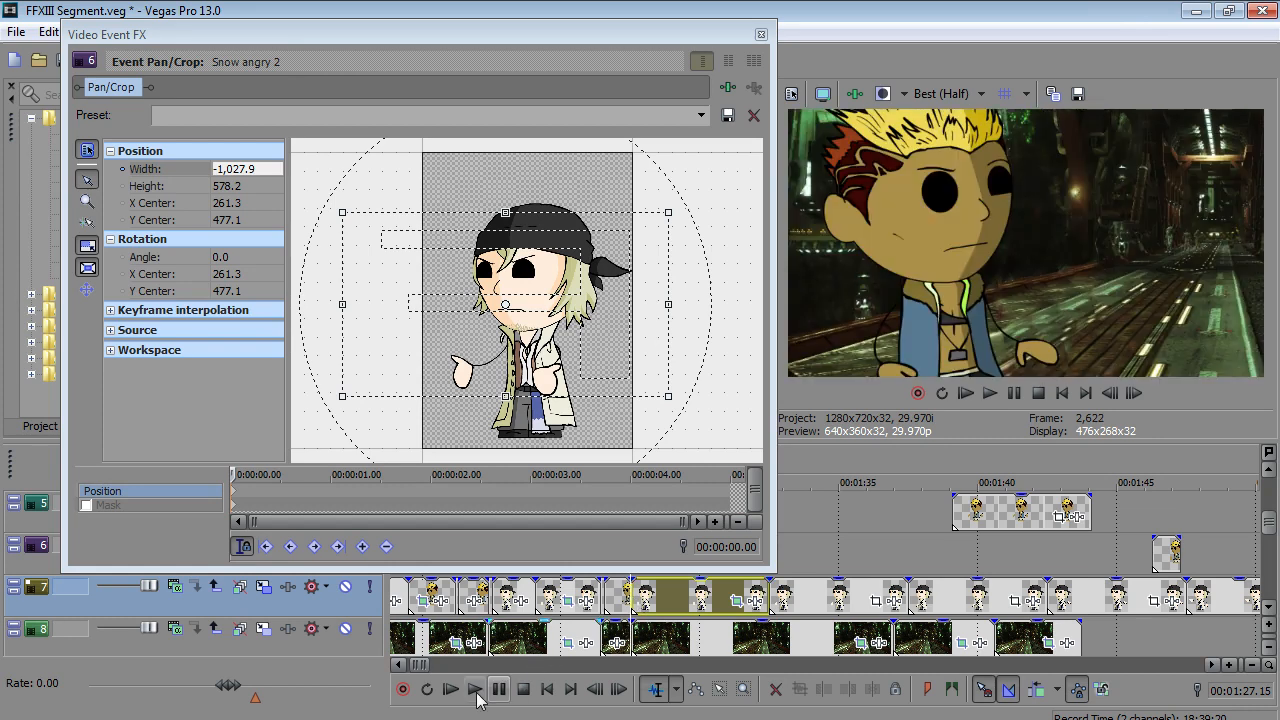
click(569, 600)
click(610, 597)
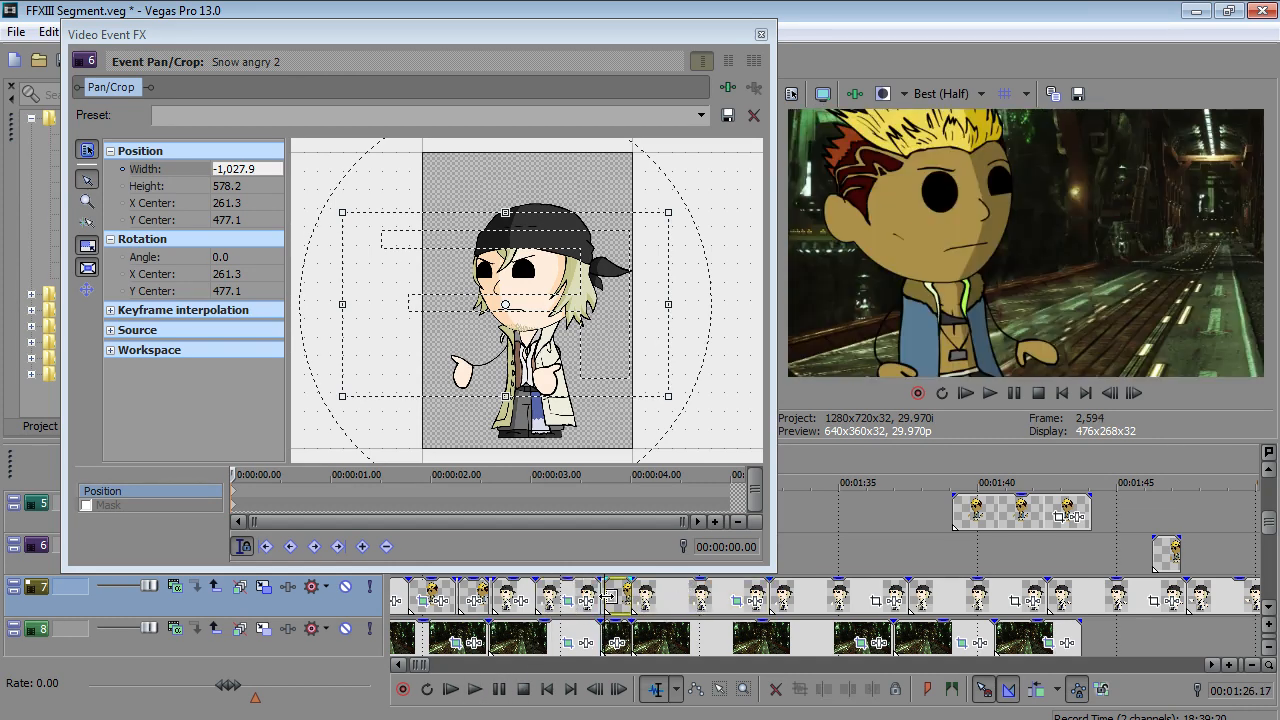
click(470, 600)
click(755, 62)
click(1016, 228)
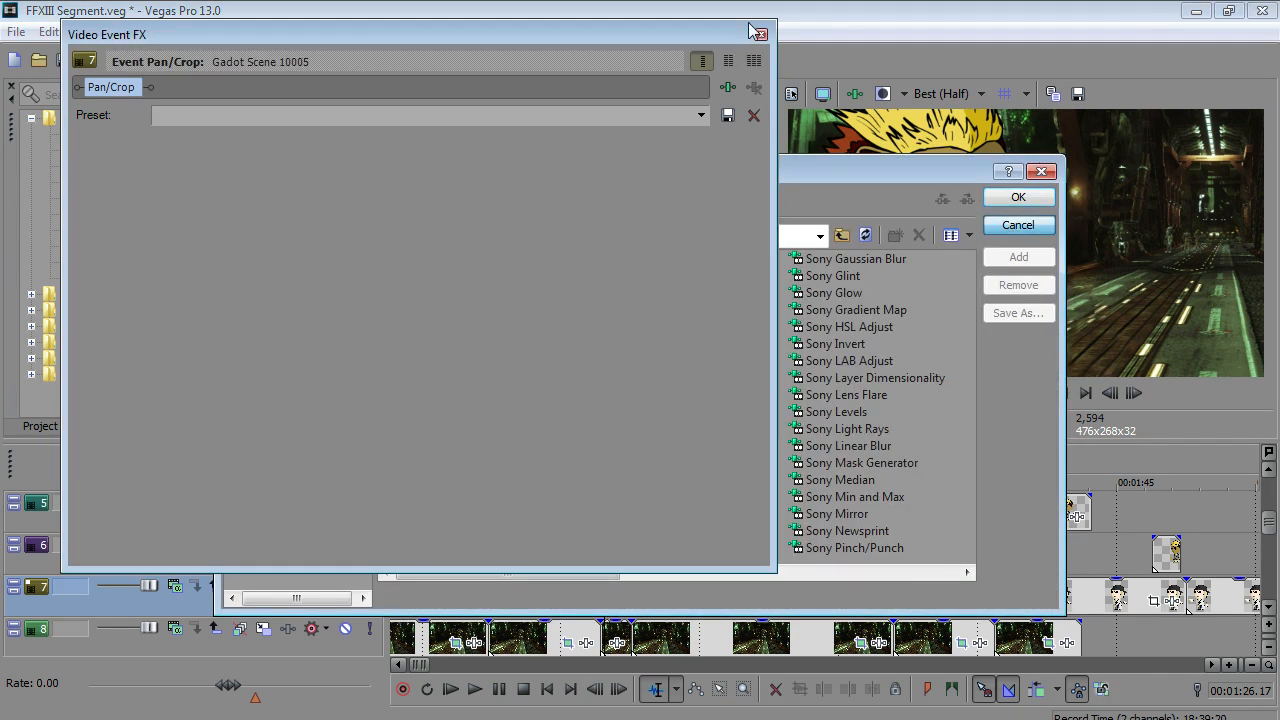
click(761, 34)
- Review the Gadot and Snow shots between about 00:01:19 and 00:01:24 on the timeline
click(424, 556)
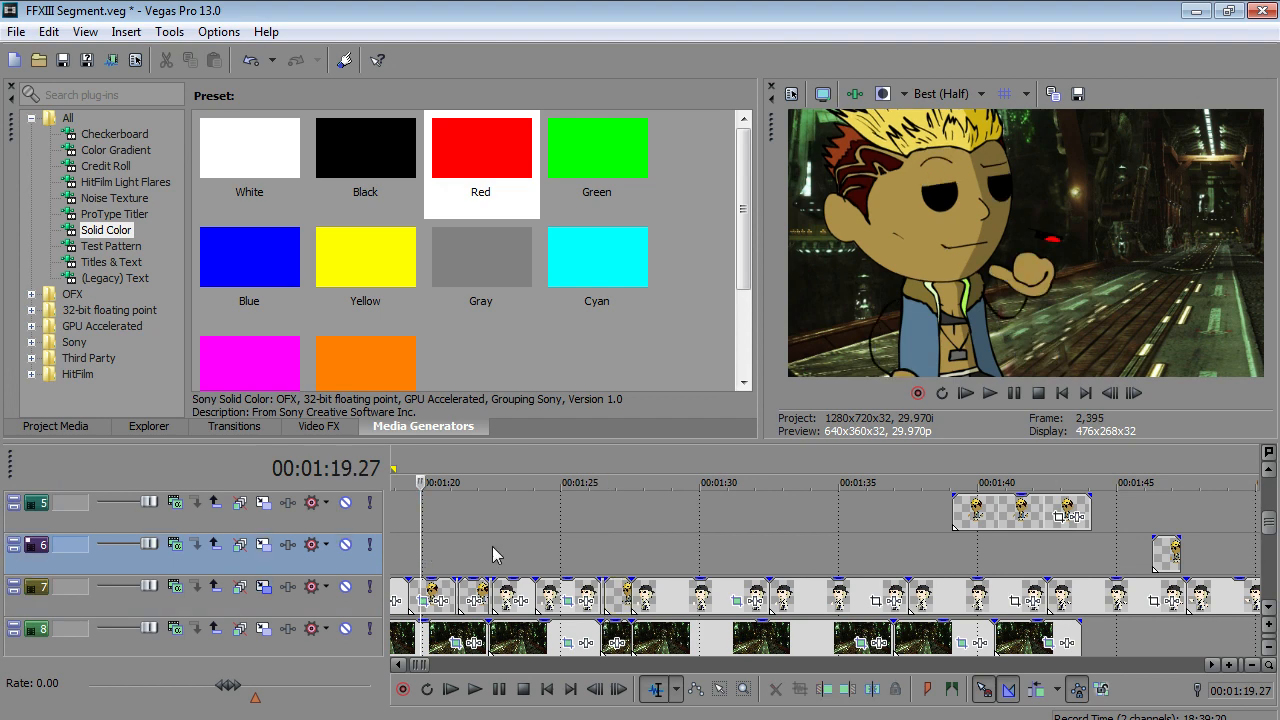
click(490, 556)
scroll(525, 555, down, 2)
scroll(560, 560, up, 2)
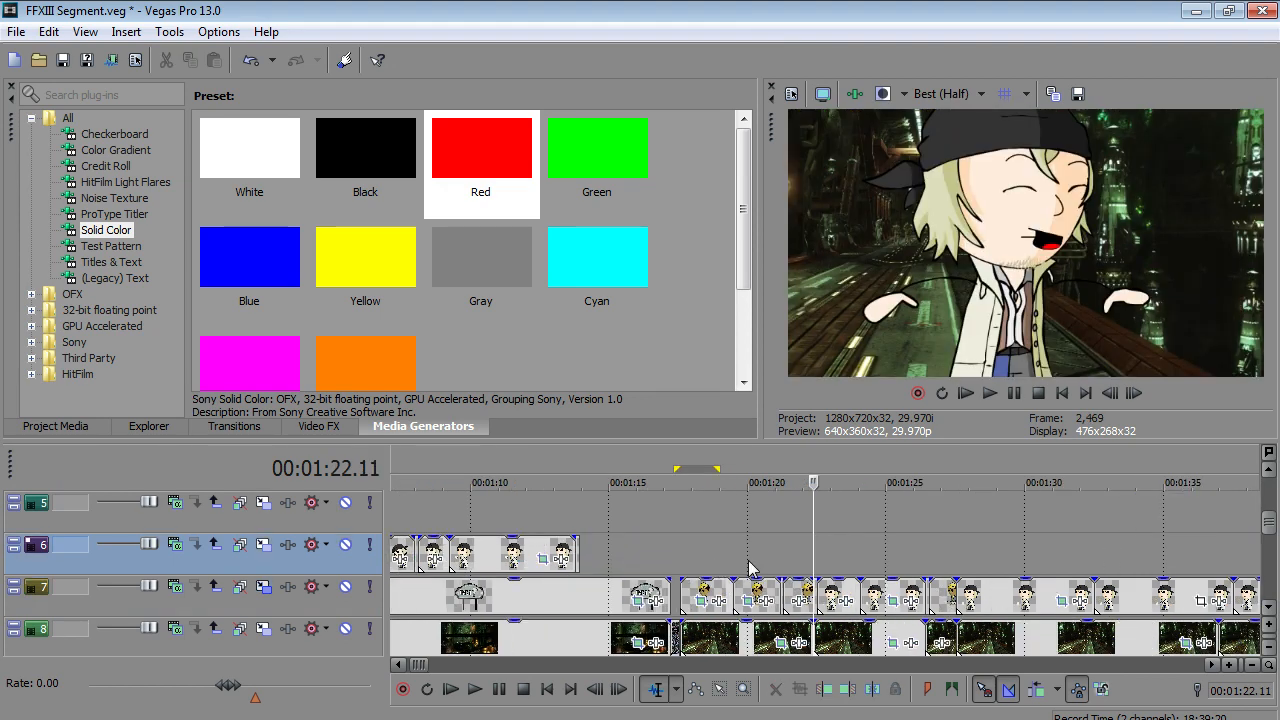
click(746, 570)
click(804, 568)
click(845, 568)
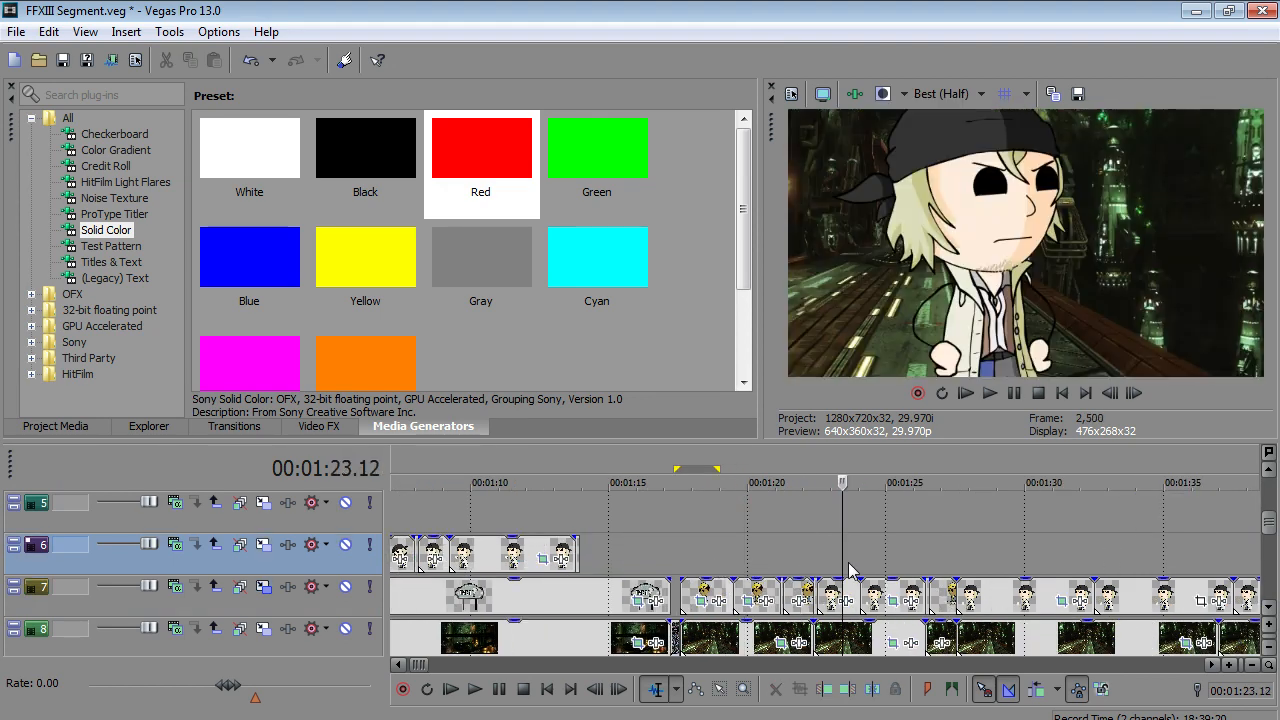
click(812, 590)
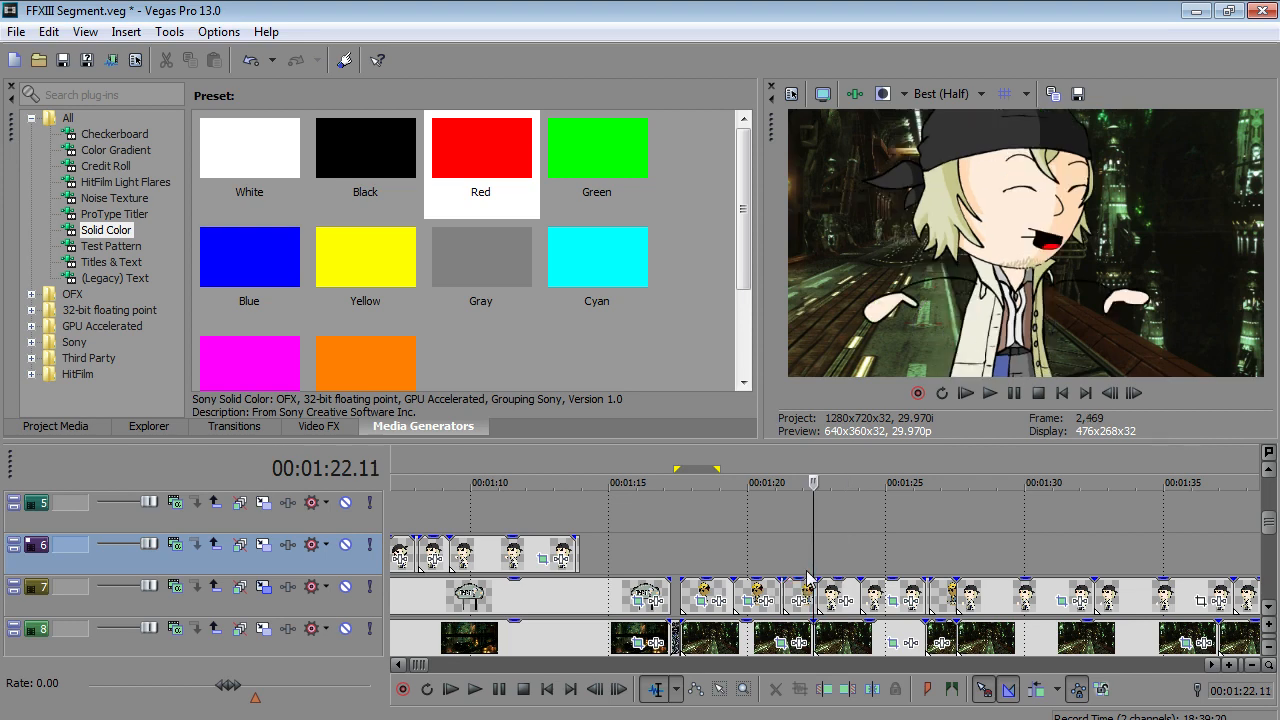
- Flip the Pan/Crop keyframes of the short Snow event starting at 00:01:22.11 horizontally
scroll(810, 595, up, 3)
right_click(812, 597)
click(785, 550)
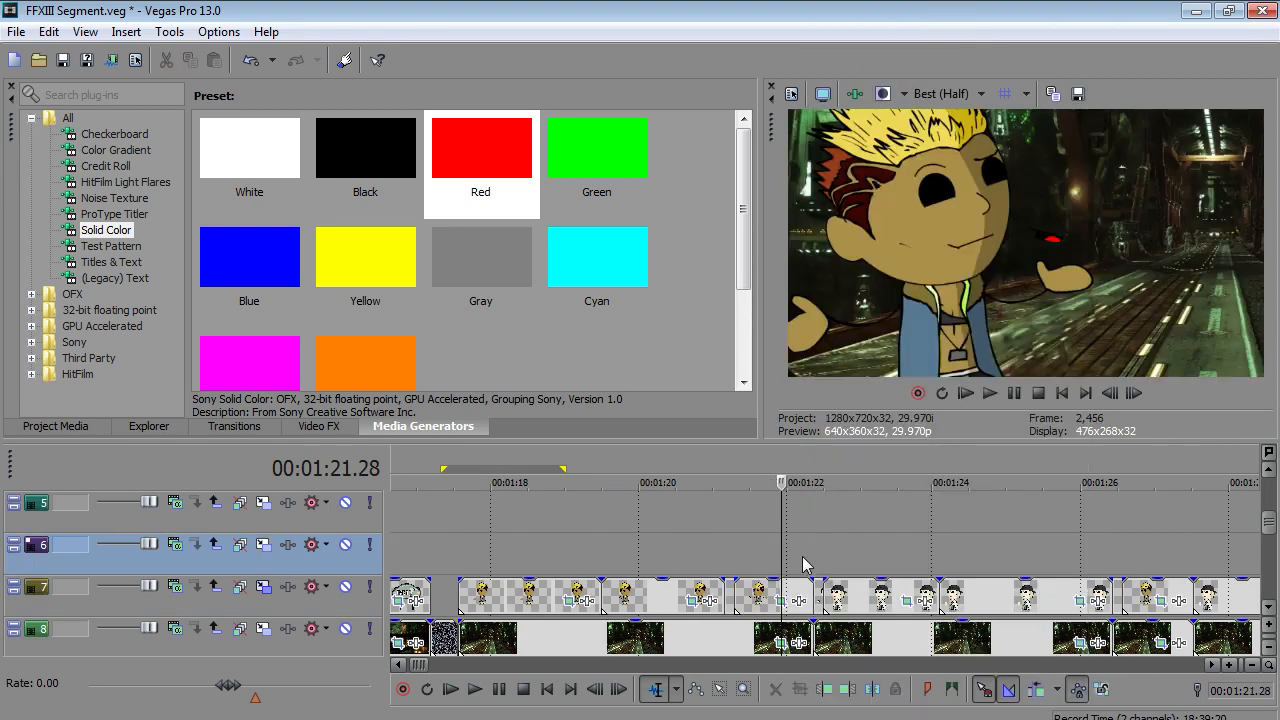
click(815, 596)
right_click(815, 596)
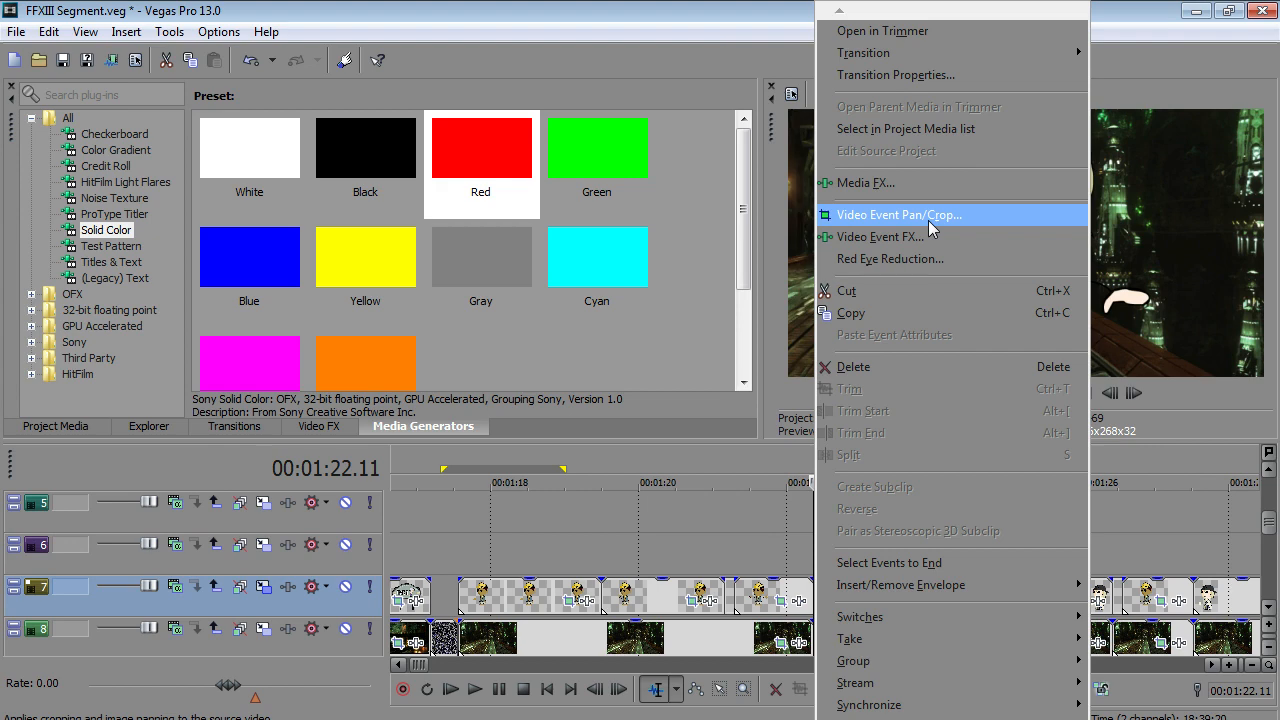
click(880, 236)
right_click(487, 330)
click(548, 386)
click(605, 490)
right_click(589, 353)
click(662, 412)
- Flip all four Pan/Crop keyframes of the "Snow angry hands on hips" event horizontally
click(908, 603)
right_click(497, 332)
click(562, 390)
click(305, 490)
right_click(643, 307)
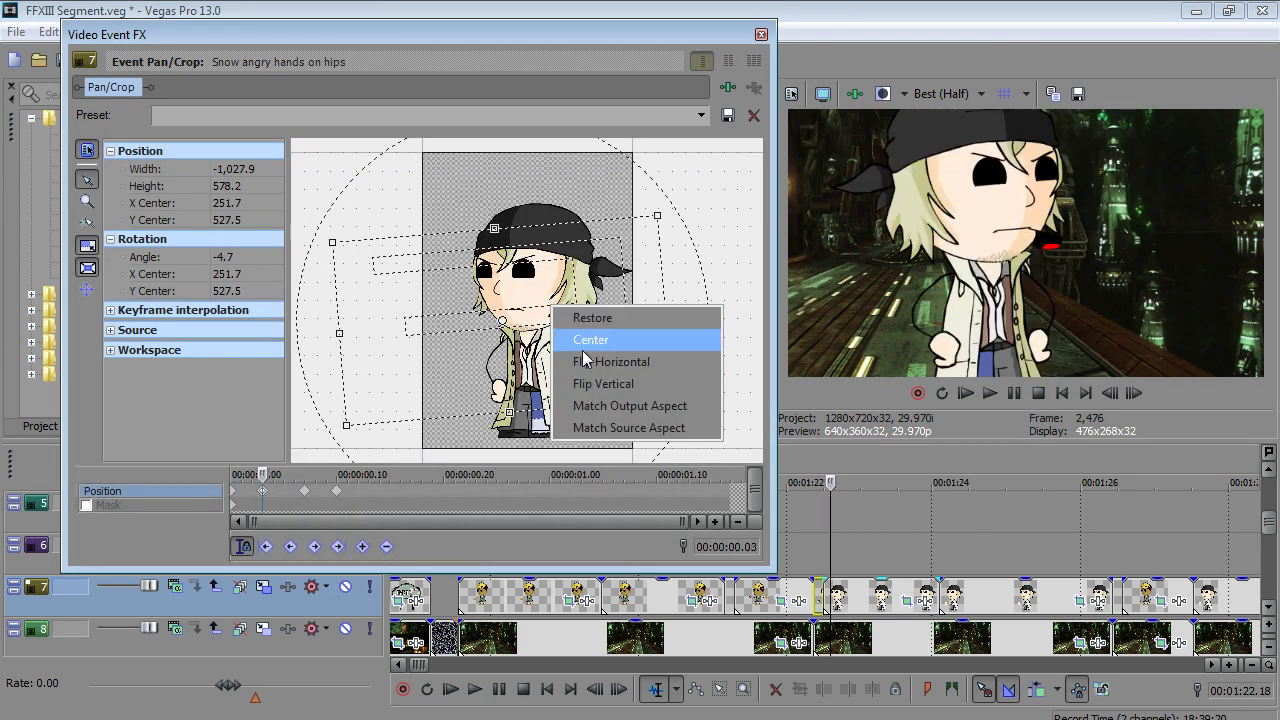
click(668, 357)
right_click(497, 357)
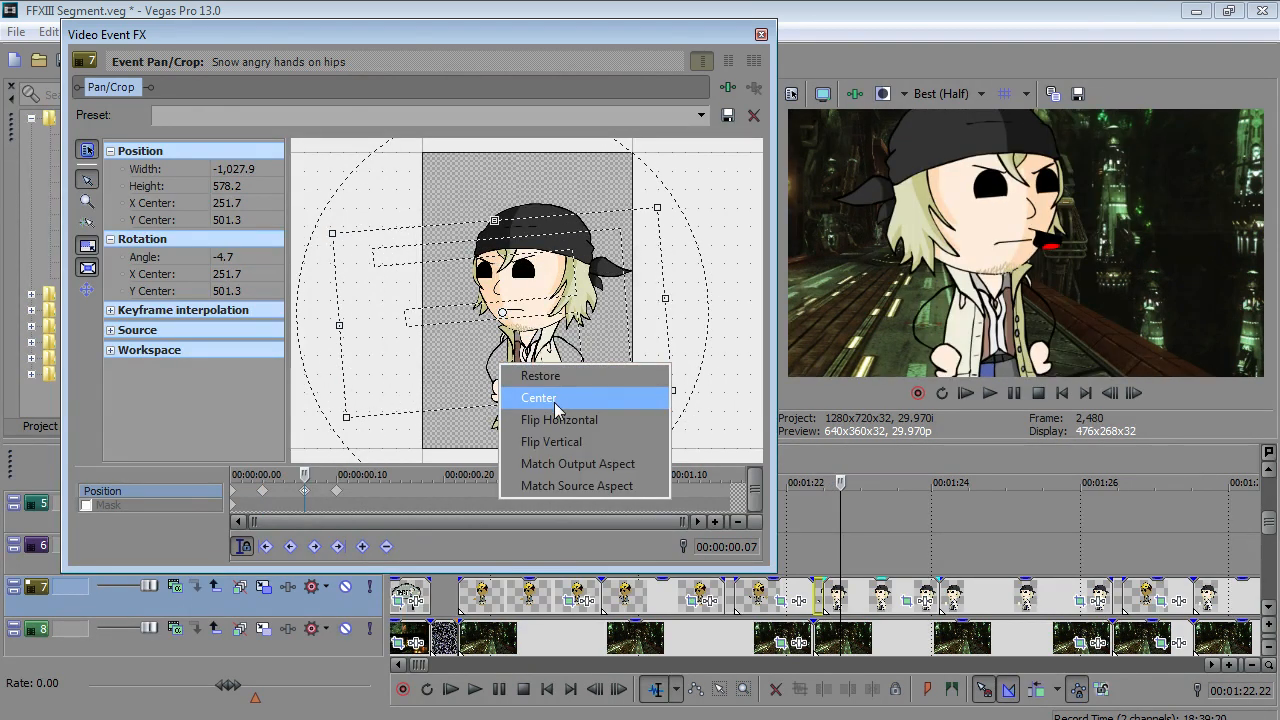
click(558, 417)
click(336, 490)
right_click(541, 327)
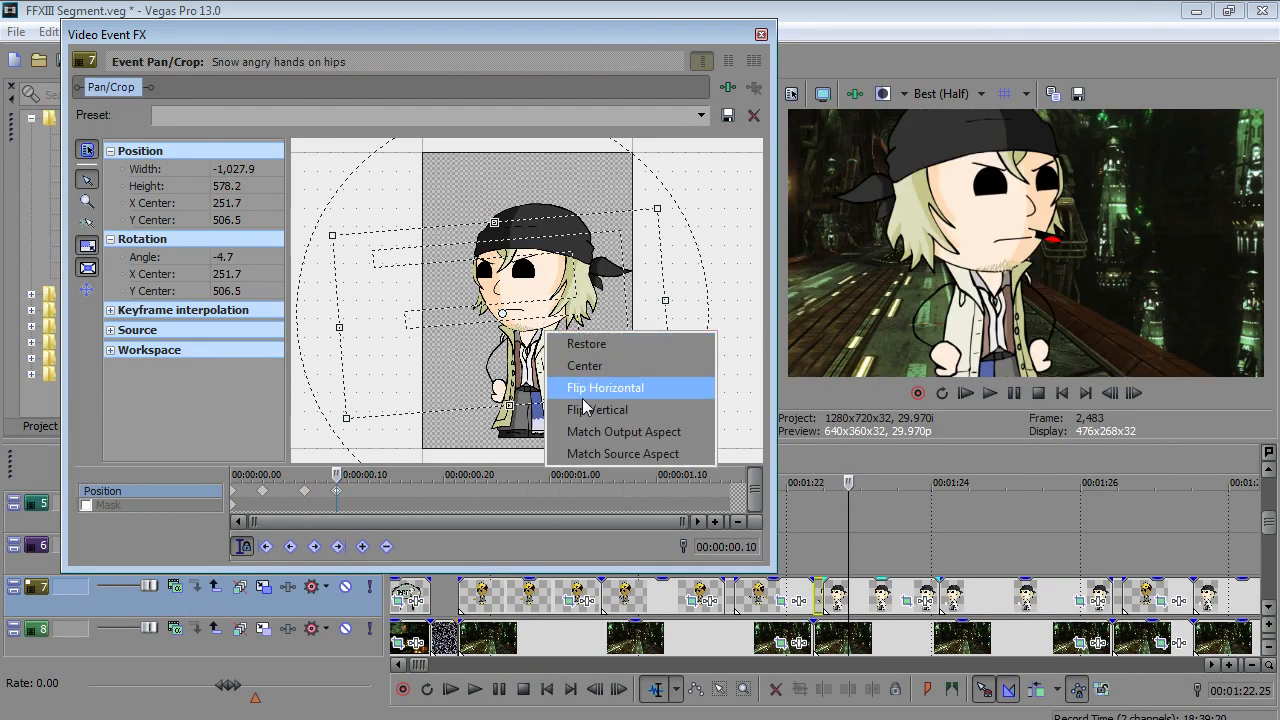
click(597, 390)
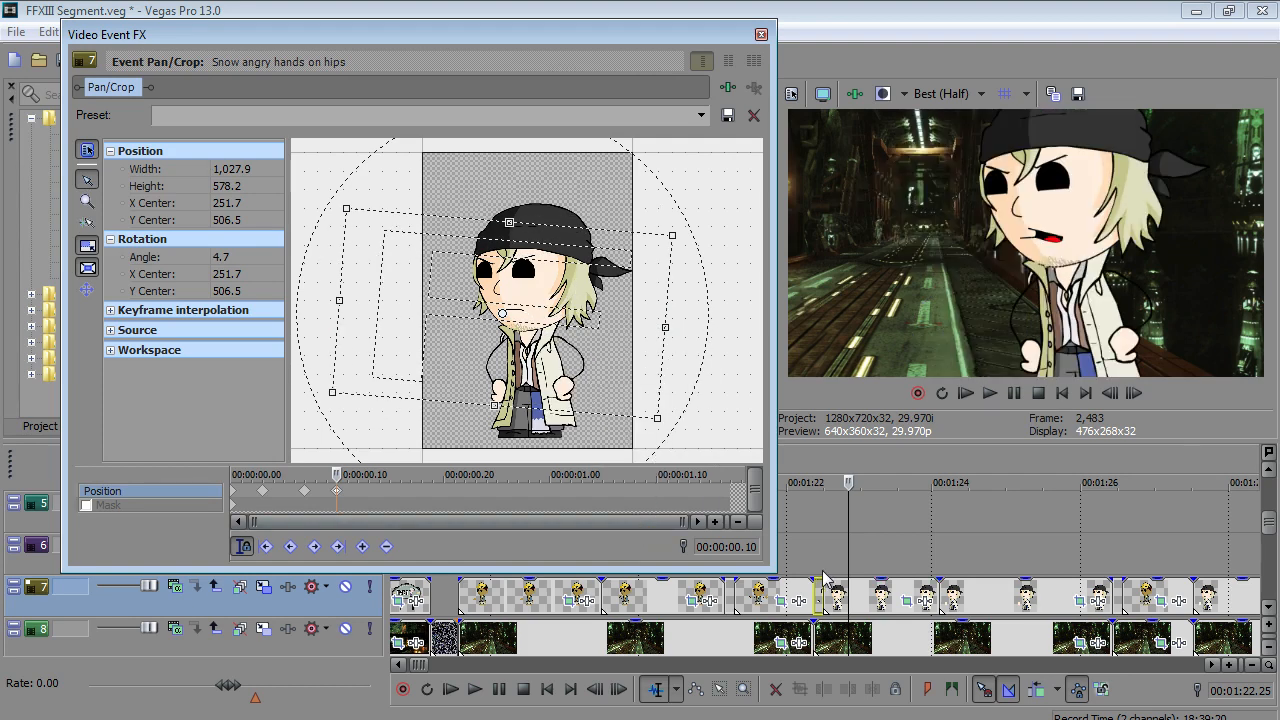
- Flip all four Pan/Crop keyframes of the "Snow angry 2" event starting at 00:01:24.03 horizontally
click(938, 575)
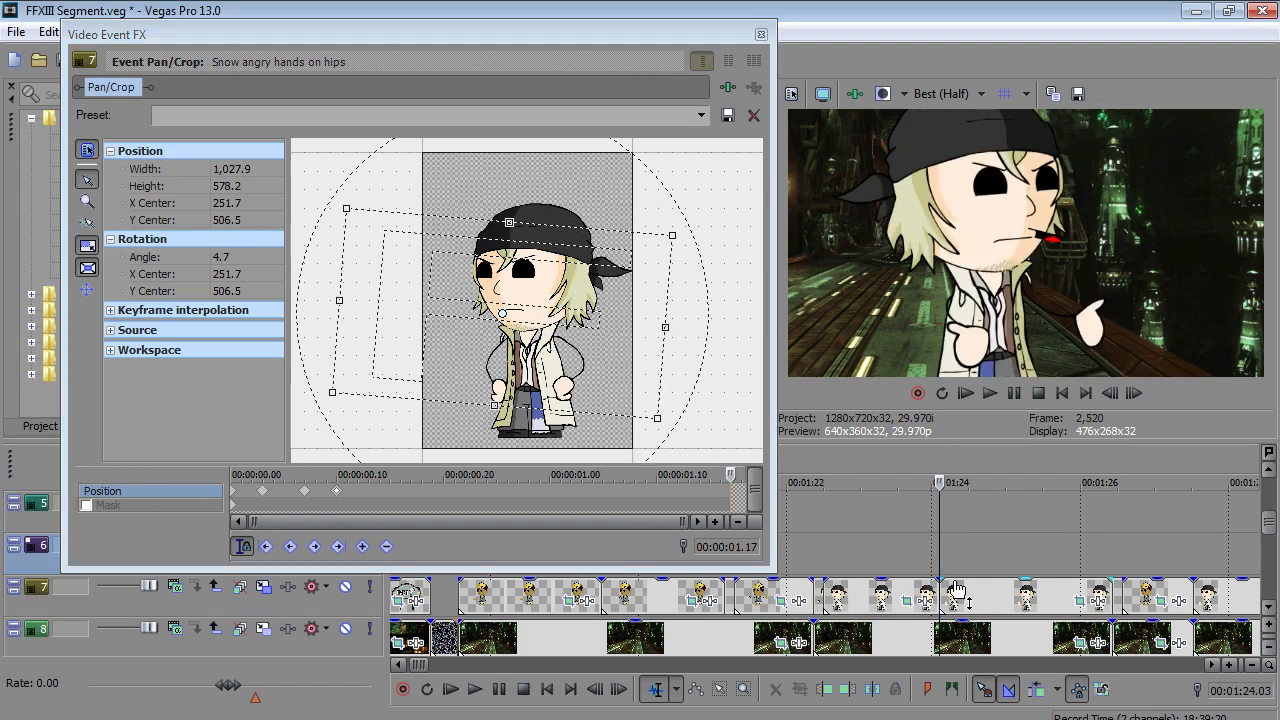
click(1082, 604)
right_click(402, 307)
click(490, 366)
click(259, 490)
right_click(514, 358)
click(590, 418)
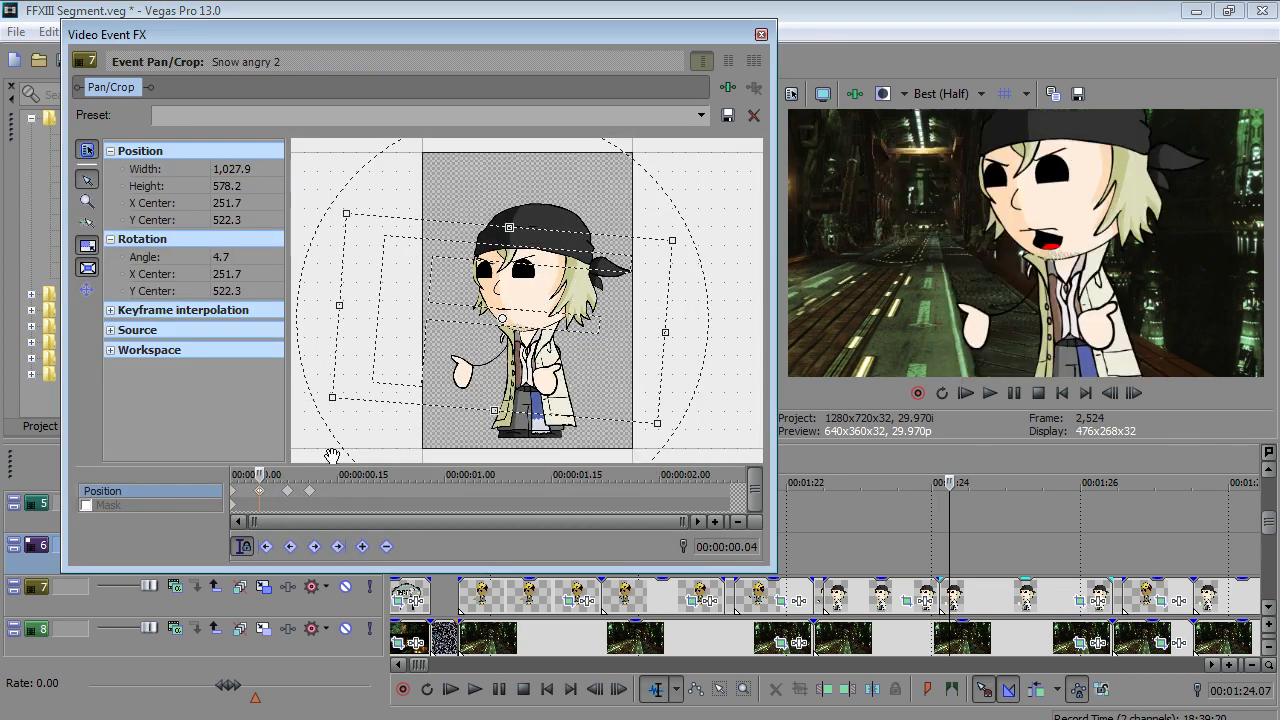
click(287, 490)
right_click(475, 325)
click(543, 377)
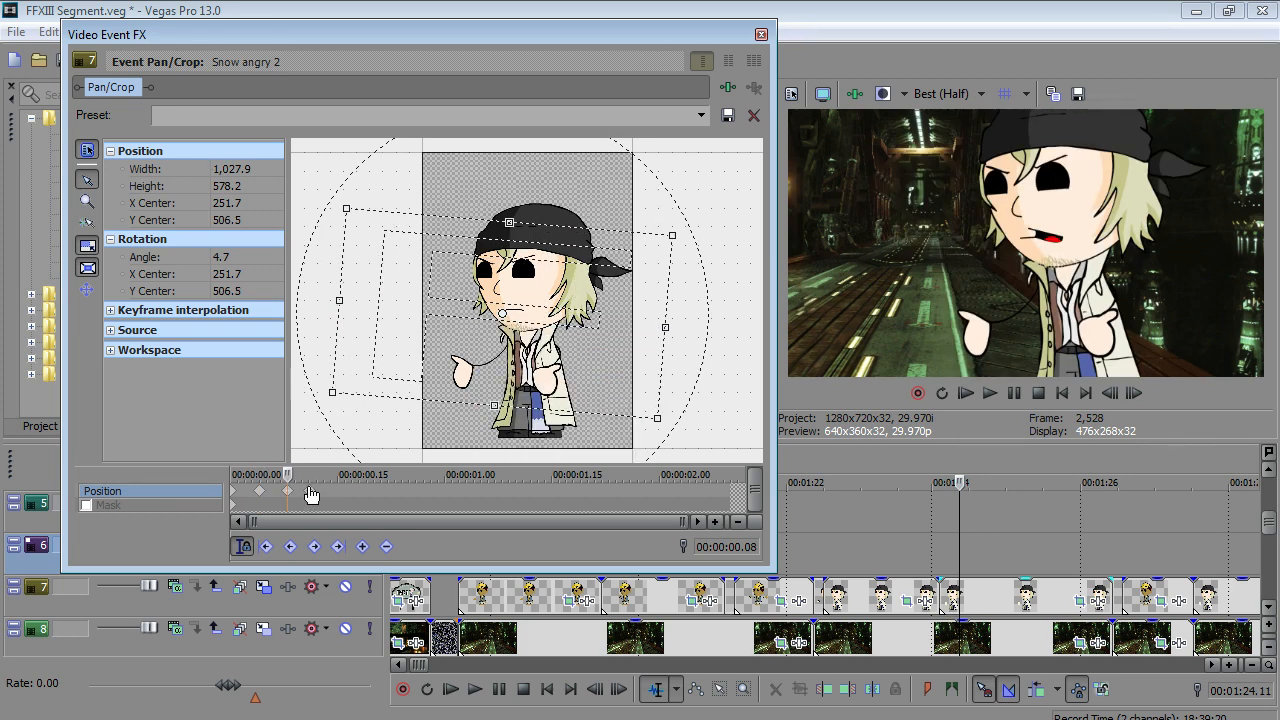
click(309, 490)
right_click(506, 332)
click(565, 408)
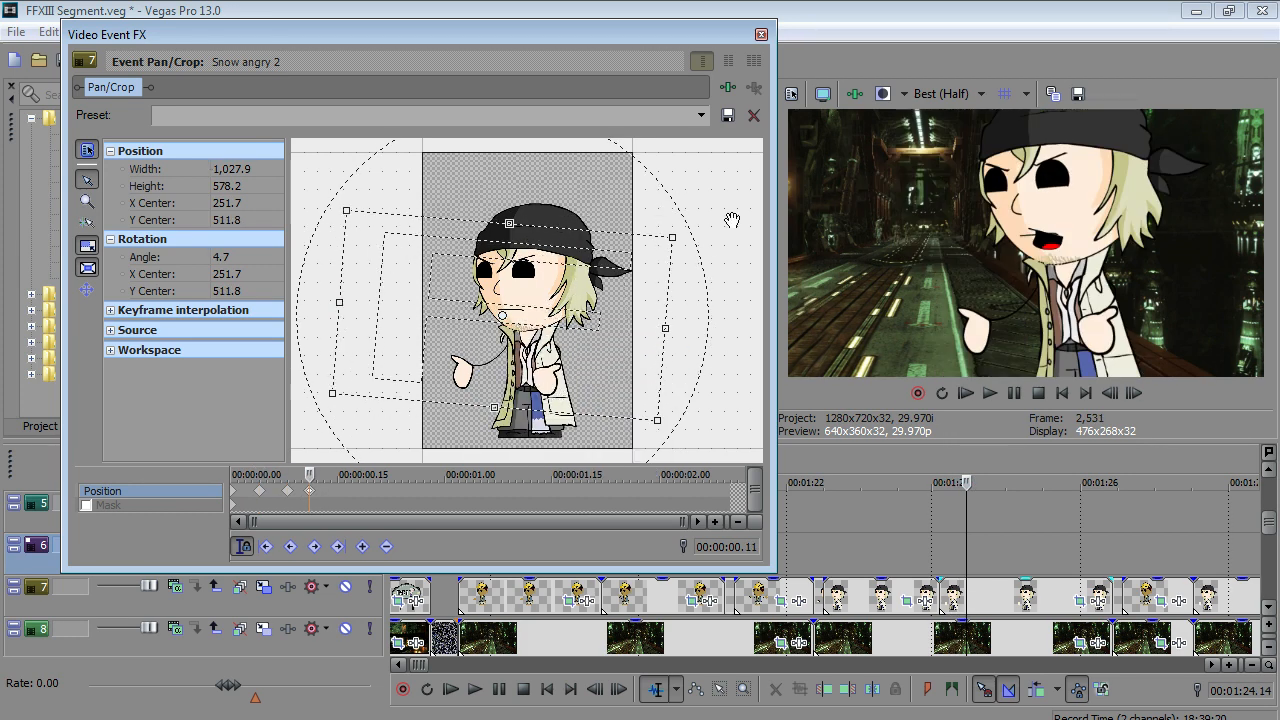
- Flip the Pan/Crop frame of the "Snow angry 2" event starting at 00:01:27.16 horizontally
click(1110, 532)
scroll(708, 610, up, 2)
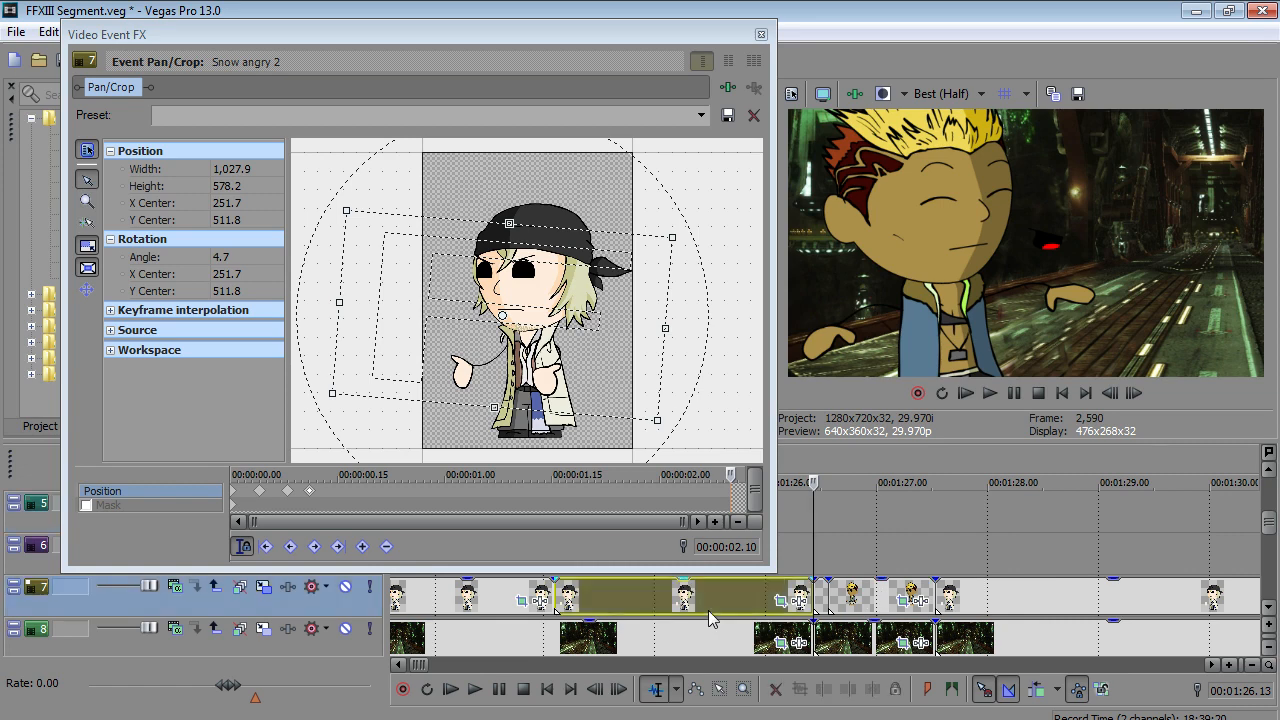
click(708, 610)
scroll(708, 610, down, 2)
click(972, 556)
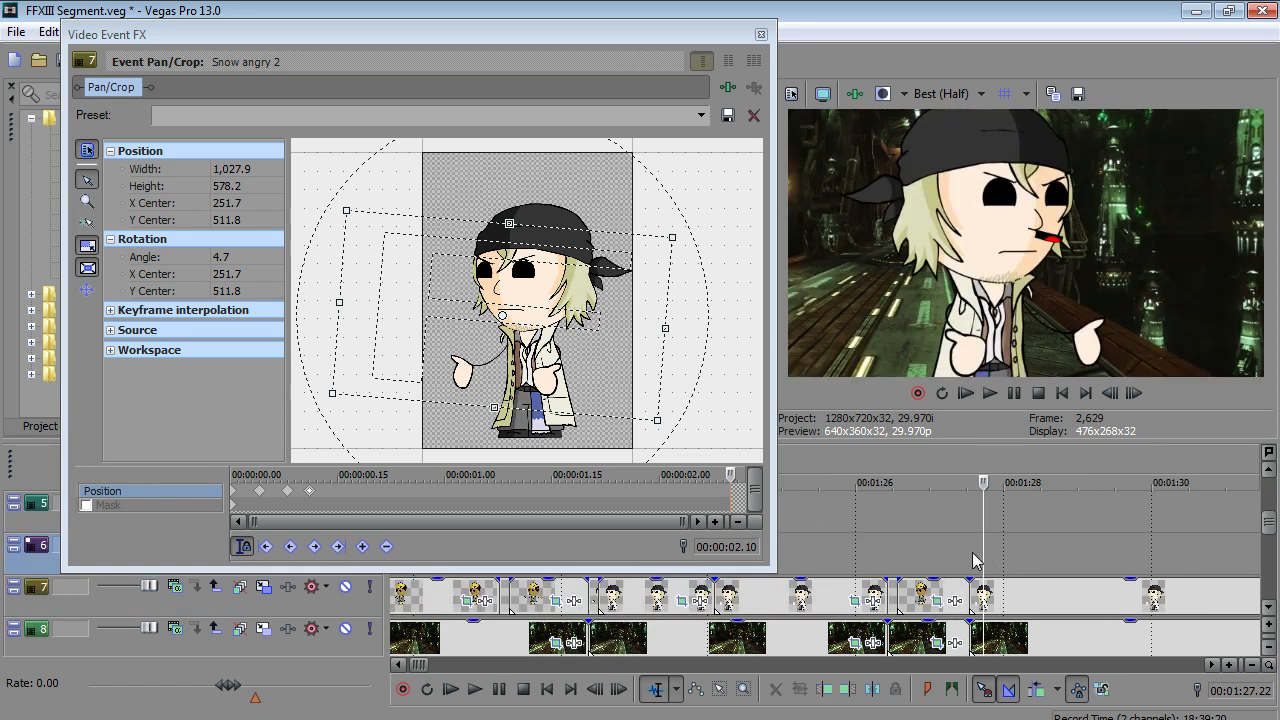
right_click(988, 598)
click(1080, 148)
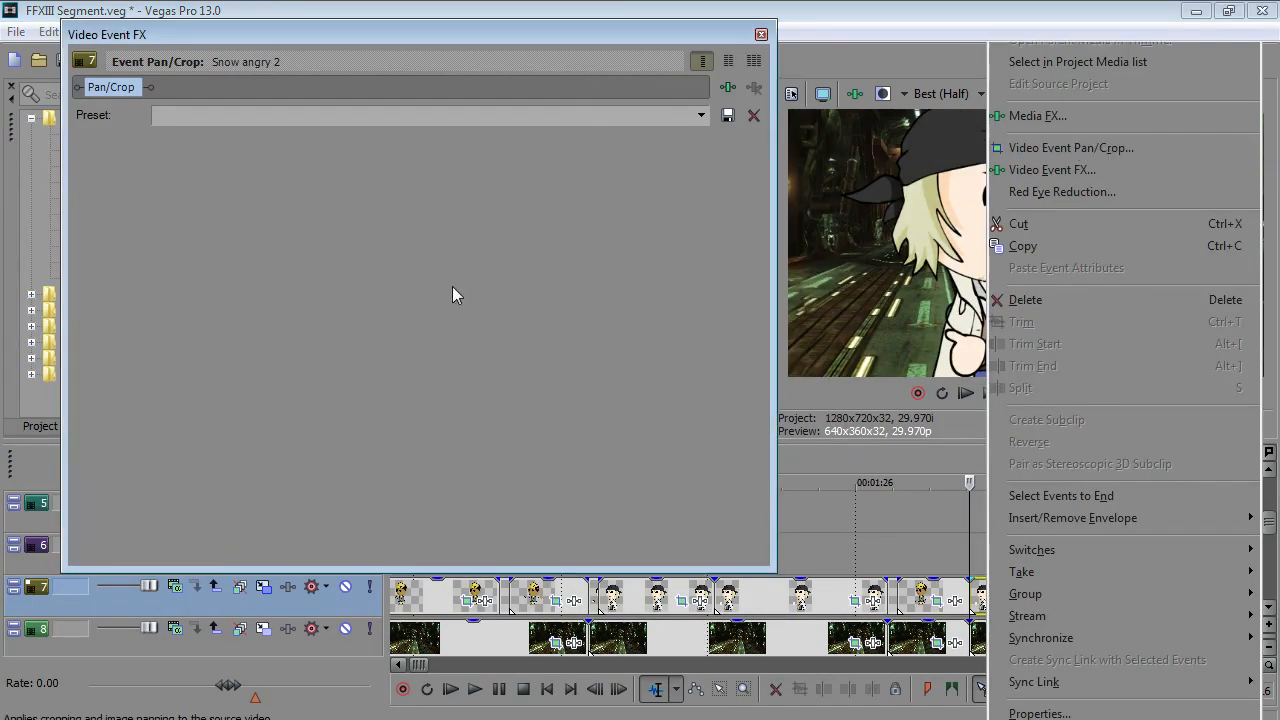
right_click(457, 287)
click(520, 322)
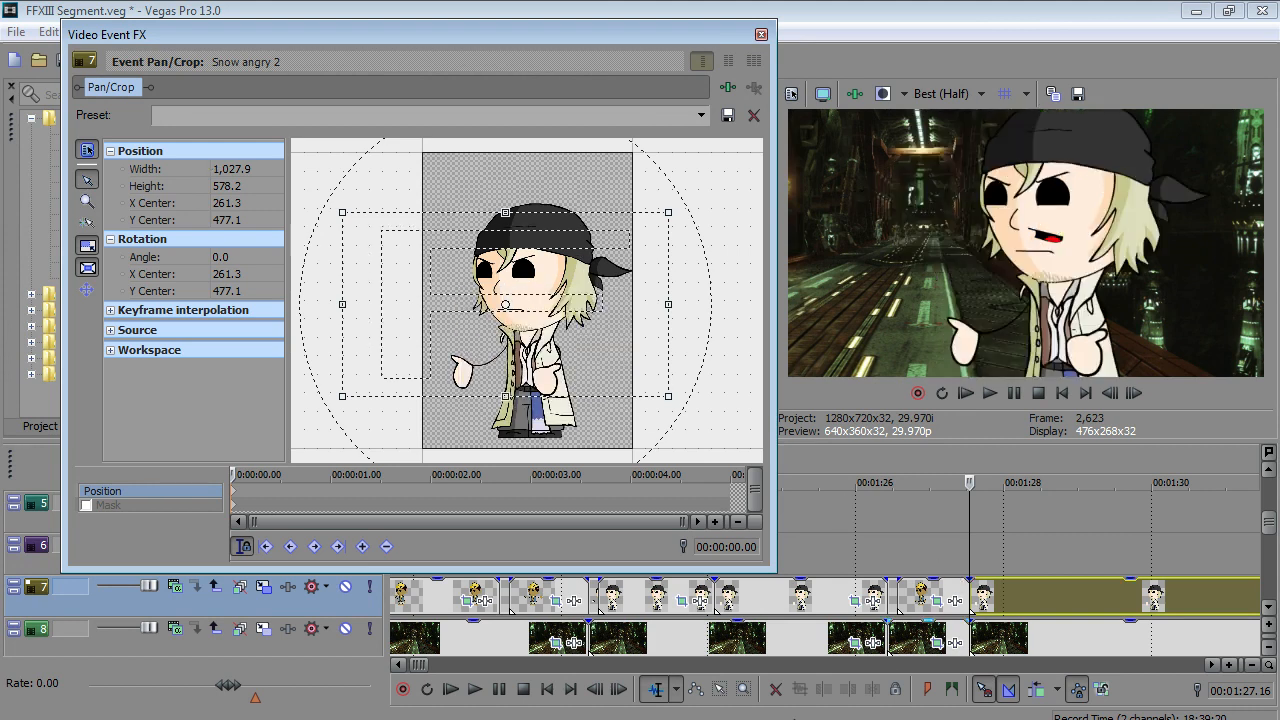
- Play the last "Snow angry 2" shot to find its cut point and trim its end to 00:01:29.01
click(476, 690)
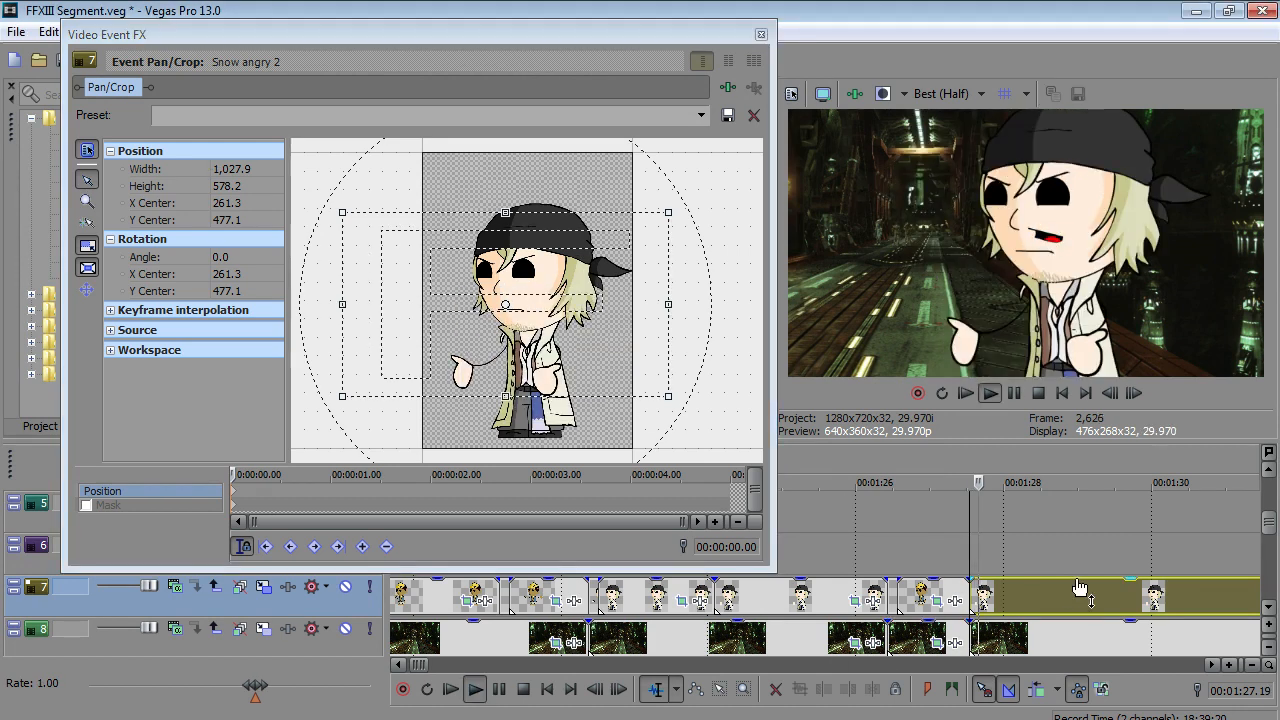
click(500, 694)
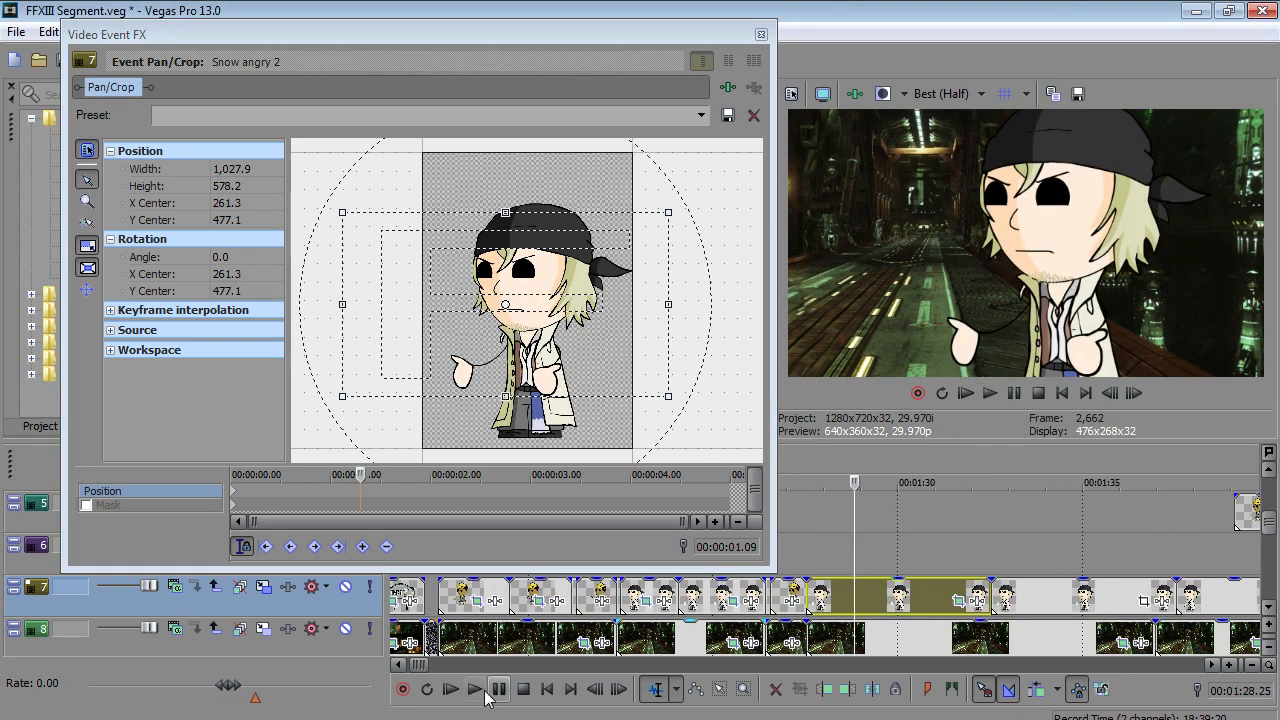
click(484, 689)
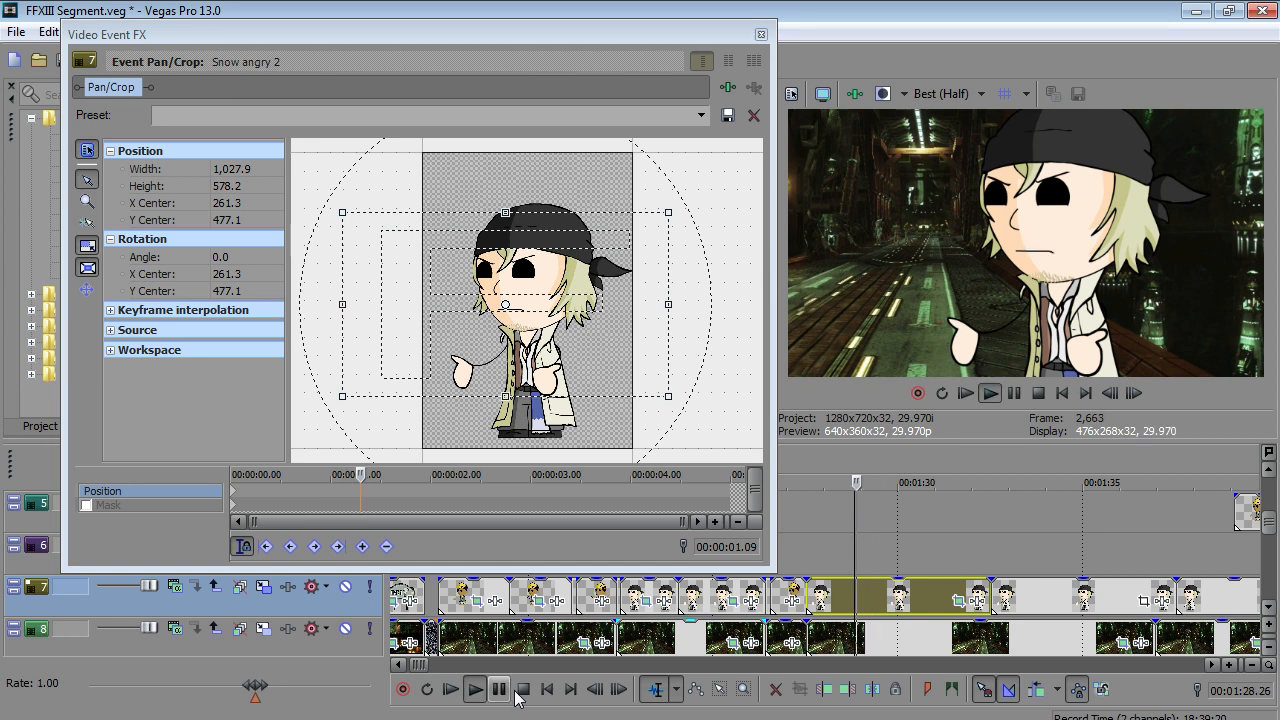
click(513, 690)
click(476, 690)
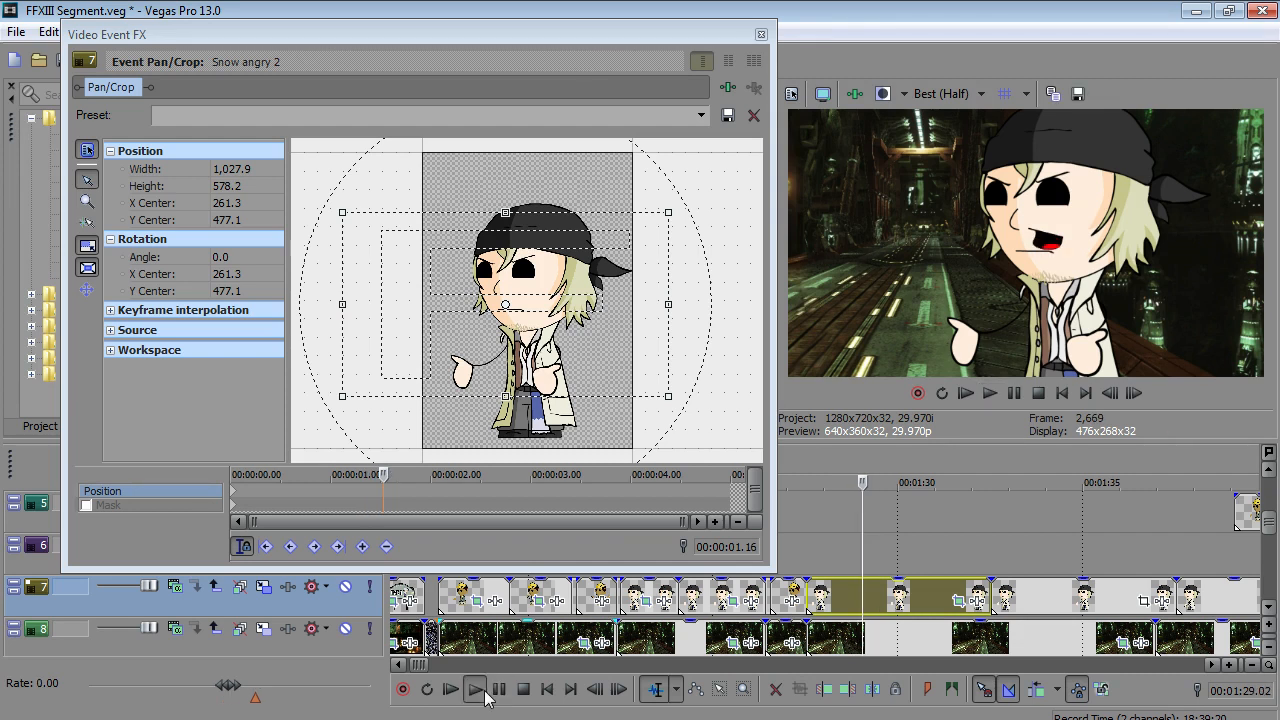
click(523, 691)
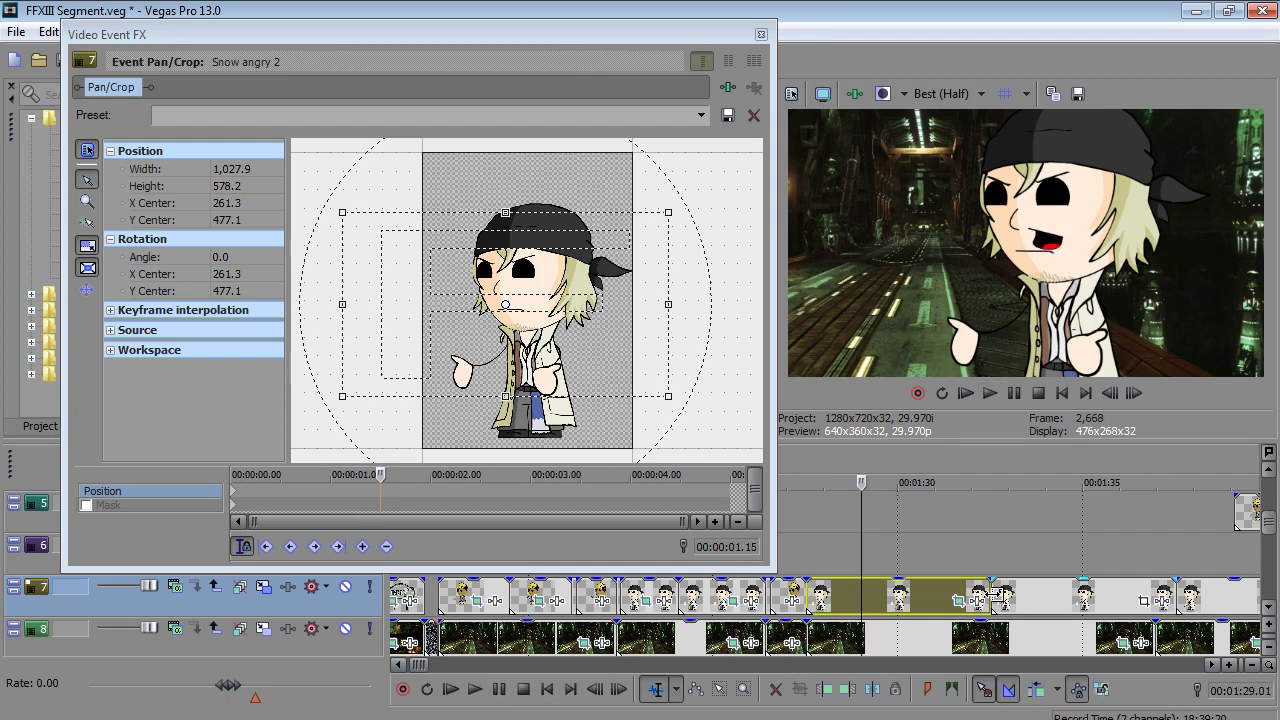
drag(987, 597, 860, 597)
- Move the "Snow day in" event on track 7 to start at 00:01:29.01, right after "Snow angry 2"
click(1040, 607)
scroll(1164, 603, down, 2)
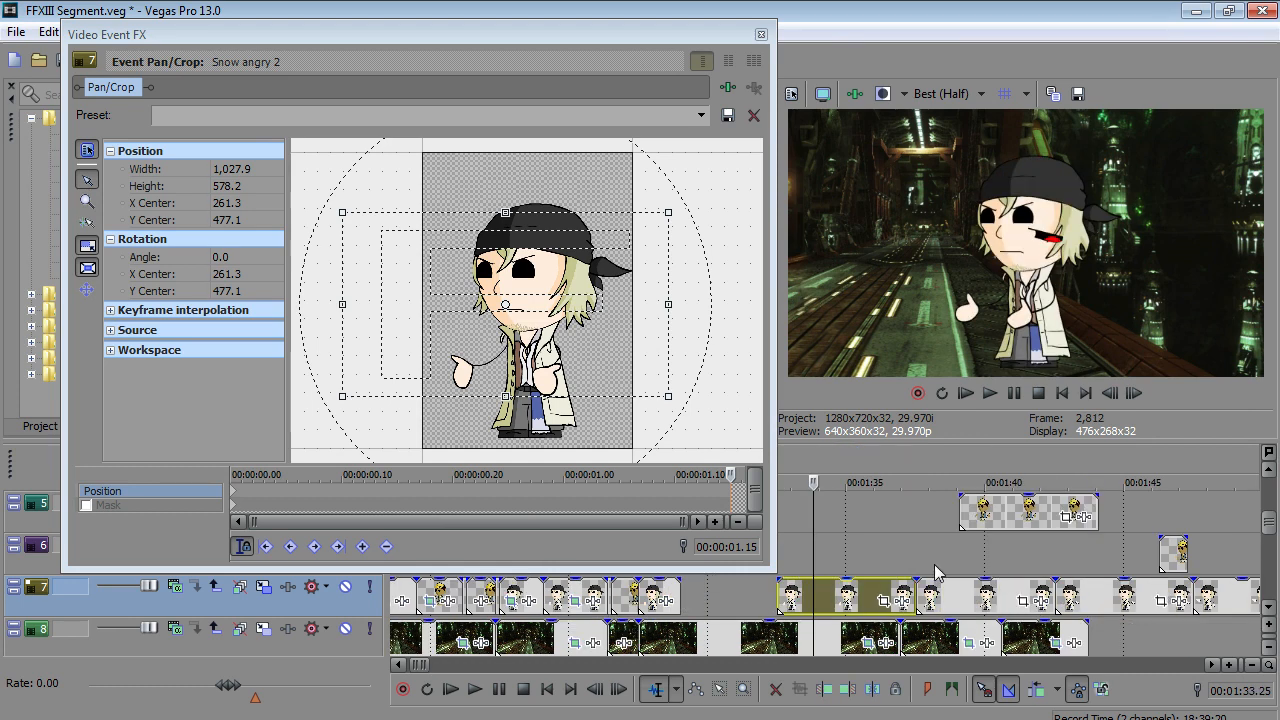
click(940, 570)
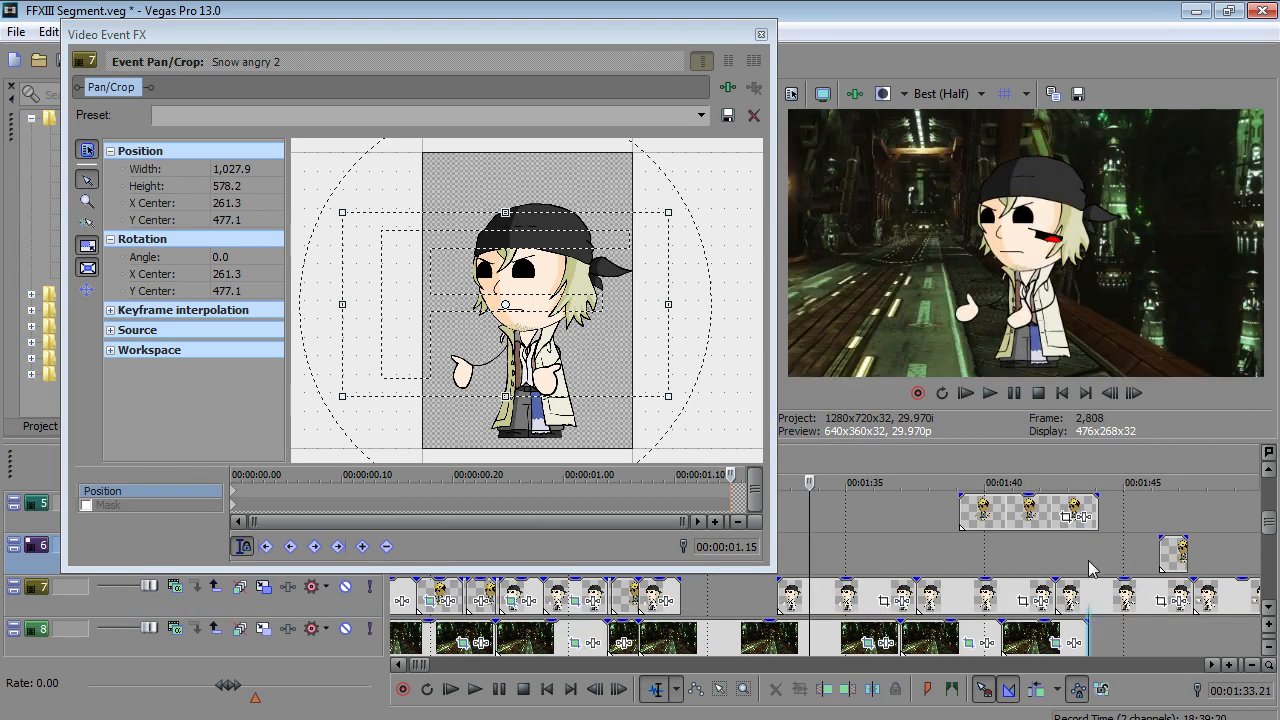
click(1086, 600)
drag(1086, 600, 655, 600)
- Copy the "Snow angry 2" event and paste its event attributes onto "Snow day in"
right_click(655, 600)
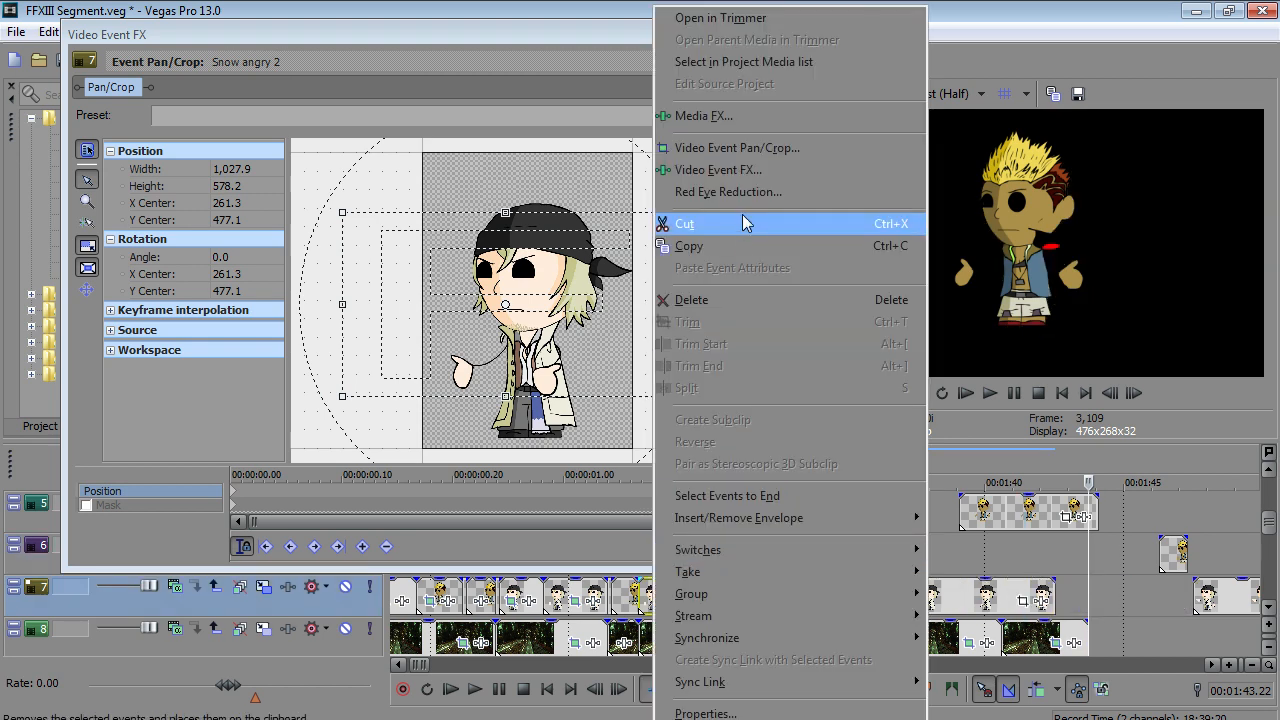
click(734, 250)
click(686, 591)
right_click(686, 591)
click(796, 278)
key(Right)
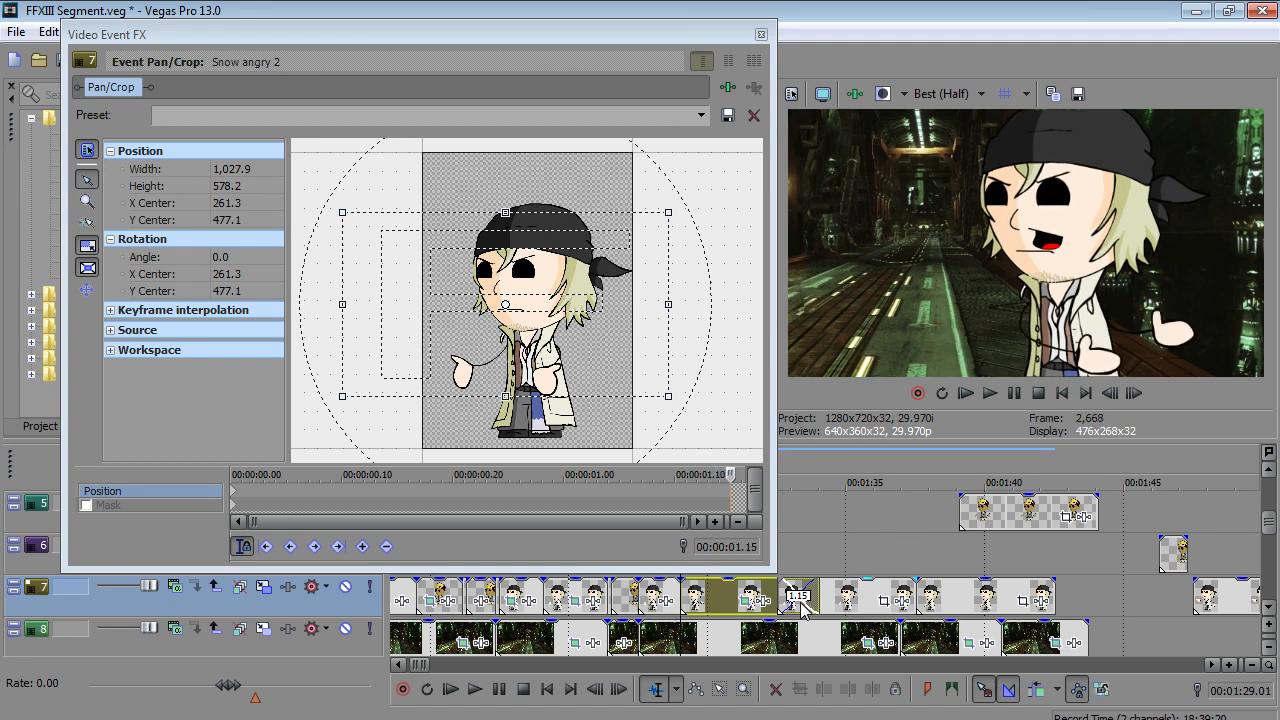
- Keyframe a small vertical bounce in the Pan/Crop of "Snow day in", ending at 00:00:00.11 with Y Center 473.9
click(750, 603)
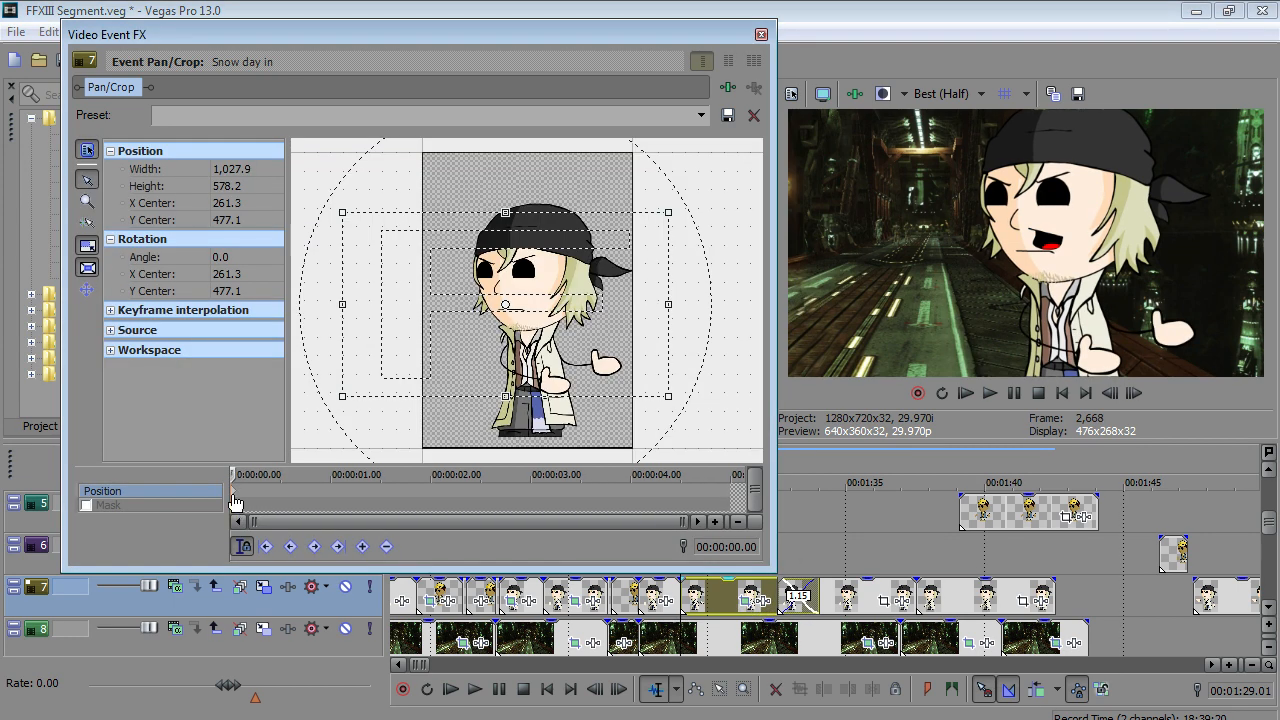
key(Right)
key(Right)
key(Right)
key(Right)
mouse_move(457, 333)
mouse_down()
mouse_move(398, 349)
mouse_move(466, 351)
mouse_up()
key(Right)
key(Right)
key(Right)
key(Right)
key(Right)
key(Right)
key(Right)
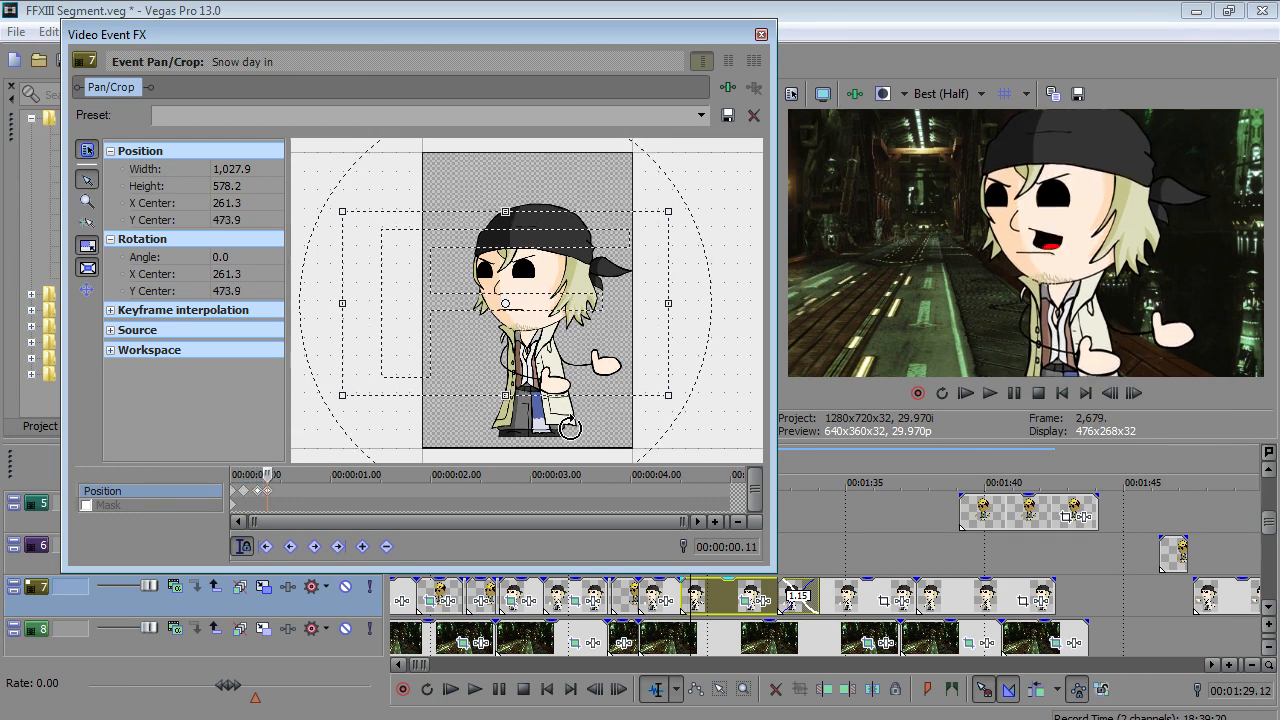
- Play back the "Snow day in" shot and trim its end to 00:01:29.20
click(687, 600)
click(475, 689)
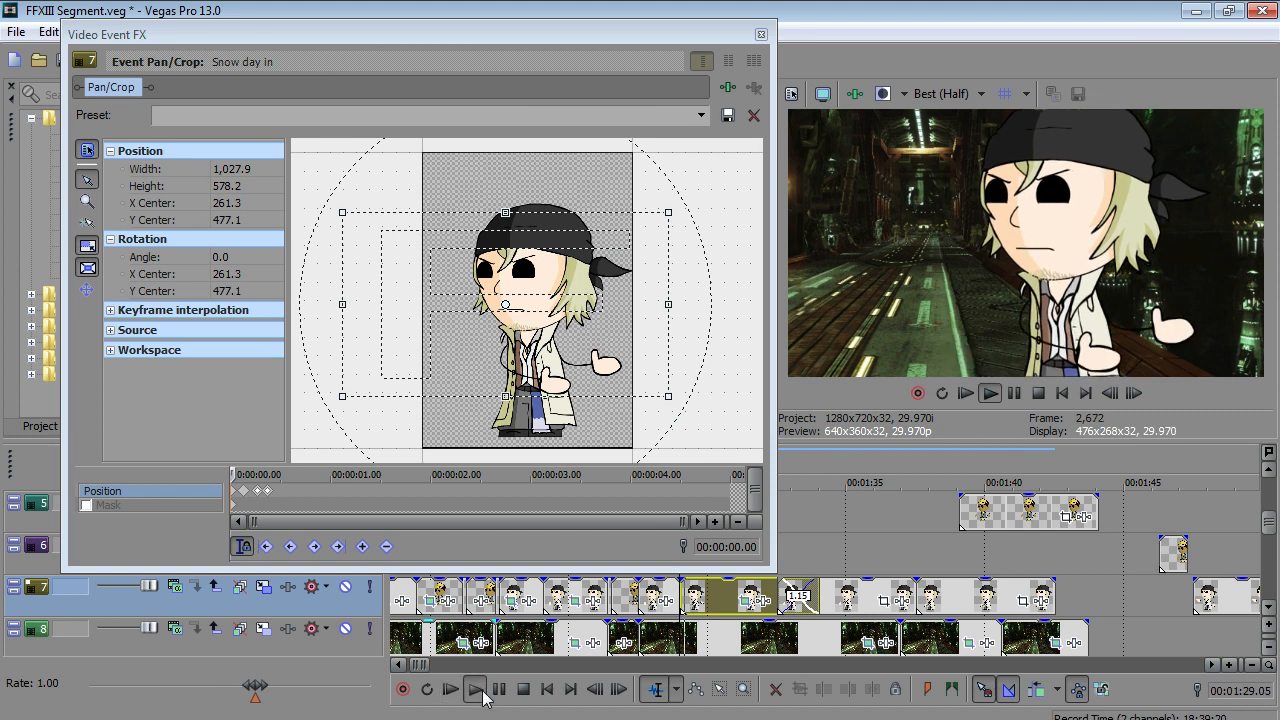
click(499, 690)
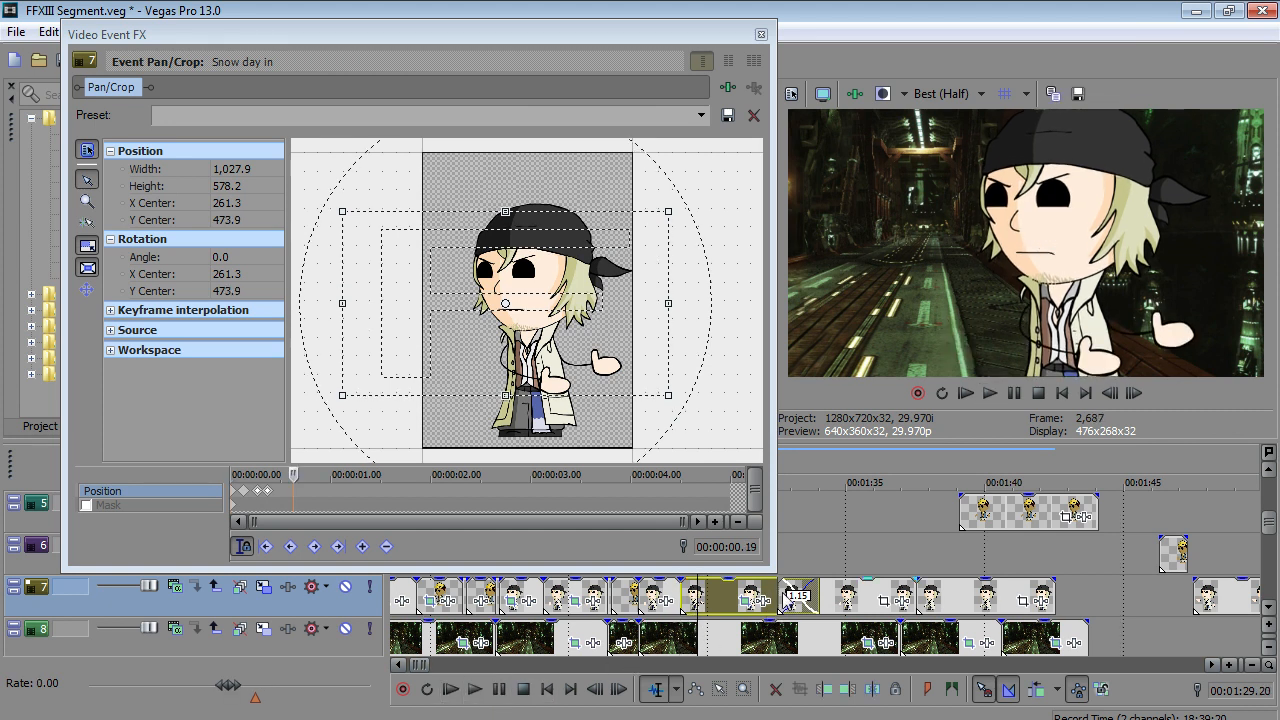
drag(818, 596, 697, 596)
- Copy the last Pan/Crop keyframe of the "Snow day in" event
click(520, 491)
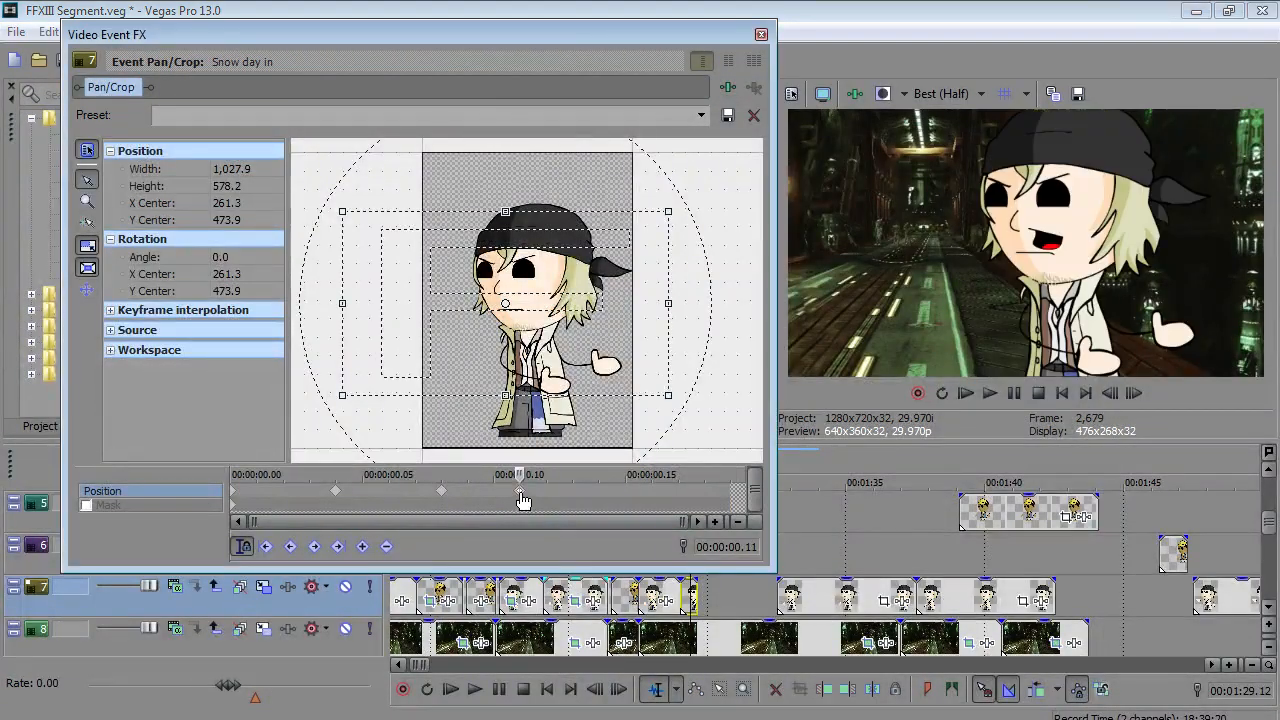
right_click(520, 491)
click(575, 298)
- Move the "Snow day" event on track 7 to start at 00:01:29.20, directly after "Snow day in" without an overlap
drag(934, 594, 711, 600)
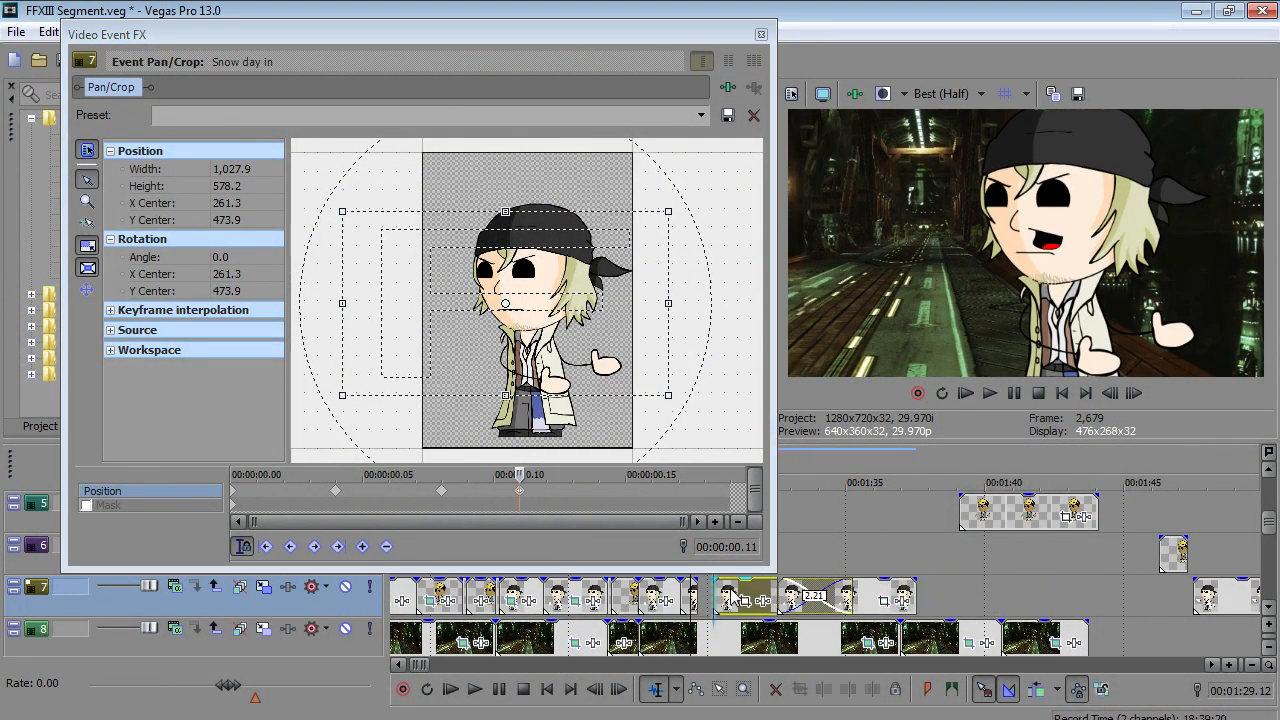
click(700, 598)
scroll(760, 598, up, 3)
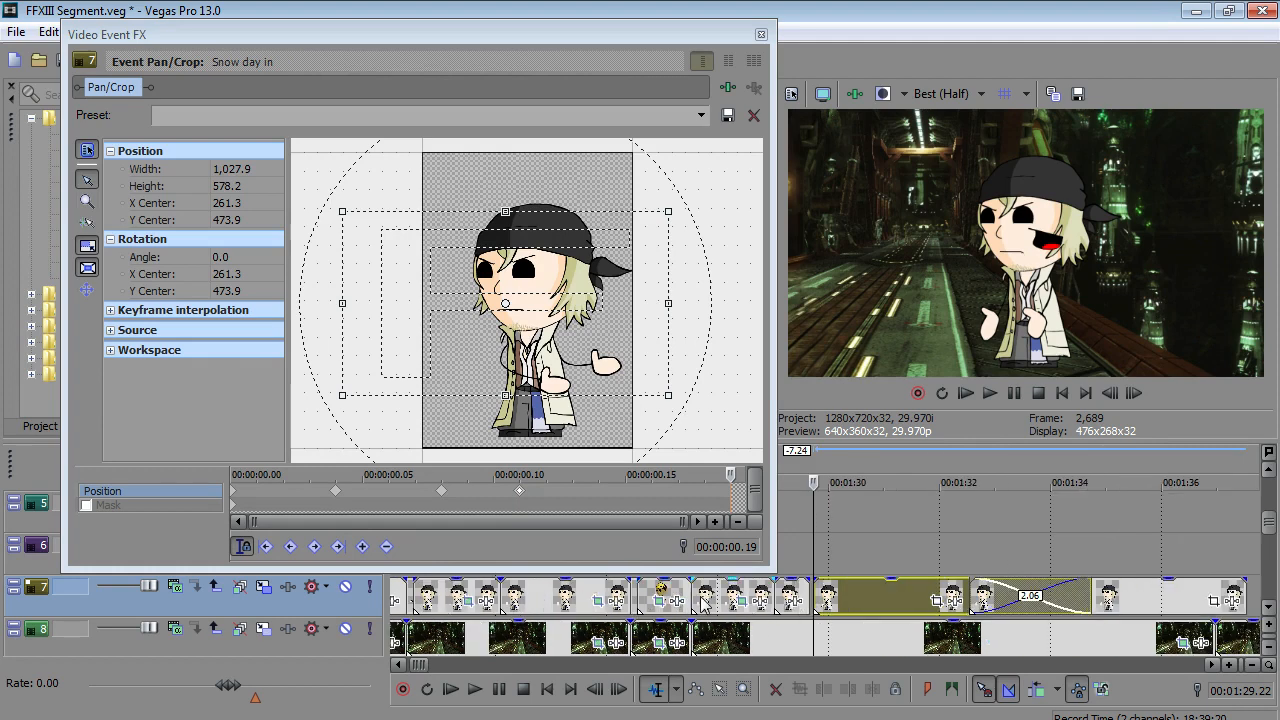
key(Left)
key(Left)
drag(830, 600, 808, 600)
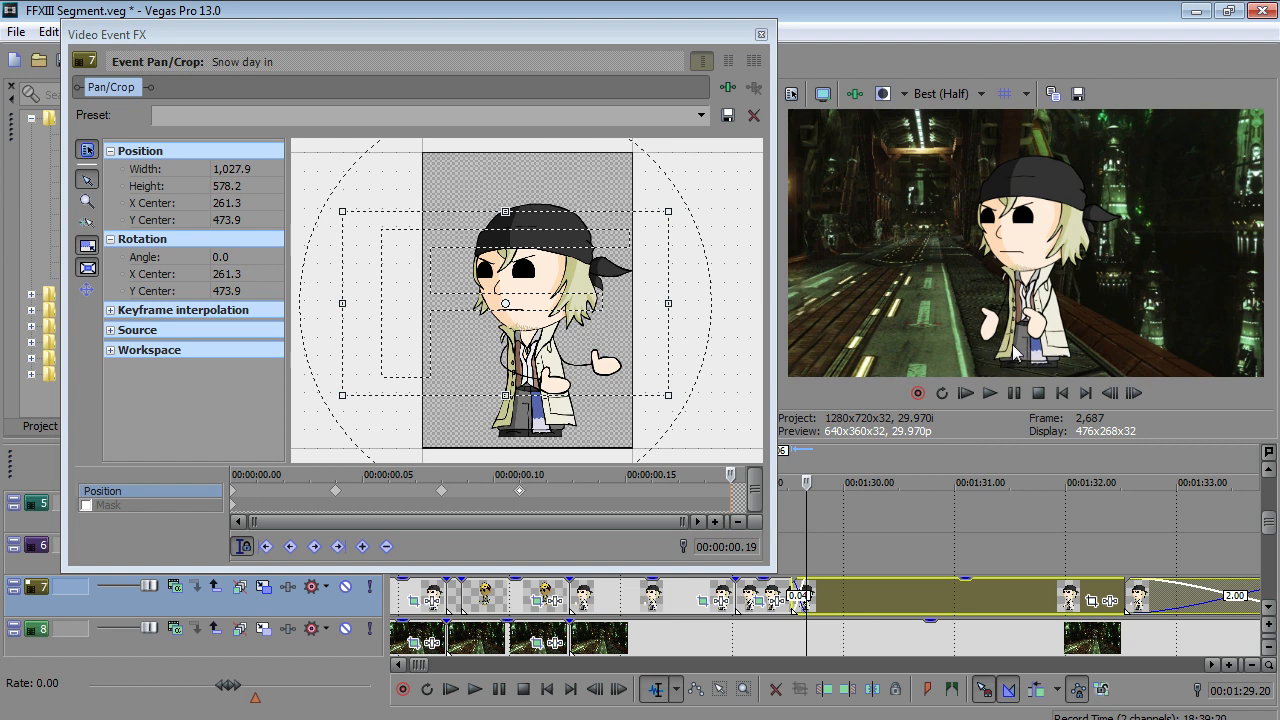
right_click(833, 605)
click(815, 597)
mouse_move(817, 600)
mouse_down()
mouse_move(843, 604)
mouse_move(832, 605)
mouse_up()
- Paste the copied keyframe into the Pan/Crop of "Snow day" for a 1,031.0 by 578.2 frame centred at 262.1, 473.9
right_click(833, 600)
click(943, 145)
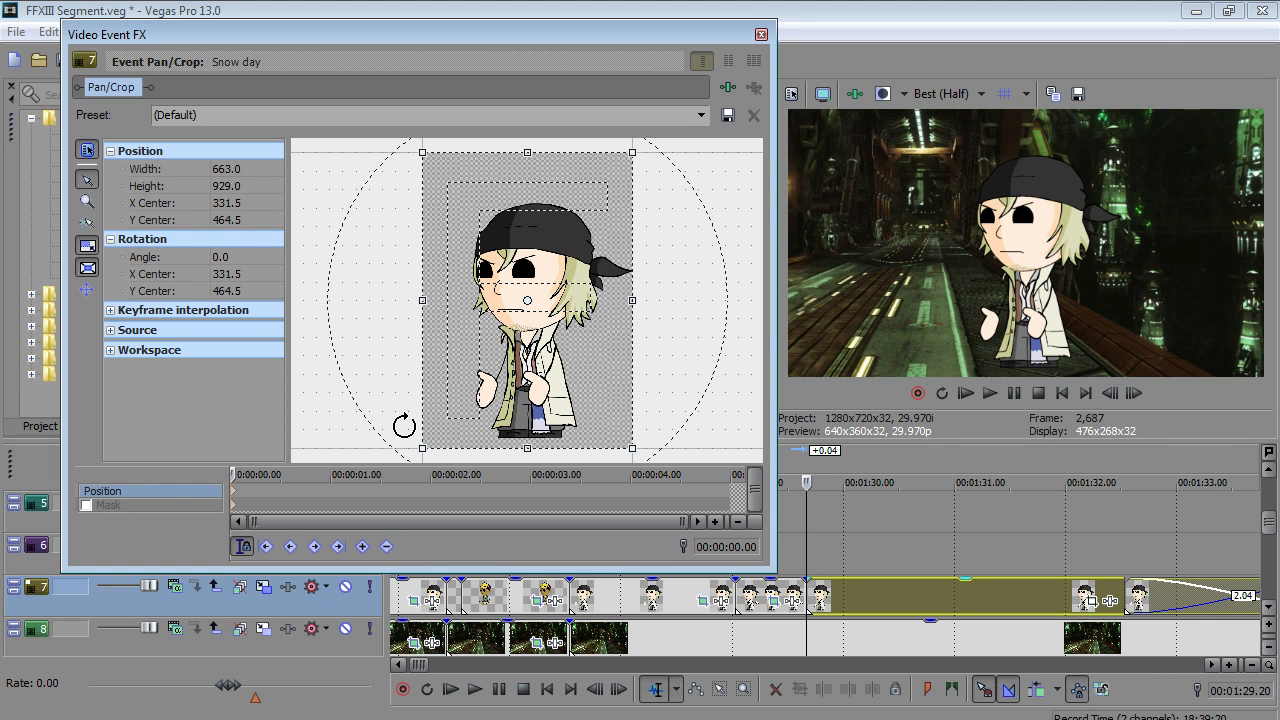
right_click(233, 490)
click(316, 310)
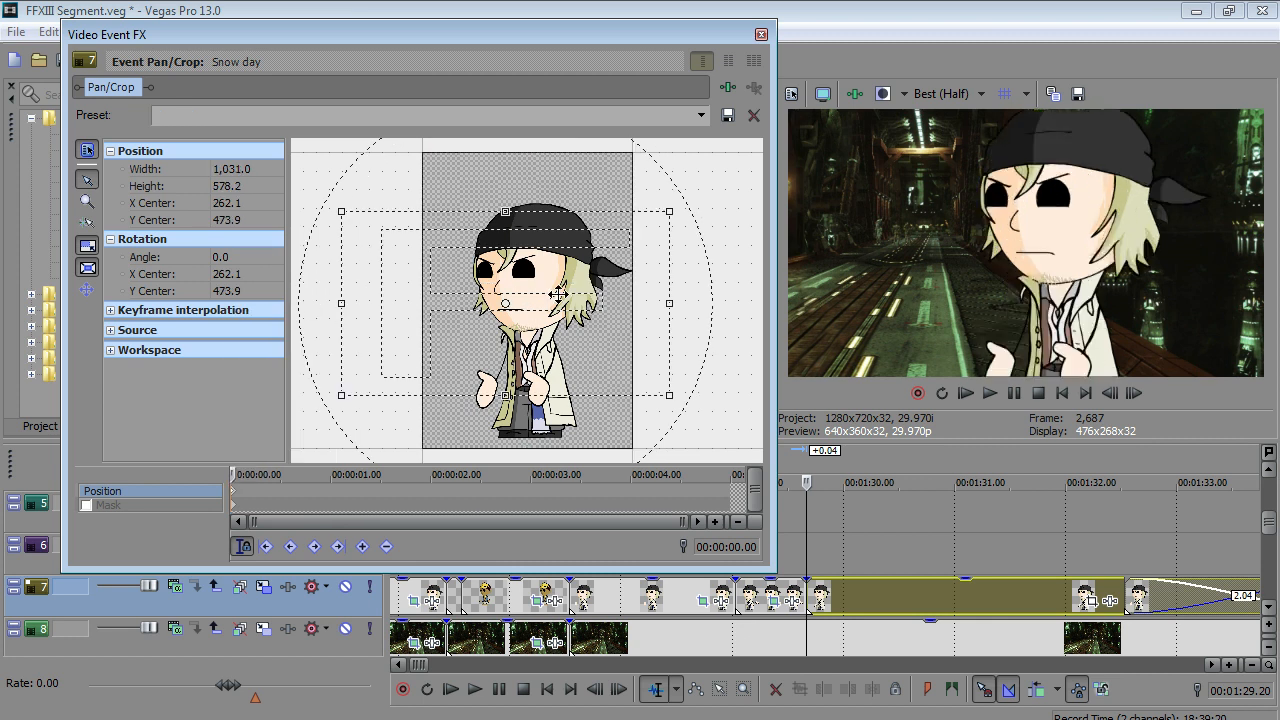
click(818, 598)
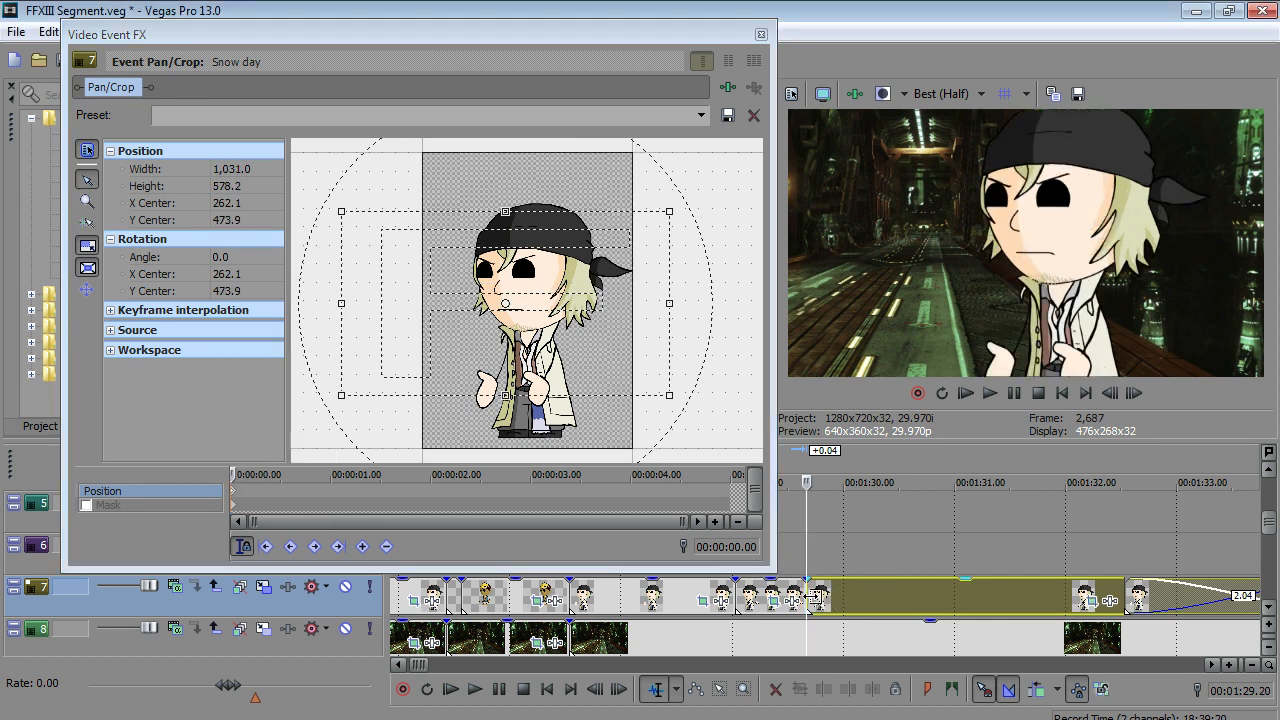
key(Right)
key(Right)
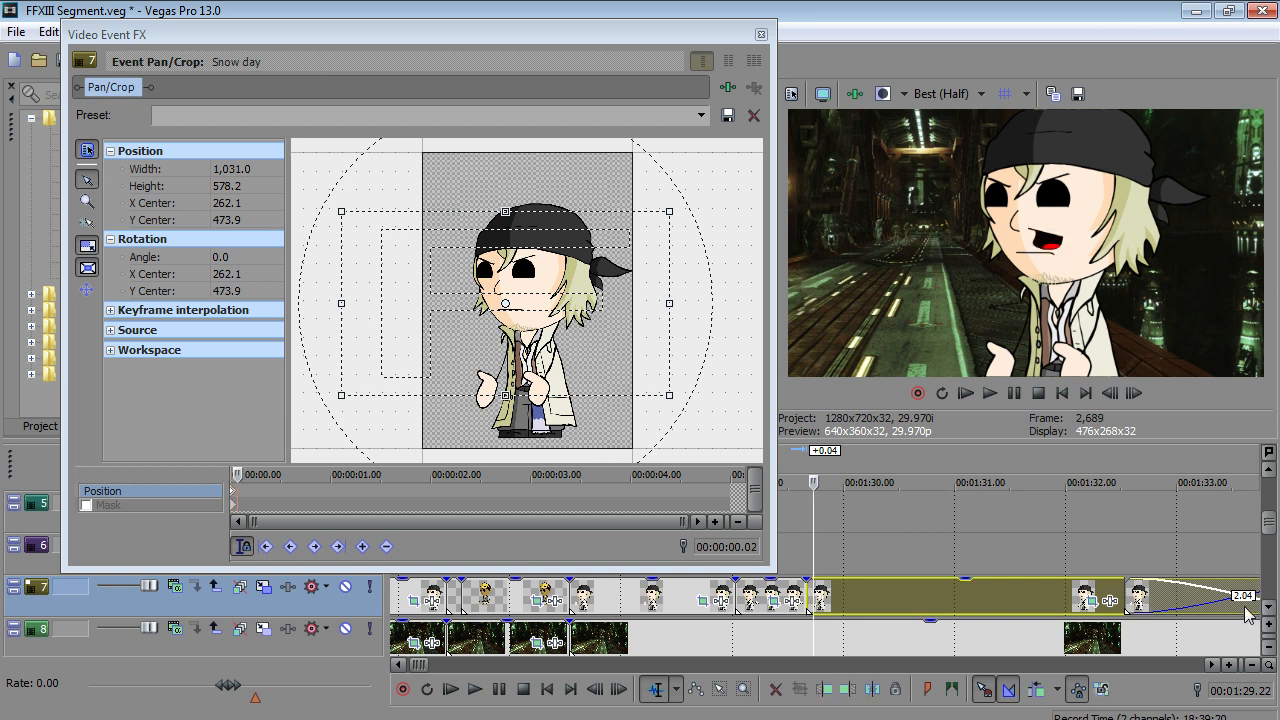
- Trim the end of the "Snow day" event on track 7 to 00:01:29.22
scroll(1246, 612, down, 1)
drag(1084, 604, 825, 597)
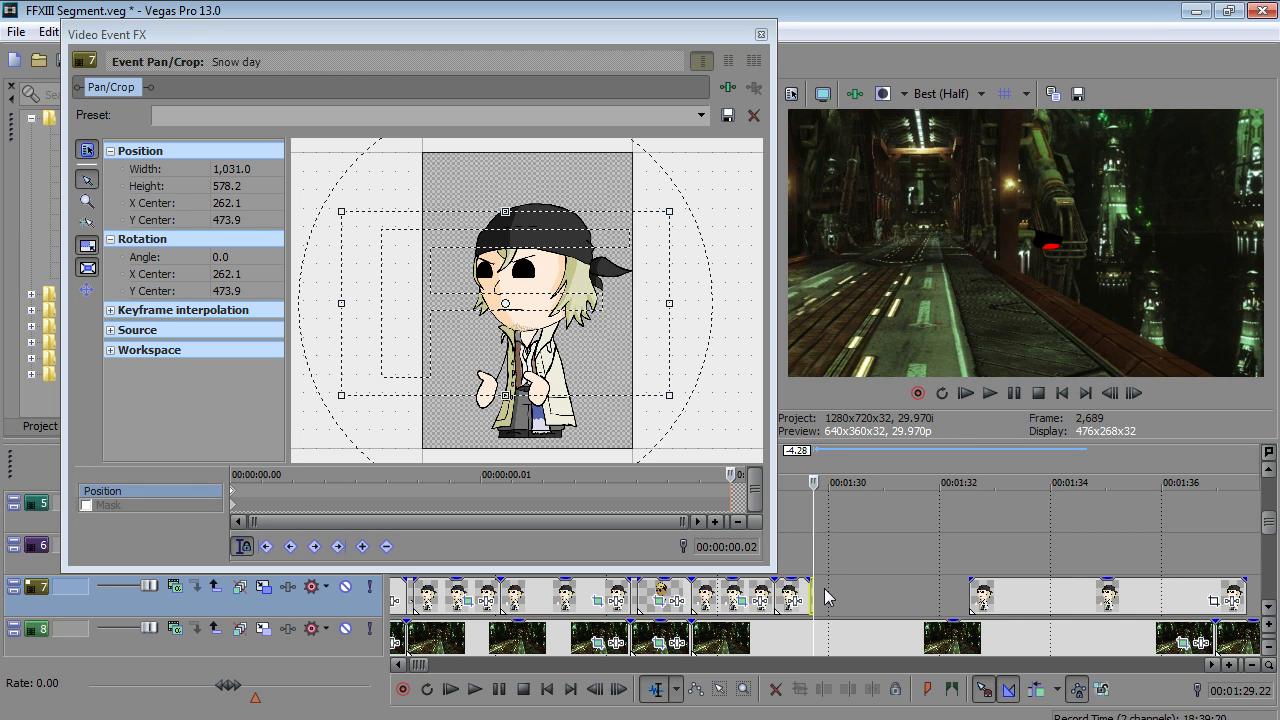
scroll(828, 596, up, 4)
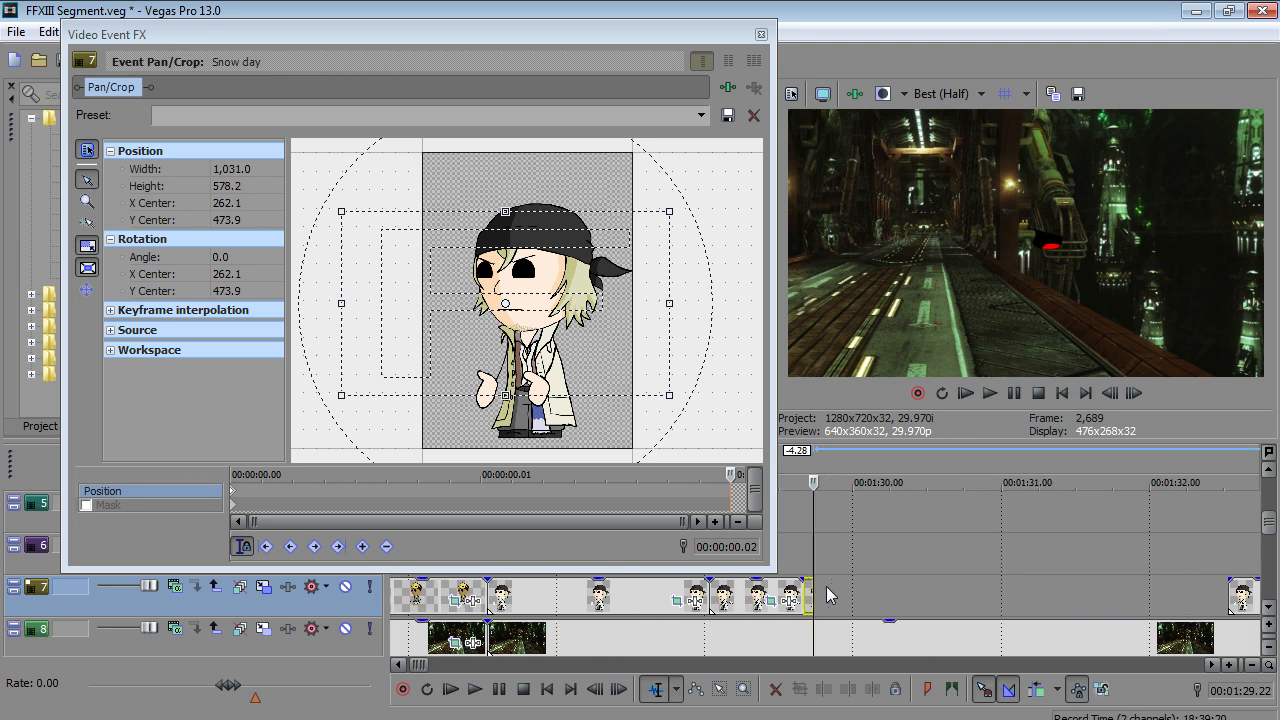
scroll(828, 596, down, 4)
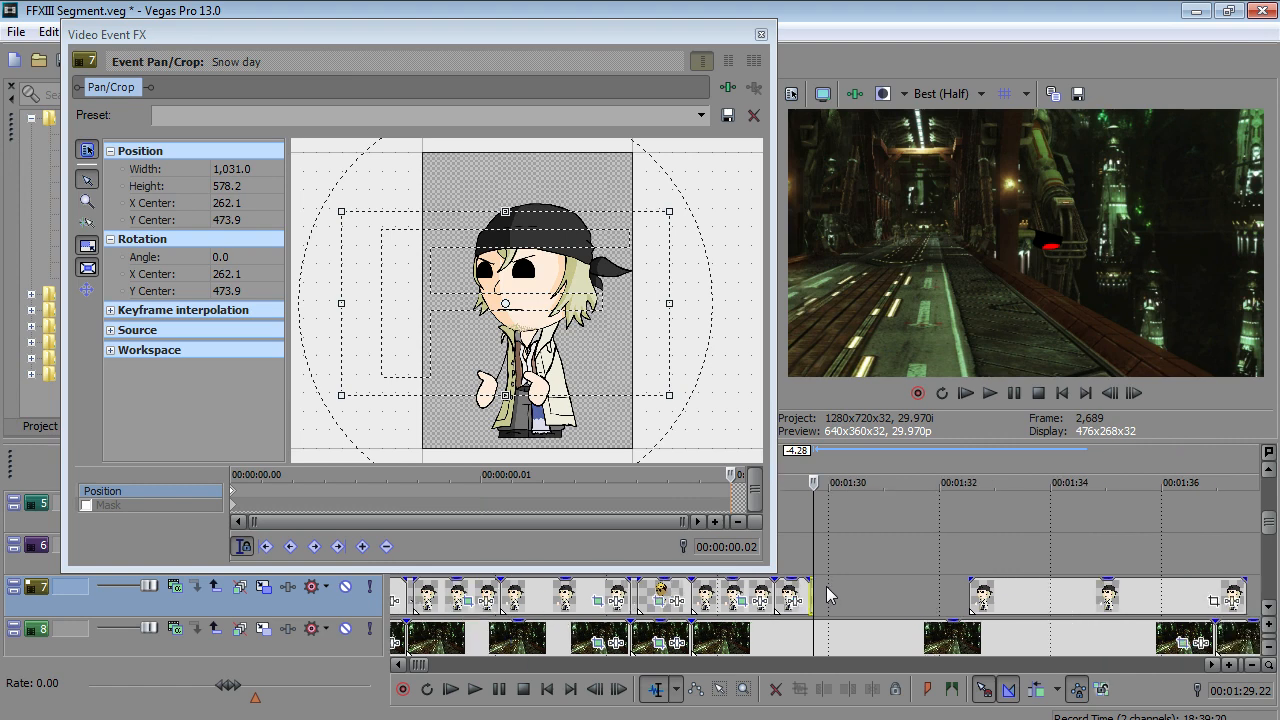
- Move the next Snow event on track 7 to start at 00:01:29.22 and paste the "Snow day" event's attributes onto it
drag(997, 614, 838, 600)
right_click(840, 600)
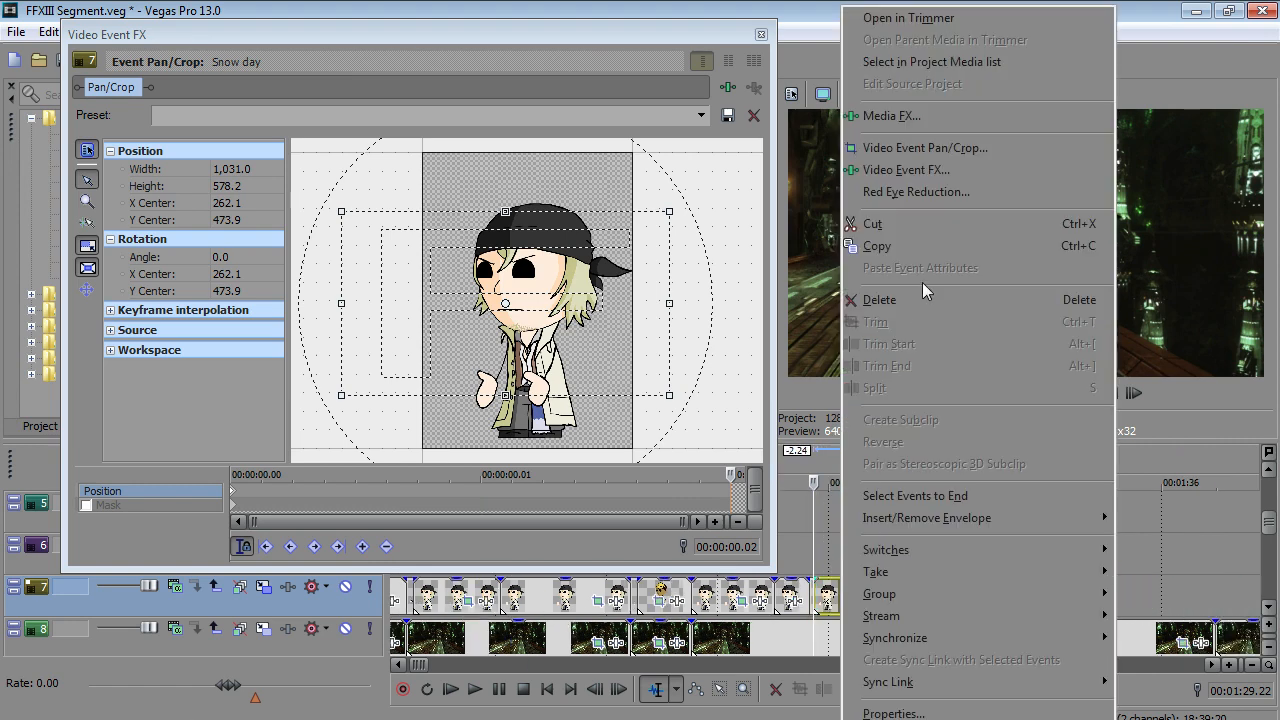
click(798, 586)
right_click(789, 600)
click(886, 246)
right_click(848, 606)
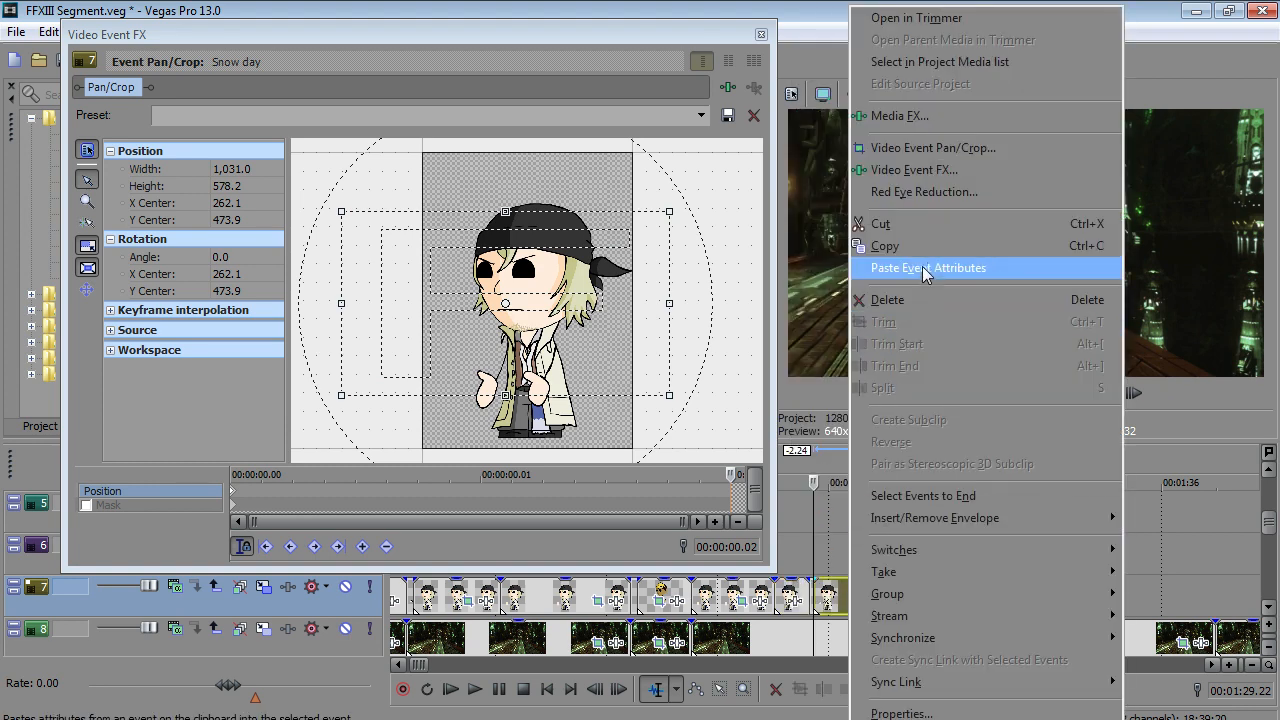
click(921, 269)
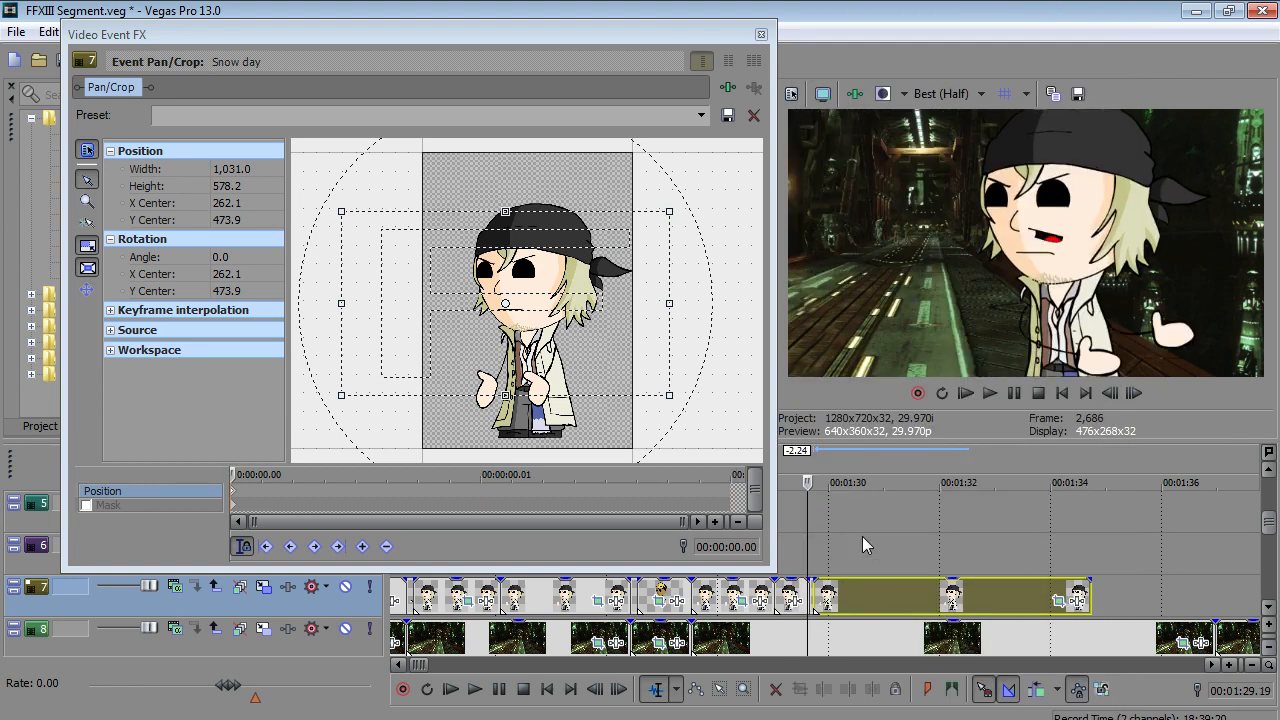
- Play back the shot following "Snow day" and trim its end on track 7 to 00:01:30.12
scroll(862, 536, up, 2)
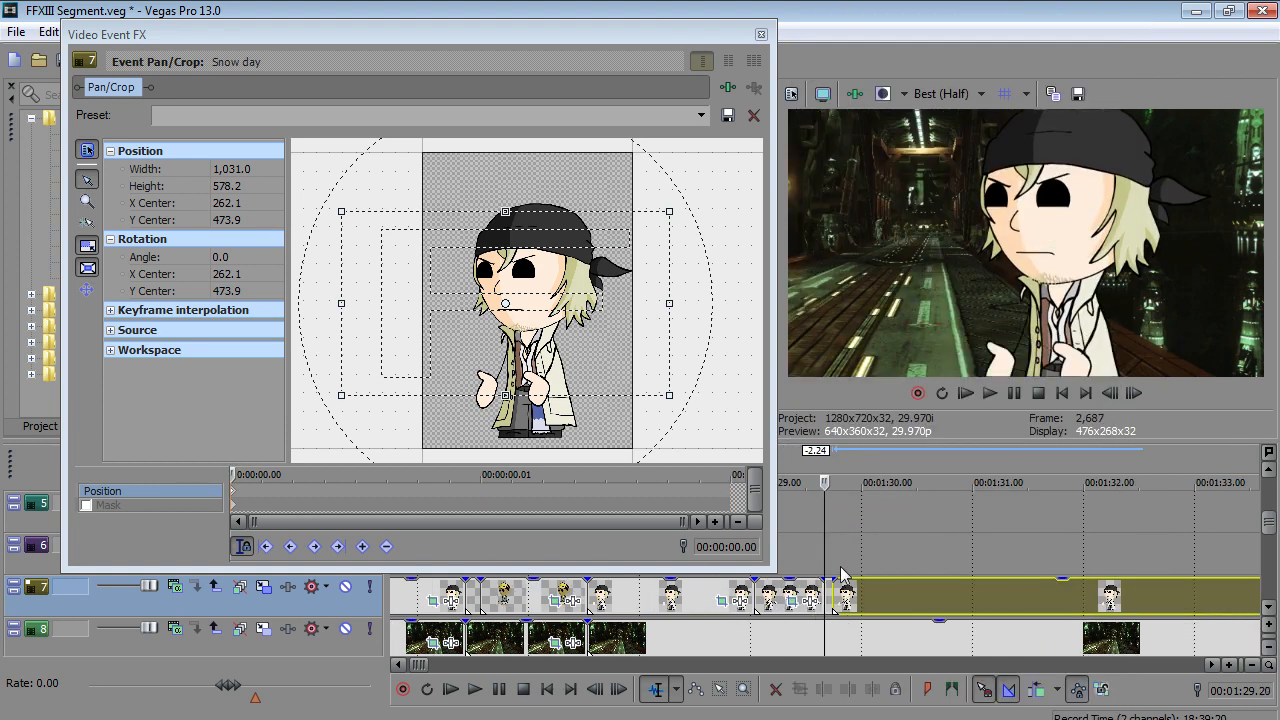
key(Left)
click(745, 638)
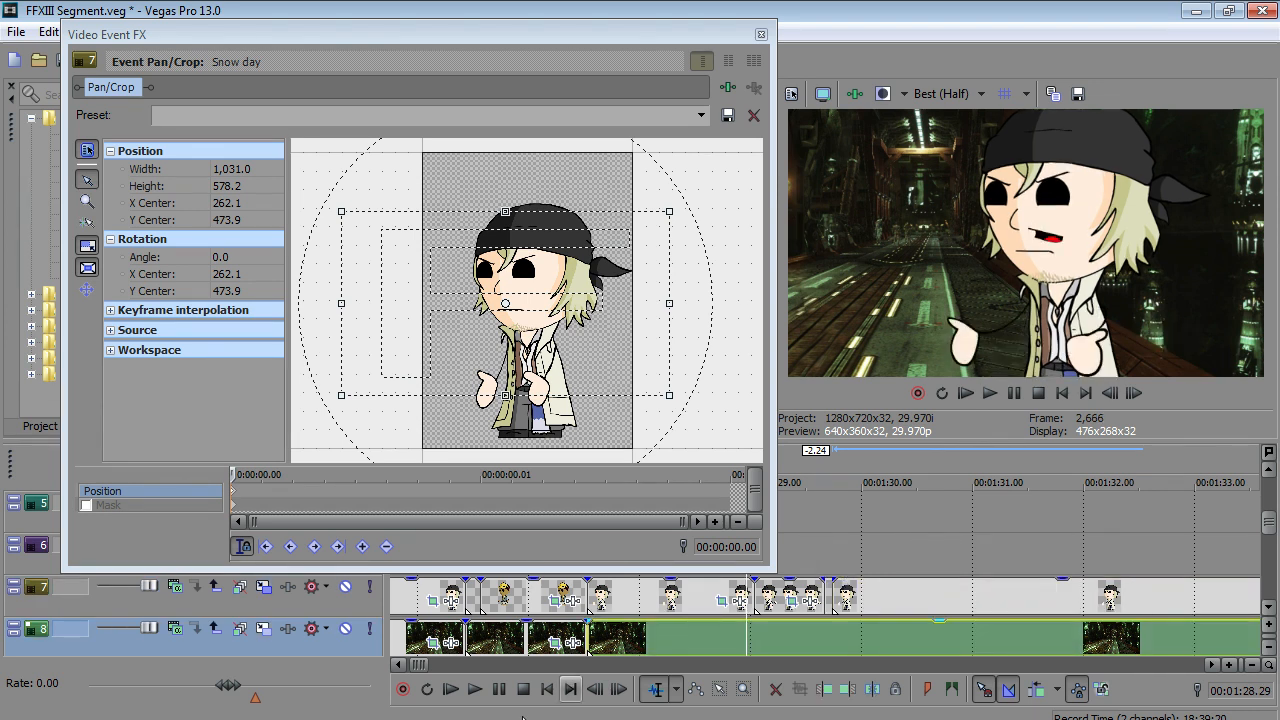
click(476, 691)
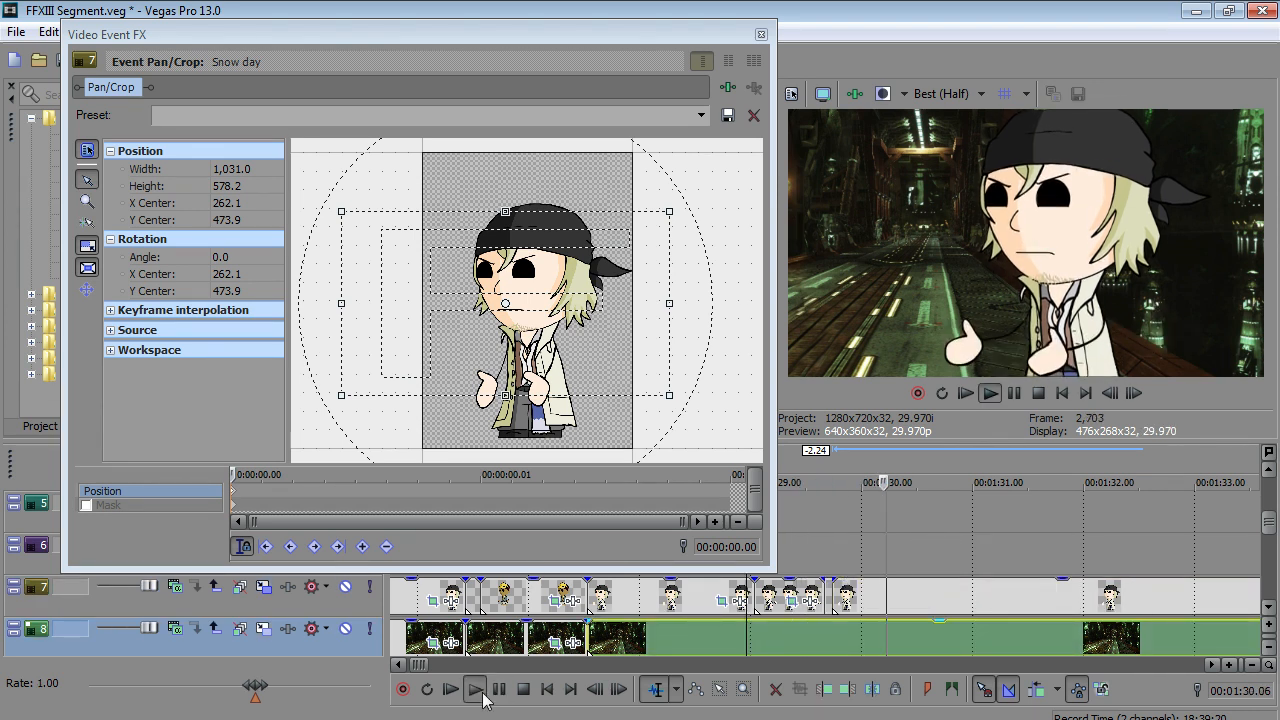
click(494, 694)
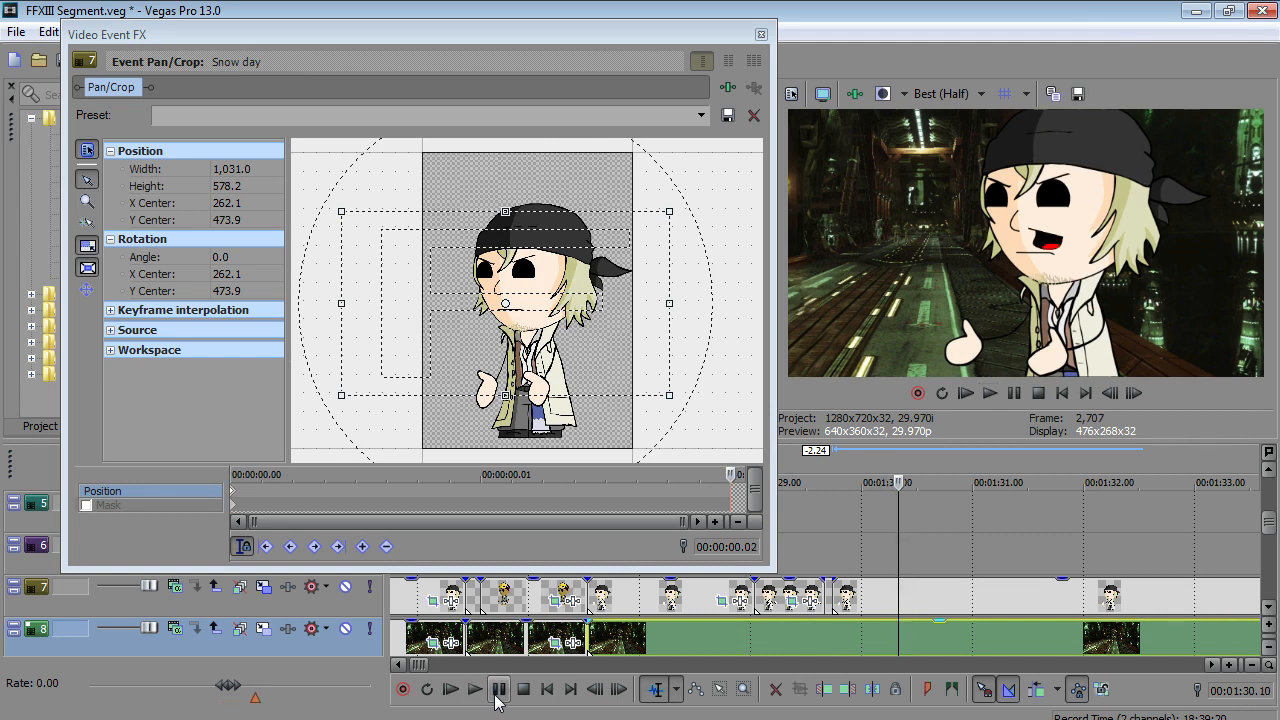
scroll(849, 637, down, 1)
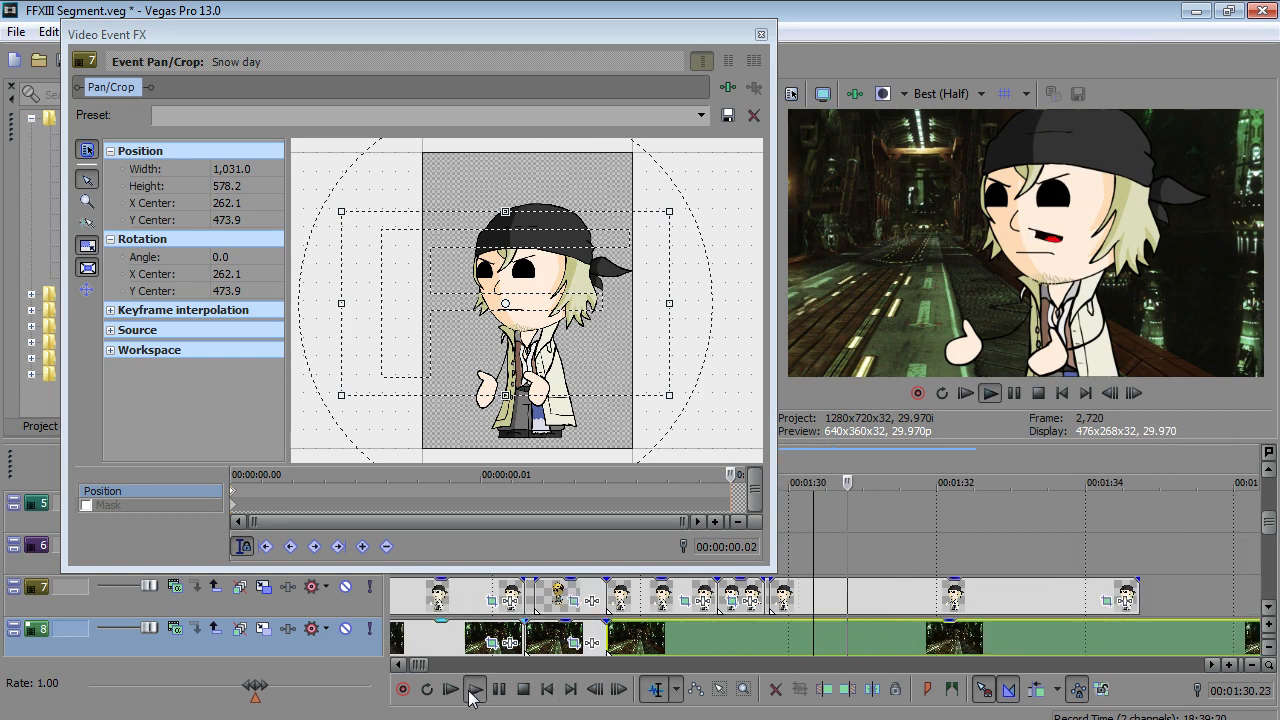
drag(1128, 600, 816, 603)
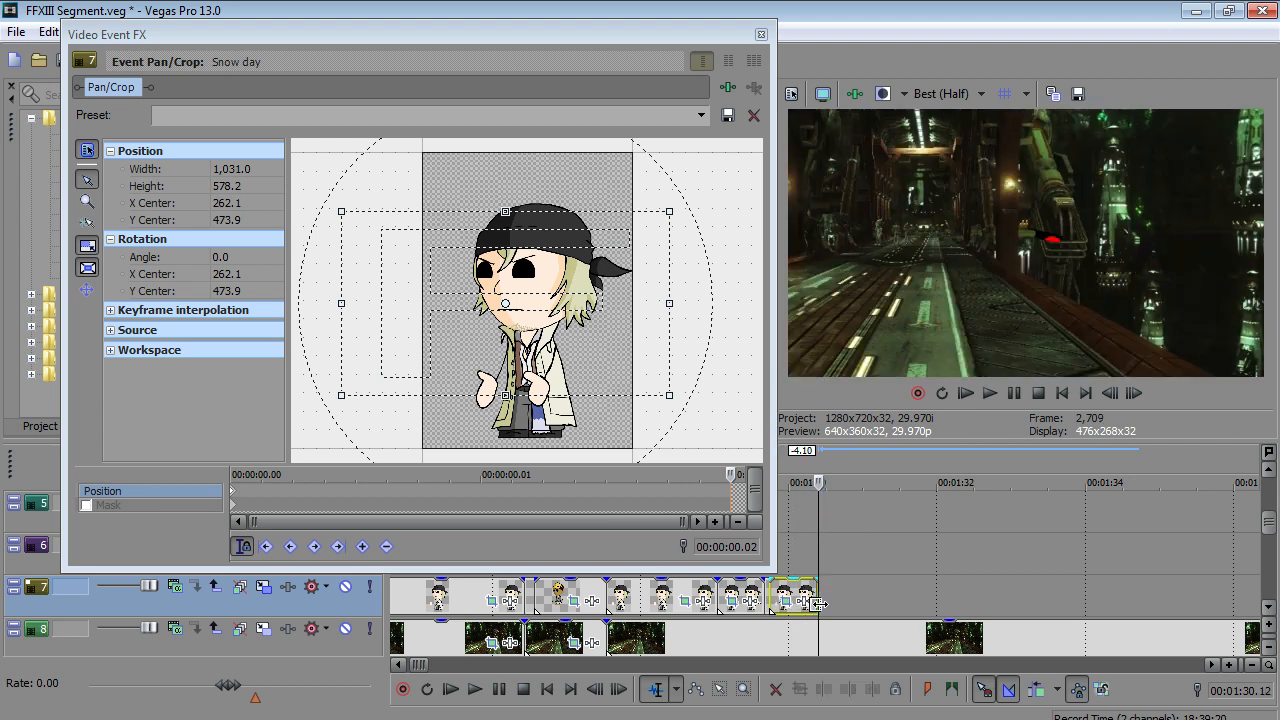
- Move the Snow event with spread arms to start at 00:01:30.12 on track 7 and paste the copied event attributes onto it
scroll(1075, 612, down, 3)
click(1074, 610)
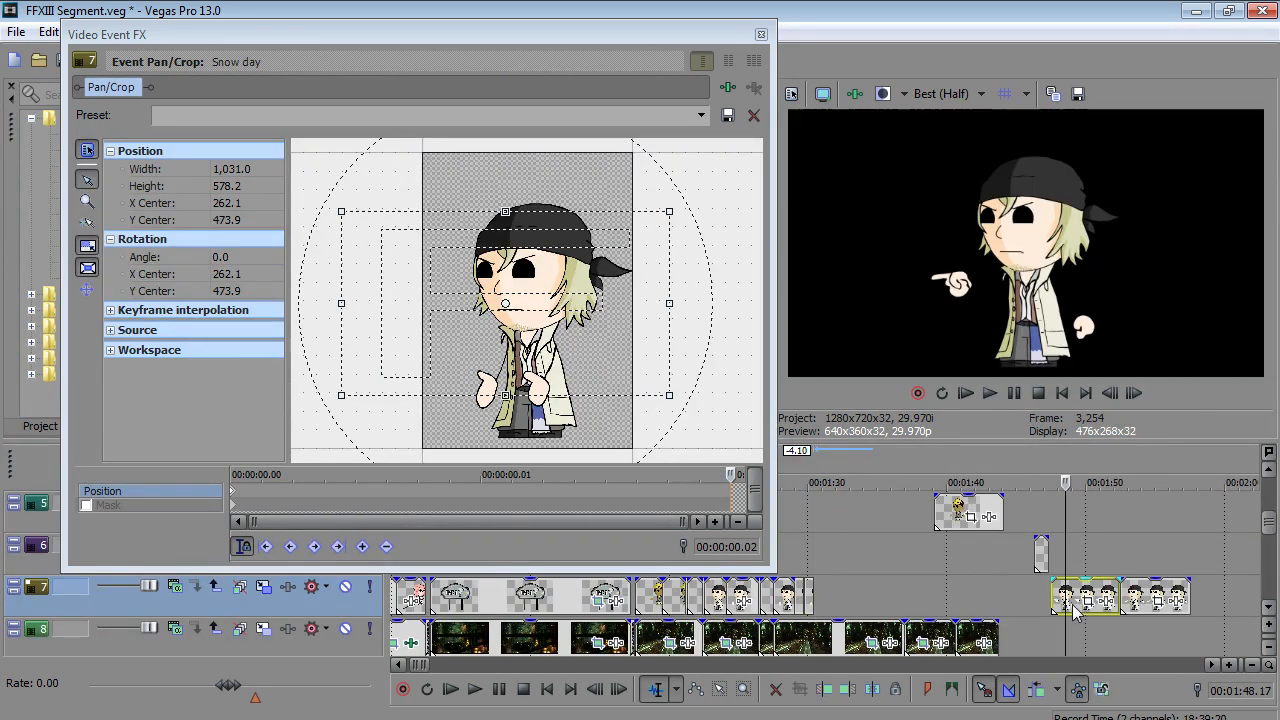
drag(1140, 590, 831, 597)
click(807, 596)
scroll(830, 590, up, 3)
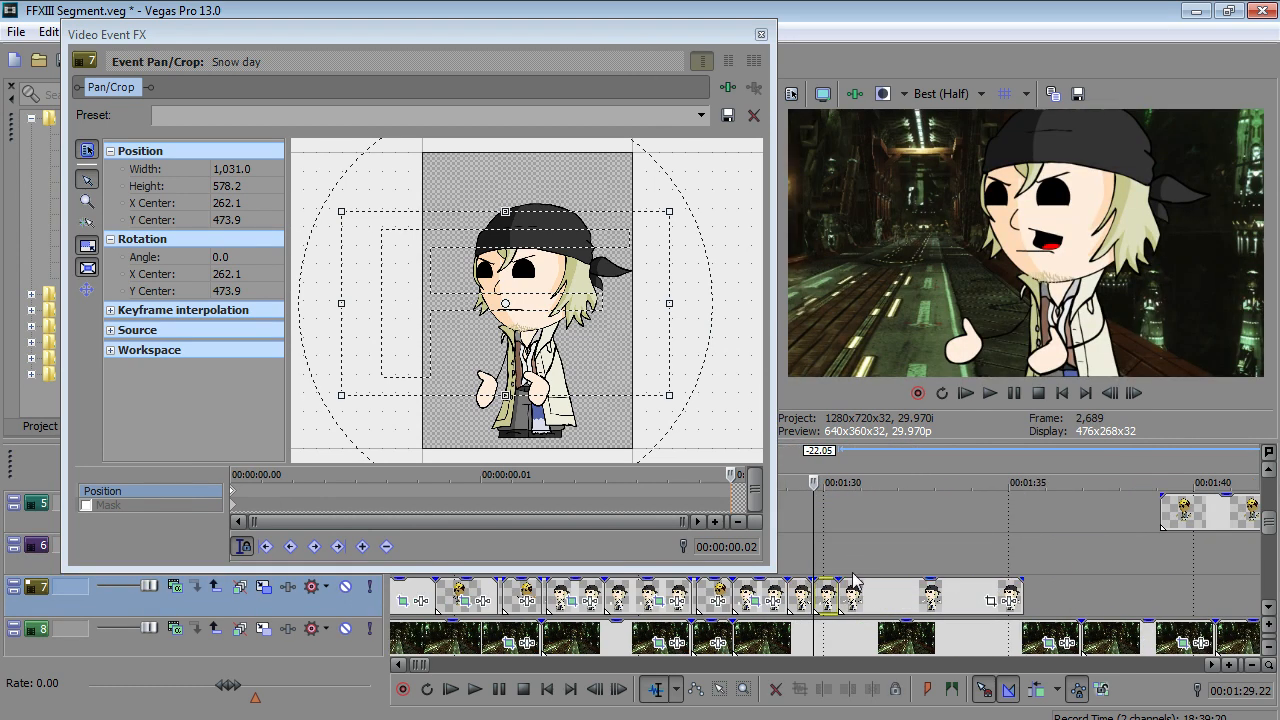
click(845, 595)
right_click(845, 595)
click(982, 266)
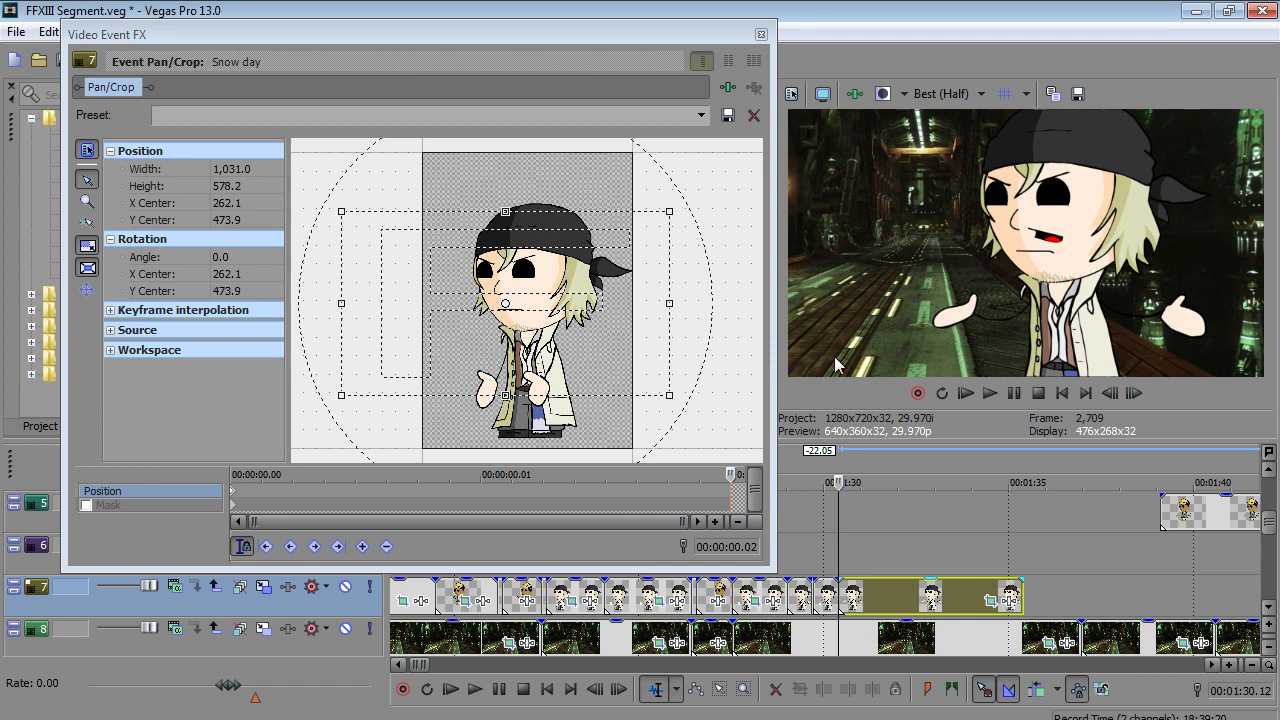
- Play back the spread-arms Snow shot and trim its end to 00:01:32.03
key(Left)
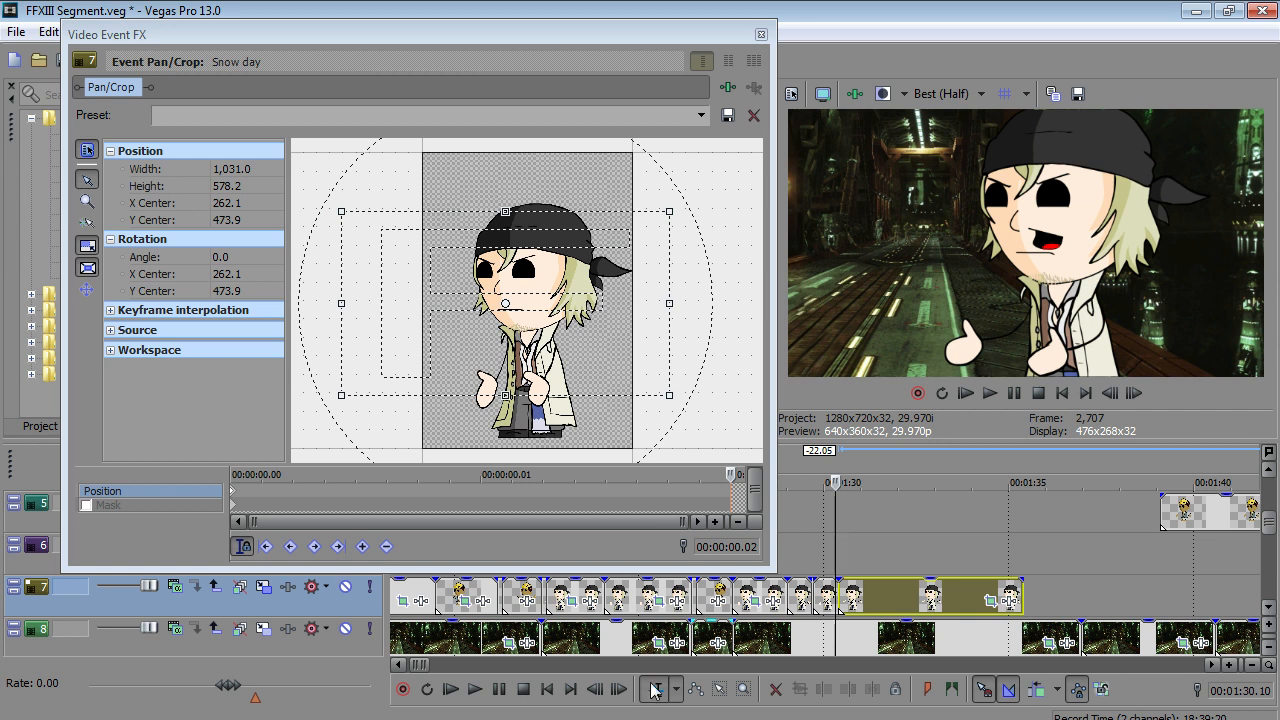
click(478, 690)
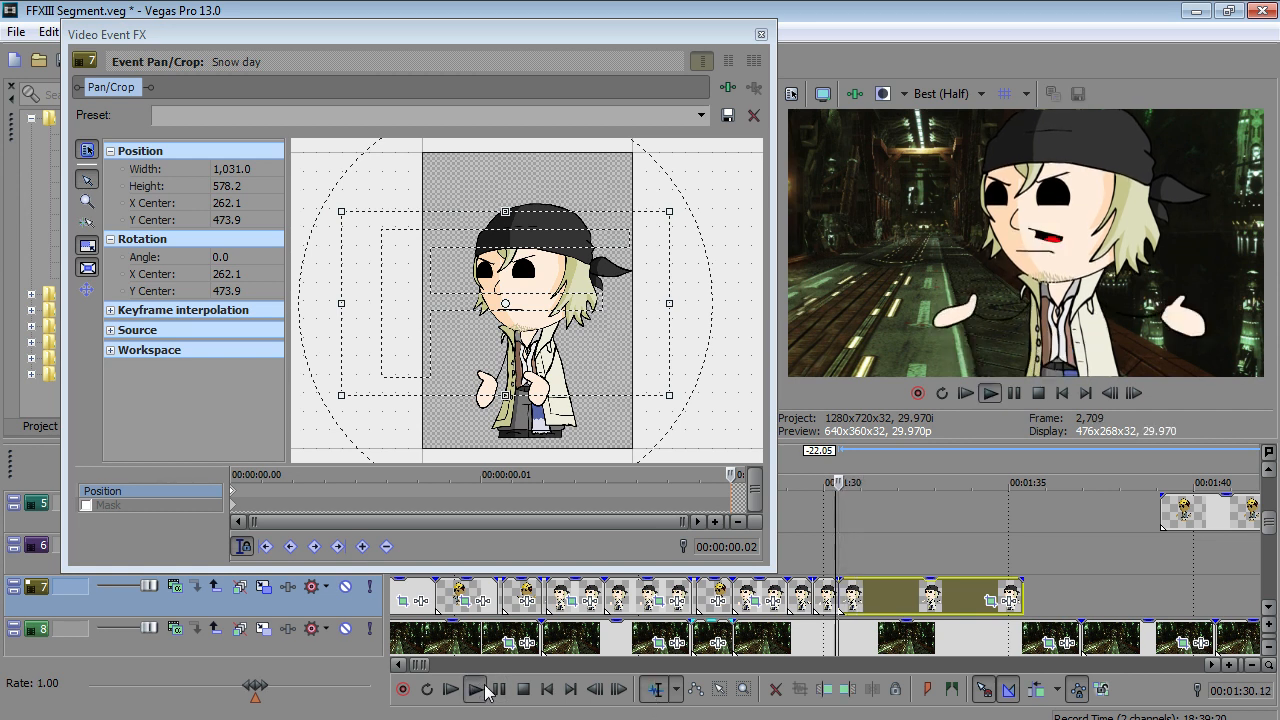
click(499, 690)
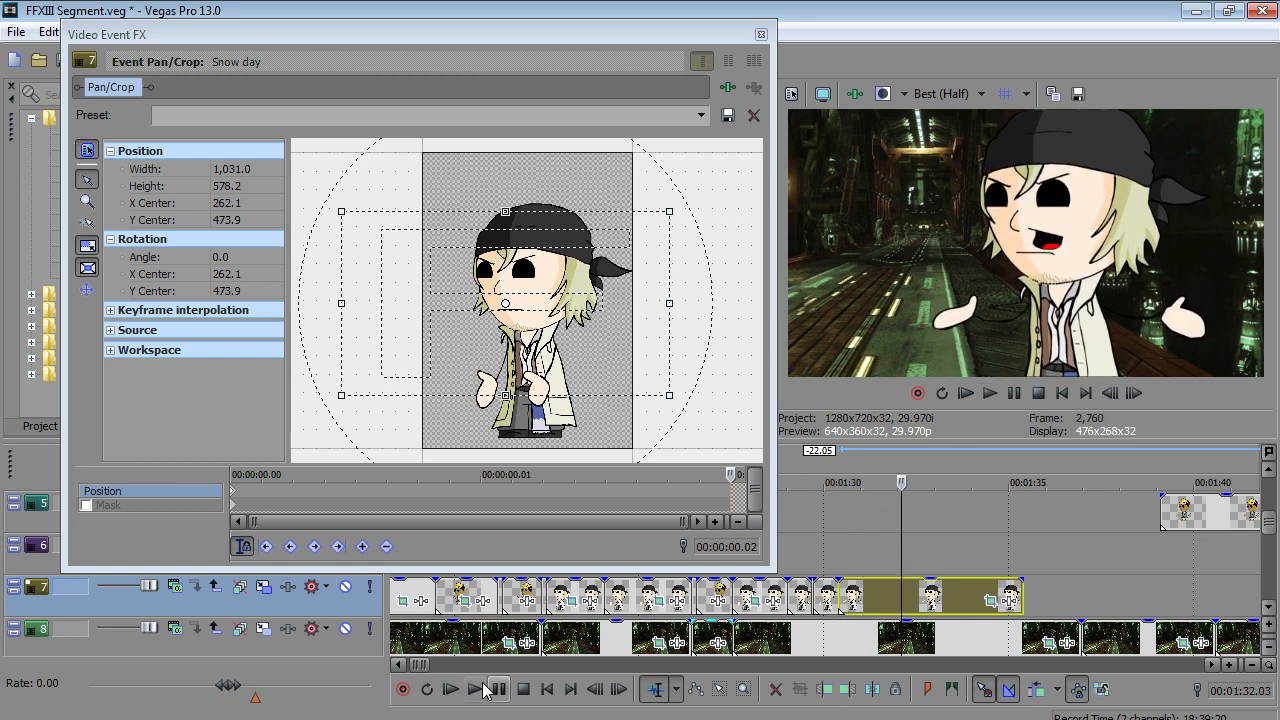
drag(1022, 605, 900, 605)
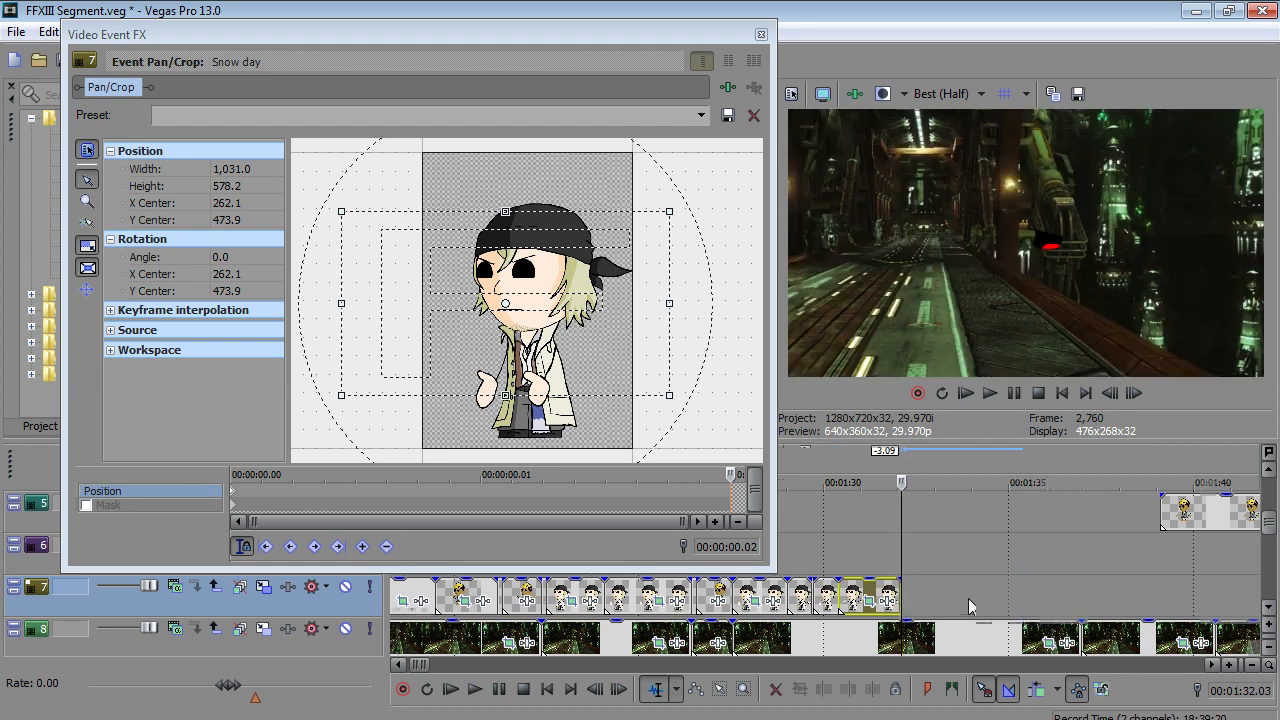
- Move the "Snow angry point" event on track 7 to start at 00:01:32.03, directly after the spread-arms shot
scroll(1010, 600, down, 2)
drag(1122, 600, 803, 610)
scroll(838, 600, up, 3)
- Paste the copied attributes onto "Snow angry point" and trim its end by 4 frames to line up with the background cut on track 8
right_click(838, 598)
click(936, 269)
mouse_move(1090, 594)
mouse_down()
mouse_move(1045, 594)
mouse_move(1083, 592)
mouse_up()
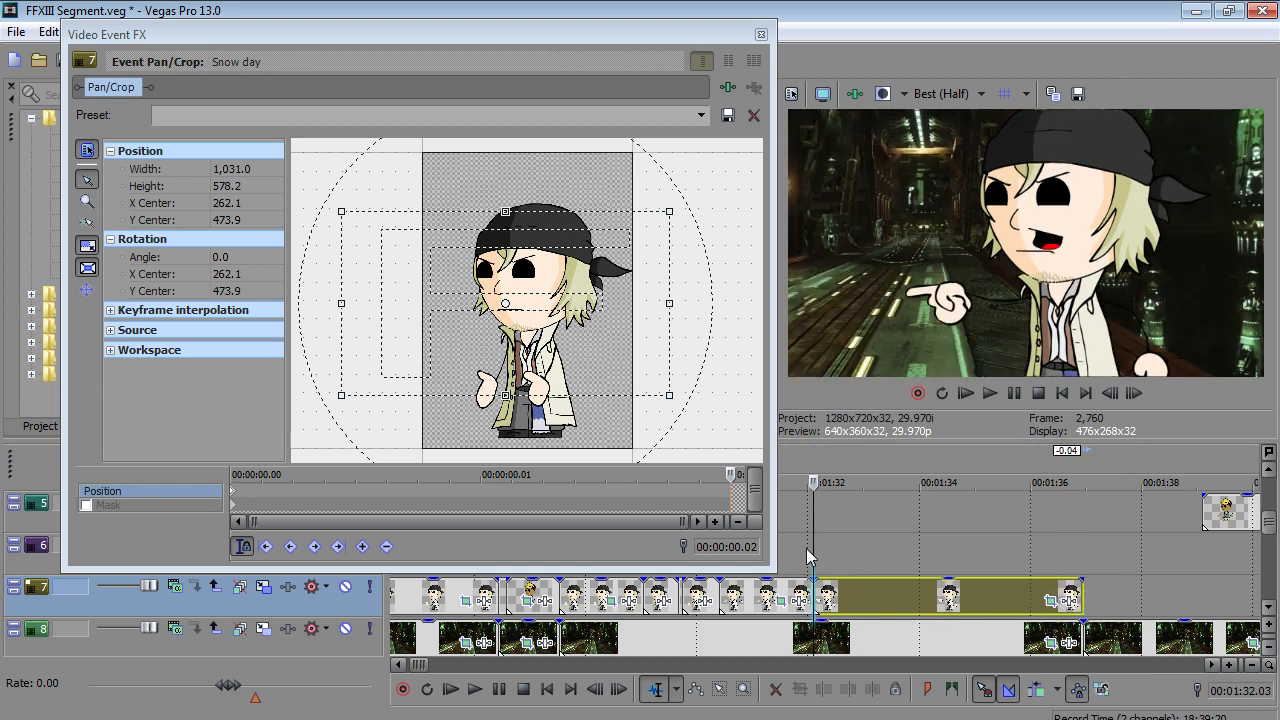
- Play back the "Snow angry point" shot to check it against the dialogue
click(808, 556)
click(475, 689)
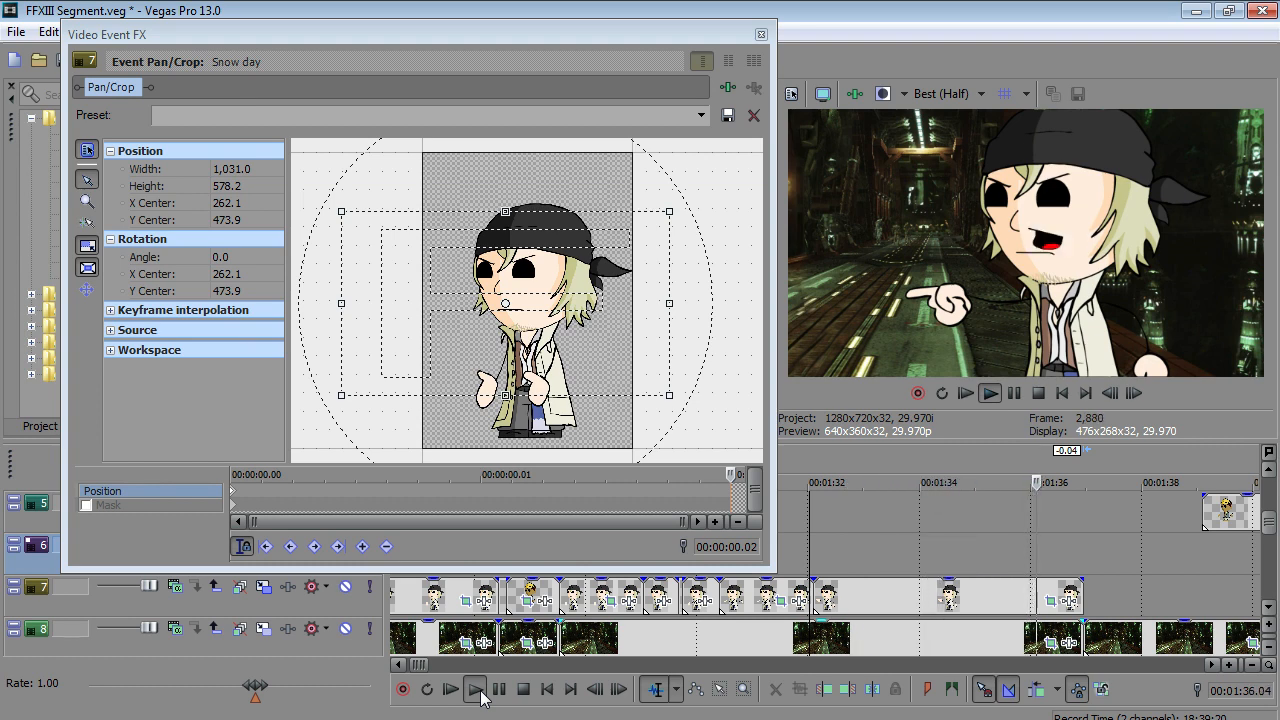
click(478, 692)
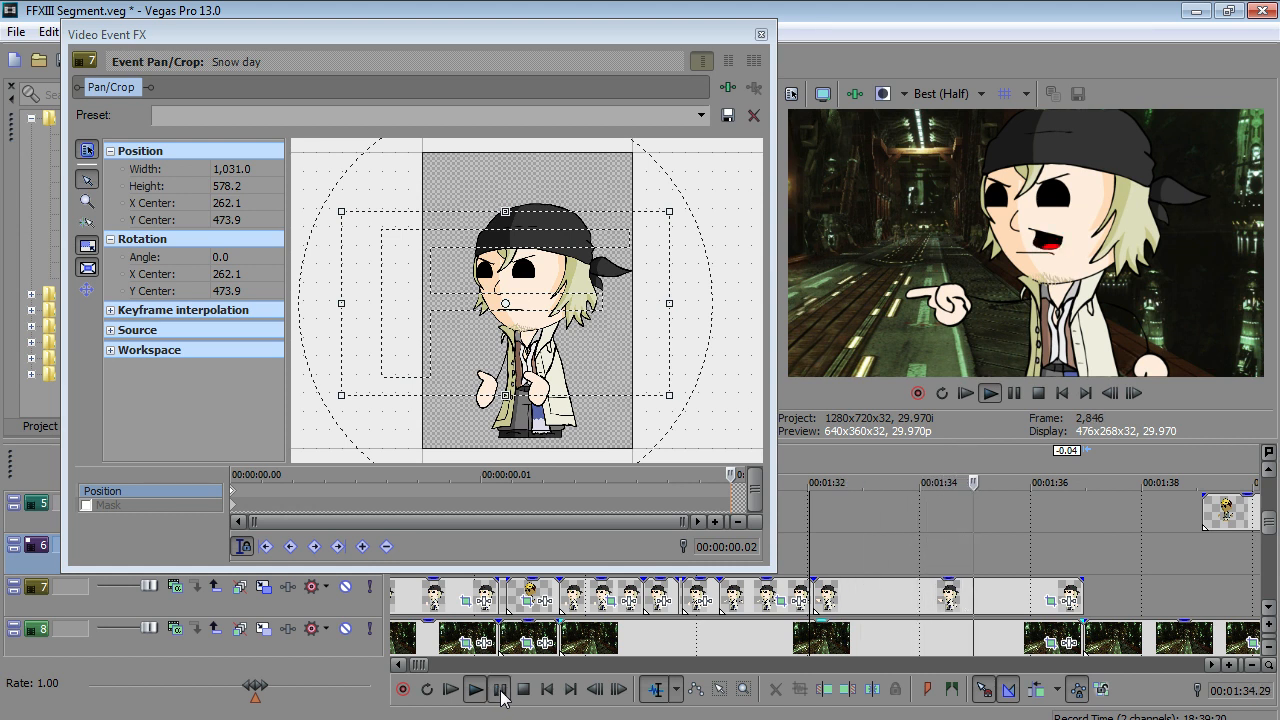
click(501, 694)
click(545, 370)
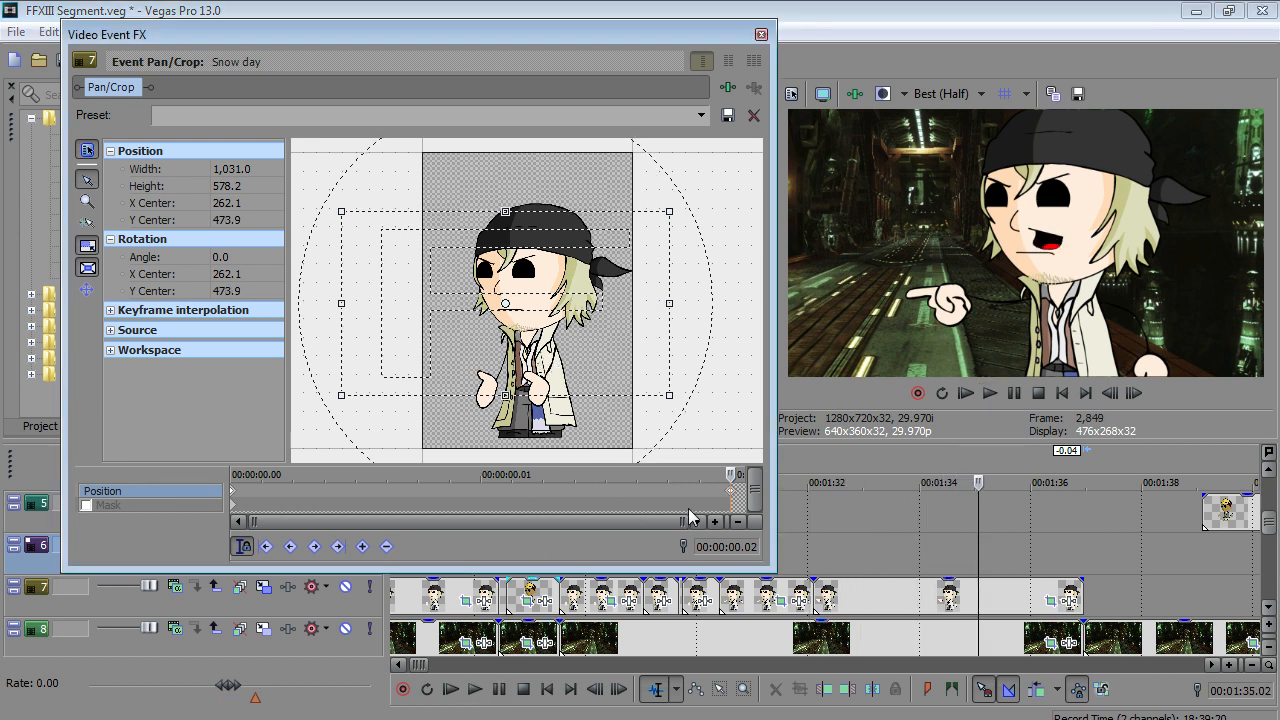
- Open the Pan/Crop of "Snow angry point" and add a position keyframe at 00:00:03.00
click(730, 495)
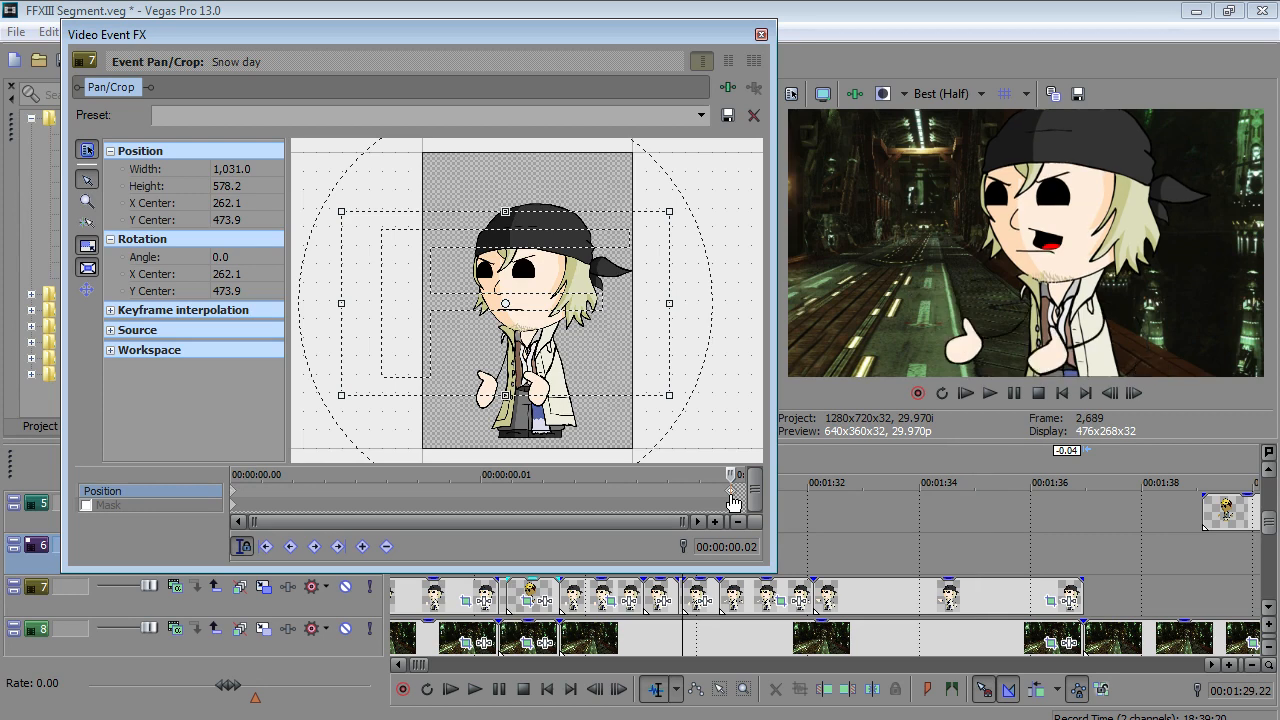
click(1050, 601)
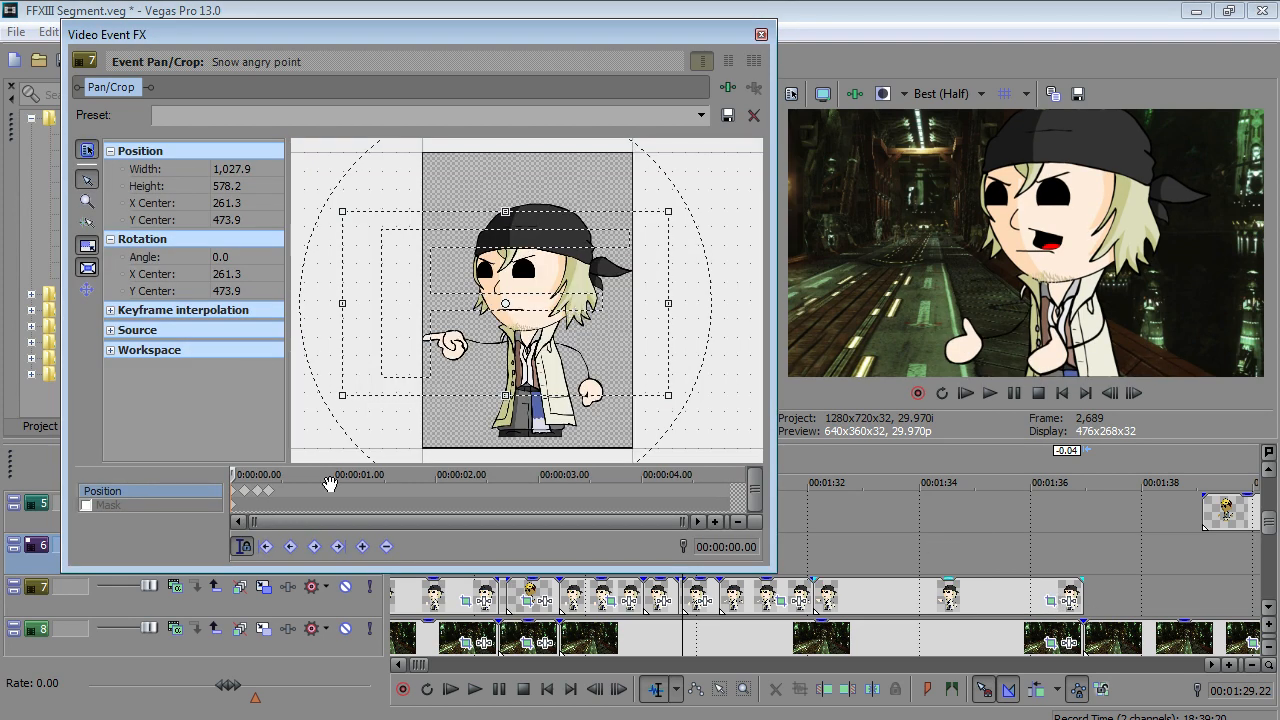
click(981, 594)
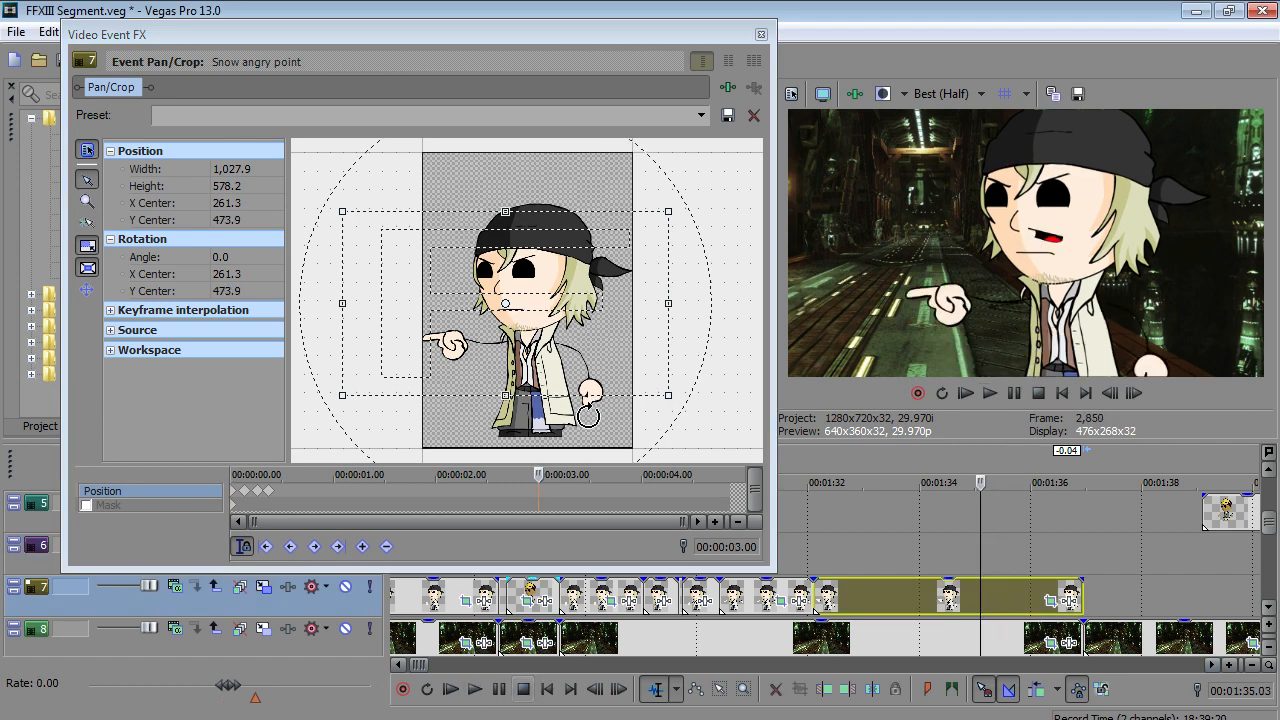
click(583, 372)
- Add a keyframe at 00:00:03.04 that rotates the frame to -7.1 degrees and shifts its X Center to 242.5
key(Right)
key(Right)
key(Right)
key(Right)
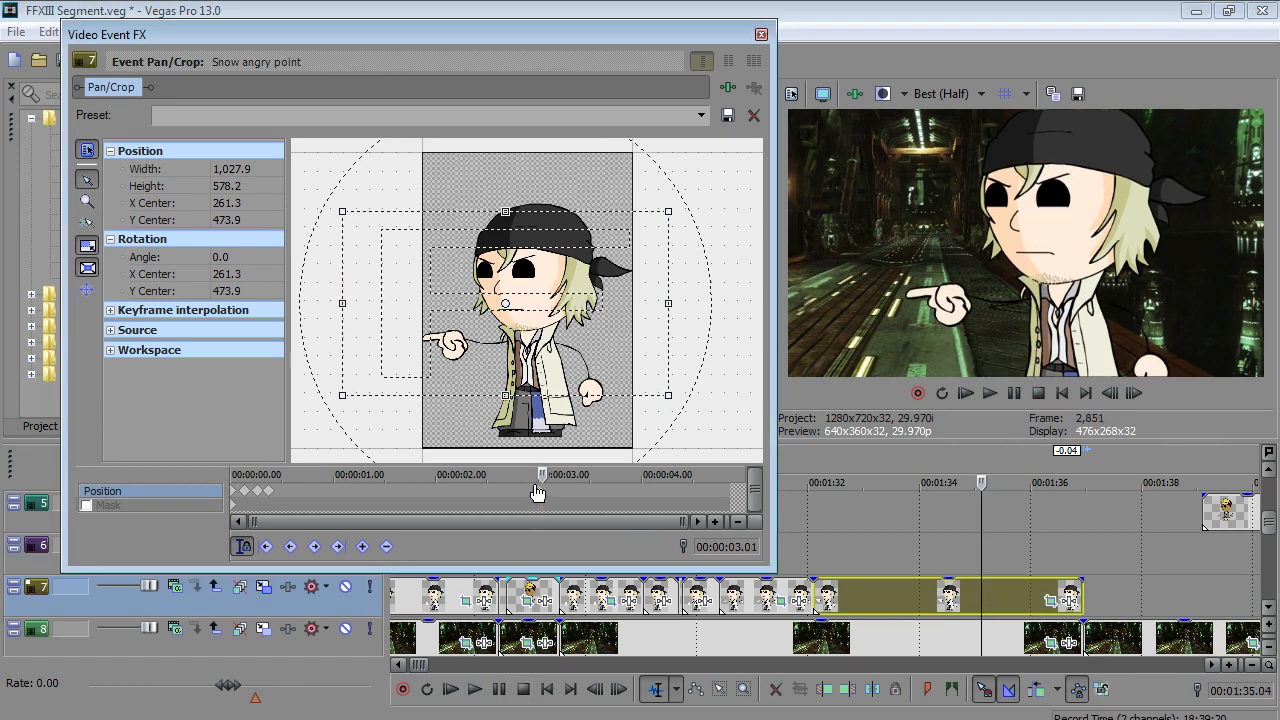
drag(603, 440, 632, 441)
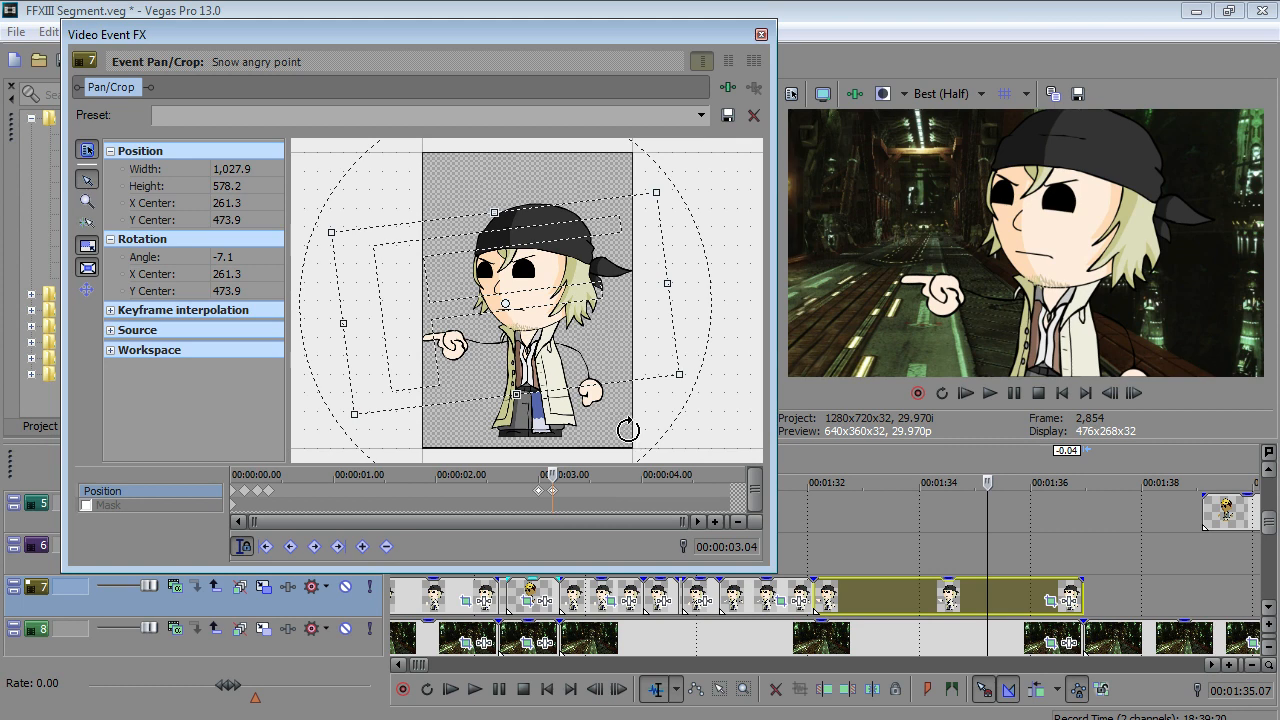
drag(517, 355, 563, 337)
- Add a keyframe at 00:00:03.09 with the frame centred at 242.5, 467.6
key(Right)
key(Right)
key(Right)
key(Right)
key(Right)
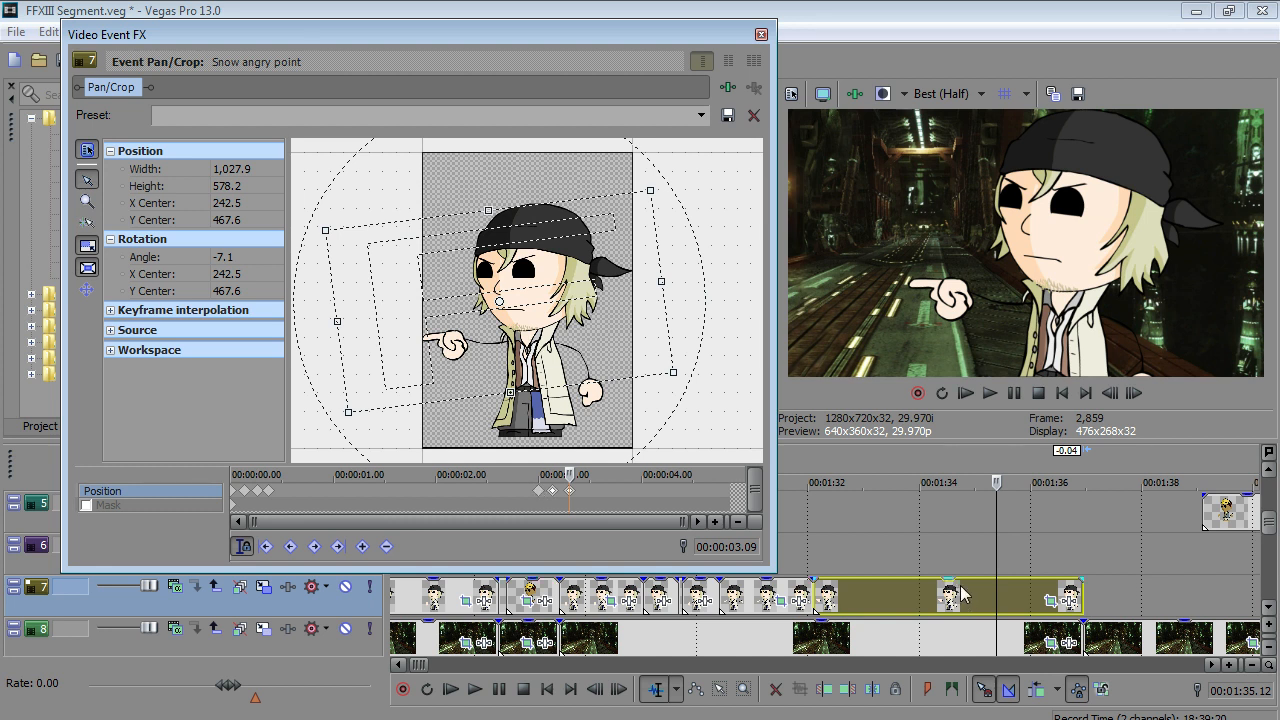
- Play back the new tilt movement in the "Snow angry point" shot from just before 00:00:03.00
click(531, 500)
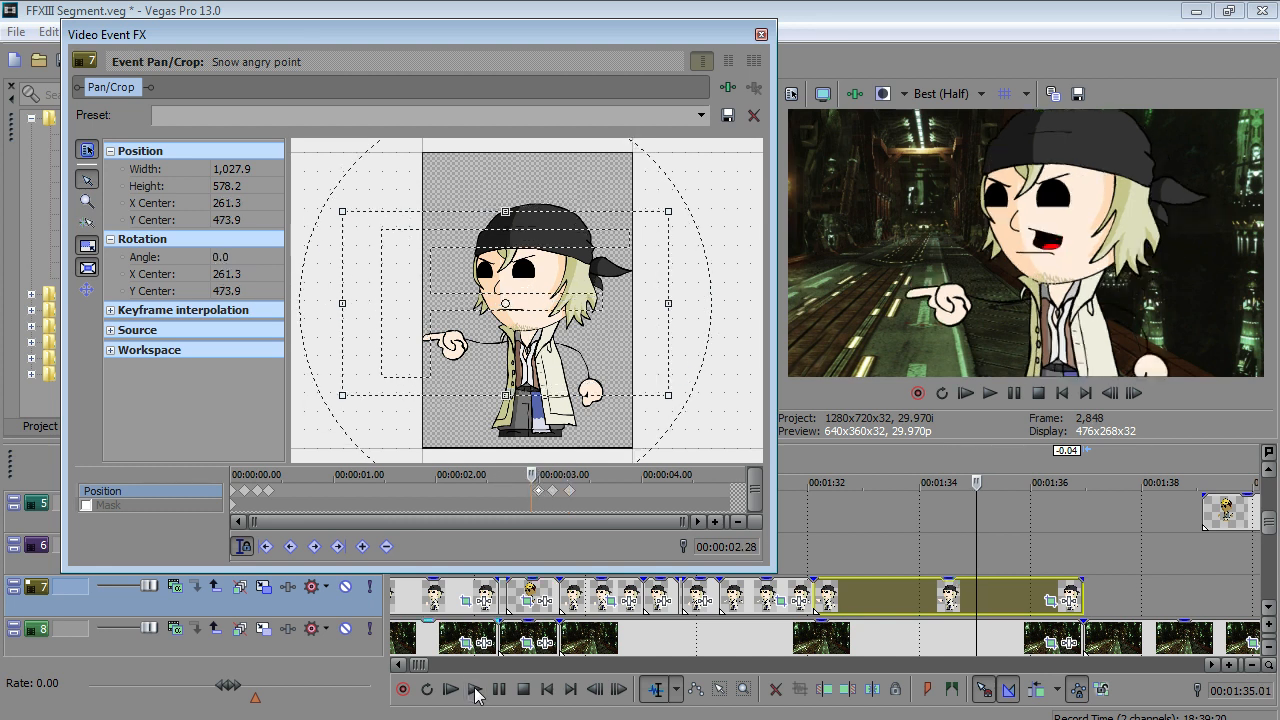
click(476, 689)
click(475, 689)
click(475, 689)
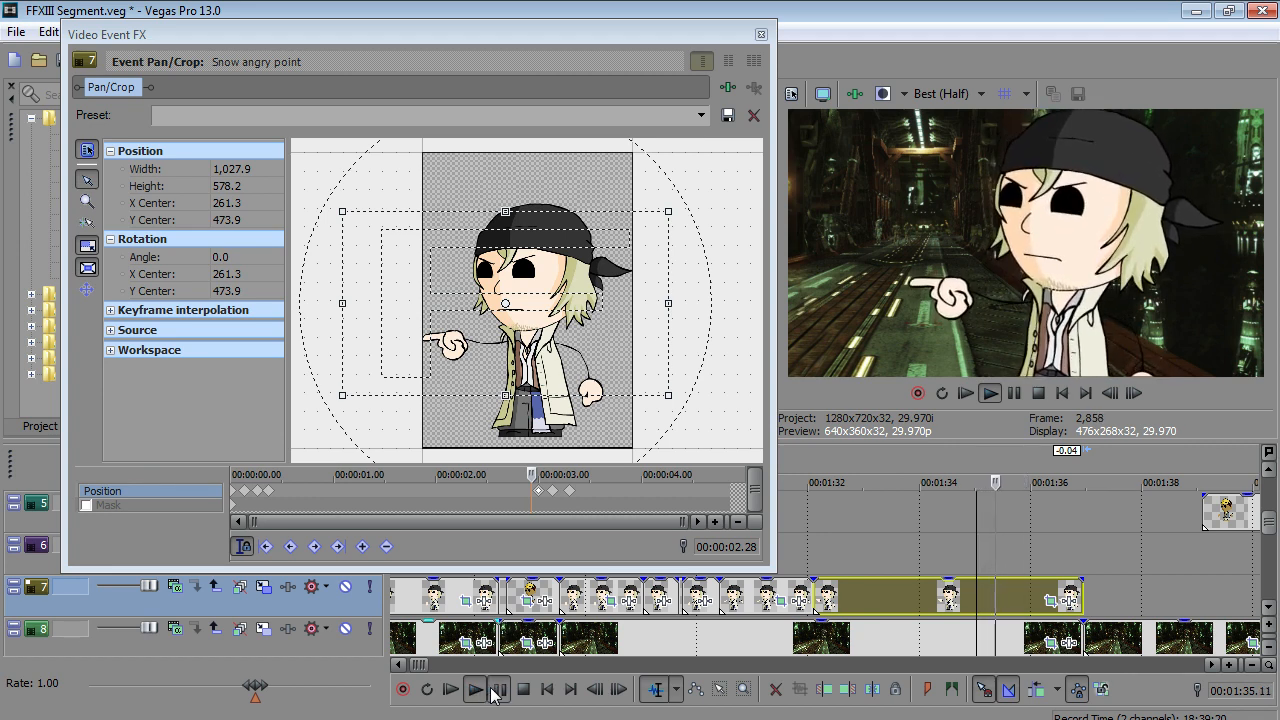
click(498, 689)
- Set the 00:00:03.04 keyframe's Y Center to 483.4 and add a 00:00:03.13 keyframe with Y Center 473.9, then preview the motion
click(551, 500)
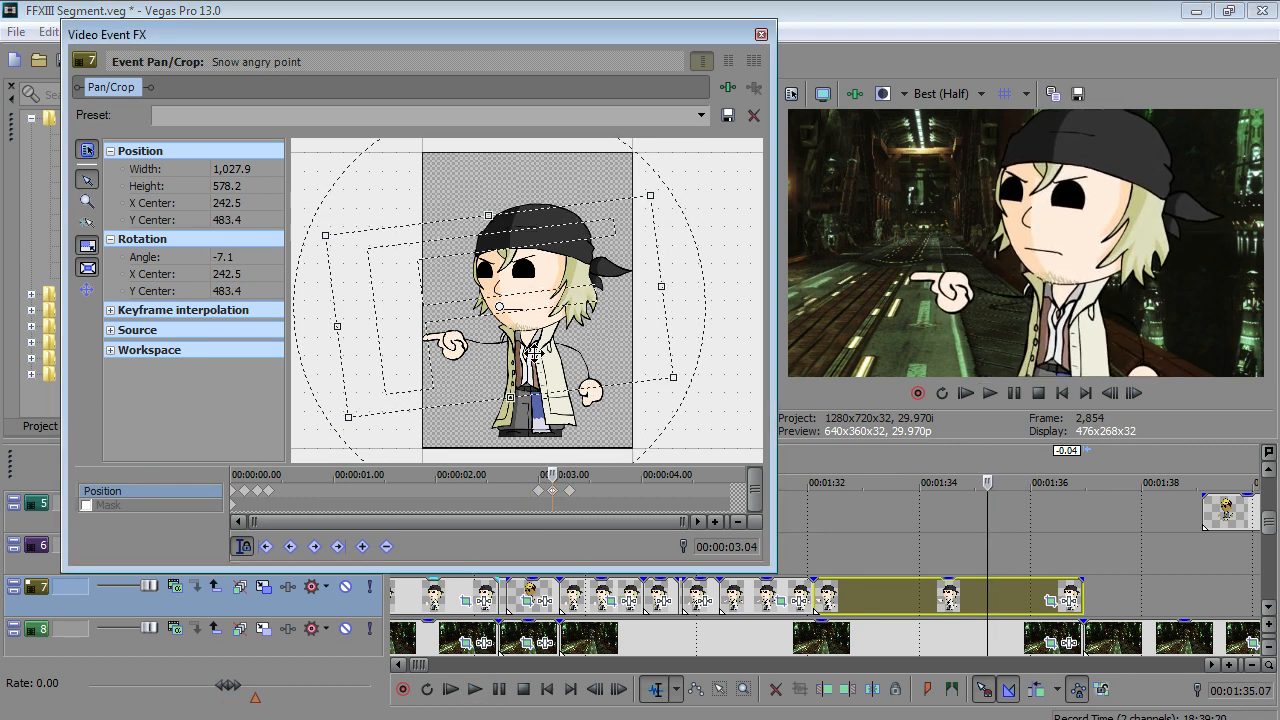
click(583, 500)
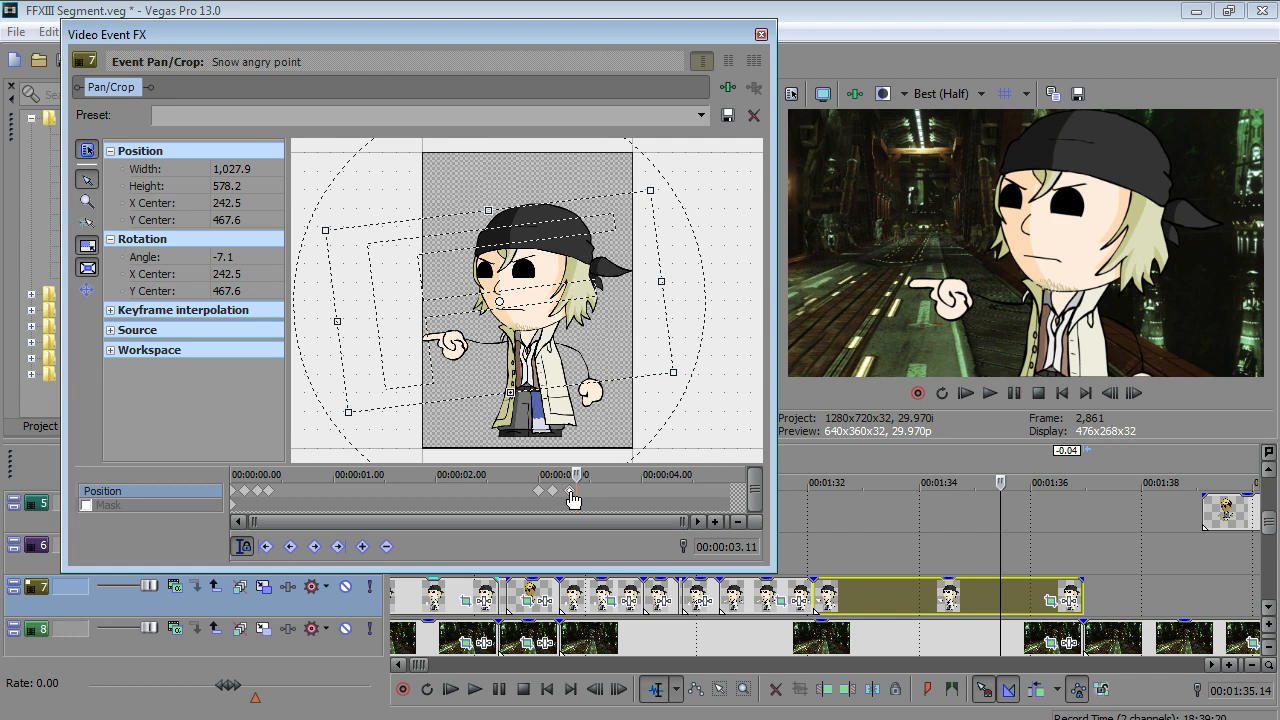
drag(523, 334, 522, 328)
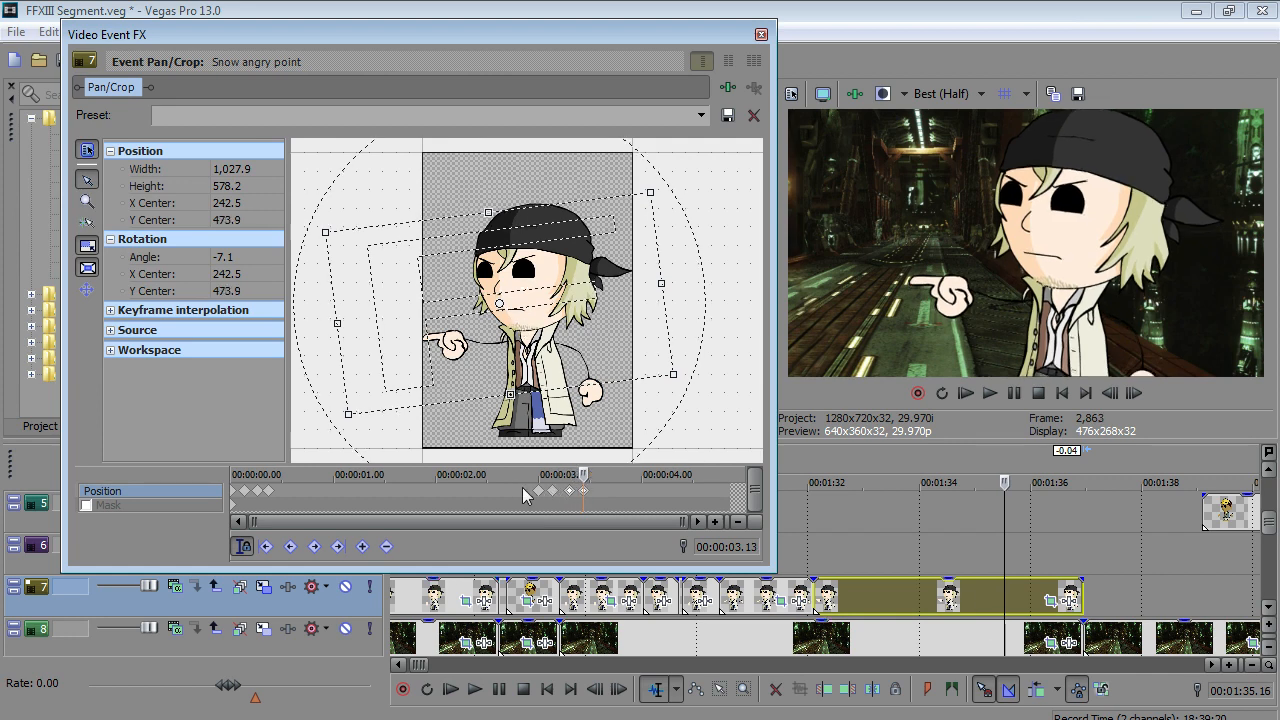
click(475, 689)
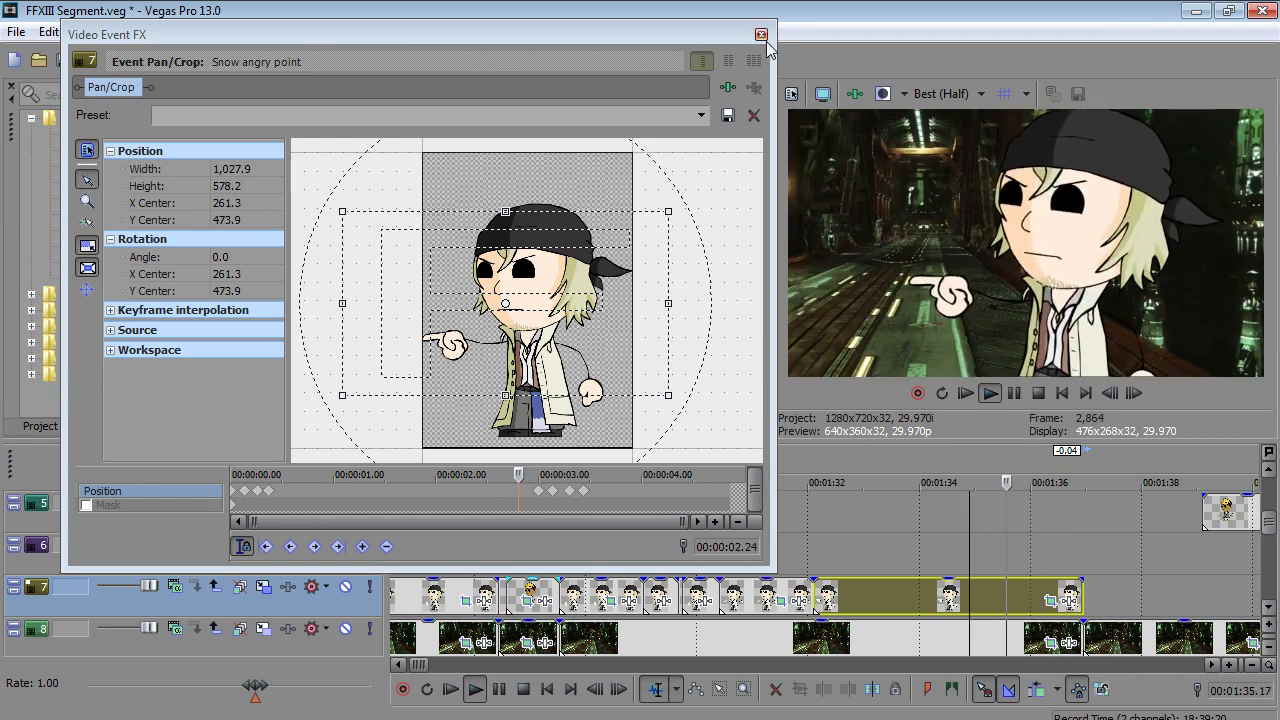
- Close the Pan/Crop settings and move the longer Gadot shot from track 5 to track 7, starting at 00:01:36.29 after the Snow shot
click(761, 34)
scroll(968, 645, down, 3)
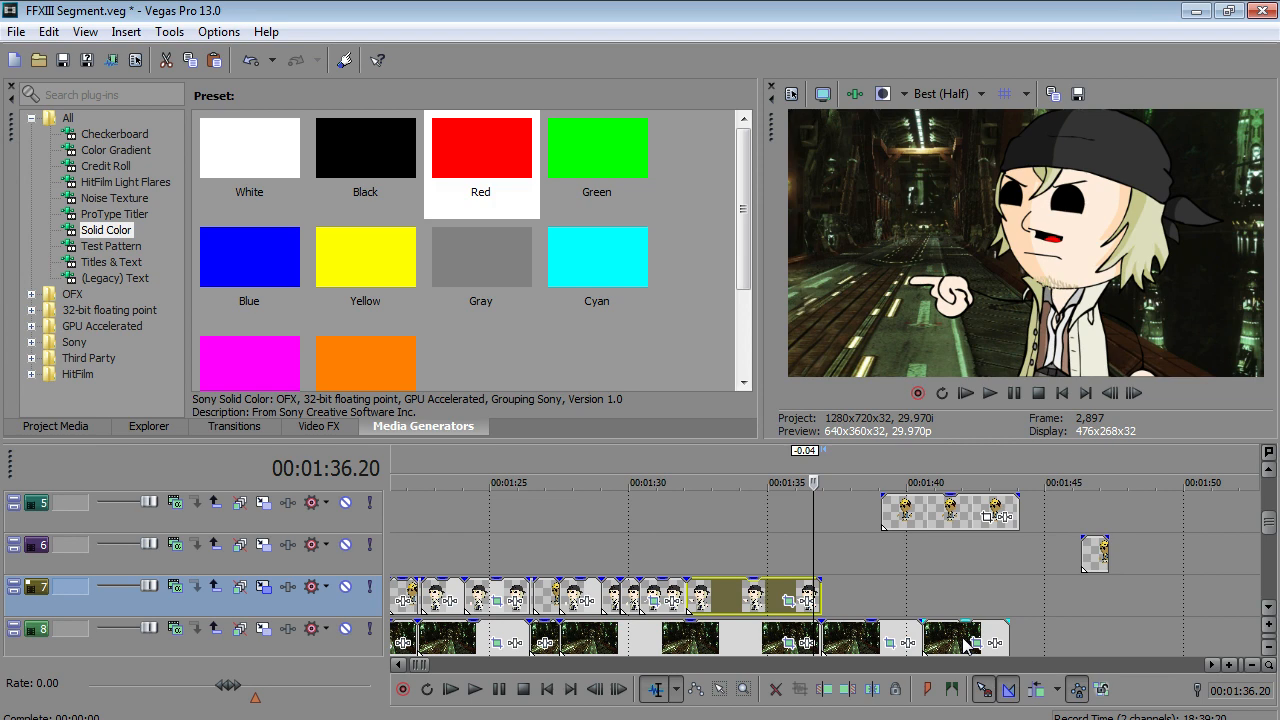
click(821, 574)
drag(915, 518, 848, 598)
key(Right)
click(826, 596)
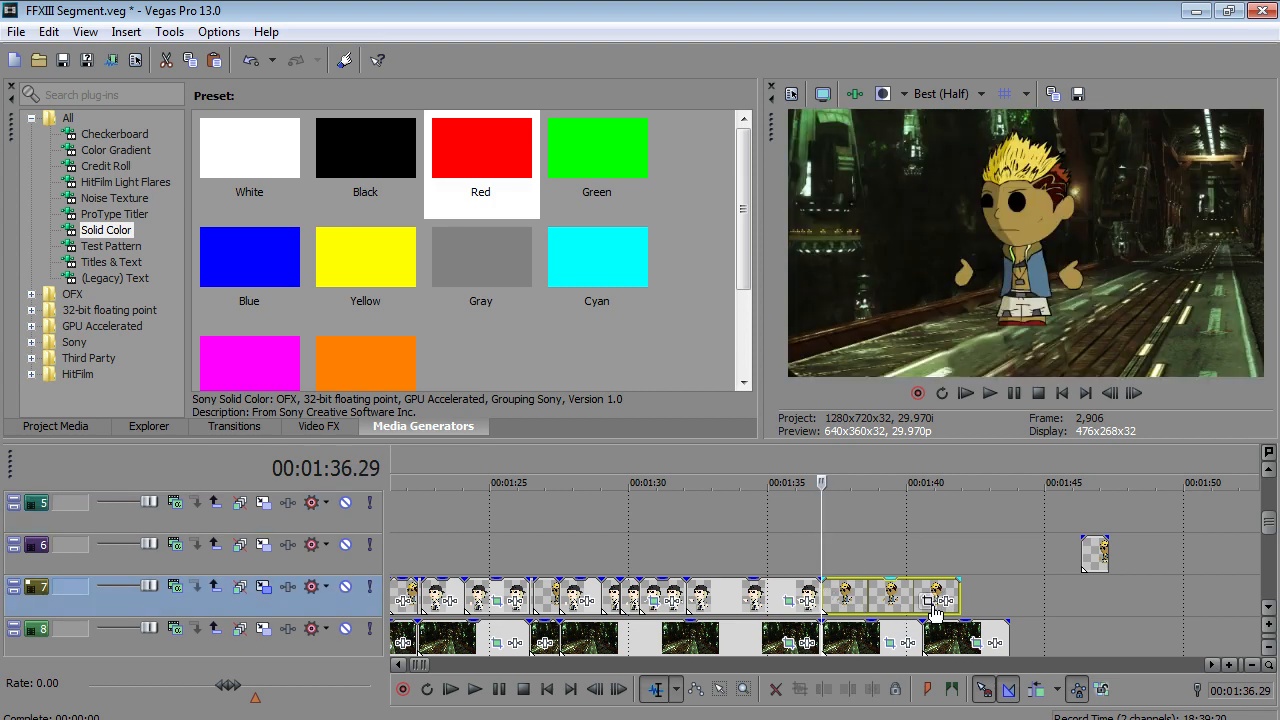
- Copy the Gadot shot at 00:01:27.00, paste its event attributes onto the Gadot shot at 00:01:36.29, and preview it
click(547, 562)
right_click(546, 588)
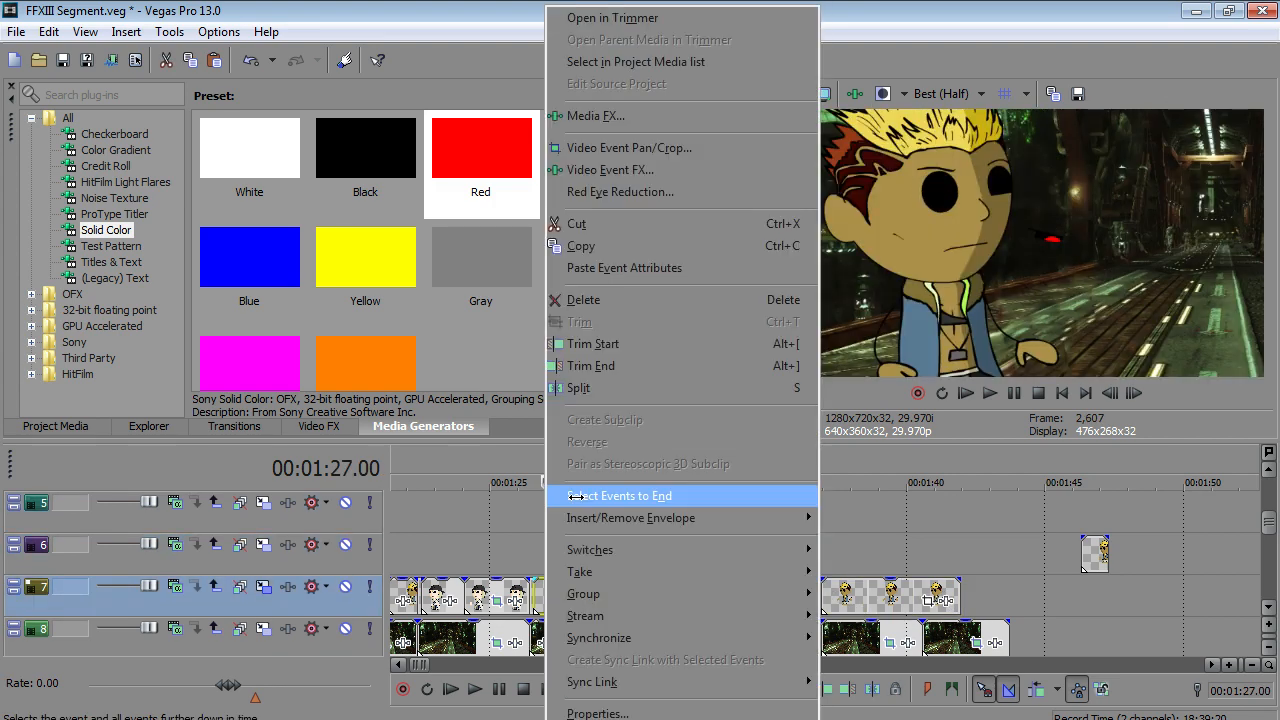
click(638, 246)
click(836, 556)
click(829, 592)
right_click(837, 592)
click(922, 270)
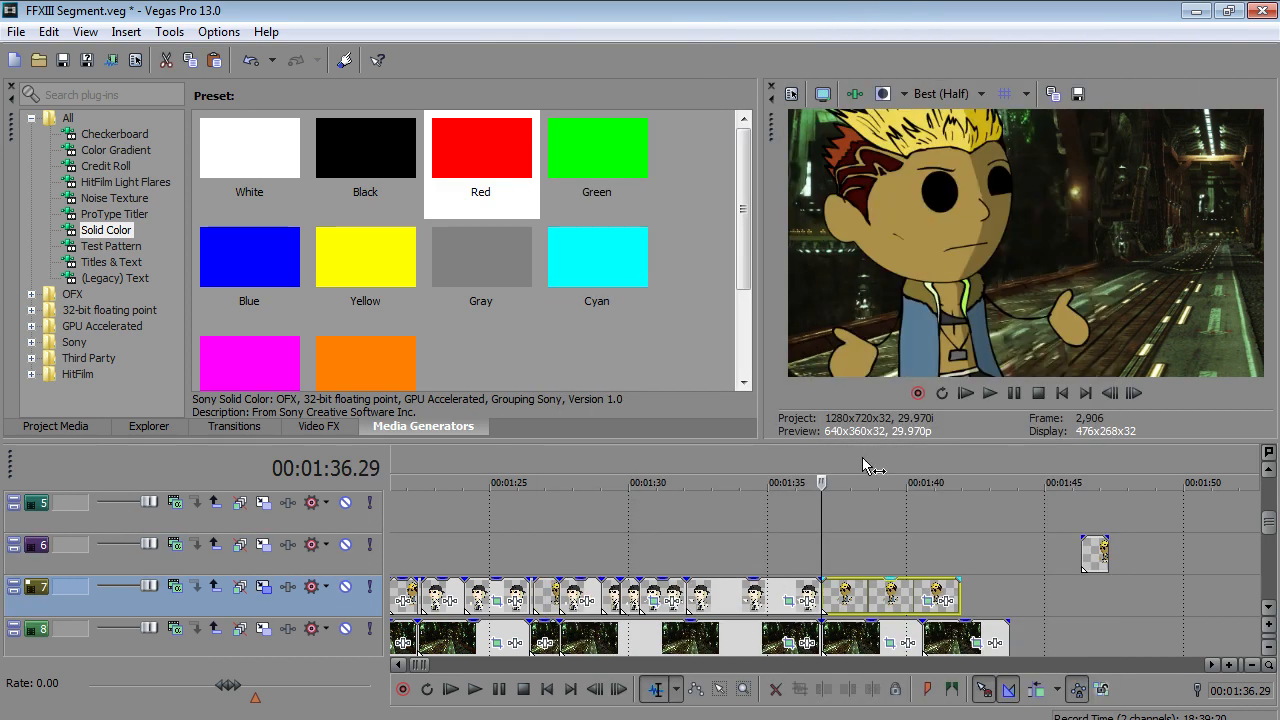
click(476, 690)
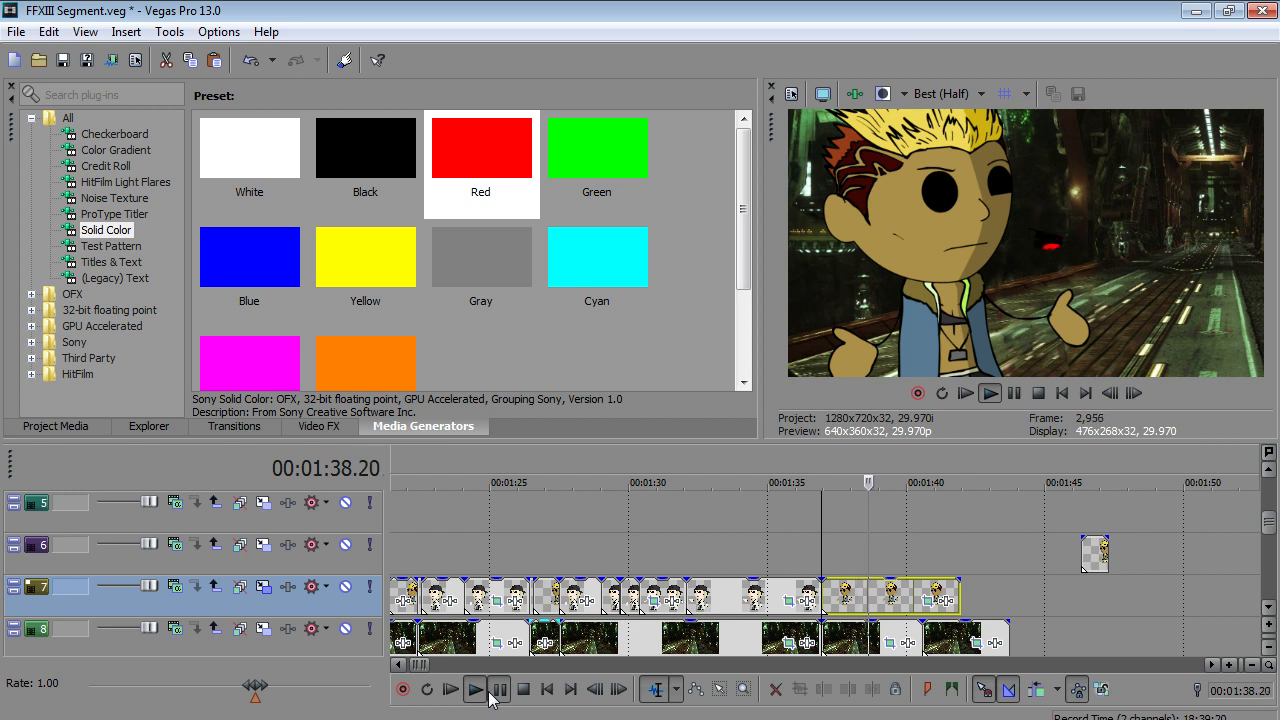
click(492, 693)
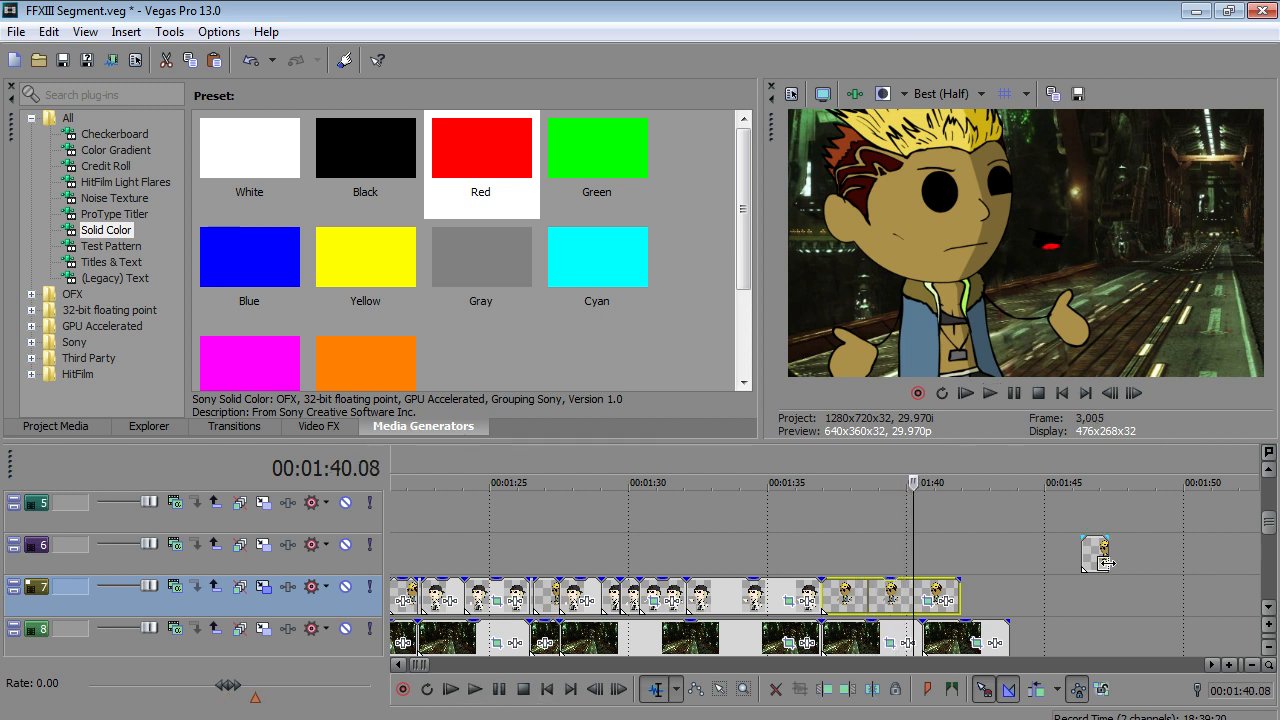
- Place the short Gadot shot from track 6 on track 7 at 00:01:36.29, paste the copied event attributes onto it, and preview
click(1082, 549)
drag(1090, 558, 888, 600)
right_click(834, 598)
click(943, 268)
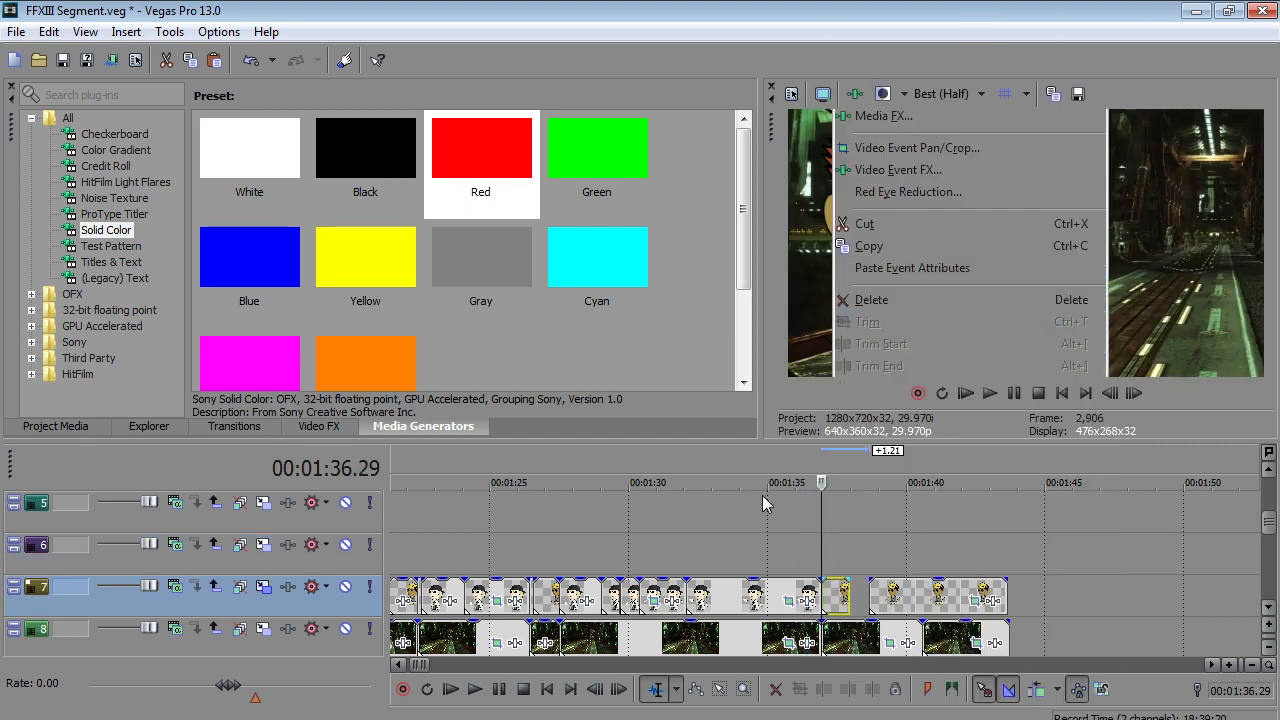
click(475, 689)
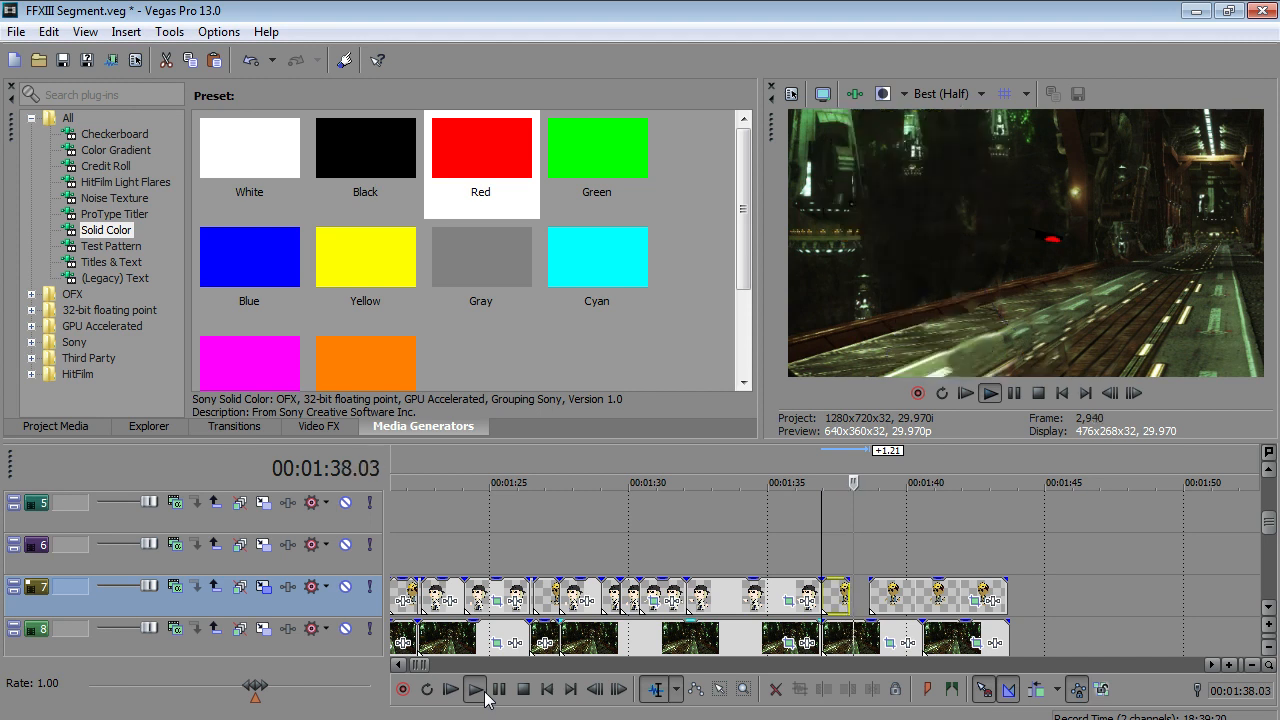
click(503, 691)
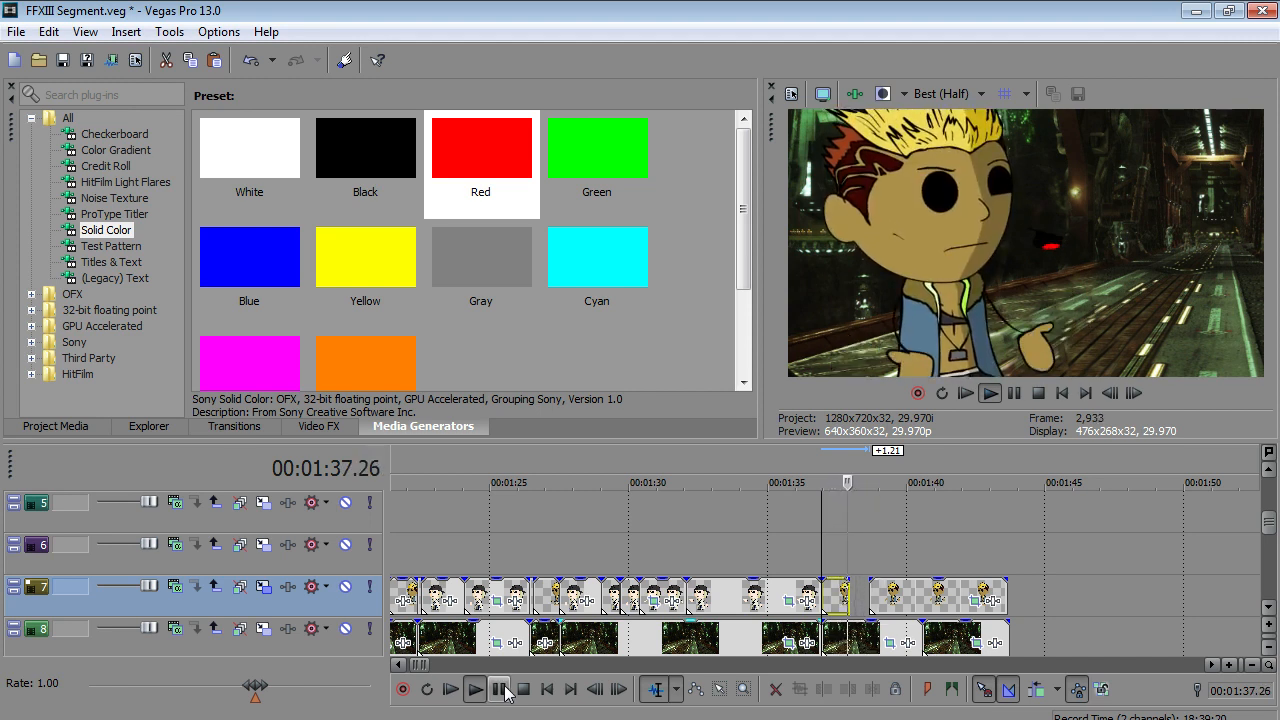
click(503, 691)
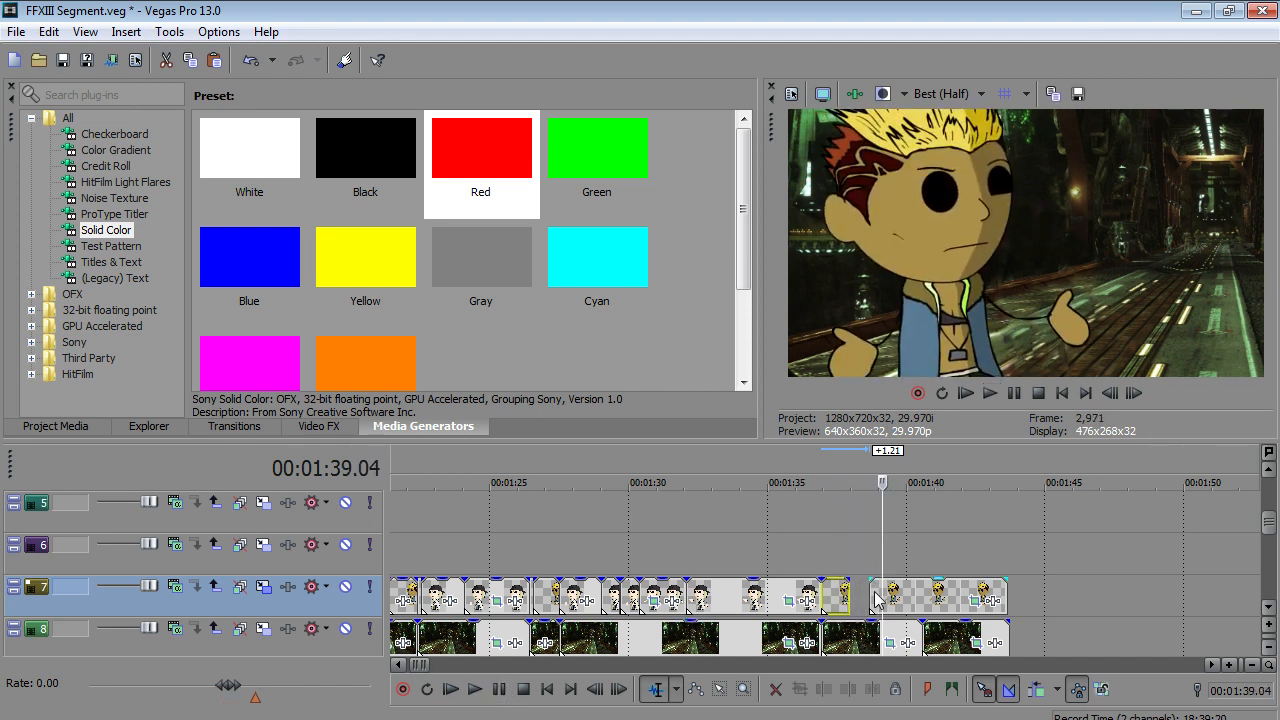
- Join the two Gadot shots at 00:01:39.04 without a gap and trim the second one's end to the background cut after 00:01:40
mouse_move(905, 605)
mouse_down()
mouse_move(923, 604)
mouse_move(848, 603)
mouse_move(882, 604)
mouse_up()
right_click(919, 600)
click(950, 270)
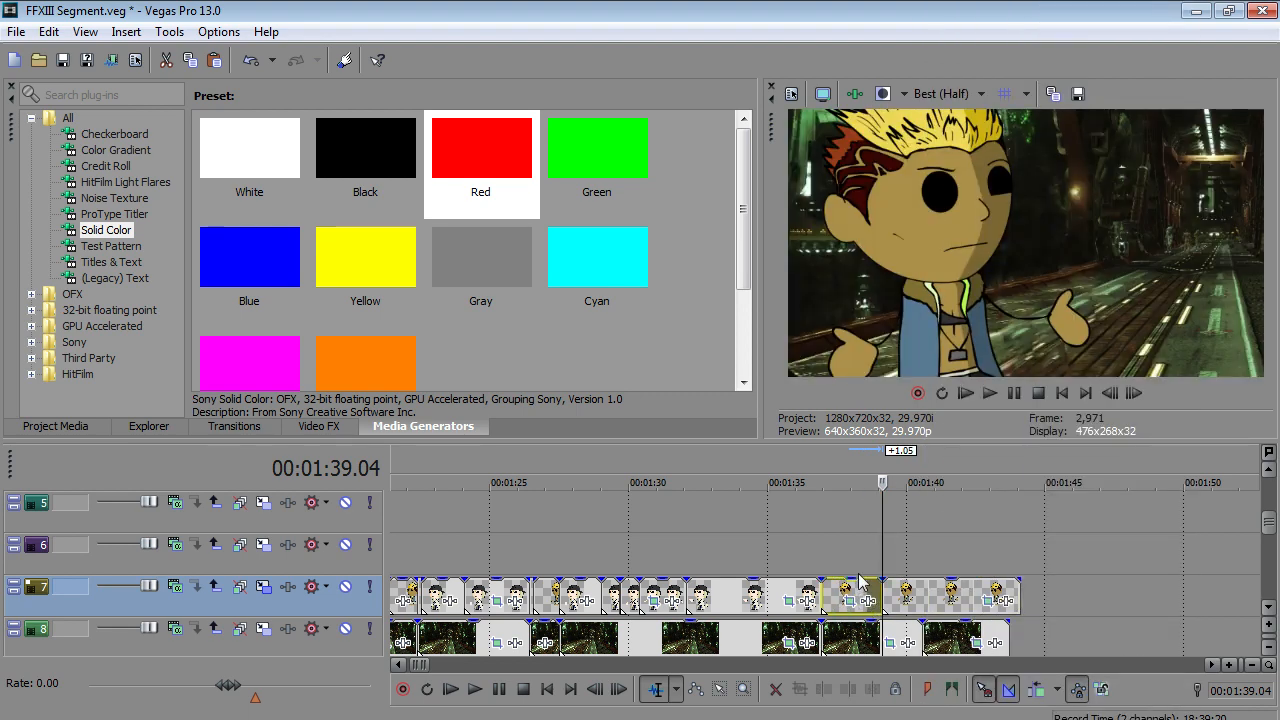
drag(1021, 593, 922, 606)
scroll(908, 598, up, 1)
scroll(865, 588, up, 1)
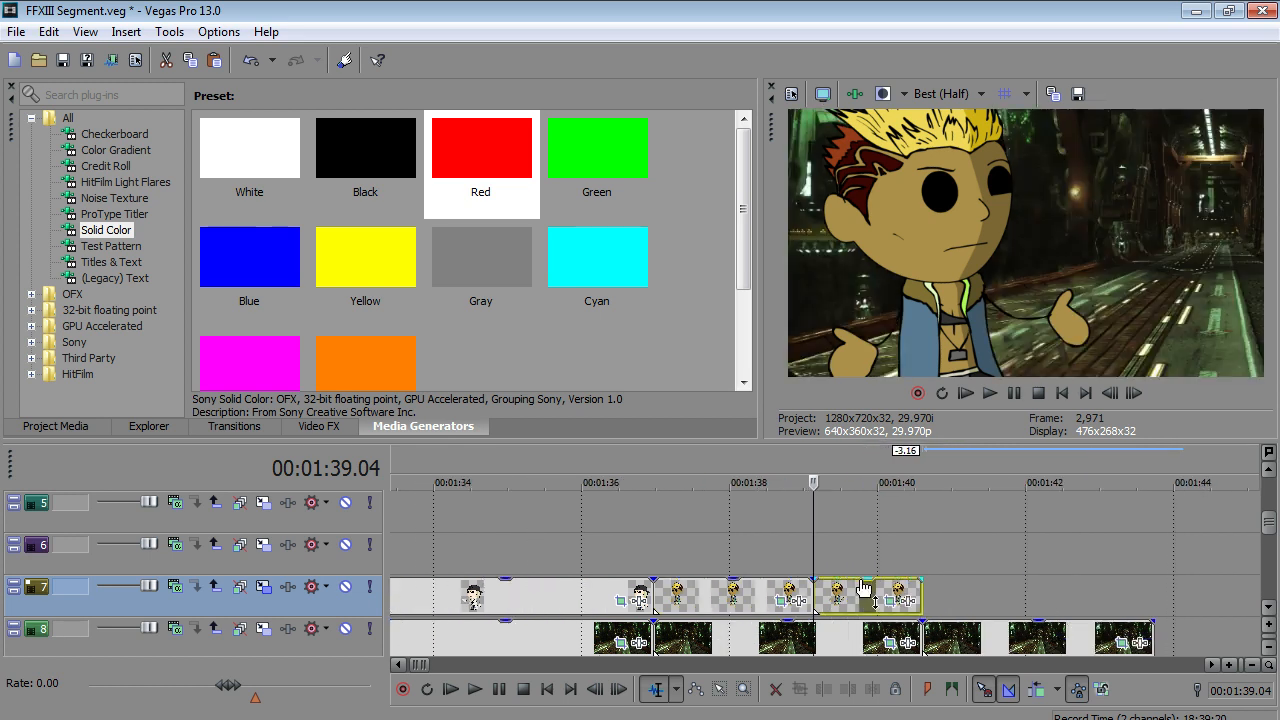
- Play back the cut between the two Gadot shots and save the project
click(790, 560)
click(475, 689)
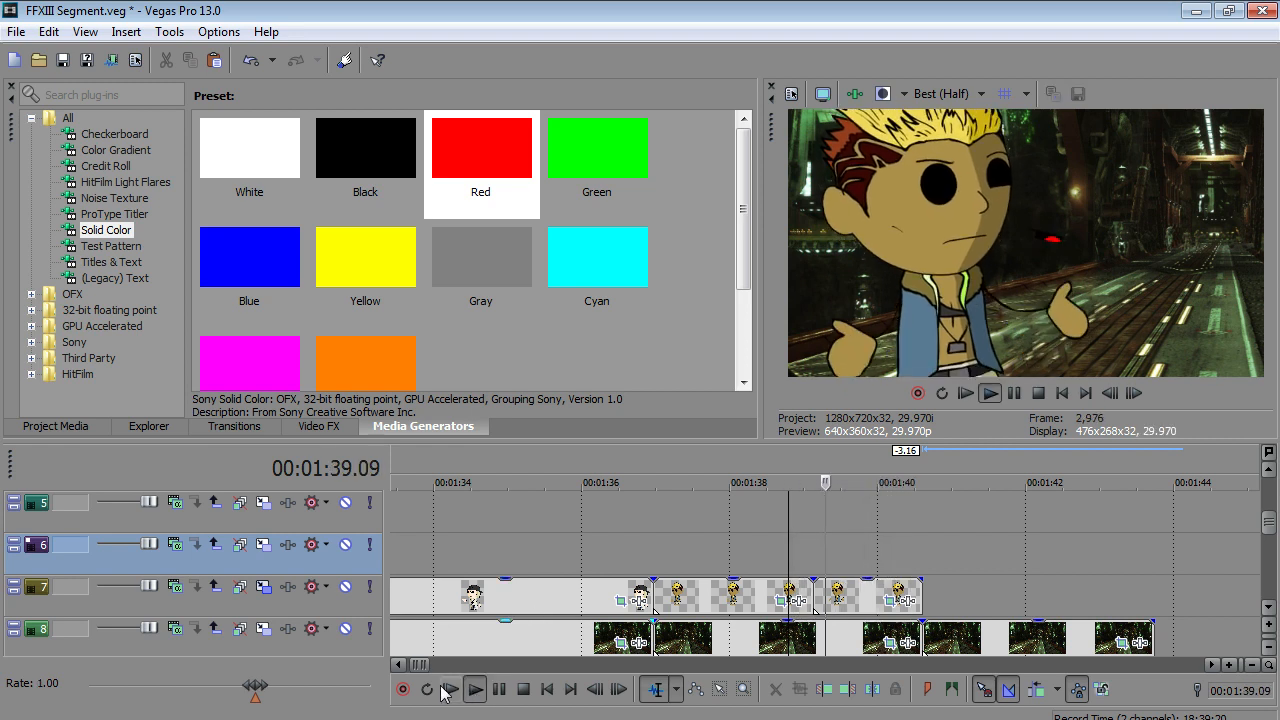
click(16, 32)
click(54, 126)
- Copy the Snow shot that starts just after 00:01:30 and paste it on track 7 directly after the second Gadot shot
click(919, 585)
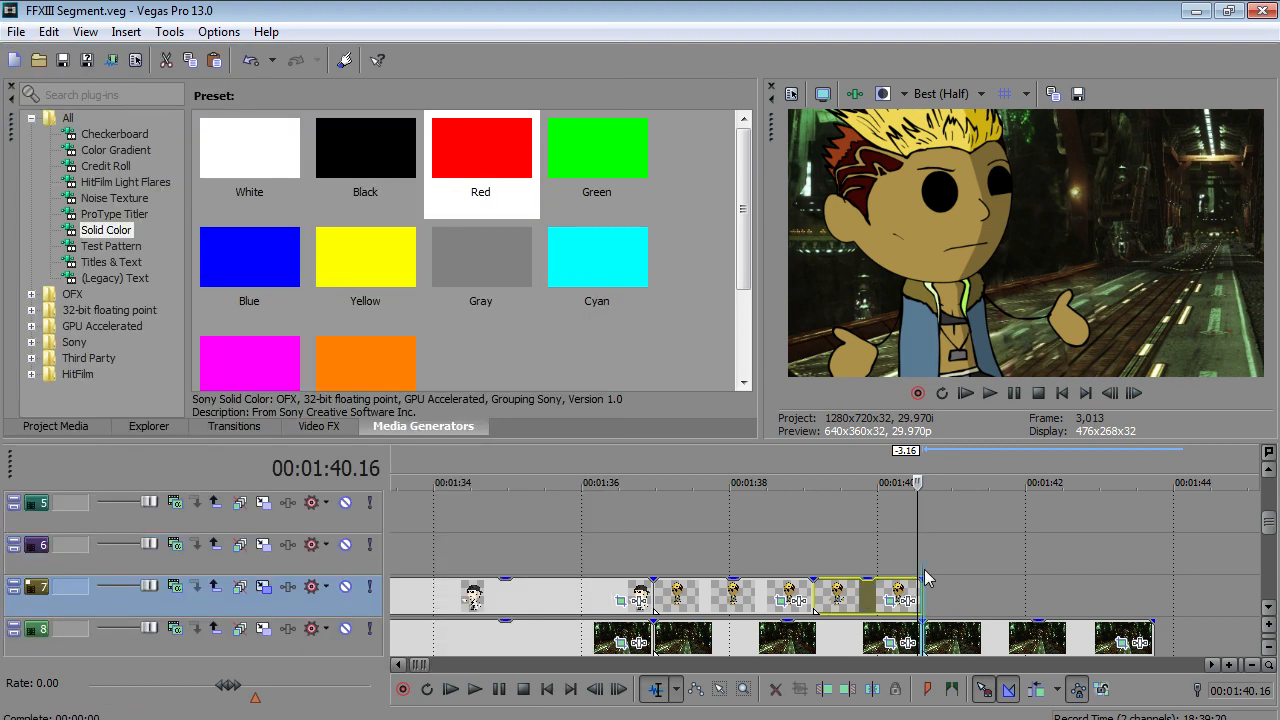
click(924, 571)
scroll(919, 572, down, 1)
click(547, 574)
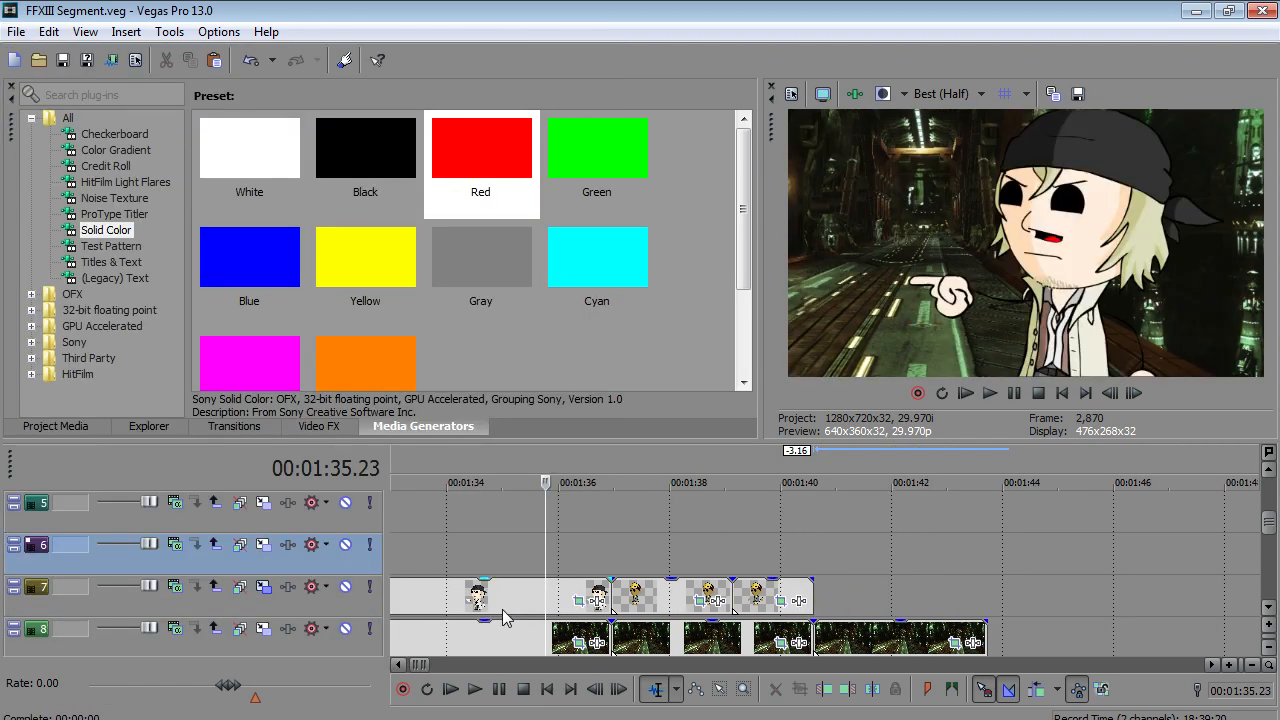
scroll(505, 618, down, 2)
click(618, 598)
right_click(621, 600)
click(697, 248)
click(997, 568)
click(997, 596)
right_click(1027, 610)
click(1072, 252)
- Extend the pasted Snow shot by 1.13 to the end of the background clip and play it back
drag(1054, 604, 1107, 604)
click(997, 566)
click(467, 694)
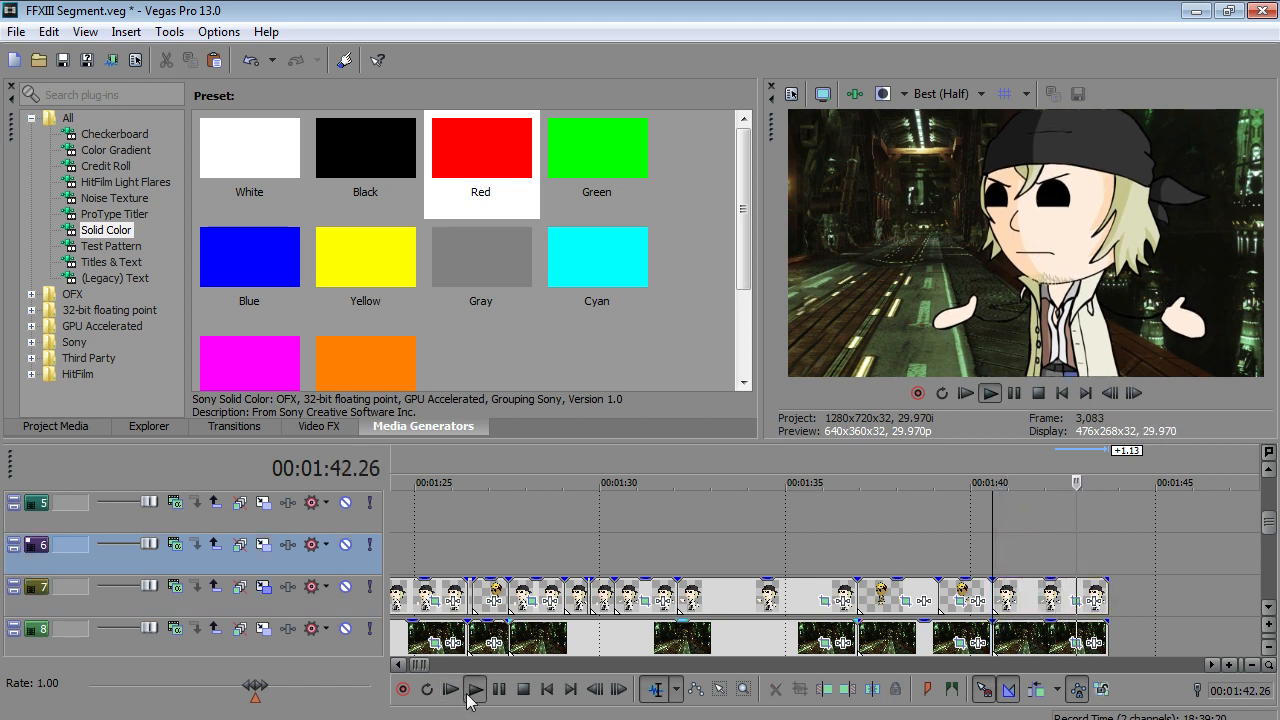
click(471, 693)
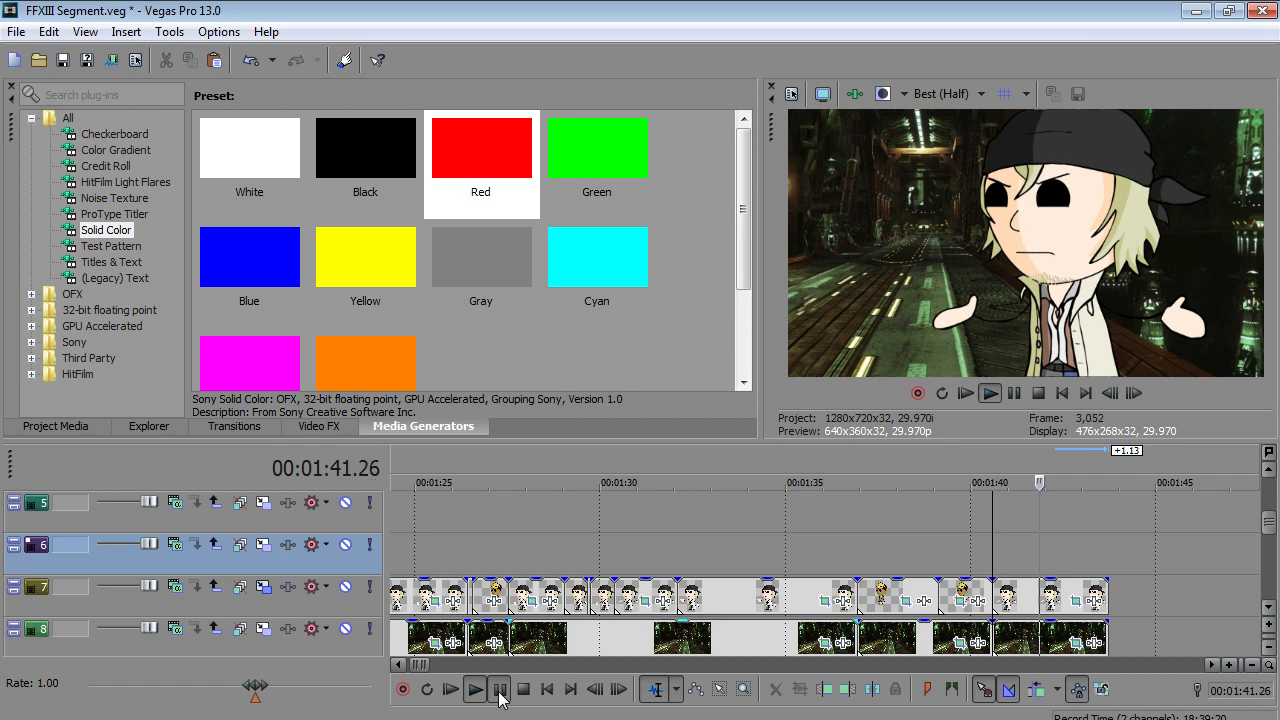
click(500, 694)
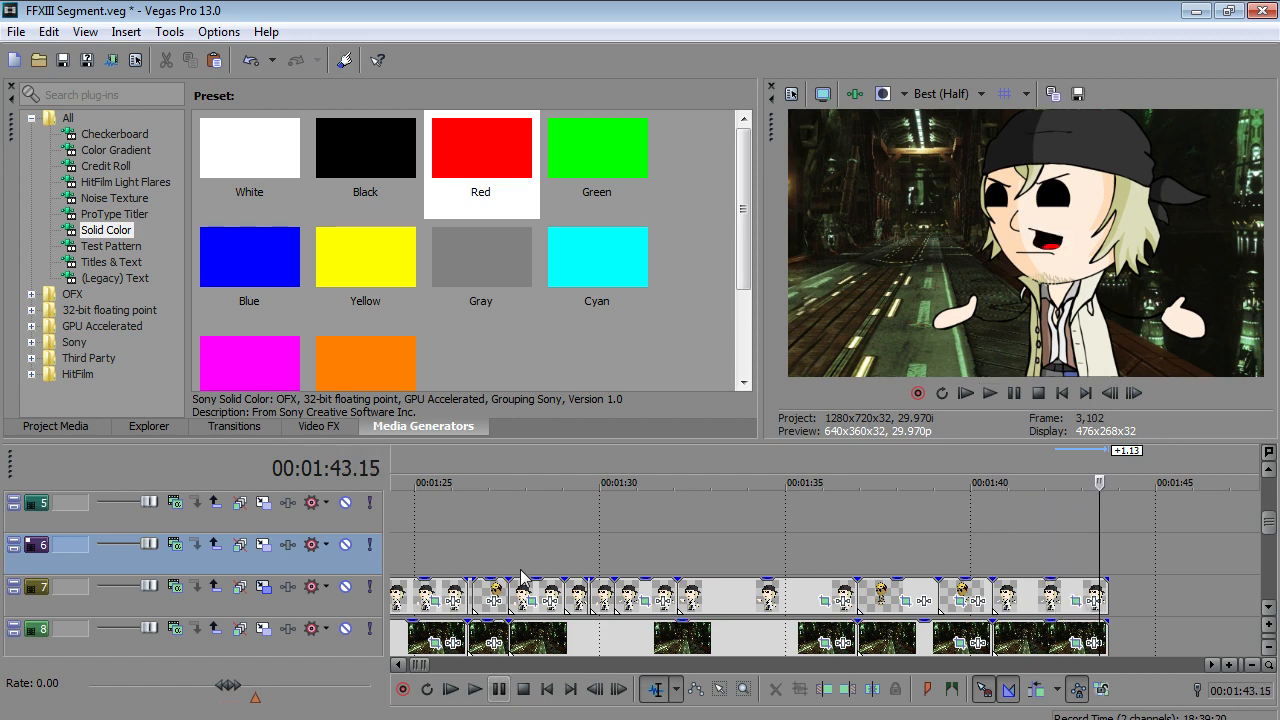
- Save the project and play back the whole Gadot and Snow dialogue from 00:01:17.17 to the end of the last shot
scroll(526, 578, down, 3)
scroll(590, 614, down, 3)
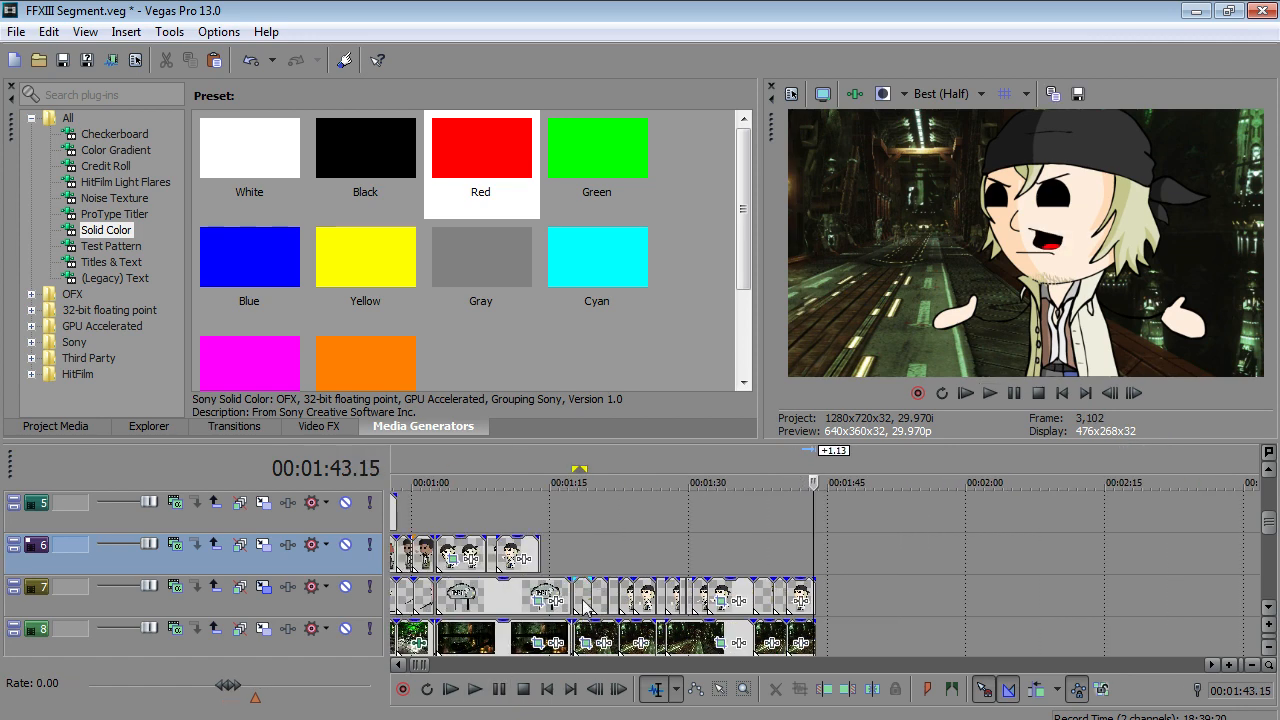
click(580, 558)
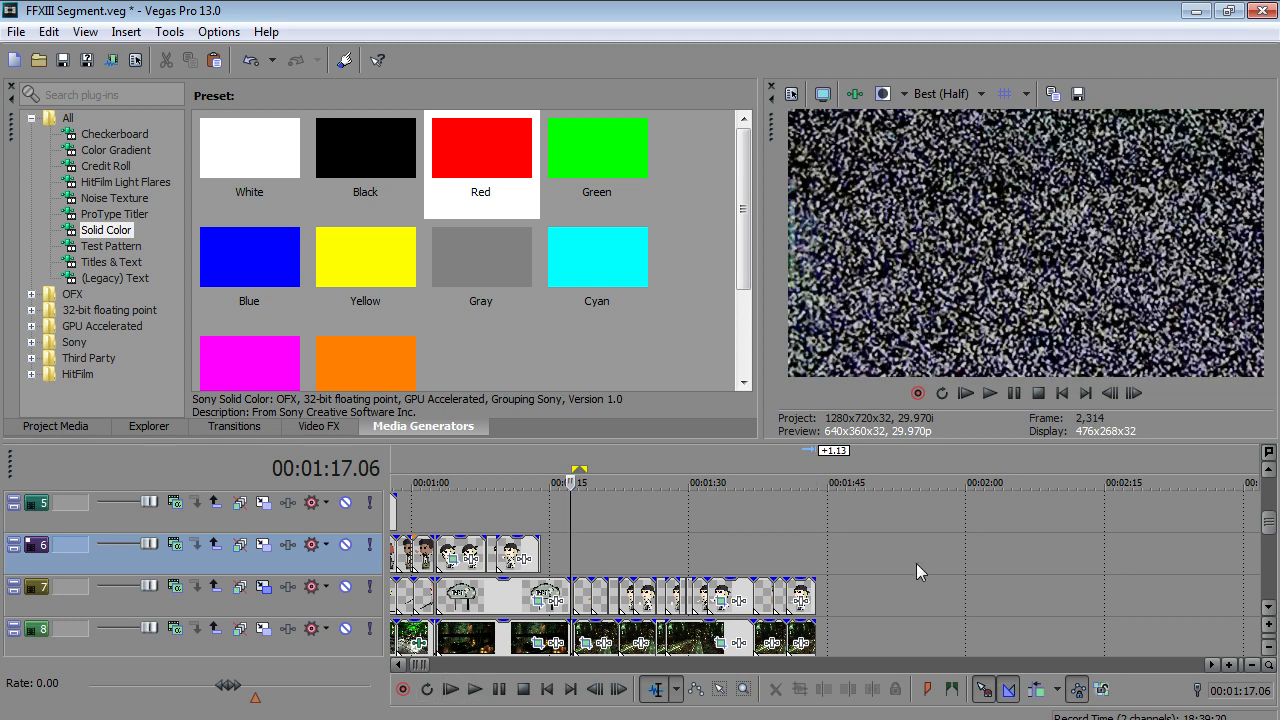
click(796, 556)
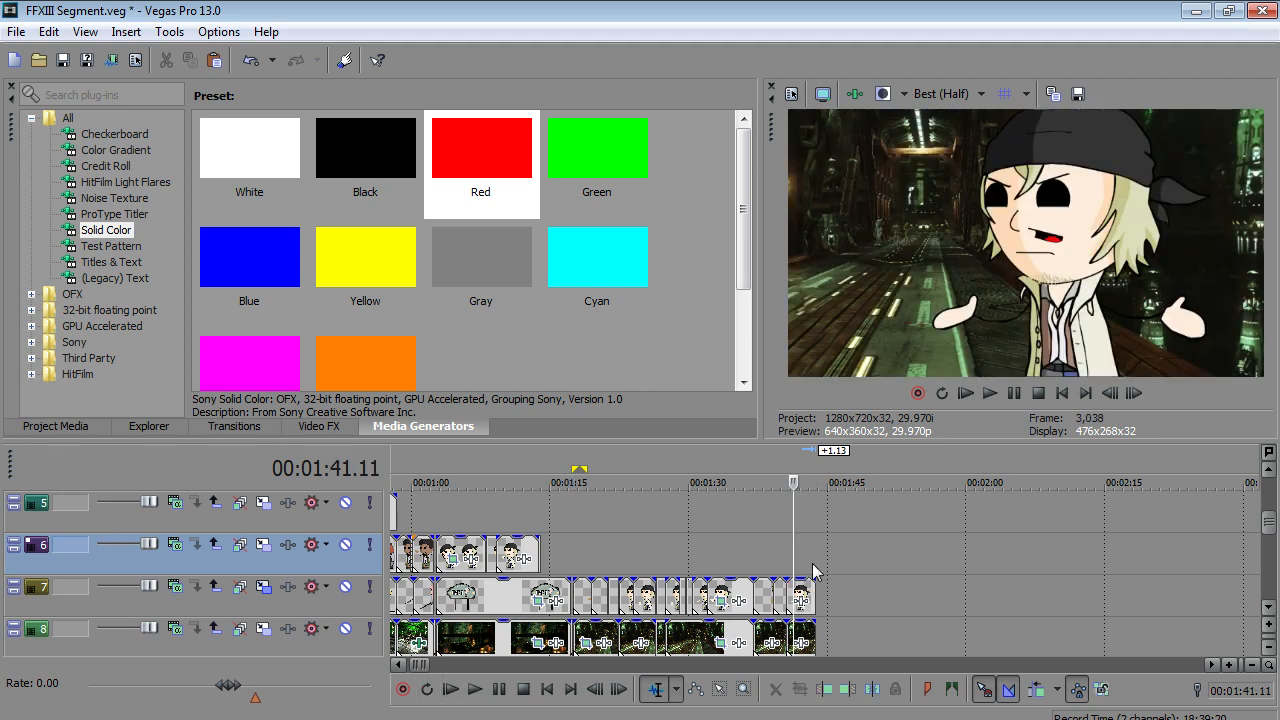
click(581, 572)
scroll(581, 572, up, 3)
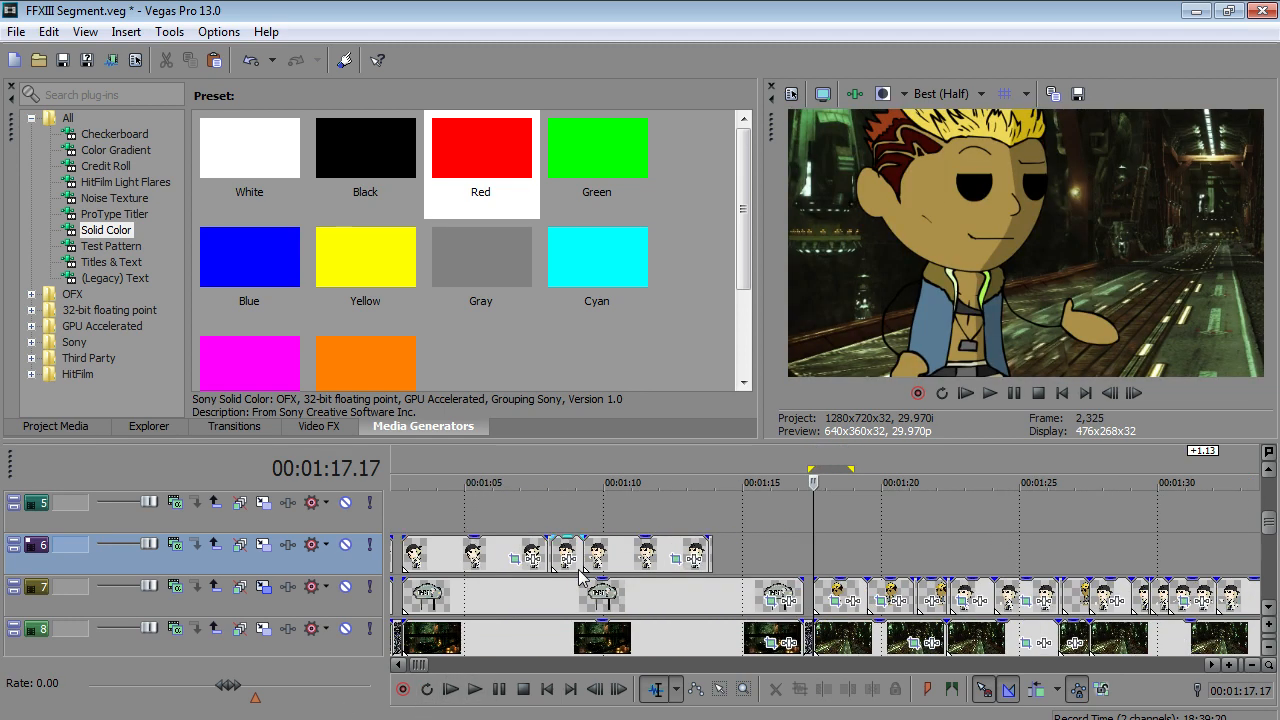
click(16, 31)
click(122, 132)
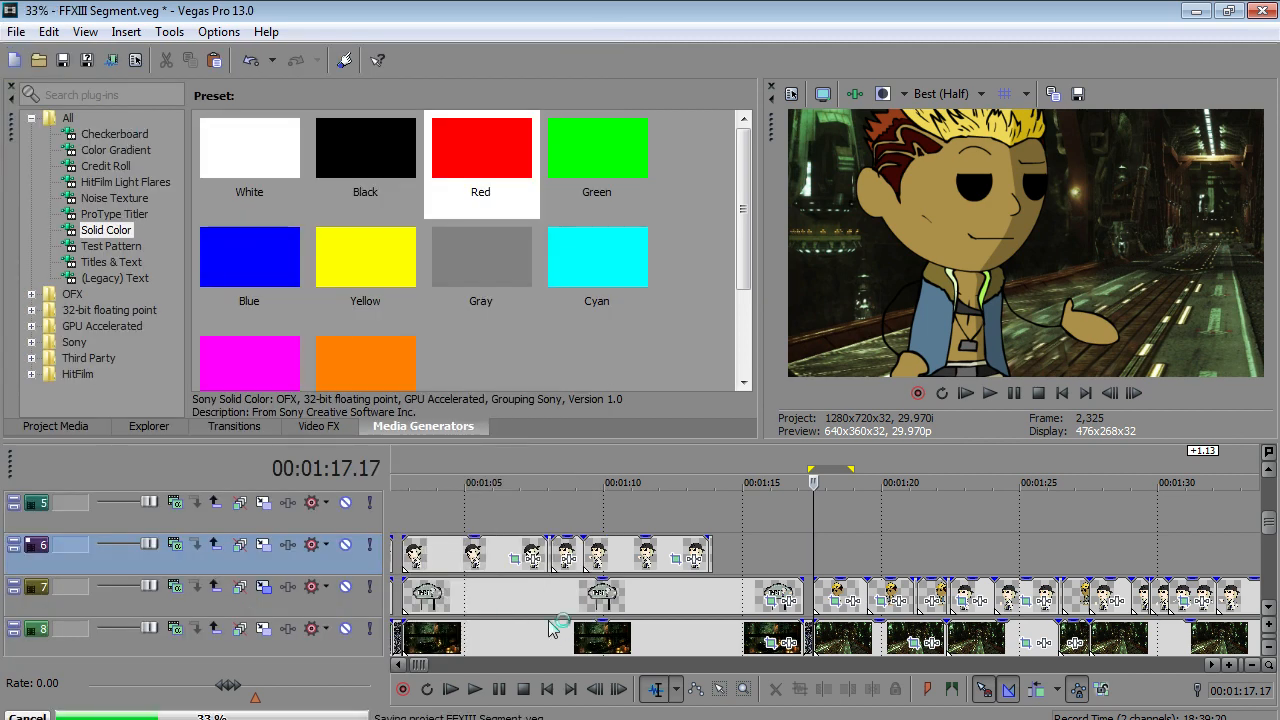
click(477, 694)
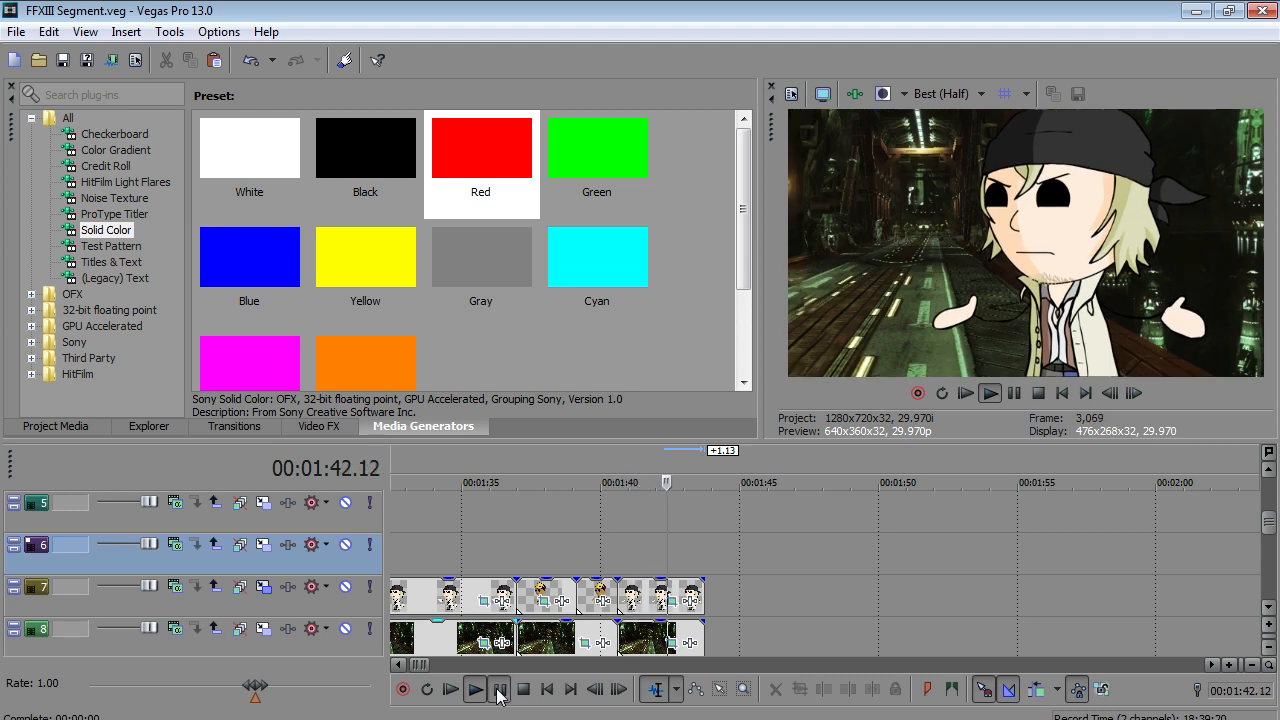
click(500, 689)
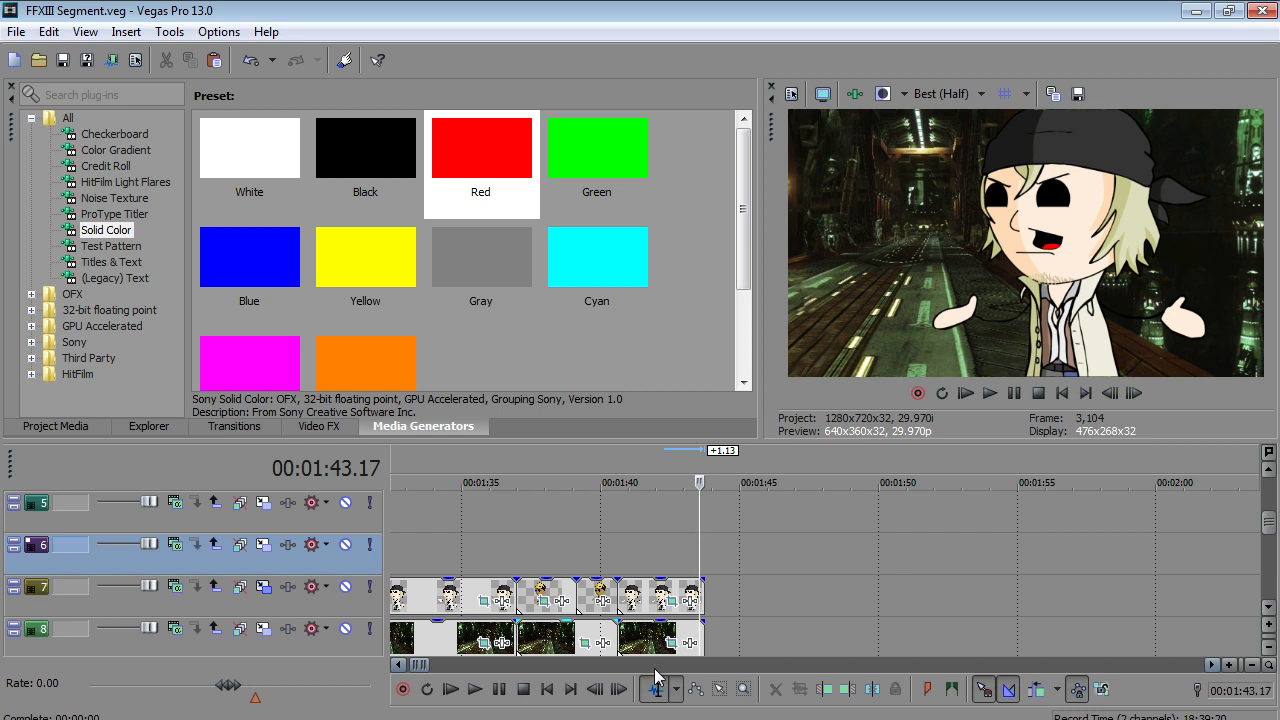
- Trim the start of the last dialogue clip on audio track 13 by 6 frames to about 00:01:40.23 and play it back
click(619, 564)
scroll(620, 564, up, 1)
drag(1268, 523, 1271, 590)
scroll(1000, 598, up, 2)
click(742, 637)
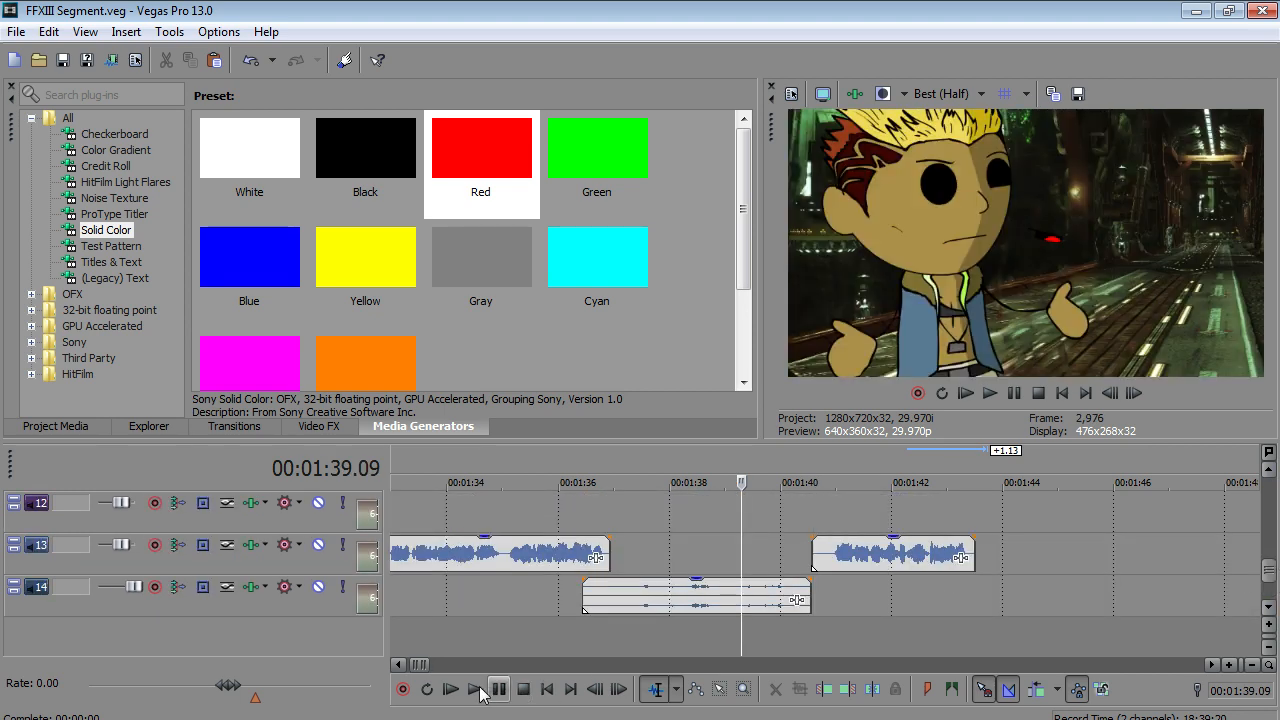
click(484, 689)
scroll(660, 640, up, 2)
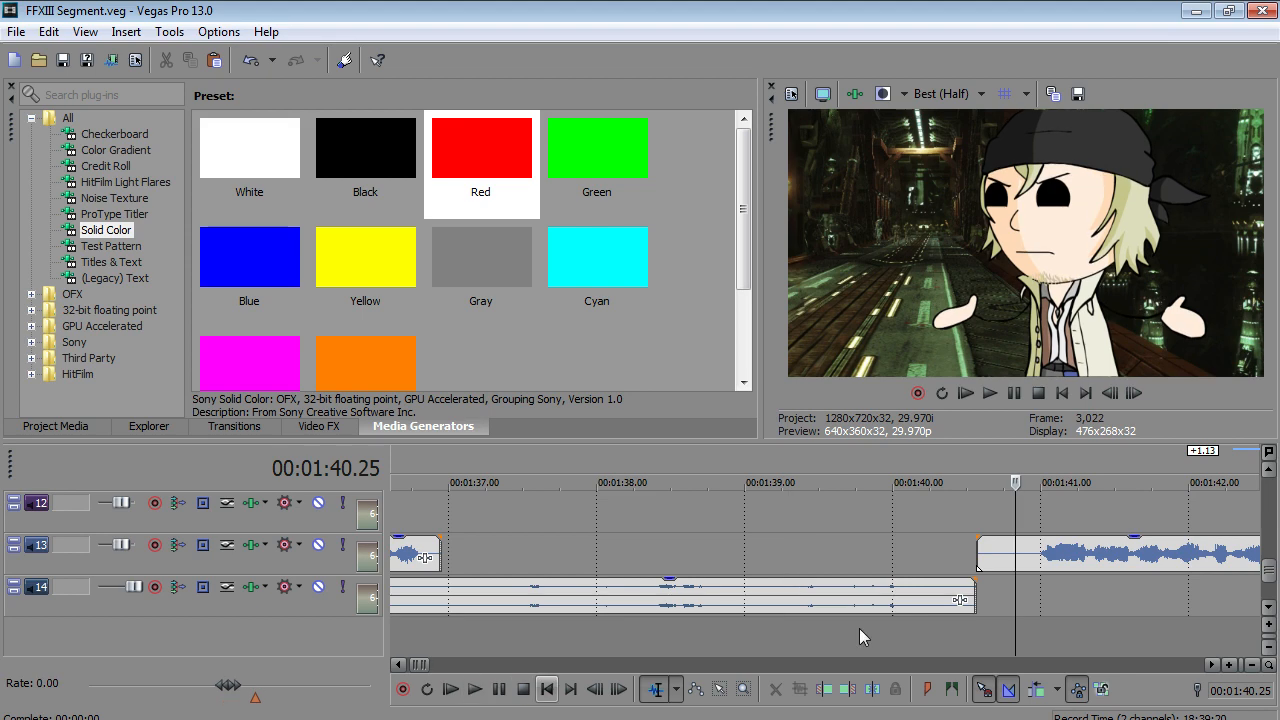
drag(980, 552, 1008, 552)
click(475, 689)
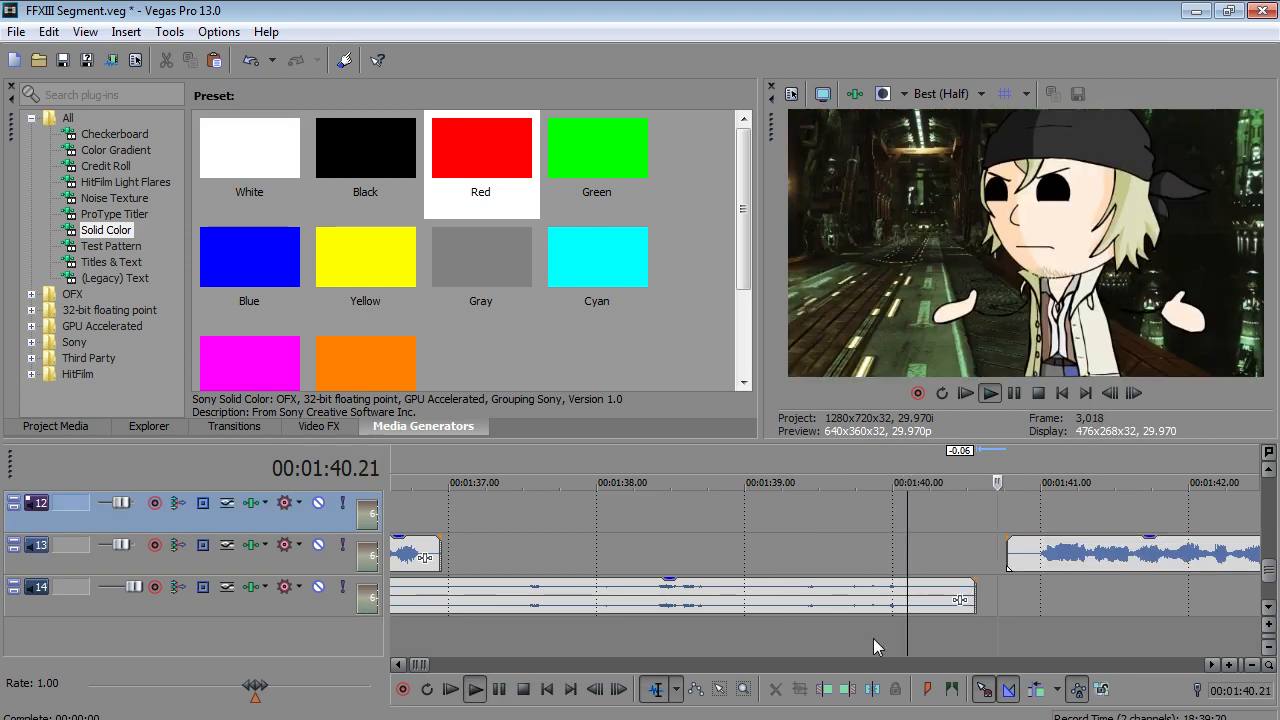
- Play back the dialogue from just after 00:01:36 to check the audio against the Gadot shots
scroll(508, 637, down, 2)
click(508, 637)
click(470, 637)
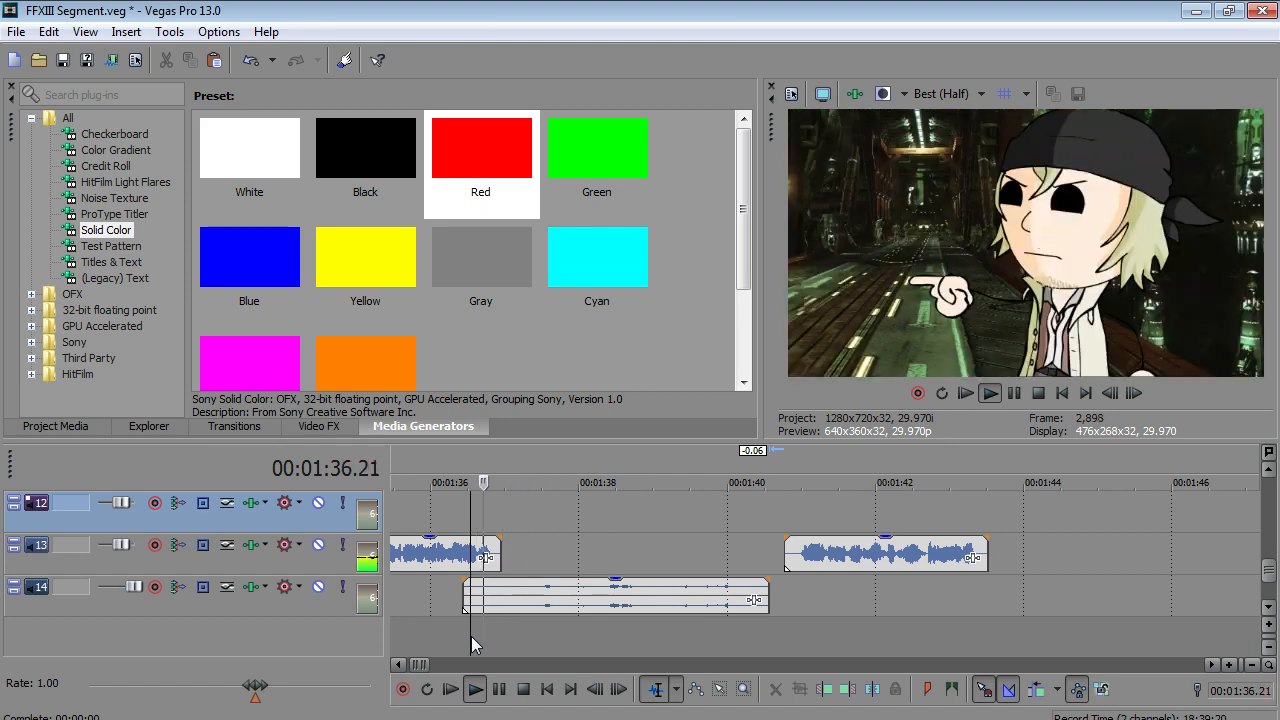
click(498, 689)
- Return to the video tracks with the cursor at 00:01:17.17 and save the project
drag(1272, 573, 1277, 524)
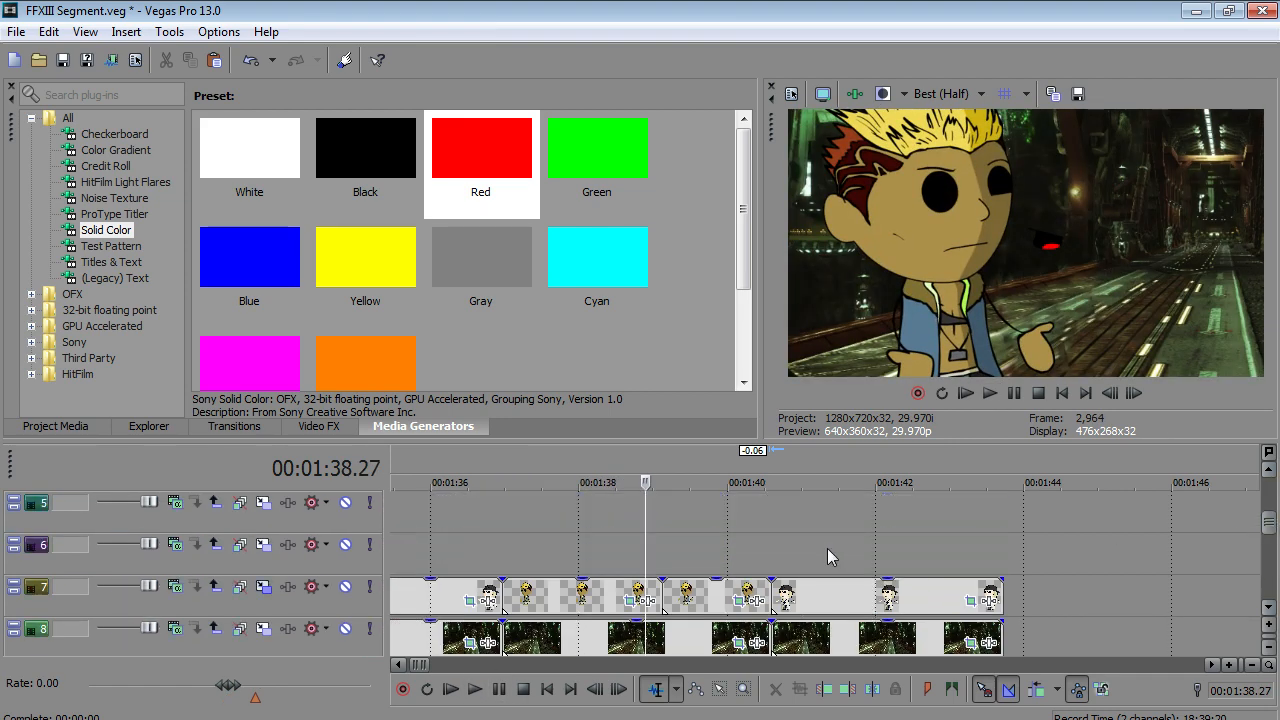
click(766, 557)
click(771, 557)
scroll(771, 557, down, 3)
scroll(697, 565, down, 2)
click(495, 555)
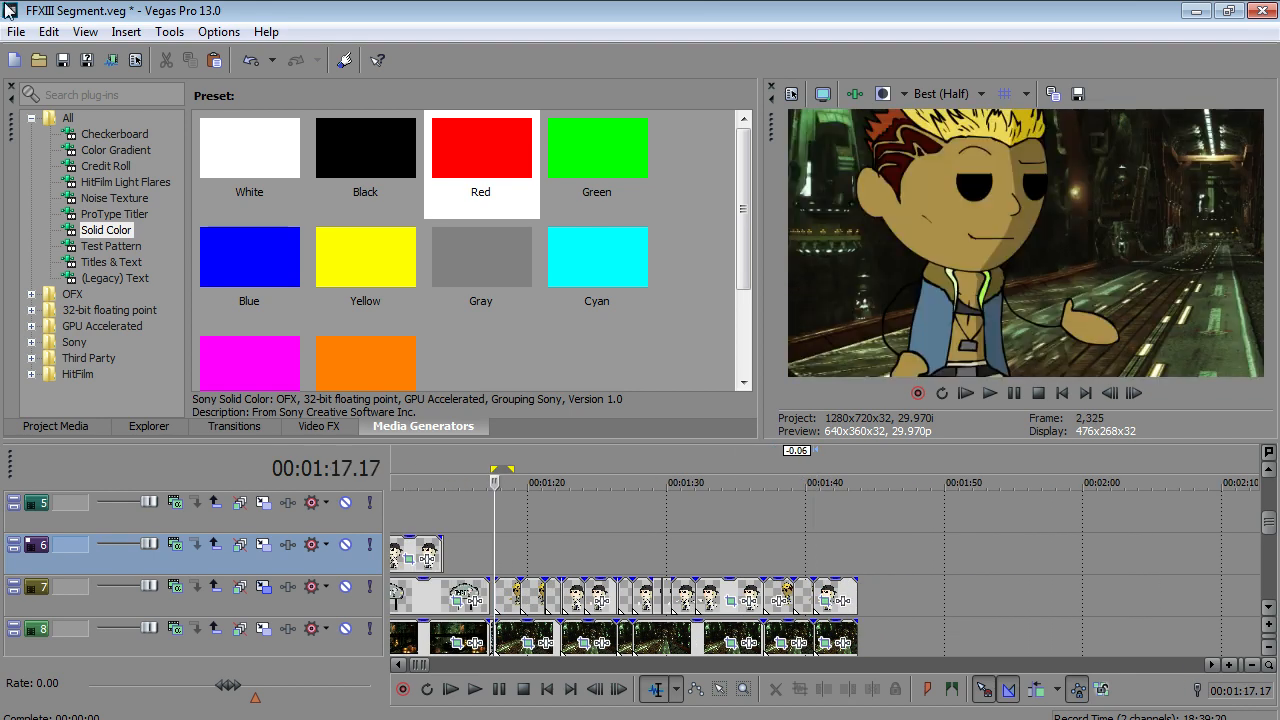
click(16, 32)
click(40, 129)
- Check individual Snow and Gadot shots on track 7 at several points, back to 00:01:21.28
click(632, 557)
scroll(629, 556, up, 4)
click(771, 555)
click(752, 556)
click(666, 557)
click(620, 558)
click(506, 566)
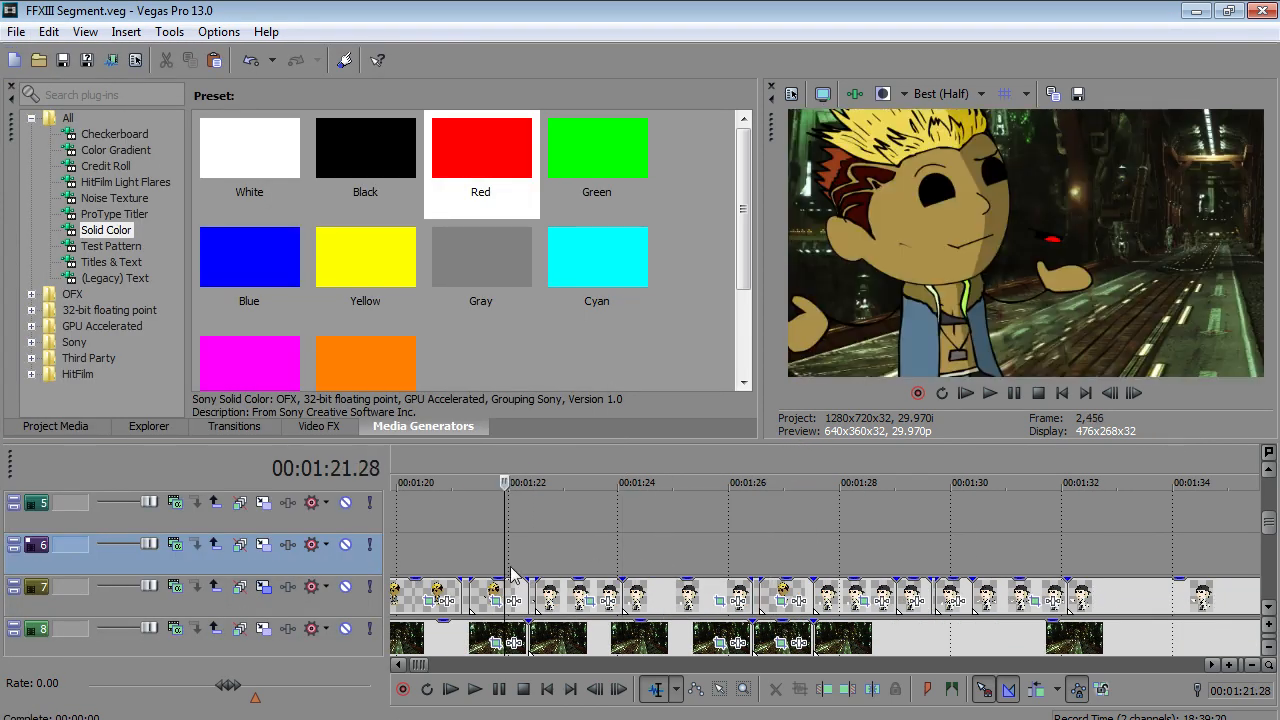
- Step frame by frame through the short Snow arm-pose shots around 00:01:29 and examine the earlier cuts back to about 00:01:22
click(921, 558)
key(Right)
key(Right)
key(Right)
key(Right)
key(Right)
scroll(922, 558, up, 3)
key(Right)
key(Right)
key(Right)
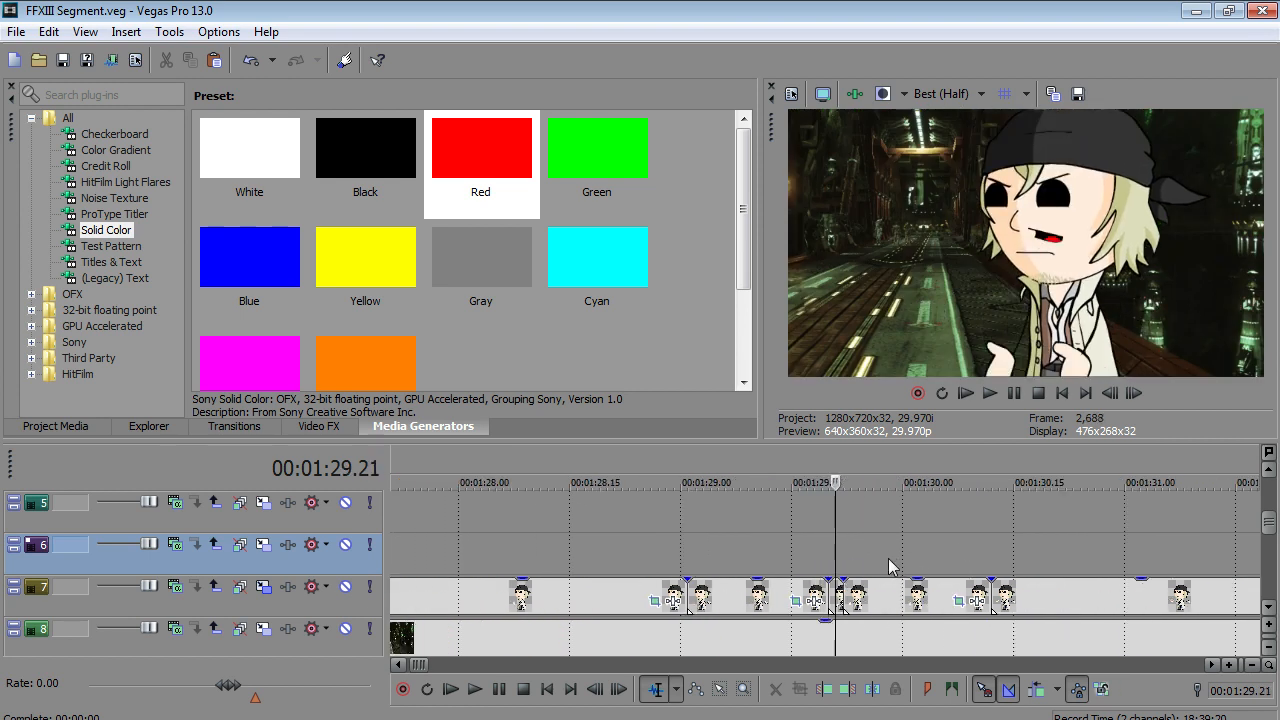
click(676, 562)
scroll(665, 565, down, 3)
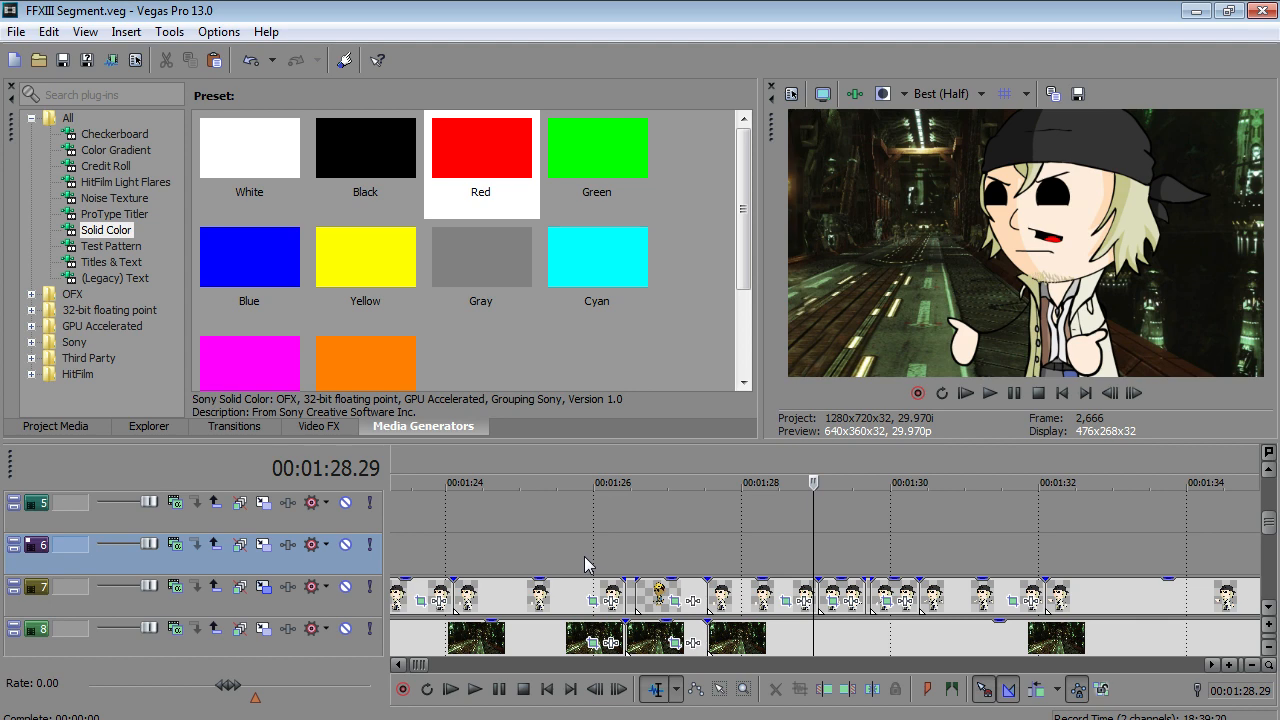
click(582, 565)
scroll(476, 582, down, 2)
click(560, 562)
click(632, 555)
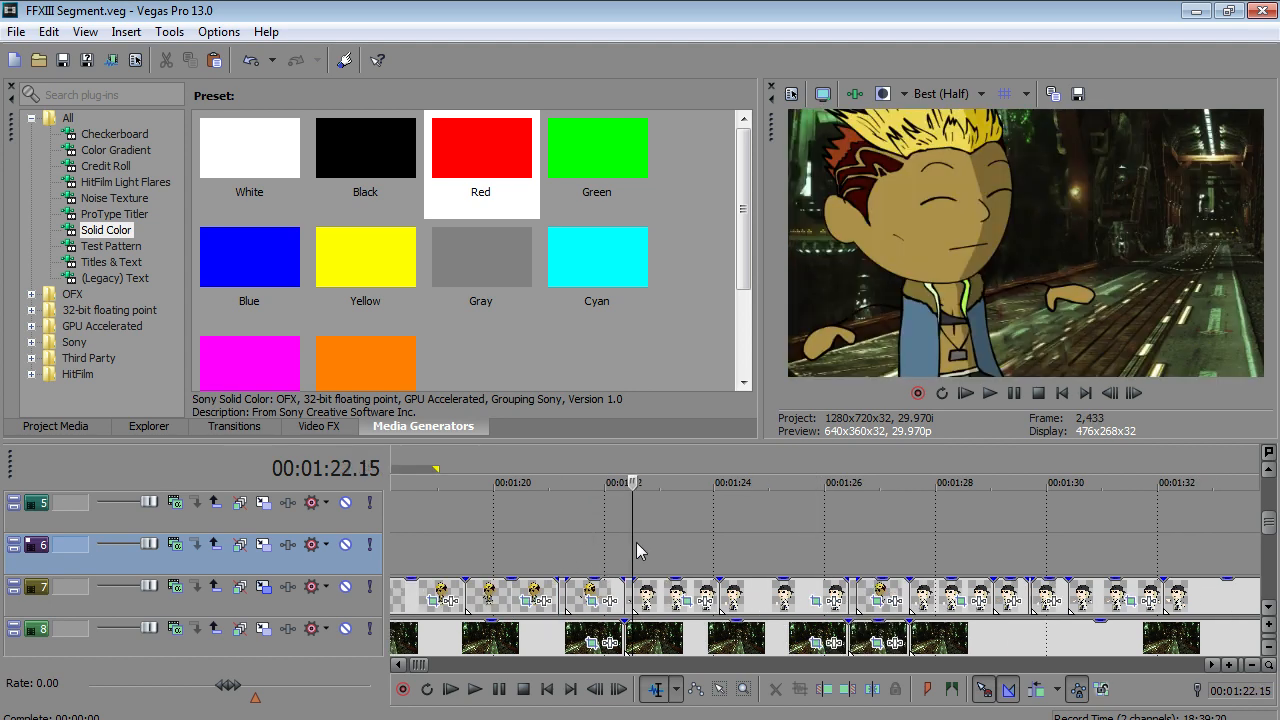
- Play back the Gadot and Snow shots from just before 00:01:22.15 to check their timing
key(Left)
key(Left)
key(Left)
click(475, 689)
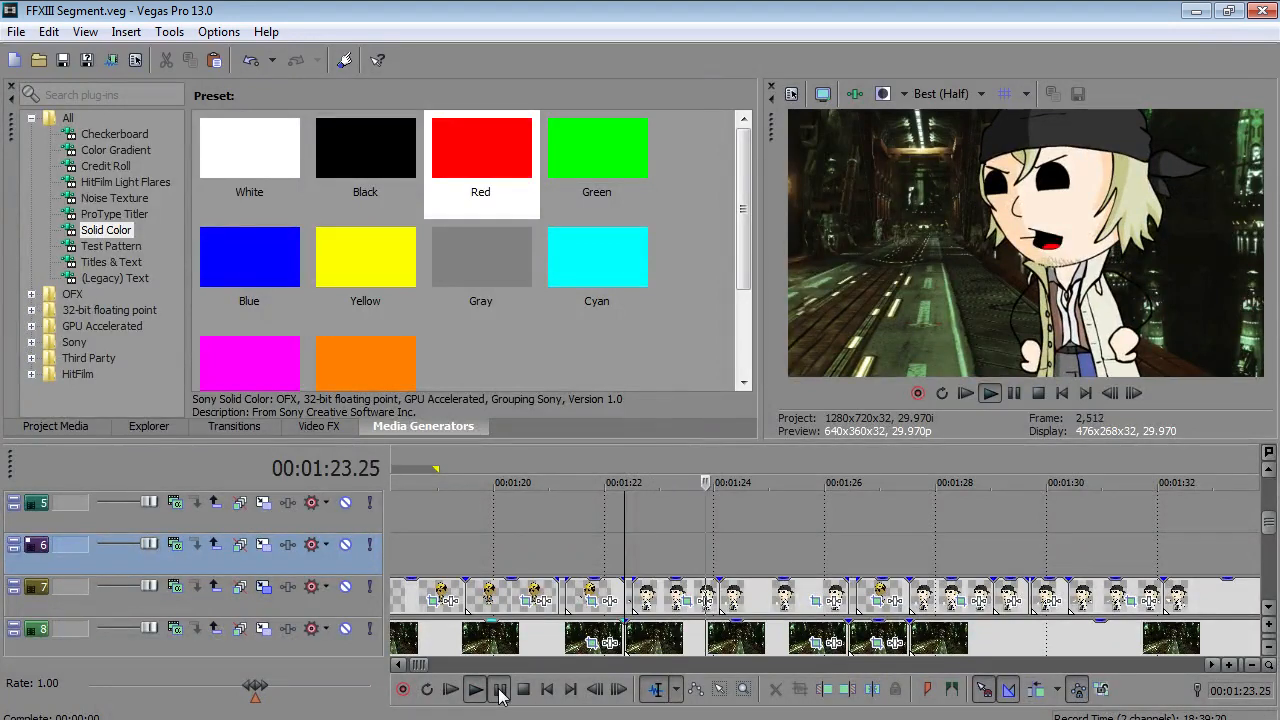
click(500, 690)
- Return to 00:01:17.17 and step frame by frame through the opening Gadot shot to 00:01:18.04
scroll(808, 590, down, 3)
click(692, 583)
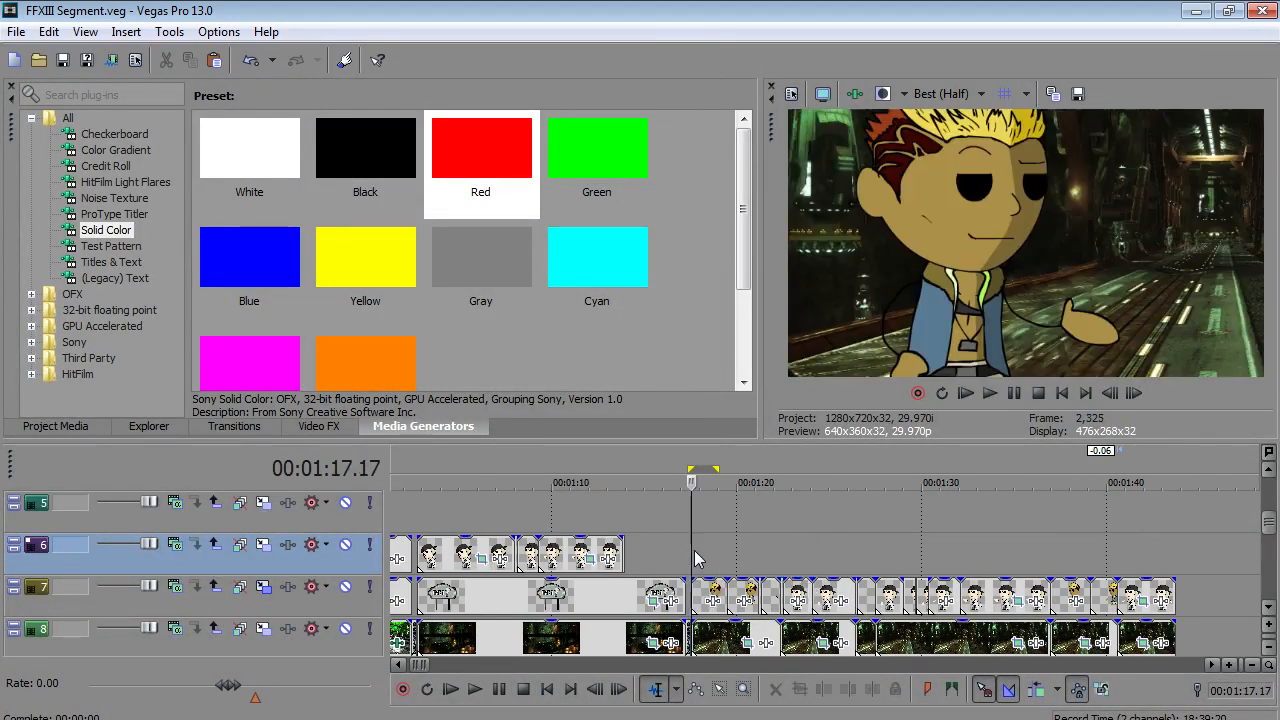
key(Right)
key(Right)
key(Right)
key(Right)
key(Right)
key(Right)
key(Right)
key(Right)
key(Right)
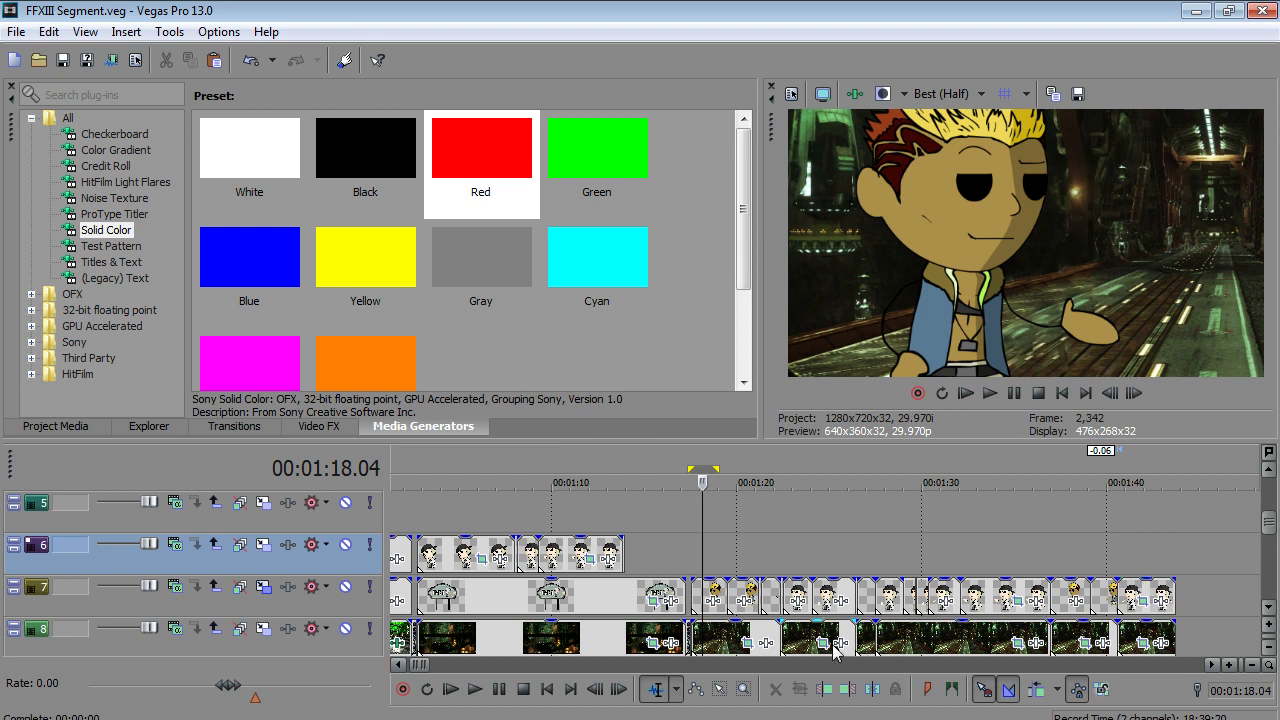
- Play the dialogue audio on track 14 from about 00:01:17.23 and pause at 00:01:18.04
scroll(815, 620, up, 3)
click(801, 565)
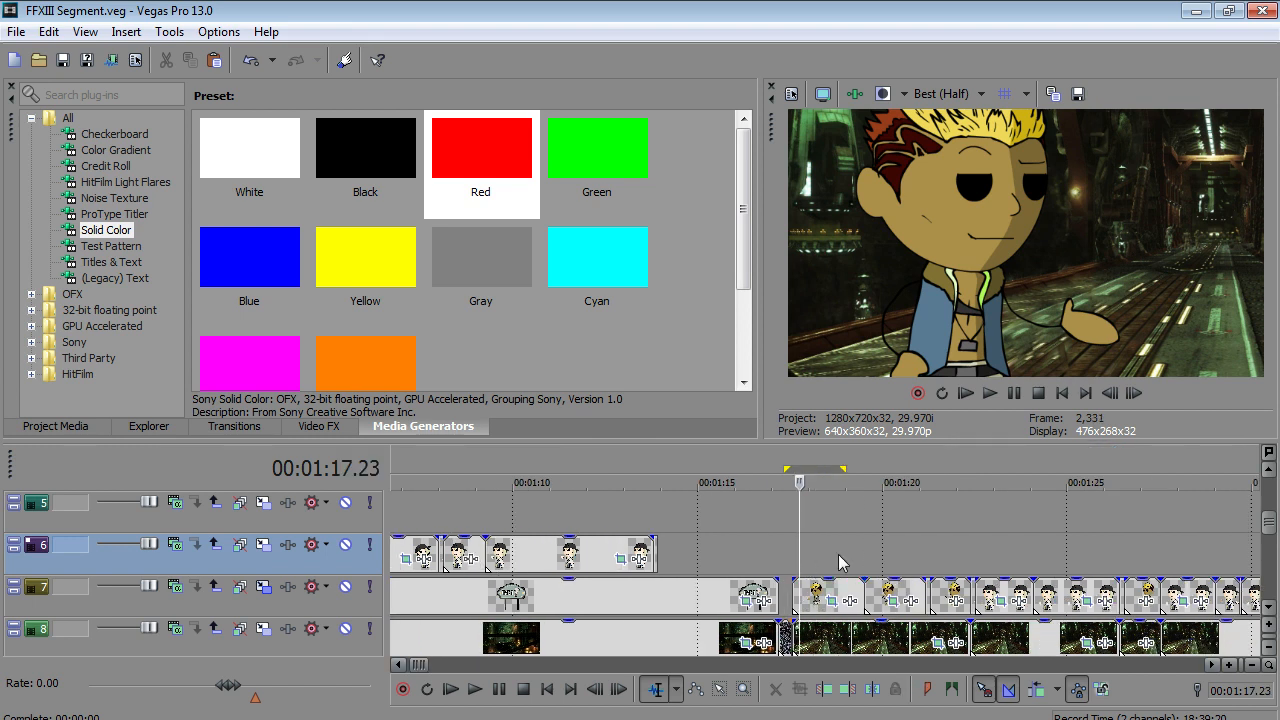
scroll(801, 565, up, 3)
drag(1268, 524, 1265, 578)
click(474, 689)
click(497, 692)
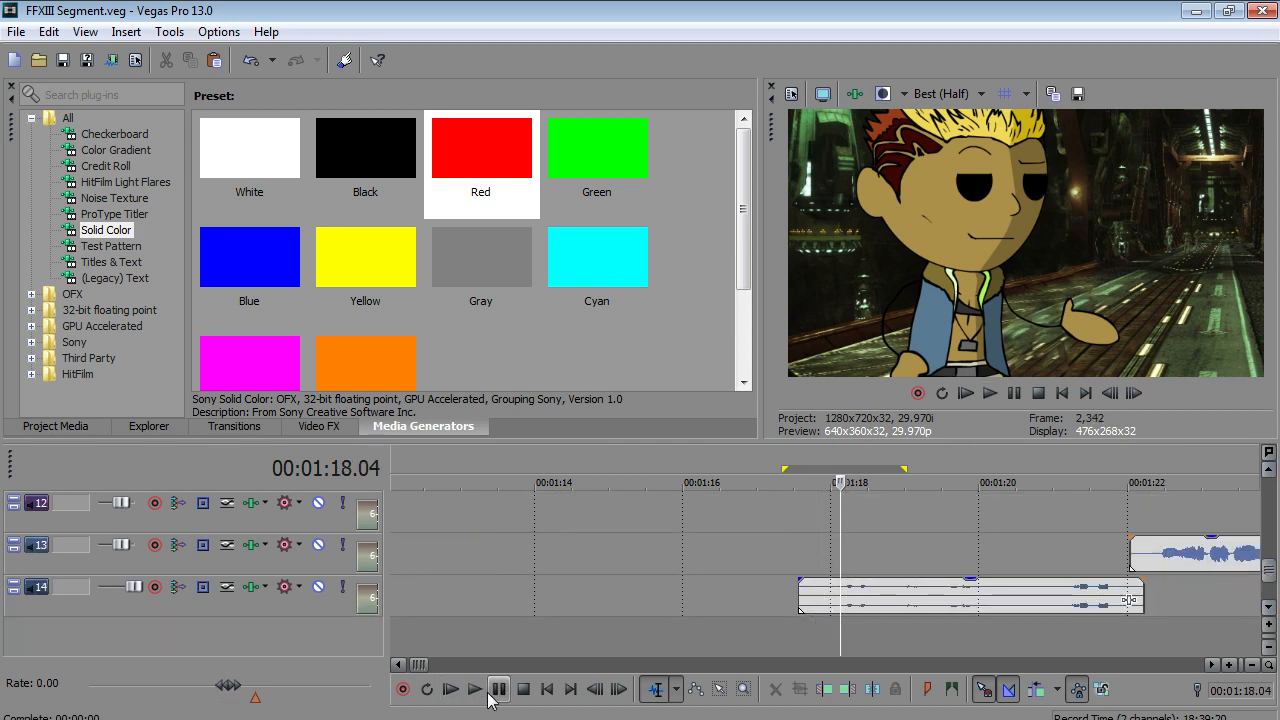
- Move the first pair of mouth events on track 2 so that they start at 00:01:18.04
drag(1270, 575, 1268, 494)
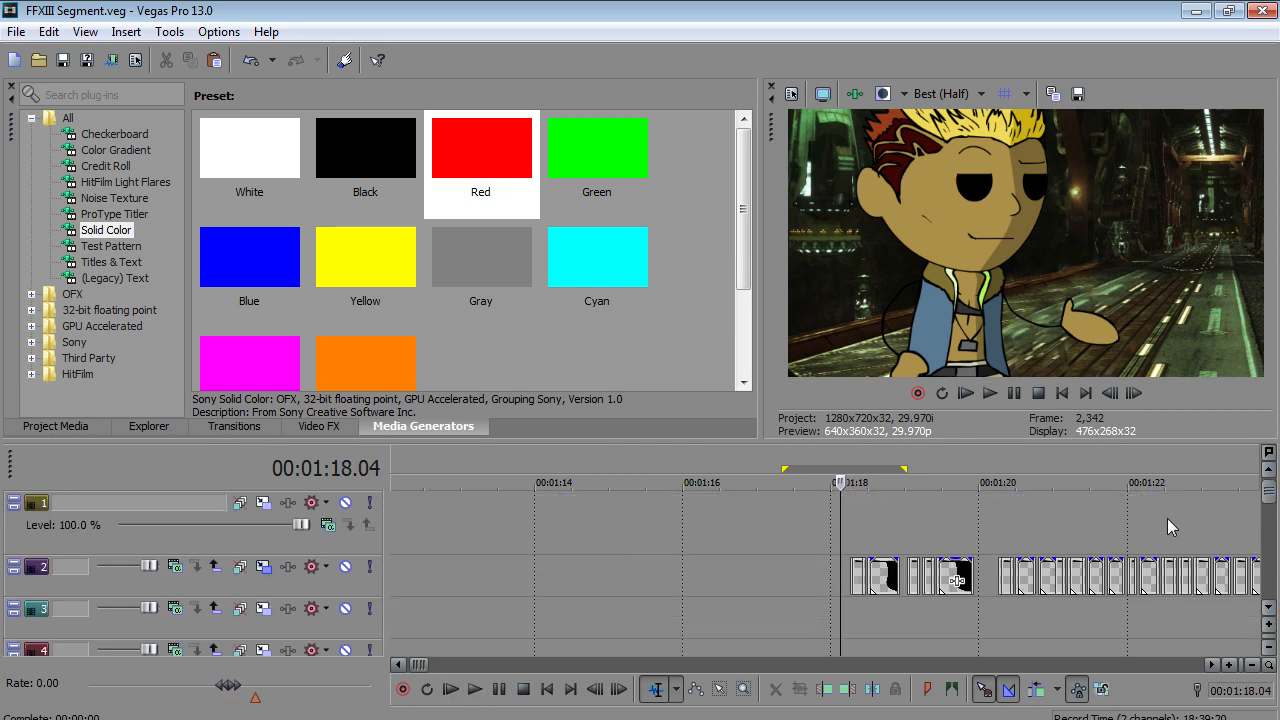
click(719, 691)
scroll(864, 595, up, 1)
scroll(863, 595, up, 1)
scroll(863, 598, down, 1)
click(893, 570)
scroll(900, 570, up, 2)
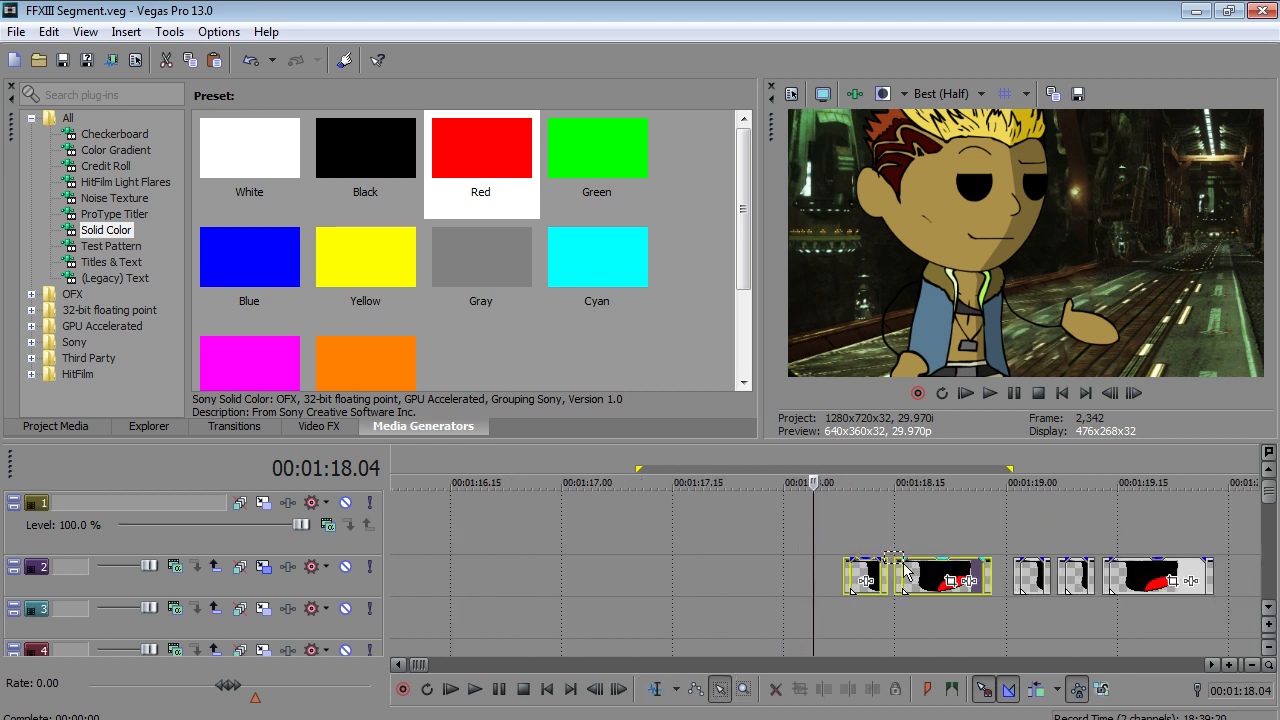
drag(930, 578, 900, 578)
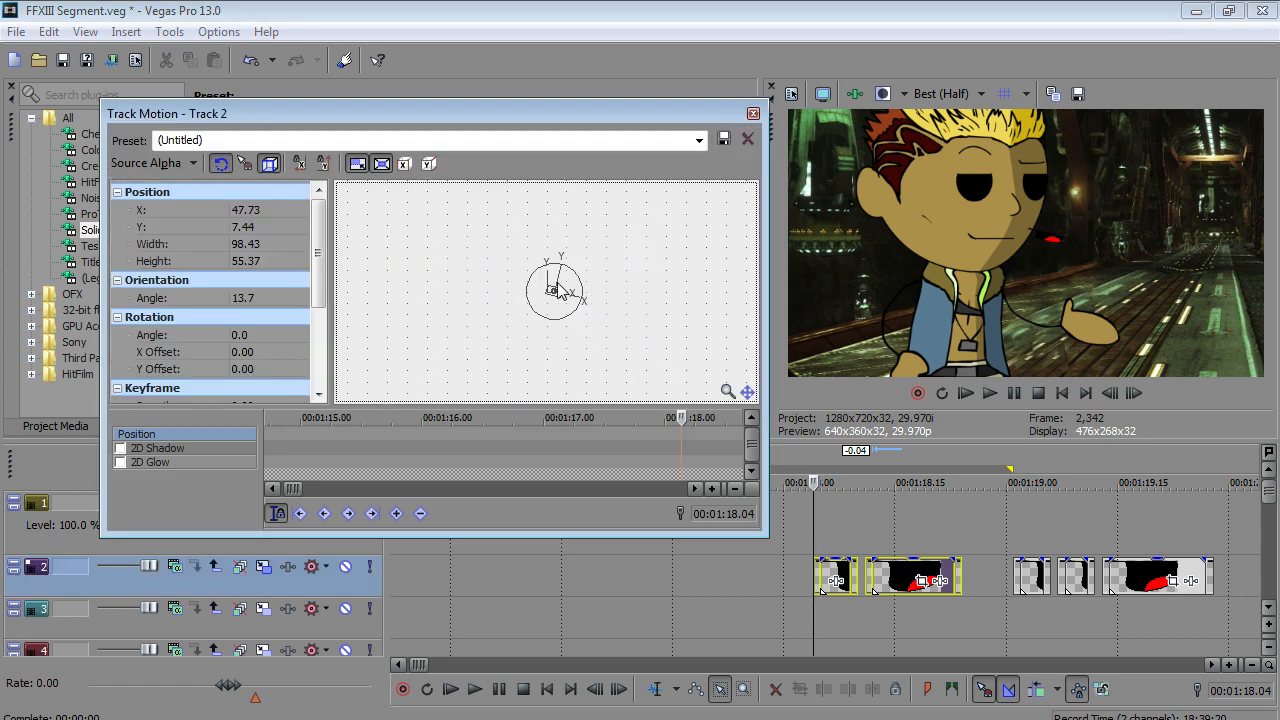
- In track 2's Track Motion, set the angle to 0, flip the mouth horizontally and position it at X -94.45, Y -9.45 on Gadot's face
double_click(250, 303)
text(0)
key(Return)
scroll(467, 442, down, 4)
scroll(594, 357, up, 5)
right_click(584, 290)
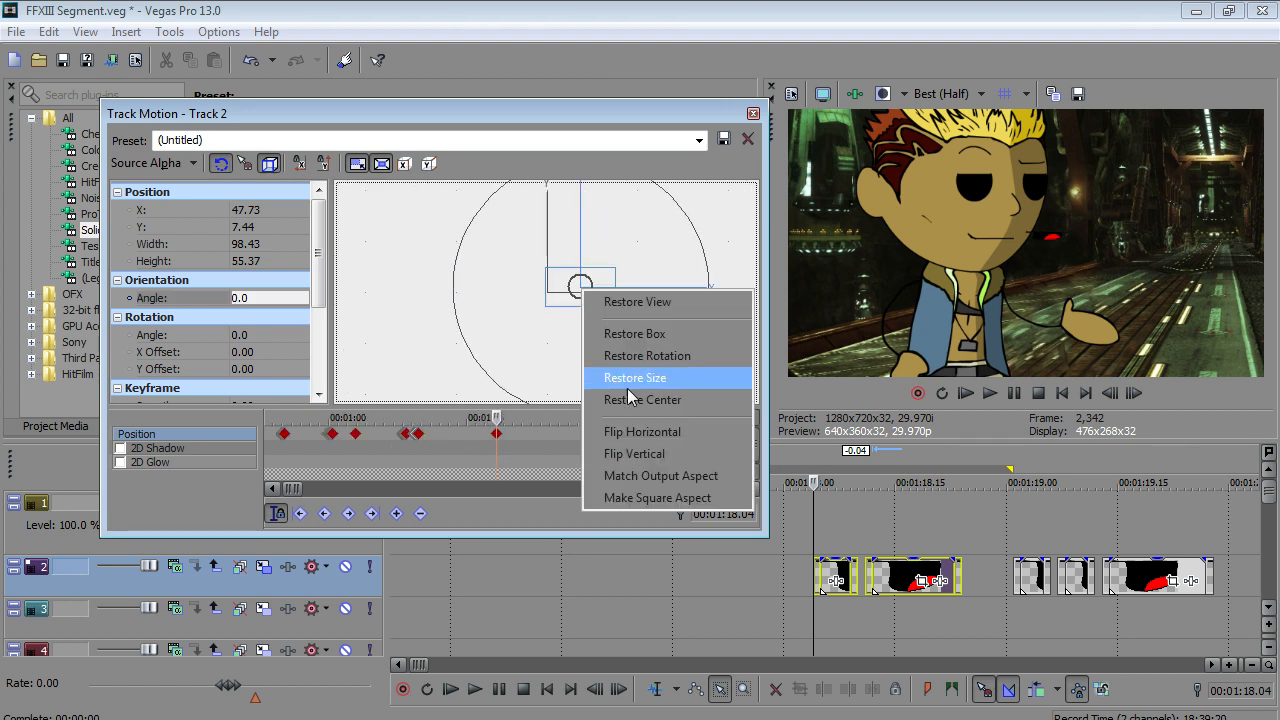
click(625, 430)
drag(580, 294, 479, 314)
- Trim the second mouth event to end at about 00:01:18.18 and move the next three mouth events to start at 00:01:18.19
click(476, 689)
click(497, 689)
click(656, 695)
mouse_move(912, 583)
mouse_down()
mouse_move(944, 585)
mouse_move(916, 586)
mouse_up()
key(Right)
click(716, 690)
drag(1276, 585, 1072, 591)
drag(963, 582, 874, 584)
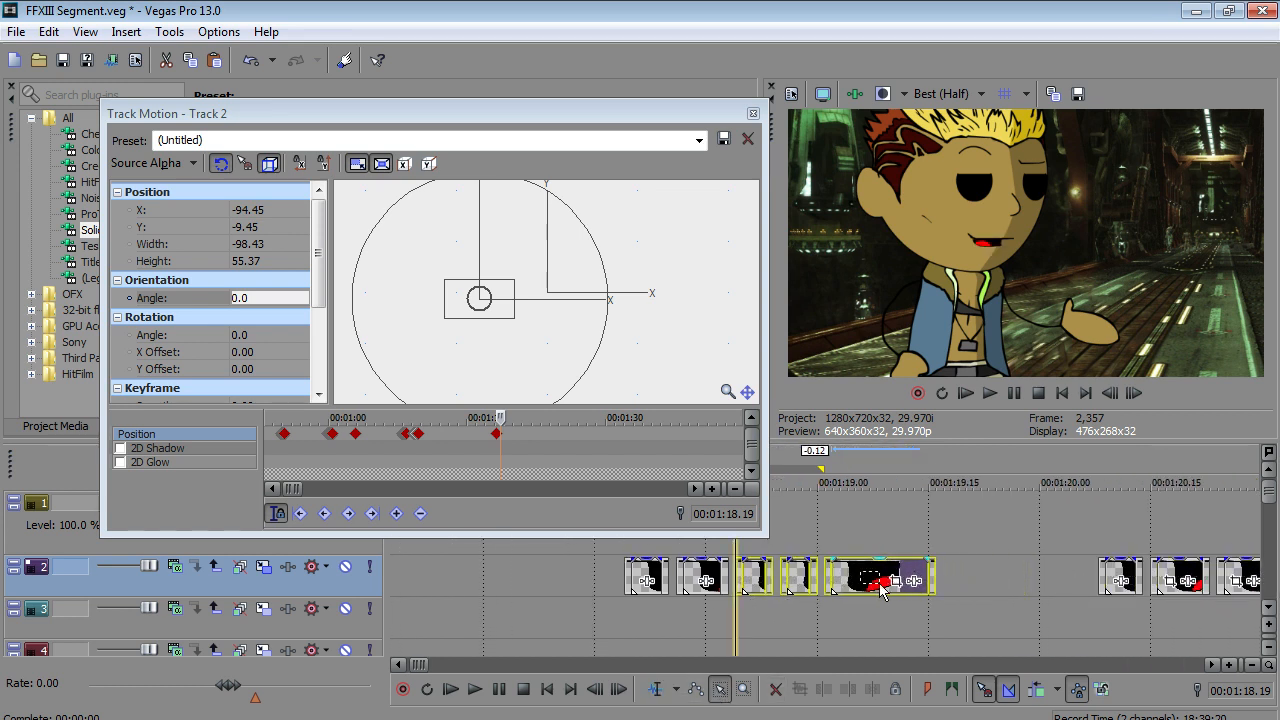
- Delete the short mouth event before 00:01:19.00 and extend the preceding open mouth to fill its place
click(474, 692)
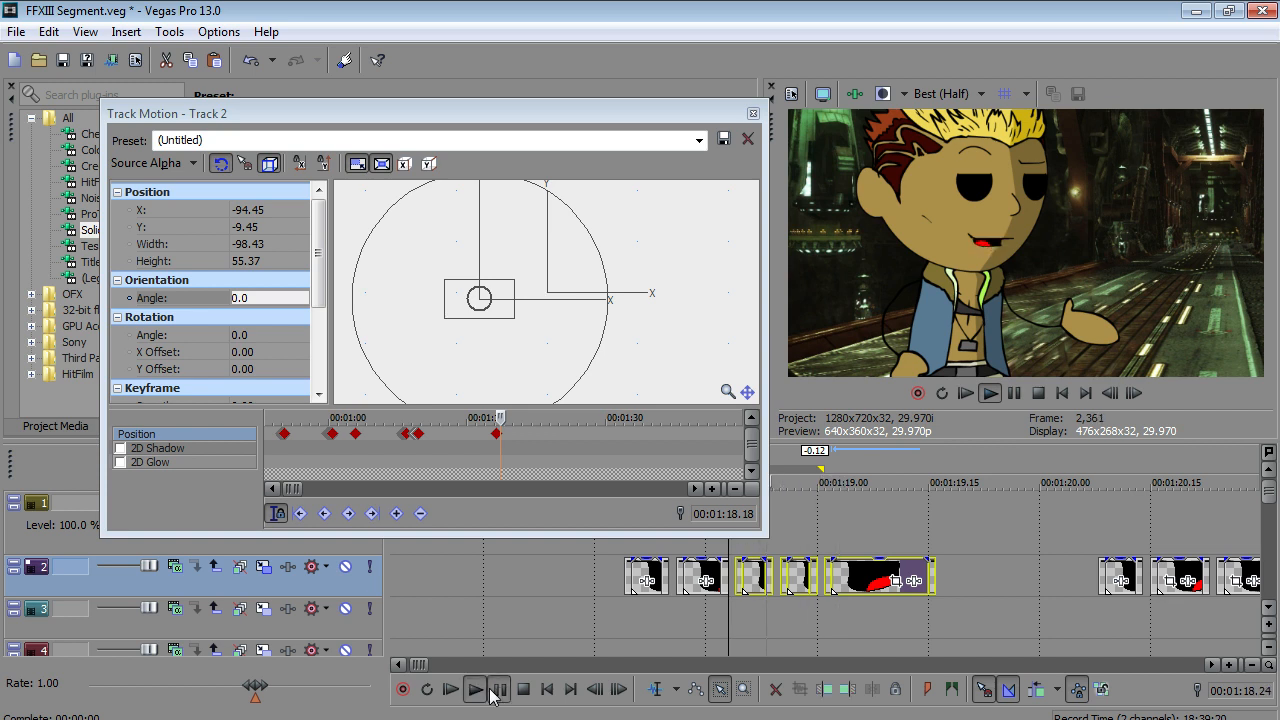
click(496, 693)
key(Right)
key(Right)
drag(797, 534, 816, 578)
key(Delete)
click(656, 688)
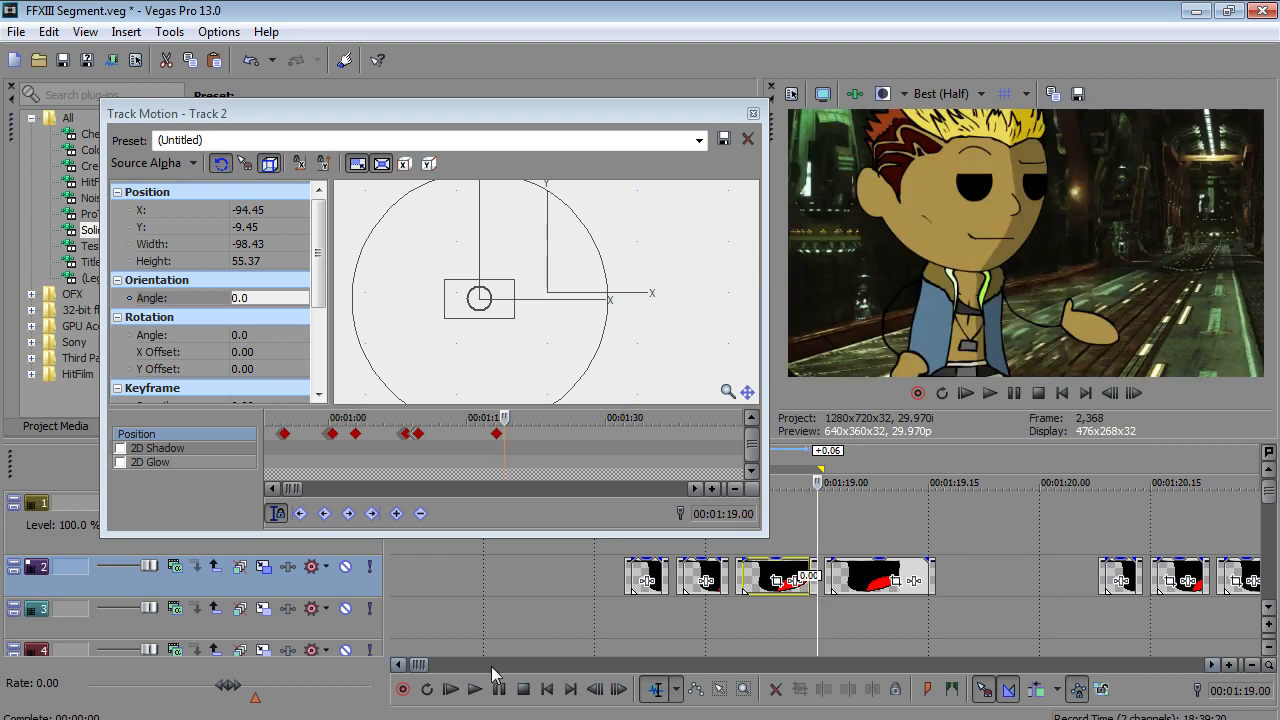
- Remove the leftover open mouth after 00:01:19.00 and cut and paste the following mouth sequence to start at 00:01:19.01
click(502, 692)
click(502, 692)
click(720, 689)
drag(840, 580, 818, 580)
scroll(818, 580, down, 5)
drag(1068, 576, 937, 590)
right_click(720, 575)
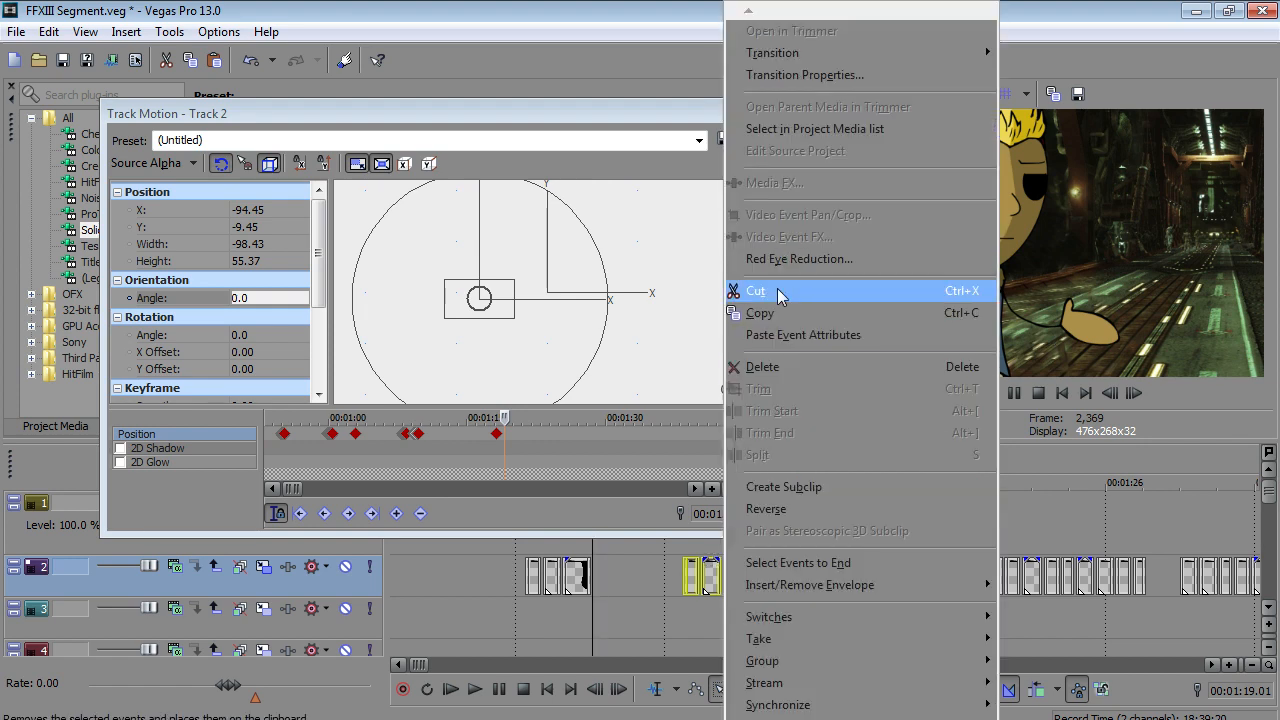
click(735, 291)
right_click(620, 580)
click(720, 229)
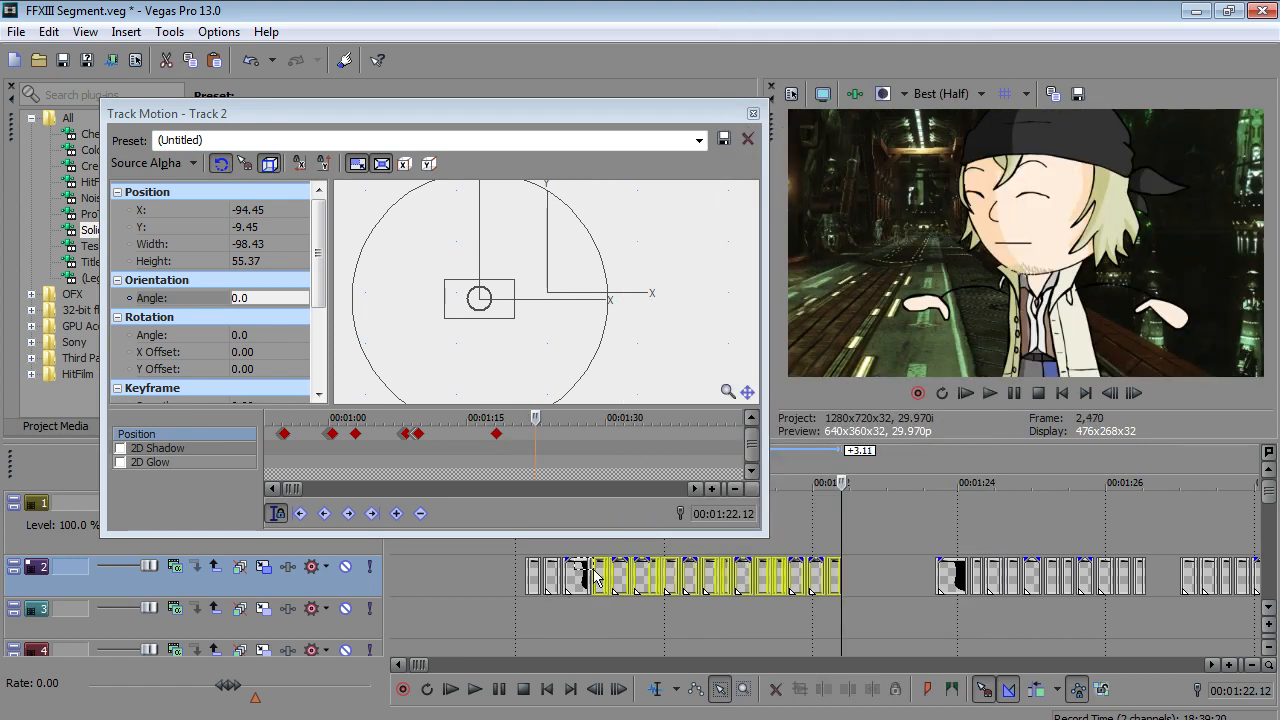
- Play back the pasted mouth events against the dialogue, pausing at 00:01:19.23
click(498, 689)
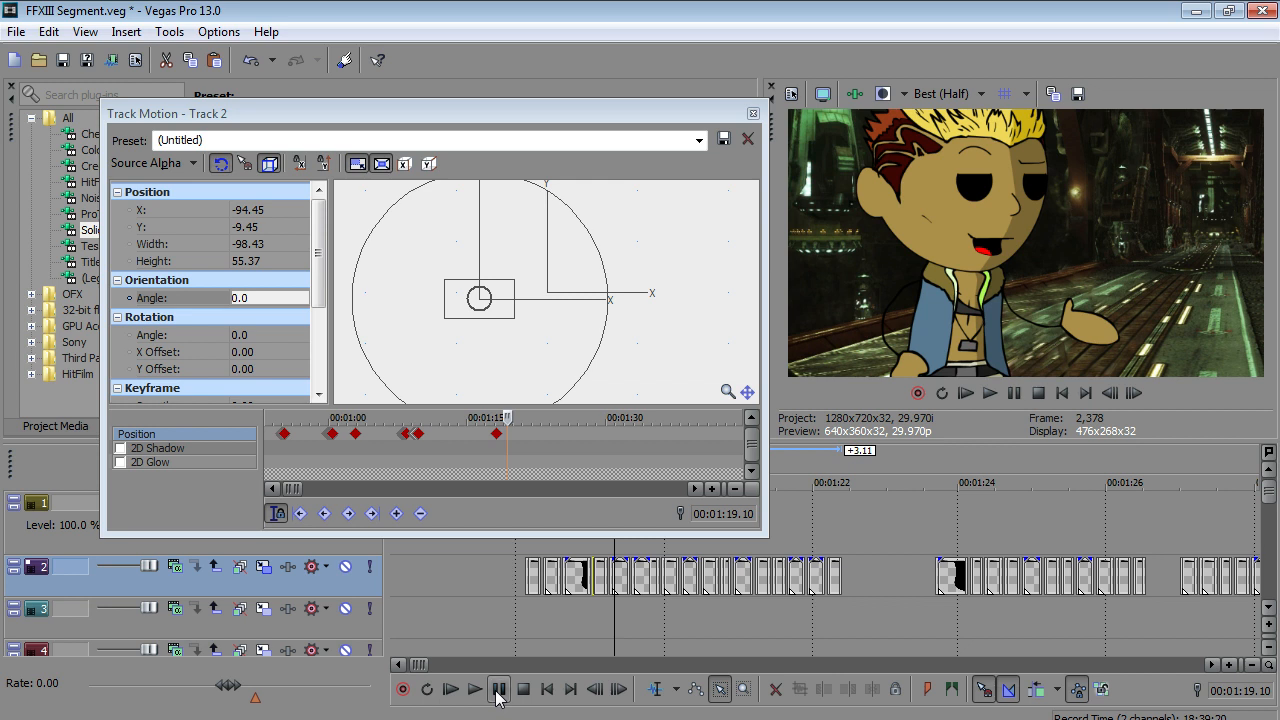
click(497, 690)
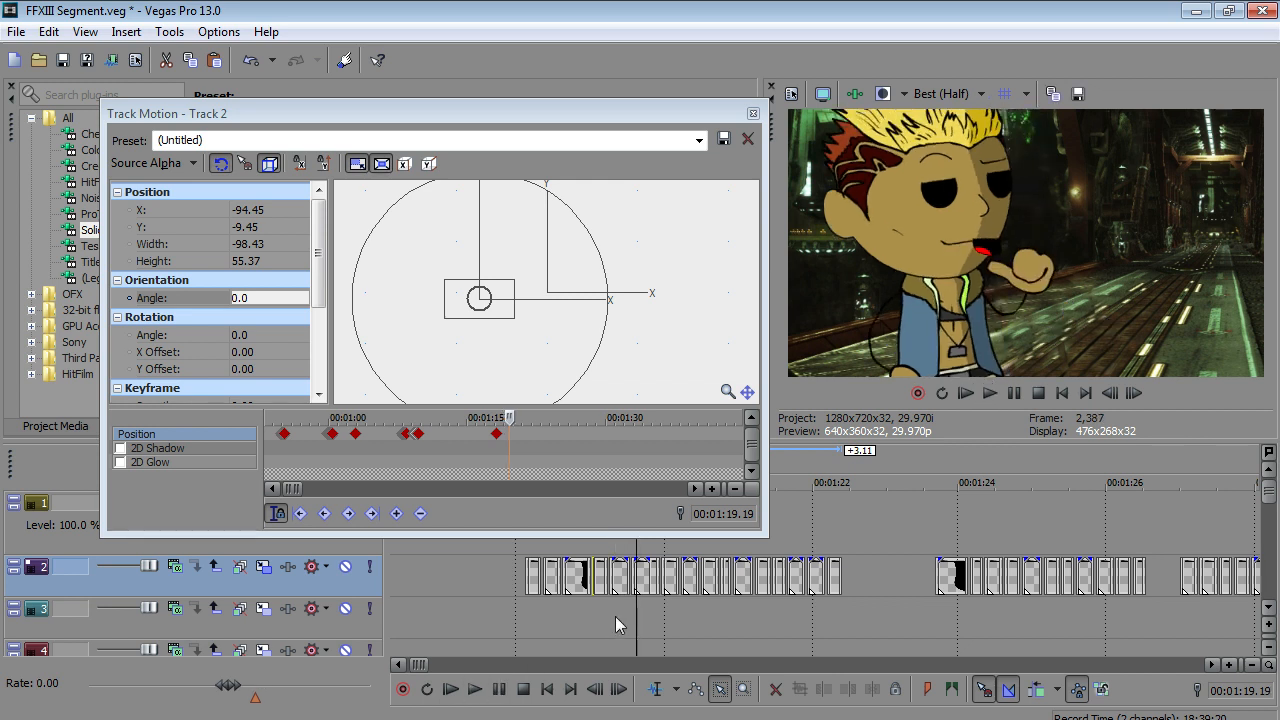
scroll(796, 541, up, 5)
click(789, 575)
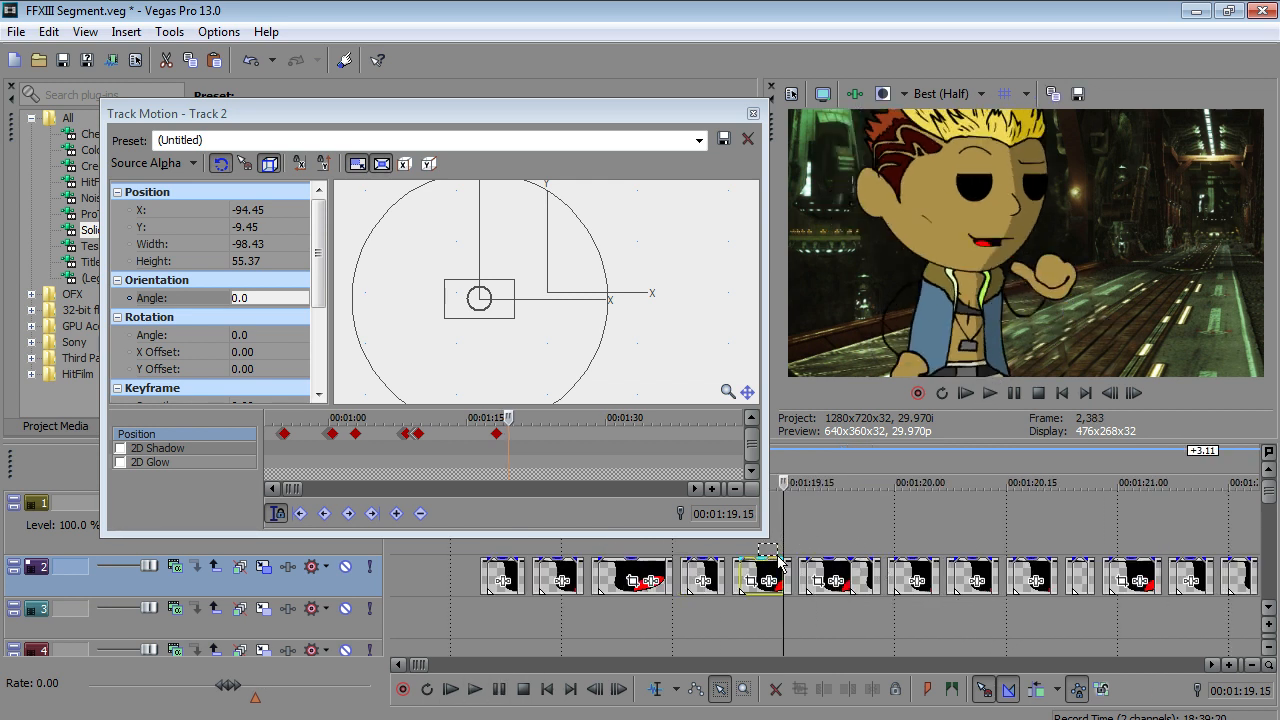
click(475, 689)
click(499, 689)
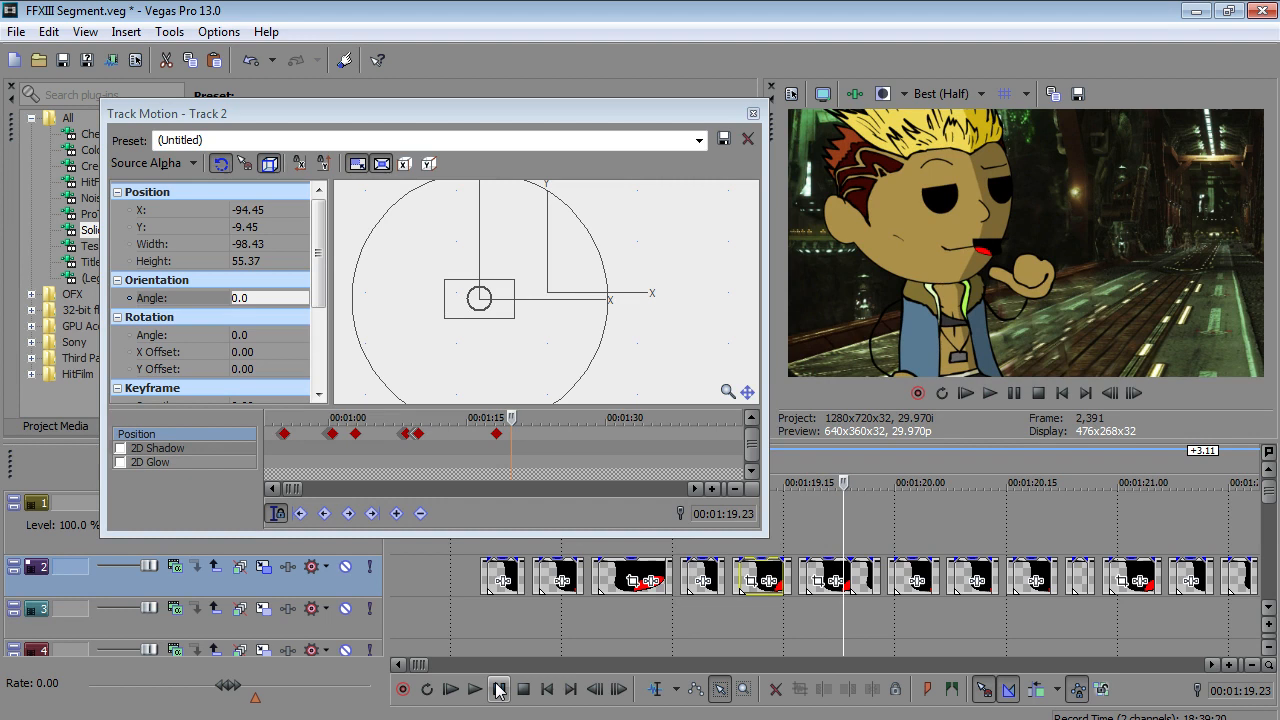
- Shorten the mouth event at 00:01:19.23 and move the next three mouth events to start at 00:01:19.24
click(655, 689)
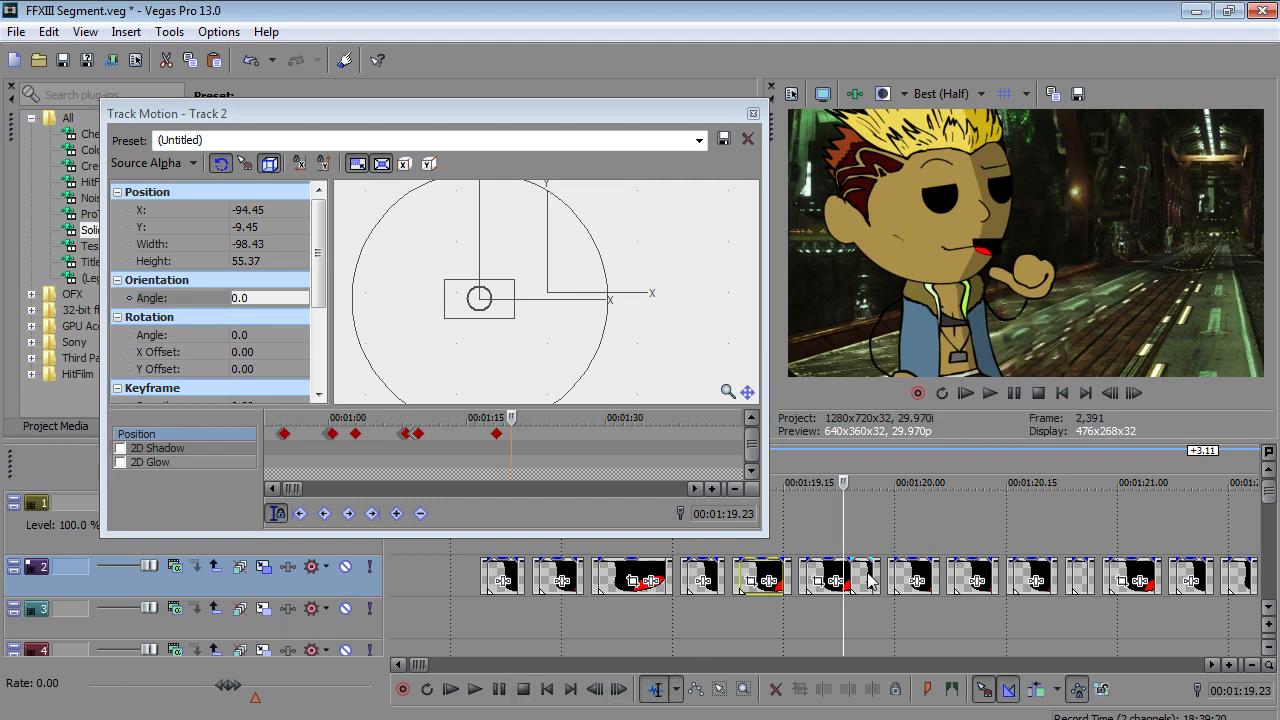
click(867, 575)
key(Delete)
drag(849, 581, 733, 592)
scroll(830, 581, up, 3)
scroll(757, 580, down, 3)
click(720, 689)
drag(1019, 564, 952, 580)
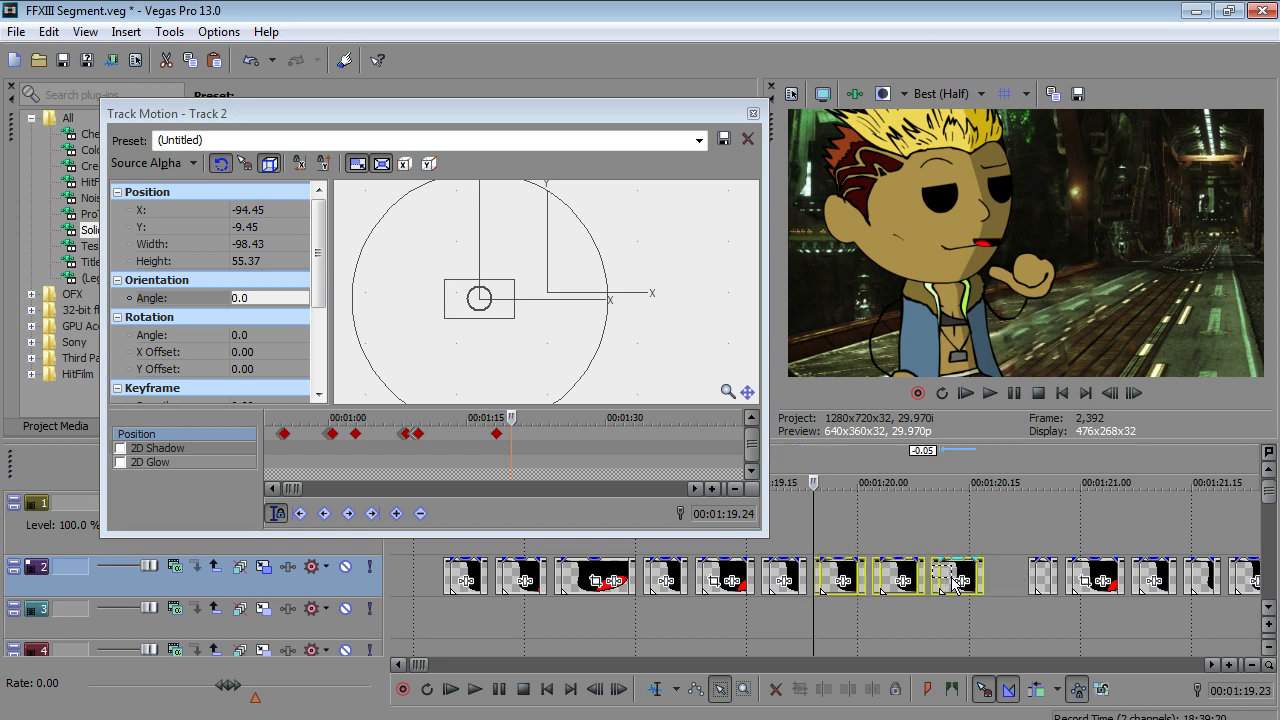
- Delete the last of the three moved mouth events and extend the one before it to about 00:01:20.13
click(475, 689)
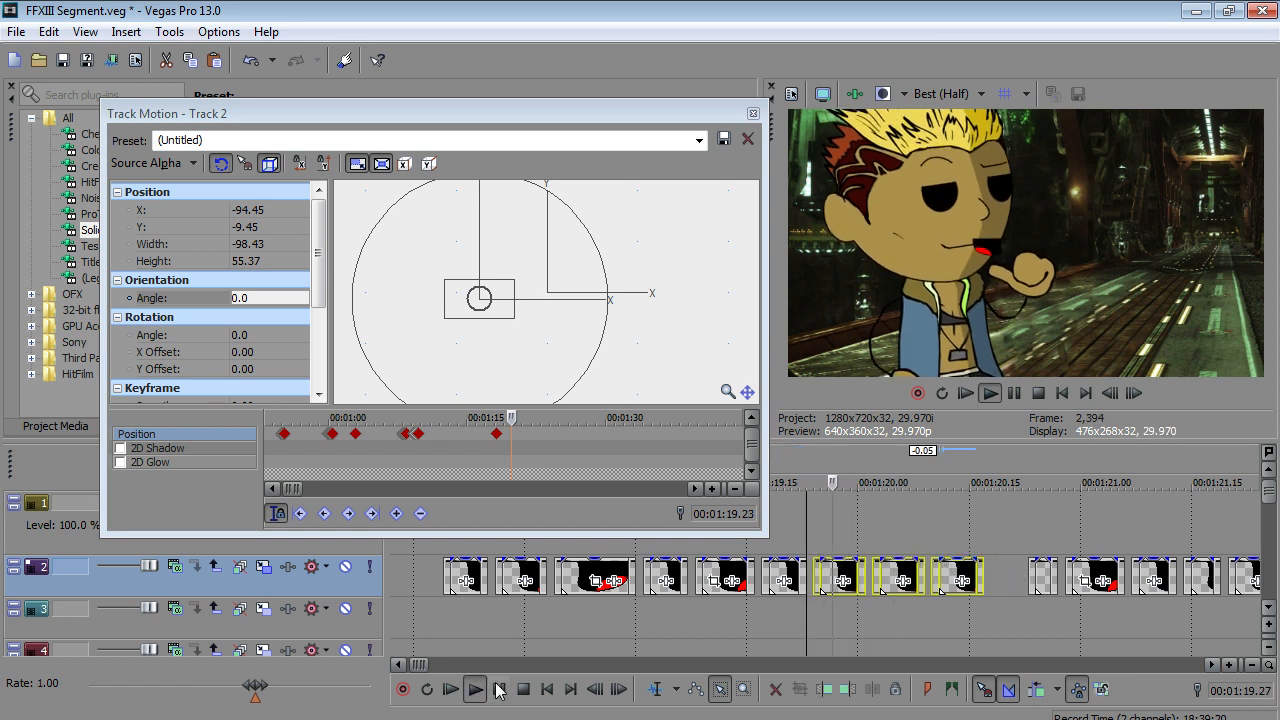
click(497, 689)
click(922, 592)
key(Delete)
drag(921, 592, 980, 580)
click(655, 689)
- Play on to find Gadot's next line and move the remaining mouth sequence to start at 00:01:21.06
click(475, 689)
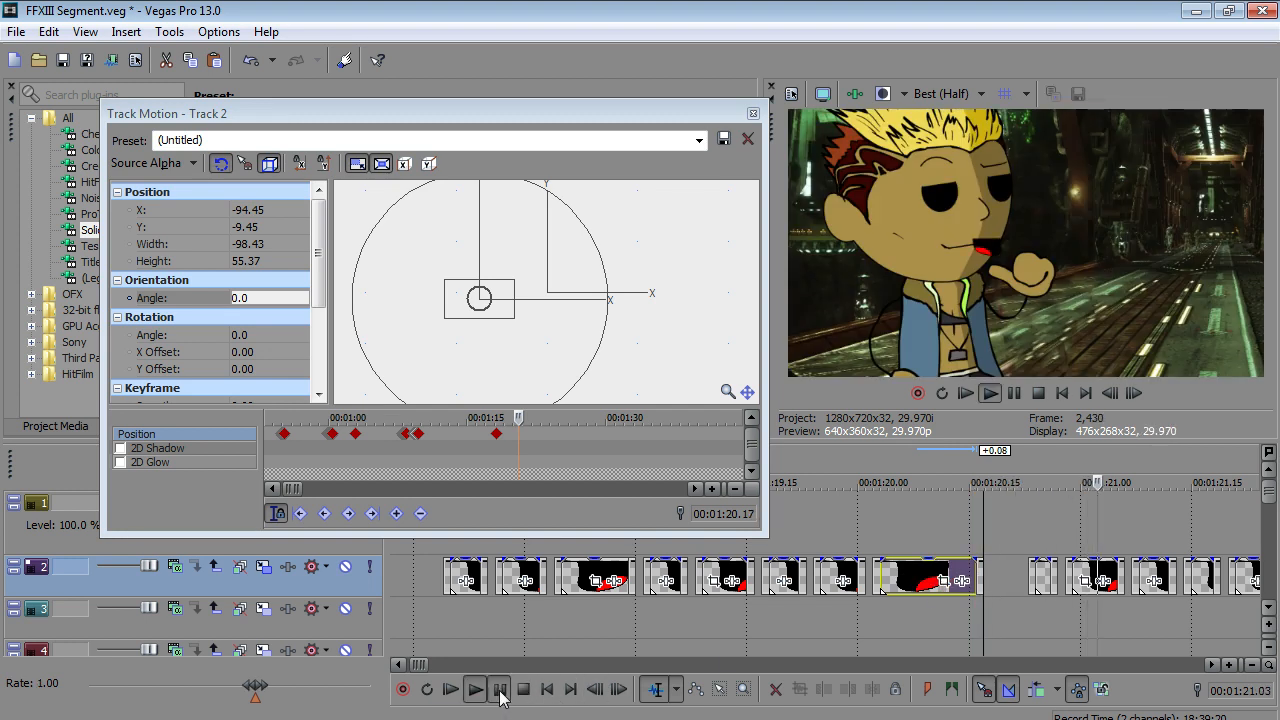
click(497, 689)
click(720, 689)
drag(1028, 573, 1028, 573)
scroll(808, 573, up, 3)
drag(757, 580, 886, 580)
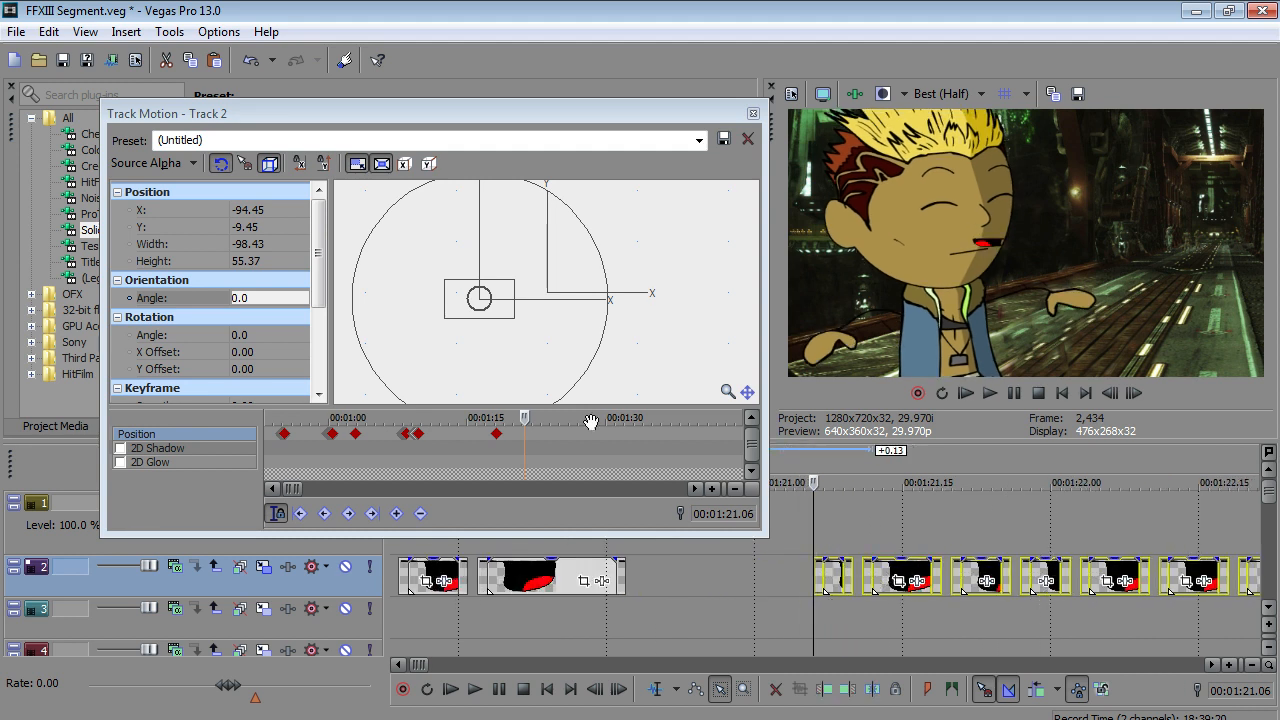
scroll(826, 543, down, 1)
key(Left)
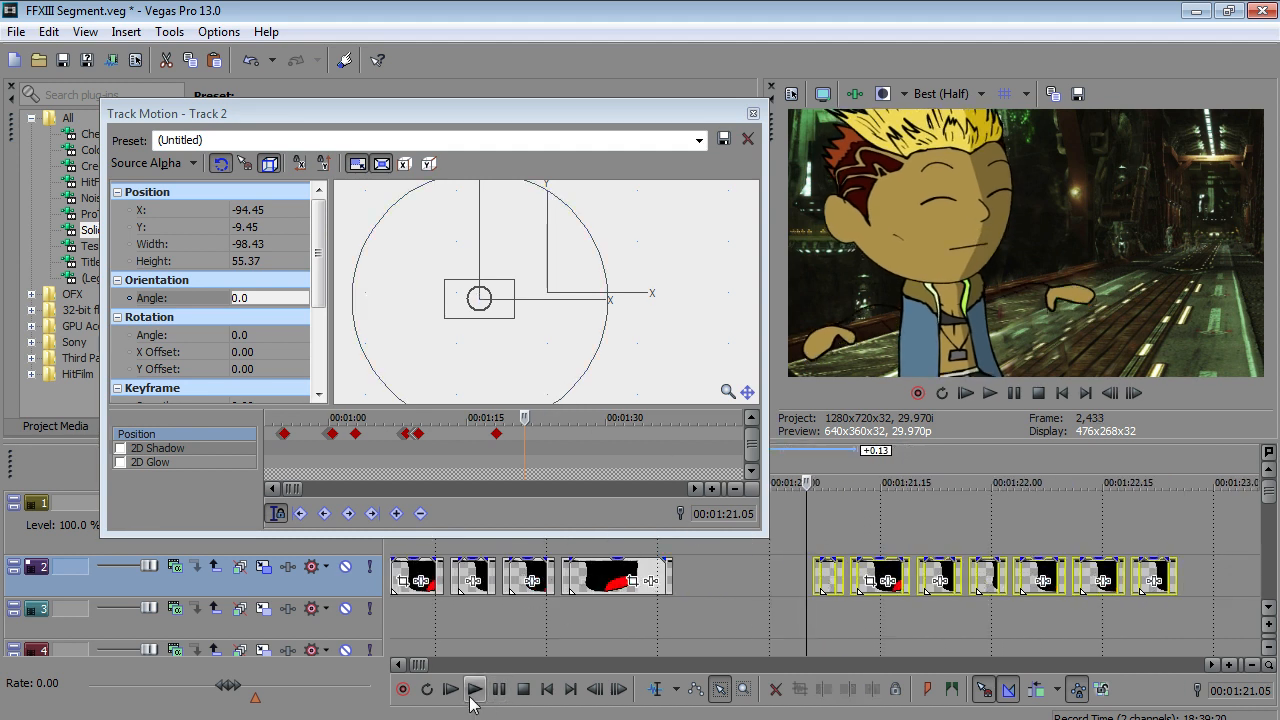
- Move the narrow closing mouth to end at about 00:01:21.15 and extend the preceding open mouth up to it
click(471, 698)
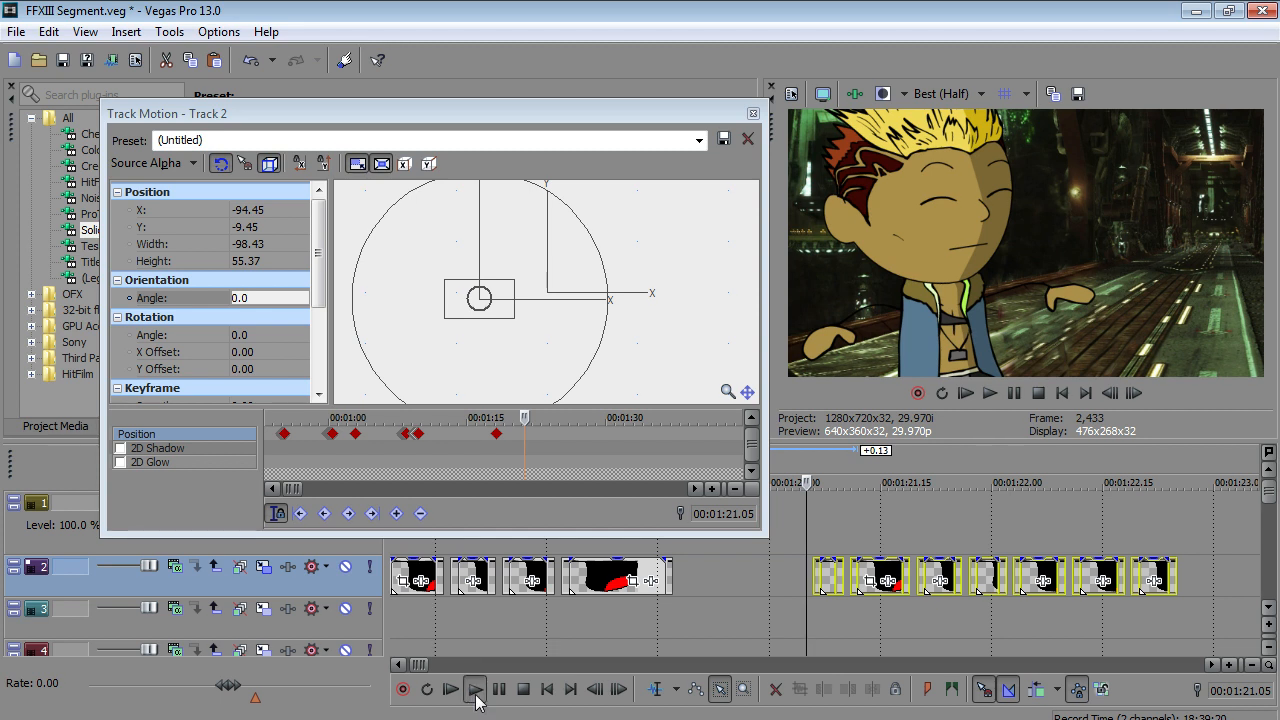
click(478, 694)
click(481, 700)
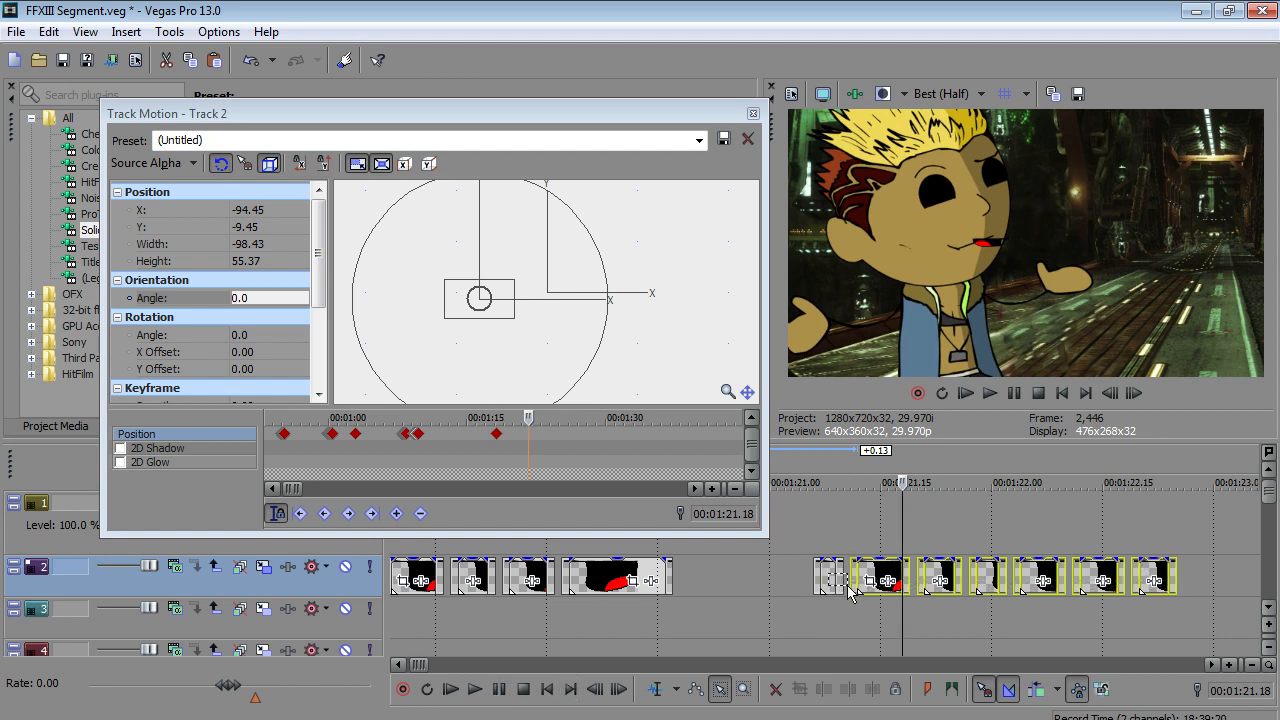
scroll(860, 594, up, 2)
scroll(840, 590, up, 2)
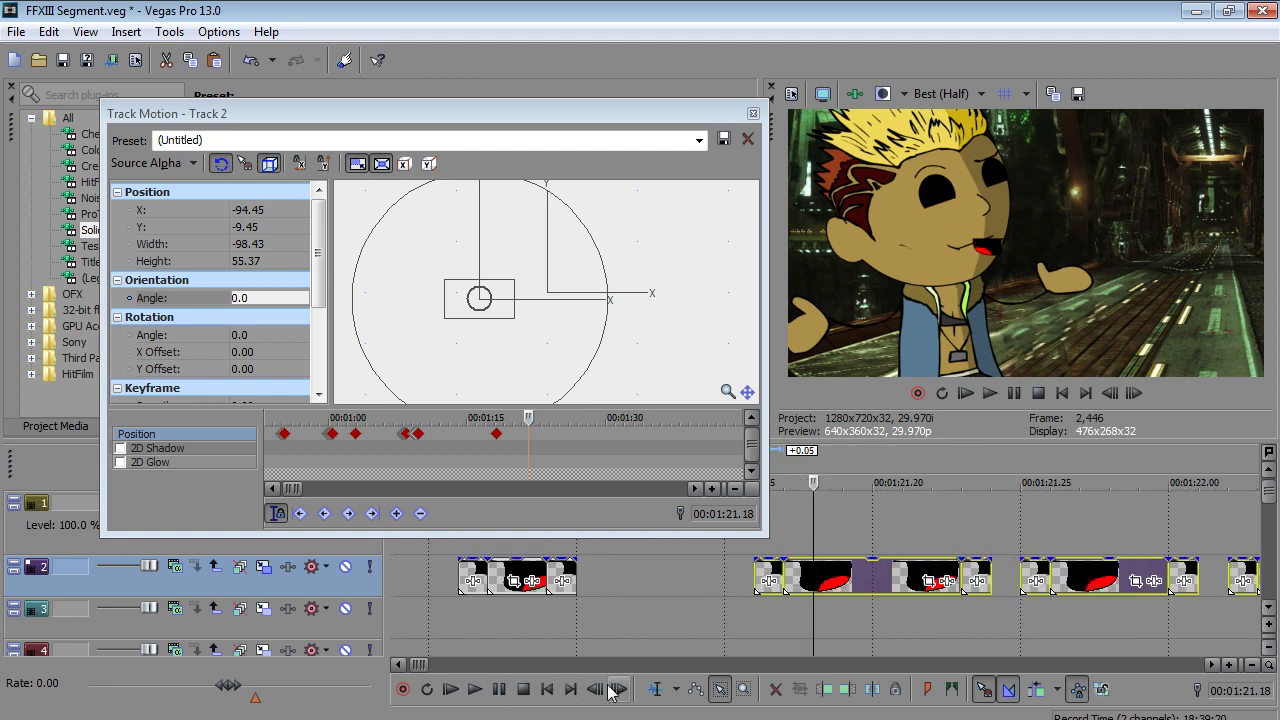
click(655, 689)
drag(555, 583, 707, 585)
drag(546, 580, 700, 587)
- Play back the mouth events from 00:01:21.15 to 00:01:22.07 against the dialogue
key(Left)
key(Left)
key(Left)
scroll(700, 592, down, 1)
click(475, 689)
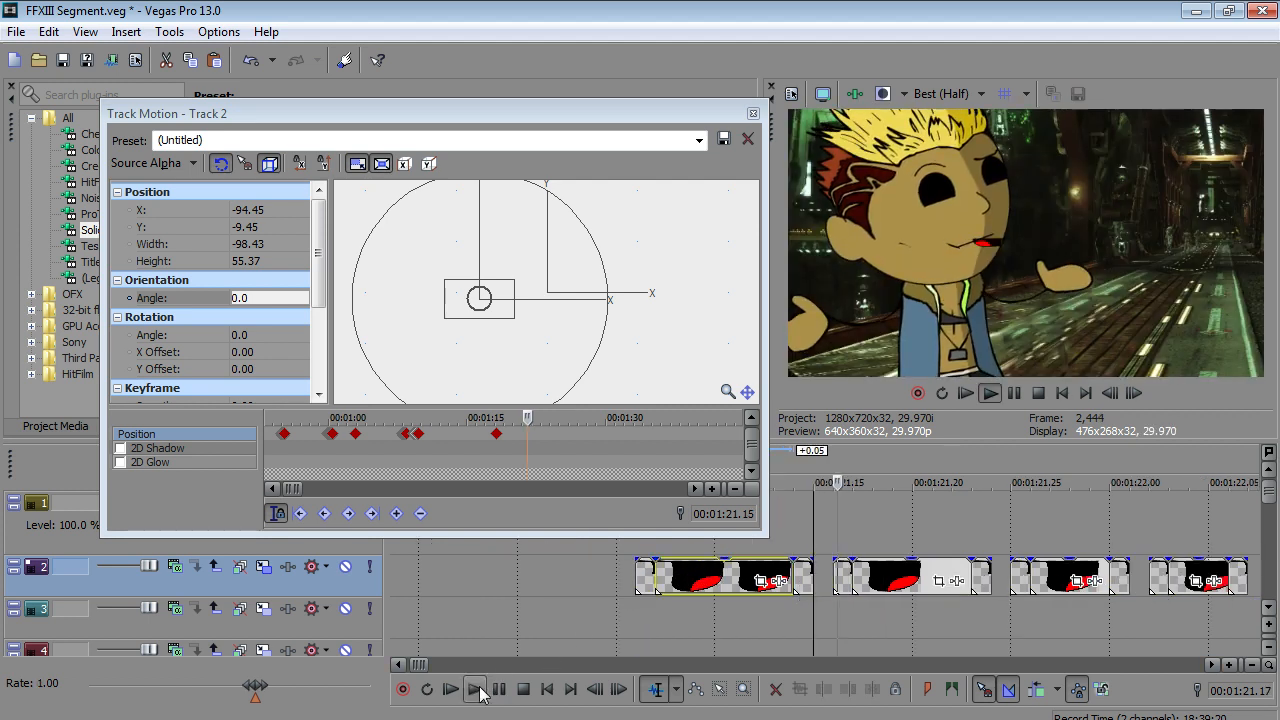
click(498, 689)
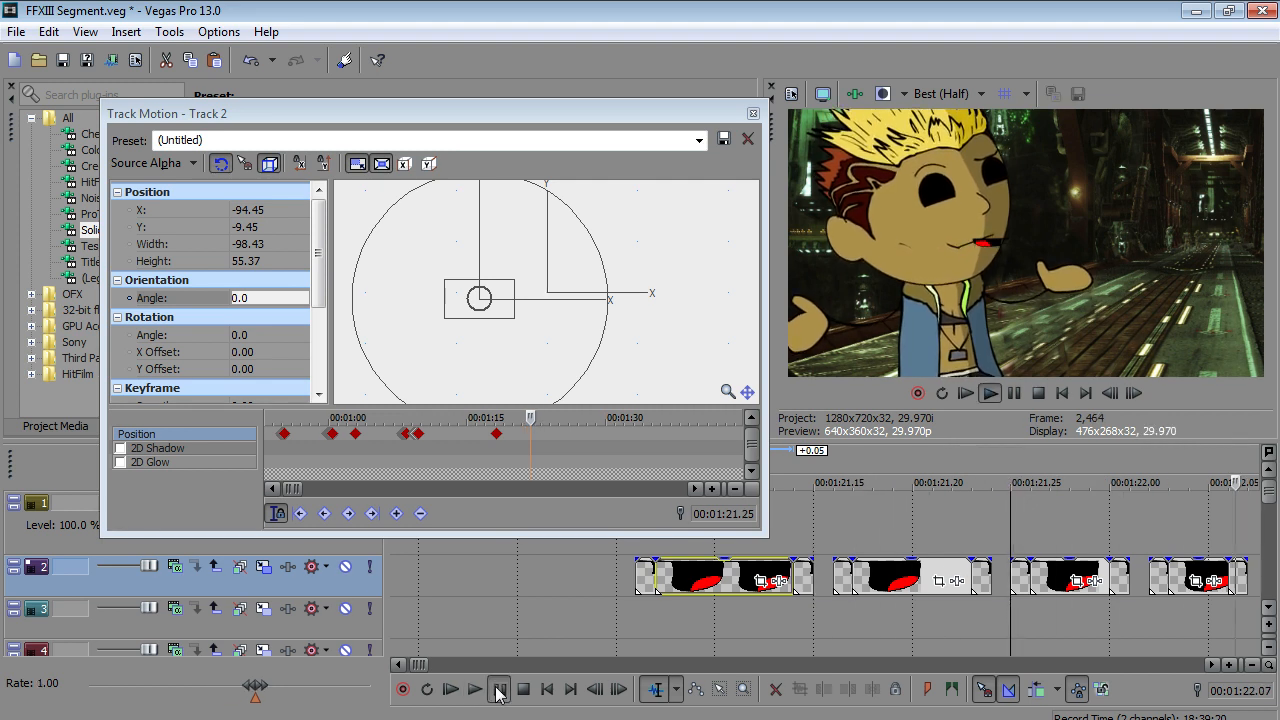
scroll(777, 638, down, 2)
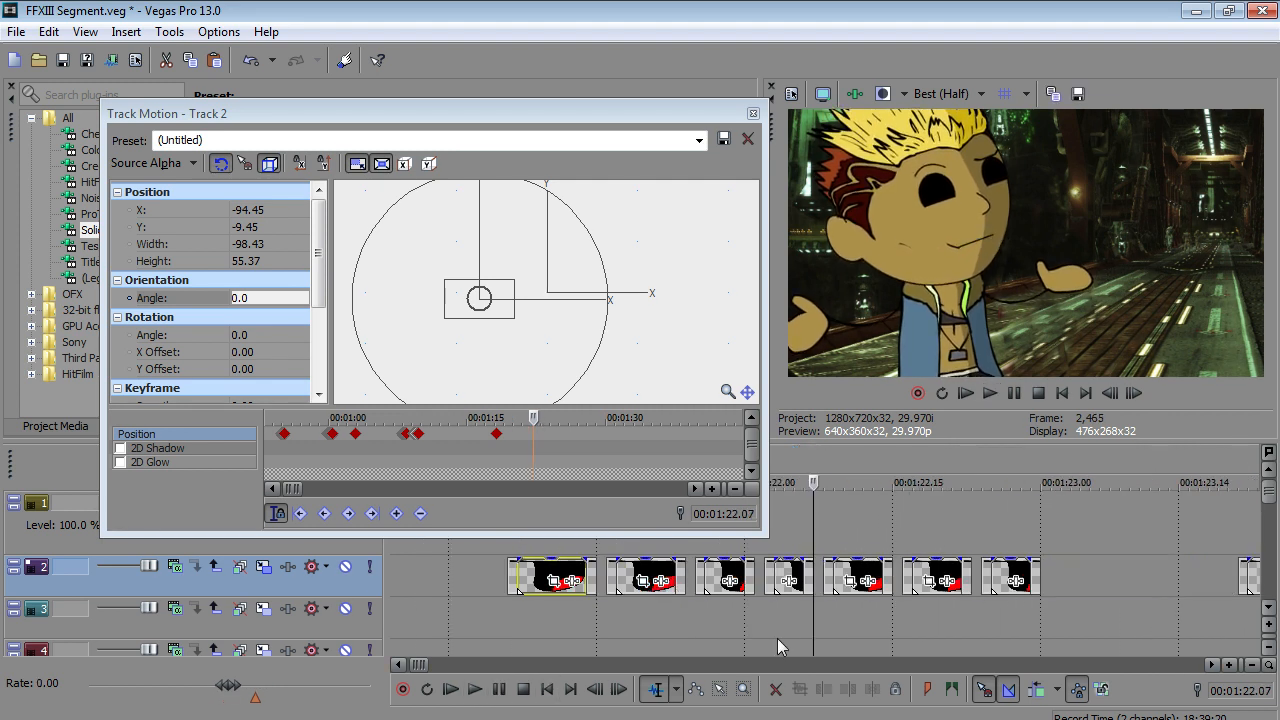
- Delete the surplus mouth events around 00:01:22.03 and extend the preceding open mouth to meet the narrow closing mouth
click(758, 581)
click(768, 582)
key(Delete)
click(780, 578)
key(Delete)
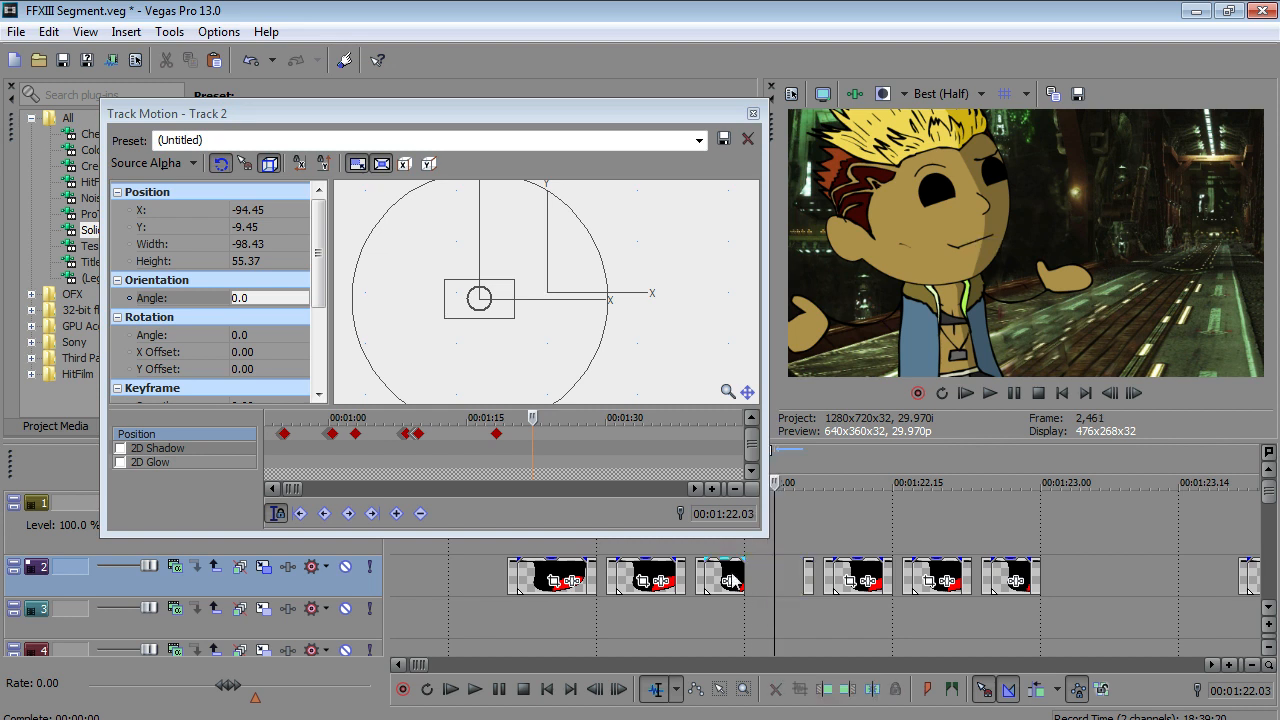
drag(735, 572, 810, 575)
key(d)
key(d)
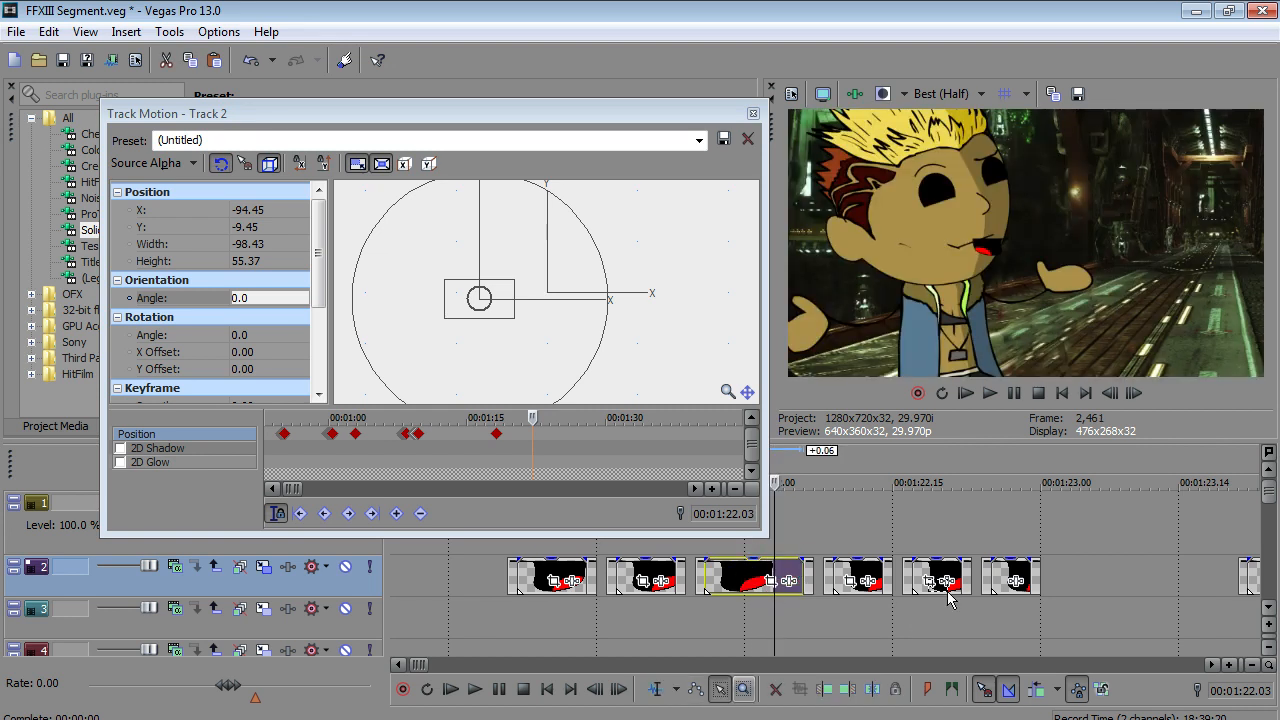
- Step frame by frame back through Gadot's lip-synced shots to 00:01:19.05 to examine mouth placement on each pose
scroll(1066, 578, down, 4)
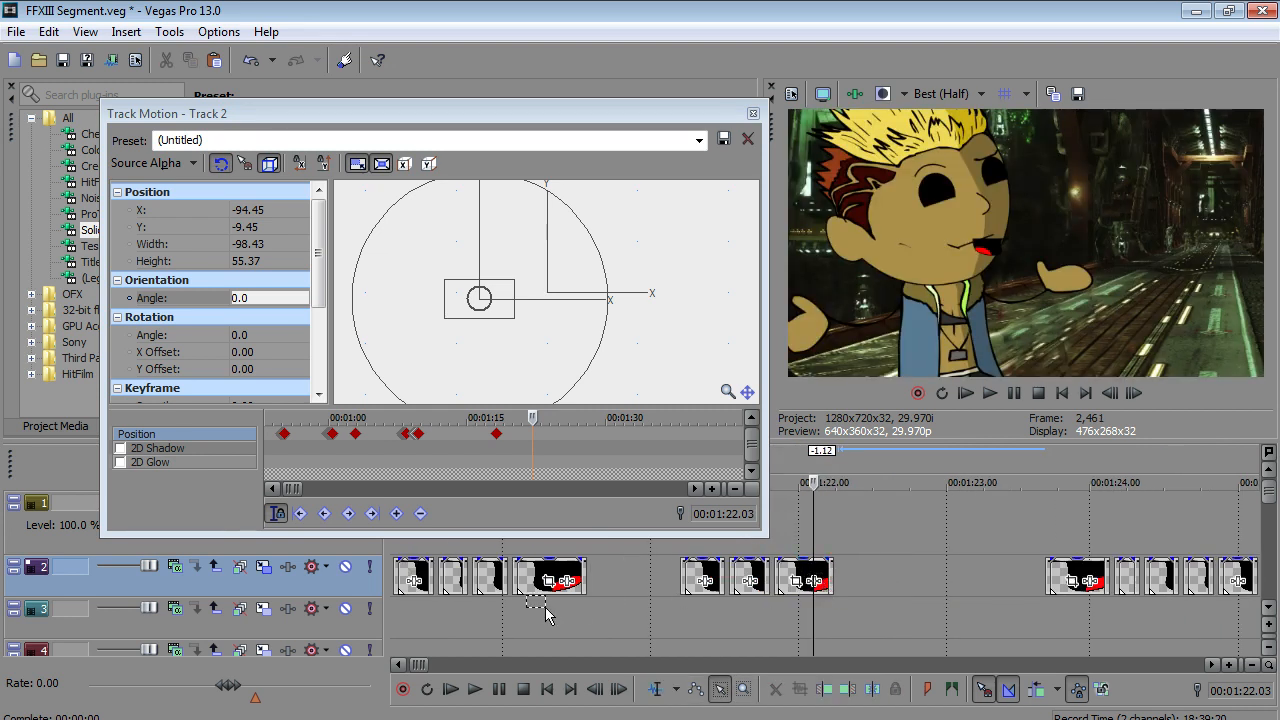
click(517, 619)
scroll(517, 619, down, 1)
key(Left)
key(Left)
key(Left)
key(Left)
key(Left)
key(Left)
key(Left)
key(Left)
key(Left)
key(Left)
key(Left)
key(Left)
key(Left)
key(Left)
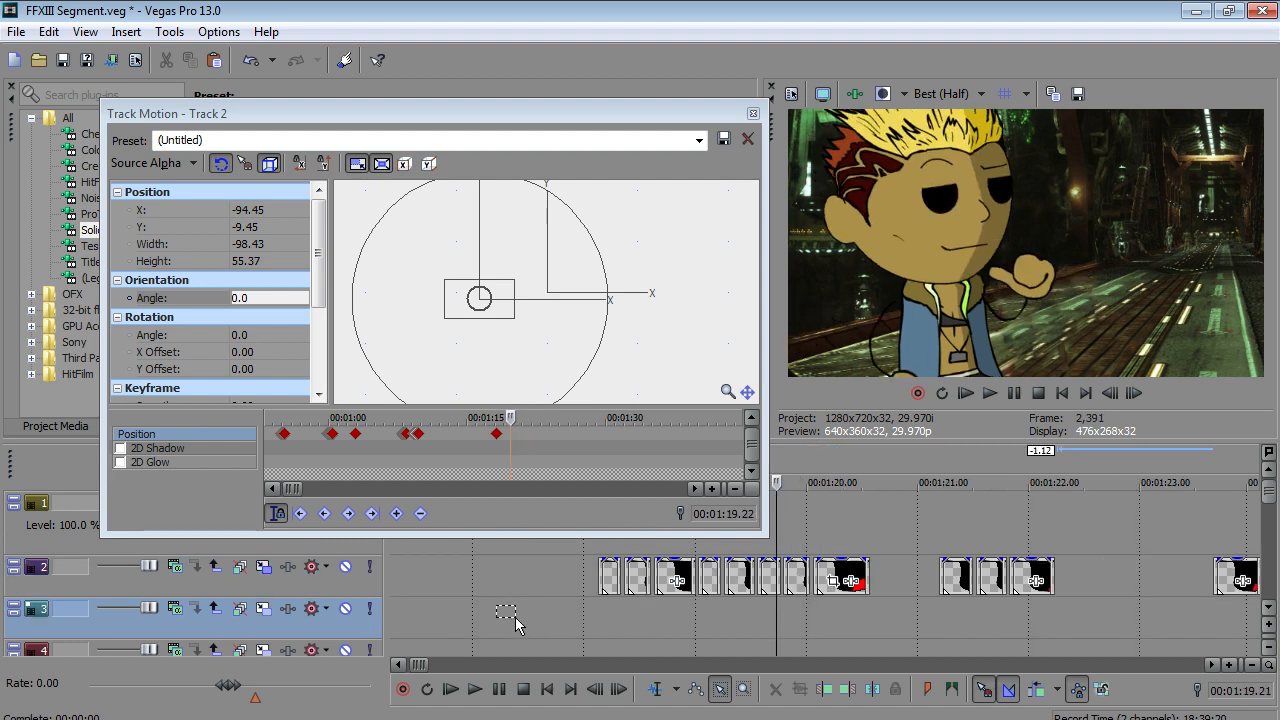
key(Left)
key(Left)
key(Left)
key(Left)
key(Left)
key(Left)
key(Left)
key(Left)
key(Left)
key(Left)
key(Left)
key(Left)
key(Left)
key(Left)
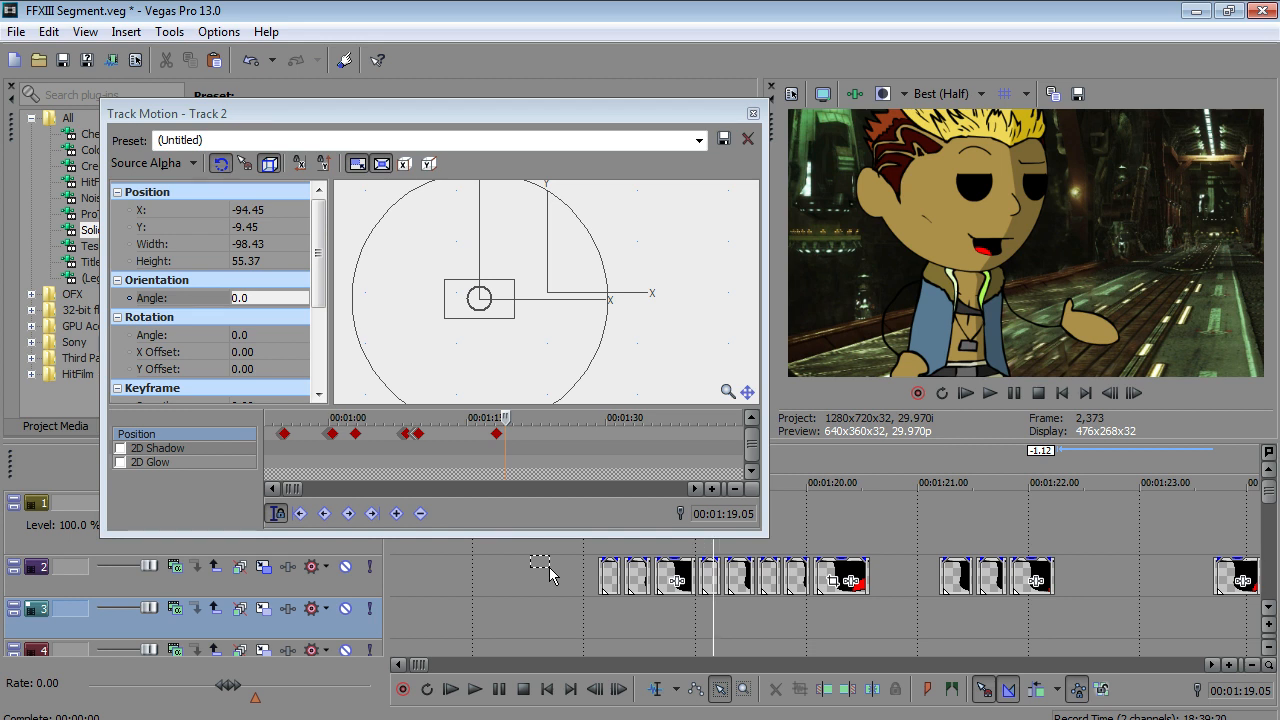
- Step frame by frame through Gadot's shot between about 00:01:18.19 and 00:01:19.25 to examine how the mouth follows his turning head
key(Left)
key(Left)
key(Left)
key(Left)
key(Left)
key(Left)
key(Left)
key(Left)
key(Left)
key(Left)
key(Left)
key(Left)
key(Left)
key(Left)
key(Left)
key(Left)
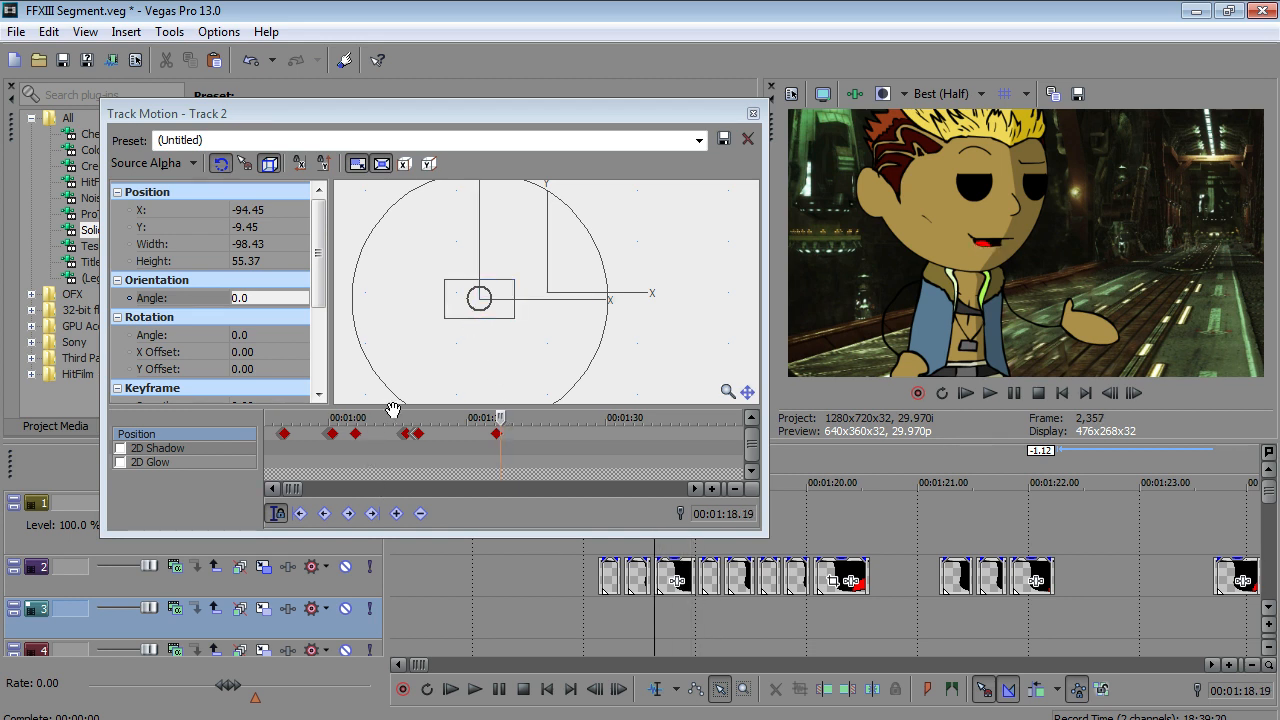
key(Left)
key(Left)
key(Left)
key(Left)
key(Left)
key(Left)
key(Left)
key(Left)
key(Left)
key(Left)
key(Left)
key(Left)
key(Left)
key(Left)
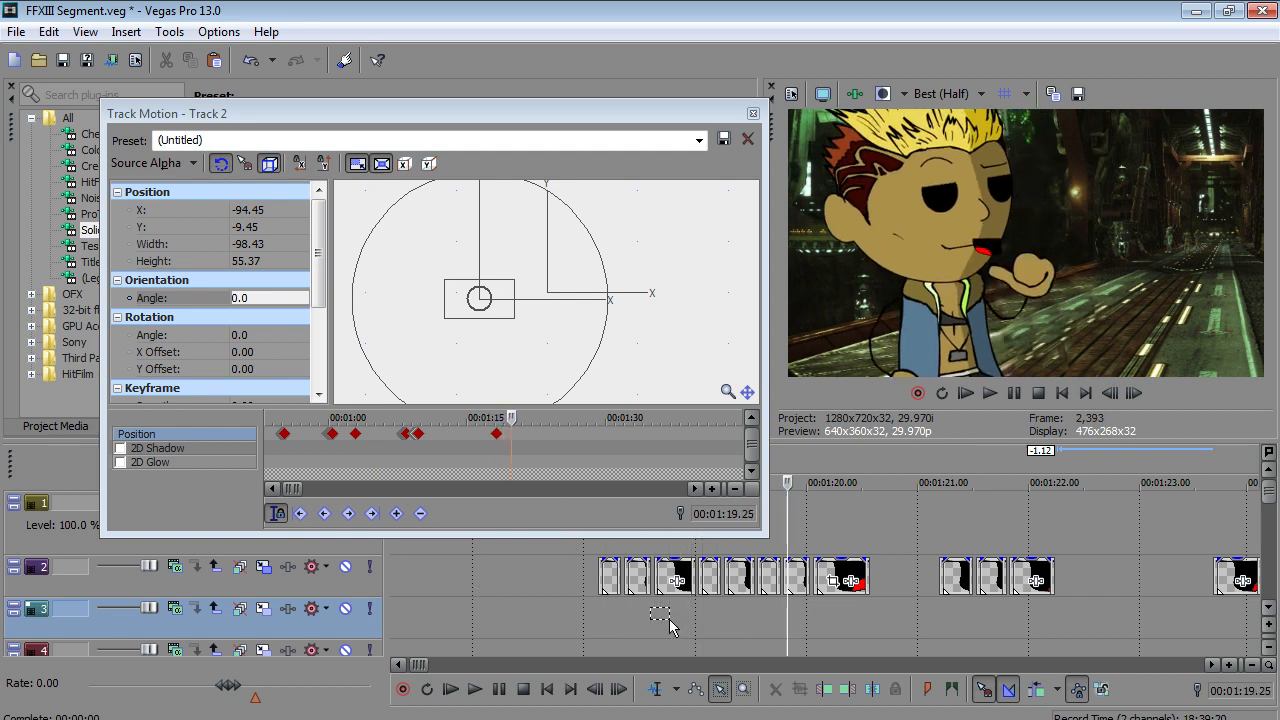
key(Left)
key(Left)
key(Left)
key(Left)
key(Left)
key(Left)
key(Left)
key(Left)
key(Left)
key(Left)
key(Left)
key(Left)
key(Left)
- Add a track 2 position keyframe at 00:01:19.15, just before Gadot's head turns, and set its interpolation to linear
key(Right)
key(Right)
key(Right)
key(Left)
key(Right)
key(Right)
key(Left)
click(470, 304)
click(508, 434)
scroll(508, 439, up, 3)
key(Right)
key(Right)
key(Right)
key(Left)
key(Left)
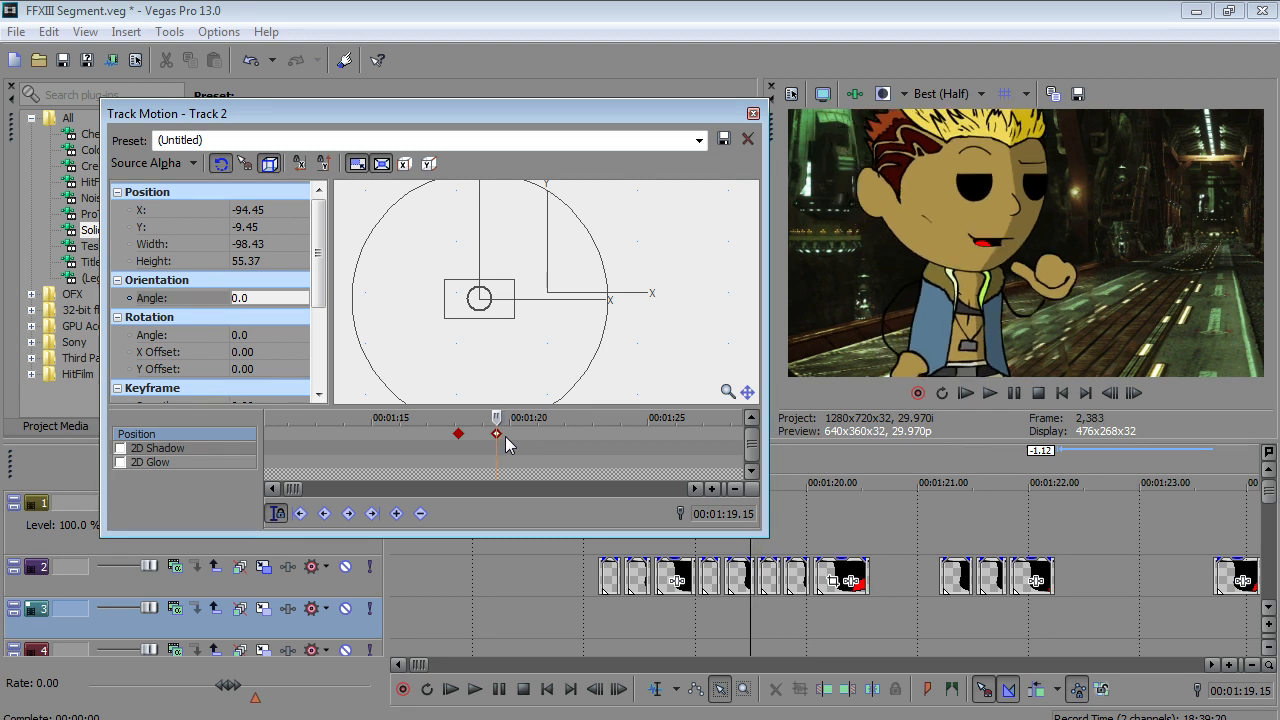
key(Left)
right_click(495, 435)
click(530, 549)
- Fit the mouth to Gadot's tilted head at 00:01:19.19 with X -156.40, Y -16.49 and angle -8.0
key(Right)
key(Right)
key(Right)
key(Right)
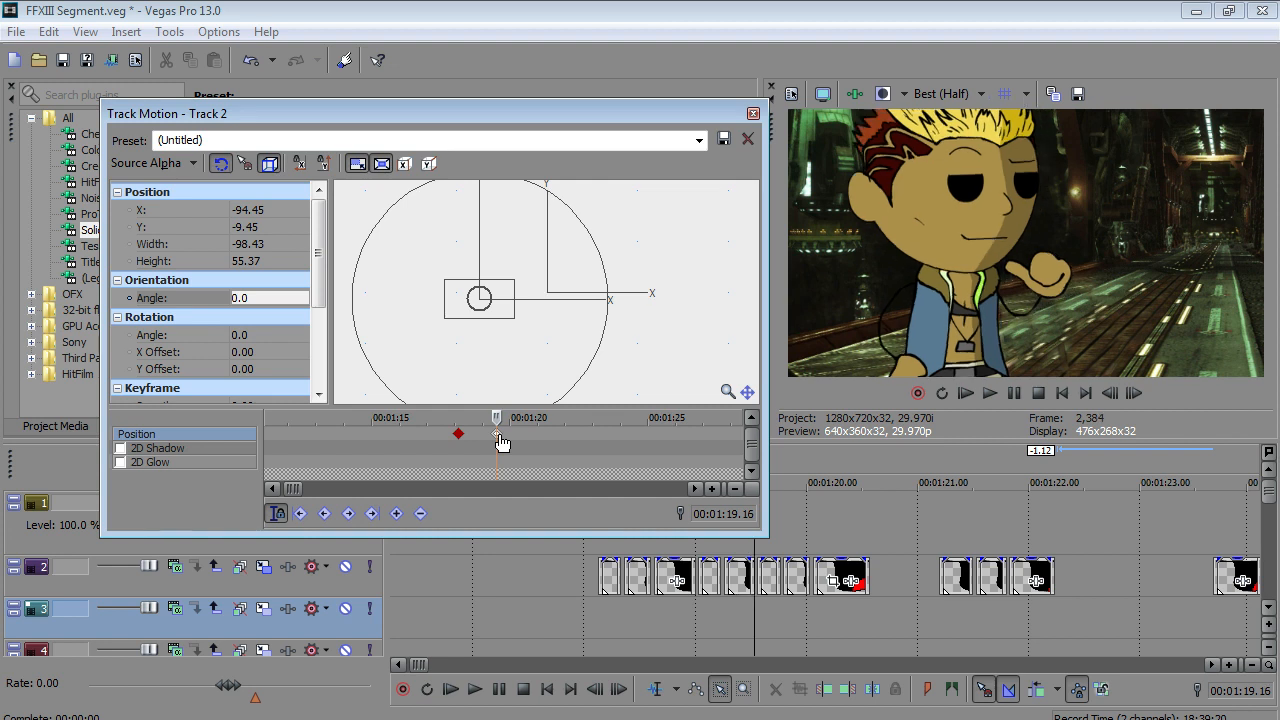
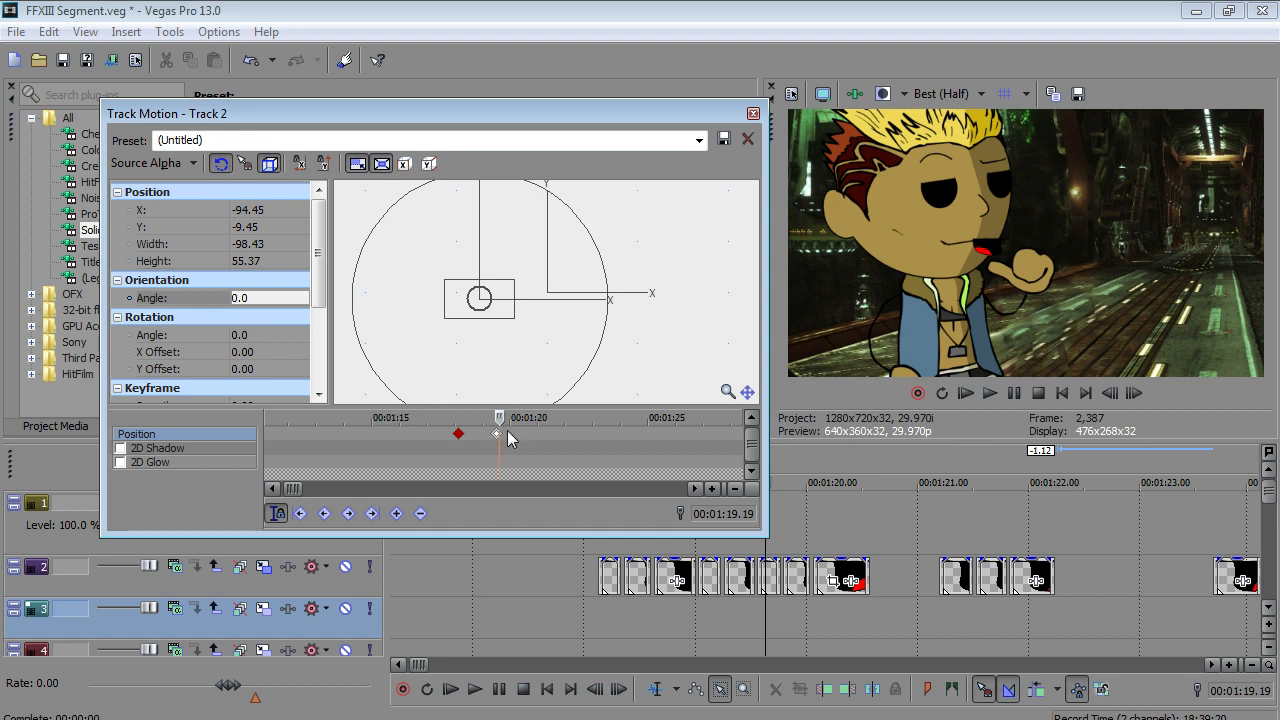
drag(574, 375, 605, 366)
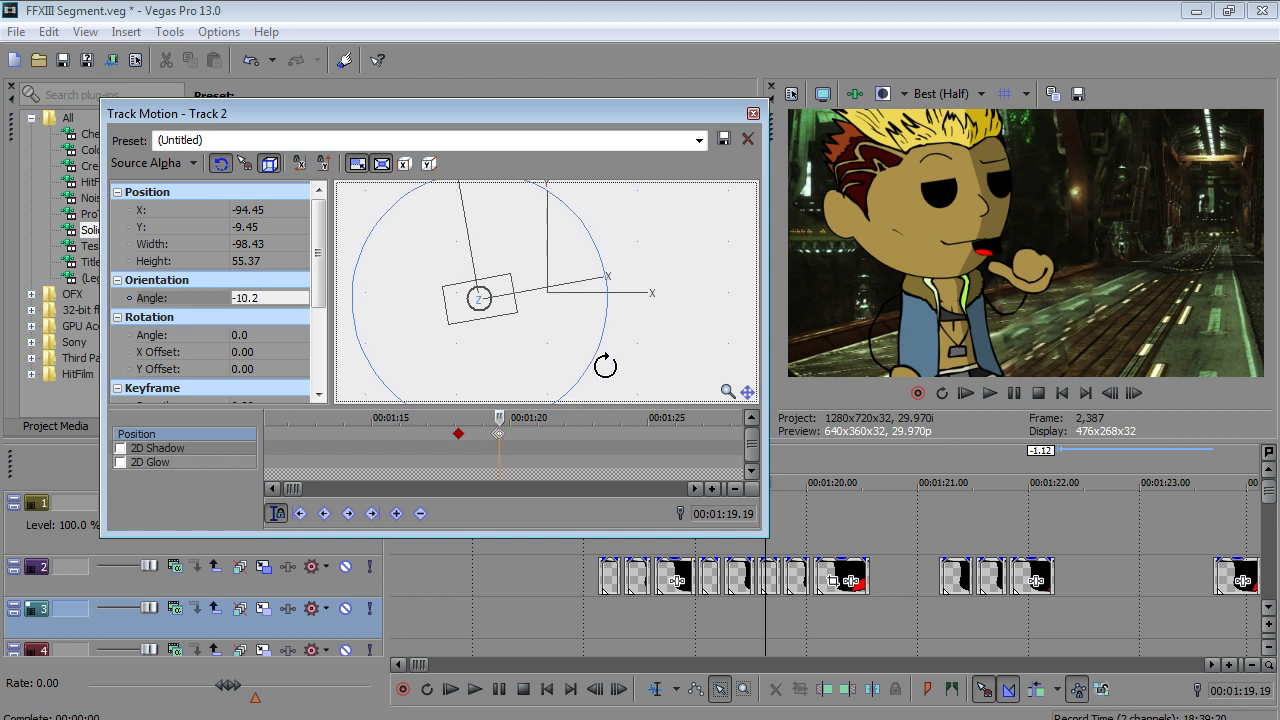
drag(494, 303, 449, 313)
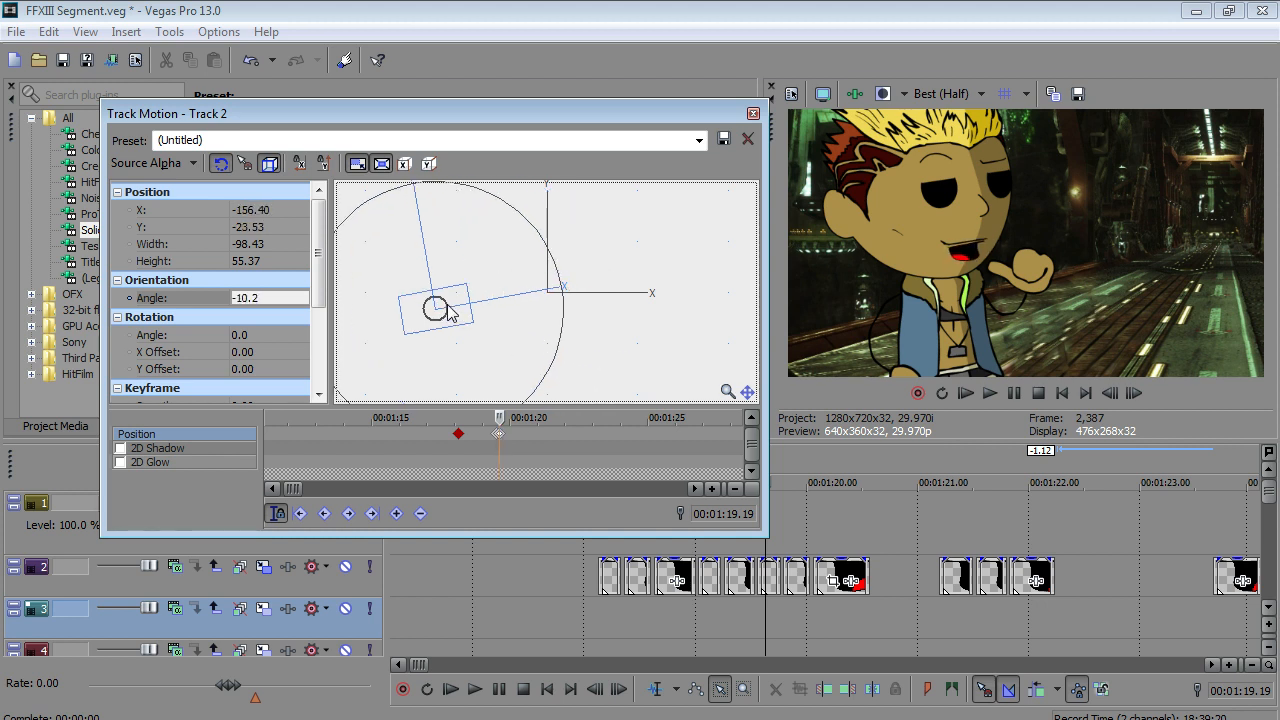
drag(537, 229, 545, 238)
drag(438, 313, 438, 308)
click(499, 439)
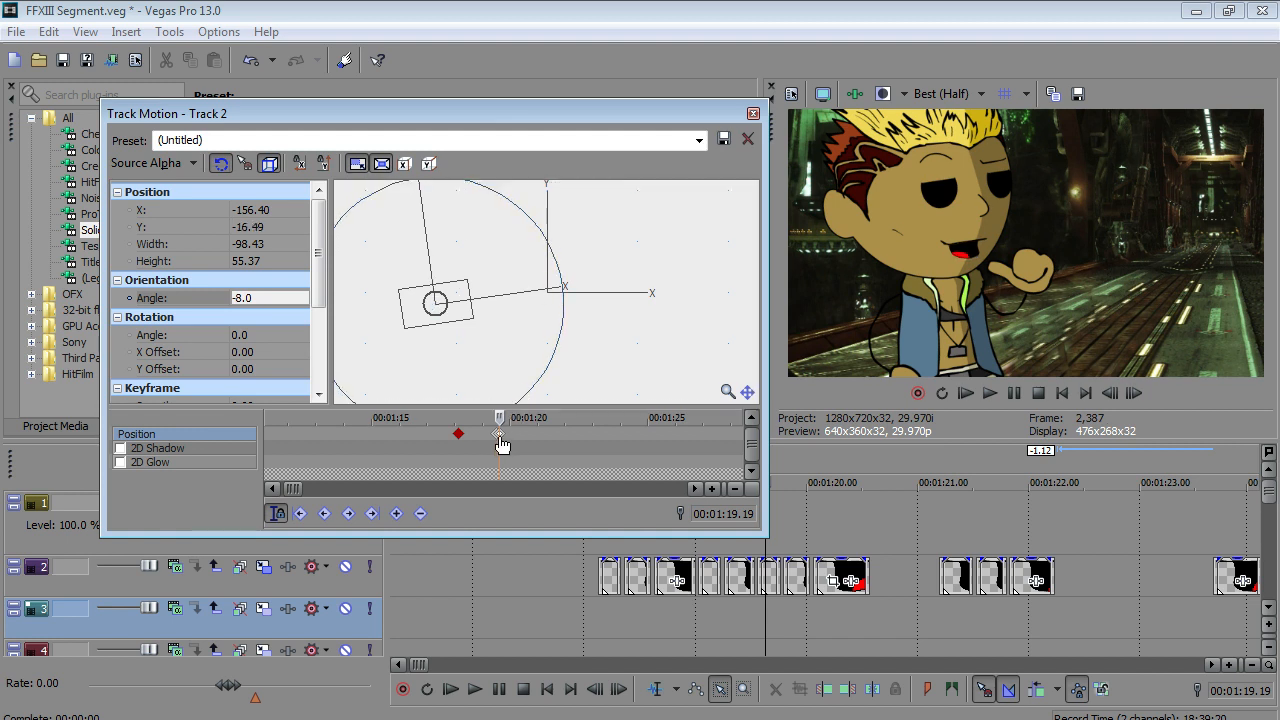
- Step through the frames around the 00:01:19.15 and 00:01:19.19 keyframes to check the mouth's movement between them
scroll(499, 439, up, 3)
key(Left)
key(Left)
key(Left)
key(Left)
key(Right)
key(Right)
key(Right)
key(Right)
key(Right)
key(Right)
key(Right)
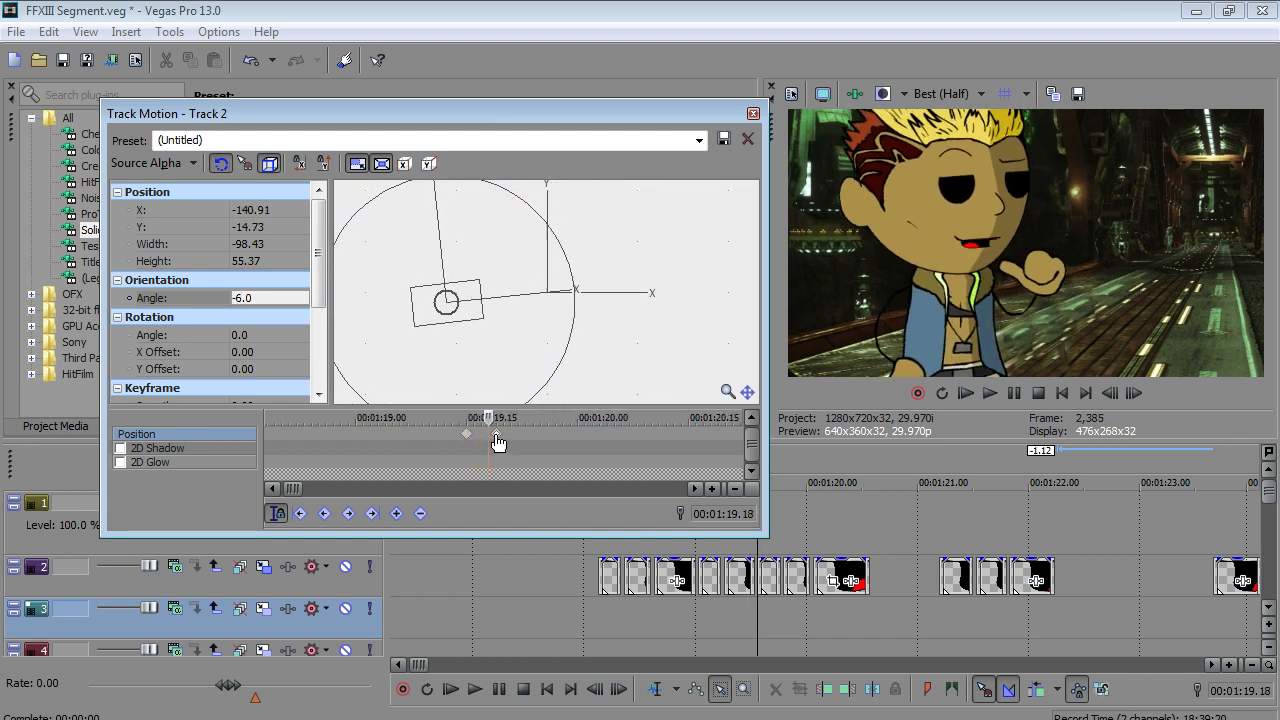
- Lower the mouth to follow Gadot's head, with position keyframes at 00:01:19.22 (Y -27.75) and 00:01:19.24 (Y -30.57)
key(Right)
key(Right)
key(Left)
key(Left)
key(Right)
key(Left)
drag(430, 297, 428, 294)
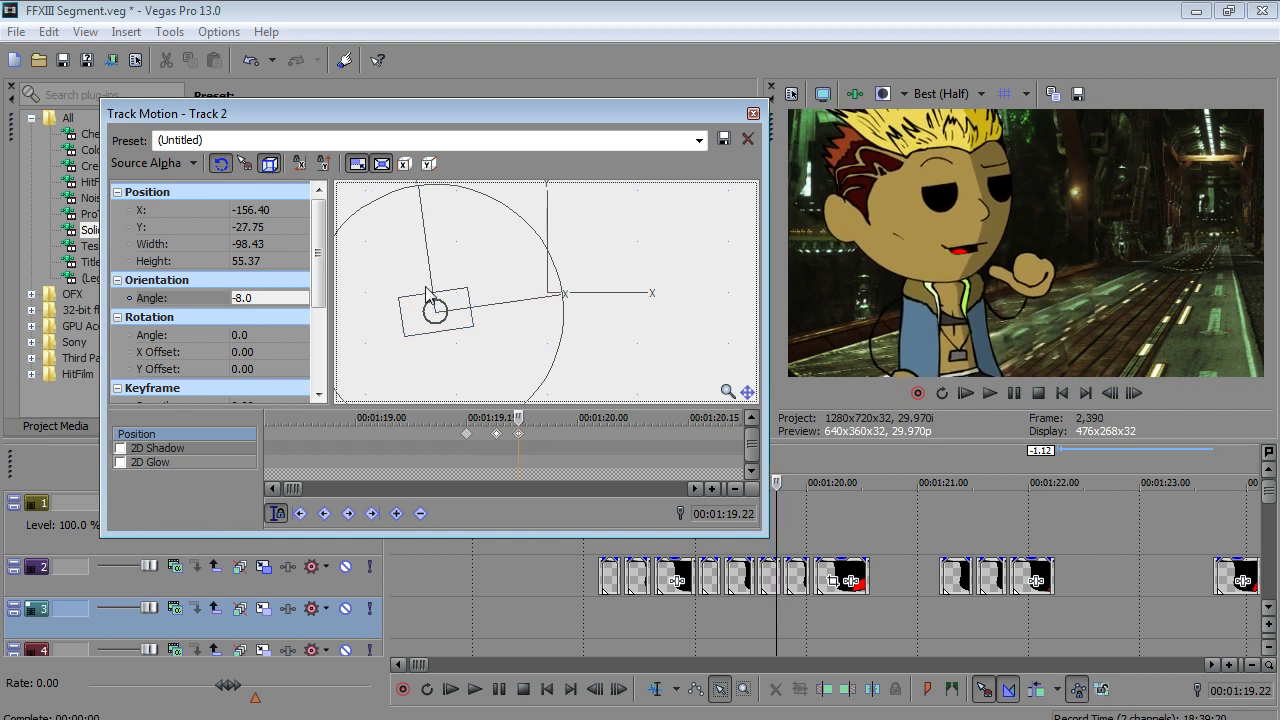
key(Right)
key(Right)
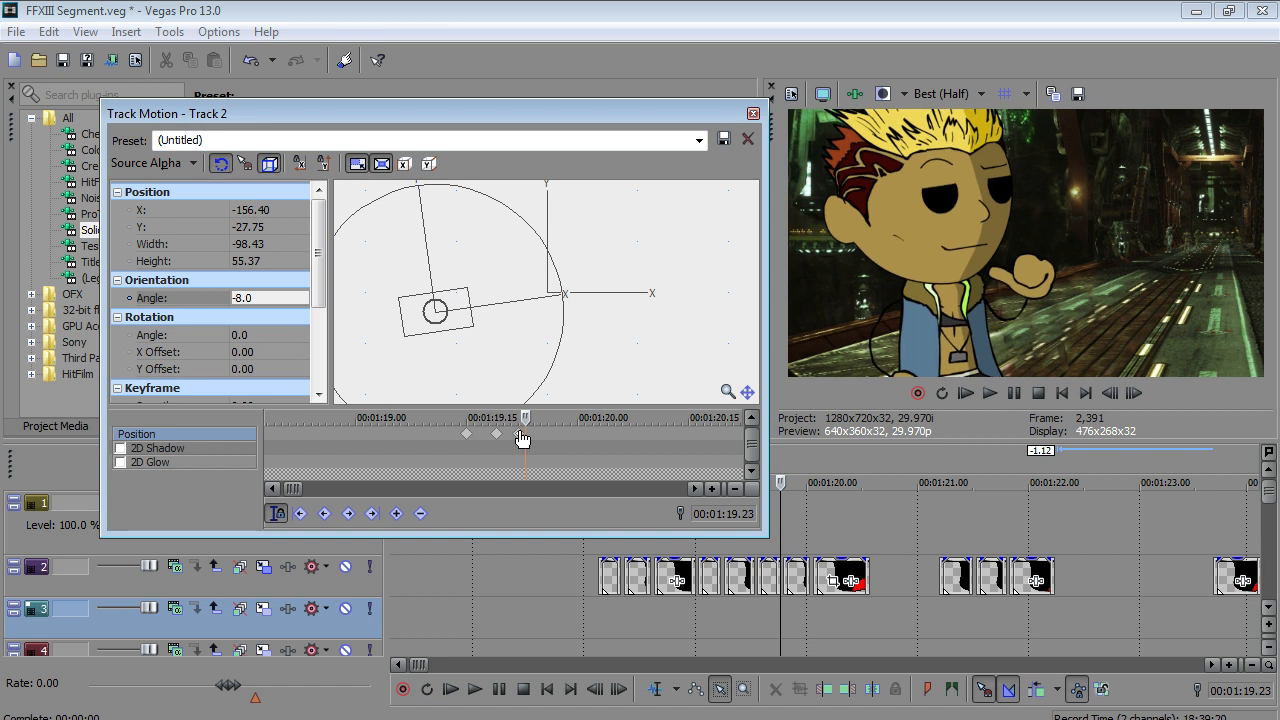
drag(461, 302, 462, 306)
key(Right)
key(Right)
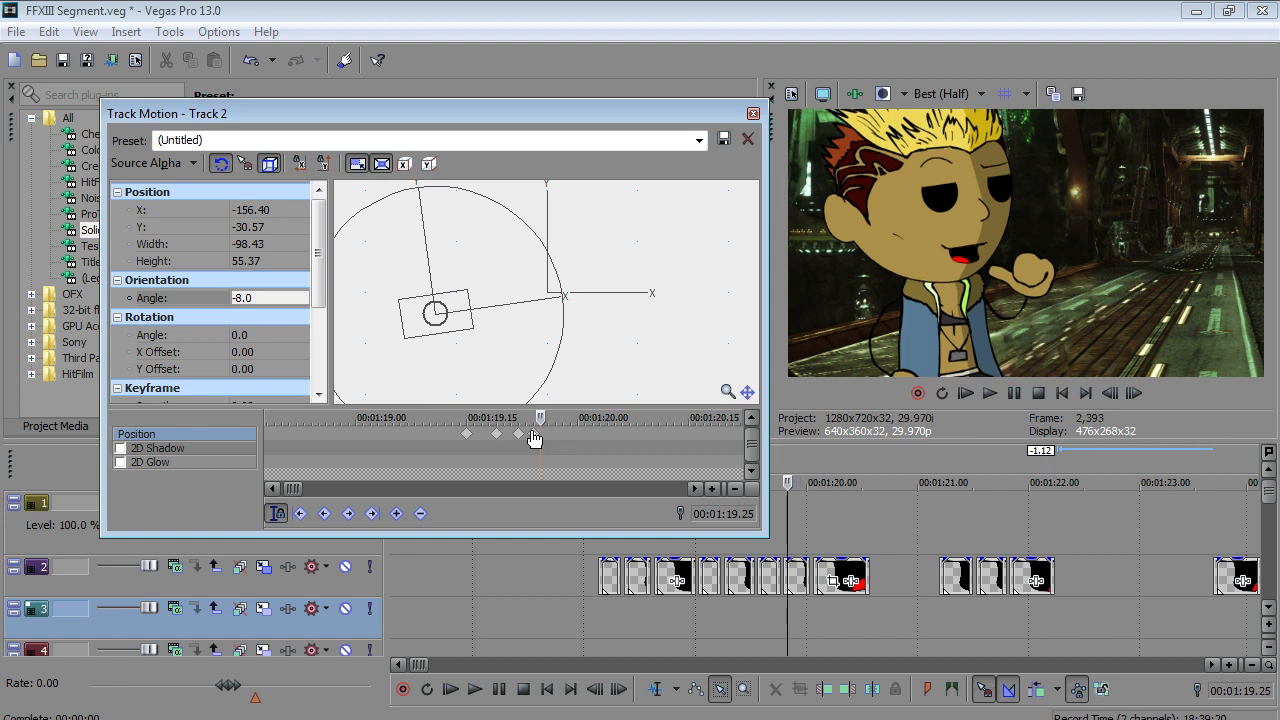
- Add a position keyframe at 00:01:19.26 with Y -27.75 and set its interpolation to hold
drag(434, 314, 441, 320)
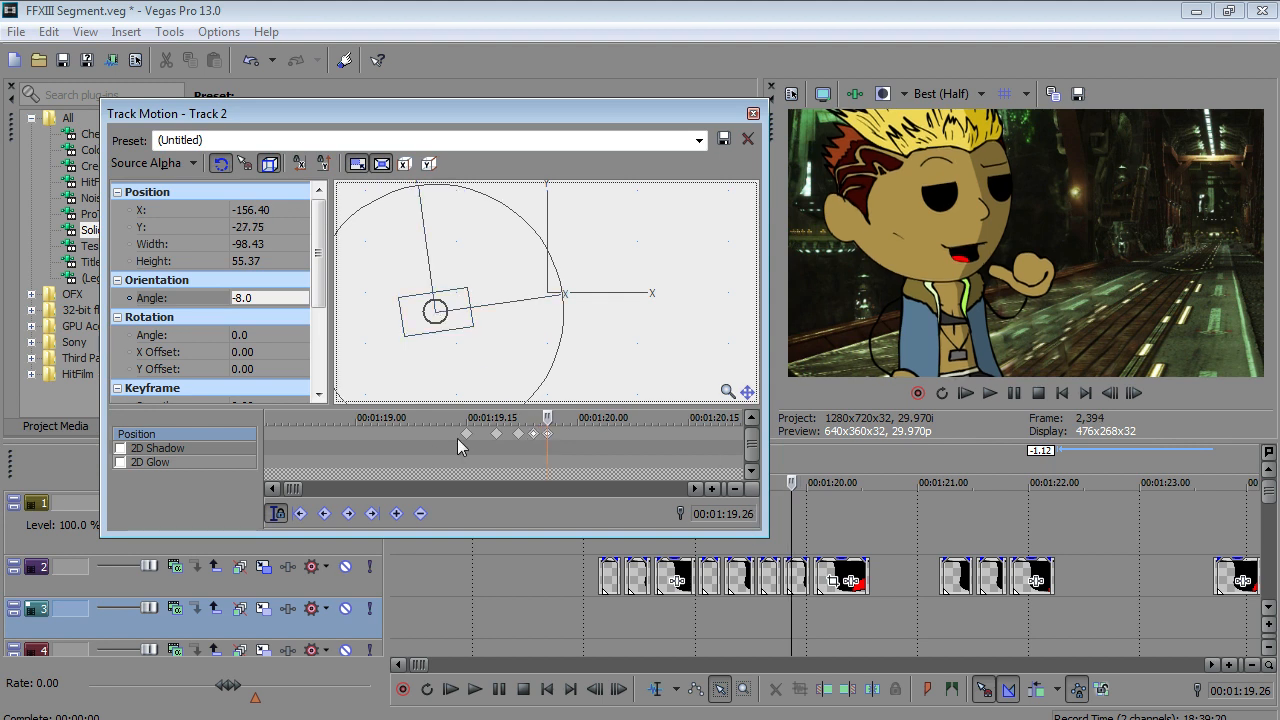
right_click(544, 437)
click(590, 667)
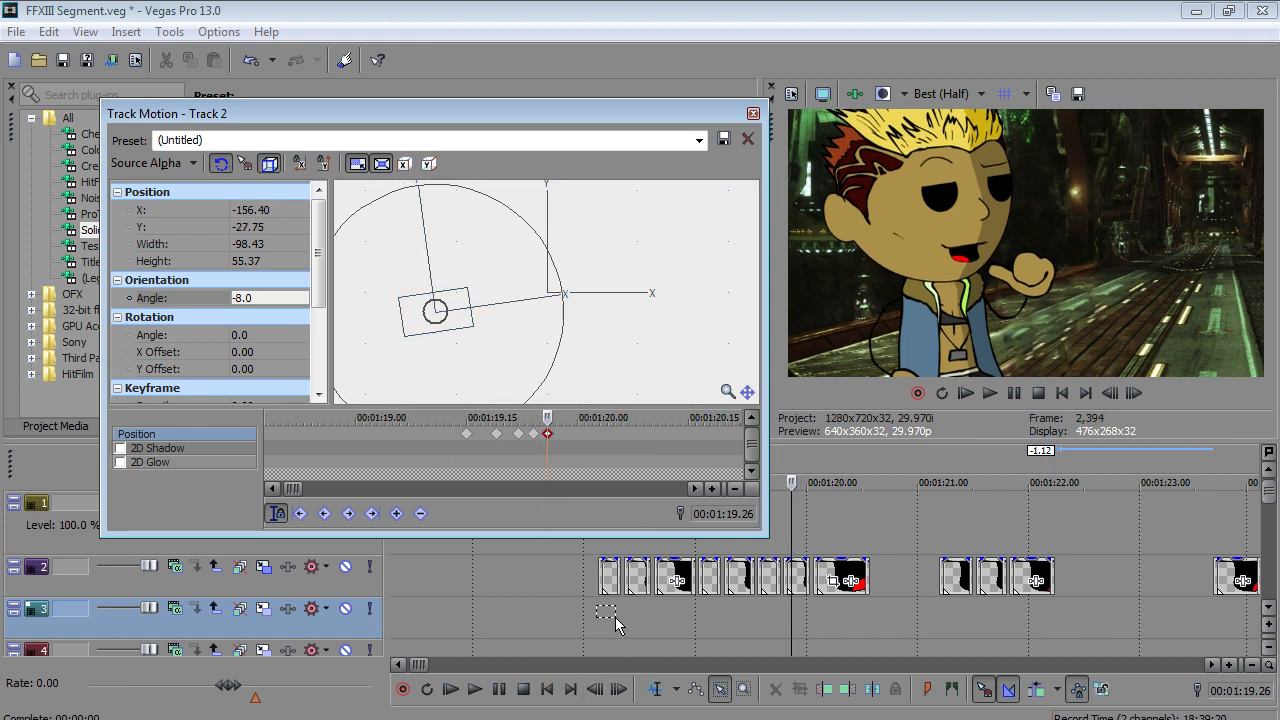
- Play back Gadot's mouth animation from 00:01:18.03 to 00:01:22.07
click(610, 612)
click(475, 689)
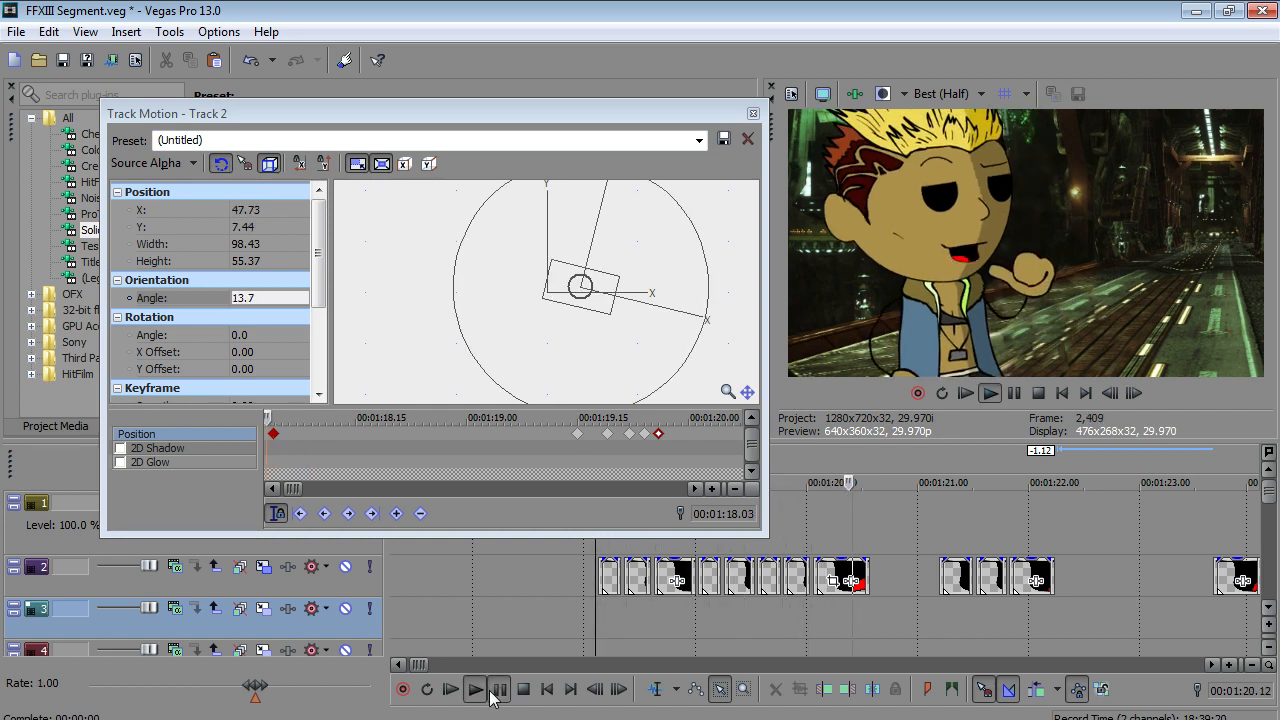
click(496, 690)
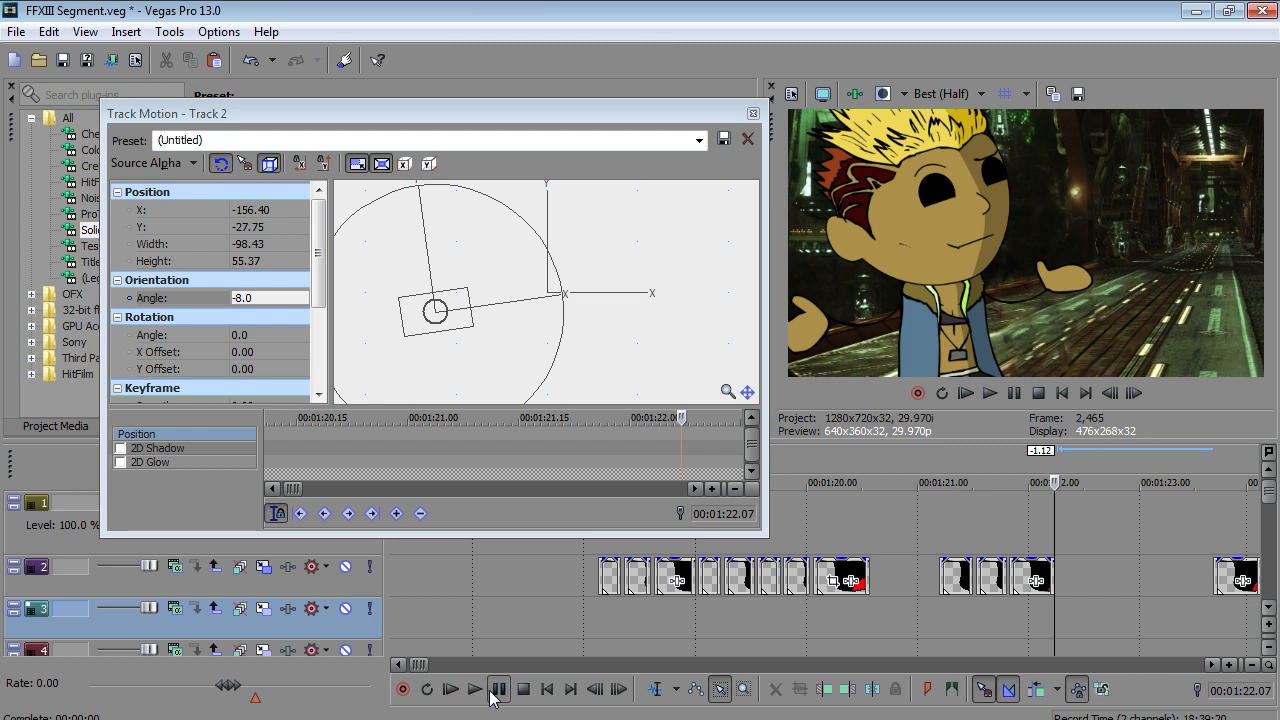
- Lower the mouth to Y -43.24 at 00:01:21.06, where Gadot's next line starts, and set that keyframe to linear
click(939, 623)
click(443, 335)
key(Down)
key(Down)
key(Down)
key(Down)
key(Down)
key(Down)
key(Down)
key(Down)
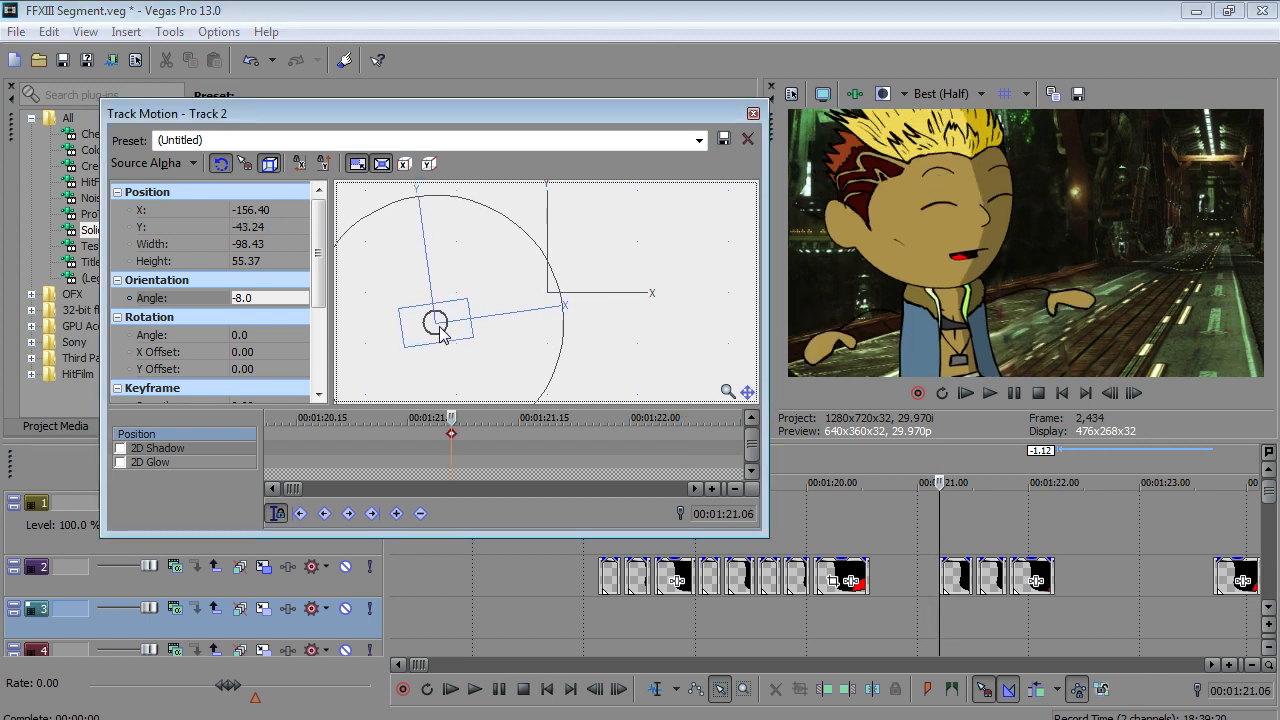
right_click(453, 438)
click(505, 536)
- Move the mouth to X -147.95, Y -69.98 at 00:01:21.08 to match Gadot's lowered head
drag(455, 447, 467, 447)
mouse_move(440, 325)
mouse_down()
mouse_move(440, 340)
mouse_move(439, 319)
mouse_up()
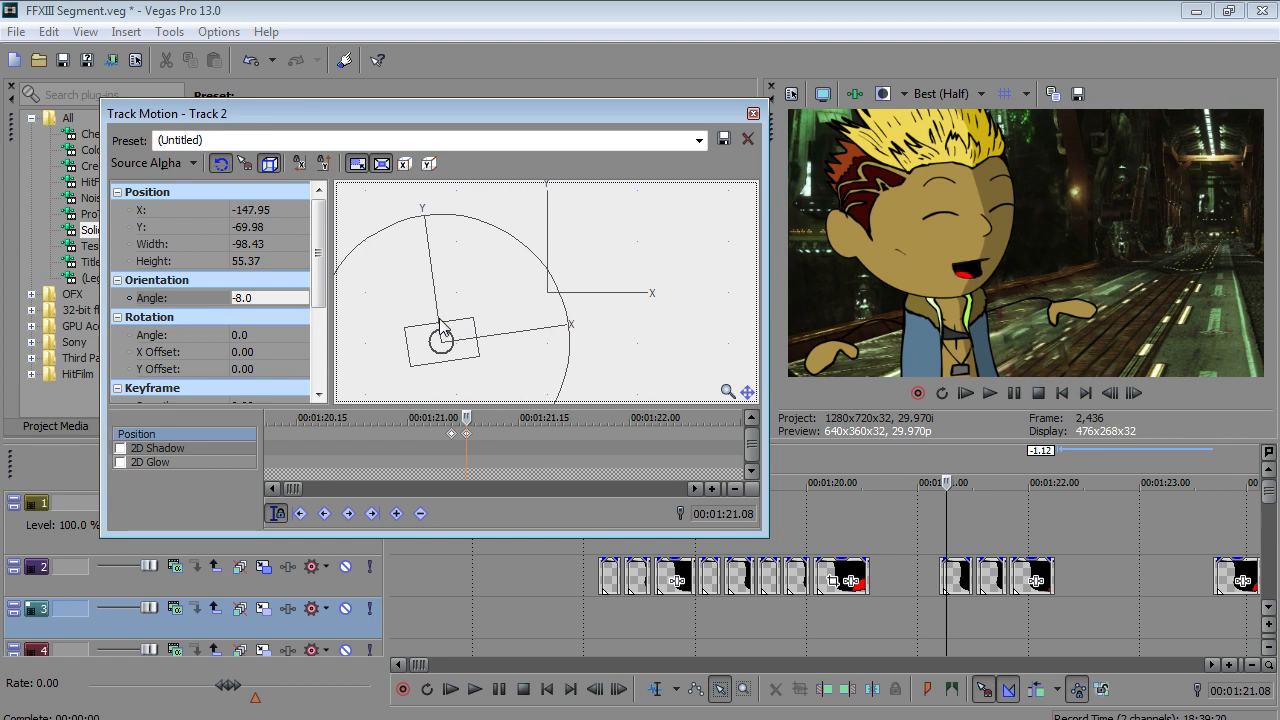
click(470, 433)
- Align the mouth with Gadot's raised face at 00:01:21.09, using X -131.06, Y -16.49 and angle -20.1
drag(563, 363, 601, 336)
drag(441, 343, 447, 313)
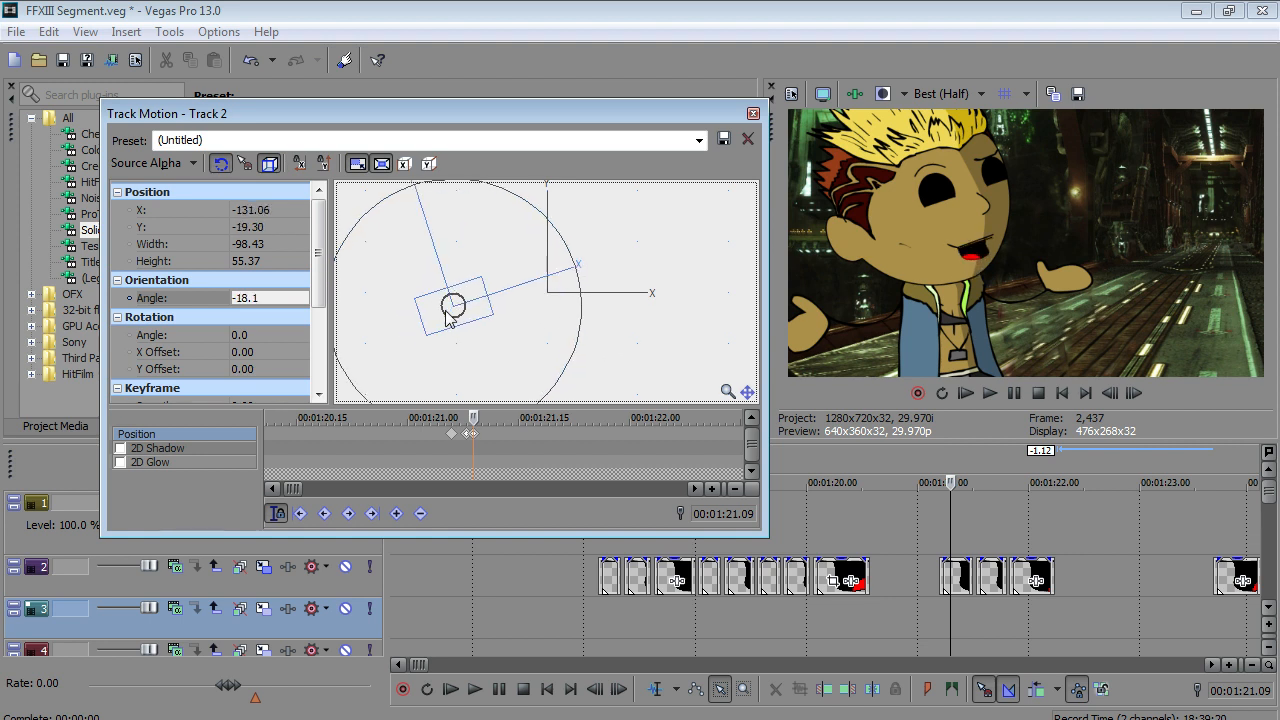
drag(589, 343, 587, 338)
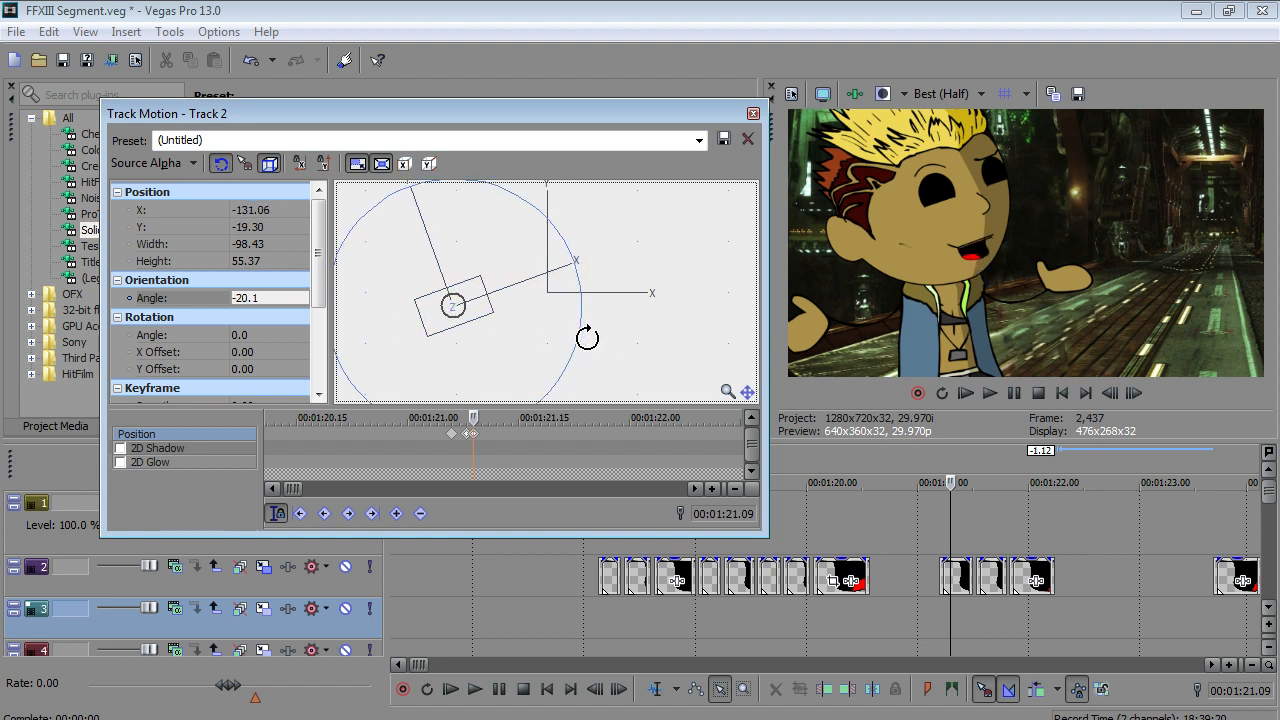
key(Up)
key(Up)
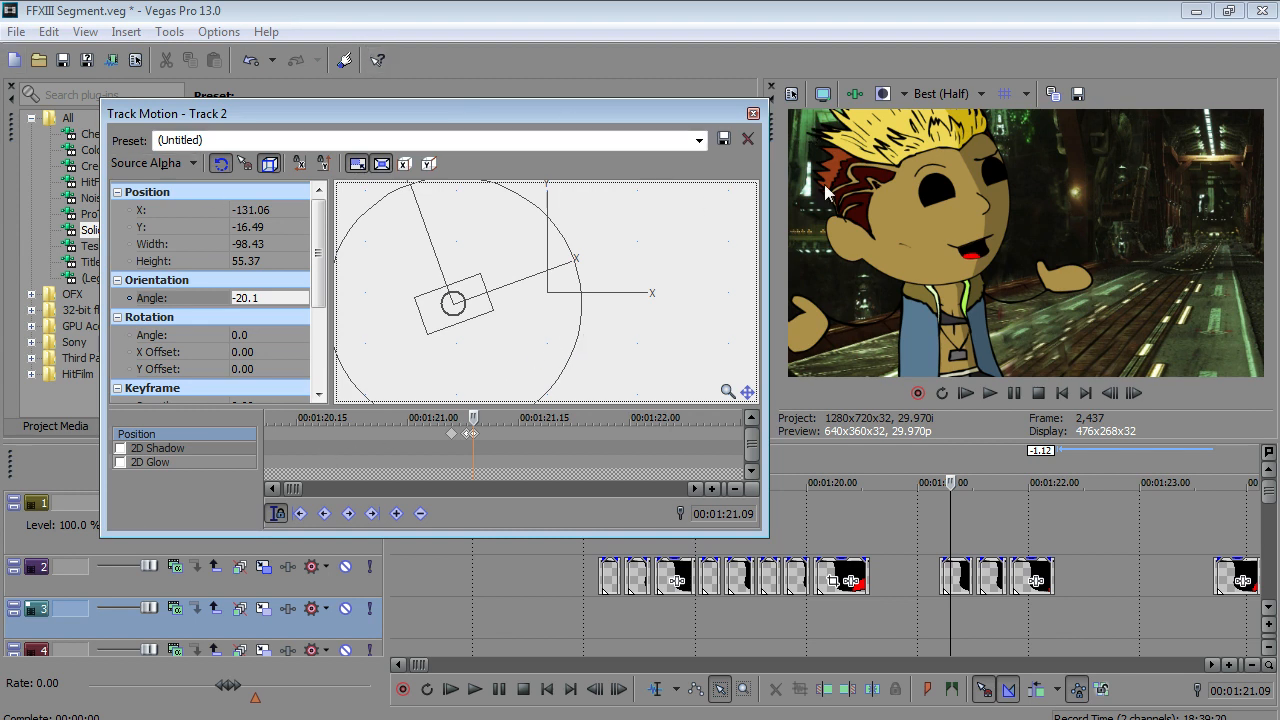
- Raise the mouth to X -132.46, Y 4.63 with a position keyframe at 00:01:21.13
click(475, 433)
key(Right)
key(Right)
key(Right)
key(Right)
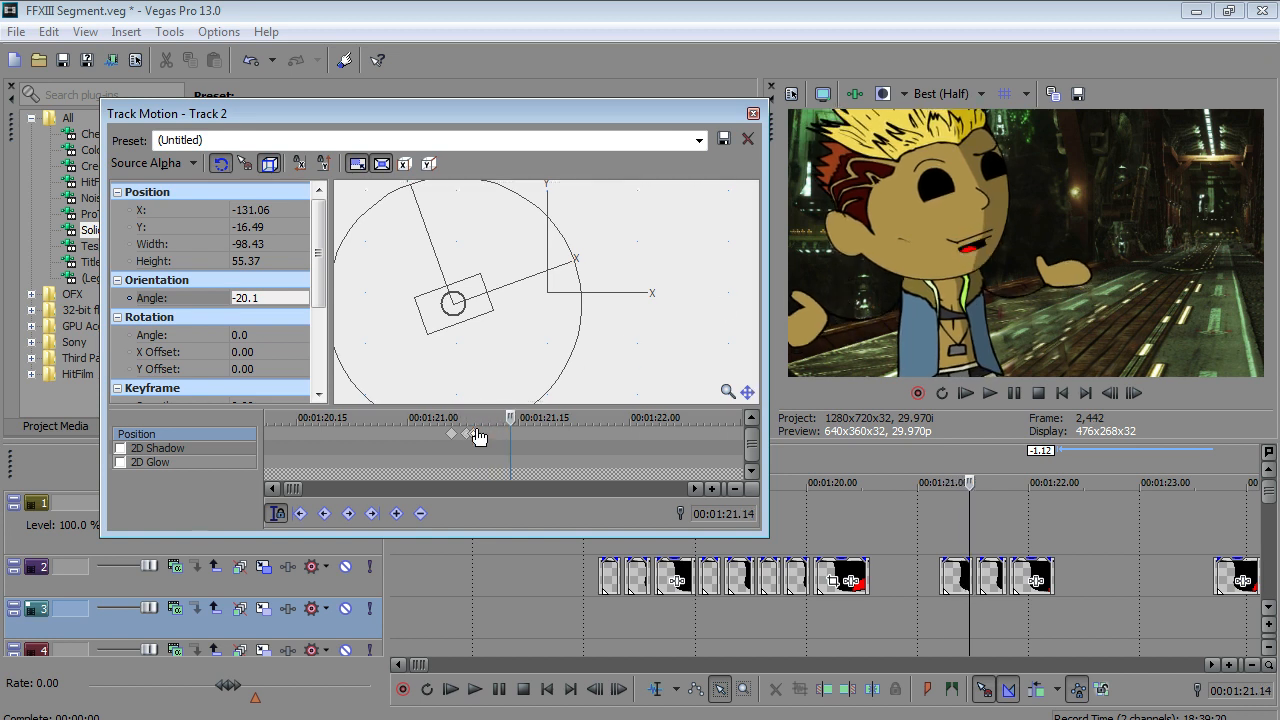
drag(467, 311, 466, 295)
- Lower the mouth to Y -20.71 with a position keyframe at 00:01:21.17
key(Right)
key(Right)
key(Right)
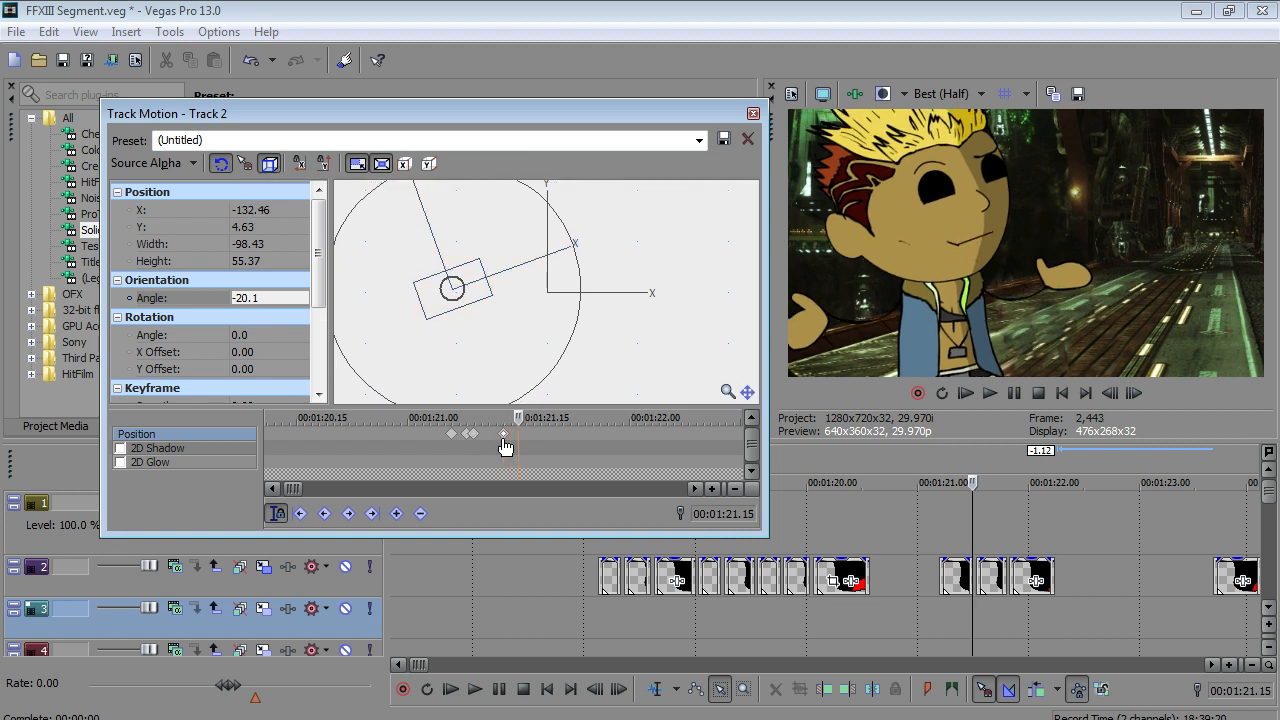
key(Right)
mouse_move(467, 274)
mouse_down()
mouse_move(449, 297)
mouse_move(471, 277)
mouse_up()
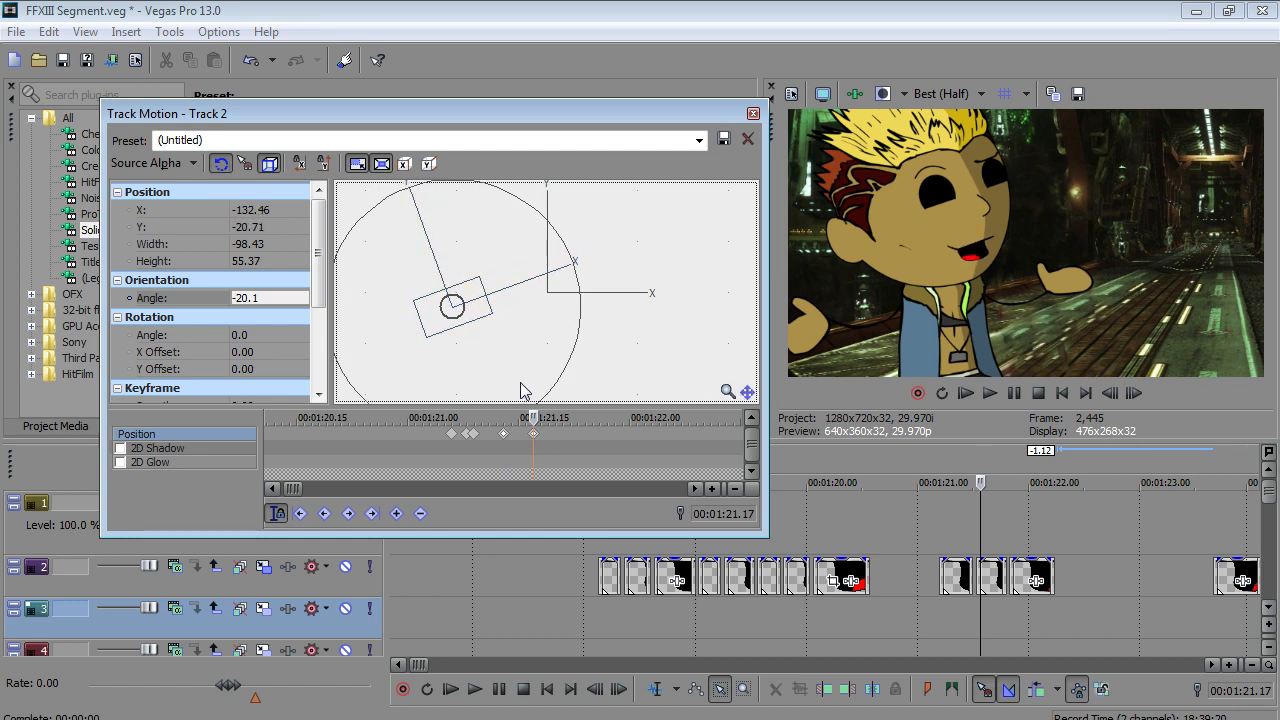
- Step through the frames from 00:01:21.12 to 00:01:21.20 to check how the mouth tracks Gadot's face
key(Left)
key(Left)
key(Left)
key(Left)
key(Left)
key(Left)
key(Left)
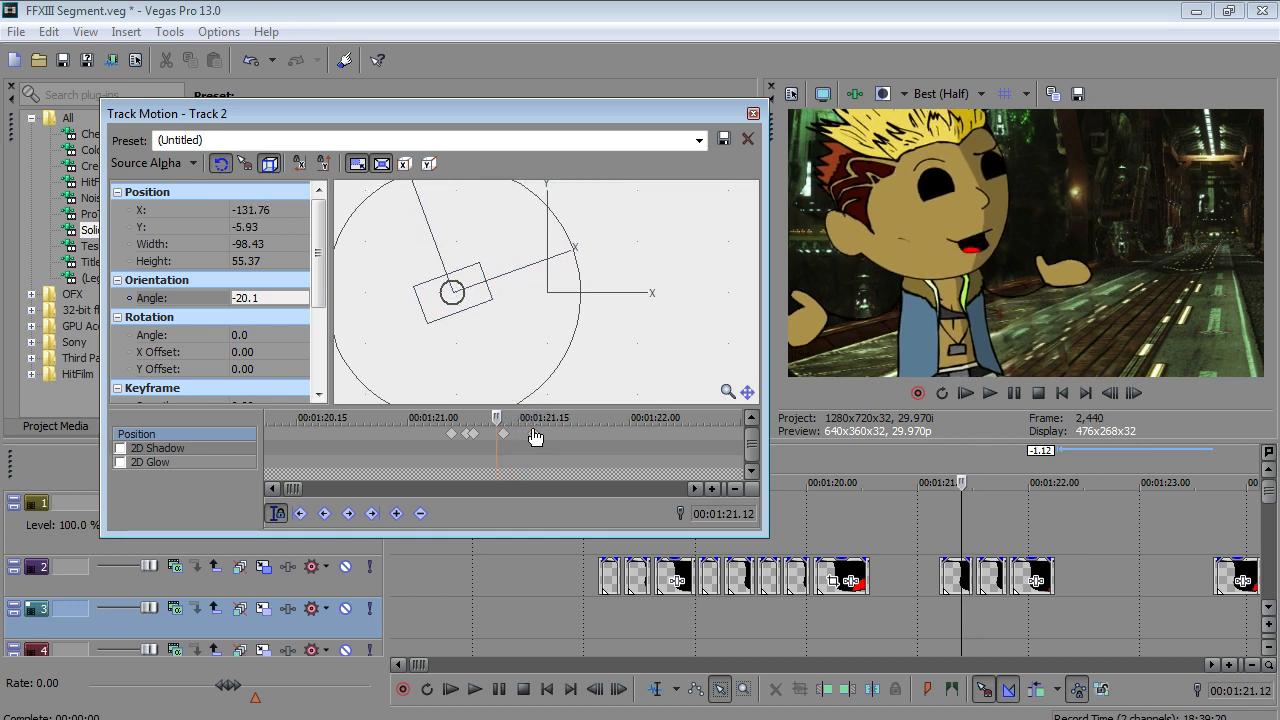
key(Right)
key(Right)
key(Right)
key(Right)
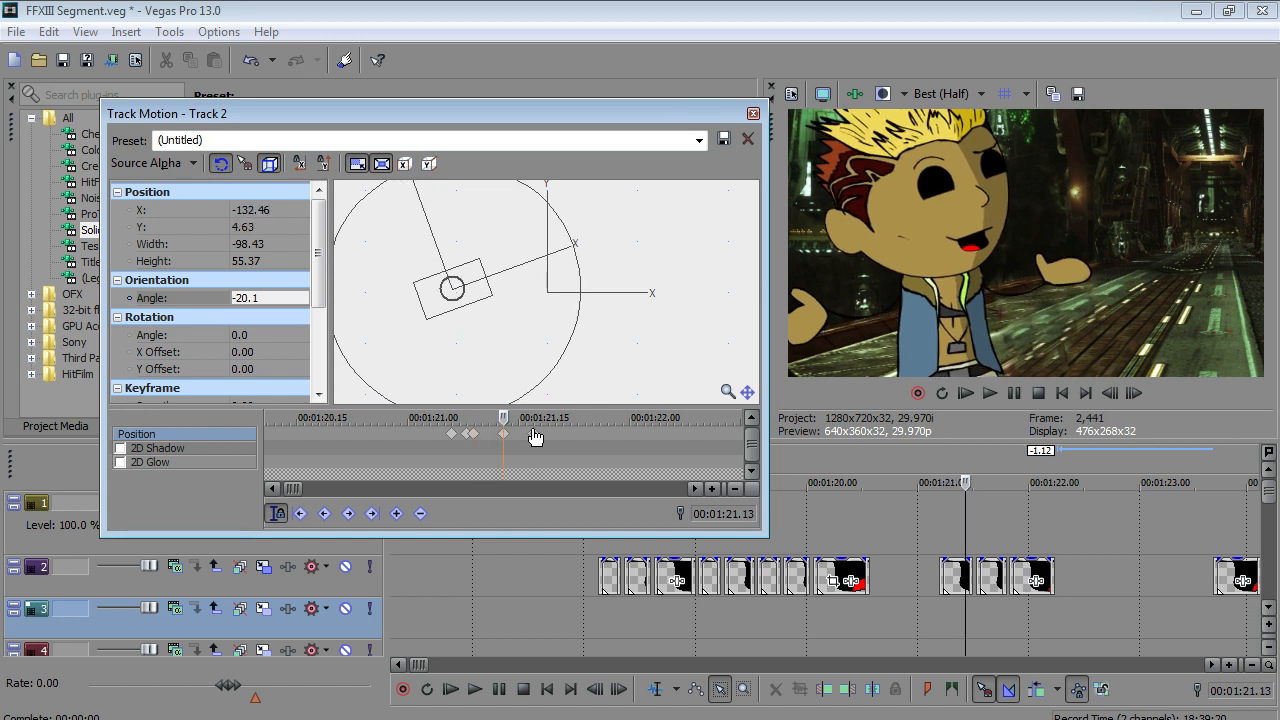
key(Right)
key(Right)
key(Right)
key(Right)
key(Right)
key(Right)
key(Right)
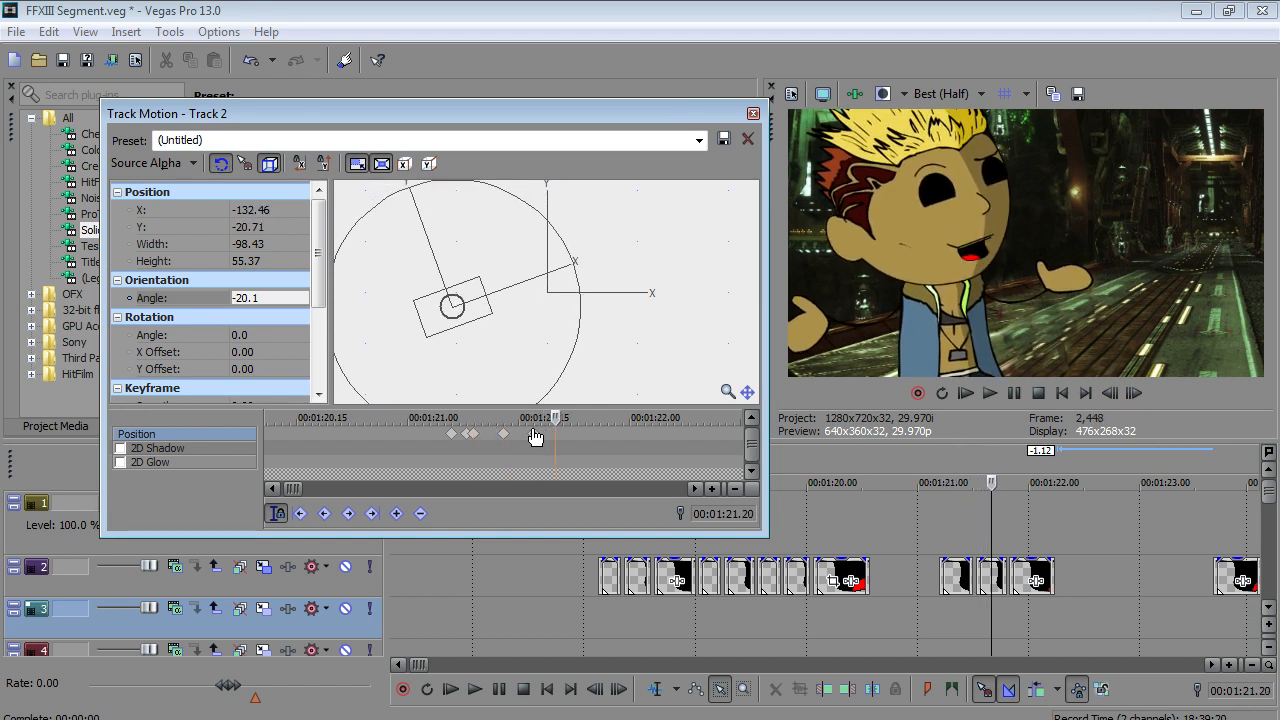
- Raise the mouth to Y -15.08 with a position keyframe at 00:01:21.20, and return the playhead to 00:01:21.06
key(Left)
key(Left)
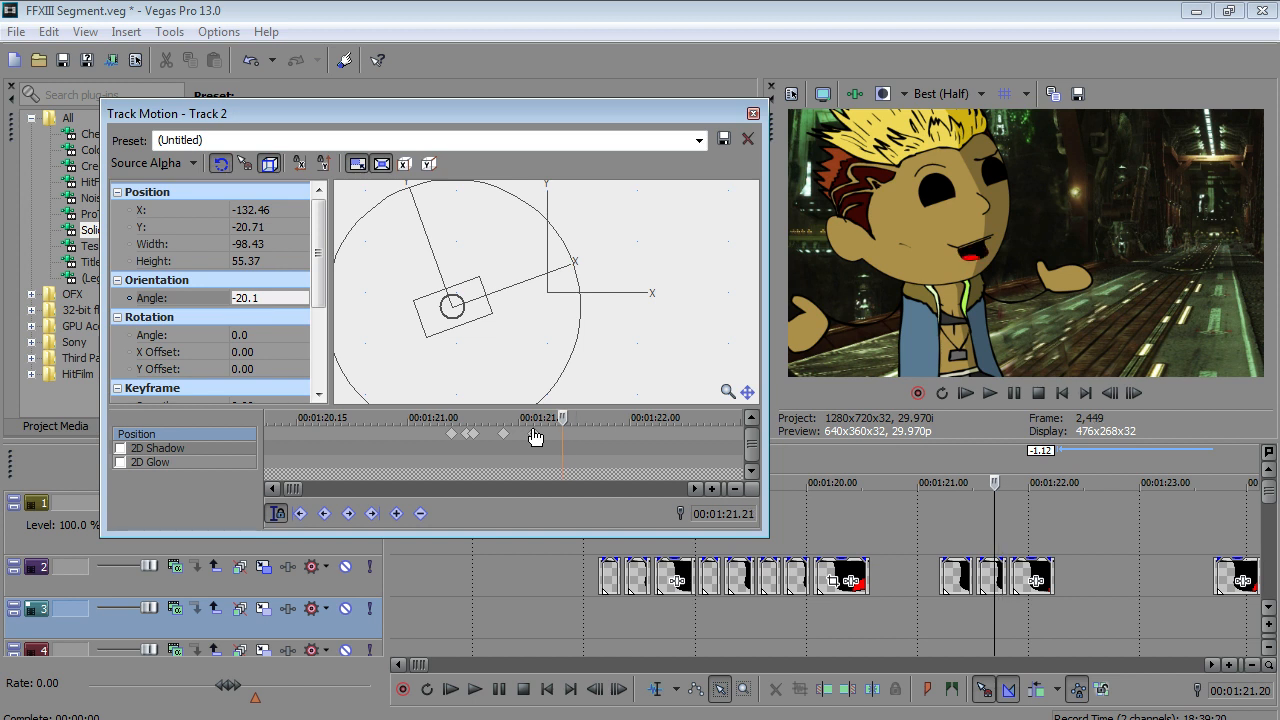
key(Right)
drag(457, 303, 470, 303)
key(Right)
key(Right)
key(Right)
key(Right)
key(Right)
key(Right)
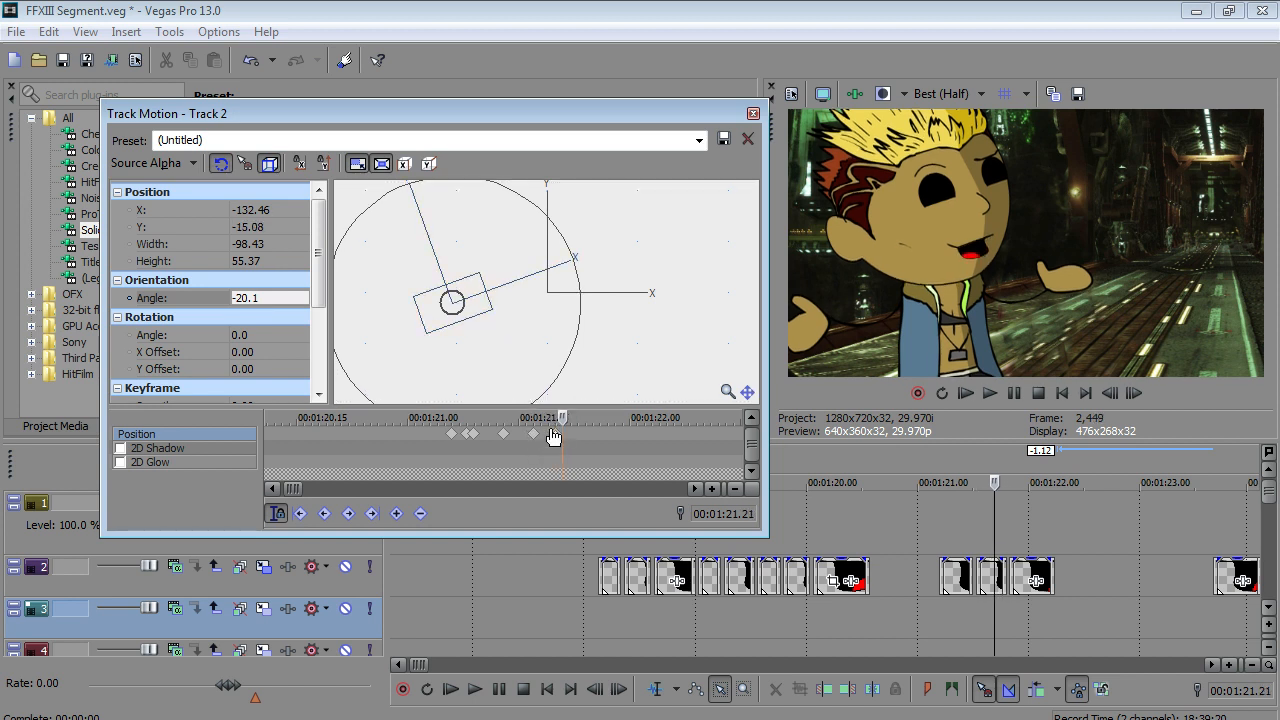
click(942, 604)
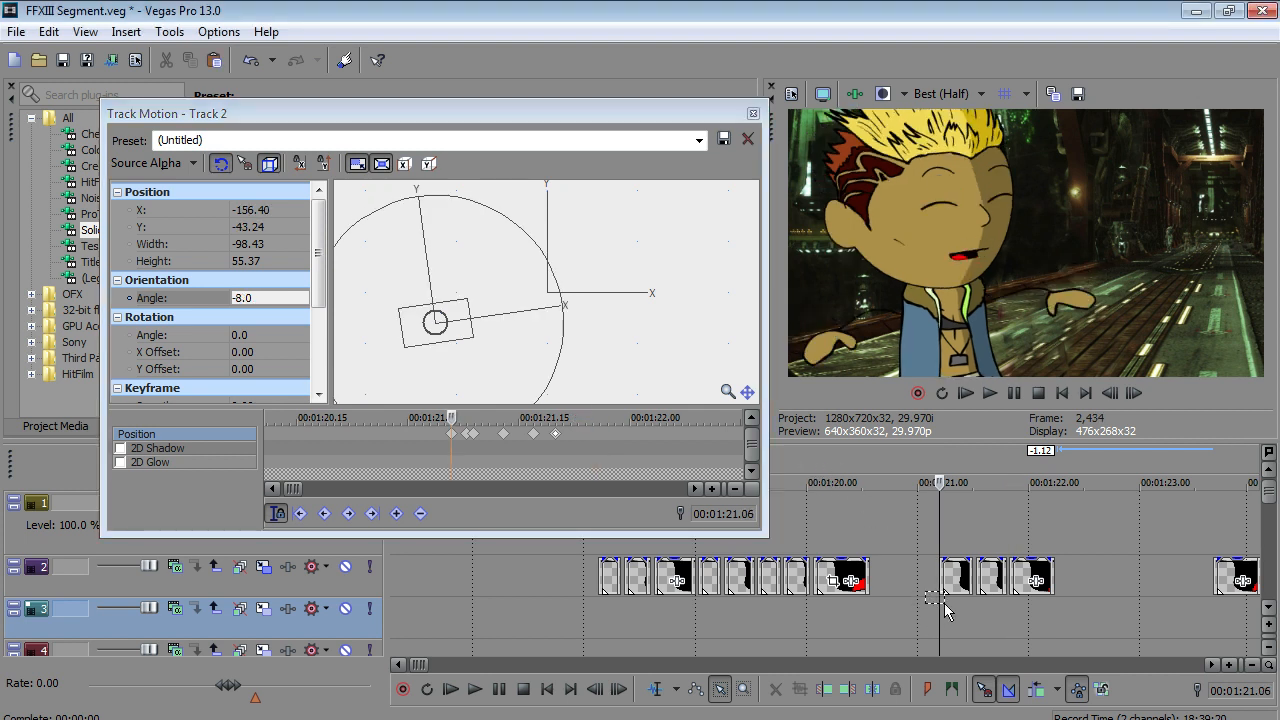
- Step through the frames from 00:01:21.06 to 00:01:21.20 to check Gadot's mouth, and return the playhead to 00:01:21.05
scroll(943, 606, down, 2)
key(Right)
key(Right)
key(Right)
key(Right)
key(Right)
key(Right)
key(Right)
key(Right)
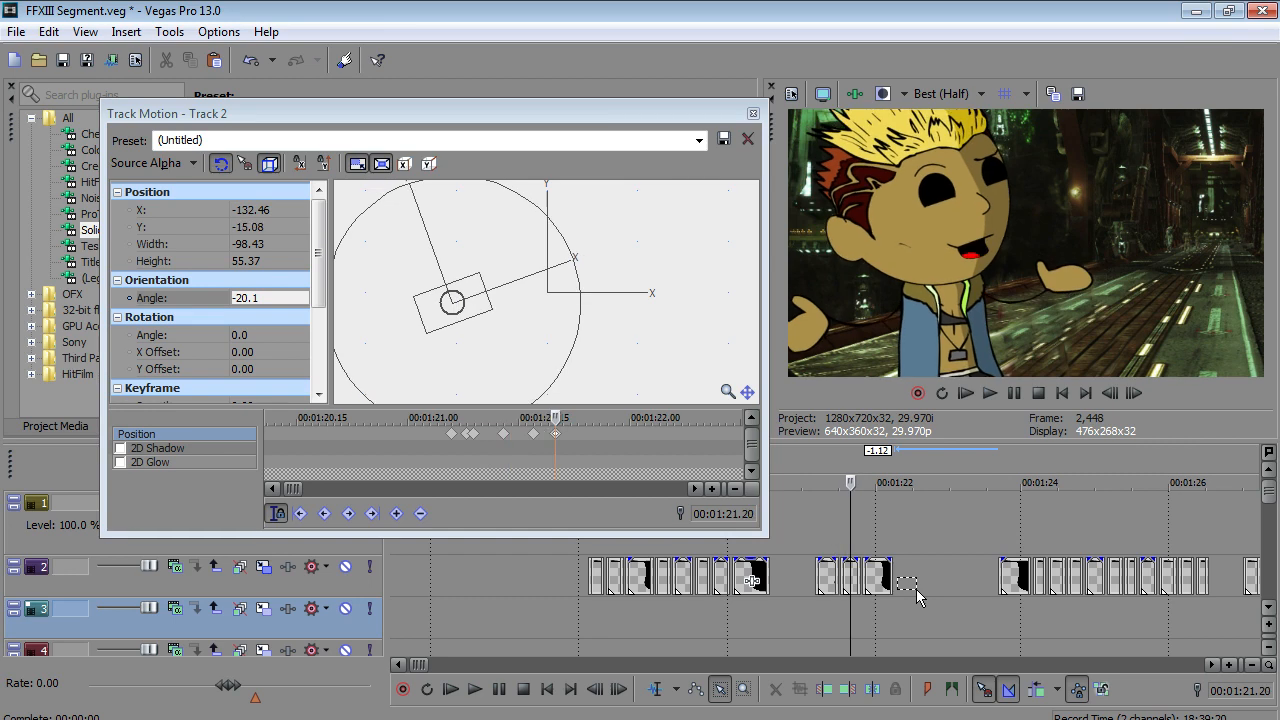
click(813, 609)
click(812, 611)
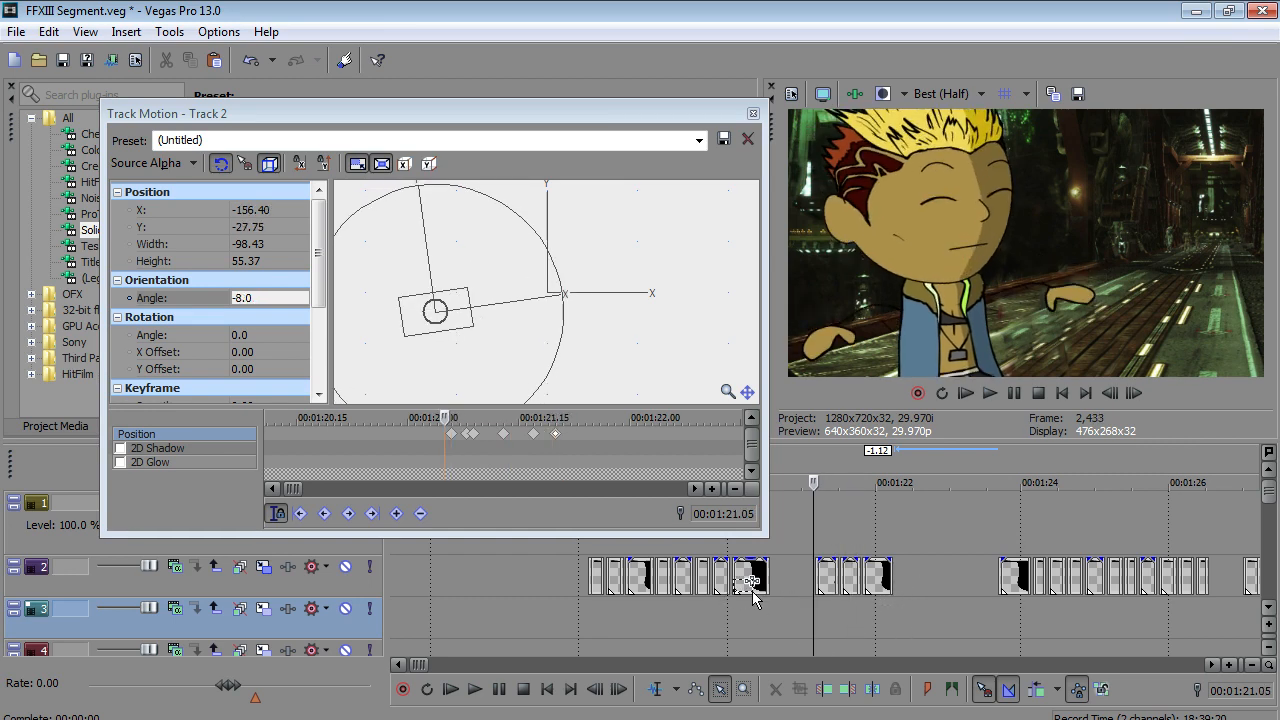
- Play back Gadot's shot from 00:01:21.05 to 00:01:22.08 to check how the mouth follows his head
click(16, 32)
click(44, 145)
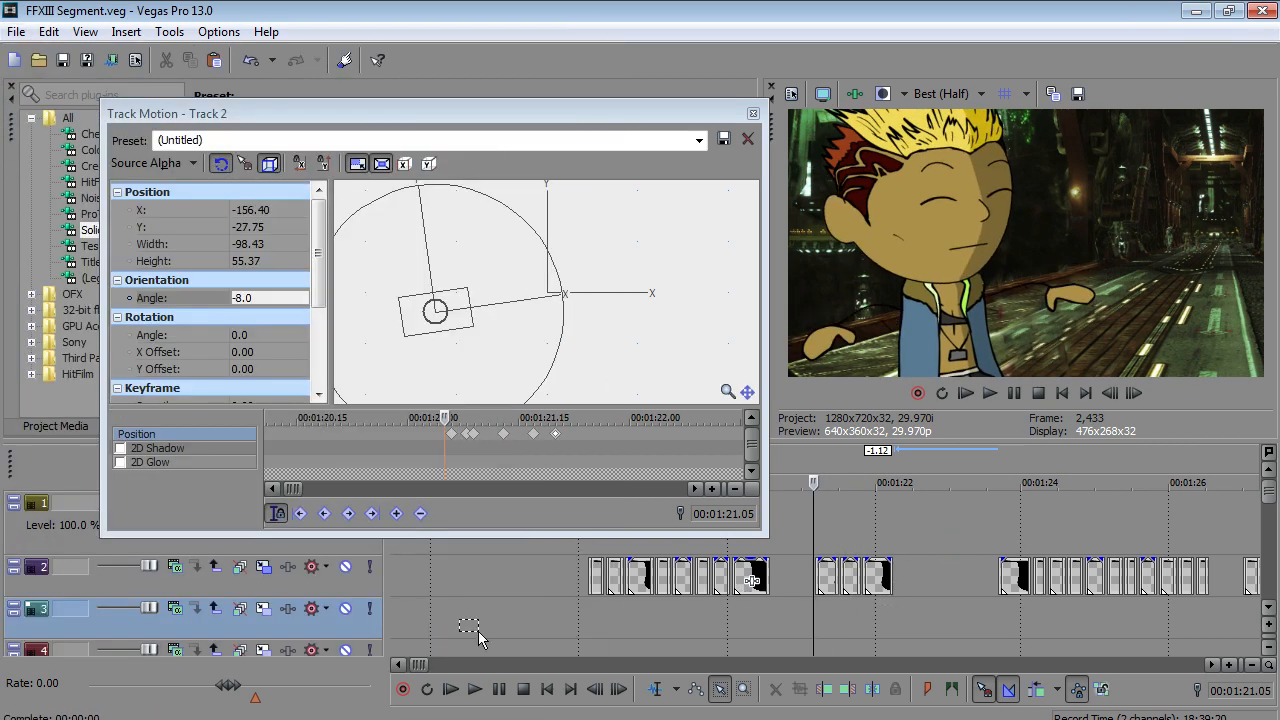
click(474, 690)
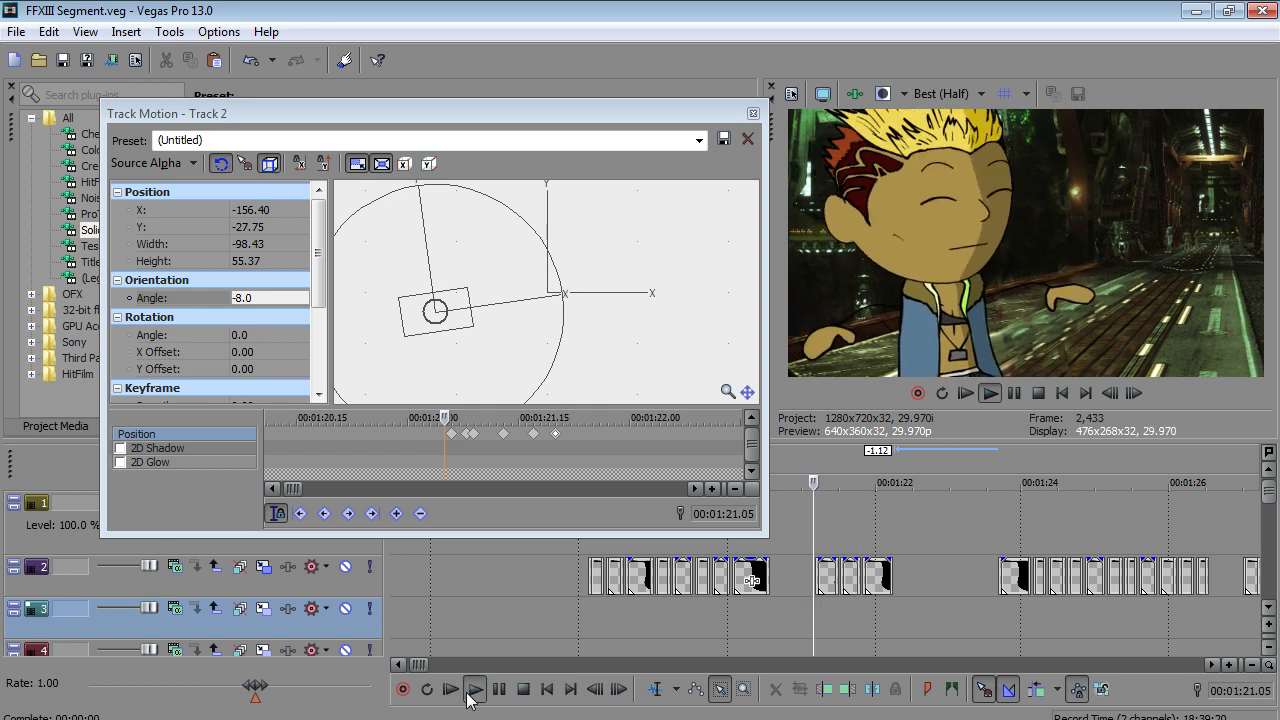
click(484, 696)
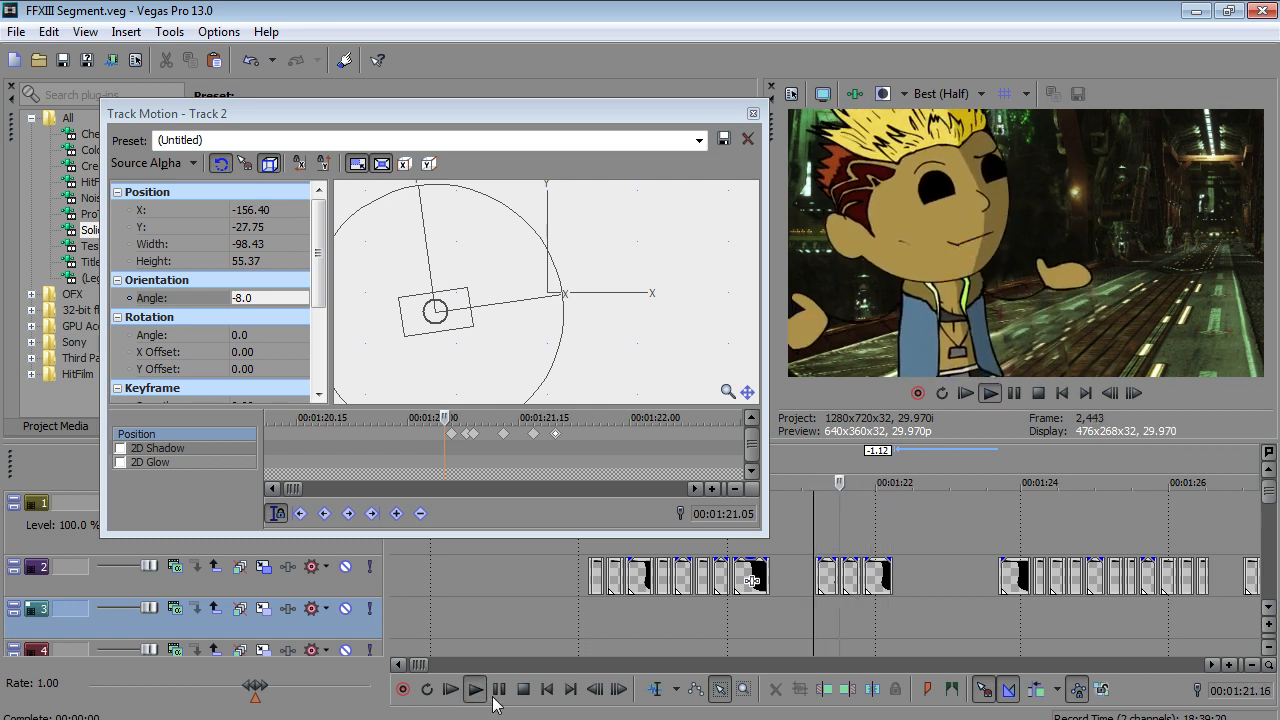
click(497, 695)
click(16, 31)
key(Escape)
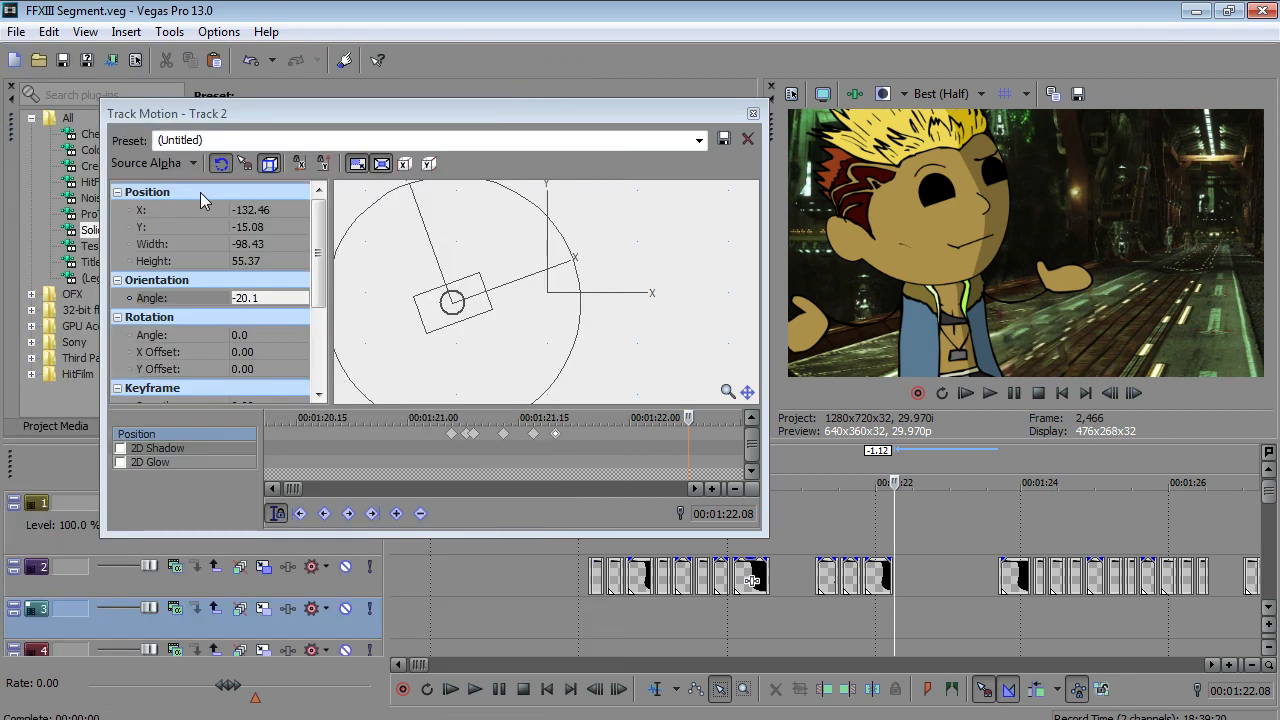
- Step frame by frame from 00:01:22.08 into Snow's following shot to examine his head movement and its timing
key(Right)
key(Right)
key(Right)
key(Right)
key(Right)
key(Right)
key(Right)
key(Right)
key(Right)
key(Right)
key(Right)
key(Right)
key(Right)
key(Right)
key(Right)
key(Right)
key(Right)
key(Right)
key(Right)
key(Right)
key(Right)
key(Right)
key(Right)
key(Right)
key(Right)
key(Right)
key(Right)
key(Right)
key(Right)
key(Right)
key(Right)
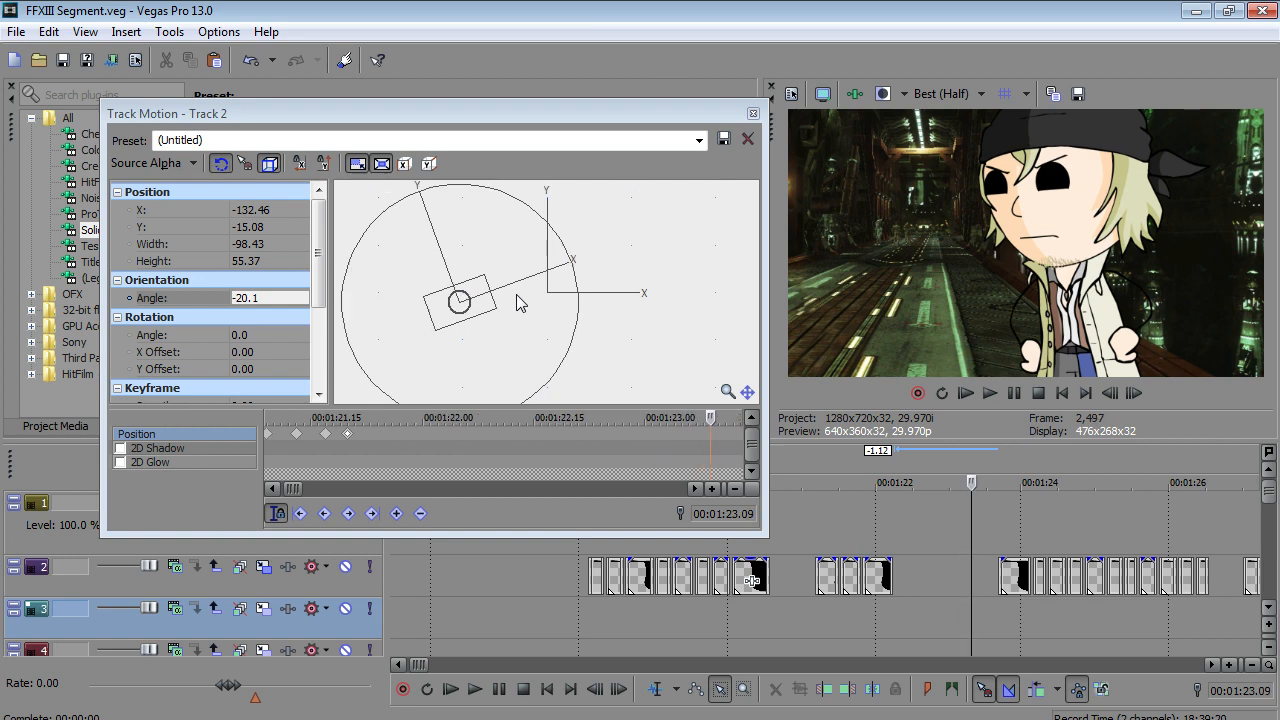
scroll(988, 580, up, 1)
key(Left)
key(Left)
key(Left)
key(Left)
key(Left)
key(Left)
key(Left)
key(Left)
- Locate the start of Snow's line in the track 13 audio and move his mouth events on track 2 to begin at 00:01:22.13
drag(1266, 501, 1264, 579)
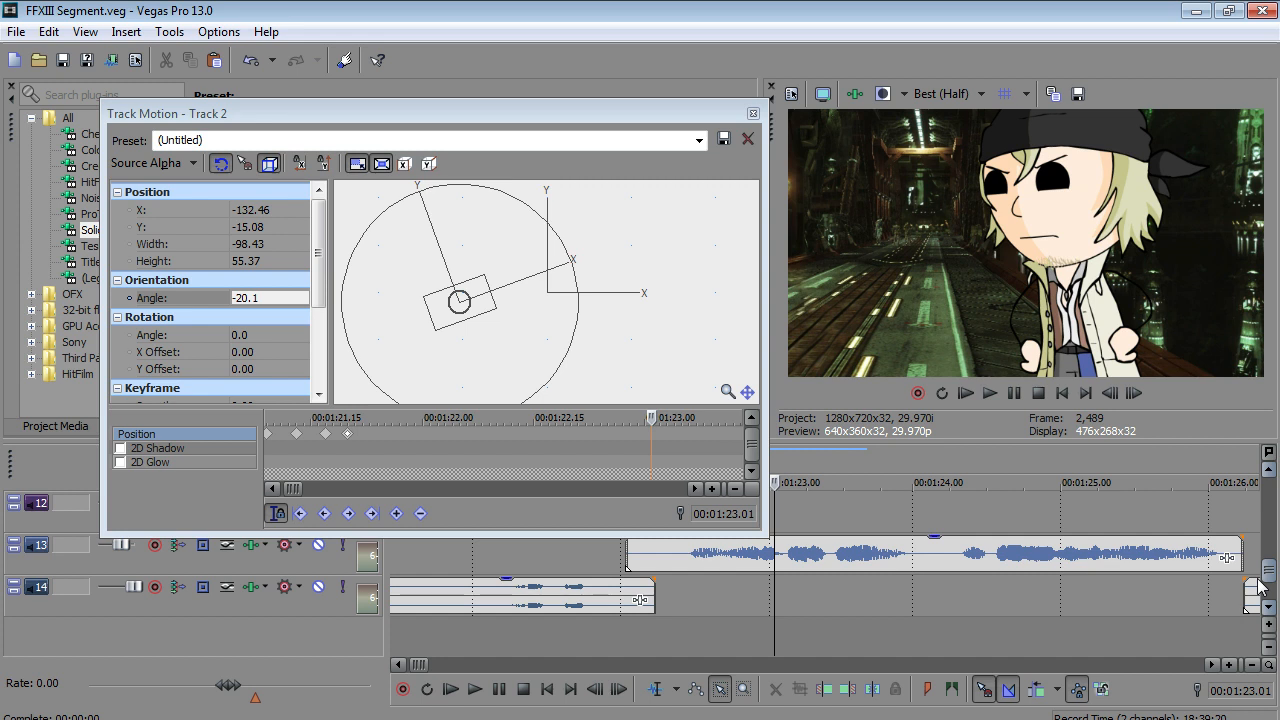
click(686, 580)
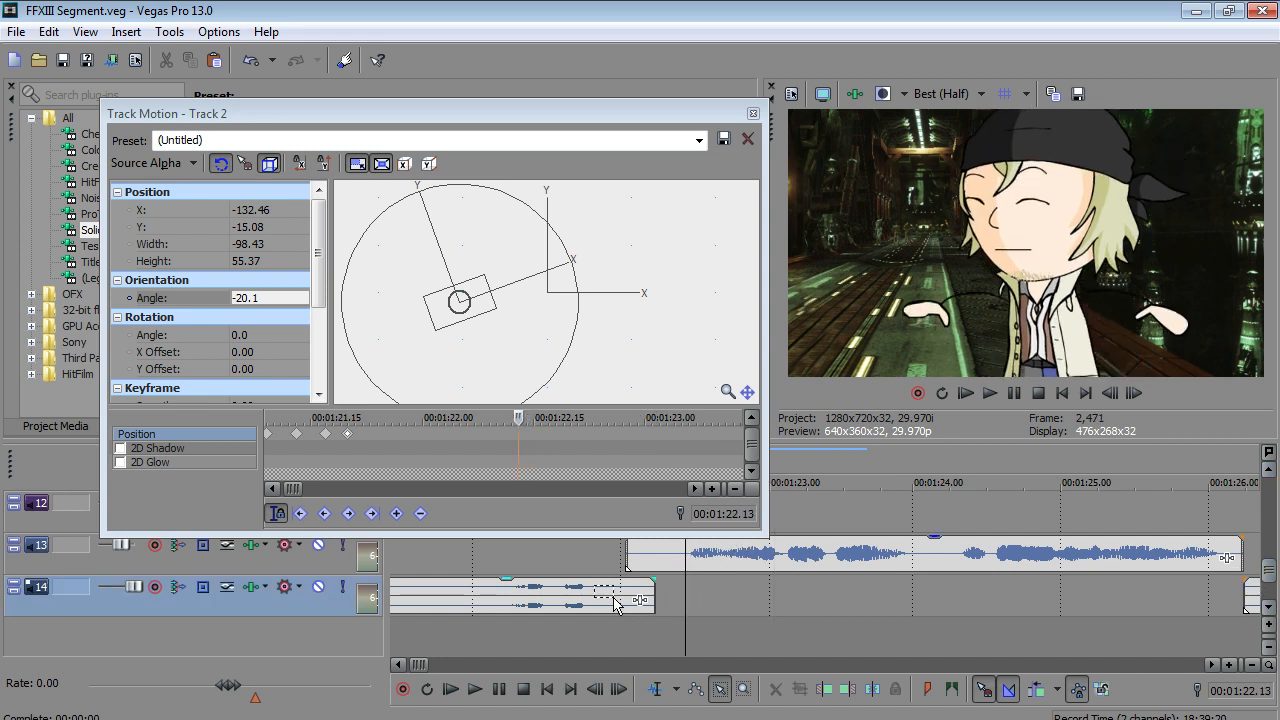
click(474, 689)
click(523, 689)
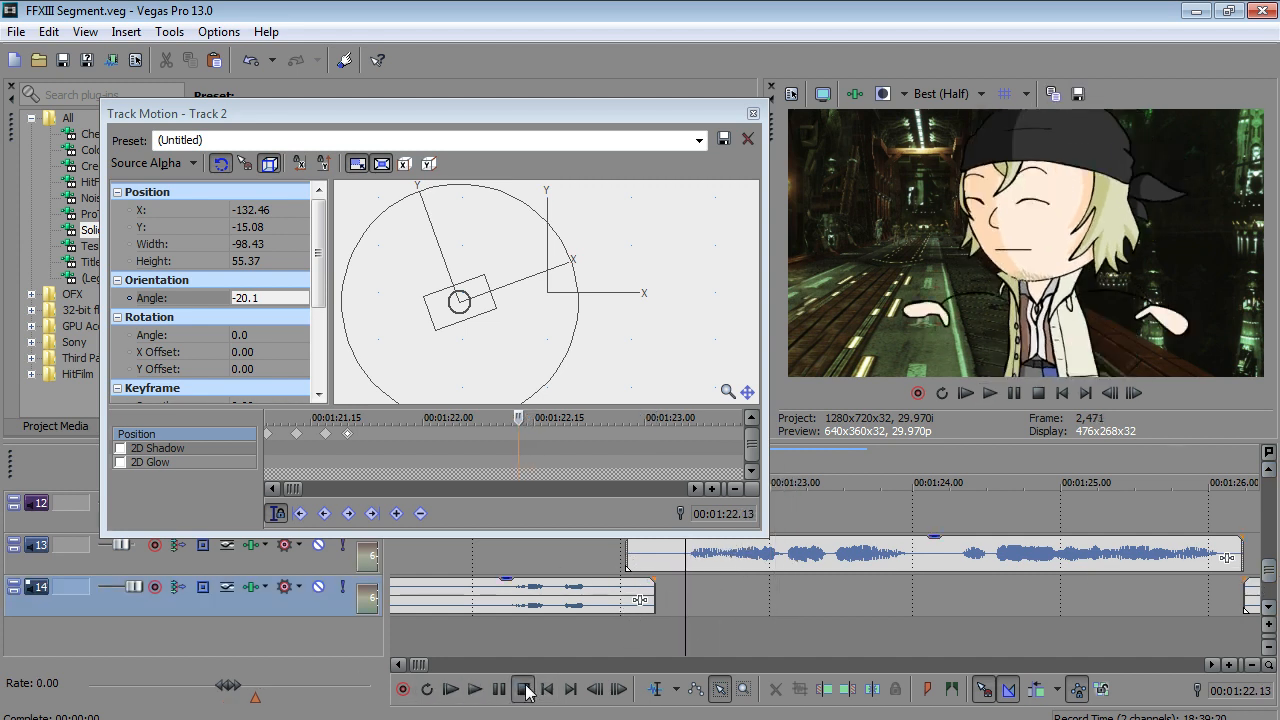
drag(1274, 580, 1275, 508)
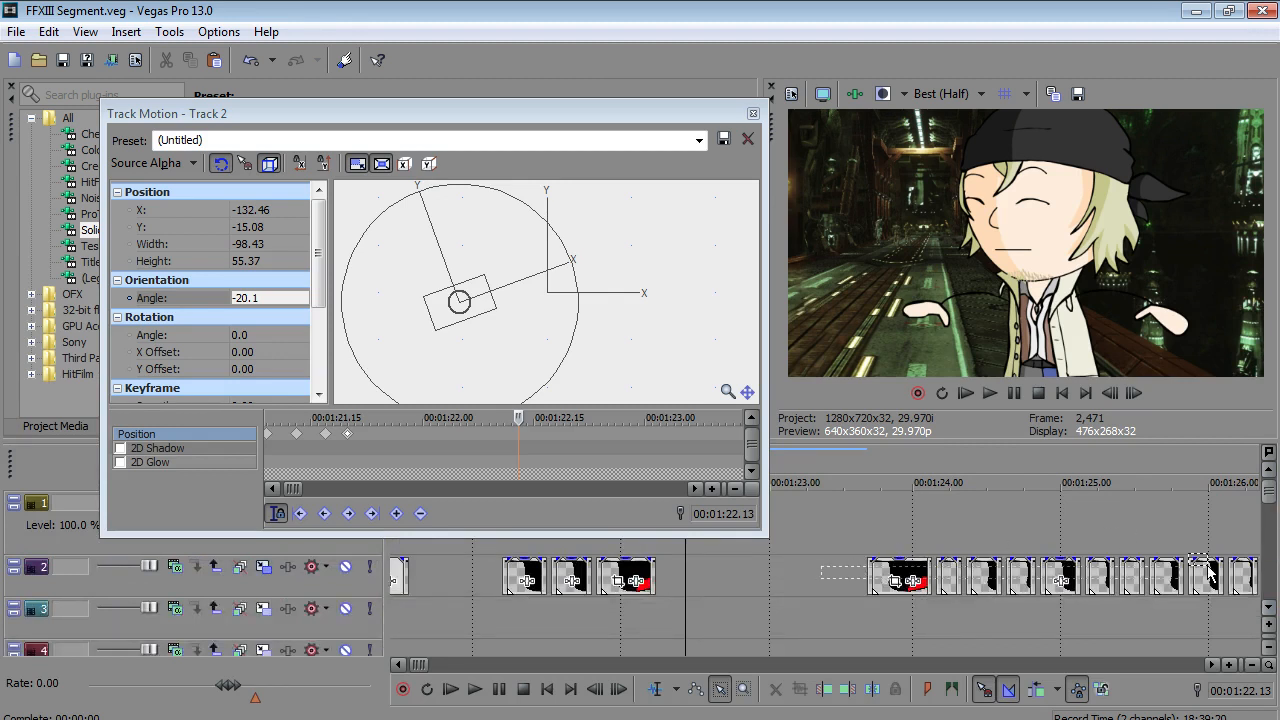
click(1143, 570)
drag(760, 577, 583, 580)
- Set the mouth's orientation angle to 0 at 00:01:22.13 and change the 00:01:21.20 position keyframe to Hold
click(249, 297)
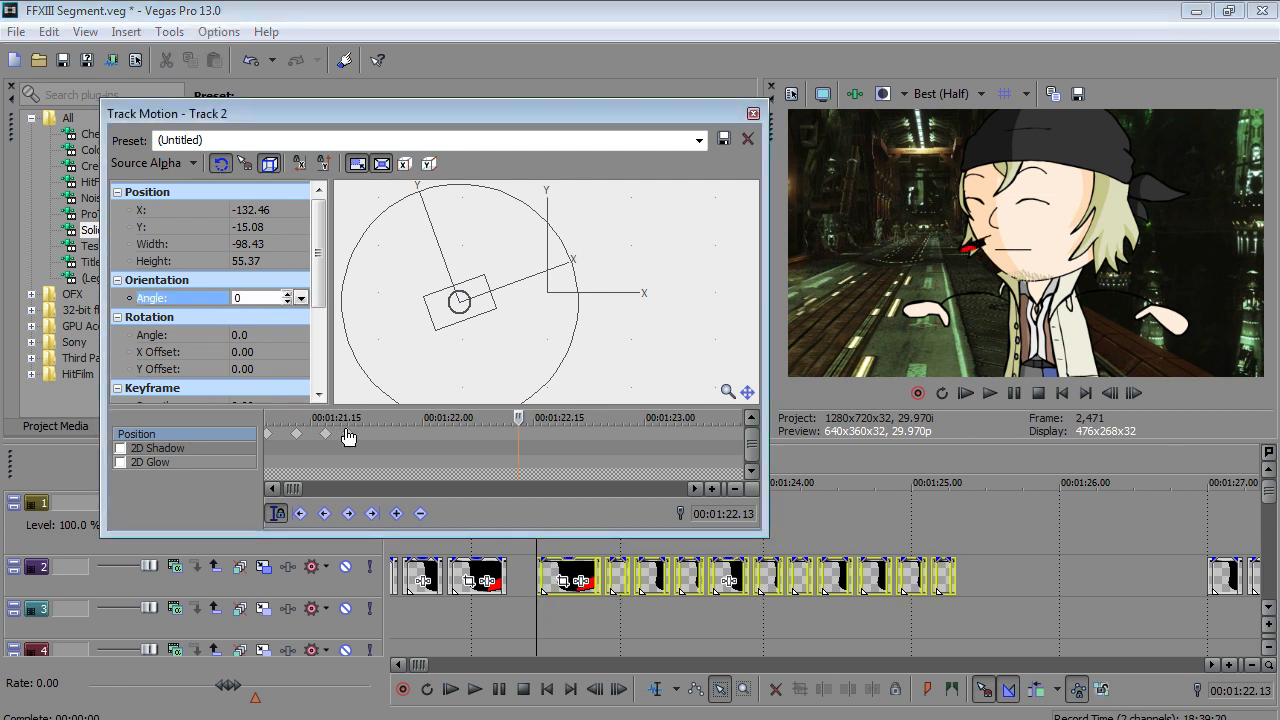
click(345, 437)
right_click(348, 433)
click(405, 648)
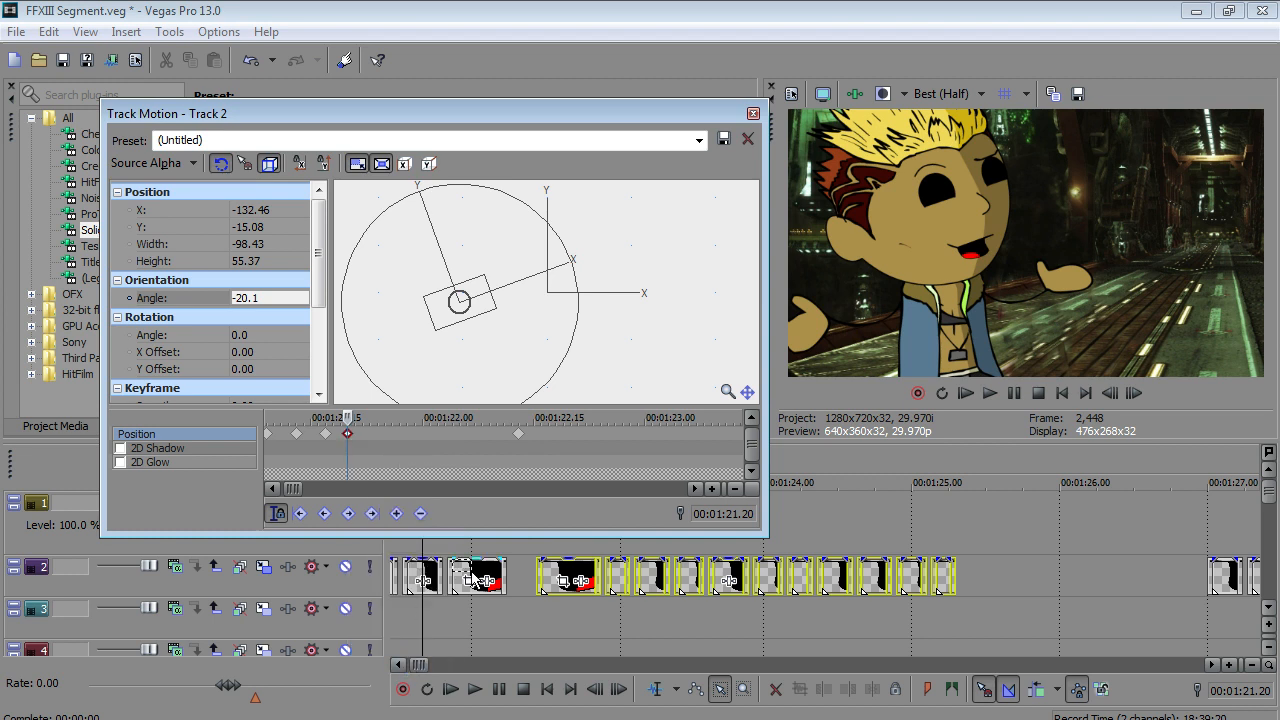
- At the 00:01:22.13 keyframe, flip the mouth horizontally and place it on Snow's face at X -33.54, Y -39.43
click(519, 435)
drag(459, 304, 521, 340)
right_click(463, 296)
click(522, 437)
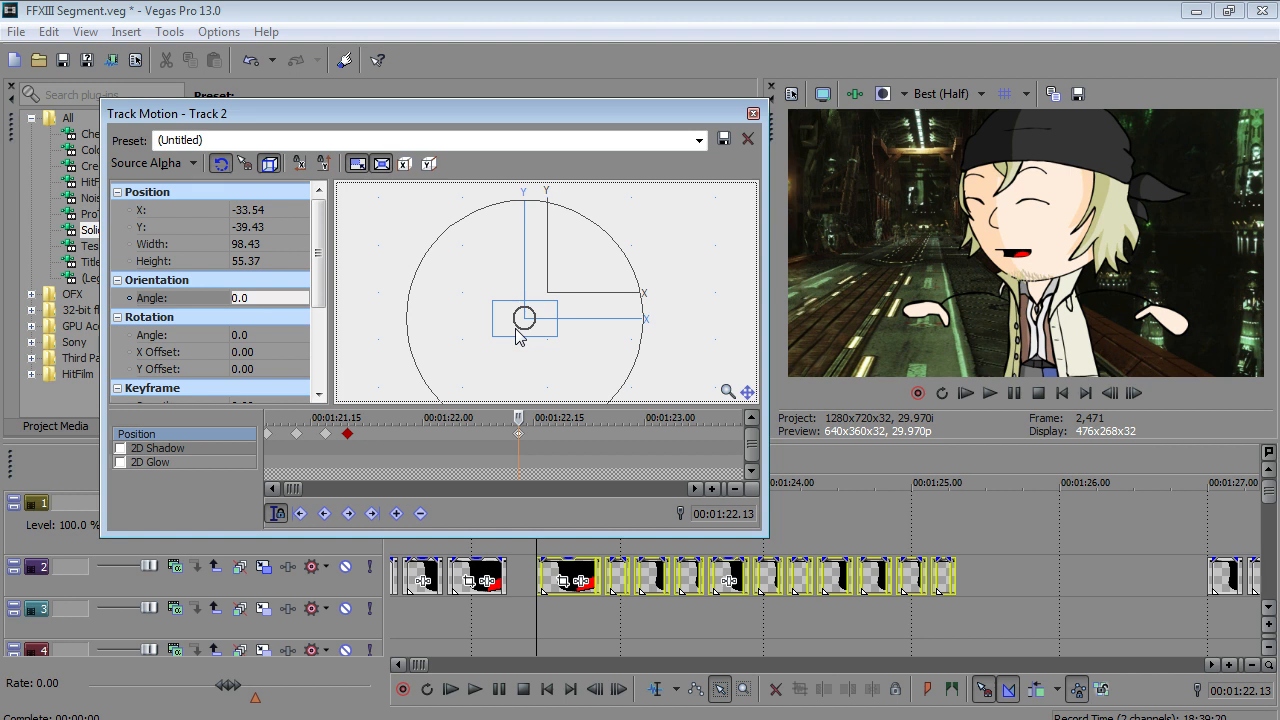
drag(518, 336, 518, 337)
click(517, 436)
- Raise the mouth to Y 0.14 with a position keyframe at 00:01:22.15
key(Right)
key(Right)
key(Right)
key(Left)
key(Left)
key(Right)
key(Right)
key(Left)
click(540, 319)
key(Up)
key(Up)
key(Up)
key(Up)
key(Up)
key(Up)
key(Up)
key(Up)
key(Up)
key(Up)
key(Up)
key(Up)
key(Up)
key(Up)
key(Up)
key(Up)
key(Up)
key(Up)
key(Up)
key(Up)
key(Up)
- Move the mouth to X 31.90, Y 22.97 and rotate it to -3.9 degrees with a position keyframe at 00:01:22.18
click(533, 434)
key(Right)
key(Right)
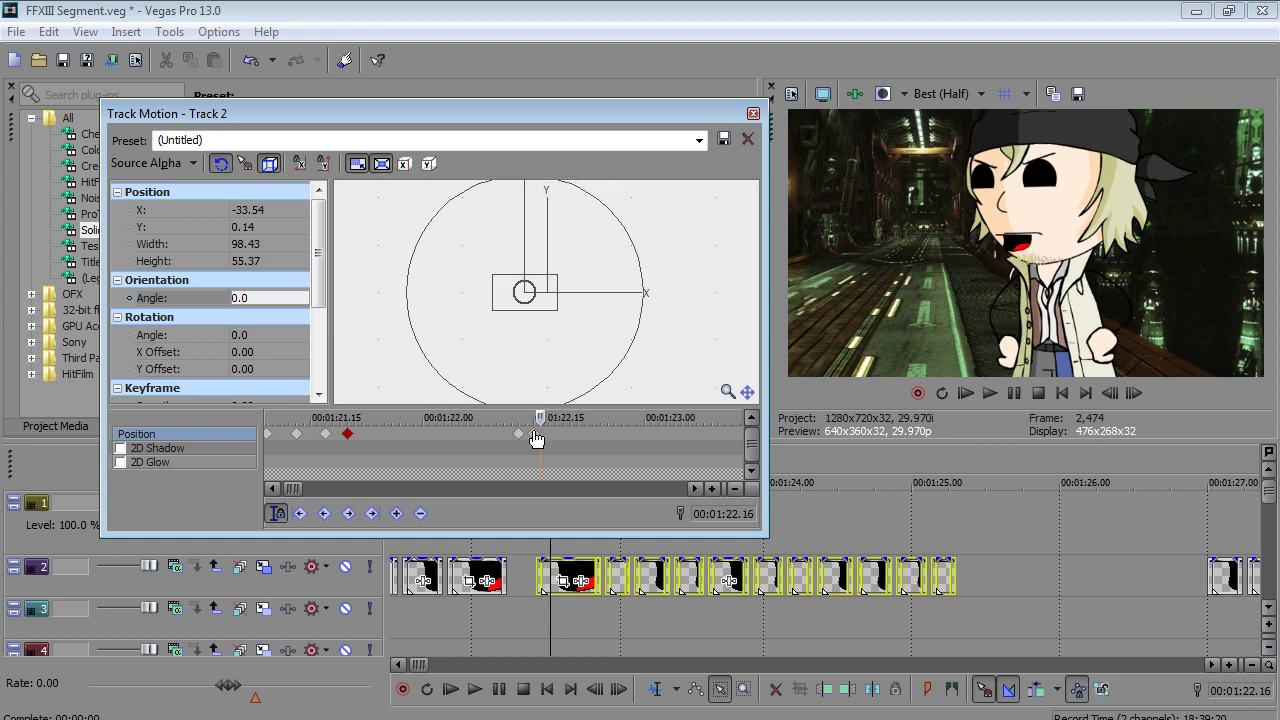
key(Right)
key(Left)
key(Left)
key(Right)
key(Right)
key(Right)
key(Right)
key(Left)
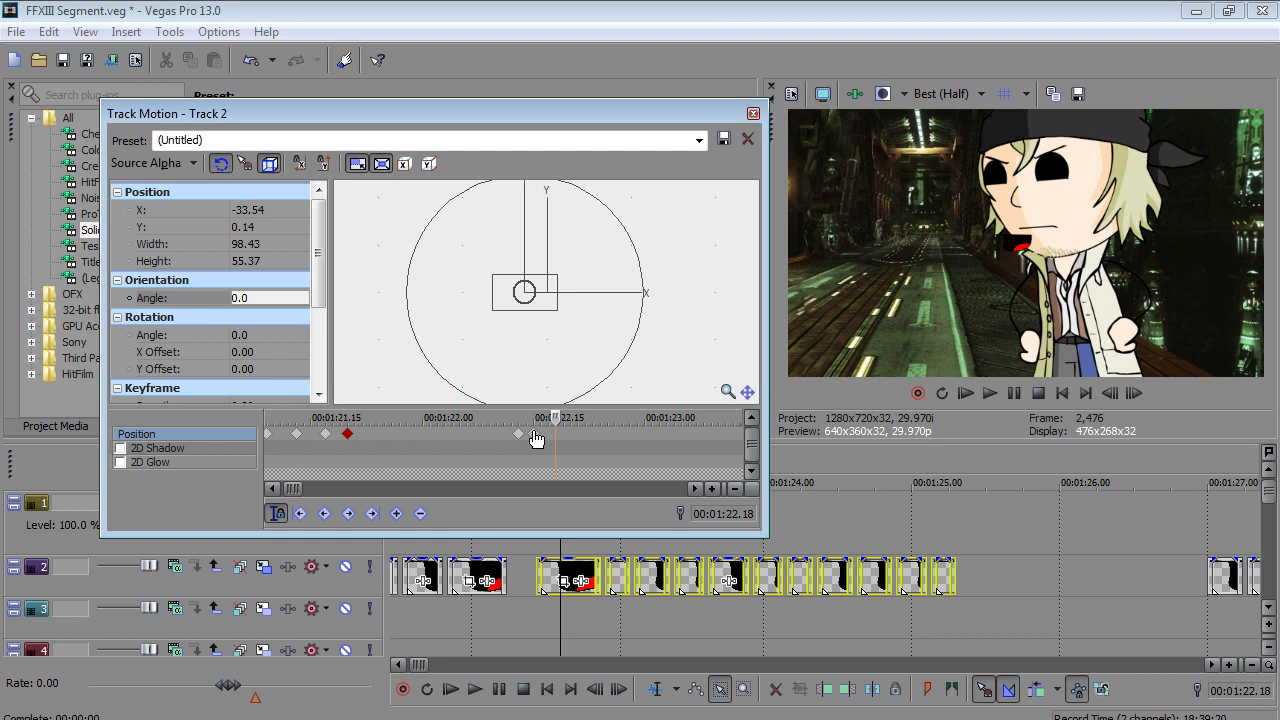
mouse_move(576, 405)
mouse_down()
mouse_move(595, 398)
mouse_move(575, 403)
mouse_up()
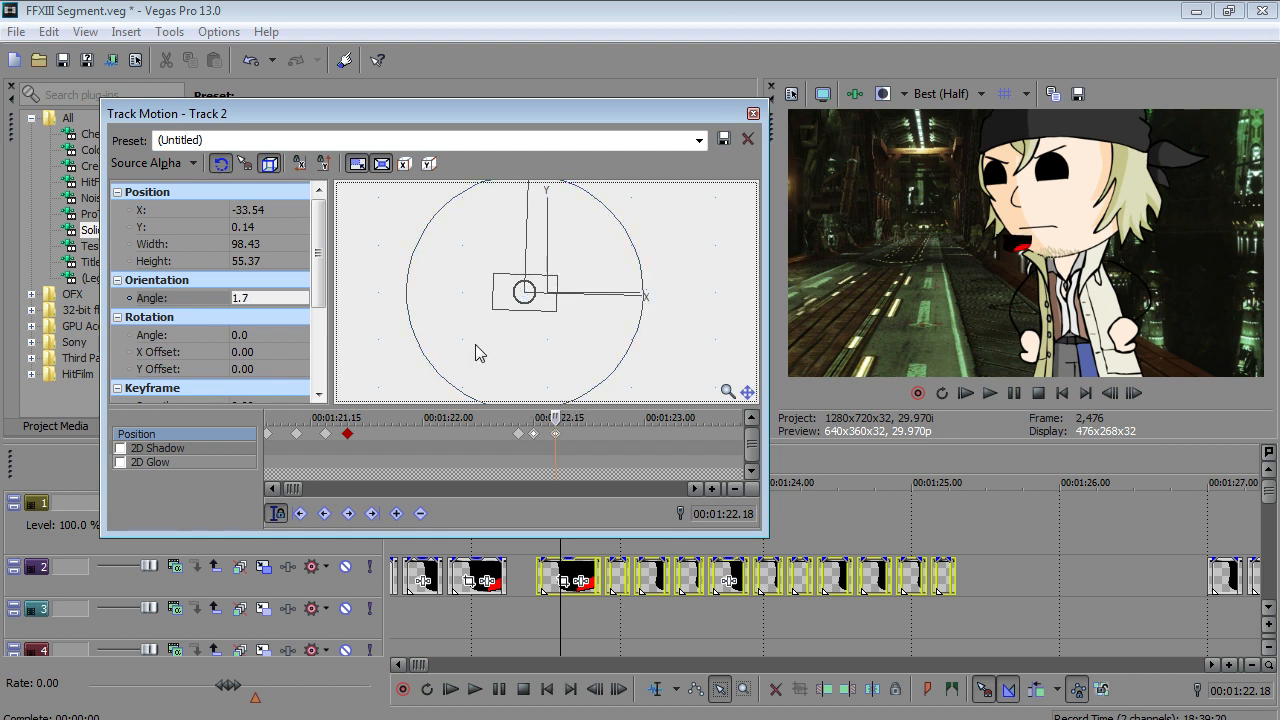
drag(524, 292, 570, 280)
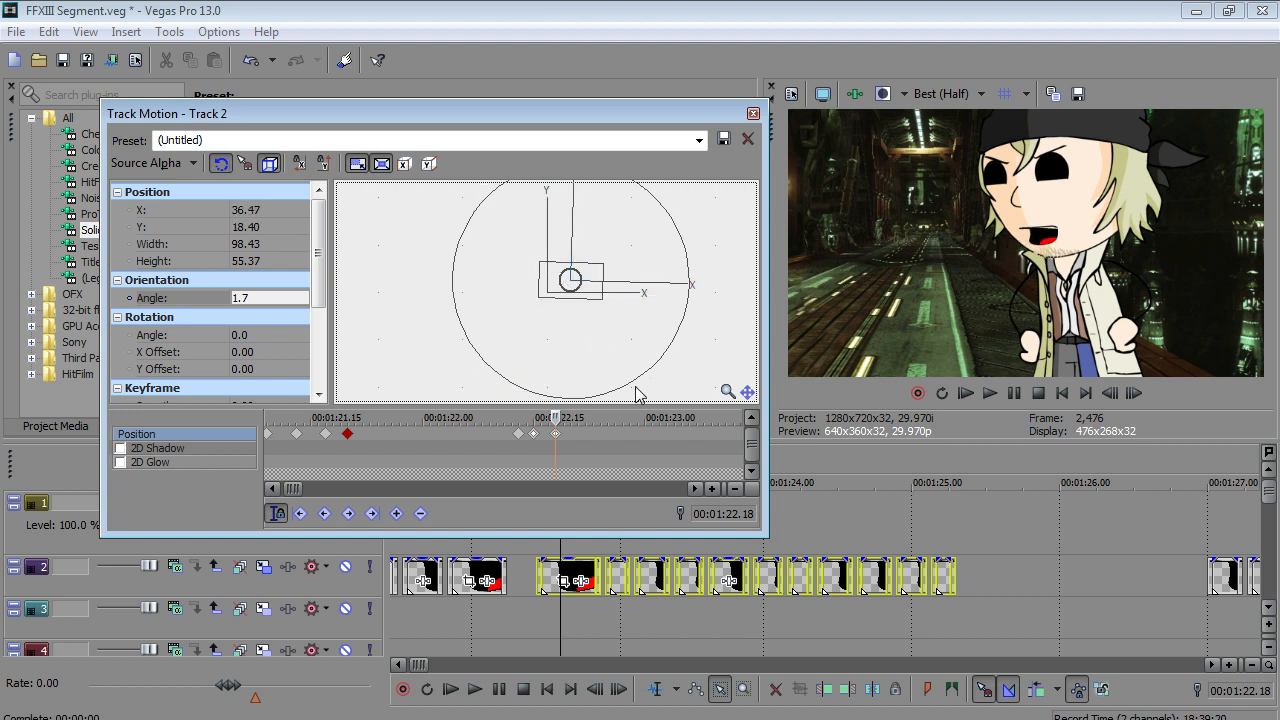
drag(623, 383, 641, 396)
key(Left)
key(Left)
key(Left)
key(Up)
key(Up)
key(Up)
- Lower the mouth to Y -59.22 with a position keyframe at 00:01:22.14 to match Snow's dipped head
click(553, 436)
key(Left)
key(Left)
key(Left)
key(Left)
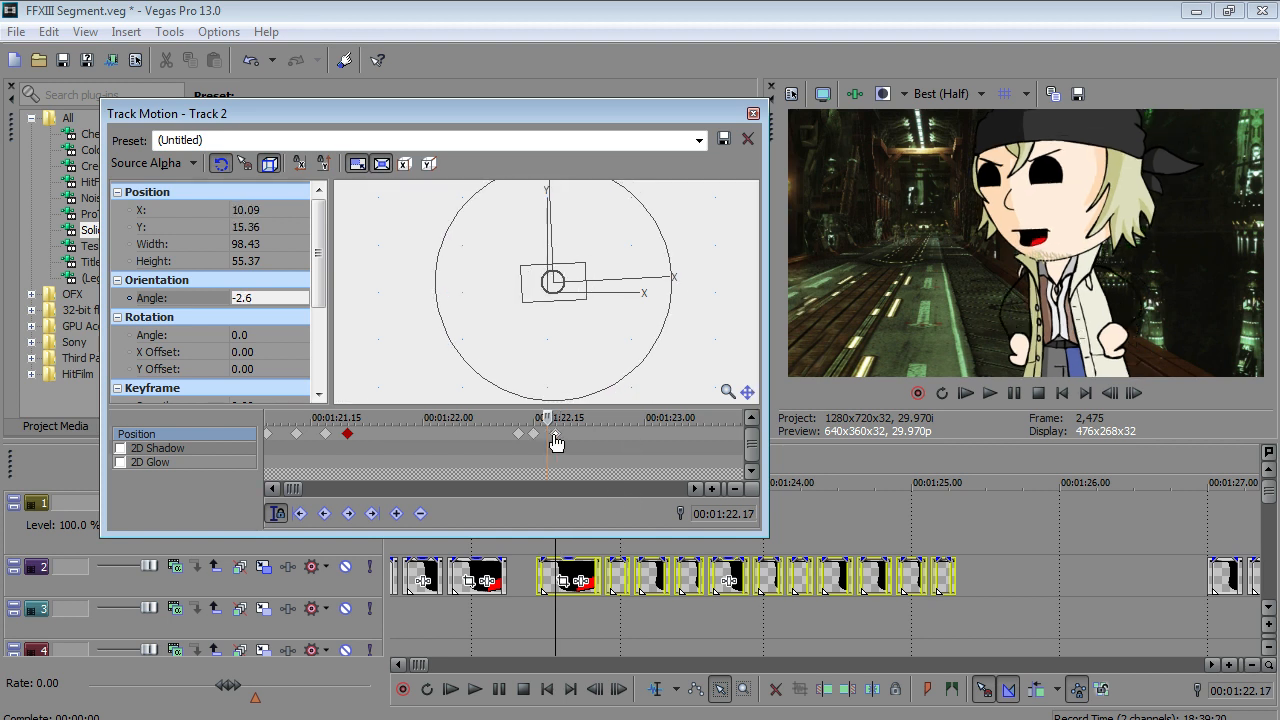
key(Right)
key(Left)
drag(531, 294, 531, 320)
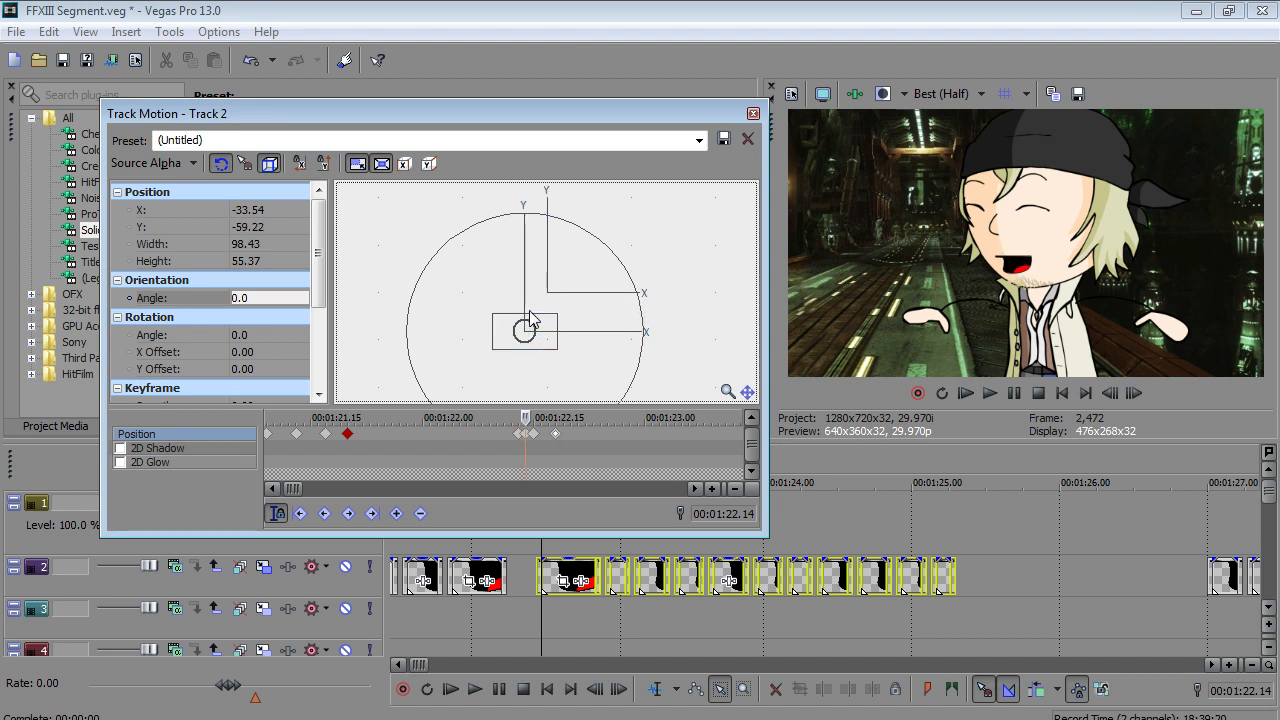
click(532, 442)
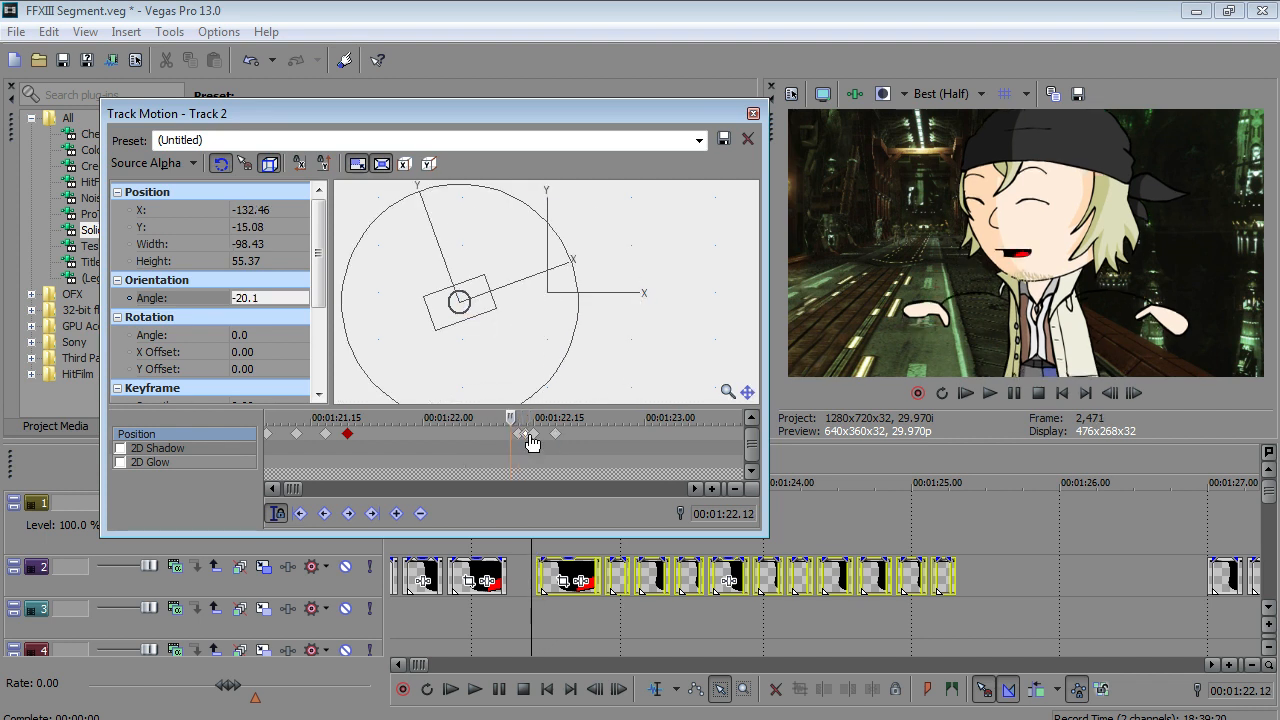
- Play back Snow's shot and trim the end of his first mouth event on track 2 back to 00:01:22.23
click(474, 690)
click(495, 690)
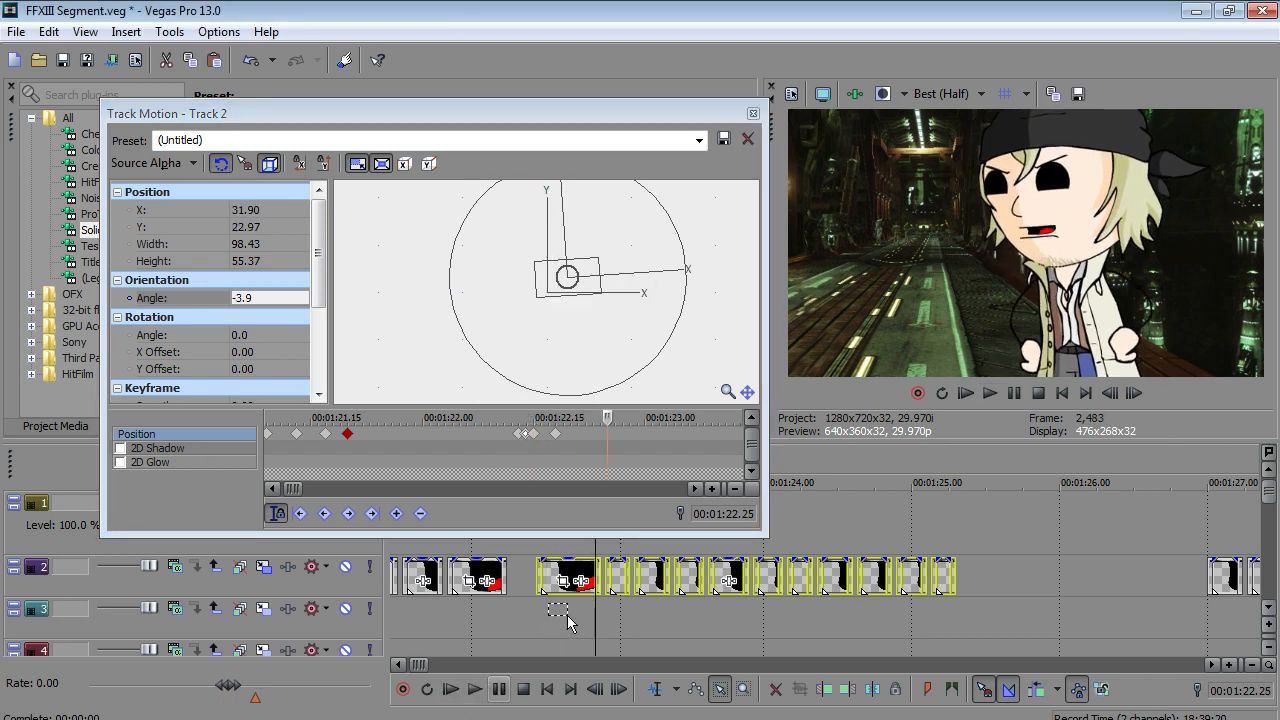
scroll(563, 618, up, 2)
click(655, 690)
key(alt+Left)
drag(808, 568, 789, 579)
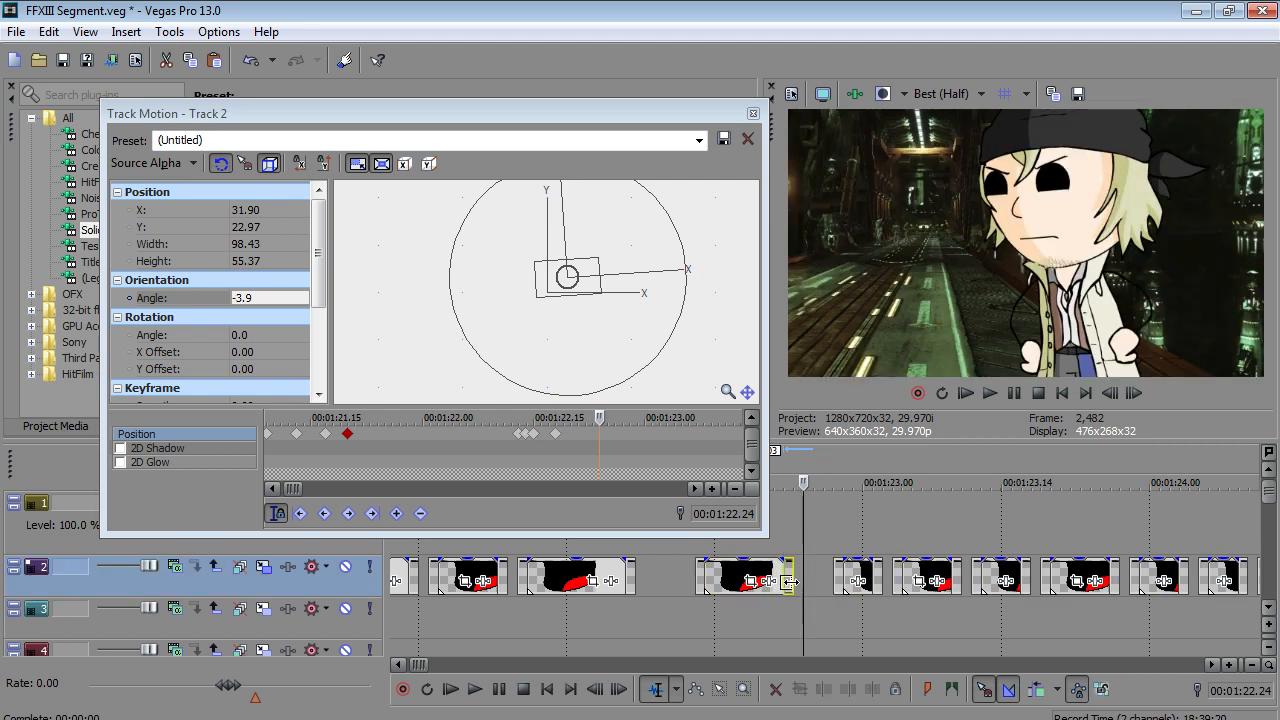
- Trim Snow's first mouth event to end at 00:01:22.22 and extend the next mouth event's start four frames earlier
click(474, 690)
click(522, 690)
key(alt+Left)
key(alt+Left)
key(alt+Left)
drag(780, 572, 800, 590)
key(alt+Right)
key(alt+Right)
- Review the lip sync up to 00:01:23.28, extend the mouth event before the playhead to that frame, and shorten the following event's start
click(476, 690)
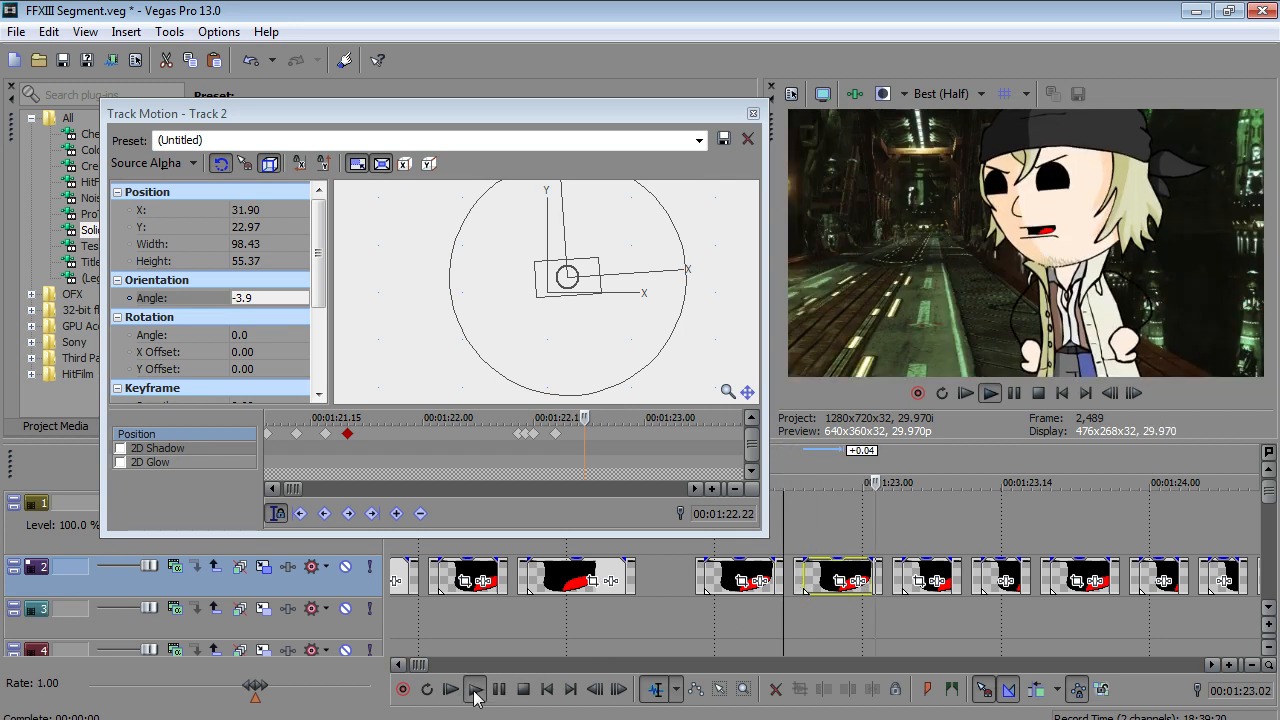
click(500, 694)
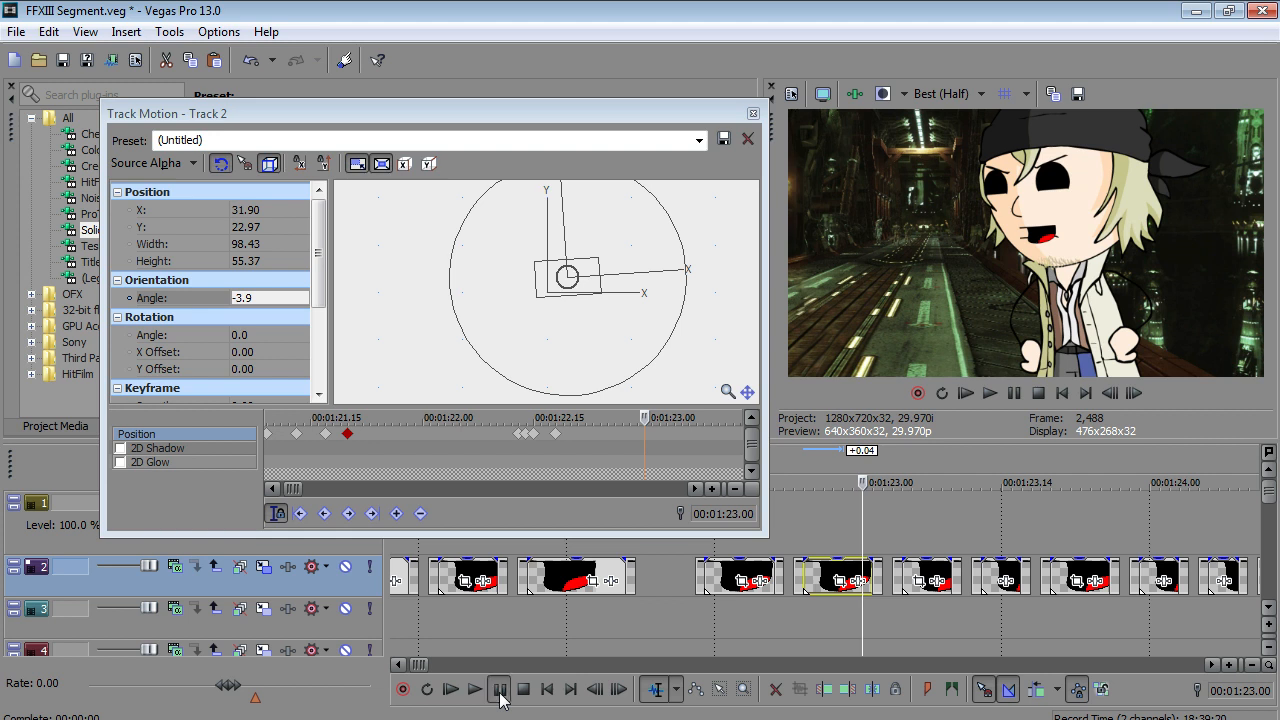
click(500, 694)
key(Right)
key(Right)
key(Right)
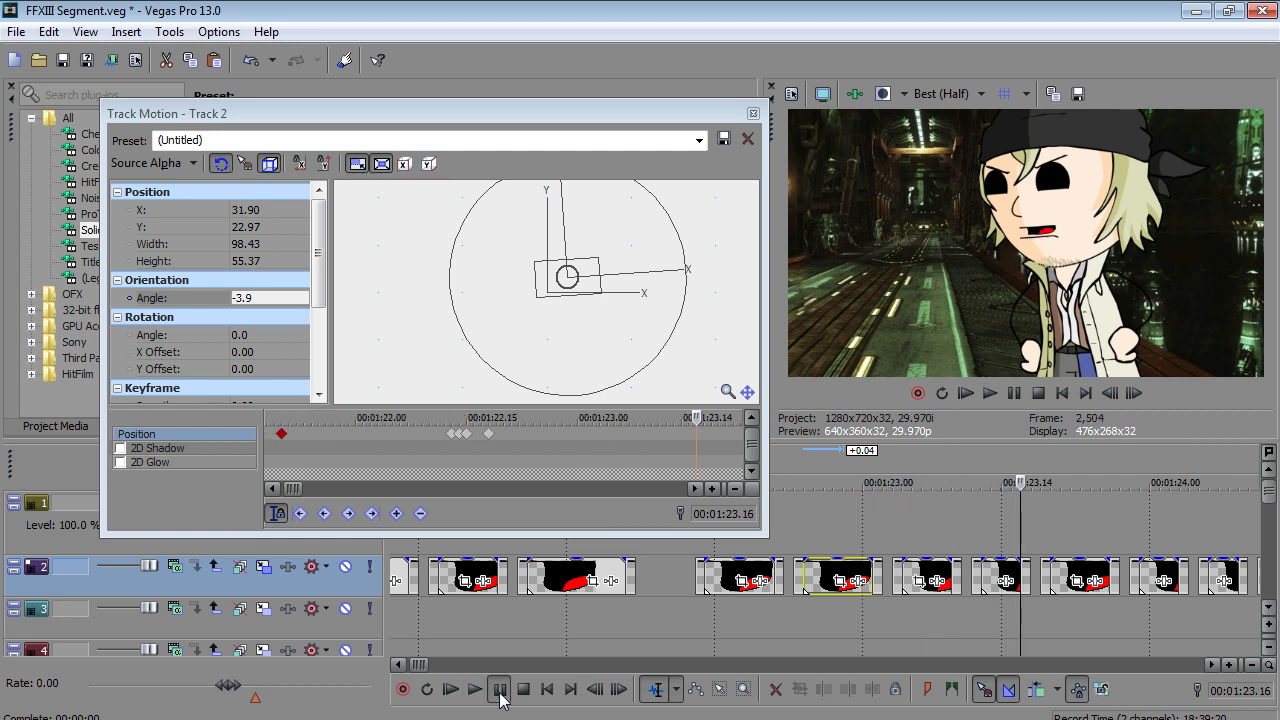
key(space)
click(494, 690)
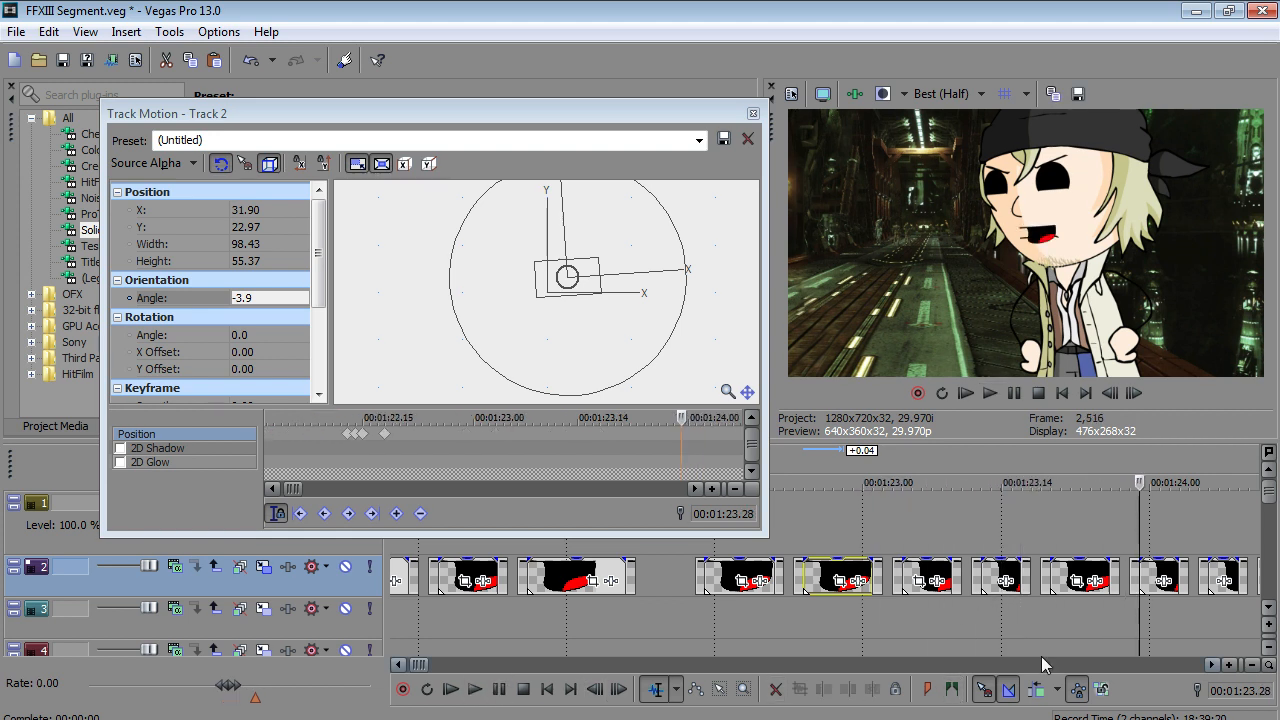
click(1118, 578)
drag(1118, 578, 1185, 570)
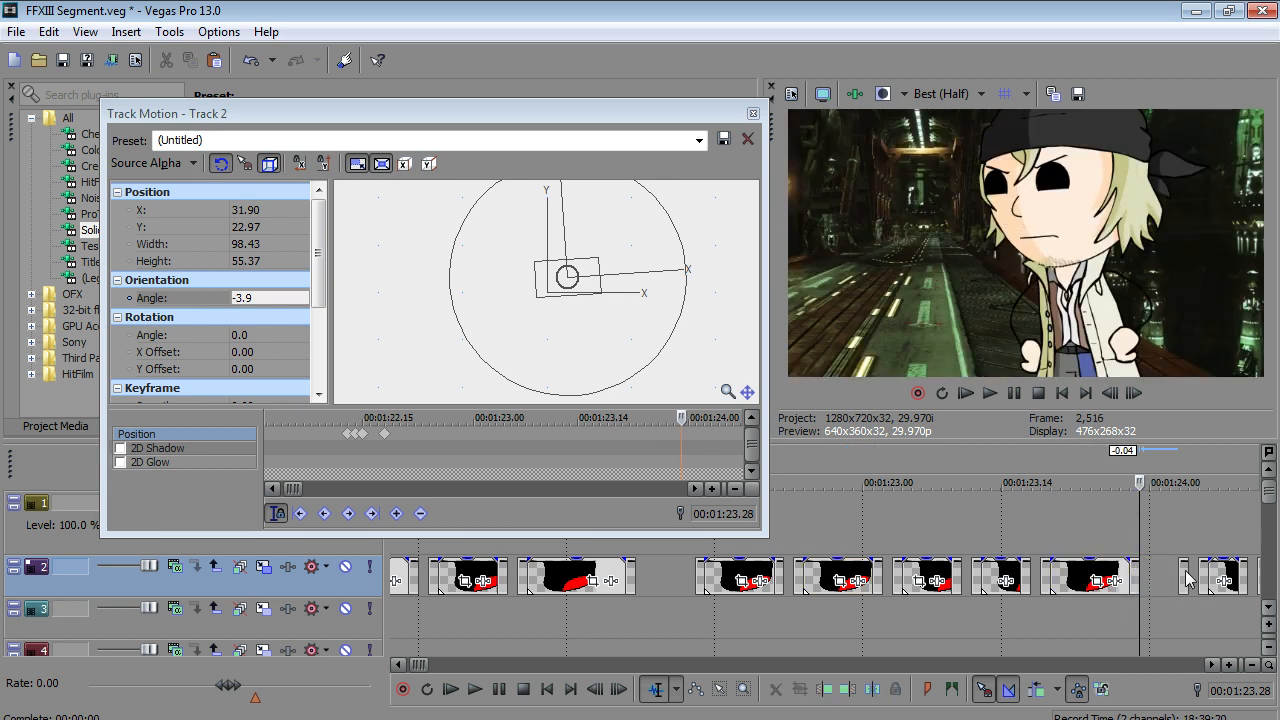
- Delete the short leftover mouth event just after 00:01:23.28 on track 2
click(1185, 570)
key(Delete)
scroll(1046, 560, down, 1)
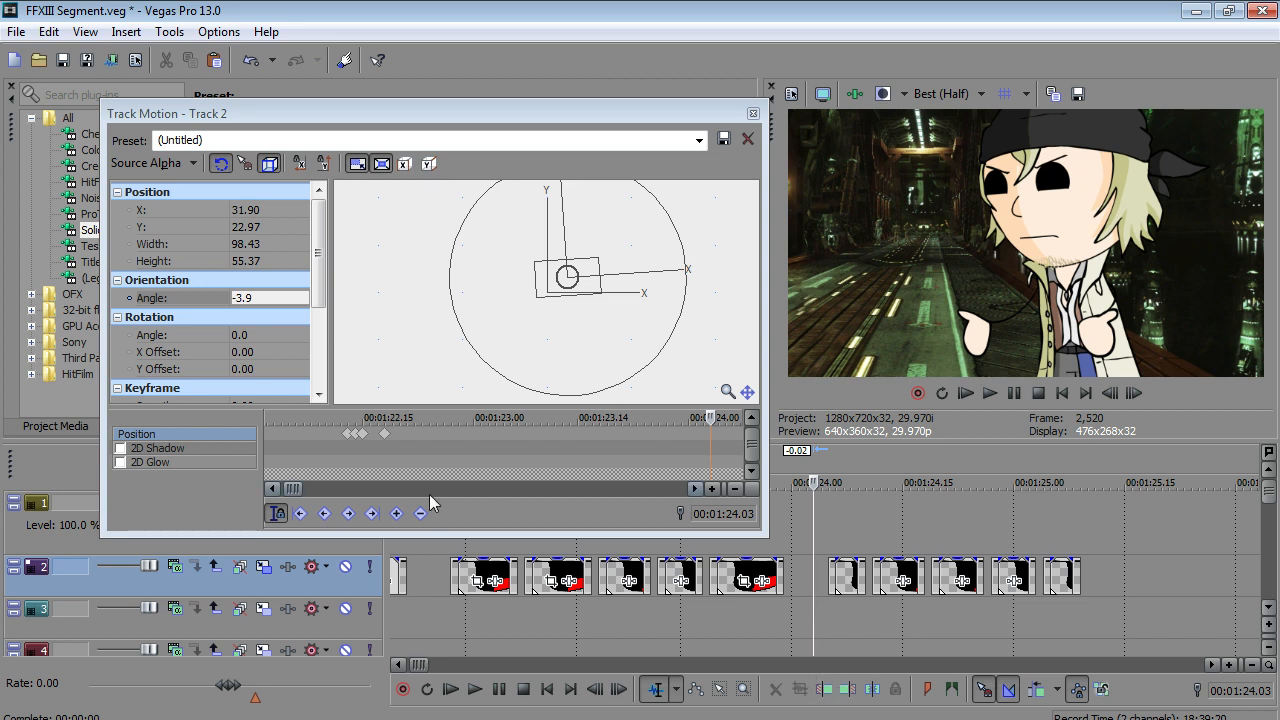
- Lower the mouth to Y -2.91 with a position keyframe at 00:01:22.21 to follow Snow's head
key(Home)
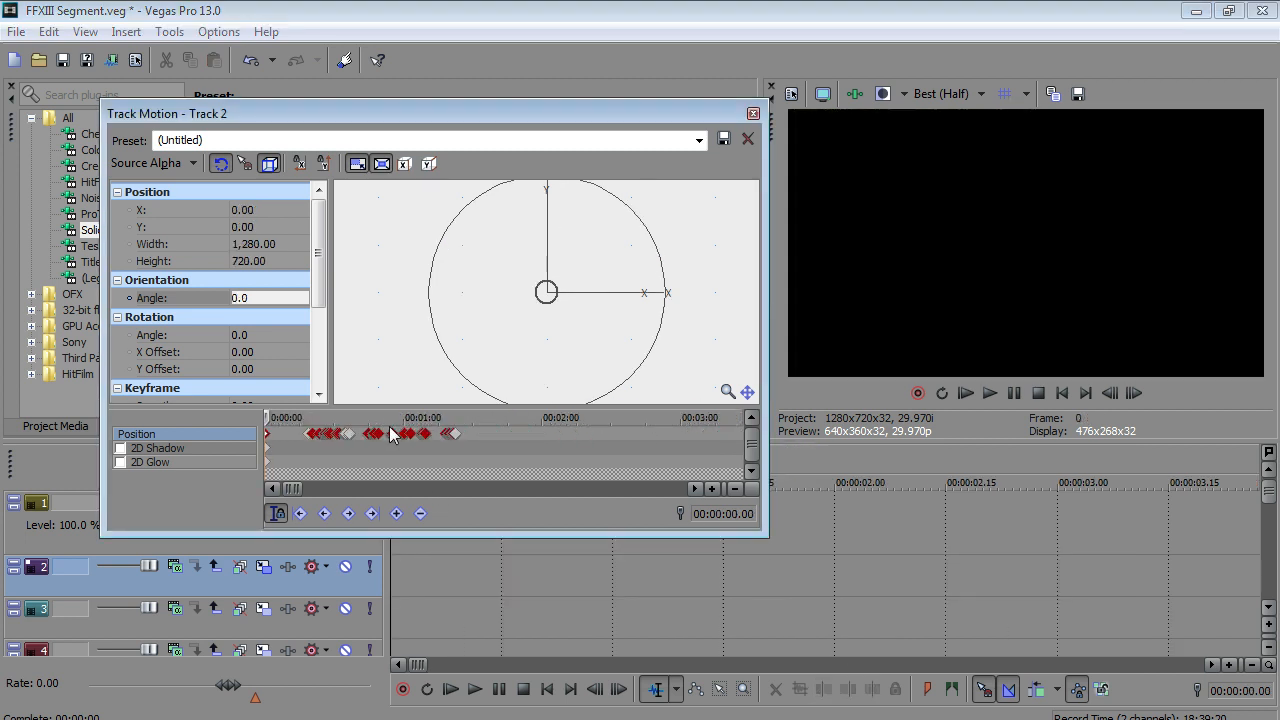
click(458, 434)
scroll(458, 434, up, 5)
key(Right)
key(Right)
key(Right)
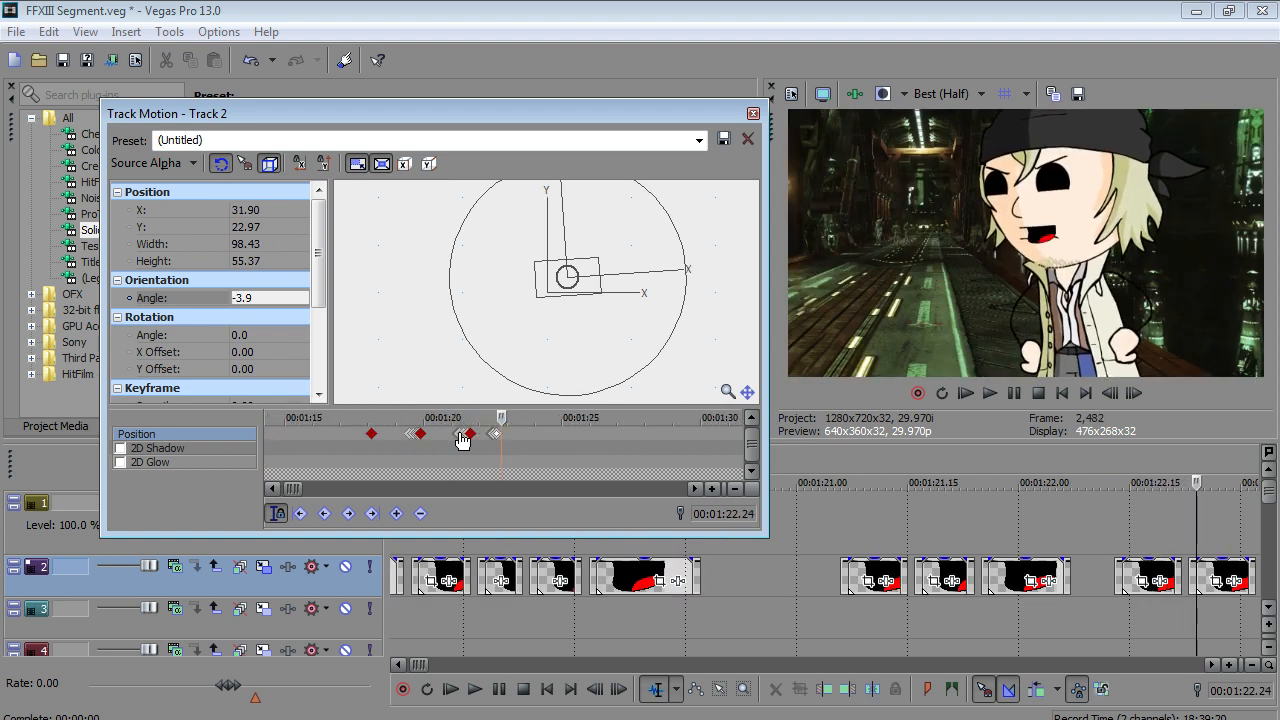
key(Left)
click(575, 271)
key(Down)
key(Down)
key(Down)
key(Down)
key(Down)
key(Down)
key(Down)
key(Down)
key(Down)
key(Down)
key(Down)
key(Down)
key(Down)
key(Down)
key(Down)
key(Down)
key(Down)
key(Down)
key(Down)
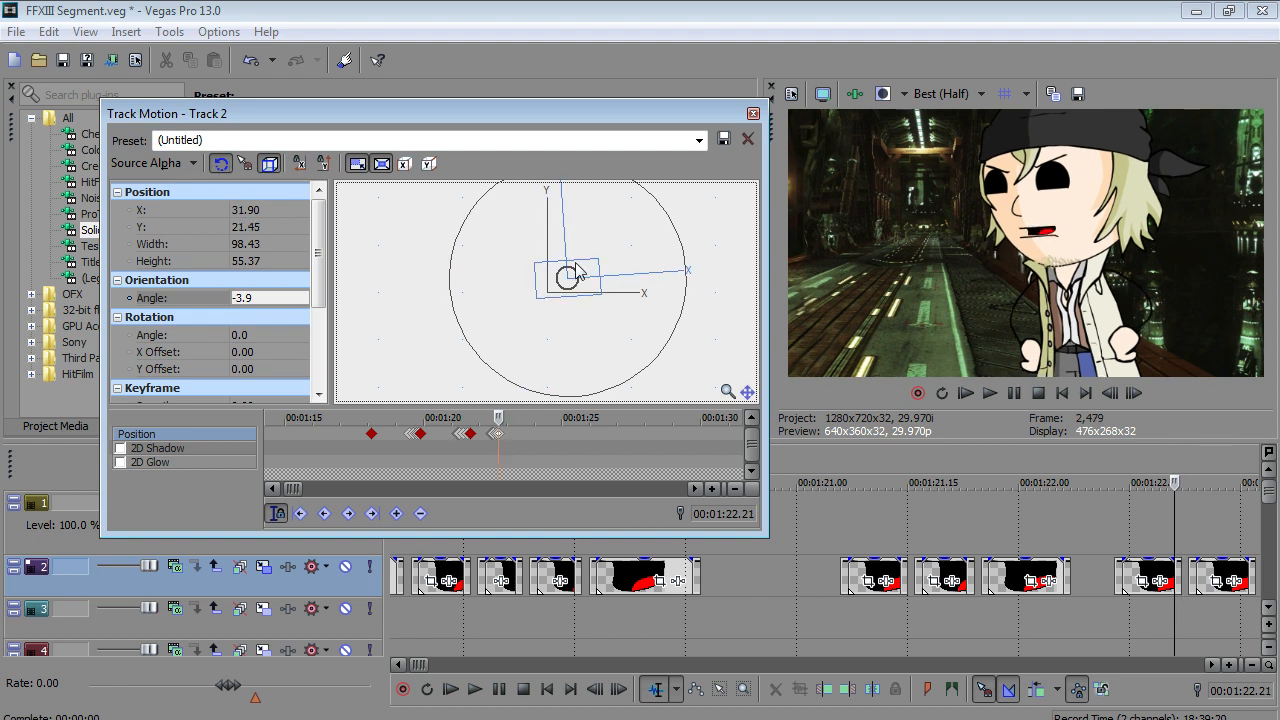
key(Up)
key(Up)
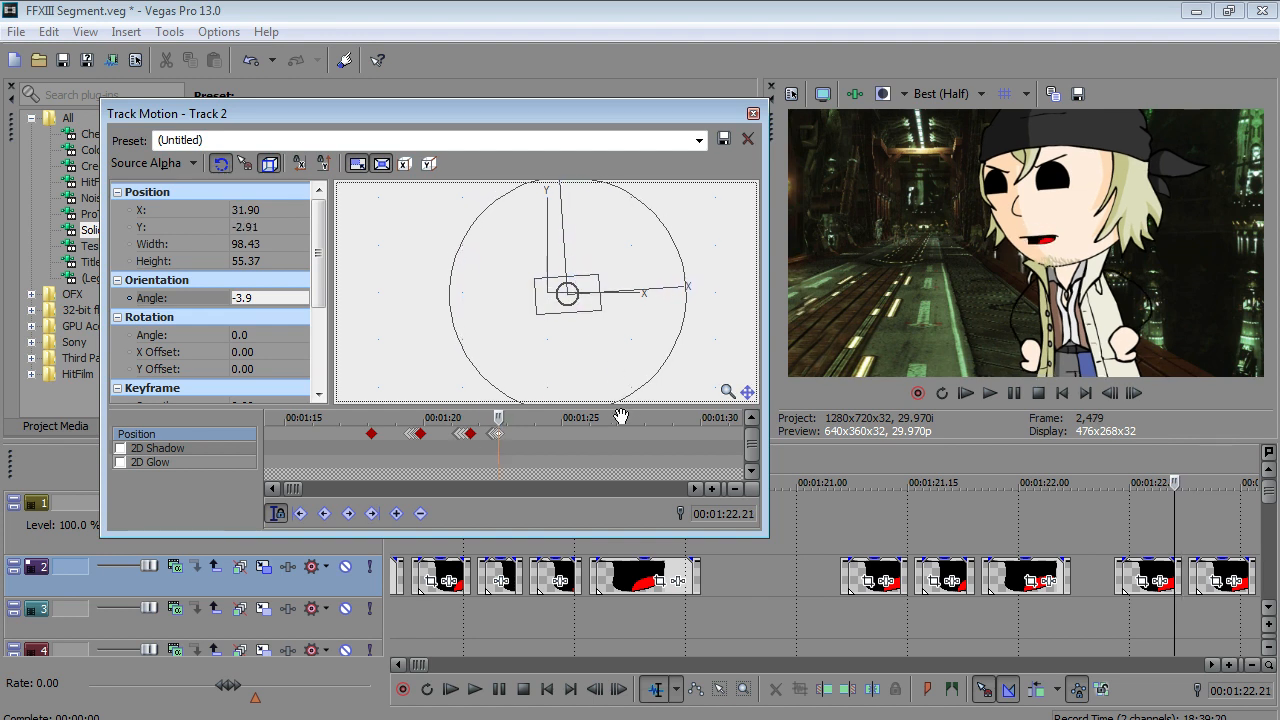
- Check the frames around 00:01:22.21 and nudge the mouth slightly lower with a position keyframe at 00:01:22.23
click(496, 438)
scroll(496, 438, up, 5)
key(Left)
key(Left)
key(Left)
key(Left)
key(Left)
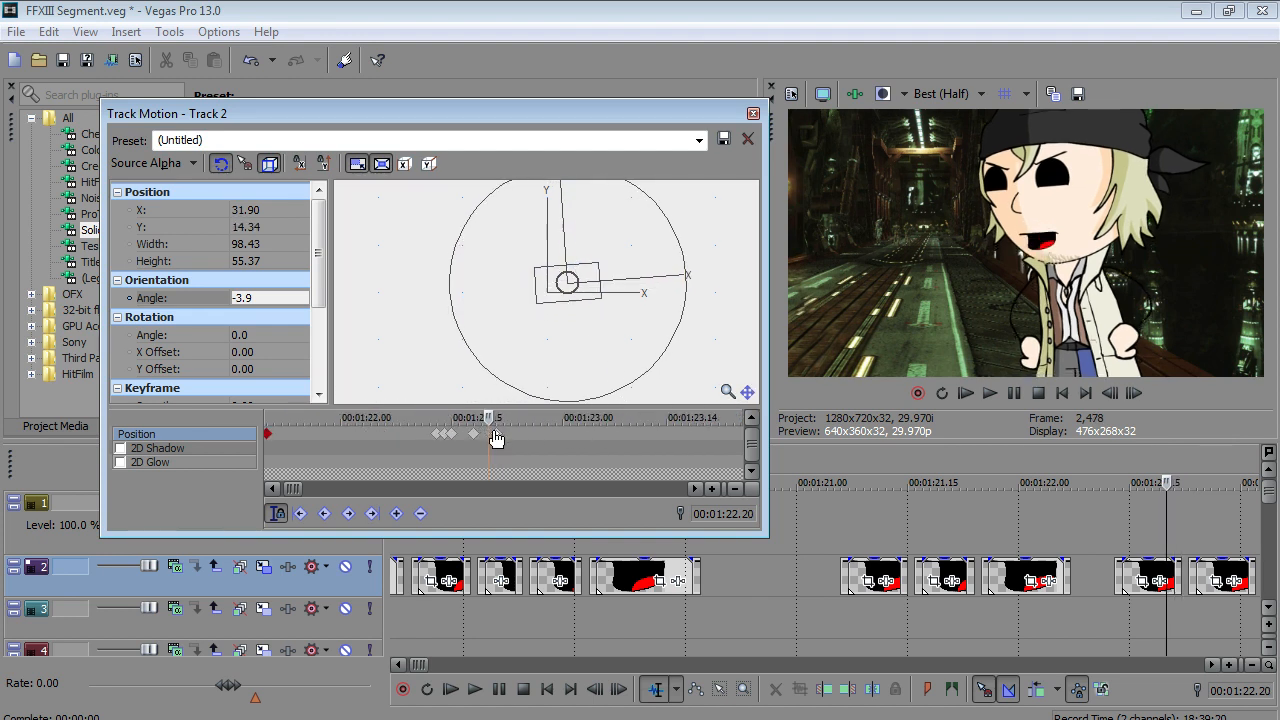
key(Right)
key(Right)
key(Right)
key(Right)
key(Right)
key(Right)
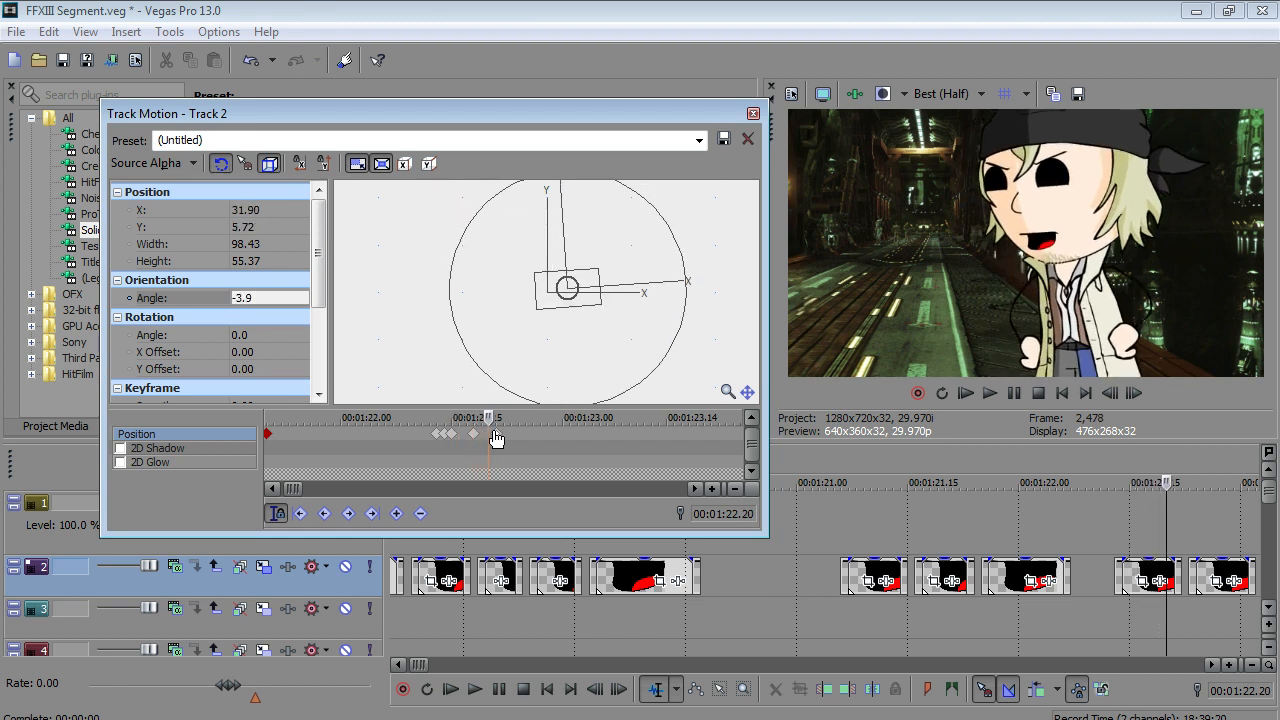
key(Right)
click(571, 297)
key(Down)
key(Down)
click(510, 444)
key(Left)
key(Left)
key(Right)
key(Right)
key(Right)
key(Right)
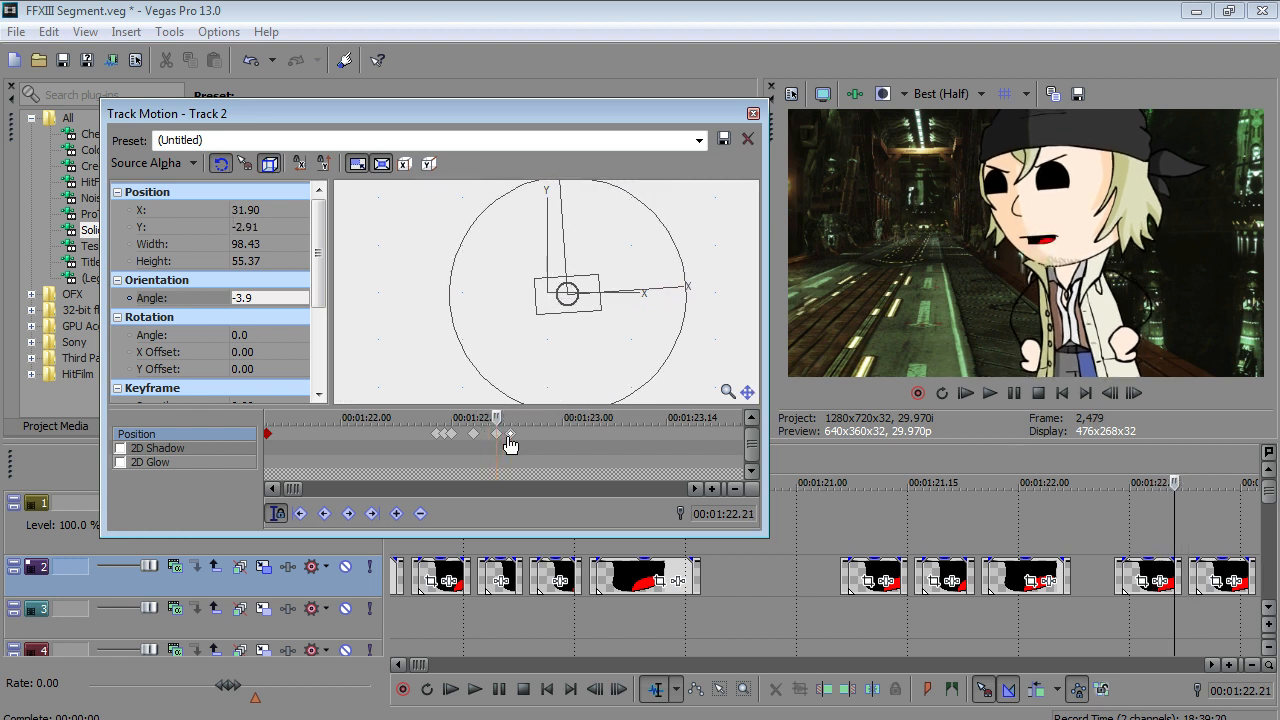
- Set the mouth to Y -4.43 with a position keyframe at 00:01:22.25 and change that keyframe to Hold
key(Right)
key(Left)
key(Left)
key(Right)
click(598, 286)
key(Up)
key(Down)
scroll(1079, 612, down, 4)
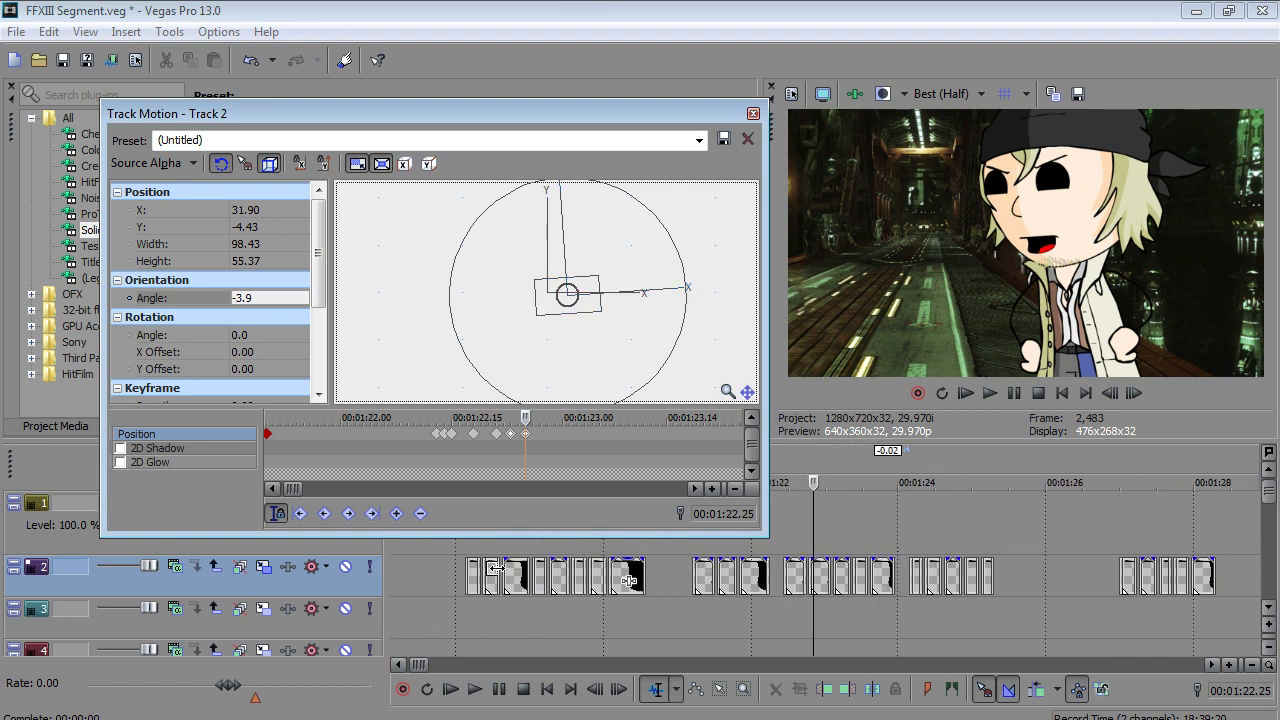
right_click(524, 433)
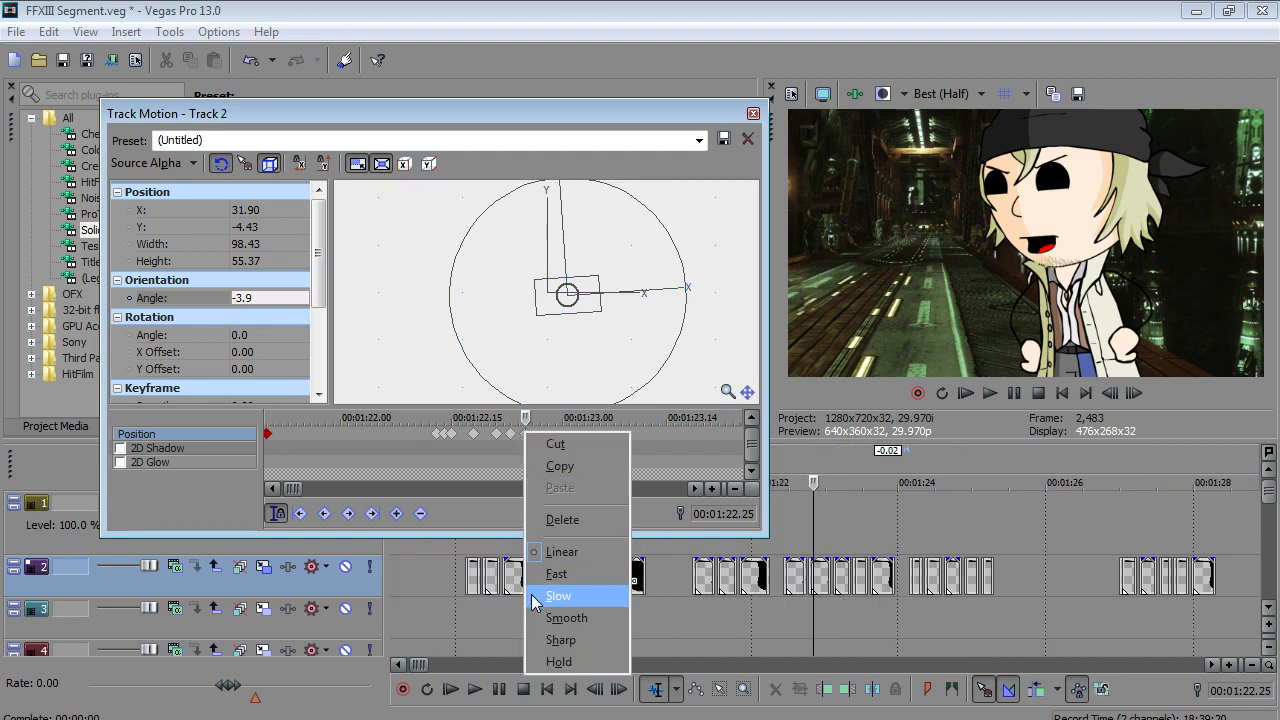
click(550, 664)
- Play back the dialogue from 00:01:21.05 through Snow's shot to review the mouth placement and lip sync
click(467, 612)
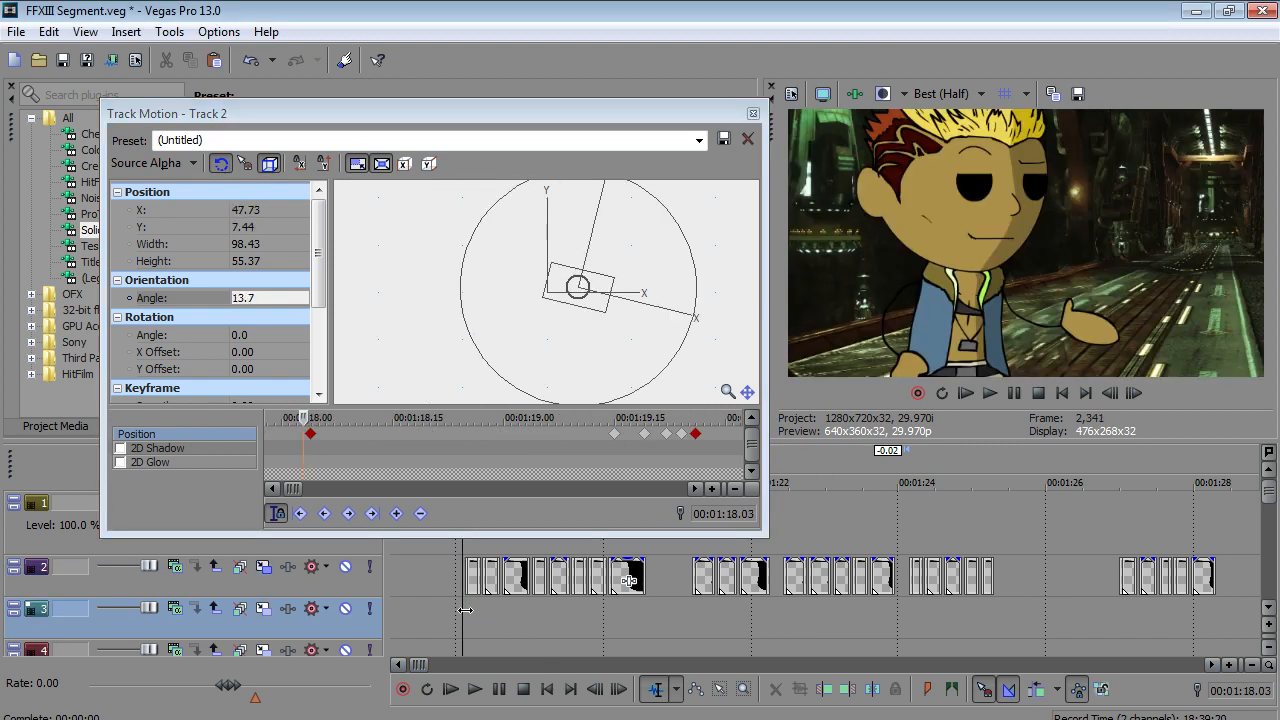
click(799, 606)
click(693, 608)
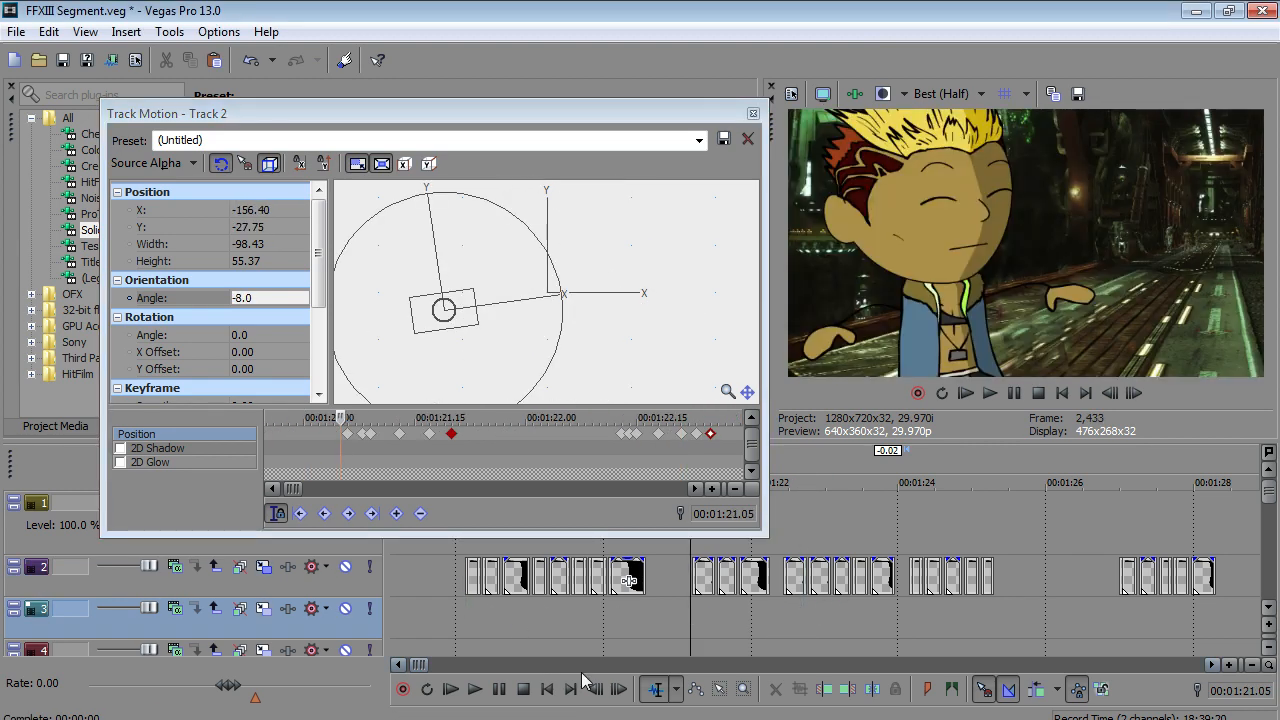
click(476, 690)
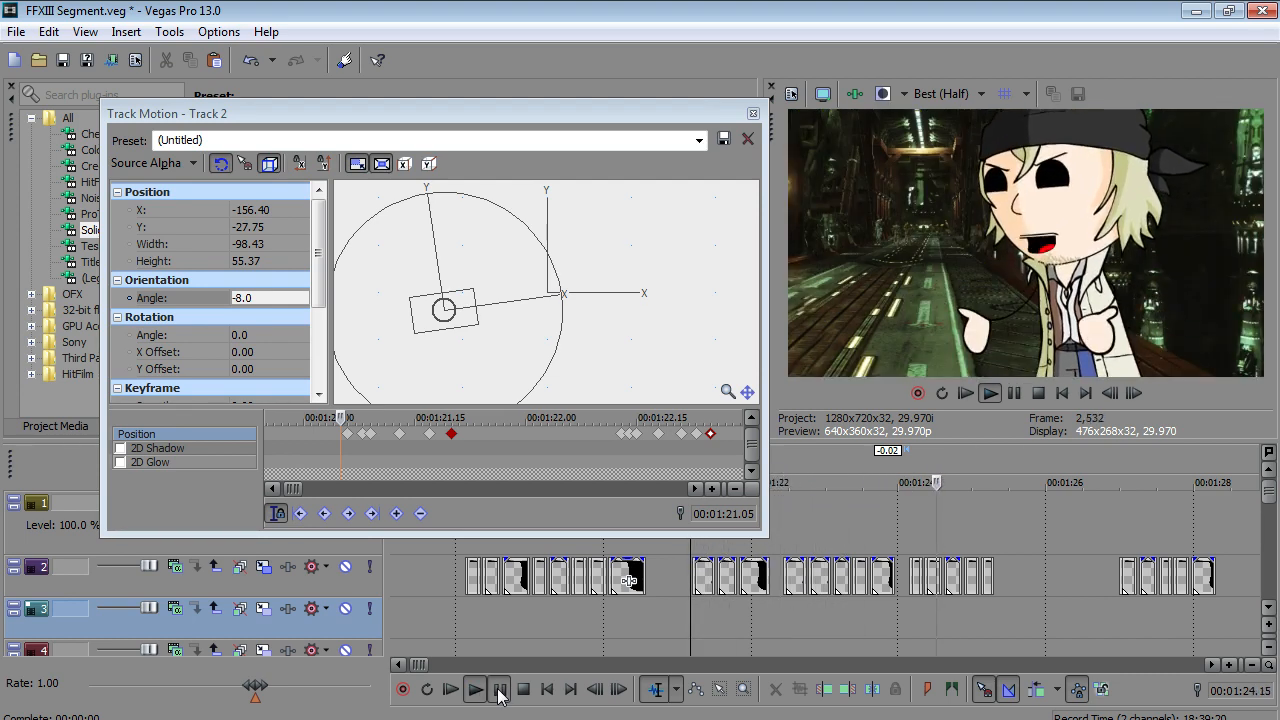
click(500, 694)
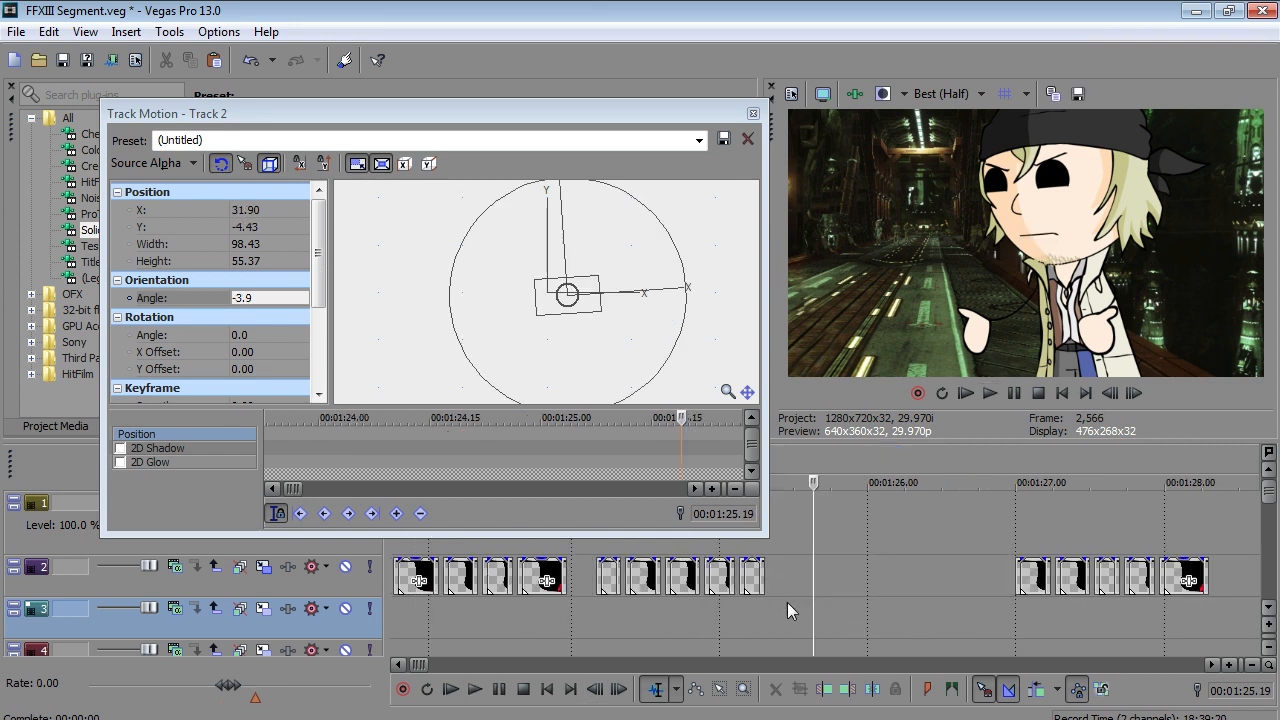
- Move the group of mouth events starting at 00:01:27.00 back to 00:01:25.10 and delete the surplus mouth events behind it
click(720, 689)
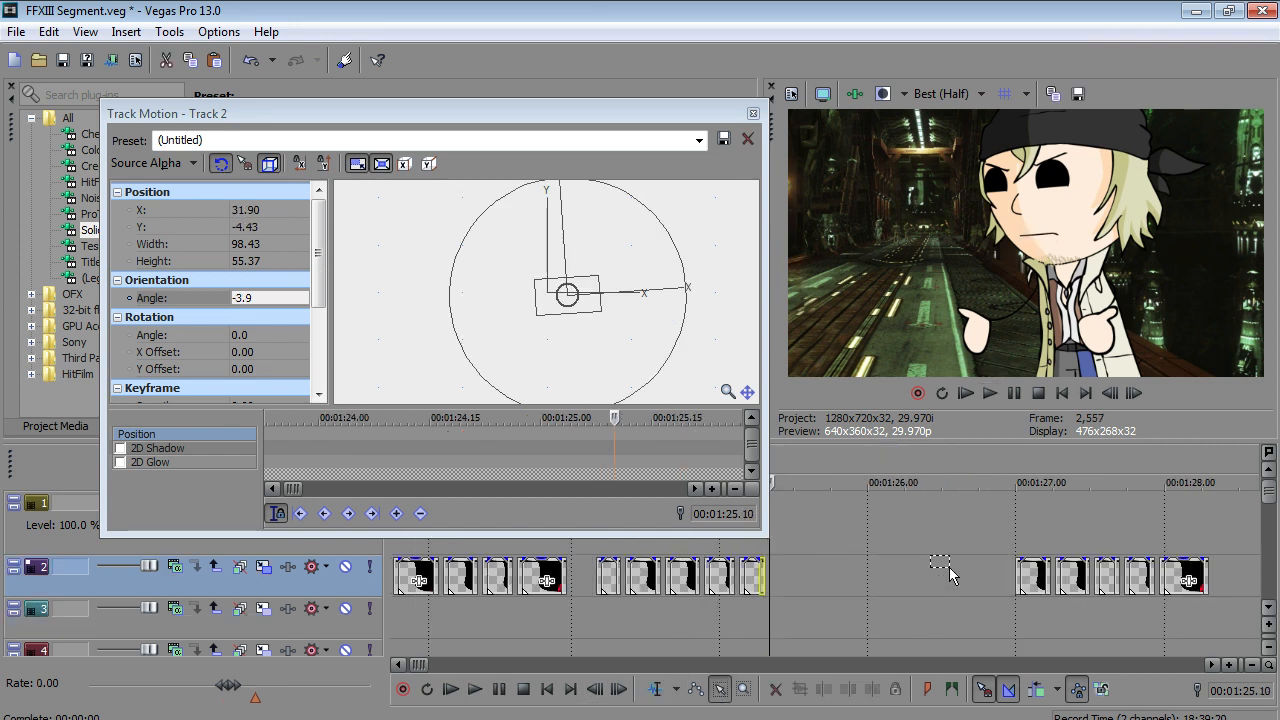
drag(960, 588, 1274, 572)
drag(1105, 575, 897, 590)
drag(1085, 590, 1117, 590)
key(Delete)
- Delete the single mouth event starting at 00:01:29.00 on track 2
scroll(1117, 590, down, 2)
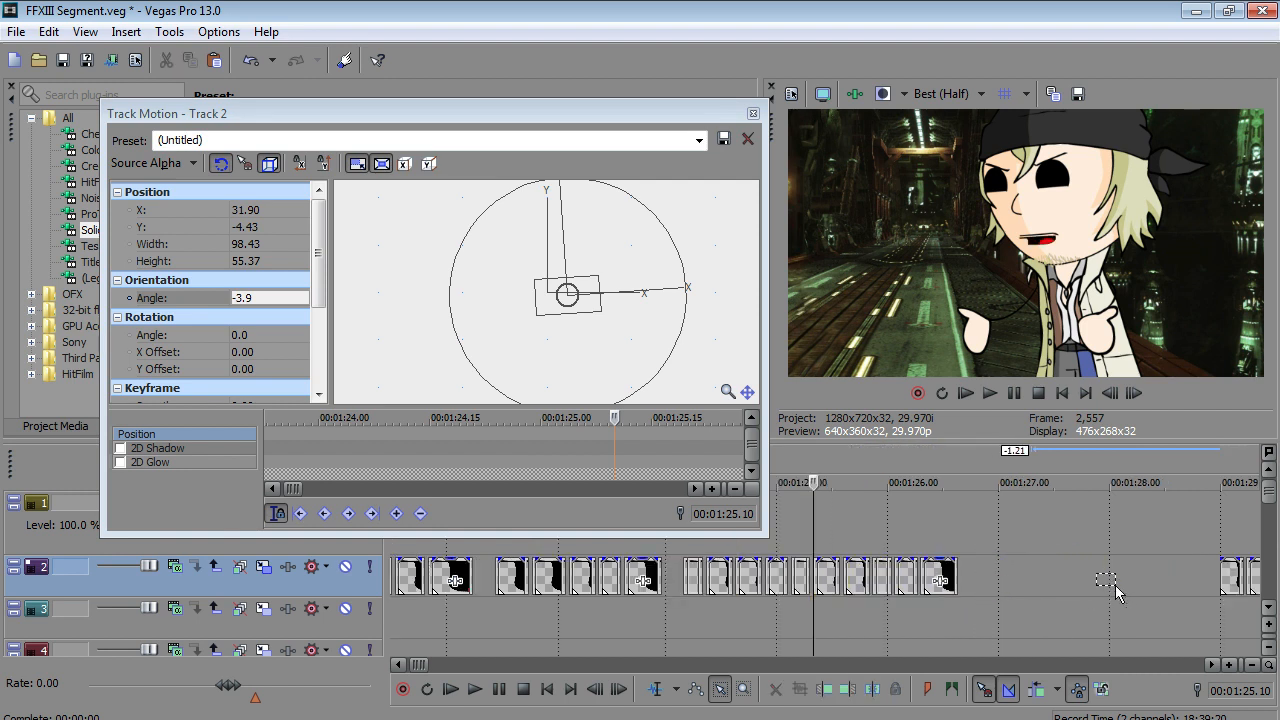
click(1085, 578)
scroll(1043, 580, up, 3)
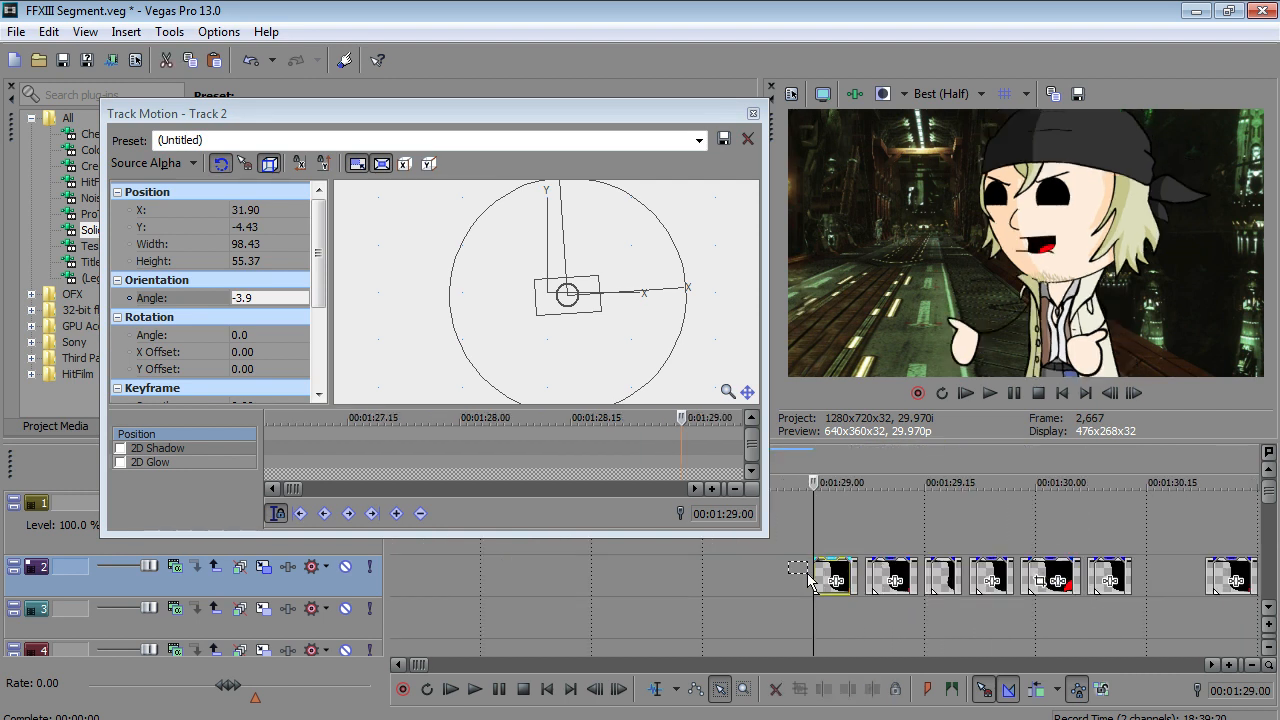
drag(856, 580, 856, 580)
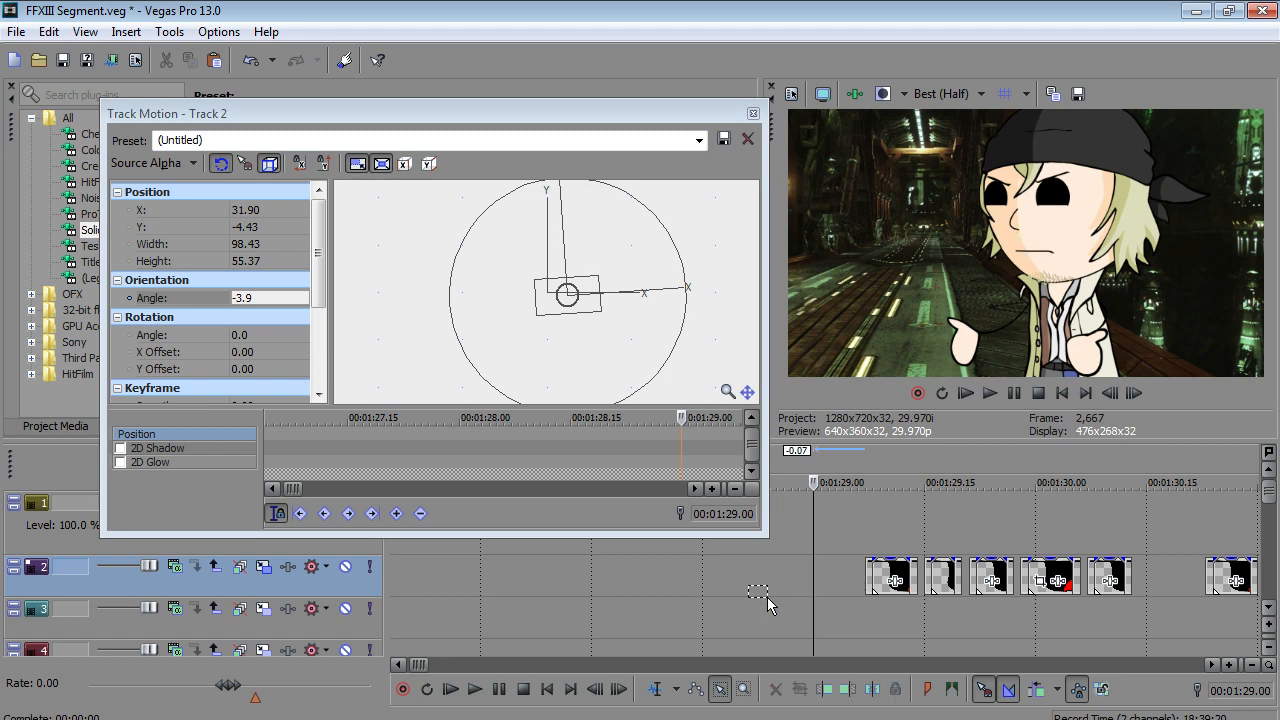
- Play back Snow's line from 00:01:24.04 past 00:01:26.00 to check the timing of the moved mouth events
scroll(651, 597, down, 5)
drag(665, 607, 532, 612)
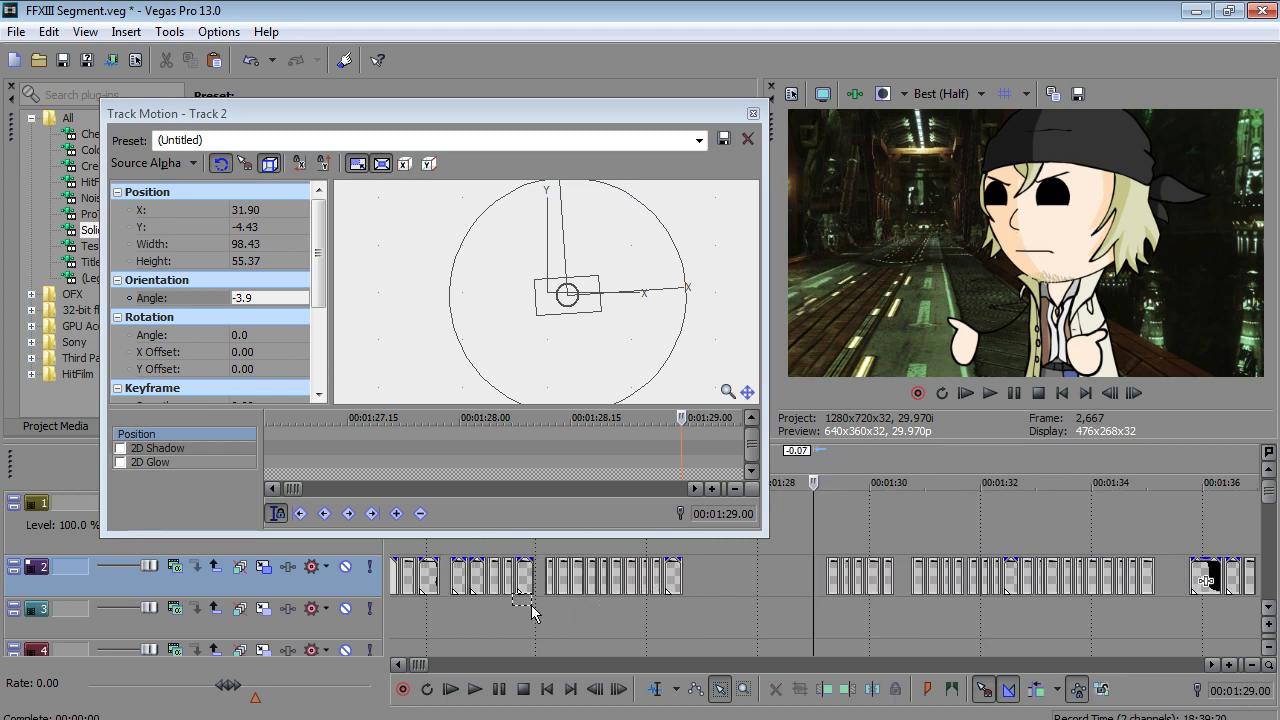
click(547, 583)
key(Left)
scroll(547, 583, up, 3)
key(Left)
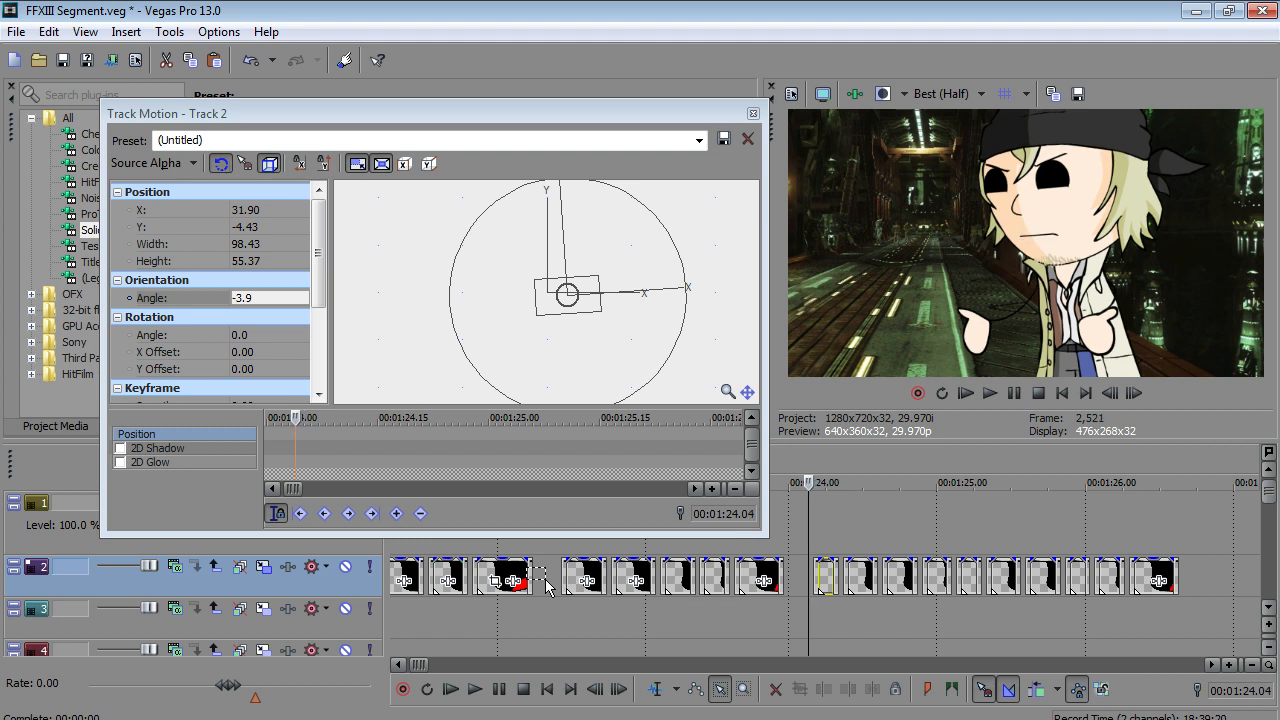
click(474, 689)
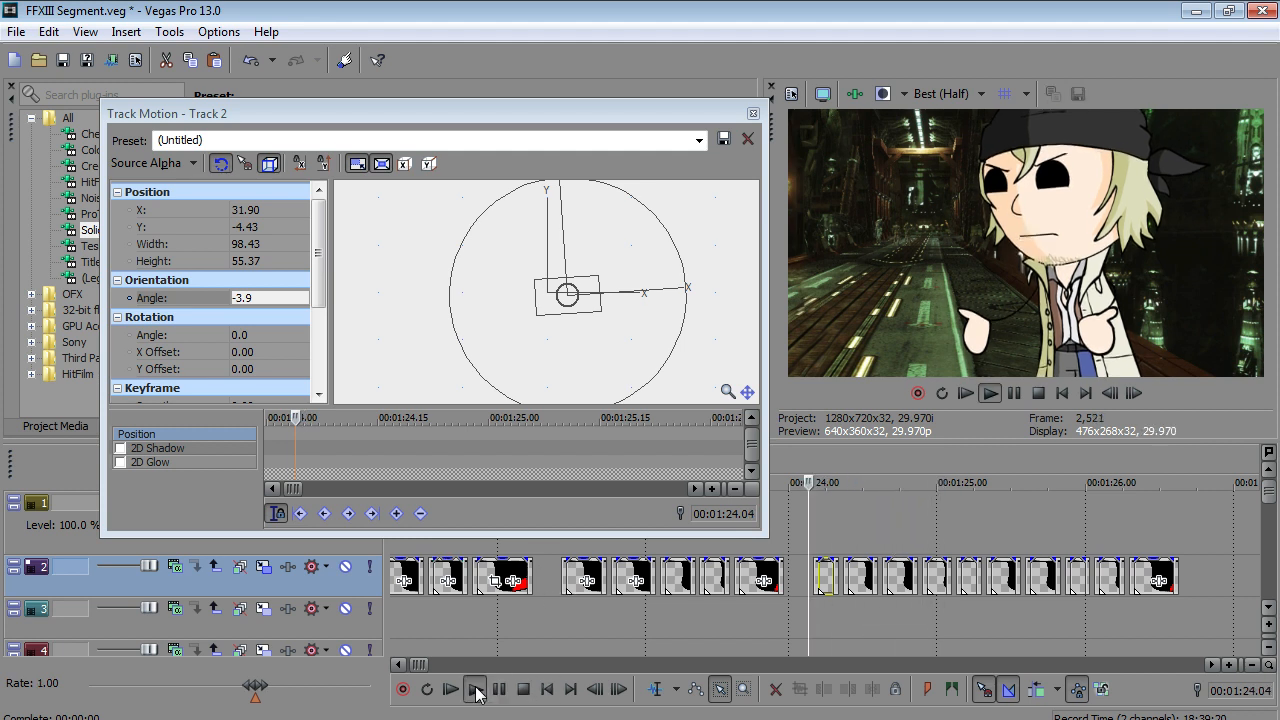
click(491, 690)
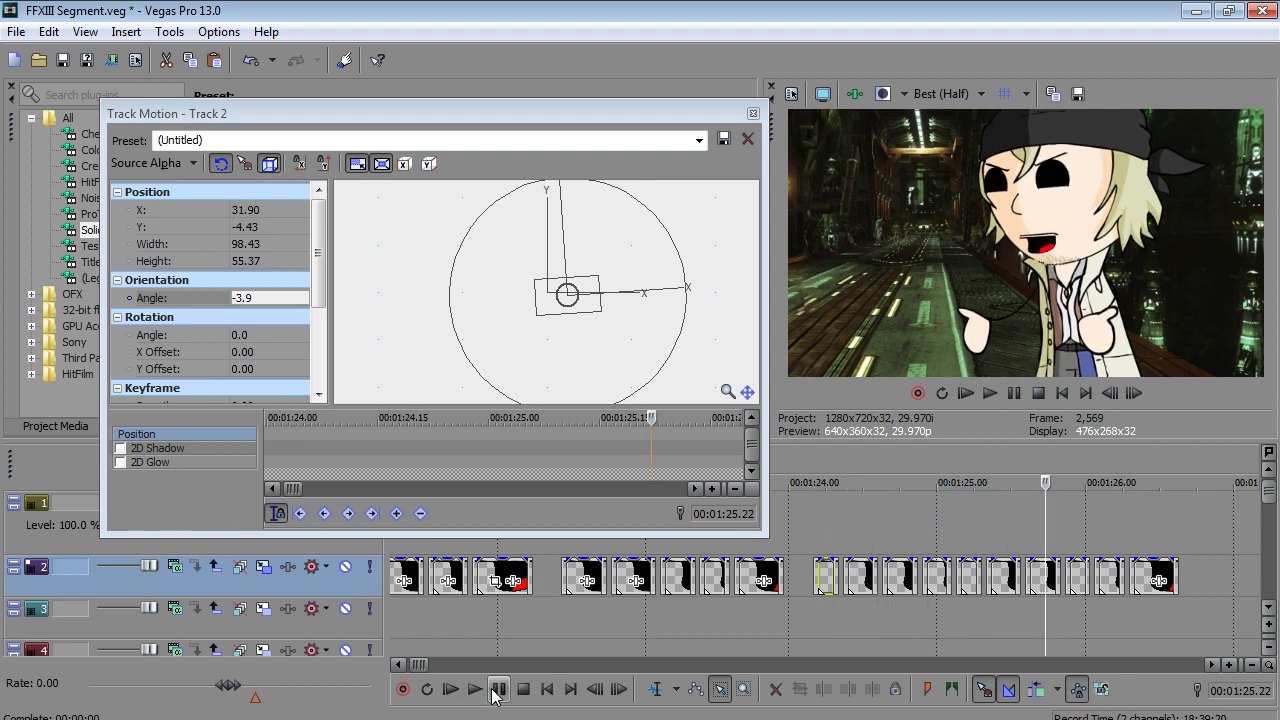
key(Right)
key(Right)
key(Right)
click(493, 690)
click(493, 690)
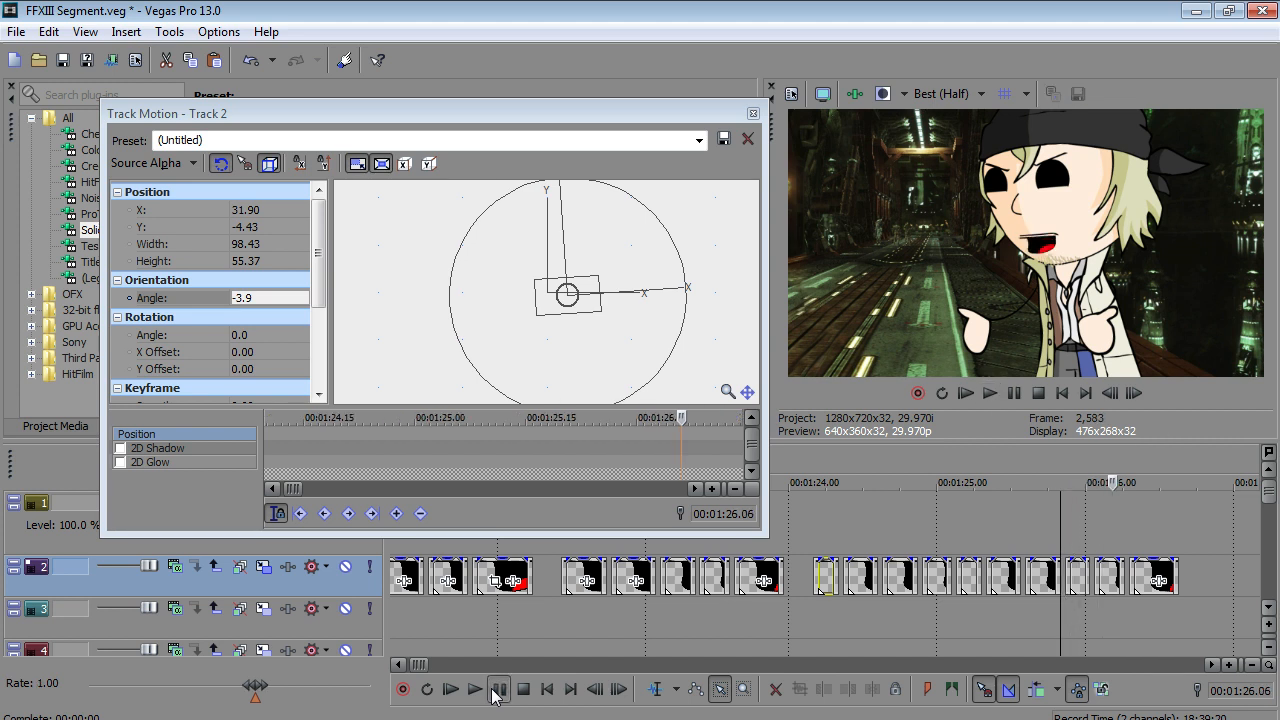
- Delete the mouth event just after 00:01:26.00 and extend the preceding one by seven frames to fill its place
scroll(1075, 590, up, 2)
drag(771, 553, 806, 573)
key(Delete)
click(654, 690)
click(734, 565)
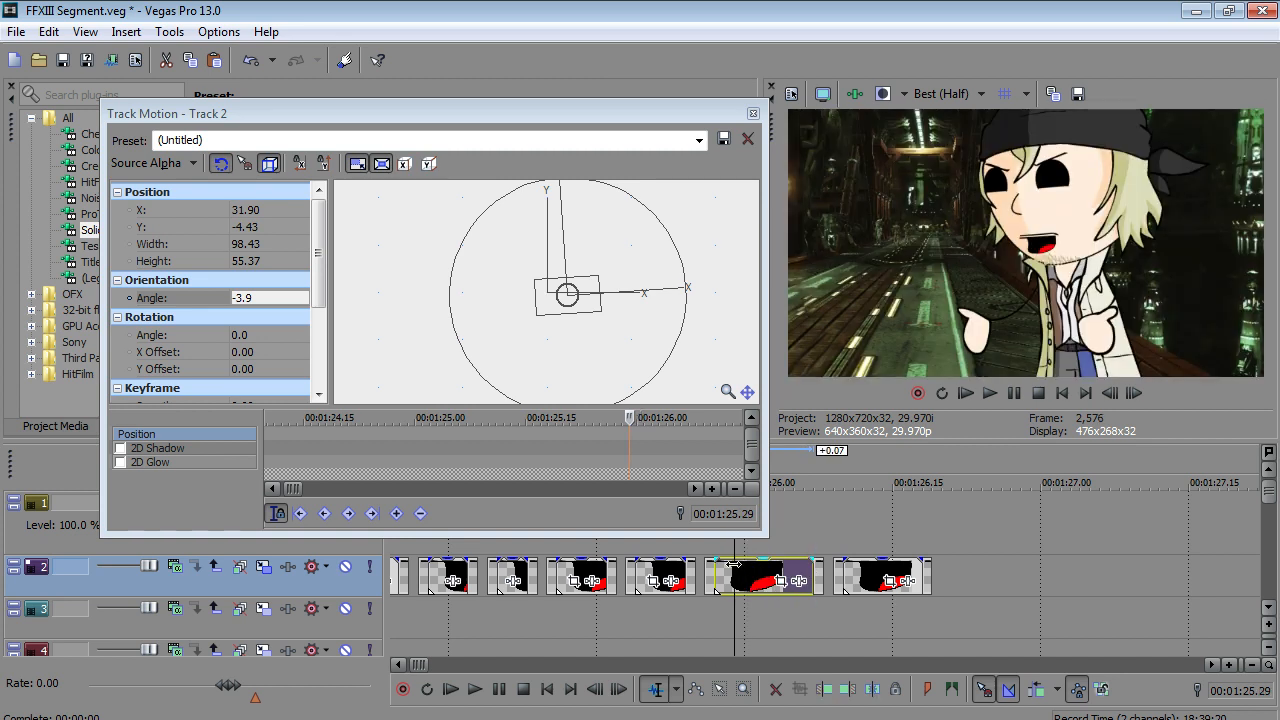
- Place the mouth at X 33.43, Y 4.70 with a position keyframe at 00:01:24.05 and change that keyframe to Linear
key(Left)
key(Left)
key(Left)
key(Left)
key(Left)
key(Left)
key(Left)
key(Left)
key(Left)
key(Left)
key(Left)
key(Left)
key(Left)
key(Left)
key(Left)
key(Left)
key(Left)
key(Left)
key(Left)
key(Left)
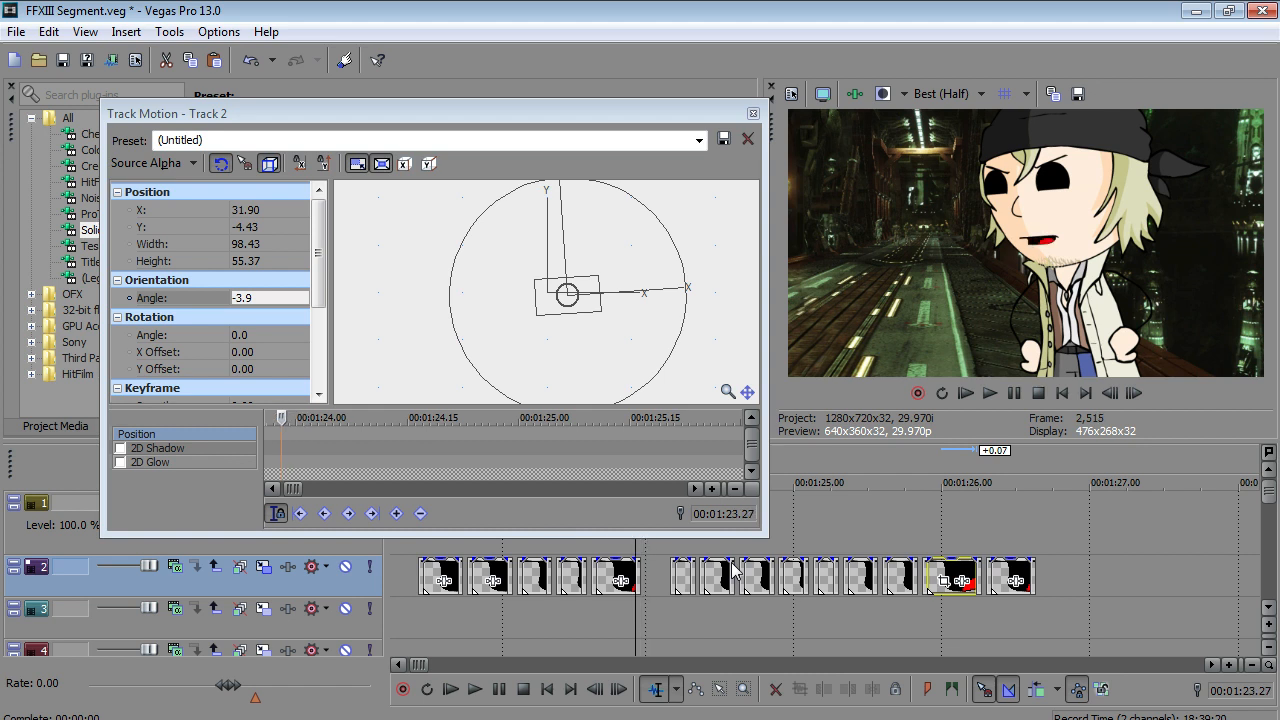
key(Right)
key(Right)
key(Right)
key(Right)
key(Right)
key(Right)
key(Left)
key(Right)
key(Left)
key(Right)
drag(584, 291, 587, 284)
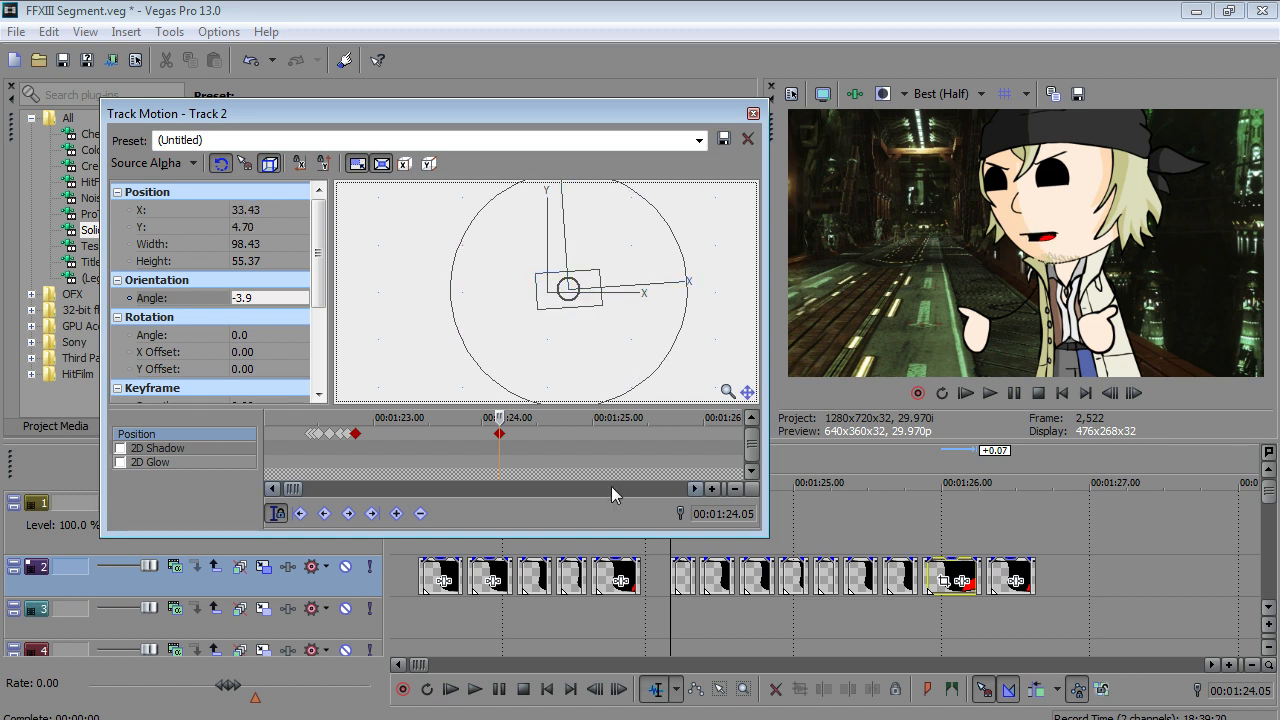
right_click(501, 438)
click(545, 534)
- Raise the mouth to Y 15.36 with a position keyframe at 00:01:24.07
drag(501, 434, 506, 434)
key(Up)
key(Up)
key(Up)
key(Up)
key(Up)
key(Up)
key(Up)
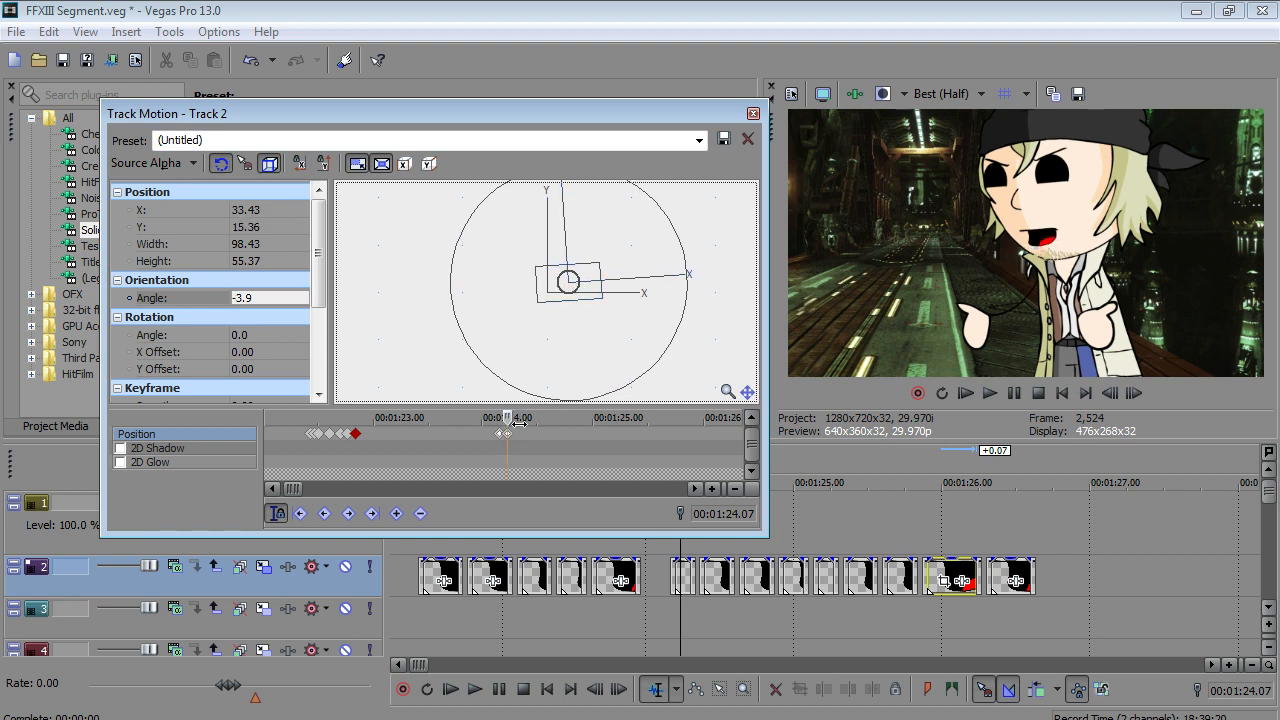
- Check the next frames and lower the mouth with a position keyframe at 00:01:24.11
click(511, 430)
key(Right)
key(Right)
key(Right)
key(Right)
key(Right)
key(Left)
key(Left)
key(Right)
click(564, 282)
key(Down)
key(Down)
key(Down)
key(Down)
key(Down)
key(Down)
key(Down)
key(Down)
key(Down)
key(Down)
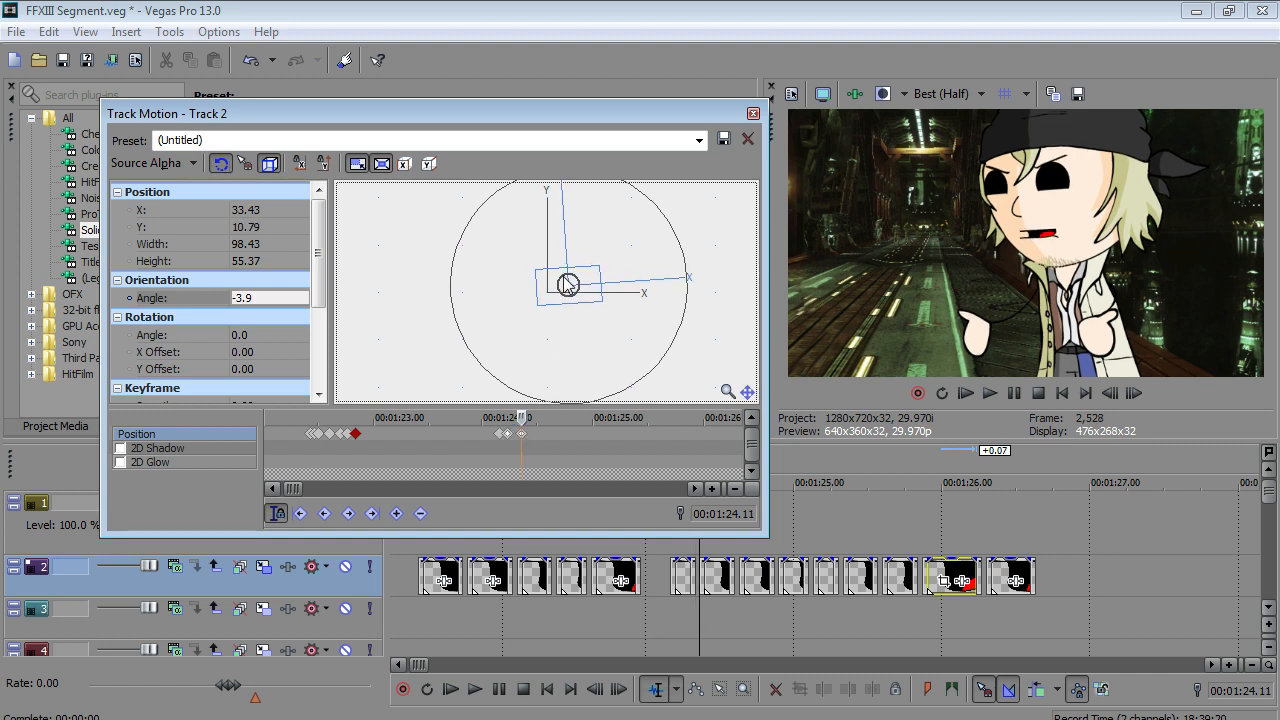
- Lower track 2's mouth to Y -4.43 at the 00:01:24.11 Position keyframe
key(Down)
key(Down)
key(Down)
click(524, 440)
- Add a Position keyframe at 00:01:24.14 with the mouth raised to Y 1.66, and set it to Hold
key(Right)
key(Right)
key(Right)
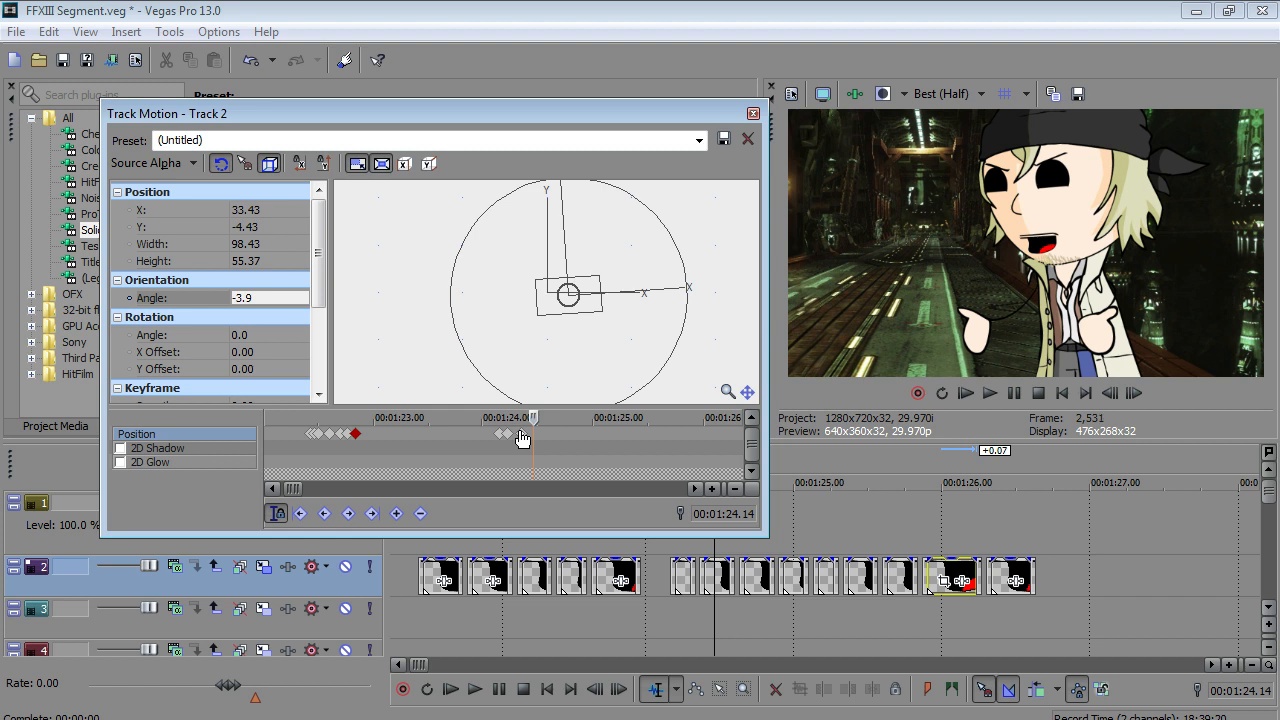
key(Left)
click(568, 291)
key(Up)
key(Up)
key(Up)
key(Up)
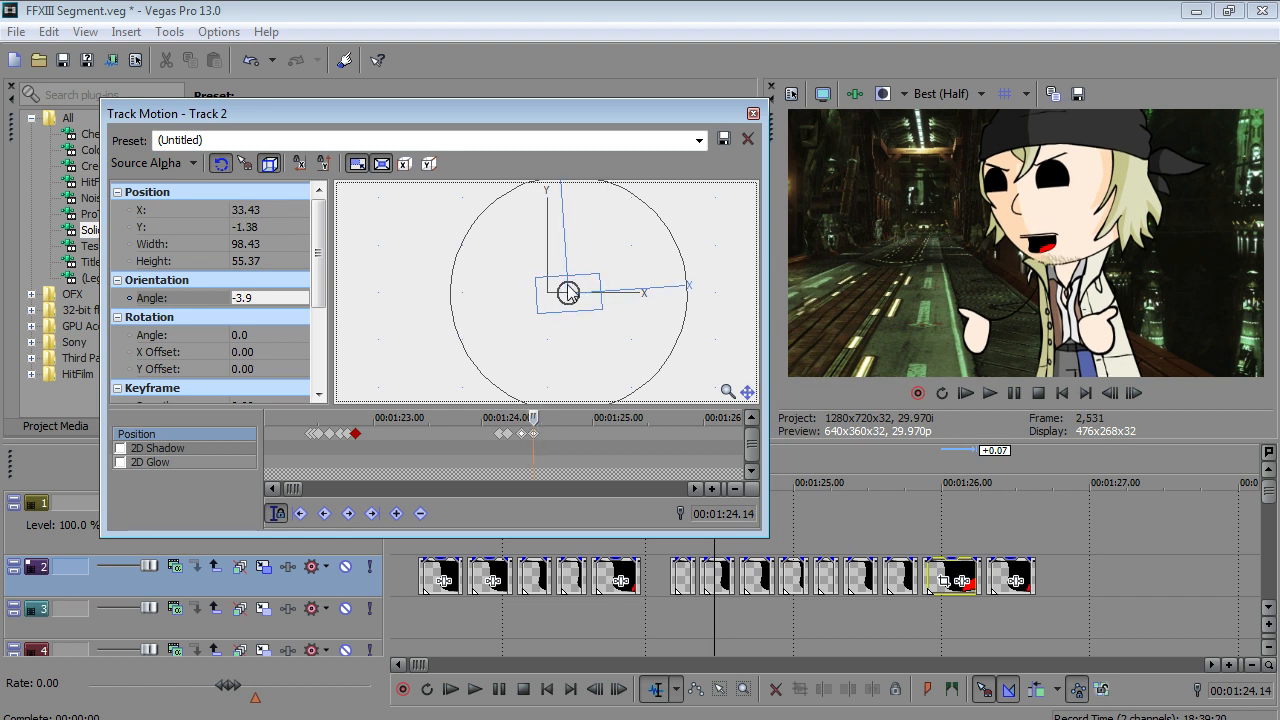
right_click(533, 434)
click(571, 668)
- Play back the mouth movement from about 00:01:24.04 through the end of the character's line
click(663, 609)
key(Left)
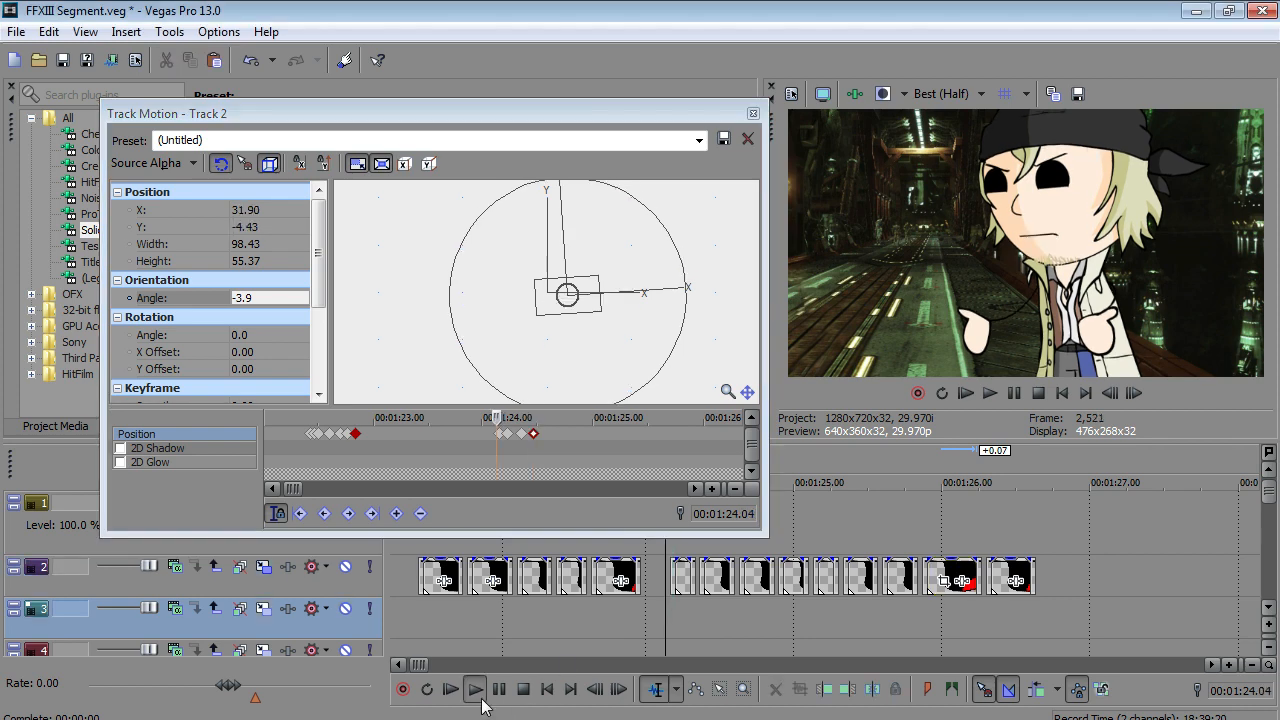
click(477, 692)
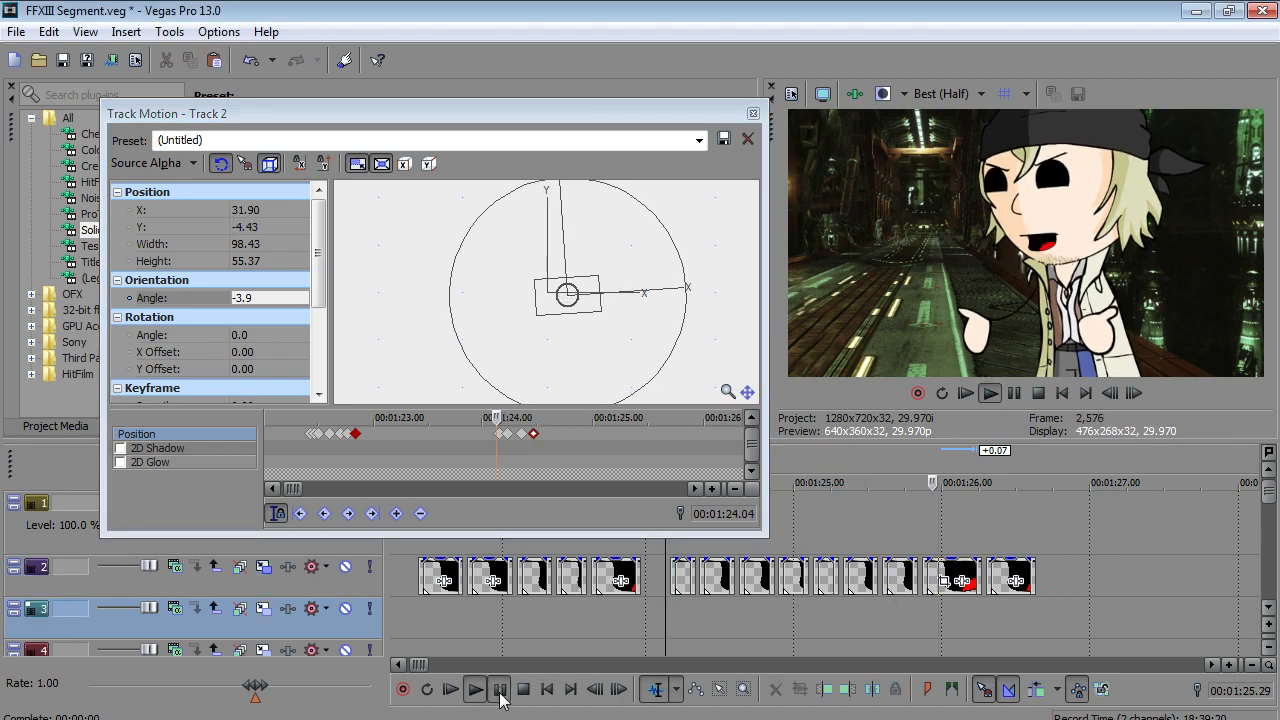
click(500, 692)
- Step ahead from 00:01:26.08 and listen to the dialogue on tracks 13 and 14 for the next line's start
click(977, 534)
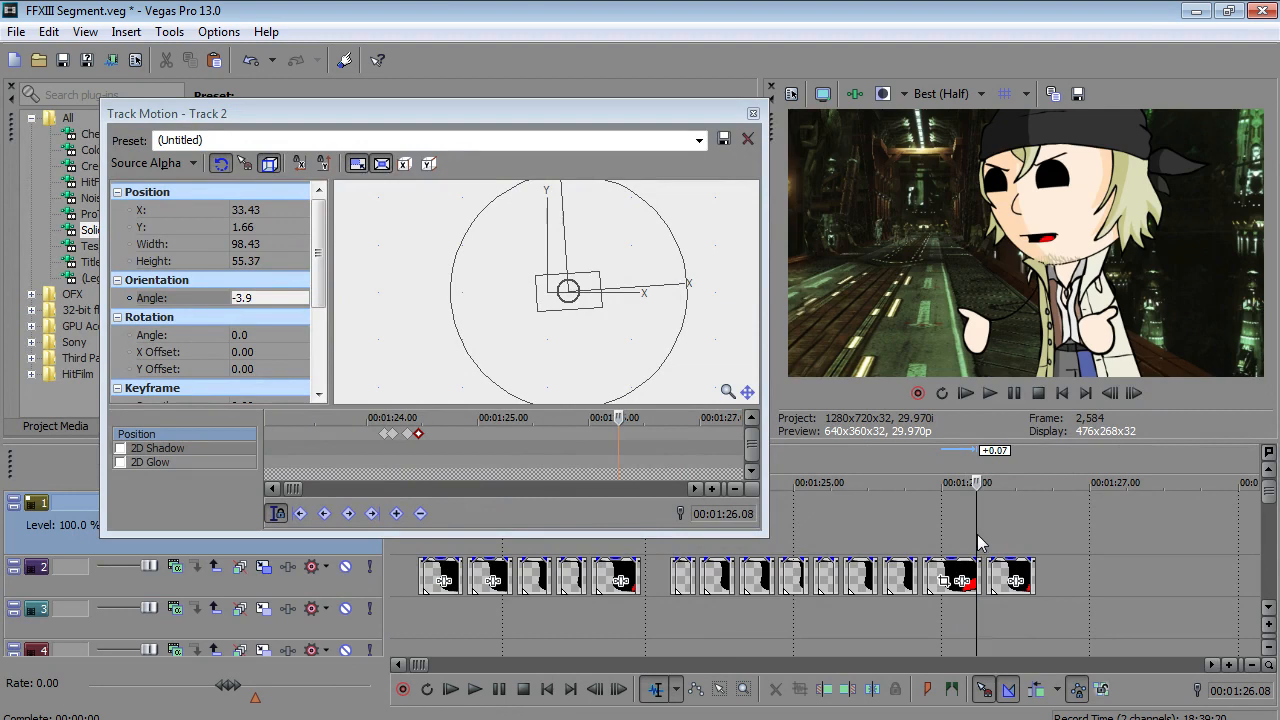
key(Right)
key(Right)
key(Right)
key(Right)
key(Right)
key(Right)
key(Right)
key(Right)
drag(1266, 503, 1252, 581)
click(474, 689)
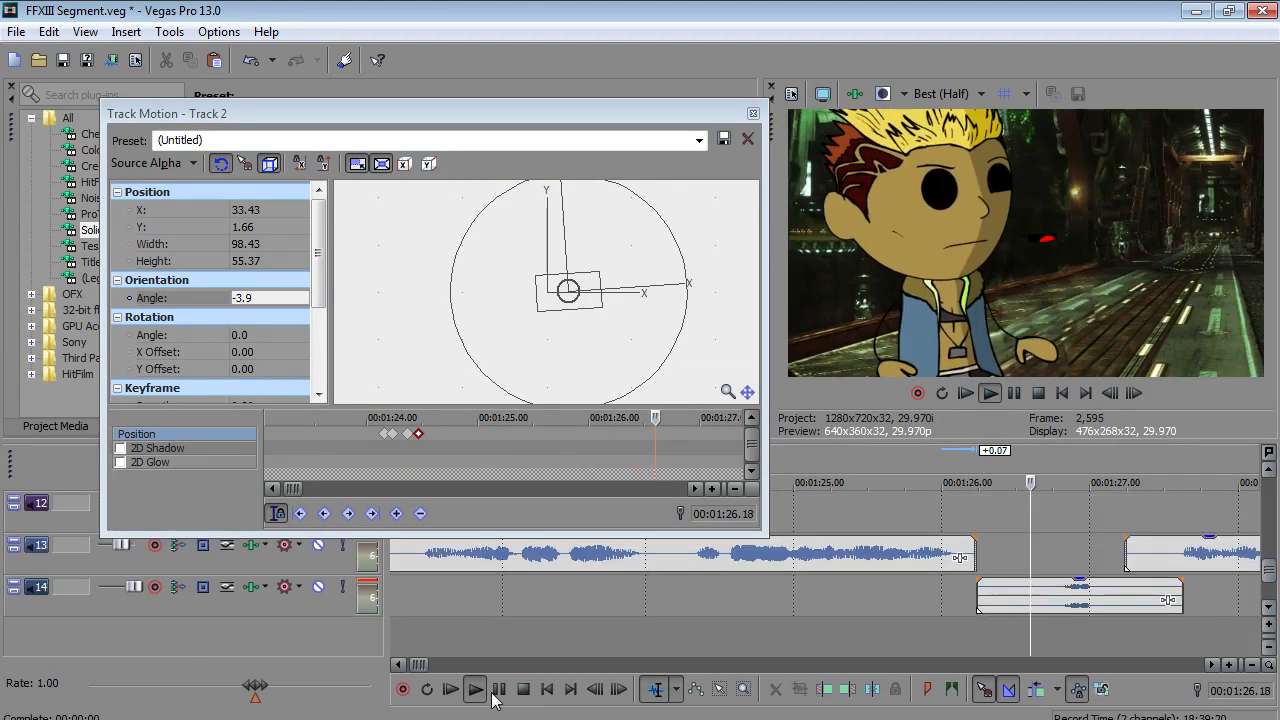
click(523, 690)
- Move the last group of mouth clips on track 2 later so it starts at 00:01:26.17
drag(1272, 570, 1268, 492)
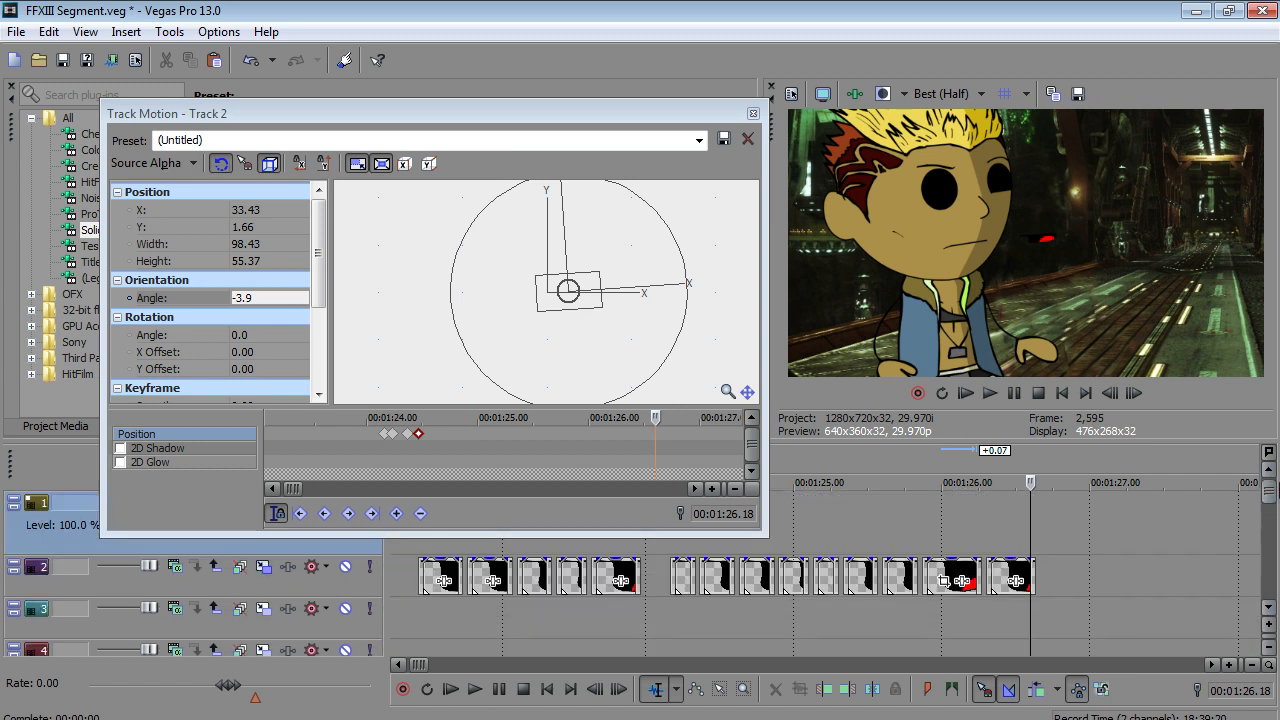
click(720, 689)
scroll(935, 555, up, 3)
drag(798, 582, 852, 582)
- At 00:01:26.17, flip the mouth horizontally and place it at X -159.86, Y -30.30 with an angle of -8.6
right_click(588, 287)
click(645, 427)
drag(568, 292, 448, 313)
drag(537, 371, 551, 370)
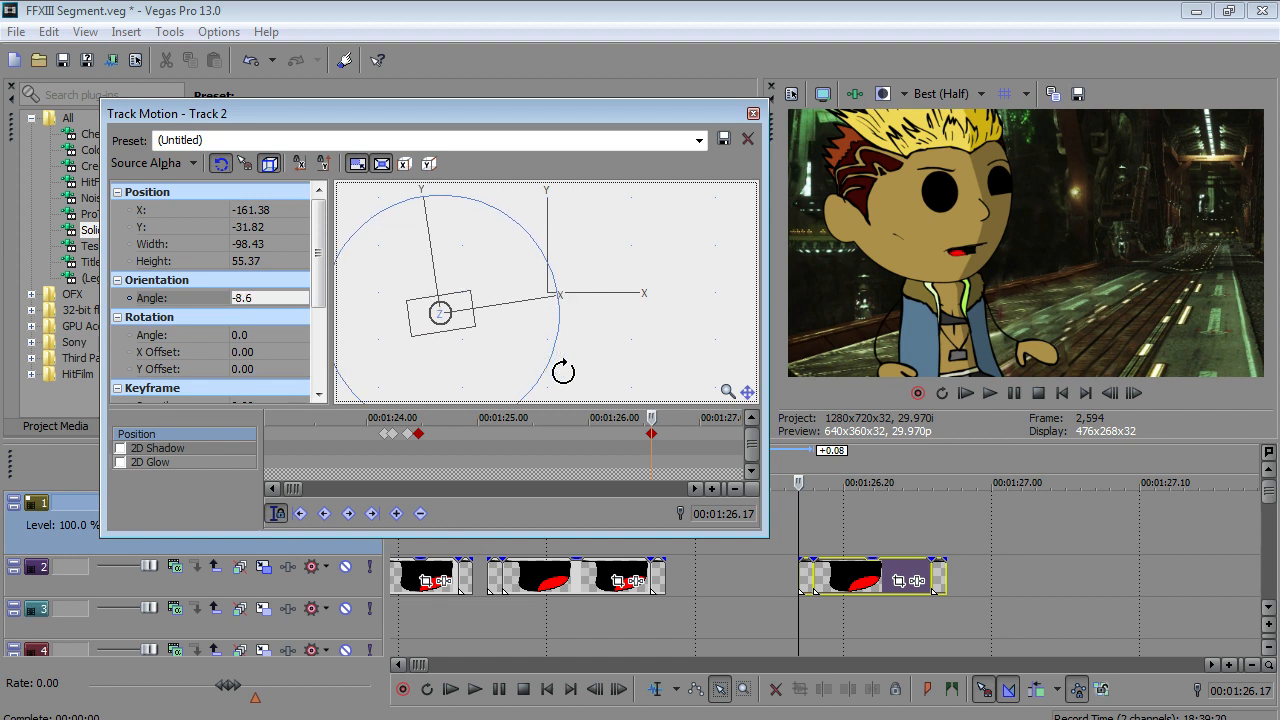
drag(565, 380, 560, 377)
- Add a Position keyframe at 00:01:26.21 with the mouth raised to Y 0.14
click(806, 584)
key(Left)
key(Right)
key(Right)
key(Right)
key(Right)
key(Right)
drag(453, 340, 453, 319)
- Add a Position keyframe at 00:01:26.26 with the mouth lowered to Y -36.39
click(668, 437)
key(Right)
key(Right)
key(Right)
key(Right)
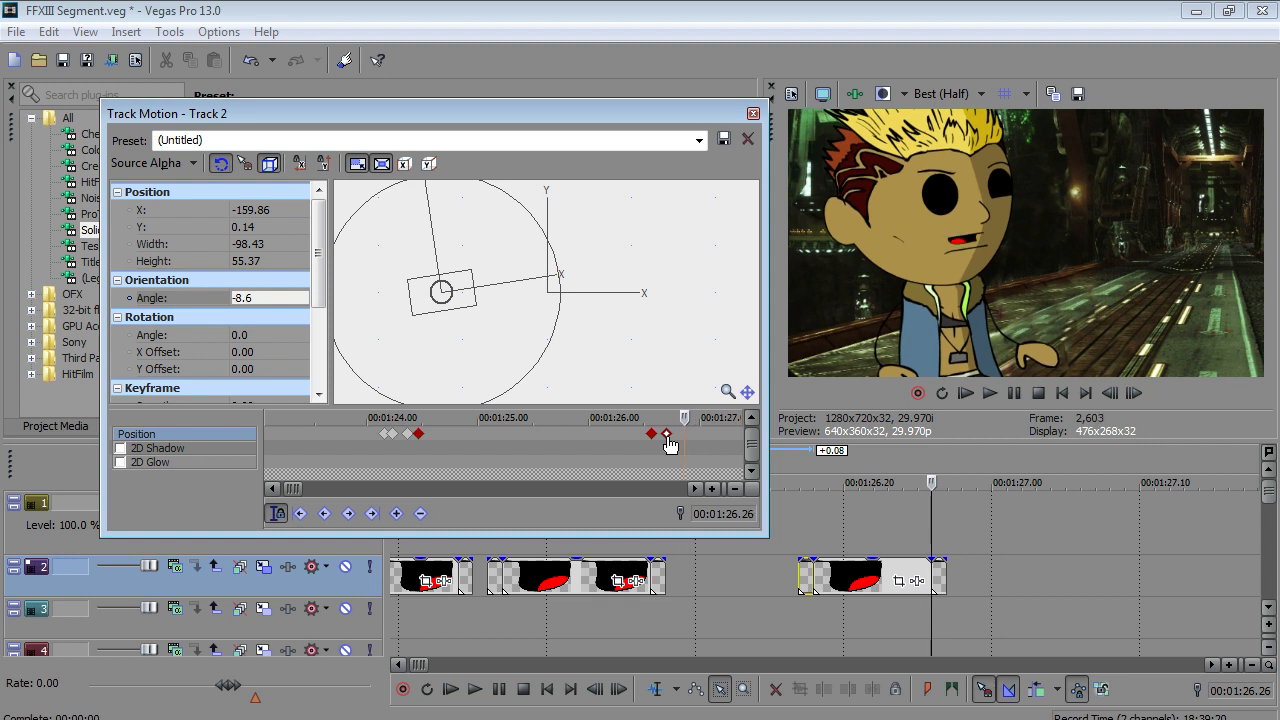
click(428, 273)
key(Down)
key(Down)
key(Down)
key(Down)
key(Down)
key(Down)
key(Down)
key(Down)
key(Down)
key(Down)
key(Down)
key(Down)
key(Down)
key(Down)
key(Down)
key(Down)
key(Down)
key(Down)
key(Down)
key(Down)
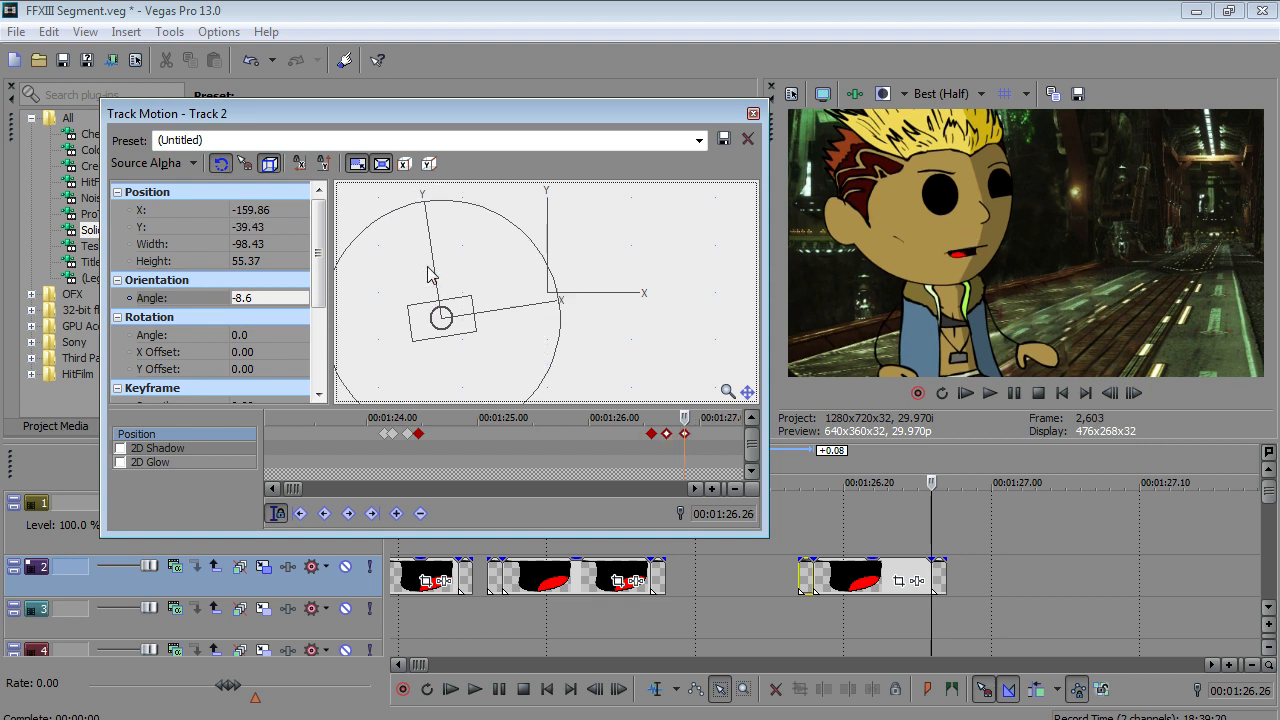
- Set the Position keyframes at 00:01:26.17 and 00:01:26.21 to Linear interpolation
click(667, 434)
right_click(667, 434)
click(737, 554)
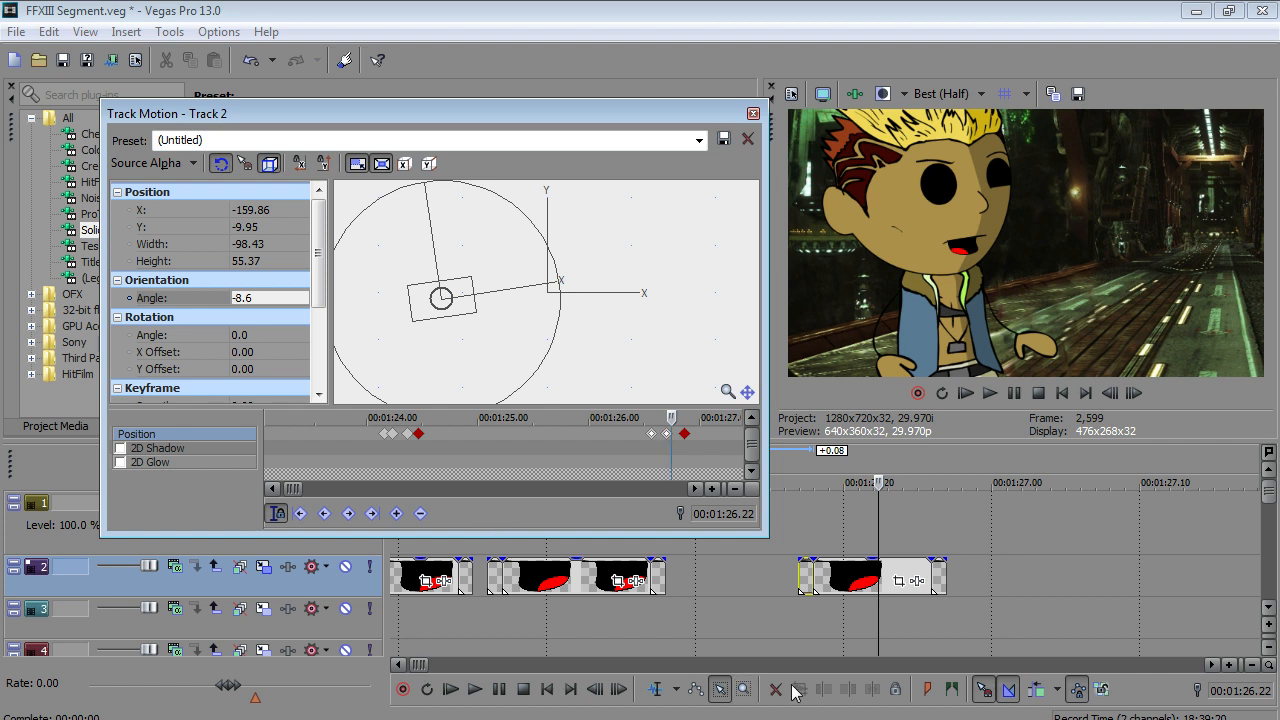
- Play back the line and extend the last open-mouth clip on track 2 by 4 frames, ending its group at 00:01:27.01
click(812, 637)
scroll(812, 637, down, 3)
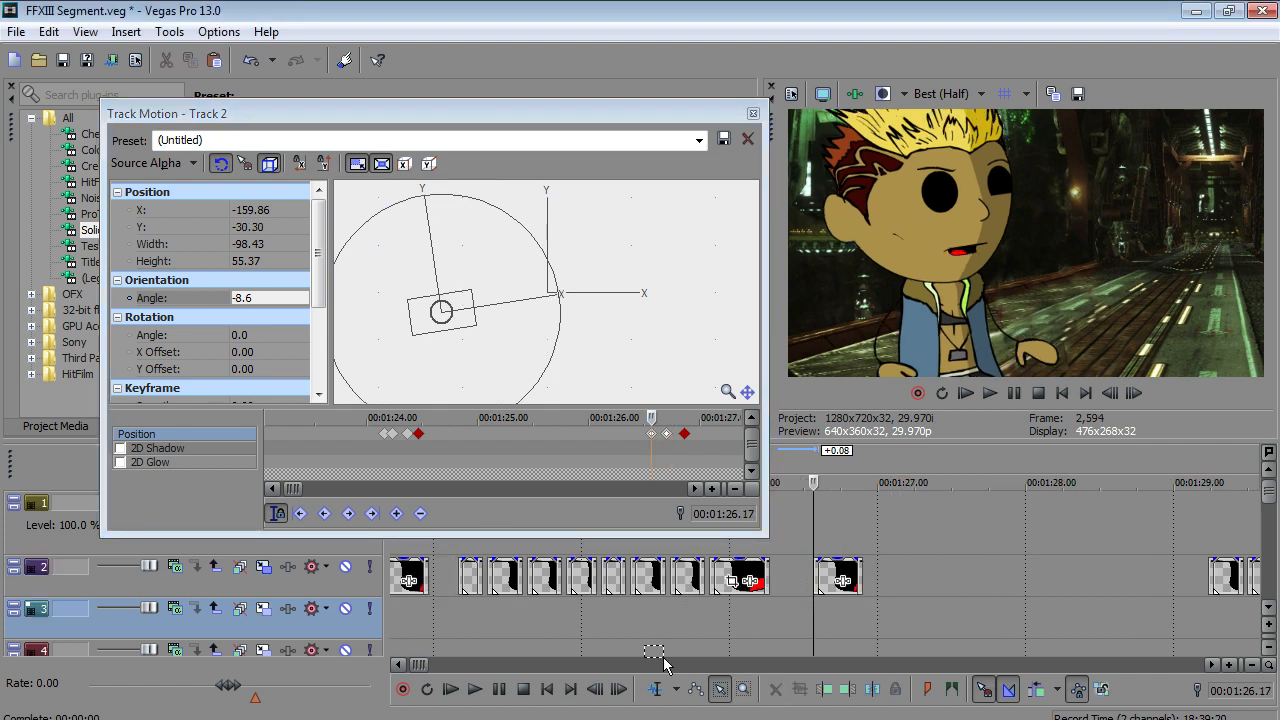
click(474, 689)
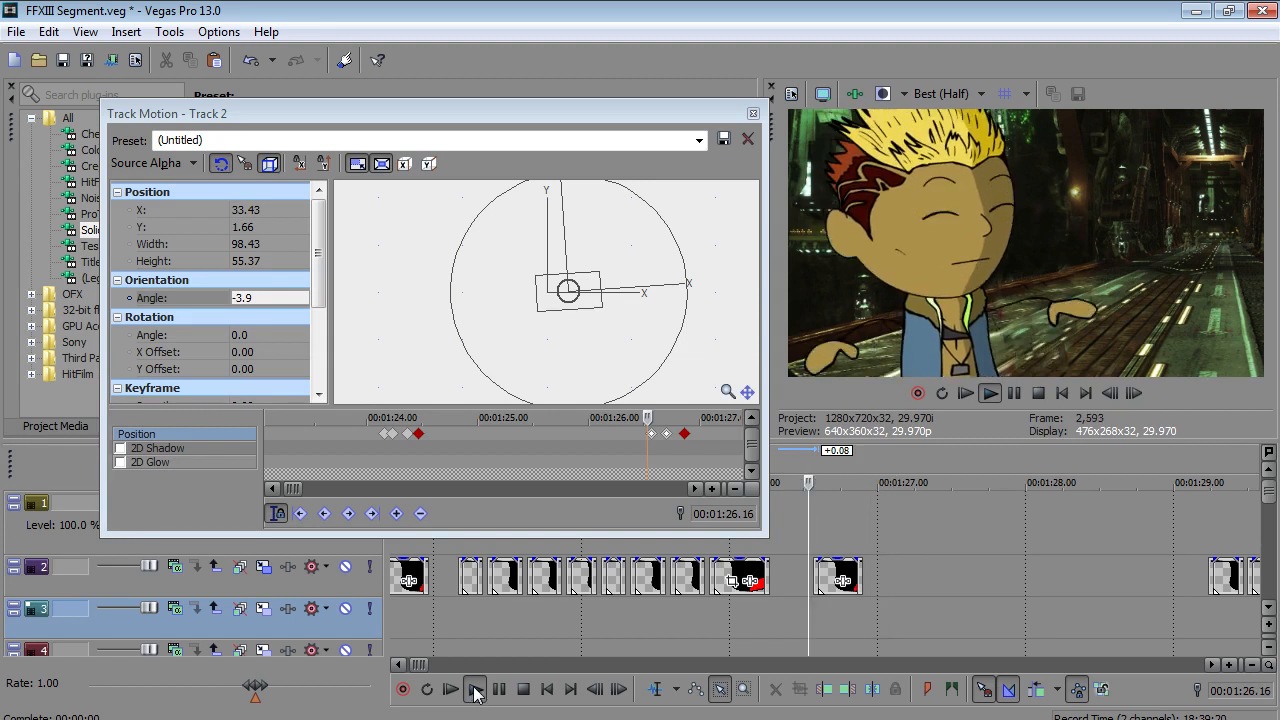
click(500, 692)
scroll(800, 615, up, 4)
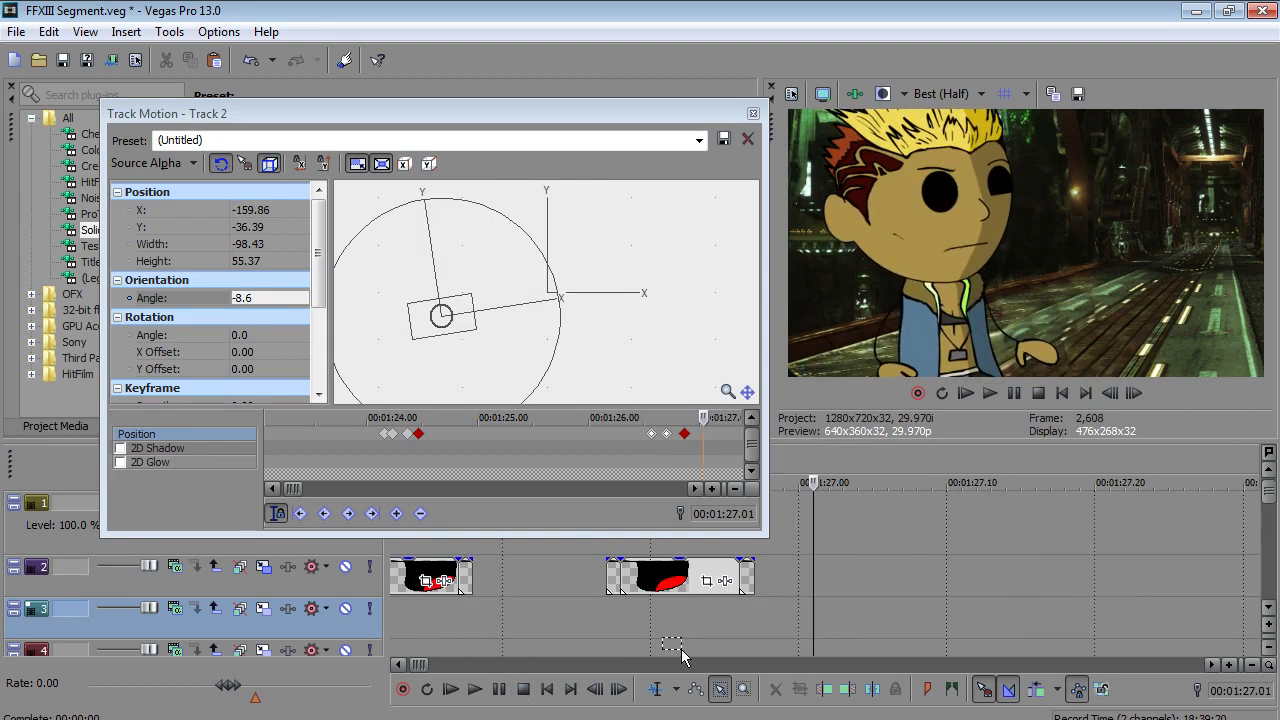
drag(750, 585, 812, 585)
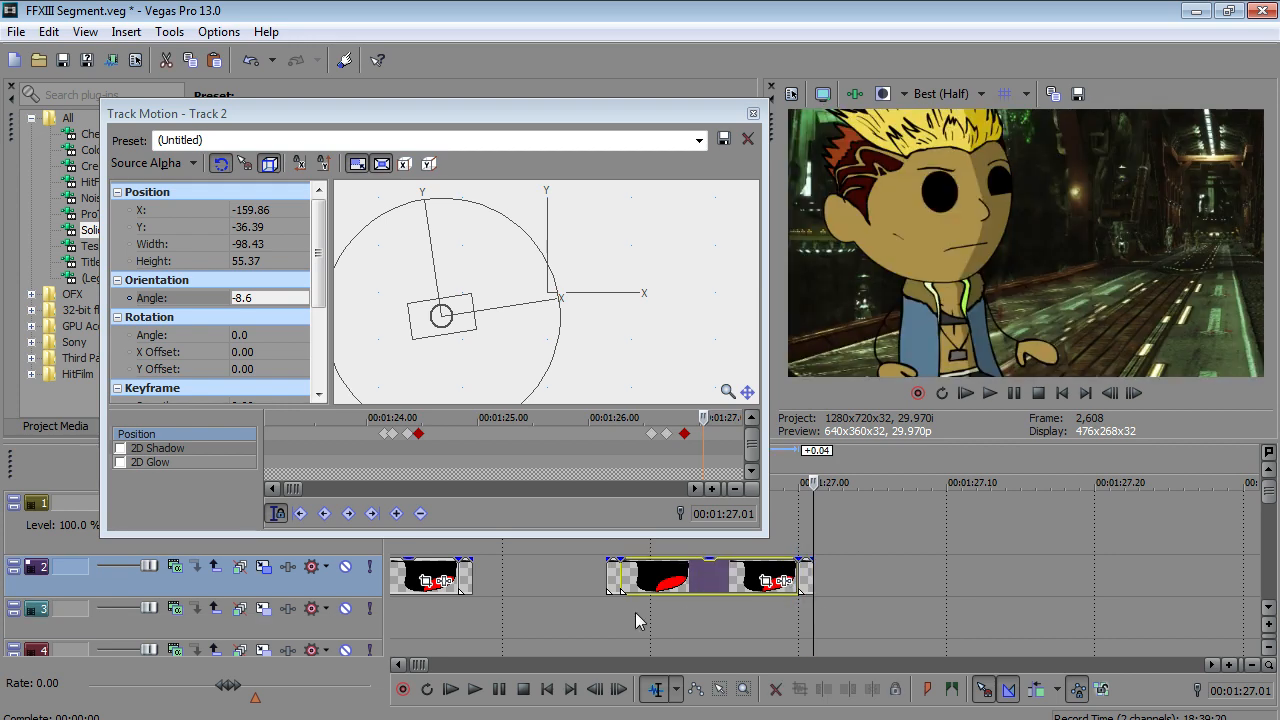
- Play back and step frame by frame through the mouth movement around 00:01:26.17 to 00:01:27.09 to check its position and timing
click(597, 617)
scroll(597, 617, down, 4)
click(475, 689)
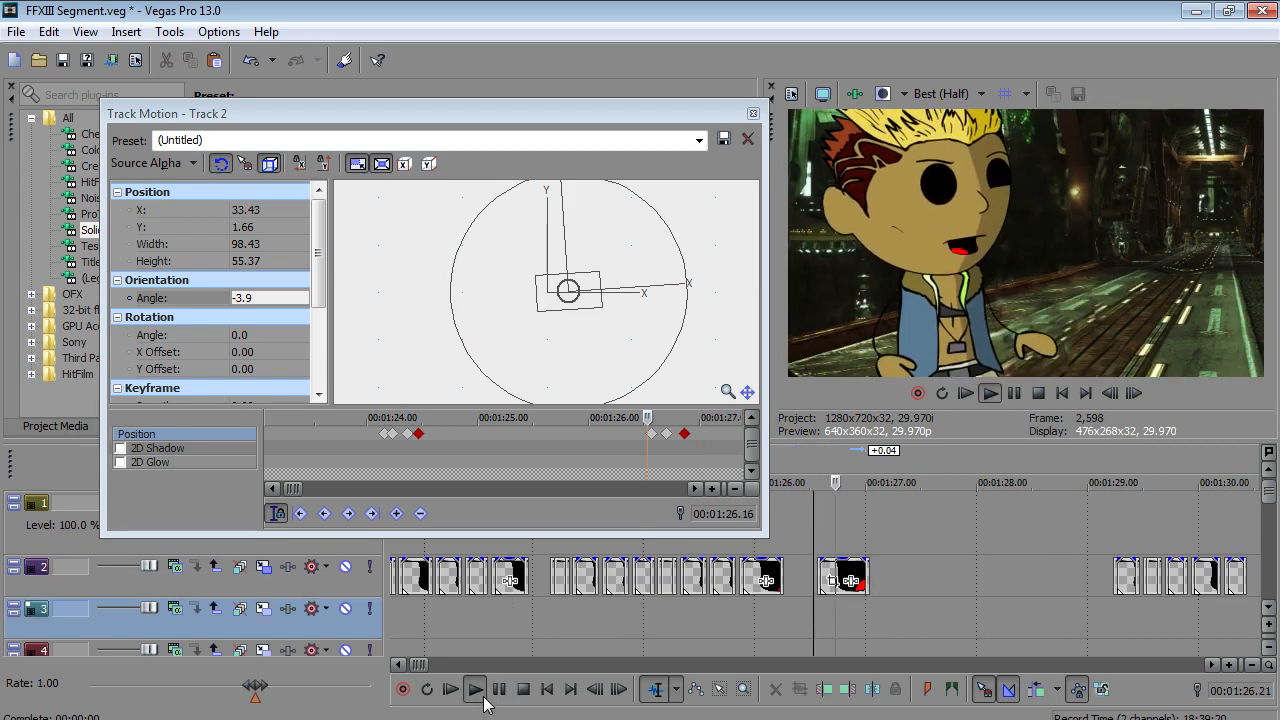
click(496, 692)
key(Left)
key(Left)
key(Left)
key(Left)
key(Right)
key(Right)
key(Right)
key(Right)
key(Right)
key(Right)
key(Right)
key(Right)
key(Right)
key(Right)
key(Left)
key(Left)
key(Left)
key(Left)
key(Left)
key(Left)
key(Left)
key(Left)
key(Left)
key(Left)
key(Left)
key(Left)
key(Left)
key(Left)
key(Right)
key(Right)
key(Right)
key(Right)
key(Right)
key(Right)
key(Right)
key(Right)
key(Right)
key(Right)
key(Right)
click(812, 616)
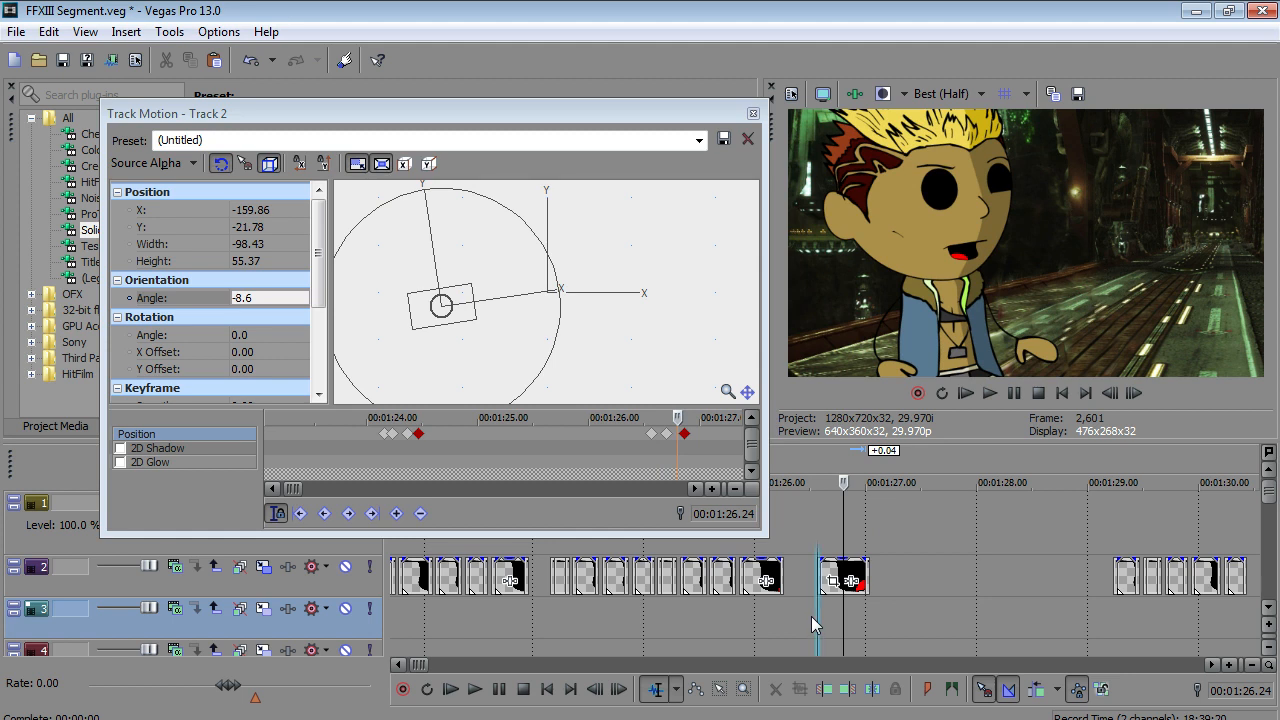
click(485, 689)
click(489, 690)
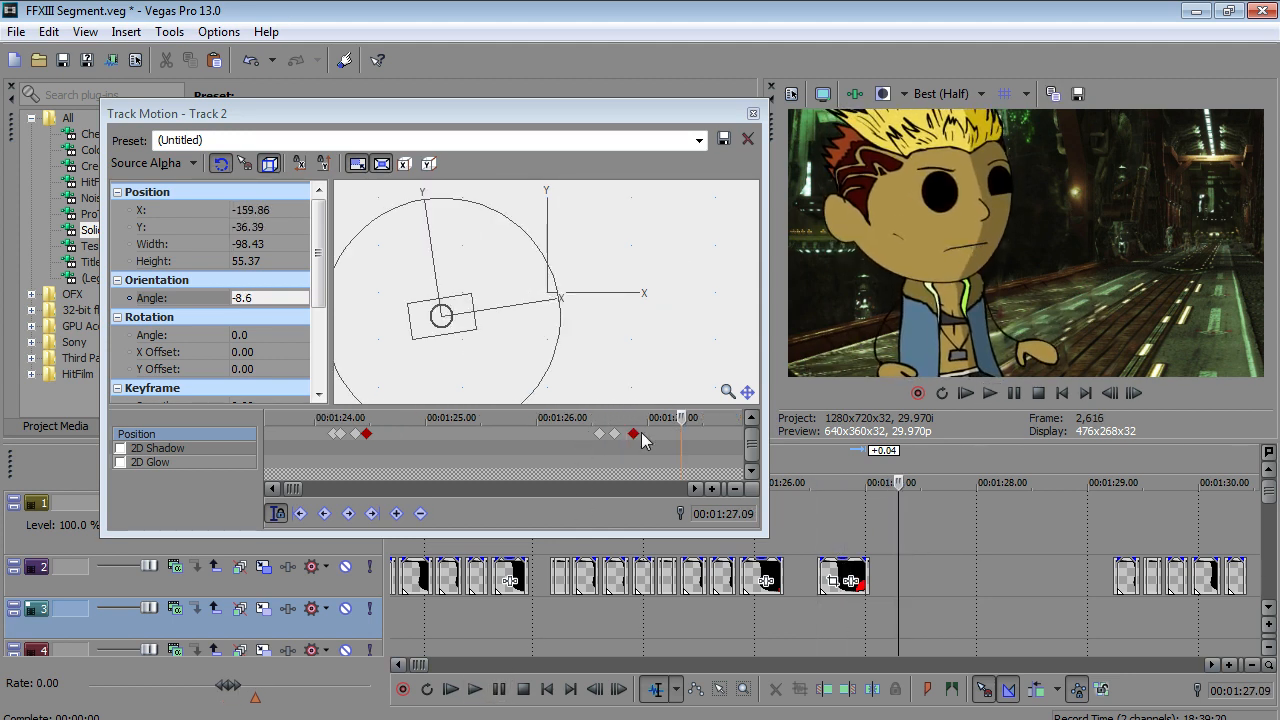
- Set the Position keyframe at 00:01:26.26 to Linear interpolation
click(633, 434)
right_click(634, 435)
click(664, 563)
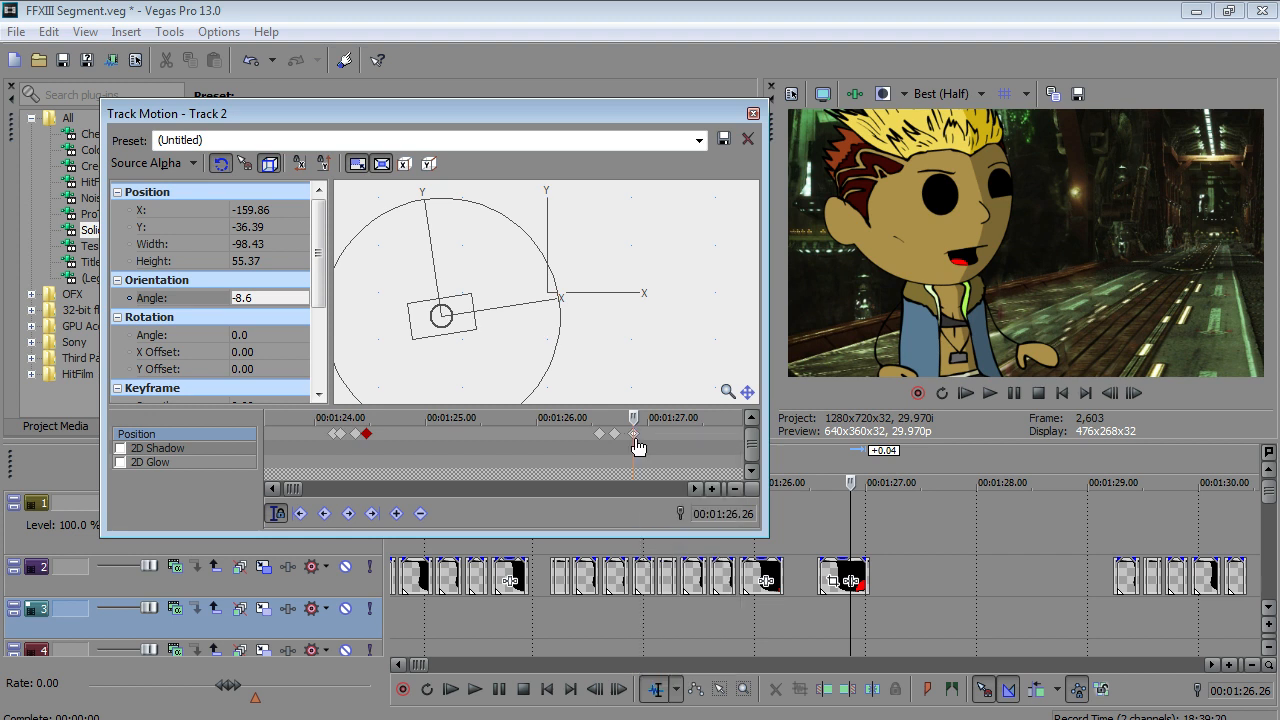
- Add a Position keyframe at 00:01:26.29 with the mouth raised to Y -30.30, and set it to Hold
key(Right)
key(Right)
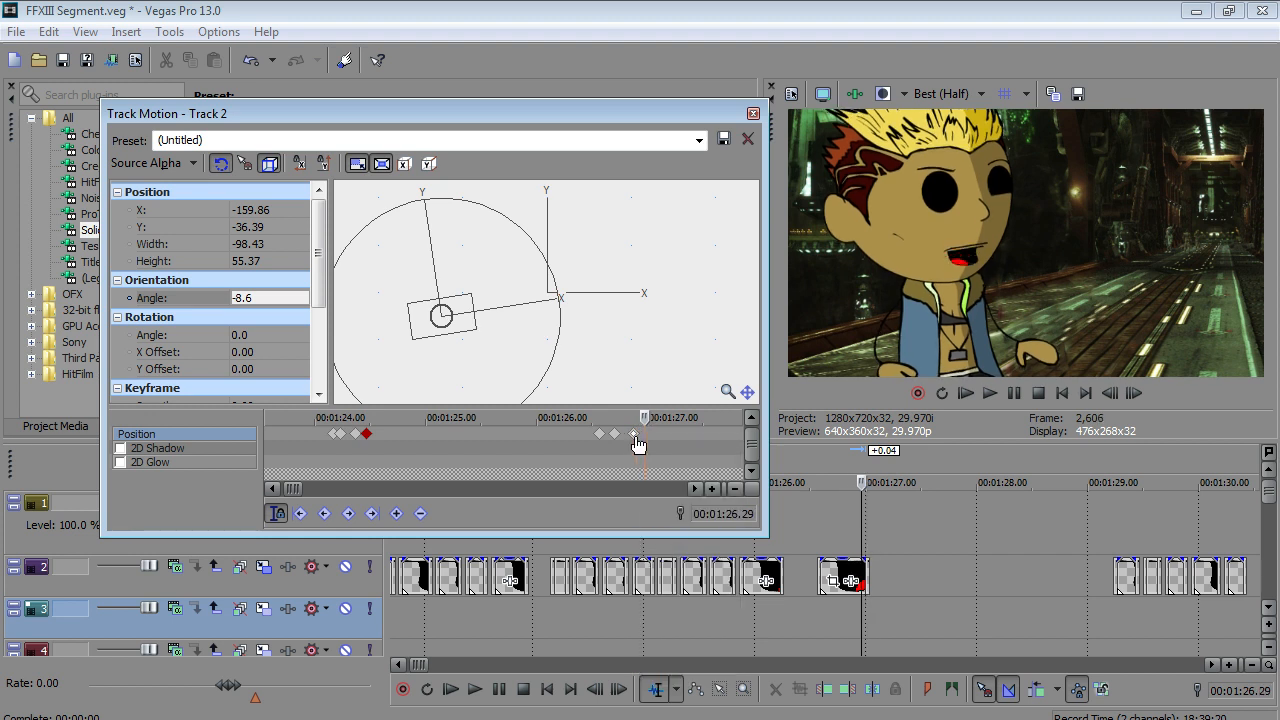
drag(446, 318, 458, 320)
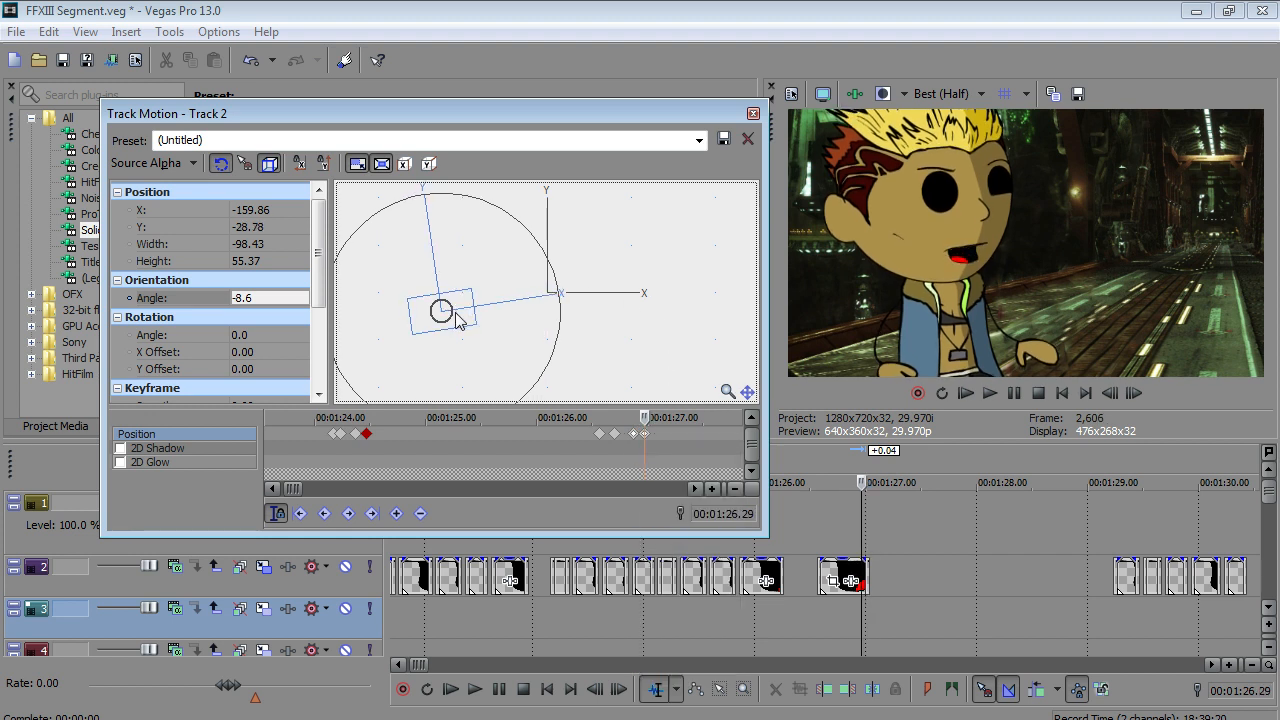
right_click(645, 433)
click(733, 663)
- Step ahead to about 00:01:27.17 and play the dialogue to find where the next line starts
click(878, 584)
key(Right)
key(Right)
key(Right)
key(Right)
key(Right)
key(Right)
key(Right)
key(Right)
key(Right)
key(Right)
key(Right)
key(Right)
drag(1269, 496, 1271, 550)
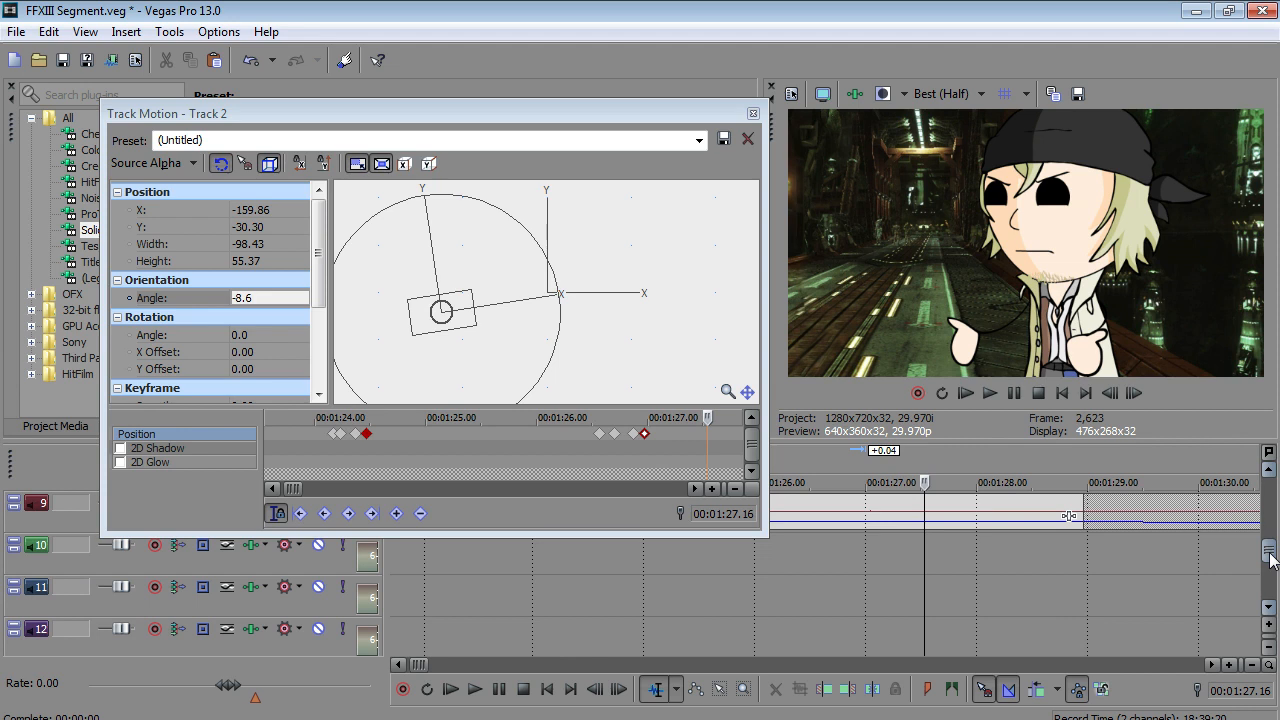
click(475, 690)
click(523, 690)
key(Left)
key(Left)
click(474, 690)
click(523, 690)
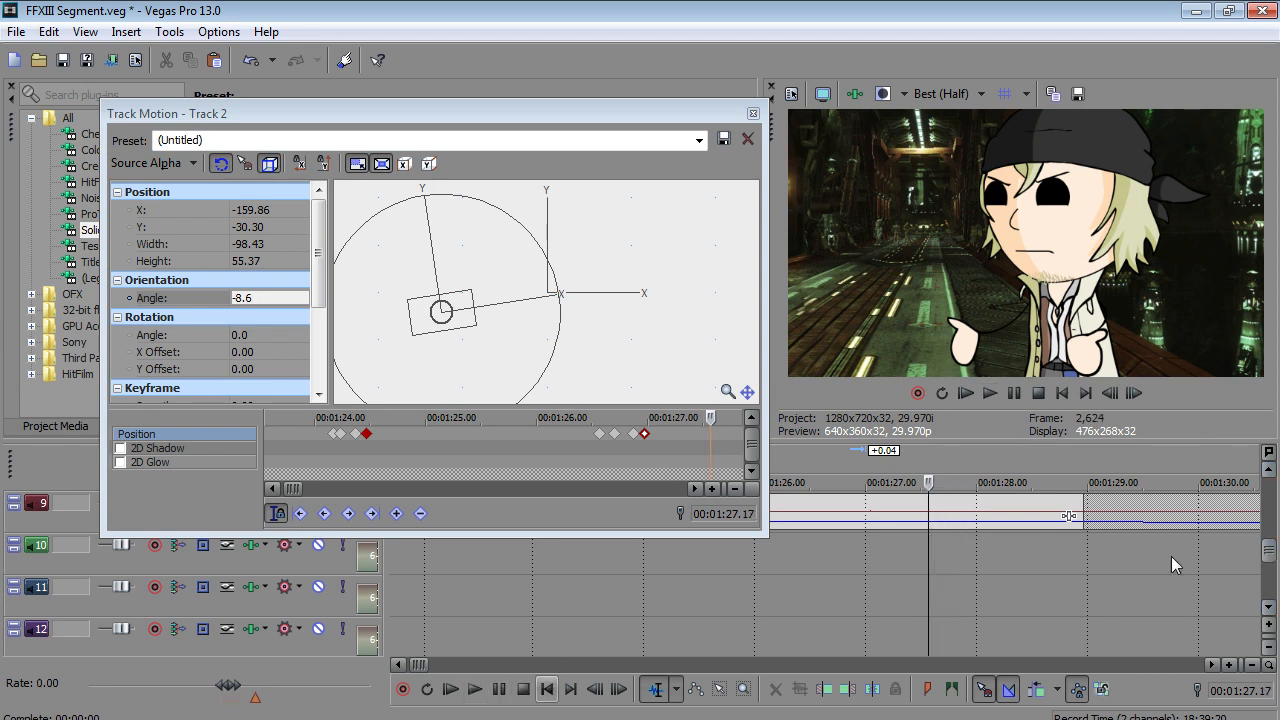
- Move the group of five mouth clips near 00:01:29 on track 2 earlier so it starts at 00:01:27.17
drag(1266, 554, 1266, 500)
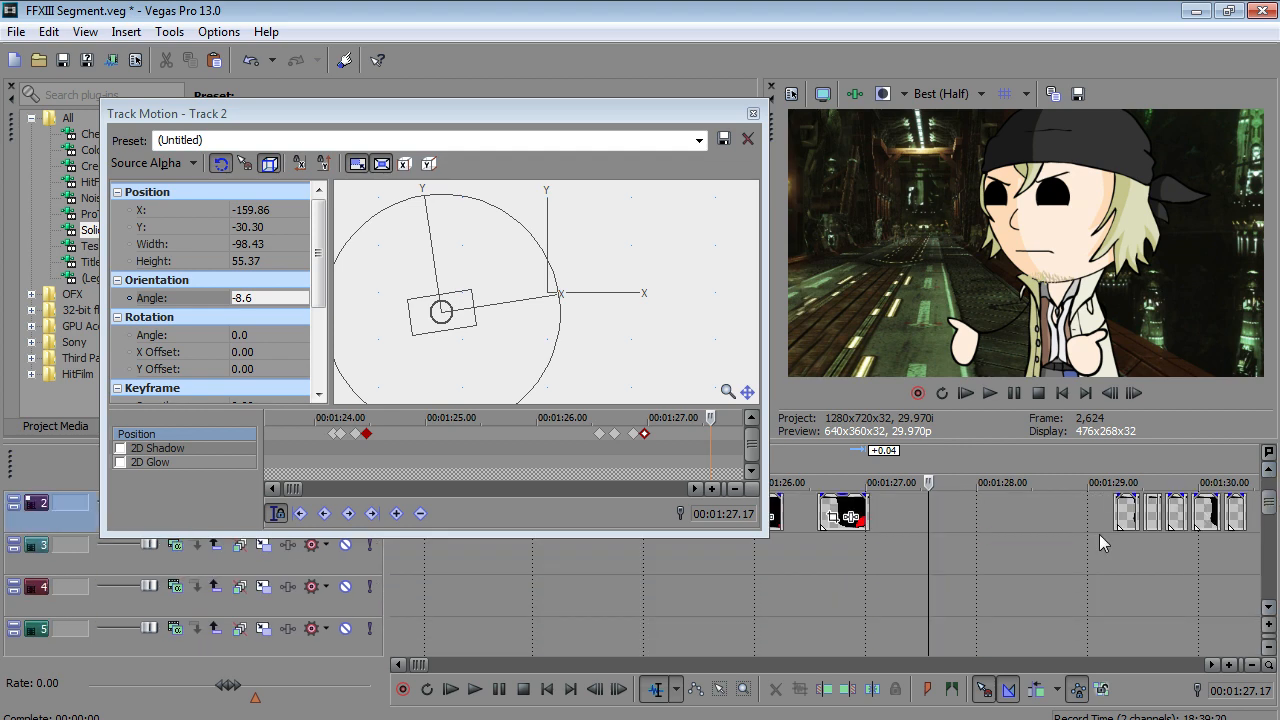
click(720, 689)
scroll(825, 518, up, 3)
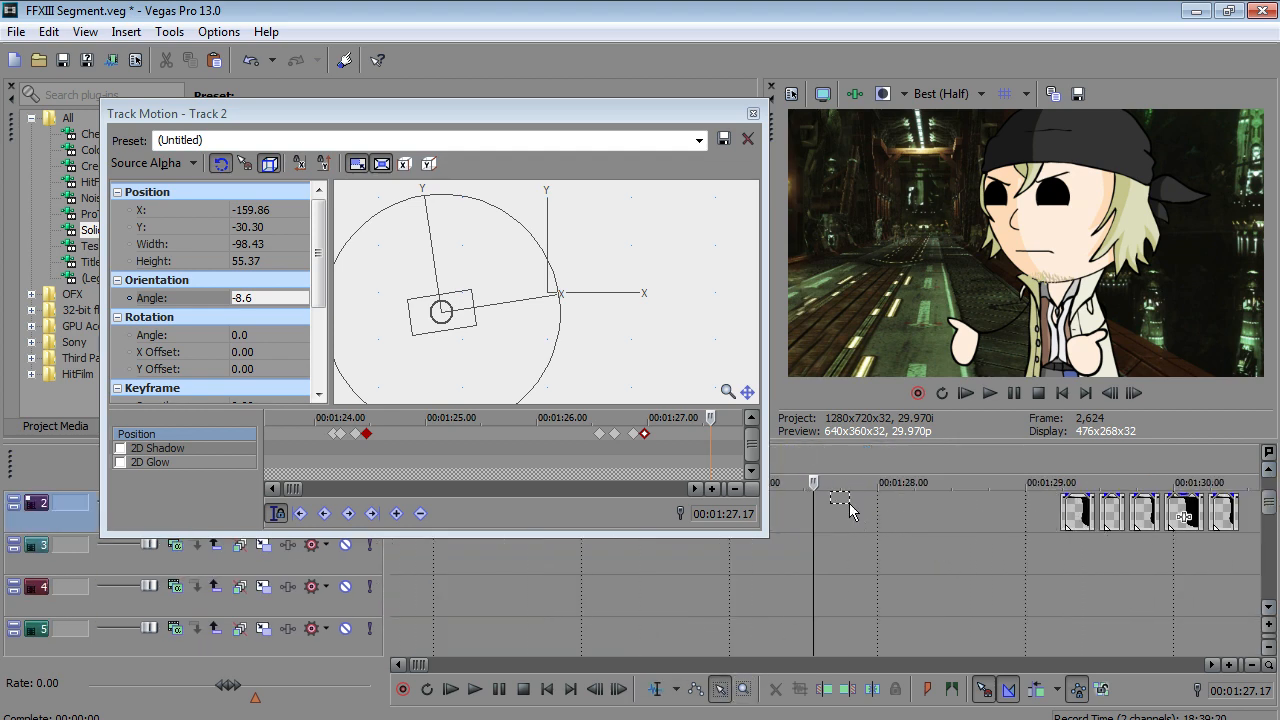
drag(1232, 525, 1160, 512)
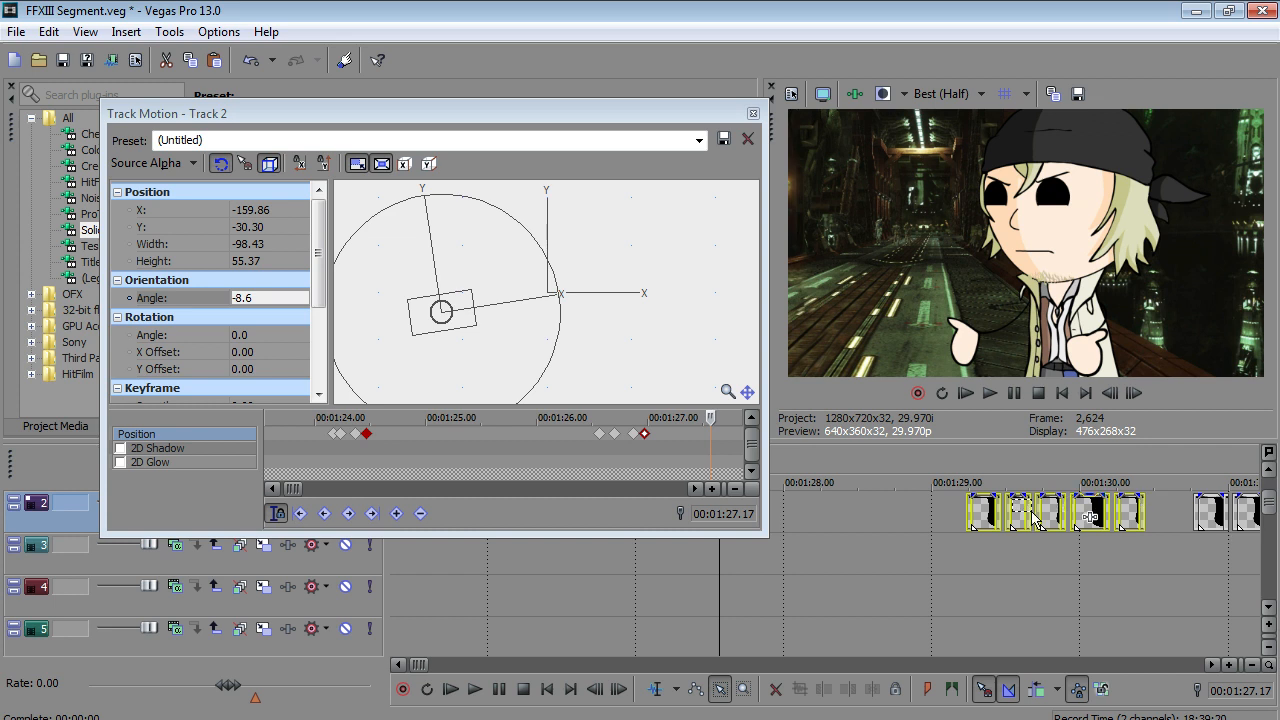
drag(985, 520, 740, 530)
- At 00:01:27.17, flip the mouth horizontally, set its orientation angle to 0, and move it to X 19.73, Y -44.00
right_click(432, 305)
click(515, 450)
click(269, 287)
click(262, 297)
text(0)
key(Return)
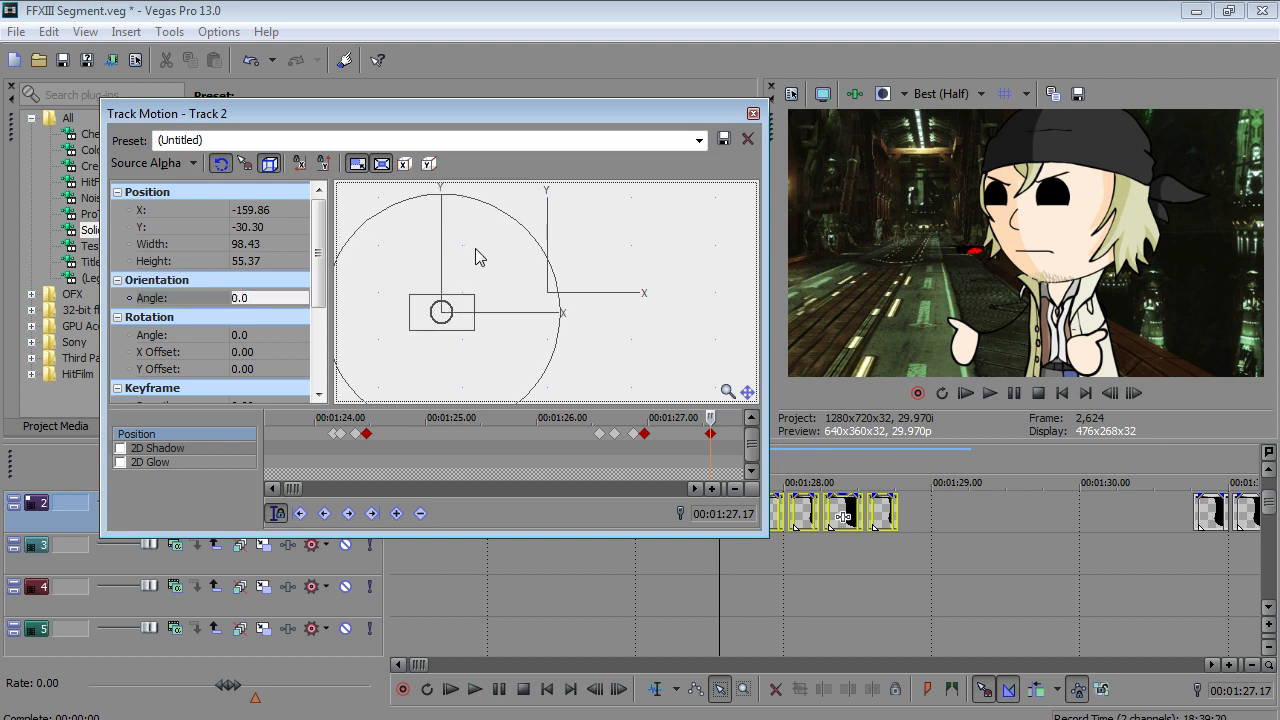
drag(443, 309, 569, 321)
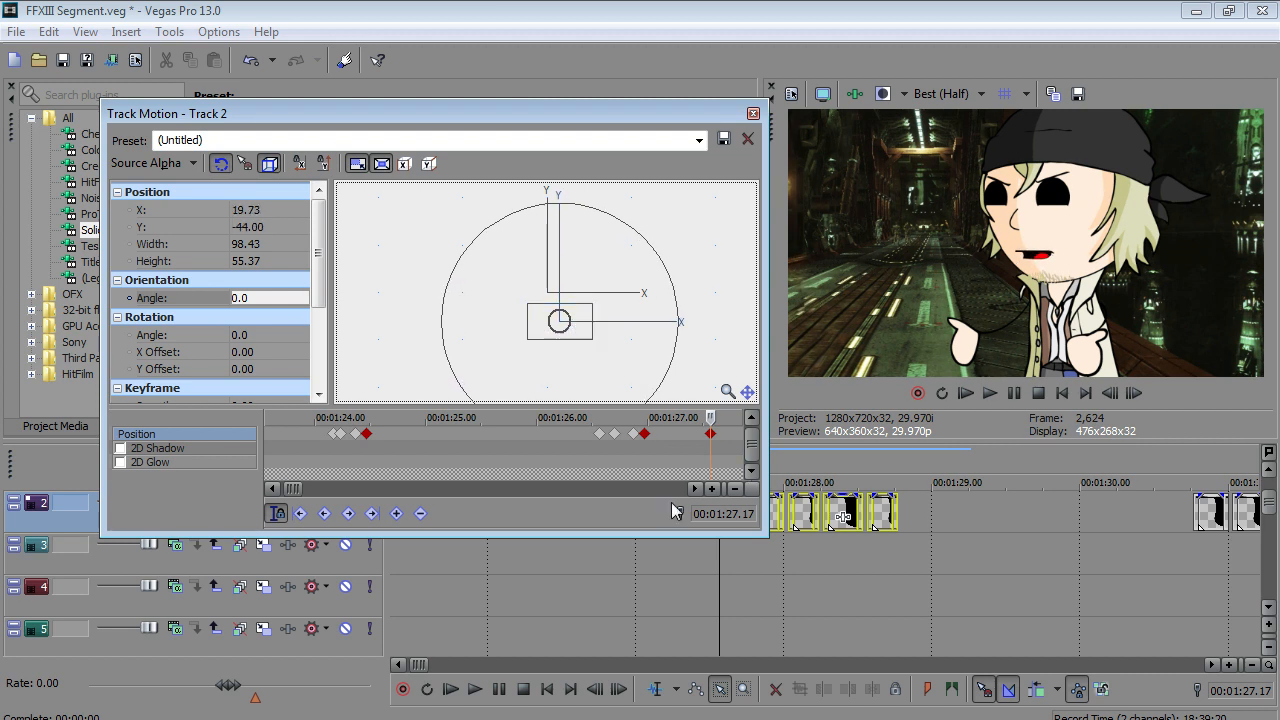
- Play the dialogue from 00:01:27.17 and stop at 00:01:28.23 to find where the line ends
click(474, 689)
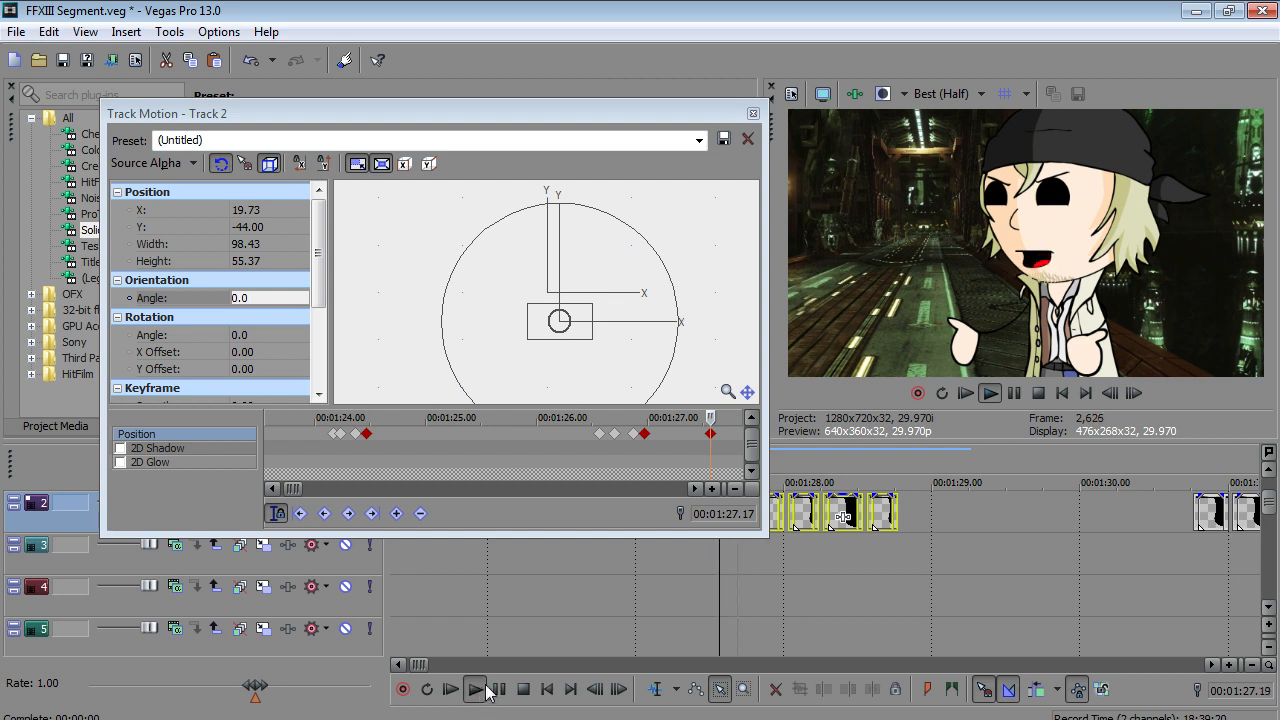
click(497, 689)
click(490, 689)
click(490, 689)
click(490, 689)
click(490, 689)
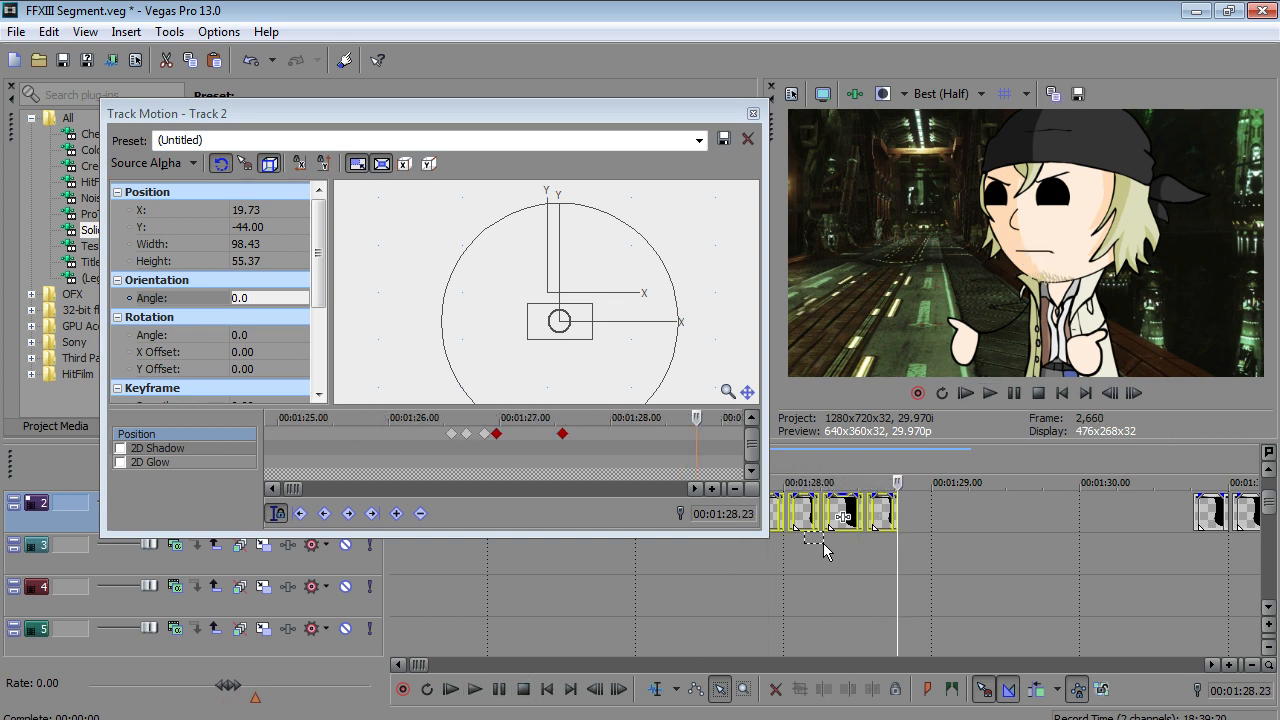
drag(886, 556, 855, 505)
key(Delete)
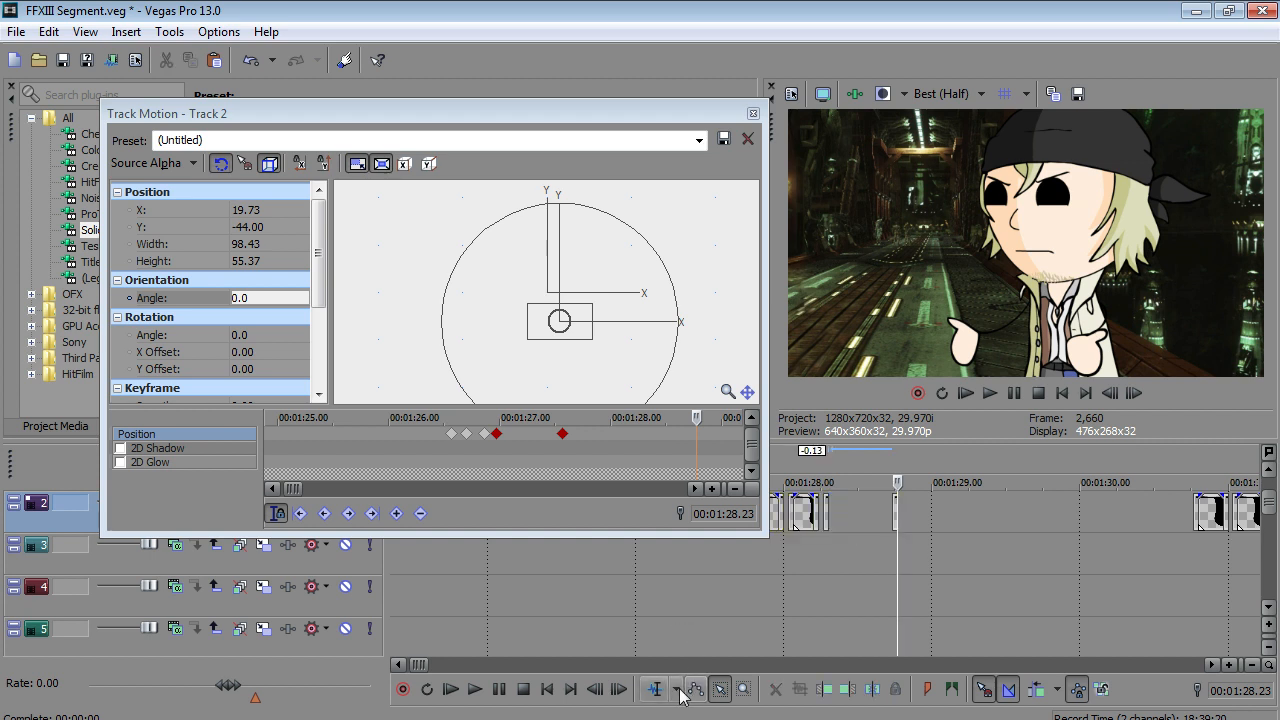
click(60, 35)
click(62, 52)
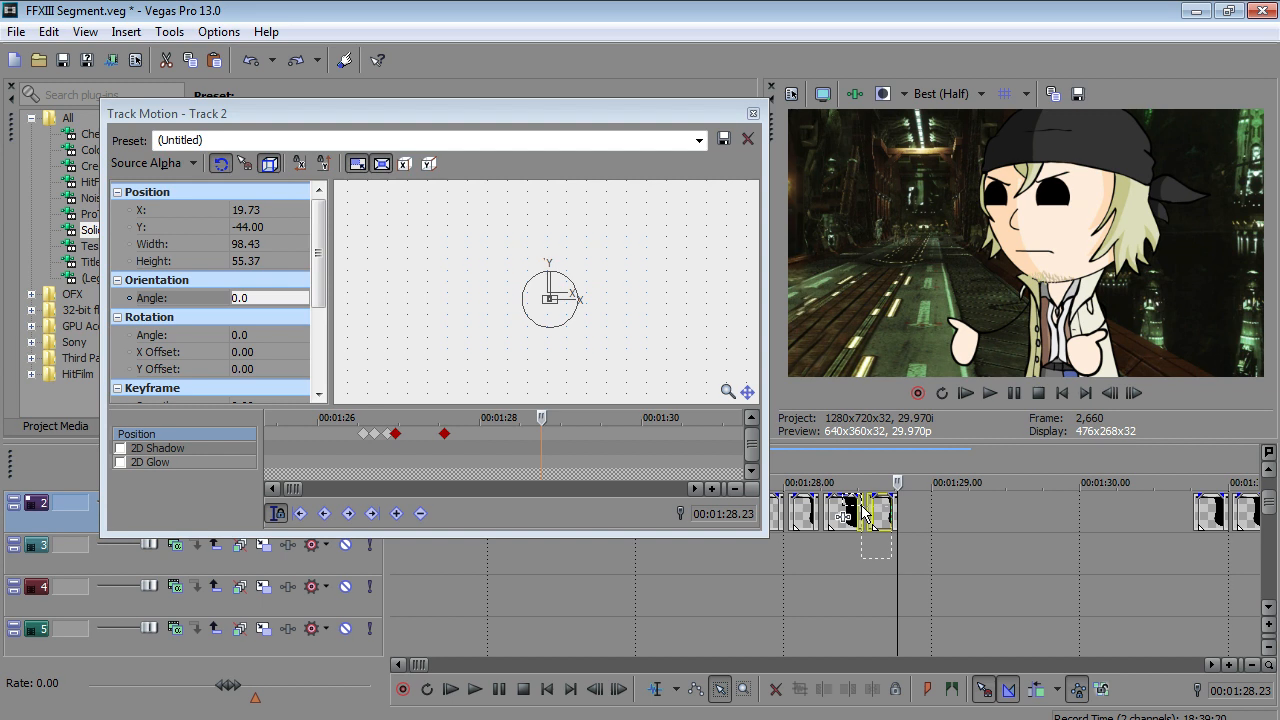
- Delete the last mouth clip of the moved group and extend the clip before it to end at 00:01:28.23
key(Delete)
click(676, 689)
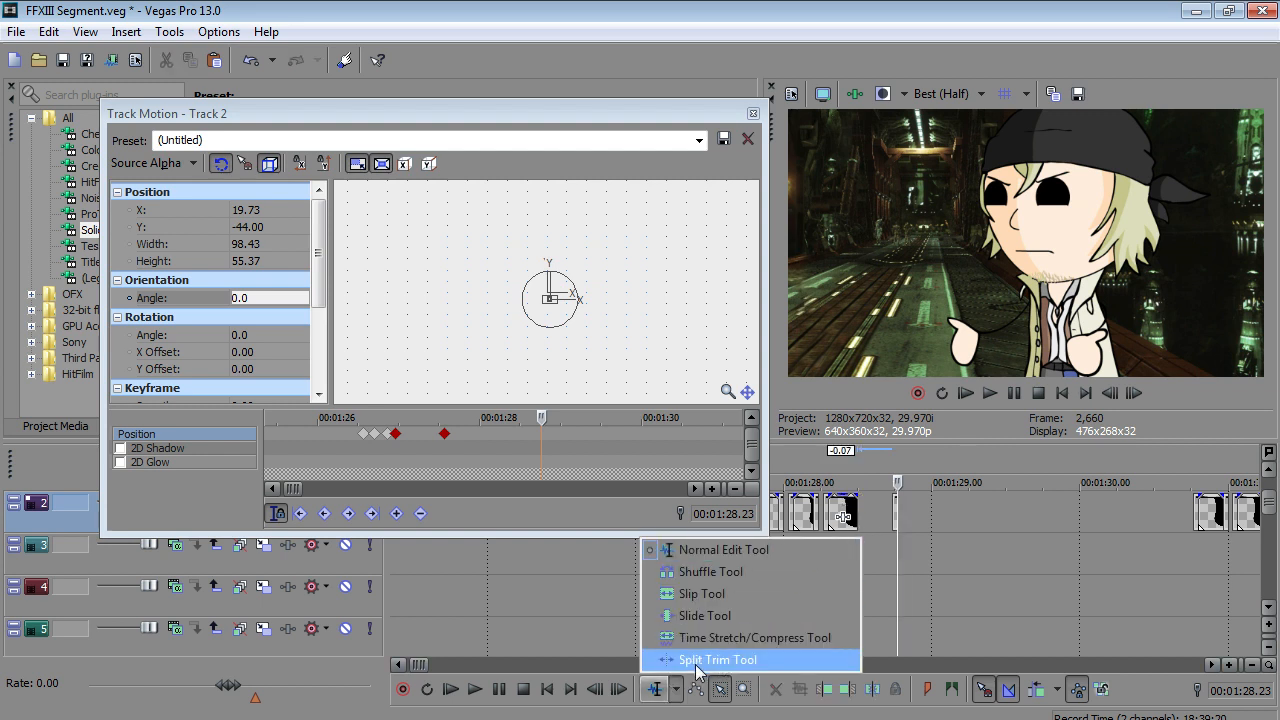
click(656, 689)
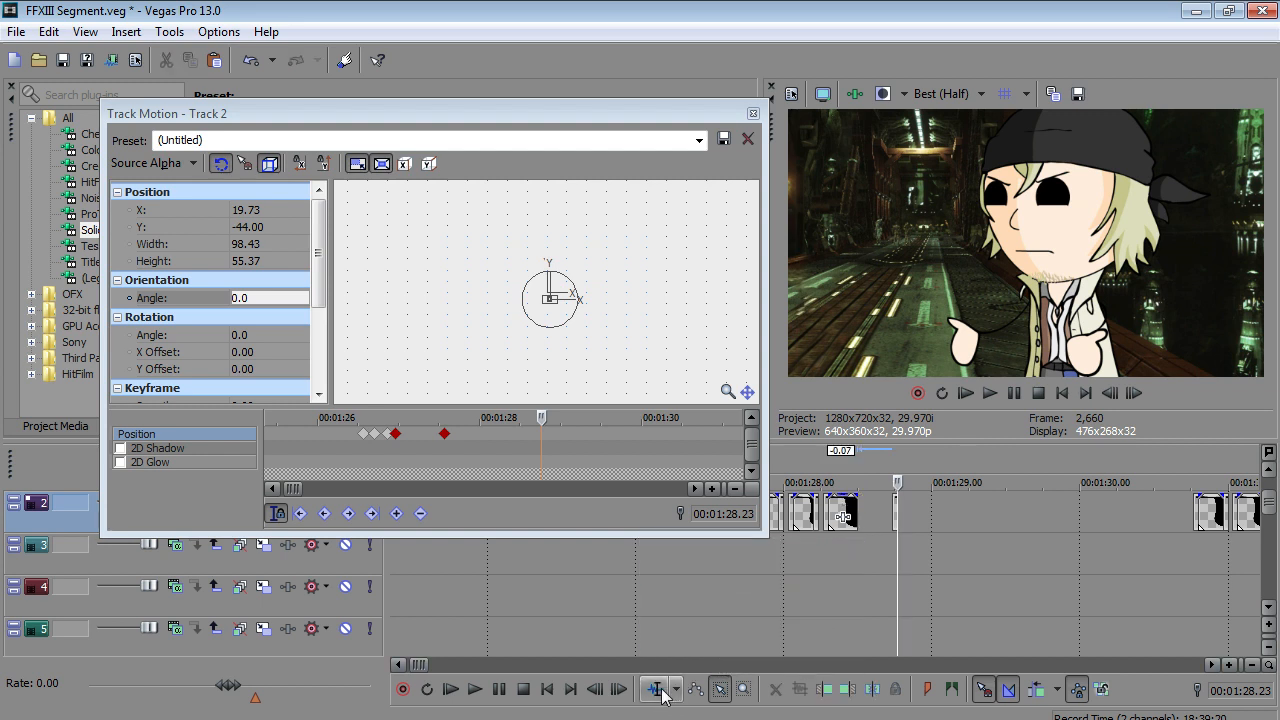
drag(858, 510, 897, 514)
- Find the start of the next line by playback and move the next group of mouth clips to start at 00:01:29.00
click(450, 690)
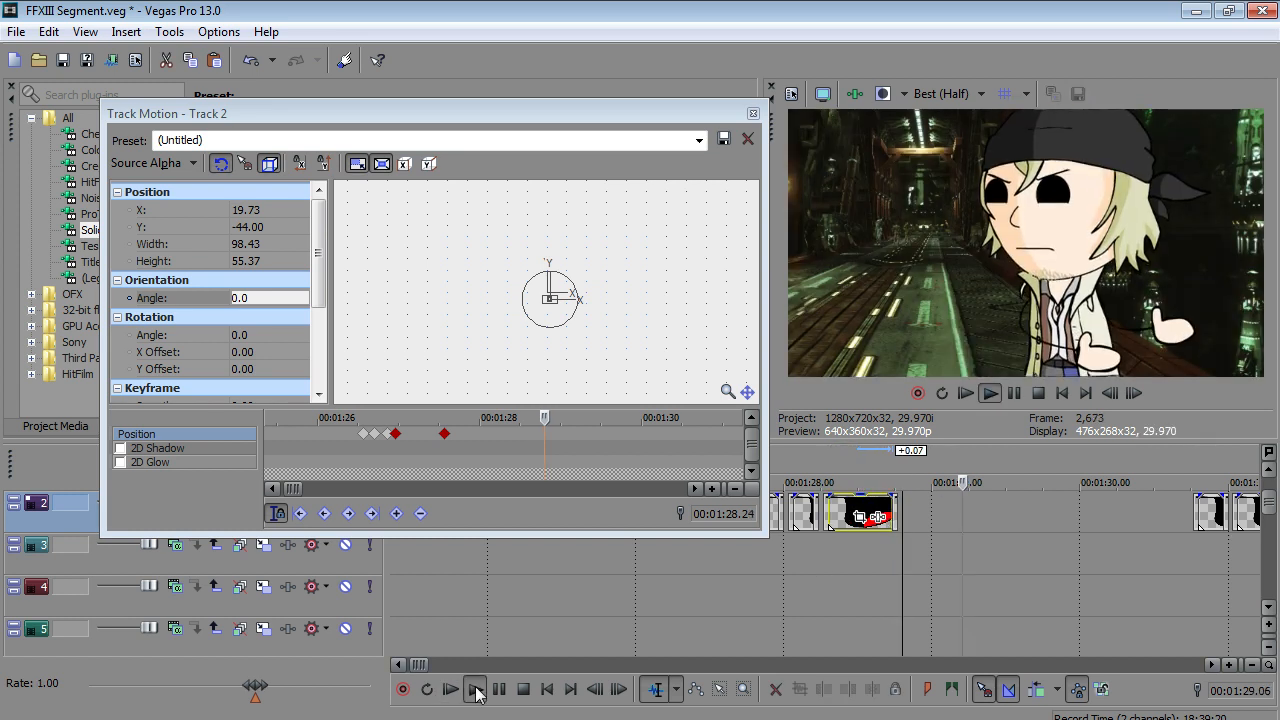
click(475, 690)
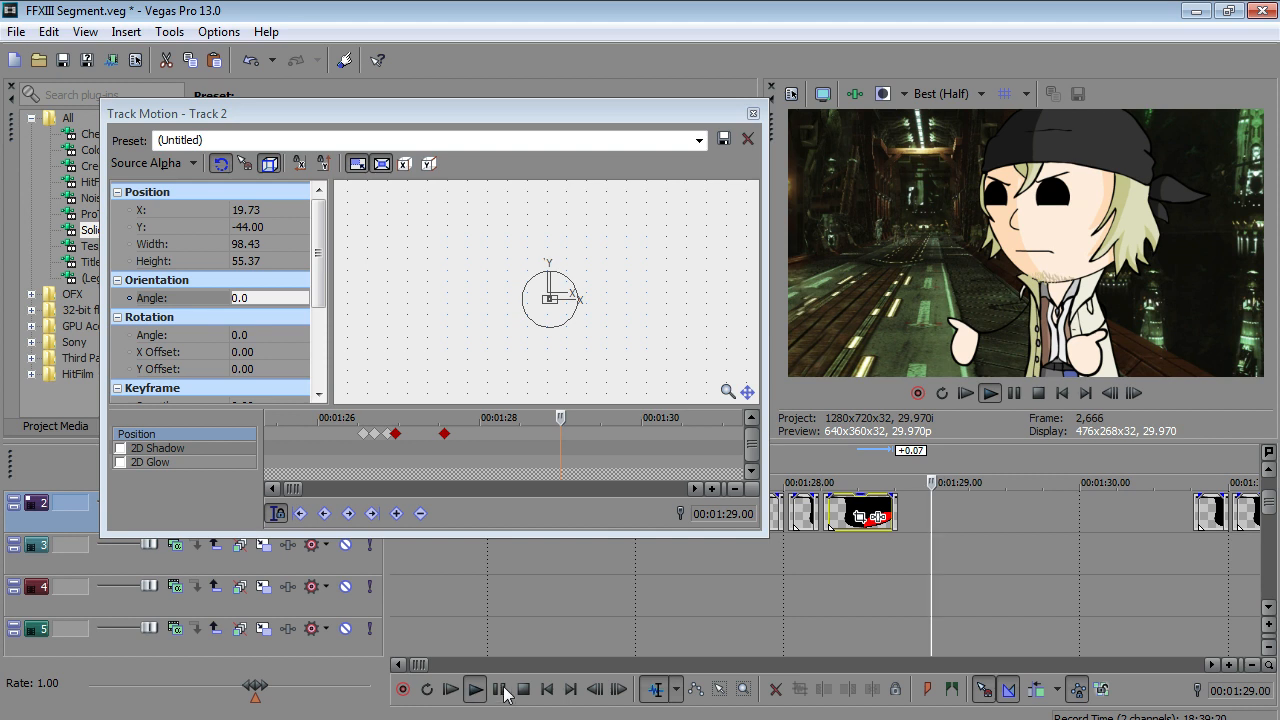
key(space)
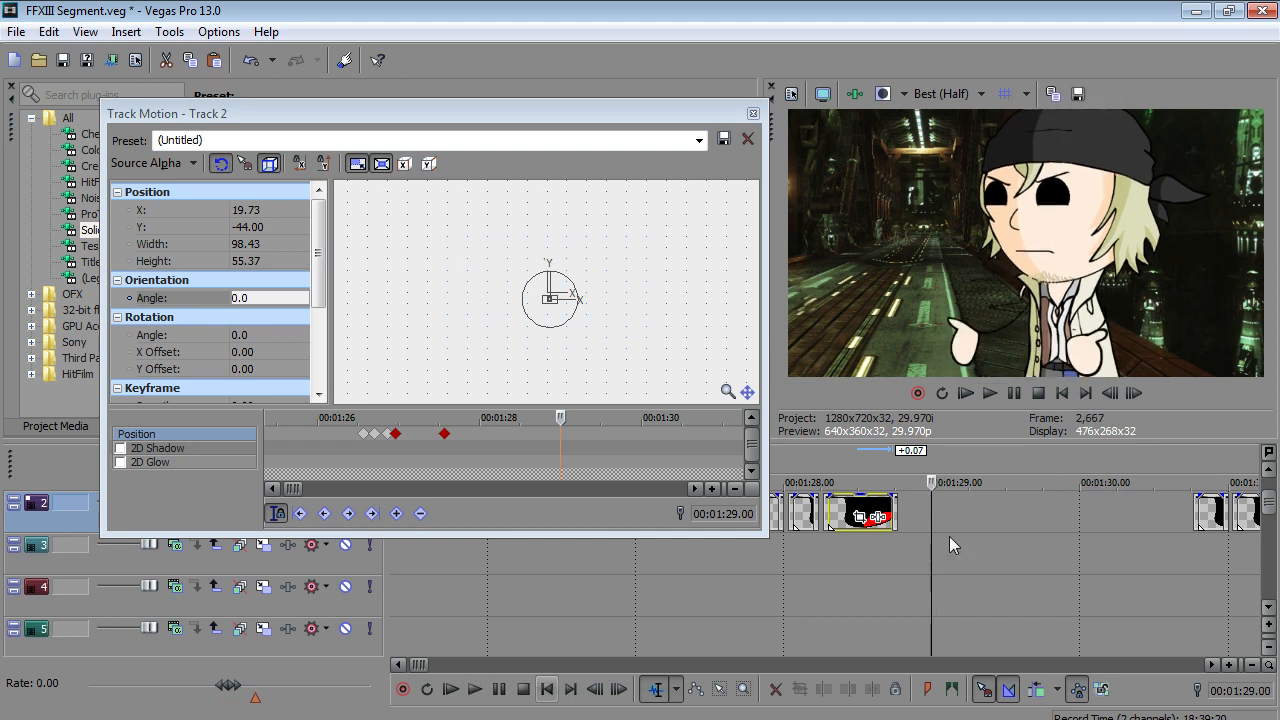
click(720, 689)
scroll(1000, 550, down, 5)
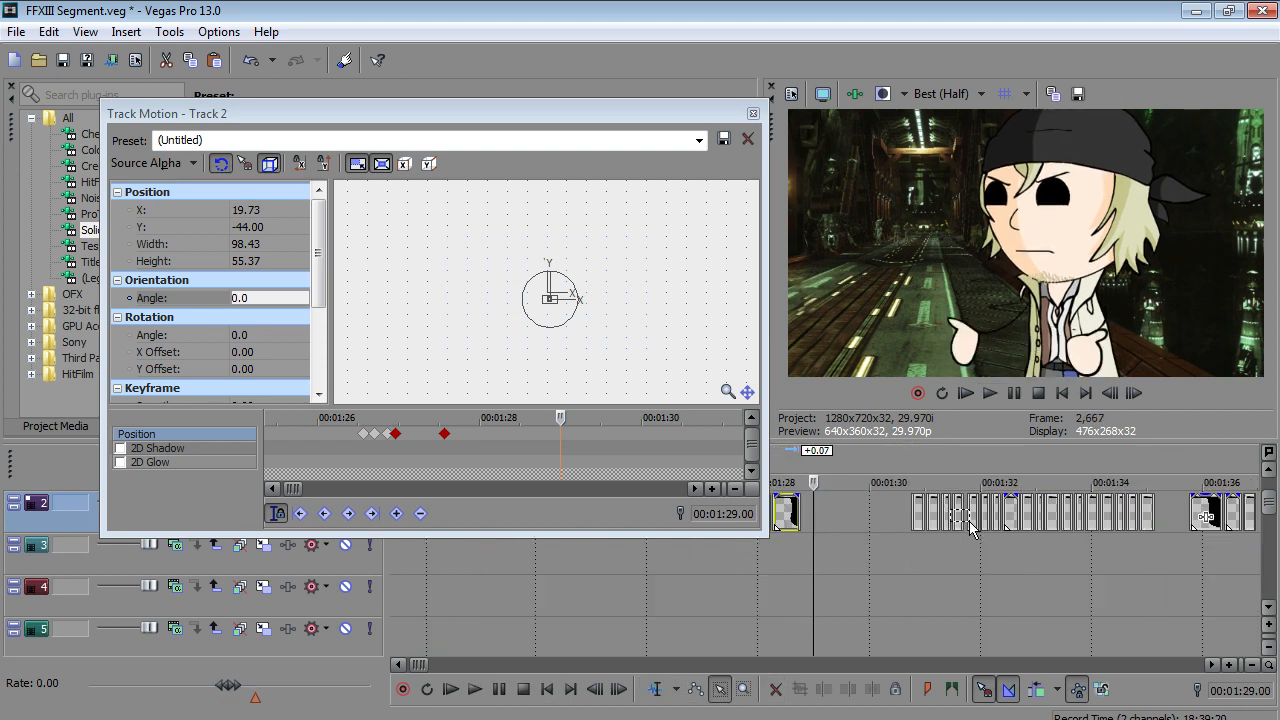
drag(904, 513, 1047, 519)
scroll(1047, 519, up, 5)
key(Left)
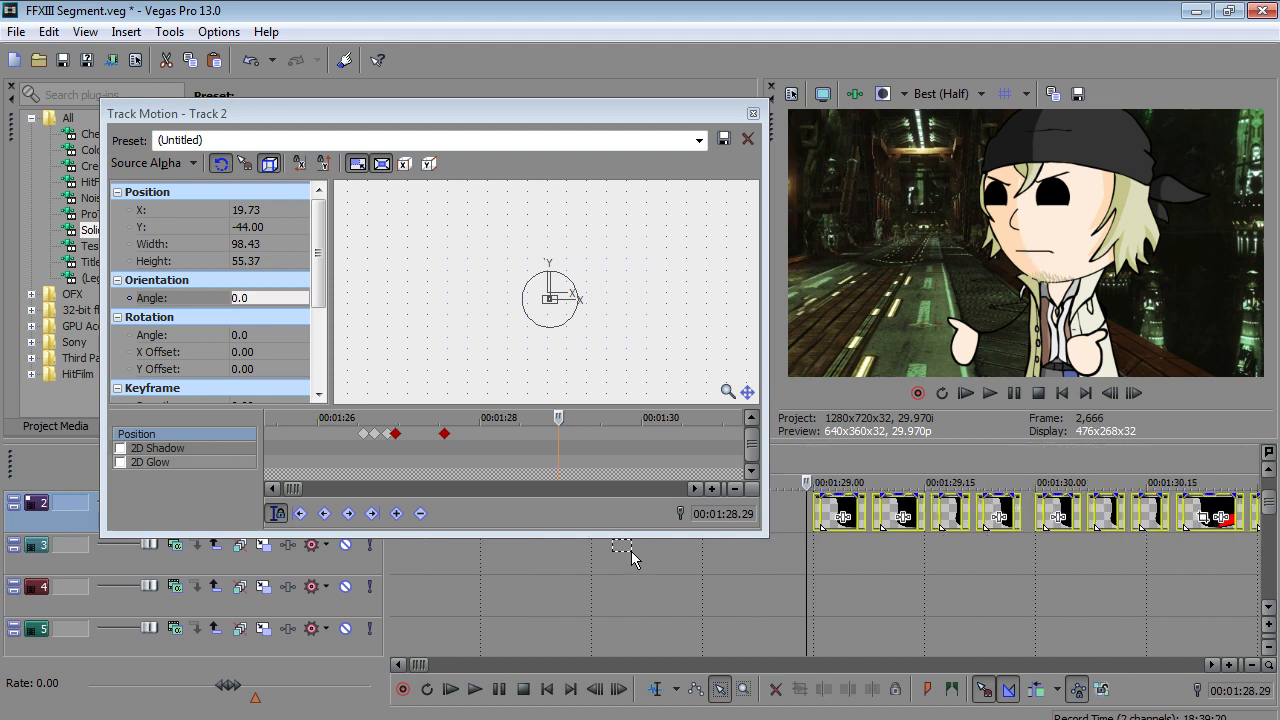
- Play the line from 00:01:28.29, then shift all mouth clips after the group's first one to start at 00:01:29.13
click(449, 692)
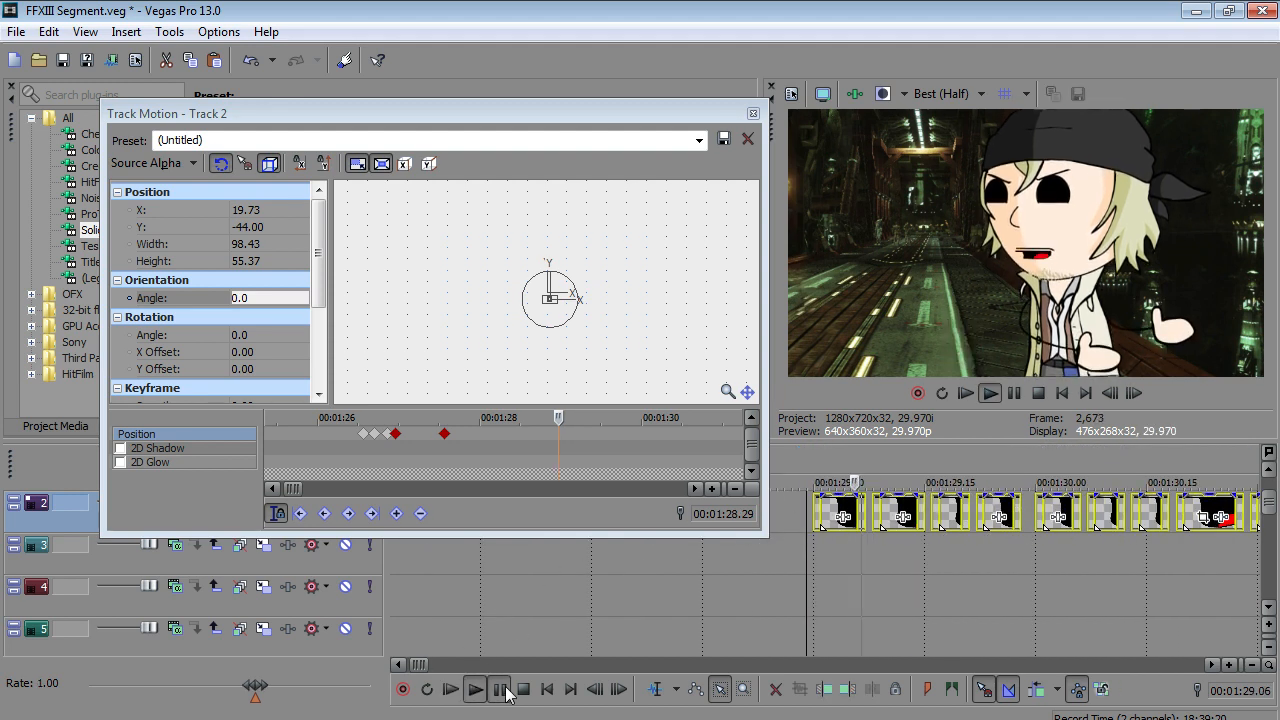
click(502, 691)
click(506, 689)
click(506, 690)
scroll(917, 545, down, 4)
drag(1108, 497, 1128, 510)
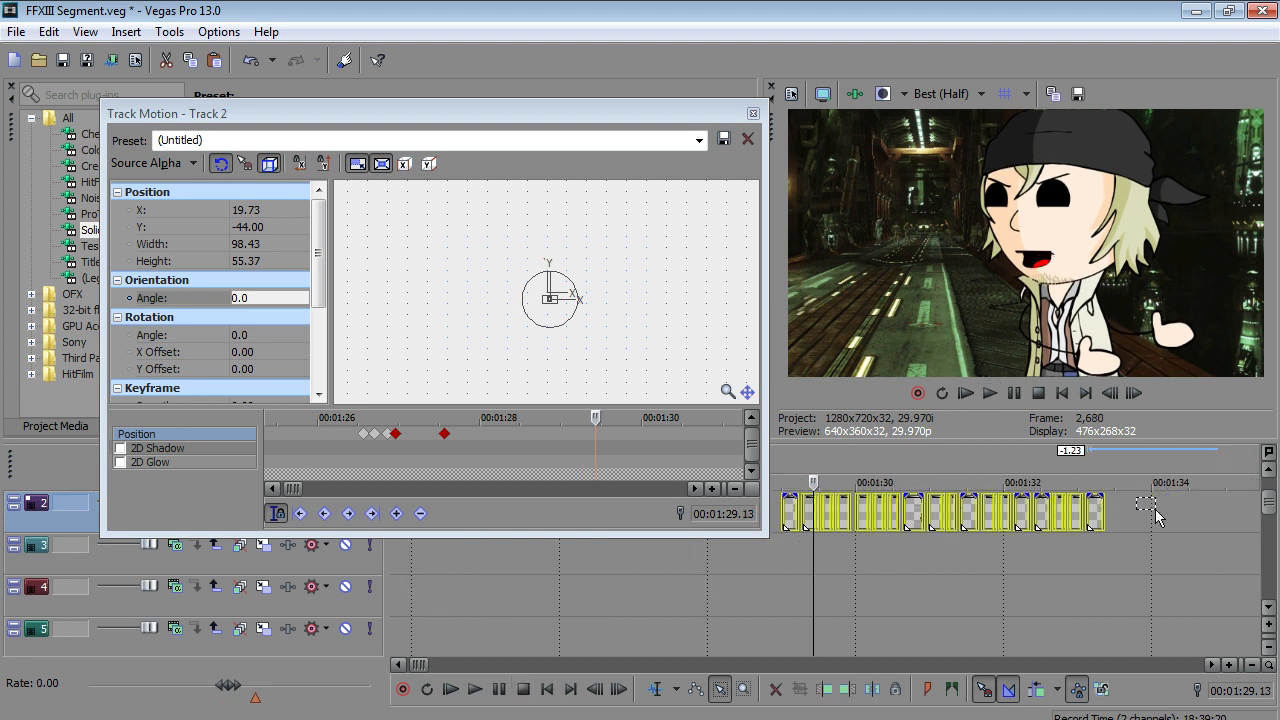
drag(876, 515, 798, 532)
scroll(798, 532, up, 4)
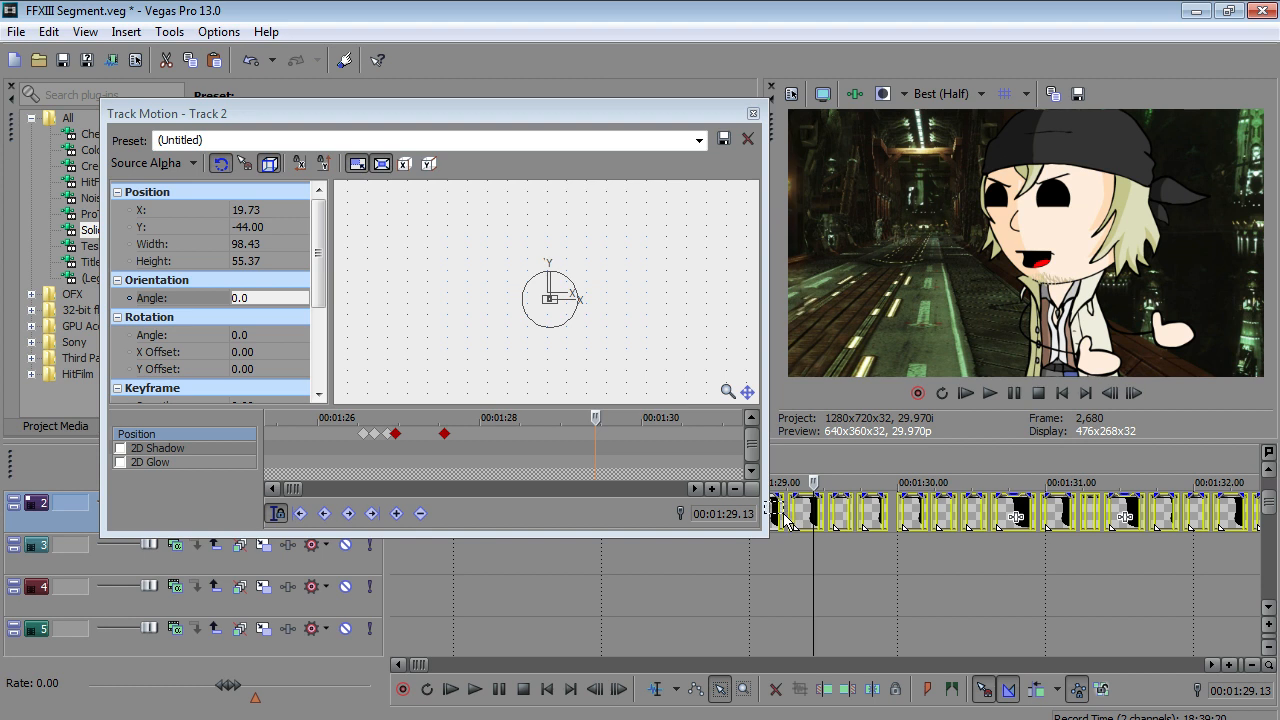
scroll(786, 518, up, 2)
drag(798, 512, 838, 514)
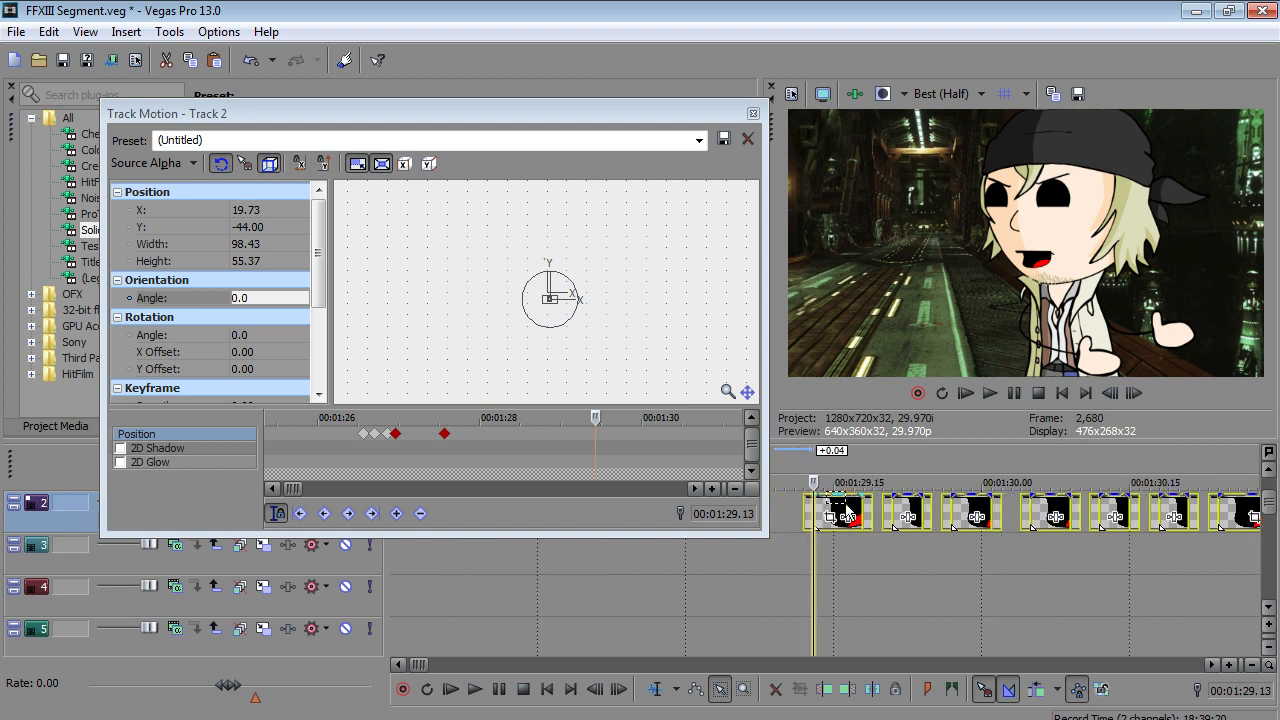
- Extend the mouth clip that starts at 00:01:29.00 so it ends at about 00:01:29.12
click(480, 690)
click(523, 689)
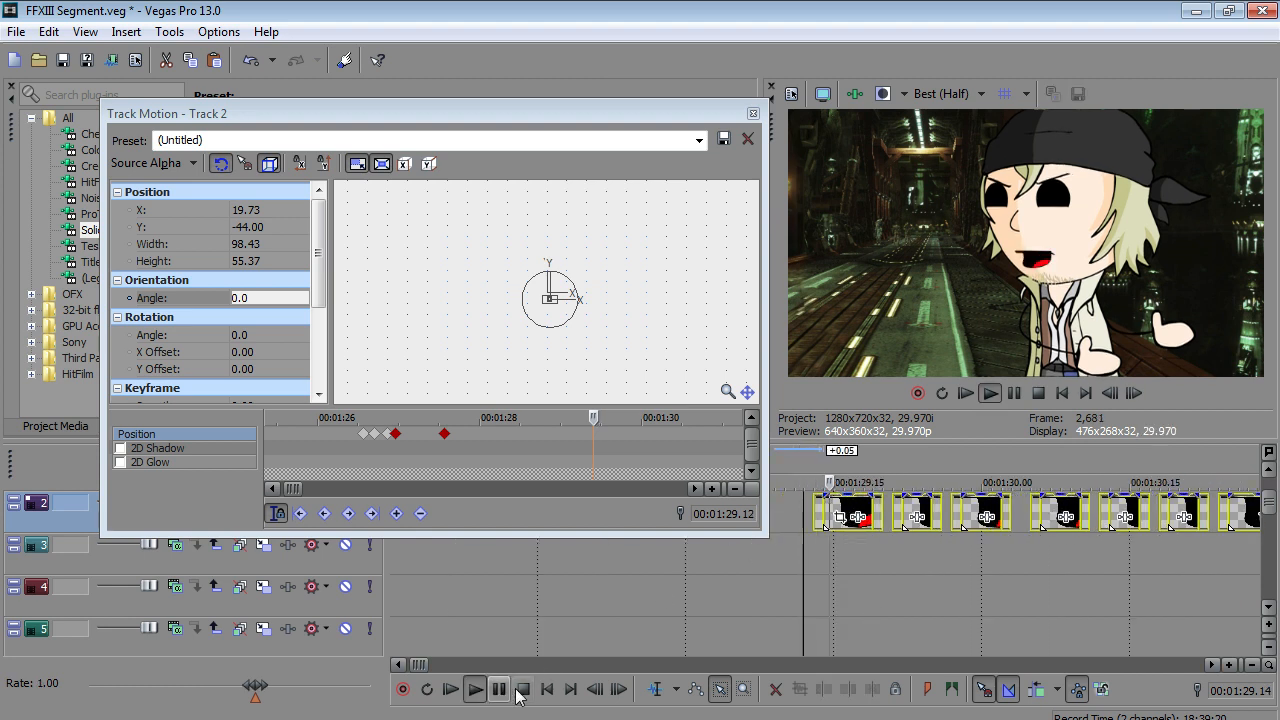
scroll(798, 553, down, 2)
click(655, 689)
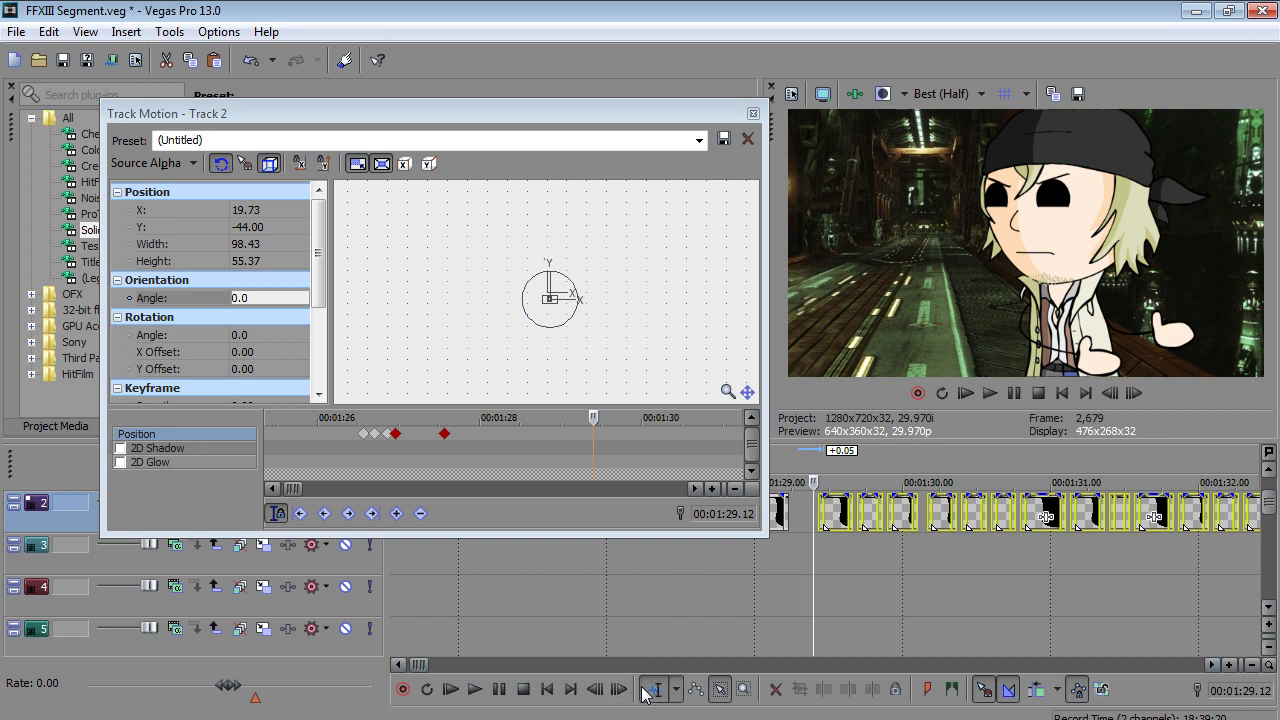
scroll(776, 519, up, 2)
drag(697, 128, 657, 54)
mouse_move(773, 515)
mouse_down()
mouse_move(811, 516)
mouse_move(793, 520)
mouse_up()
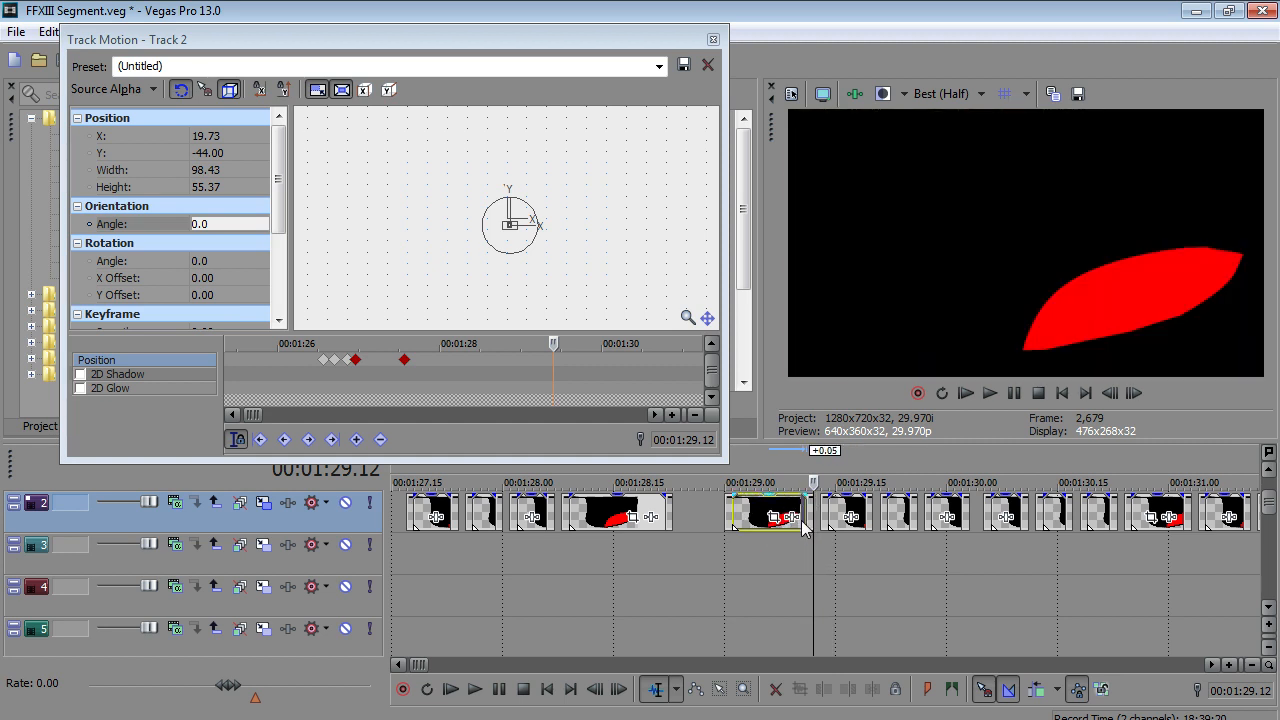
- Add a track 2 Position keyframe at 00:01:29.01 and set it to Linear interpolation
scroll(803, 530, down, 3)
click(783, 545)
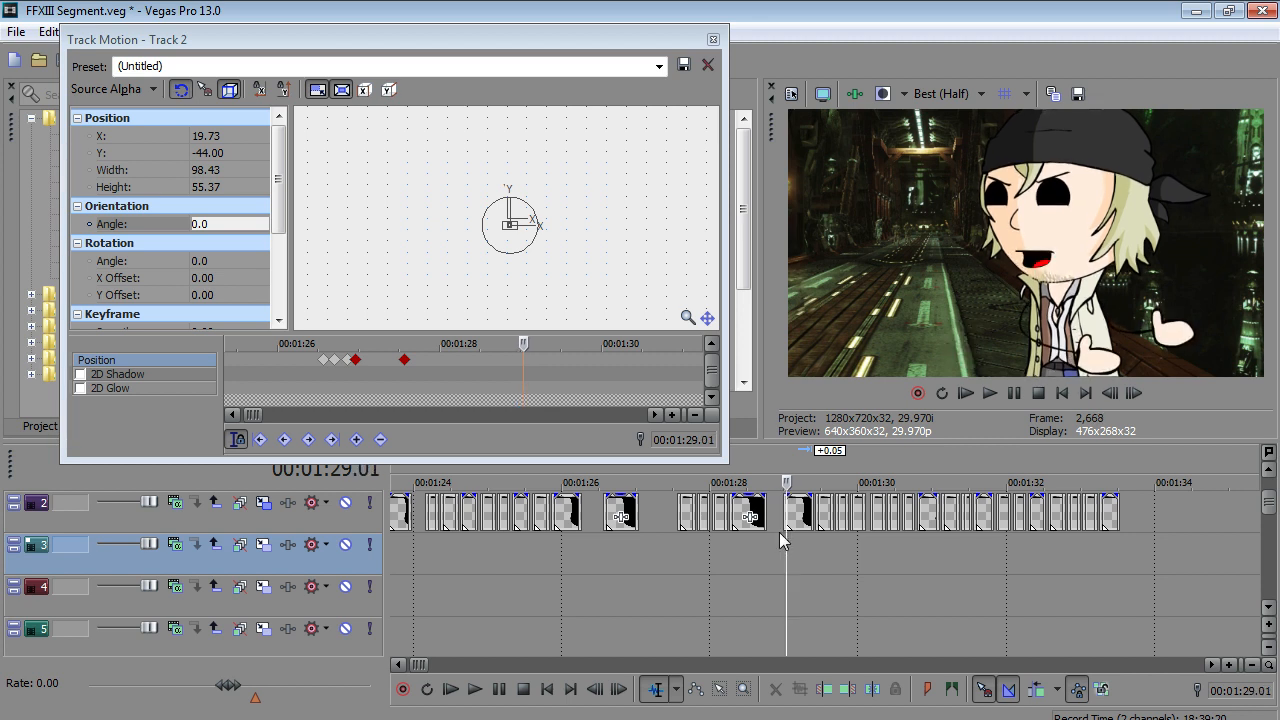
key(Left)
click(502, 235)
scroll(509, 346, up, 3)
right_click(457, 360)
click(496, 483)
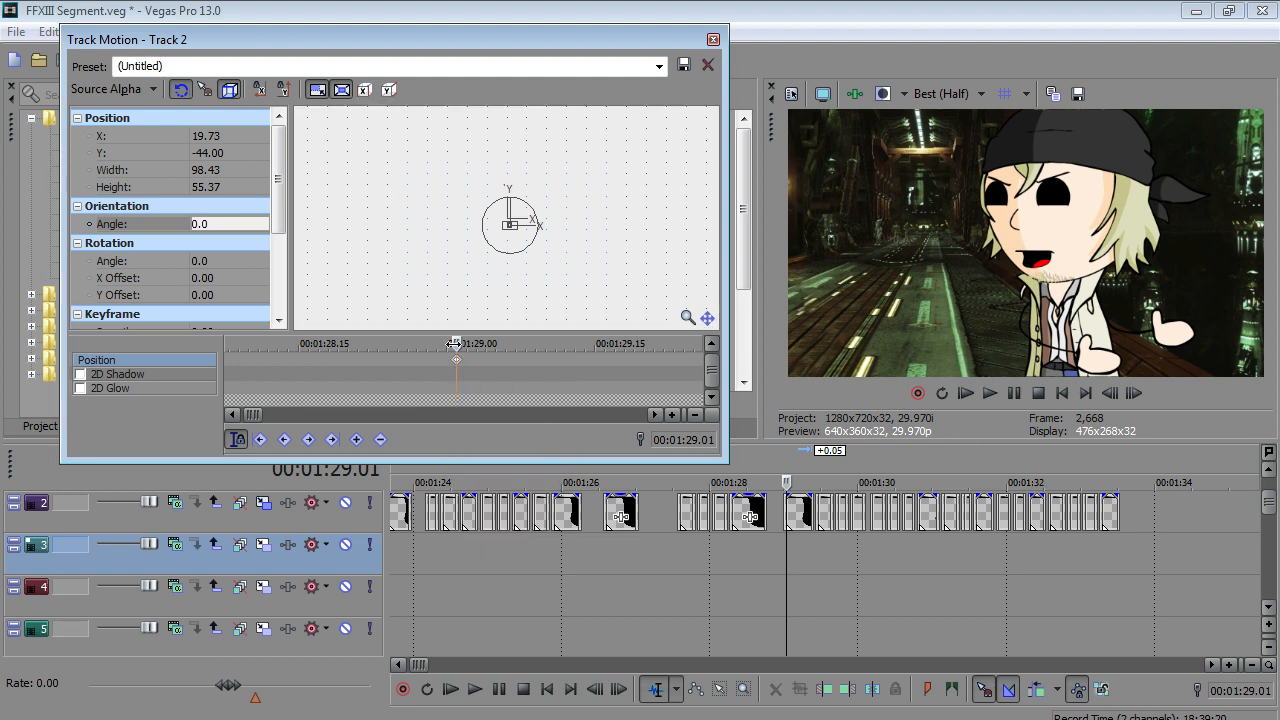
- Add a Position keyframe at 00:01:29.05 with the mouth moved to X 21.48, Y -32.32
key(Right)
key(Right)
key(Right)
key(Right)
key(Right)
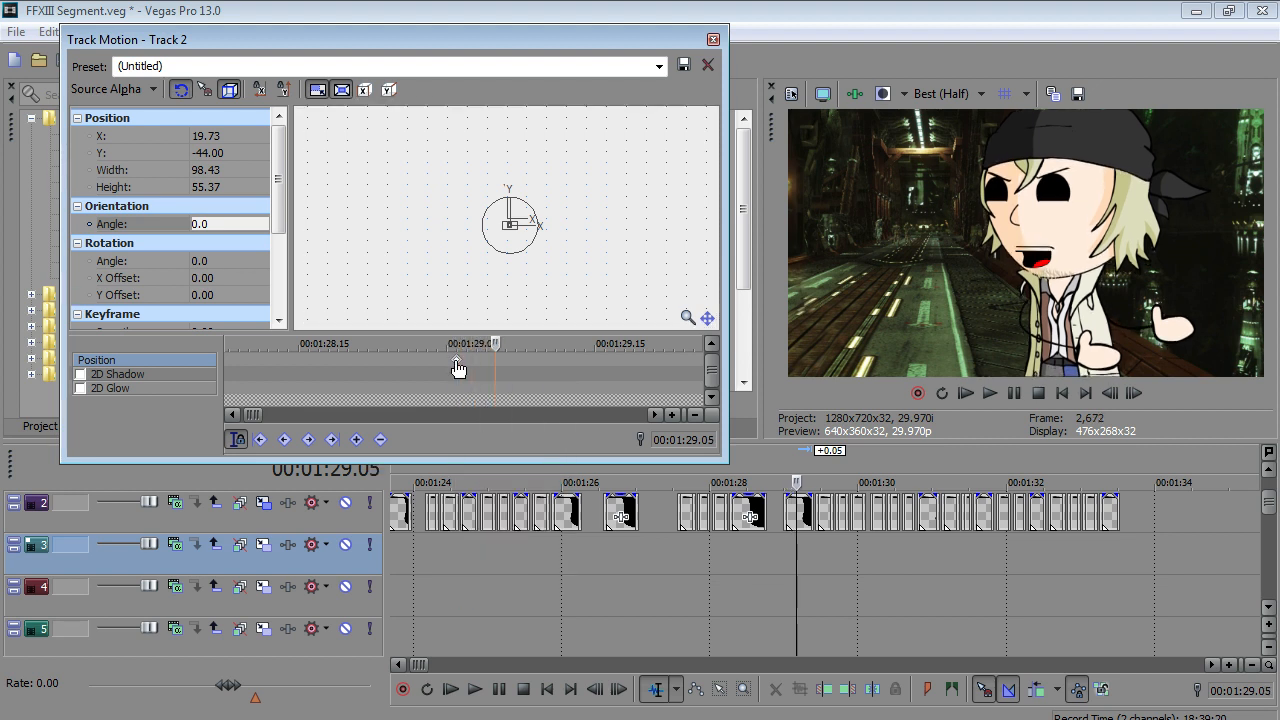
key(Left)
click(512, 213)
key(Up)
scroll(511, 212, up, 1)
scroll(511, 212, up, 3)
key(Up)
key(Up)
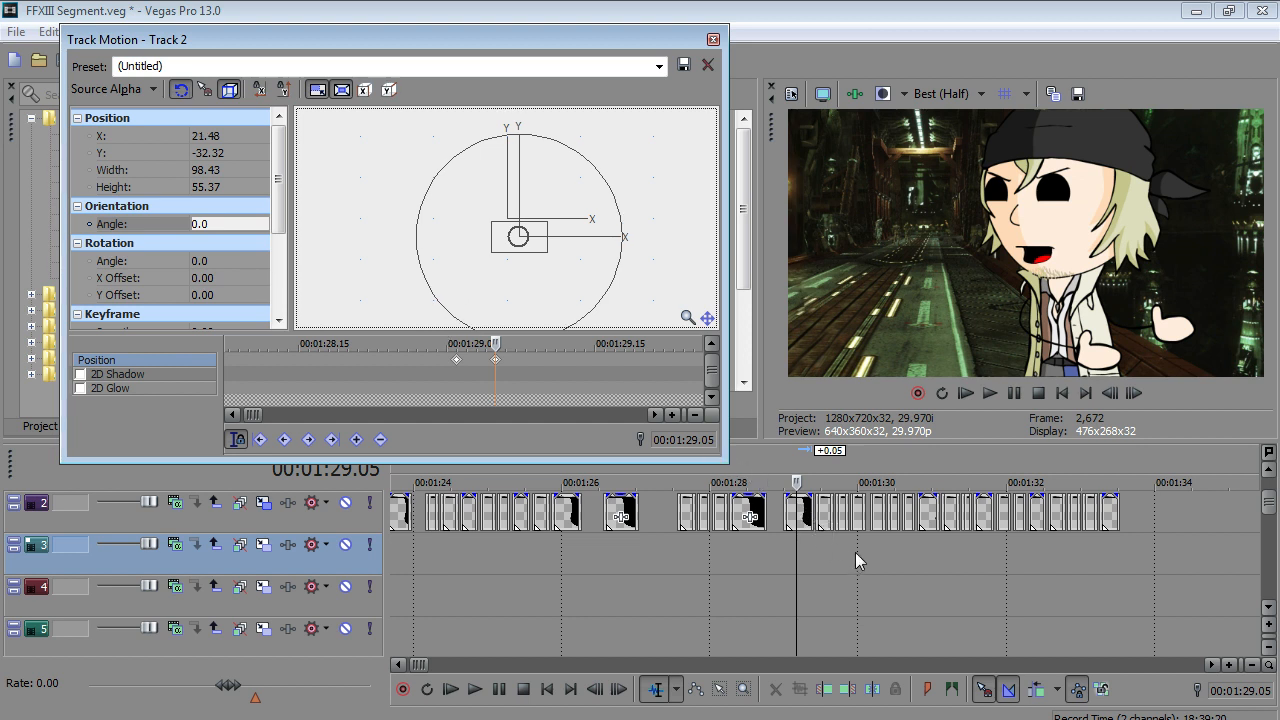
- Step through the frames from 00:01:29.01 and correct the mouth's X to 19.73 in the 00:01:29.05 keyframe
click(789, 557)
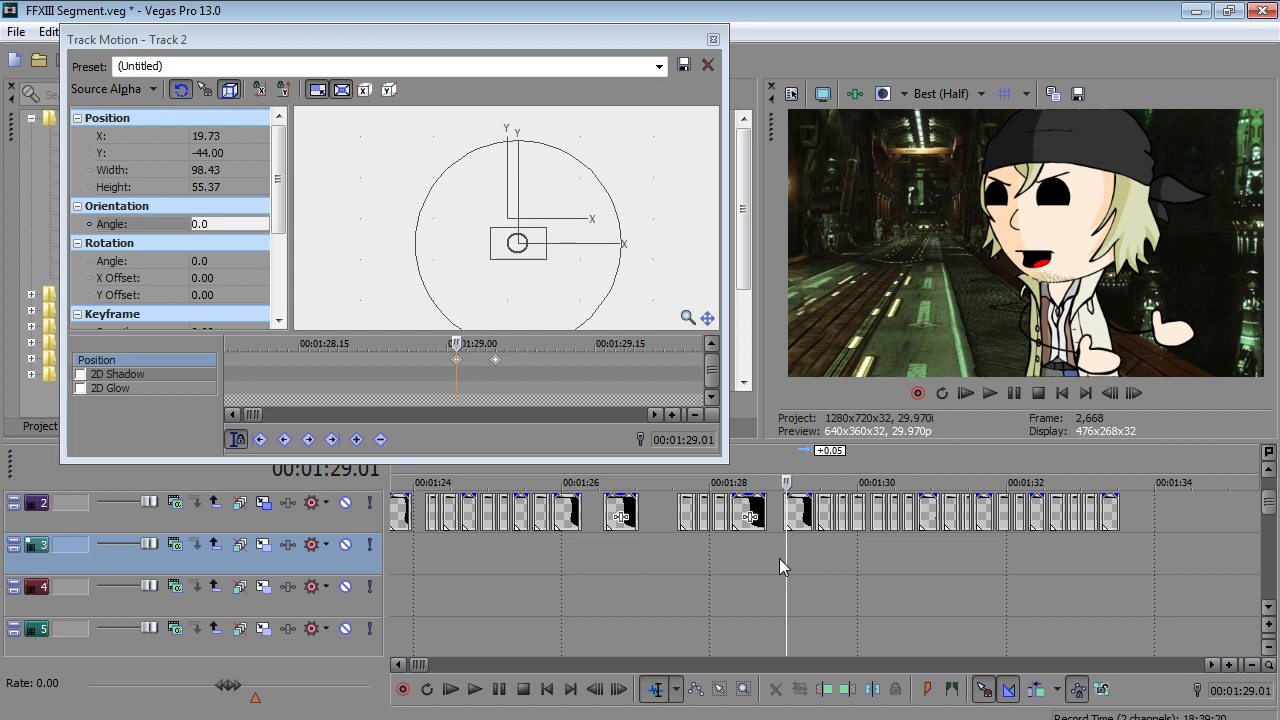
key(Right)
key(Right)
key(Right)
key(Right)
key(Right)
key(Left)
key(Left)
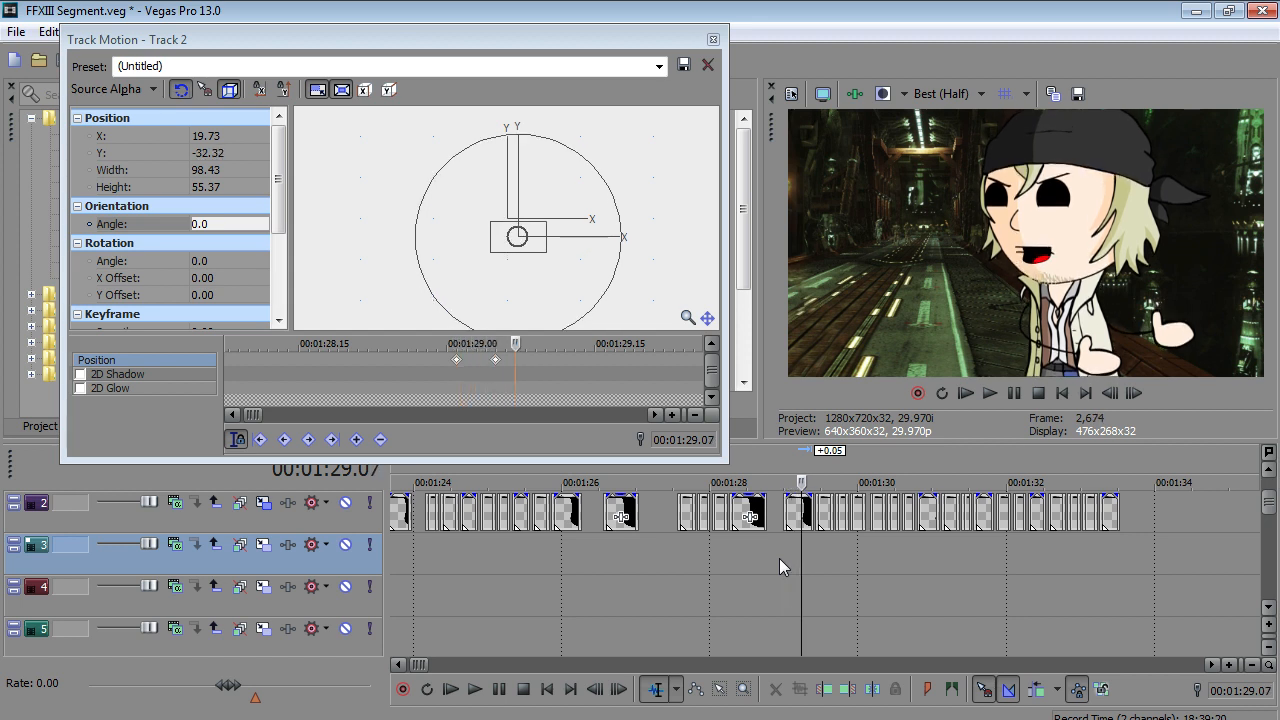
- Add a Position keyframe at 00:01:29.09 with the mouth lowered to Y -51.56
key(Right)
key(Right)
key(Right)
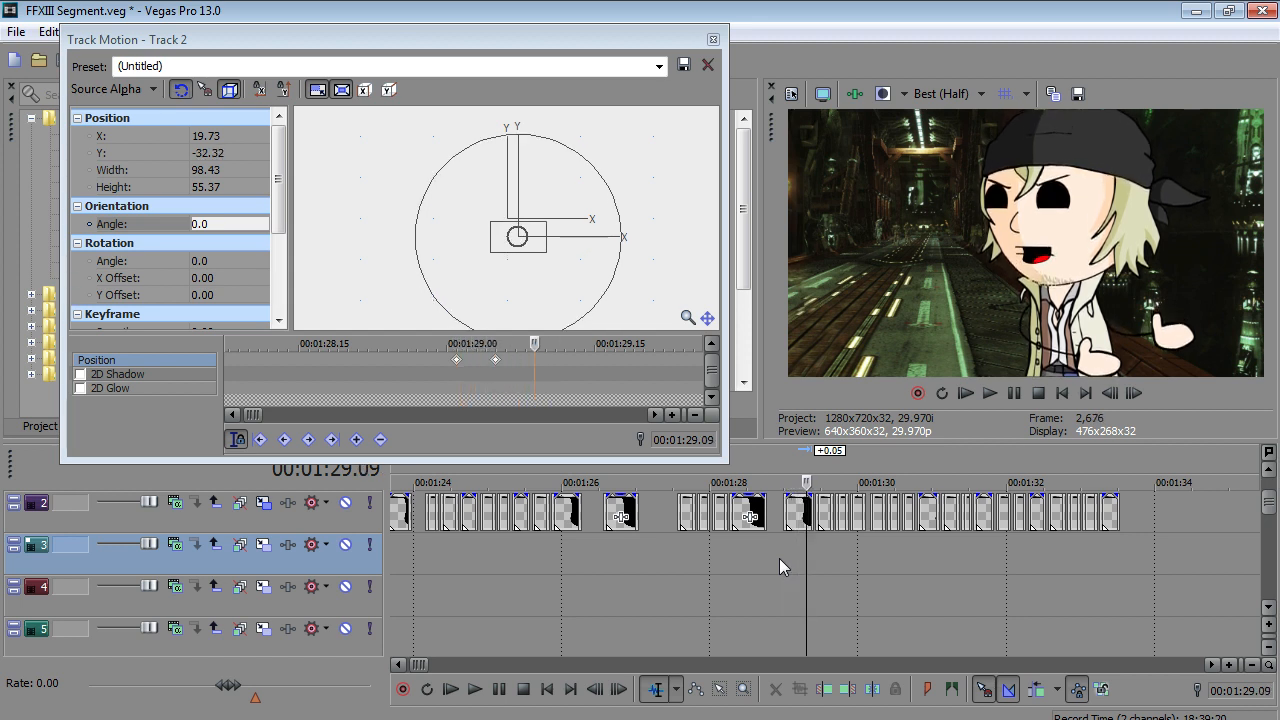
drag(517, 236, 517, 248)
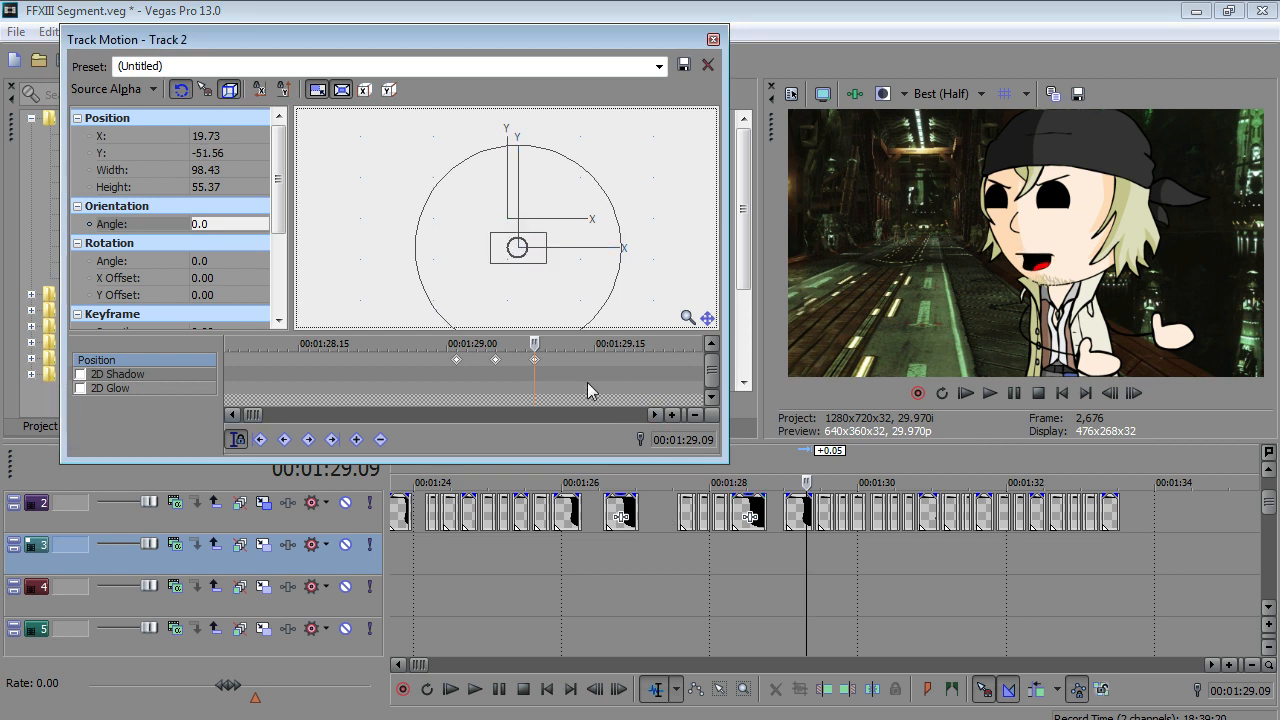
- Add a Position keyframe at 00:01:29.11 with the mouth raised to Y -48.06 and check the frames around it
key(Right)
key(Right)
key(Right)
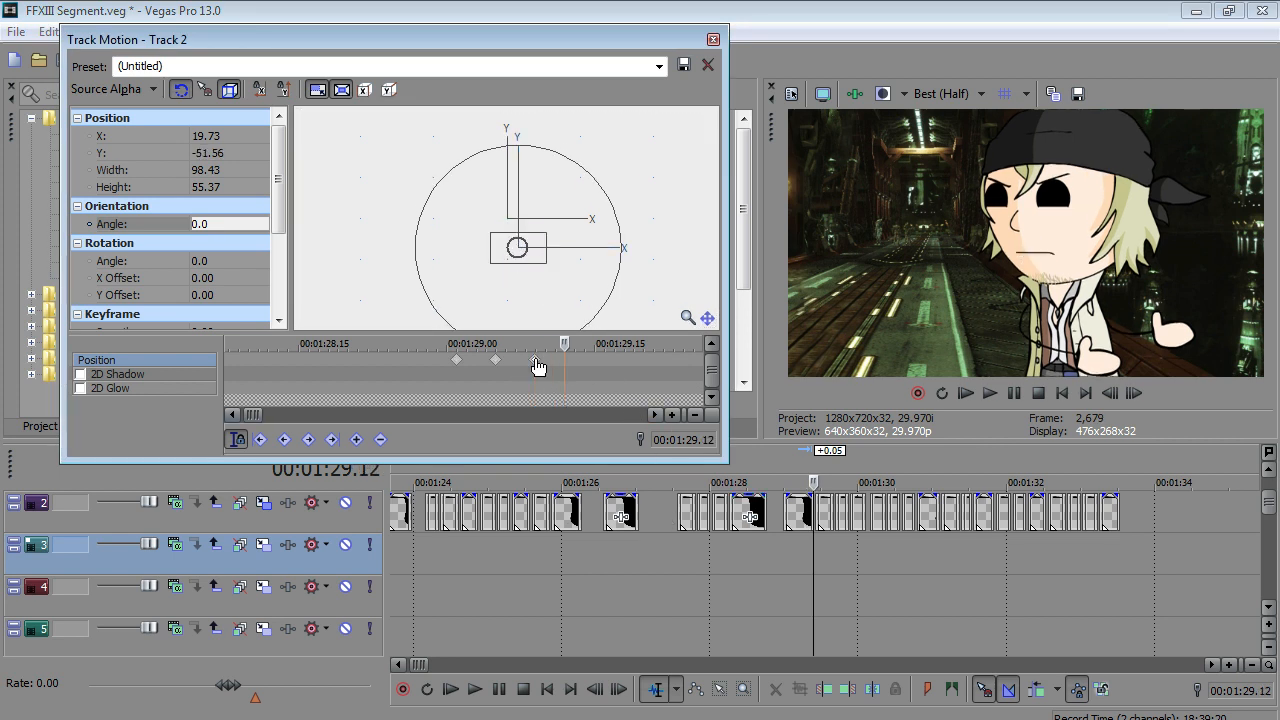
key(Left)
key(Left)
click(522, 252)
drag(522, 252, 521, 249)
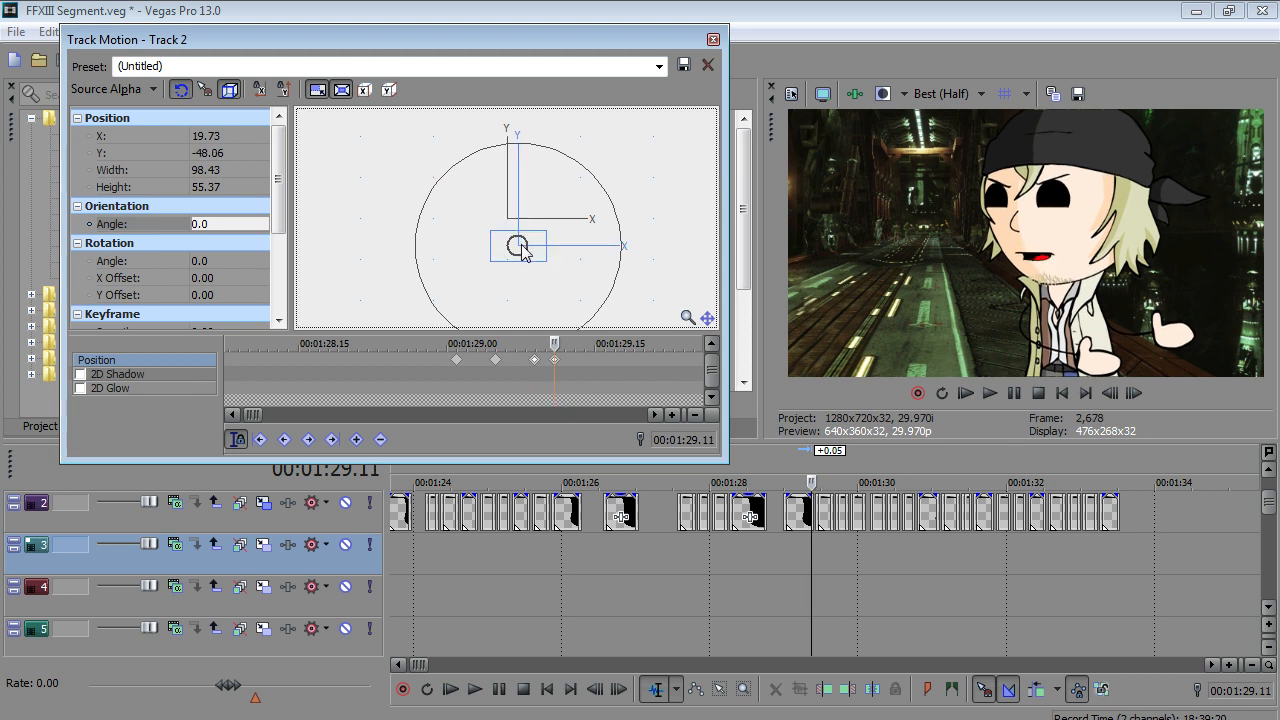
click(555, 361)
key(Right)
key(Right)
key(Left)
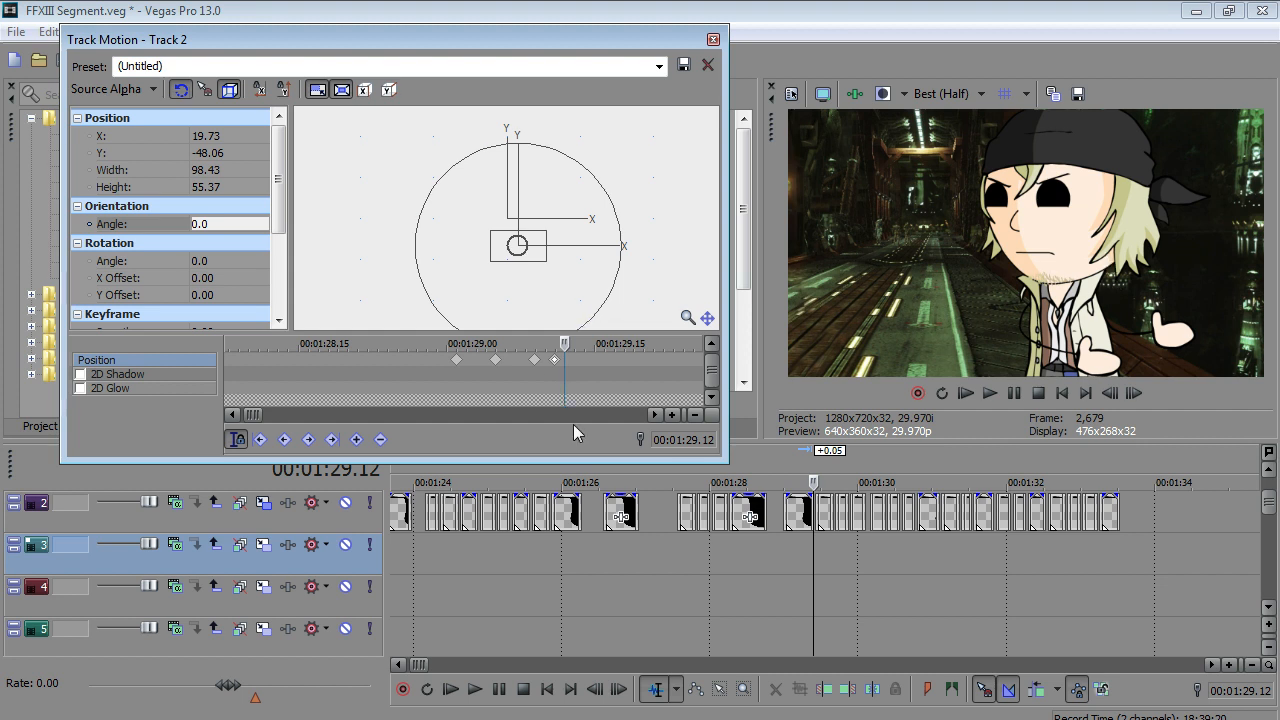
click(555, 360)
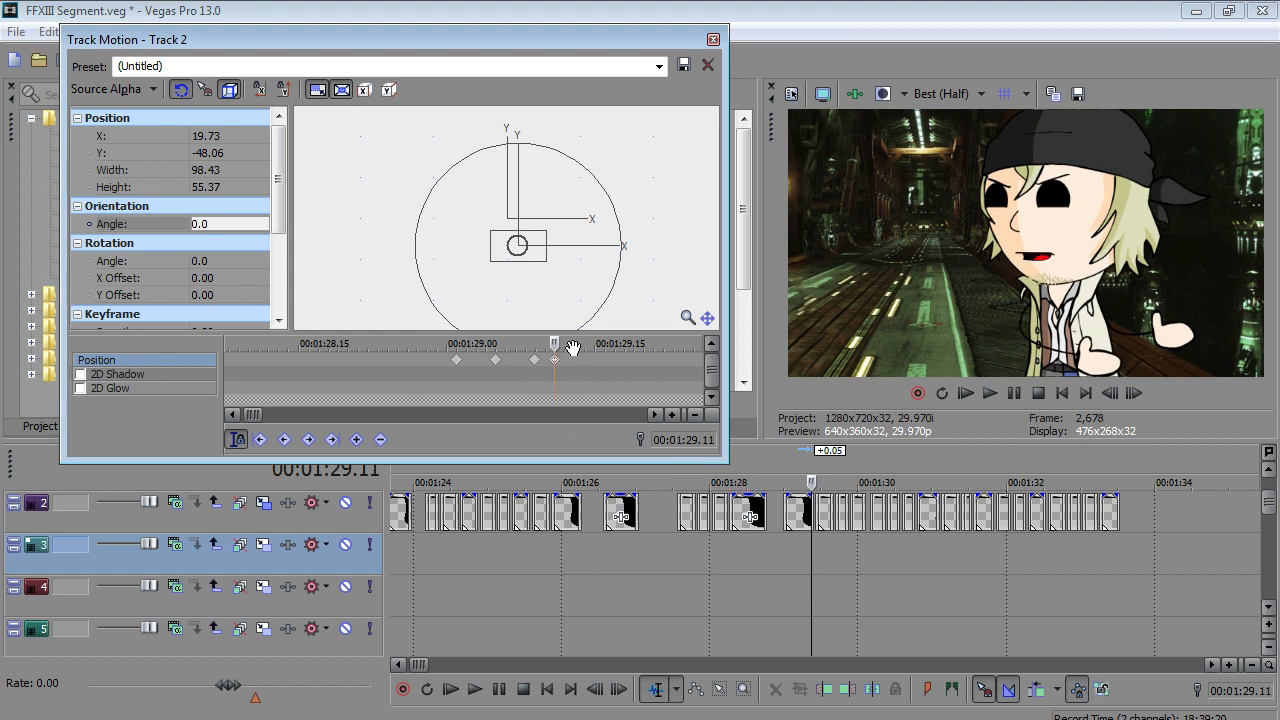
- Set the Position keyframe at 00:01:29.11 to Hold interpolation and return to the main timeline
right_click(555, 360)
click(605, 585)
click(818, 558)
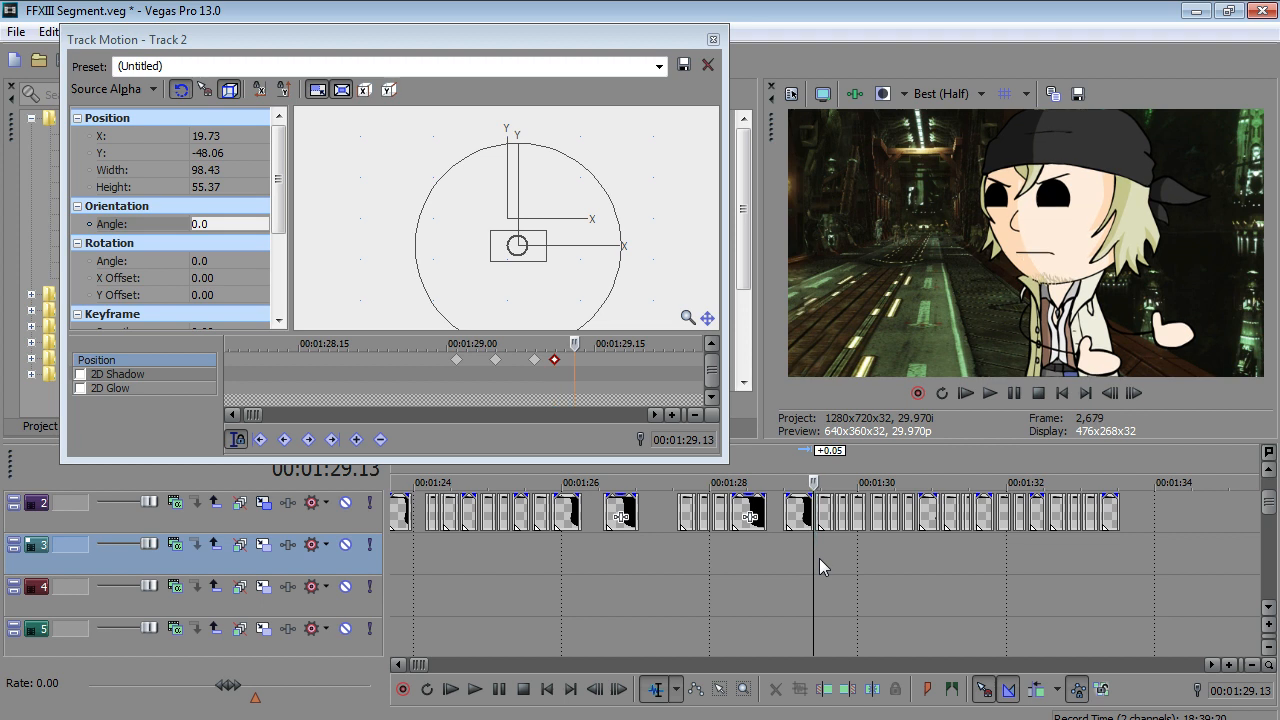
- Step forward and back through the frames after 00:01:29.13 to examine where the character's head moves away from the mouth
key(Right)
key(Right)
key(Right)
key(Right)
key(Right)
key(Right)
key(Right)
key(Right)
key(Right)
key(Right)
key(Right)
key(Right)
key(Right)
key(Right)
key(Right)
key(Right)
key(Right)
key(Right)
key(Right)
key(Right)
key(Left)
key(Left)
key(Left)
key(Left)
key(Left)
key(Left)
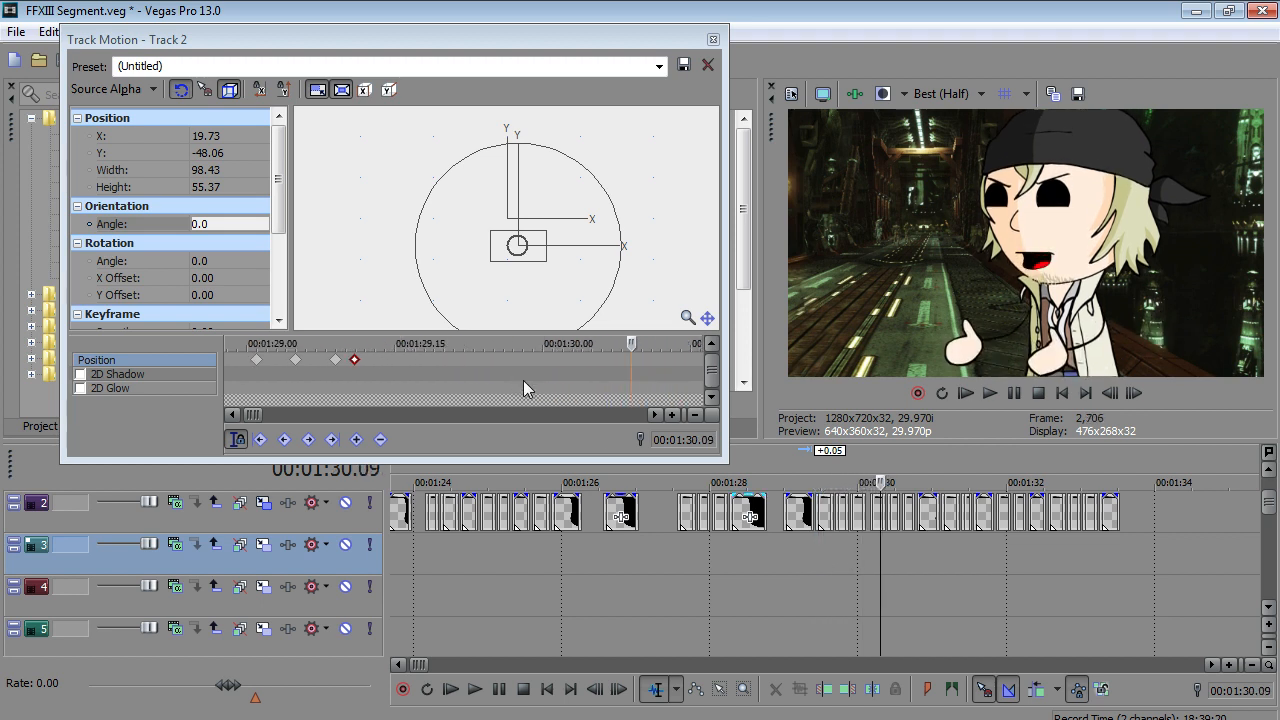
key(Left)
key(Left)
key(Left)
key(Left)
key(Left)
key(Left)
key(Left)
key(Left)
key(Left)
key(Left)
key(Left)
key(Left)
key(Left)
key(Left)
key(Left)
key(Left)
key(Left)
key(Left)
key(Left)
key(Left)
key(Right)
key(Right)
key(Right)
key(Right)
key(Right)
key(Right)
key(Right)
key(Right)
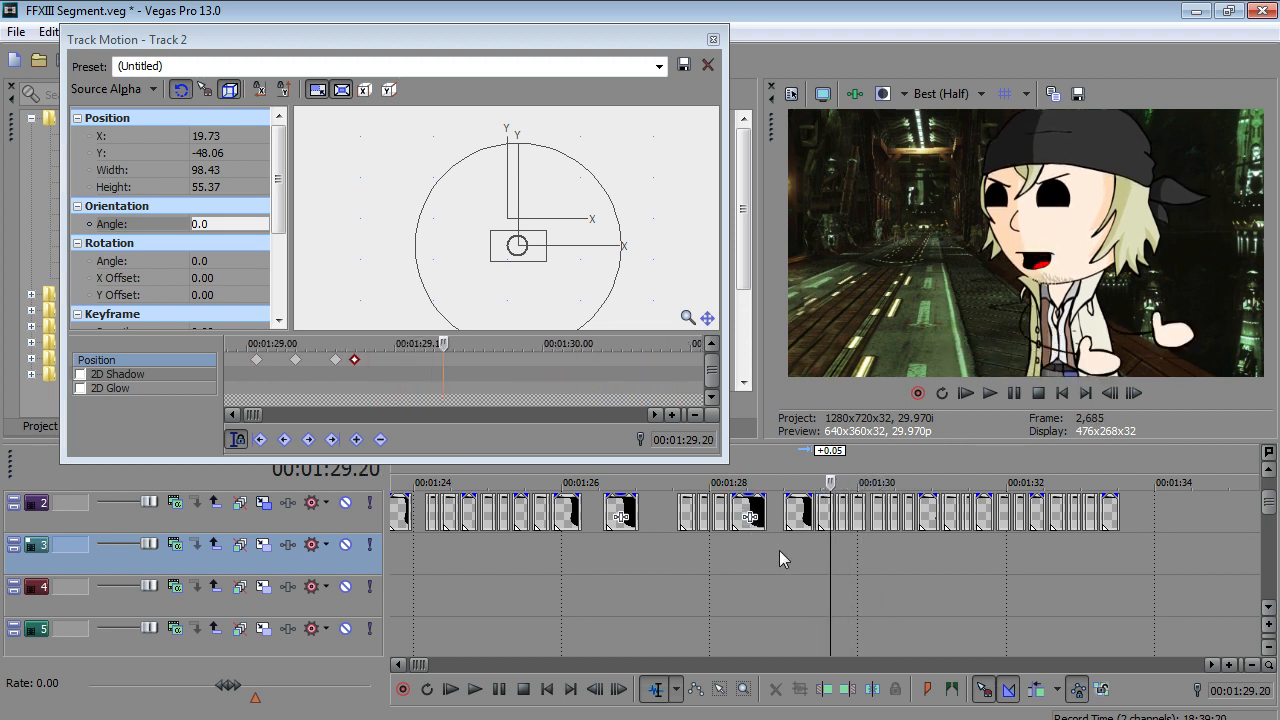
- Add a Position keyframe at 00:01:29.21 and a Linear one at 00:01:29.22 with the mouth raised to Y -42.82
key(Right)
key(Left)
key(Left)
double_click(455, 361)
key(Right)
drag(499, 254, 499, 251)
right_click(460, 359)
click(522, 481)
- Add Position keyframes at 00:01:29.25 with the mouth at Y -34.07 and at 00:01:29.27 with it at Y -35.82
key(Right)
key(Right)
key(Right)
key(Right)
key(Right)
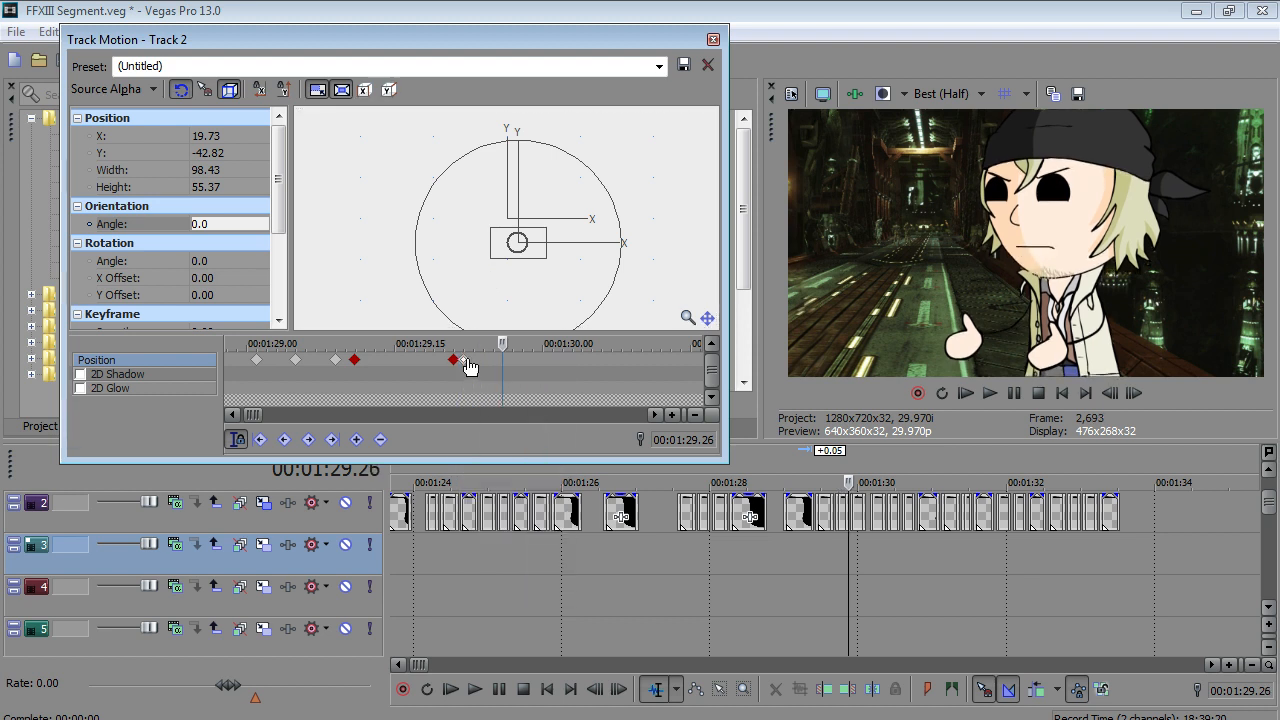
key(Left)
key(Left)
drag(491, 262, 546, 264)
key(Right)
key(Right)
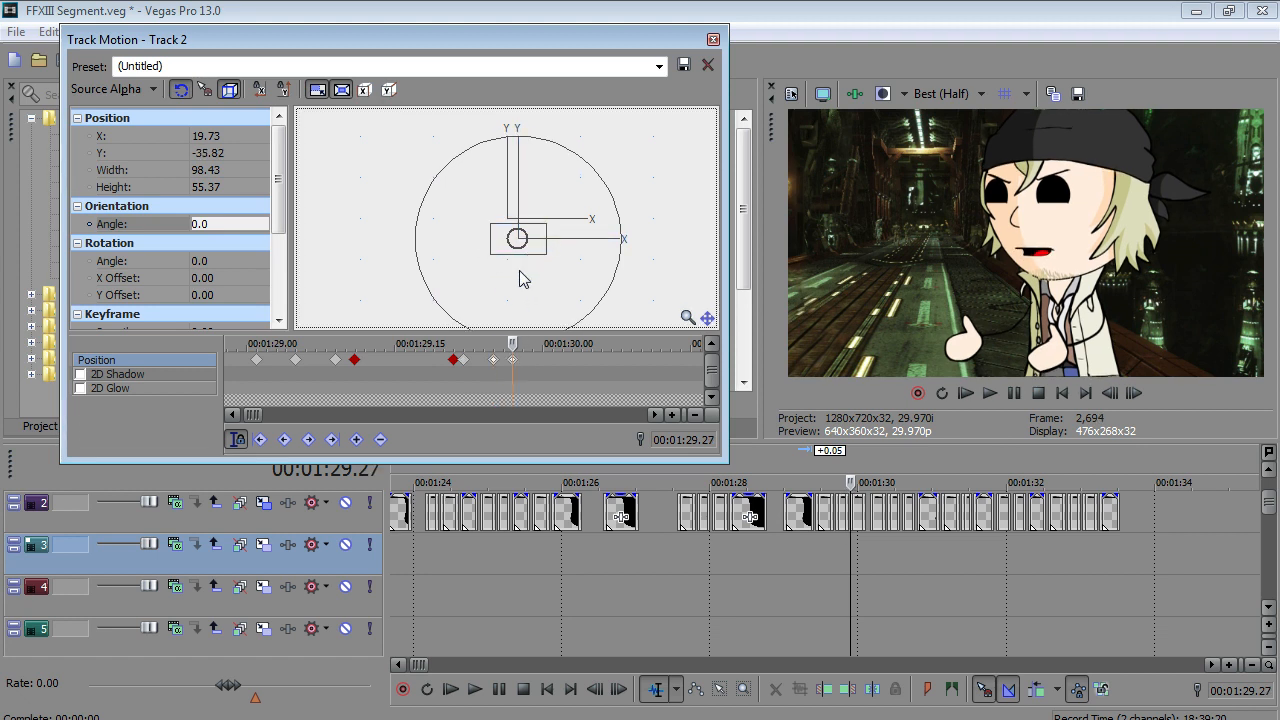
- Add a Position keyframe at 00:01:30.00 with the mouth lowered to Y -49.81
key(Right)
key(Right)
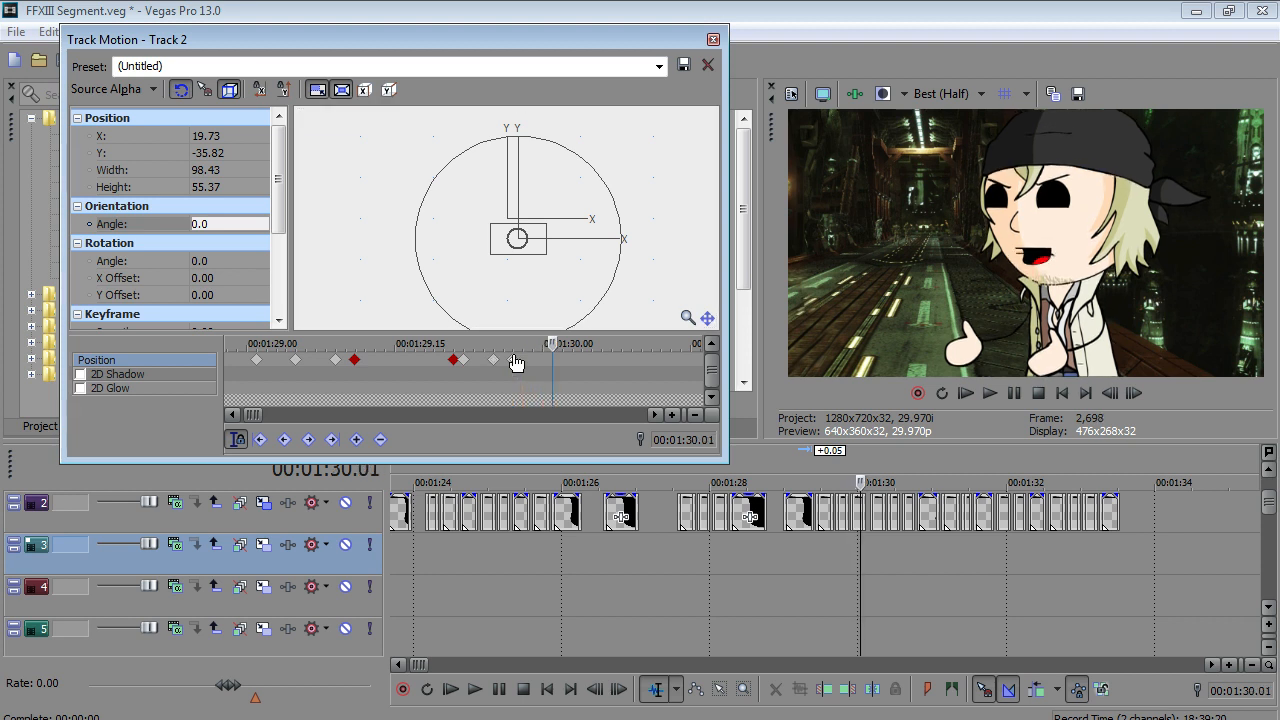
key(Right)
drag(517, 238, 518, 250)
key(Right)
key(Right)
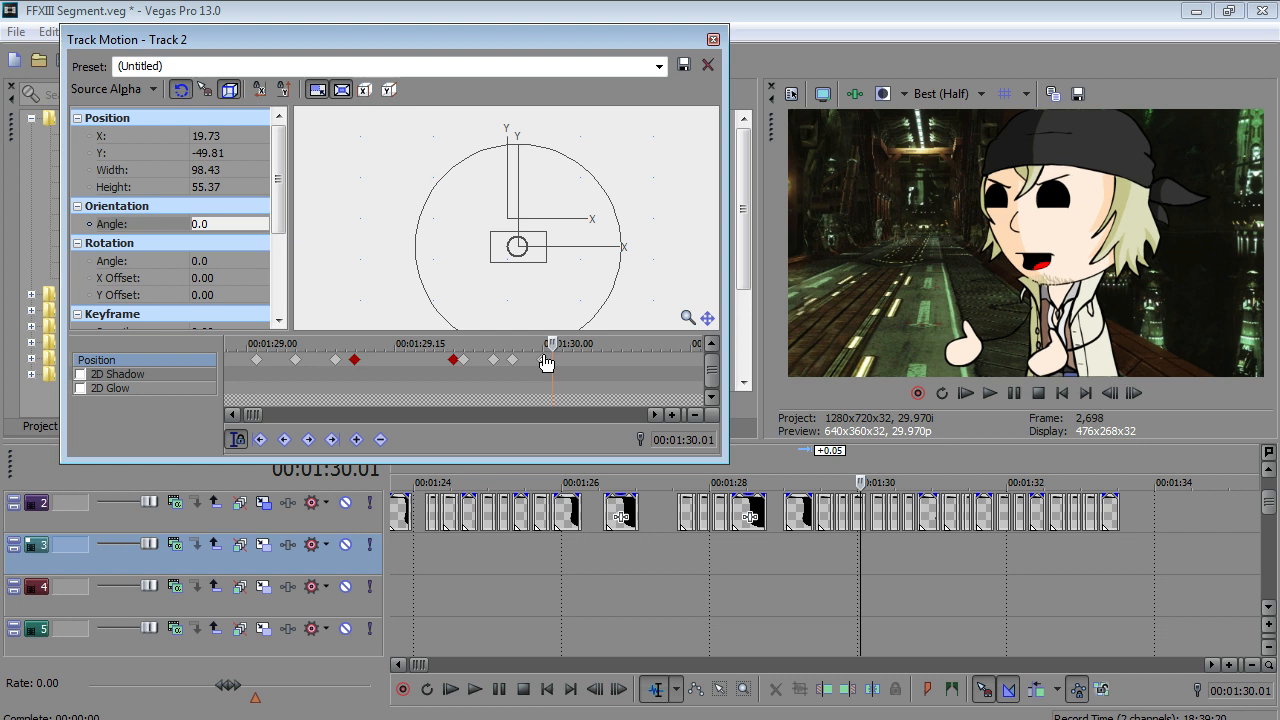
- Add a Position keyframe at 00:01:30.02 with the mouth raised to Y -48.06 and check the frame before it
key(Right)
key(Right)
key(Left)
key(Left)
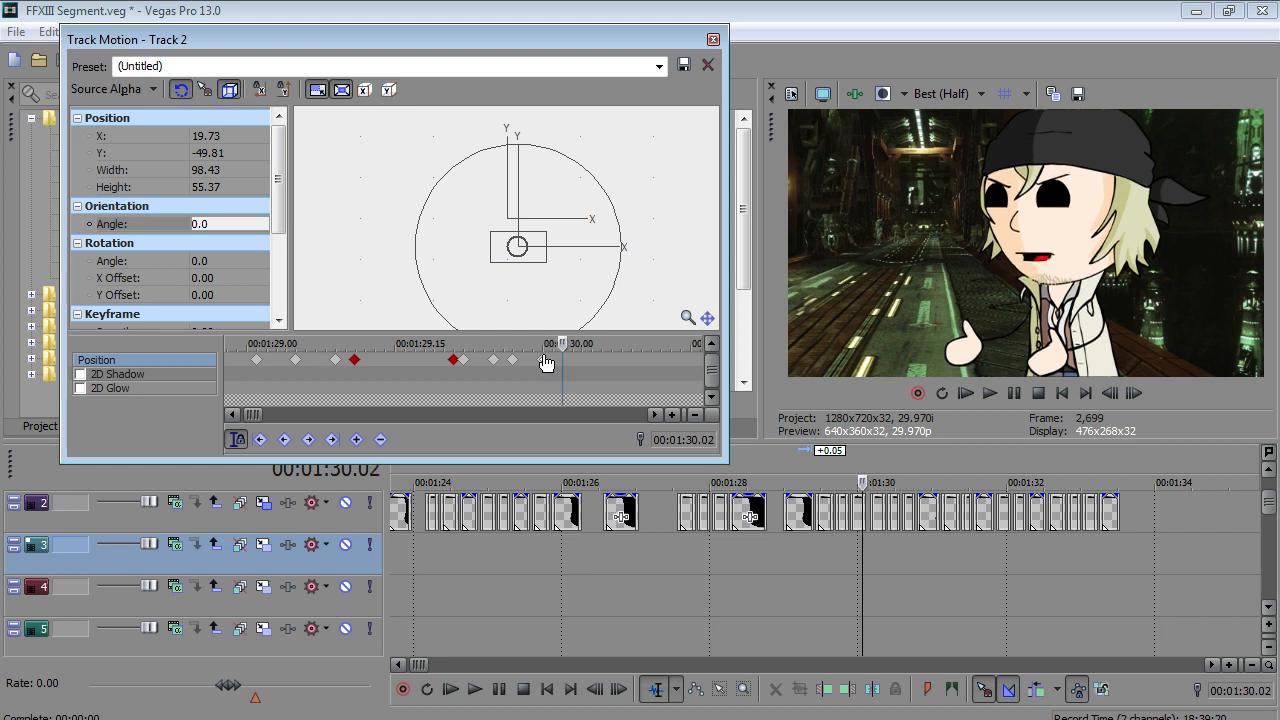
key(Left)
key(Left)
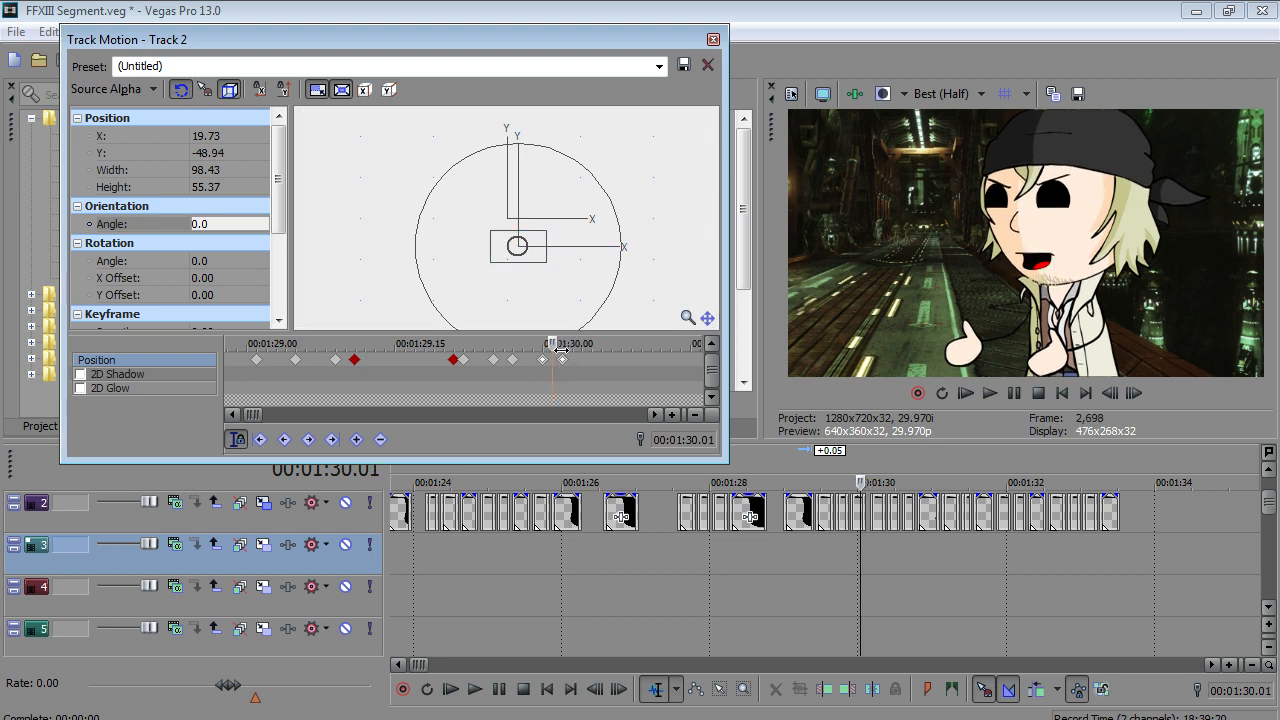
- Step through the frames around the new keyframes from 00:01:29.25 onward and play the section to check the mouth's motion
key(Left)
key(Left)
key(Left)
key(Left)
key(Left)
key(Left)
key(Left)
key(Left)
key(Left)
key(Left)
key(Left)
key(Left)
key(Left)
key(Left)
key(Left)
key(Left)
key(Left)
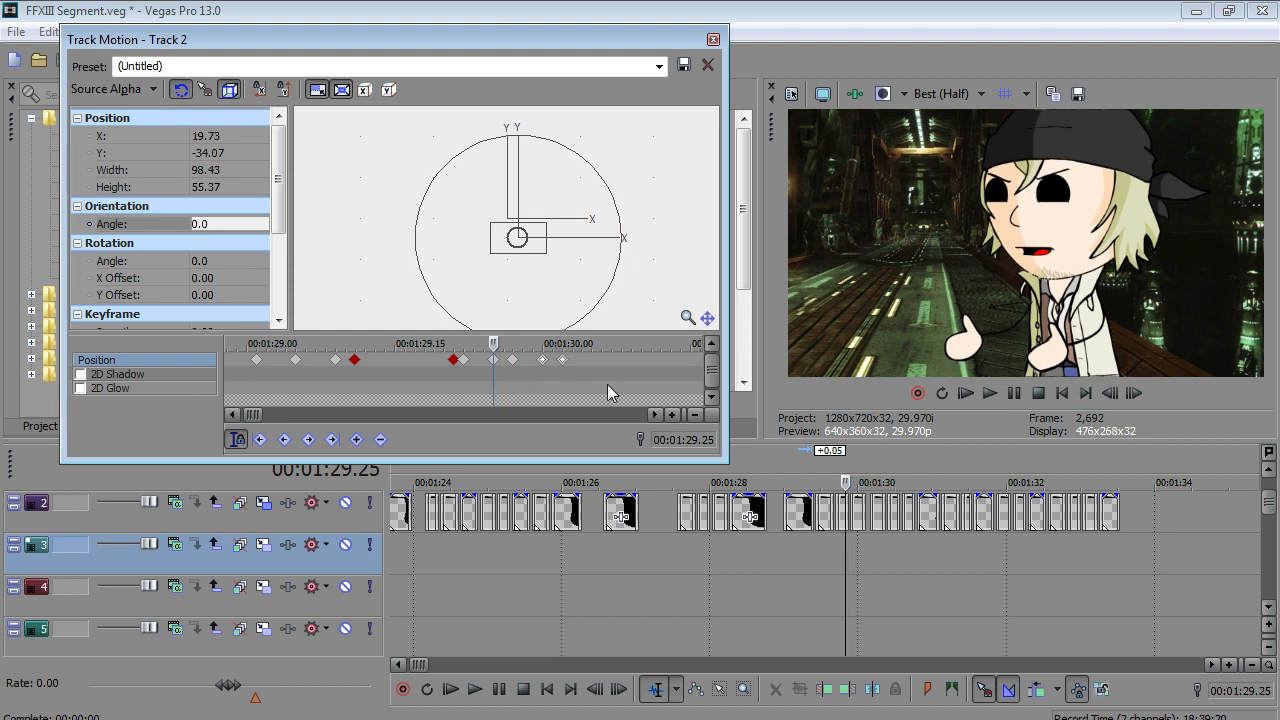
key(Right)
key(Right)
key(Right)
key(Right)
key(Right)
key(Right)
key(Right)
key(Right)
key(Right)
key(Right)
key(Right)
key(Right)
key(Right)
key(Right)
key(Right)
click(481, 690)
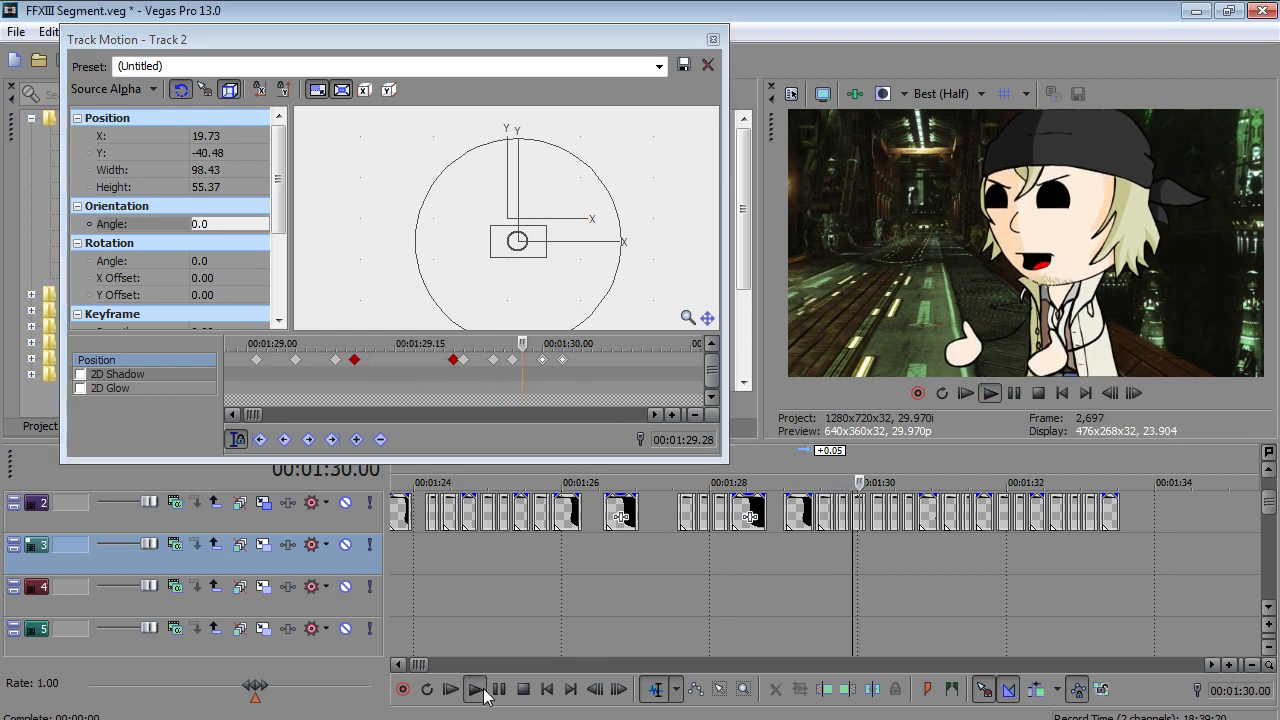
click(499, 689)
- Add Position keyframes at 00:01:30.11 with the mouth unmoved and at 00:01:30.12 with it raised to Y -44.56
key(Left)
key(Left)
key(Left)
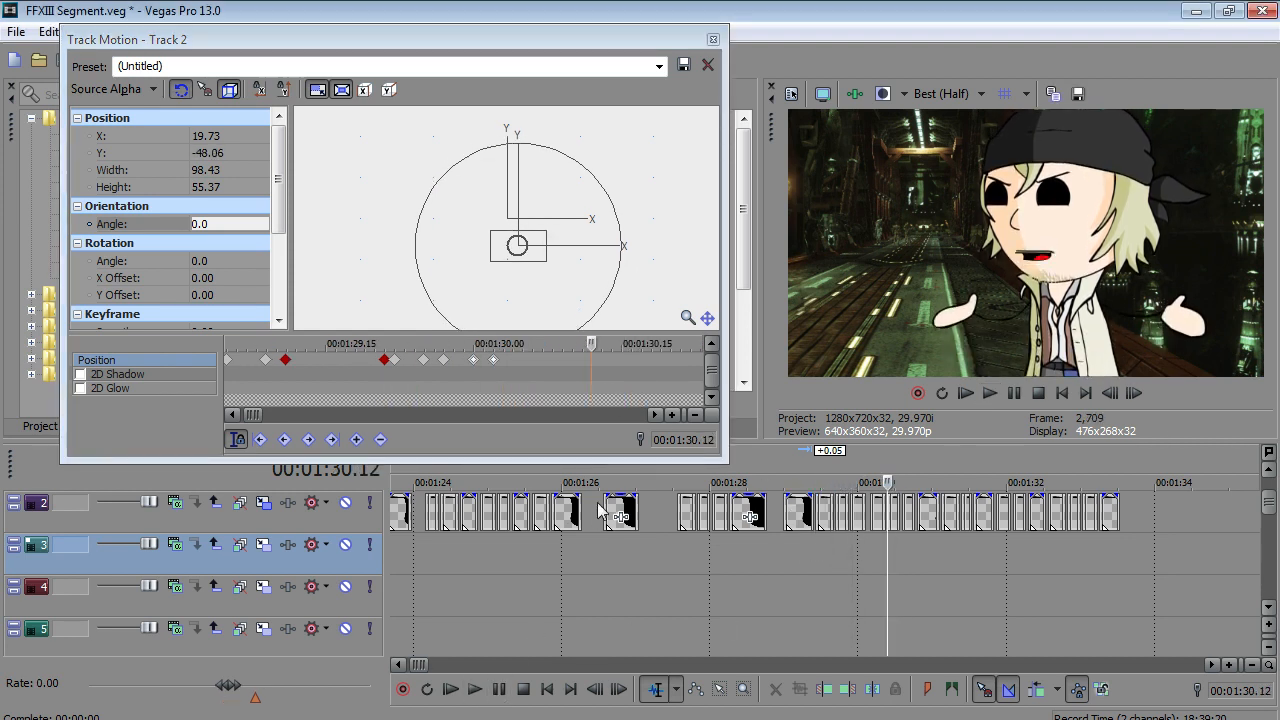
key(Right)
key(Left)
key(Left)
key(Right)
key(Right)
key(Left)
click(558, 302)
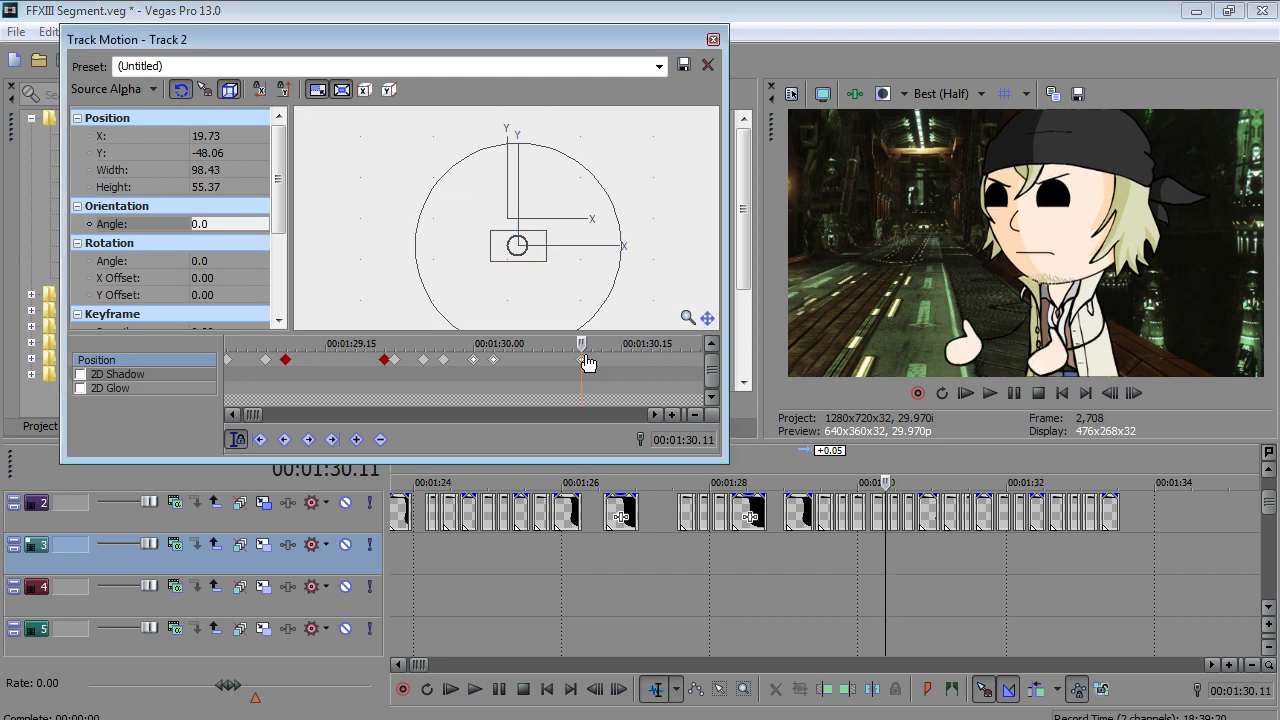
key(Right)
drag(514, 270, 514, 266)
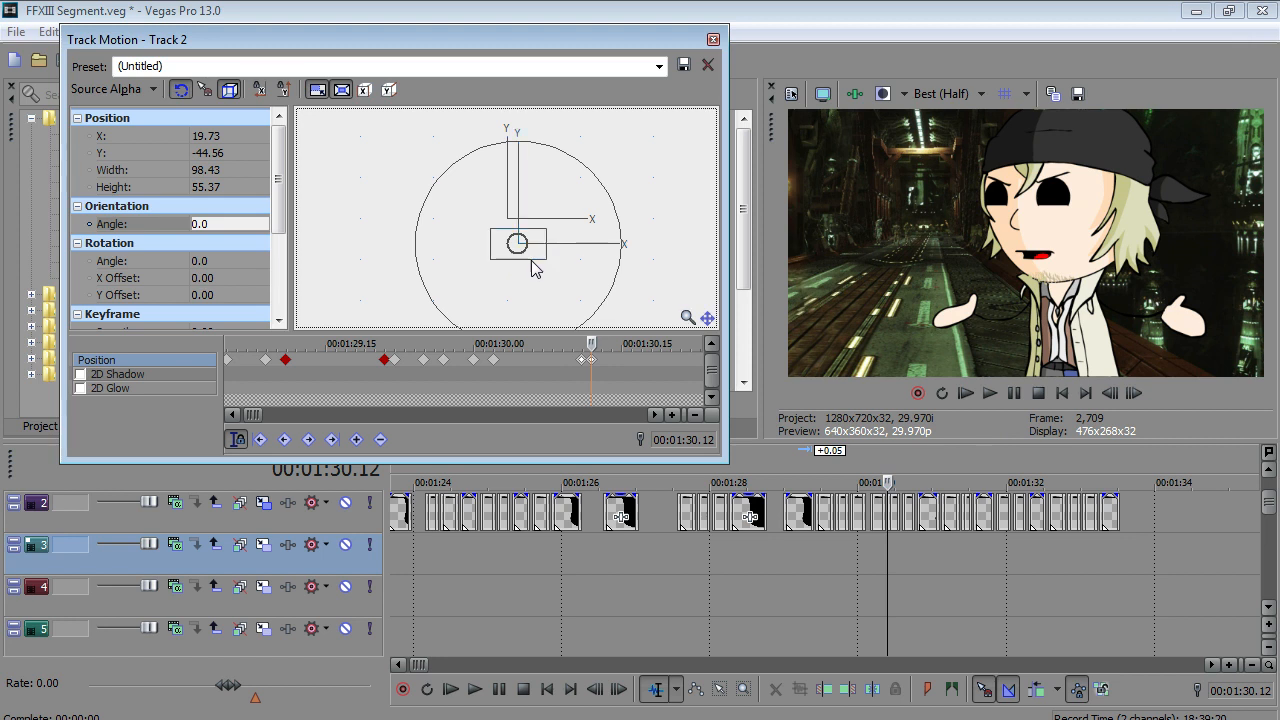
- Add a Position keyframe at 00:01:30.16 with the mouth raised to Y -32.32
key(alt+Right)
key(alt+Right)
key(alt+Right)
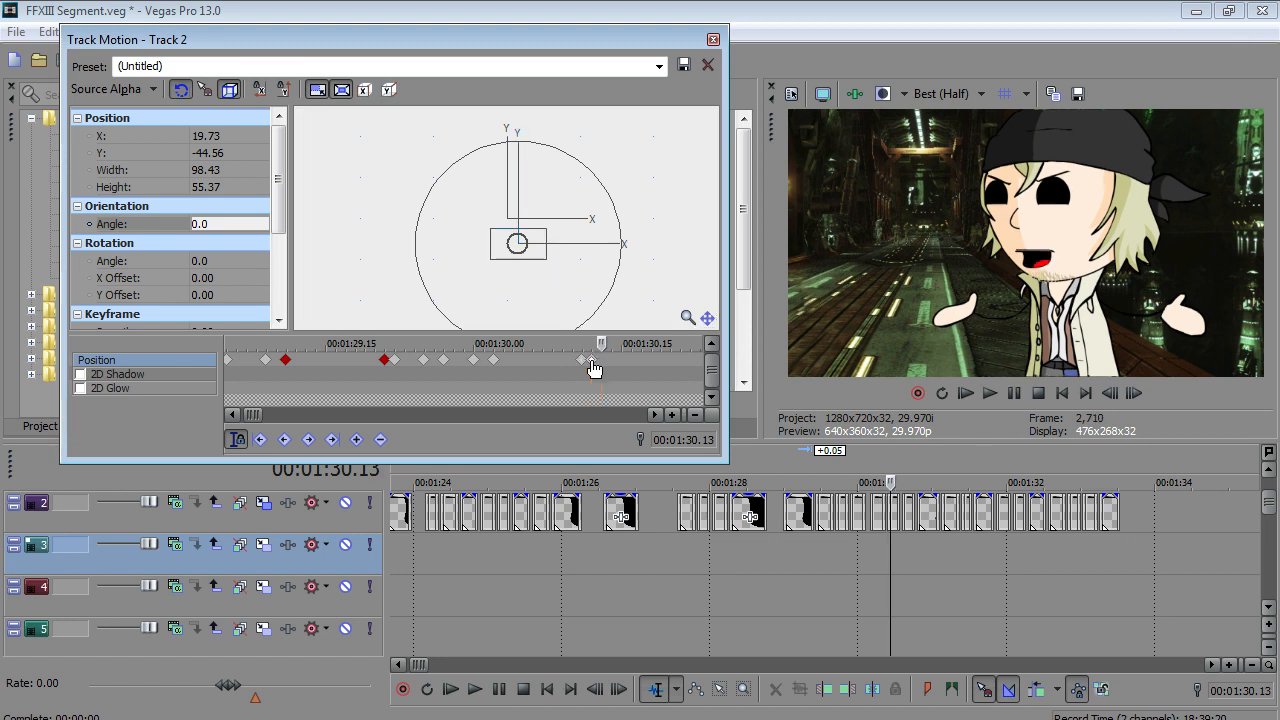
key(alt+Right)
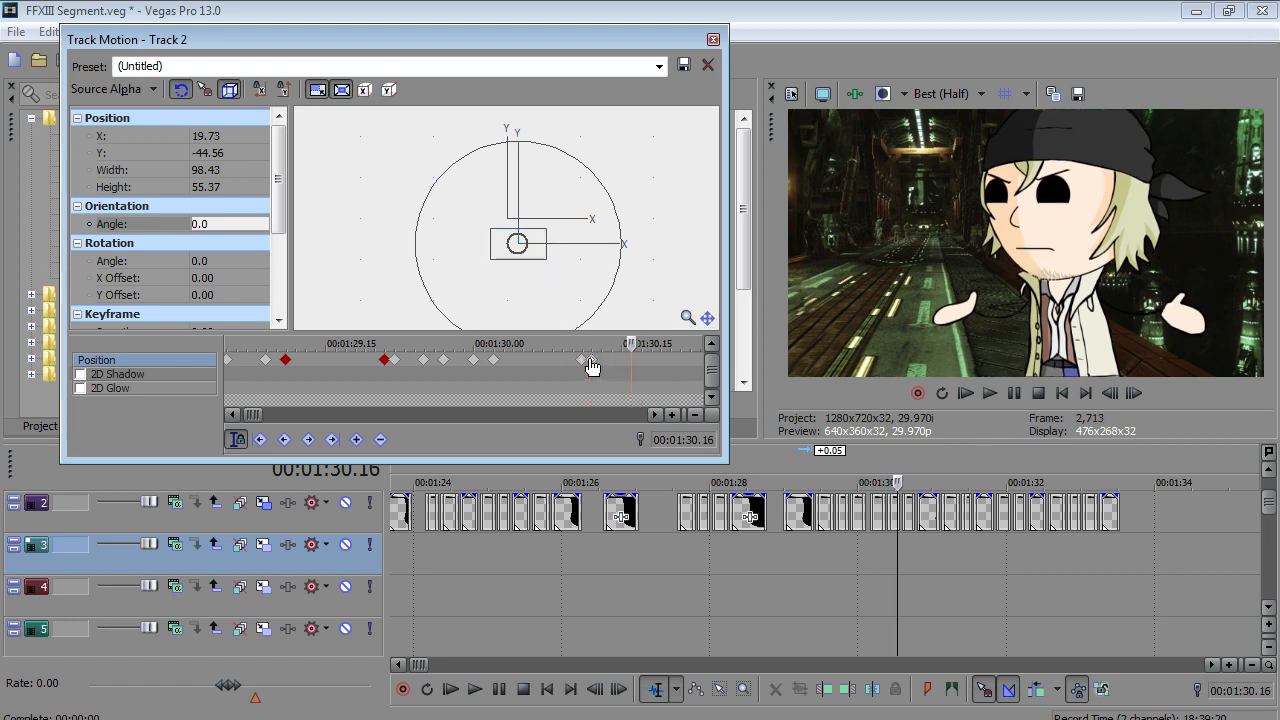
drag(517, 233, 517, 224)
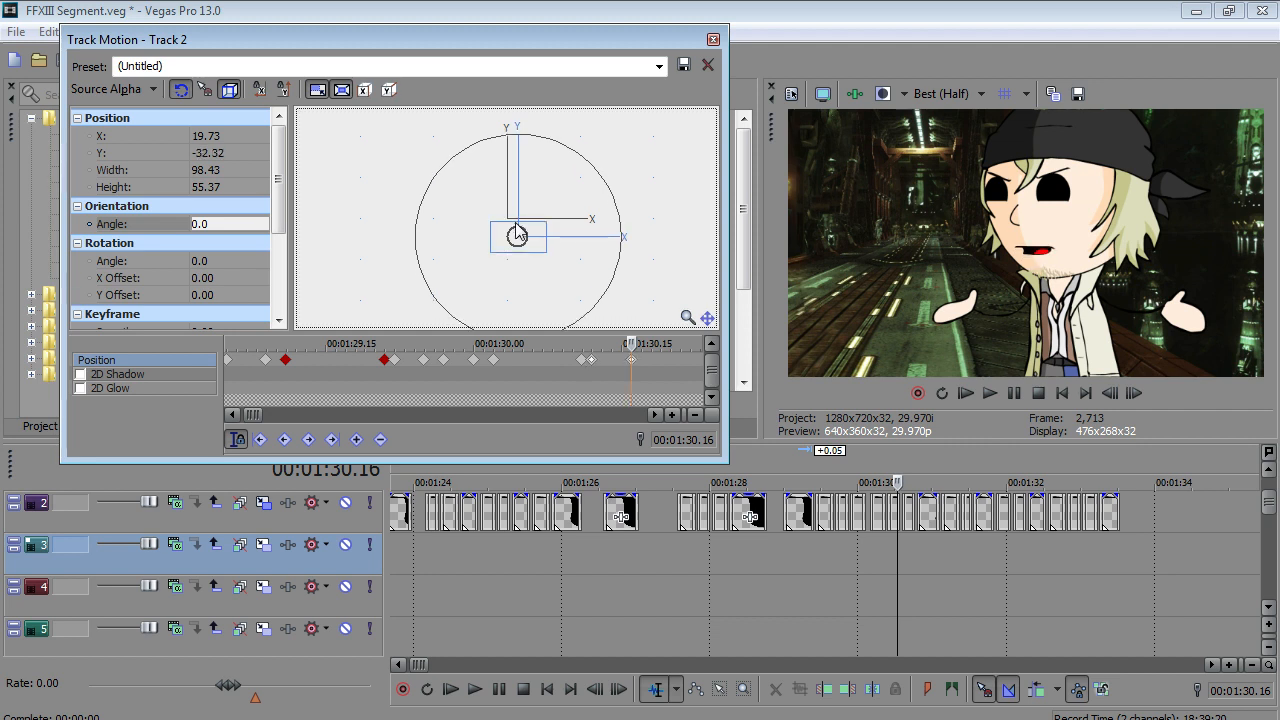
- Step back and forth through the frames up to 00:01:30.20 to check how the mouth follows the head
key(alt+Left)
key(alt+Right)
key(alt+Left)
key(alt+Left)
key(alt+Left)
key(alt+Left)
key(alt+Left)
key(alt+Left)
key(alt+Right)
key(alt+Right)
key(alt+Right)
key(alt+Right)
key(alt+Right)
key(alt+Right)
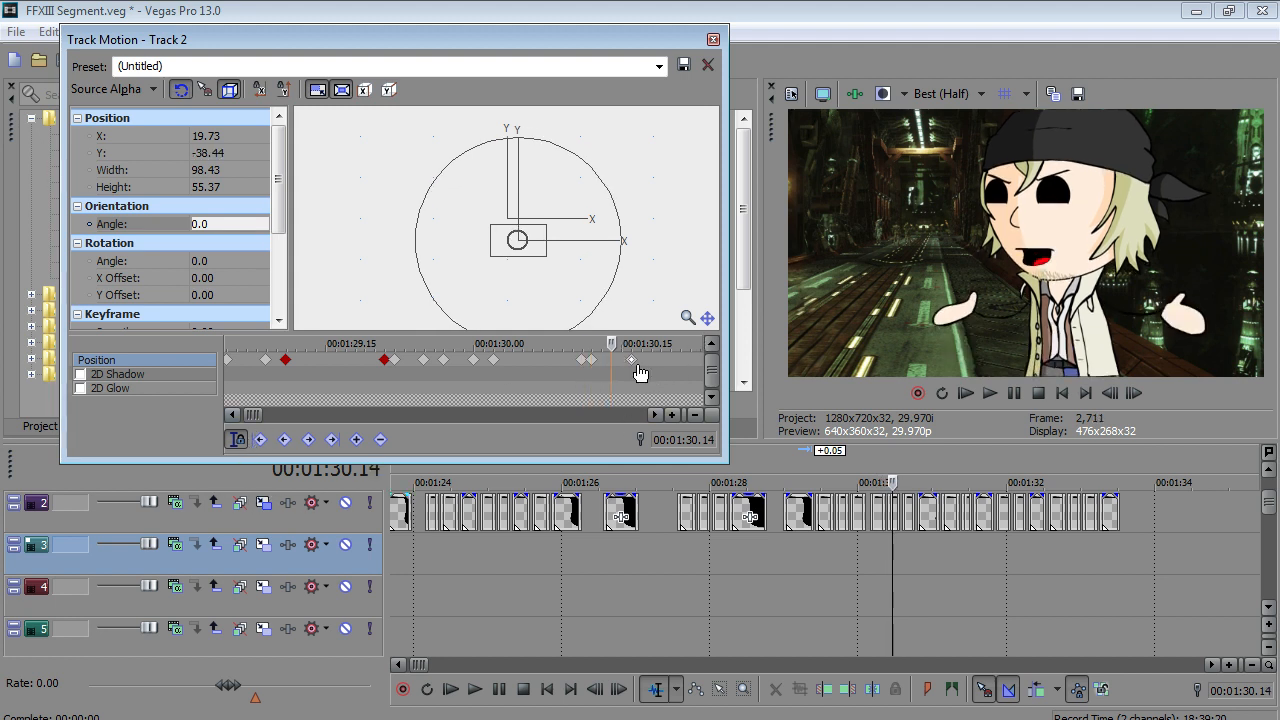
key(alt+Right)
key(alt+Right)
key(alt+Right)
key(alt+Right)
key(alt+Right)
key(alt+Right)
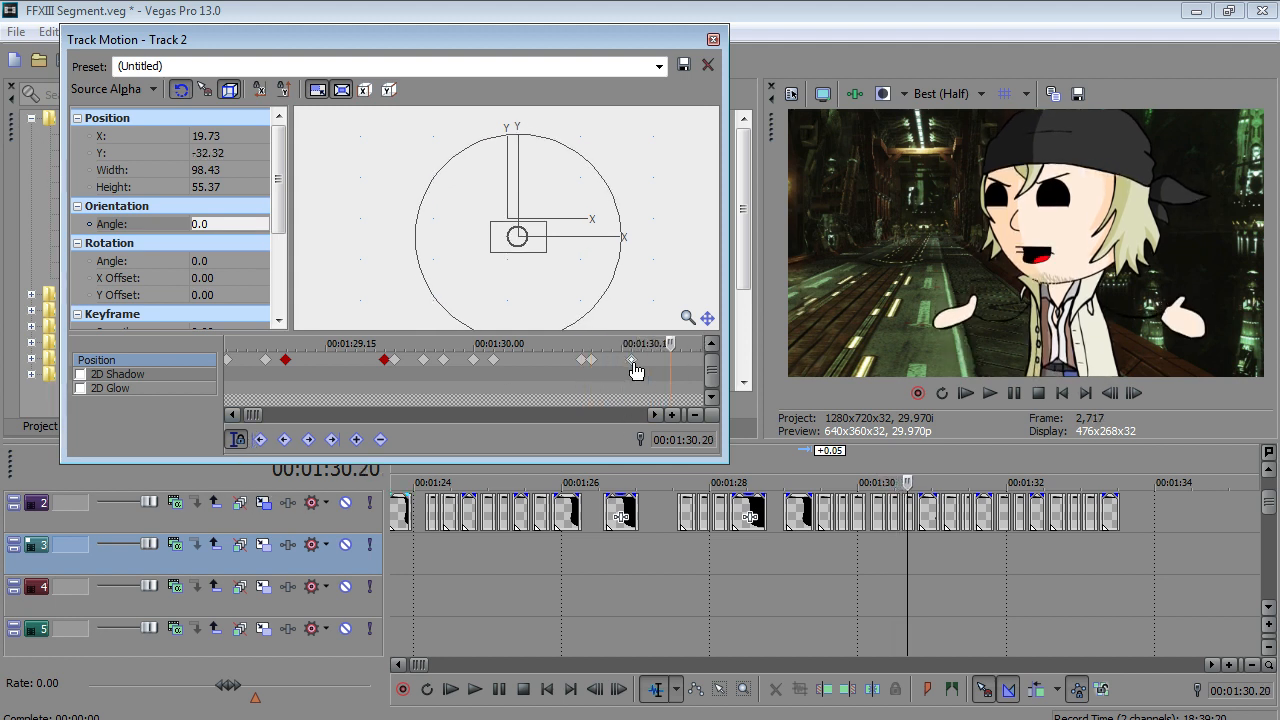
- Add a Position keyframe at 00:01:30.20 with the mouth lowered to Y -49.81 and set its interpolation to Hold
key(alt+Left)
key(alt+Left)
key(alt+Left)
key(alt+Right)
drag(535, 229, 534, 240)
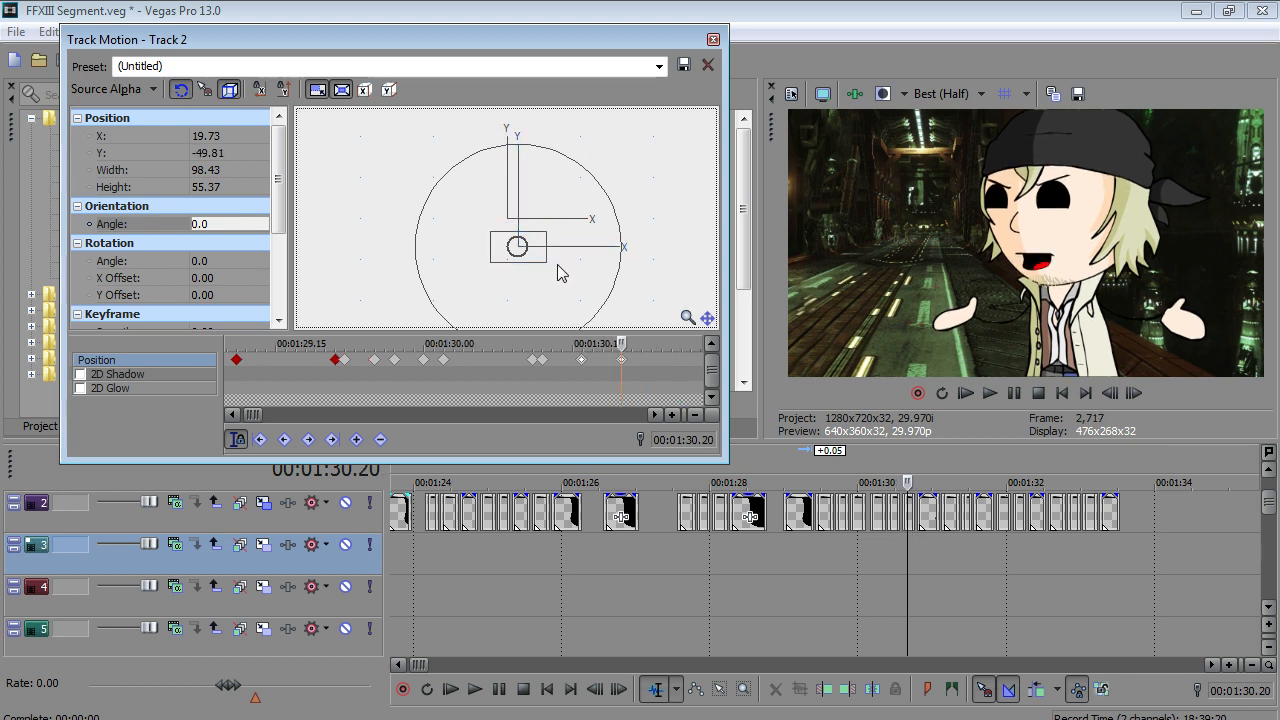
right_click(621, 360)
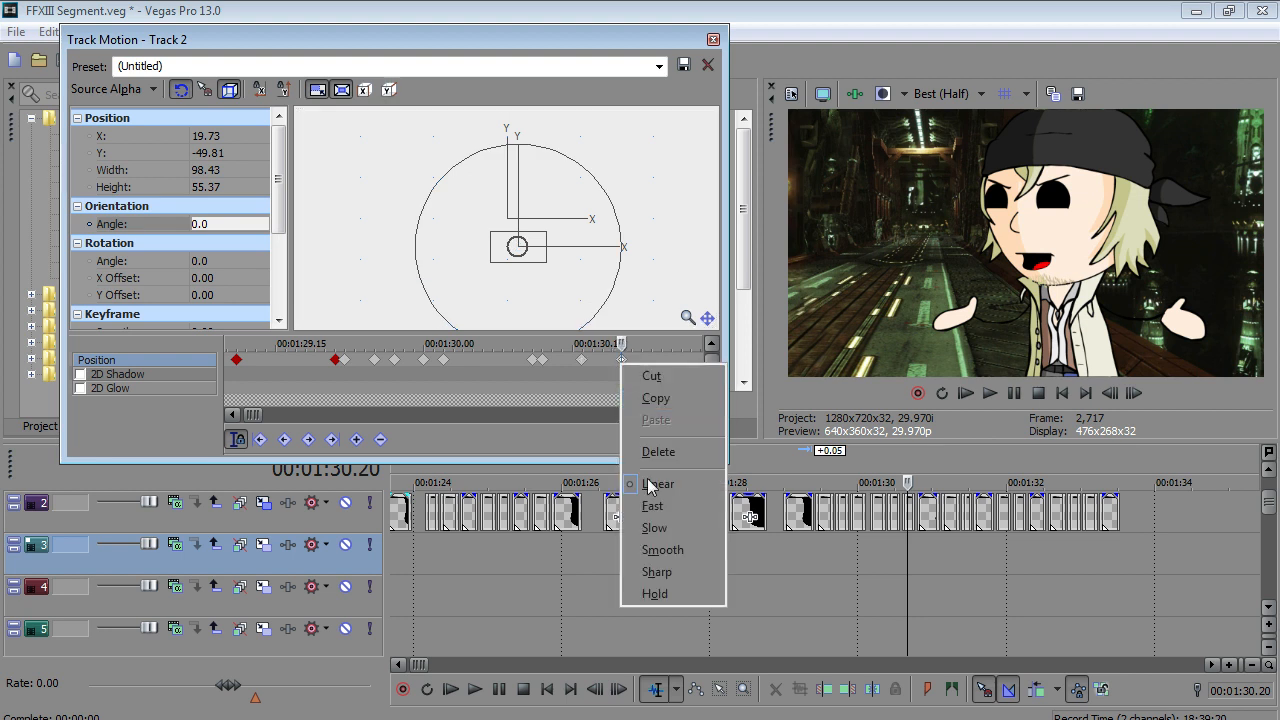
click(651, 593)
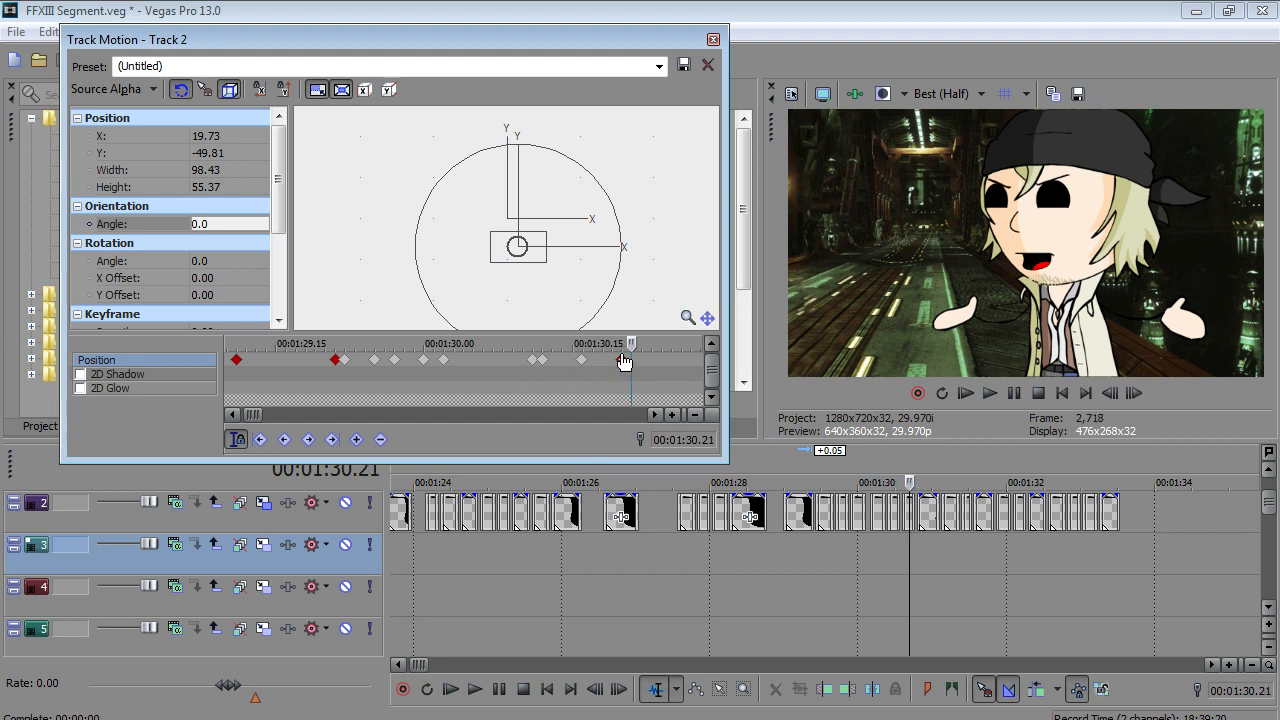
- Step back and forth through the frames up to 00:01:31.24 to check whether the mouth stays aligned with the head
key(Right)
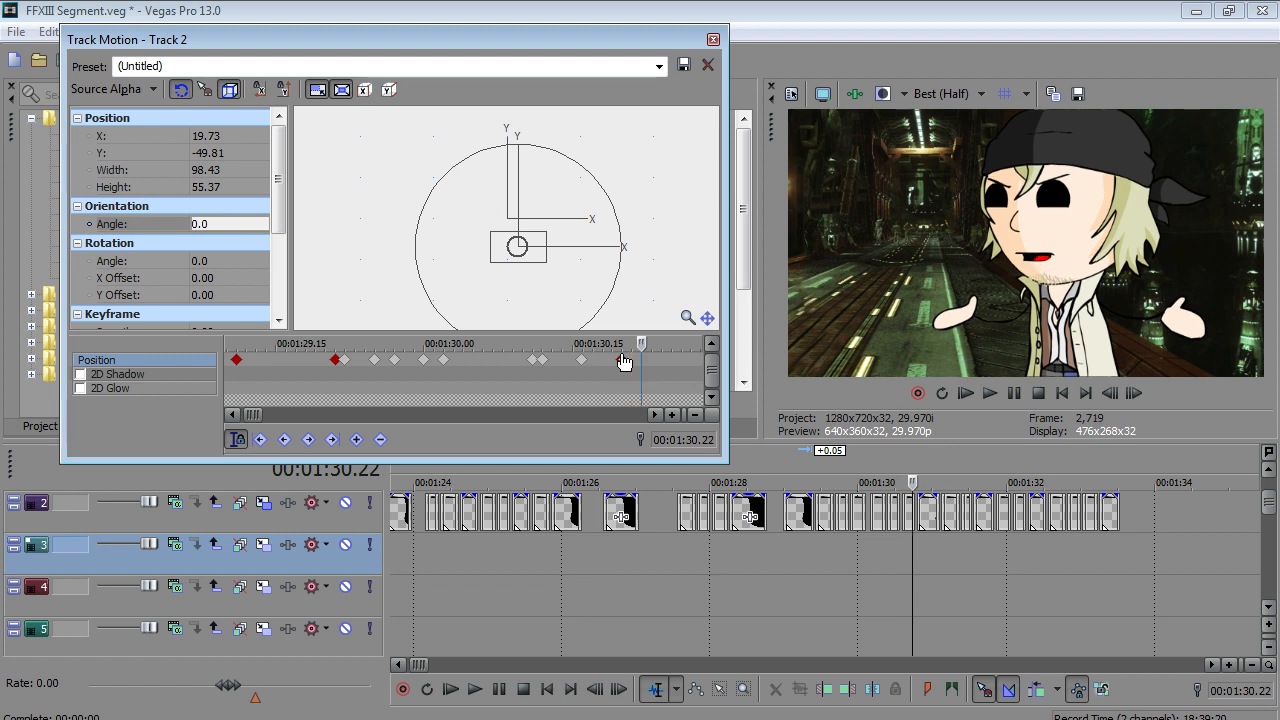
key(Right)
key(Right)
key(Right)
key(Right)
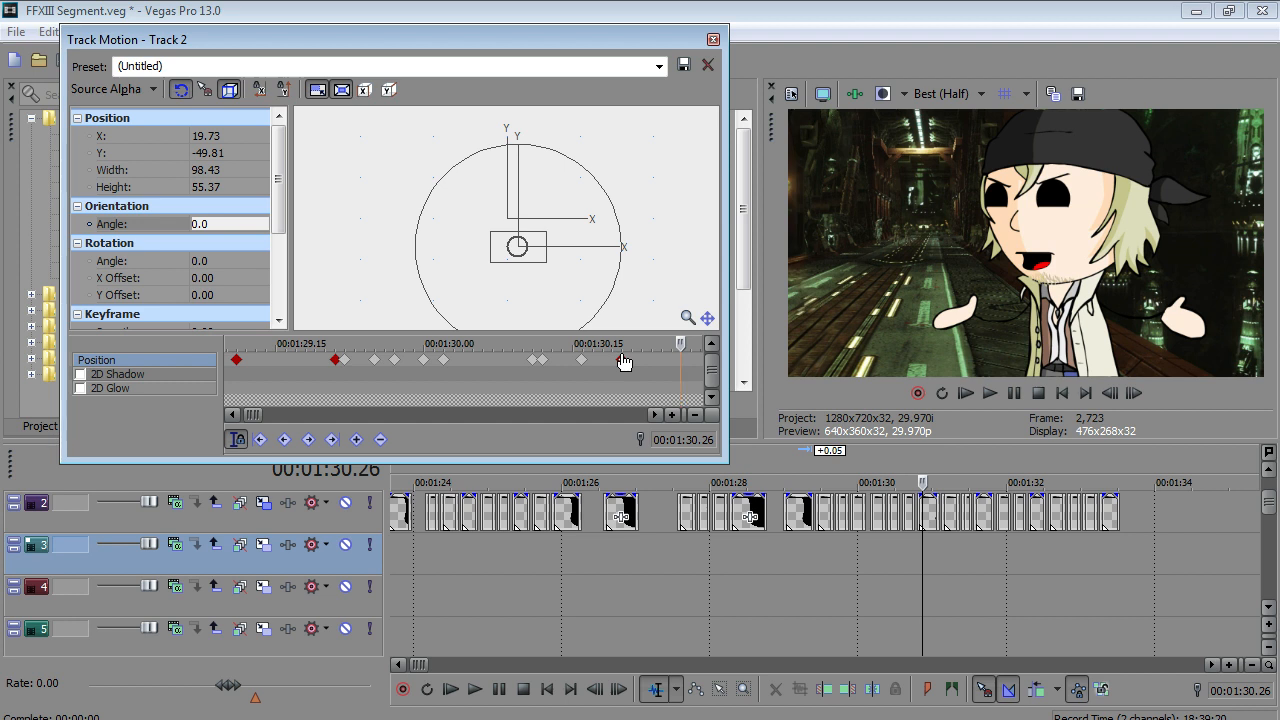
key(Right)
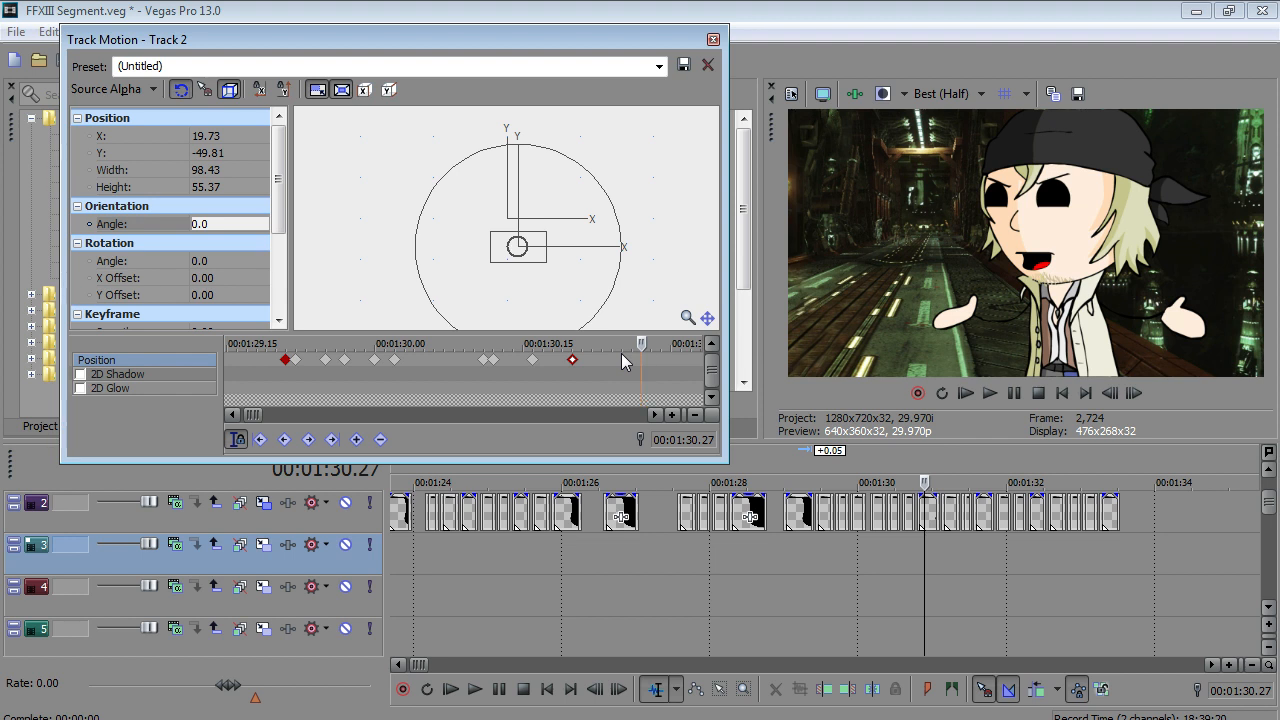
key(Left)
key(Left)
key(Left)
key(Left)
key(Left)
key(Left)
key(Left)
key(Left)
key(Left)
key(Left)
key(Left)
key(Left)
key(Left)
key(Left)
key(Right)
key(Right)
key(Right)
key(Right)
key(Right)
key(Right)
key(Right)
key(Right)
key(Right)
key(Right)
key(Right)
key(Right)
key(Right)
key(Right)
key(Right)
key(Right)
key(Right)
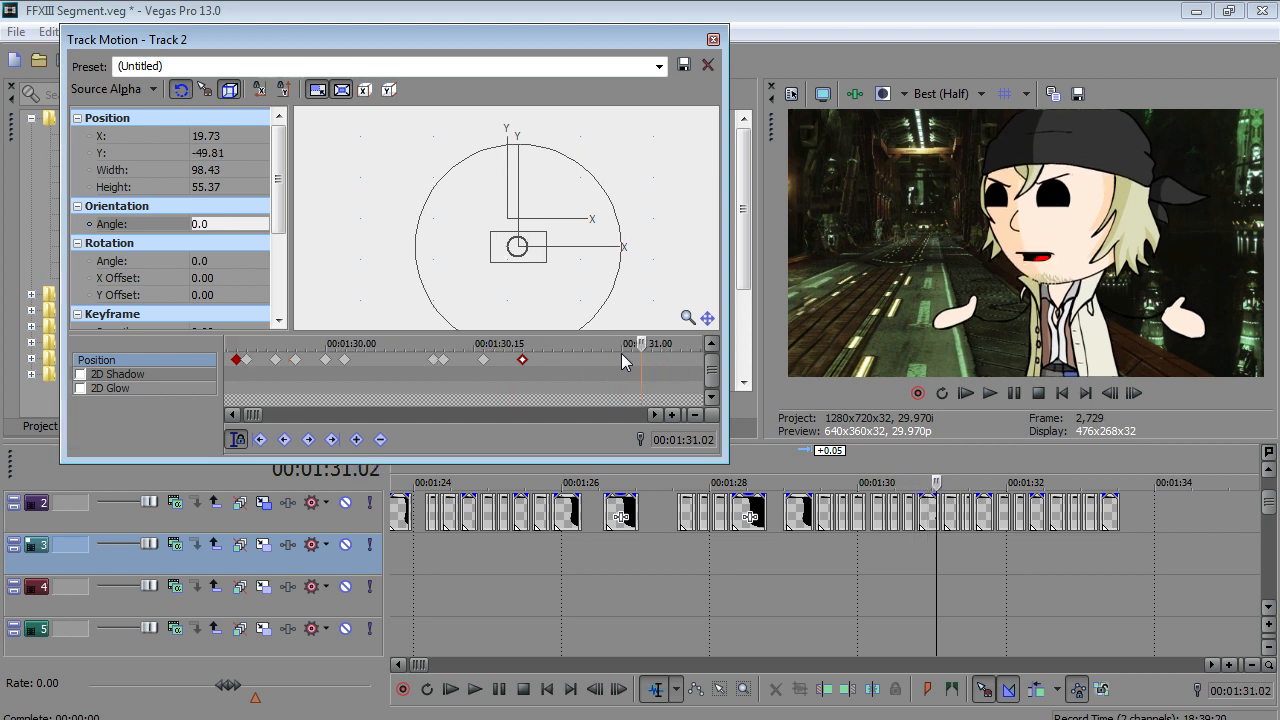
key(Left)
key(Left)
key(Left)
key(Left)
key(Left)
key(Left)
key(Left)
key(Left)
key(Left)
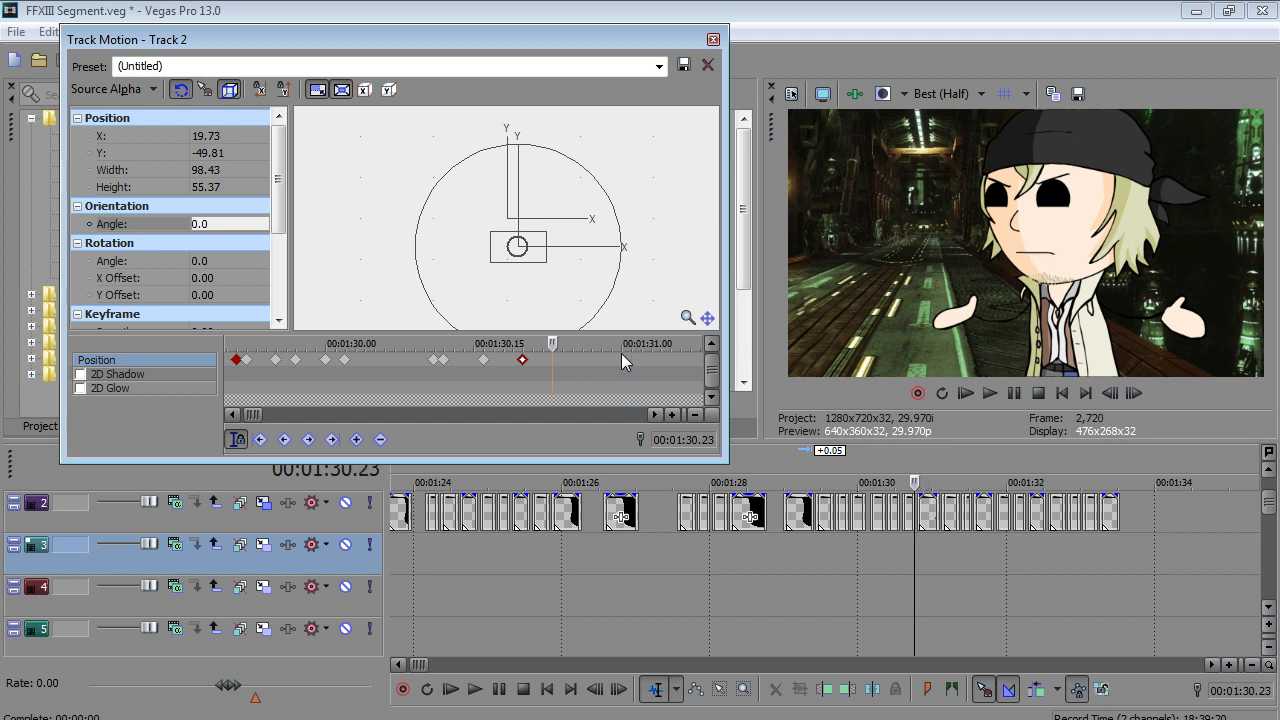
key(Right)
key(Right)
key(Right)
key(Right)
key(Right)
key(Right)
key(Right)
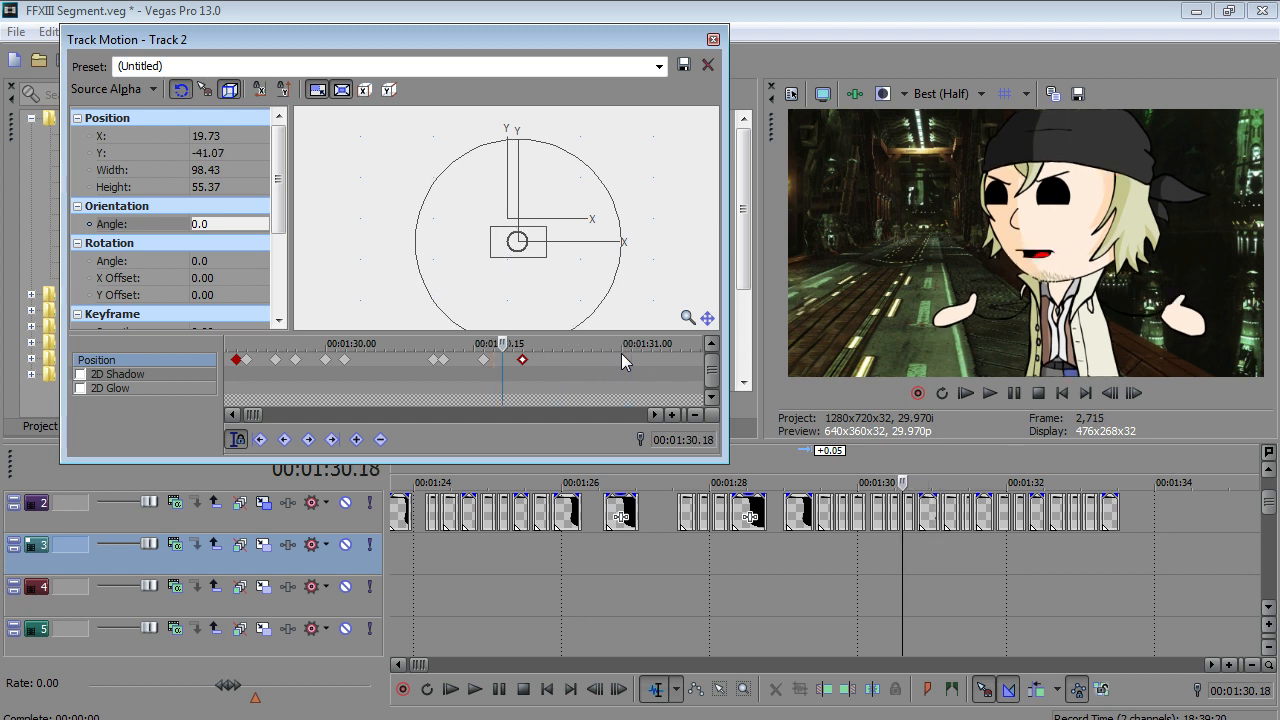
key(Right)
key(Right)
key(Right)
key(Right)
key(Right)
key(Right)
key(Right)
key(Right)
key(Right)
key(Right)
key(Right)
key(Right)
key(Right)
key(Right)
key(Right)
key(Right)
key(Right)
key(Right)
key(Right)
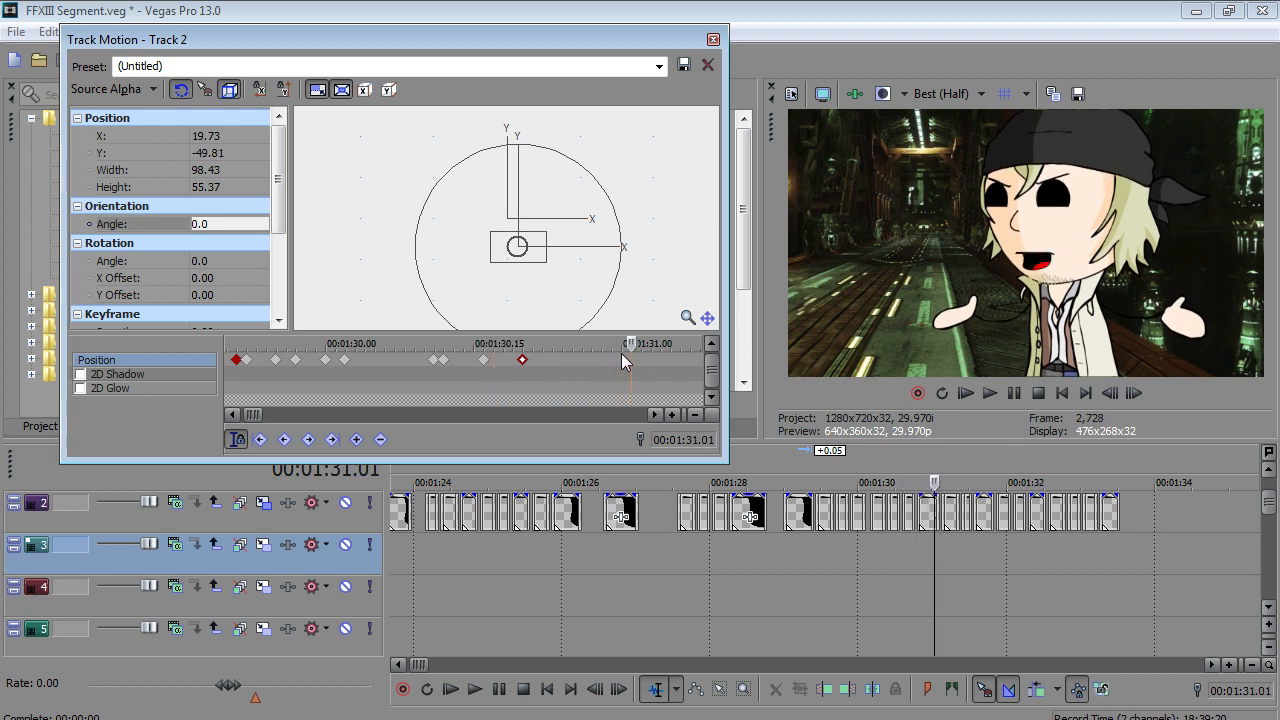
key(Right)
key(Right)
key(Right)
key(Right)
key(Right)
key(Right)
key(Right)
key(Right)
key(Right)
key(Right)
key(Right)
key(Right)
key(Right)
key(Right)
key(Right)
key(Right)
key(Right)
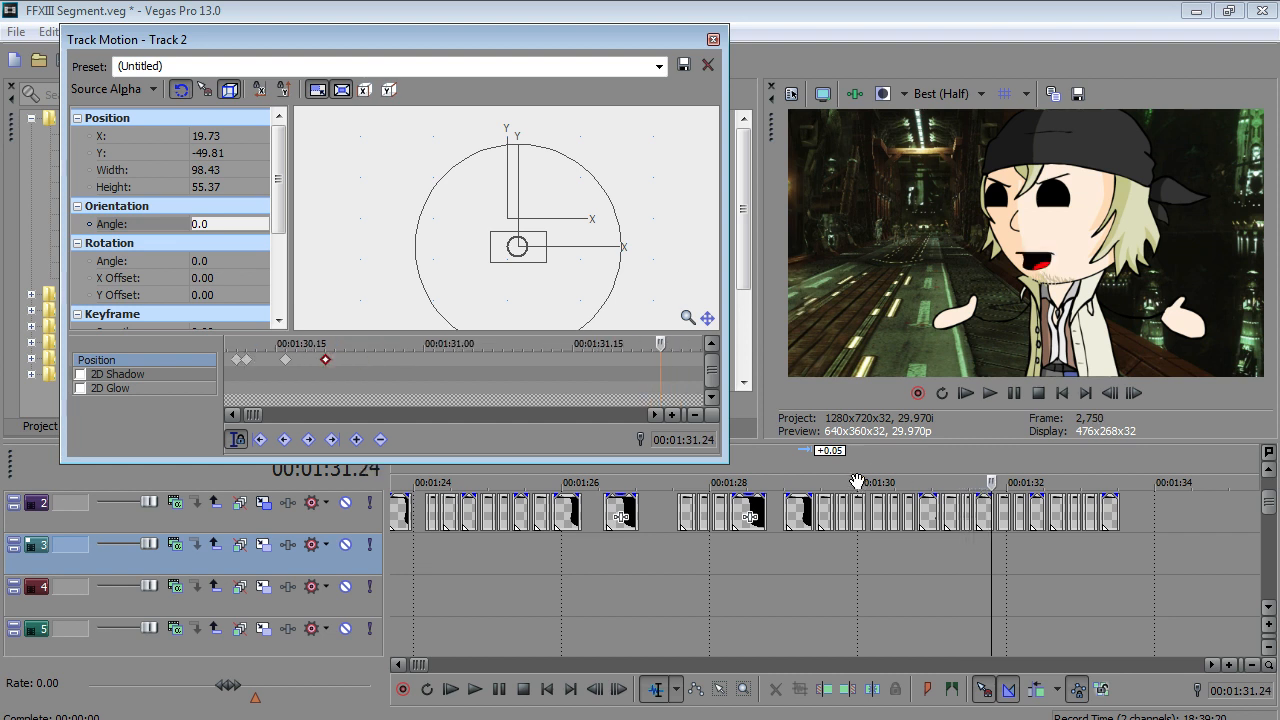
- Review the frames before 00:01:29.00 and play the section from 00:01:27.16 to check the mouth's motion and timing
click(784, 543)
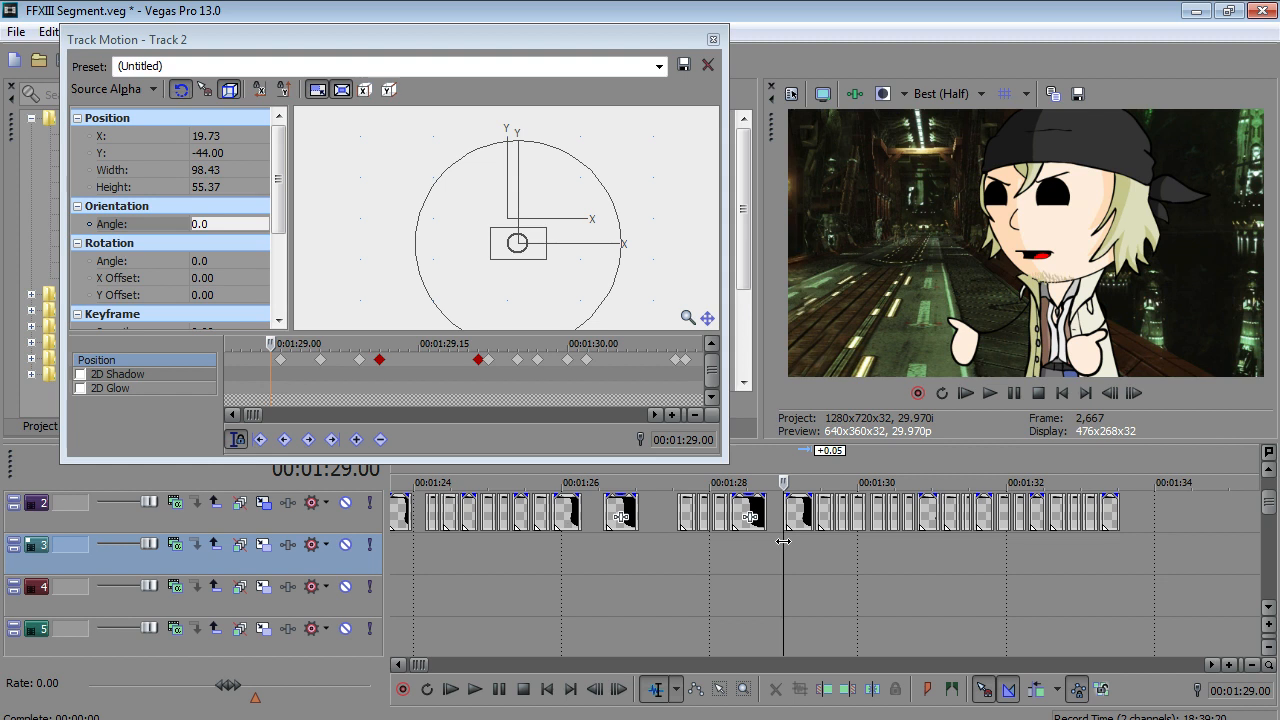
key(Left)
key(Left)
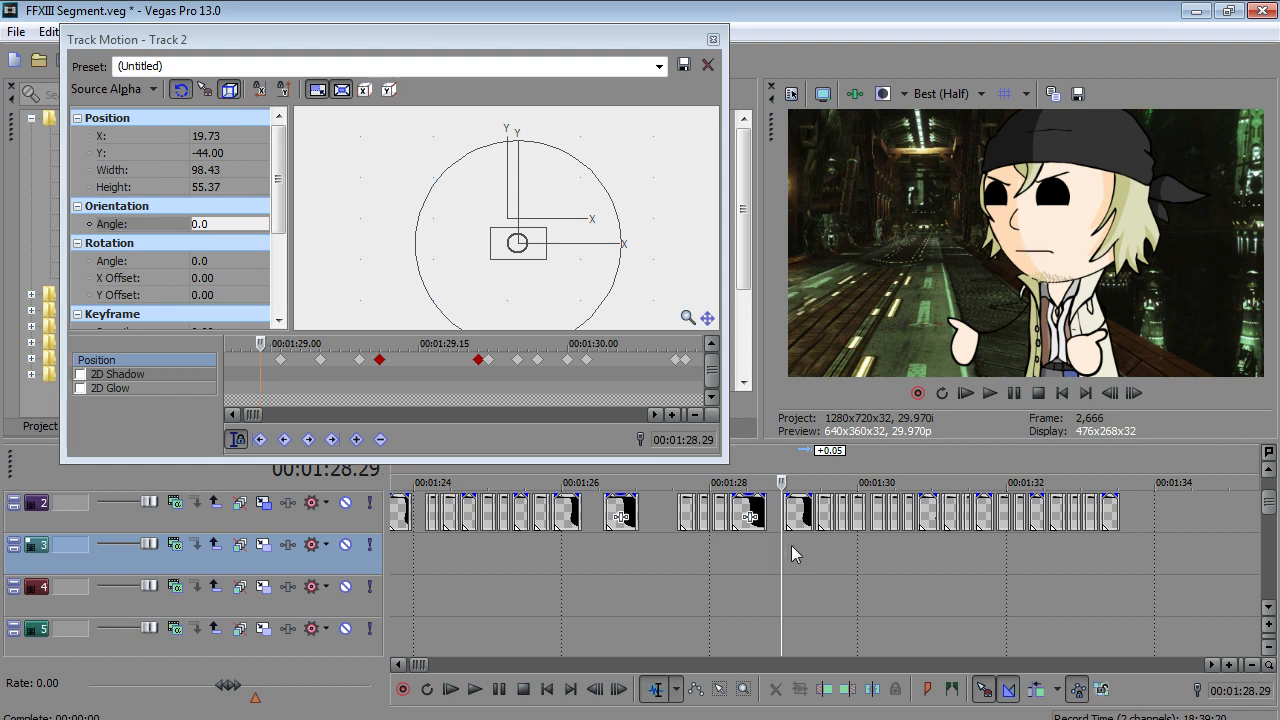
key(Left)
key(Left)
key(Left)
key(Left)
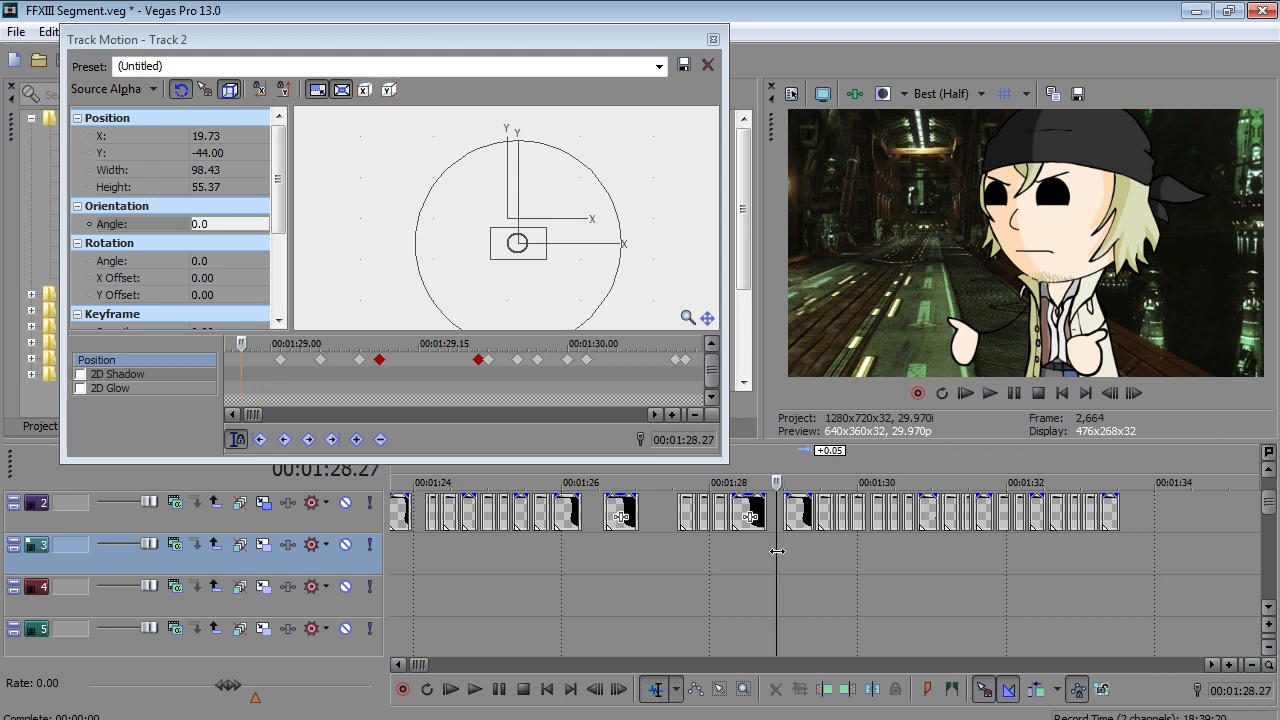
click(675, 553)
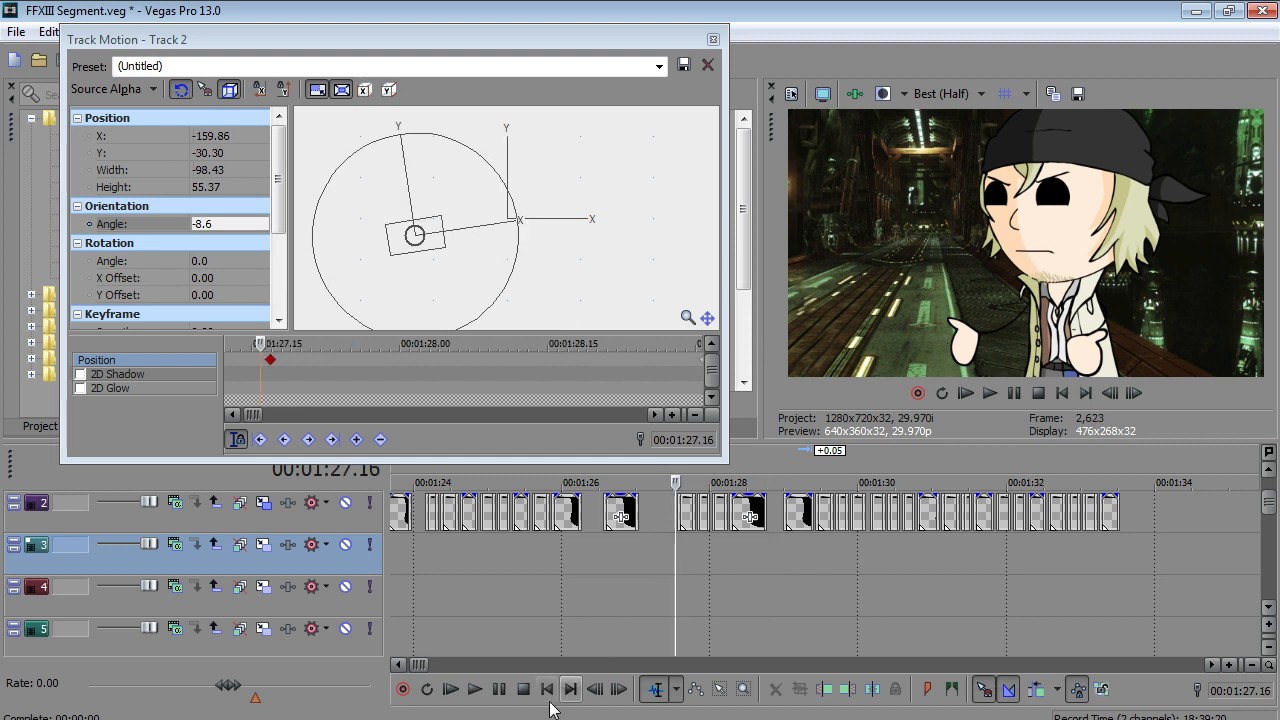
click(479, 695)
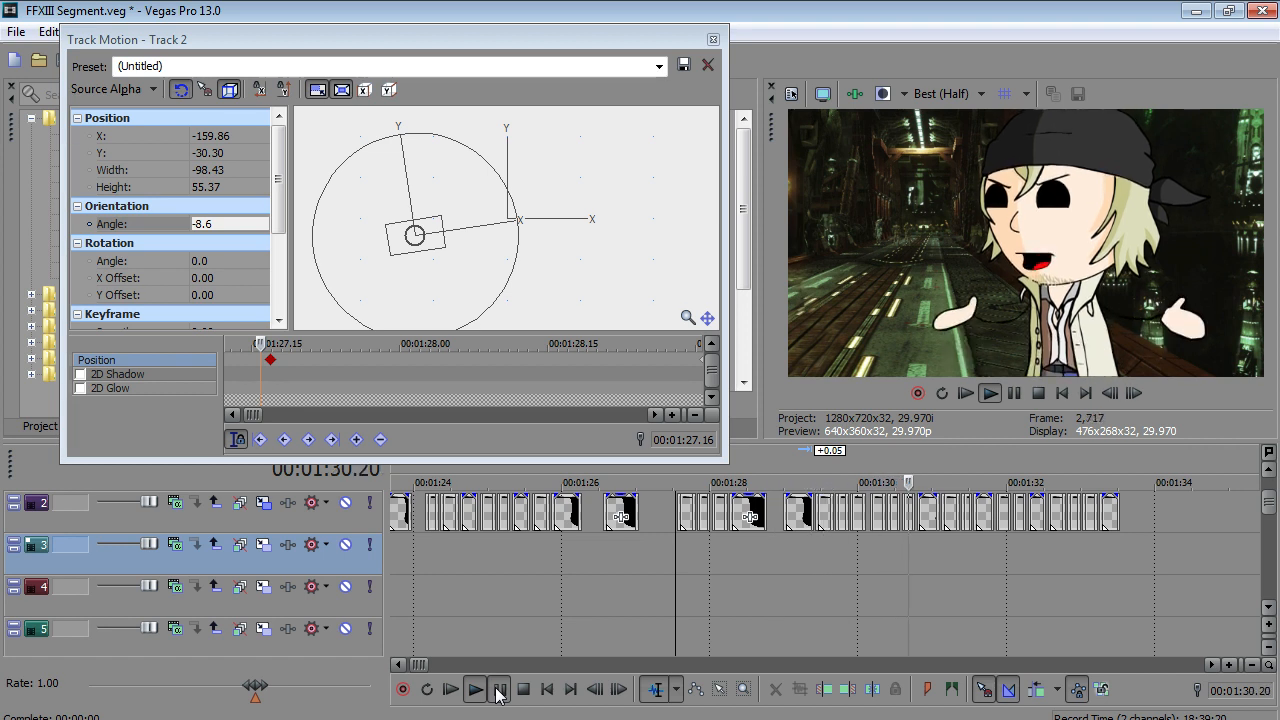
click(499, 690)
click(498, 692)
click(498, 692)
- Find the next dialogue cue by playback and move the seven mouth clips after 00:01:31.25 on track 2 to start at 00:01:32.04
scroll(827, 601, up, 3)
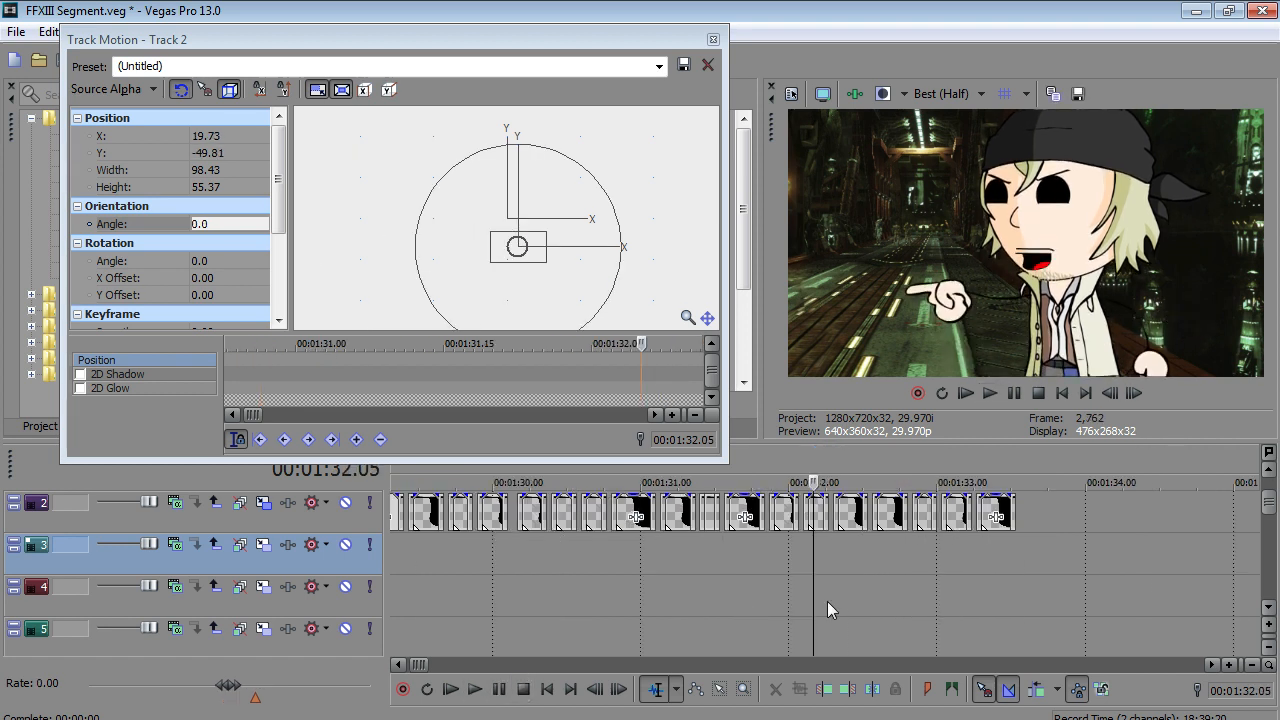
click(668, 617)
click(477, 690)
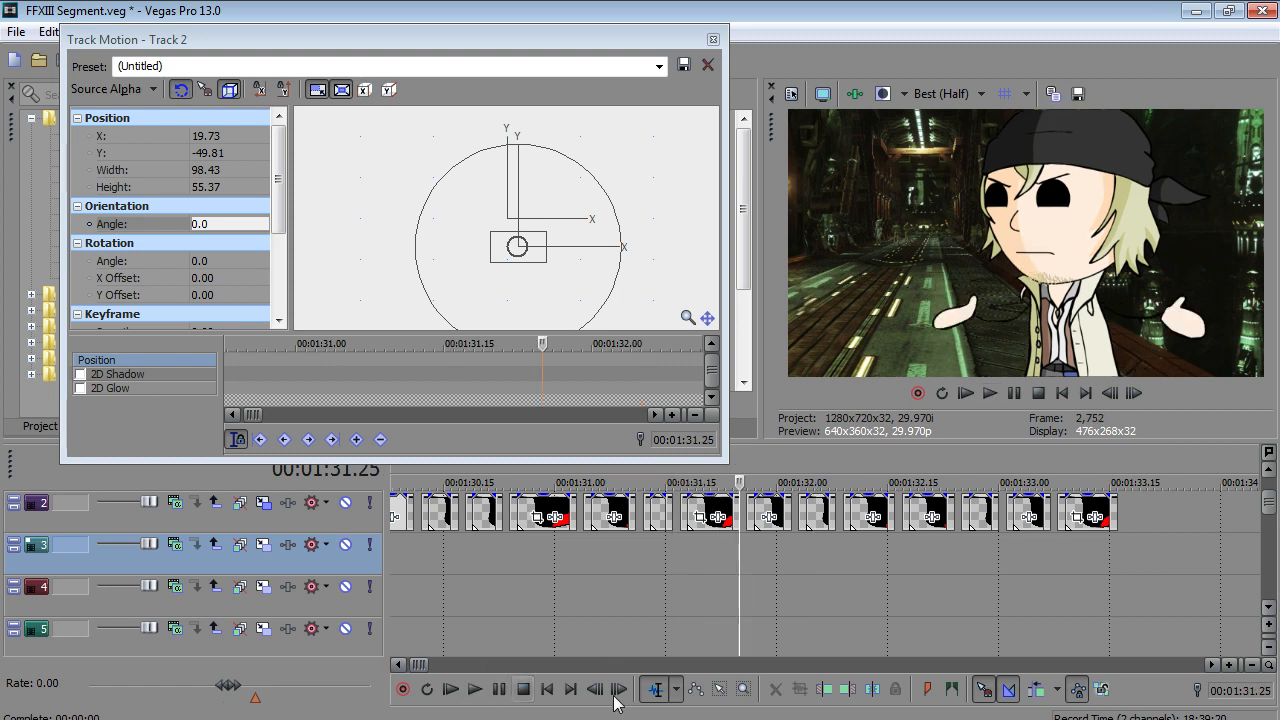
click(498, 690)
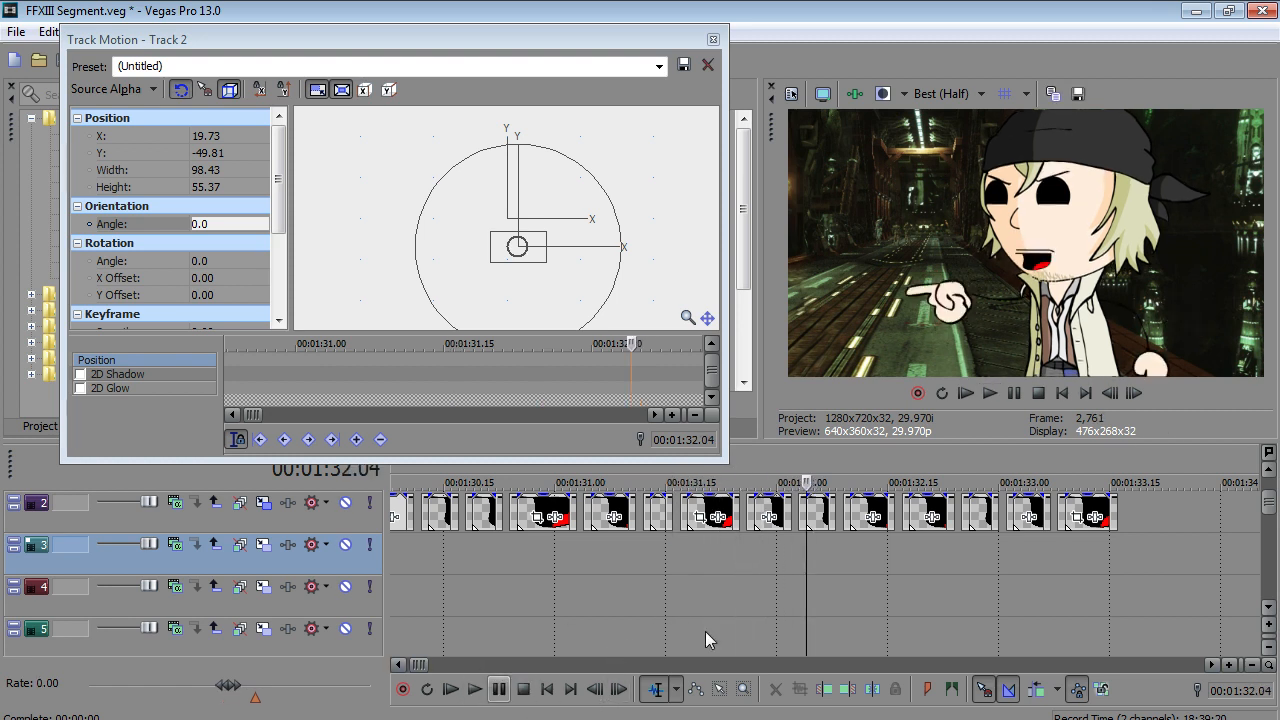
click(695, 689)
click(719, 689)
drag(1174, 513, 827, 517)
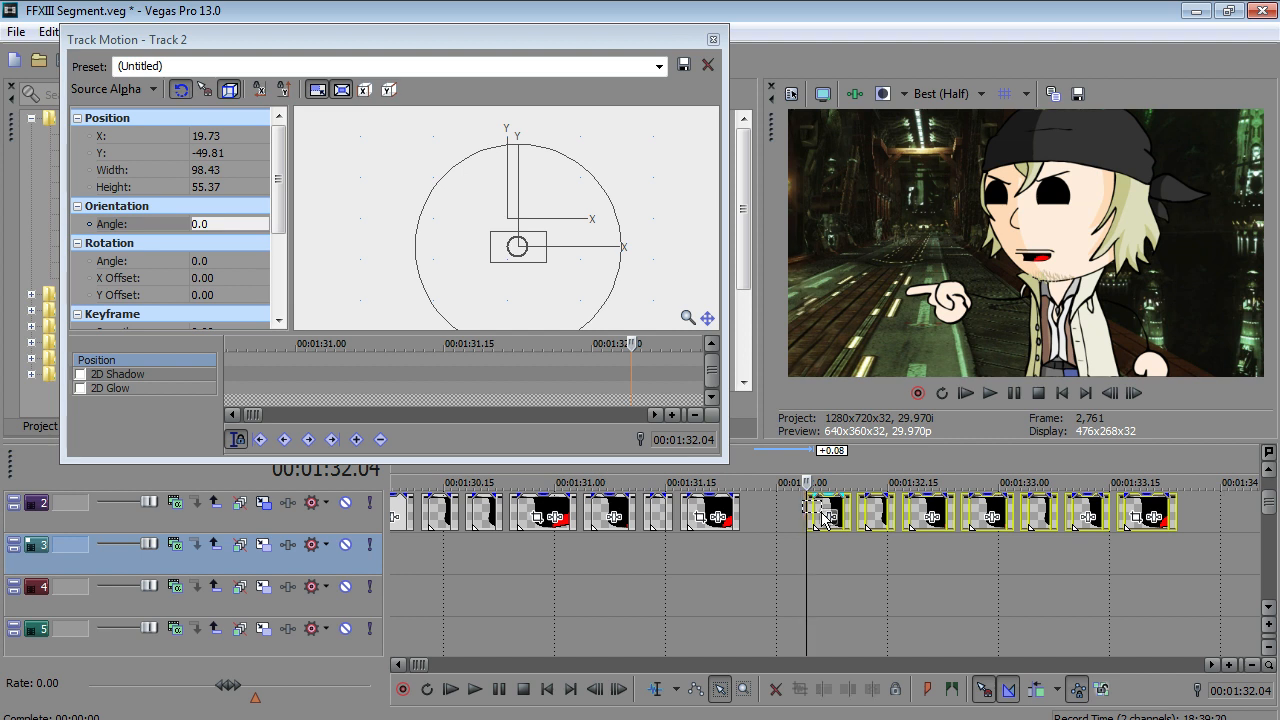
- Play the shifted mouth clips from 00:01:32.04 to check their timing against the dialogue
click(474, 689)
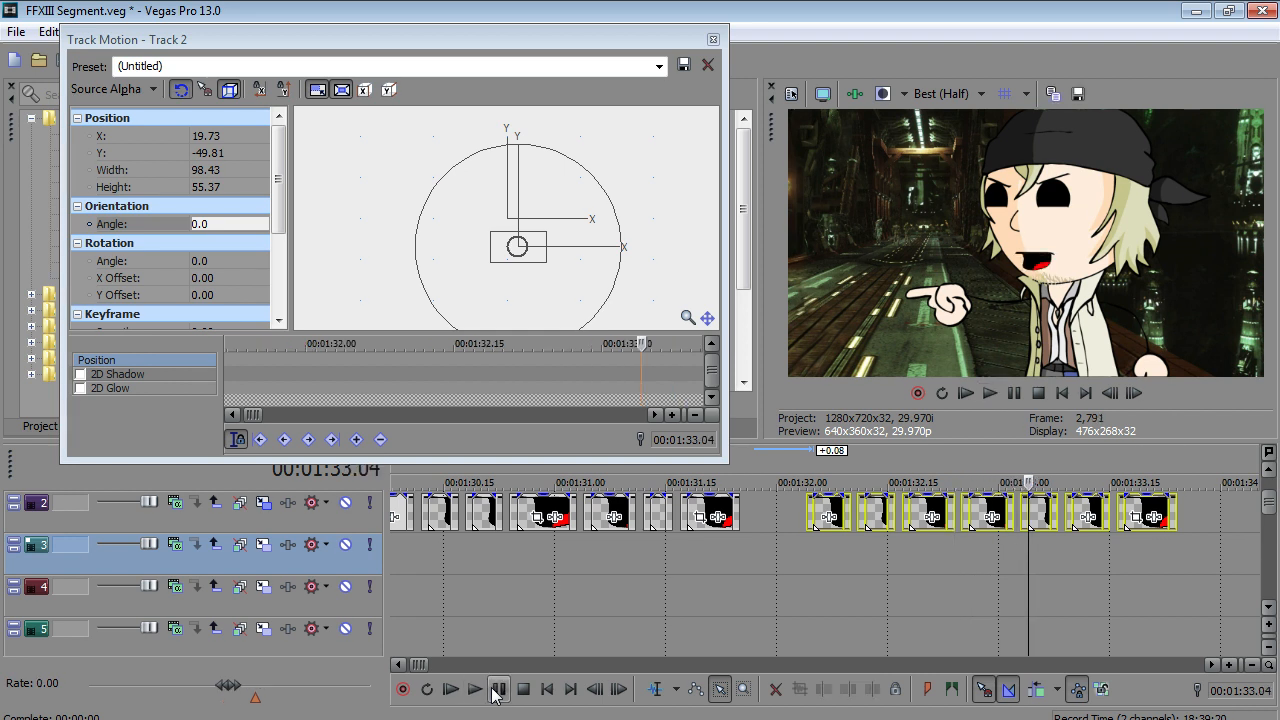
click(497, 689)
click(494, 689)
click(494, 689)
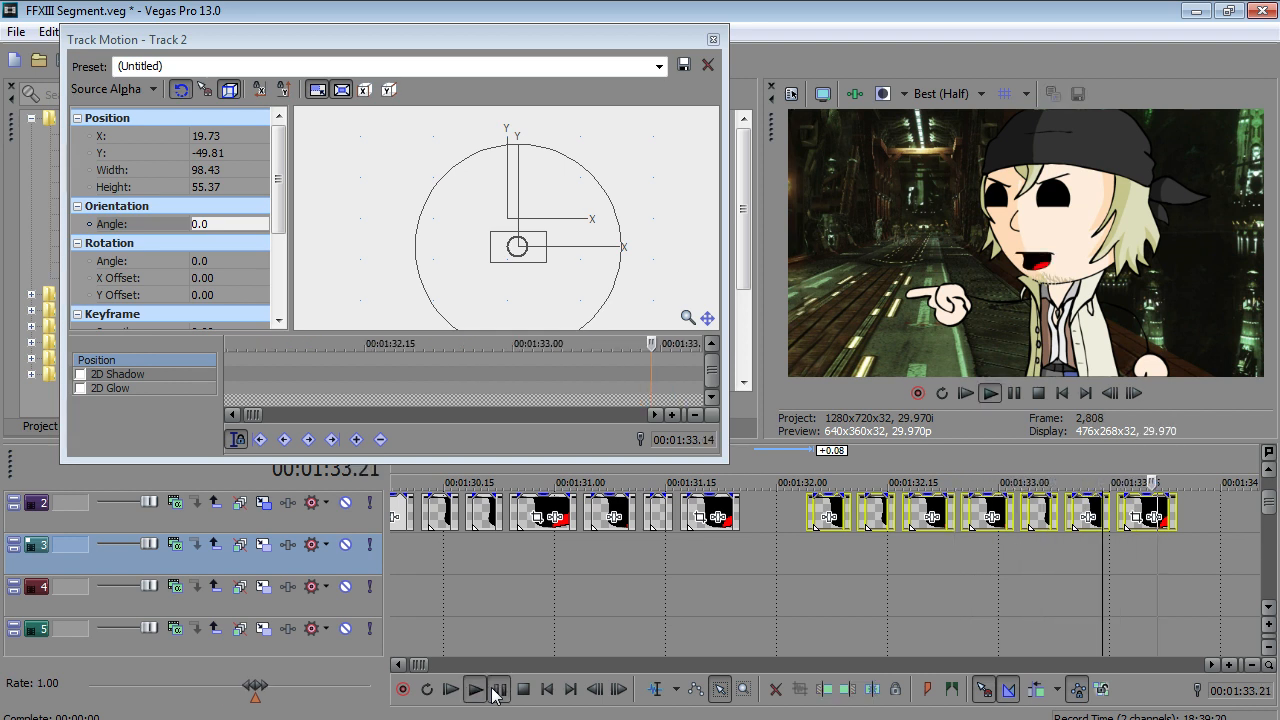
key(Right)
- Copy the group of mouth clips around 00:01:44 on track 2 and paste it after the last shifted clip at 00:01:33.25
scroll(1183, 576, down, 3)
key(Right)
drag(844, 534, 863, 546)
drag(933, 518, 1011, 522)
scroll(1157, 524, down, 2)
drag(1124, 512, 1178, 516)
key(Delete)
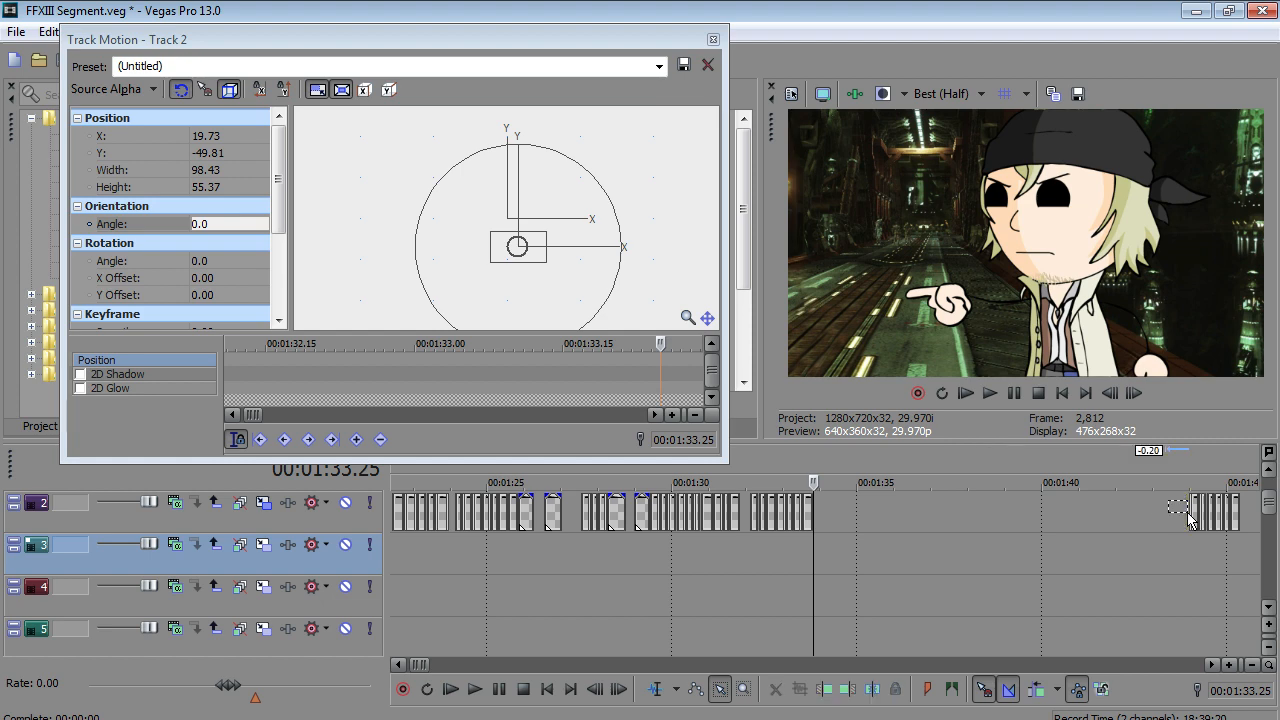
drag(1277, 517, 1095, 516)
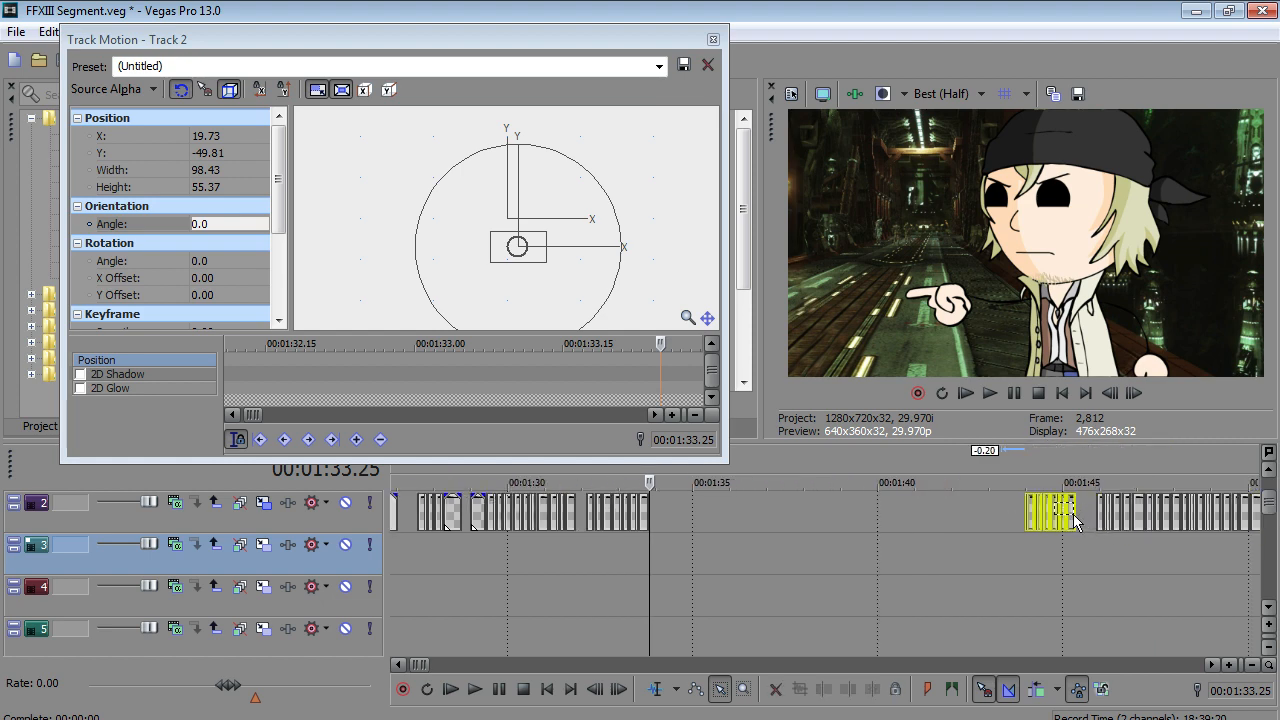
right_click(1061, 508)
click(1061, 292)
scroll(697, 538, up, 5)
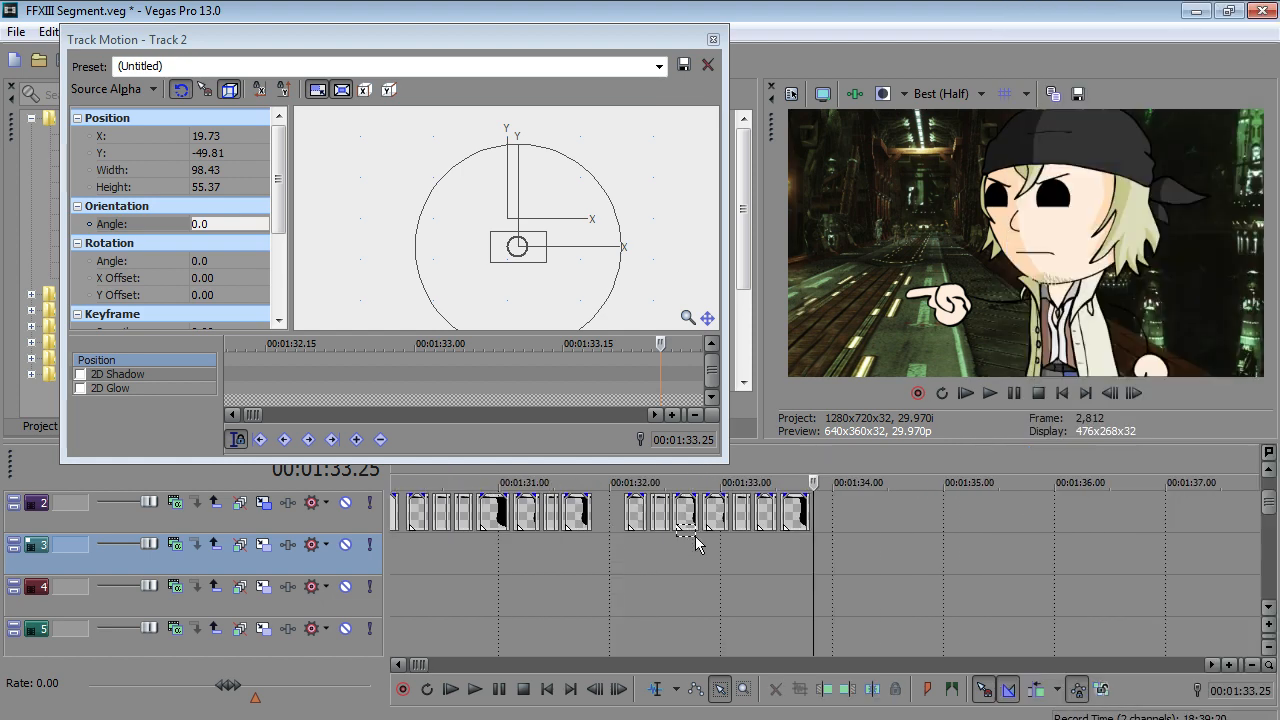
right_click(836, 520)
click(927, 177)
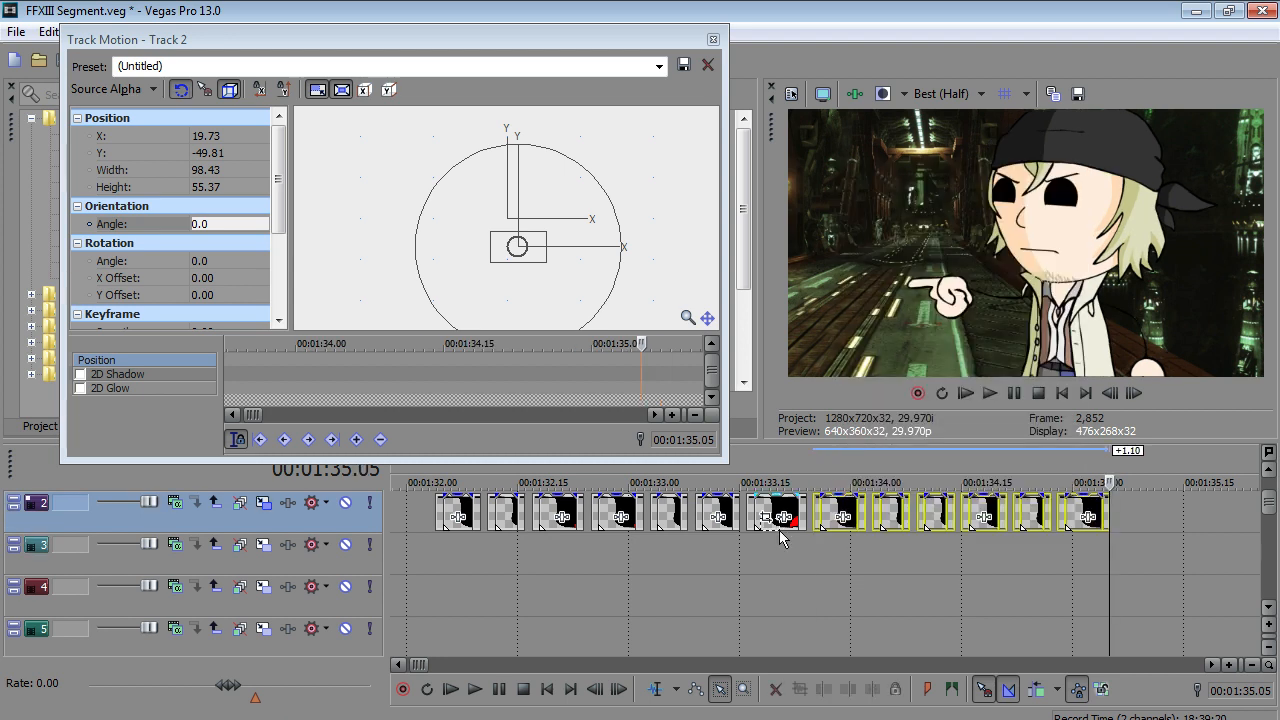
- Play the section from 00:01:32.03 to check the timing of the pasted mouth clips
click(429, 537)
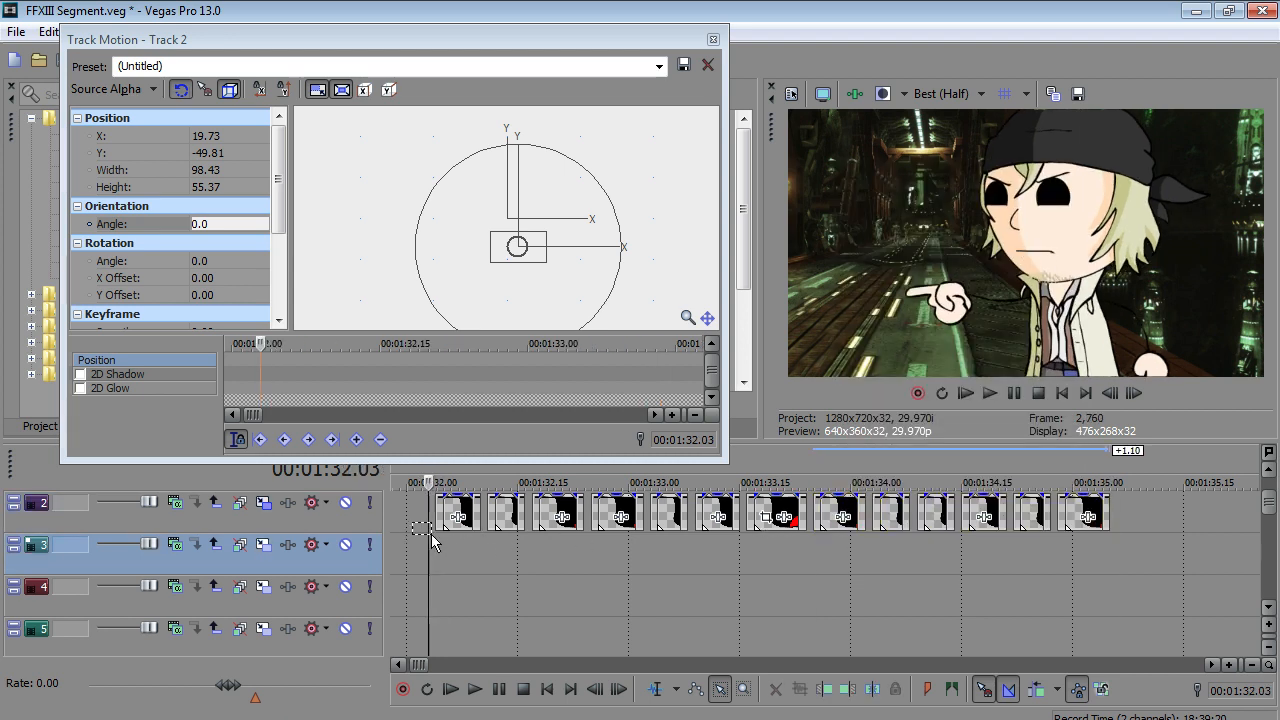
click(474, 690)
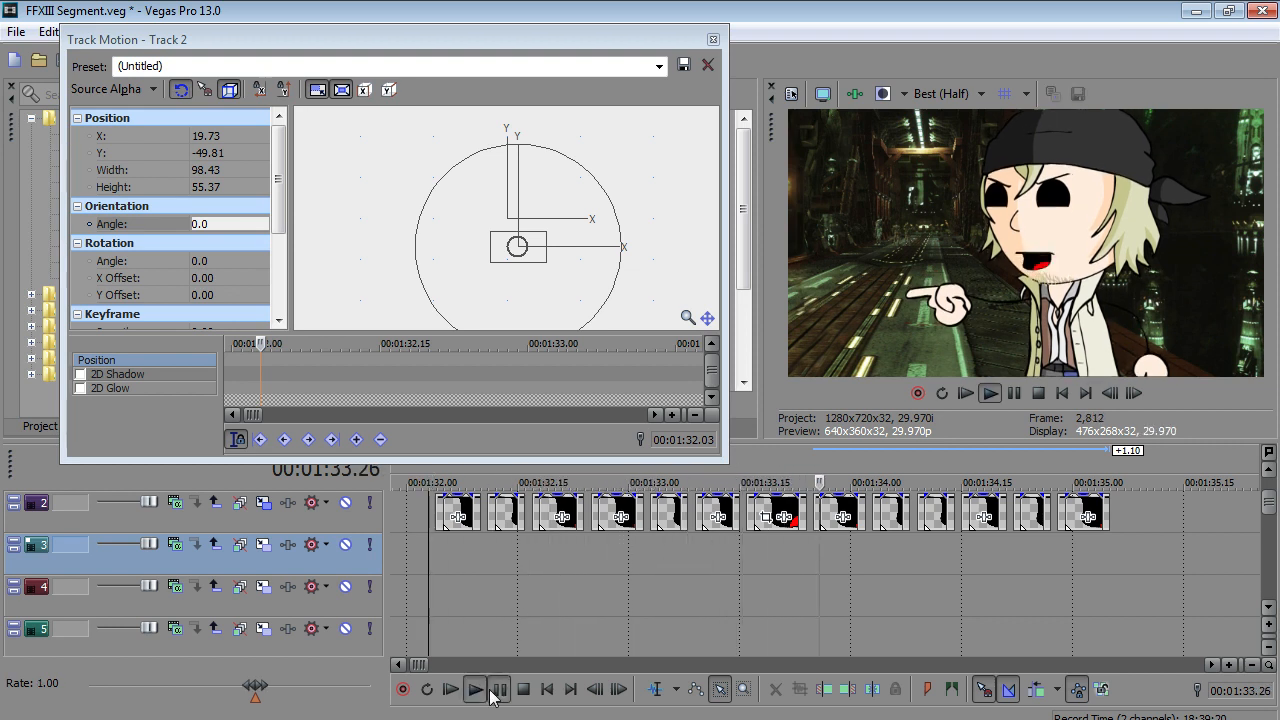
click(490, 689)
click(491, 690)
click(492, 691)
key(Right)
key(Left)
- Remove the last two pasted mouth clips, extend the preceding open-mouth clip to about 00:01:34.29, and replay from 00:01:32.03
click(1060, 527)
drag(1019, 521, 1103, 503)
key(Delete)
click(654, 690)
click(1080, 508)
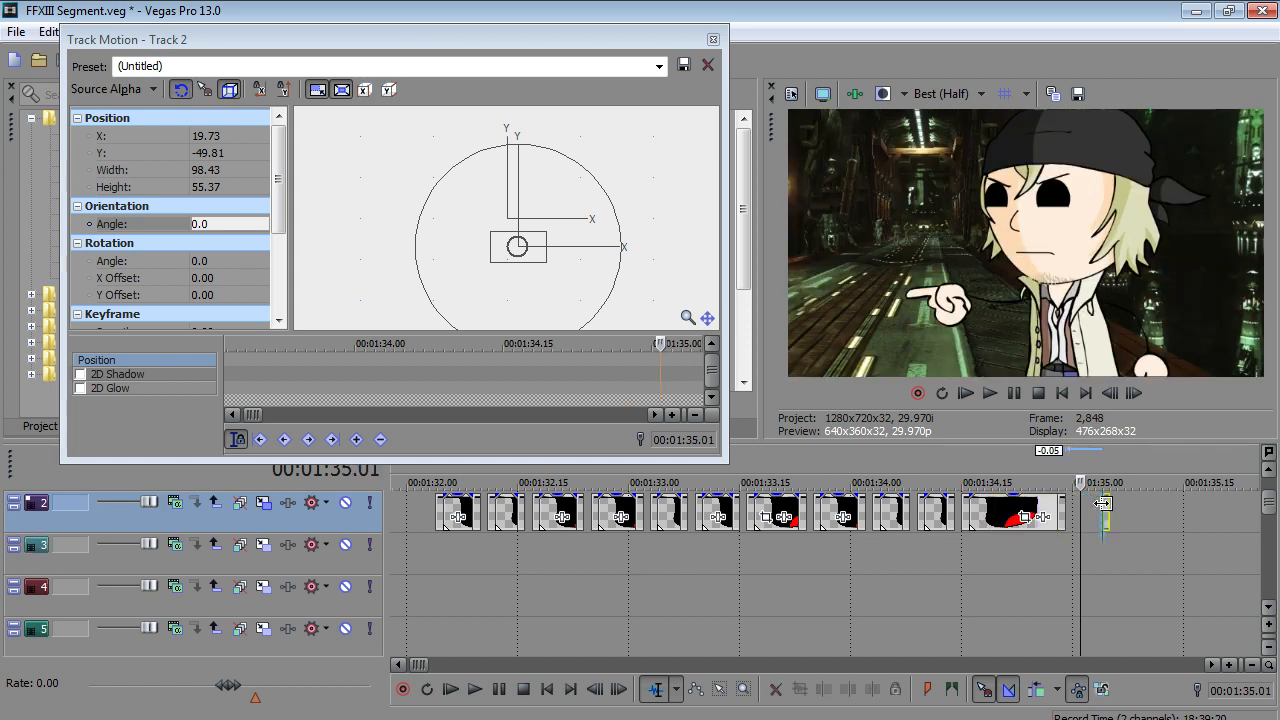
click(435, 533)
click(475, 690)
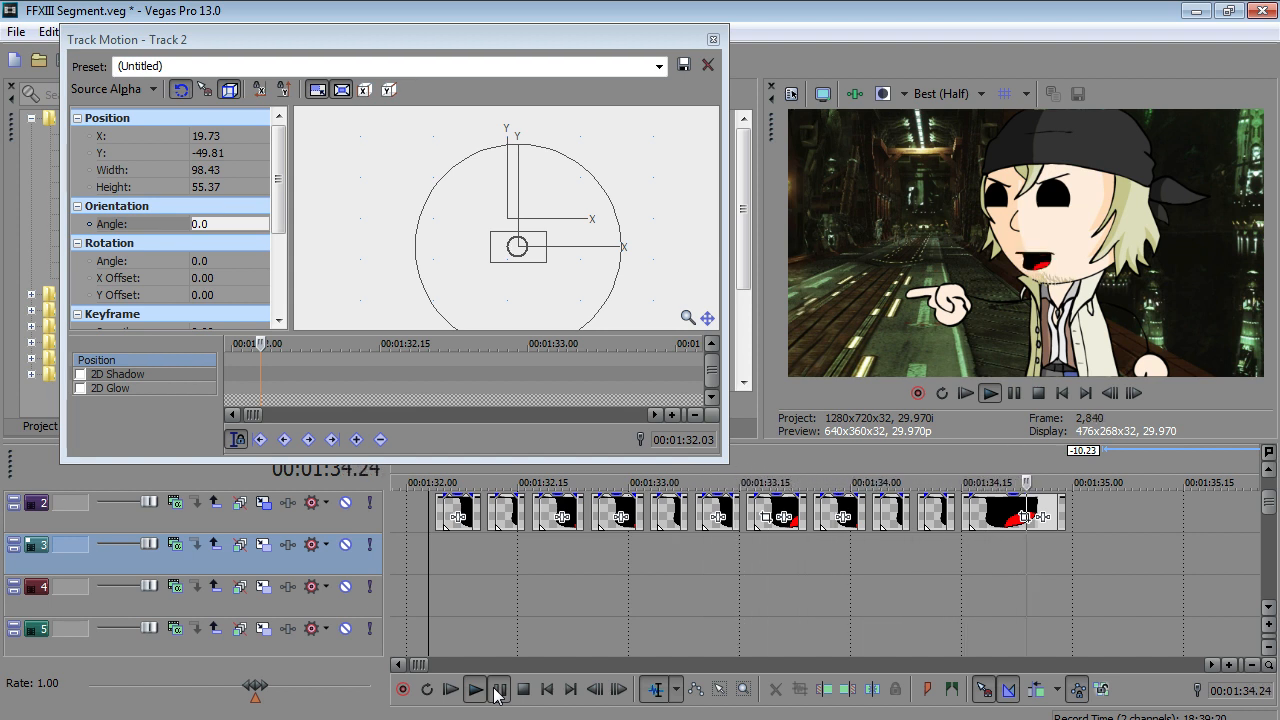
- Keyframe track 2's motion at 00:01:32.04 with Y at -39.32 to fit the mouth to the face, and make the keyframe Linear
click(499, 690)
click(541, 556)
key(Left)
key(Left)
key(Left)
key(Left)
key(Left)
key(Left)
key(Left)
key(Left)
key(Left)
key(Left)
key(Left)
key(Left)
key(Left)
key(Left)
key(Left)
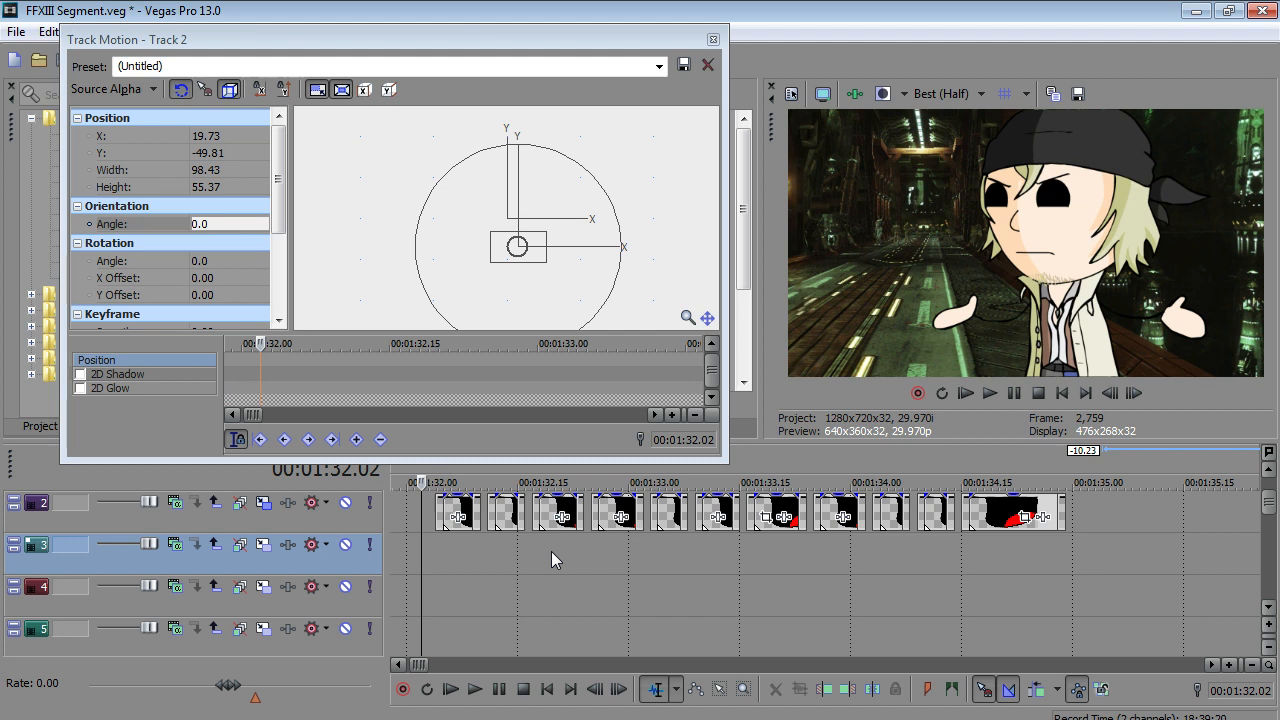
key(Right)
key(Right)
drag(517, 249, 517, 245)
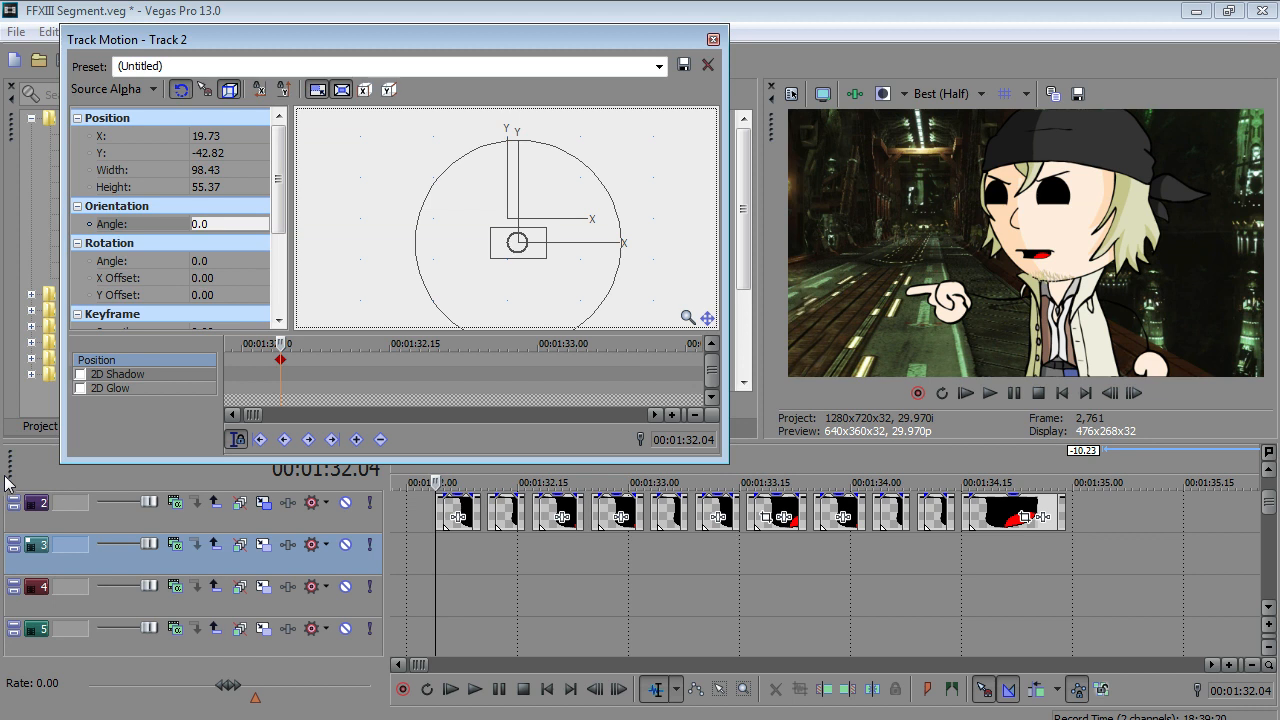
drag(517, 251, 517, 249)
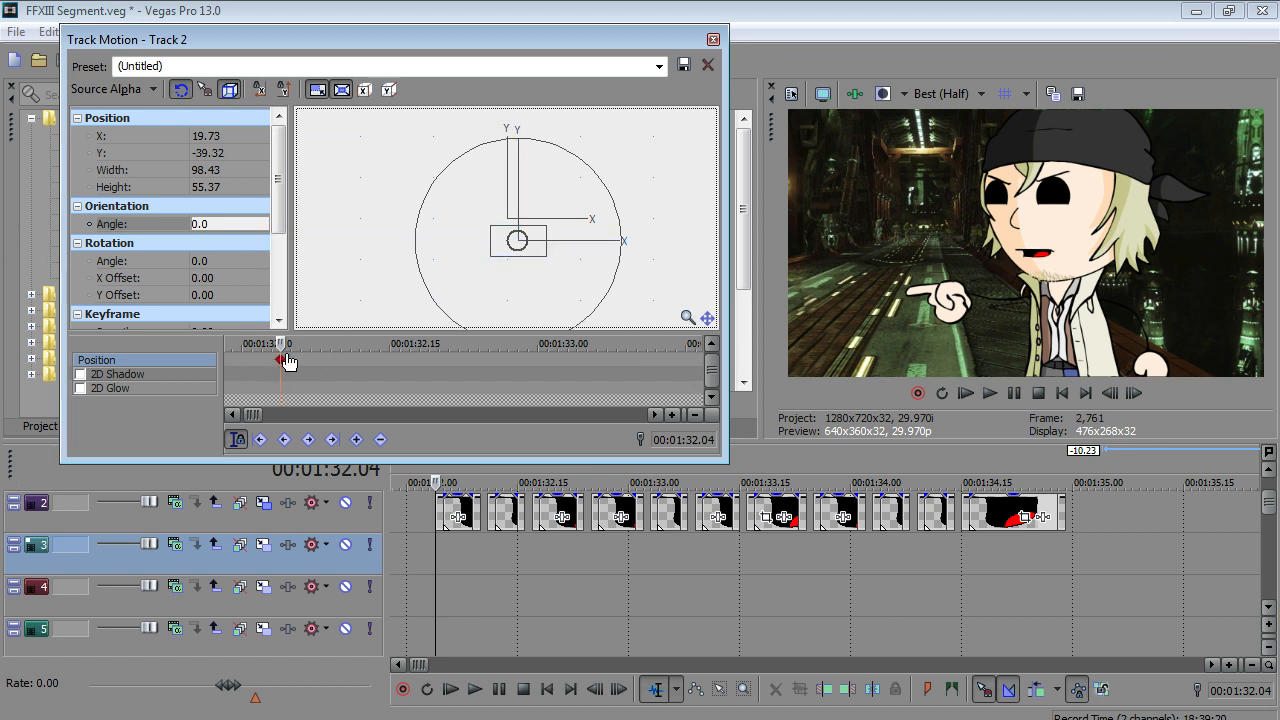
right_click(285, 360)
click(330, 481)
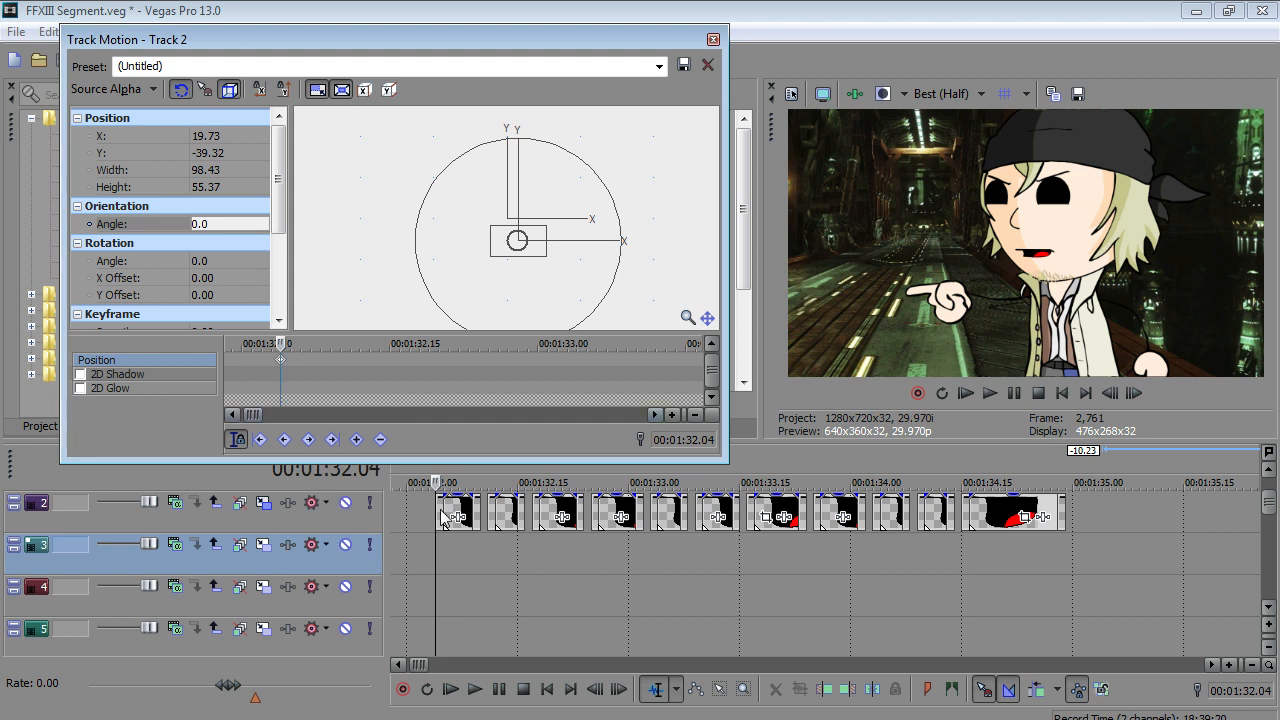
- Keyframe track 2's vertical position at 00:01:32.07 and again at 00:01:32.11, with Y at -49.81 for the latter
click(441, 517)
key(Right)
key(Right)
key(Right)
key(Right)
key(Left)
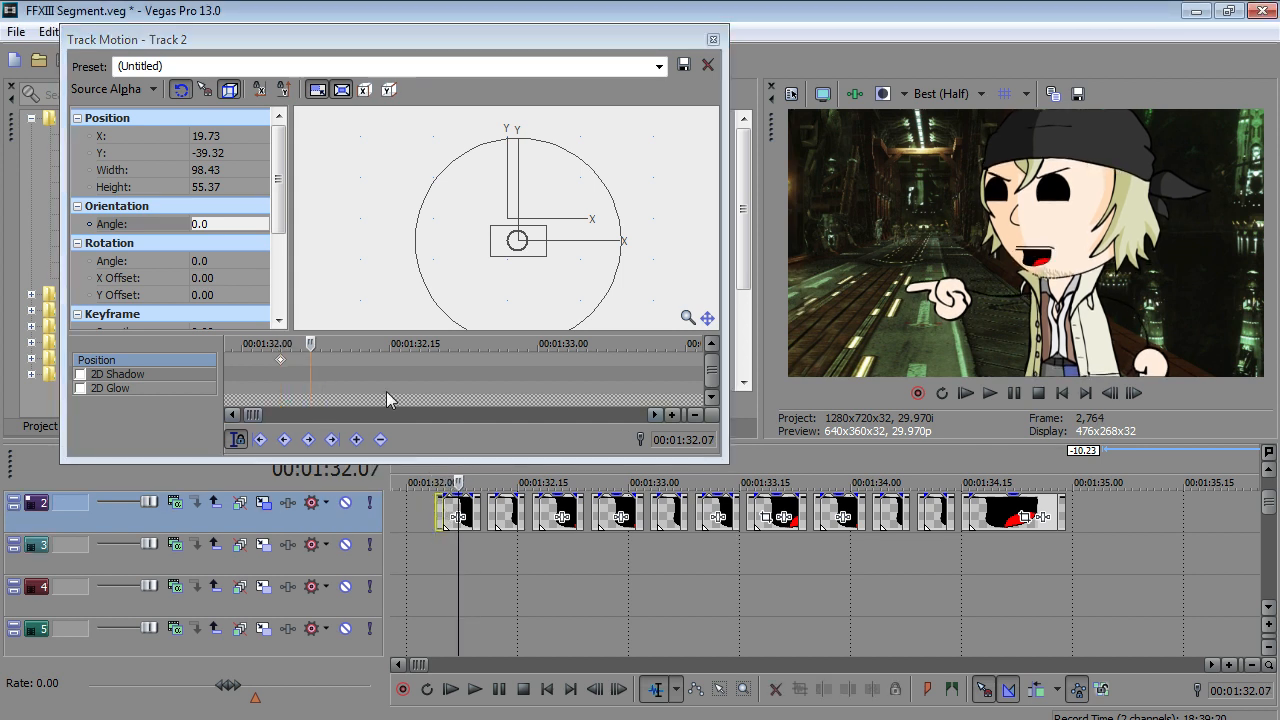
drag(507, 251, 507, 247)
key(Right)
key(Right)
key(Right)
key(Right)
key(Right)
key(Left)
drag(523, 236, 538, 240)
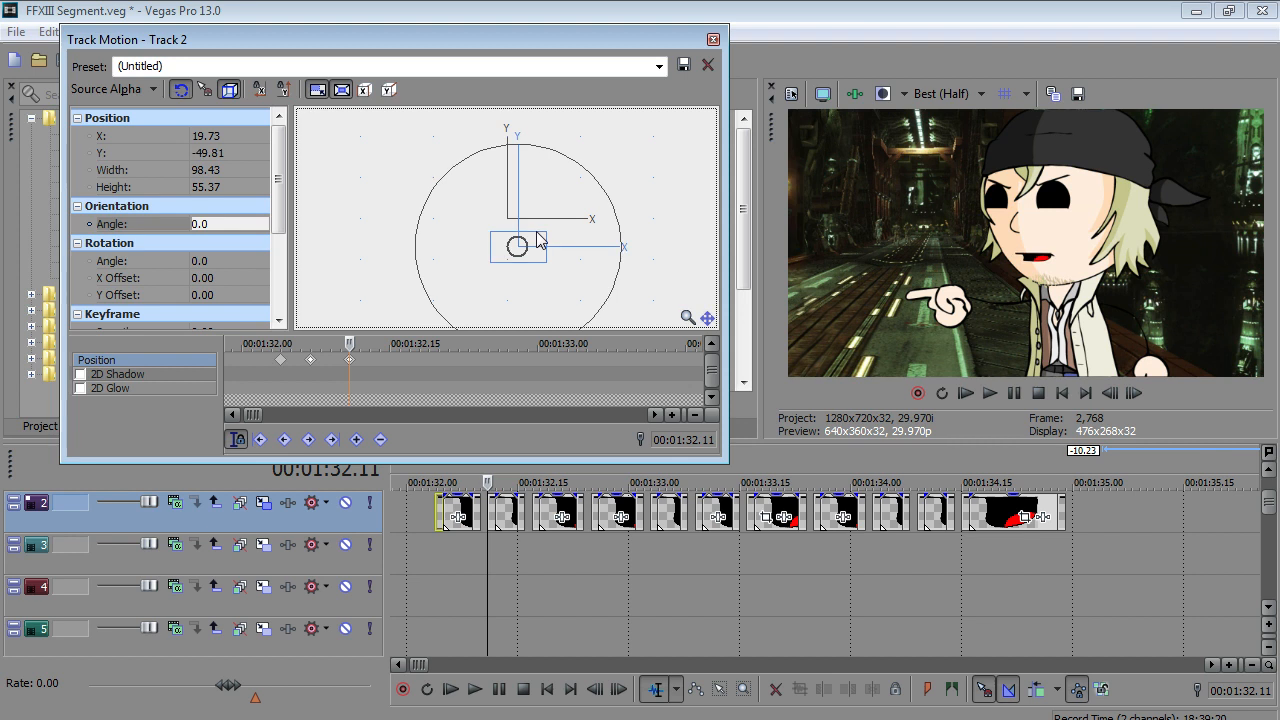
- Keyframe track 2's motion at 00:01:32.14 with Y at -48.06 and set that keyframe to Hold
key(Right)
key(Right)
key(Right)
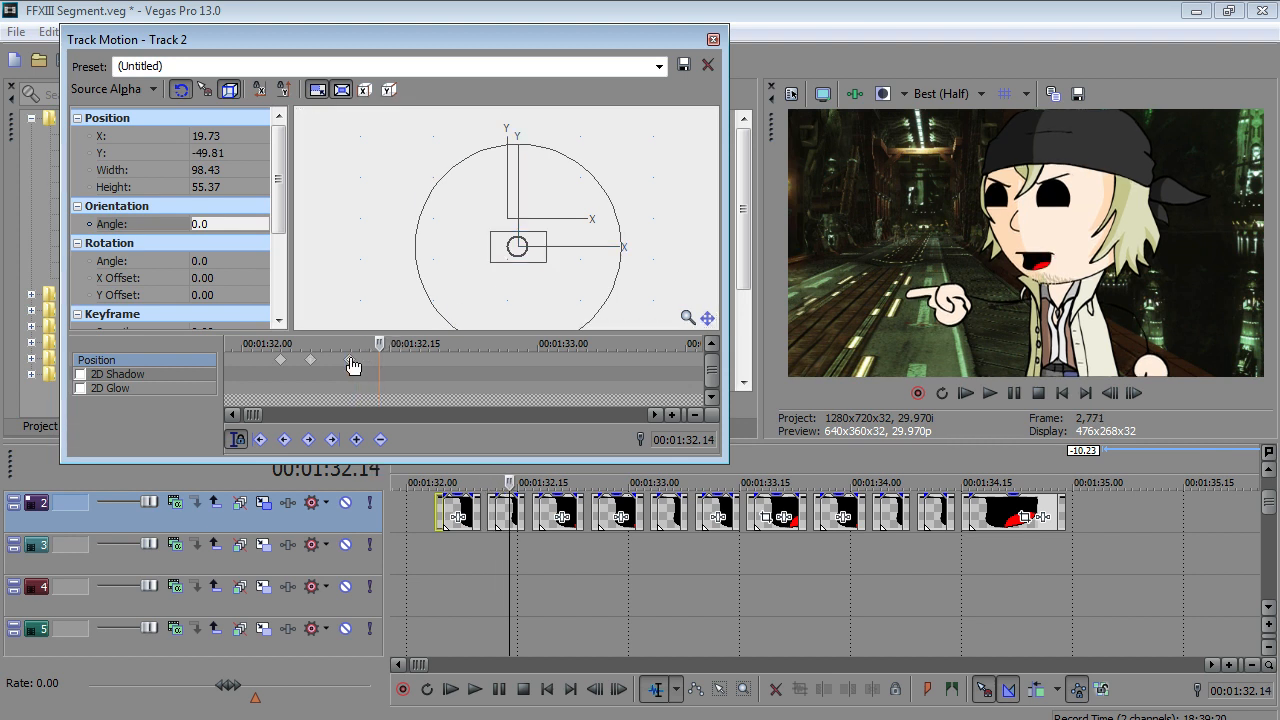
key(Left)
key(Right)
drag(489, 232, 488, 238)
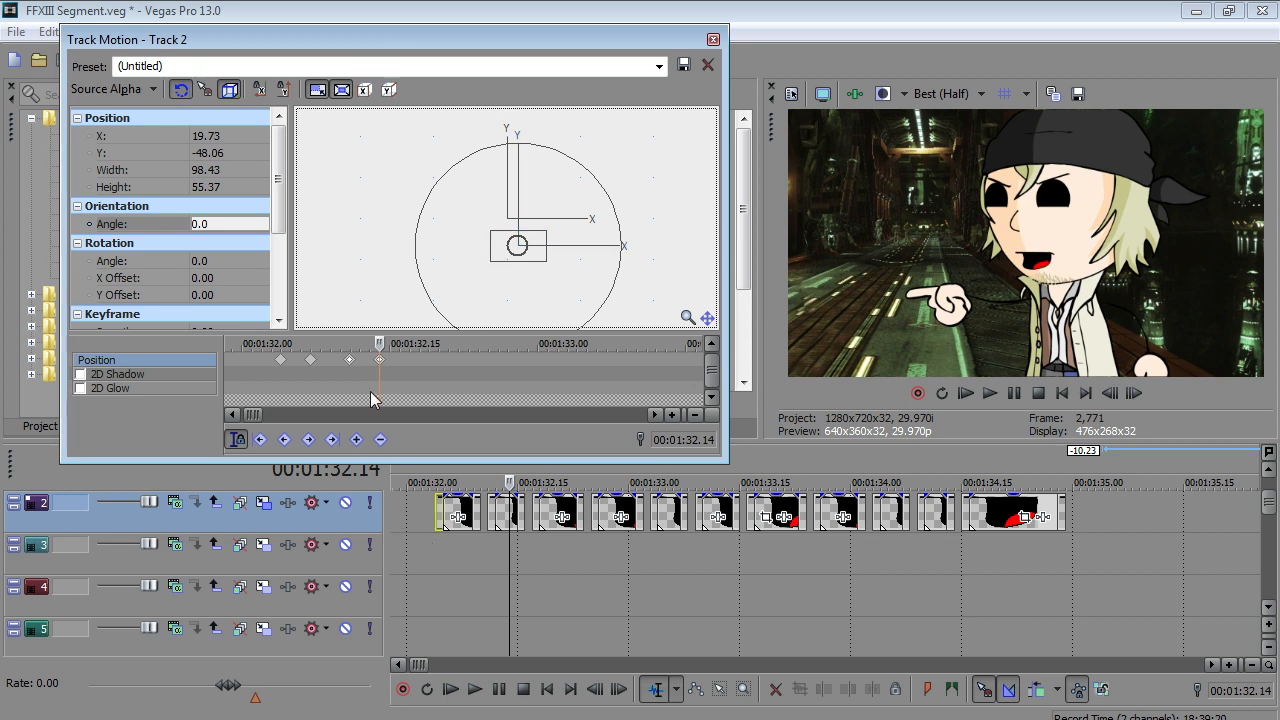
click(378, 364)
right_click(378, 364)
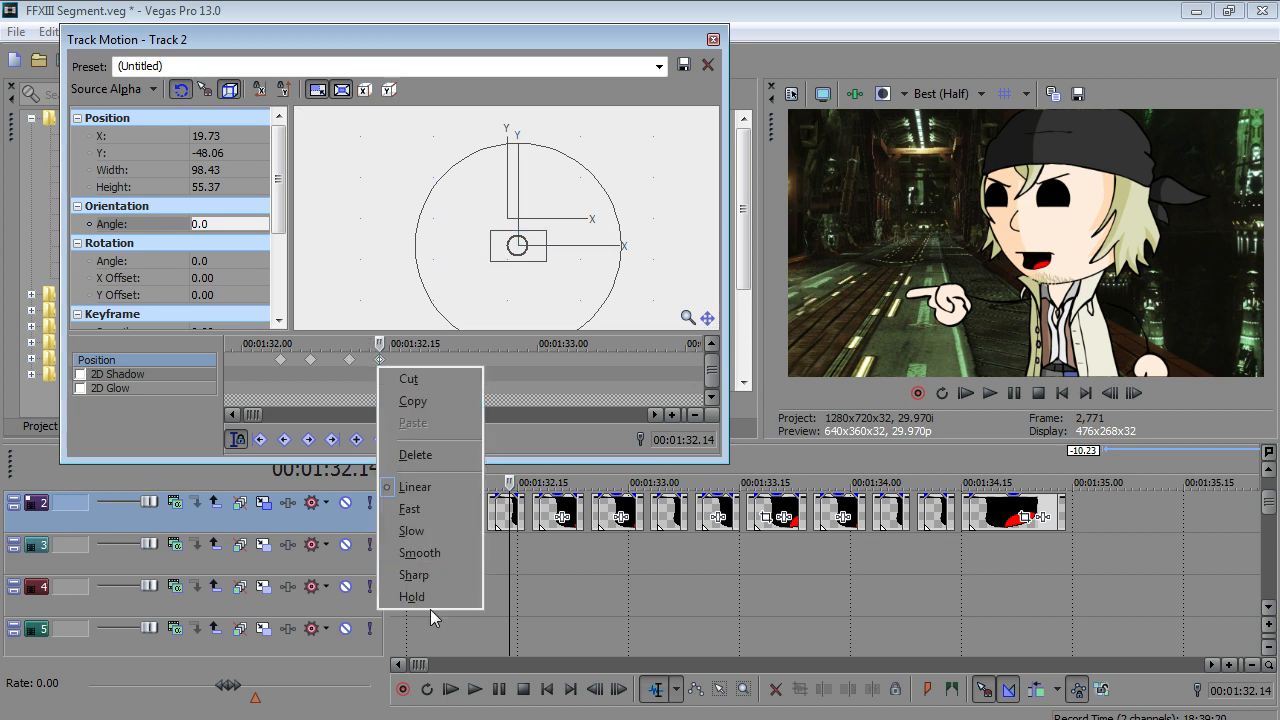
click(432, 597)
- Play the section from about 00:01:32.03 to check the mouth's position and timing
click(440, 545)
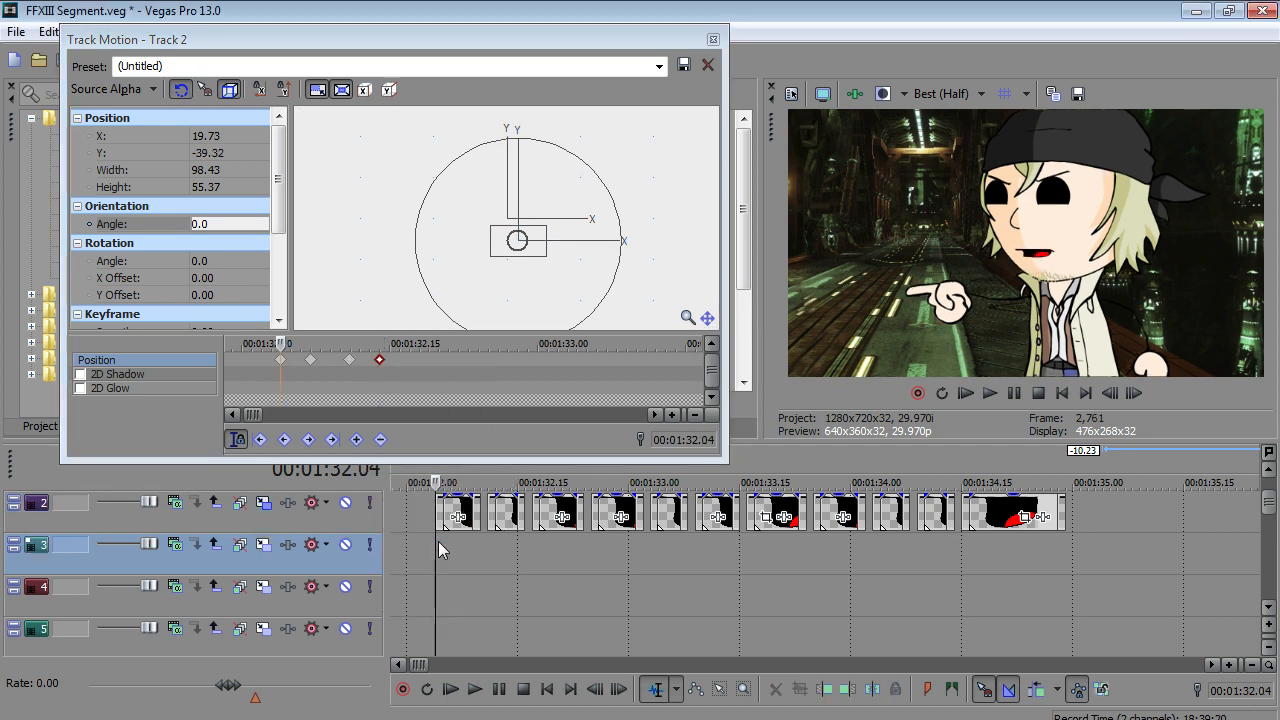
scroll(438, 541, down, 2)
click(475, 690)
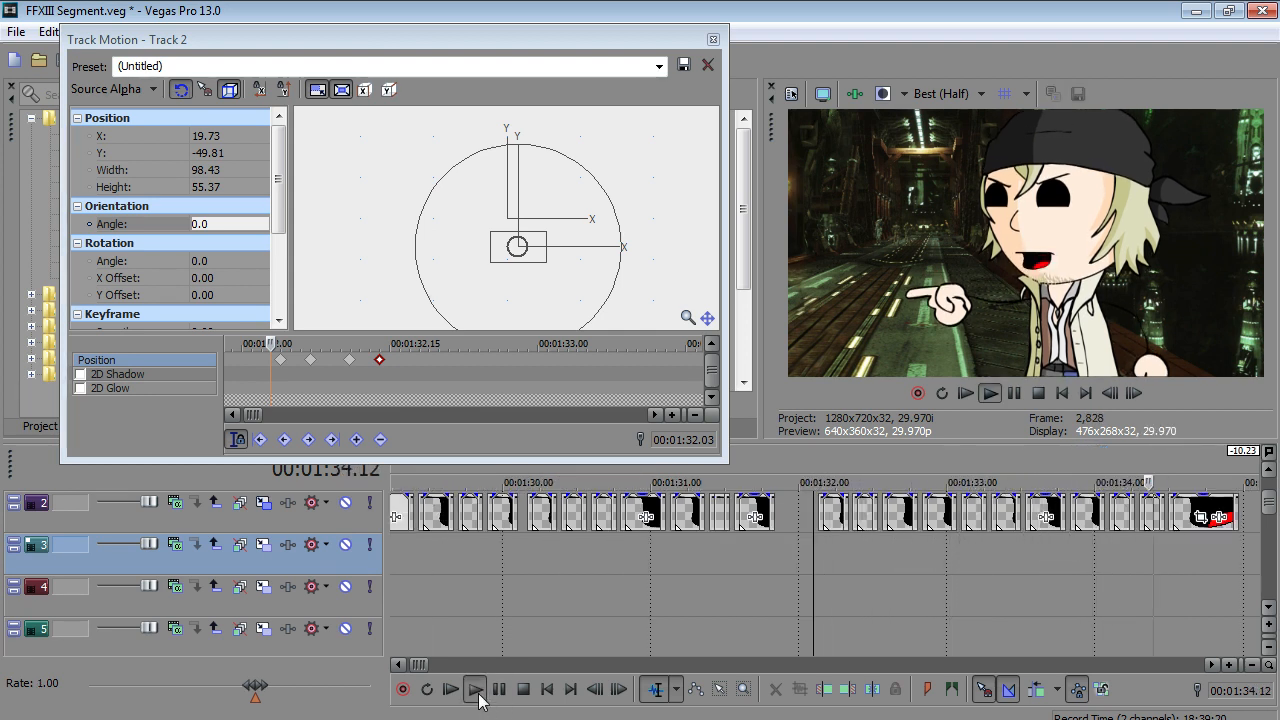
scroll(588, 618, down, 1)
scroll(590, 615, down, 1)
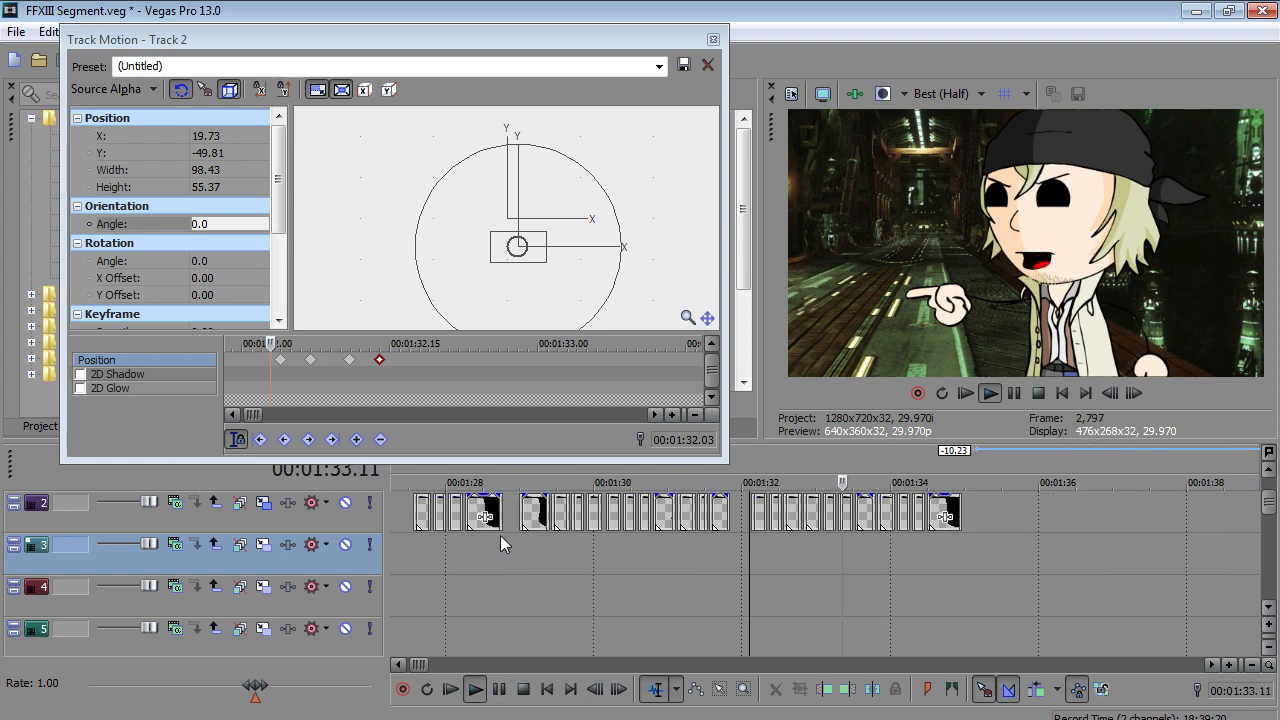
- Replay the earlier mouth clips from 00:01:29.00 and again from 00:01:29.26 to check the lip sync around 00:01:30
click(516, 545)
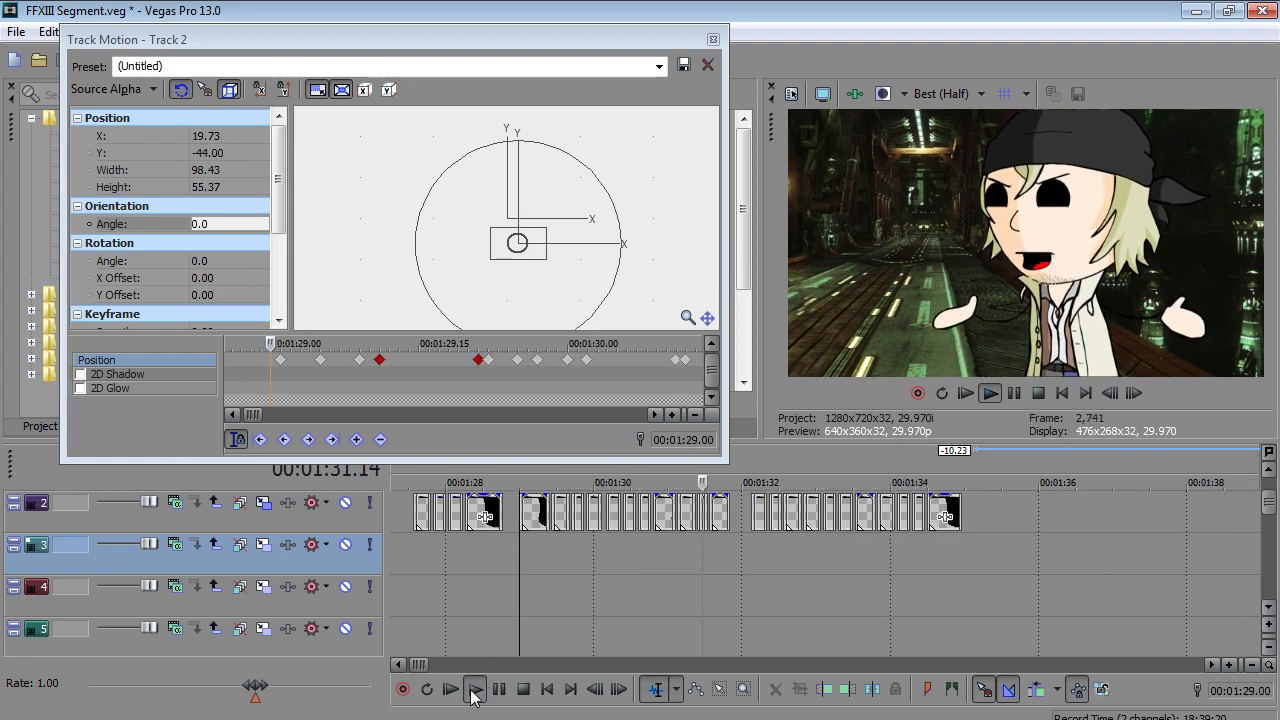
click(476, 690)
click(478, 690)
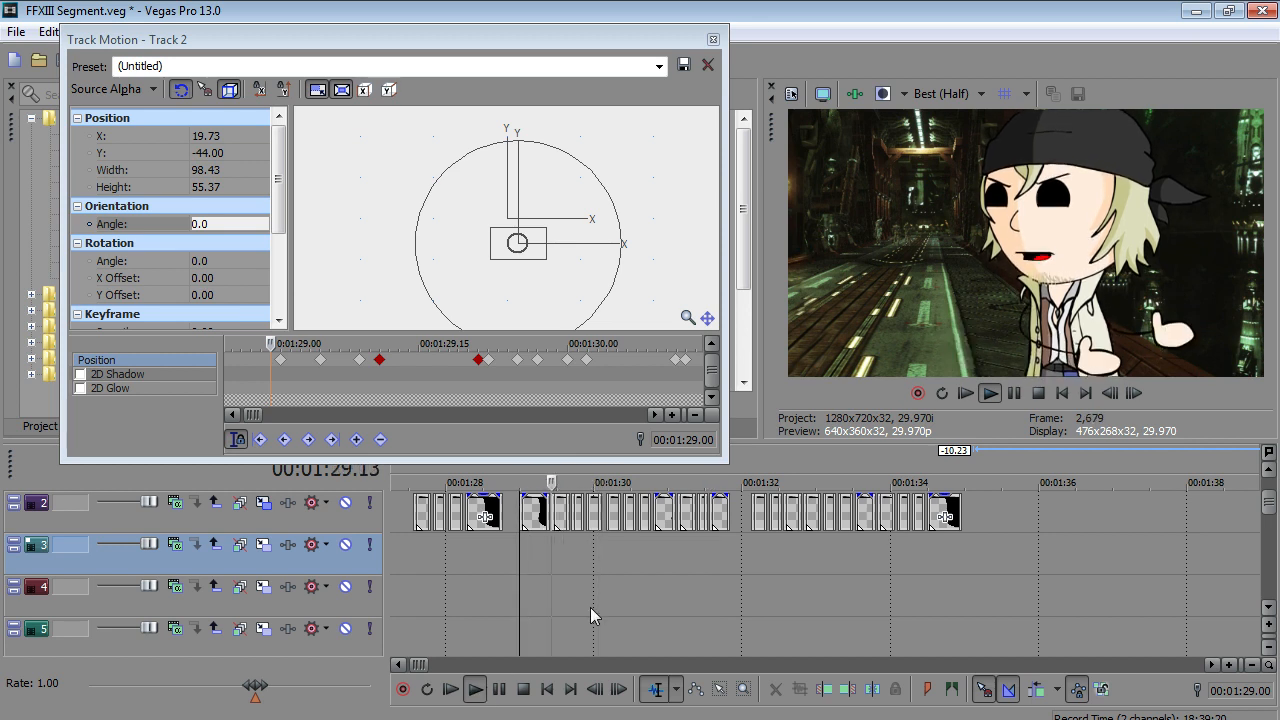
click(484, 689)
click(499, 690)
scroll(748, 551, up, 3)
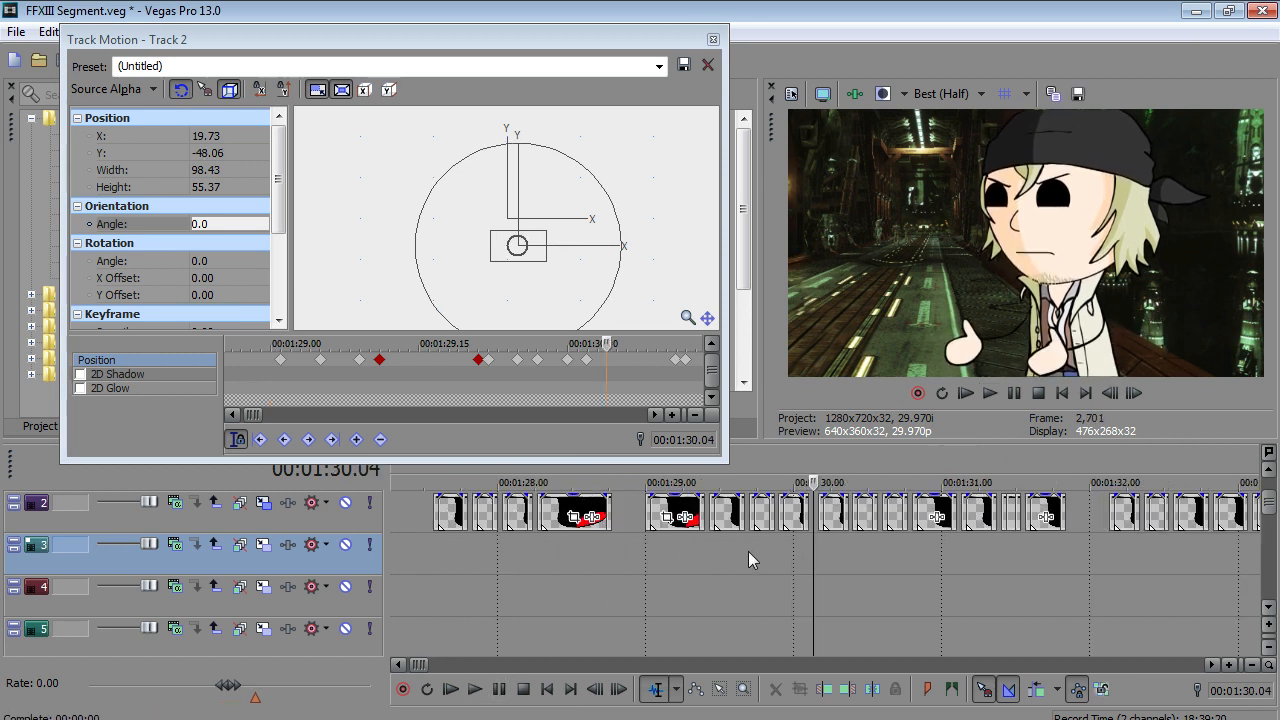
click(476, 690)
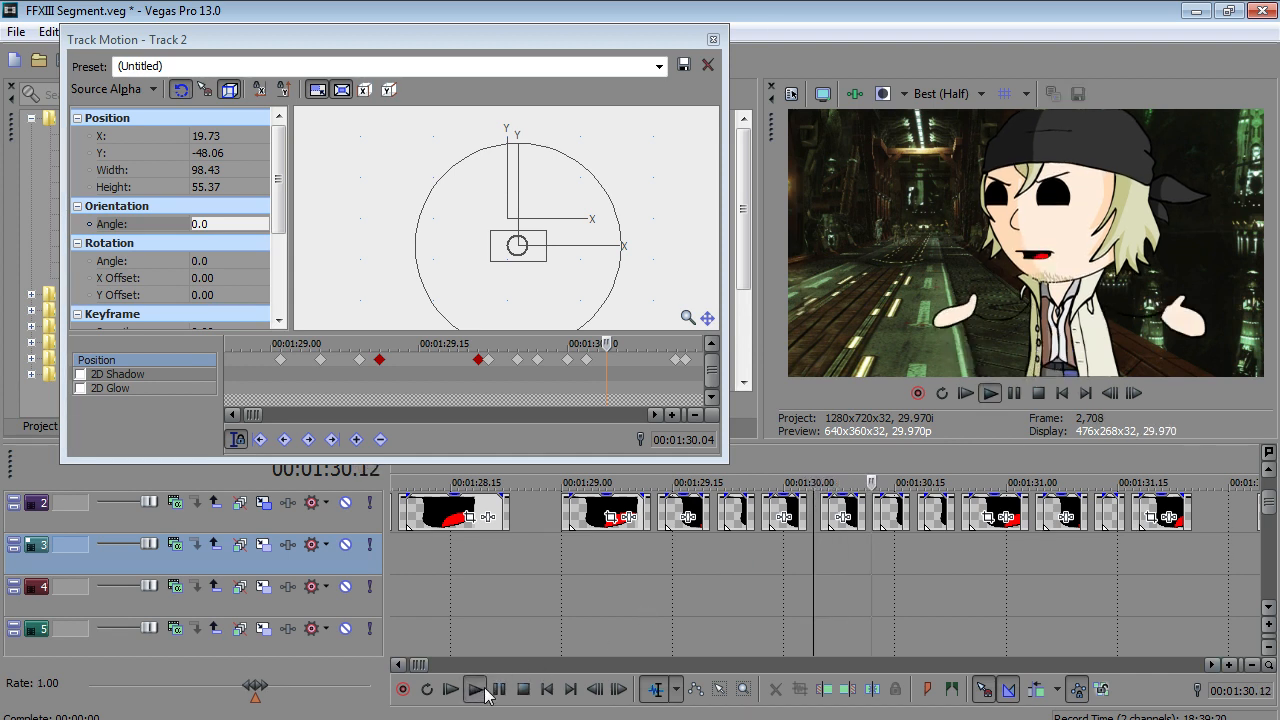
click(499, 690)
click(754, 541)
click(474, 690)
click(499, 690)
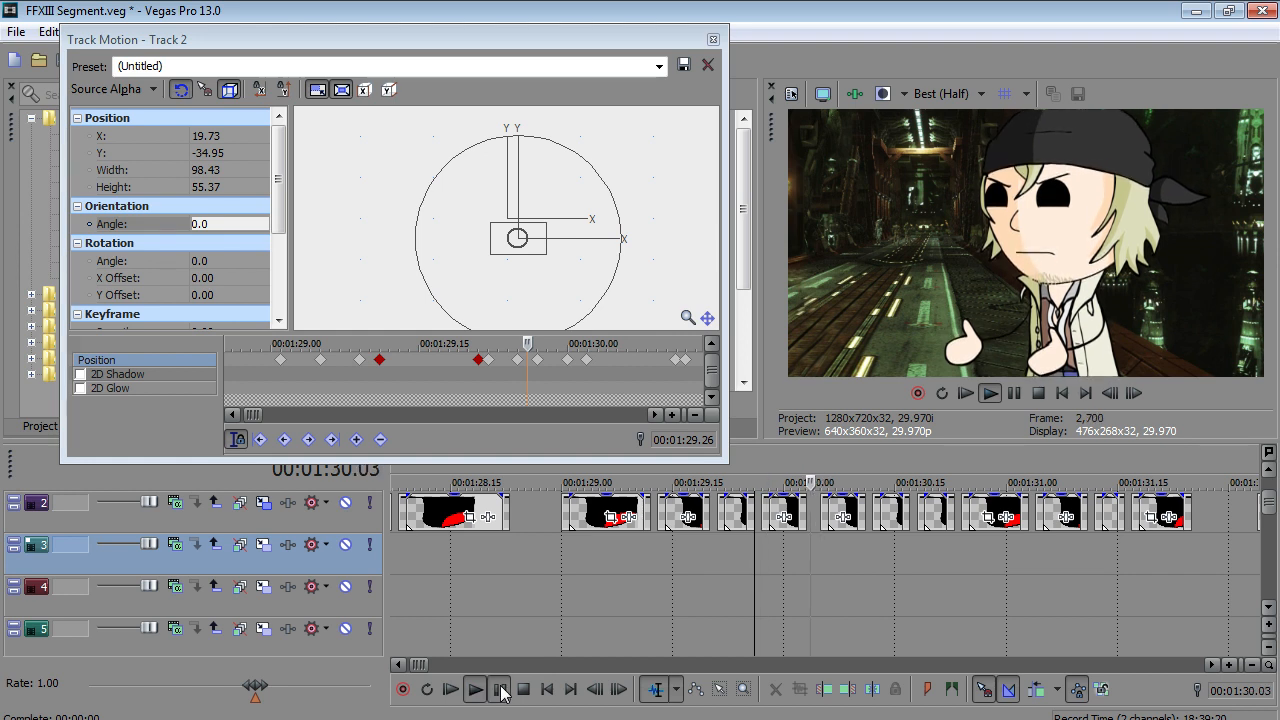
- Delete the mouth clip at 00:01:30.07, move the preceding clip's closing piece to end there, and extend the open-mouth clip to meet it
scroll(770, 592, up, 2)
click(718, 690)
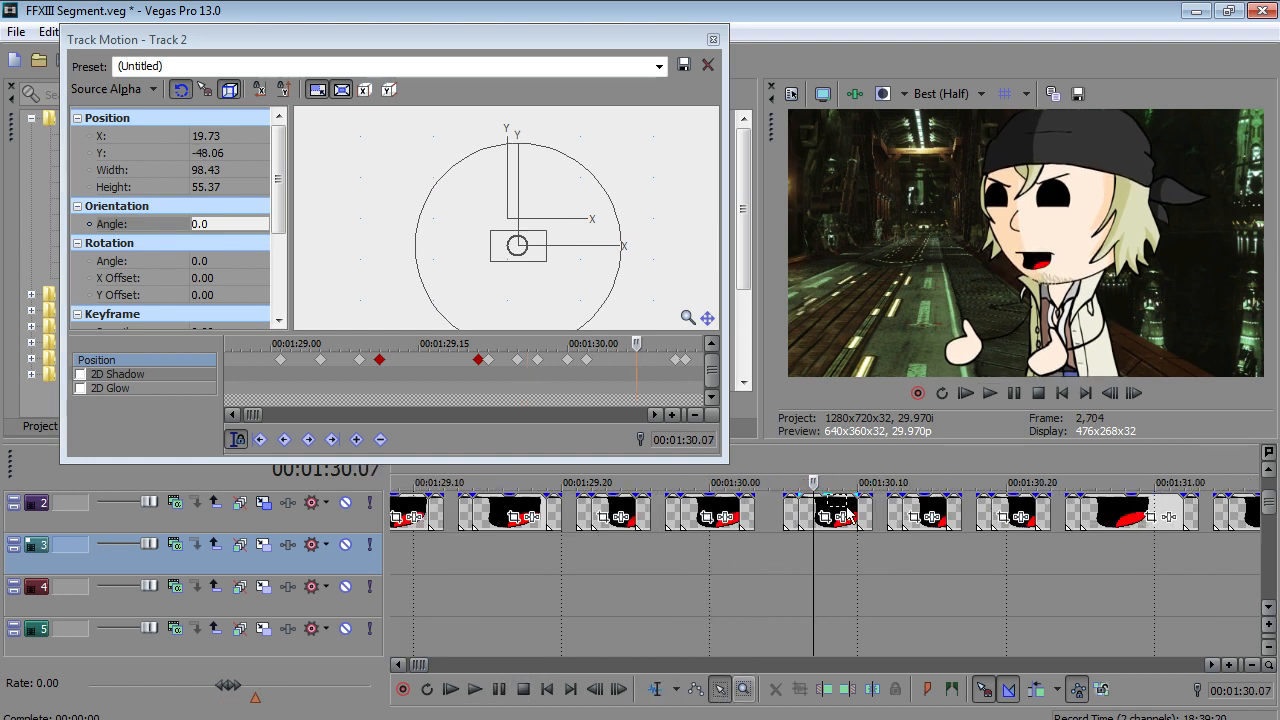
click(858, 510)
key(Delete)
click(655, 690)
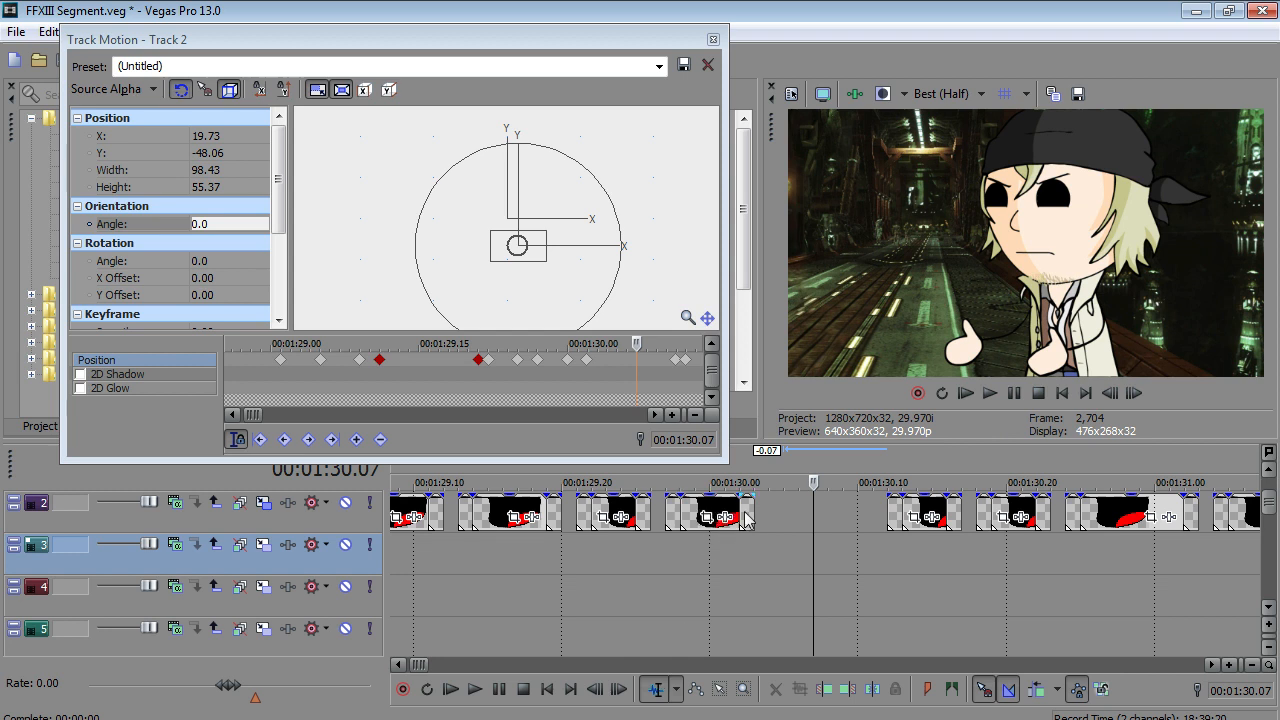
click(754, 512)
drag(754, 518, 803, 514)
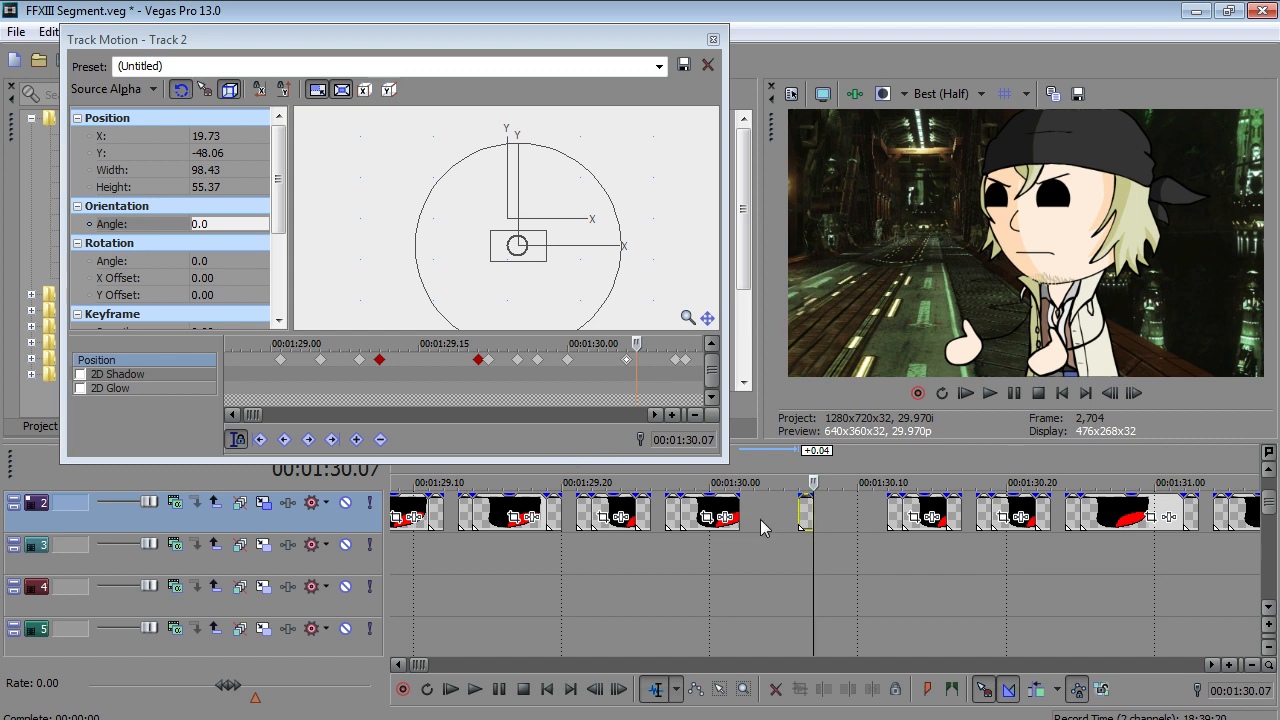
drag(736, 517, 797, 518)
key(Left)
key(Right)
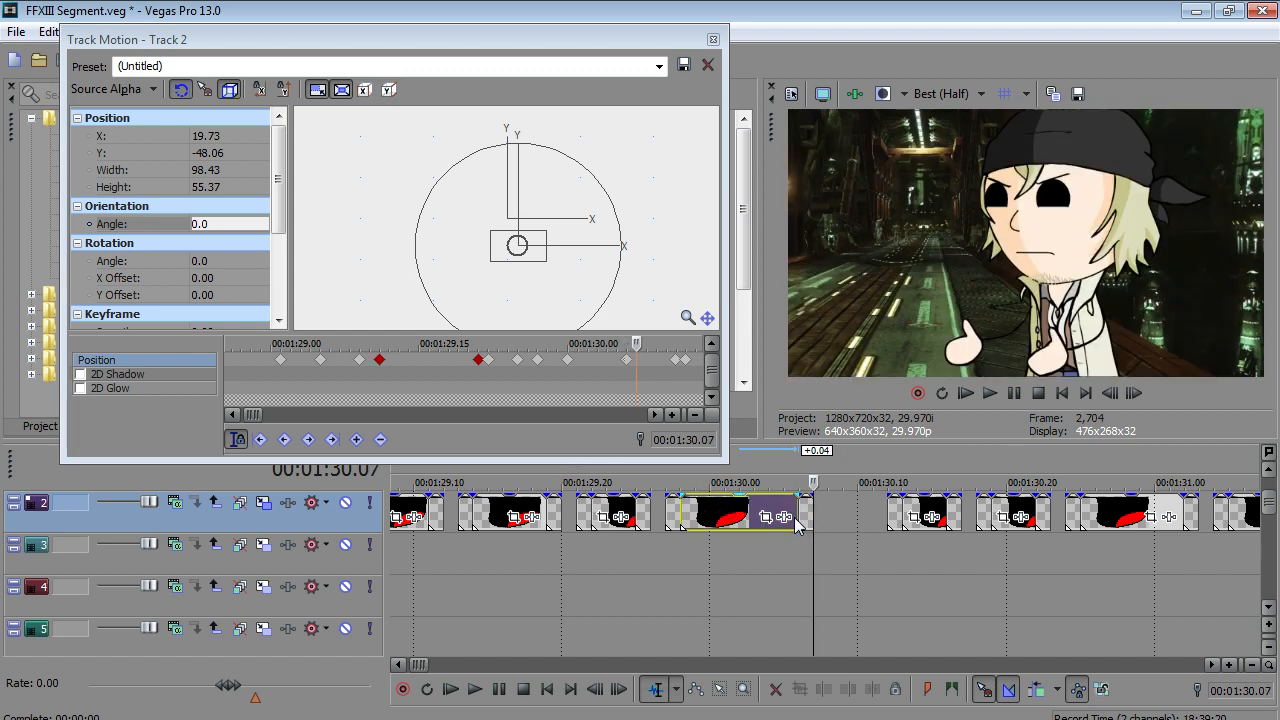
- Extend the following mouth clip back so that it starts at about 00:01:30.08
scroll(795, 520, down, 1)
key(Right)
scroll(900, 516, up, 1)
drag(903, 511, 831, 525)
click(919, 508)
click(814, 548)
scroll(814, 548, down, 2)
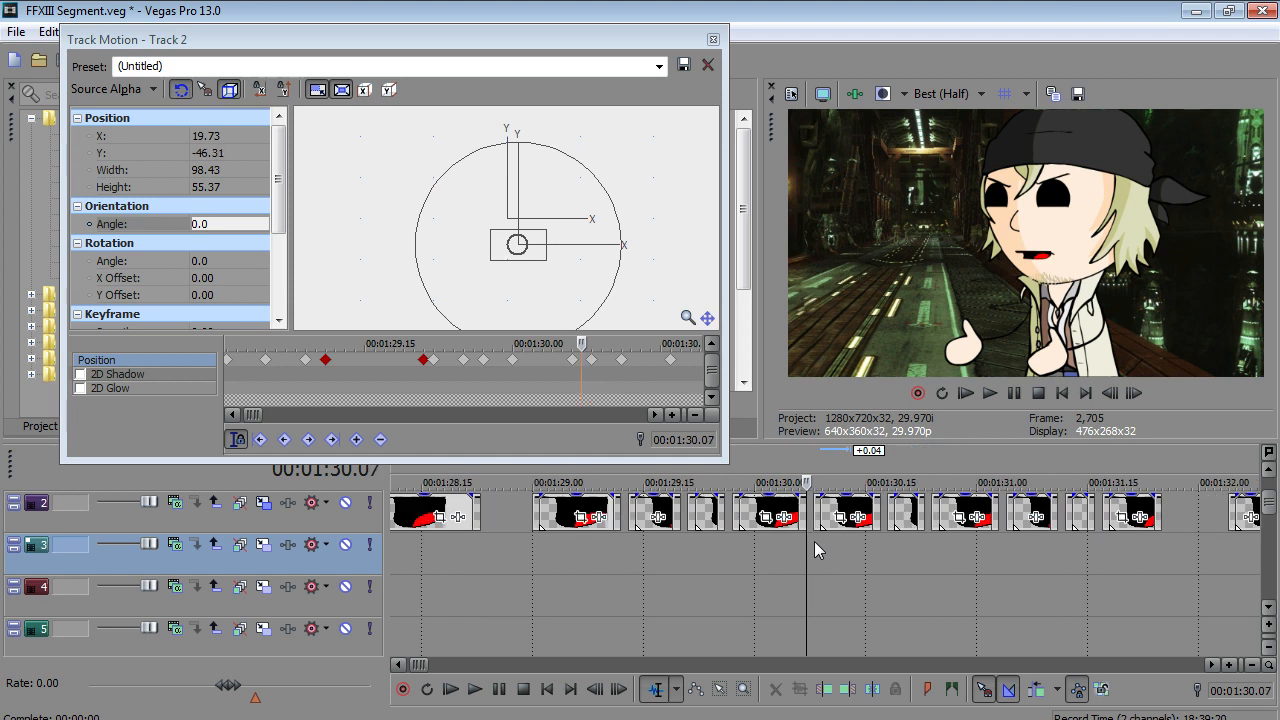
- Play the reworked clips briefly and keyframe track 2's position at 00:01:30.12 with Y at -43.17
click(477, 691)
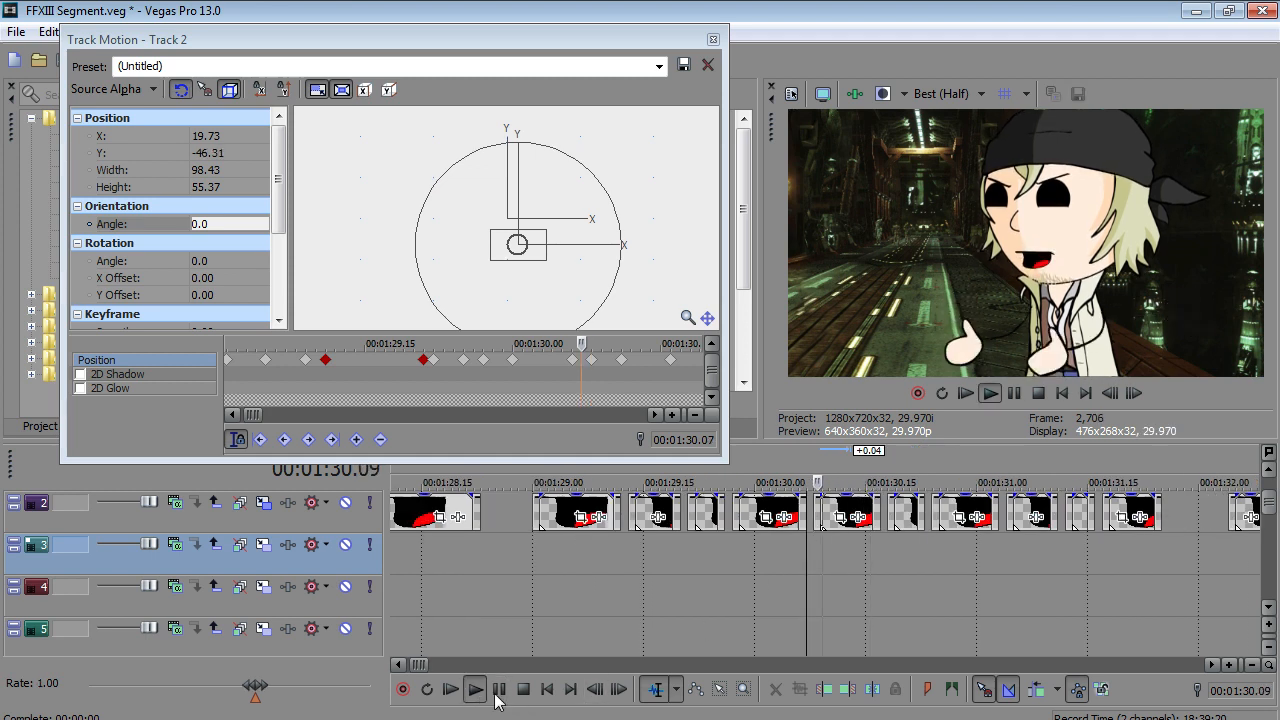
click(496, 692)
key(Left)
key(Left)
key(Left)
key(Left)
key(Left)
key(Left)
key(Left)
key(Right)
key(Right)
key(Left)
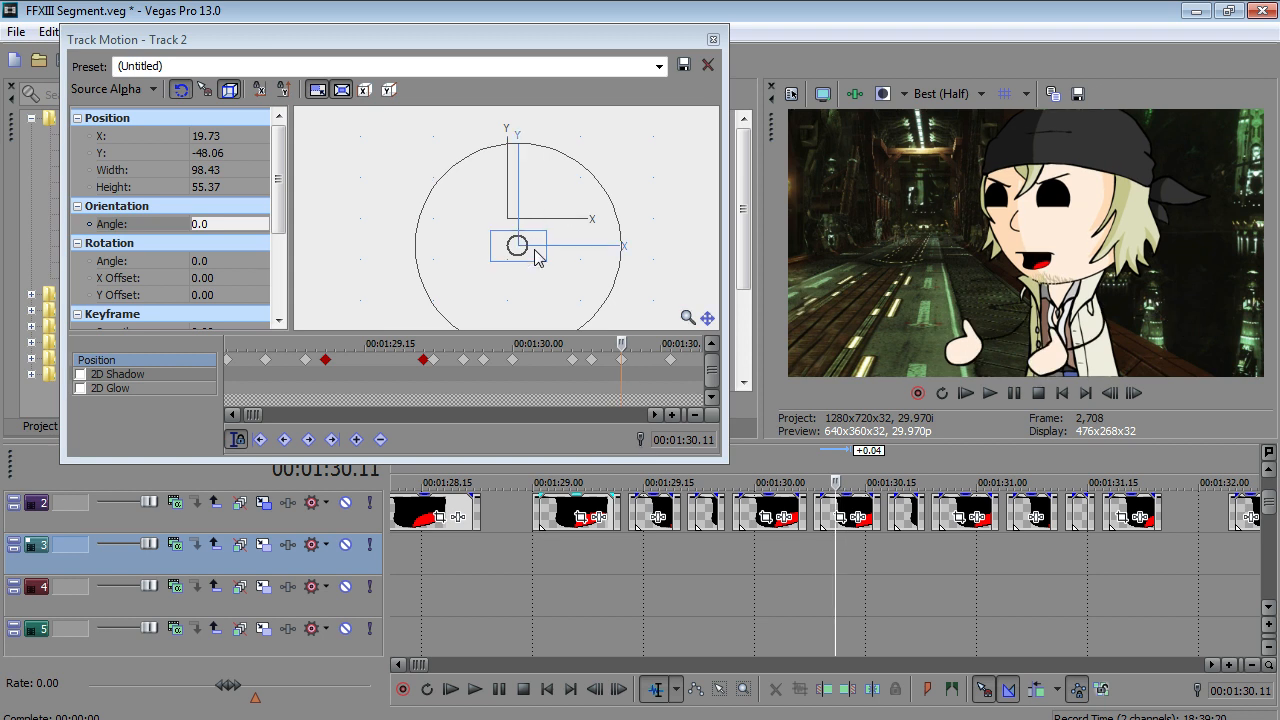
click(620, 361)
key(Left)
drag(537, 247, 537, 245)
click(631, 360)
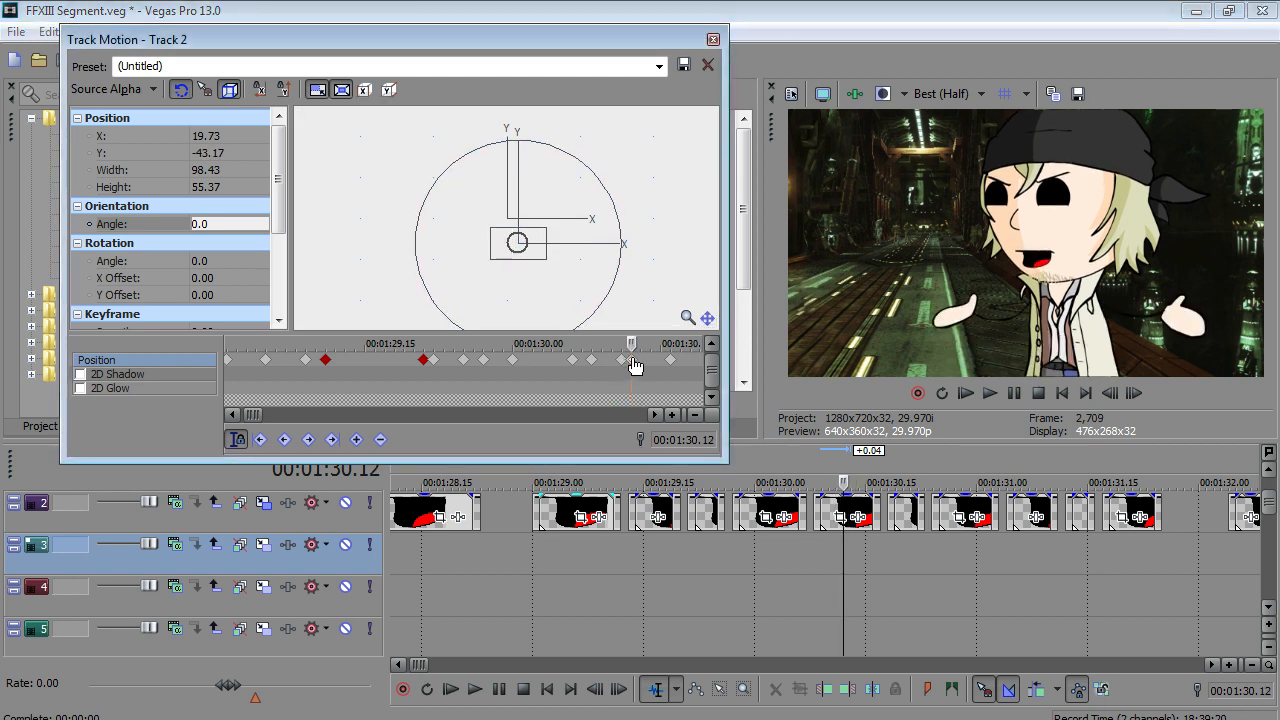
- Replay from 00:01:30.07 and set track 2's position keyframe at 00:01:30.08 to Y -48.06
key(Right)
key(Right)
key(Right)
key(Right)
key(Right)
click(812, 550)
click(476, 690)
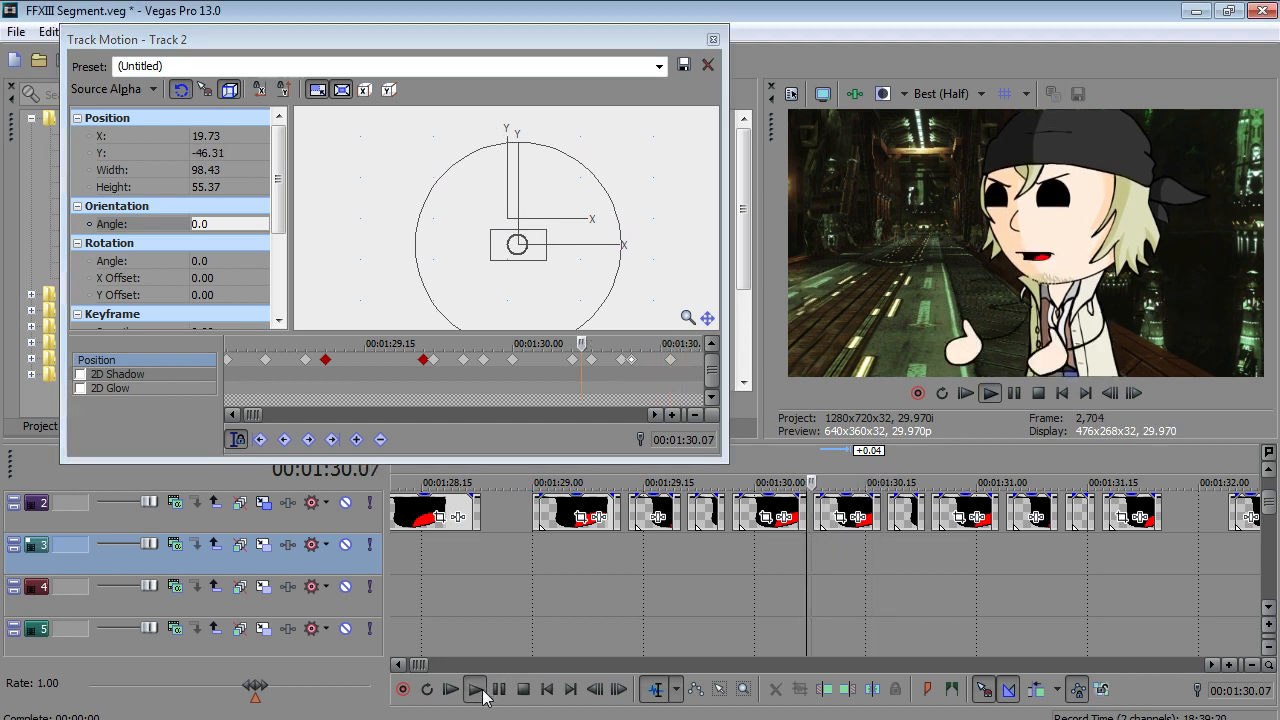
click(523, 689)
key(Right)
key(Right)
drag(517, 243, 517, 246)
- Play from 00:01:30.08 and again from 00:01:28.28 to check the corrected mouth clips against the dialogue
click(476, 689)
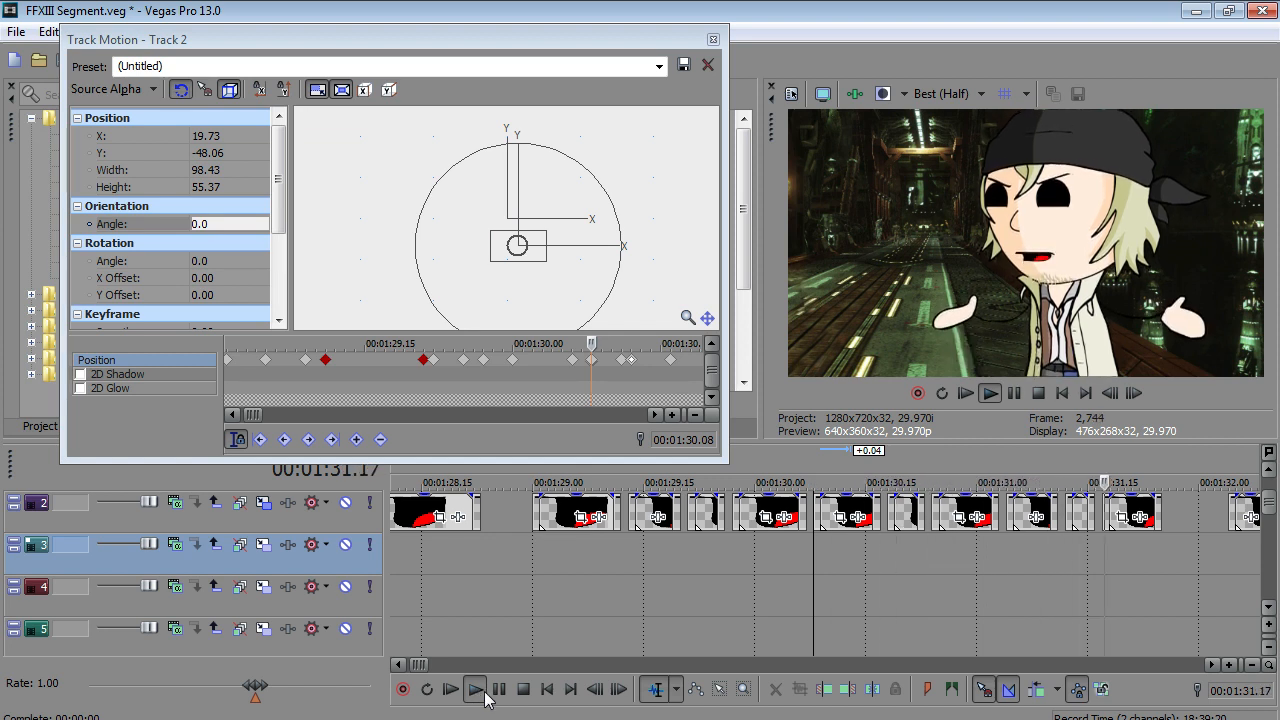
click(518, 545)
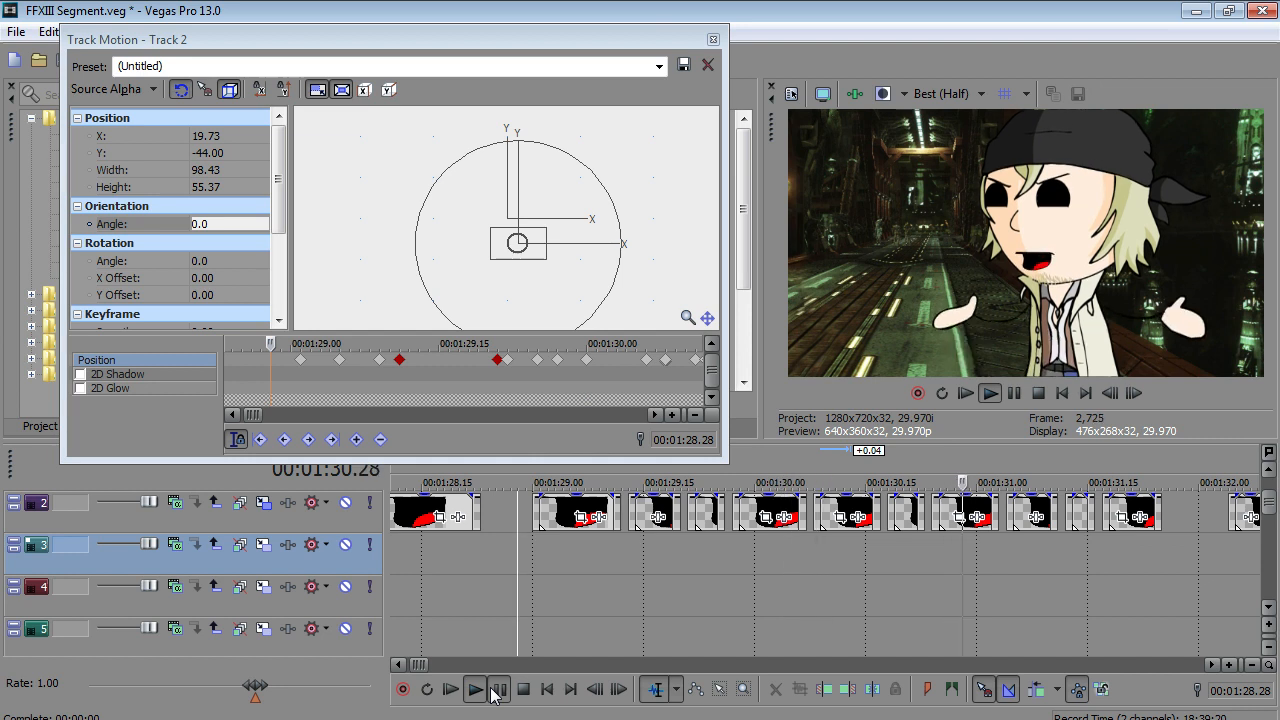
scroll(806, 611, down, 4)
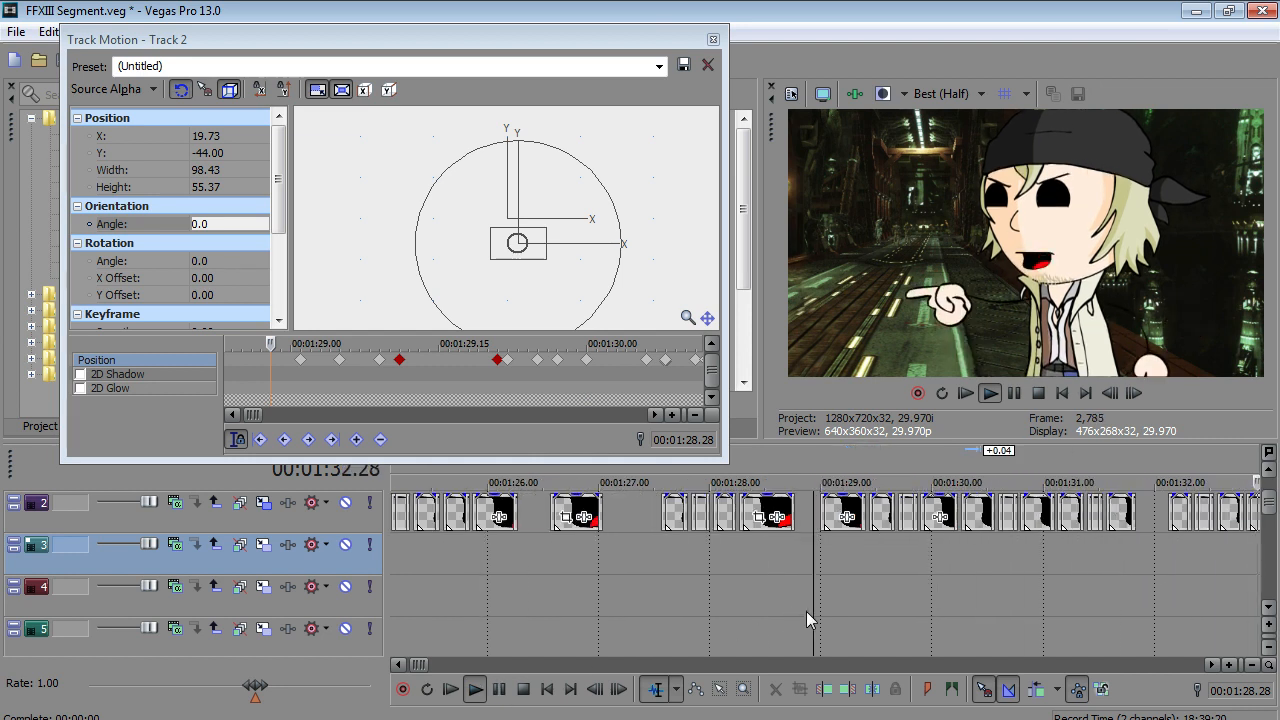
click(498, 689)
- Copy the group of mouth clips between about 00:01:46 and 00:01:48 on track 2 and paste it at 00:01:35.01
scroll(1094, 555, down, 3)
scroll(1094, 555, down, 2)
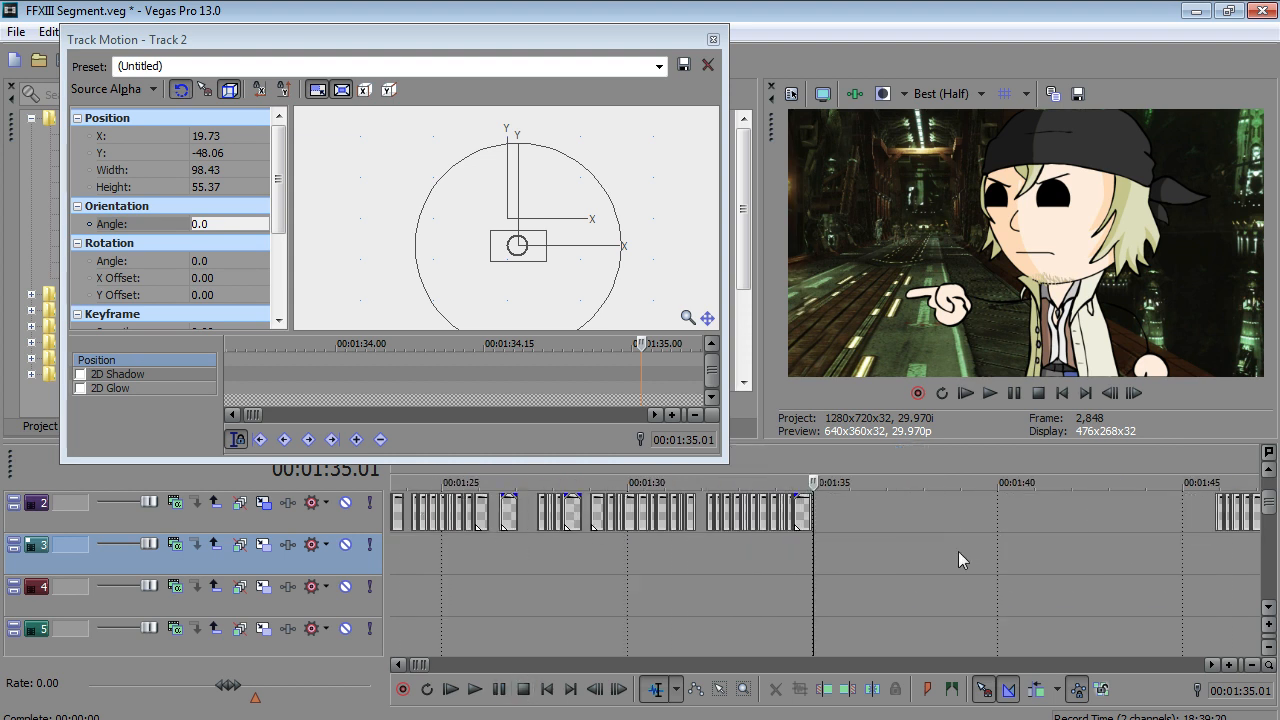
click(719, 690)
scroll(988, 568, down, 2)
drag(990, 520, 1055, 515)
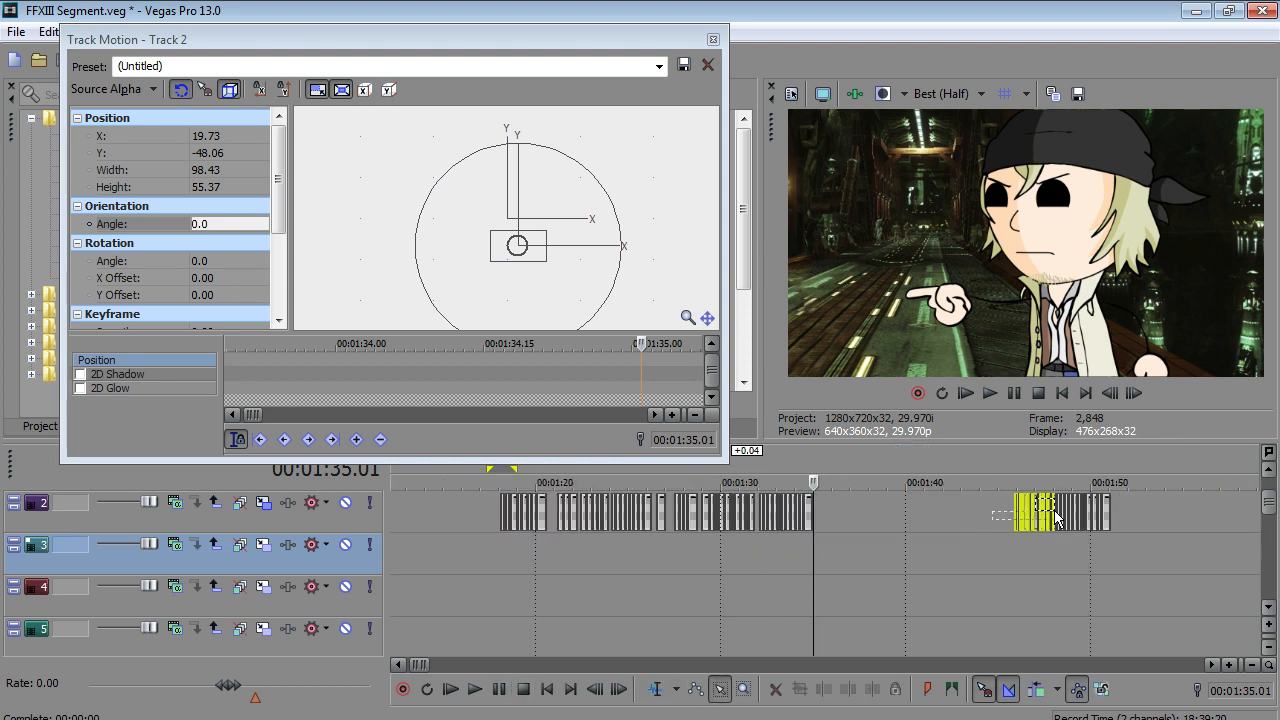
right_click(1055, 515)
click(1058, 296)
scroll(905, 480, up, 4)
right_click(860, 511)
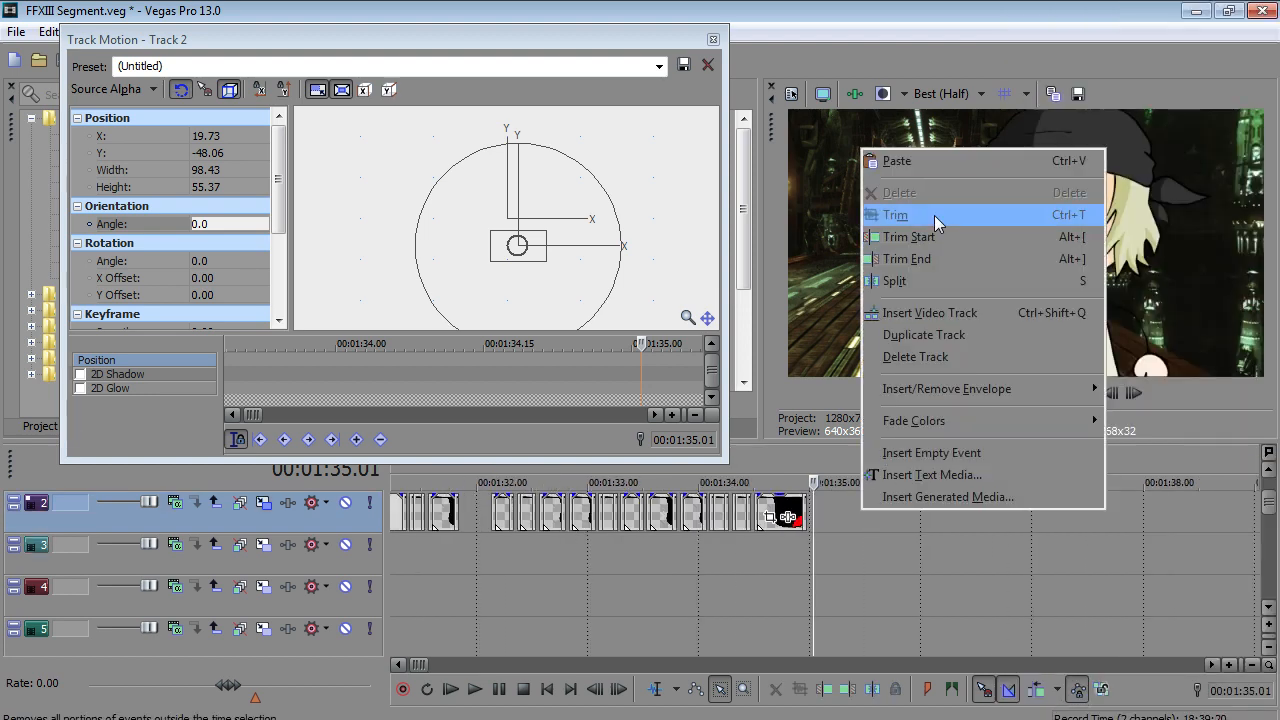
click(474, 689)
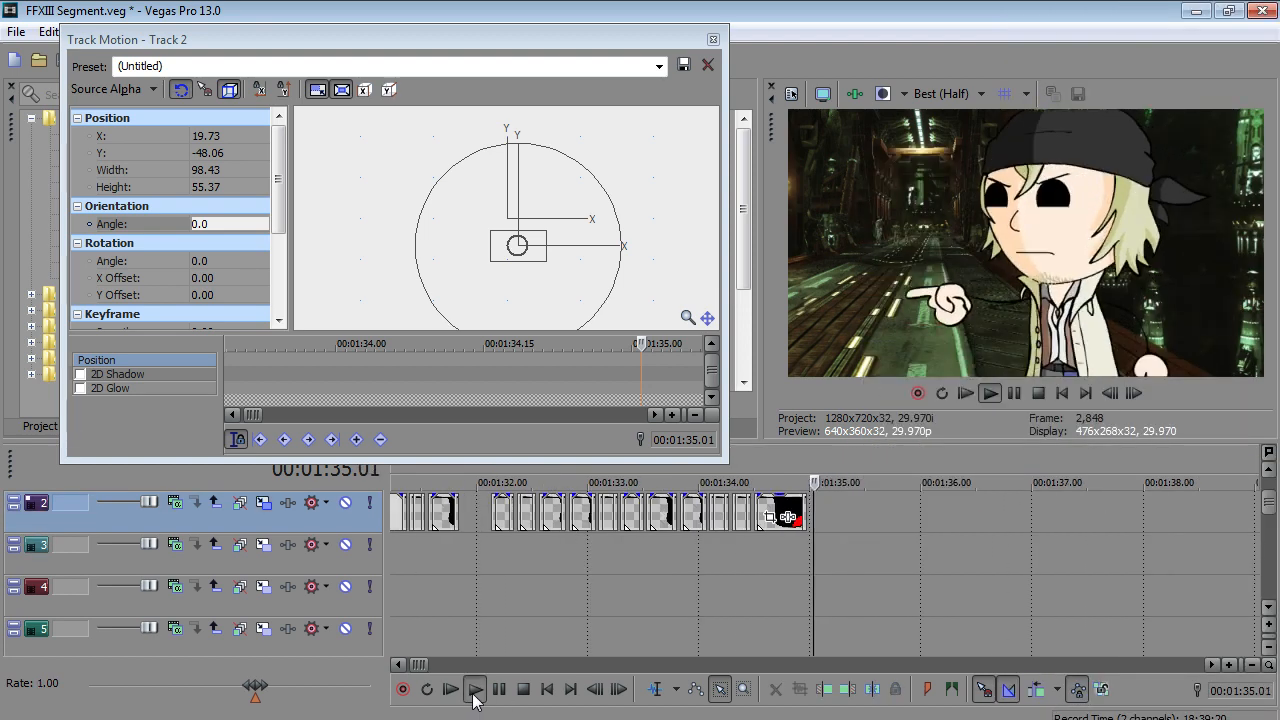
click(508, 692)
right_click(823, 515)
click(880, 169)
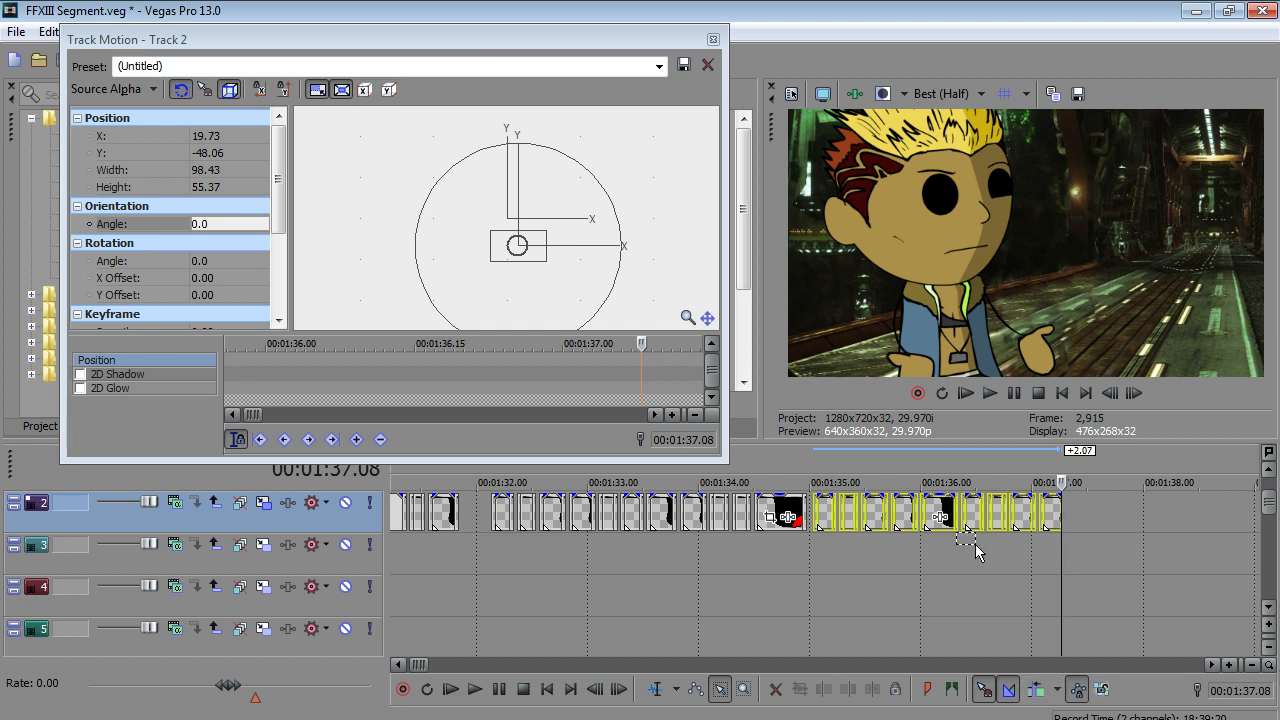
click(810, 546)
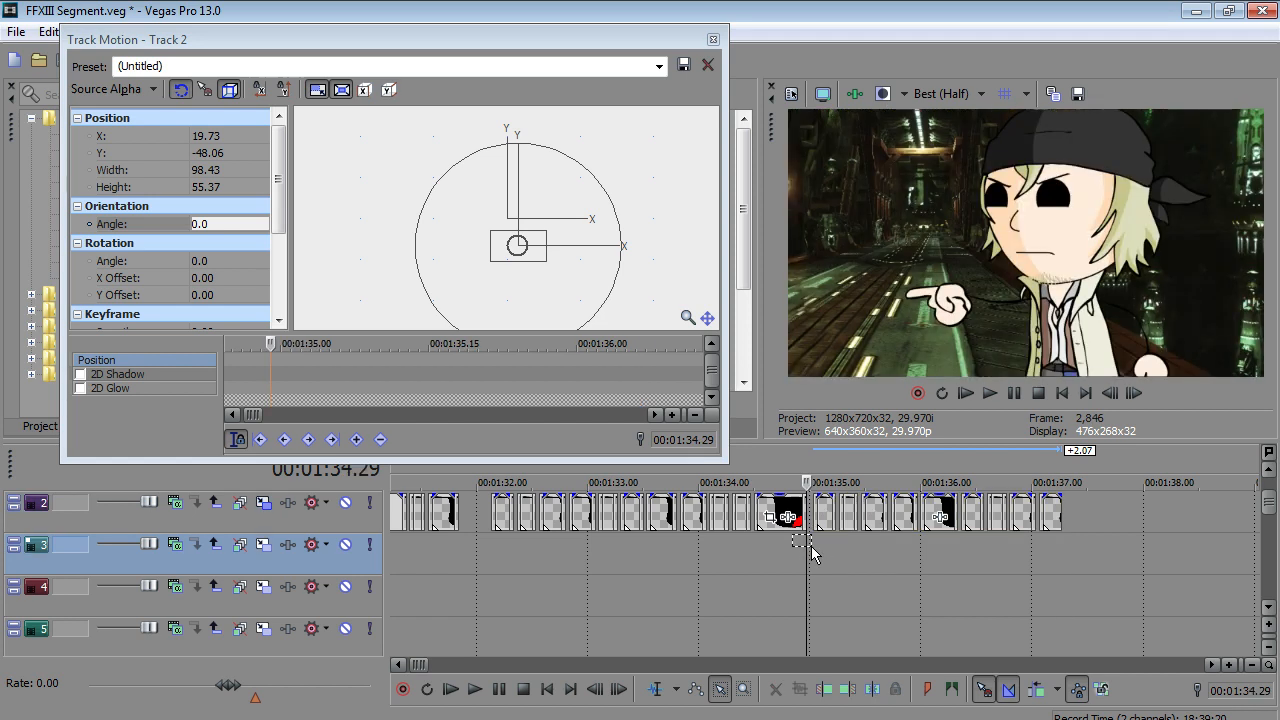
- Play the pasted mouth clips from 00:01:35.00 and add a track 2 position keyframe at 00:01:35.03 with Linear interpolation
scroll(811, 546, up, 2)
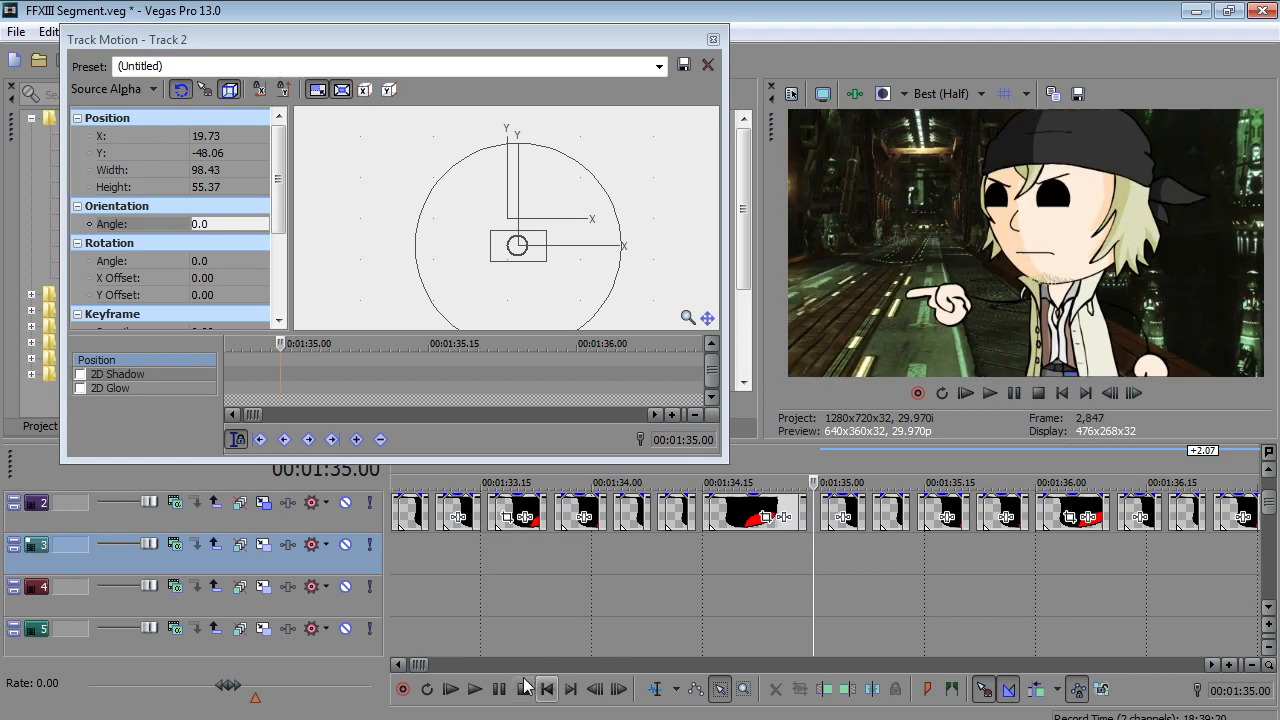
click(476, 689)
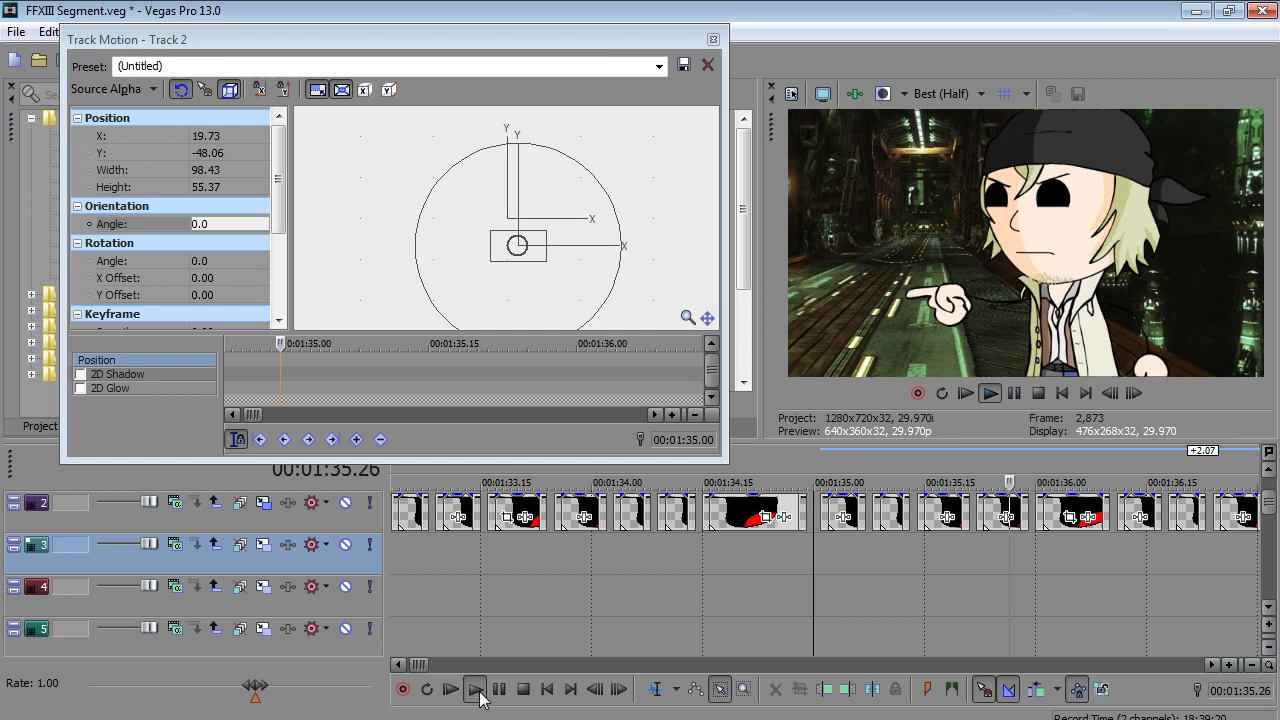
click(868, 563)
click(817, 550)
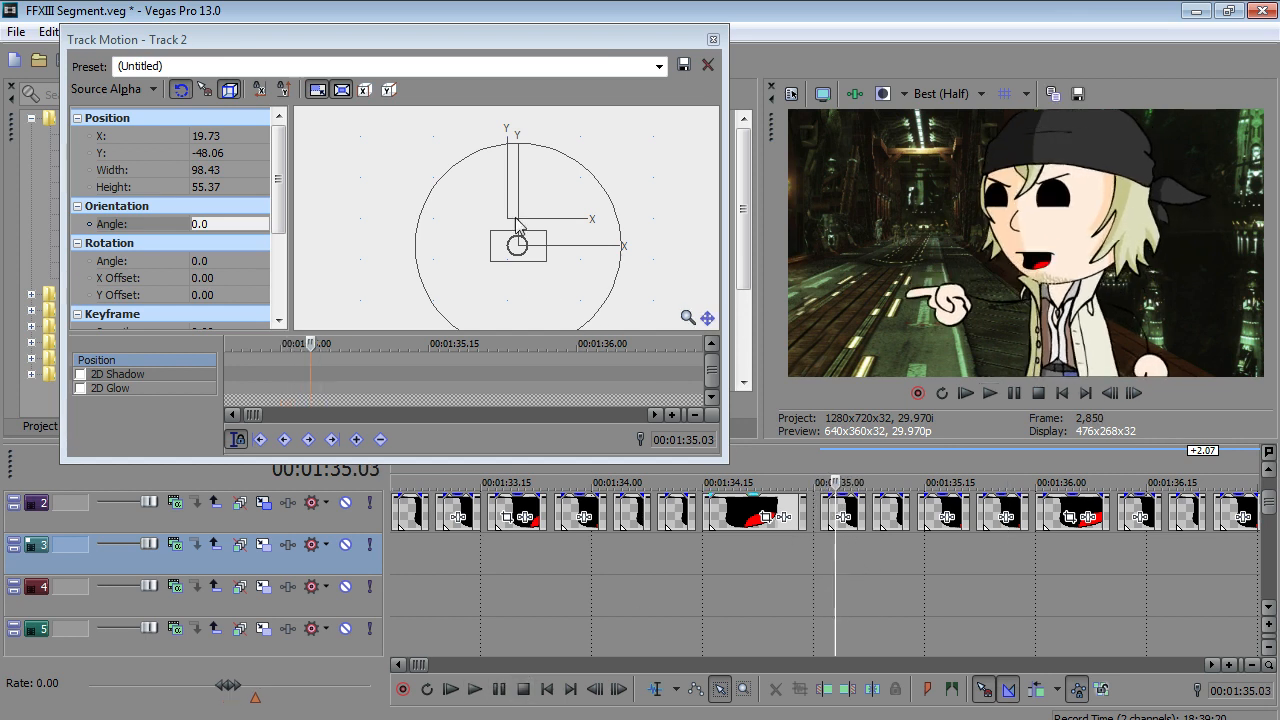
click(518, 246)
click(312, 362)
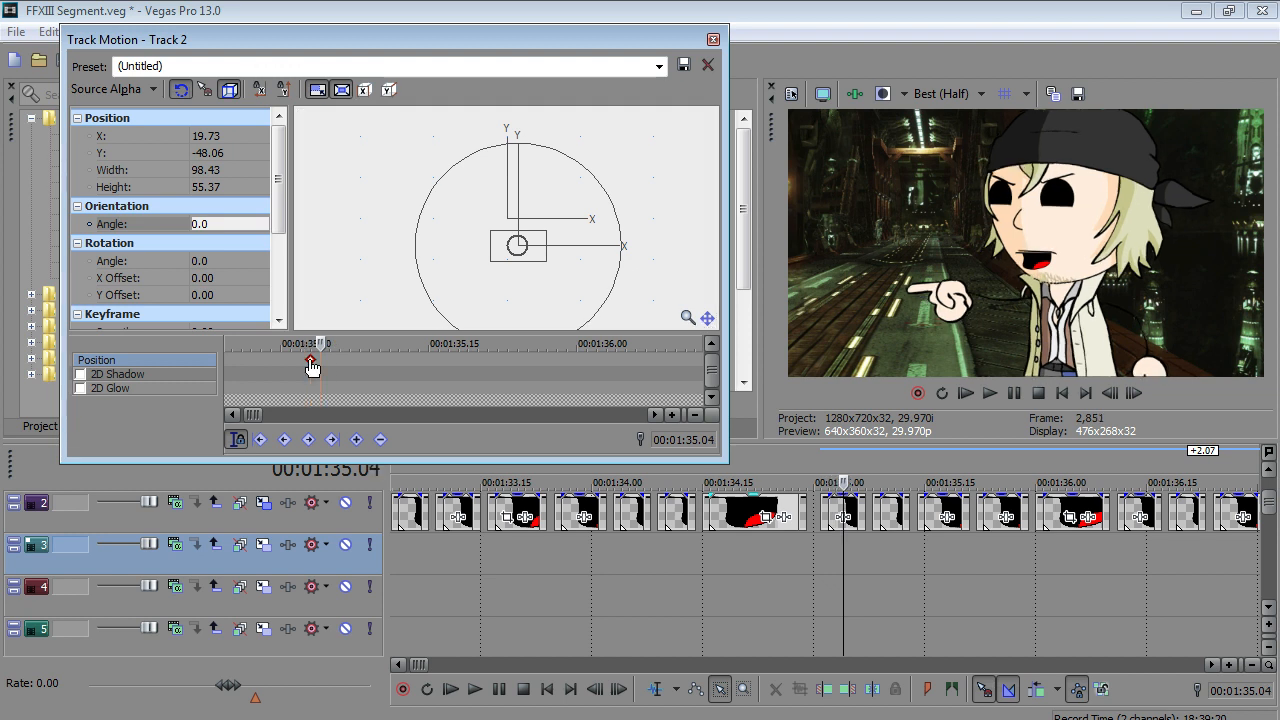
key(Left)
key(Right)
click(310, 363)
right_click(310, 363)
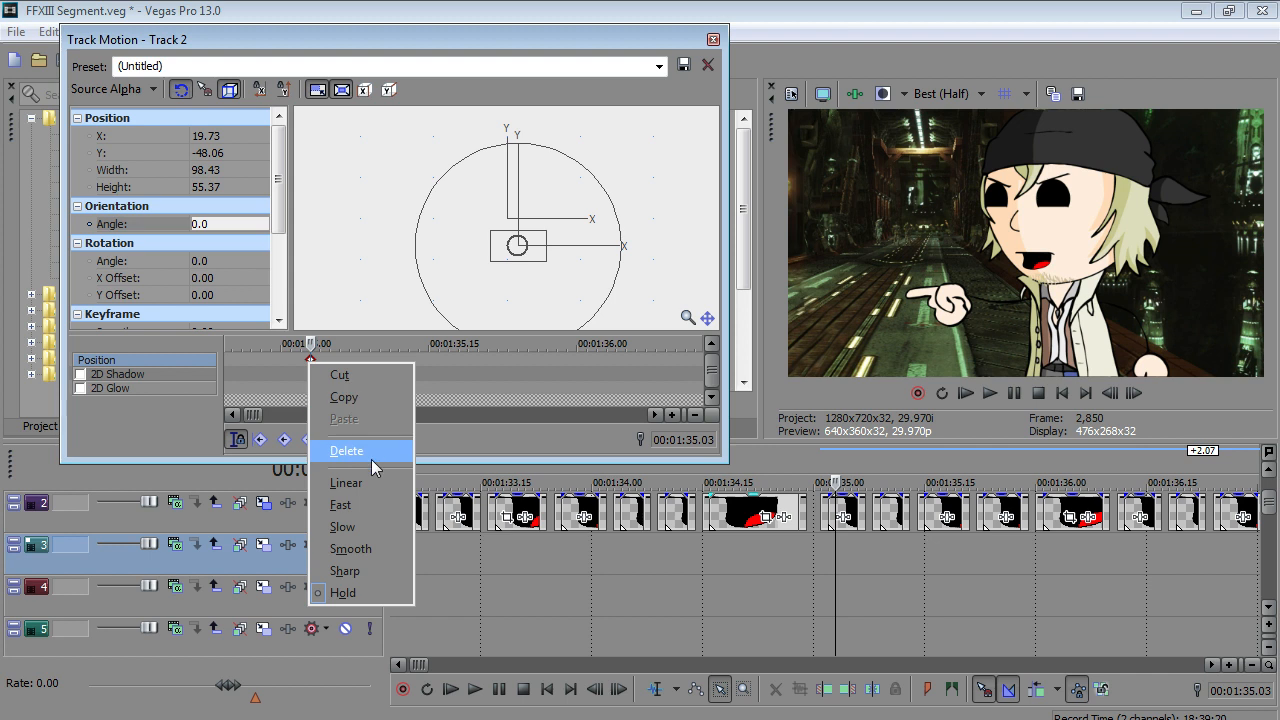
click(370, 483)
- Keyframe track 2's motion at 00:01:35.08 with X 40.72, Y -39.32 and an orientation angle of 8.3
key(Right)
key(Right)
key(Right)
key(Right)
key(Right)
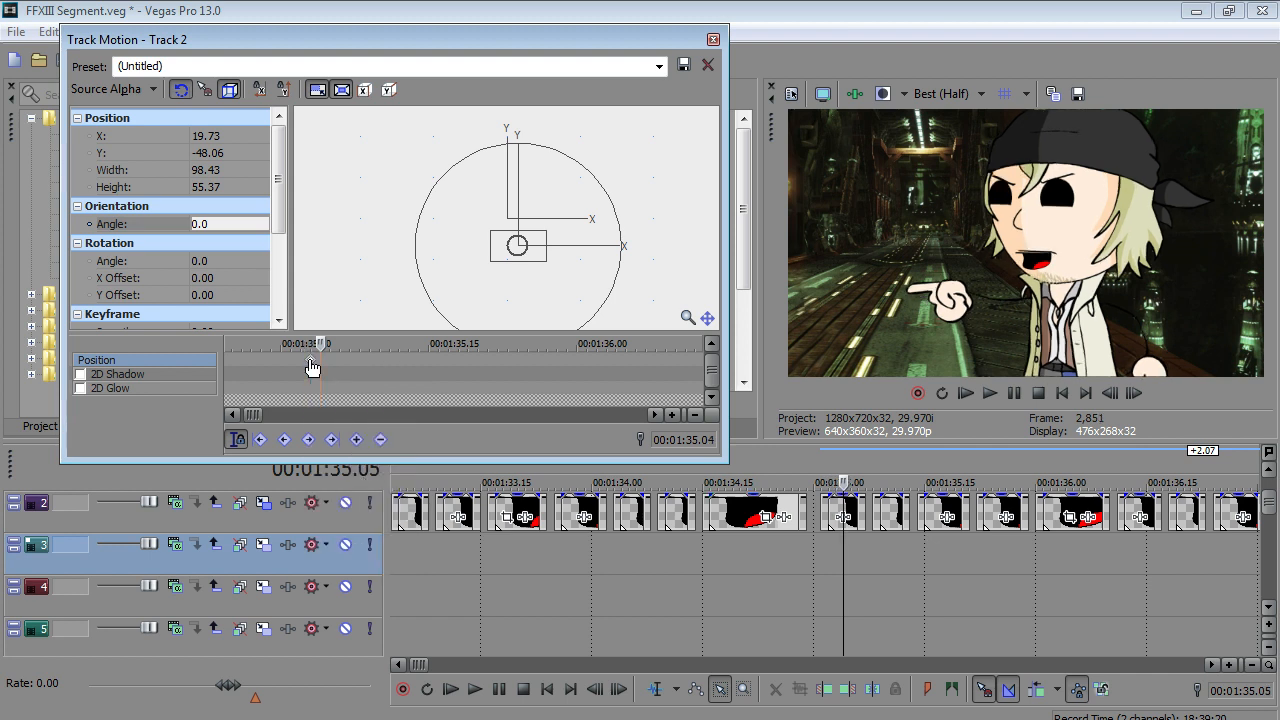
key(Left)
key(Left)
key(Right)
key(Left)
key(Right)
key(Right)
drag(609, 198, 649, 201)
key(Right)
key(Right)
key(Right)
key(Right)
key(Right)
key(Right)
key(Right)
key(Right)
key(Right)
key(Right)
key(Right)
key(Right)
key(Up)
key(Up)
key(Up)
key(Up)
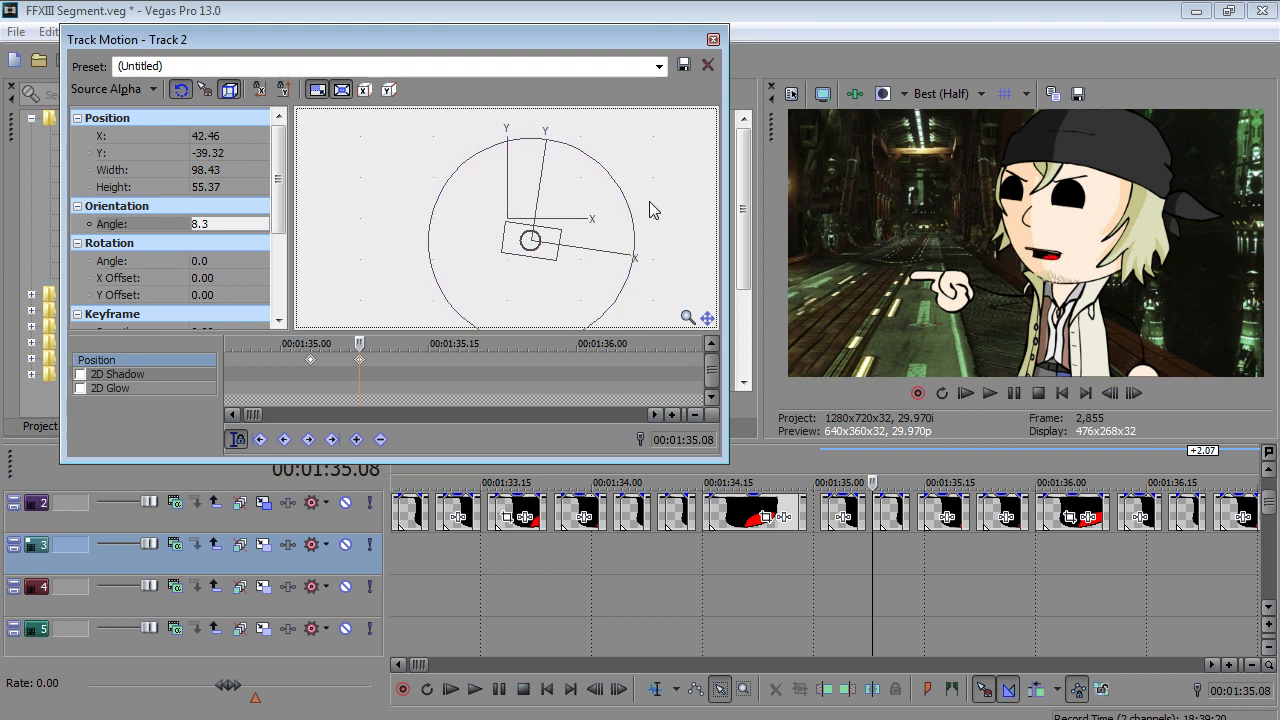
key(Up)
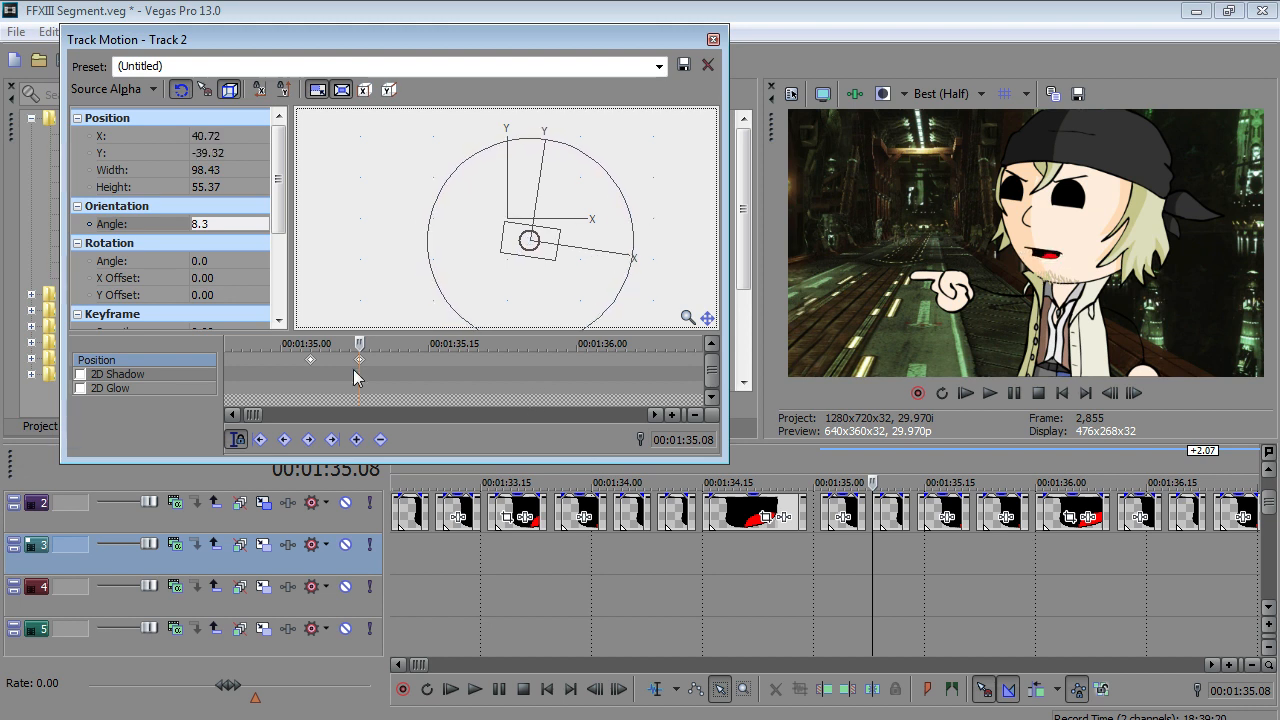
- Add a track 2 motion keyframe at 00:01:35.06 with X 37.57 and angle 5.0, raising the mouth slightly
key(Left)
key(Left)
click(549, 226)
key(Up)
key(Up)
key(Right)
key(Right)
key(Right)
key(Up)
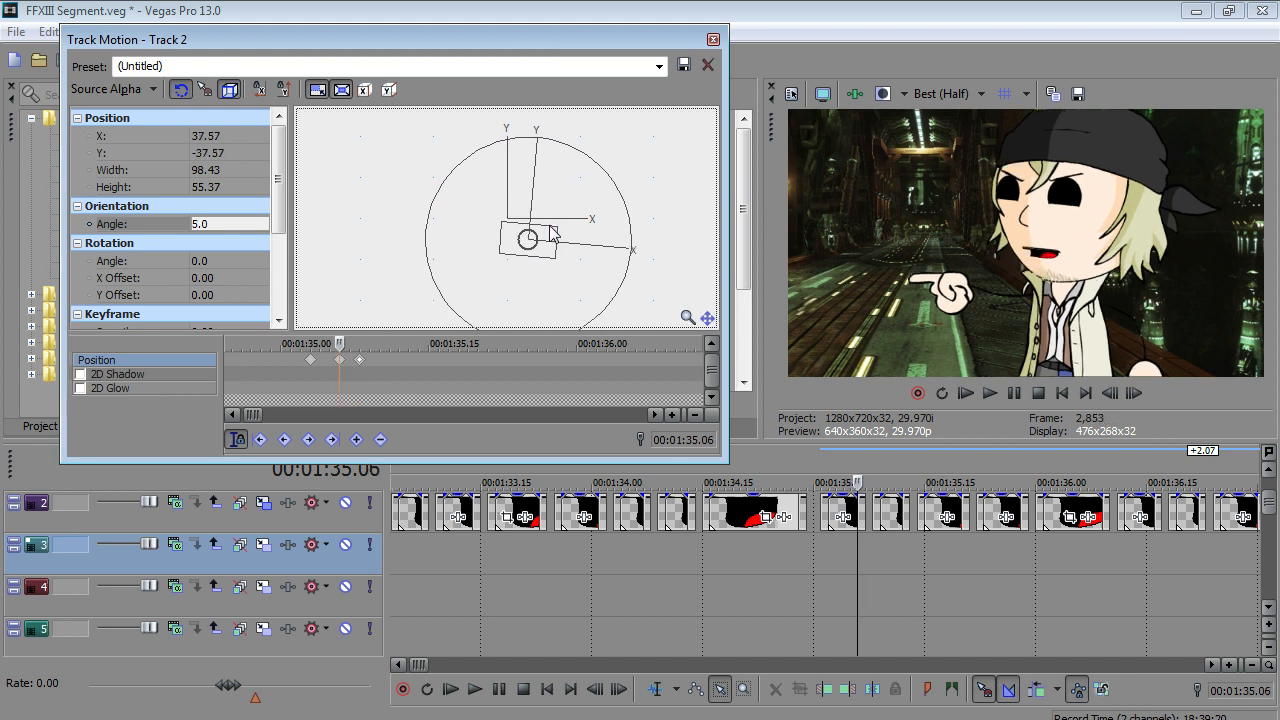
key(Up)
- Check the motion frame by frame and keyframe track 2's position at 00:01:35.12 with Y at -62.05
key(Left)
key(Left)
key(Left)
key(Right)
key(Right)
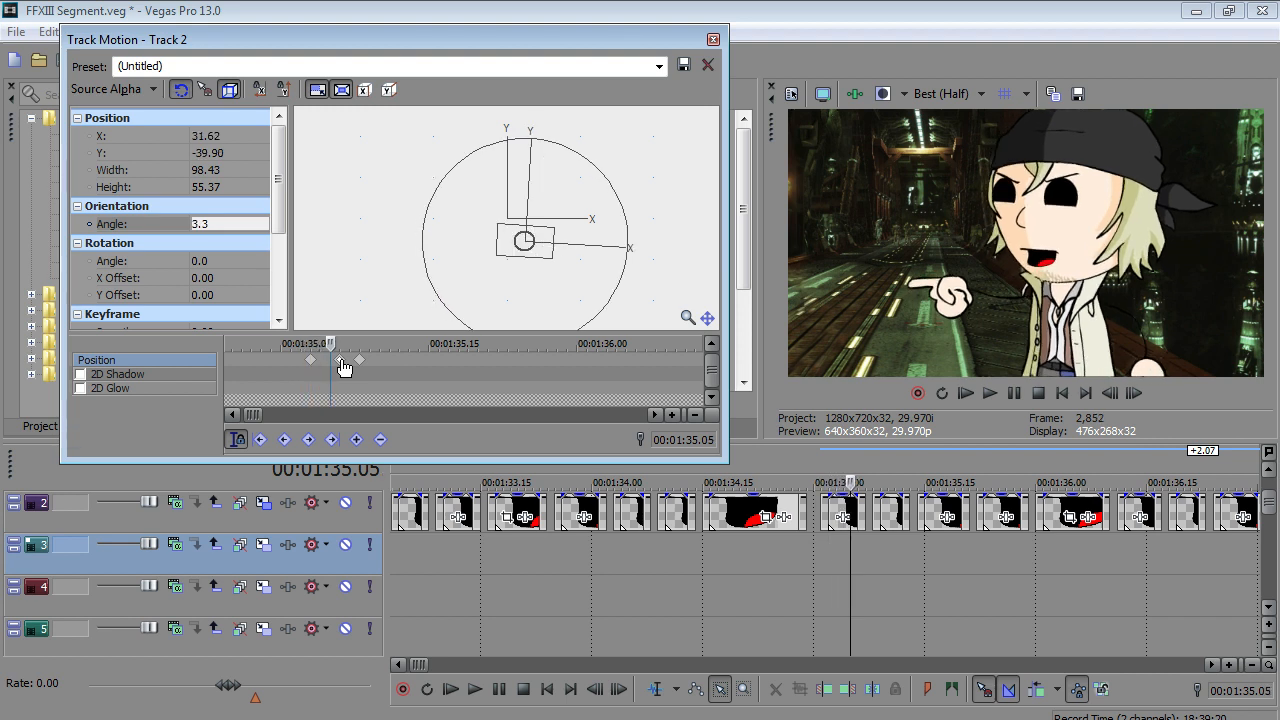
key(Right)
key(Right)
key(Right)
key(Right)
key(Right)
key(Right)
key(Right)
key(Right)
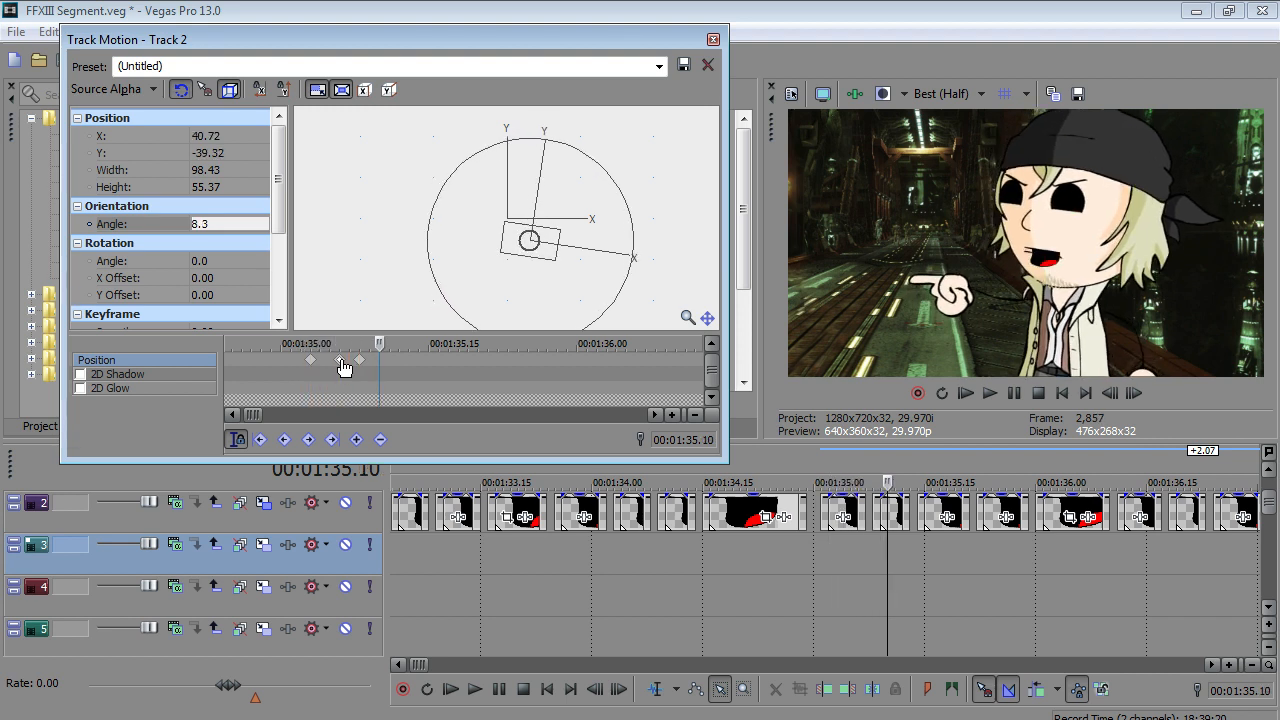
key(Left)
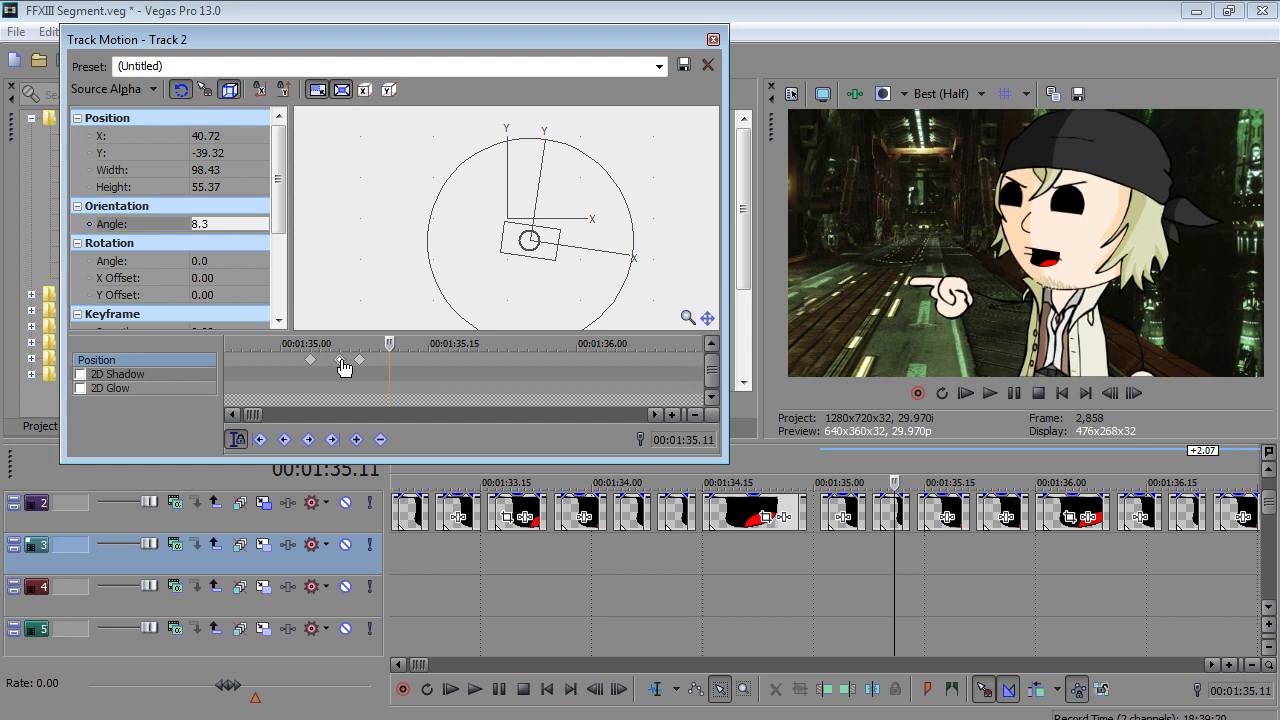
drag(516, 242, 516, 257)
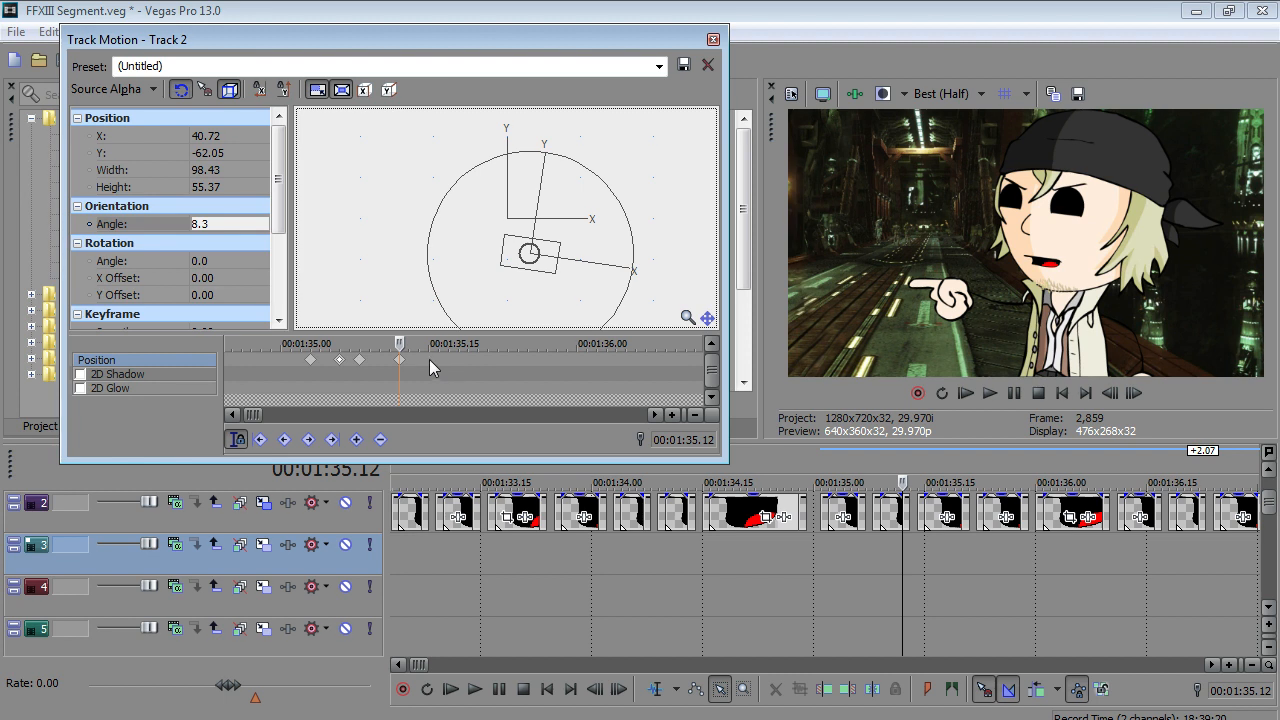
- Step back through the new keyframes and play from 00:01:35.02 to check the mouth against the head movement
key(Left)
key(Left)
key(Left)
key(Left)
key(Left)
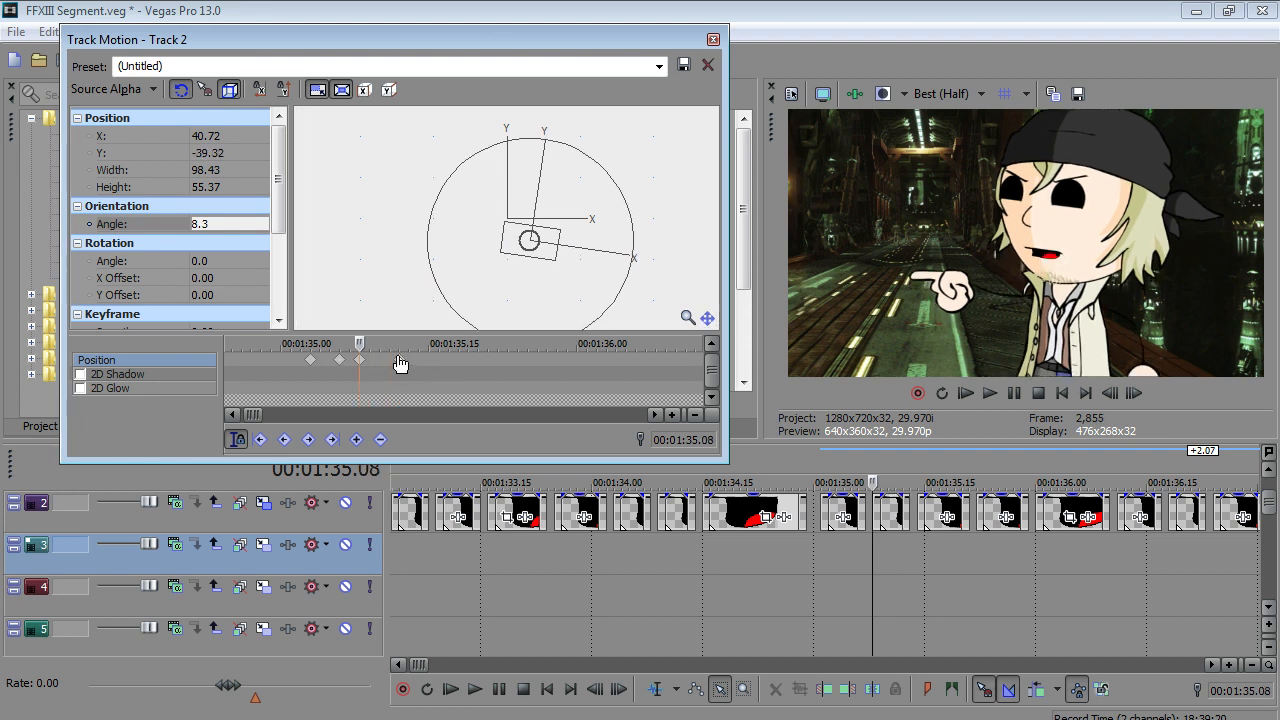
key(Left)
key(Left)
key(Left)
key(Left)
key(Left)
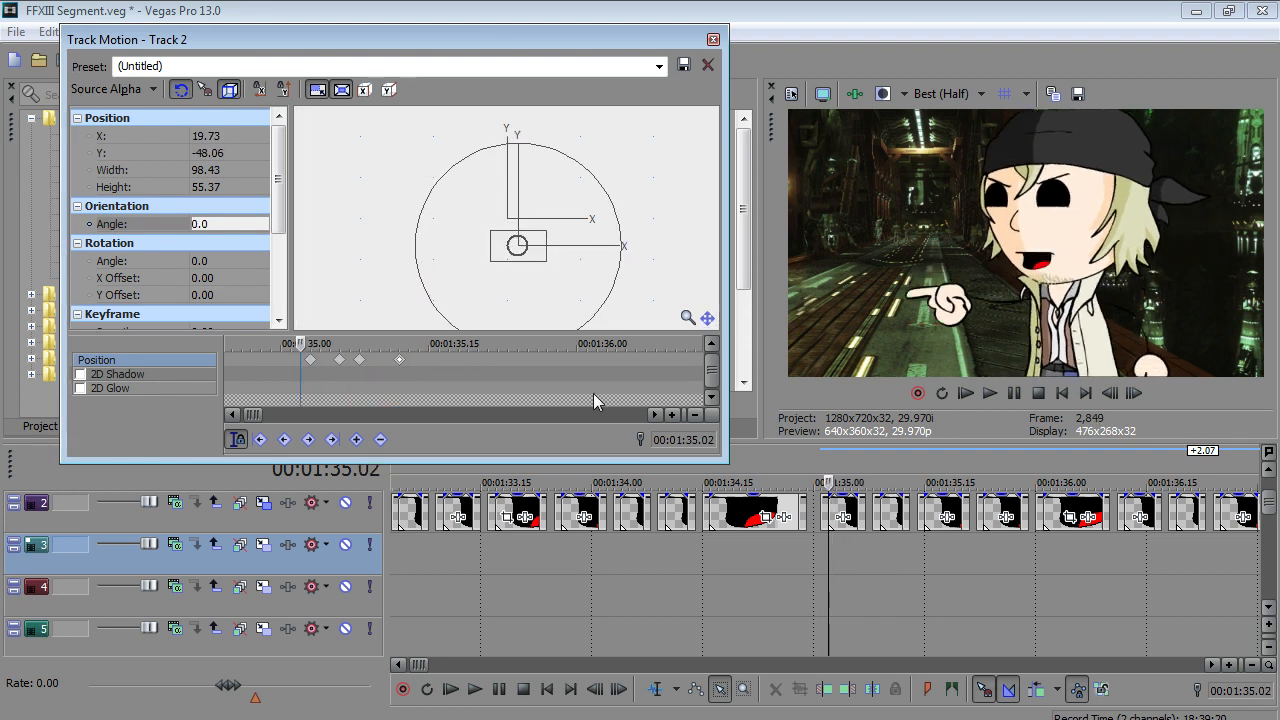
click(475, 689)
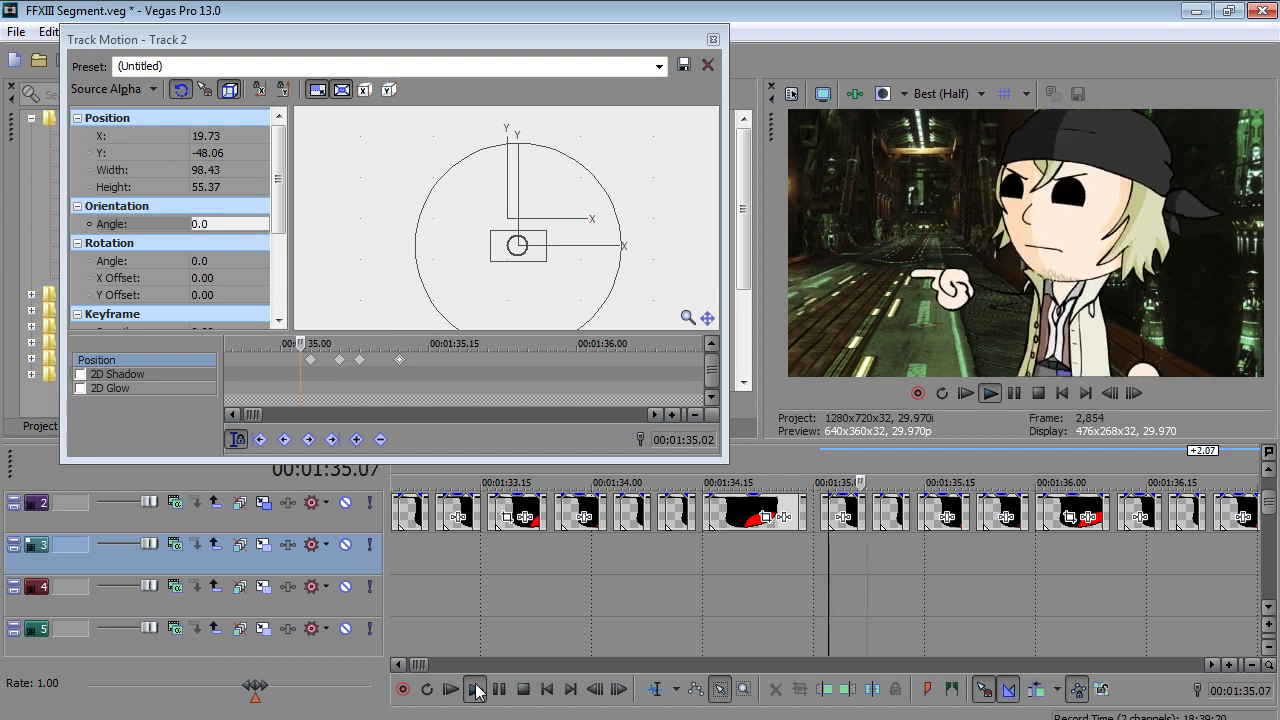
click(499, 689)
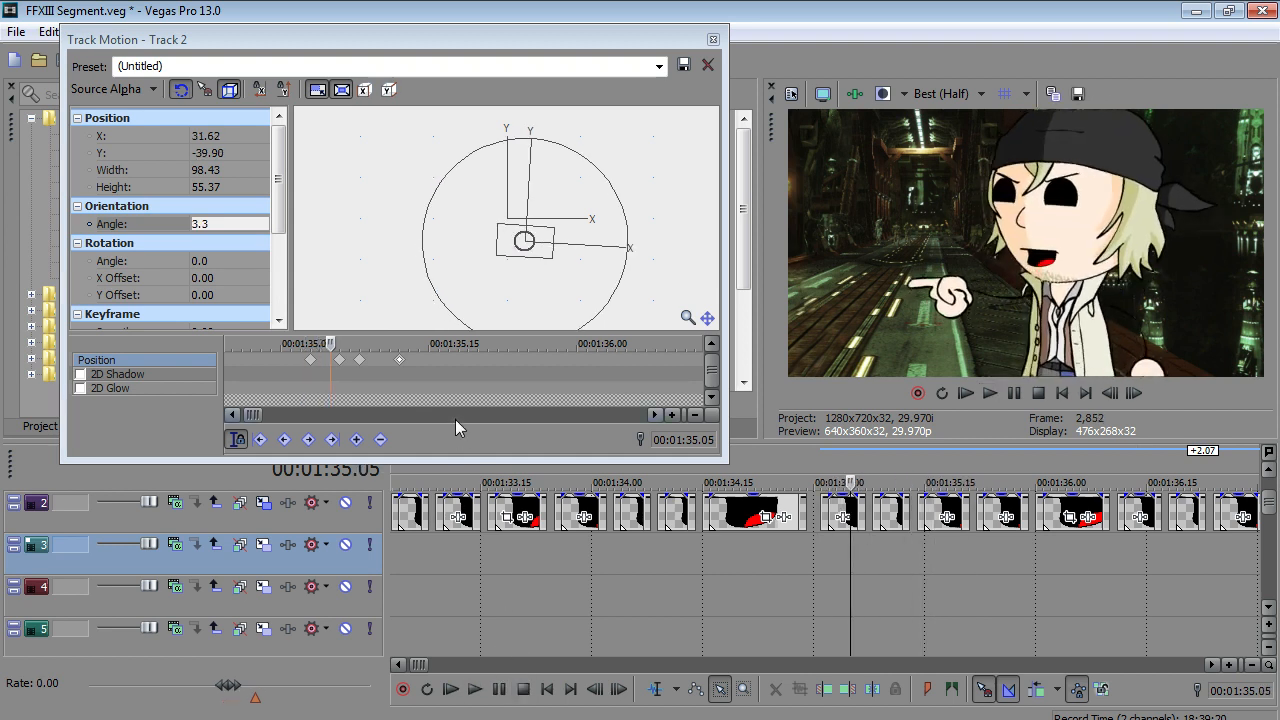
- Keyframe track 2's position at 00:01:35.16 with Y at -53.31
key(Right)
key(Right)
key(Right)
key(Right)
key(Right)
key(Right)
key(Right)
key(Right)
key(Right)
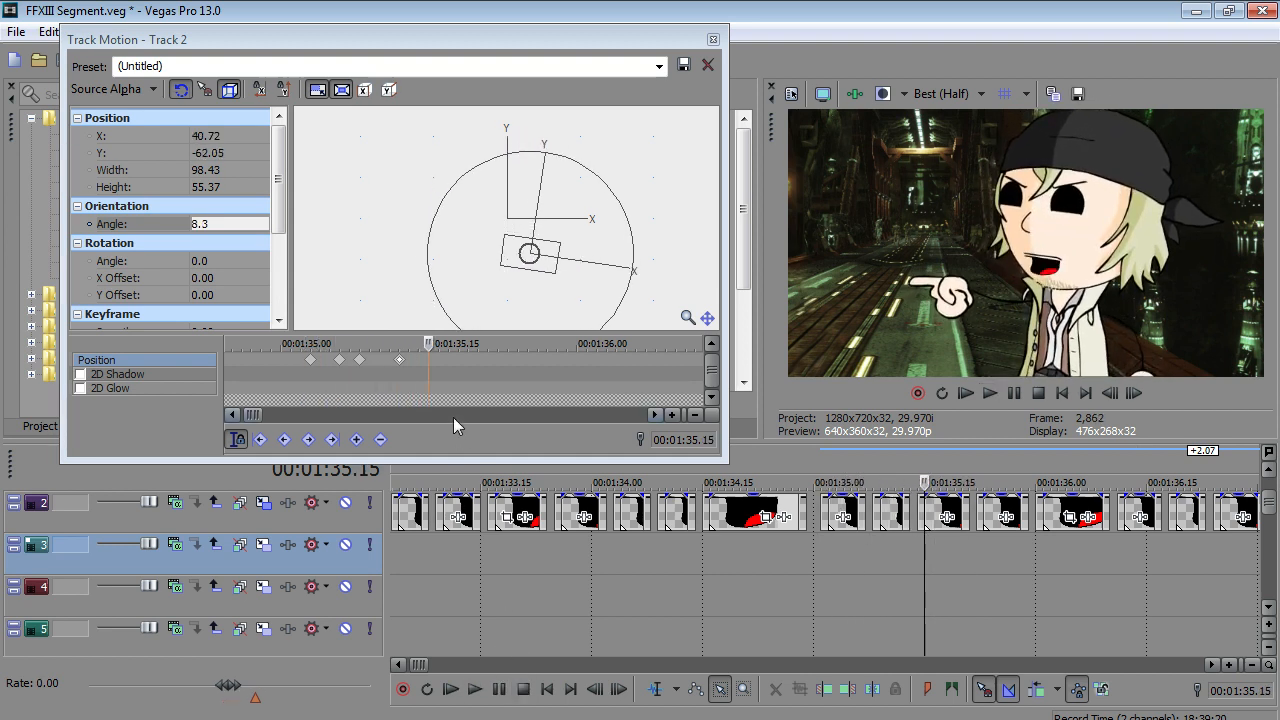
key(Right)
key(Right)
key(Left)
key(Left)
key(Right)
drag(524, 260, 523, 255)
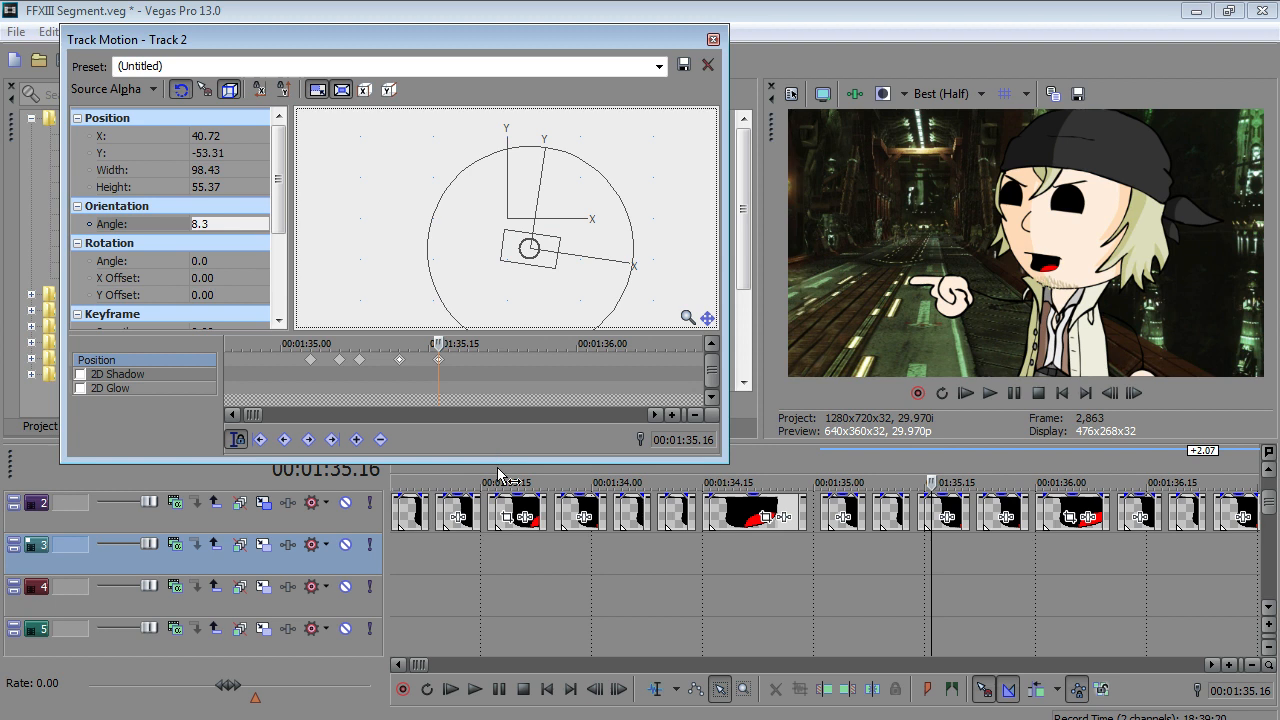
- Replay from 00:01:35.02 and continue past 00:01:36.00 to compare the mouth clips with the dialogue
click(316, 364)
click(476, 689)
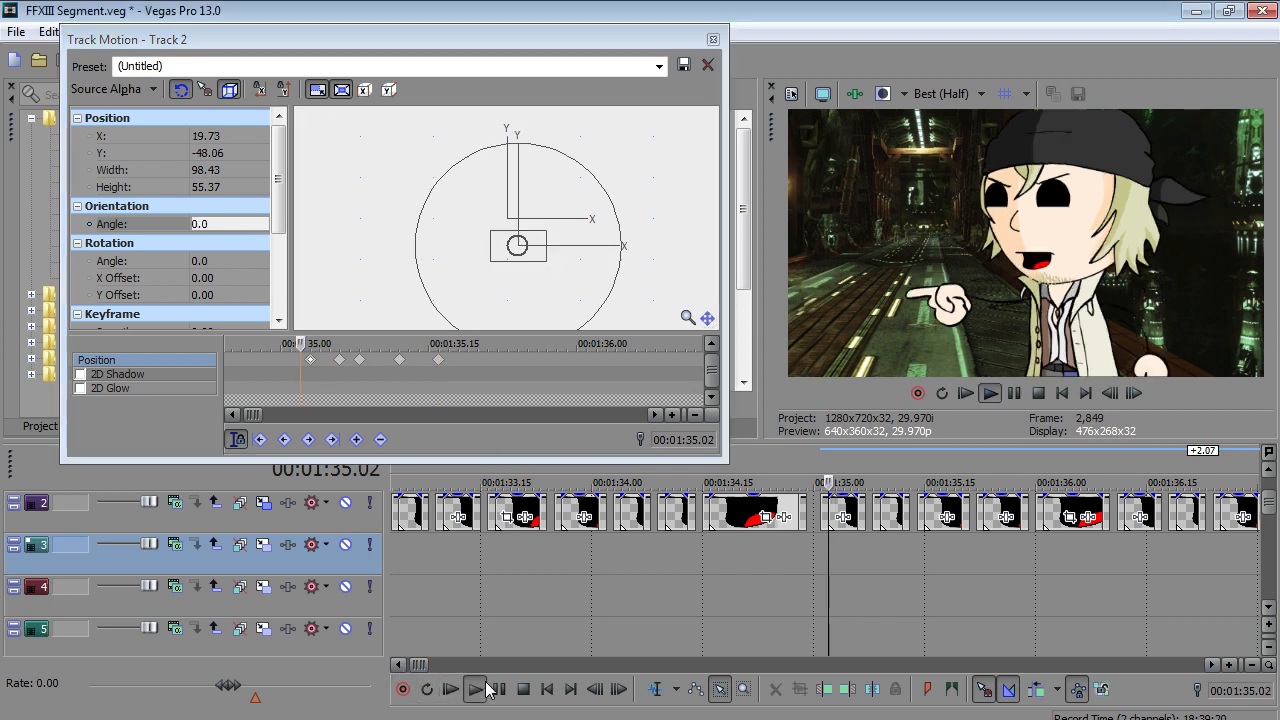
click(499, 689)
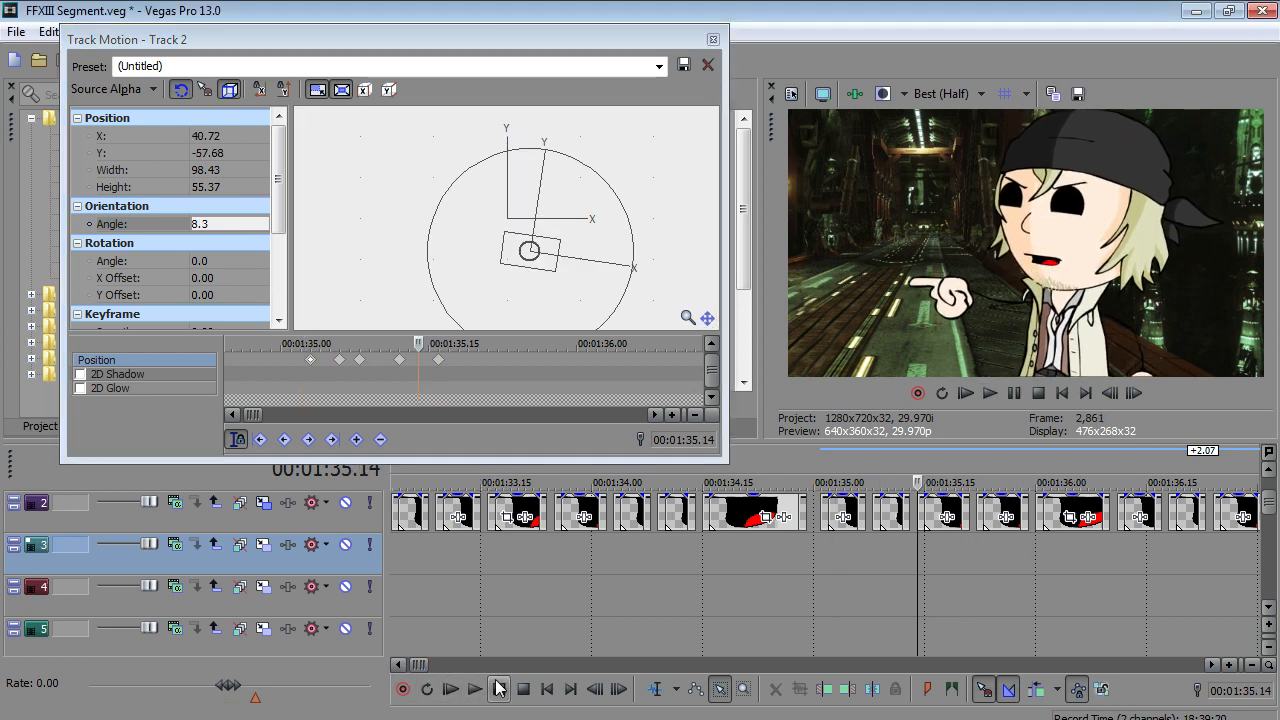
click(499, 689)
click(499, 689)
click(499, 689)
scroll(968, 608, up, 3)
click(676, 555)
click(475, 689)
click(499, 689)
- Using the normal edit tool, shorten the mouth clip starting at 00:01:36.00 to about 00:01:36.06 and extend the next clip's start back to meet it
click(652, 691)
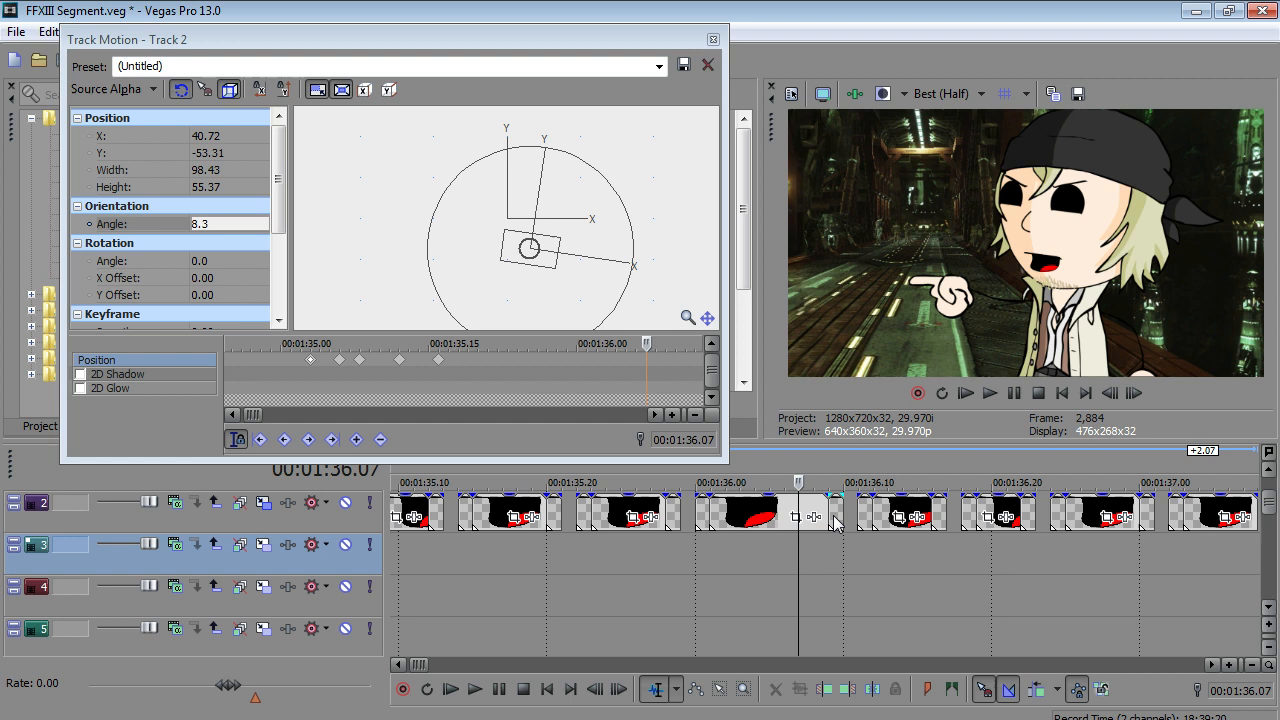
drag(824, 508, 781, 515)
drag(862, 512, 923, 516)
click(783, 551)
scroll(783, 551, down, 3)
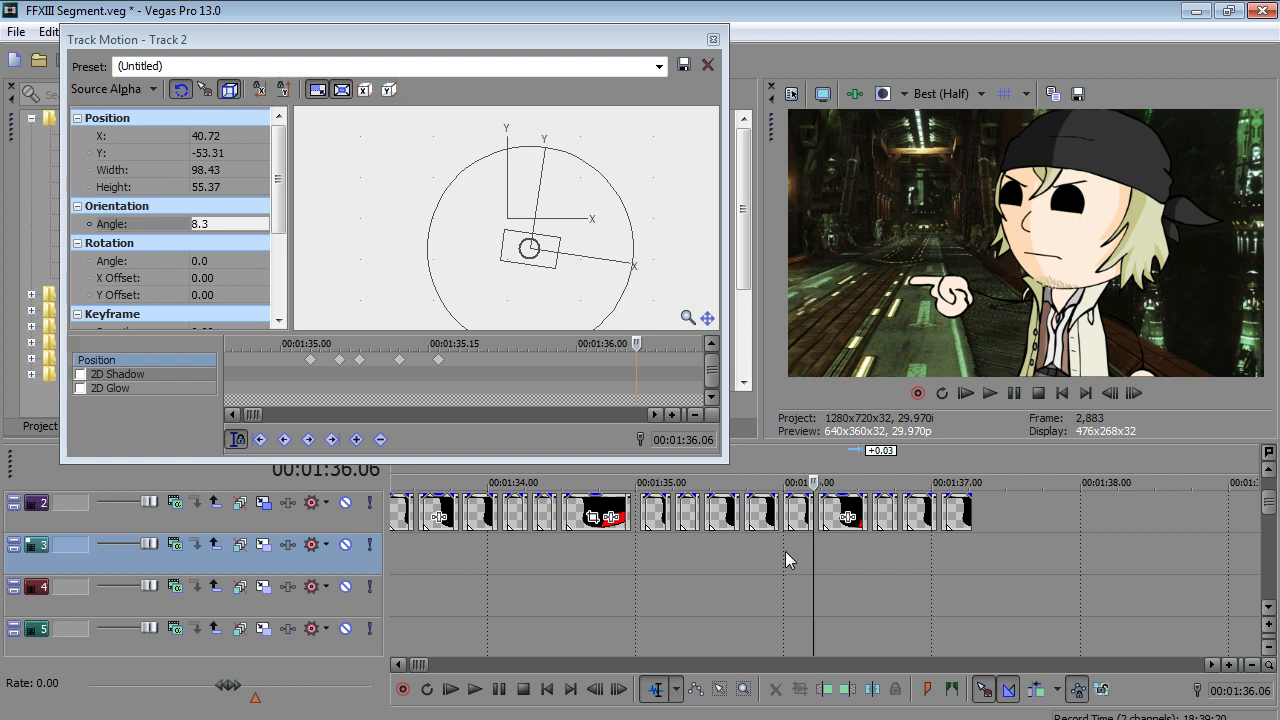
- Play from 00:01:36.06 and extend the end of the mouth clip starting around 00:01:36.18 by two frames
click(474, 690)
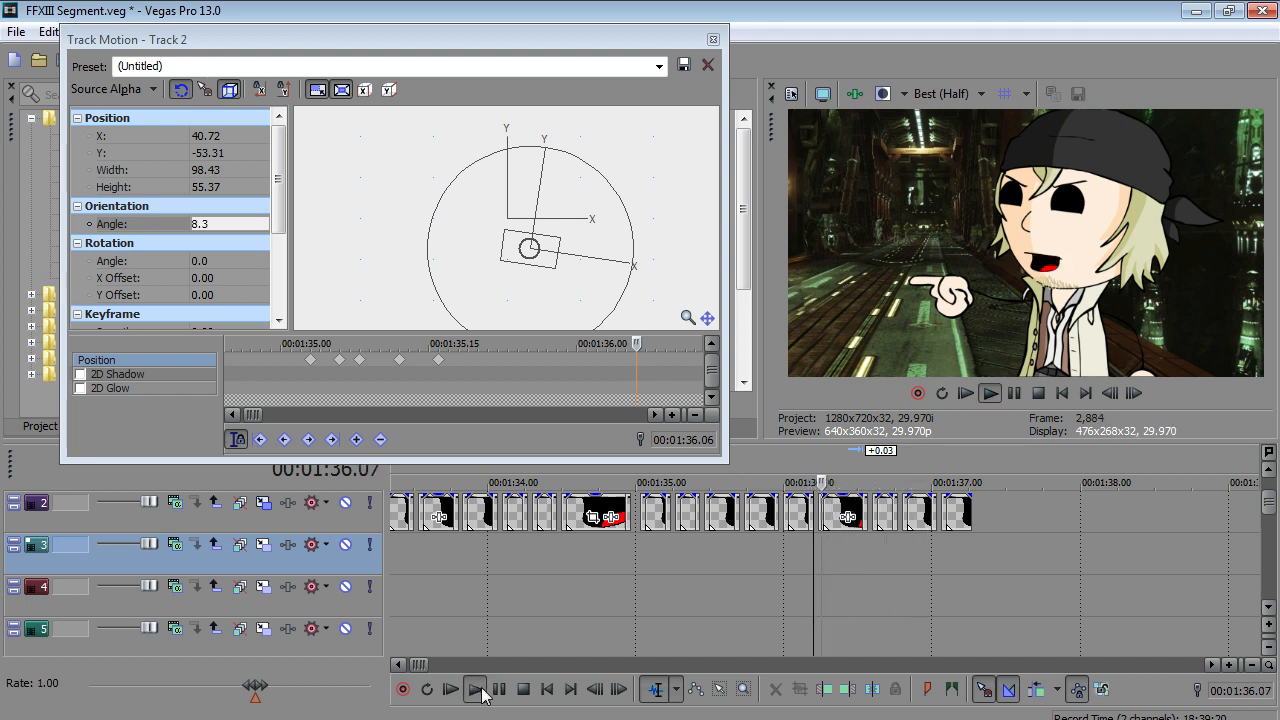
click(500, 690)
scroll(831, 620, up, 3)
mouse_move(798, 516)
mouse_down()
mouse_move(785, 516)
mouse_move(814, 515)
mouse_up()
- Delete the leftover mouth clips after about 00:01:36.25 on track 2 and save the project
click(872, 511)
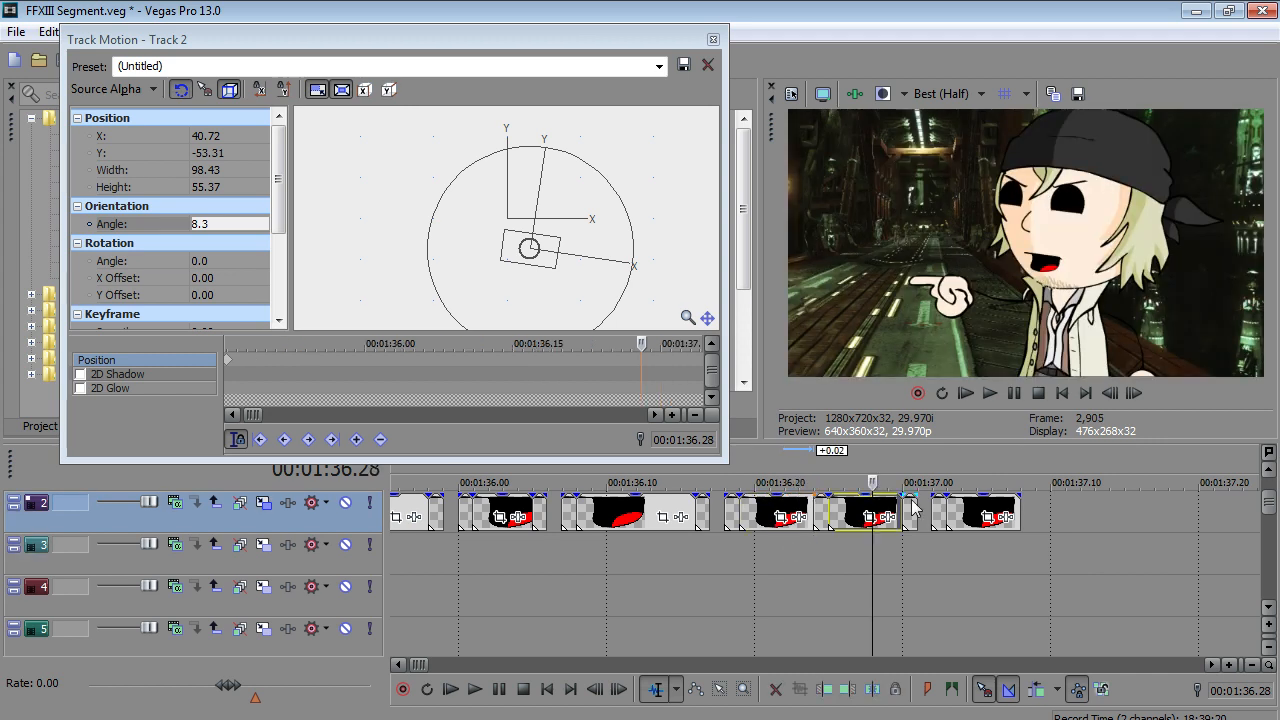
key(Delete)
click(911, 508)
key(Delete)
click(938, 508)
key(Delete)
click(976, 508)
key(Delete)
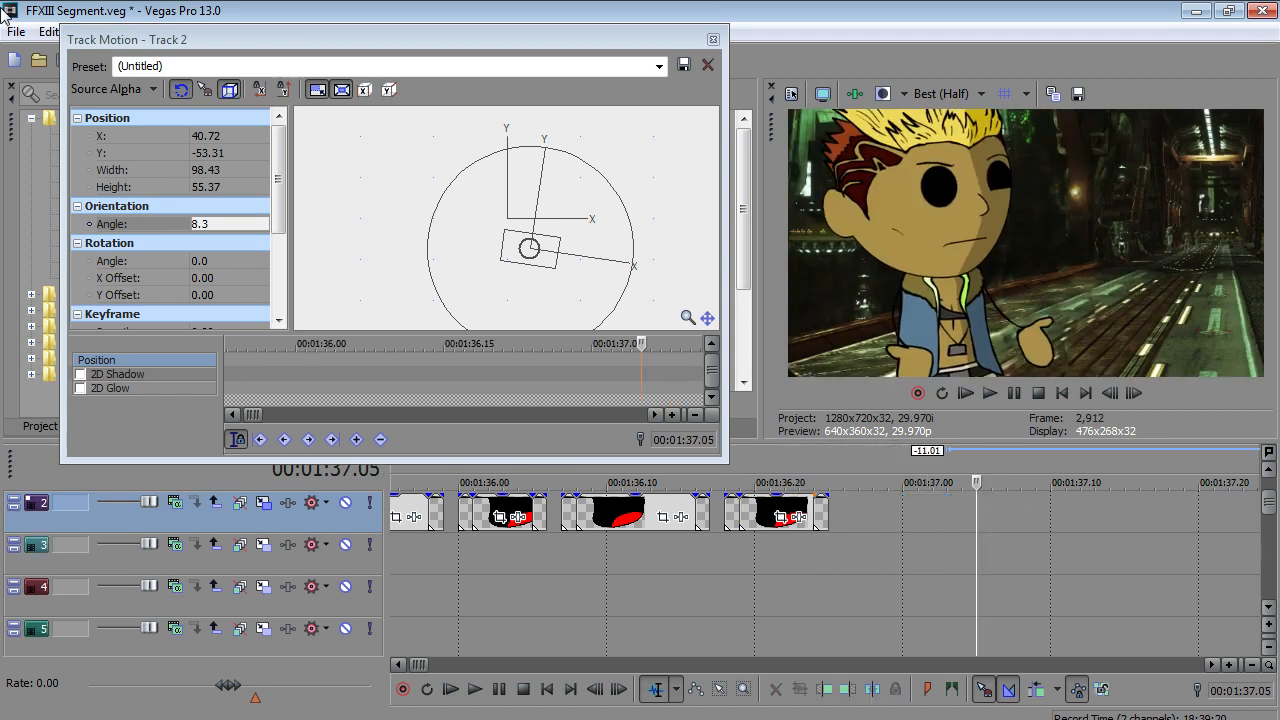
click(22, 35)
click(69, 129)
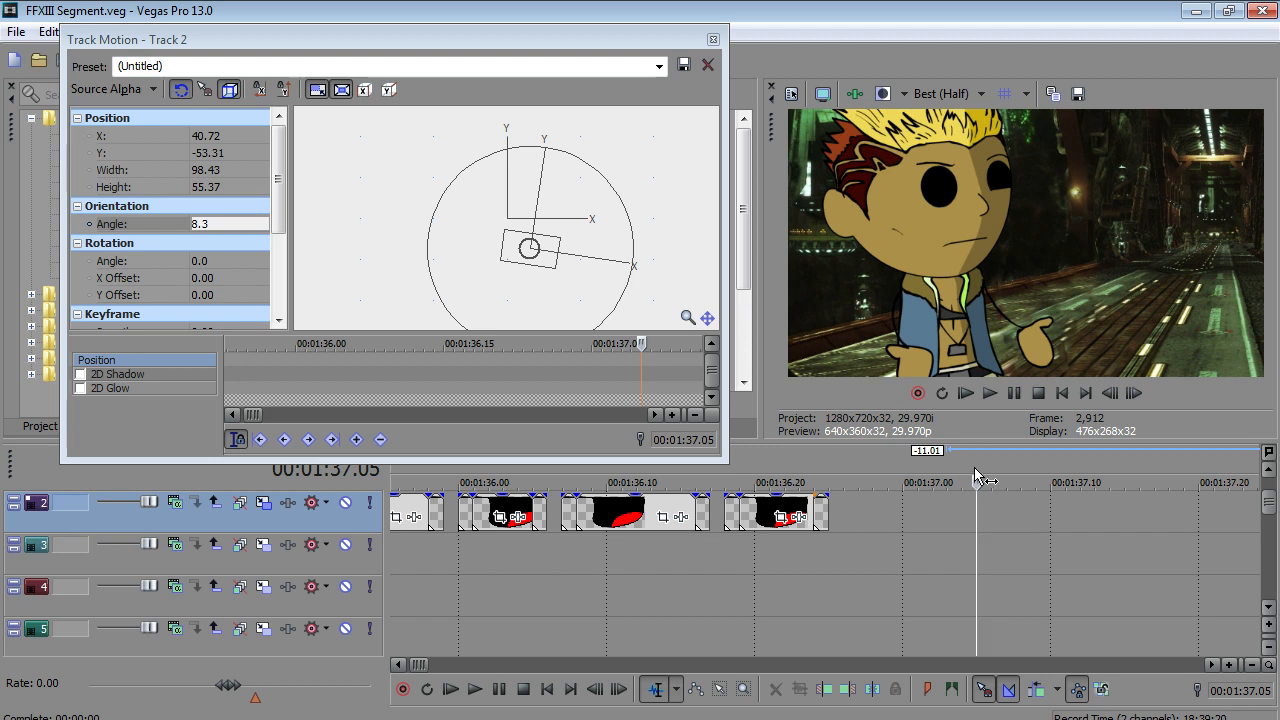
- Play from 00:01:32.00 and again from 00:01:35.21 to check the lip sync against the dialogue
scroll(672, 590, down, 2)
scroll(592, 558, down, 2)
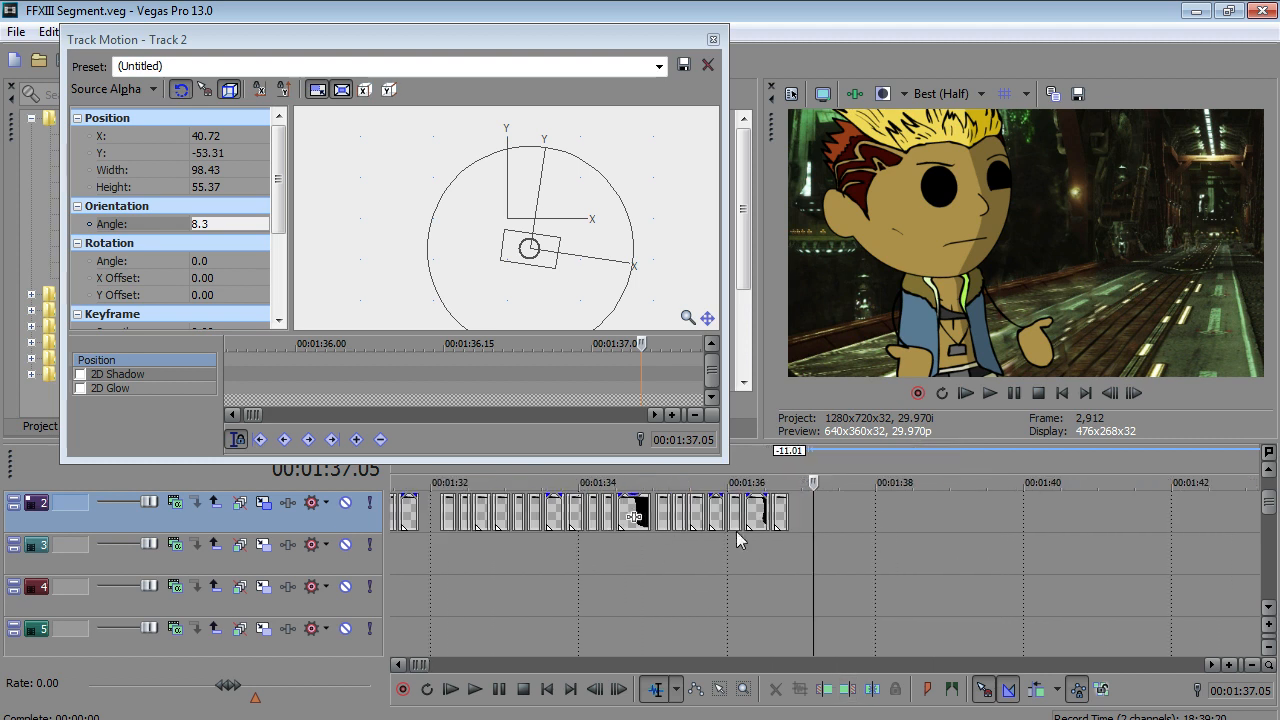
click(428, 553)
click(482, 689)
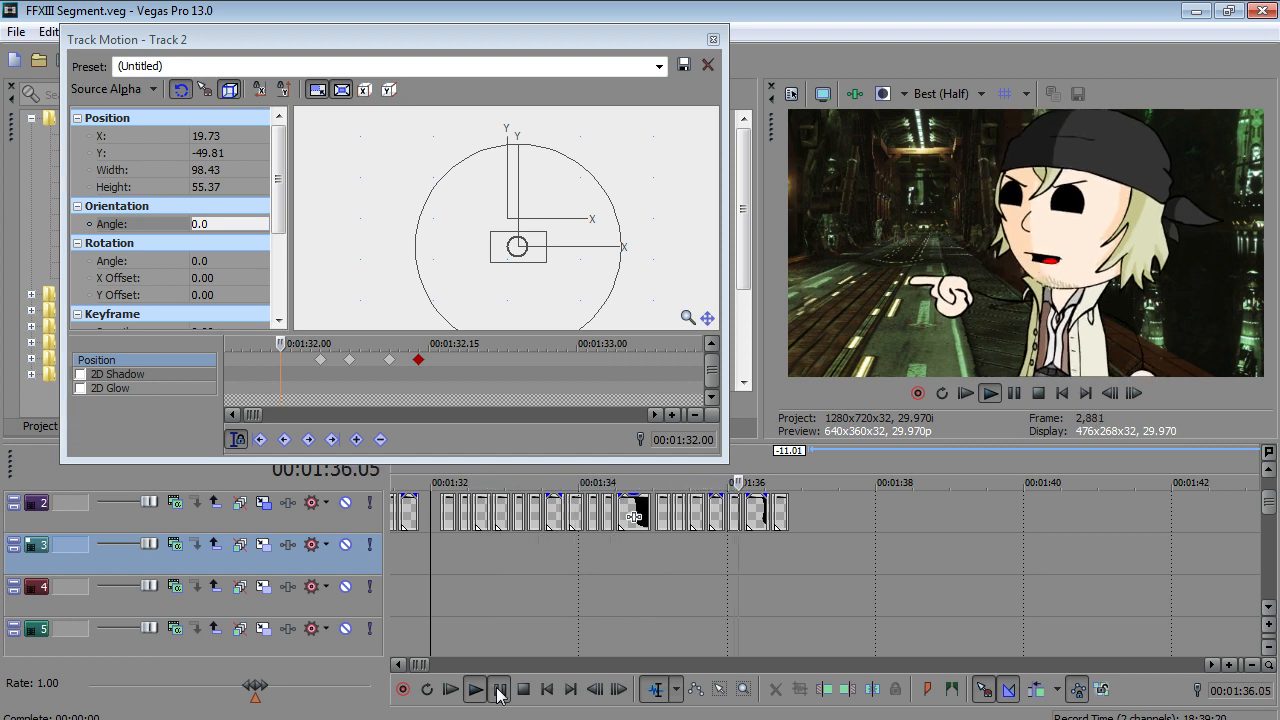
click(499, 689)
click(739, 547)
scroll(738, 547, up, 3)
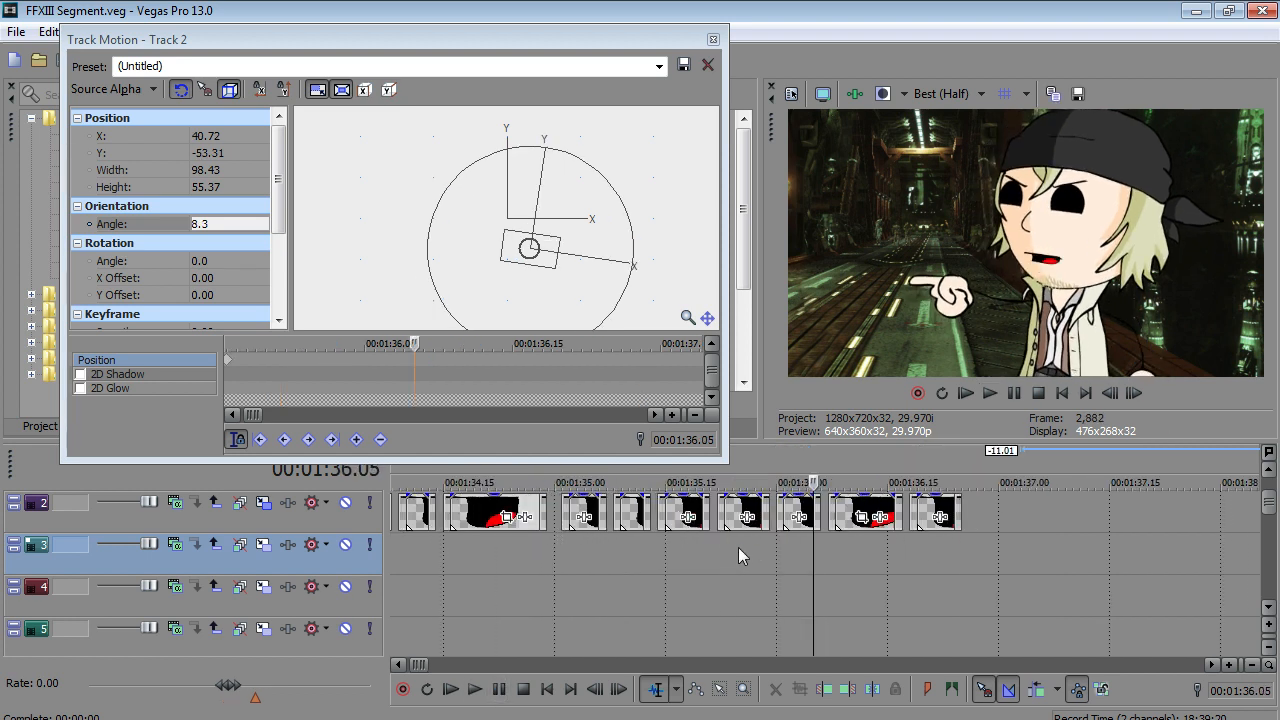
click(710, 553)
click(475, 689)
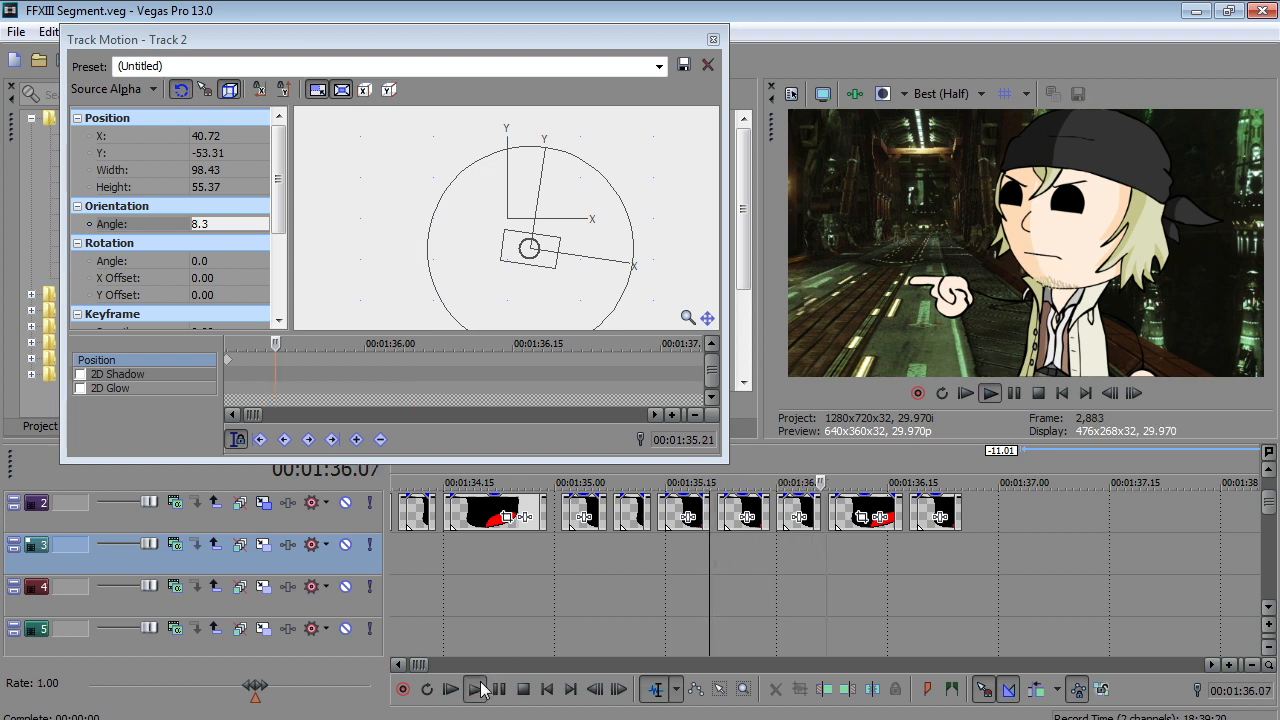
click(479, 687)
click(481, 687)
click(503, 688)
click(507, 688)
click(507, 688)
click(508, 689)
click(508, 689)
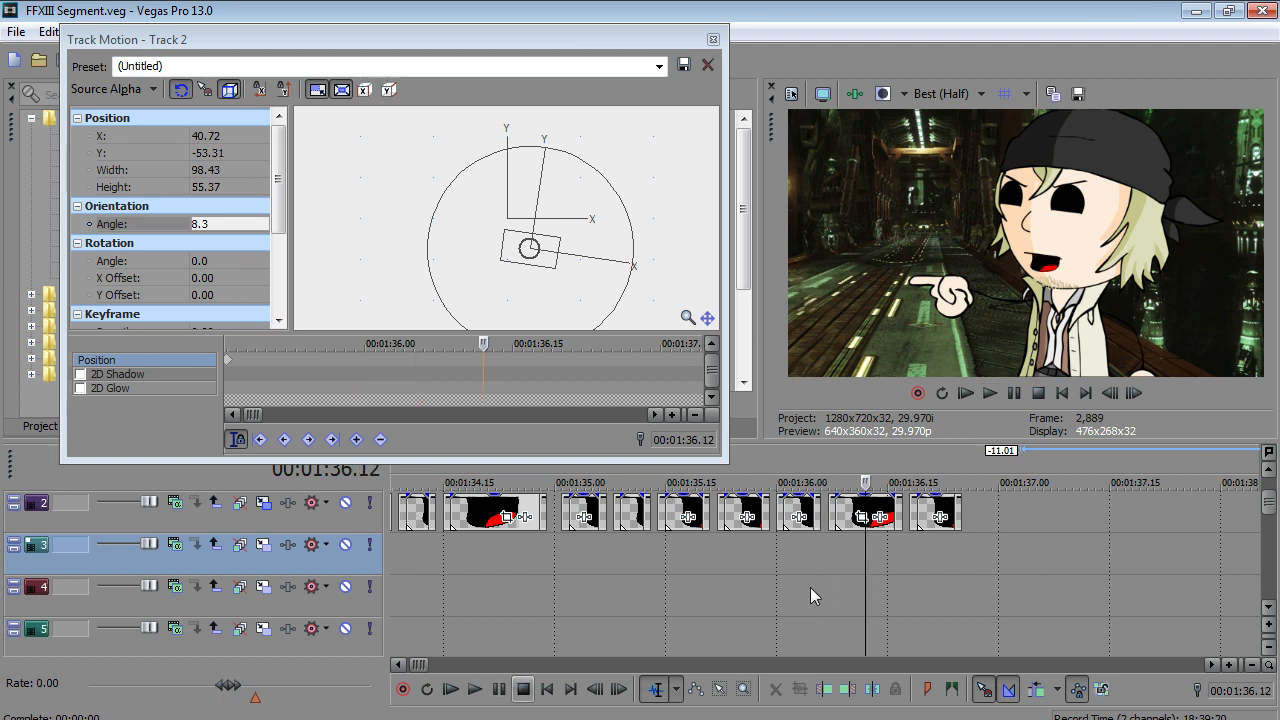
- Shorten the mouth clip starting around 00:01:36.07 to end at 00:01:36.14 and extend the last clip's start back by three frames
scroll(869, 503, up, 1)
drag(871, 505, 827, 516)
click(878, 517)
drag(836, 527, 875, 515)
scroll(878, 527, down, 3)
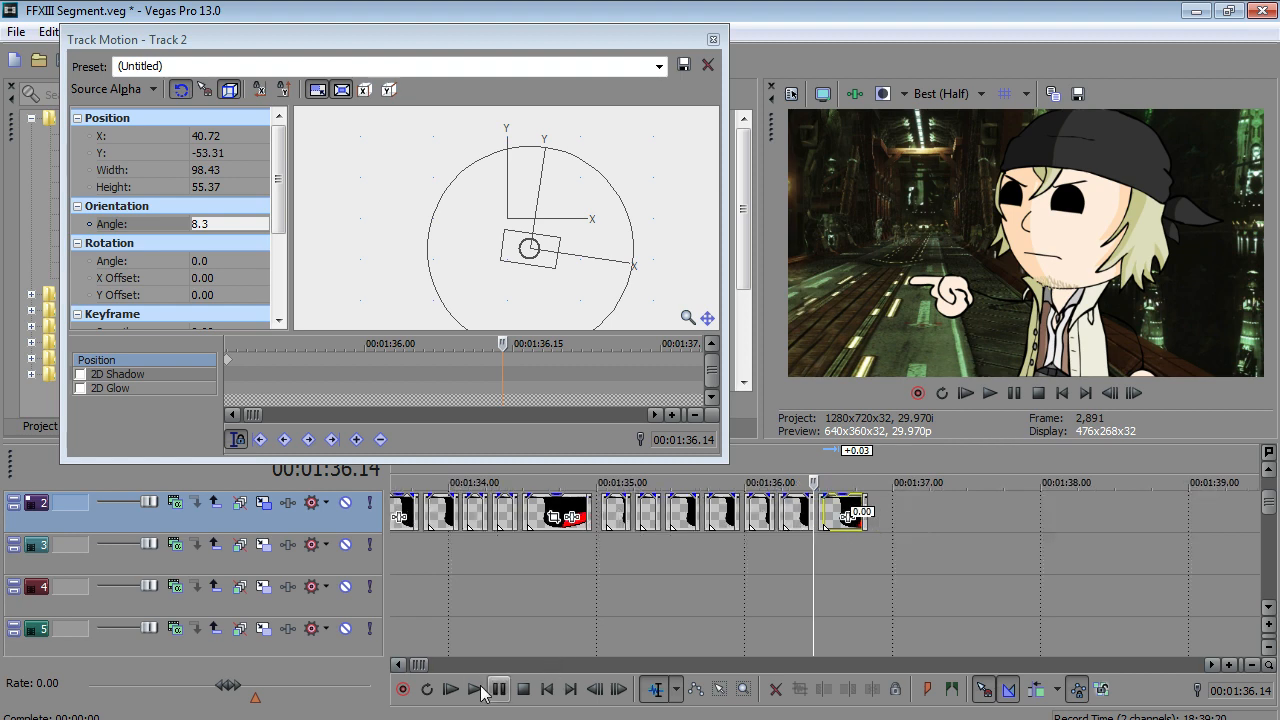
- Play the retimed ending from 00:01:36.14 and save the project
click(474, 689)
click(498, 689)
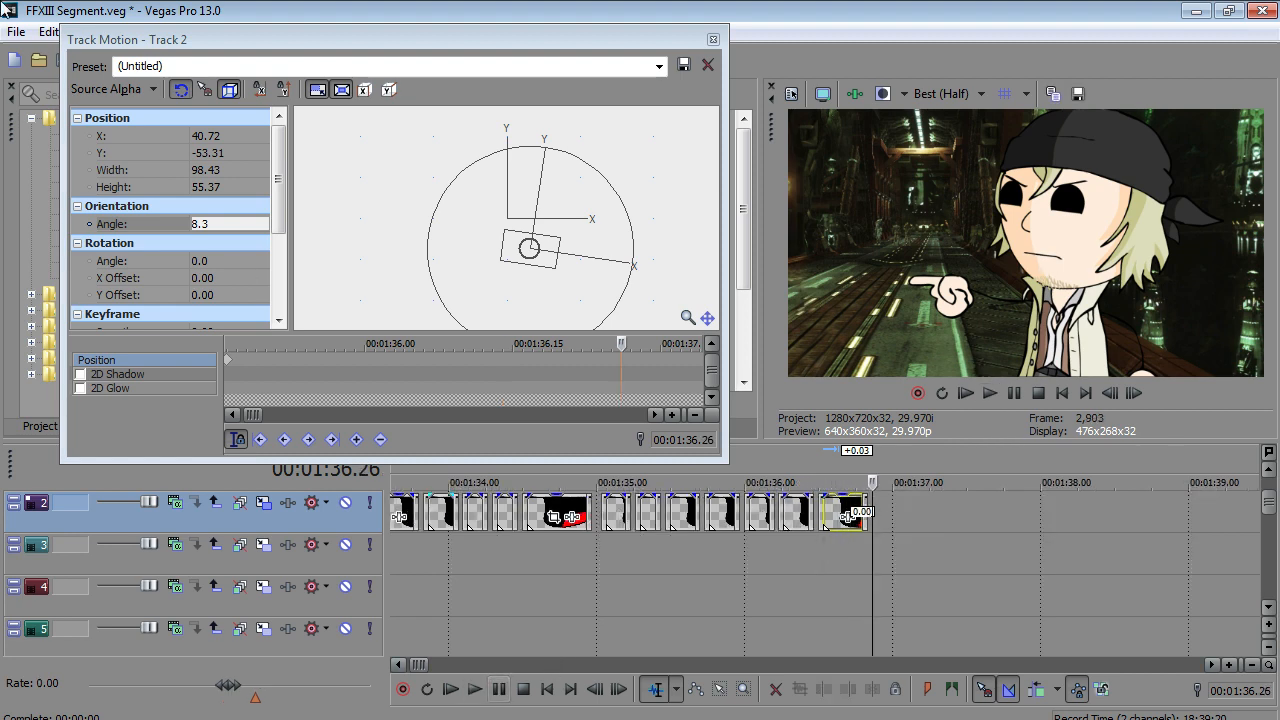
click(16, 31)
click(60, 128)
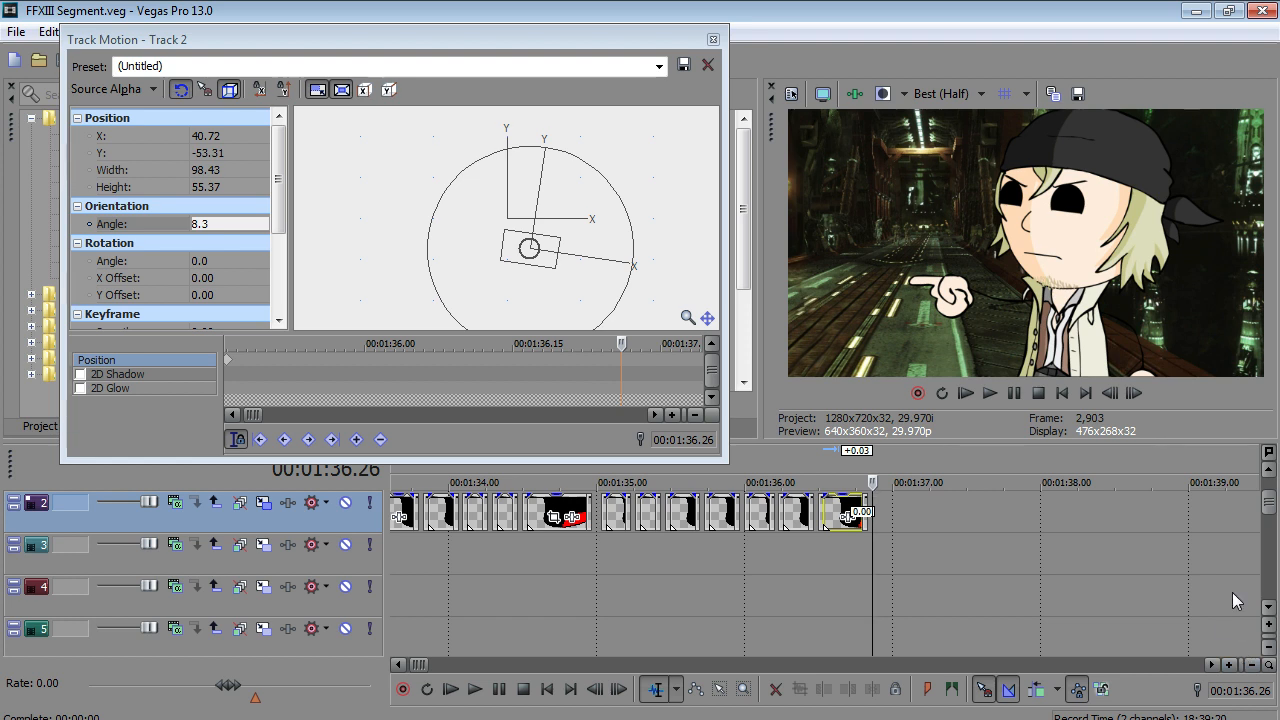
- Step past the cut to the next shot and play from about 00:01:37.01 to find where the next character starts speaking
key(Right)
key(Right)
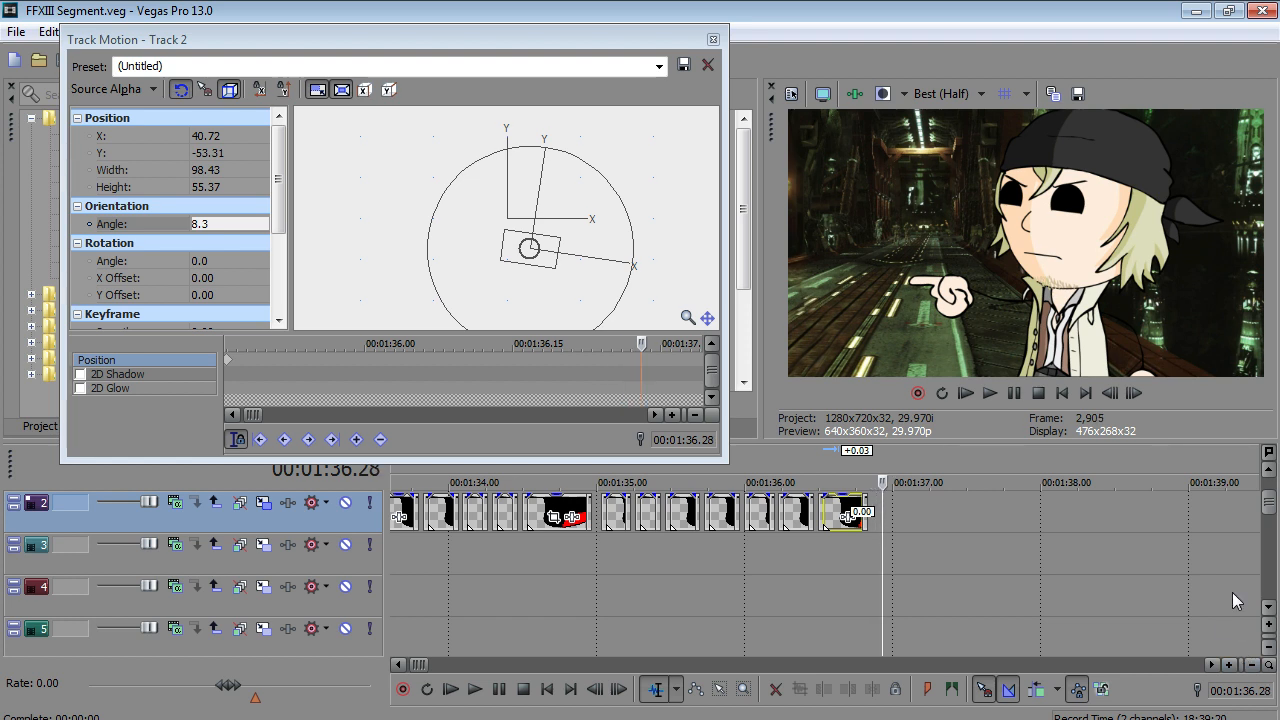
key(Right)
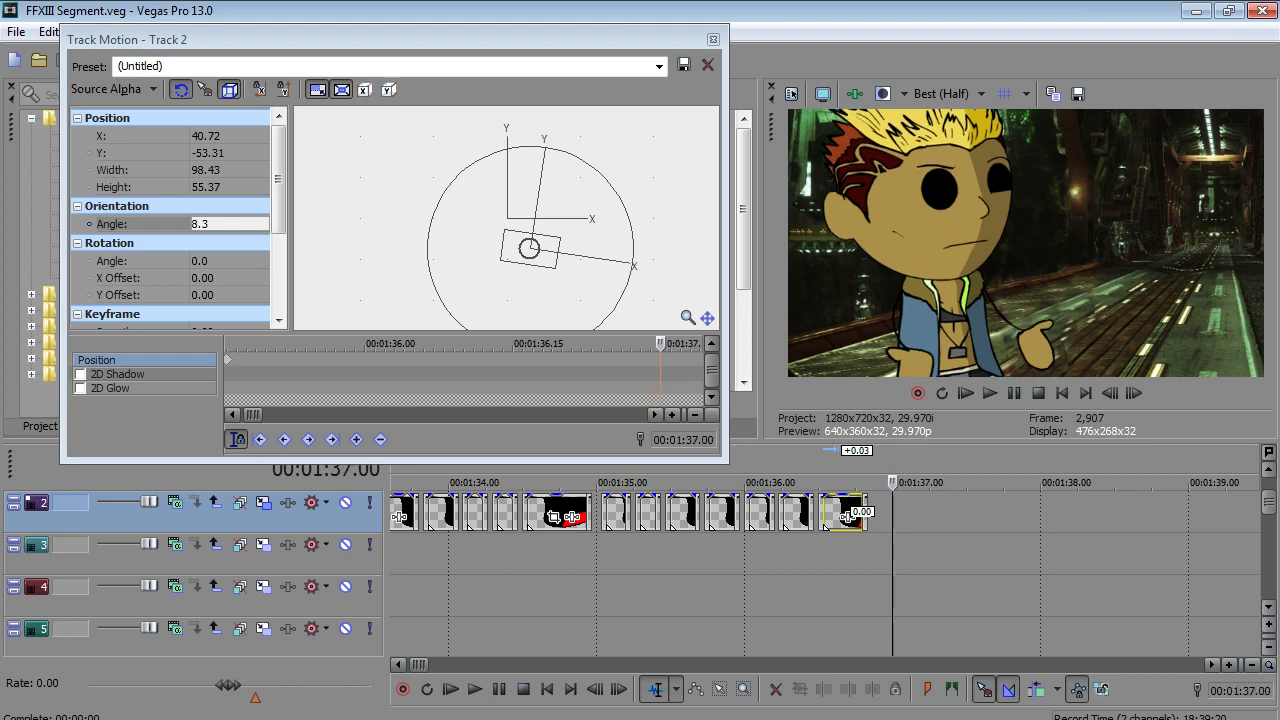
key(Right)
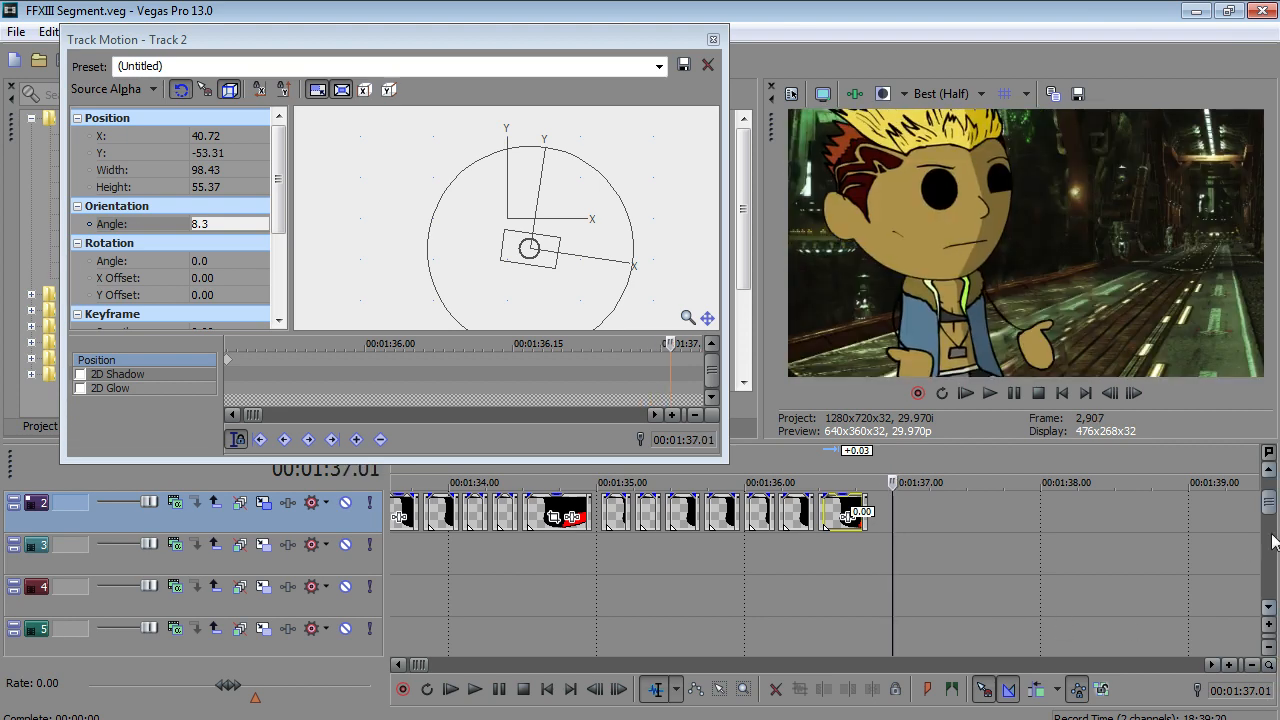
key(Right)
scroll(1276, 543, down, 7)
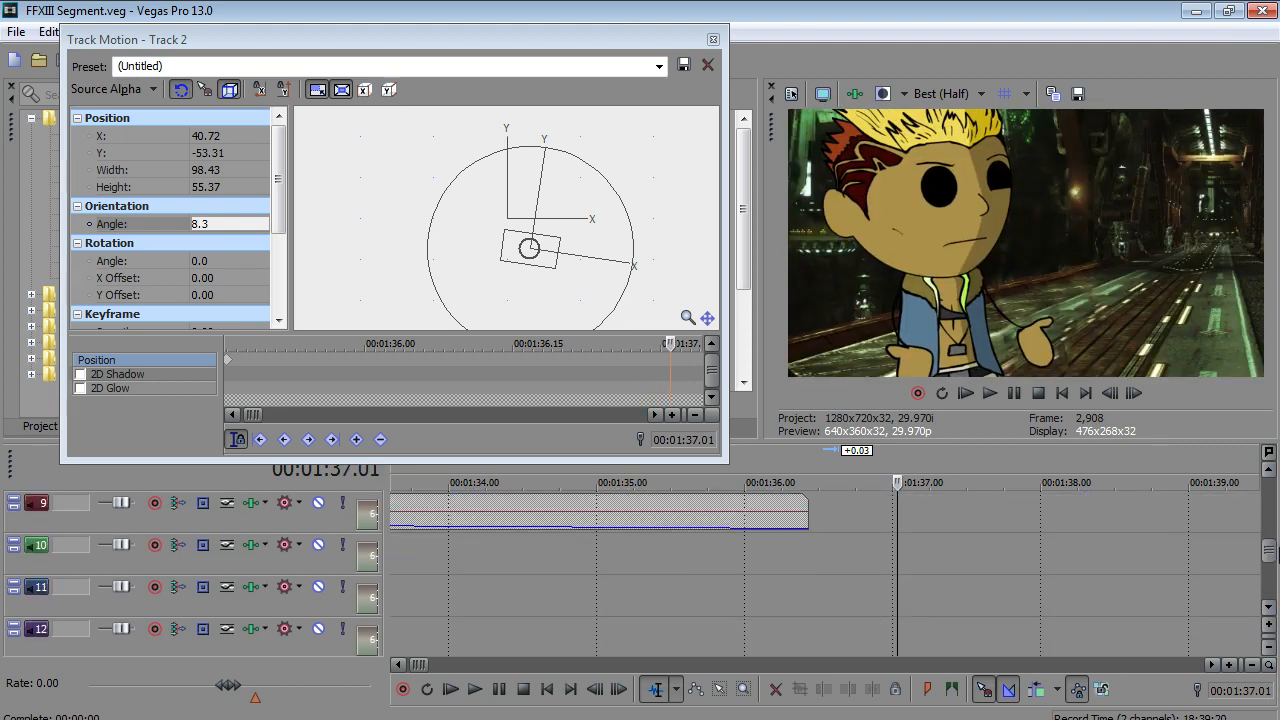
scroll(1276, 555, down, 2)
click(478, 690)
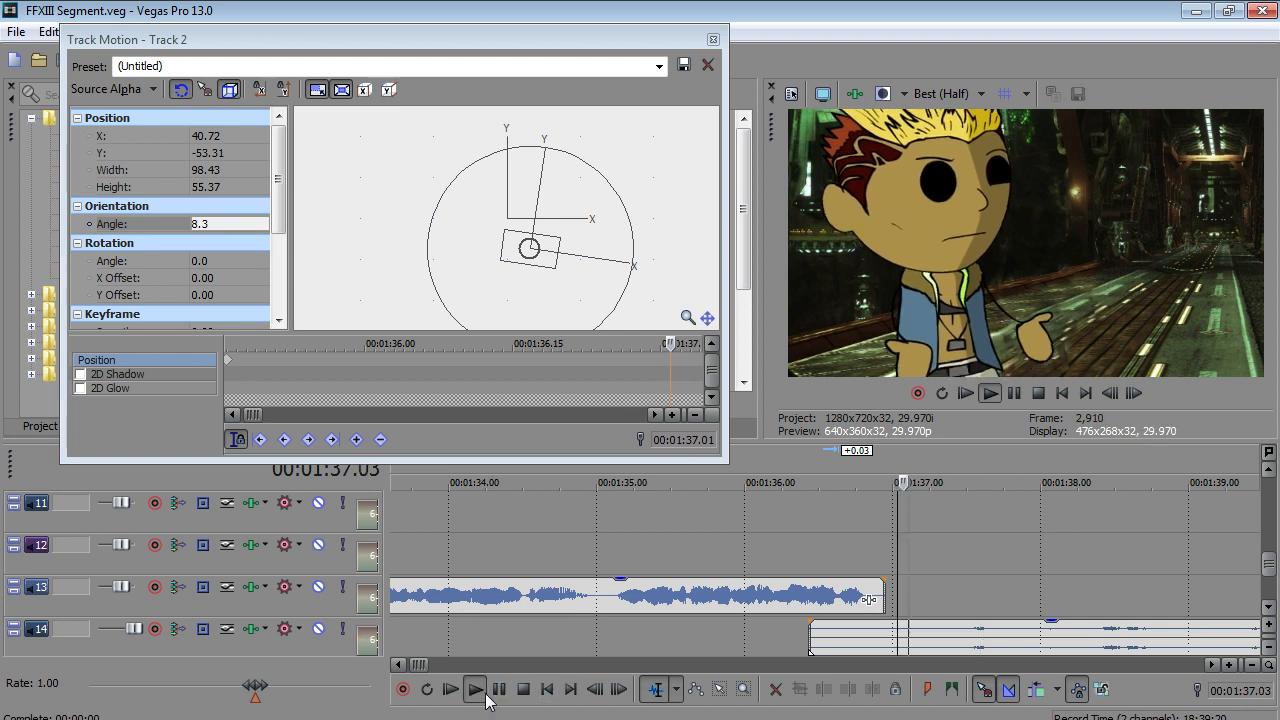
click(498, 692)
click(478, 691)
click(478, 691)
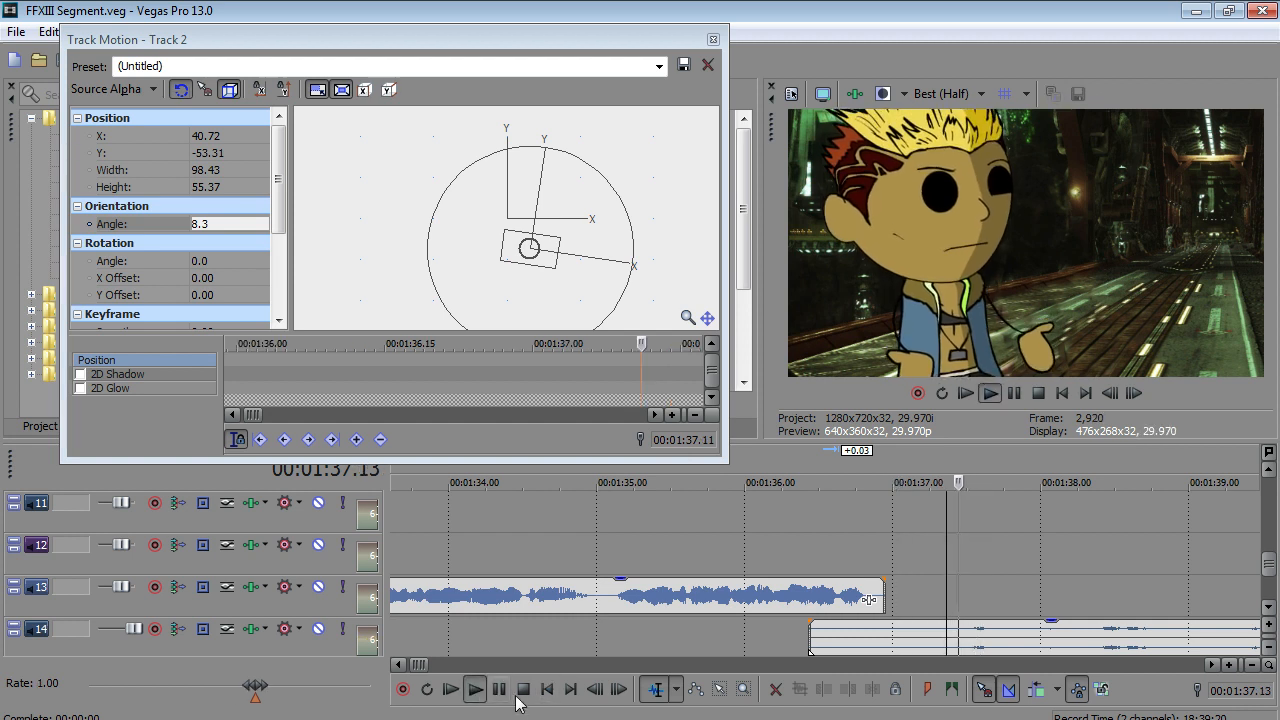
click(522, 692)
key(Right)
- Move the spare mouth clips from further along track 2 to 00:01:37.12
drag(1268, 563, 1268, 501)
scroll(1040, 590, down, 4)
click(743, 689)
drag(1061, 508, 1215, 502)
right_click(1185, 500)
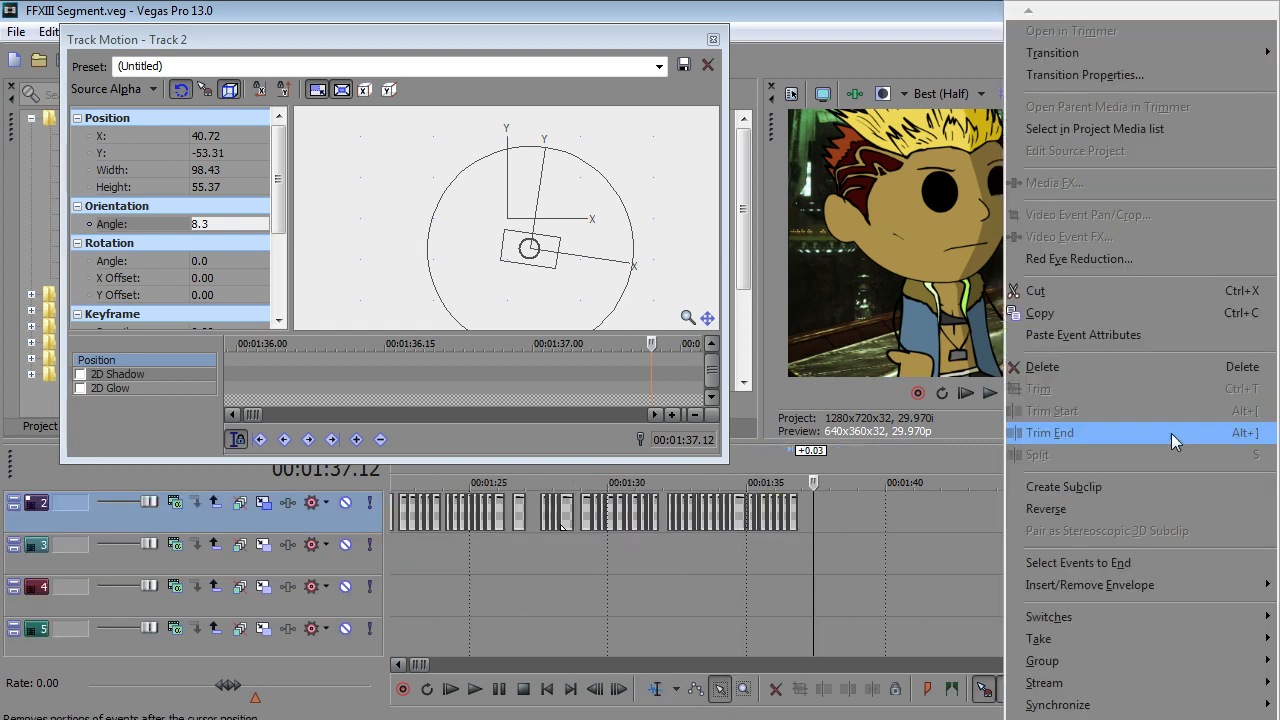
click(1079, 292)
right_click(833, 508)
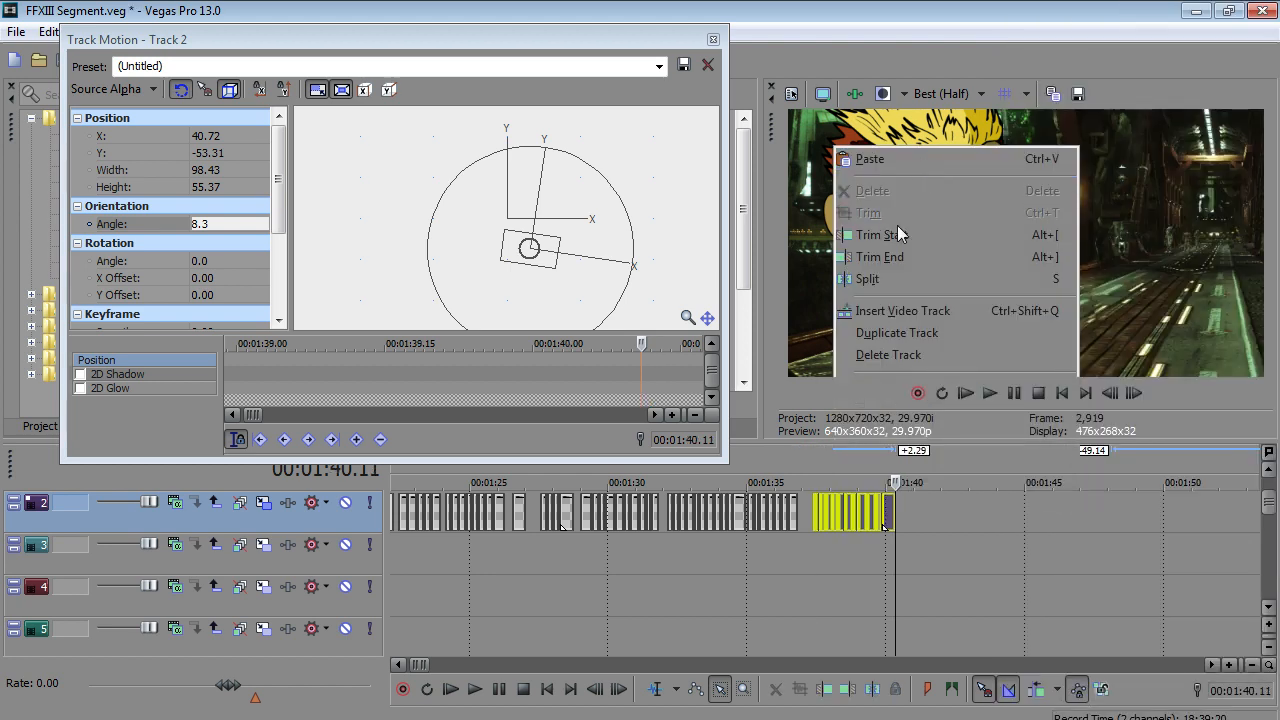
click(921, 165)
- Delete the first pasted mouth piece and shift the remaining pasted clips to start at 00:01:37.13
click(817, 513)
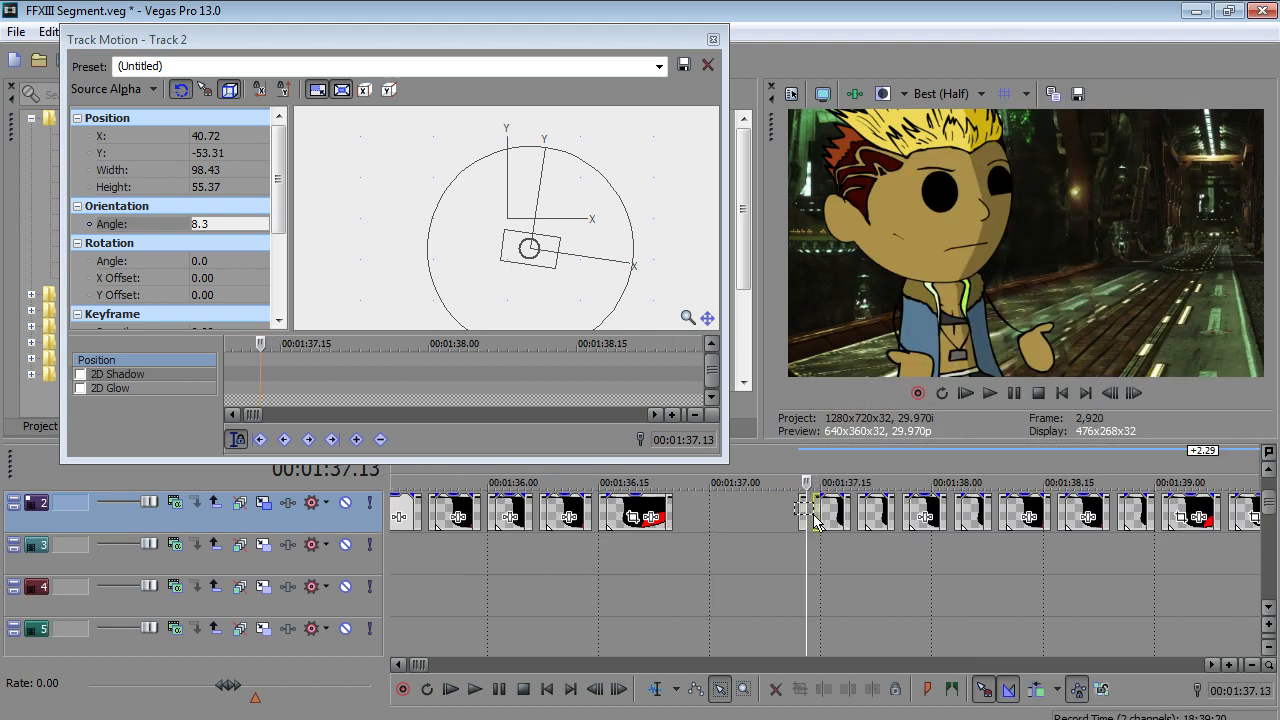
key(Delete)
scroll(824, 510, down, 4)
drag(1268, 505, 1178, 510)
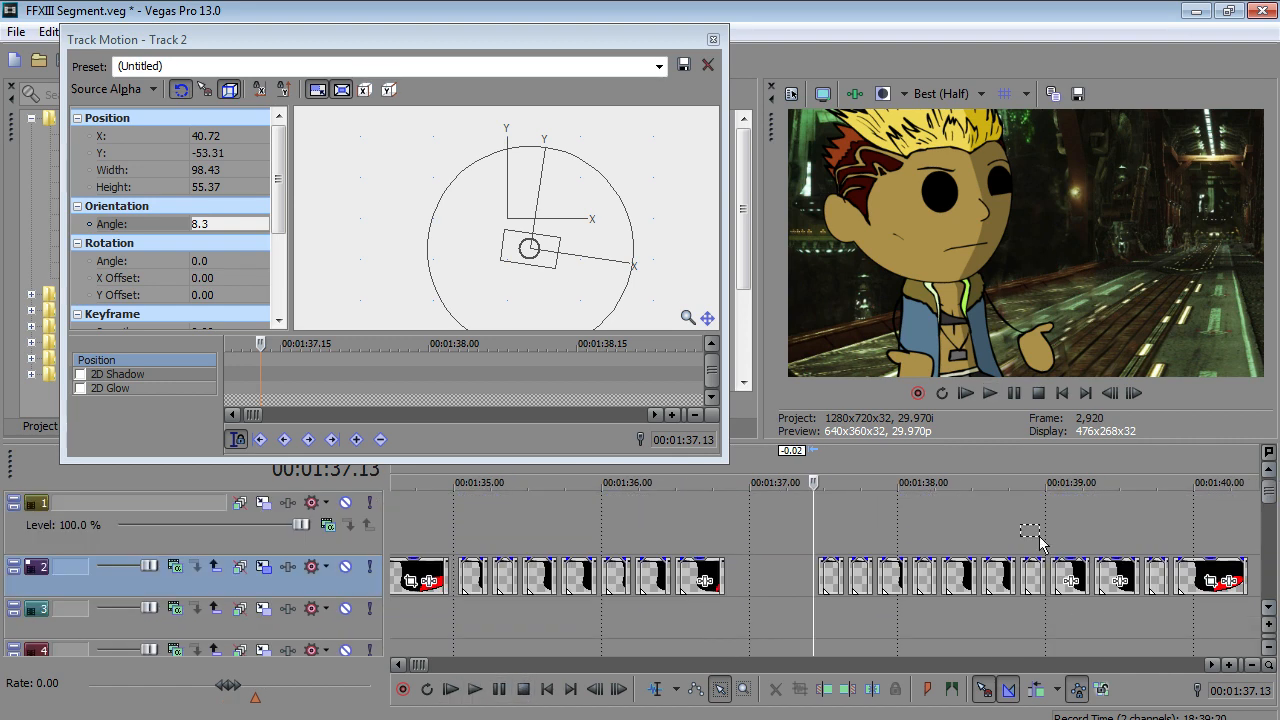
scroll(795, 604, down, 2)
drag(797, 564, 1131, 569)
scroll(1131, 569, up, 6)
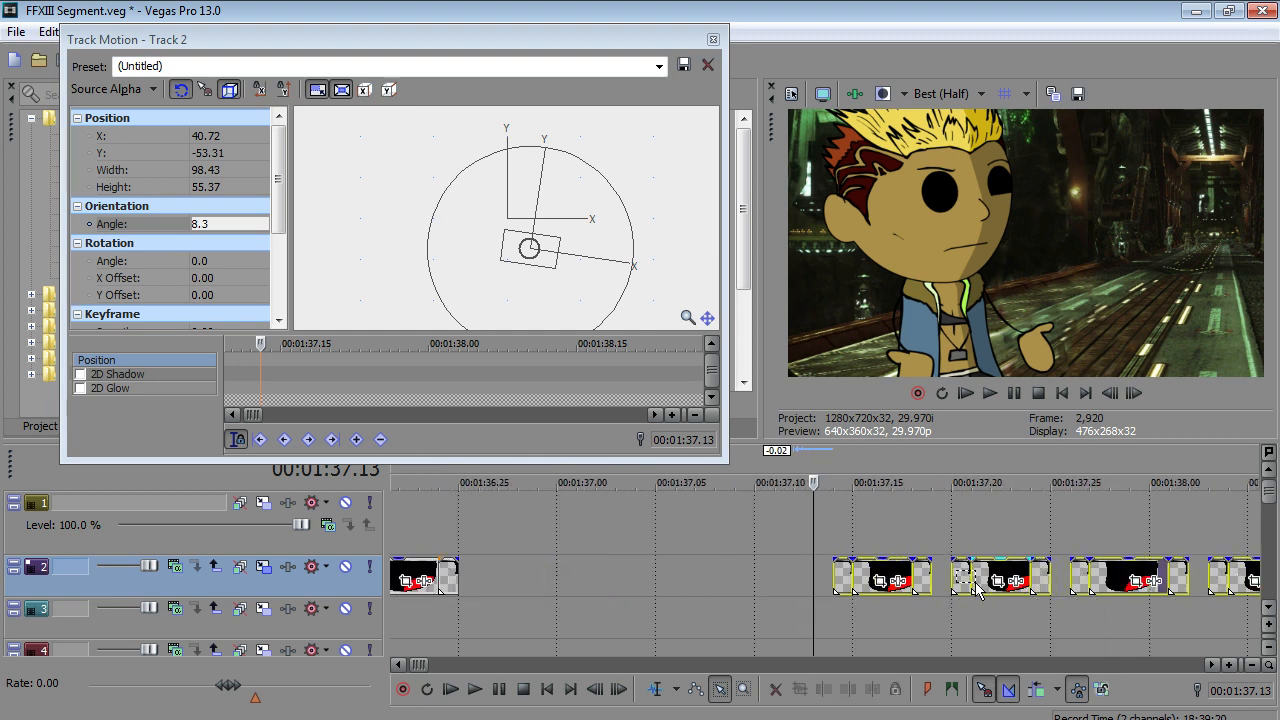
drag(858, 569, 845, 574)
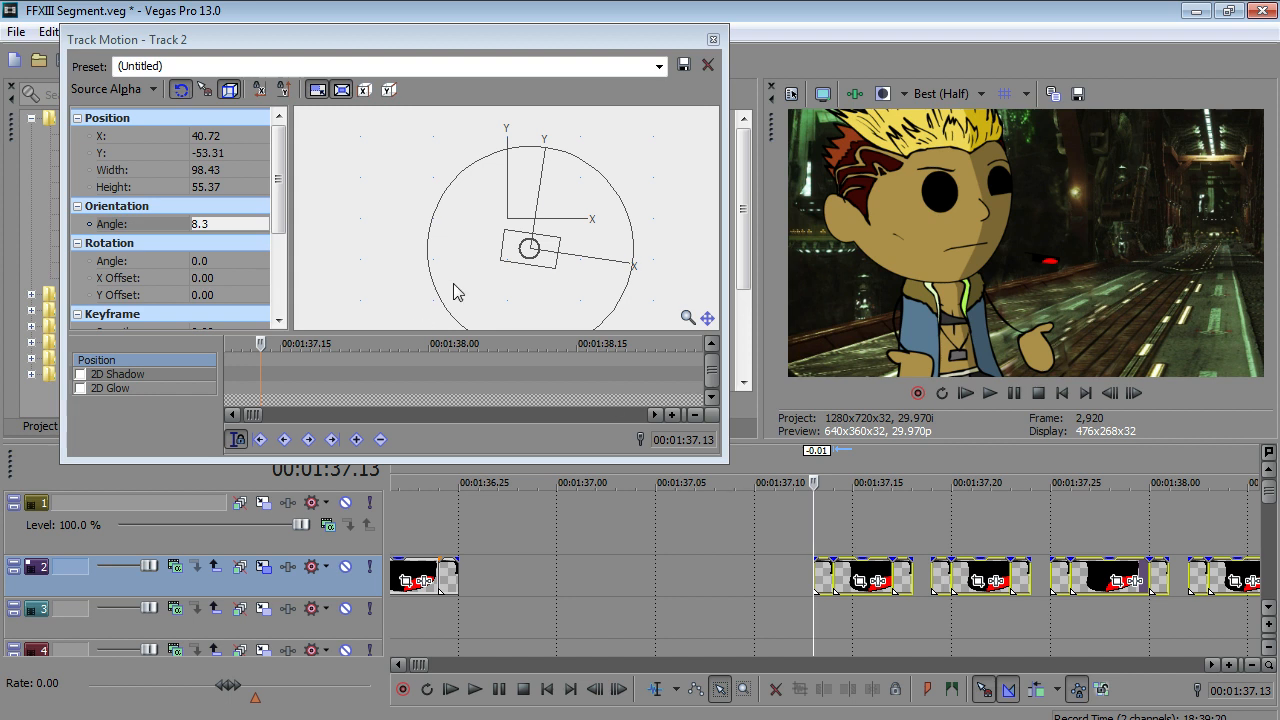
- Keyframe track 2's motion at 00:01:37.13, flipping the mouth horizontally and moving it onto the face at X -155.16, Y -28.82
right_click(548, 247)
click(596, 308)
drag(596, 348, 517, 311)
key(Up)
key(Up)
key(Up)
key(Up)
key(Up)
key(Up)
key(Up)
key(Up)
key(Up)
key(Up)
key(Up)
key(Left)
key(Down)
key(Left)
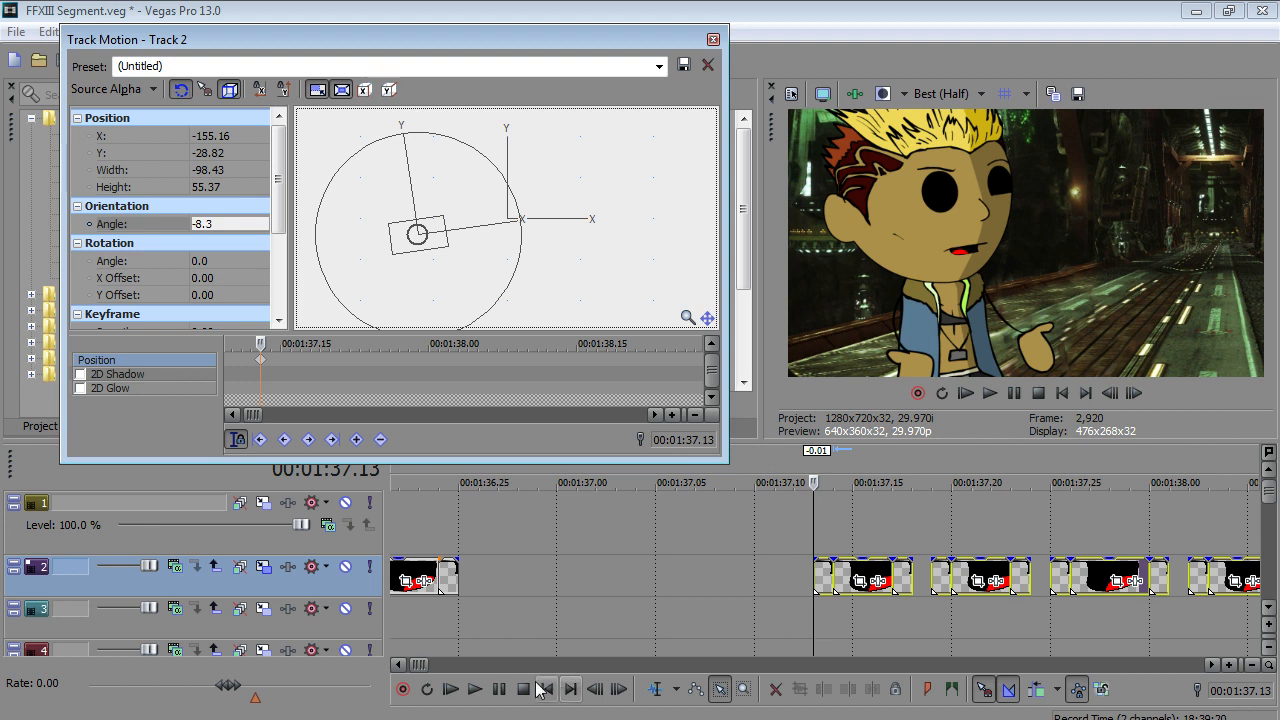
- Play from 00:01:37.13, delete the mouth clips before 00:01:38.00 that do not fit, and extend the first open-mouth clip over the gap
click(477, 688)
click(497, 688)
click(499, 688)
click(499, 688)
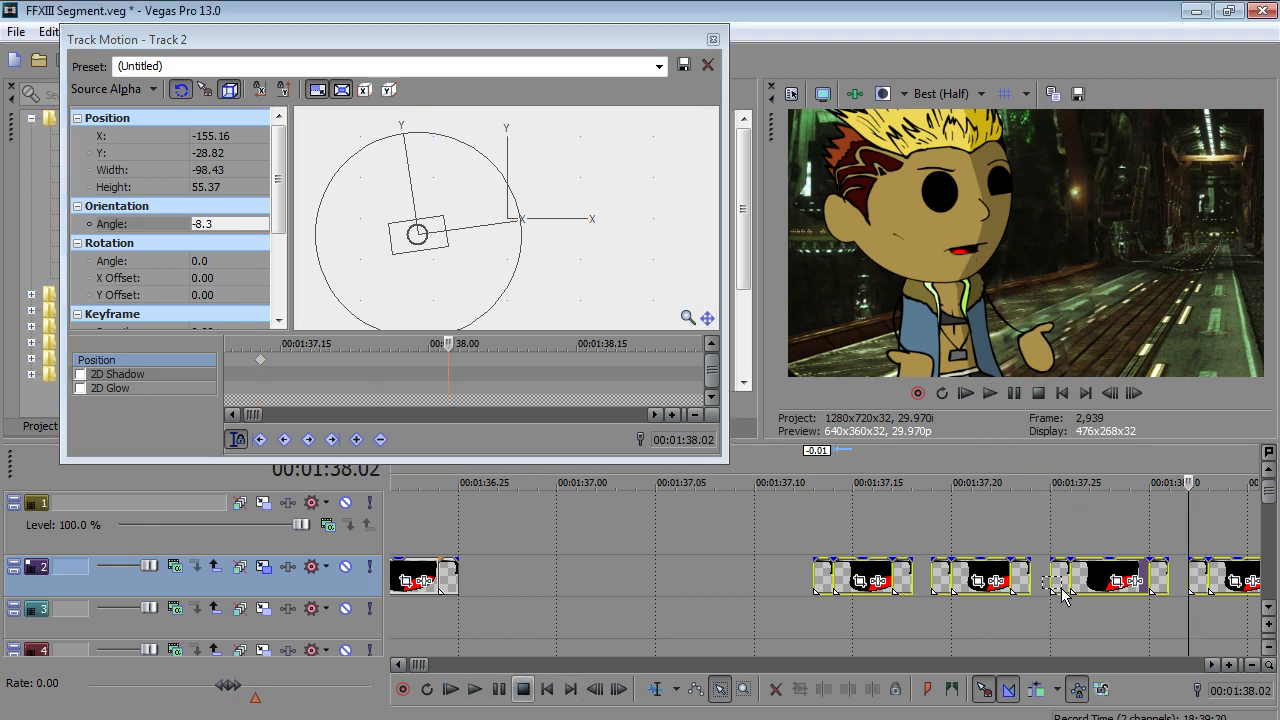
drag(998, 570, 1154, 574)
key(Delete)
click(656, 689)
scroll(1154, 574, down, 3)
key(Left)
- Play from 00:01:38.01, delete surplus mouth clips before 00:01:39.00, and stretch the open-mouth clip starting near 00:01:38.08 to about 00:01:38.25
click(476, 689)
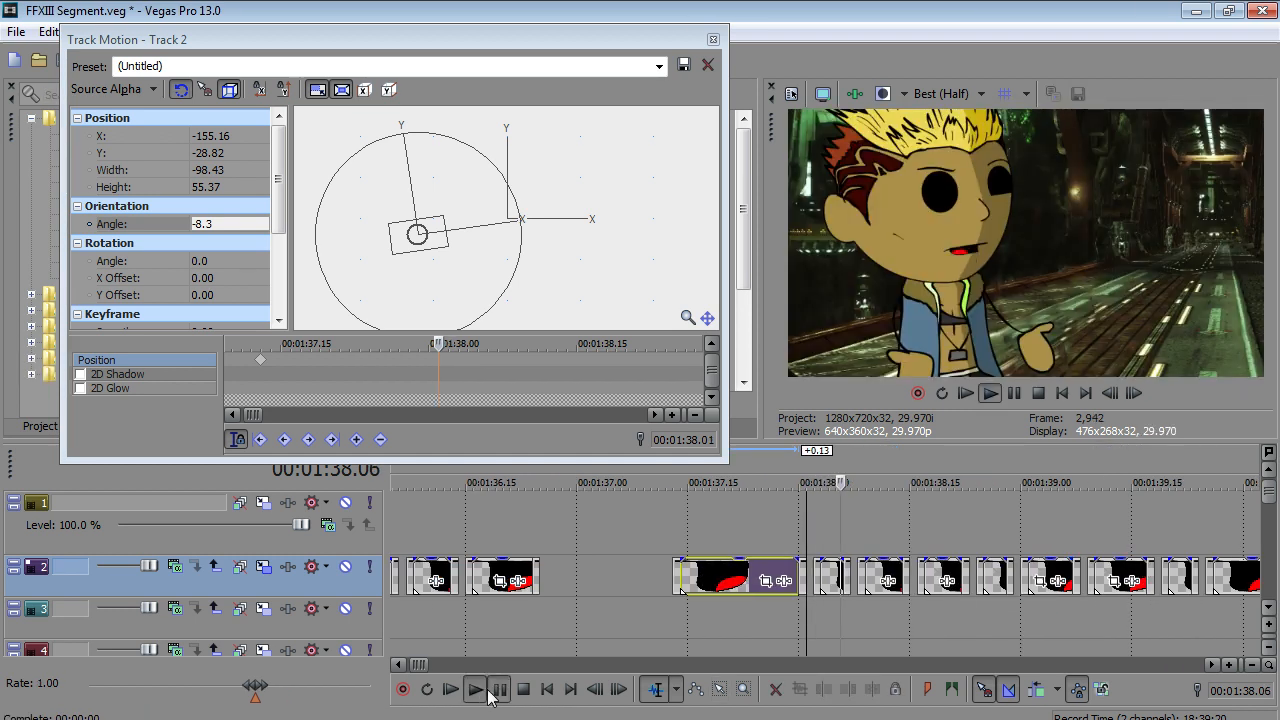
click(492, 690)
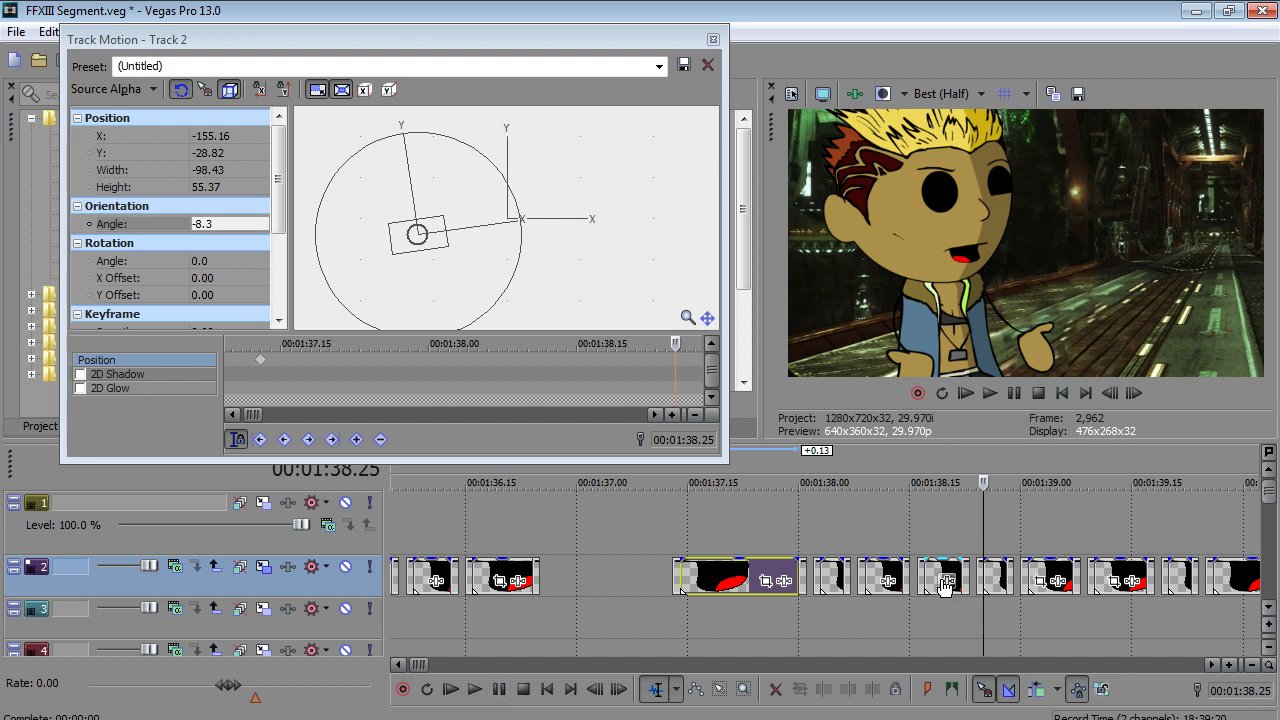
click(906, 574)
key(Delete)
click(931, 574)
key(Delete)
click(921, 575)
key(Delete)
click(964, 573)
key(Delete)
click(900, 574)
drag(901, 574, 976, 575)
click(1003, 577)
key(Delete)
click(1008, 574)
key(Delete)
- Play from 00:01:37.13 and shorten the first open-mouth clip by three frames
click(673, 540)
click(478, 696)
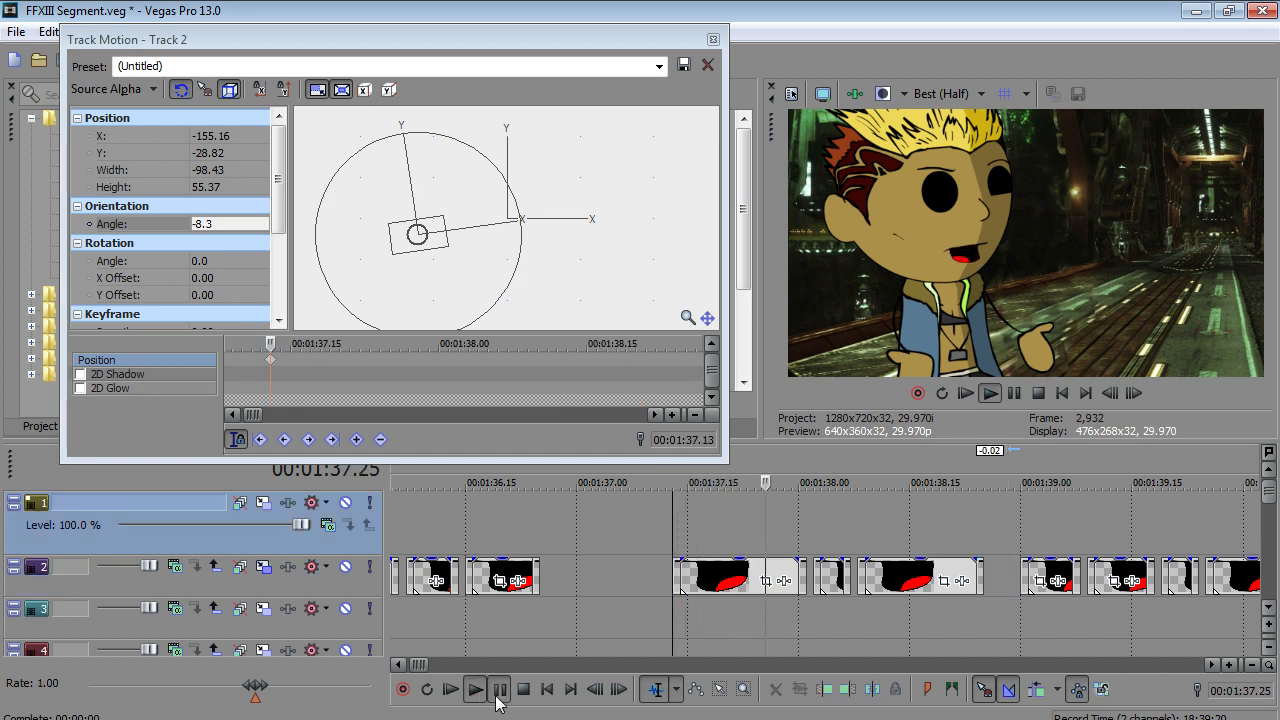
click(495, 695)
mouse_move(791, 574)
mouse_down()
mouse_move(776, 575)
mouse_move(783, 585)
mouse_up()
- Play from 00:01:38.01 and again from 00:01:38.29 to check the mouth timing against the dialogue
click(822, 543)
key(Left)
key(Left)
click(475, 689)
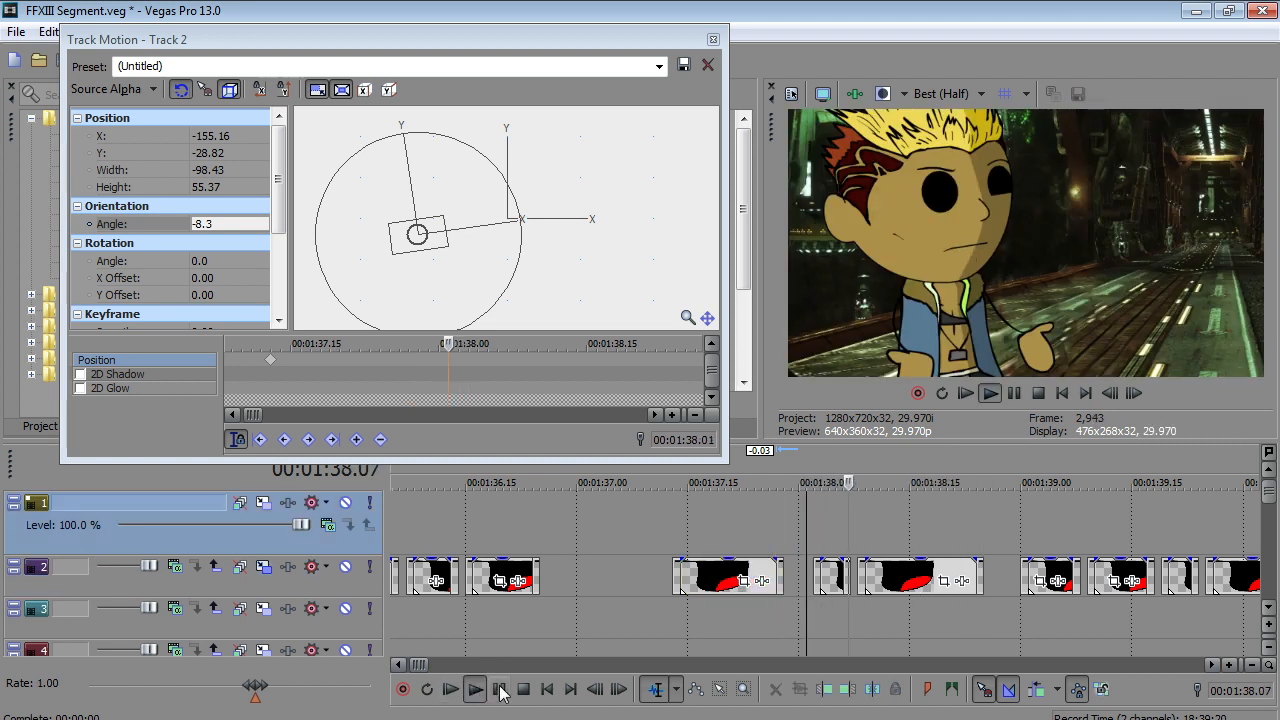
click(500, 688)
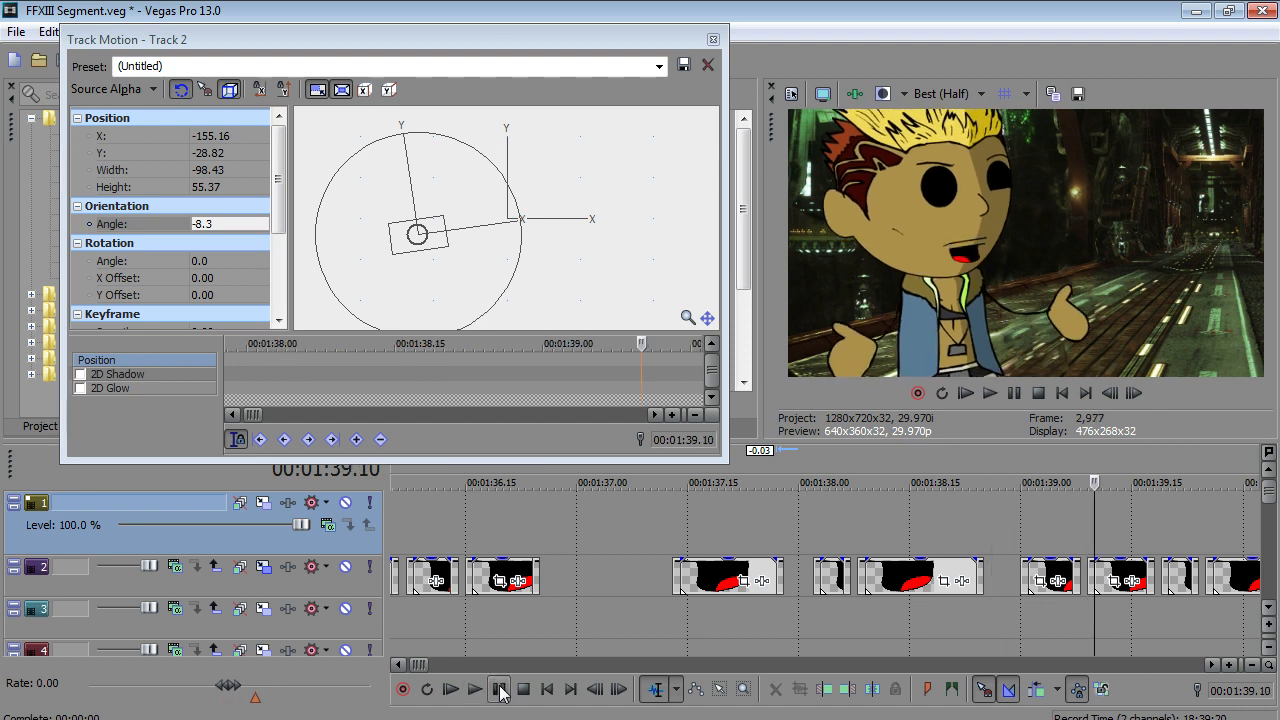
click(1025, 541)
key(Left)
click(477, 689)
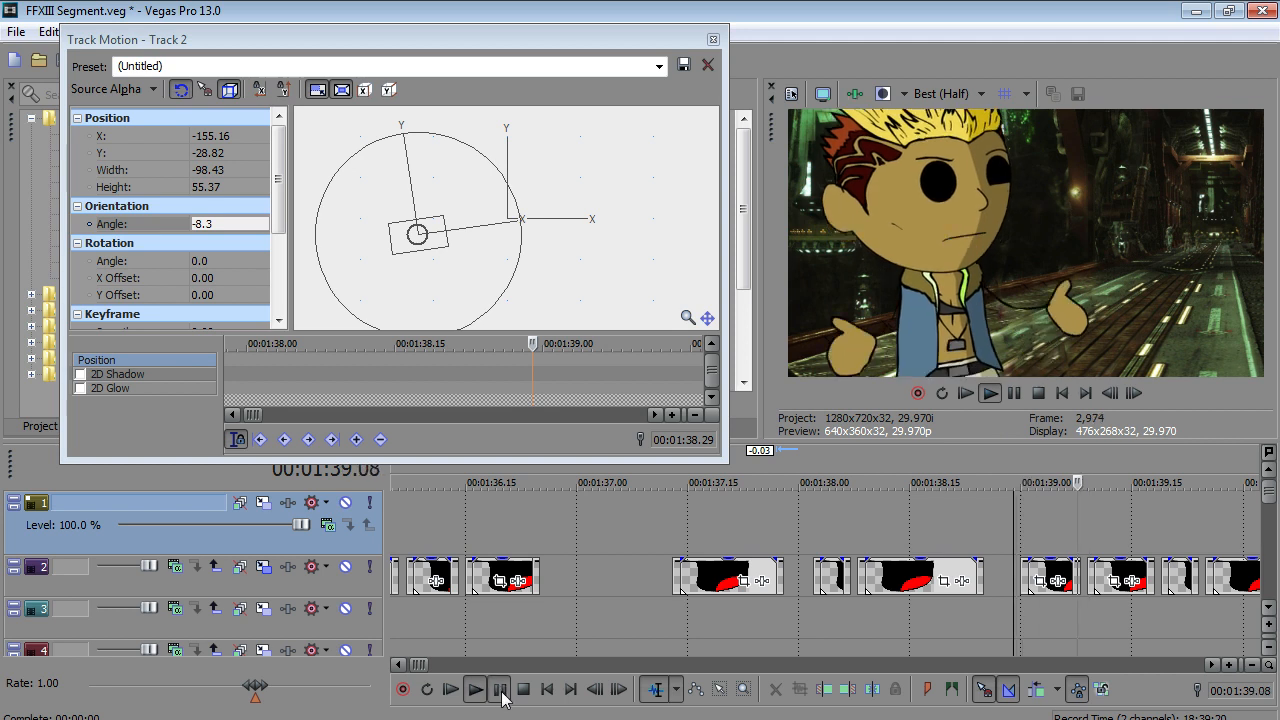
click(501, 695)
- Step frame by frame to 00:01:40.09 to examine the remaining mouth clips
key(Right)
key(Right)
key(Right)
key(Right)
key(Right)
key(Right)
key(Right)
key(Right)
key(Right)
key(Right)
key(Right)
key(Right)
key(Right)
key(Right)
key(Right)
key(Right)
key(Right)
key(Right)
key(Right)
key(Right)
key(Right)
key(Right)
key(Right)
key(Right)
key(Right)
key(Right)
key(Right)
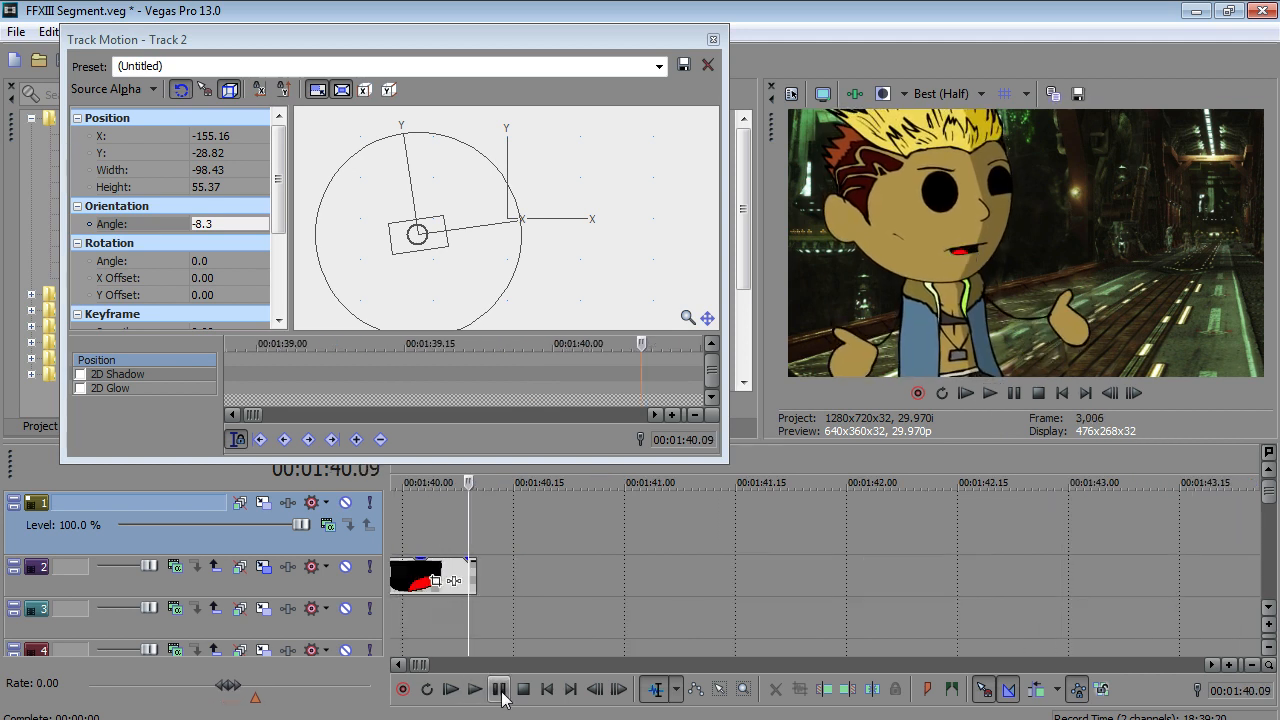
- Copy the short mouth clip between about 00:01:39.19 and 00:01:39.24 on track 2
scroll(566, 624, down, 1)
click(744, 548)
scroll(749, 553, up, 1)
key(Right)
click(719, 689)
drag(738, 608, 757, 621)
drag(808, 552, 846, 590)
right_click(809, 577)
click(843, 313)
- Play from 00:01:39.24 and shorten the last mouth clip by five frames to end at 00:01:40.05
key(Right)
key(Right)
key(Right)
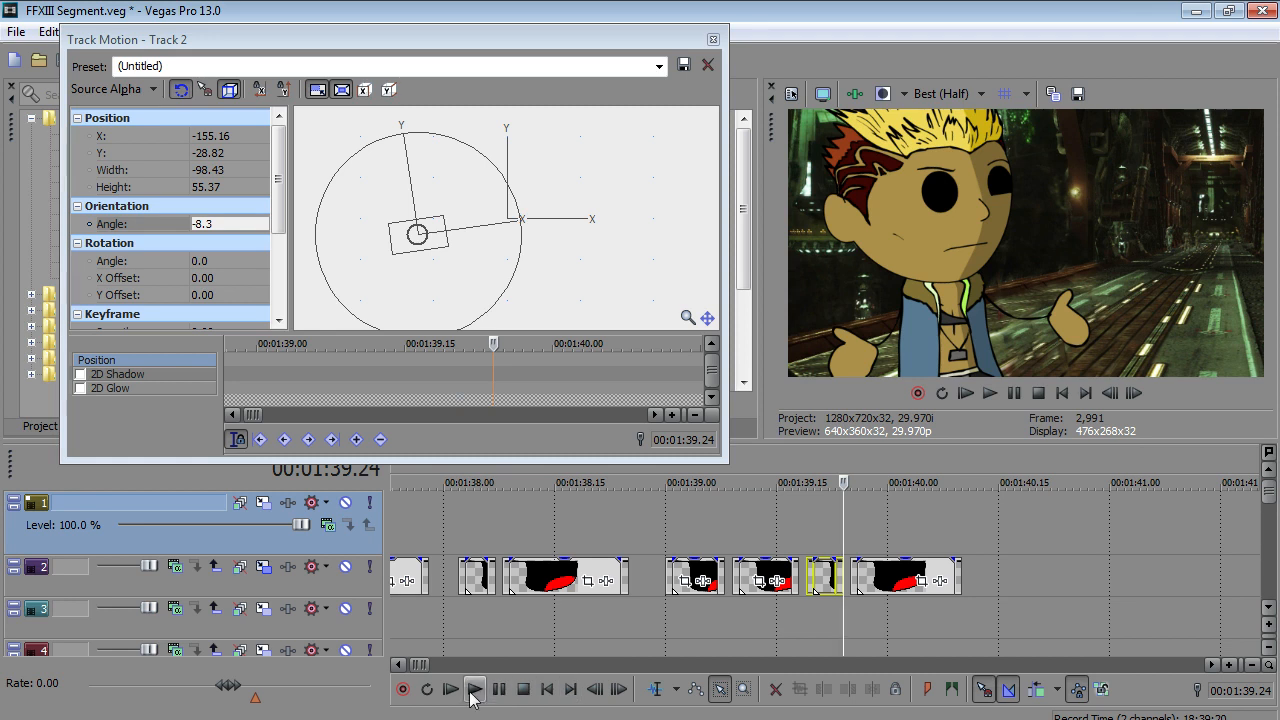
click(475, 690)
click(499, 689)
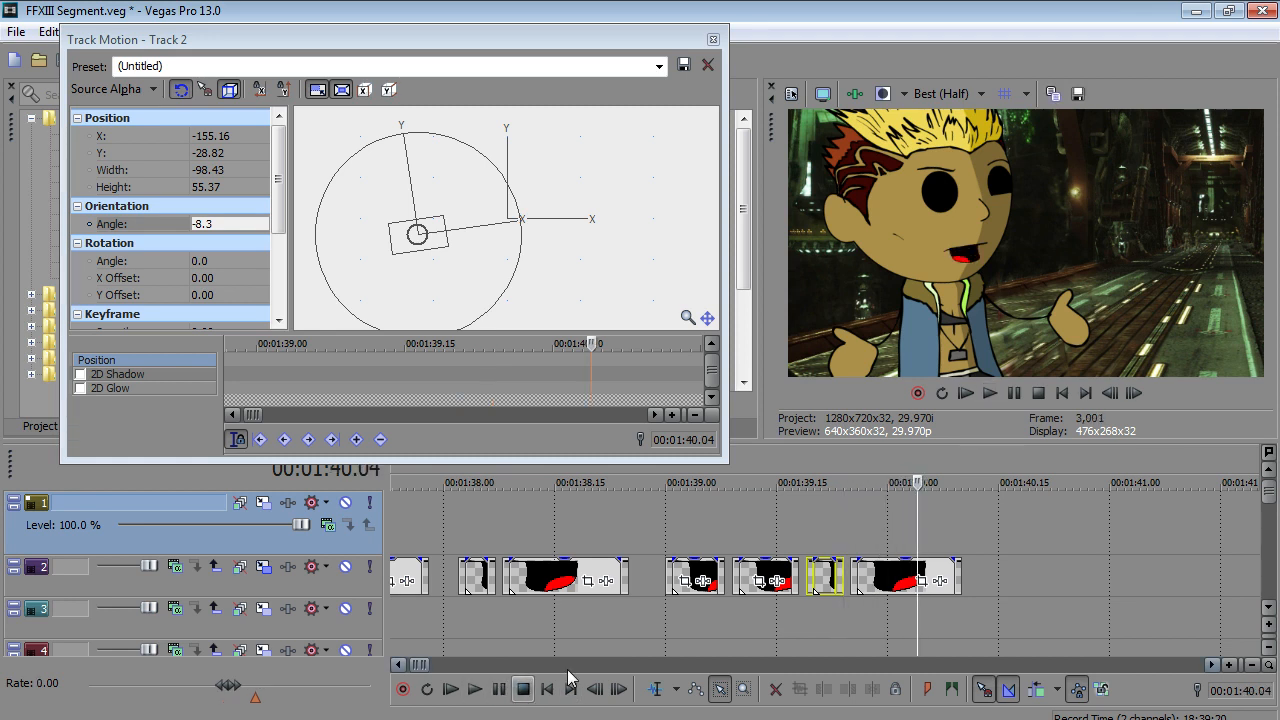
click(660, 689)
drag(954, 569, 928, 581)
click(926, 586)
click(934, 581)
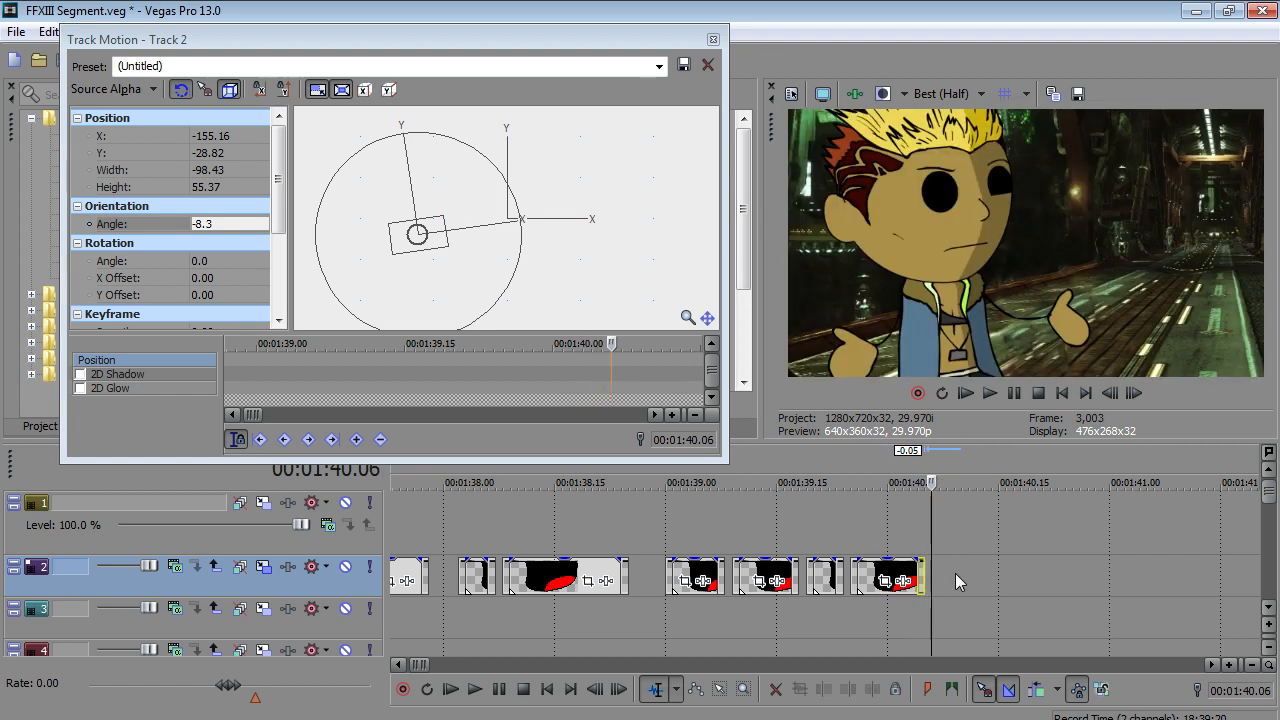
- Paste the copied mouth clip at 00:01:40.06 and play from 00:01:40.05 to find where the sound ends
right_click(955, 573)
click(1039, 233)
click(929, 525)
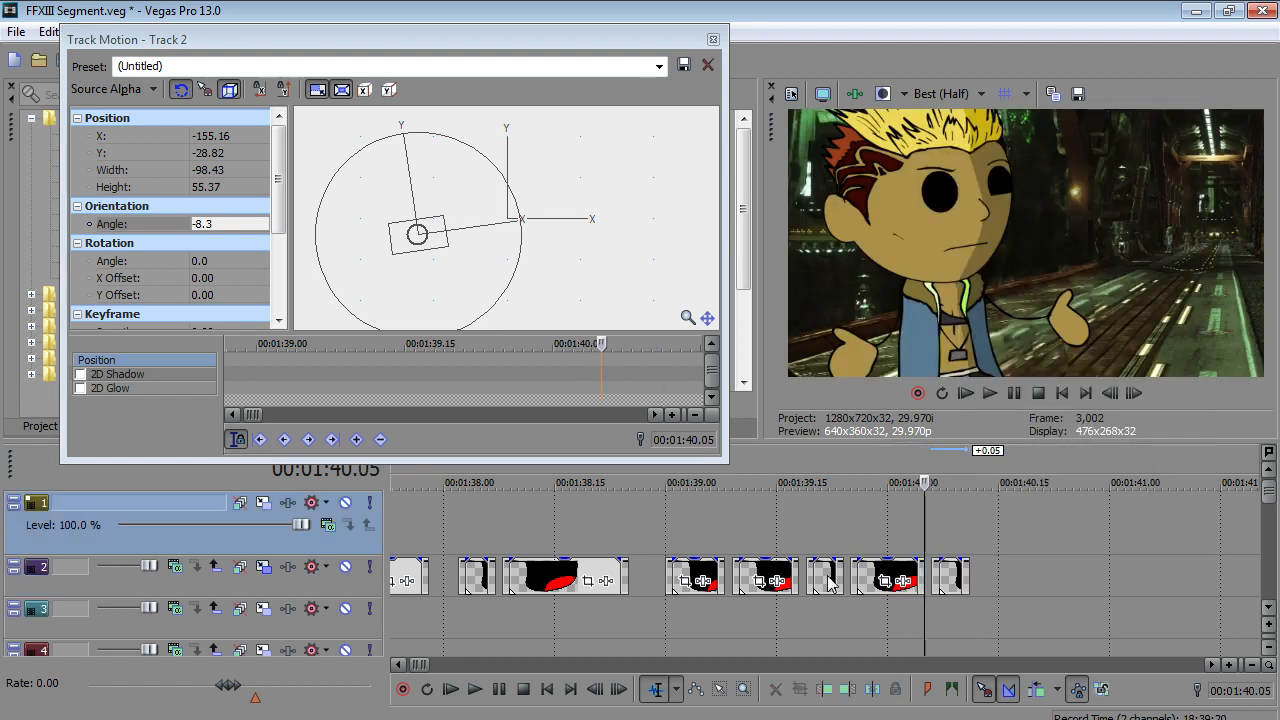
click(475, 689)
click(499, 689)
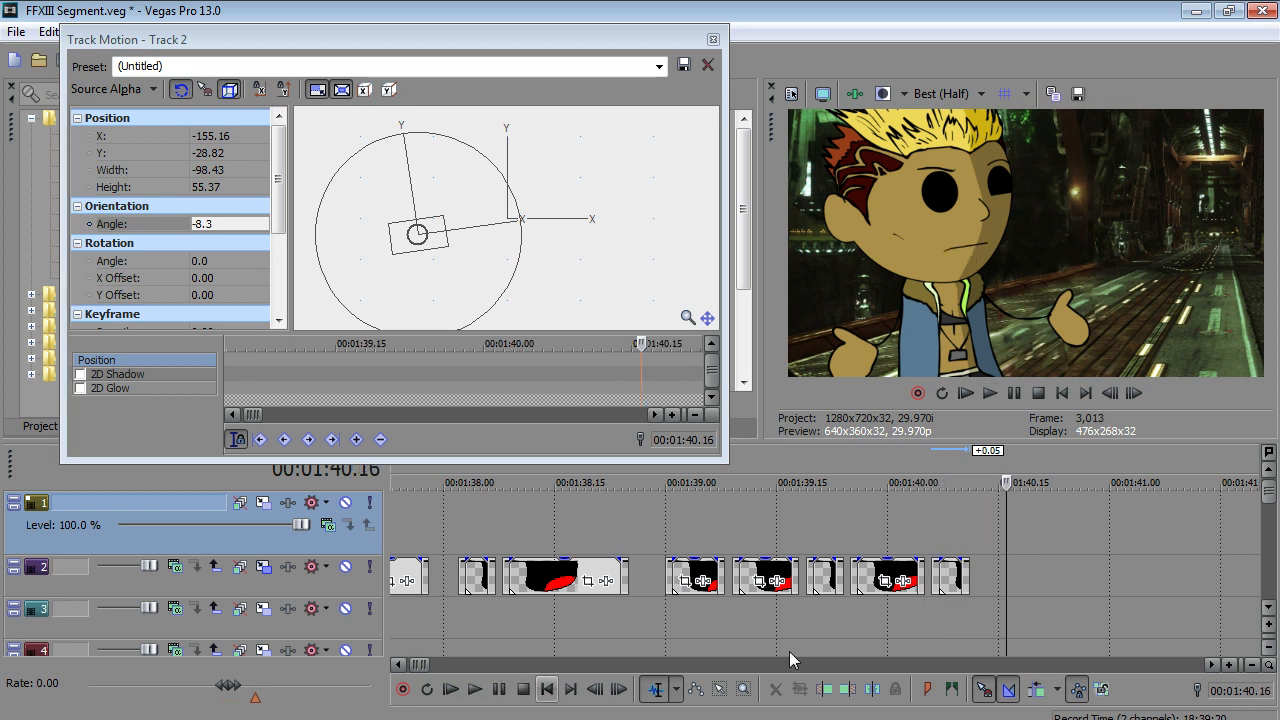
- Move the pasted clip's closing piece to end at 00:01:40.16 and extend the open-mouth piece to meet it
drag(708, 585, 818, 582)
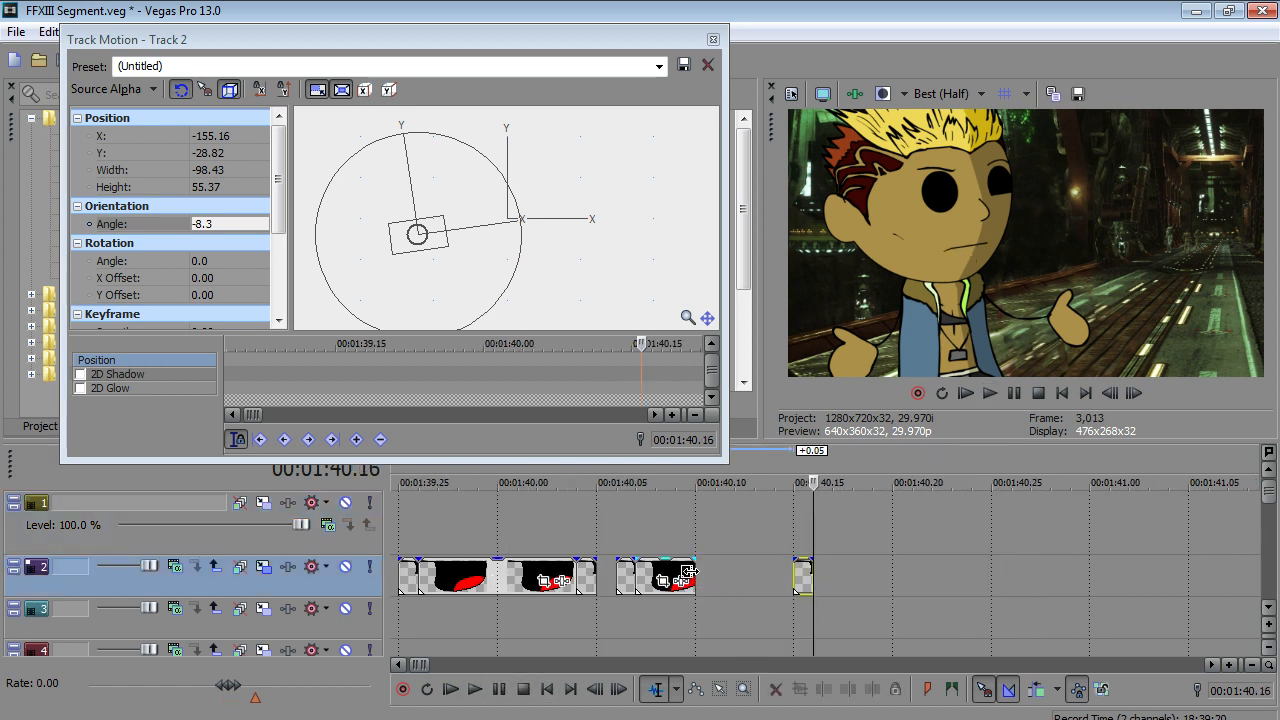
drag(694, 584, 801, 590)
scroll(802, 592, down, 3)
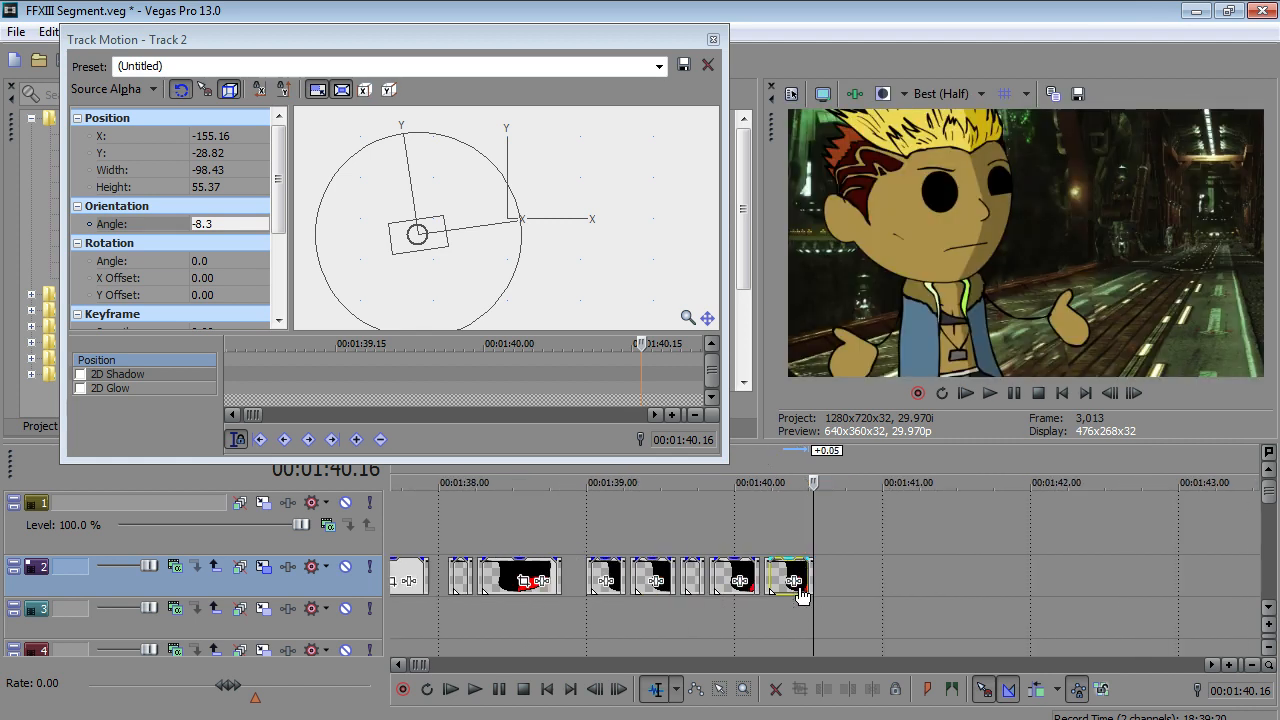
- Play repeatedly from about 00:01:38.29 to check the retimed mouth clips up to 00:01:40.13
click(584, 612)
click(474, 690)
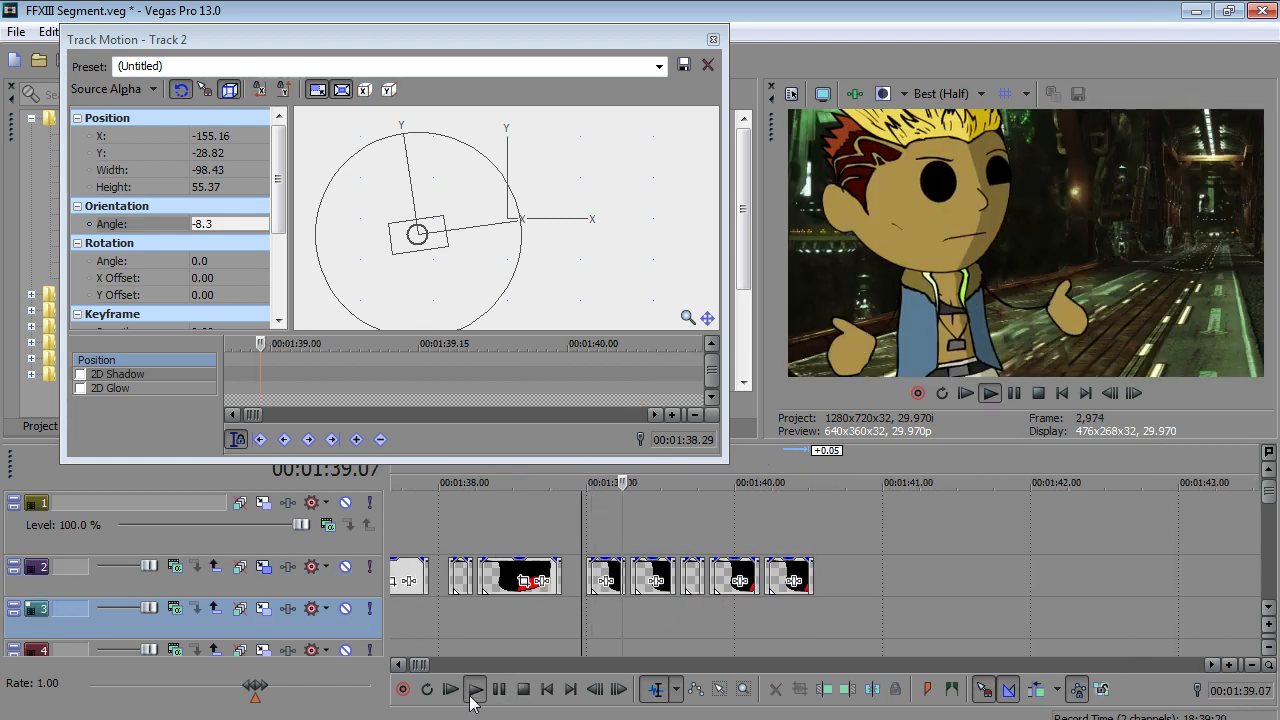
click(497, 697)
click(583, 540)
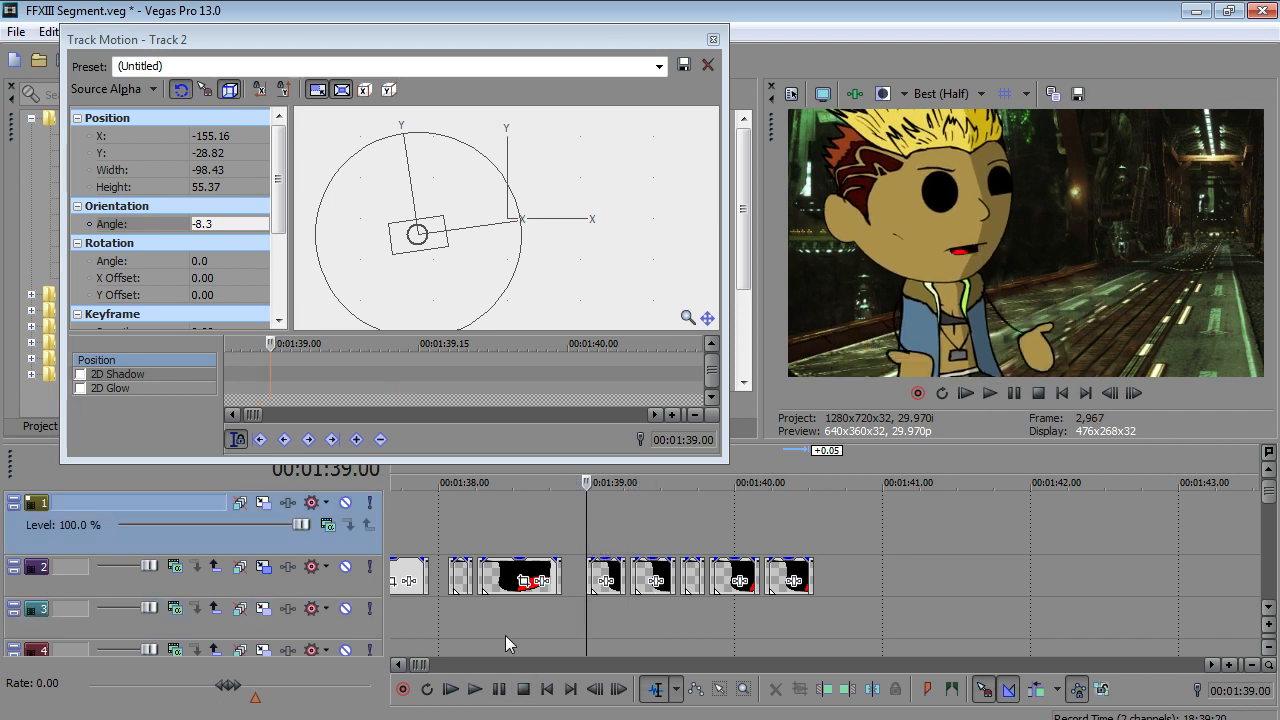
click(474, 690)
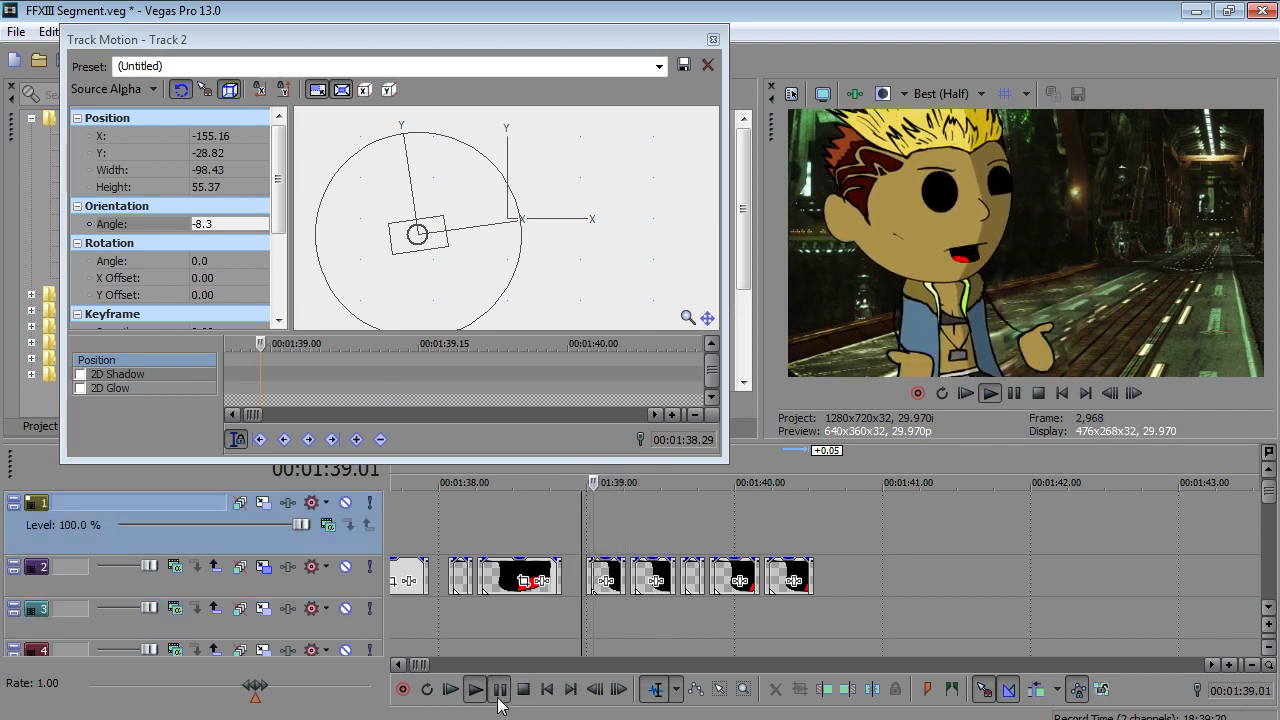
click(498, 692)
click(498, 698)
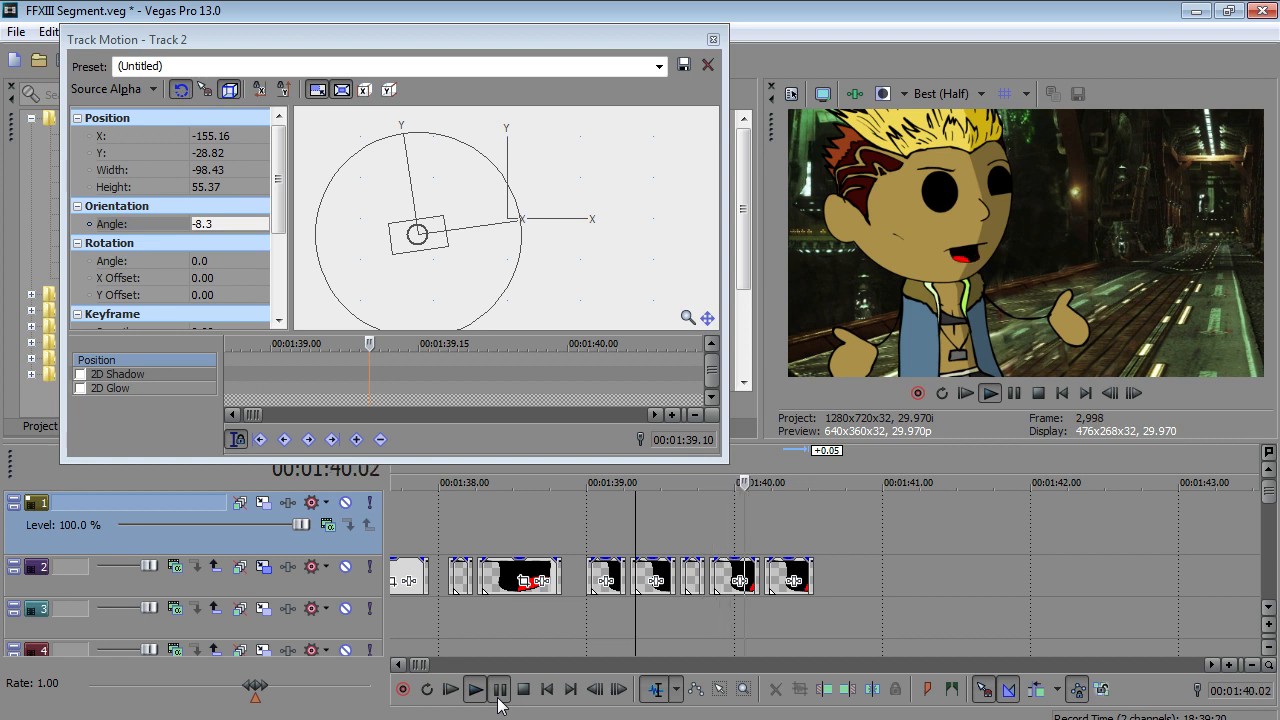
click(498, 698)
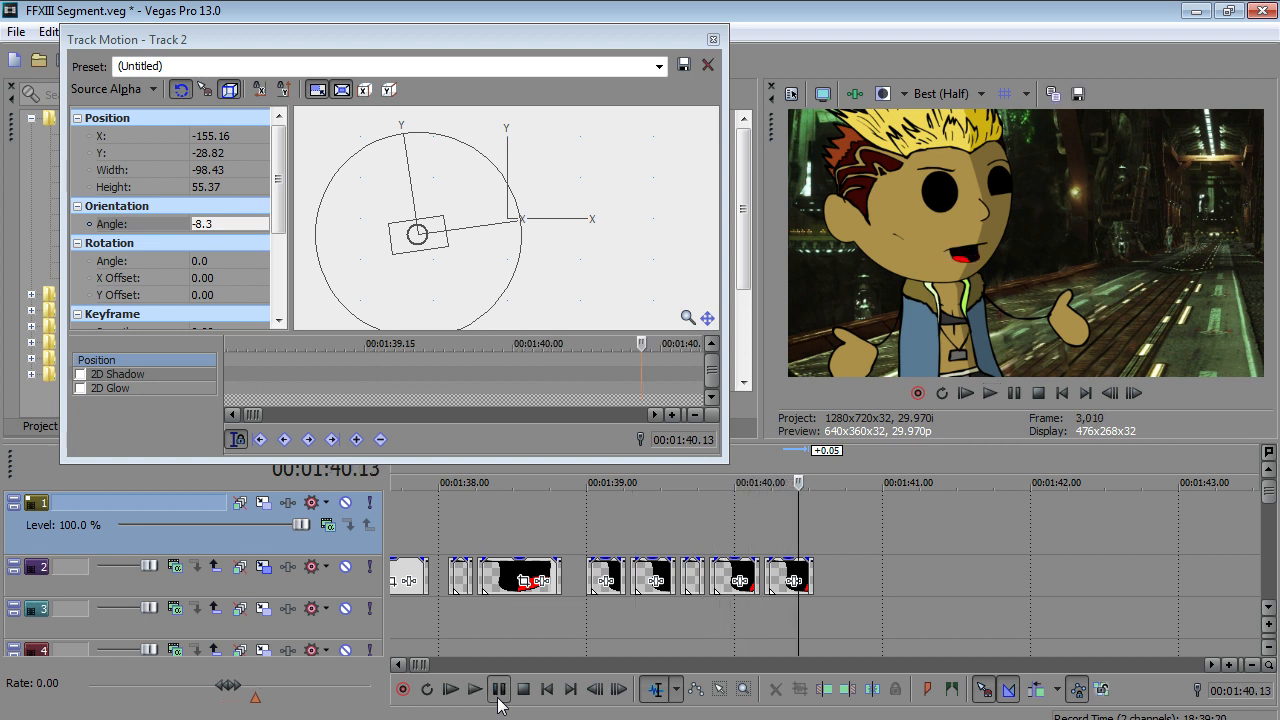
- Step through the frames after 00:01:39.00 and add a track 2 position keyframe at 00:01:39.04, before the head moves
click(588, 548)
key(Right)
key(Right)
key(Right)
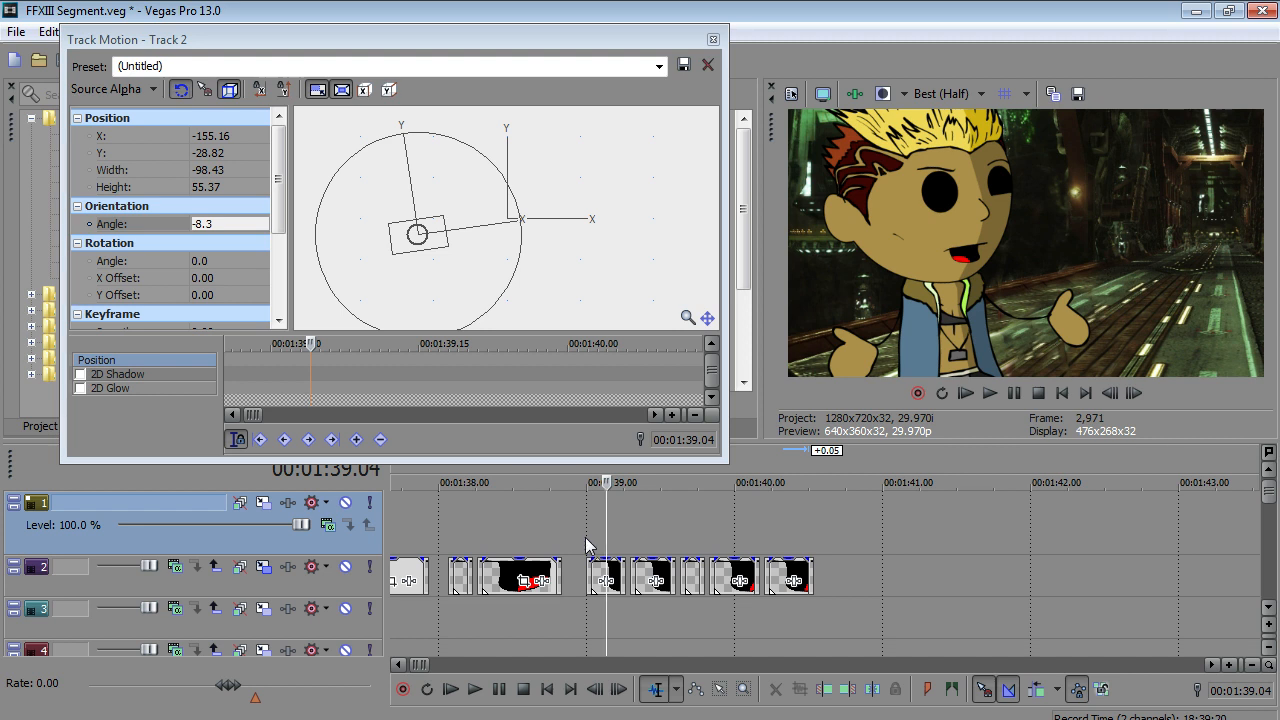
key(Right)
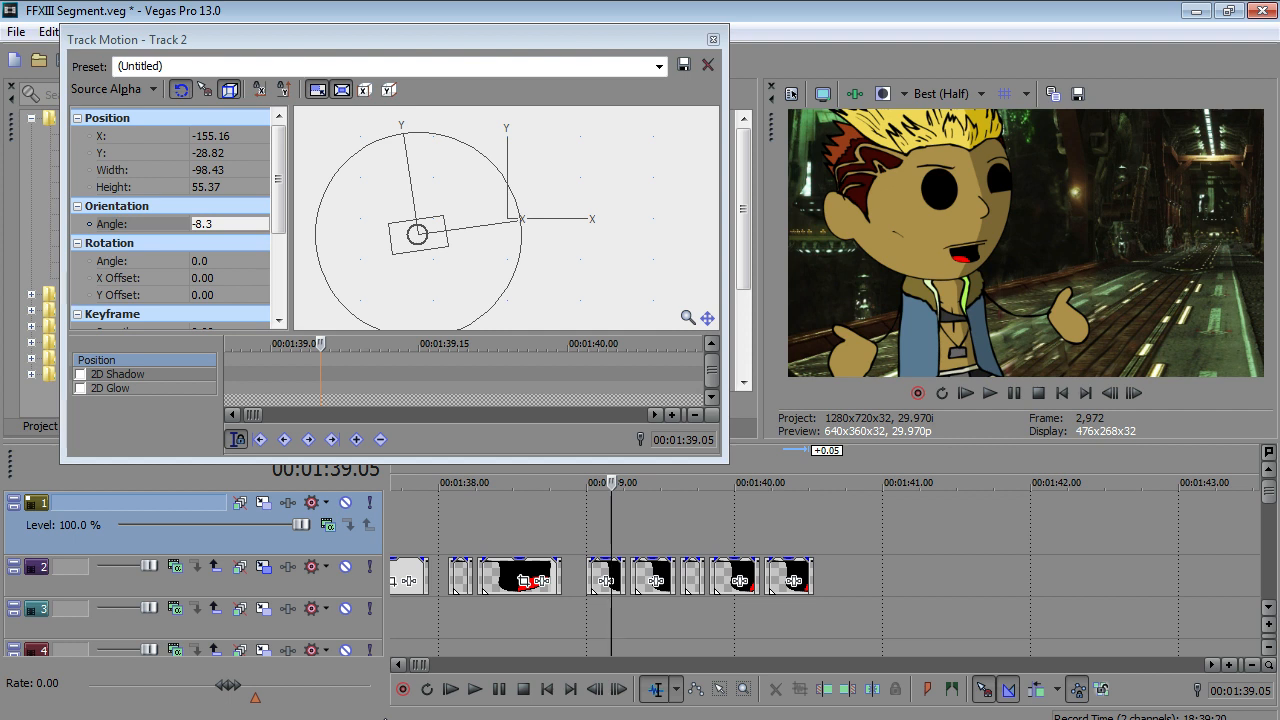
key(Right)
key(Right)
key(Left)
key(Left)
key(Left)
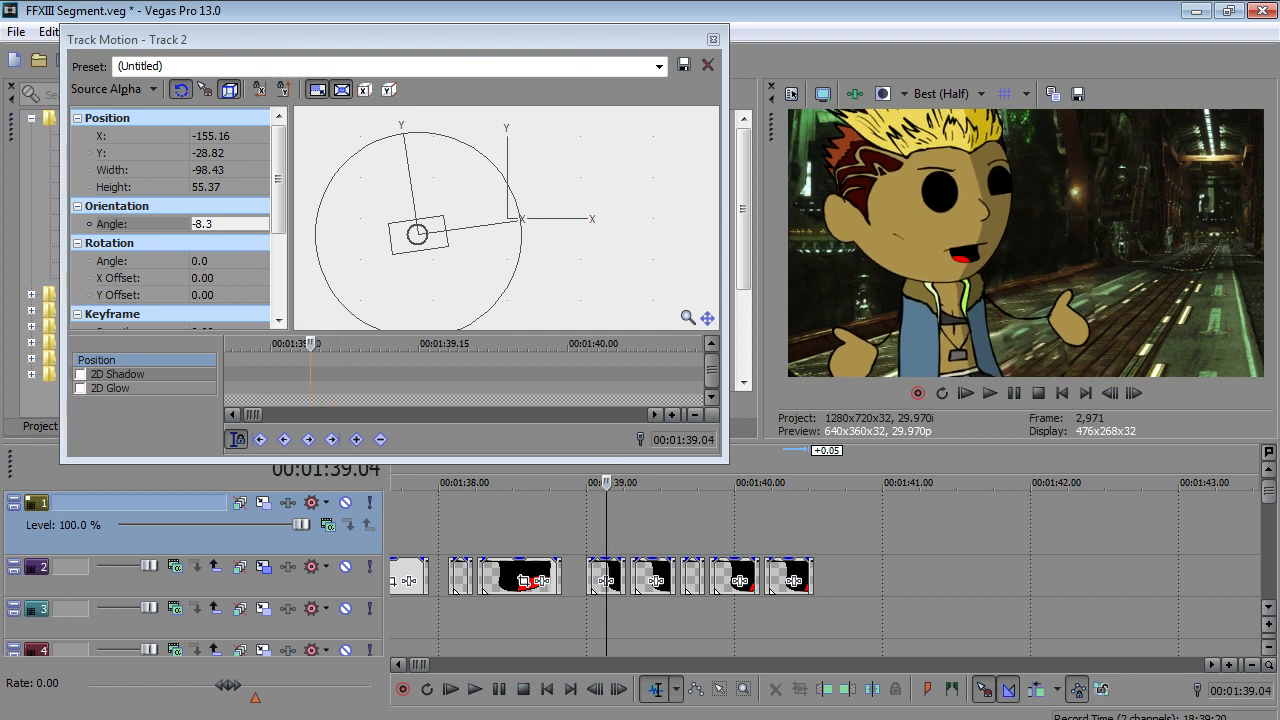
key(Left)
click(417, 234)
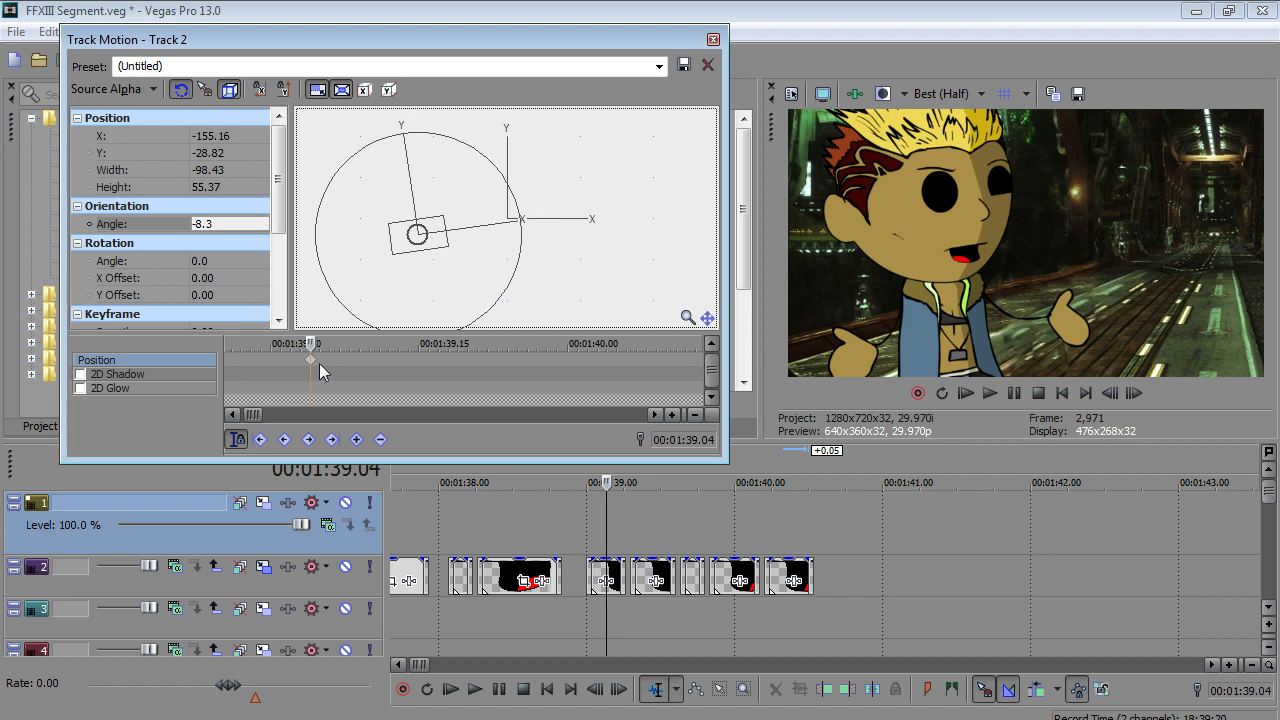
- At 00:01:39.07, keyframe track 2's mouth position at X -160.41, Y -7.84 to follow the raised head
key(Right)
key(Right)
key(Right)
key(Right)
key(Right)
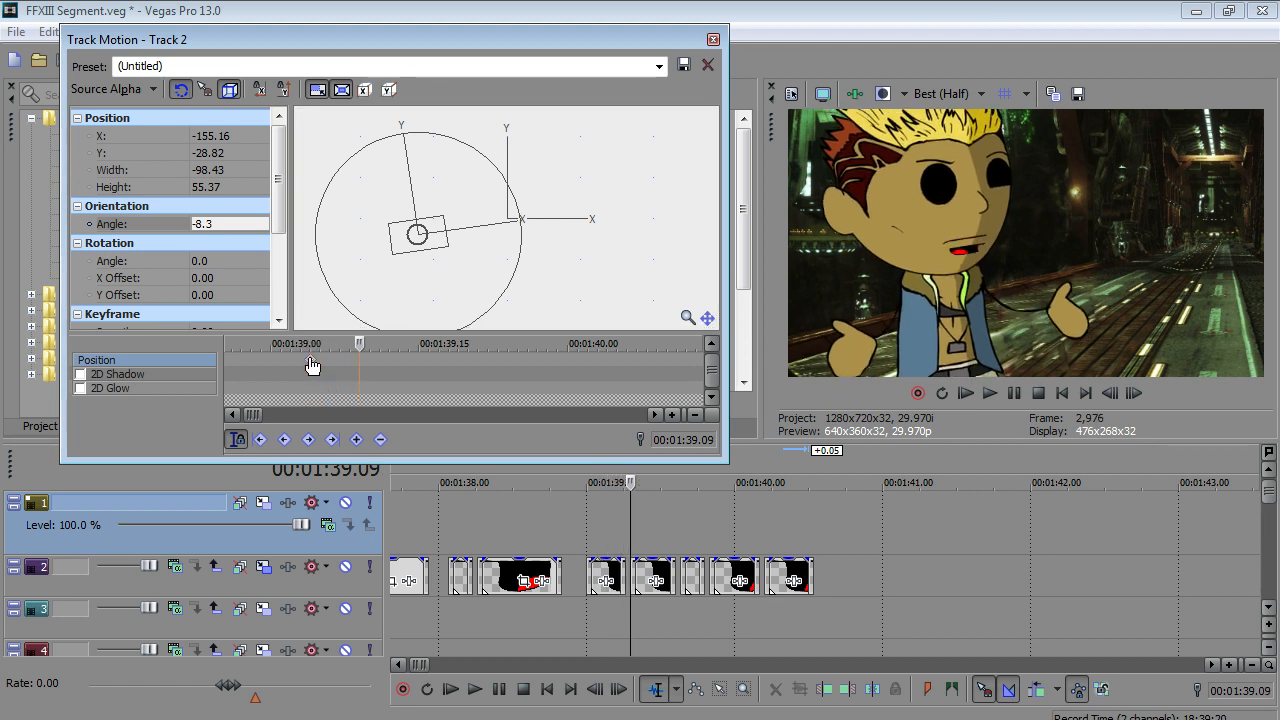
key(Left)
key(Left)
drag(417, 234, 418, 230)
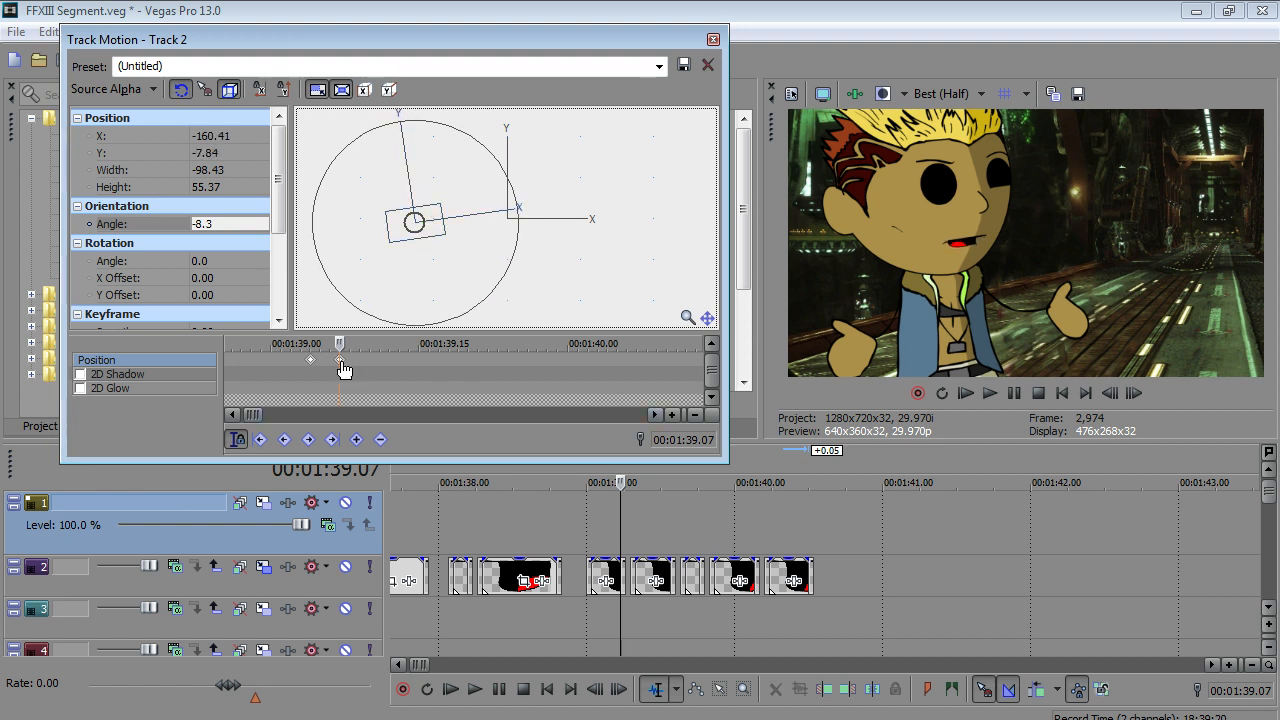
- Check the mouth against the head frame by frame and add another track 2 position keyframe at 00:01:39.09
click(341, 362)
key(Left)
key(Left)
key(Left)
key(Right)
key(Right)
key(Right)
key(Right)
key(Right)
key(Left)
key(Right)
click(400, 232)
click(367, 362)
- At 00:01:39.13, keyframe track 2's mouth position at X -158.66, Y -35.82 to follow the lowered head
key(Right)
key(Right)
key(Right)
key(Right)
key(Right)
key(Left)
click(420, 249)
drag(420, 249, 420, 247)
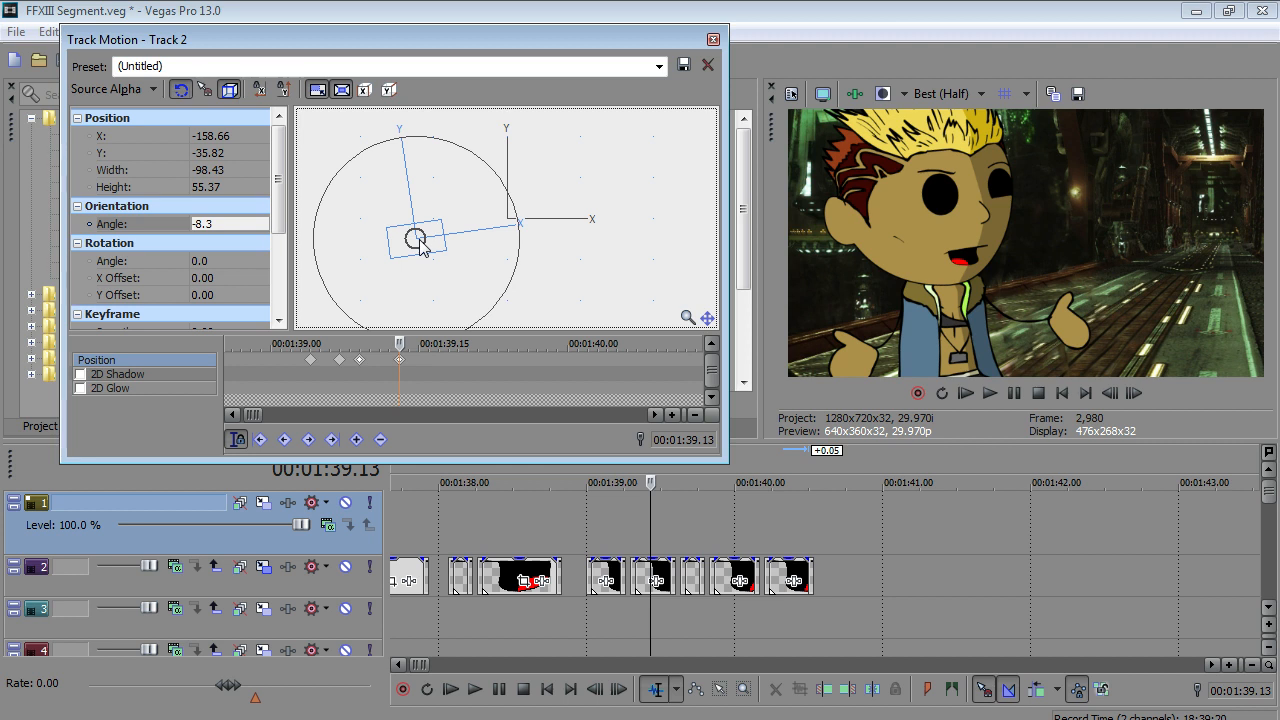
- At 00:01:39.16, keyframe track 2's mouth position at X -158.66, Y -28.82 and set that keyframe to Hold
key(Right)
key(Right)
key(Right)
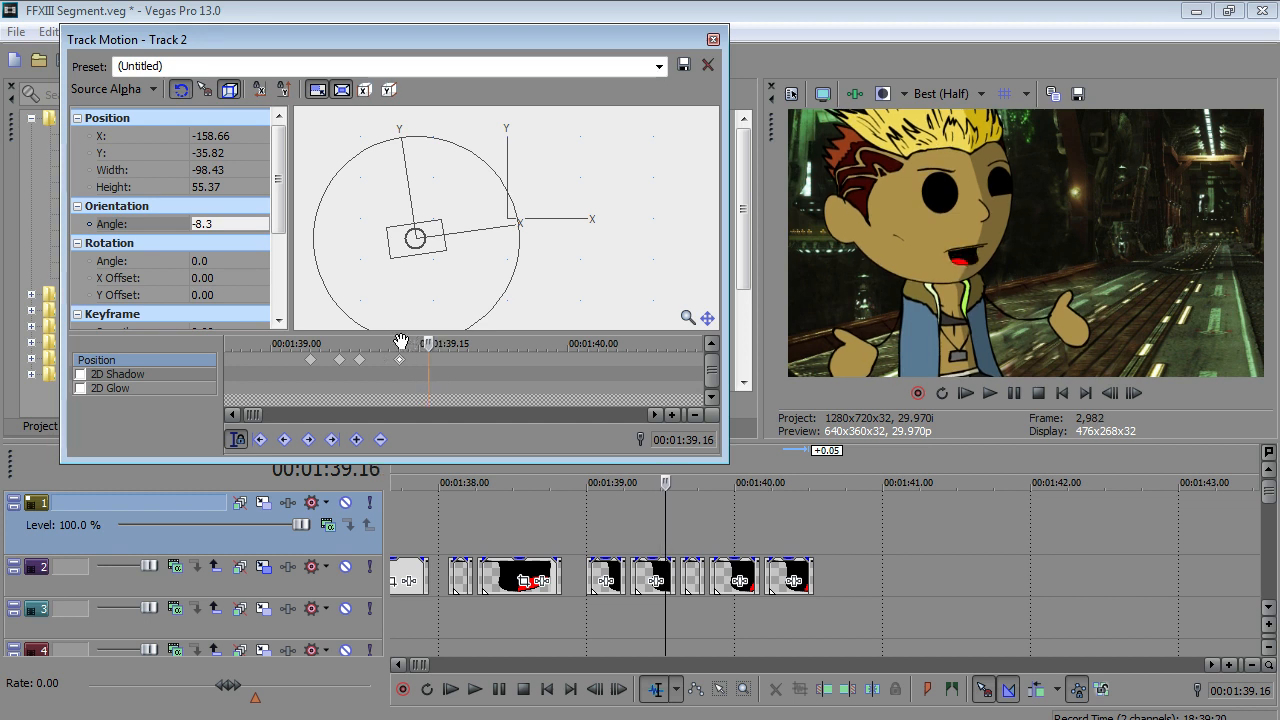
drag(427, 241, 430, 245)
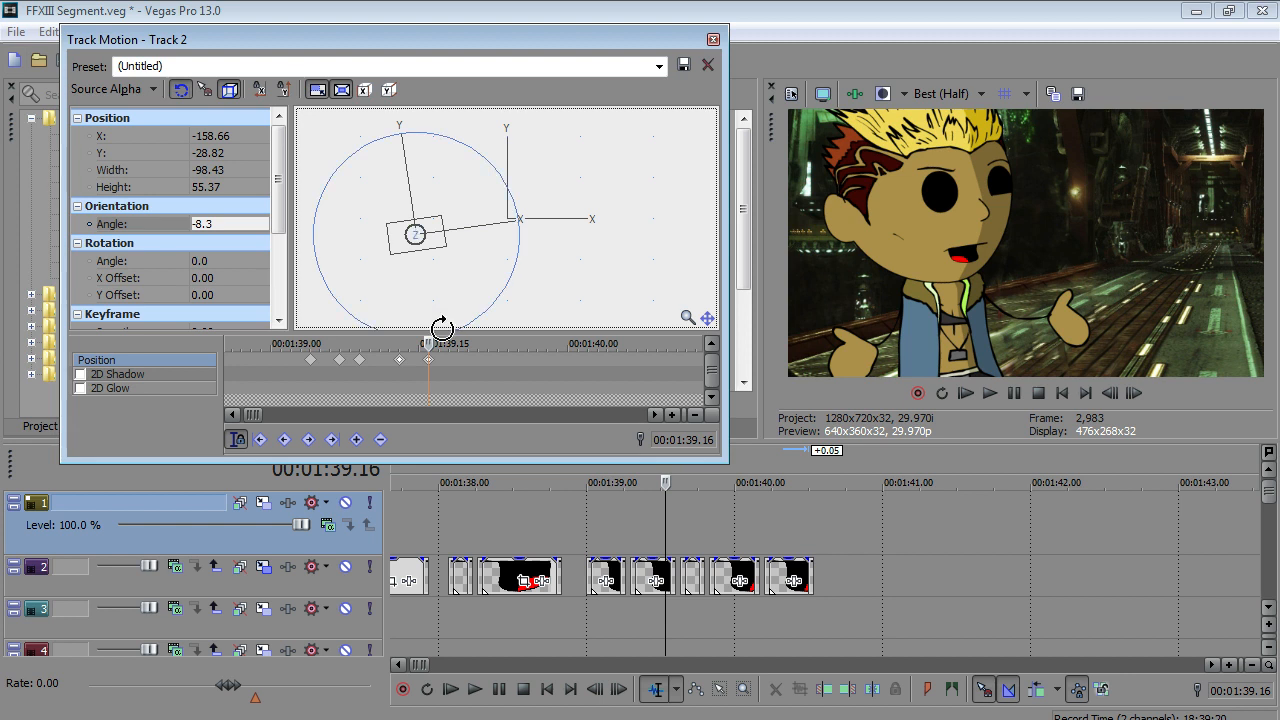
right_click(429, 361)
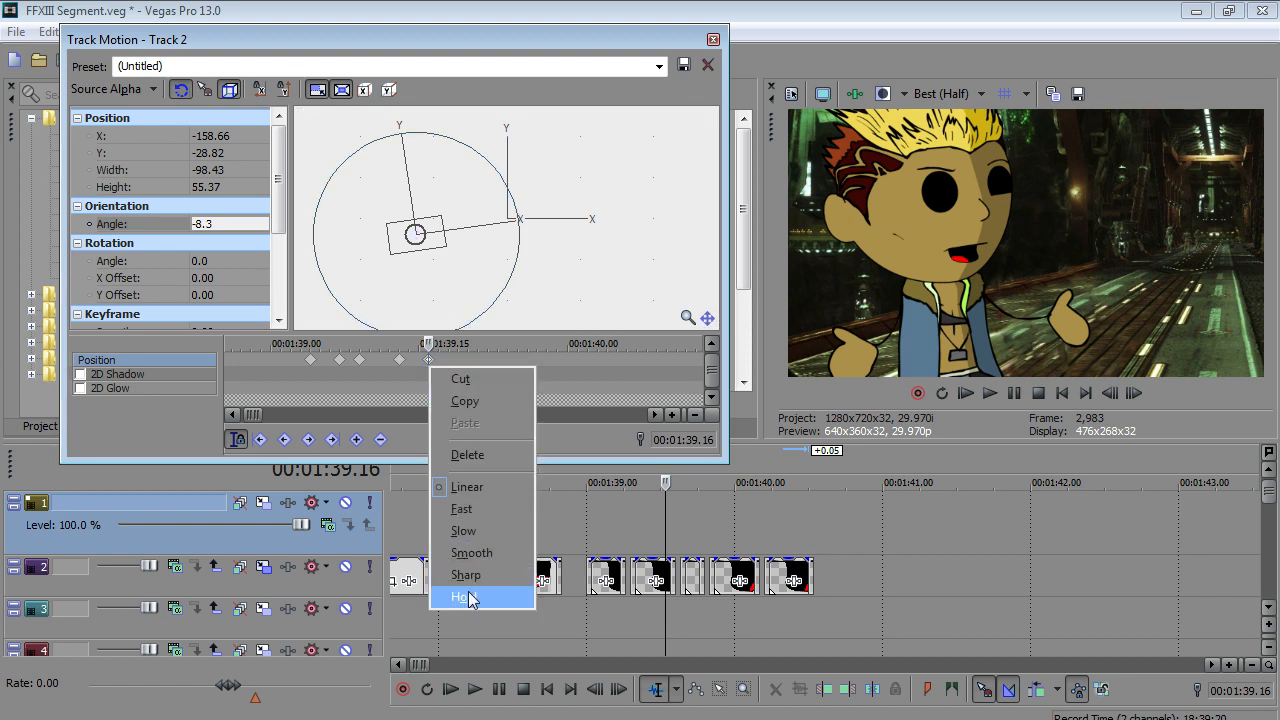
click(465, 596)
- Save the project with the new track motion keyframes
scroll(660, 610, down, 5)
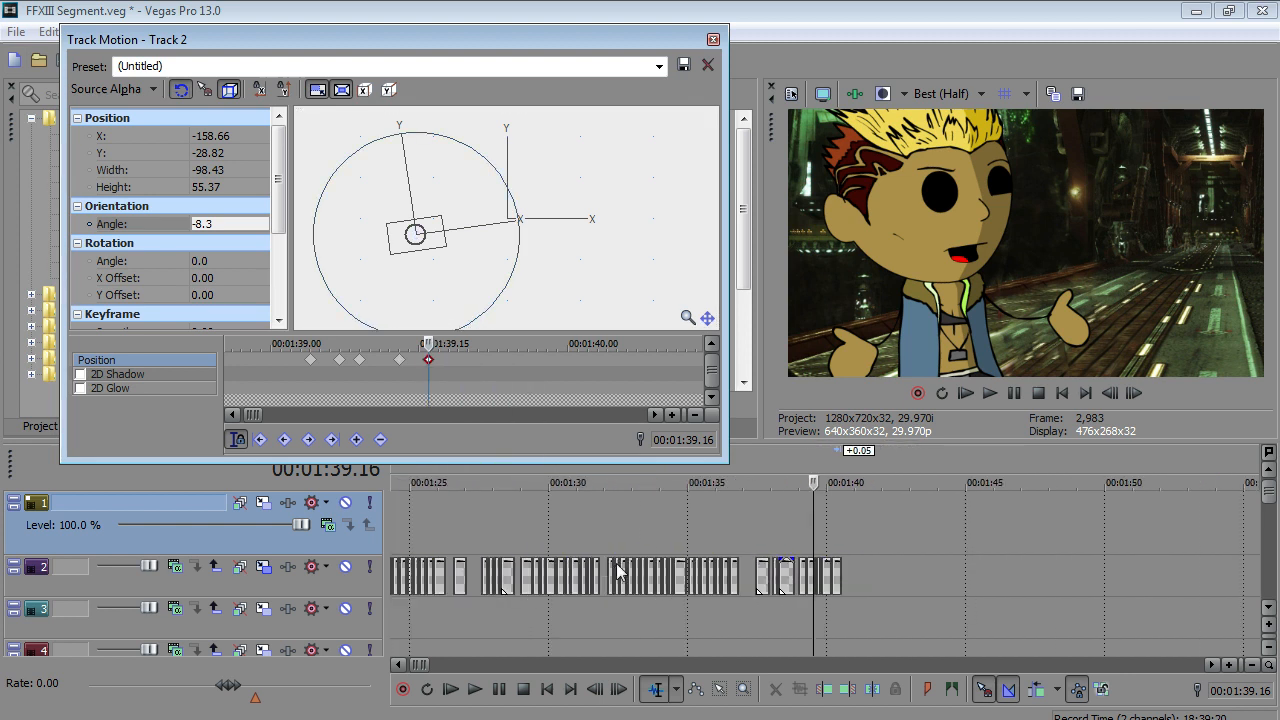
click(16, 32)
click(57, 129)
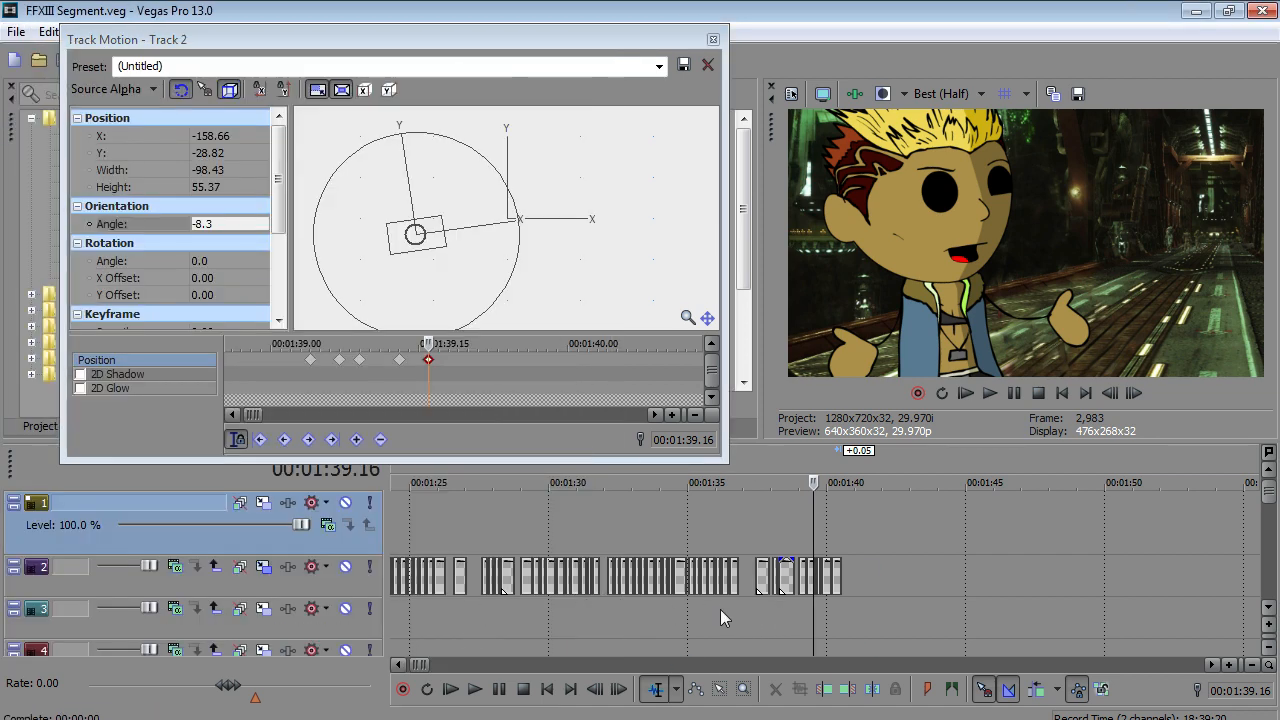
- Play from 00:01:37.12 and from 00:01:38.29 to check the mouth motion and find where the dialogue ends
click(756, 605)
click(475, 689)
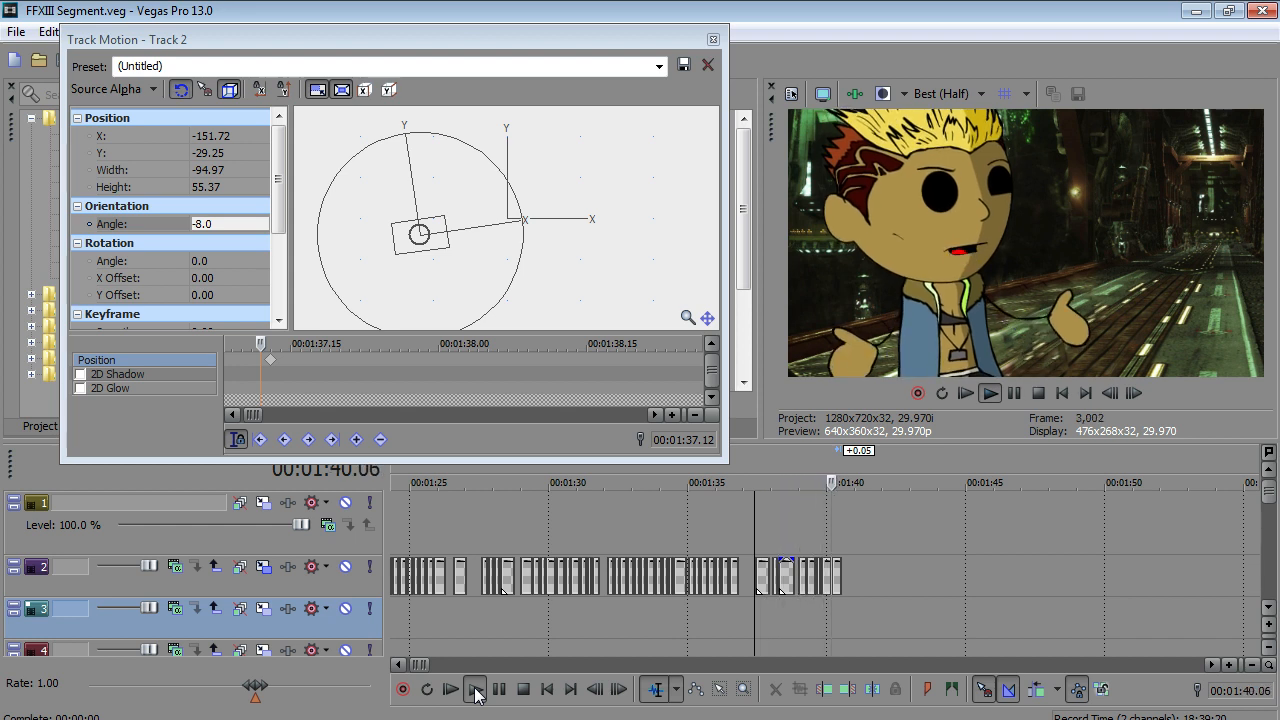
click(475, 689)
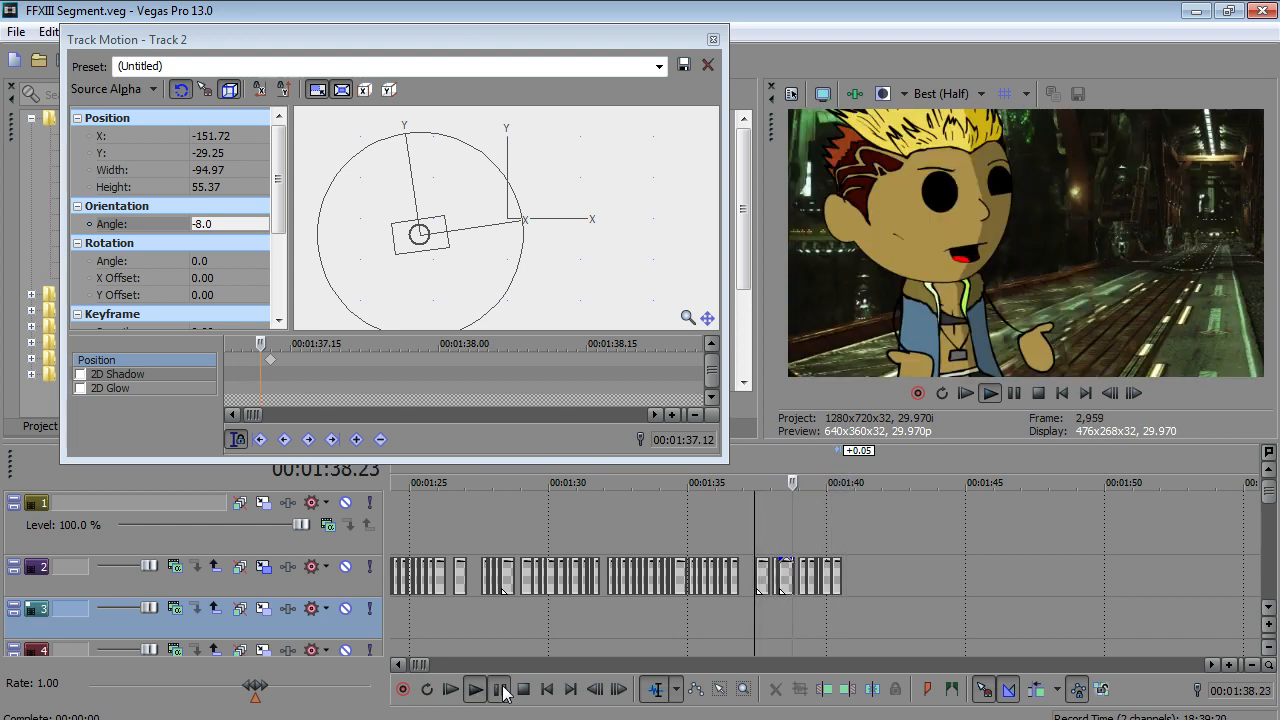
click(501, 689)
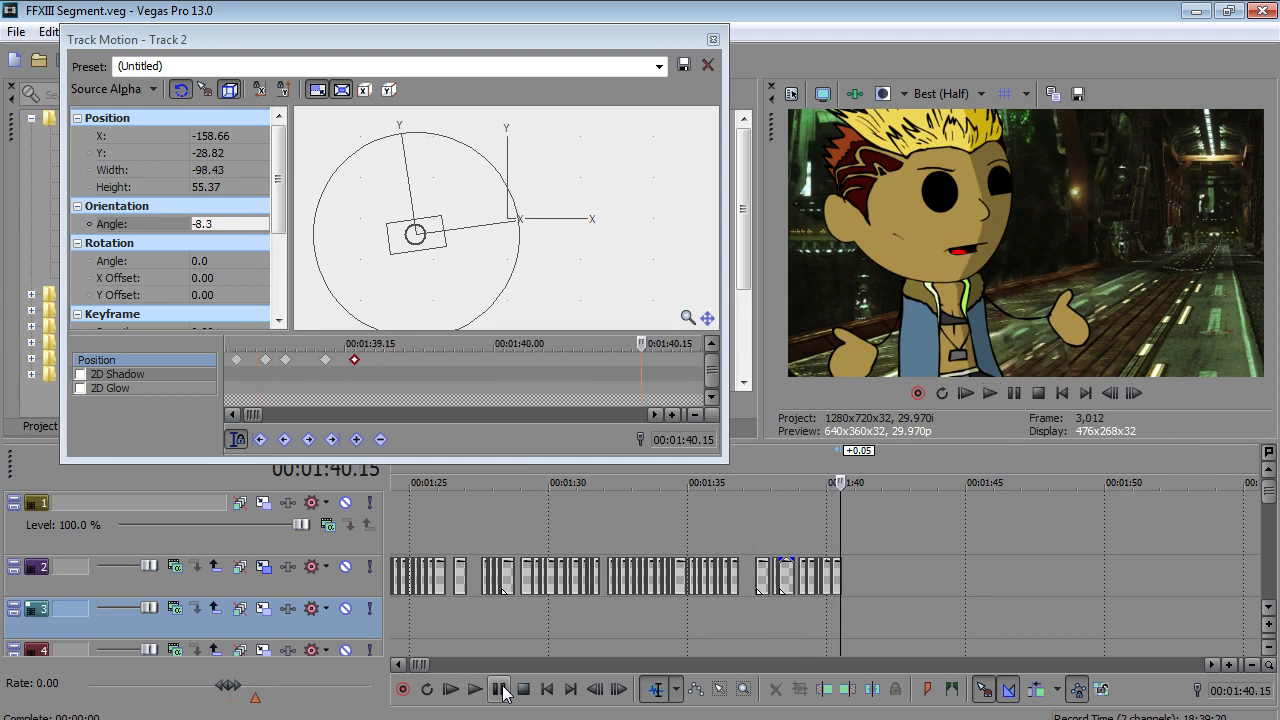
scroll(740, 611, up, 4)
click(631, 617)
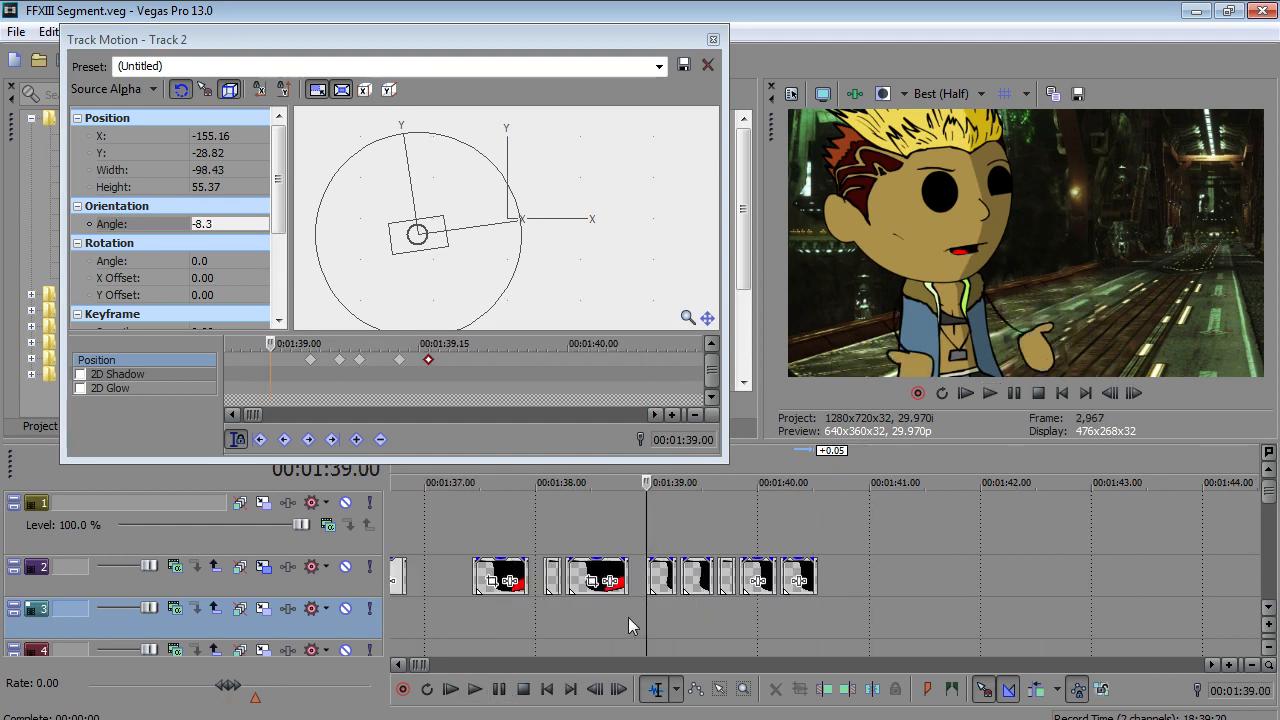
click(475, 689)
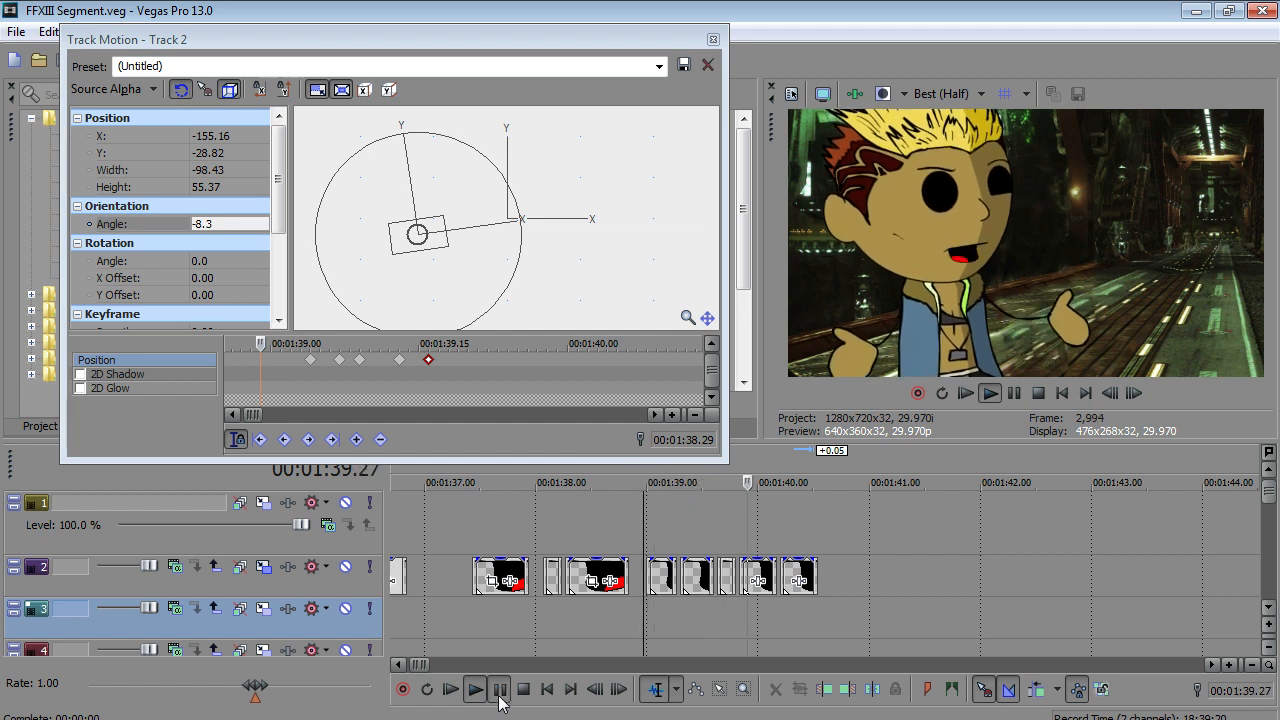
click(500, 698)
click(500, 698)
click(500, 698)
- Shorten the last mouth clip on track 2 by three frames to end at 00:01:40.13
scroll(798, 578, up, 3)
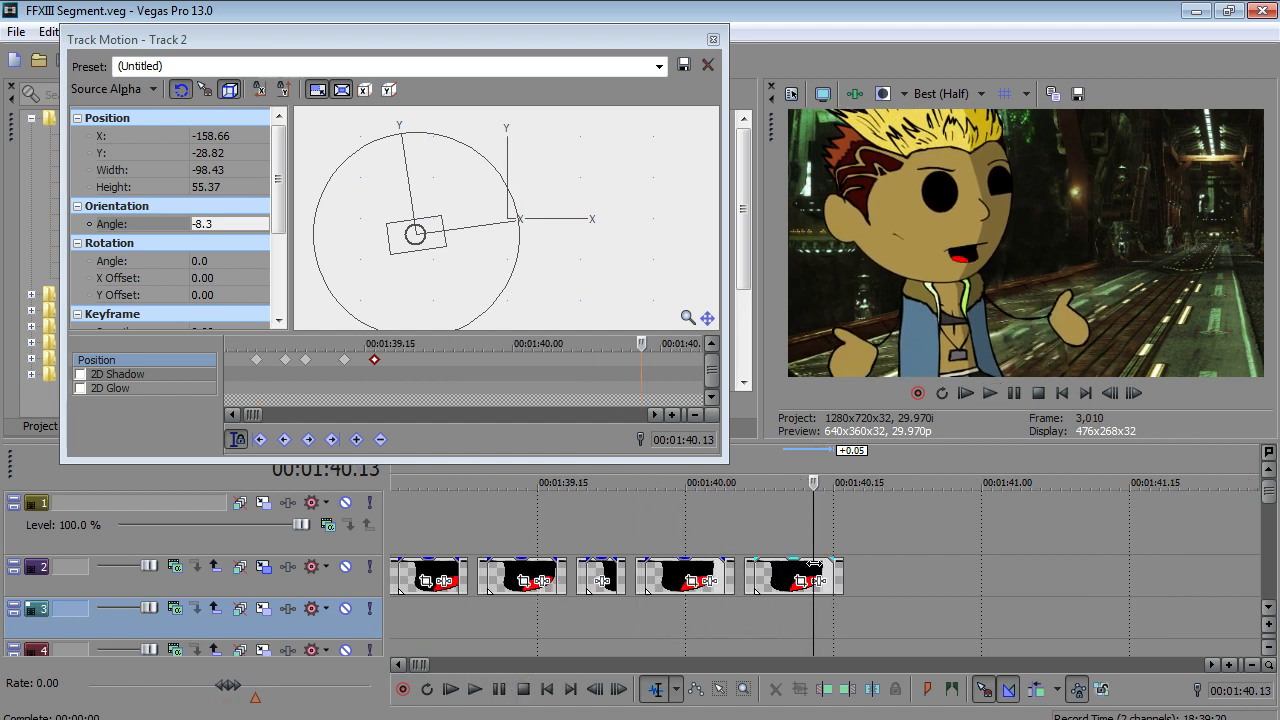
mouse_move(830, 579)
mouse_down()
mouse_move(803, 577)
mouse_move(815, 585)
mouse_up()
scroll(808, 581, down, 3)
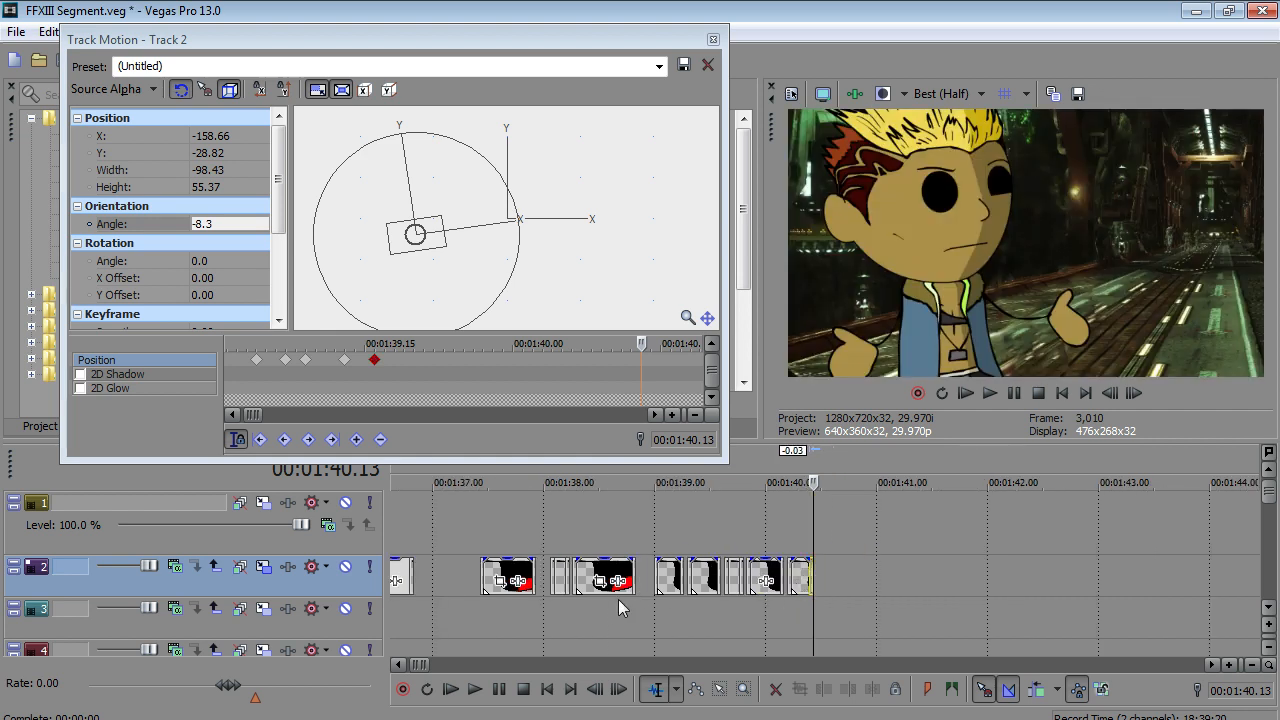
- Play repeatedly from 00:01:37.12, 00:01:38.01 and 00:01:38.29 to check the lip-sync through the shortened last mouth clip
click(478, 609)
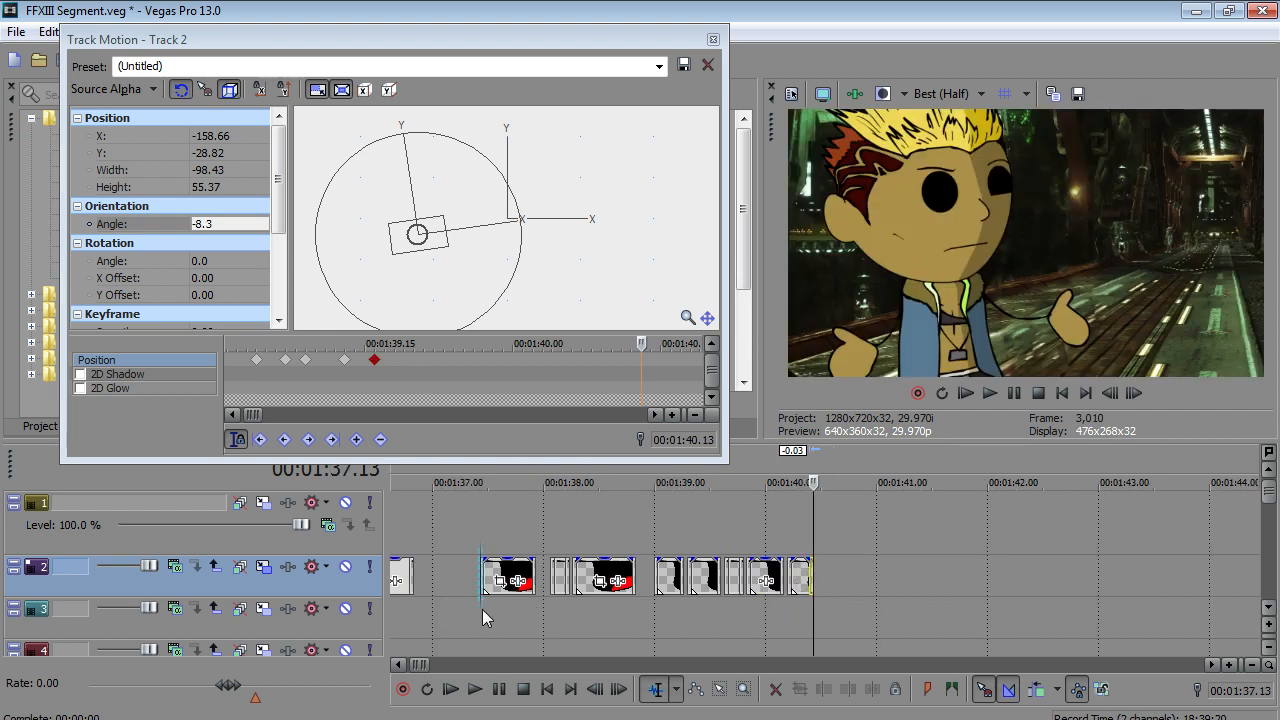
click(476, 689)
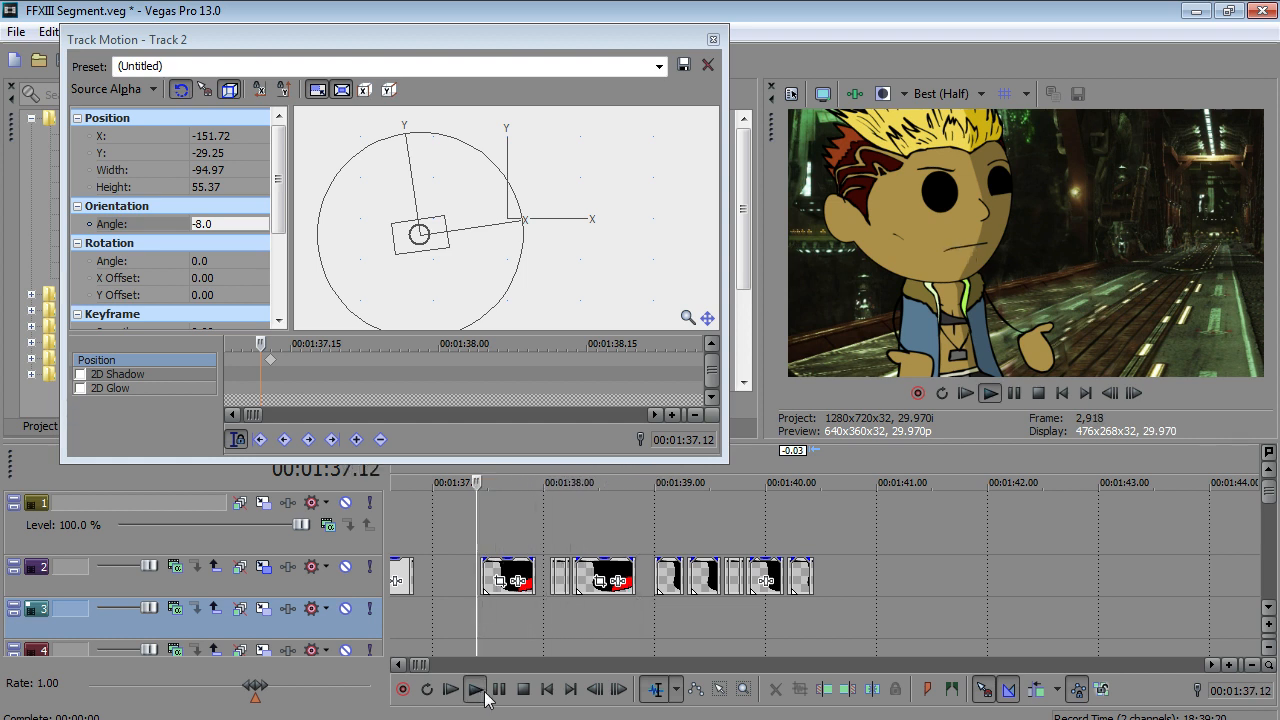
click(496, 653)
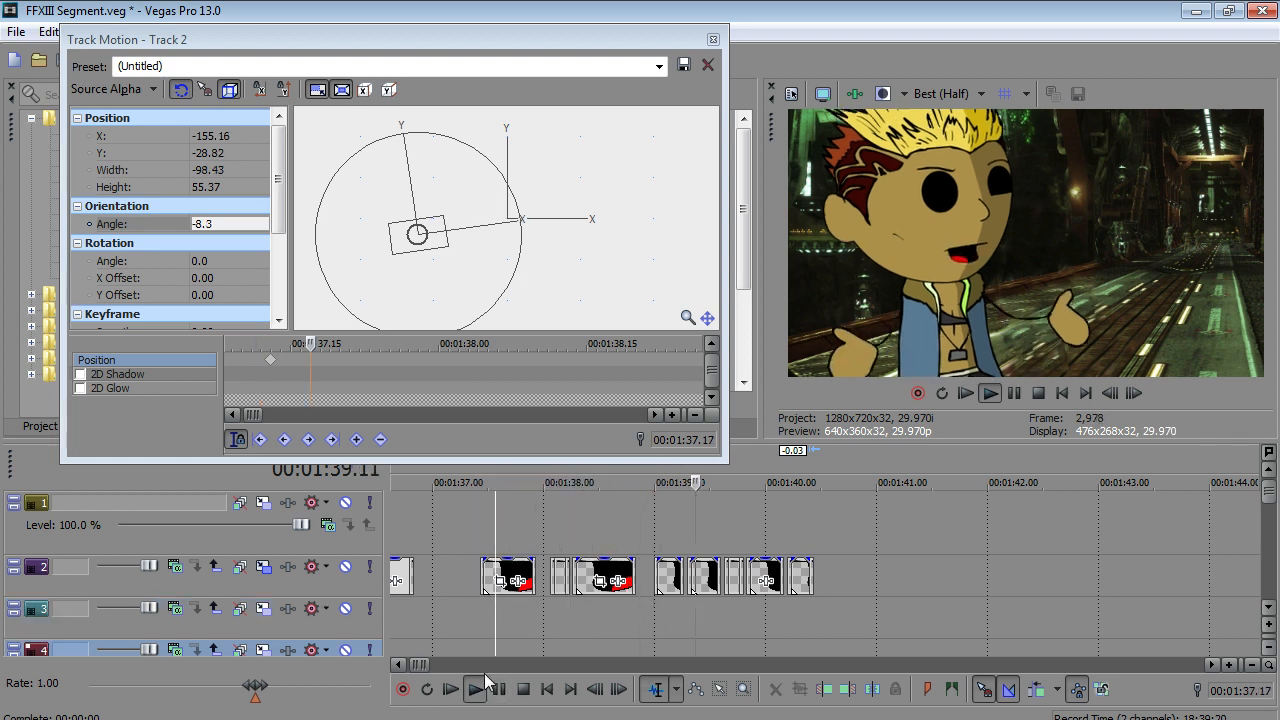
click(546, 614)
click(476, 694)
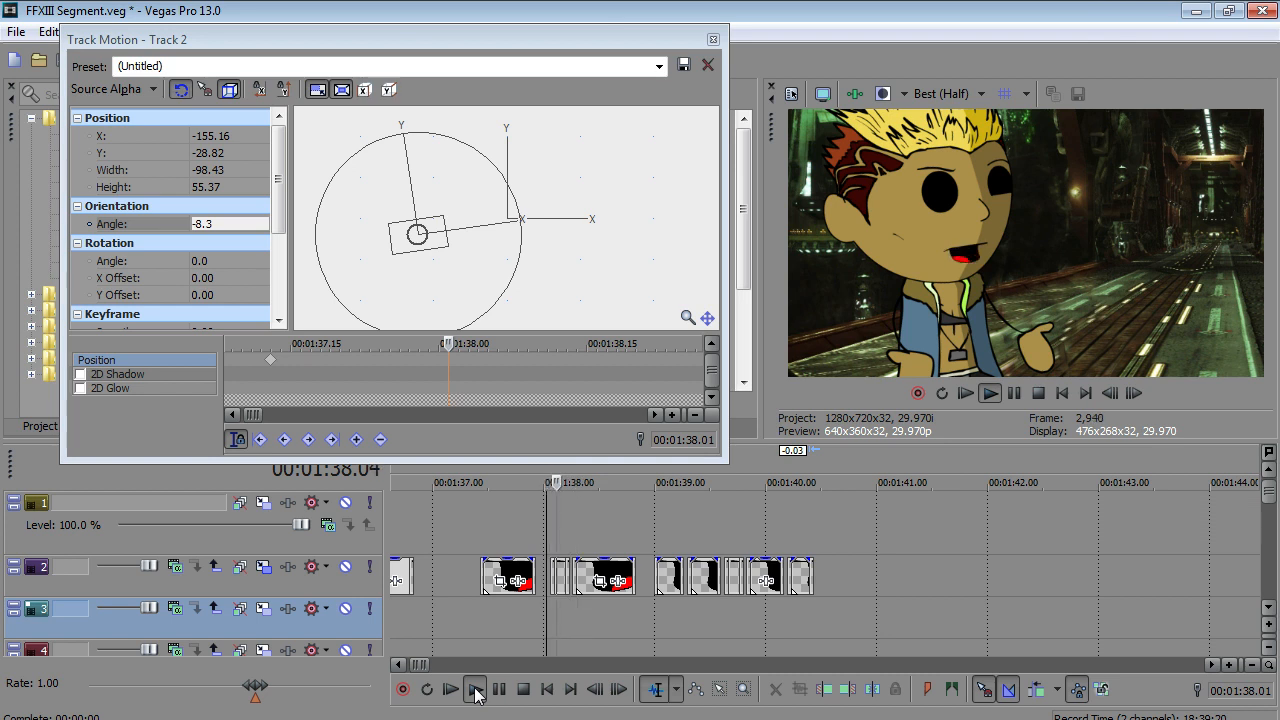
click(491, 692)
click(491, 692)
click(491, 692)
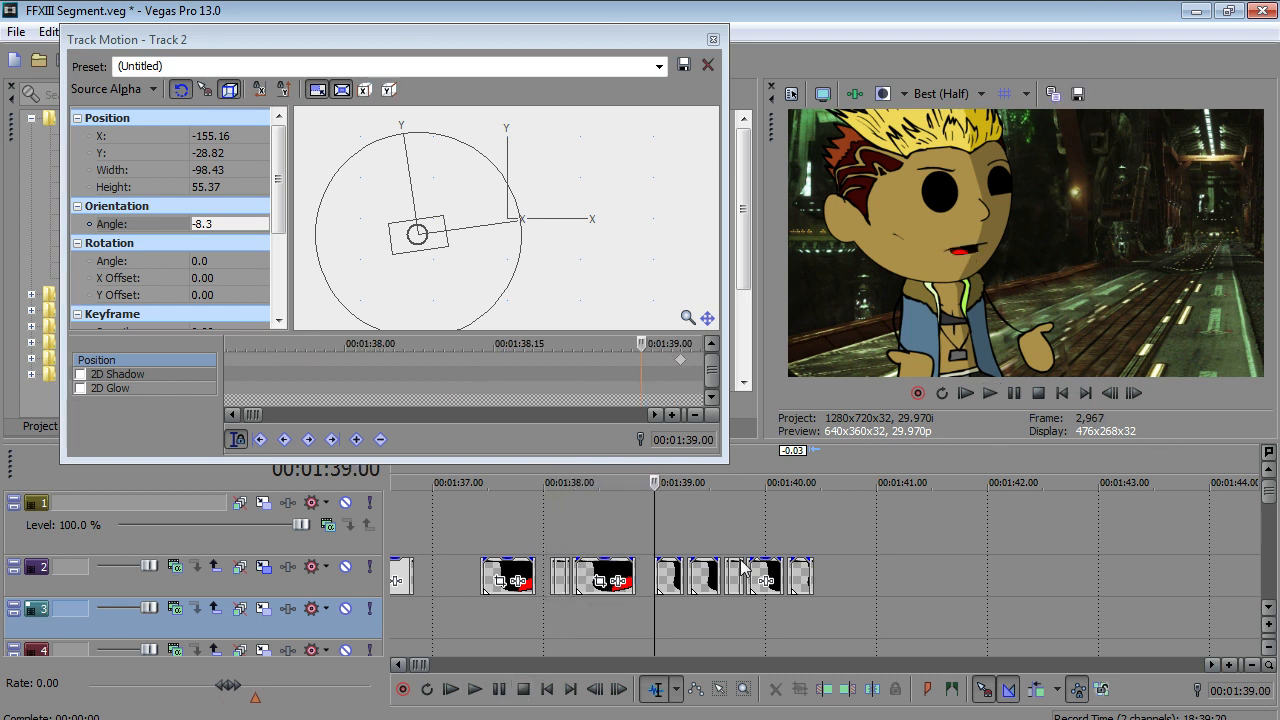
click(548, 611)
click(476, 689)
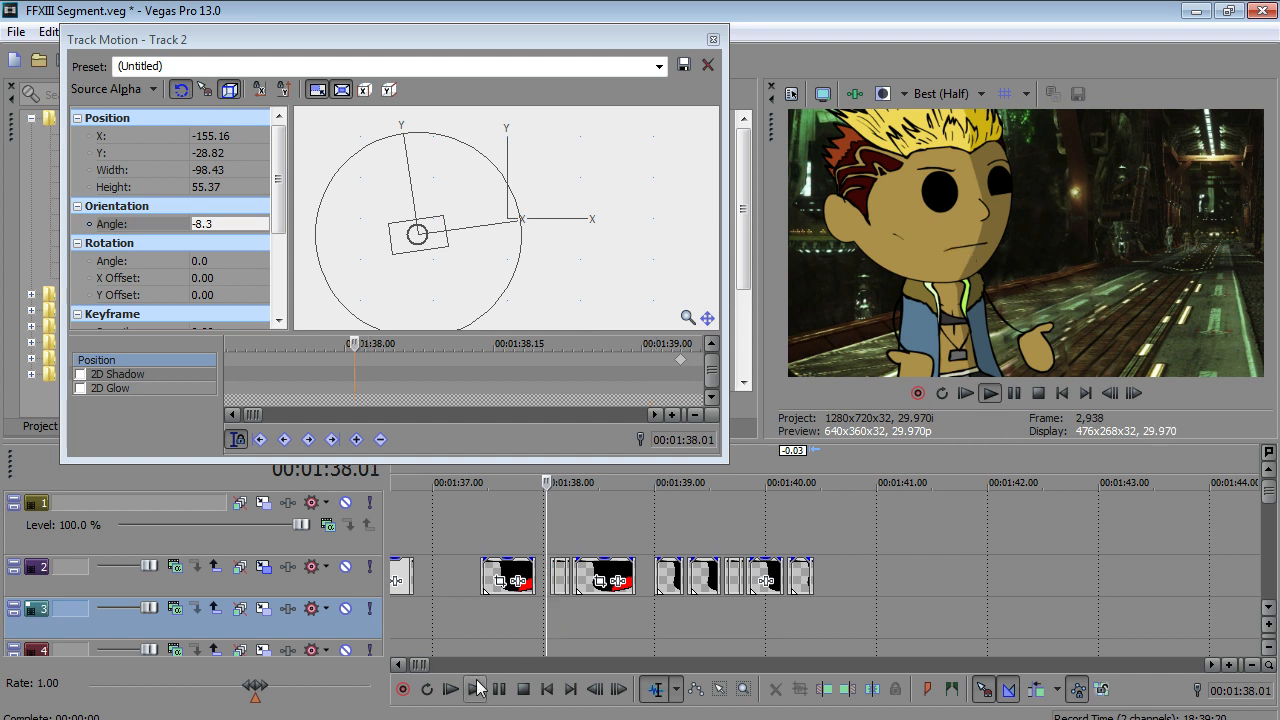
click(476, 686)
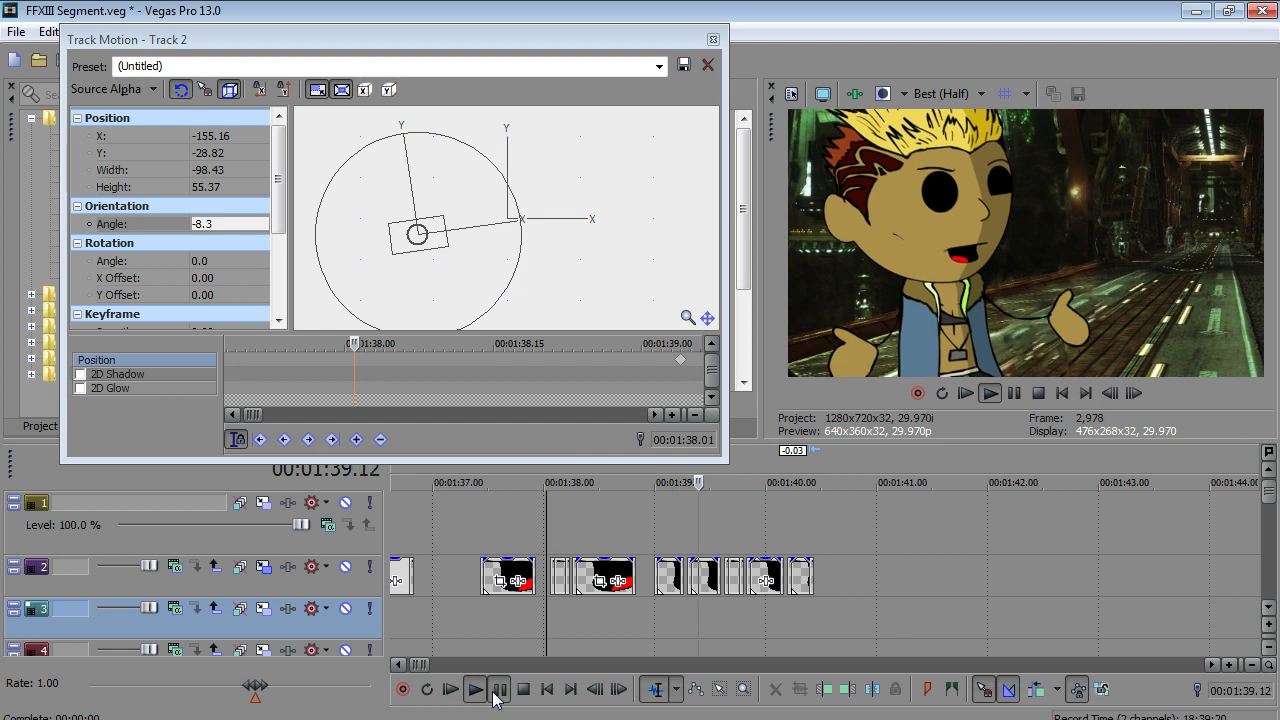
click(498, 689)
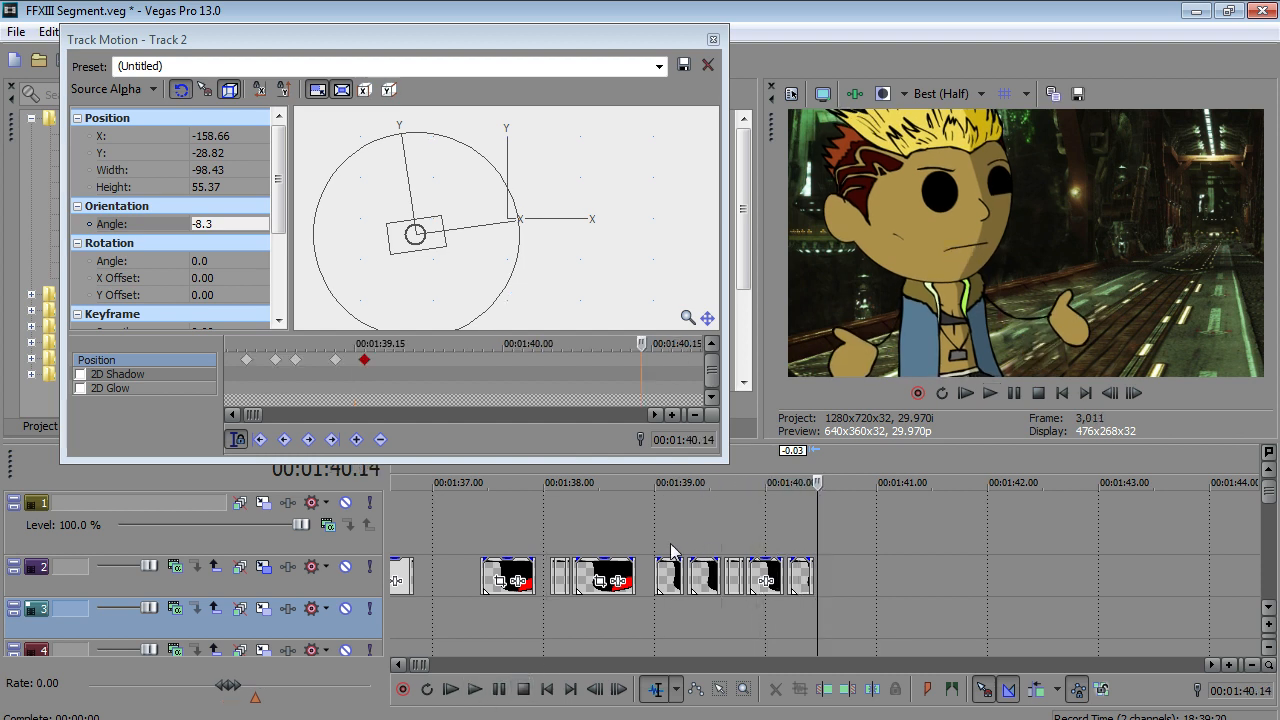
click(652, 545)
click(476, 689)
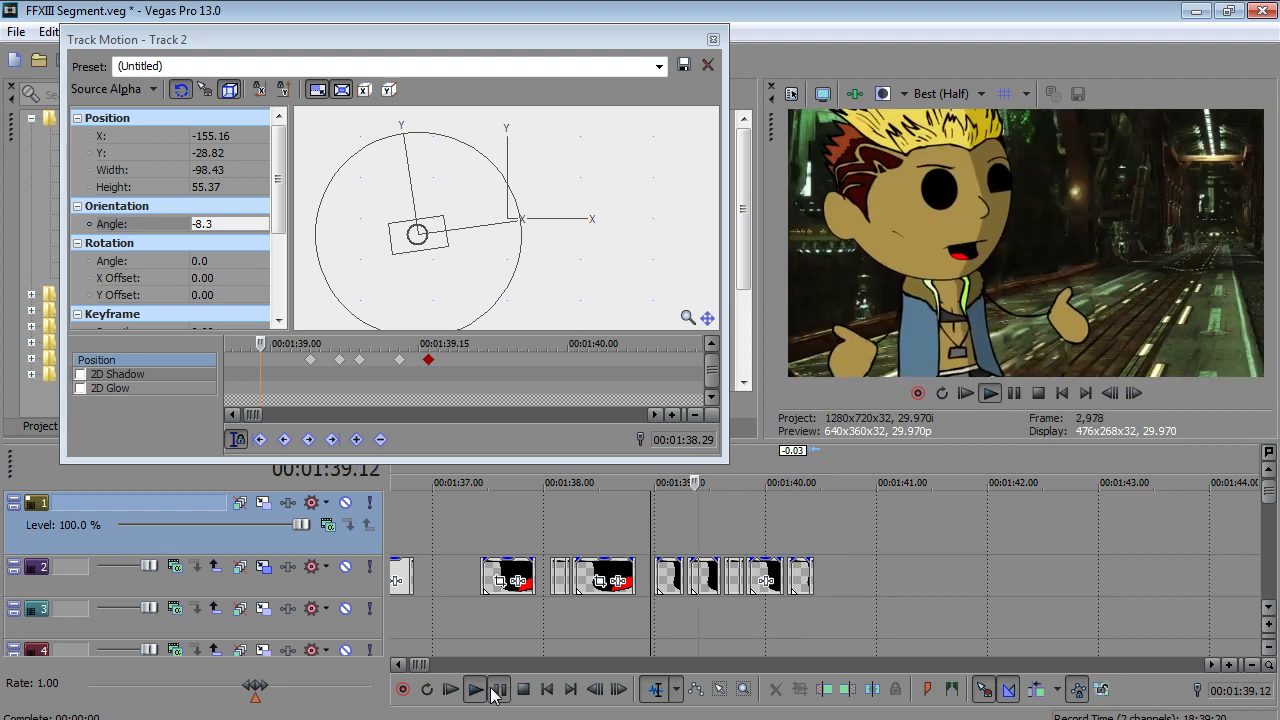
click(492, 691)
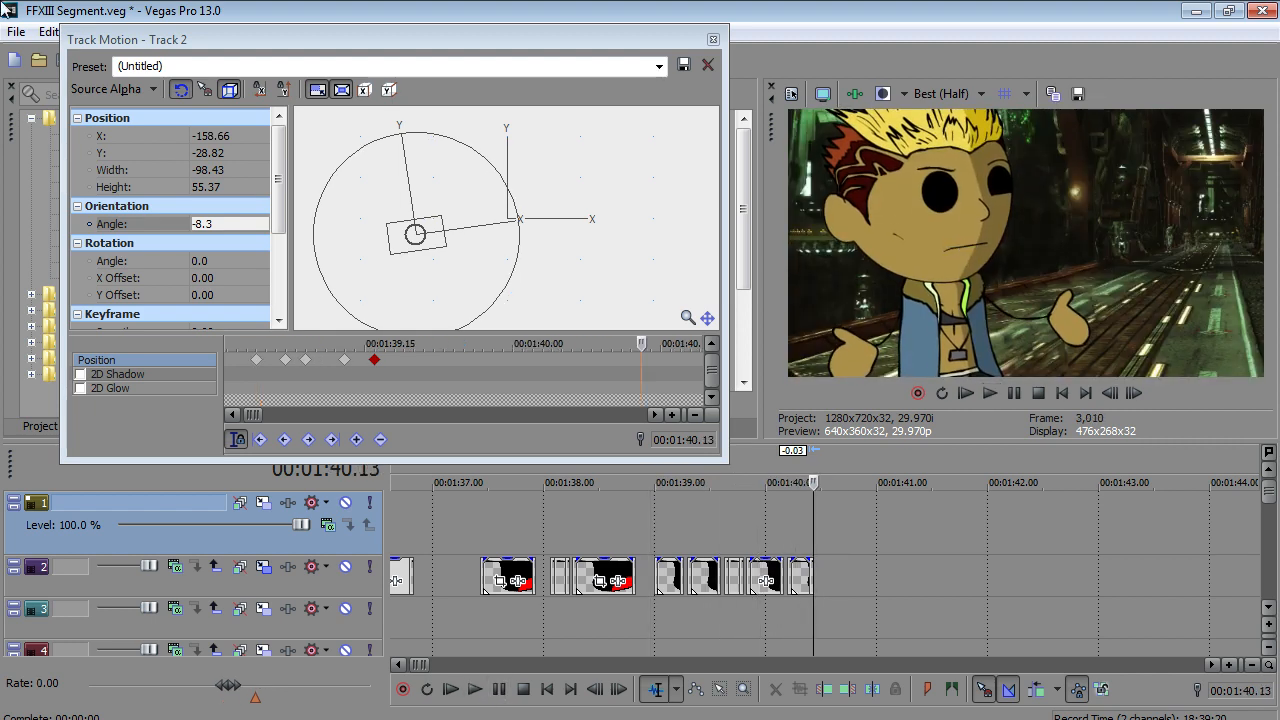
- Save the project with the shortened mouth clip
click(11, 11)
click(16, 31)
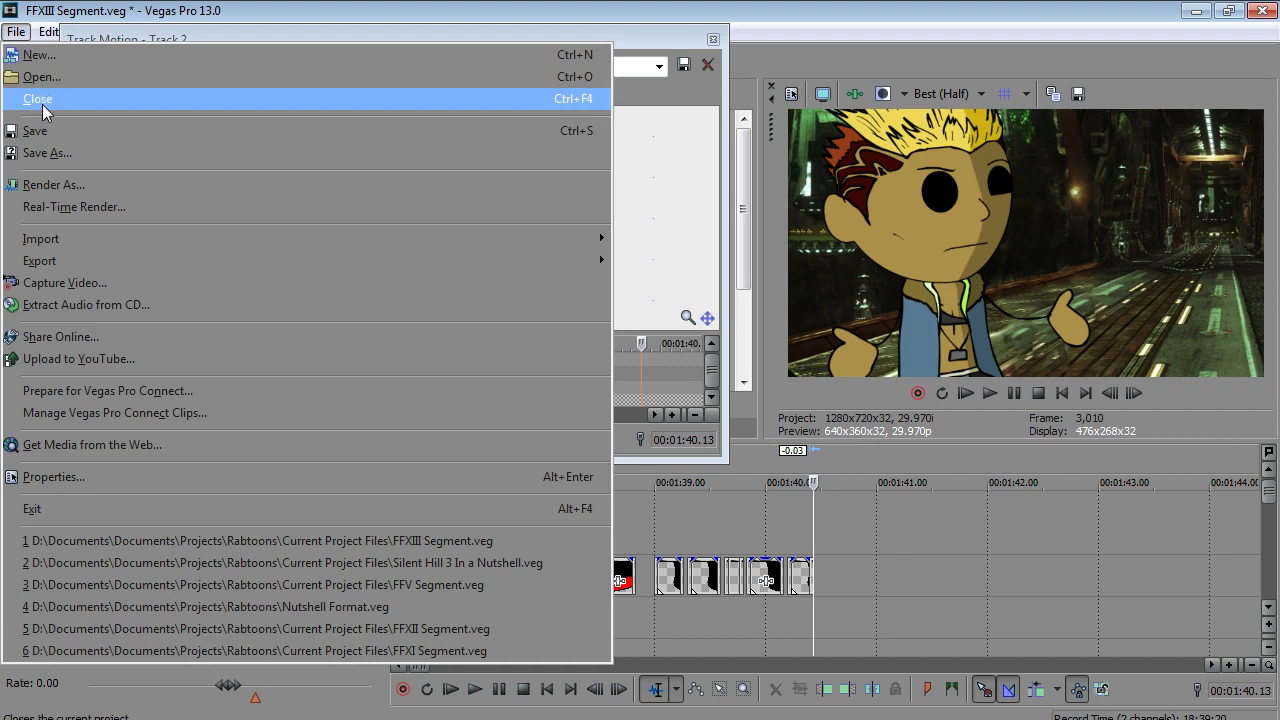
click(38, 130)
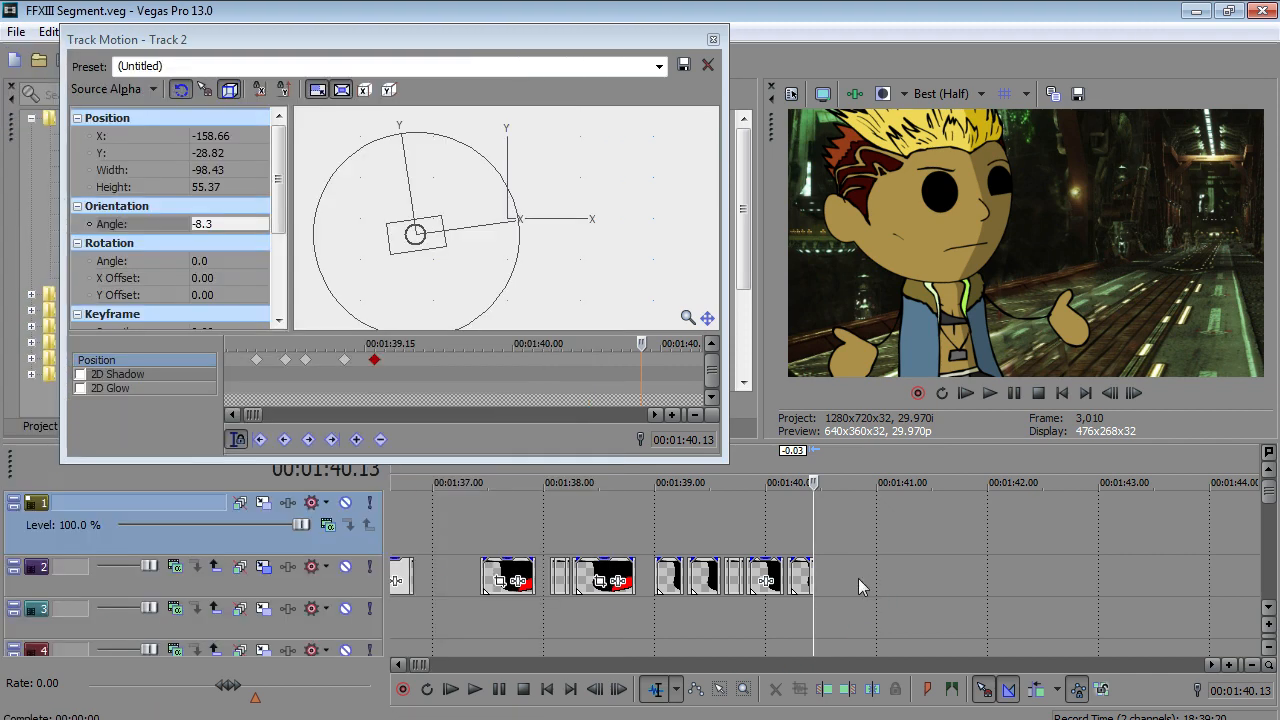
- Check the next character's shot, then select the spare mouth clips around 00:02:36 on track 2 and cut them to the clipboard
click(1268, 505)
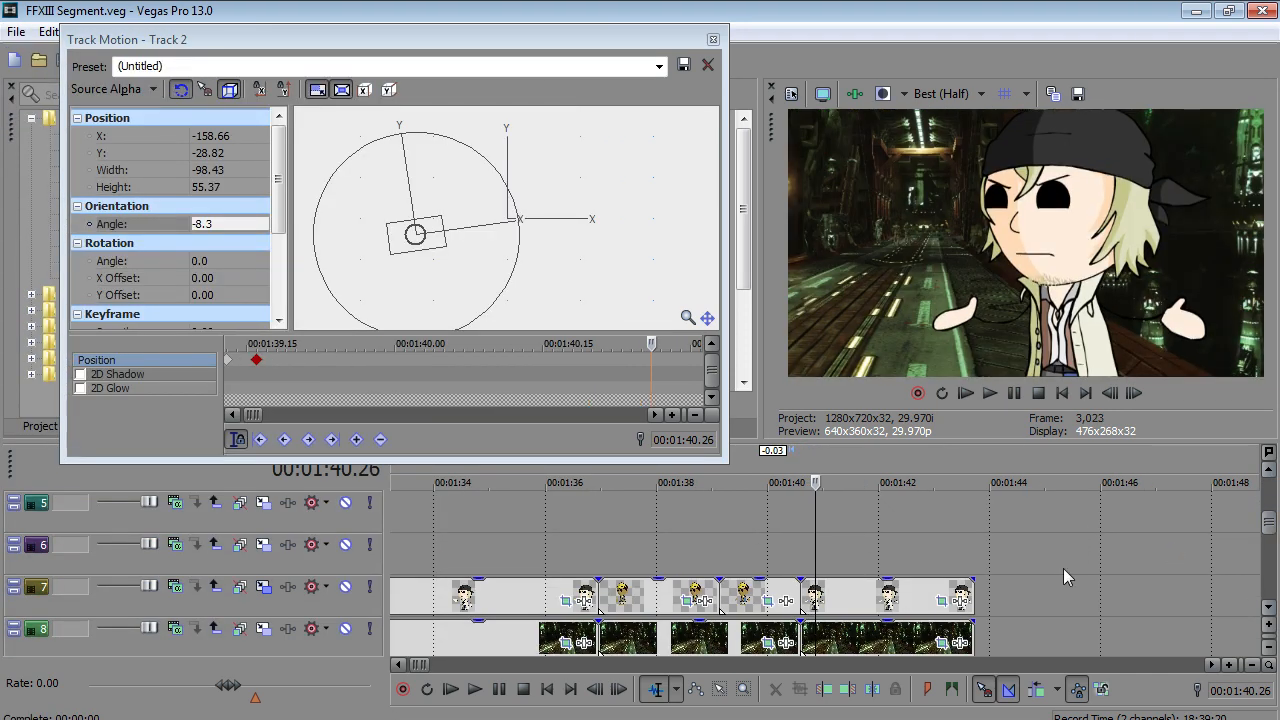
drag(1266, 537, 1240, 516)
click(719, 689)
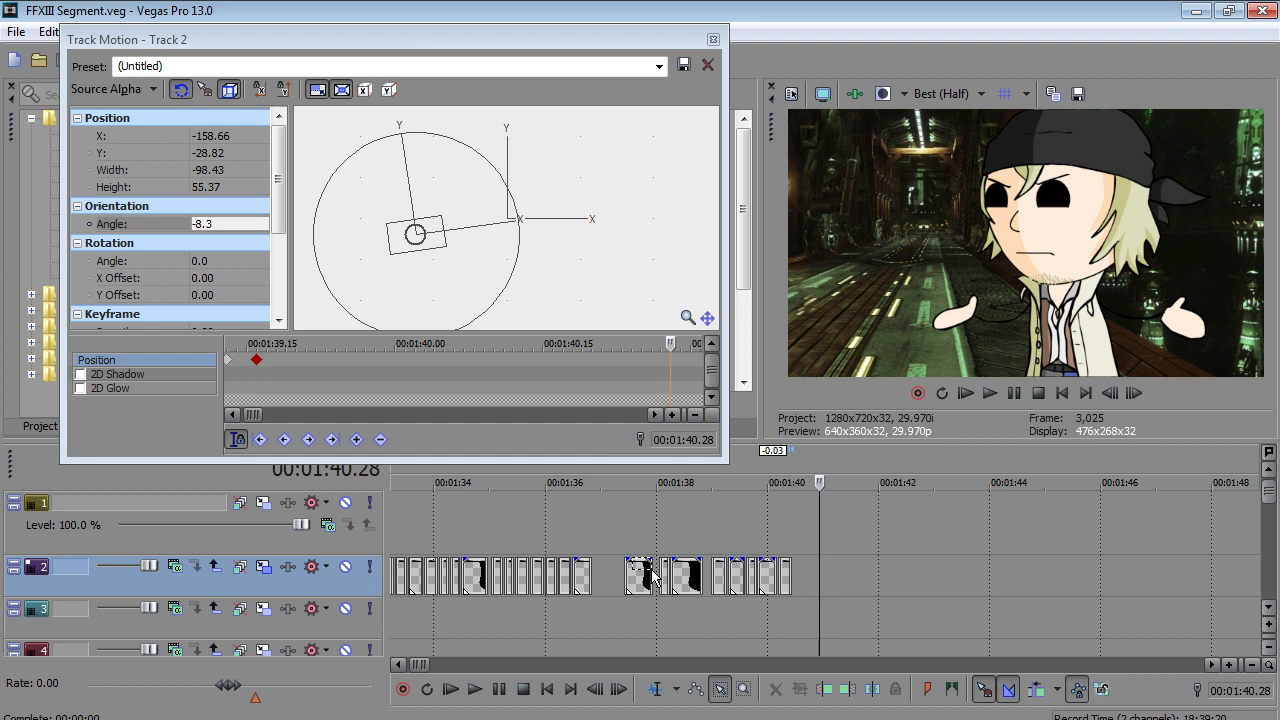
scroll(652, 575, down, 2)
scroll(1091, 589, down, 4)
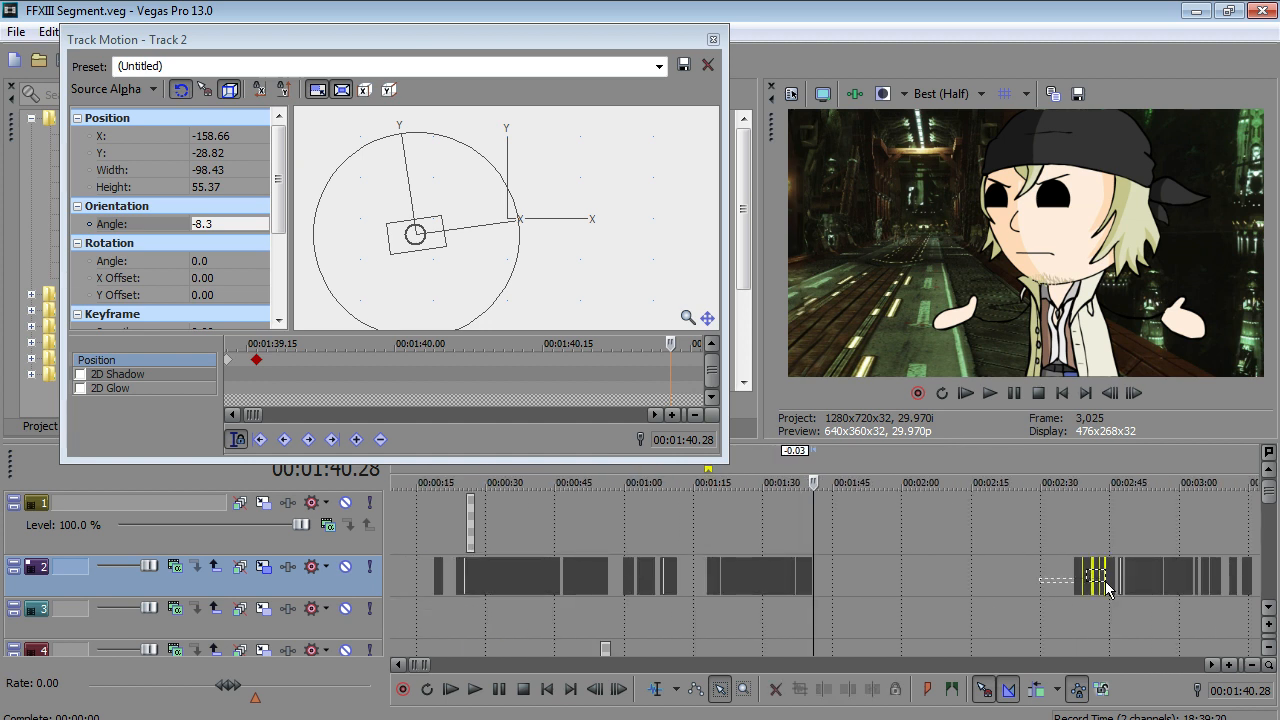
right_click(1088, 579)
click(1097, 224)
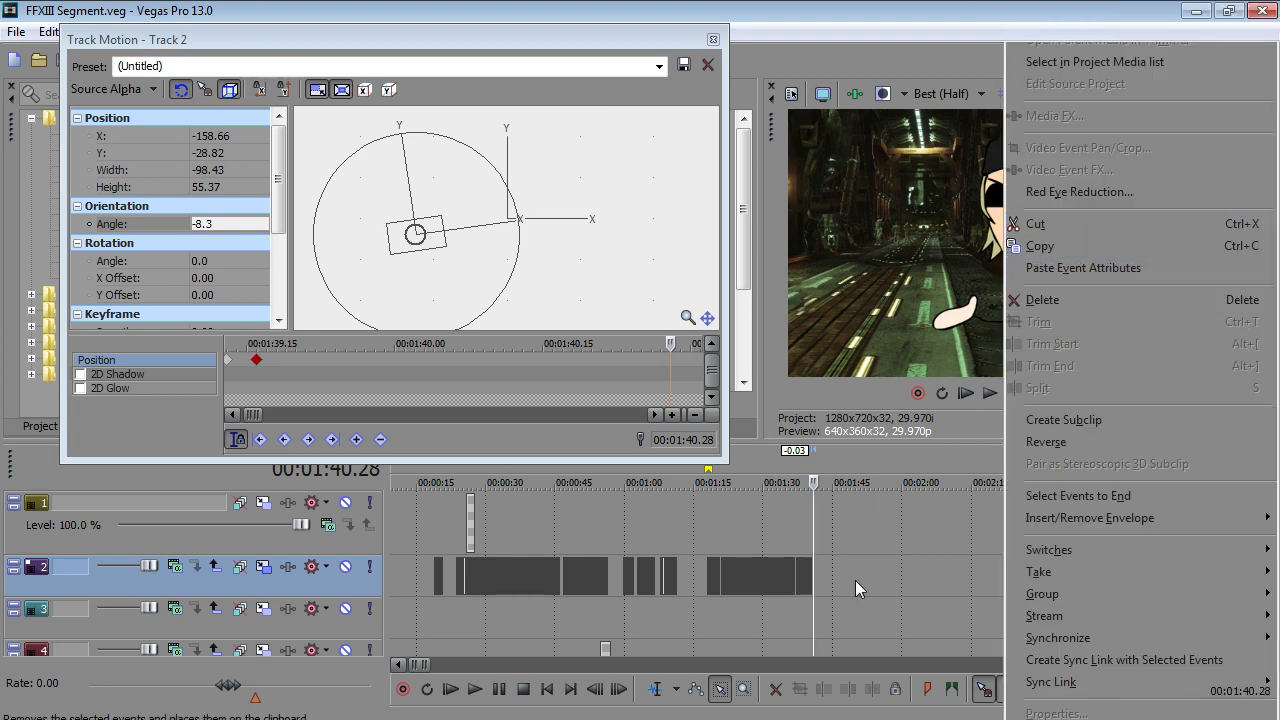
- Paste the cut mouth clips onto track 2 at 00:01:40.28, at the start of the next character's line
scroll(850, 565, up, 4)
click(470, 689)
click(523, 689)
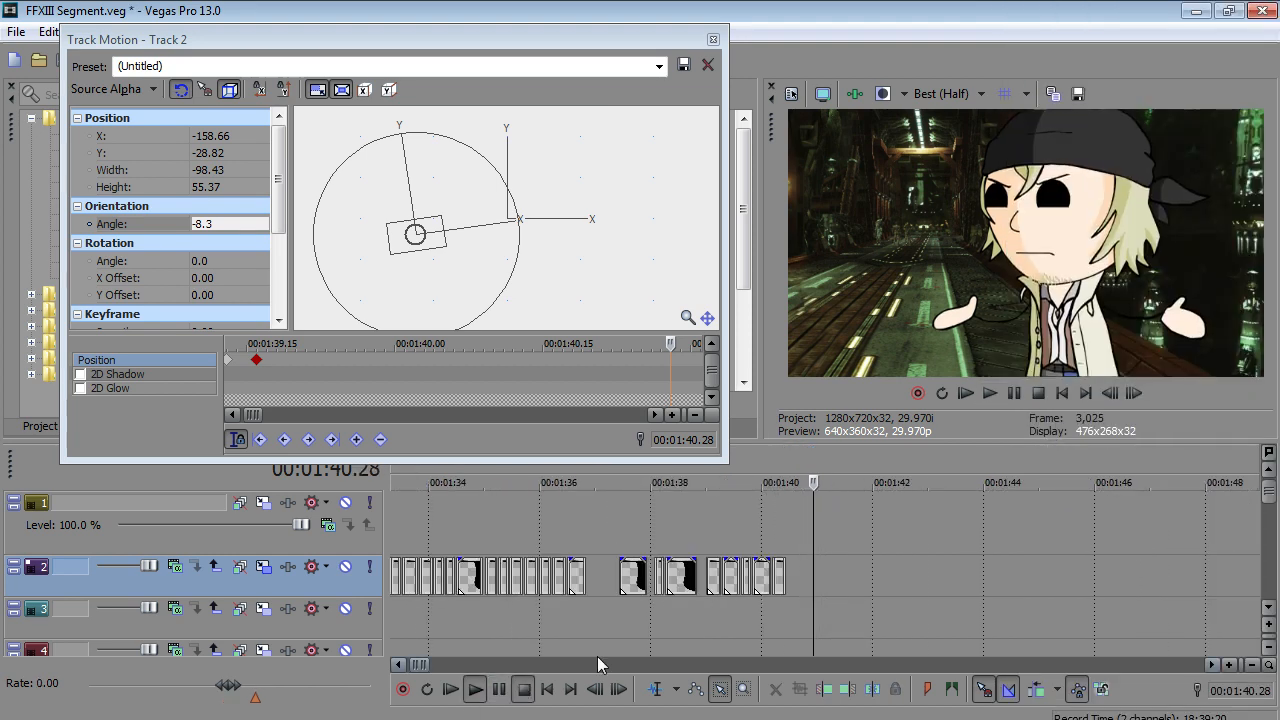
right_click(841, 576)
click(945, 236)
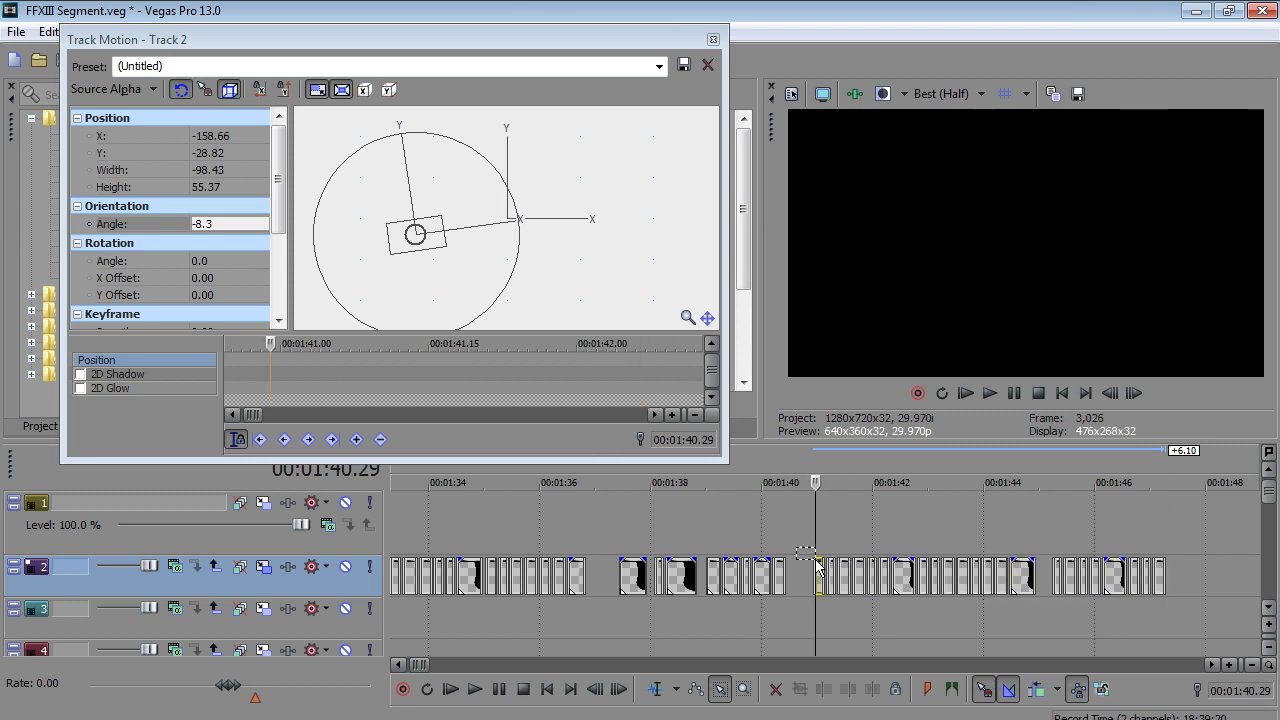
- Flip track 2's mouth horizontally in Track Motion, keyframed at the first pasted clip's start at 00:01:40.28
click(816, 560)
scroll(814, 562, up, 5)
click(803, 560)
right_click(418, 227)
click(478, 369)
scroll(386, 365, down, 2)
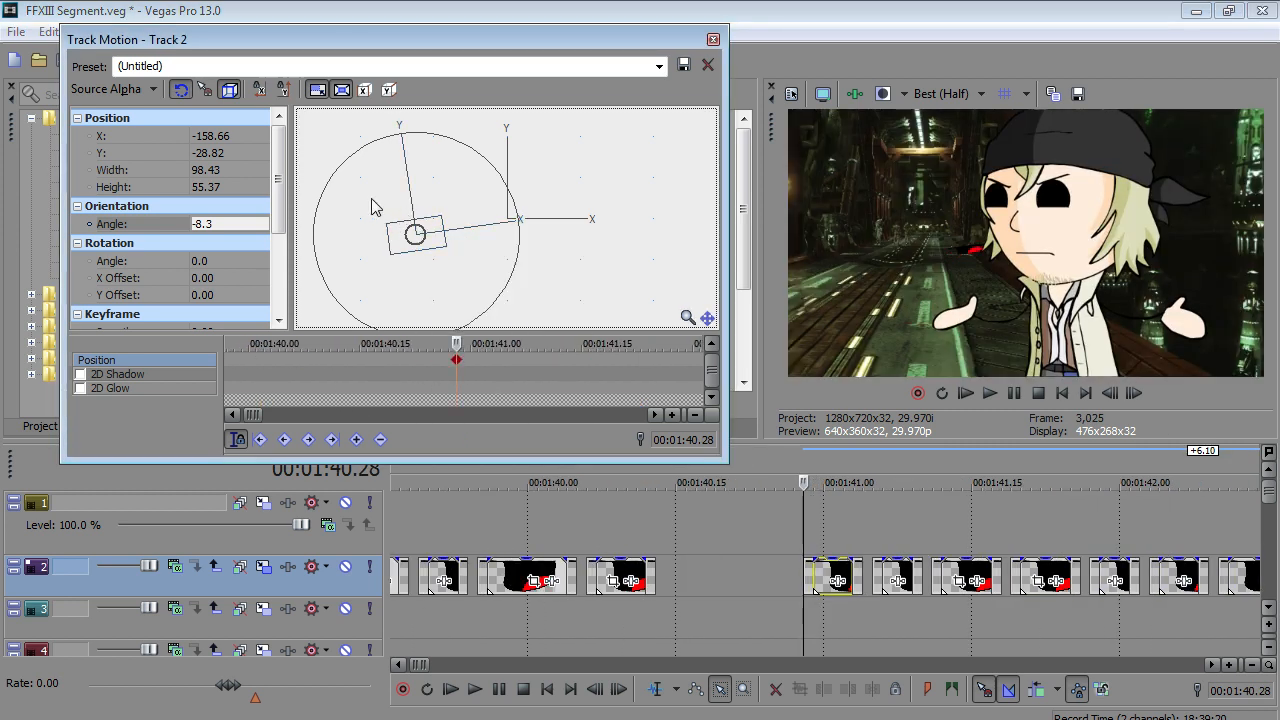
- Set the mouth's orientation angle to 0 and move it onto the character's face at about X 23.23, Y -49.81
double_click(204, 225)
text(0)
key(Return)
drag(415, 234, 453, 251)
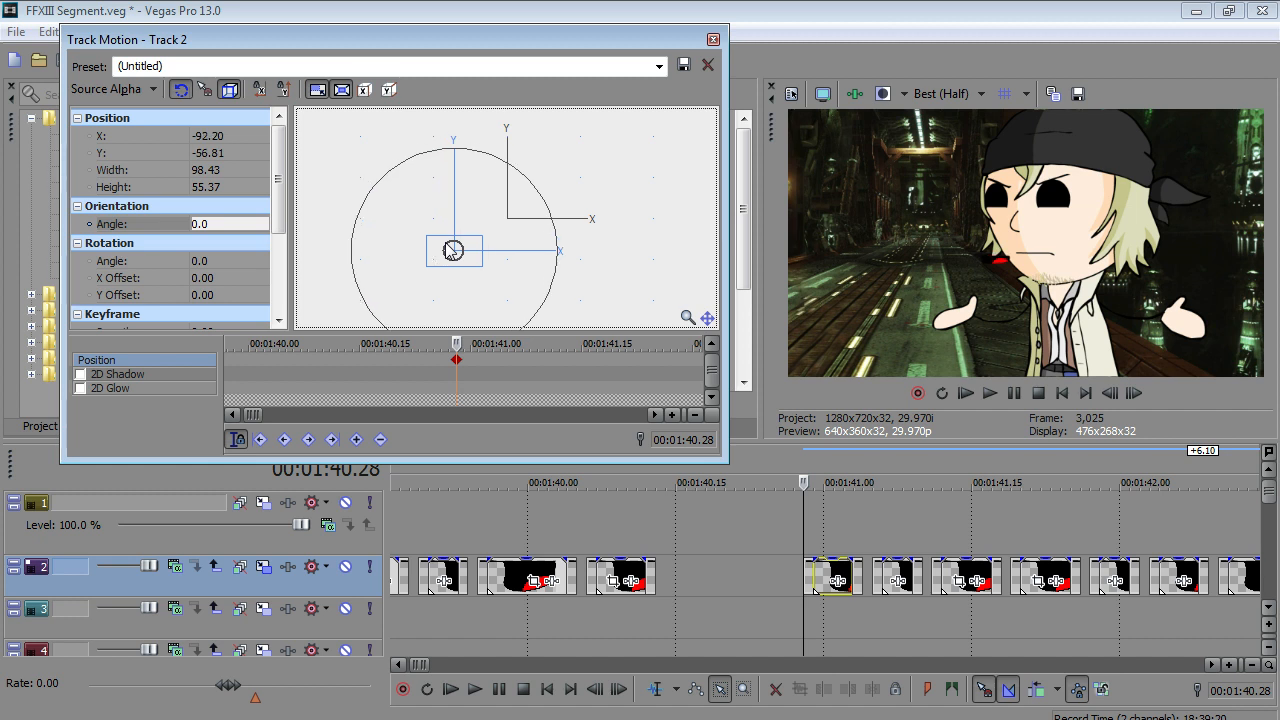
drag(453, 250, 517, 246)
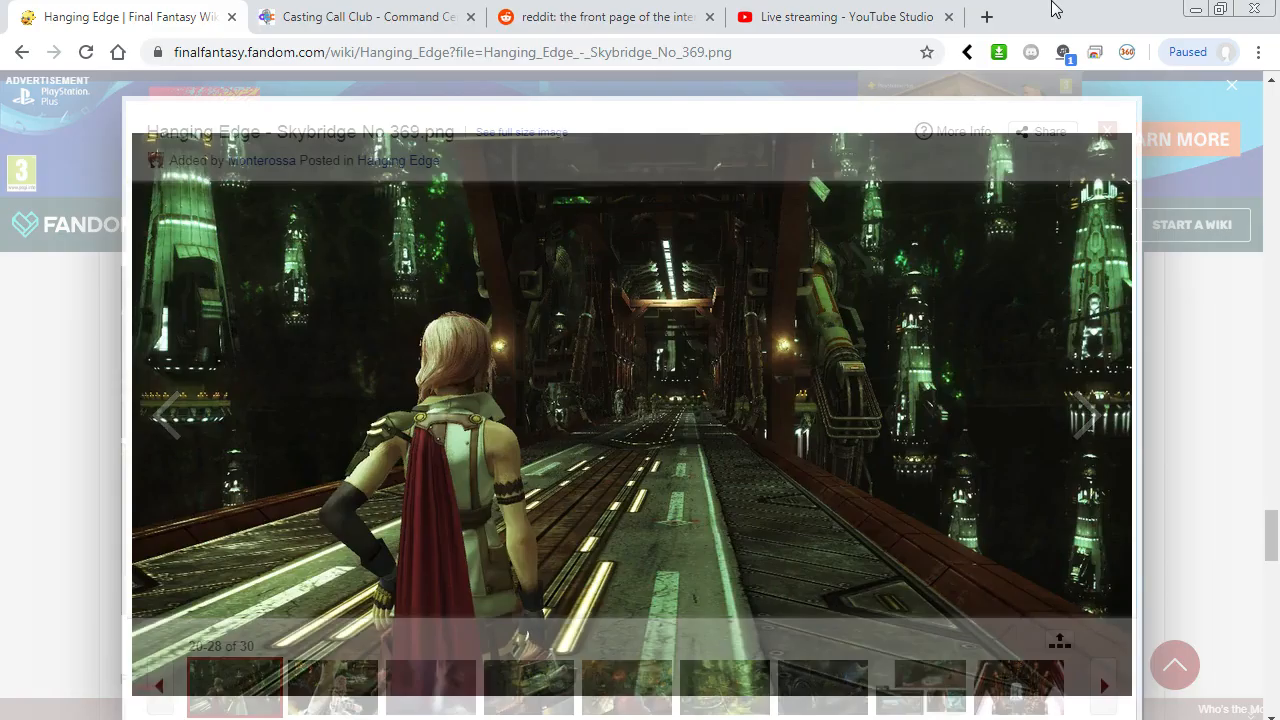
- Switch to Chrome, open Discord in a new tab and bring up the invite window for the RABToons server
click(1000, 16)
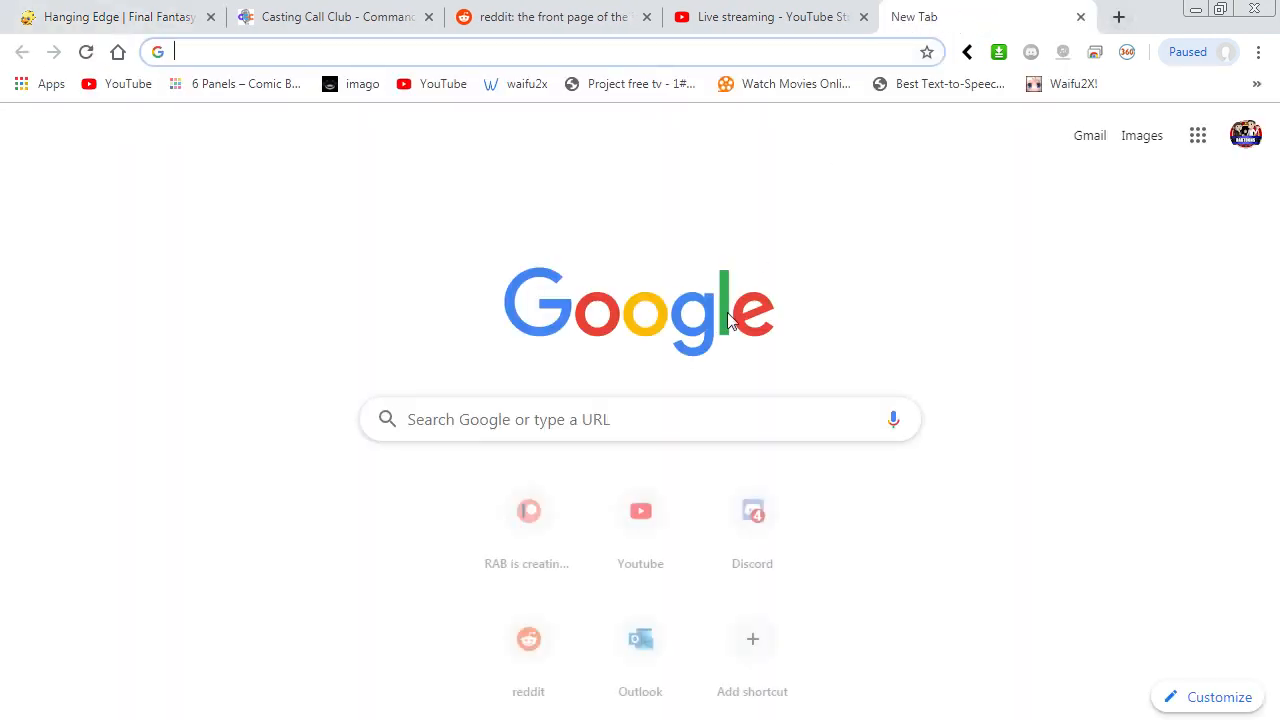
click(755, 530)
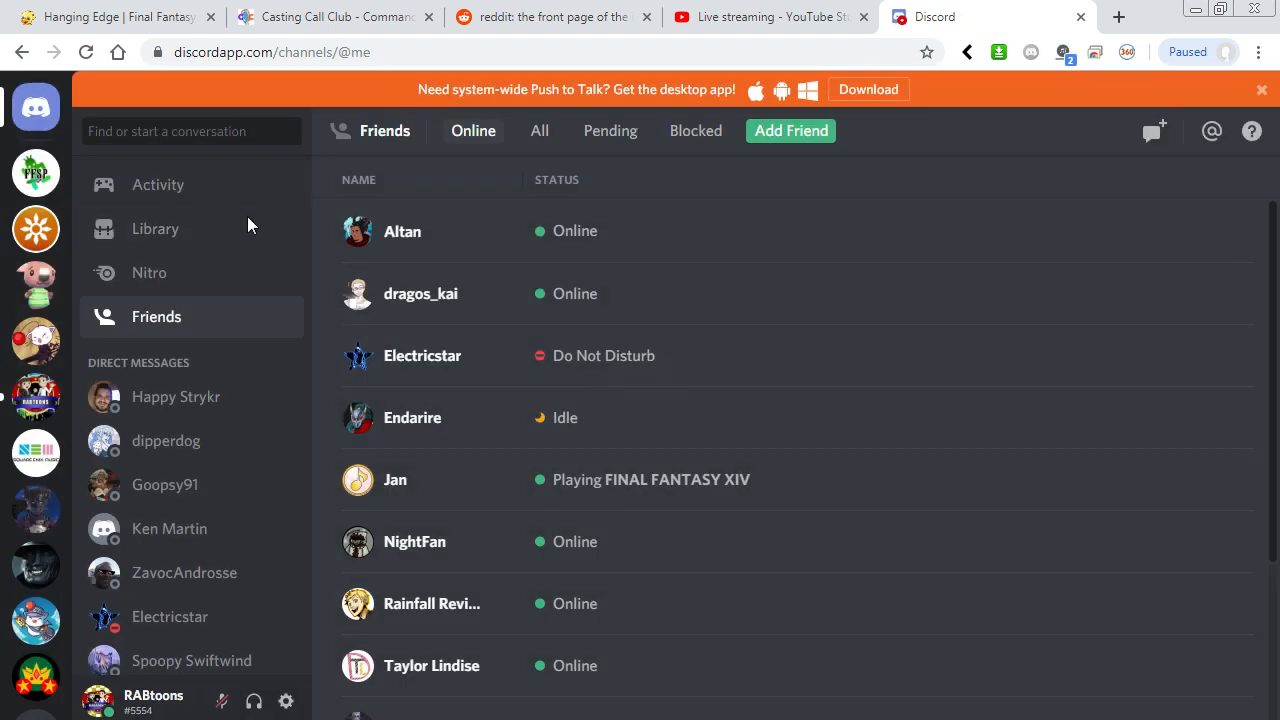
click(36, 397)
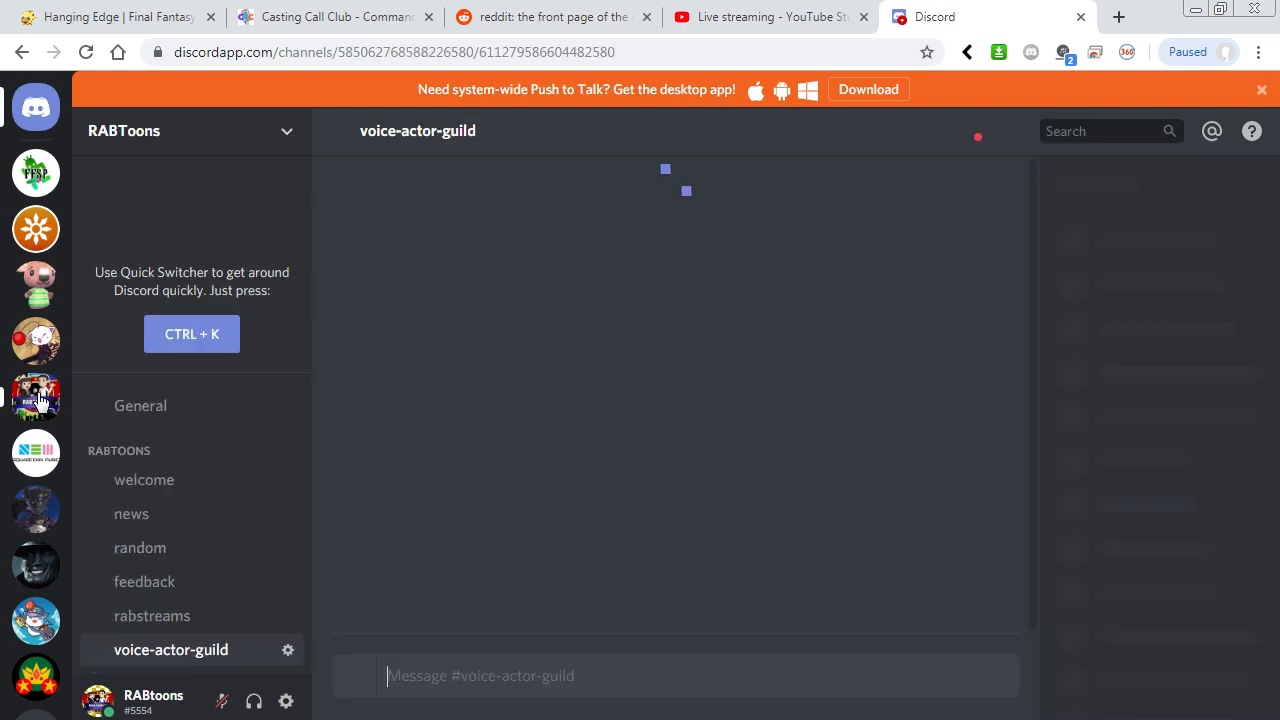
click(287, 132)
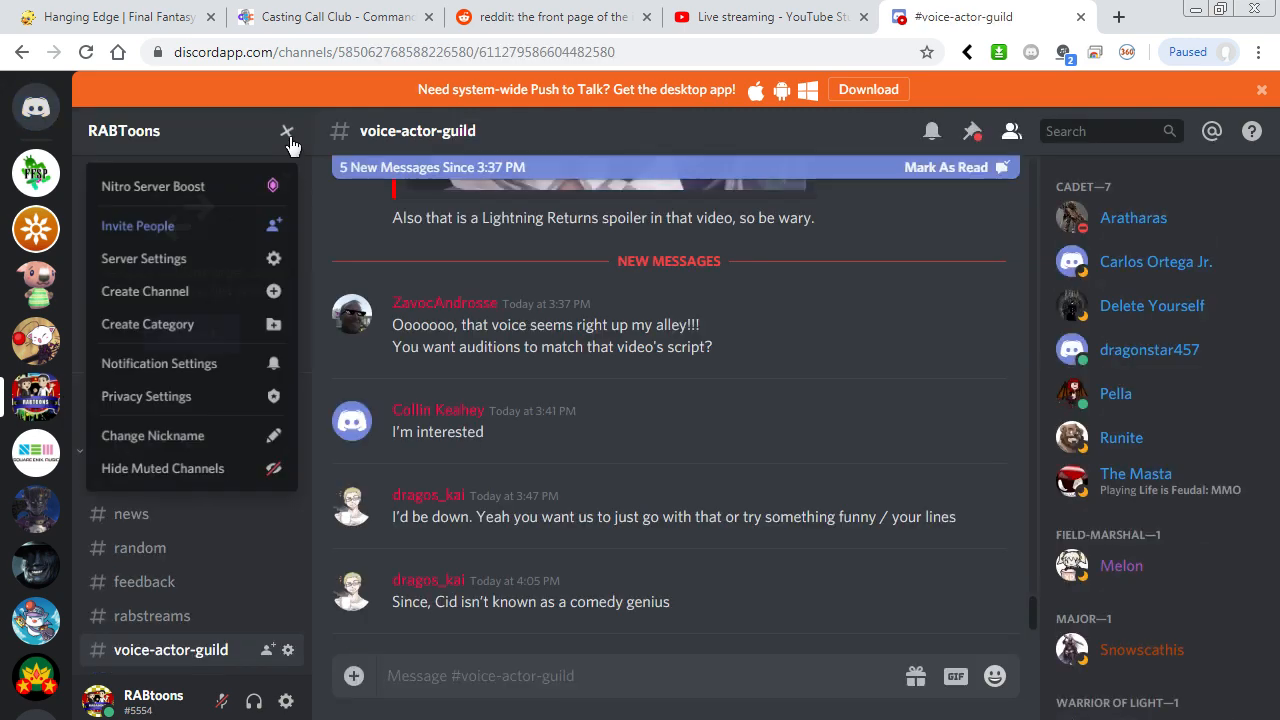
click(200, 234)
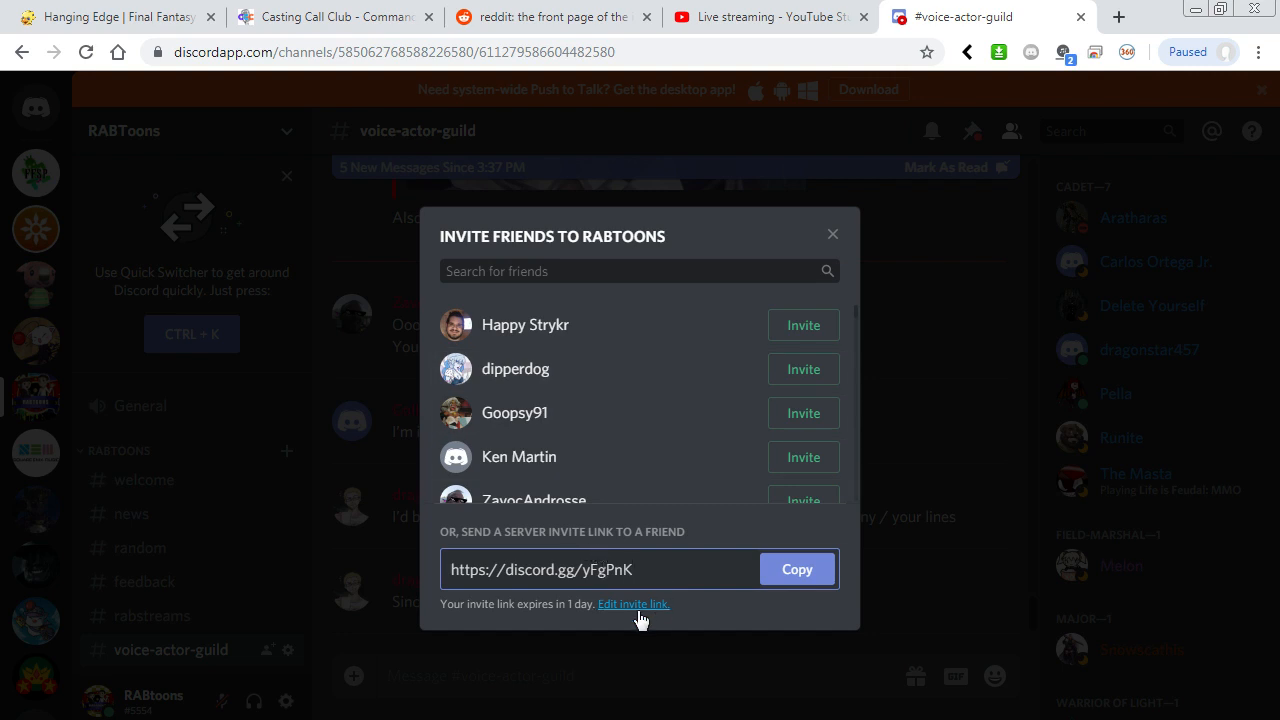
- Generate a new server invite link that never expires, copy it and close the invite window
click(634, 605)
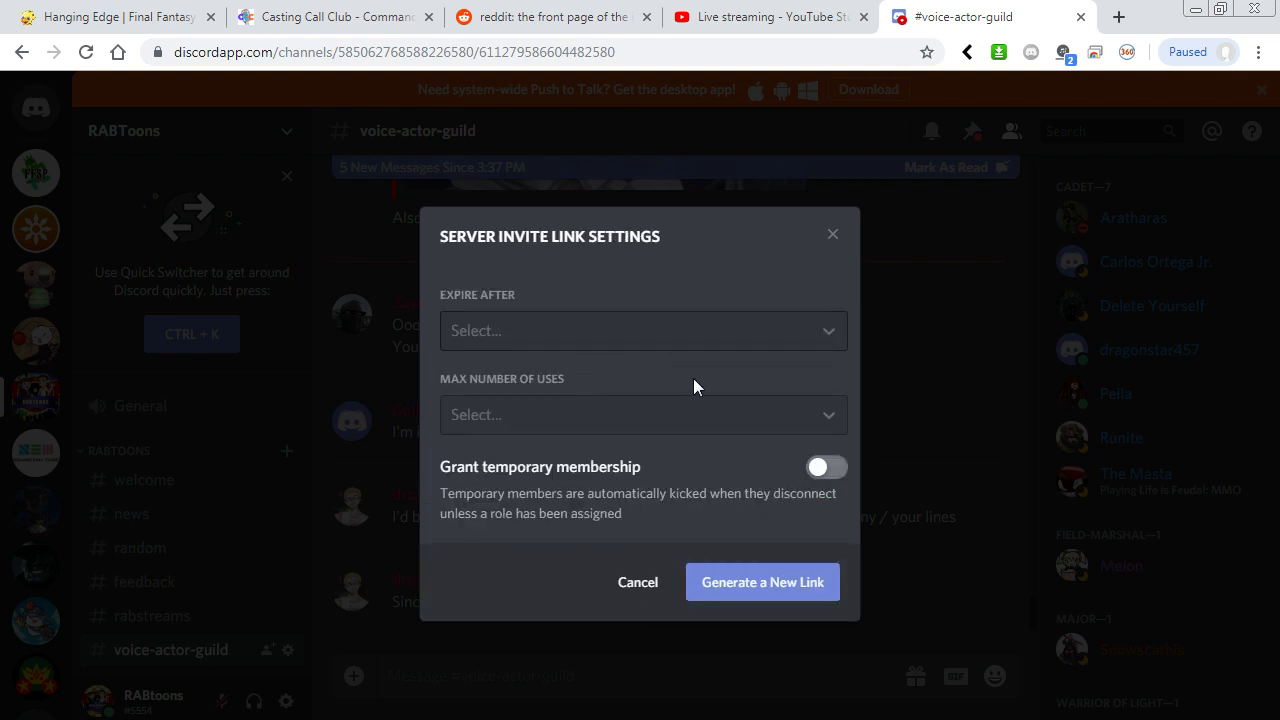
click(659, 330)
click(481, 566)
click(757, 590)
click(771, 571)
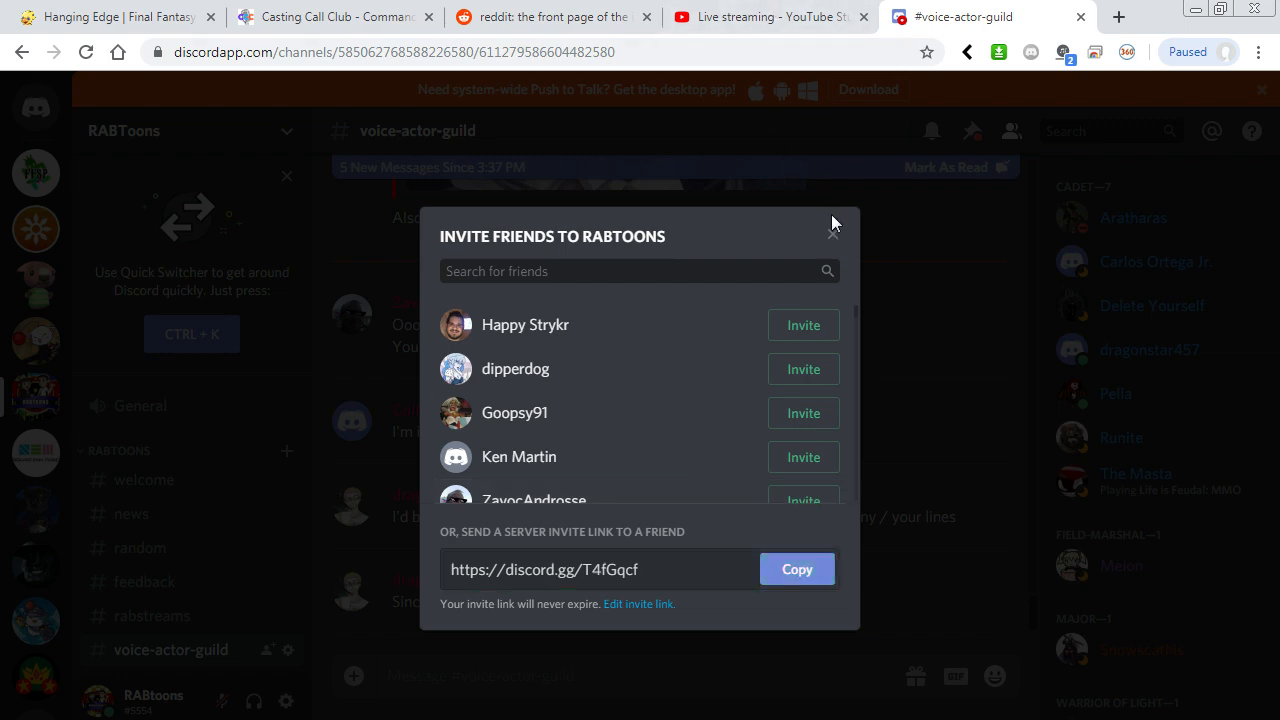
click(830, 236)
- Post the copied Discord invite link in the YouTube live chat and return to Vegas Pro
click(749, 20)
click(1045, 660)
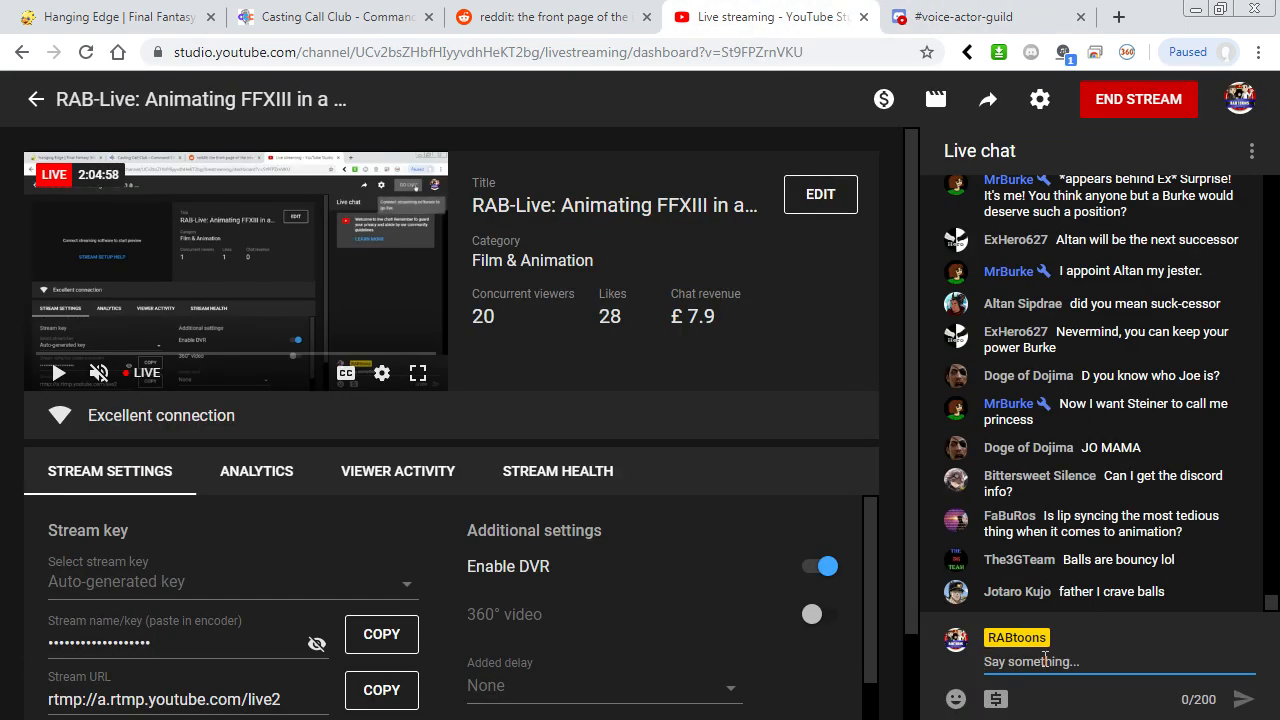
key(ctrl+v)
key(Return)
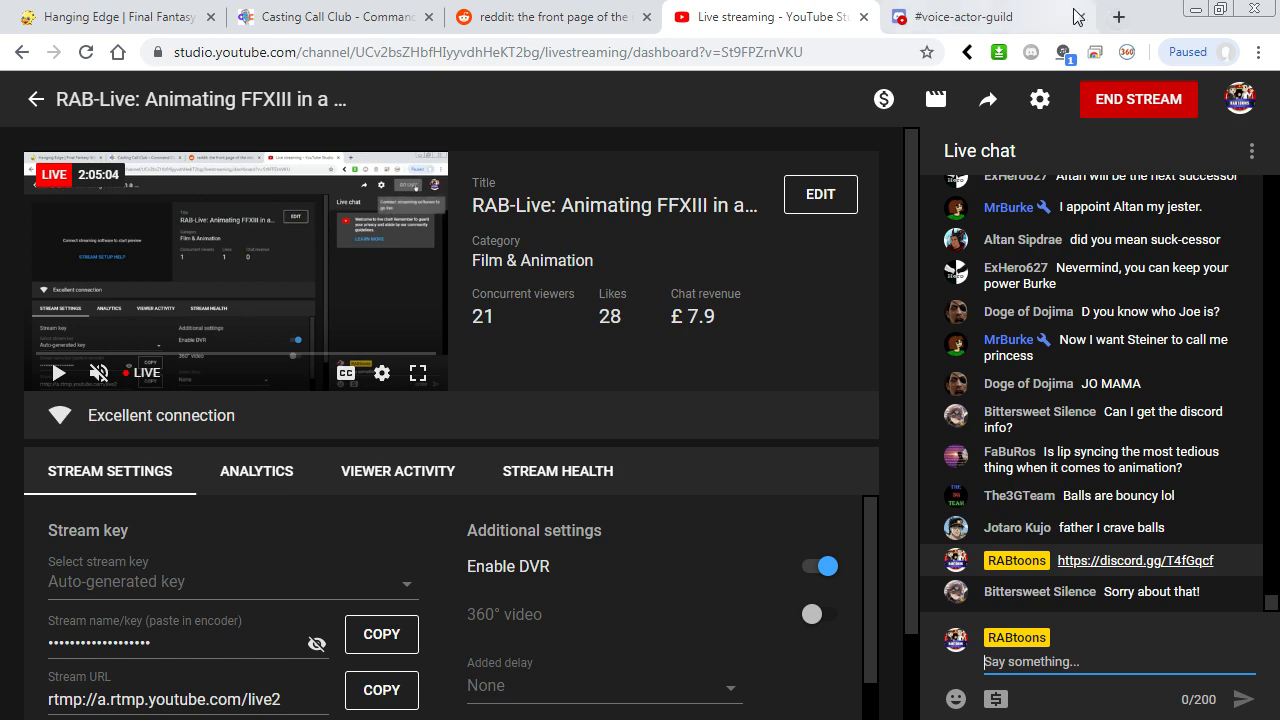
click(1197, 11)
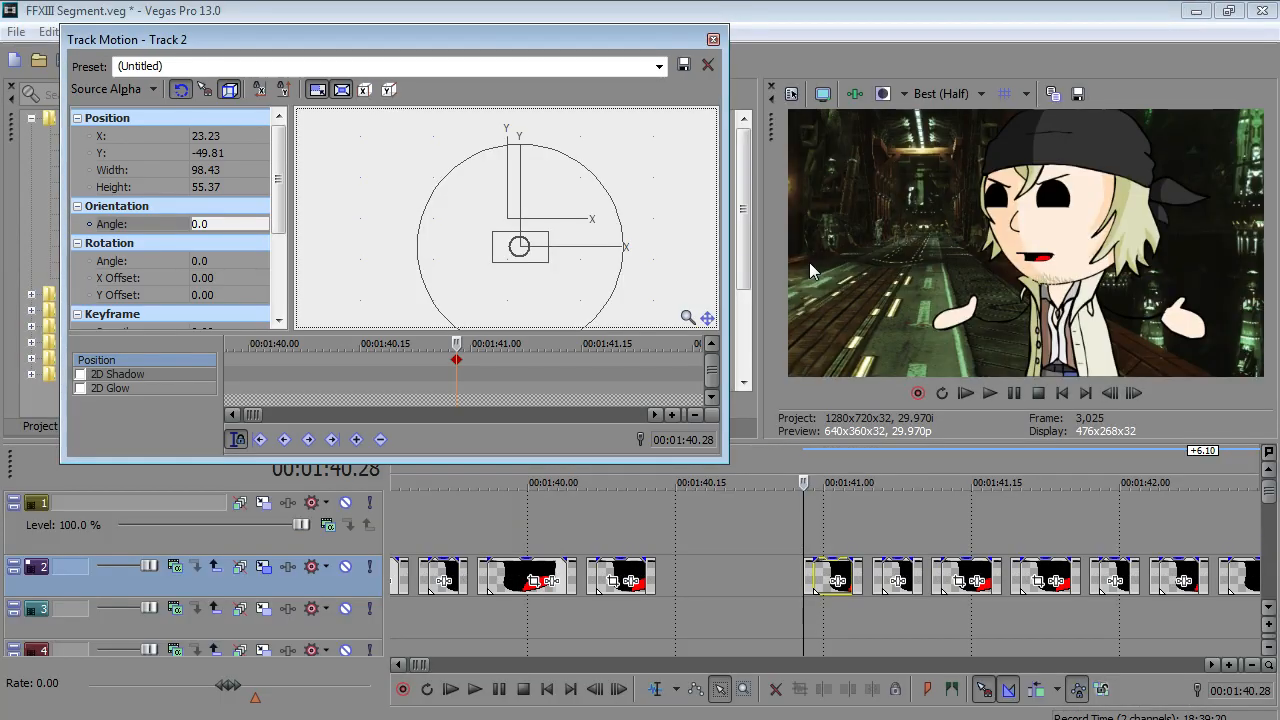
- Step frame by frame between 00:01:40.26 and 00:01:41.16 to check the pasted mouths' placement and timing on the face
click(800, 548)
key(Left)
key(Right)
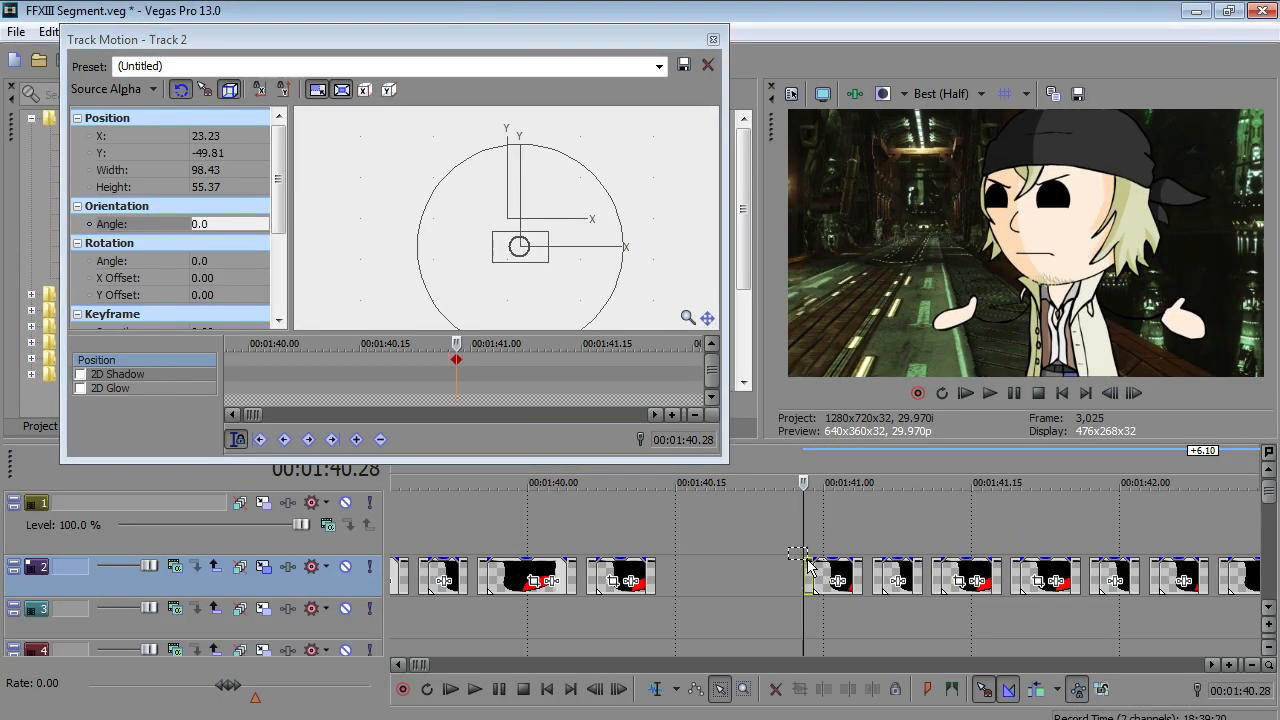
key(Left)
key(Right)
key(Left)
key(Left)
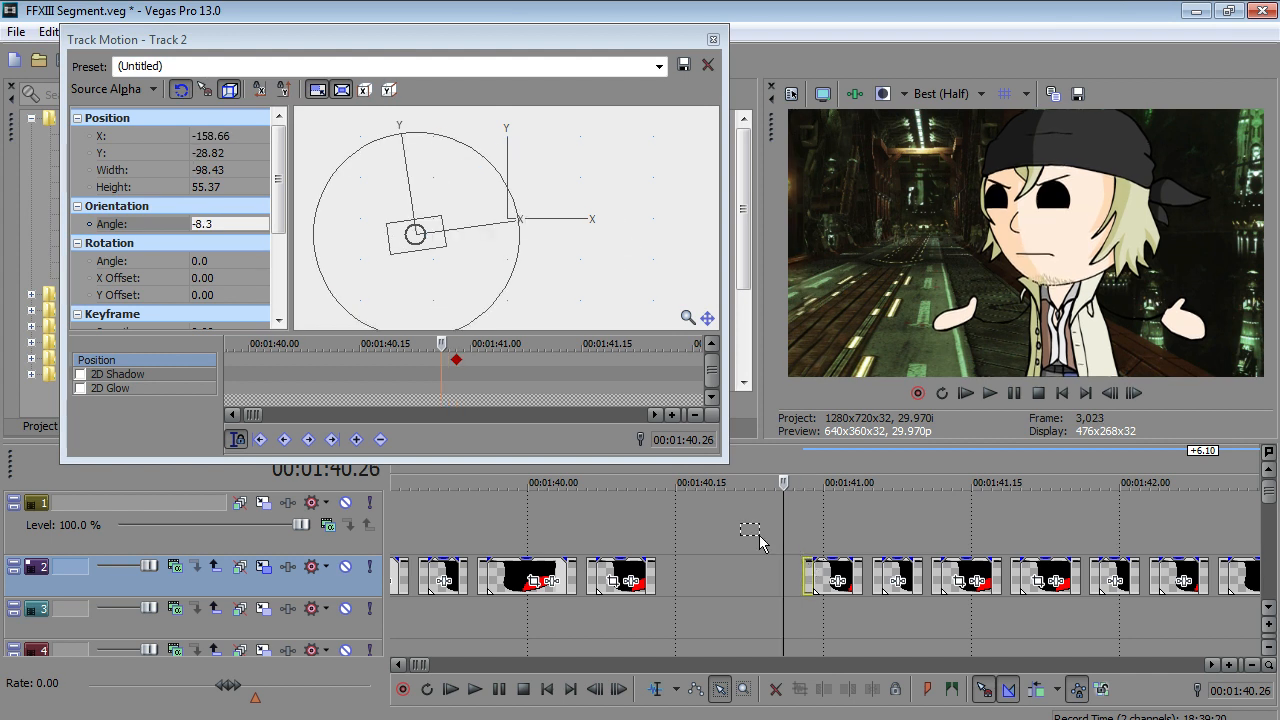
key(Right)
key(Right)
key(Right)
key(Right)
key(Right)
key(Right)
key(Right)
key(Right)
key(Right)
key(Right)
key(Right)
key(Right)
key(Right)
key(Right)
key(Right)
key(Right)
key(Right)
key(Right)
key(Right)
key(Right)
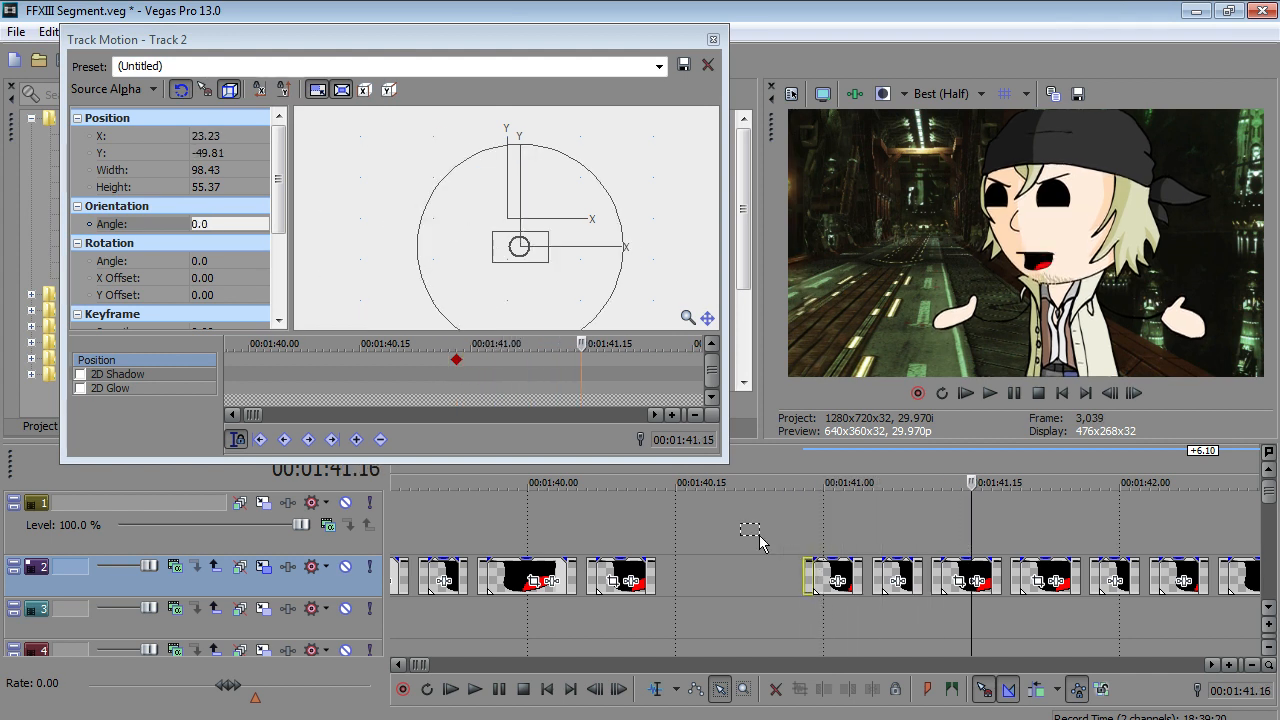
click(817, 545)
key(Left)
key(Left)
key(Right)
key(Right)
key(Right)
key(Right)
key(Right)
key(Right)
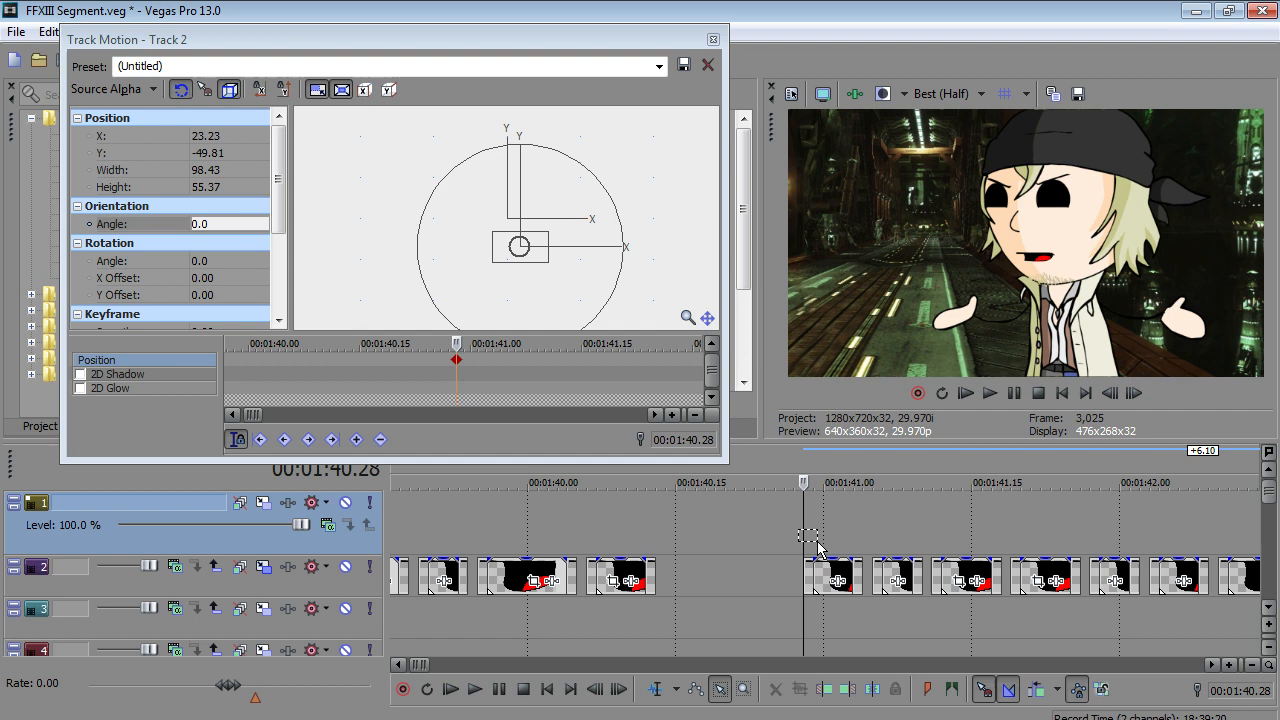
- Play the shot in short bursts from about 00:01:40.27 to compare the pasted mouth clips with the dialogue
click(475, 689)
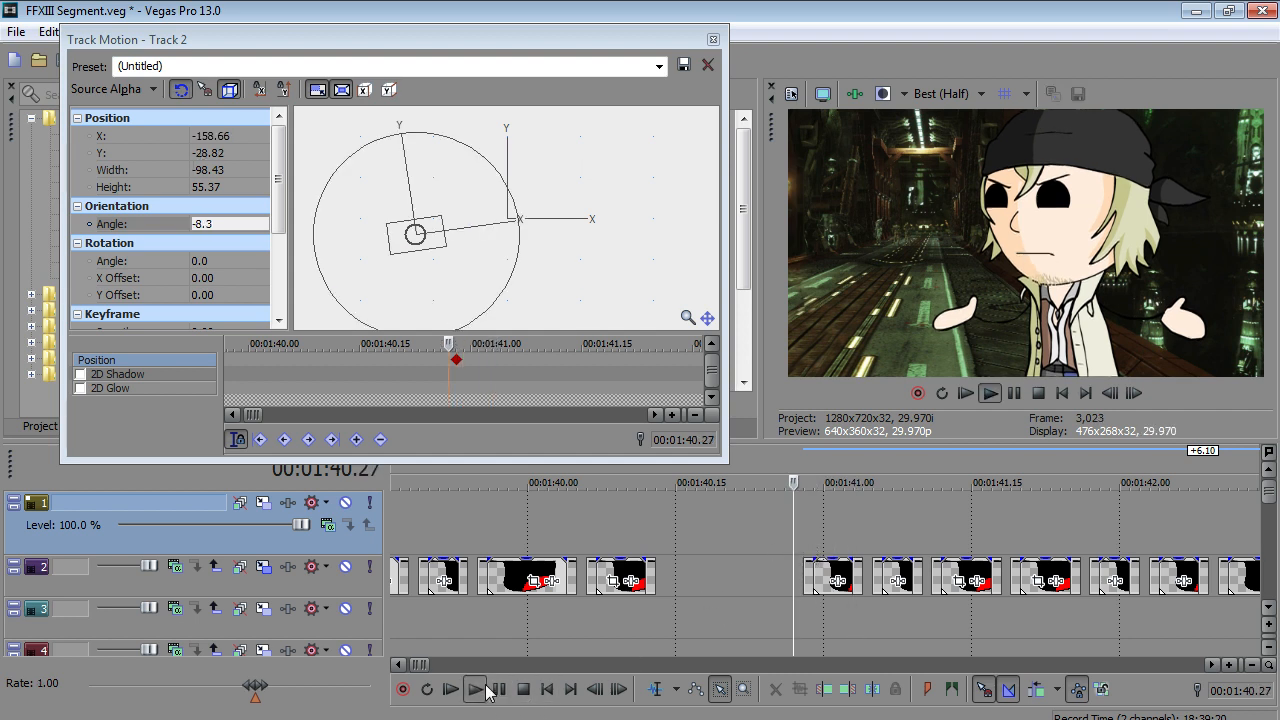
click(494, 690)
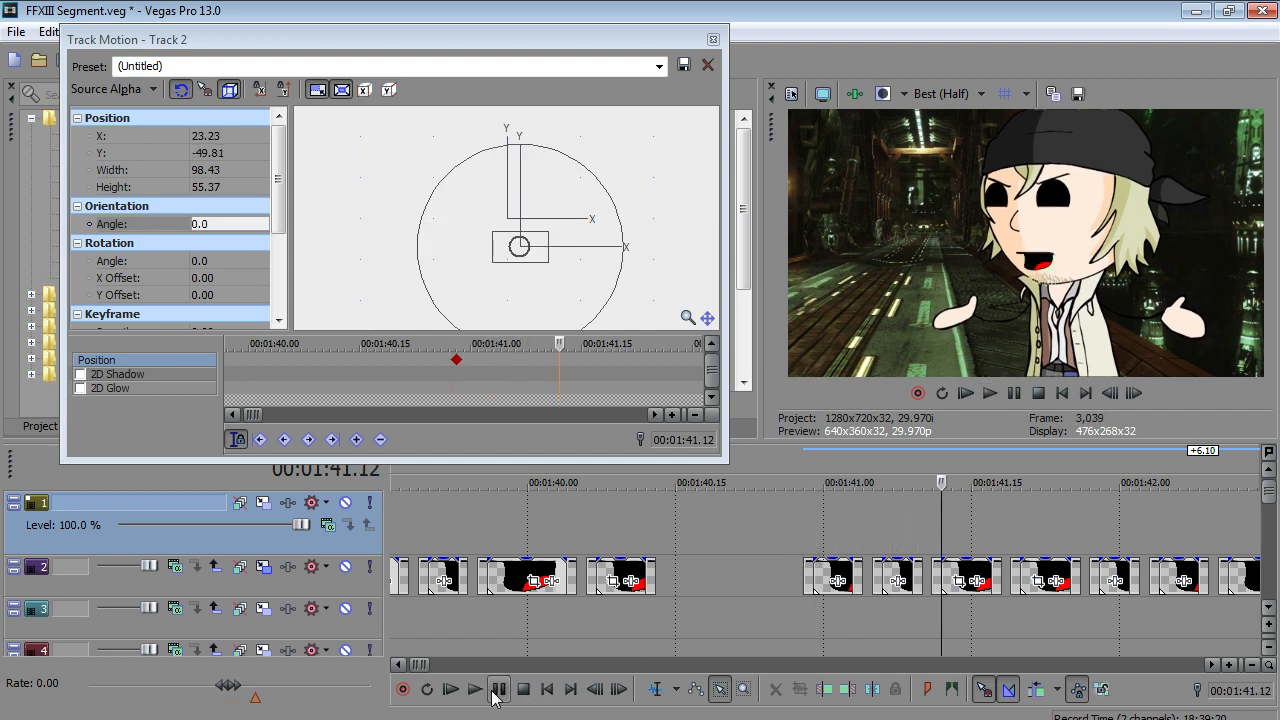
click(494, 690)
click(494, 690)
click(494, 691)
click(494, 691)
- Delete the mouth clip near 00:01:42.00 on track 2 and lengthen the clip before it by seven frames
scroll(941, 615, up, 1)
drag(788, 545, 803, 585)
key(Delete)
click(656, 689)
scroll(803, 585, down, 1)
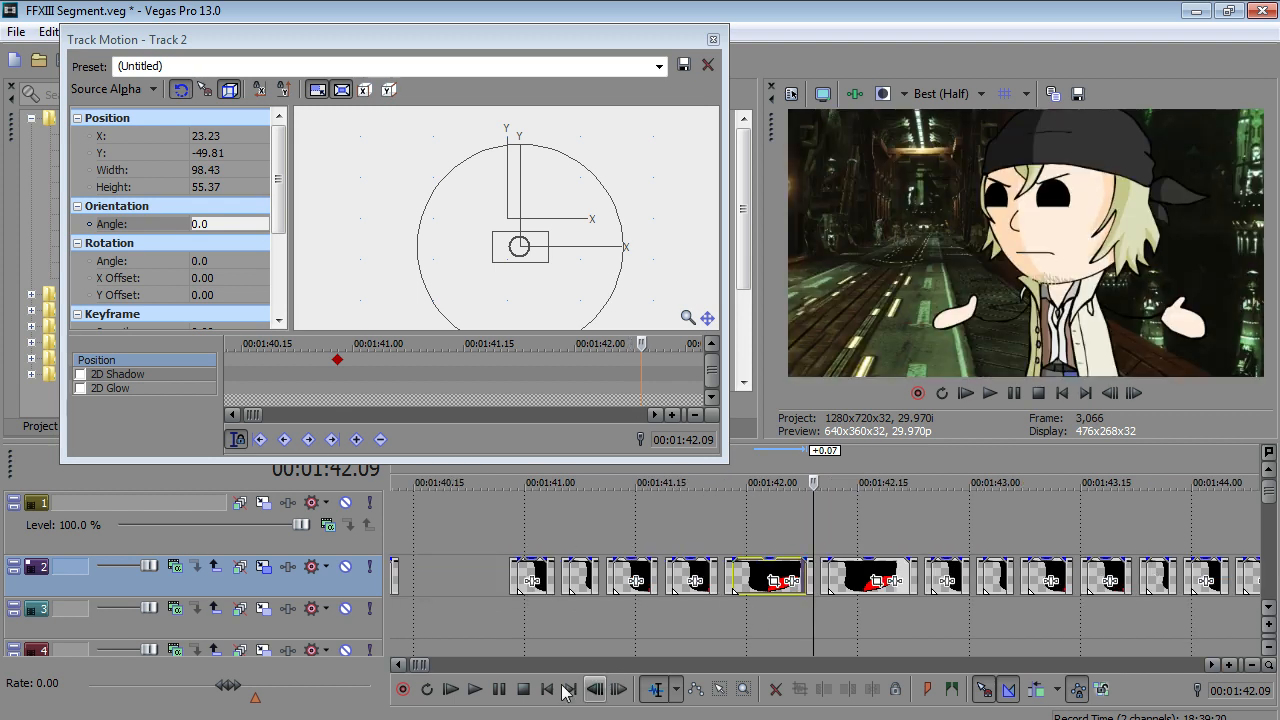
- Play from 00:01:42.09 and again from 00:01:43.16 to check the lip-sync and find where the character's line ends
click(475, 697)
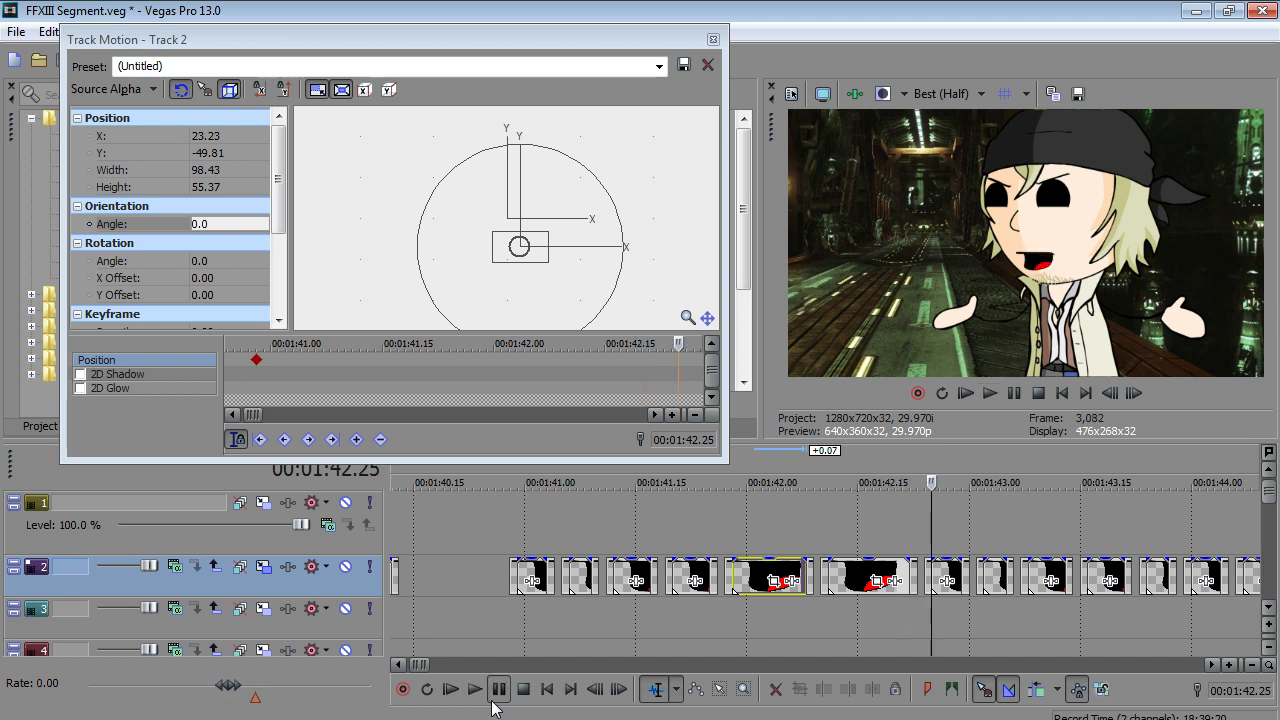
click(499, 689)
scroll(1140, 565, down, 3)
scroll(1021, 553, down, 2)
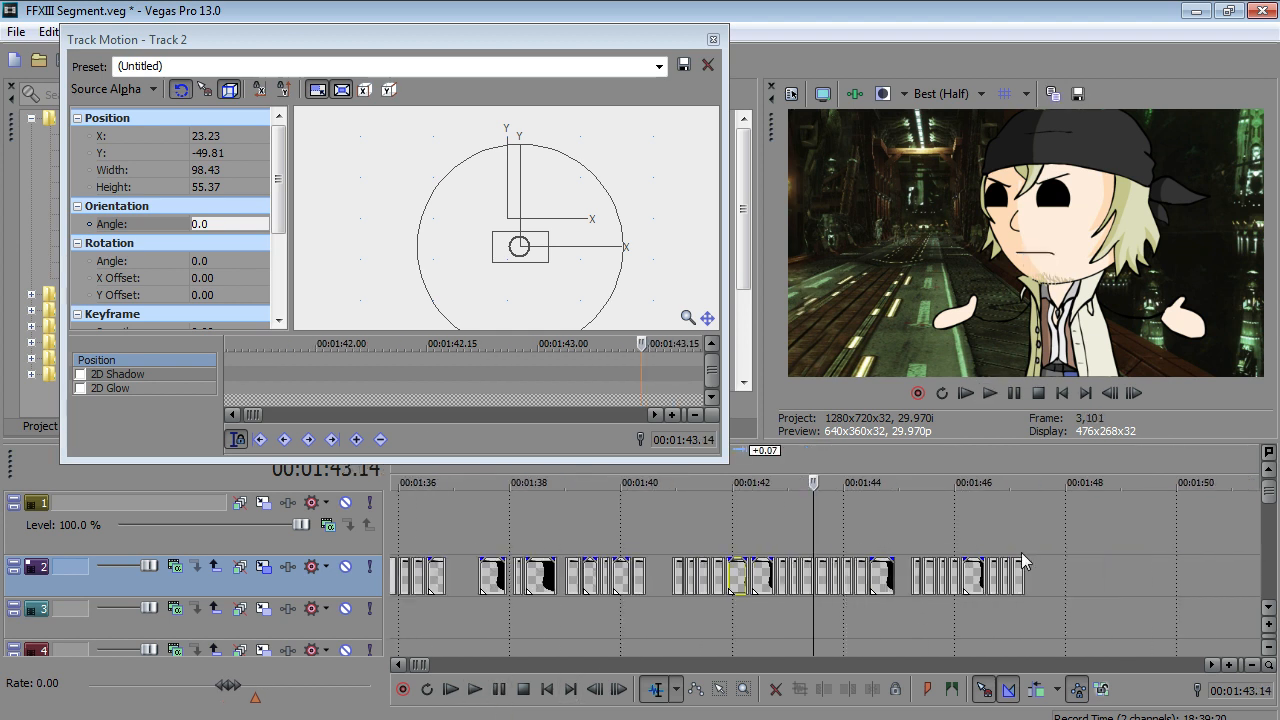
click(1091, 574)
click(817, 558)
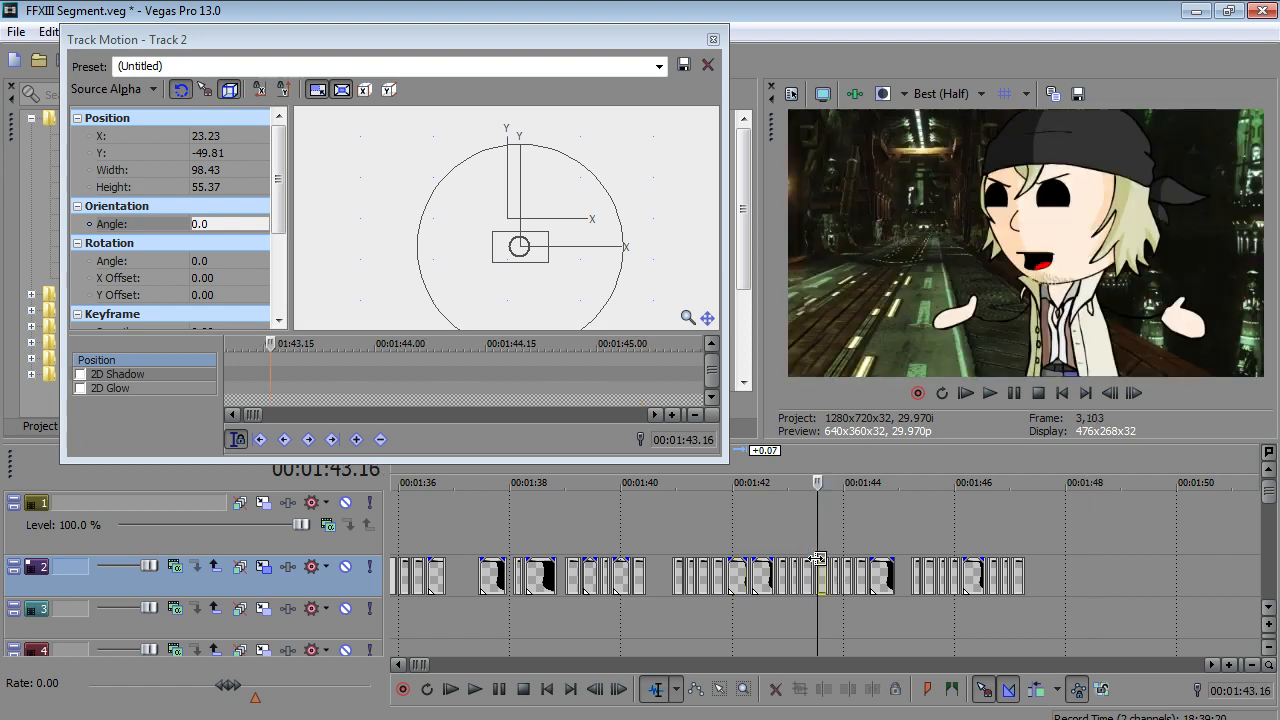
click(475, 689)
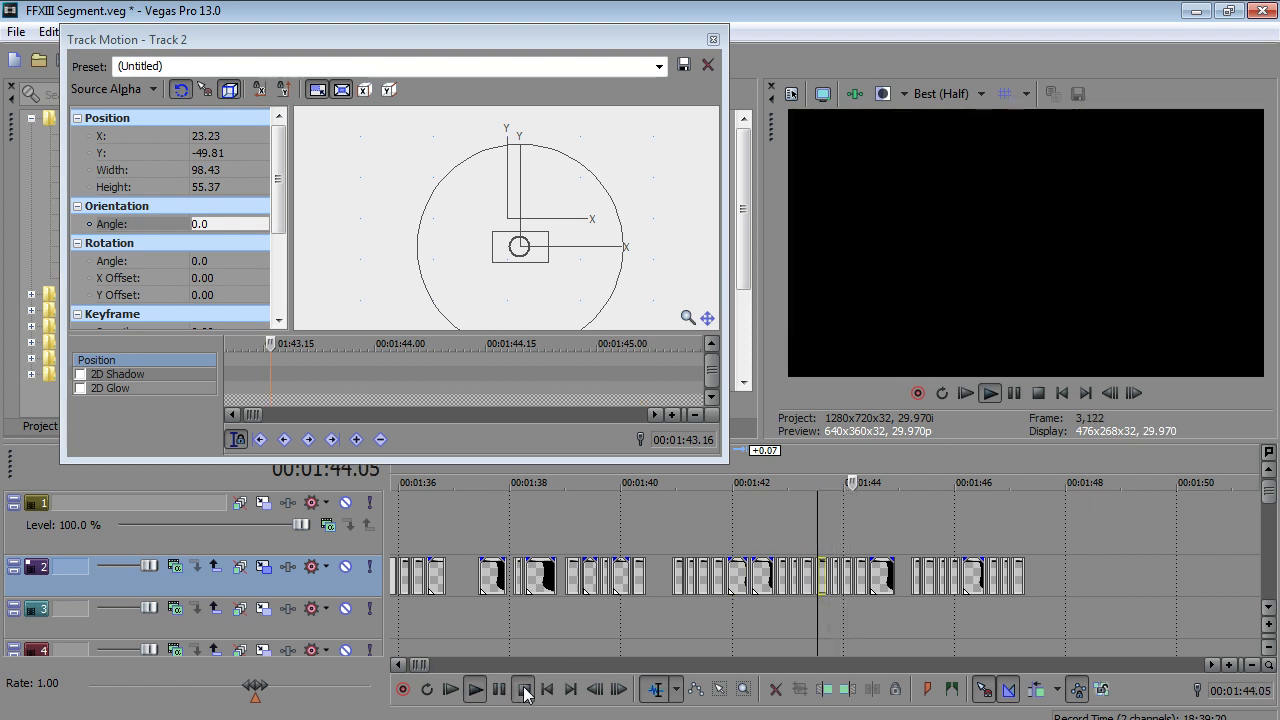
click(525, 690)
scroll(812, 580, up, 1)
click(809, 576)
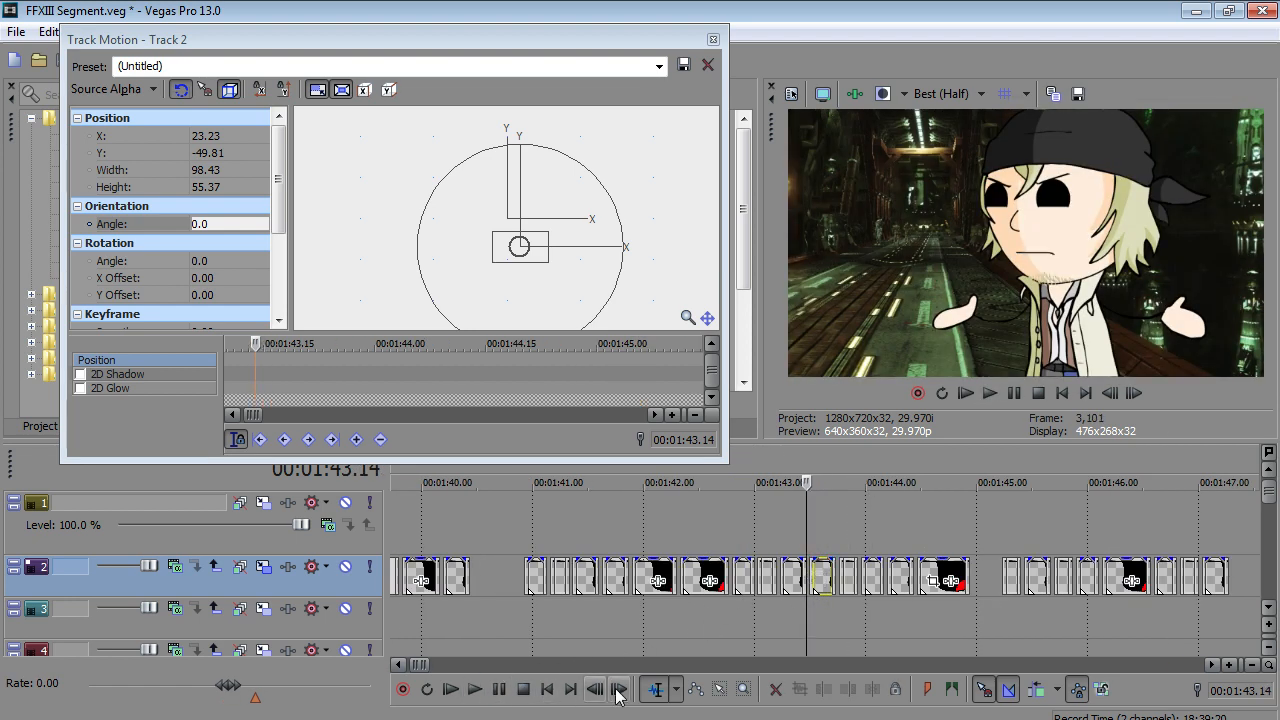
- Select the spare mouth clips after 00:01:43.14 on track 2 and move them 31 seconds 21 frames later
click(720, 690)
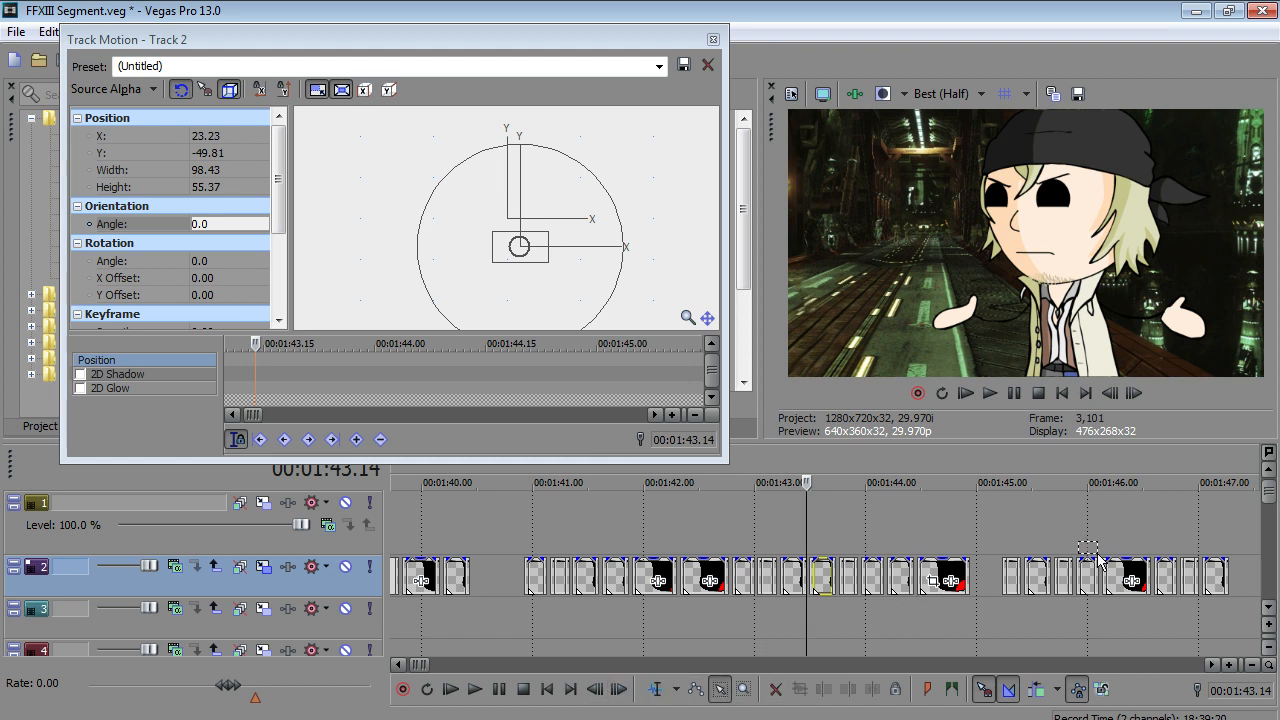
drag(1242, 573, 1188, 585)
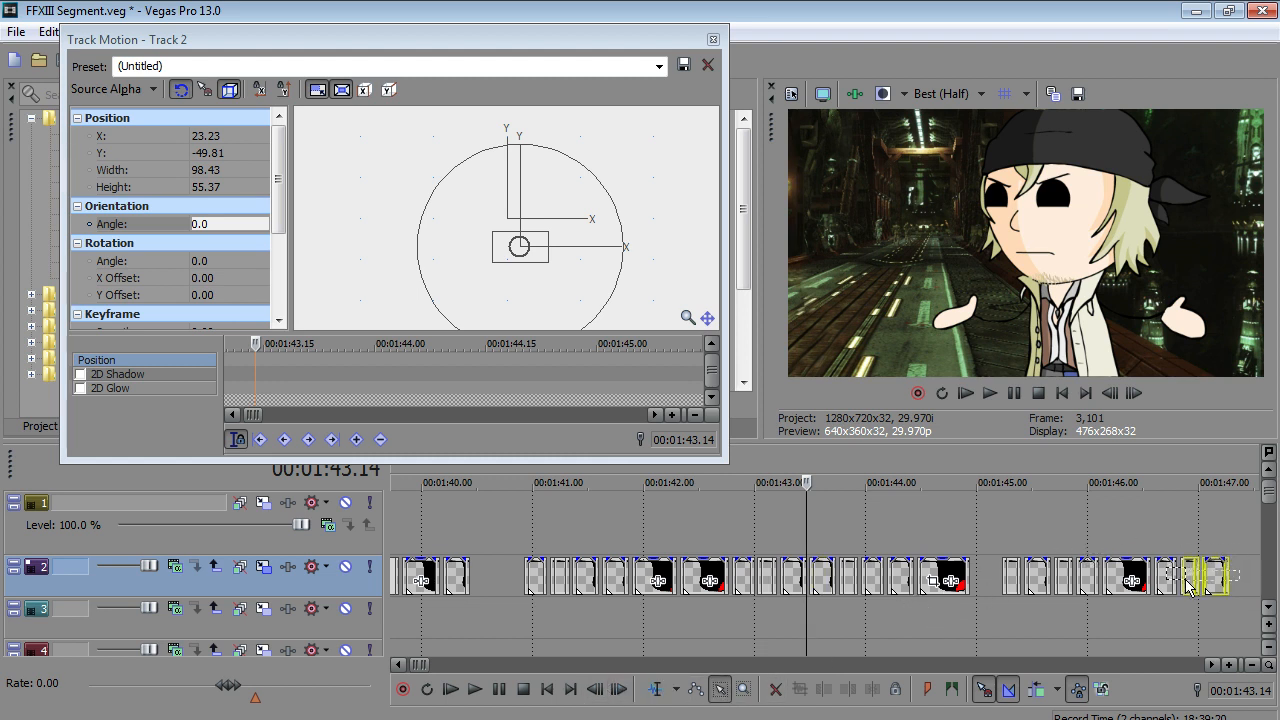
drag(930, 585, 1110, 580)
scroll(828, 568, down, 3)
scroll(1268, 570, down, 2)
drag(1030, 578, 940, 578)
scroll(941, 580, down, 3)
scroll(711, 577, up, 7)
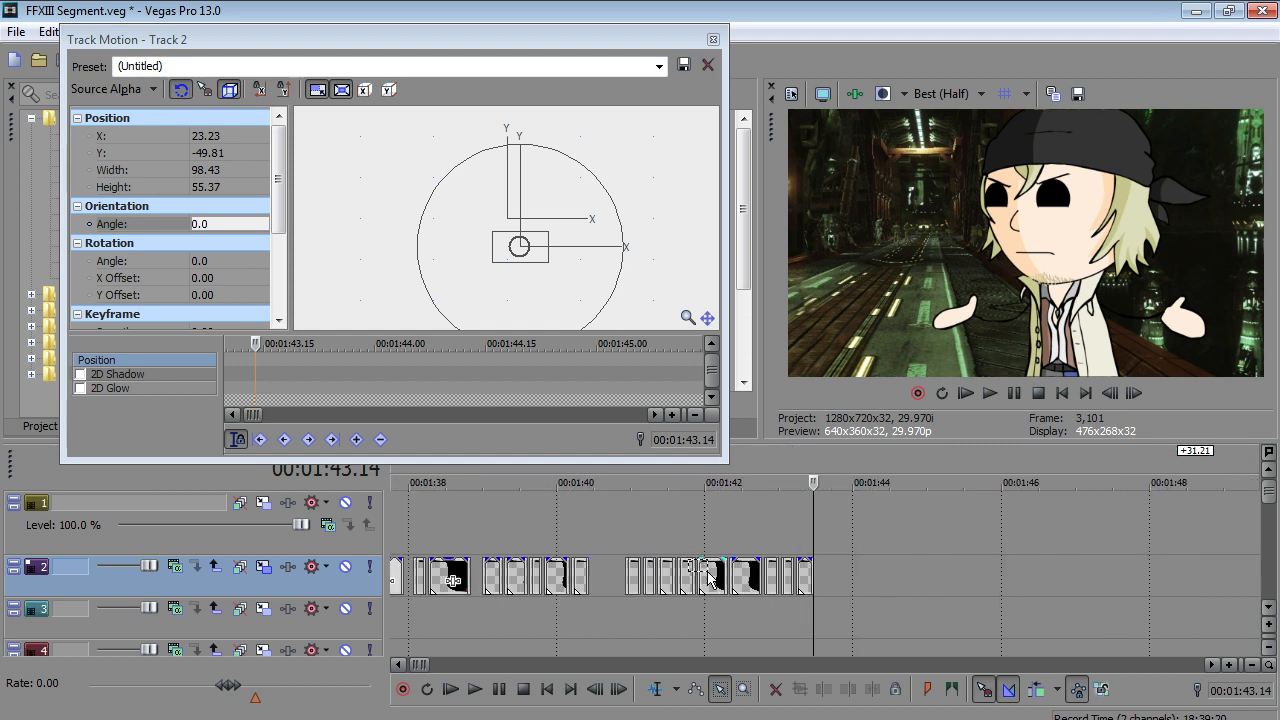
- Step through the frames from 00:01:40.28 to 00:01:41.07 to examine the first mouth clips' timing against the dialogue
click(630, 542)
key(Left)
key(Right)
key(Right)
key(Right)
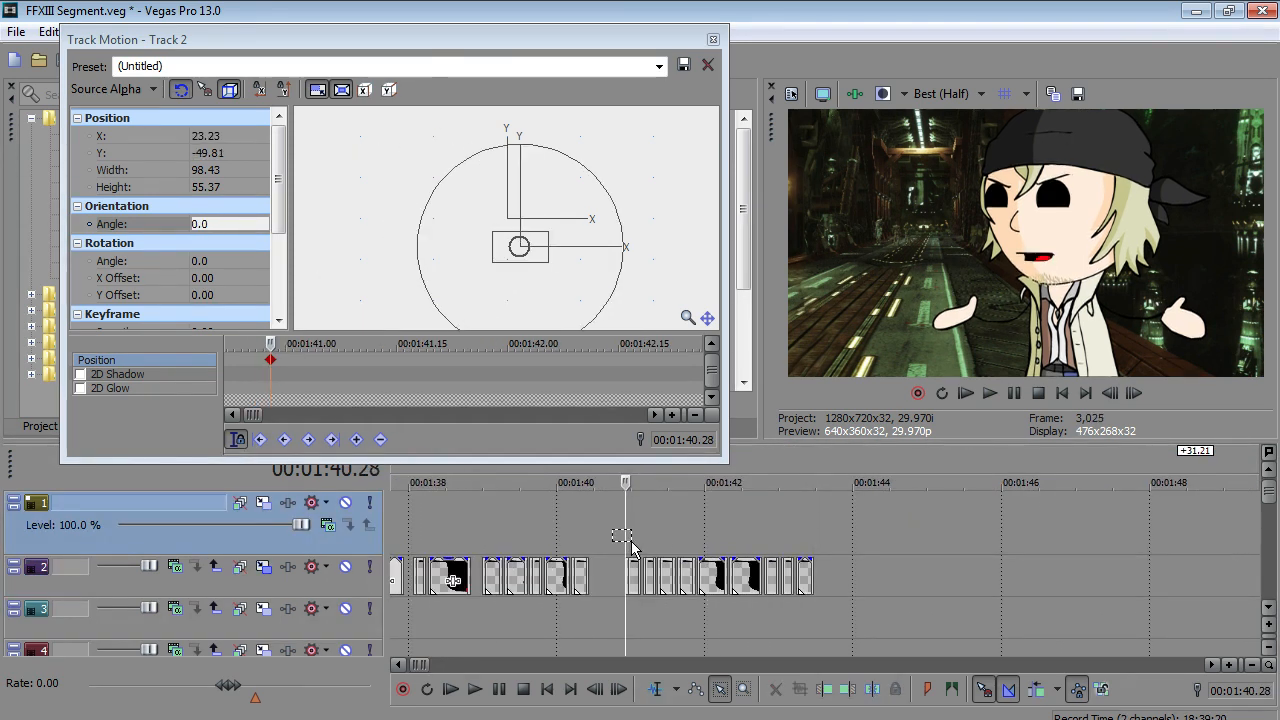
key(Right)
scroll(665, 560, up, 2)
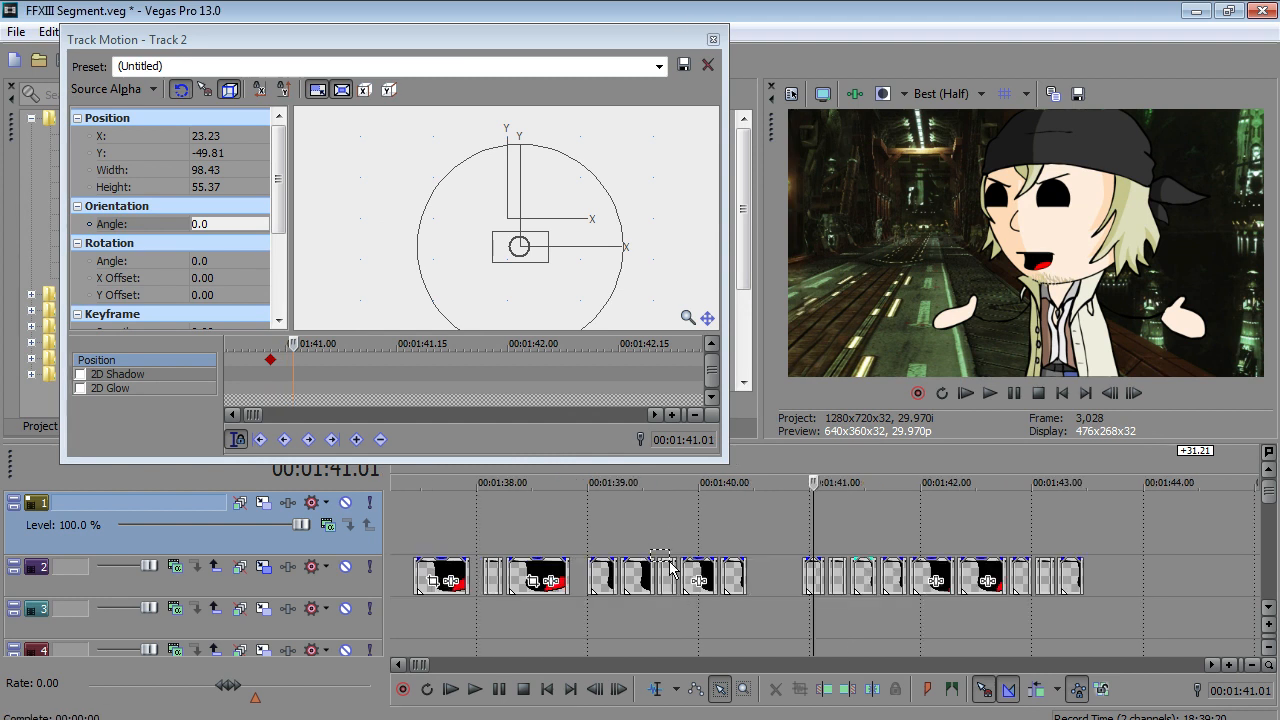
scroll(836, 588, down, 2)
key(Left)
key(Left)
key(Left)
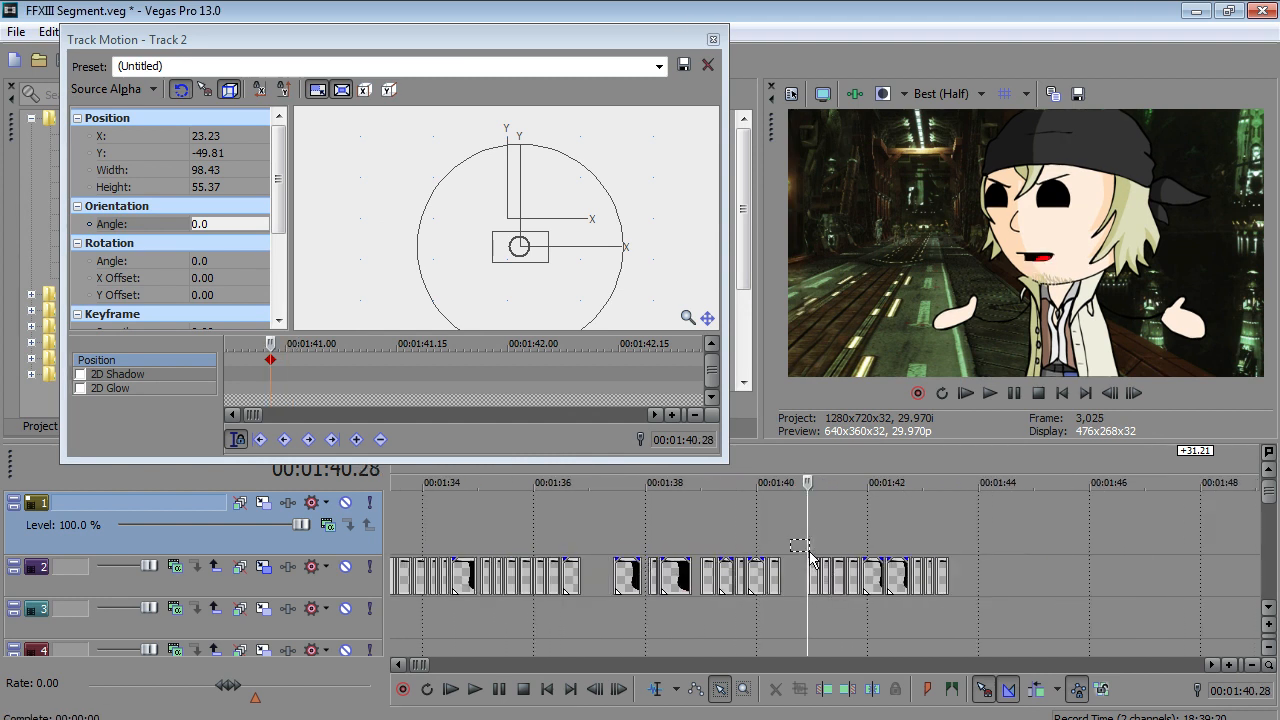
scroll(811, 558, up, 2)
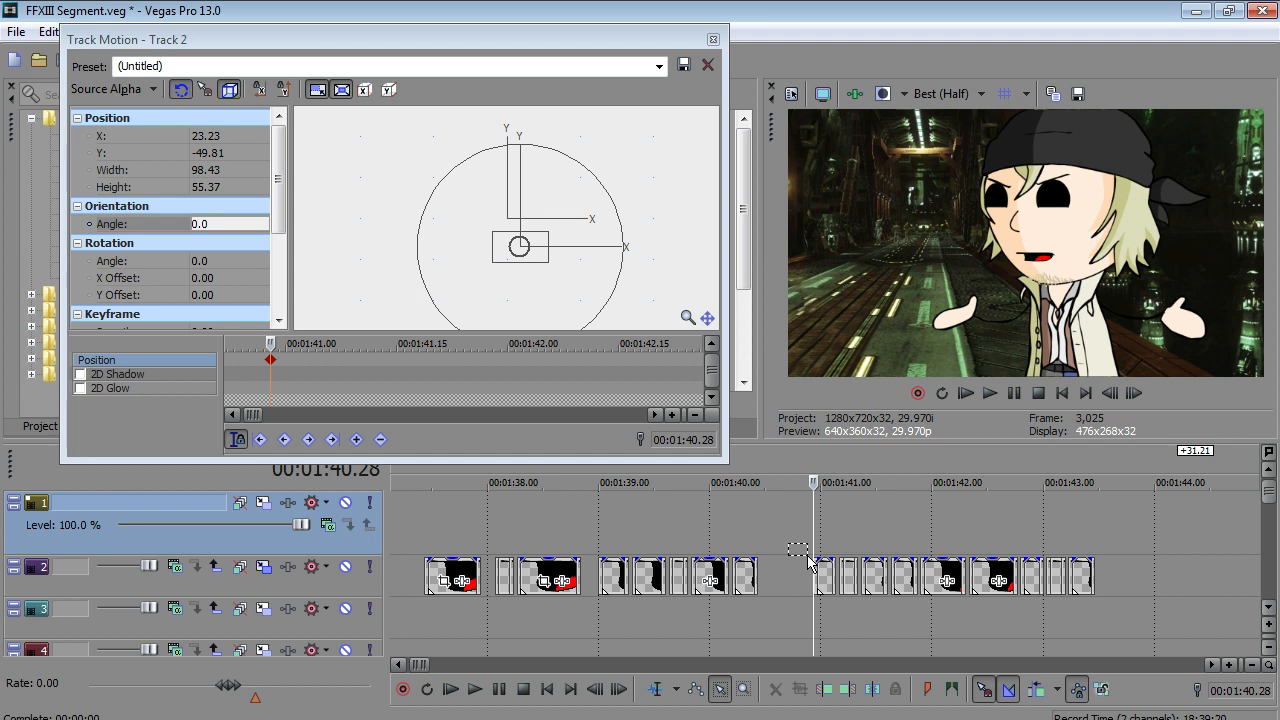
key(Right)
key(Right)
key(Right)
key(Right)
key(Right)
key(Right)
key(Right)
key(Right)
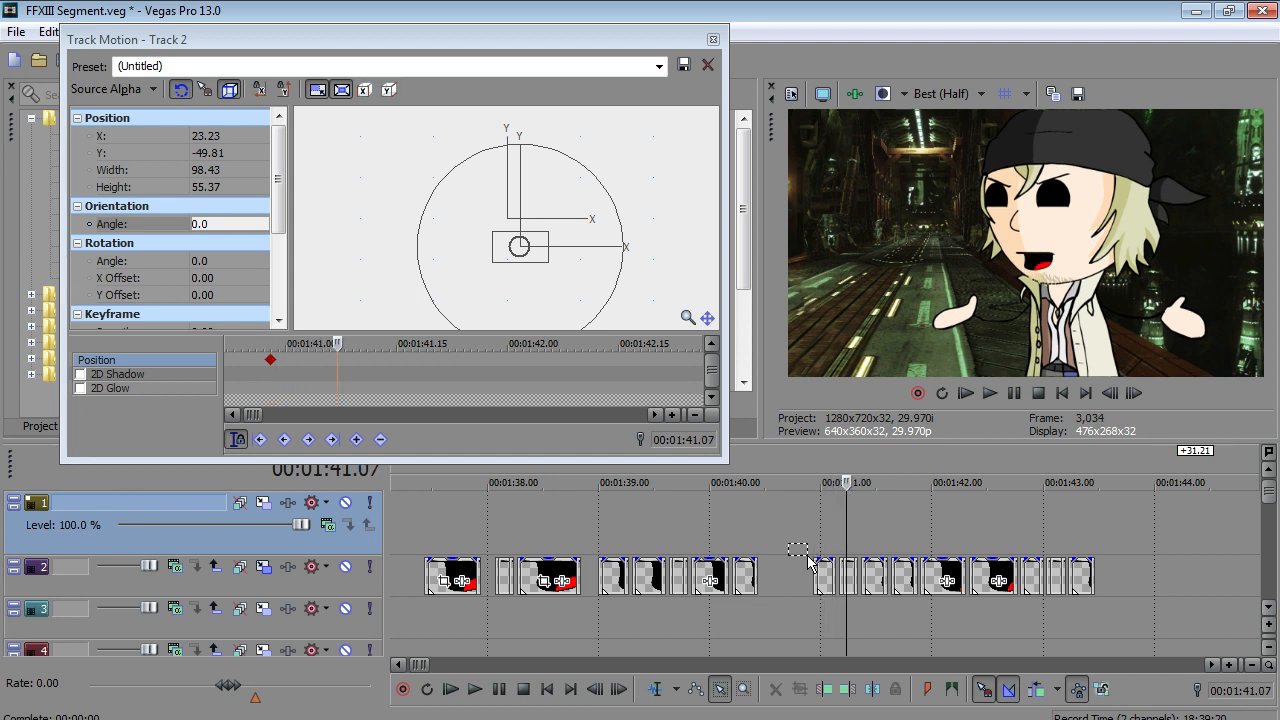
- Step back frame by frame to 00:01:40.27, just before the first mouth clip of the line, and save the project
key(Left)
key(Left)
key(Left)
key(Left)
key(Left)
key(Left)
key(Left)
key(Left)
key(Left)
click(16, 32)
click(45, 129)
key(Left)
key(Right)
key(Right)
key(Left)
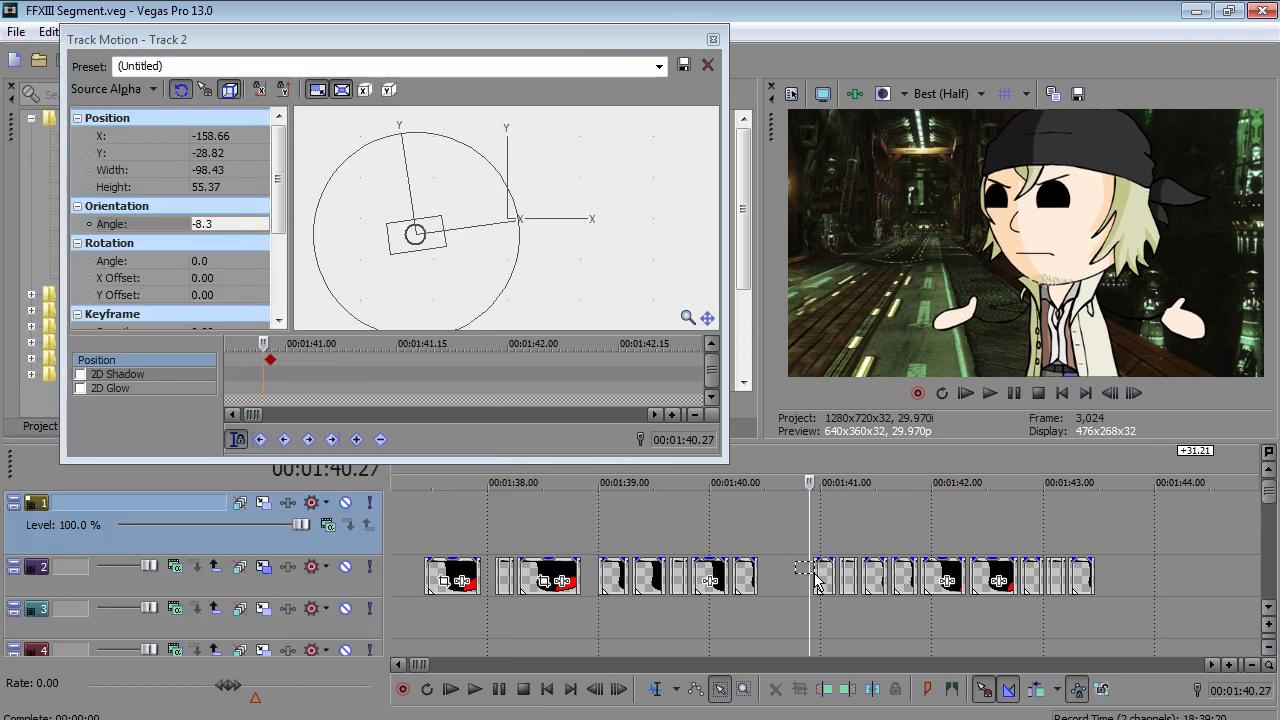
- Play repeatedly from around 00:01:40.27 to check the mouth clips against the dialogue up to about 00:01:42.03
scroll(815, 577, down, 2)
scroll(815, 577, up, 3)
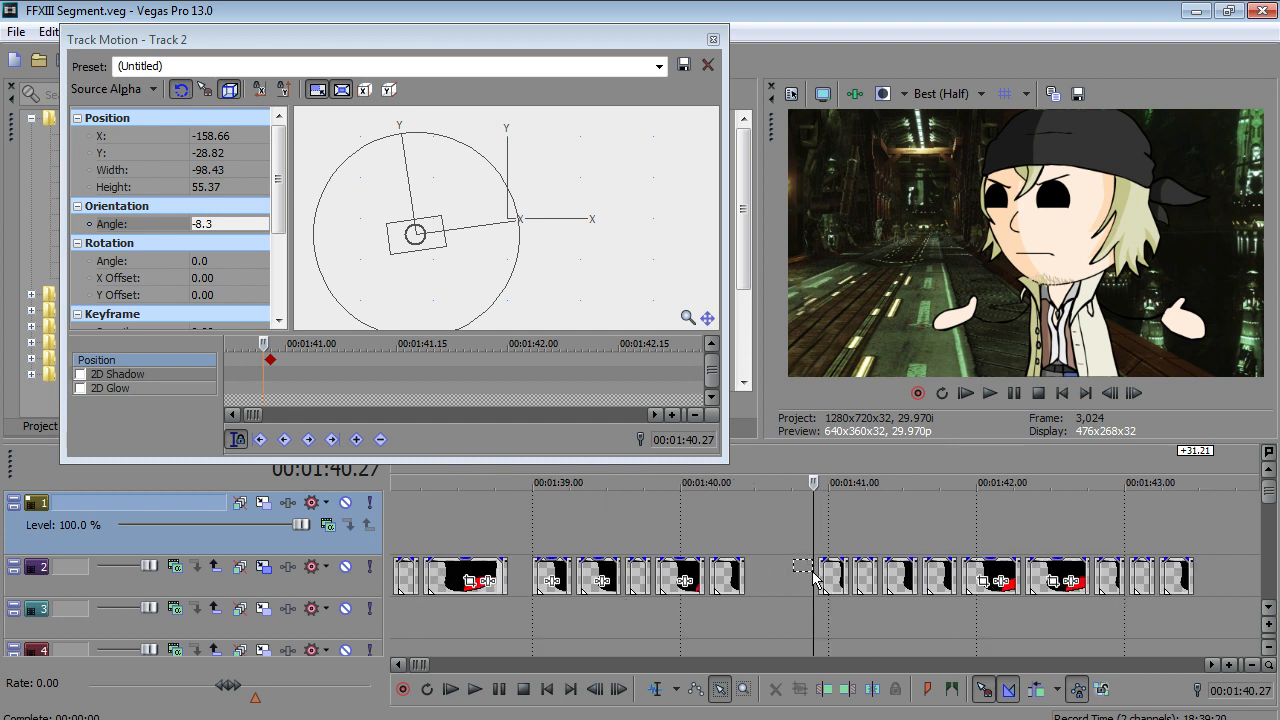
click(475, 690)
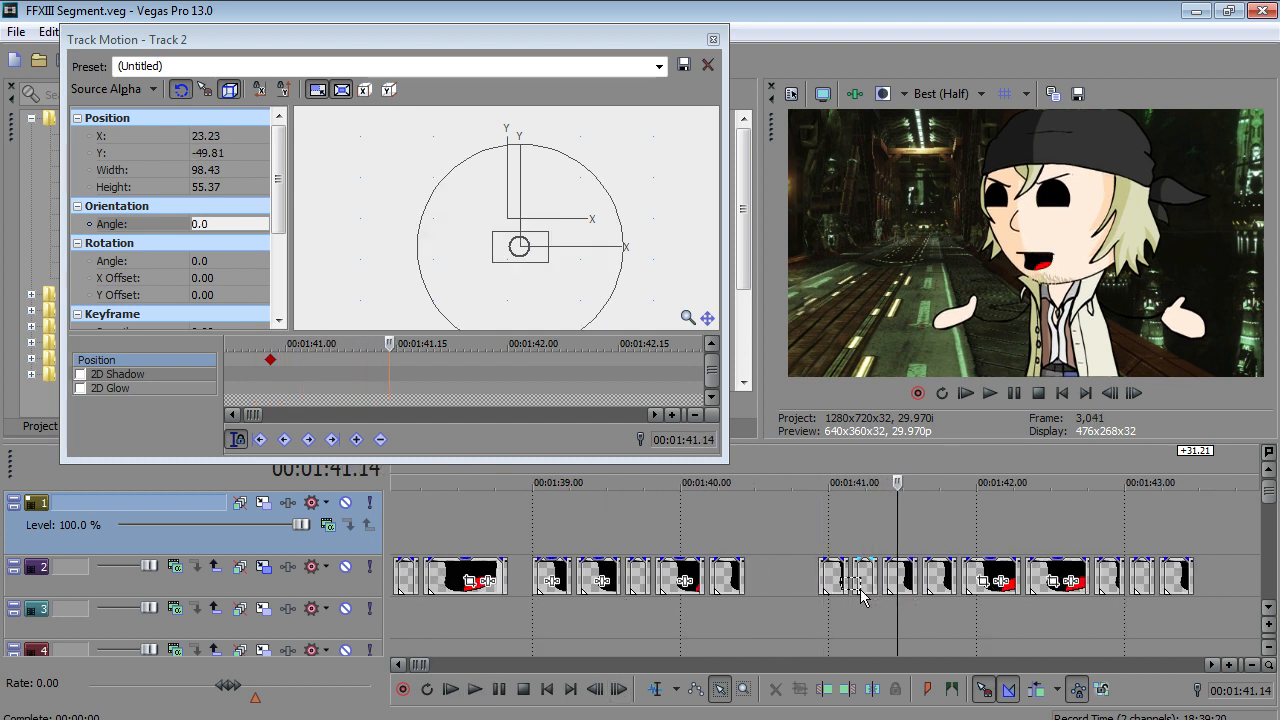
click(826, 549)
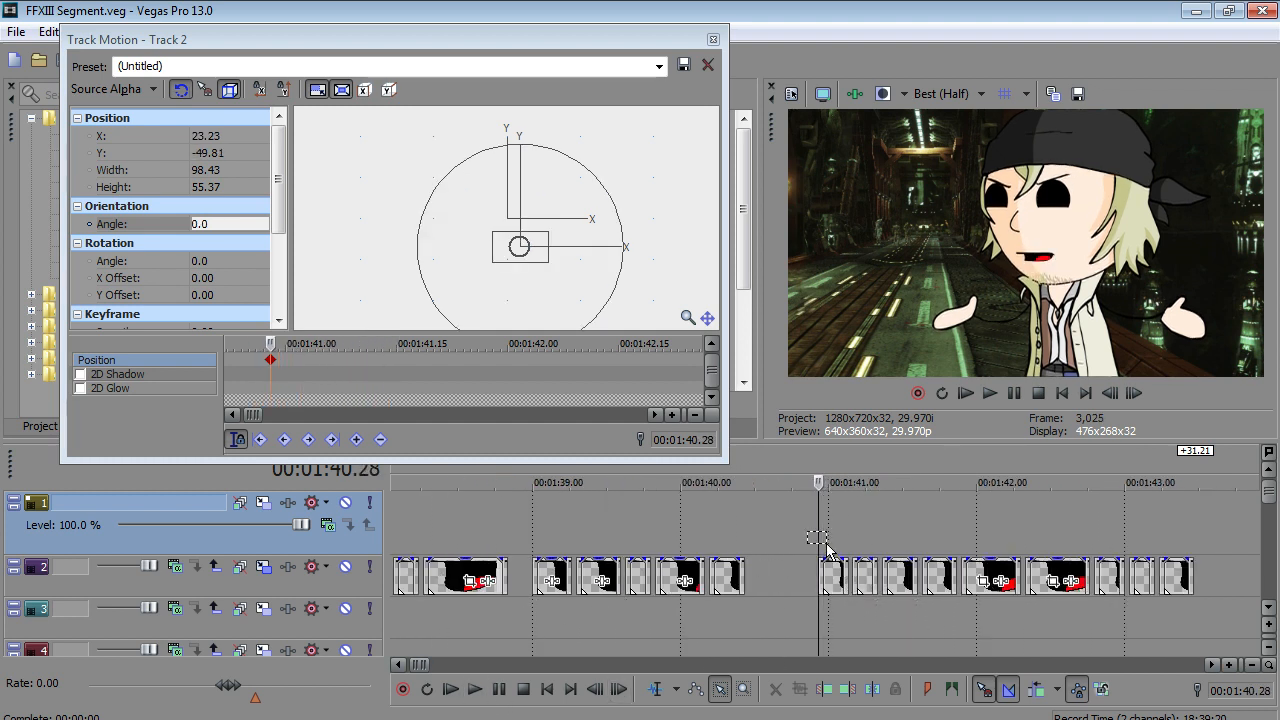
click(476, 690)
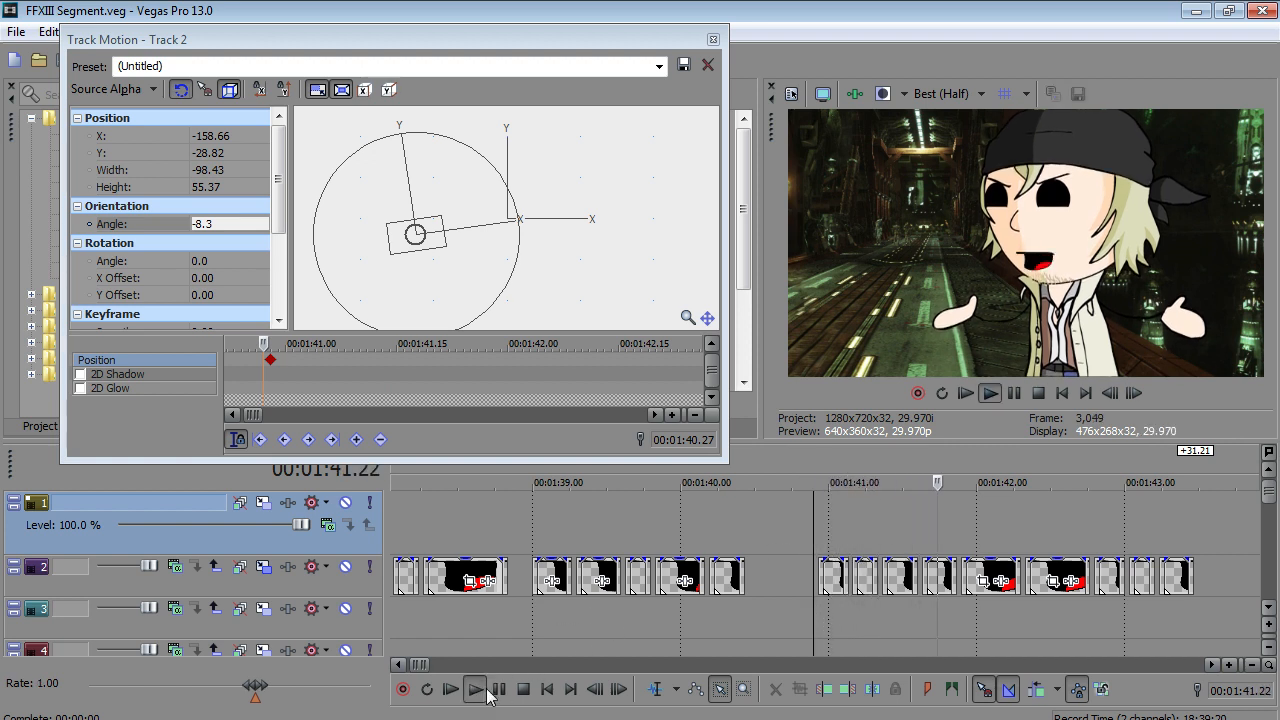
drag(858, 539, 878, 556)
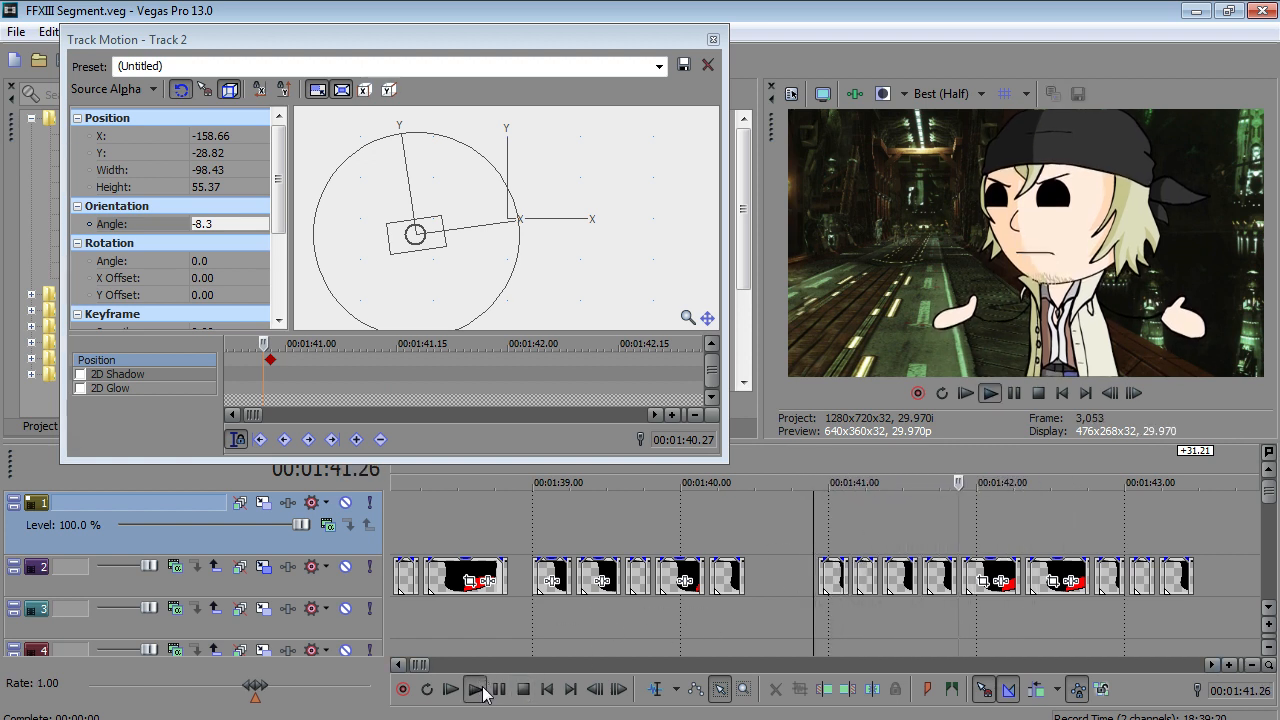
click(499, 689)
click(501, 690)
click(501, 690)
- Shorten the mouth clip around 00:01:42.00 on track 2 by six frames so it ends at 00:01:42.03
scroll(707, 637, up, 3)
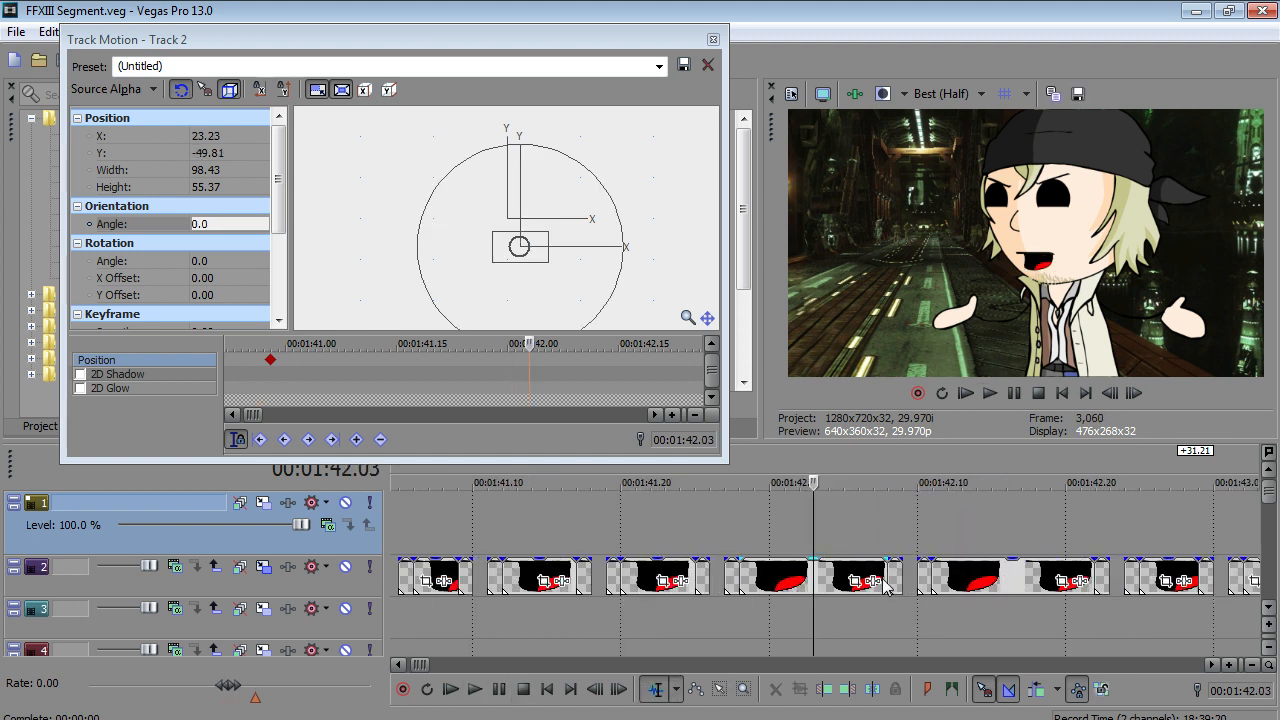
drag(888, 575, 797, 580)
click(893, 576)
drag(893, 576, 803, 582)
click(716, 687)
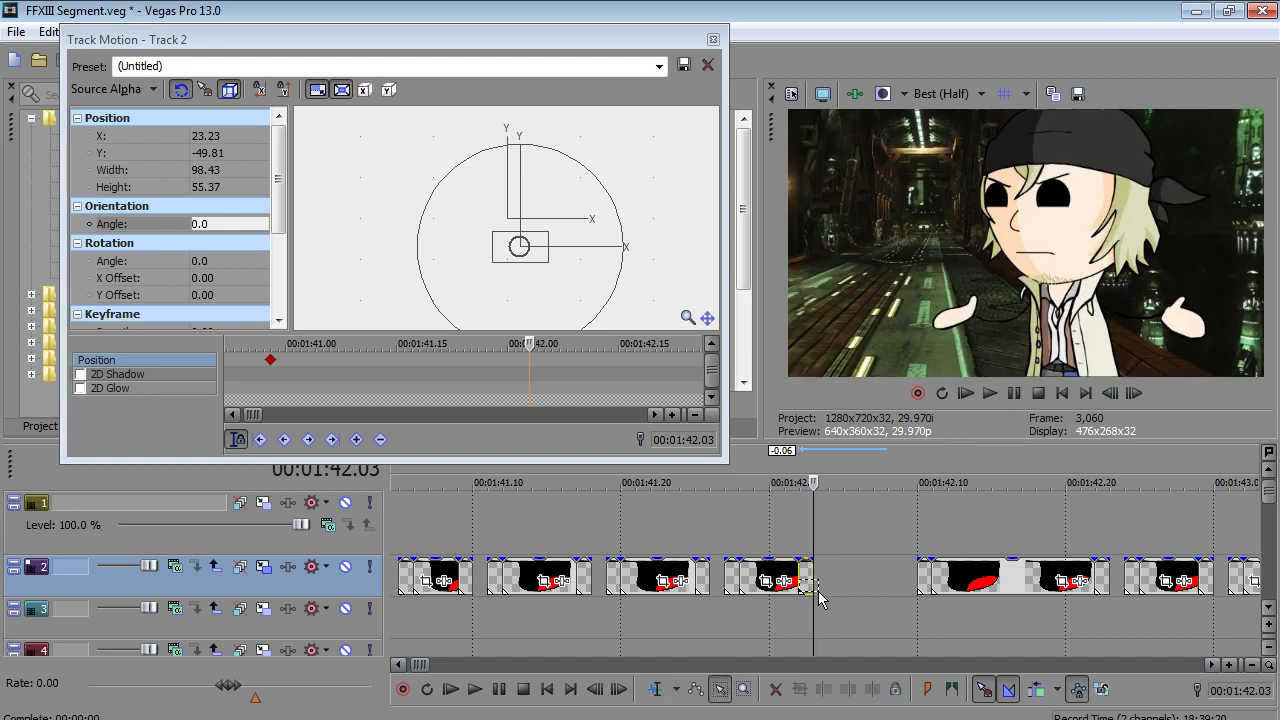
- Copy the shortened mouth clip and paste it on track 1 at 00:01:42.04
click(763, 591)
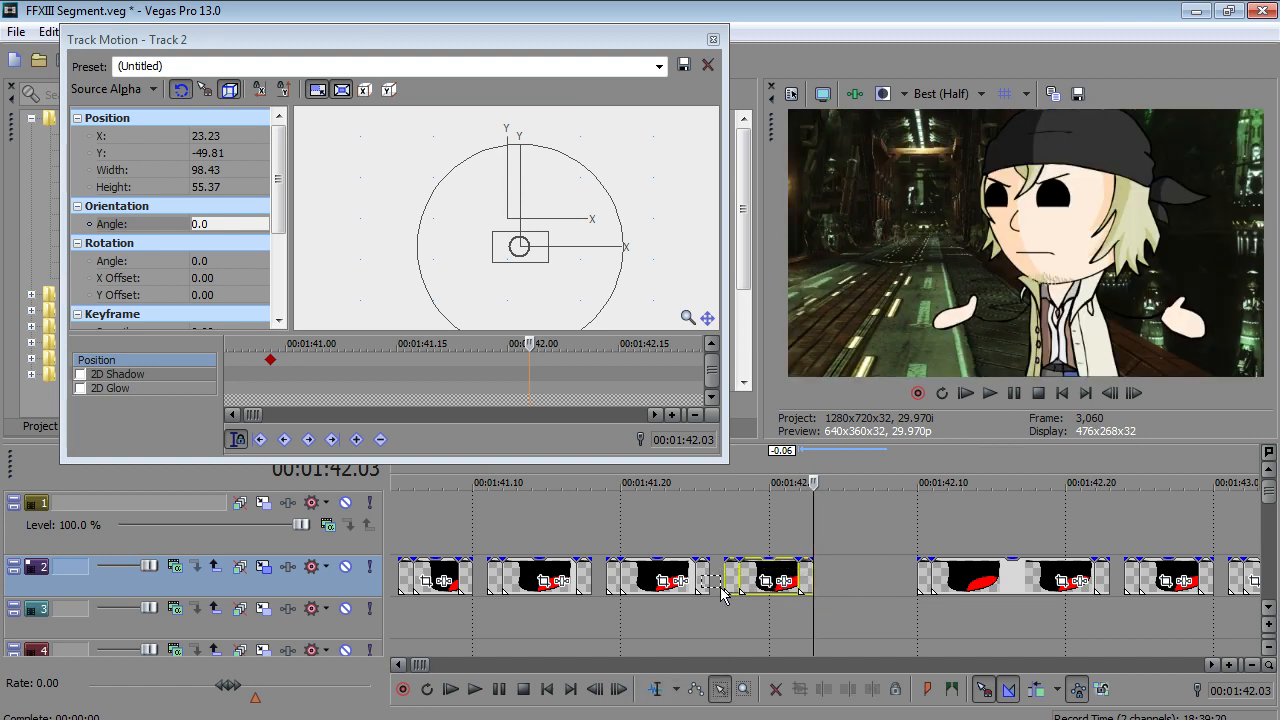
click(833, 530)
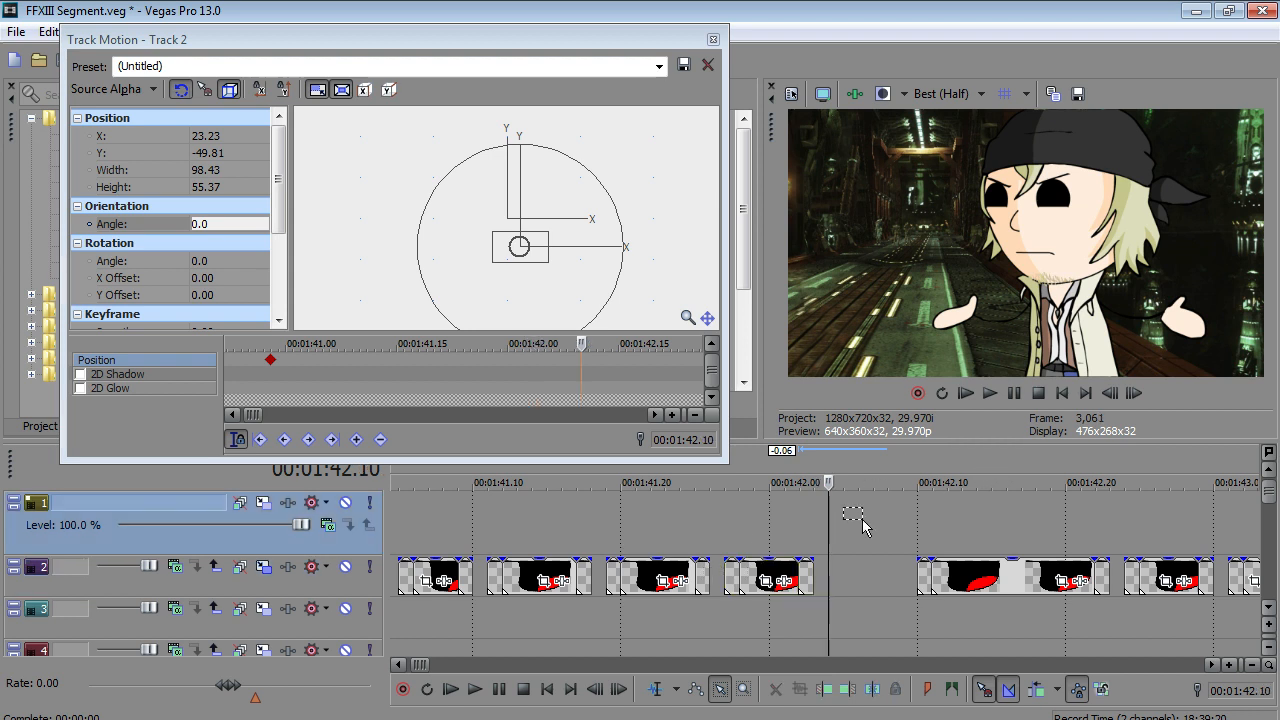
key(ctrl+v)
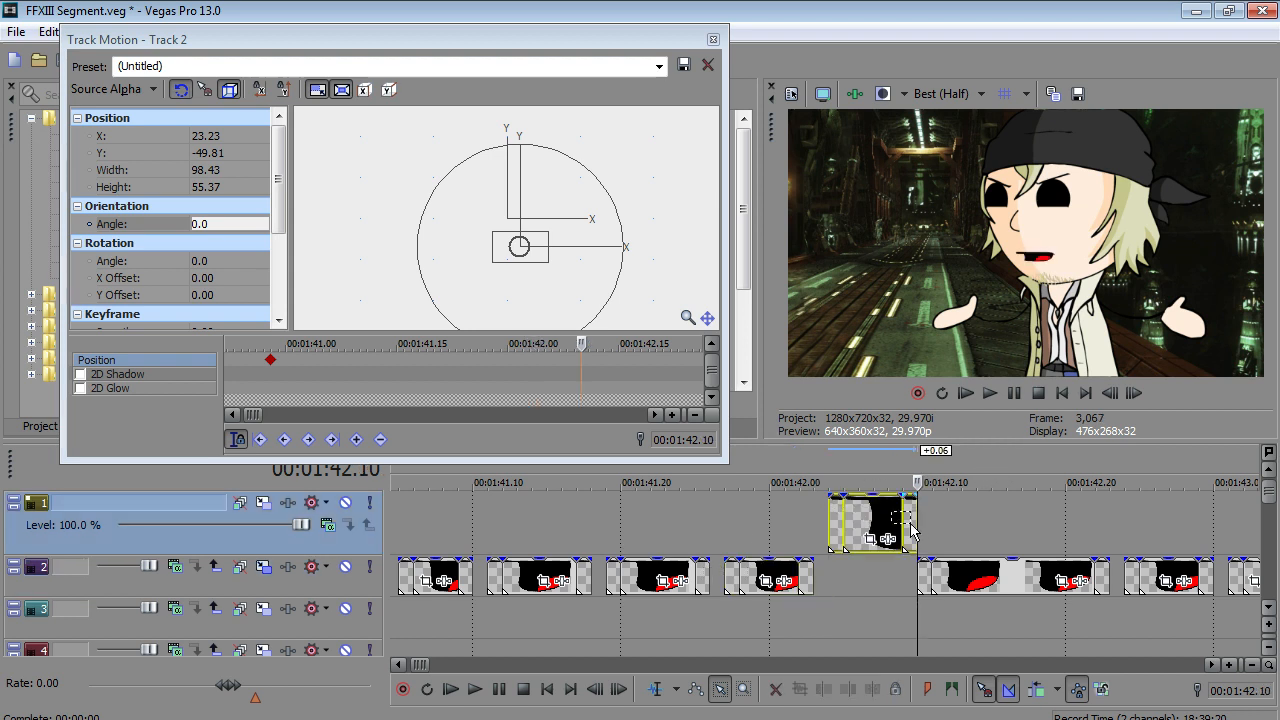
- Shorten the pasted mouth clip by one frame and move it down to track 2 into the gap after 00:01:42.03
click(901, 592)
key(Left)
click(655, 690)
mouse_move(897, 535)
mouse_down()
mouse_move(844, 536)
mouse_move(882, 541)
mouse_up()
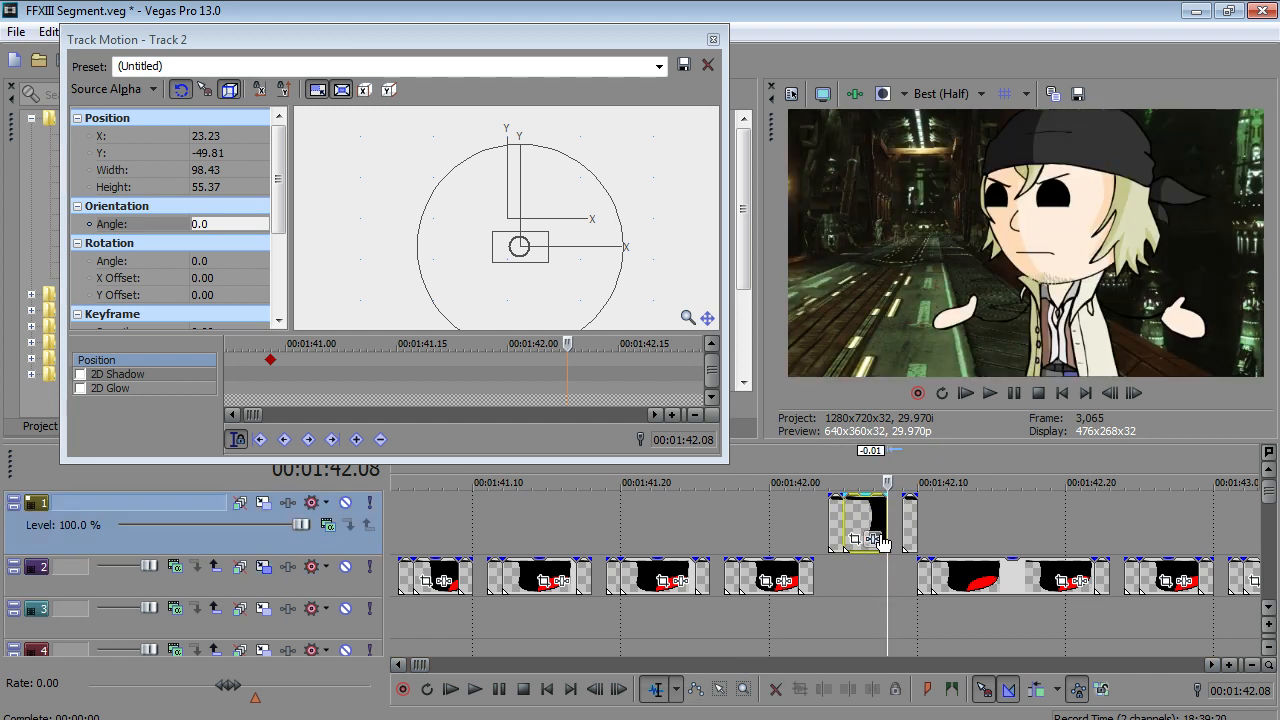
drag(912, 520, 897, 523)
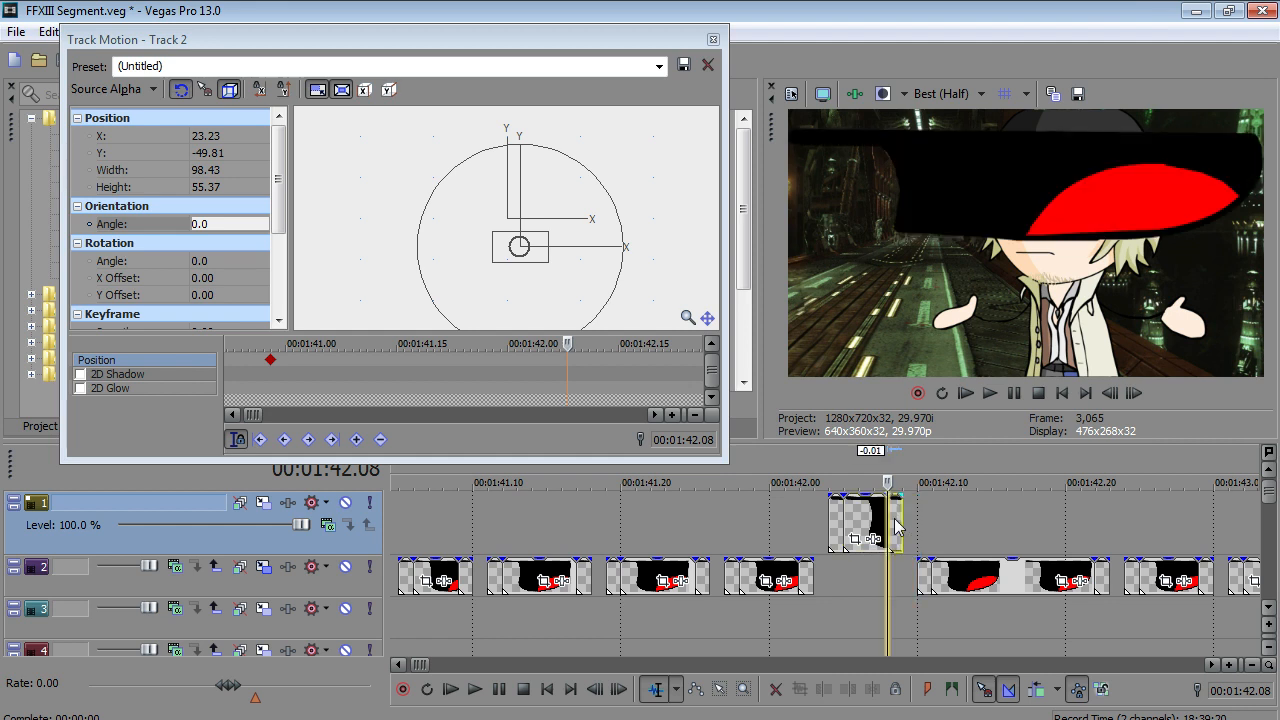
click(721, 690)
click(848, 545)
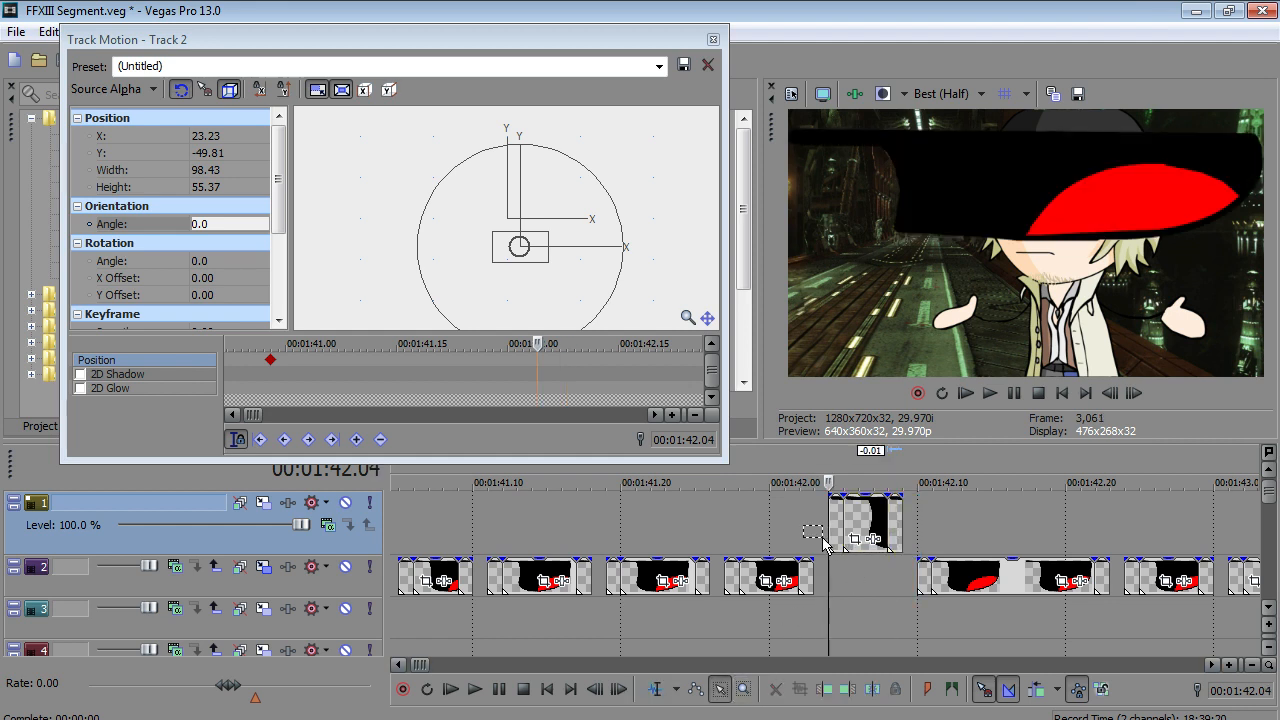
drag(859, 515, 856, 572)
scroll(856, 572, down, 3)
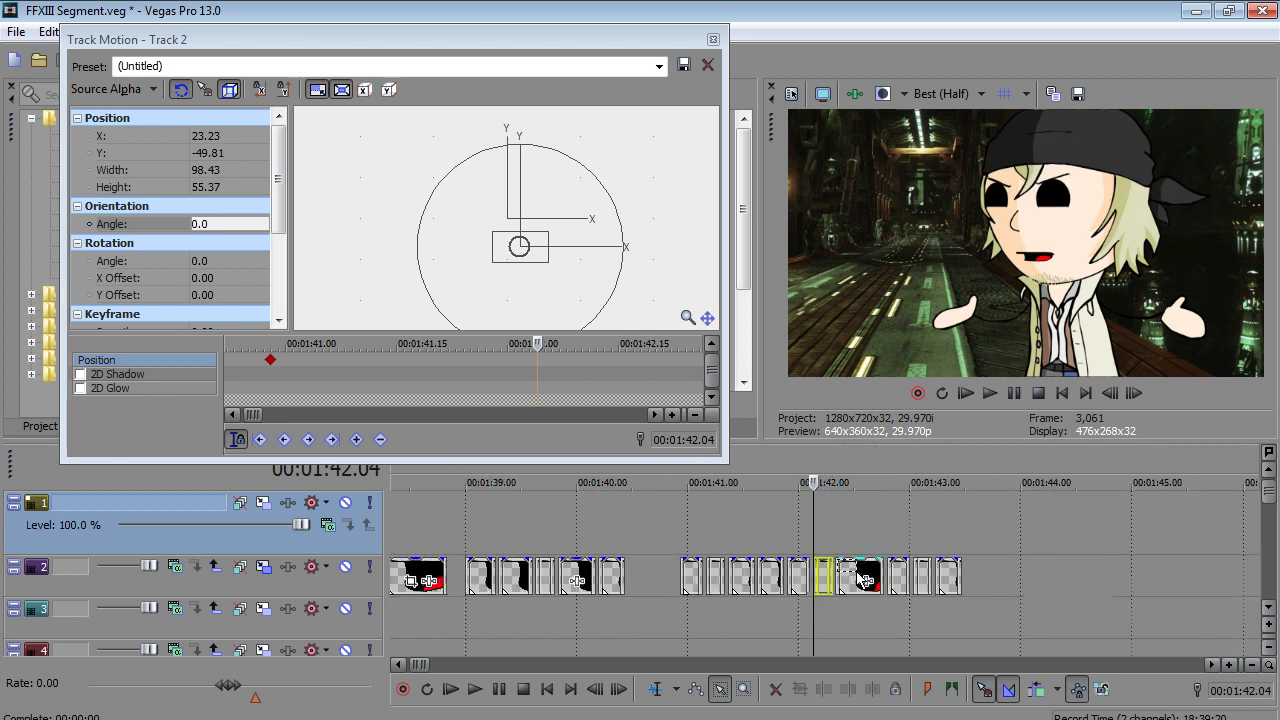
- Play the line from 00:01:40.25 to check the revised mouth timing, and save the project
click(670, 611)
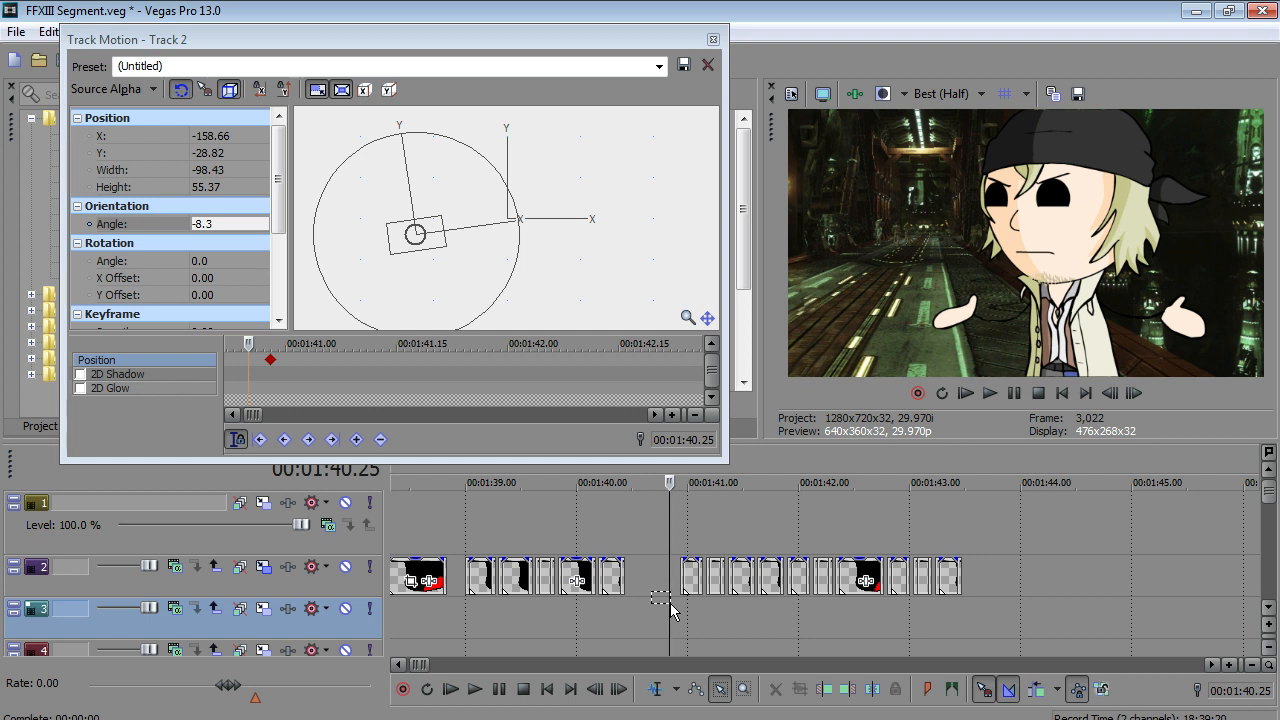
click(475, 689)
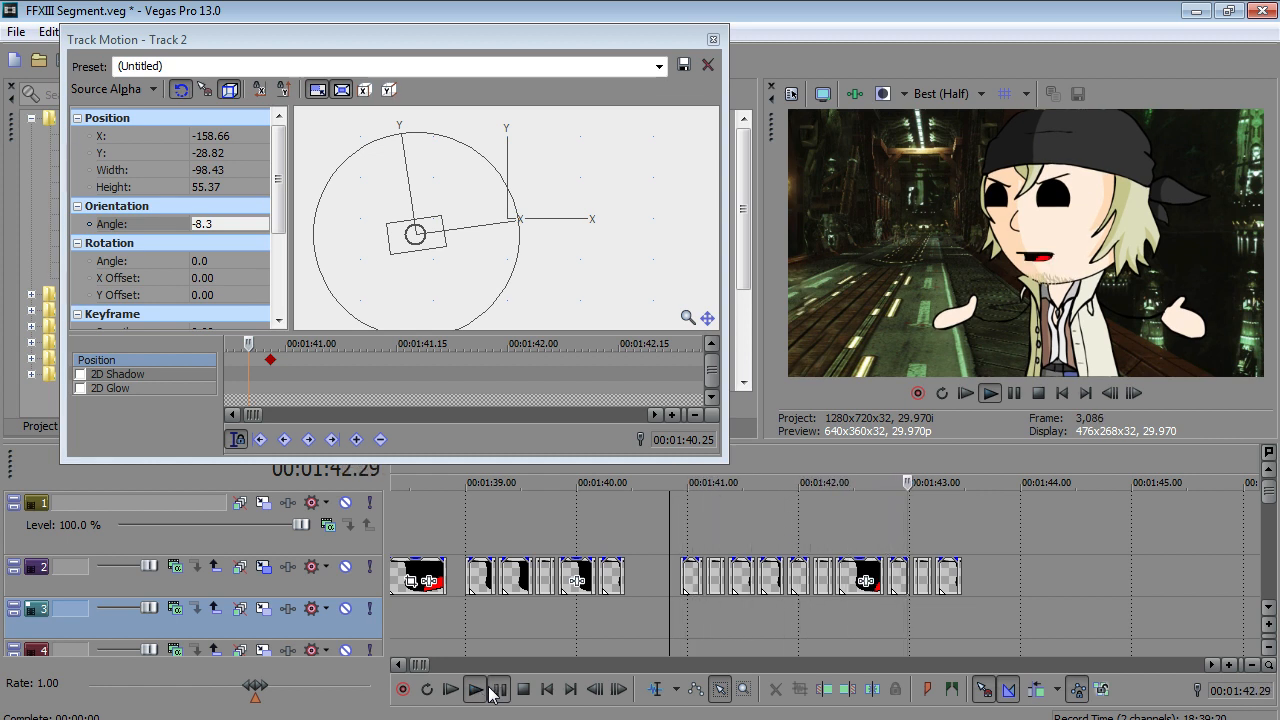
click(490, 693)
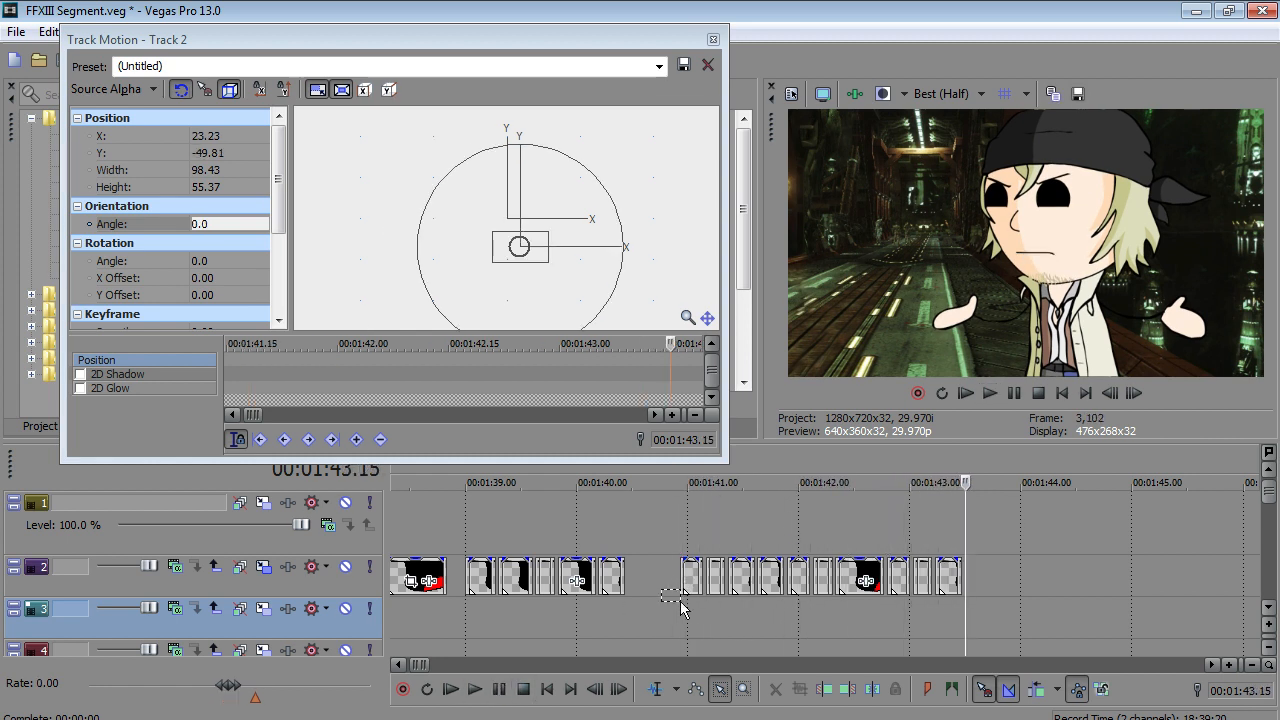
click(522, 689)
click(475, 689)
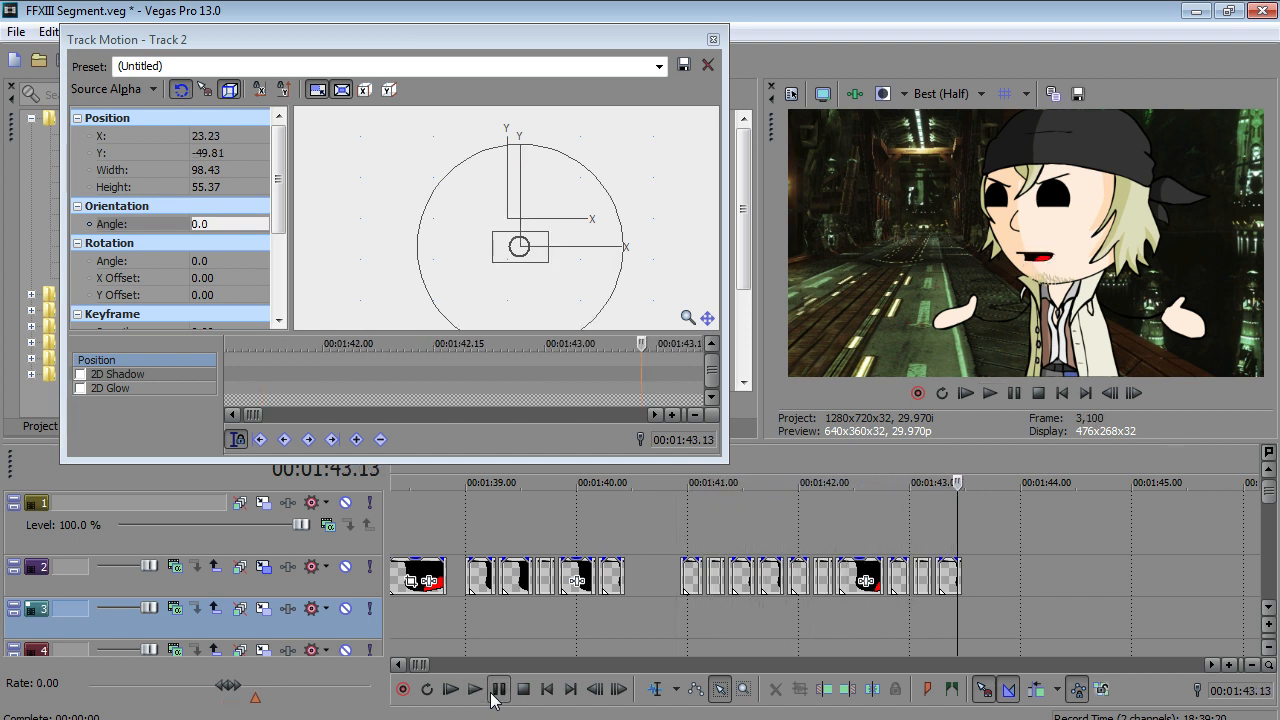
click(496, 690)
click(16, 31)
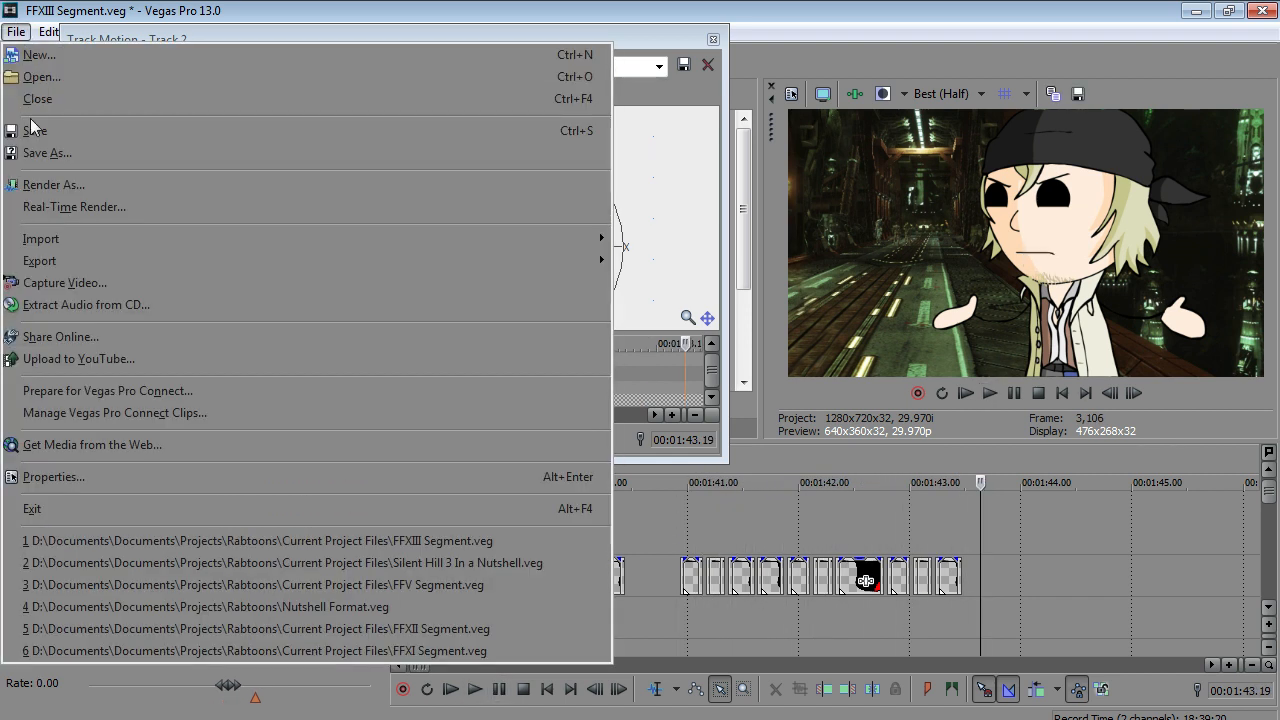
click(60, 138)
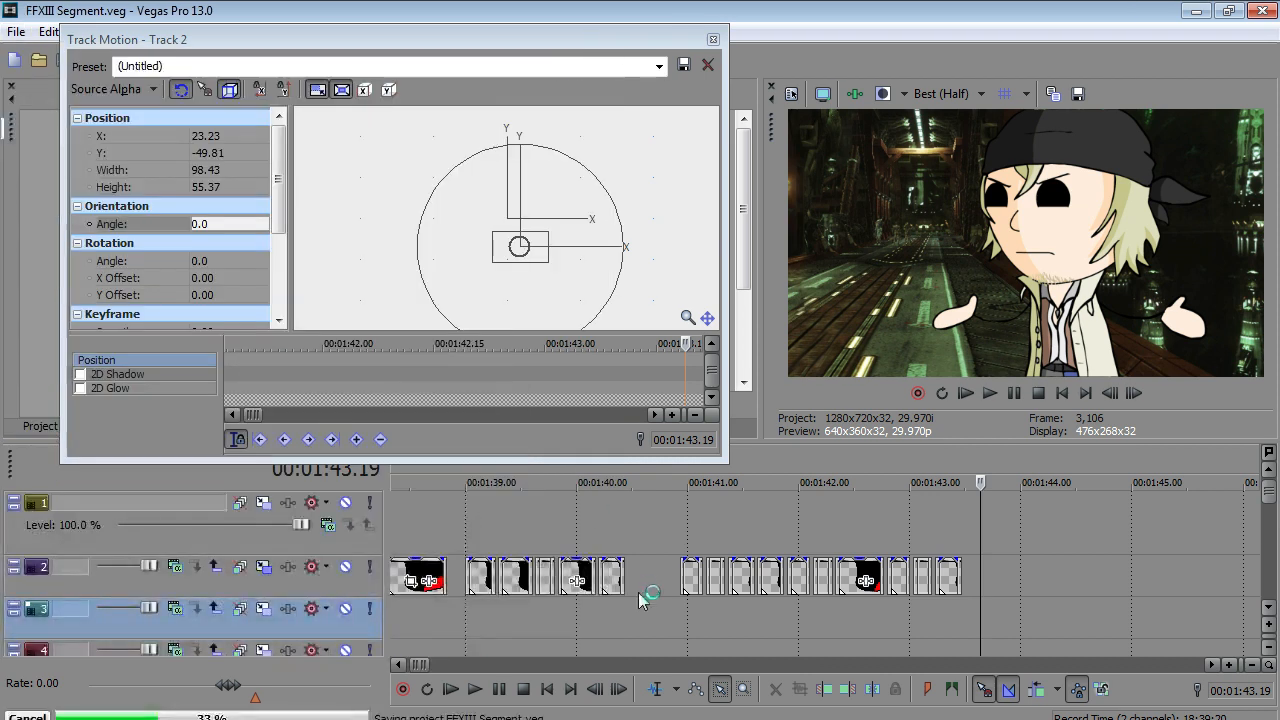
- Replay the whole line from 00:01:40.24 past its last mouth clip and save the project again
click(667, 541)
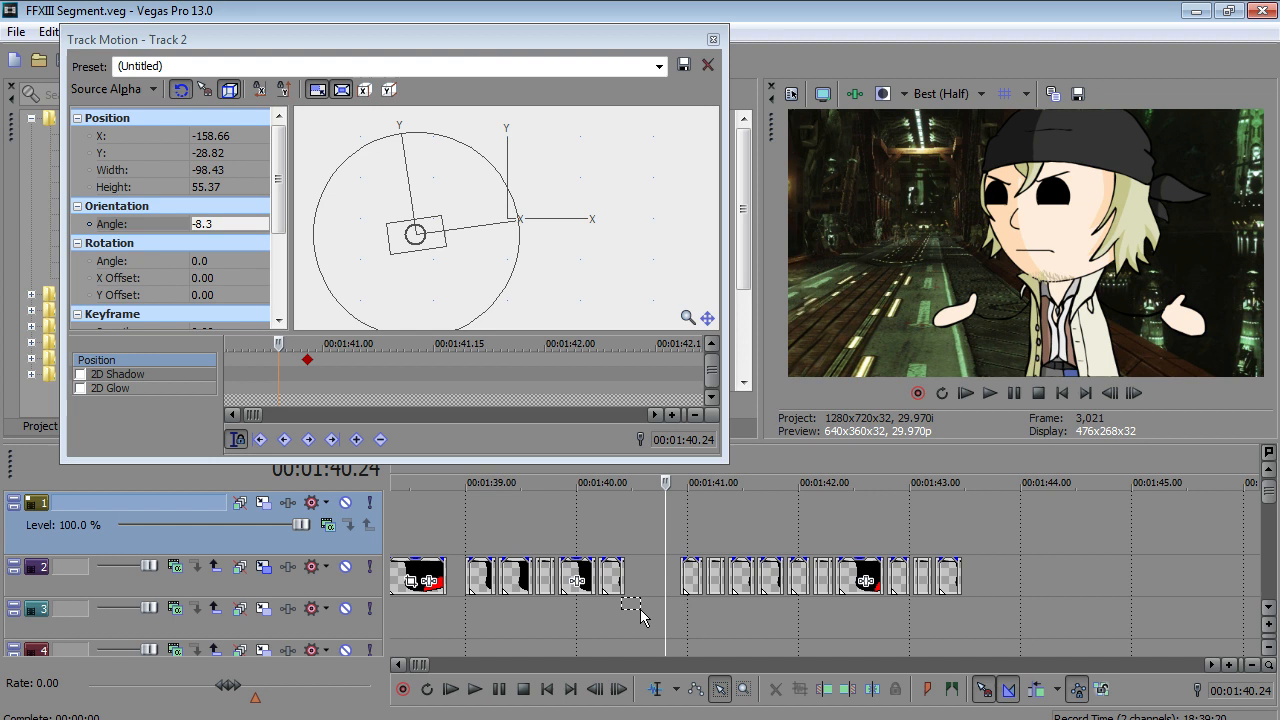
click(476, 690)
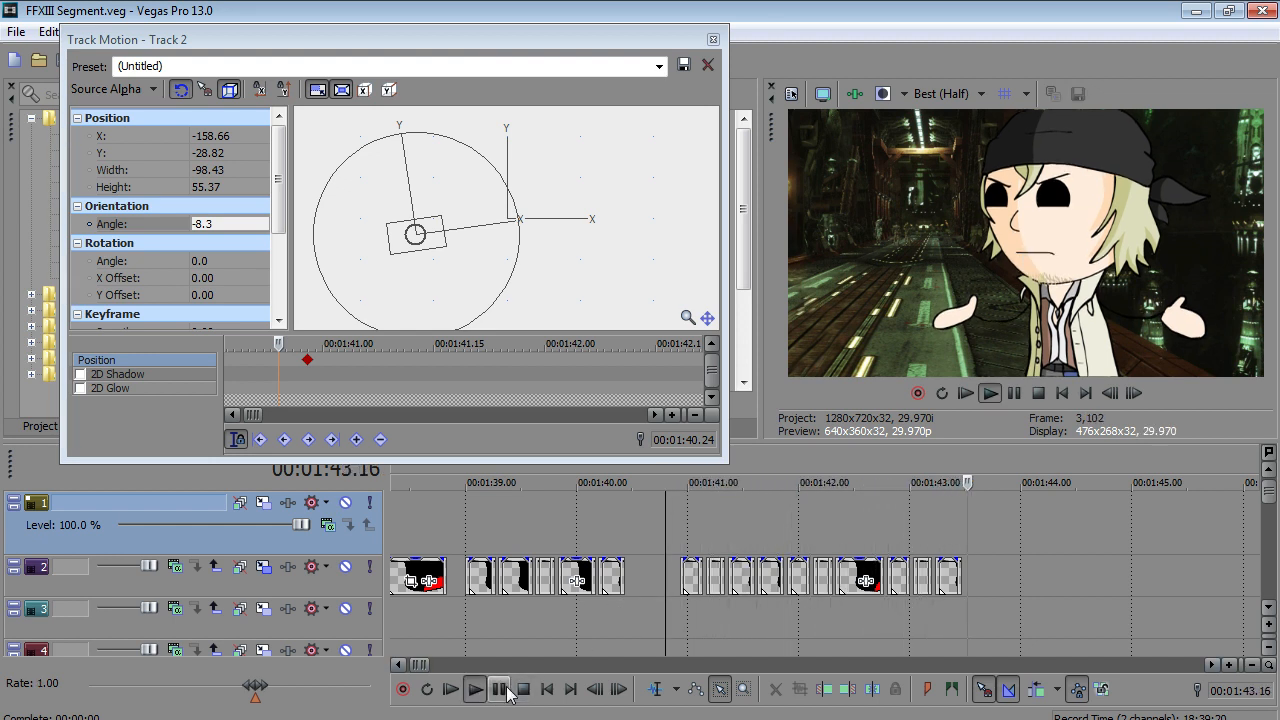
click(499, 690)
click(16, 31)
click(62, 126)
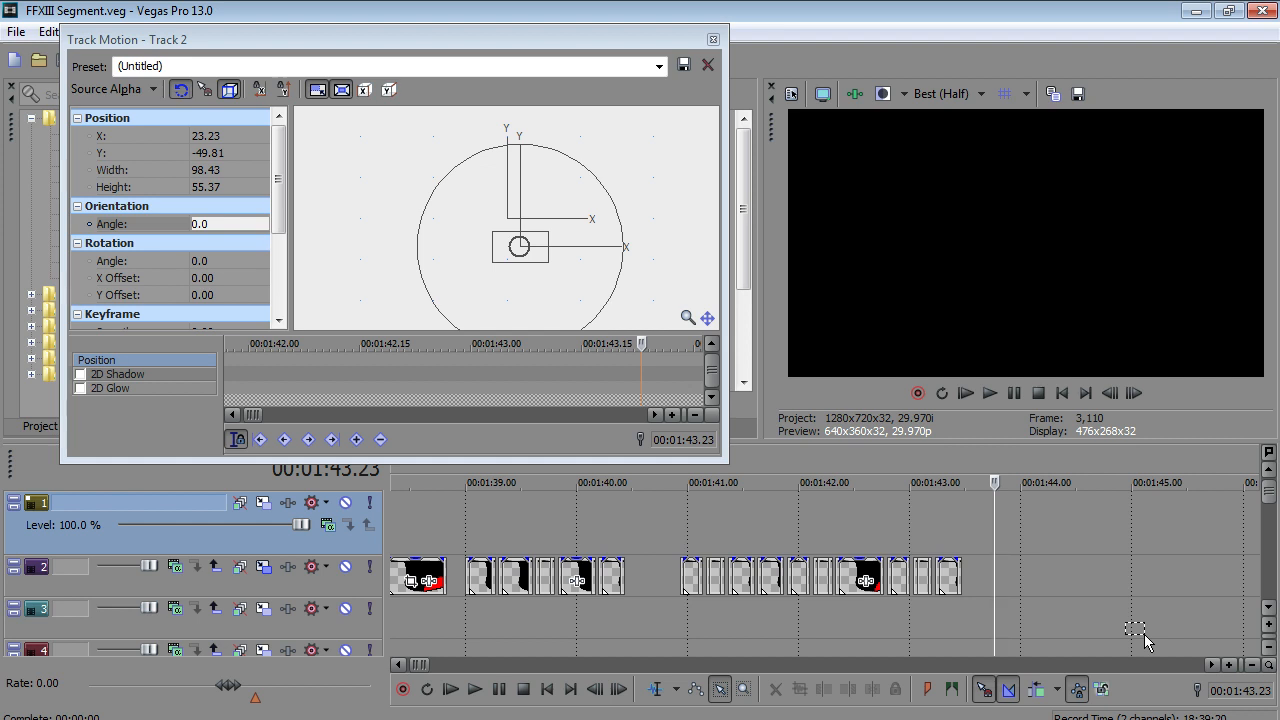
- Play the scene from about 00:01:17 to 00:01:37 to review the lip-sync and mouth positions
scroll(798, 558, down, 5)
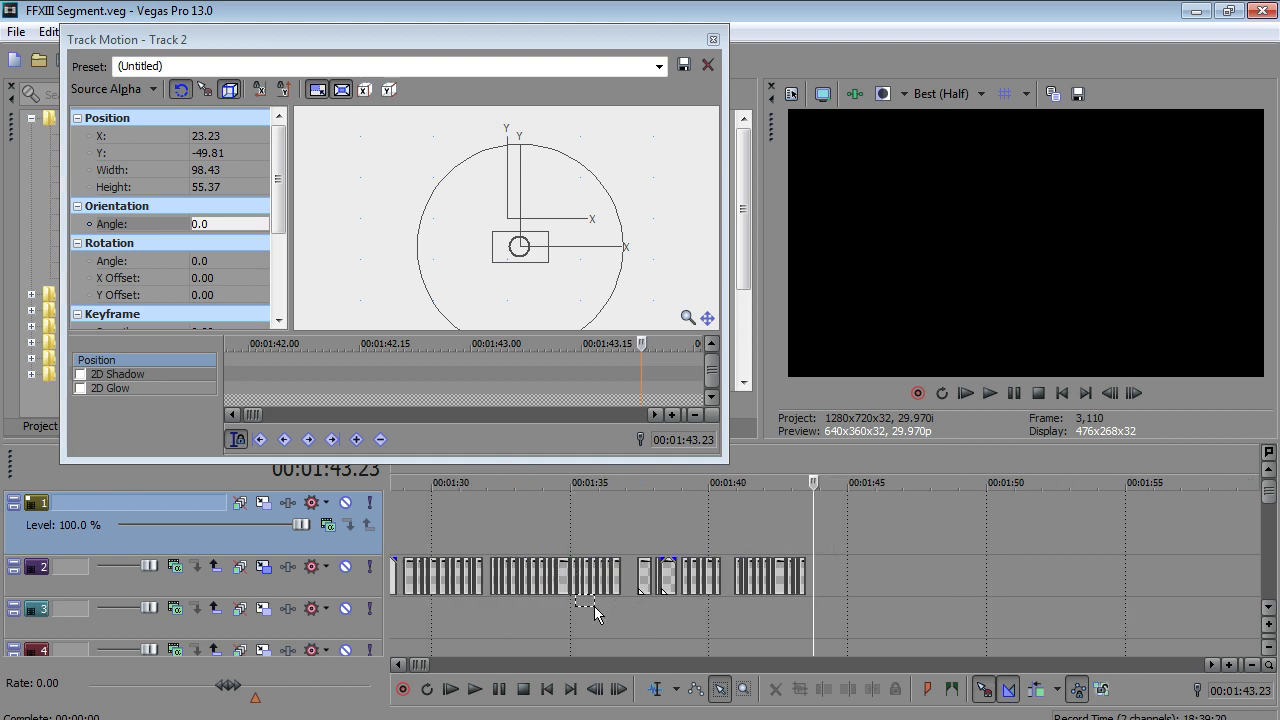
click(519, 602)
scroll(522, 601, up, 2)
drag(1270, 495, 1266, 527)
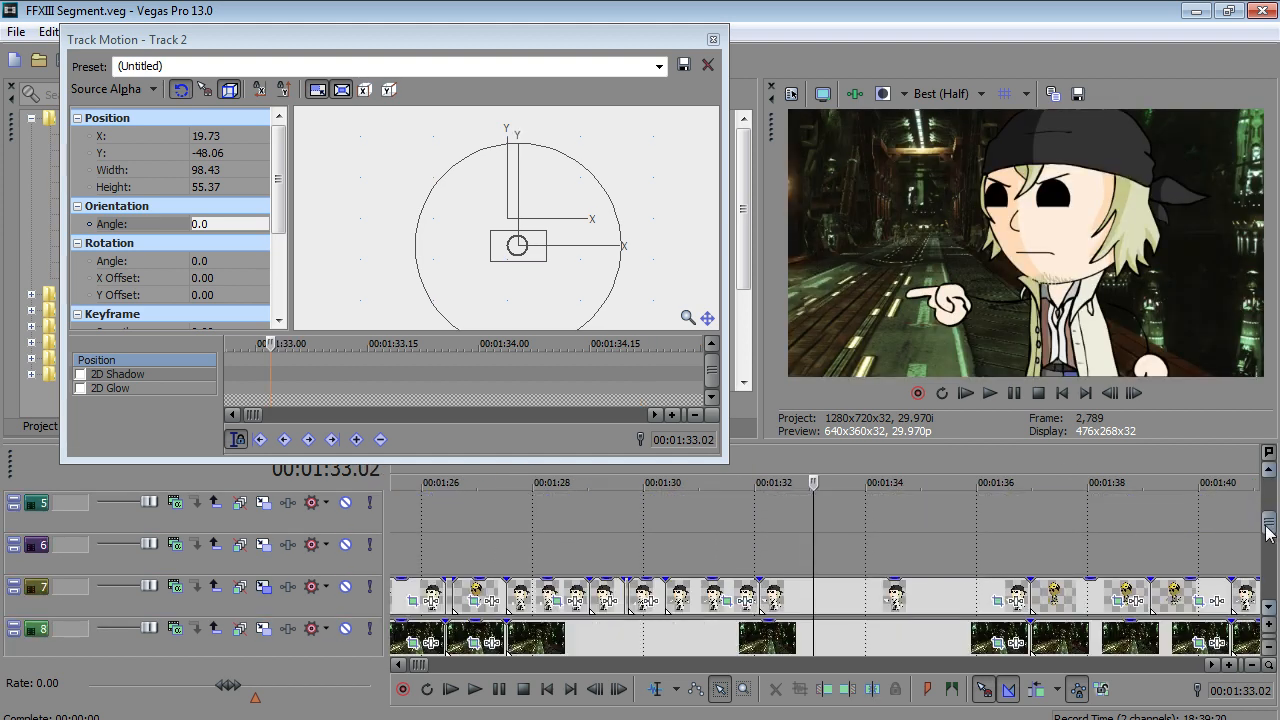
scroll(560, 557, down, 4)
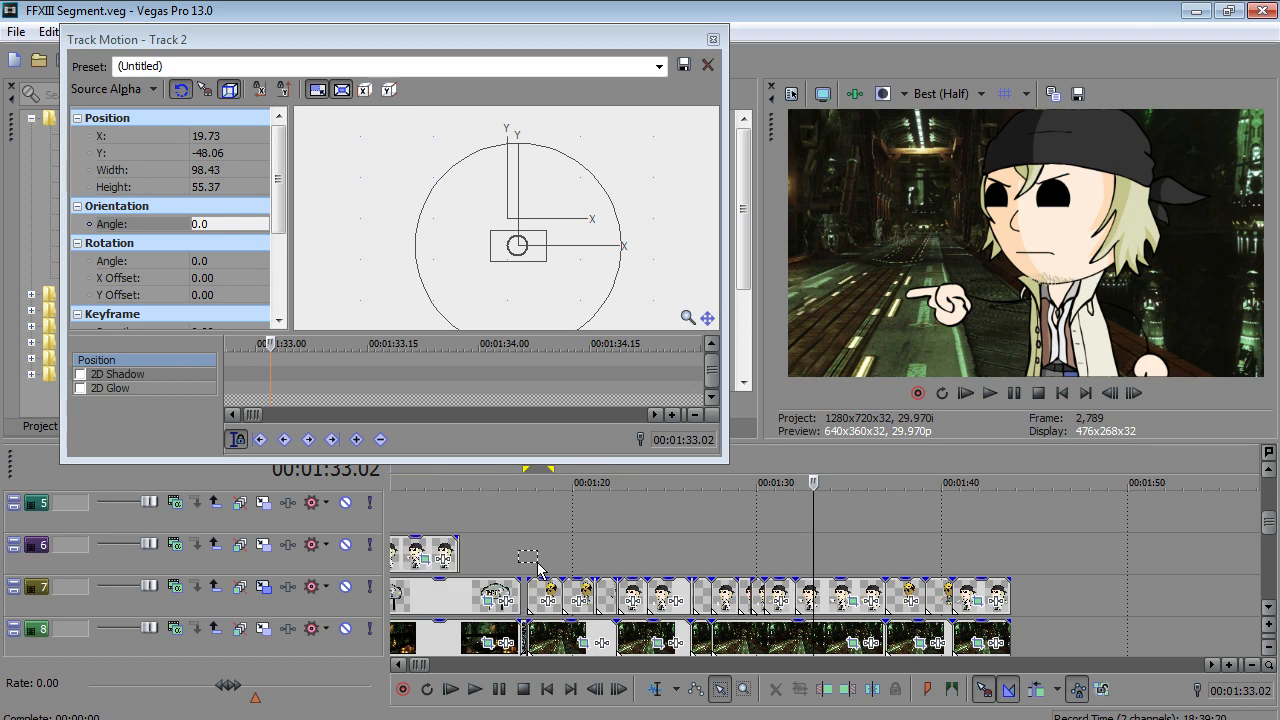
click(521, 566)
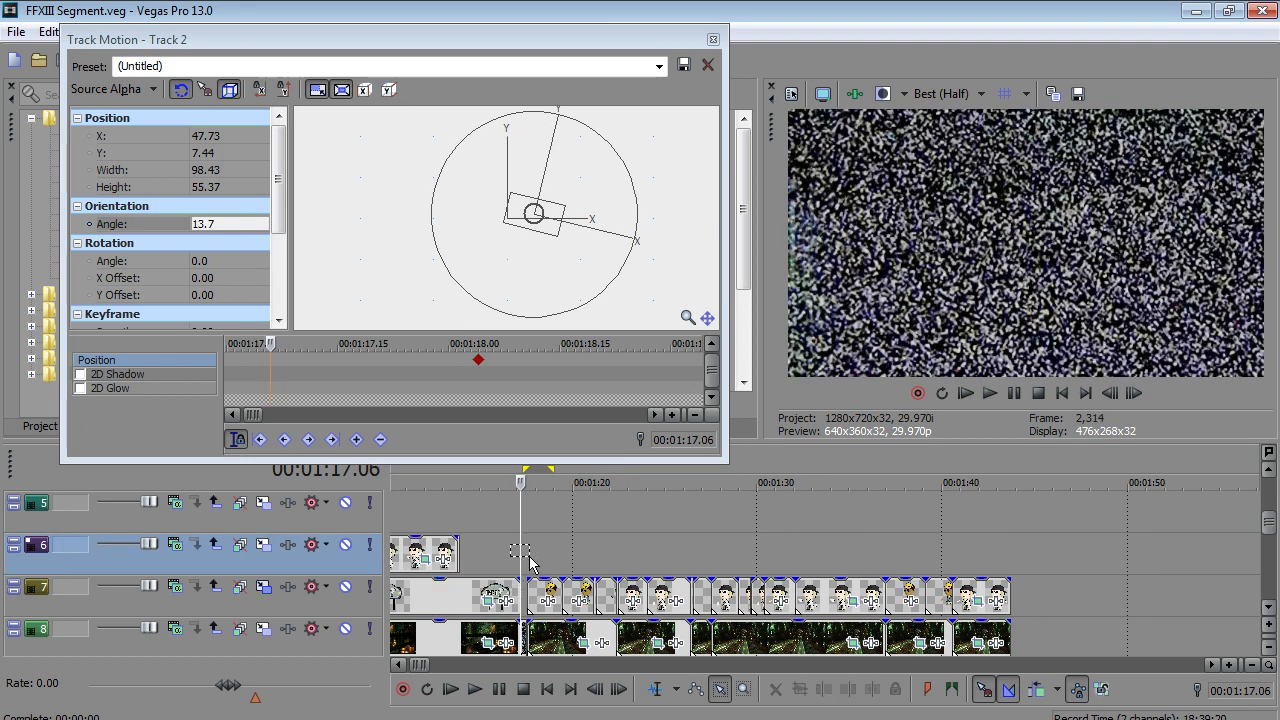
click(475, 690)
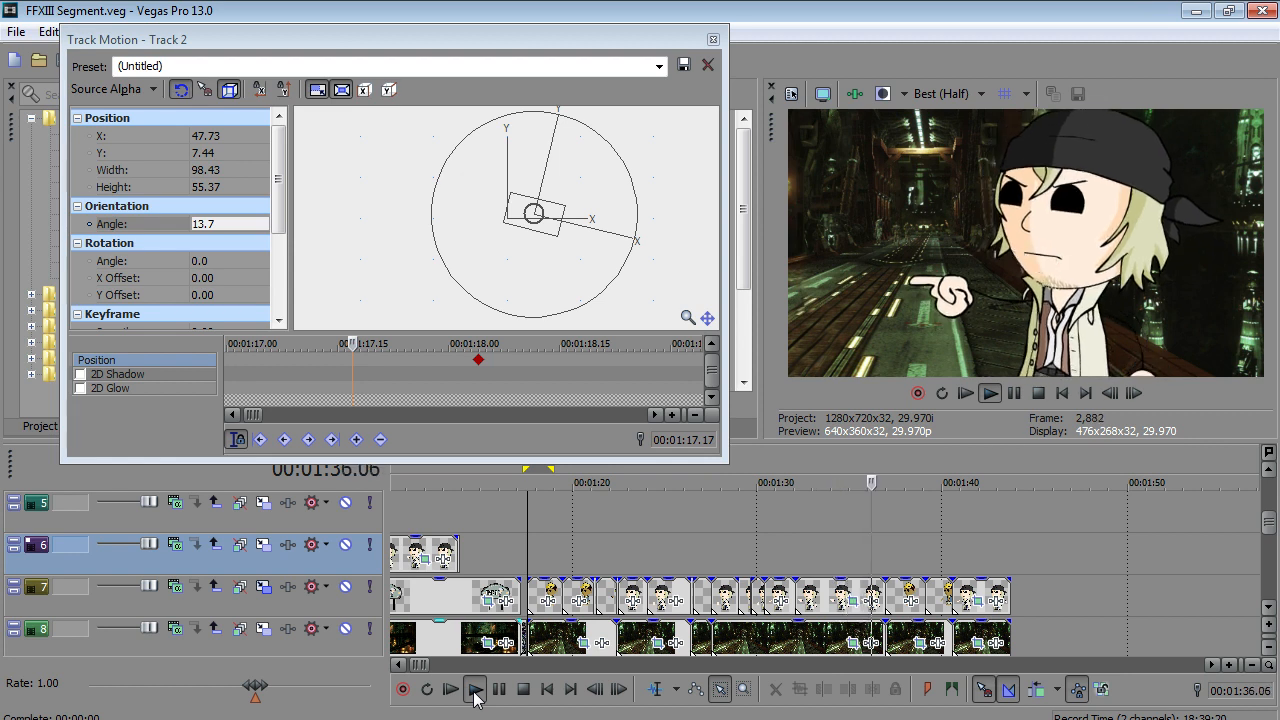
click(499, 689)
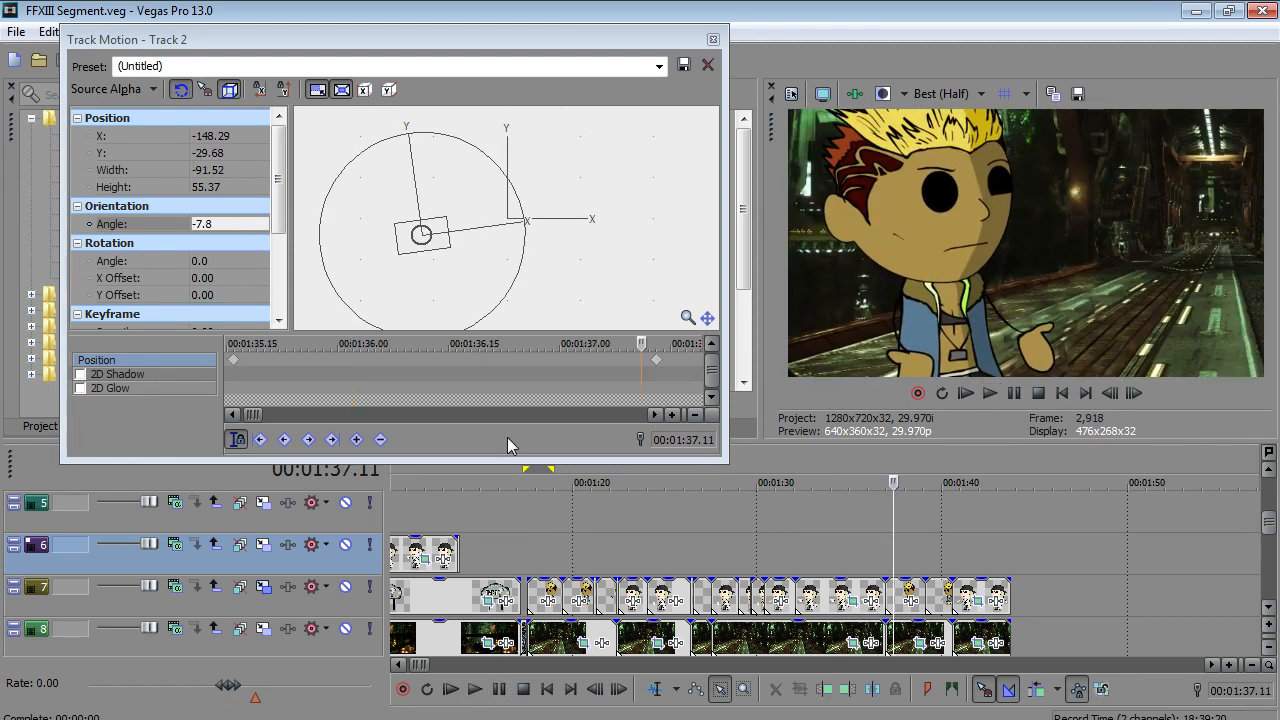
- Set track 2's motion keyframe at 00:01:35.16 to Hold interpolation
click(1268, 471)
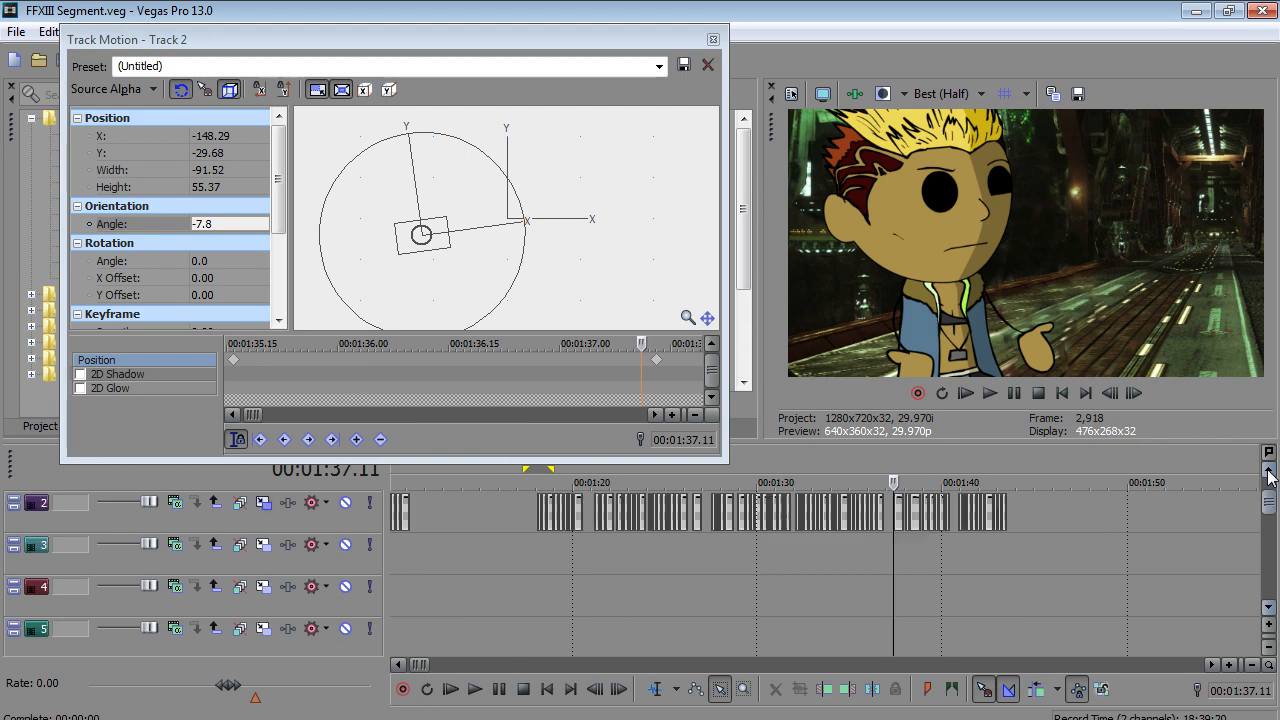
click(236, 366)
key(space)
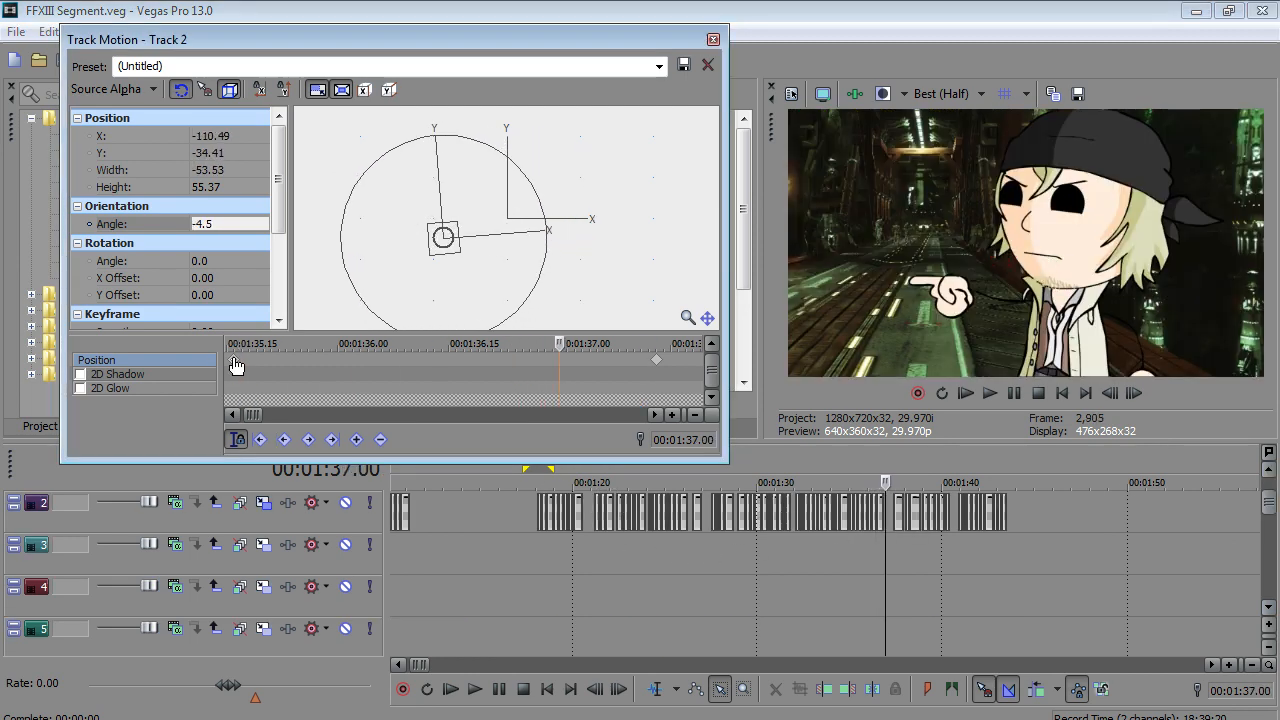
key(Return)
scroll(236, 366, down, 1)
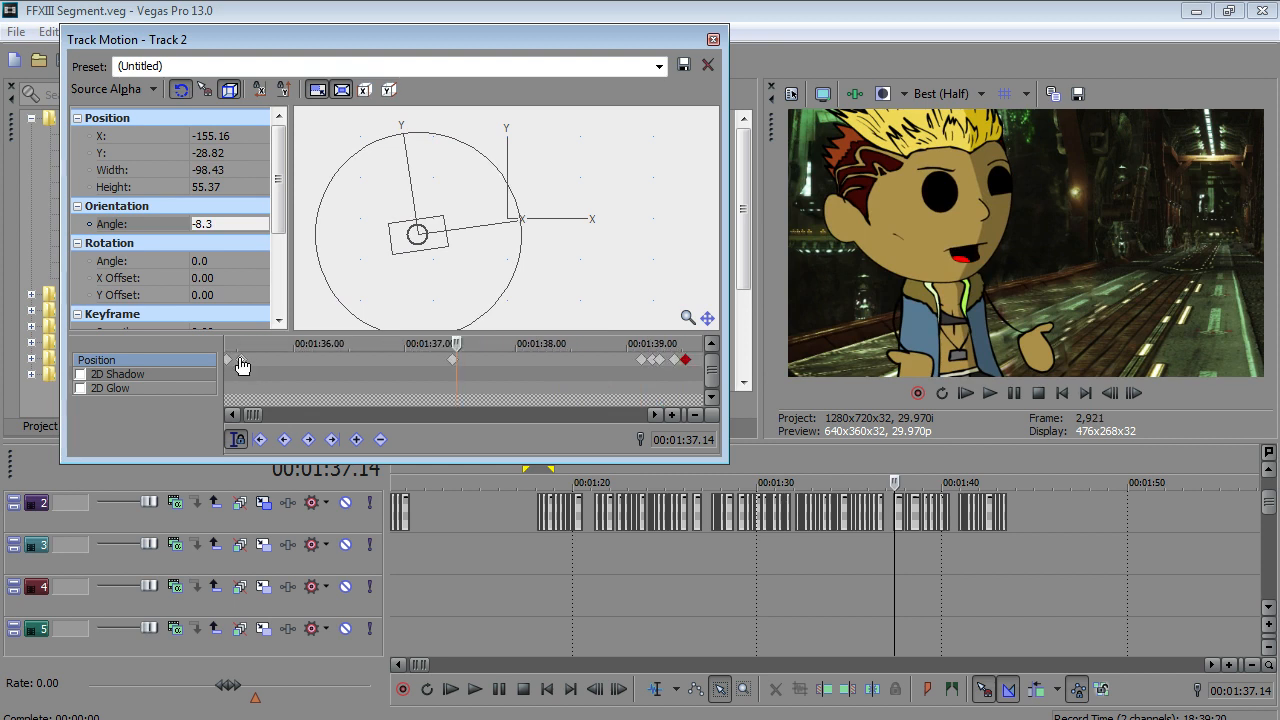
click(242, 362)
right_click(239, 358)
click(283, 595)
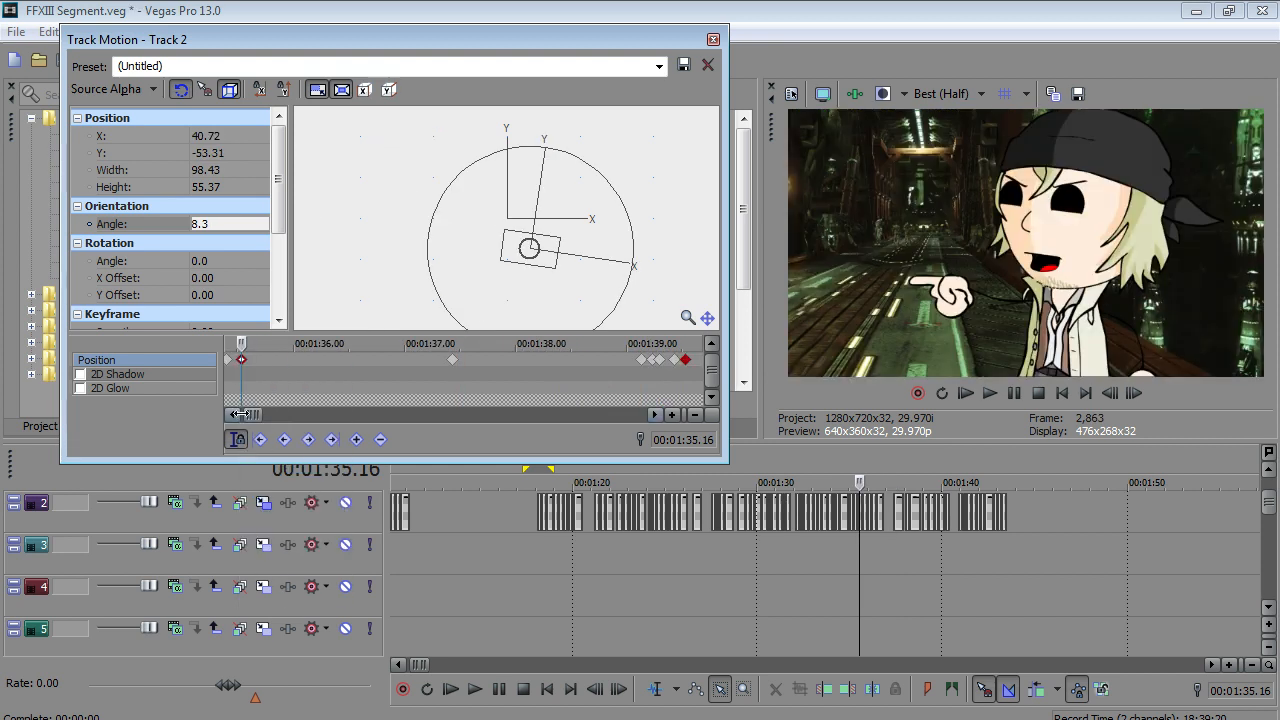
right_click(242, 369)
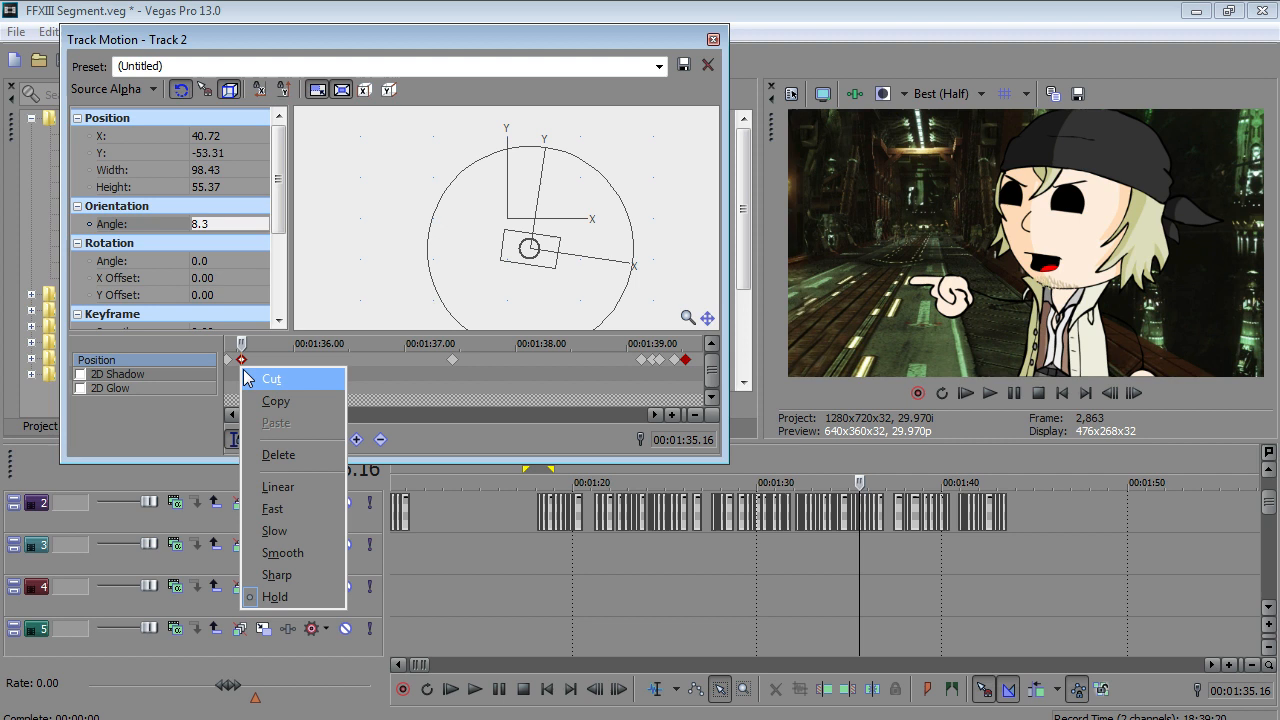
- Reapply Hold interpolation to track 2's motion keyframe at 00:01:35.16 and check the keyframes that follow up to 00:01:40.25
click(245, 378)
scroll(243, 358, up, 1)
click(464, 360)
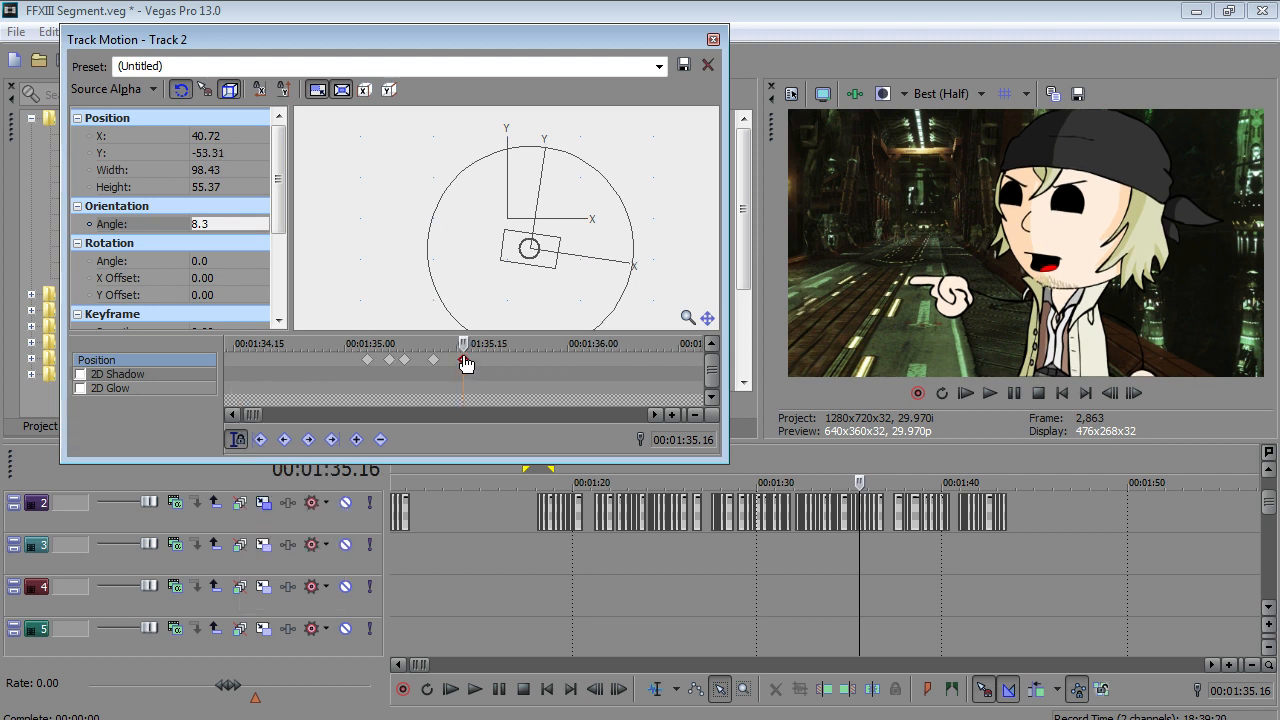
right_click(466, 362)
click(497, 589)
scroll(539, 359, down, 1)
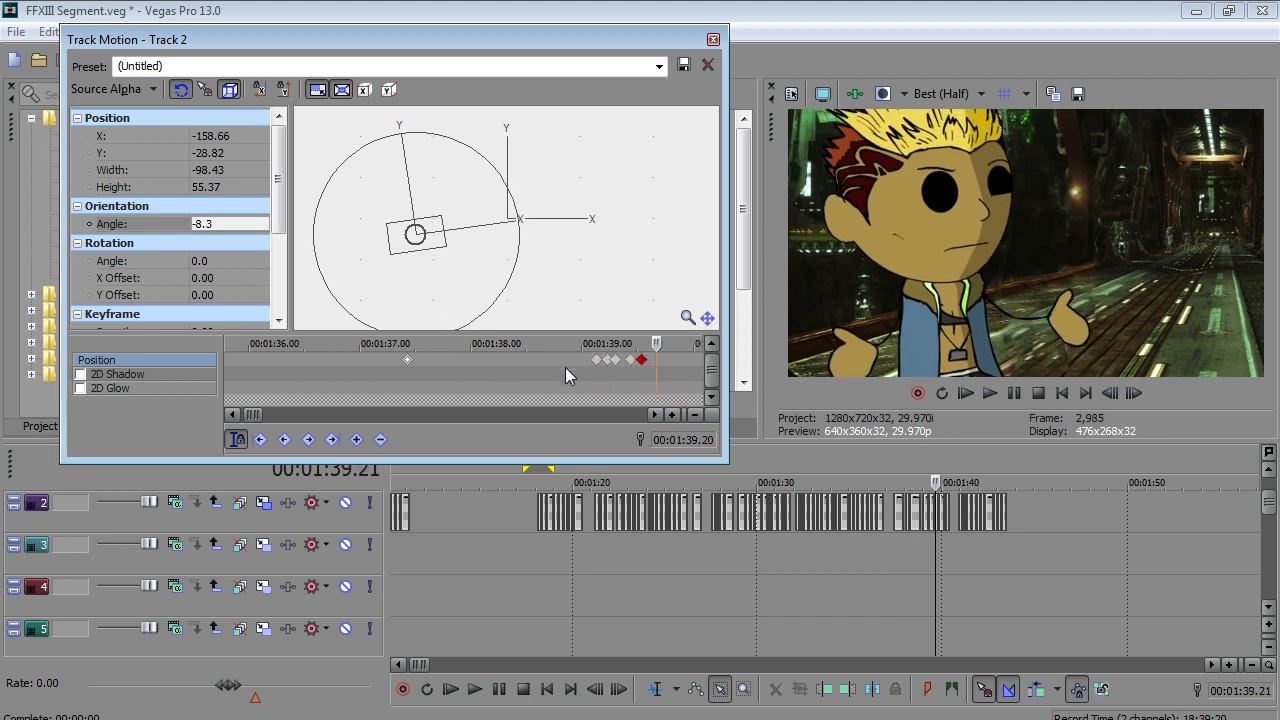
scroll(563, 369, down, 2)
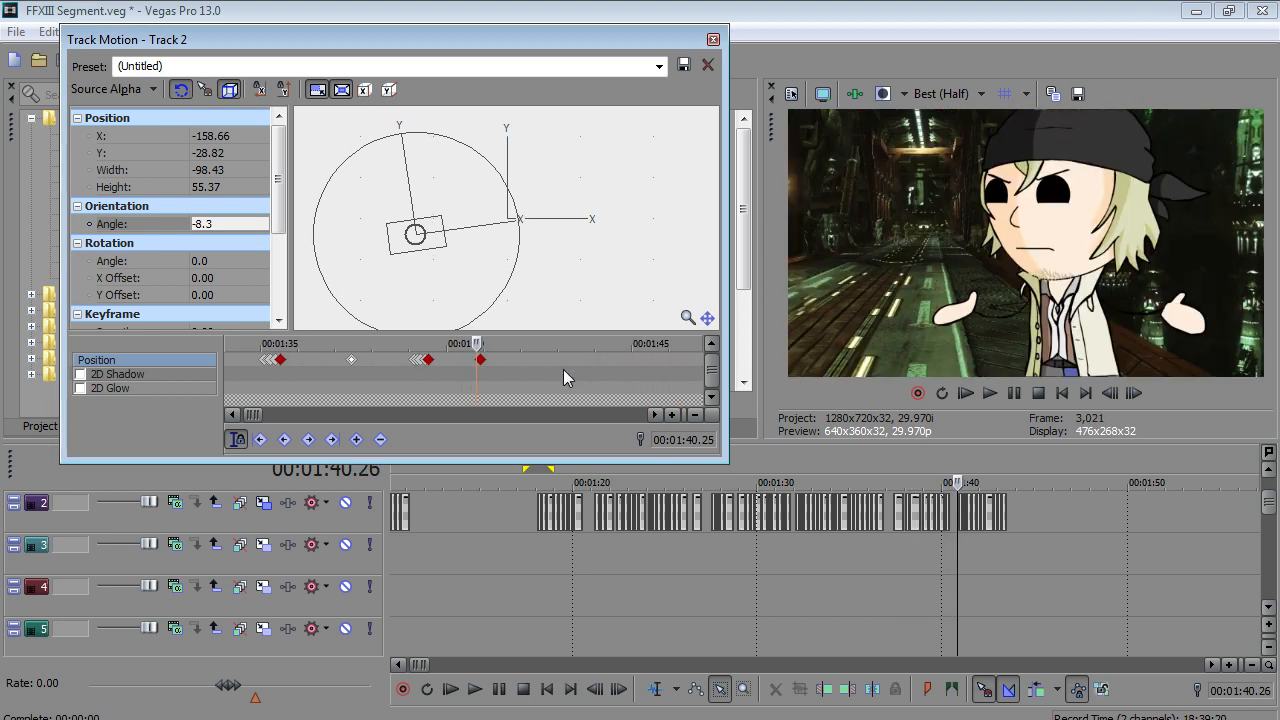
- Play the scene from 00:01:17.07 through its end at about 00:01:44, saving the project during playback
key(Return)
drag(506, 548, 525, 560)
click(525, 560)
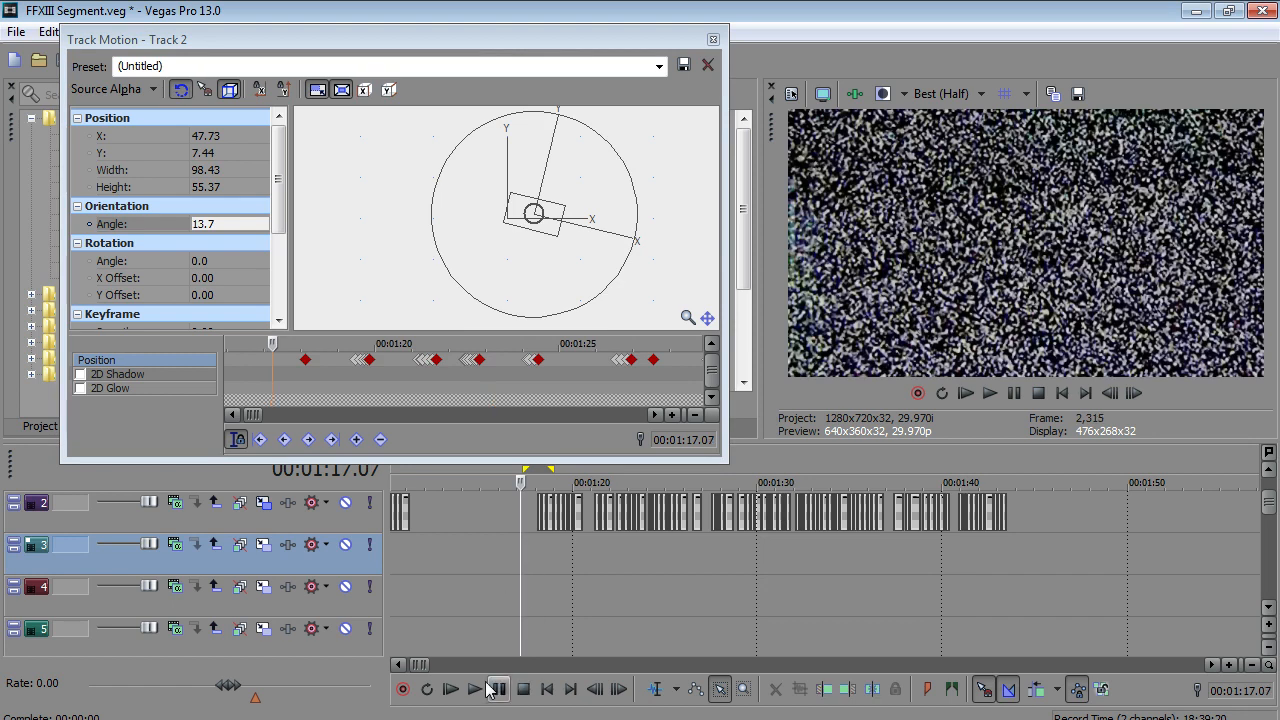
key(space)
click(16, 32)
click(32, 128)
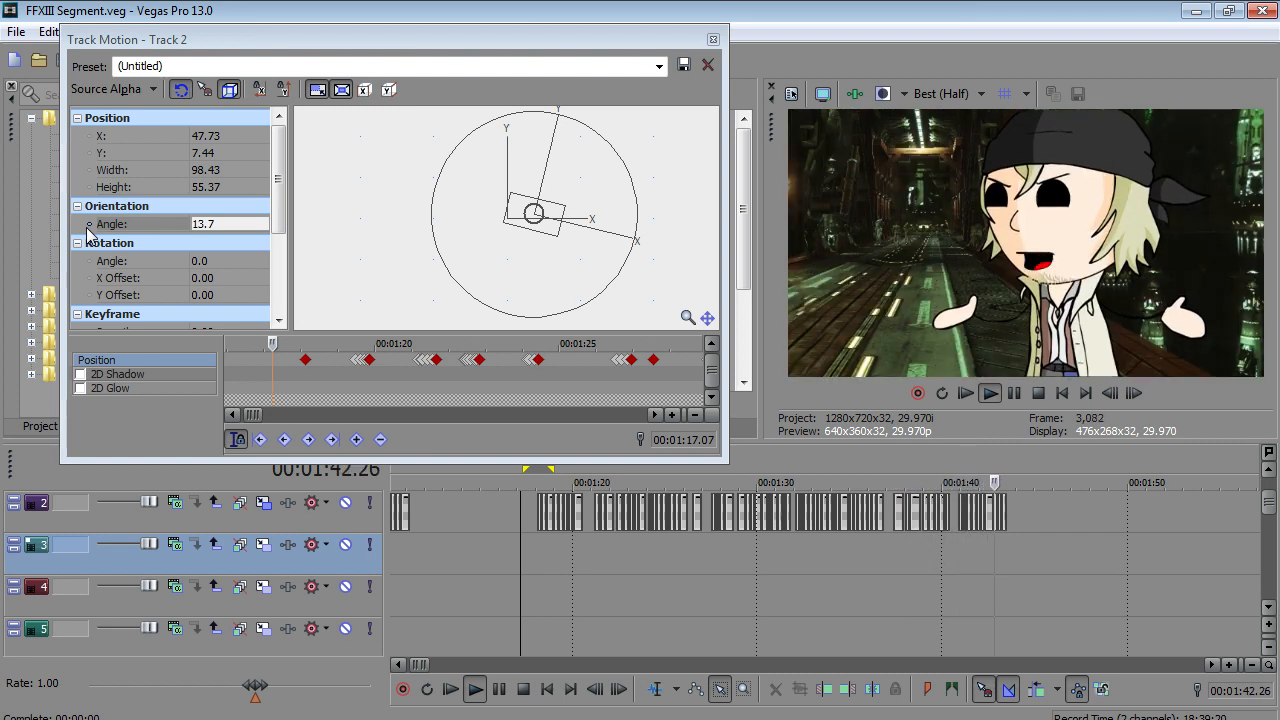
click(498, 690)
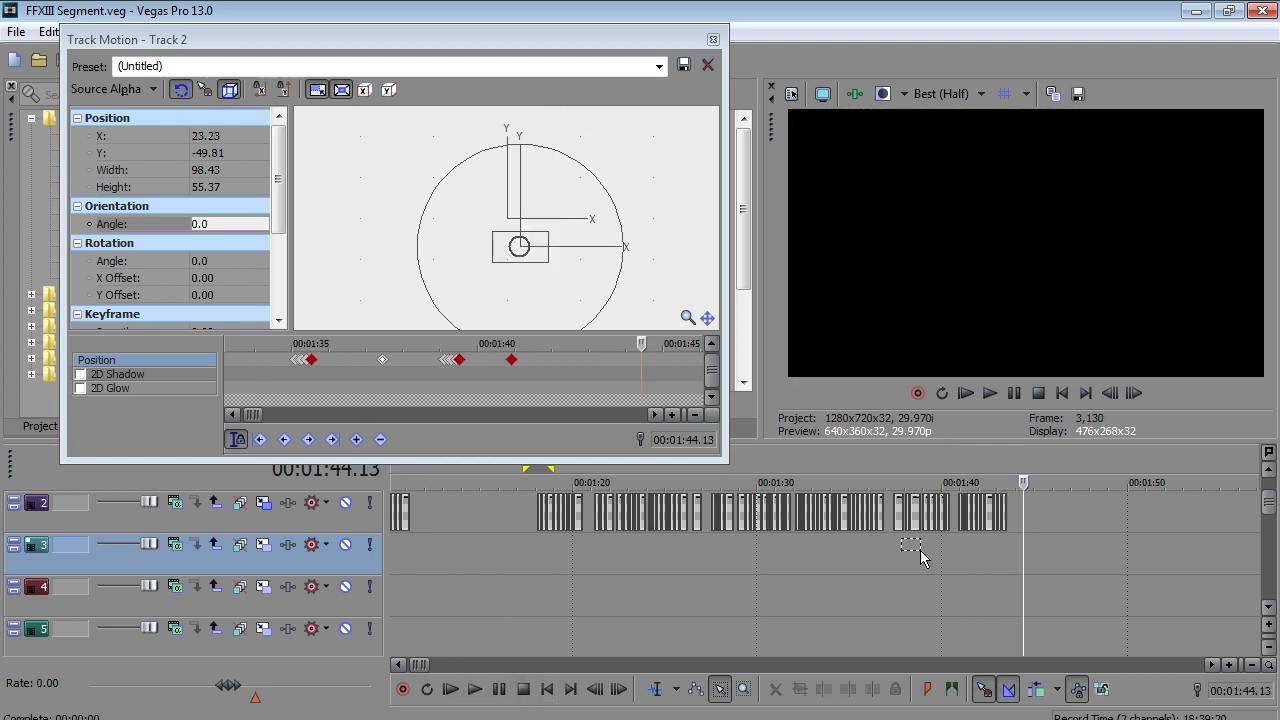
- Check the last mouth clips on track 2 around 00:01:43 and the character, background and audio clips on tracks 7 to 10
click(1004, 548)
scroll(934, 578, up, 4)
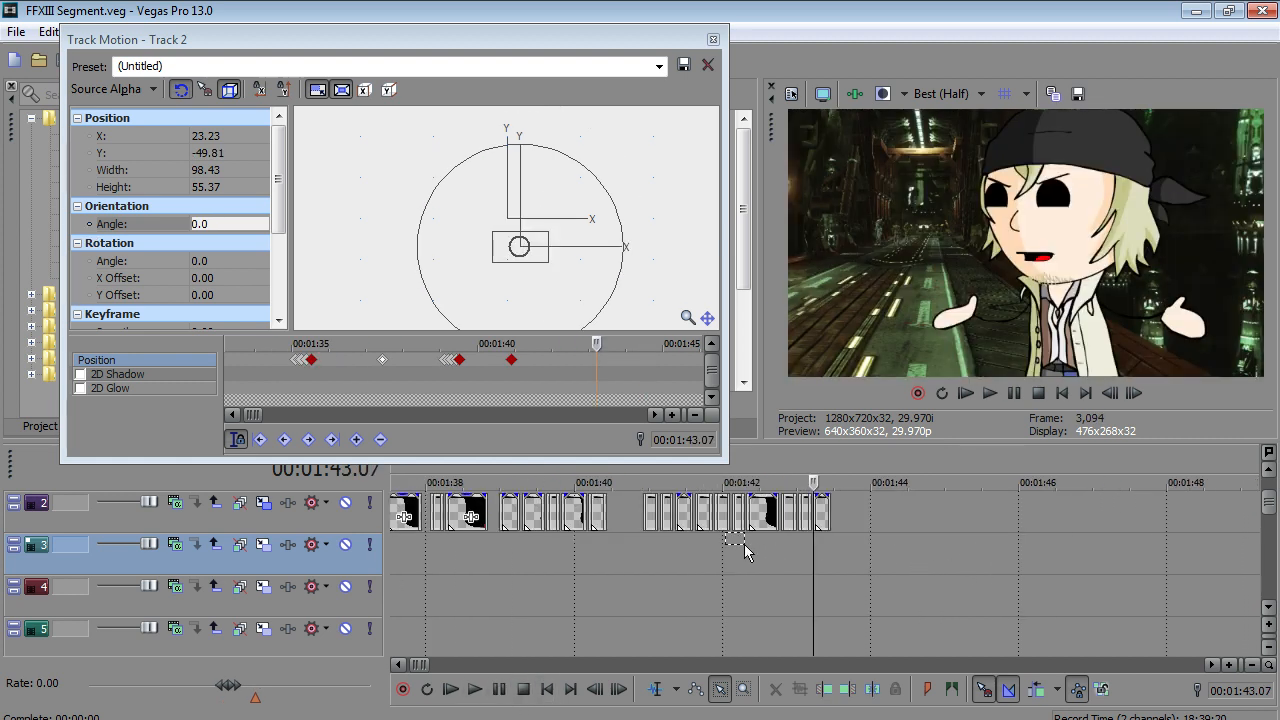
click(837, 541)
scroll(838, 540, down, 4)
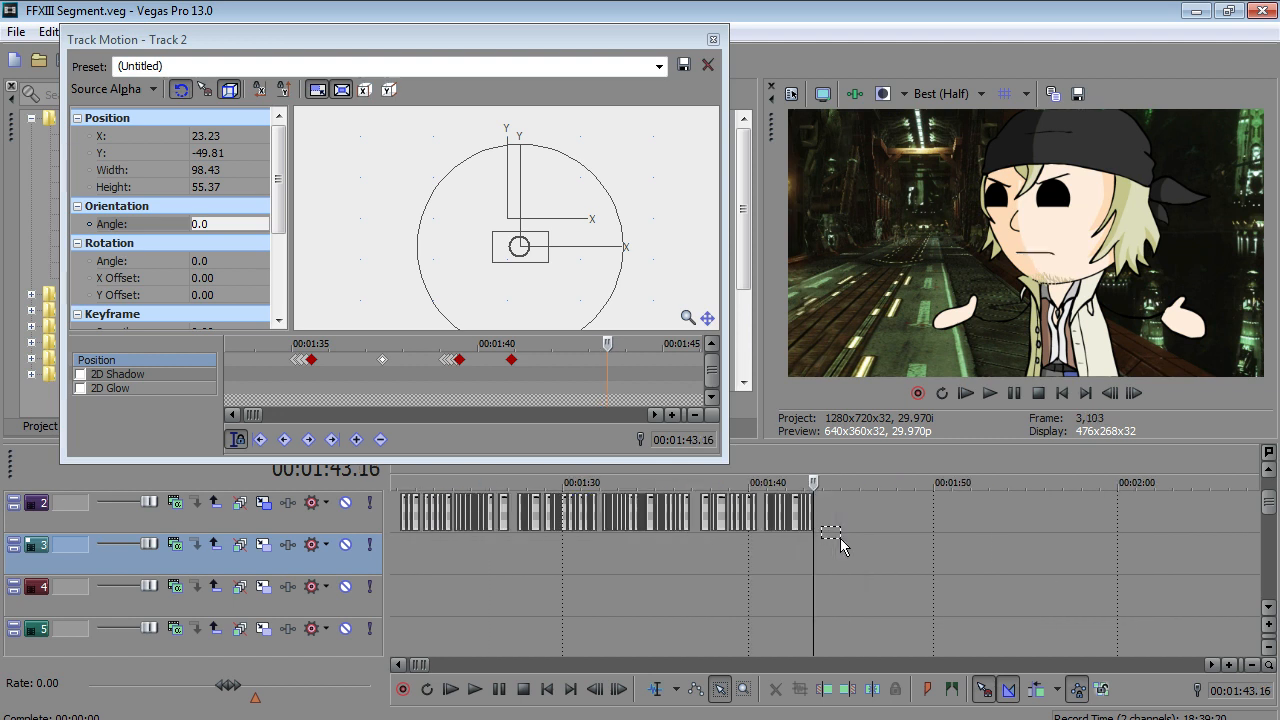
scroll(740, 596, down, 3)
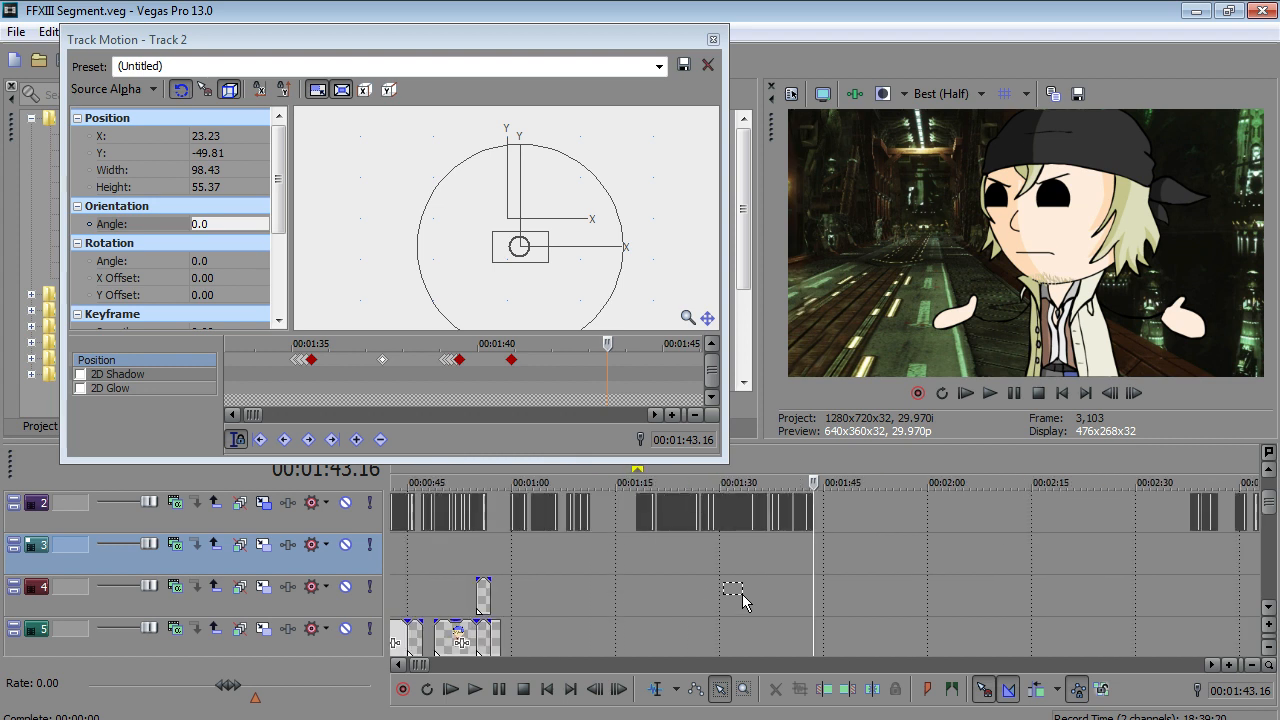
scroll(742, 594, up, 3)
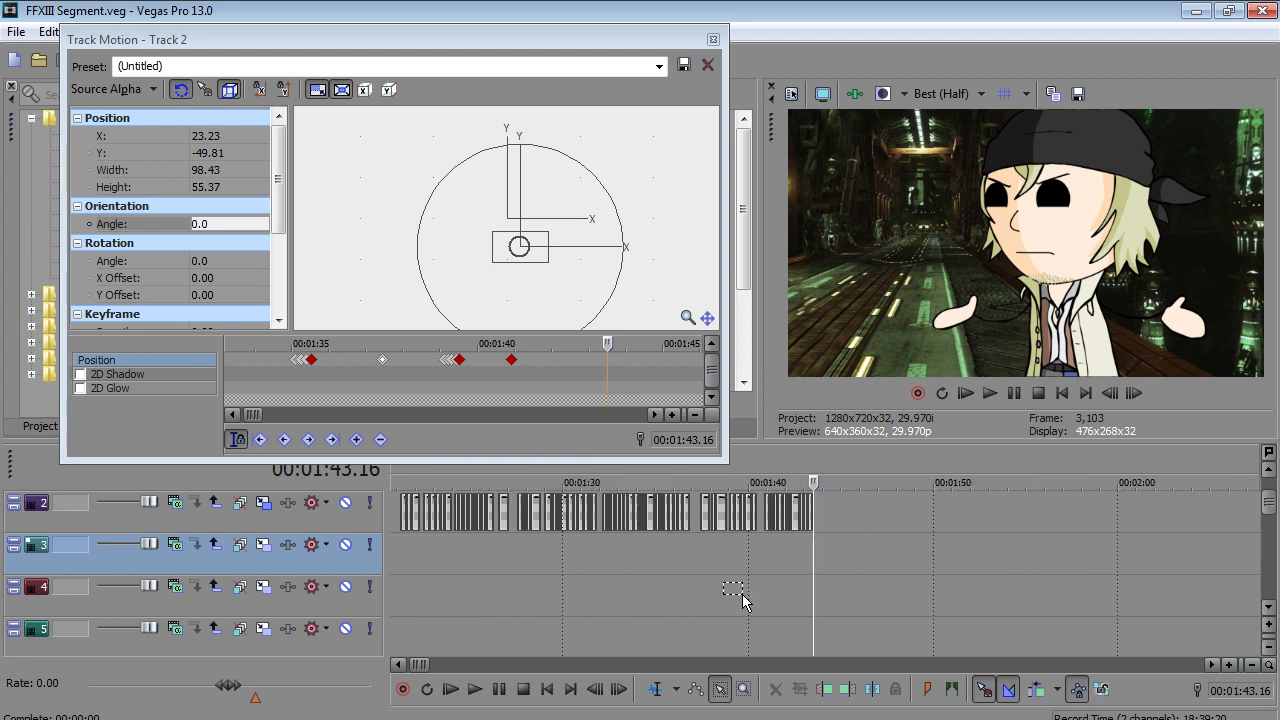
scroll(743, 601, down, 3)
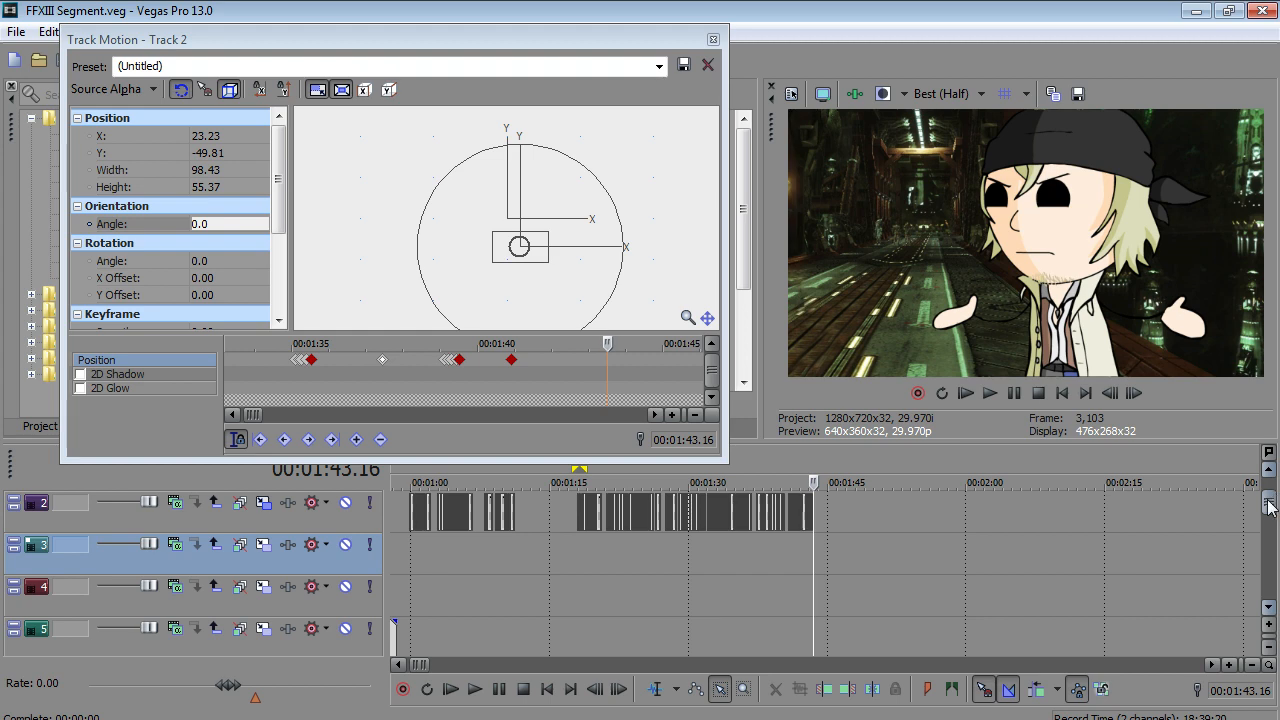
drag(1270, 503, 1268, 540)
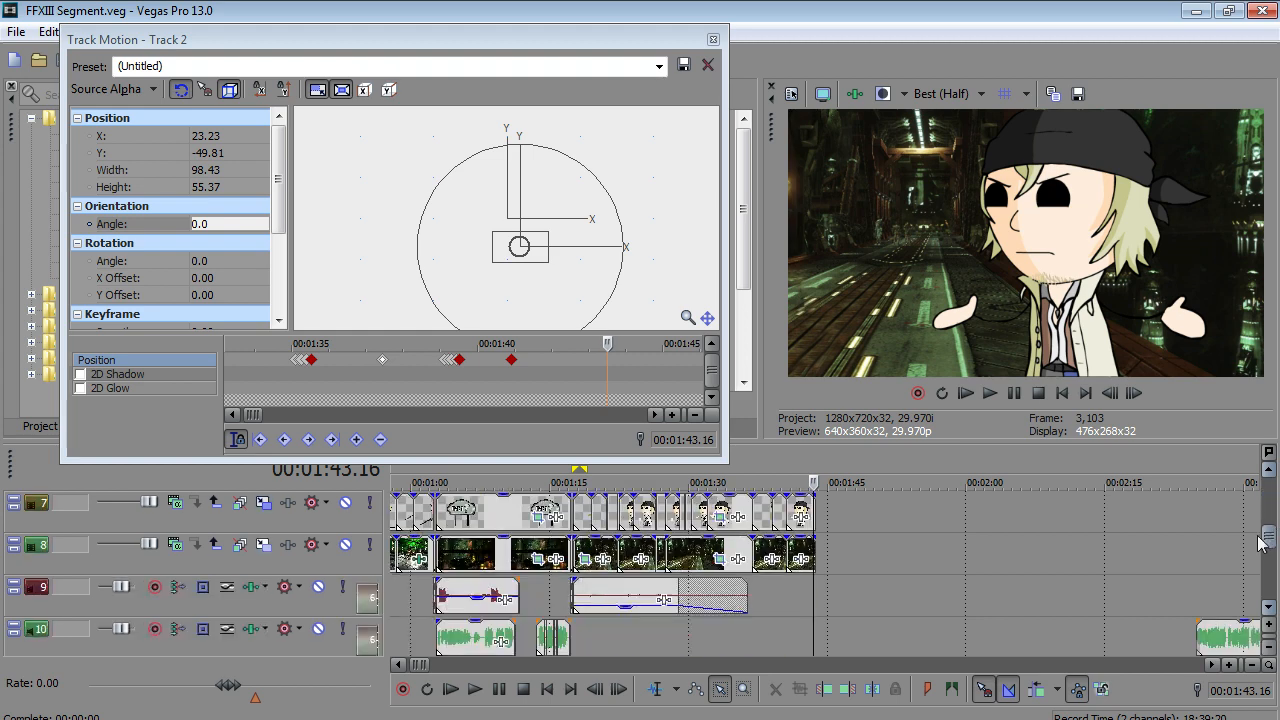
click(575, 637)
click(790, 642)
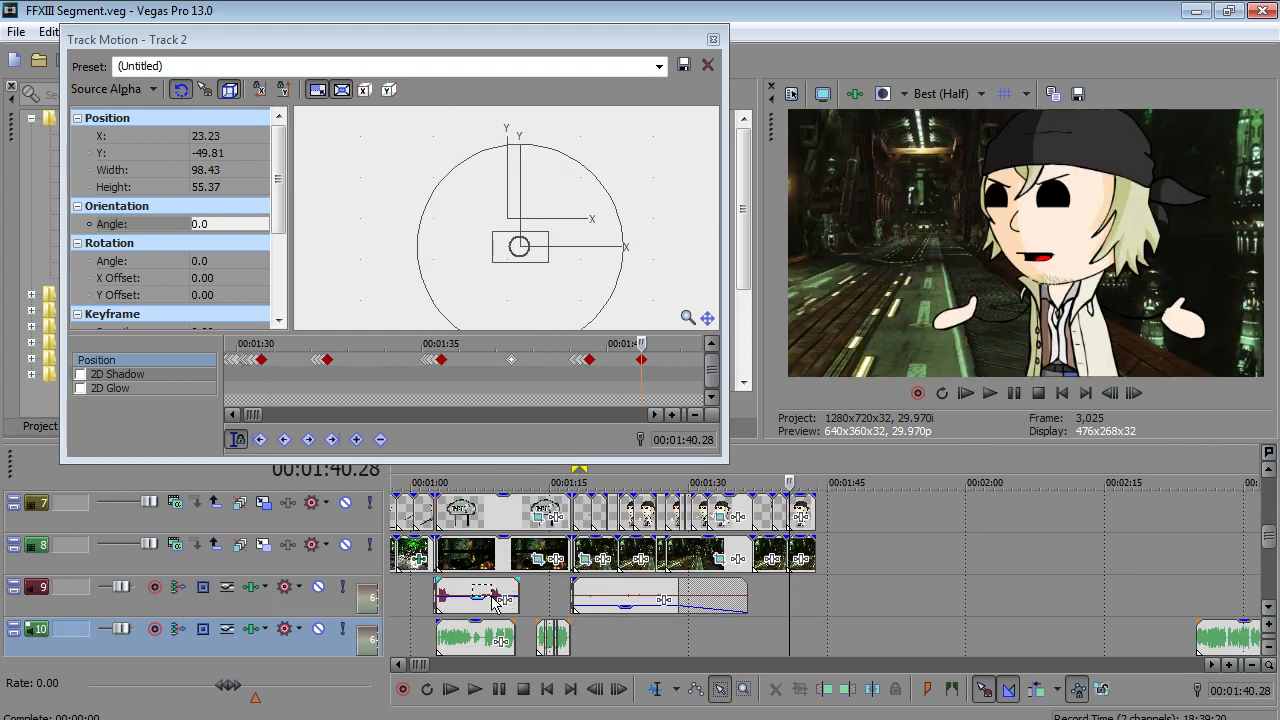
click(431, 637)
scroll(431, 637, up, 2)
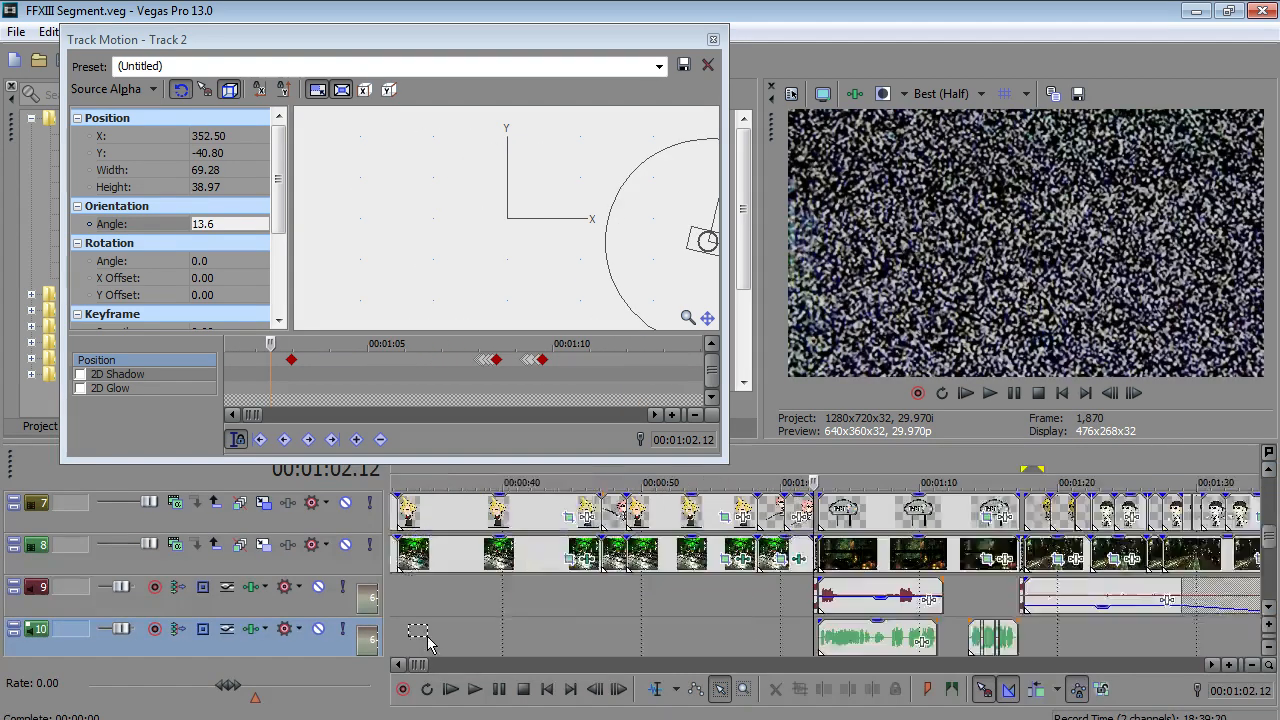
- Play the segment from 00:01:02.23 to about 00:01:44 and save the project
click(822, 556)
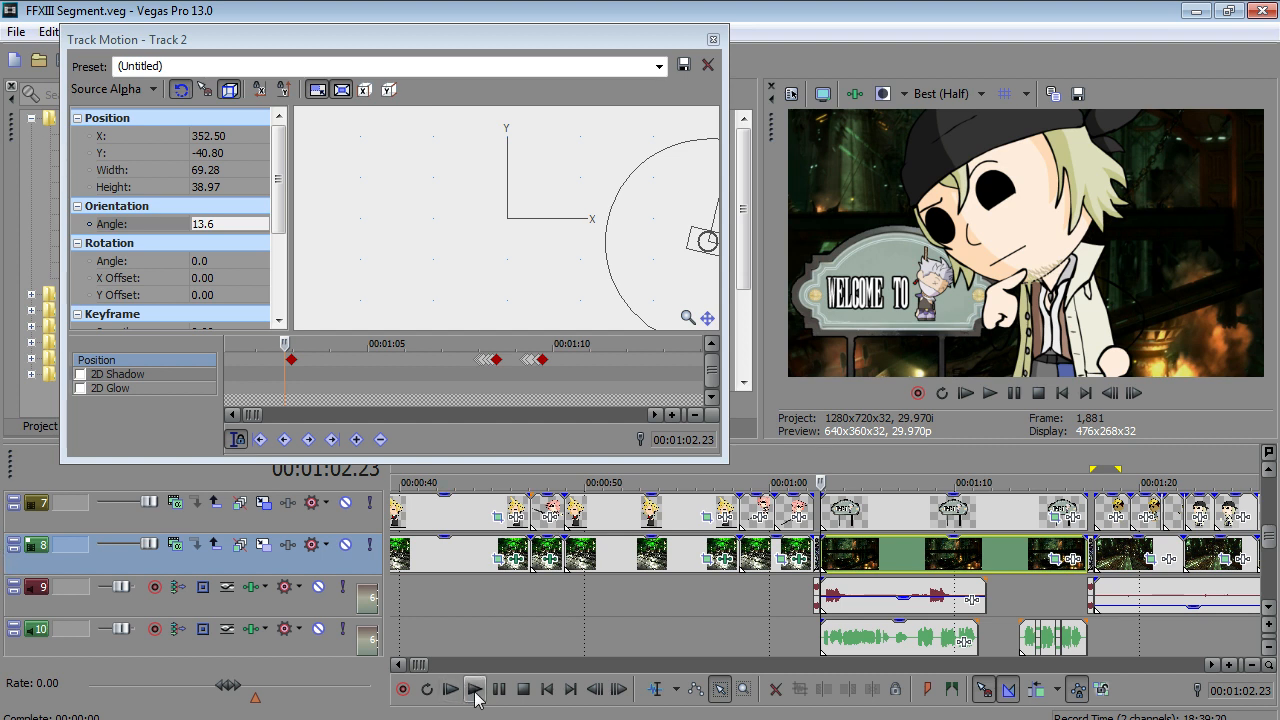
click(475, 690)
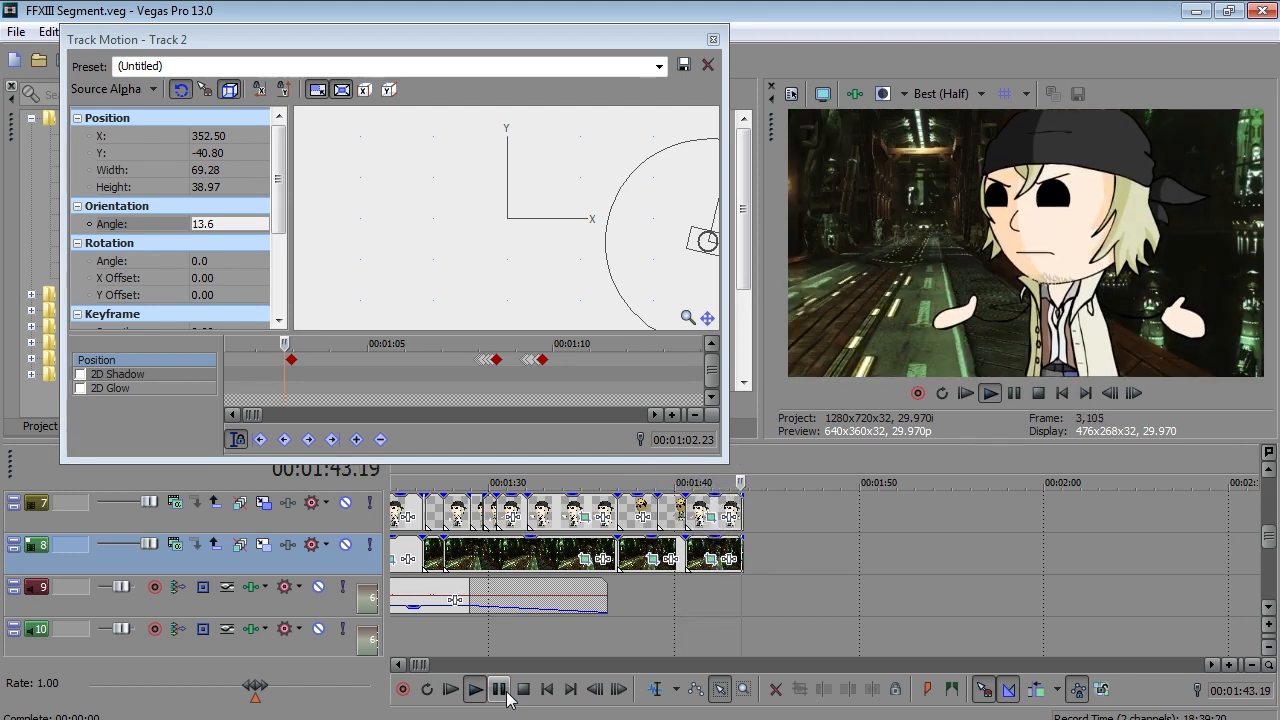
click(505, 697)
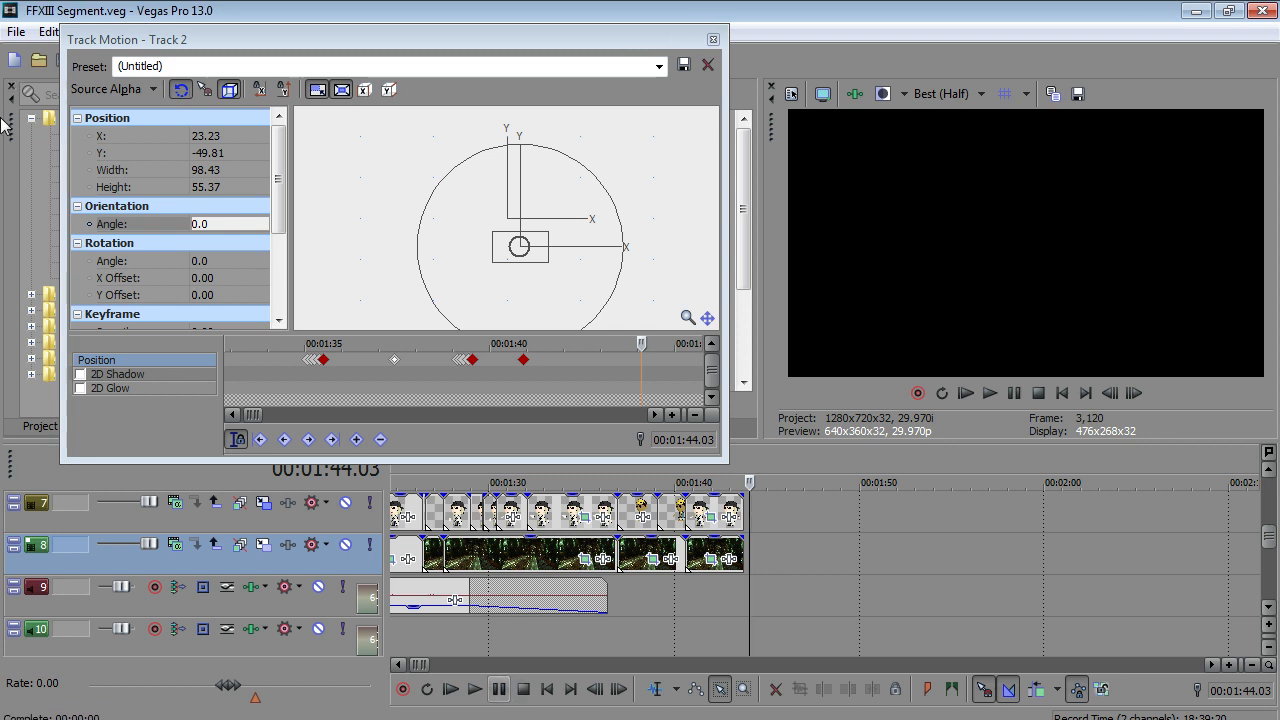
click(15, 31)
click(47, 128)
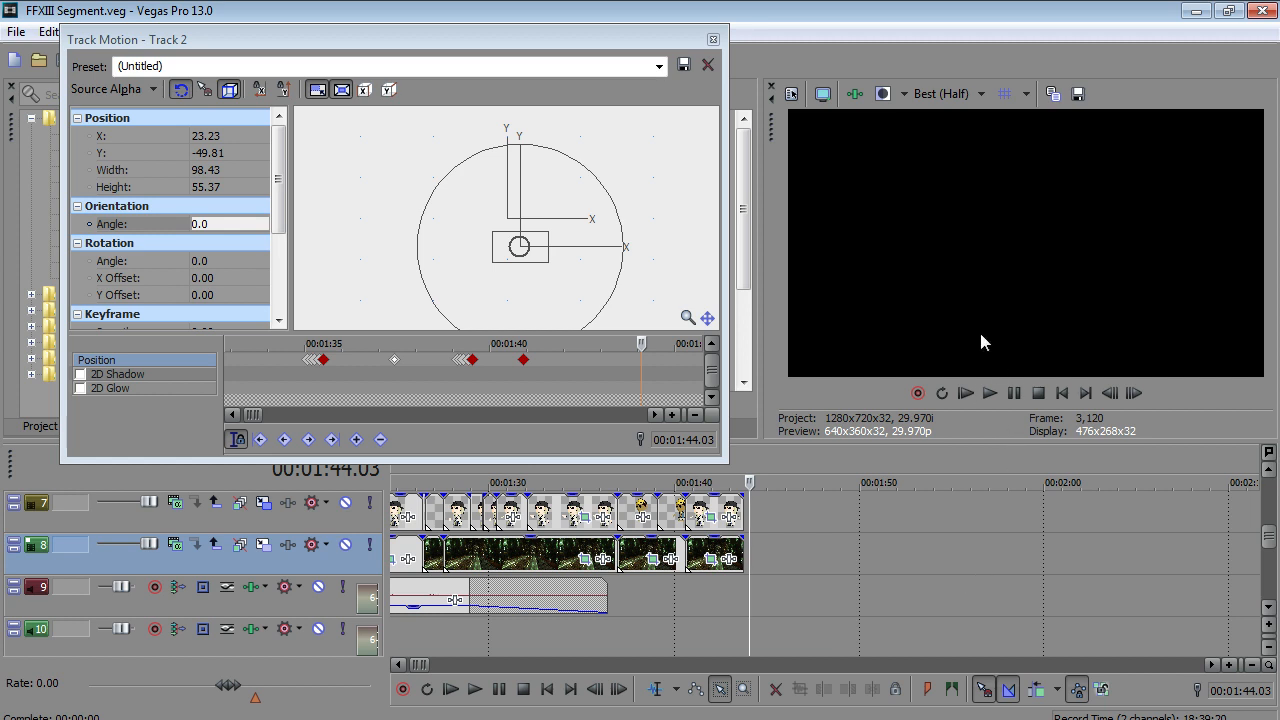
- Return the cursor to the very start of the project and briefly try the full-screen preview
drag(425, 665, 401, 665)
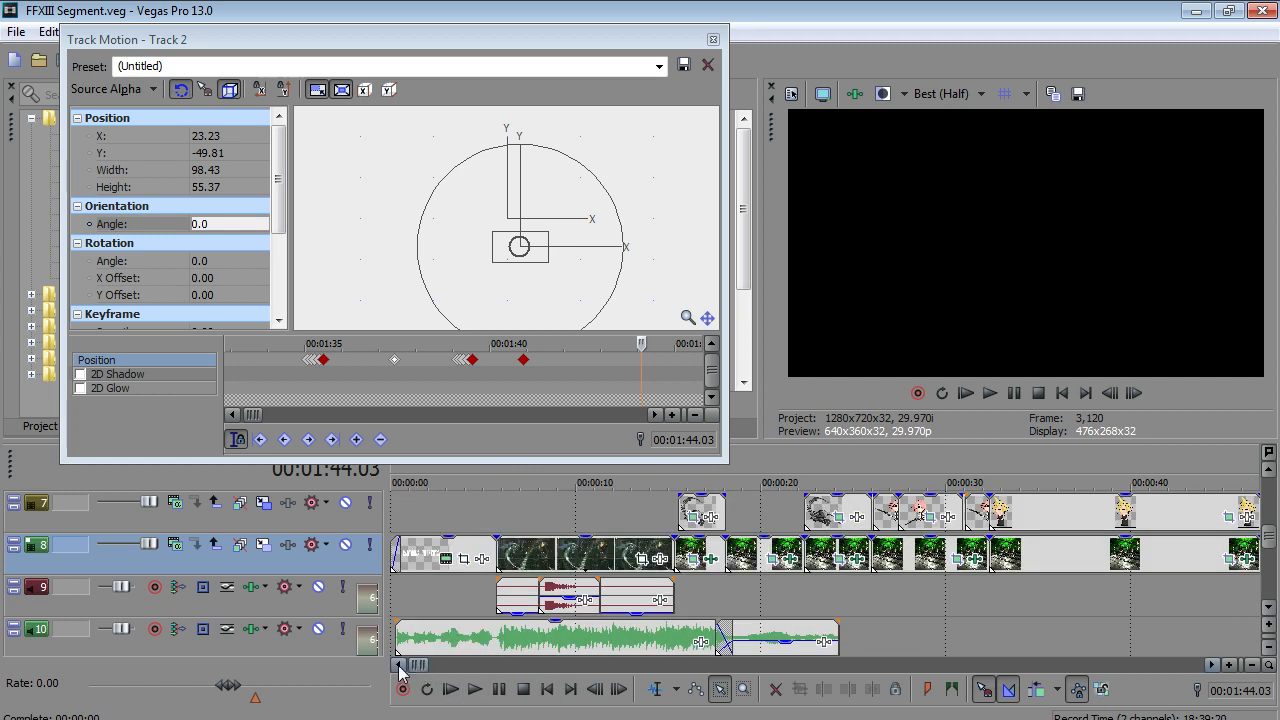
click(396, 629)
key(Left)
key(Left)
key(Left)
key(Left)
key(Left)
key(Left)
key(Left)
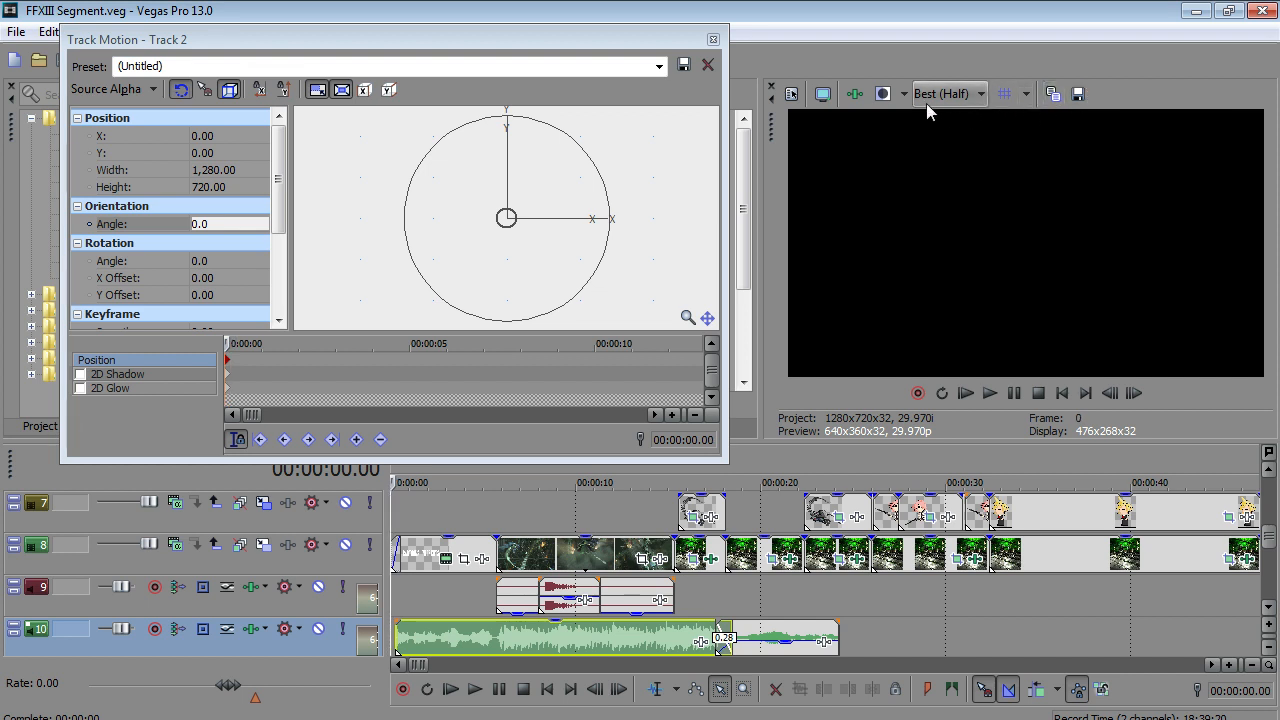
click(826, 97)
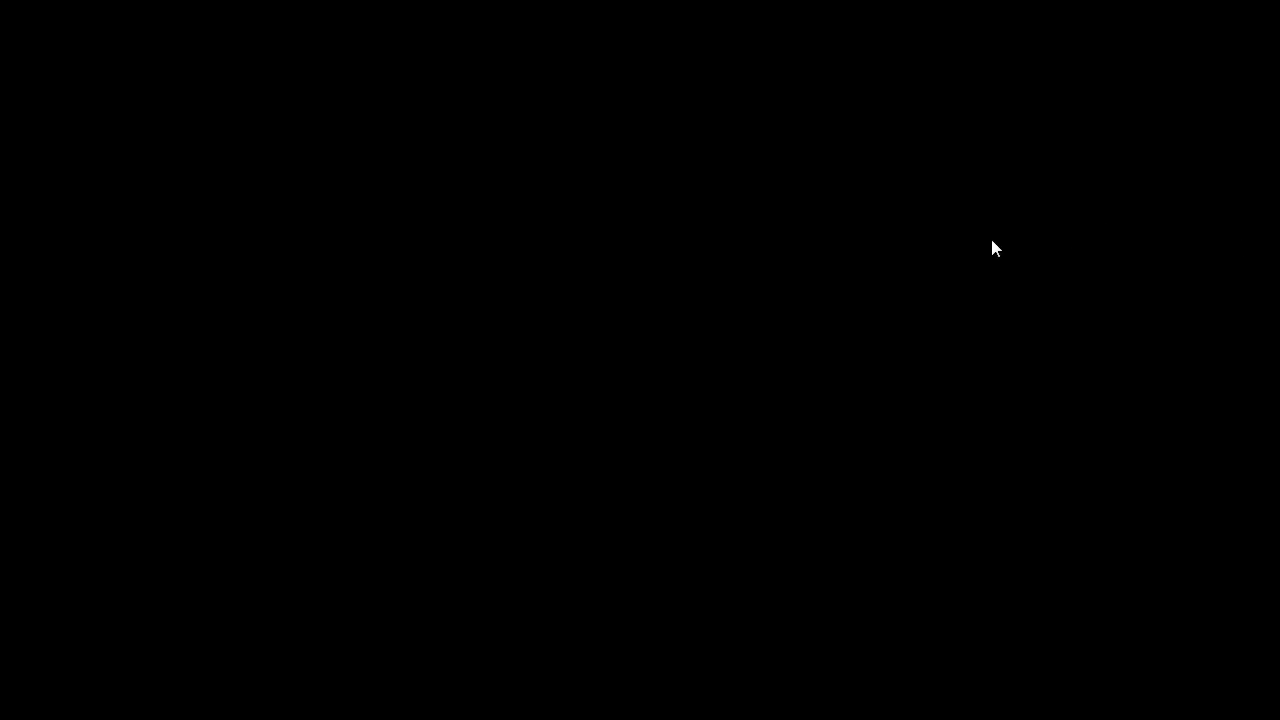
key(Escape)
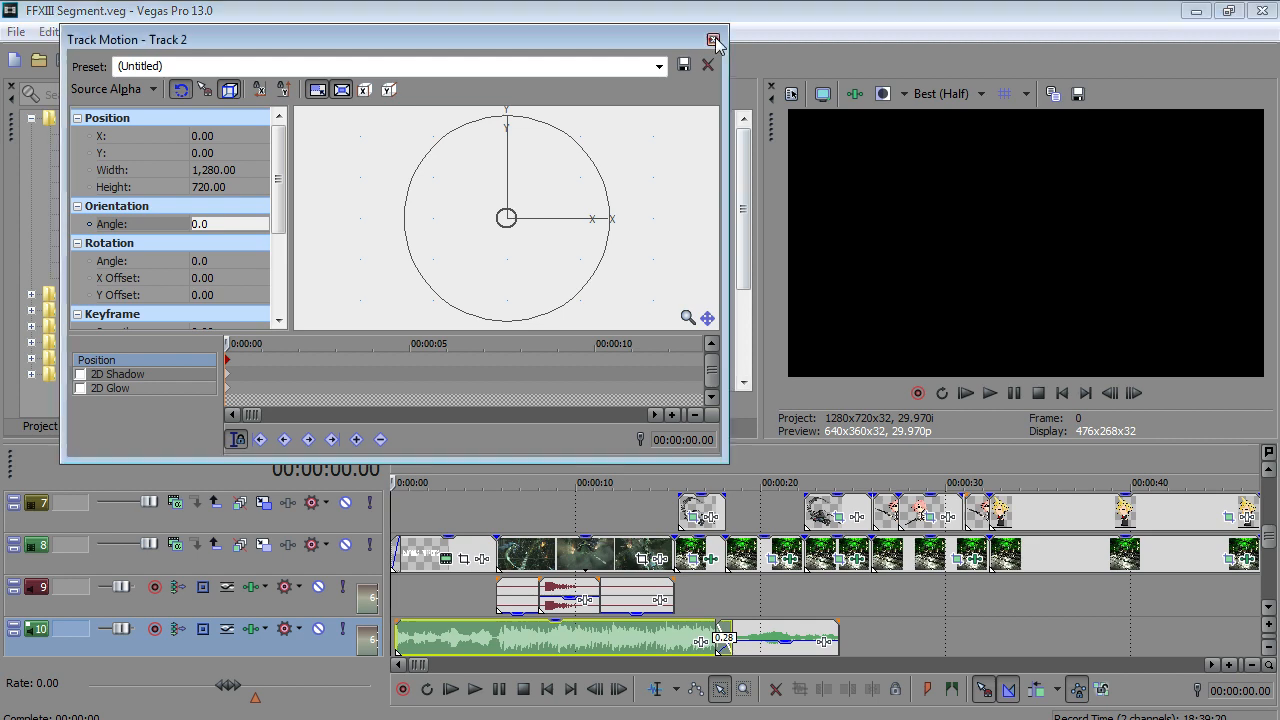
- Close the Track 2 motion window and play the whole segment from the start in an enlarged video preview
click(713, 39)
drag(745, 185, 300, 185)
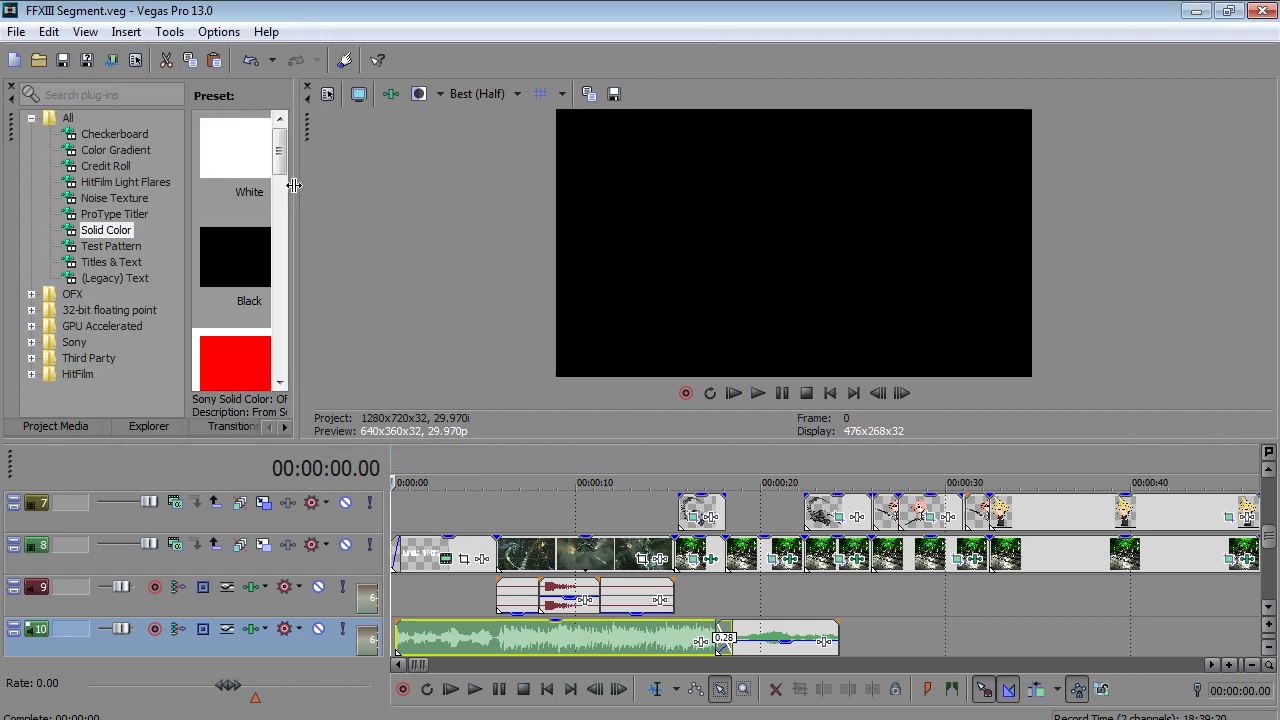
drag(459, 437, 421, 709)
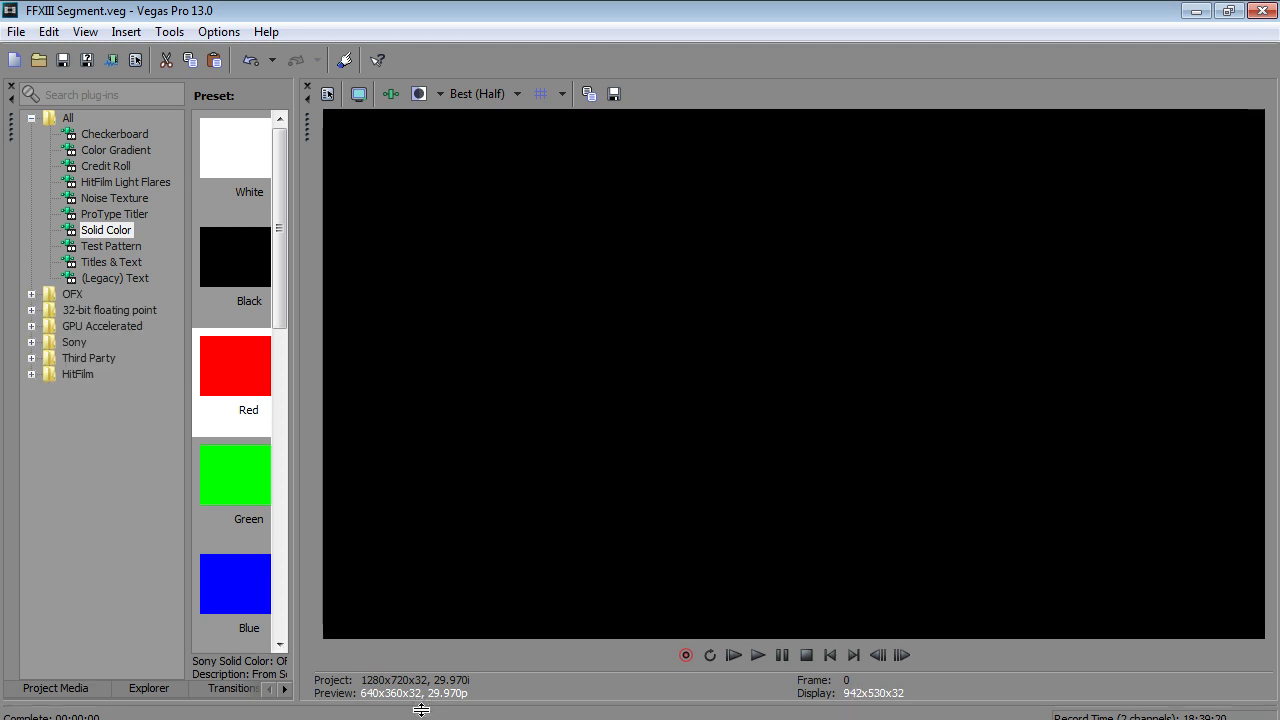
drag(298, 285, 292, 286)
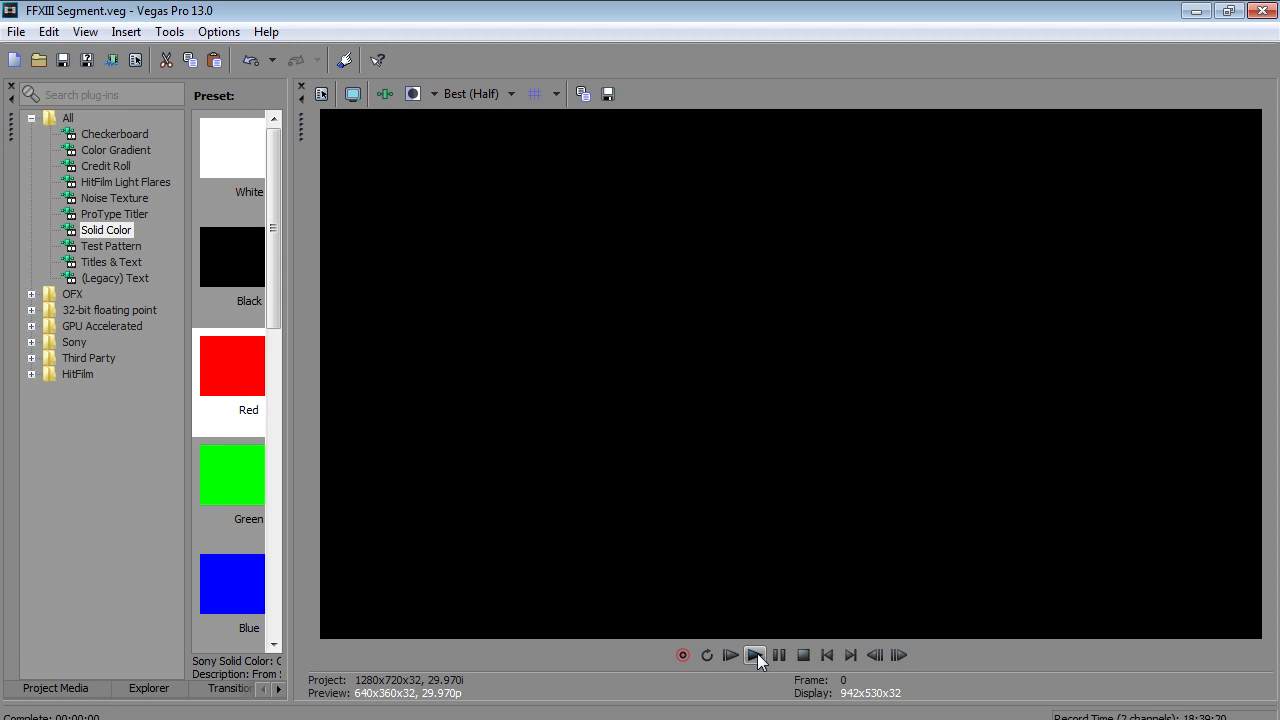
click(755, 656)
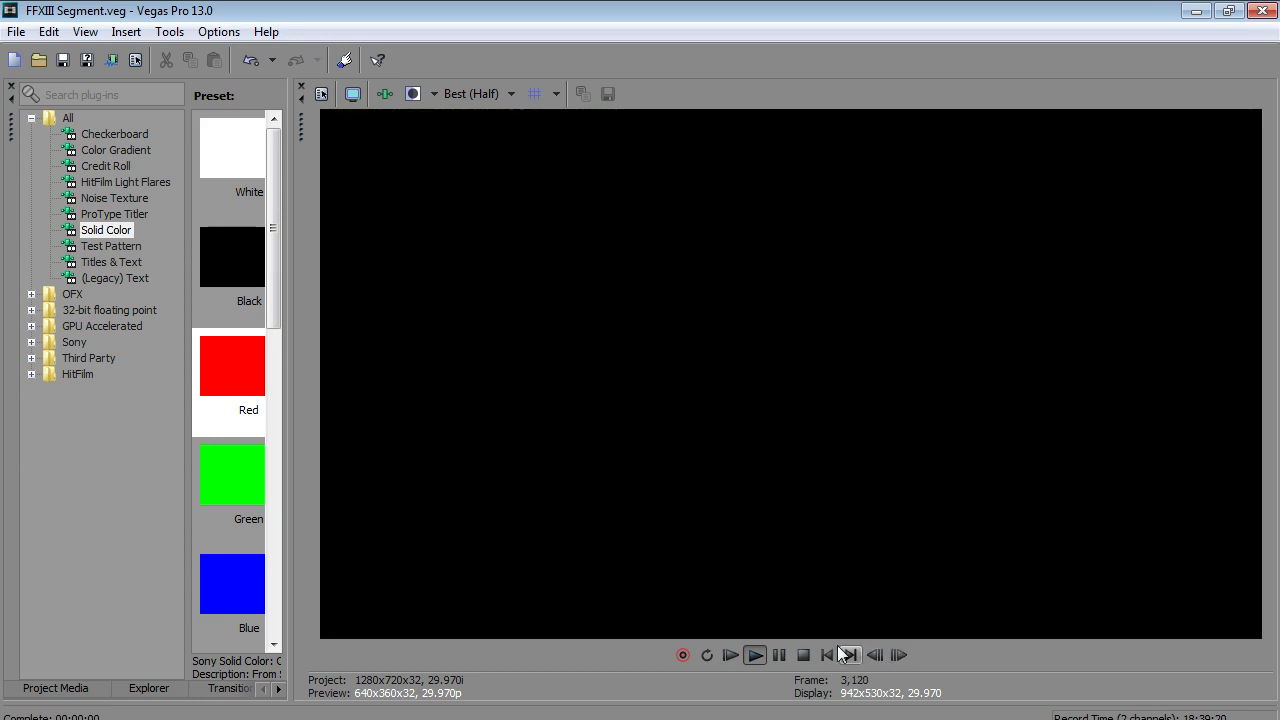
click(781, 655)
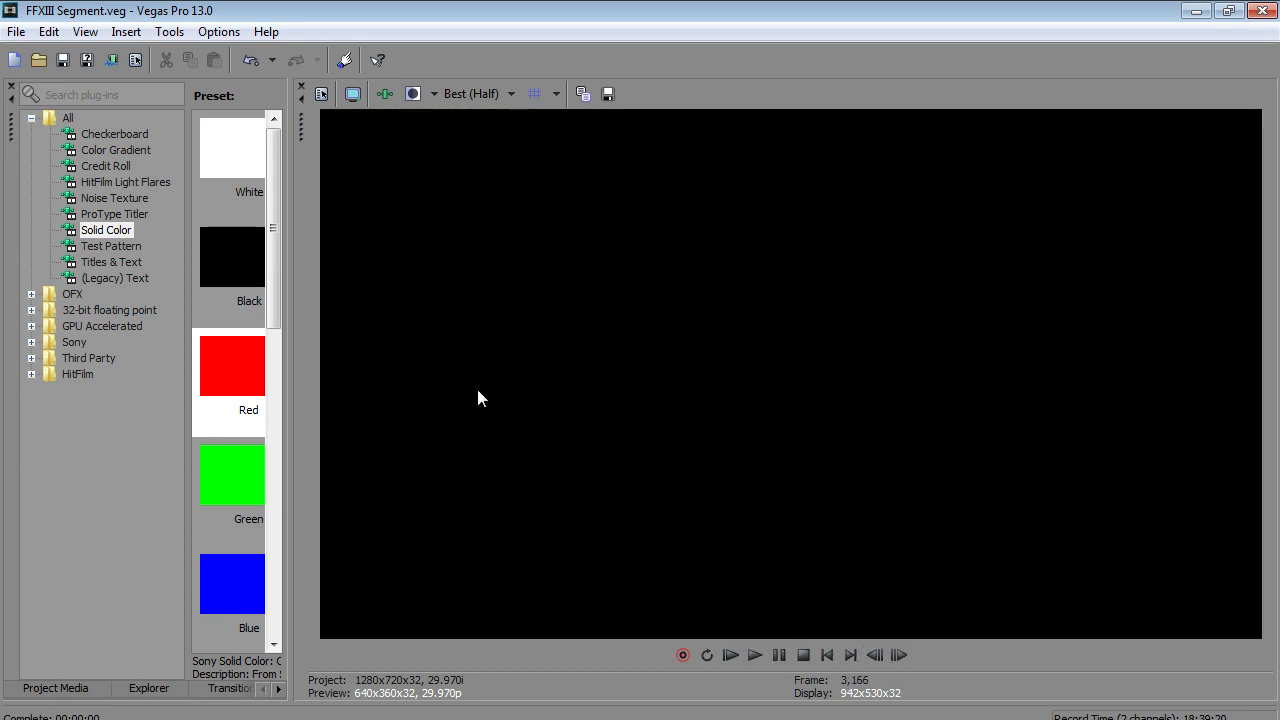
- Shrink the video preview to bring back the timeline and media generators, and place the cursor at 00:01:44.22
drag(289, 339, 630, 337)
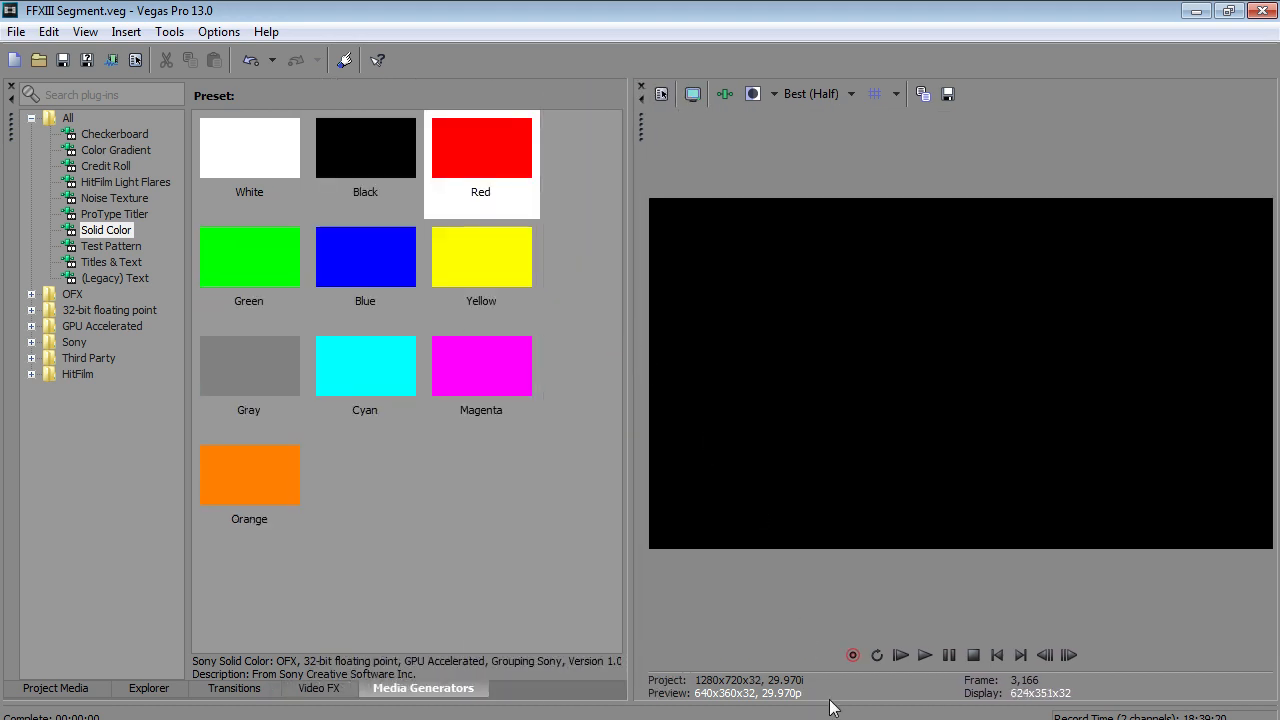
drag(832, 705, 861, 495)
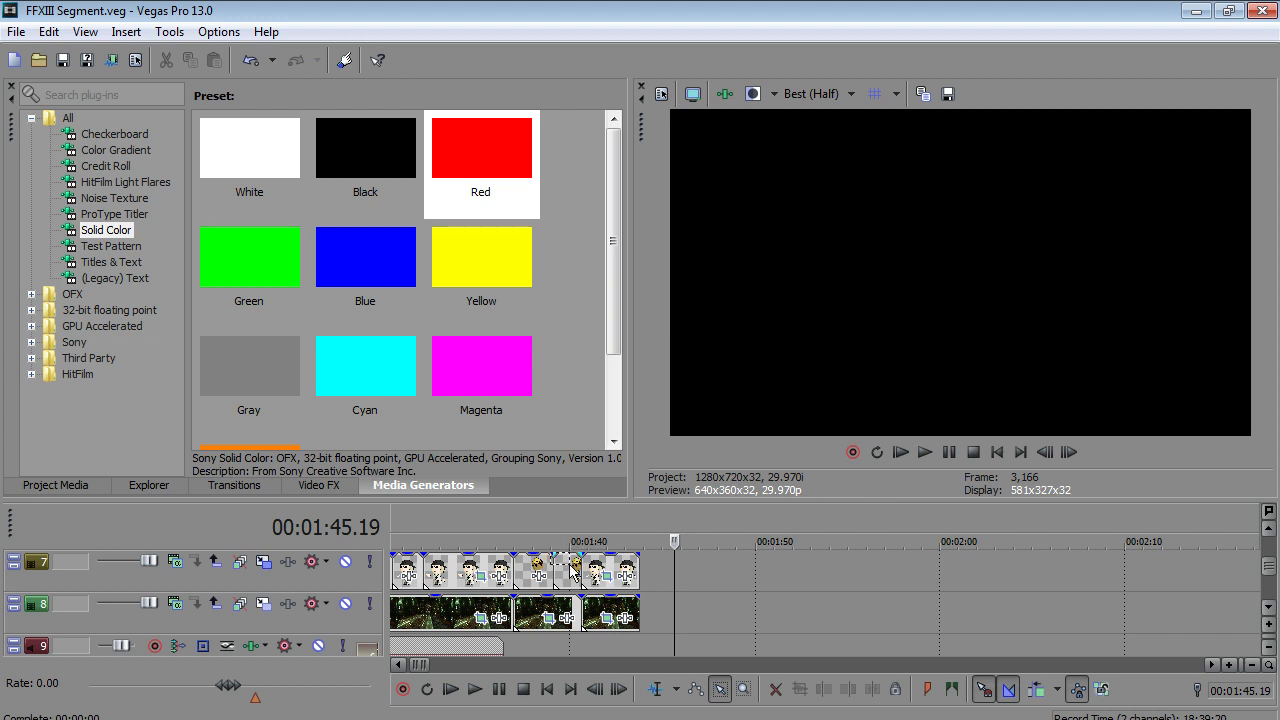
click(657, 589)
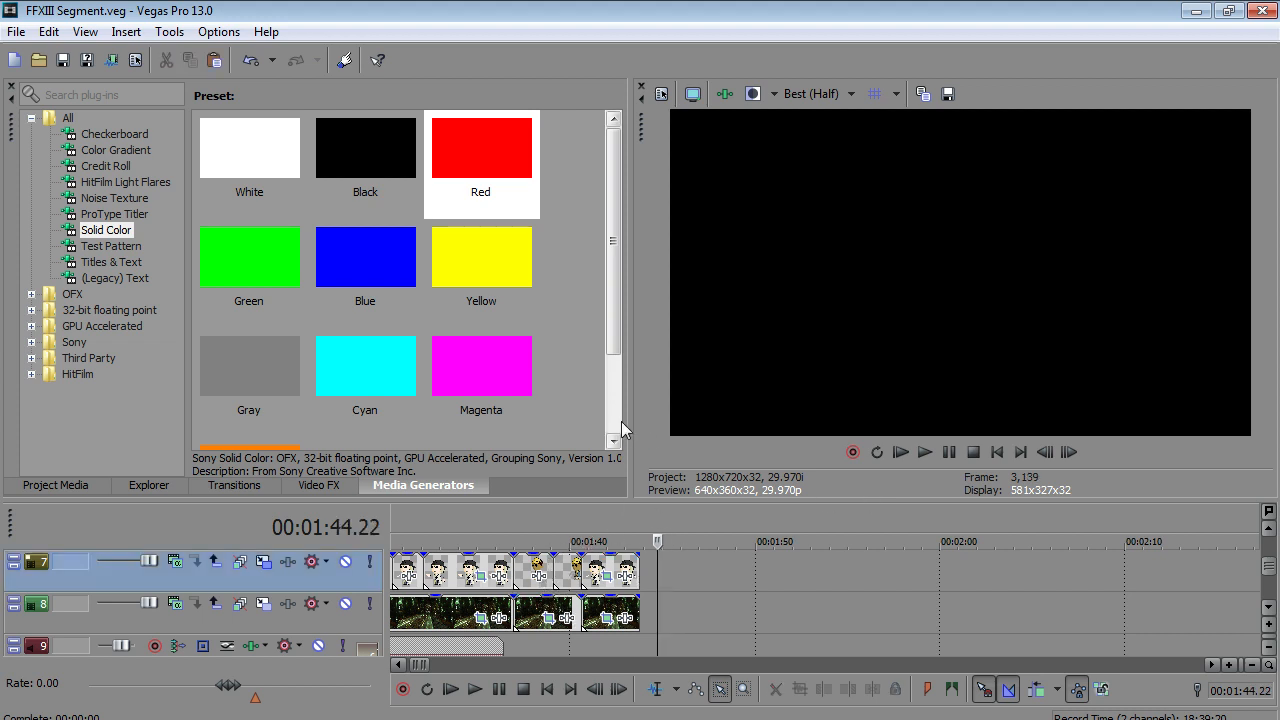
drag(627, 415, 647, 415)
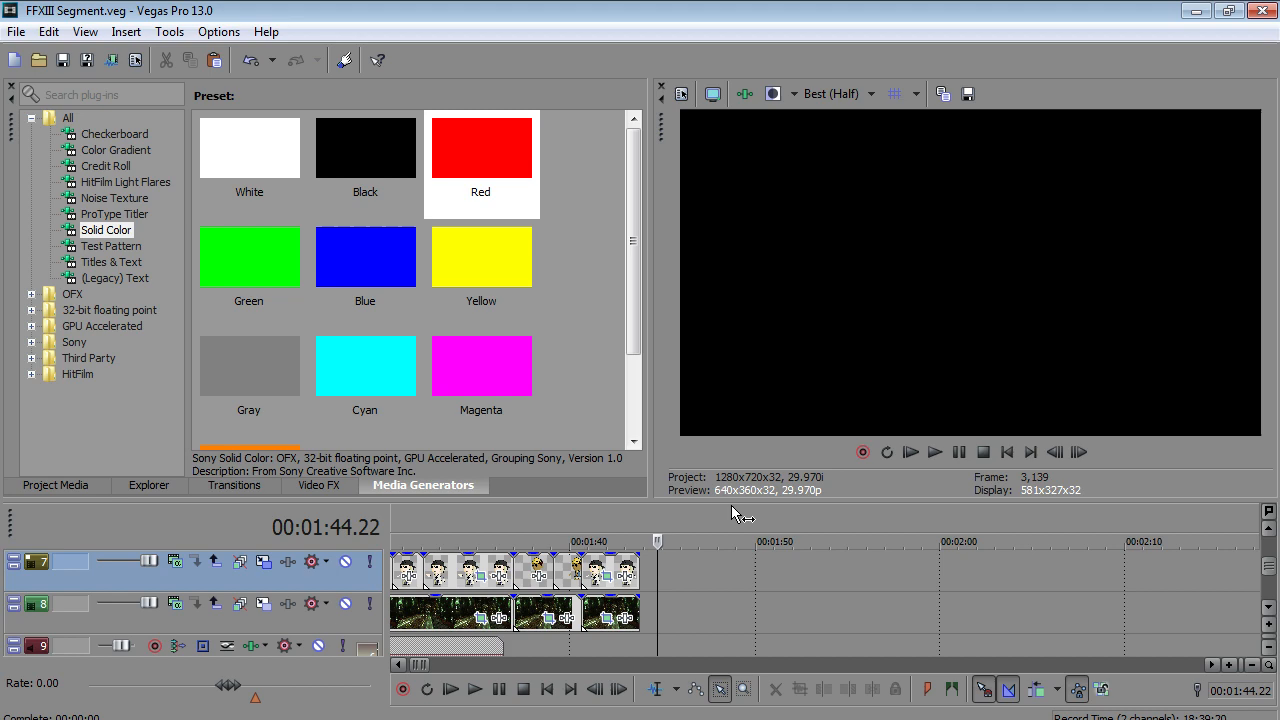
mouse_move(733, 500)
mouse_down()
mouse_move(733, 465)
mouse_move(733, 489)
mouse_up()
- Select the track 8 background clip at 00:01:17.06 and save the project
scroll(565, 600, down, 3)
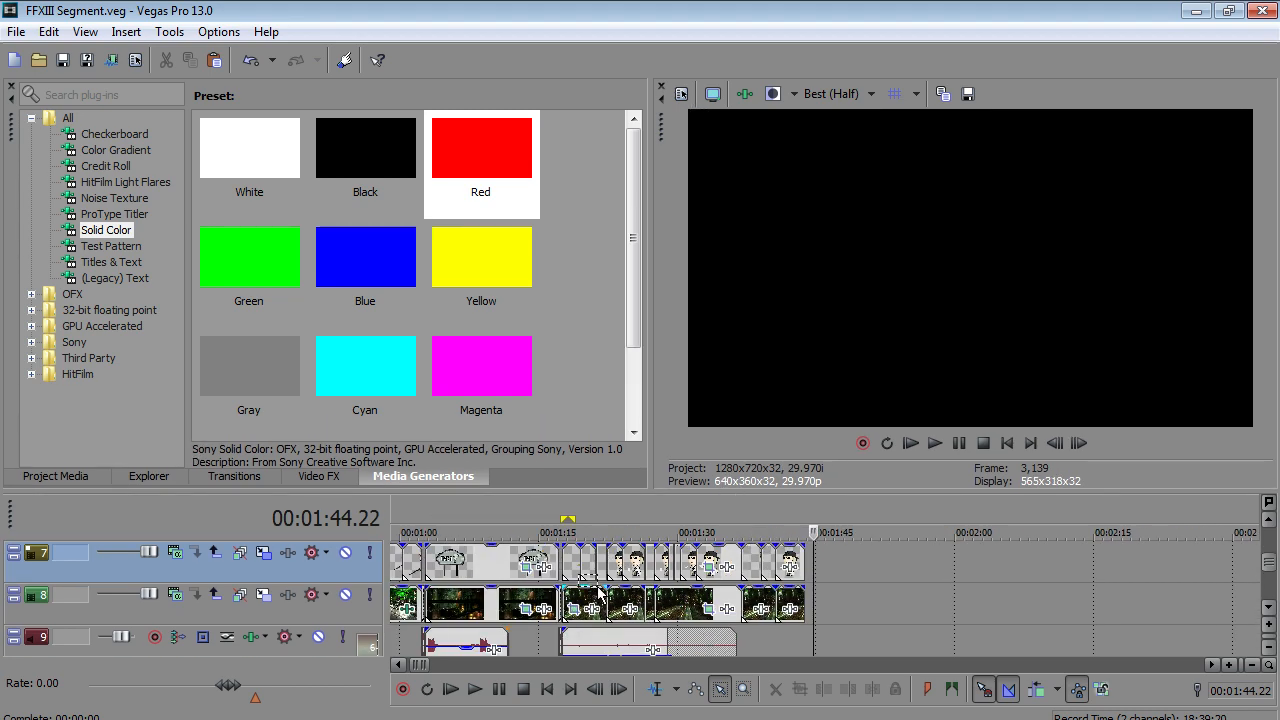
click(565, 600)
click(16, 31)
click(53, 129)
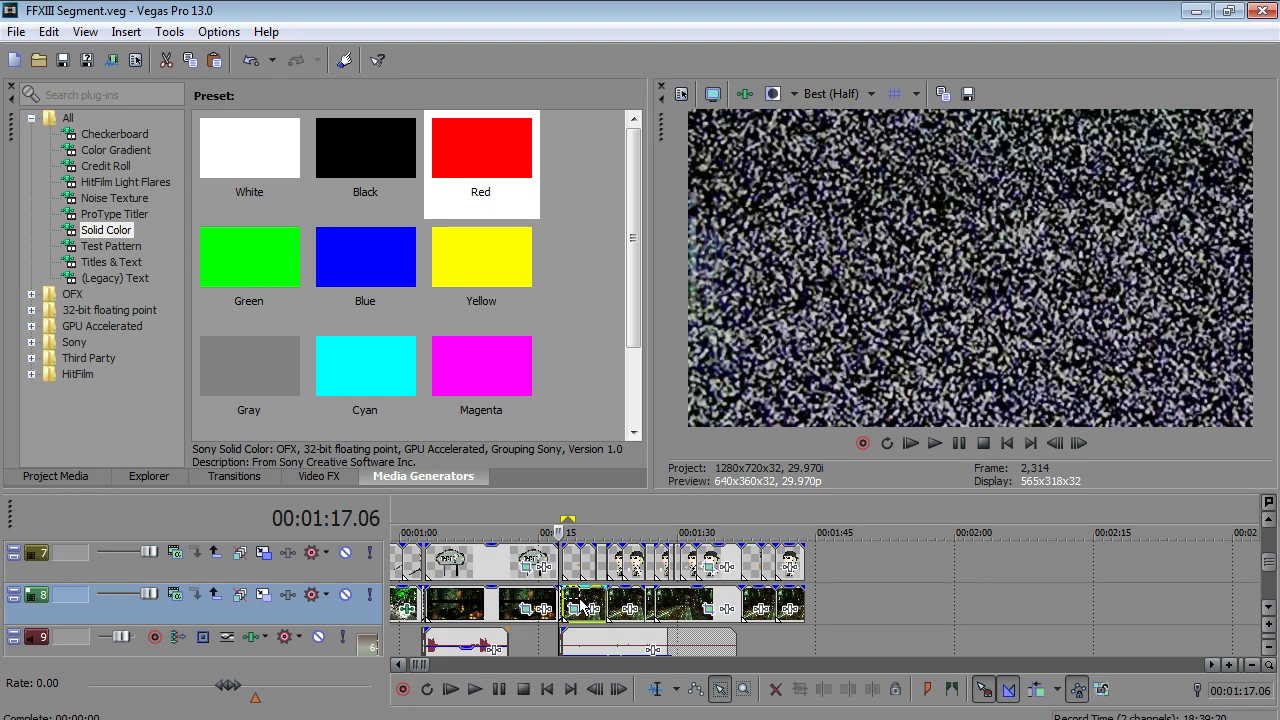
- Inspect the earlier character shots on track 7 at 00:01:01.02 and 00:00:48.28
click(407, 558)
scroll(410, 562, up, 3)
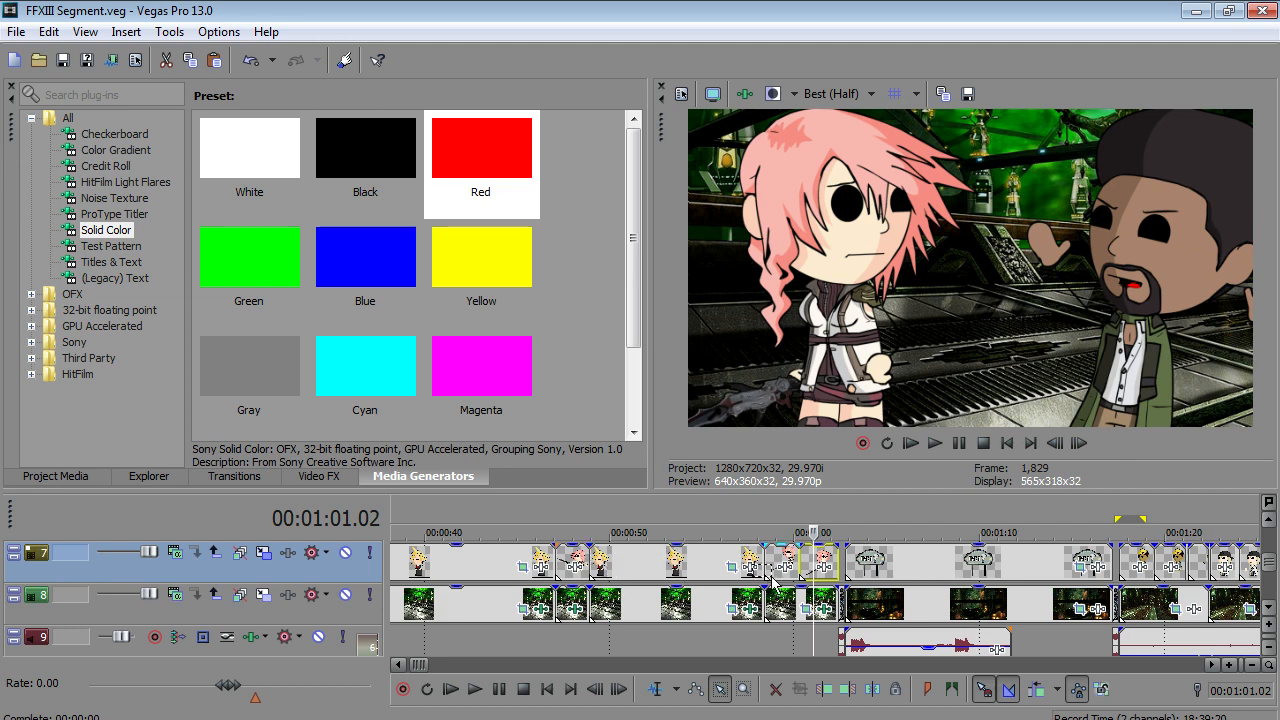
click(590, 572)
drag(590, 572, 646, 575)
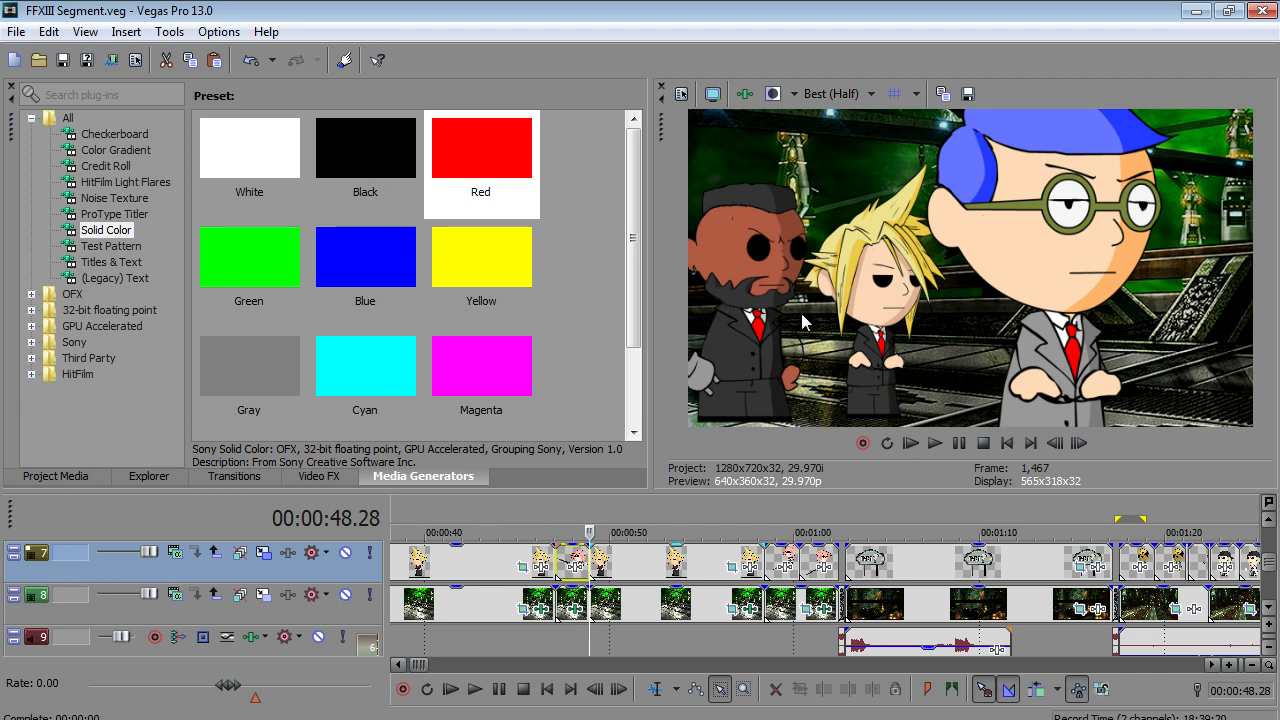
- Compare the character shots on track 7 between 00:00:48 and 00:00:59, including those at 00:00:55.06, 00:00:57.18 and 00:00:58.12
drag(566, 553, 631, 571)
click(777, 562)
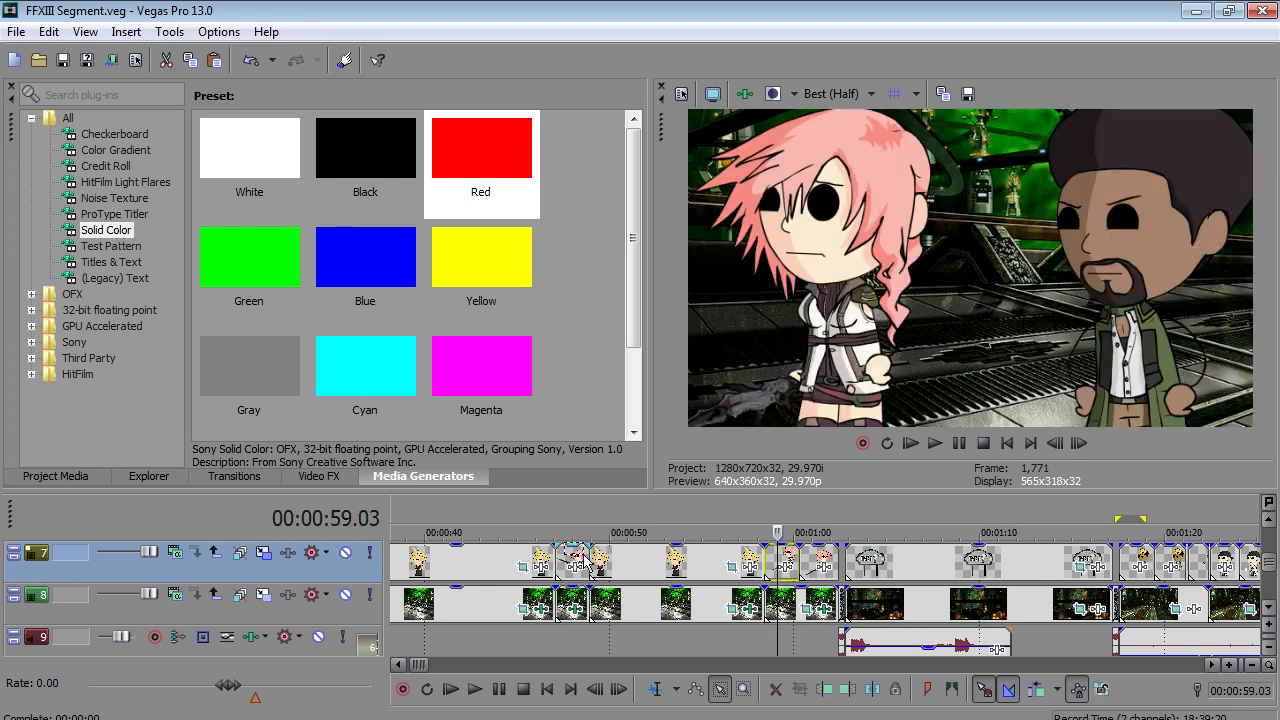
click(581, 553)
click(613, 553)
click(778, 560)
click(706, 560)
click(776, 560)
click(706, 560)
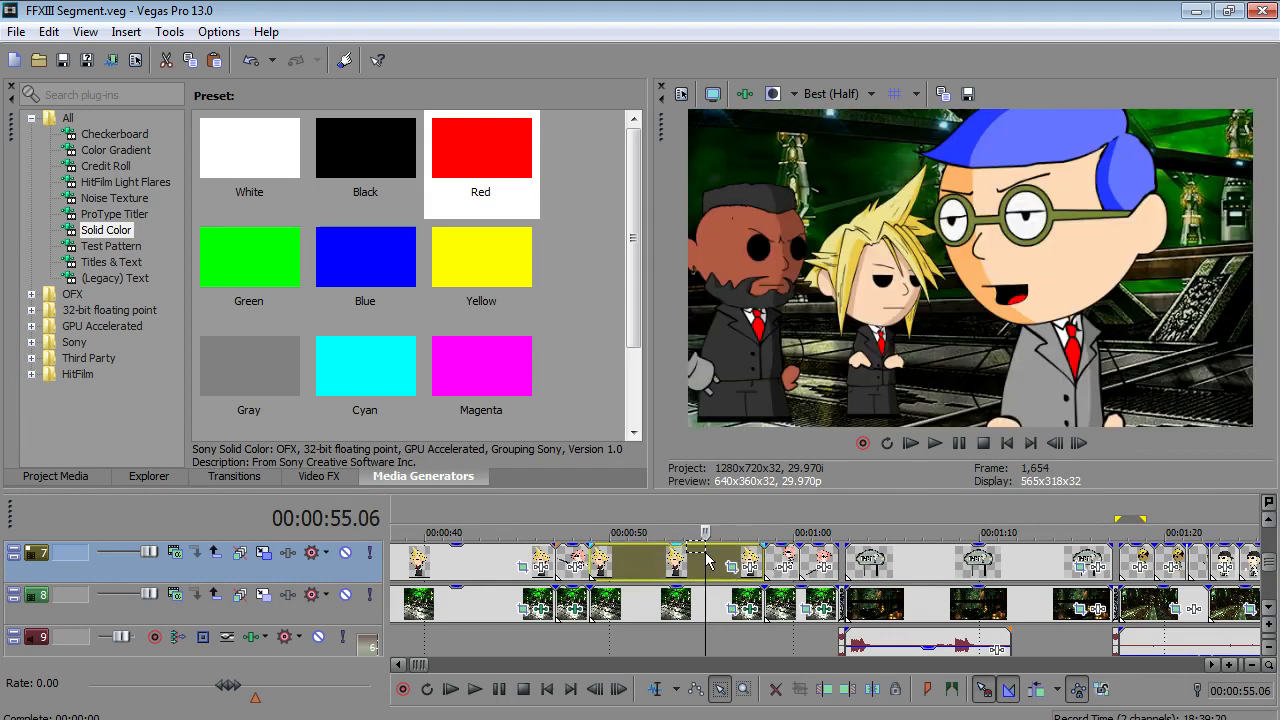
click(751, 556)
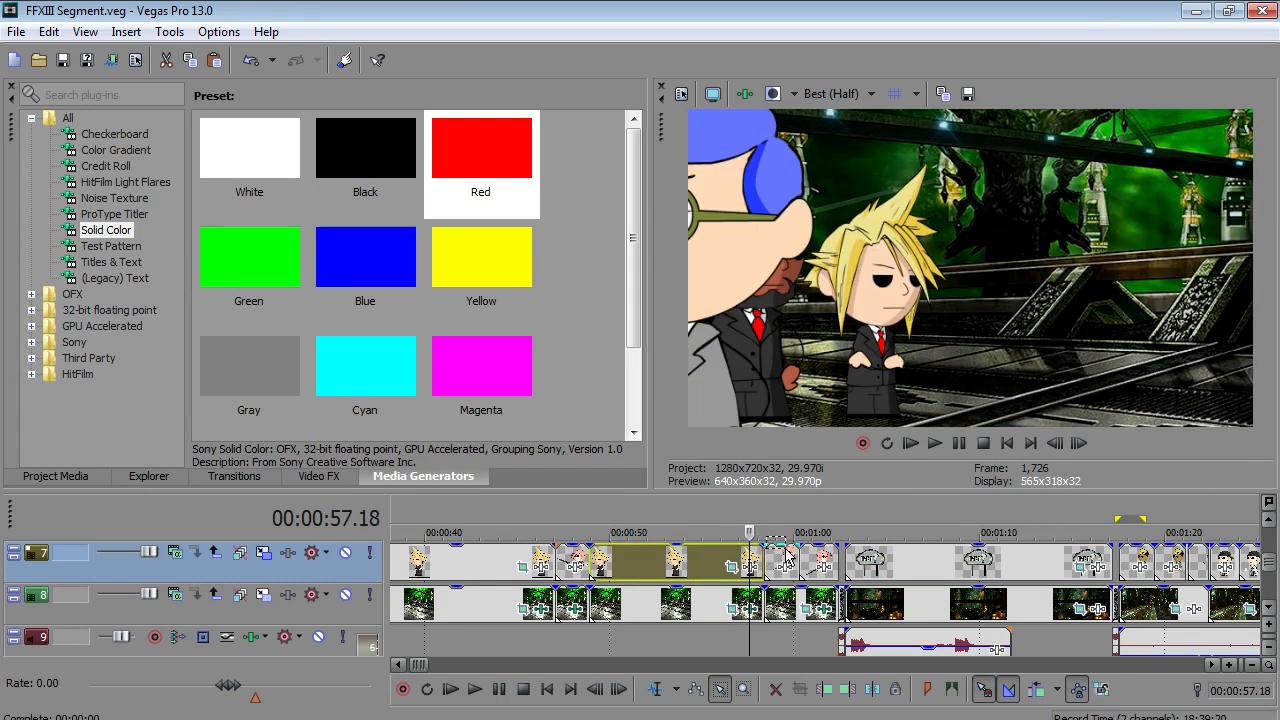
click(786, 558)
click(724, 558)
click(766, 562)
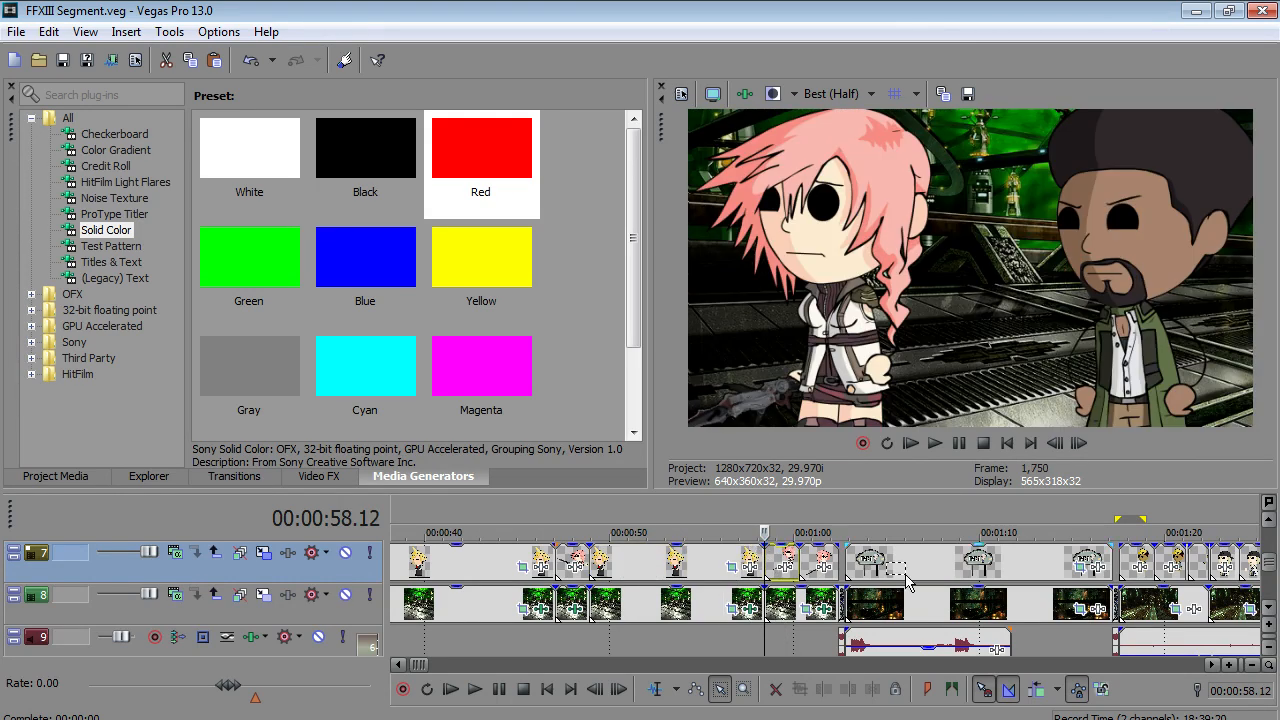
- Select the welcome sign clip on track 7 at 00:01:05.15 and save the project
click(896, 570)
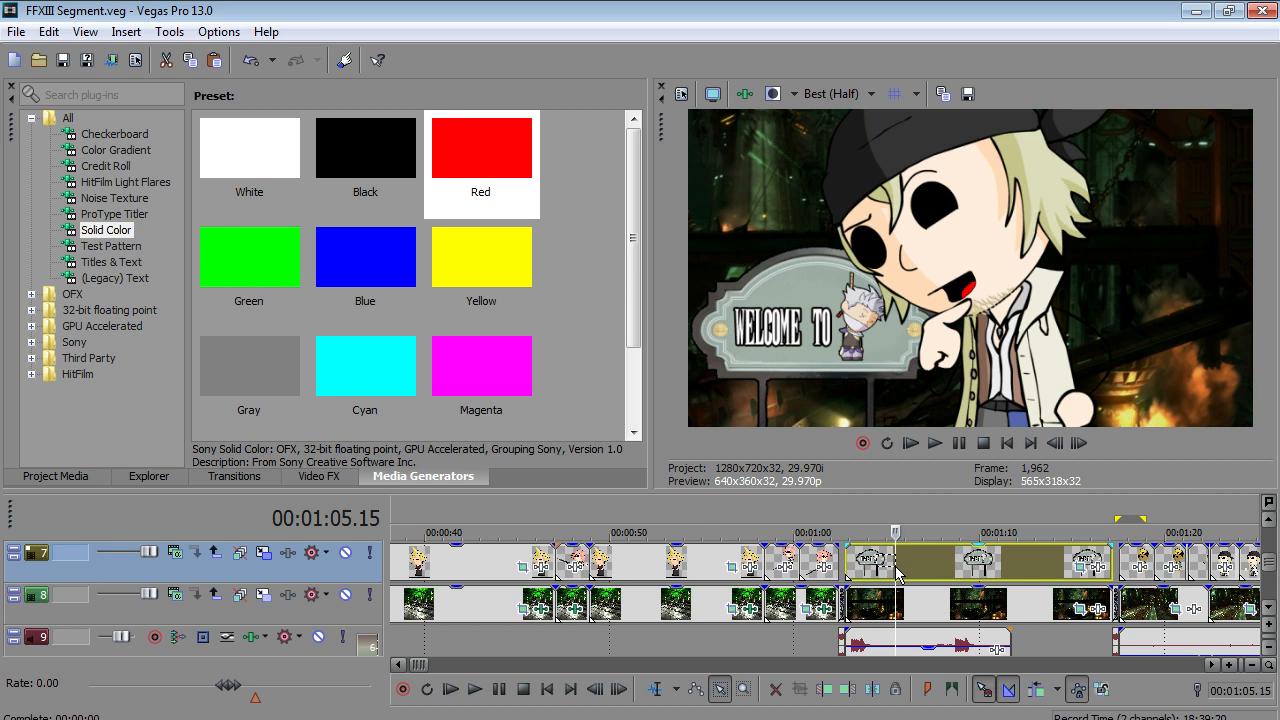
click(16, 31)
click(57, 134)
- Select the last character clip on track 7, placing the cursor at 00:01:42.29
scroll(1005, 580, down, 2)
scroll(1005, 580, down, 2)
click(1073, 580)
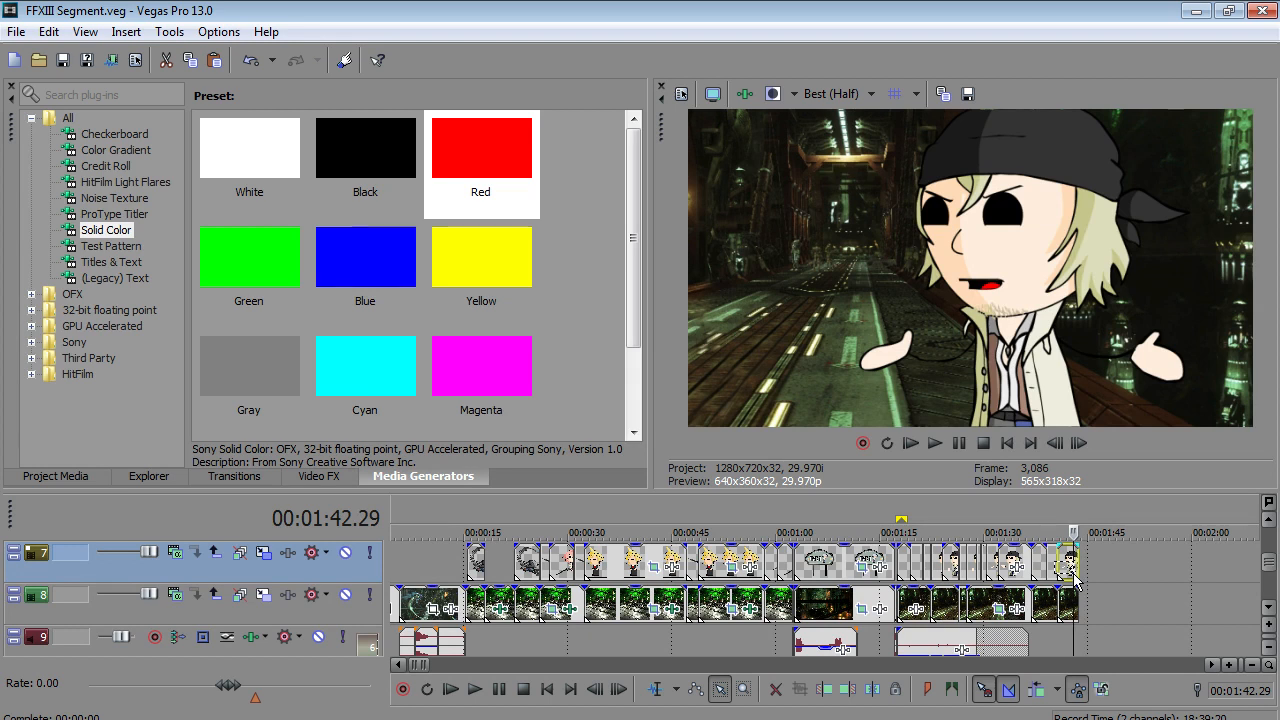
scroll(1076, 580, up, 1)
scroll(1073, 574, up, 2)
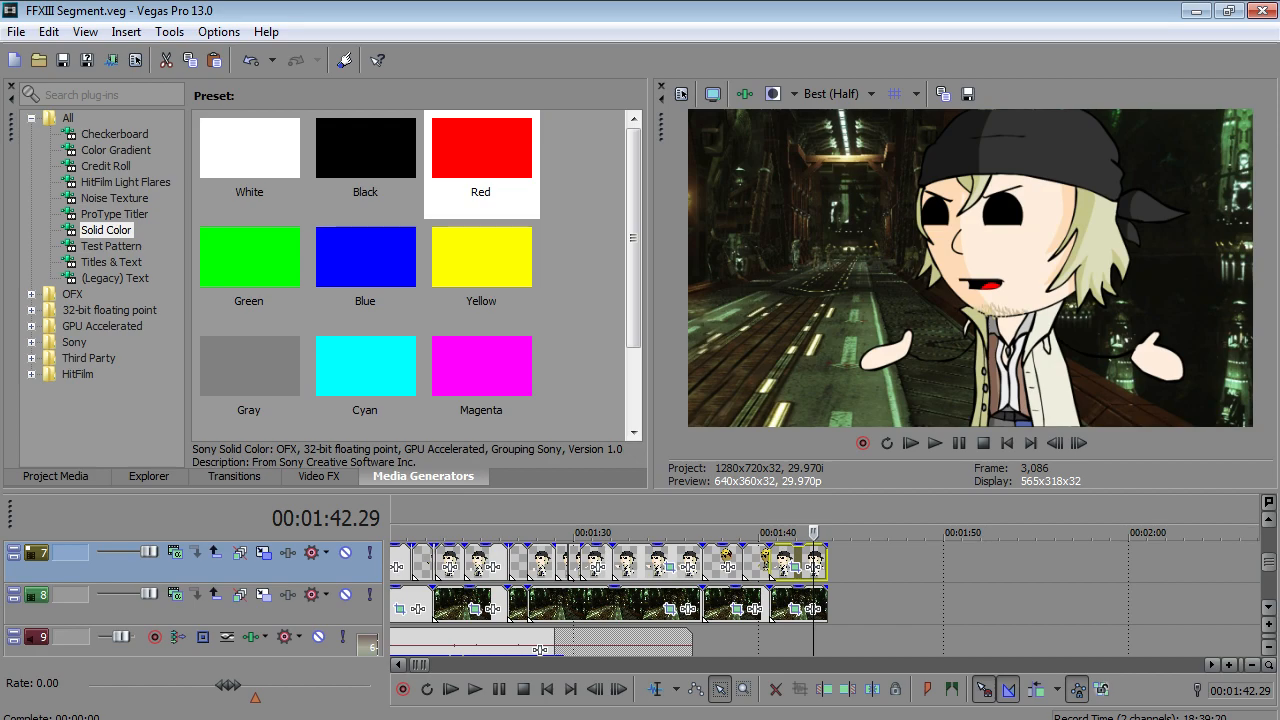
- Switch to the YouTube Studio live stream dashboard in the browser and check the viewers' comments in the live chat
key(alt+Tab)
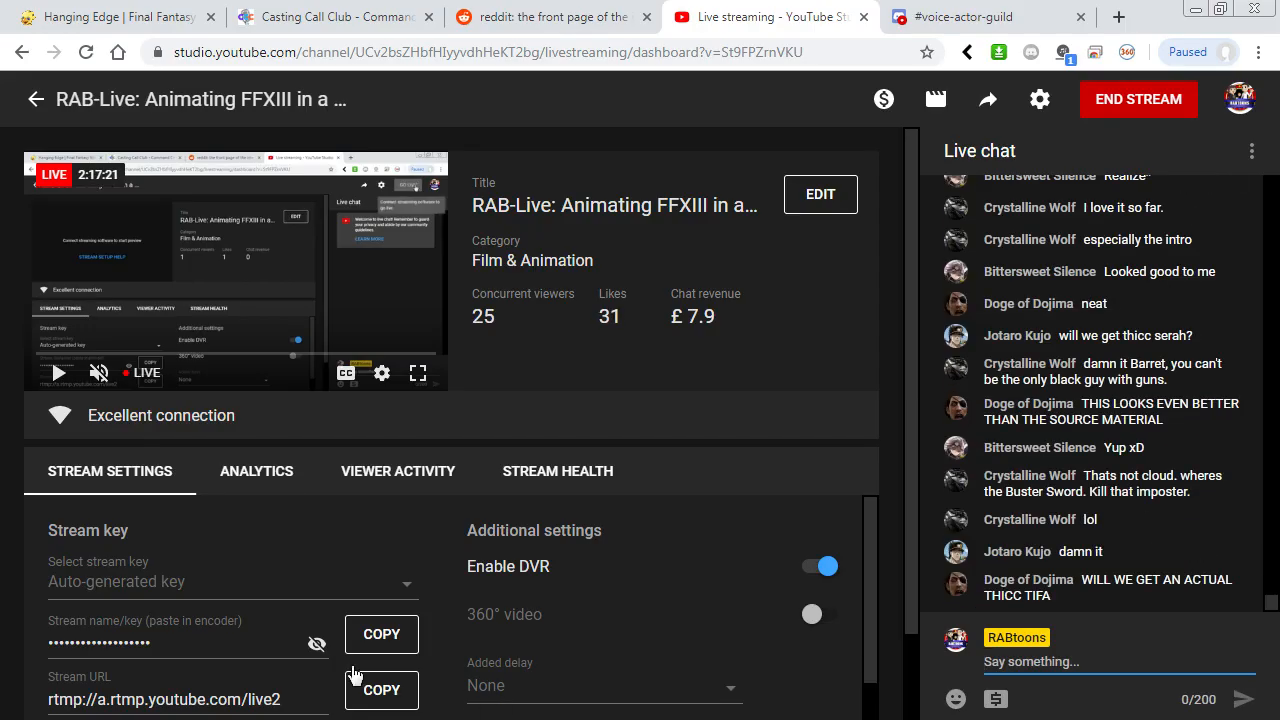
key(alt+Tab)
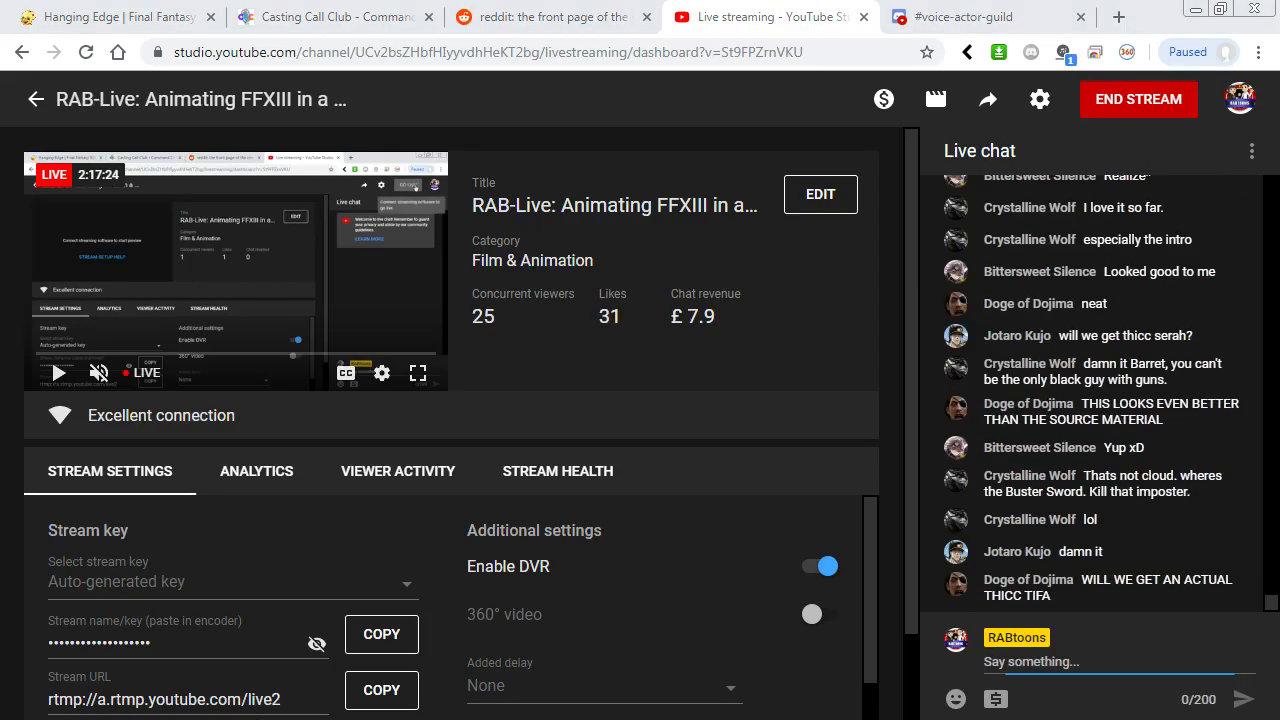